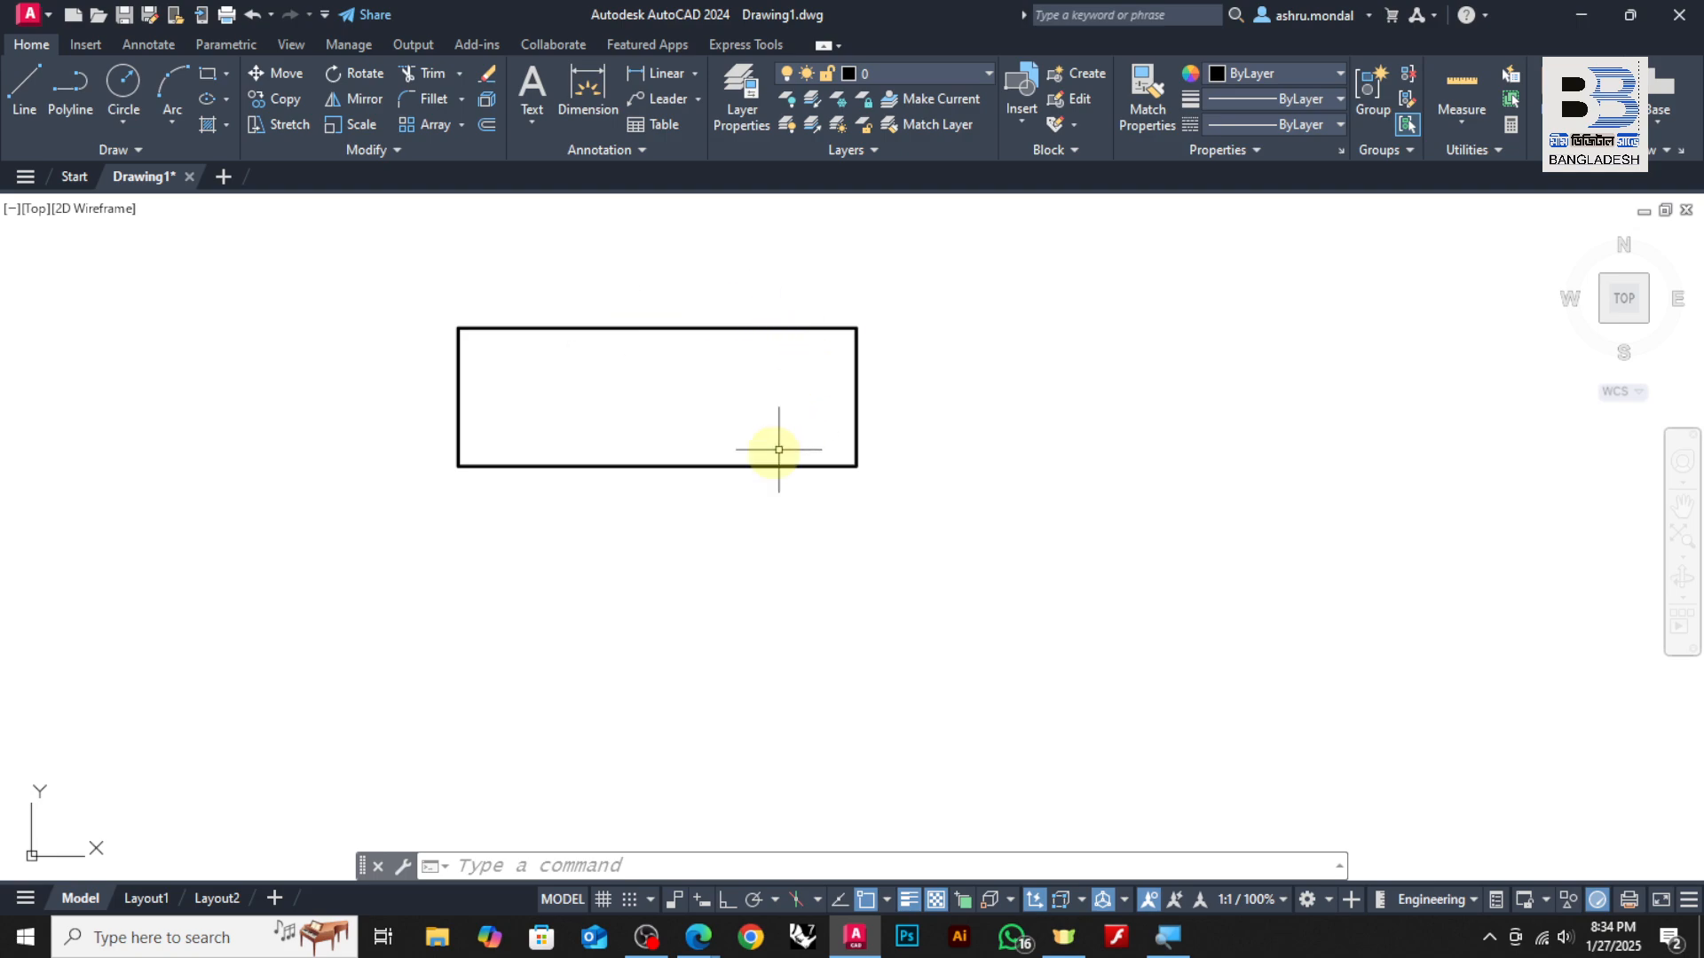
{"action": "scroll", "coordinate": [756, 473], "scroll_direction": "down", "scroll_amount": 2}
{"action": "scroll", "coordinate": [714, 352], "scroll_direction": "up", "scroll_amount": 2}
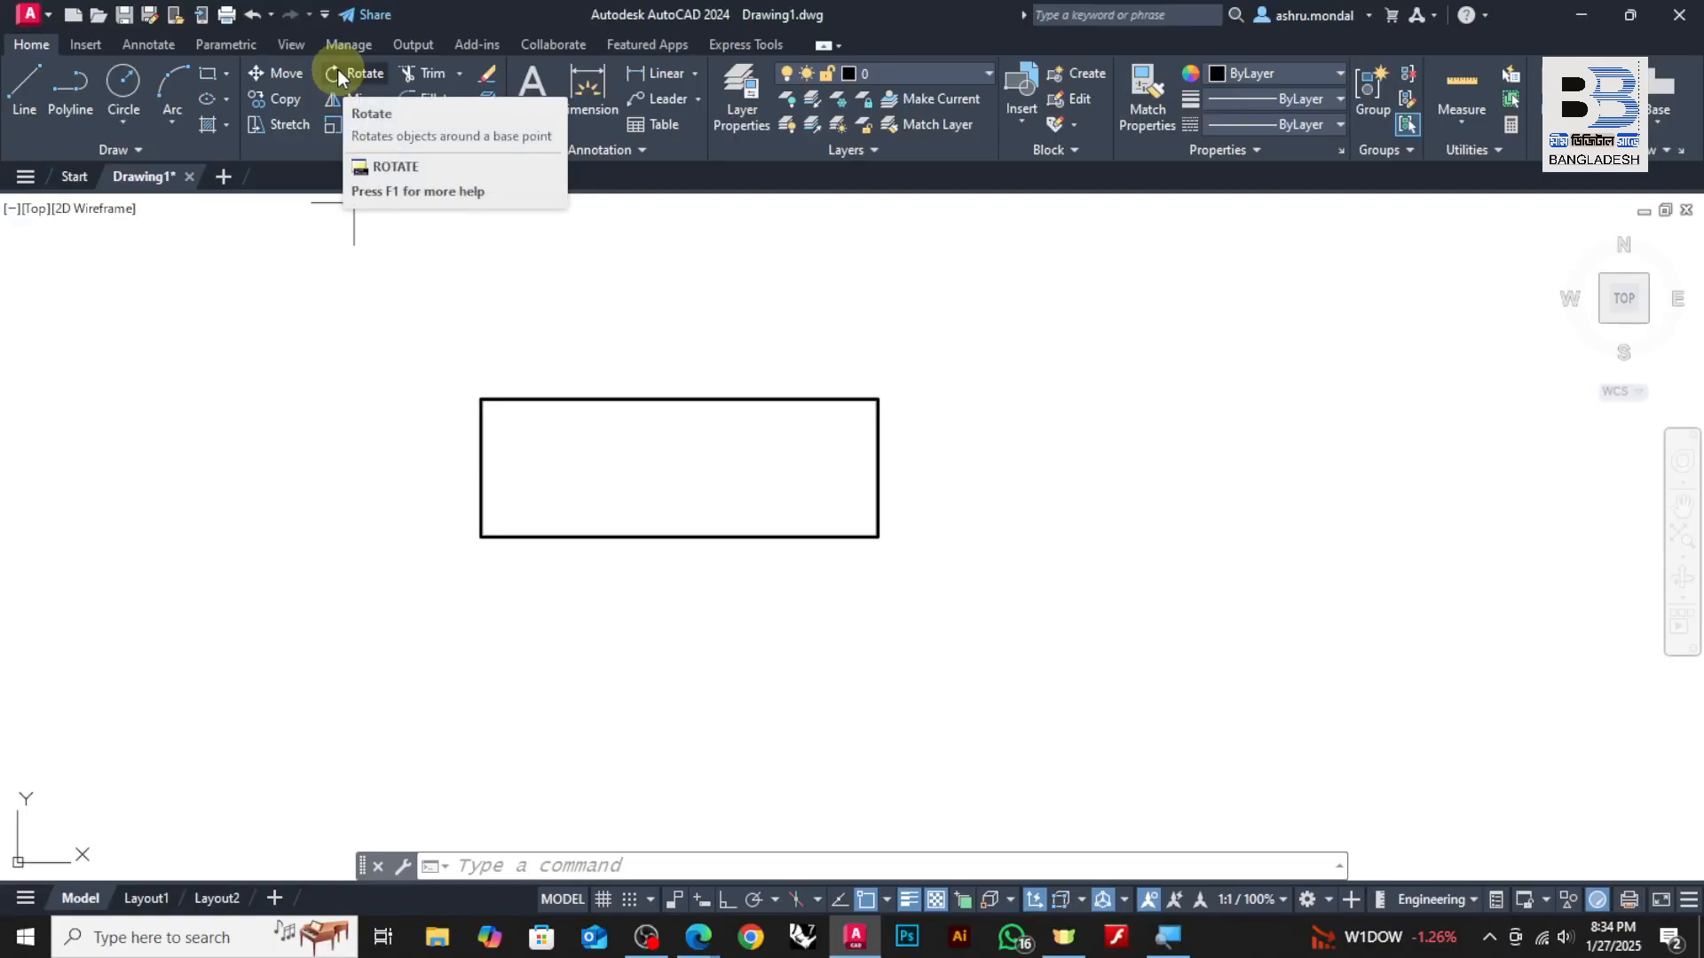
{"action": "key", "text": "Escape"}
{"action": "key", "text": "Escape"}
{"action": "key", "text": "Escape"}
Try selecting the rectangle with crossing windows over part of it and over the whole shape, clearing the selection each time
{"action": "left_click", "coordinate": [934, 317]}
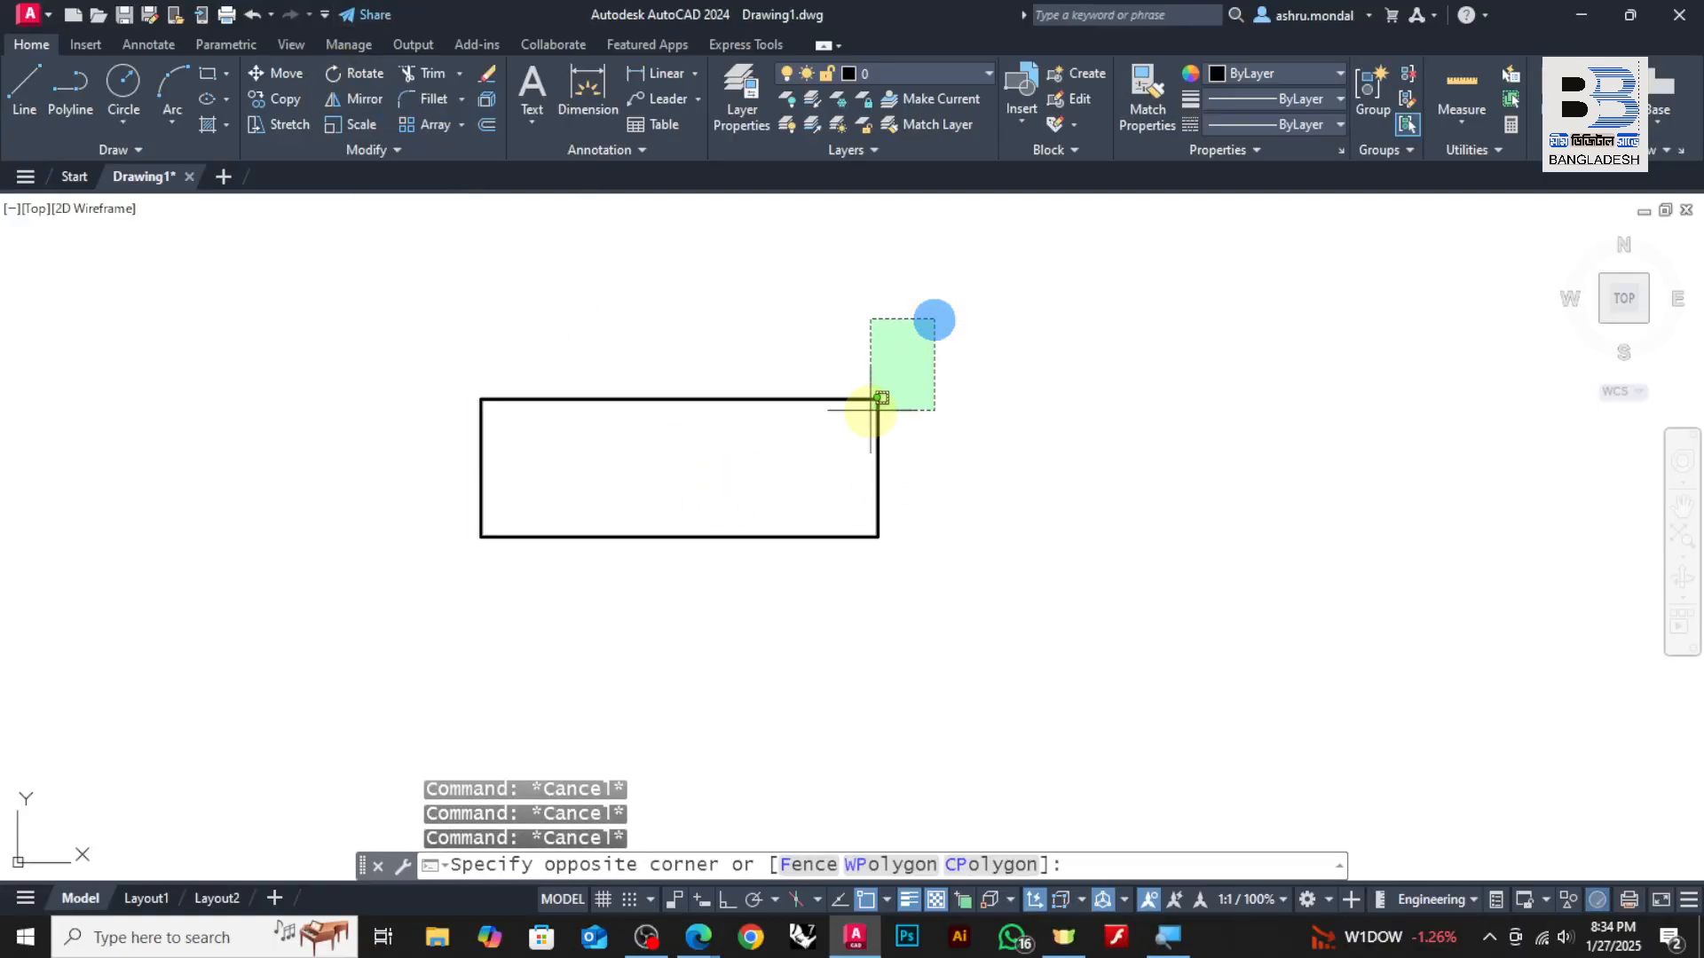
{"action": "key", "text": "Escape"}
{"action": "left_click", "coordinate": [1019, 304]}
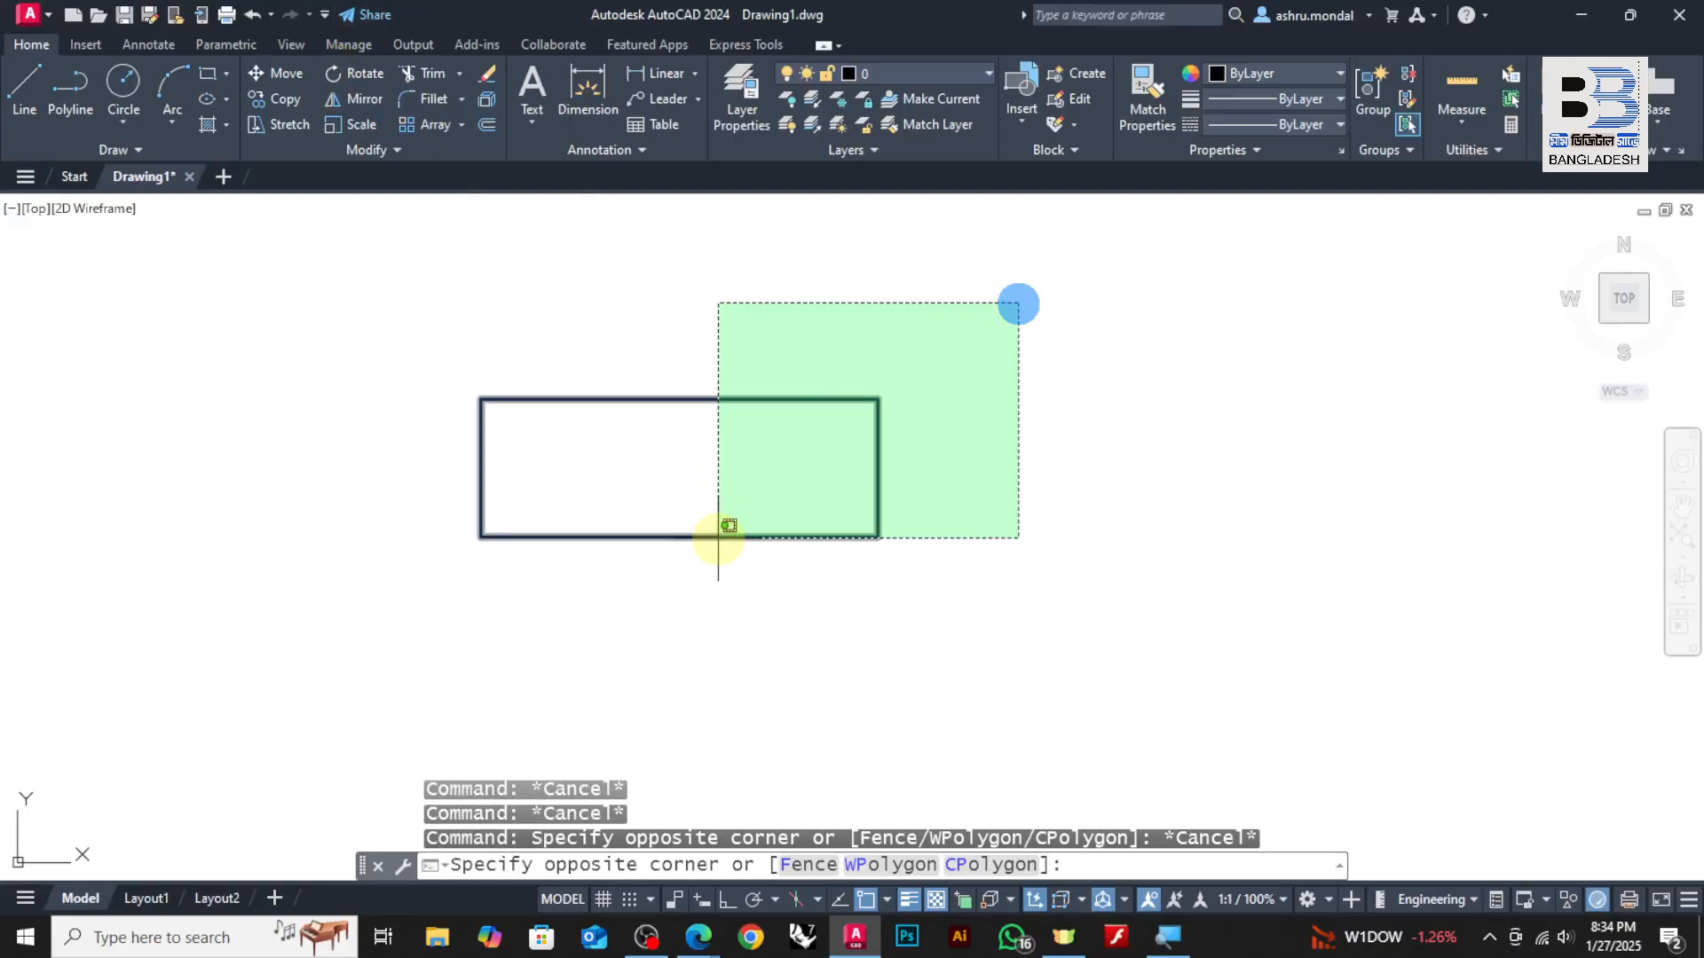
{"action": "left_click", "coordinate": [584, 609]}
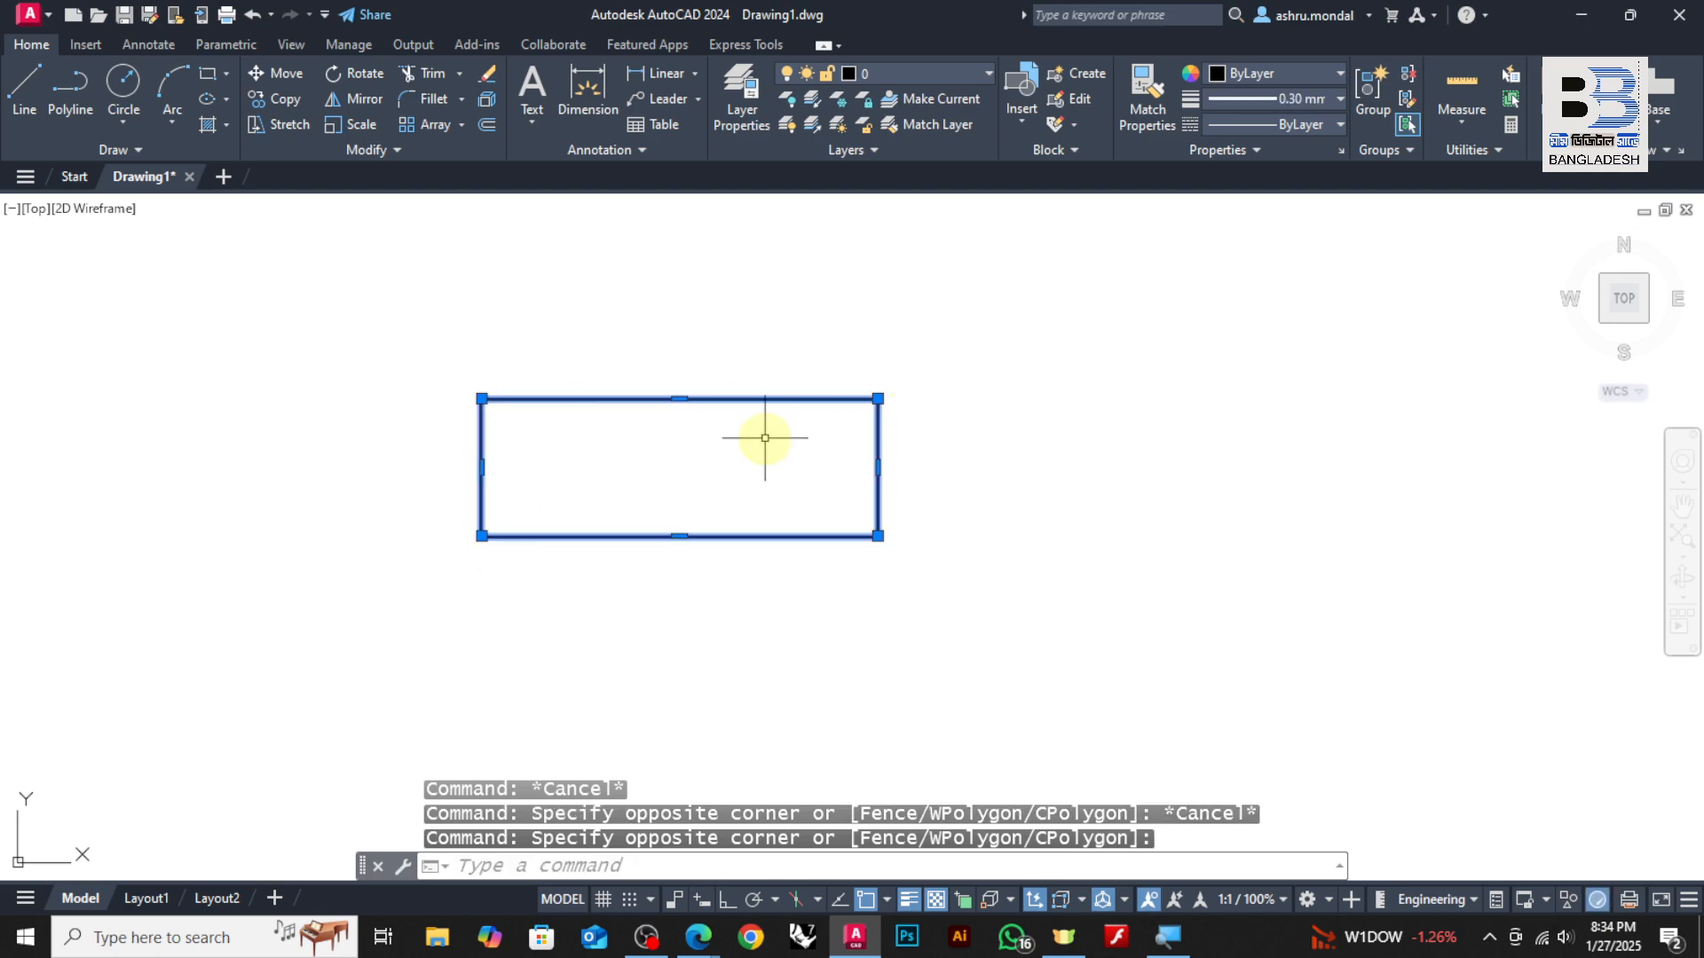
{"action": "key", "text": "Escape"}
{"action": "left_click", "coordinate": [993, 334]}
{"action": "left_click", "coordinate": [373, 666]}
{"action": "key", "text": "Escape"}
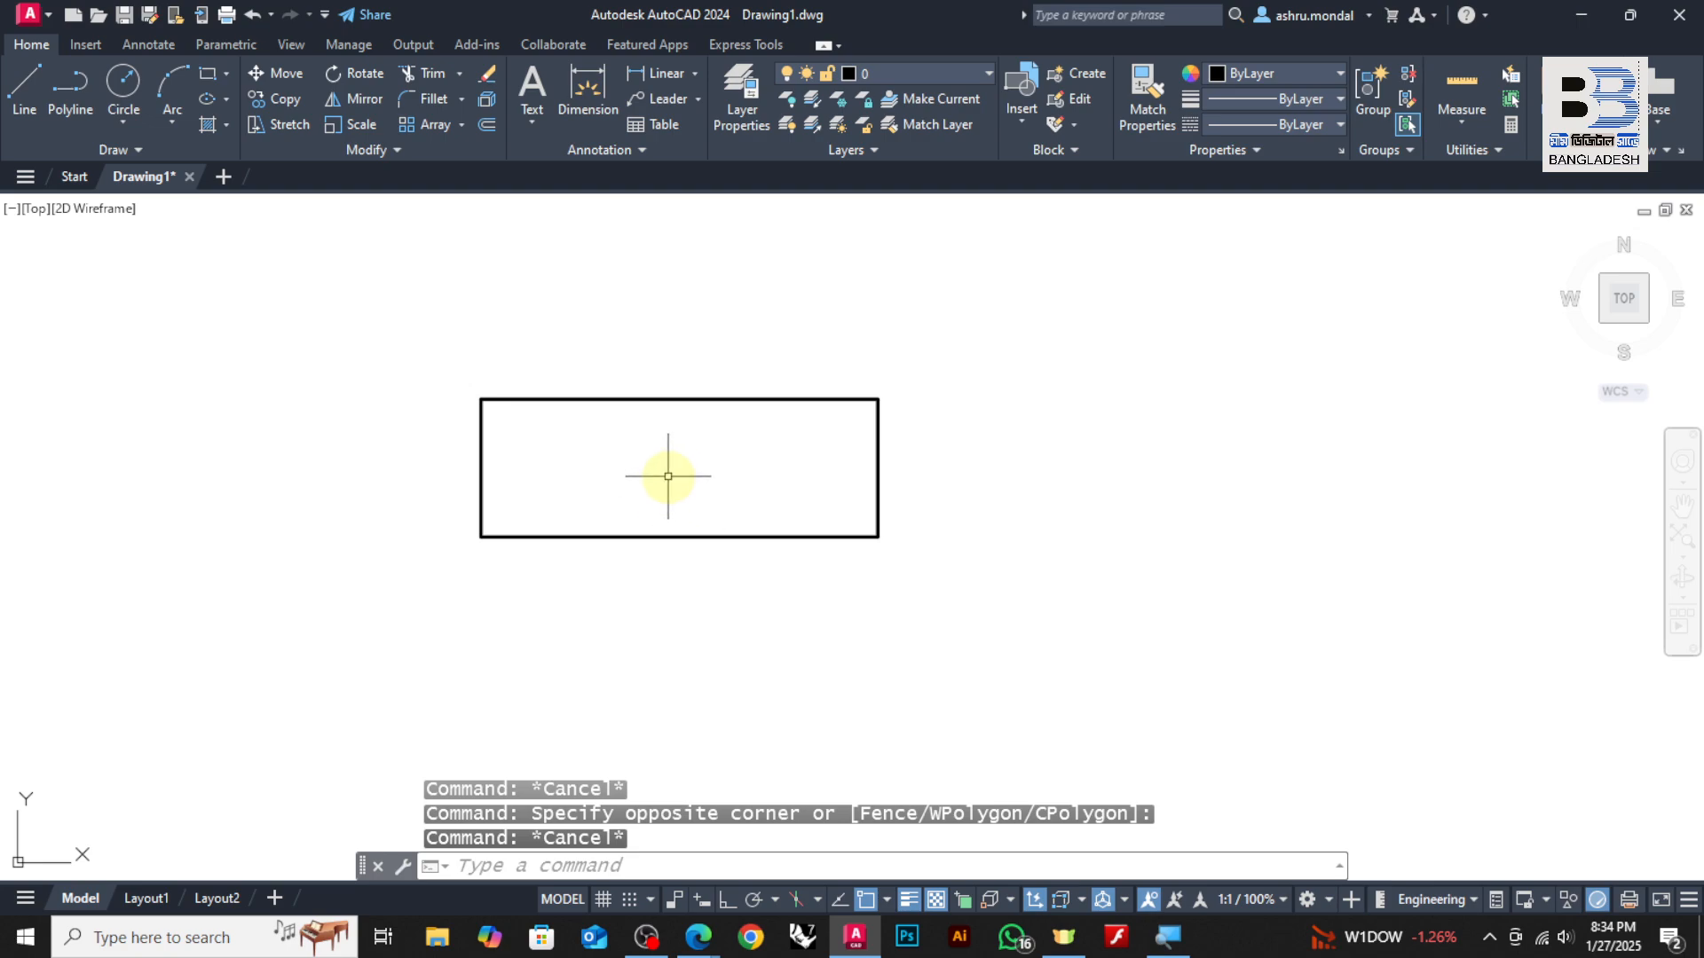
Try selecting the rectangle by its top edge and by enclosing and crossing windows, clearing the selection each time
{"action": "left_click", "coordinate": [670, 401]}
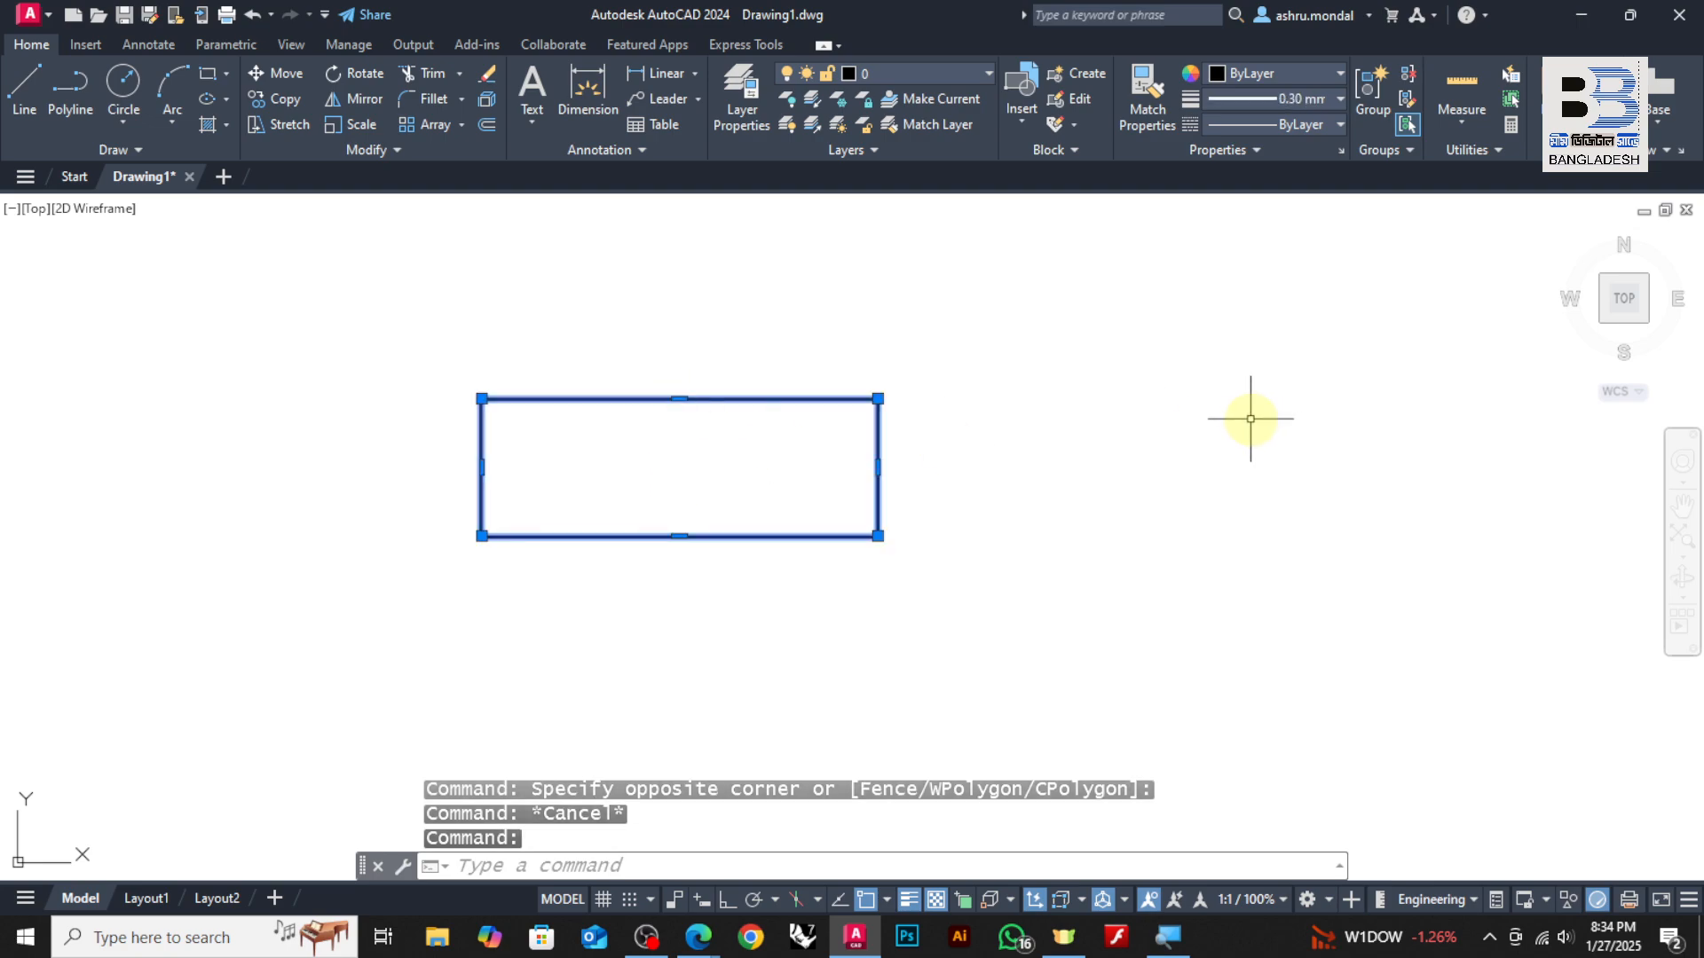
{"action": "key", "text": "Escape"}
{"action": "left_click", "coordinate": [307, 291]}
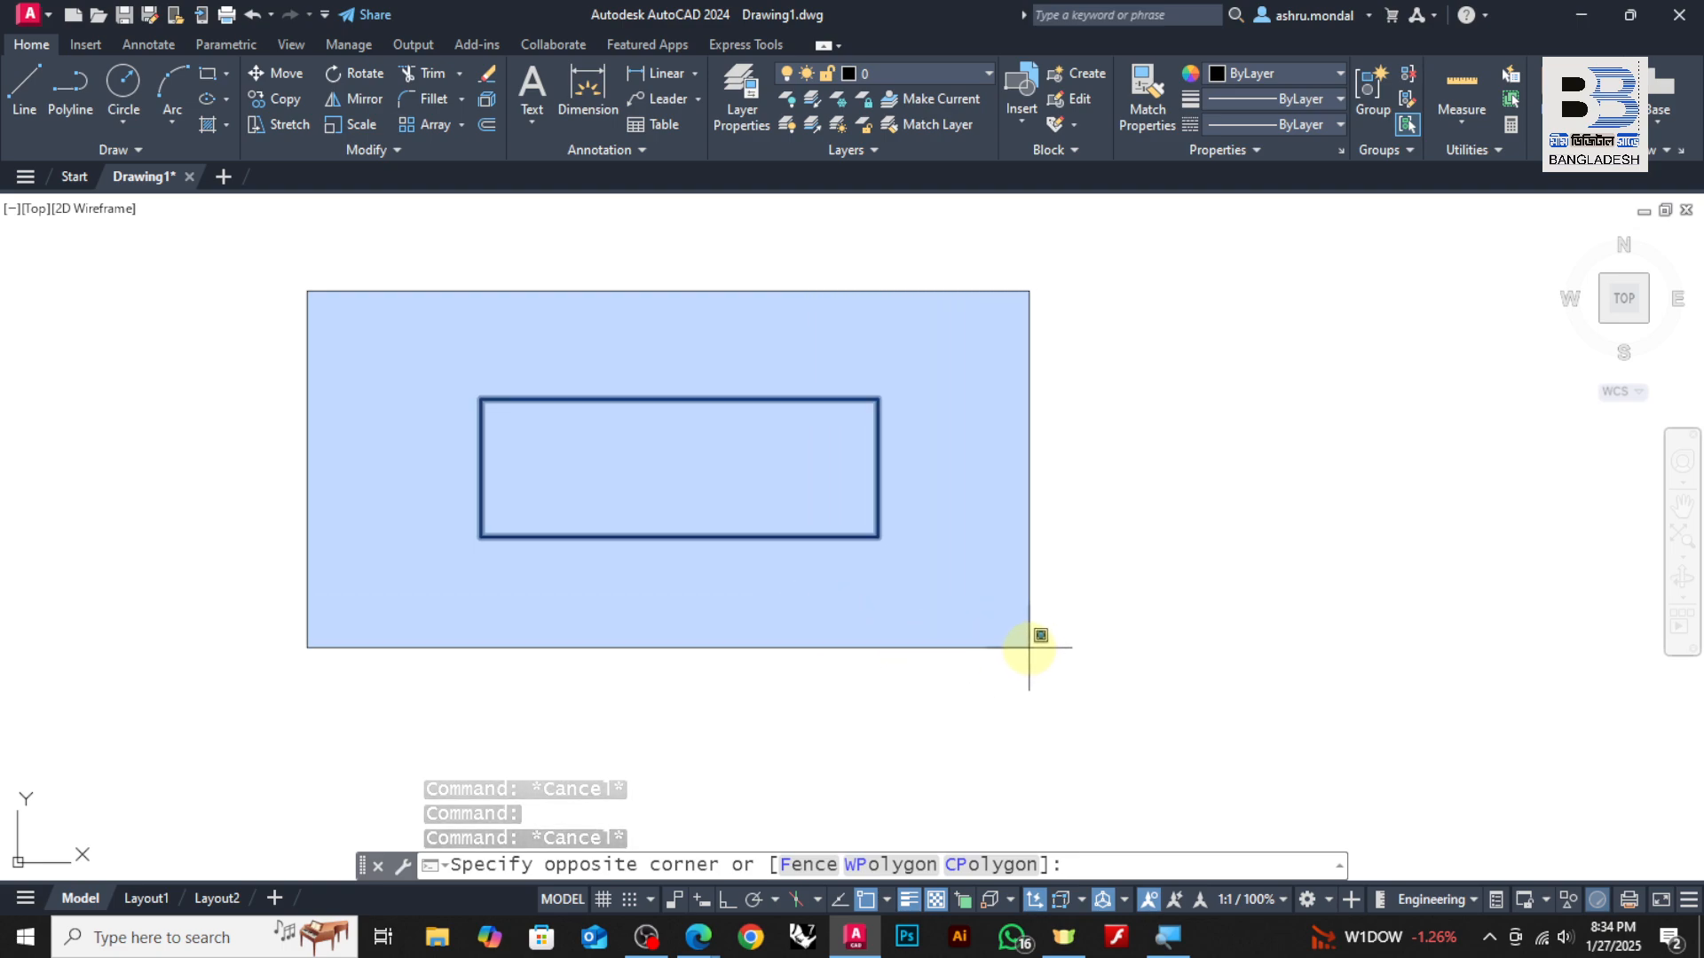
{"action": "key", "text": "Escape"}
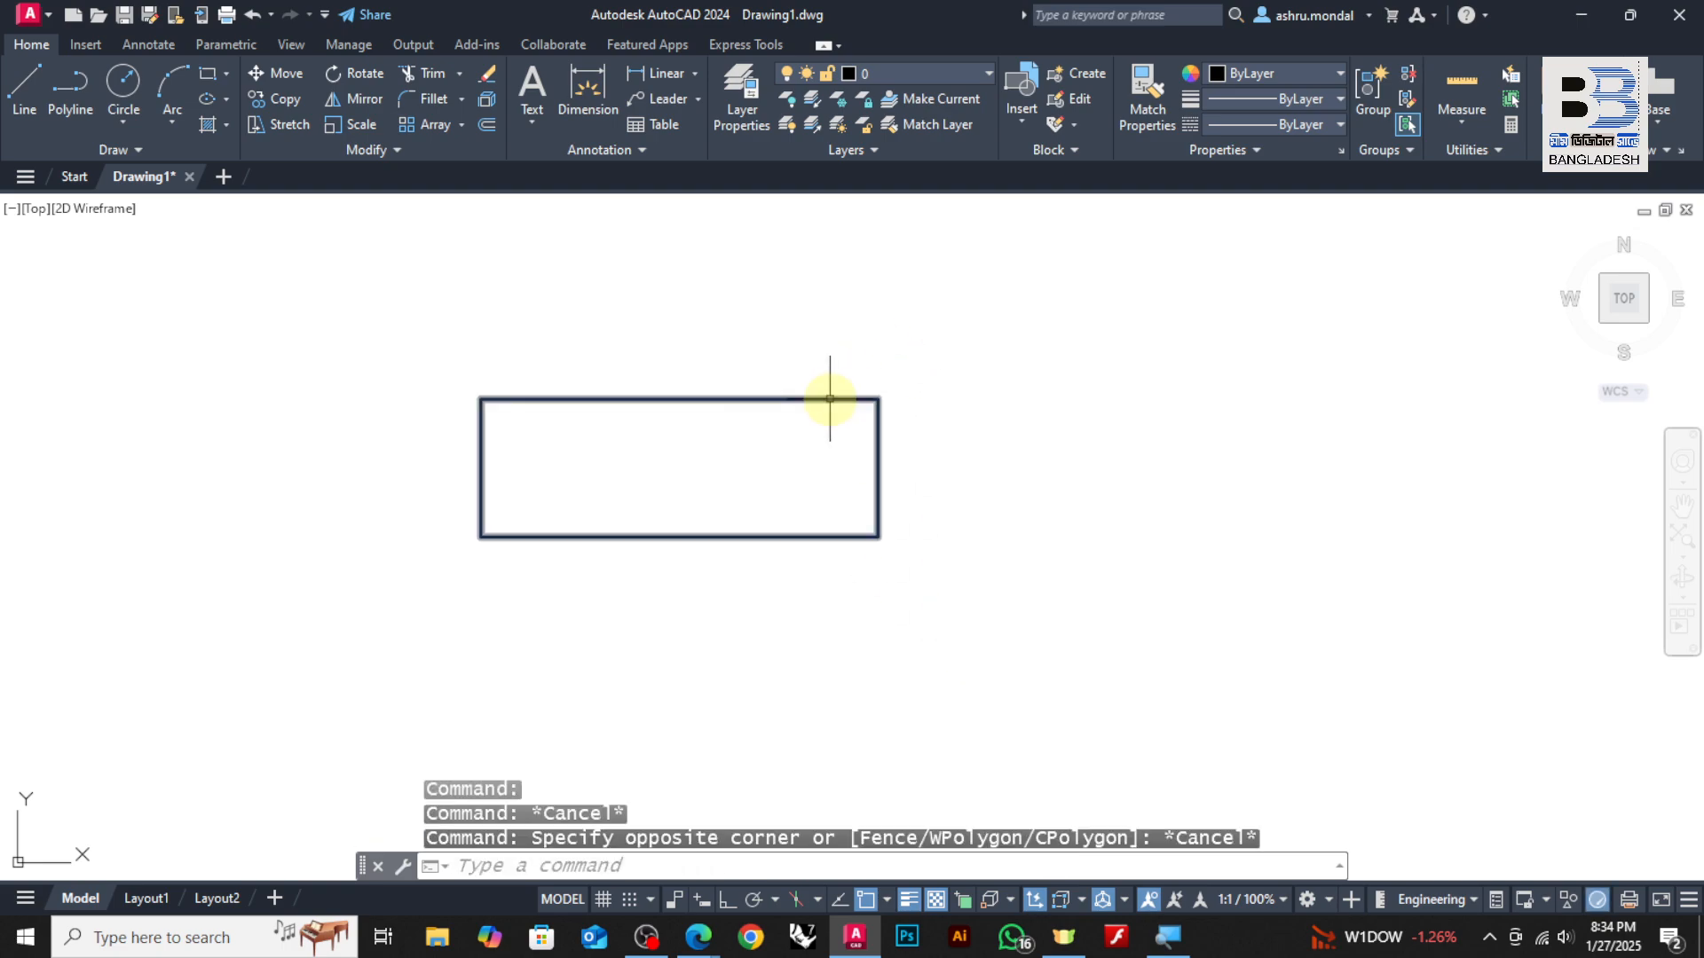
{"action": "left_click", "coordinate": [981, 274]}
{"action": "left_click", "coordinate": [829, 444]}
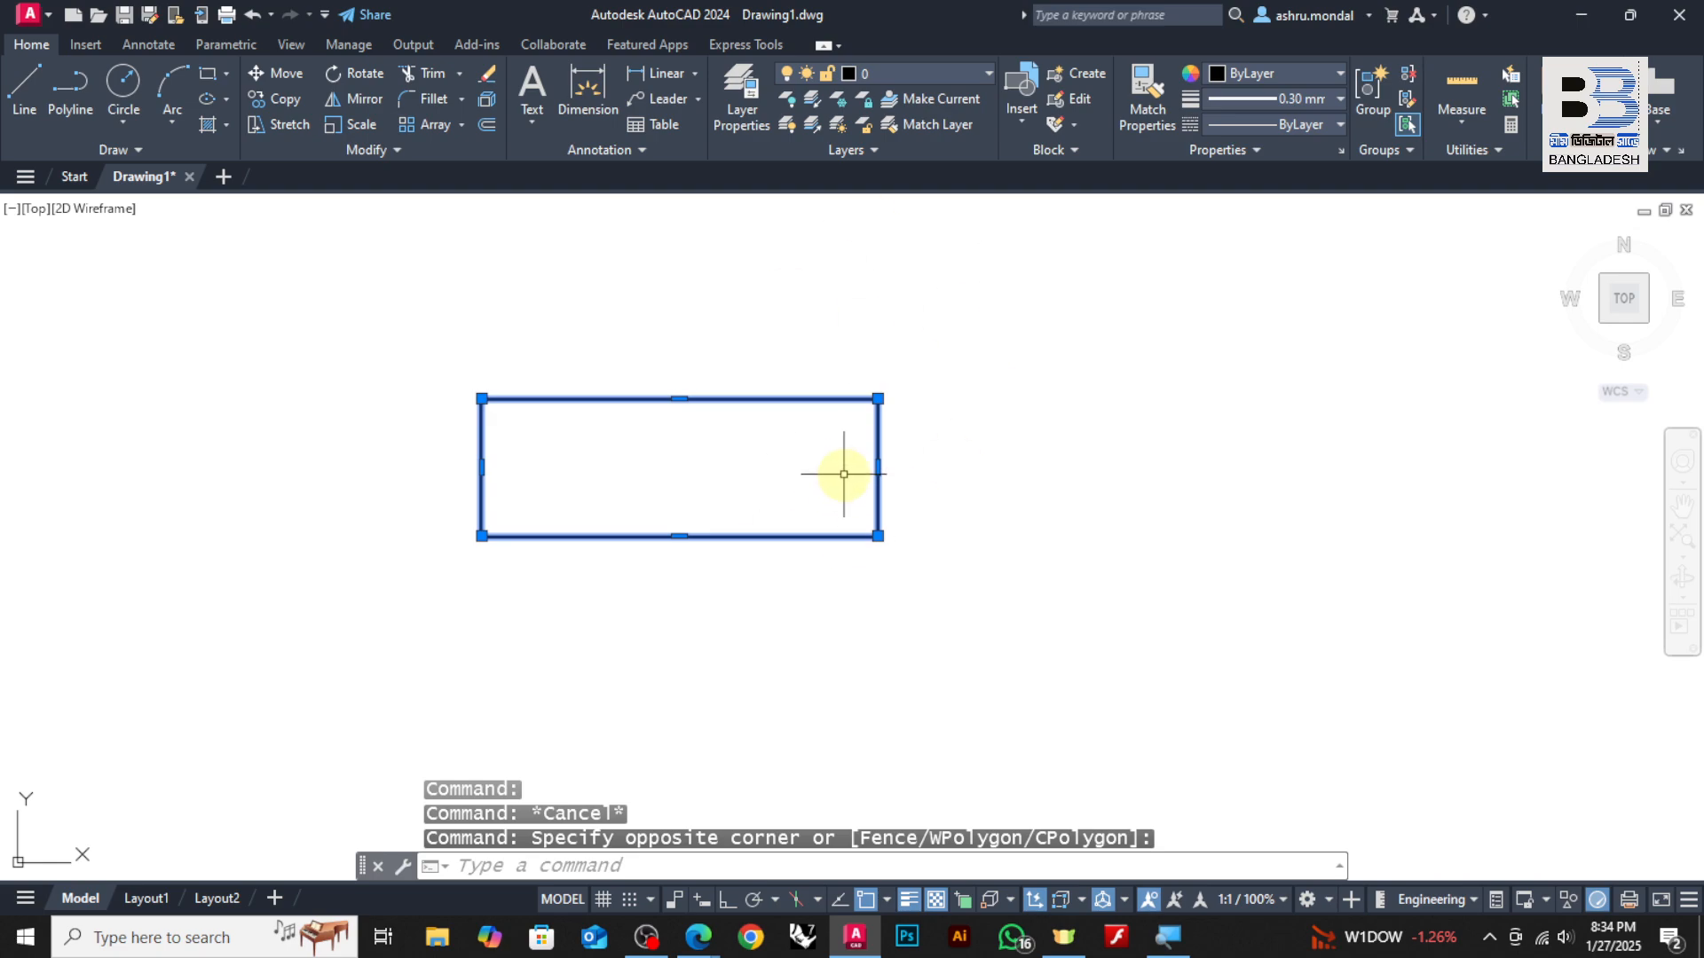
{"action": "key", "text": "Escape"}
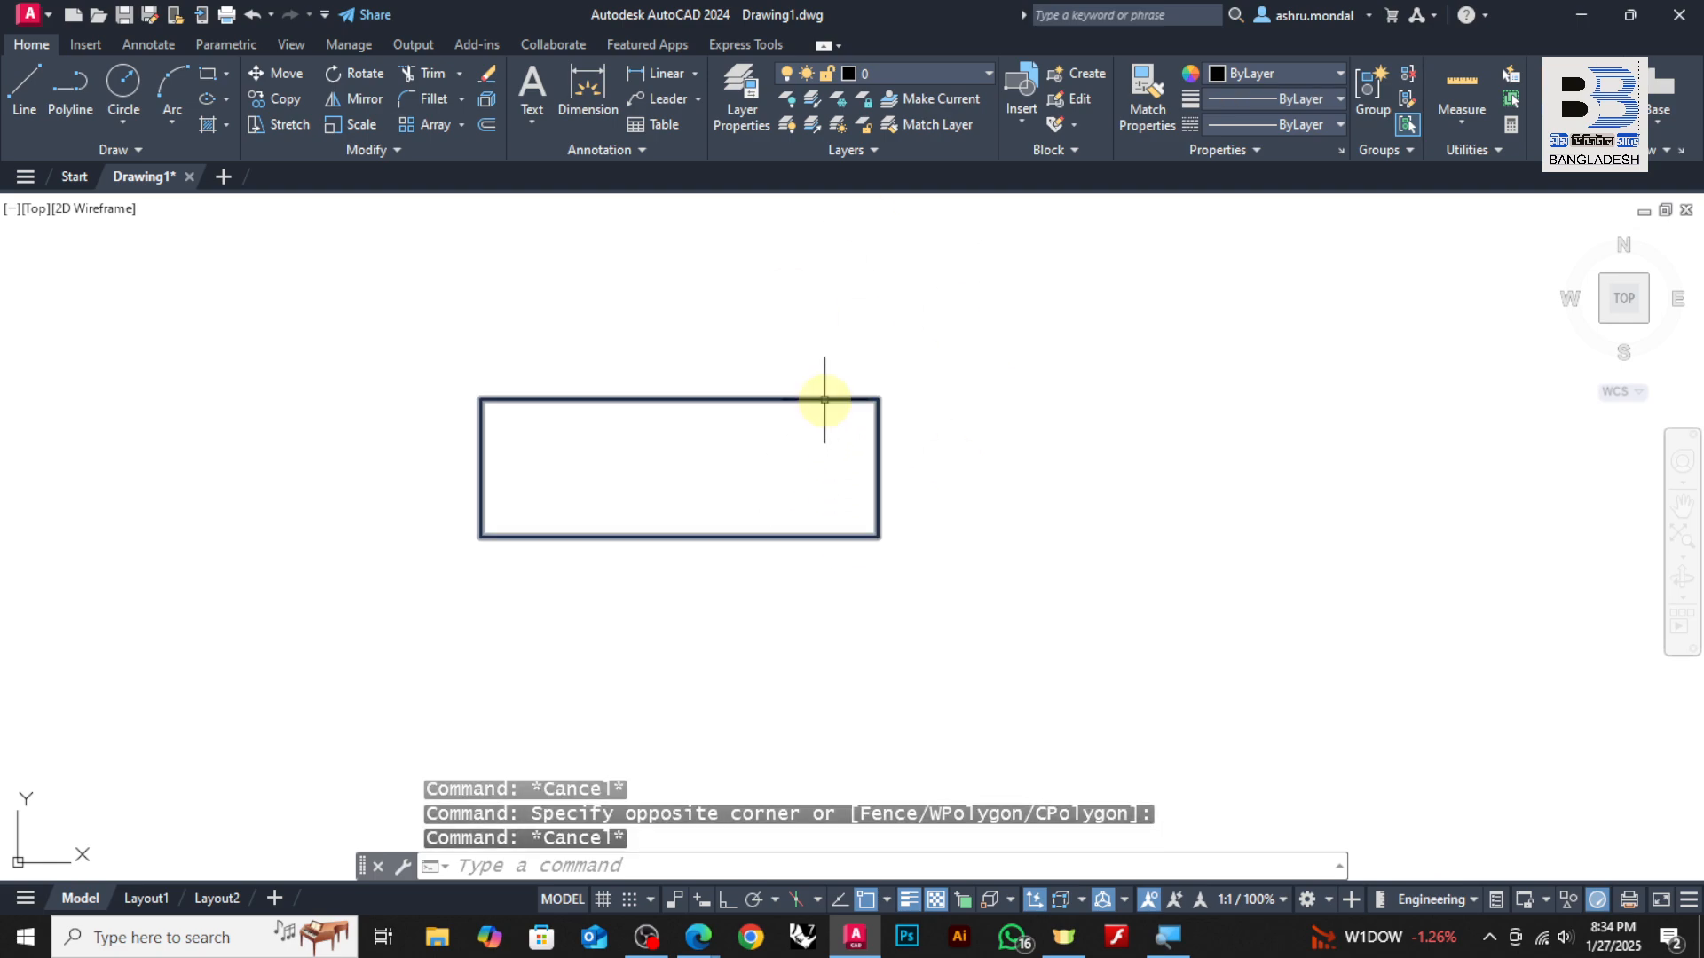
{"action": "left_click", "coordinate": [824, 400]}
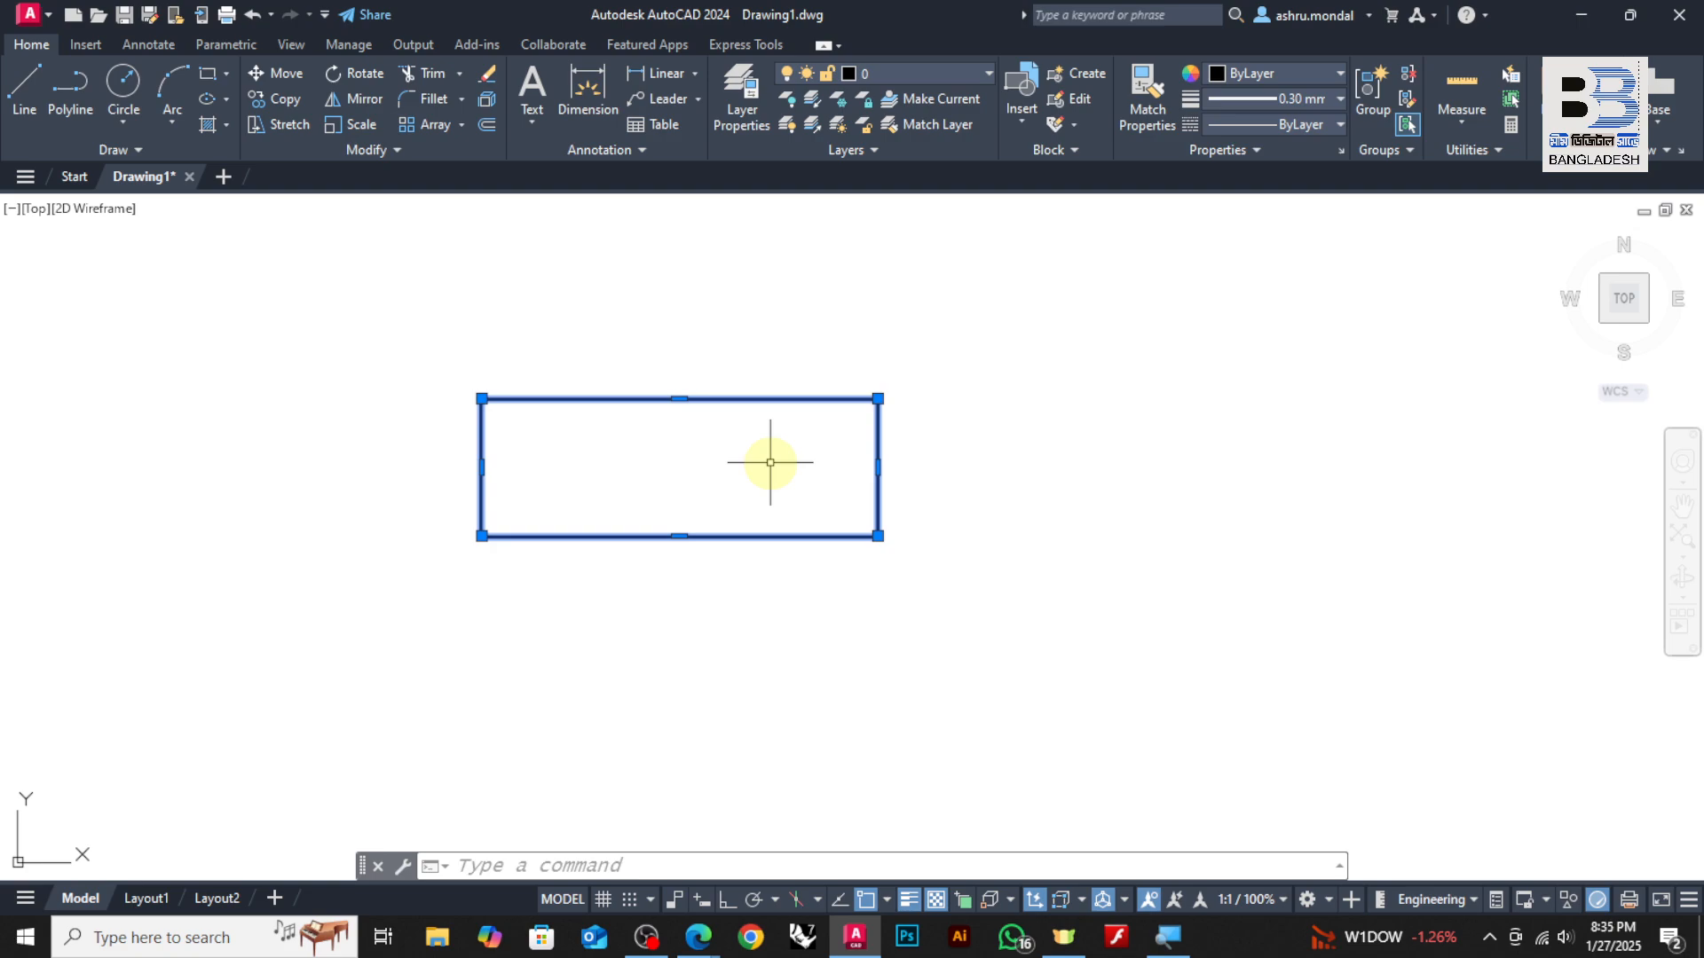
{"action": "type", "text": "r"}
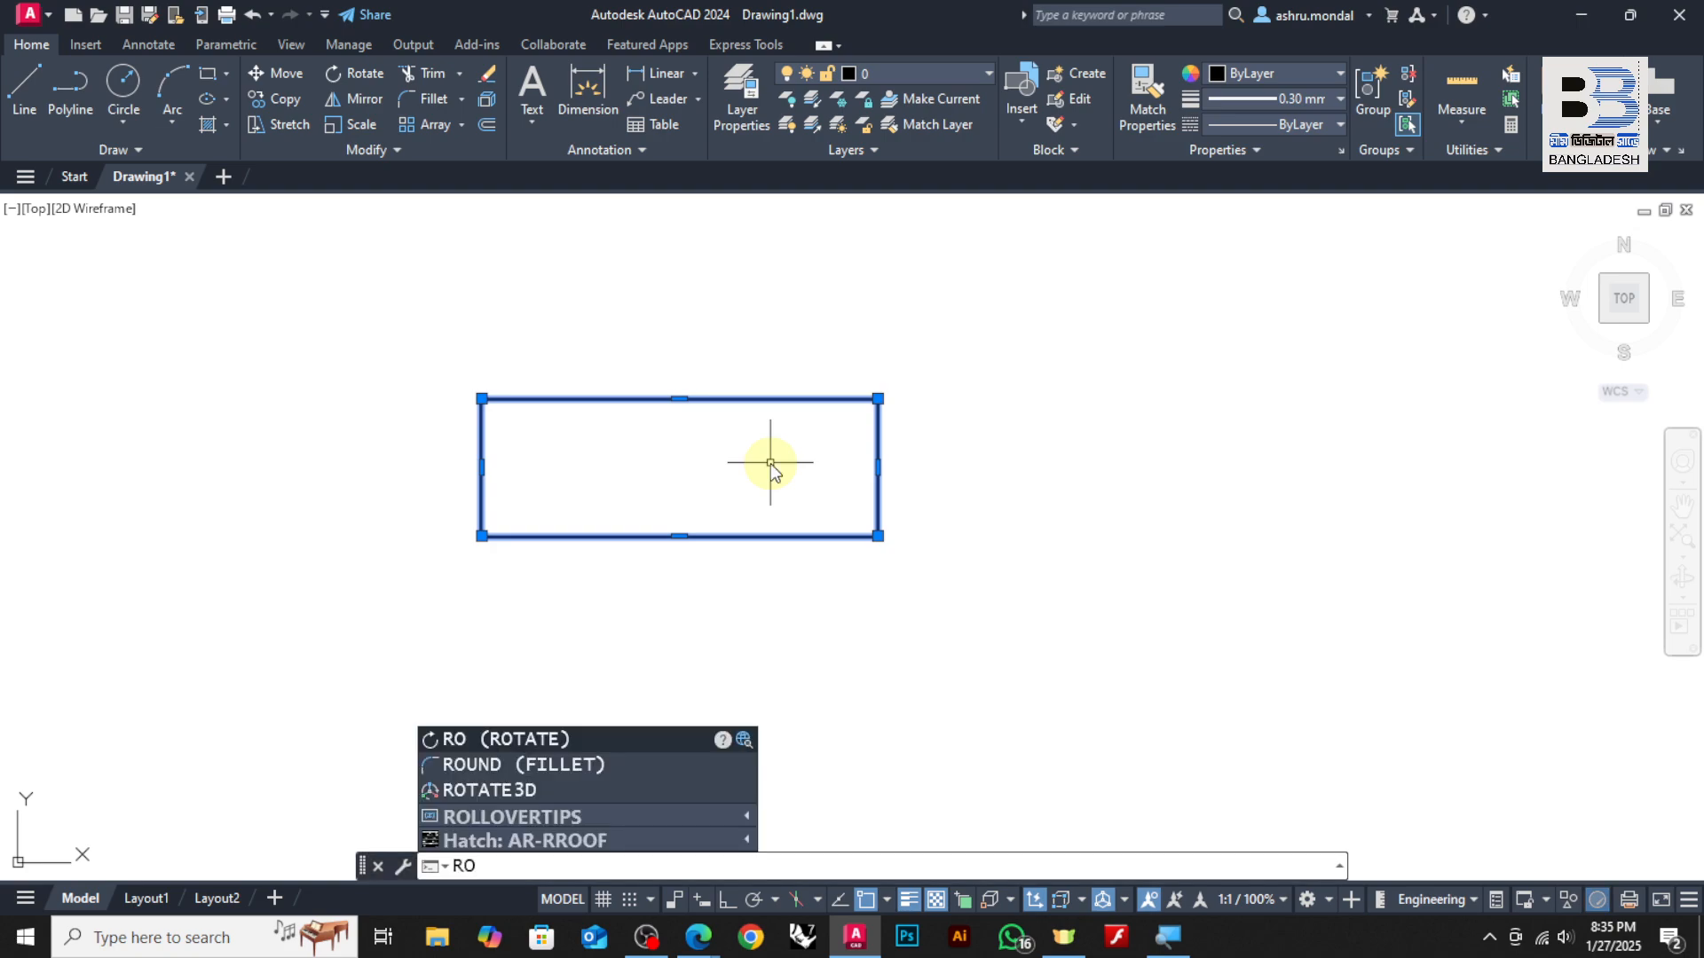
{"action": "key", "text": "Return"}
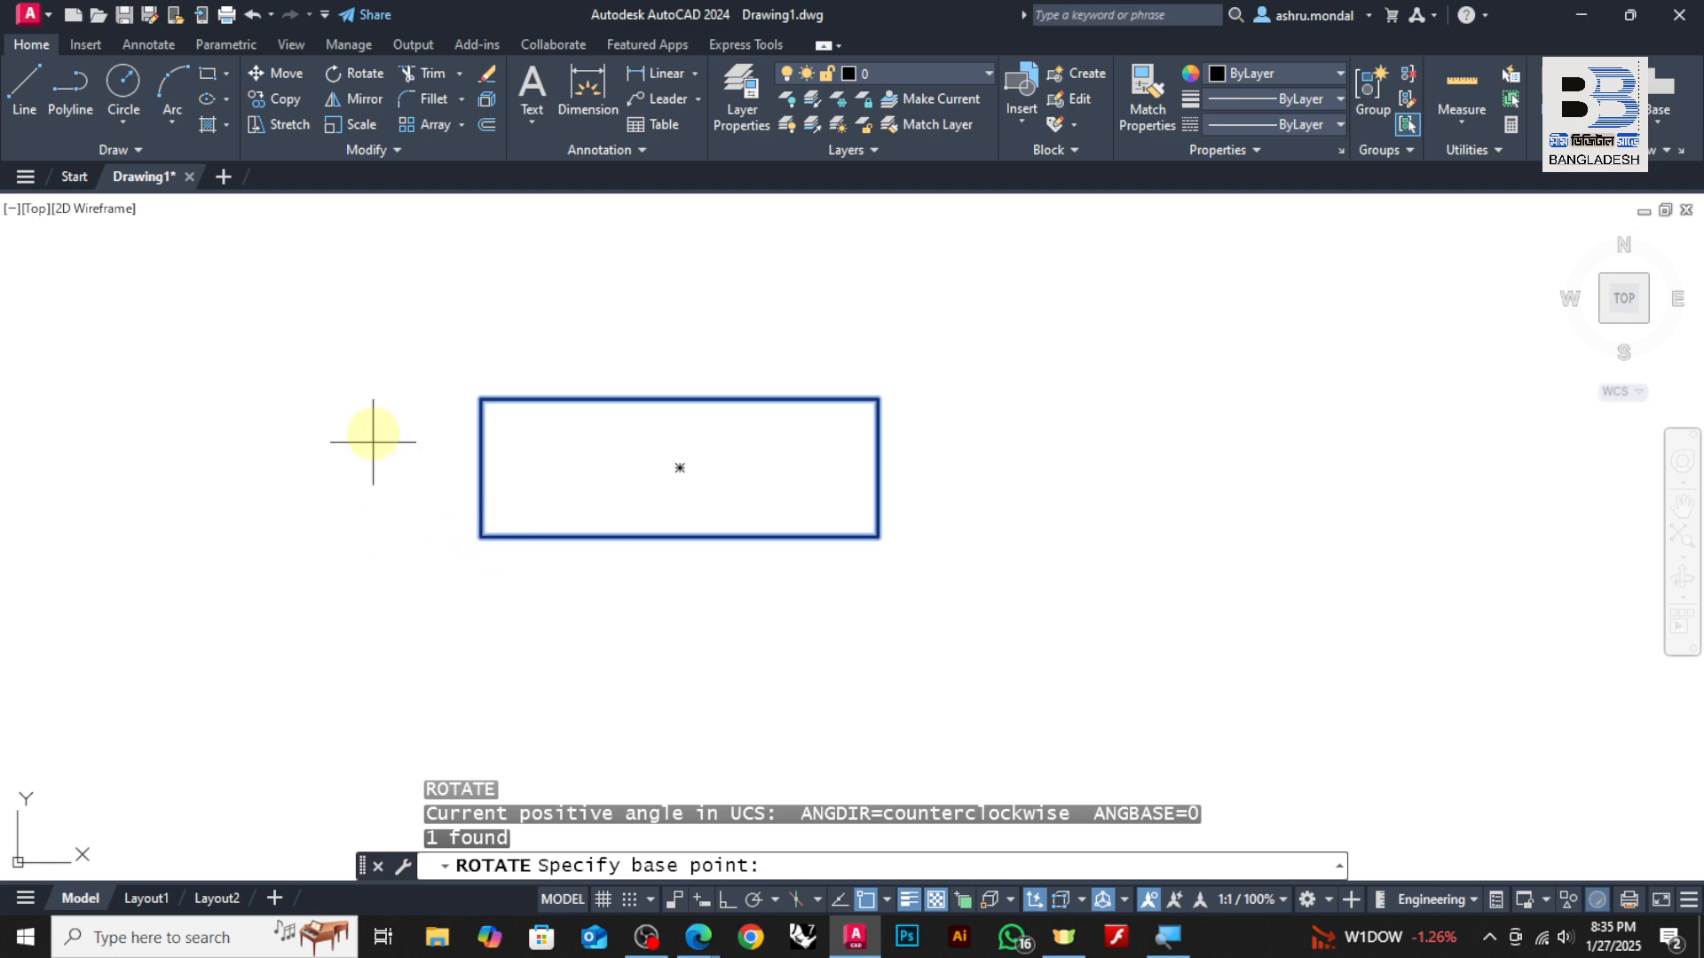
{"action": "left_click", "coordinate": [481, 536]}
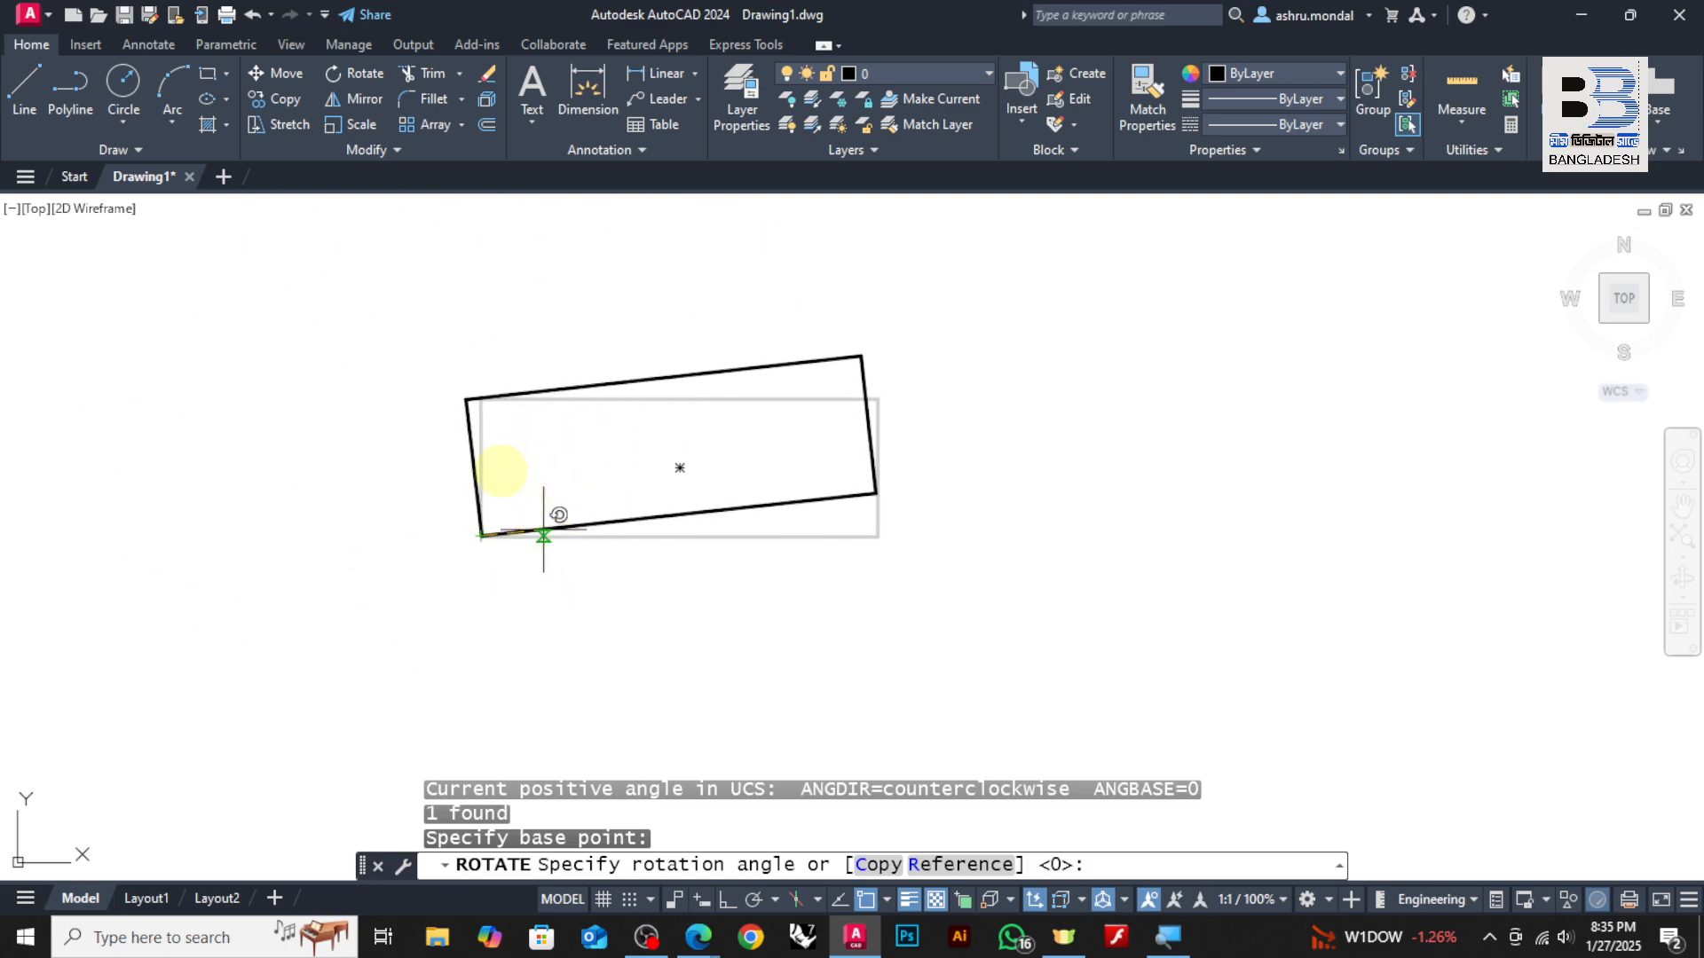
{"action": "key", "text": "Escape"}
{"action": "left_click", "coordinate": [530, 416]}
{"action": "key", "text": "Escape"}
Rotate the rectangle by 30 degrees about its lower-left corner
{"action": "left_click", "coordinate": [669, 323]}
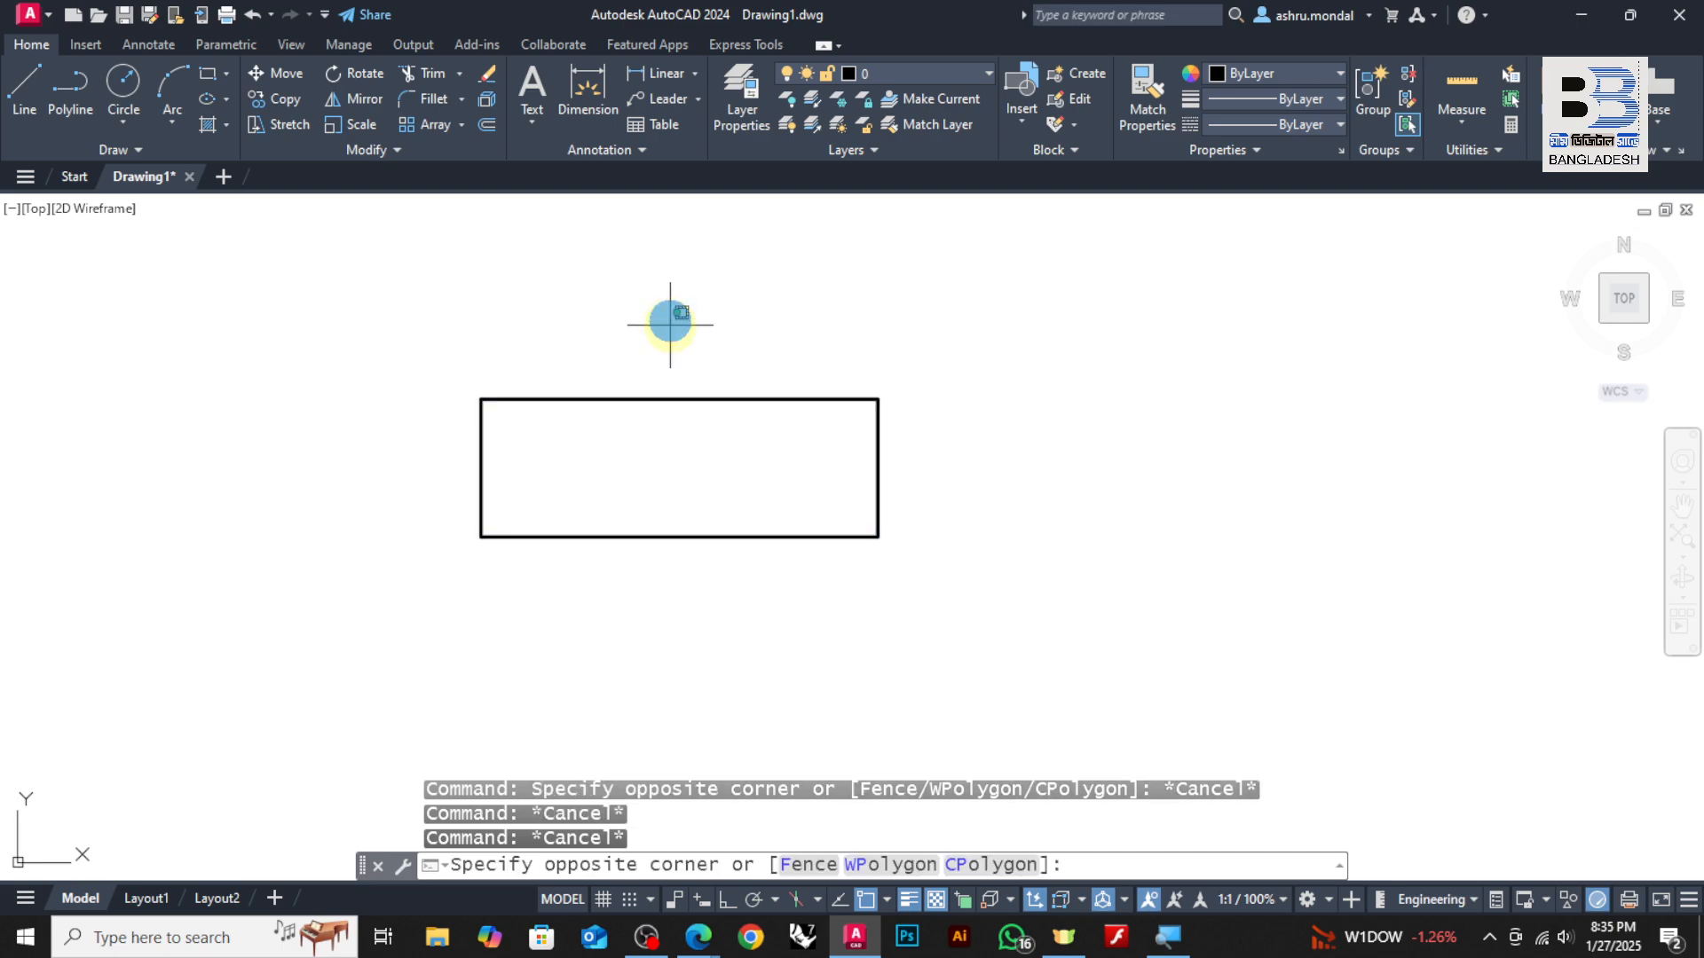
{"action": "left_click", "coordinate": [568, 466]}
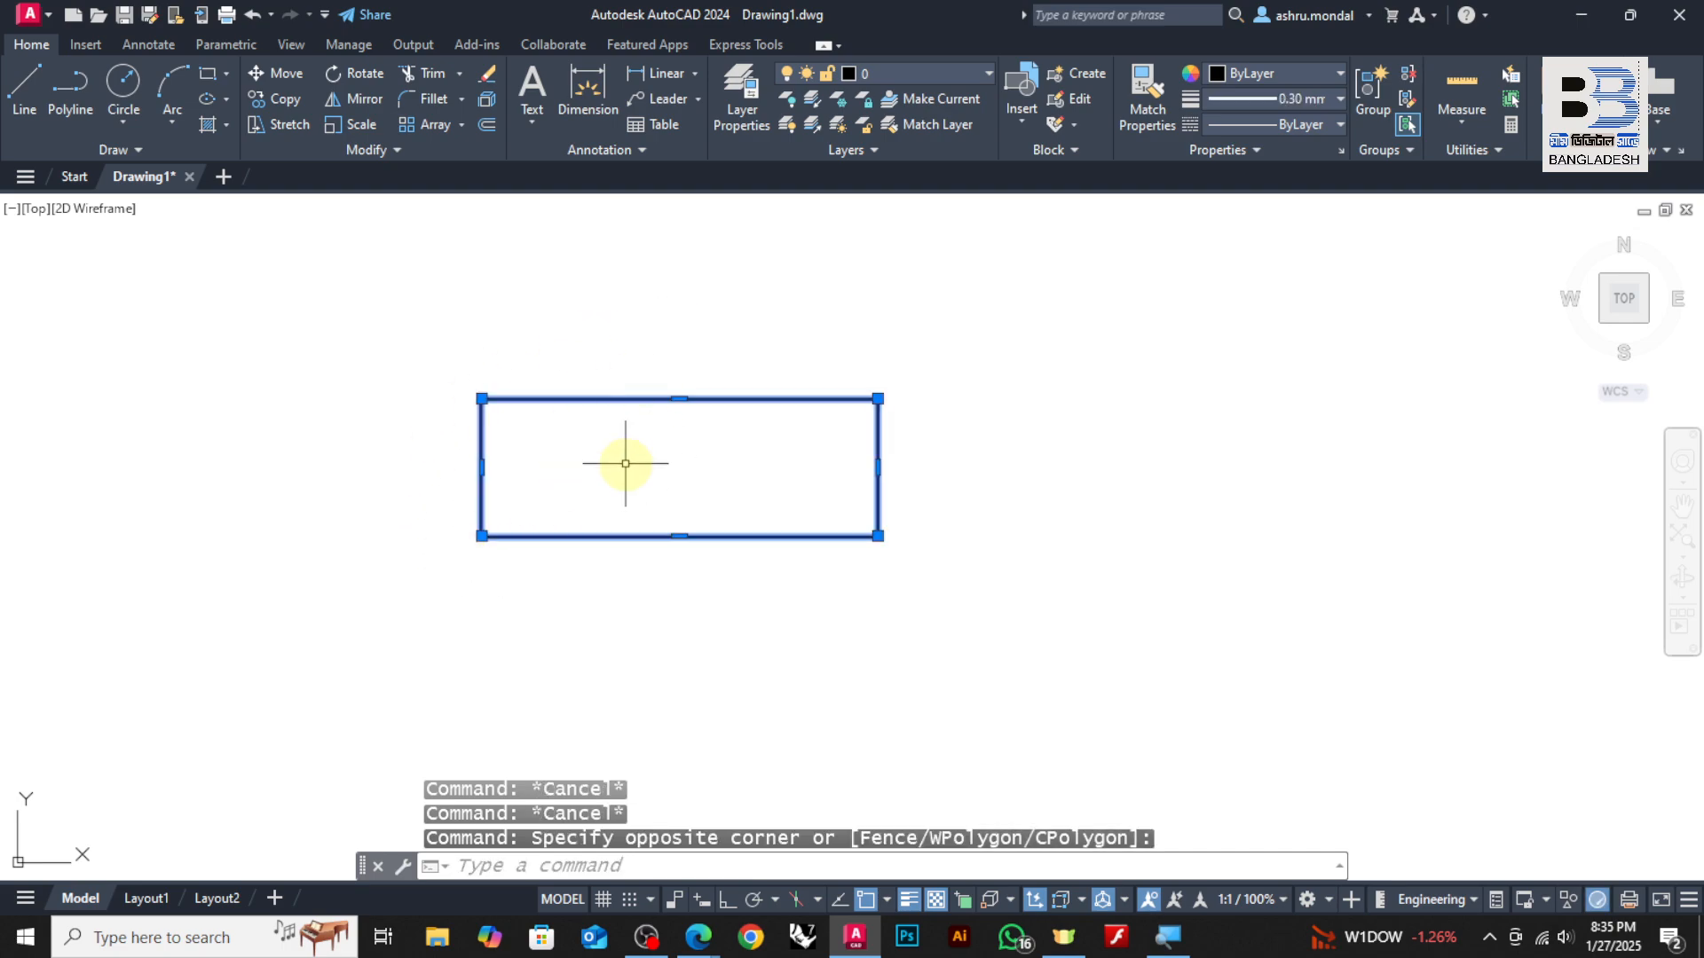
{"action": "type", "text": "ro"}
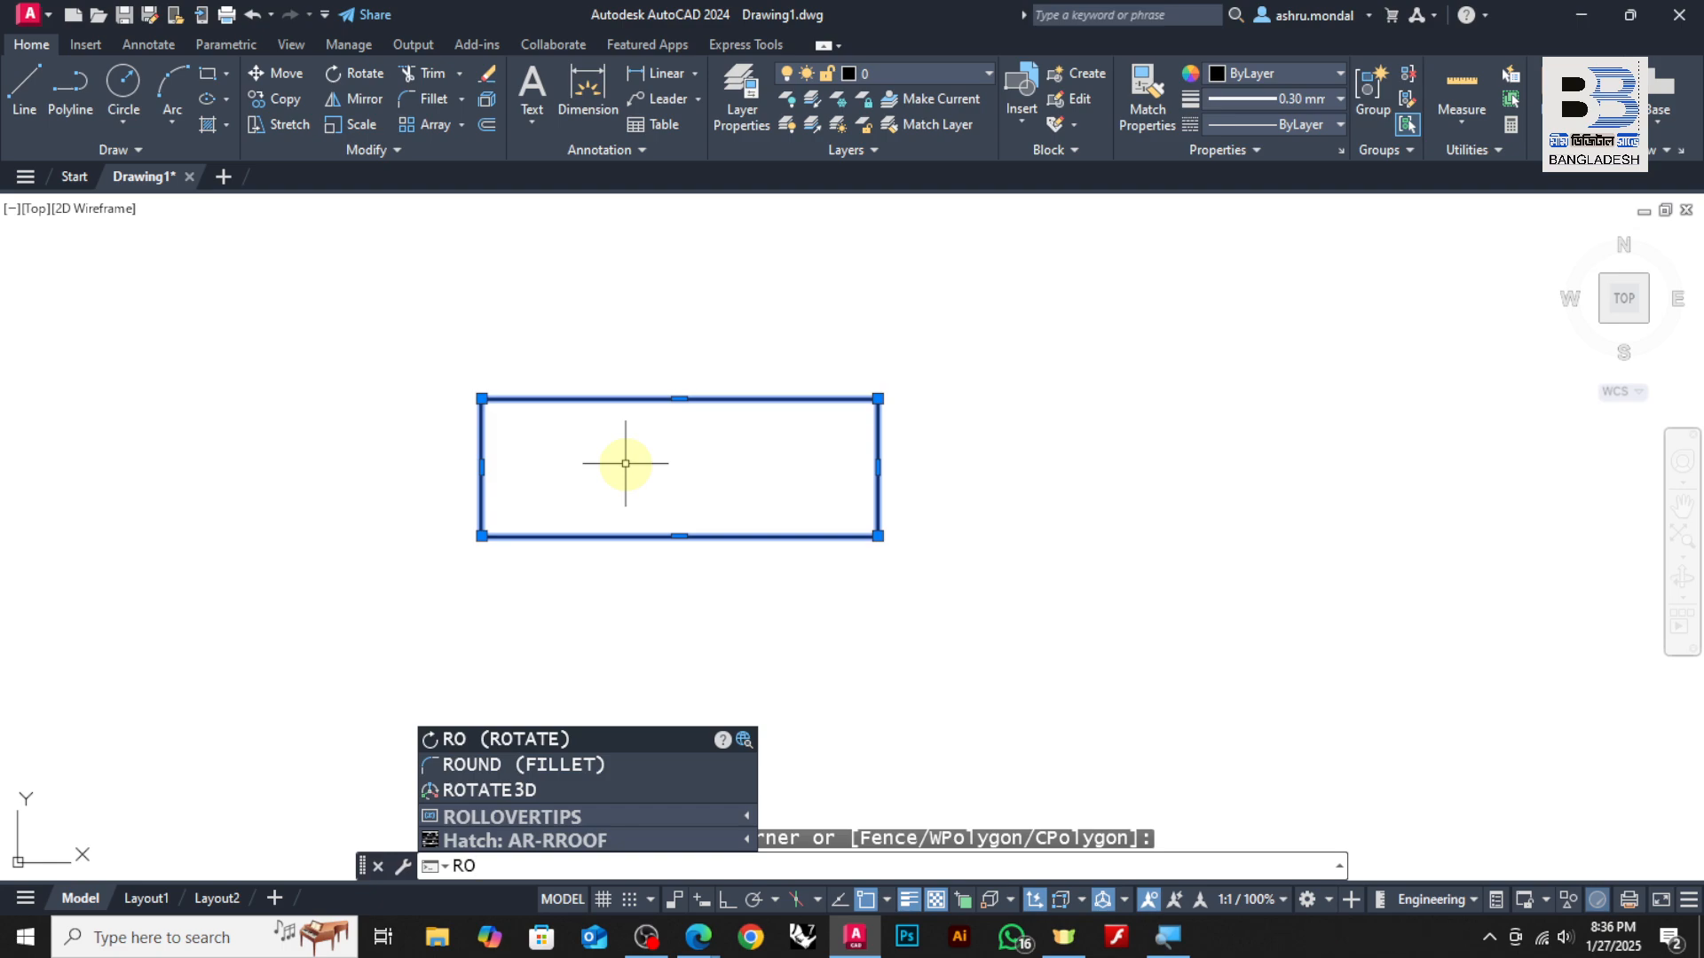
{"action": "type", "text": "o"}
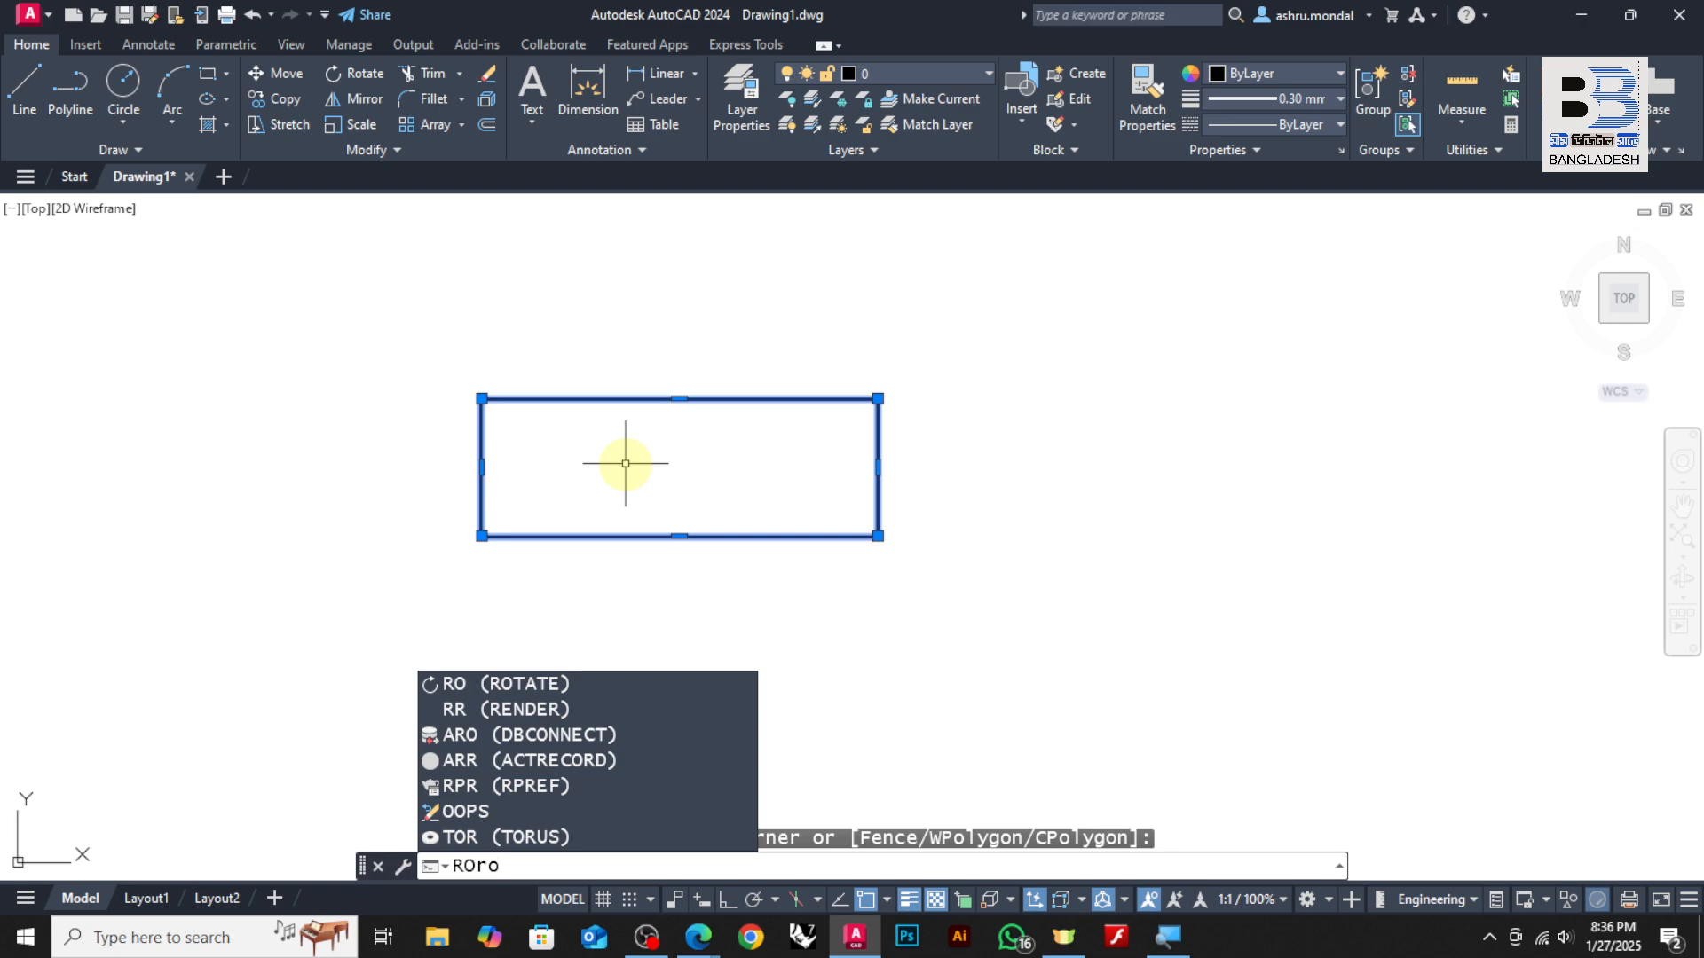
{"action": "key", "text": "BackSpace"}
{"action": "key", "text": "BackSpace"}
{"action": "key", "text": "BackSpace"}
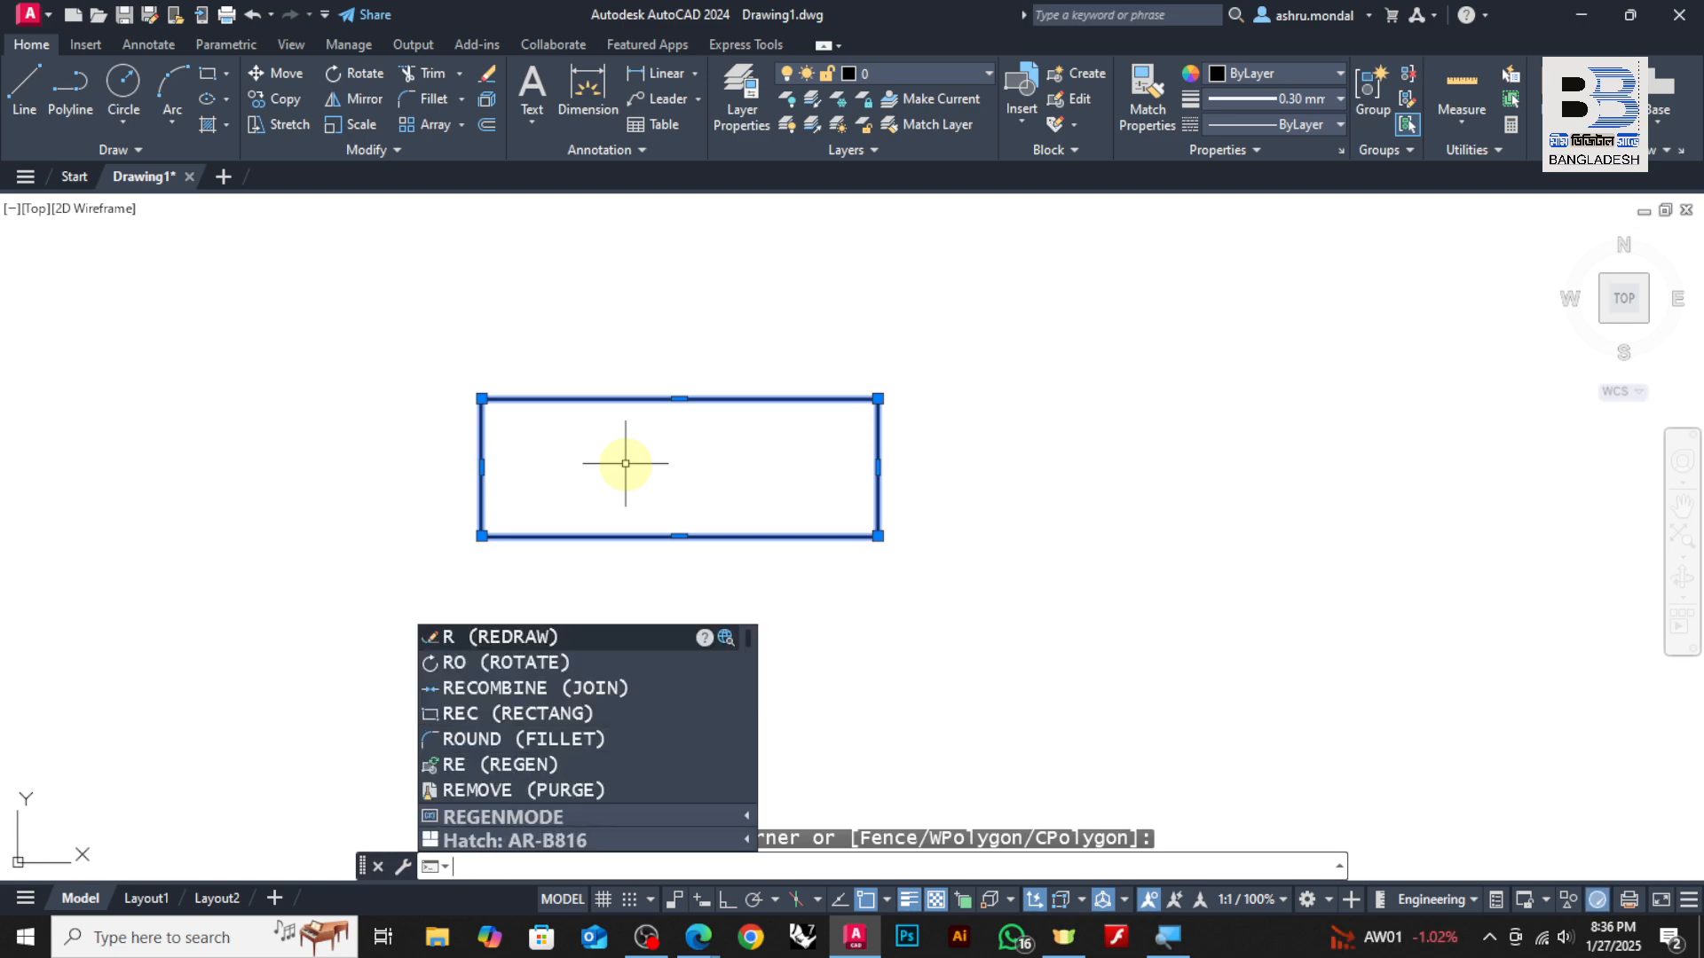
{"action": "key", "text": "Escape"}
{"action": "key", "text": "Escape"}
{"action": "type", "text": "ro"}
{"action": "key", "text": "Return"}
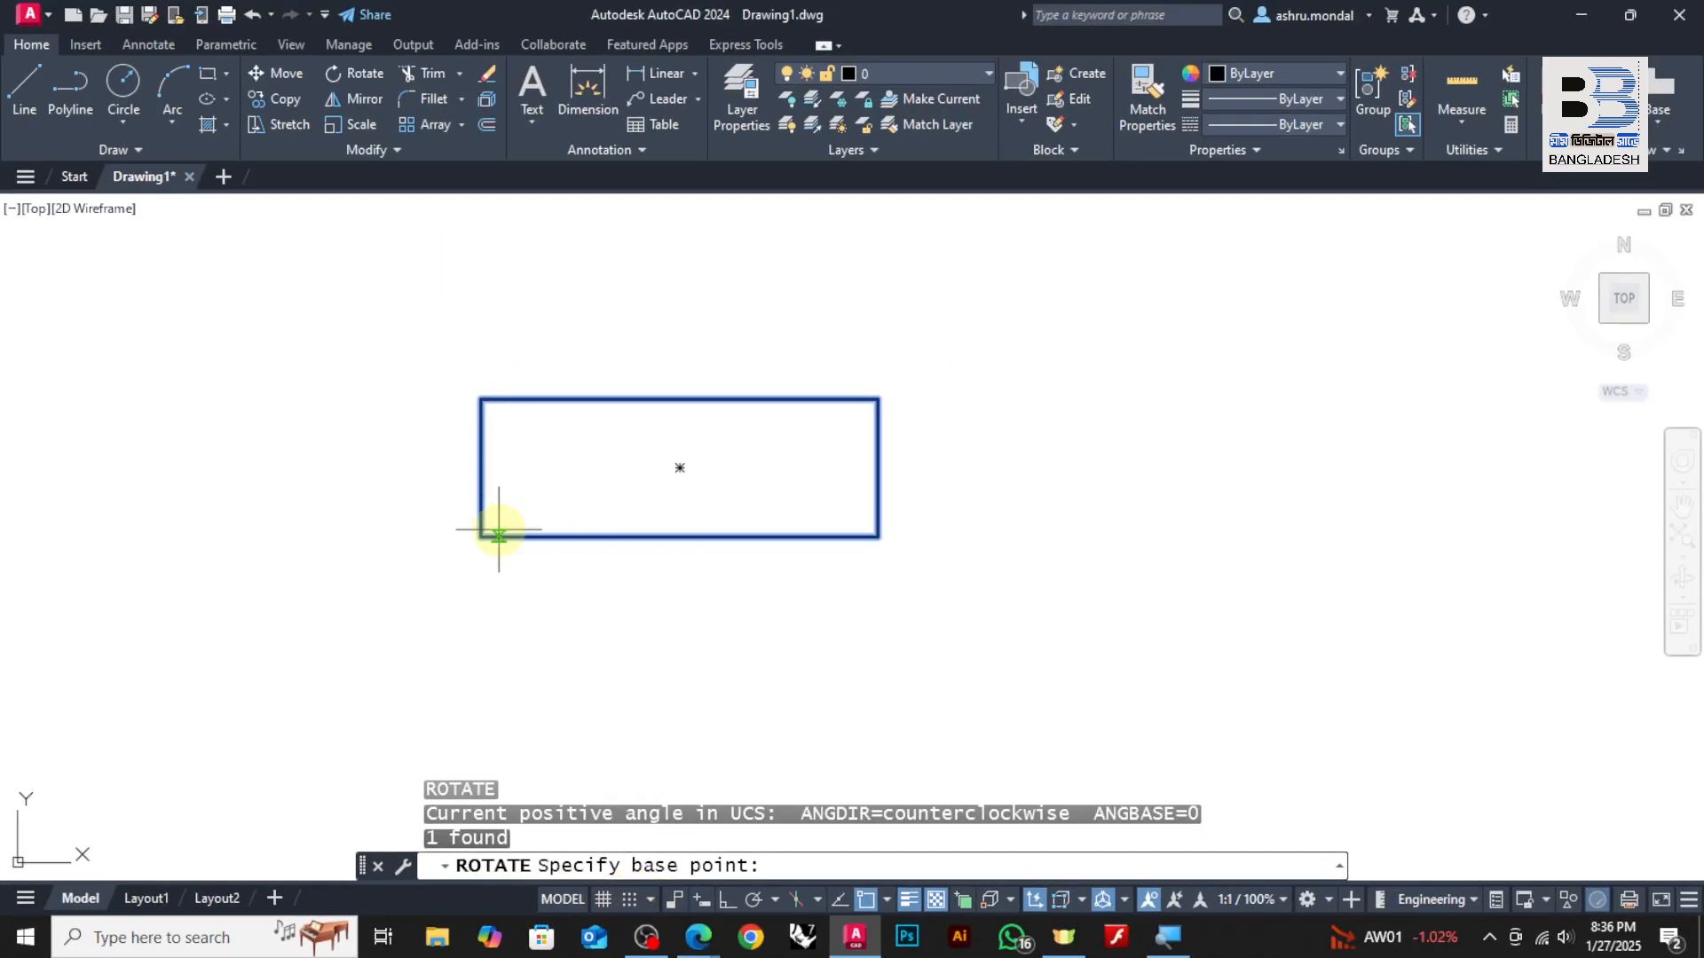
{"action": "left_click", "coordinate": [481, 536]}
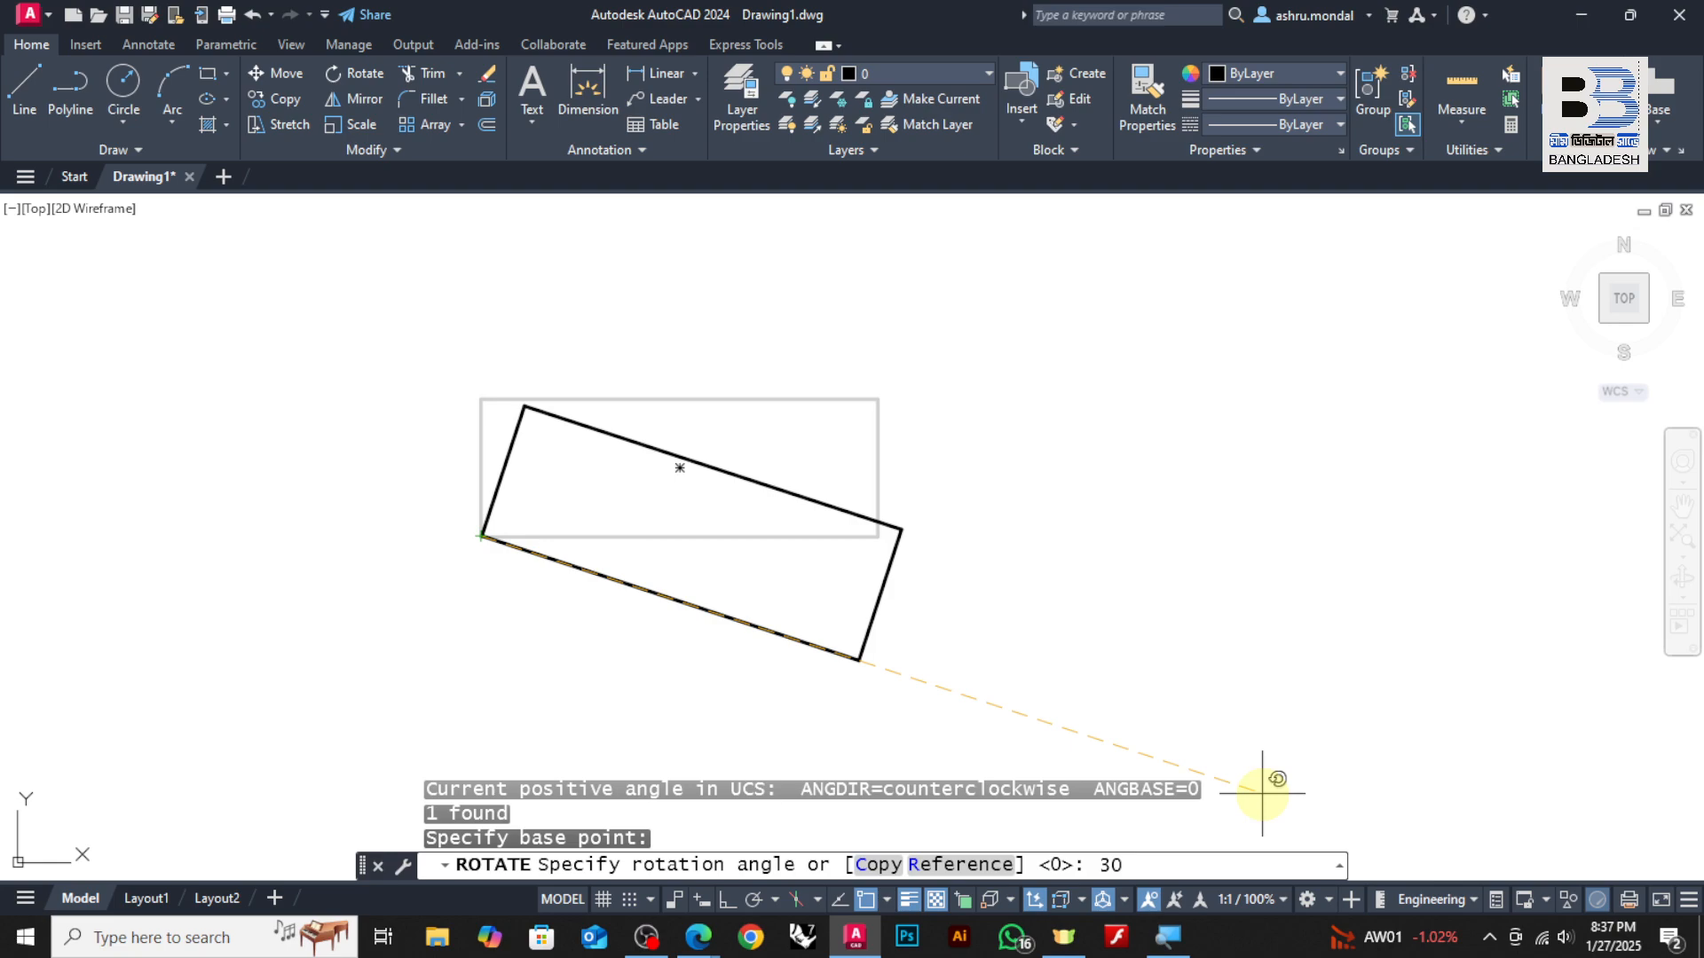
{"action": "key", "text": "Return"}
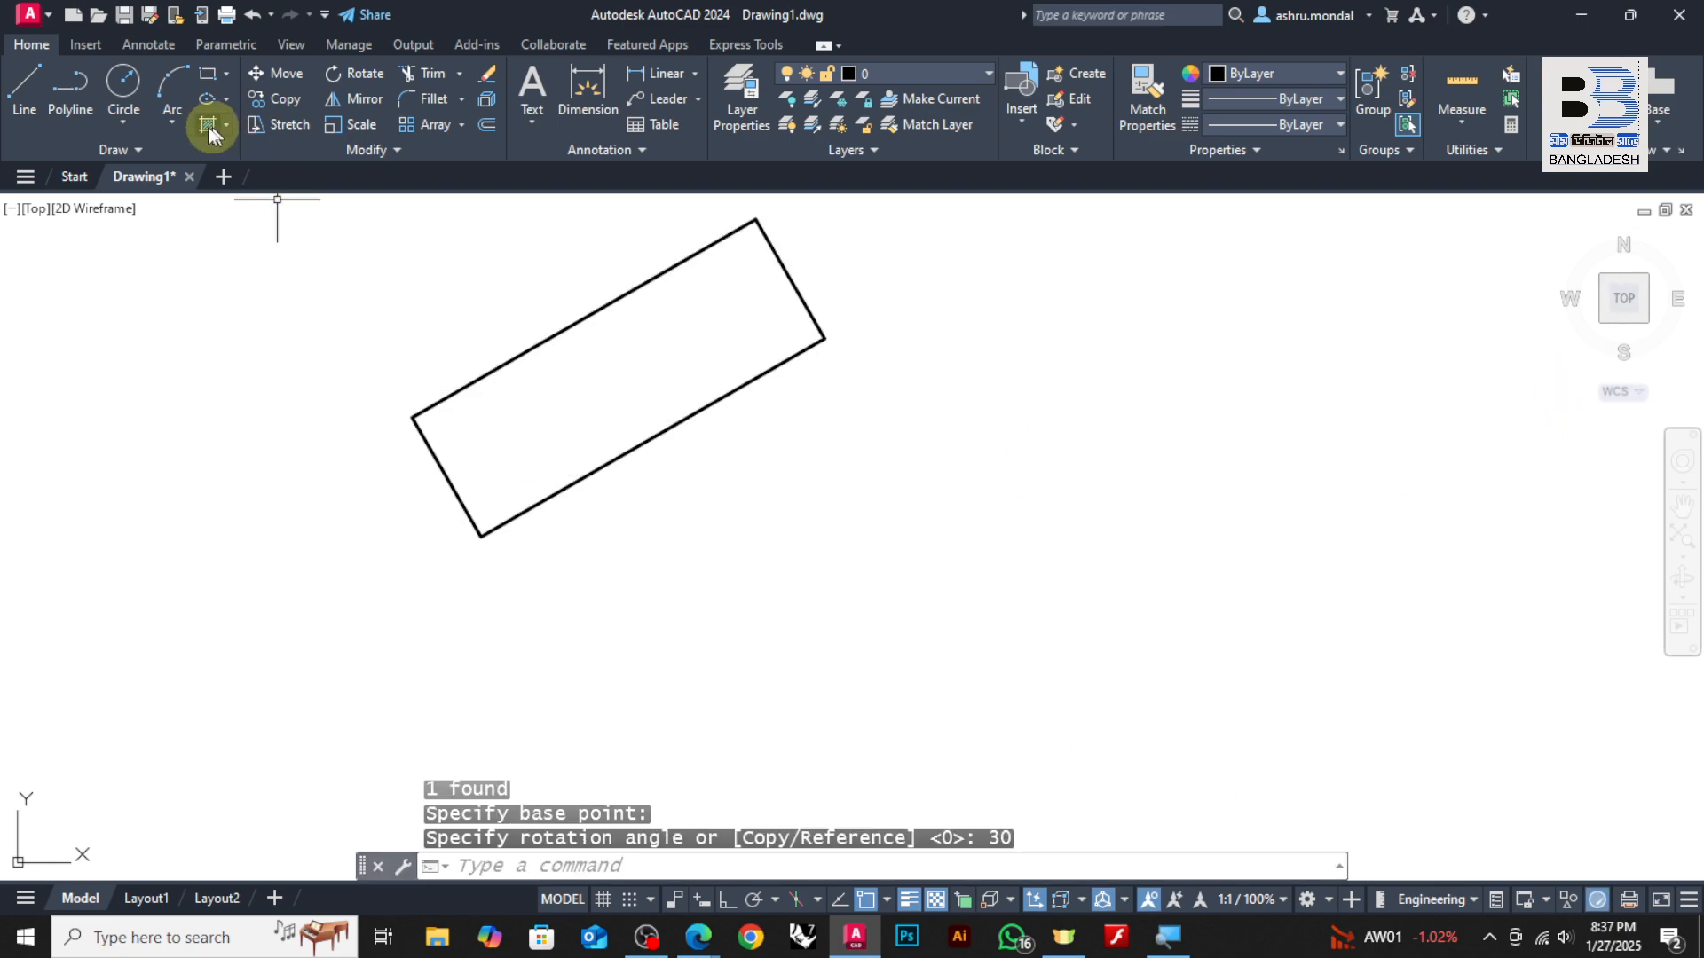
Turn on Ortho mode and draw a horizontal polyline from the rotated rectangle's lowest corner out to the right, past the rectangle
{"action": "left_click", "coordinate": [82, 79]}
{"action": "left_click", "coordinate": [727, 899]}
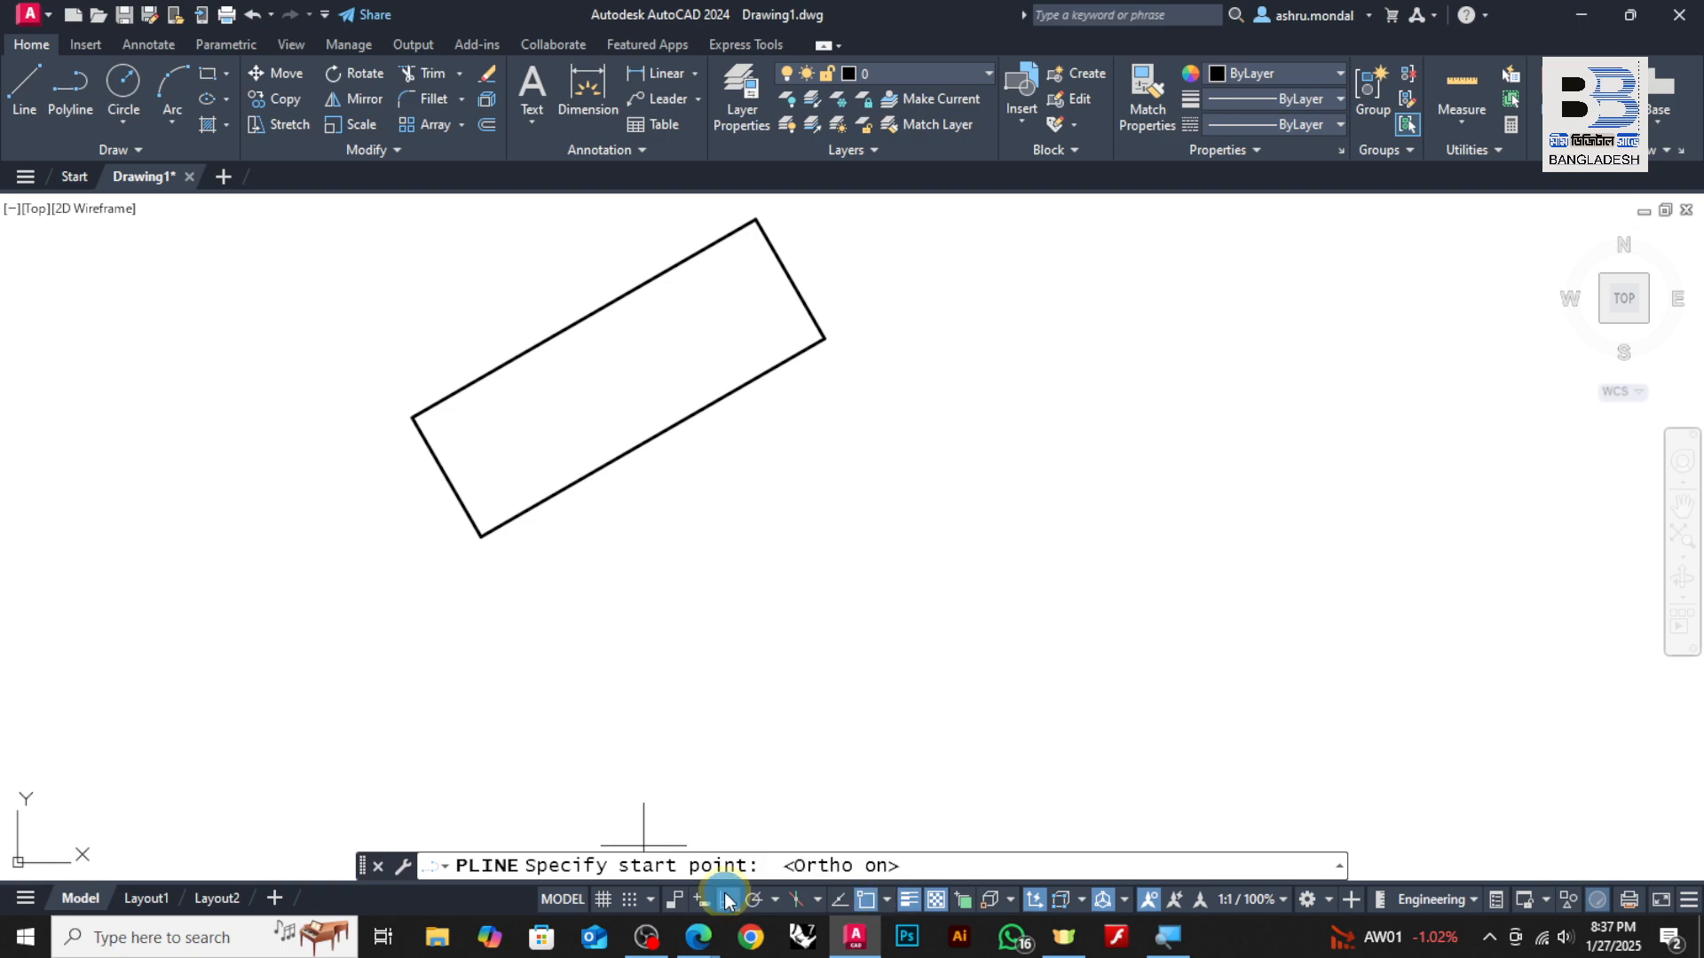
{"action": "left_click", "coordinate": [482, 536]}
{"action": "left_click", "coordinate": [1209, 537]}
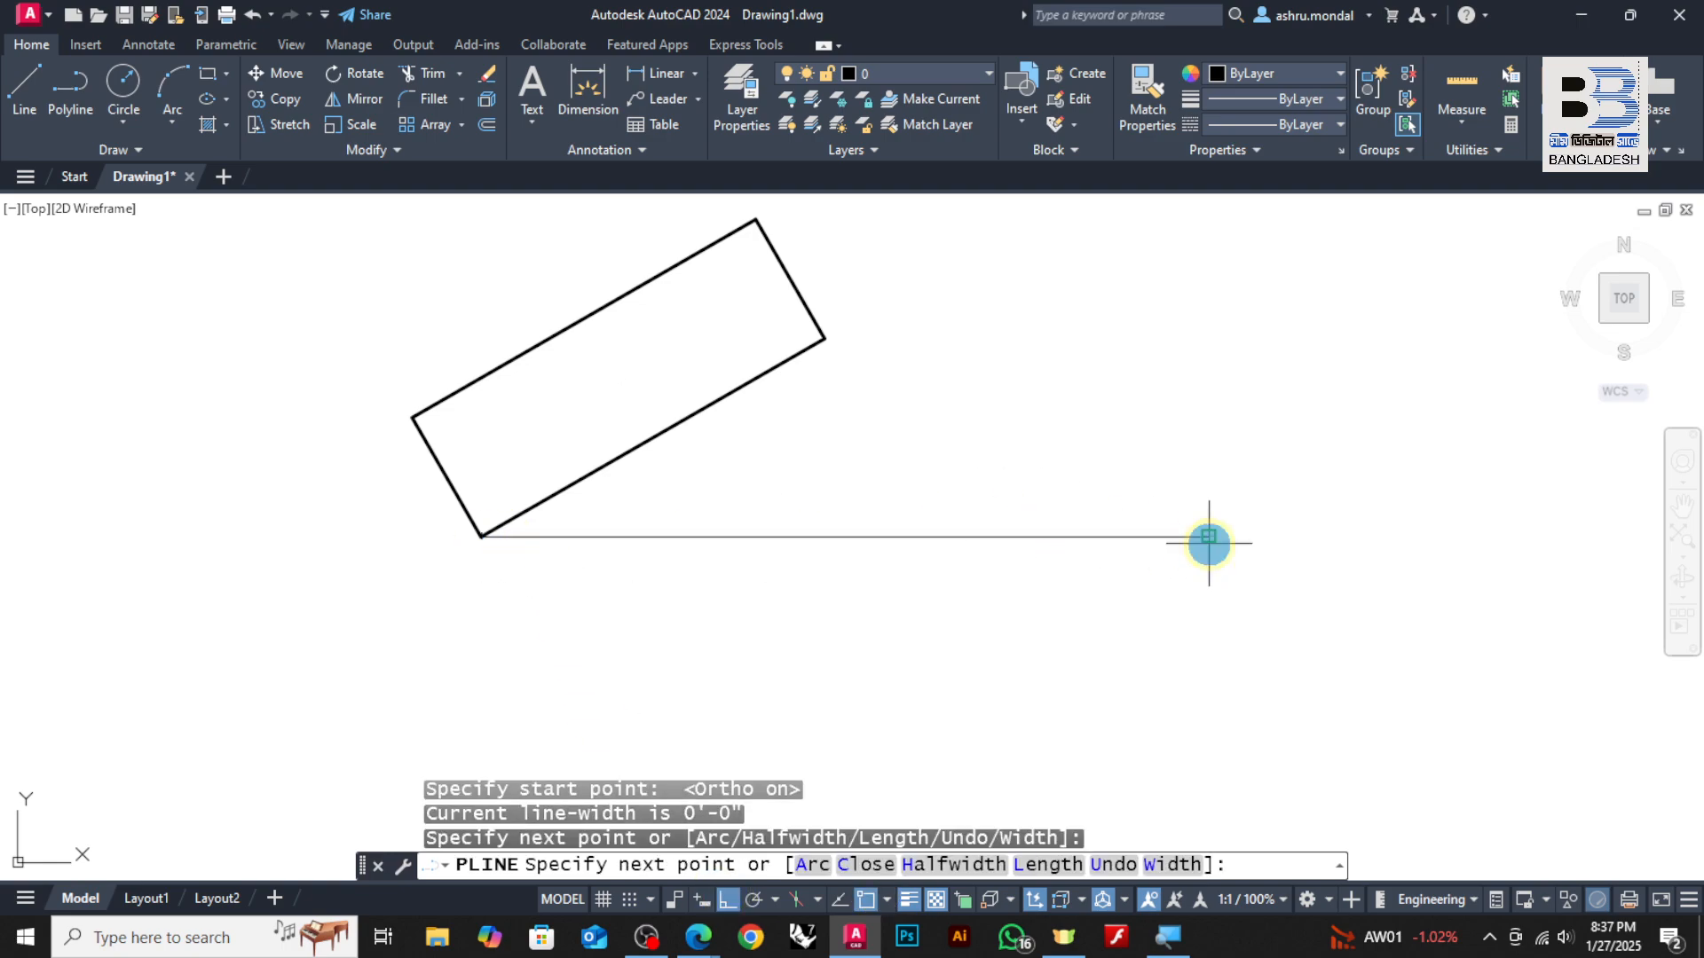
{"action": "key", "text": "Return"}
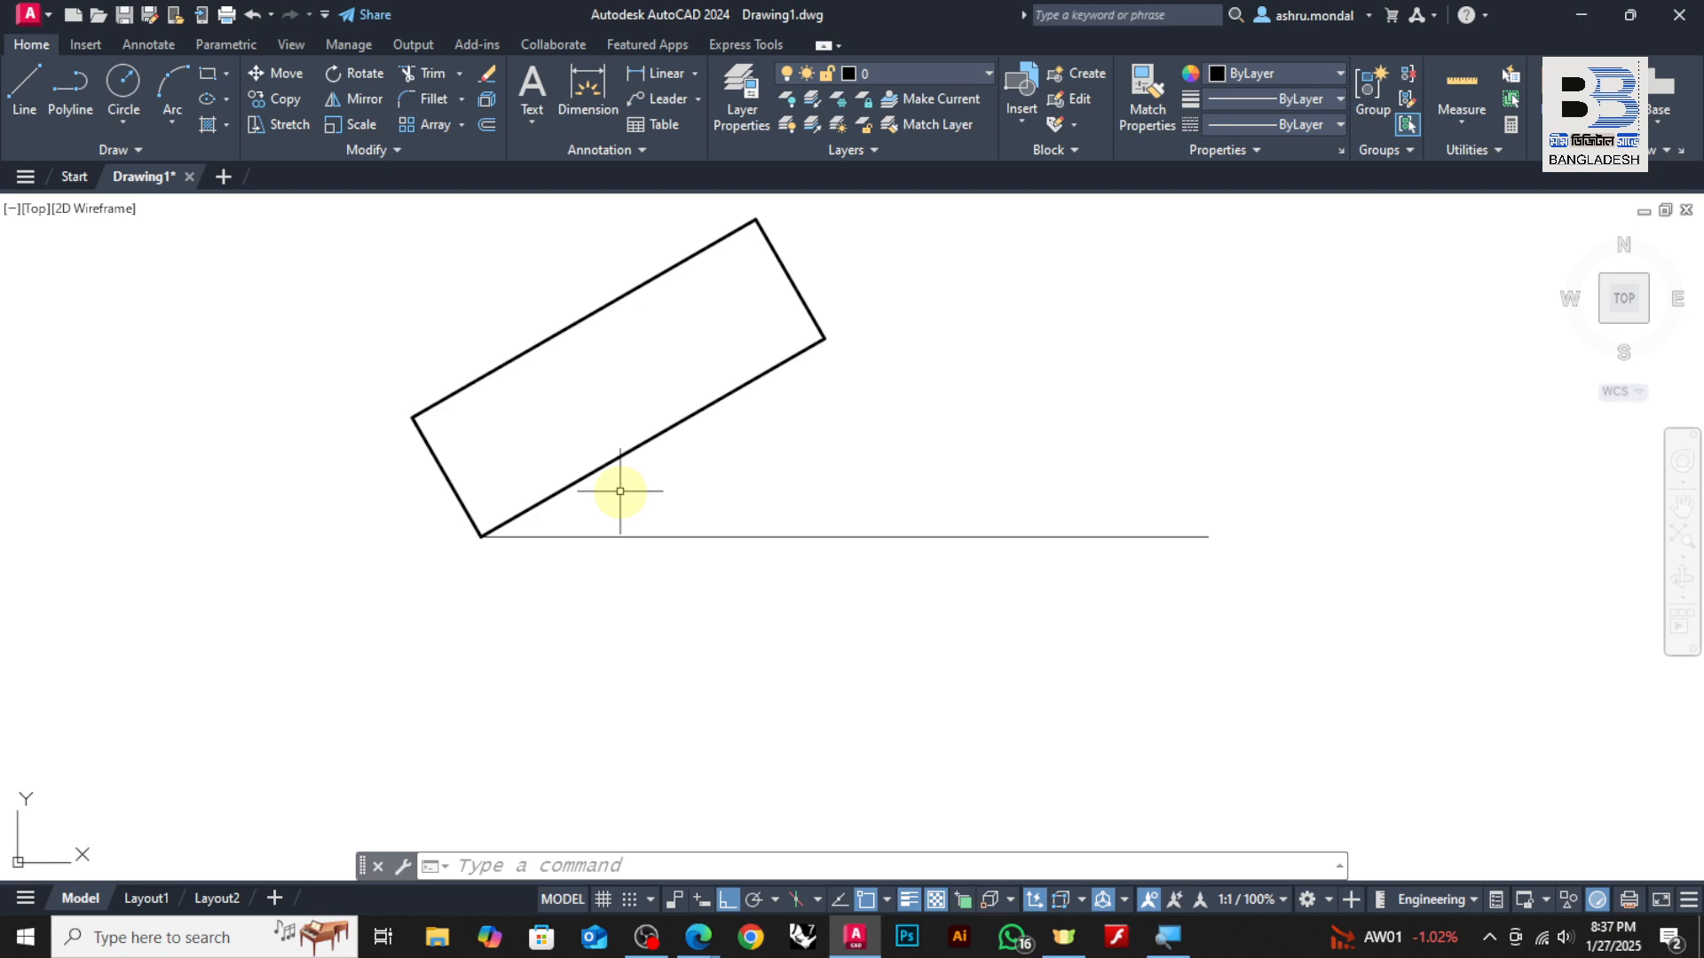
Draw a vertical line straight up from the rotated rectangle's highest corner
{"action": "scroll", "coordinate": [628, 548], "scroll_direction": "down", "scroll_amount": 4}
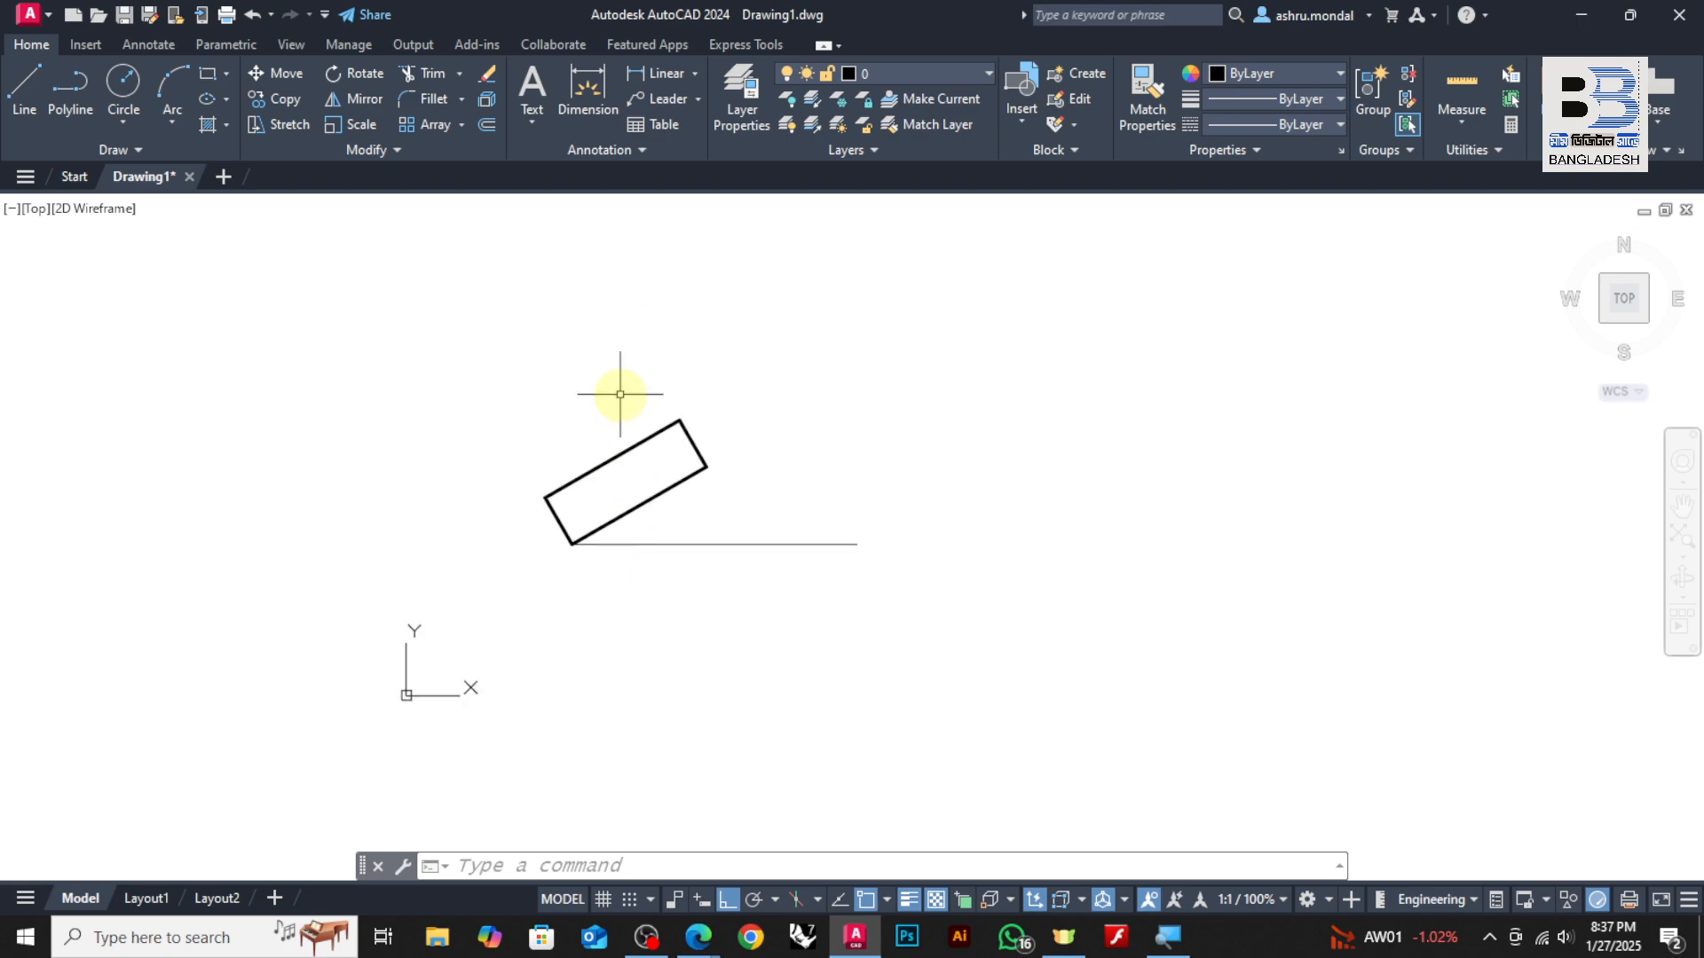
{"action": "scroll", "coordinate": [621, 393], "scroll_direction": "up", "scroll_amount": 2}
{"action": "left_click", "coordinate": [37, 89]}
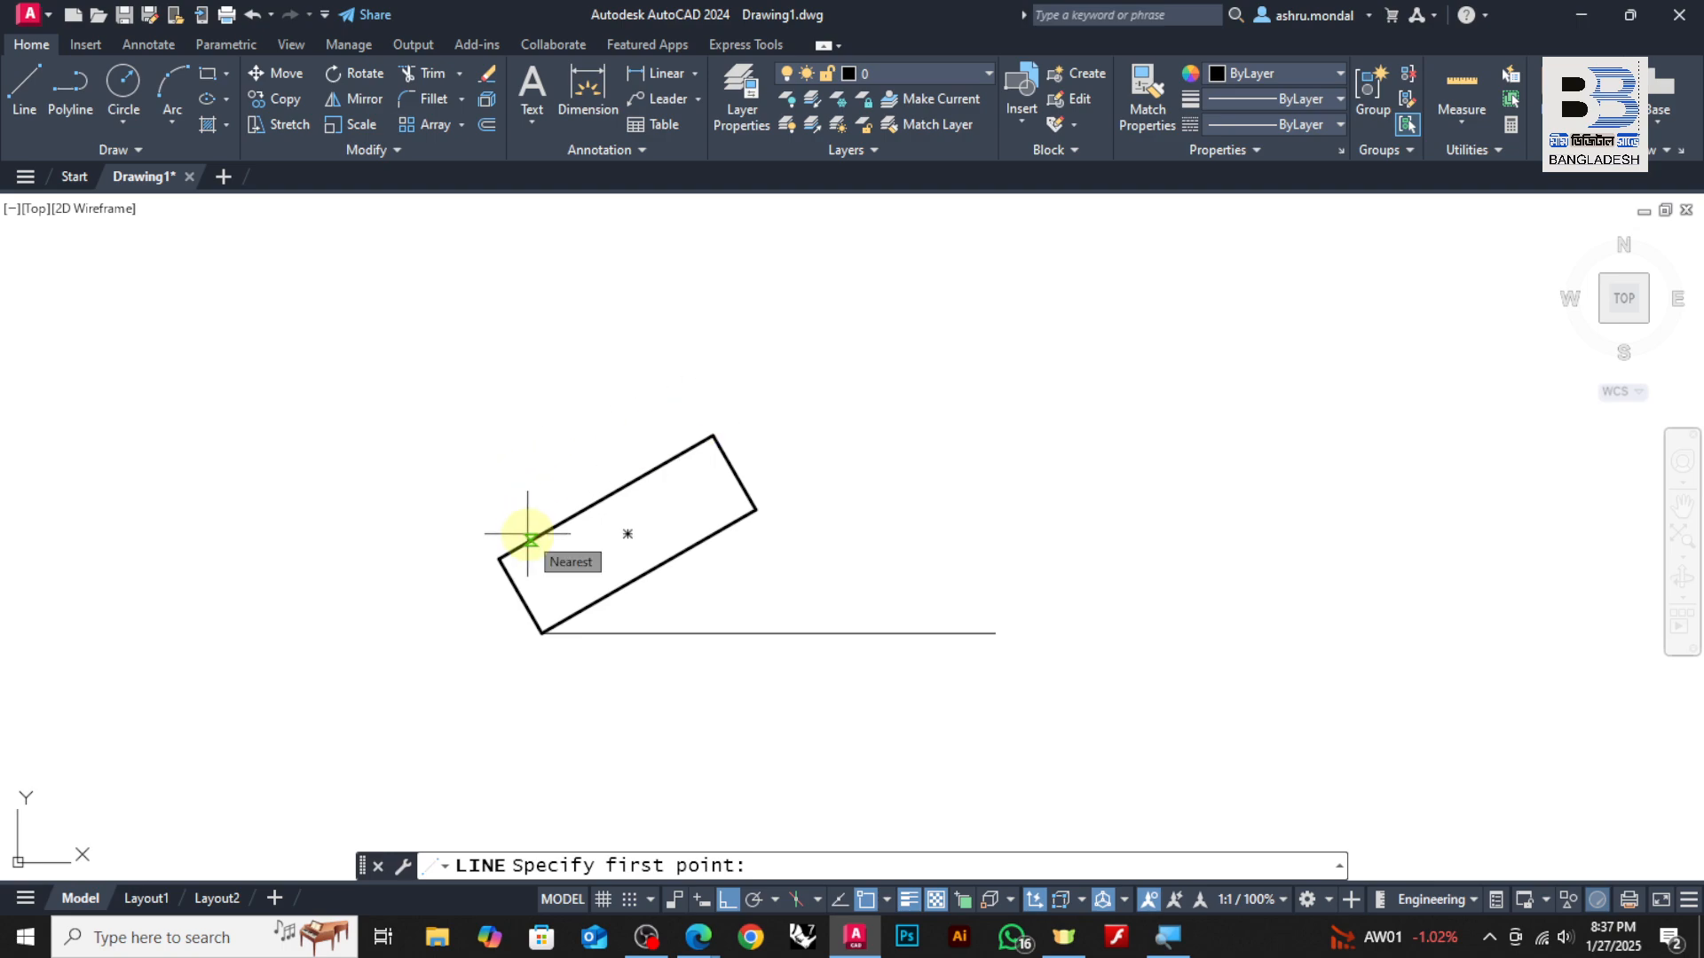
{"action": "key", "text": "Escape"}
{"action": "left_click", "coordinate": [25, 82]}
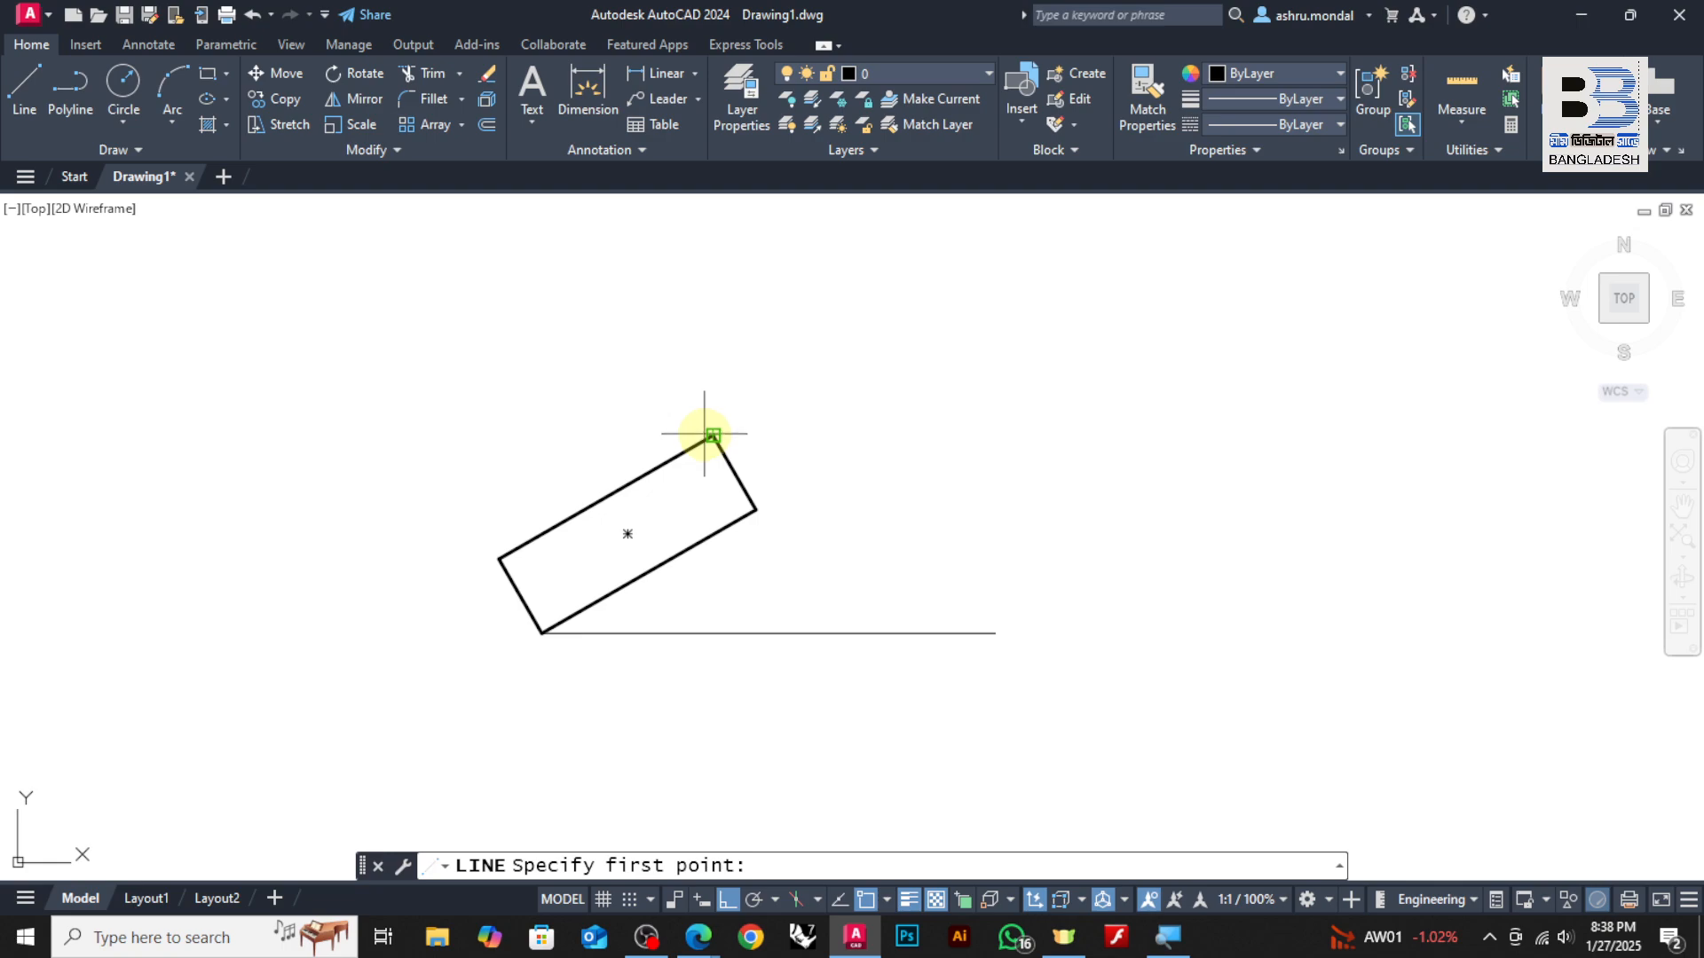
{"action": "left_click", "coordinate": [705, 434]}
{"action": "left_click", "coordinate": [742, 293]}
{"action": "left_click", "coordinate": [744, 296]}
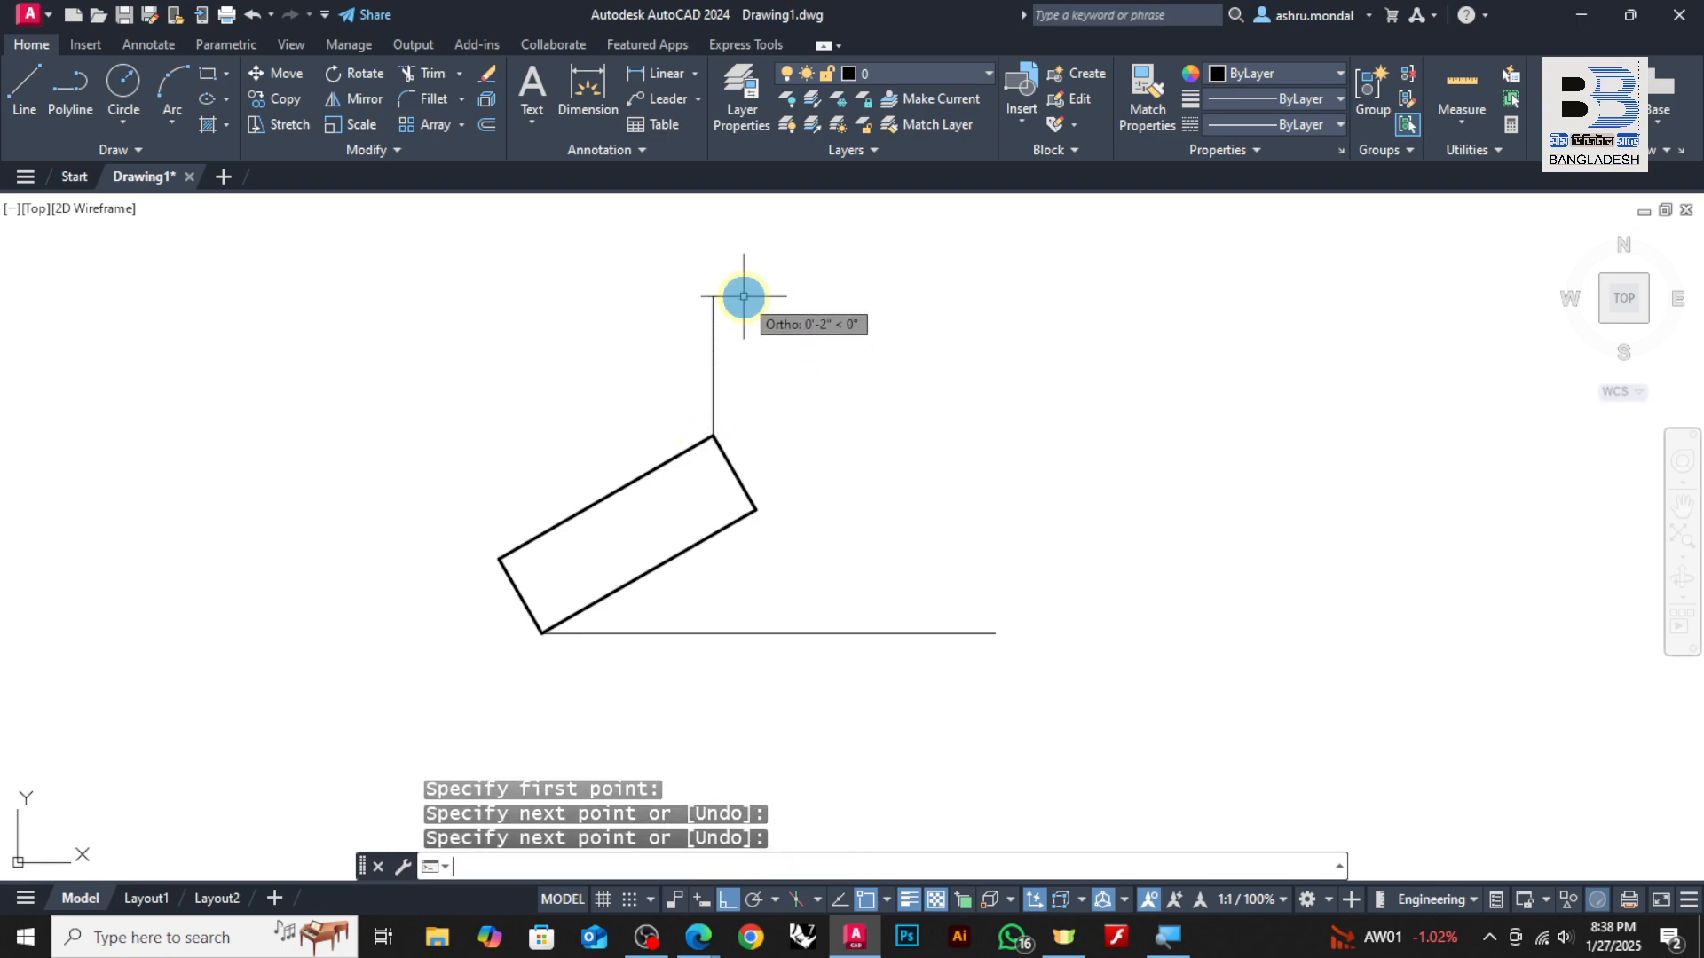
{"action": "key", "text": "Return"}
Rotate the rectangle further about its lowest corner, picking its rightmost corner to set the rotation angle
{"action": "left_click", "coordinate": [749, 446]}
{"action": "left_click", "coordinate": [716, 482]}
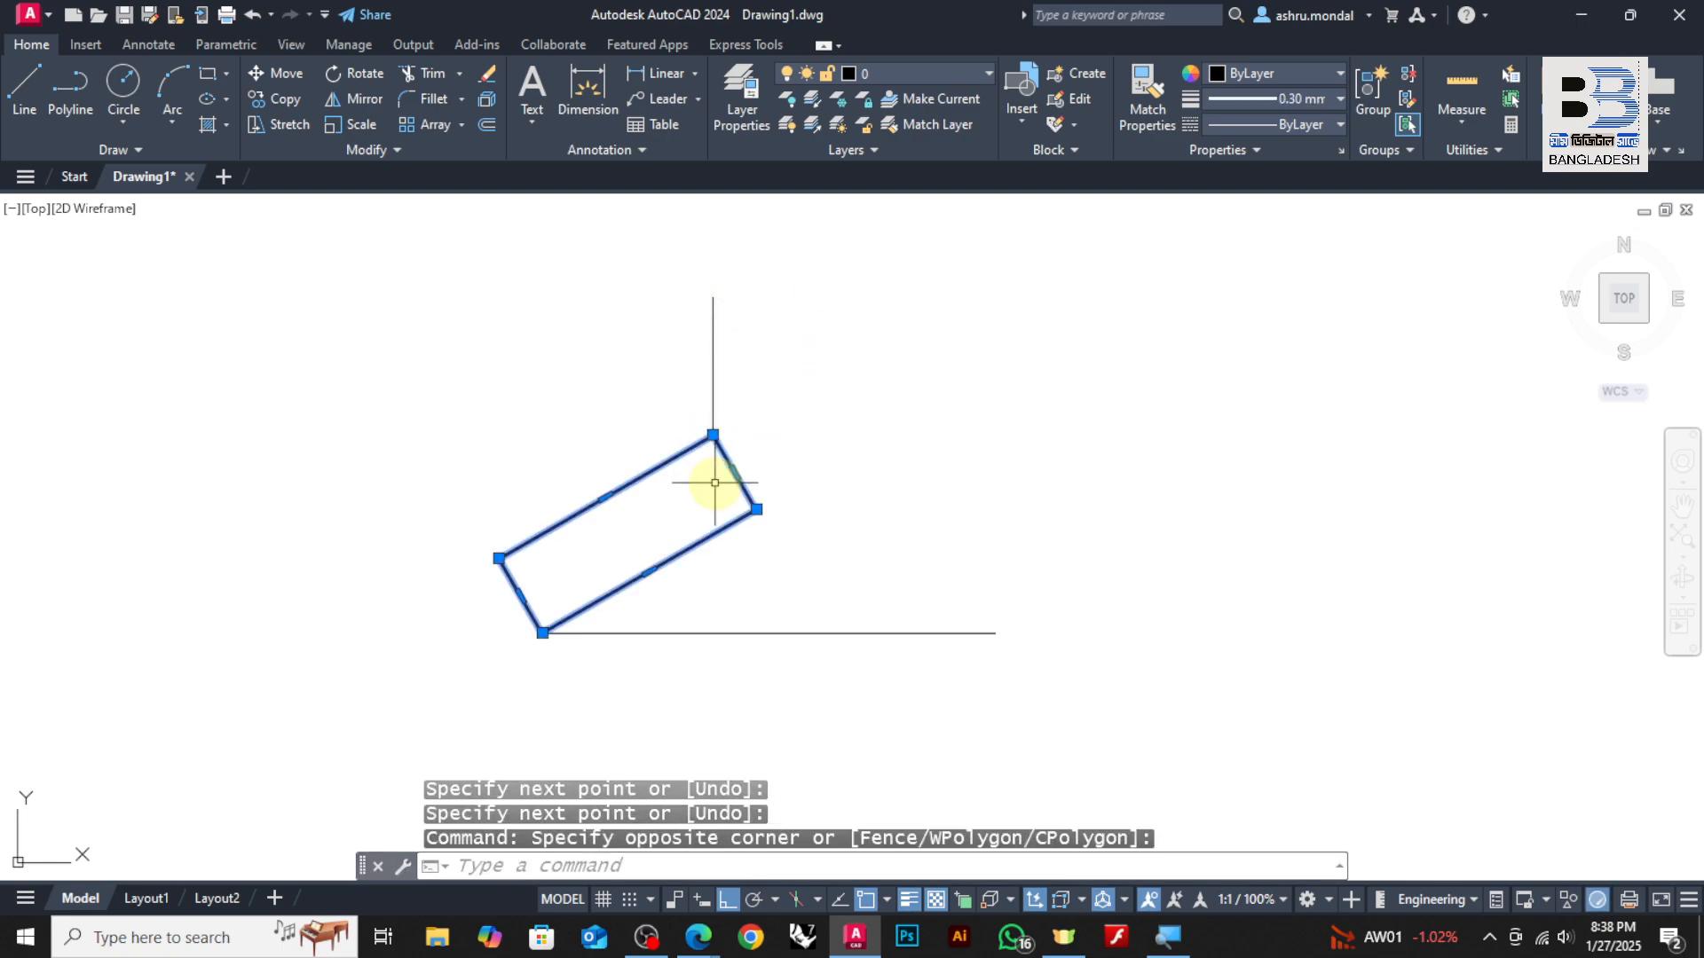
{"action": "type", "text": "ro"}
{"action": "key", "text": "Return"}
{"action": "left_click", "coordinate": [542, 633]}
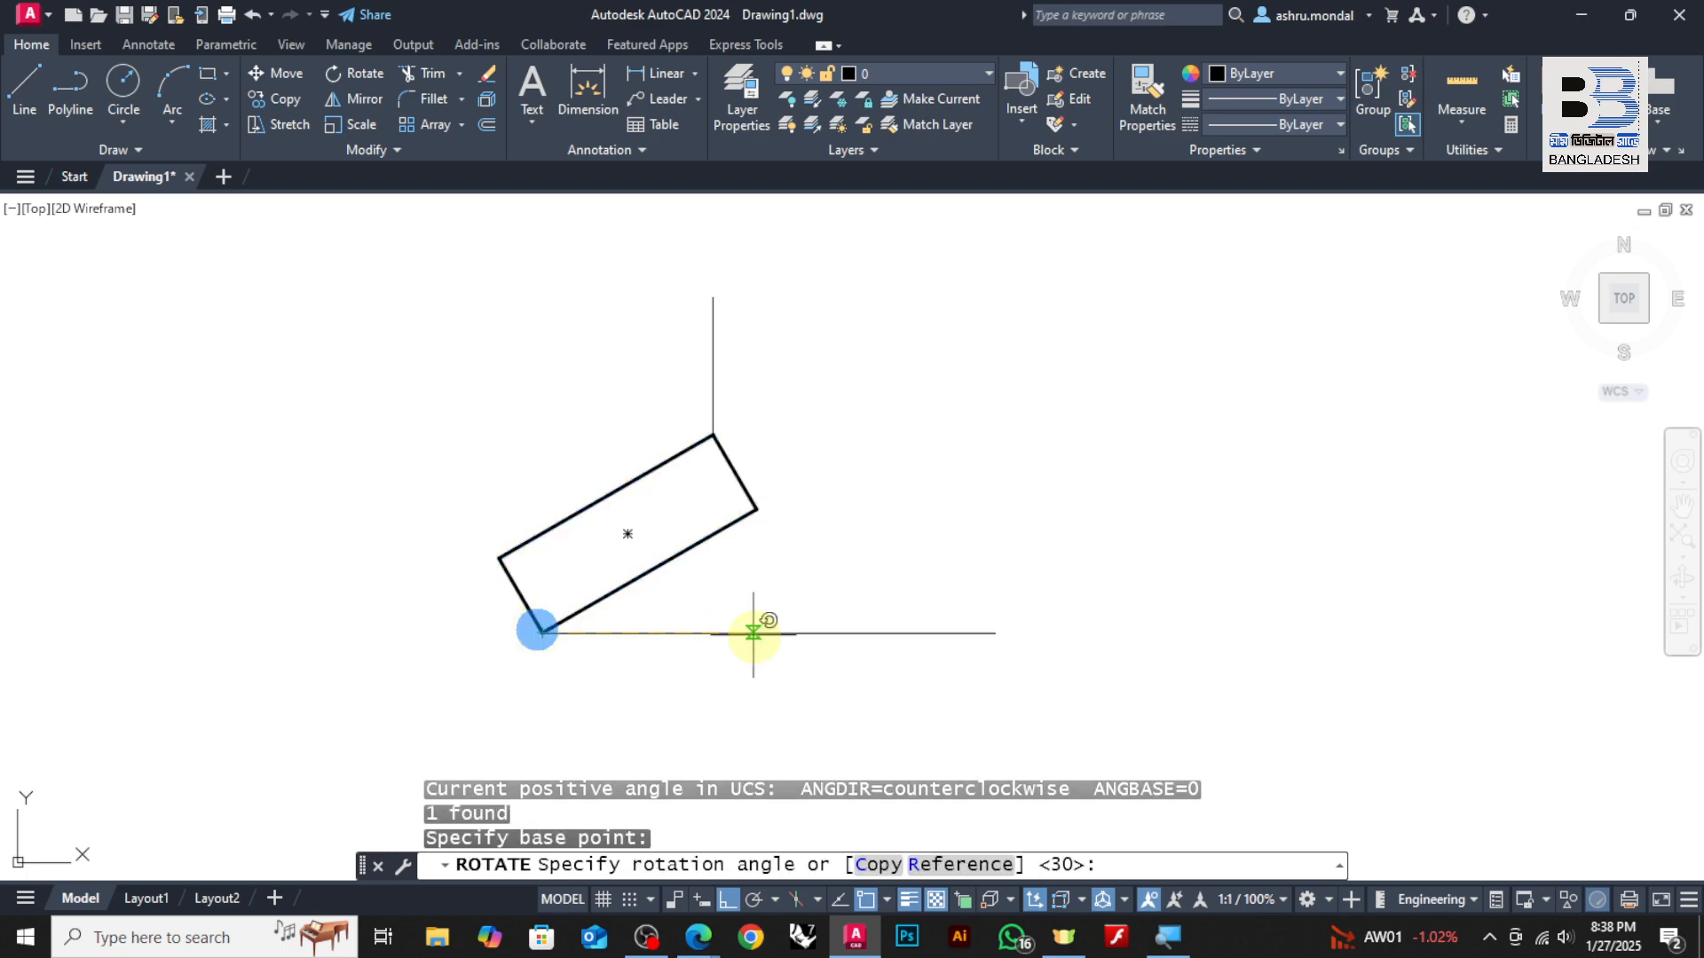
{"action": "left_click", "coordinate": [761, 506]}
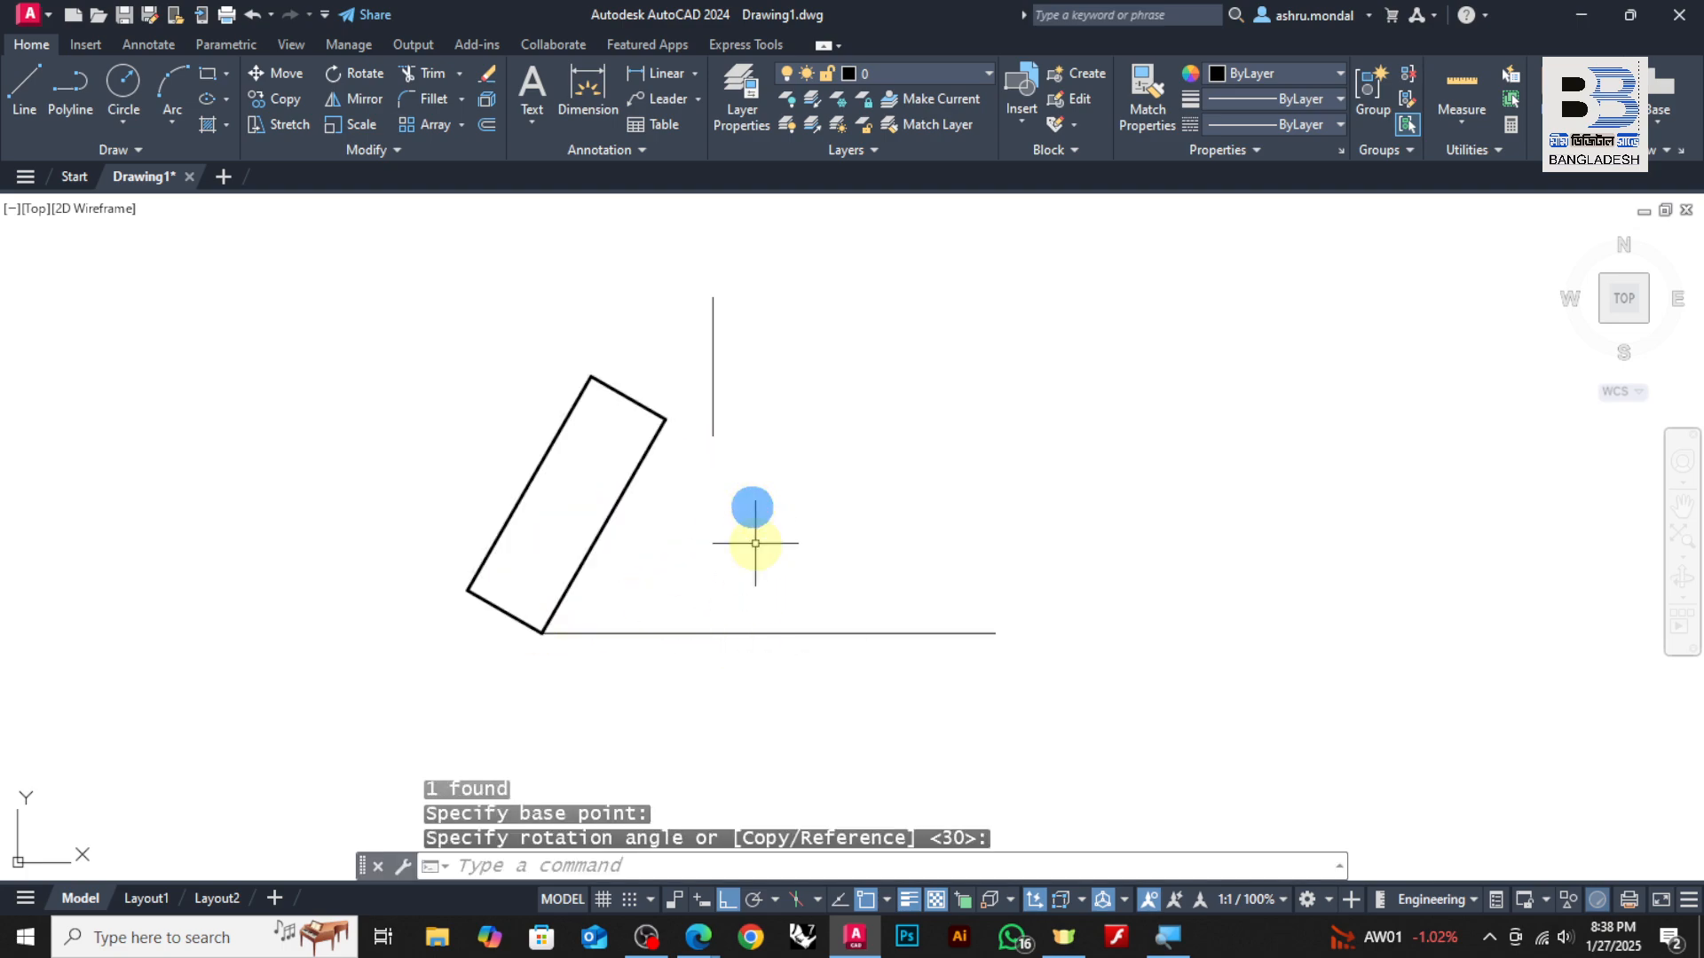
Turn off Ortho mode
{"action": "left_click", "coordinate": [728, 899]}
{"action": "key", "text": "Escape"}
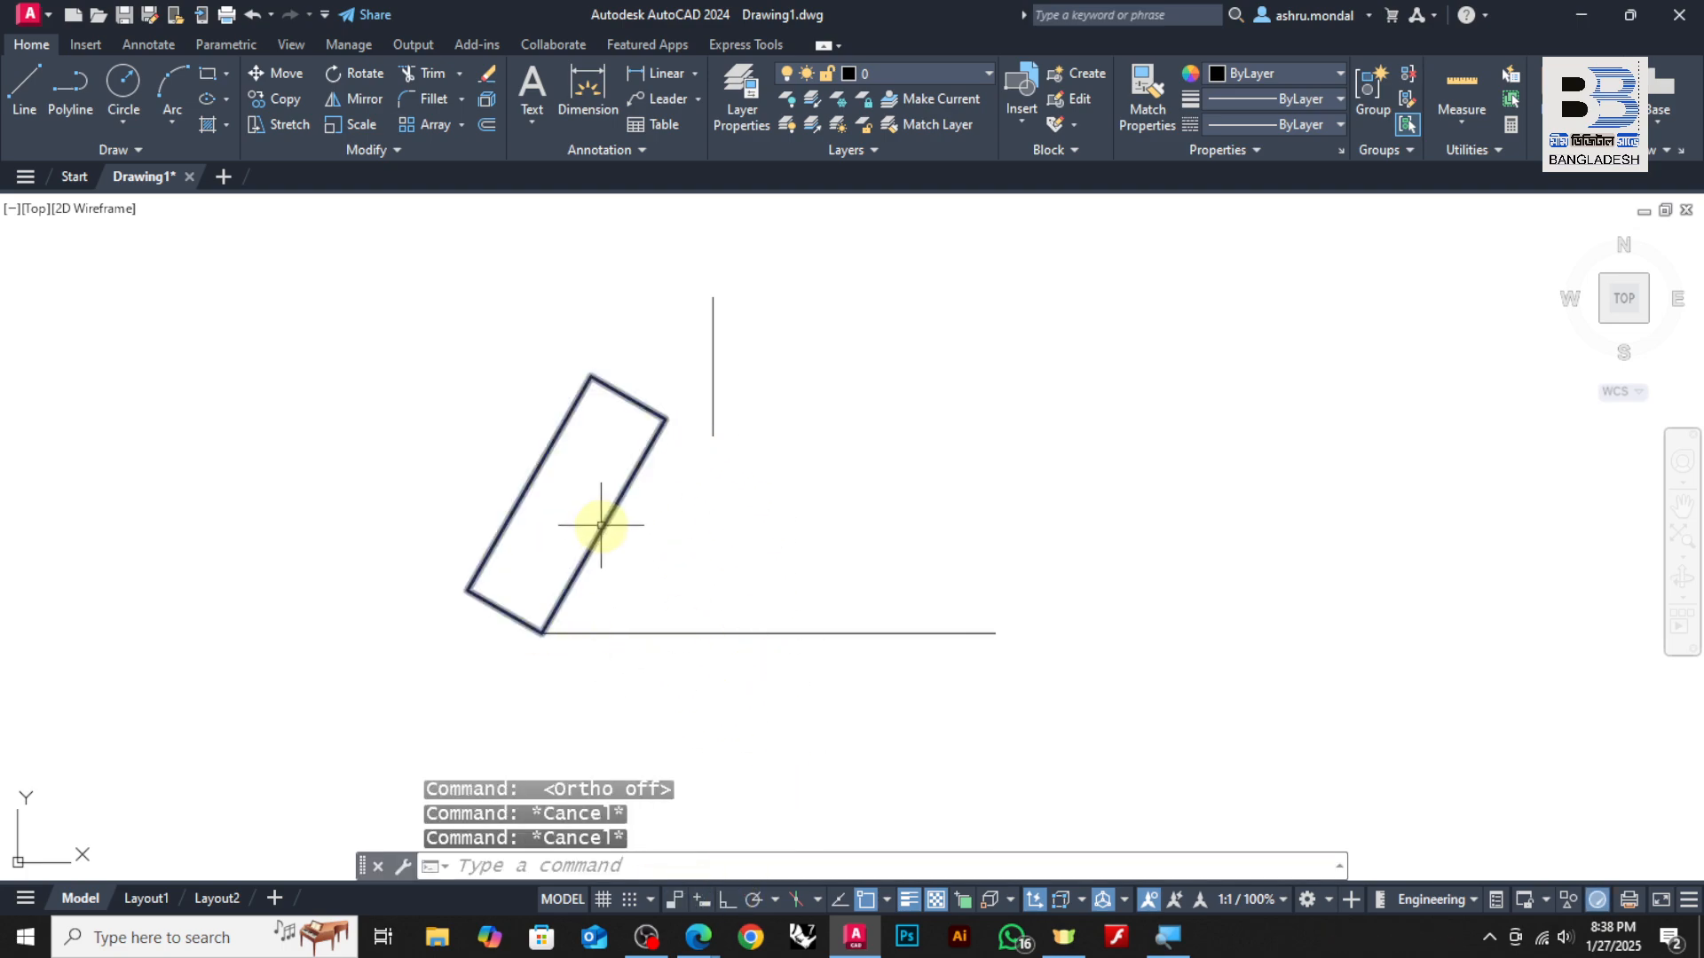
{"action": "left_click", "coordinate": [603, 527]}
{"action": "type", "text": "ro"}
{"action": "key", "text": "Return"}
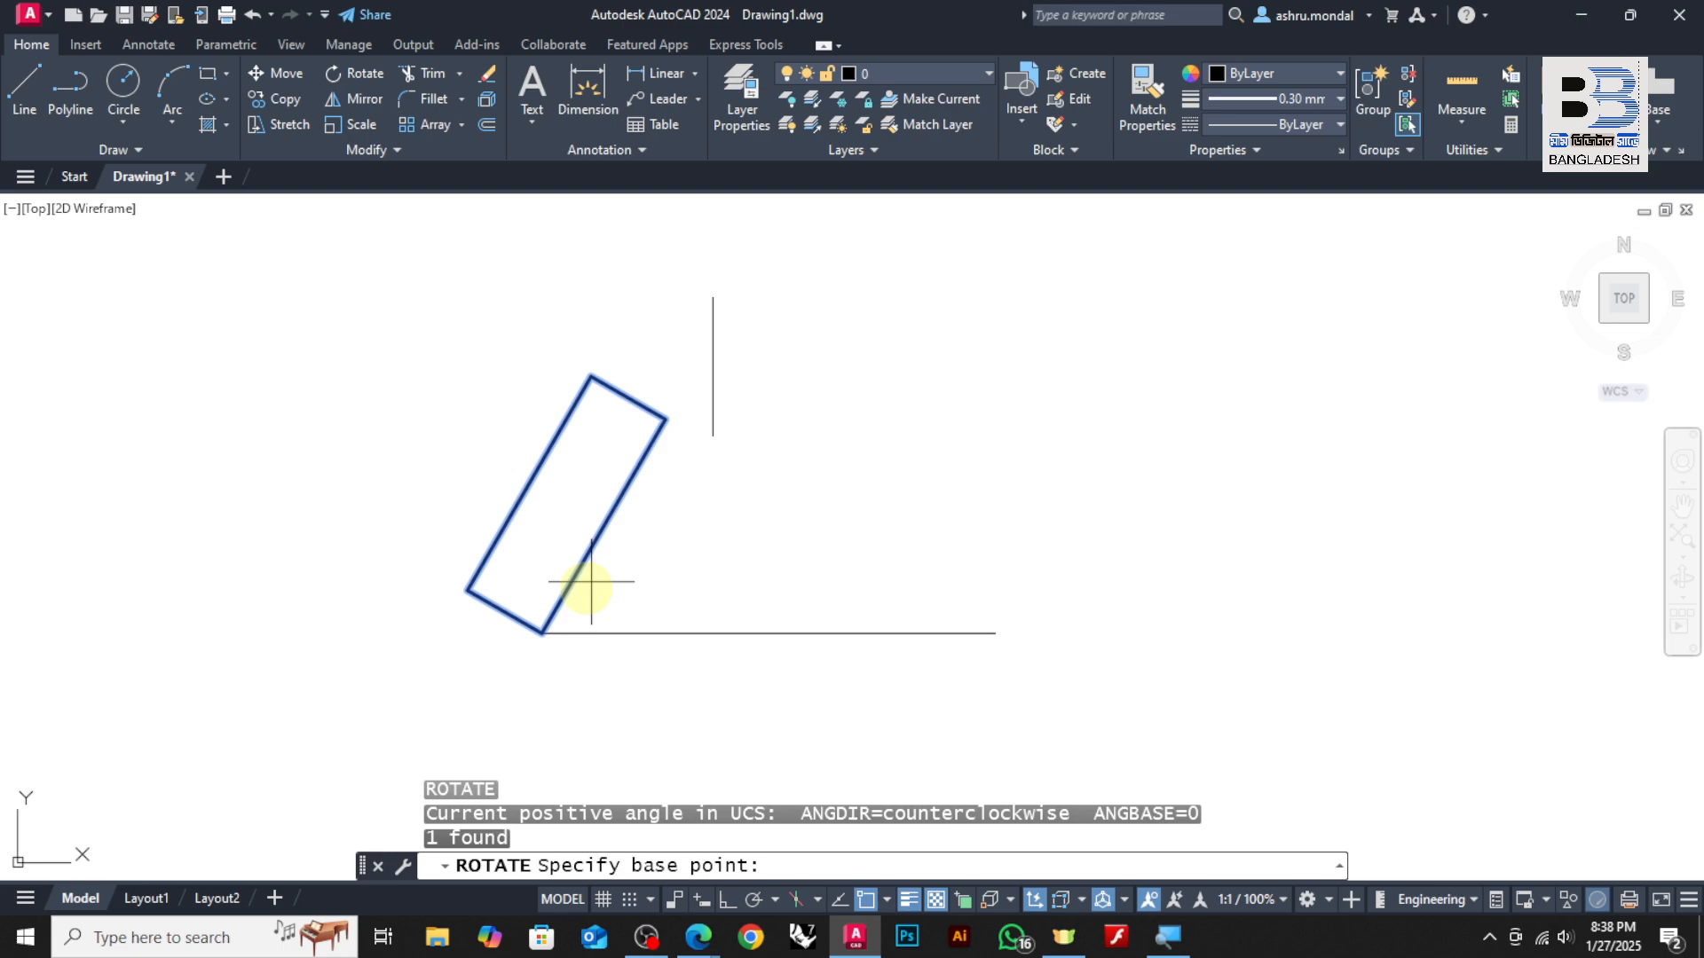
{"action": "left_click", "coordinate": [543, 632]}
{"action": "key", "text": "Escape"}
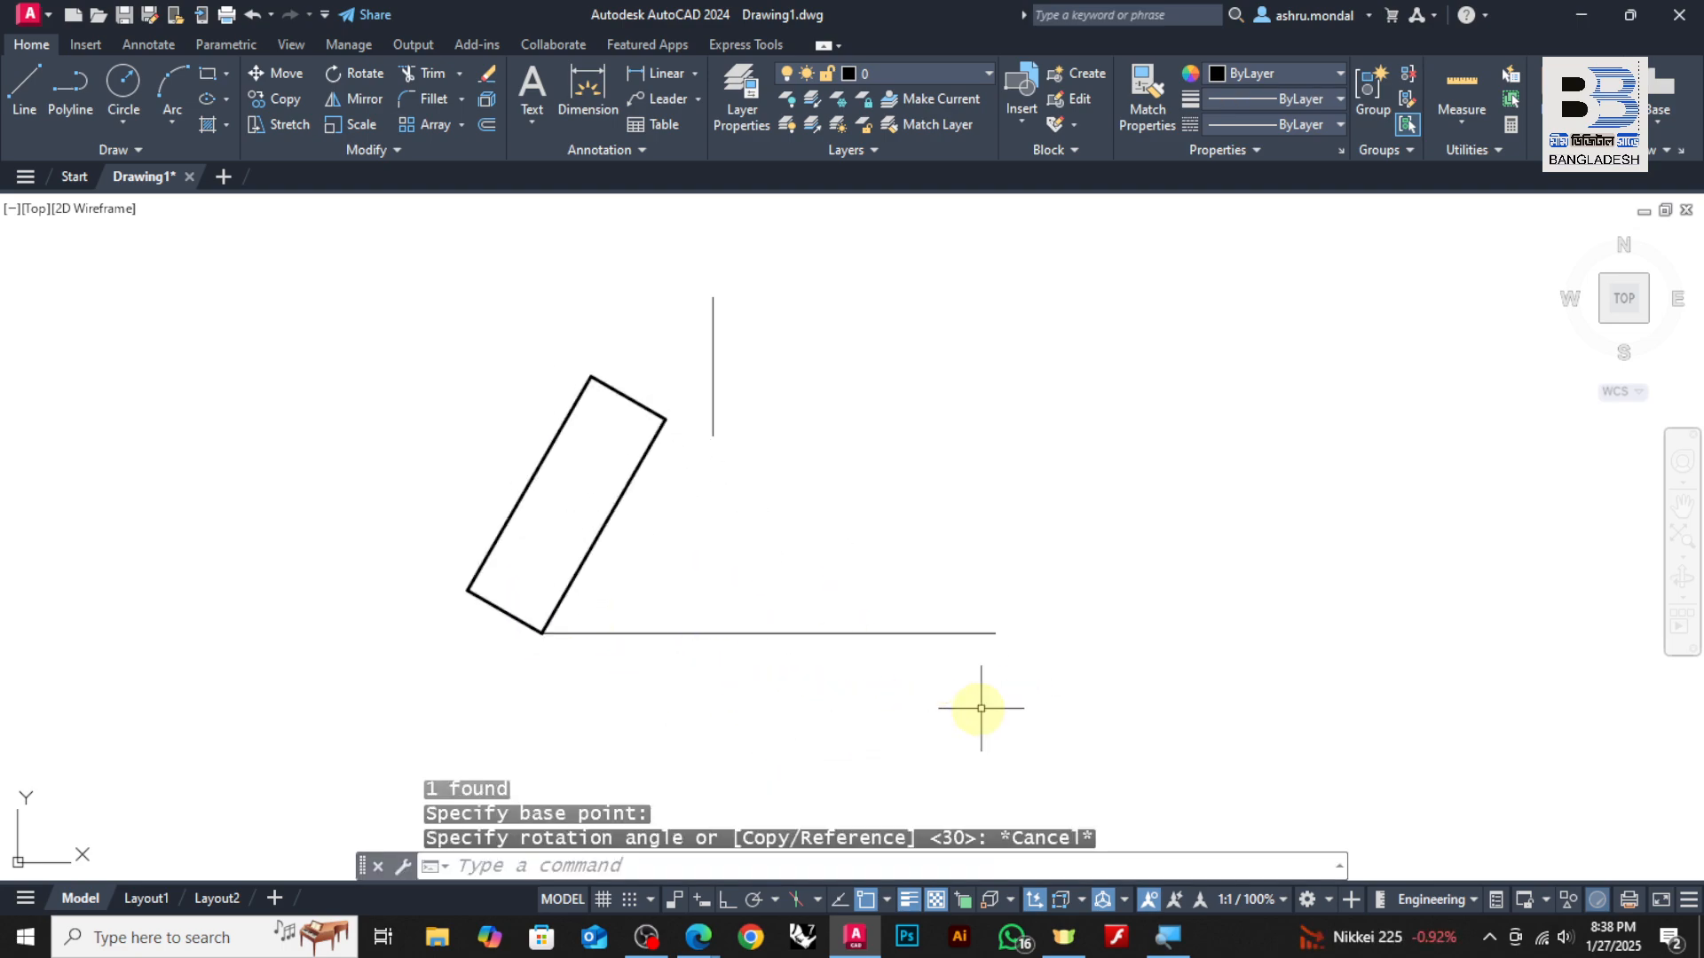
{"action": "key", "text": "Escape"}
{"action": "left_click", "coordinate": [614, 507]}
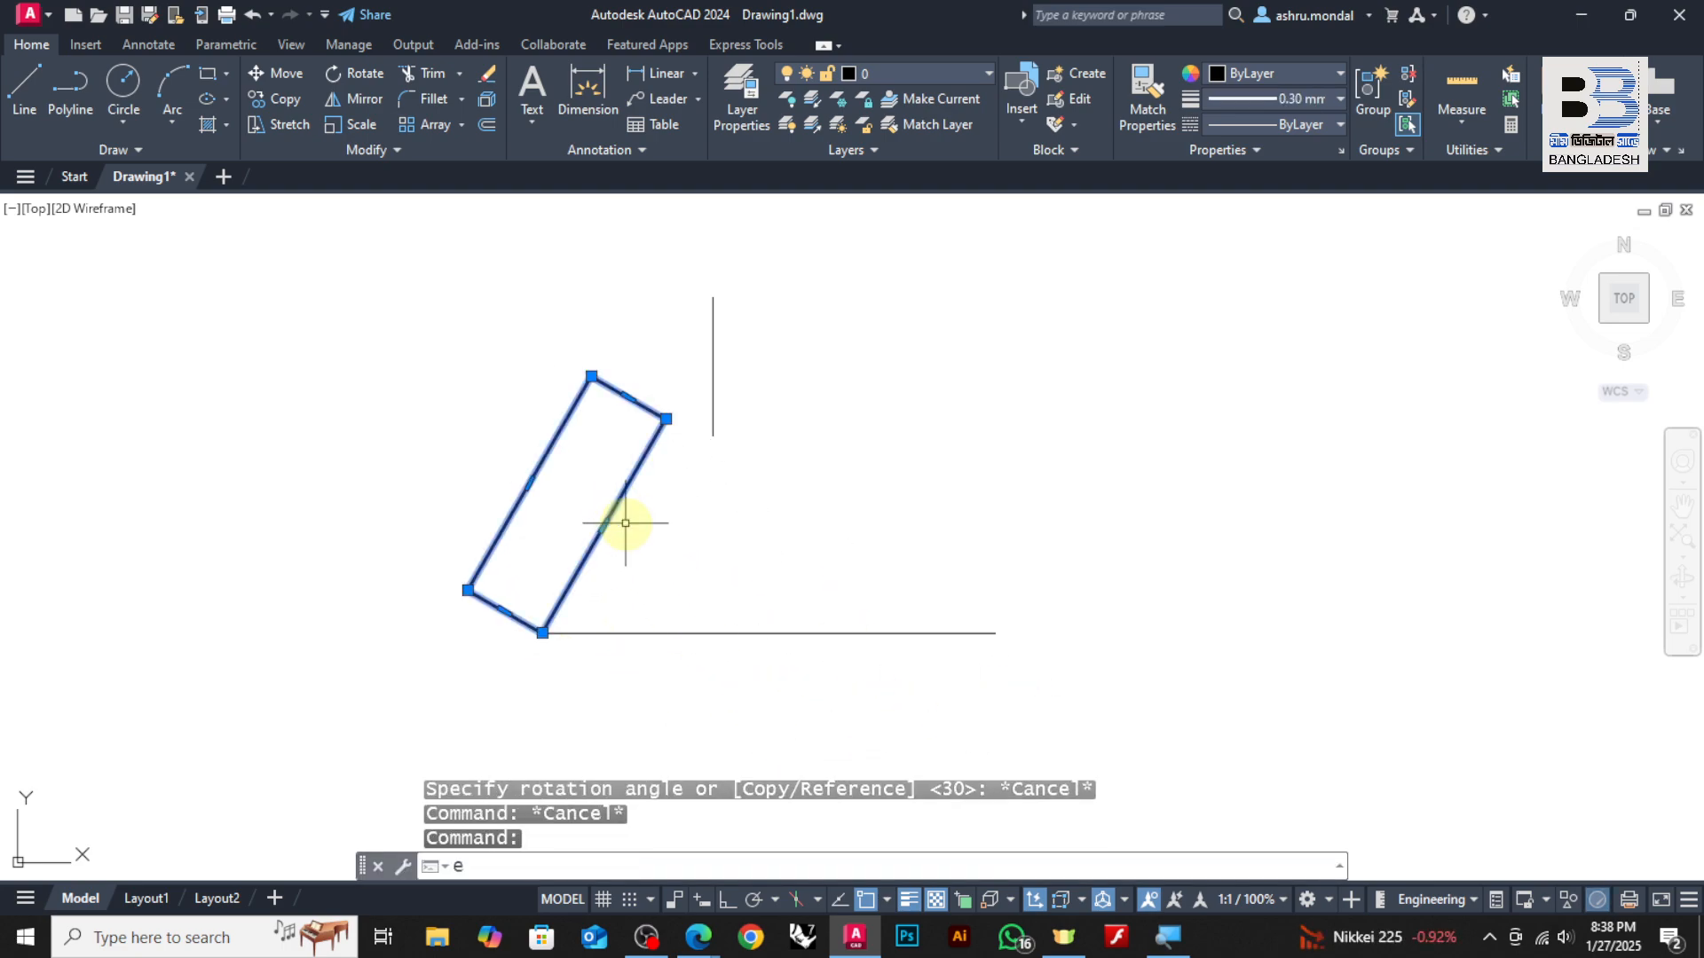
{"action": "key", "text": "Escape"}
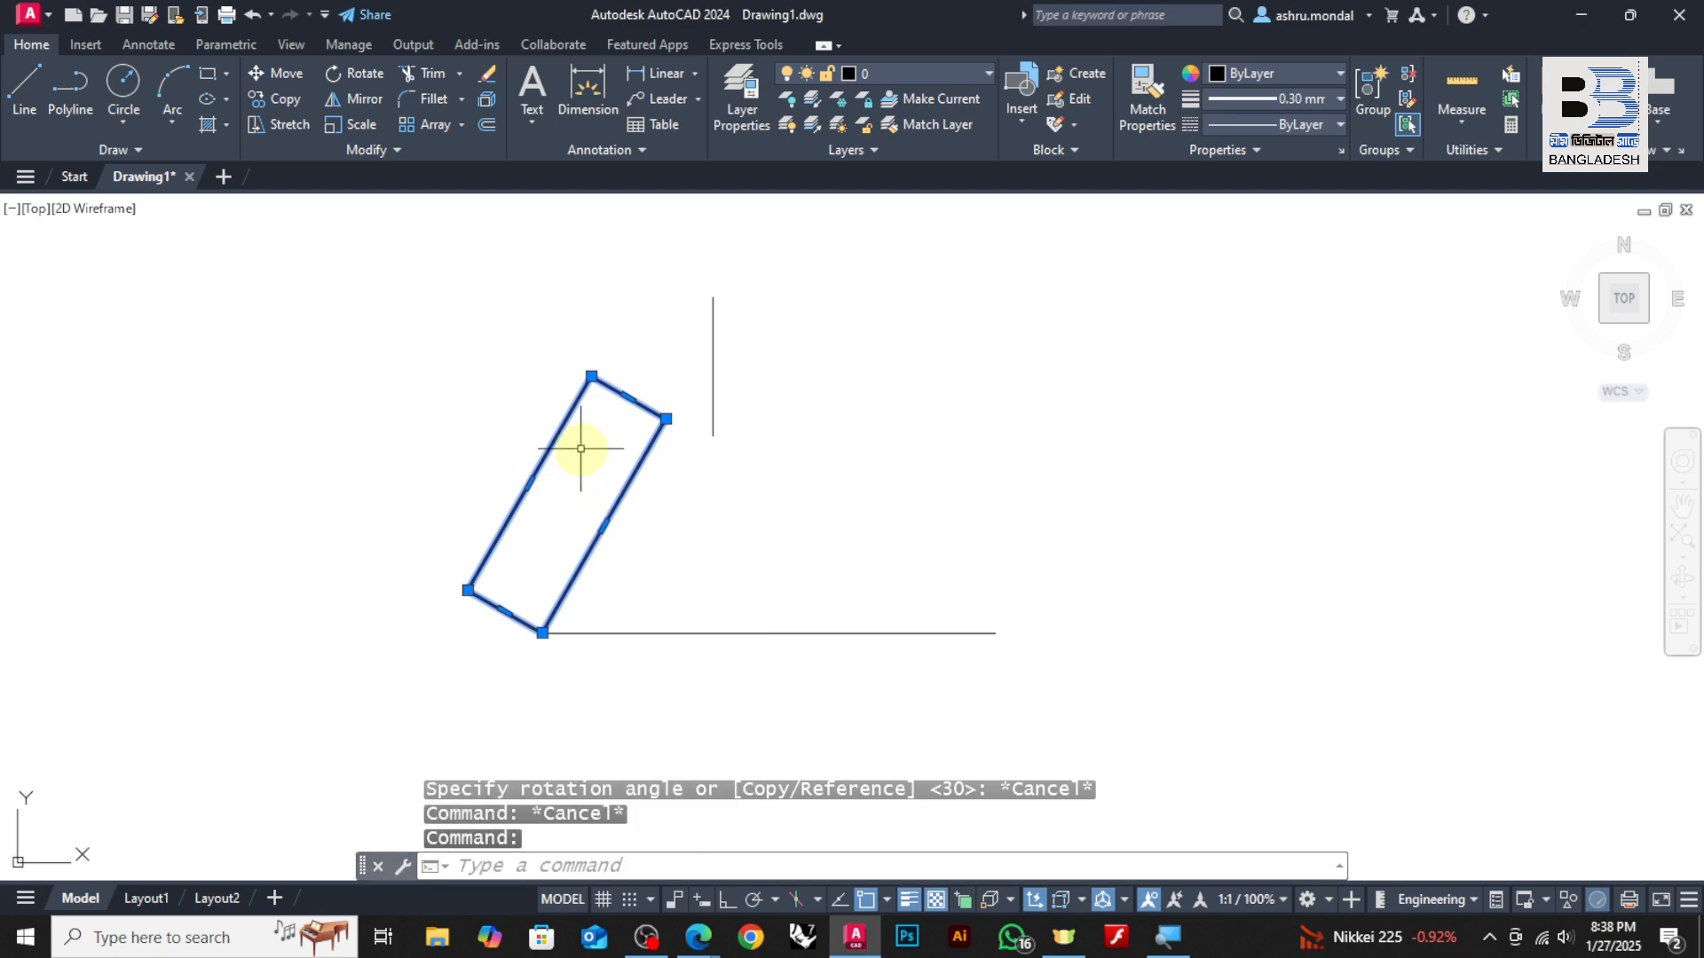
{"action": "key", "text": "Escape"}
Rotate the rectangle about its lowest corner with the Reference option, aligning its lower long edge to the horizontal line's far endpoint
{"action": "middle_click_drag", "start_coordinate": [513, 581], "coordinate": [541, 520]}
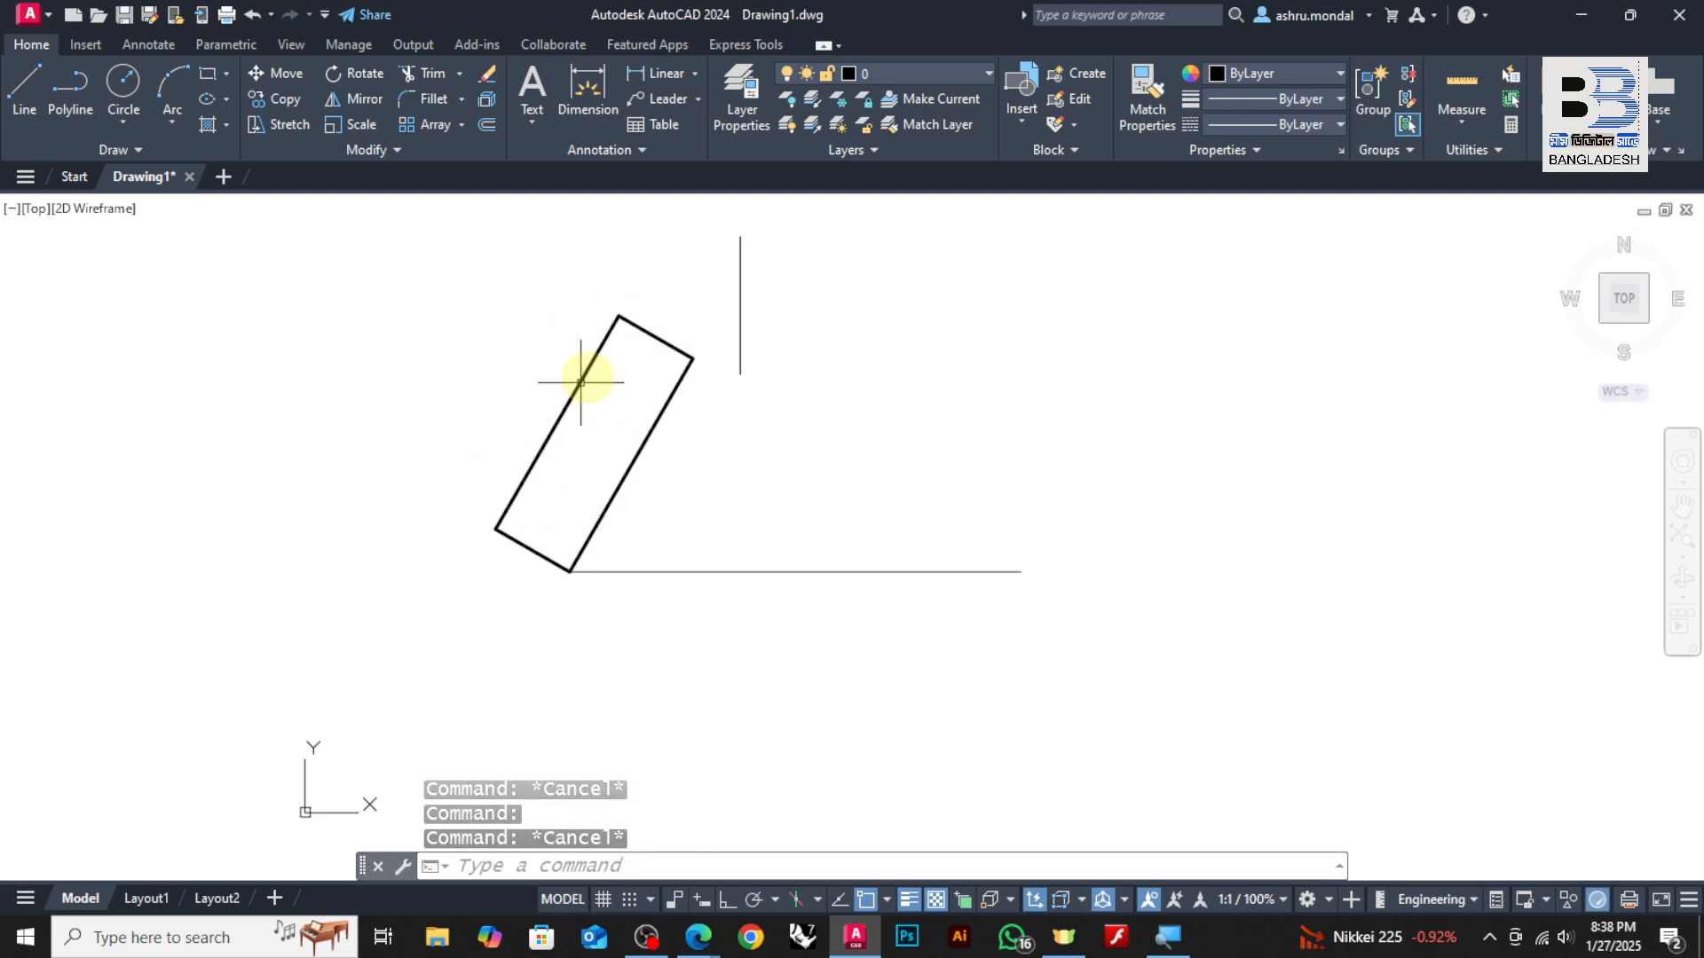
{"action": "scroll", "coordinate": [627, 373], "scroll_direction": "up", "scroll_amount": 2}
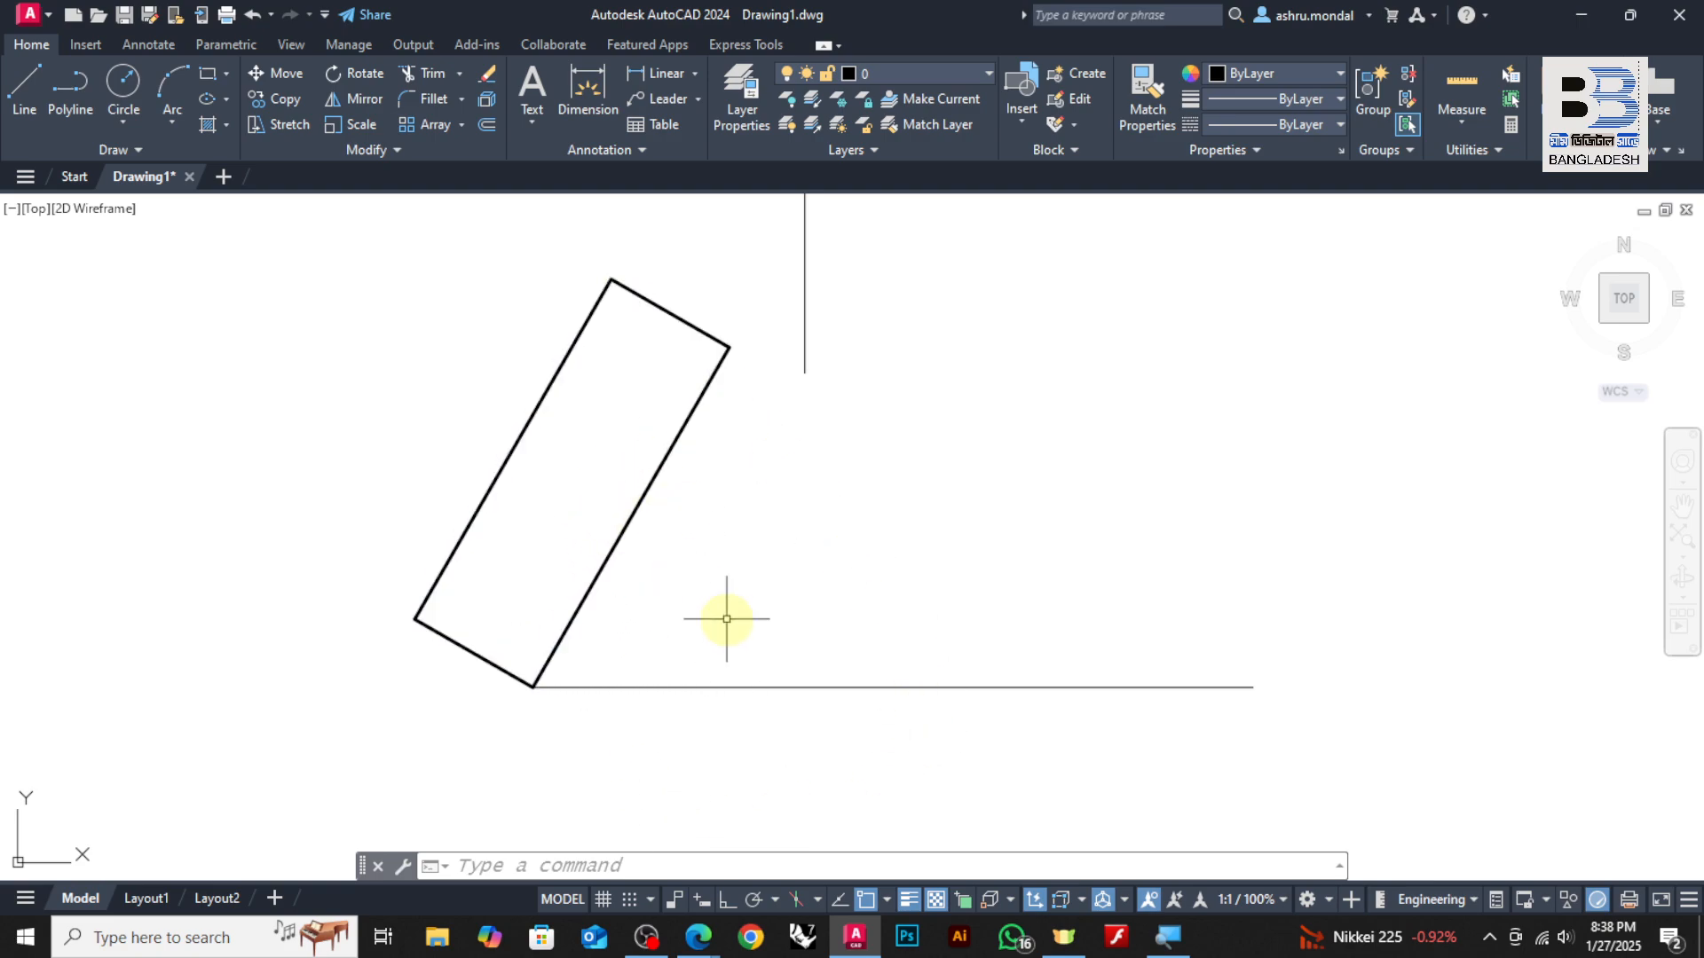
{"action": "left_click", "coordinate": [762, 512]}
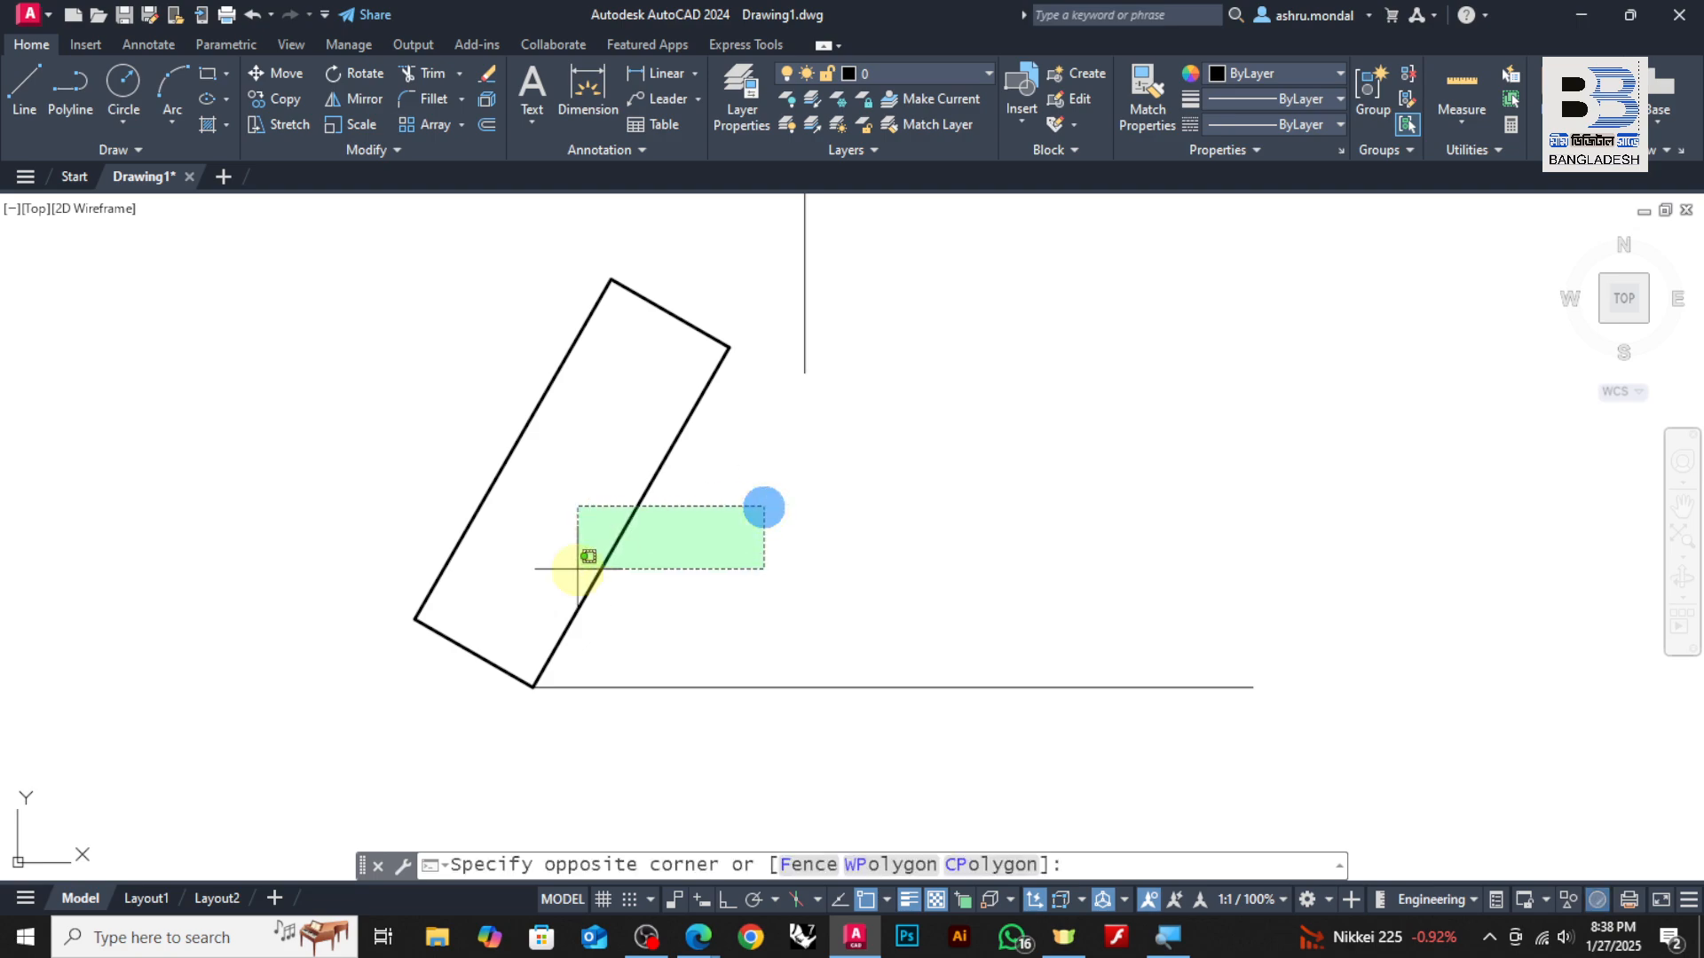
{"action": "left_click", "coordinate": [430, 590]}
{"action": "type", "text": "r"}
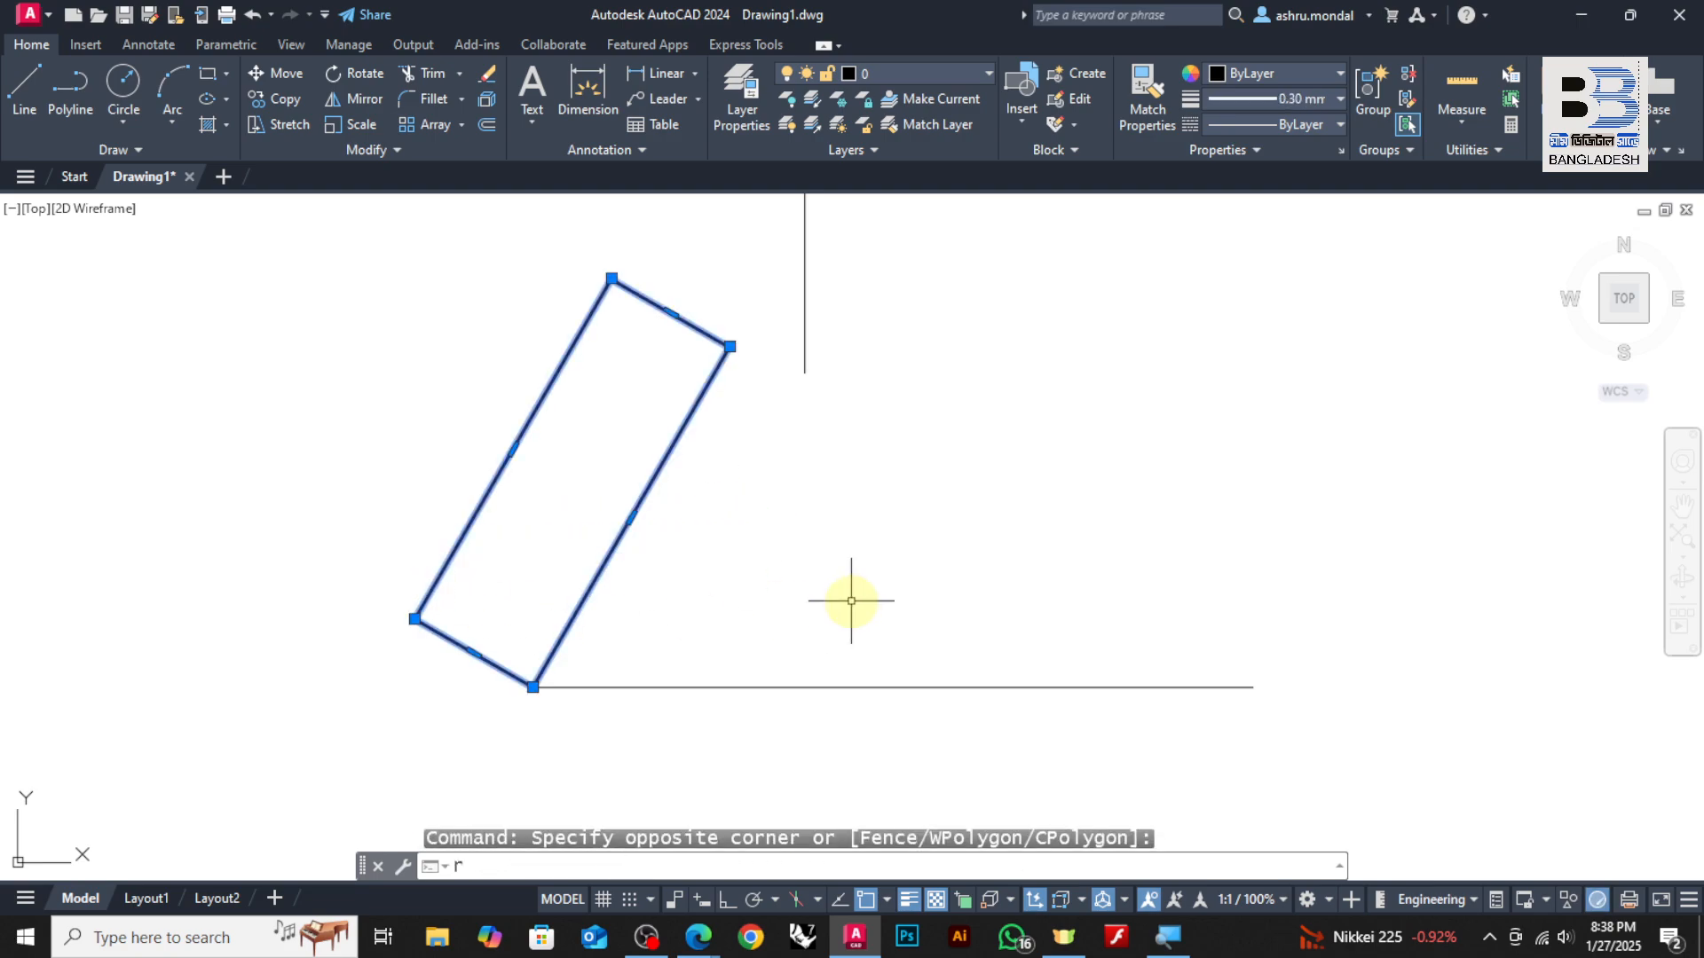
{"action": "type", "text": "o"}
{"action": "key", "text": "Return"}
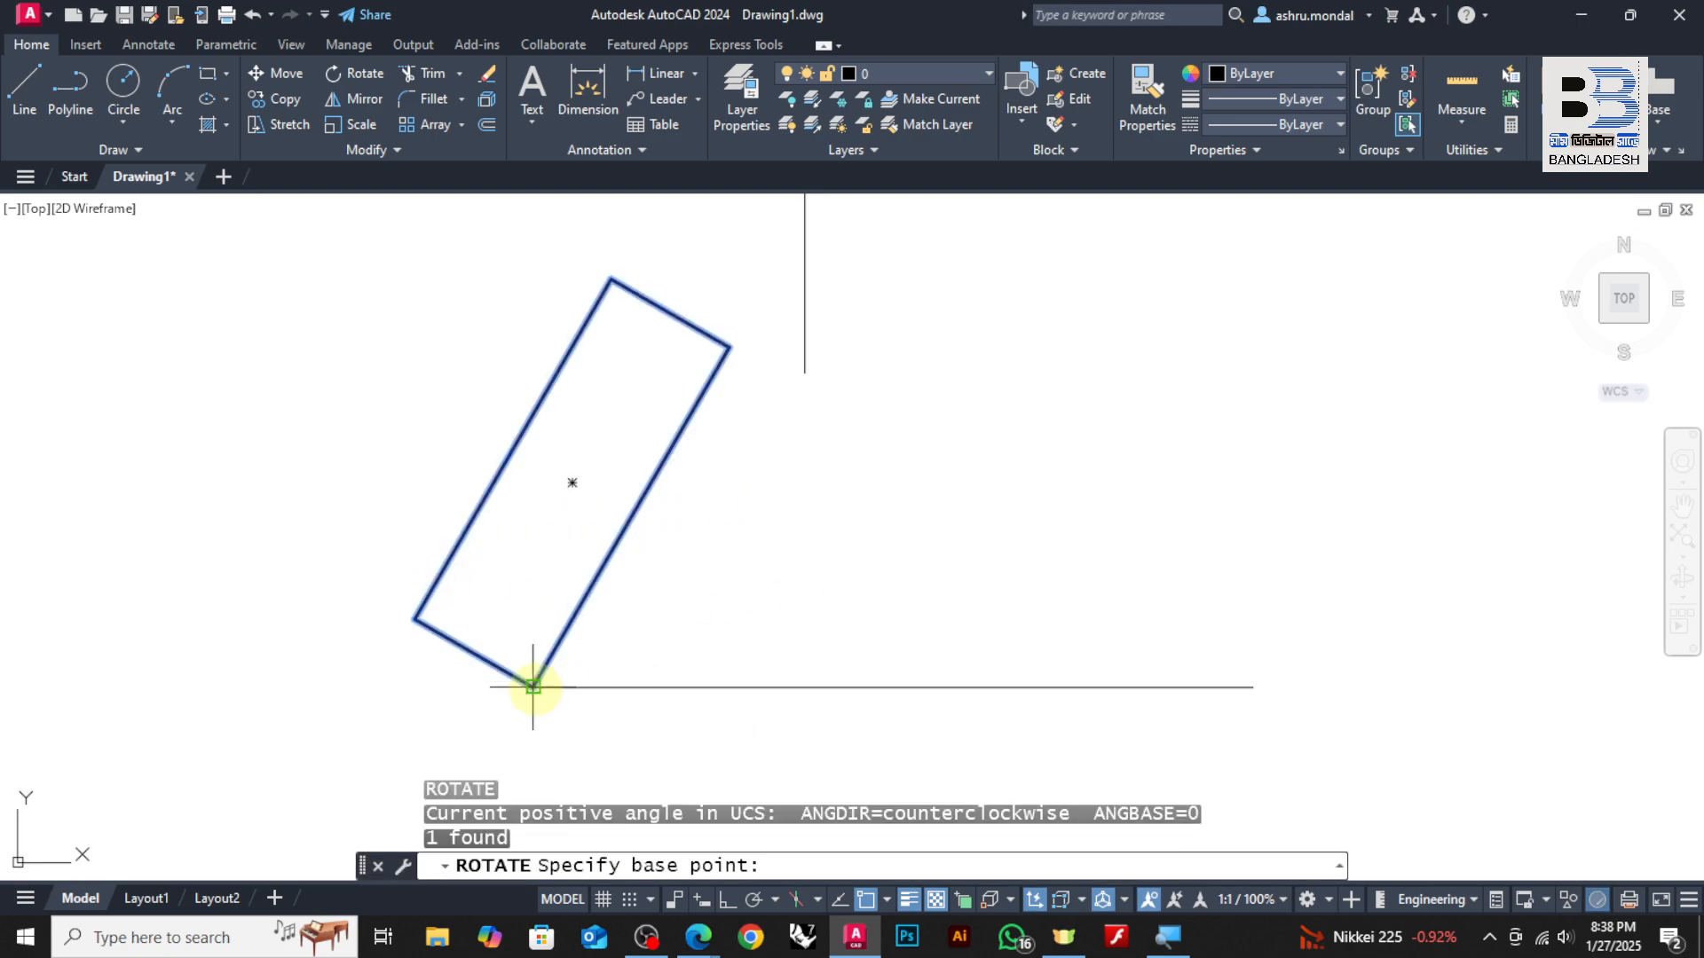
{"action": "left_click", "coordinate": [532, 686]}
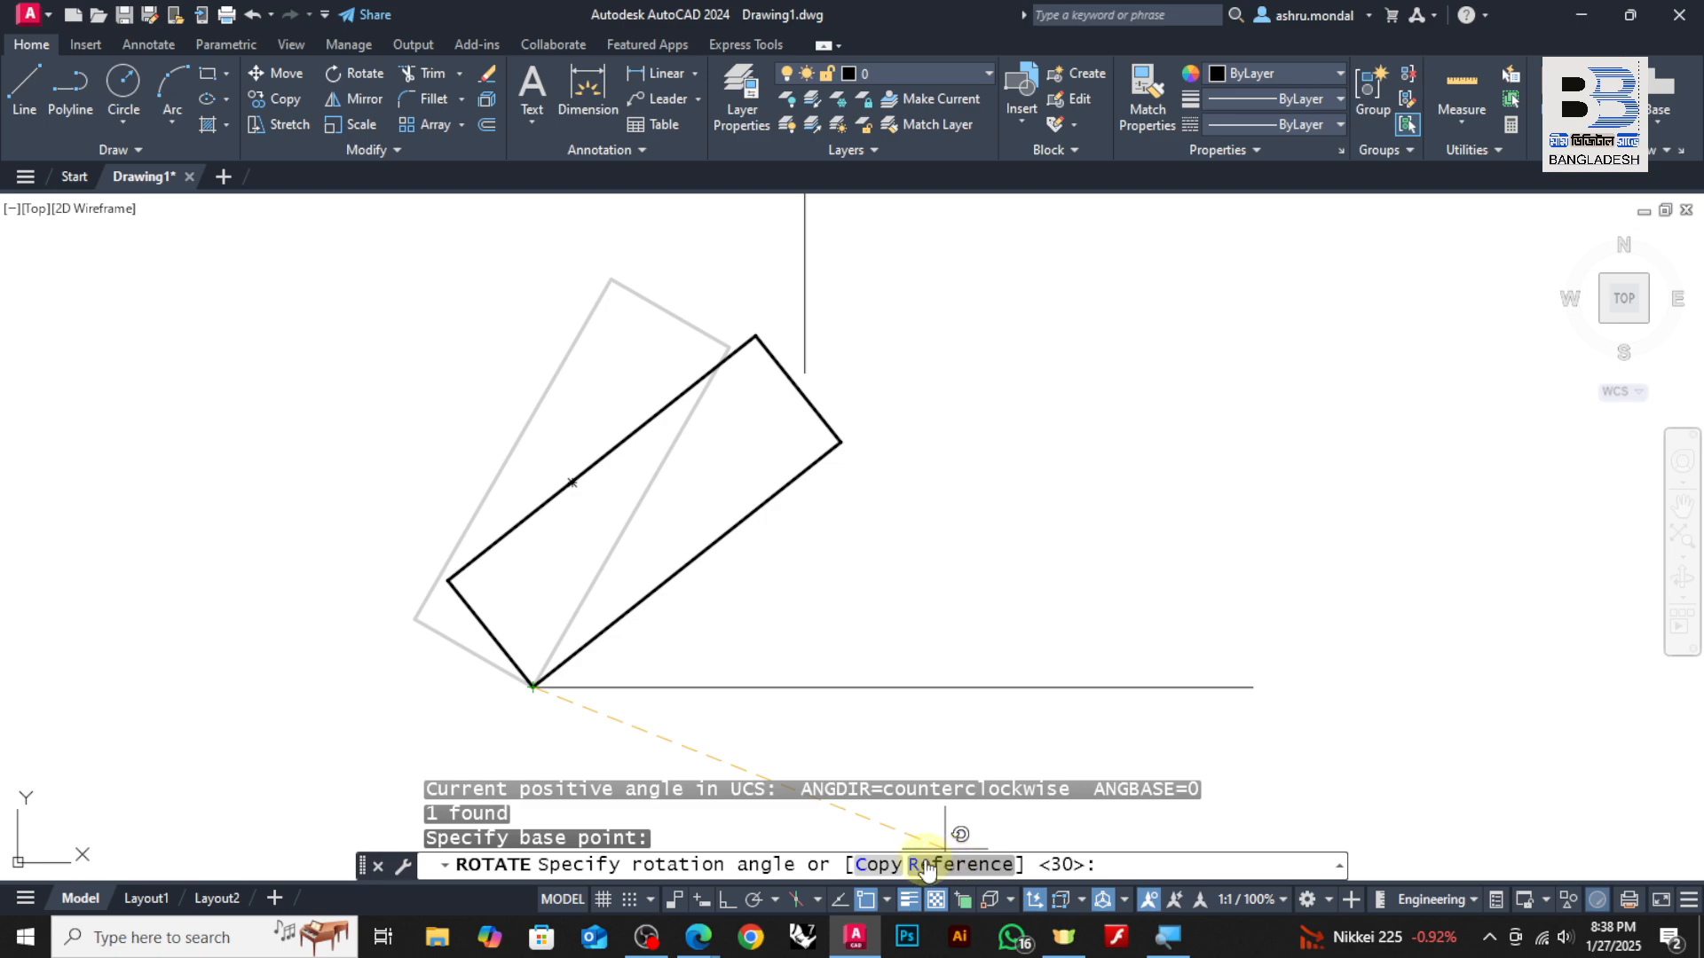
{"action": "left_click", "coordinate": [957, 865]}
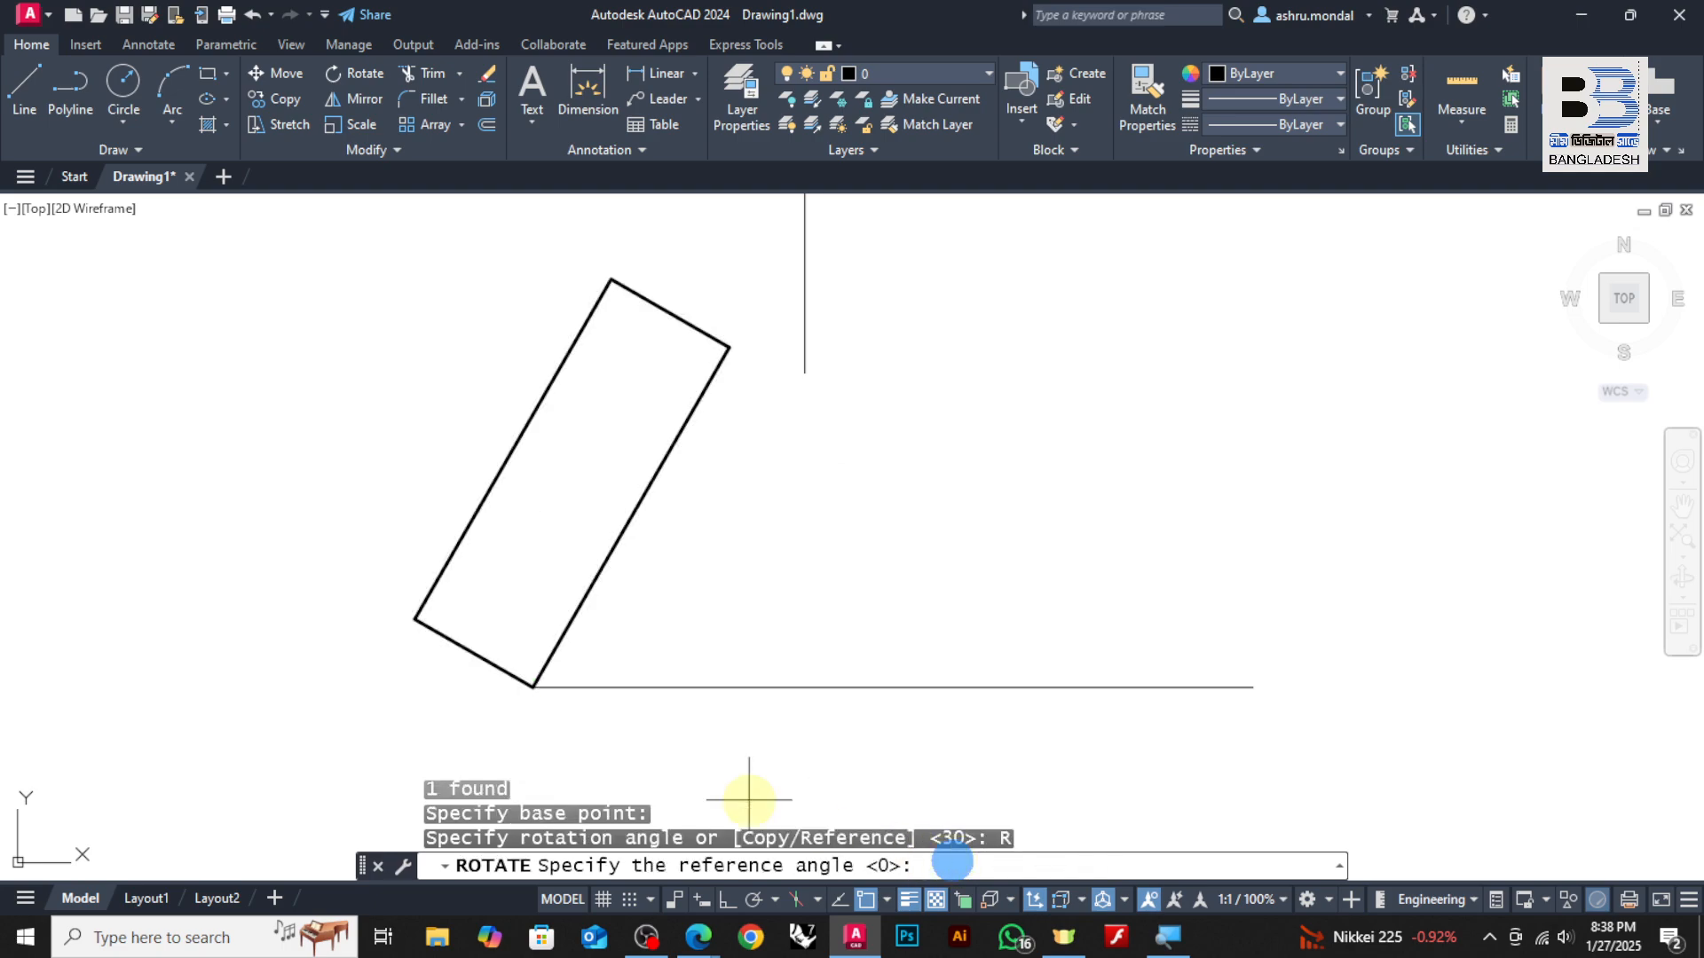
{"action": "left_click", "coordinate": [533, 686]}
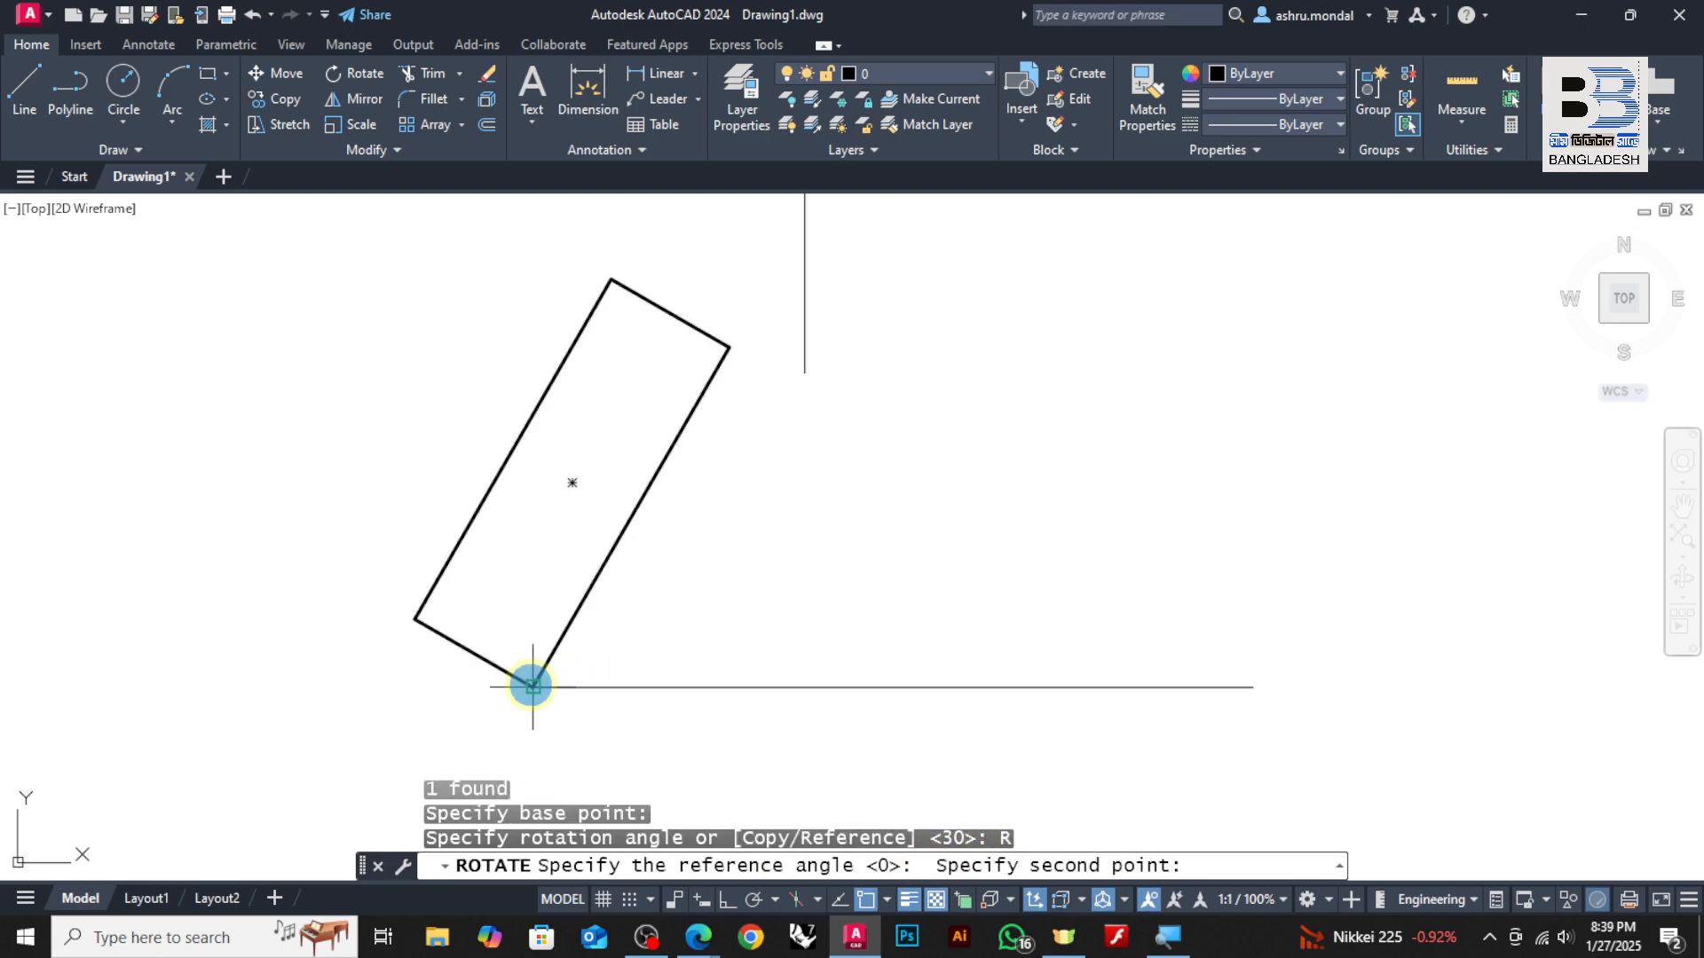
{"action": "left_click", "coordinate": [729, 346]}
{"action": "left_click", "coordinate": [1253, 686]}
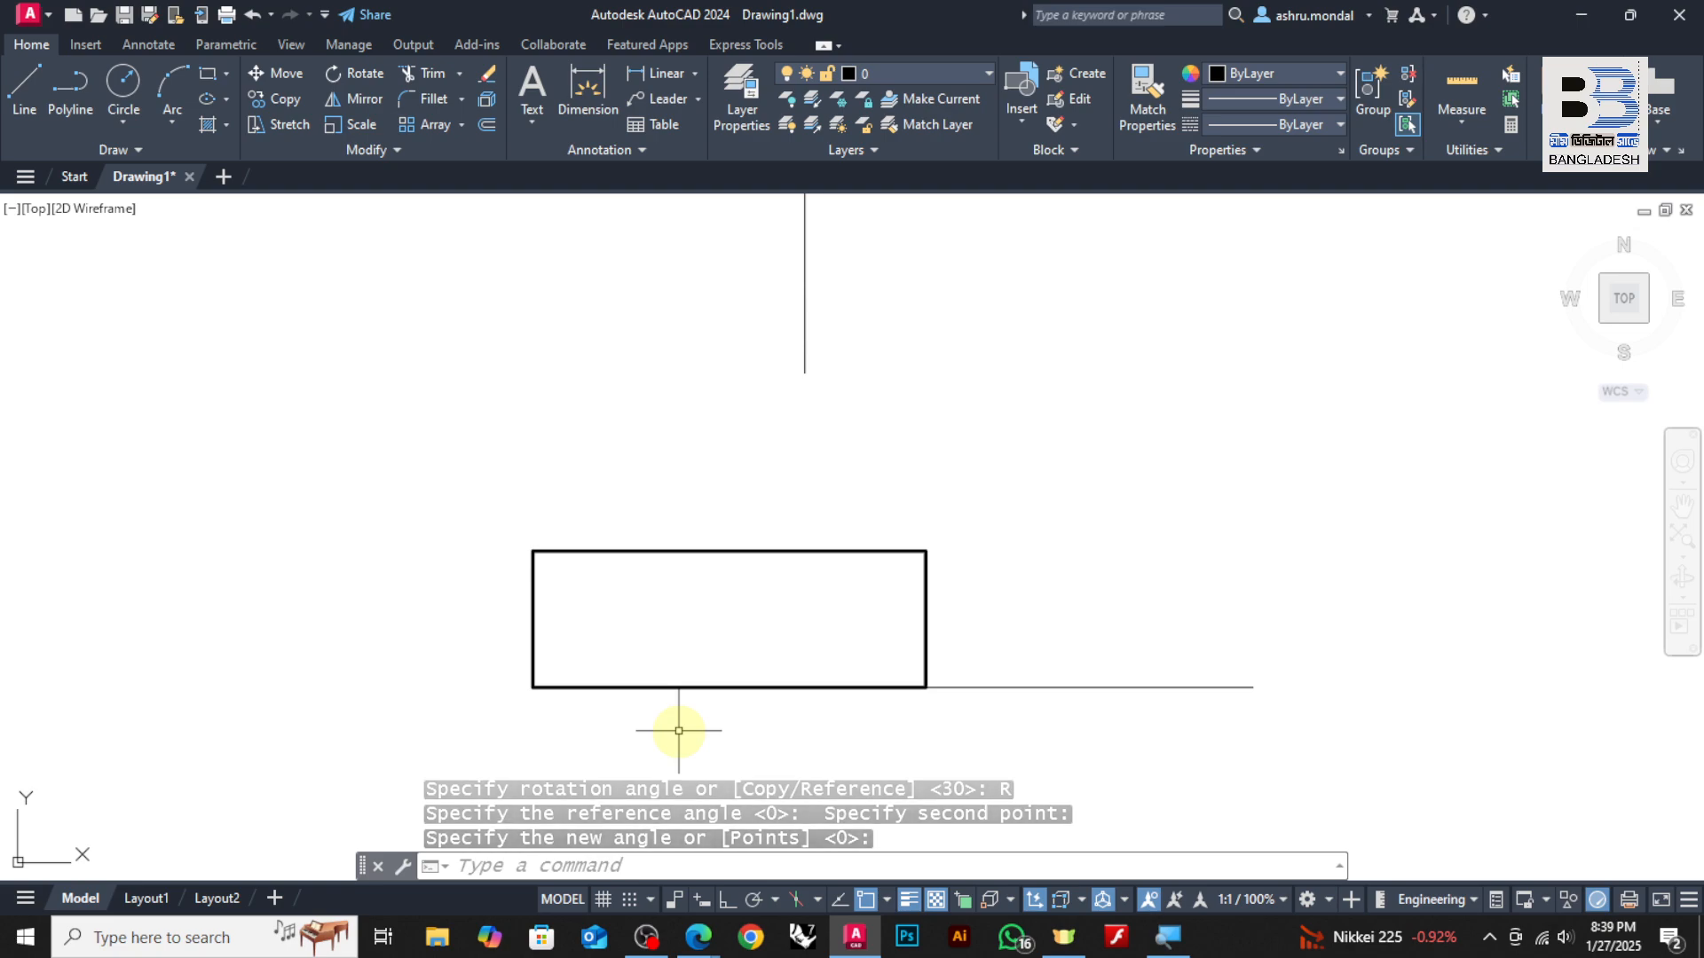
{"action": "scroll", "coordinate": [603, 723], "scroll_direction": "up", "scroll_amount": 2}
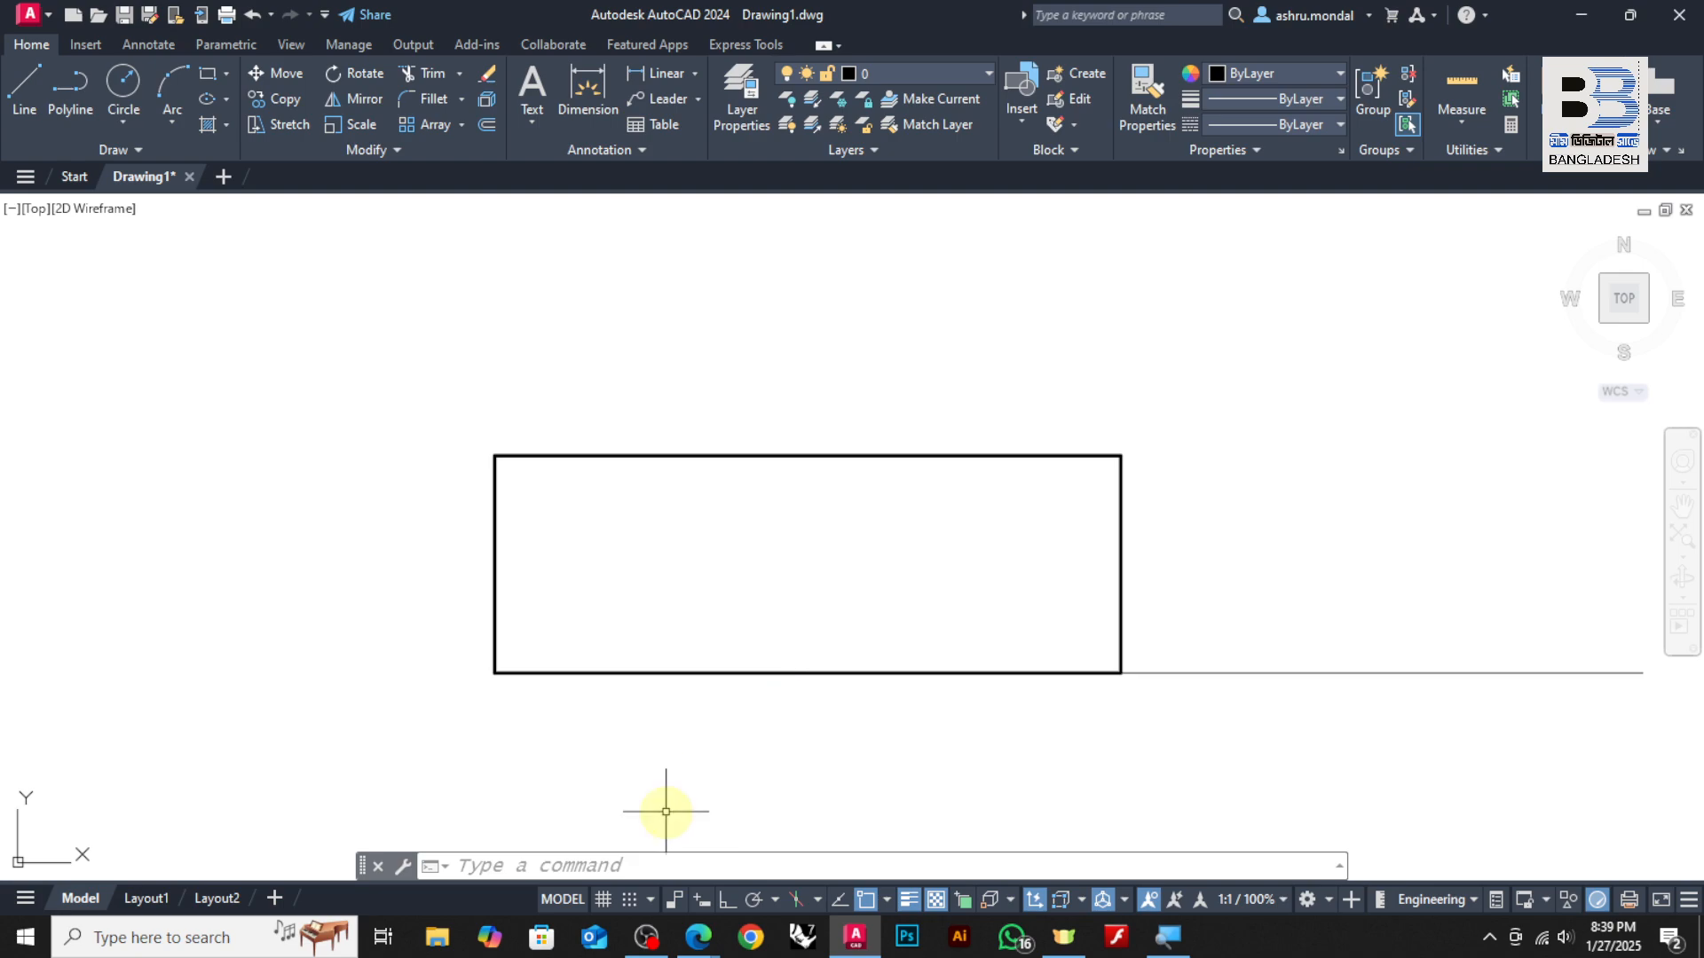
{"action": "scroll", "coordinate": [716, 654], "scroll_direction": "down", "scroll_amount": 3}
{"action": "scroll", "coordinate": [778, 606], "scroll_direction": "up", "scroll_amount": 2}
{"action": "scroll", "coordinate": [781, 675], "scroll_direction": "up", "scroll_amount": 2}
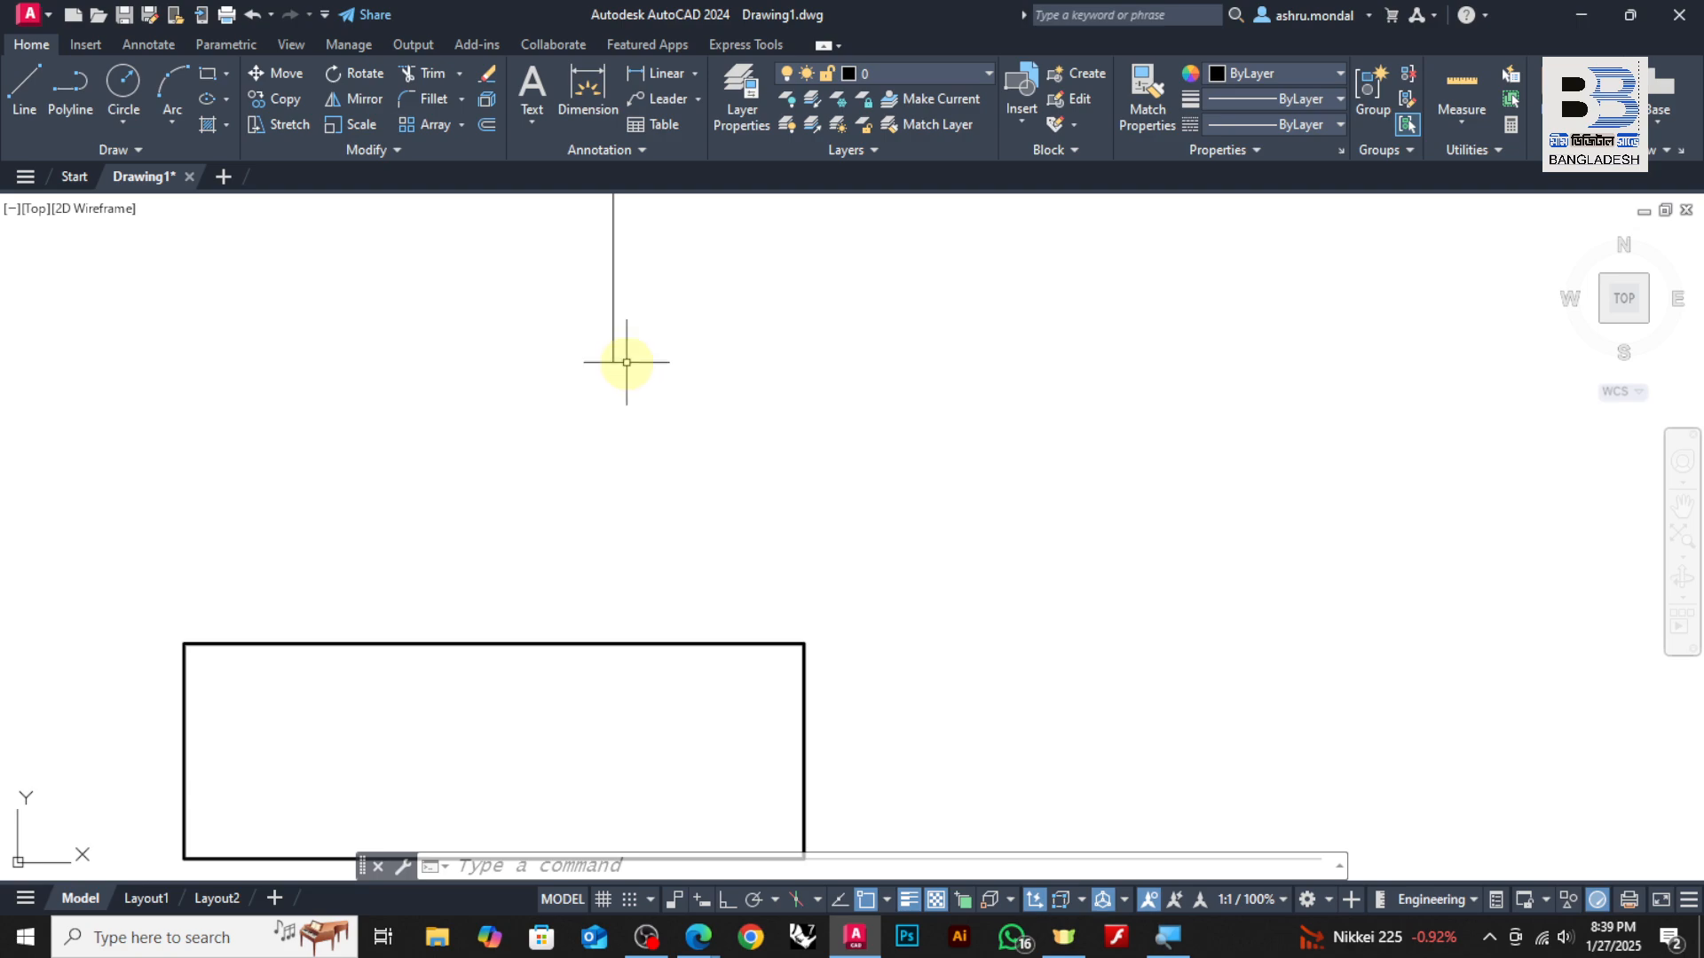
{"action": "scroll", "coordinate": [647, 384], "scroll_direction": "down", "scroll_amount": 2}
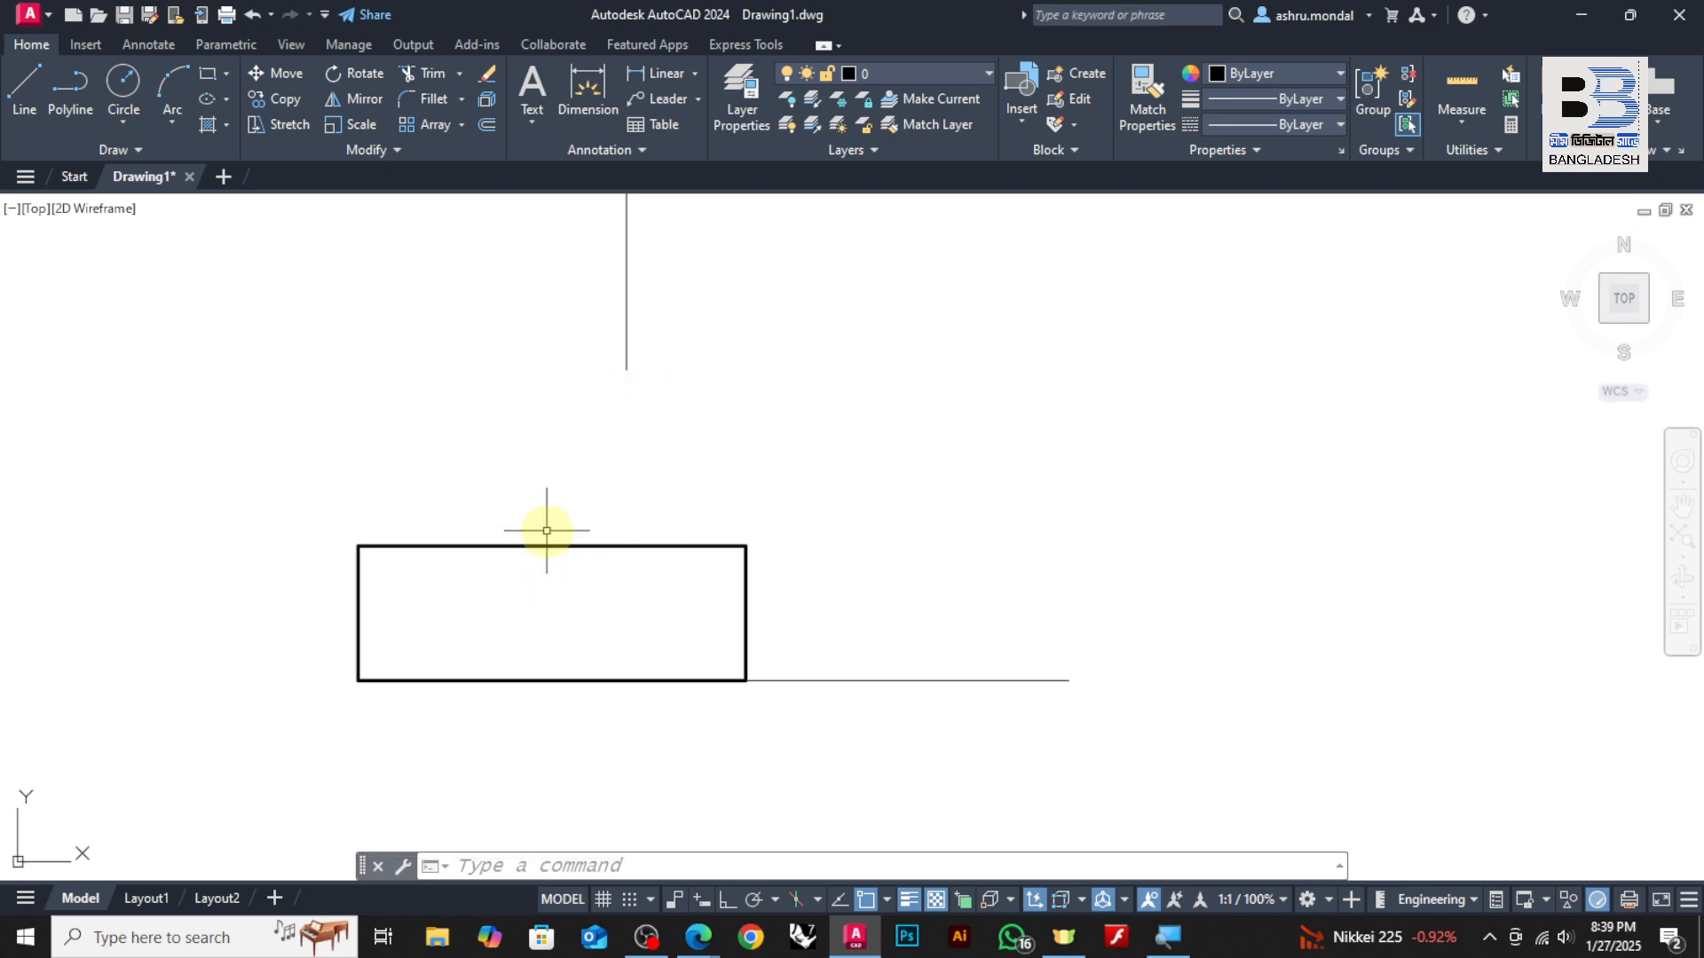
{"action": "left_click", "coordinate": [809, 464]}
{"action": "left_click", "coordinate": [629, 591]}
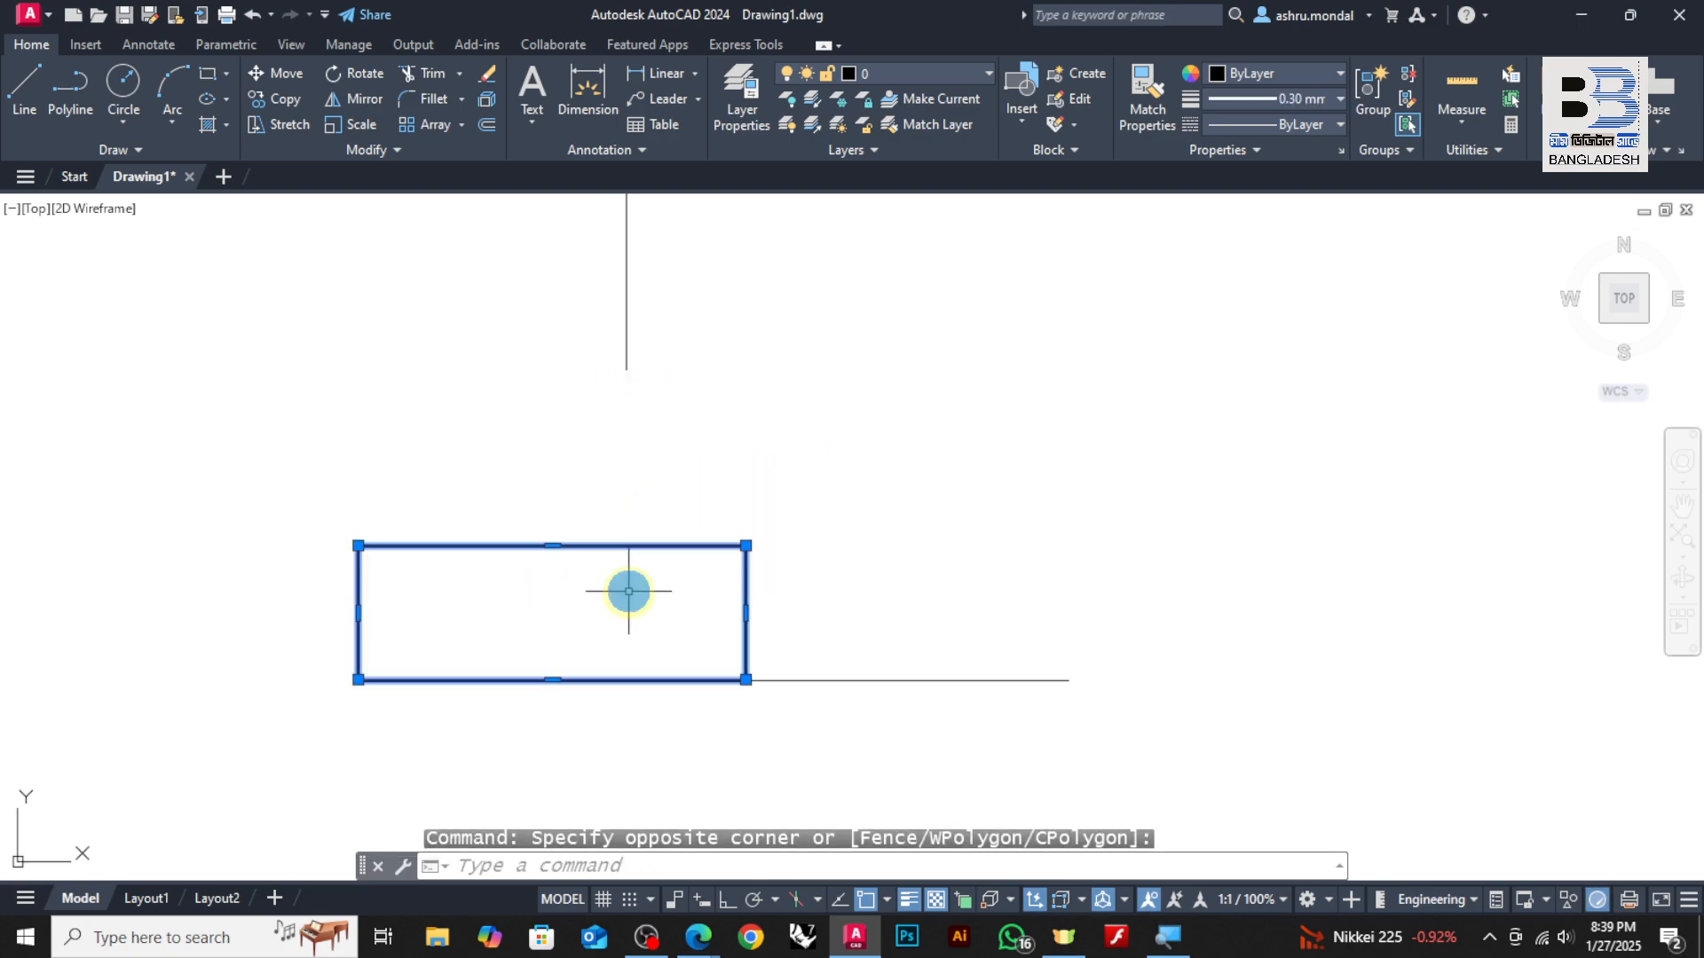
{"action": "key", "text": "Escape"}
{"action": "left_click", "coordinate": [871, 643]}
{"action": "left_click", "coordinate": [743, 776]}
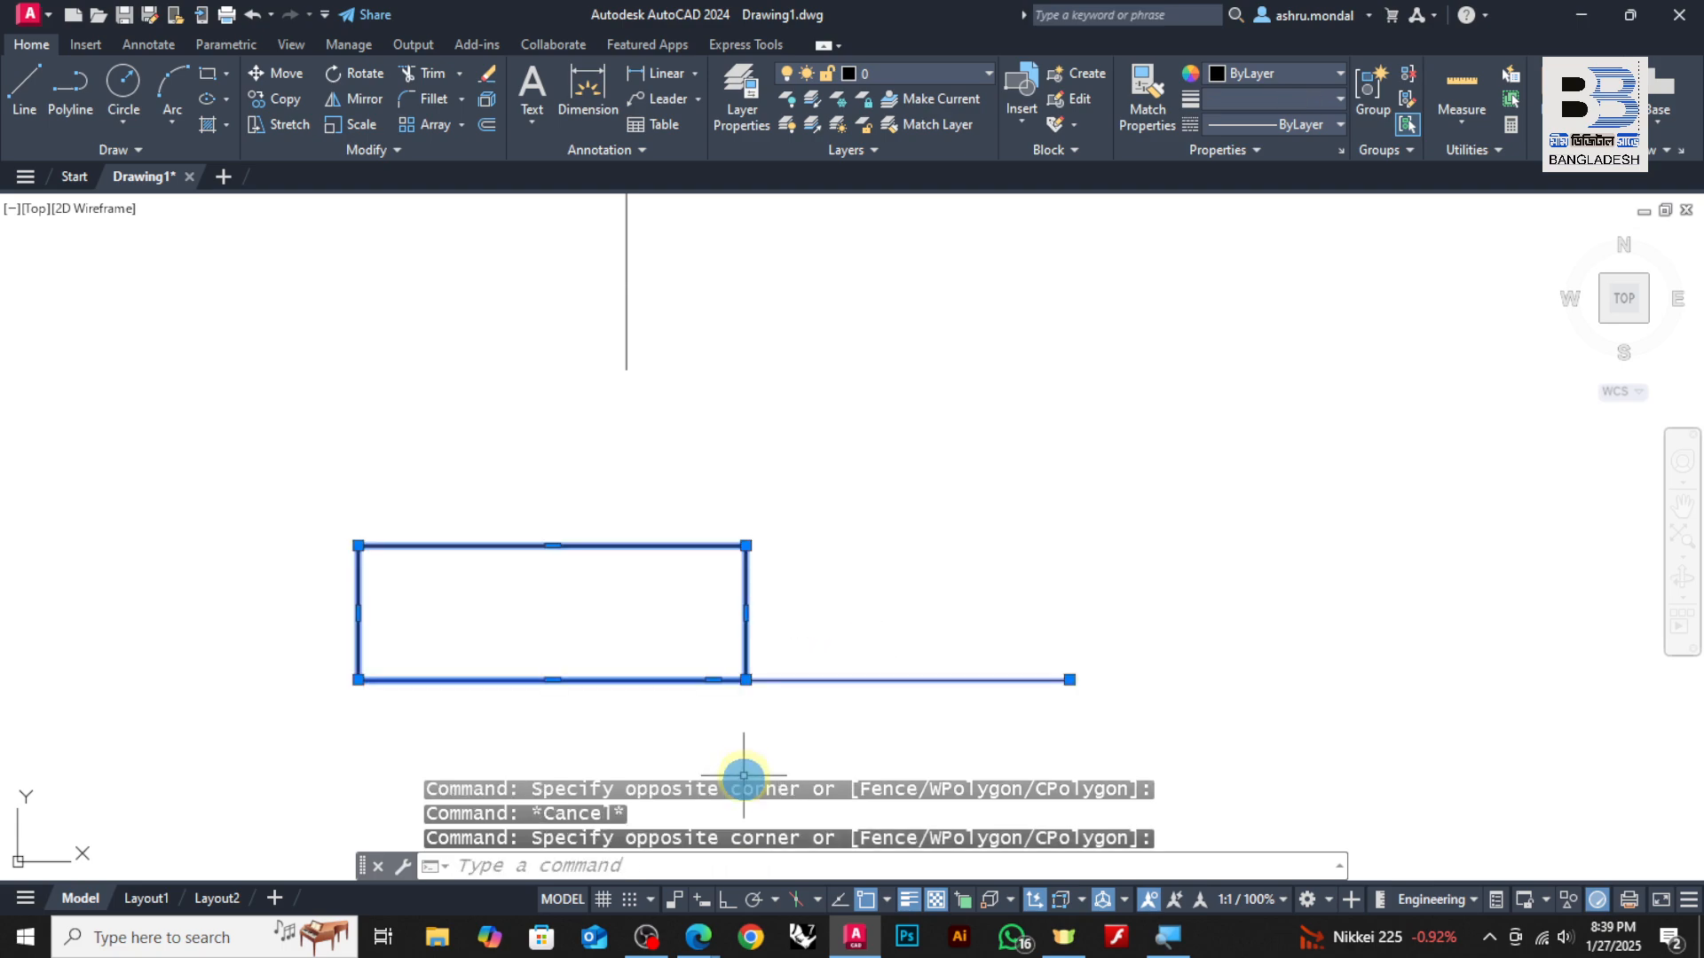
{"action": "key", "text": "Escape"}
{"action": "left_click", "coordinate": [890, 627]}
{"action": "left_click", "coordinate": [849, 722]}
{"action": "key", "text": "Escape"}
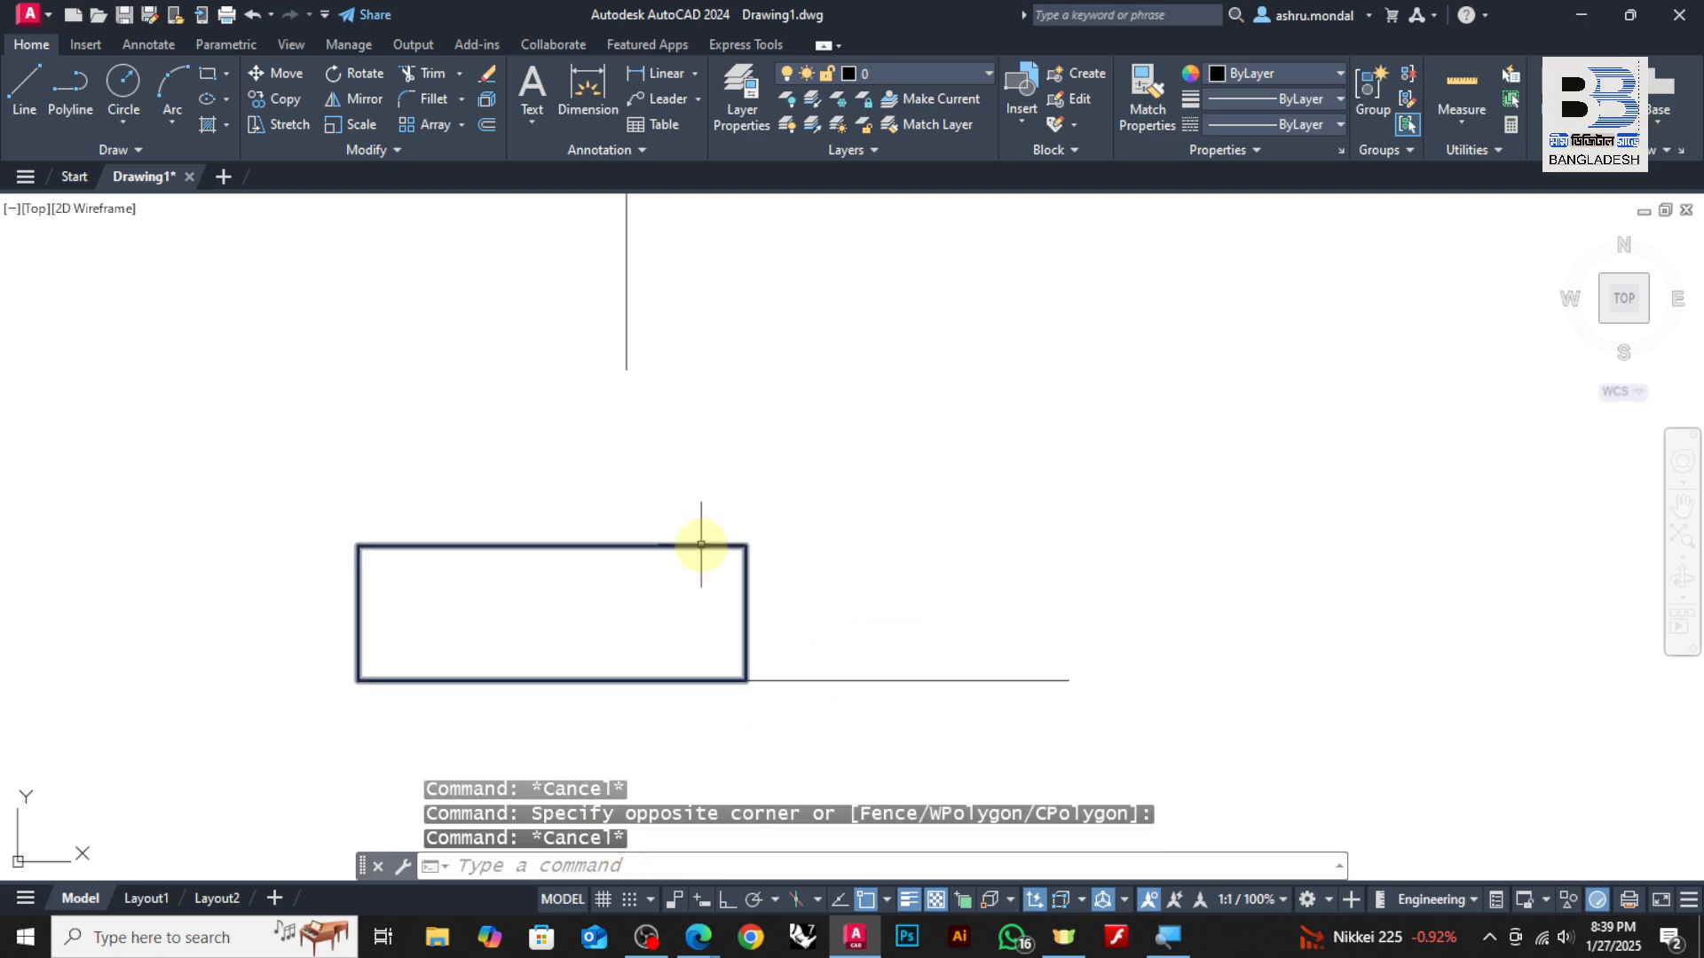
{"action": "left_click", "coordinate": [701, 547]}
{"action": "key", "text": "Escape"}
Rotate the rectangle about its lower-left corner with the Reference option, aligning its bottom edge to the vertical line's lower endpoint
{"action": "left_click", "coordinate": [810, 455]}
{"action": "left_click", "coordinate": [631, 593]}
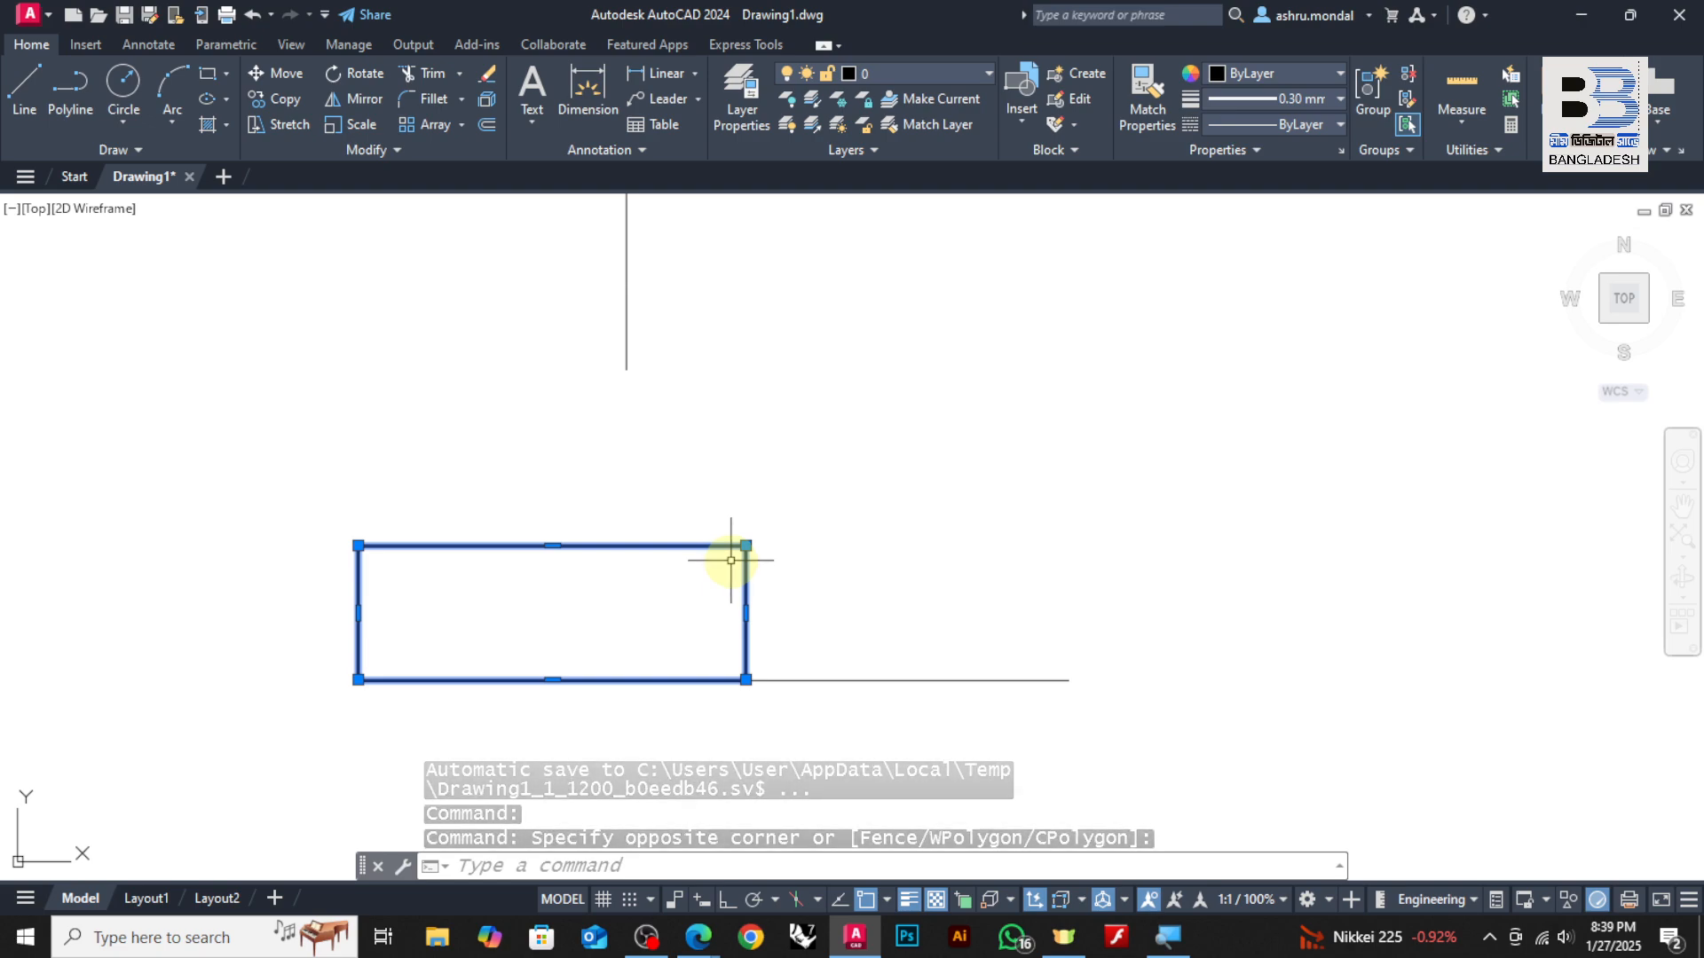
{"action": "type", "text": "ro"}
{"action": "key", "text": "Return"}
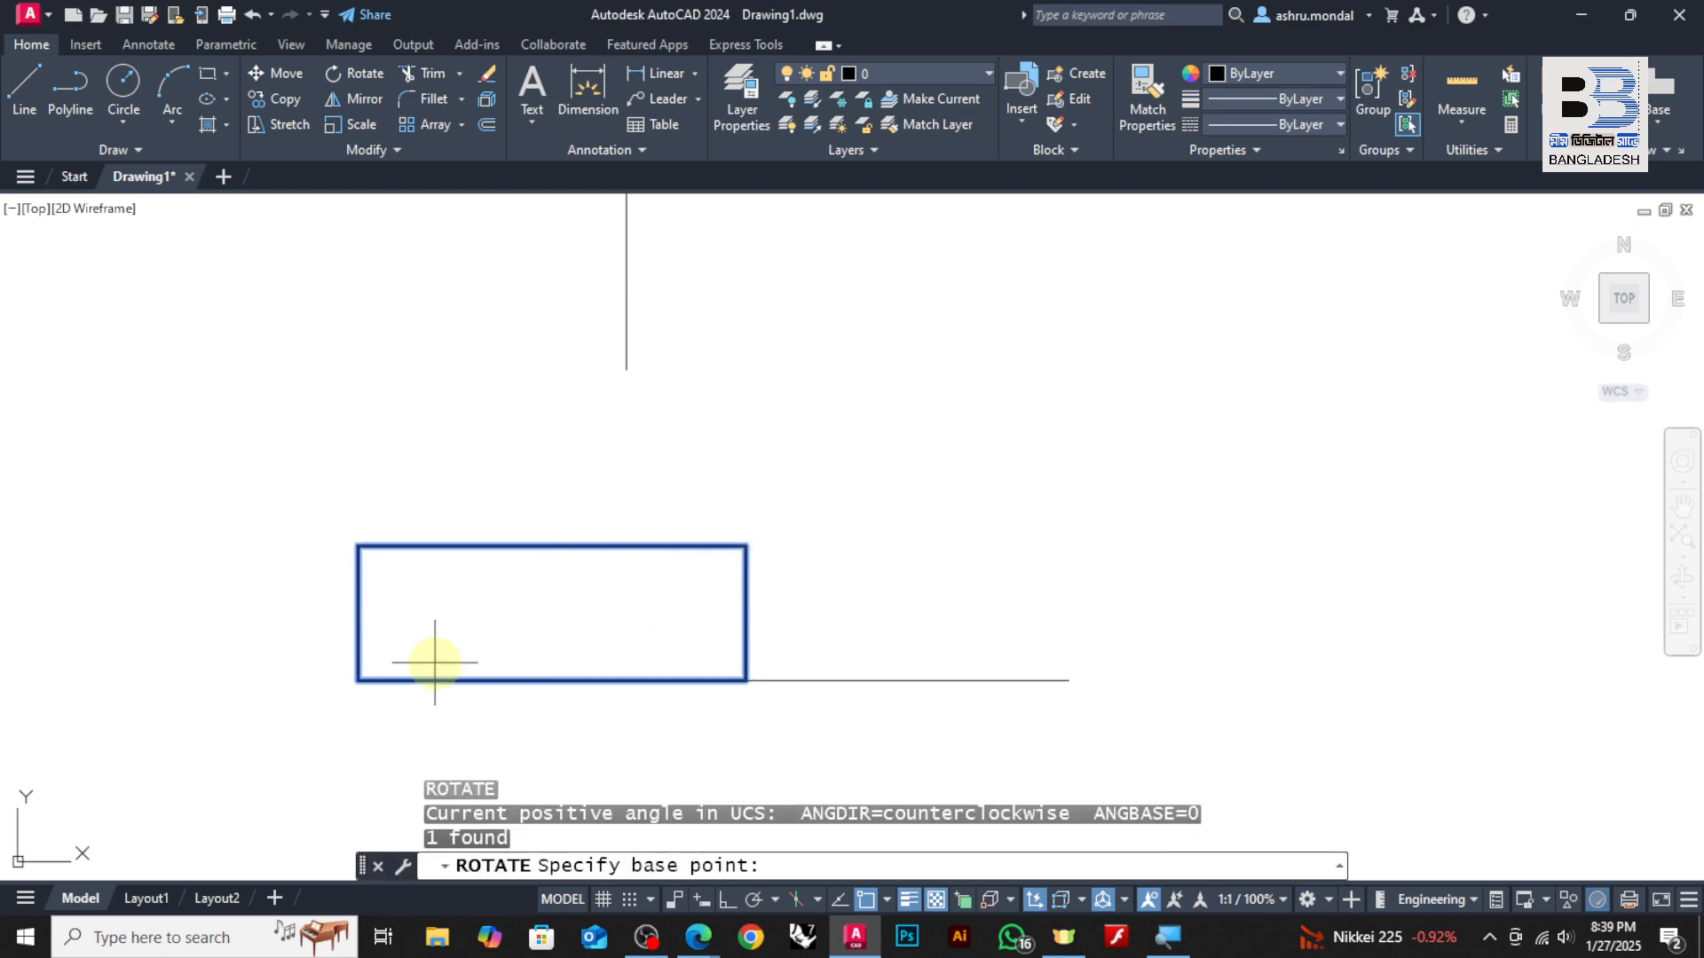
{"action": "left_click", "coordinate": [359, 680]}
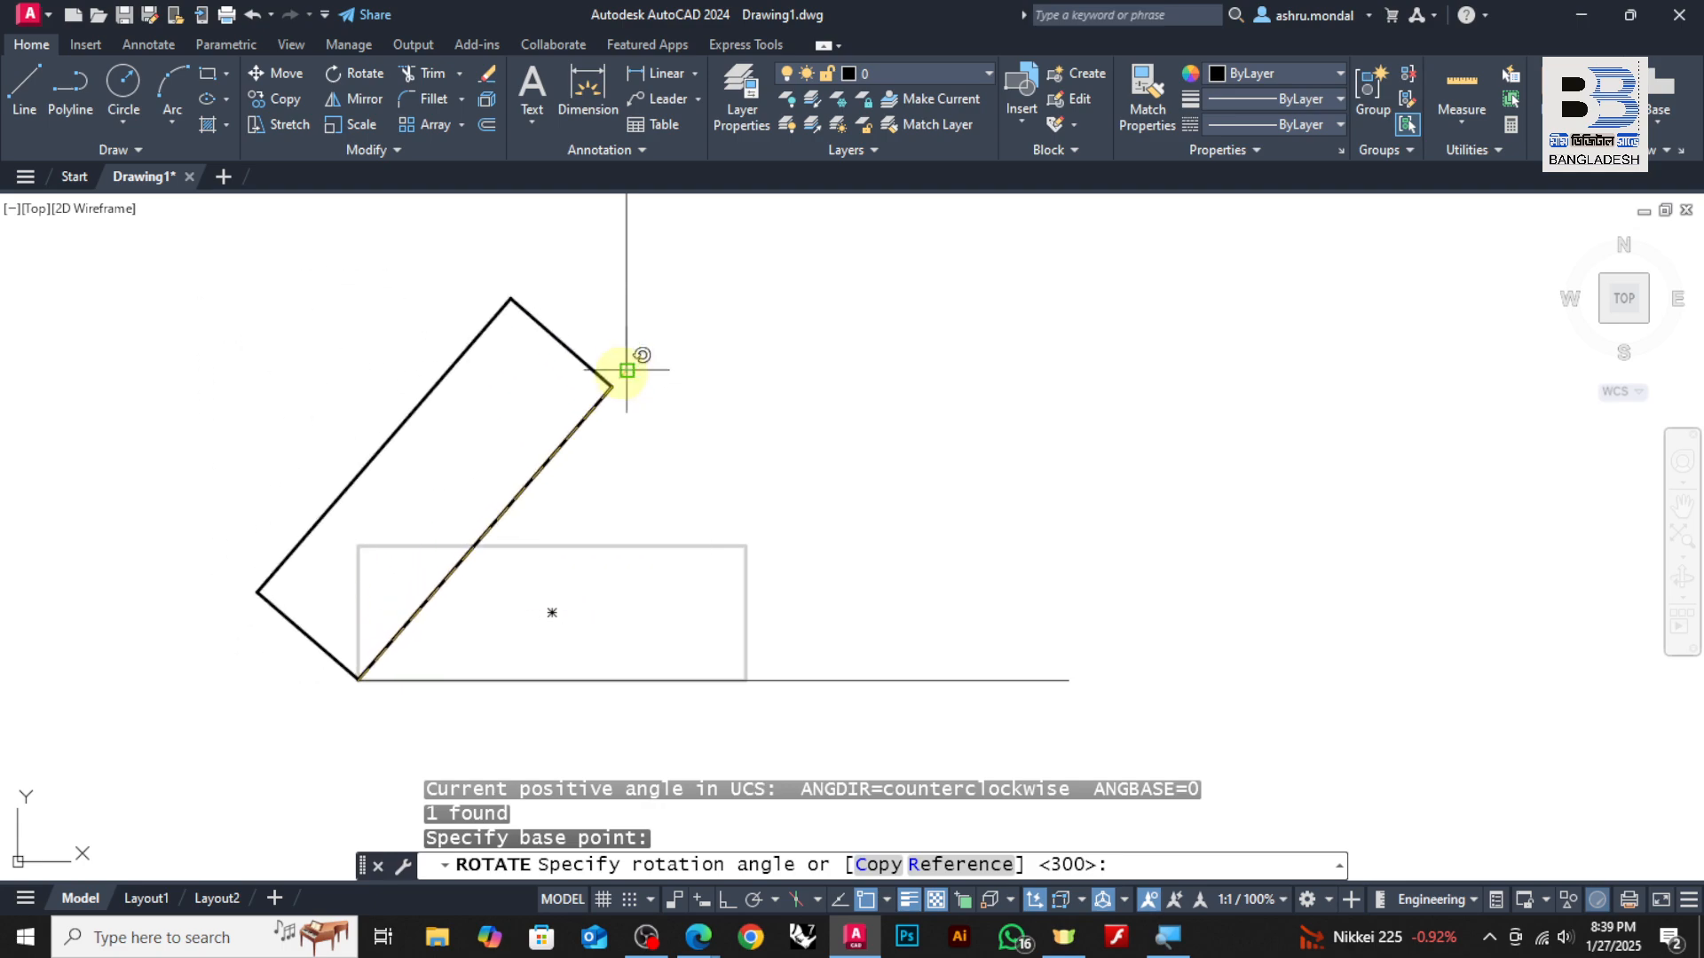
{"action": "left_click", "coordinate": [956, 865]}
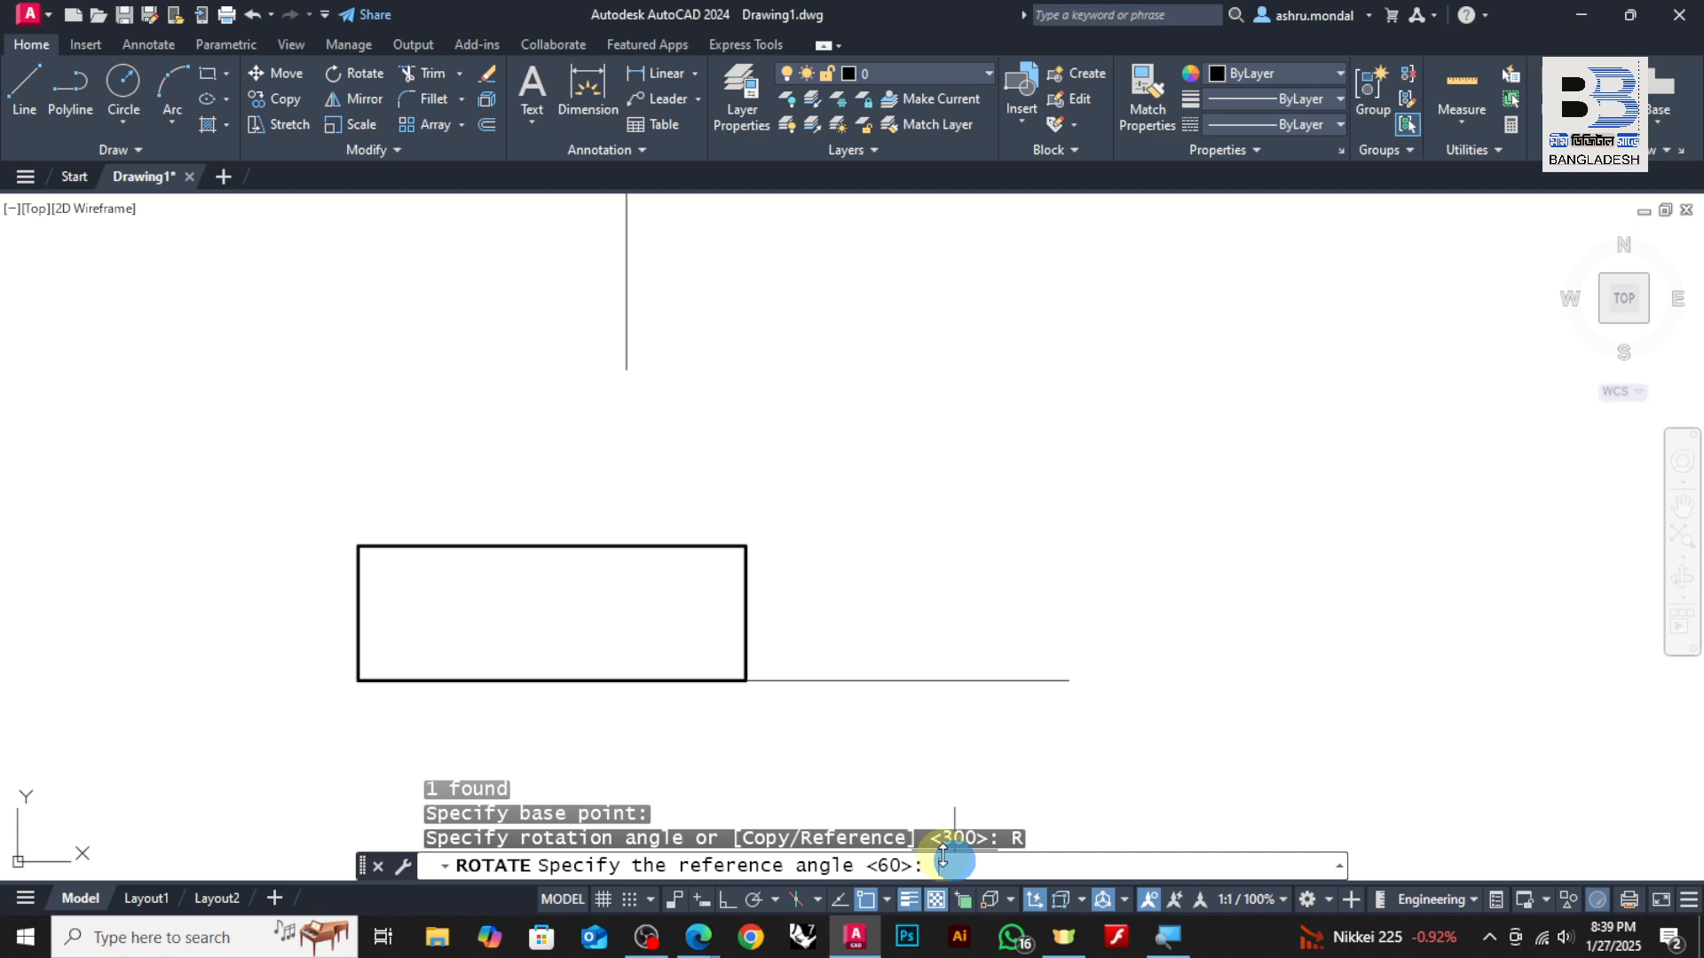
{"action": "left_click", "coordinate": [360, 680]}
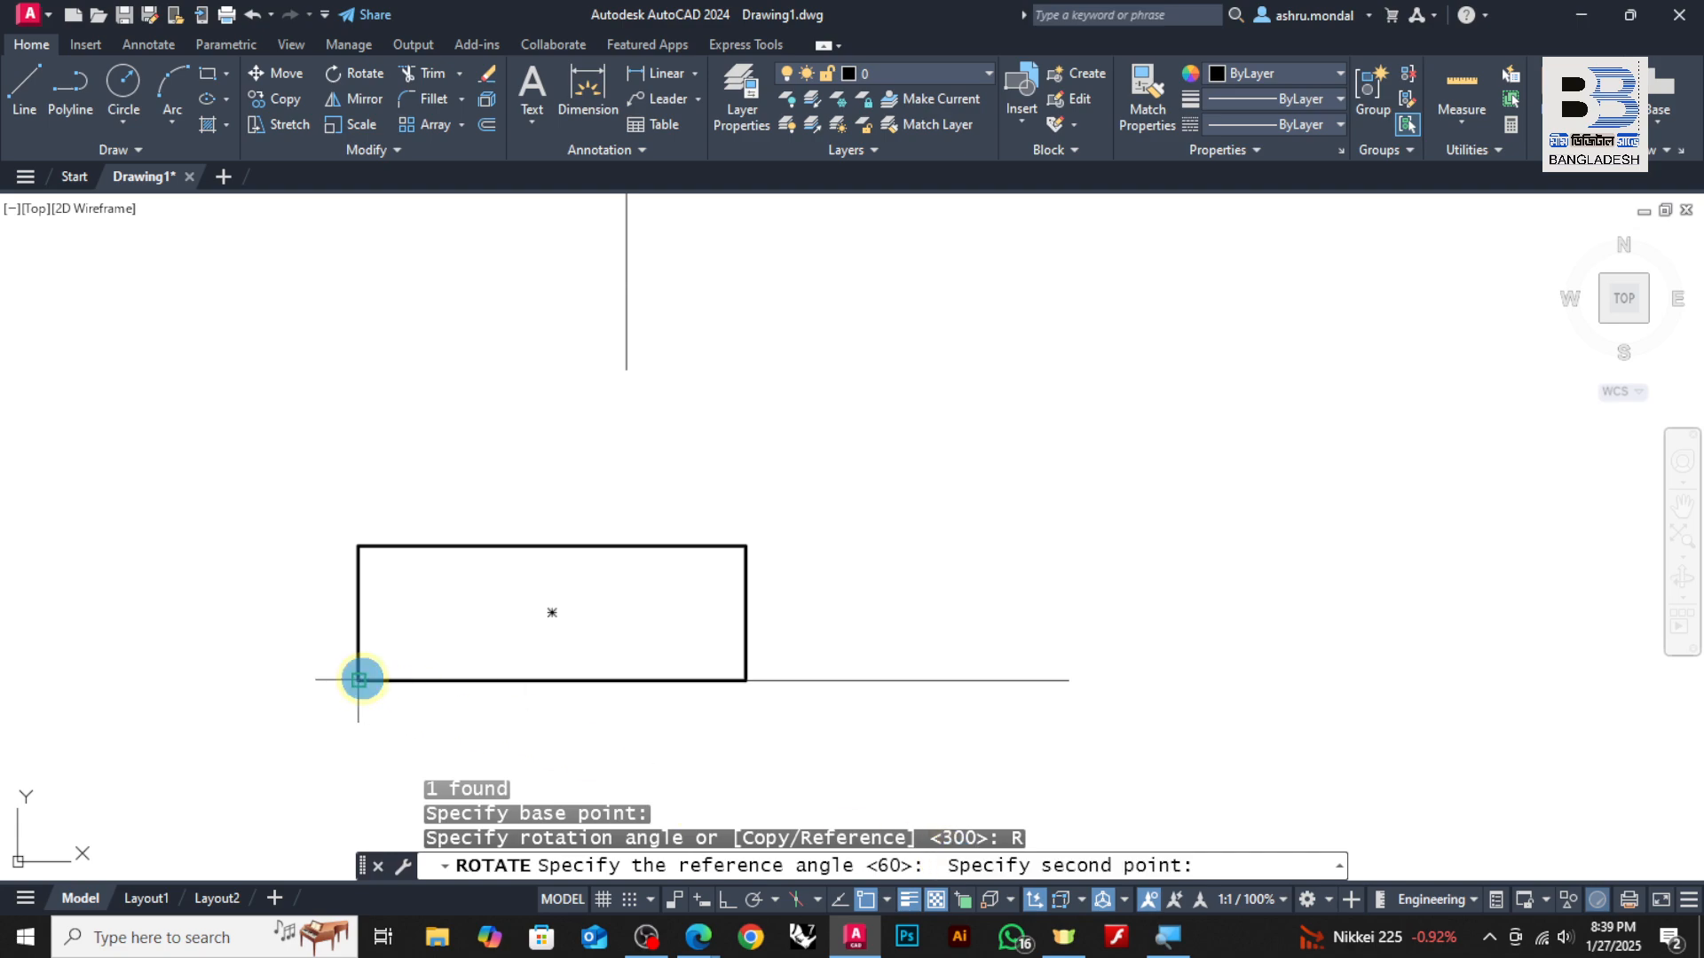
{"action": "left_click", "coordinate": [746, 680]}
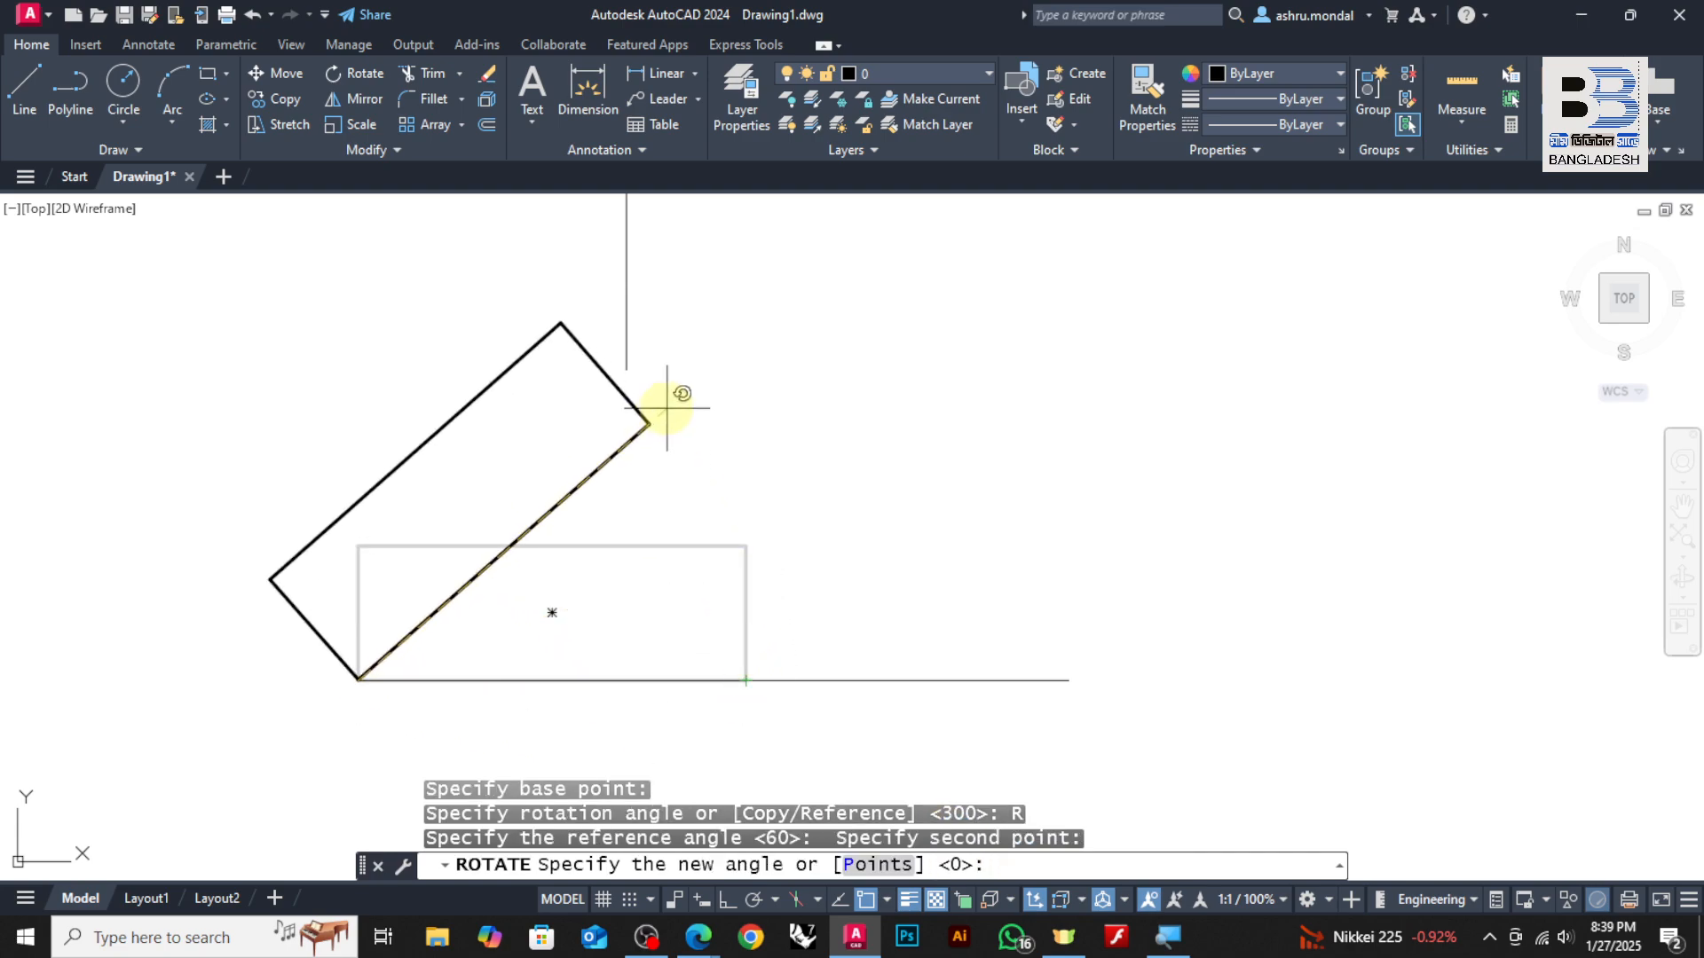
{"action": "left_click", "coordinate": [631, 364]}
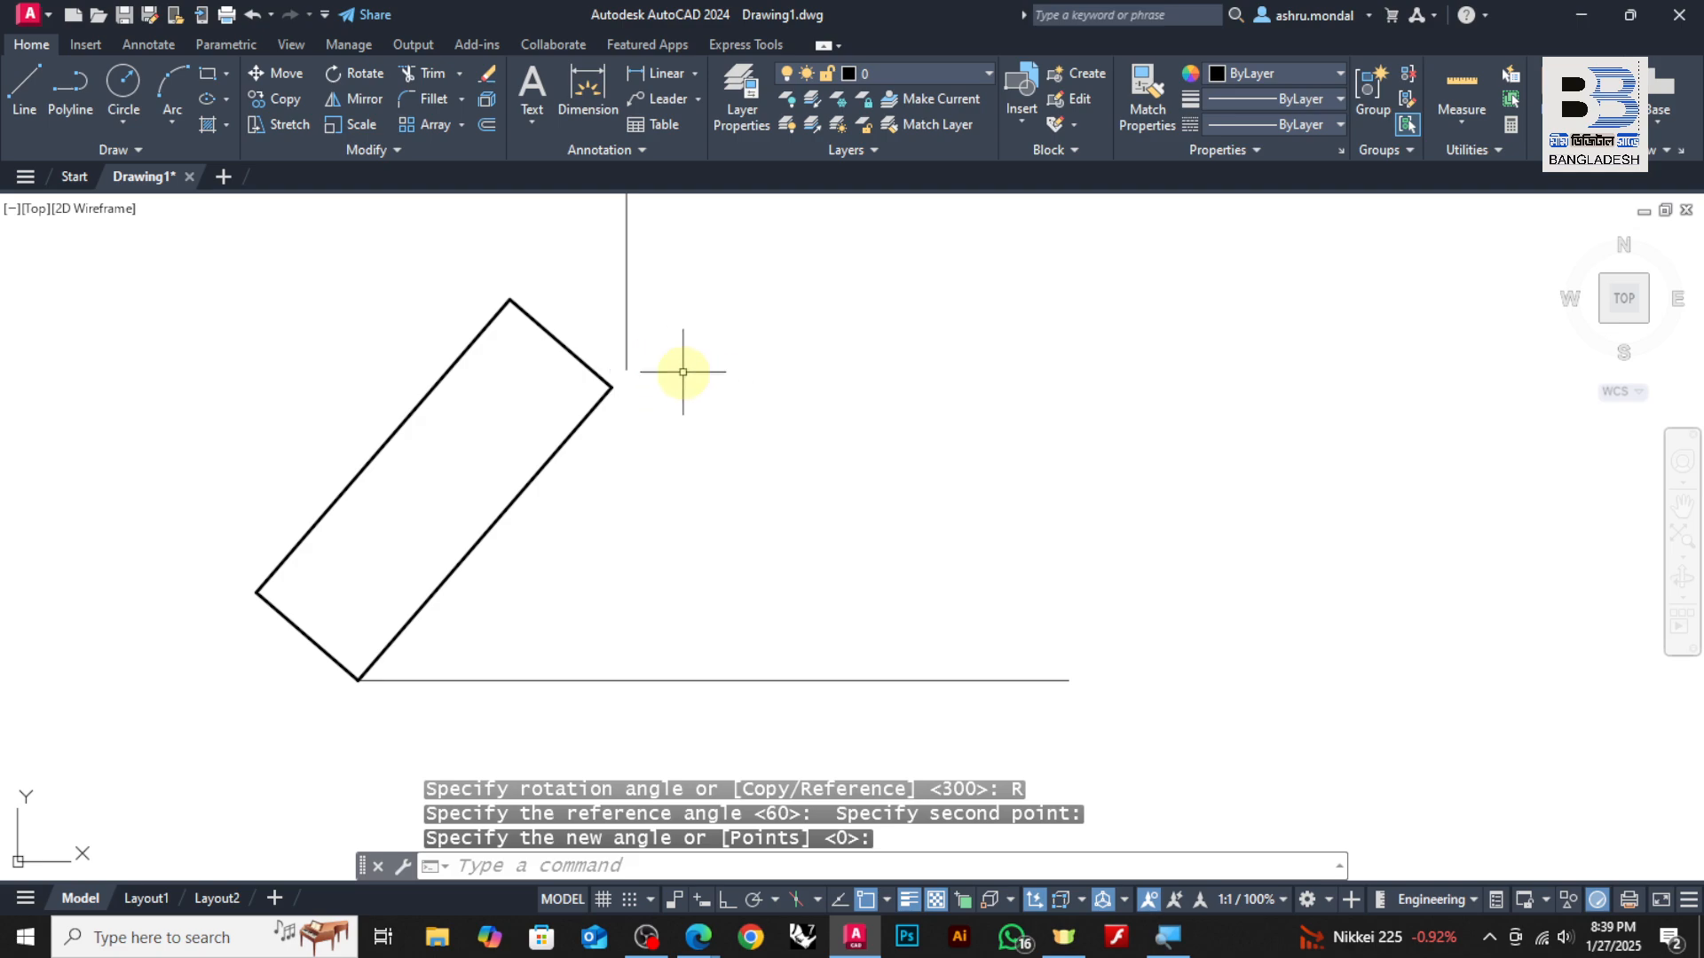
{"action": "key", "text": "Escape"}
Draw a polyline from the rectangle's lowest corner to the vertical line's lower endpoint and inspect the alignment there
{"action": "left_click", "coordinate": [59, 87]}
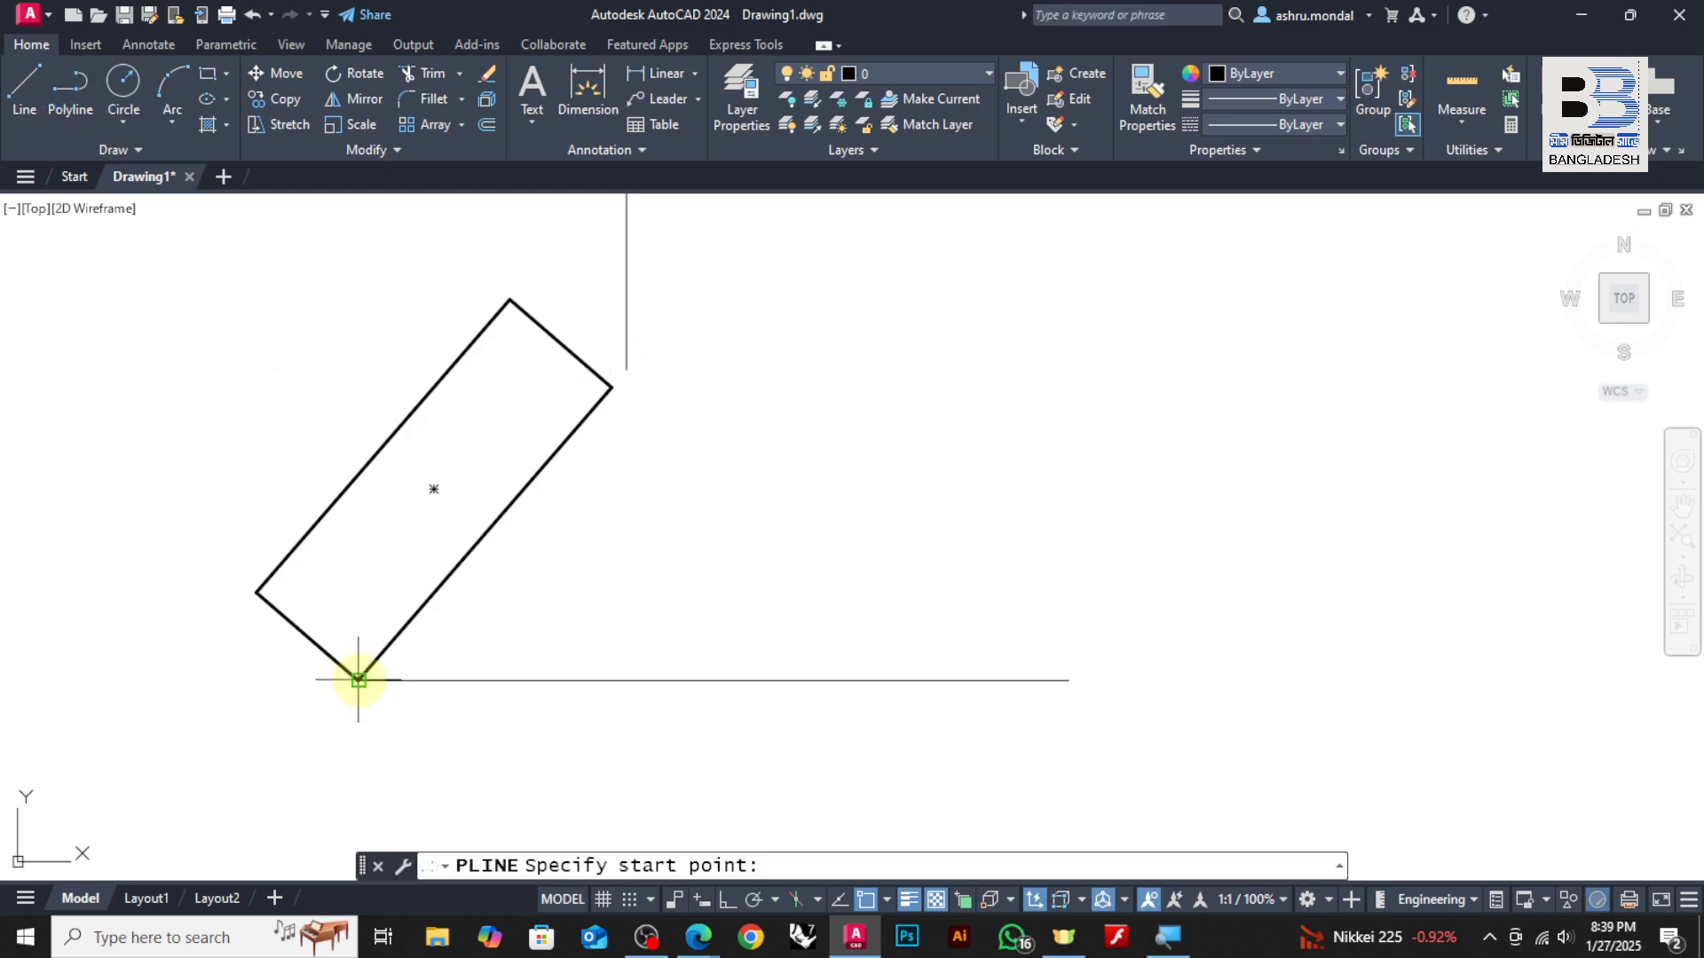
{"action": "left_click", "coordinate": [359, 681]}
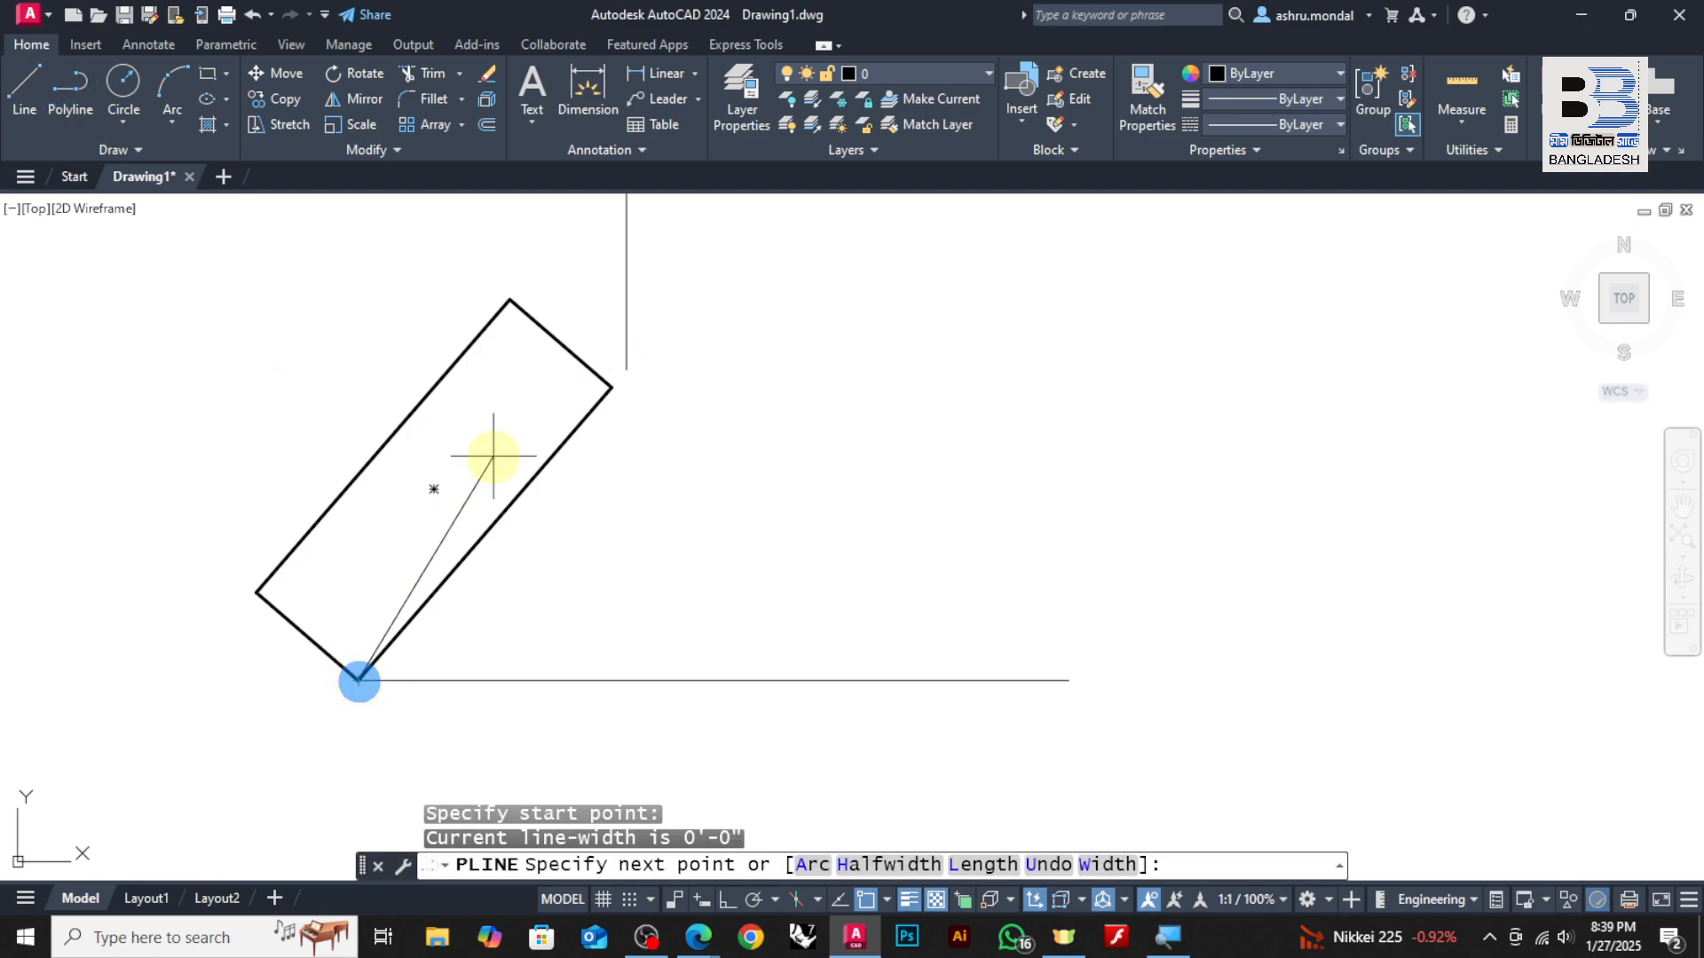
{"action": "left_click", "coordinate": [628, 371]}
{"action": "key", "text": "Escape"}
{"action": "scroll", "coordinate": [621, 370], "scroll_direction": "up", "scroll_amount": 5}
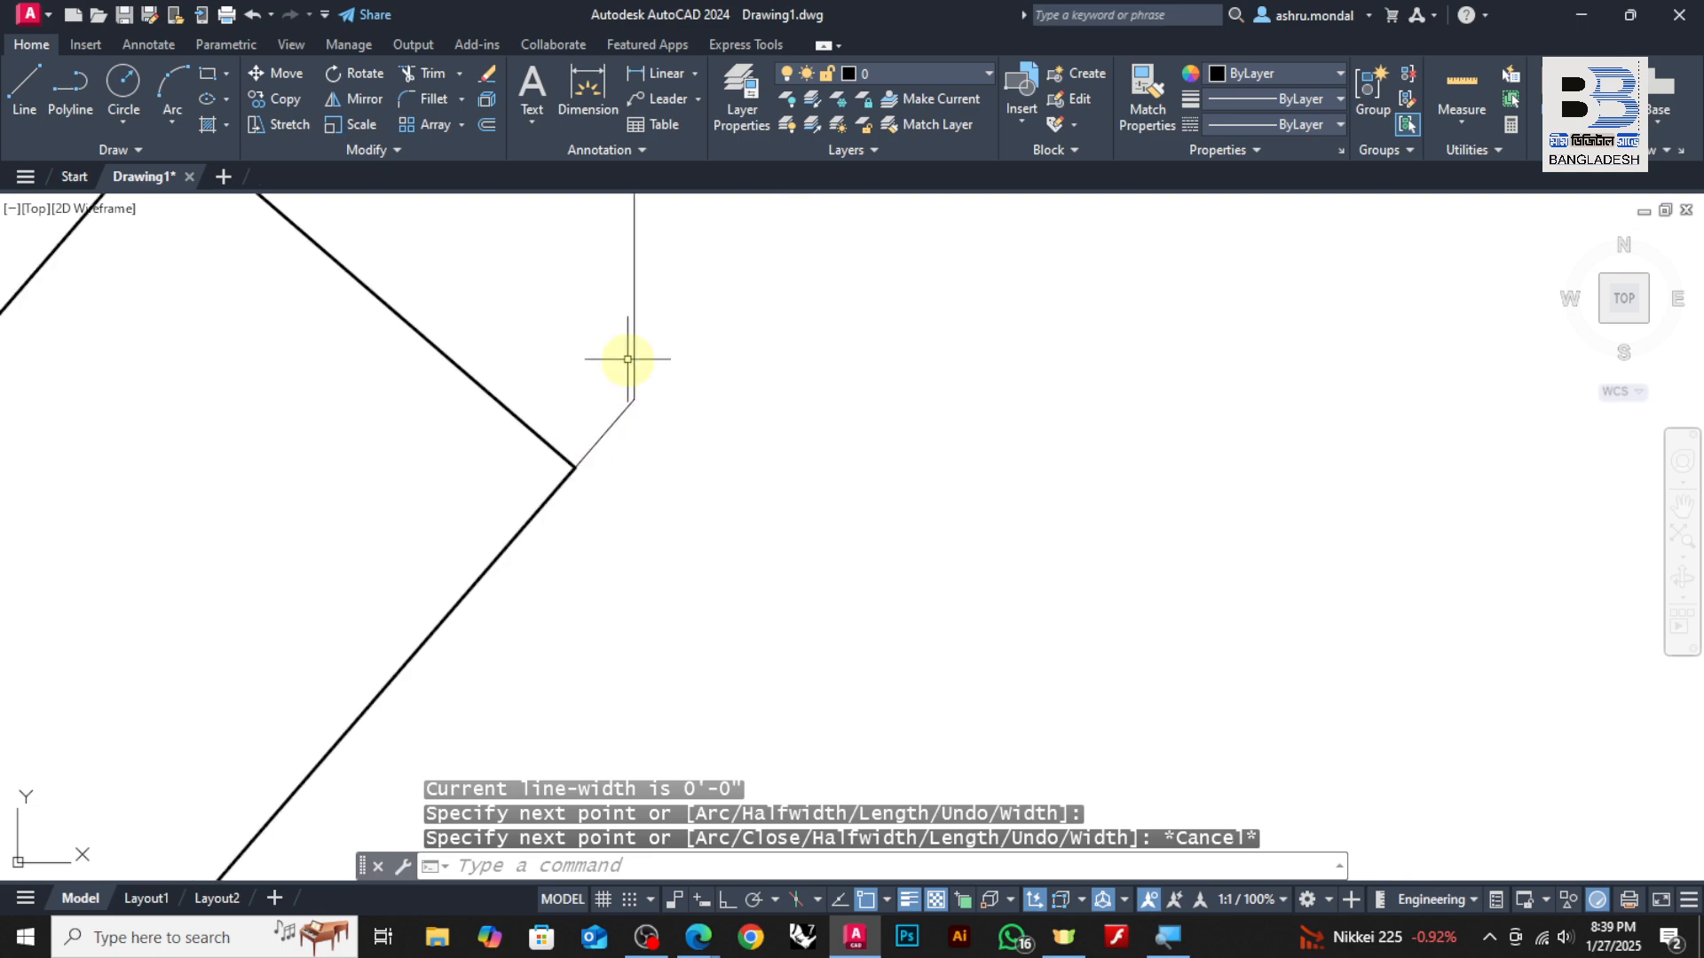
{"action": "scroll", "coordinate": [630, 444], "scroll_direction": "down", "scroll_amount": 4}
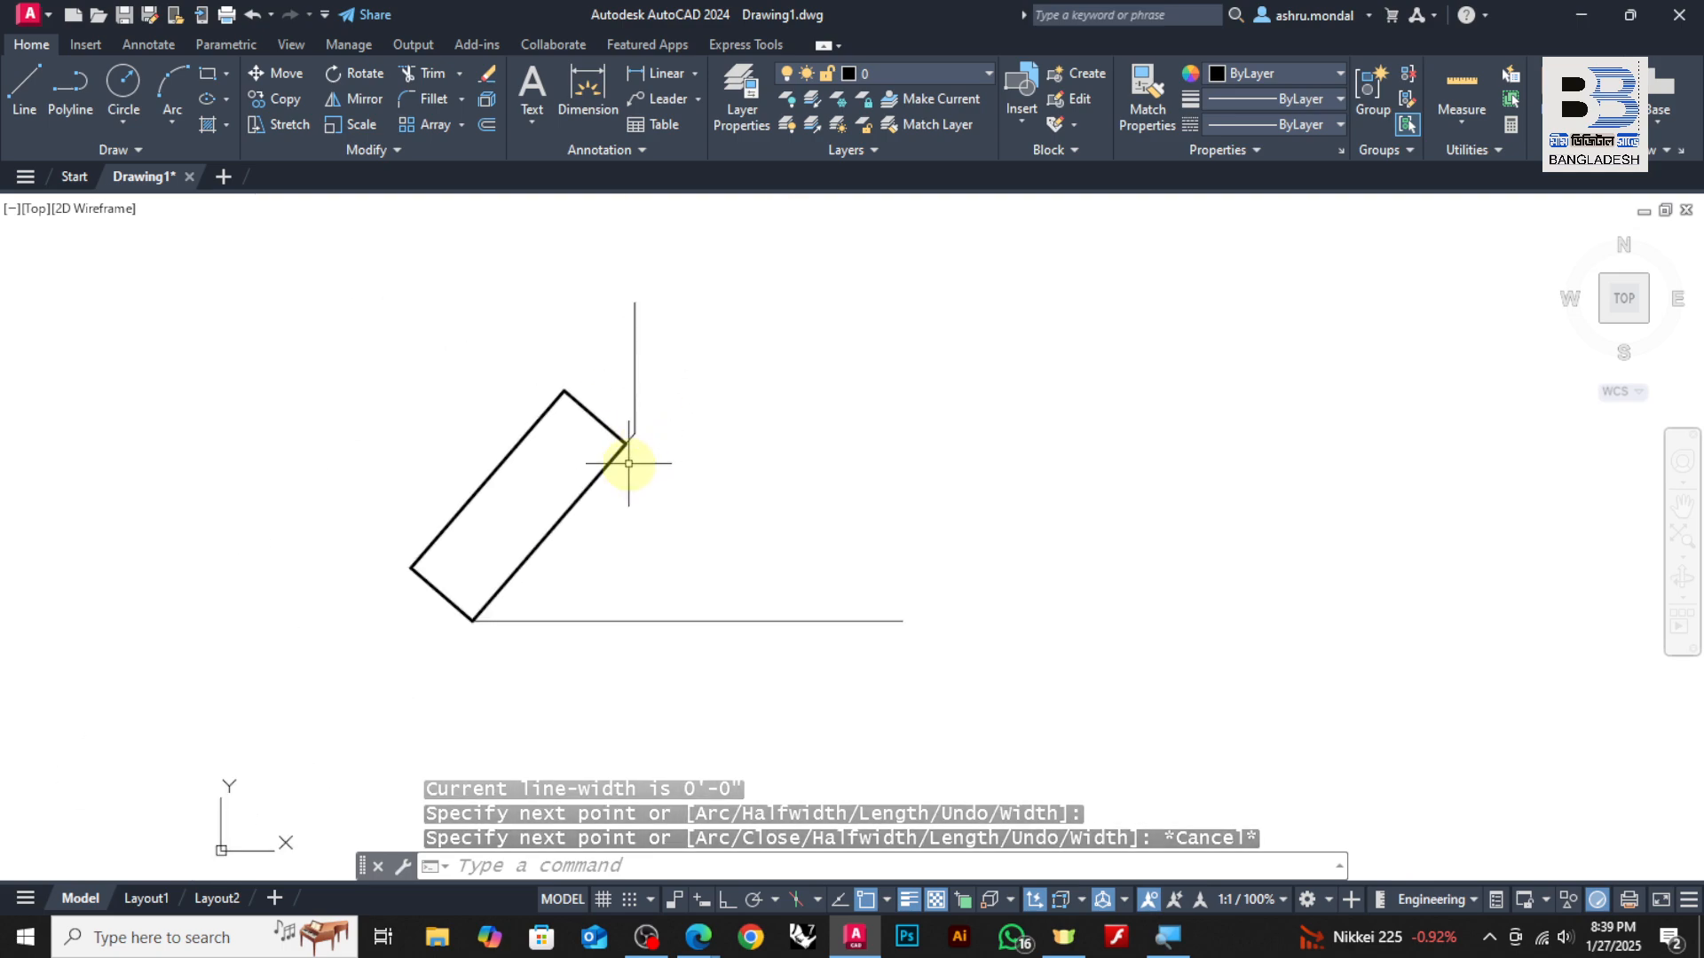
{"action": "scroll", "coordinate": [622, 444], "scroll_direction": "up", "scroll_amount": 3}
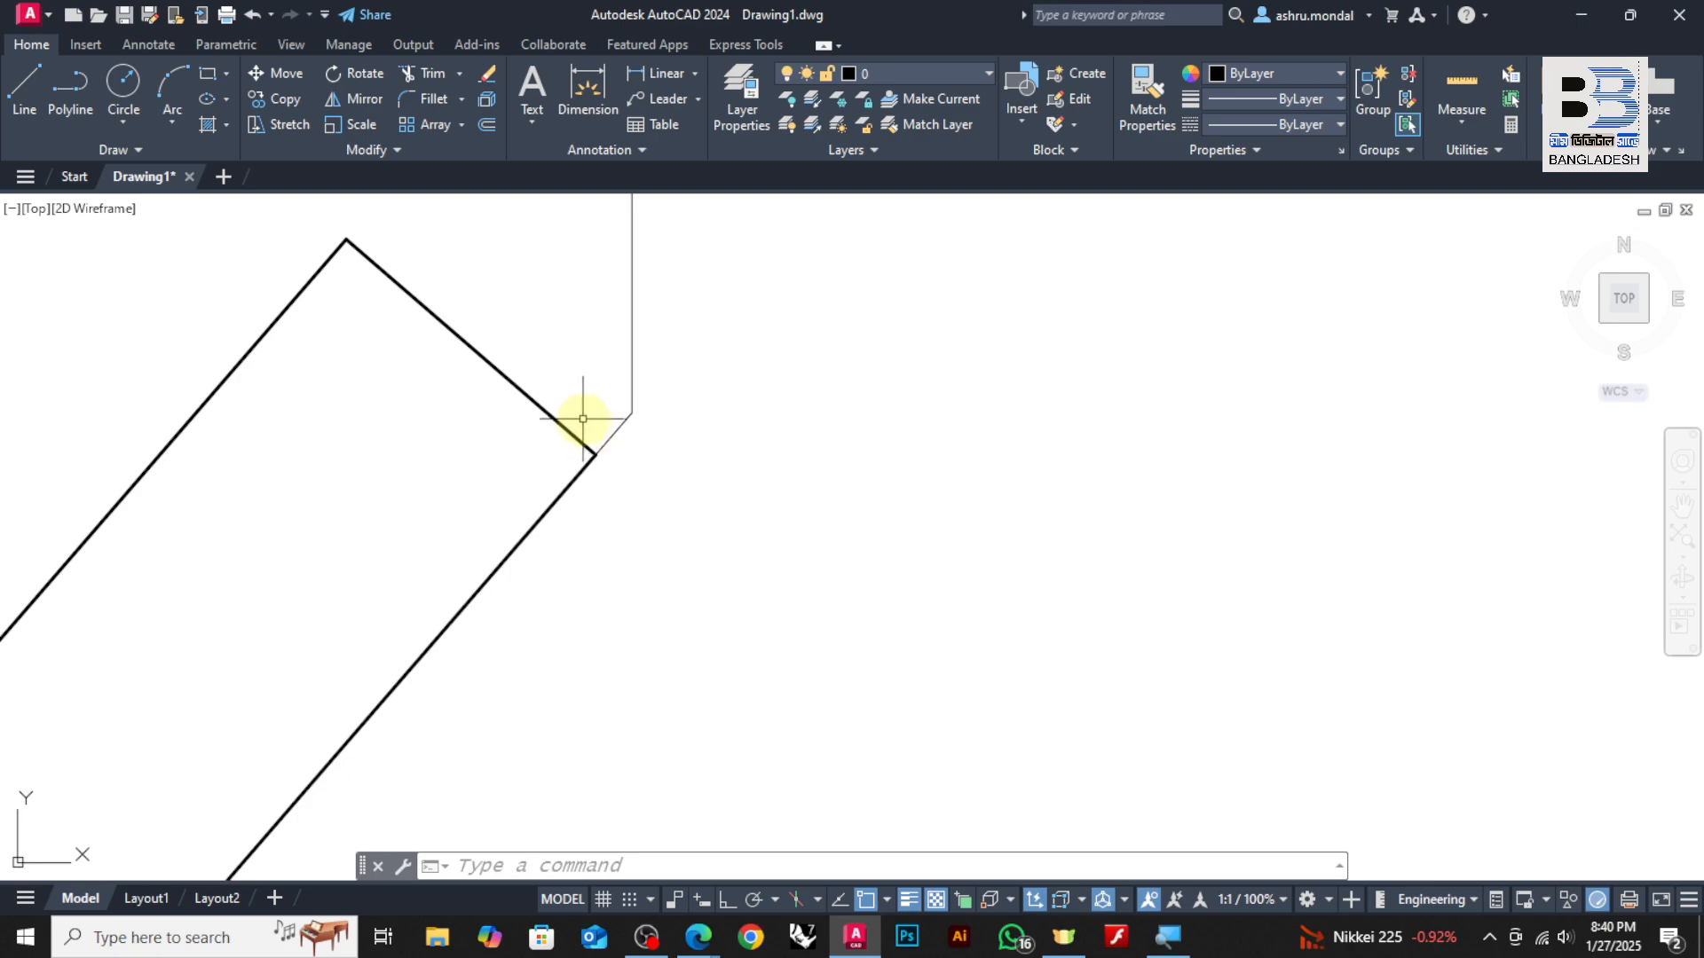
Delete the polyline running along the rectangle's edge to the vertical line's lower endpoint
{"action": "scroll", "coordinate": [632, 319], "scroll_direction": "down", "scroll_amount": 2}
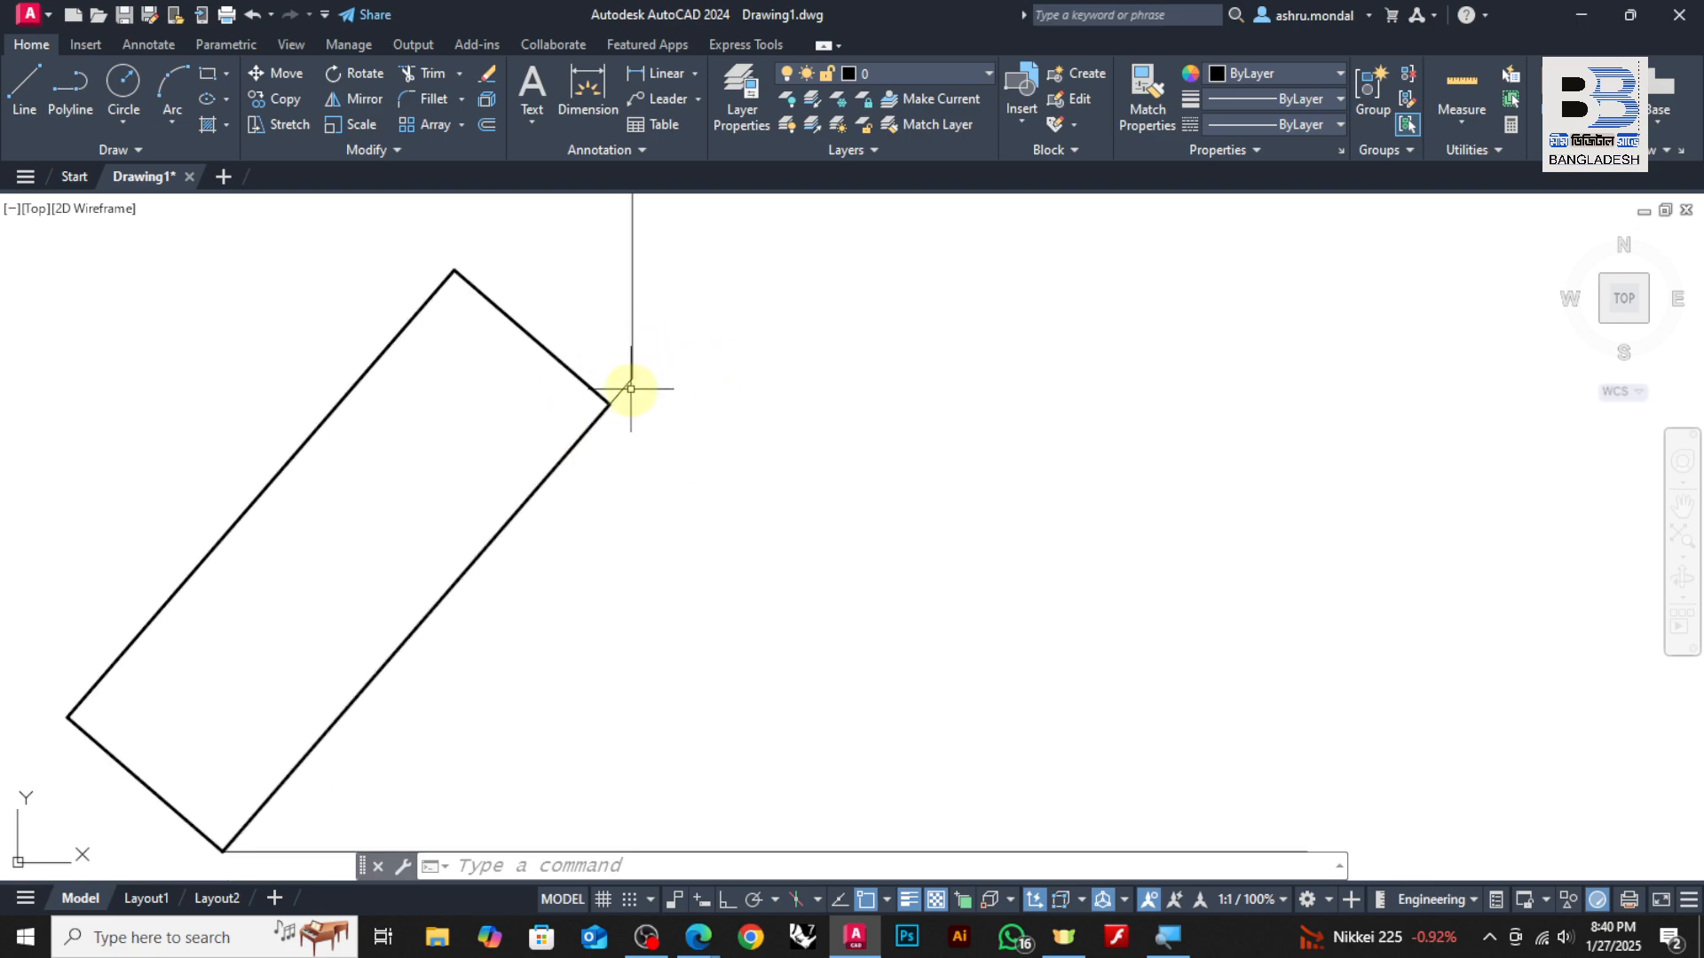
{"action": "left_click", "coordinate": [622, 391]}
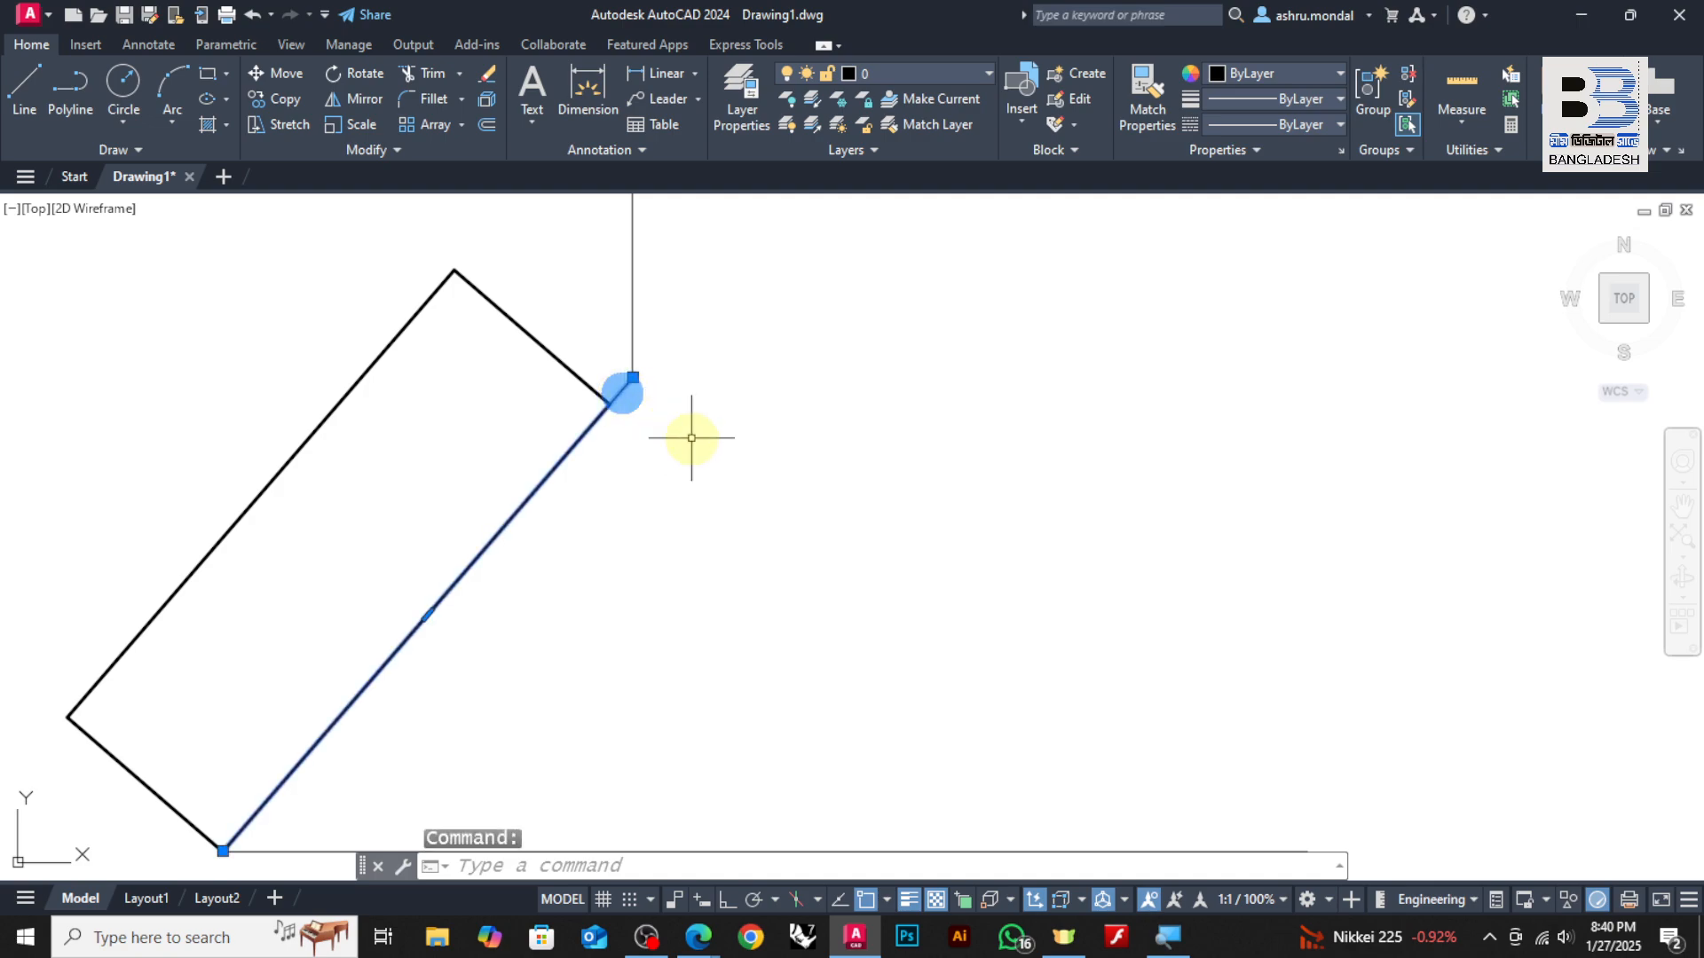
{"action": "key", "text": "Delete"}
Draw a blue polyline along the rectangle's lower-right long edge, from its lowest corner to the edge's upper end
{"action": "scroll", "coordinate": [618, 459], "scroll_direction": "down", "scroll_amount": 2}
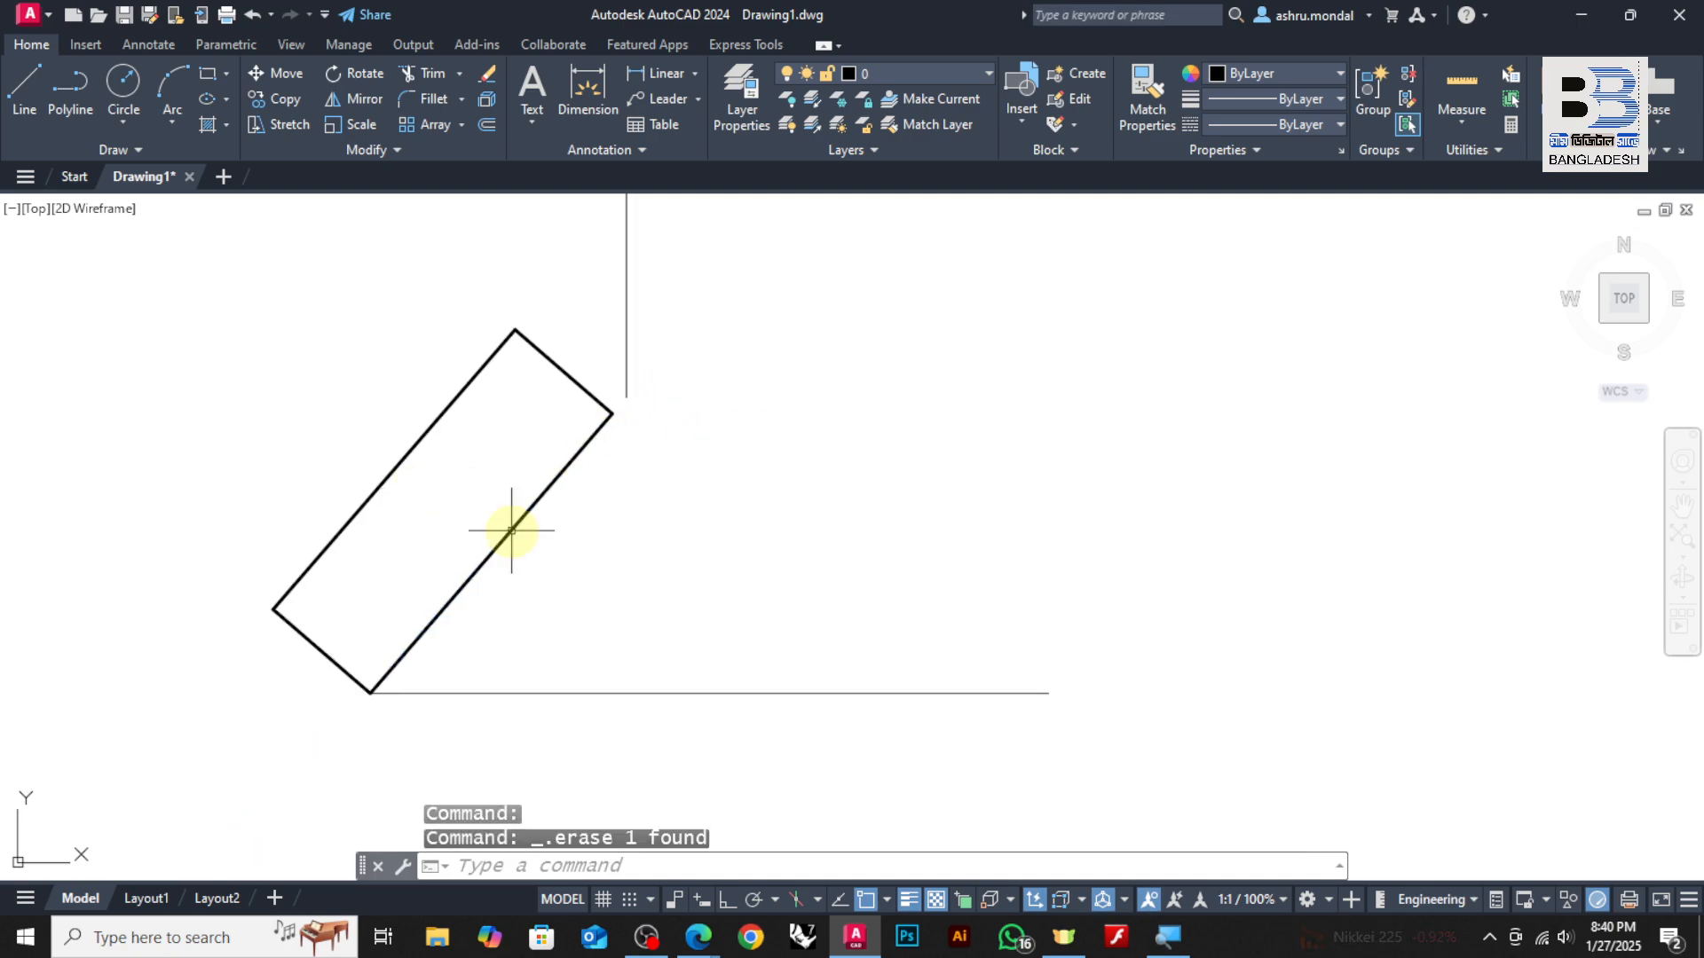
{"action": "scroll", "coordinate": [479, 604], "scroll_direction": "up", "scroll_amount": 2}
{"action": "left_click", "coordinate": [57, 89]}
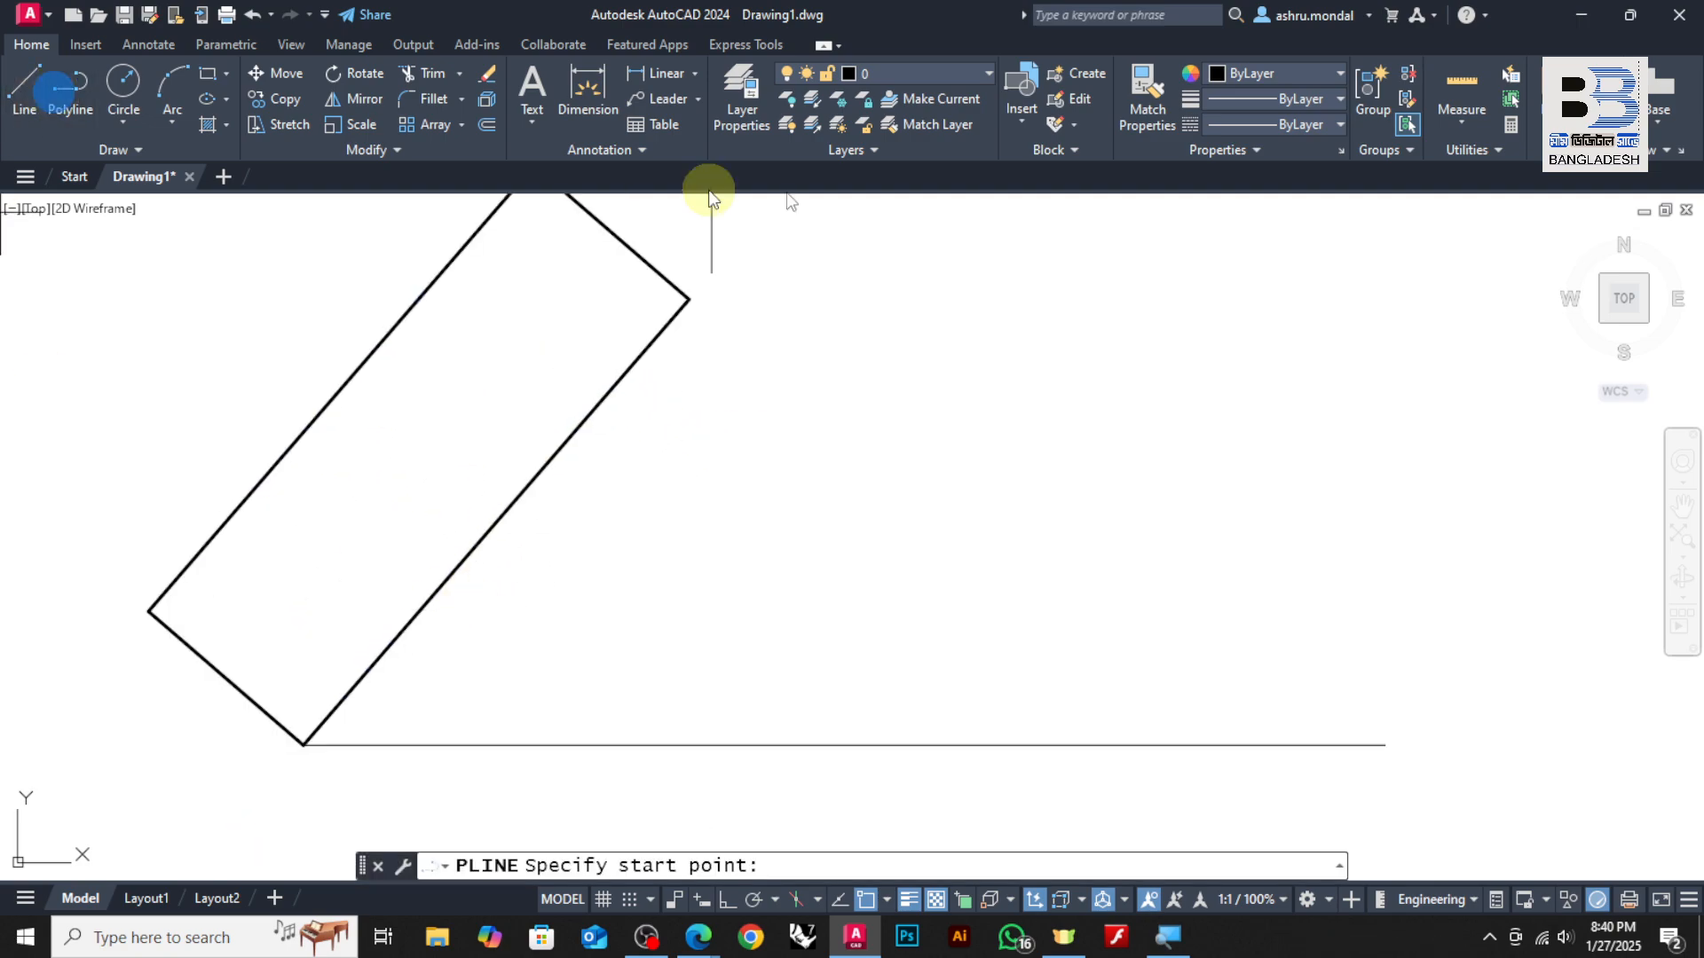
{"action": "left_click", "coordinate": [1225, 80]}
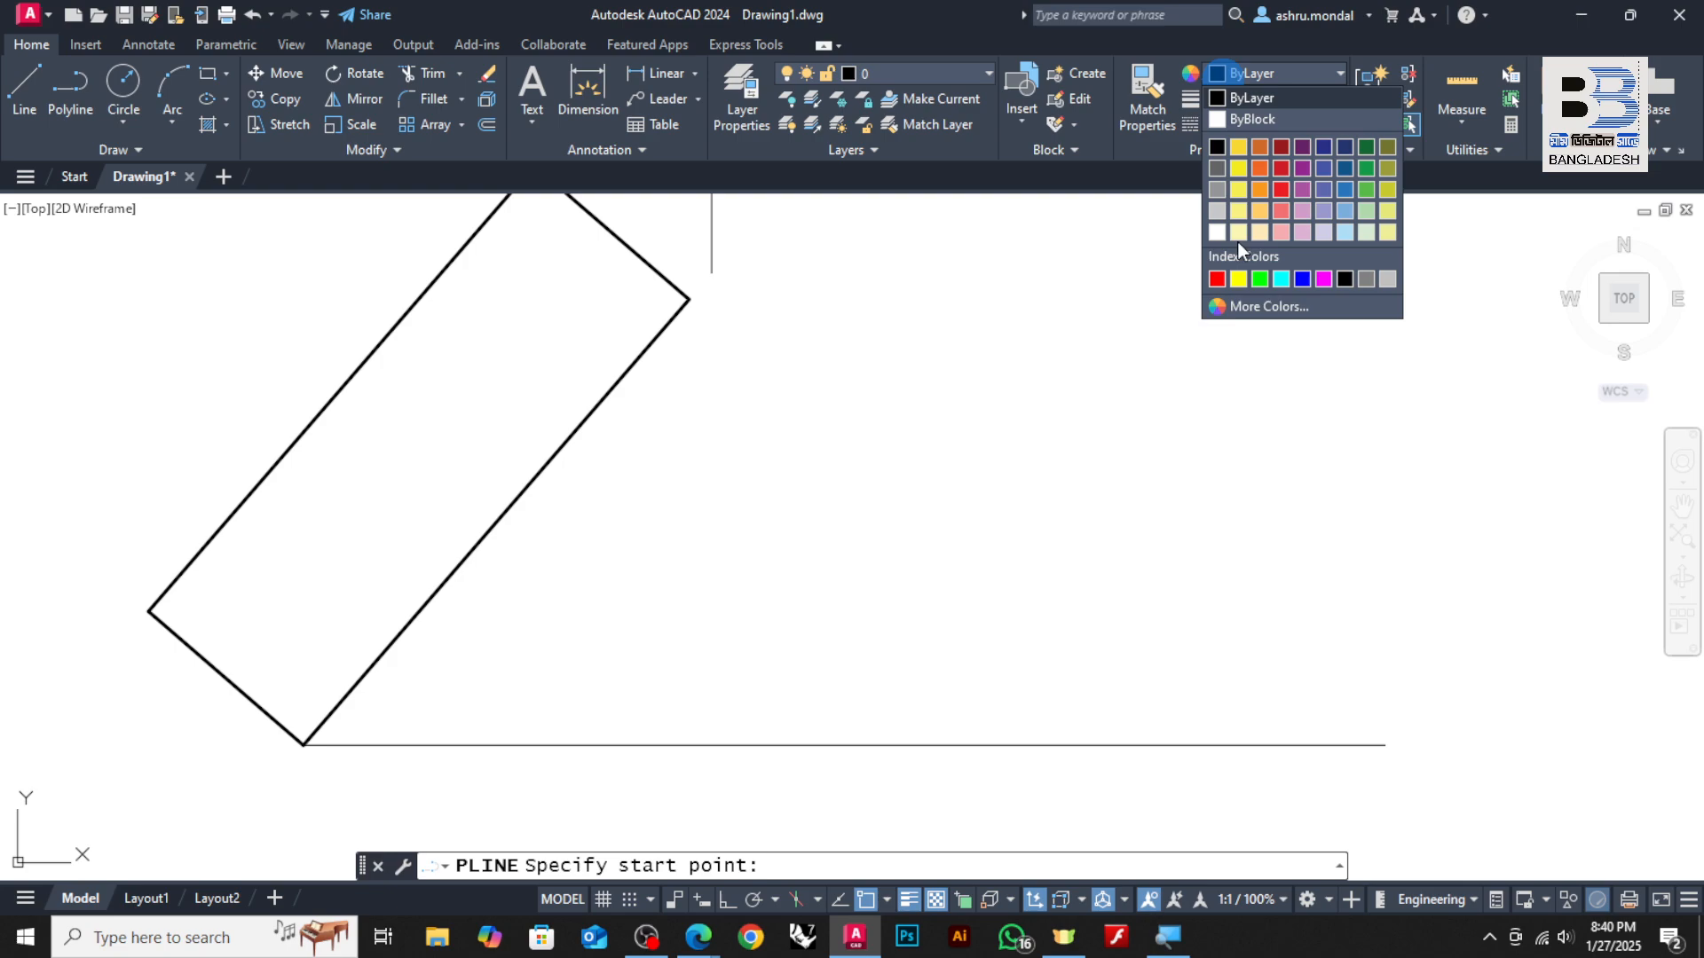
{"action": "left_click", "coordinate": [1303, 269]}
{"action": "left_click", "coordinate": [304, 744]}
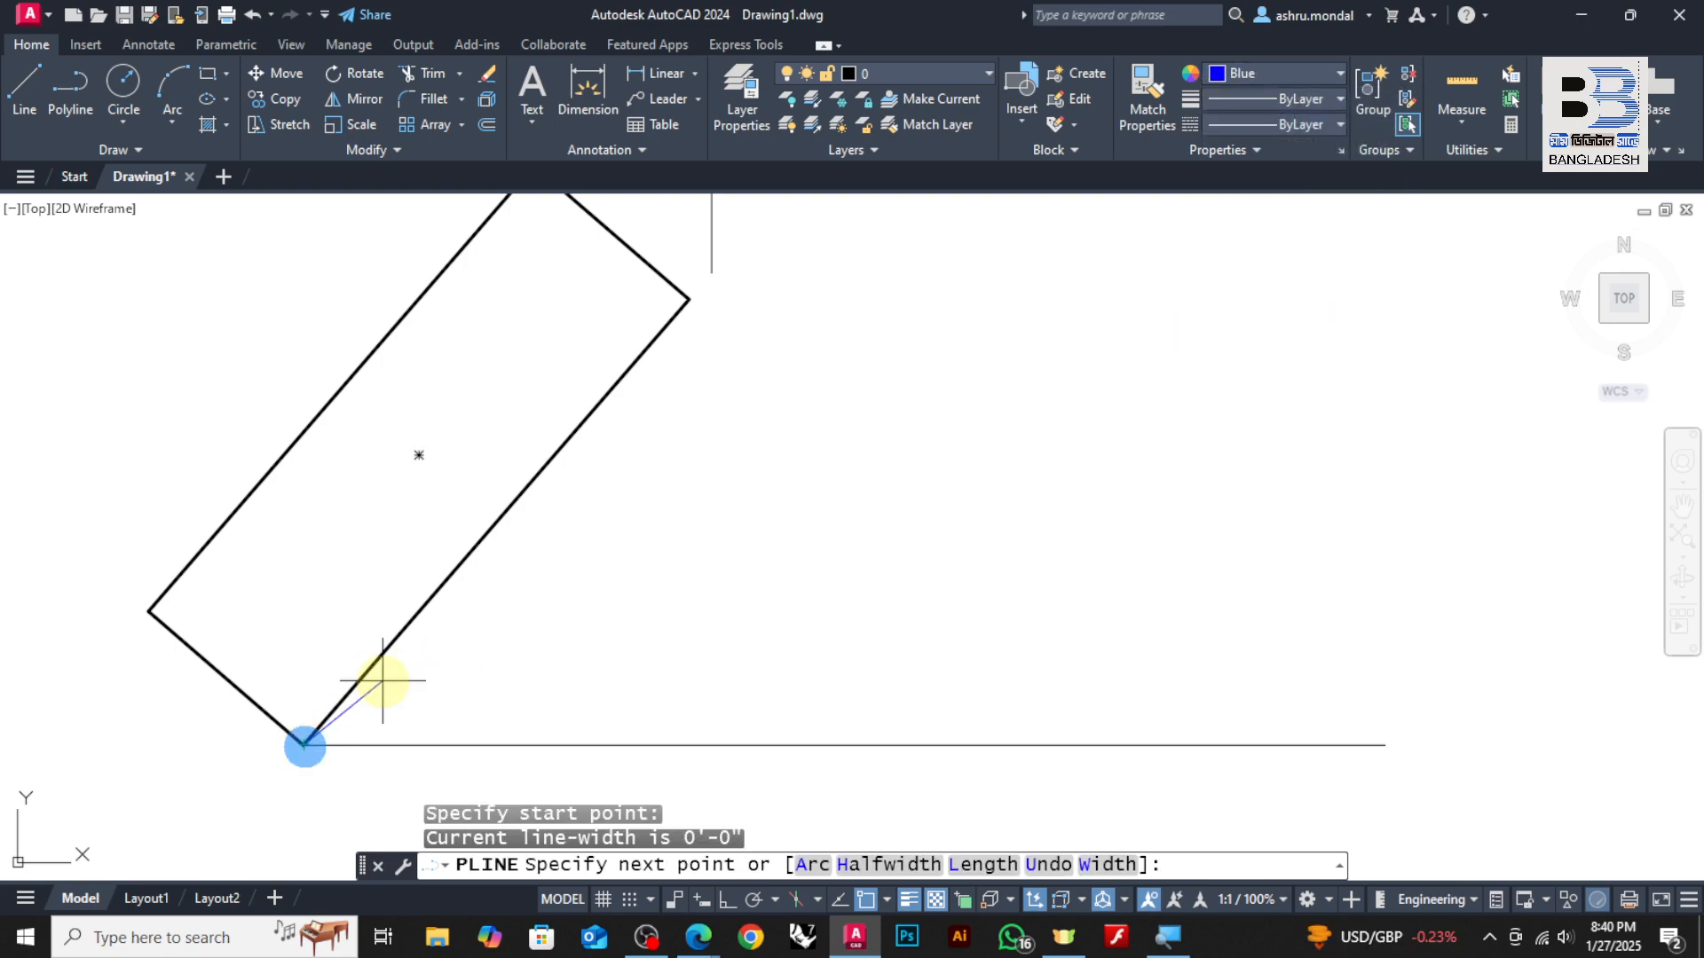
{"action": "left_click", "coordinate": [689, 300]}
{"action": "key", "text": "Return"}
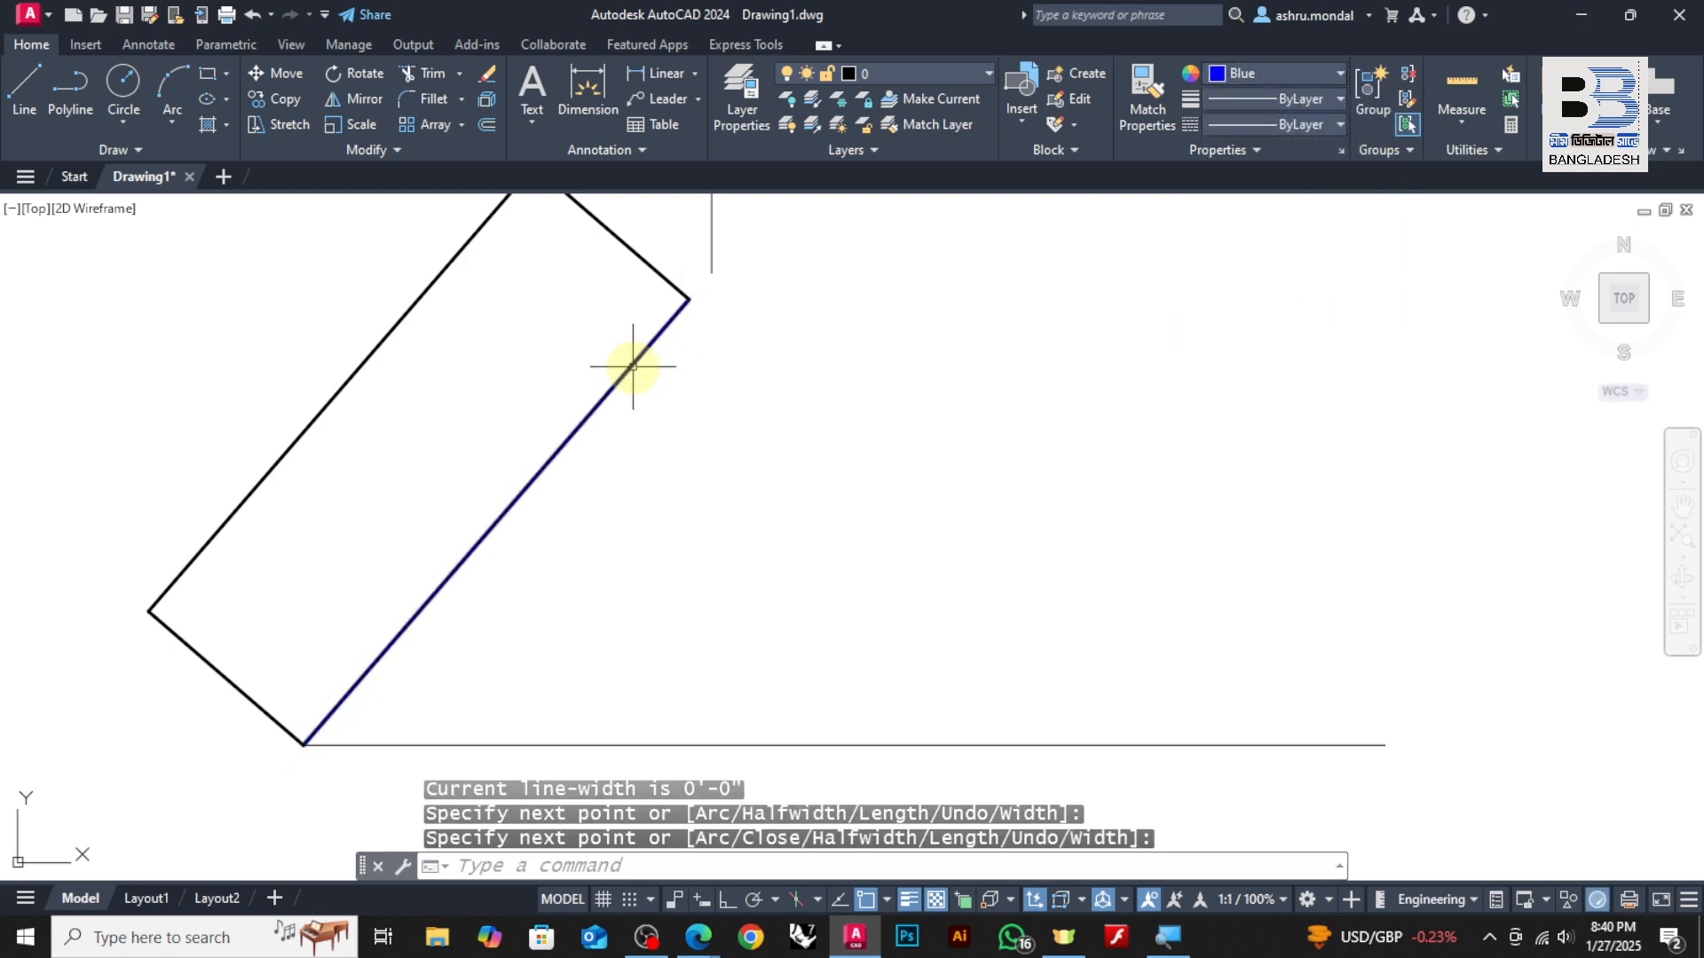
Set the blue polyline's lineweight to 0.30 mm
{"action": "left_click", "coordinate": [627, 369]}
{"action": "left_click", "coordinate": [1253, 103]}
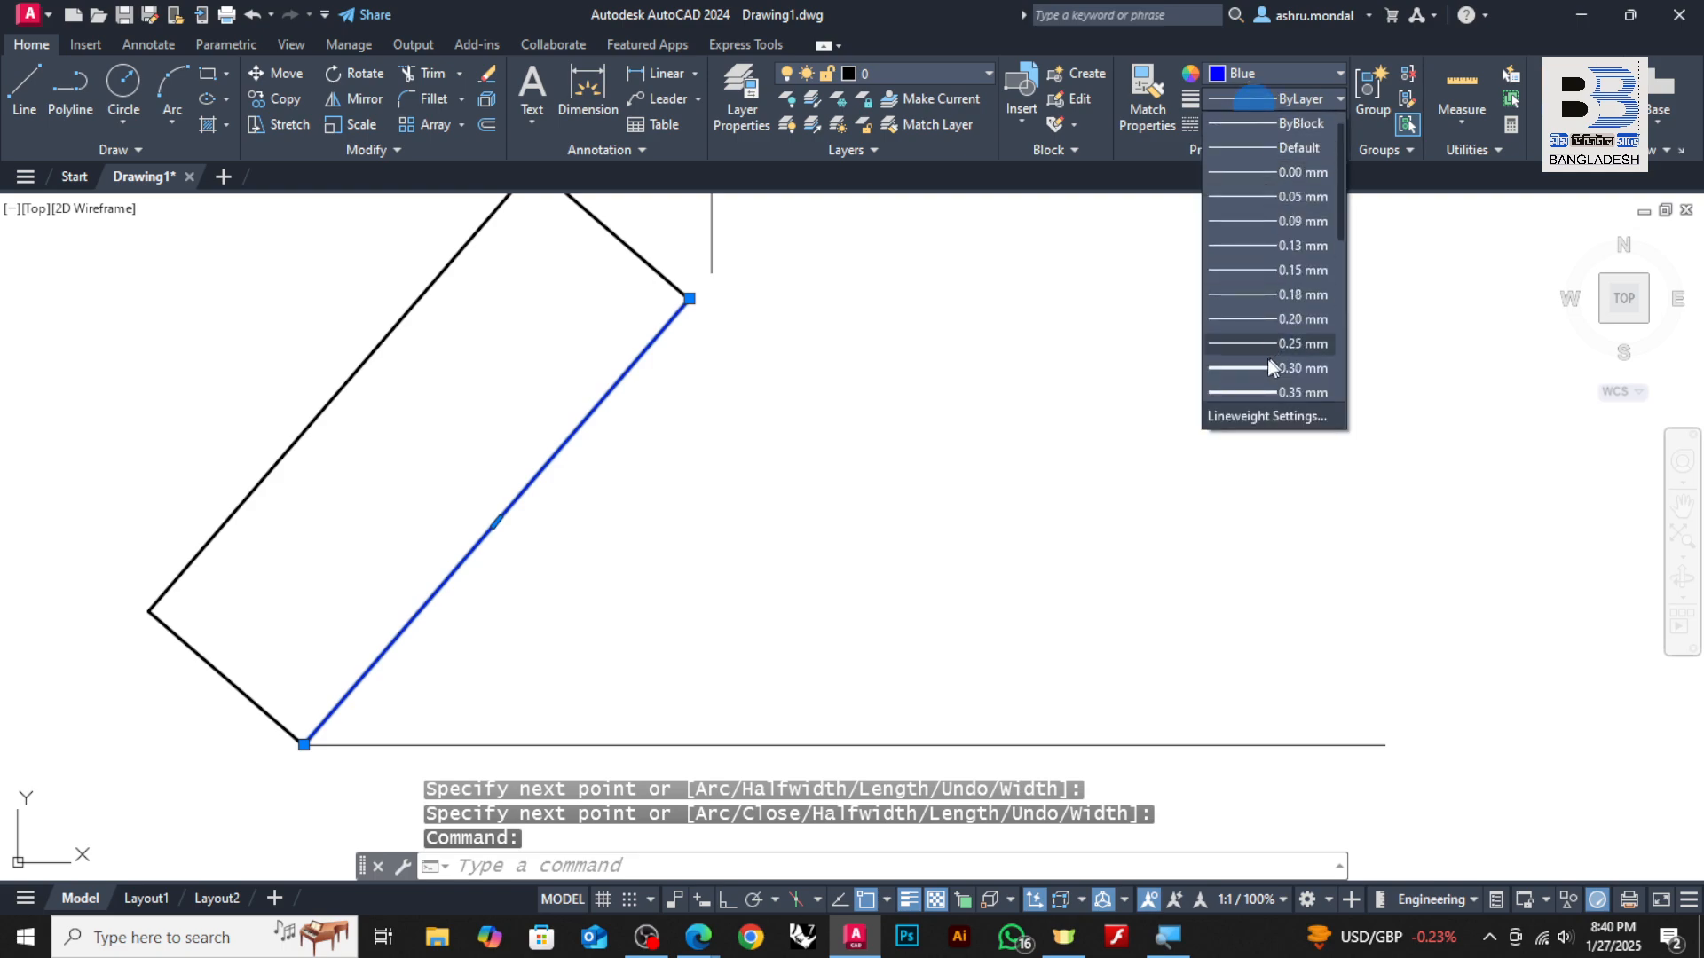
{"action": "left_click", "coordinate": [1262, 366]}
{"action": "key", "text": "Escape"}
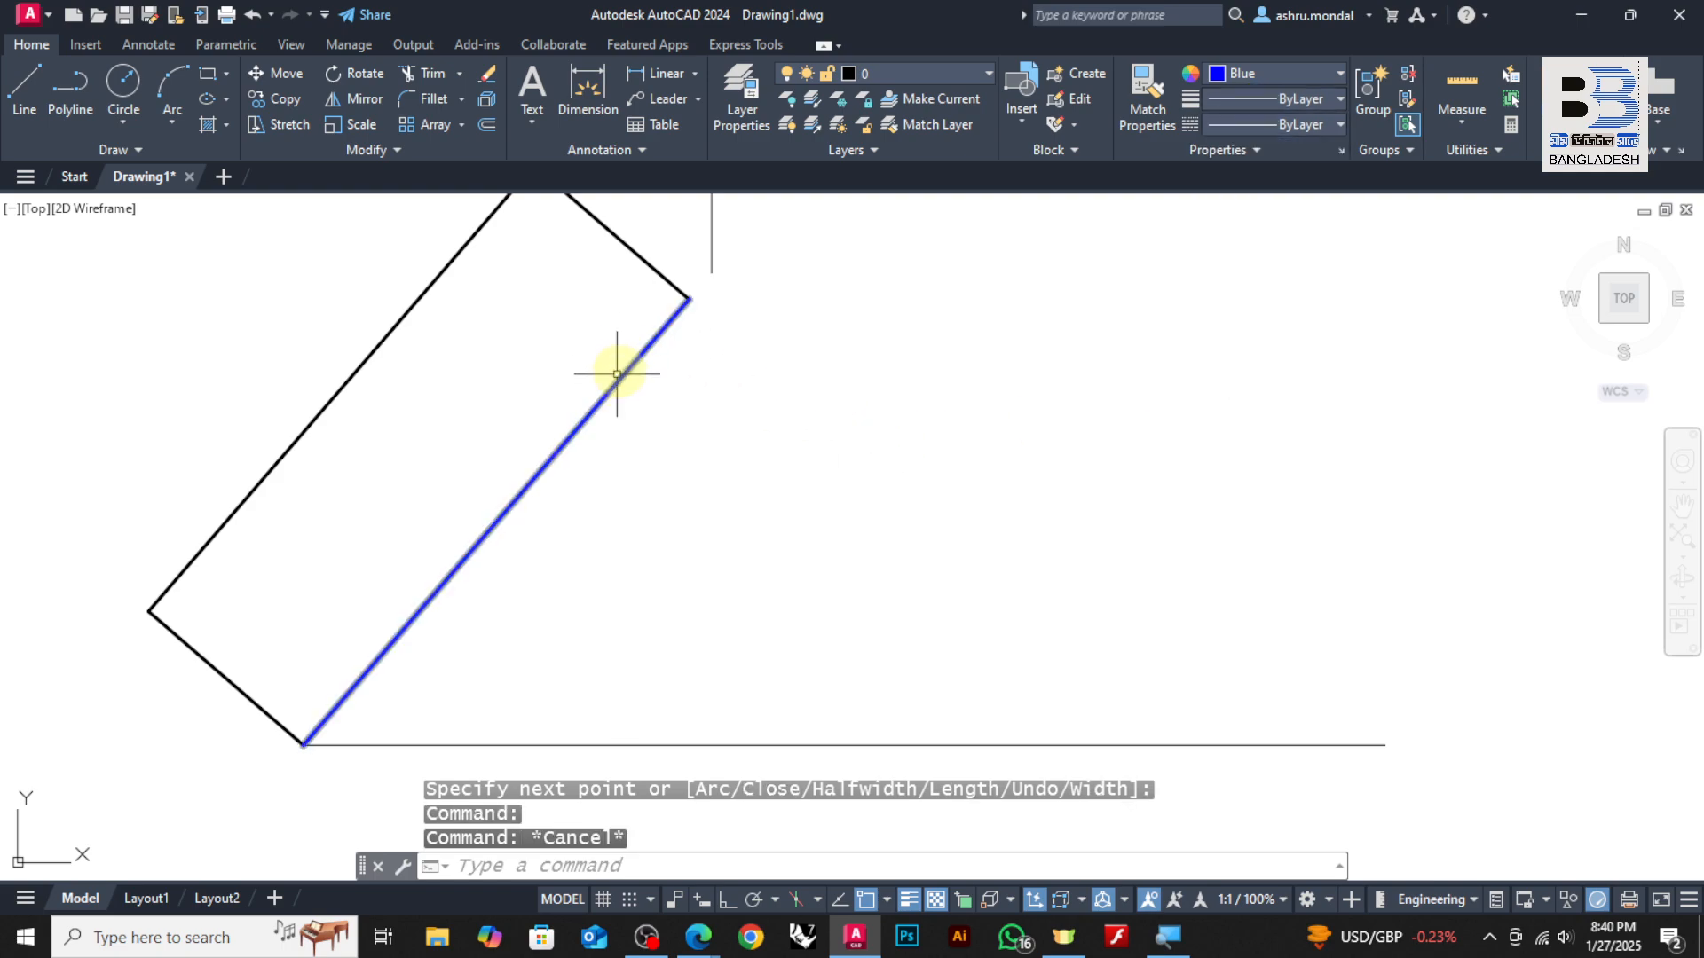
Group the rectangle with the blue polyline along its edge
{"action": "left_click", "coordinate": [613, 350]}
{"action": "left_click", "coordinate": [586, 448]}
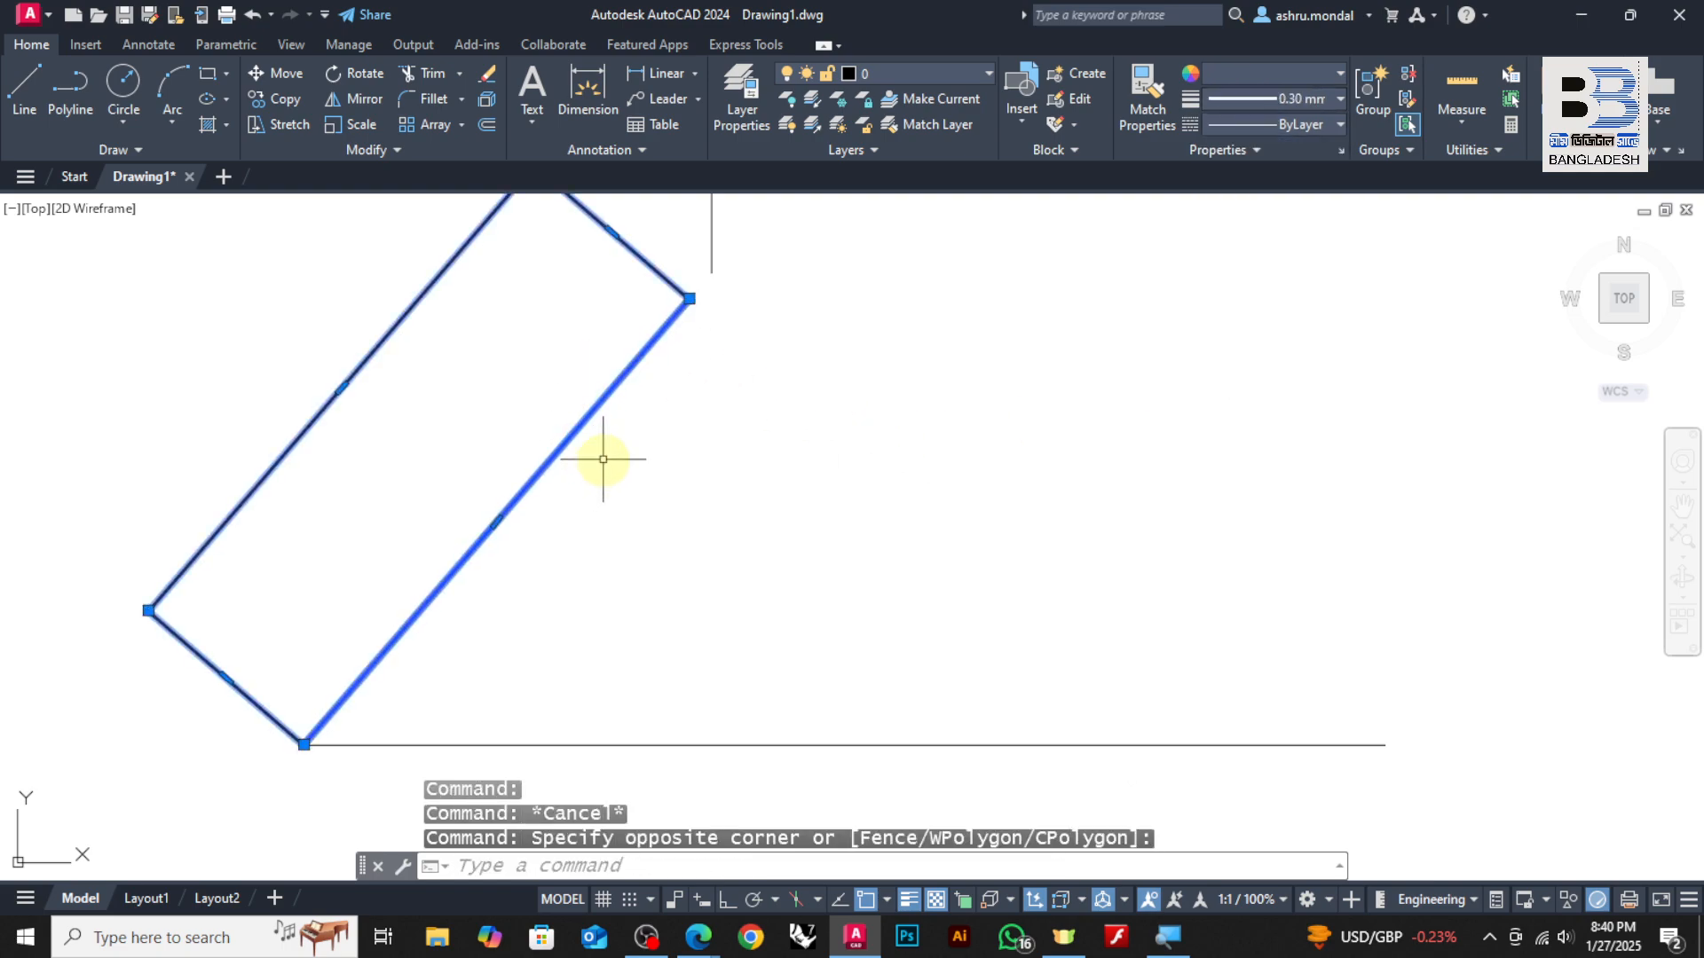
{"action": "type", "text": "g"}
{"action": "key", "text": "Return"}
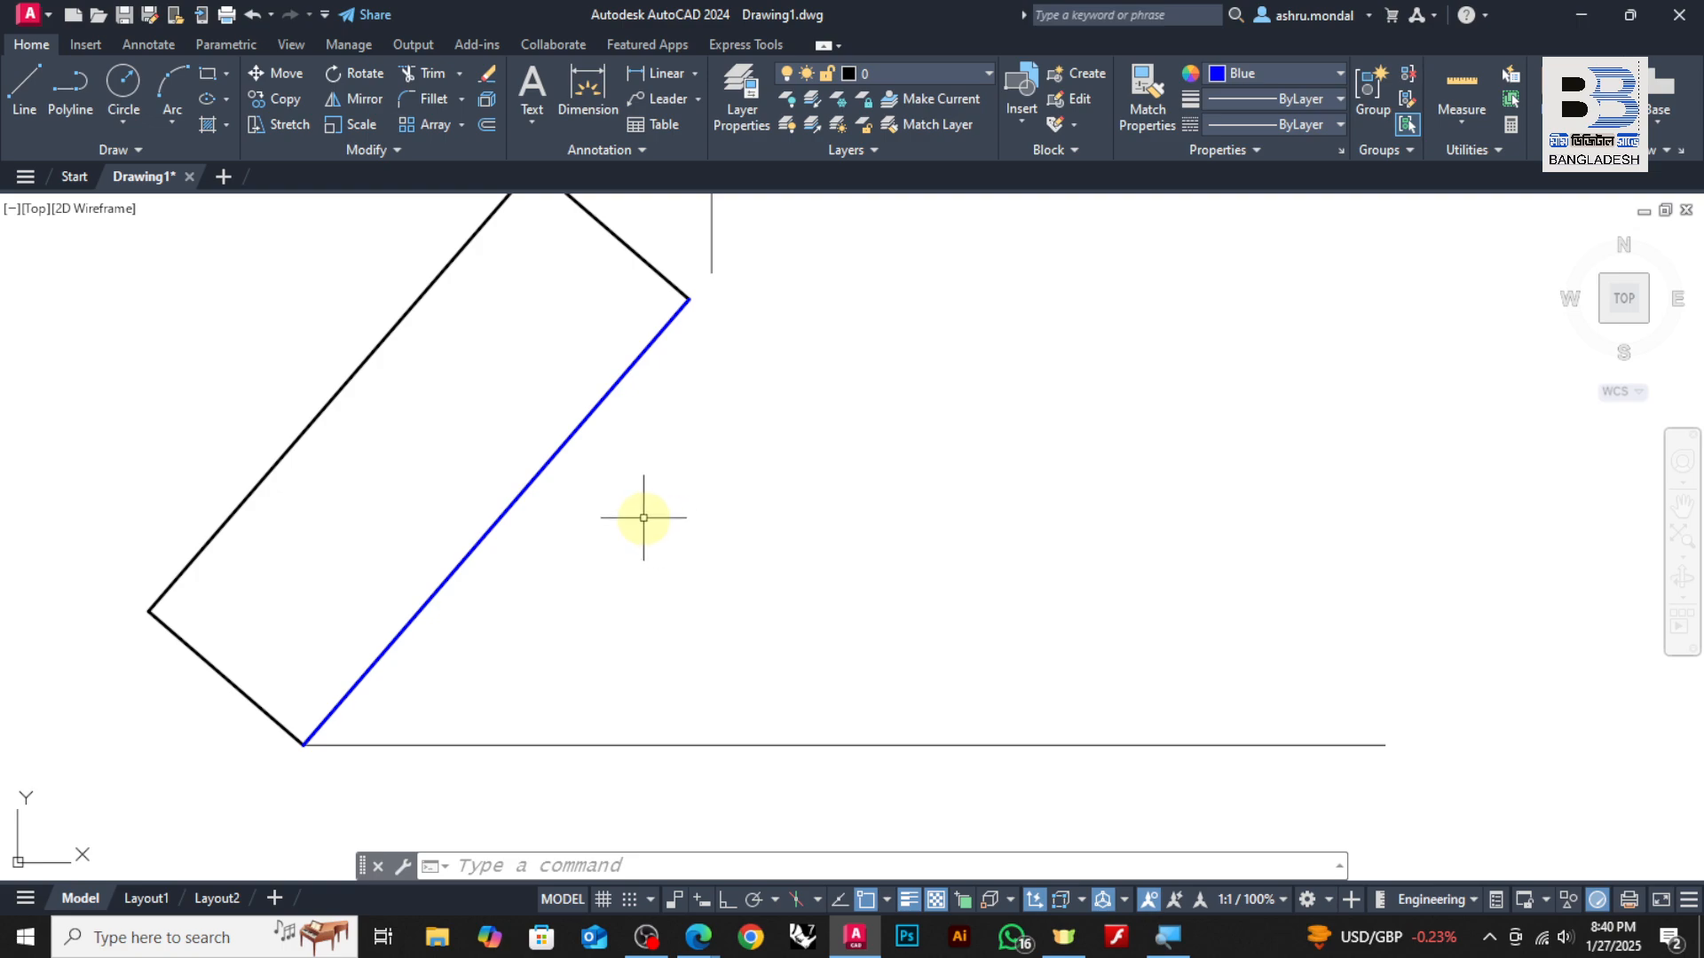
Rotate the grouped rectangle about its lowest corner with the Reference option, aligning the blue edge to the horizontal line's far endpoint
{"action": "left_click", "coordinate": [639, 456]}
{"action": "left_click", "coordinate": [475, 517]}
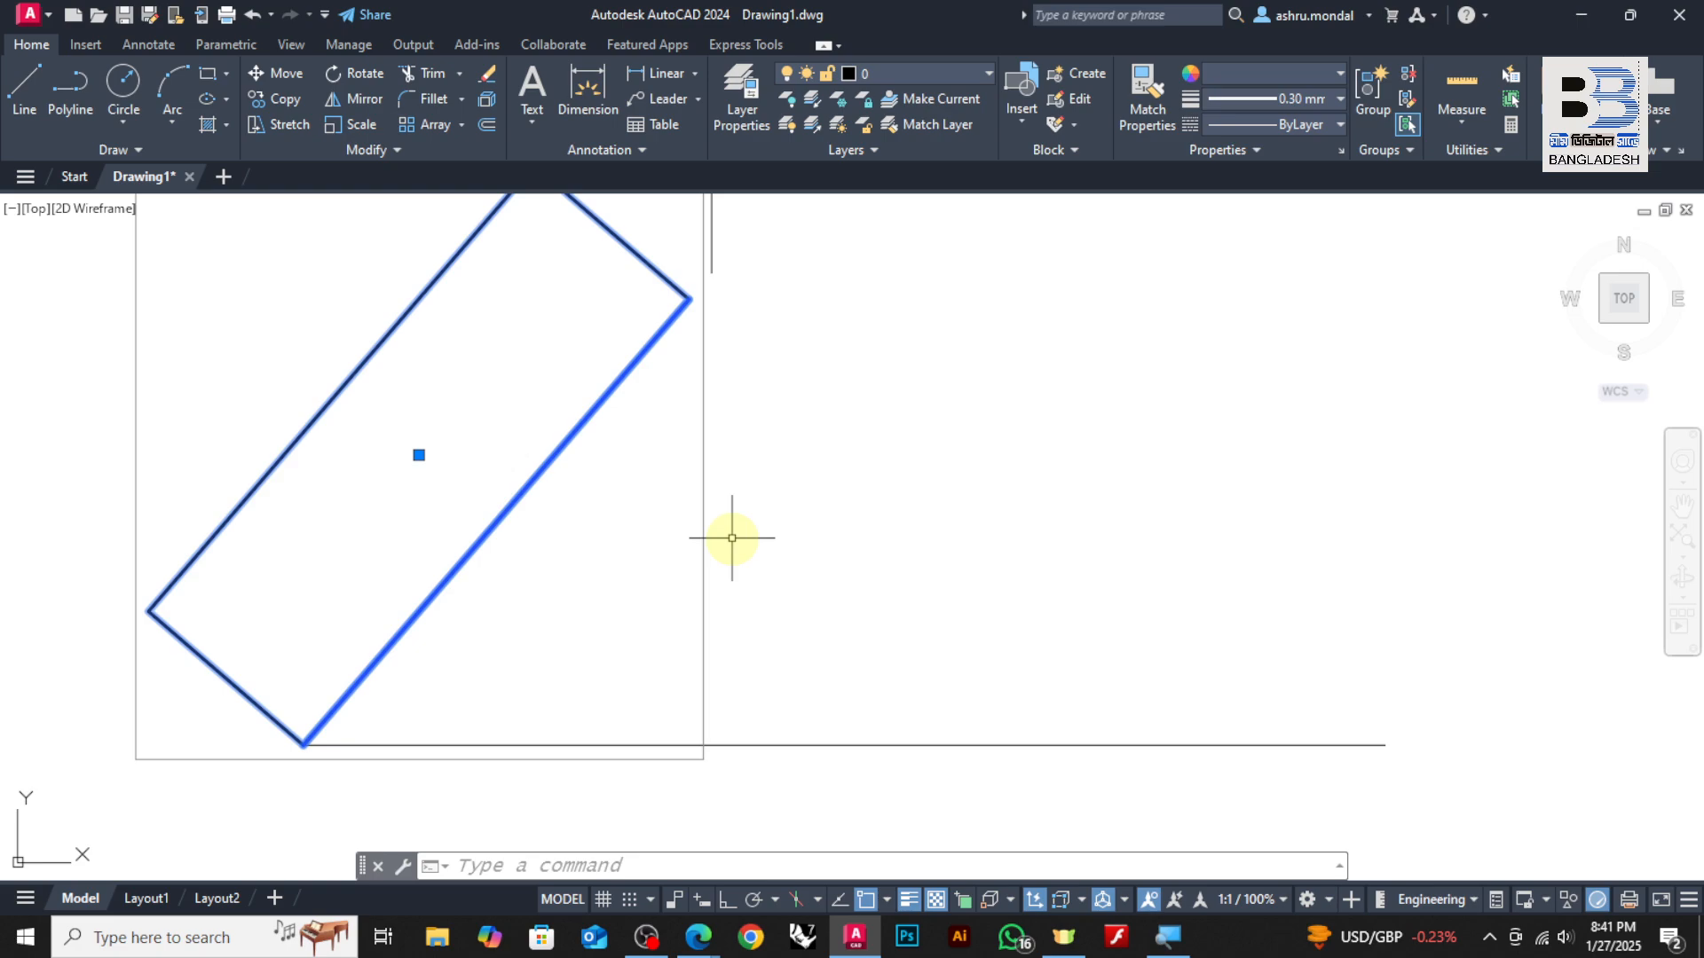
{"action": "type", "text": "ro"}
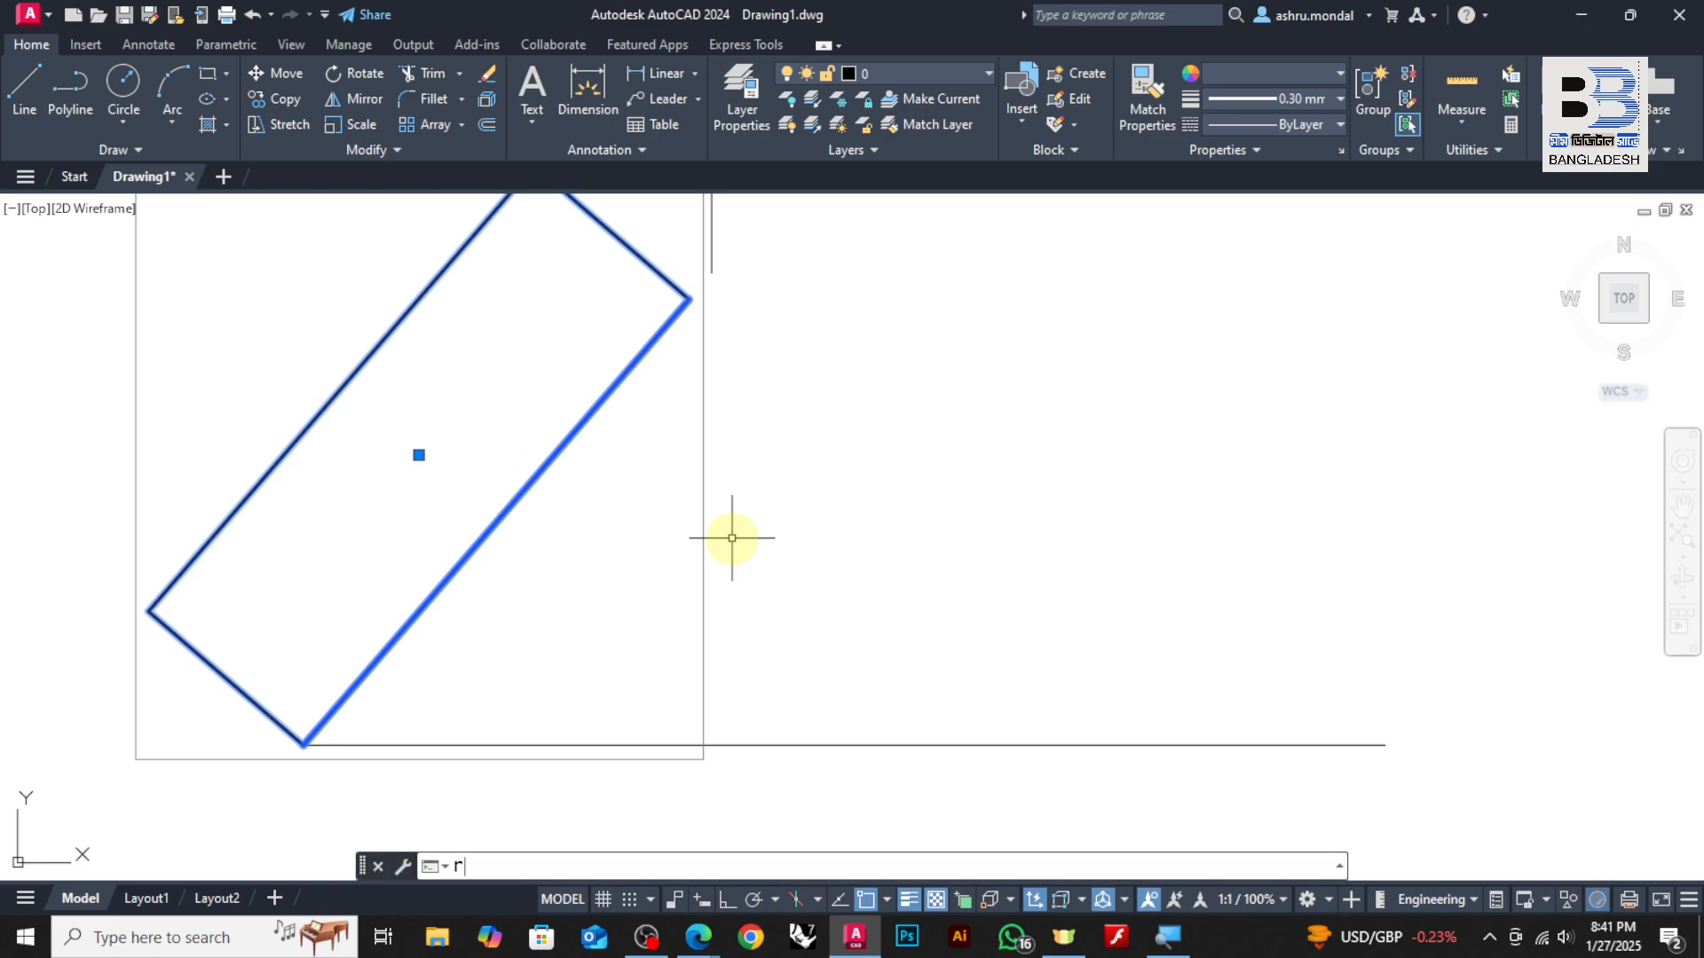
{"action": "key", "text": "Return"}
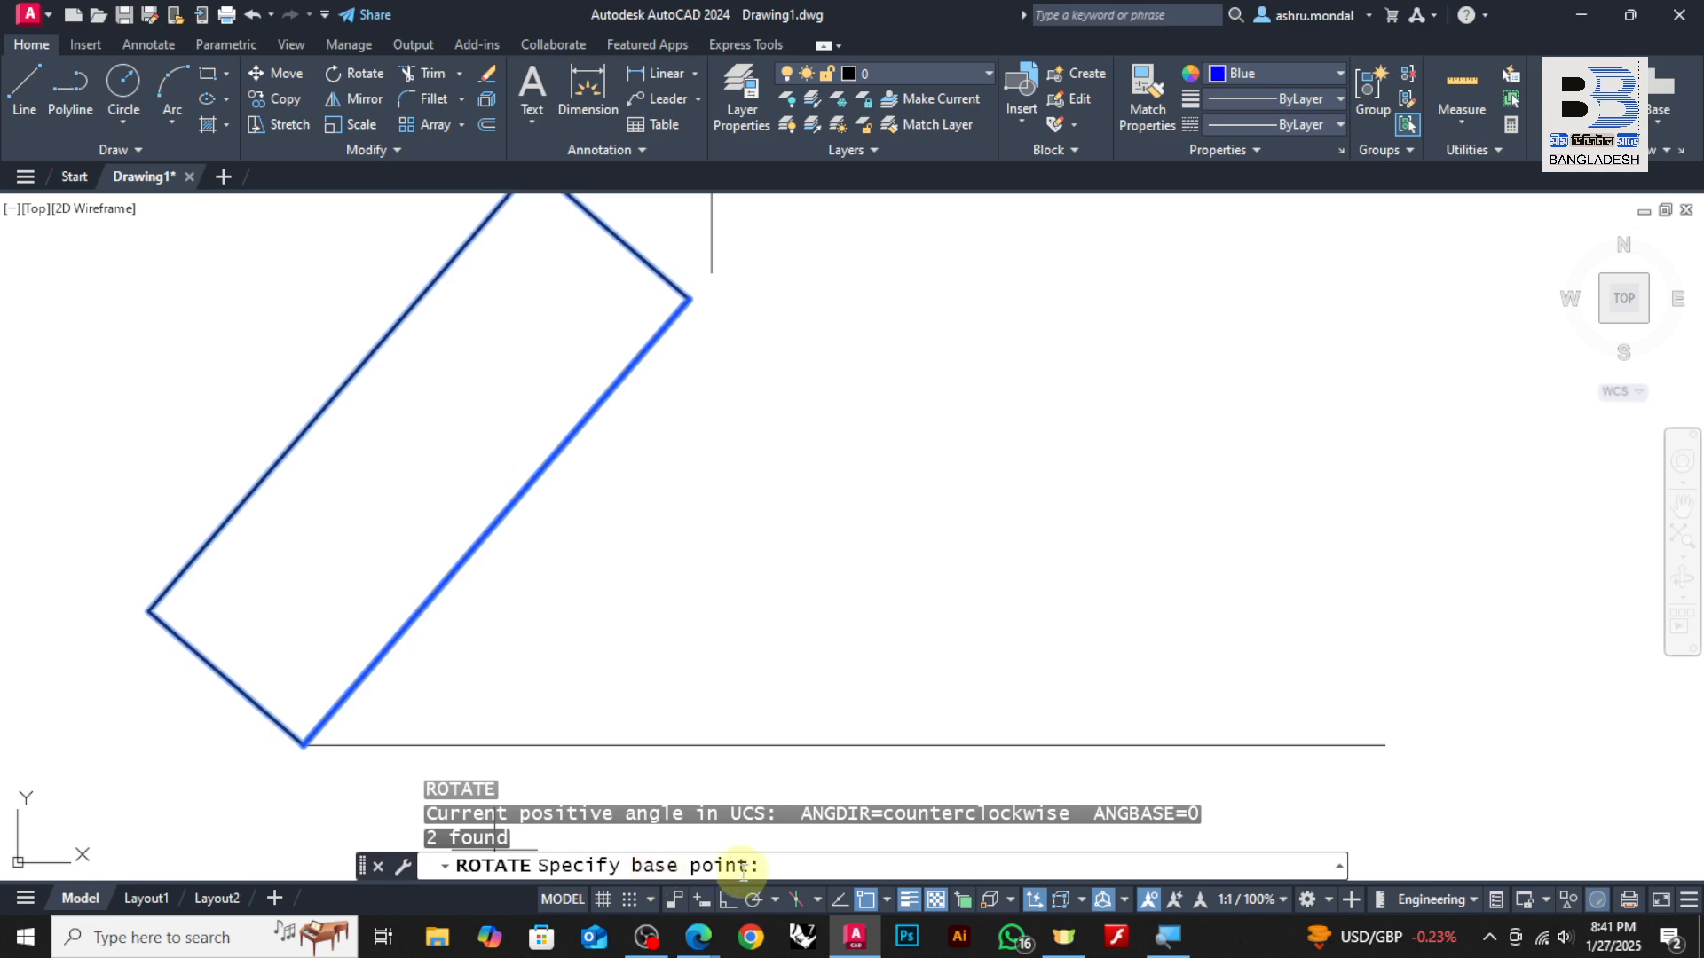
{"action": "left_click", "coordinate": [303, 744]}
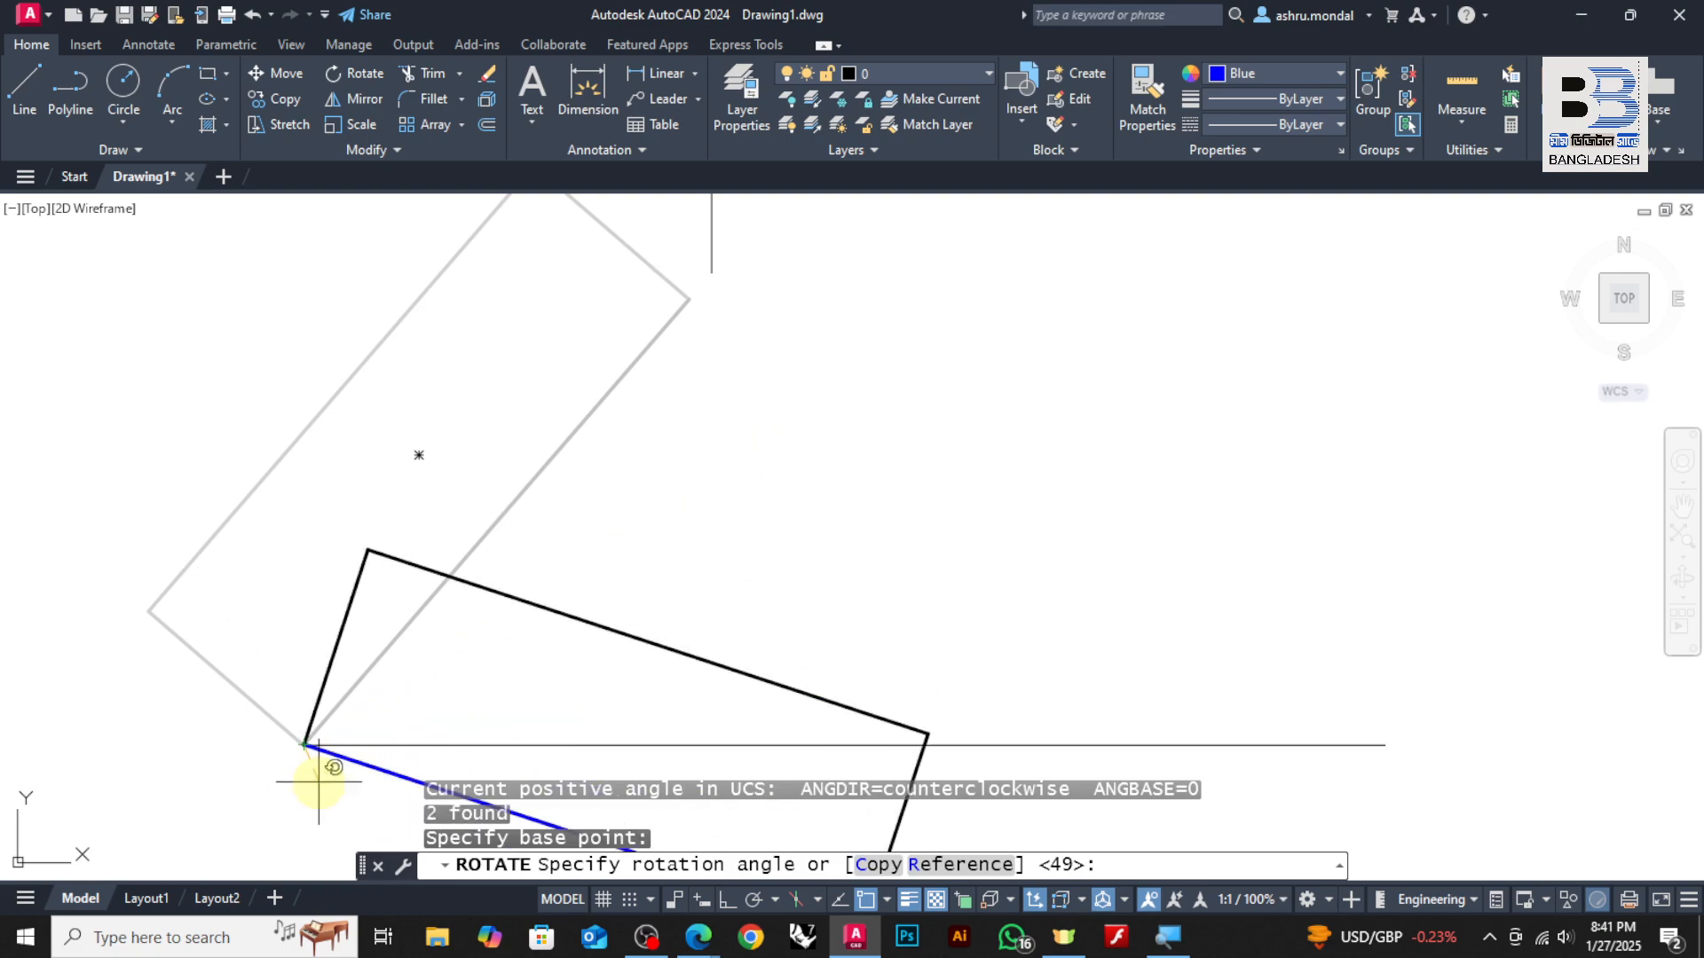
{"action": "left_click", "coordinate": [947, 865]}
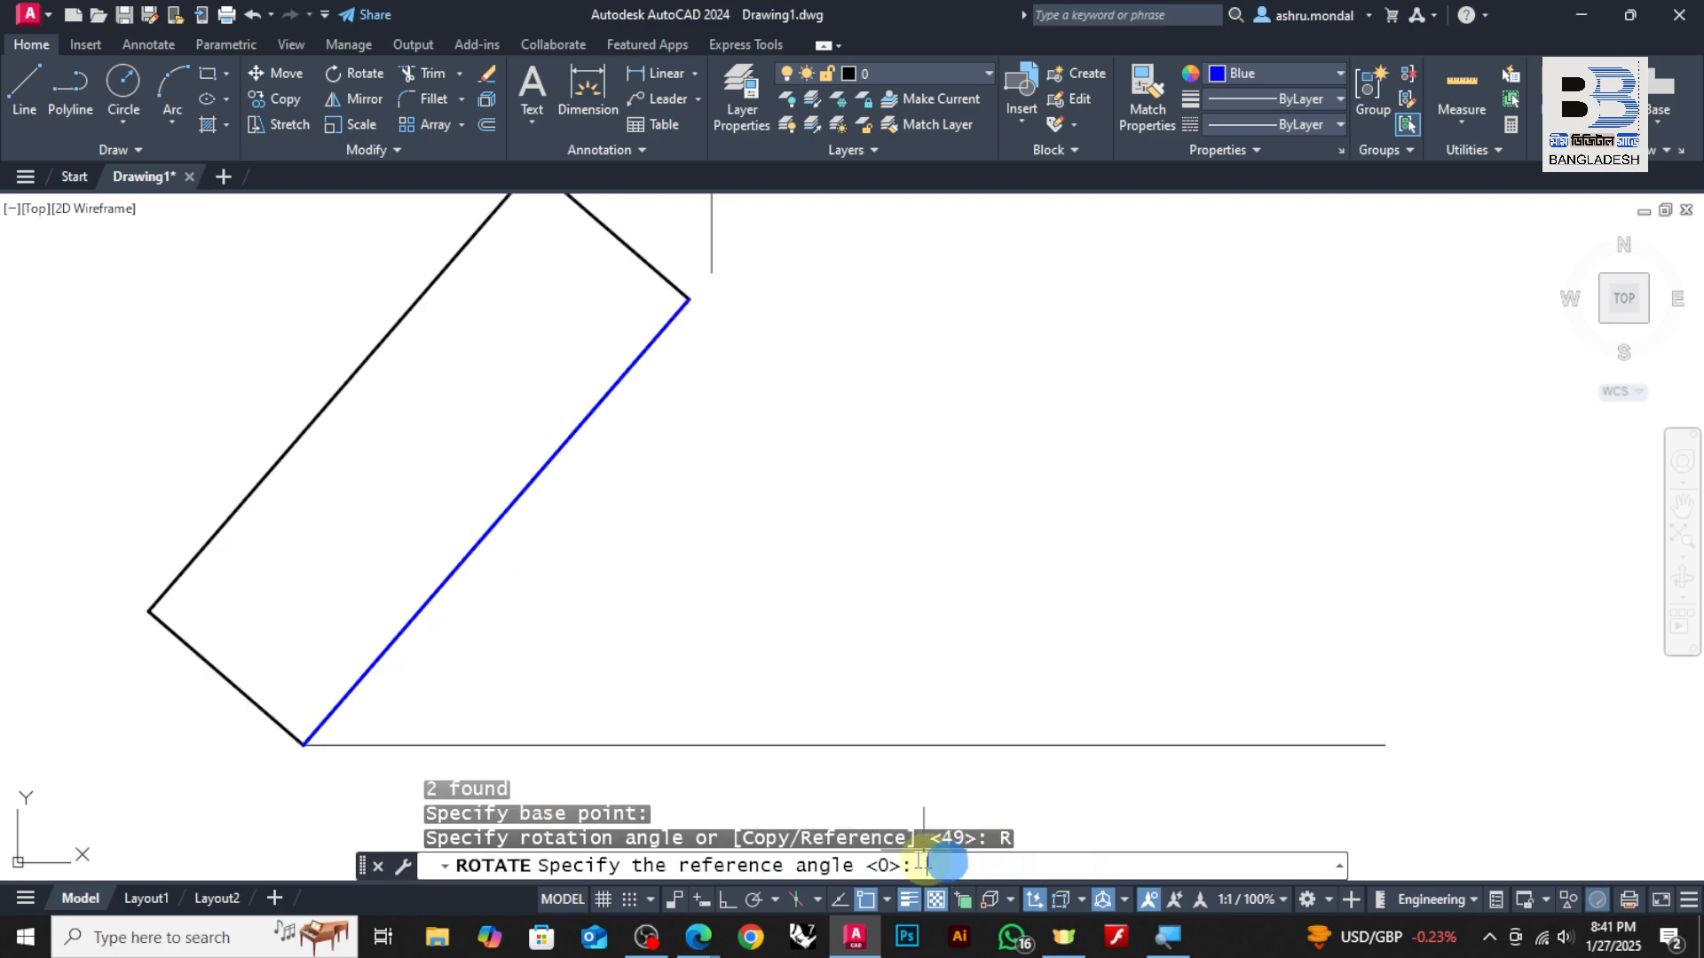
{"action": "left_click", "coordinate": [304, 744]}
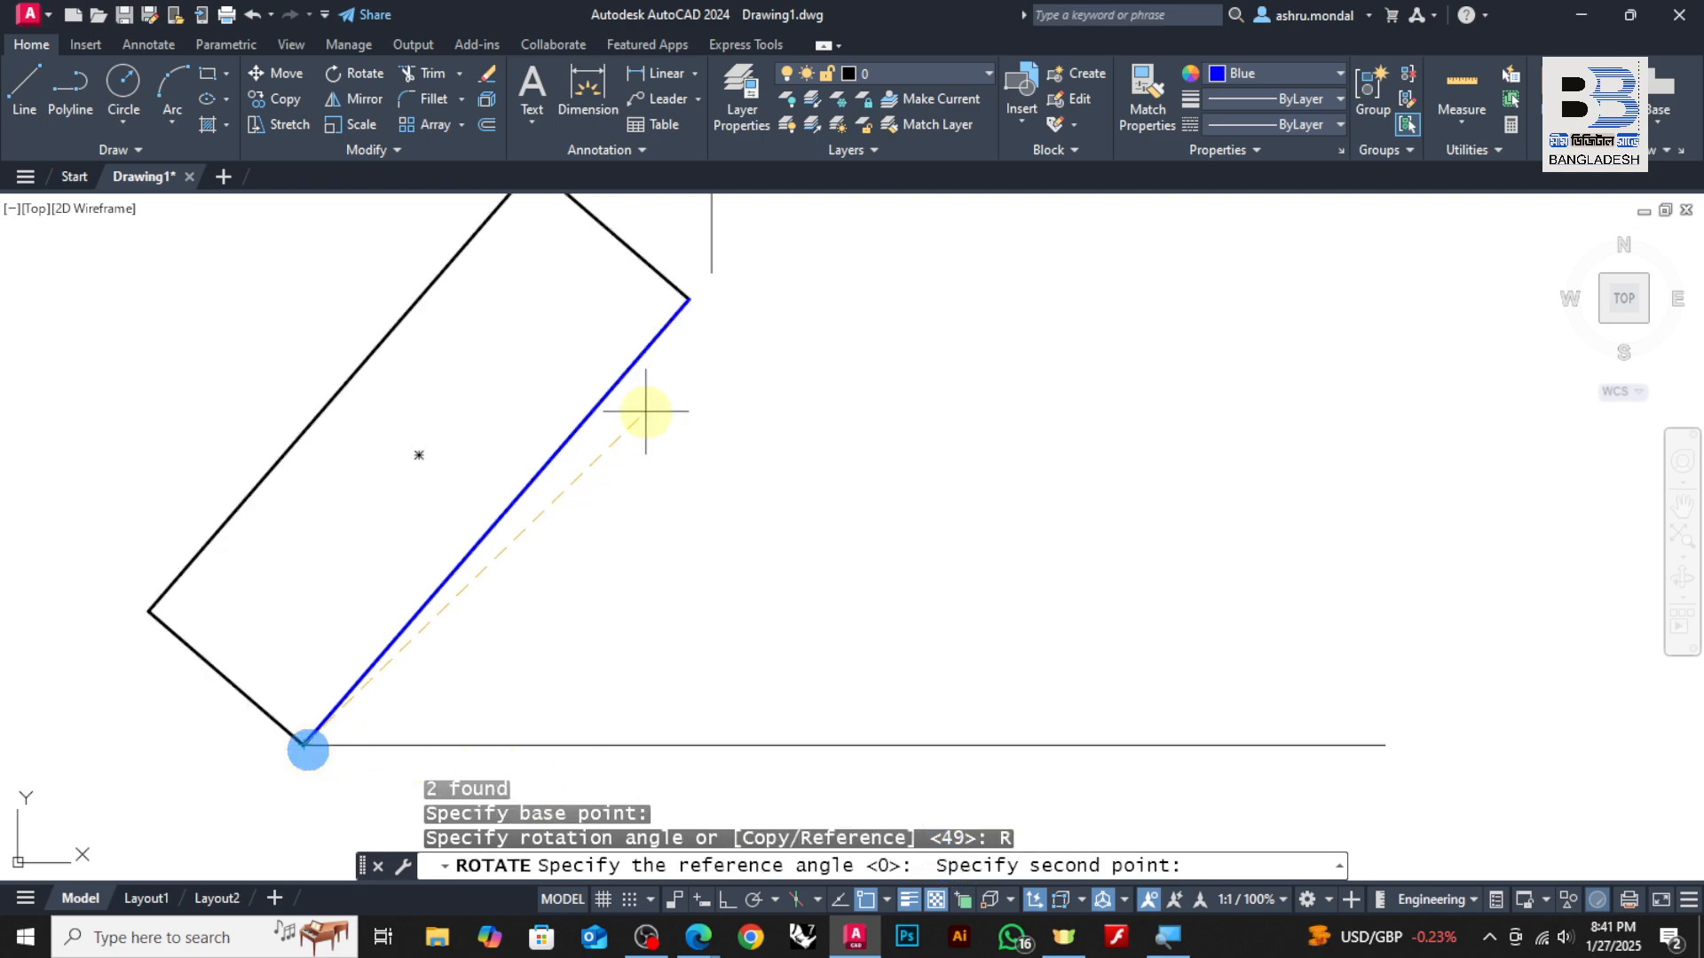
{"action": "left_click", "coordinate": [689, 299]}
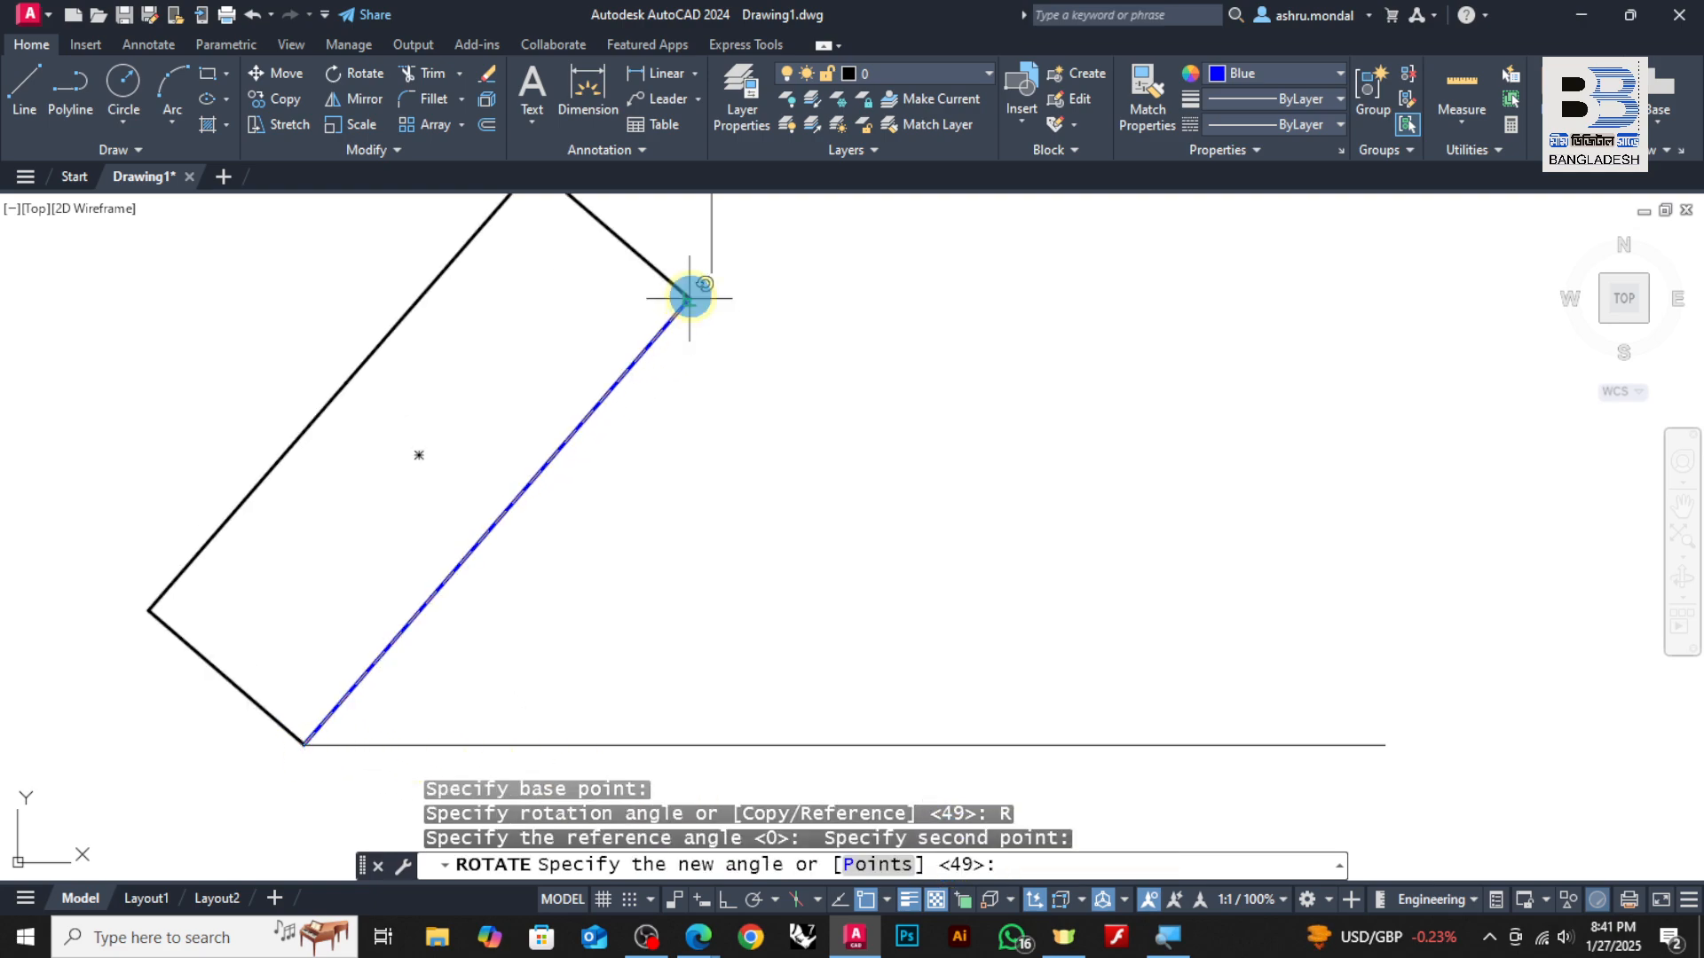
{"action": "left_click", "coordinate": [1388, 746]}
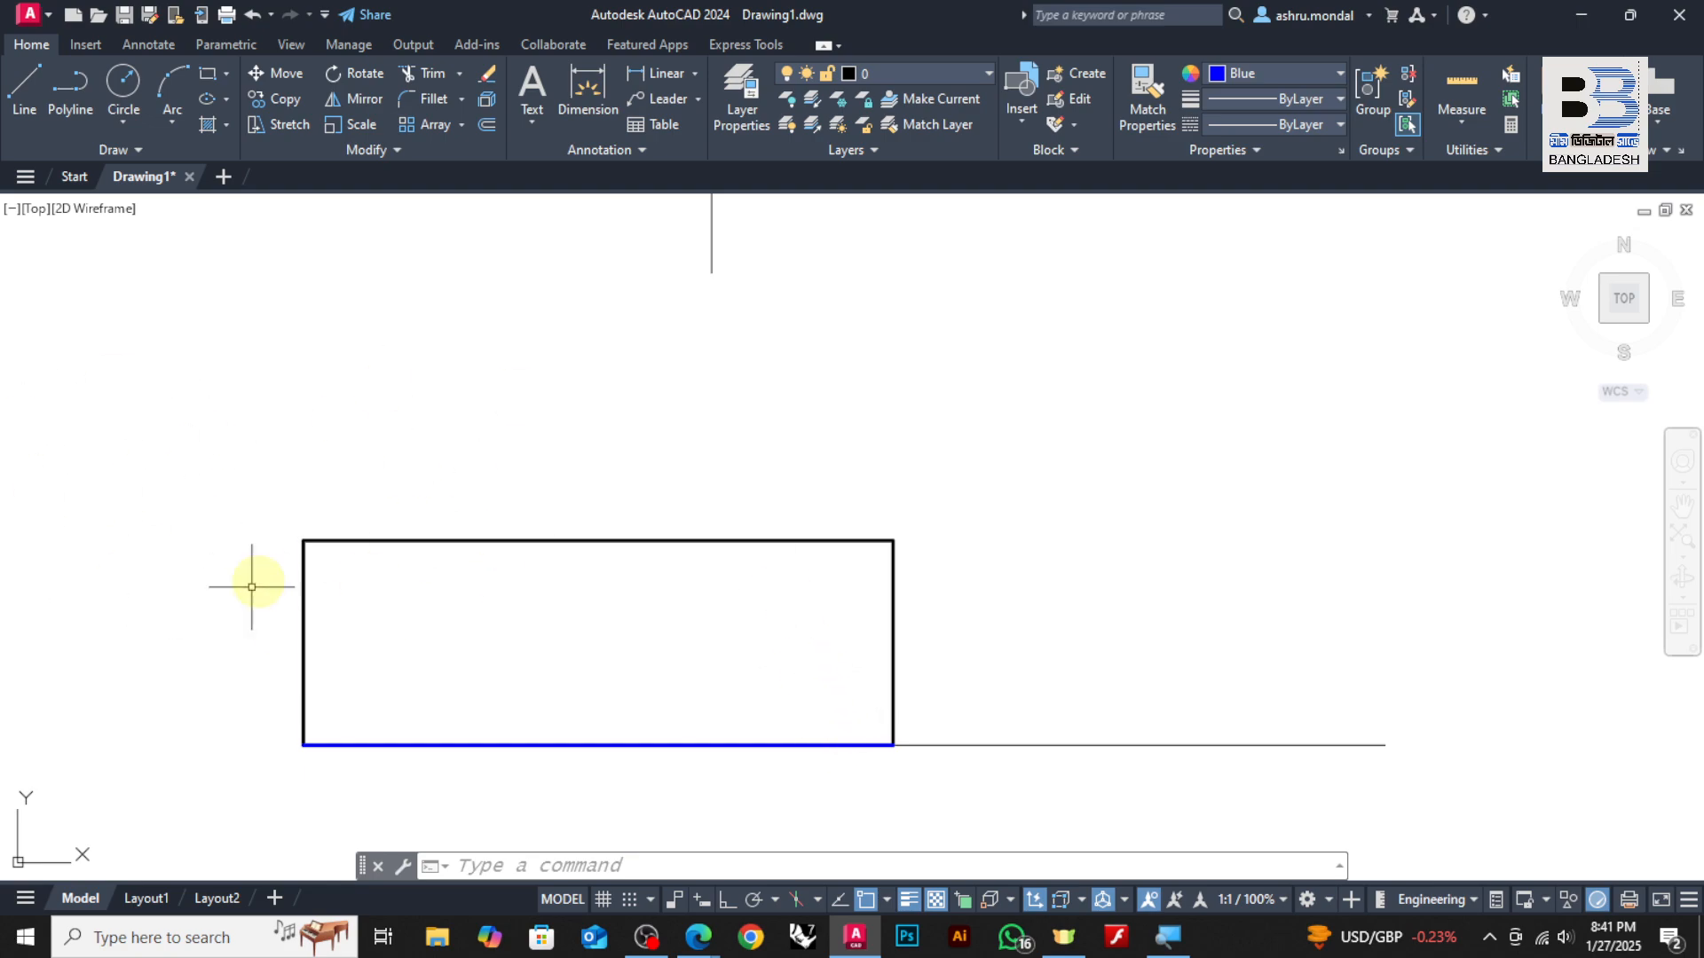
Turn on Ortho mode and rotate the grouped rectangle 90 degrees counterclockwise about its lower-left corner so it stands upright
{"action": "left_click", "coordinate": [335, 504]}
{"action": "left_click", "coordinate": [295, 571]}
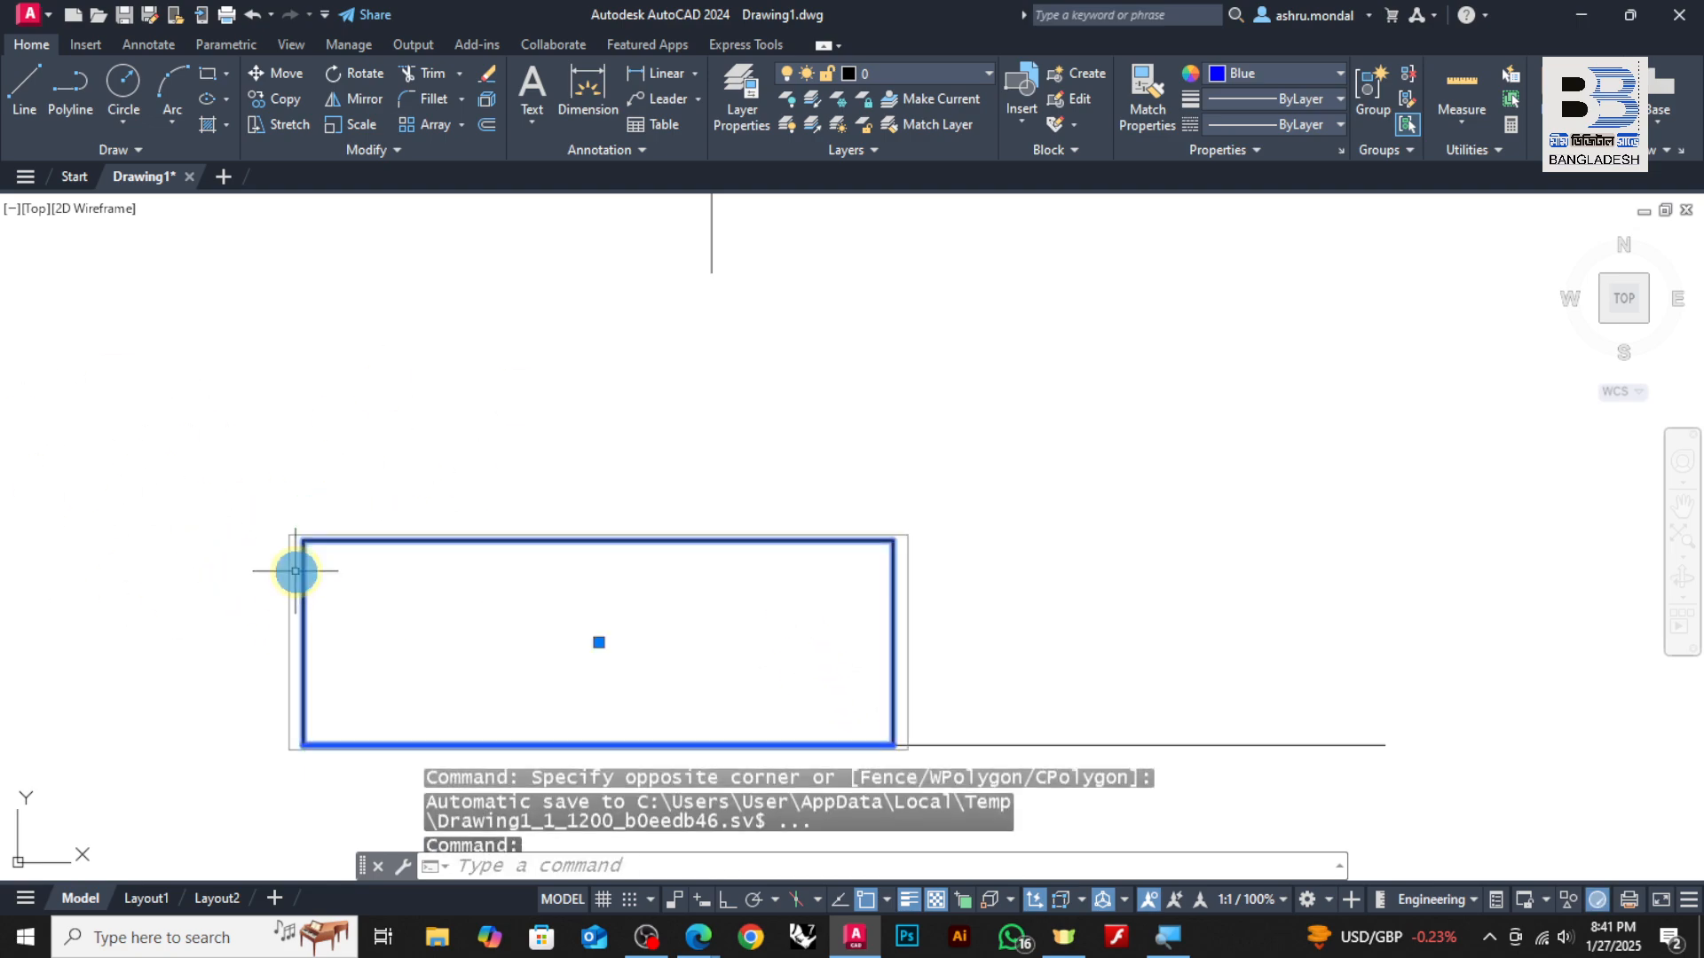
{"action": "left_click", "coordinate": [725, 904]}
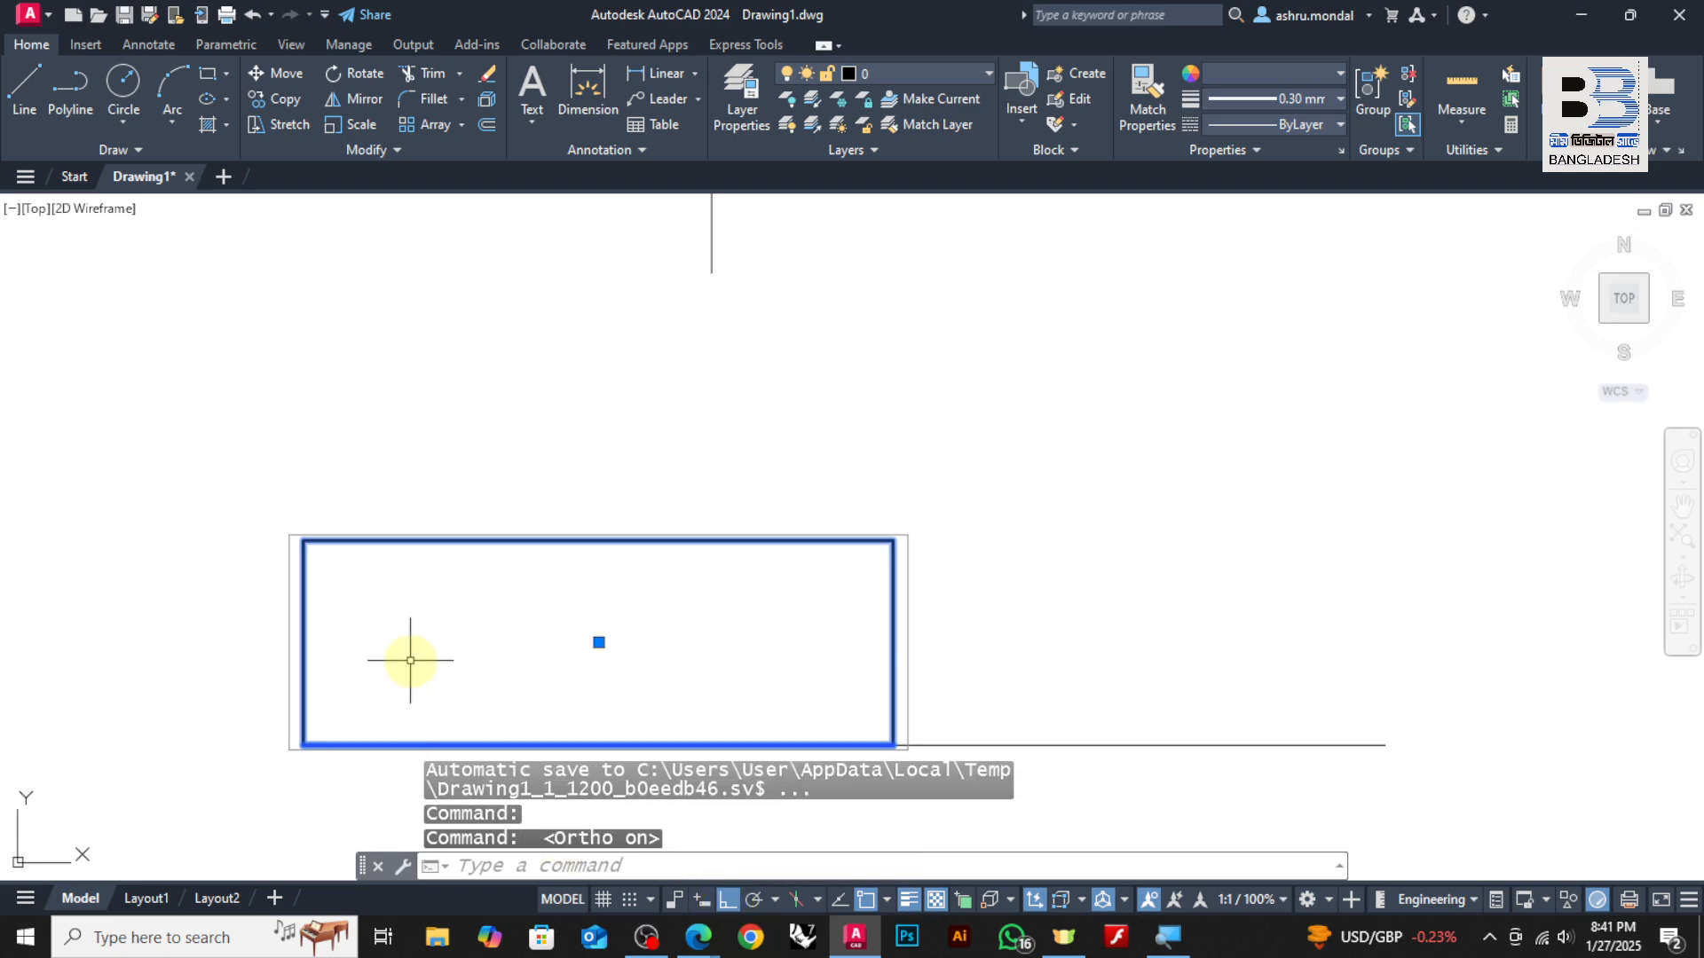
{"action": "type", "text": "ro"}
{"action": "key", "text": "Return"}
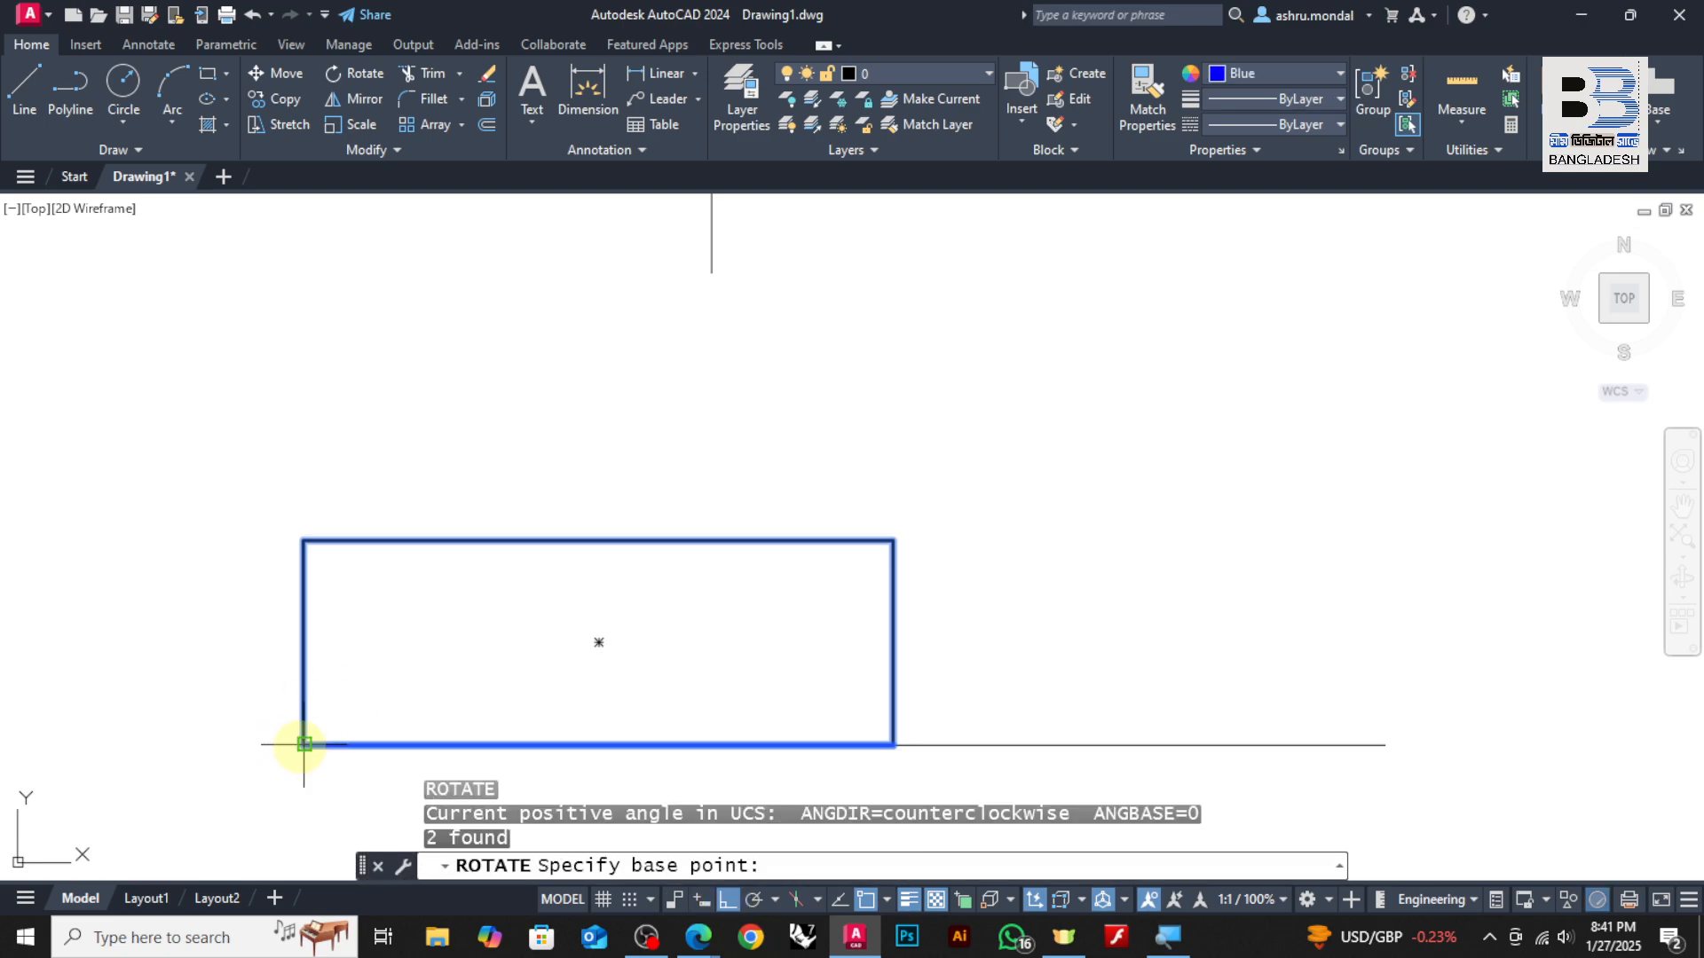
{"action": "left_click", "coordinate": [304, 746]}
{"action": "left_click", "coordinate": [364, 666]}
Turn off Ortho mode while rotating the grouped rectangle about its lower-right corner to a freehand angle of about 345 degrees
{"action": "scroll", "coordinate": [684, 742], "scroll_direction": "down", "scroll_amount": 2}
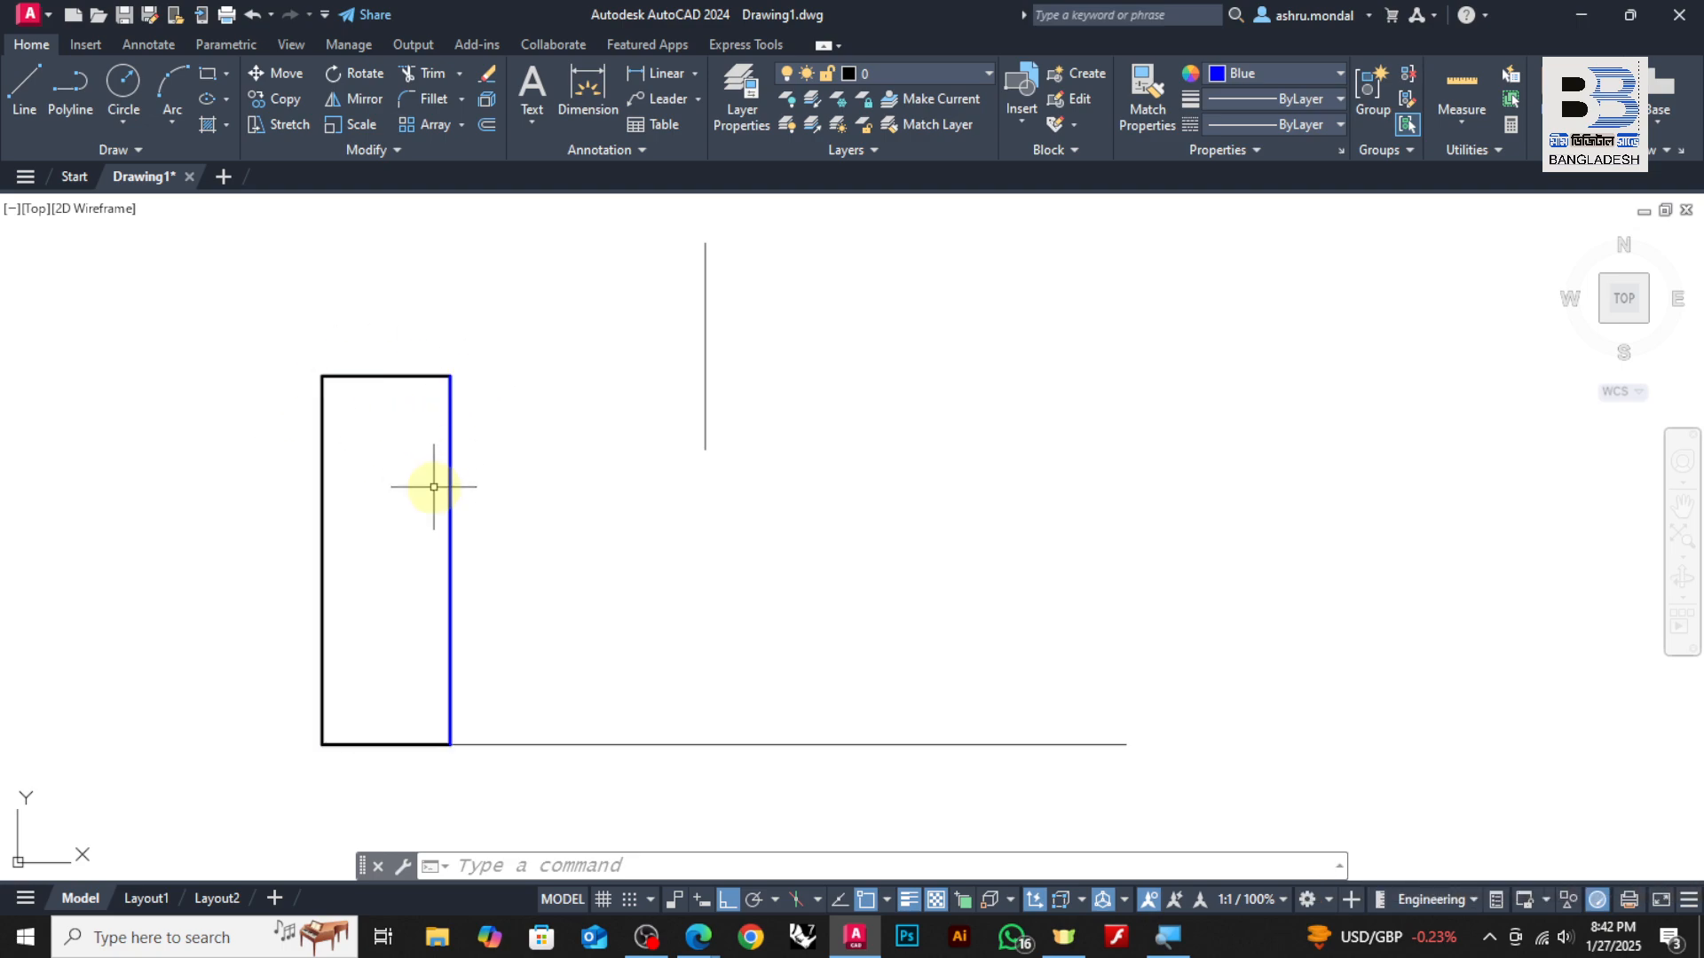
{"action": "scroll", "coordinate": [518, 464], "scroll_direction": "down", "scroll_amount": 2}
{"action": "scroll", "coordinate": [487, 502], "scroll_direction": "up", "scroll_amount": 2}
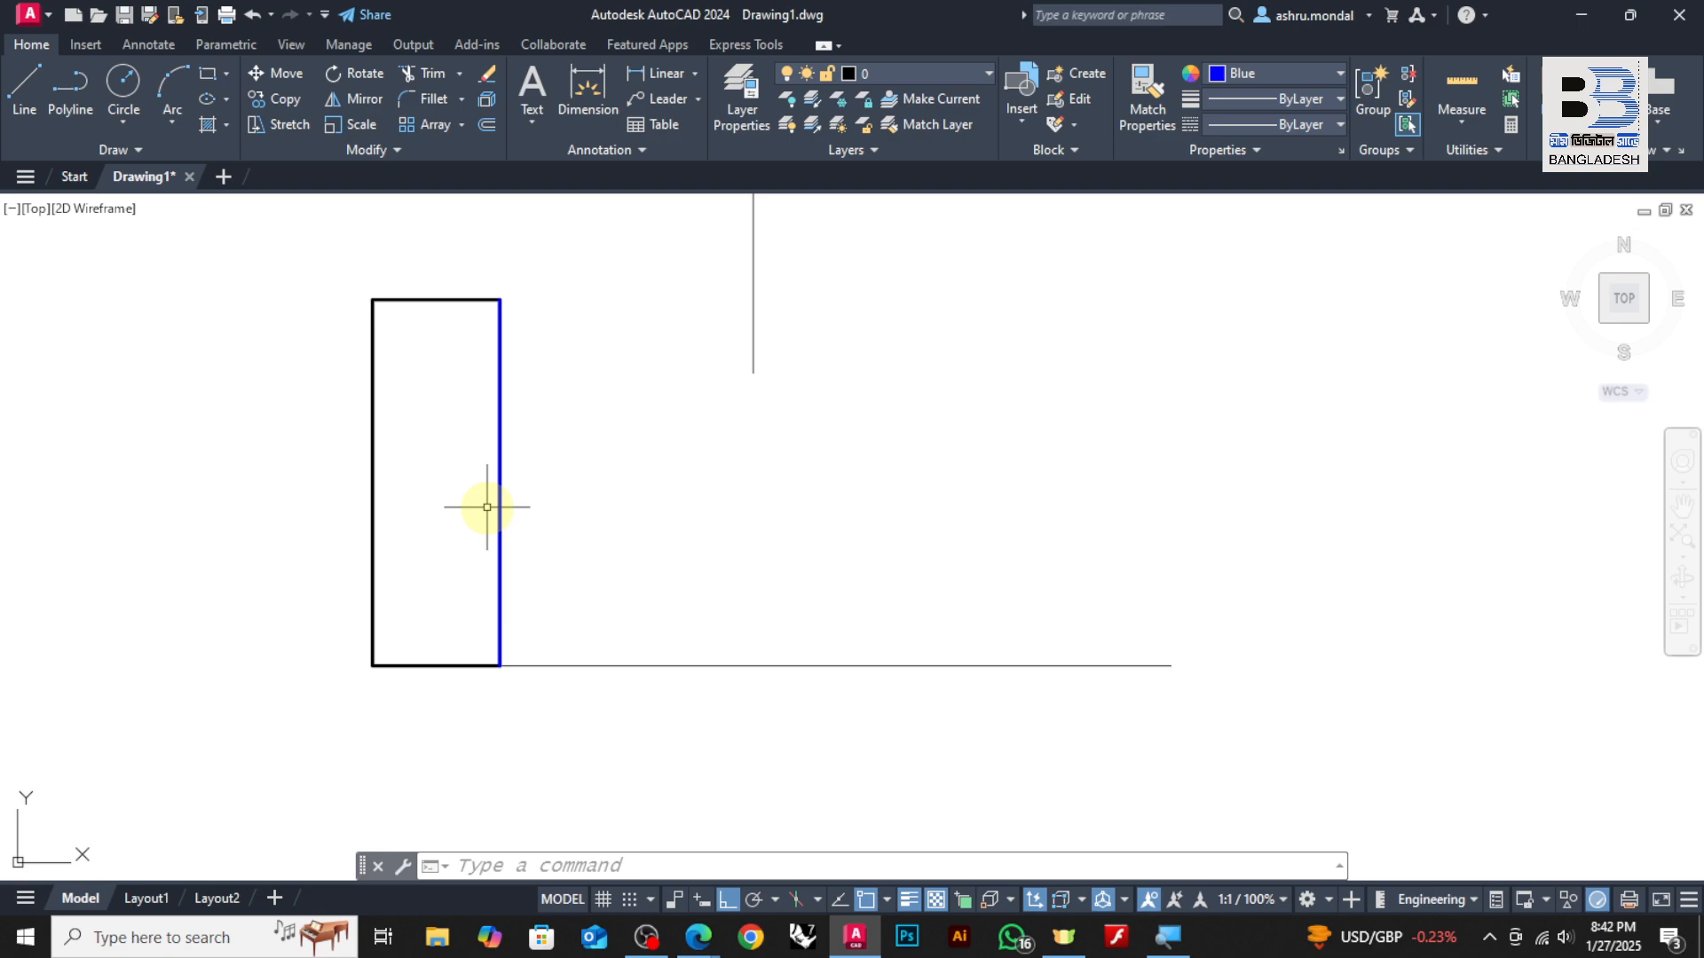
{"action": "left_click", "coordinate": [535, 457]}
{"action": "left_click", "coordinate": [450, 513]}
{"action": "type", "text": "ro"}
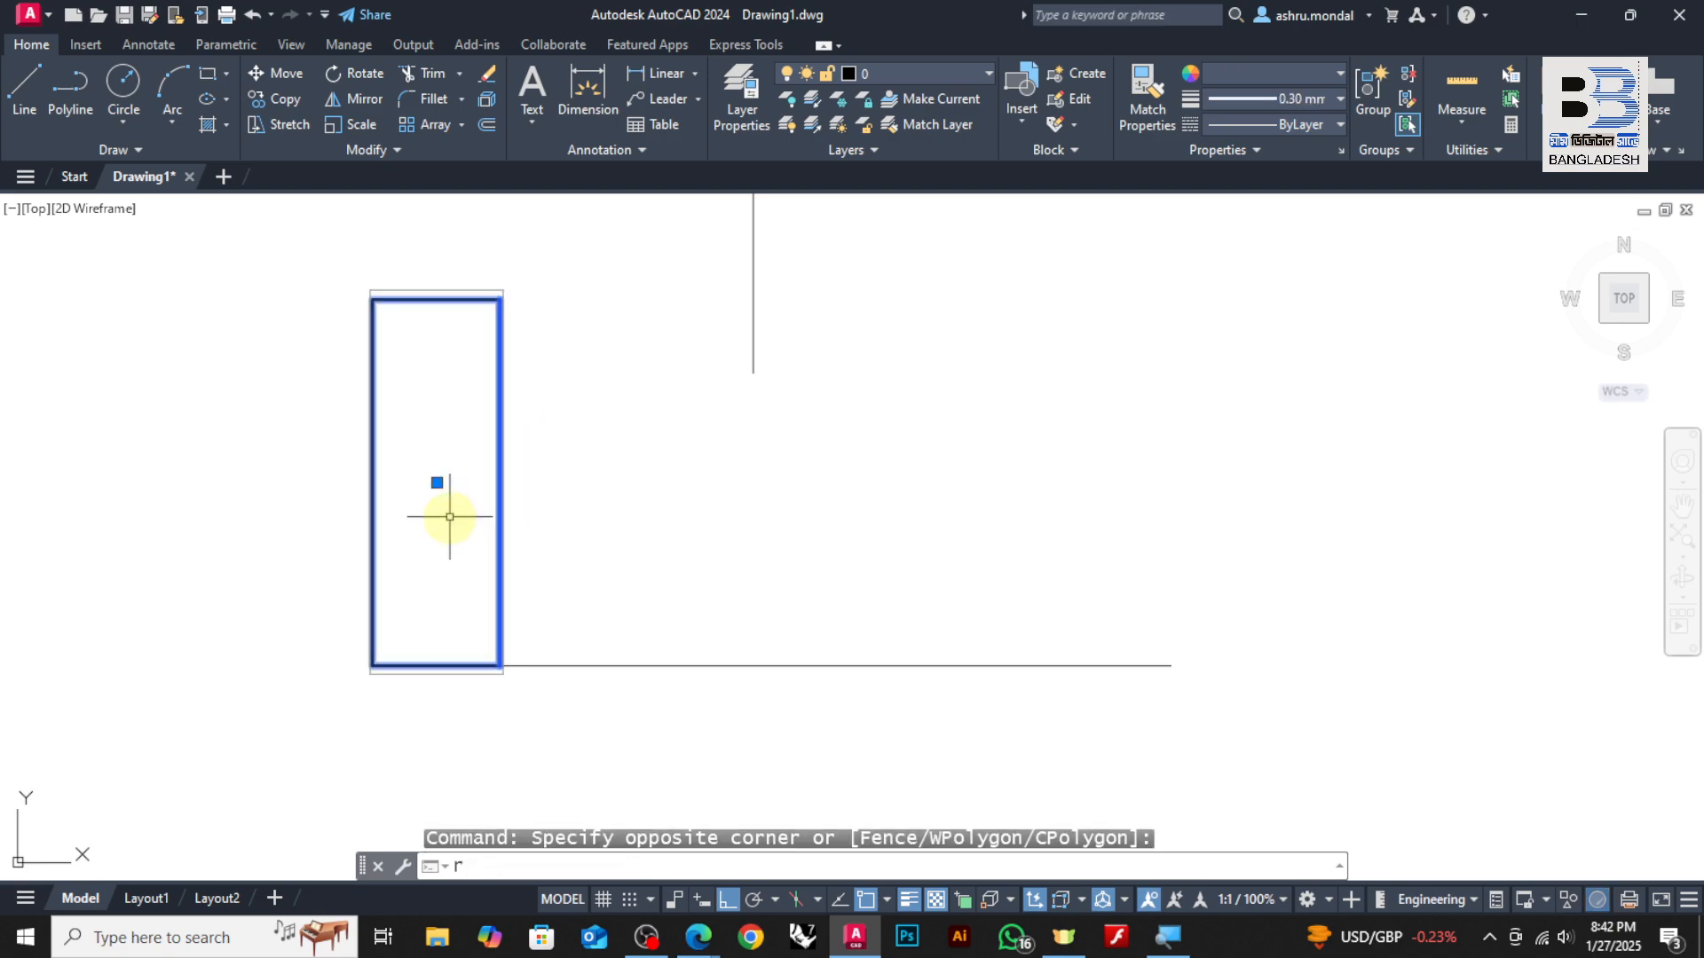
{"action": "key", "text": "Return"}
{"action": "left_click", "coordinate": [501, 665]}
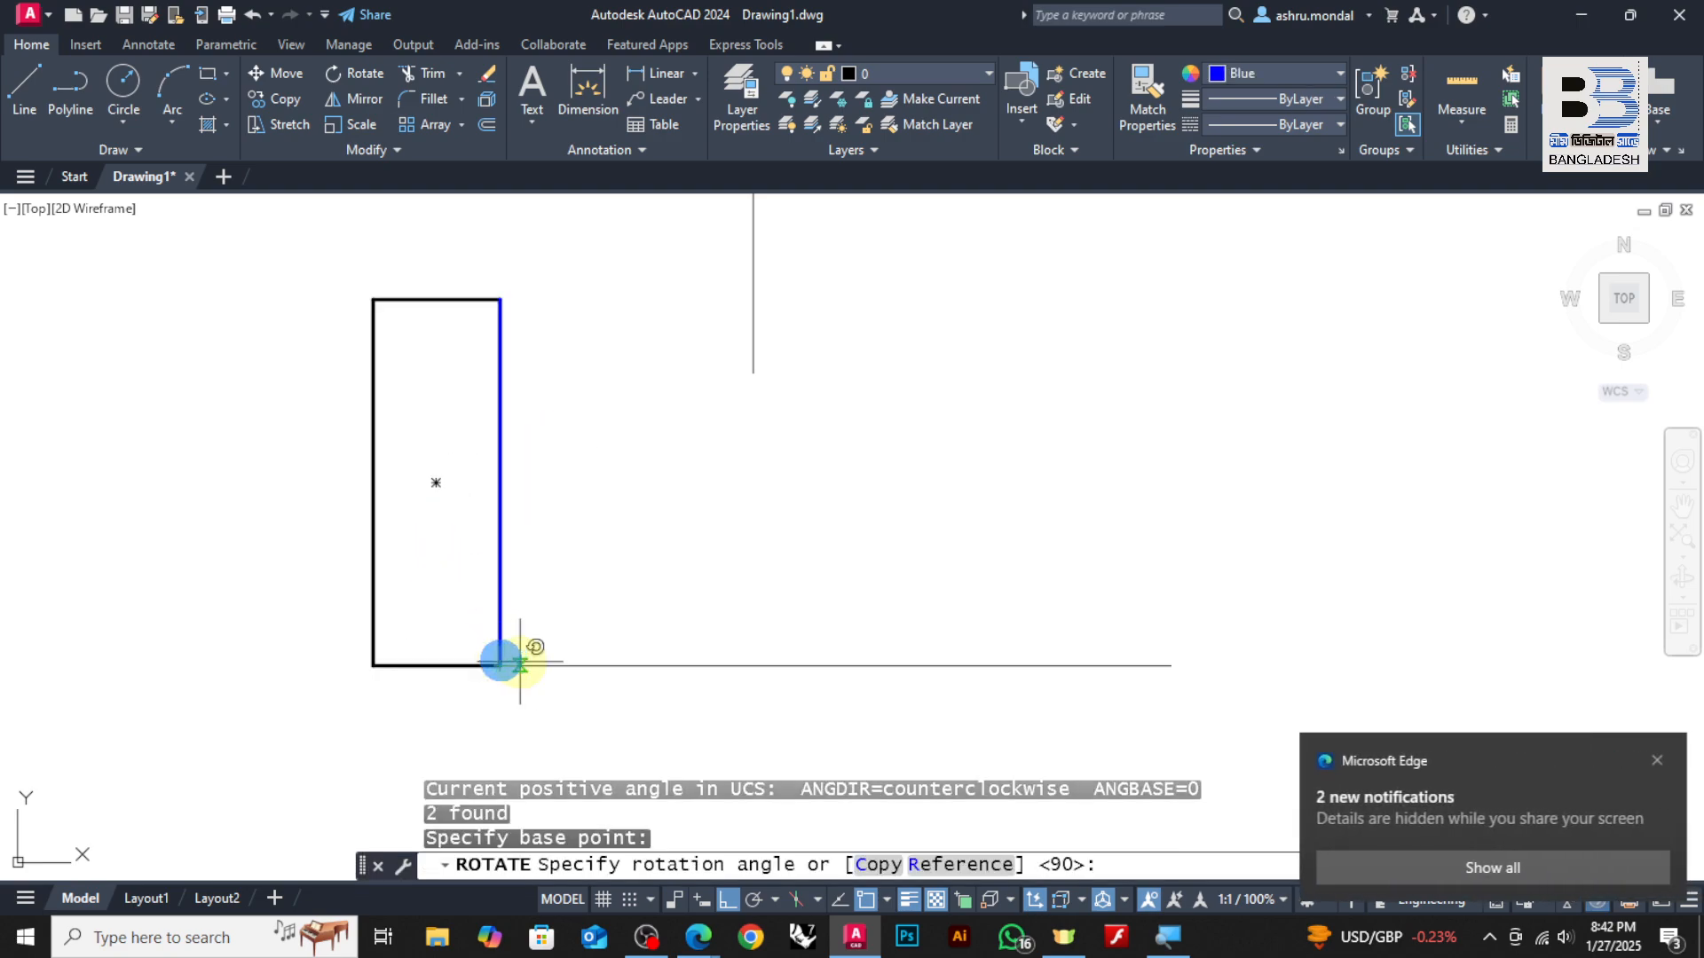
{"action": "left_click", "coordinate": [559, 470]}
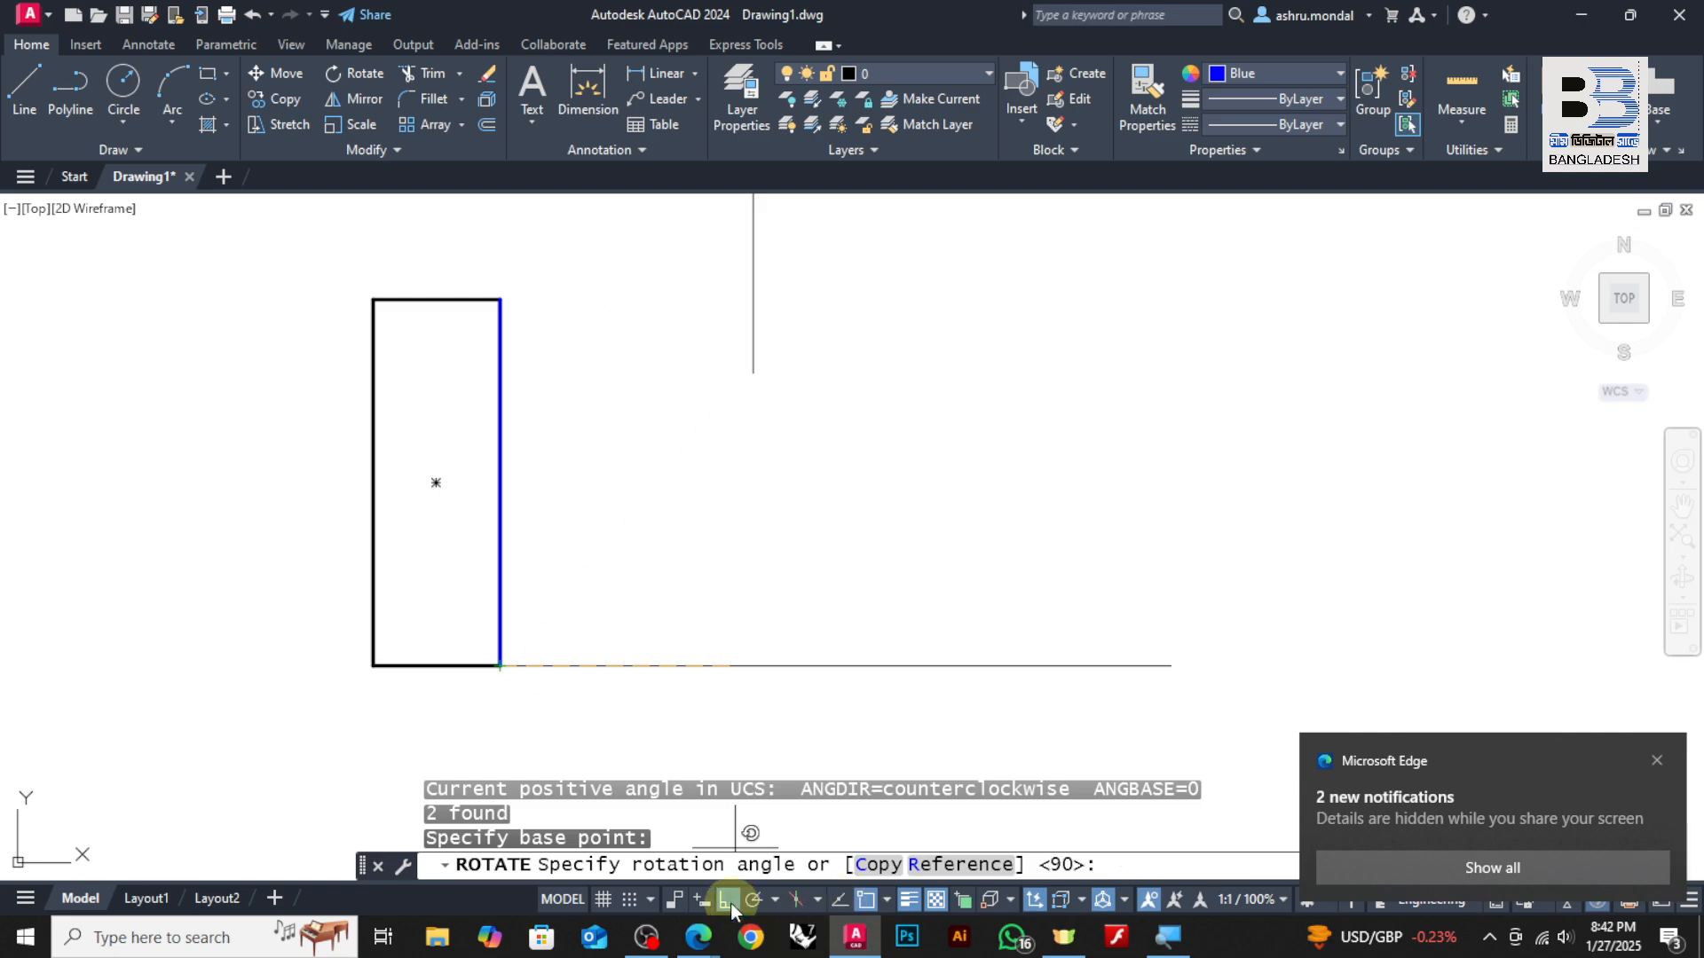
{"action": "left_click", "coordinate": [728, 900]}
{"action": "left_click", "coordinate": [893, 772]}
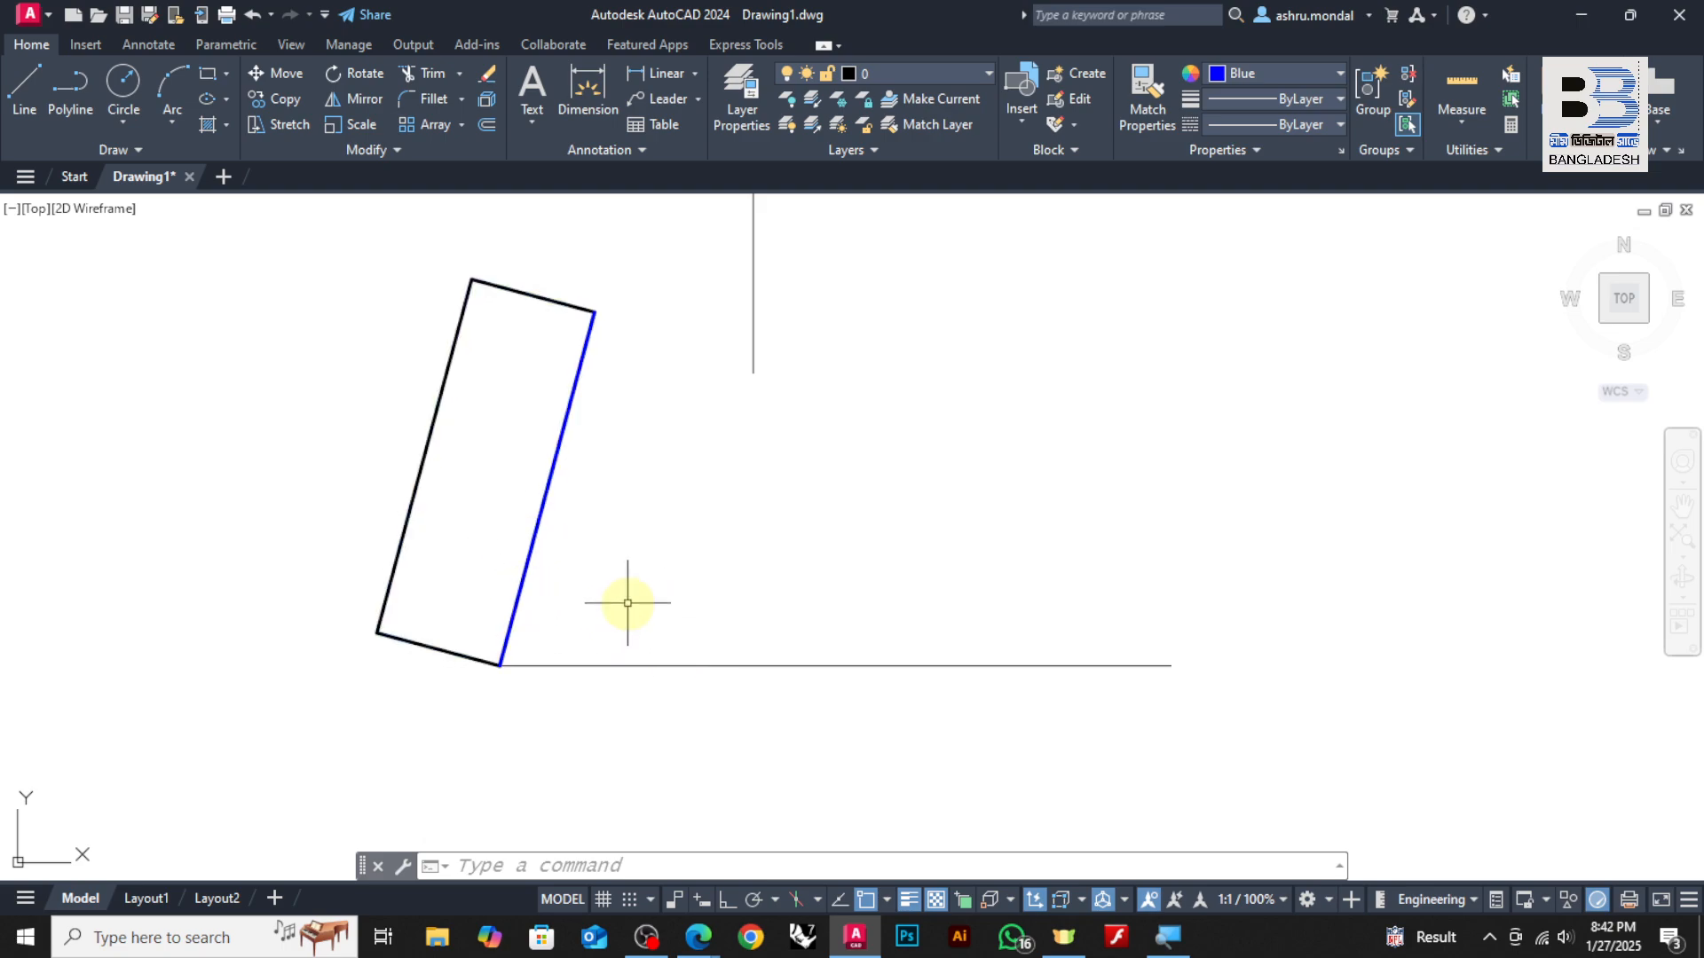
Rotate the tilted group about its lowest corner with the Reference option, taking the blue edge as reference and aligning it to the horizontal line's far endpoint
{"action": "left_click", "coordinate": [496, 504]}
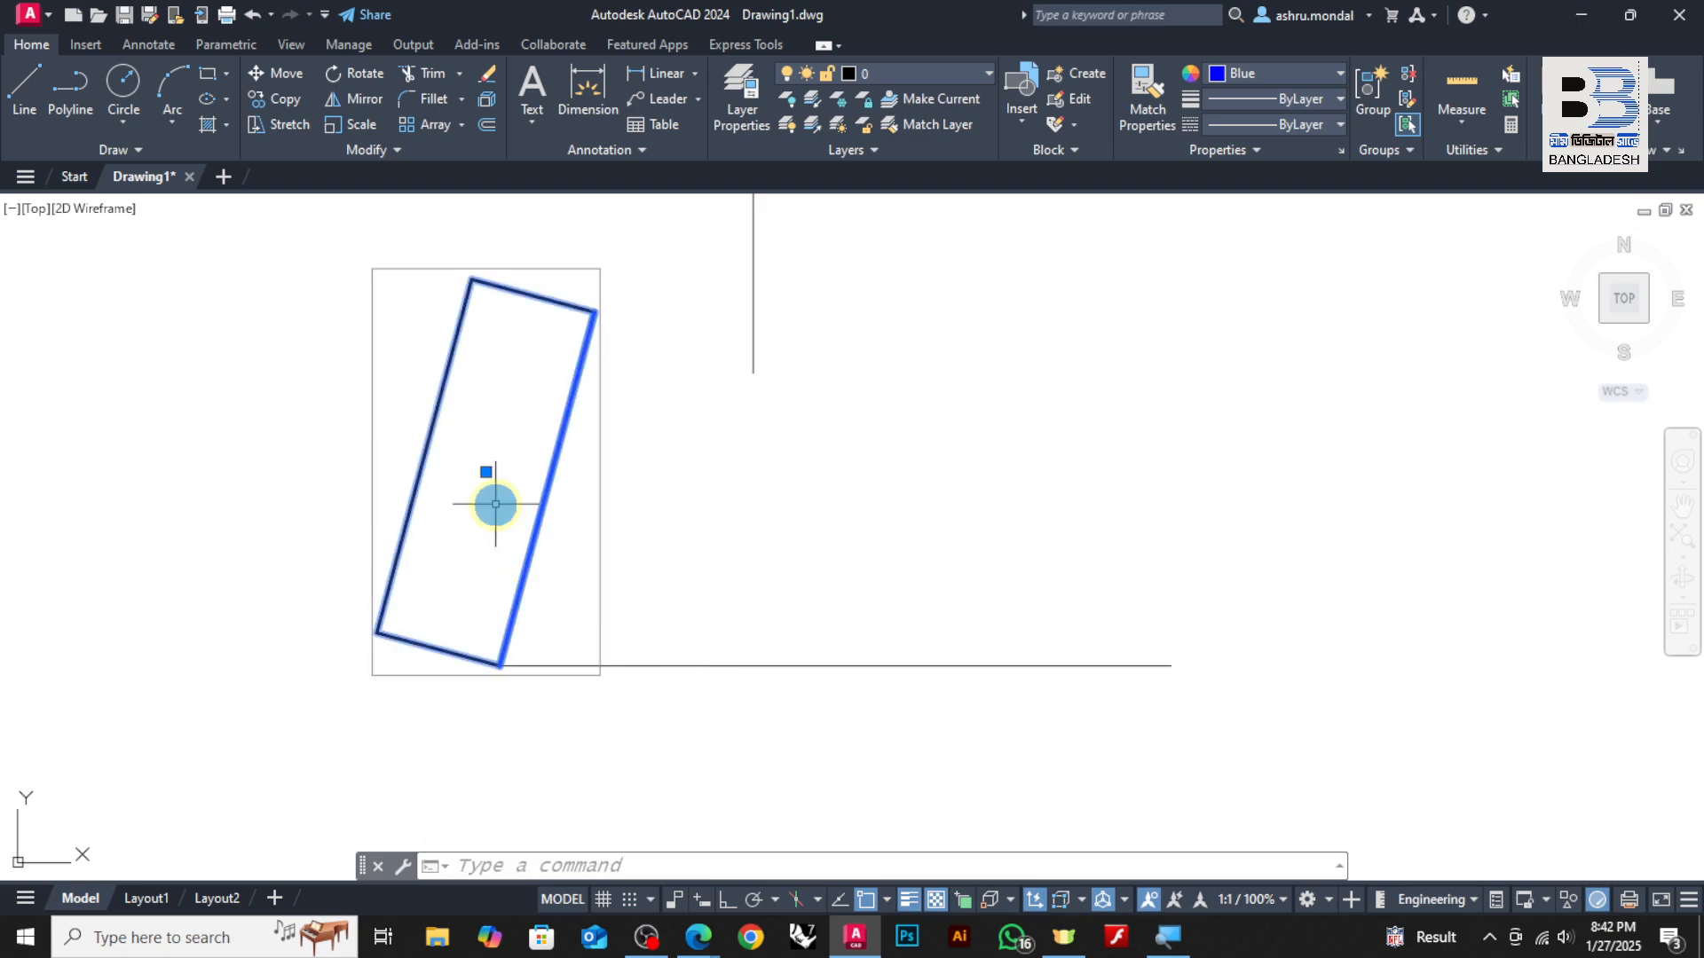
{"action": "left_click", "coordinate": [811, 532]}
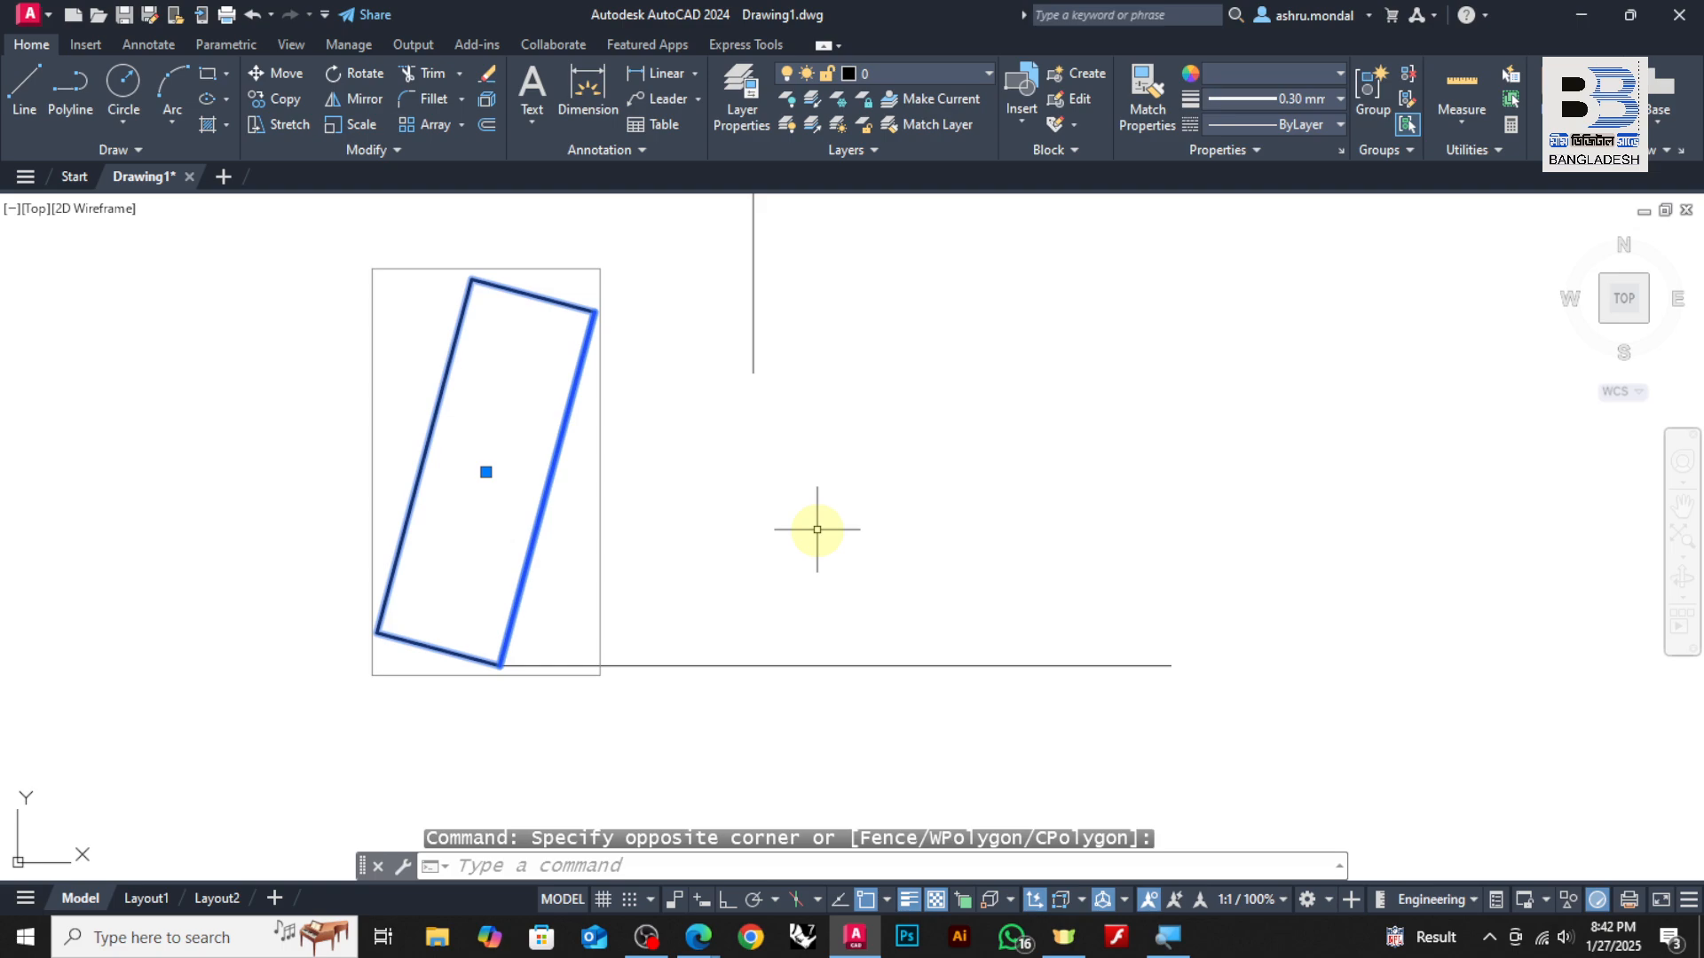
{"action": "type", "text": "ro"}
{"action": "key", "text": "Return"}
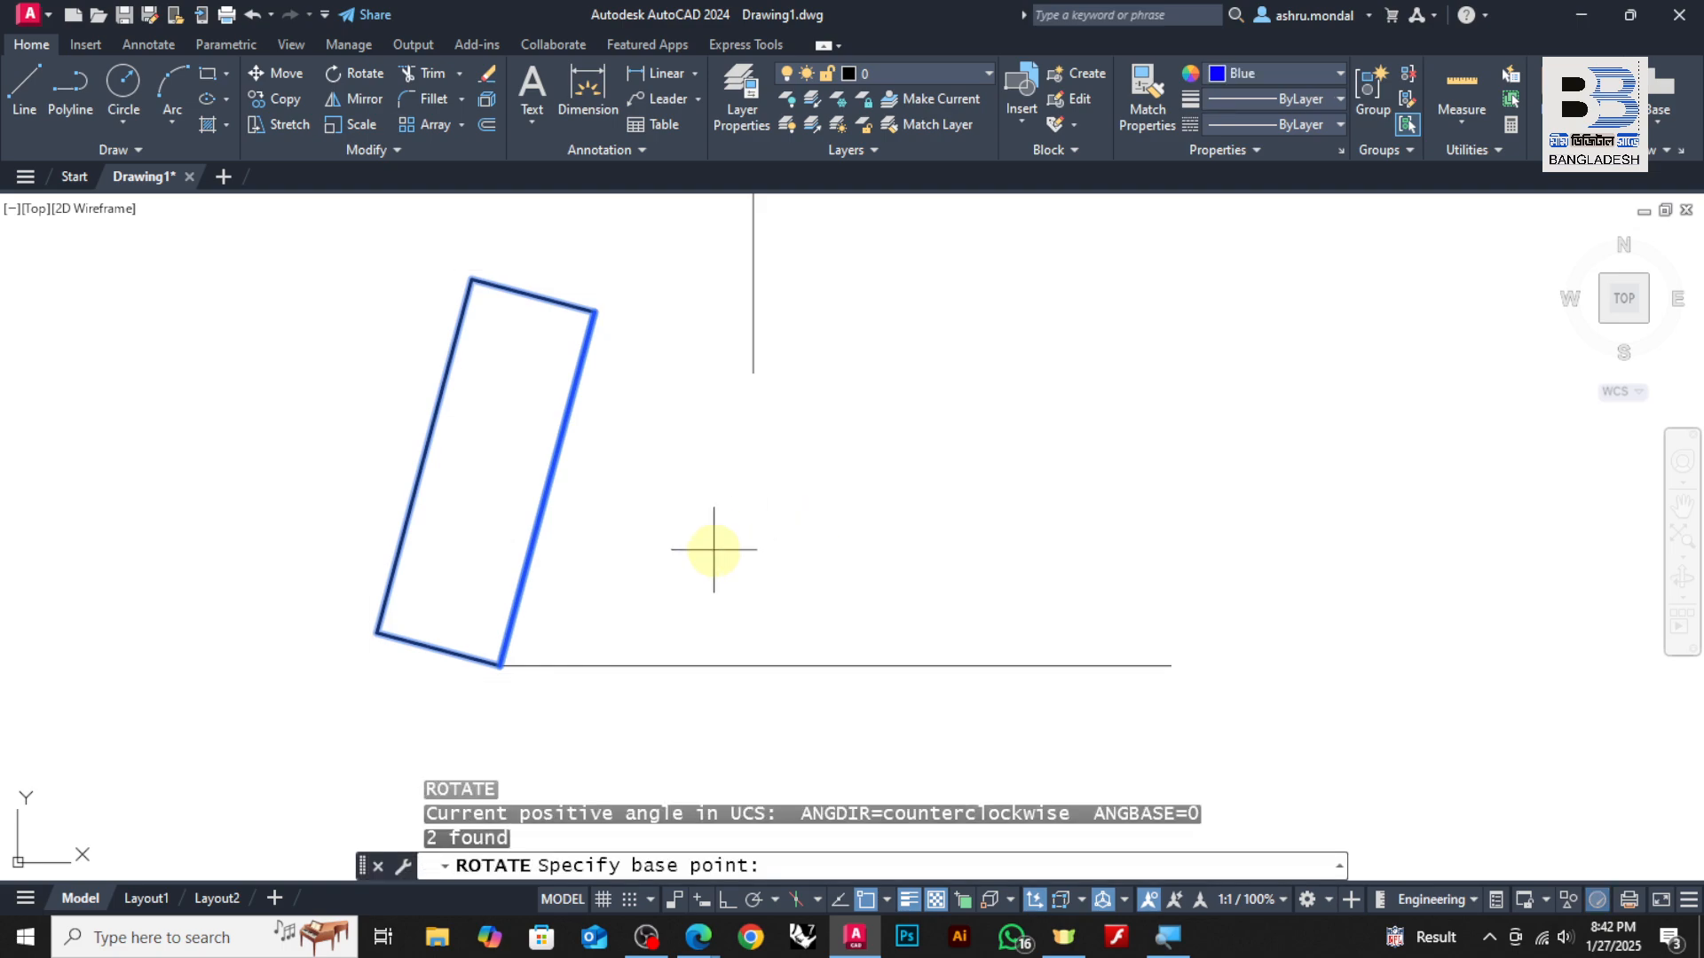
{"action": "left_click", "coordinate": [501, 666]}
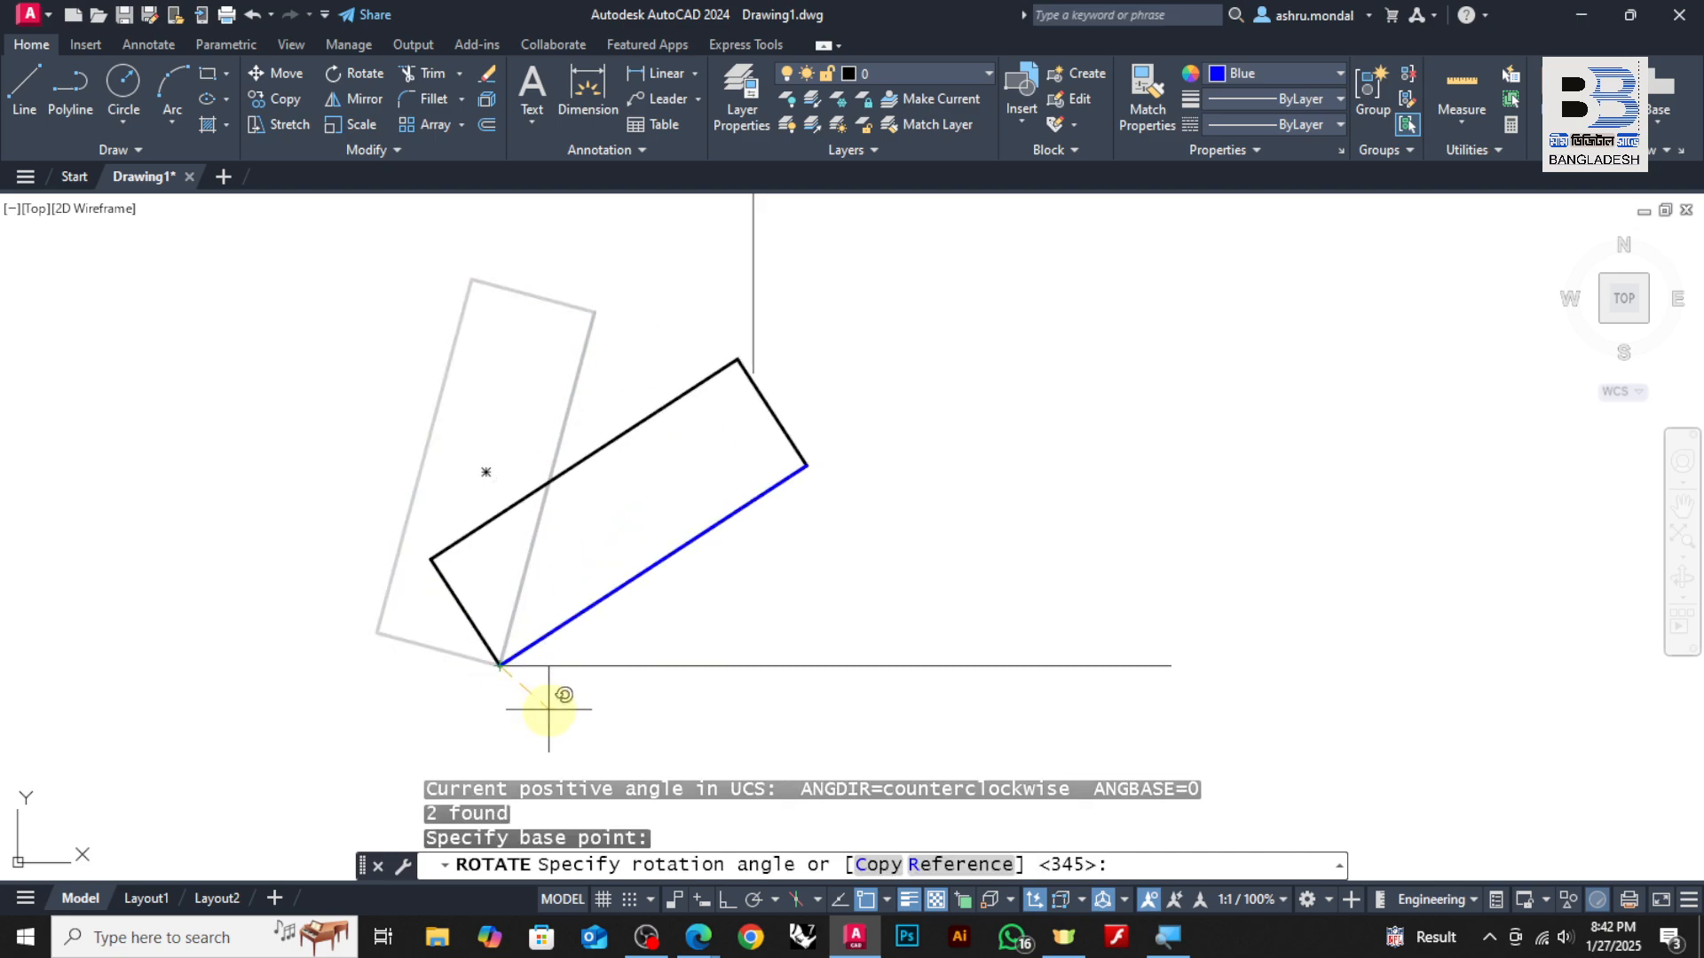
{"action": "type", "text": "r"}
{"action": "key", "text": "Return"}
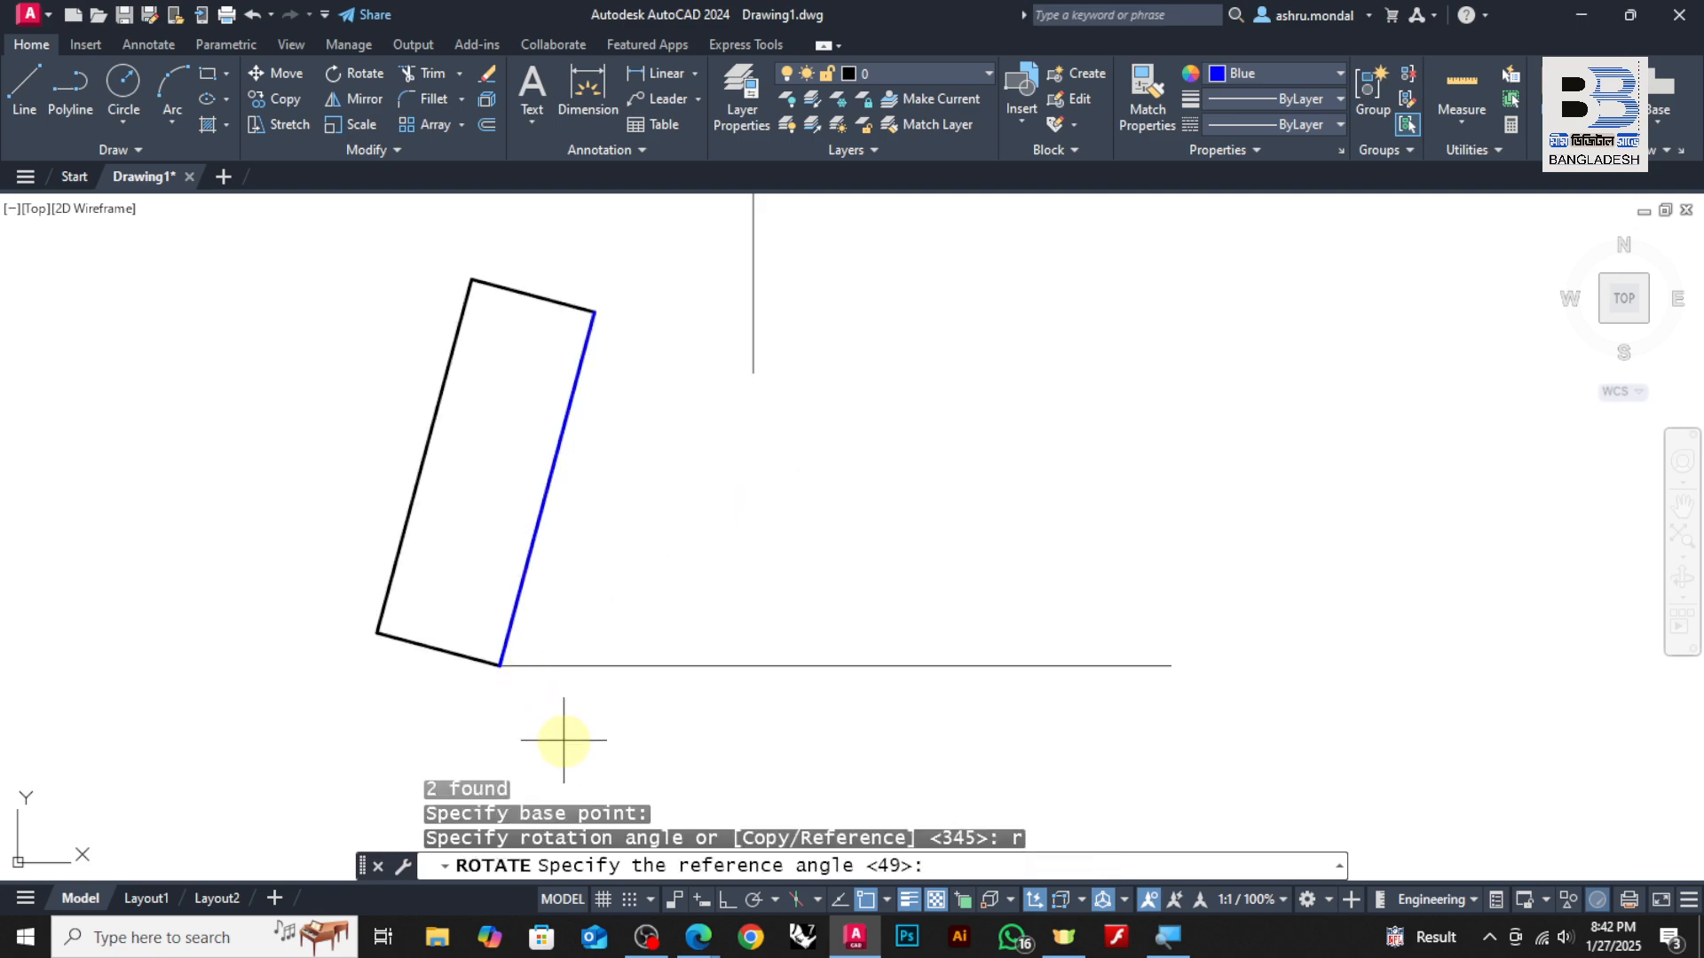
{"action": "left_click", "coordinate": [500, 666]}
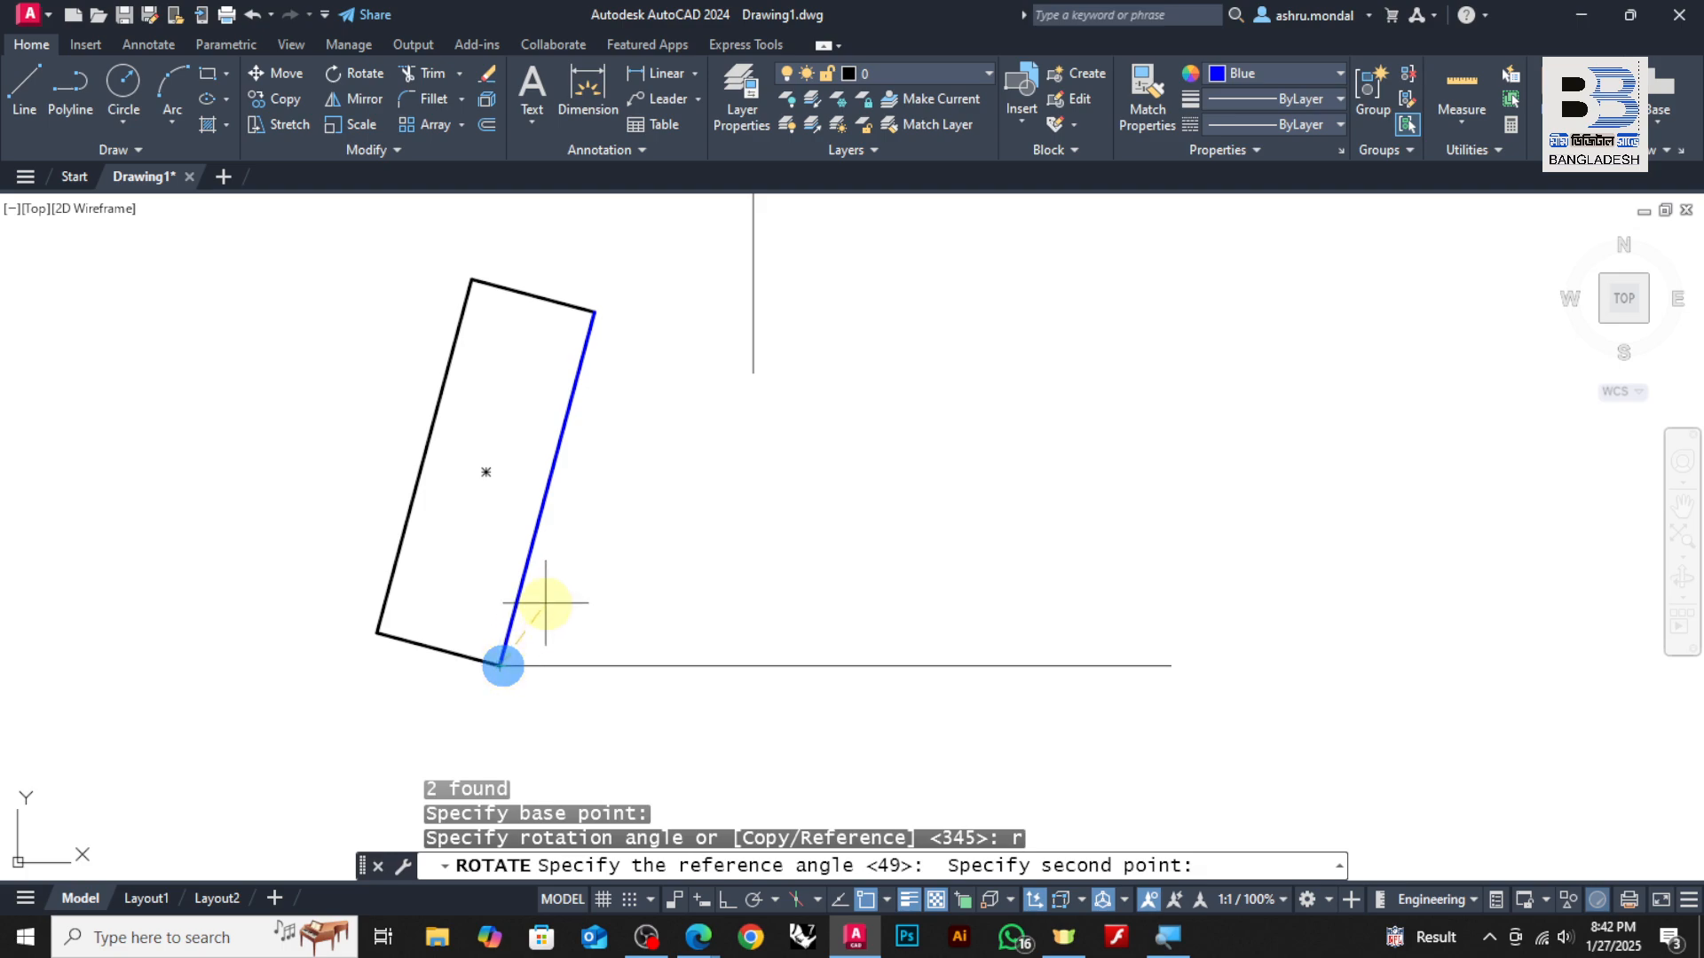
{"action": "left_click", "coordinate": [595, 311]}
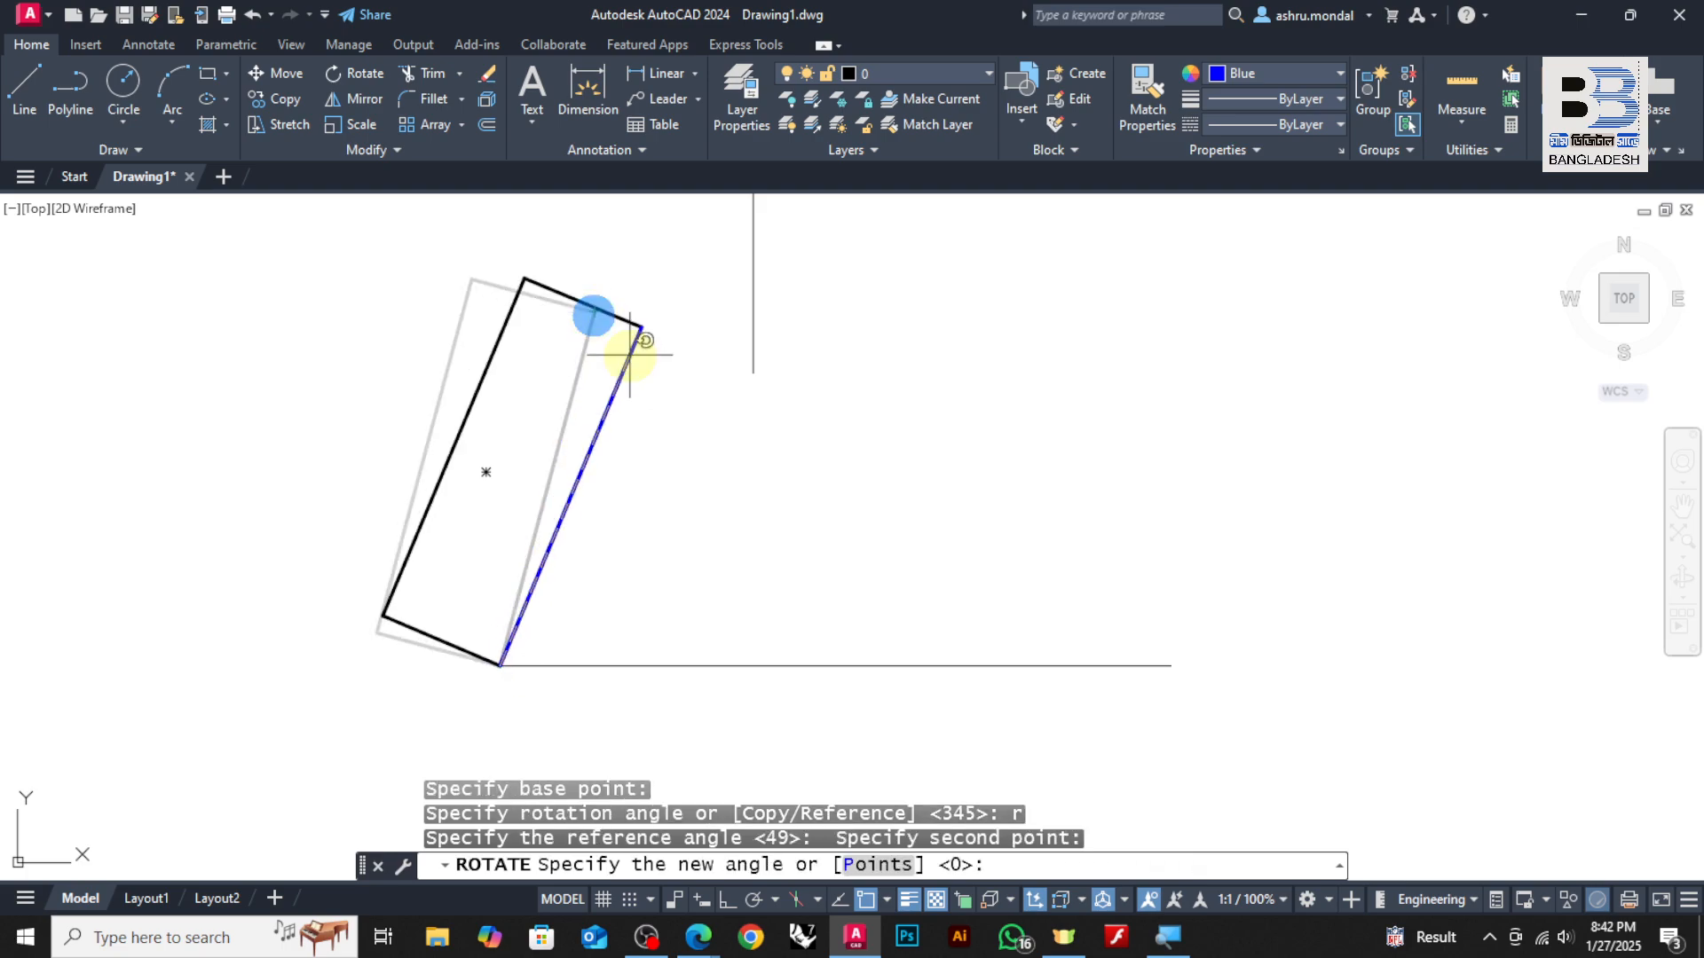
{"action": "left_click", "coordinate": [1169, 665]}
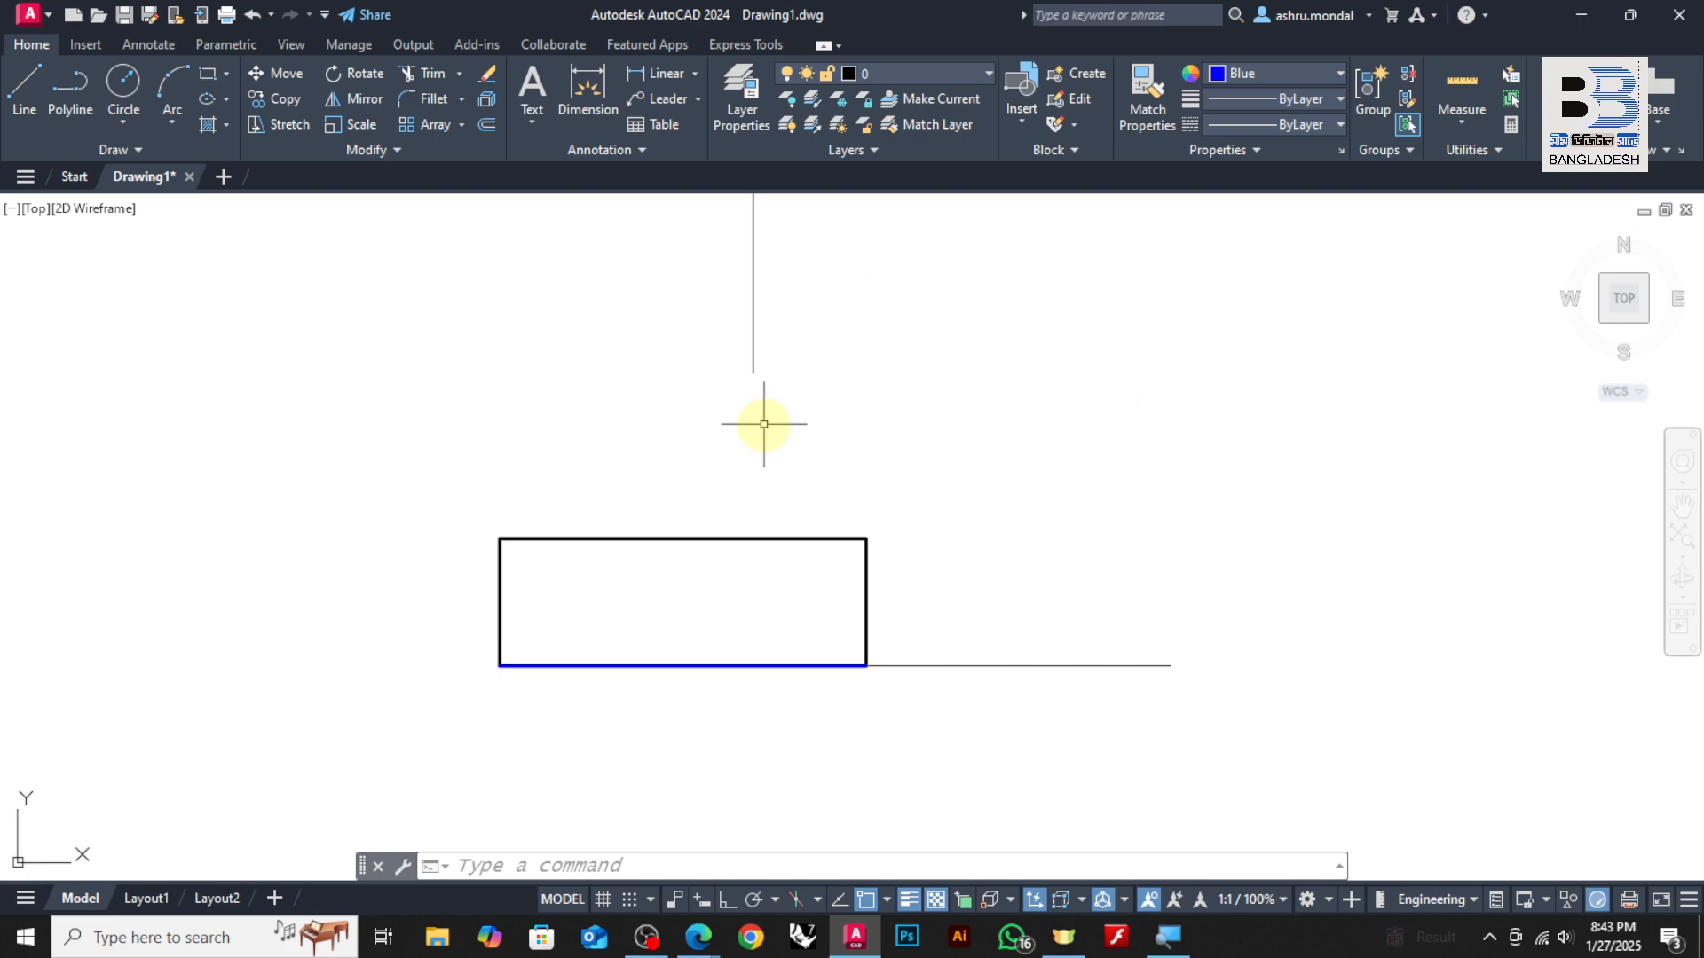
{"action": "scroll", "coordinate": [796, 430], "scroll_direction": "down", "scroll_amount": 4}
{"action": "scroll", "coordinate": [843, 400], "scroll_direction": "up", "scroll_amount": 2}
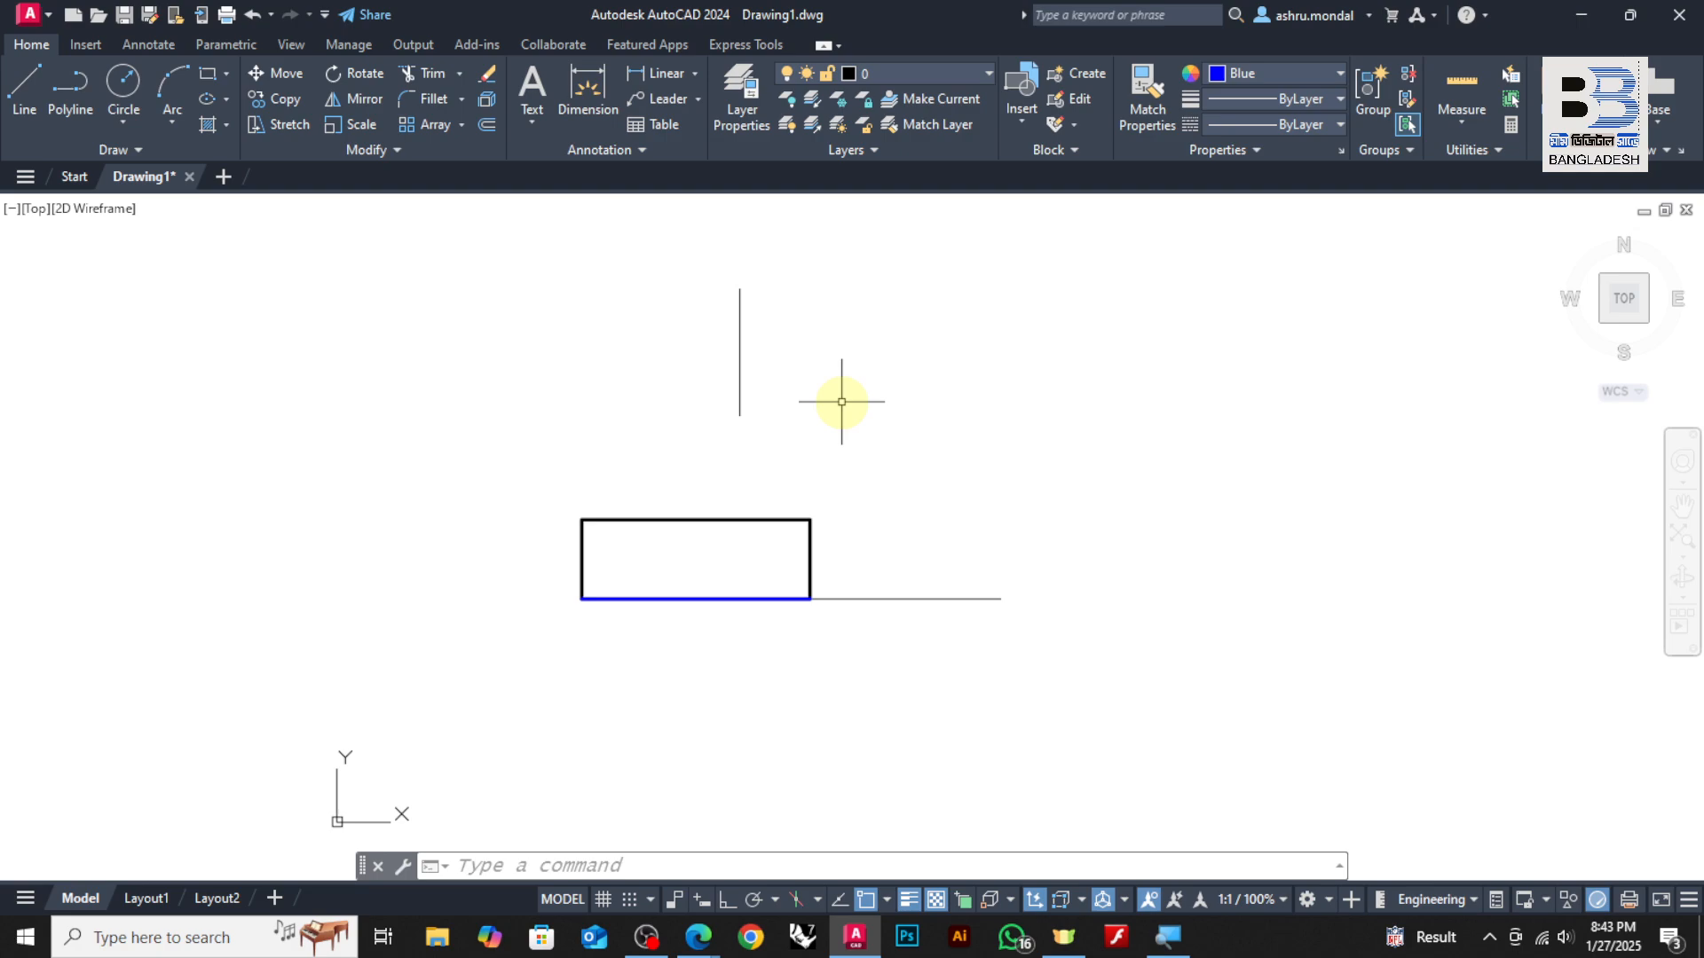
Erase the grouped rectangle and both reference lines from the drawing
{"action": "left_click", "coordinate": [897, 297]}
{"action": "left_click", "coordinate": [617, 714]}
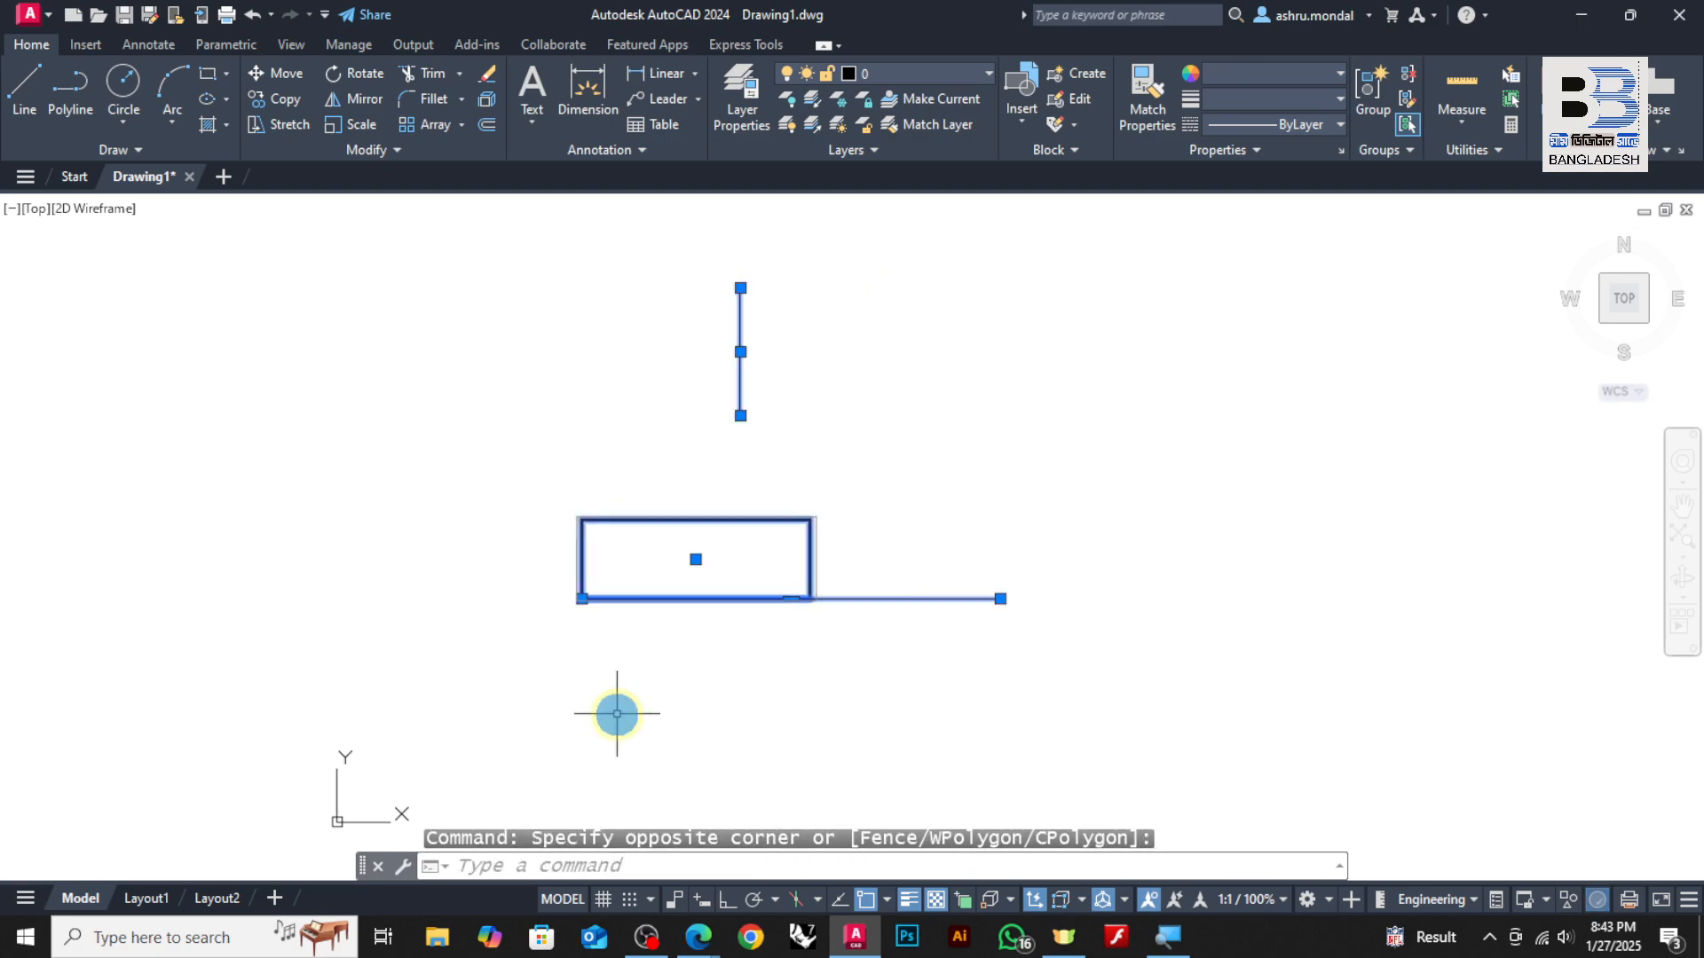
{"action": "key", "text": "Delete"}
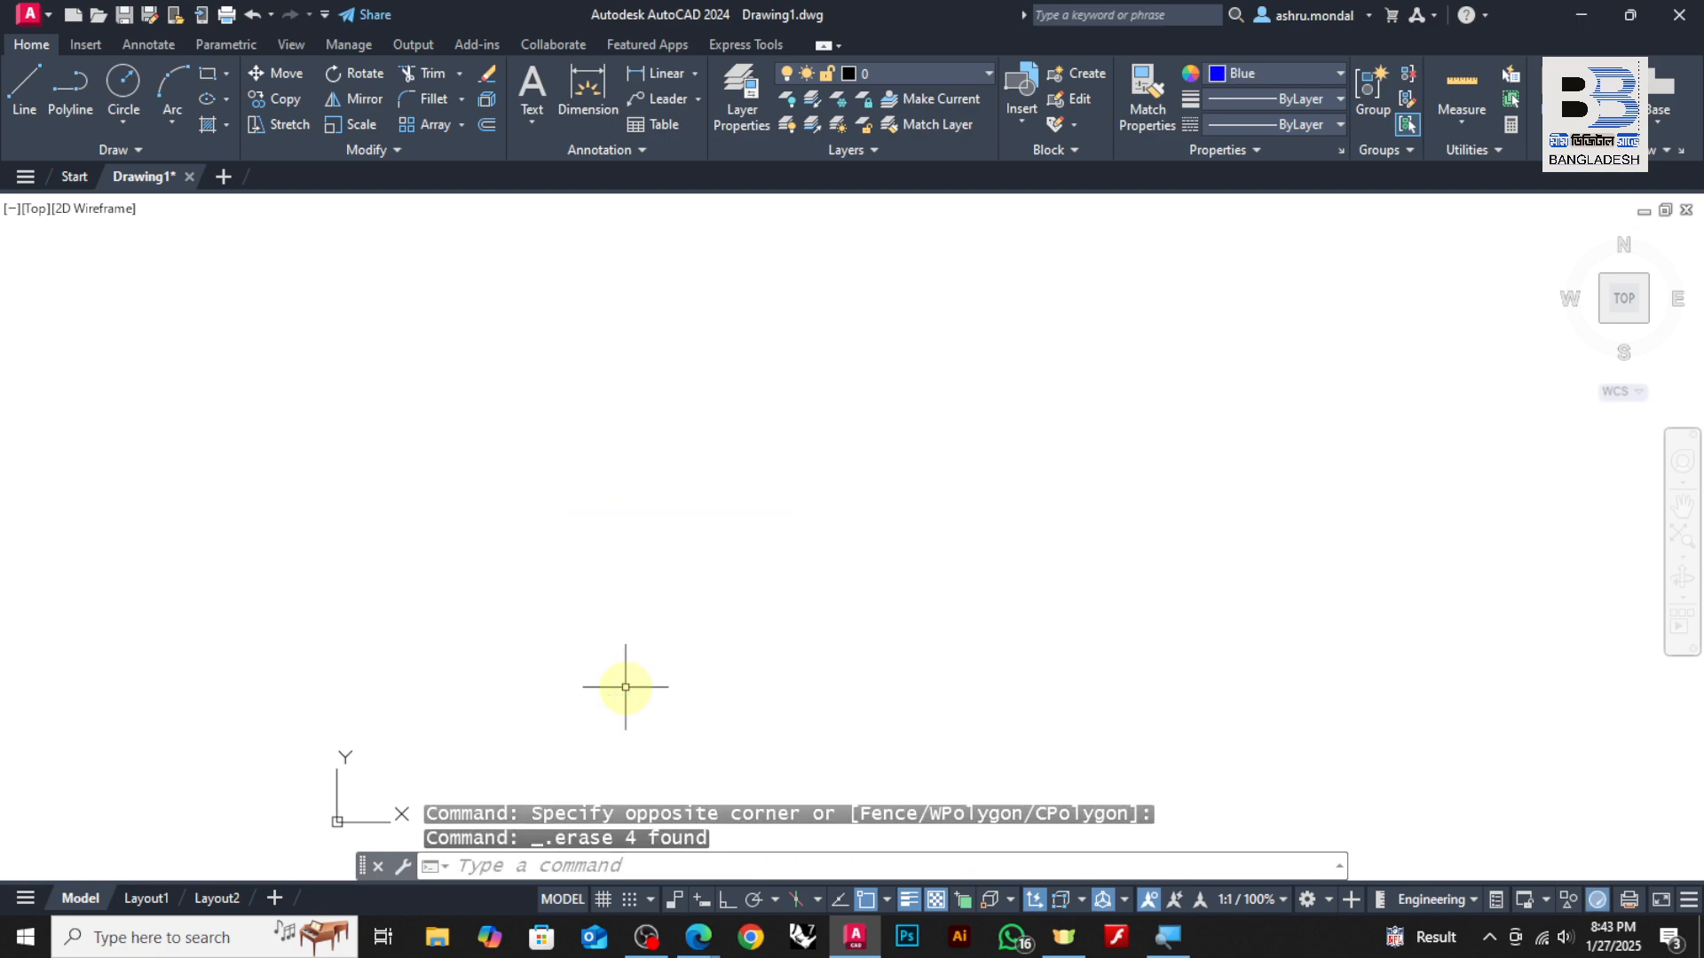
Turn on Ortho mode during a trial polyline and abandon that polyline
{"action": "left_click", "coordinate": [71, 84]}
{"action": "left_click", "coordinate": [539, 610]}
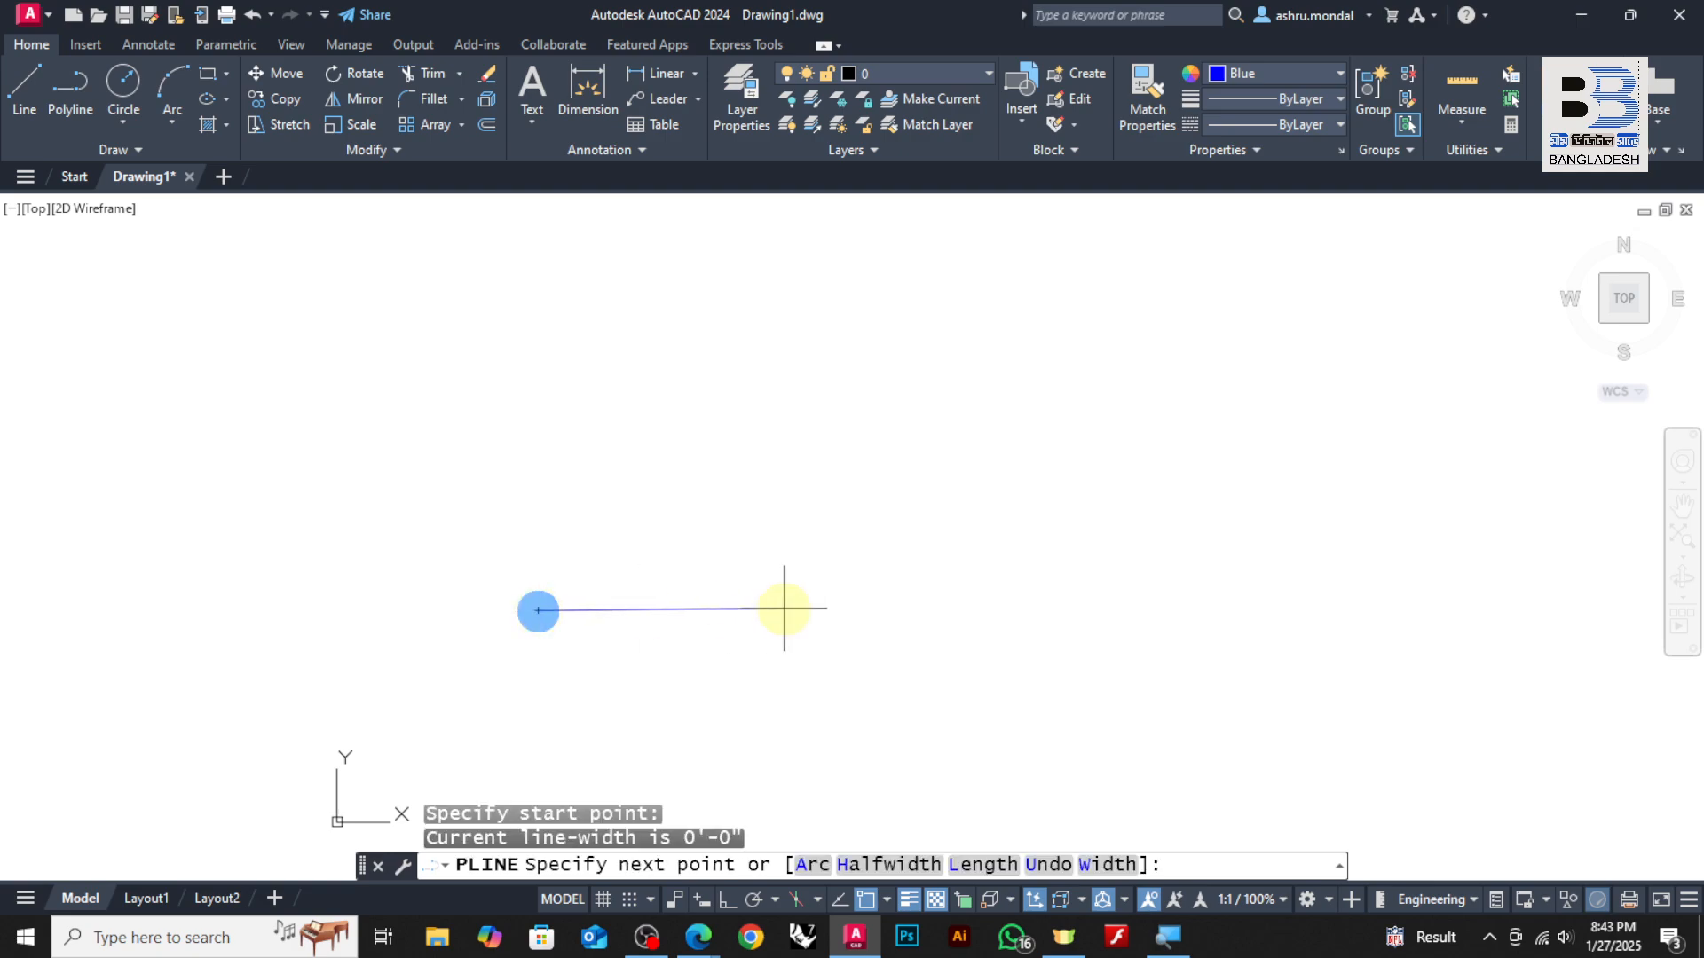
{"action": "left_click", "coordinate": [728, 900]}
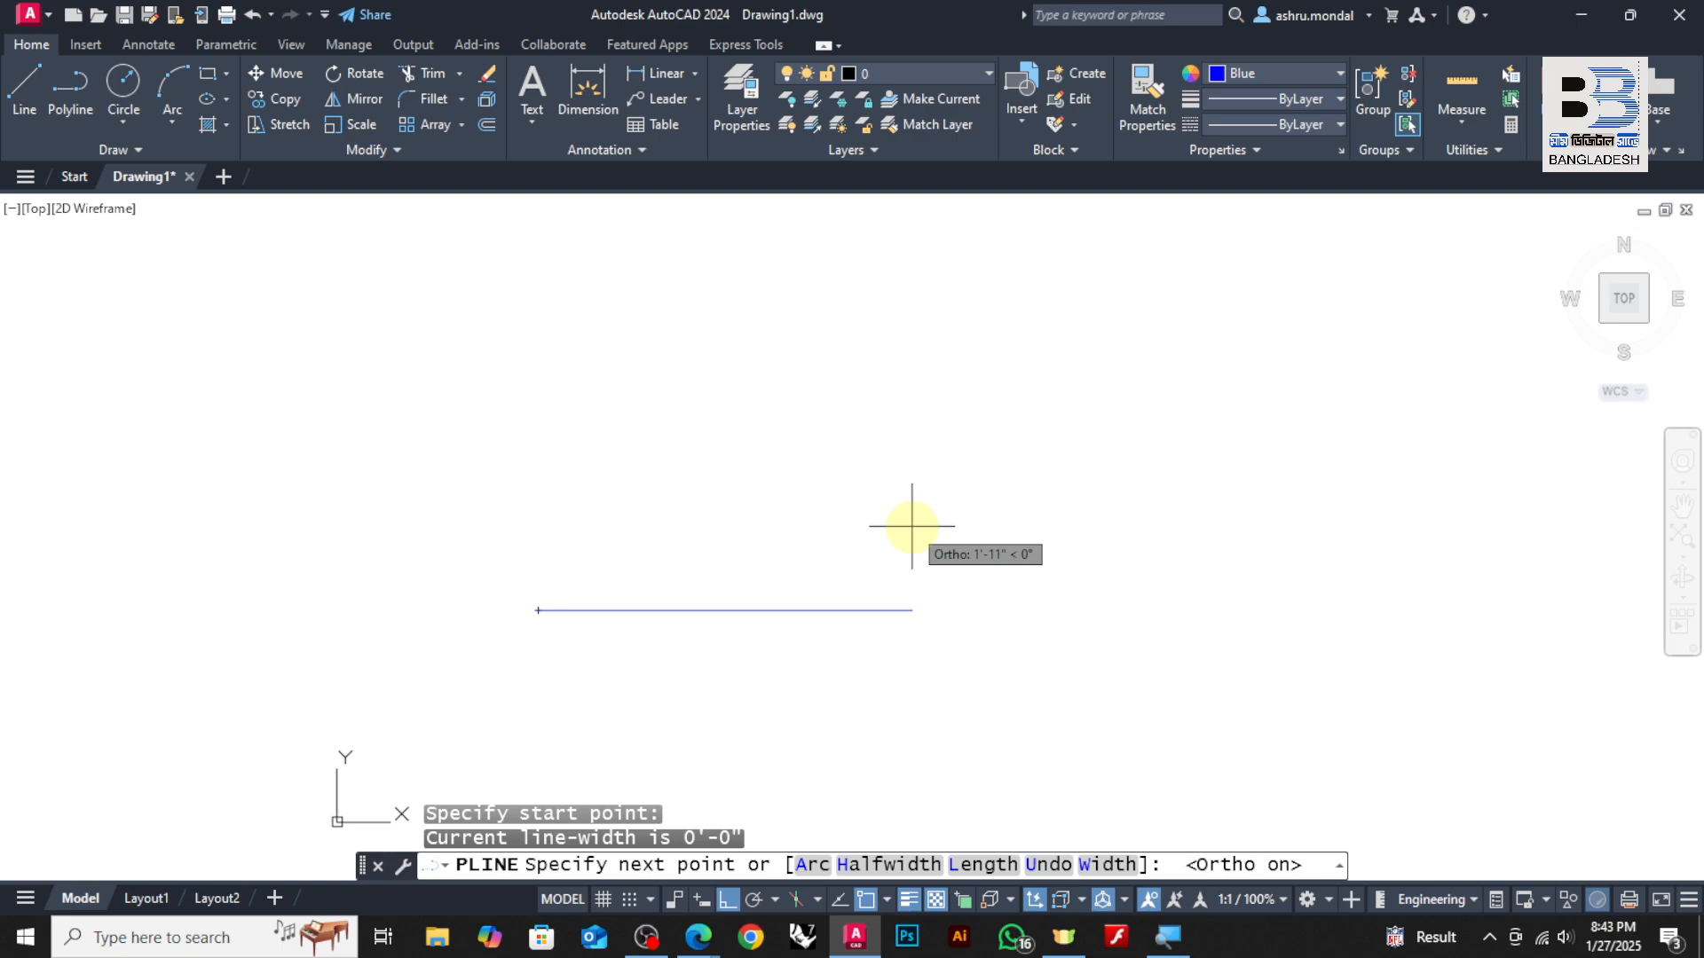
{"action": "key", "text": "Escape"}
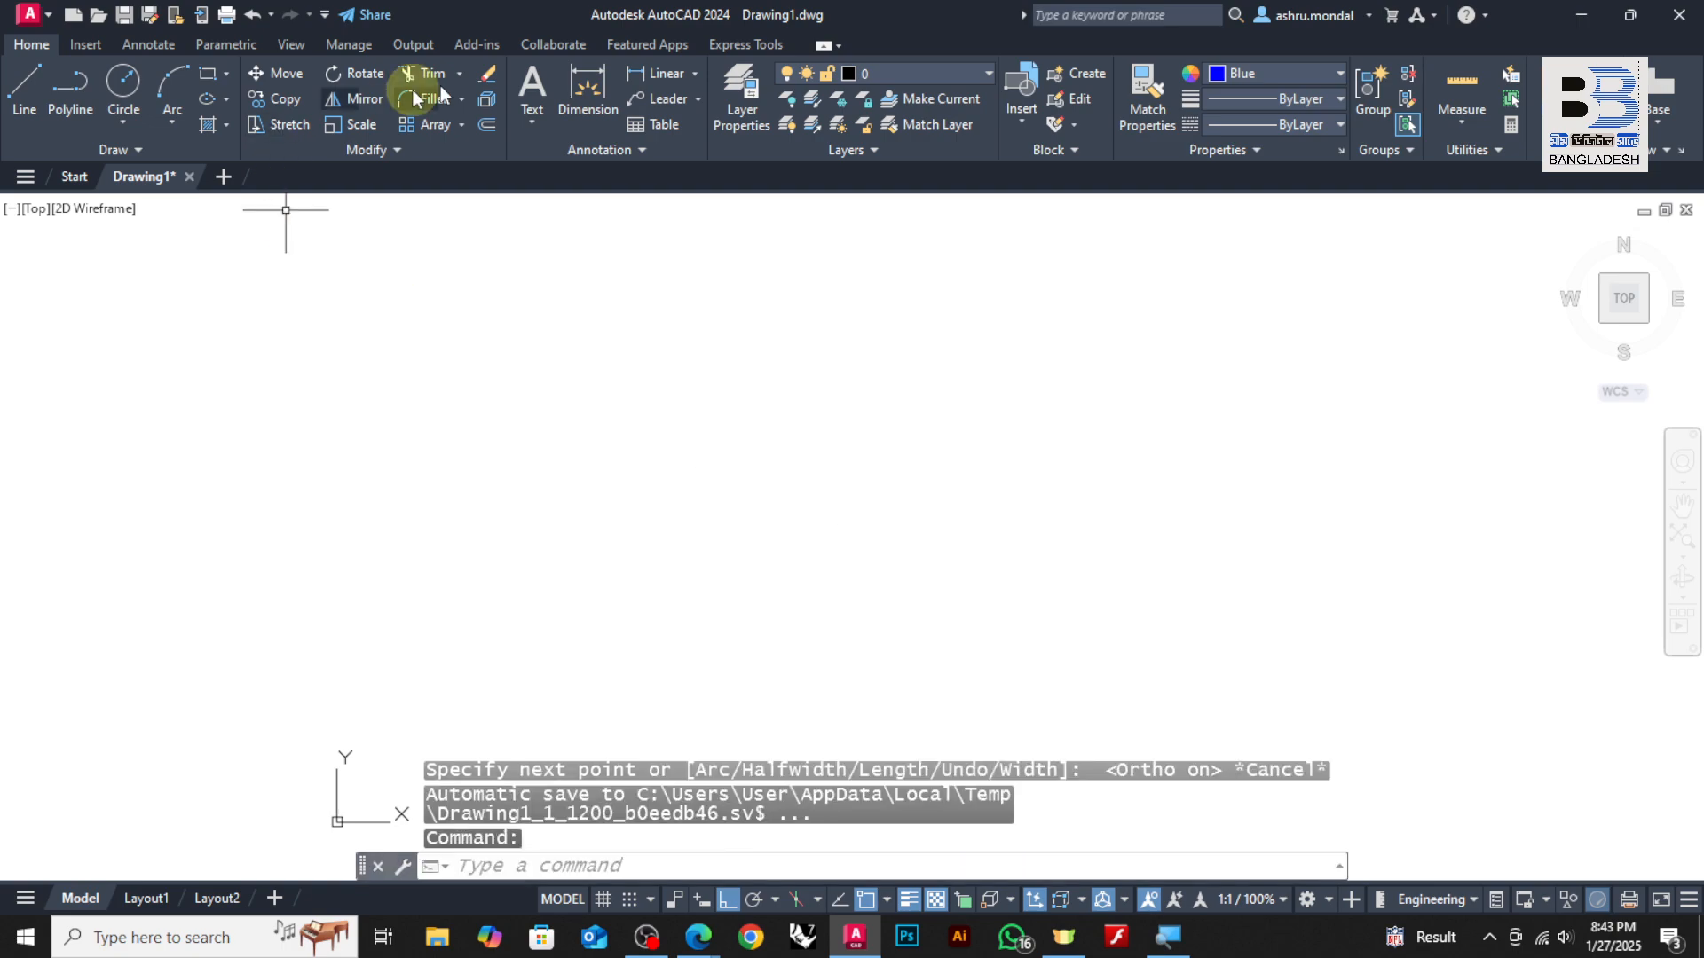
Set the lineweight to 0.40 mm and draw an L-shaped blue polyline running straight down, with a horizontal leg to the right
{"action": "left_click", "coordinate": [1256, 100]}
{"action": "scroll", "coordinate": [1255, 378], "scroll_direction": "down", "scroll_amount": 2}
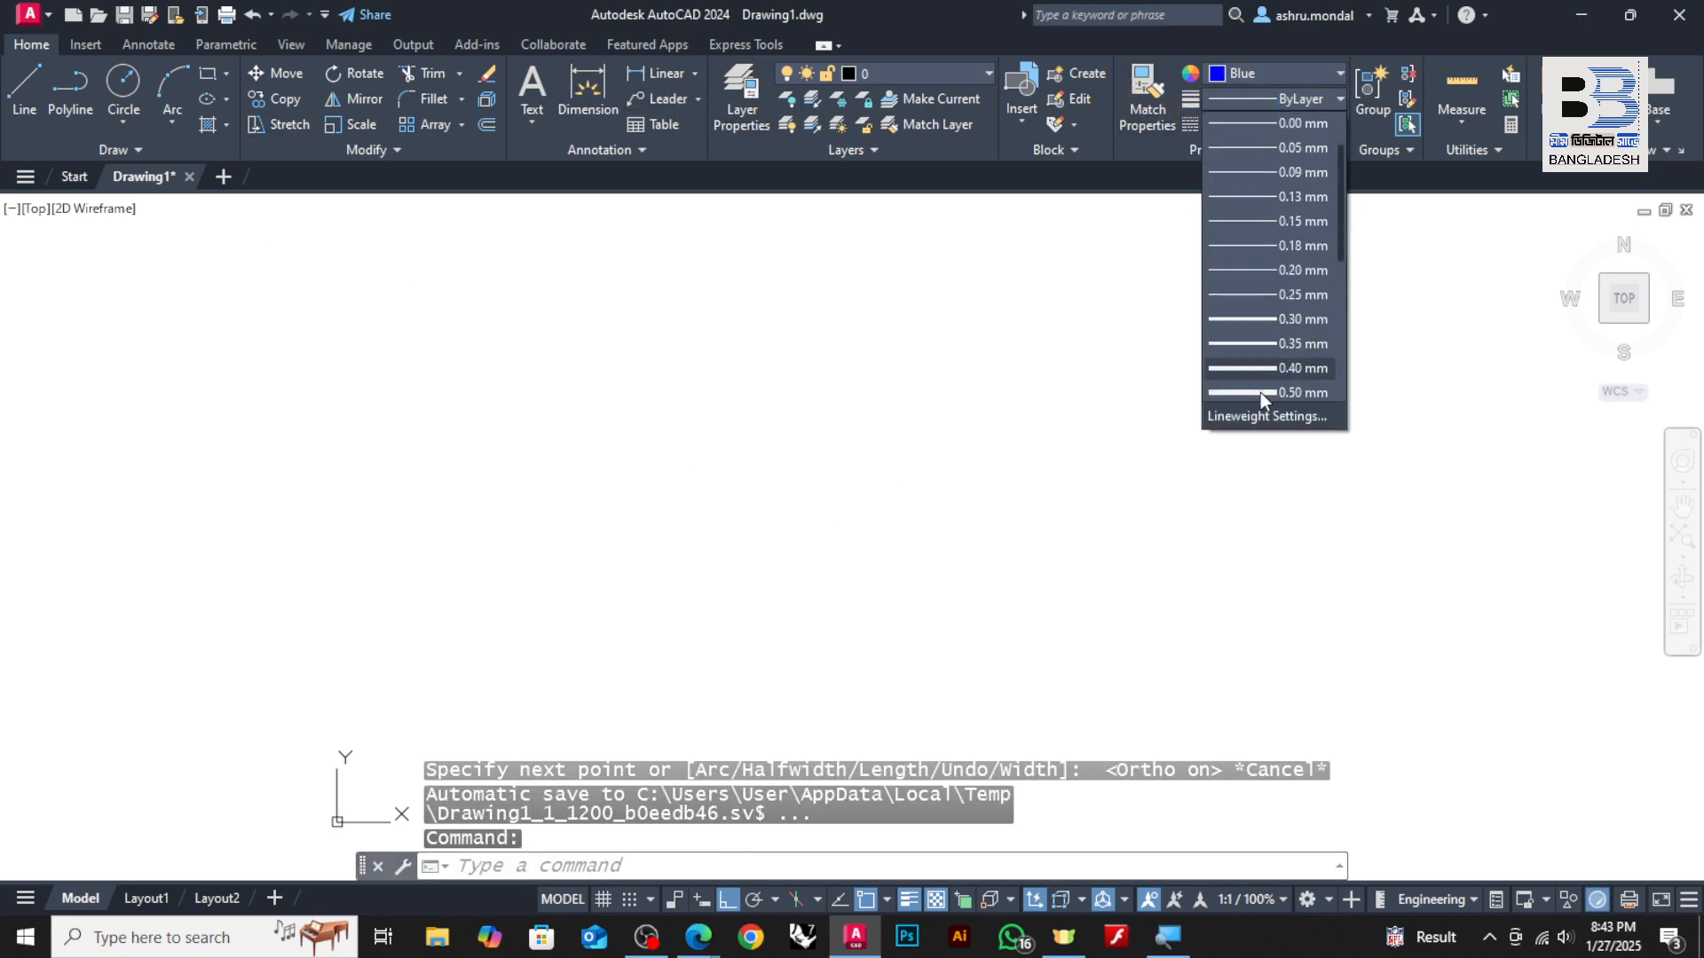
{"action": "left_click", "coordinate": [1259, 369]}
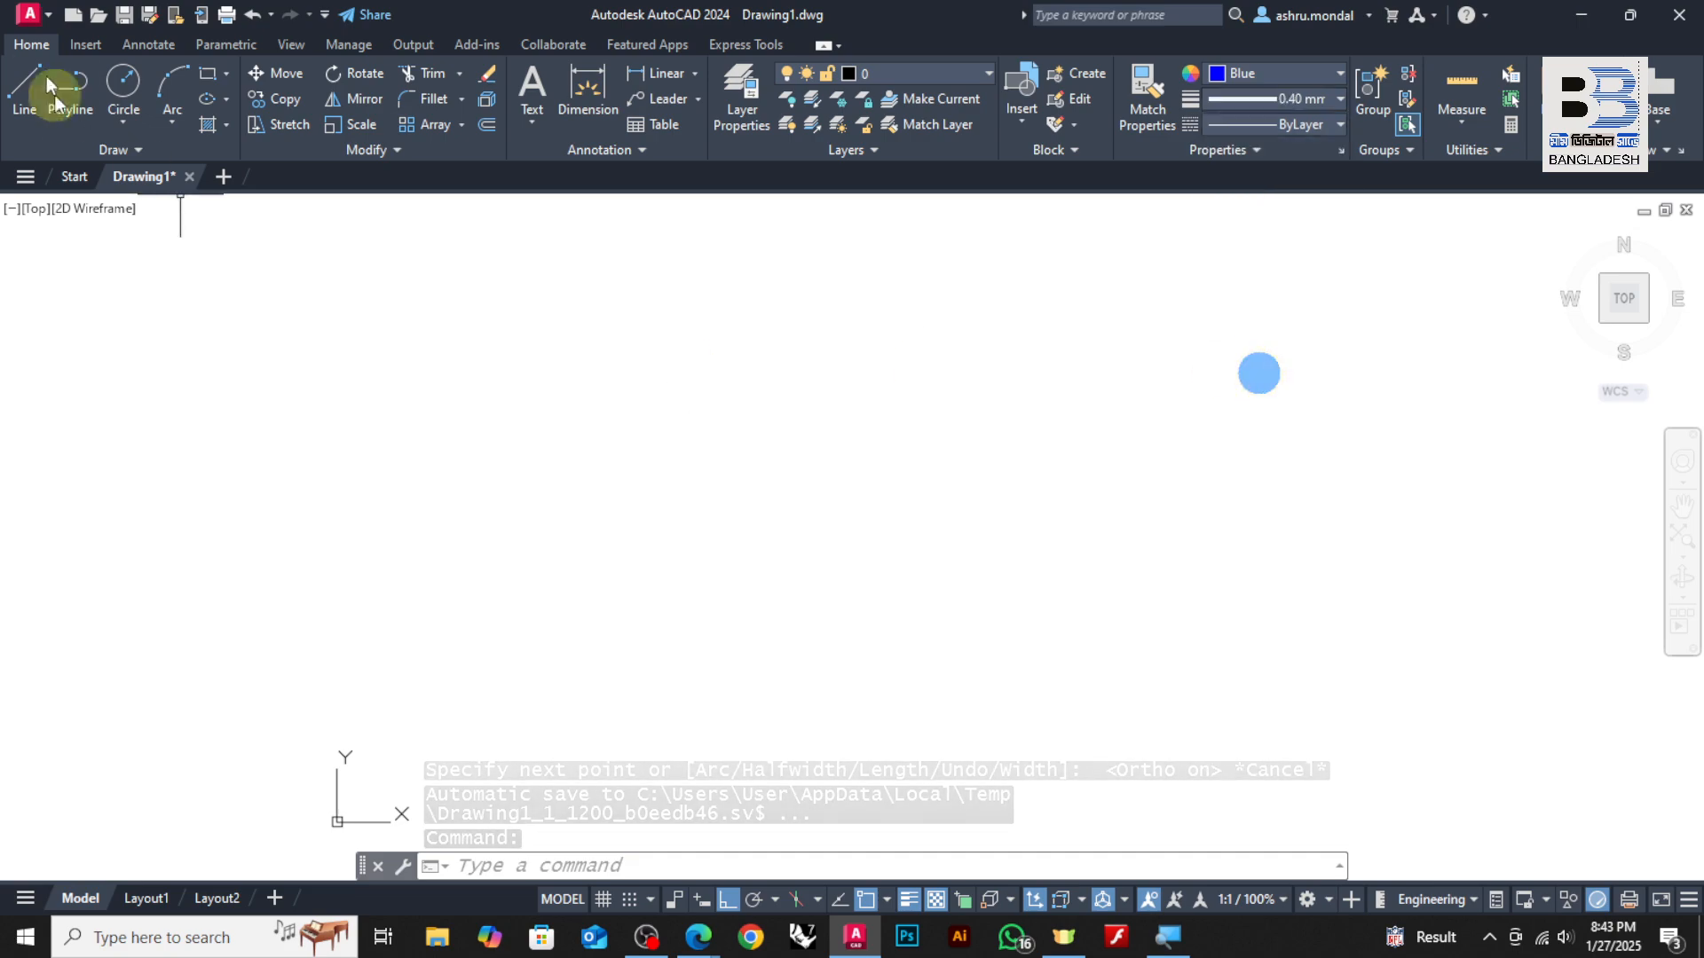
{"action": "left_click", "coordinate": [93, 81]}
{"action": "left_click", "coordinate": [651, 345]}
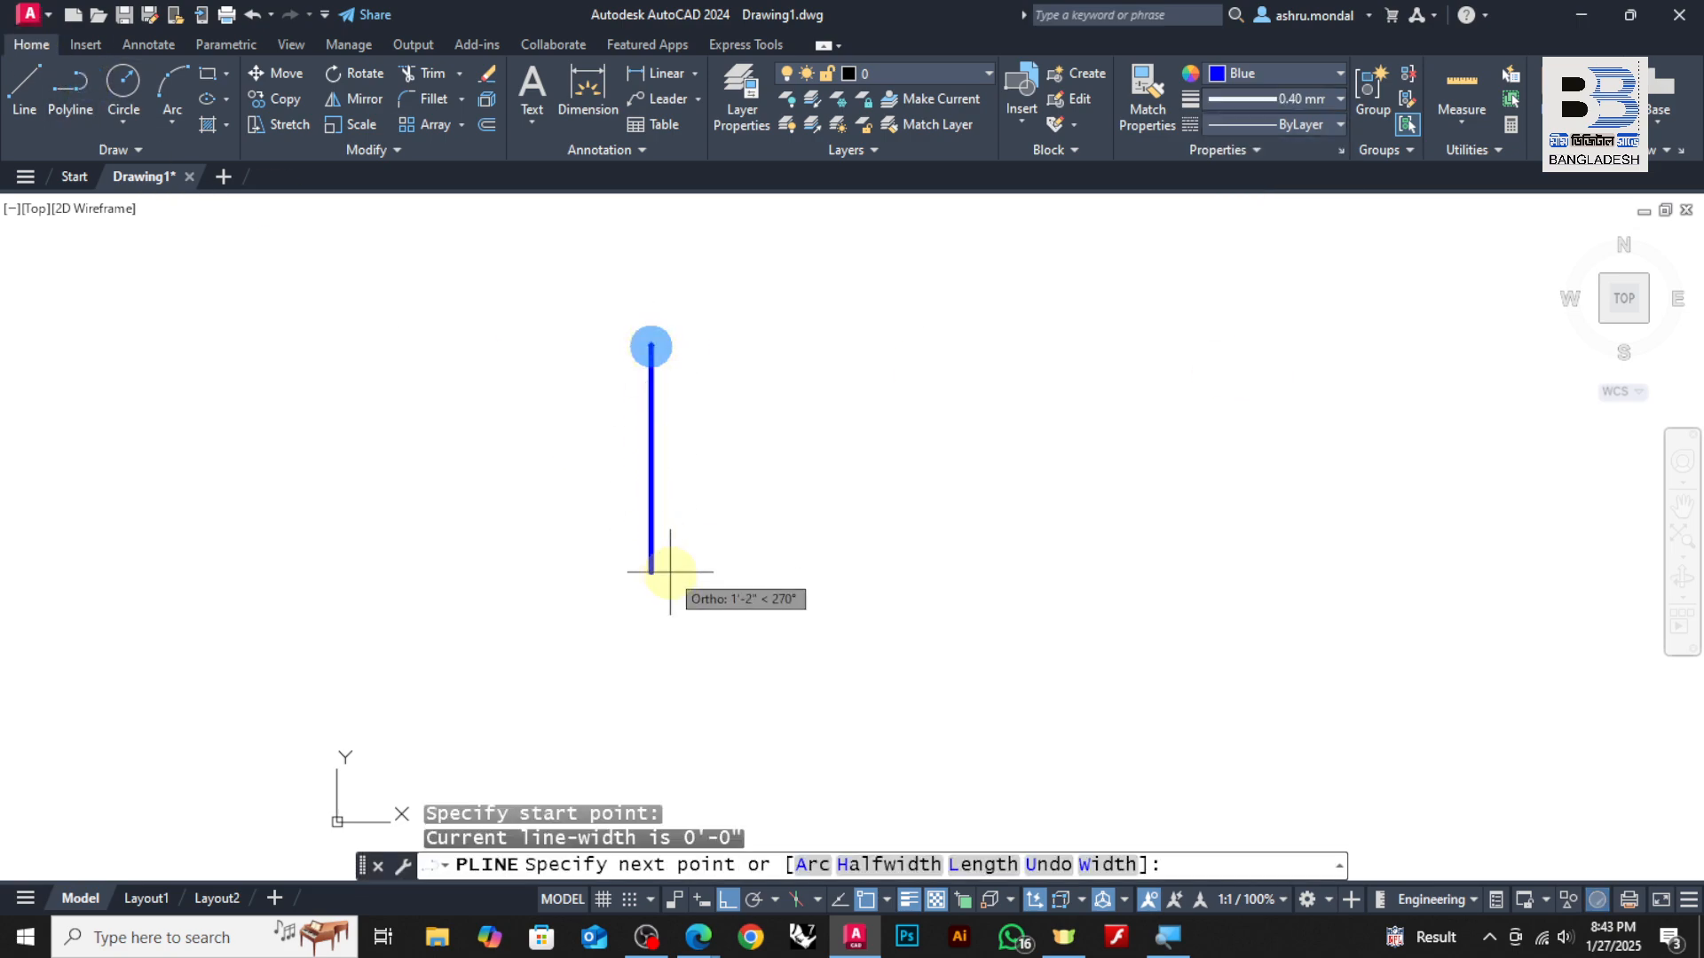
{"action": "left_click", "coordinate": [662, 604]}
{"action": "left_click", "coordinate": [876, 601]}
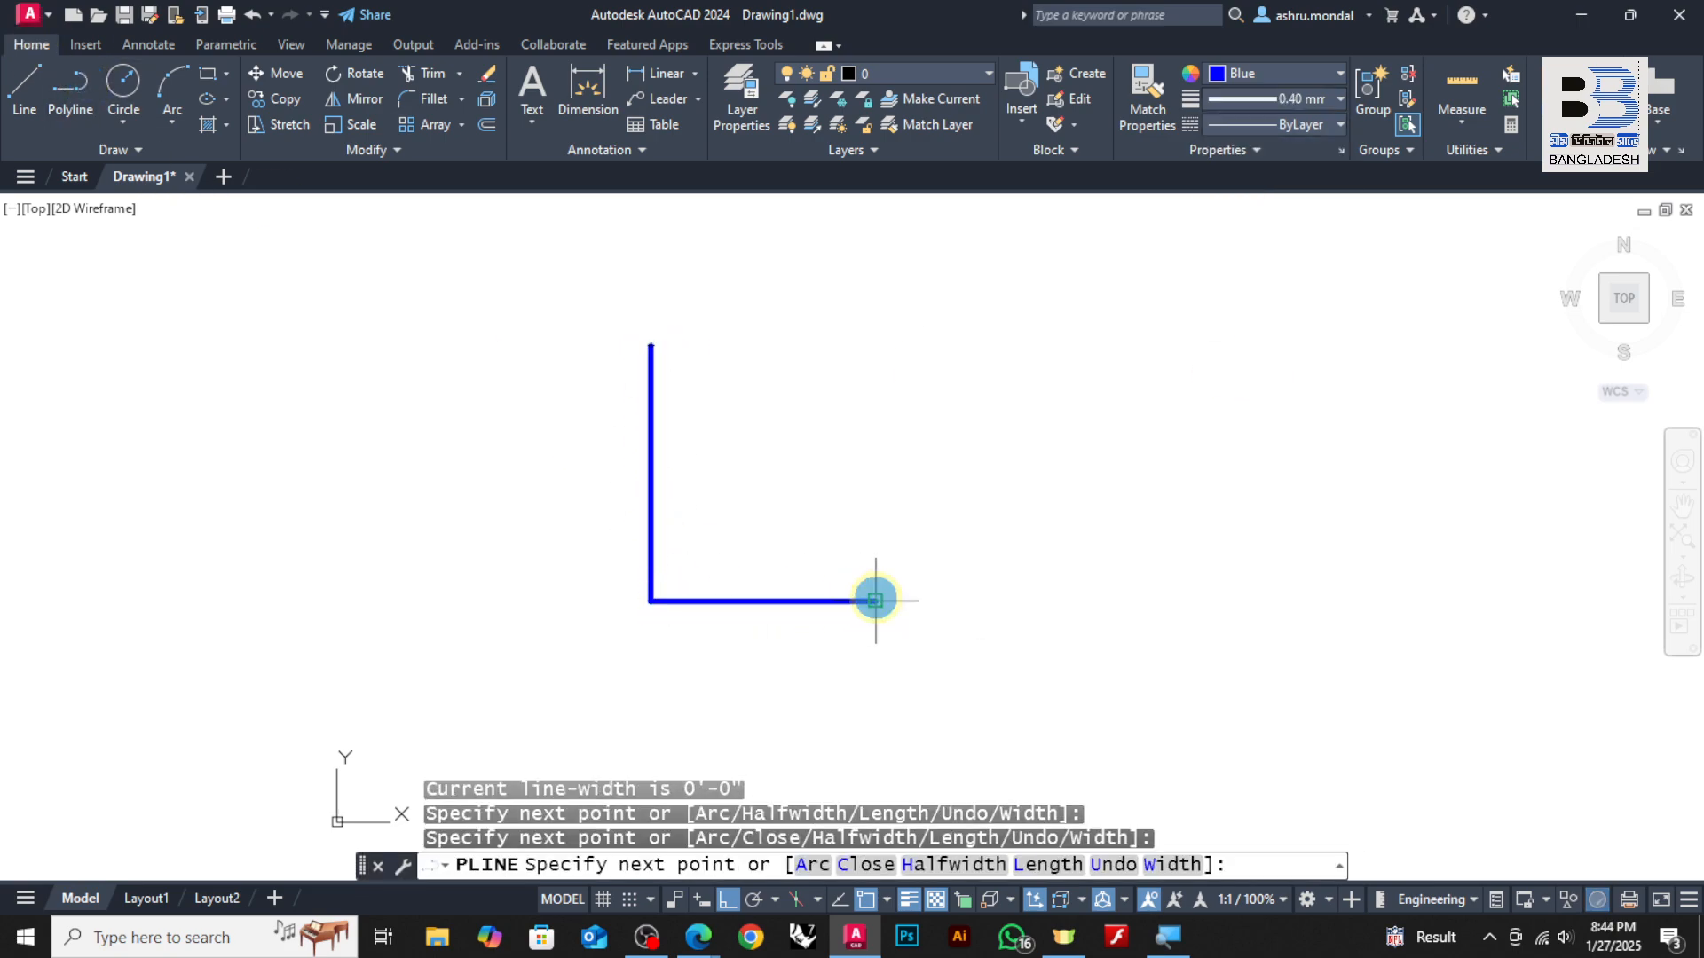
{"action": "key", "text": "Return"}
Draw a triangular polyline through the L shape's upper end, right end and corner, returning to the upper end
{"action": "left_click", "coordinate": [75, 76]}
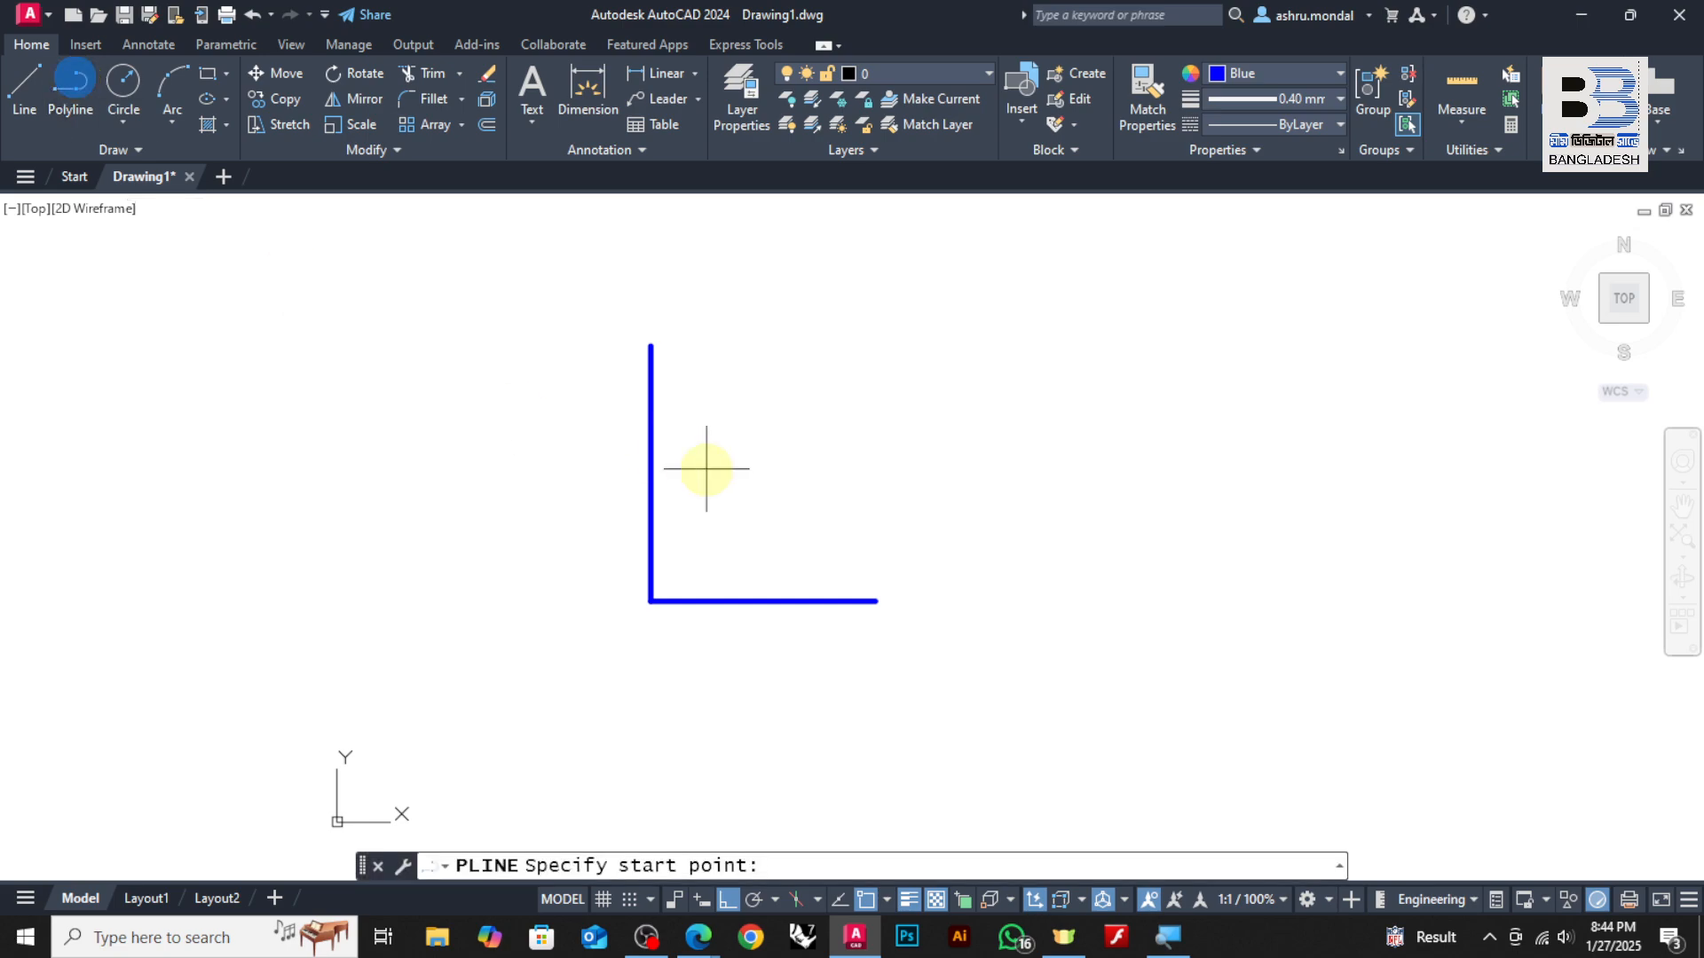
{"action": "left_click", "coordinate": [653, 346]}
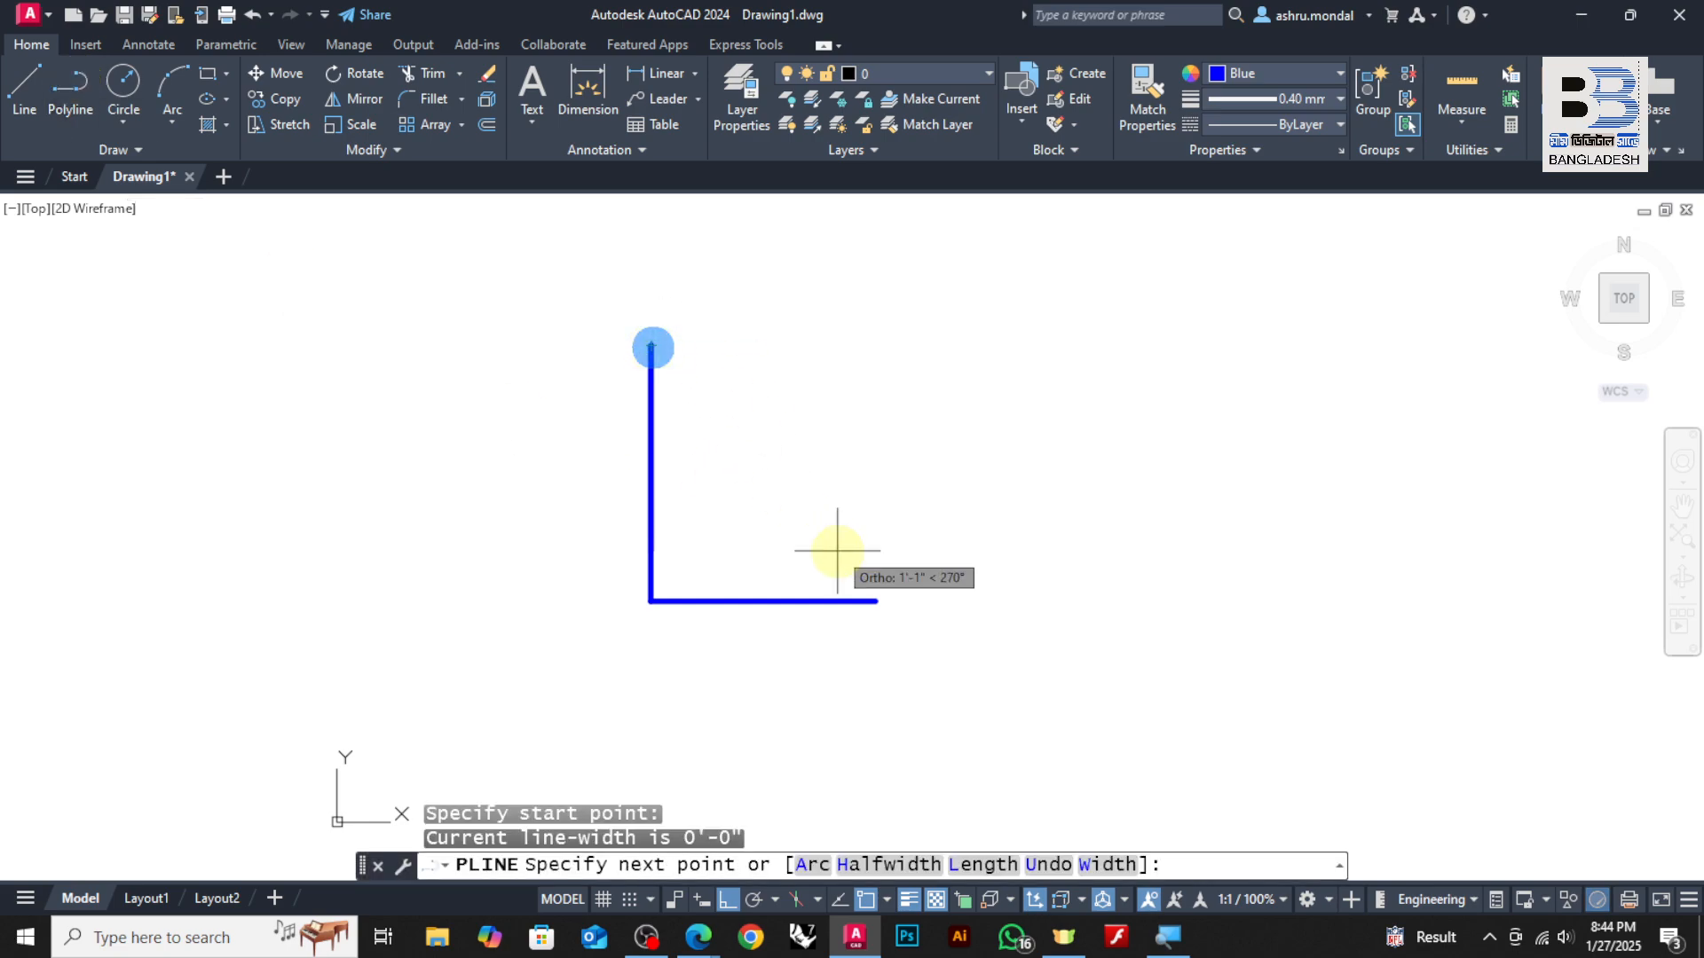
{"action": "left_click", "coordinate": [875, 601]}
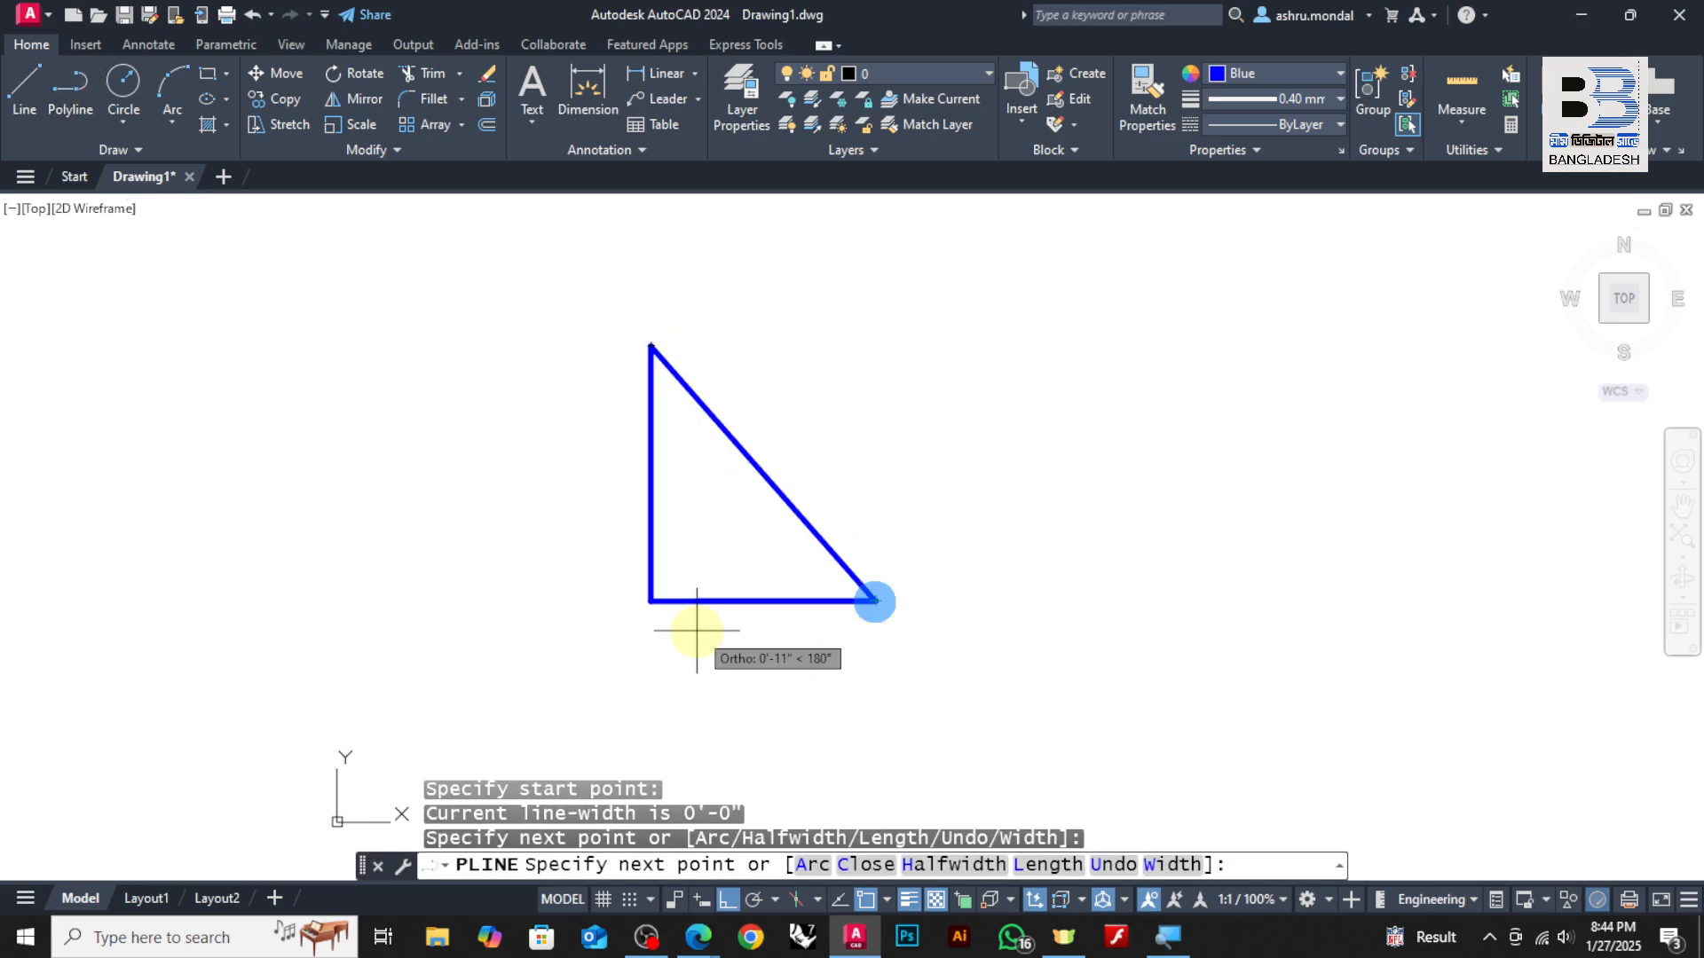
{"action": "left_click", "coordinate": [650, 601]}
{"action": "left_click", "coordinate": [650, 345]}
{"action": "key", "text": "Return"}
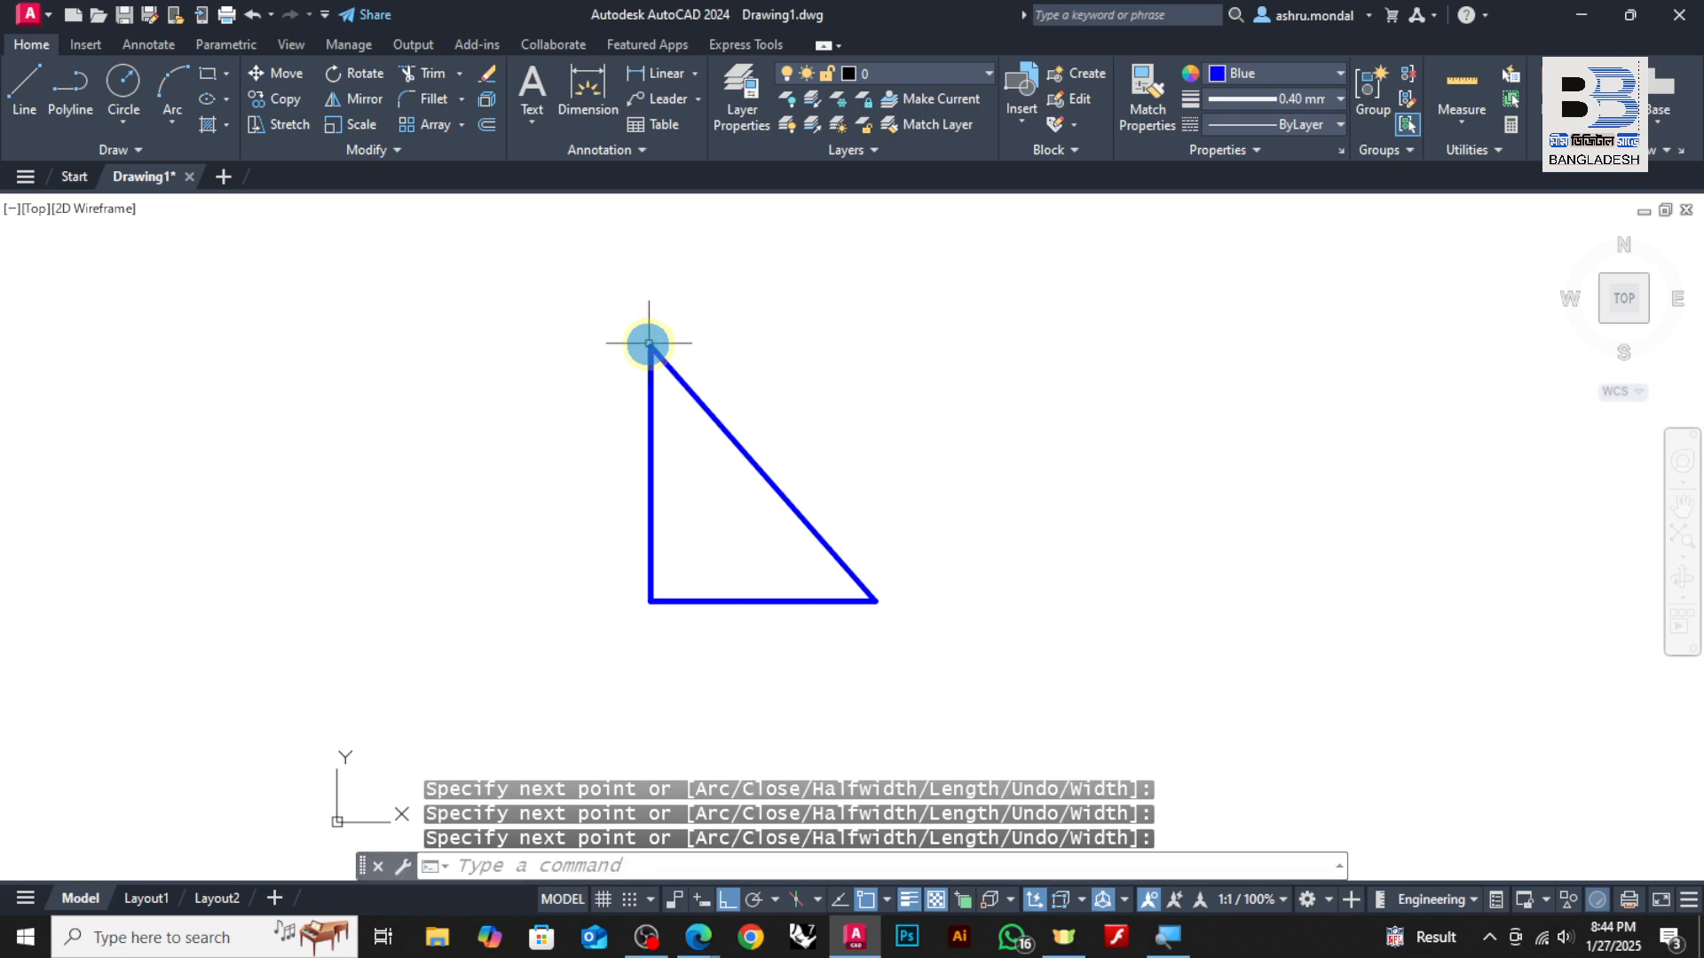
Move the triangle horizontally to the right, clear of the L-shaped polyline
{"action": "left_click", "coordinate": [683, 387]}
{"action": "type", "text": "m"}
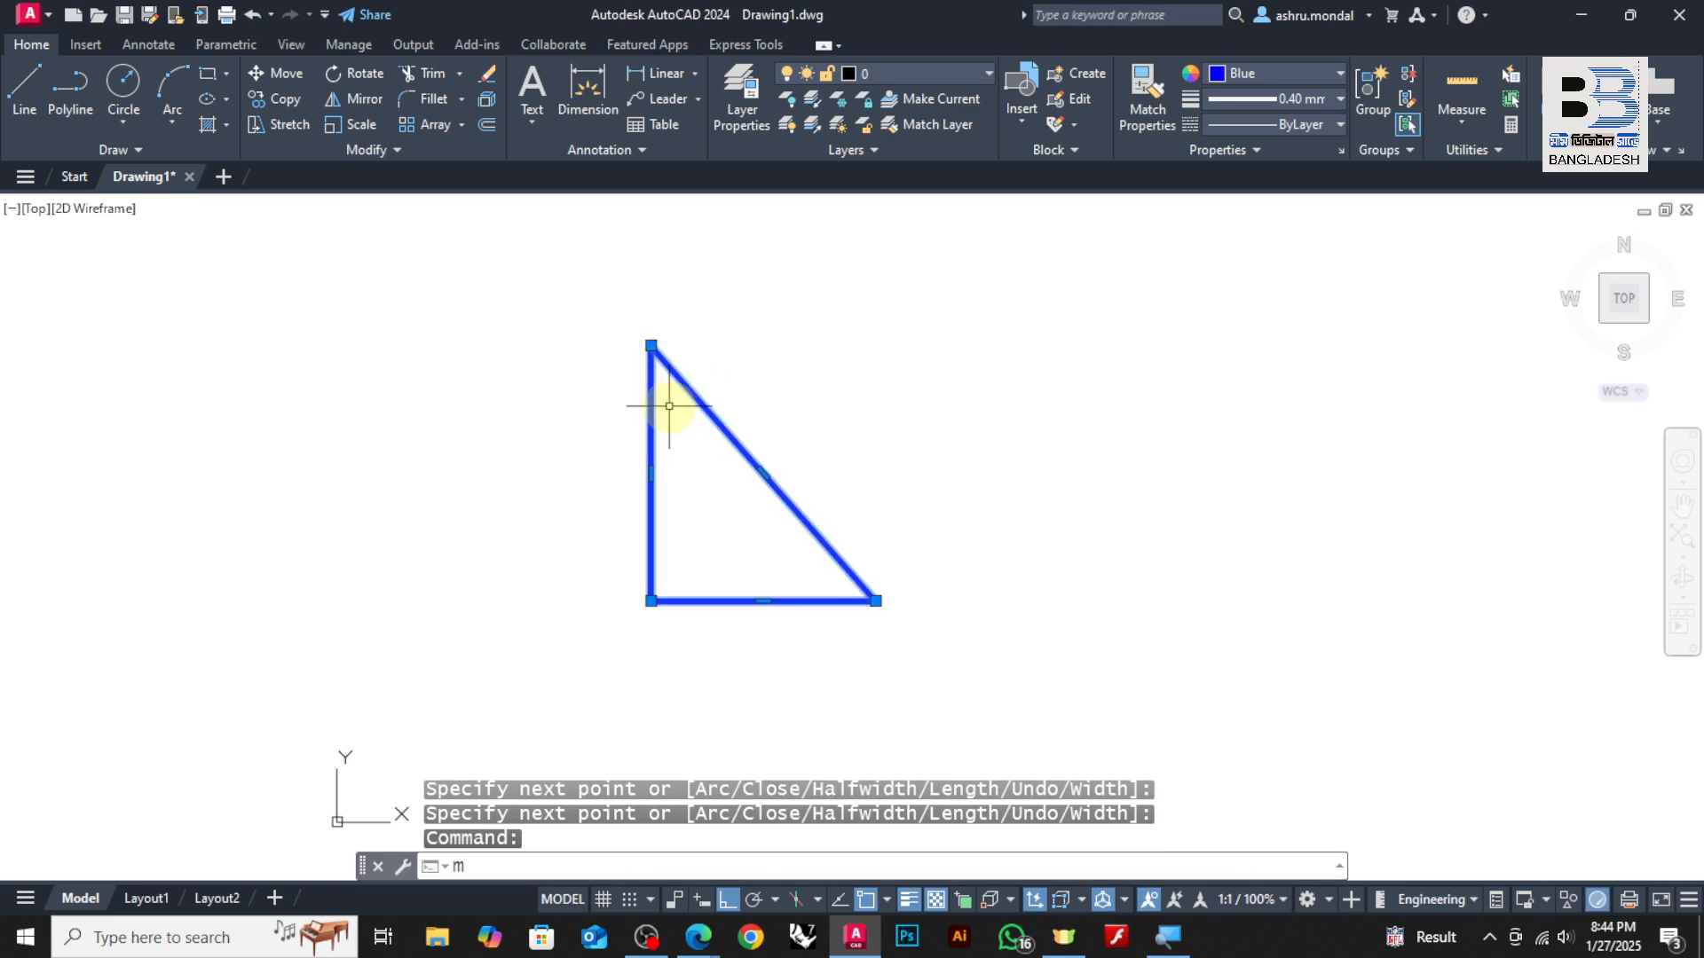
{"action": "key", "text": "Return"}
{"action": "left_click", "coordinate": [670, 407]}
{"action": "left_click", "coordinate": [1085, 422]}
{"action": "key", "text": "Escape"}
Erase the L-shaped polyline beside the triangle
{"action": "left_click", "coordinate": [811, 424]}
{"action": "left_click", "coordinate": [626, 615]}
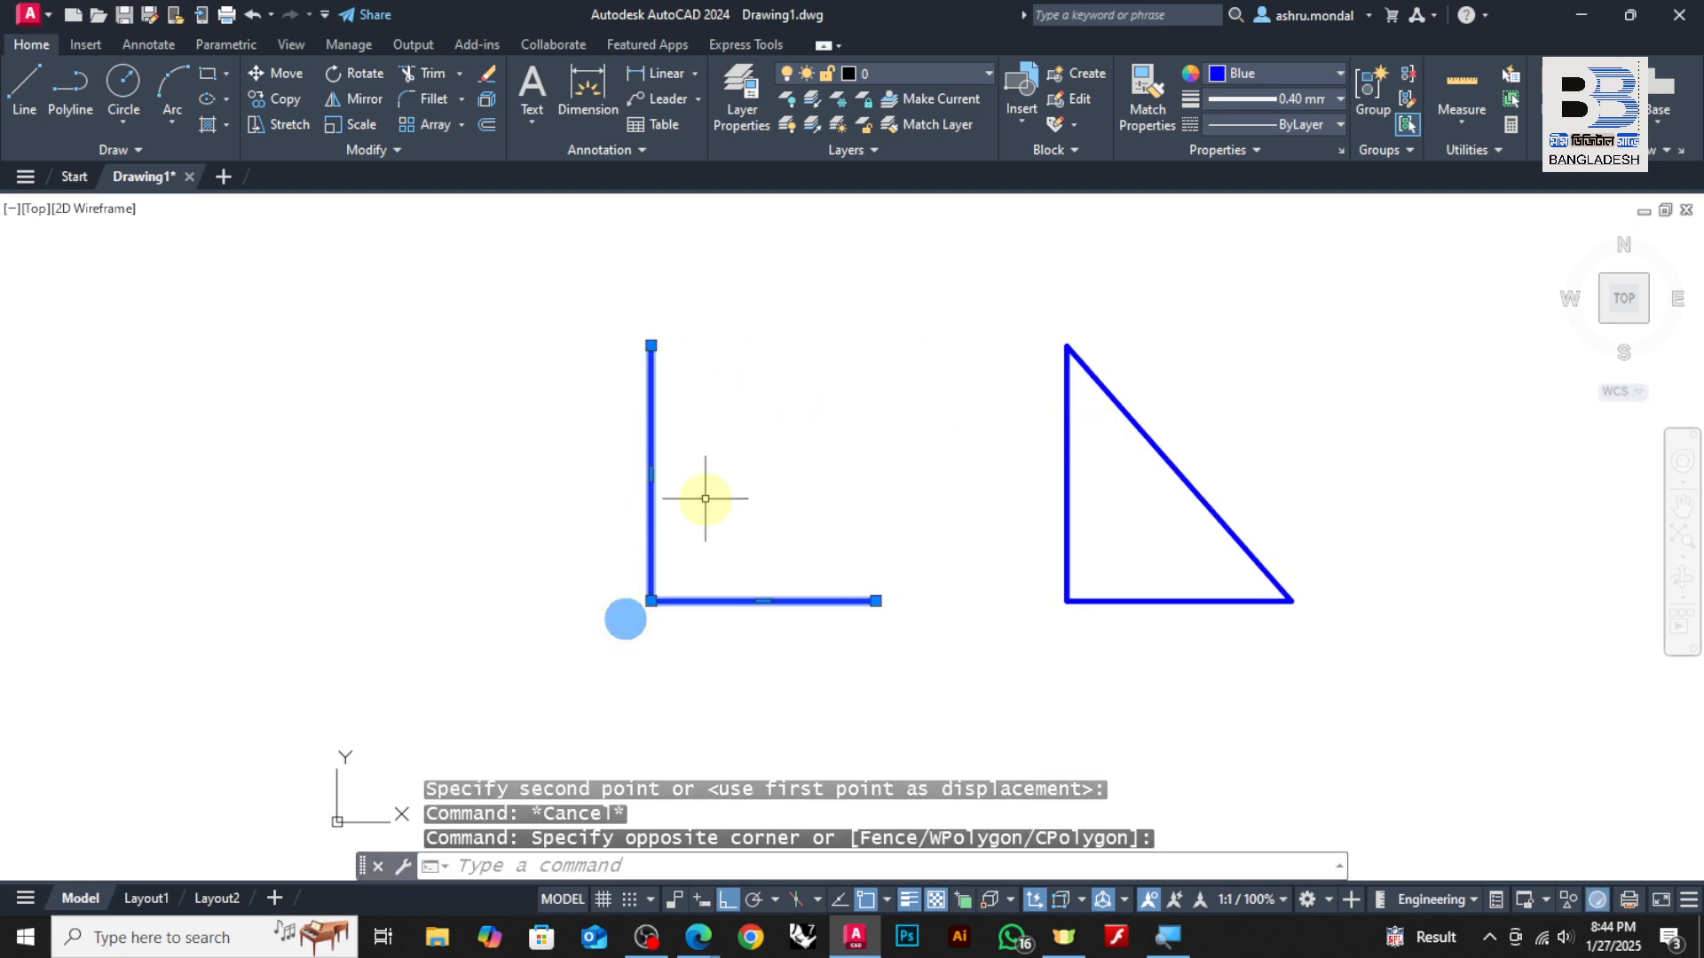
{"action": "key", "text": "Delete"}
{"action": "scroll", "coordinate": [742, 524], "scroll_direction": "down", "scroll_amount": 3}
{"action": "scroll", "coordinate": [855, 475], "scroll_direction": "up", "scroll_amount": 2}
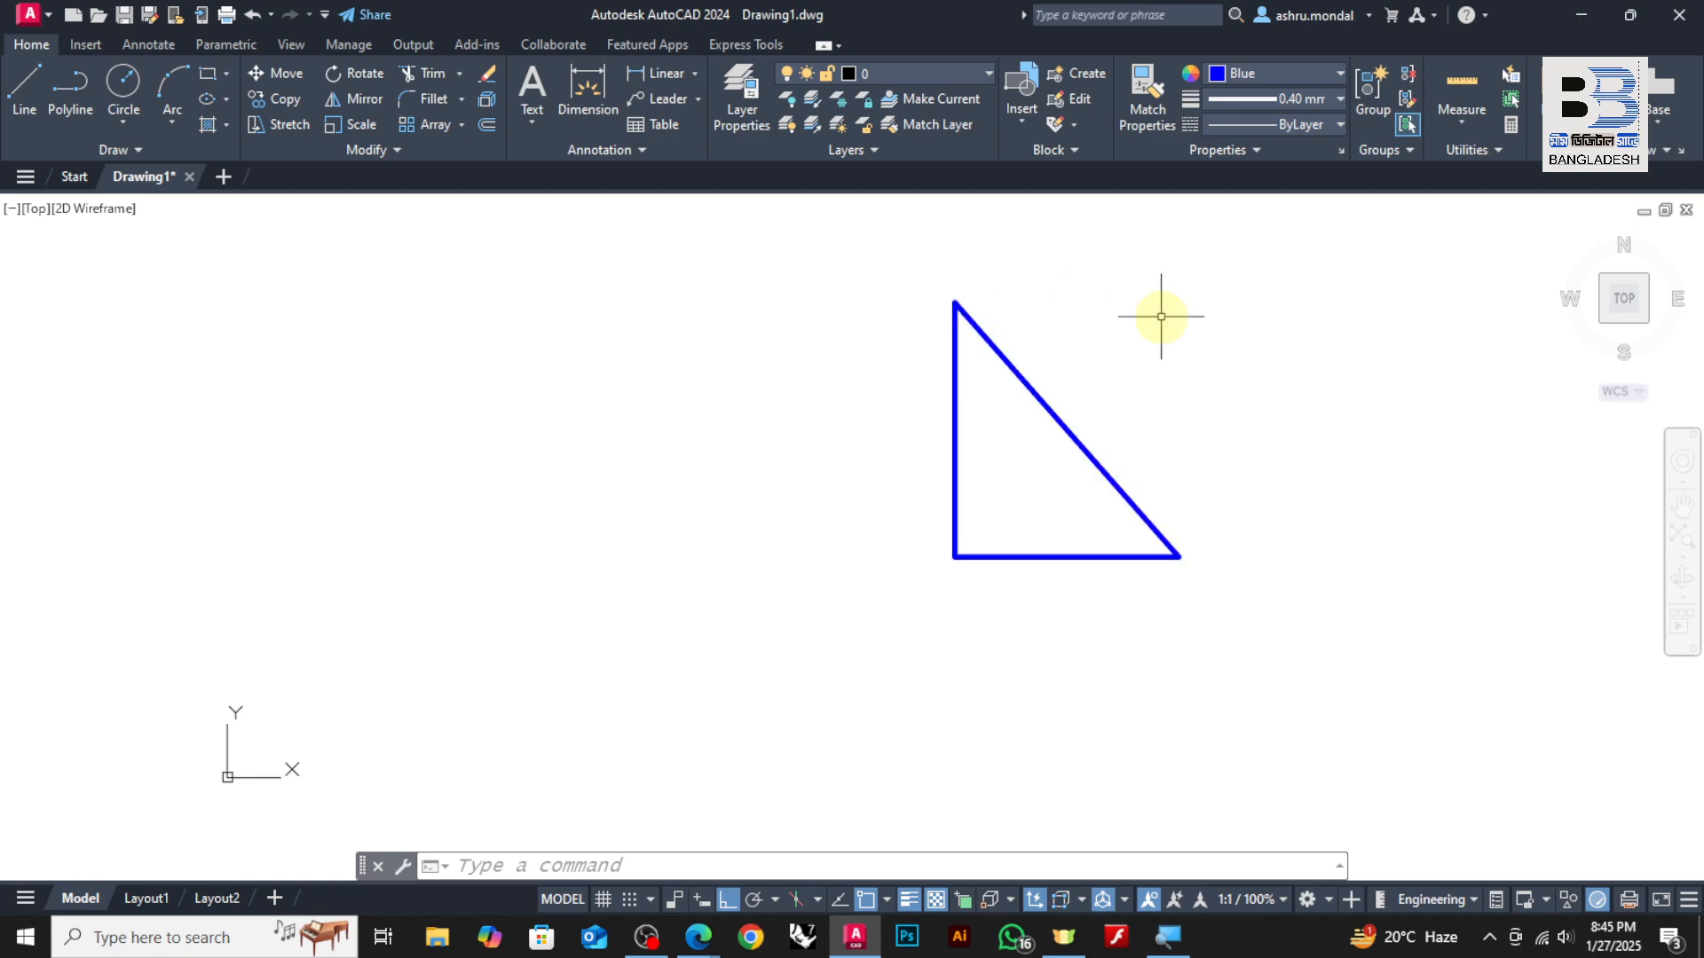
Mirror the triangle to the left about its vertical edge with the Mirror command, choosing Yes to erase the source object
{"action": "left_click", "coordinate": [1277, 265]}
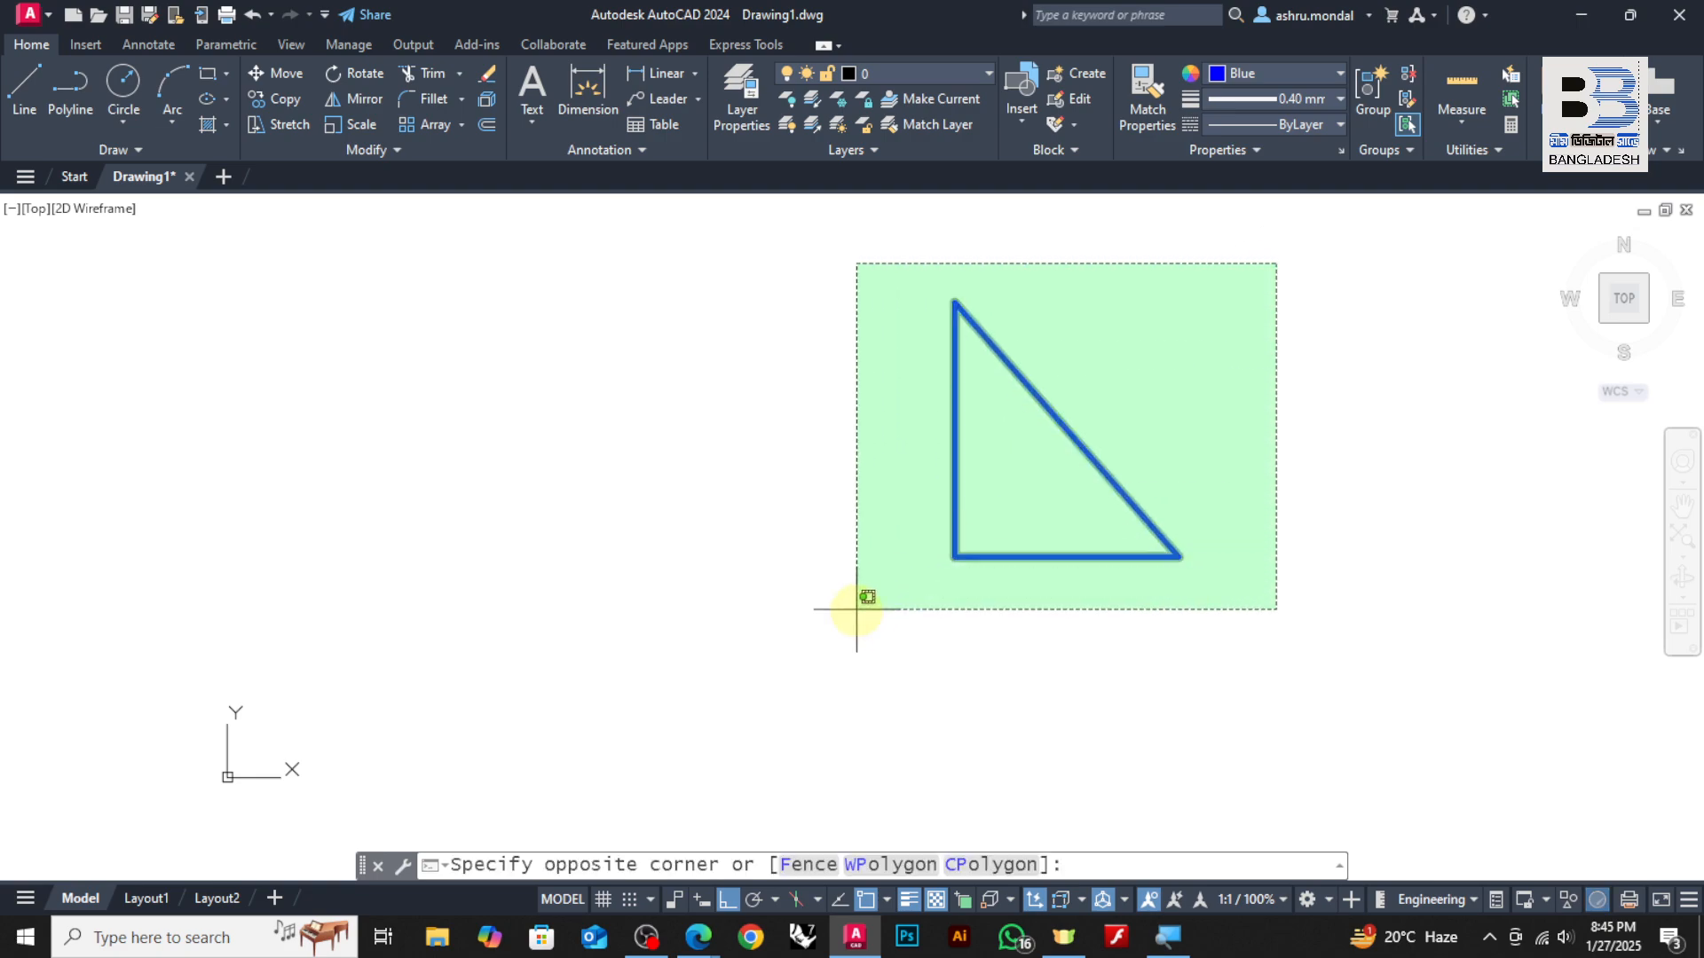
{"action": "left_click", "coordinate": [823, 644]}
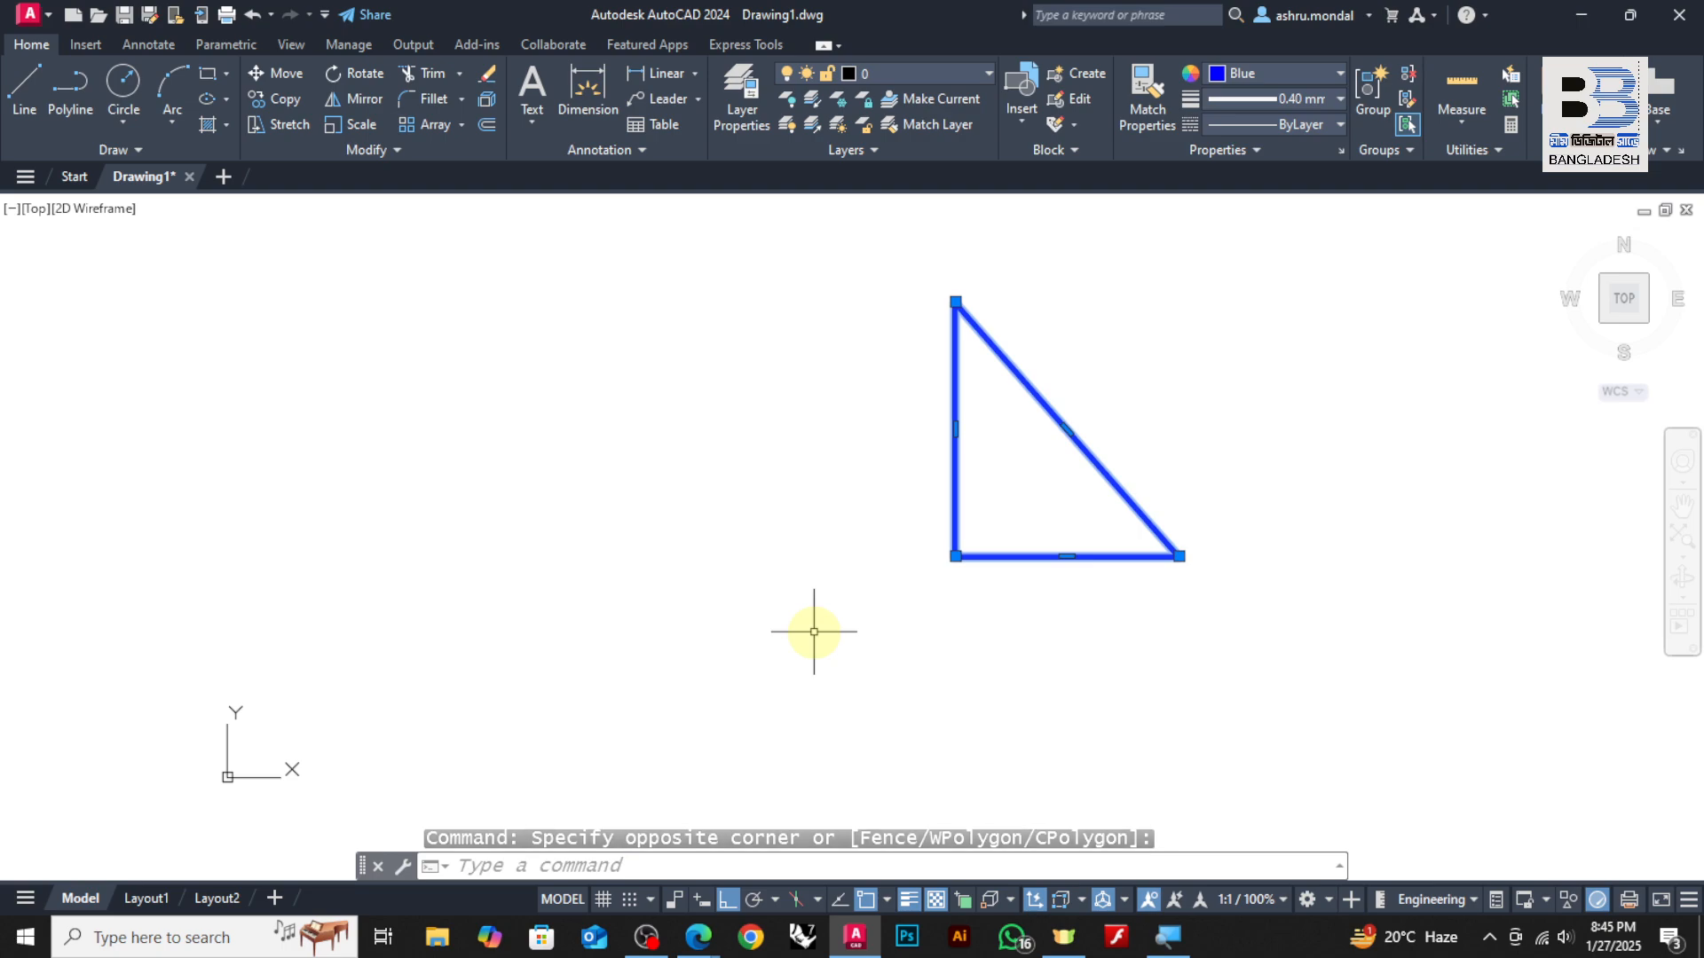
{"action": "type", "text": "mirro"}
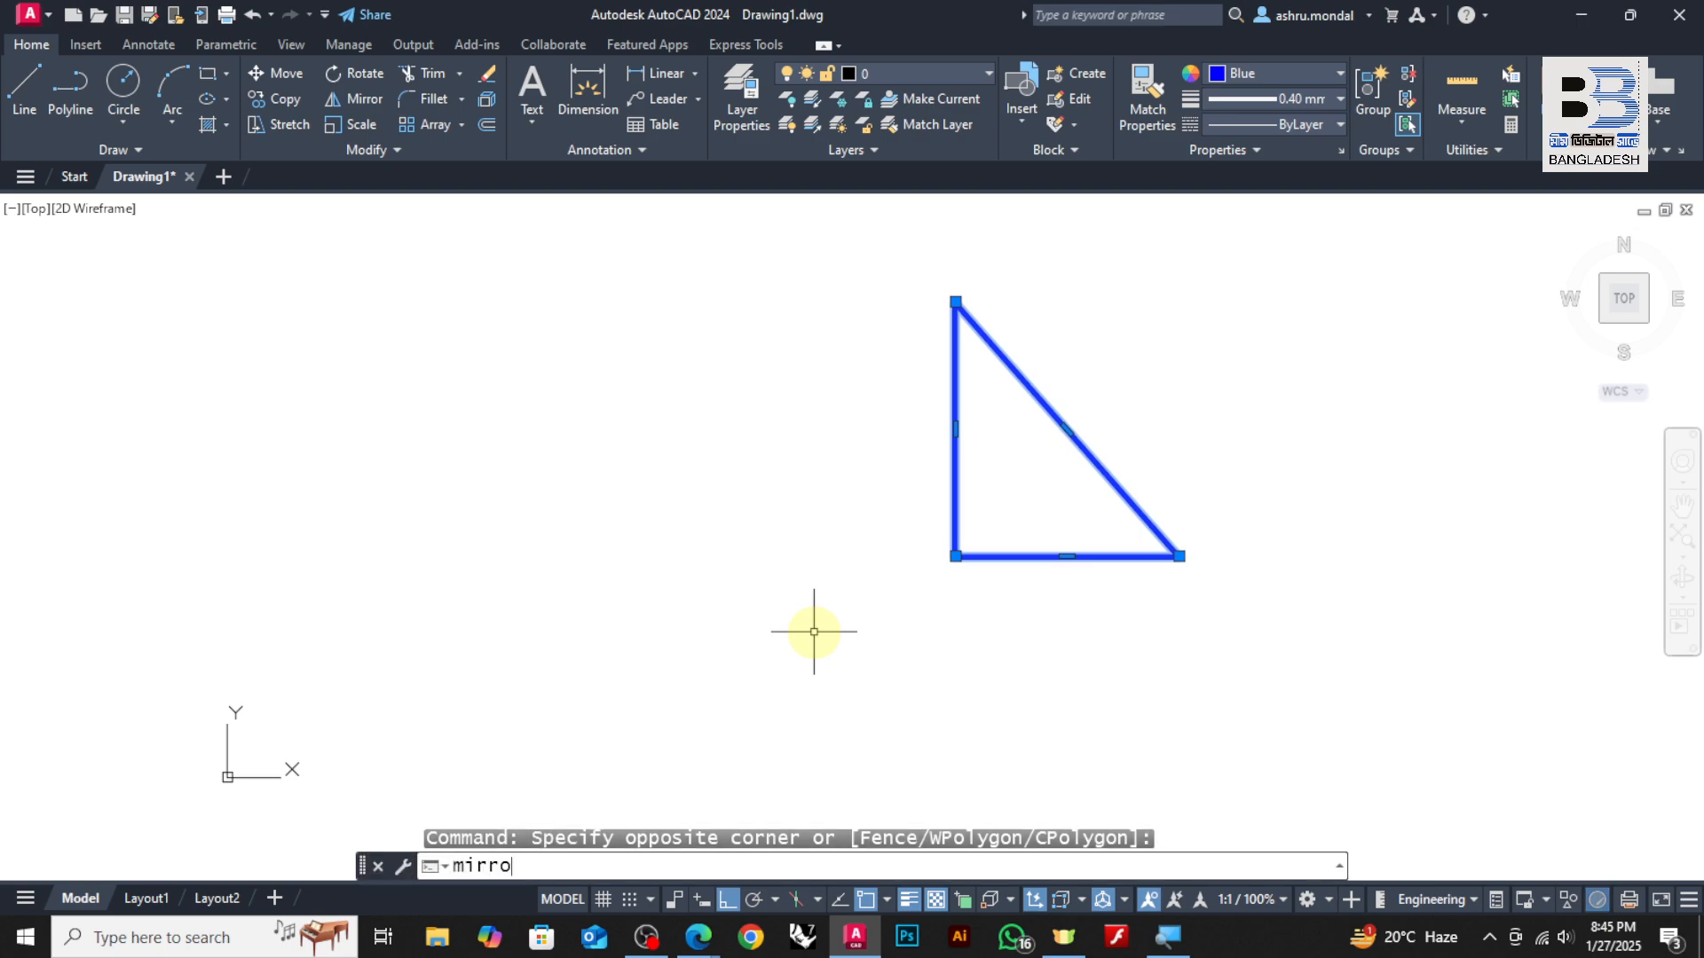
{"action": "type", "text": "r"}
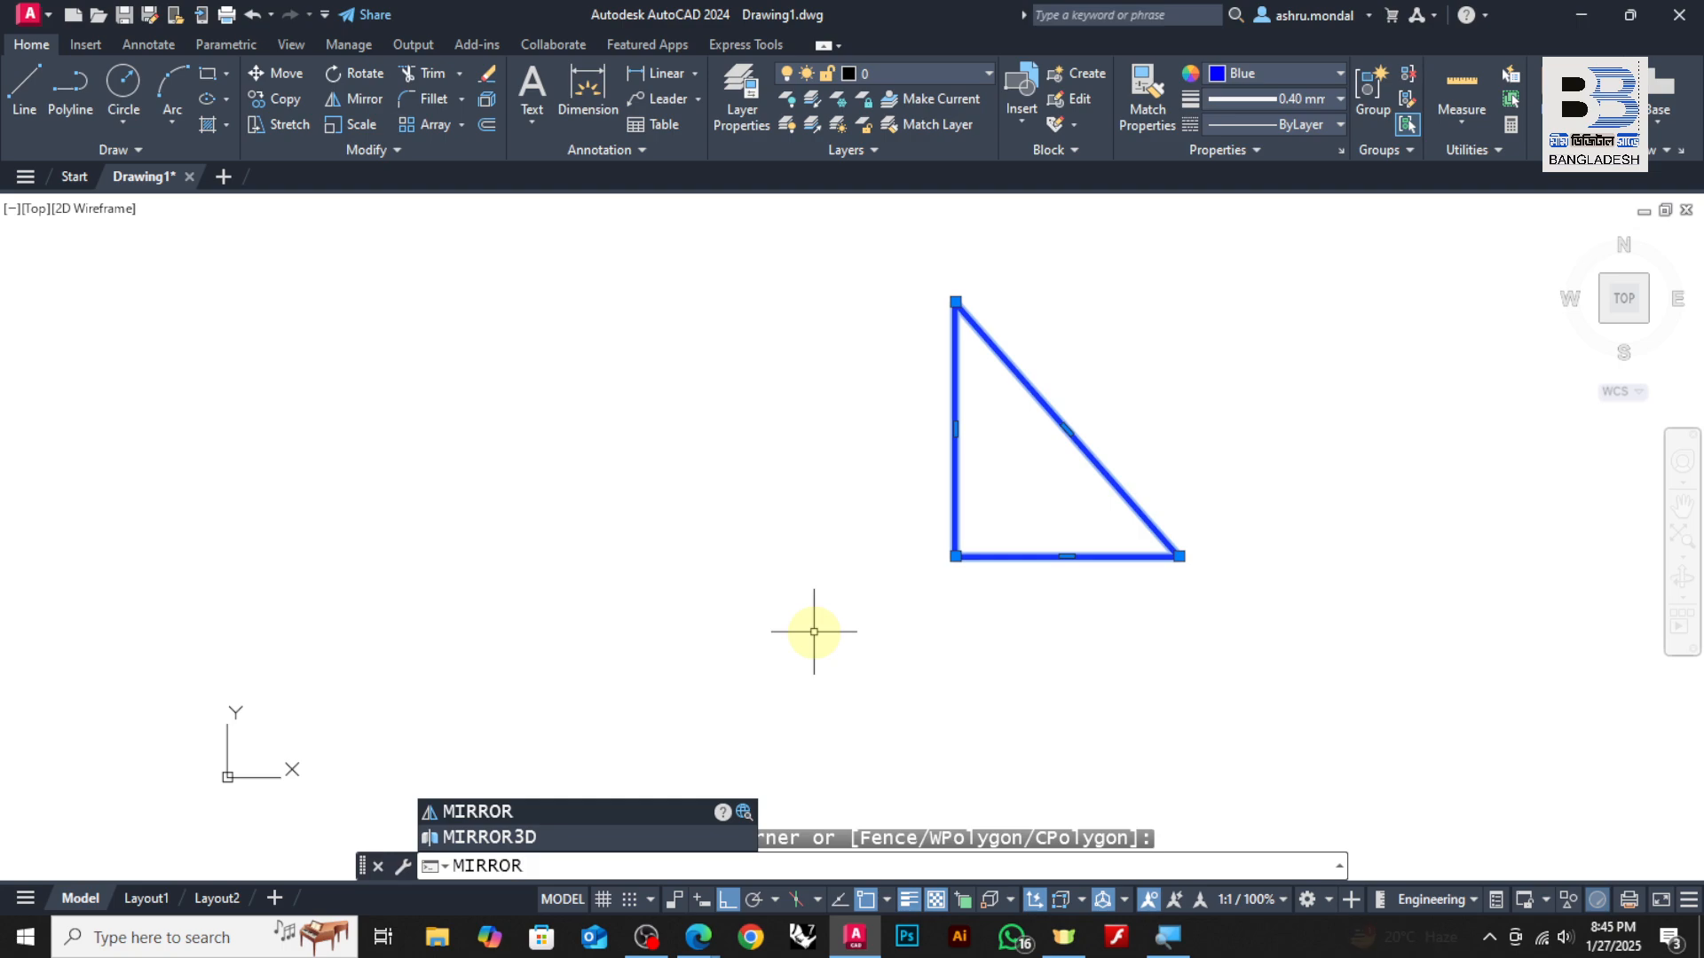
{"action": "key", "text": "Return"}
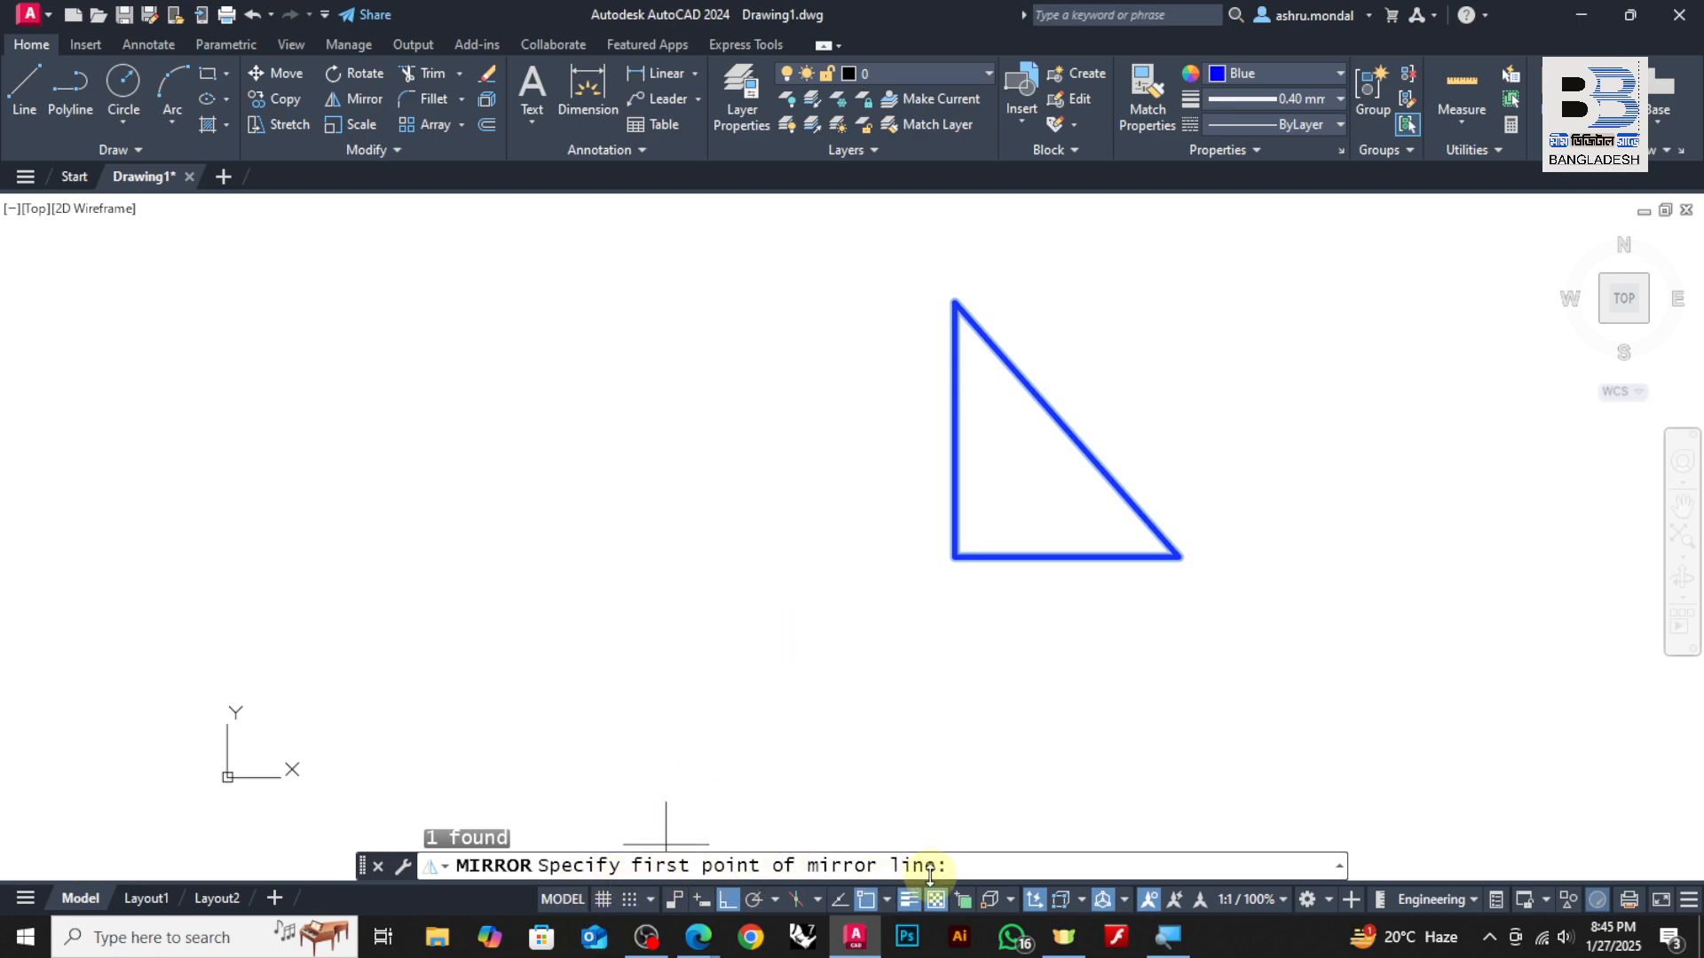
{"action": "left_click", "coordinate": [955, 301]}
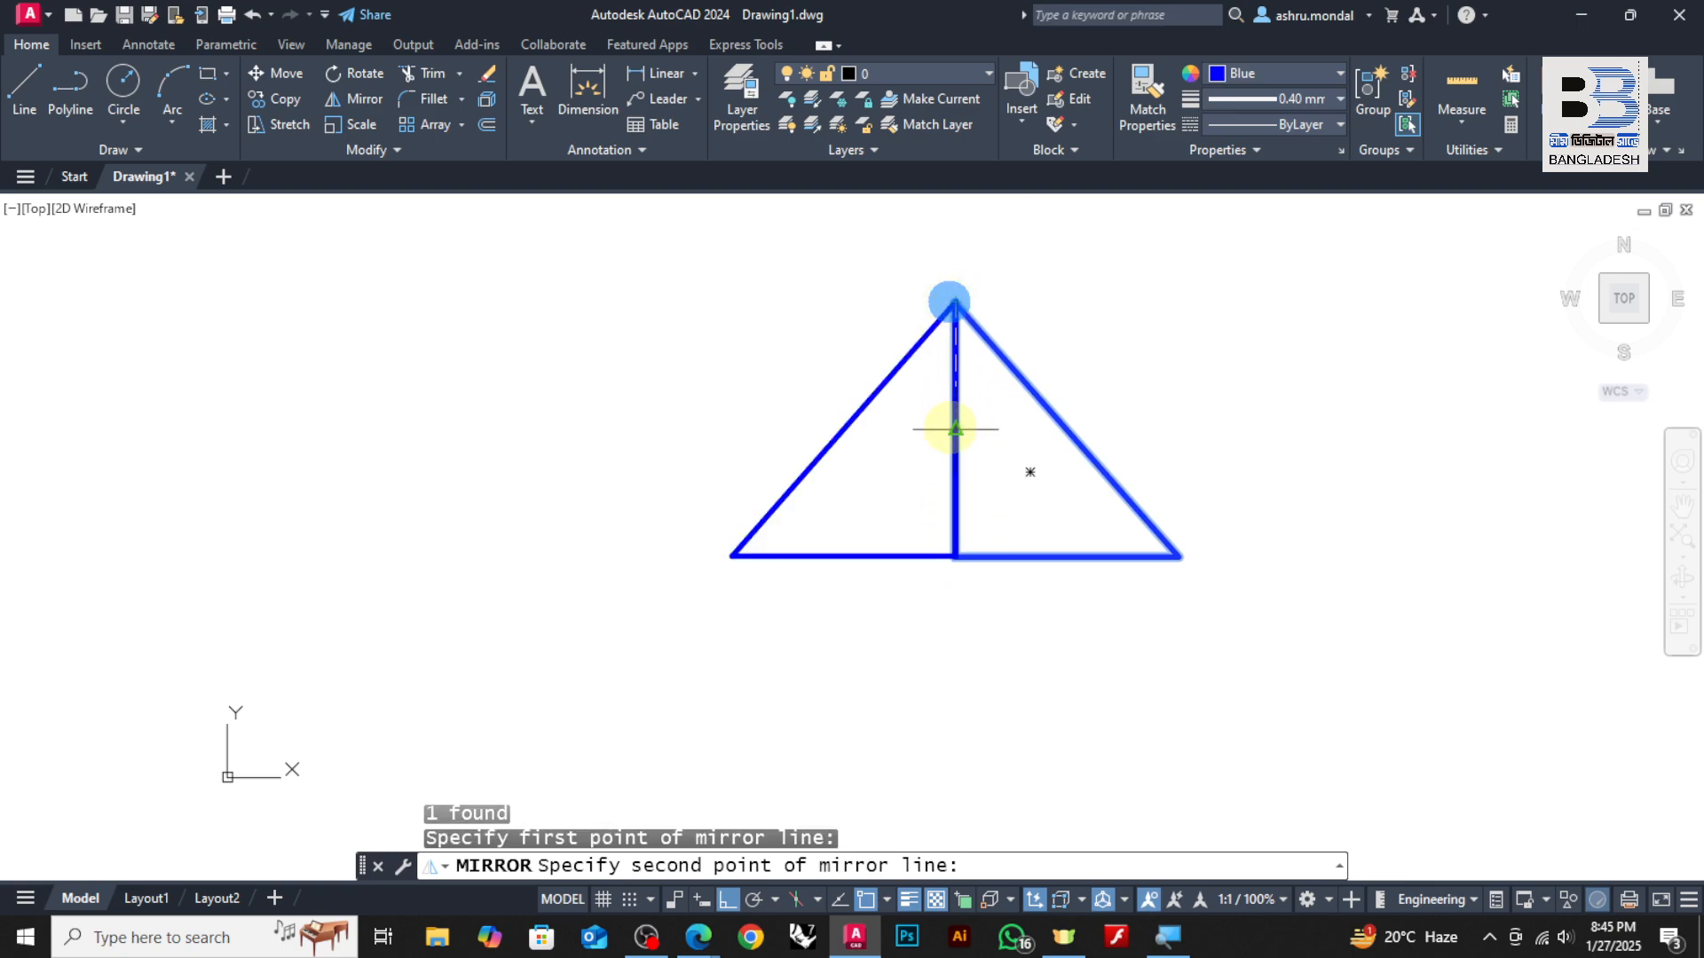
{"action": "left_click", "coordinate": [947, 551]}
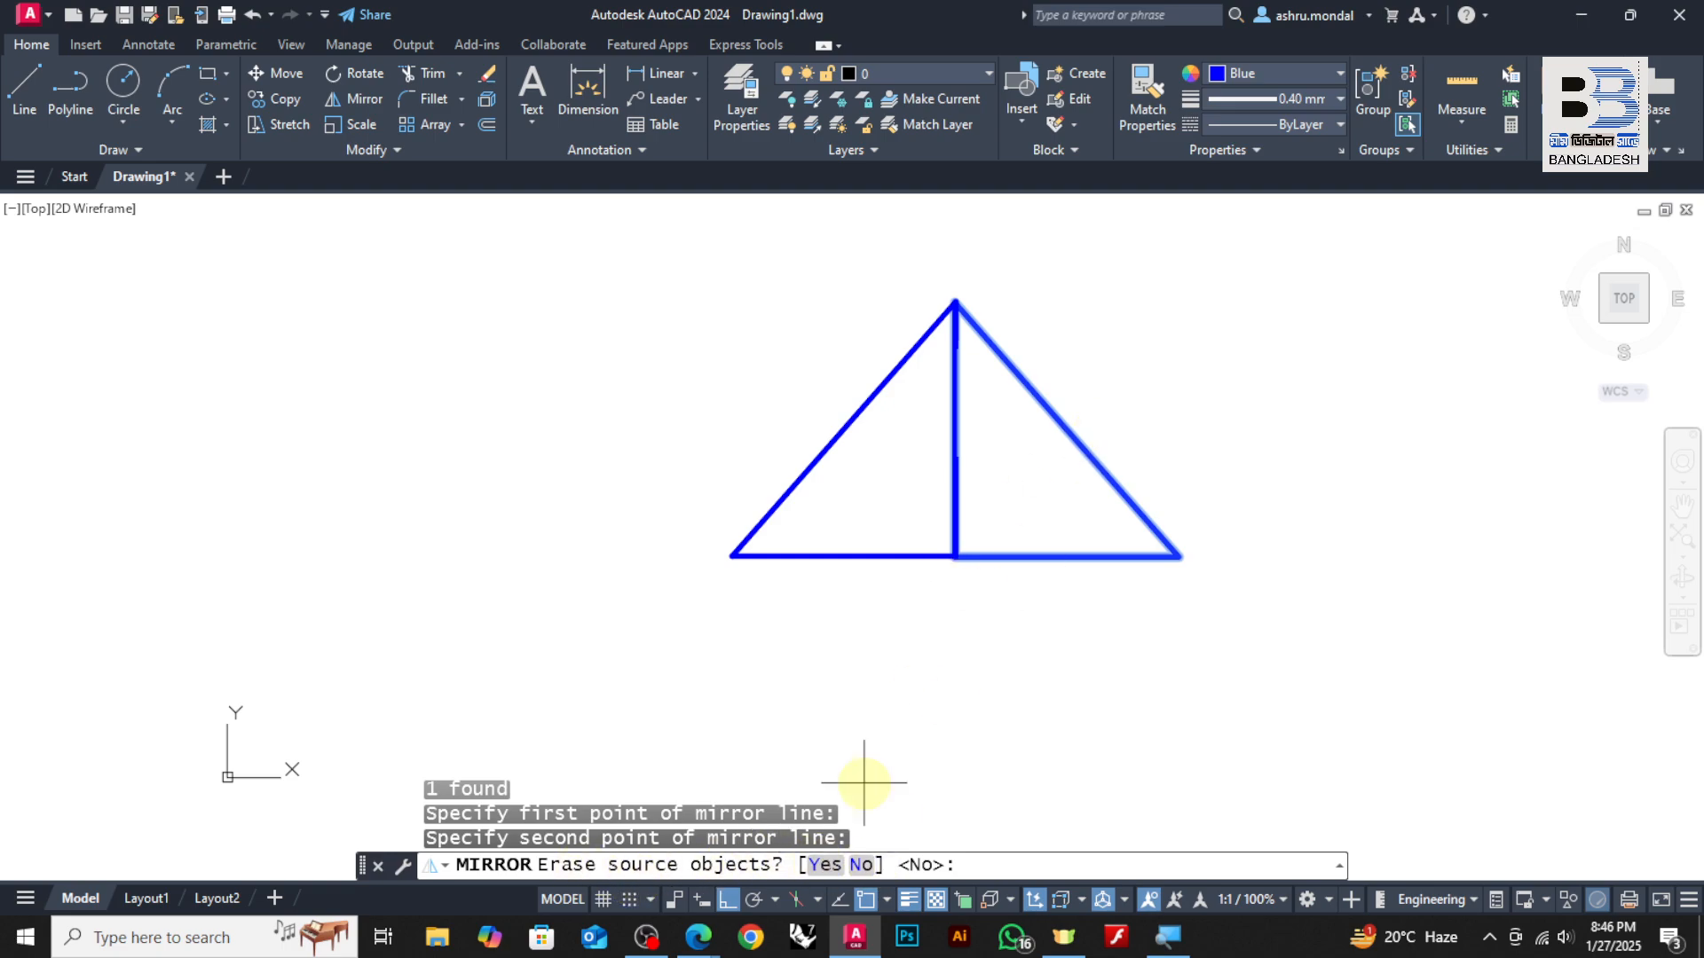
{"action": "left_click", "coordinate": [825, 866]}
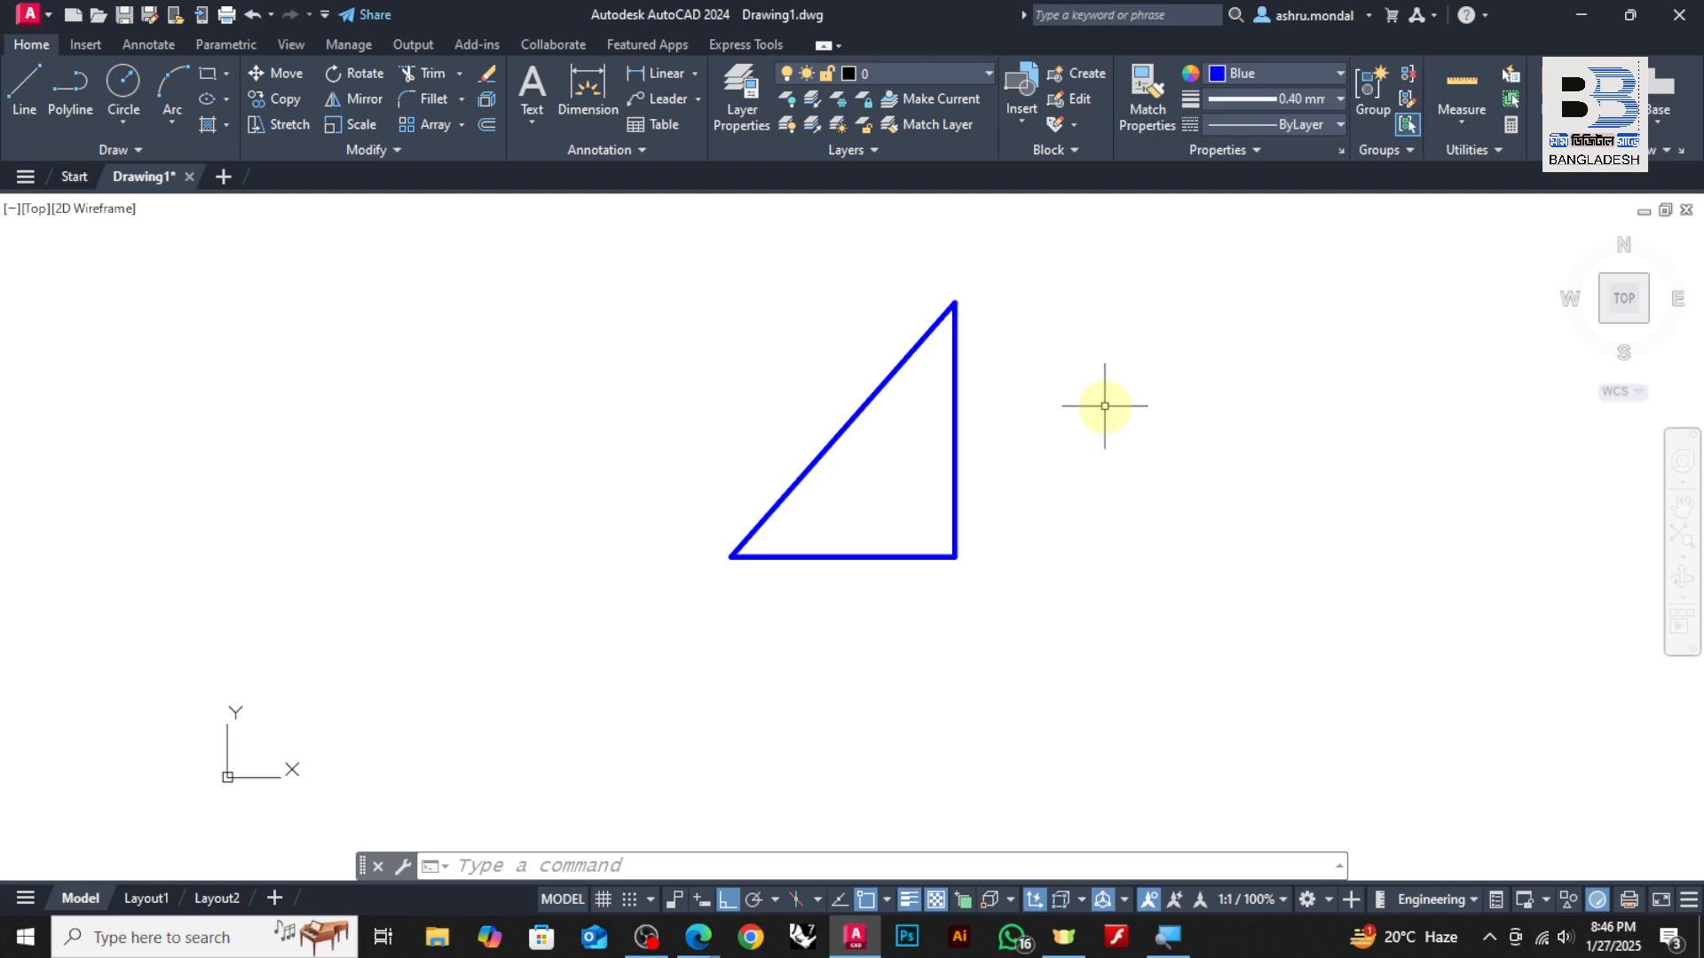
{"action": "key", "text": "Escape"}
{"action": "key", "text": "Escape"}
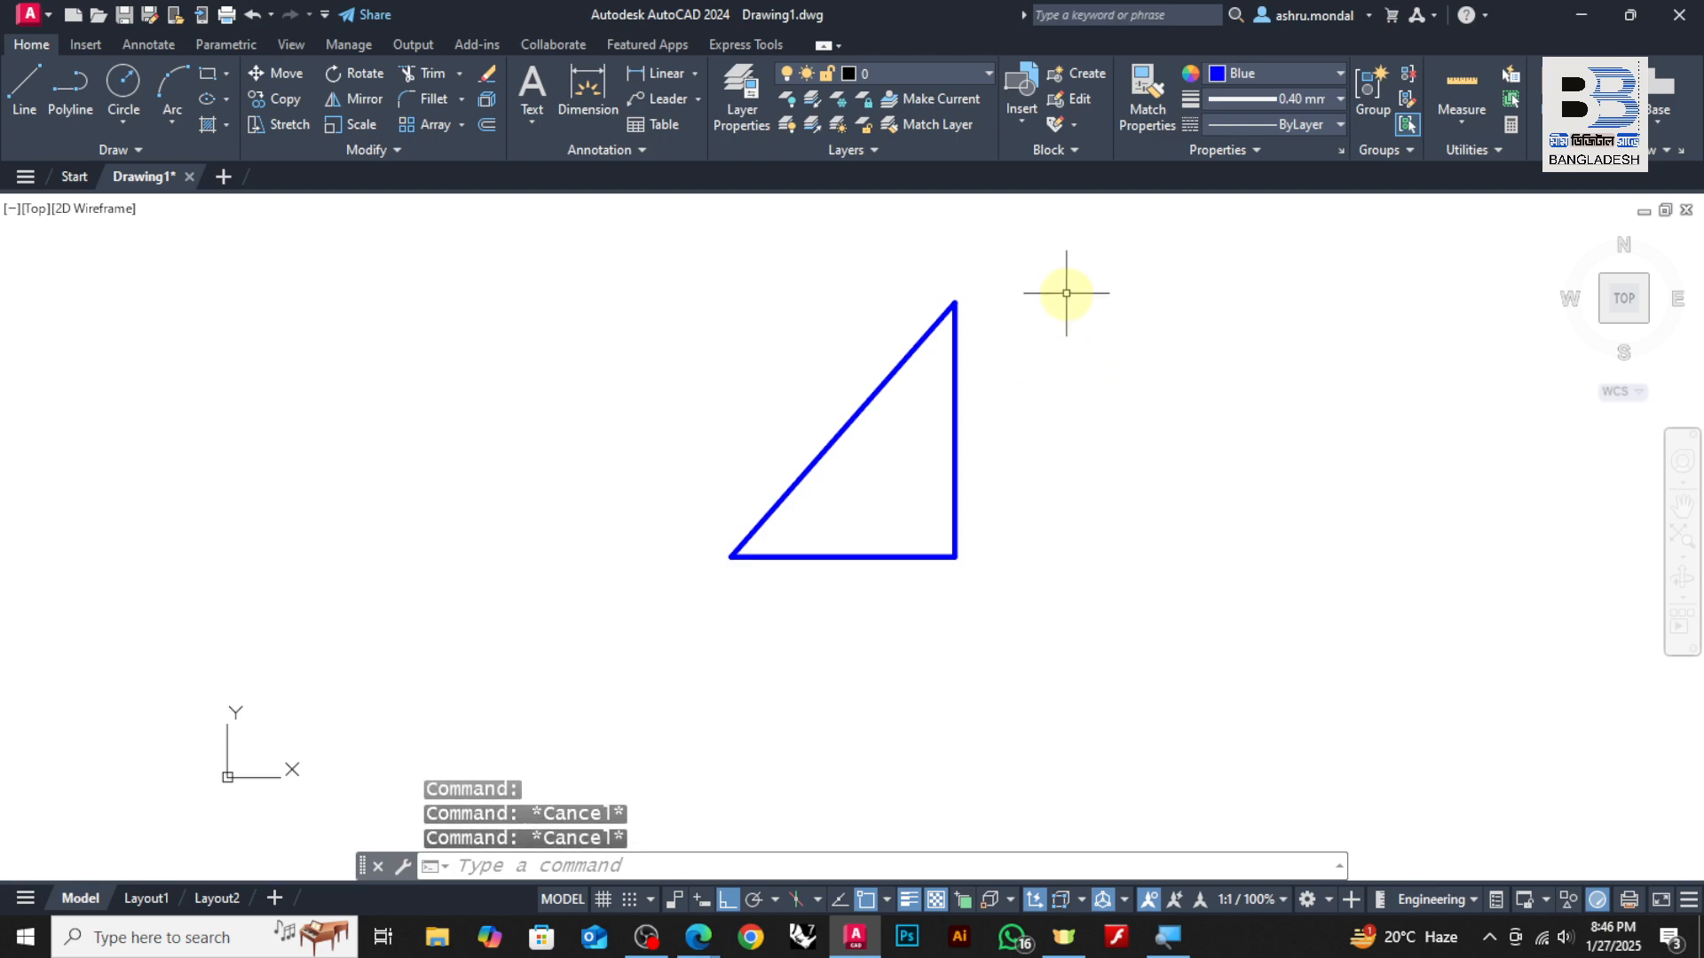
Mirror the triangle downward about its horizontal base with the MI command, choosing No to keep the source object
{"action": "left_click", "coordinate": [1133, 256]}
{"action": "left_click", "coordinate": [669, 647]}
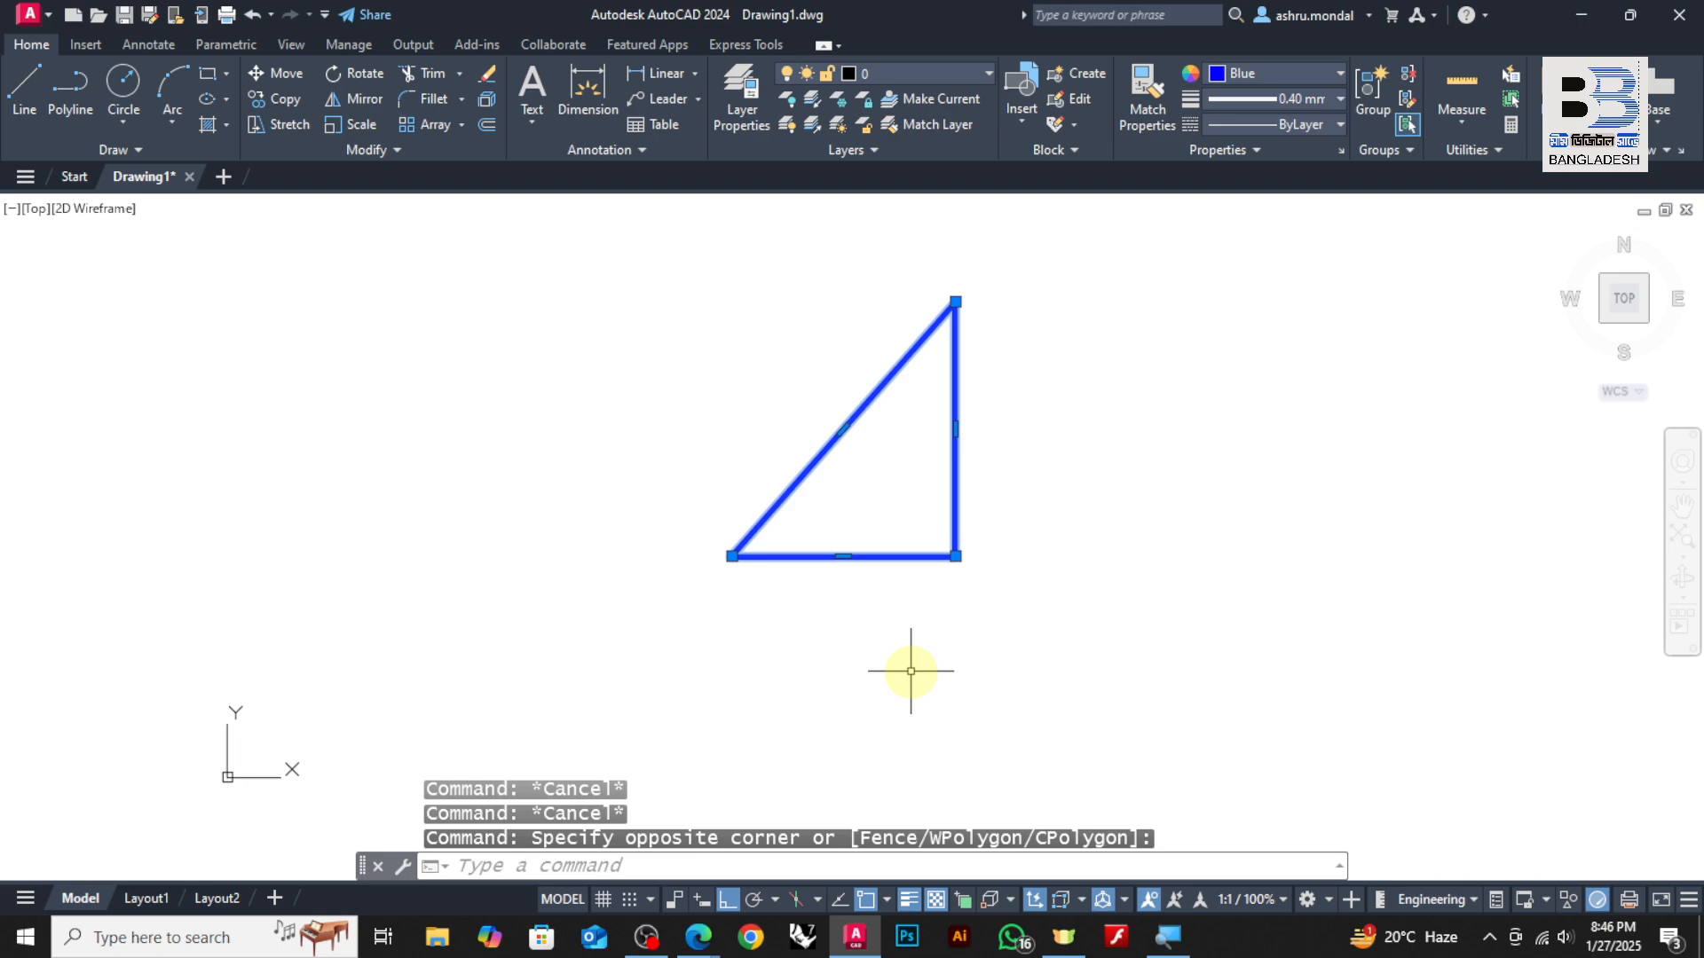
{"action": "type", "text": "MI"}
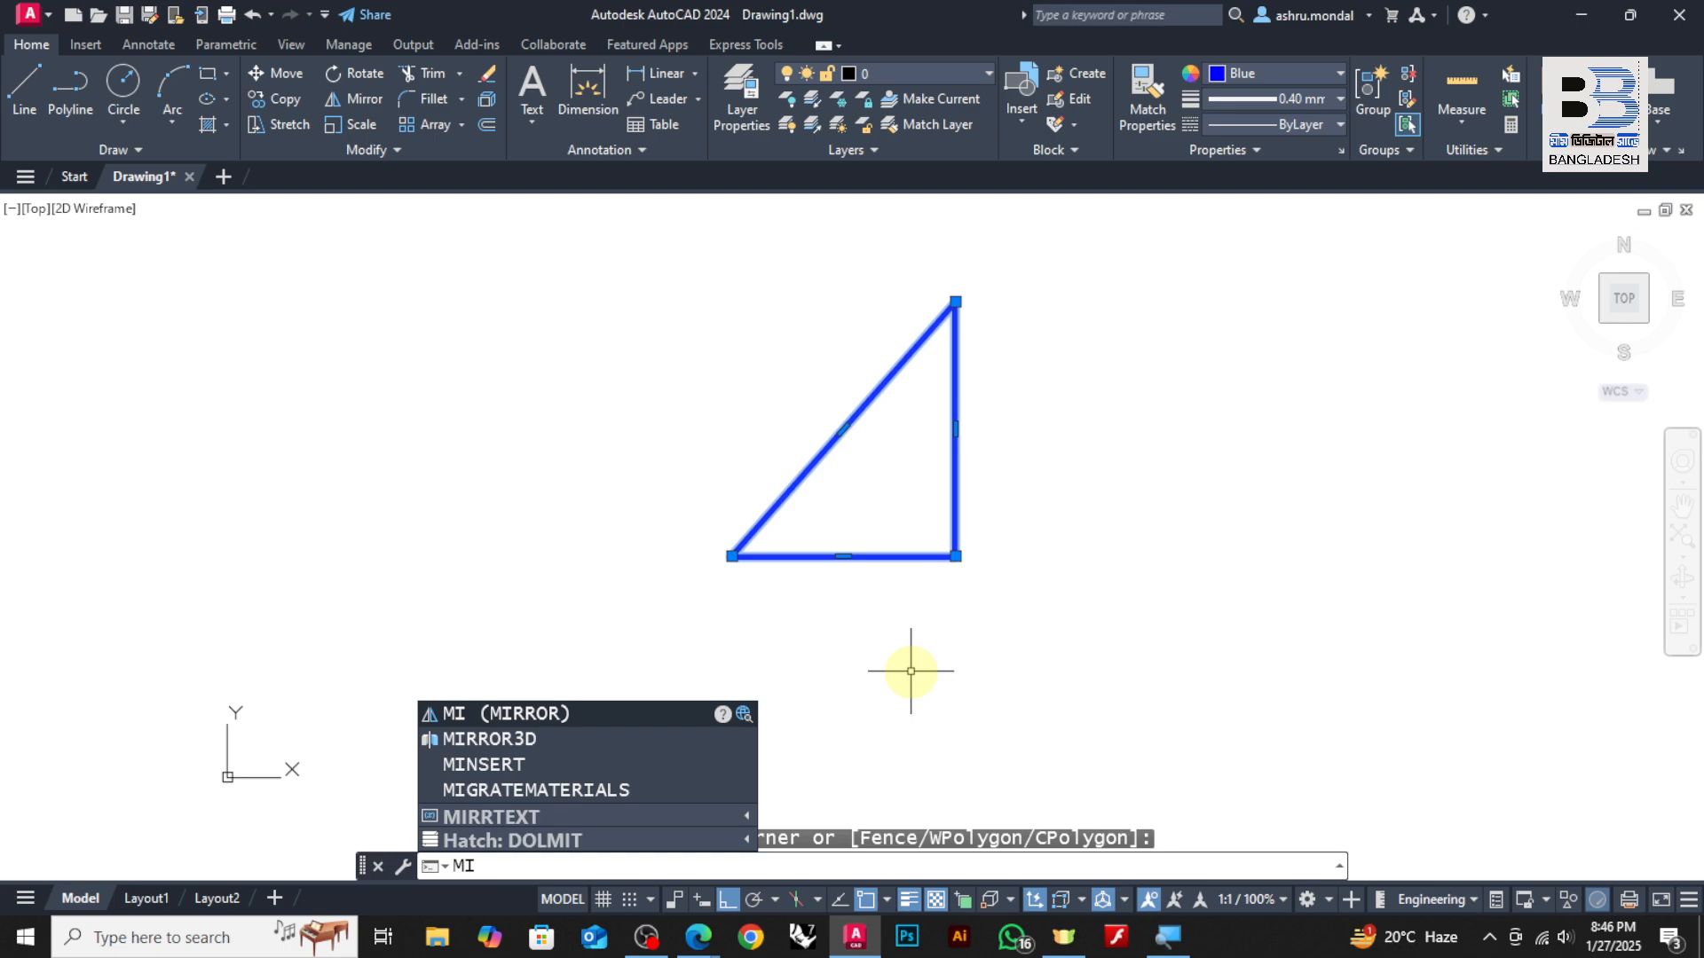
{"action": "key", "text": "Return"}
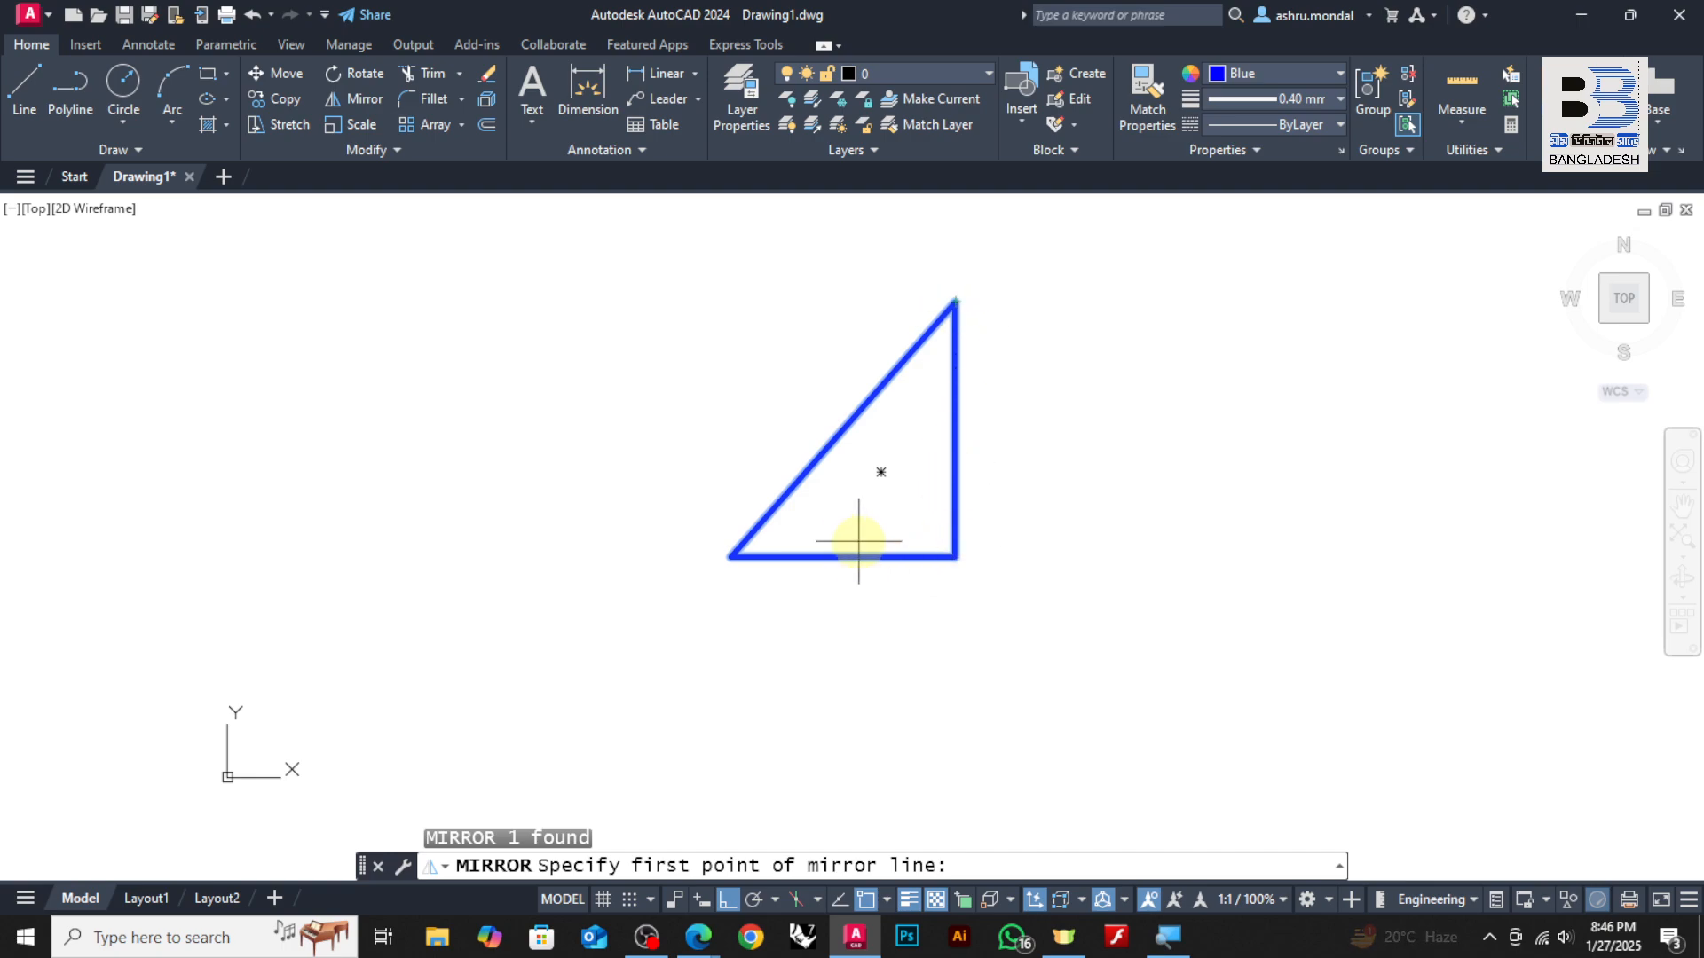
{"action": "left_click", "coordinate": [955, 557]}
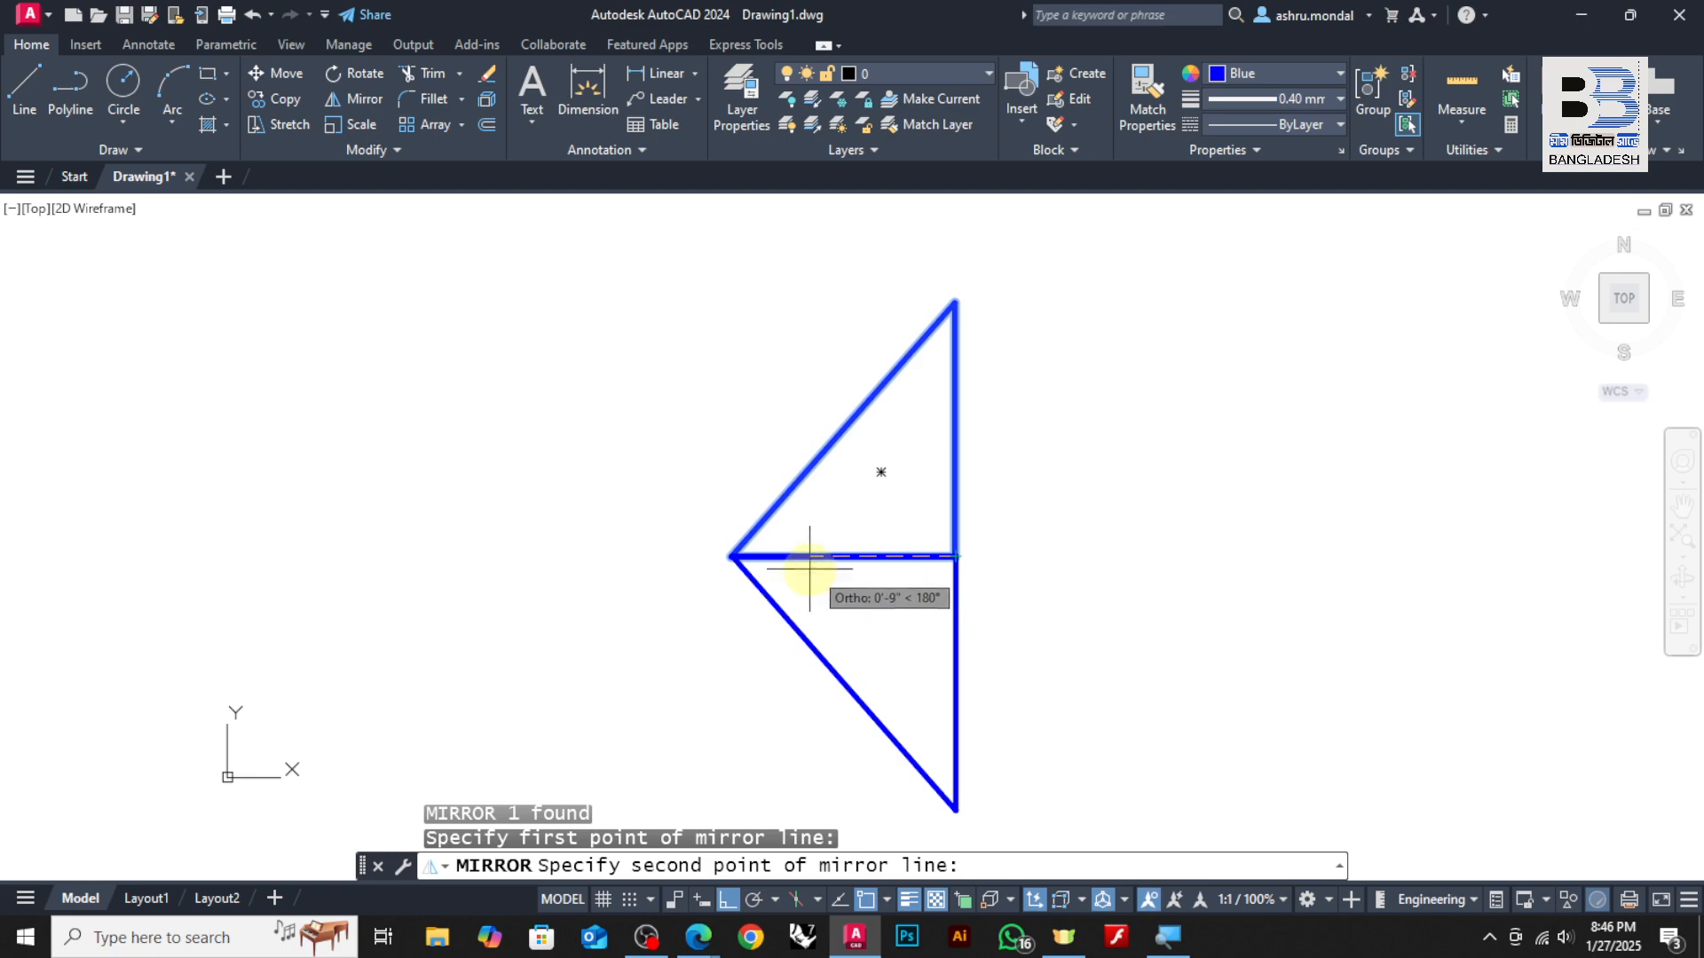
{"action": "left_click", "coordinate": [733, 558]}
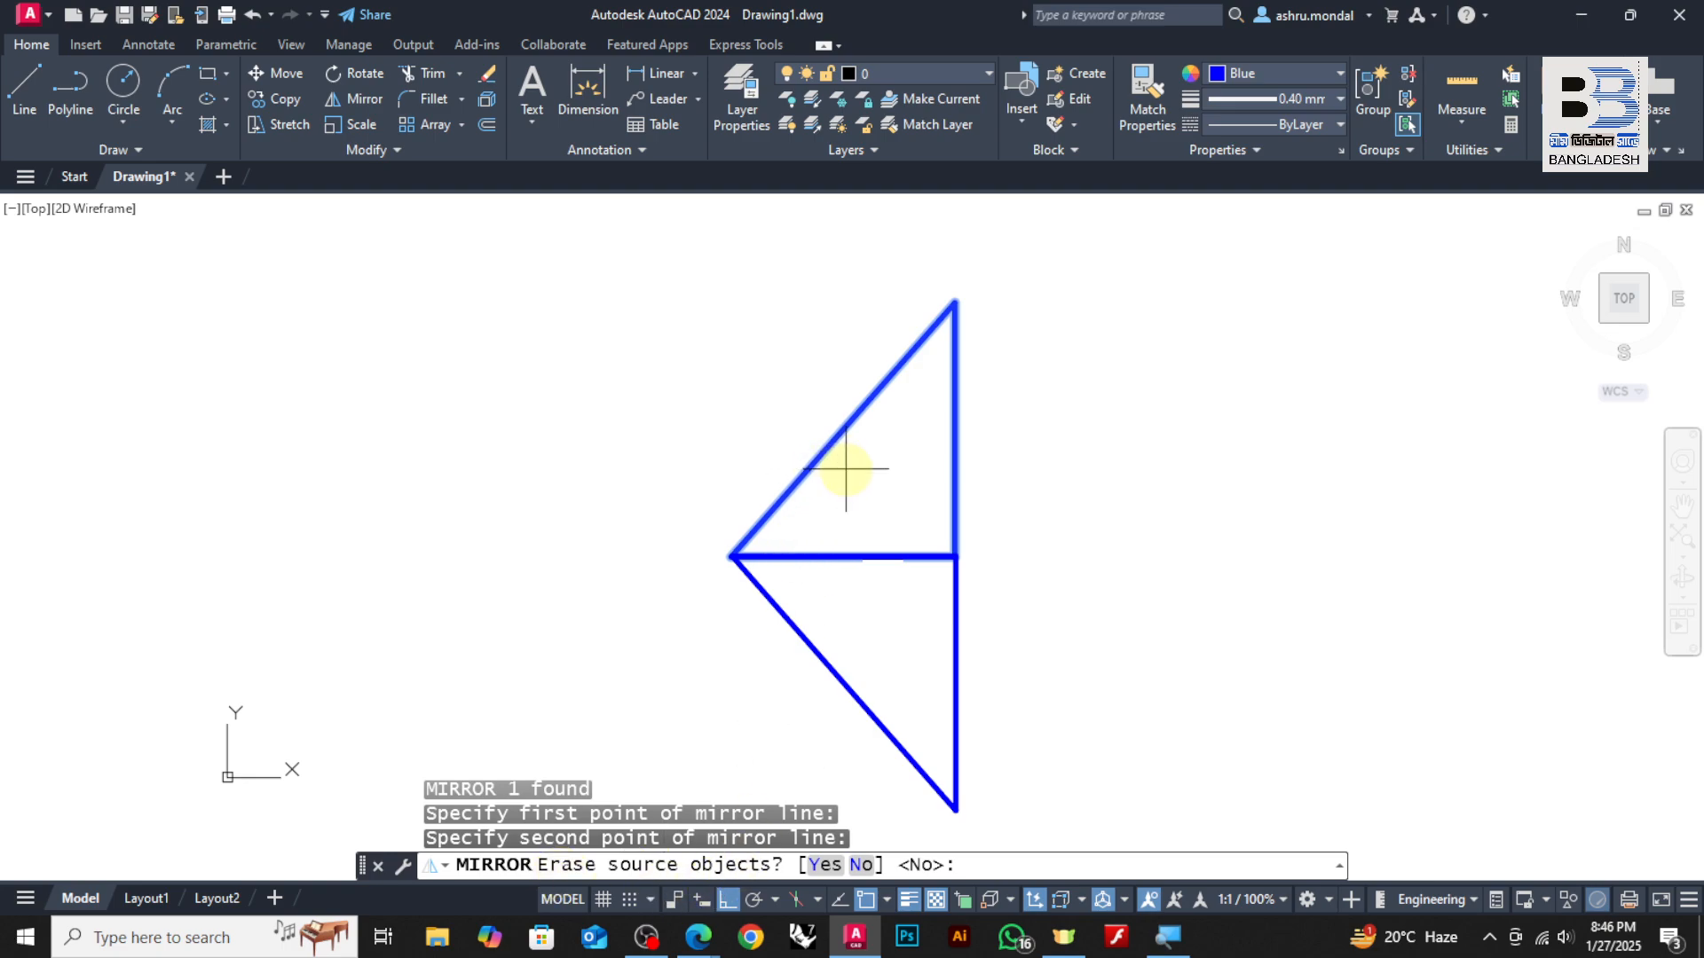
{"action": "left_click", "coordinate": [859, 866]}
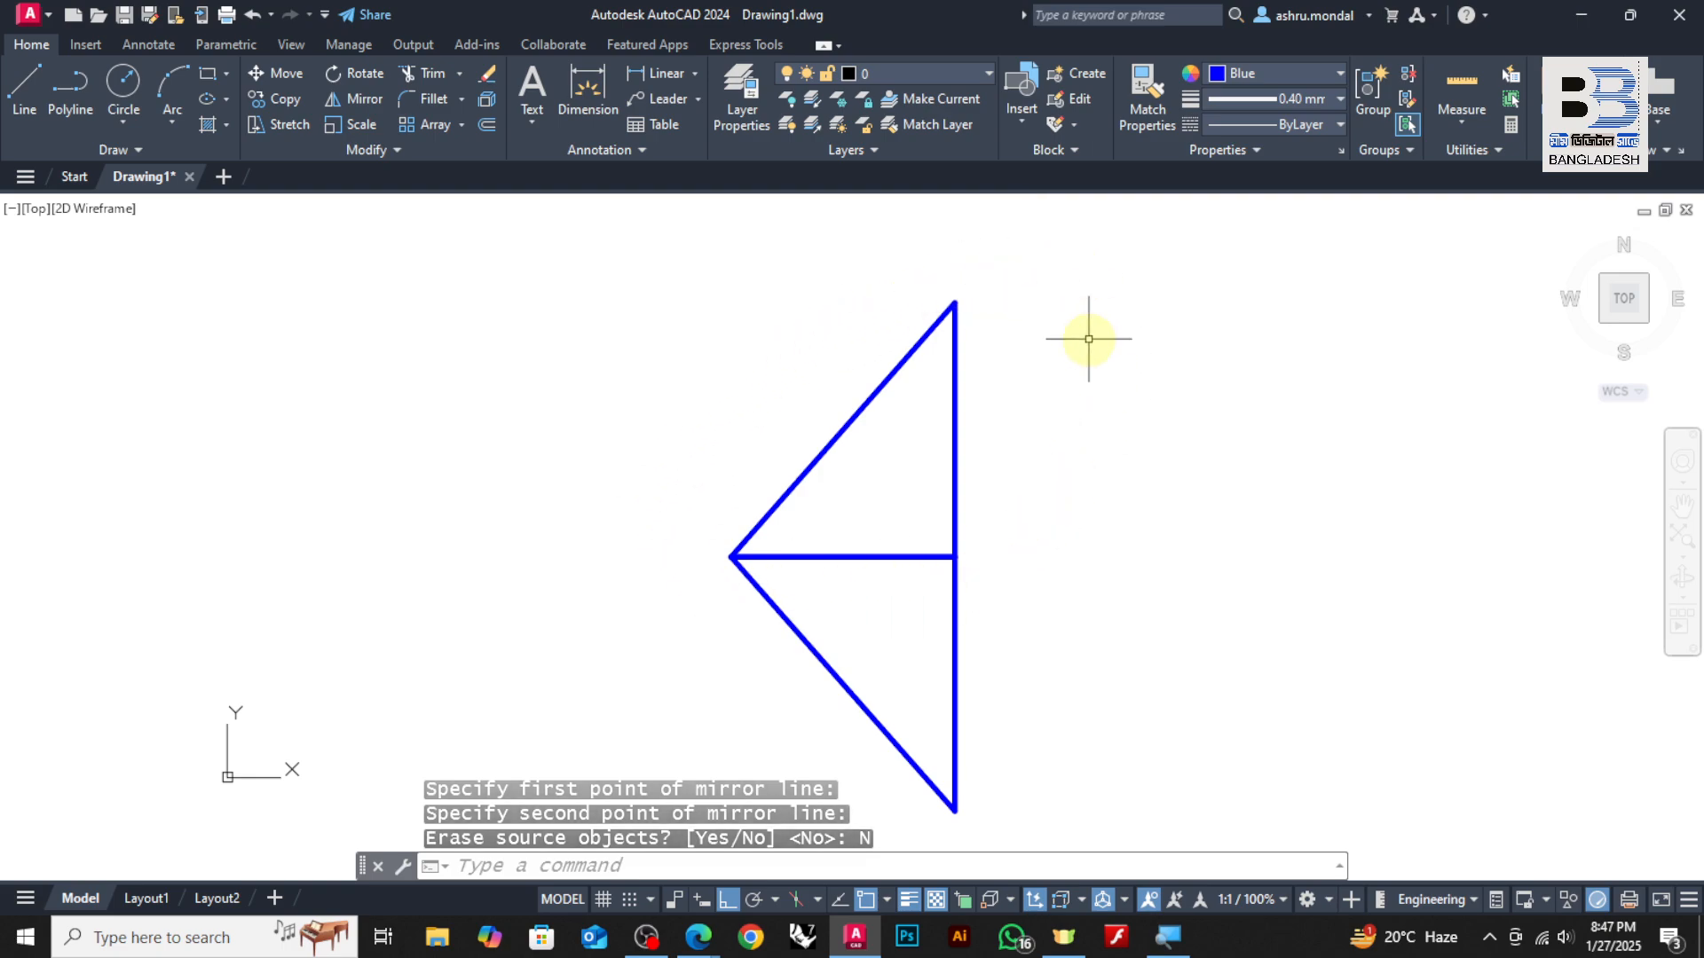
Erase the lower mirrored triangle, leaving the upper one in place
{"action": "left_click", "coordinate": [1008, 601]}
{"action": "left_click", "coordinate": [833, 665]}
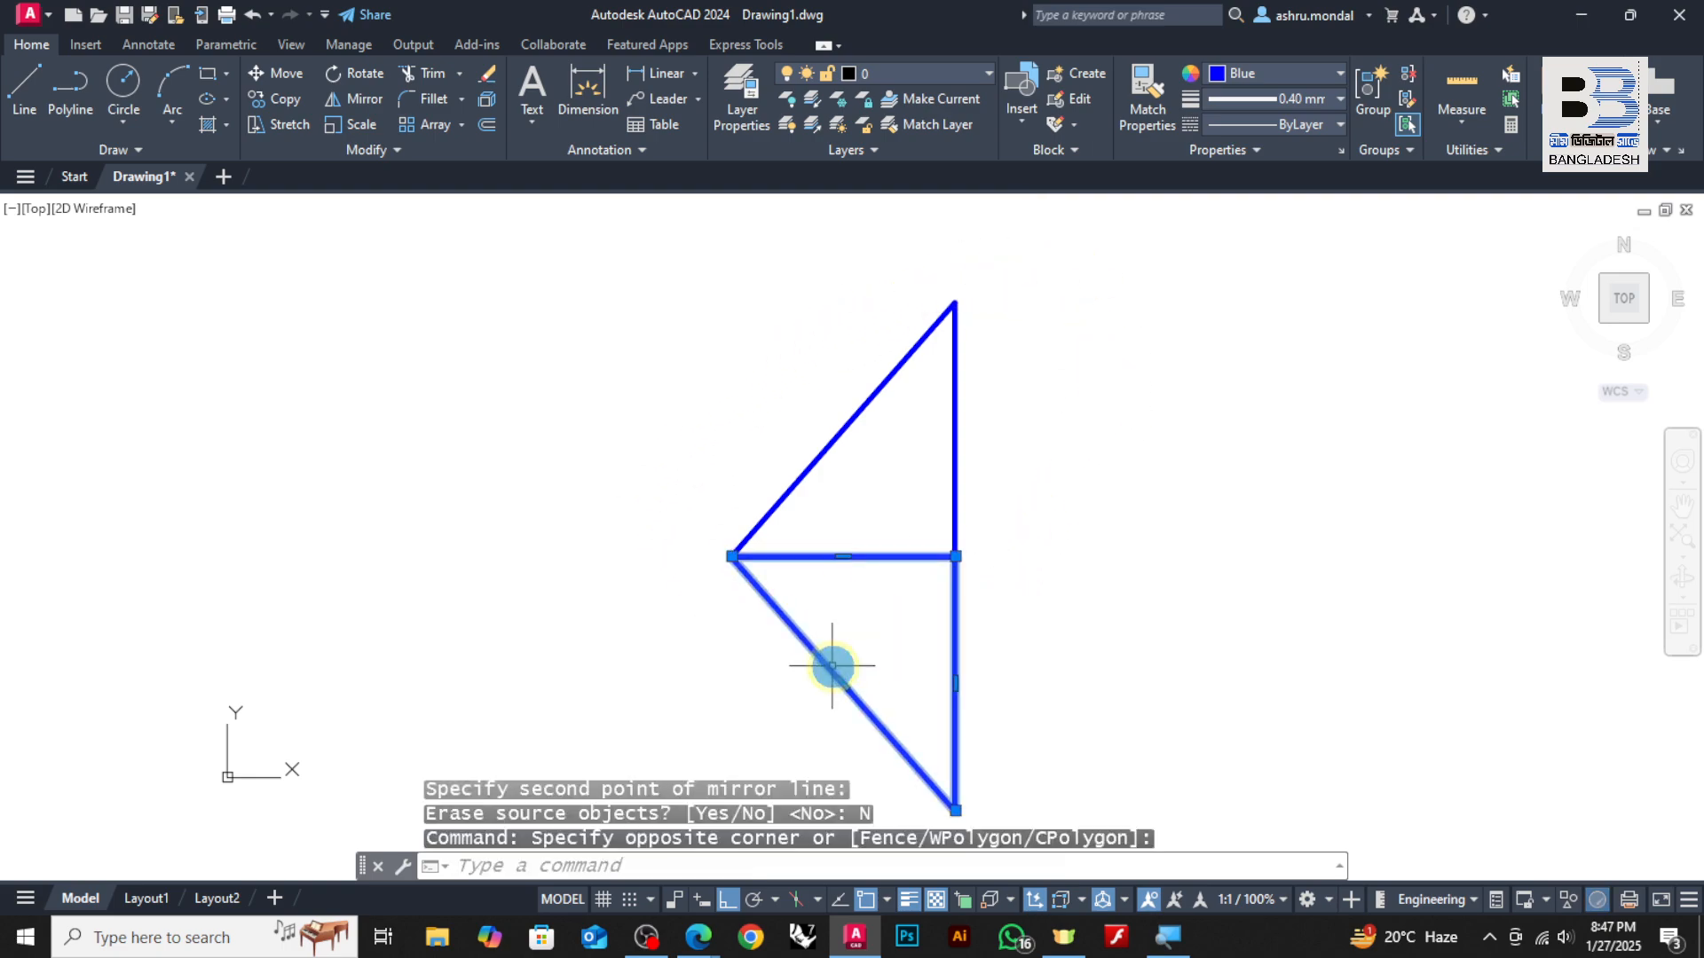
{"action": "key", "text": "Delete"}
{"action": "scroll", "coordinate": [944, 311], "scroll_direction": "up", "scroll_amount": 4}
{"action": "scroll", "coordinate": [1008, 284], "scroll_direction": "down", "scroll_amount": 2}
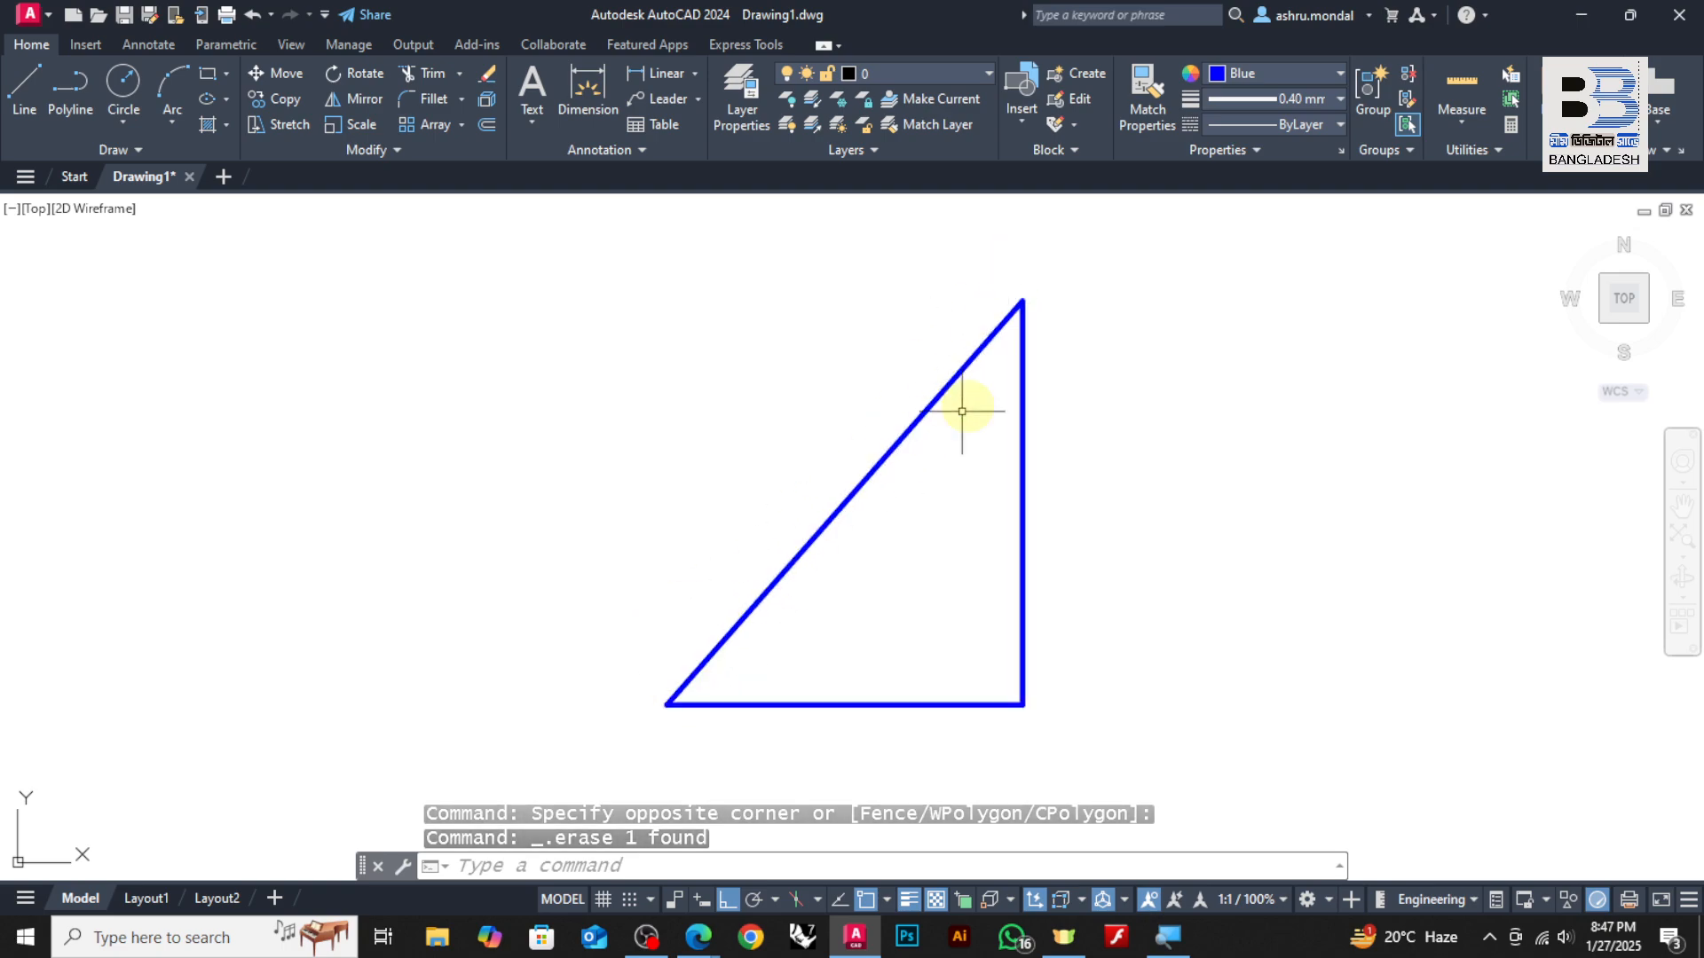
Mirror the triangle about its sloping edge with Ortho off, choosing Yes to erase the source object, and undo the mirroring
{"action": "scroll", "coordinate": [973, 441], "scroll_direction": "down", "scroll_amount": 2}
{"action": "left_click", "coordinate": [1125, 335]}
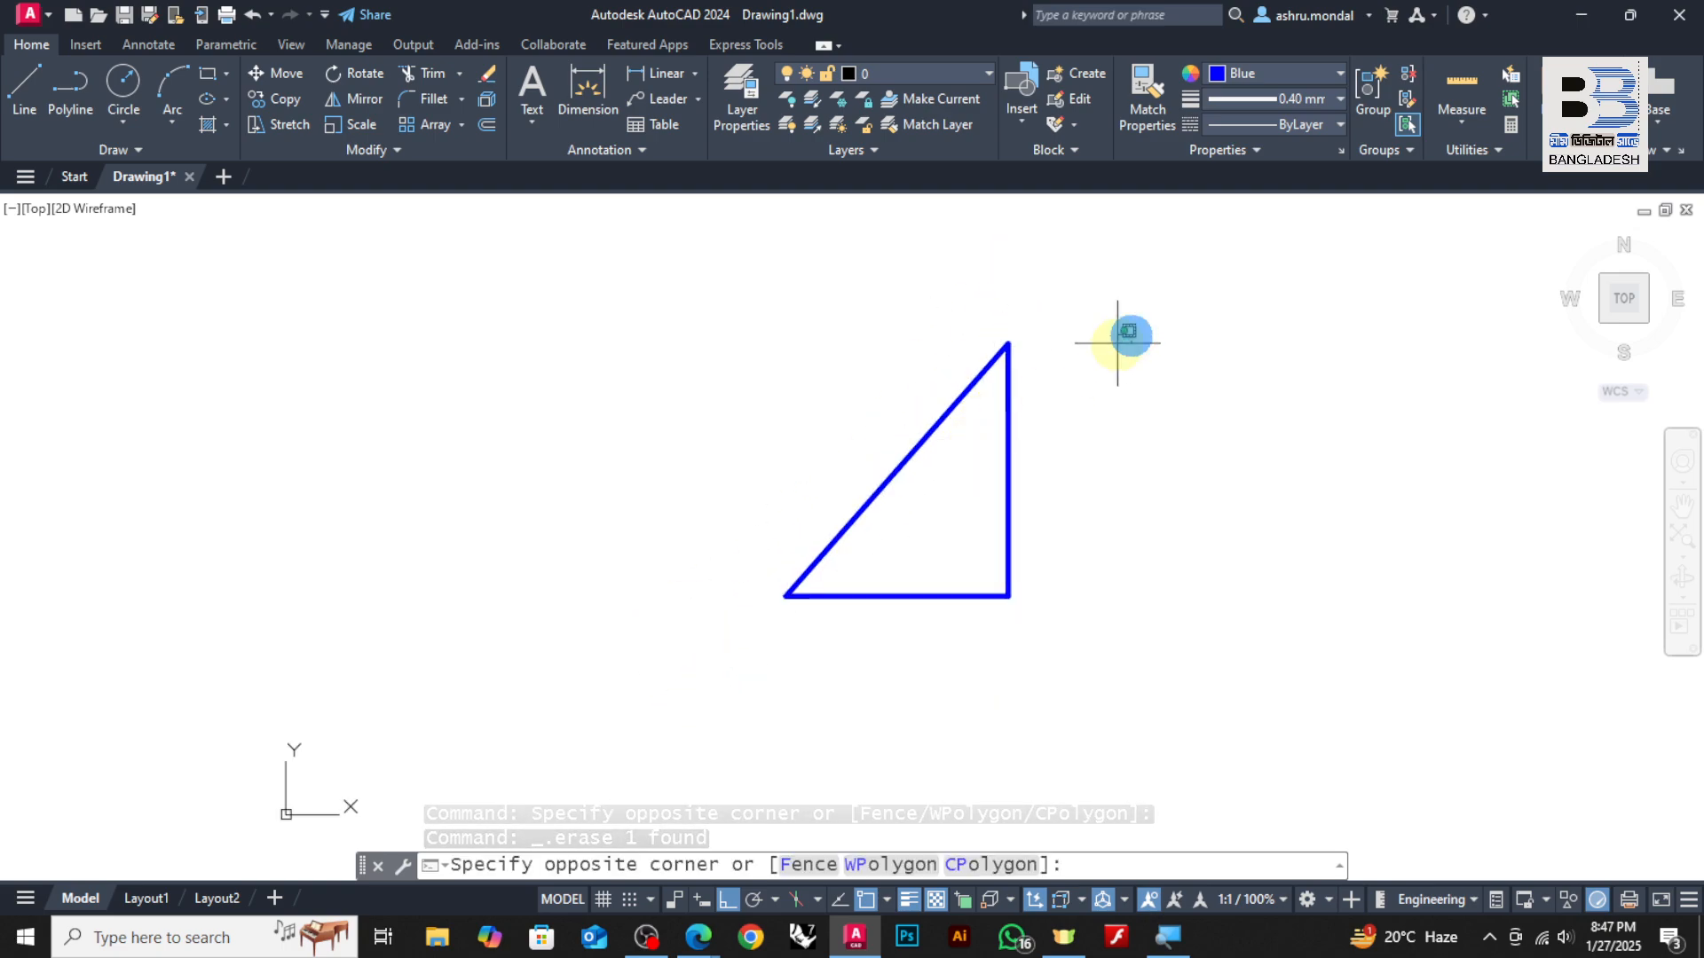
{"action": "left_click", "coordinate": [883, 527]}
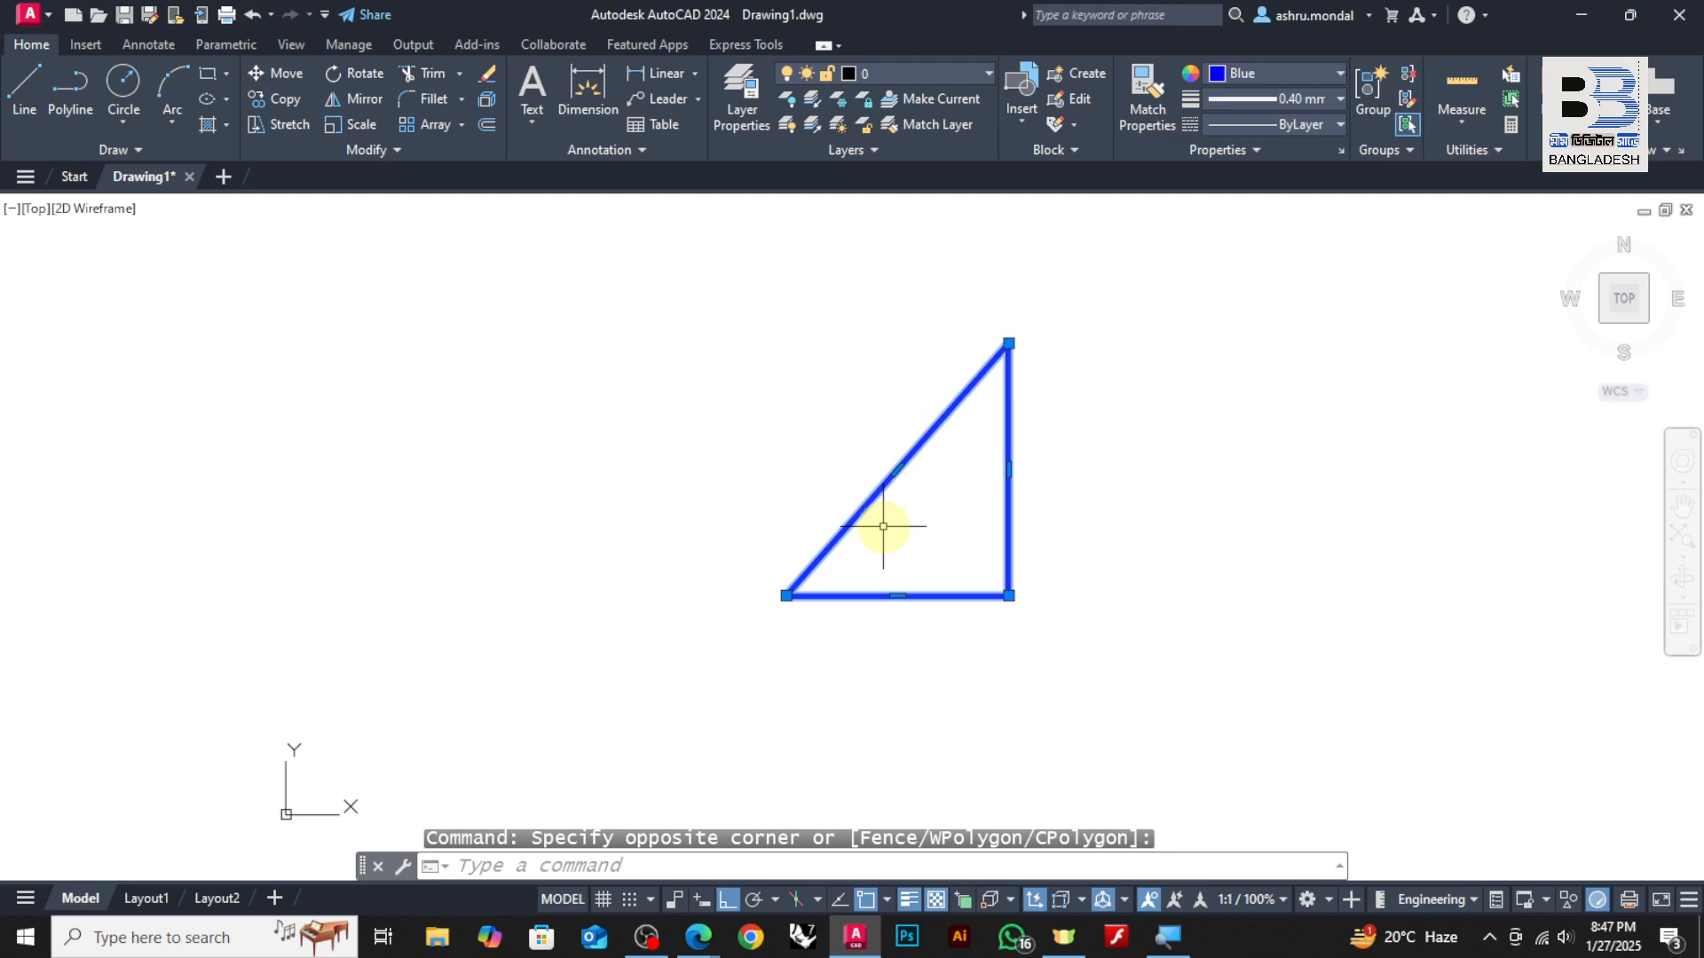
{"action": "type", "text": "mi"}
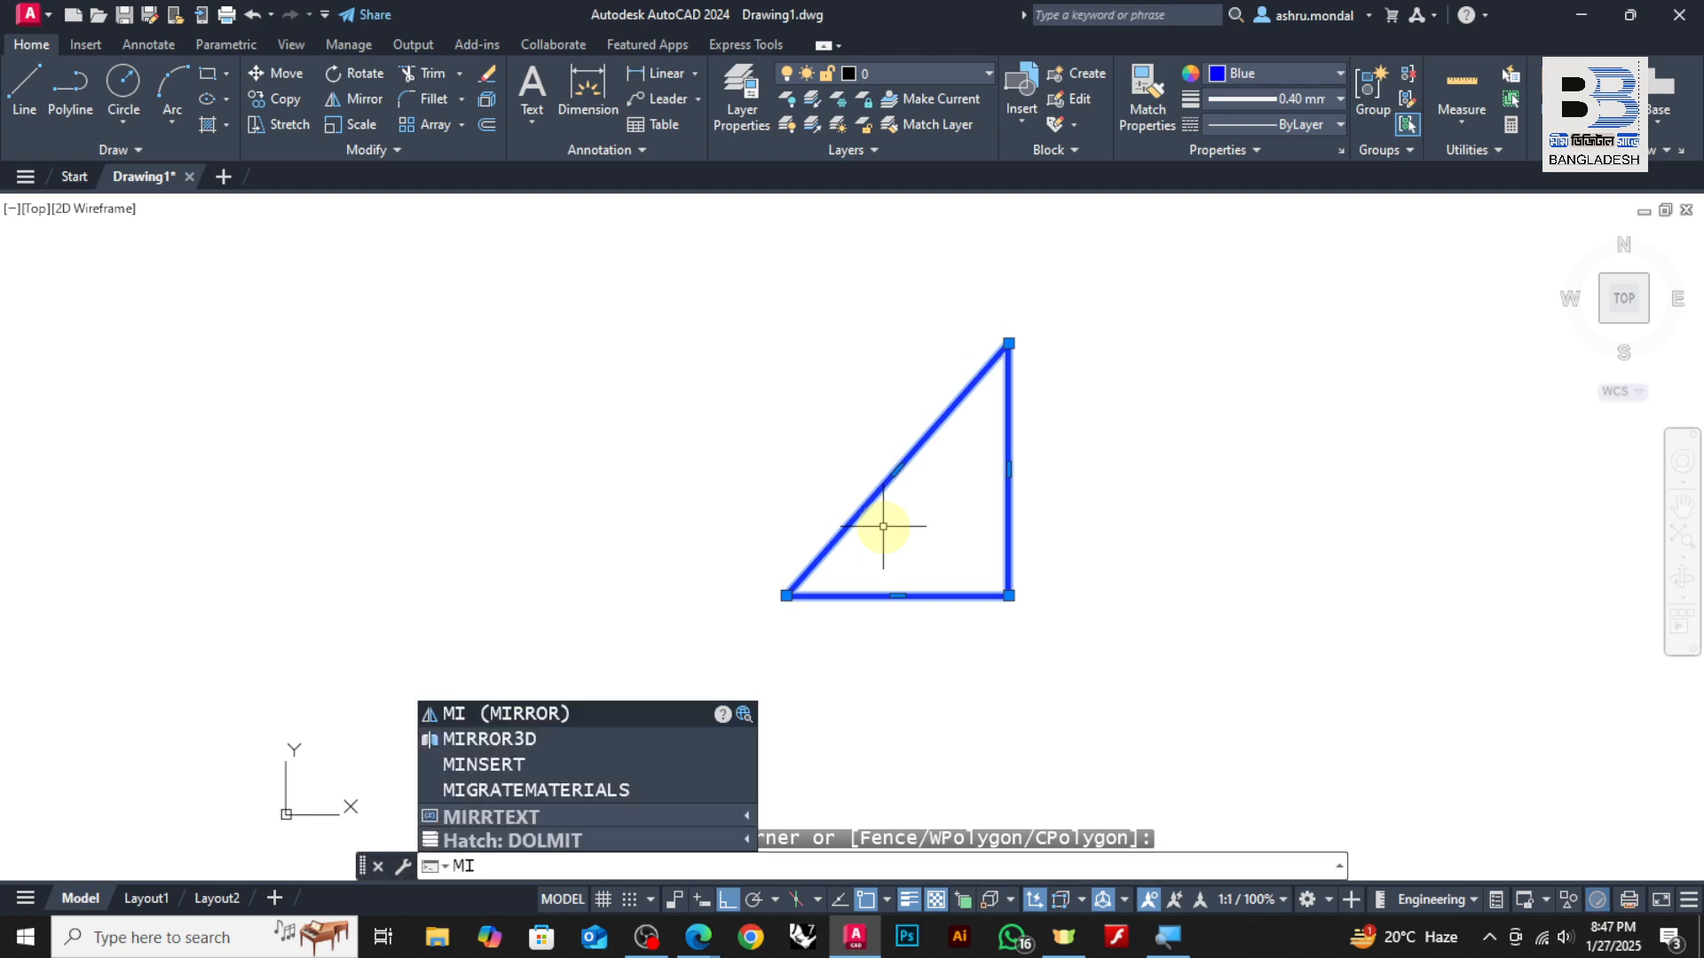
{"action": "key", "text": "Return"}
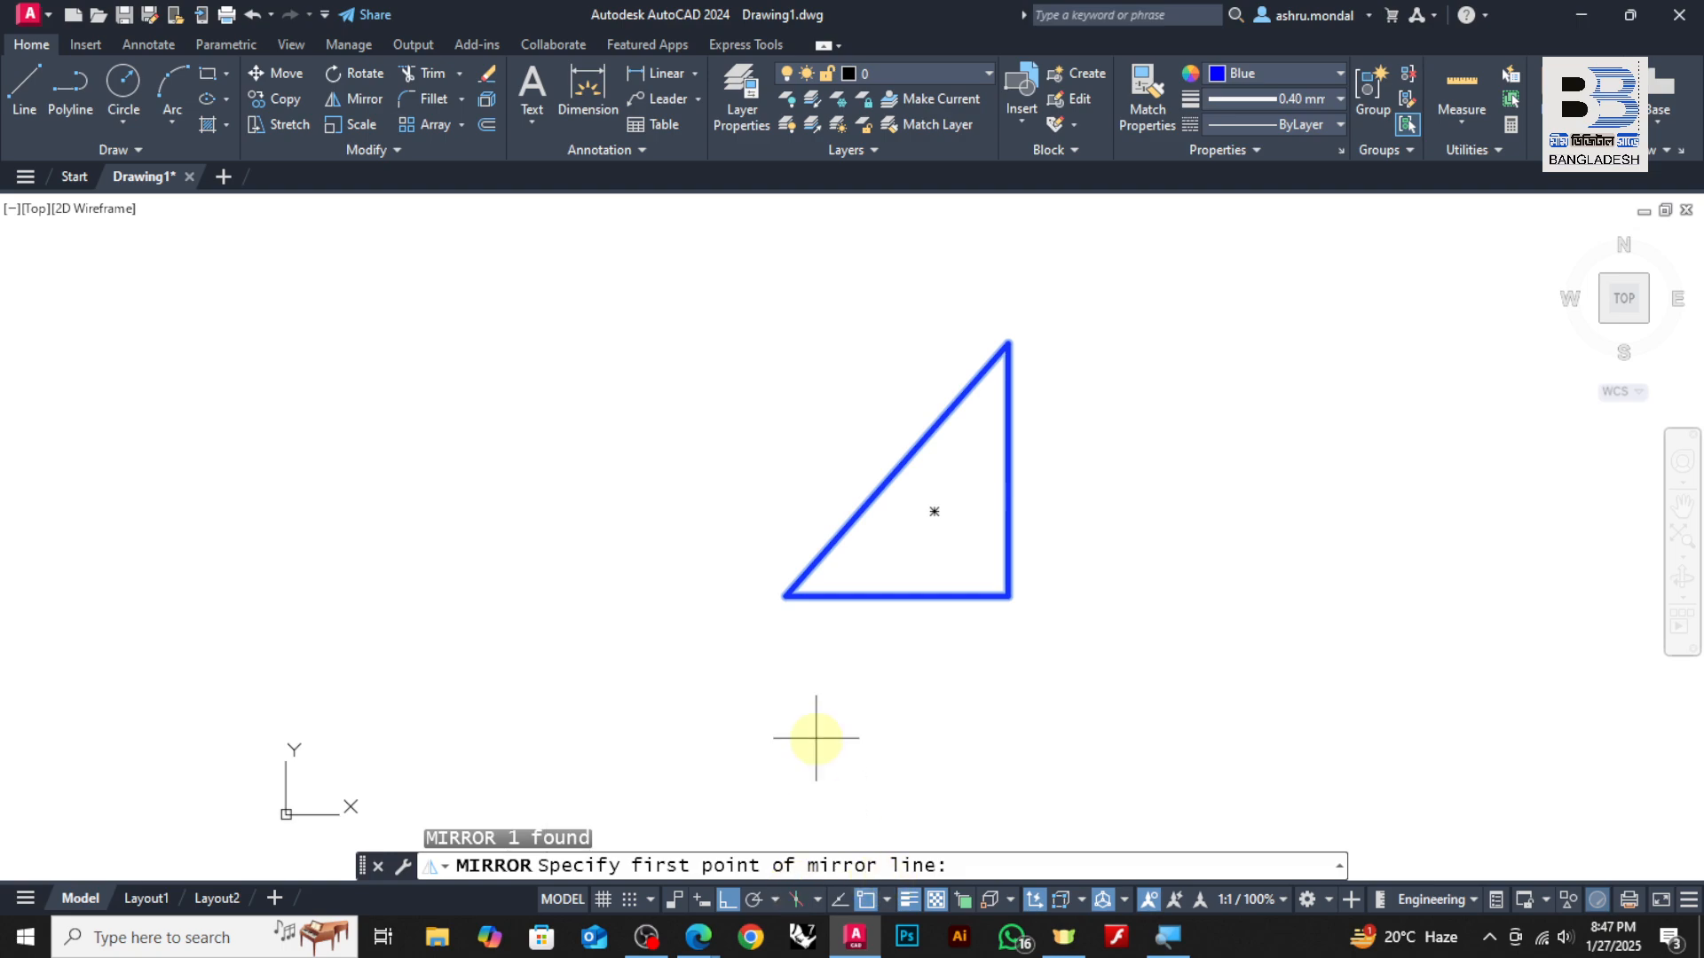
{"action": "left_click", "coordinate": [787, 595]}
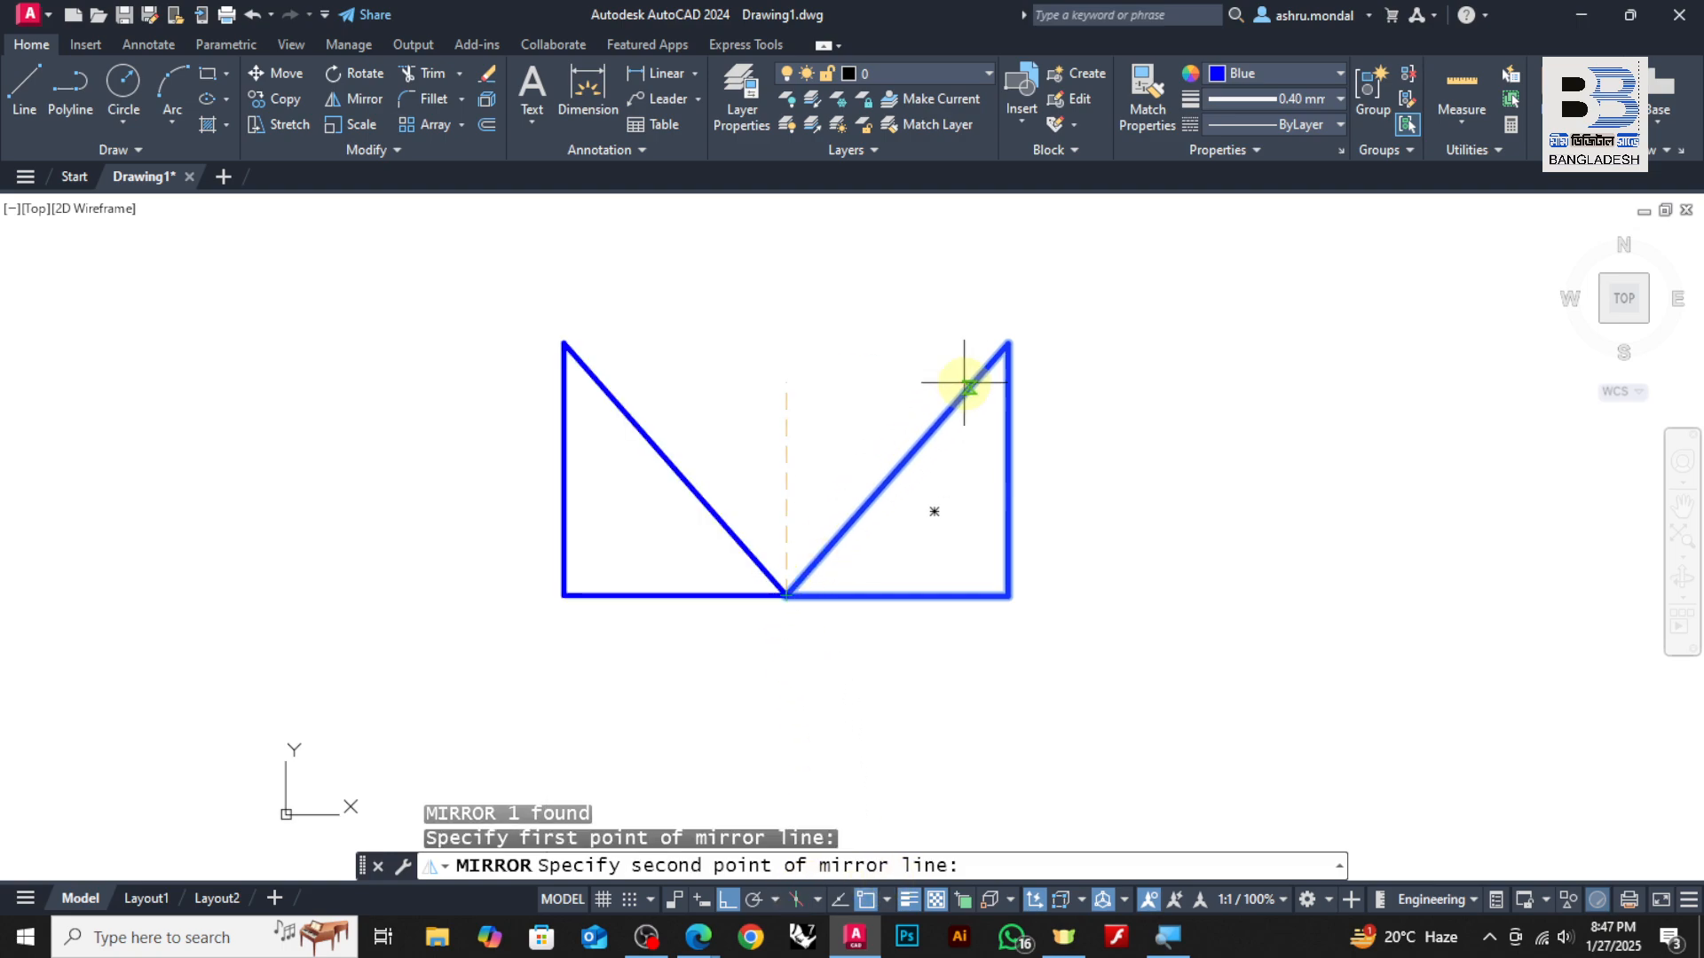
{"action": "left_click", "coordinate": [724, 900]}
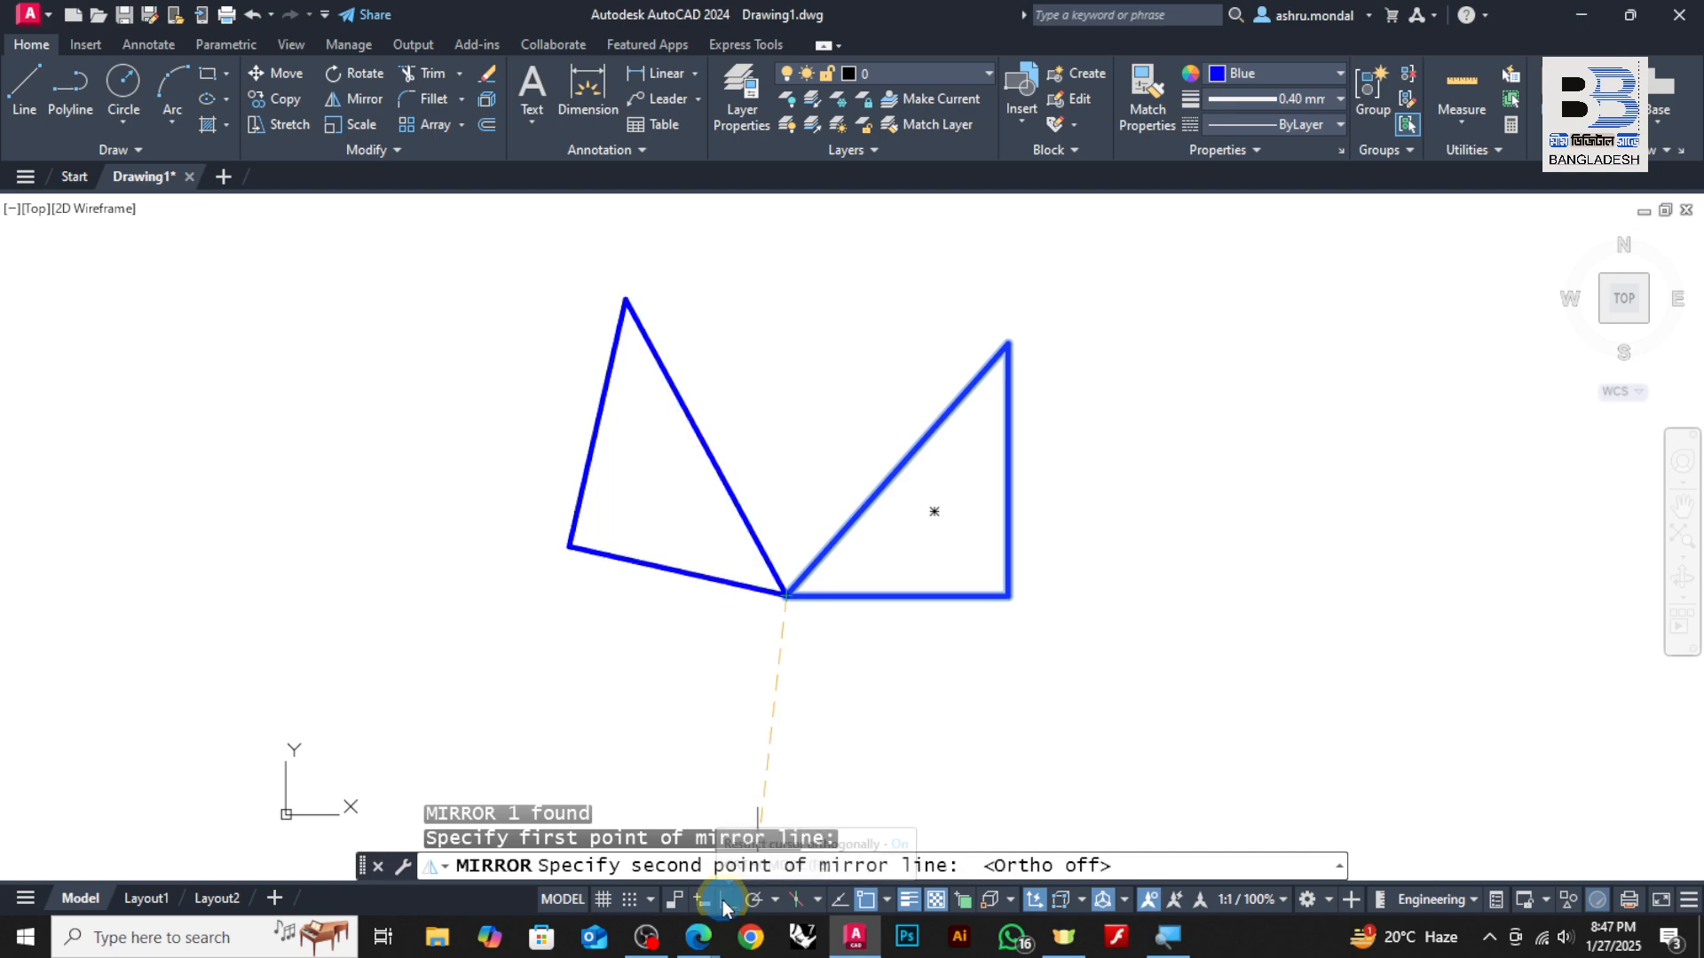
{"action": "left_click", "coordinate": [1008, 344]}
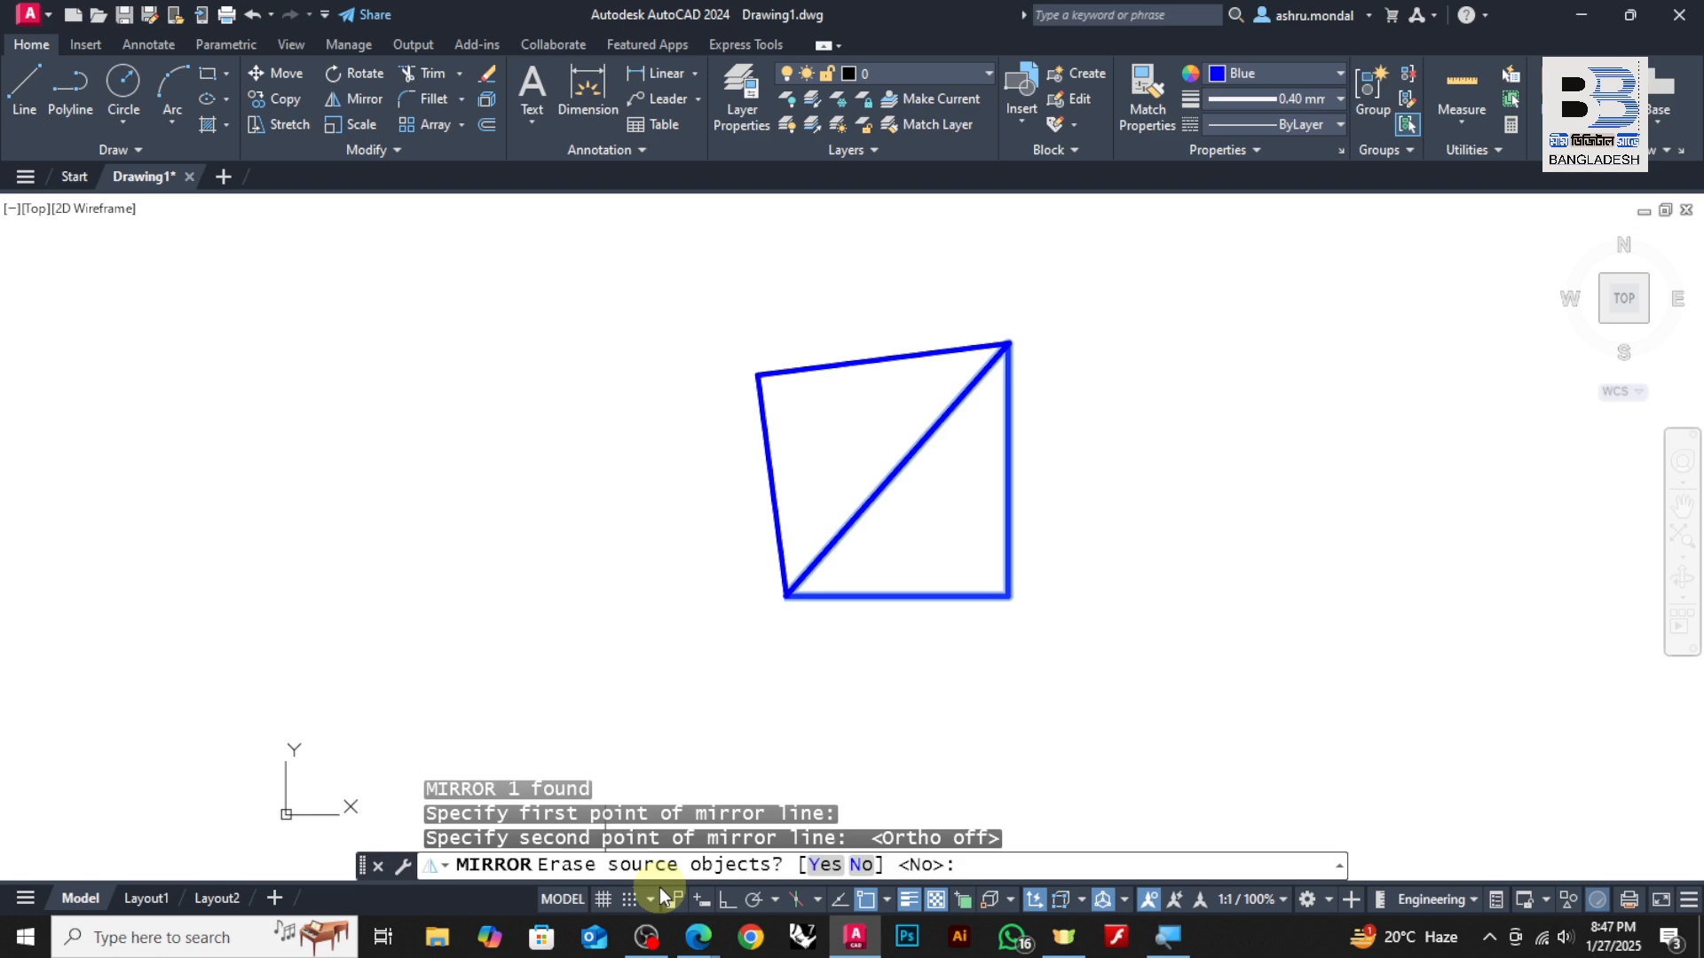
{"action": "left_click", "coordinate": [825, 864]}
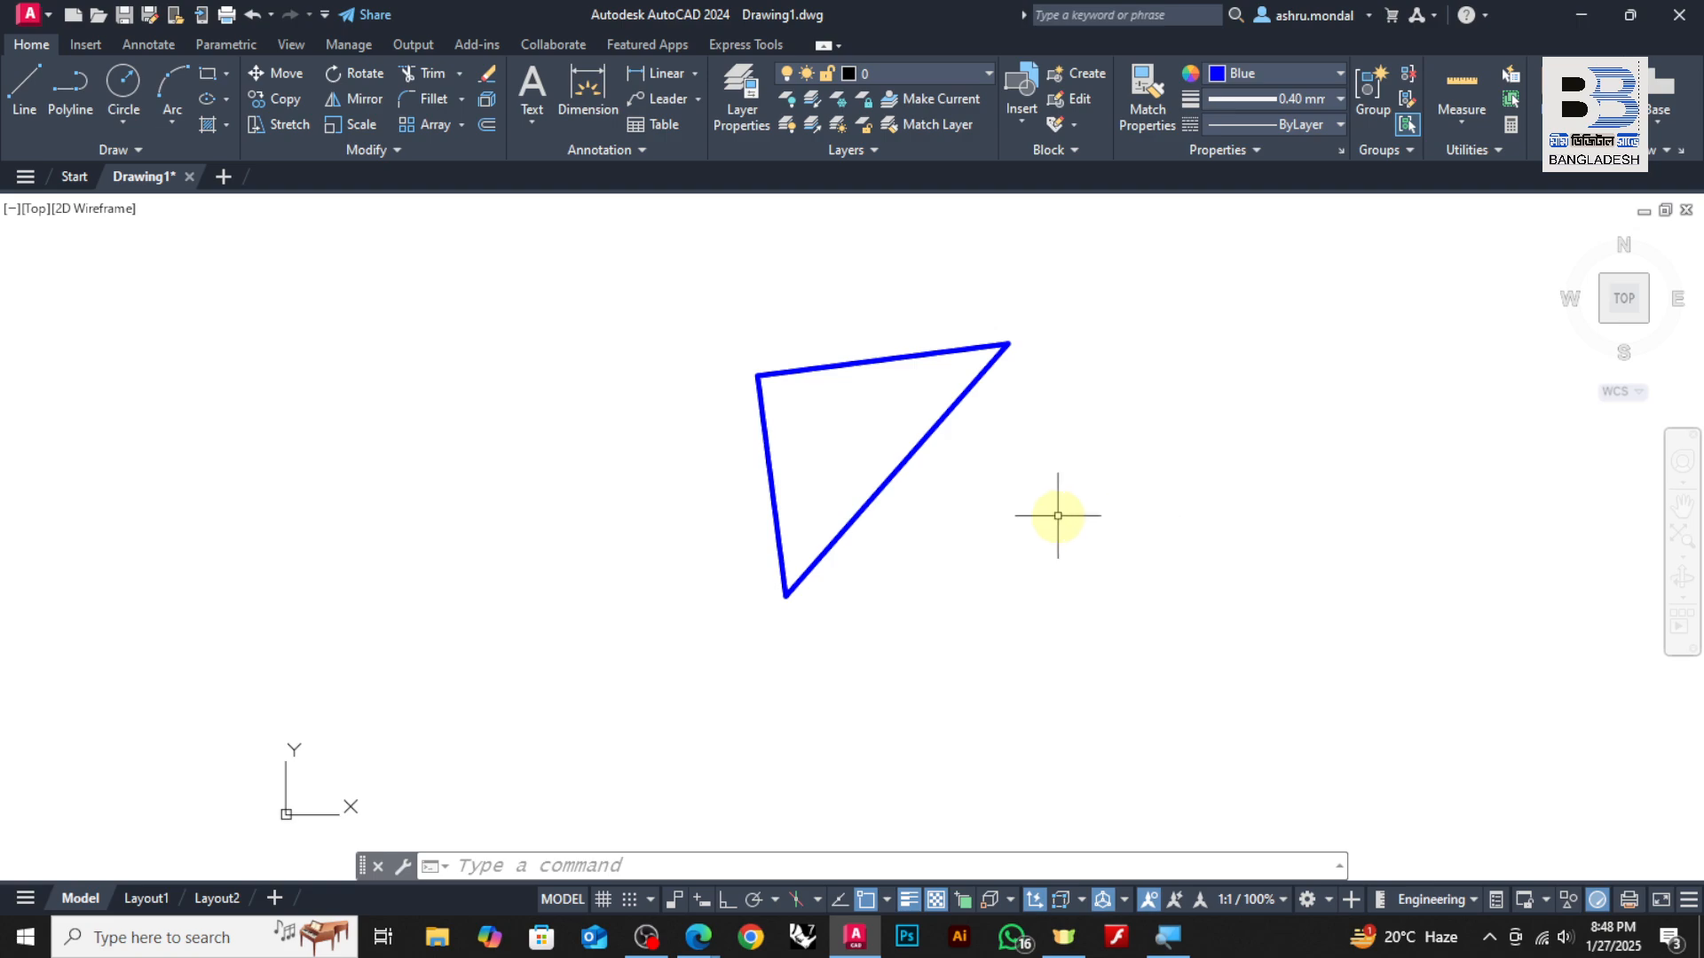
{"action": "key", "text": "ctrl+z"}
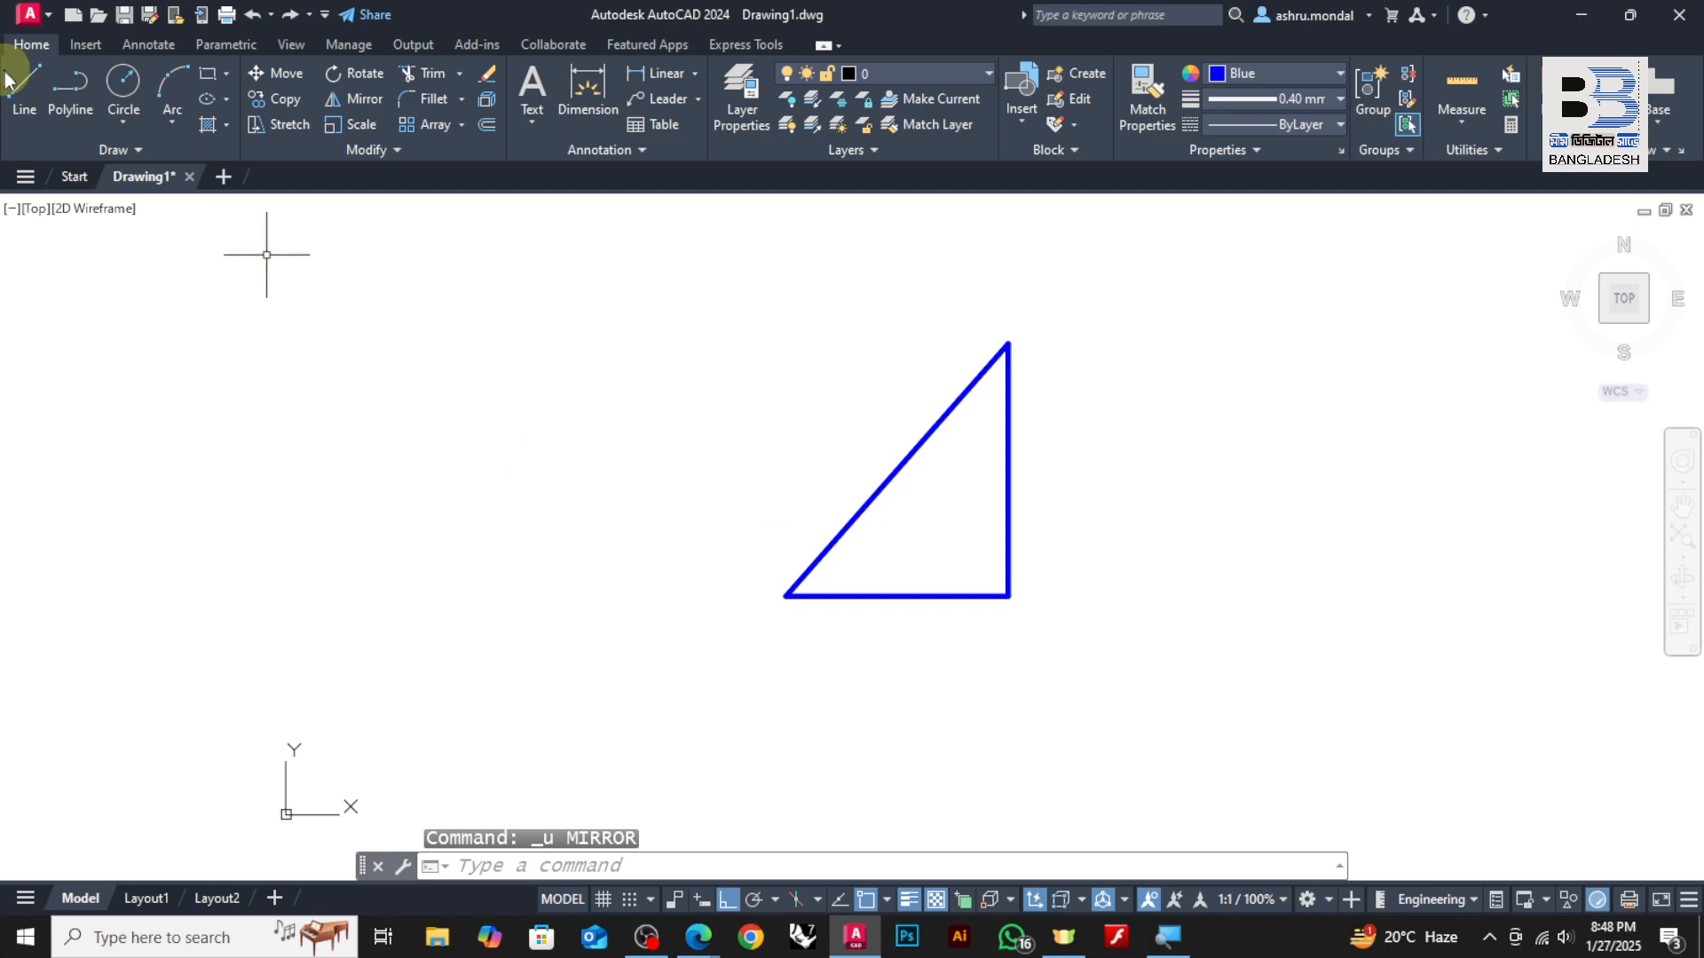
{"action": "left_click", "coordinate": [69, 84]}
{"action": "left_click", "coordinate": [1007, 346]}
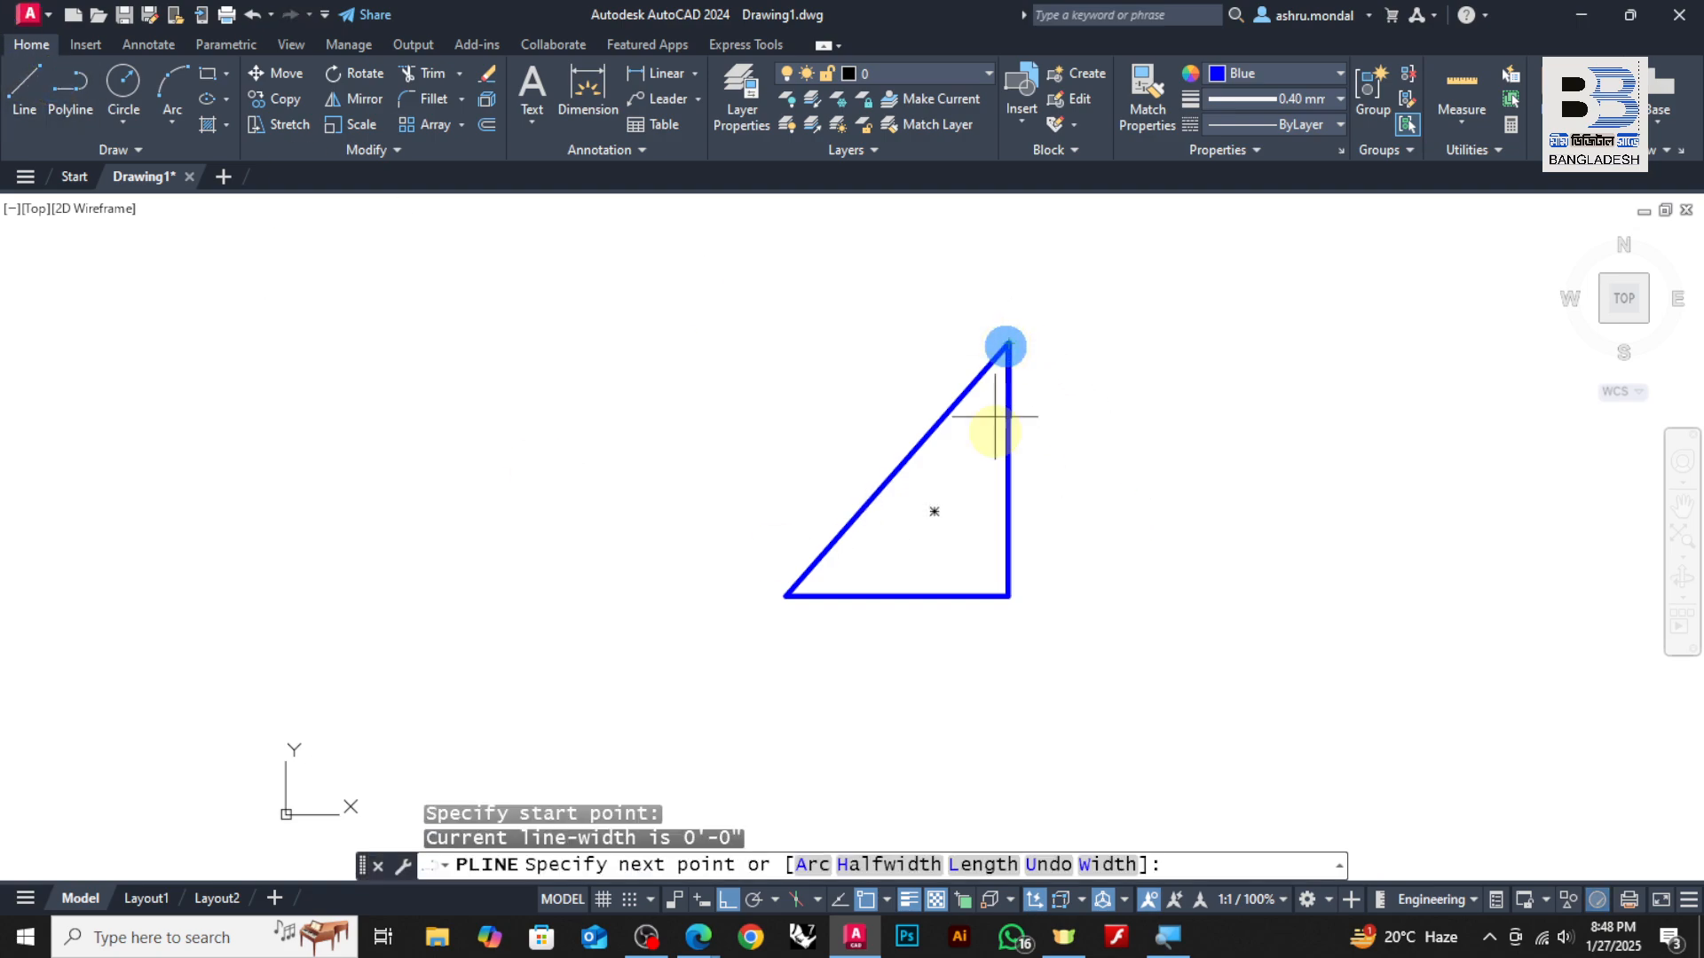
{"action": "left_click", "coordinate": [1009, 596]}
{"action": "key", "text": "Return"}
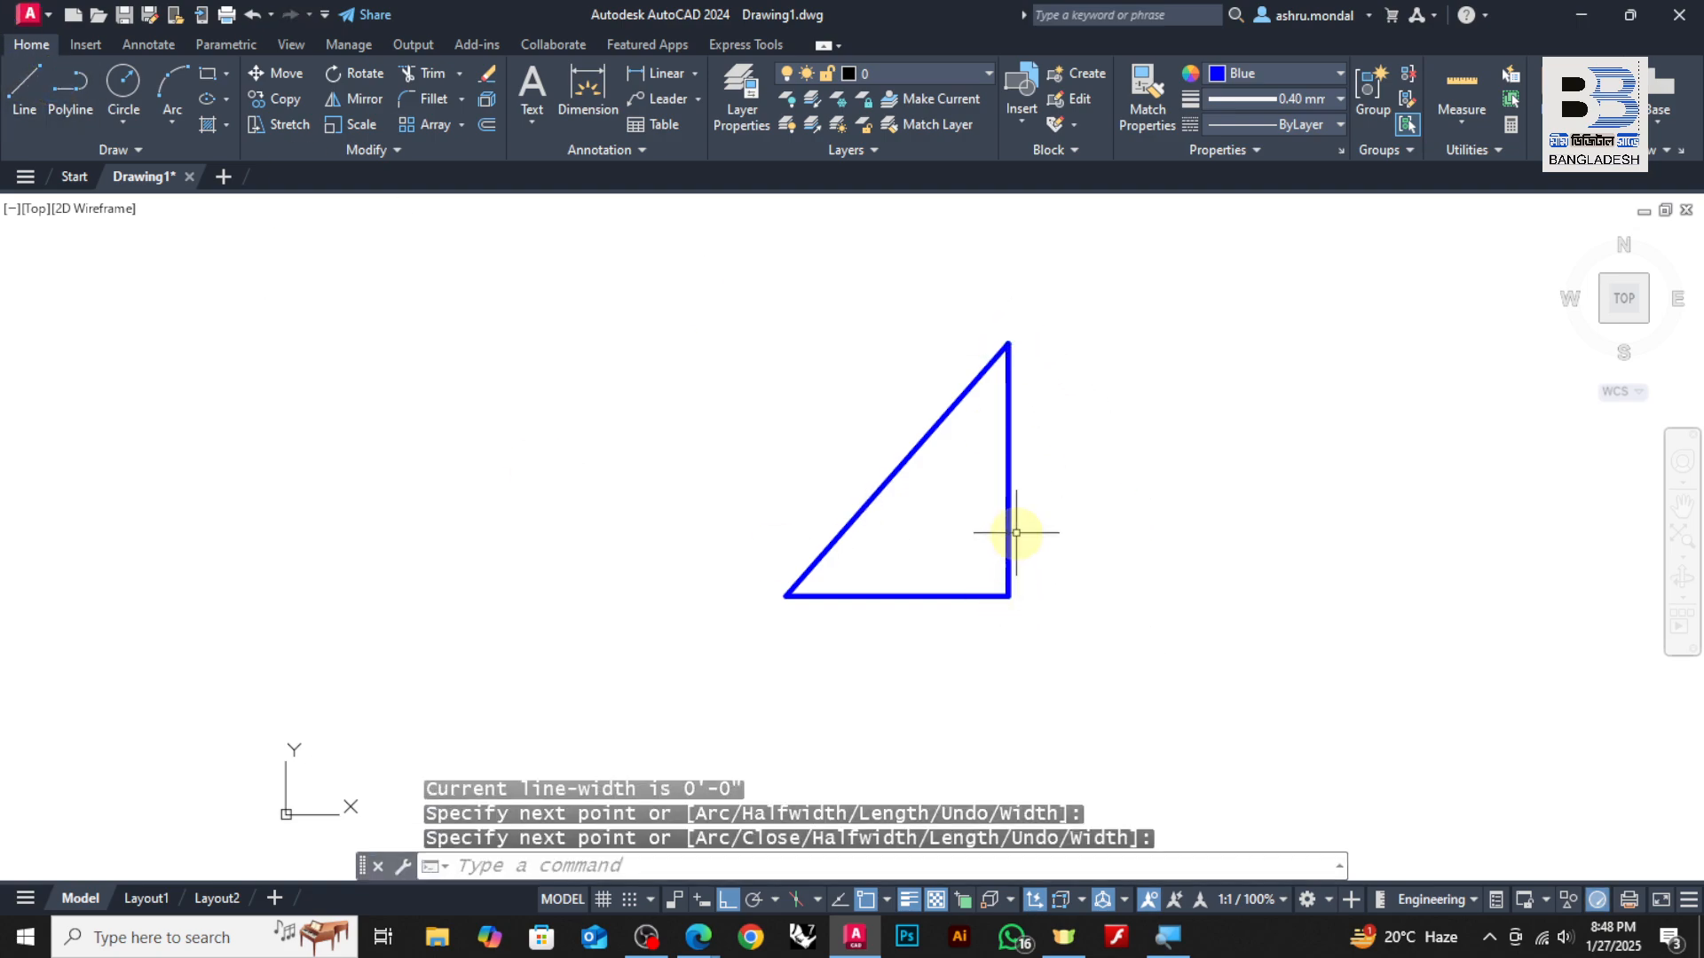
{"action": "left_click", "coordinate": [1010, 526]}
{"action": "key", "text": "Delete"}
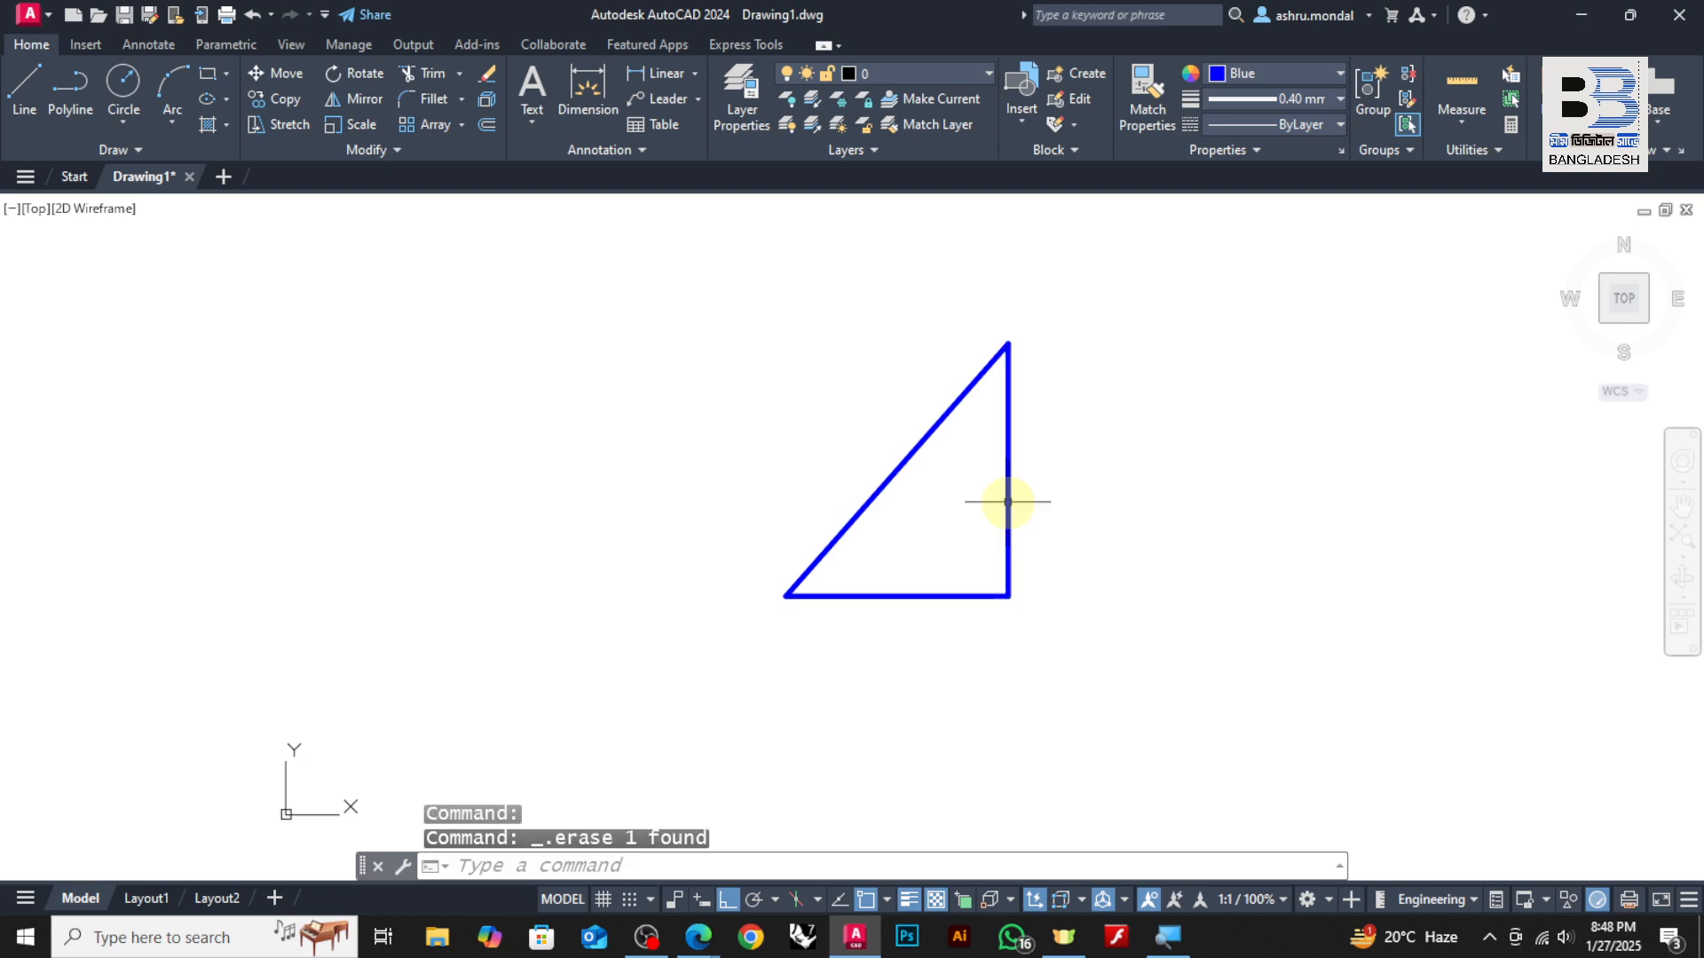
Draw a line over the triangle's sloping edge from its lower corner to the apex and change its colour to magenta
{"action": "left_click", "coordinate": [37, 89]}
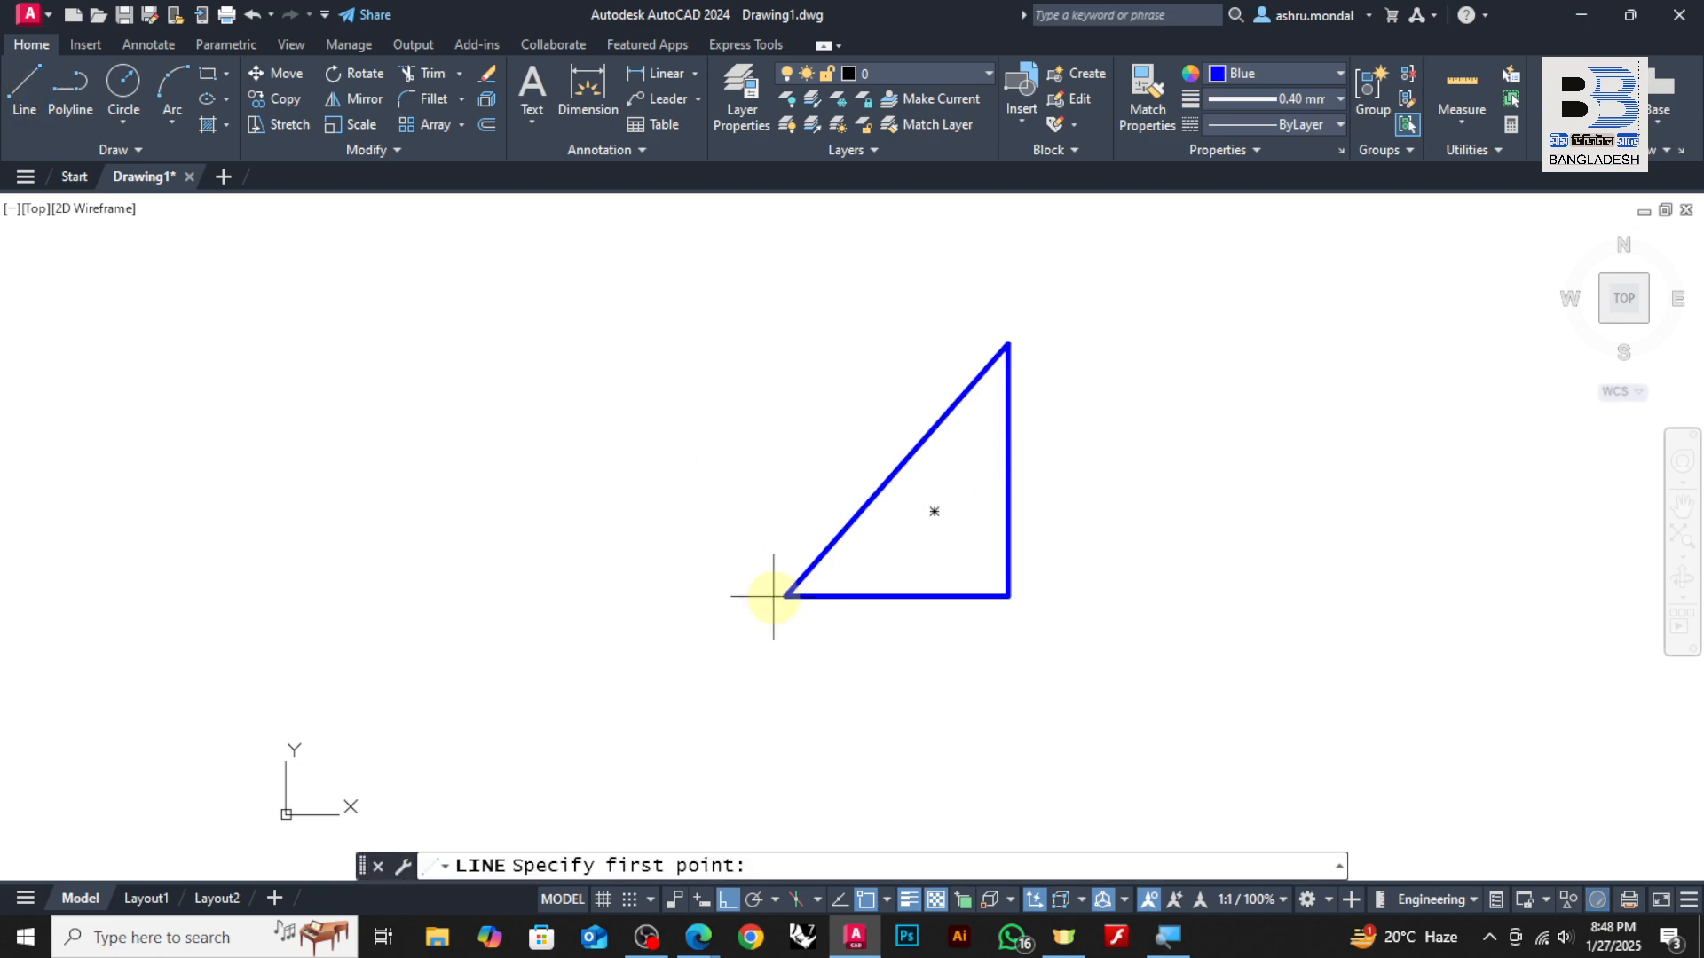
{"action": "left_click", "coordinate": [786, 596]}
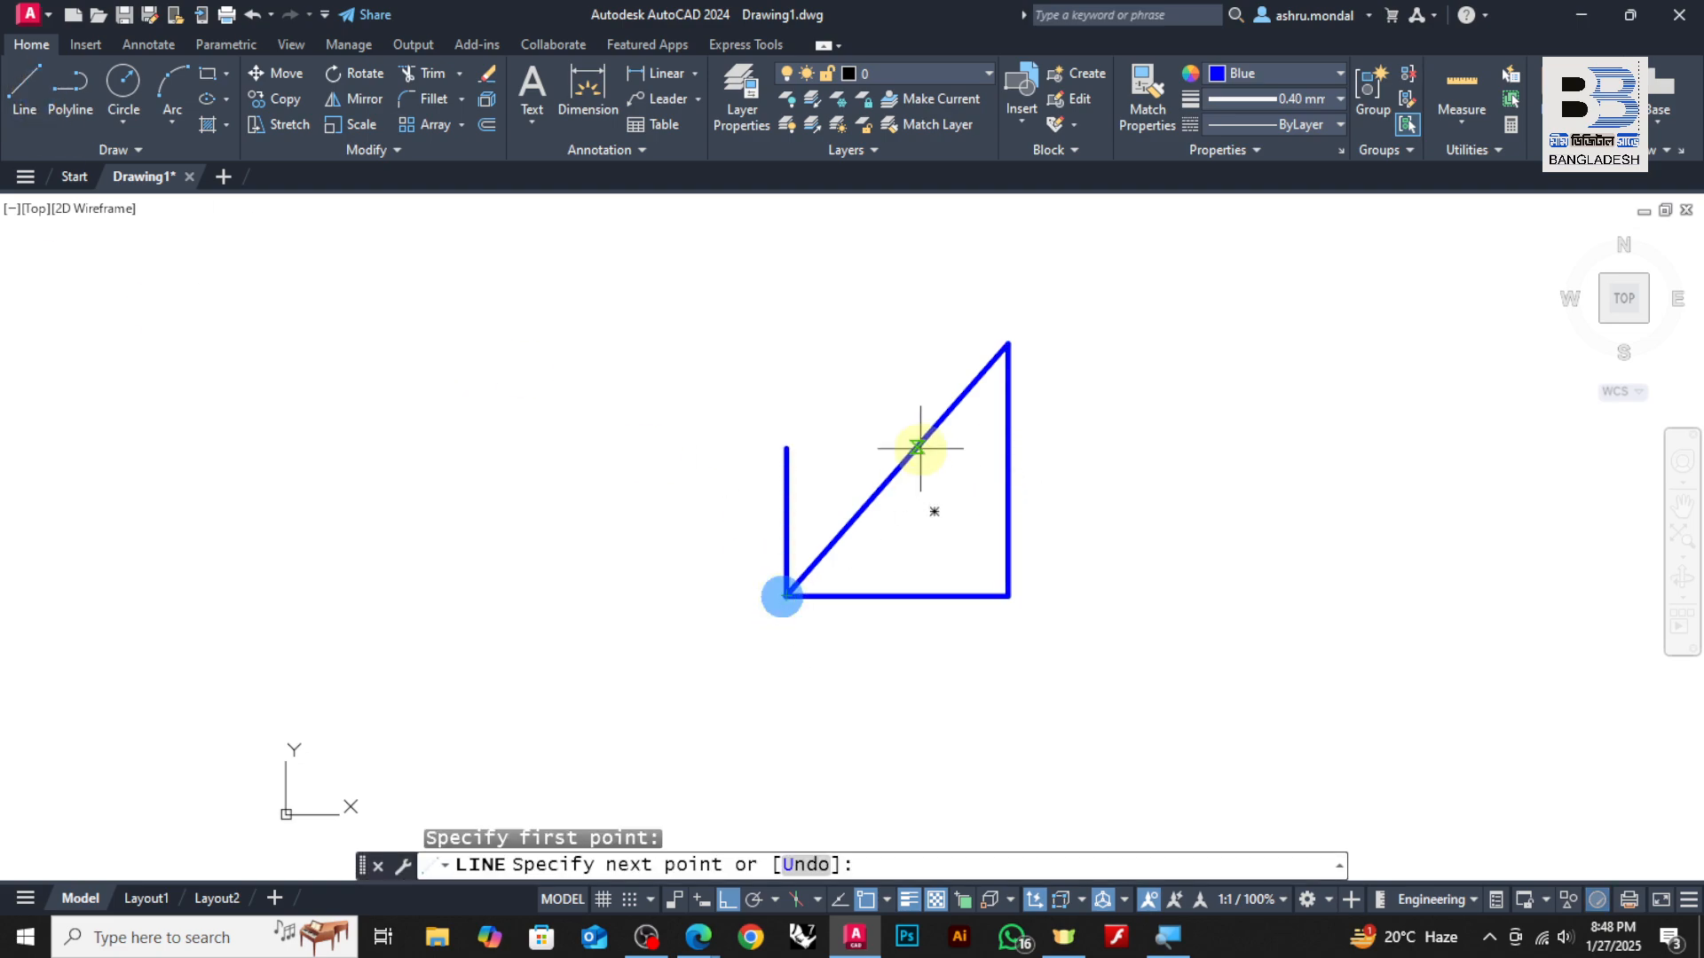
{"action": "left_click", "coordinate": [1009, 344]}
{"action": "key", "text": "Return"}
{"action": "left_click", "coordinate": [963, 390]}
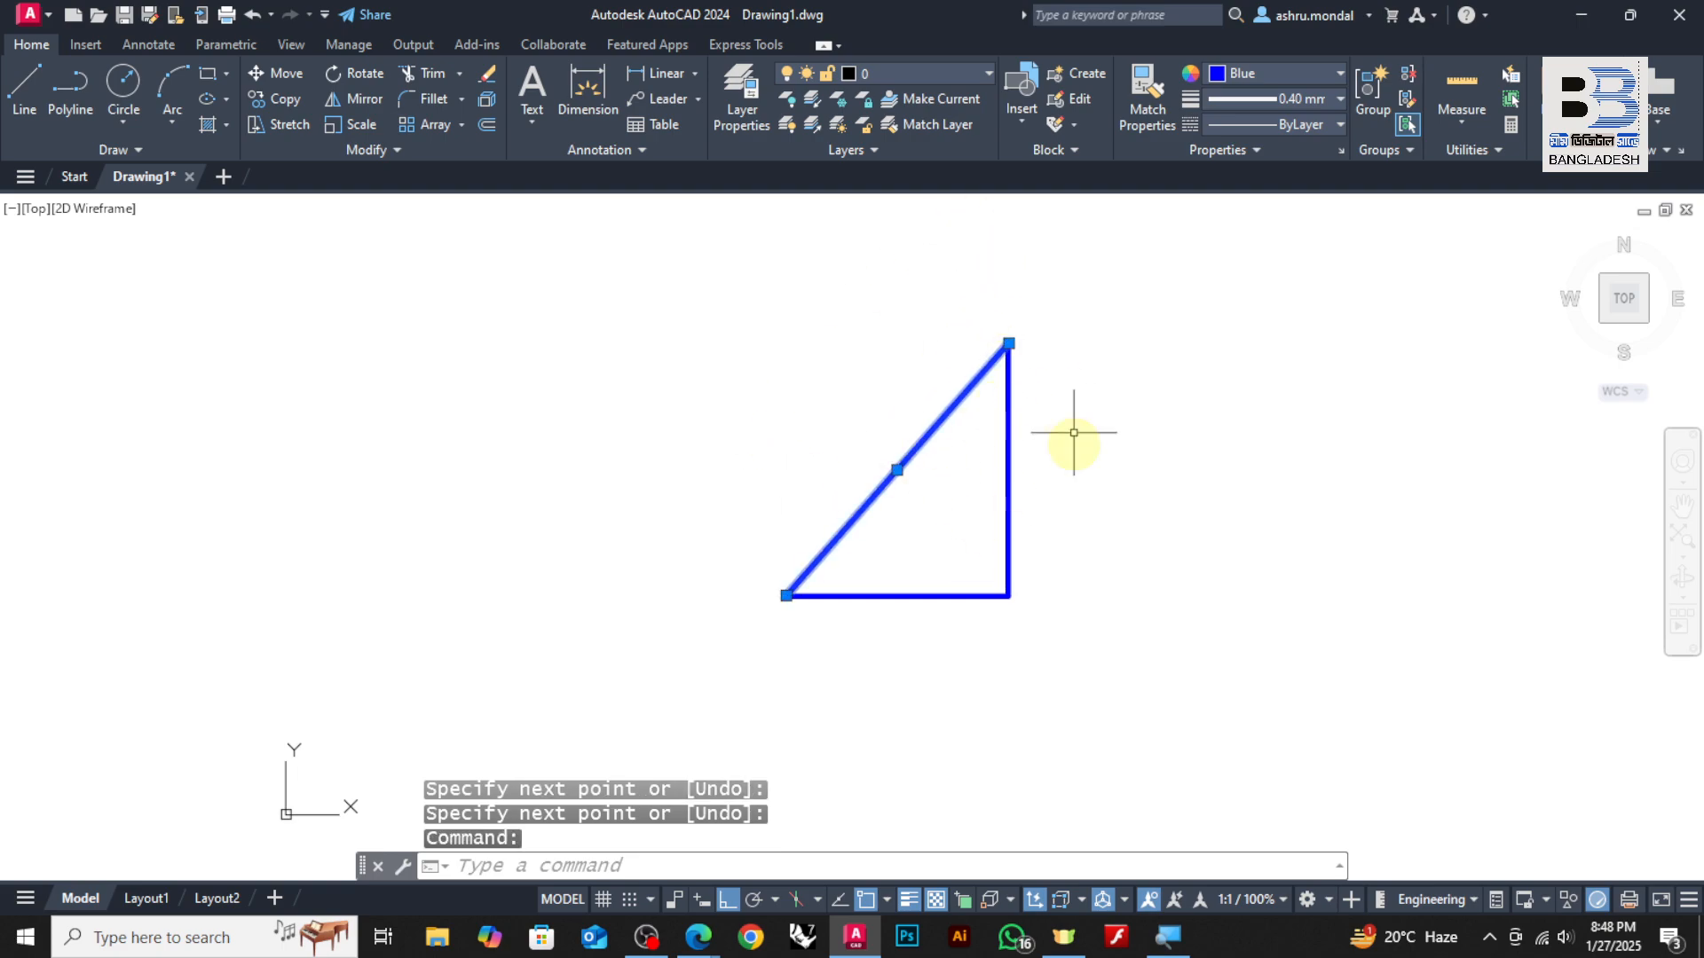
{"action": "left_click", "coordinate": [1216, 87]}
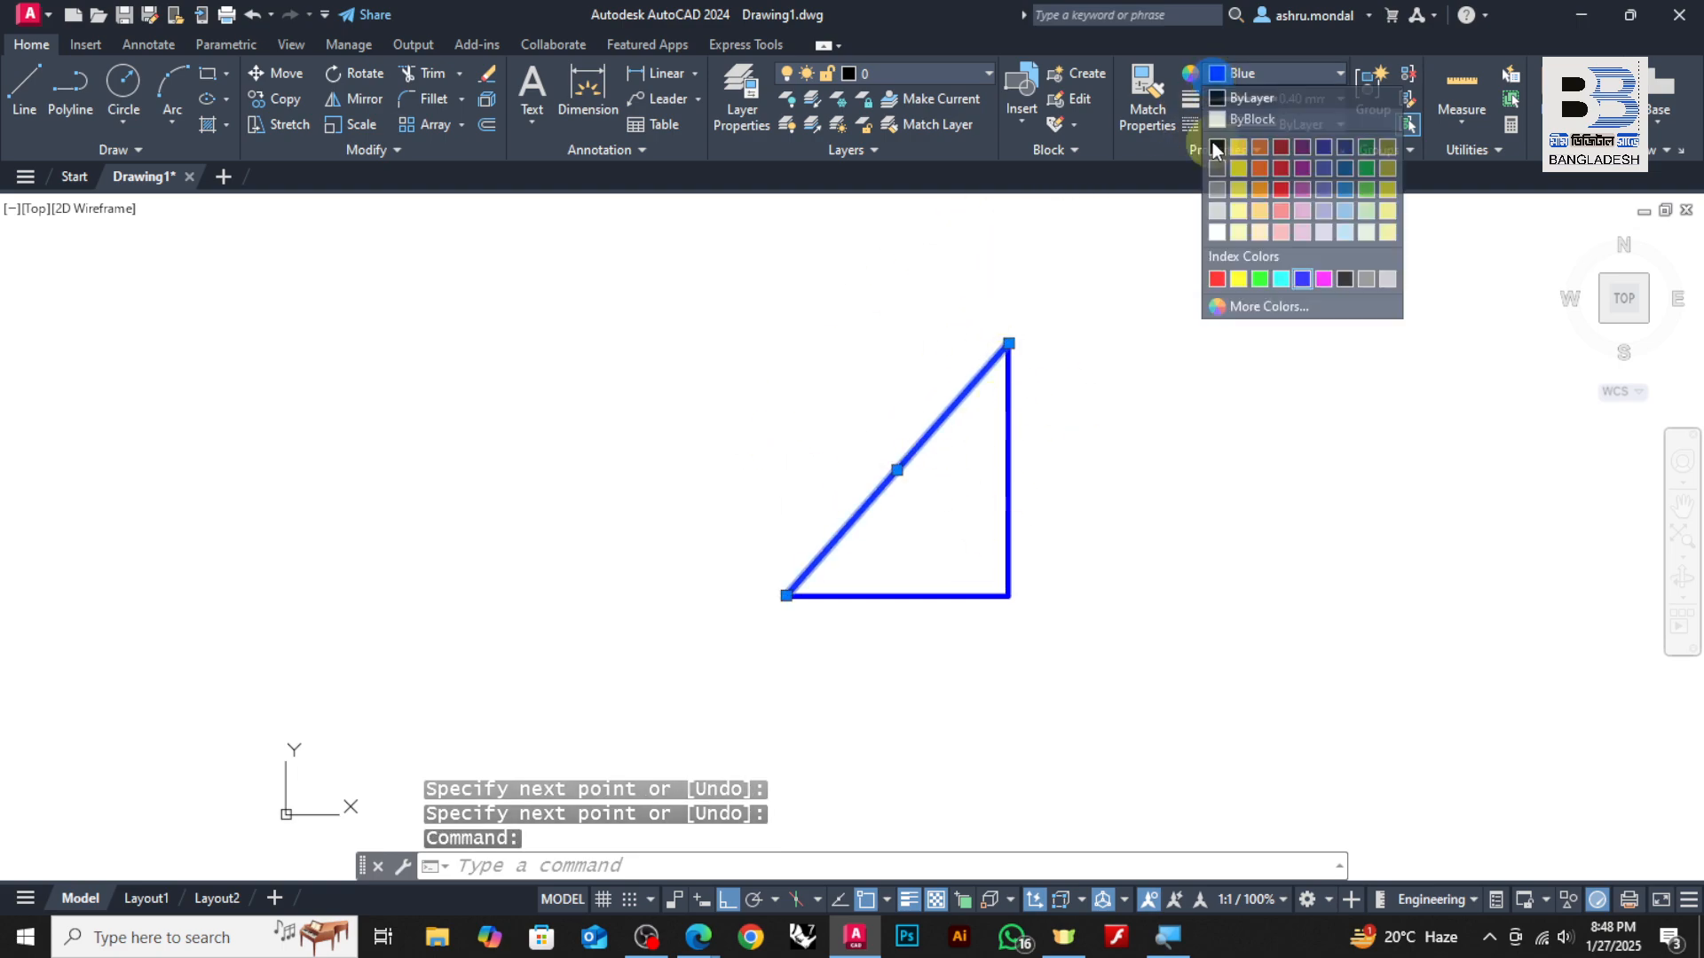
{"action": "left_click", "coordinate": [1320, 278]}
{"action": "key", "text": "Escape"}
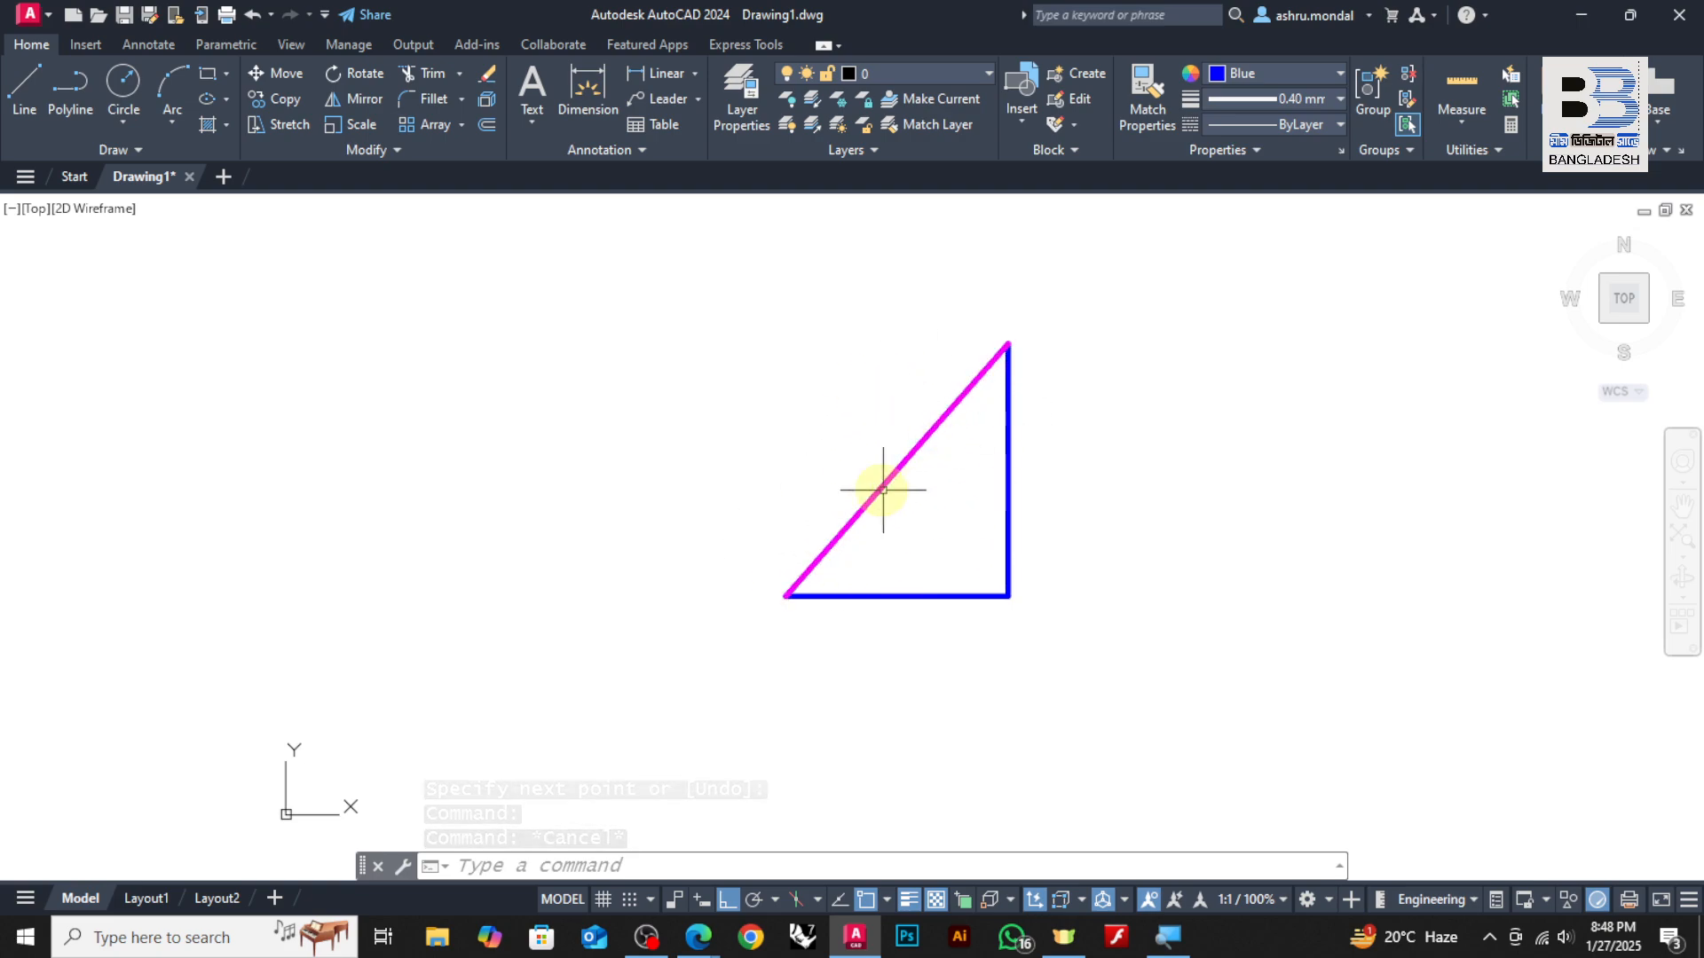
Mirror the triangle and magenta line about the sloping edge with Ortho off, choosing No to keep the source objects
{"action": "scroll", "coordinate": [914, 464], "scroll_direction": "down", "scroll_amount": 2}
{"action": "left_click", "coordinate": [1080, 322]}
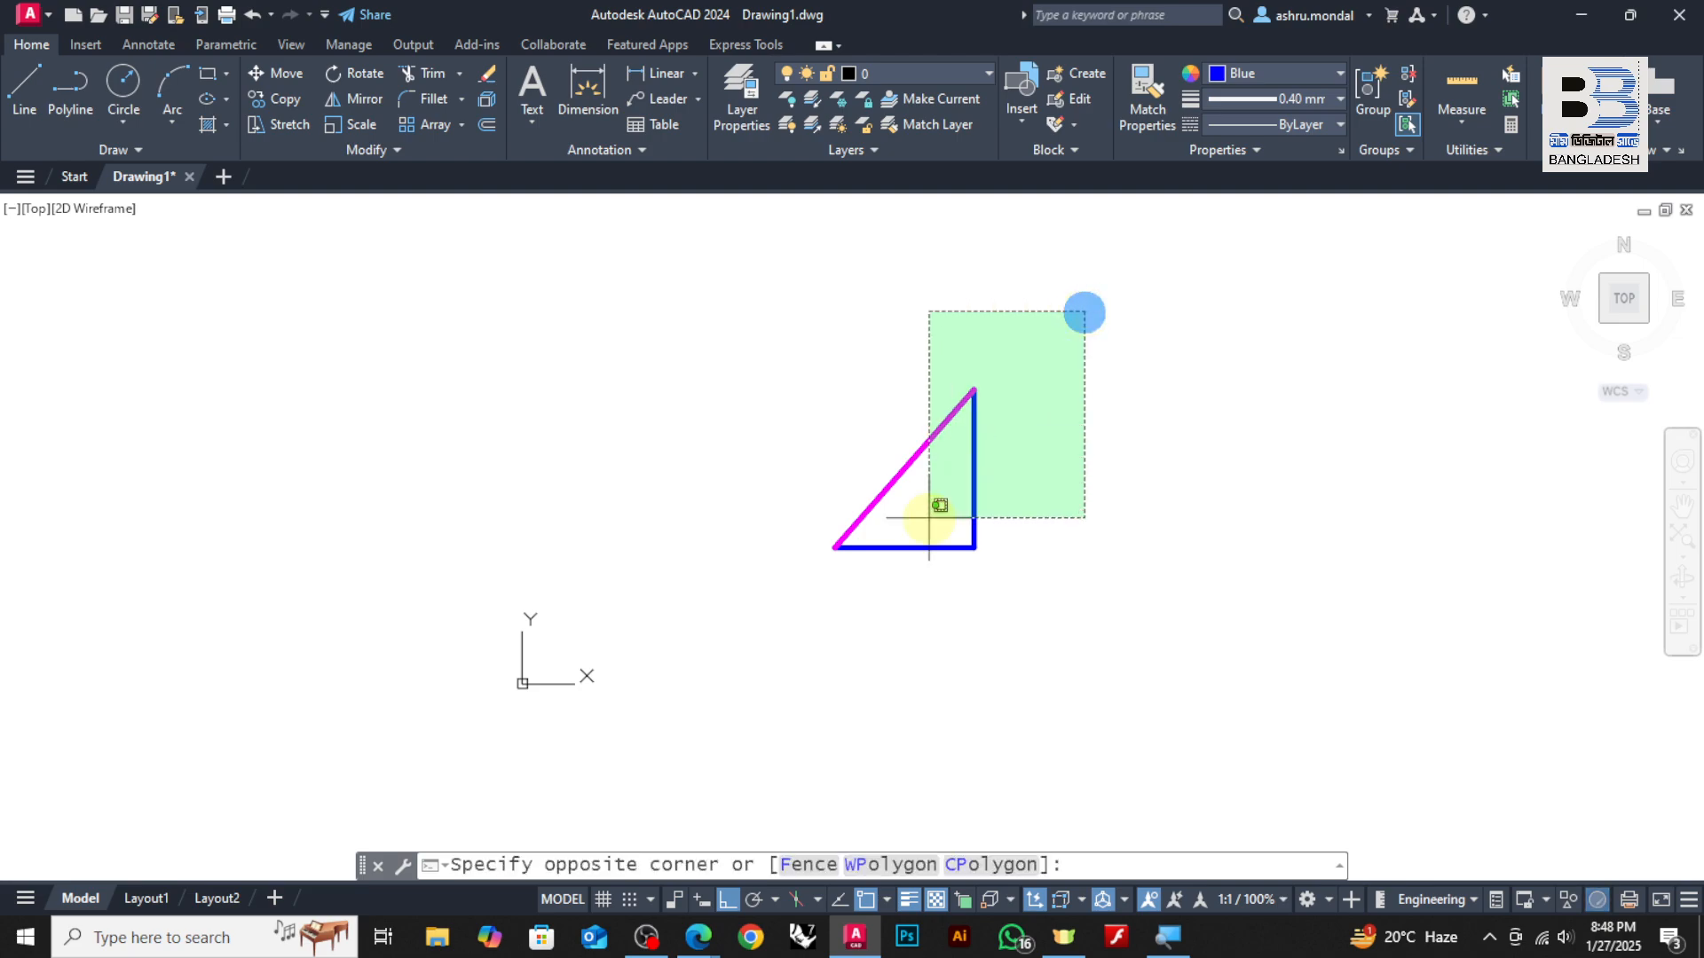
{"action": "left_click", "coordinate": [716, 671]}
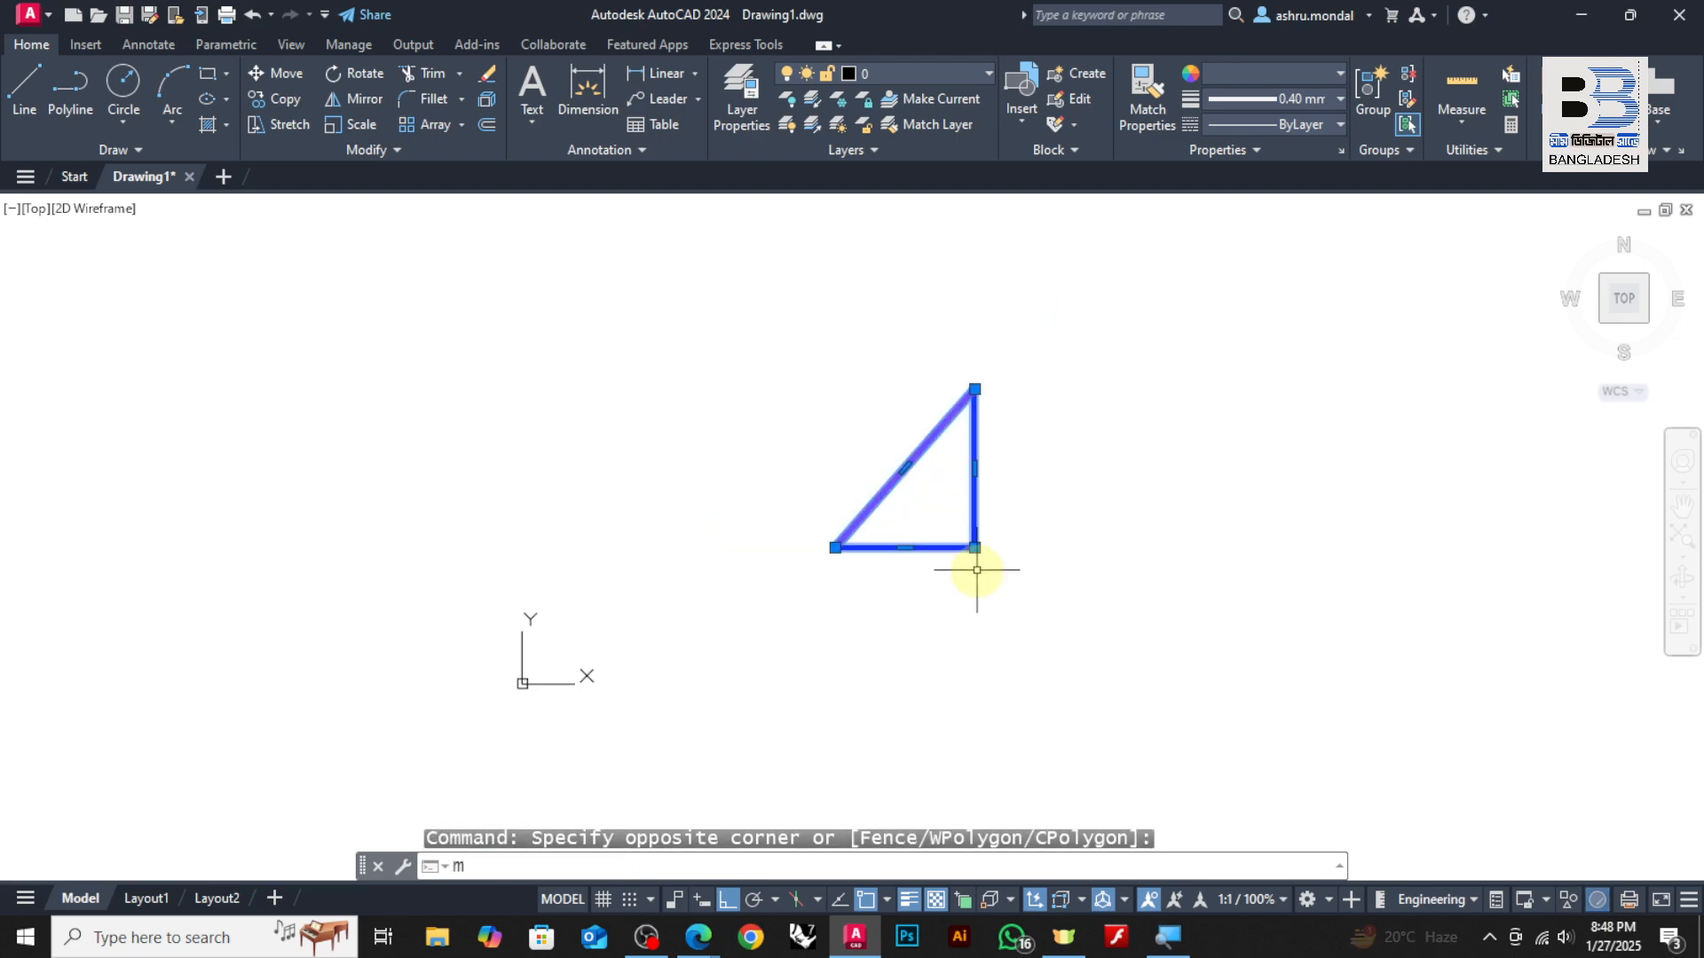
{"action": "type", "text": "mi"}
{"action": "key", "text": "Return"}
{"action": "scroll", "coordinate": [834, 530], "scroll_direction": "up", "scroll_amount": 4}
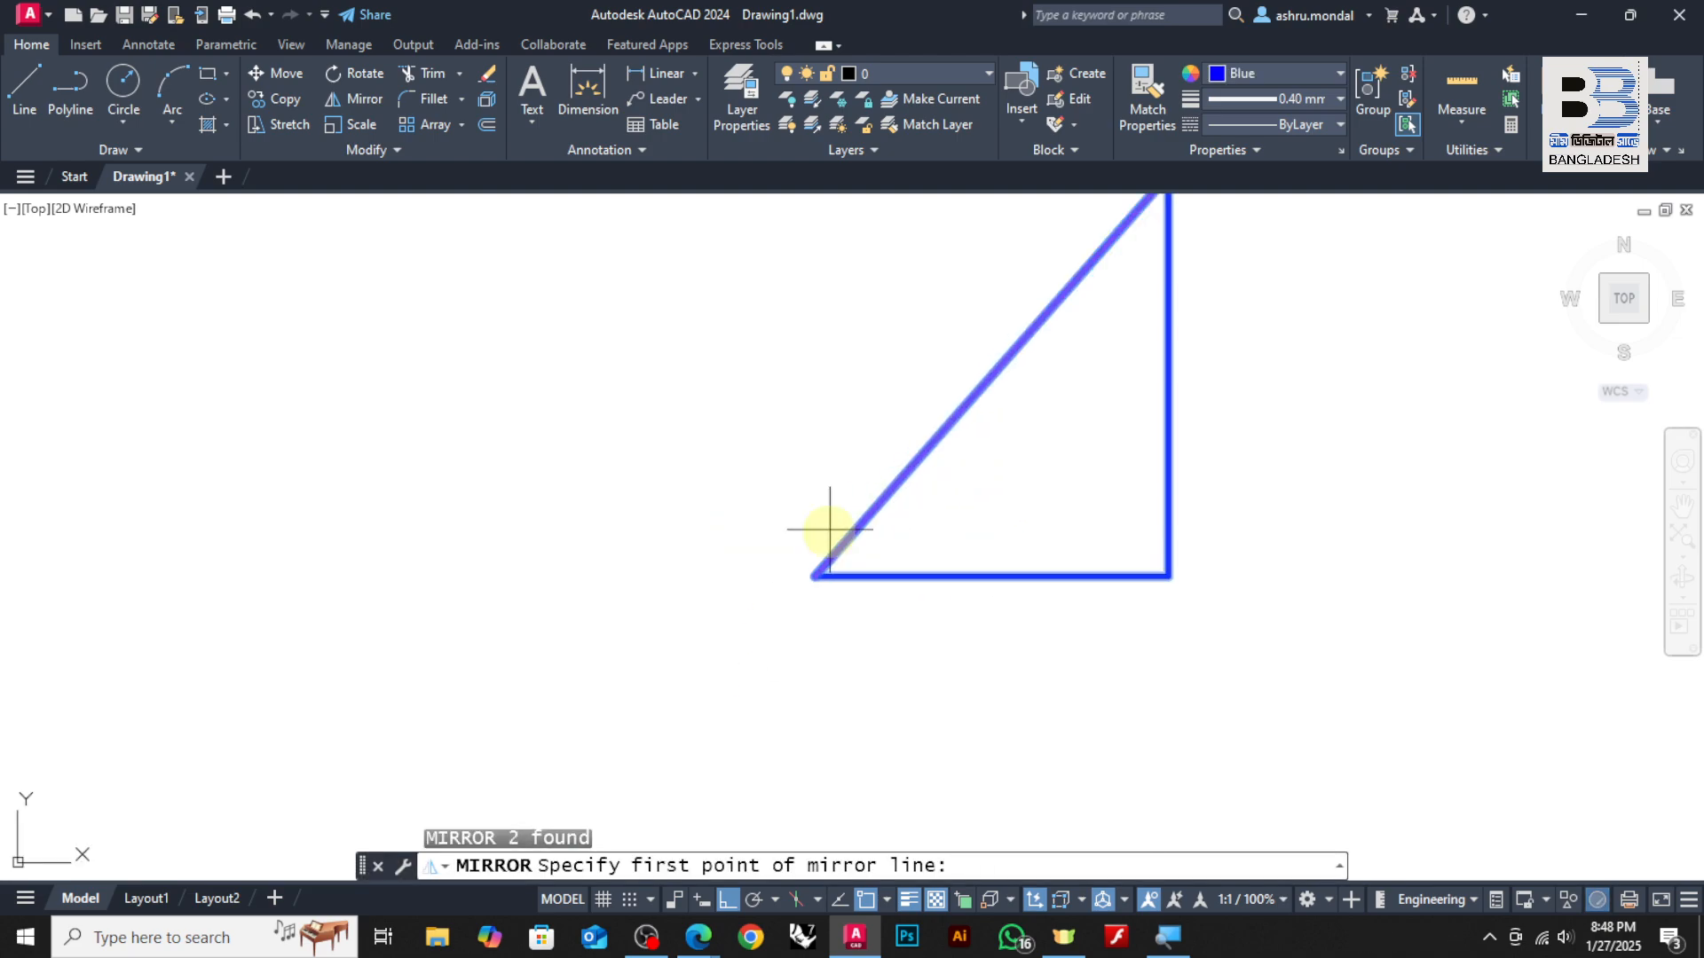
{"action": "left_click", "coordinate": [814, 576]}
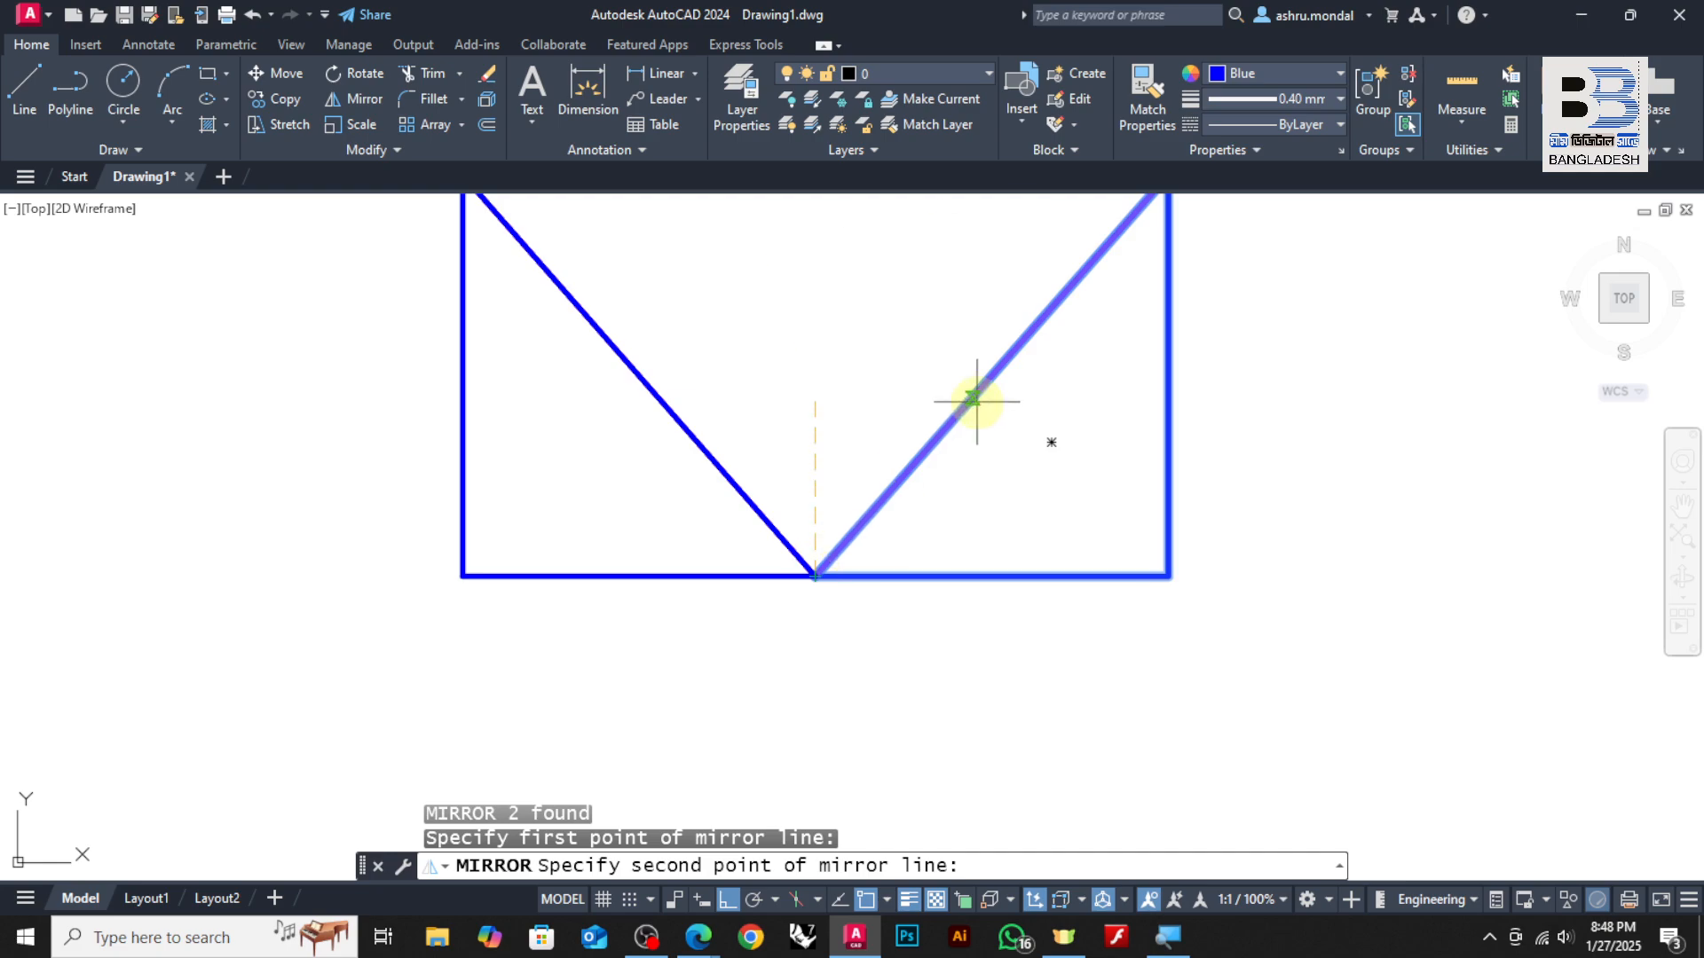
{"action": "scroll", "coordinate": [1021, 355], "scroll_direction": "down", "scroll_amount": 4}
{"action": "scroll", "coordinate": [1076, 275], "scroll_direction": "up", "scroll_amount": 2}
{"action": "left_click", "coordinate": [728, 899]}
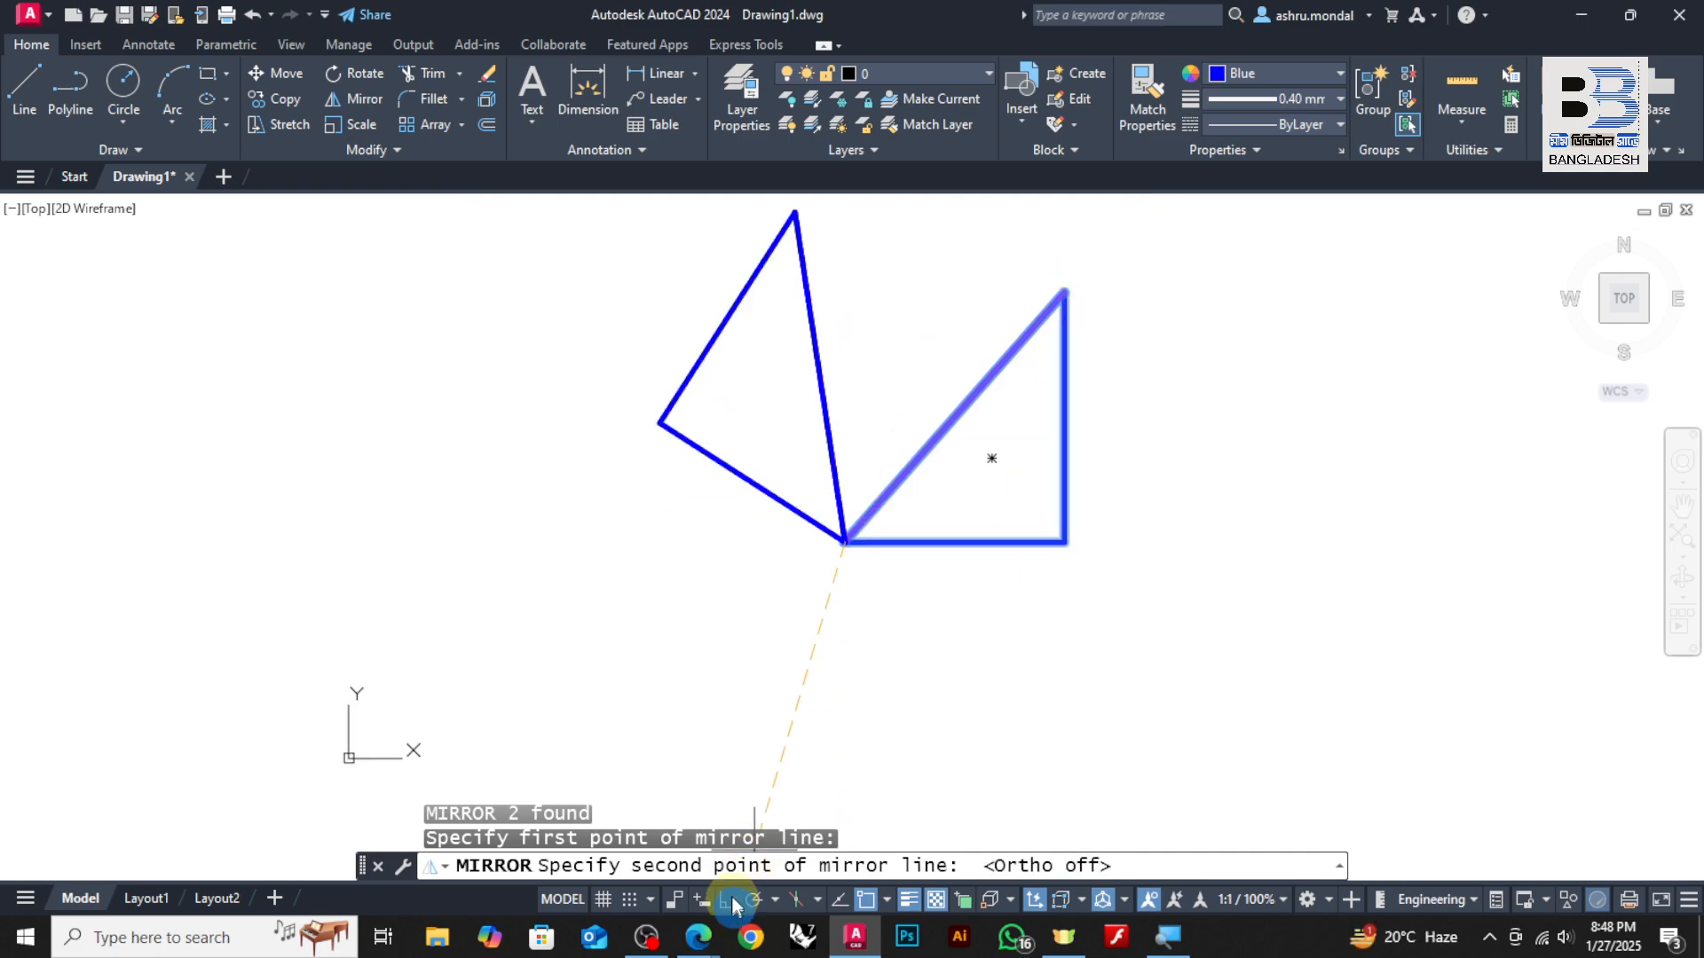
{"action": "left_click", "coordinate": [1063, 289]}
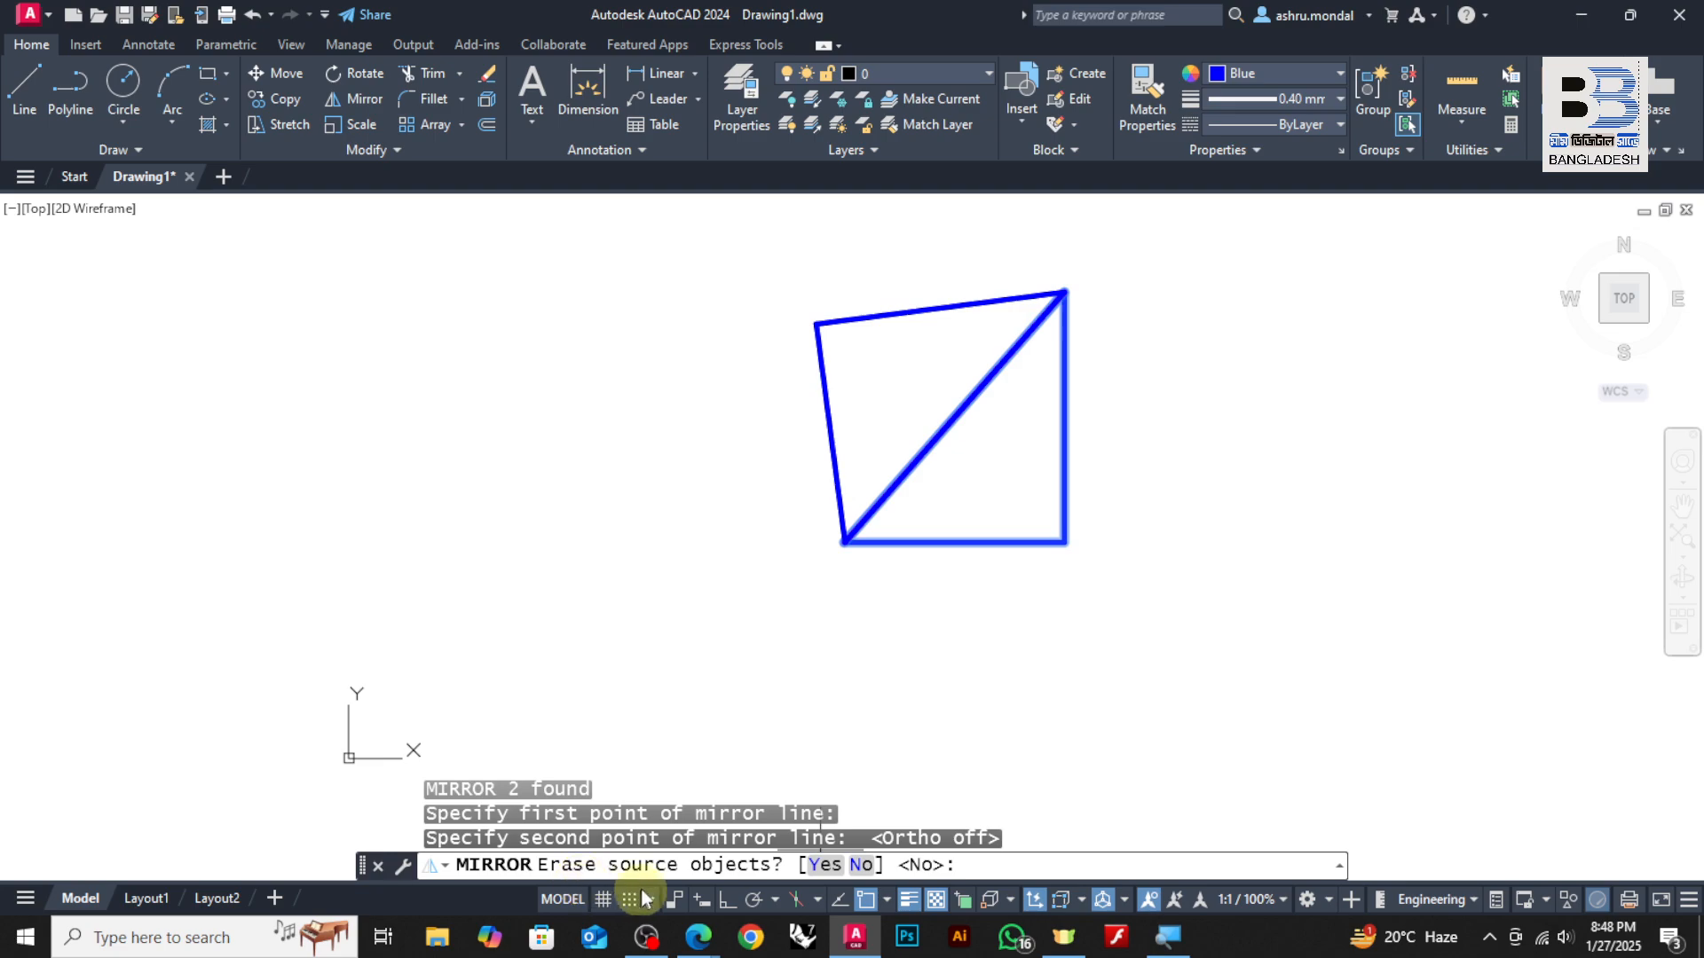
{"action": "scroll", "coordinate": [1044, 401], "scroll_direction": "up", "scroll_amount": 4}
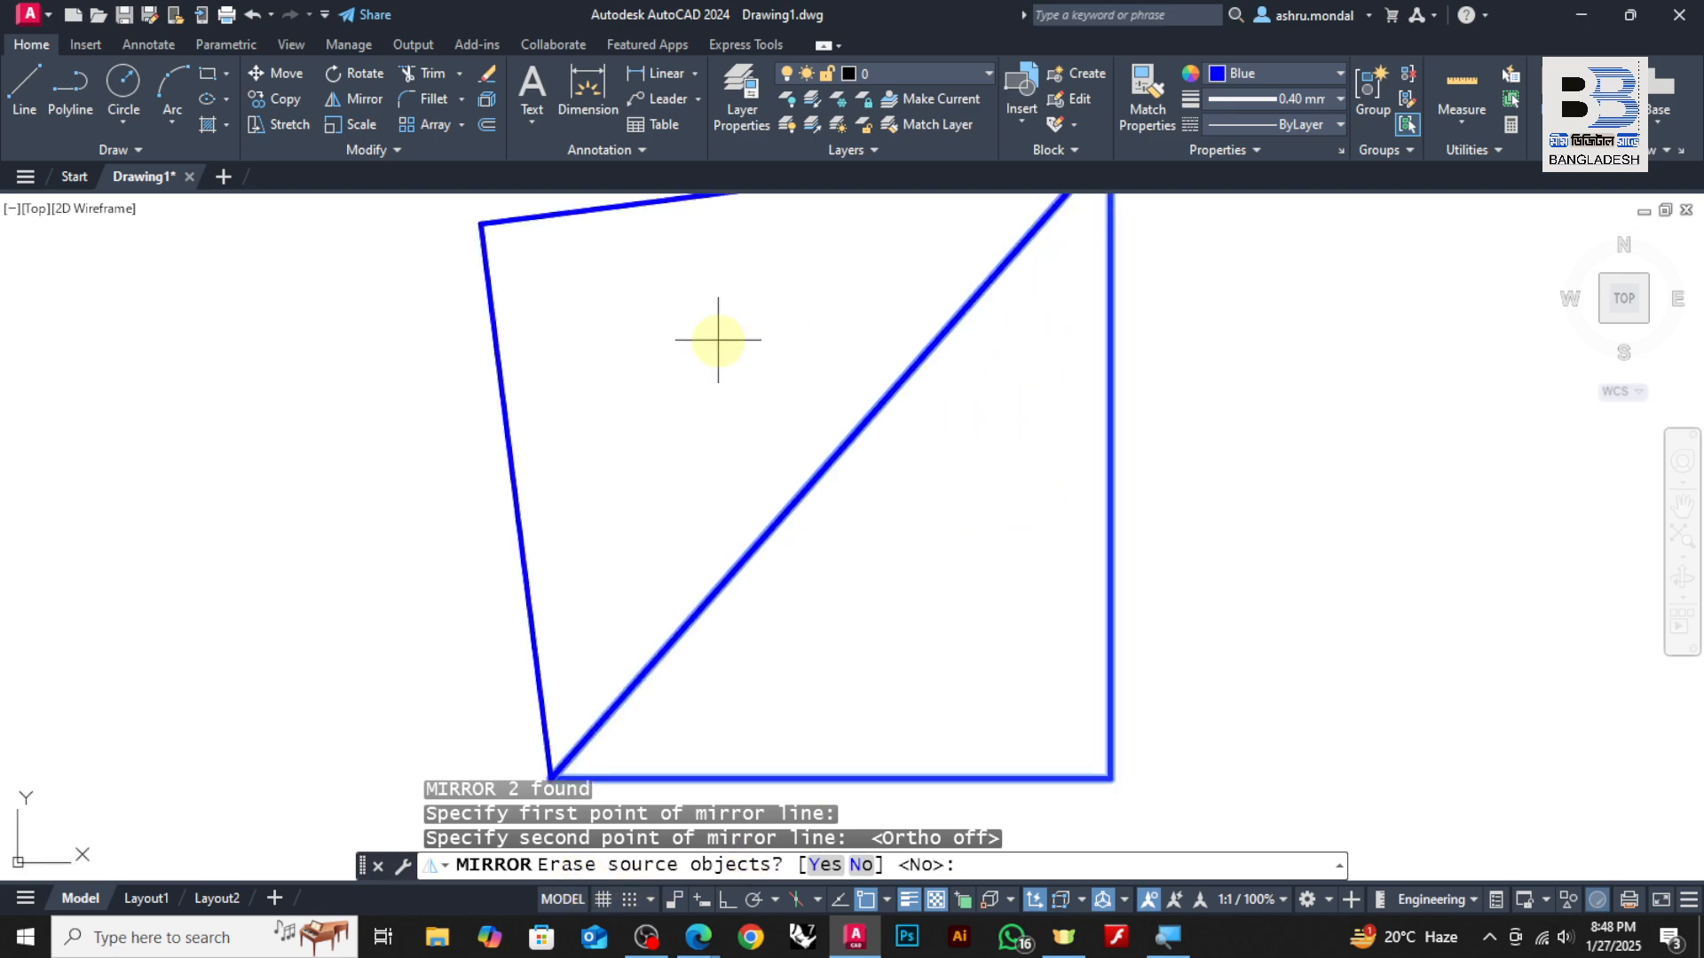
{"action": "scroll", "coordinate": [701, 346], "scroll_direction": "down", "scroll_amount": 2}
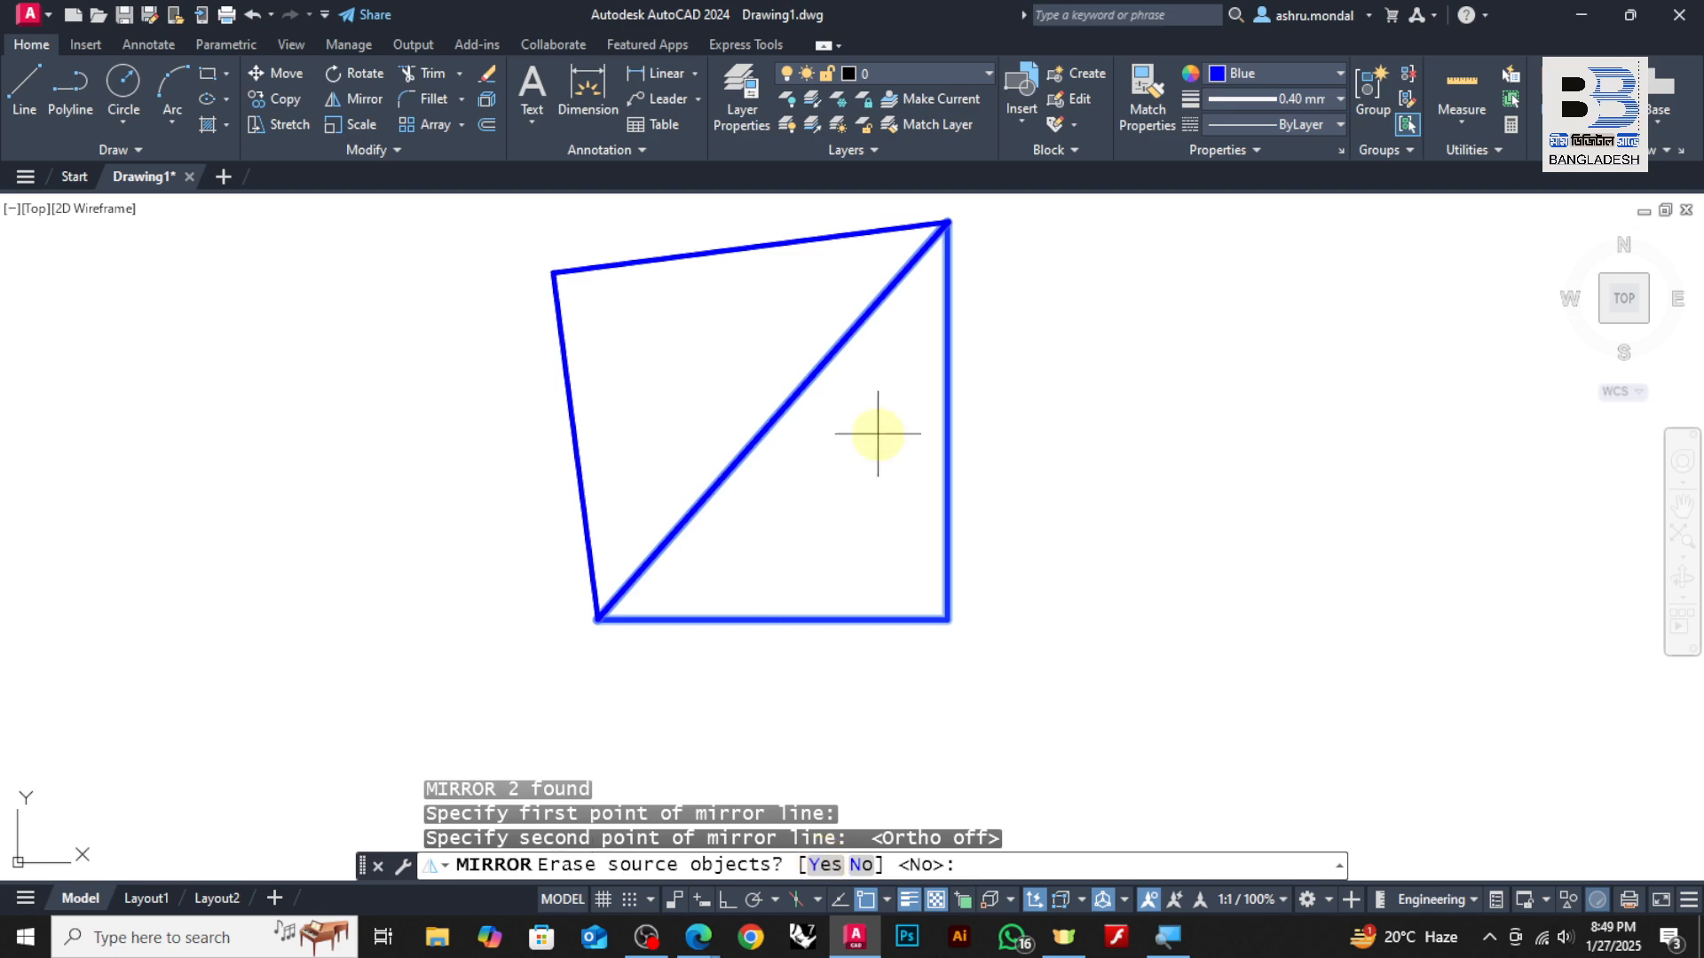
{"action": "left_click", "coordinate": [859, 867]}
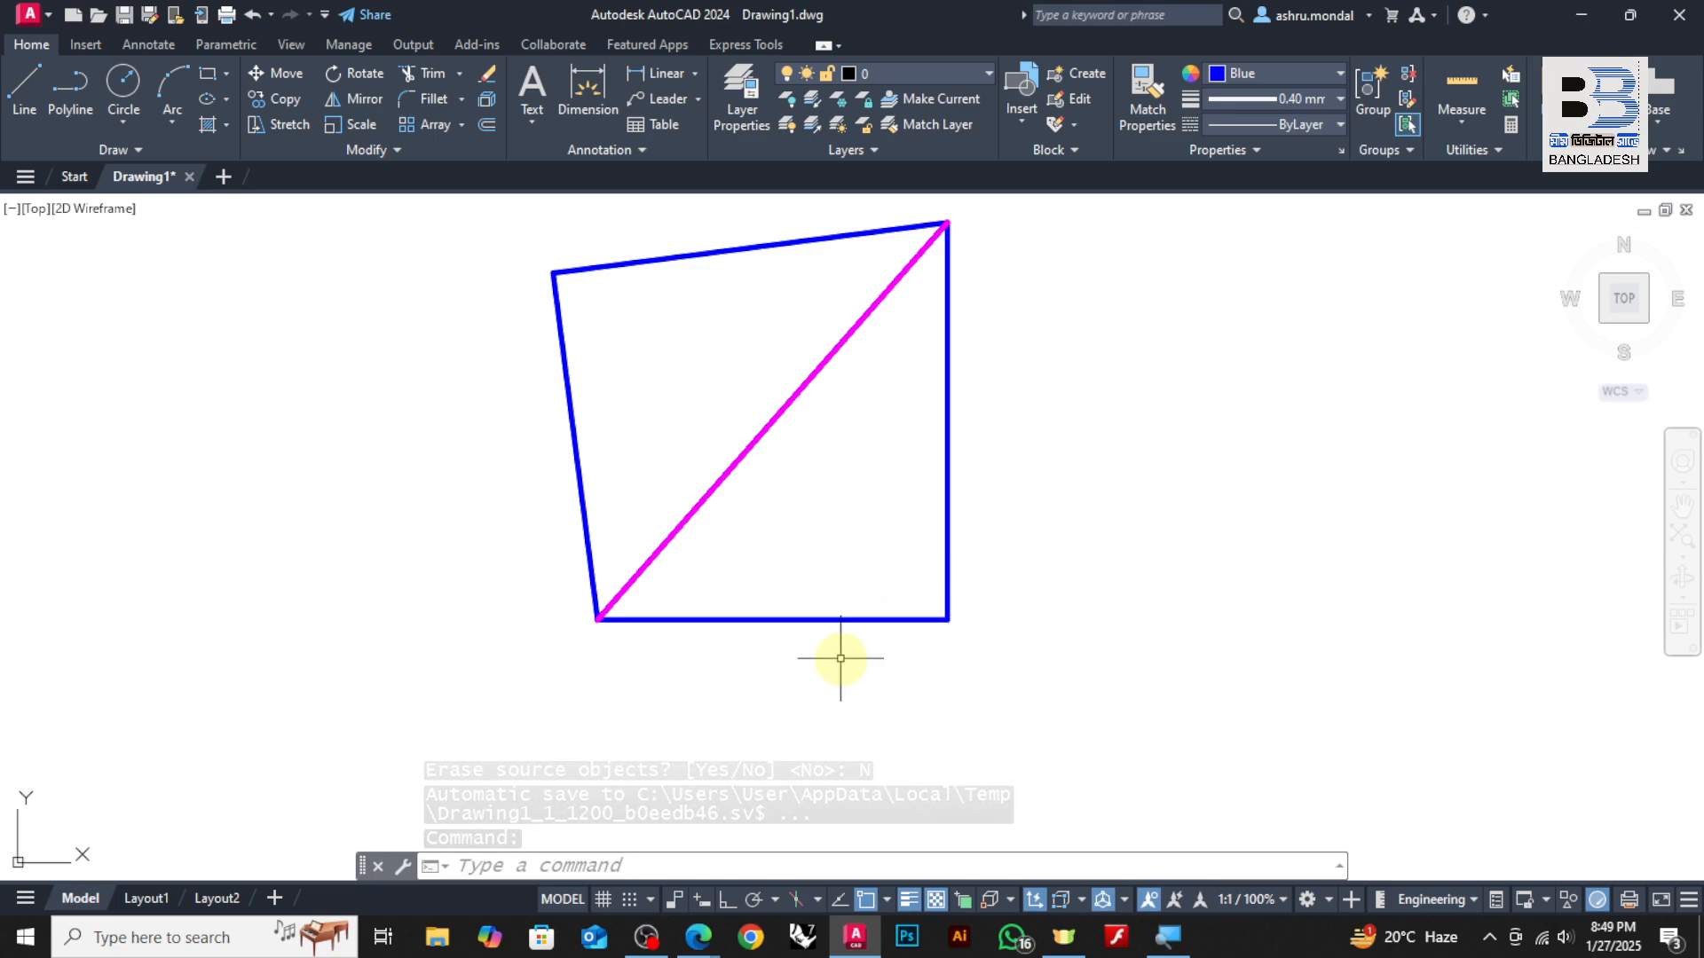
{"action": "scroll", "coordinate": [771, 417], "scroll_direction": "down", "scroll_amount": 2}
{"action": "left_click", "coordinate": [990, 261]}
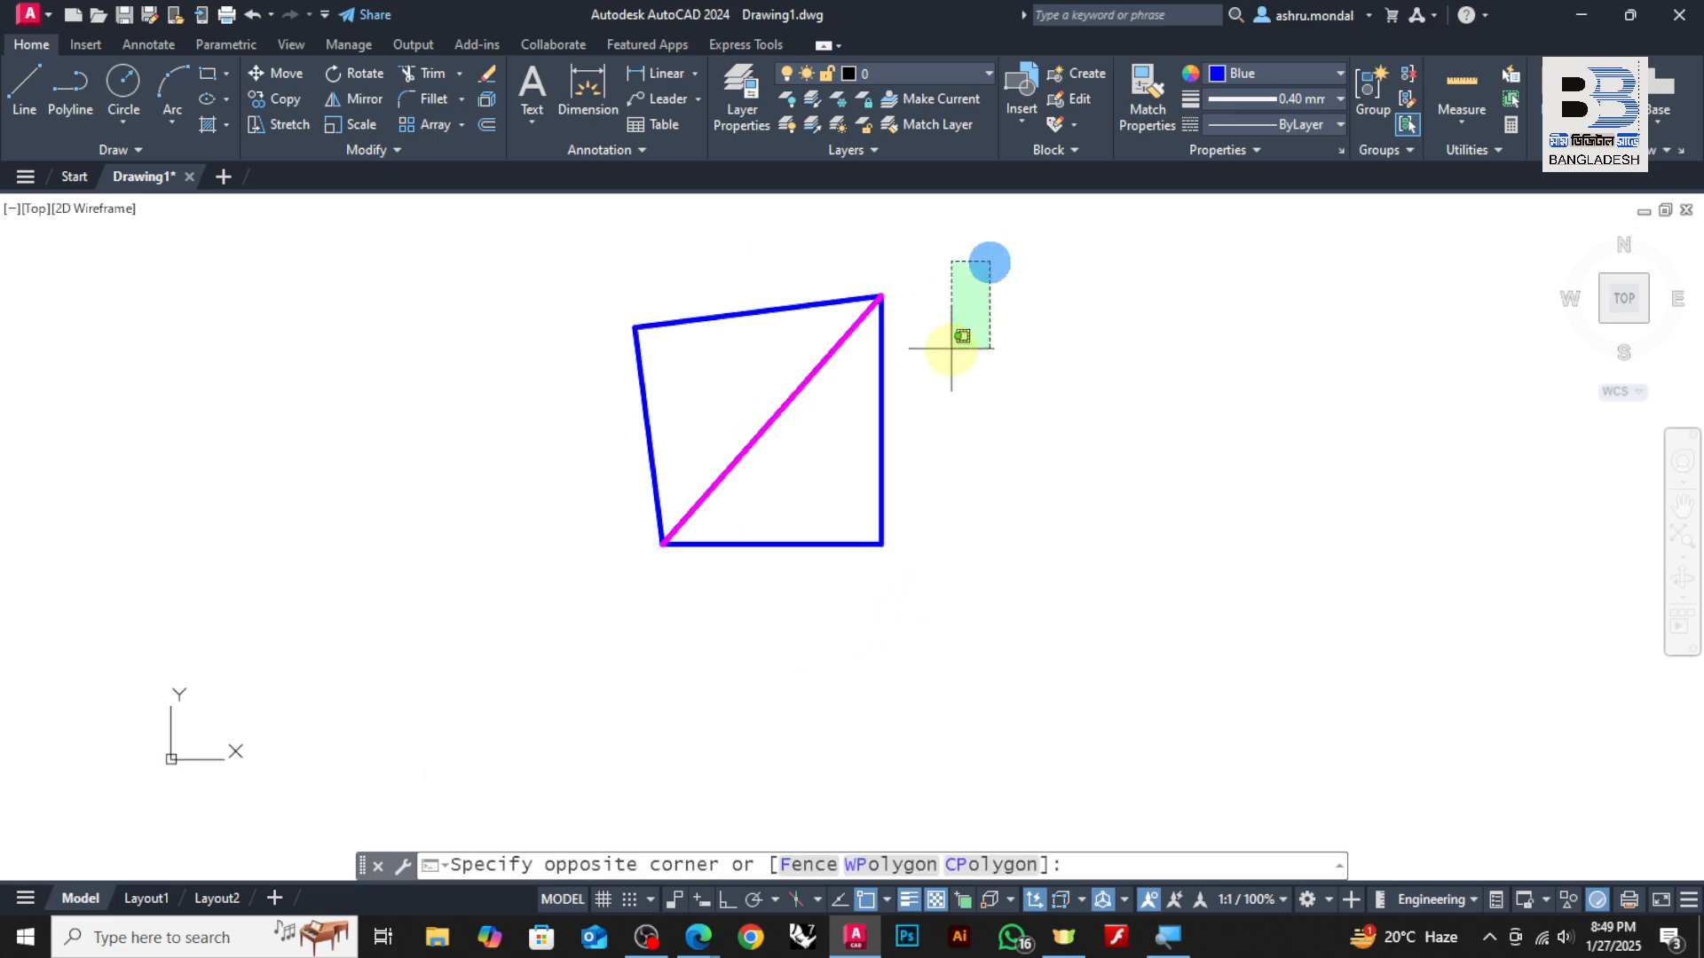
{"action": "left_click", "coordinate": [951, 426]}
{"action": "left_click", "coordinate": [970, 449]}
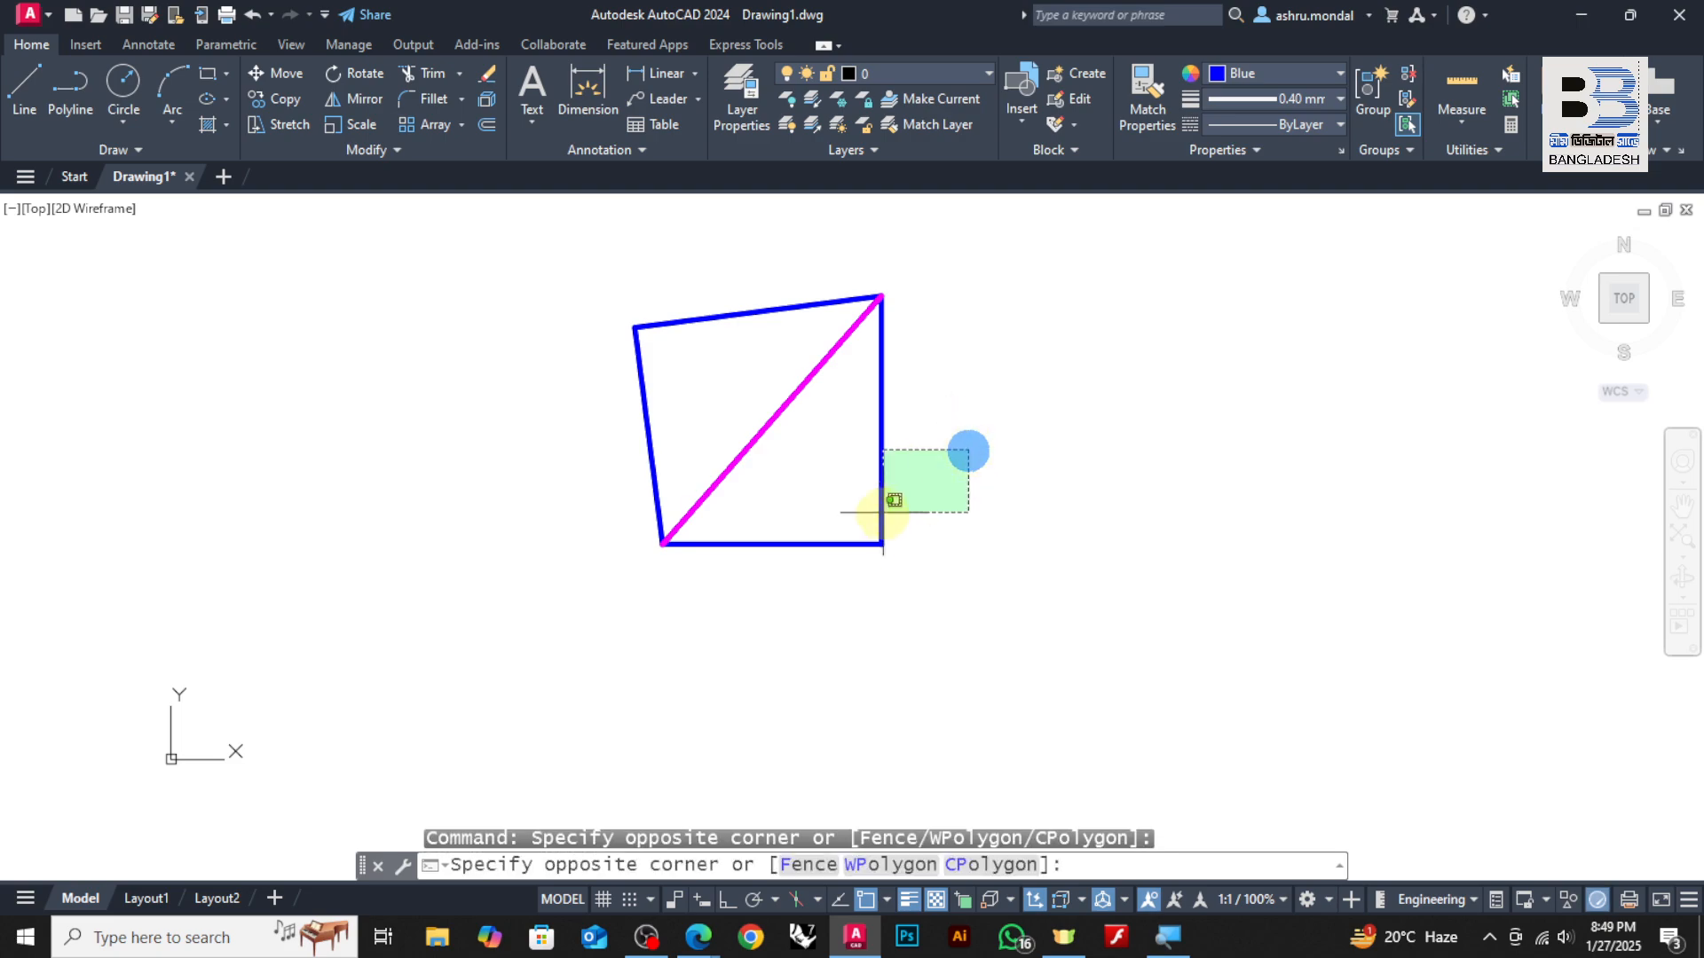
{"action": "left_click", "coordinate": [852, 538]}
{"action": "scroll", "coordinate": [704, 418], "scroll_direction": "up", "scroll_amount": 2}
{"action": "scroll", "coordinate": [760, 444], "scroll_direction": "down", "scroll_amount": 2}
{"action": "scroll", "coordinate": [790, 458], "scroll_direction": "up", "scroll_amount": 2}
{"action": "key", "text": "Escape"}
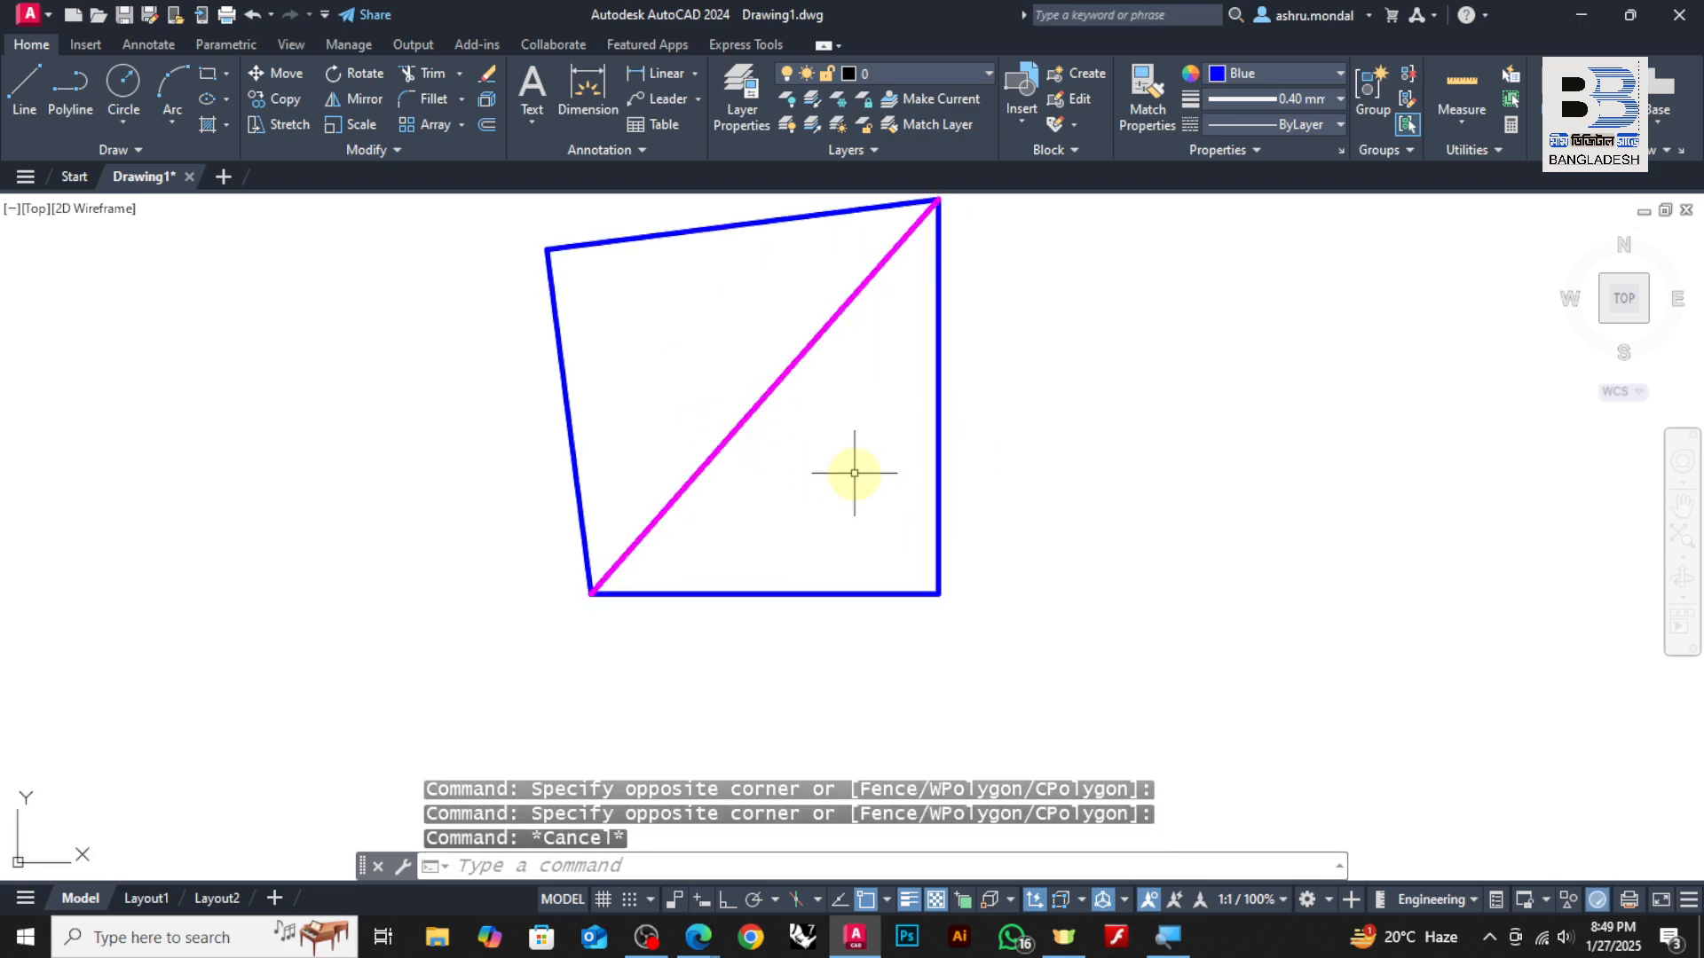
{"action": "left_click", "coordinate": [70, 84]}
{"action": "left_click", "coordinate": [938, 592]}
{"action": "scroll", "coordinate": [935, 388], "scroll_direction": "down", "scroll_amount": 2}
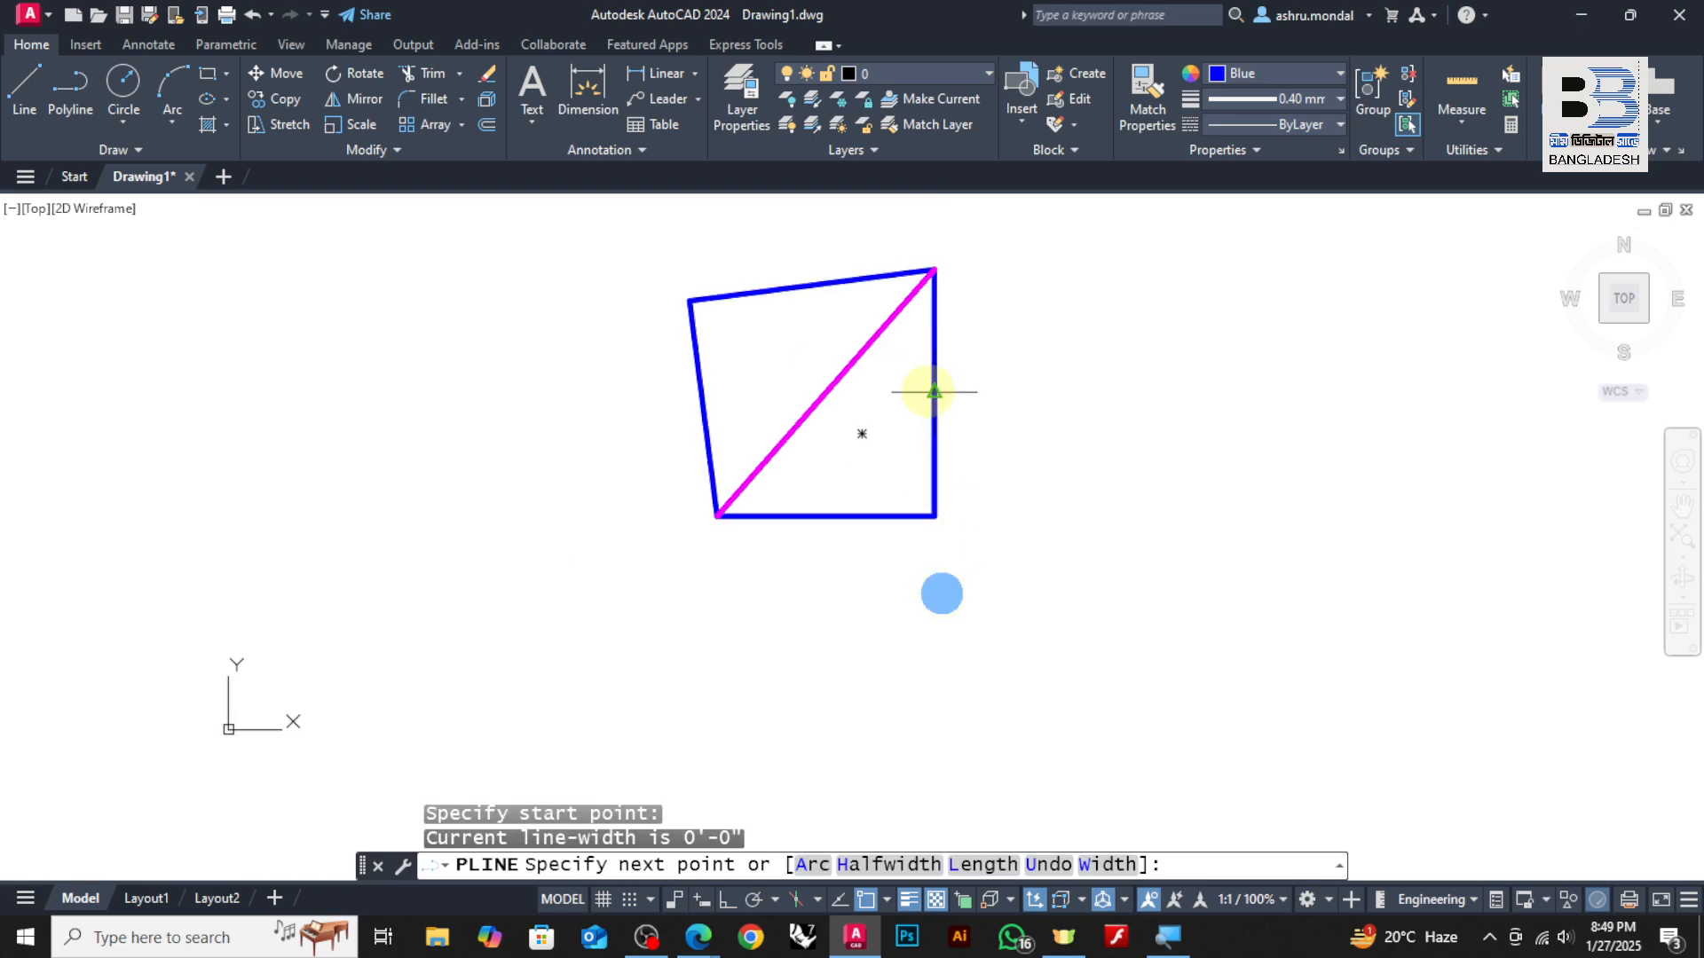
{"action": "scroll", "coordinate": [905, 305], "scroll_direction": "up", "scroll_amount": 2}
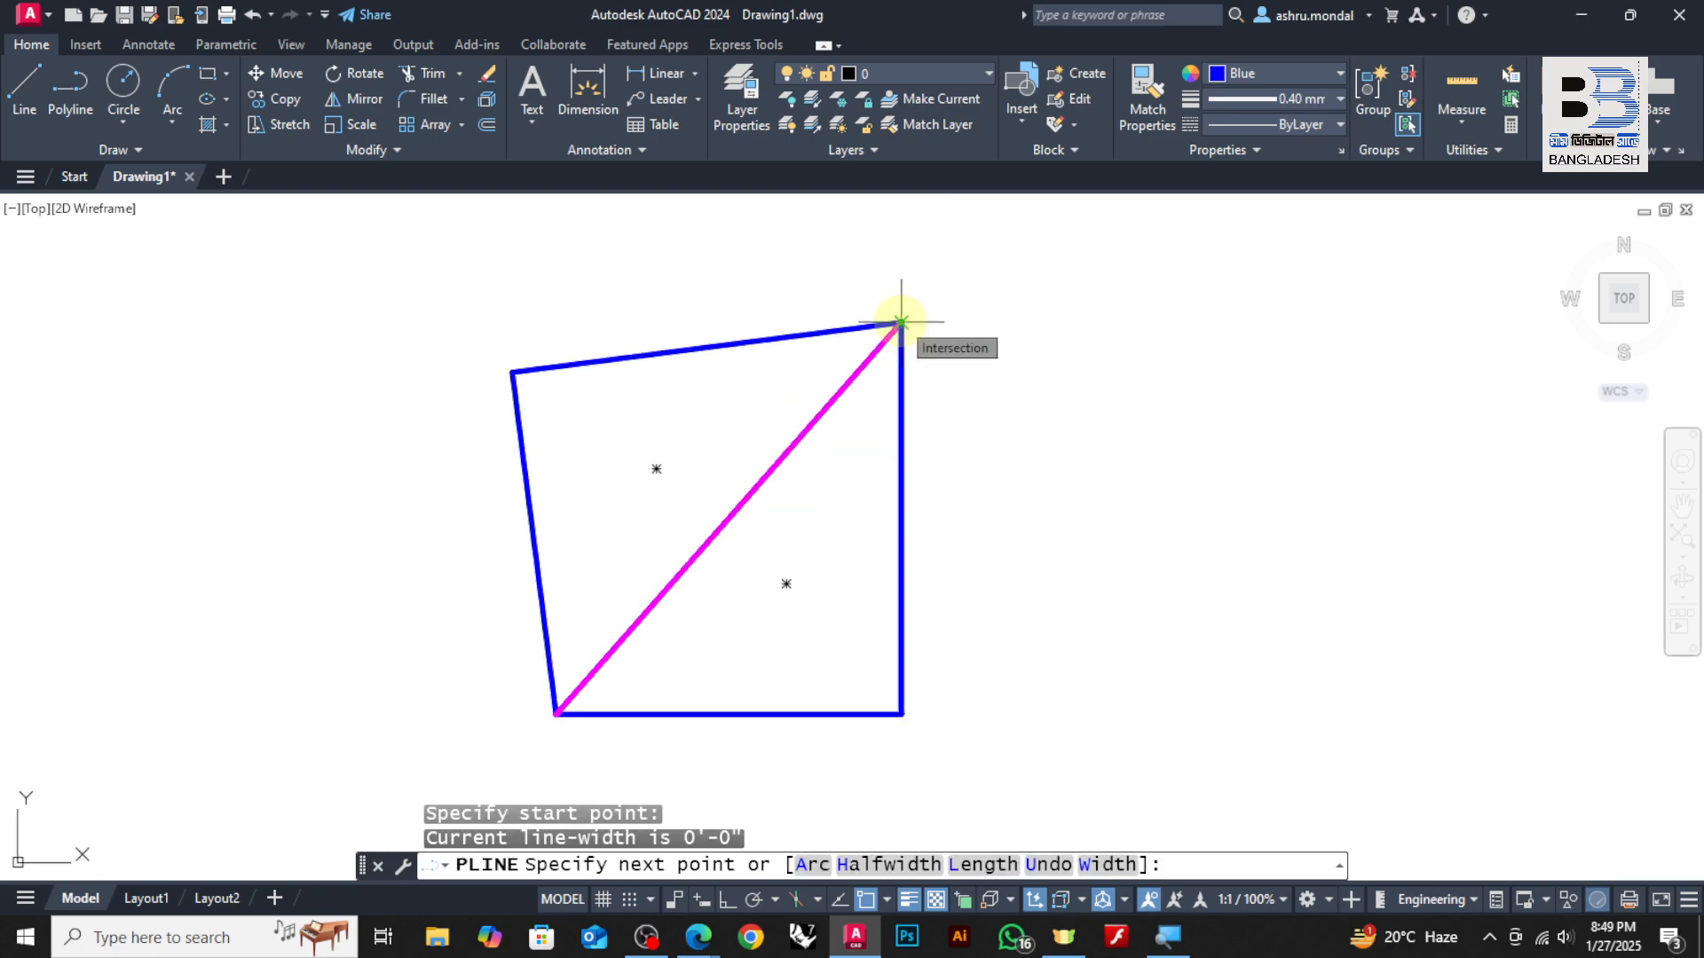
{"action": "key", "text": "Escape"}
Try a polyline from the triangles' shared lower corner and turn Ortho mode on
{"action": "left_click", "coordinate": [71, 89]}
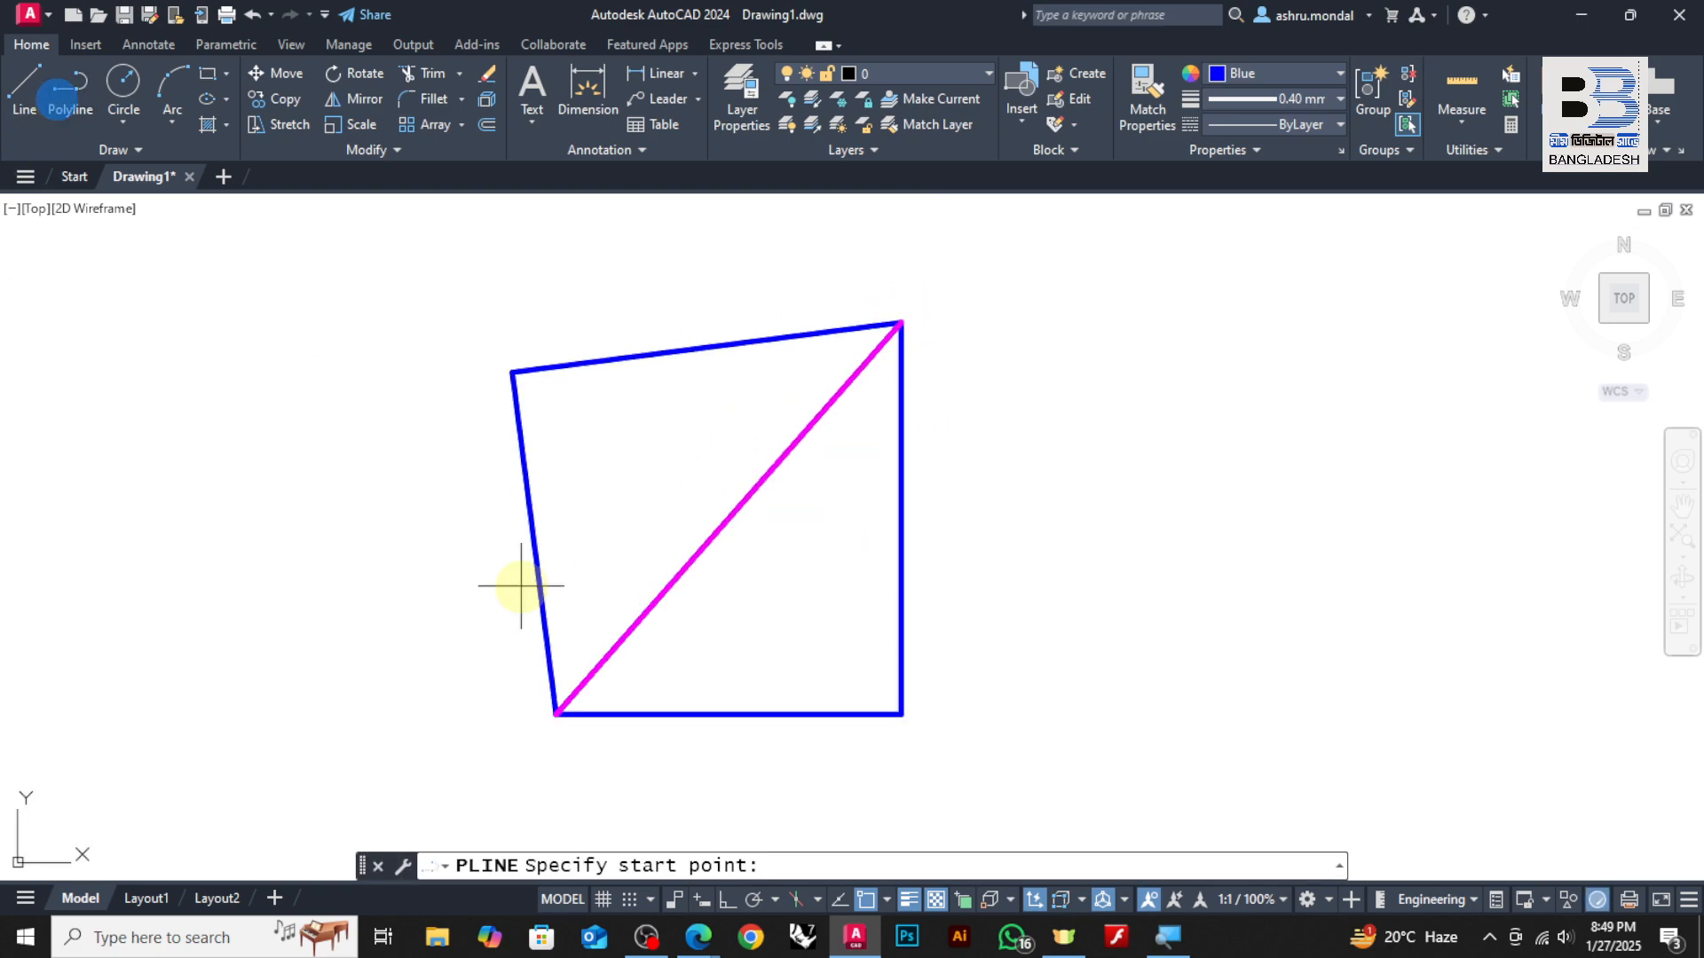
{"action": "left_click", "coordinate": [552, 703]}
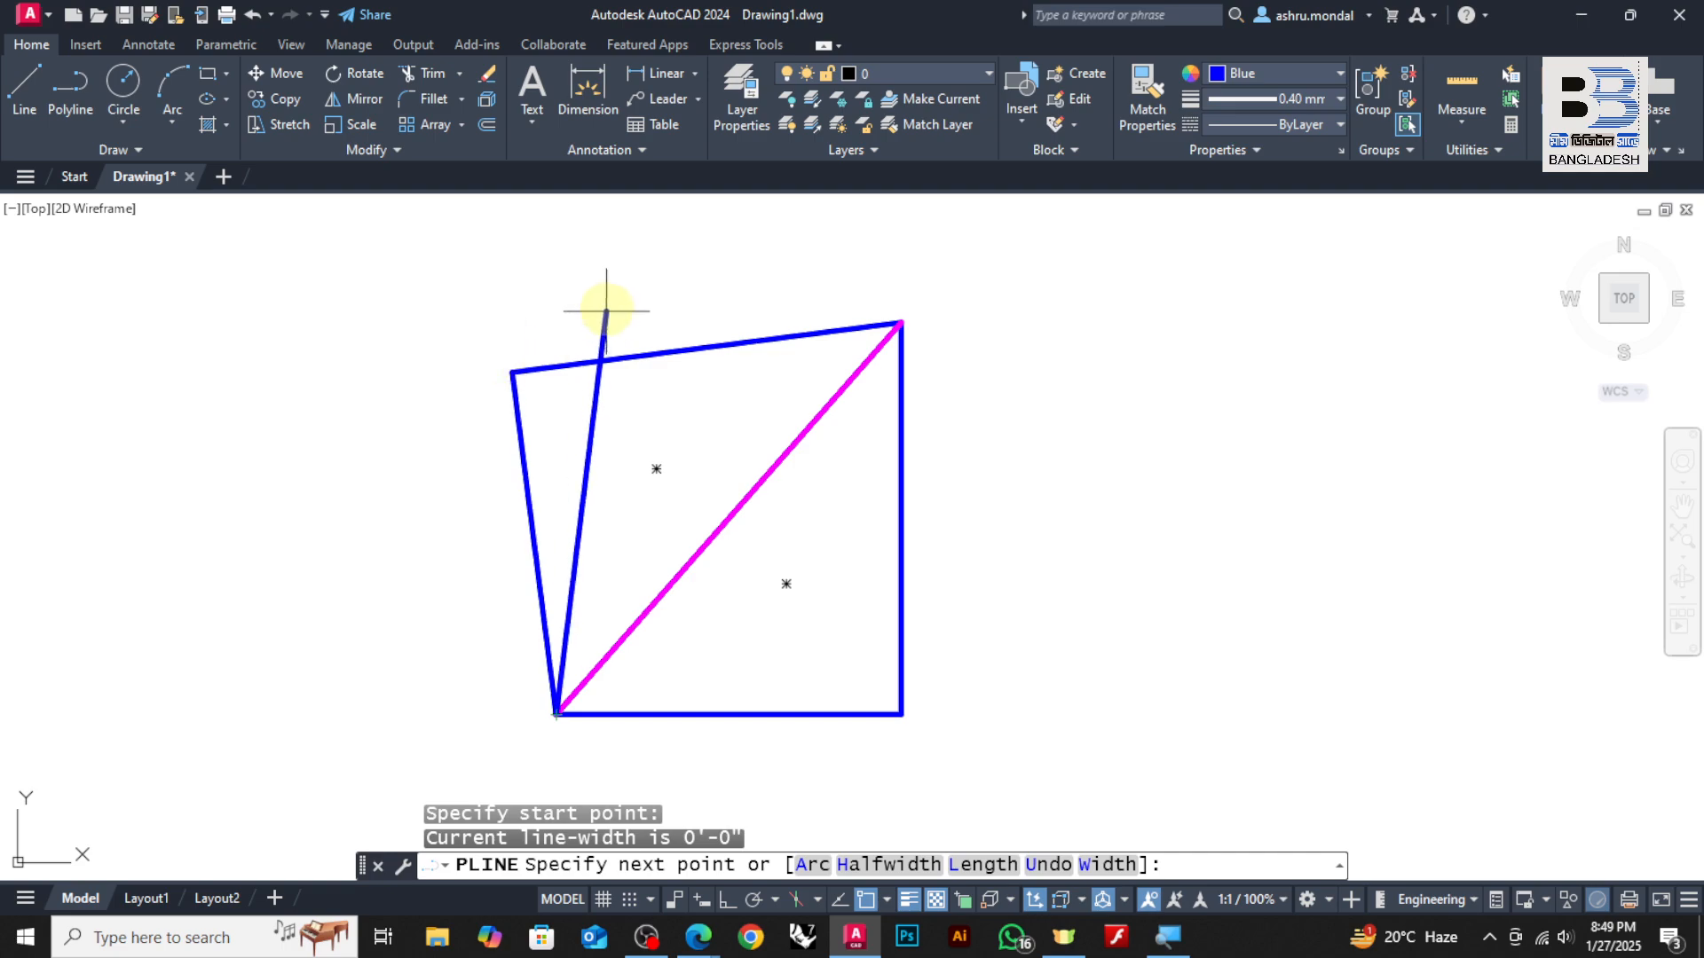
{"action": "left_click", "coordinate": [728, 899]}
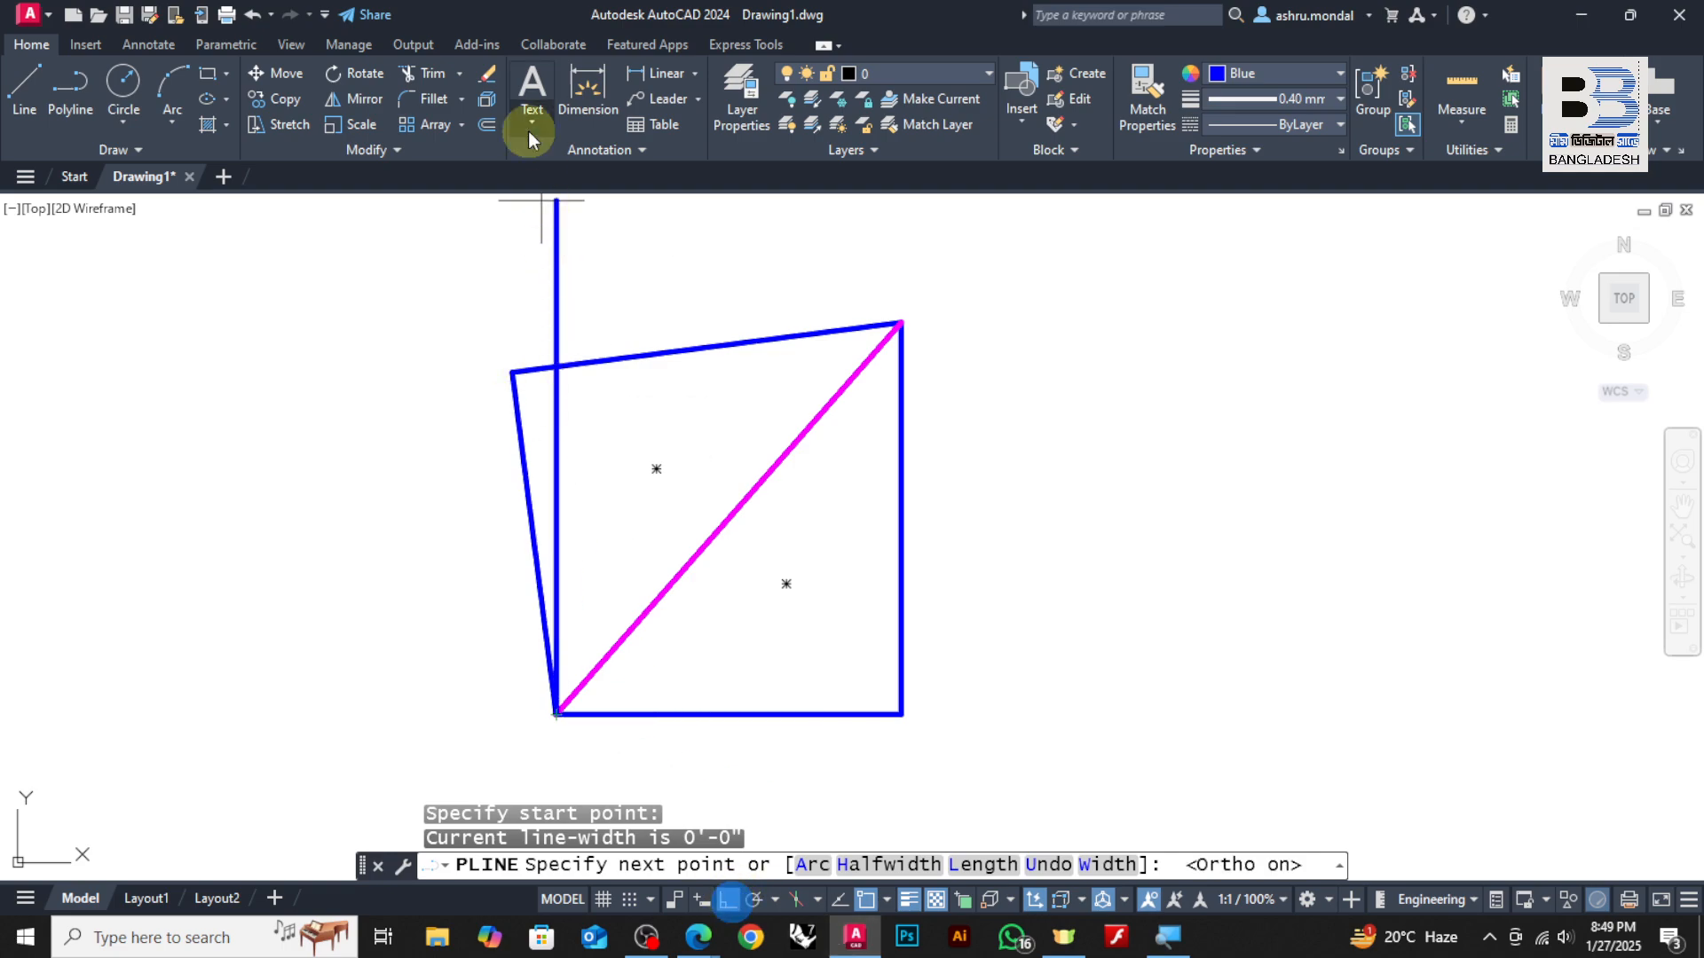
{"action": "key", "text": "Escape"}
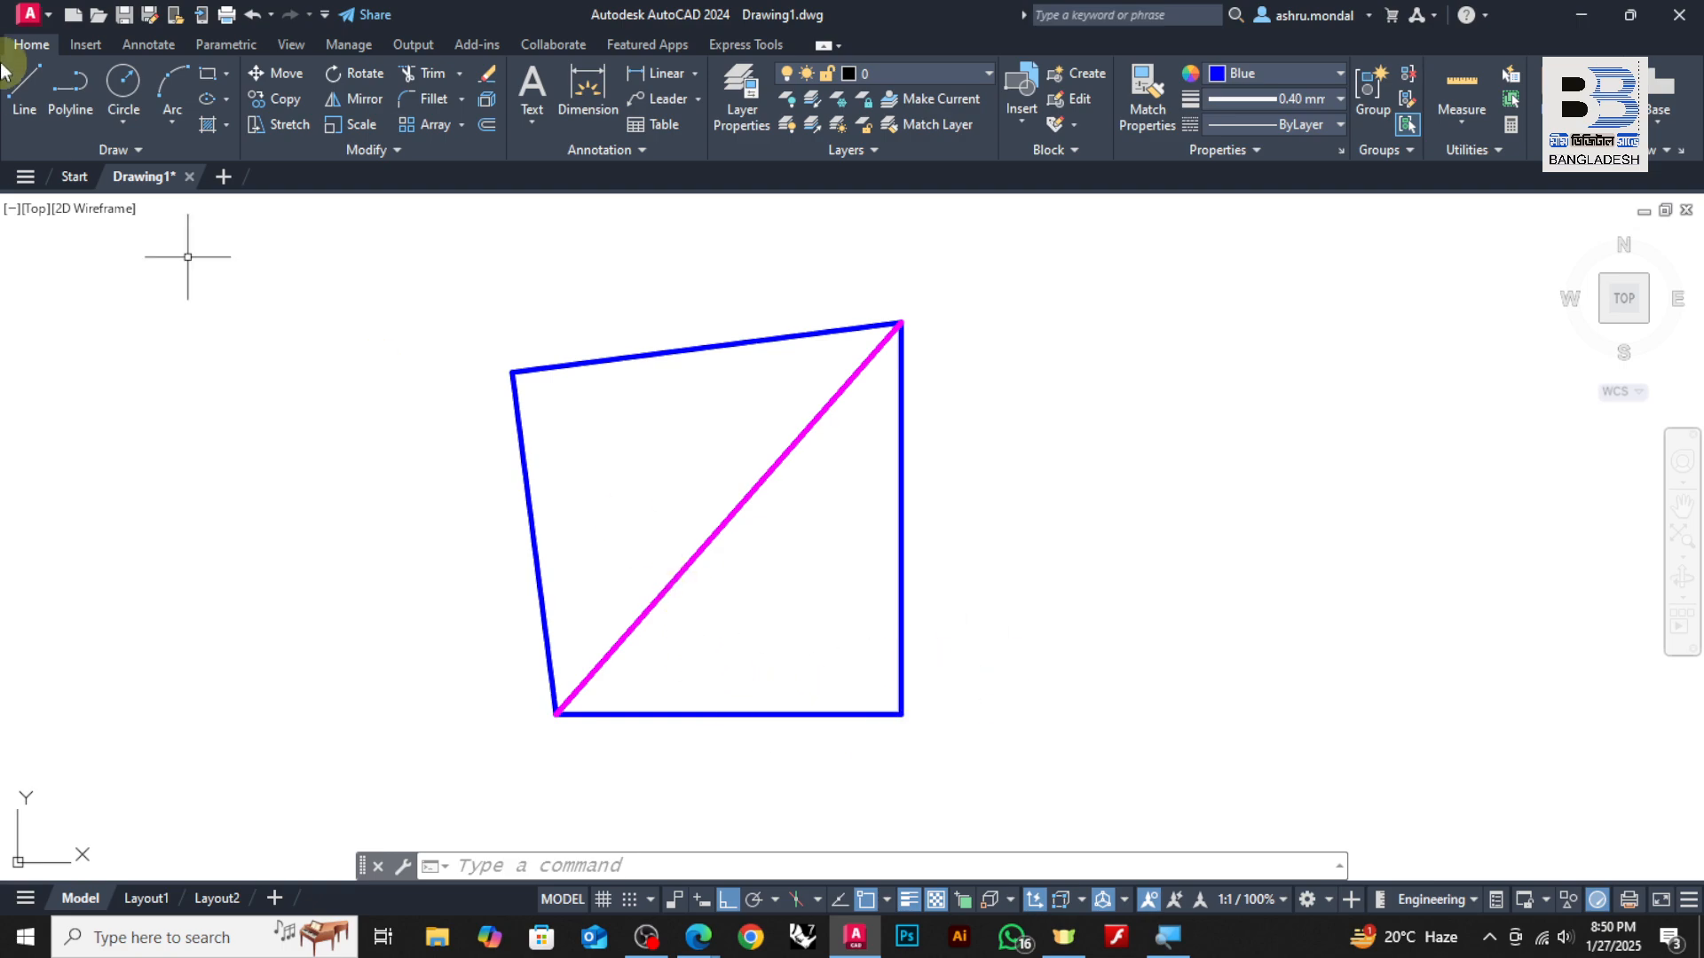
Draw a polyline over the right-hand triangle's horizontal bottom edge, from its left corner to its right corner
{"action": "left_click", "coordinate": [59, 93]}
{"action": "scroll", "coordinate": [275, 228], "scroll_direction": "down", "scroll_amount": 2}
{"action": "scroll", "coordinate": [837, 540], "scroll_direction": "up", "scroll_amount": 2}
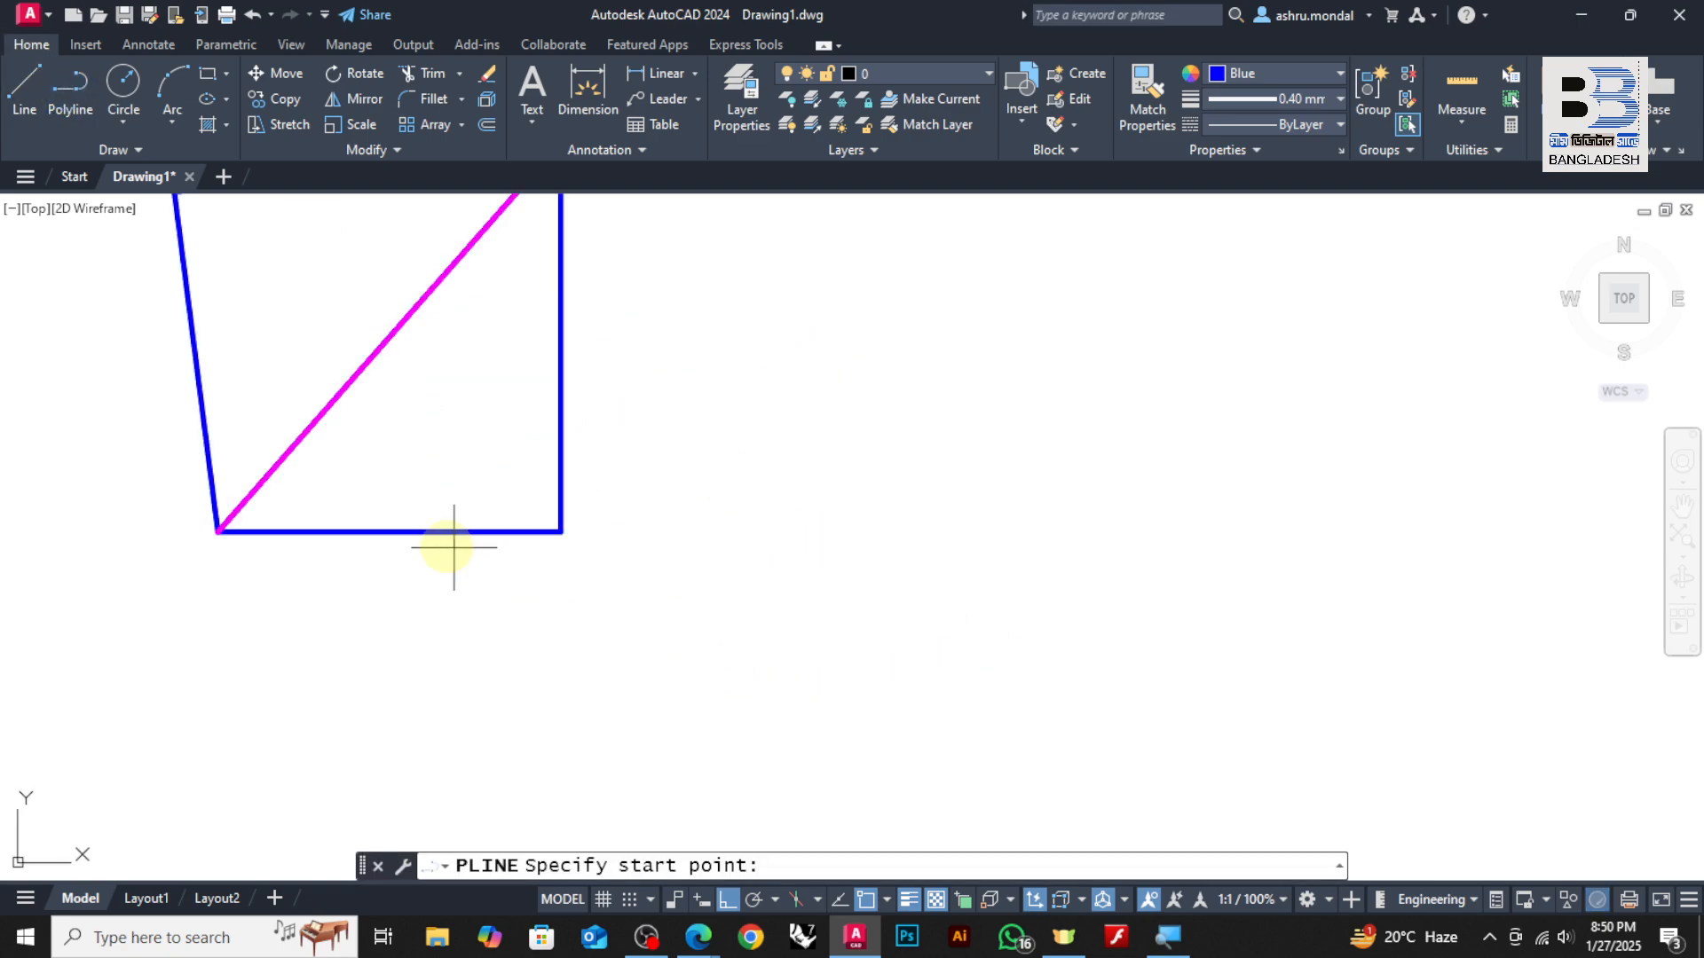
{"action": "left_click", "coordinate": [219, 532]}
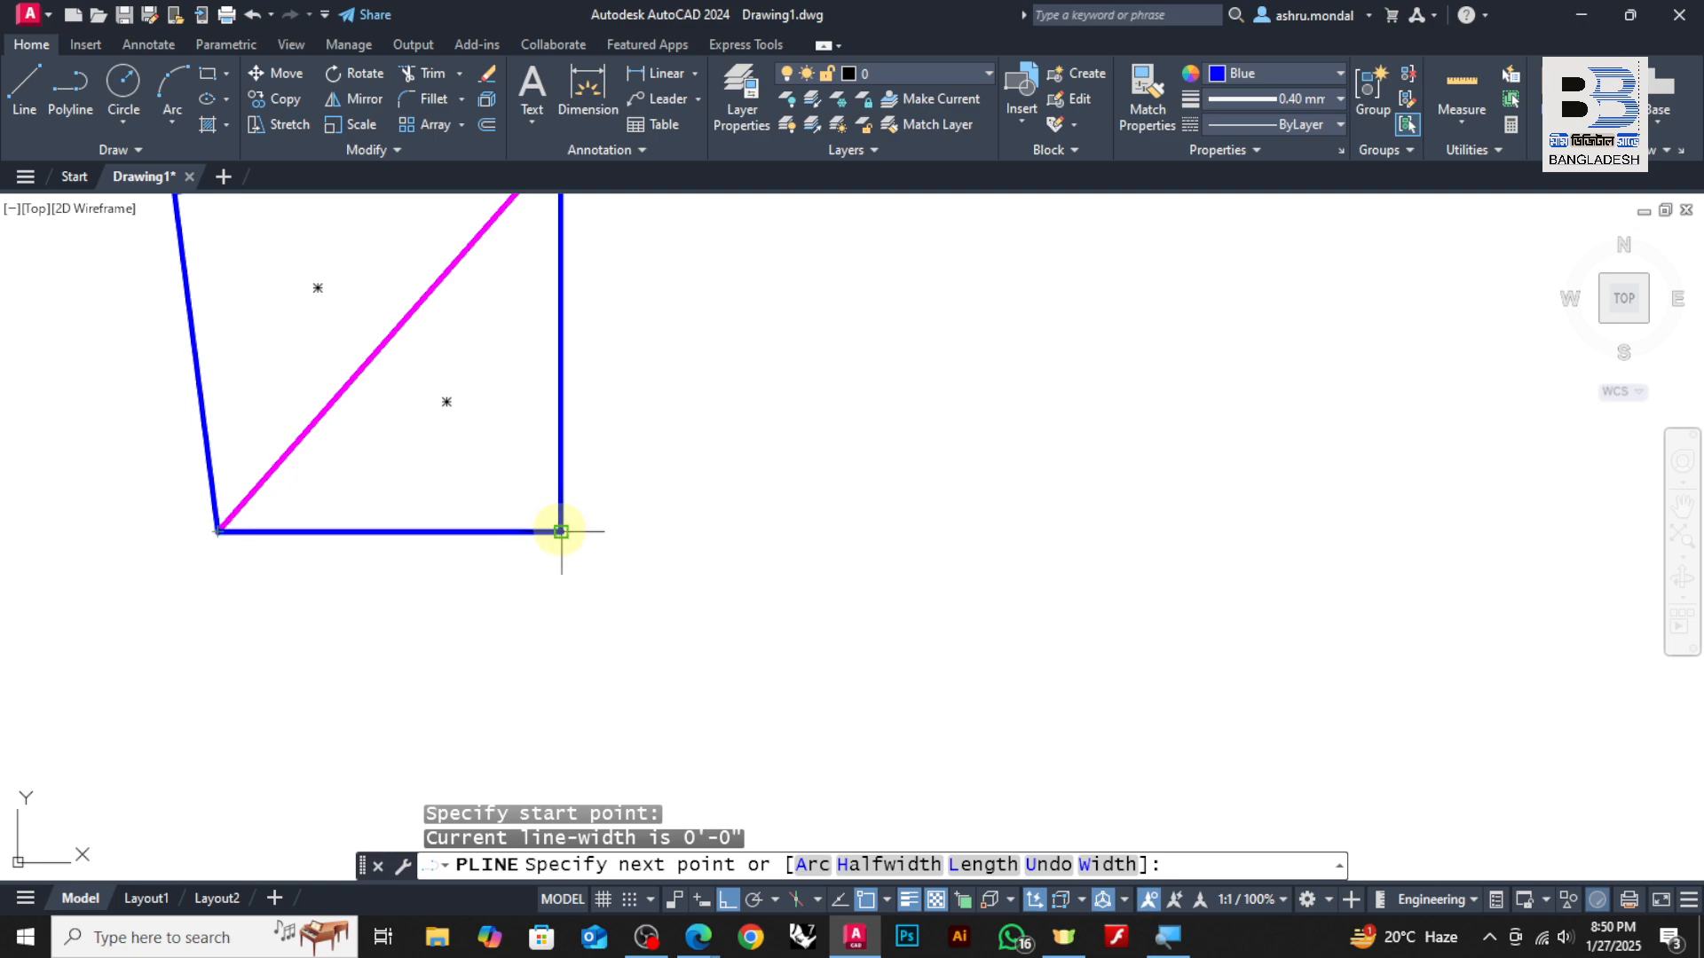
{"action": "left_click", "coordinate": [559, 531]}
{"action": "key", "text": "Return"}
Copy the horizontal line over the triangle's bottom edge horizontally into the empty space to the right of the figure
{"action": "left_click", "coordinate": [559, 530]}
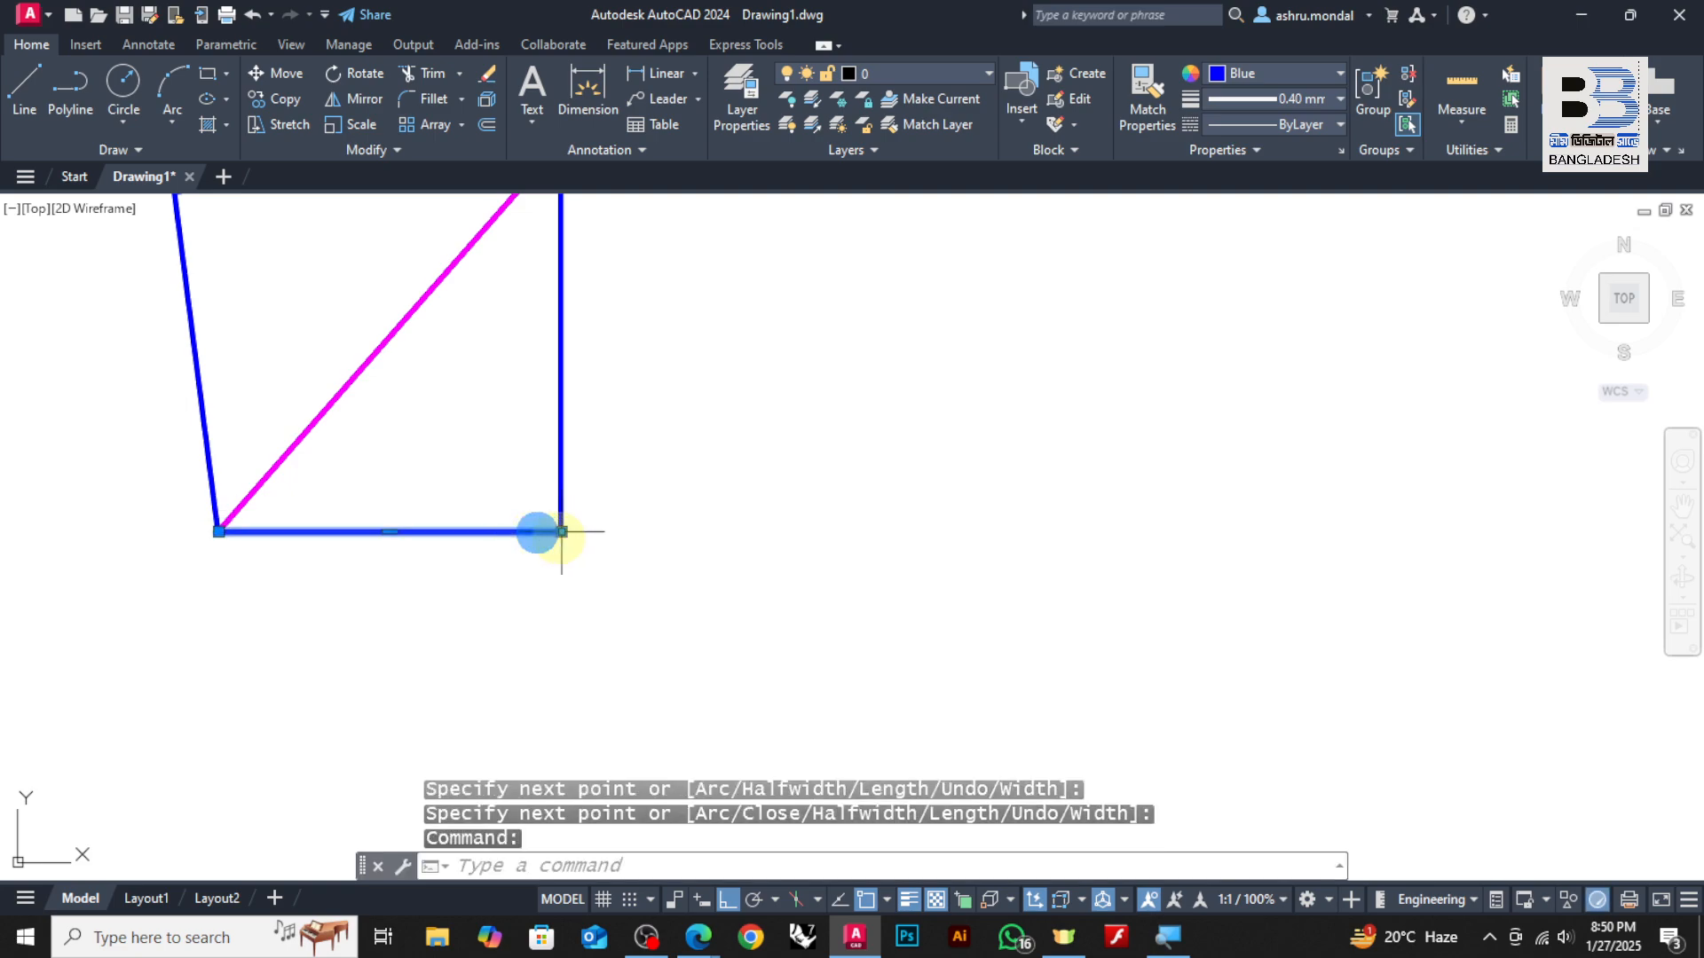
{"action": "mouse_move", "coordinate": [562, 533]}
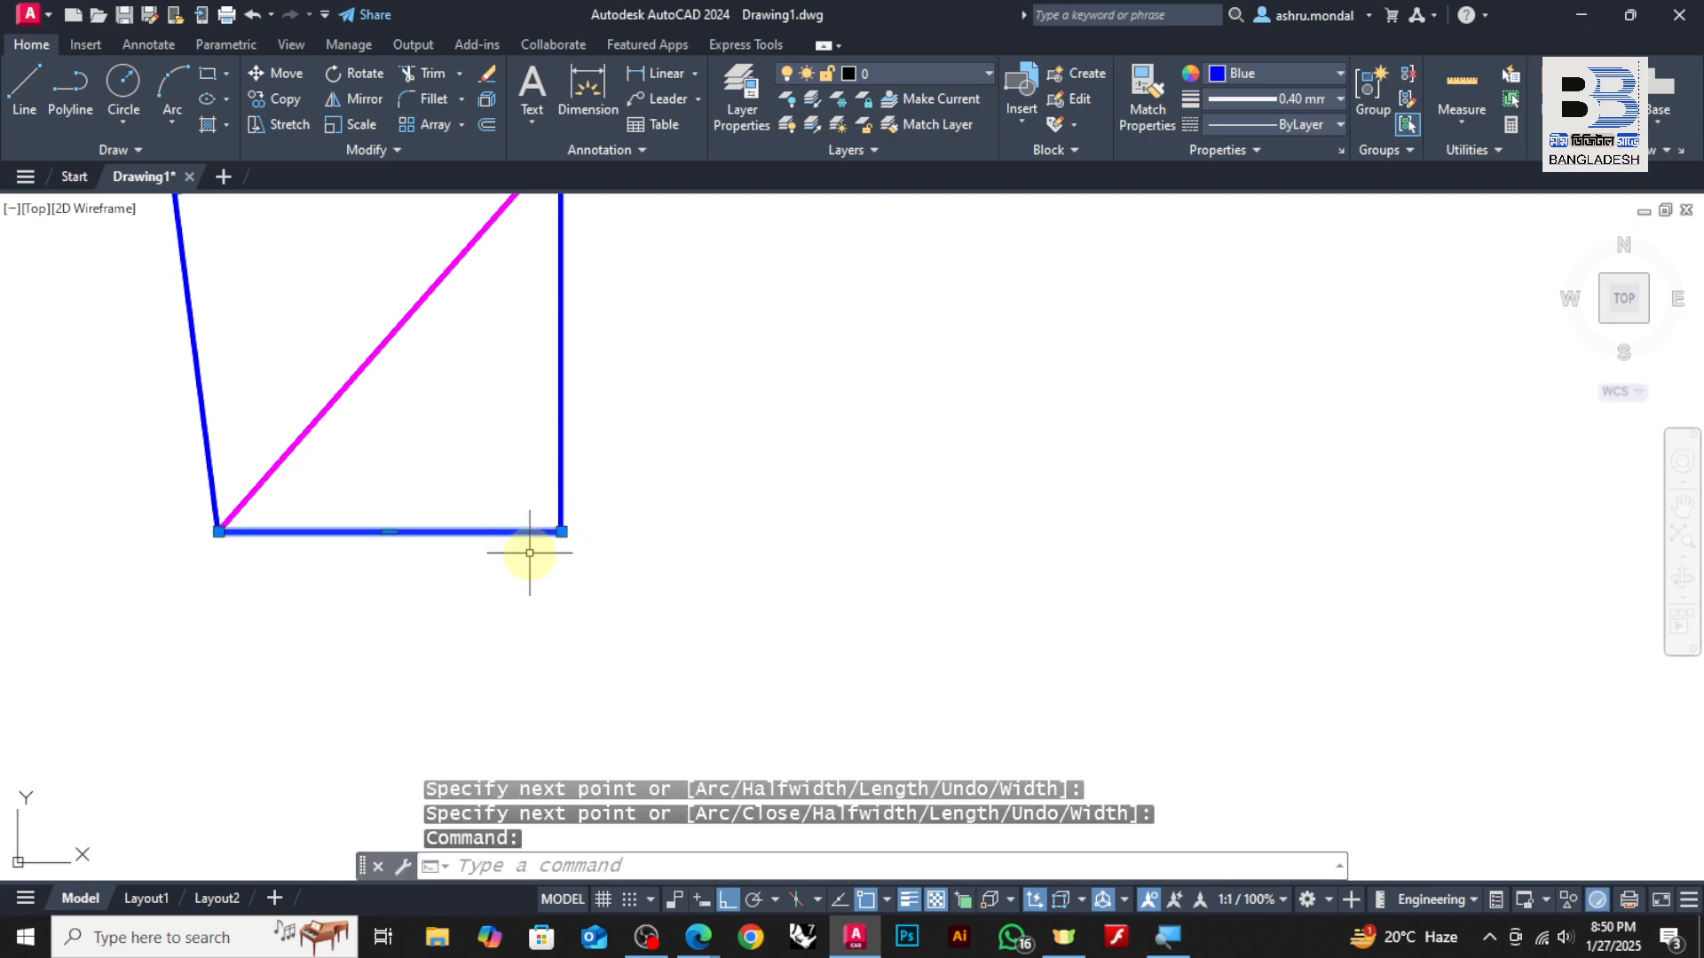
{"action": "type", "text": "CO"}
{"action": "key", "text": "Return"}
{"action": "left_click", "coordinate": [396, 582]}
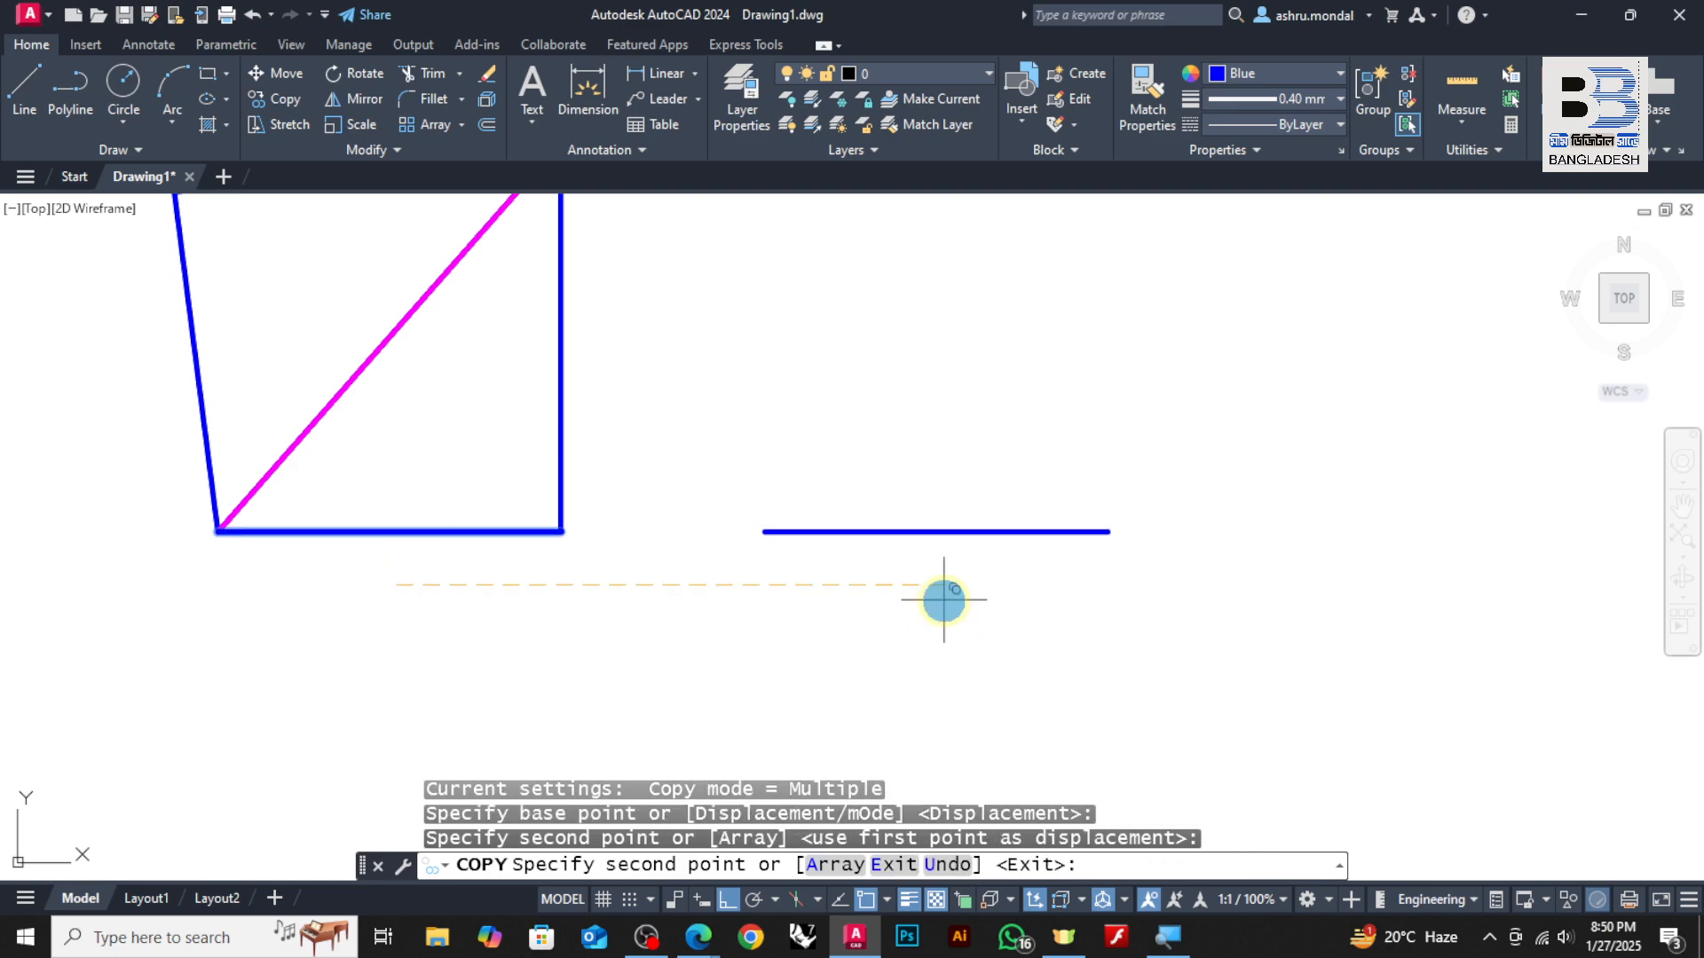
{"action": "left_click", "coordinate": [944, 601]}
{"action": "key", "text": "Escape"}
Rotate the copied horizontal line 270° about its right end so that it stands vertically
{"action": "left_click", "coordinate": [1017, 543]}
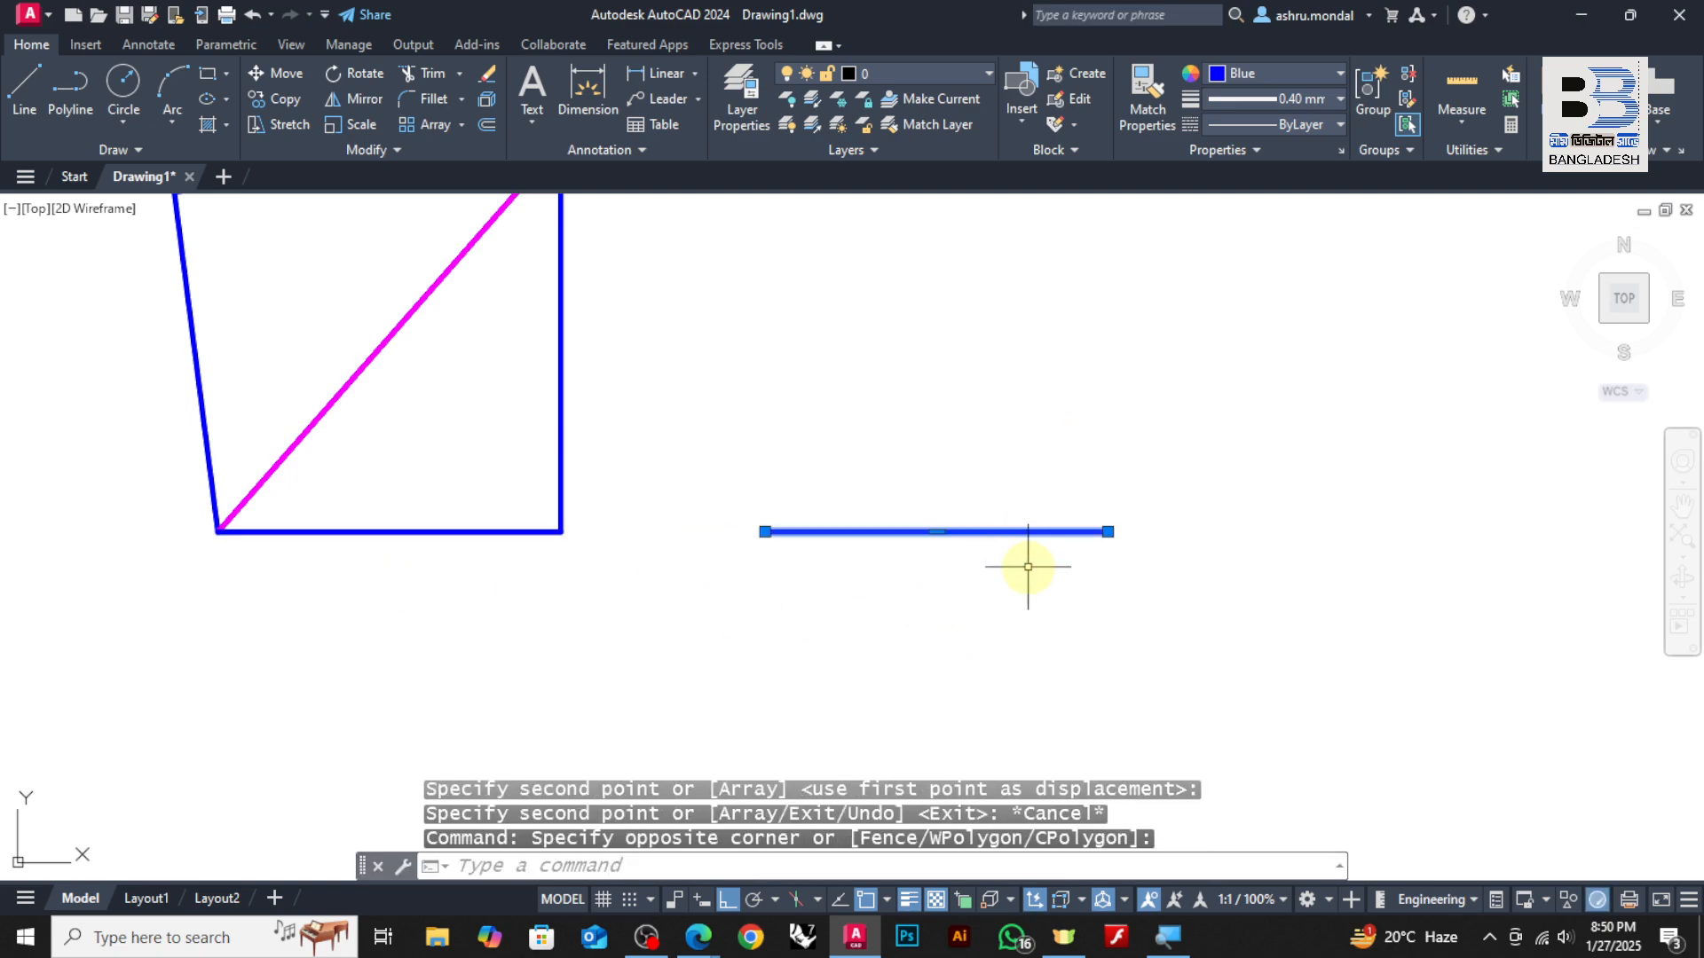
{"action": "type", "text": "RO"}
{"action": "key", "text": "Return"}
{"action": "left_click", "coordinate": [1108, 532]}
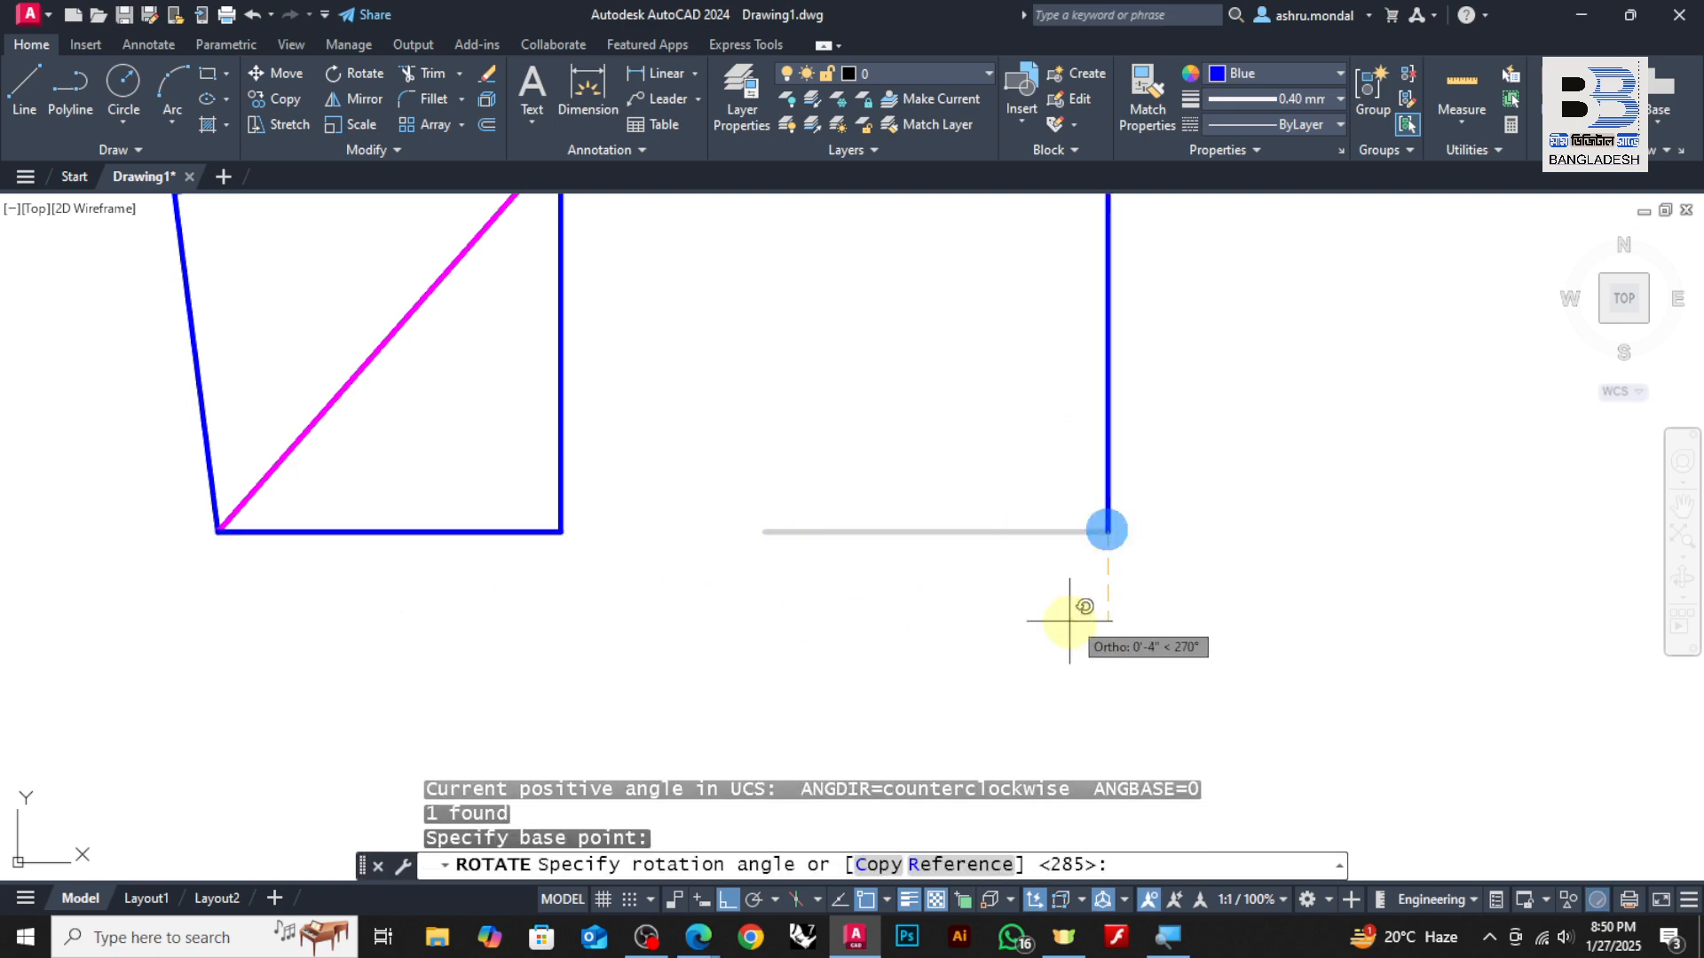
{"action": "left_click", "coordinate": [1070, 621]}
{"action": "scroll", "coordinate": [892, 556], "scroll_direction": "down", "scroll_amount": 4}
{"action": "scroll", "coordinate": [869, 553], "scroll_direction": "up", "scroll_amount": 2}
{"action": "key", "text": "Escape"}
{"action": "key", "text": "Escape"}
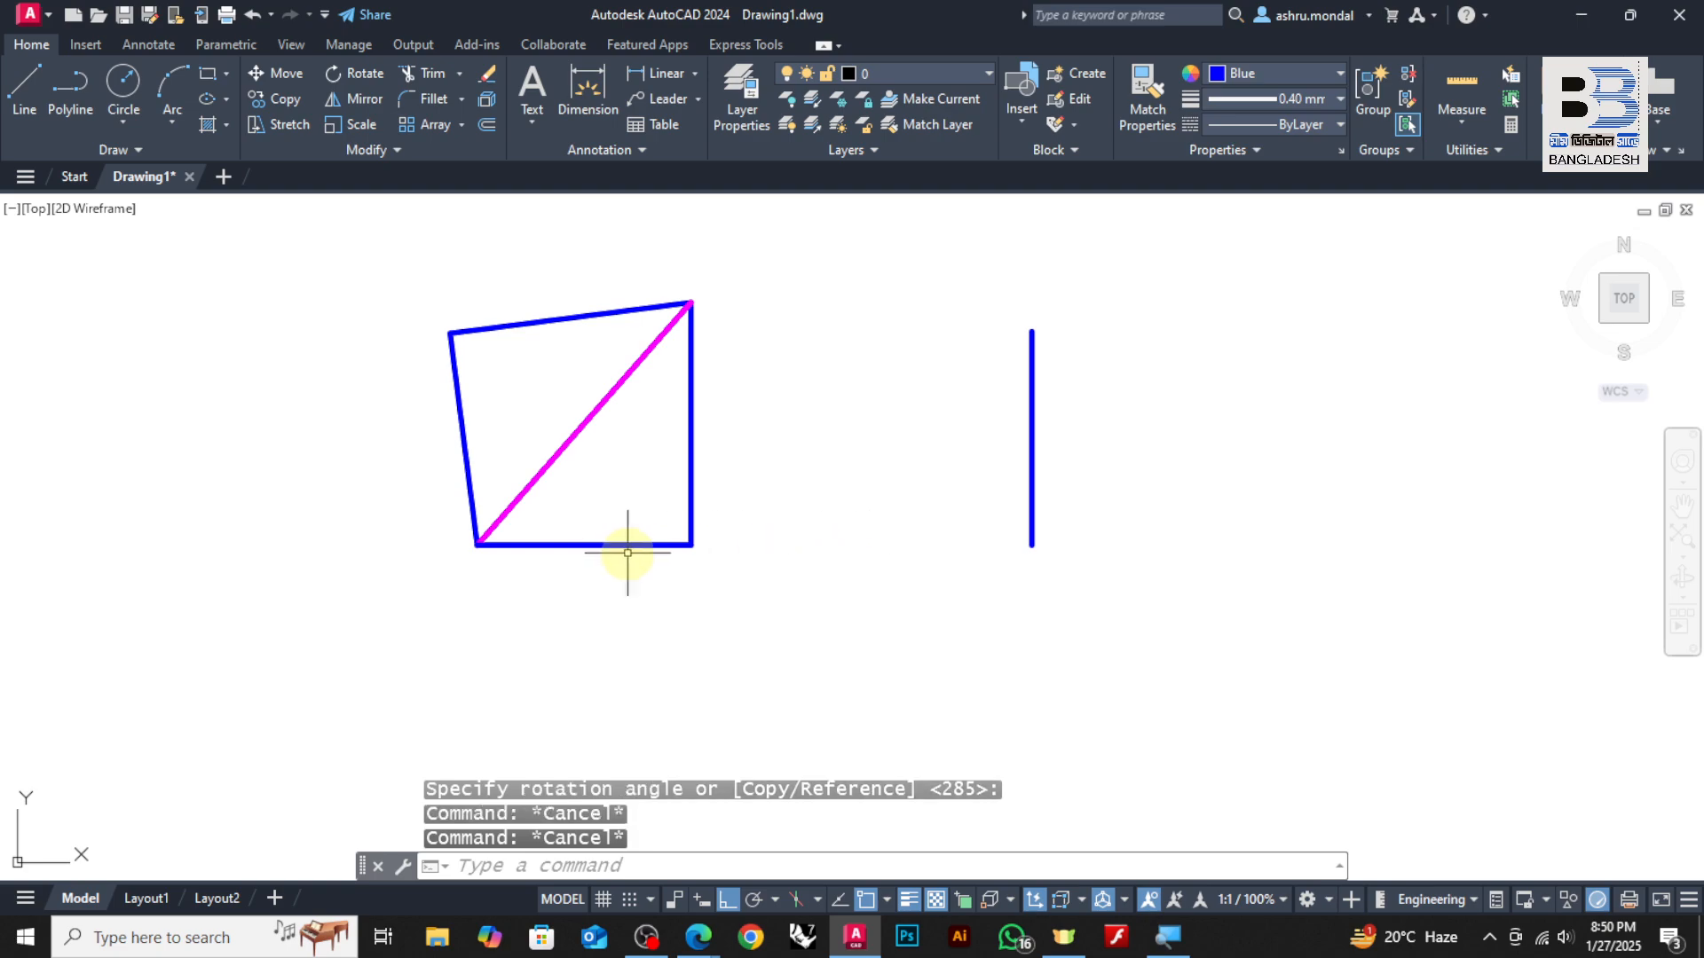
{"action": "left_click", "coordinate": [619, 545]}
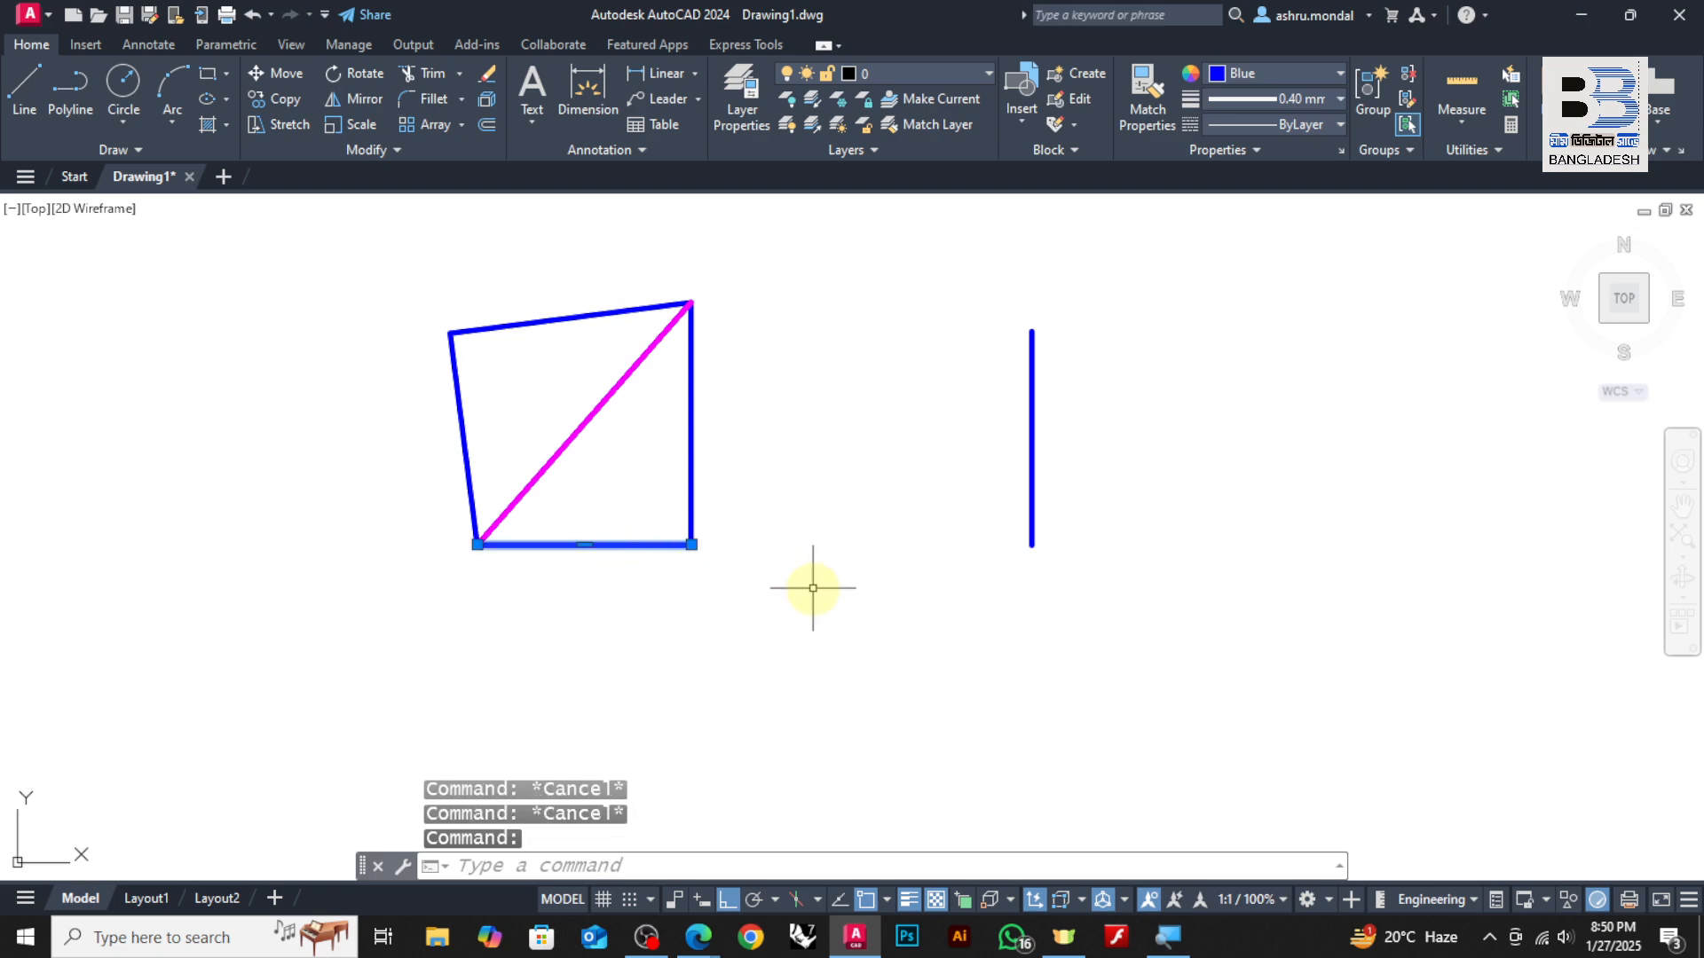
{"action": "type", "text": "co"}
{"action": "key", "text": "Return"}
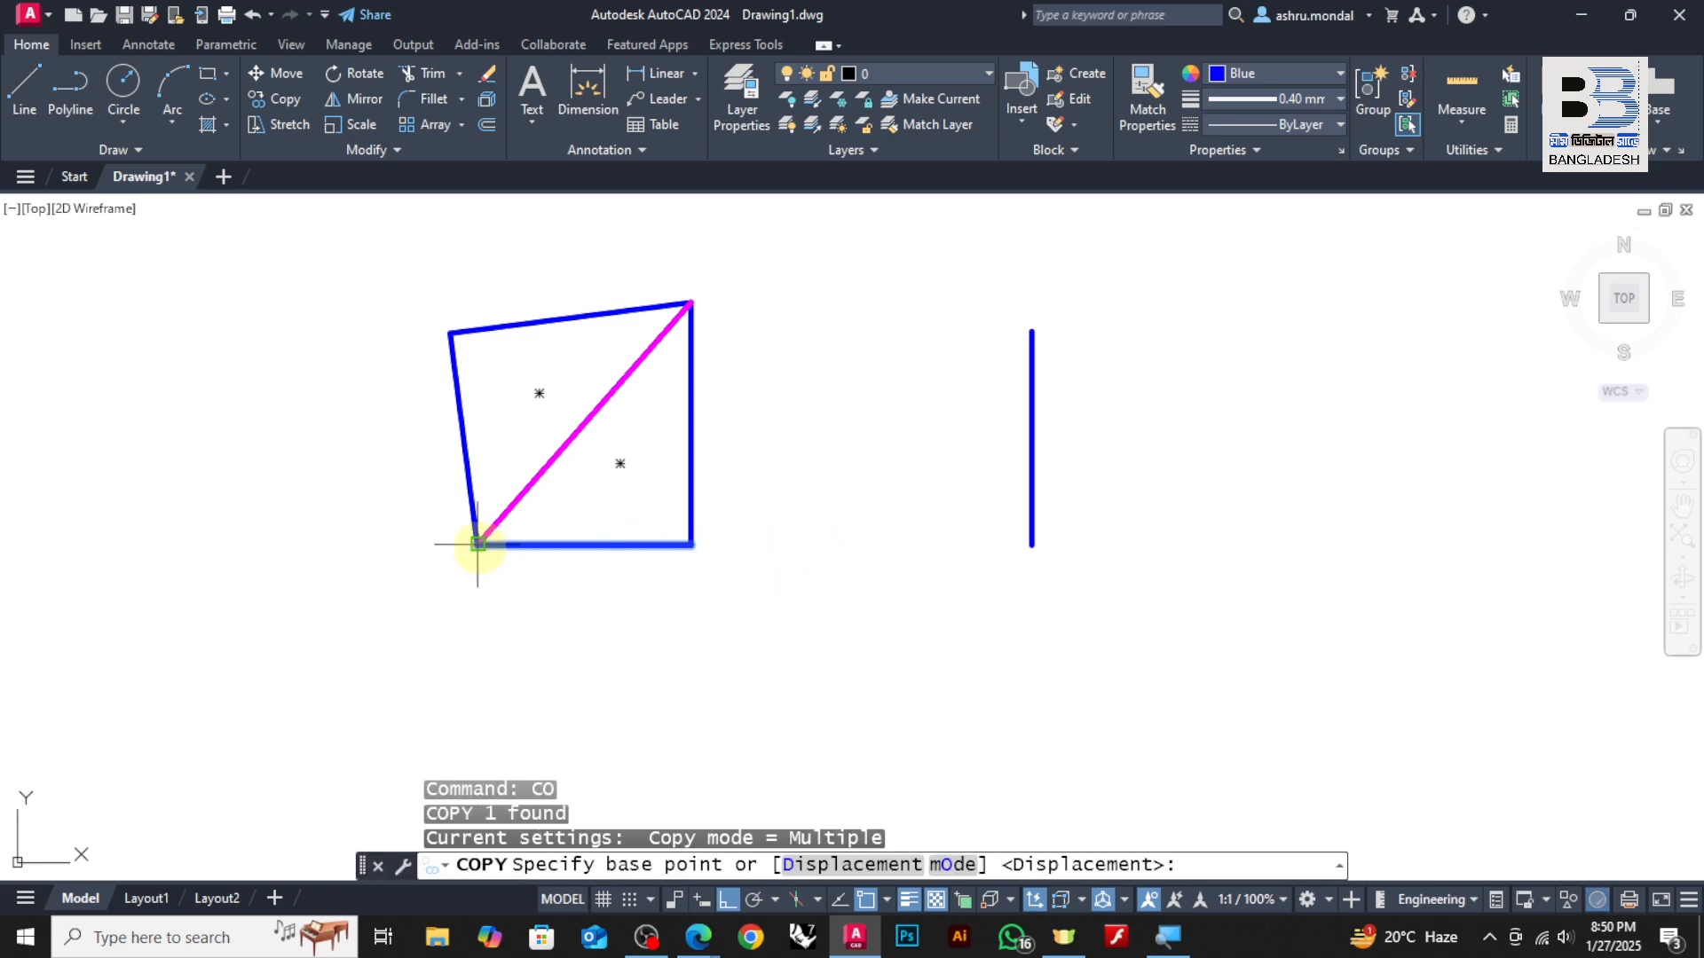
{"action": "left_click", "coordinate": [477, 544]}
{"action": "key", "text": "Escape"}
{"action": "key", "text": "Escape"}
Move the duplicate line on the triangle's bottom edge so its right end meets the separate vertical line's lower end
{"action": "left_click", "coordinate": [676, 545]}
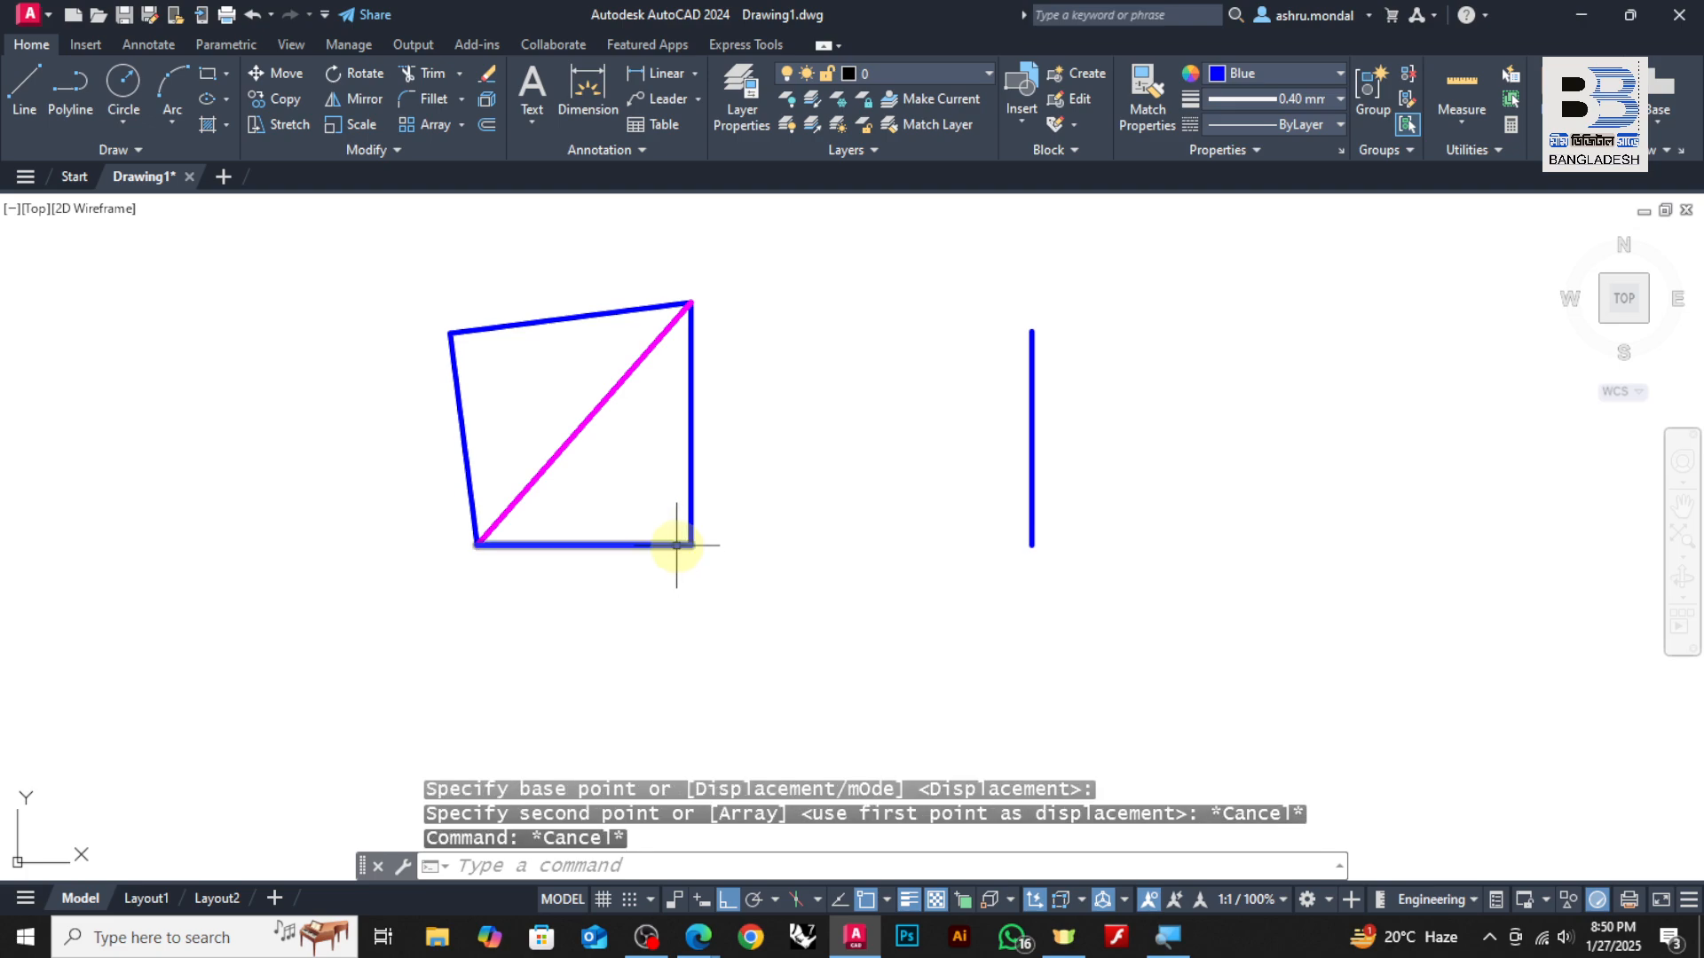
{"action": "type", "text": "m"}
{"action": "key", "text": "Return"}
{"action": "left_click", "coordinate": [691, 545]}
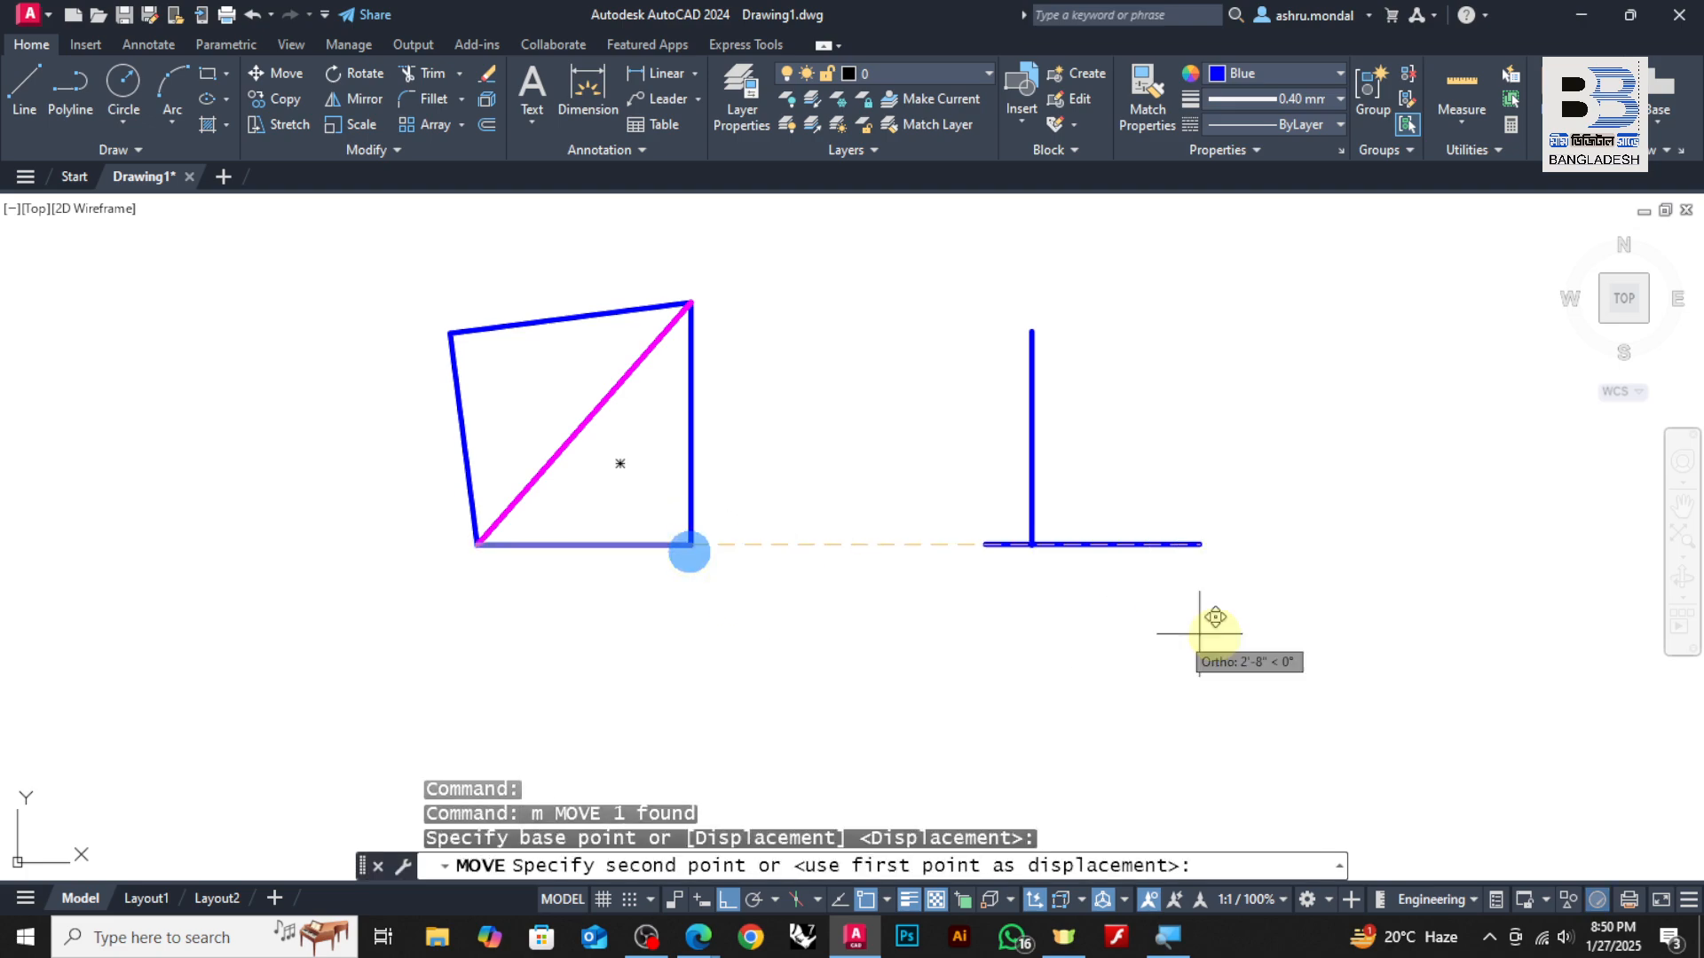
{"action": "left_click", "coordinate": [1032, 544]}
{"action": "key", "text": "Escape"}
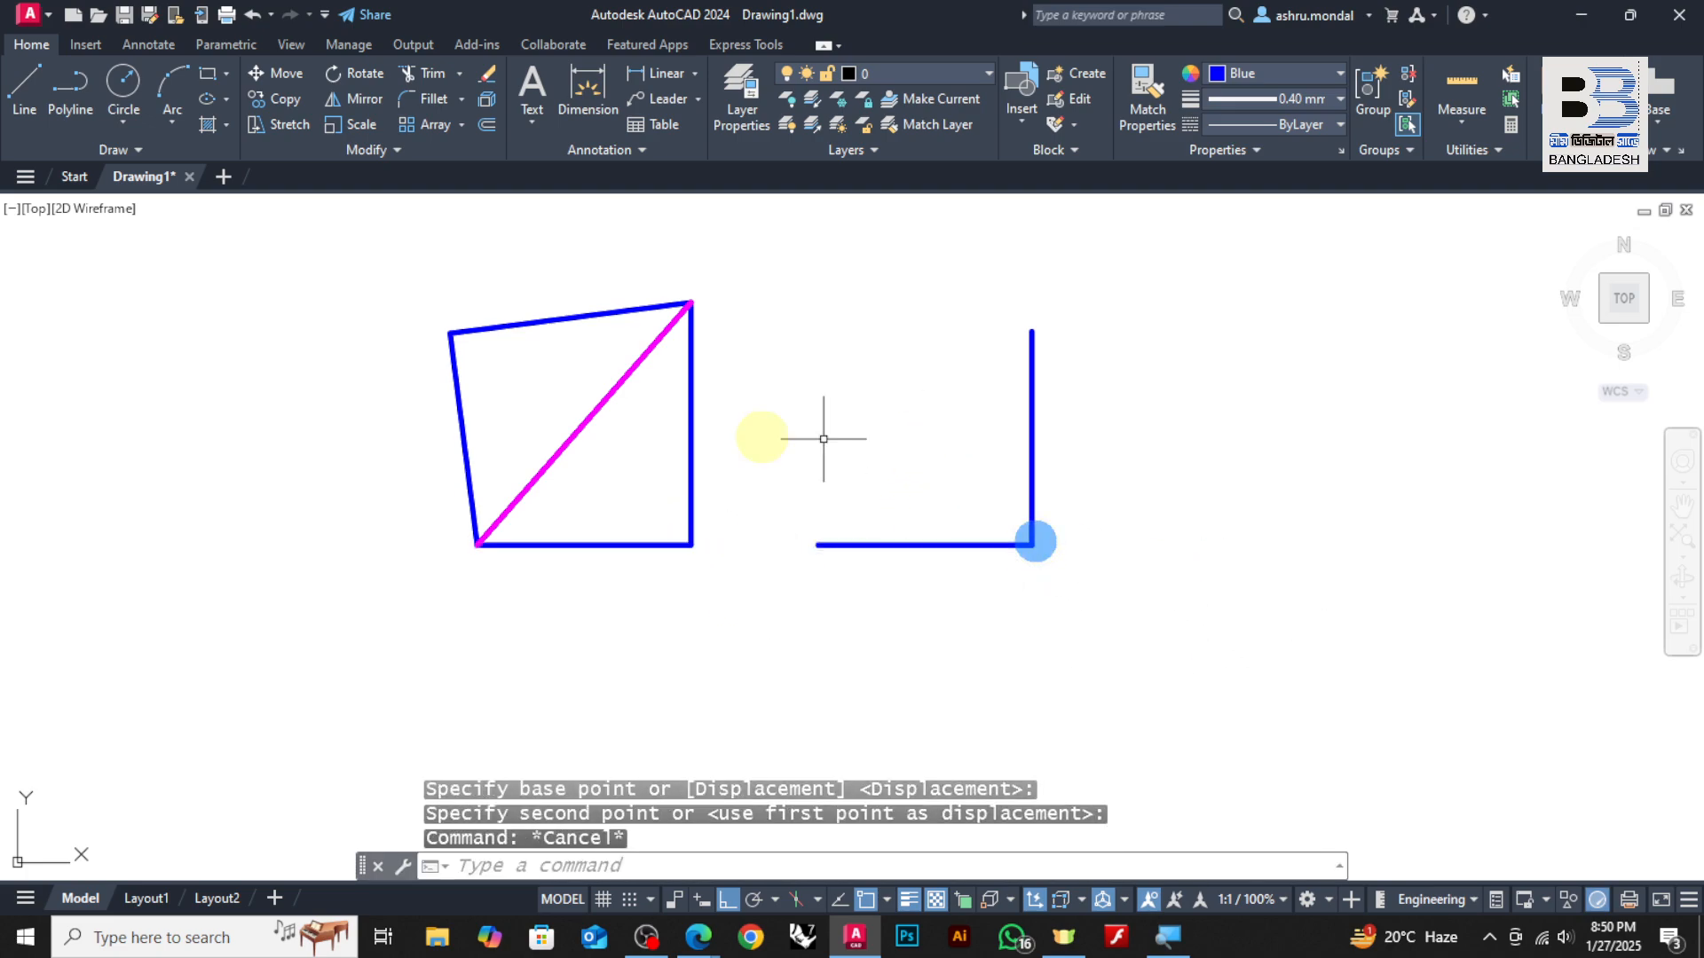
Close the new right triangle with a sloping polyline from the horizontal line's left end to the vertical line's upper end
{"action": "left_click", "coordinate": [70, 82]}
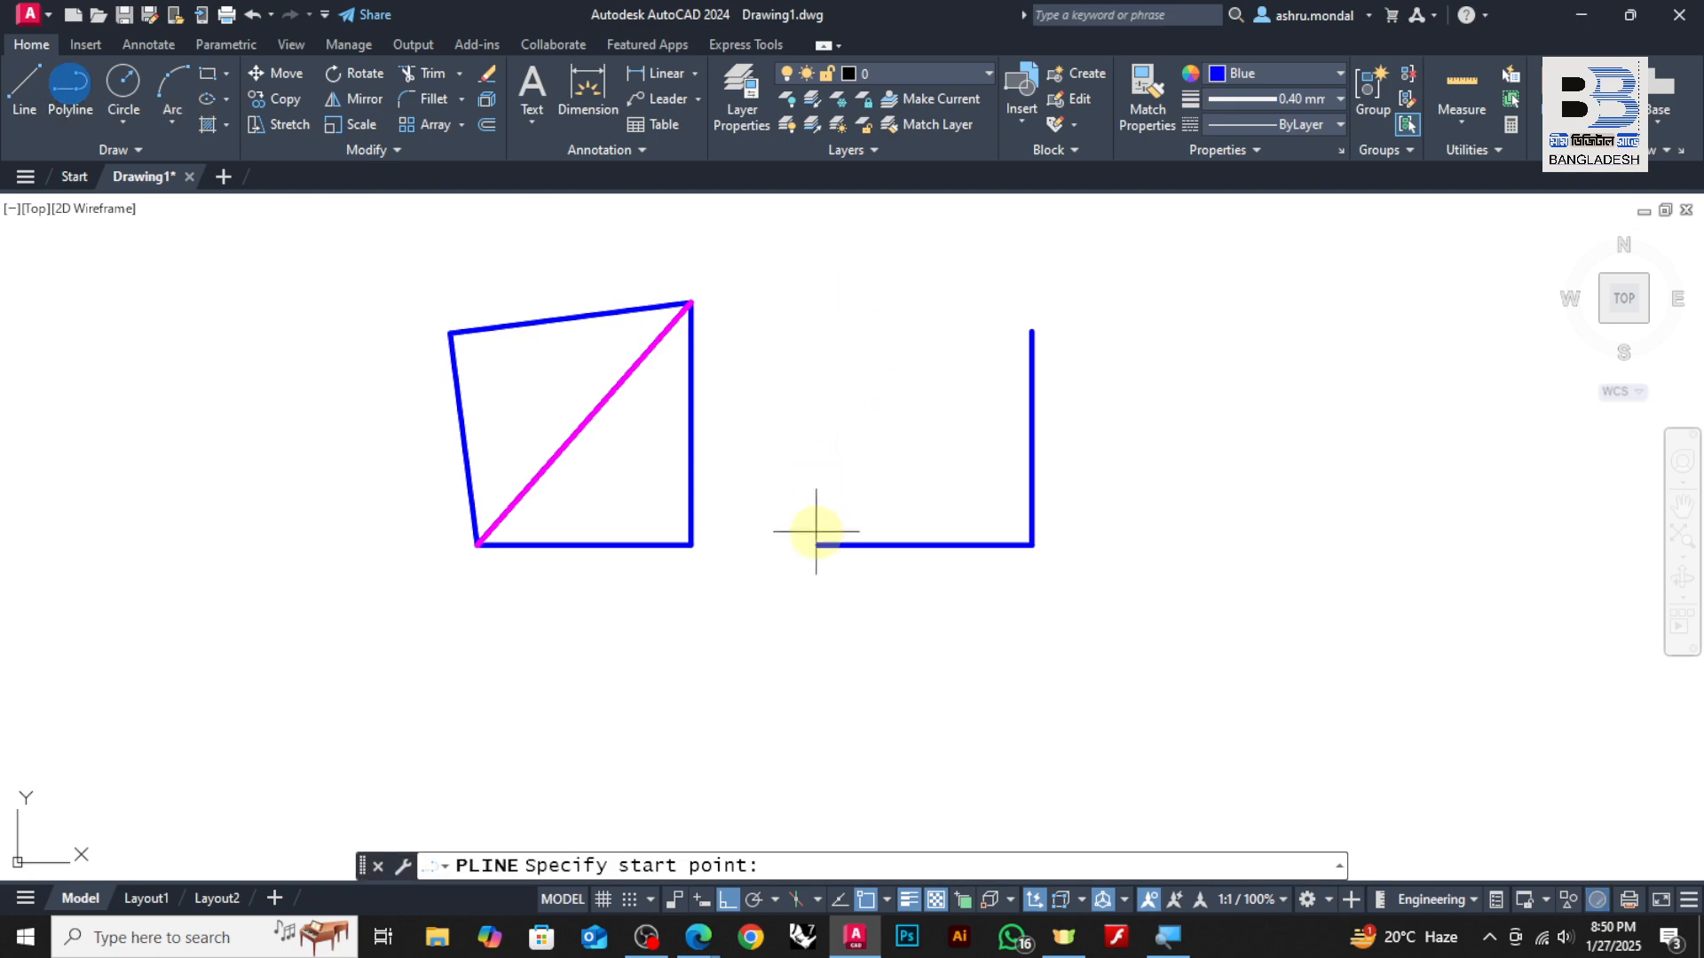
{"action": "left_click", "coordinate": [814, 545]}
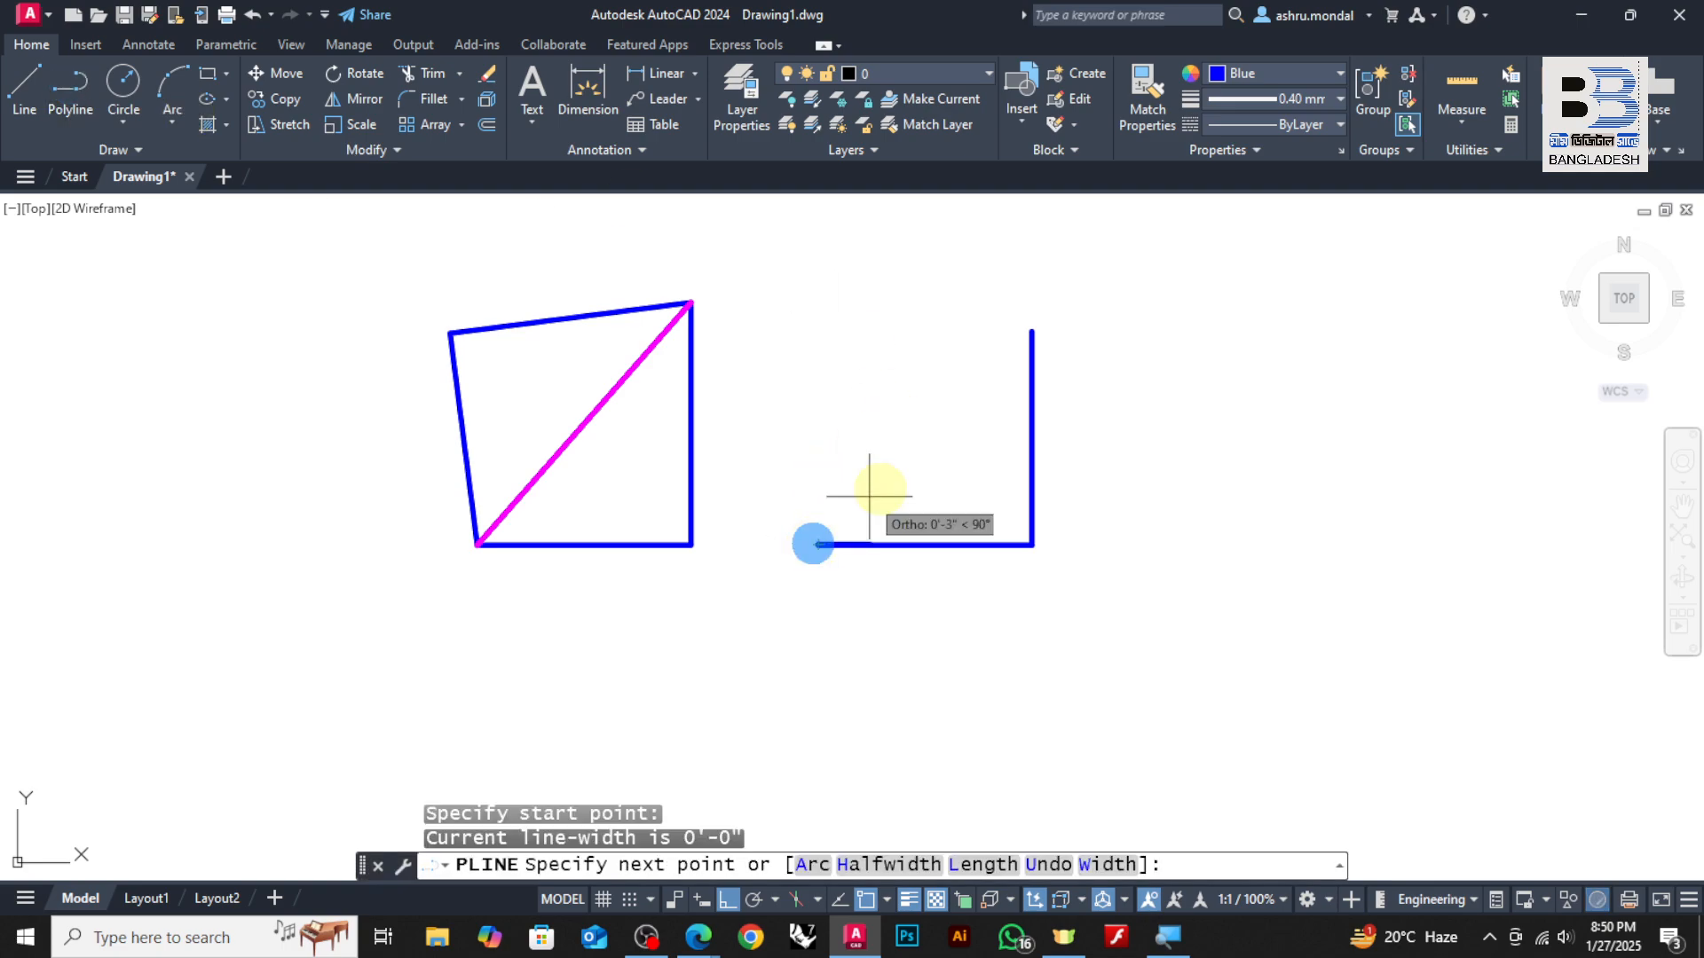
{"action": "left_click", "coordinate": [1032, 325]}
{"action": "key", "text": "Return"}
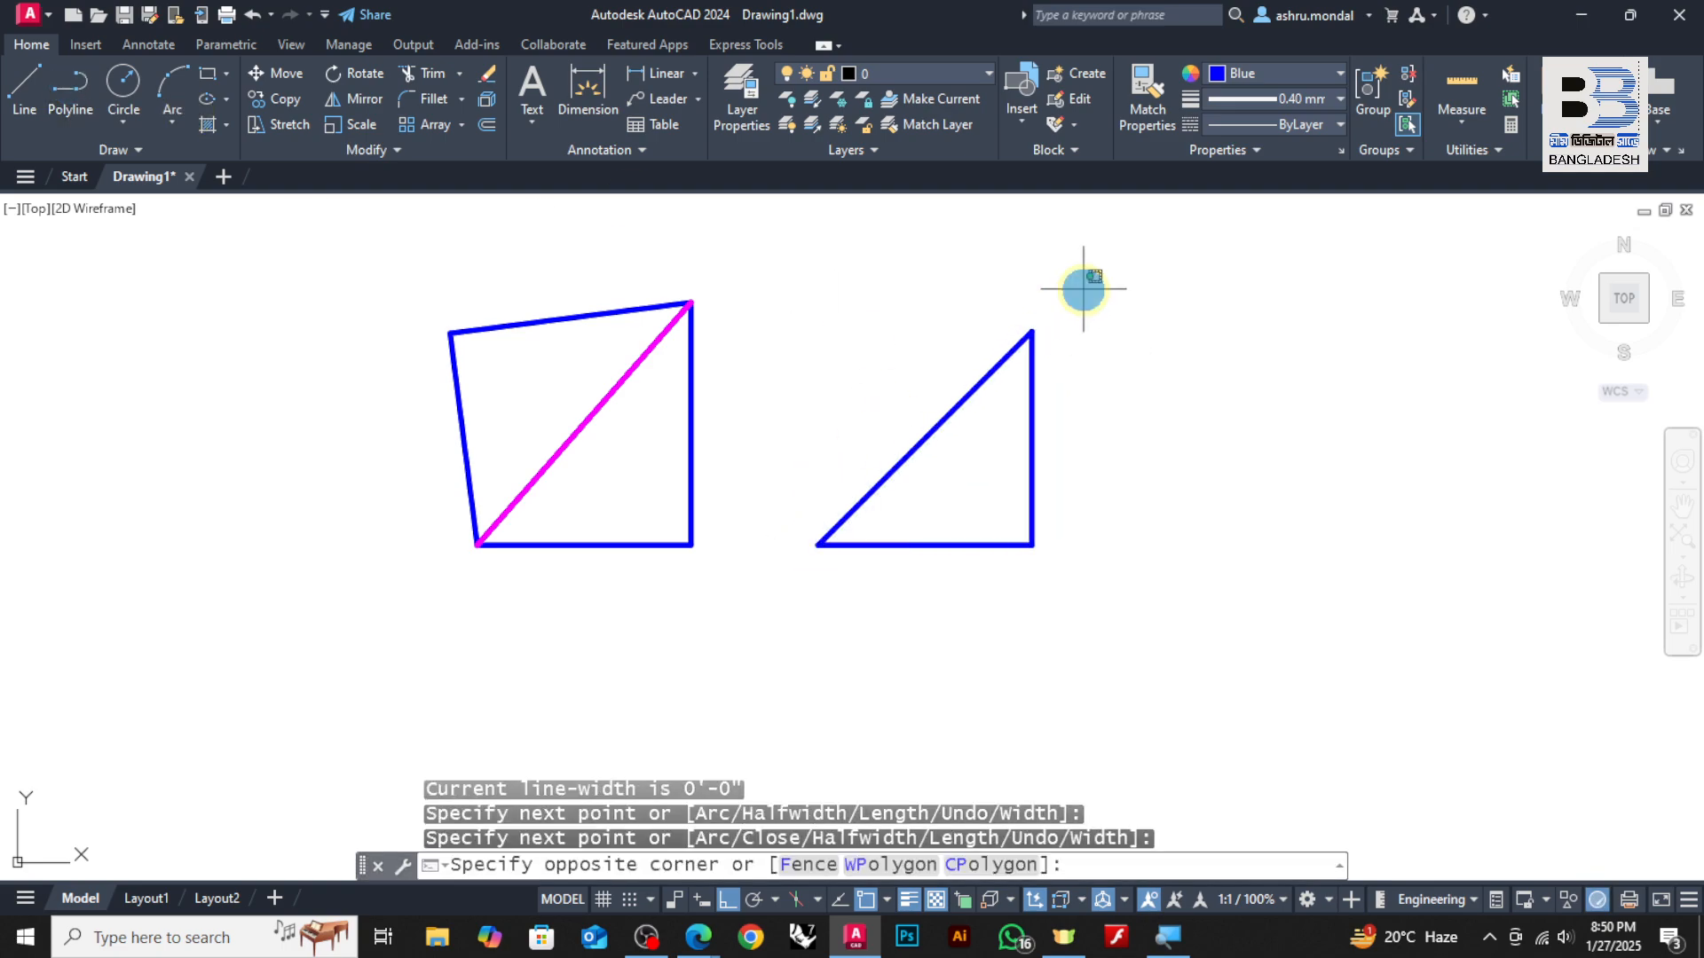
Mirror the new equal-sided right triangle about its sloping edge, choosing No to keep the source objects
{"action": "left_click", "coordinate": [769, 612]}
{"action": "type", "text": "mi"}
{"action": "key", "text": "Return"}
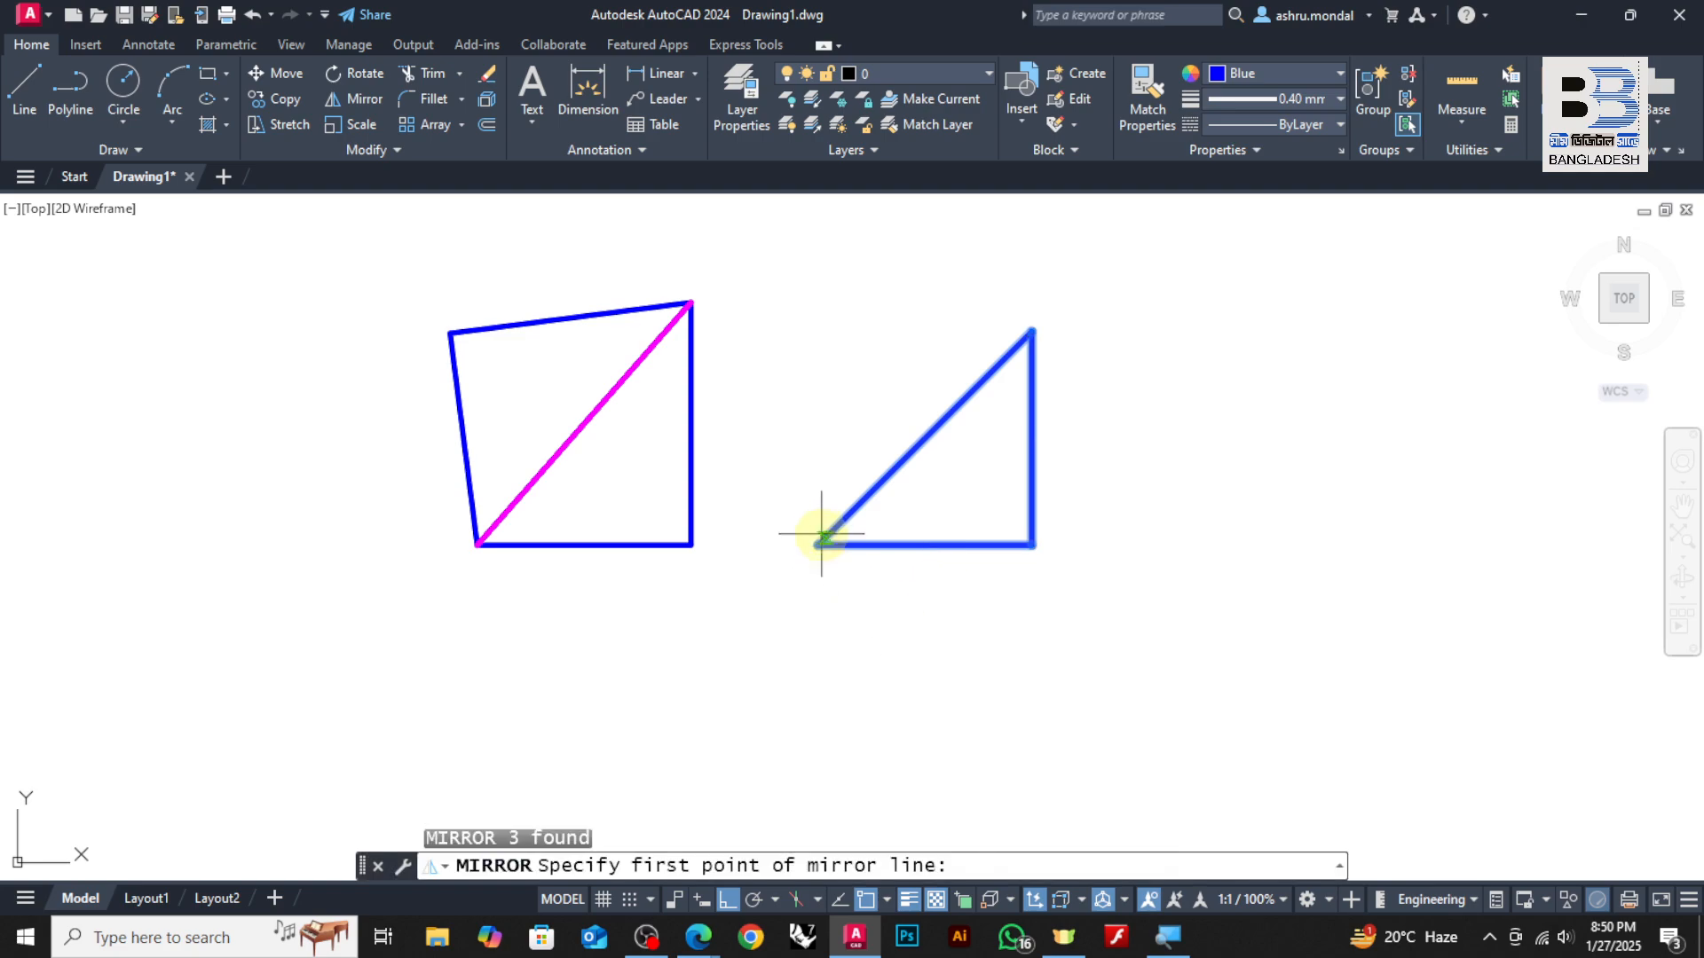
{"action": "left_click", "coordinate": [819, 544]}
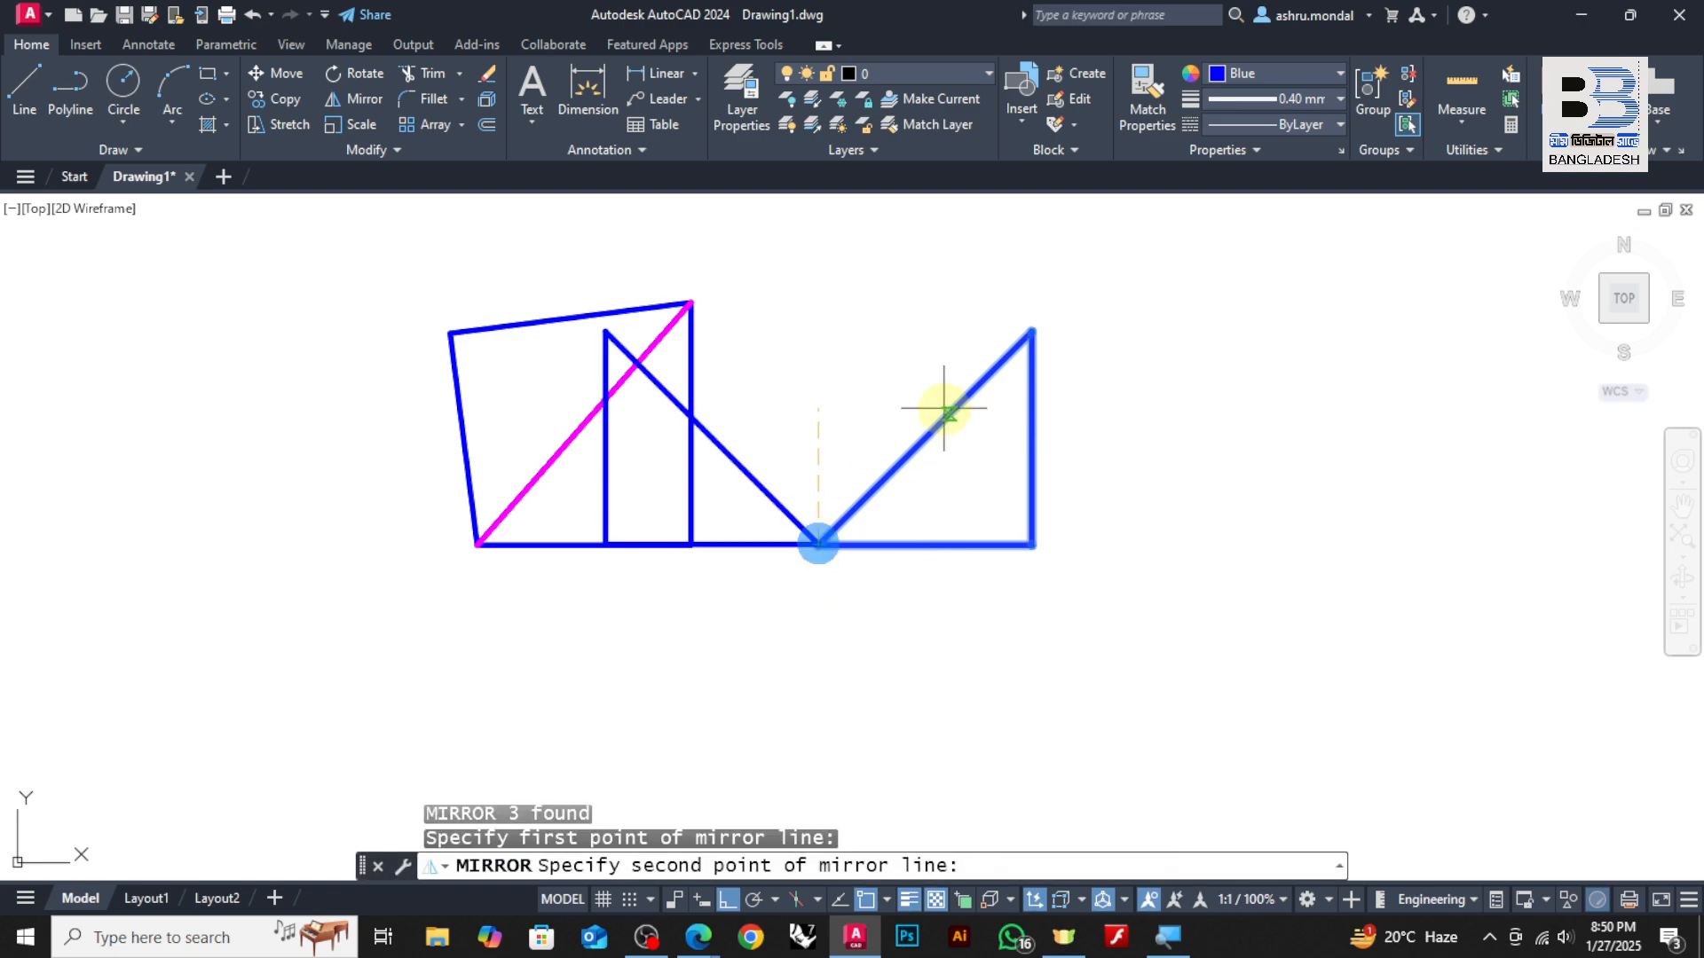
{"action": "left_click", "coordinate": [1023, 327]}
{"action": "key", "text": "Return"}
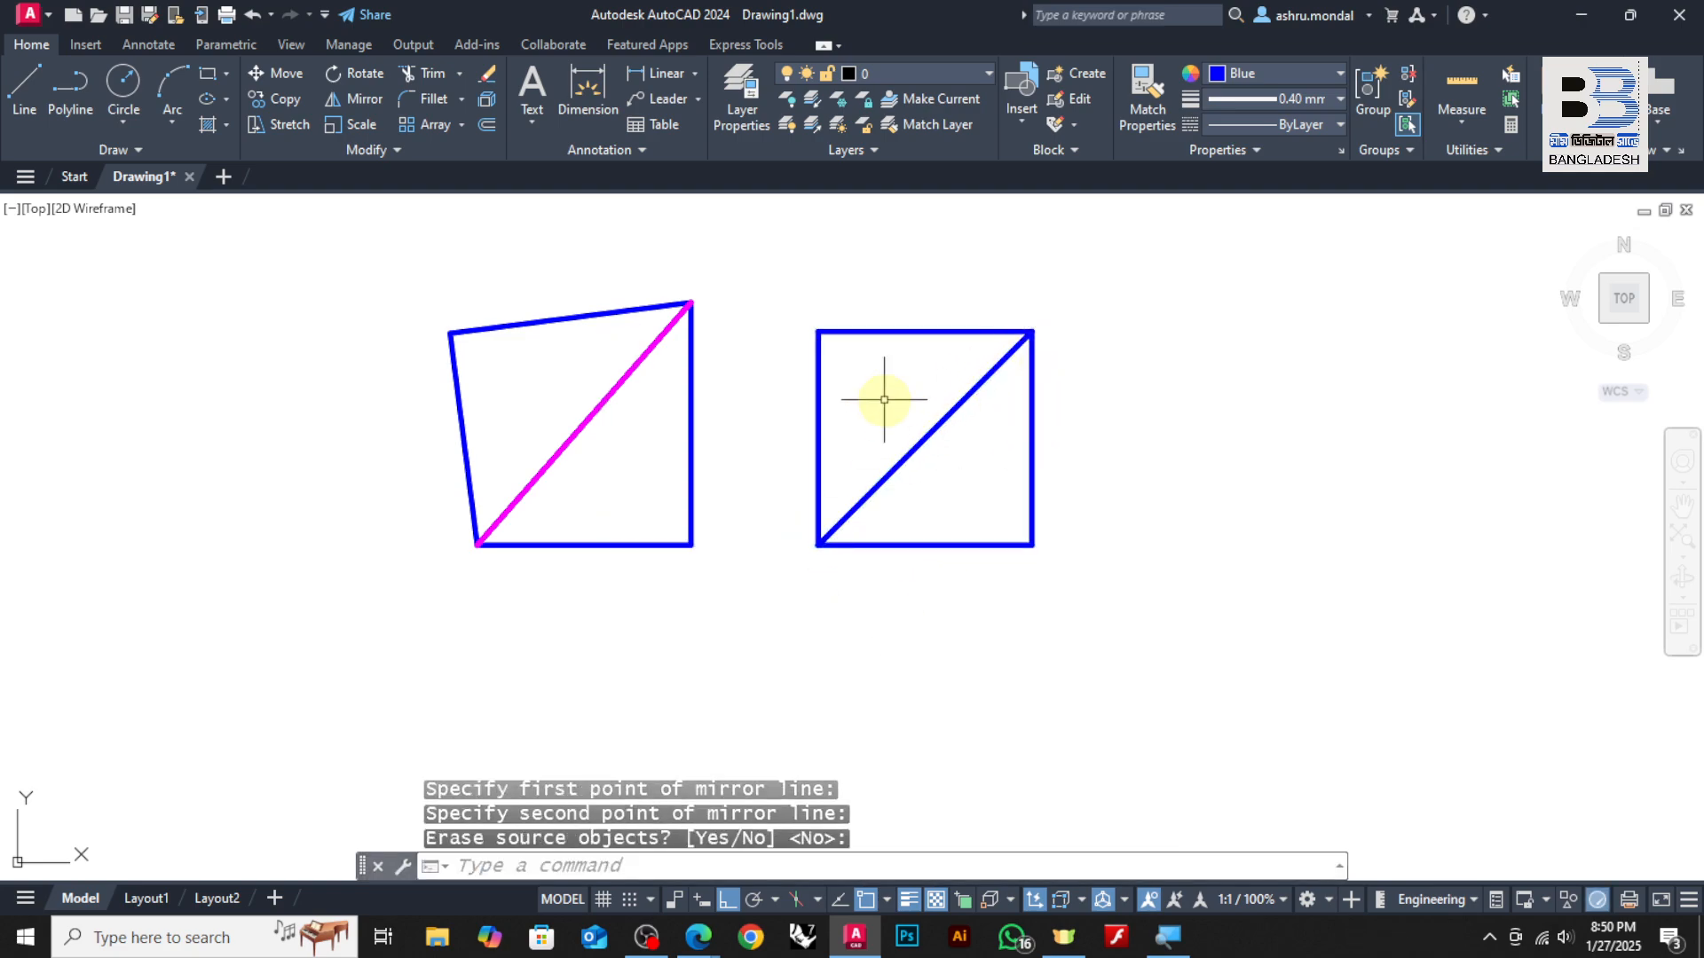
Compare the mirrored square's left side with a vertical Ortho polyline preview from its lower-left corner, without placing the polyline
{"action": "scroll", "coordinate": [883, 398], "scroll_direction": "up", "scroll_amount": 2}
{"action": "left_click", "coordinate": [71, 89]}
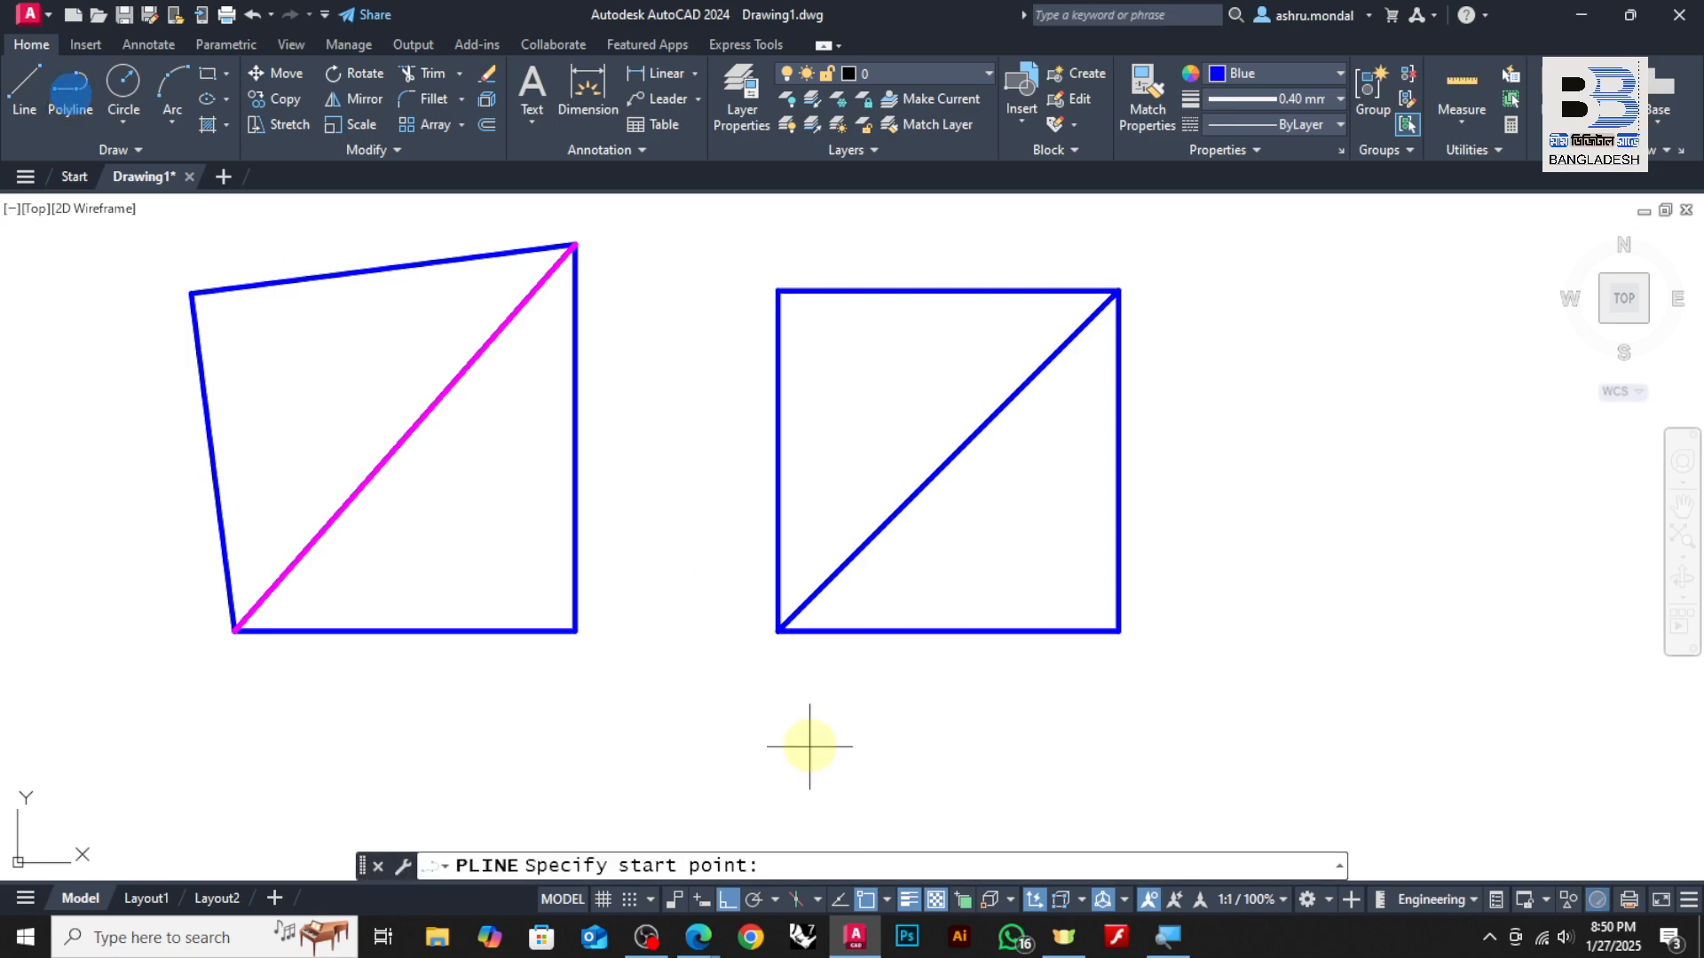
{"action": "left_click", "coordinate": [778, 631]}
{"action": "scroll", "coordinate": [776, 228], "scroll_direction": "up", "scroll_amount": 2}
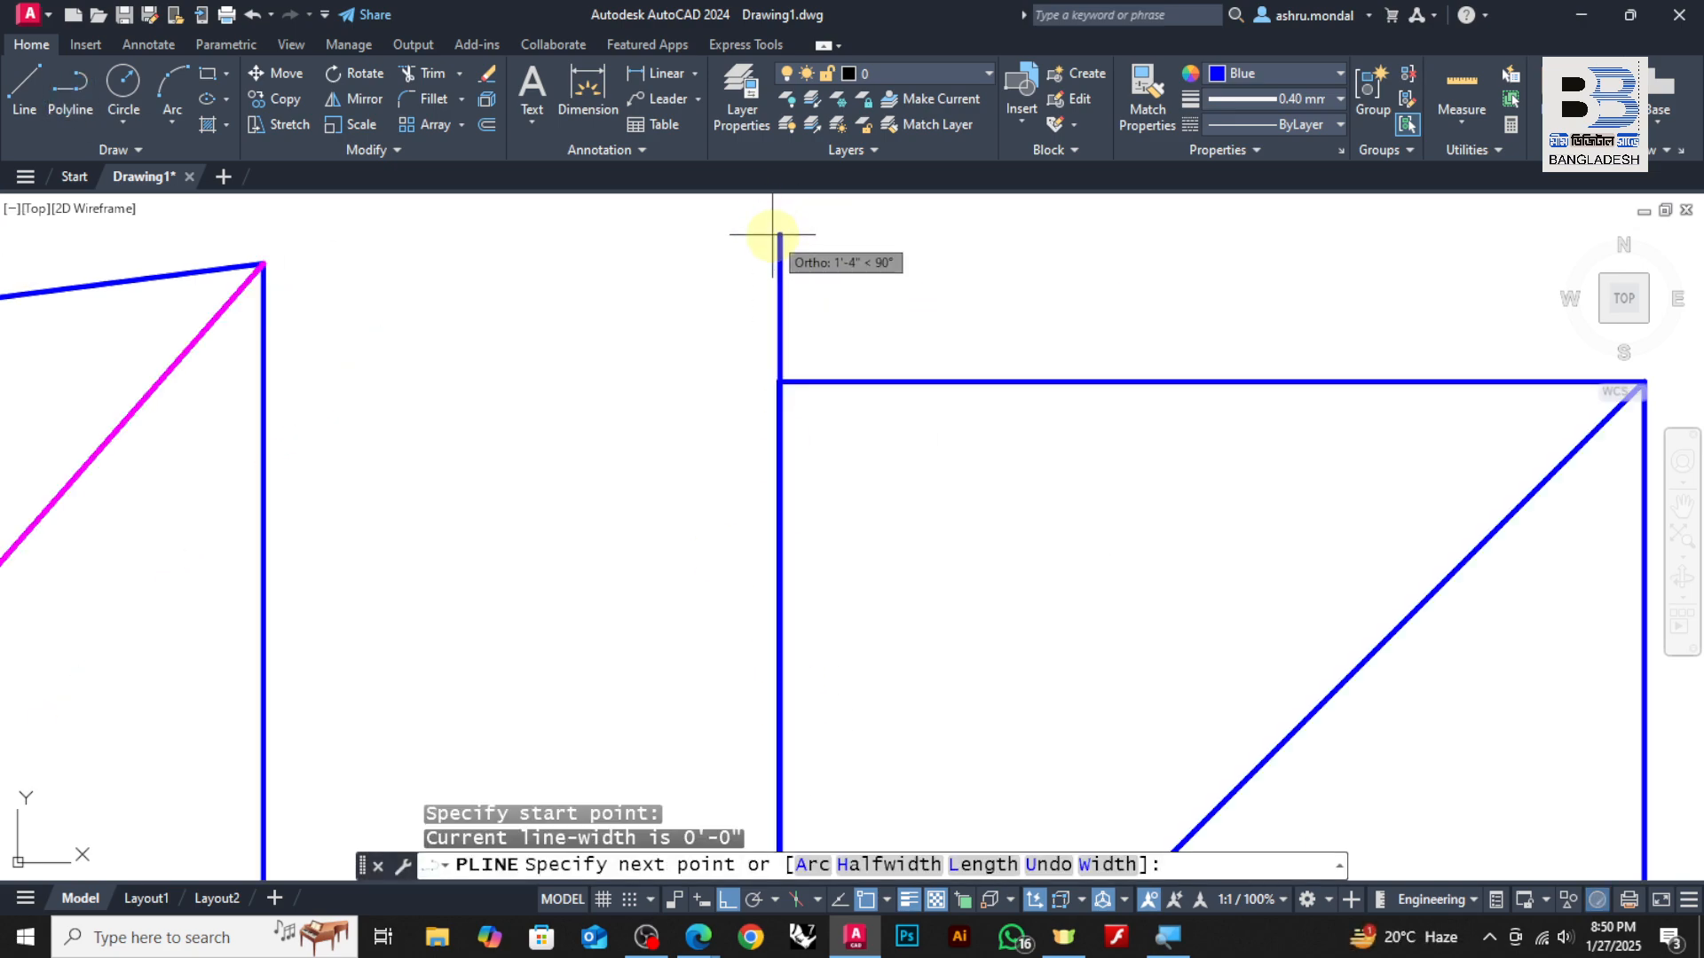
{"action": "scroll", "coordinate": [778, 235], "scroll_direction": "down", "scroll_amount": 1}
{"action": "scroll", "coordinate": [778, 235], "scroll_direction": "down", "scroll_amount": 3}
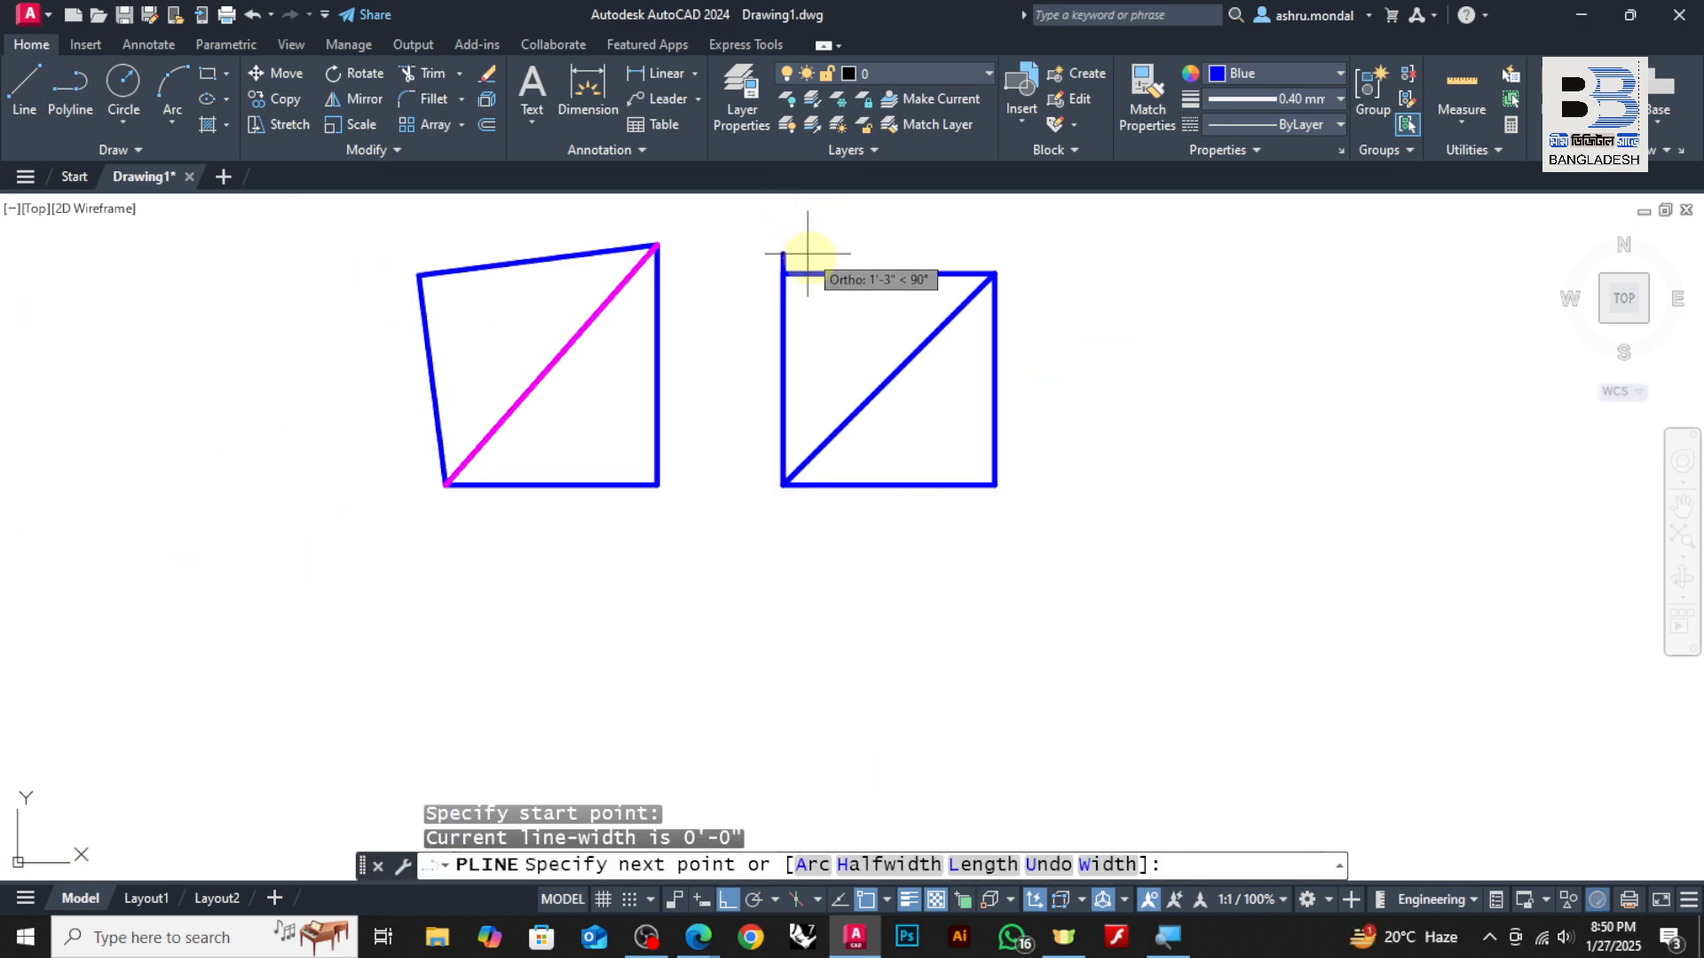
{"action": "key", "text": "Escape"}
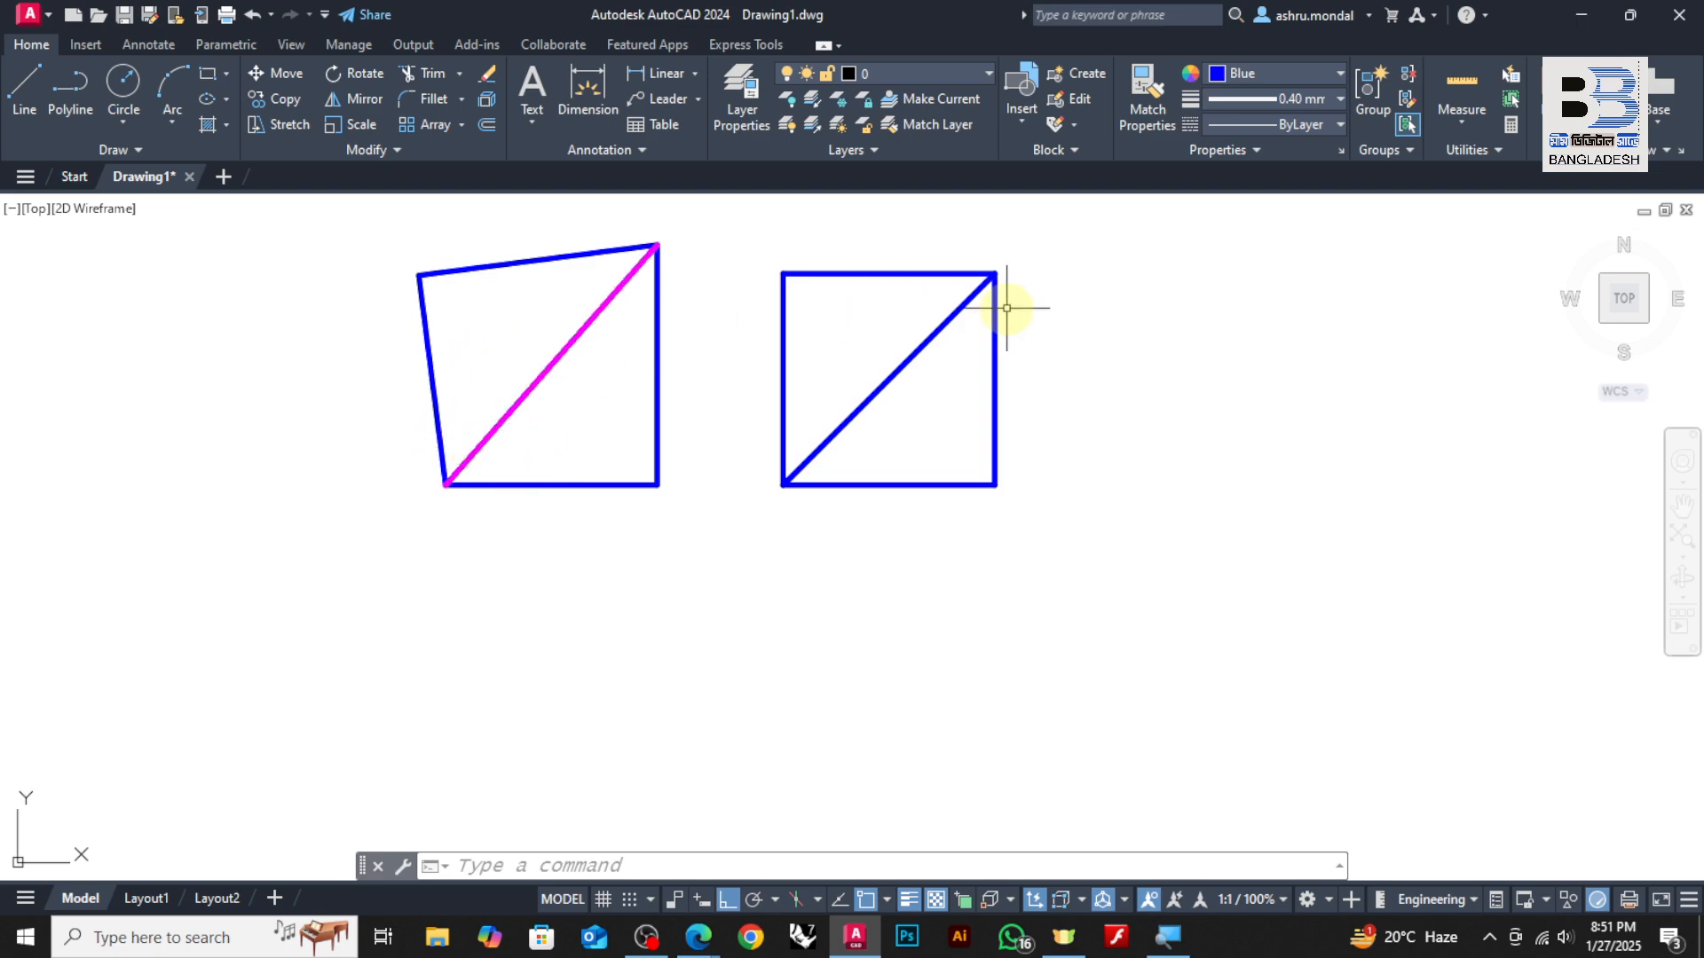
Delete the whole square formed by the new triangle and its mirror image
{"action": "left_click", "coordinate": [1089, 241]}
{"action": "left_click", "coordinate": [741, 536]}
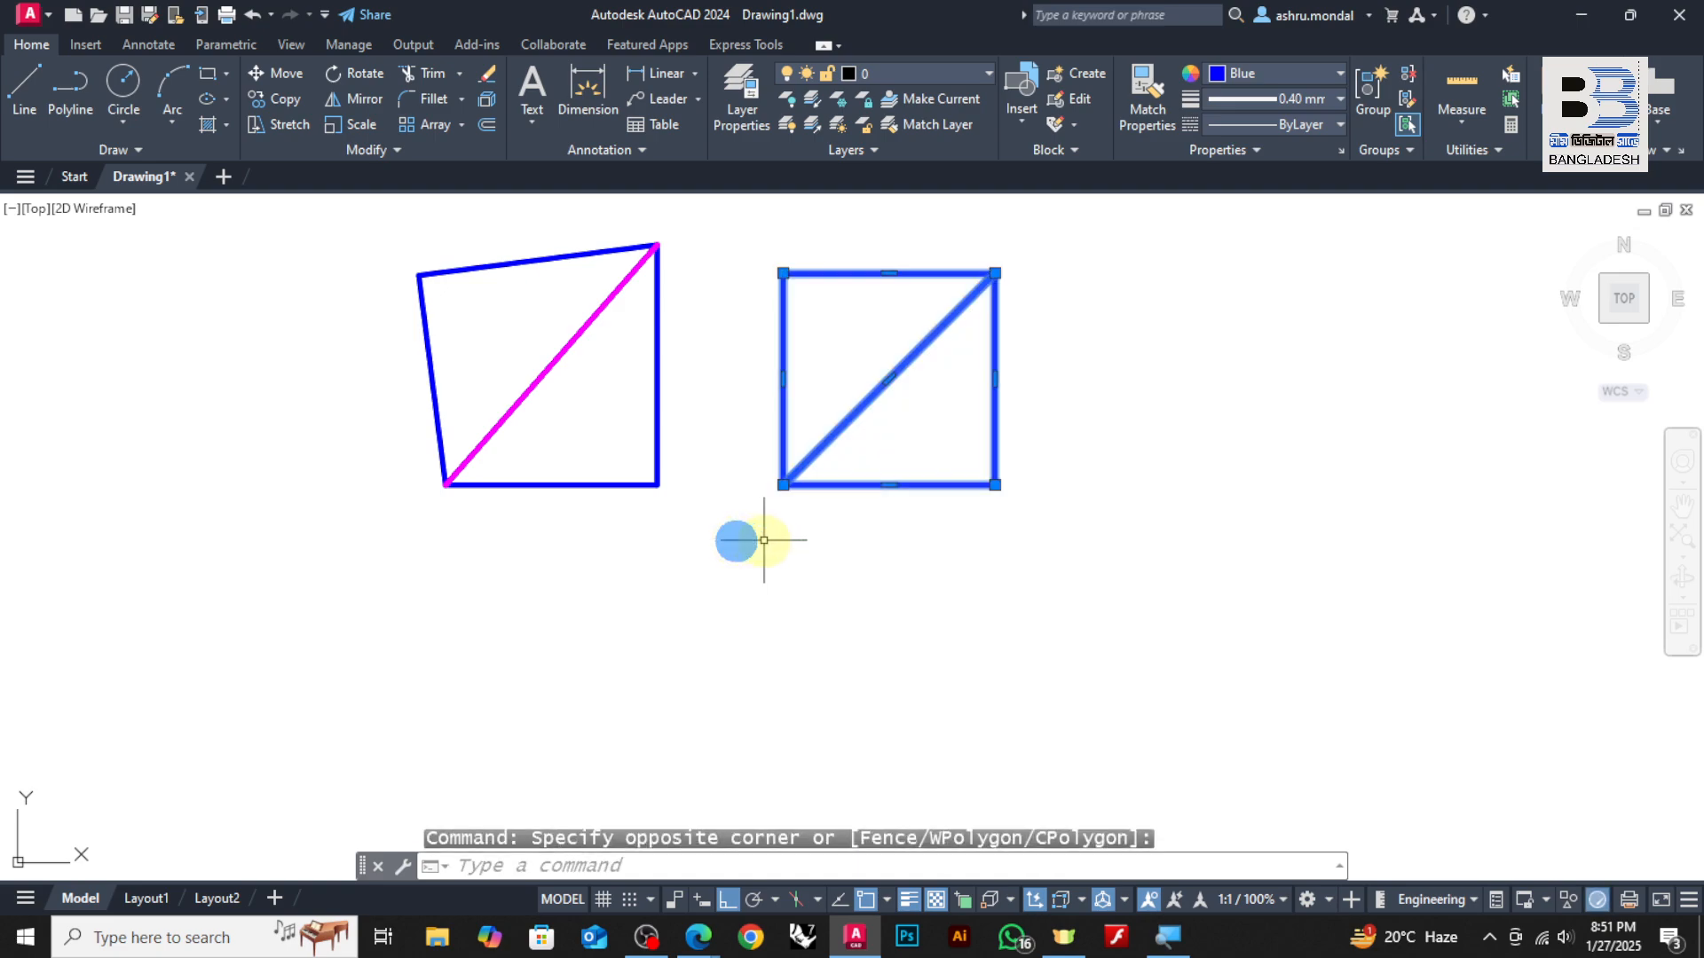
{"action": "key", "text": "Delete"}
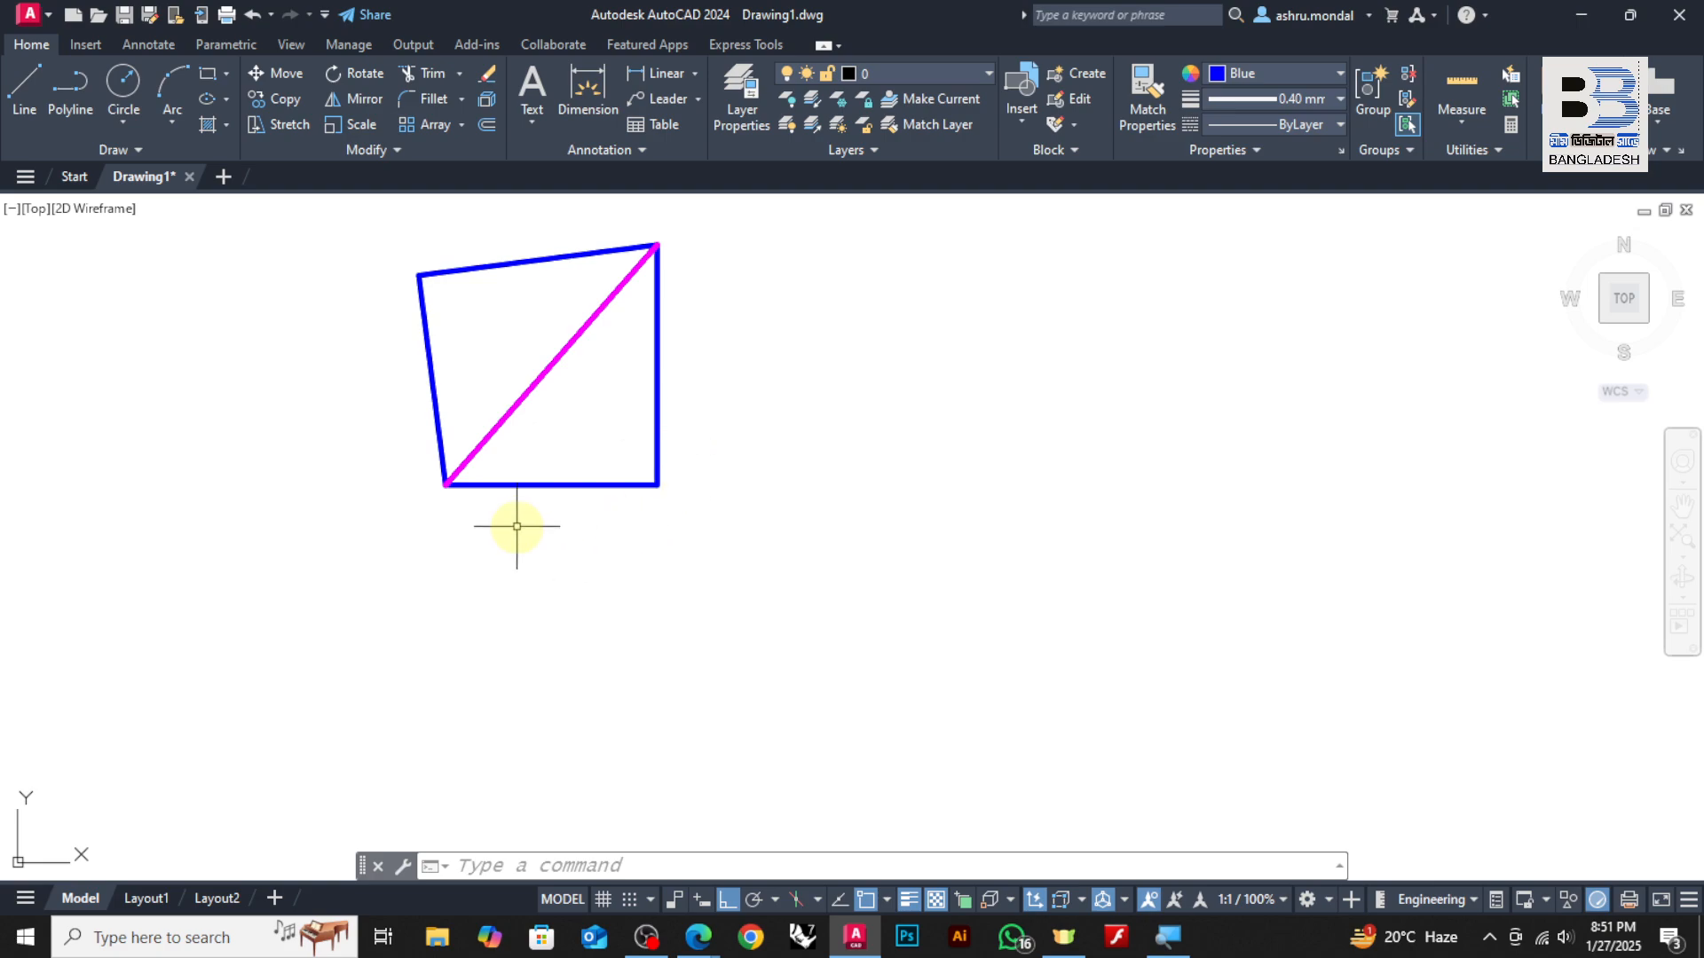
{"action": "scroll", "coordinate": [609, 442], "scroll_direction": "down", "scroll_amount": 2}
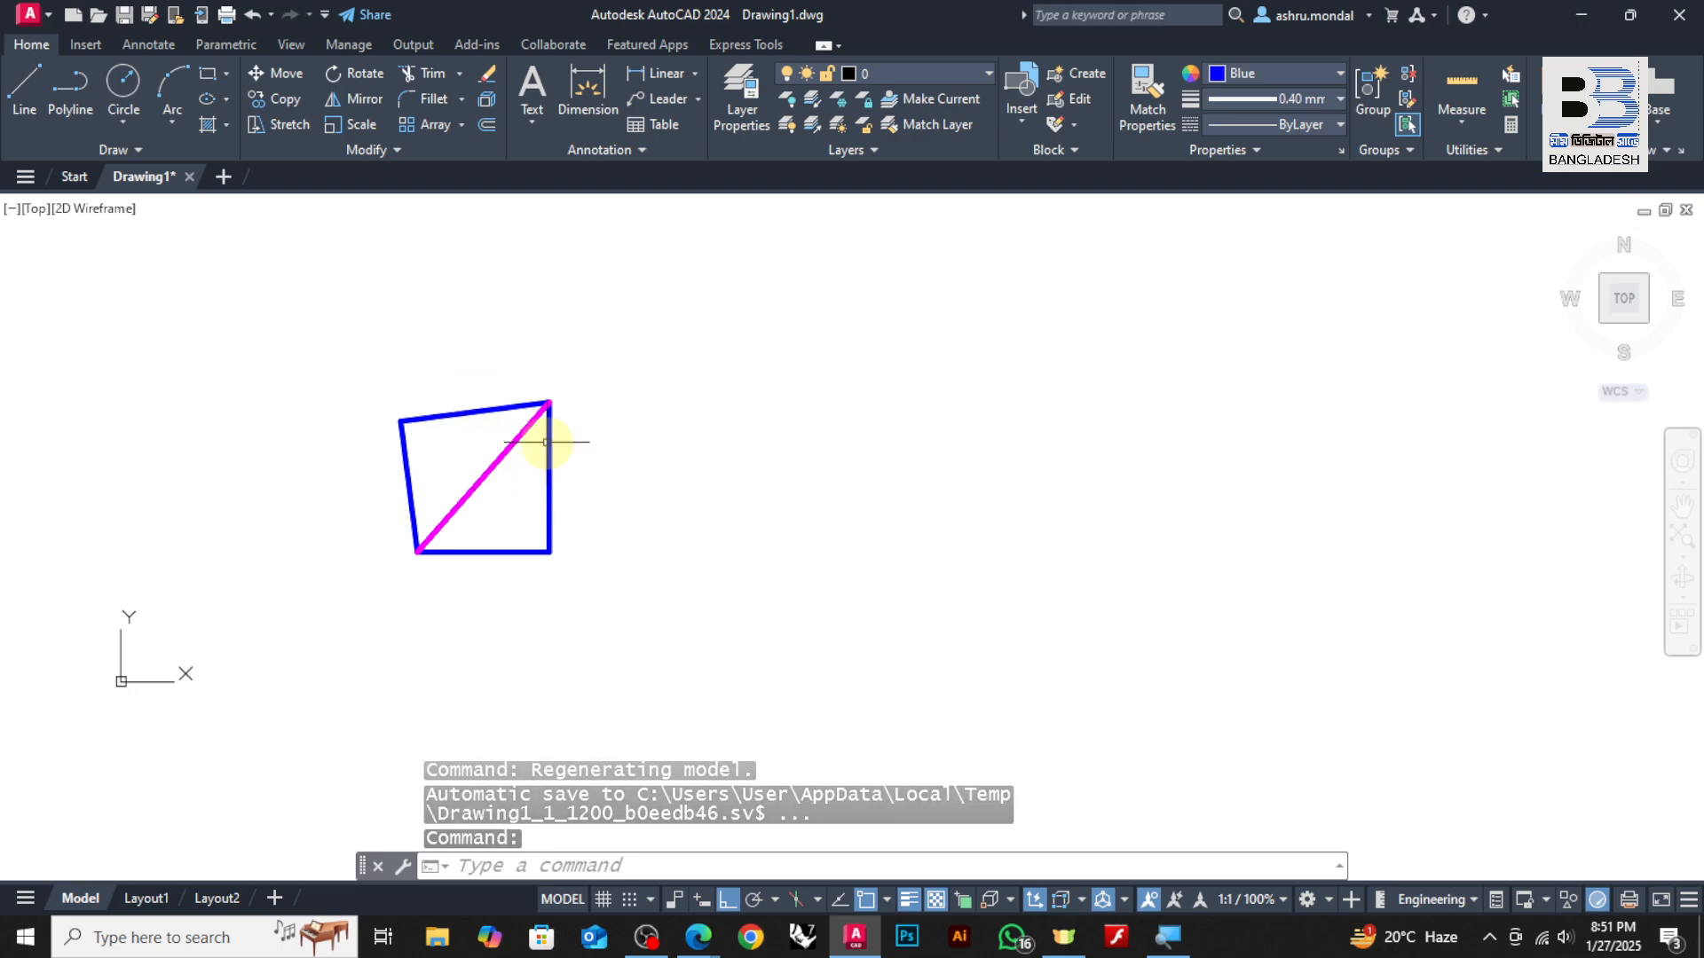
Switch to the Edge browser, open Google in a new tab and search for "hash sign"
{"action": "left_click", "coordinate": [698, 939]}
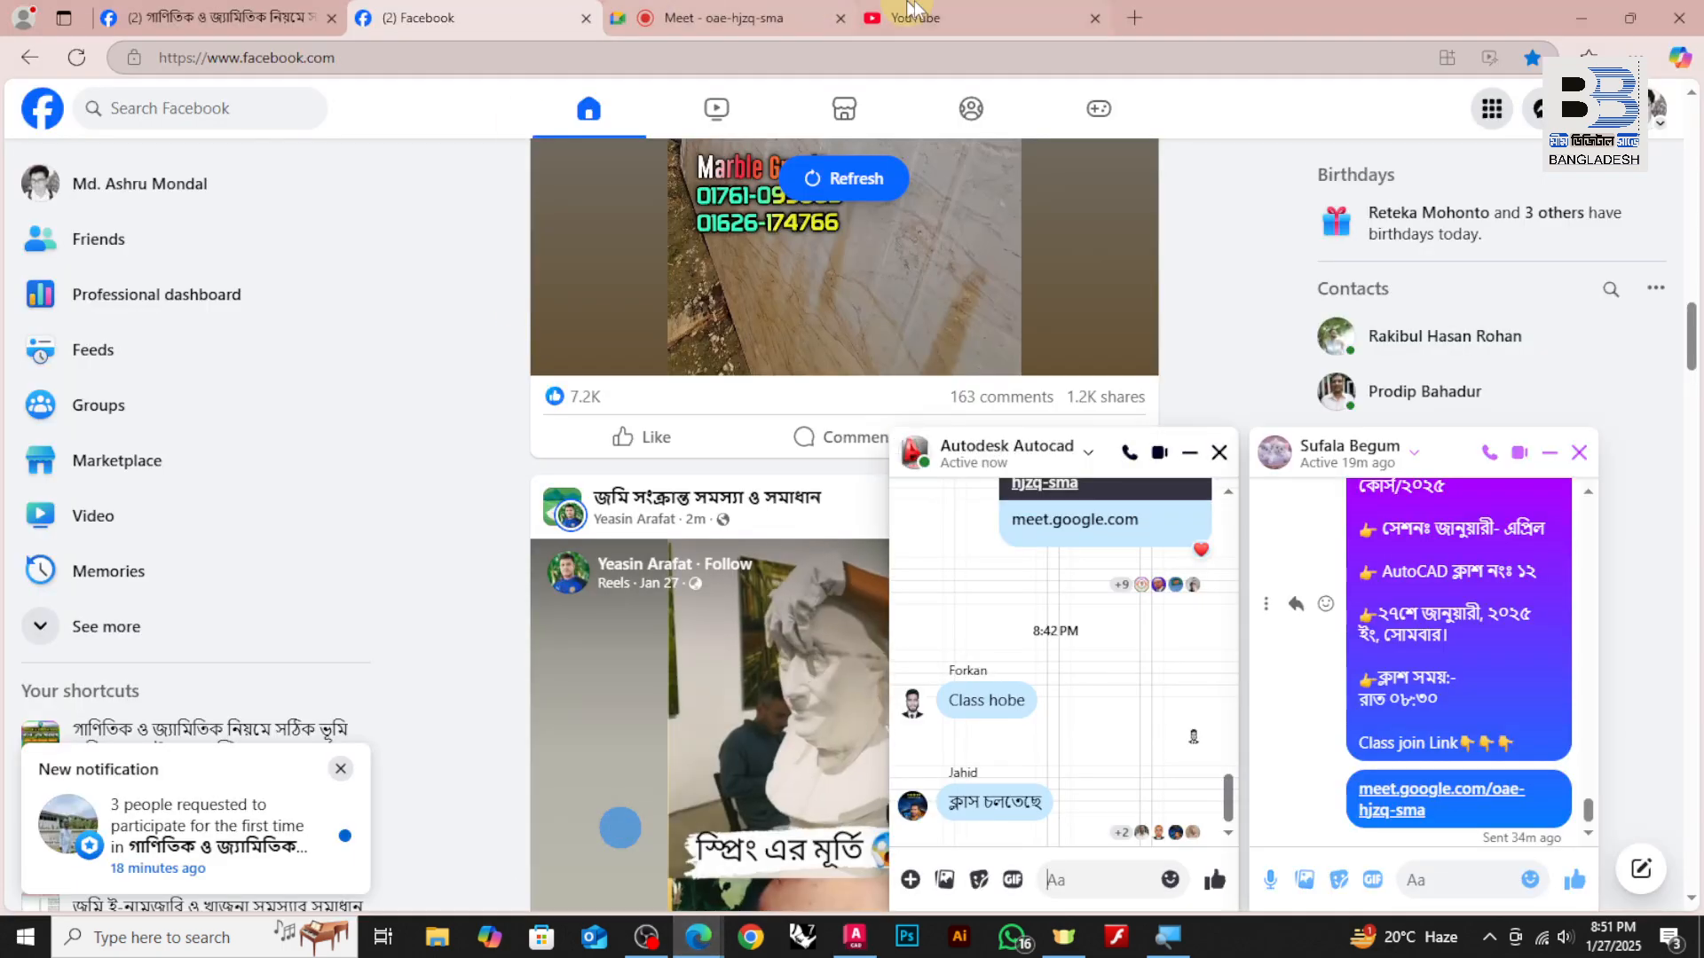
{"action": "left_click", "coordinate": [1137, 19]}
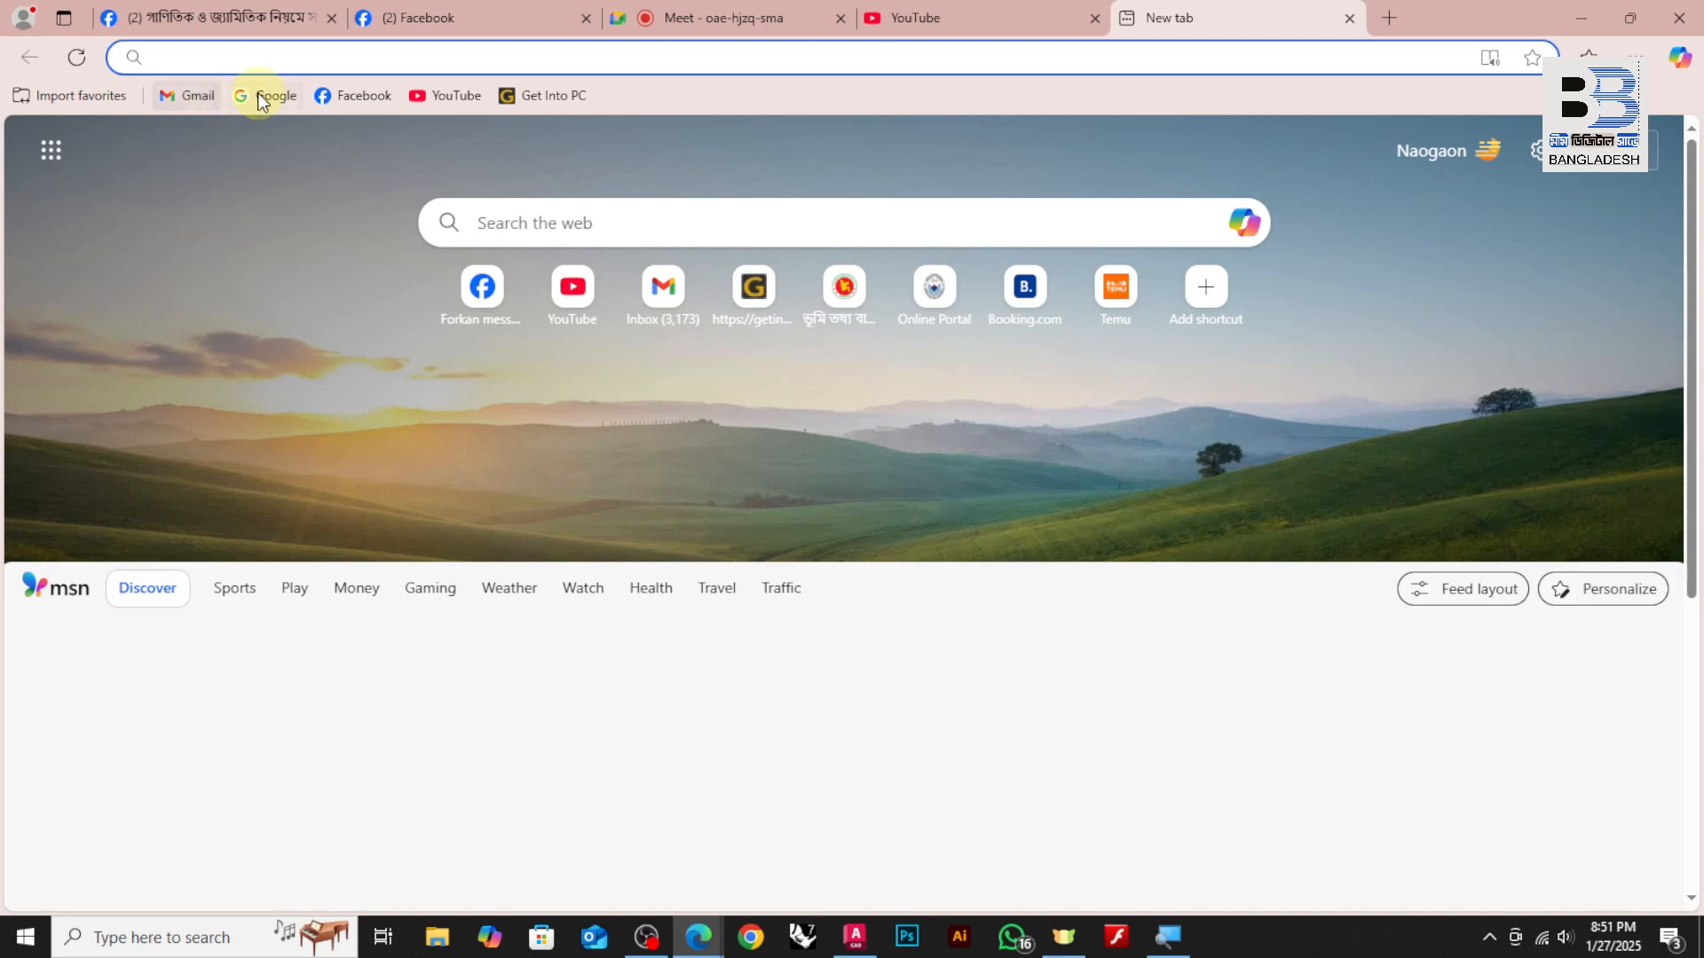
{"action": "left_click", "coordinate": [264, 96]}
{"action": "left_click", "coordinate": [727, 430]}
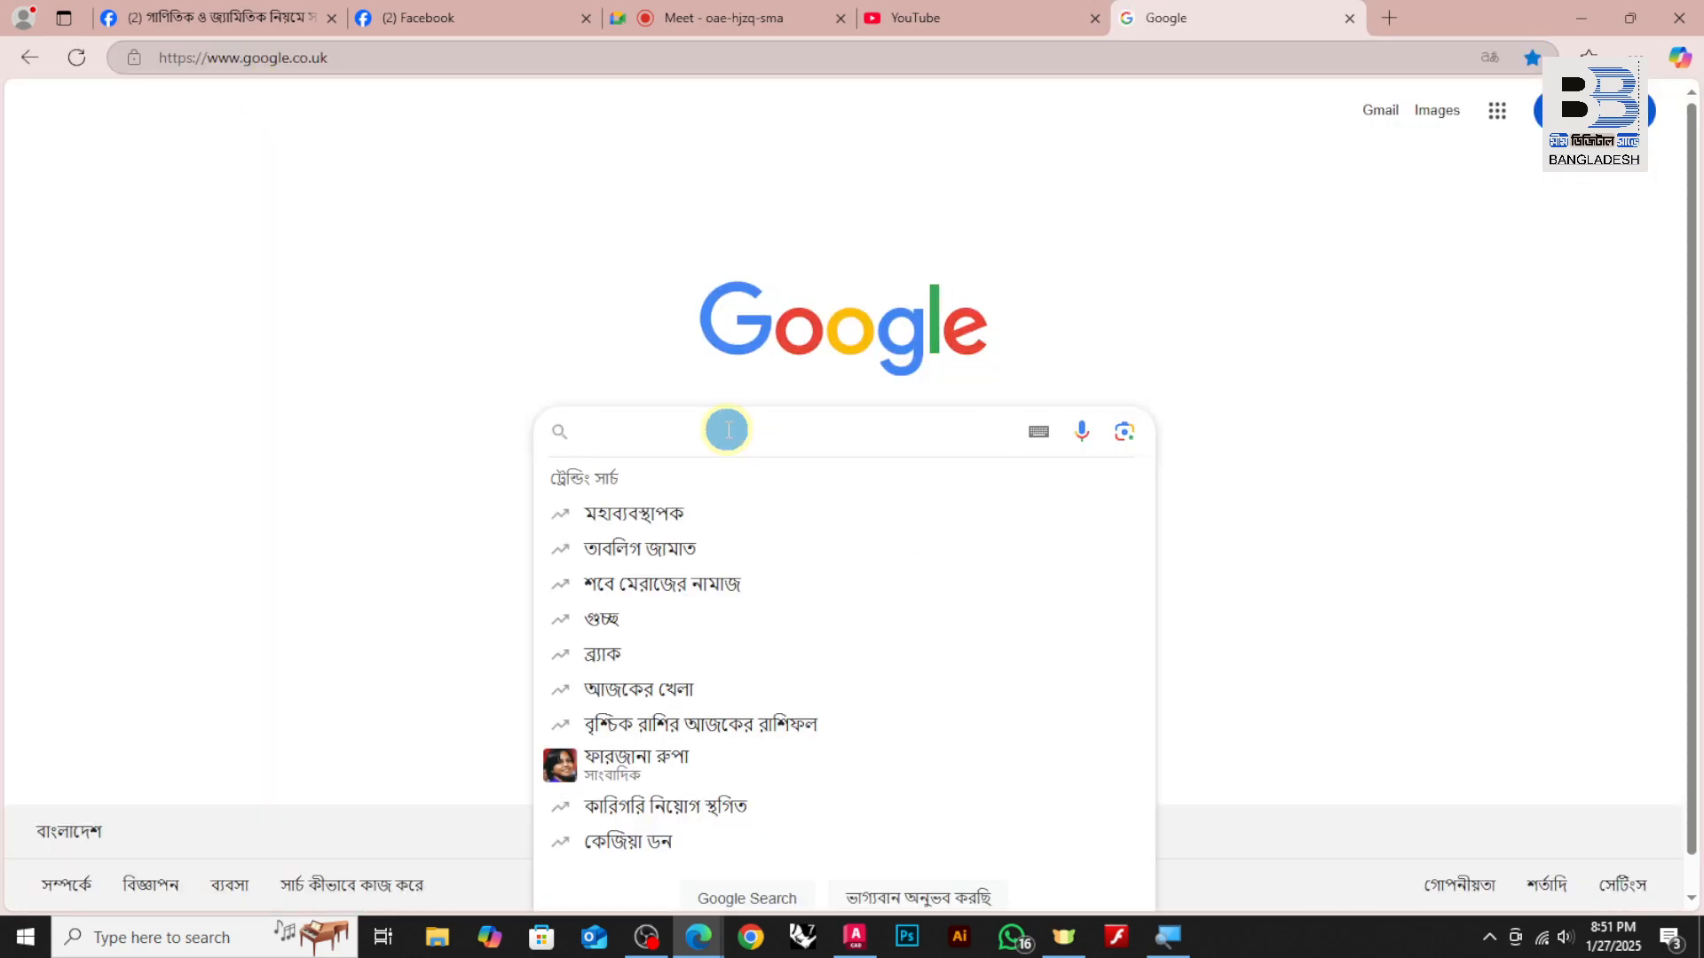
{"action": "type", "text": "ha"}
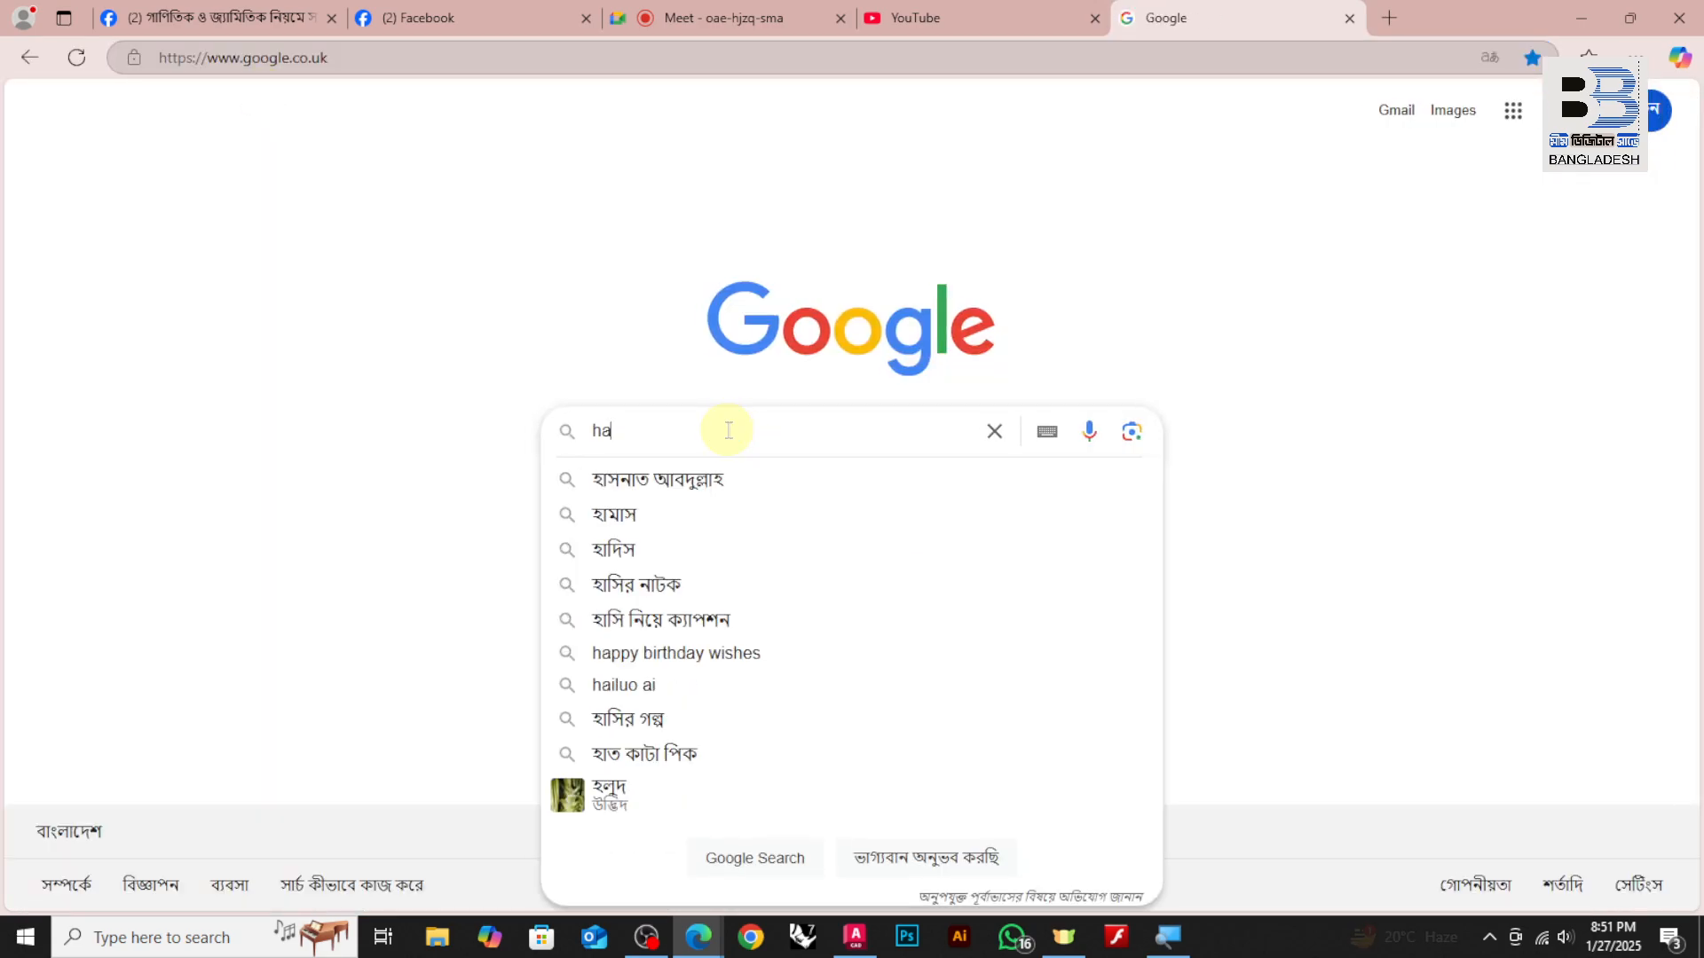
{"action": "type", "text": "sh sign"}
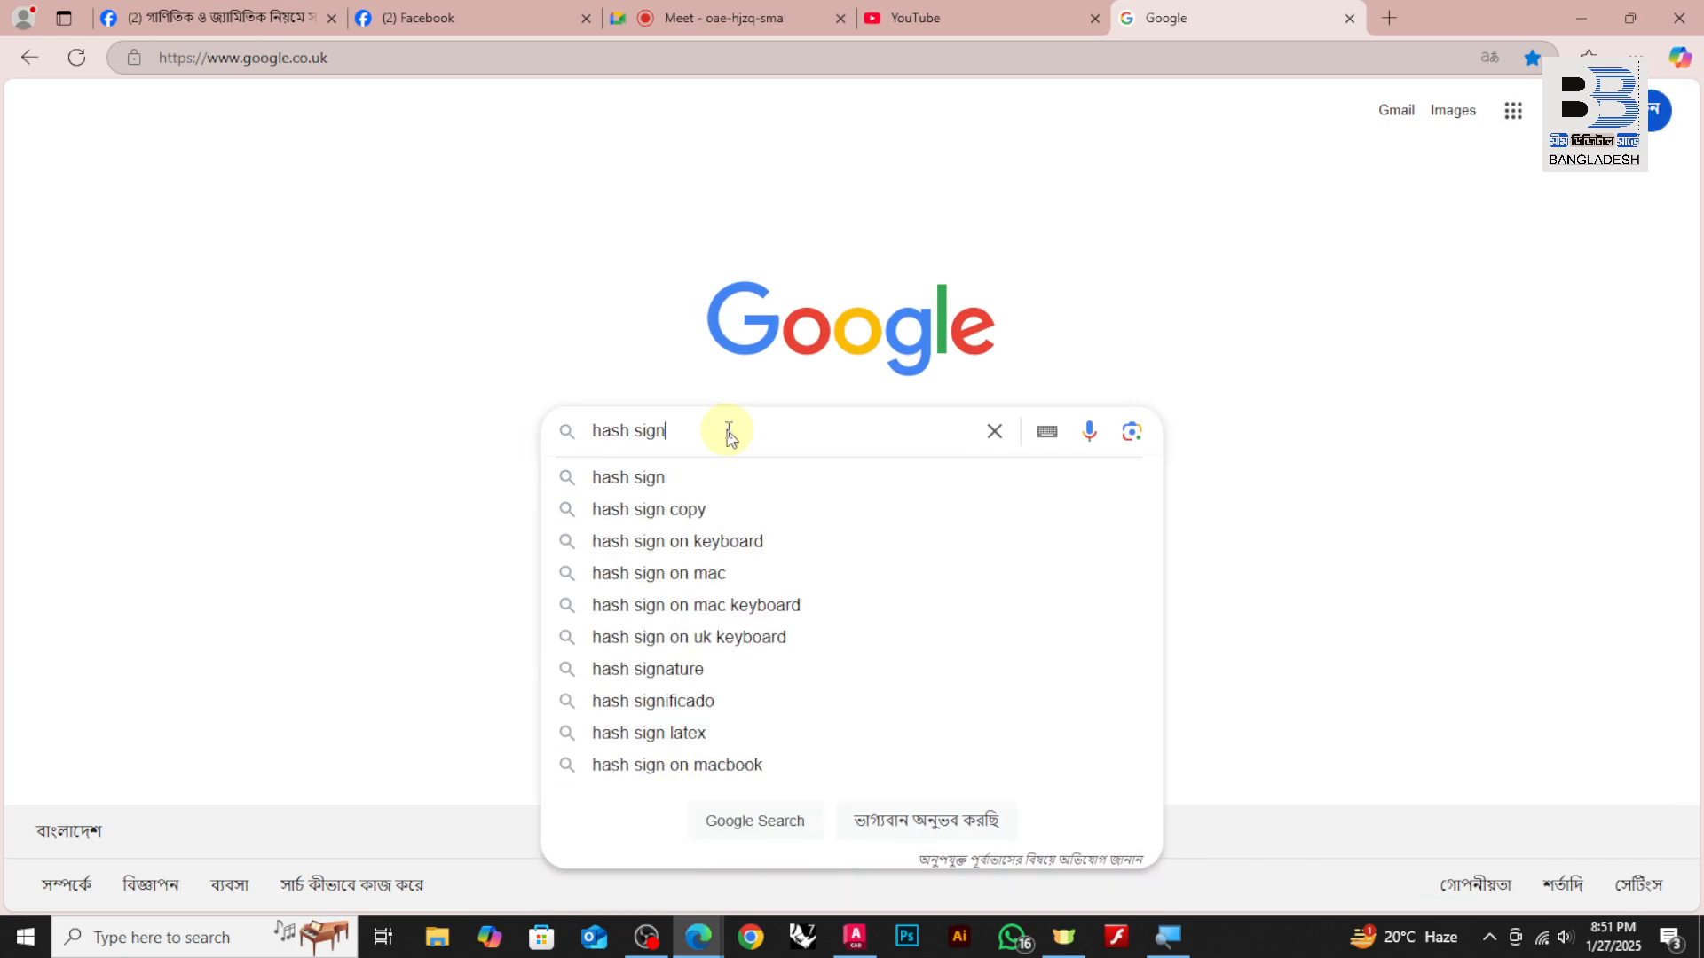
{"action": "key", "text": "Return"}
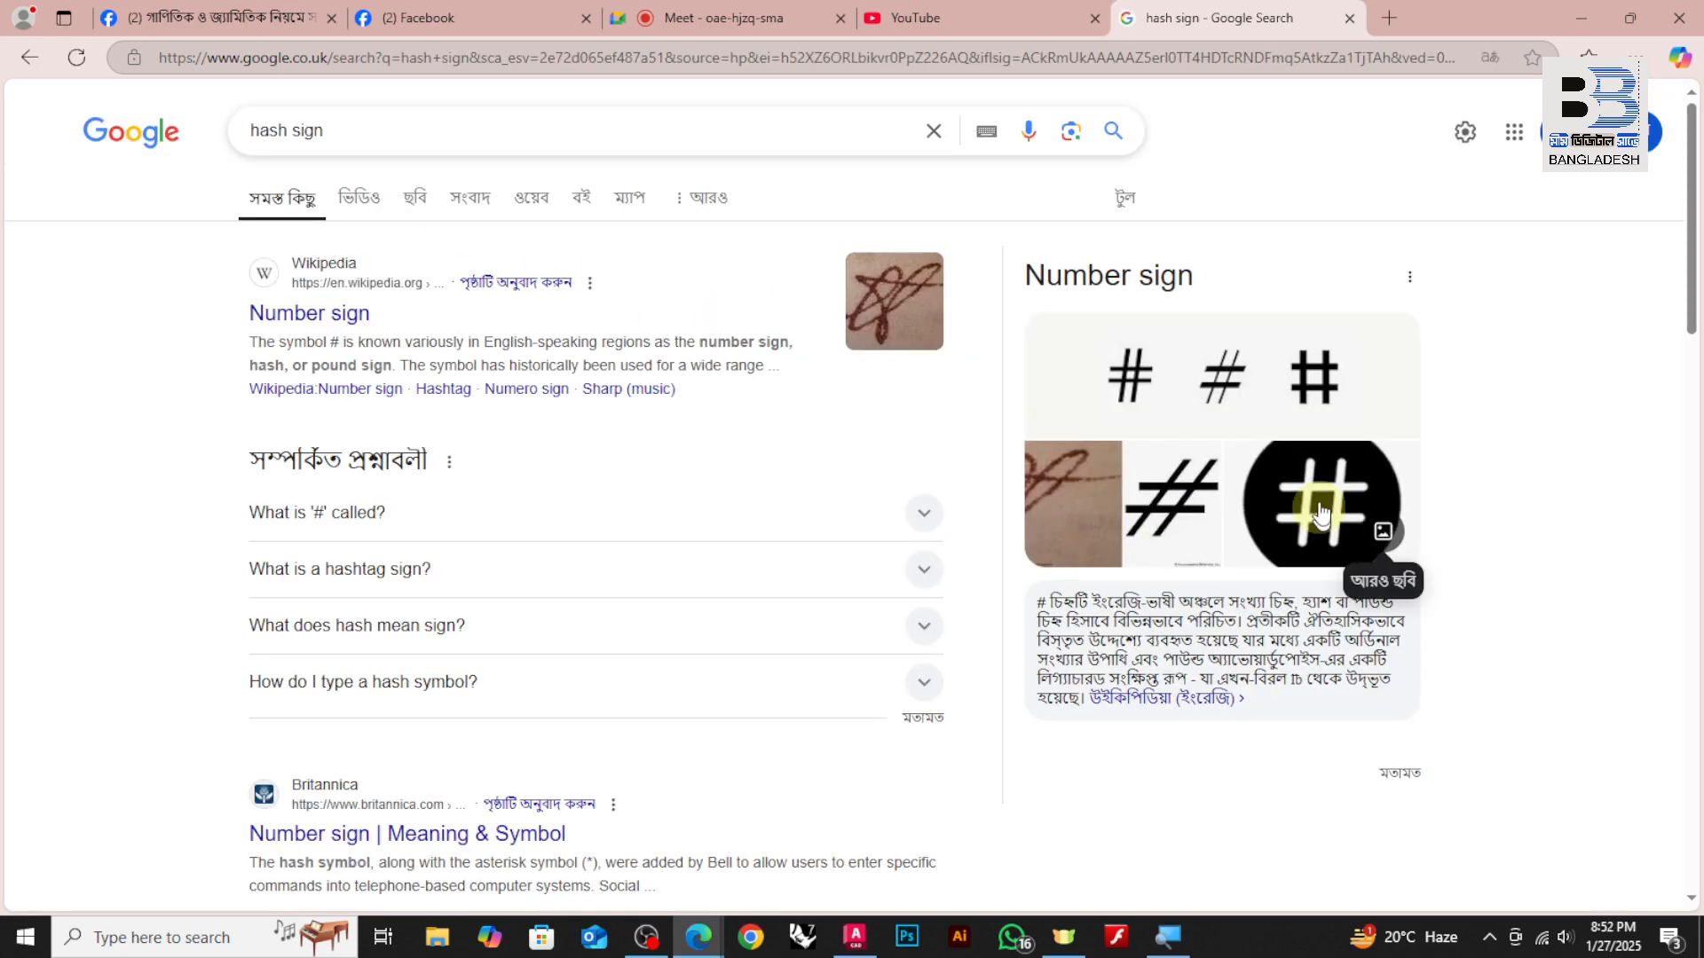
Examine the hash symbol images, including the large black Flaticon one, and switch back to AutoCAD
{"action": "left_click", "coordinate": [1313, 384]}
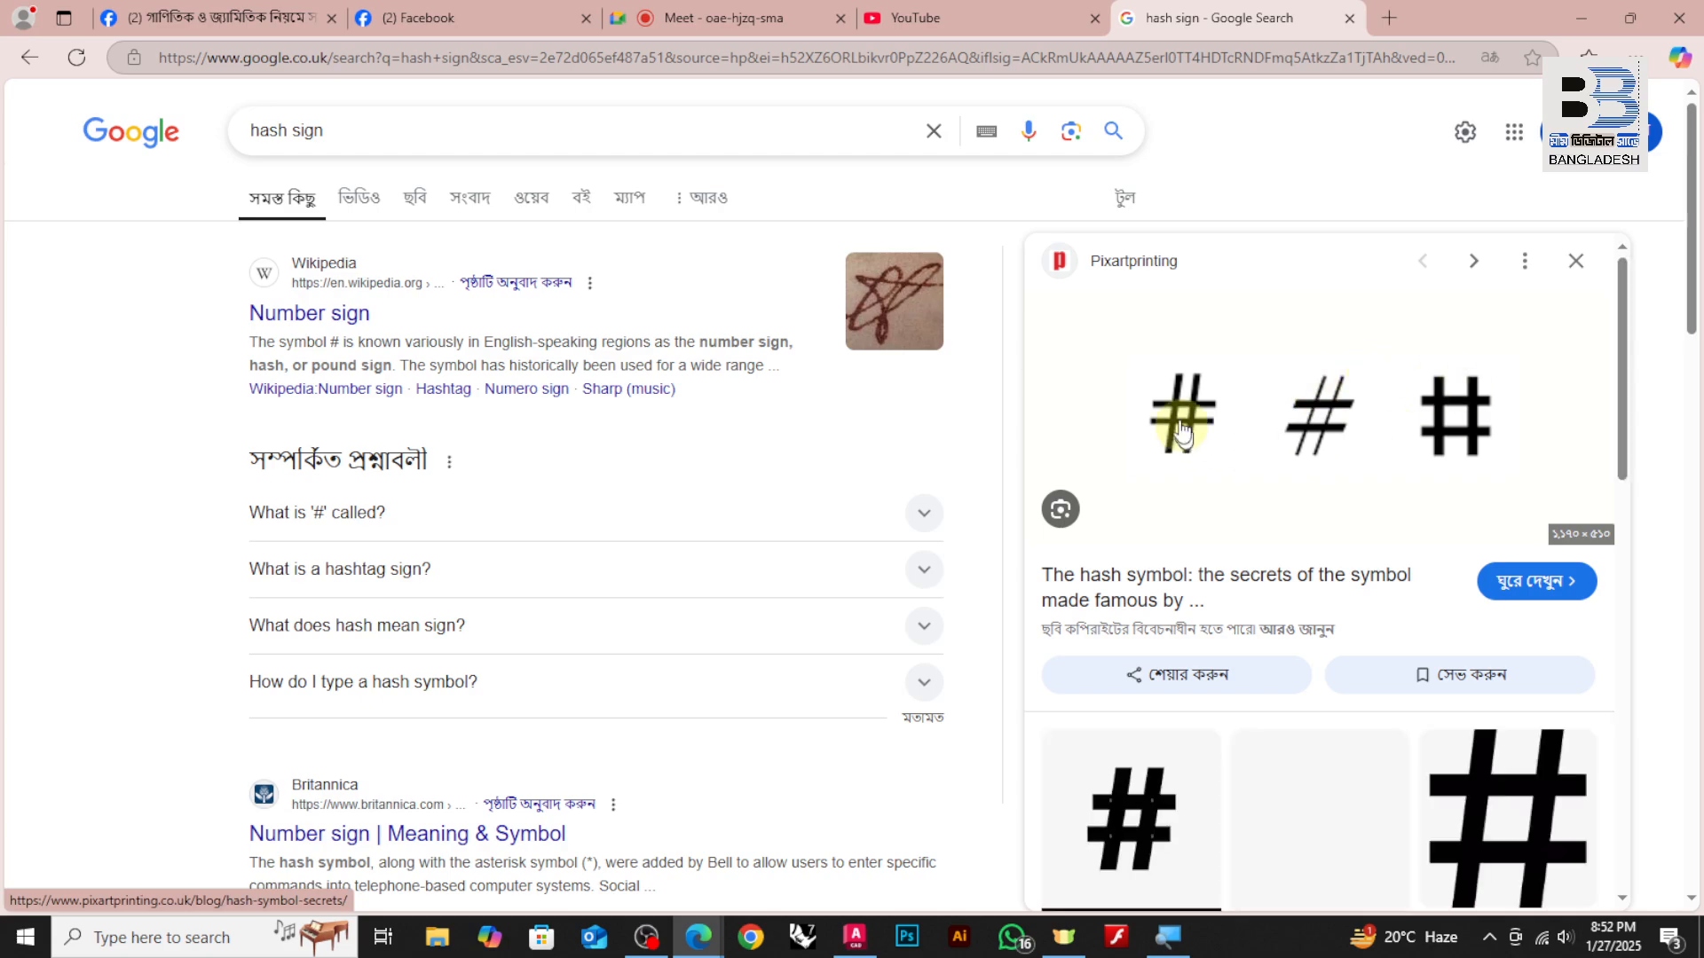
{"action": "left_click", "coordinate": [1524, 796]}
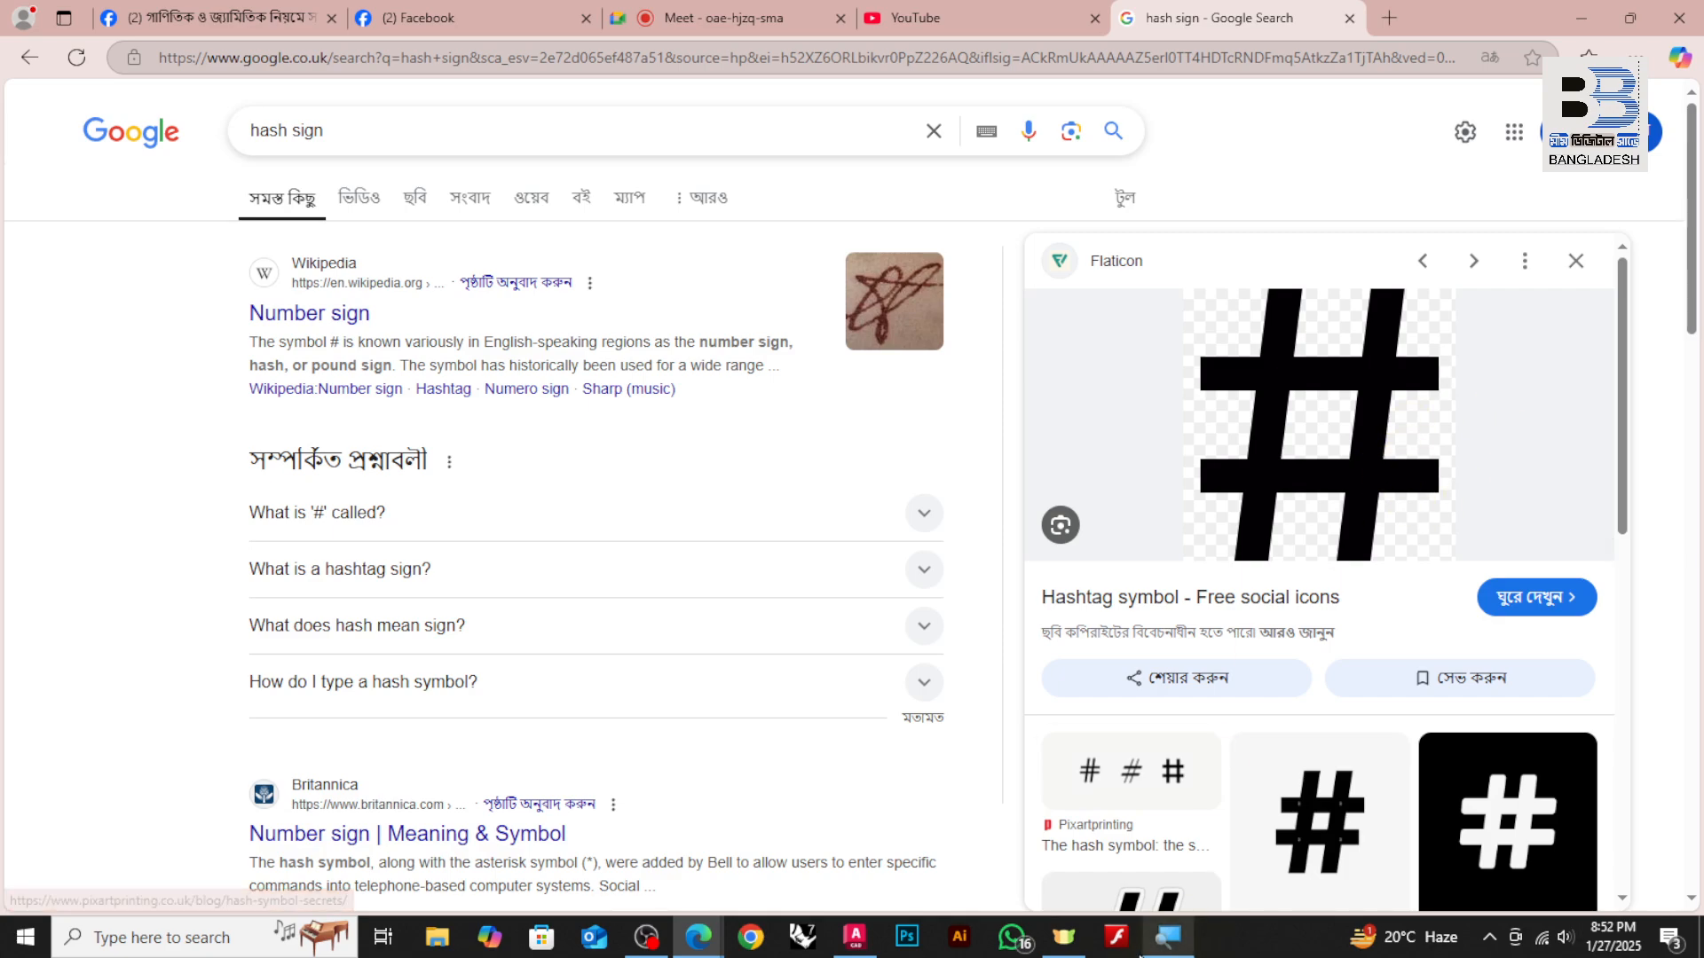
{"action": "left_click", "coordinate": [847, 945]}
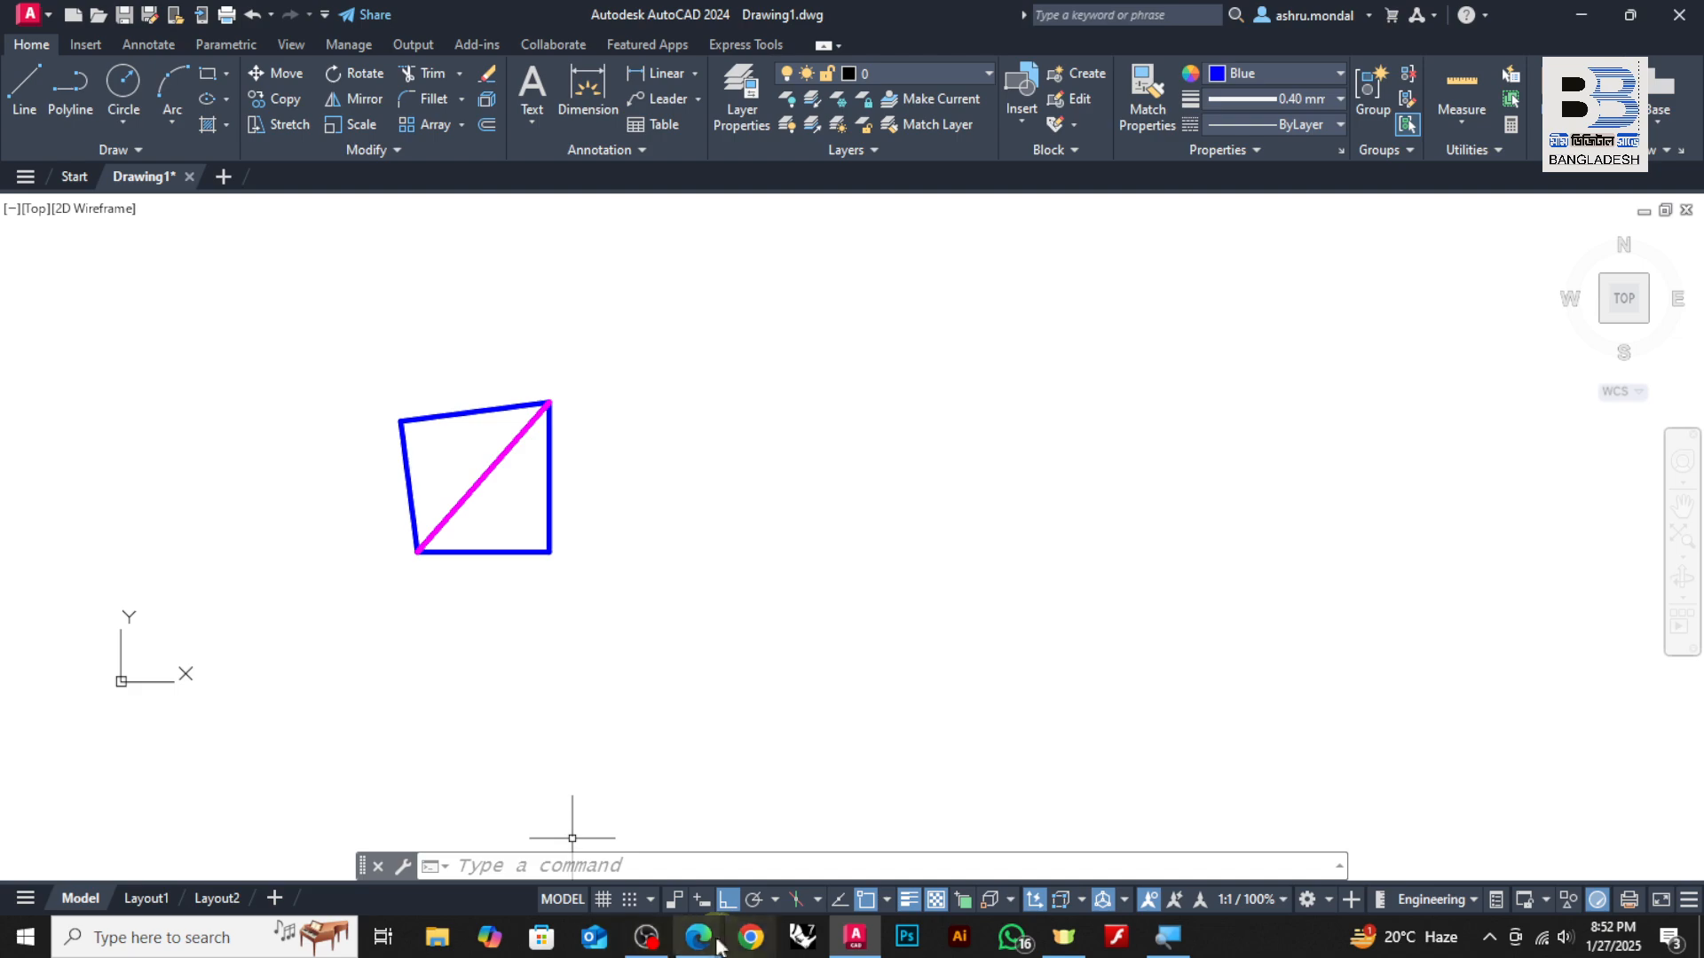
Switch to Edge and open the মীম ডিজিটাল সার্ভে profile from the recent Facebook searches
{"action": "mouse_move", "coordinate": [698, 938]}
{"action": "left_click", "coordinate": [495, 785]}
{"action": "left_click", "coordinate": [164, 18]}
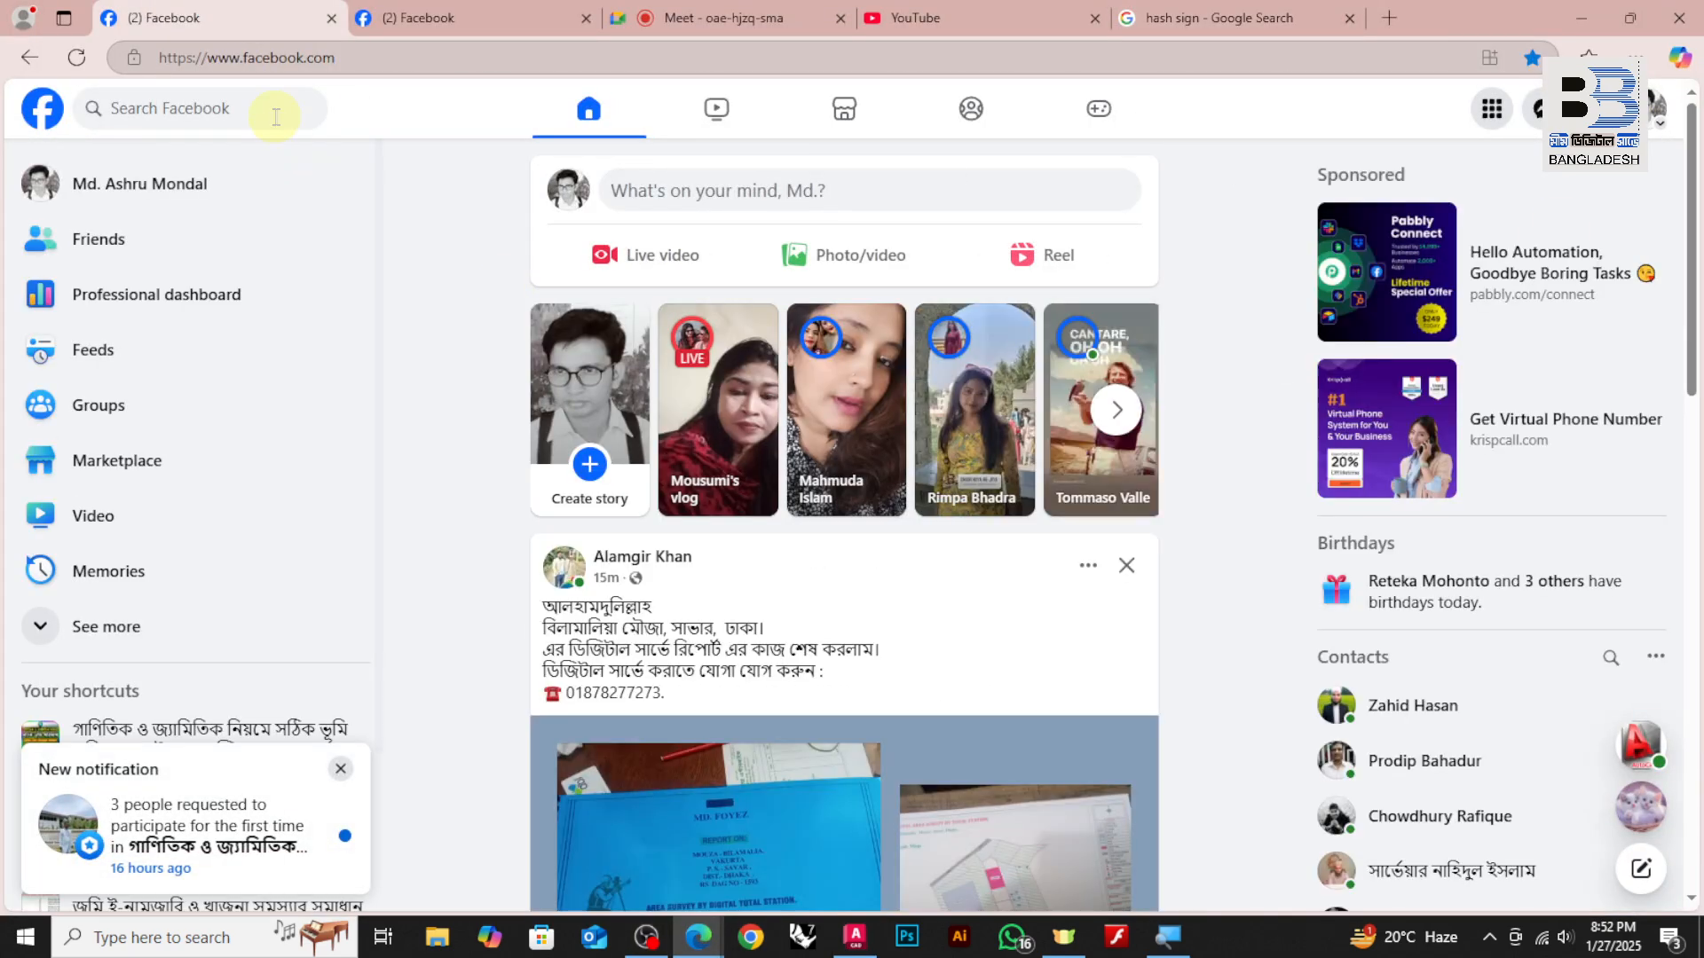
{"action": "left_click", "coordinate": [271, 110]}
{"action": "left_click", "coordinate": [175, 224]}
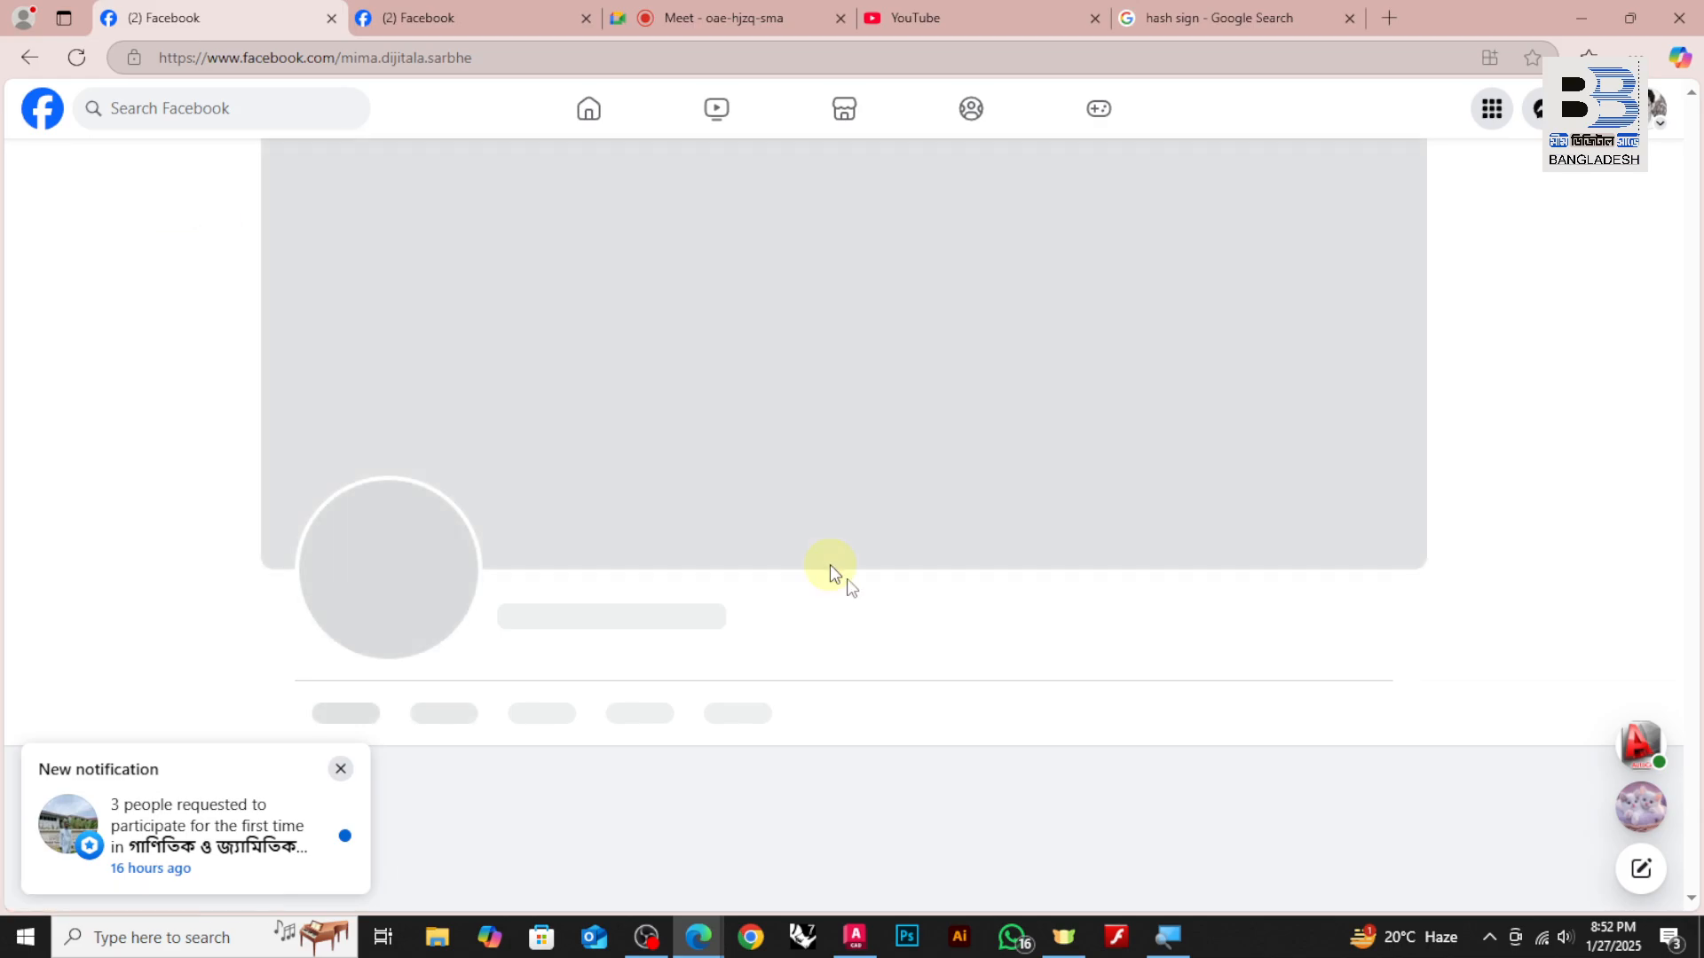
Look through the videos on the মীম ডিজিটাল সার্ভে profile
{"action": "scroll", "coordinate": [799, 568], "scroll_direction": "down", "scroll_amount": 3}
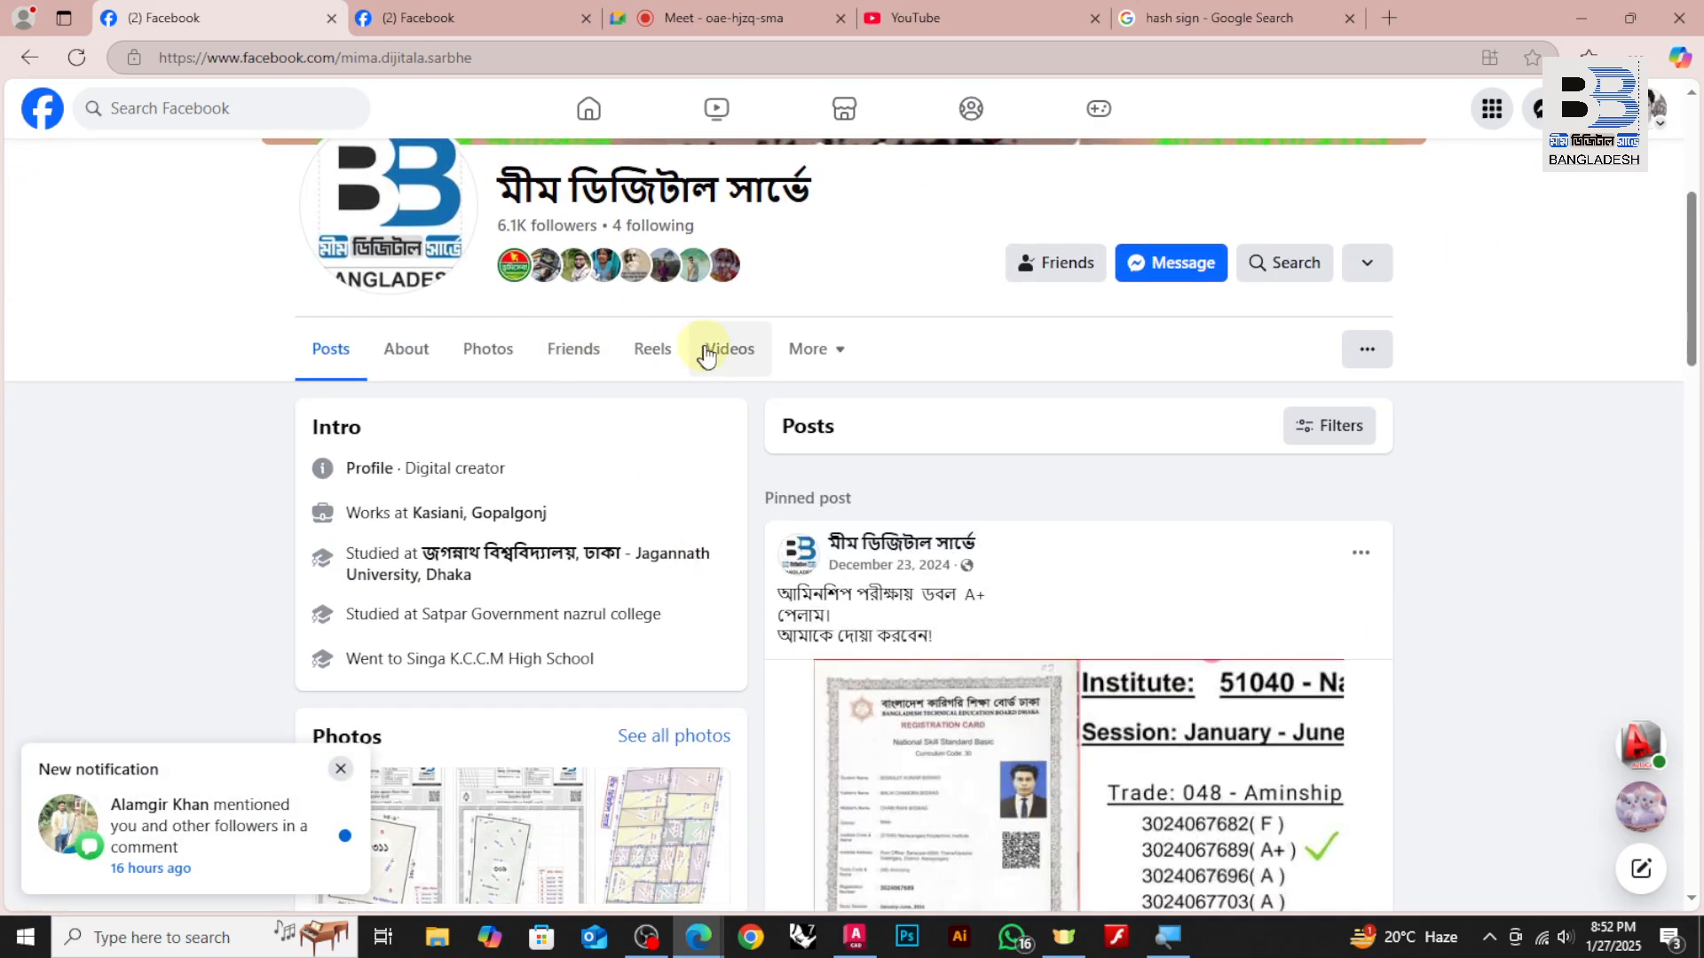
{"action": "left_click", "coordinate": [705, 348]}
{"action": "scroll", "coordinate": [675, 477], "scroll_direction": "down", "scroll_amount": 10}
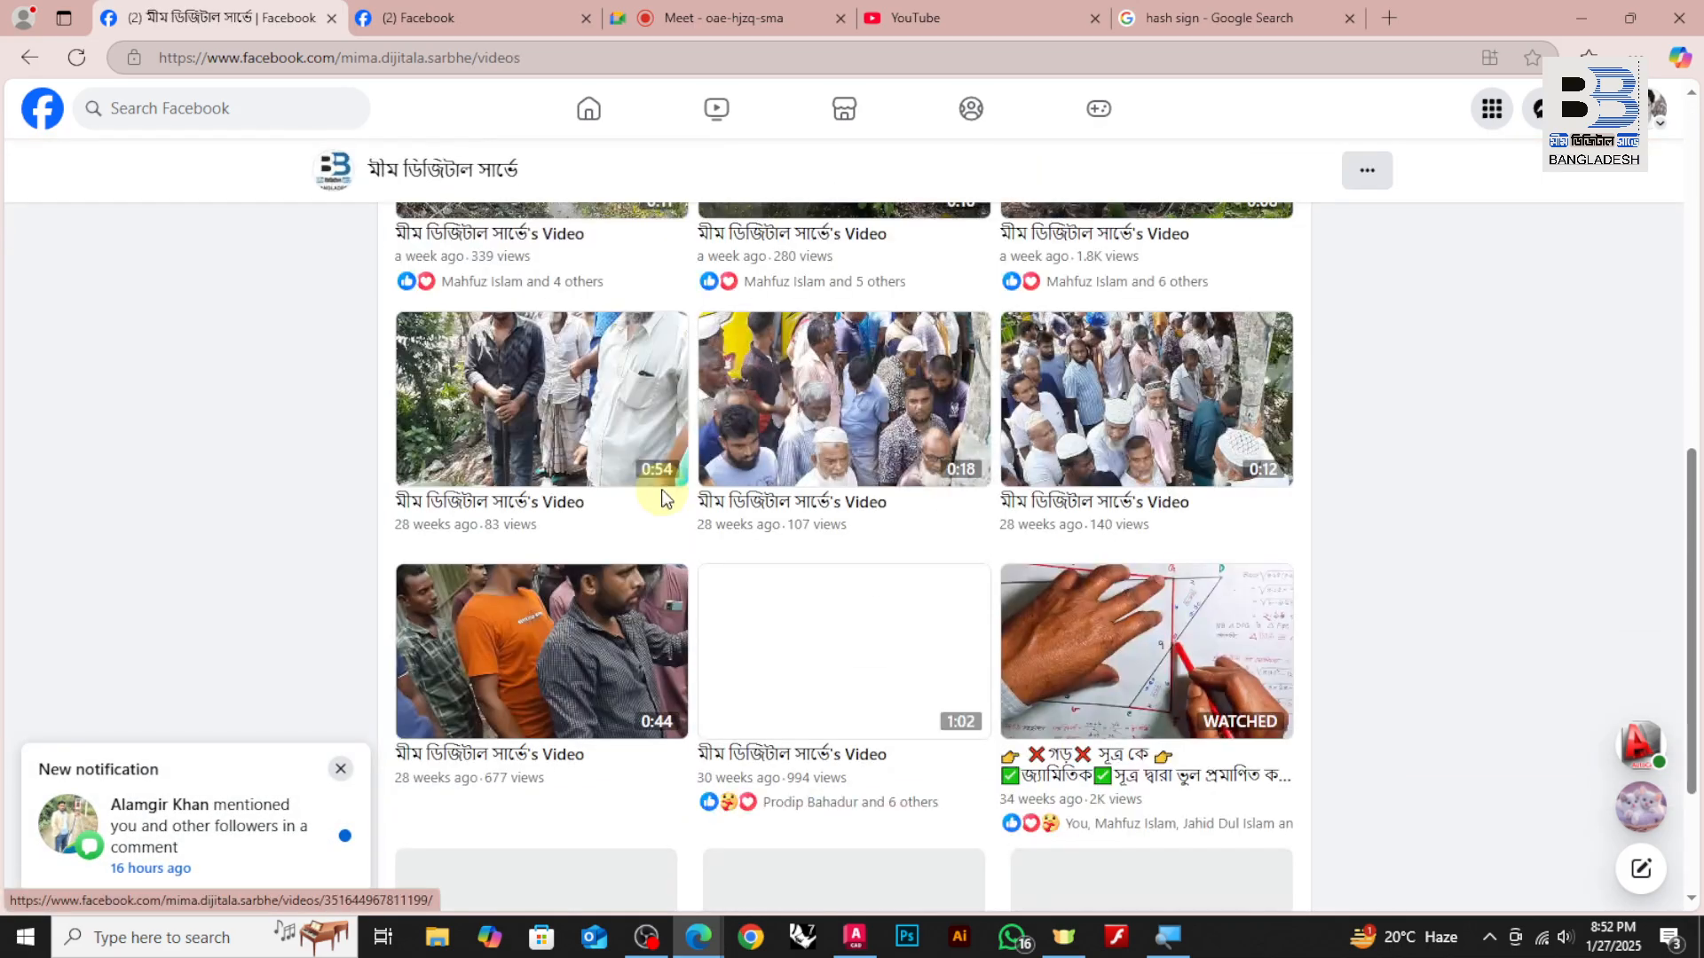
{"action": "scroll", "coordinate": [665, 488], "scroll_direction": "up", "scroll_amount": 10}
{"action": "scroll", "coordinate": [664, 491], "scroll_direction": "down", "scroll_amount": 3}
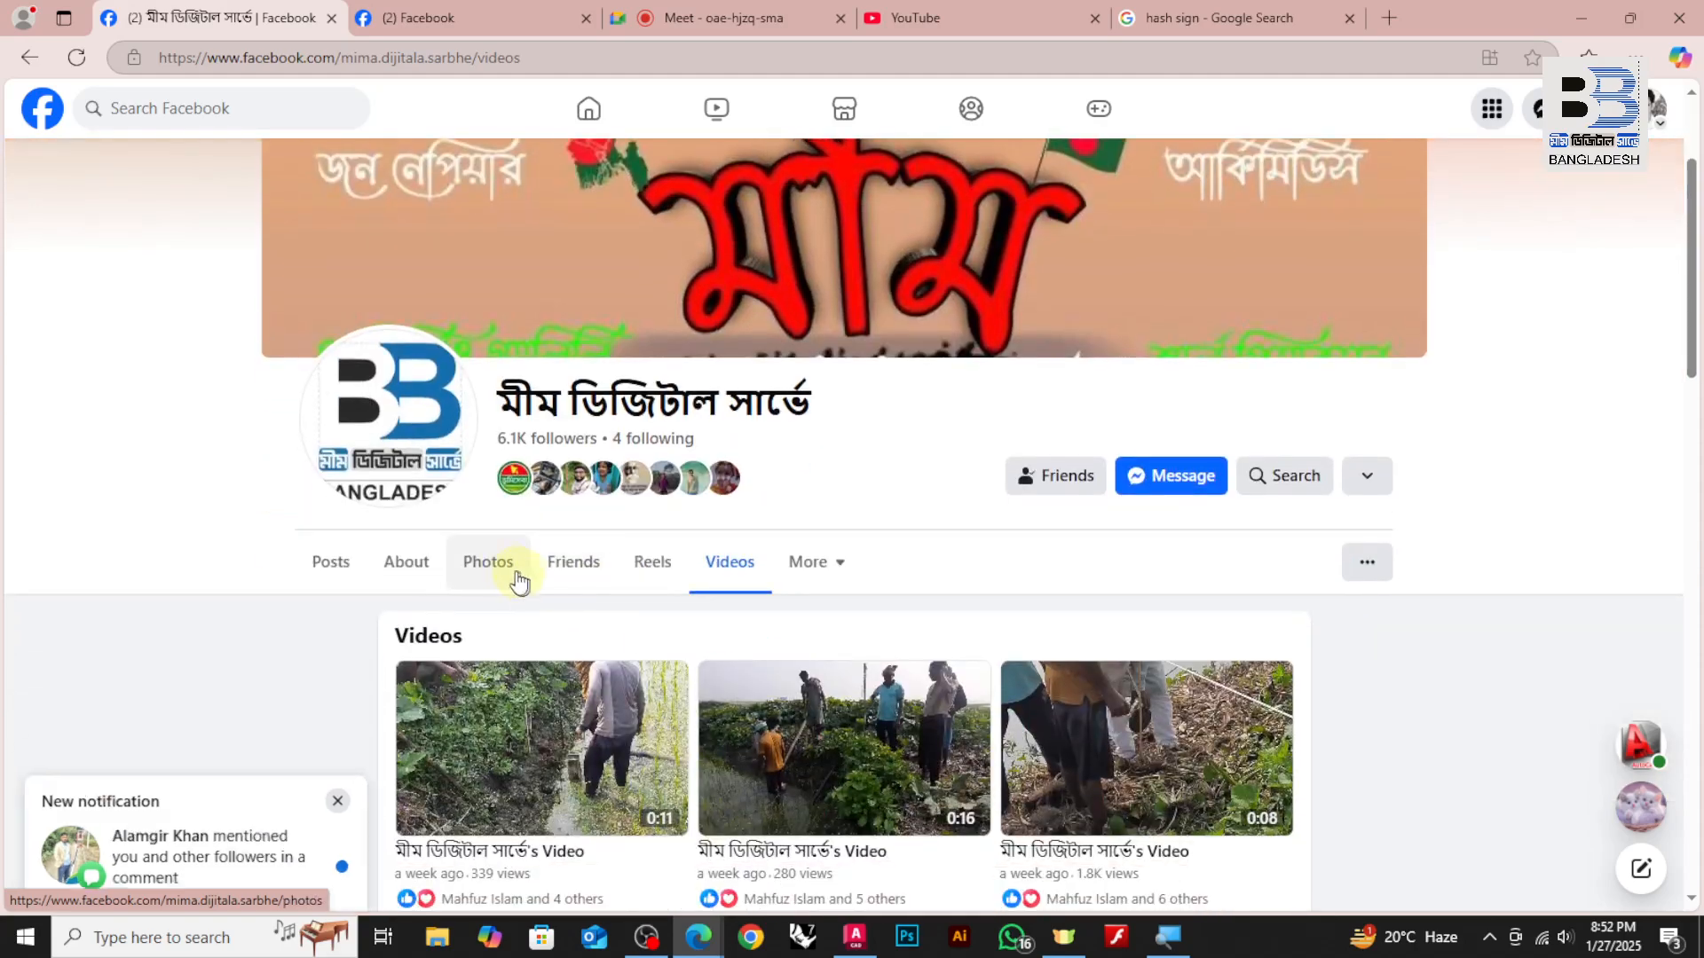
Show the profile's own photos and open the drawing of three shaded plots side by side along a road
{"action": "left_click", "coordinate": [502, 562]}
{"action": "scroll", "coordinate": [702, 568], "scroll_direction": "down", "scroll_amount": 1}
{"action": "scroll", "coordinate": [701, 568], "scroll_direction": "down", "scroll_amount": 2}
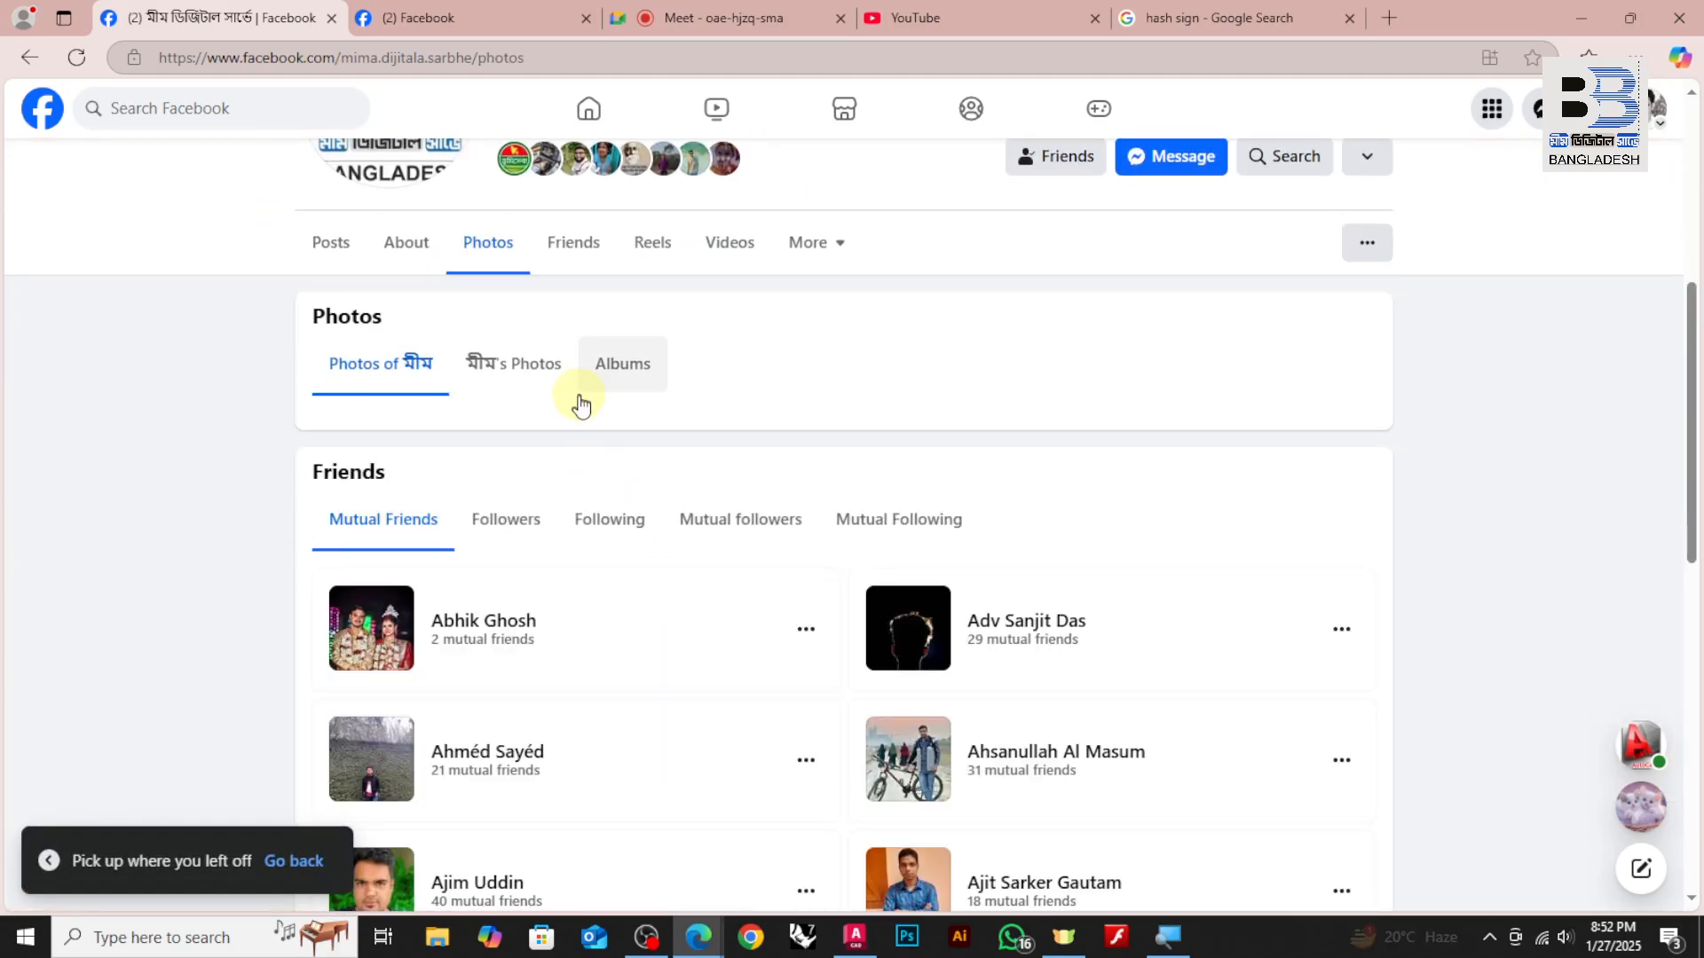
{"action": "left_click", "coordinate": [538, 363]}
{"action": "scroll", "coordinate": [713, 458], "scroll_direction": "down", "scroll_amount": 2}
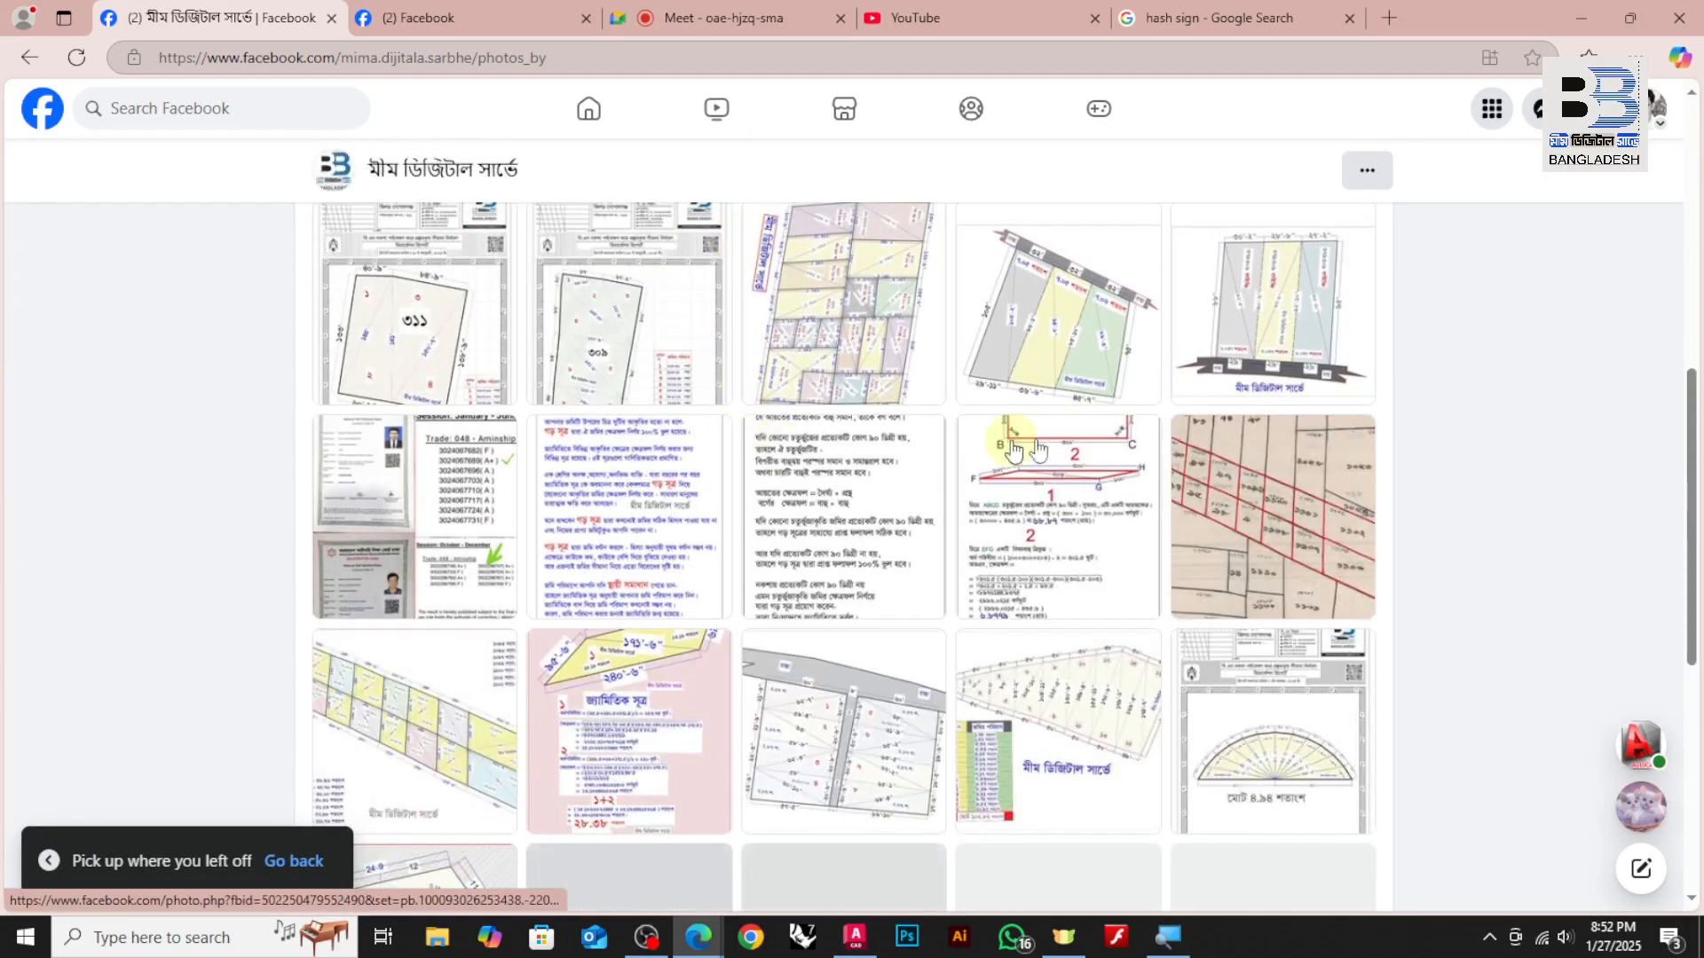
{"action": "left_click", "coordinate": [1218, 342]}
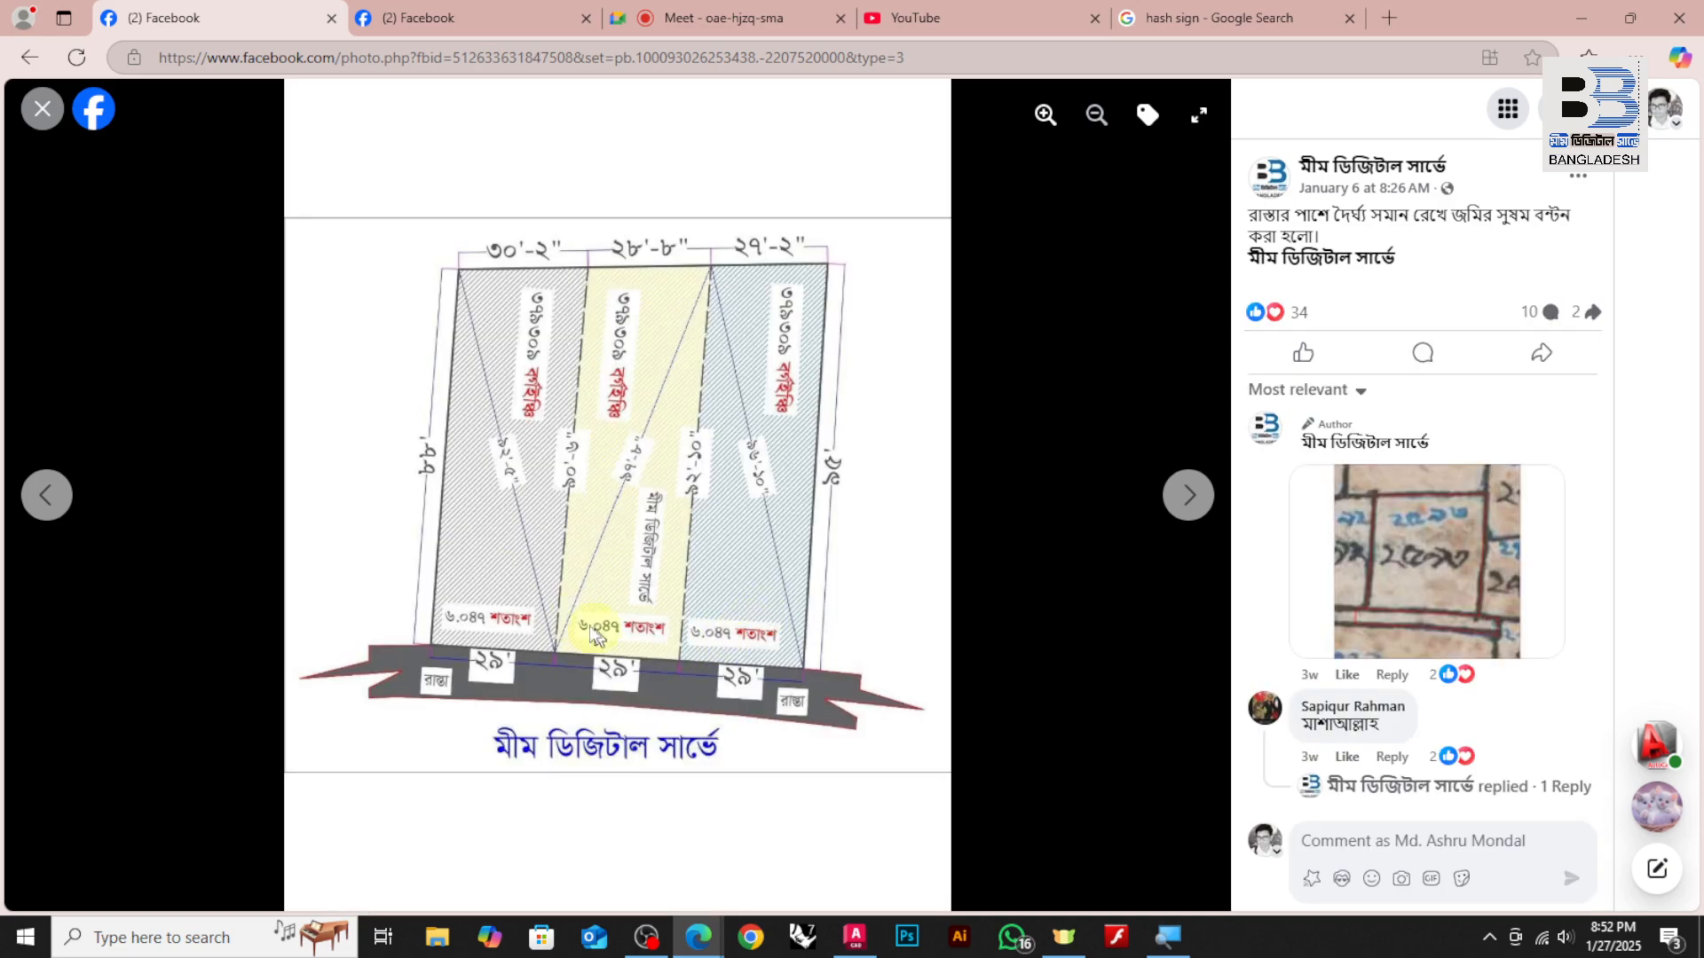
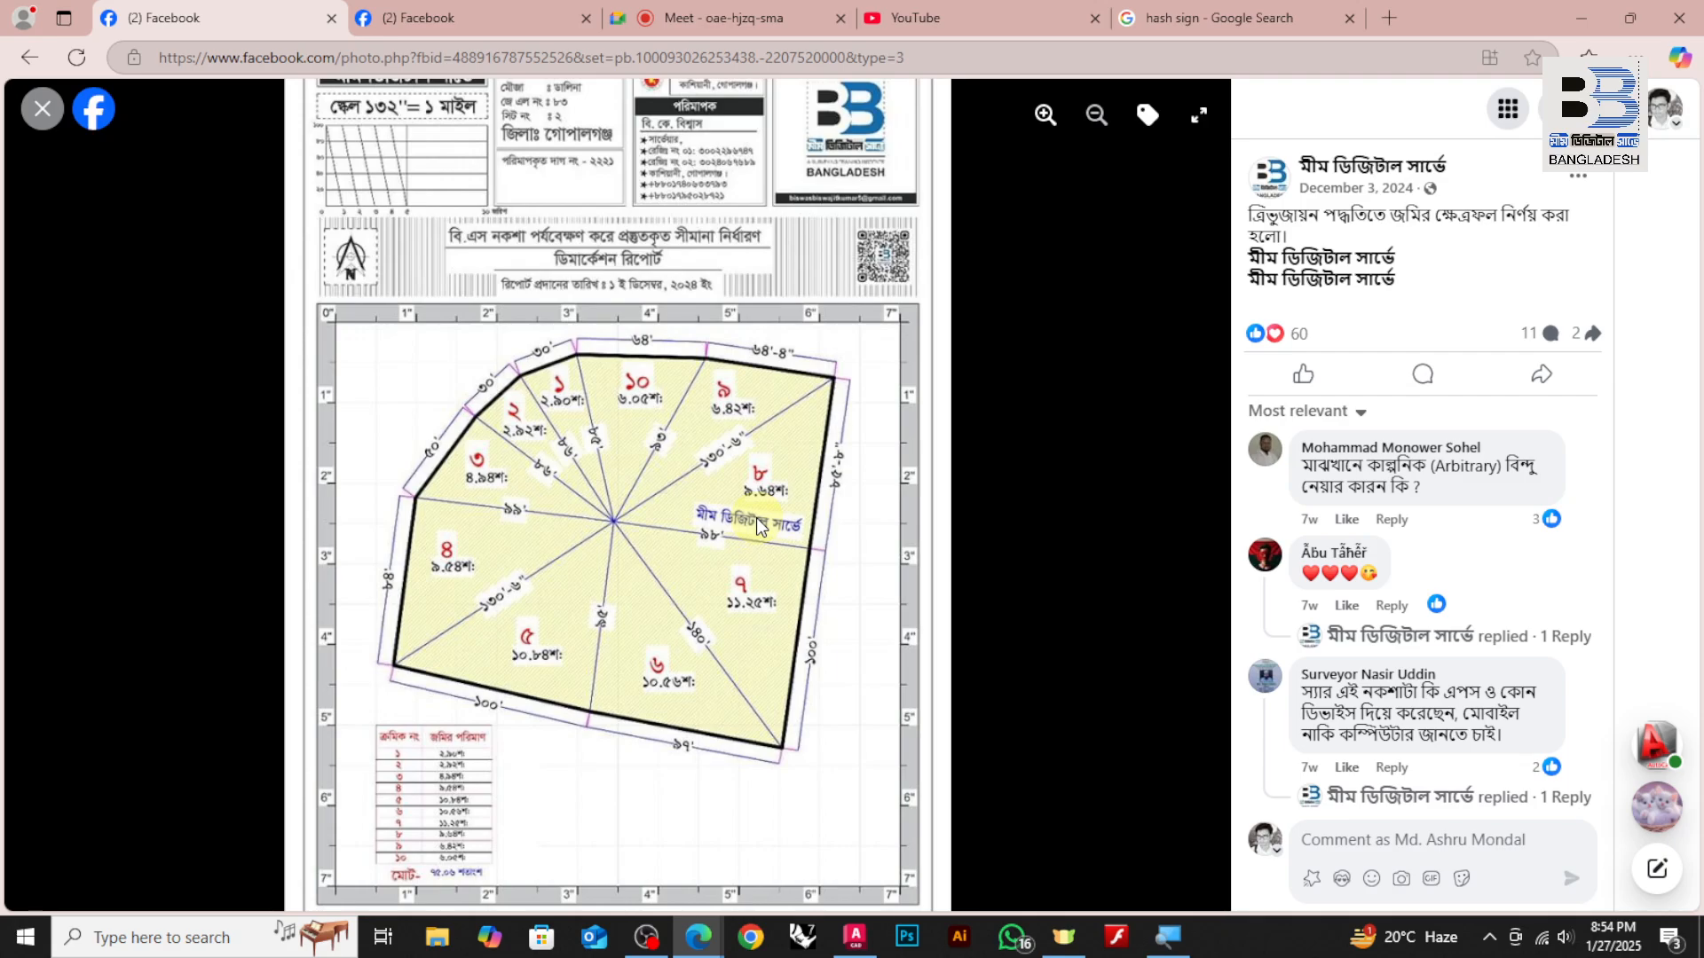
Return to the photo gallery, examine the multicoloured map of many plots, and switch back to AutoCAD
{"action": "left_click", "coordinate": [42, 109]}
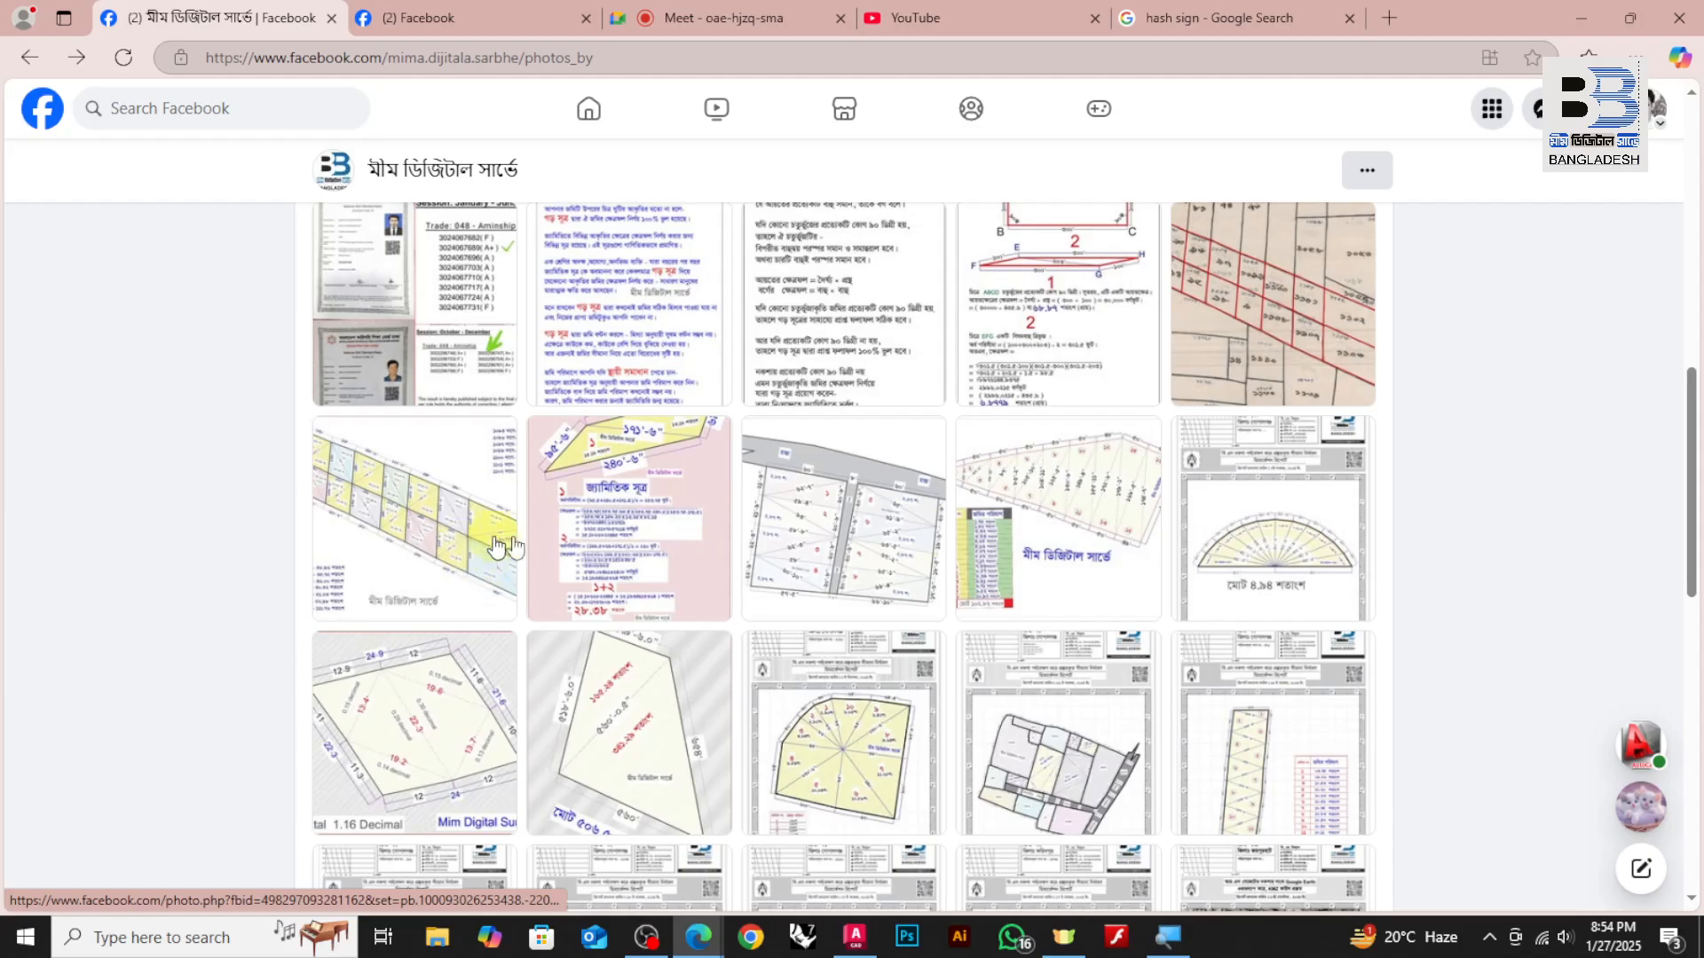
{"action": "scroll", "coordinate": [887, 554], "scroll_direction": "down", "scroll_amount": 5}
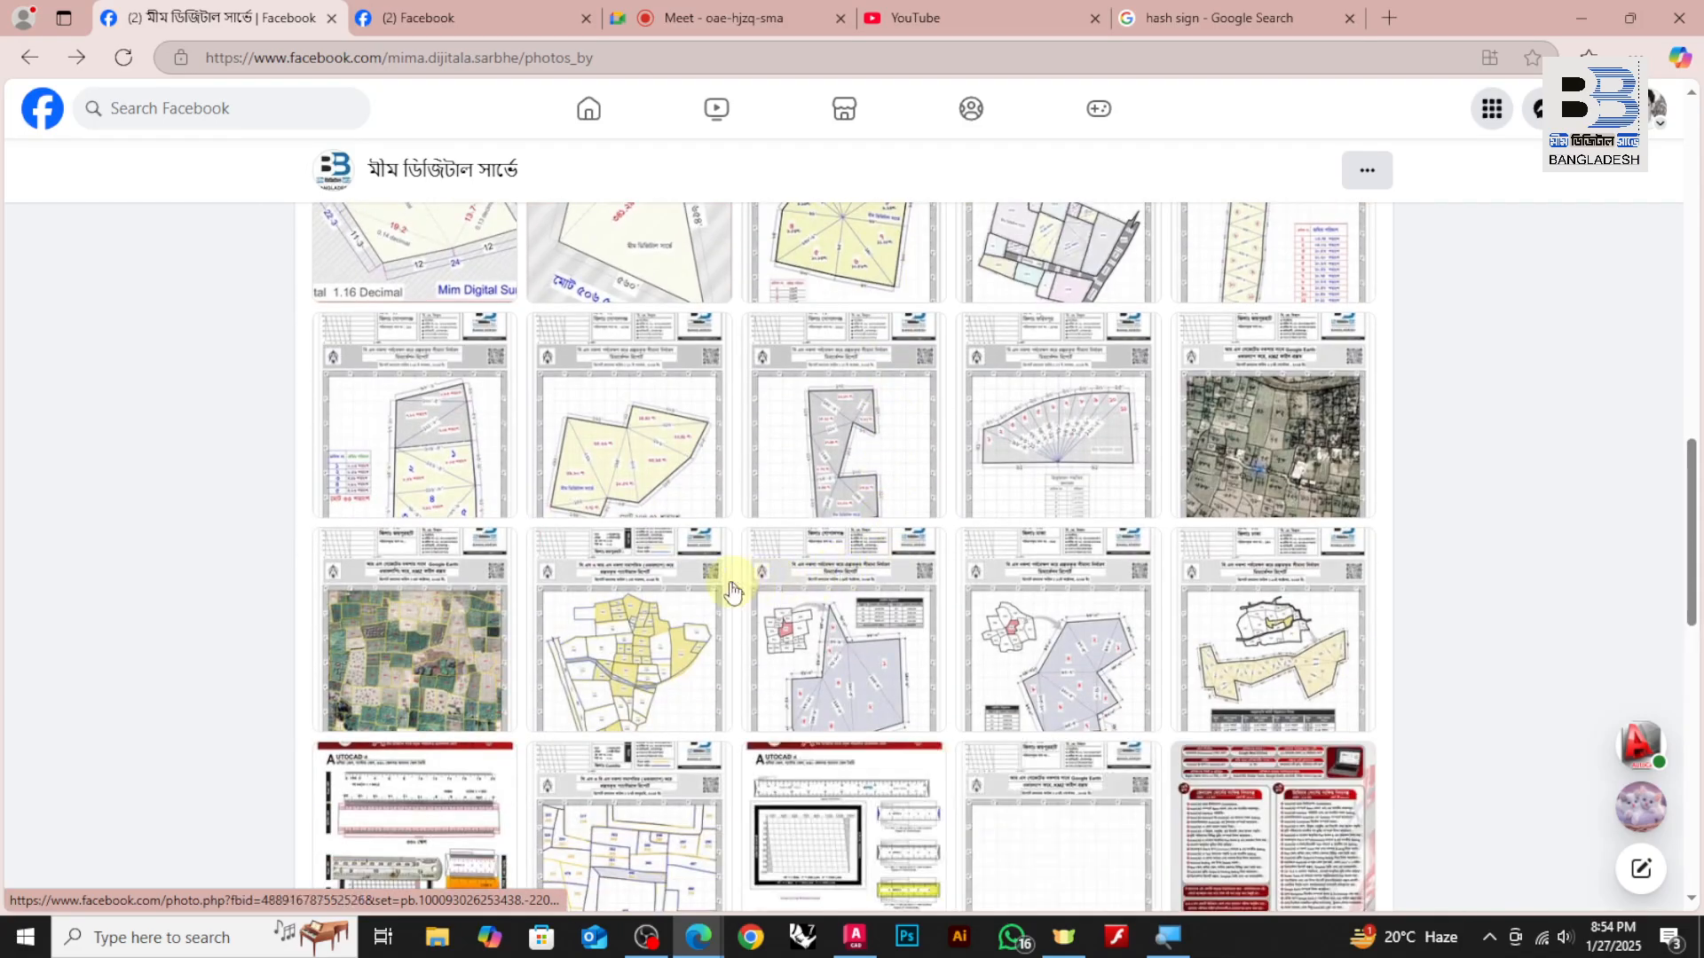
{"action": "scroll", "coordinate": [451, 457], "scroll_direction": "up", "scroll_amount": 10}
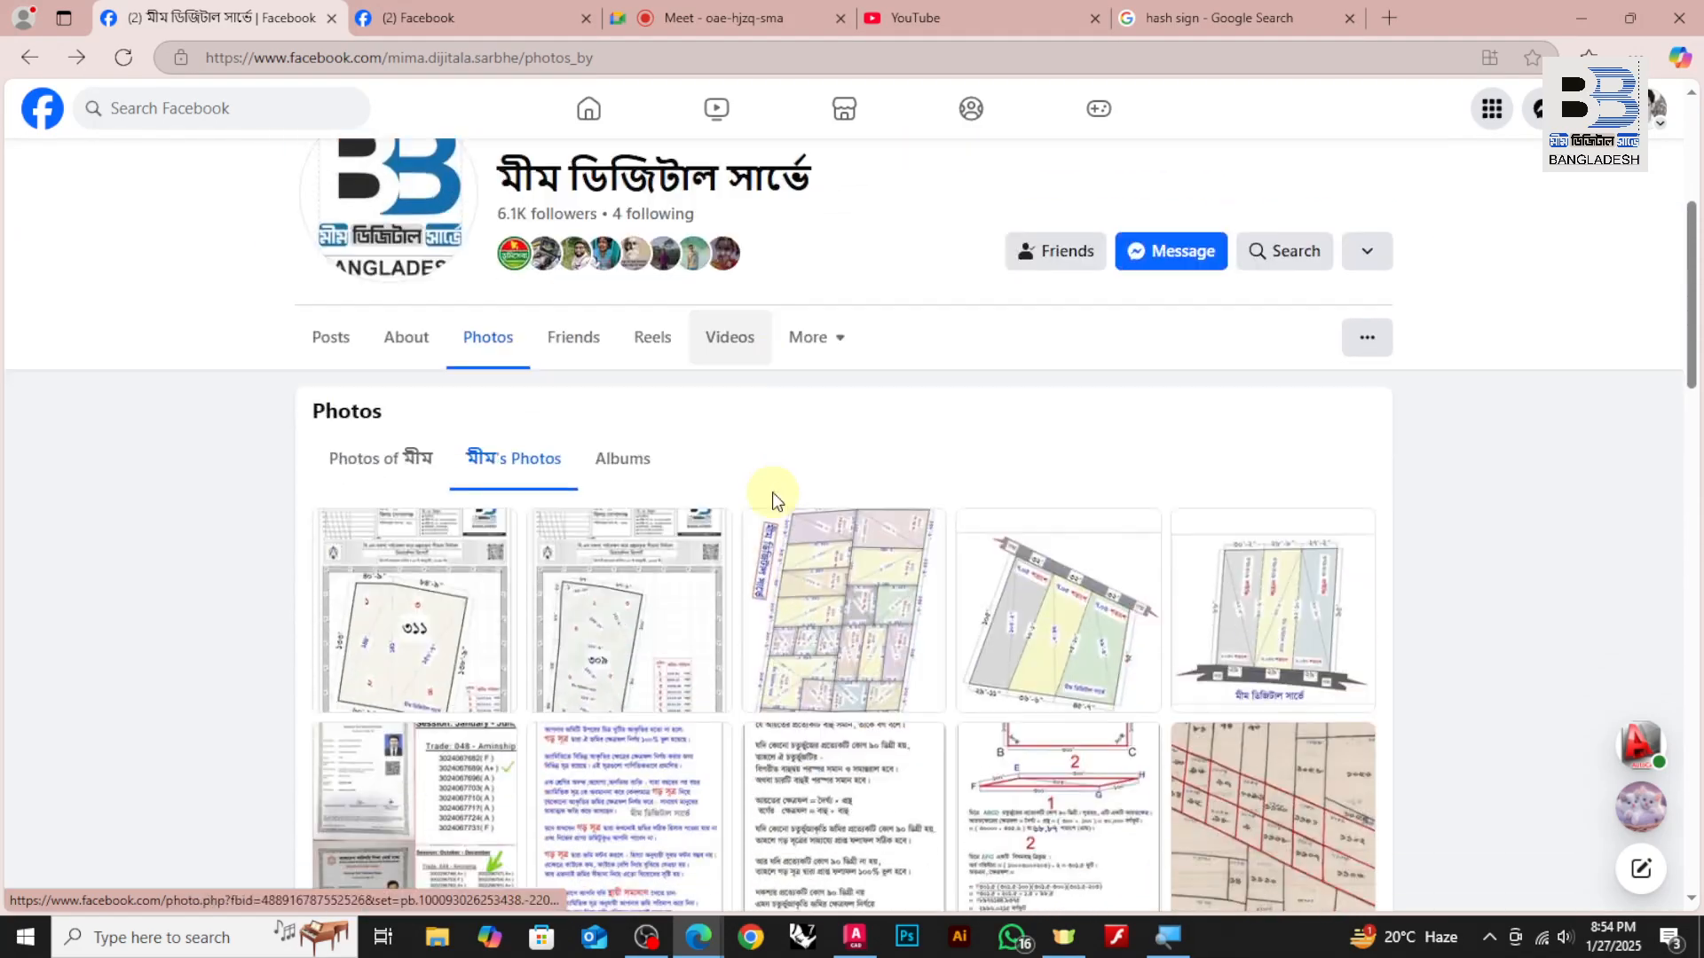
{"action": "left_click", "coordinate": [824, 520]}
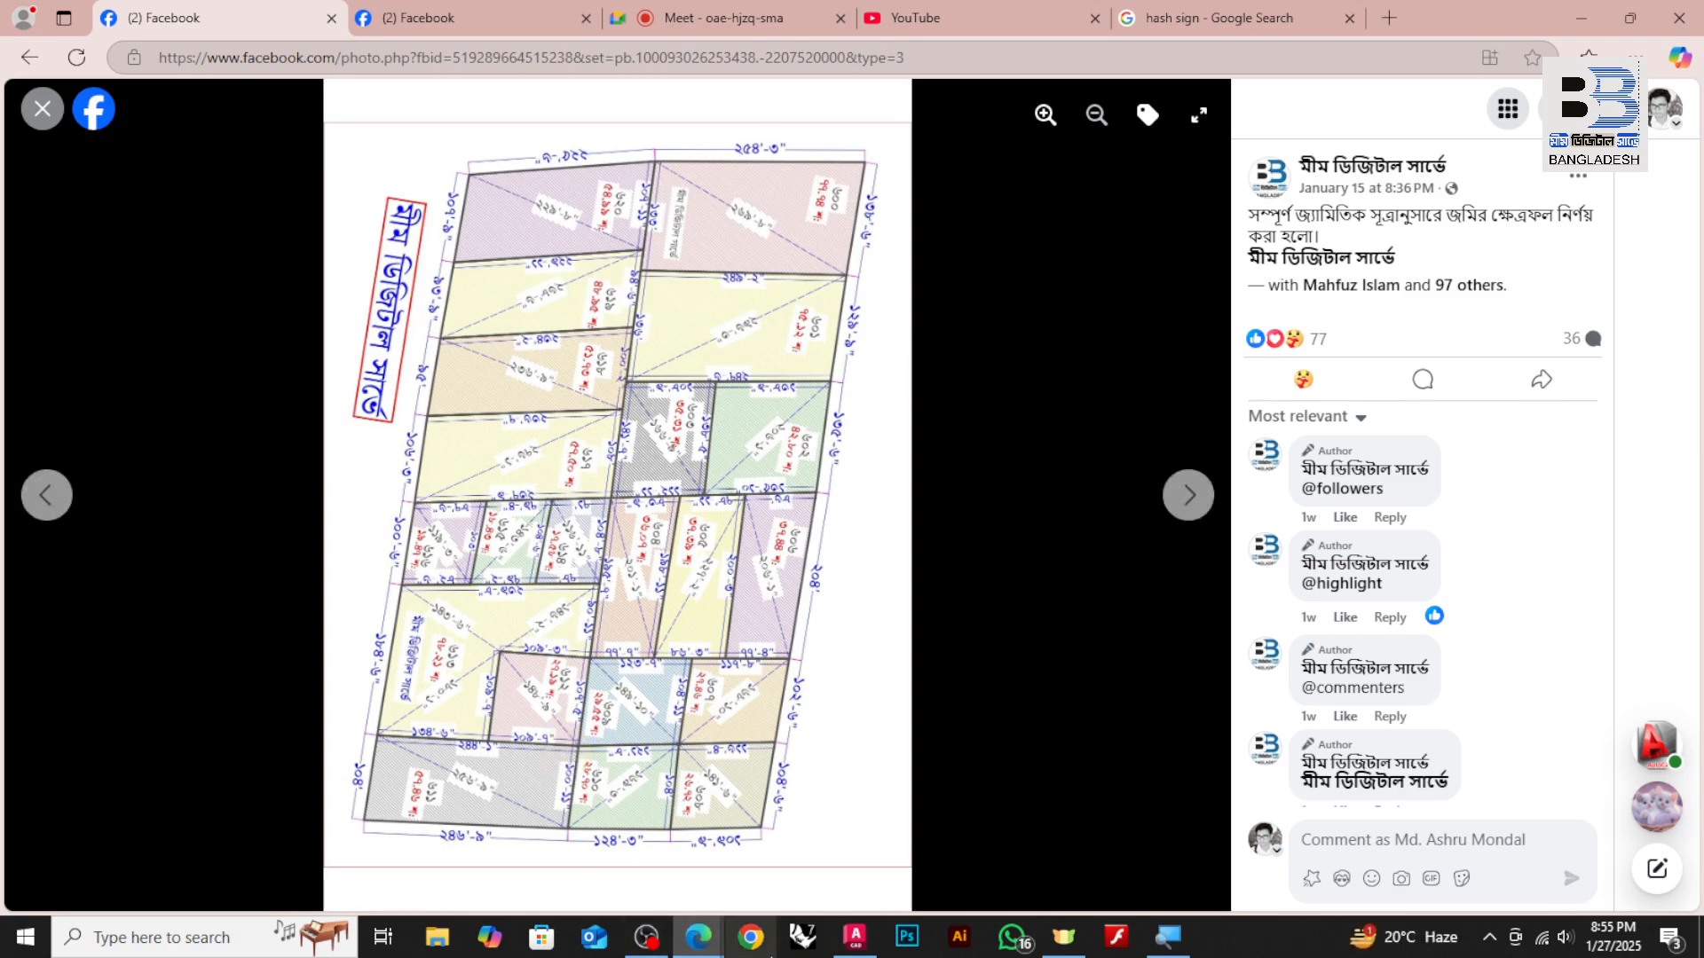
{"action": "left_click", "coordinate": [855, 936]}
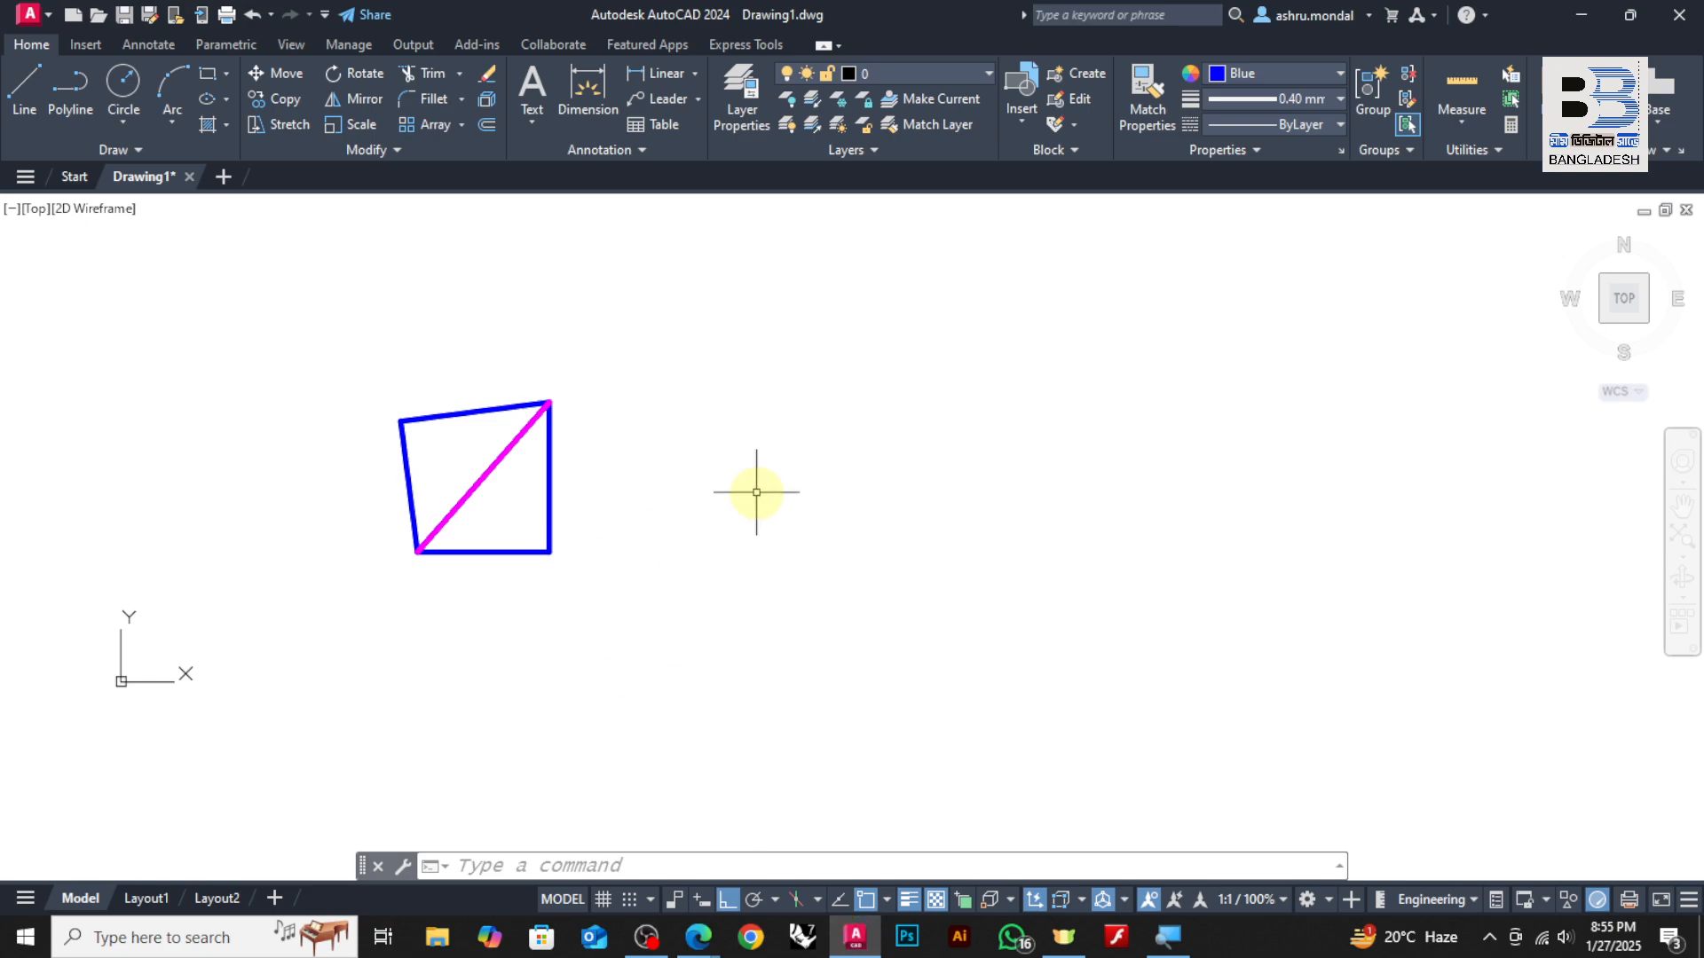
Draw a near-square polyline beside the existing quadrilateral, with a short sloping segment leading back to its top side
{"action": "left_click", "coordinate": [74, 84]}
{"action": "left_click", "coordinate": [919, 375]}
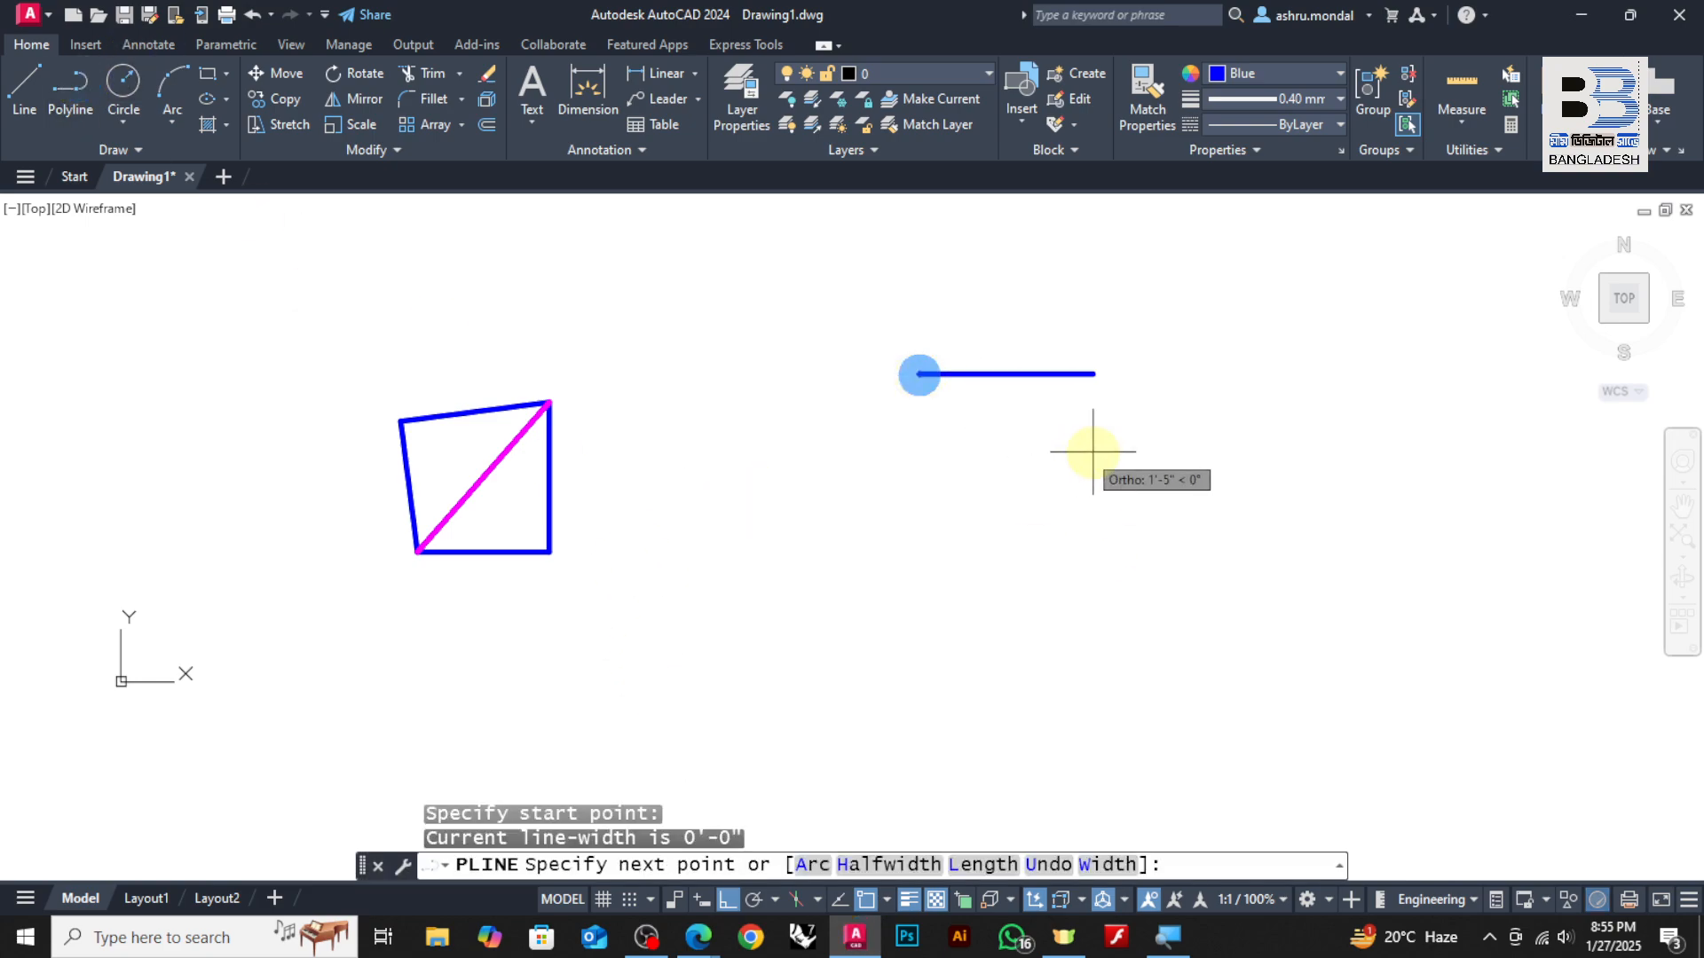
{"action": "left_click", "coordinate": [1155, 376]}
{"action": "left_click", "coordinate": [1154, 633]}
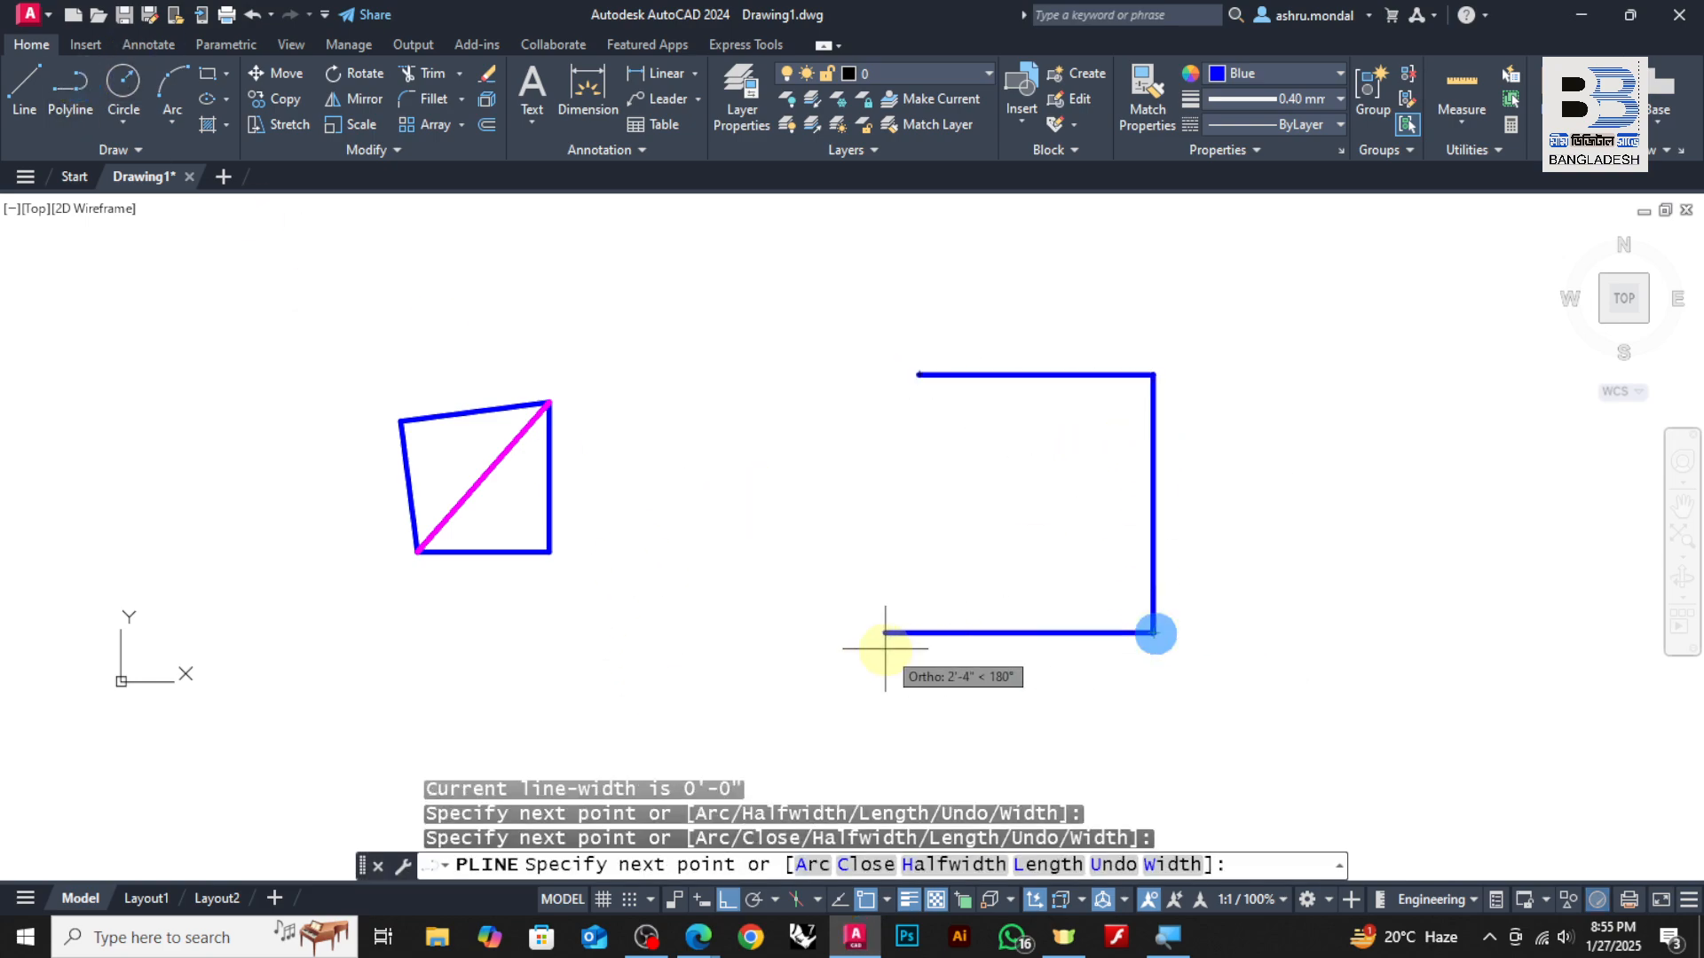
{"action": "left_click", "coordinate": [871, 632]}
{"action": "left_click", "coordinate": [901, 383]}
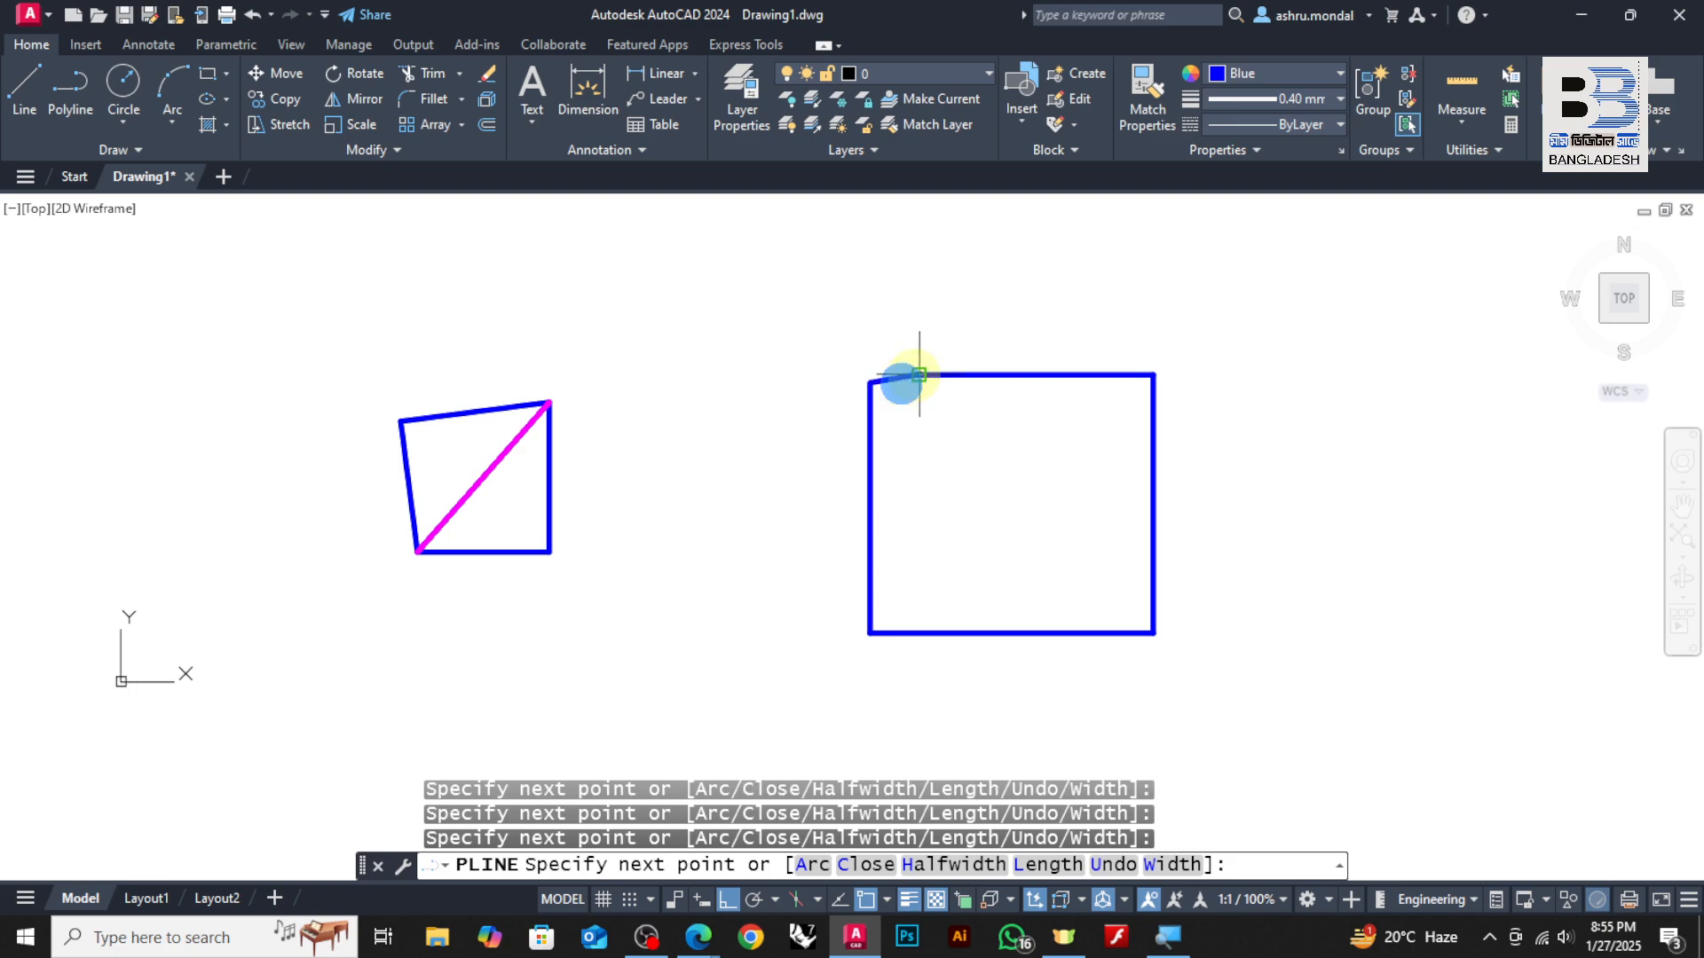
{"action": "left_click", "coordinate": [918, 376]}
{"action": "key", "text": "Return"}
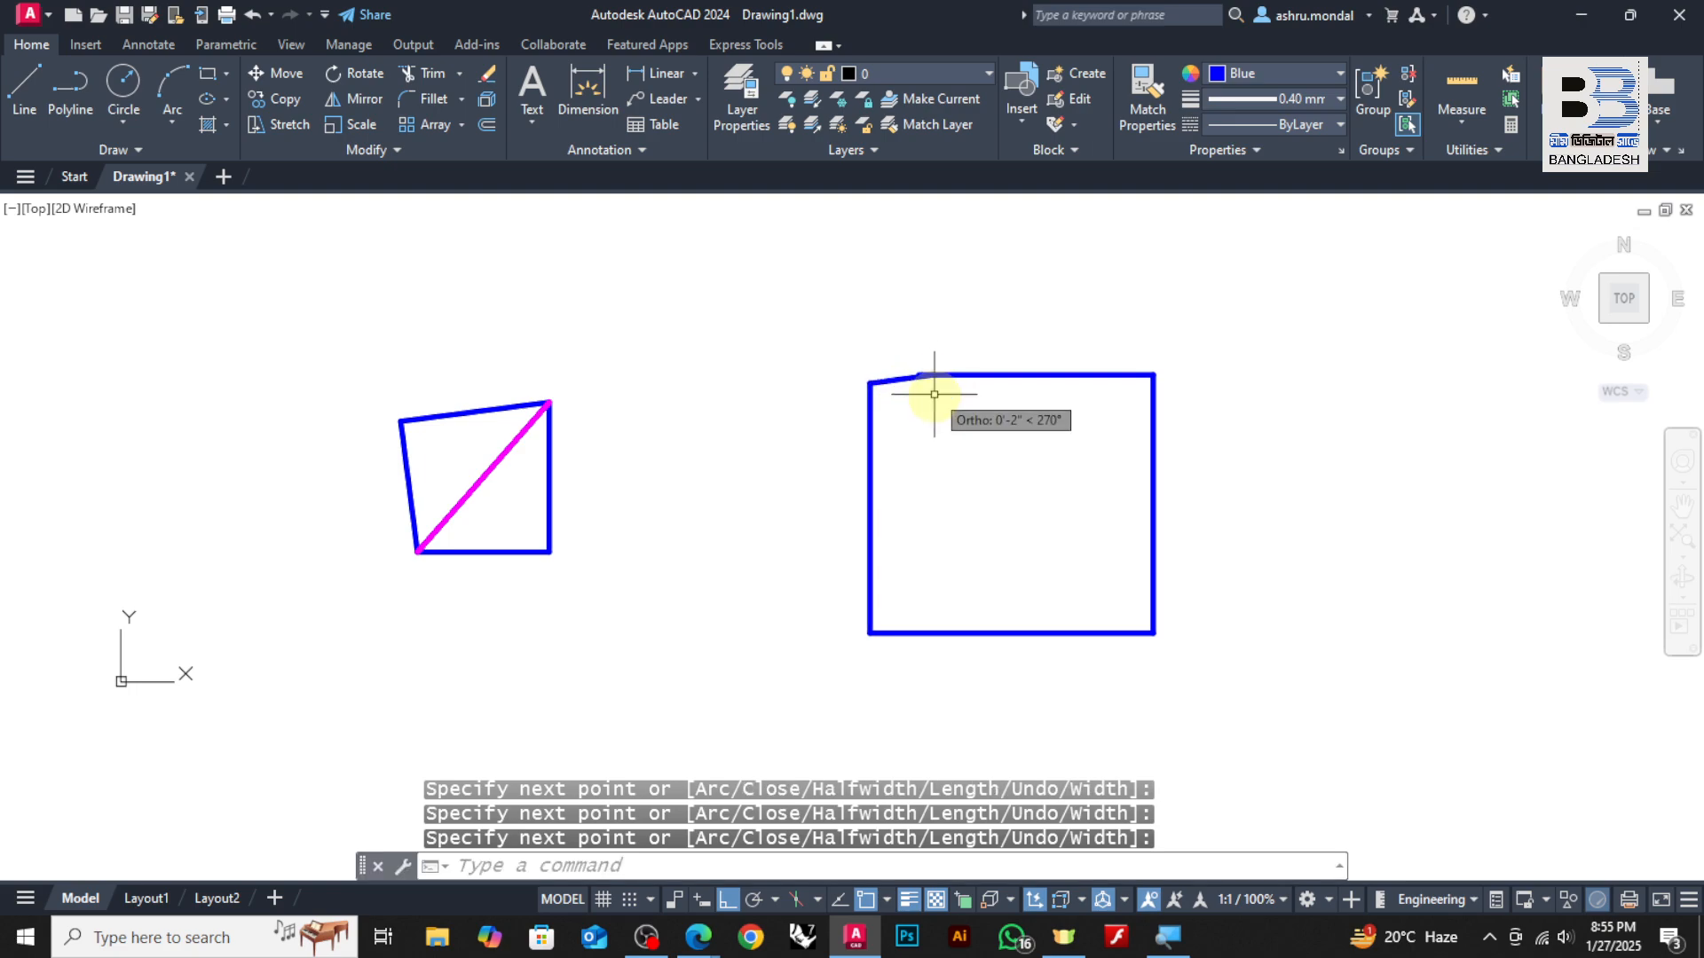
Stretch the end of the polyline's short sloping segment just below the top side, leaving a small gap in the outline
{"action": "scroll", "coordinate": [923, 382], "scroll_direction": "up", "scroll_amount": 4}
{"action": "left_click", "coordinate": [872, 319]}
{"action": "left_click", "coordinate": [863, 382]}
{"action": "scroll", "coordinate": [943, 337], "scroll_direction": "up", "scroll_amount": 3}
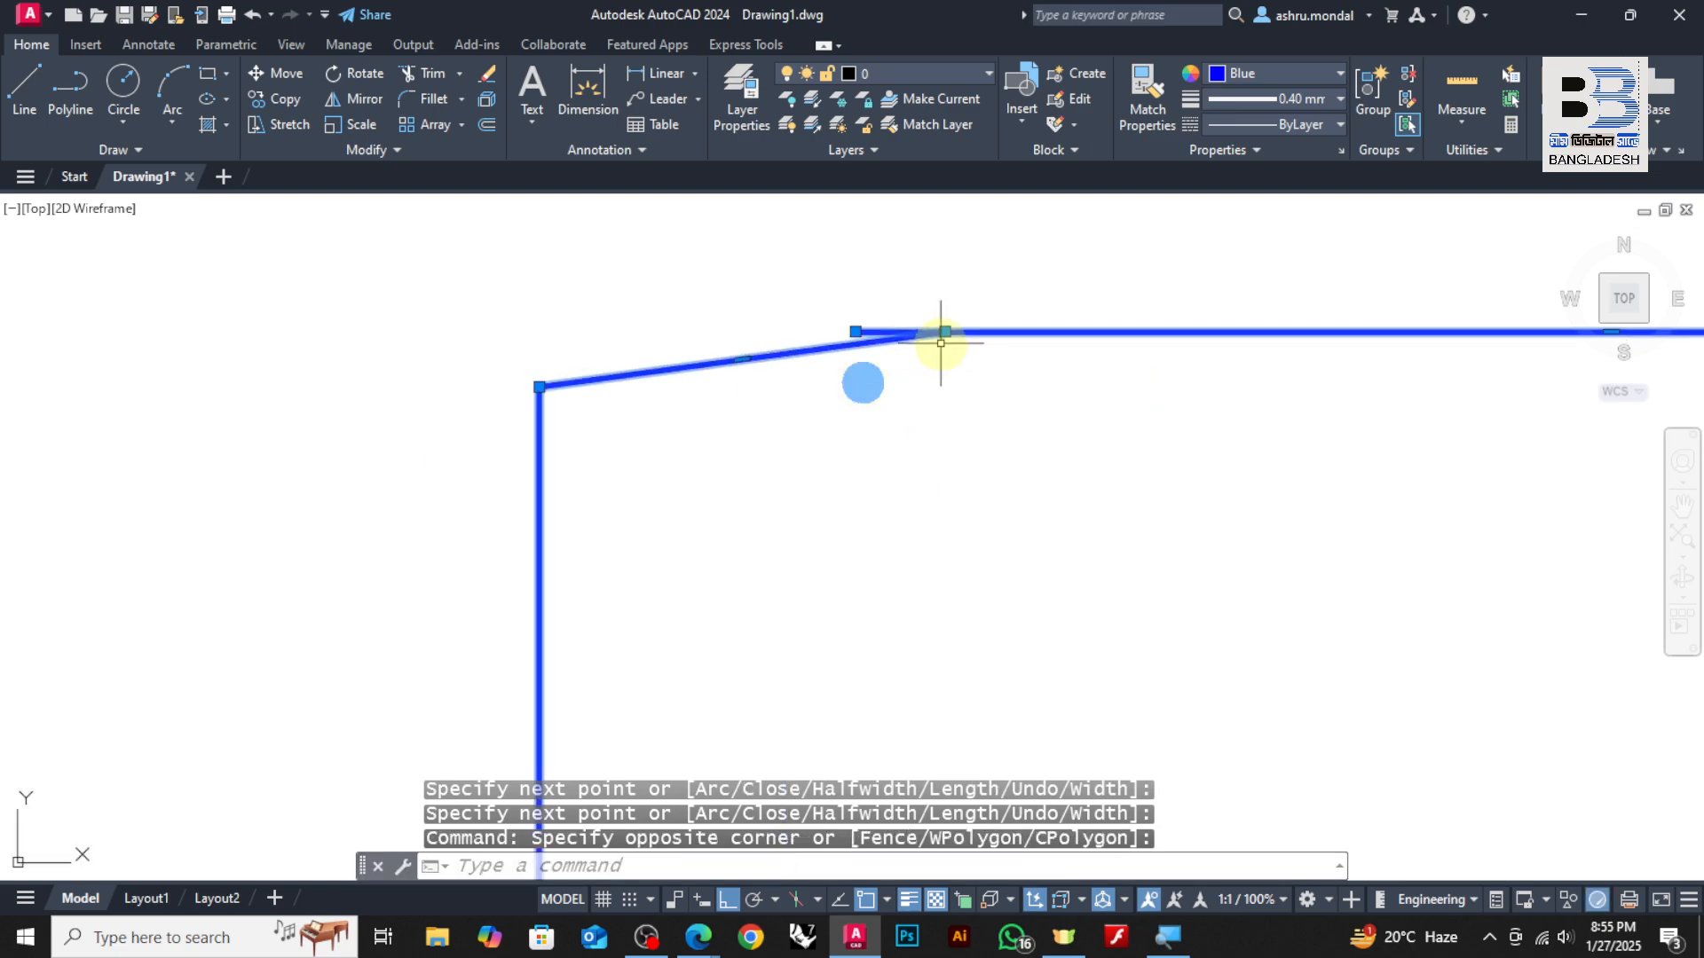
{"action": "left_click", "coordinate": [944, 335]}
{"action": "left_click", "coordinate": [962, 370]}
{"action": "key", "text": "Escape"}
{"action": "key", "text": "Escape"}
{"action": "scroll", "coordinate": [799, 430], "scroll_direction": "down", "scroll_amount": 5}
{"action": "scroll", "coordinate": [799, 430], "scroll_direction": "down", "scroll_amount": 4}
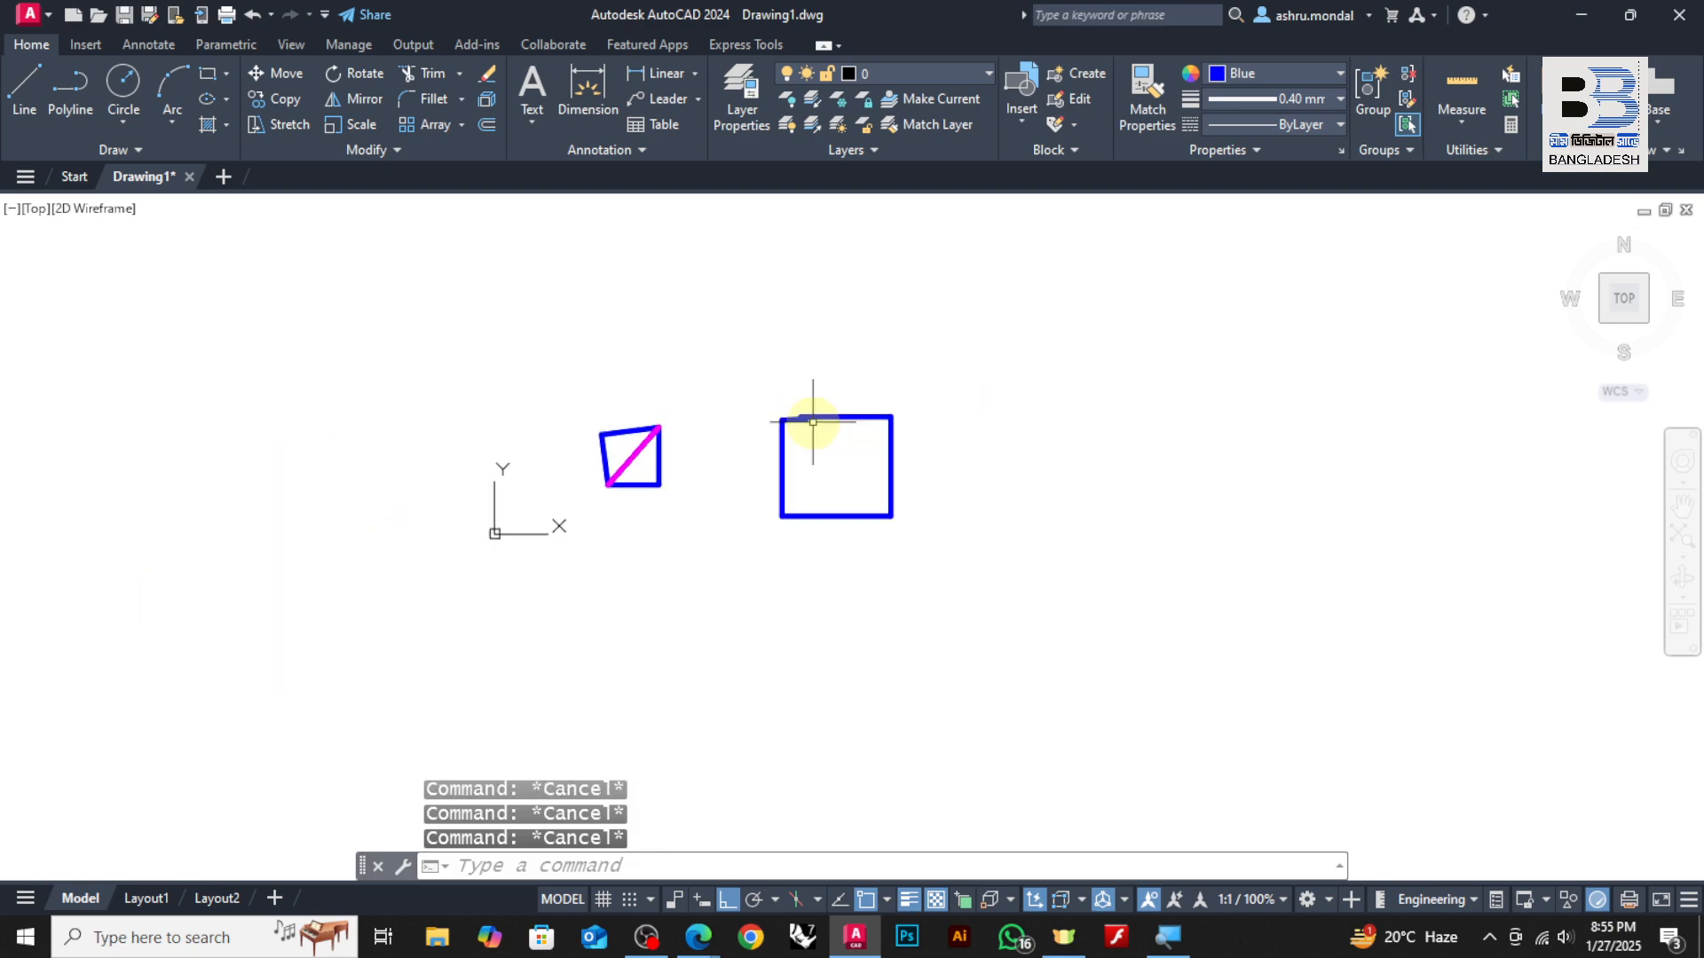
Try to hatch the inside of the large open outline and dismiss the boundary error
{"action": "scroll", "coordinate": [812, 391], "scroll_direction": "up", "scroll_amount": 1}
{"action": "scroll", "coordinate": [828, 462], "scroll_direction": "up", "scroll_amount": 2}
{"action": "scroll", "coordinate": [763, 413], "scroll_direction": "down", "scroll_amount": 3}
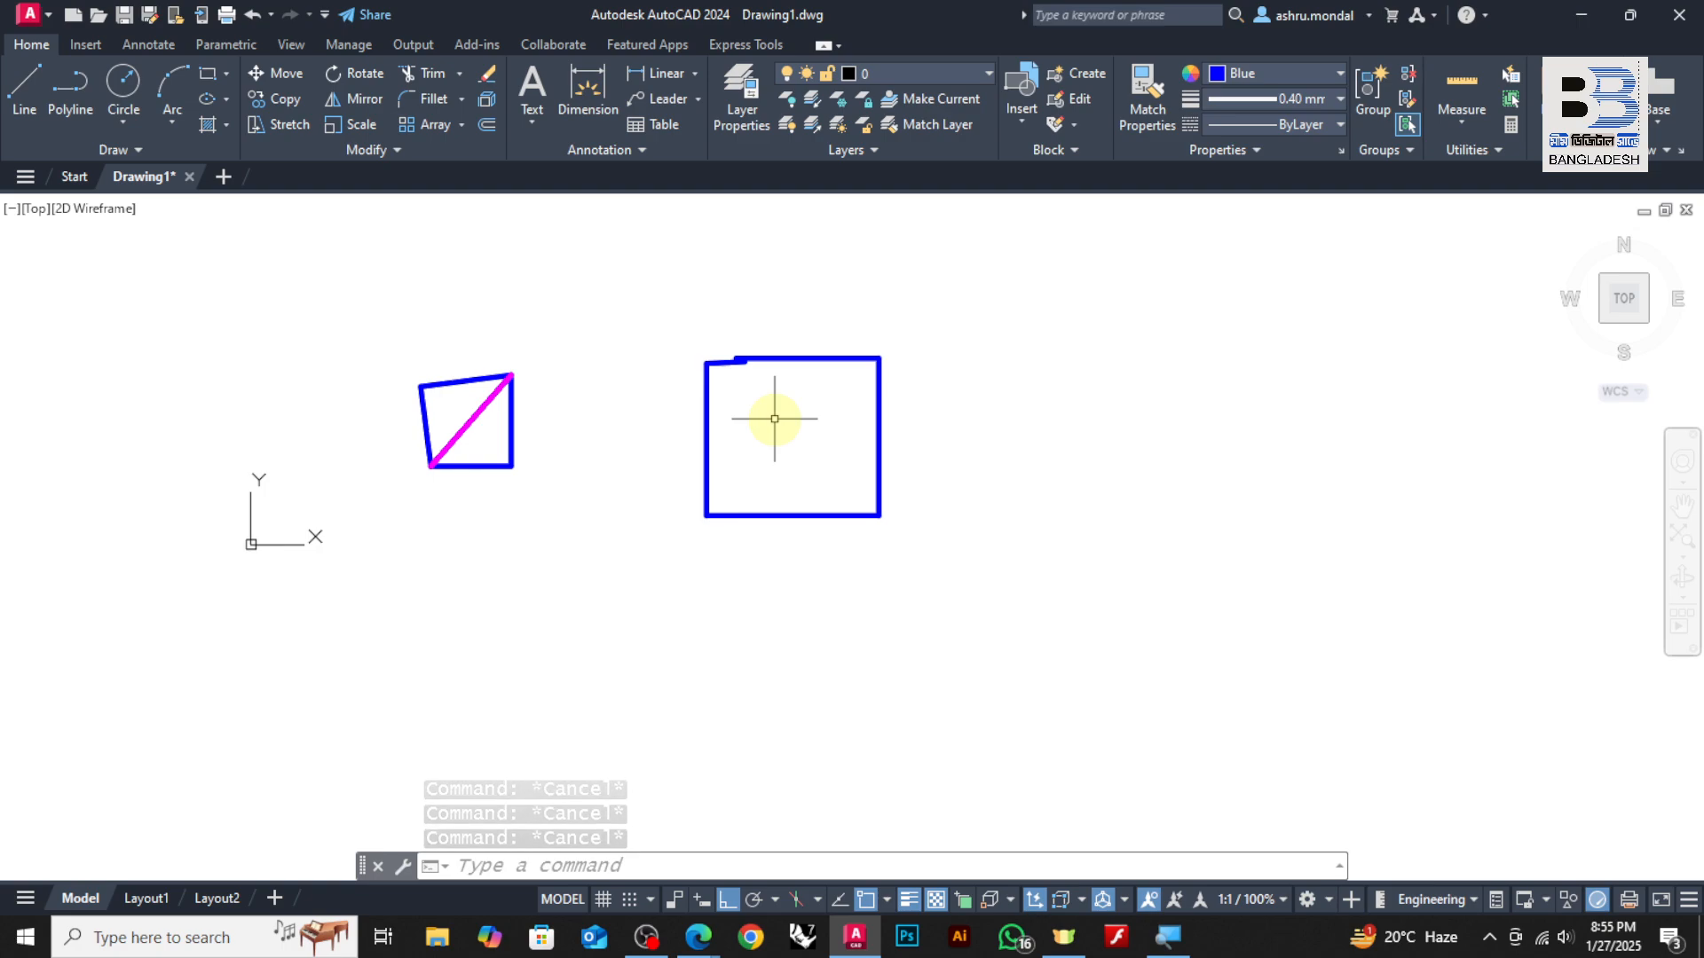
{"action": "type", "text": "h"}
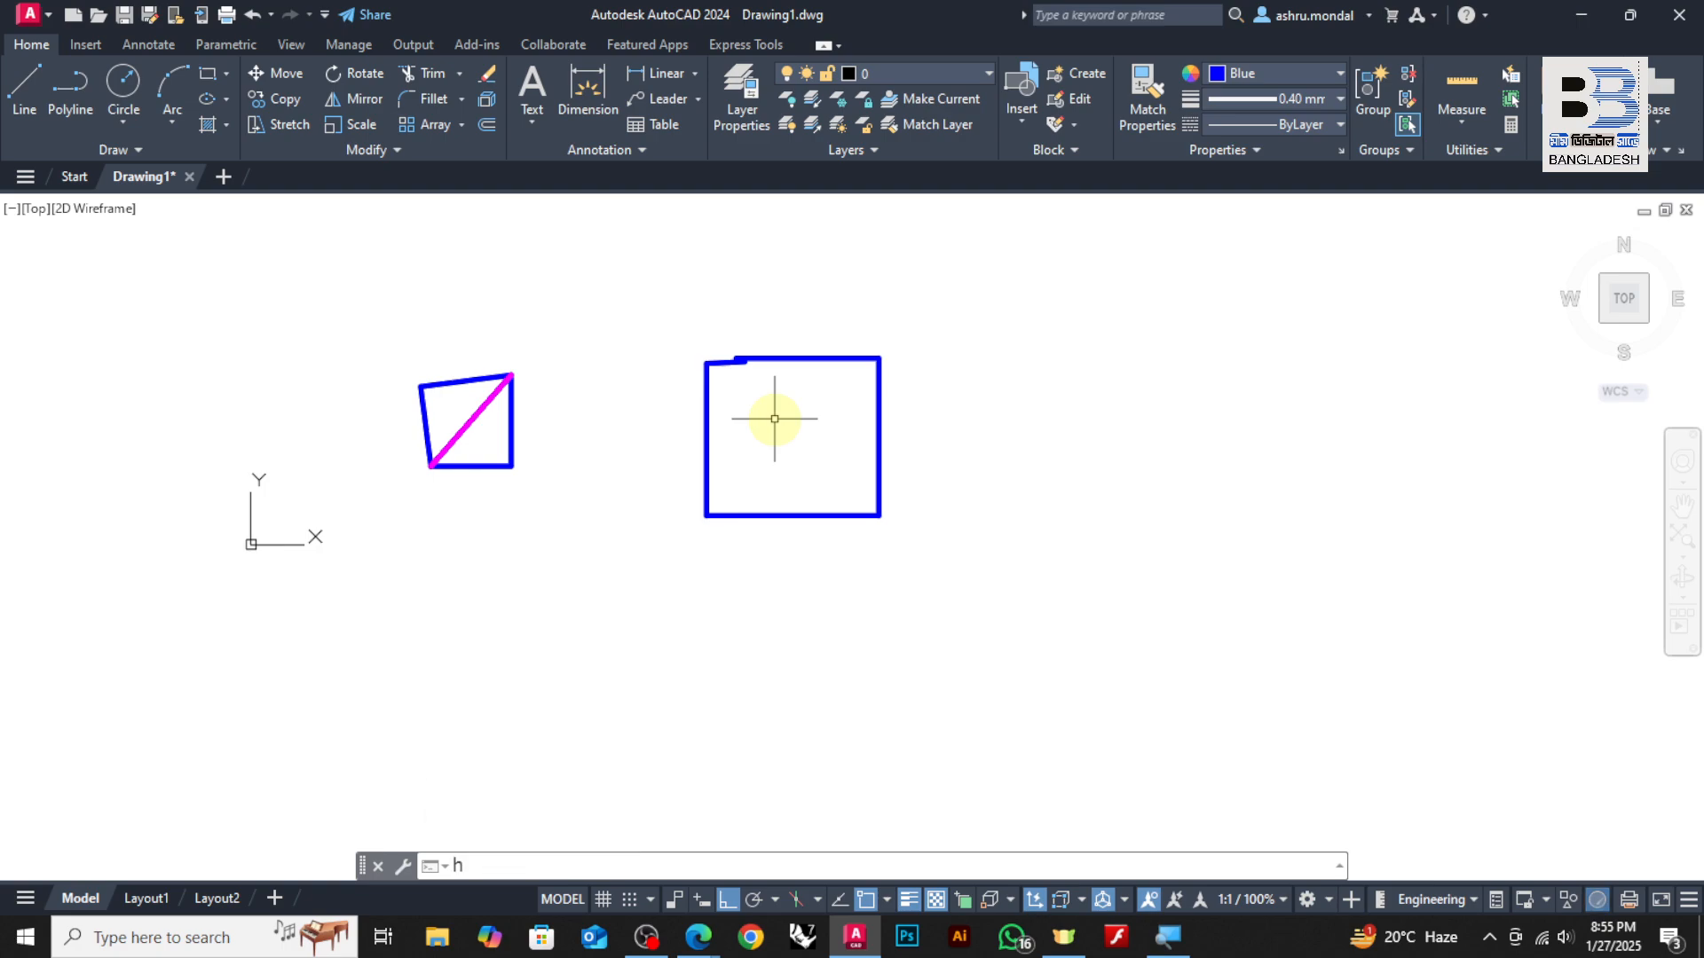
{"action": "type", "text": "atc"}
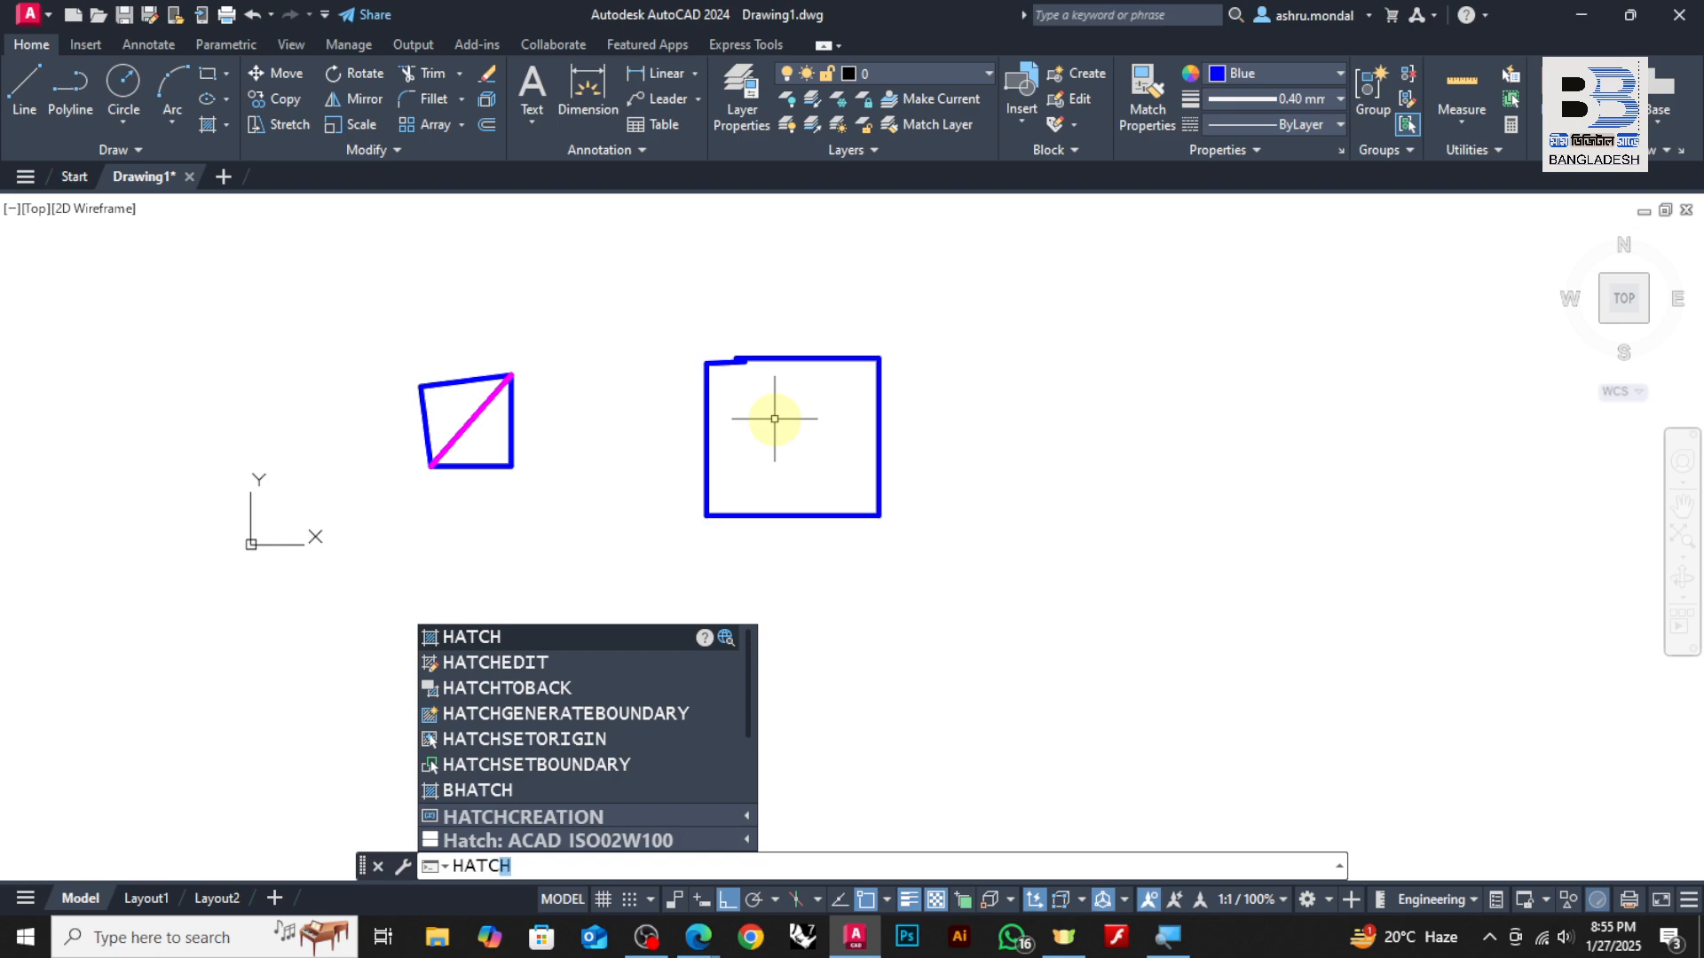
{"action": "type", "text": "h"}
{"action": "key", "text": "Return"}
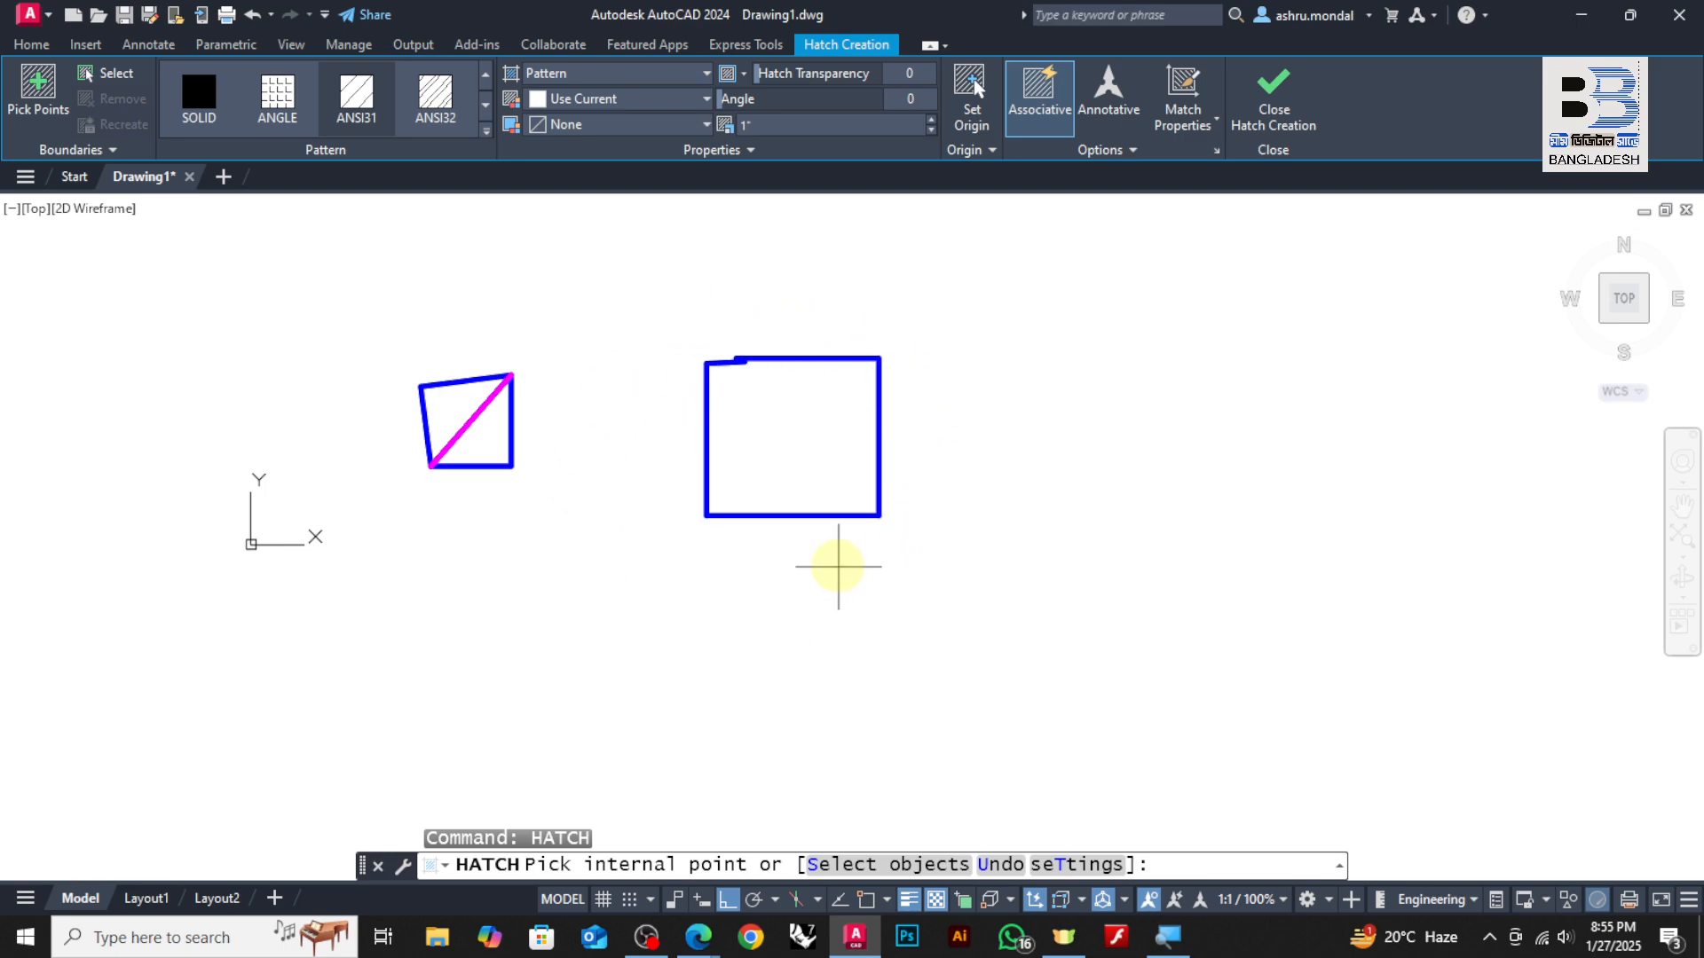
{"action": "scroll", "coordinate": [775, 407], "scroll_direction": "up", "scroll_amount": 2}
{"action": "left_click", "coordinate": [783, 417]}
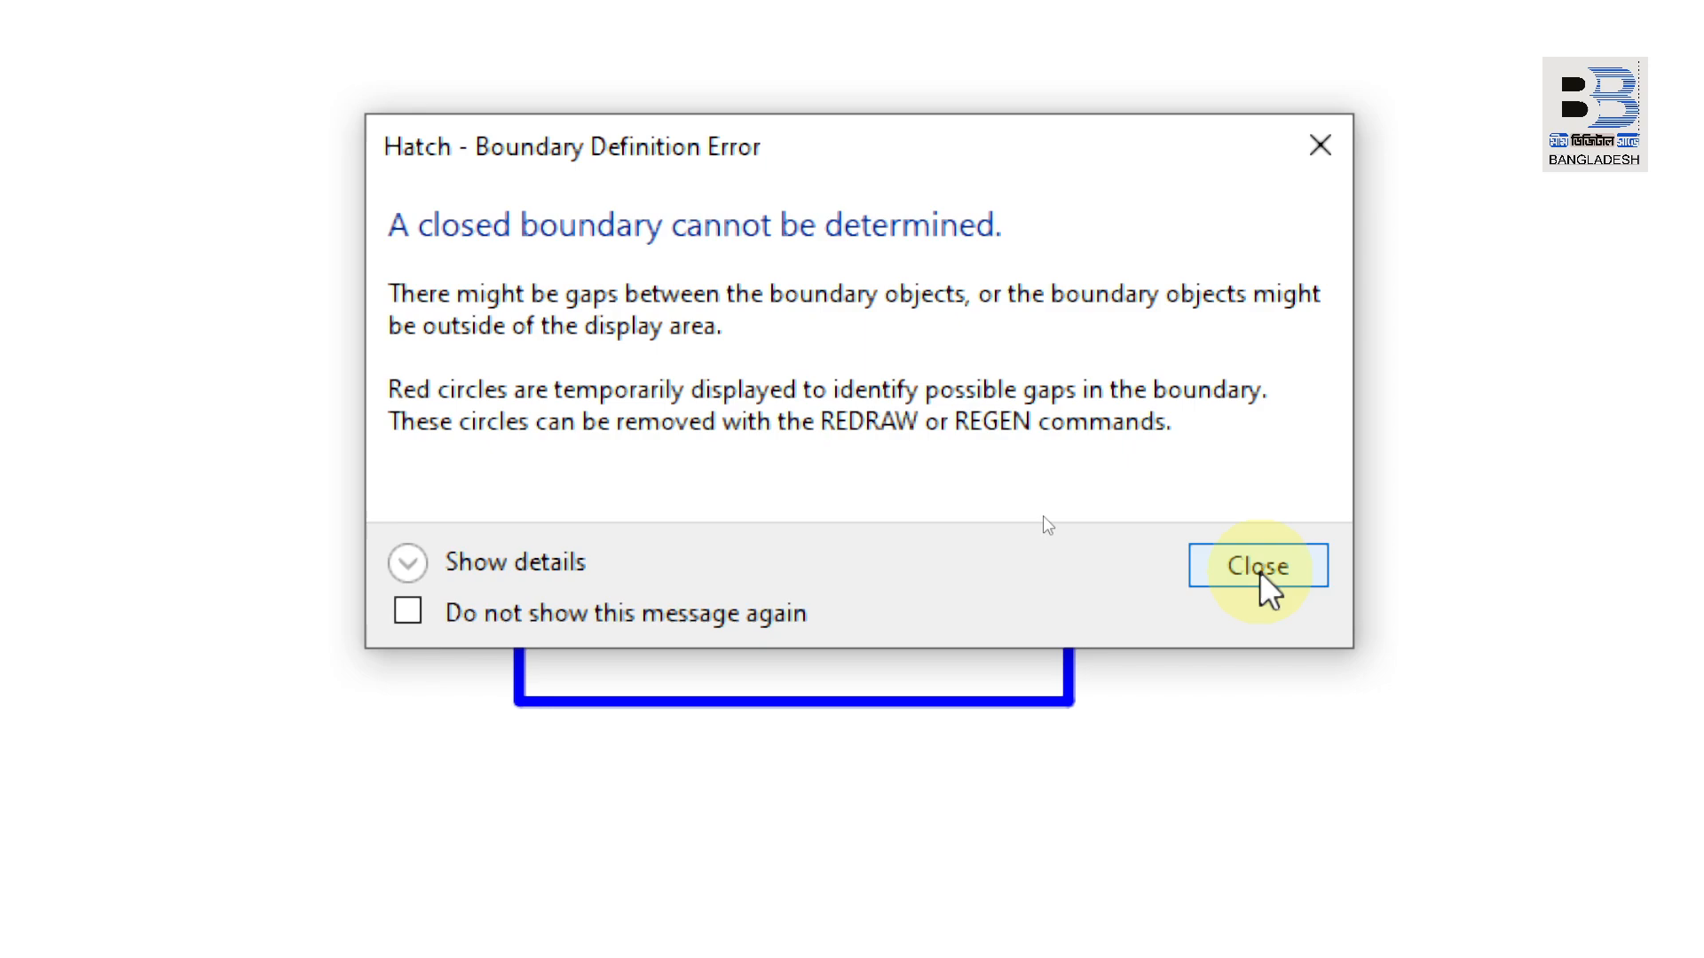
{"action": "left_click", "coordinate": [1287, 769]}
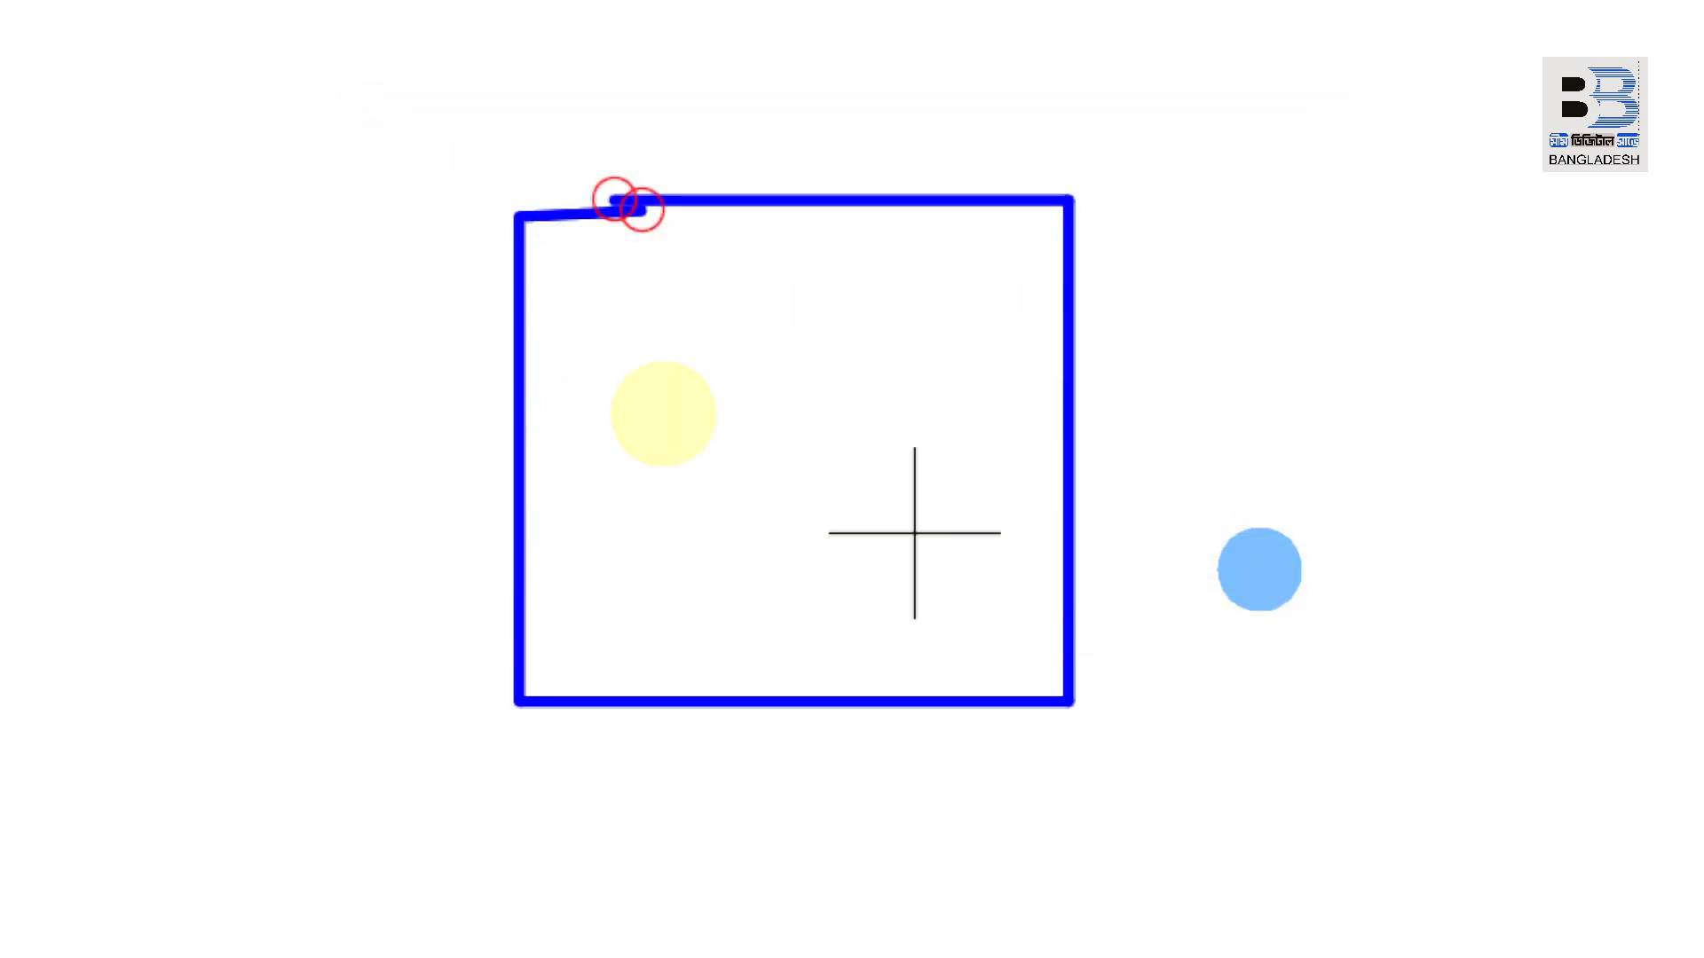
Examine the red-circled gap, try a hatch pick point beside the open ends, and leave the Hatch command
{"action": "scroll", "coordinate": [600, 217], "scroll_direction": "up", "scroll_amount": 6}
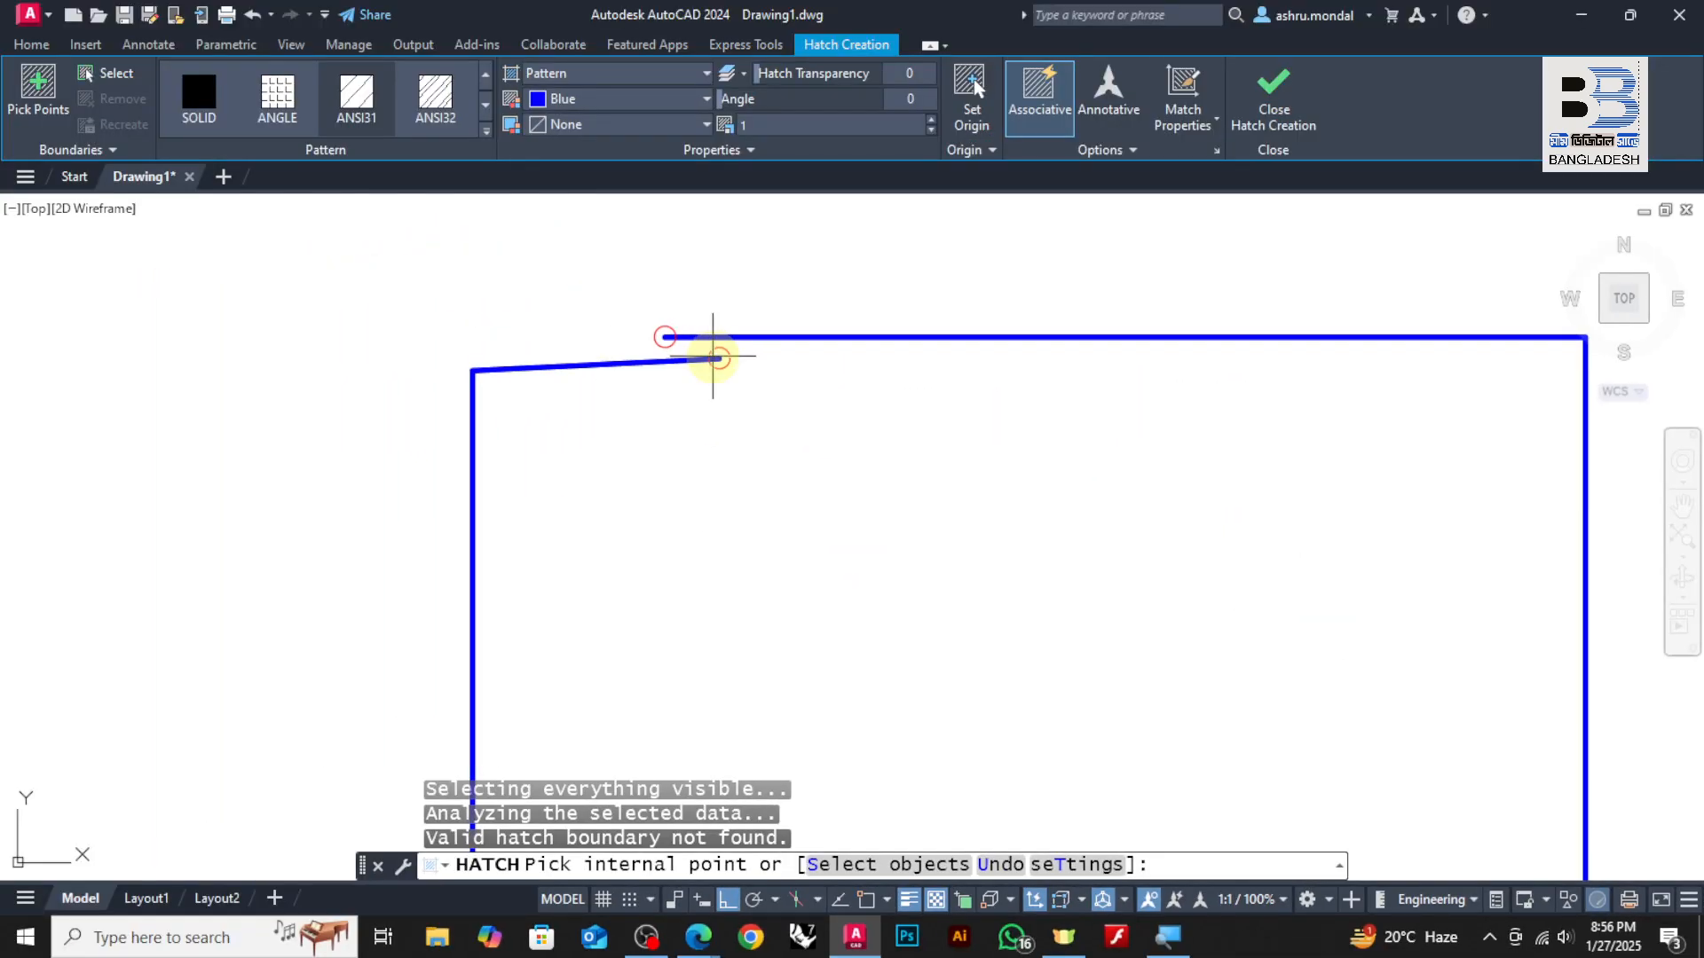
{"action": "scroll", "coordinate": [680, 341], "scroll_direction": "up", "scroll_amount": 4}
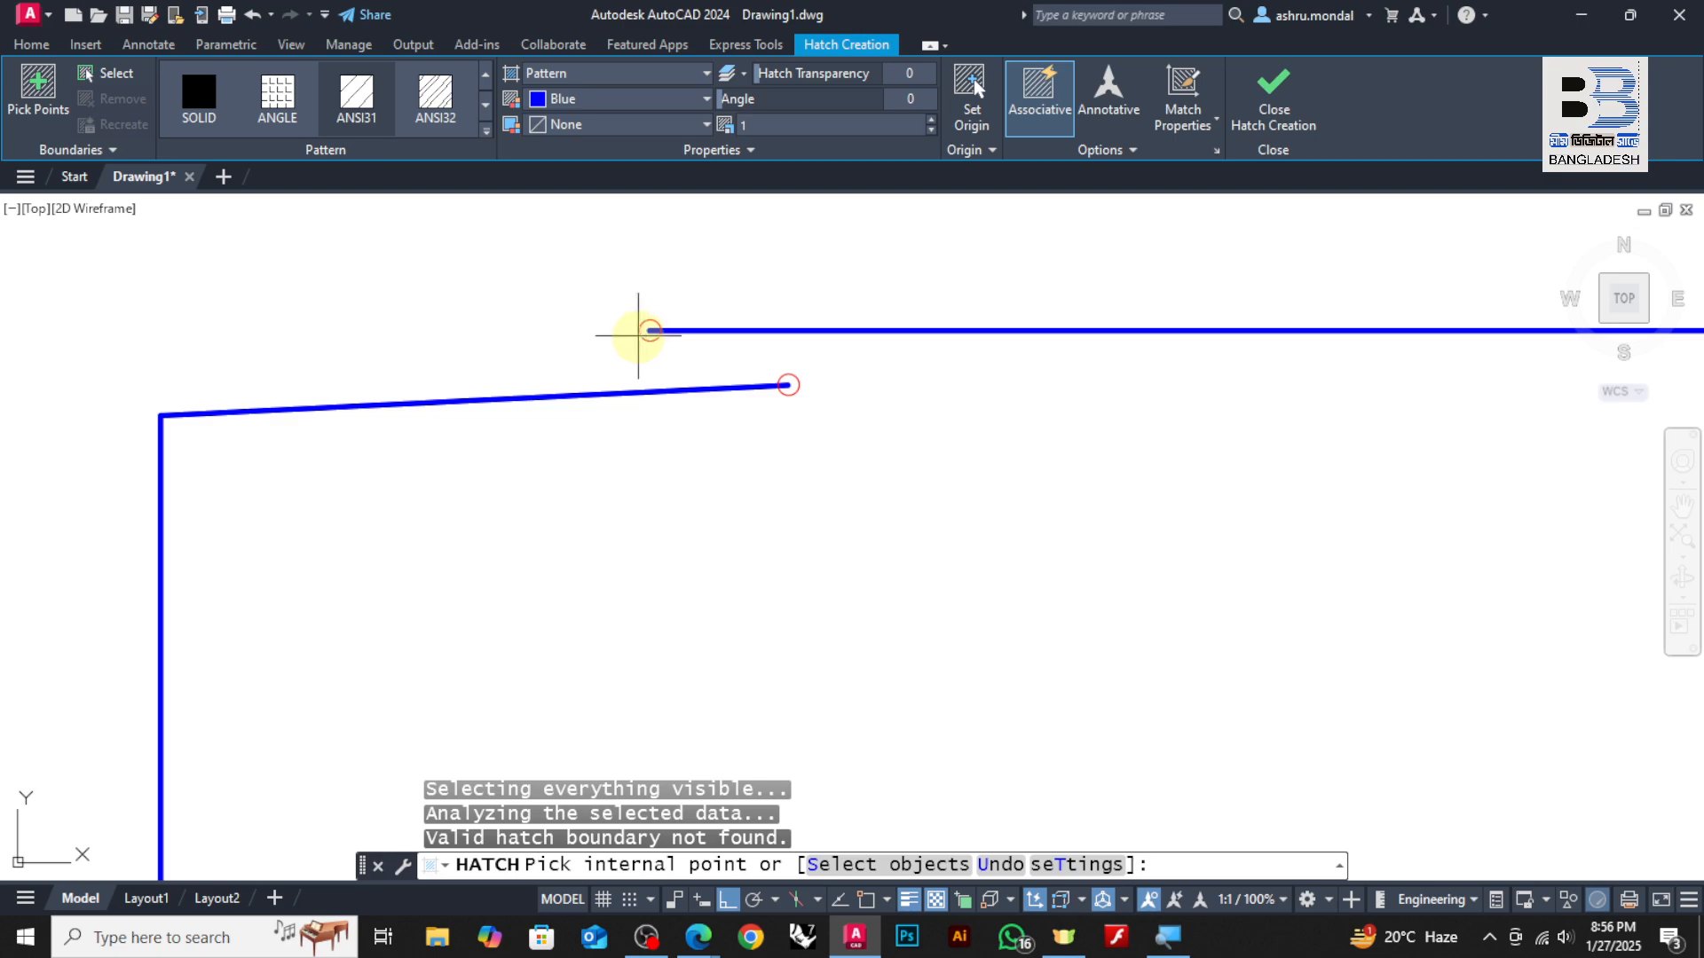
{"action": "scroll", "coordinate": [632, 340], "scroll_direction": "up", "scroll_amount": 2}
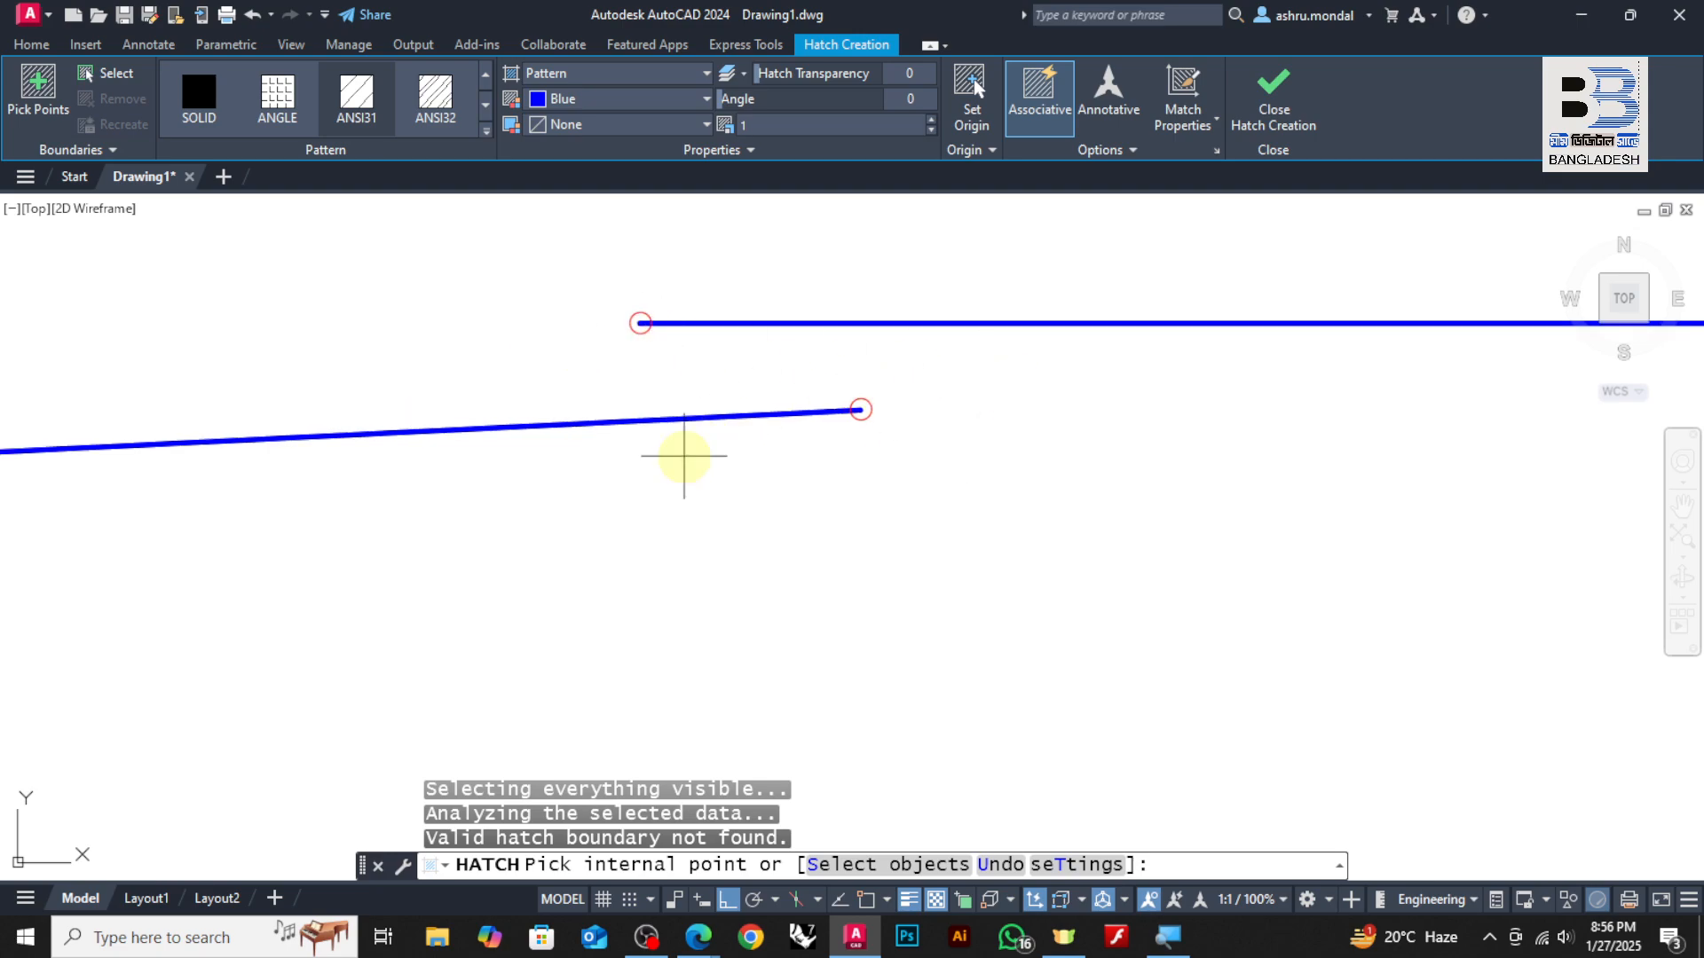
{"action": "left_click", "coordinate": [907, 378]}
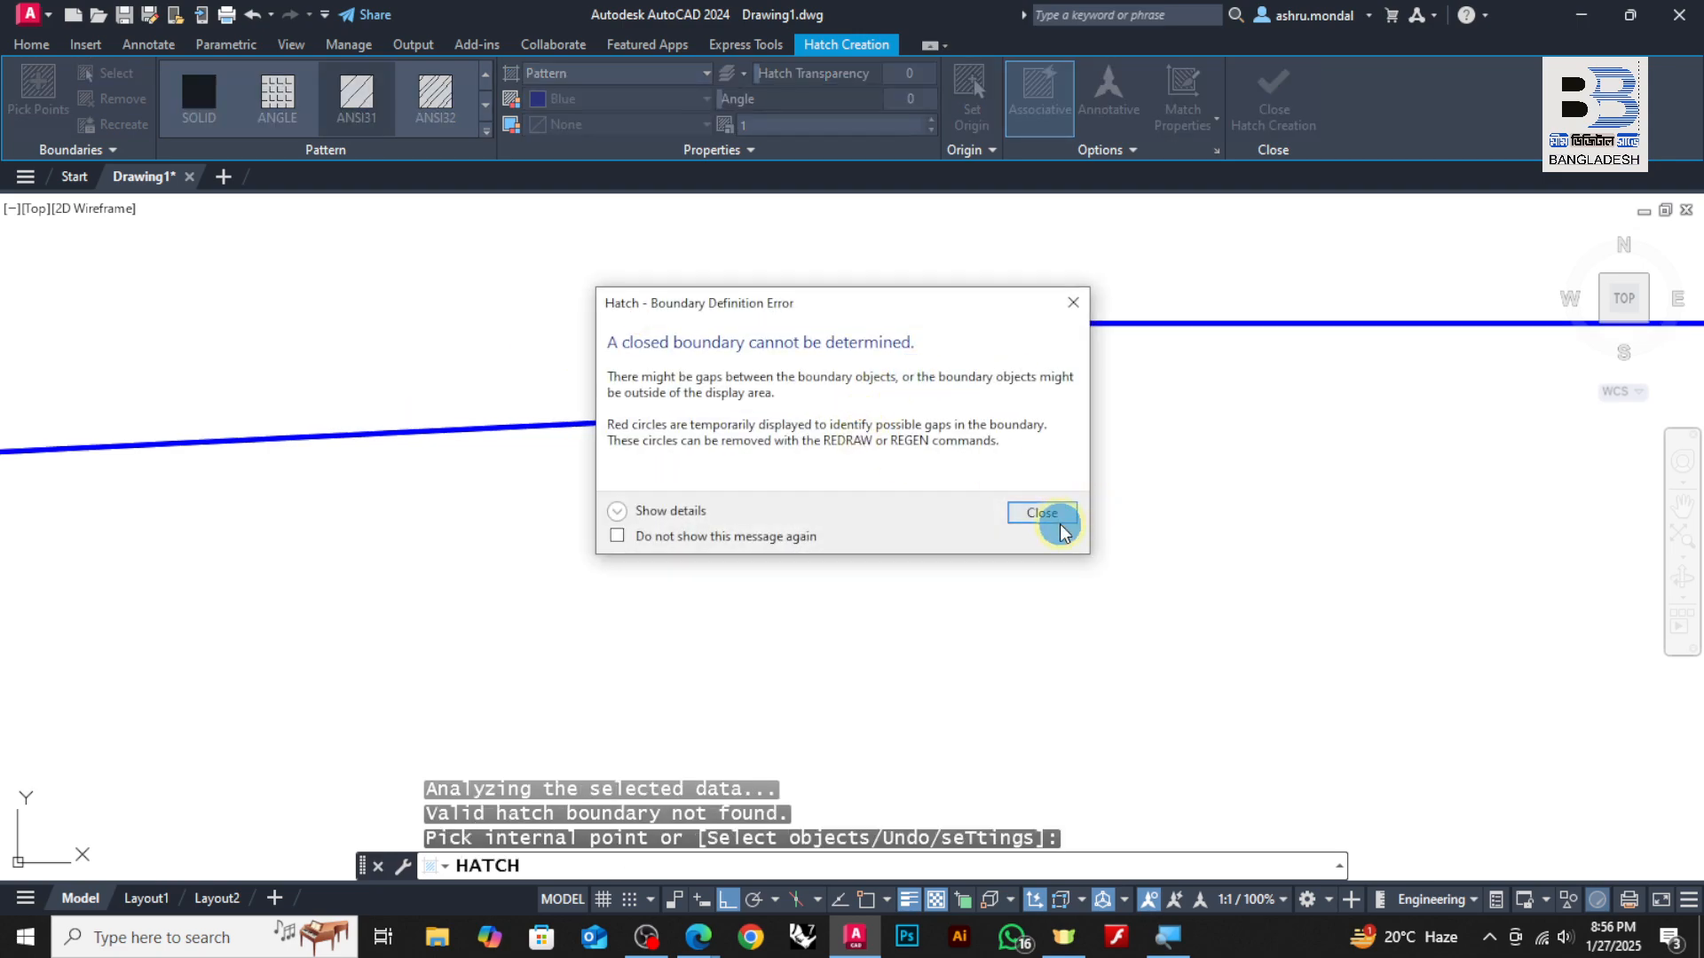
{"action": "left_click", "coordinate": [1061, 521]}
{"action": "key", "text": "Escape"}
{"action": "key", "text": "Escape"}
{"action": "key", "text": "Escape"}
{"action": "key", "text": "Escape"}
Stretch the free end of the sloping segment onto the top side's endpoint to close the gap, and check the joint up close
{"action": "left_click", "coordinate": [912, 373]}
{"action": "left_click", "coordinate": [764, 457]}
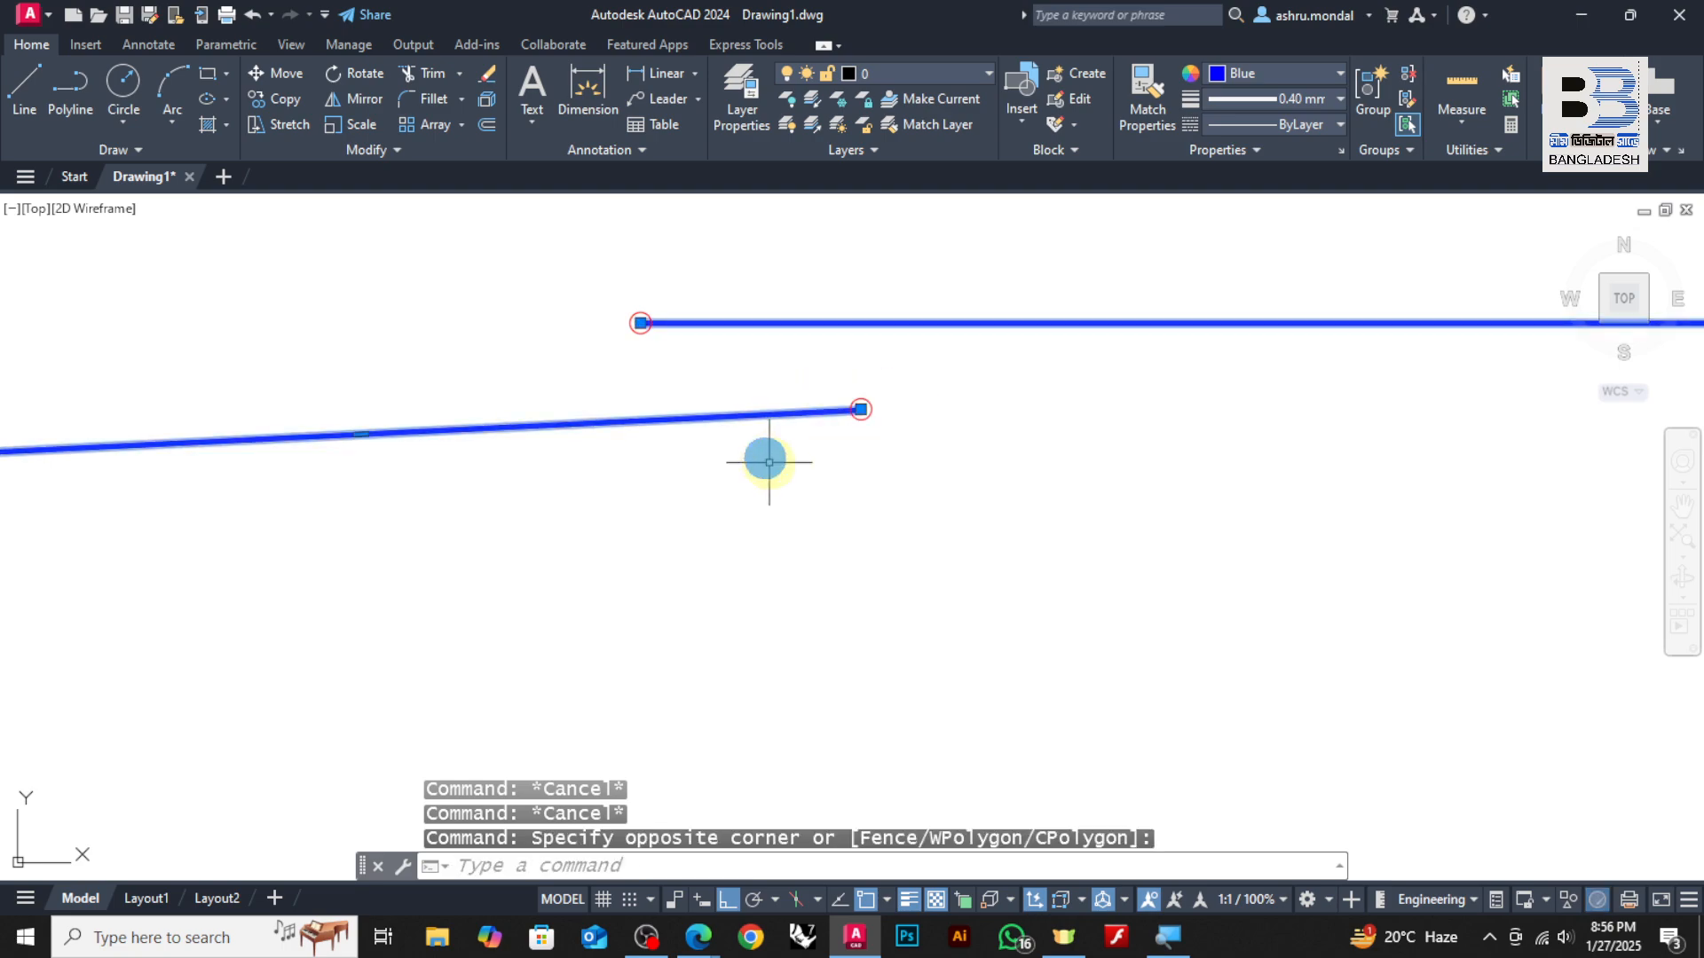
{"action": "left_click", "coordinate": [860, 409]}
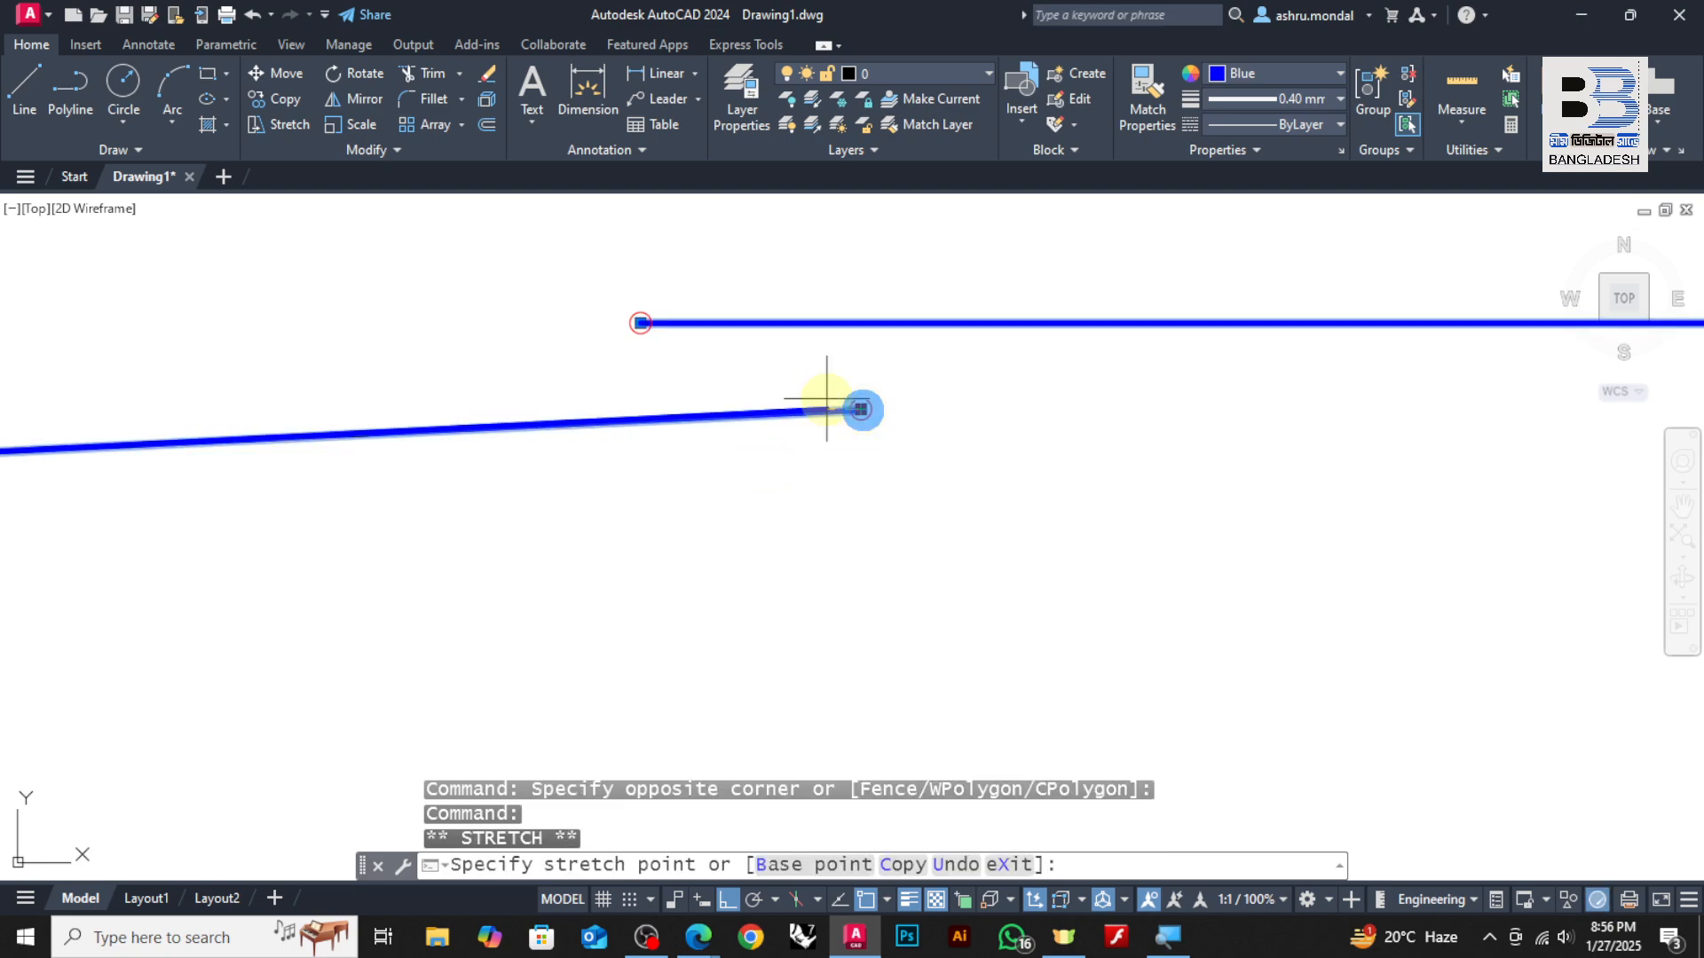
{"action": "left_click", "coordinate": [646, 323]}
{"action": "key", "text": "Escape"}
{"action": "scroll", "coordinate": [720, 384], "scroll_direction": "down", "scroll_amount": 5}
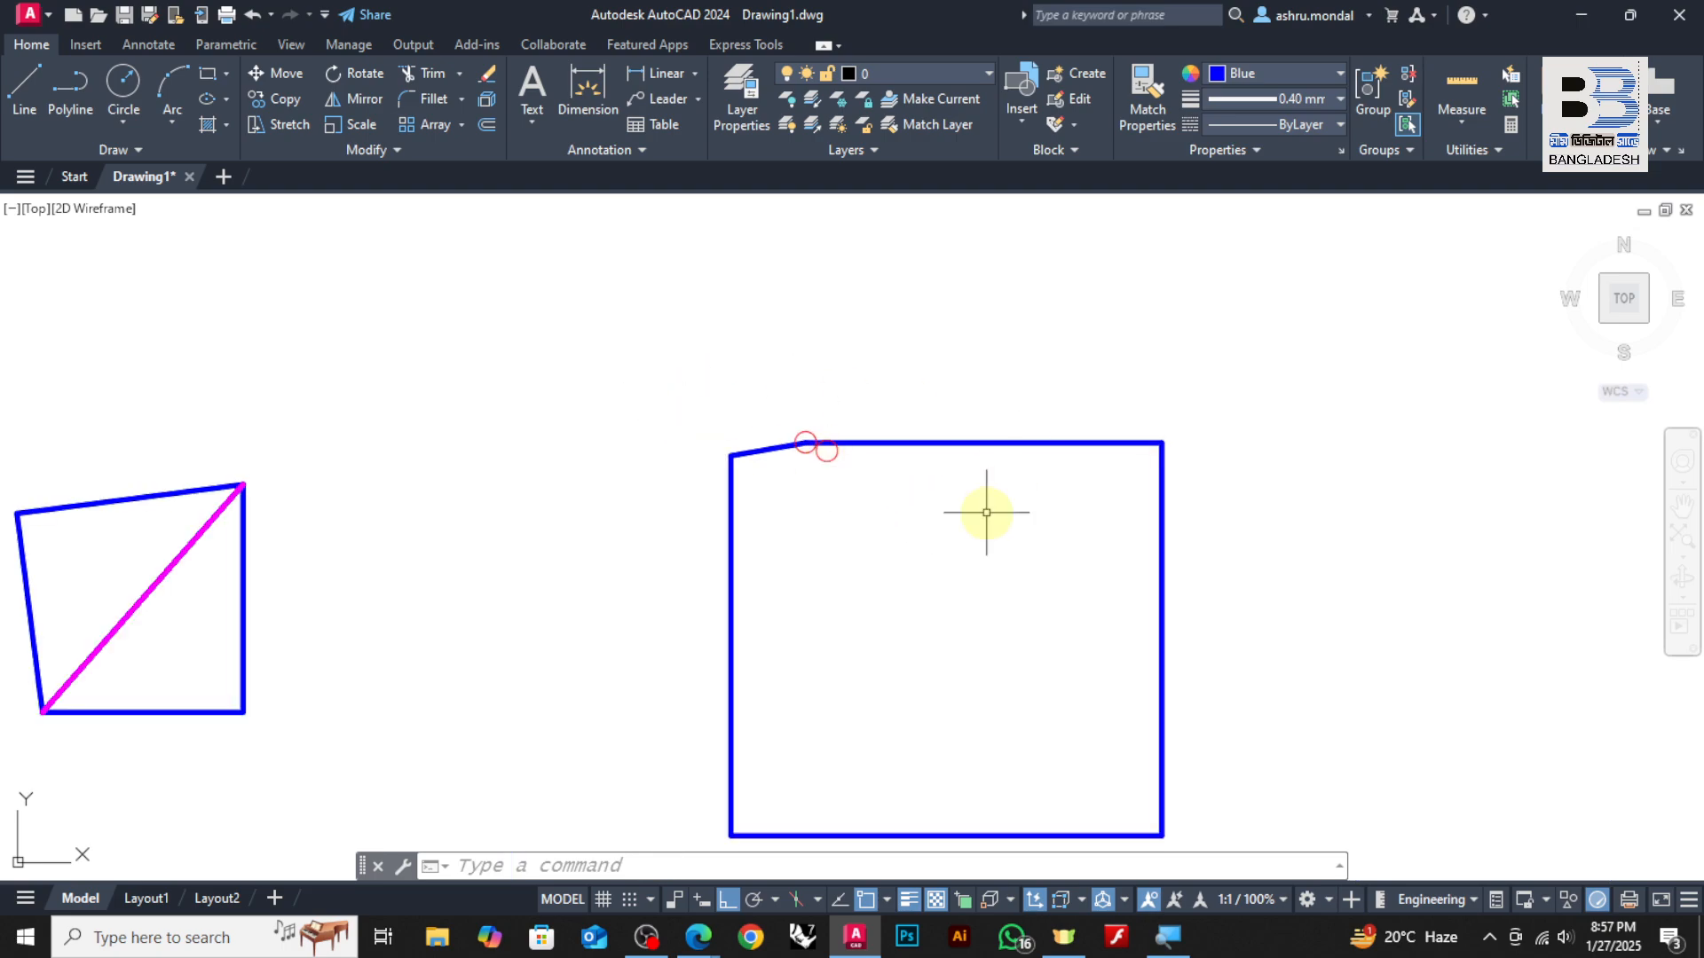
{"action": "scroll", "coordinate": [788, 456], "scroll_direction": "up", "scroll_amount": 3}
{"action": "scroll", "coordinate": [846, 429], "scroll_direction": "up", "scroll_amount": 5}
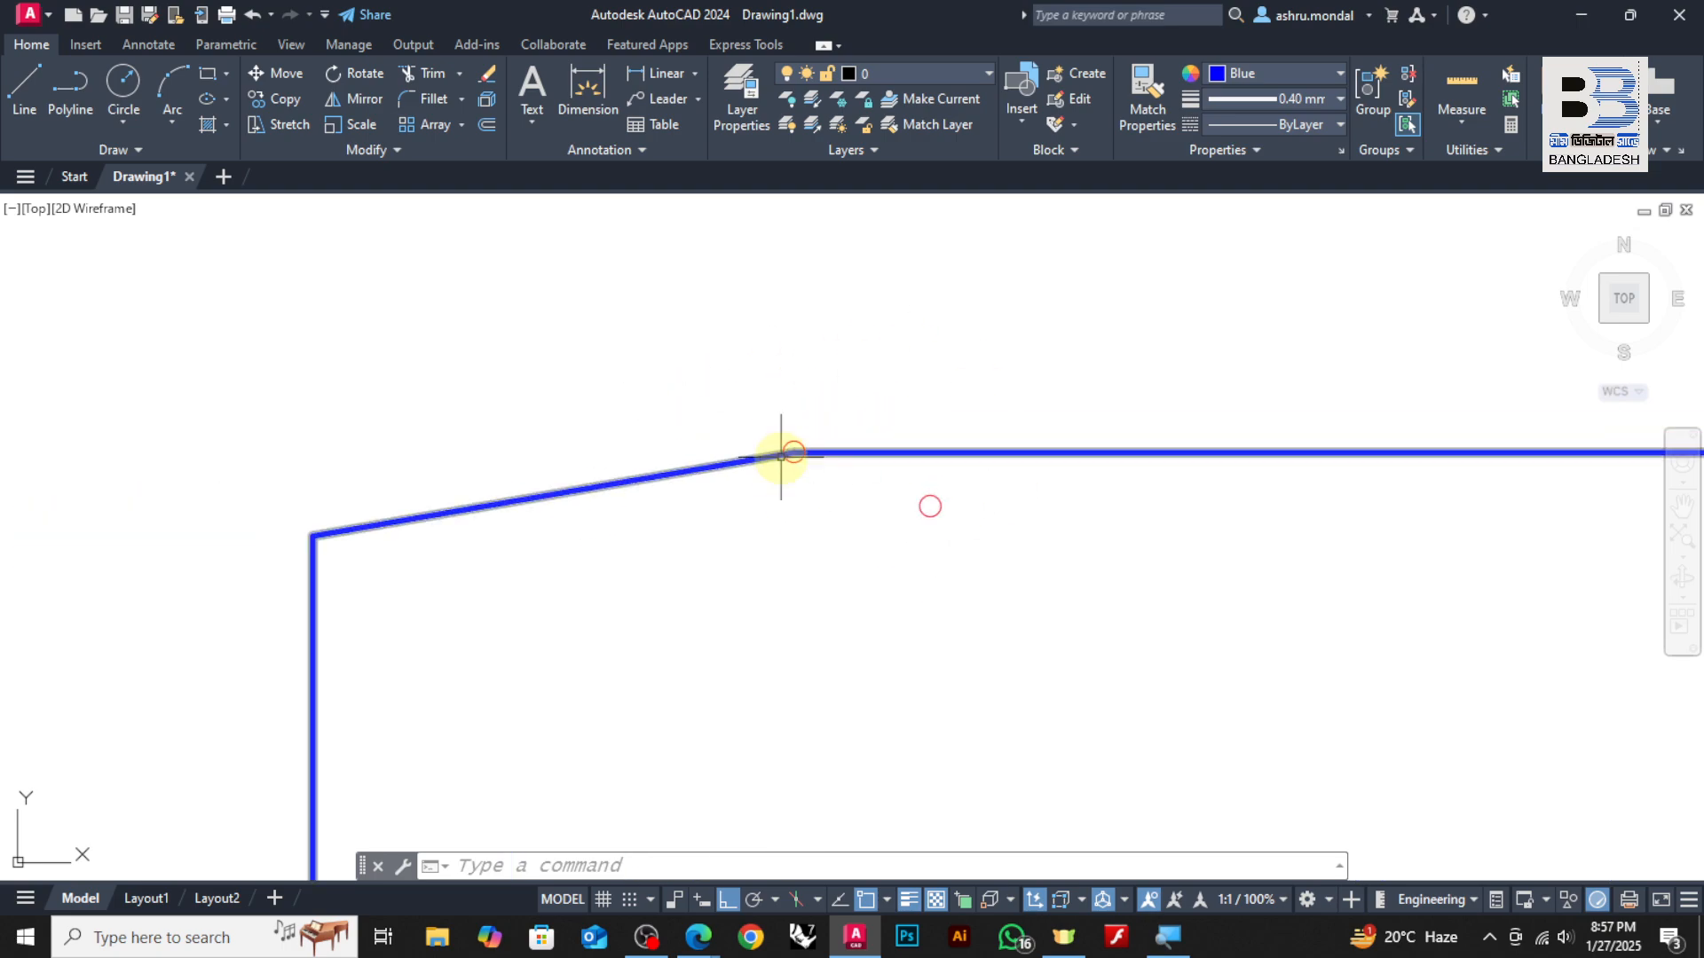
{"action": "scroll", "coordinate": [828, 451], "scroll_direction": "down", "scroll_amount": 3}
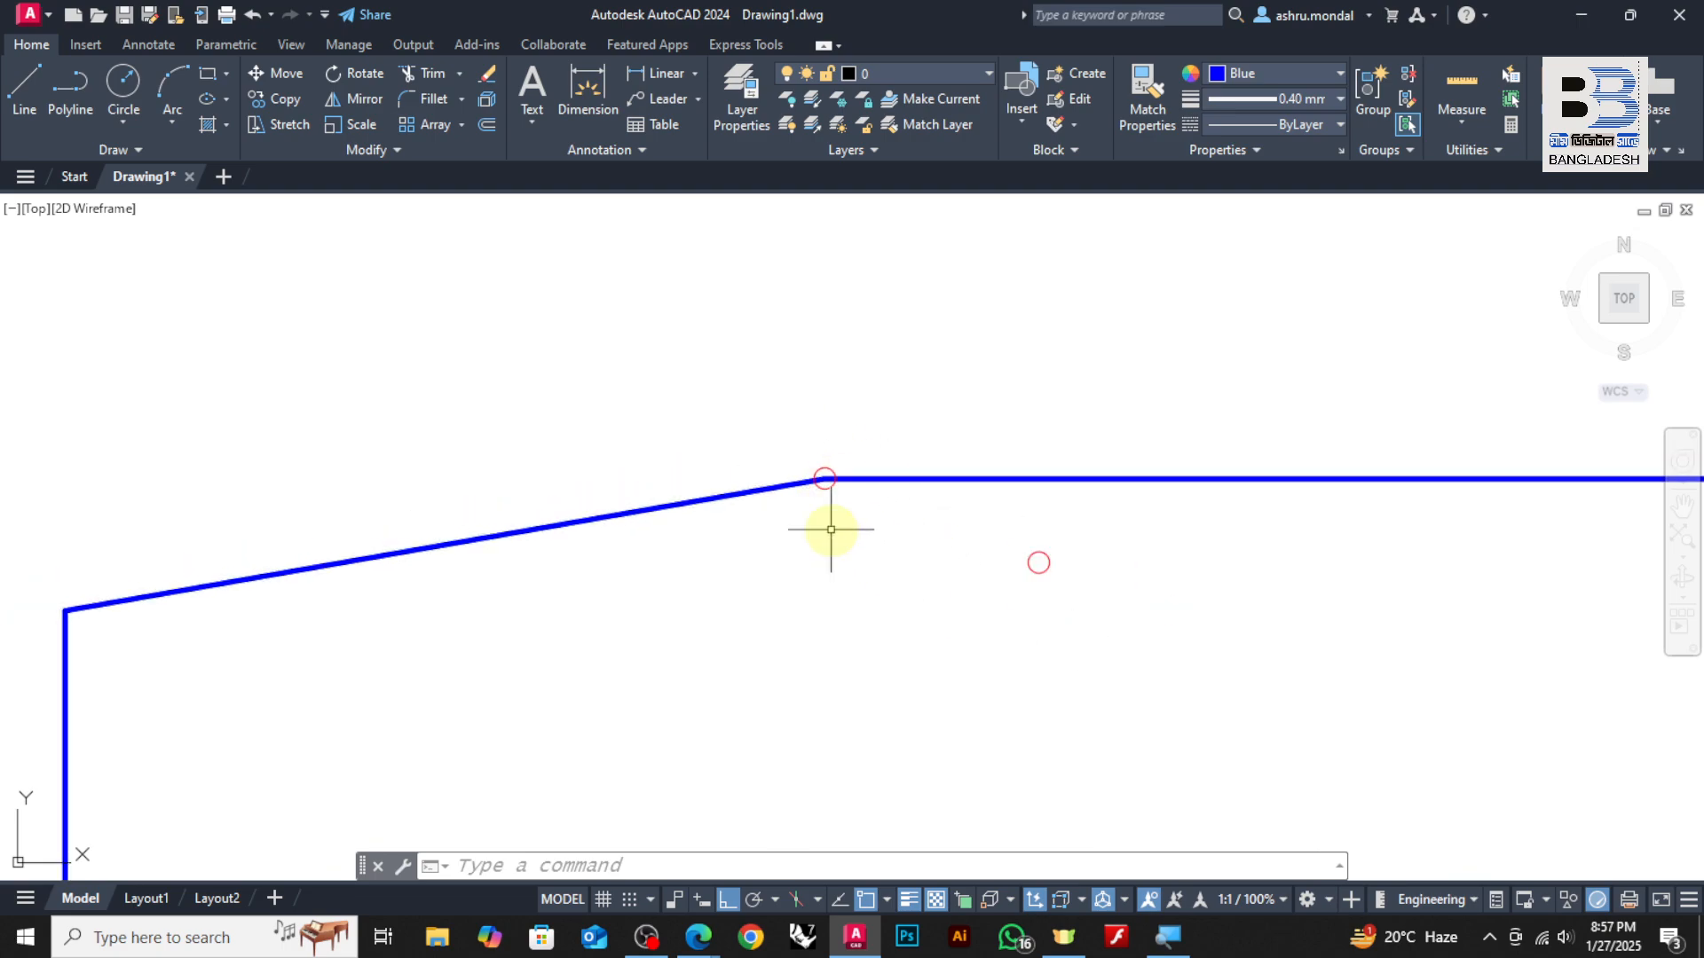
Hatch the inside of the closed large outline with the cut corner and finish the Hatch command
{"action": "scroll", "coordinate": [863, 427], "scroll_direction": "down", "scroll_amount": 3}
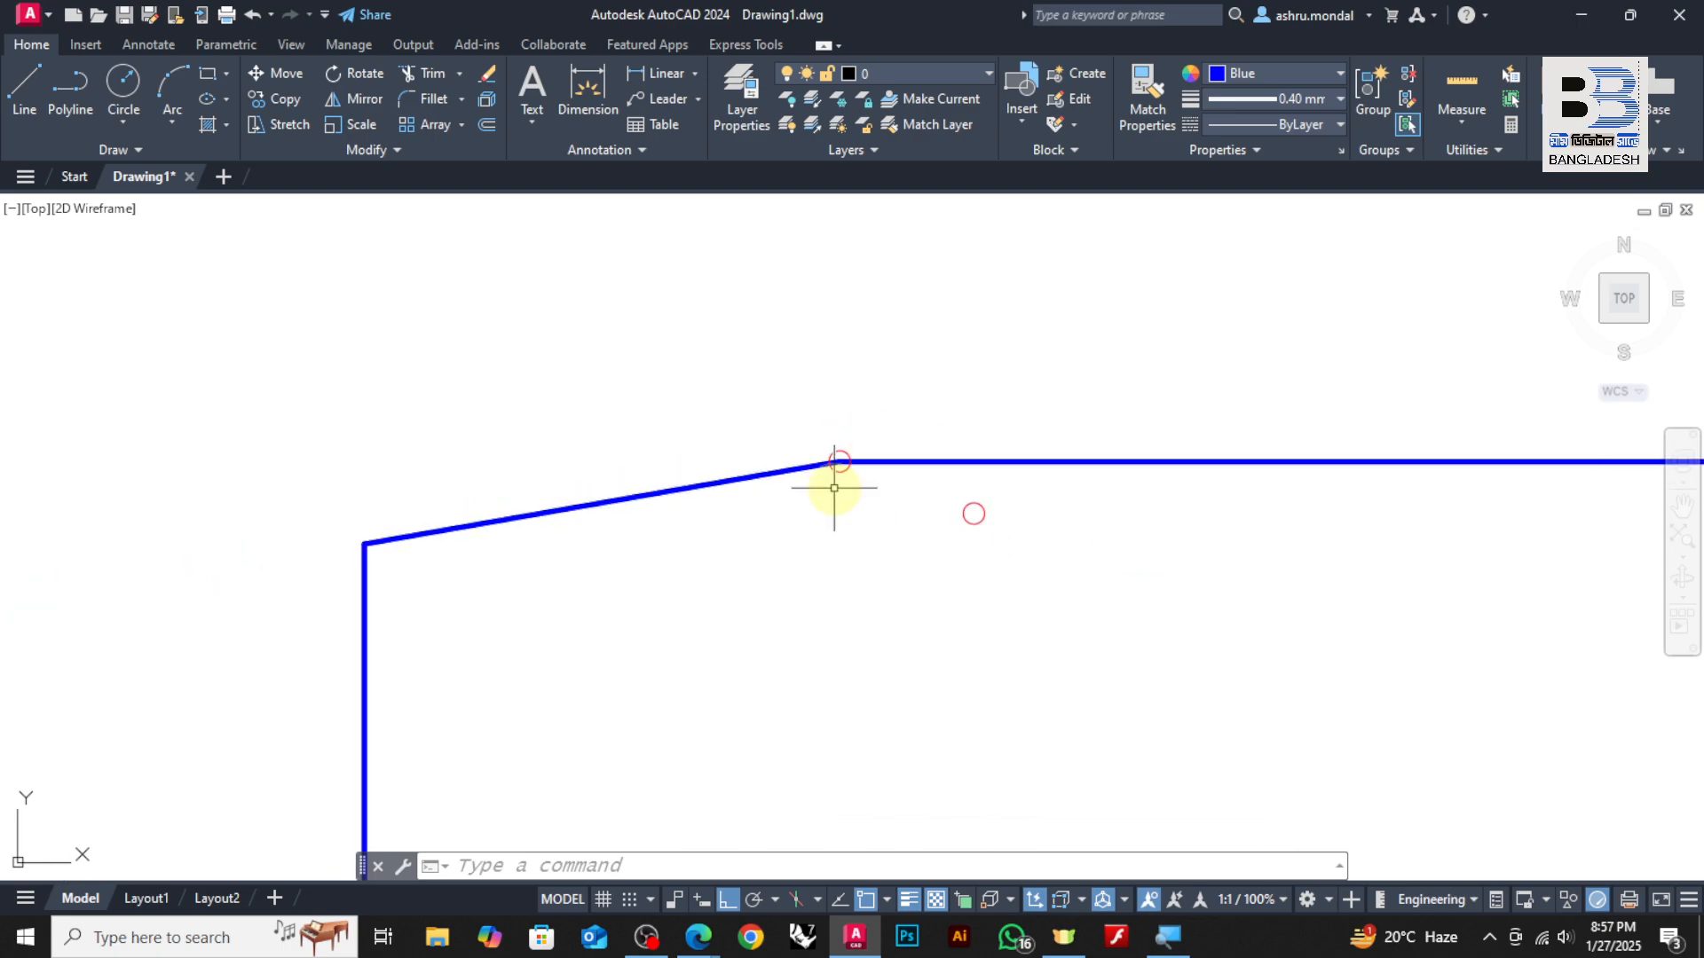
{"action": "scroll", "coordinate": [781, 474], "scroll_direction": "down", "scroll_amount": 3}
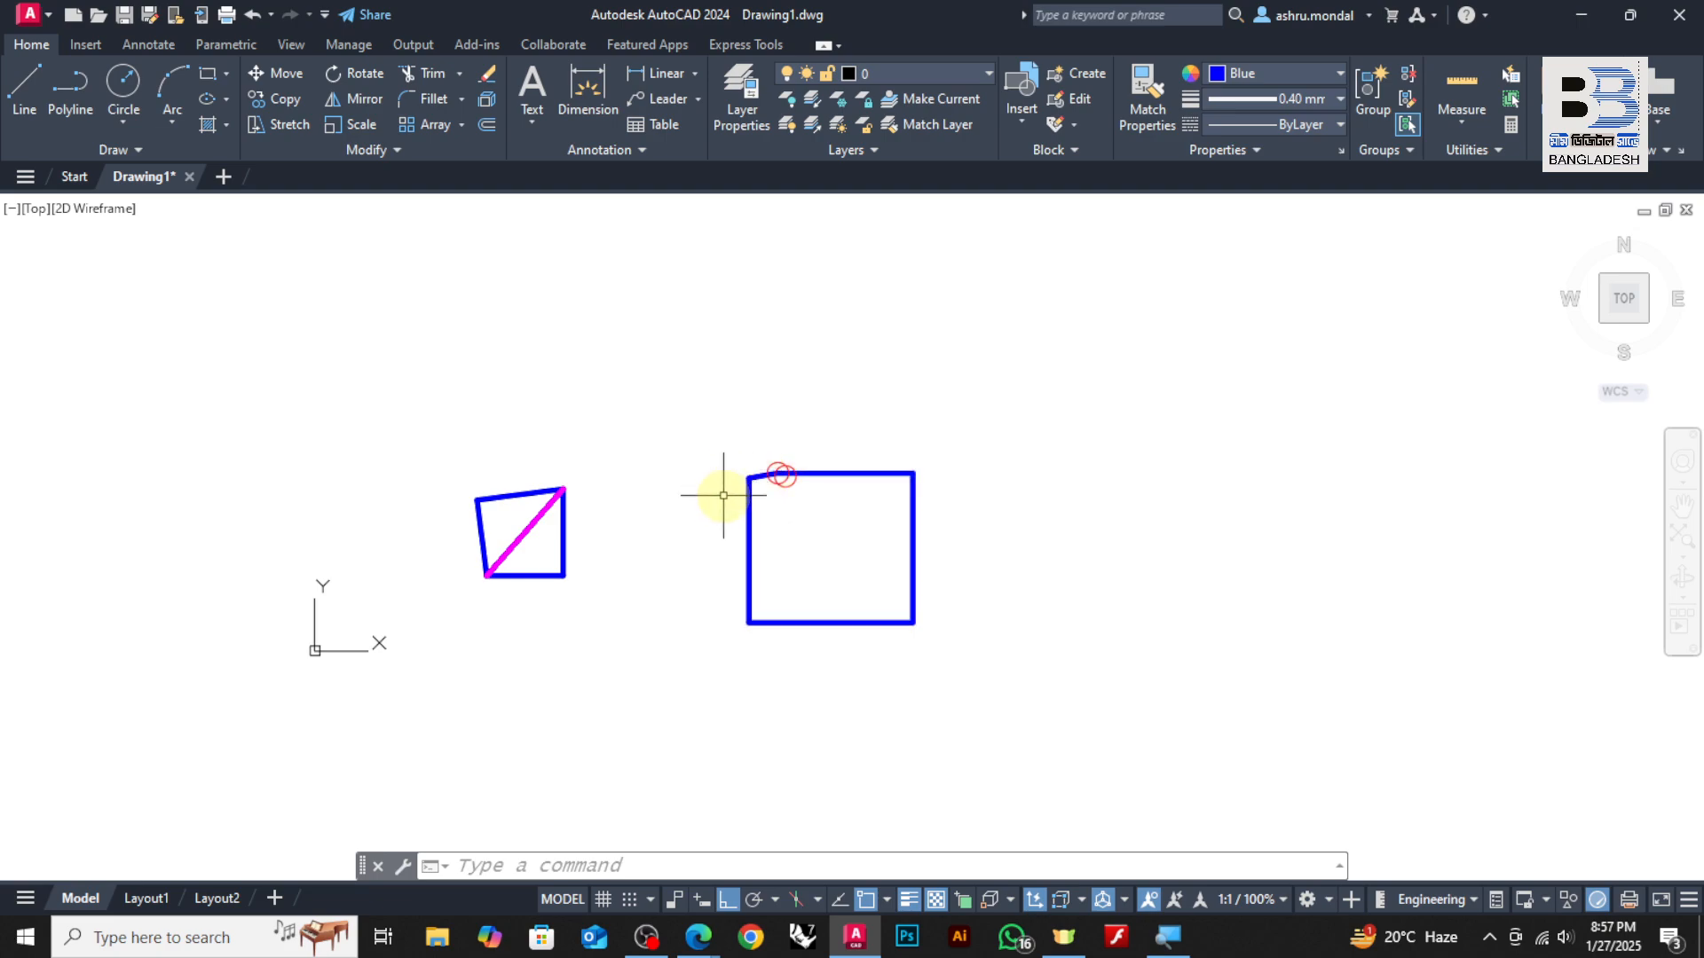
{"action": "scroll", "coordinate": [750, 479], "scroll_direction": "up", "scroll_amount": 10}
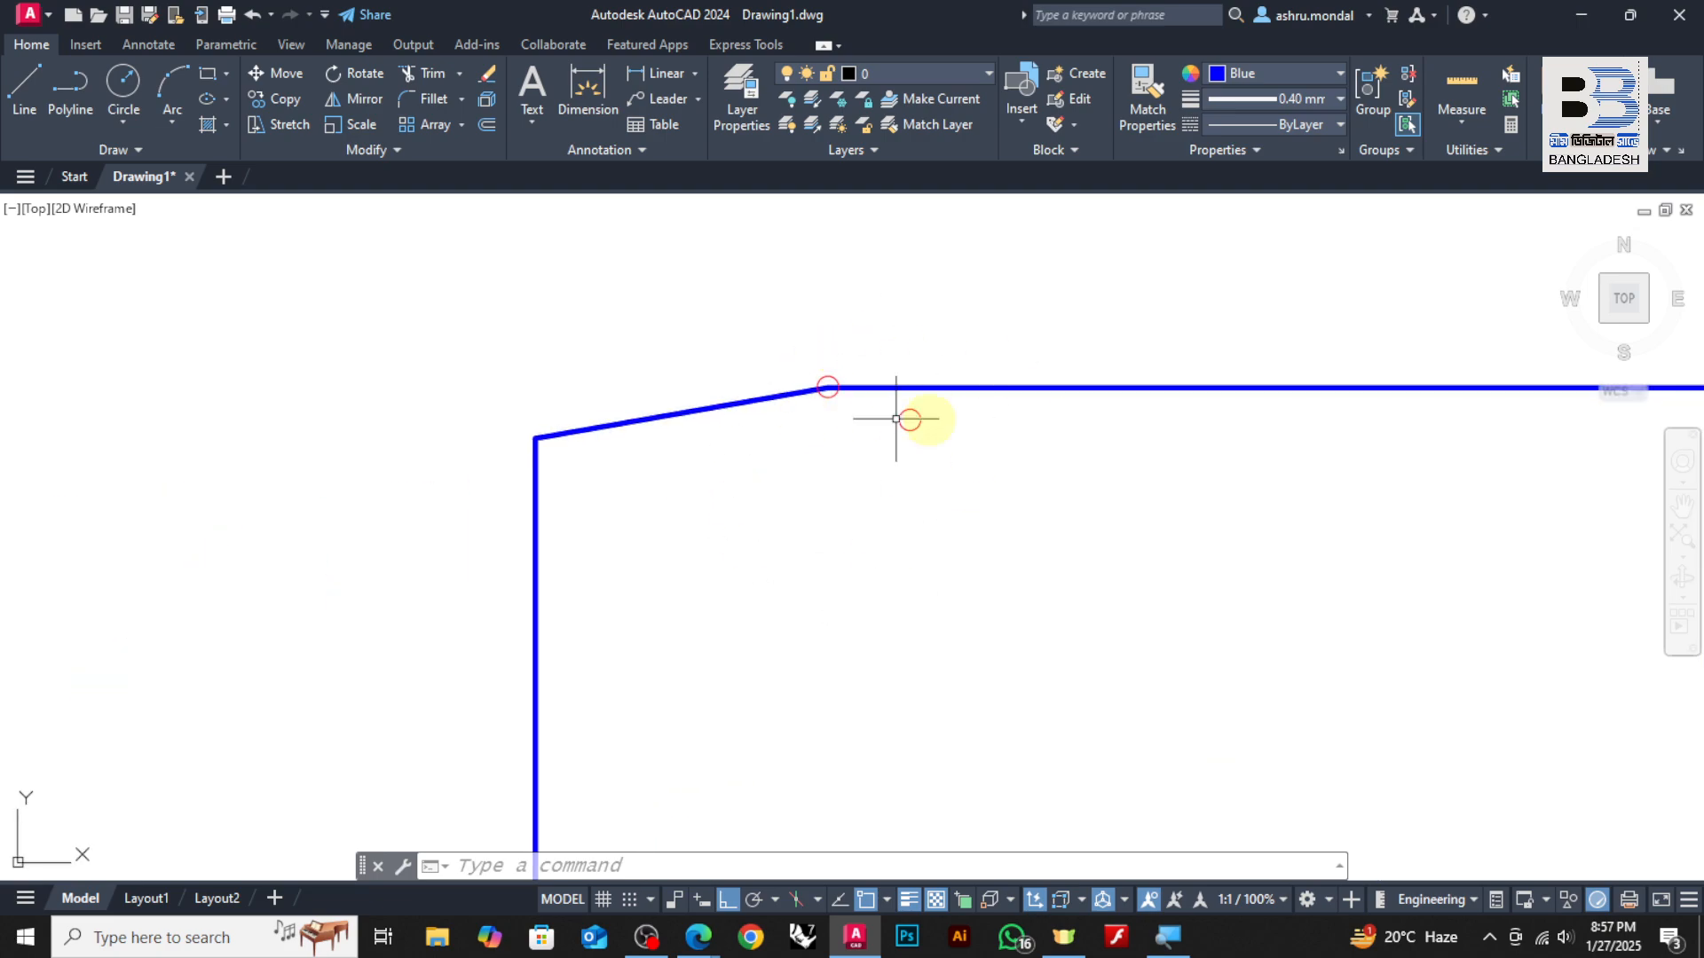
{"action": "scroll", "coordinate": [897, 419], "scroll_direction": "down", "scroll_amount": 5}
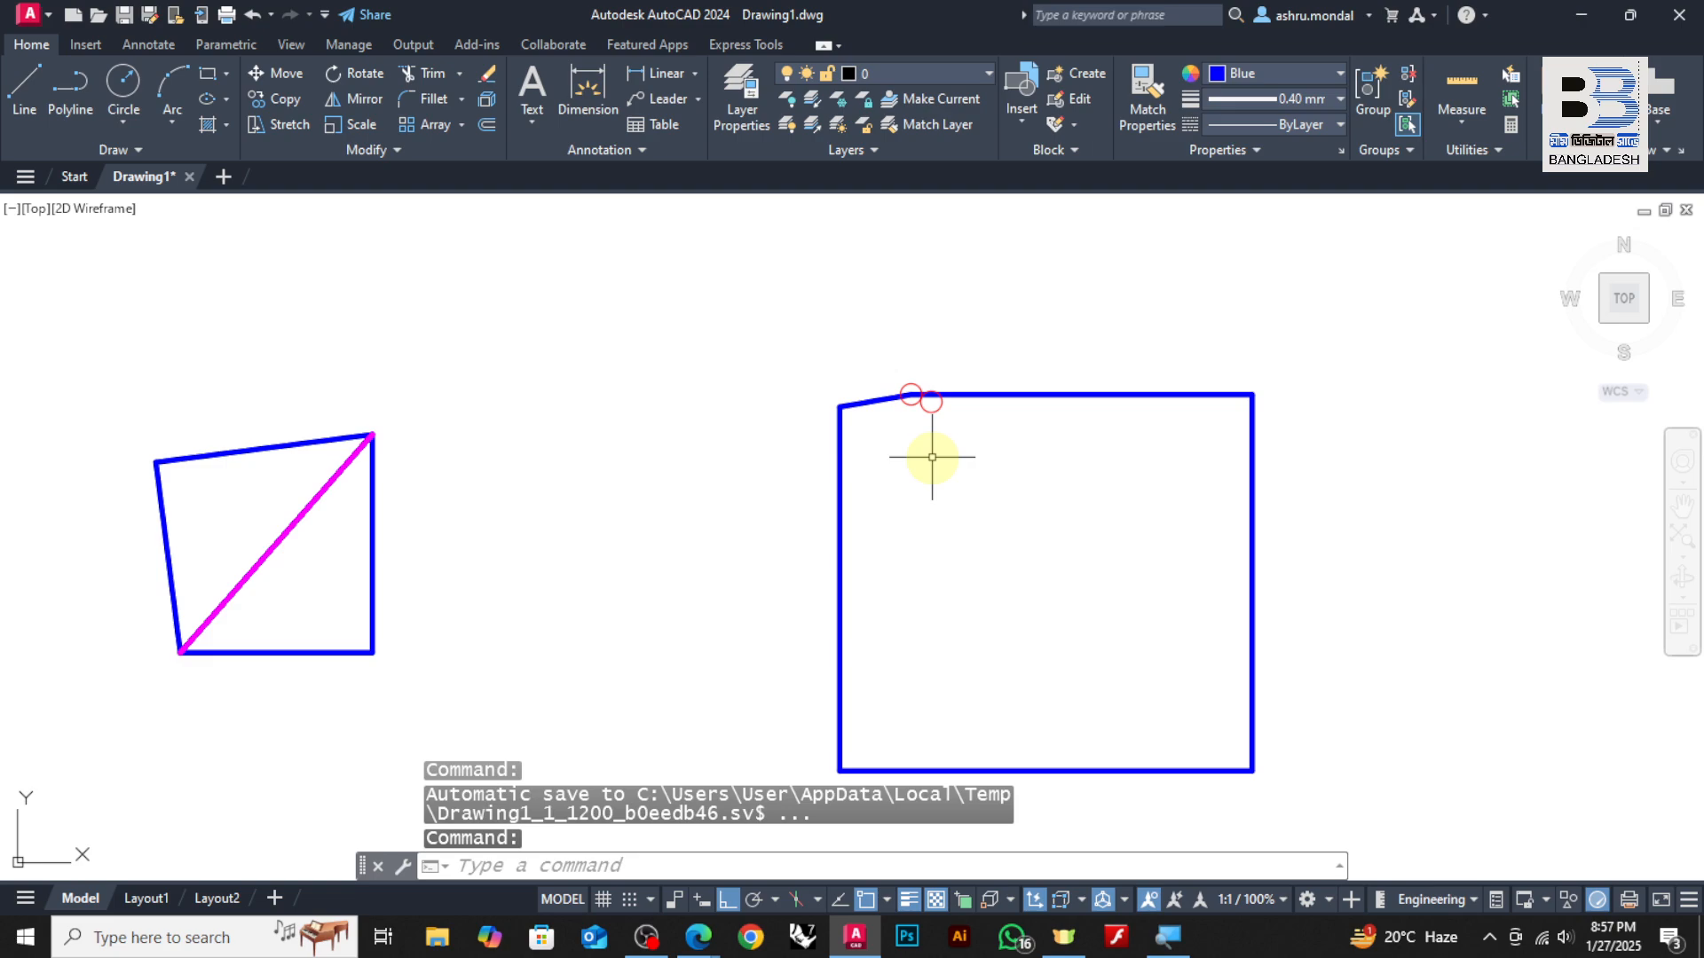
{"action": "key", "text": "Return"}
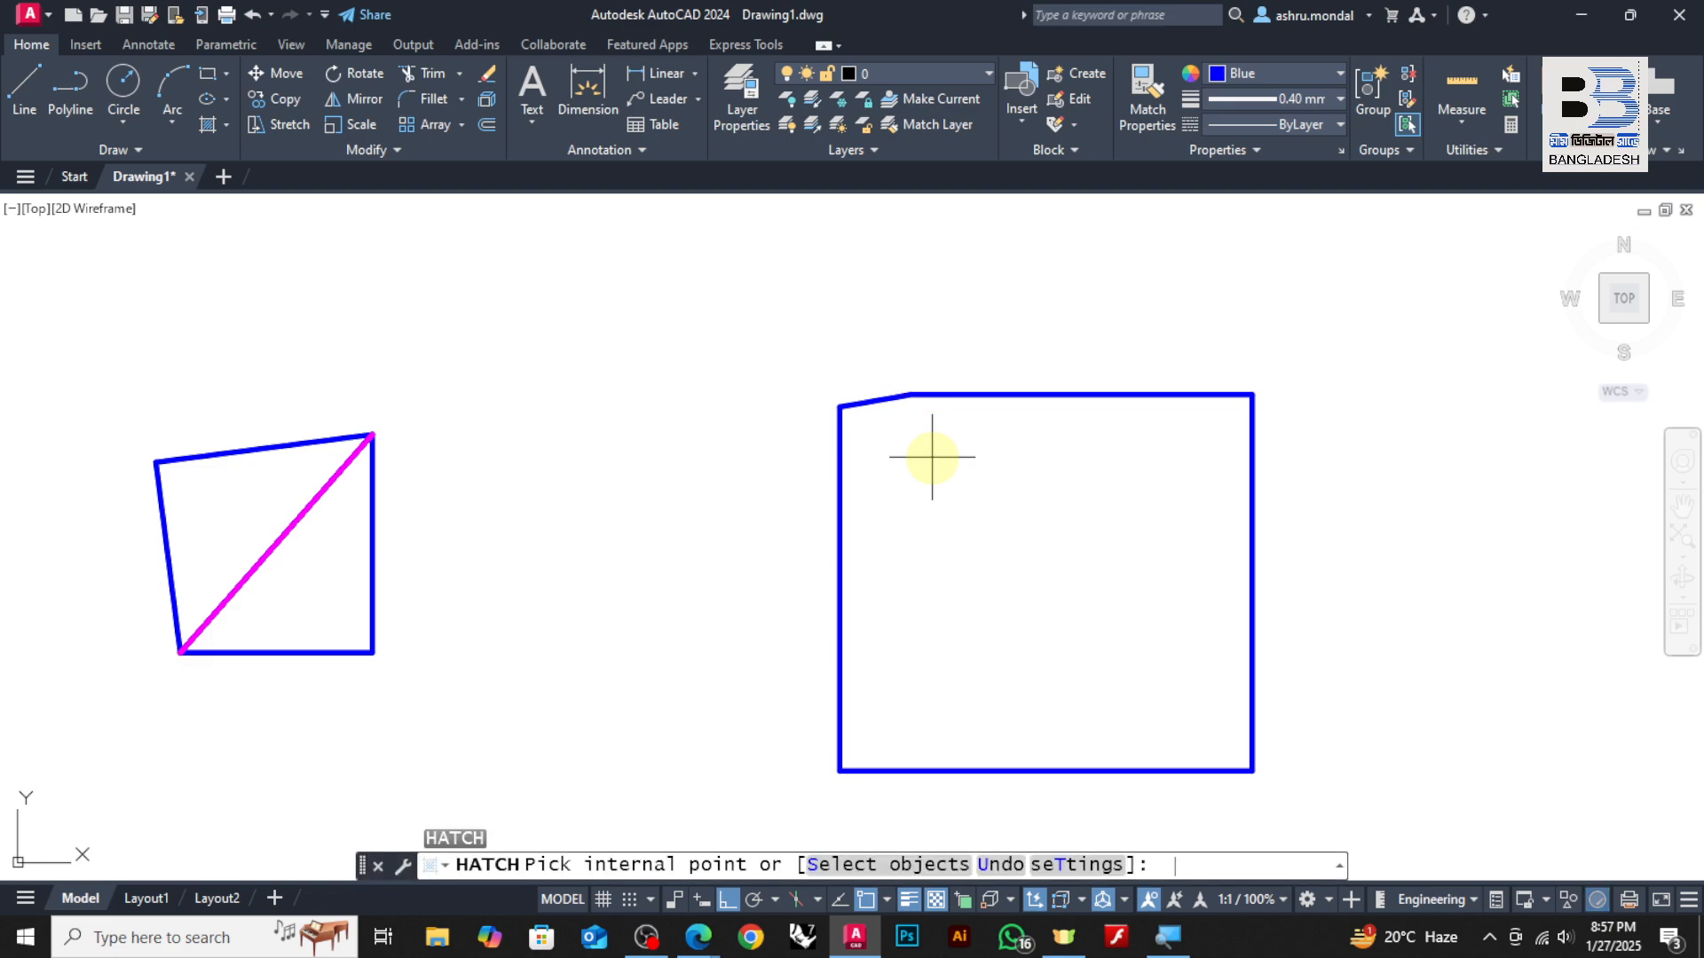
{"action": "left_click", "coordinate": [1015, 528]}
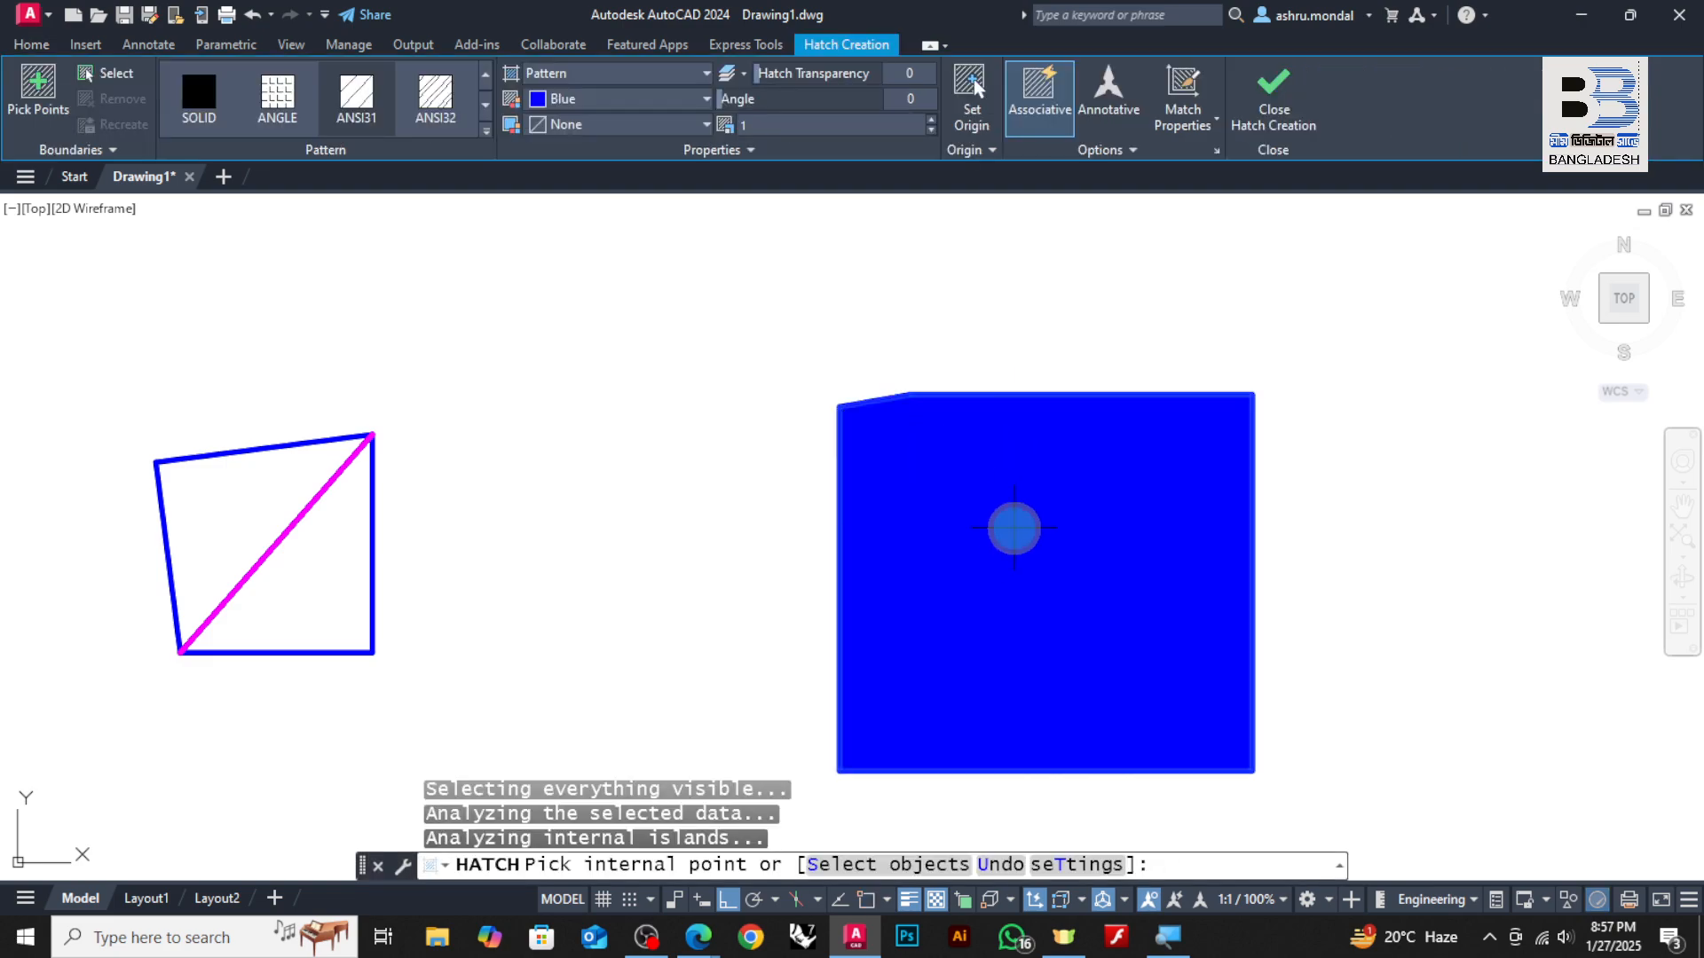
{"action": "key", "text": "Escape"}
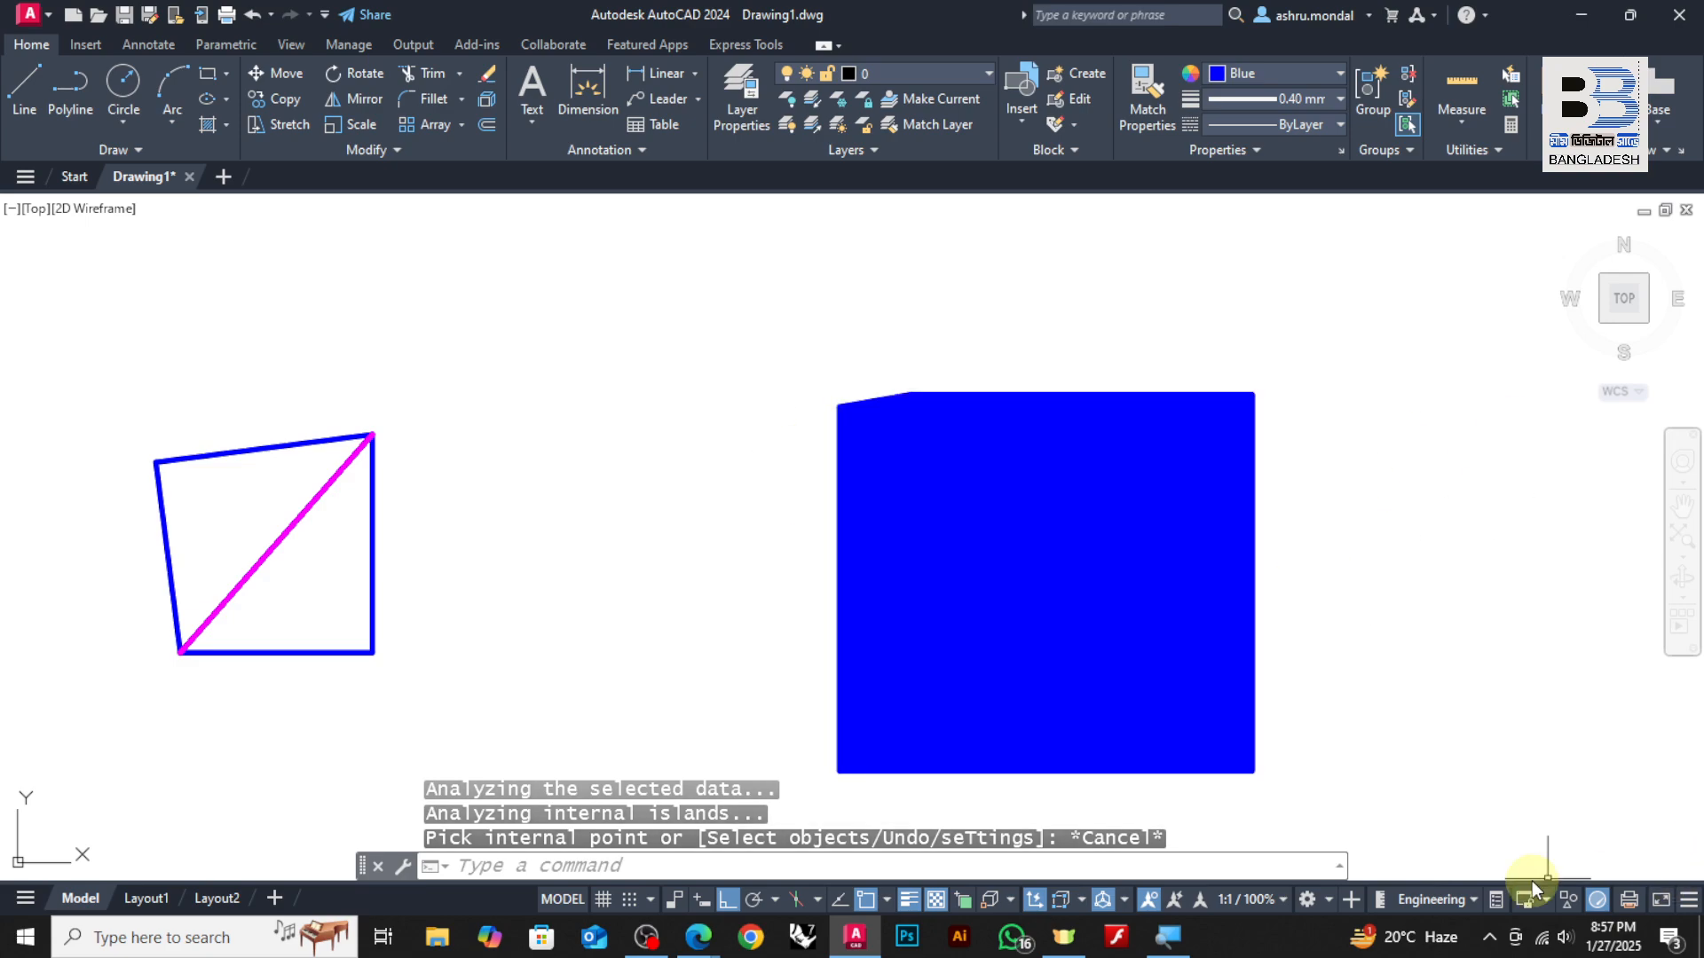
Check the large outline's hatch up close and set its colour to yellow 248,215,49
{"action": "scroll", "coordinate": [1118, 666], "scroll_direction": "up", "scroll_amount": 3}
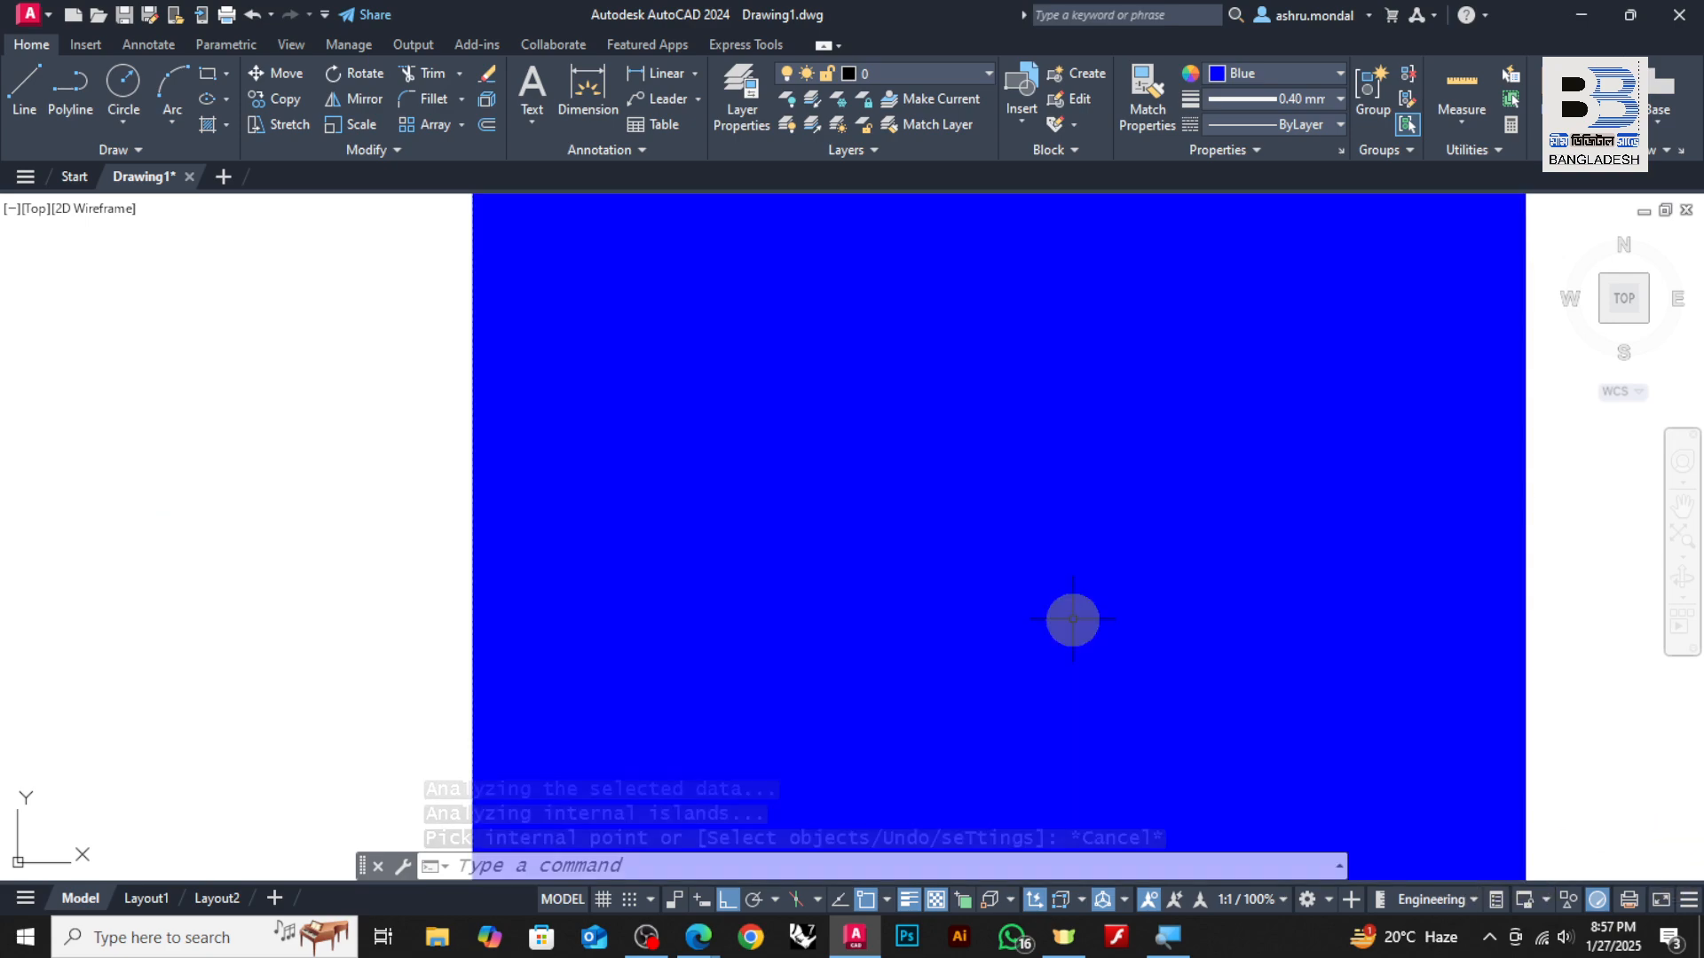
{"action": "scroll", "coordinate": [1068, 620], "scroll_direction": "down", "scroll_amount": 5}
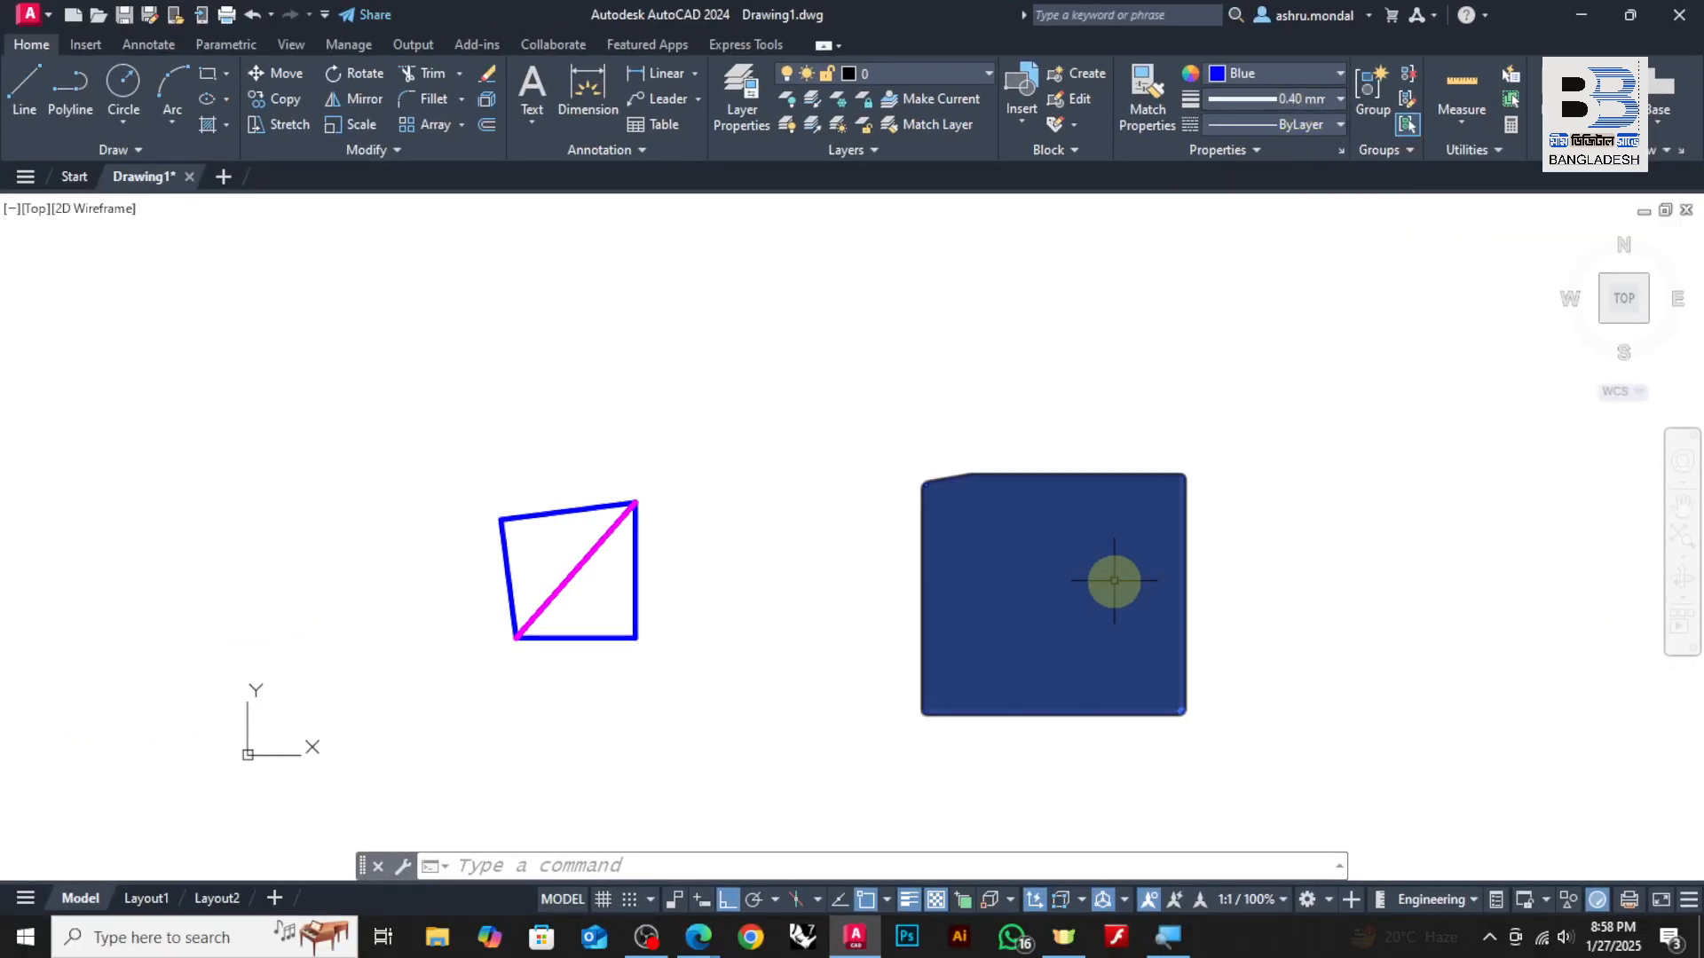
{"action": "scroll", "coordinate": [1027, 559], "scroll_direction": "up", "scroll_amount": 10}
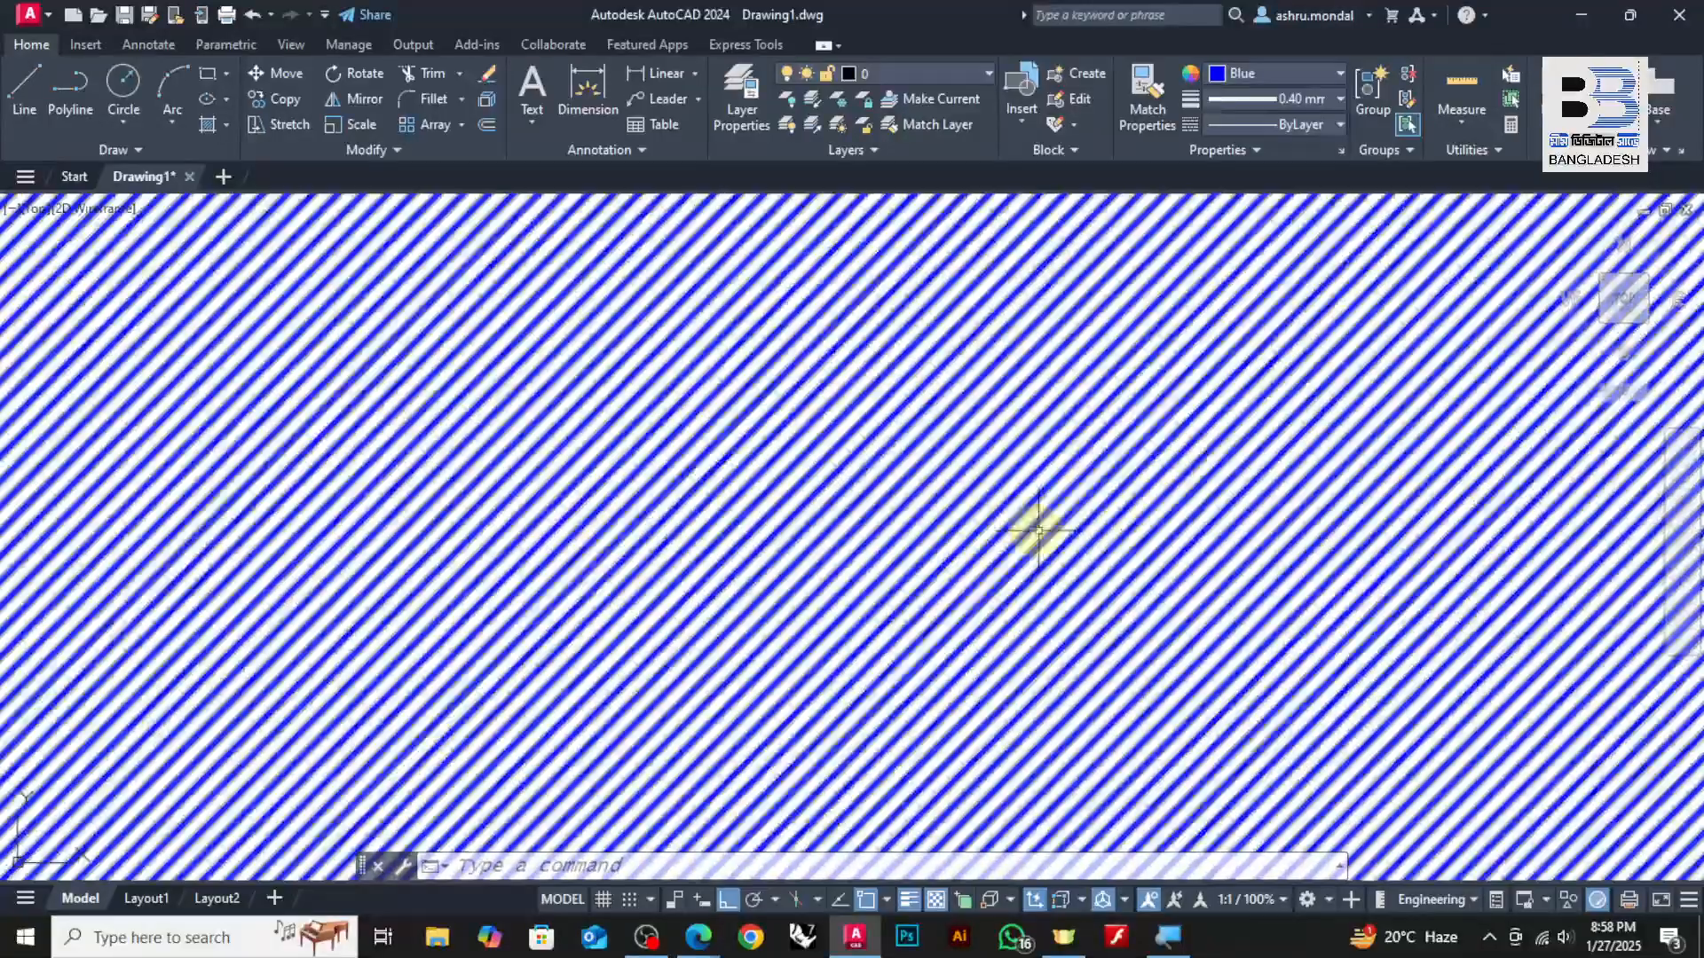
{"action": "scroll", "coordinate": [1047, 524], "scroll_direction": "down", "scroll_amount": 10}
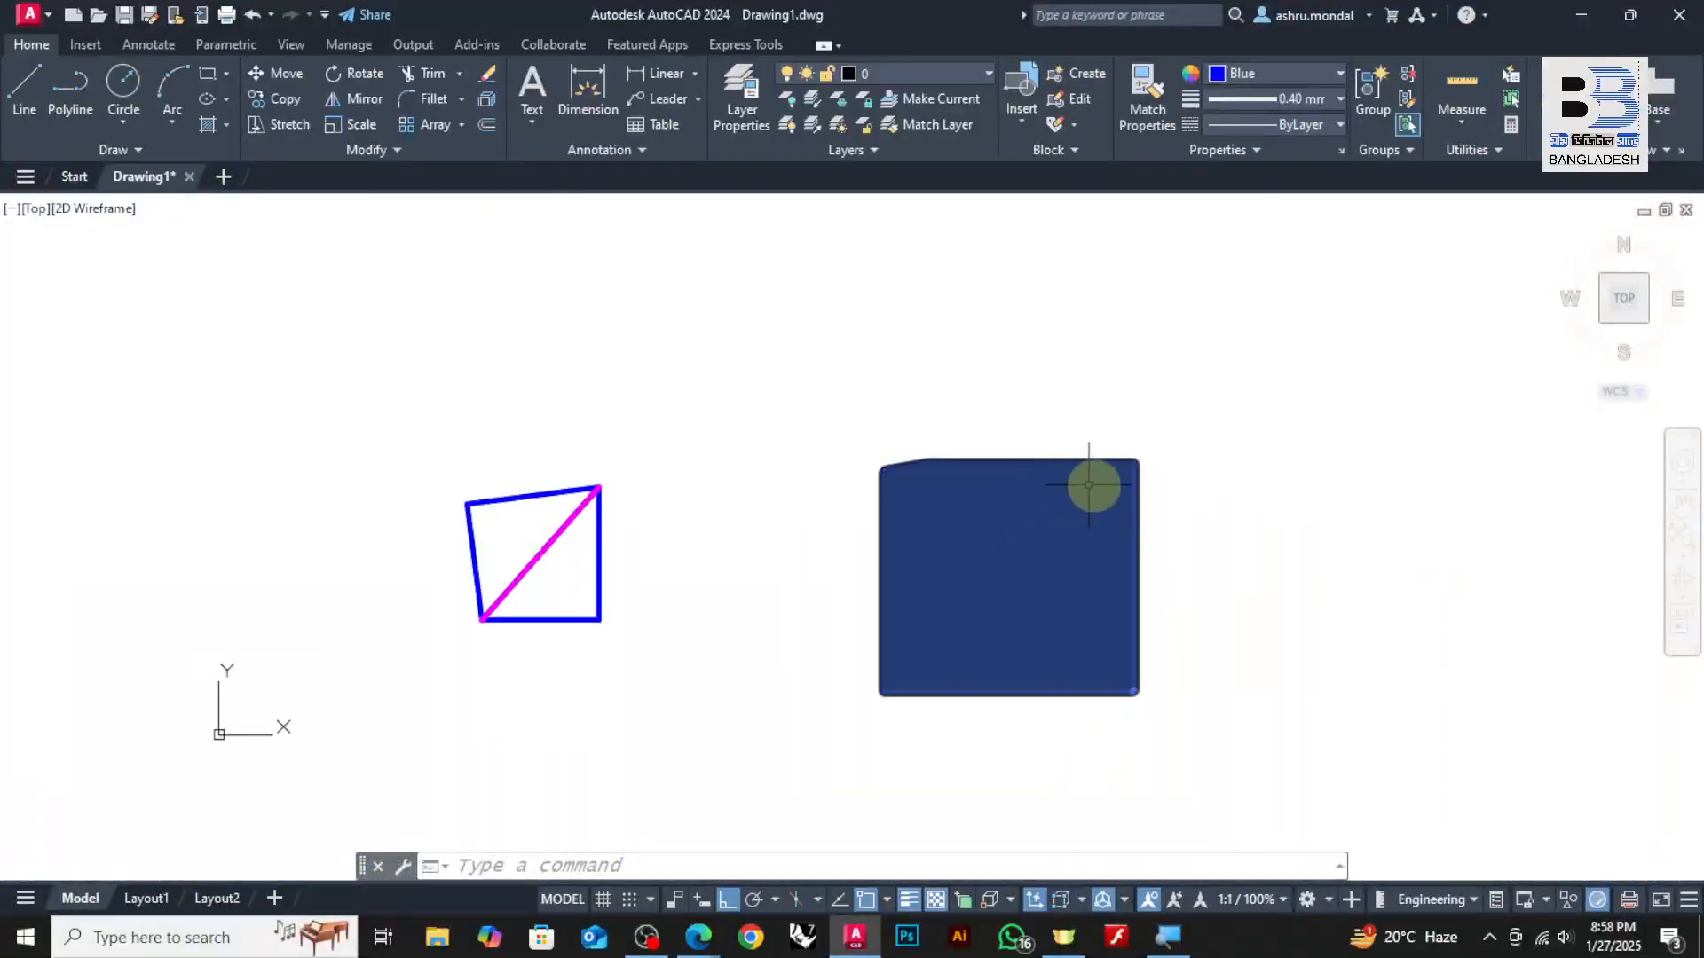
{"action": "left_click", "coordinate": [1034, 529]}
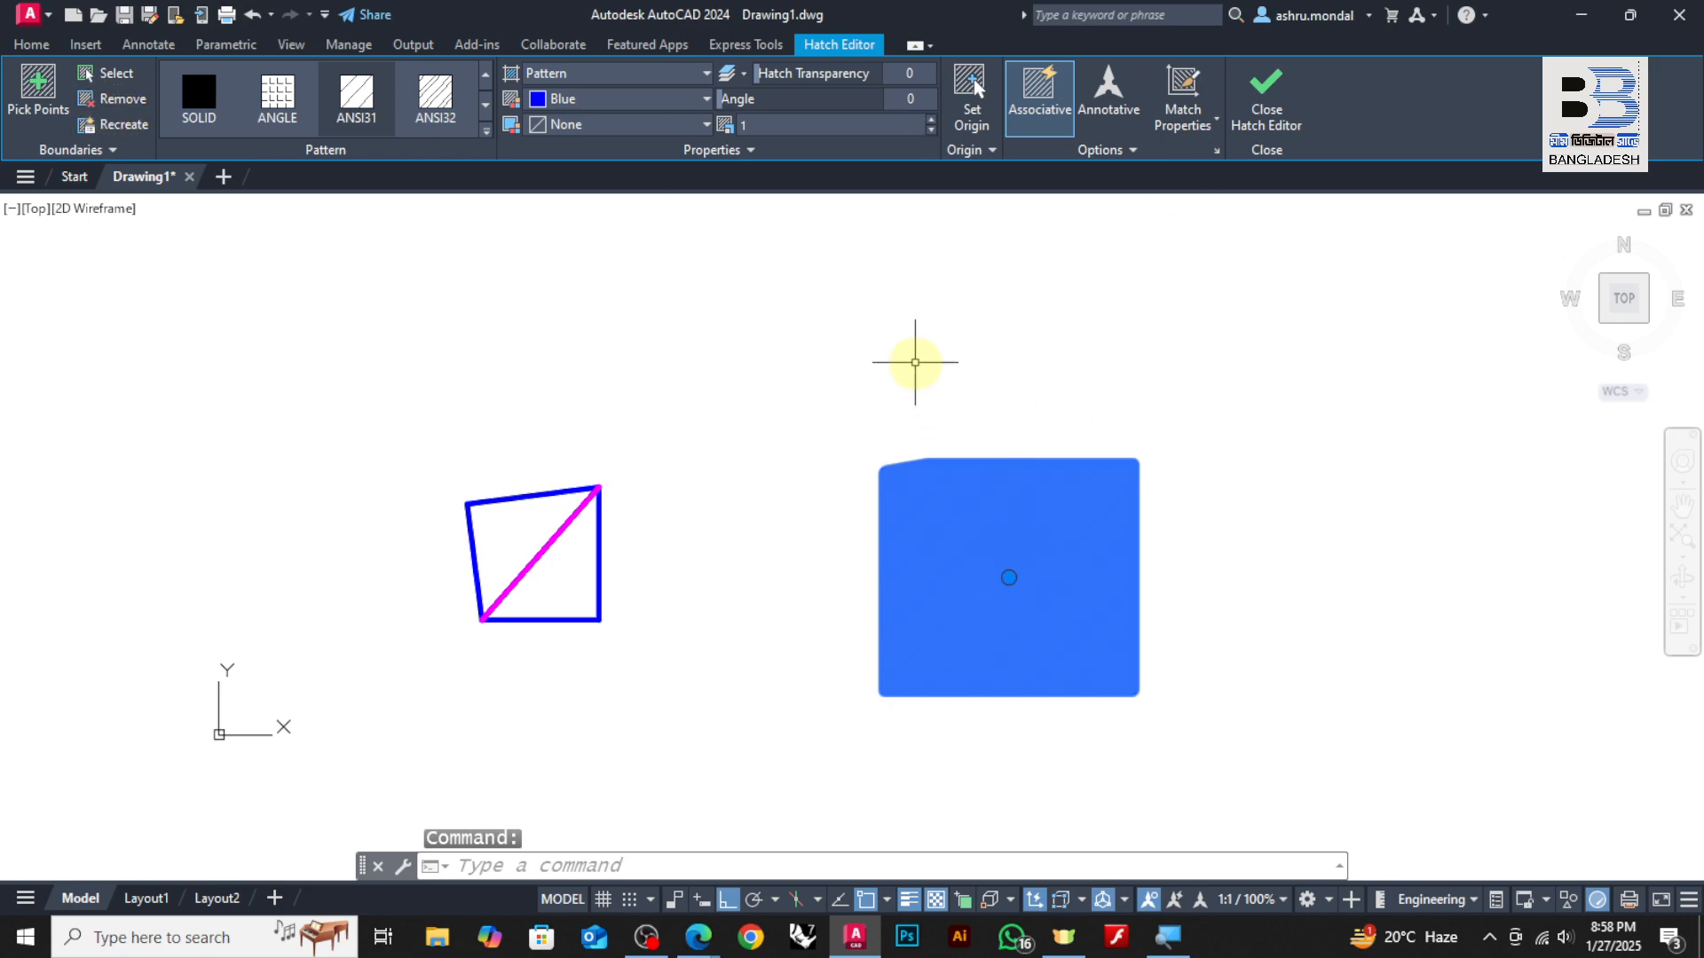
{"action": "key", "text": "super"}
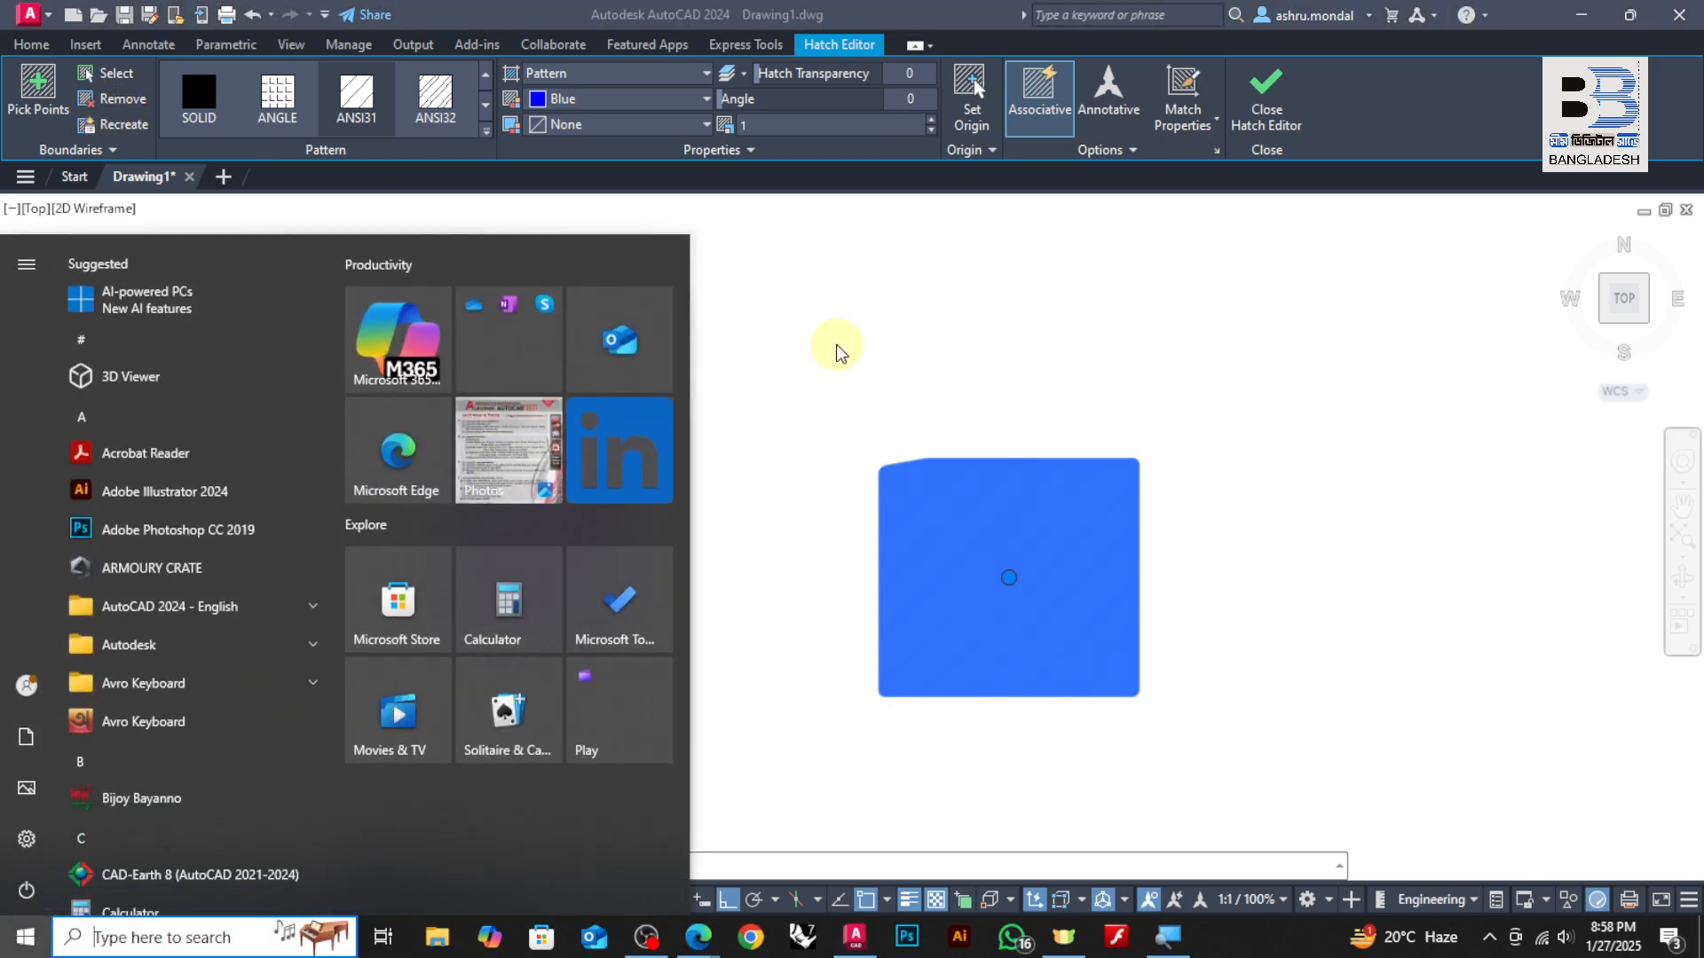
{"action": "key", "text": "super"}
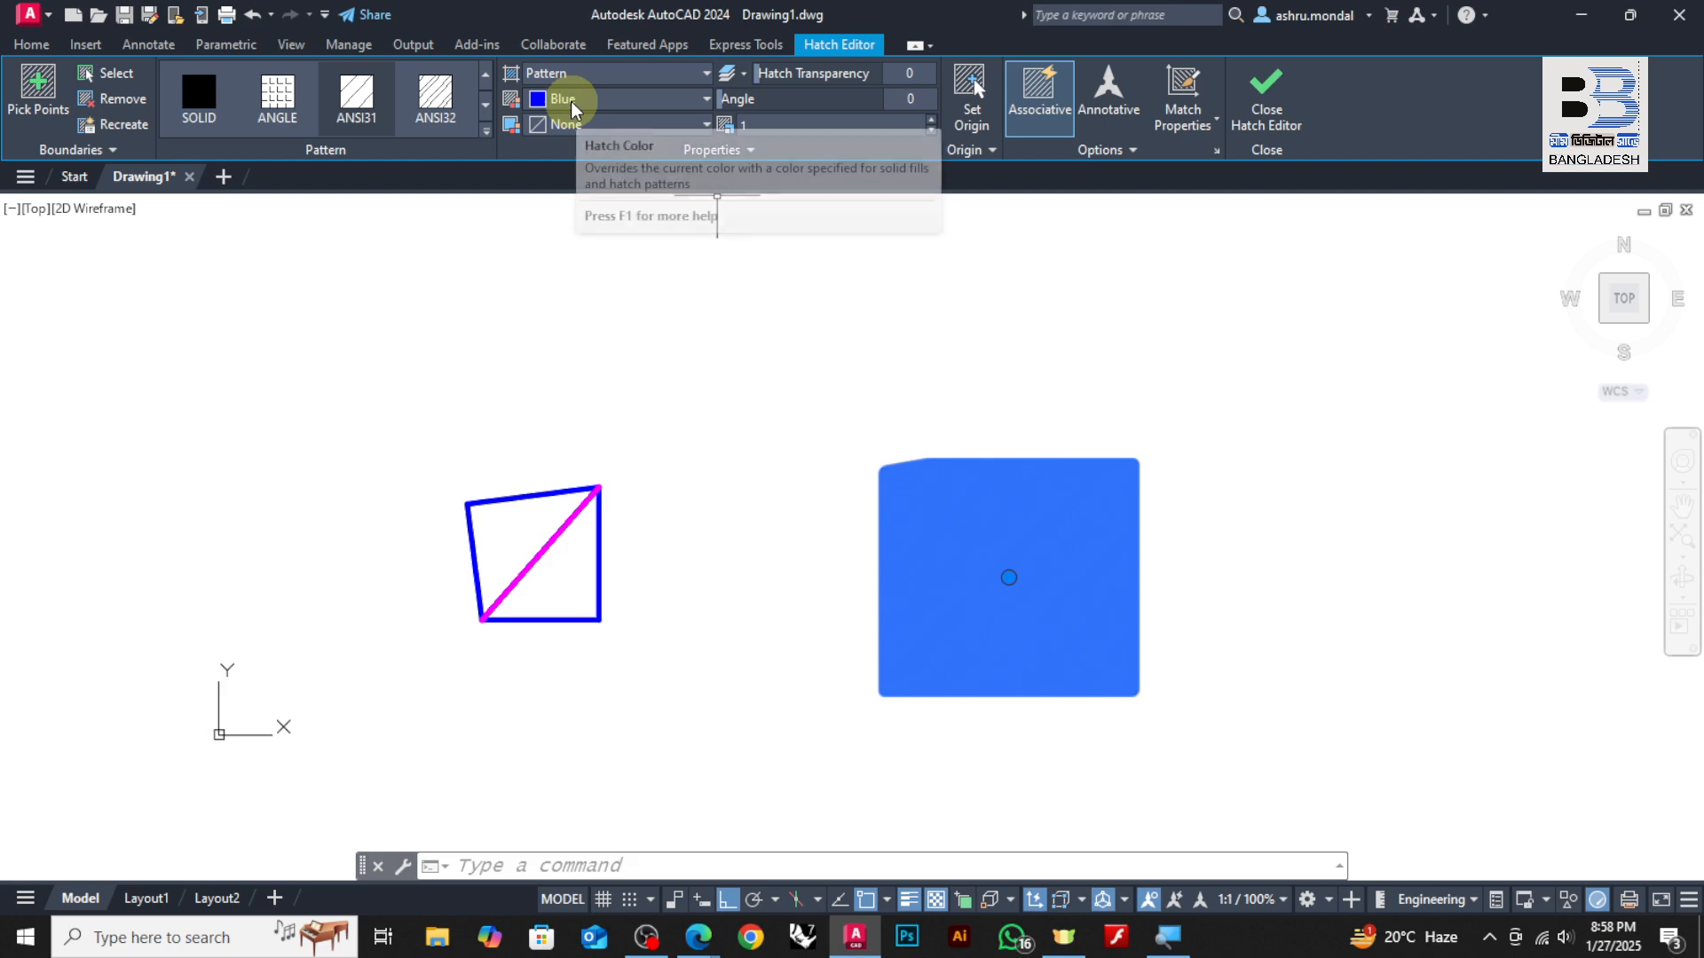
{"action": "key", "text": "super"}
{"action": "key", "text": "super"}
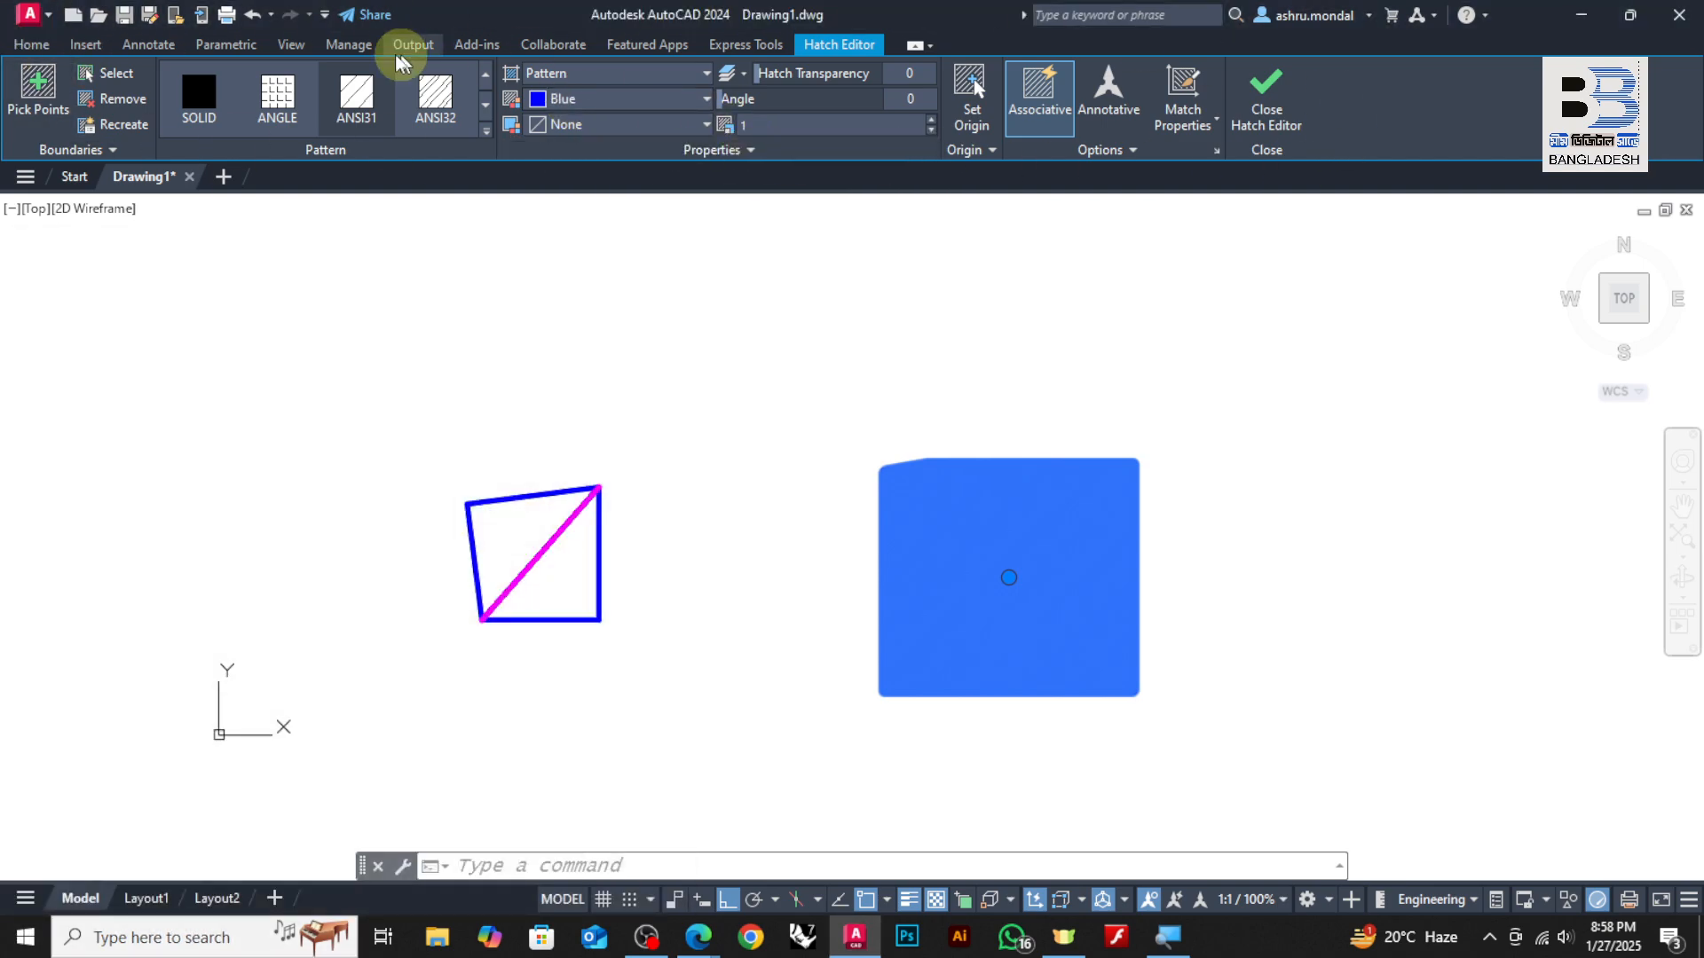
{"action": "left_click", "coordinate": [571, 100]}
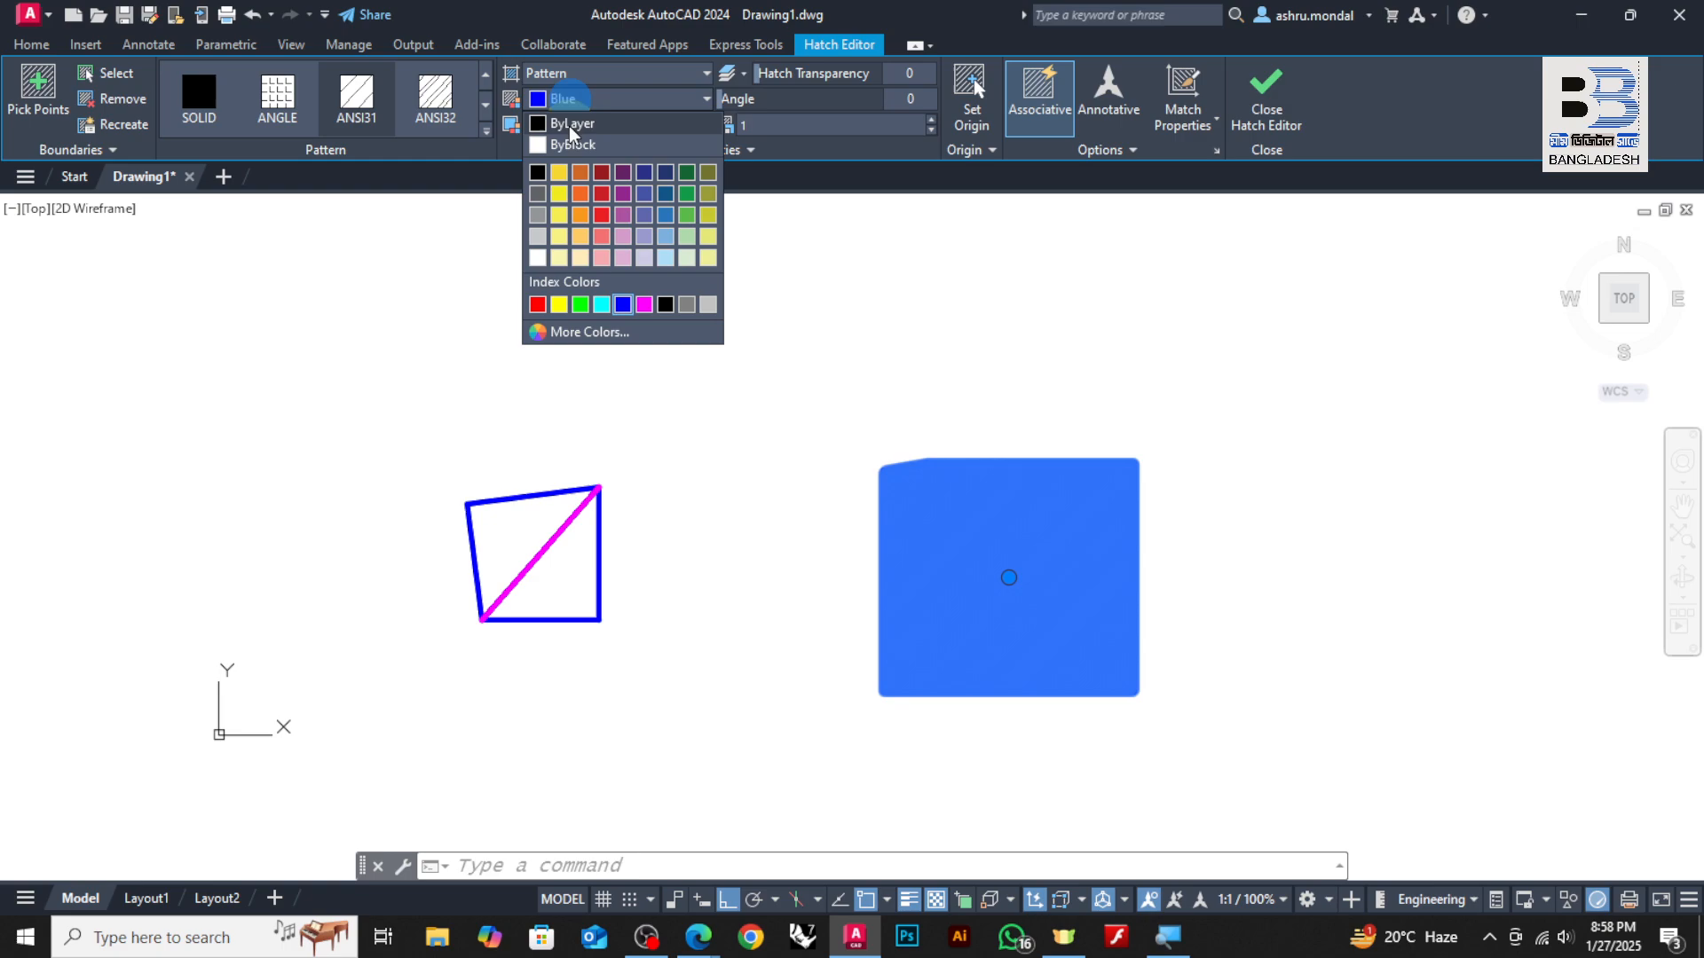
{"action": "left_click", "coordinate": [561, 175]}
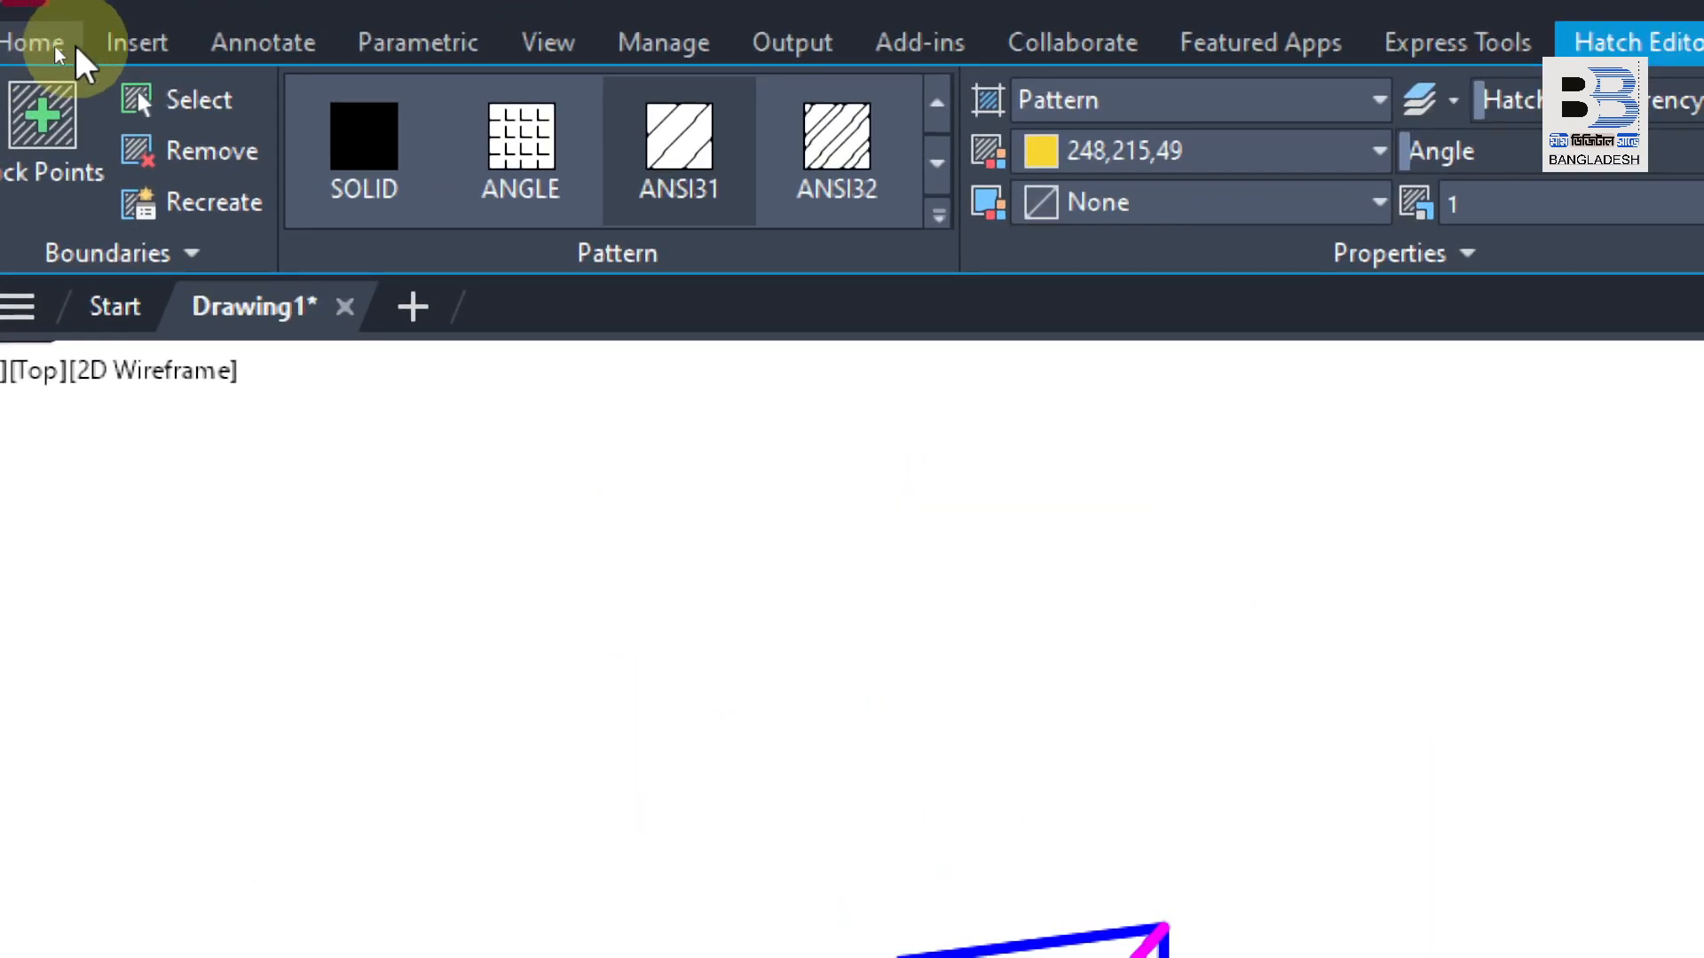
Set the lineweight of the large outline's hatch to 0.13 mm, deselect it and check the hatch lines up close
{"action": "left_click", "coordinate": [32, 44]}
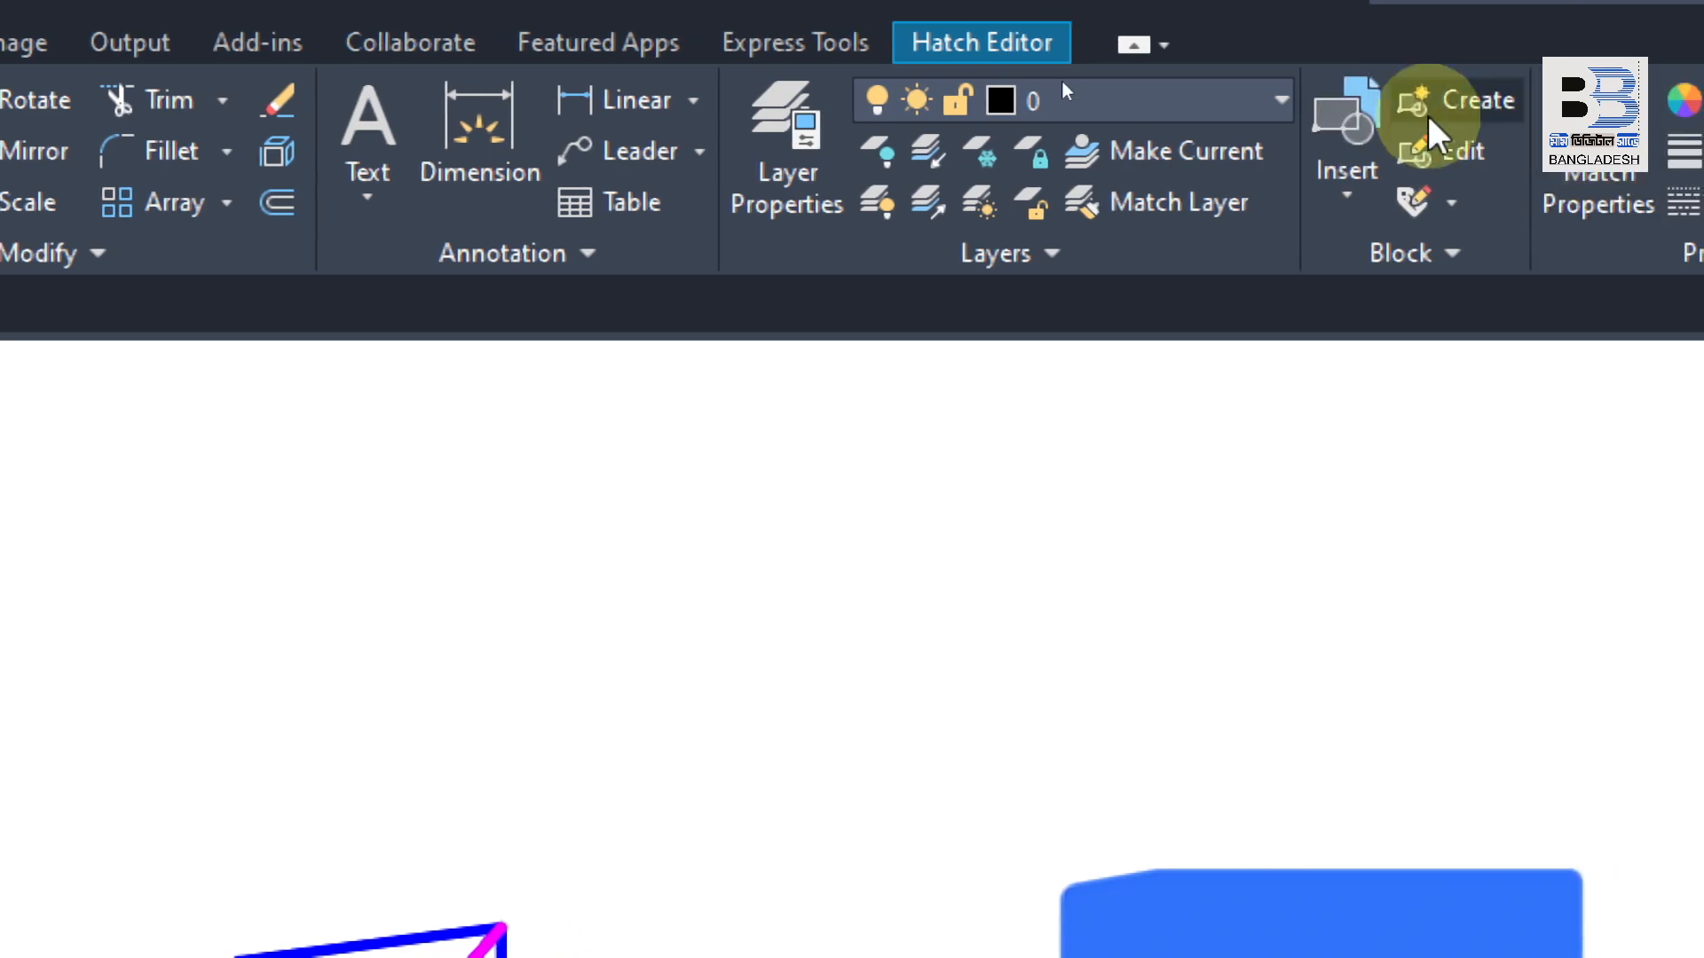
{"action": "left_click", "coordinate": [1499, 151]}
{"action": "scroll", "coordinate": [1514, 417], "scroll_direction": "up", "scroll_amount": 5}
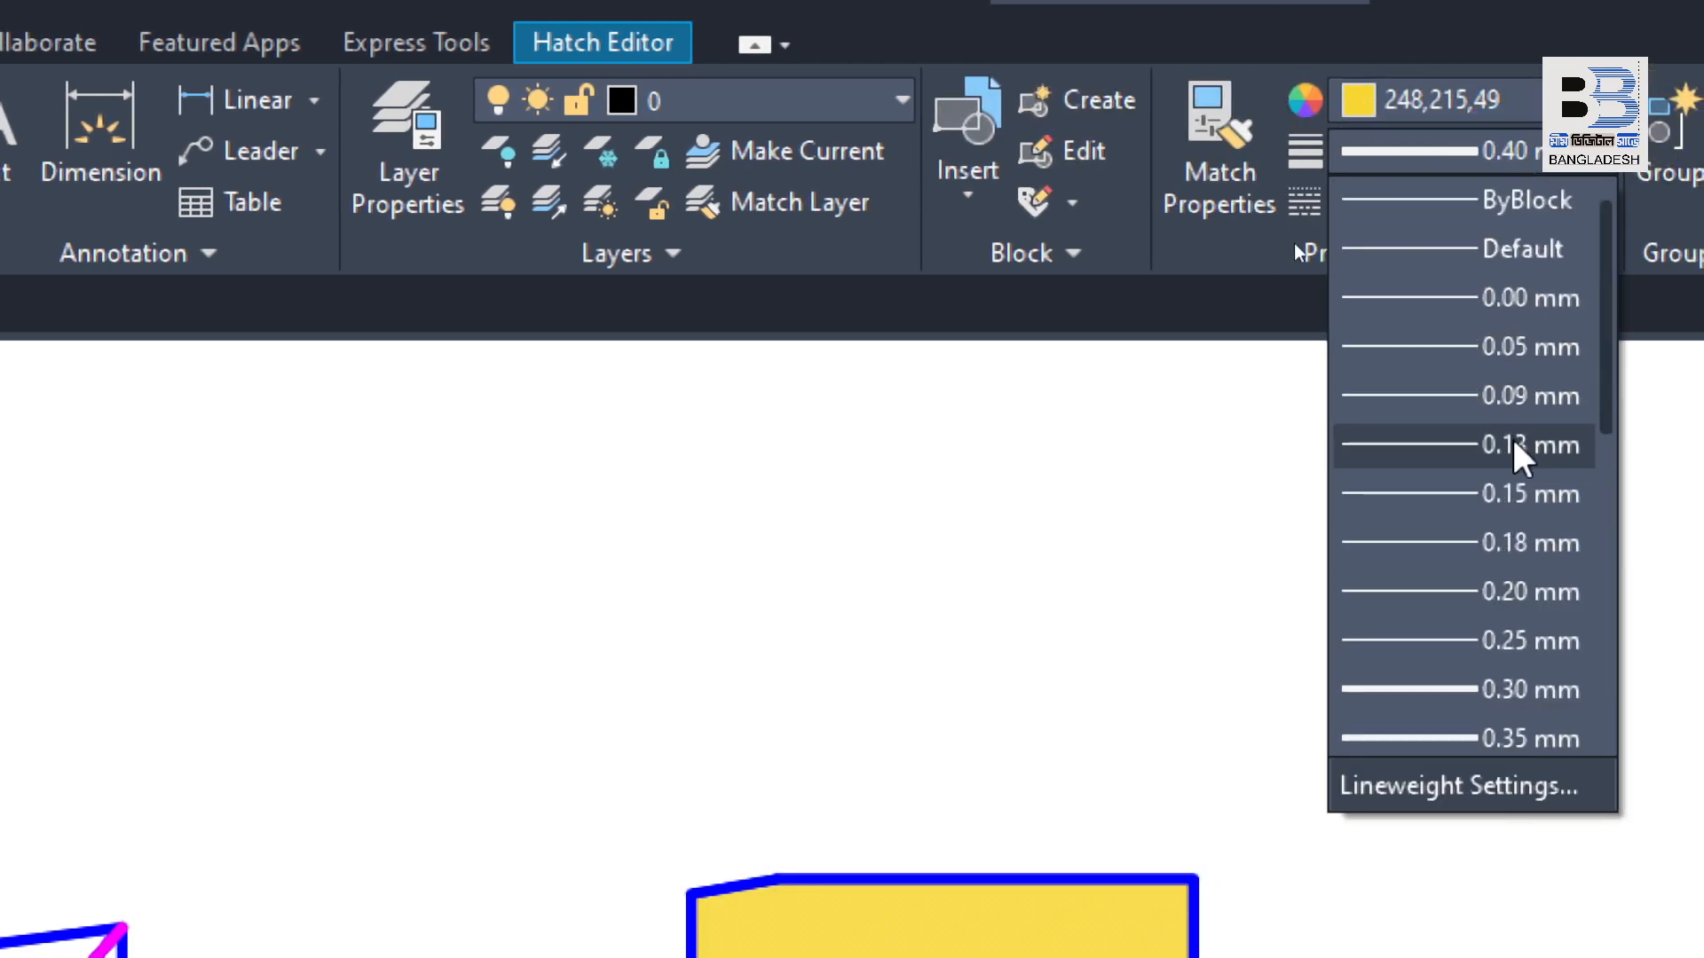
{"action": "left_click", "coordinate": [1519, 445]}
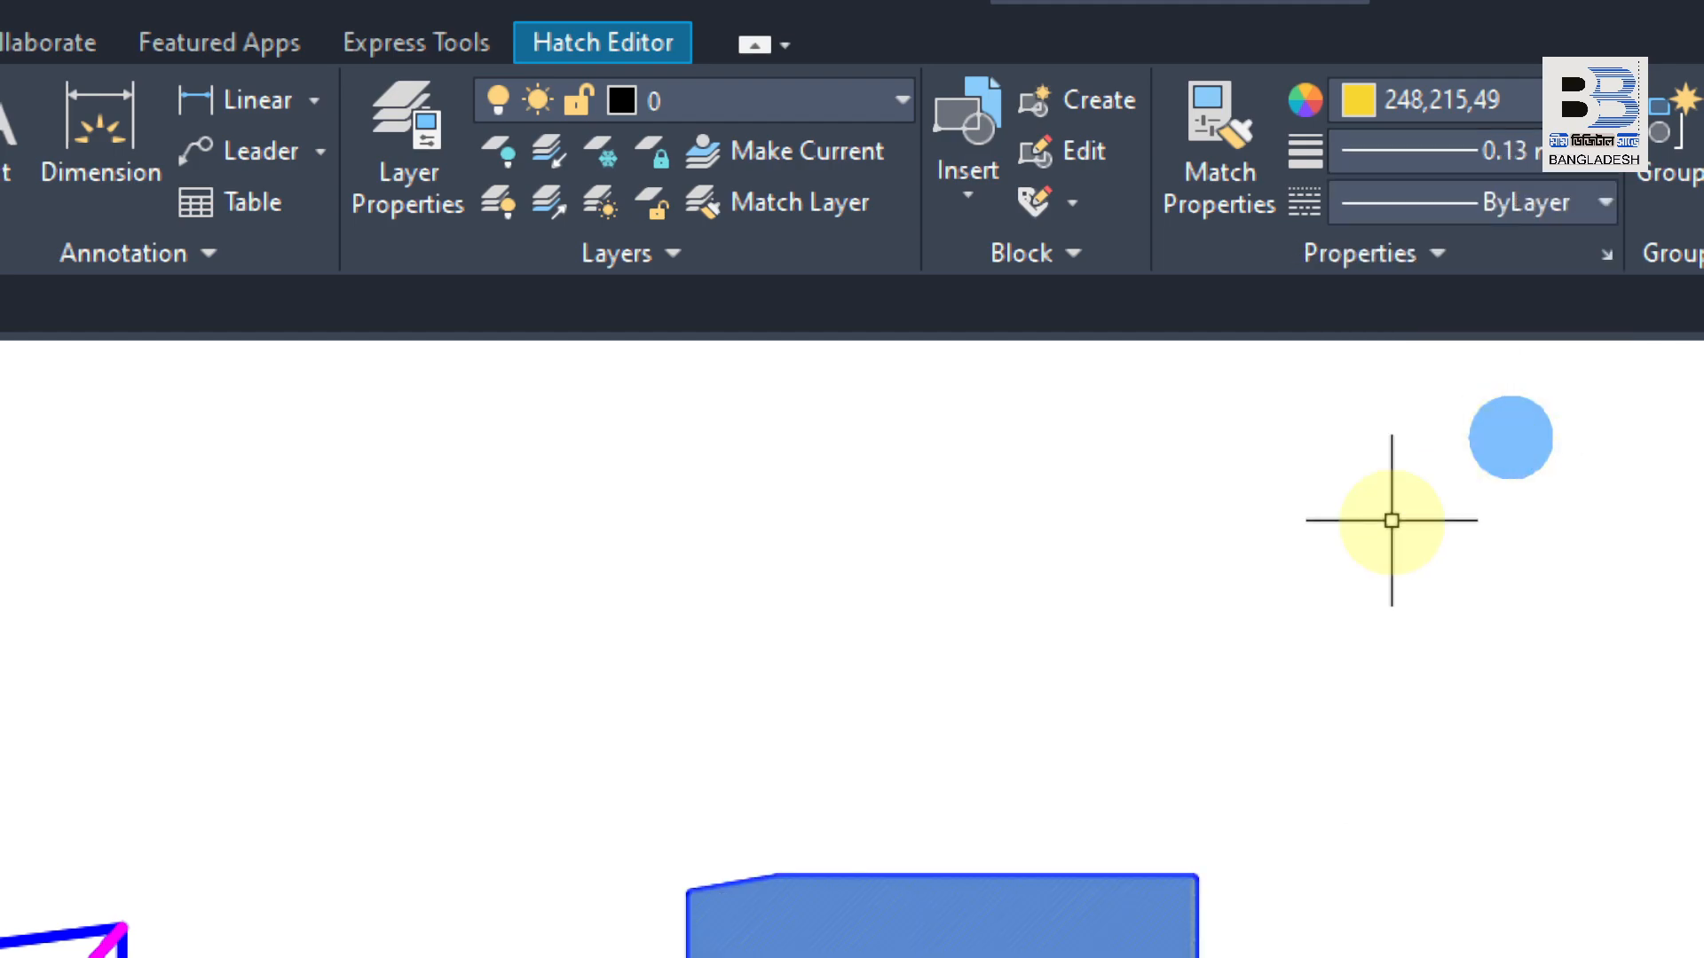
{"action": "scroll", "coordinate": [753, 506], "scroll_direction": "down", "scroll_amount": 3}
{"action": "scroll", "coordinate": [832, 659], "scroll_direction": "up", "scroll_amount": 6}
{"action": "key", "text": "Return"}
{"action": "scroll", "coordinate": [831, 658], "scroll_direction": "up", "scroll_amount": 8}
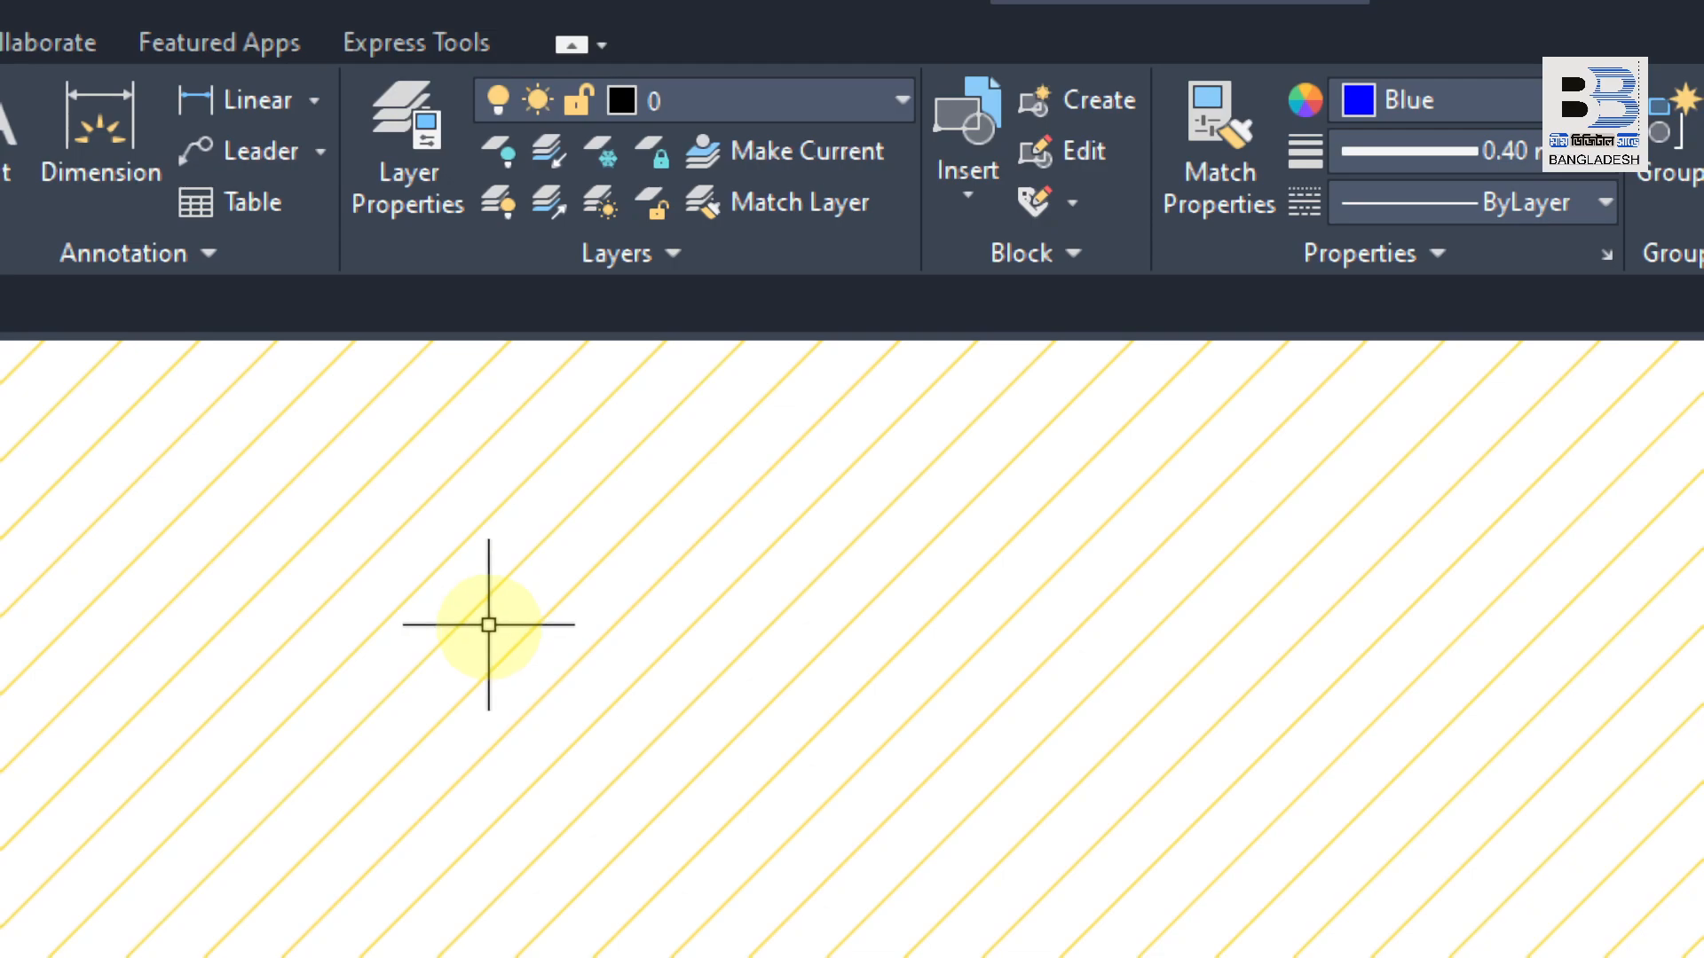
{"action": "scroll", "coordinate": [692, 653], "scroll_direction": "down", "scroll_amount": 6}
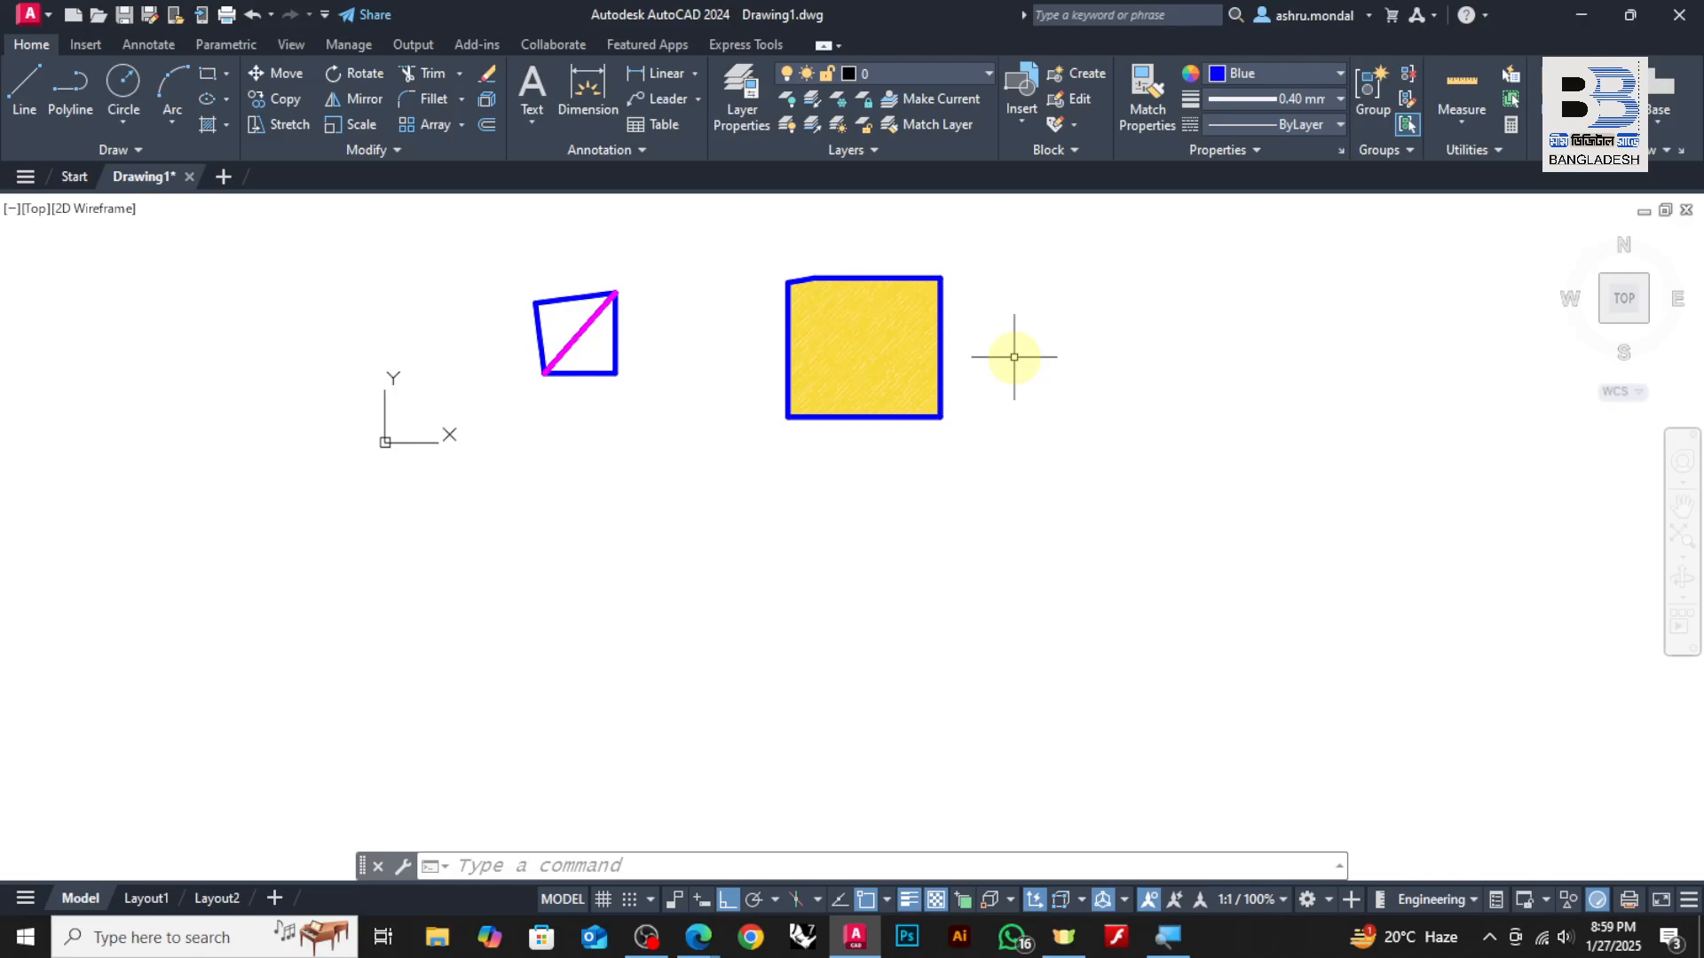
Draw a circle beside the yellow-hatched outline, on the side away from the small quadrilateral and somewhat larger than the outline
{"action": "key", "text": "Escape"}
{"action": "key", "text": "Escape"}
{"action": "left_click", "coordinate": [124, 84]}
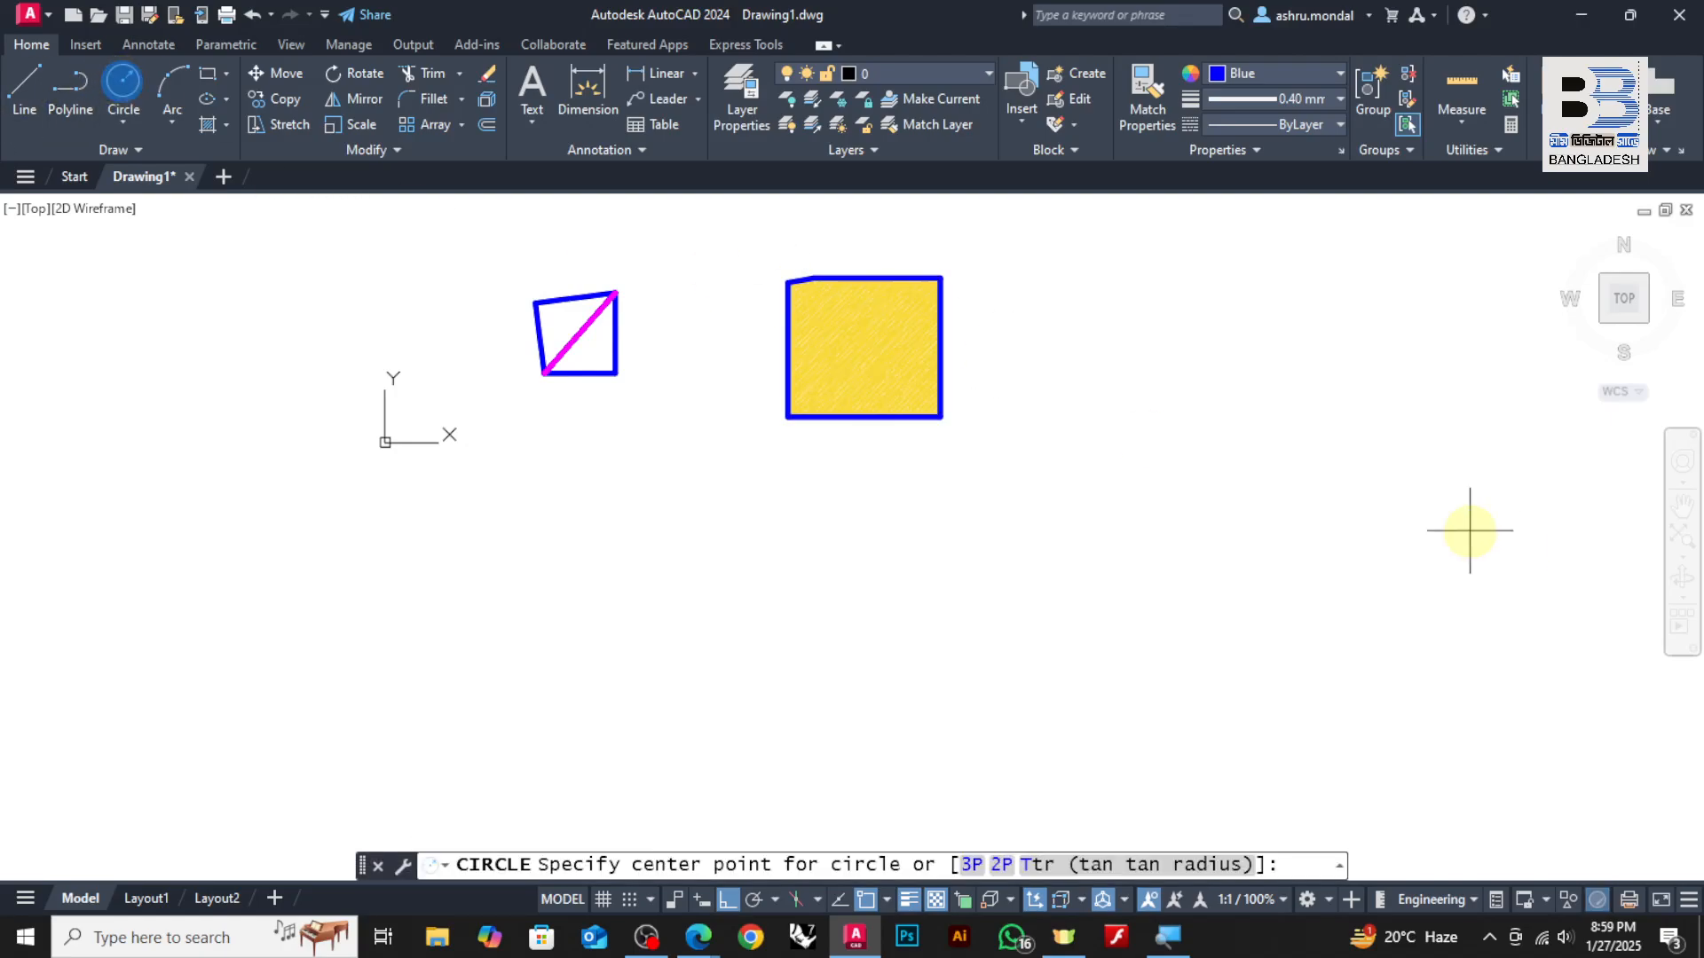
{"action": "left_click", "coordinate": [1118, 334]}
{"action": "left_click", "coordinate": [1223, 416]}
{"action": "key", "text": "Escape"}
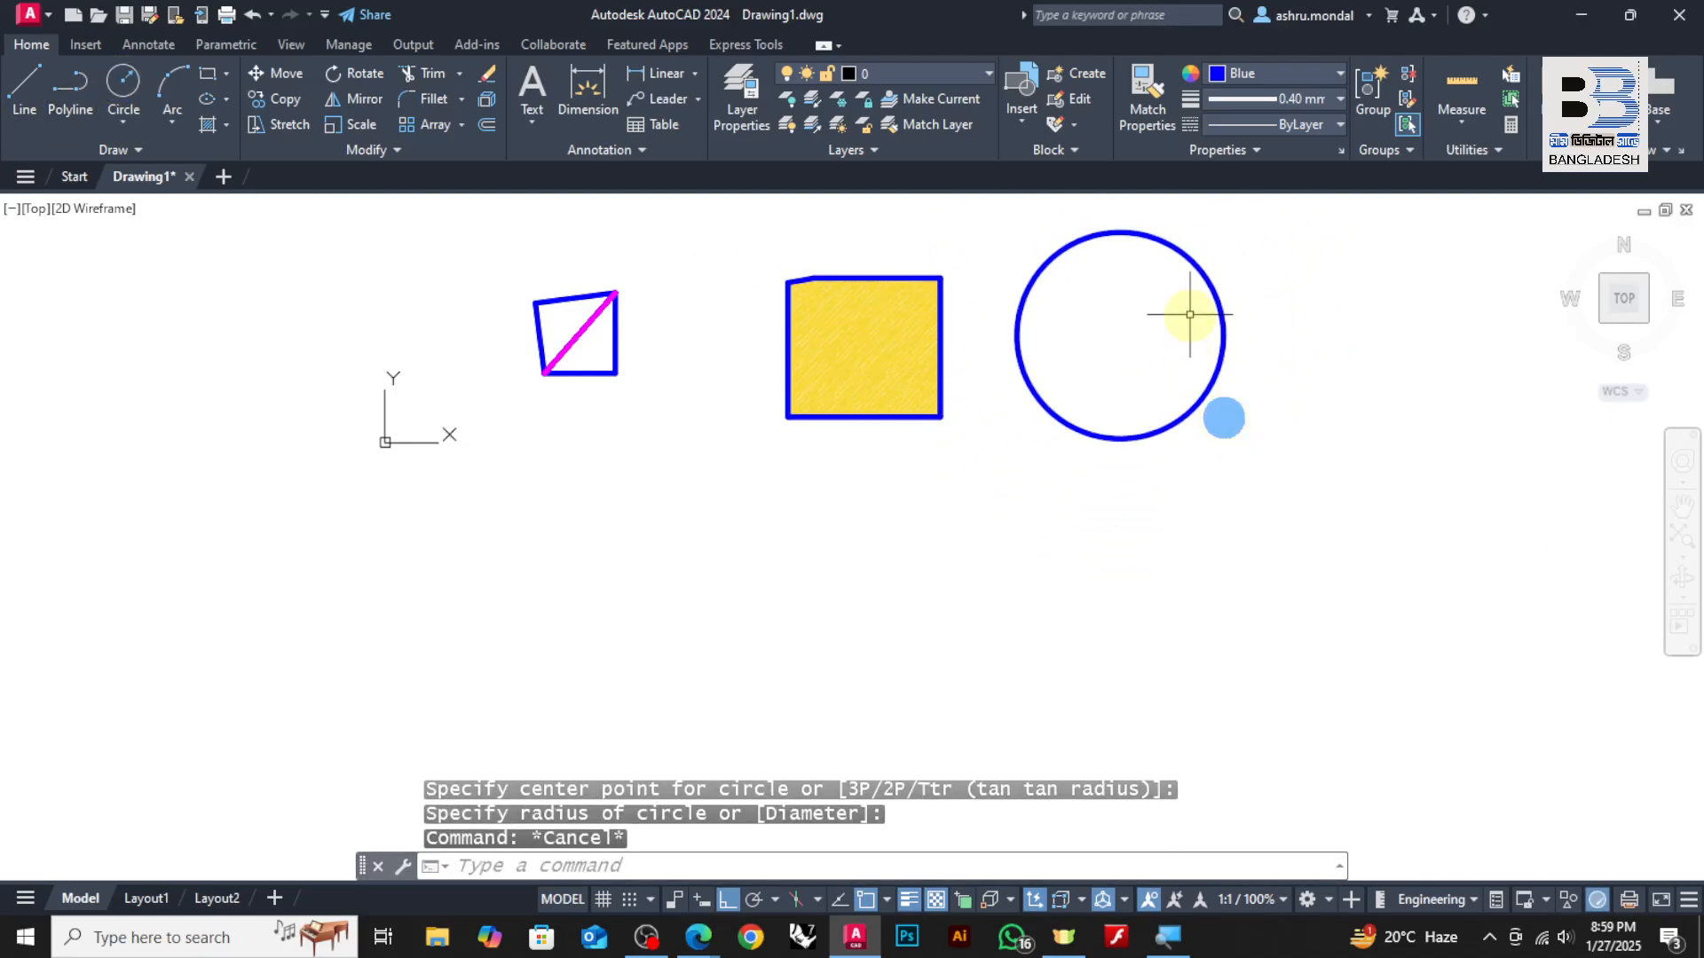
{"action": "scroll", "coordinate": [1190, 315], "scroll_direction": "up", "scroll_amount": 2}
{"action": "key", "text": "Escape"}
{"action": "key", "text": "Escape"}
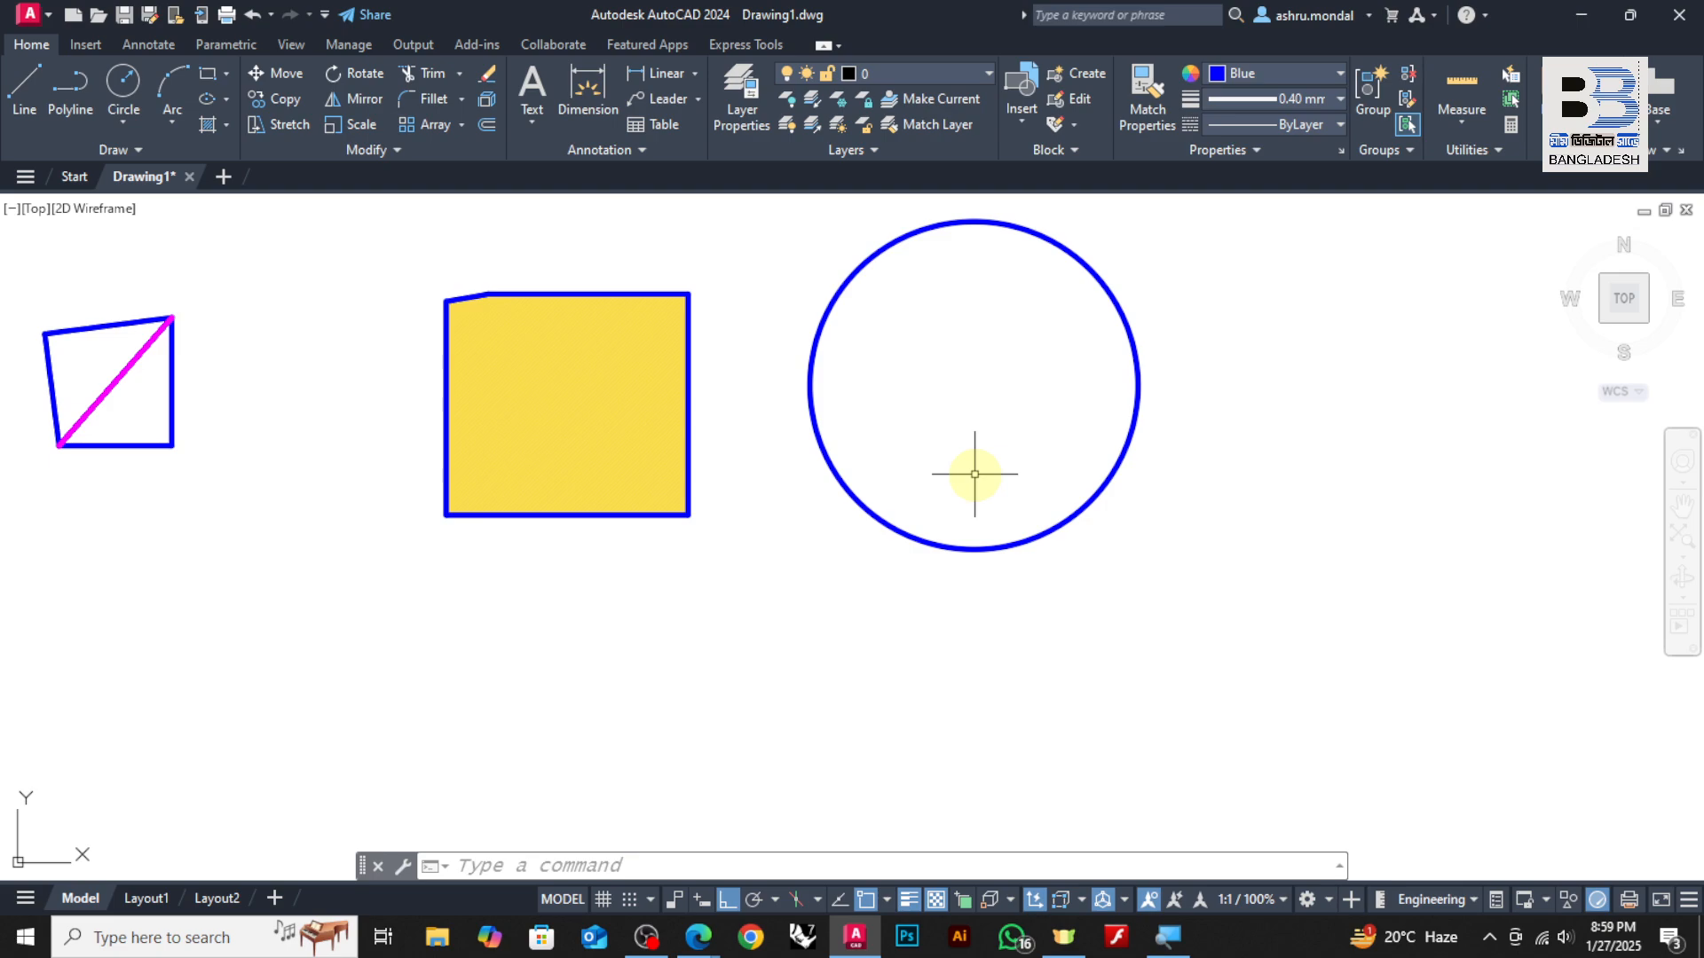
Hatch the inside of the circle and finish the Hatch command
{"action": "key", "text": "Escape"}
{"action": "key", "text": "Escape"}
{"action": "key", "text": "Escape"}
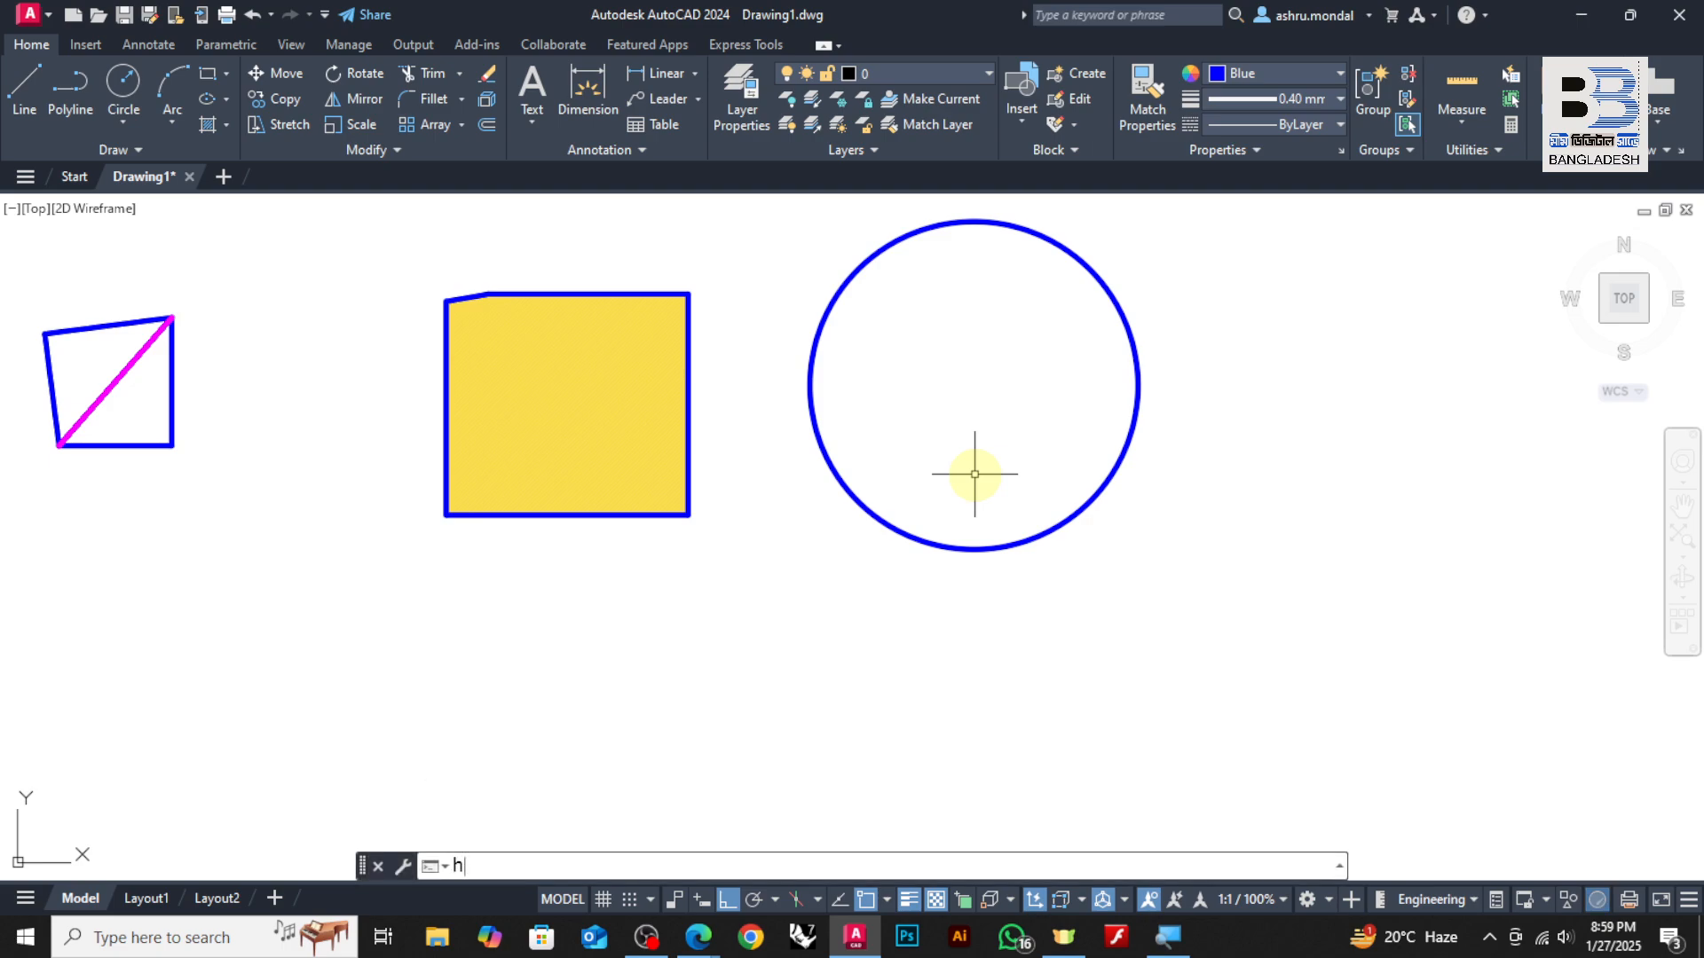
{"action": "type", "text": "H"}
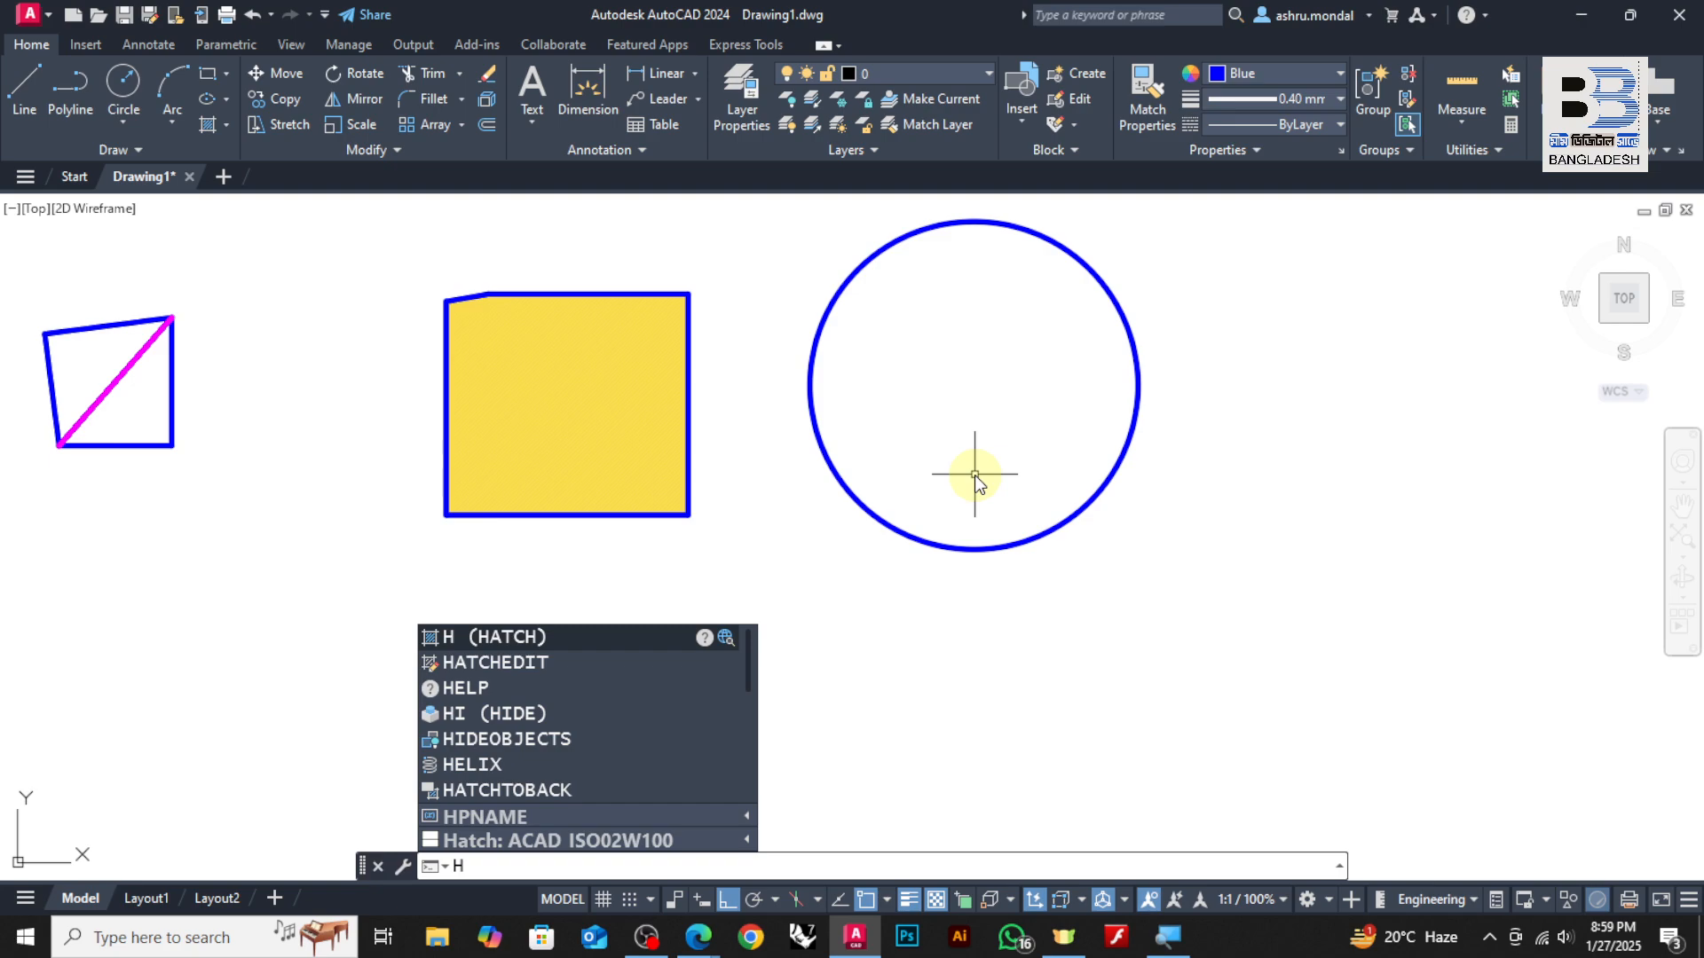
{"action": "key", "text": "Return"}
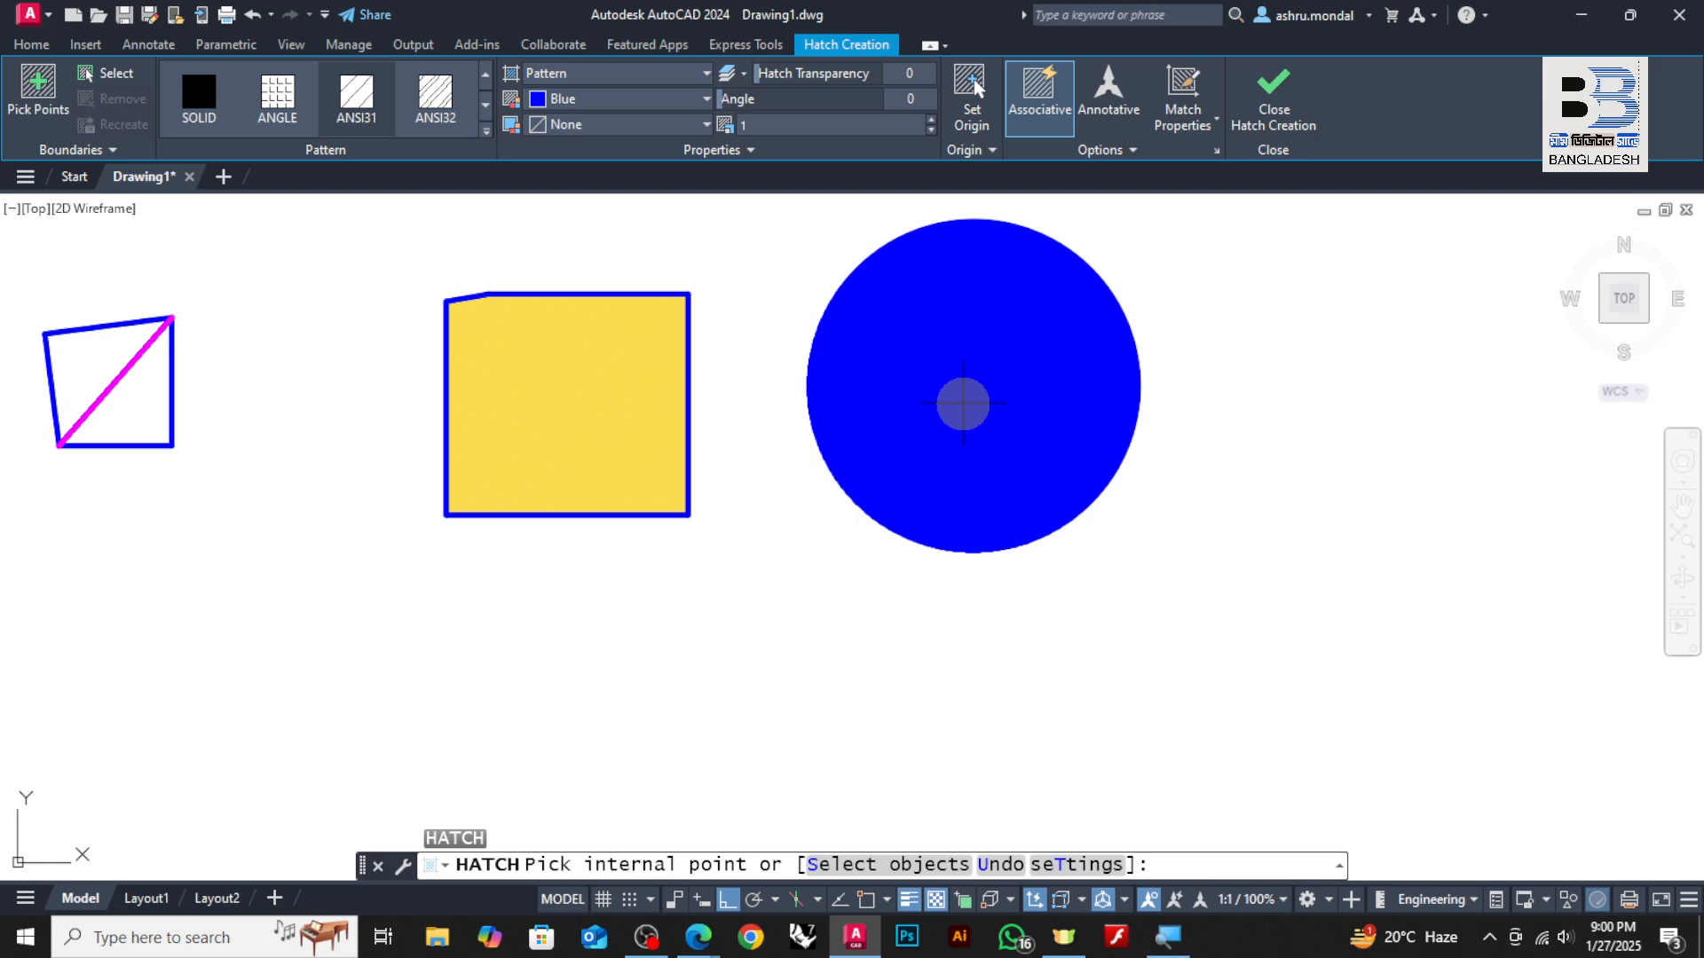
{"action": "left_click", "coordinate": [963, 404]}
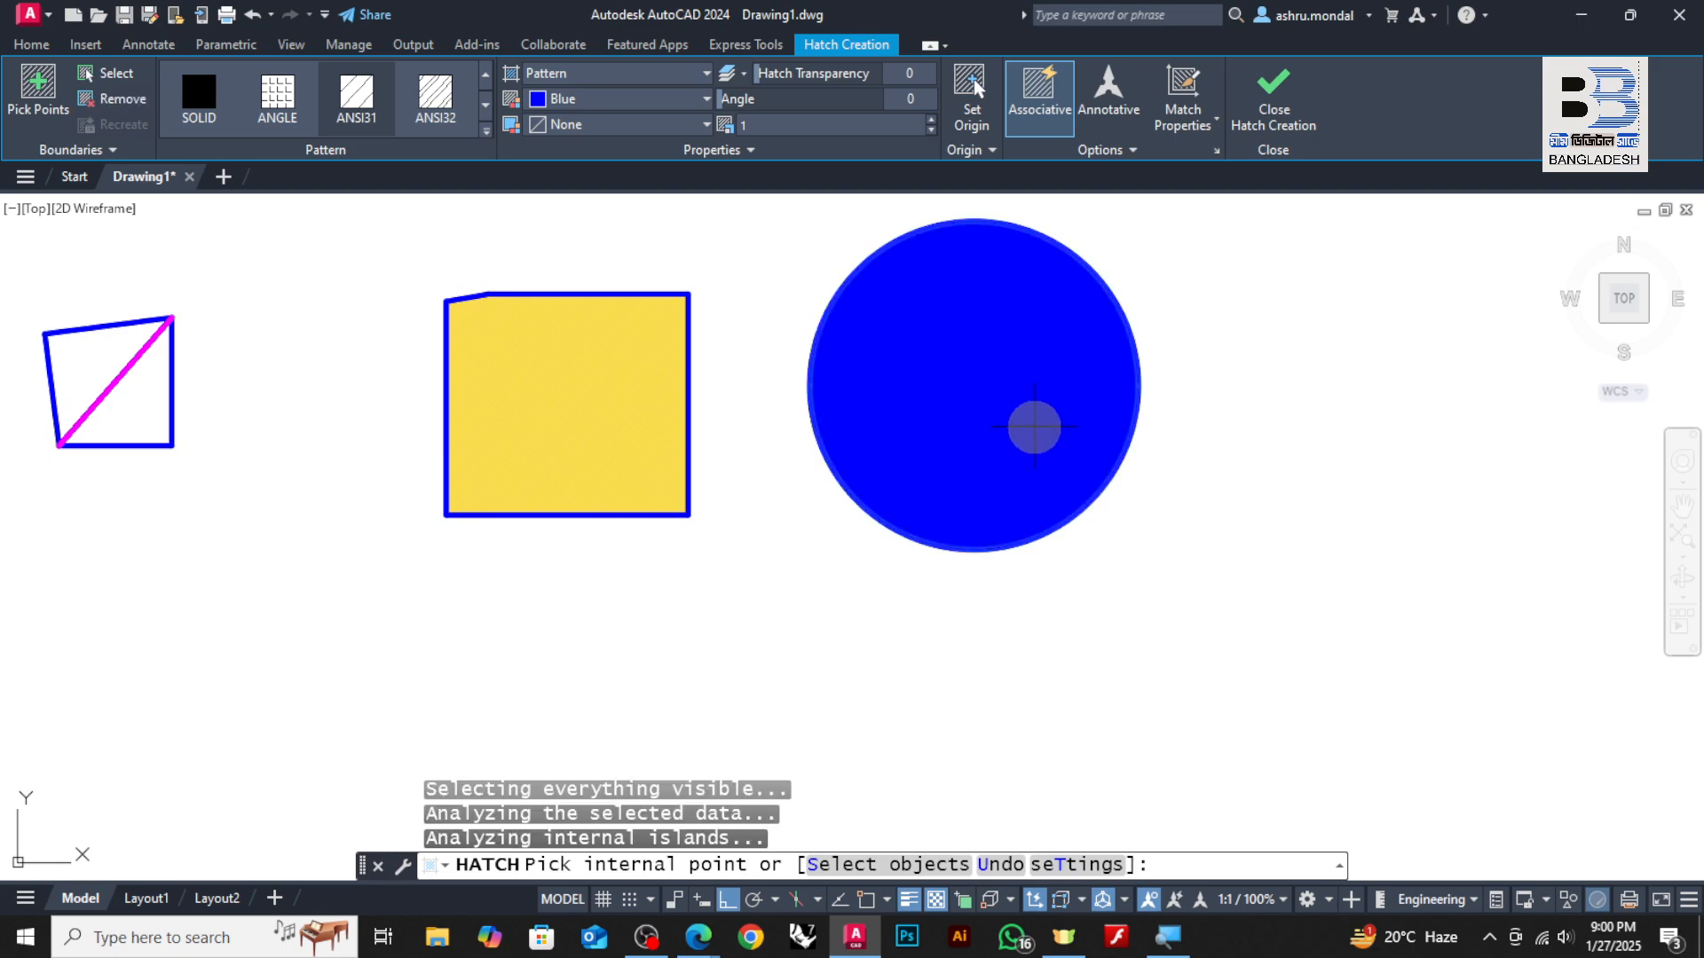
{"action": "key", "text": "Escape"}
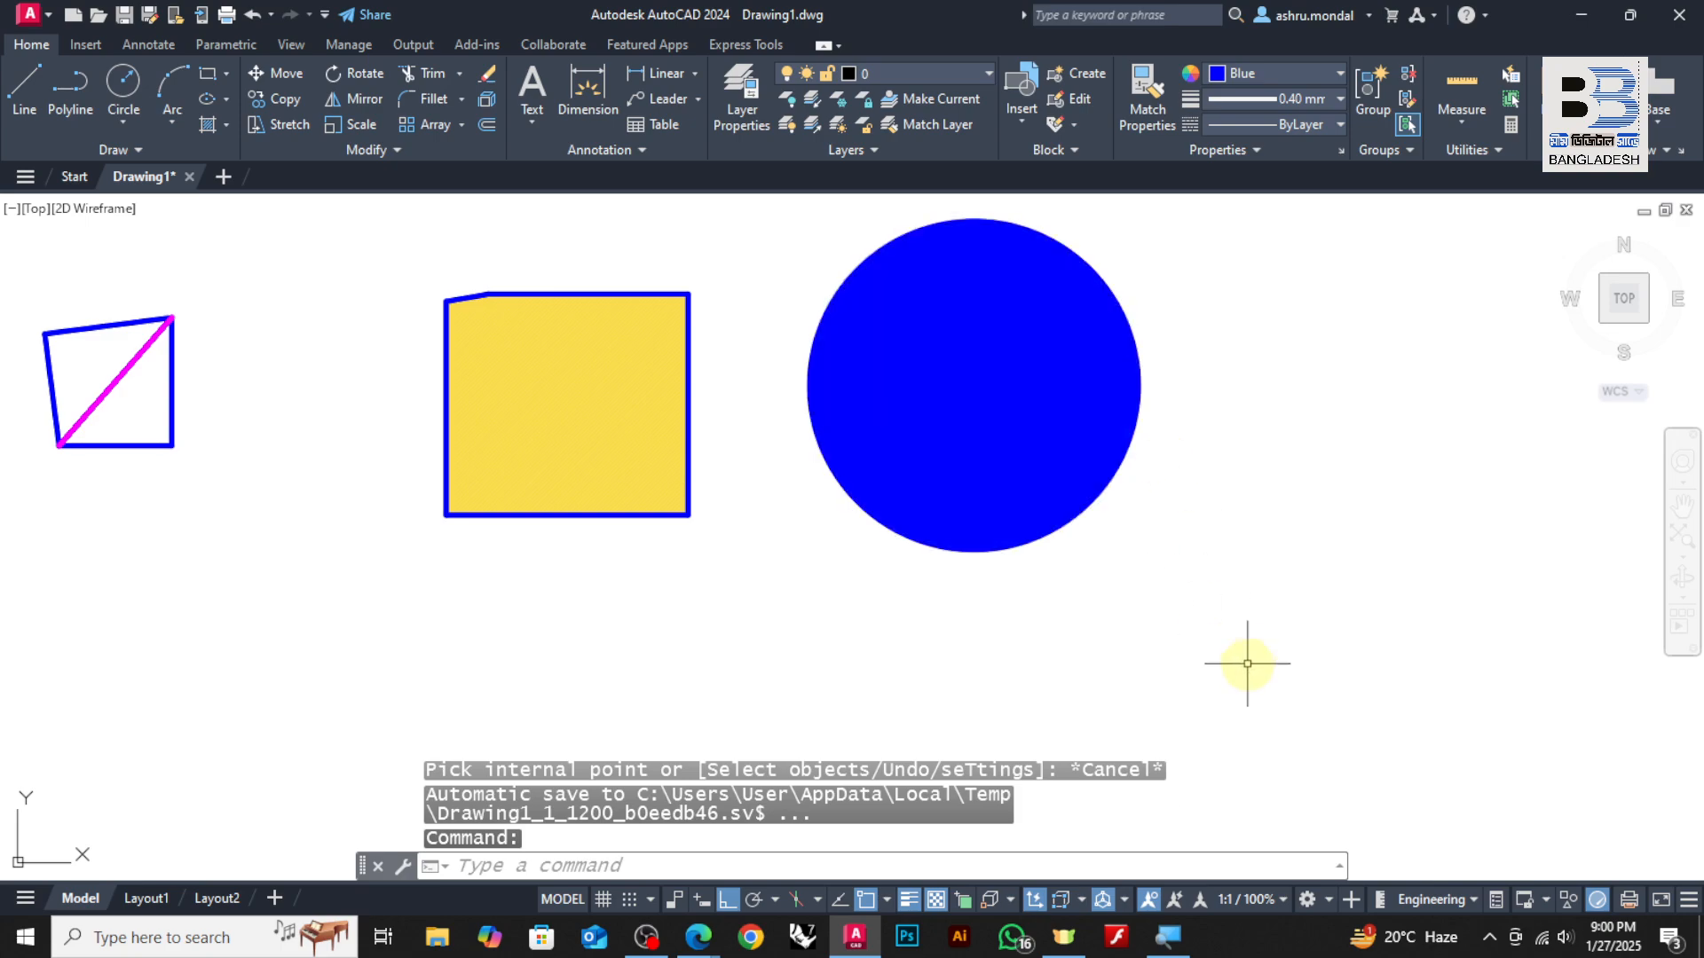
Set the circle hatch's colour to Magenta and its lineweight to 0.13 mm, and deselect it
{"action": "left_click", "coordinate": [965, 338]}
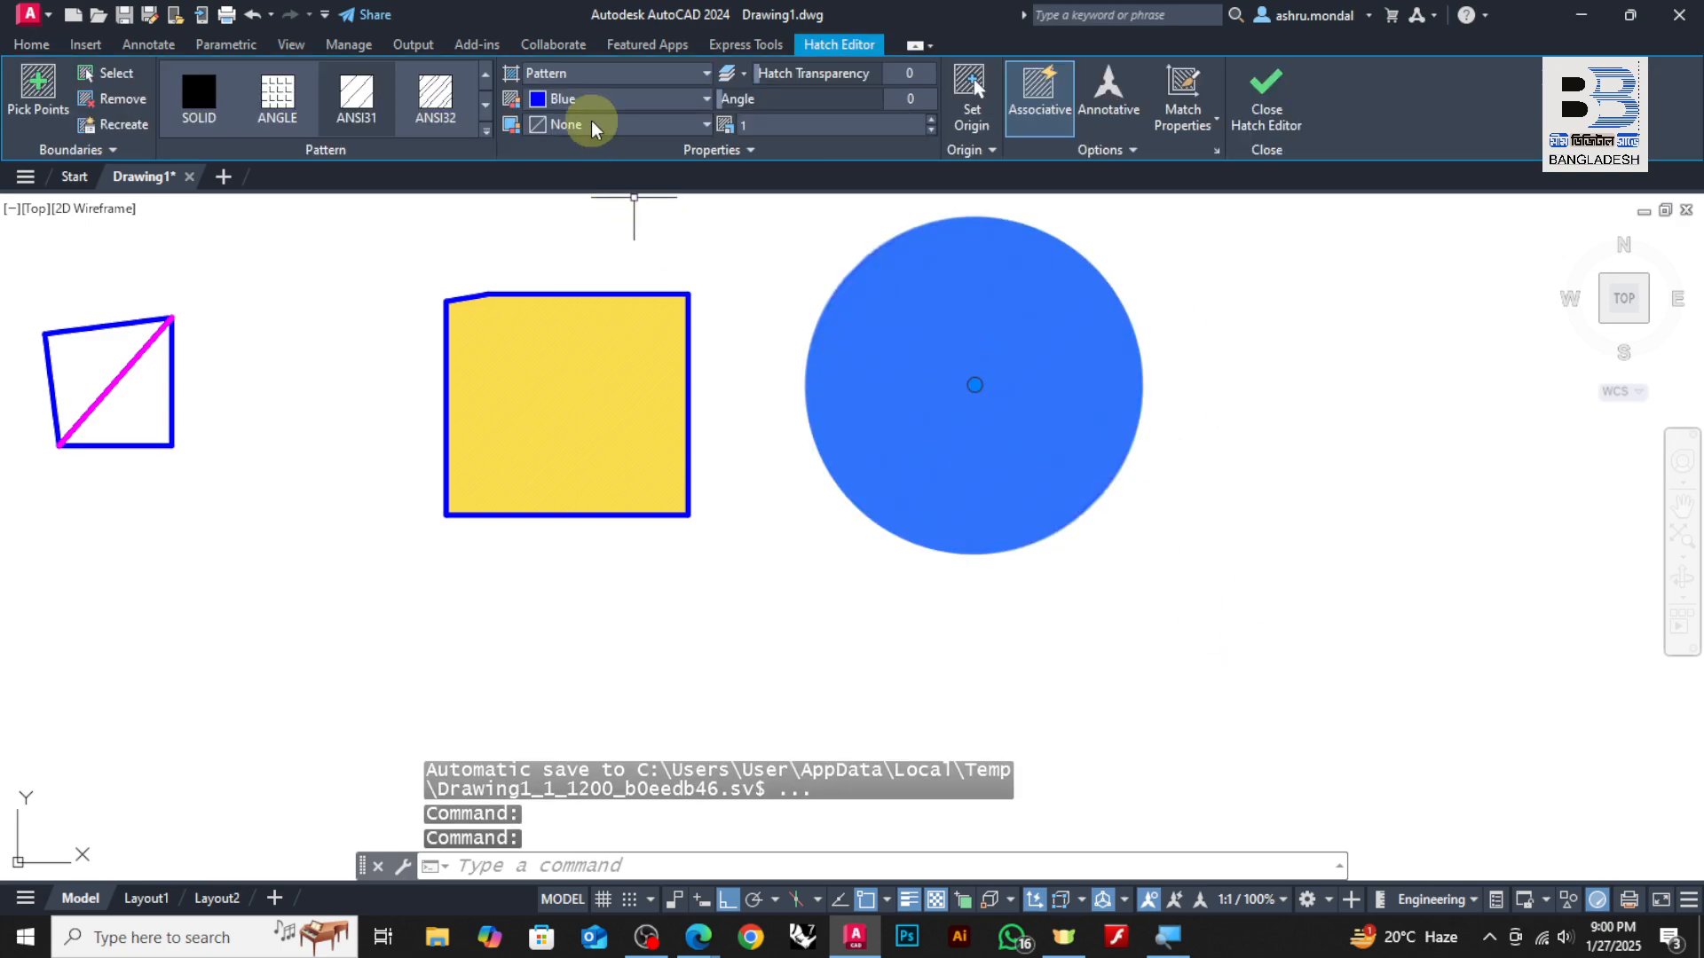
{"action": "left_click", "coordinate": [26, 44]}
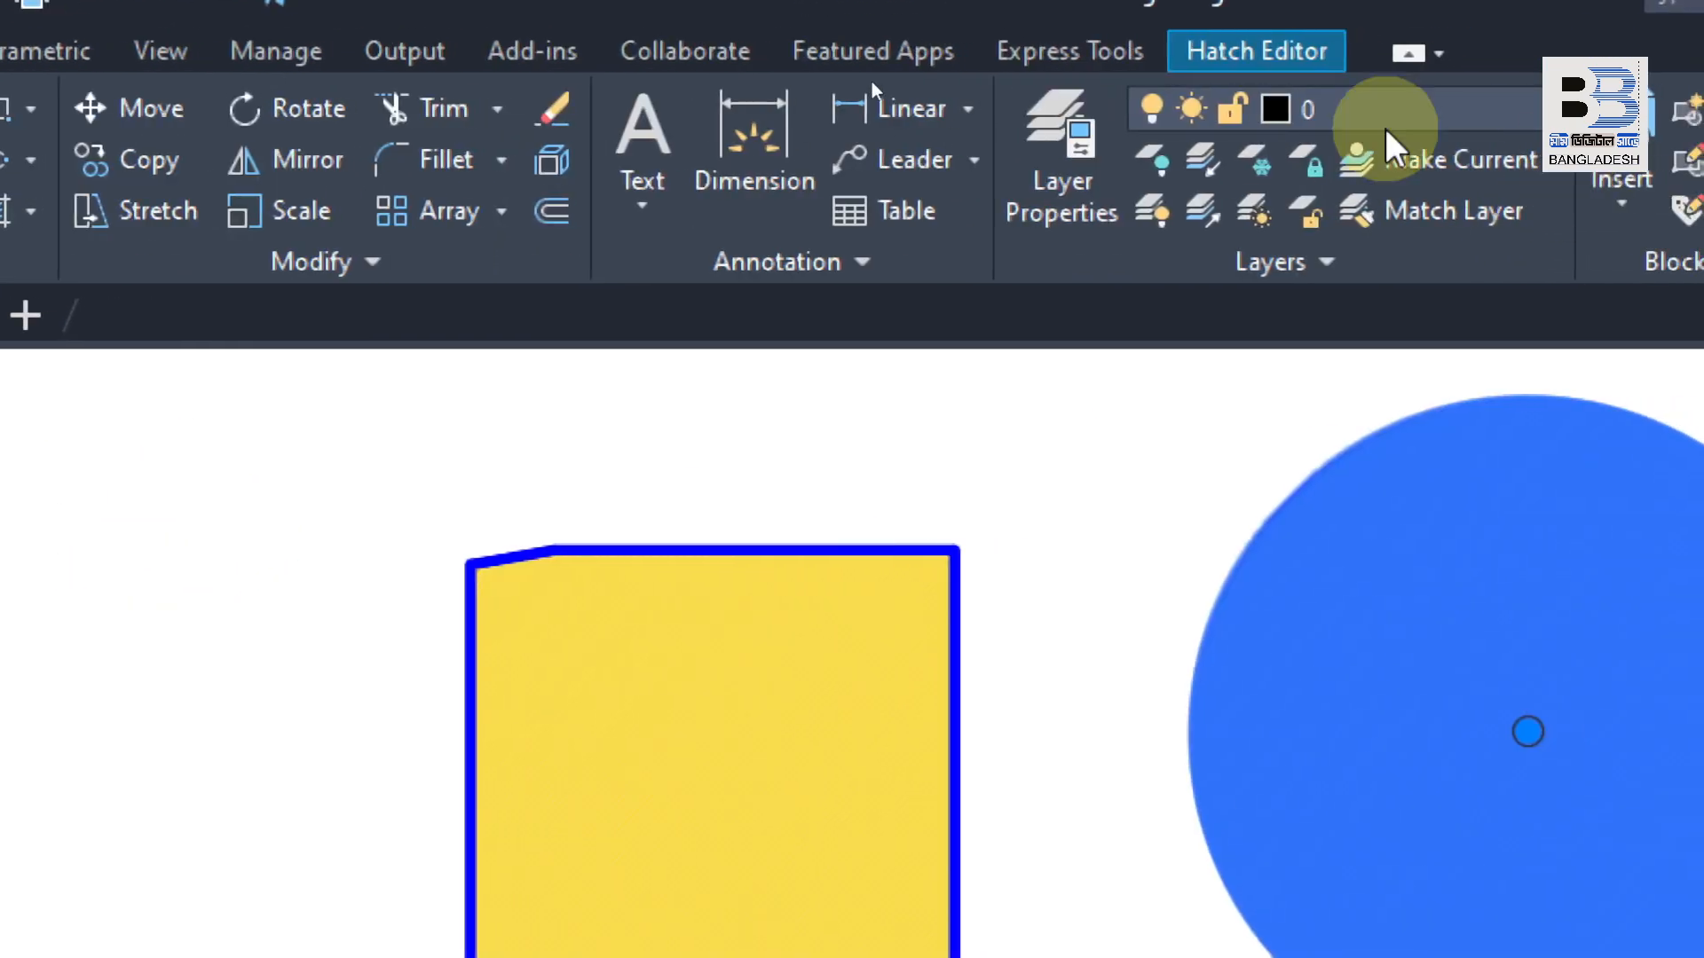
{"action": "left_click", "coordinate": [1275, 53]}
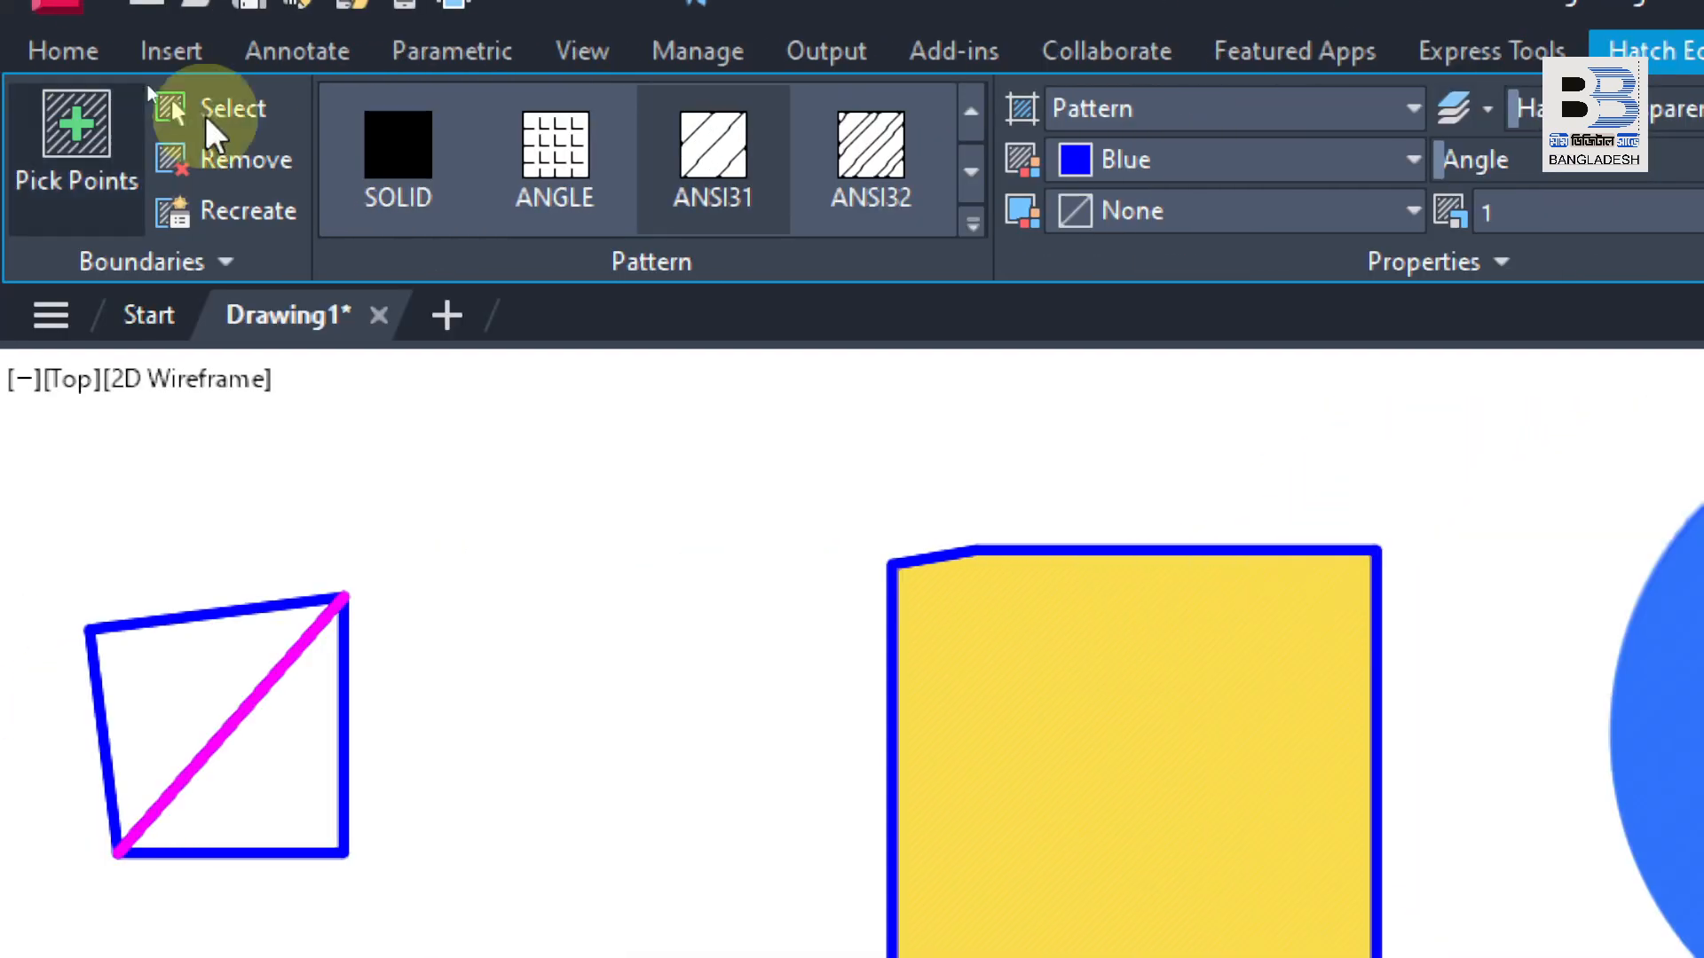
{"action": "left_click", "coordinate": [66, 52]}
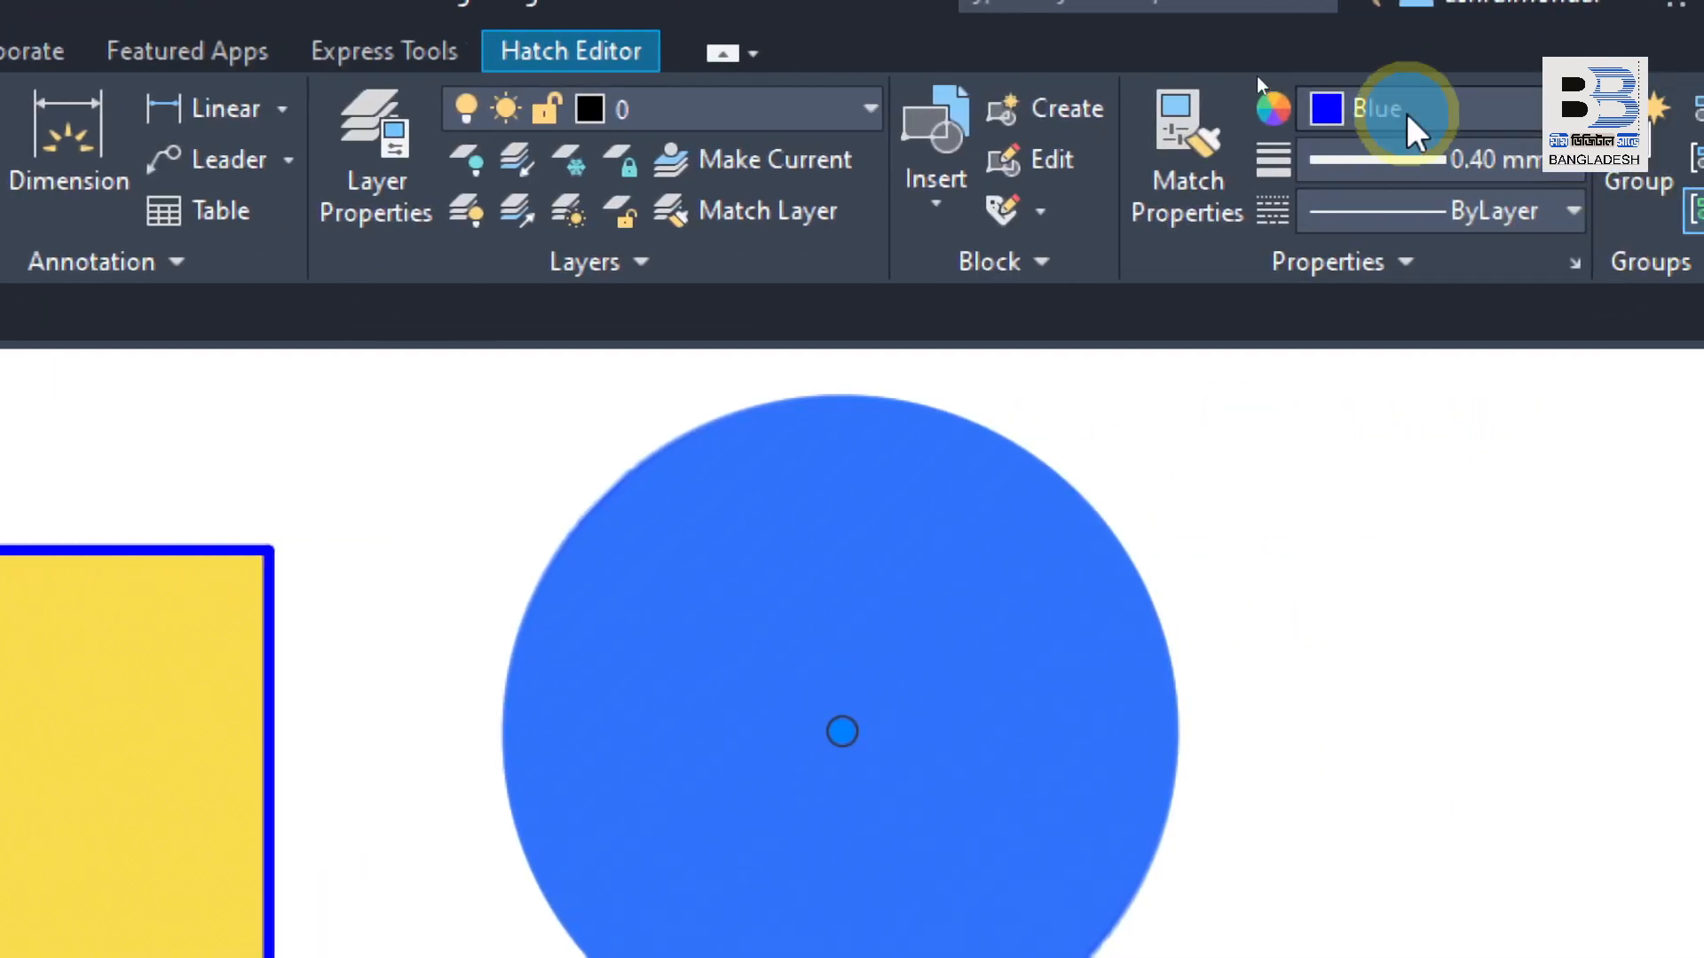
{"action": "left_click", "coordinate": [1407, 113]}
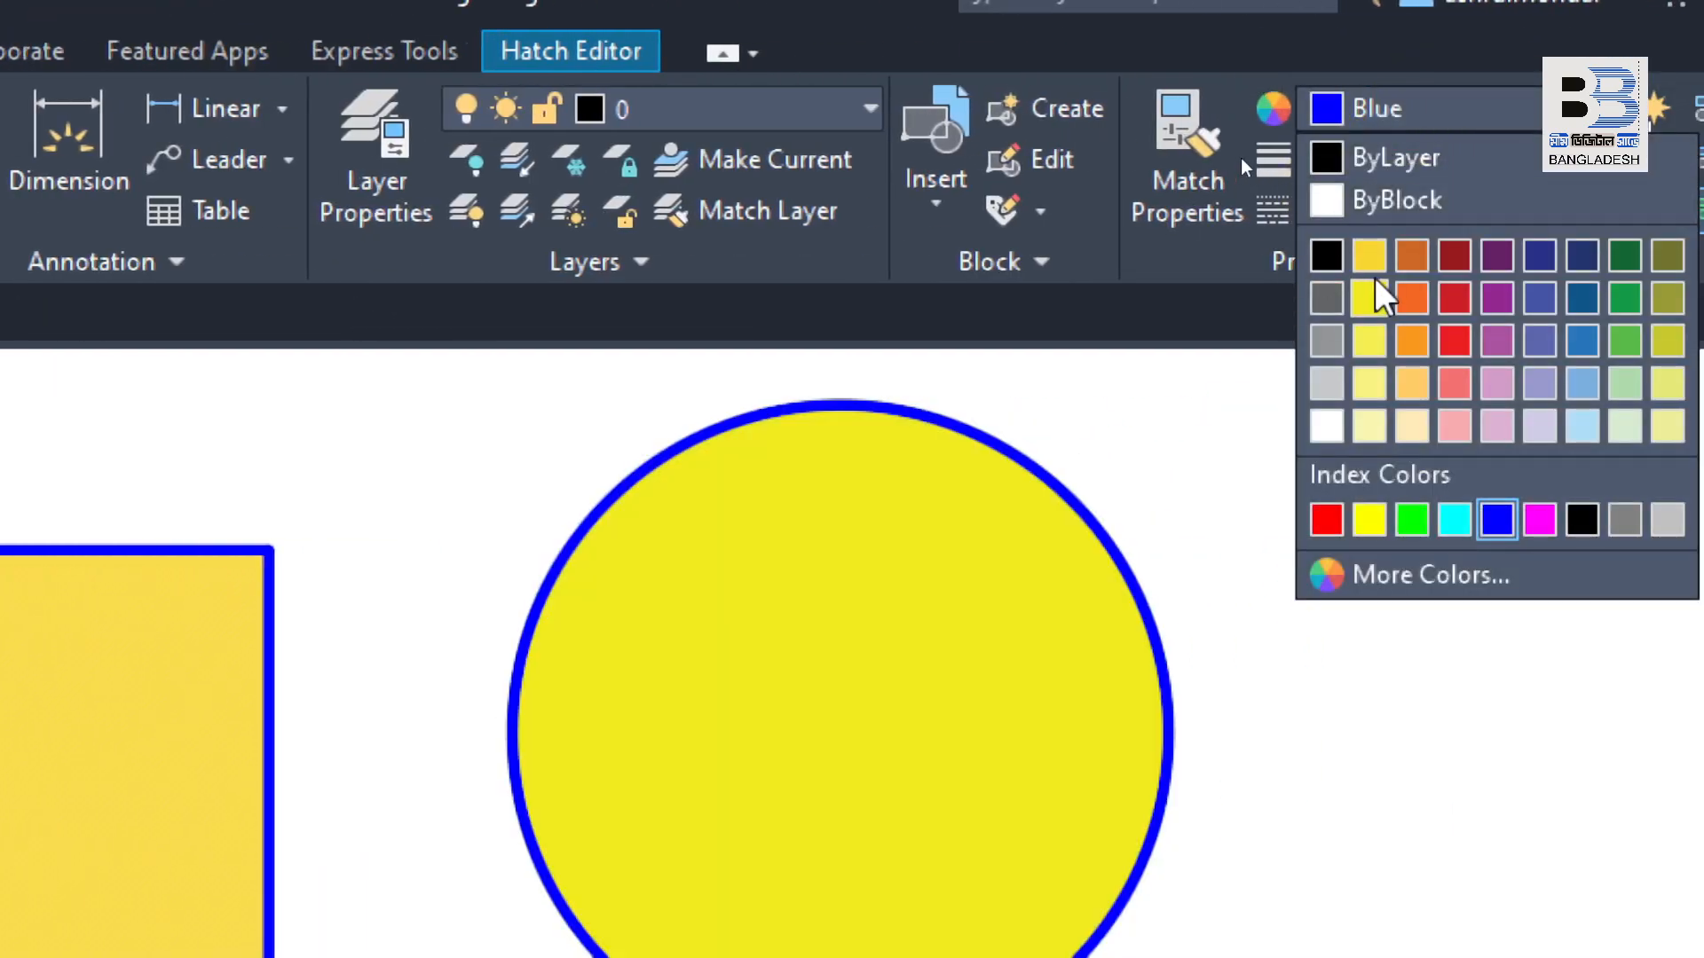
{"action": "left_click", "coordinate": [1543, 521]}
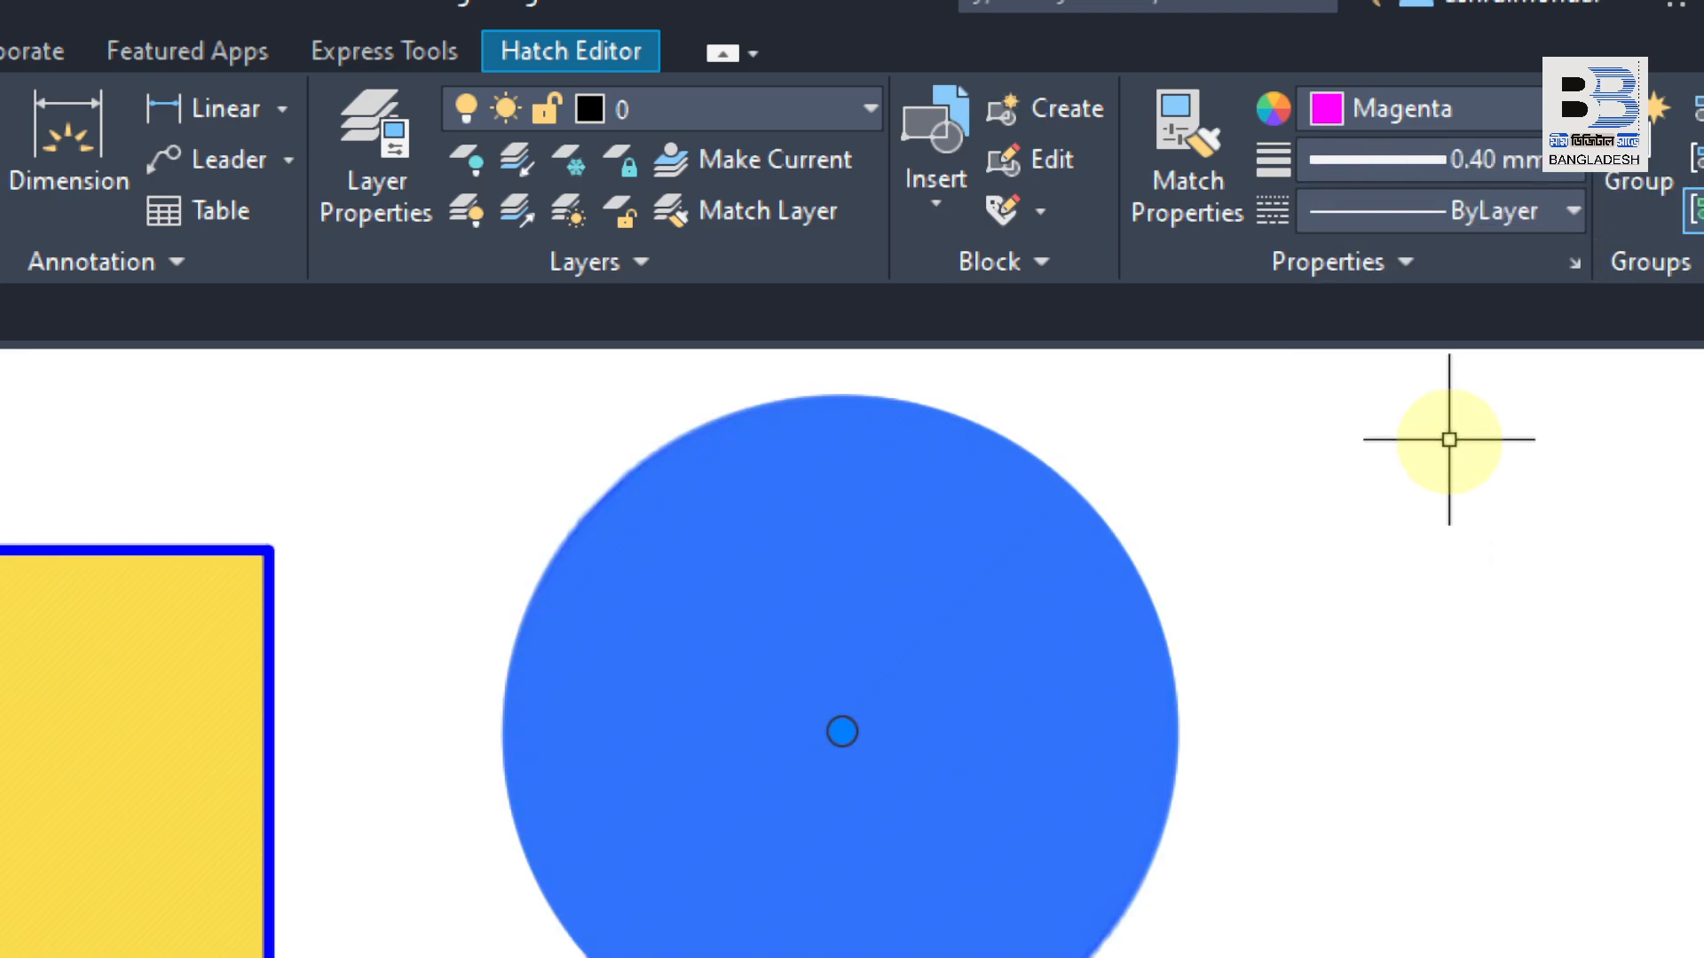
{"action": "left_click", "coordinate": [1425, 161]}
{"action": "scroll", "coordinate": [1437, 408], "scroll_direction": "up", "scroll_amount": 2}
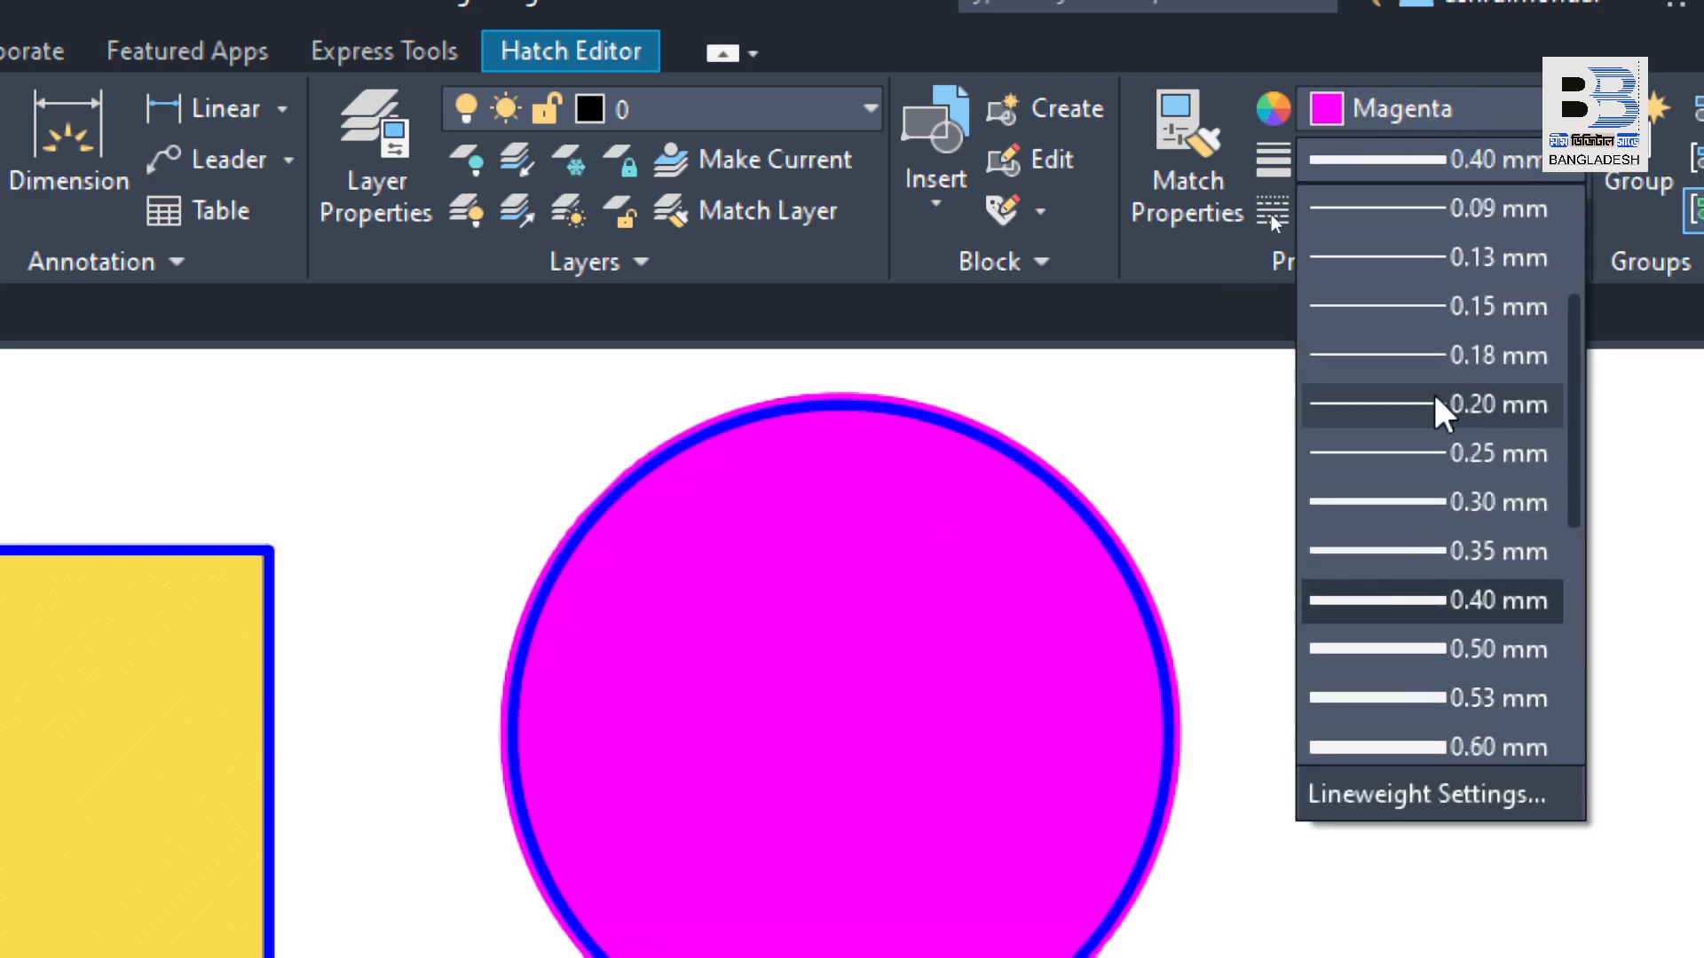
{"action": "left_click", "coordinate": [1435, 261]}
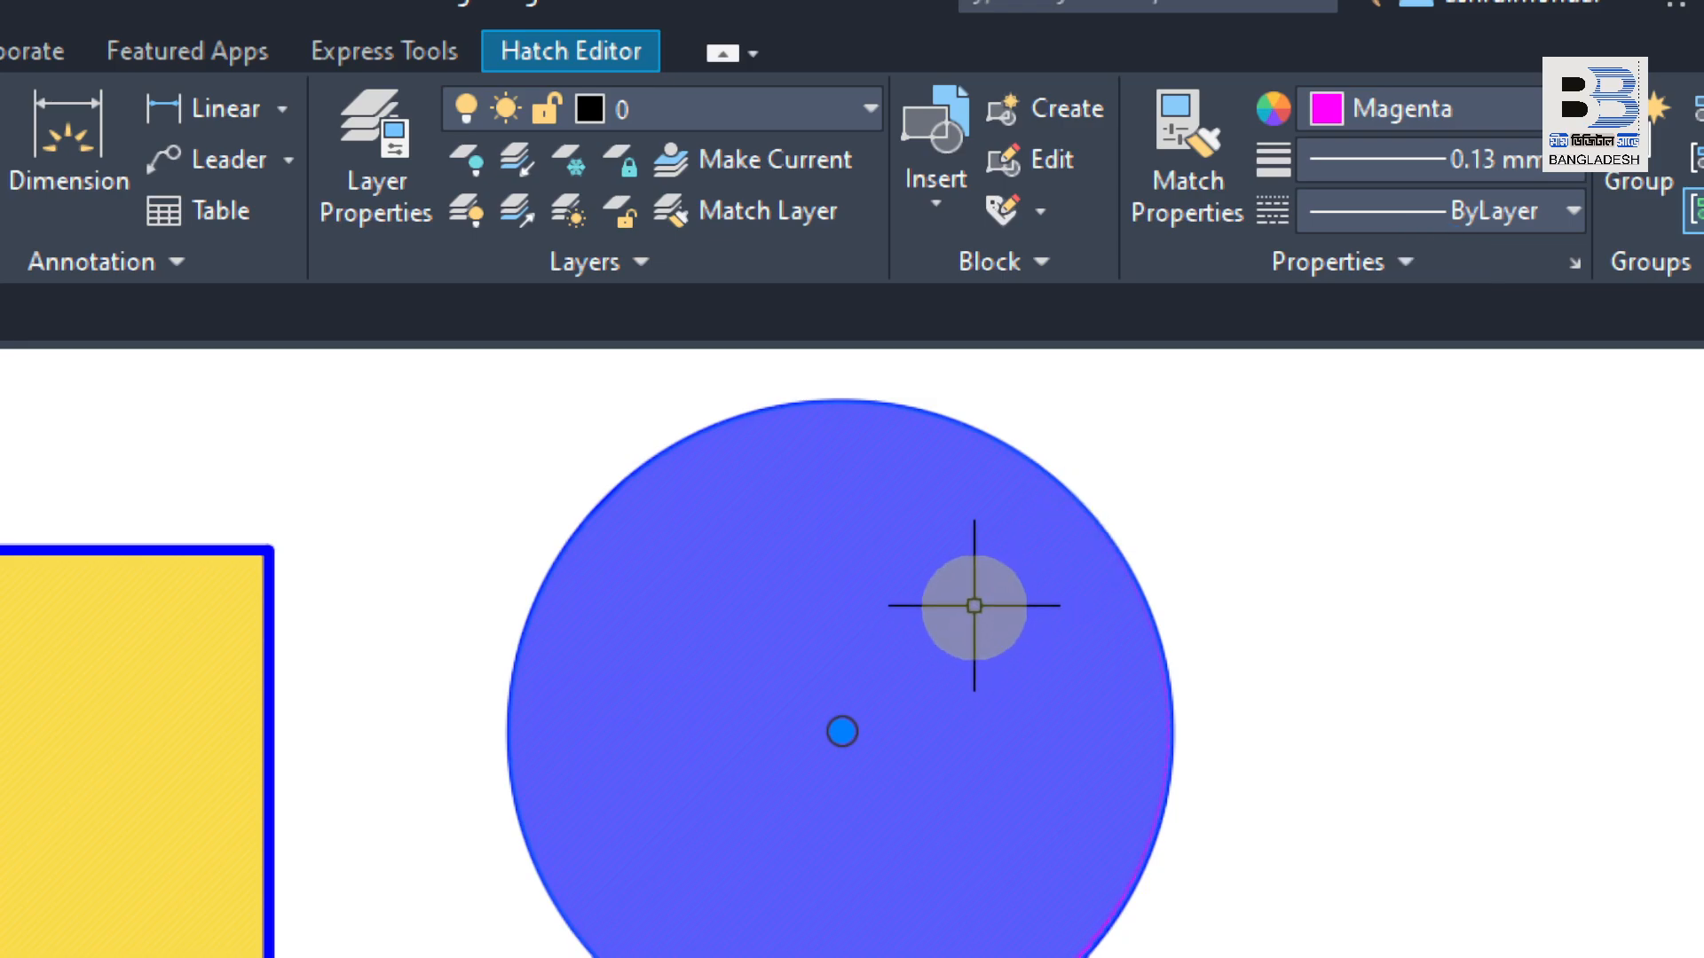
{"action": "key", "text": "Escape"}
Examine the circle's magenta hatch lines up close and from farther out
{"action": "scroll", "coordinate": [948, 603], "scroll_direction": "up", "scroll_amount": 10}
{"action": "scroll", "coordinate": [948, 609], "scroll_direction": "down", "scroll_amount": 10}
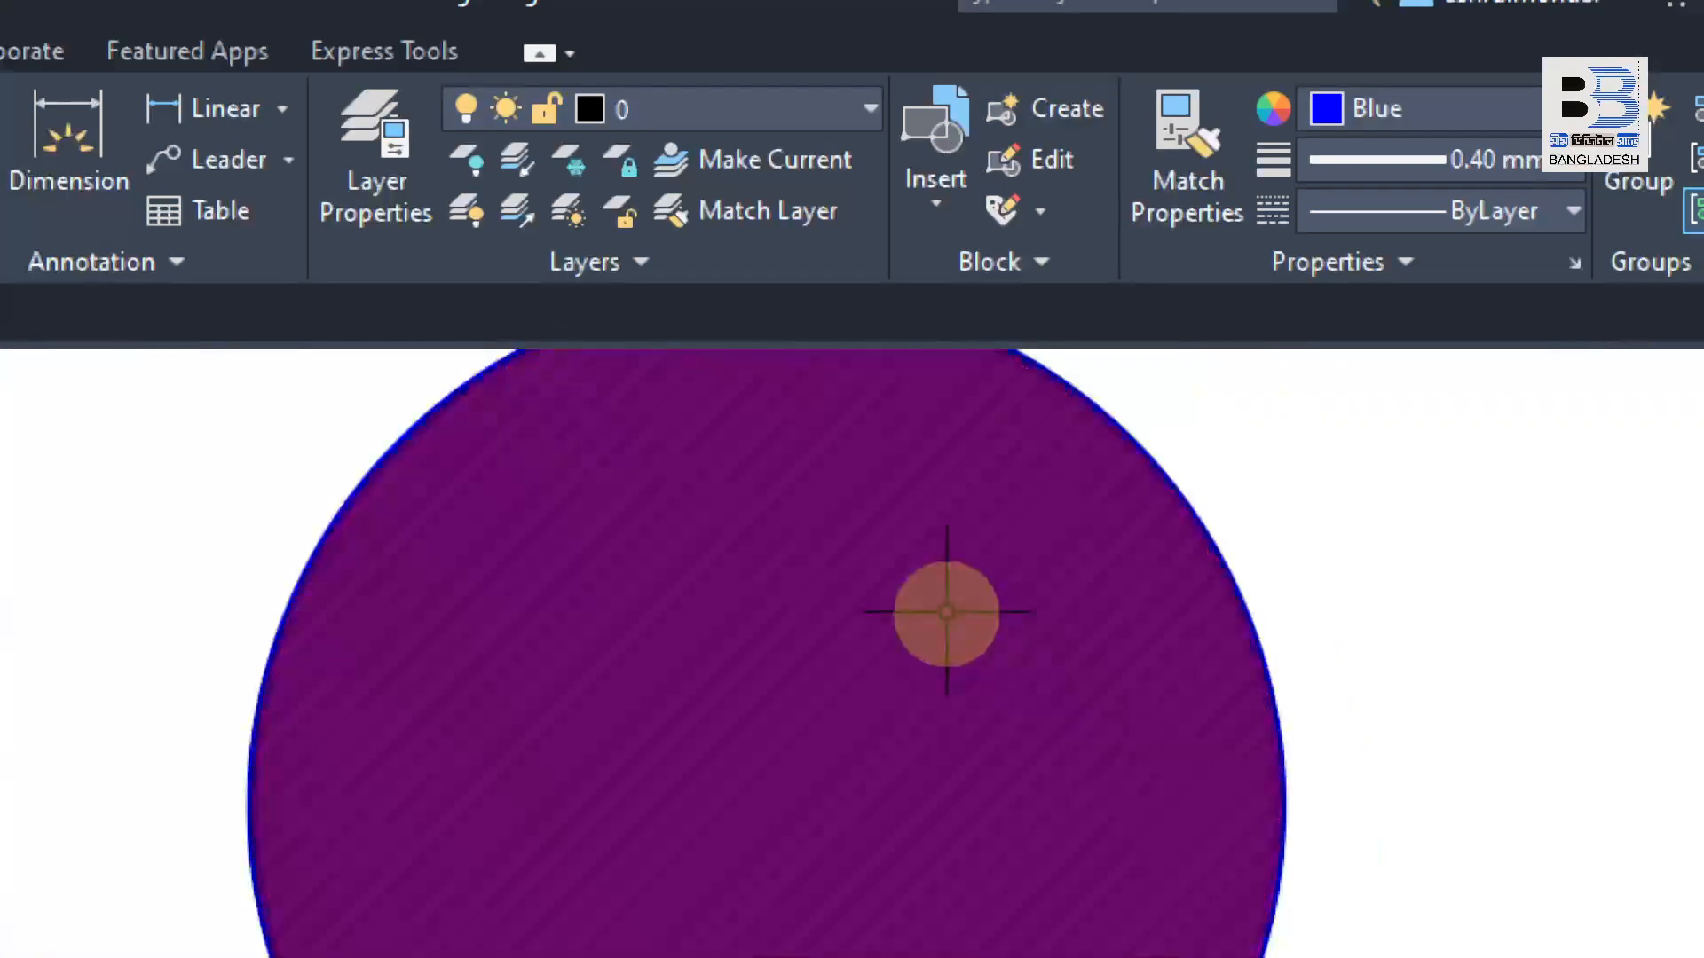
{"action": "left_click", "coordinate": [941, 609]}
{"action": "key", "text": "Escape"}
{"action": "scroll", "coordinate": [900, 623], "scroll_direction": "down", "scroll_amount": 5}
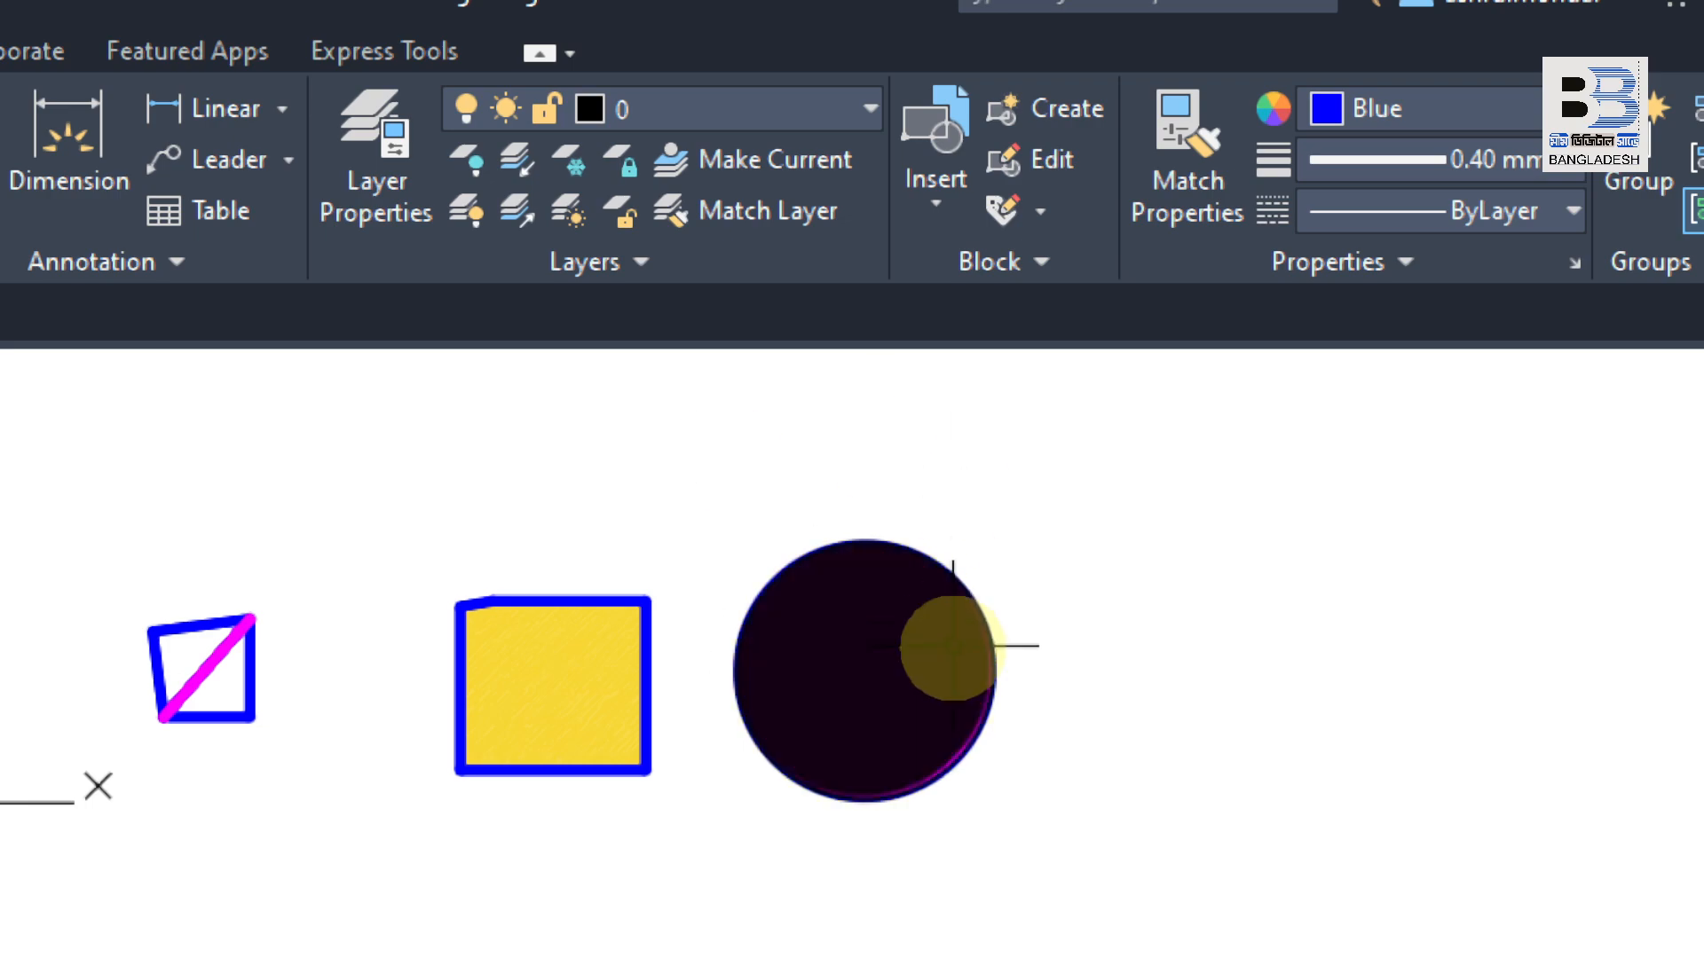
{"action": "mouse_move", "coordinate": [952, 646]}
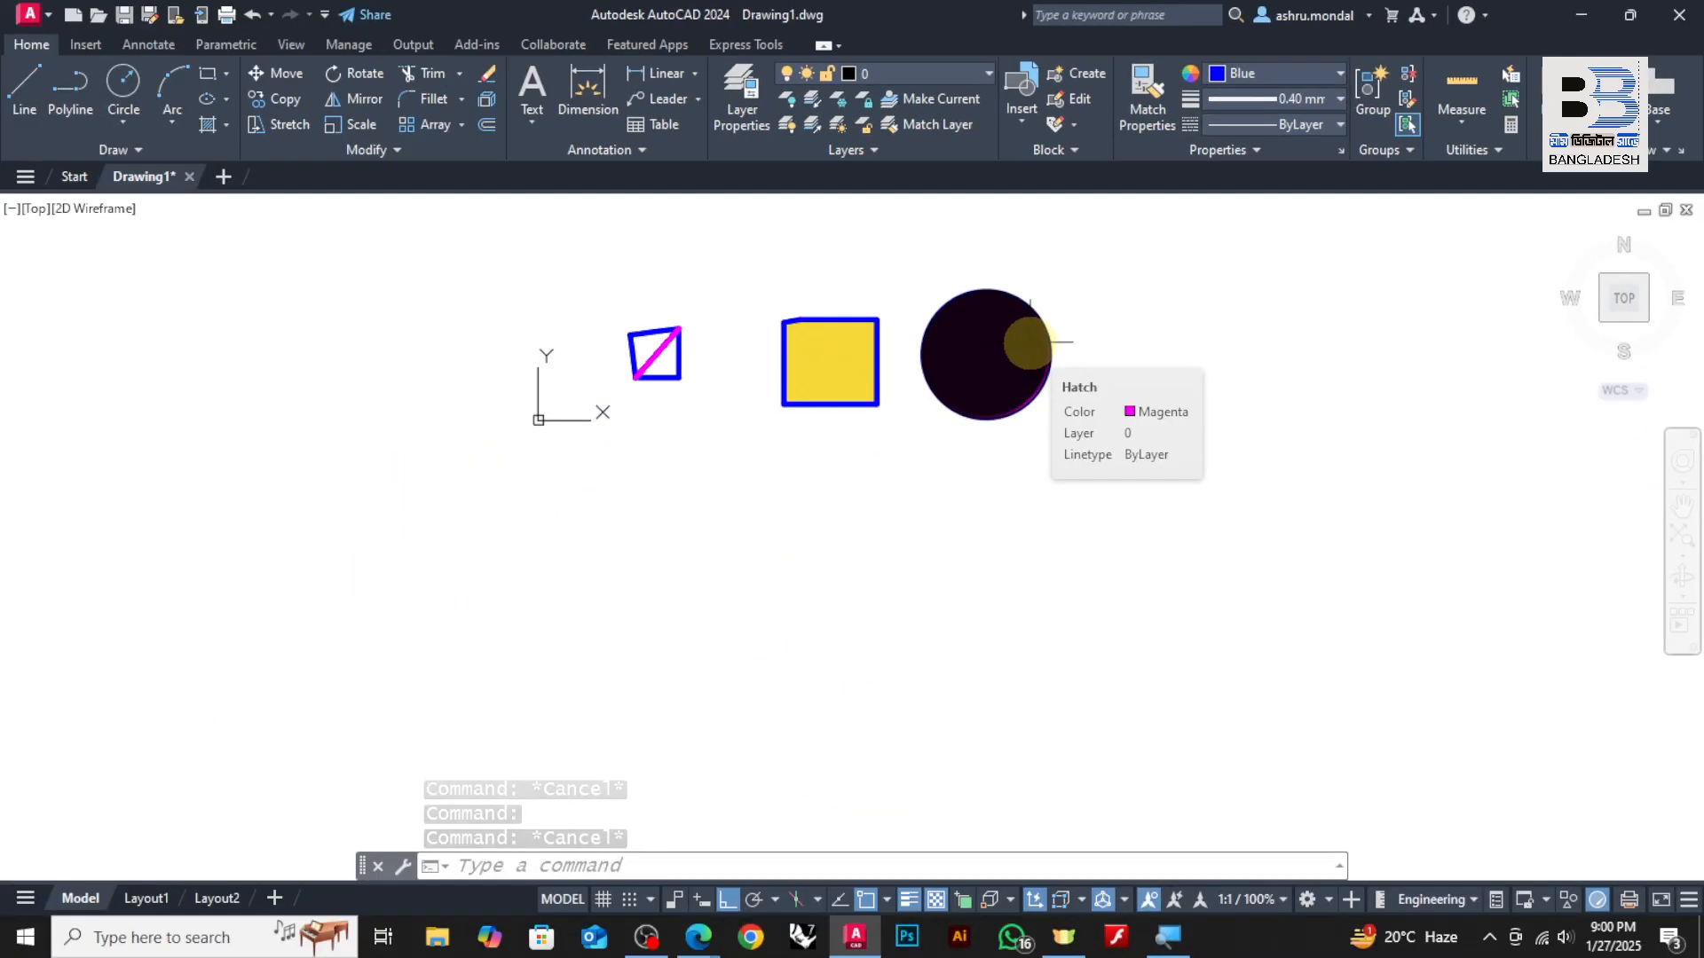
{"action": "scroll", "coordinate": [1053, 309], "scroll_direction": "up", "scroll_amount": 2}
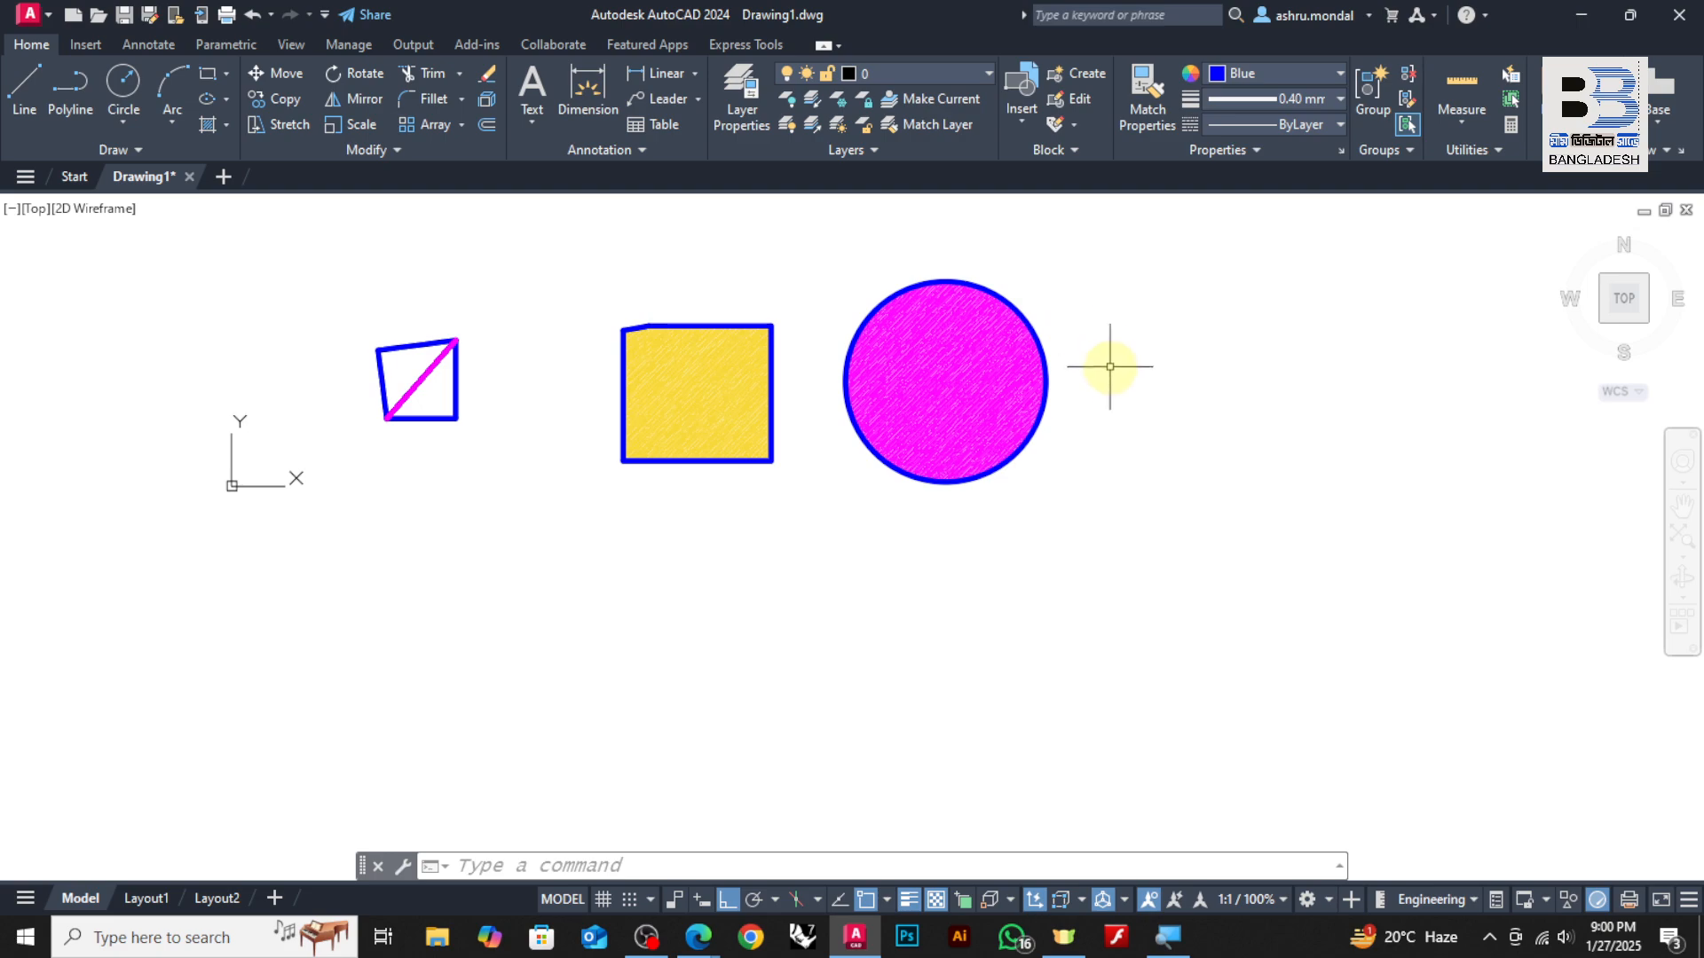
Change the colour of the circle's hatch to Cyan and deselect it
{"action": "left_click", "coordinate": [939, 337]}
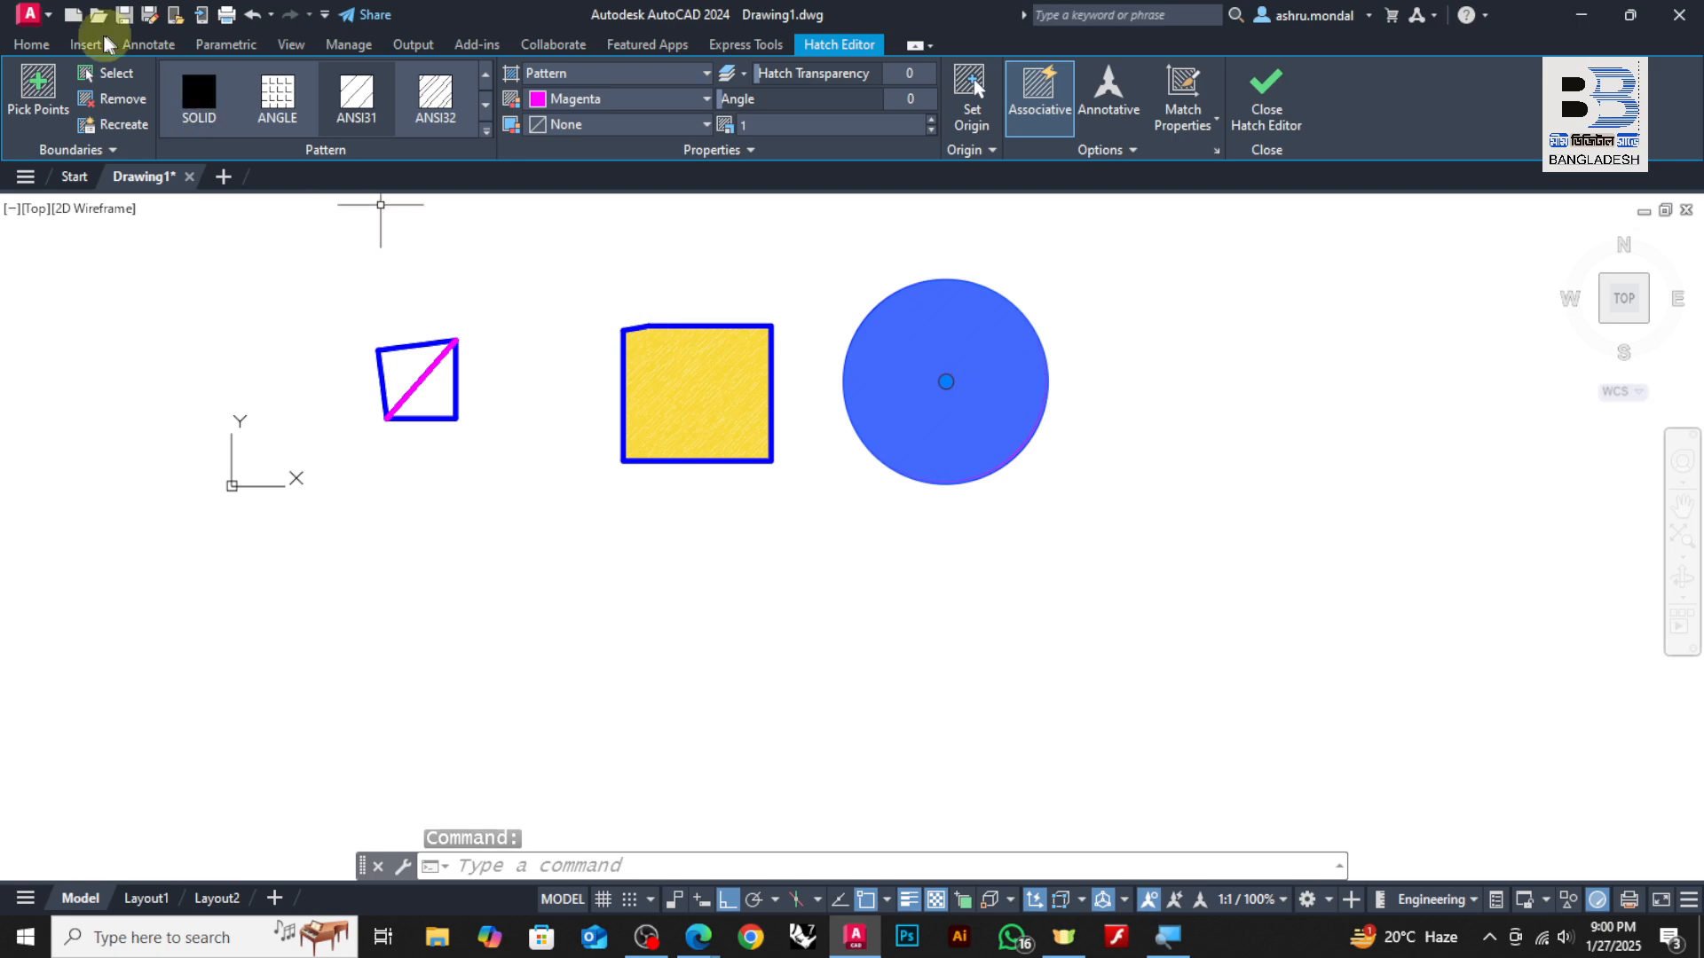
{"action": "left_click", "coordinate": [31, 44]}
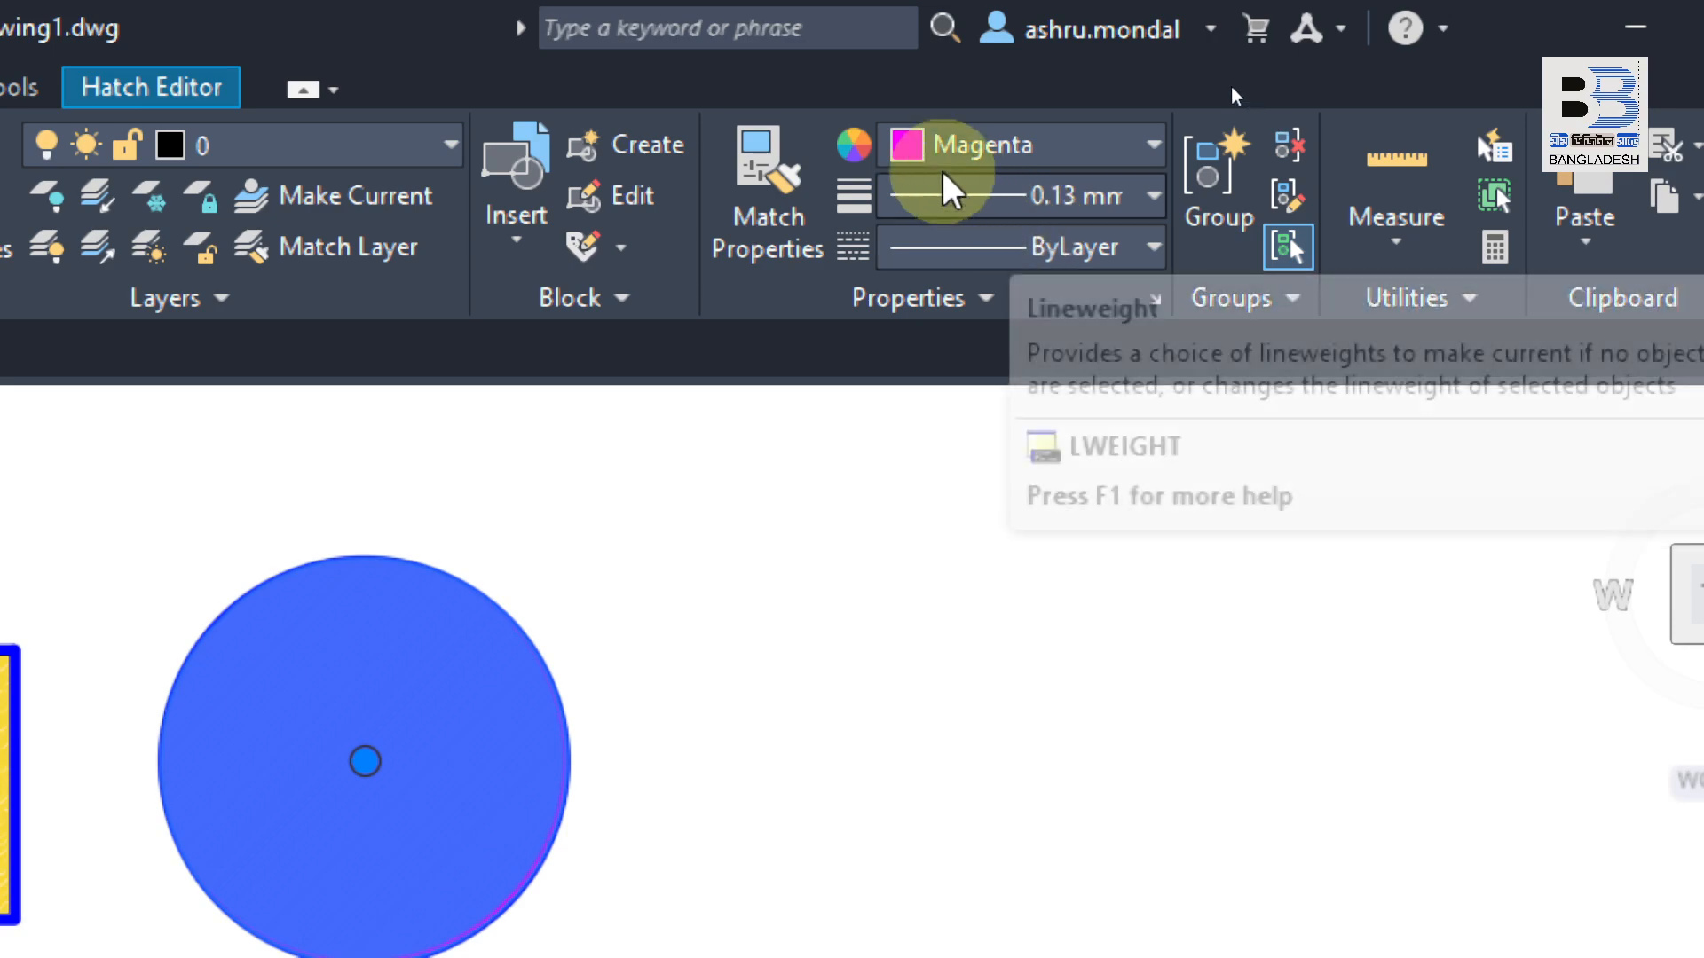
{"action": "left_click", "coordinate": [977, 152]}
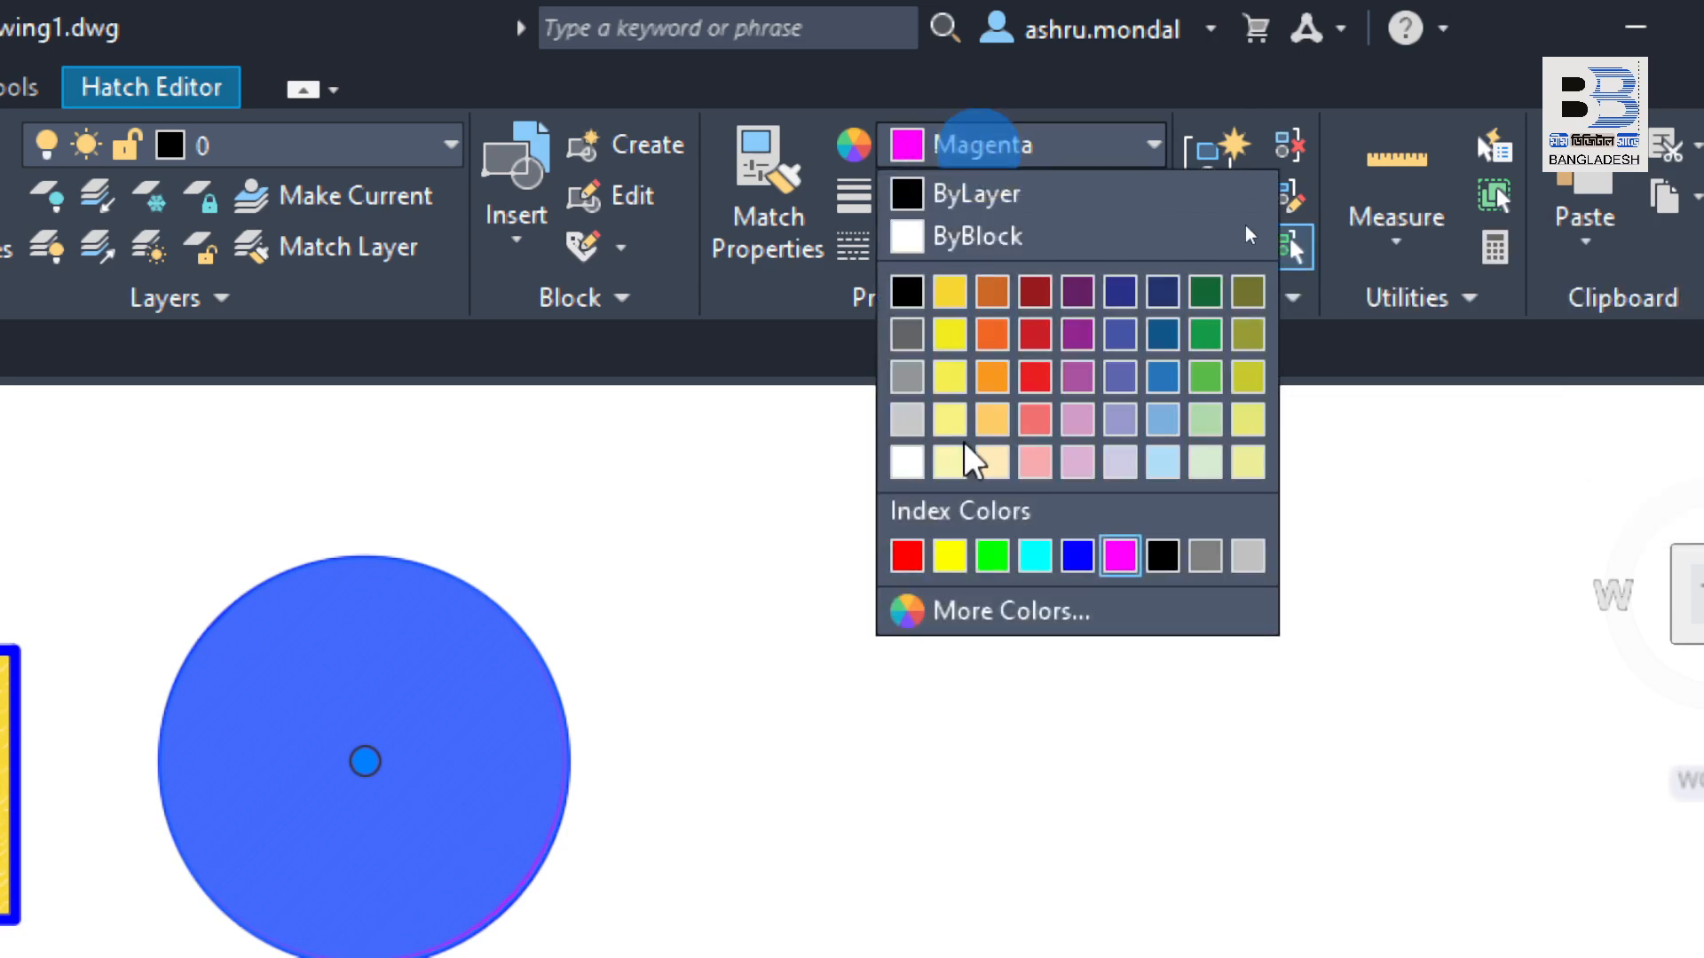
{"action": "left_click", "coordinate": [1036, 557]}
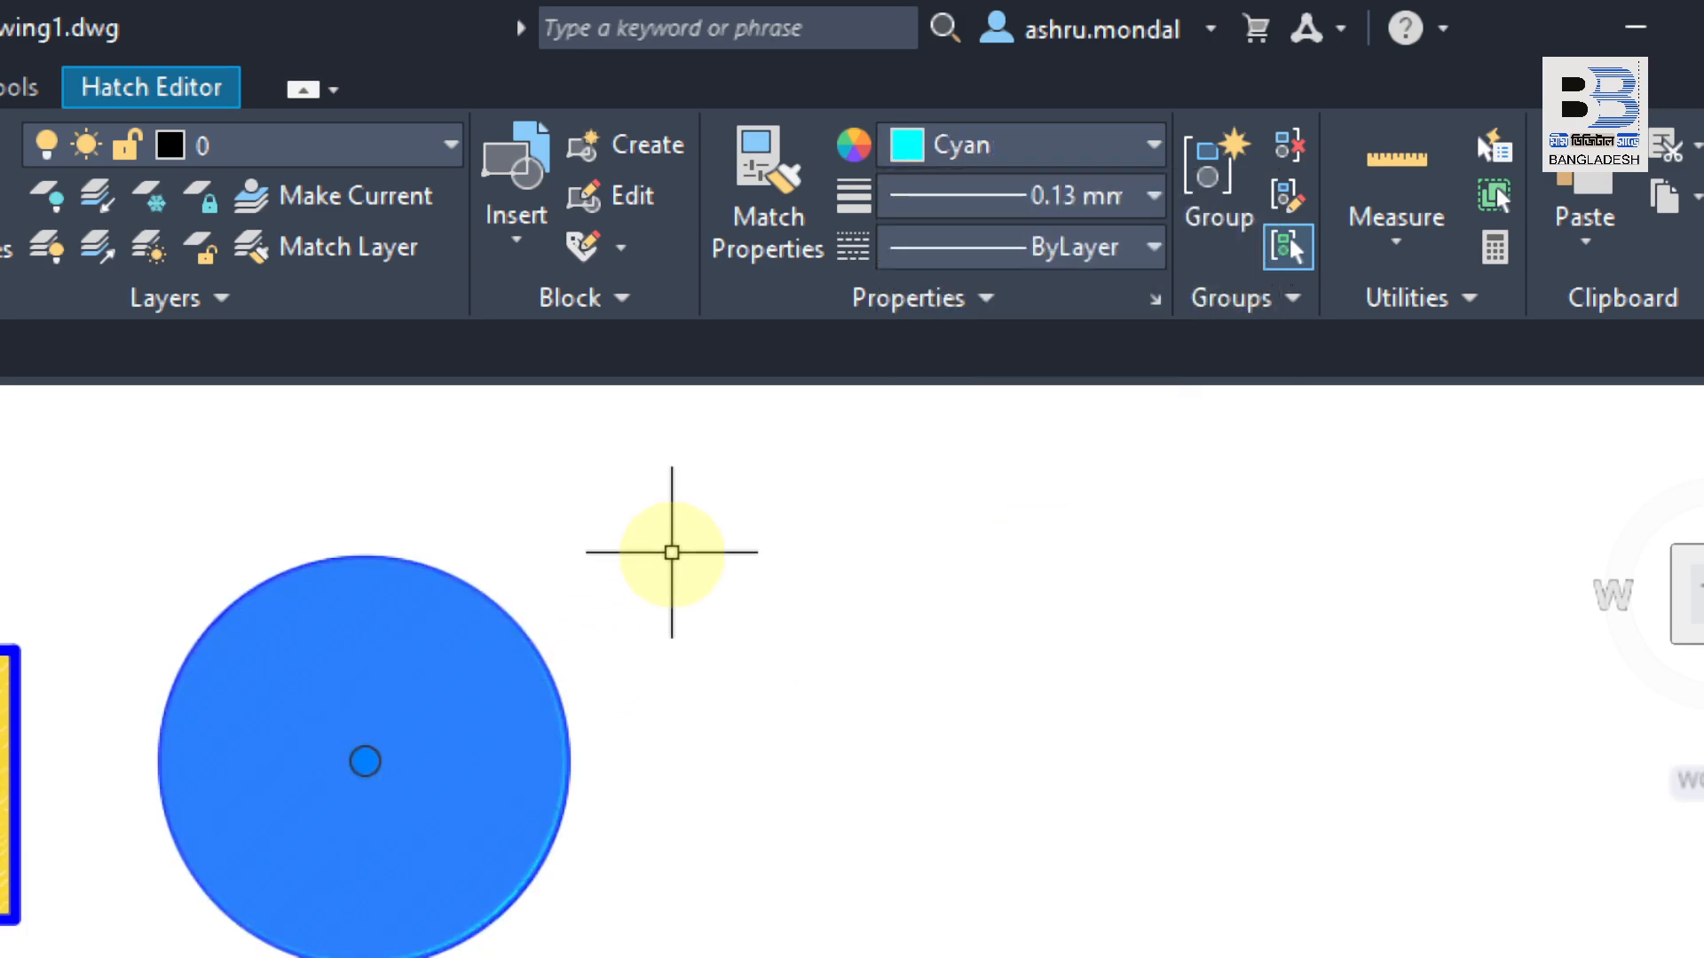
{"action": "key", "text": "Escape"}
Examine the circle's cyan hatch from far out and up close to judge how dense its lines look
{"action": "scroll", "coordinate": [816, 541], "scroll_direction": "down", "scroll_amount": 6}
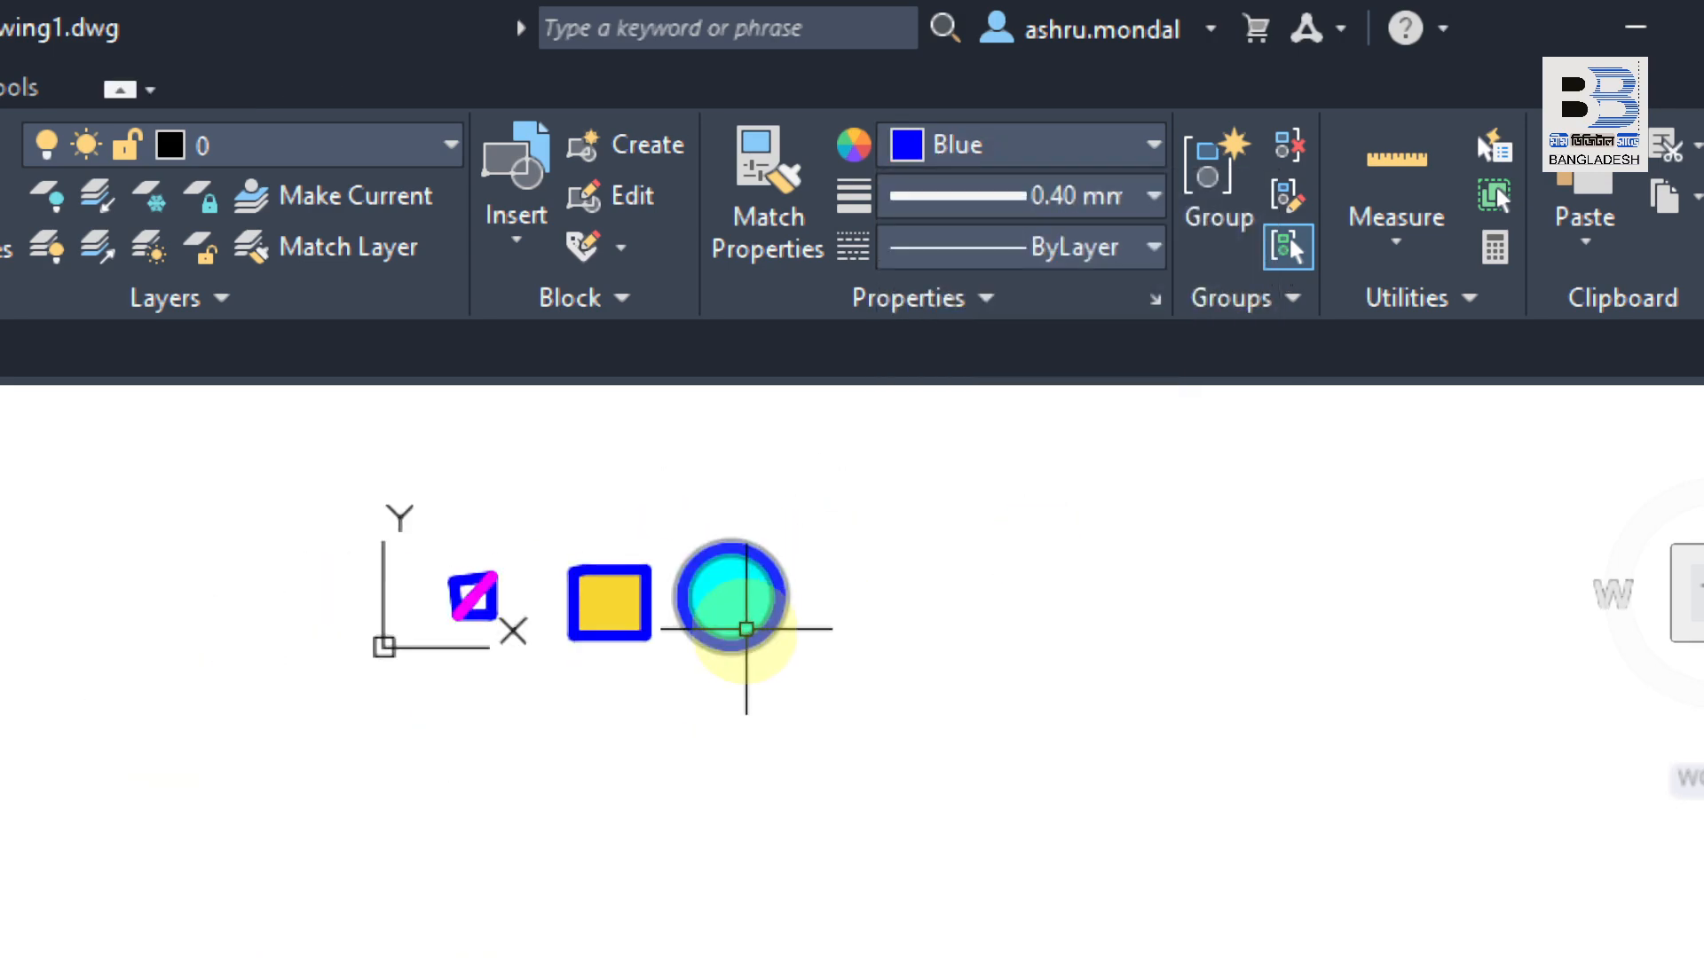
{"action": "scroll", "coordinate": [745, 597], "scroll_direction": "up", "scroll_amount": 8}
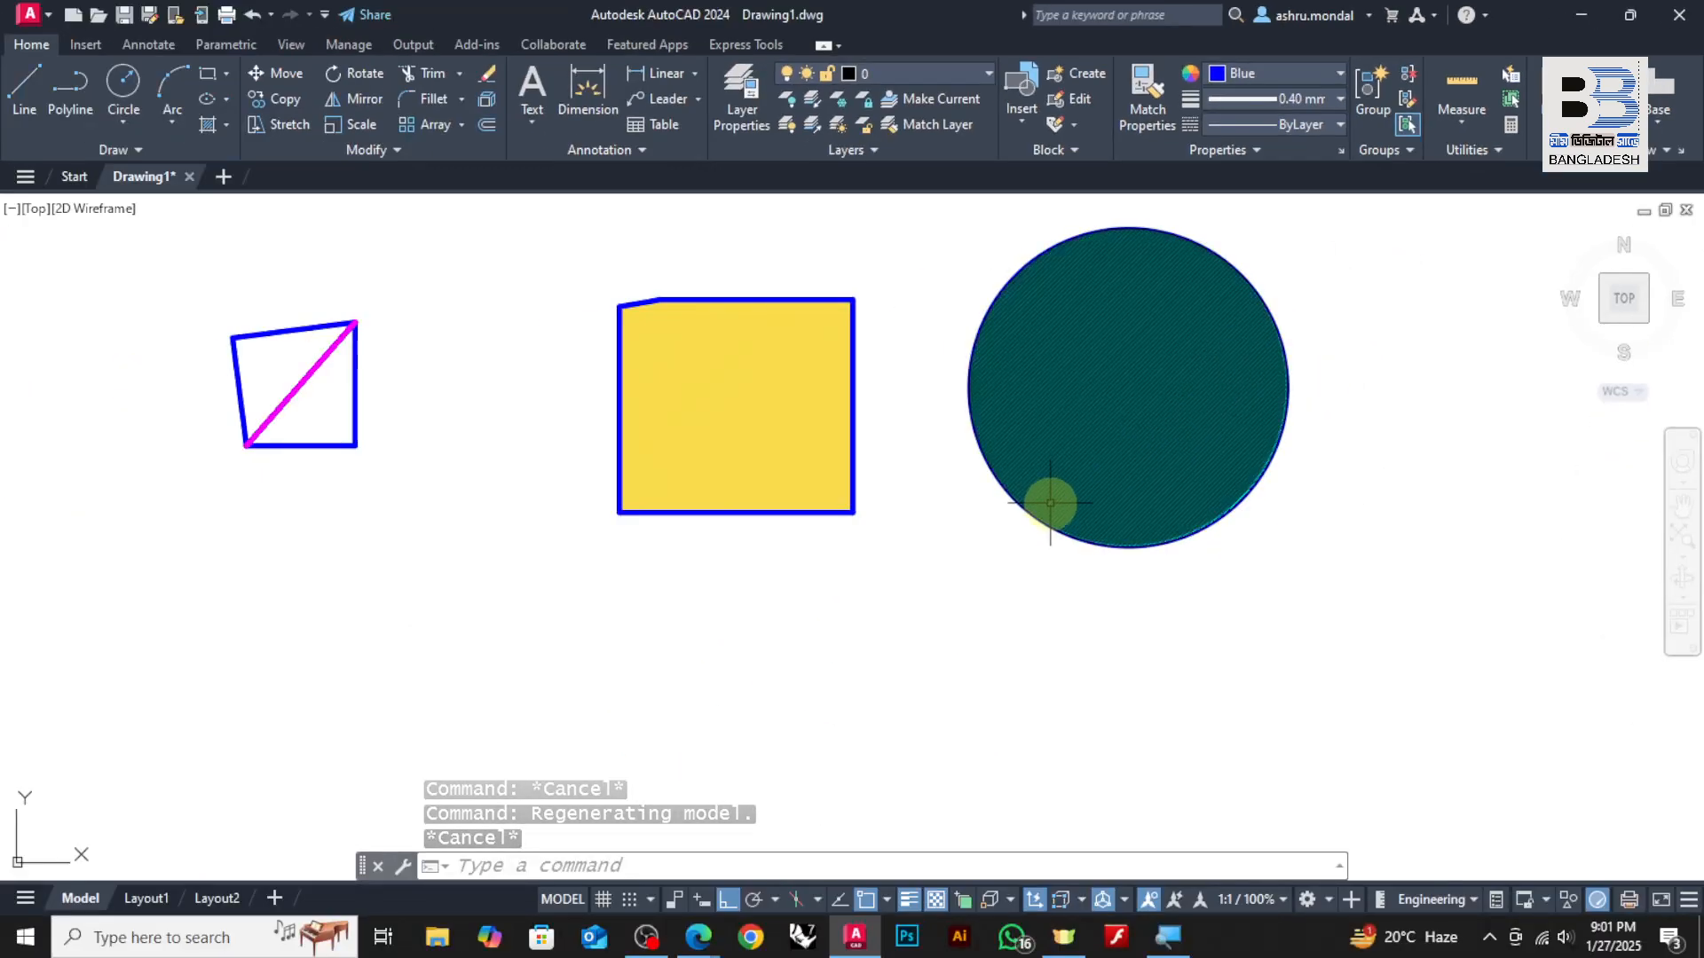
{"action": "mouse_move", "coordinate": [1152, 457]}
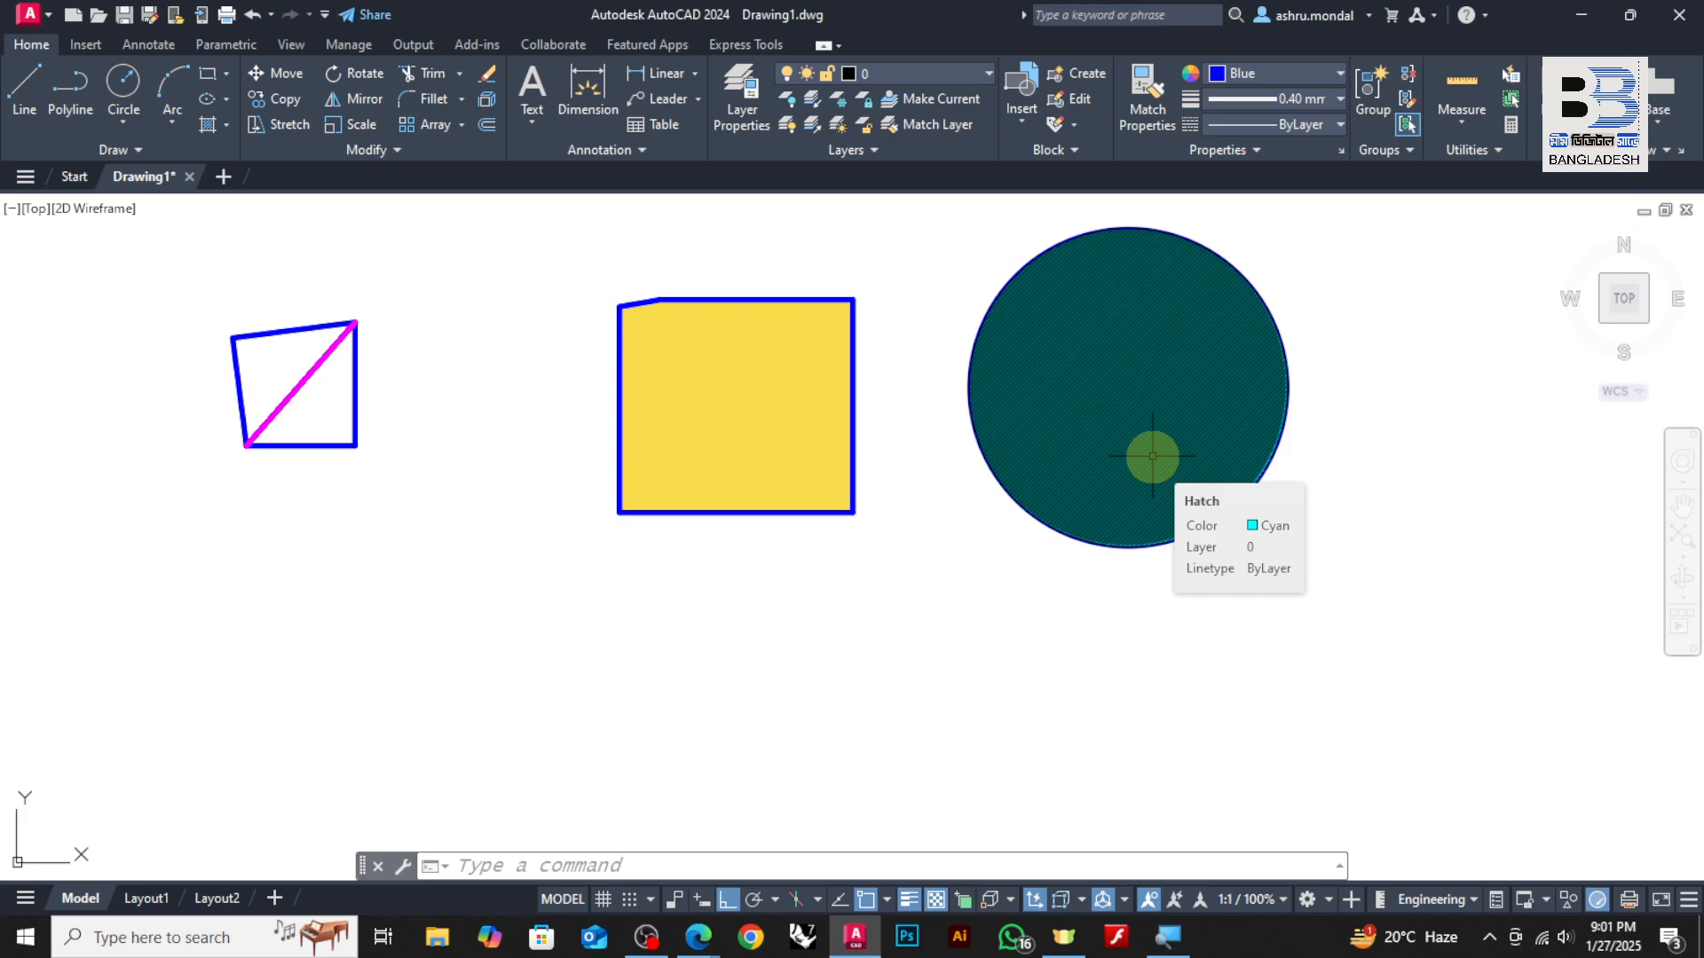
{"action": "key", "text": "Escape"}
{"action": "key", "text": "Escape"}
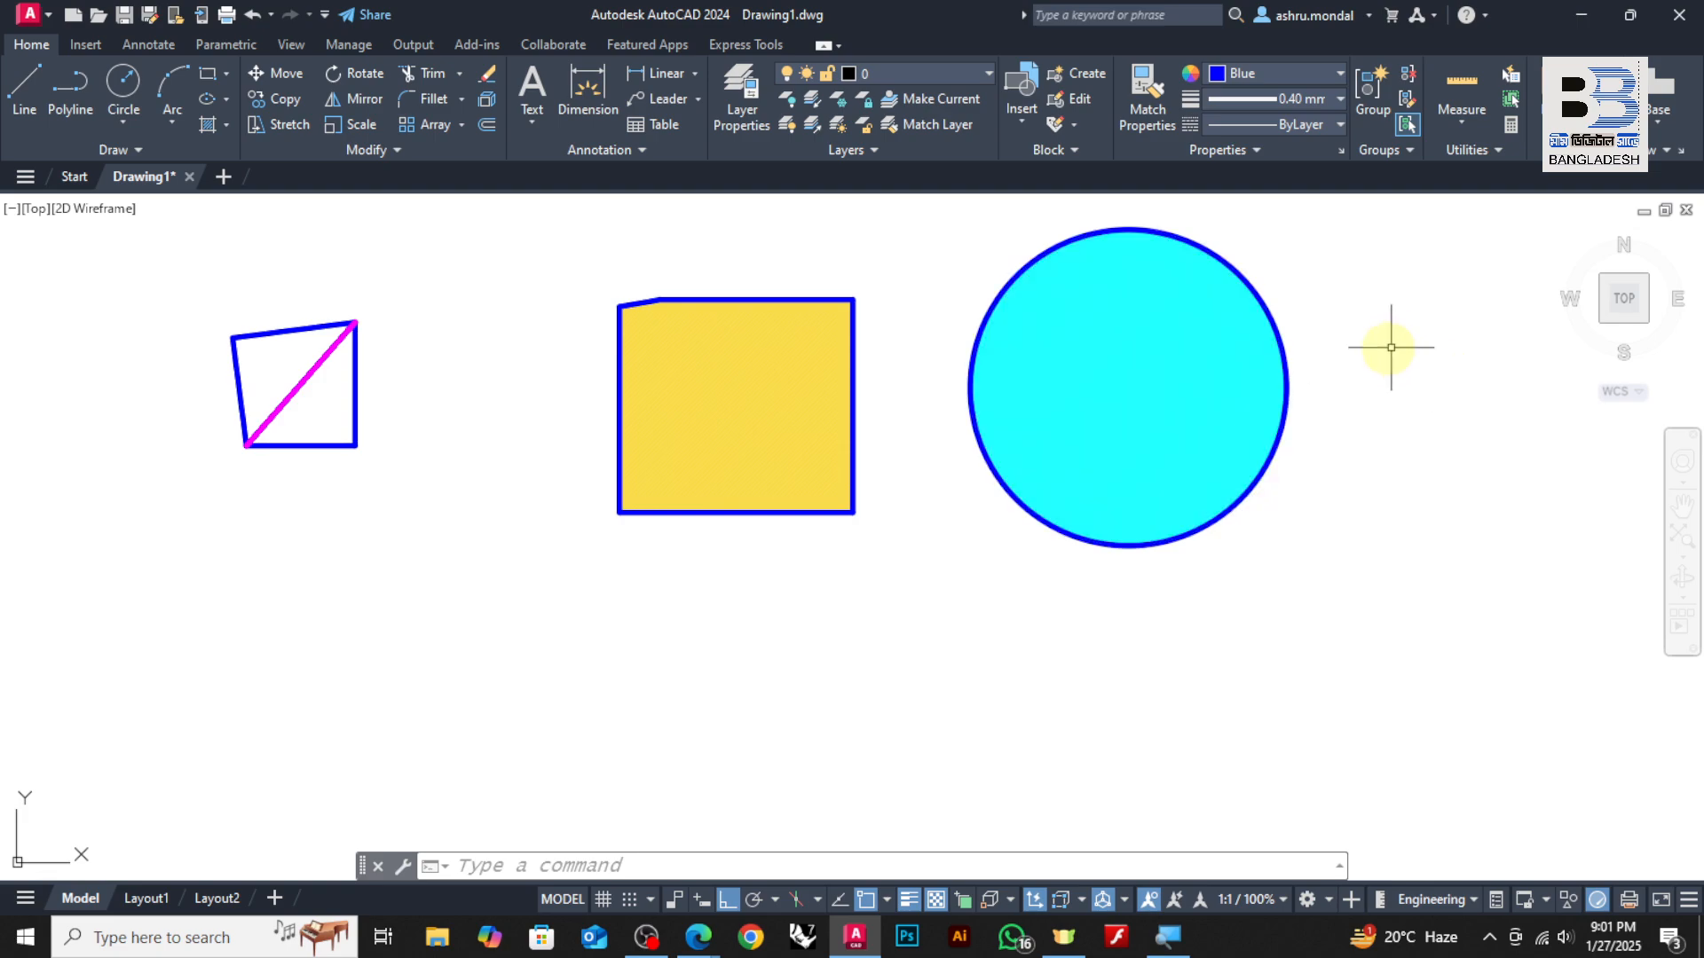
{"action": "scroll", "coordinate": [1386, 345], "scroll_direction": "up", "scroll_amount": 2}
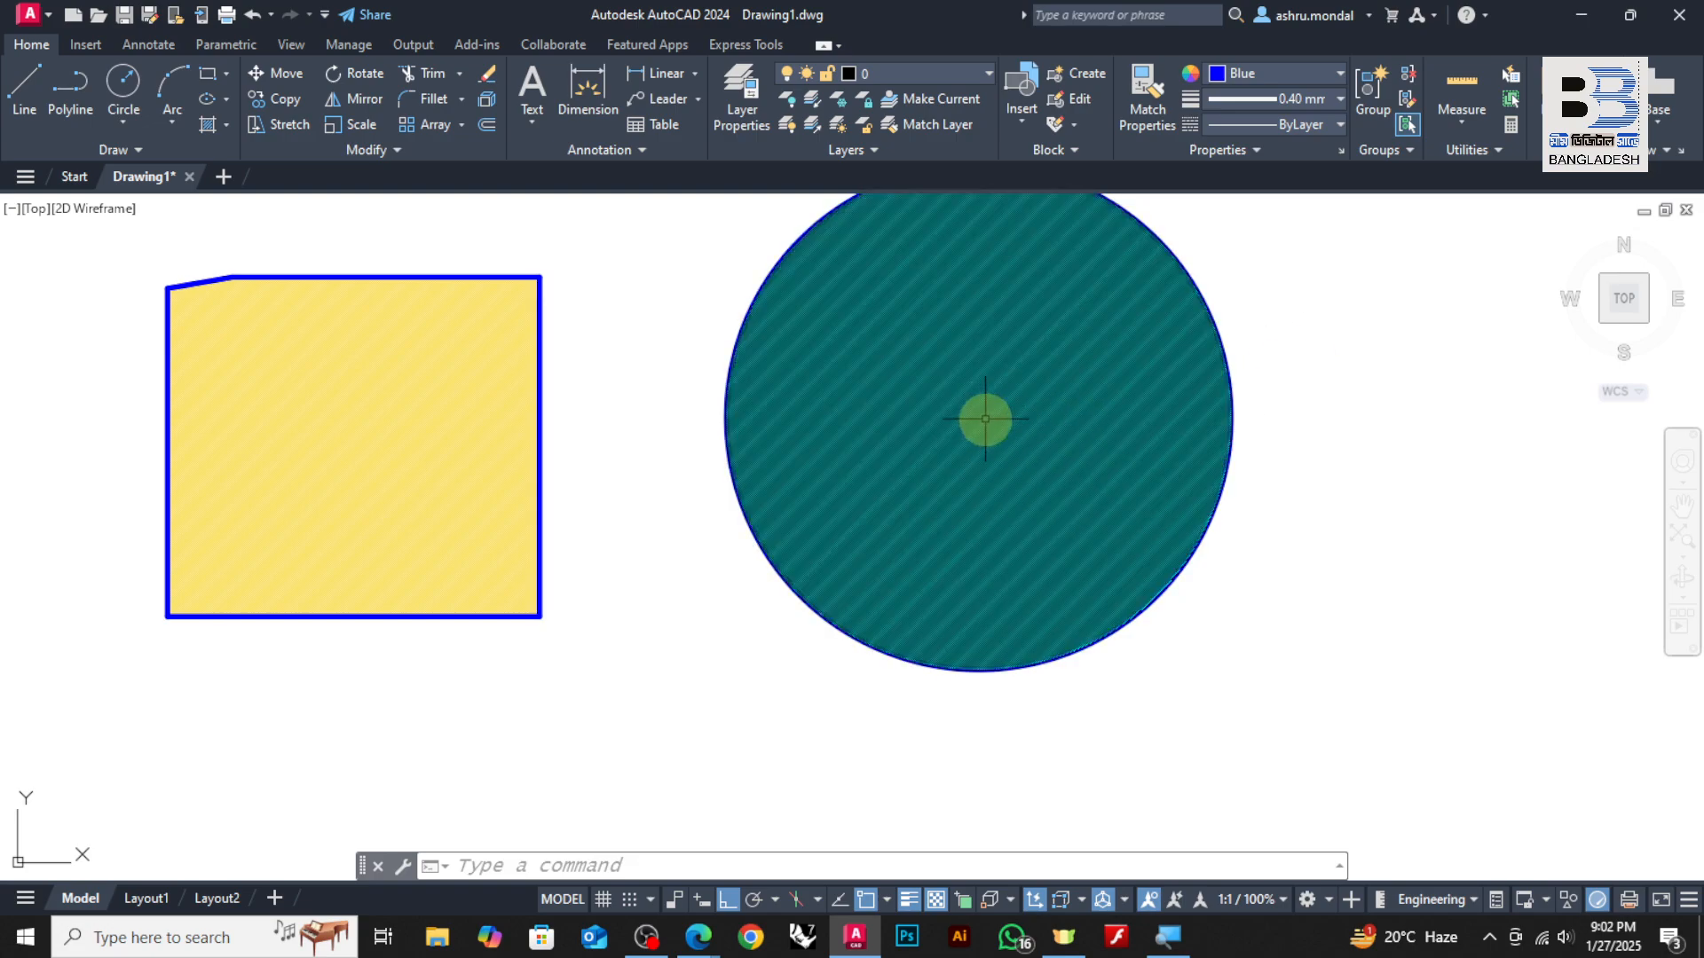
{"action": "mouse_move", "coordinate": [976, 437]}
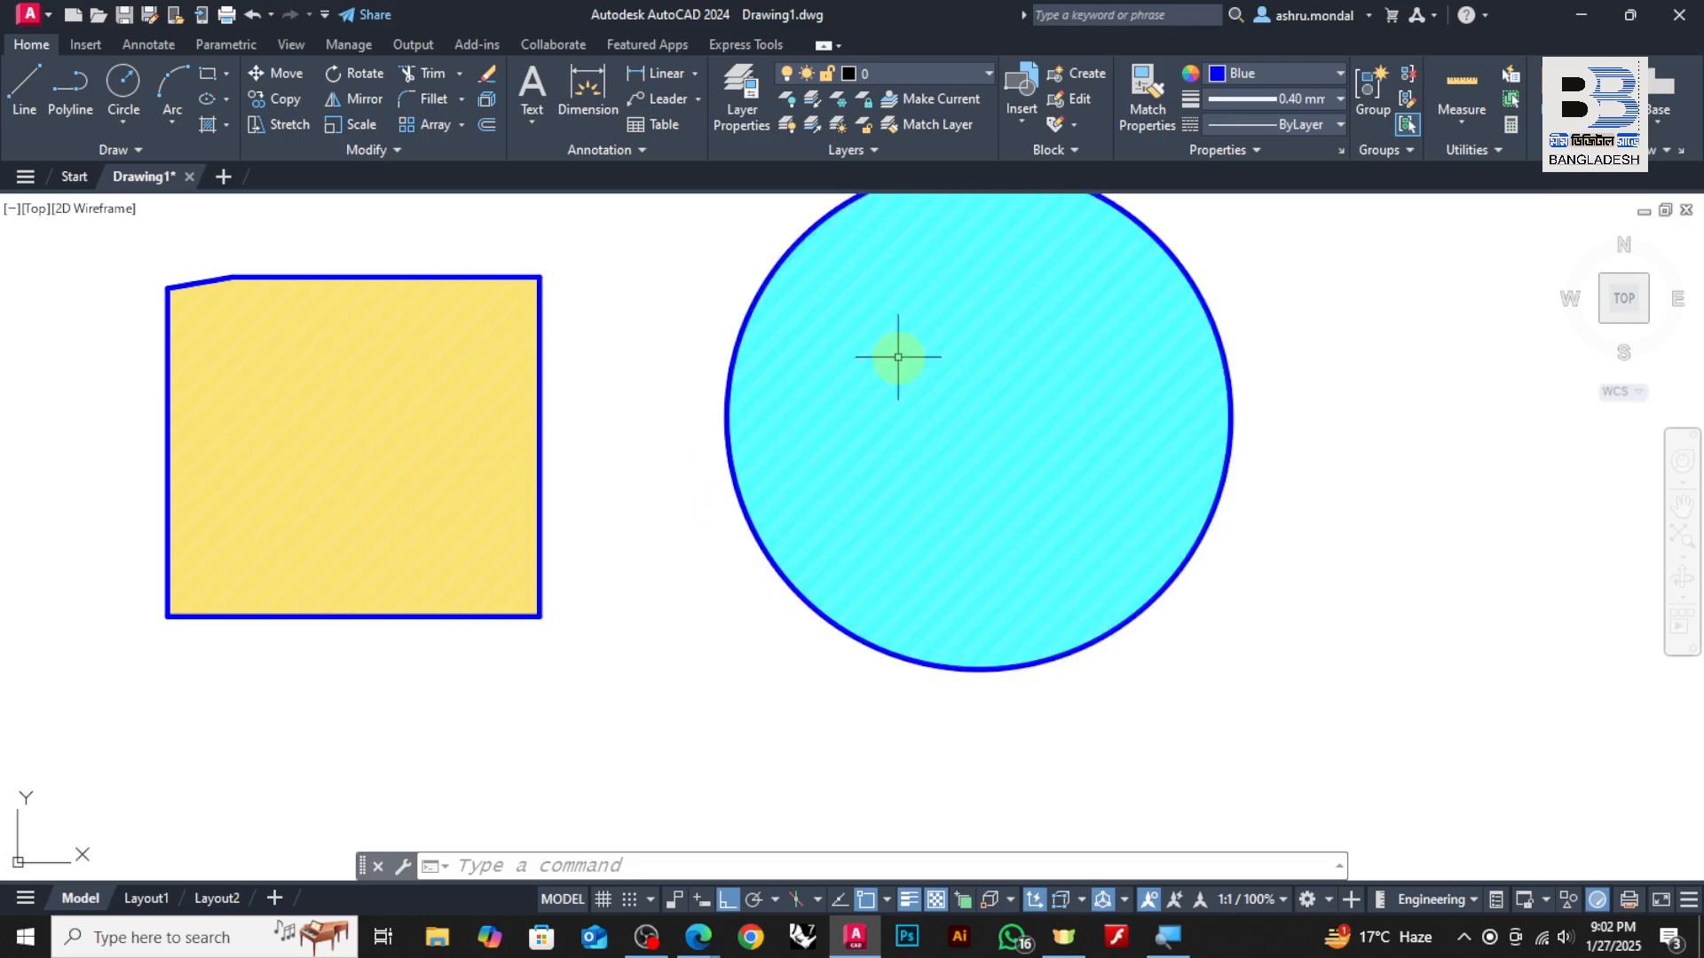
{"action": "scroll", "coordinate": [1027, 457], "scroll_direction": "up", "scroll_amount": 6}
{"action": "scroll", "coordinate": [994, 485], "scroll_direction": "down", "scroll_amount": 6}
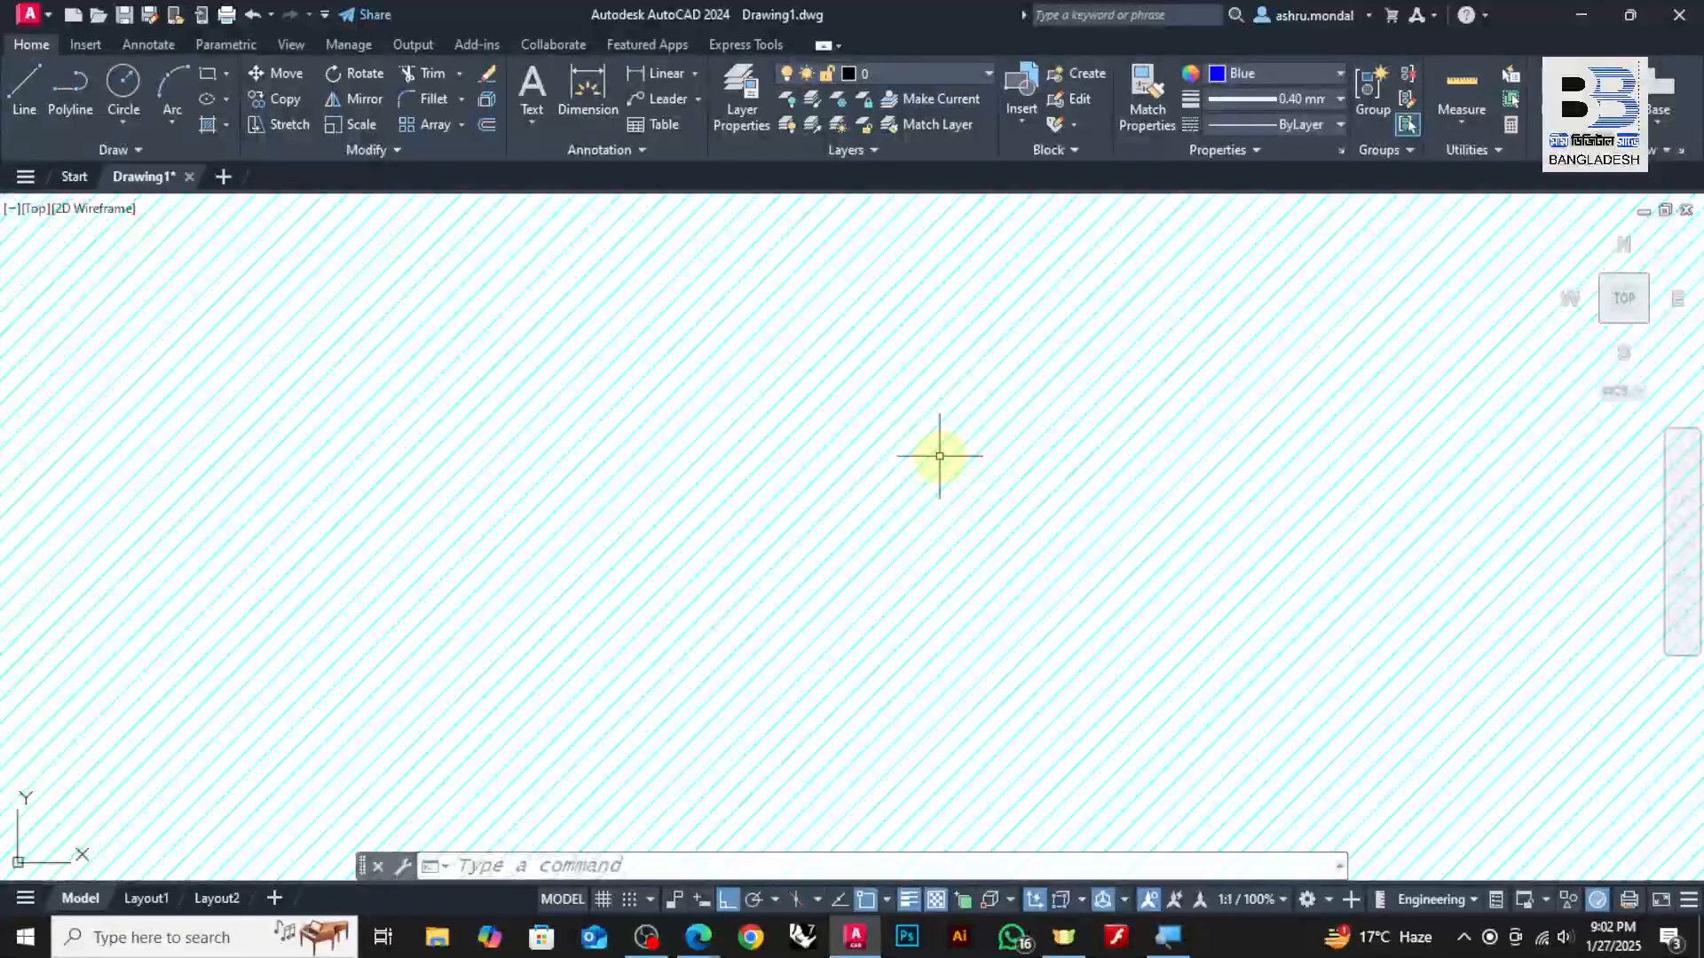
{"action": "scroll", "coordinate": [967, 517], "scroll_direction": "down", "scroll_amount": 4}
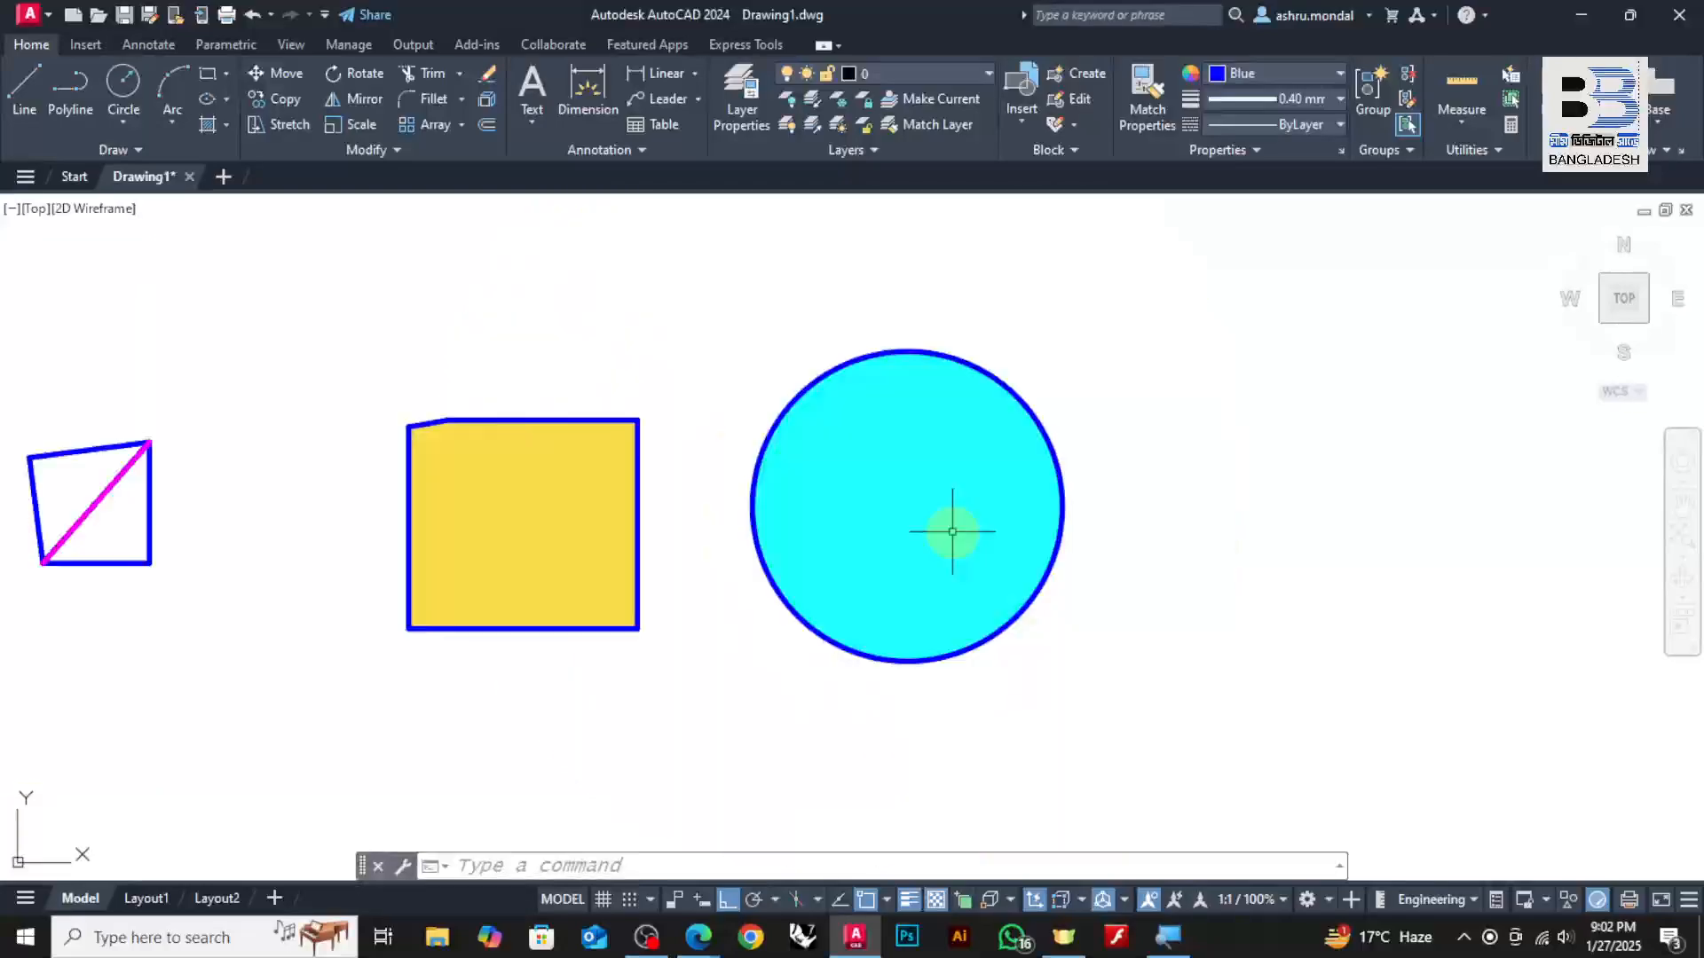
Set the pattern scale of the circle's hatch to 50
{"action": "scroll", "coordinate": [932, 514], "scroll_direction": "up", "scroll_amount": 3}
{"action": "left_click", "coordinate": [905, 454]}
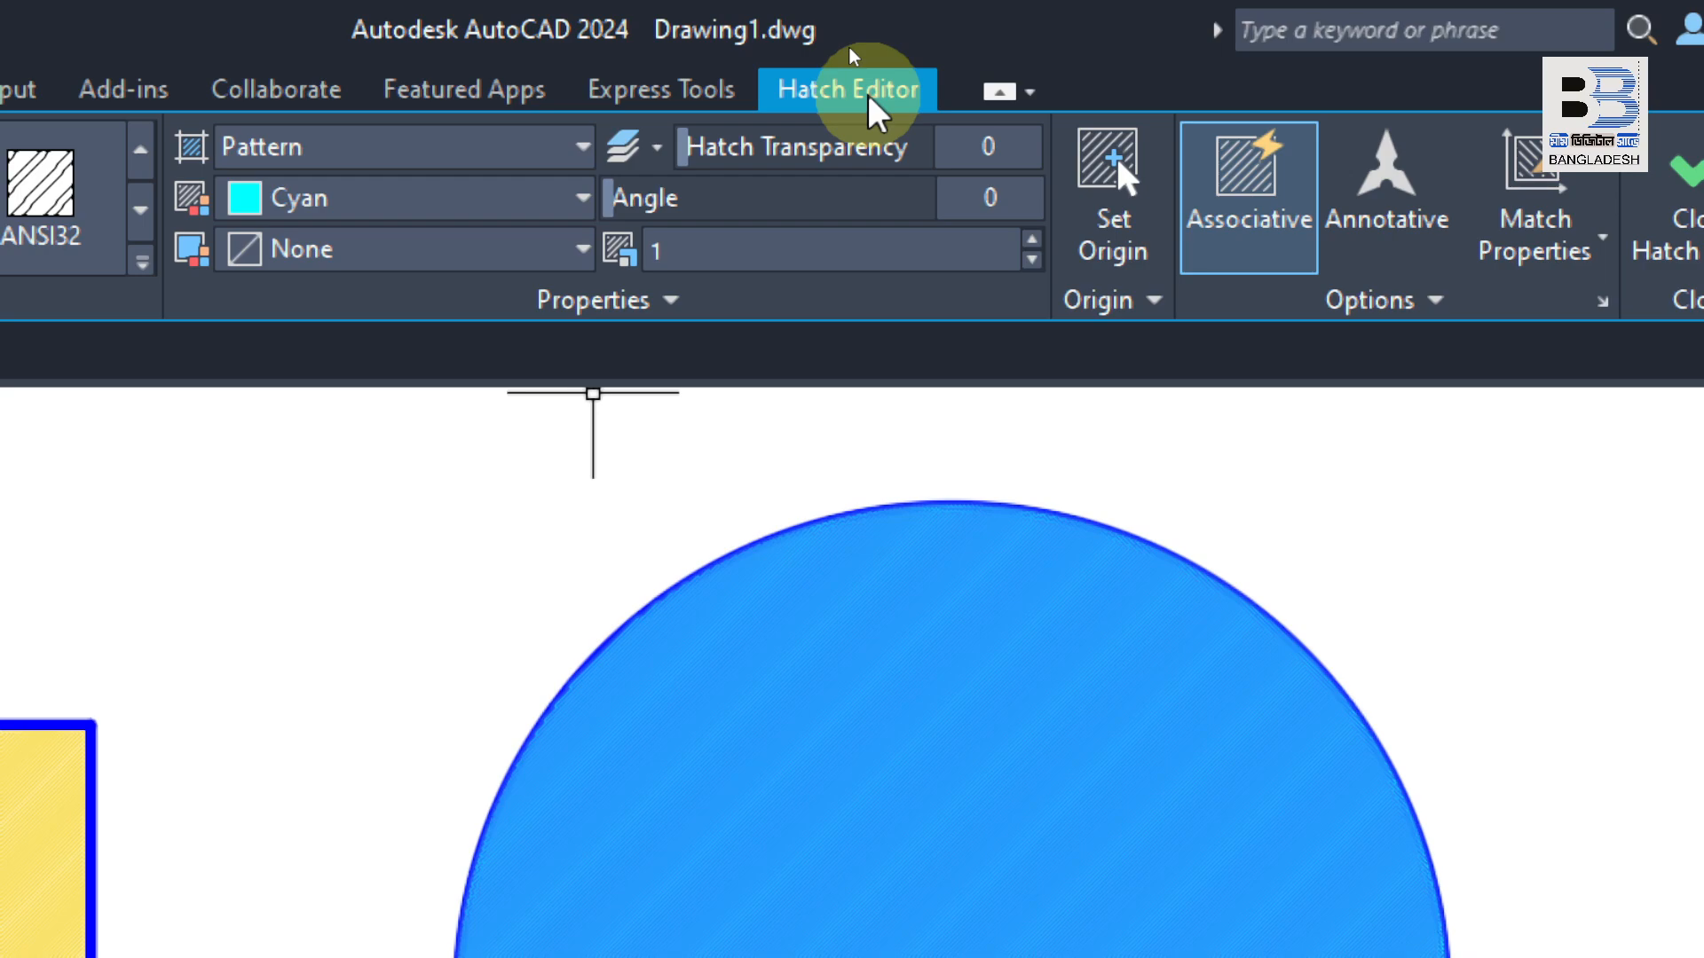
{"action": "left_click", "coordinate": [664, 253]}
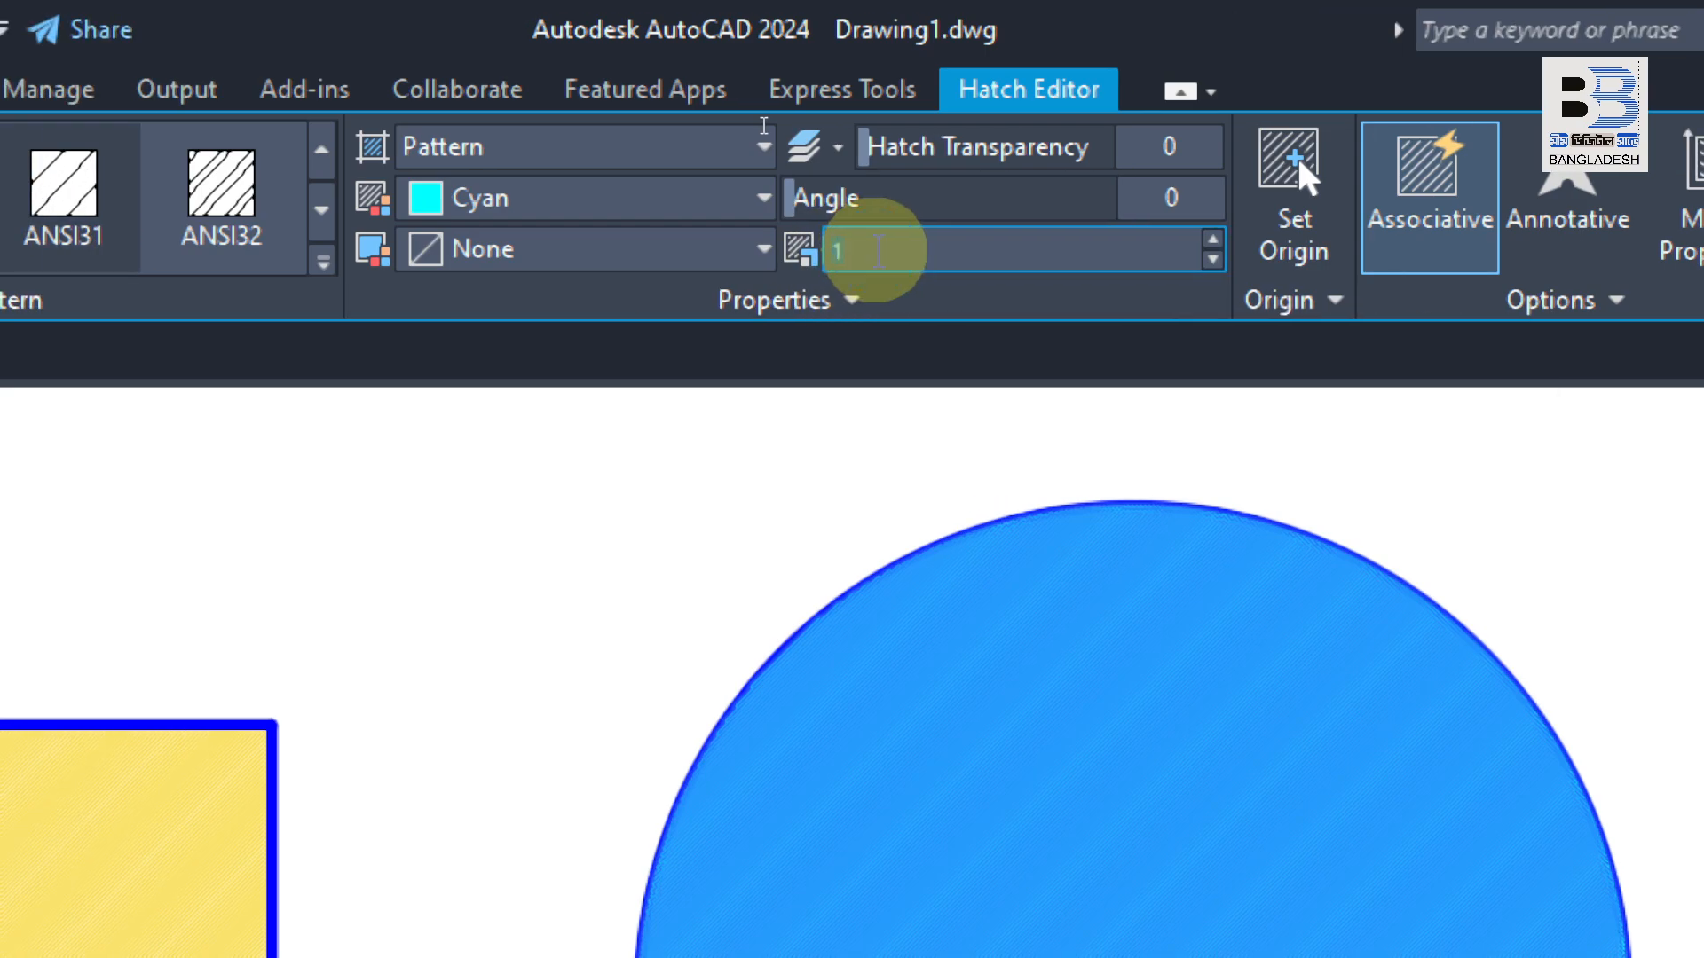
{"action": "double_click", "coordinate": [878, 252]}
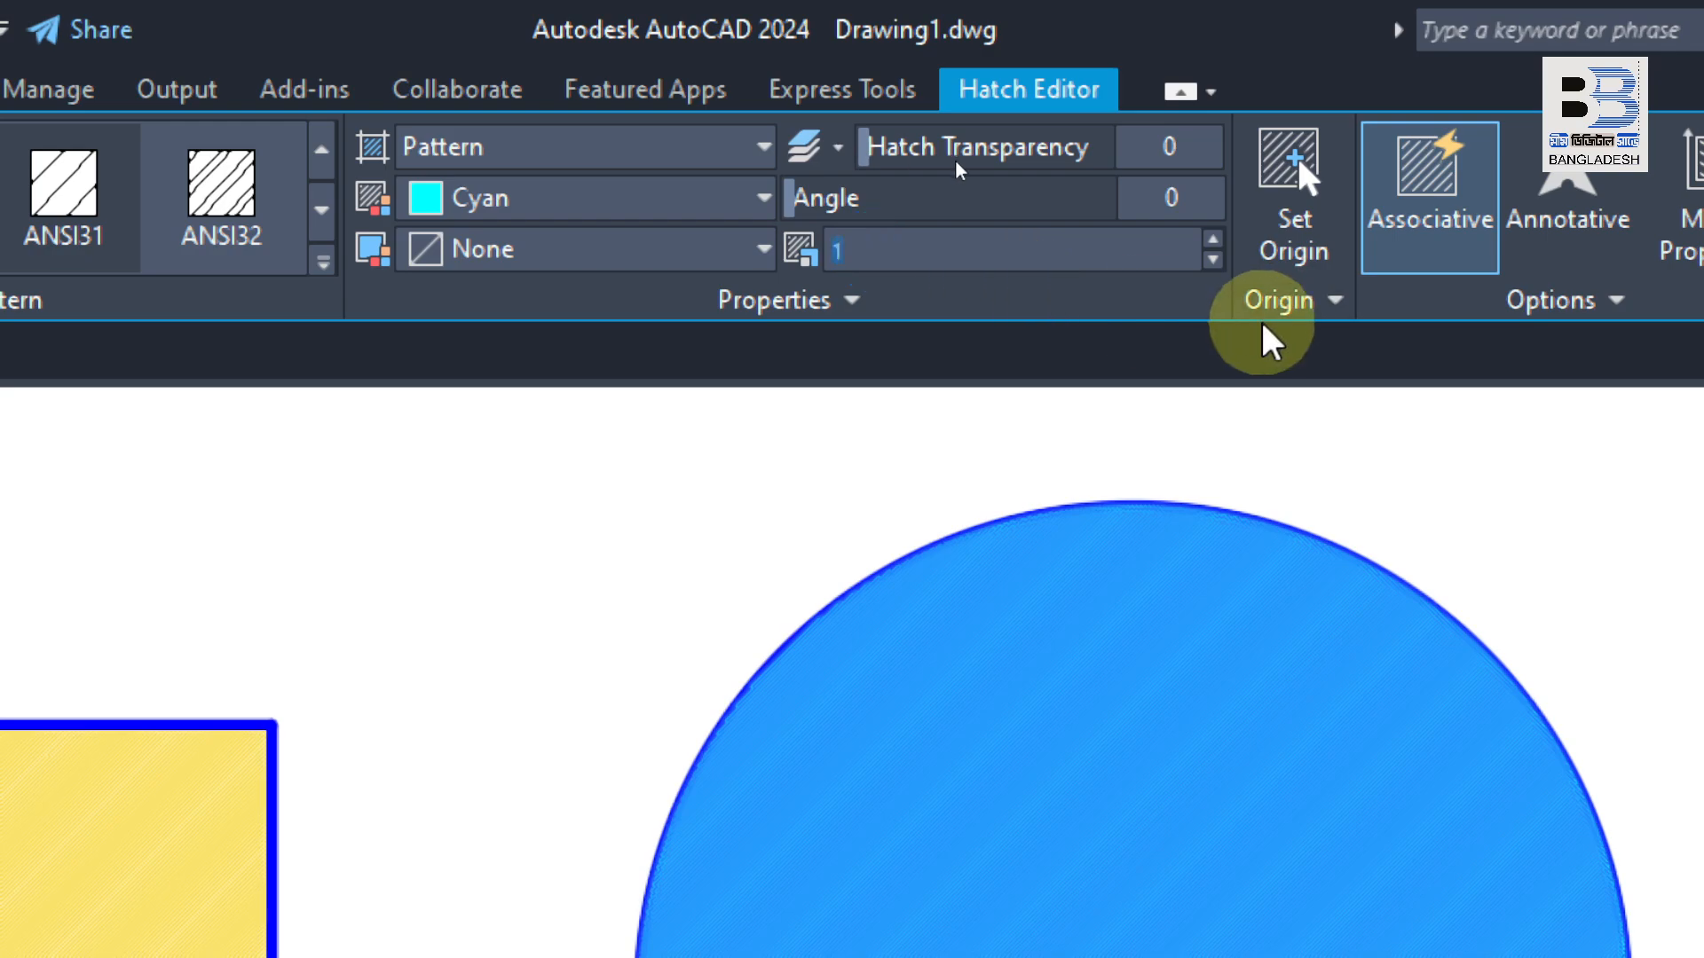
{"action": "type", "text": "50"}
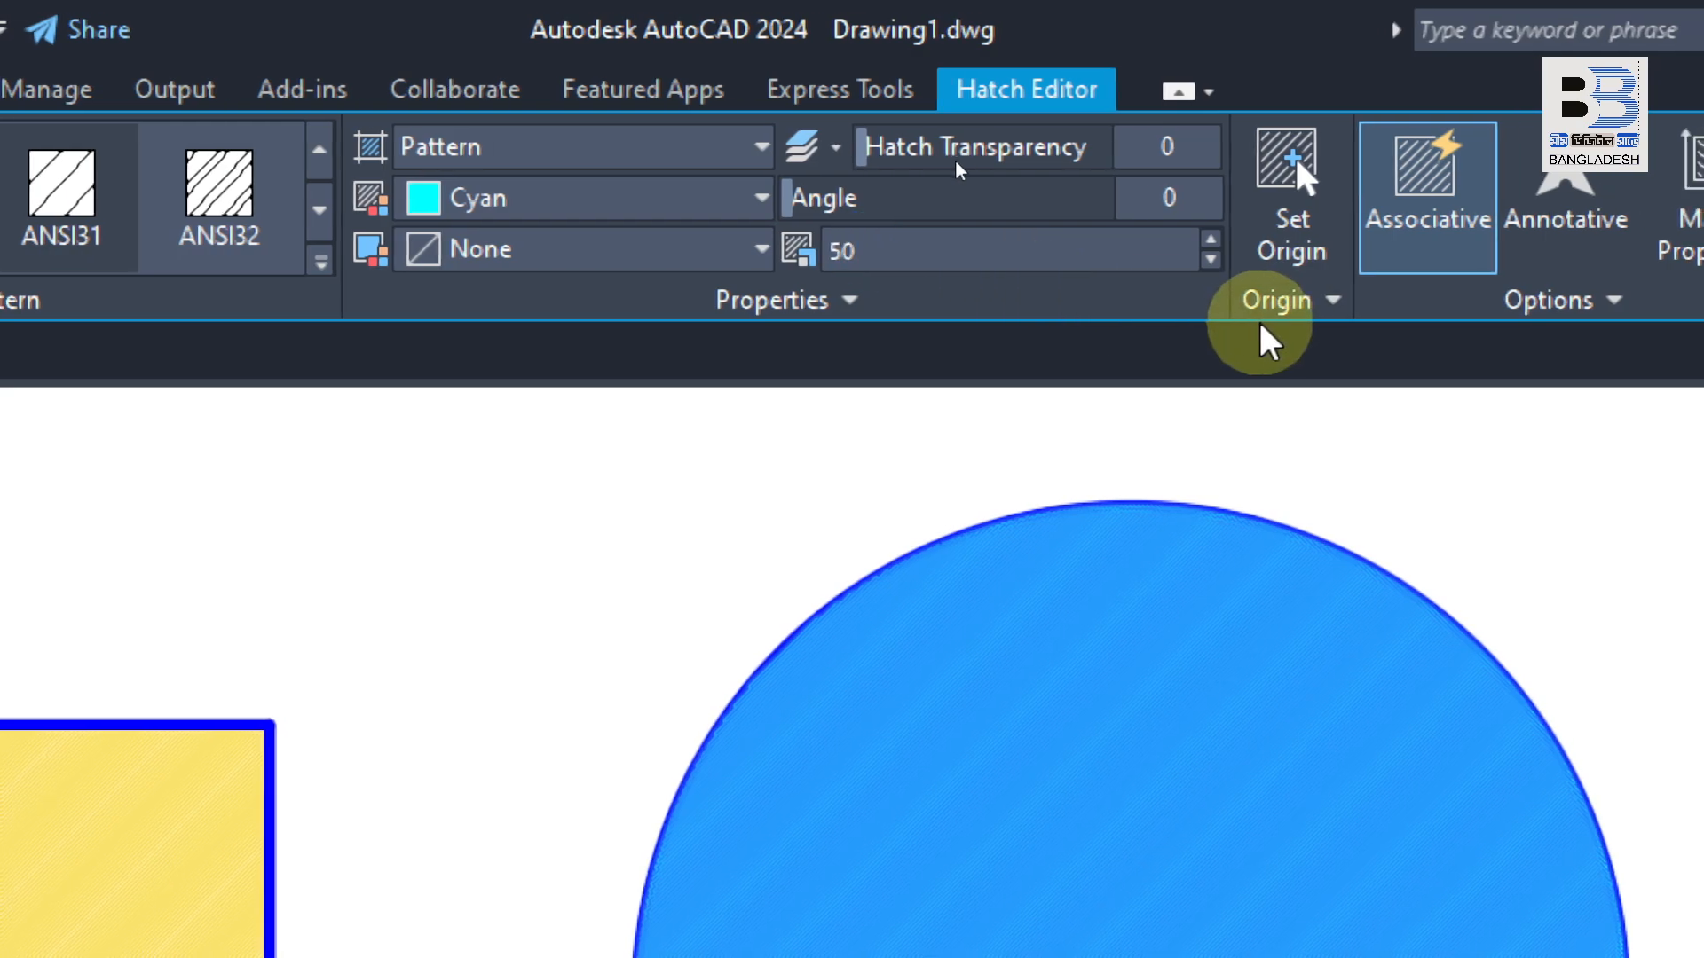
{"action": "key", "text": "Return"}
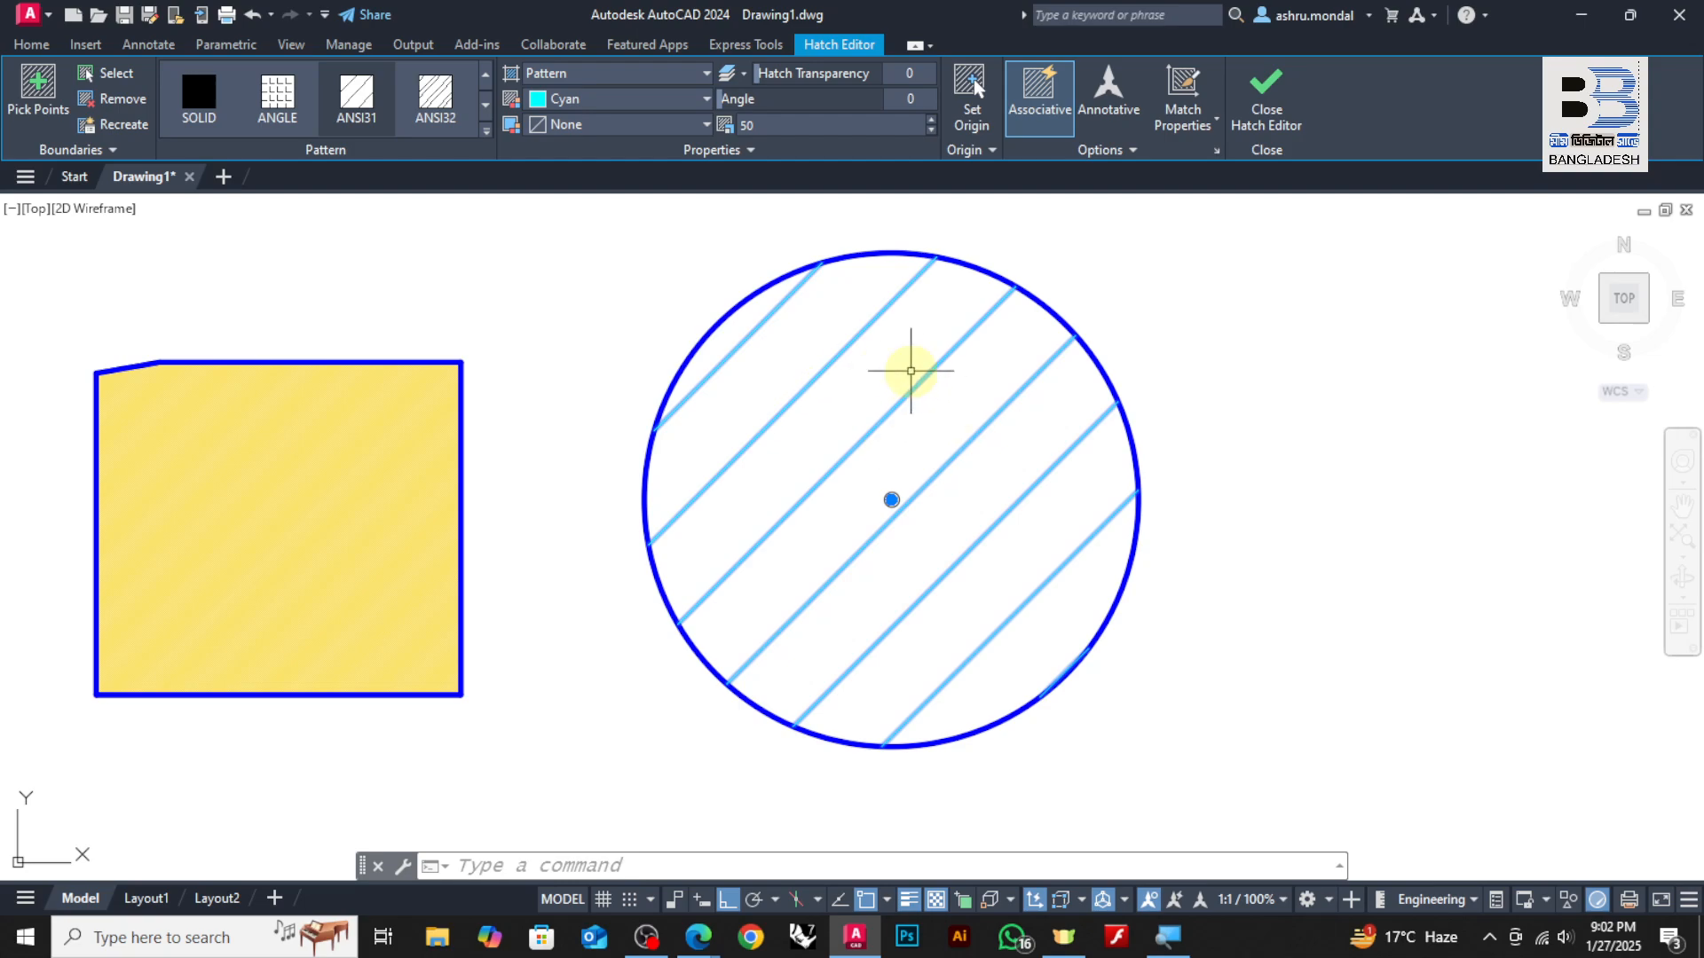
Try hatch pattern scales of 30 and 10 in the circle, settle on 5 and deselect the hatch
{"action": "left_click", "coordinate": [789, 131]}
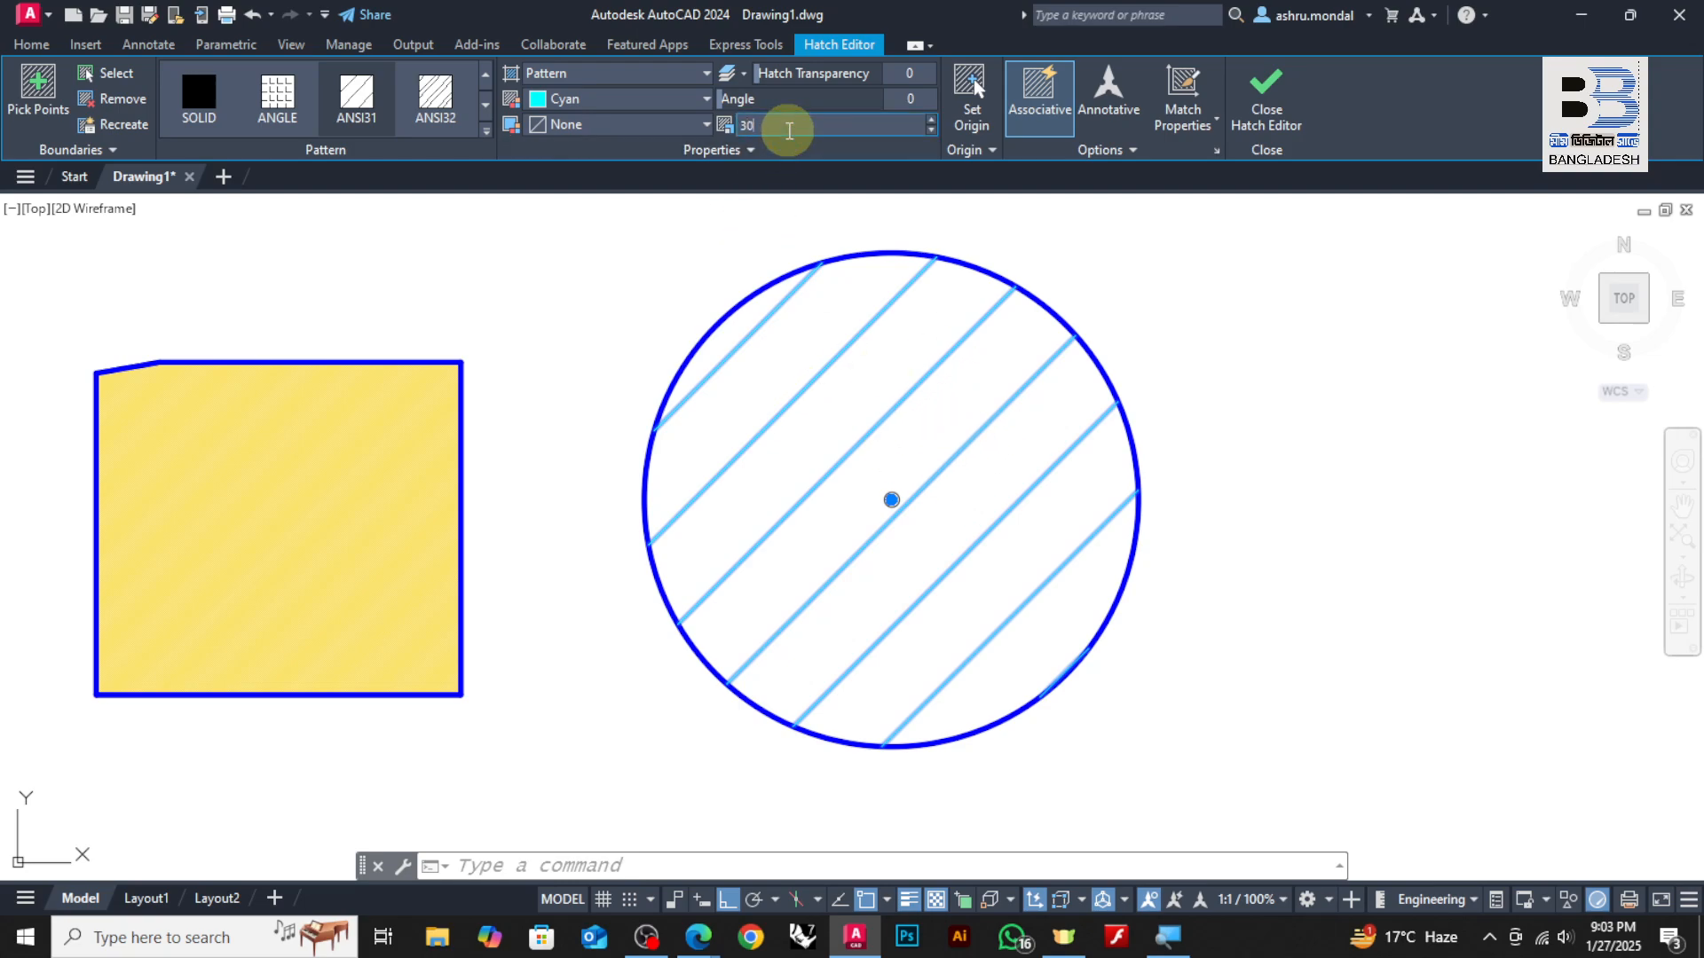
{"action": "key", "text": "Return"}
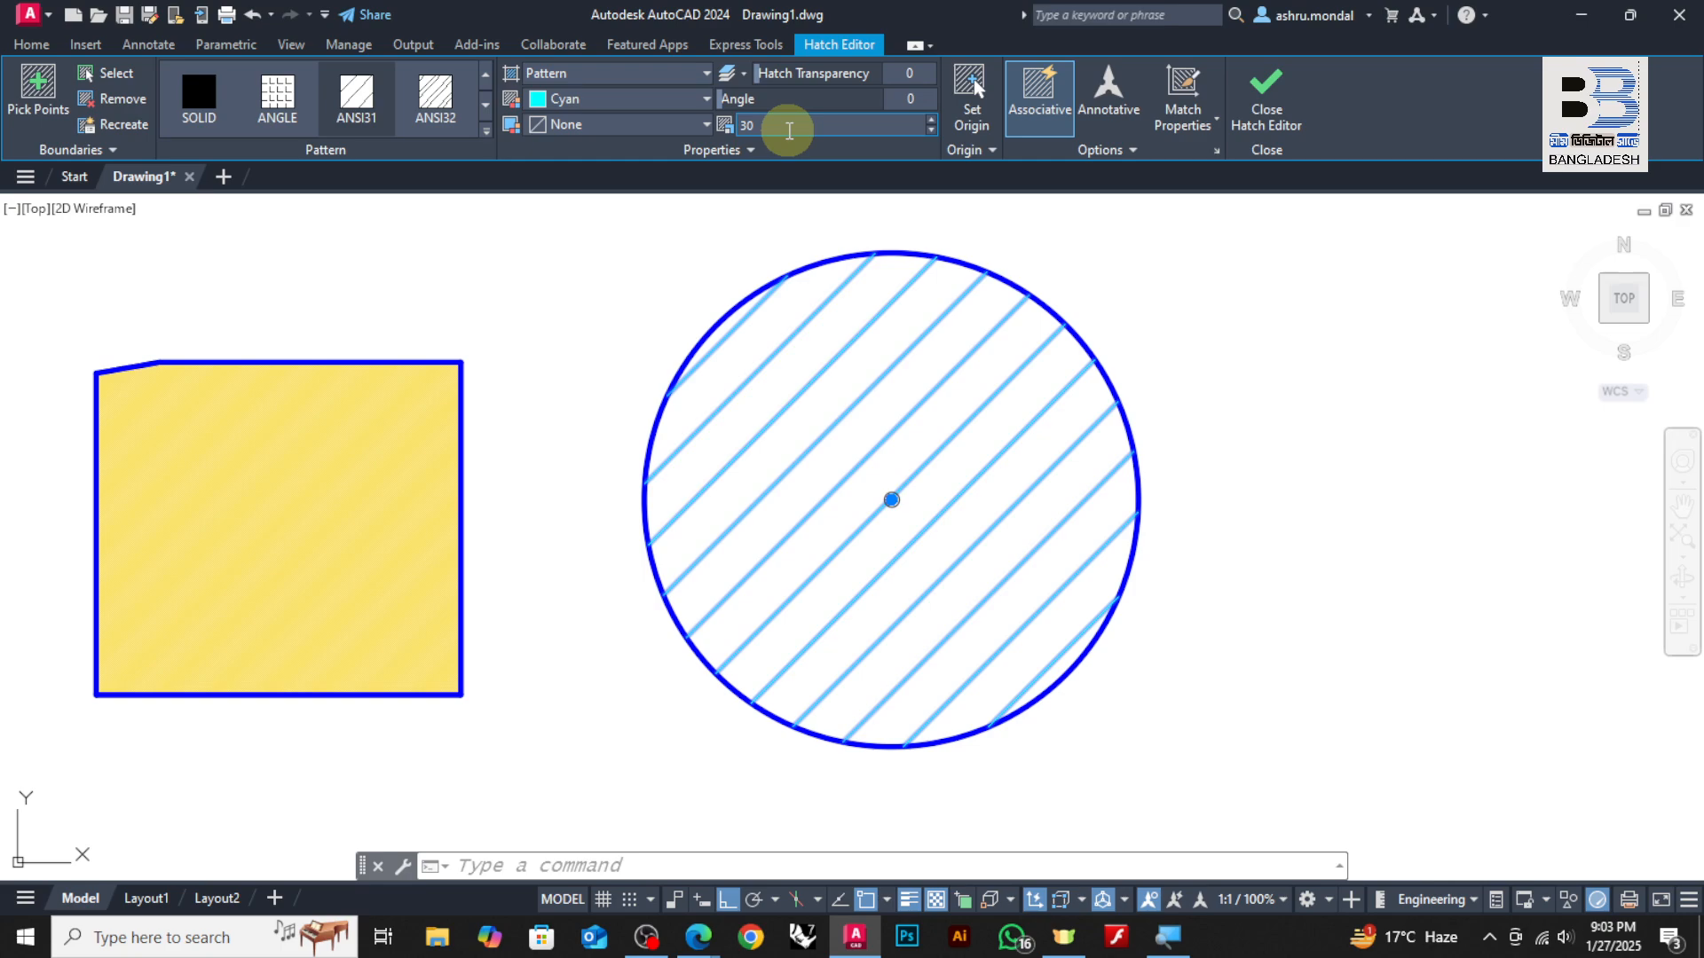
{"action": "type", "text": "10"}
{"action": "key", "text": "Return"}
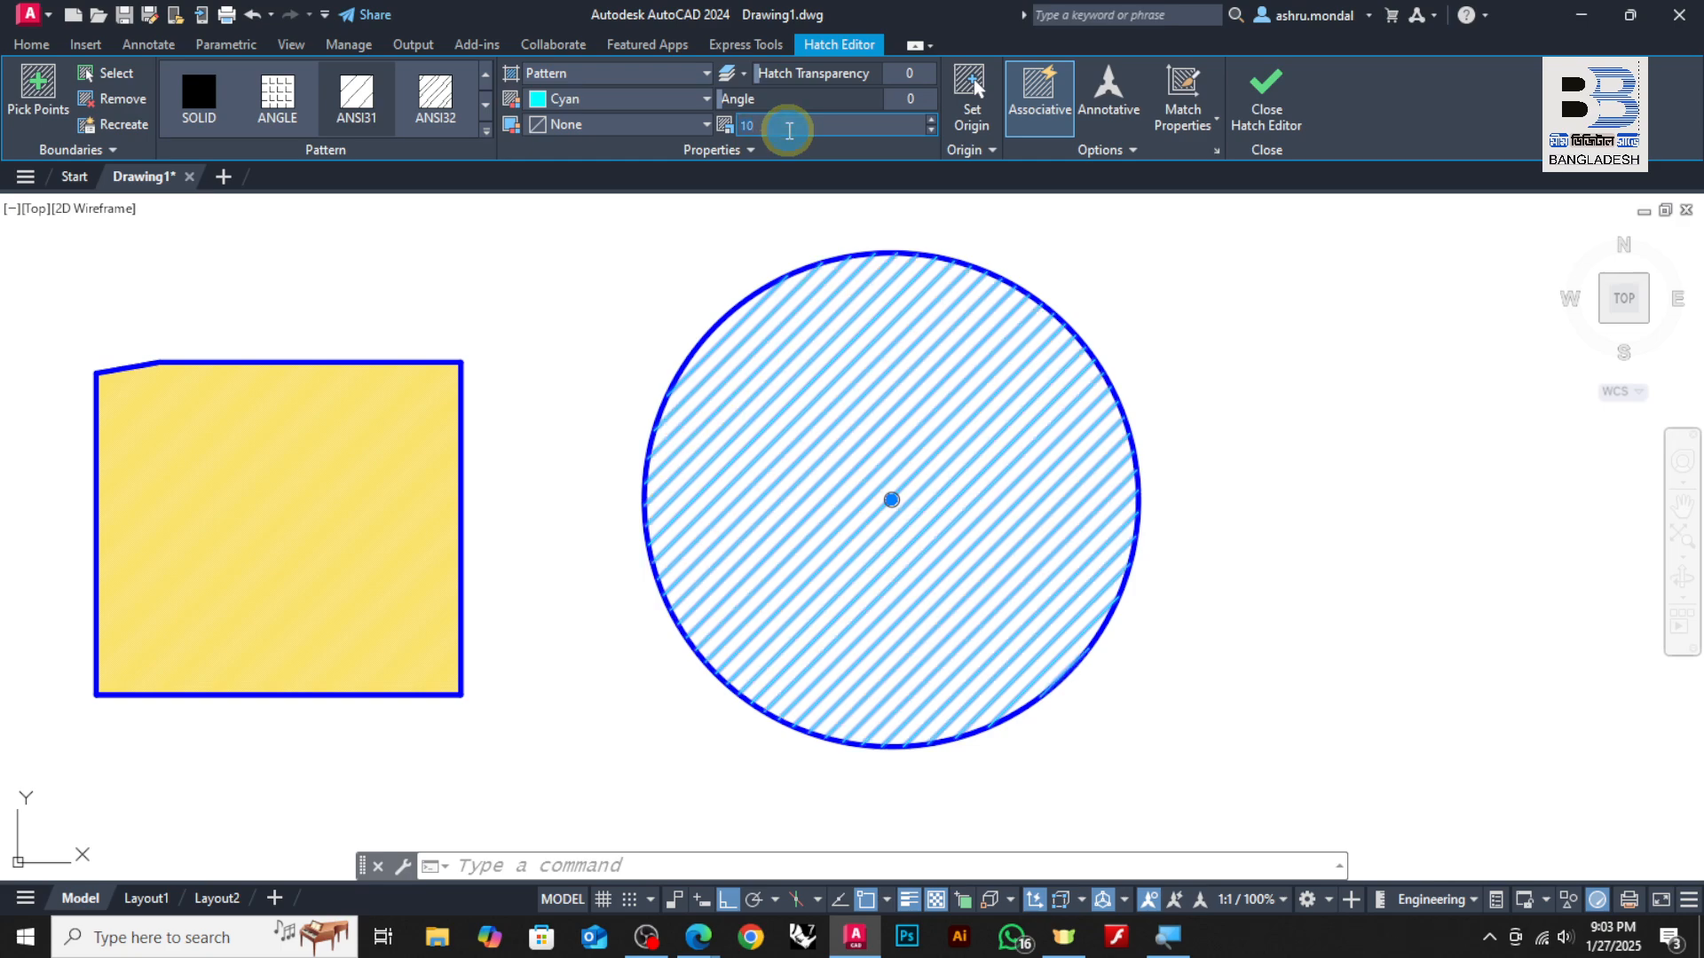
{"action": "key", "text": "Return"}
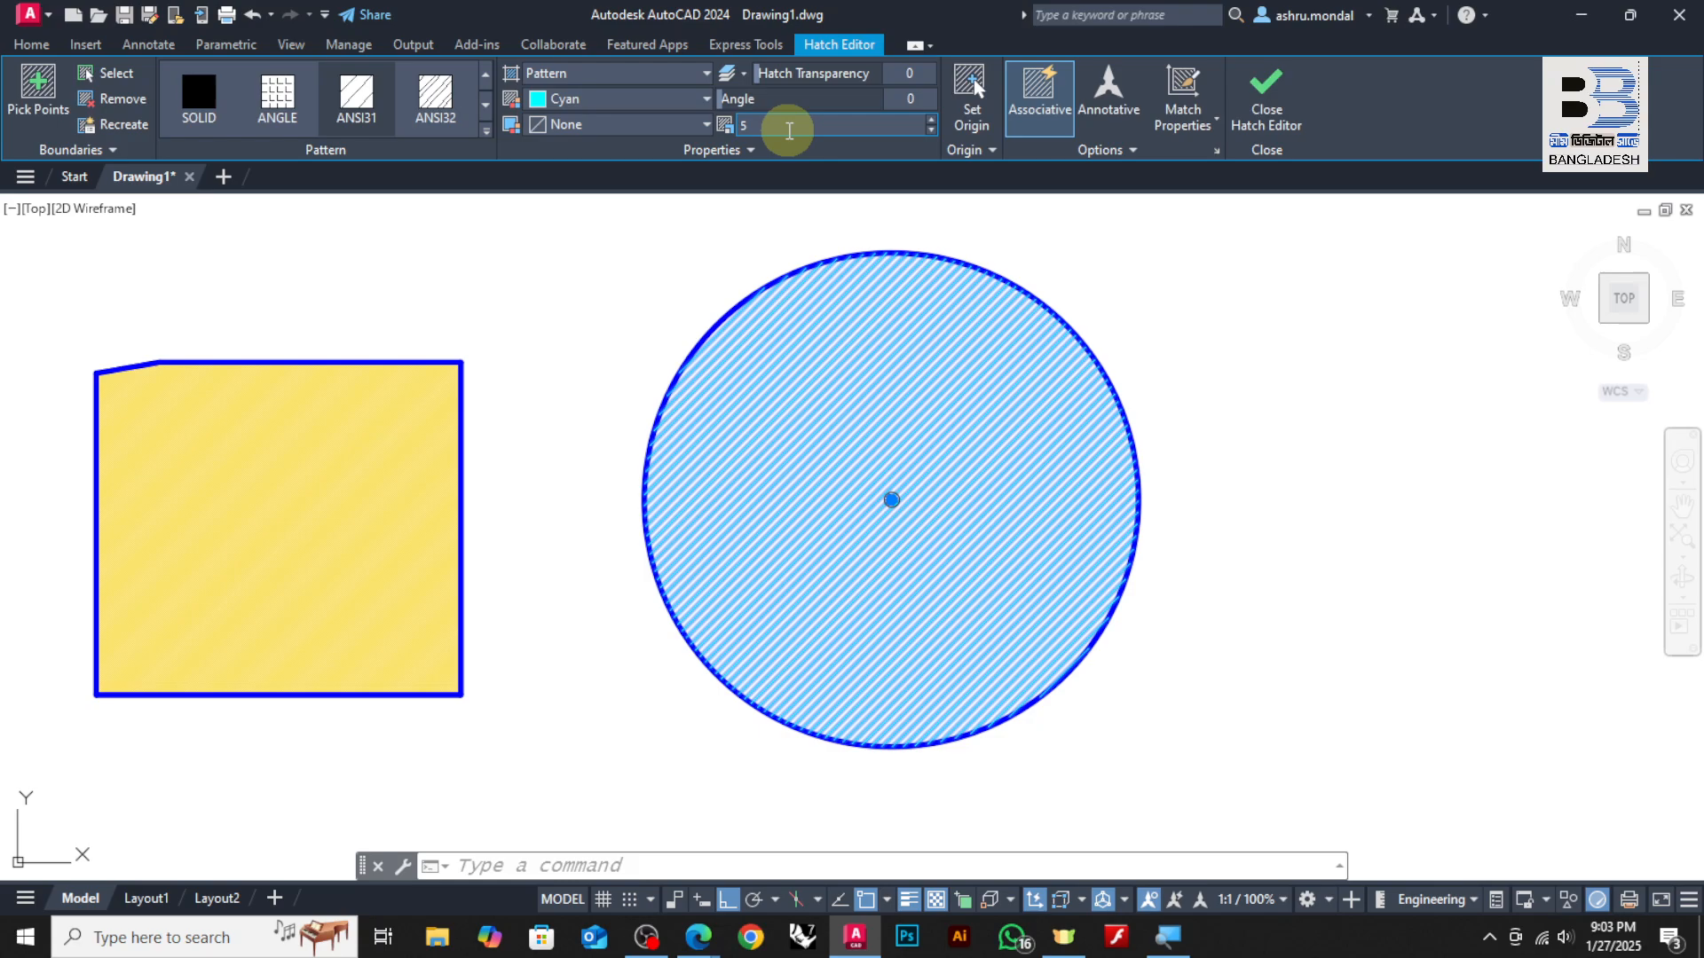
{"action": "key", "text": "Escape"}
Change the colour of the circle's hatch to Blue and deselect it
{"action": "left_click", "coordinate": [897, 395]}
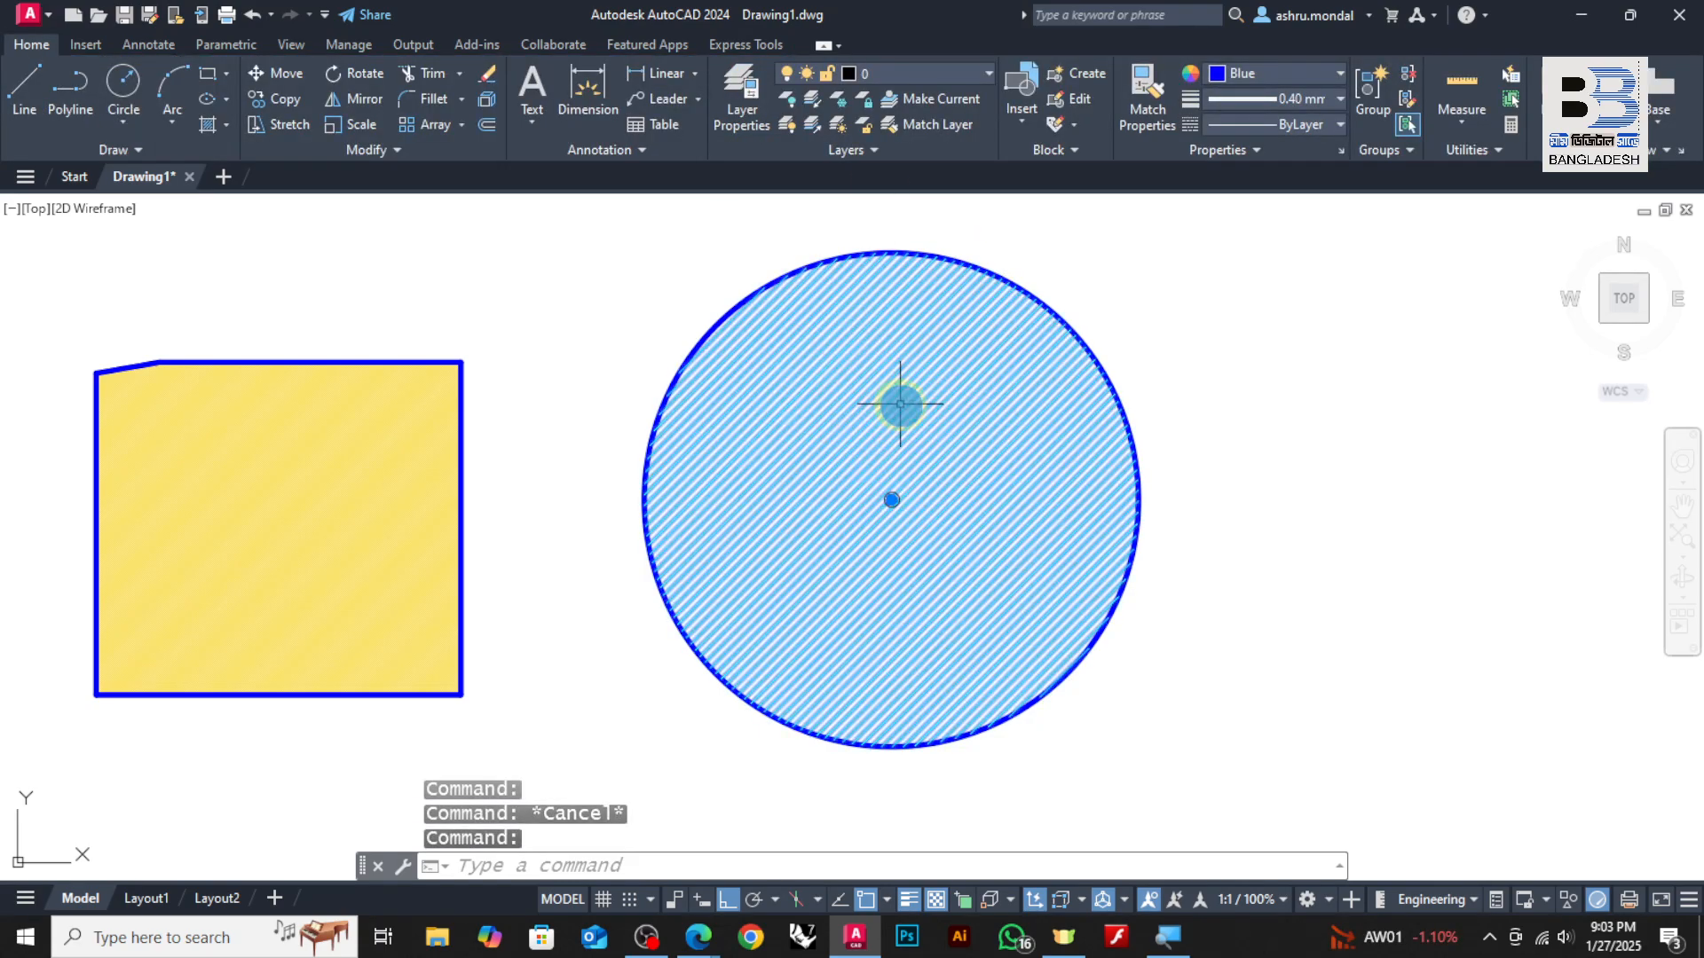
{"action": "left_click", "coordinate": [599, 98]}
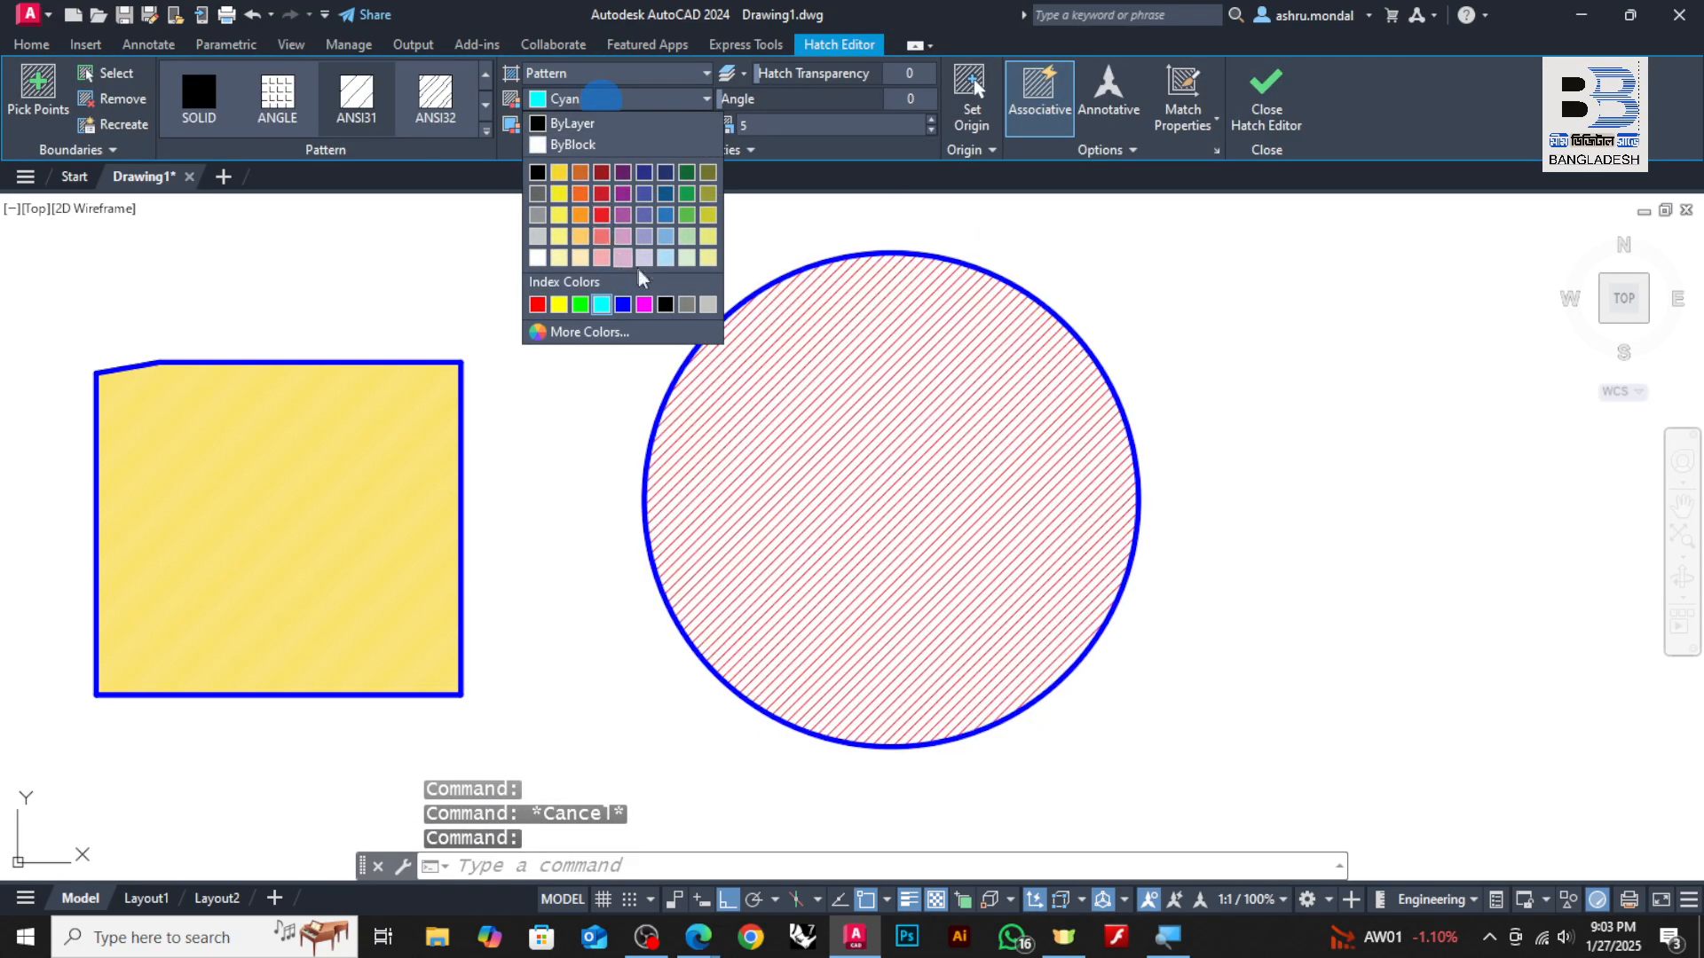
{"action": "left_click", "coordinate": [624, 306]}
{"action": "key", "text": "Escape"}
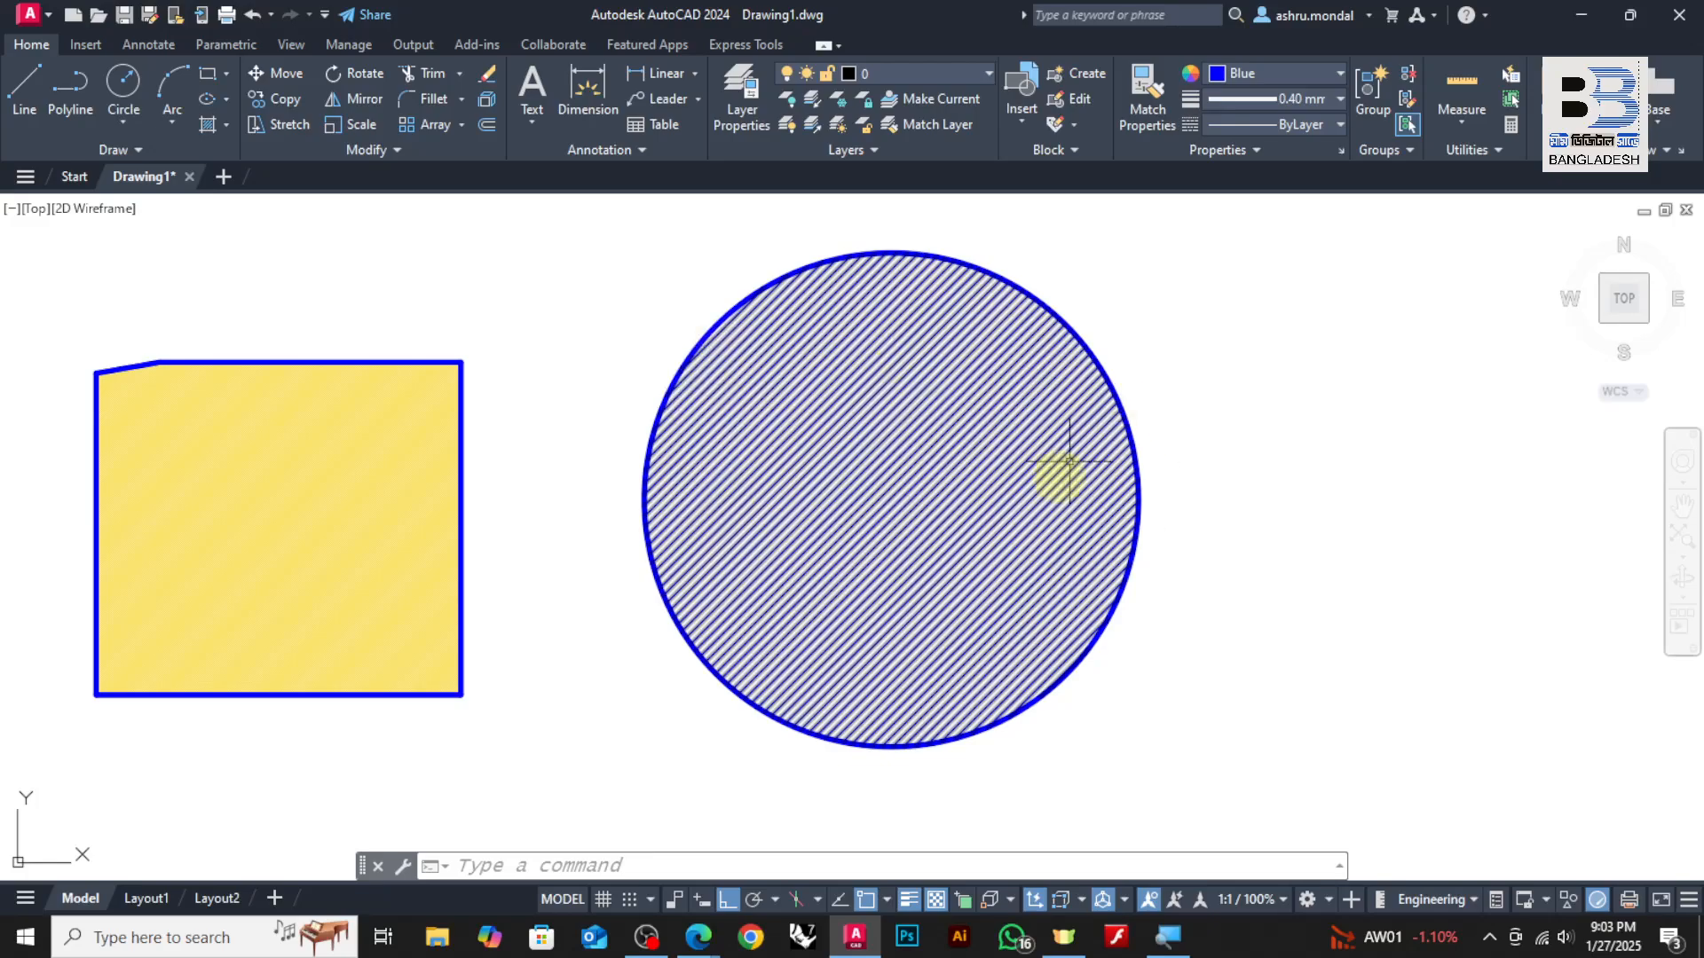
Examine the line spacing and pattern scale of the circle's hatch up close, leaving its properties as they are
{"action": "scroll", "coordinate": [934, 376], "scroll_direction": "up", "scroll_amount": 2}
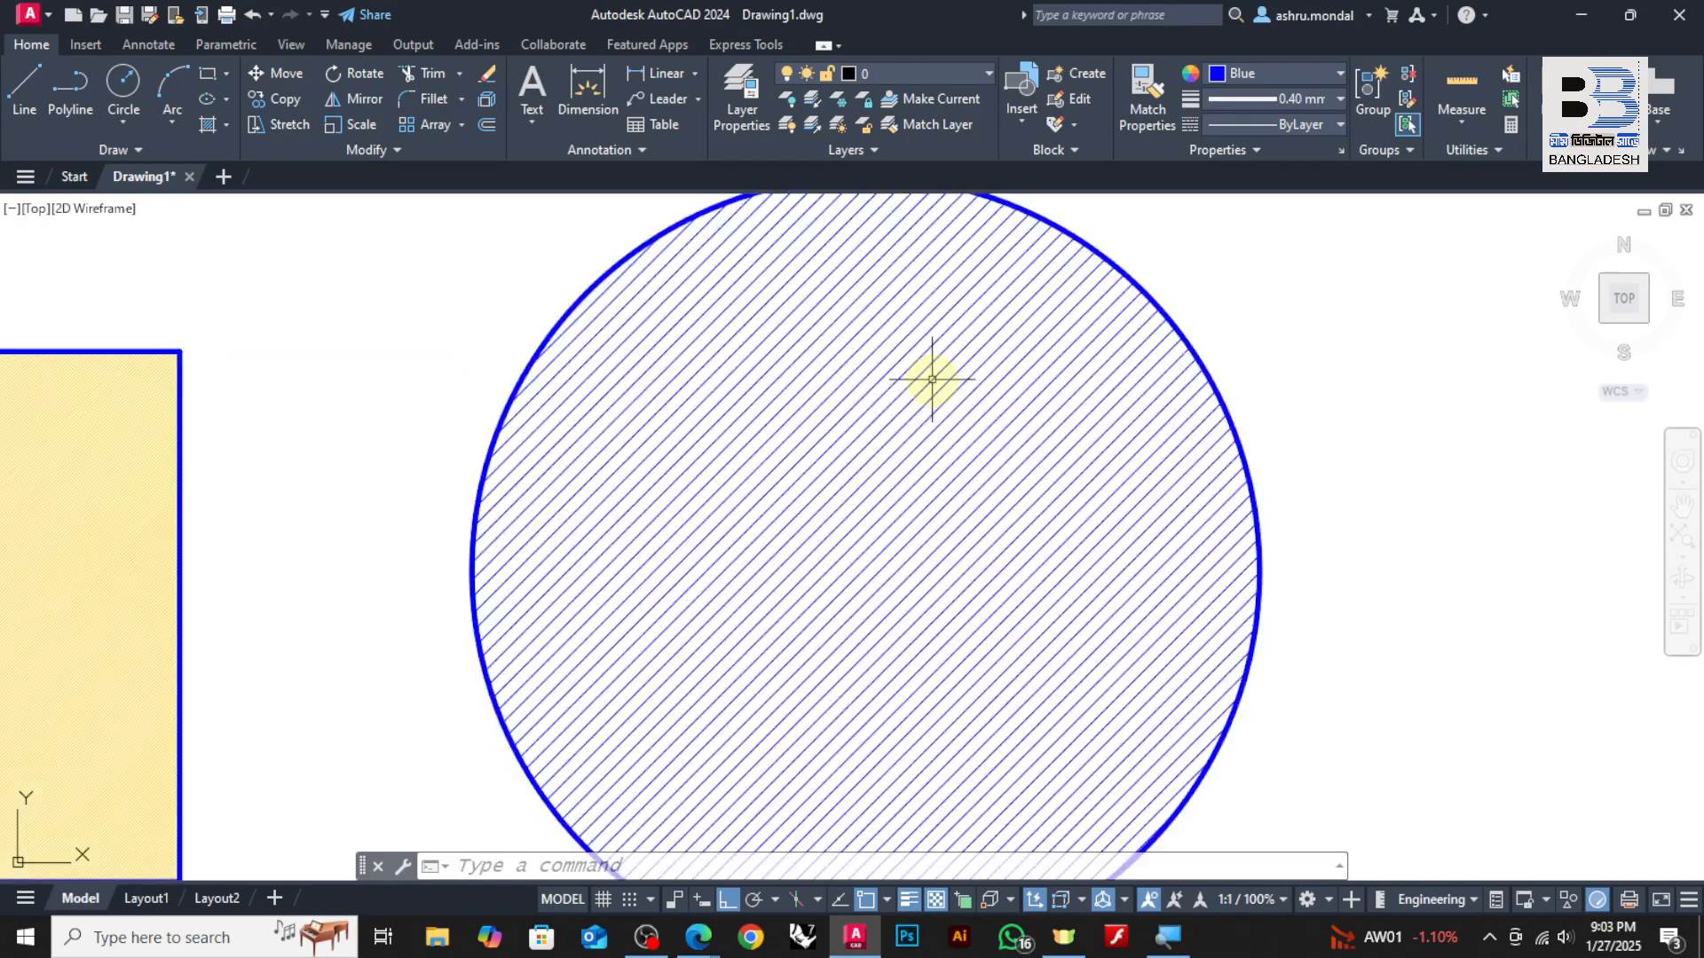
{"action": "left_click", "coordinate": [892, 415]}
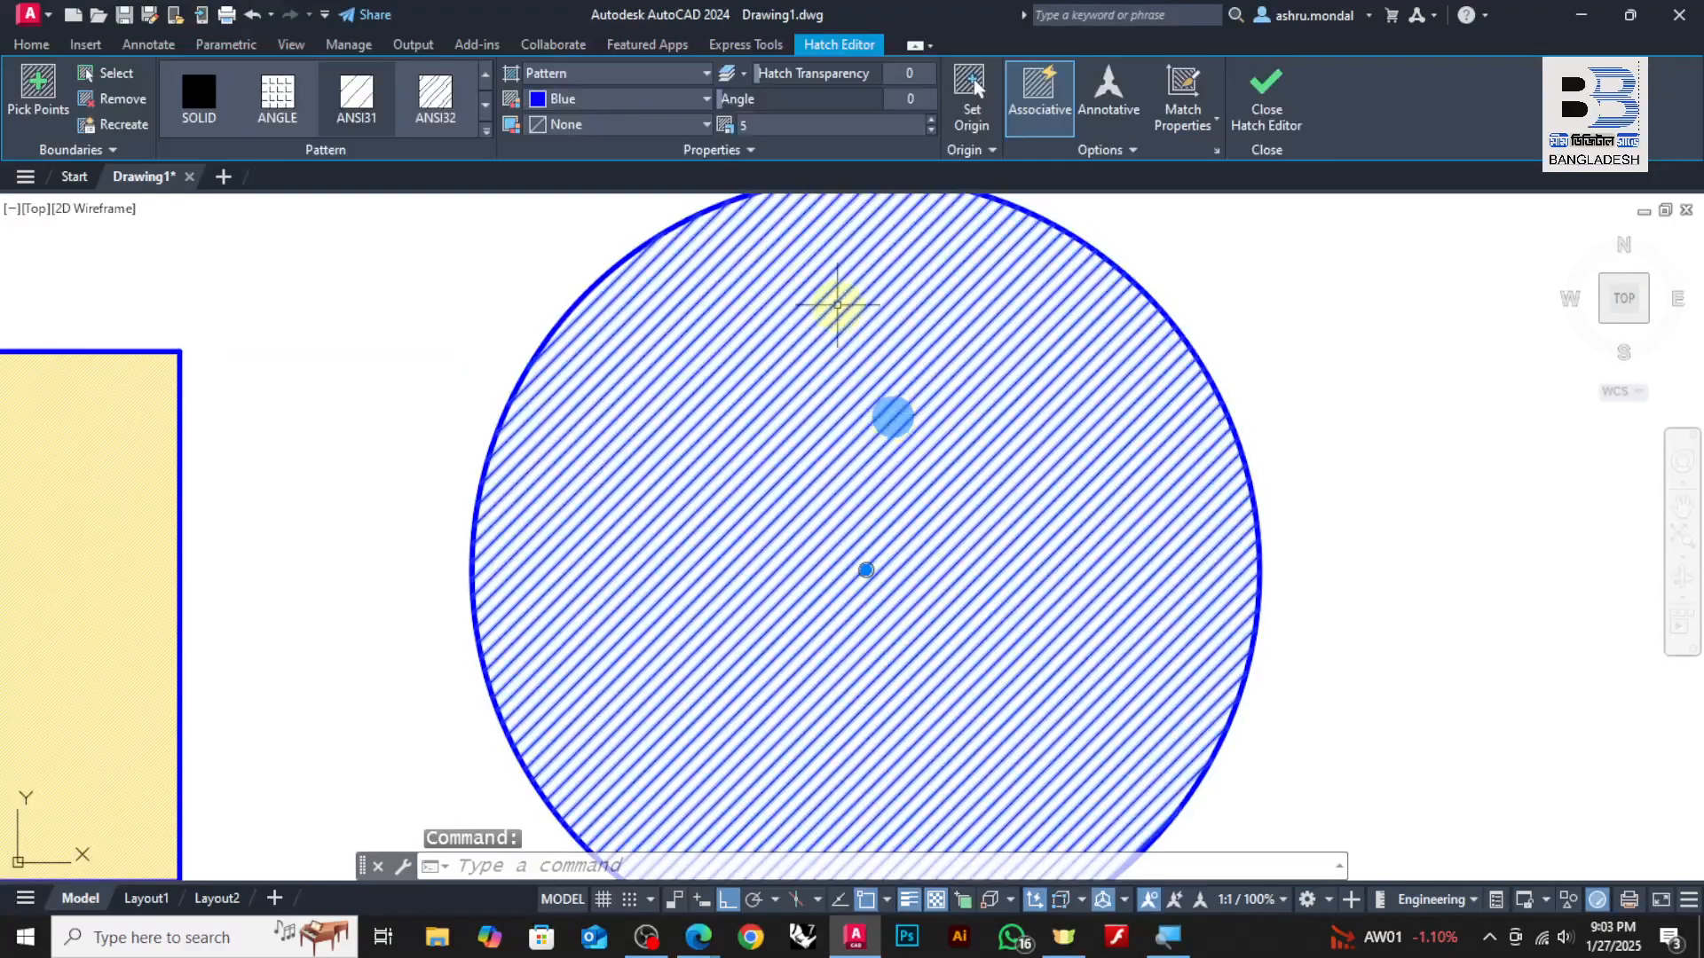
{"action": "left_click", "coordinate": [754, 125]}
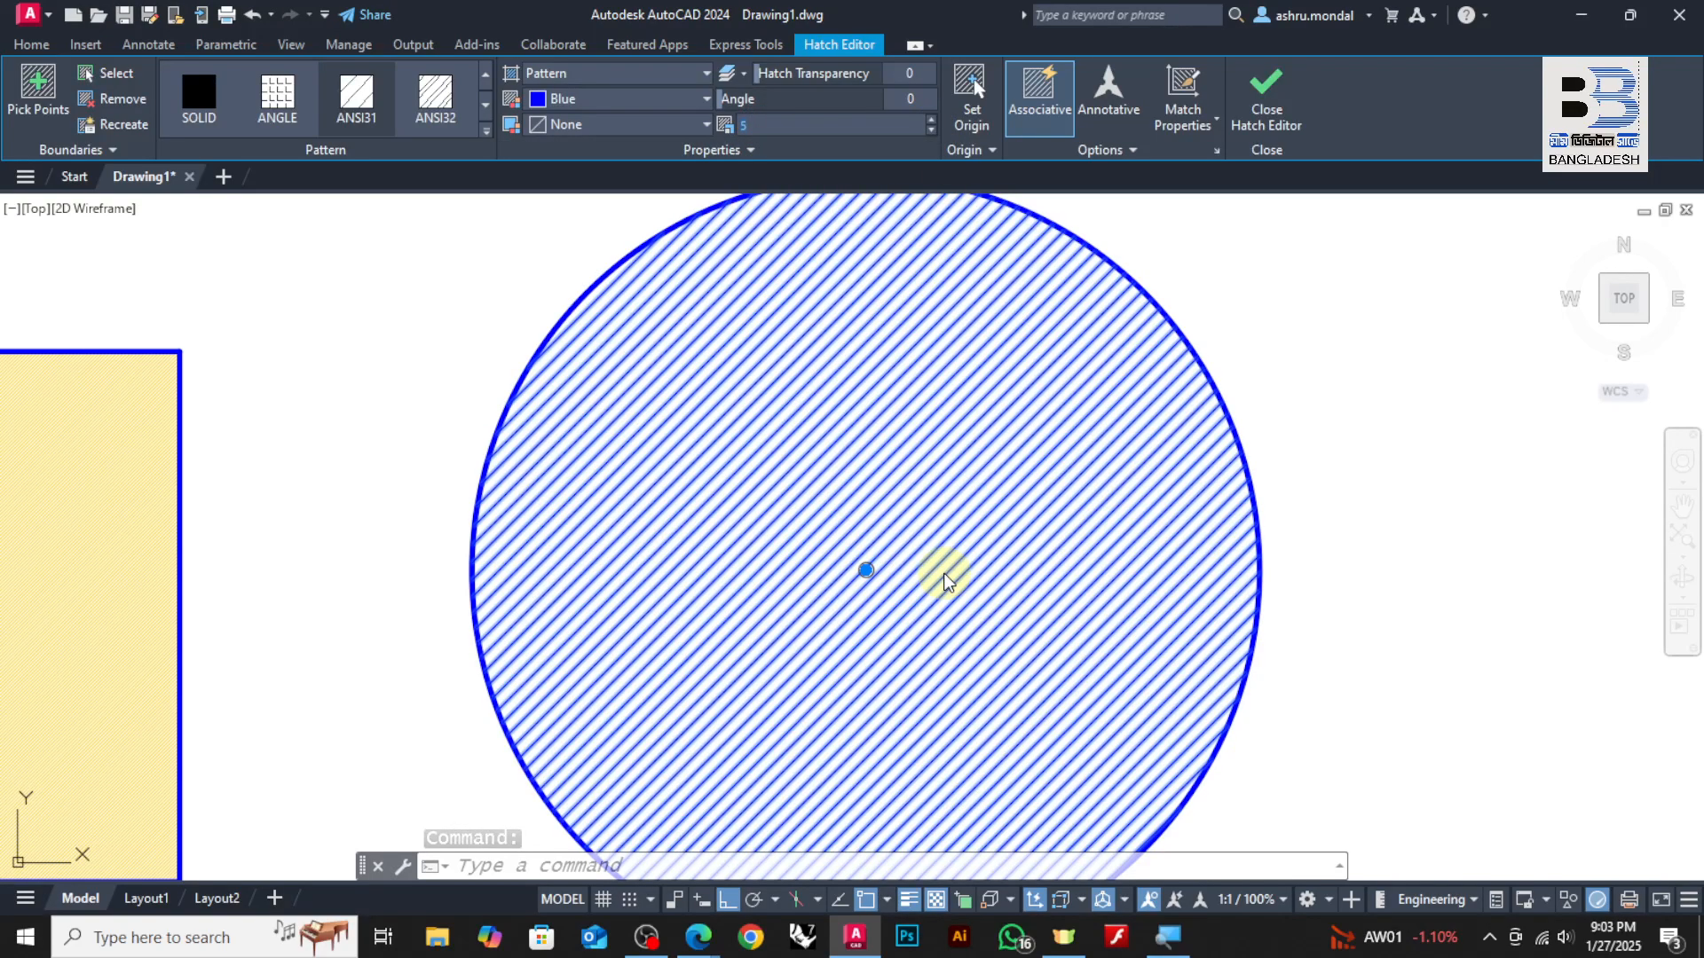
{"action": "scroll", "coordinate": [1030, 505], "scroll_direction": "up", "scroll_amount": 3}
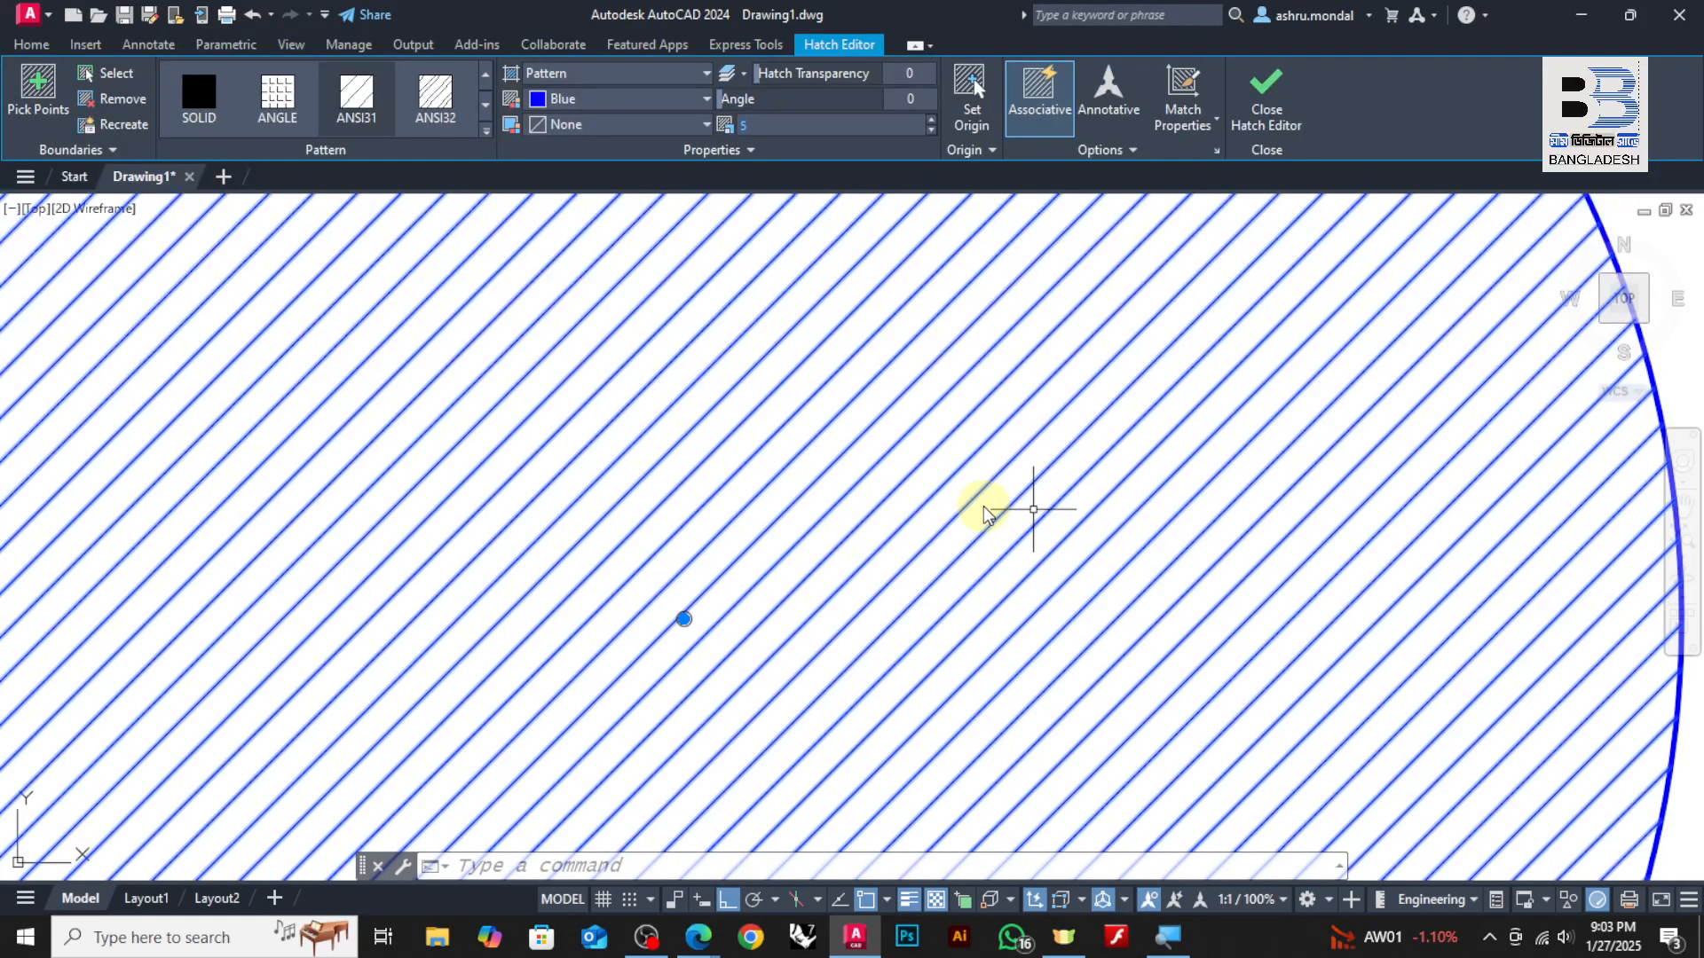
{"action": "scroll", "coordinate": [937, 605], "scroll_direction": "down", "scroll_amount": 3}
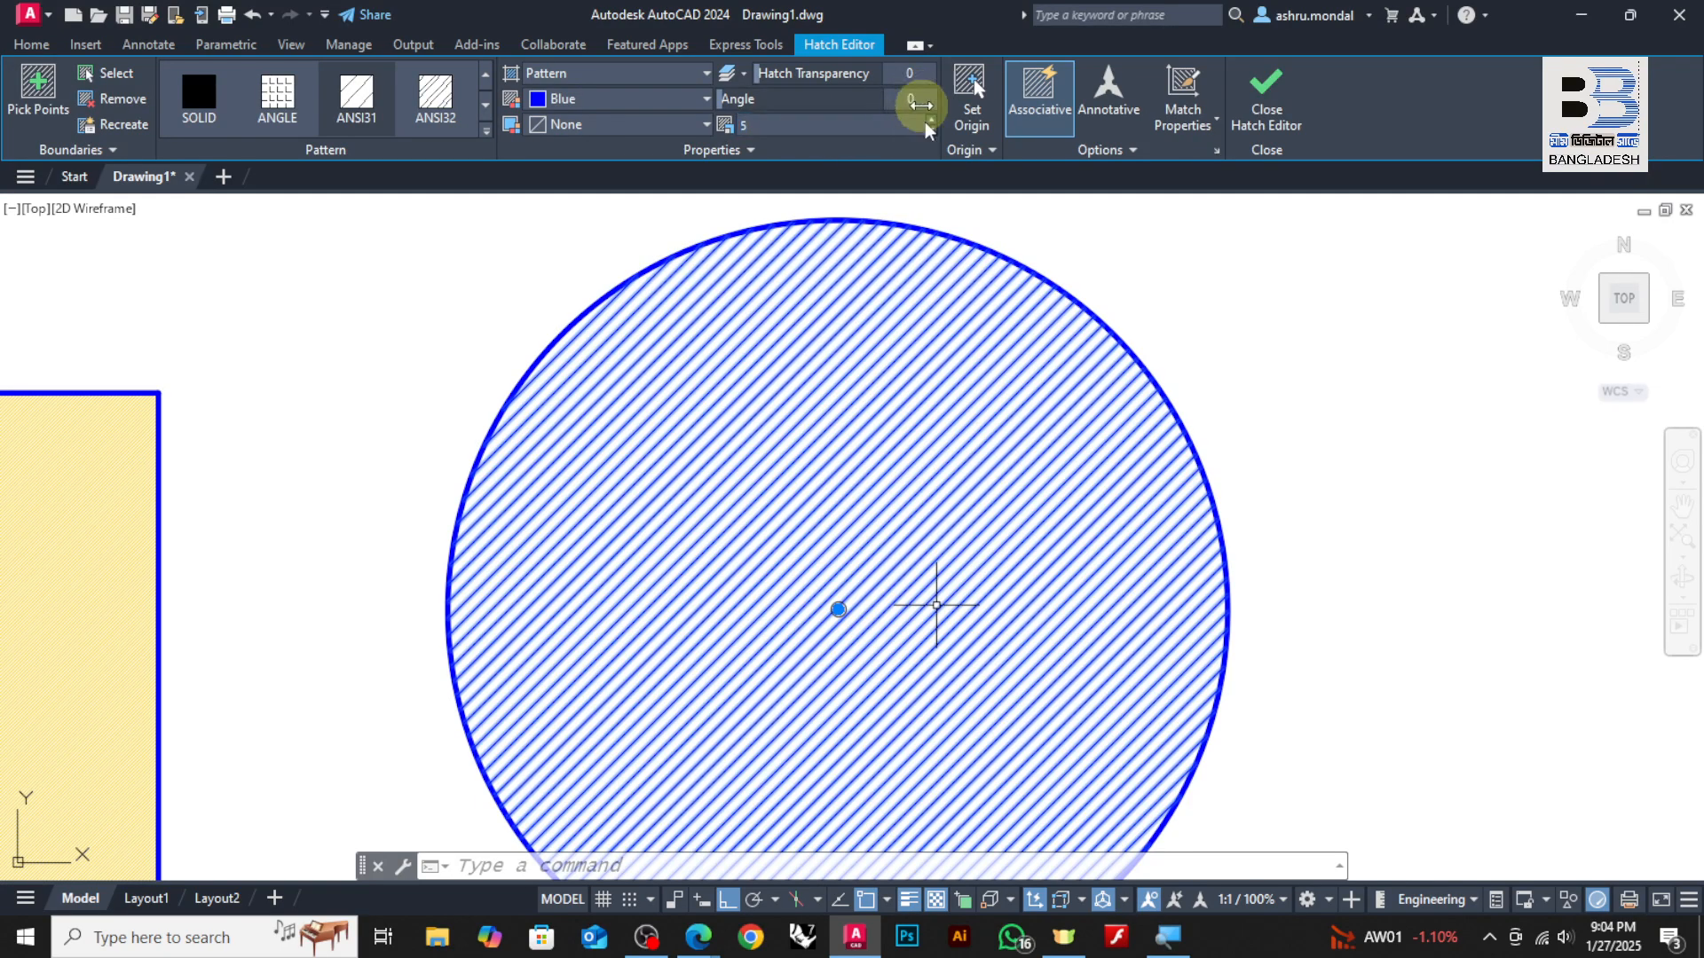
{"action": "key", "text": "Escape"}
Set the pattern scale of the yellow hatch in the clipped-corner square to 10 and deselect it
{"action": "scroll", "coordinate": [856, 412], "scroll_direction": "down", "scroll_amount": 6}
{"action": "scroll", "coordinate": [519, 490], "scroll_direction": "up", "scroll_amount": 4}
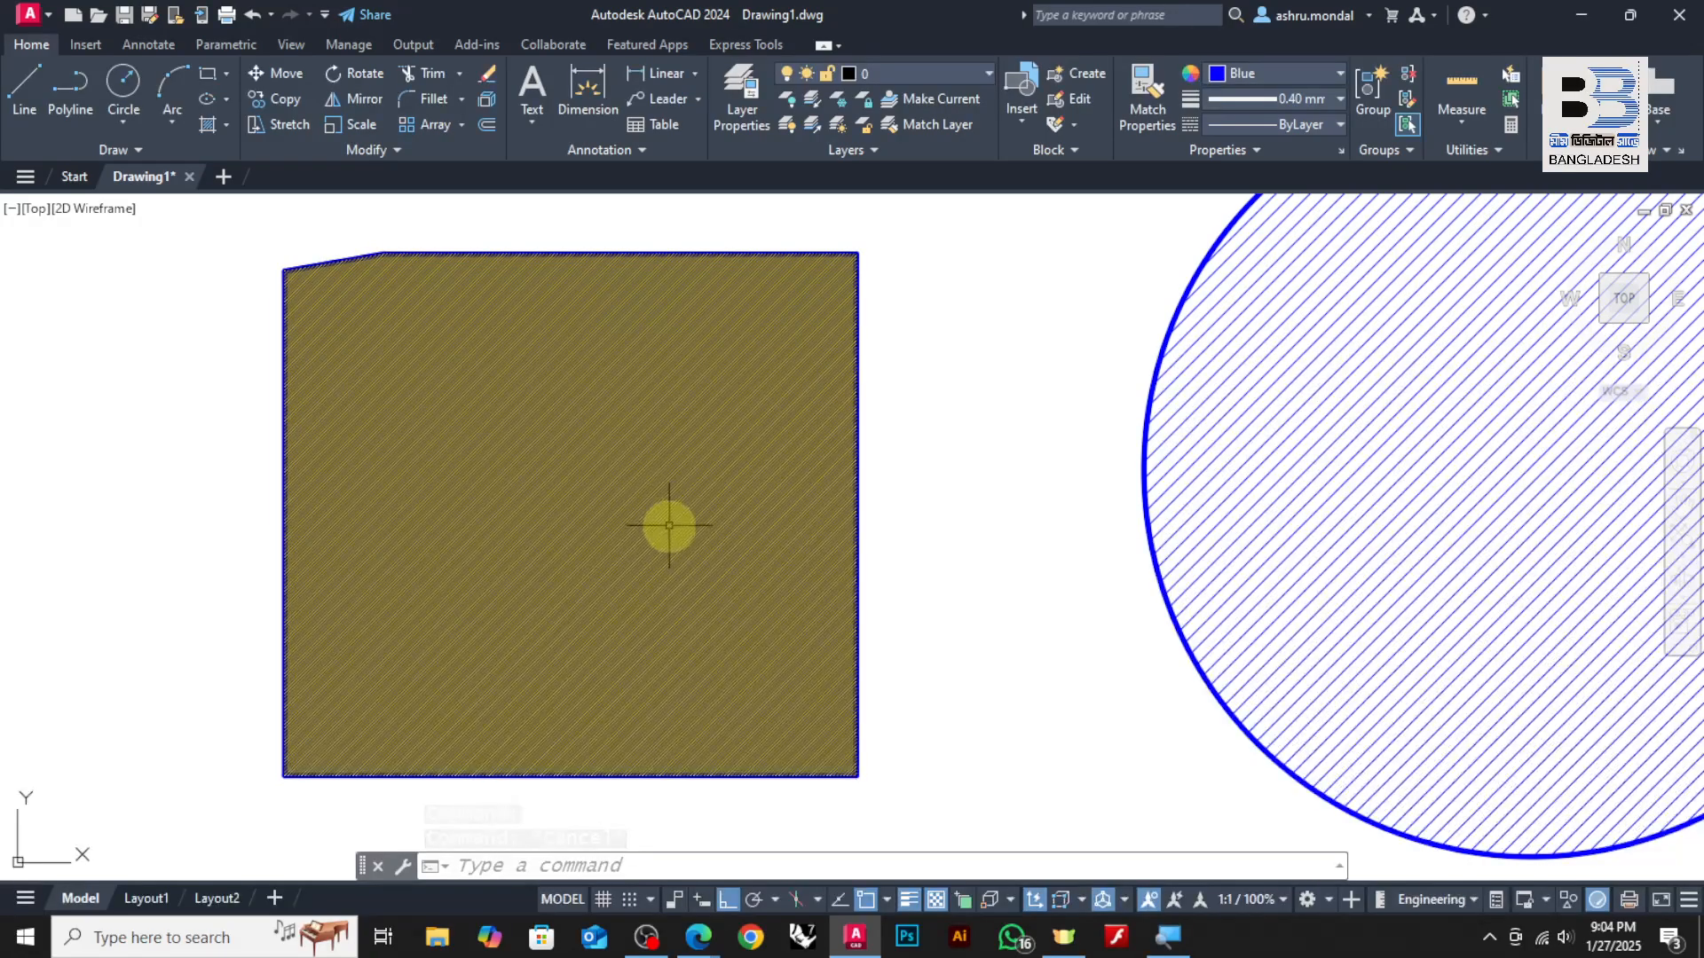
{"action": "left_click", "coordinate": [642, 496]}
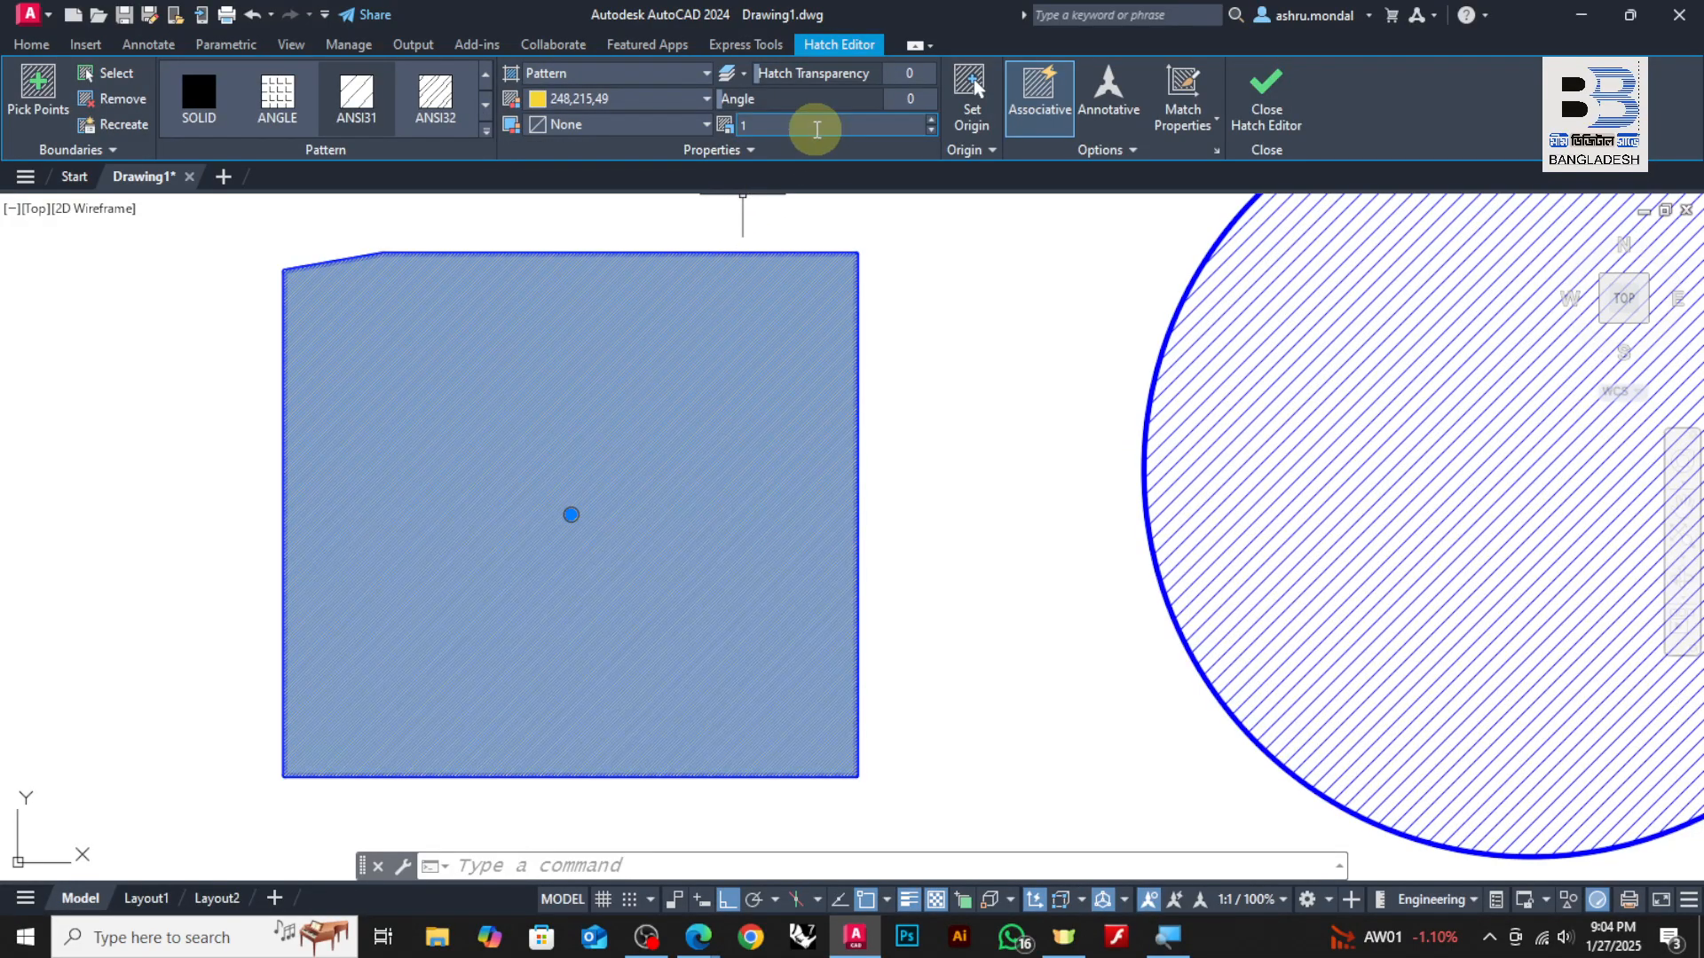
{"action": "left_click", "coordinate": [31, 44]}
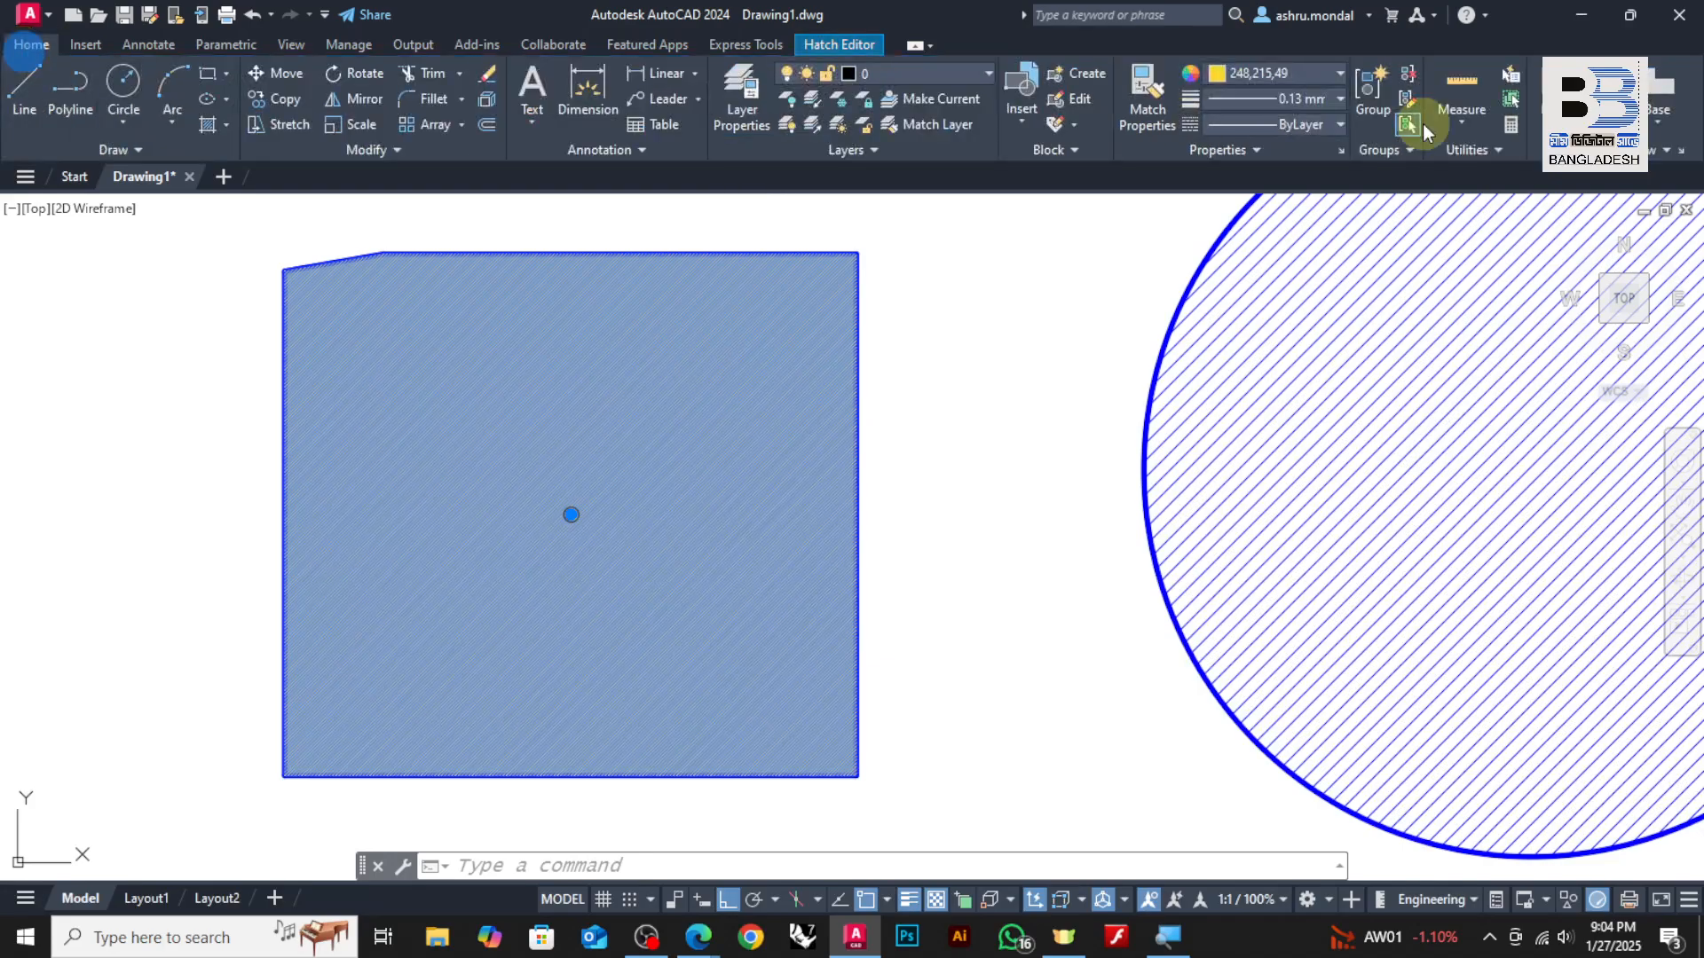
{"action": "left_click", "coordinate": [838, 45]}
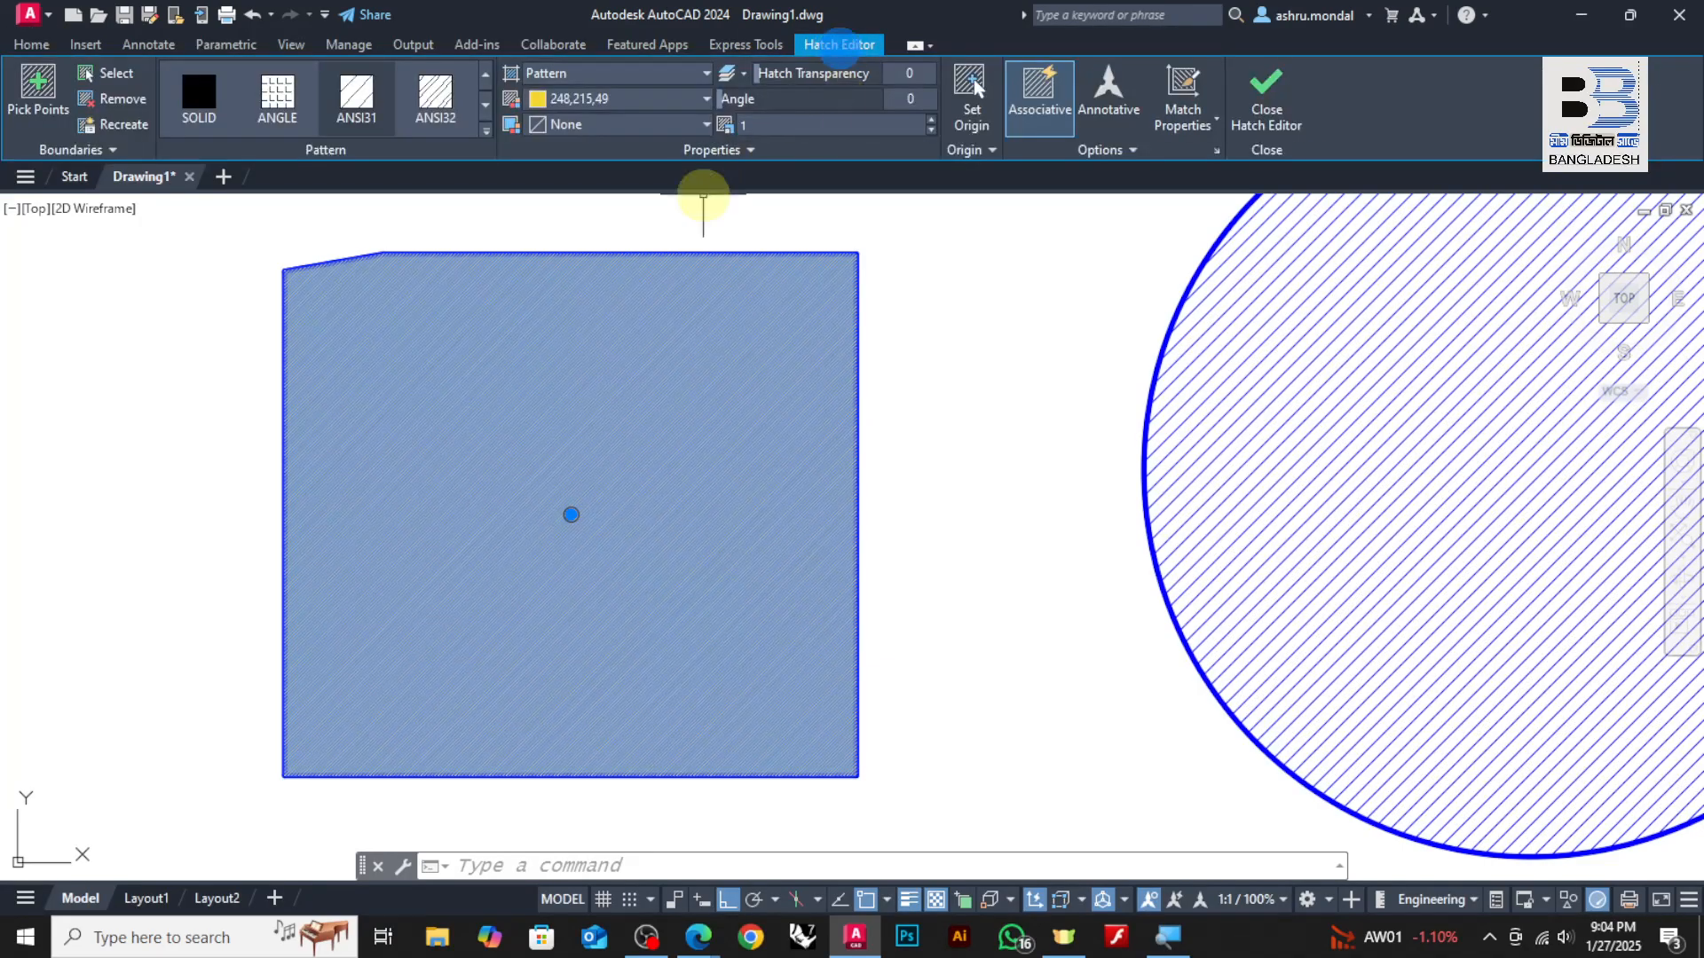
{"action": "scroll", "coordinate": [1312, 483], "scroll_direction": "down", "scroll_amount": 3}
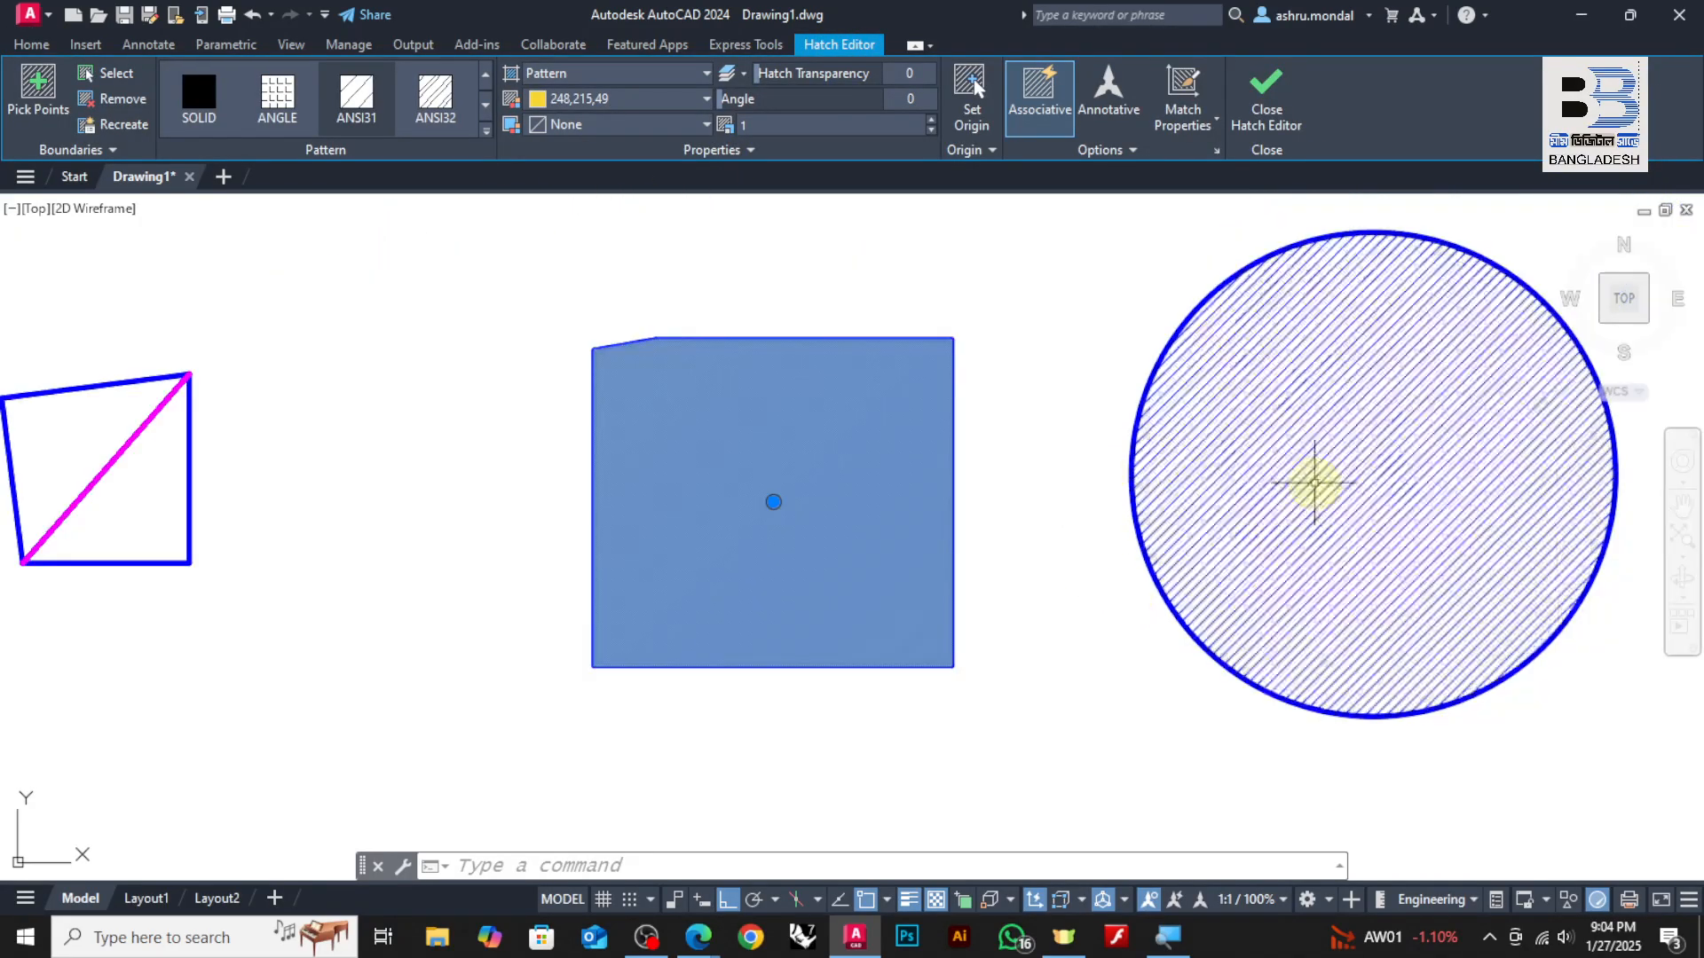
{"action": "scroll", "coordinate": [1394, 330], "scroll_direction": "up", "scroll_amount": 3}
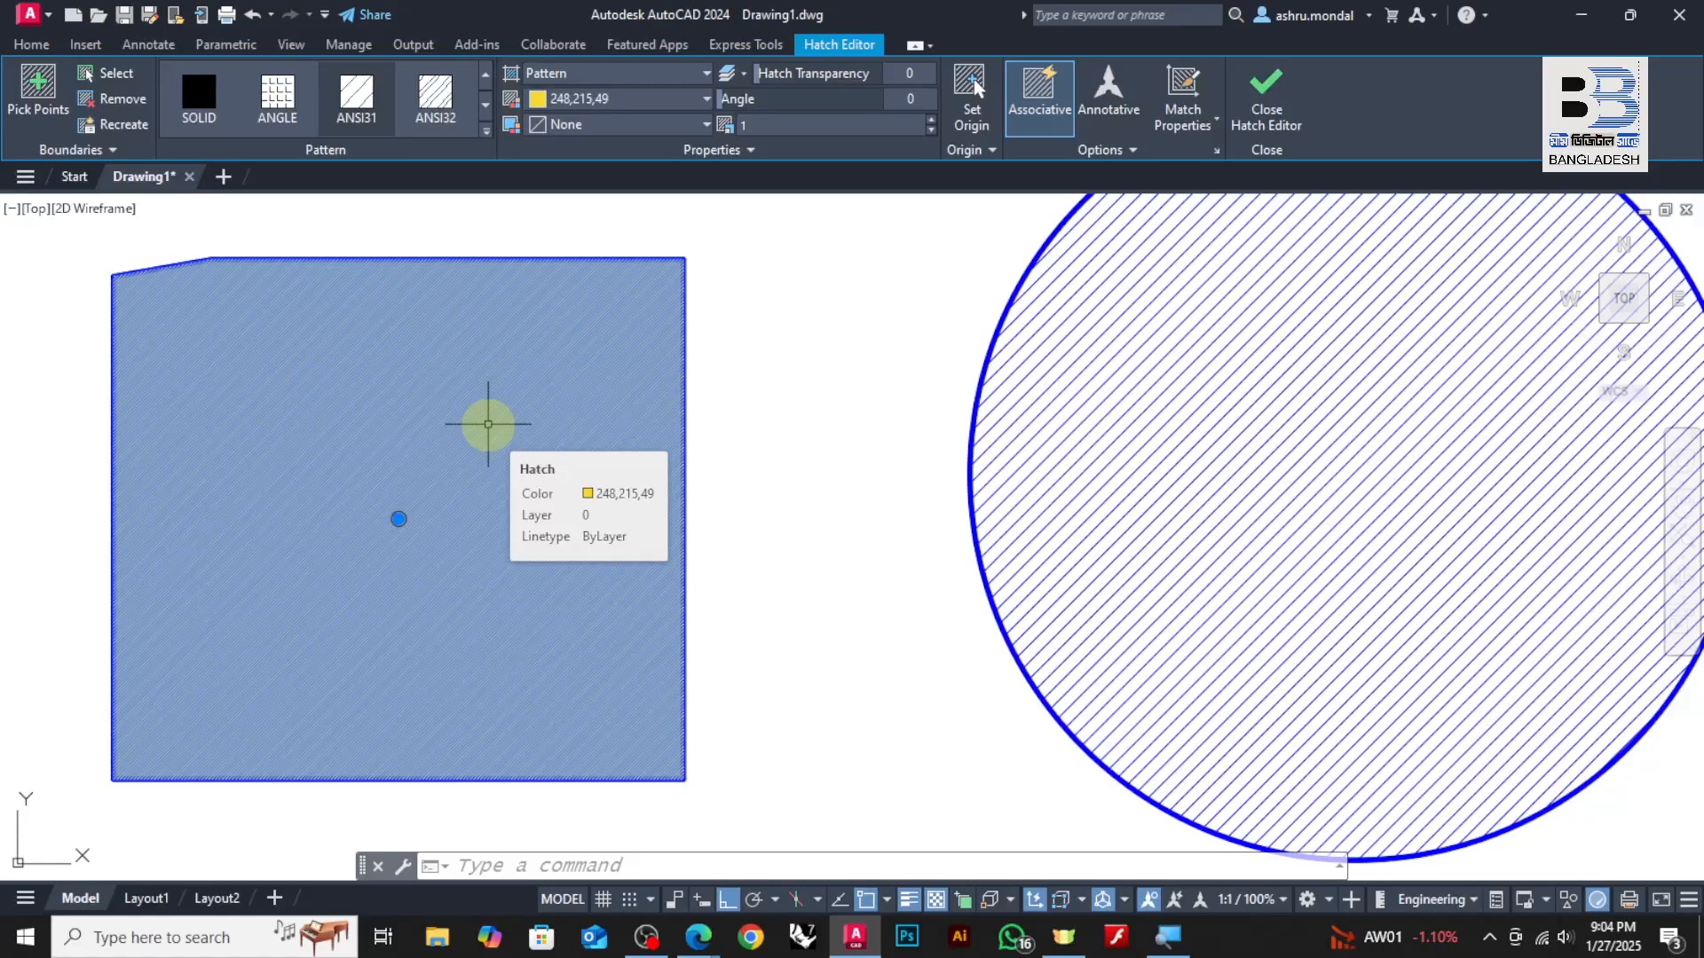
{"action": "left_click", "coordinate": [767, 121]}
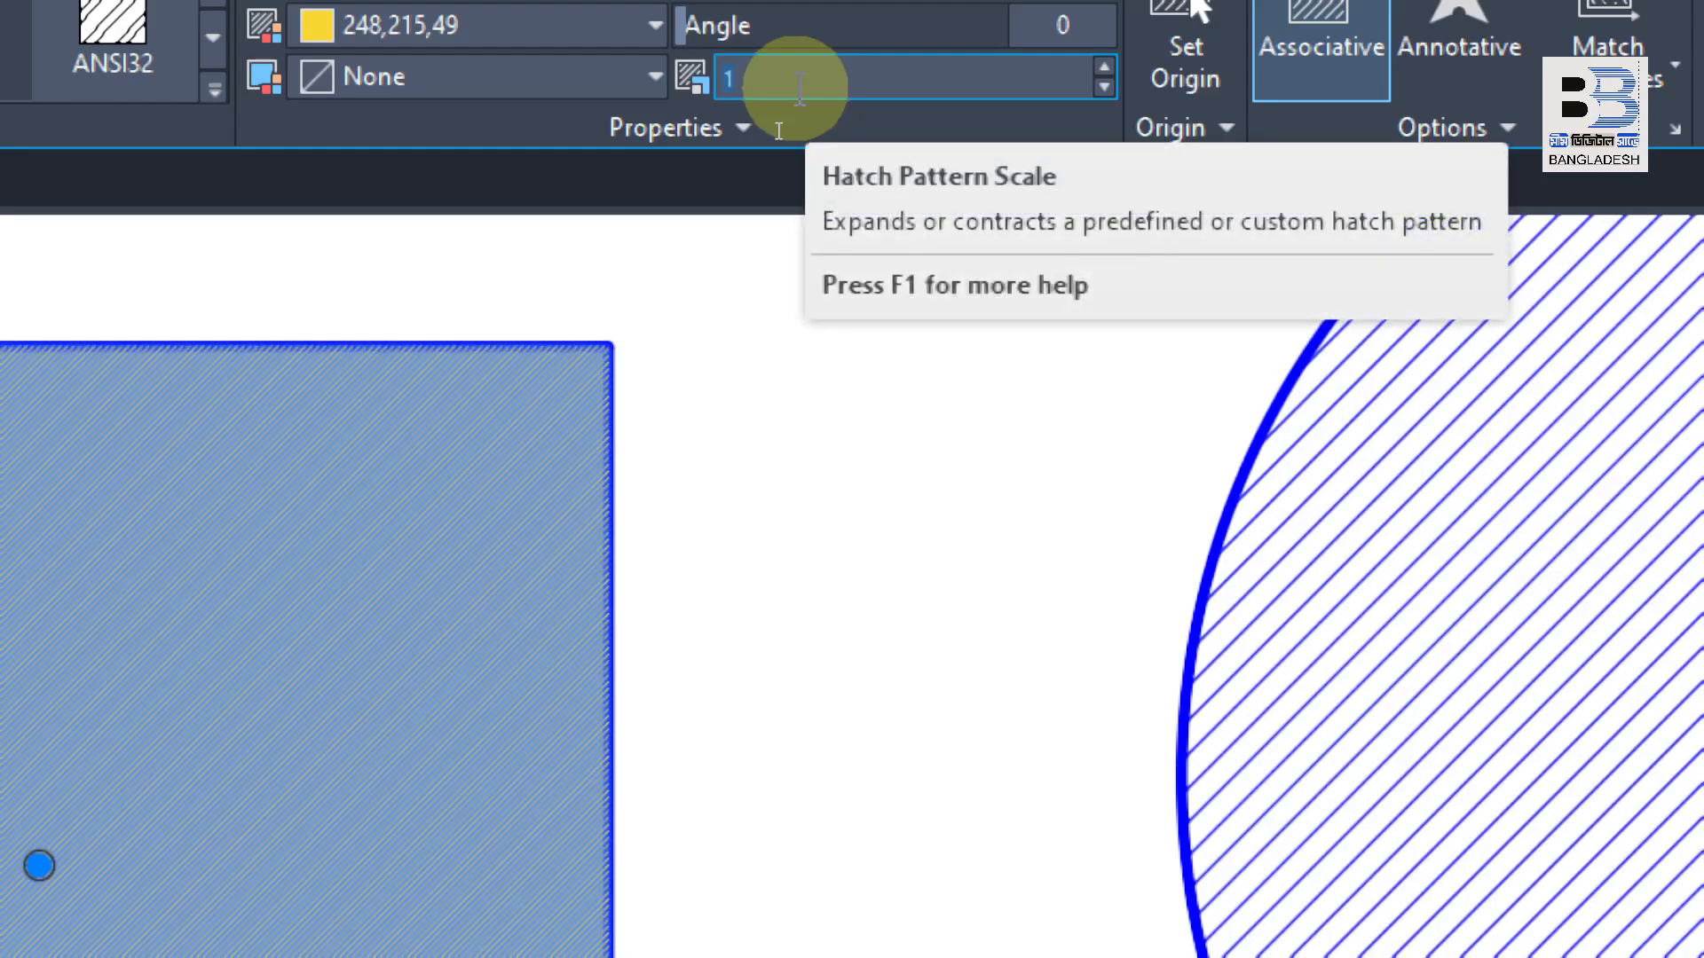
{"action": "type", "text": "0"}
{"action": "key", "text": "Return"}
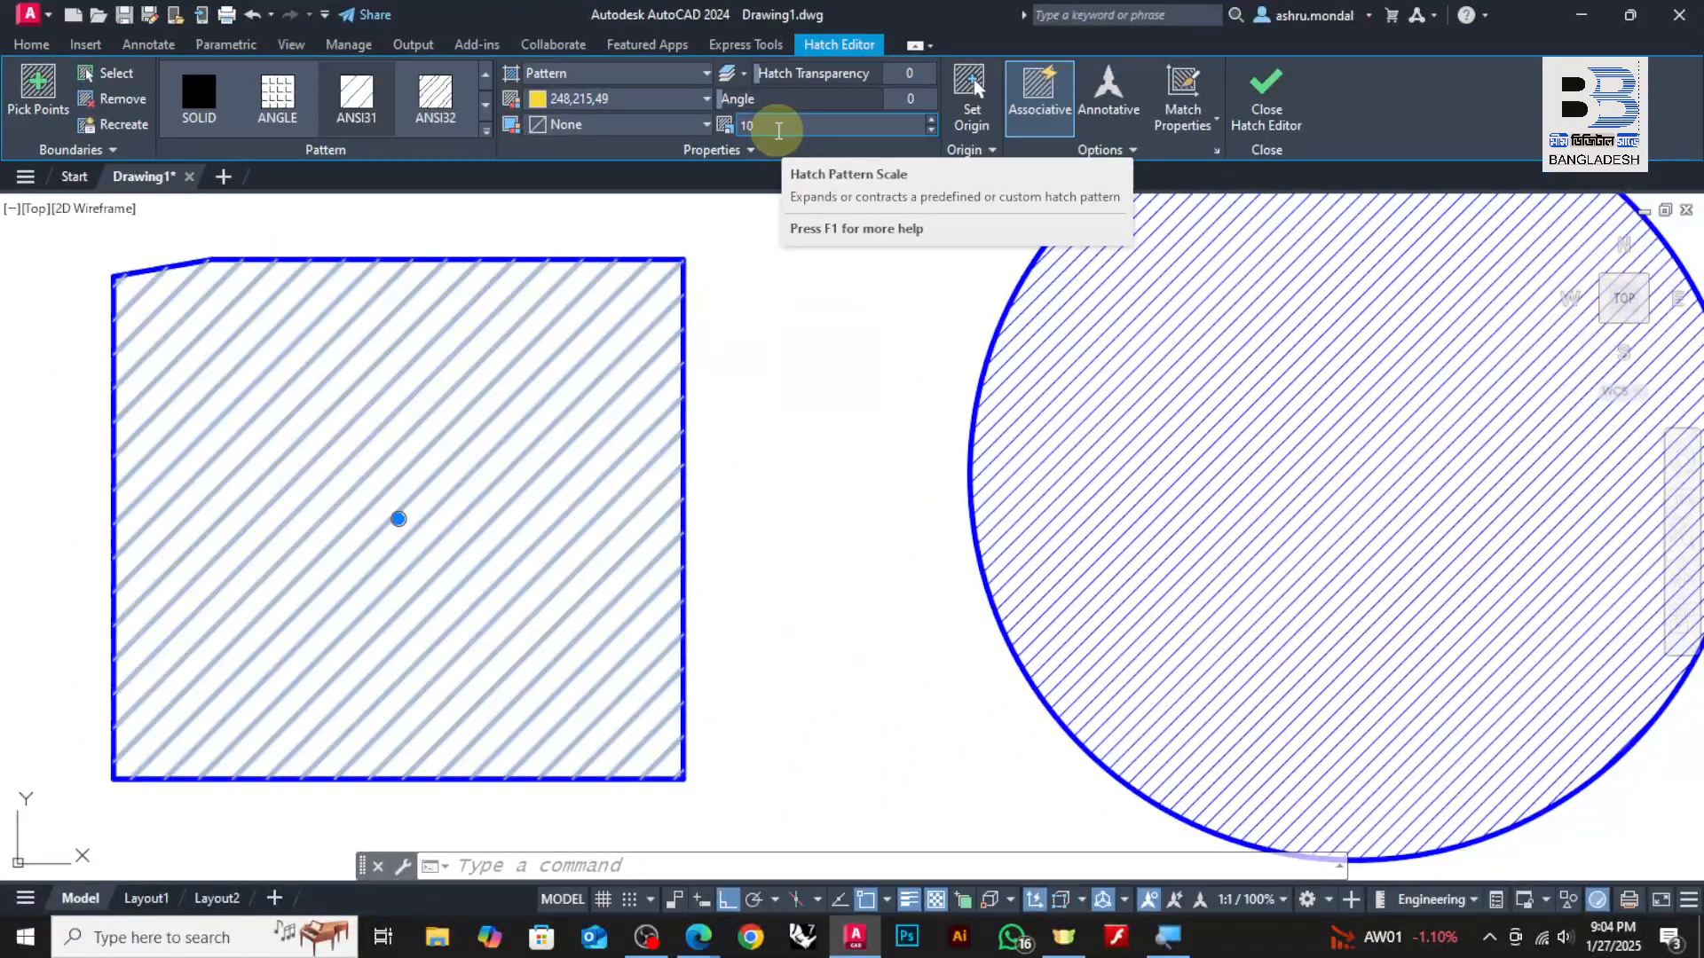
{"action": "key", "text": "Escape"}
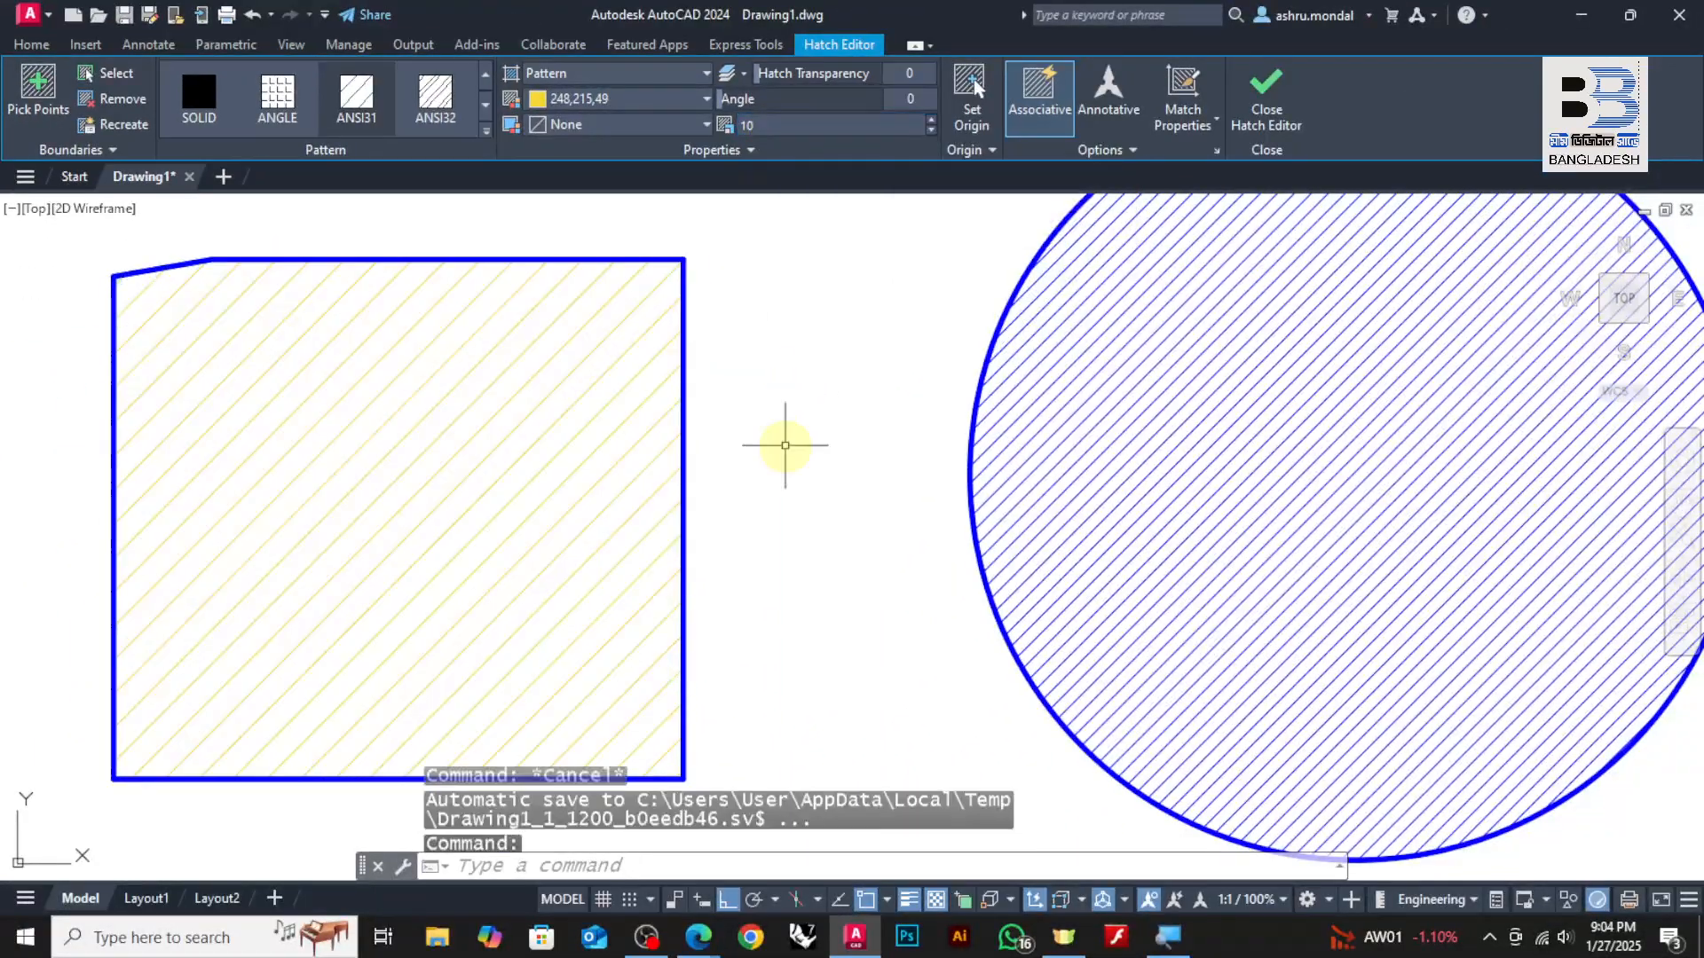
Change the colour of the clipped-corner square's hatch to Magenta and deselect it
{"action": "left_click", "coordinate": [393, 429]}
{"action": "left_click", "coordinate": [347, 492]}
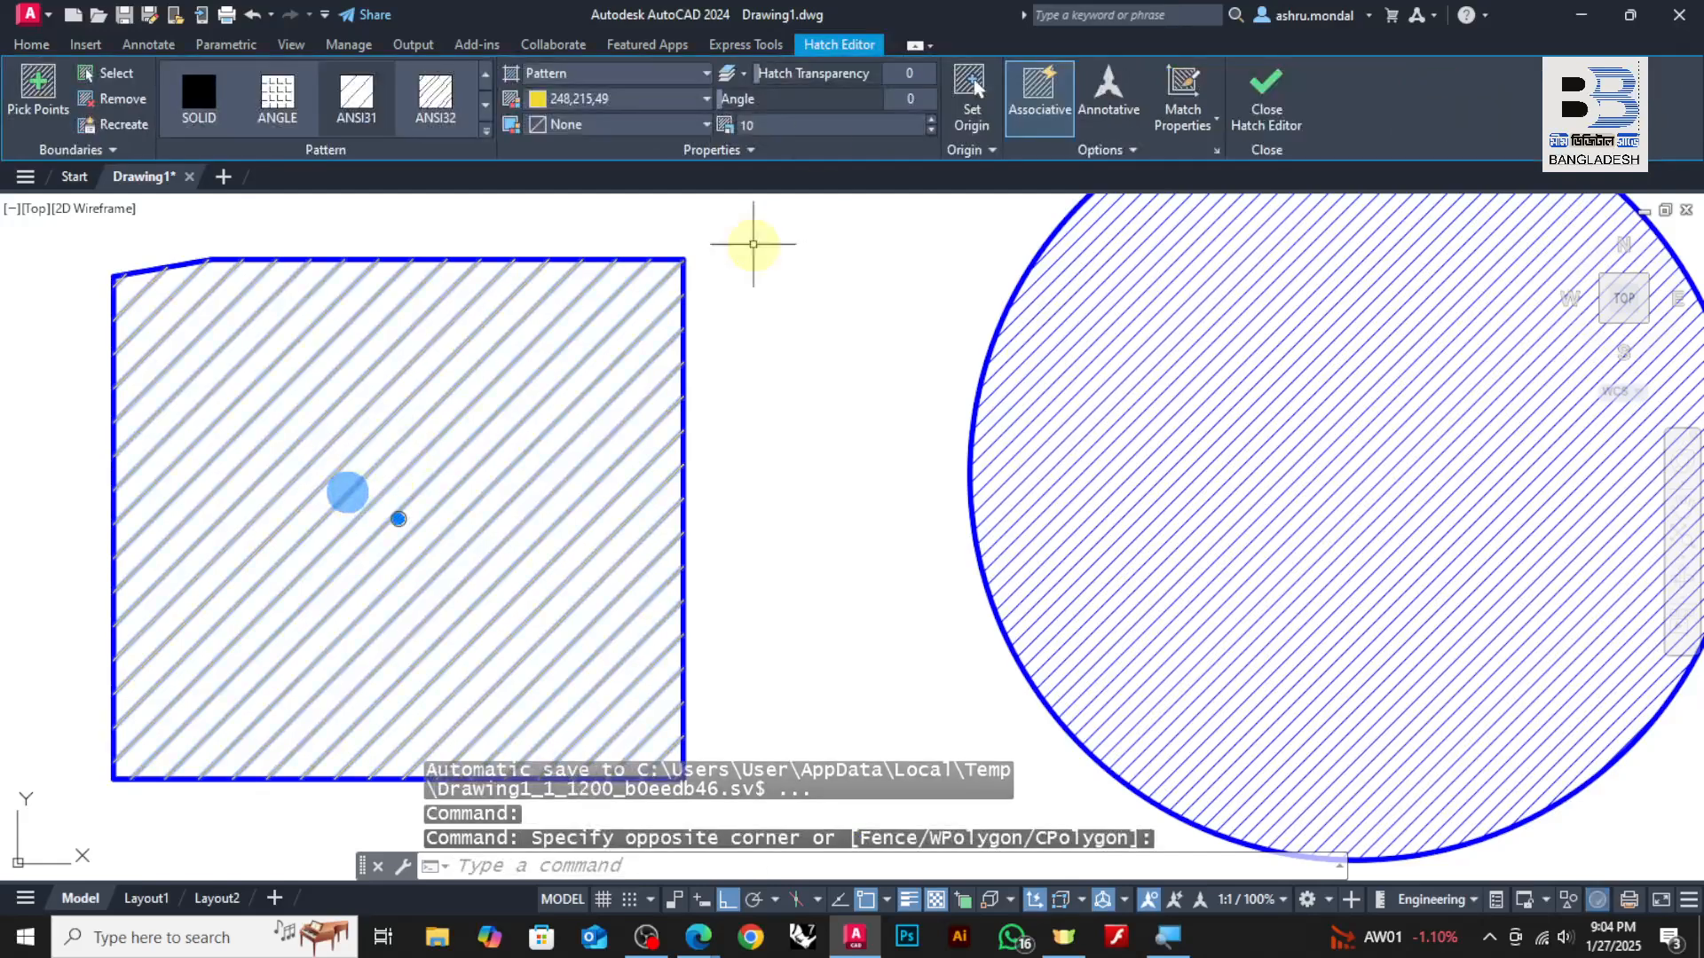
{"action": "left_click", "coordinate": [551, 98]}
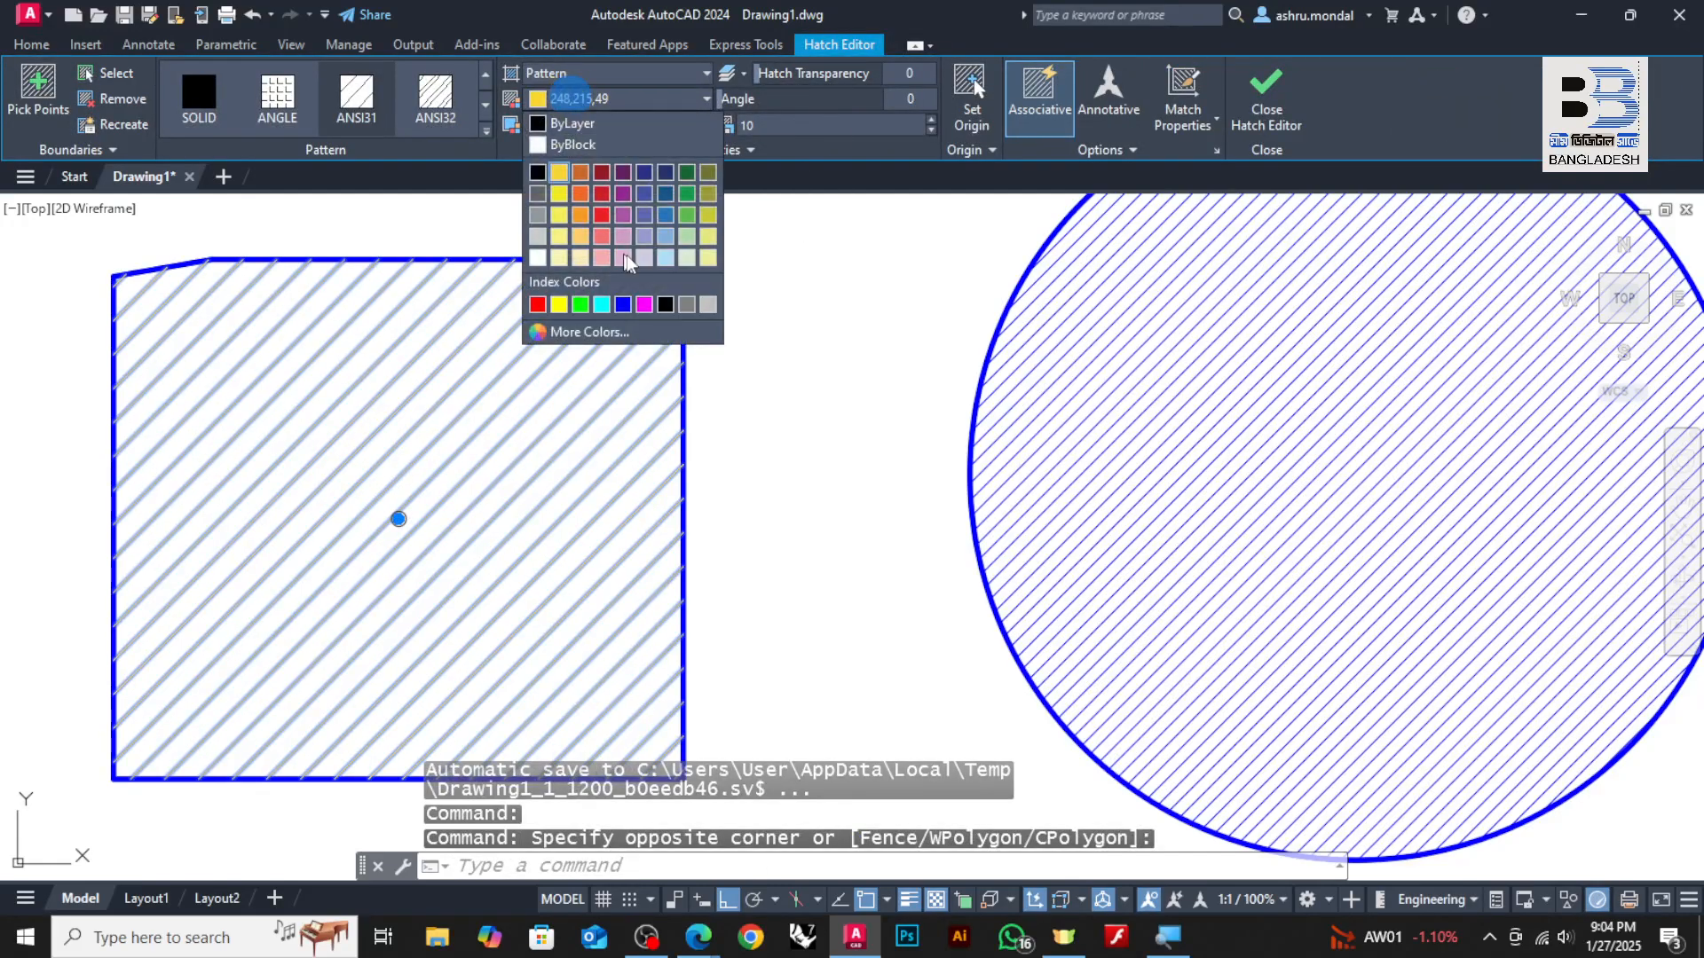
{"action": "left_click", "coordinate": [645, 305]}
{"action": "key", "text": "Escape"}
Select the clipped-corner square's magenta hatch and set its angle to 30
{"action": "left_click", "coordinate": [577, 350]}
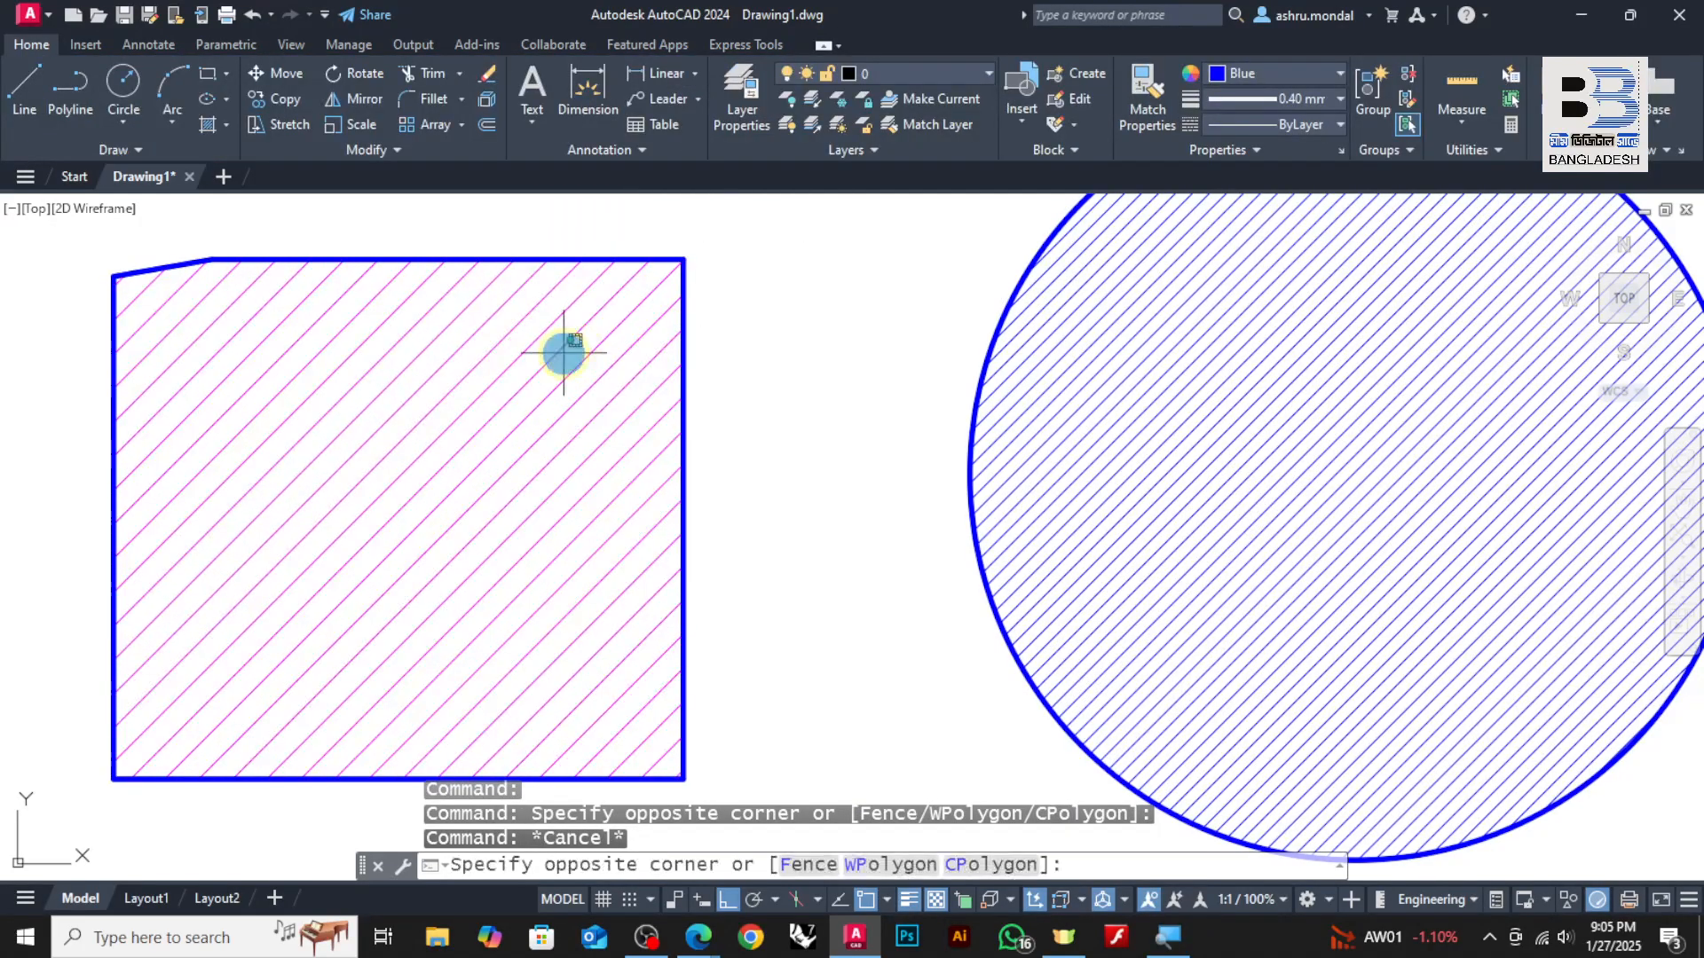
{"action": "left_click", "coordinate": [532, 396]}
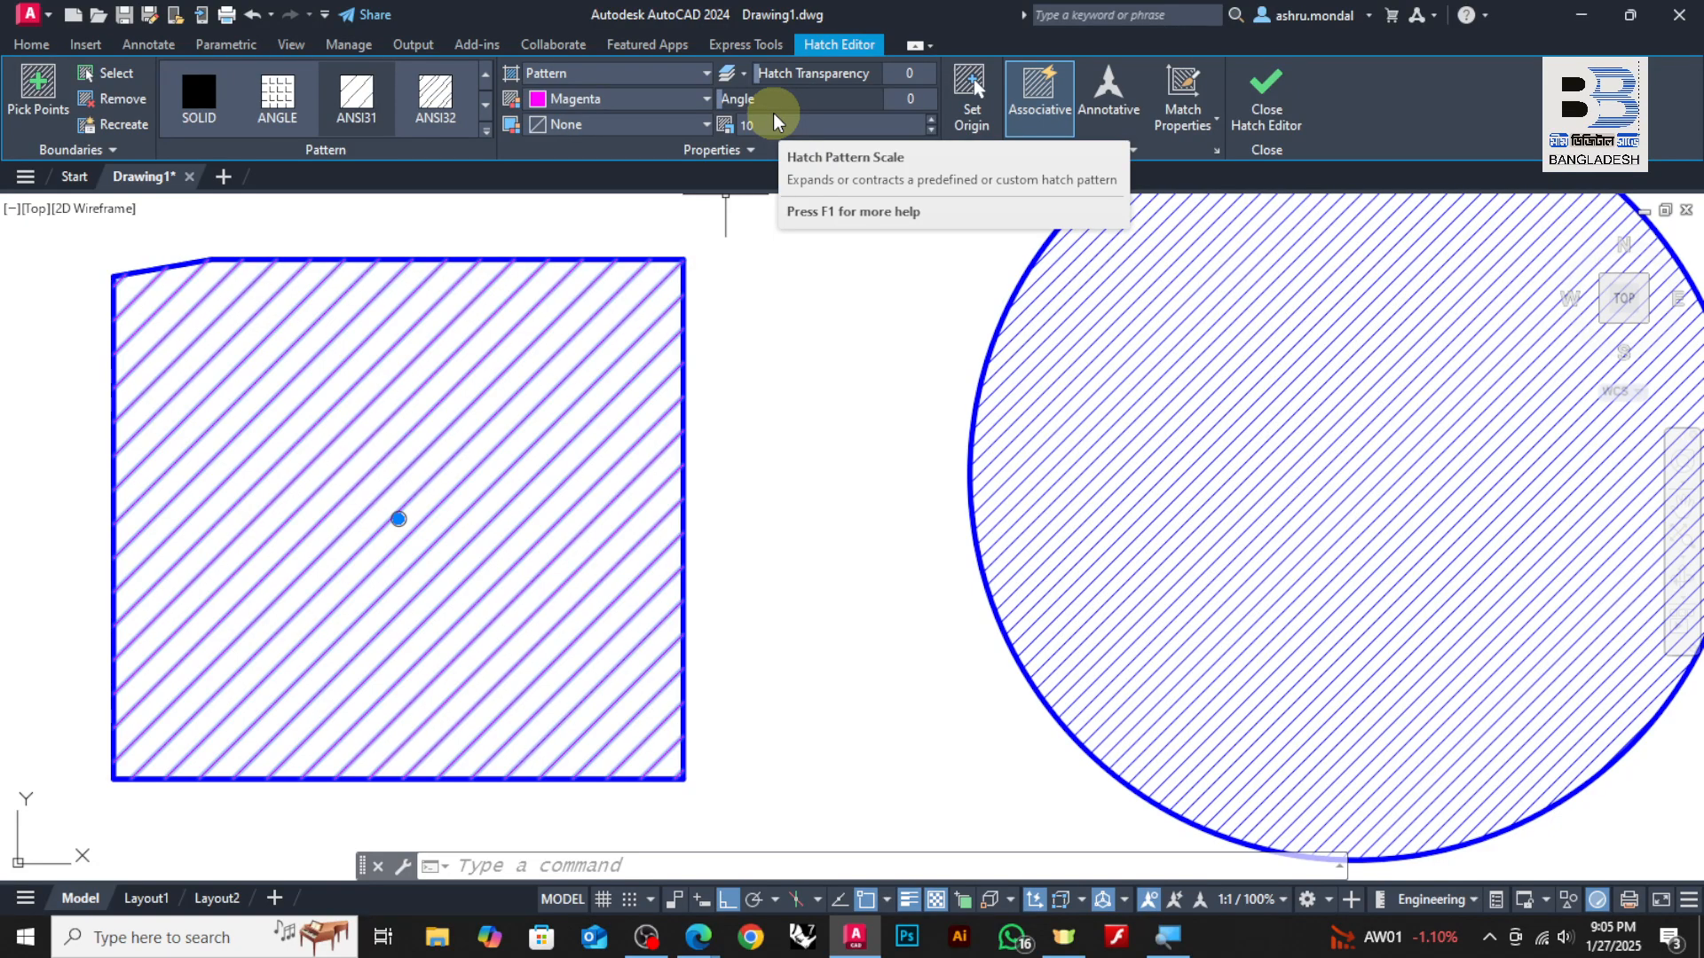
{"action": "left_click", "coordinate": [905, 98]}
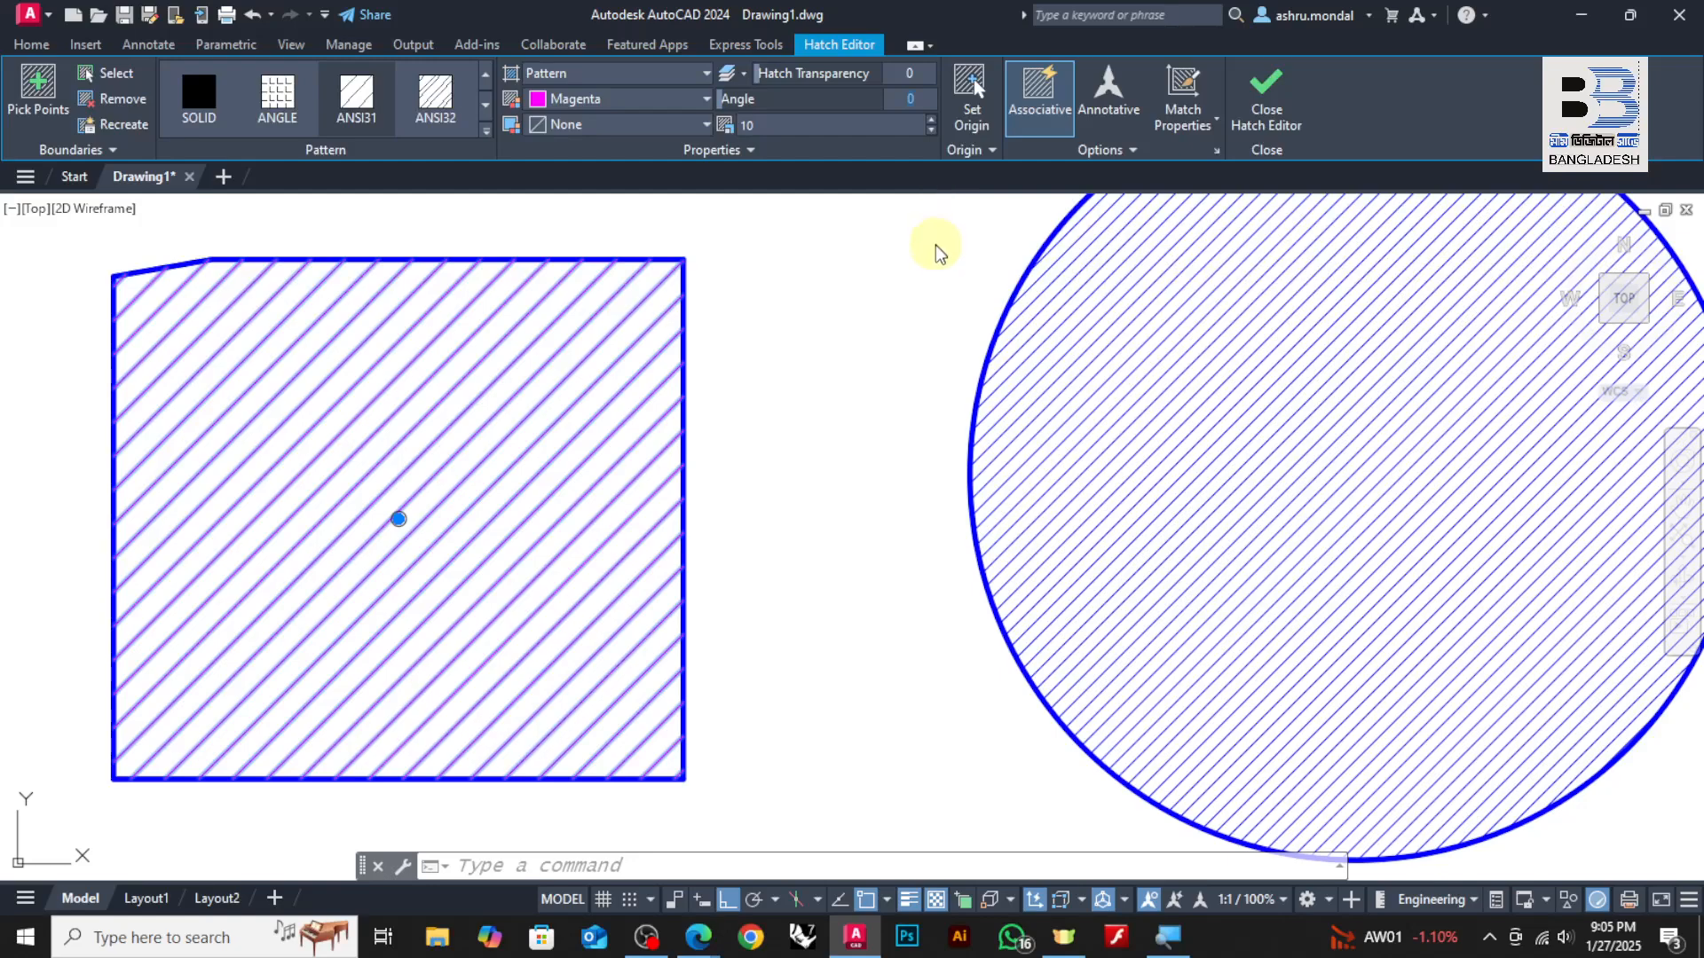
{"action": "type", "text": "30"}
{"action": "key", "text": "Return"}
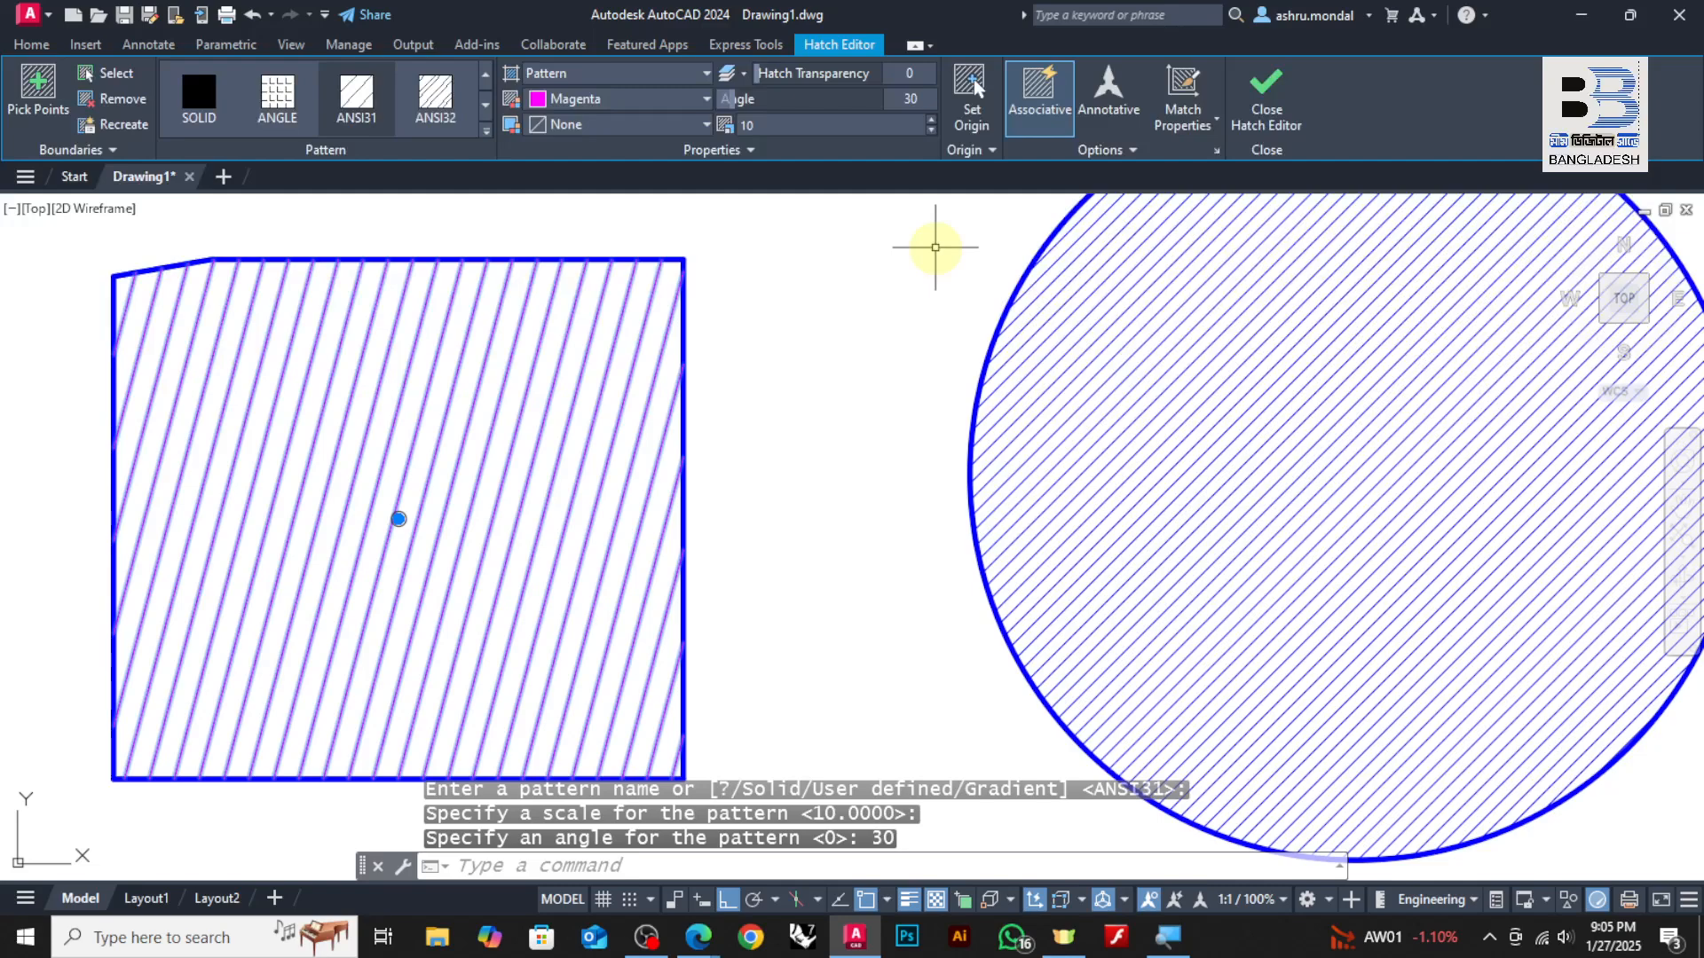
Try hatch angles of 40 and 90 on the selected magenta hatch
{"action": "left_click", "coordinate": [914, 99]}
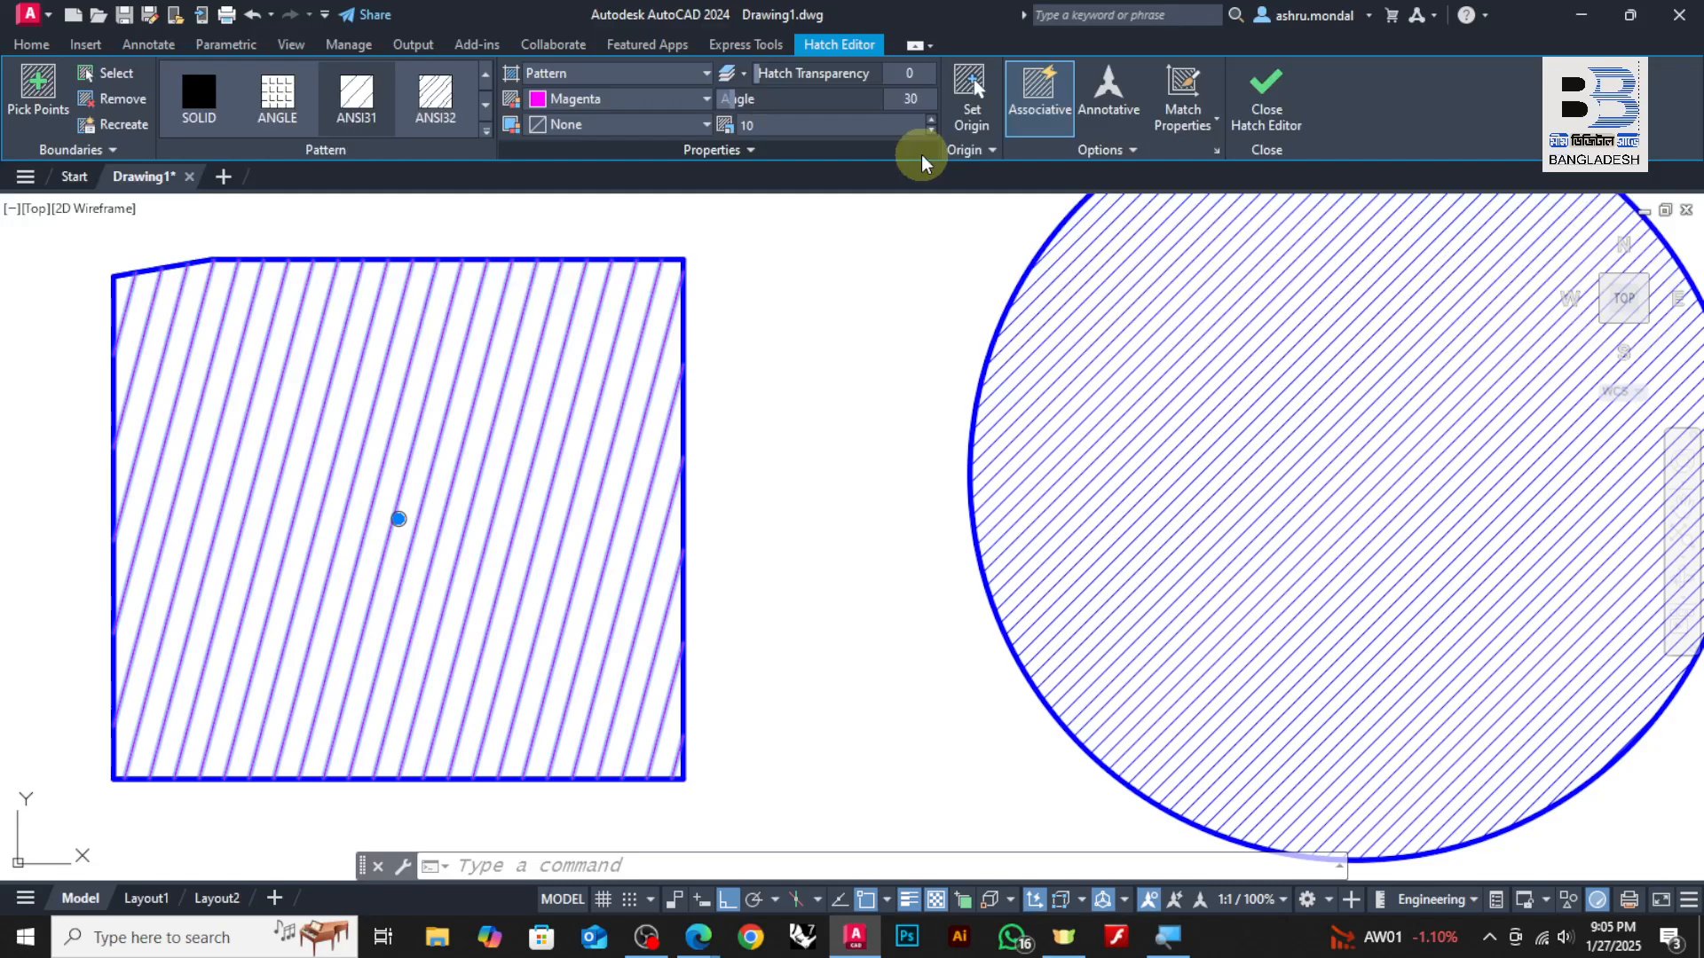
{"action": "left_click", "coordinate": [914, 100]}
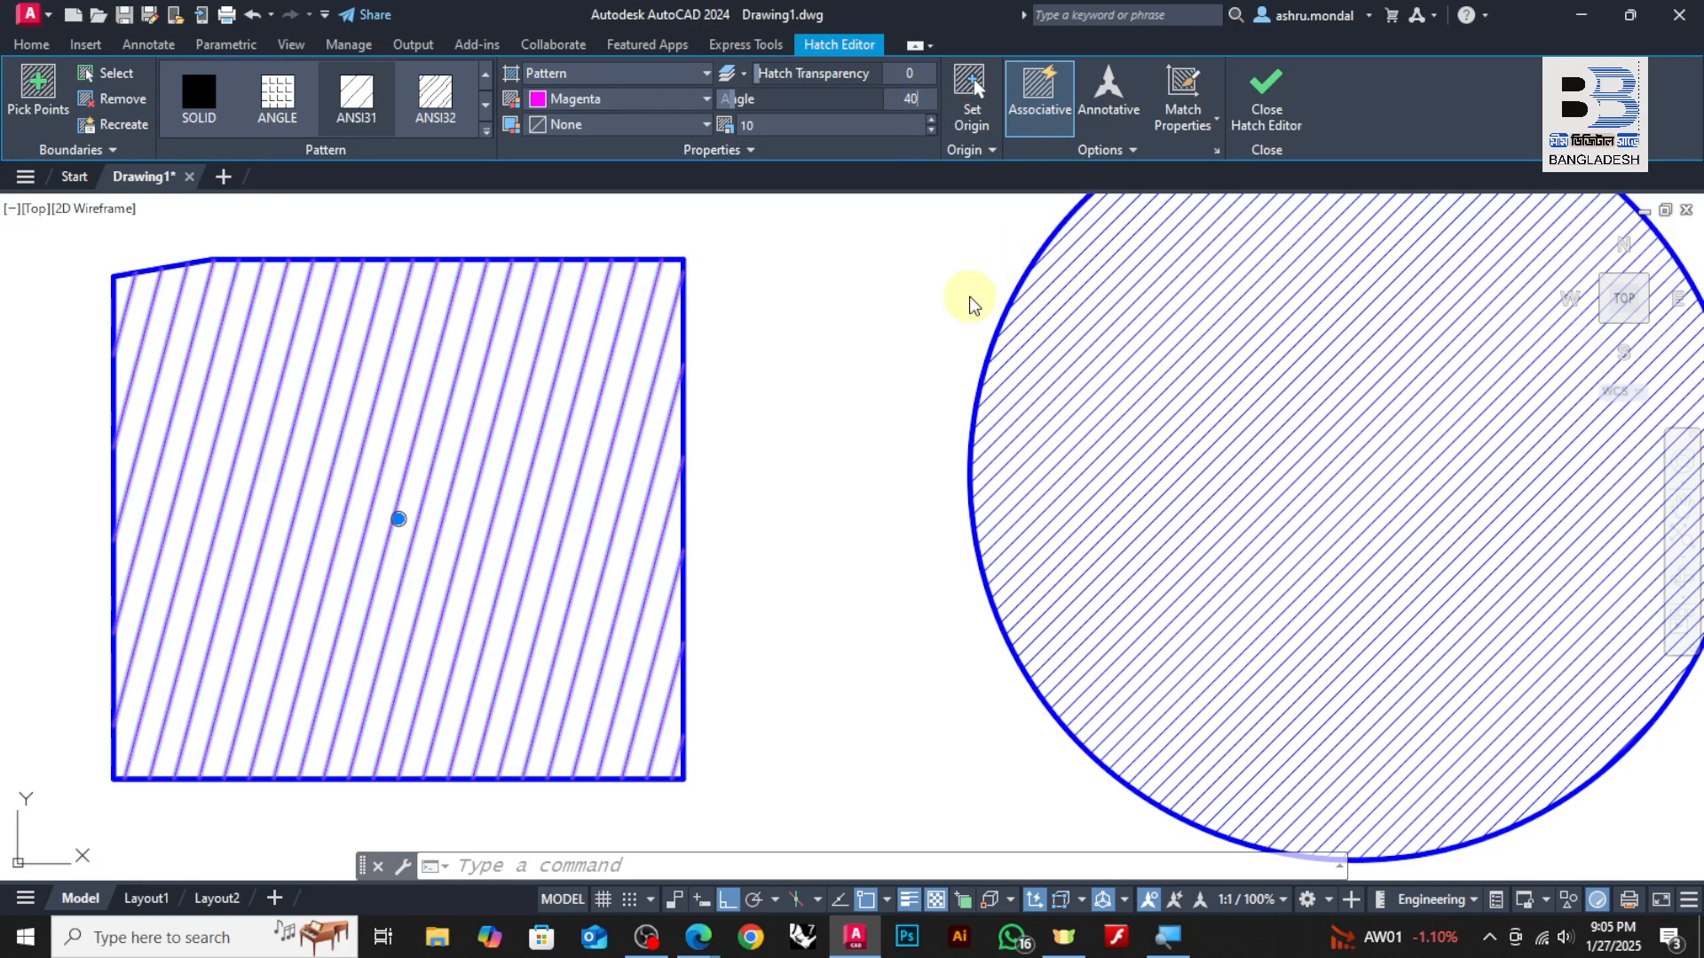
{"action": "key", "text": "Return"}
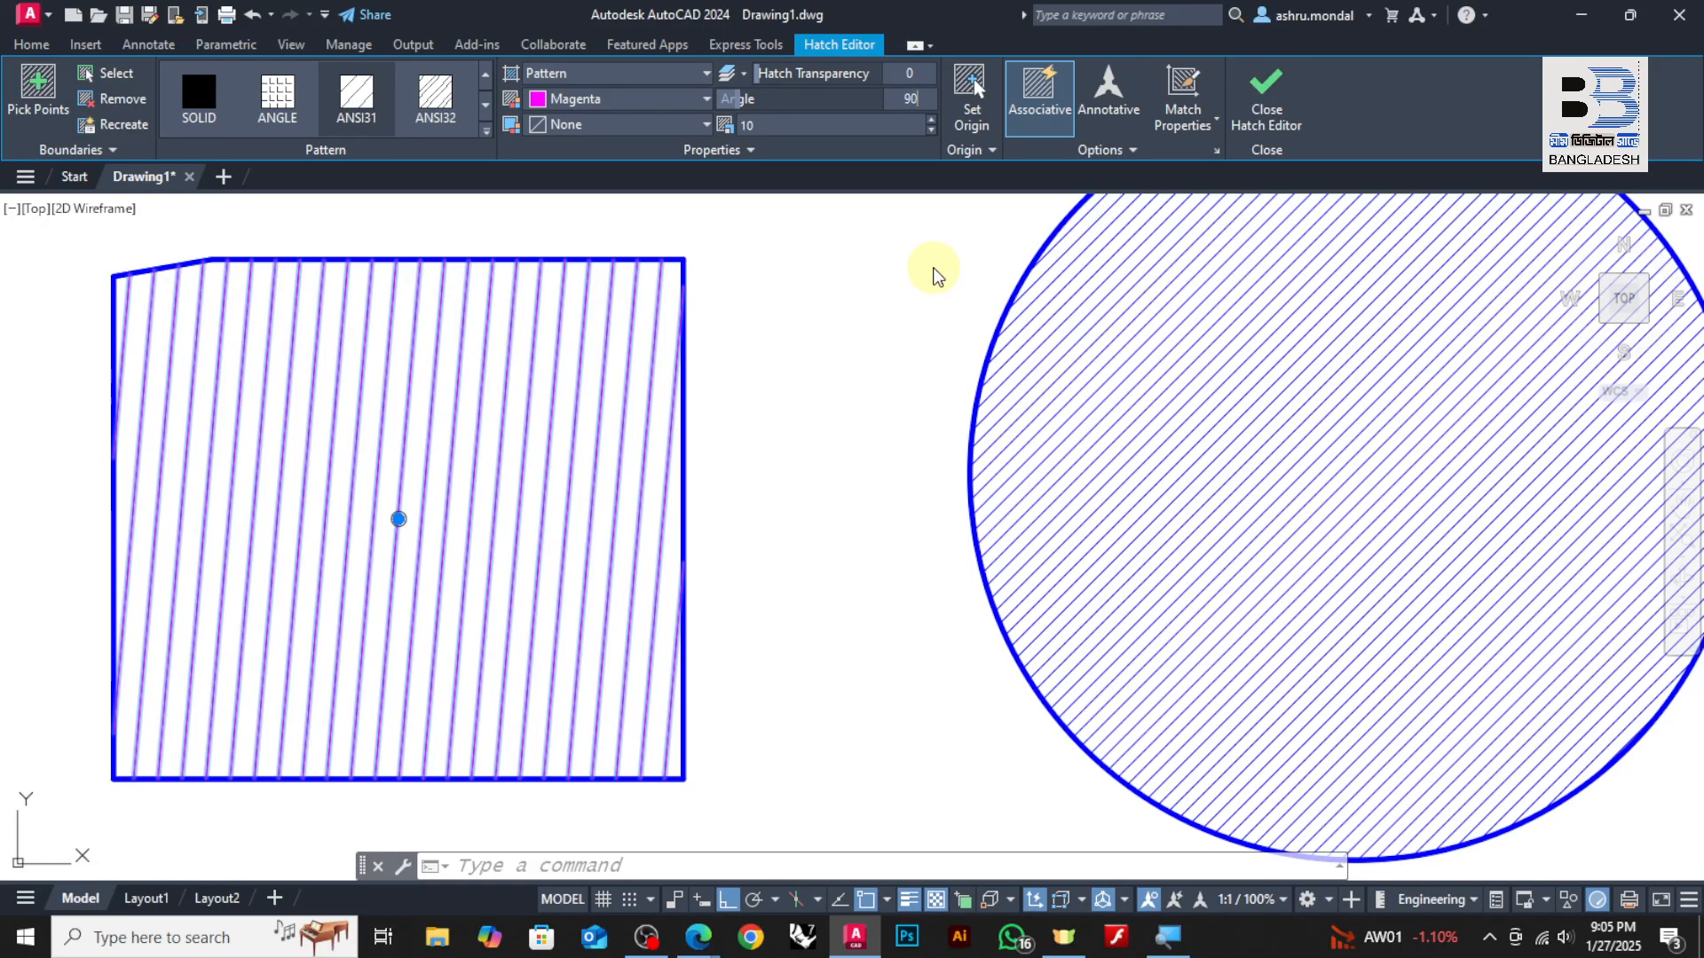
{"action": "key", "text": "Return"}
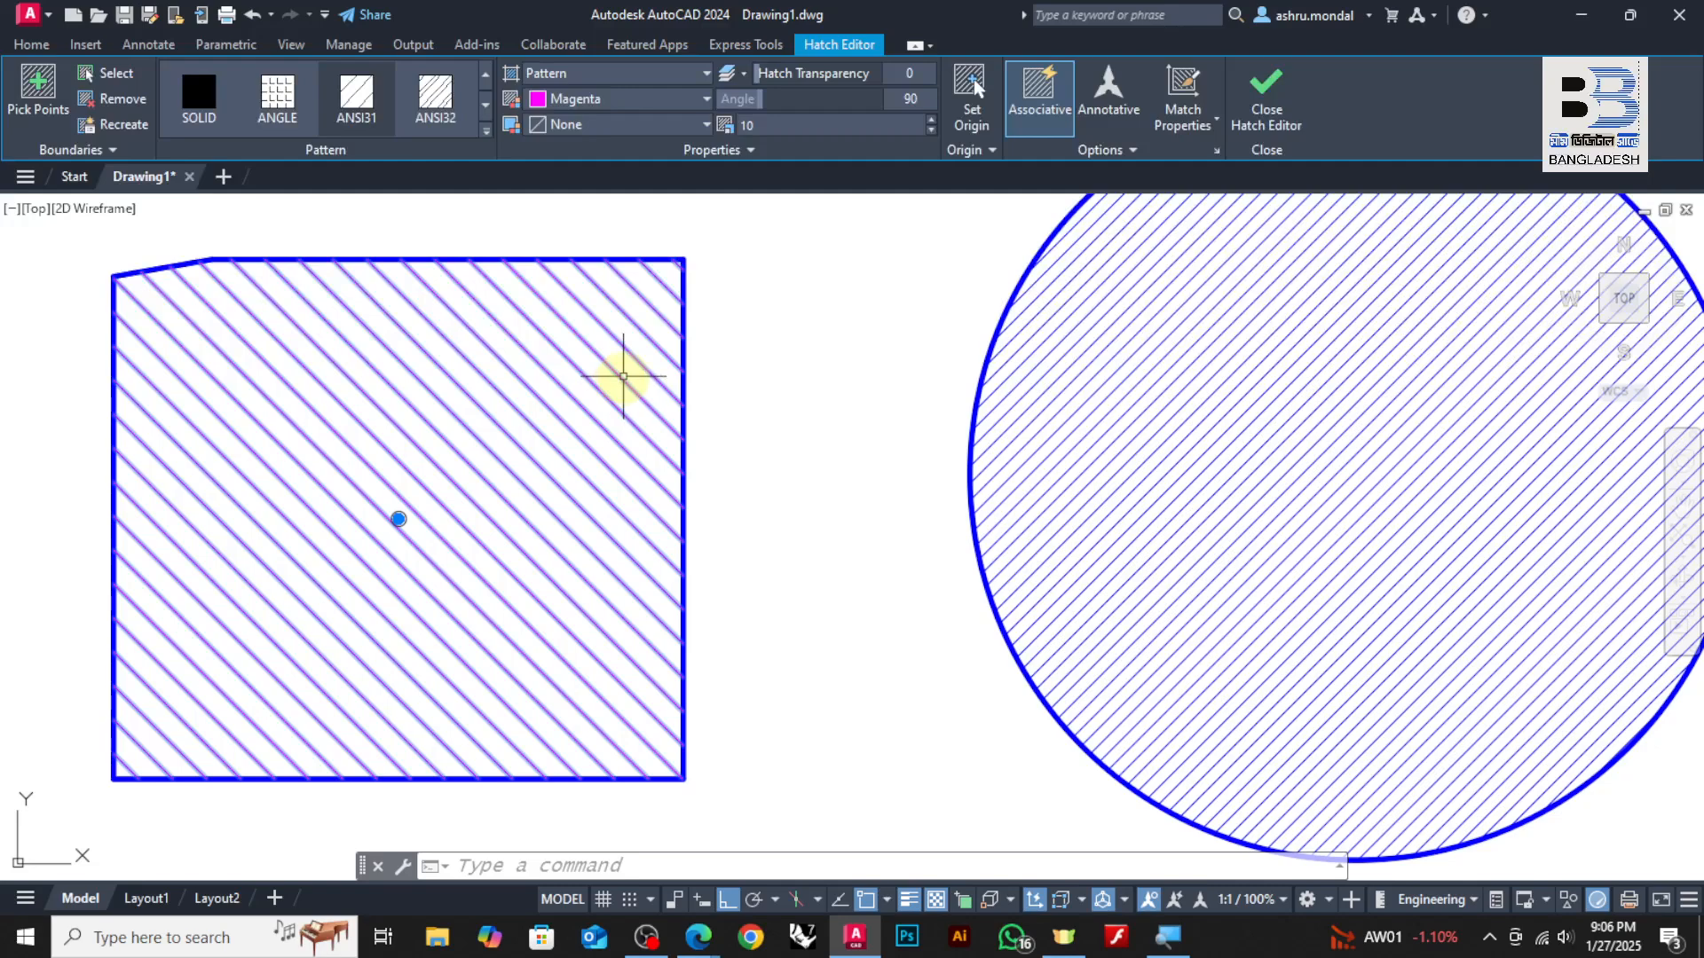
Set the angle of the magenta hatch to 45 and deselect it
{"action": "mouse_move", "coordinate": [623, 377]}
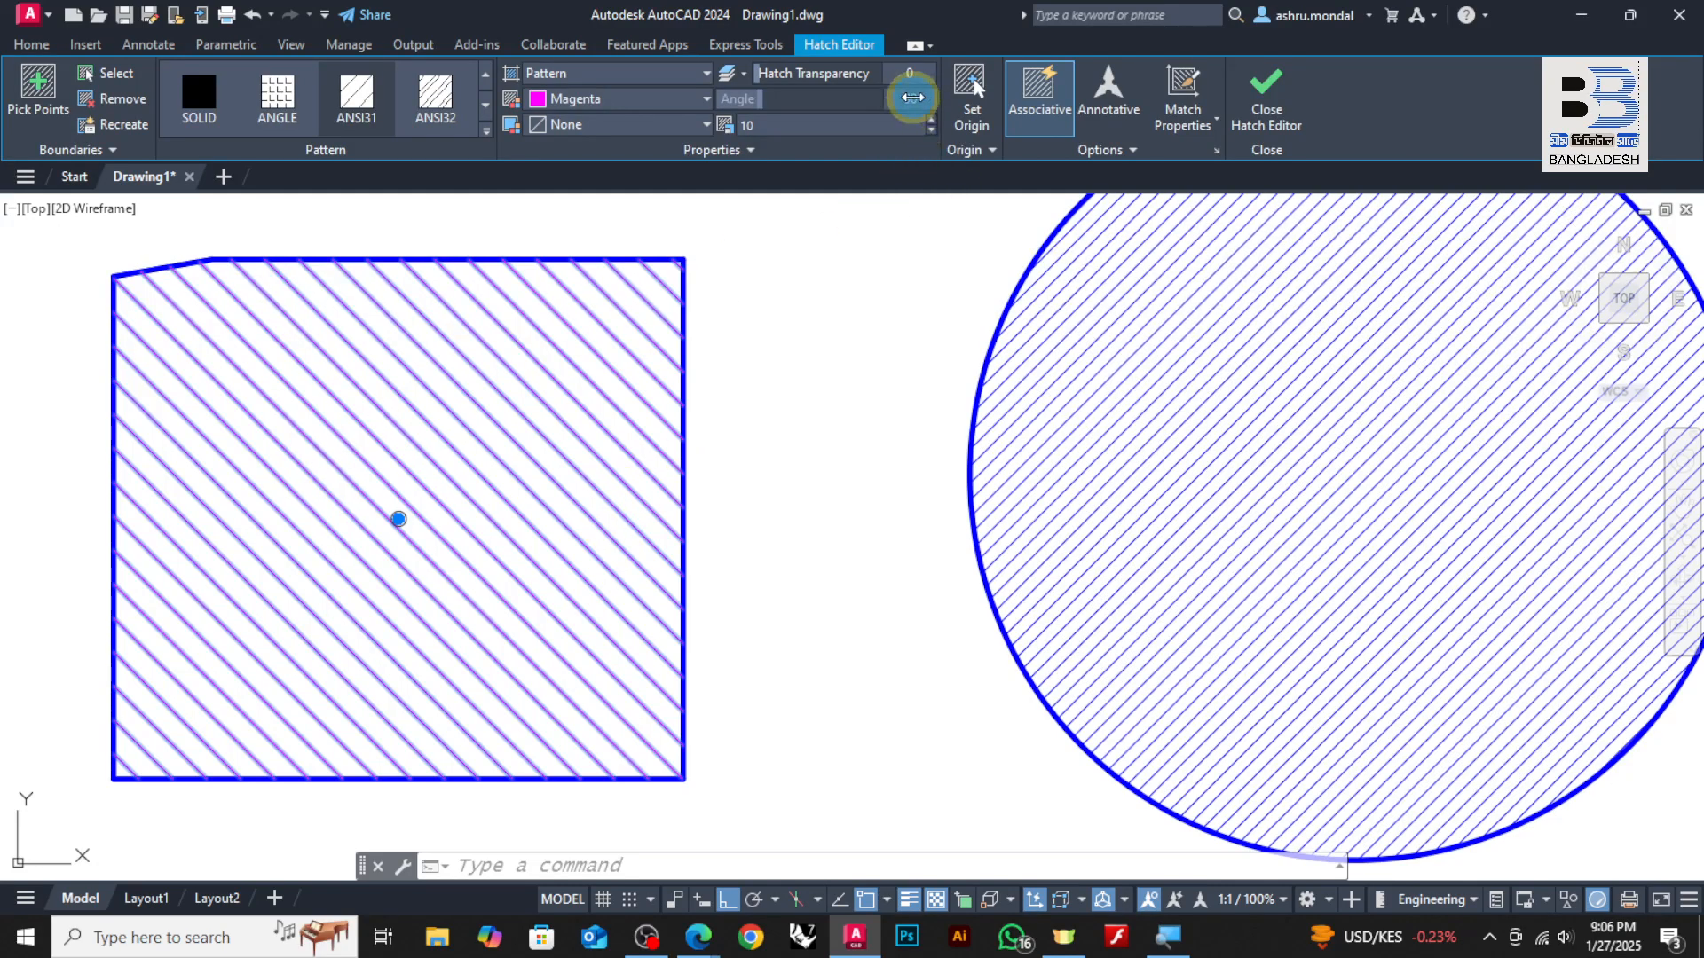
{"action": "type", "text": "45"}
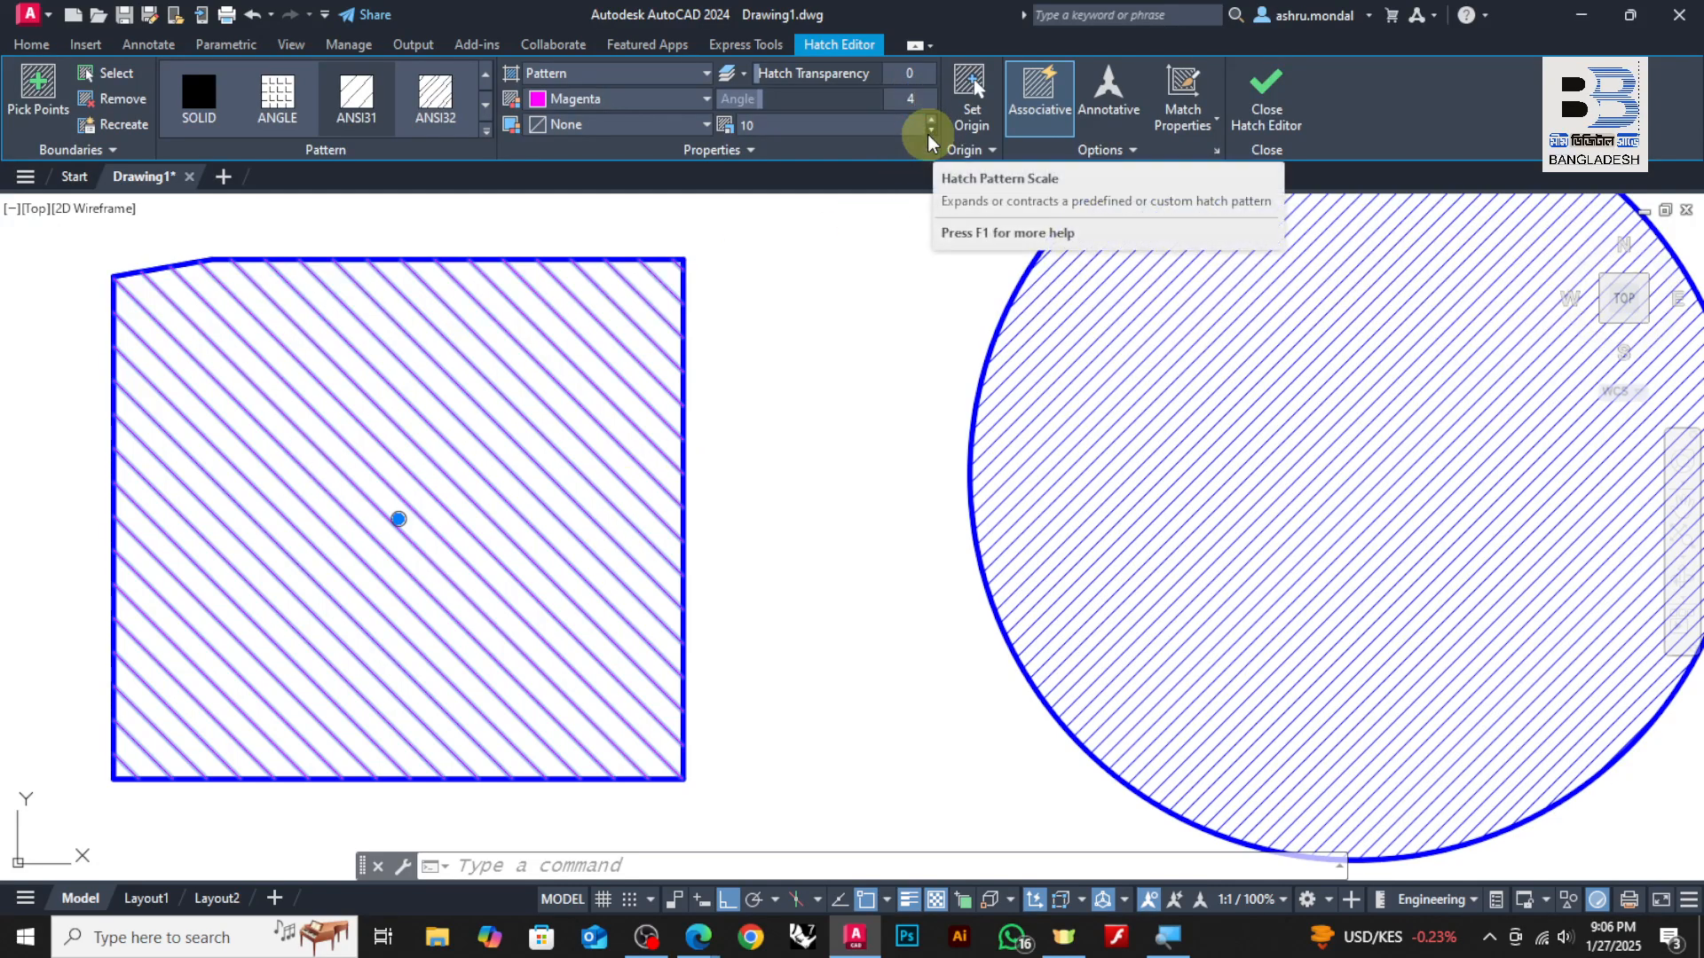
{"action": "key", "text": "Return"}
{"action": "key", "text": "Escape"}
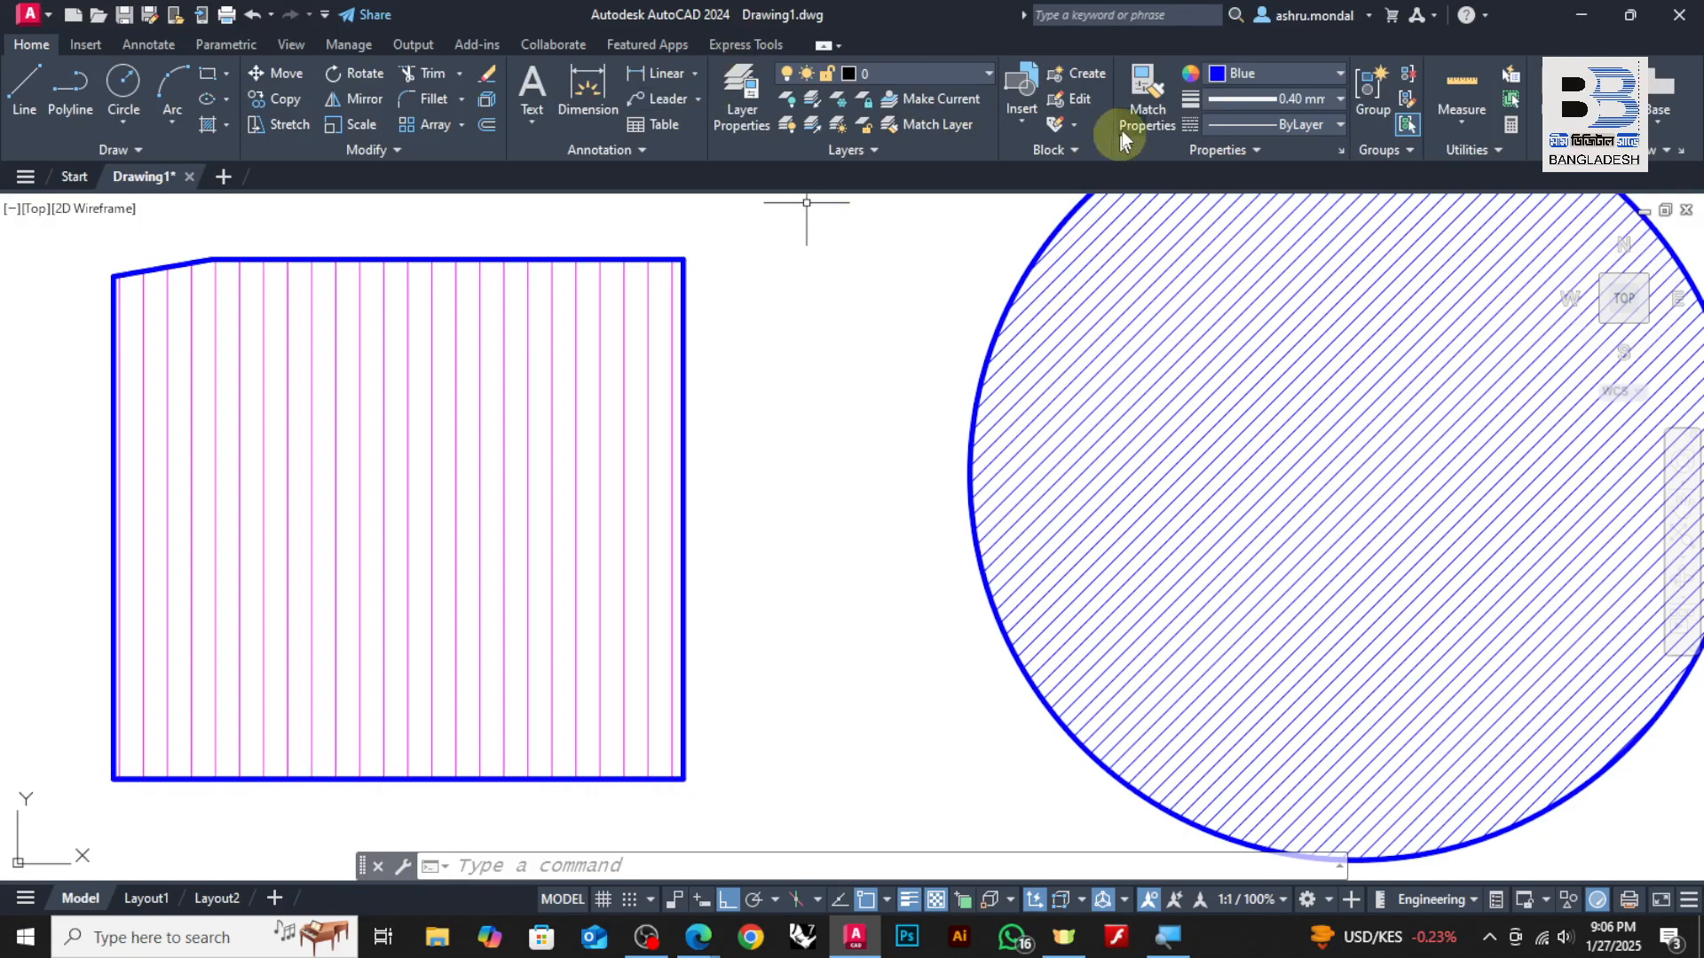
Reset the angle of the clipped-corner square's magenta hatch to 0 and deselect it
{"action": "left_click", "coordinate": [487, 444]}
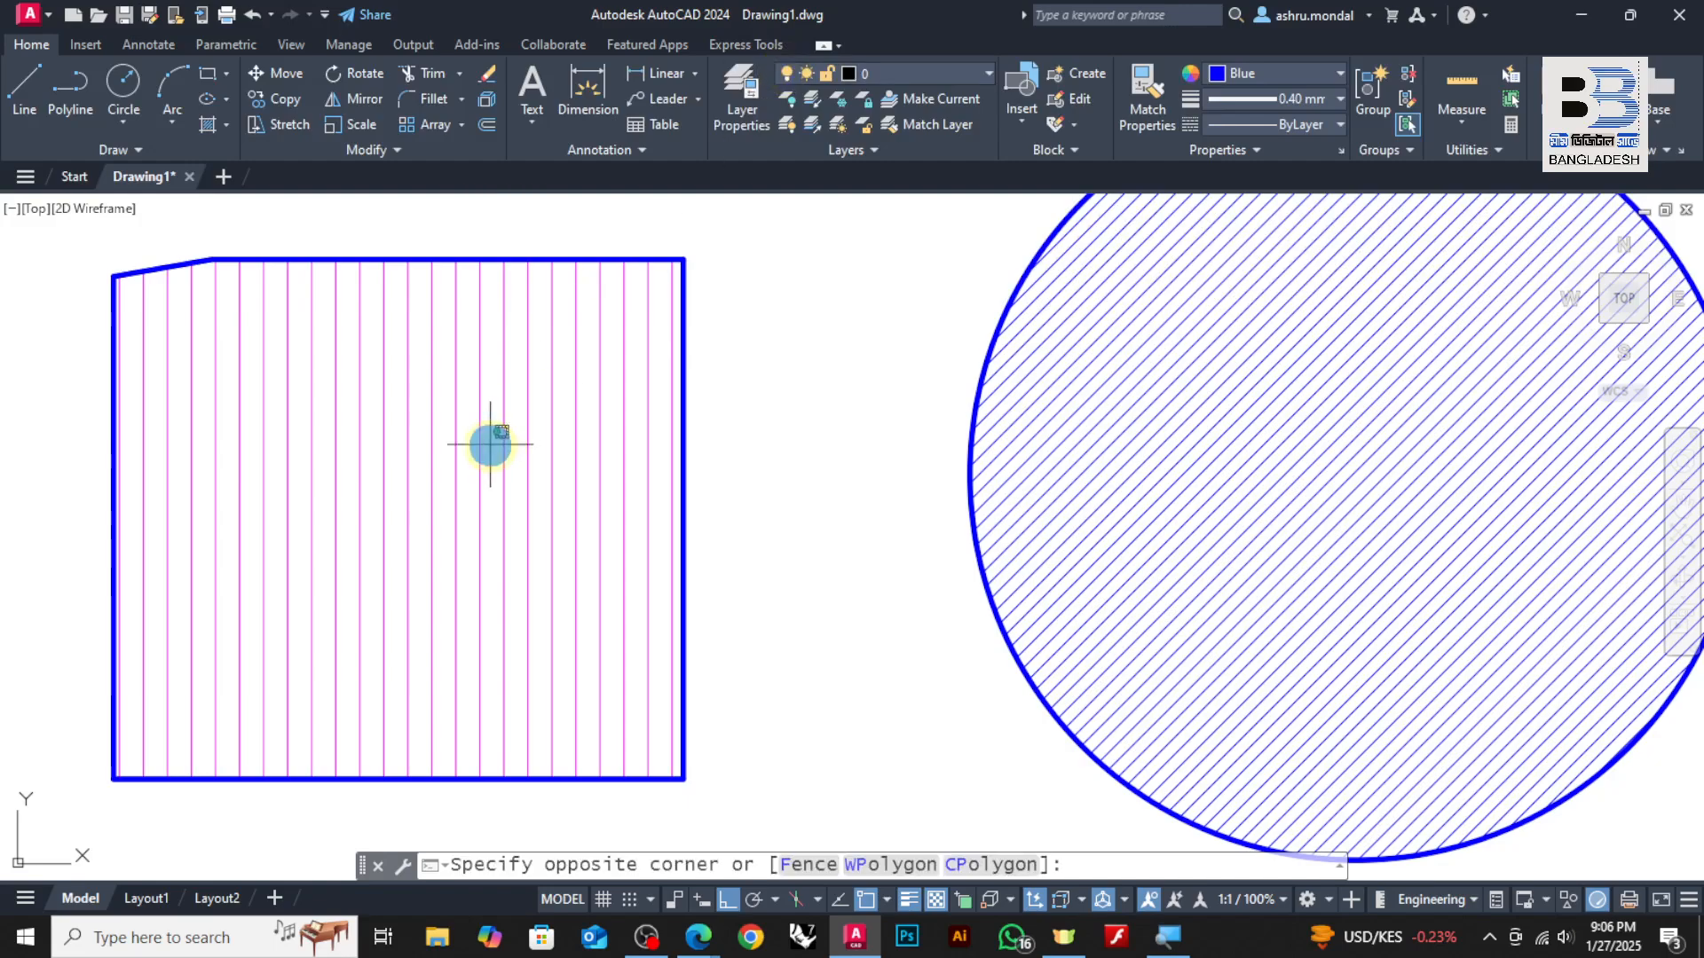
{"action": "left_click", "coordinate": [382, 489]}
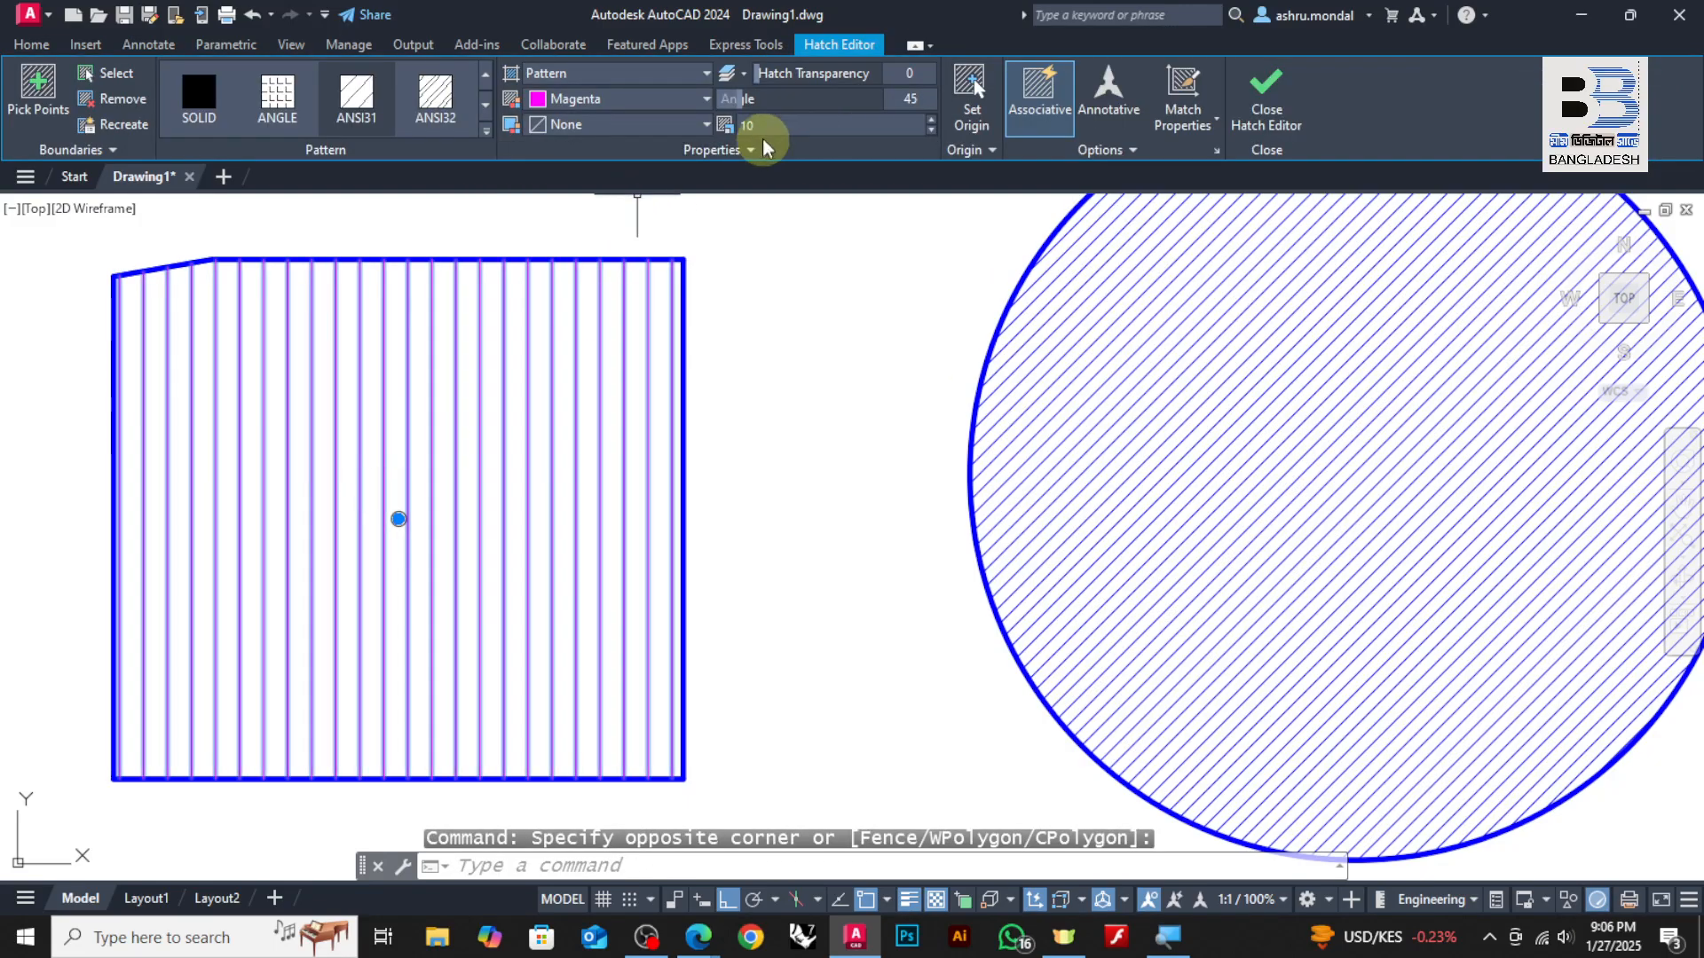
{"action": "left_click", "coordinate": [914, 101]}
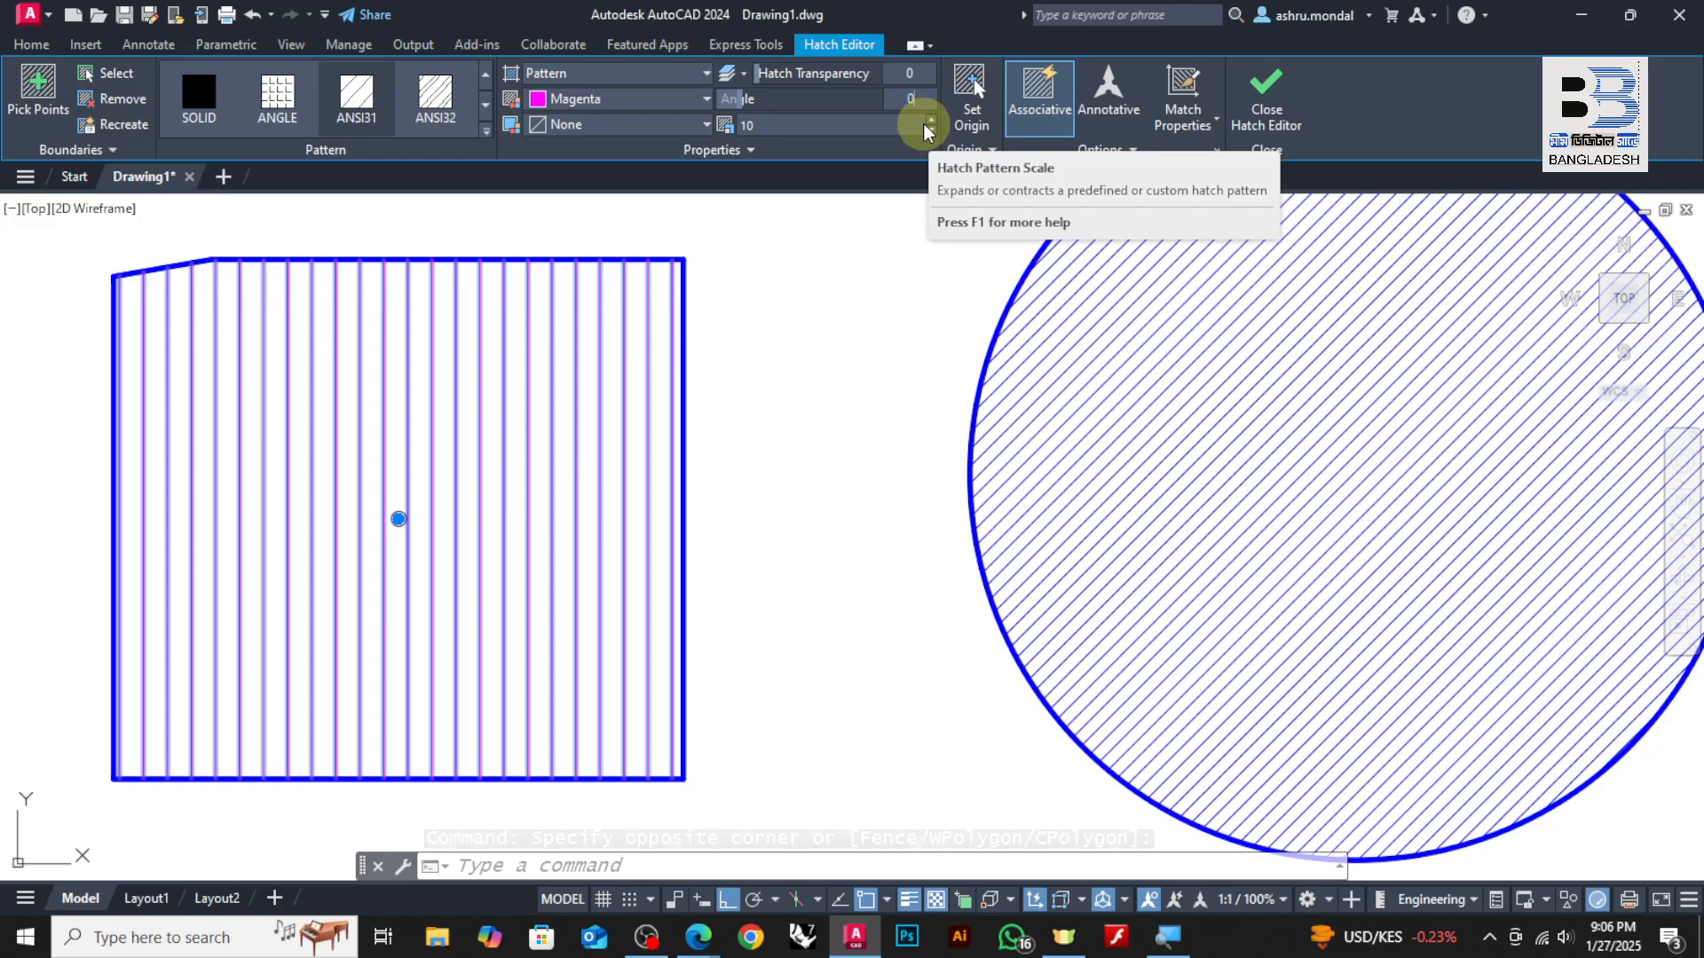
{"action": "type", "text": "0"}
{"action": "key", "text": "Return"}
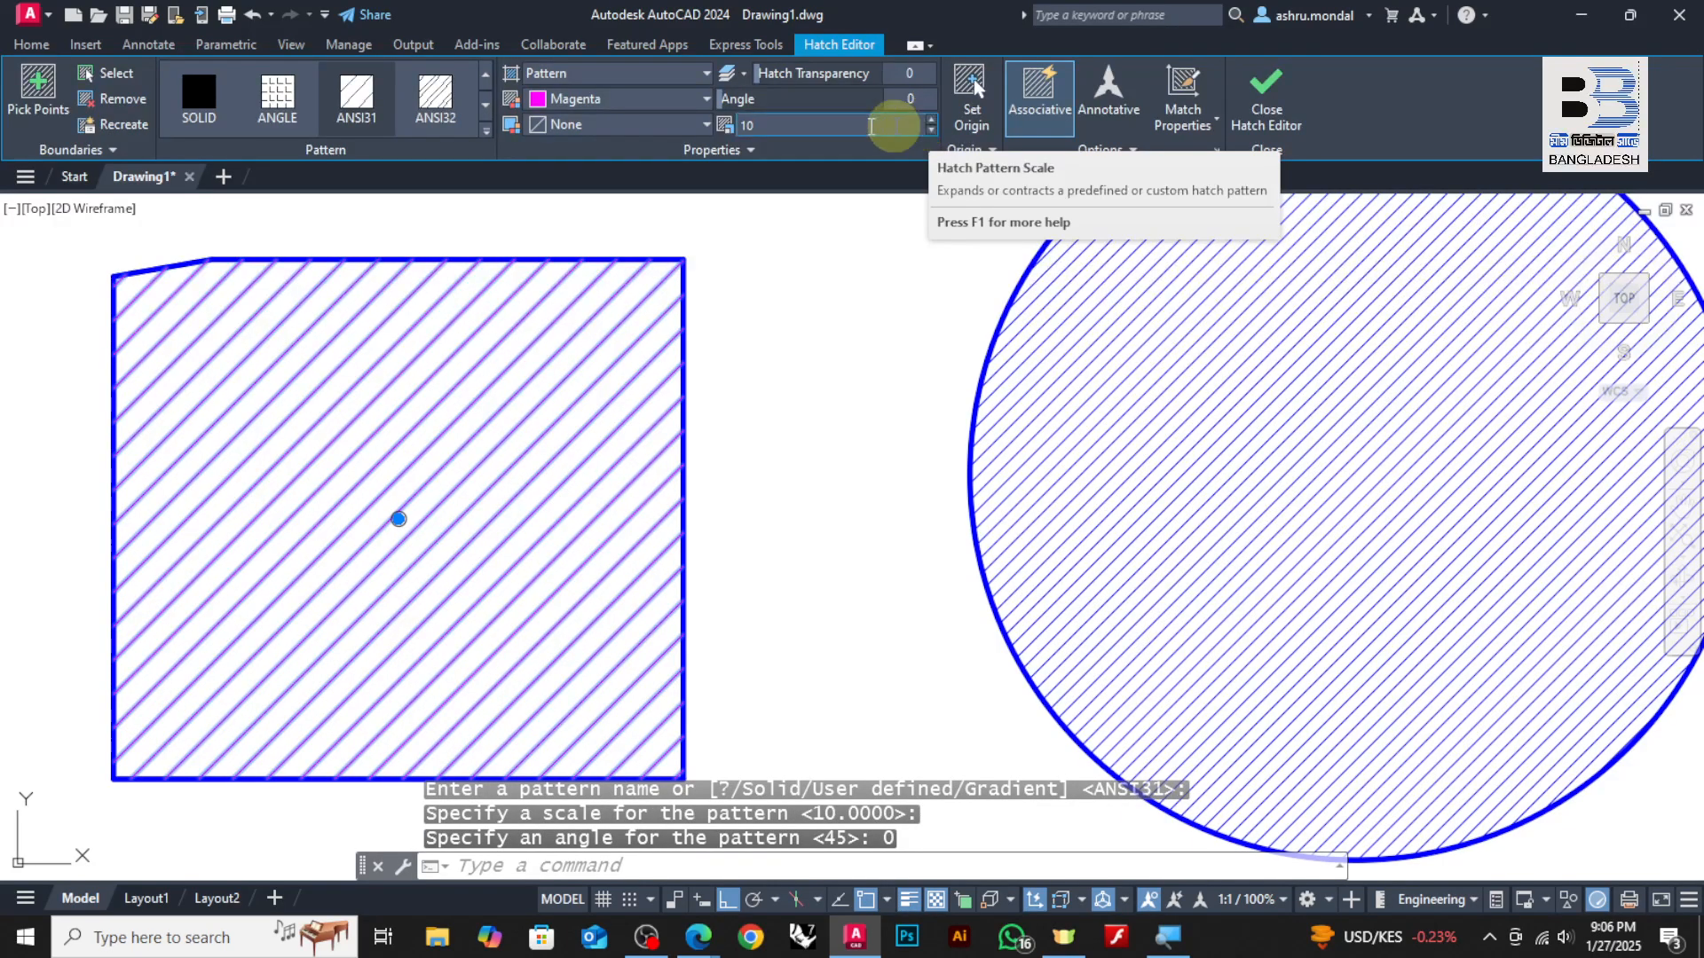
{"action": "key", "text": "Escape"}
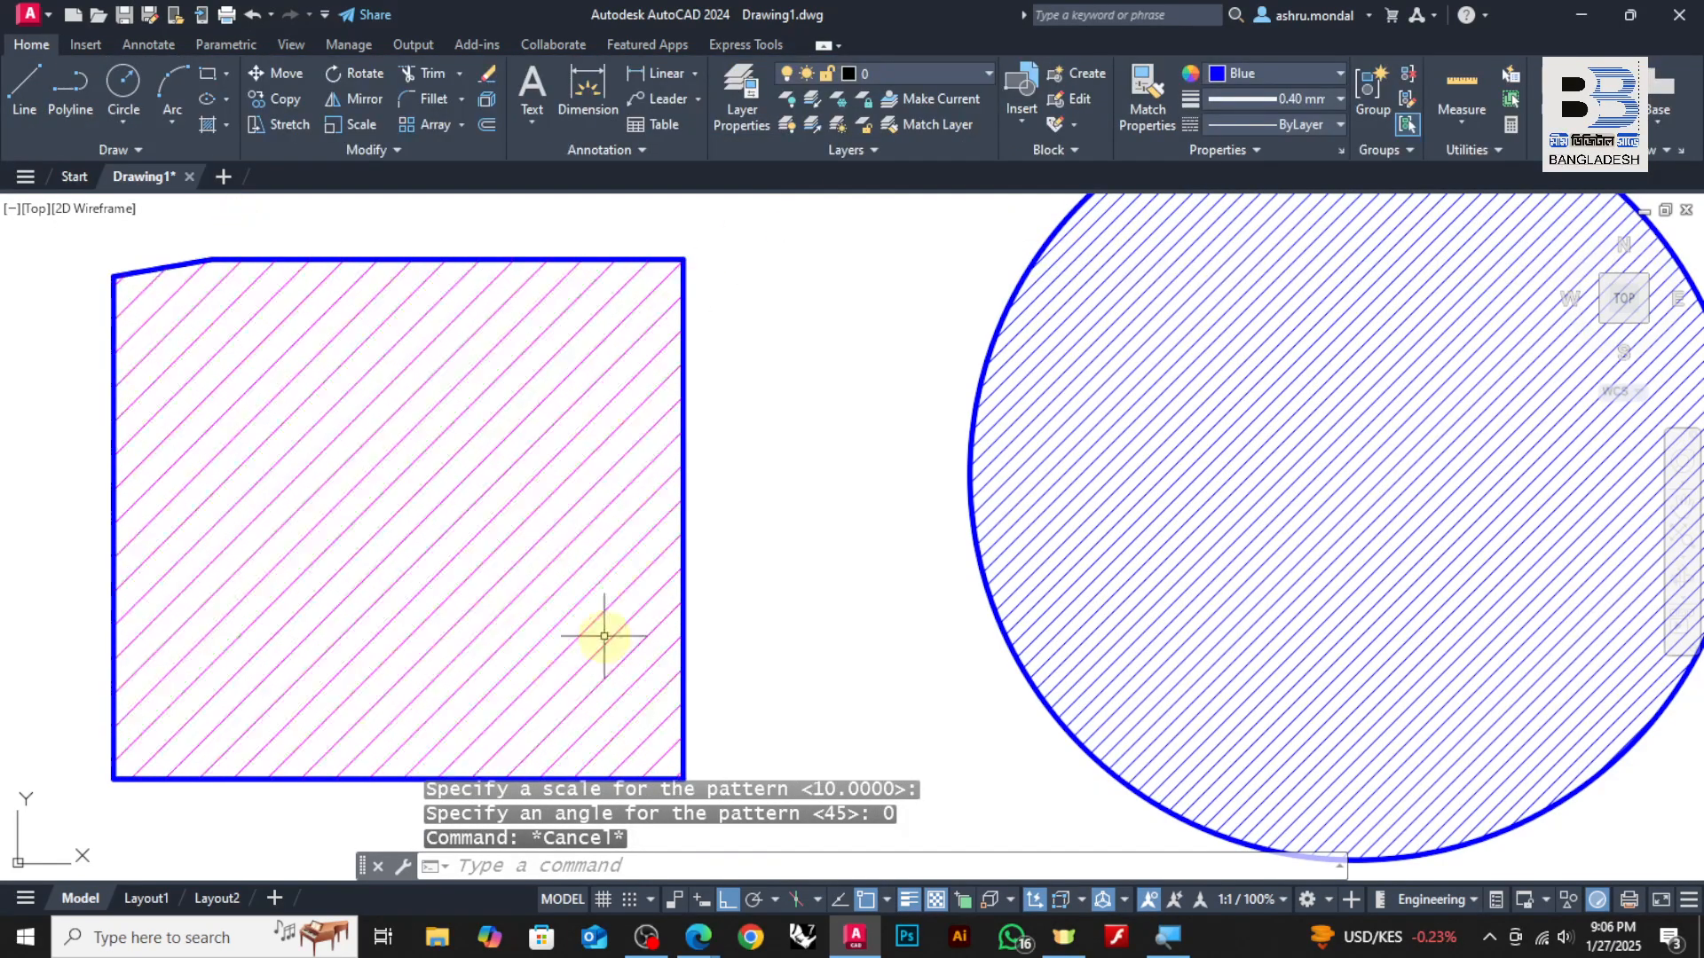
Examine the circle's blue hatch and its current hatch properties
{"action": "scroll", "coordinate": [685, 525], "scroll_direction": "down", "scroll_amount": 3}
{"action": "scroll", "coordinate": [1077, 476], "scroll_direction": "up", "scroll_amount": 3}
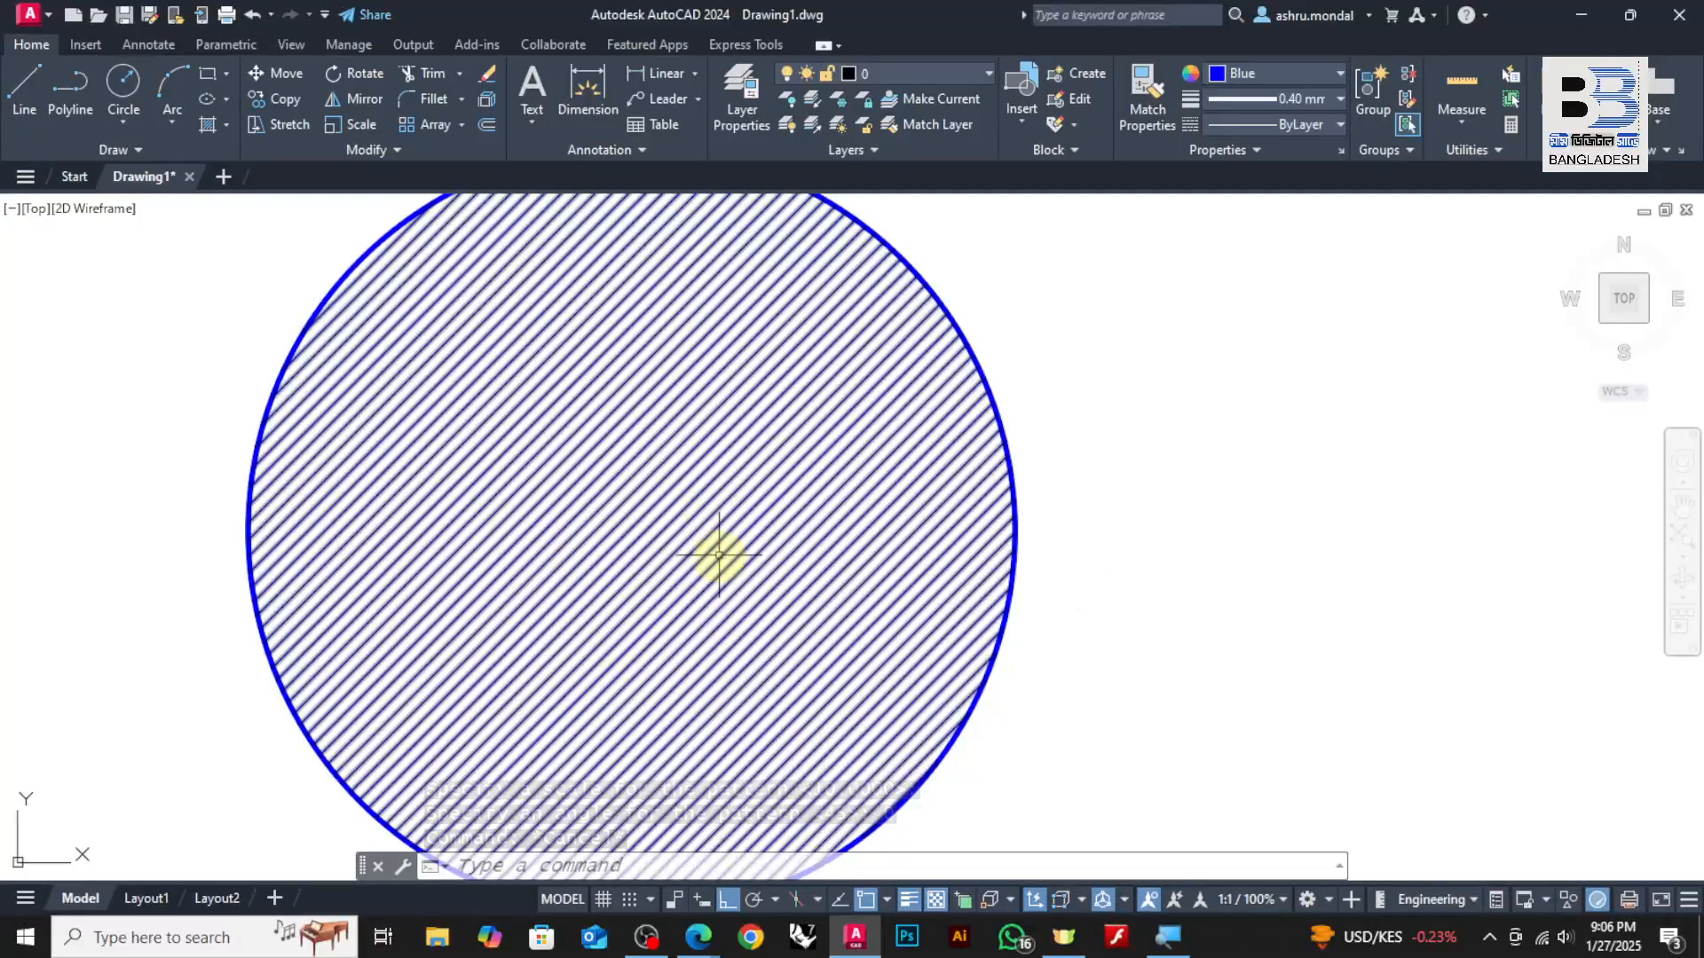
{"action": "scroll", "coordinate": [639, 488], "scroll_direction": "down", "scroll_amount": 2}
{"action": "scroll", "coordinate": [647, 486], "scroll_direction": "up", "scroll_amount": 2}
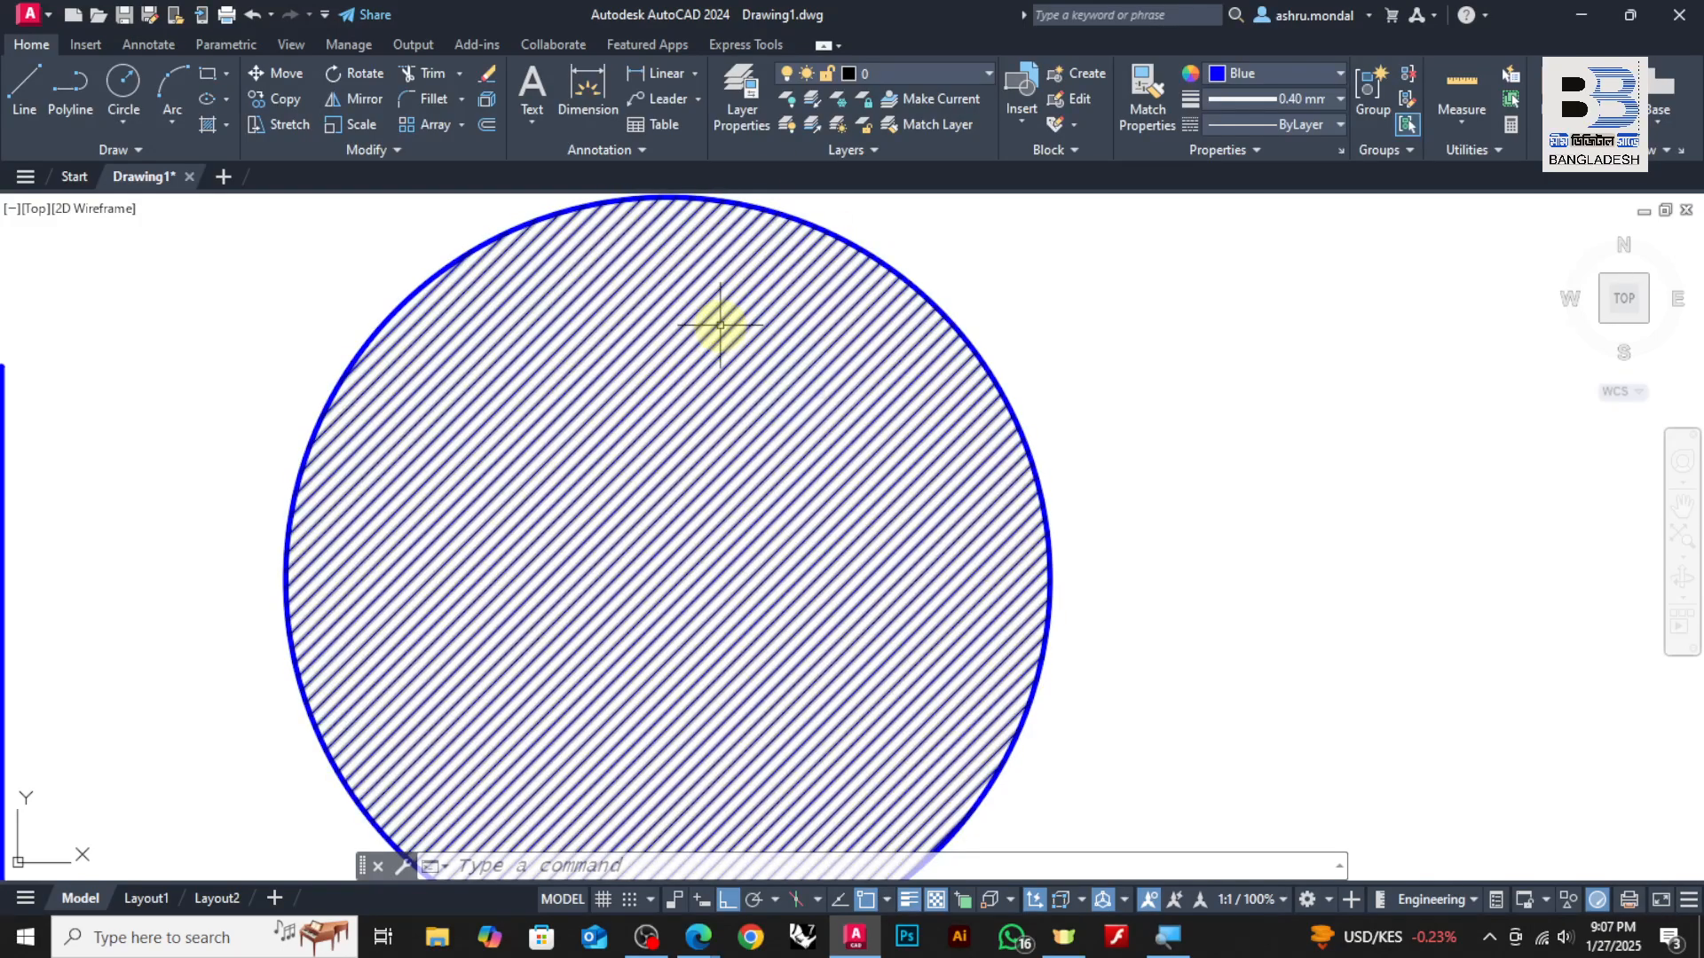
{"action": "mouse_move", "coordinate": [719, 325]}
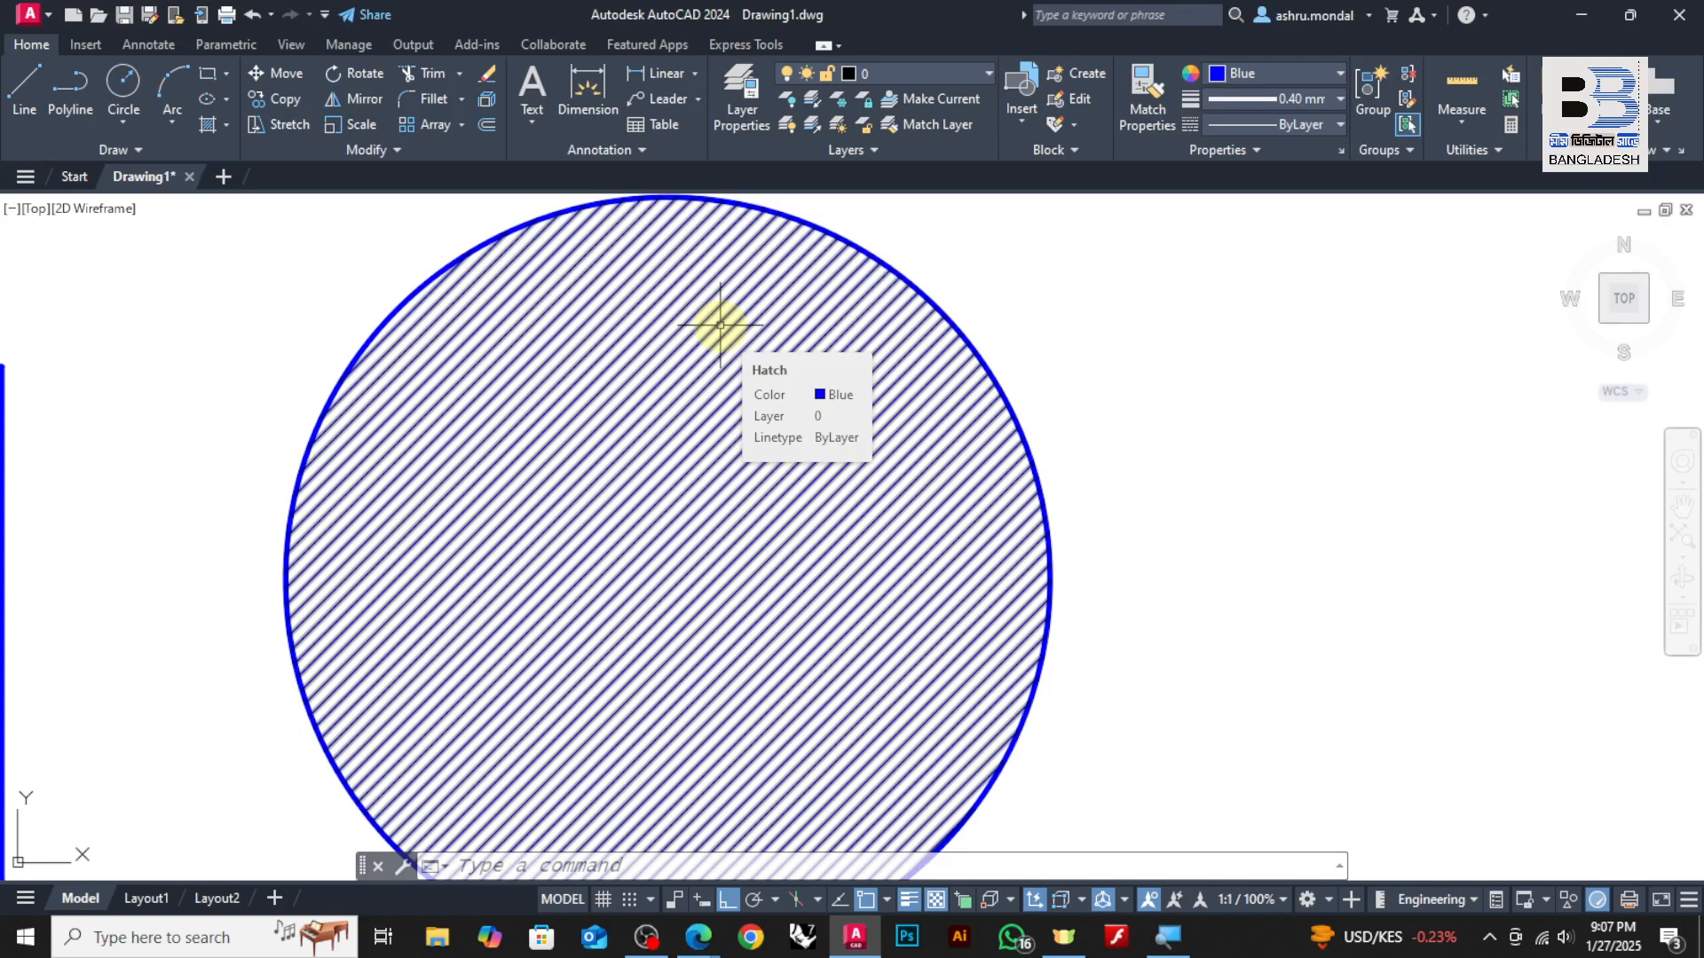
{"action": "left_click", "coordinate": [678, 425]}
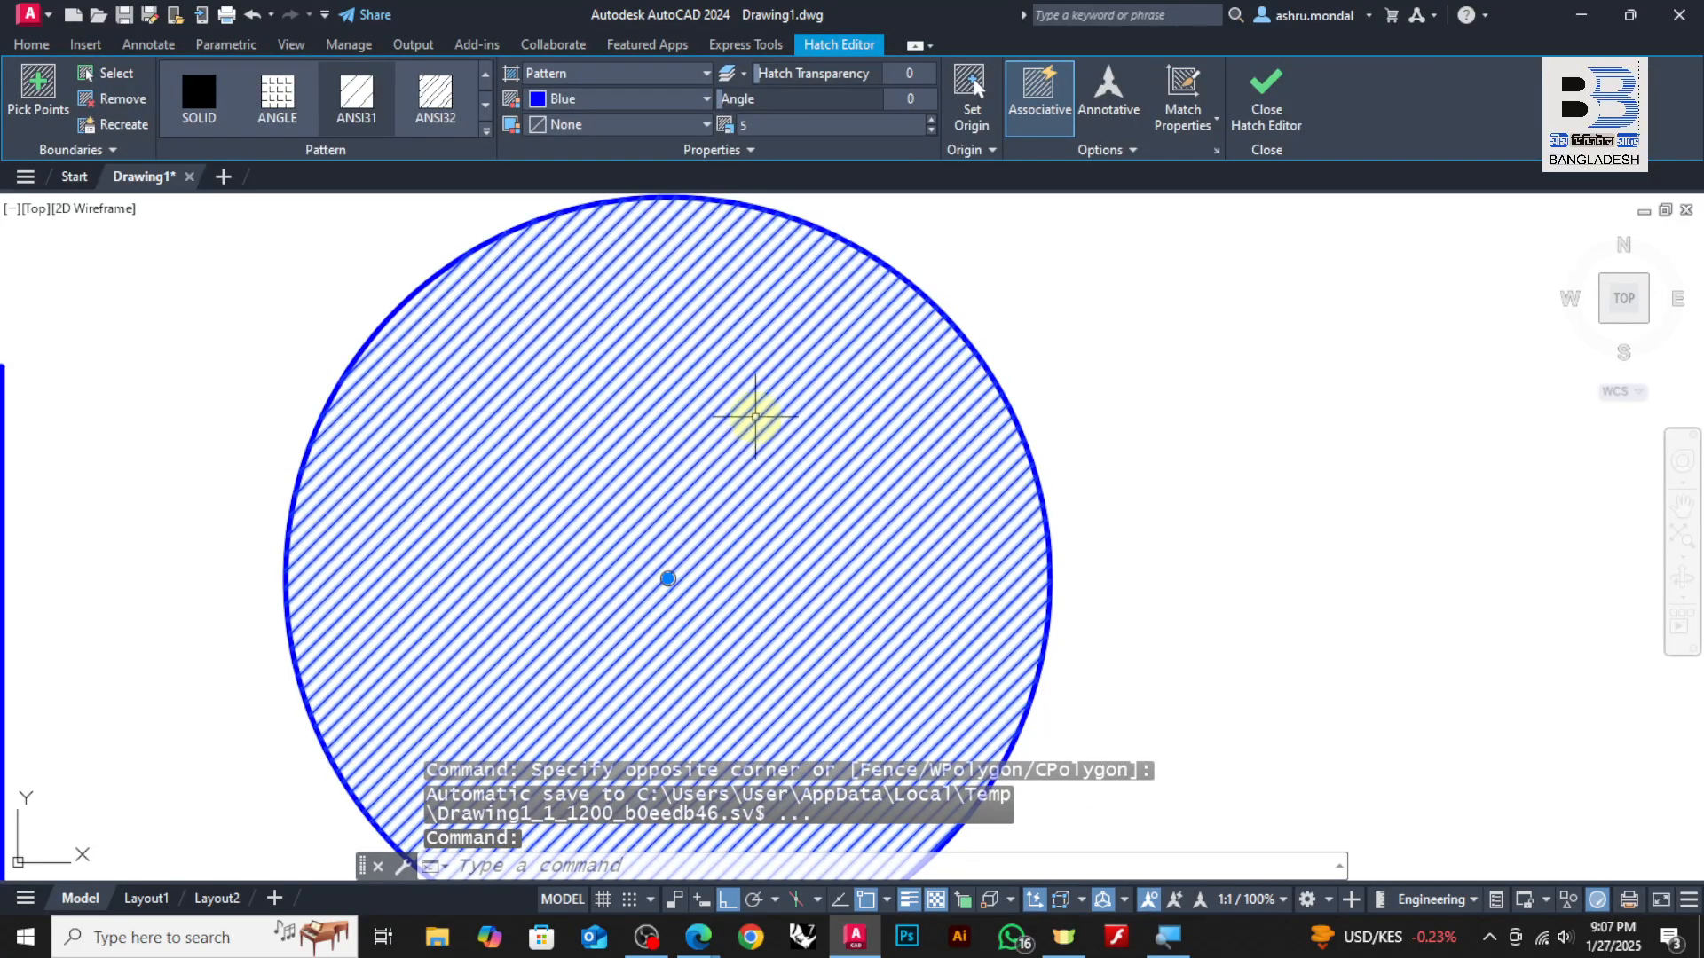
{"action": "key", "text": "Escape"}
{"action": "left_click", "coordinate": [657, 467]}
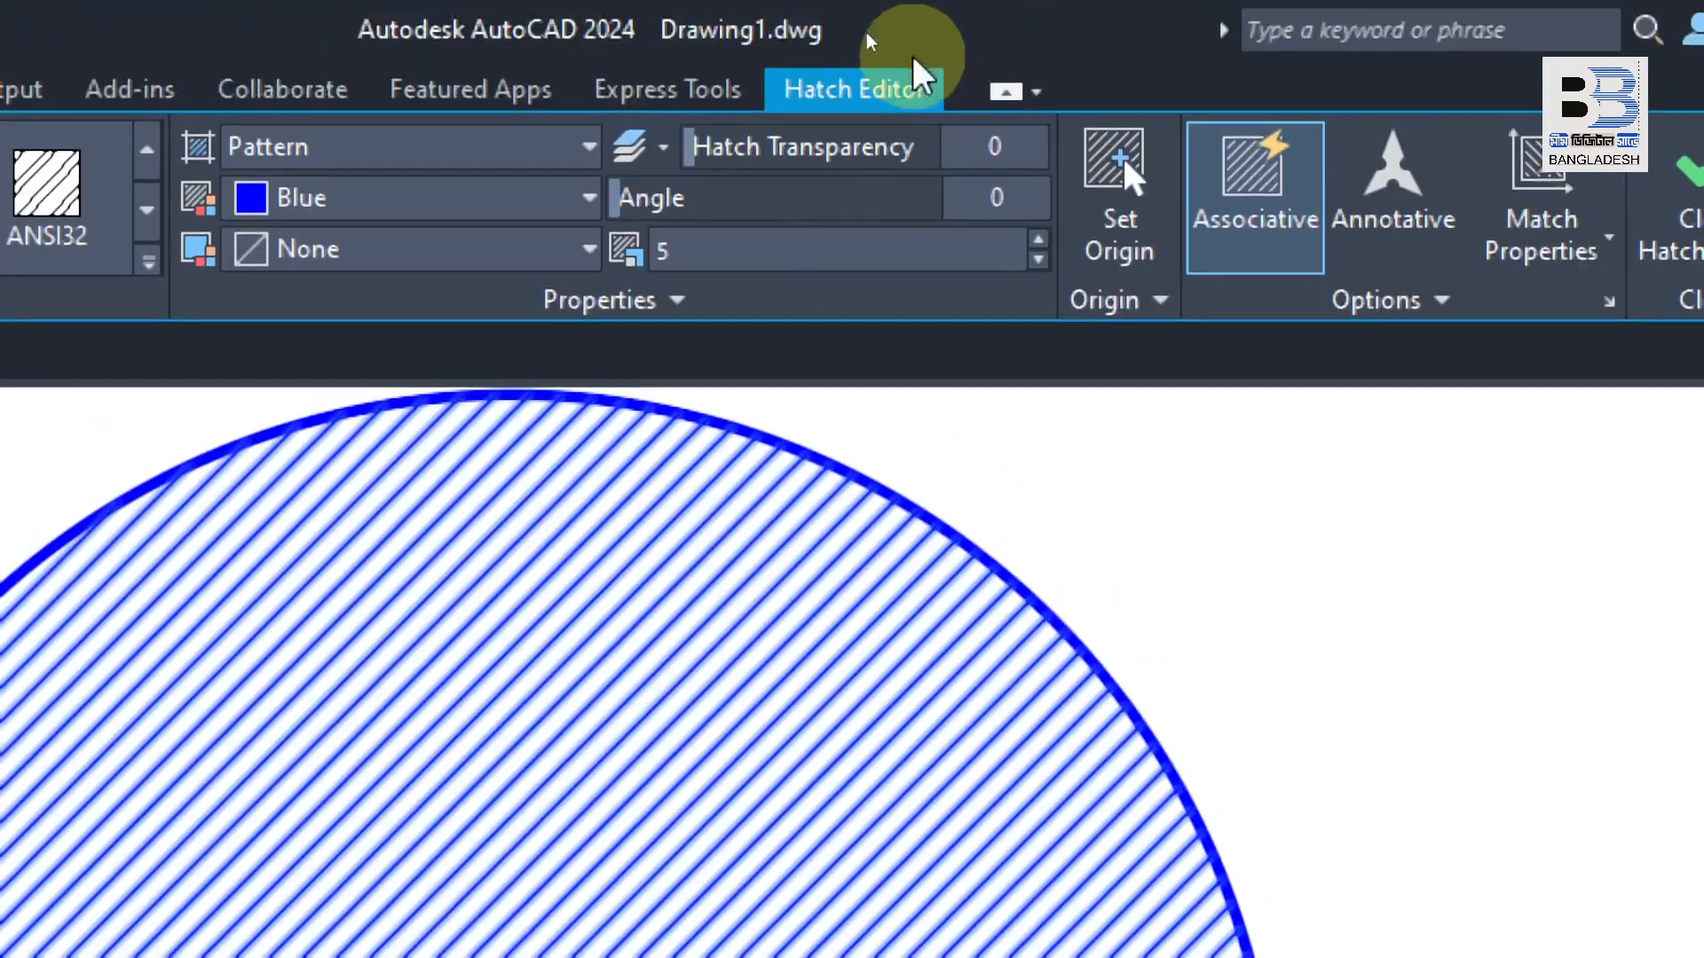
{"action": "key", "text": "Escape"}
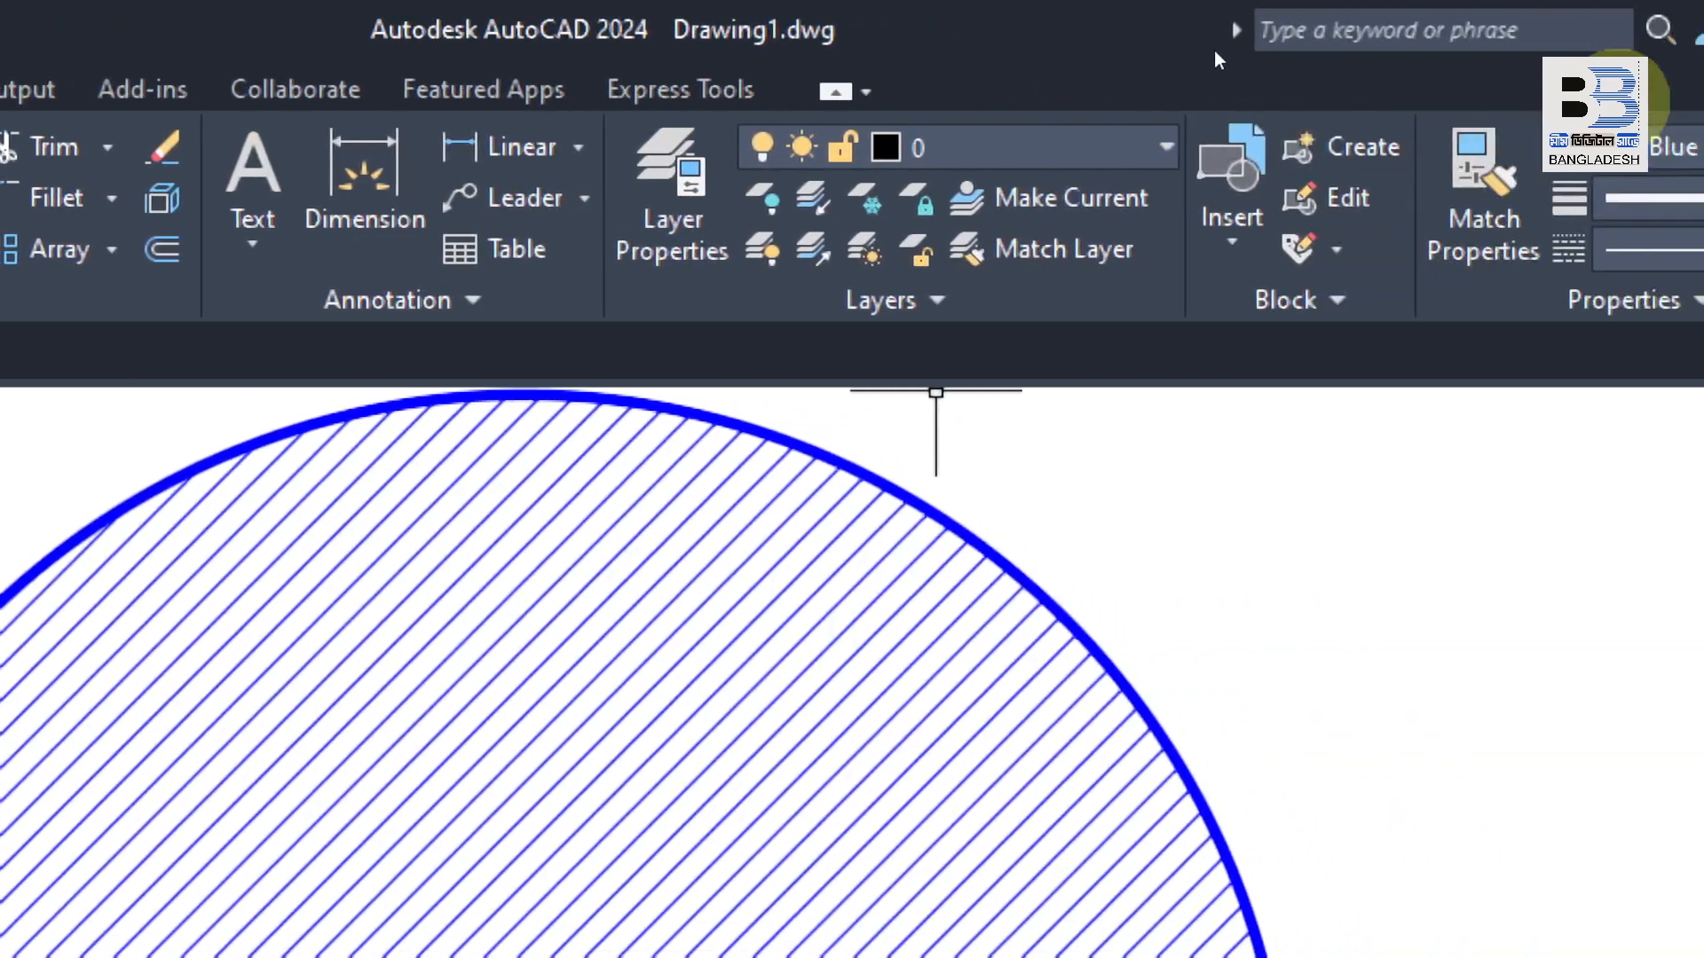
Select the circle's blue hatch, set its transparency to 40, and try a transparency of 100
{"action": "left_click", "coordinate": [408, 725]}
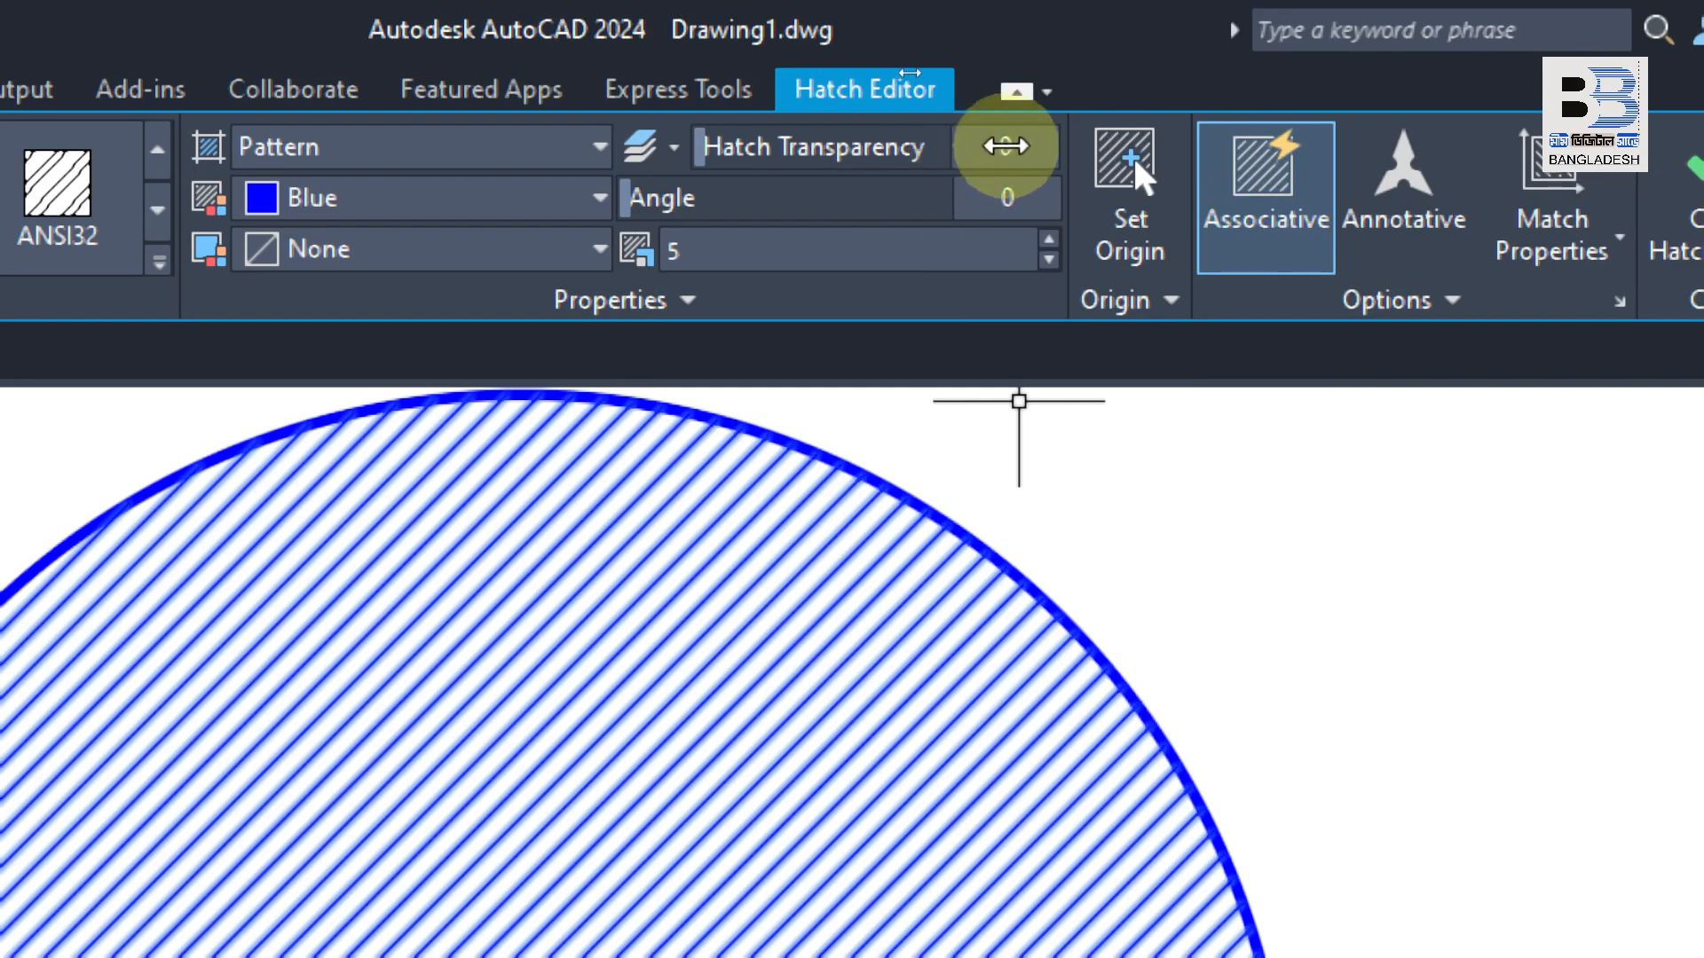
{"action": "left_click", "coordinate": [1021, 146]}
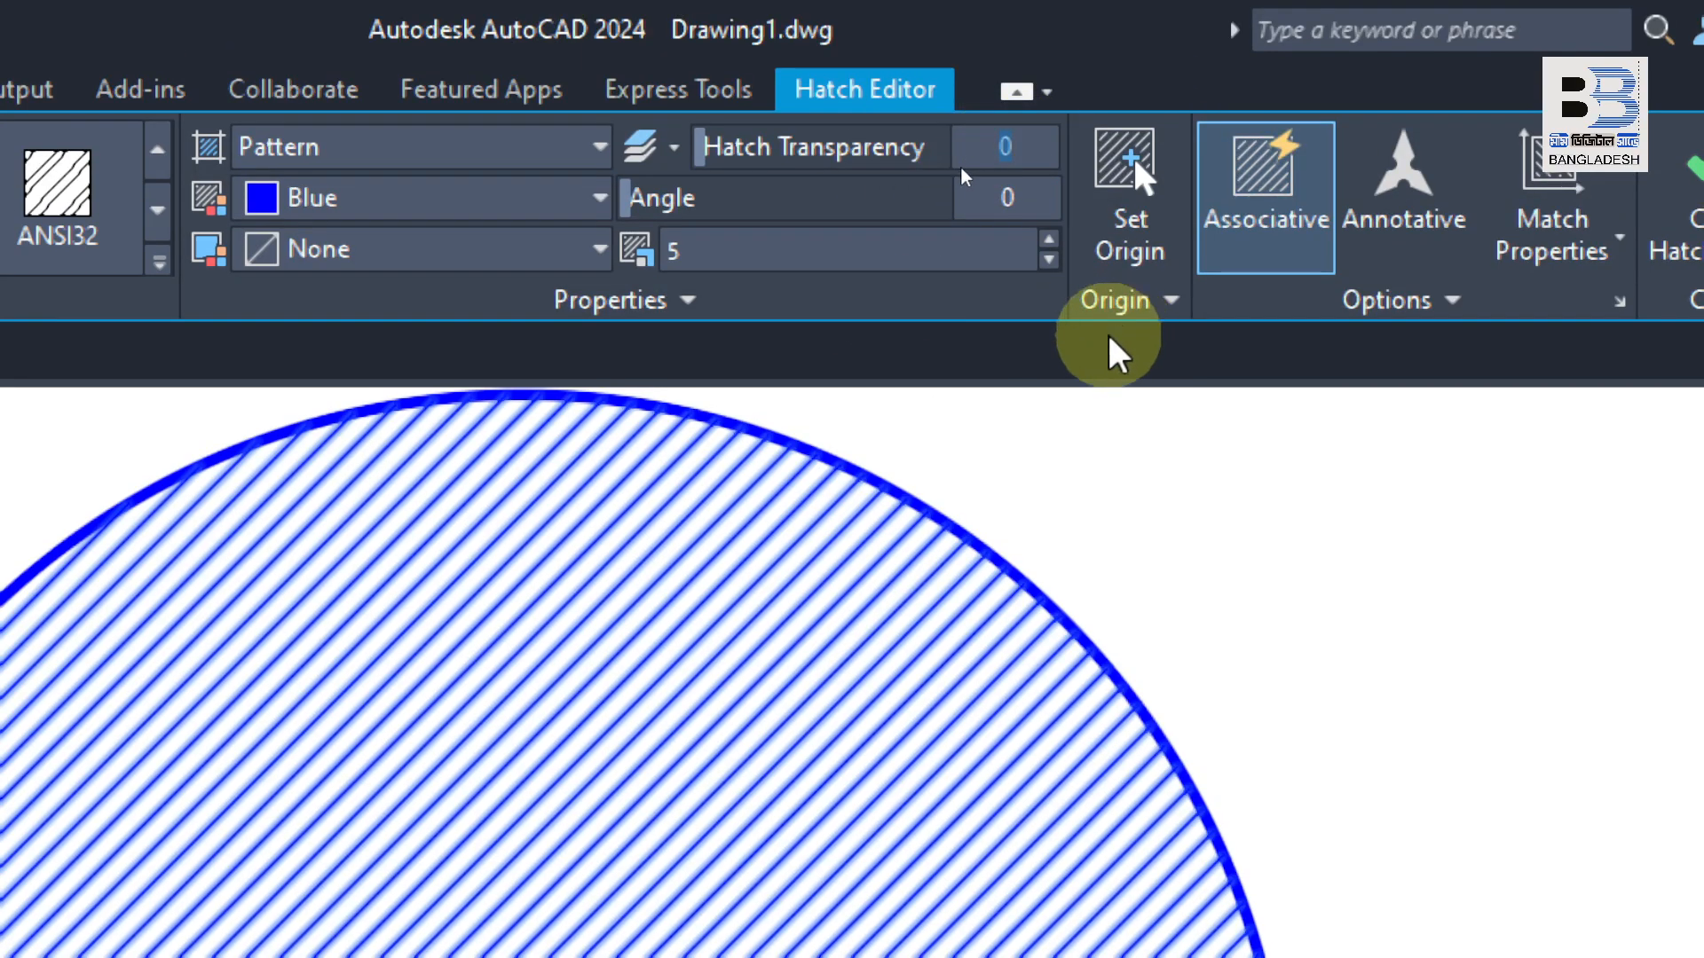
{"action": "type", "text": "40"}
{"action": "key", "text": "Return"}
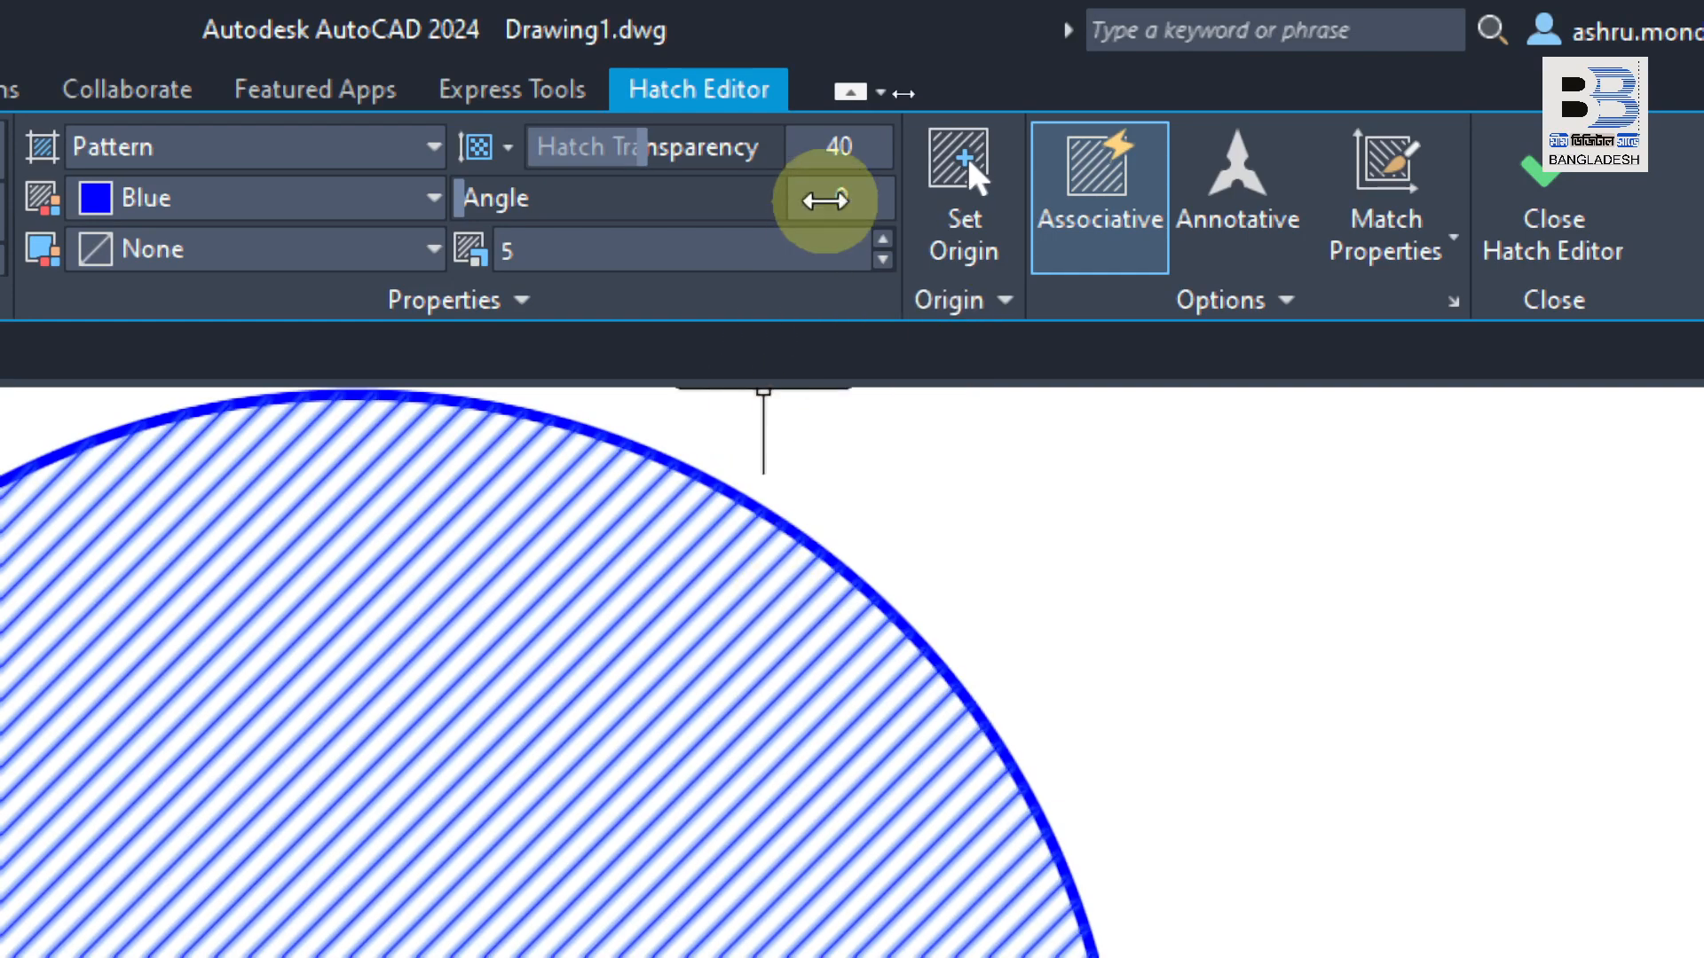
{"action": "left_click", "coordinate": [854, 142]}
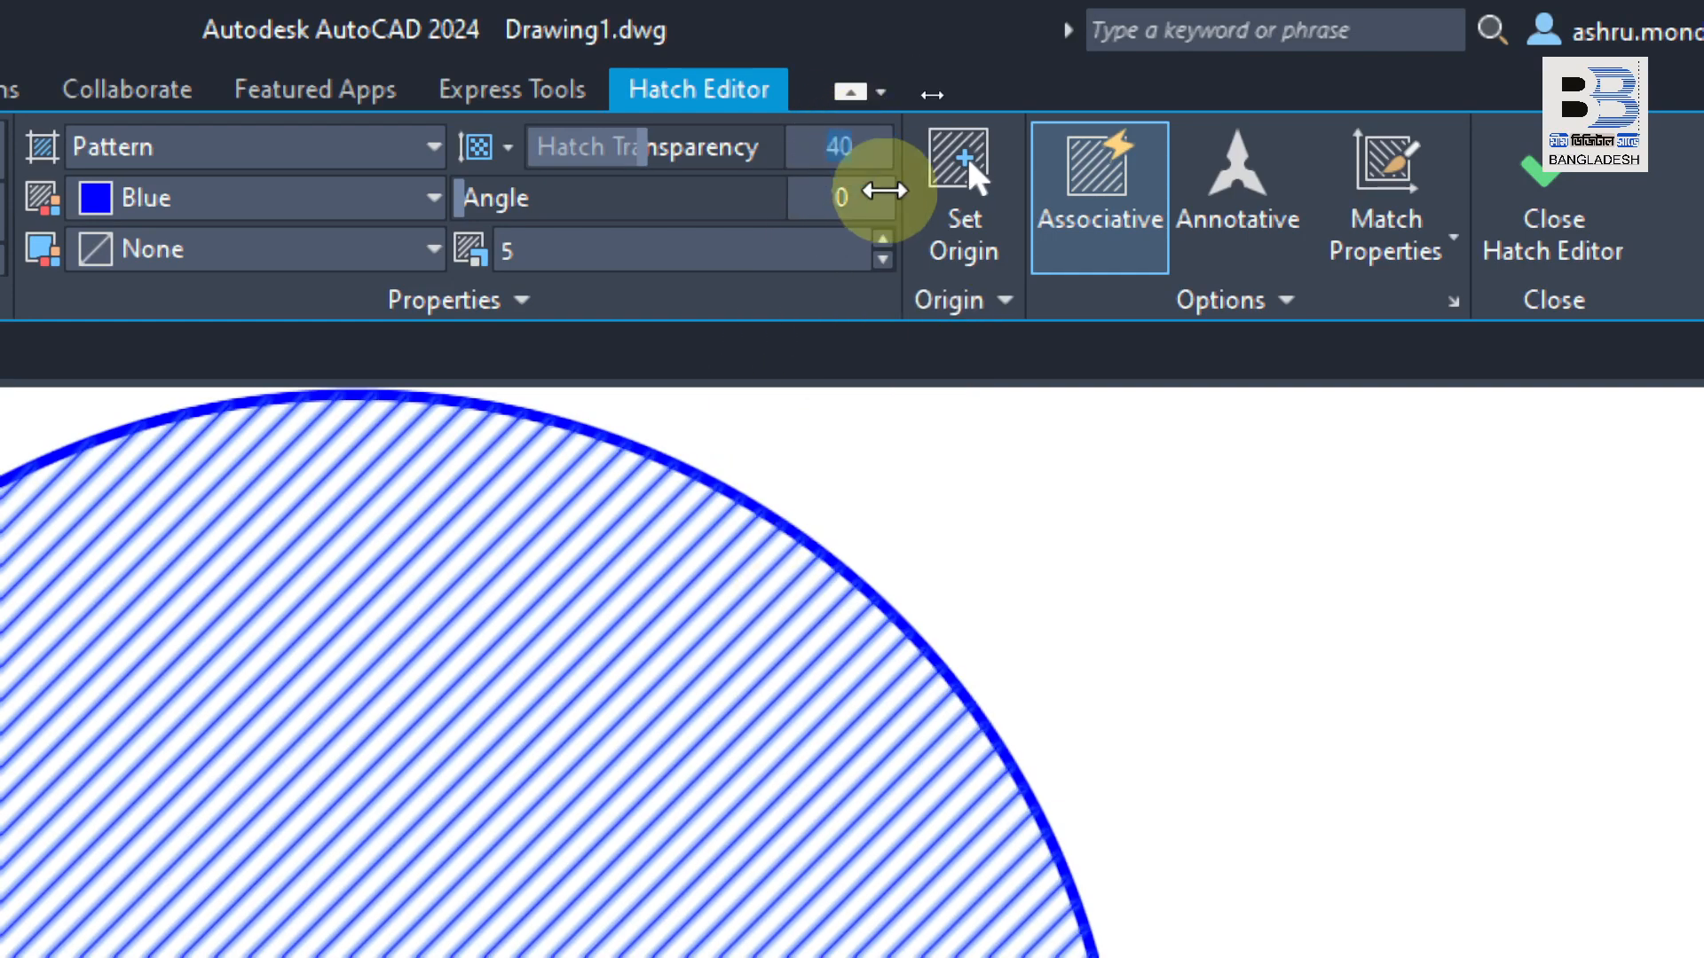
{"action": "type", "text": "100"}
{"action": "key", "text": "Return"}
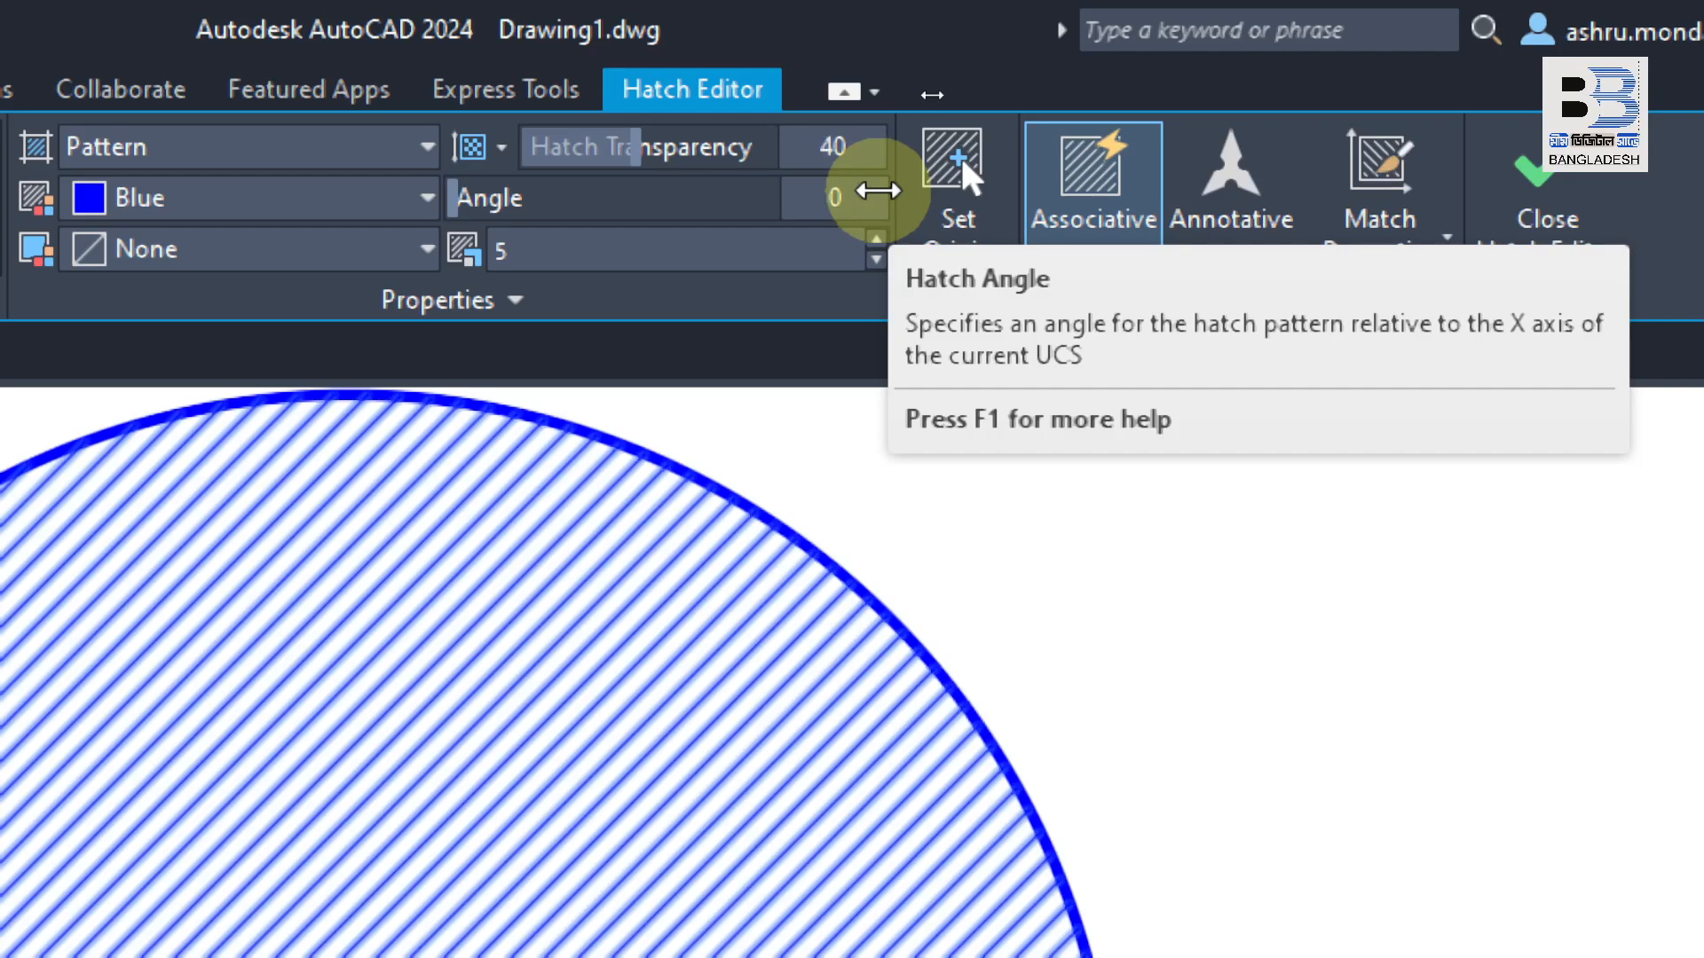
Reset the transparency of the circle's hatch to 0 and deselect it
{"action": "left_click", "coordinate": [838, 146]}
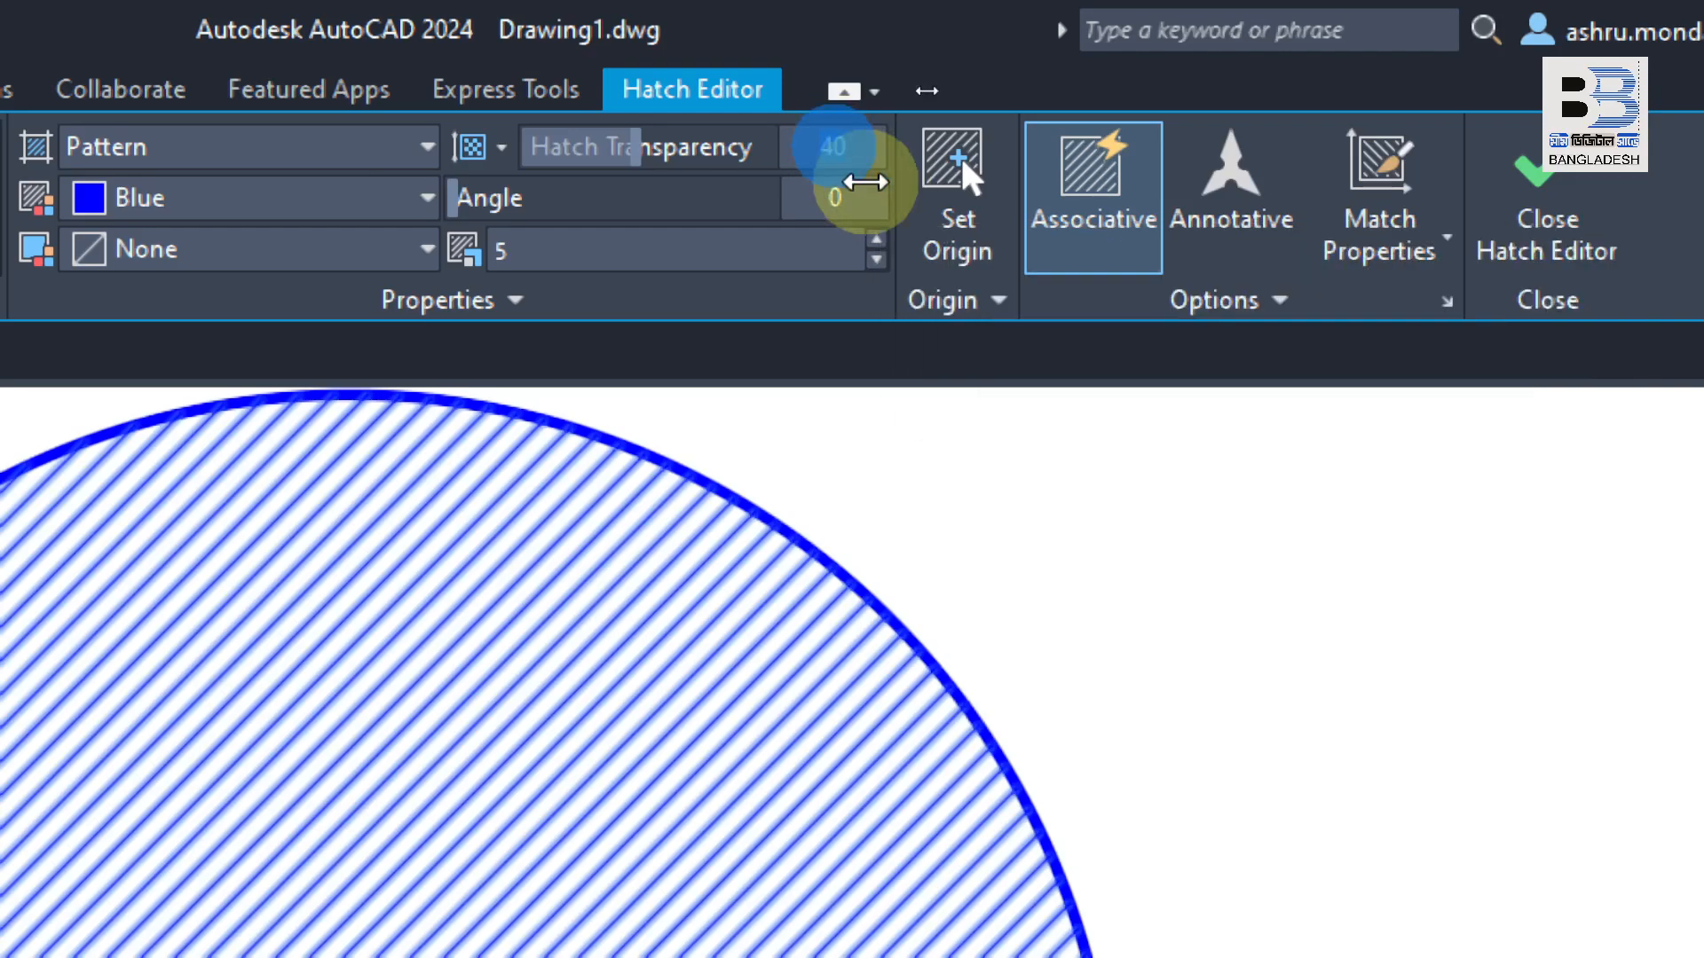
{"action": "type", "text": "0"}
{"action": "key", "text": "Return"}
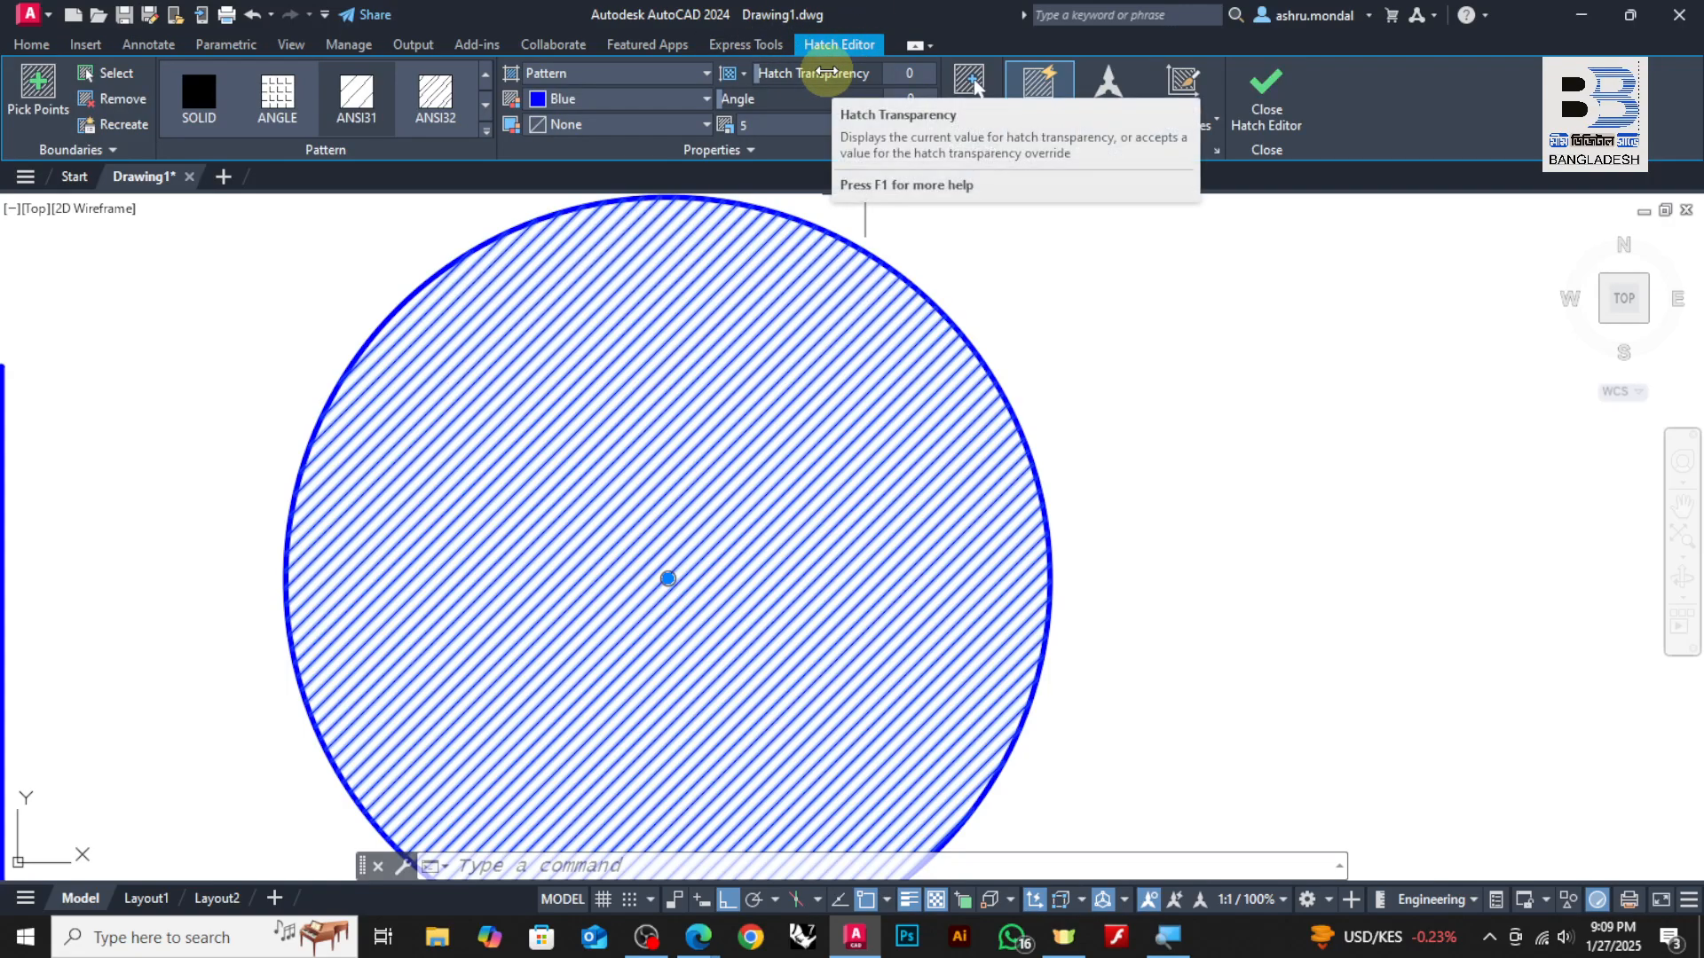
{"action": "key", "text": "Escape"}
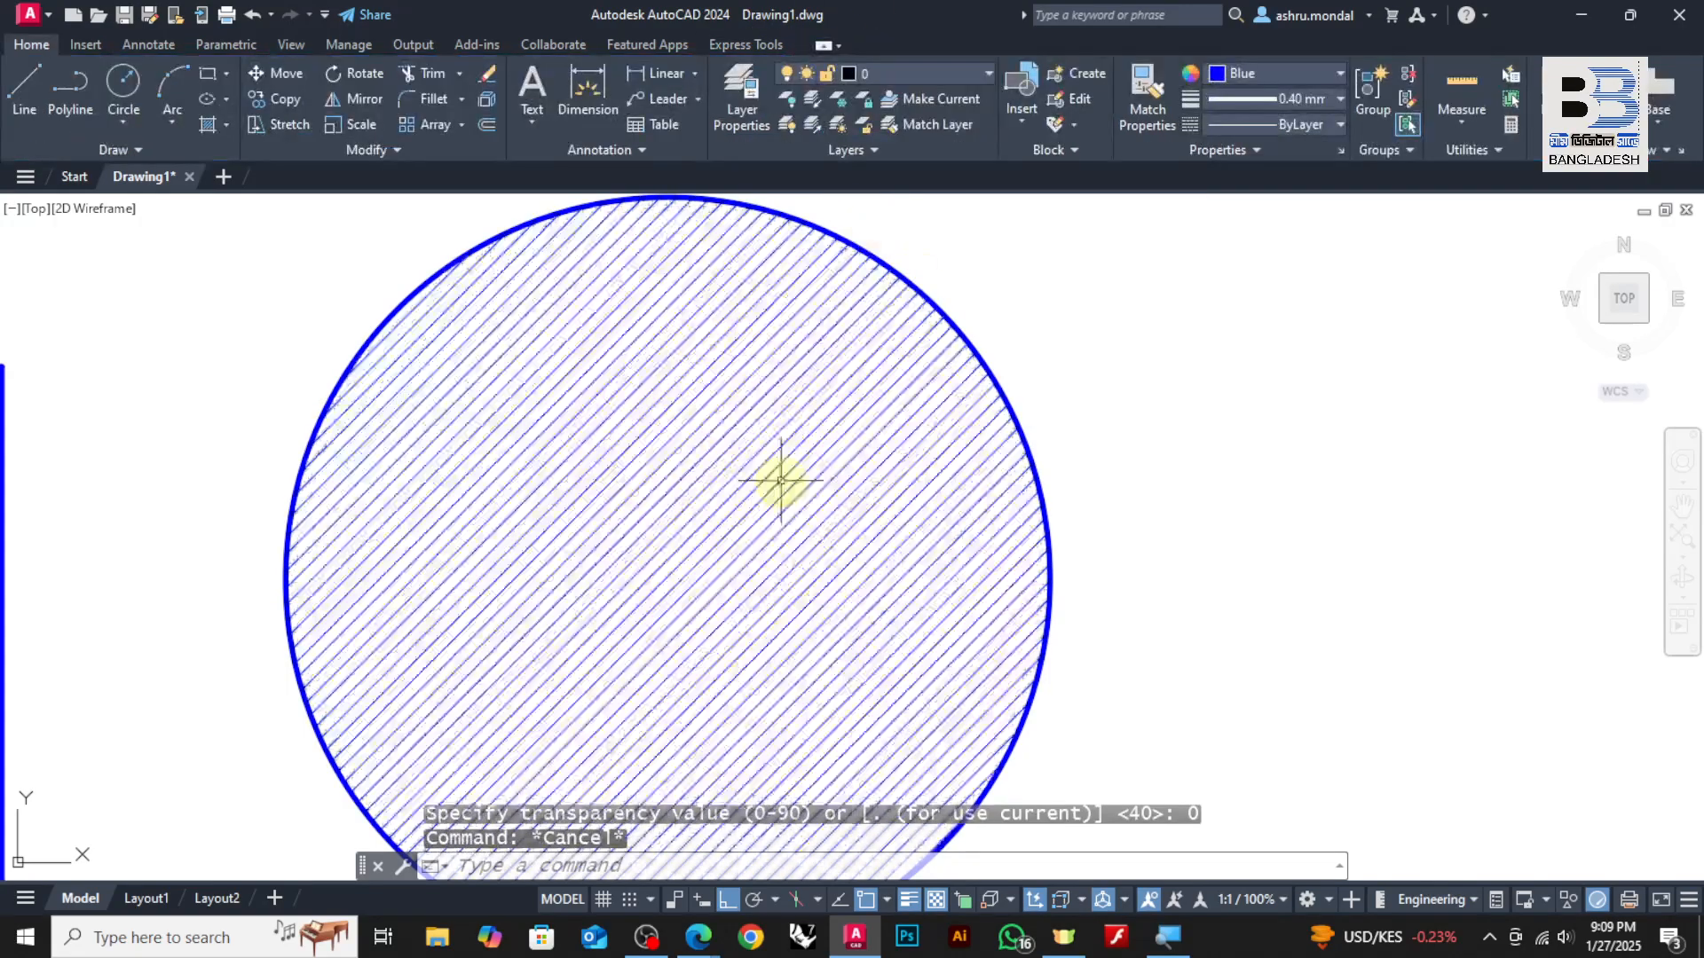
Select the circle's hatch and apply the ANSI31 pattern to it
{"action": "left_click", "coordinate": [714, 435]}
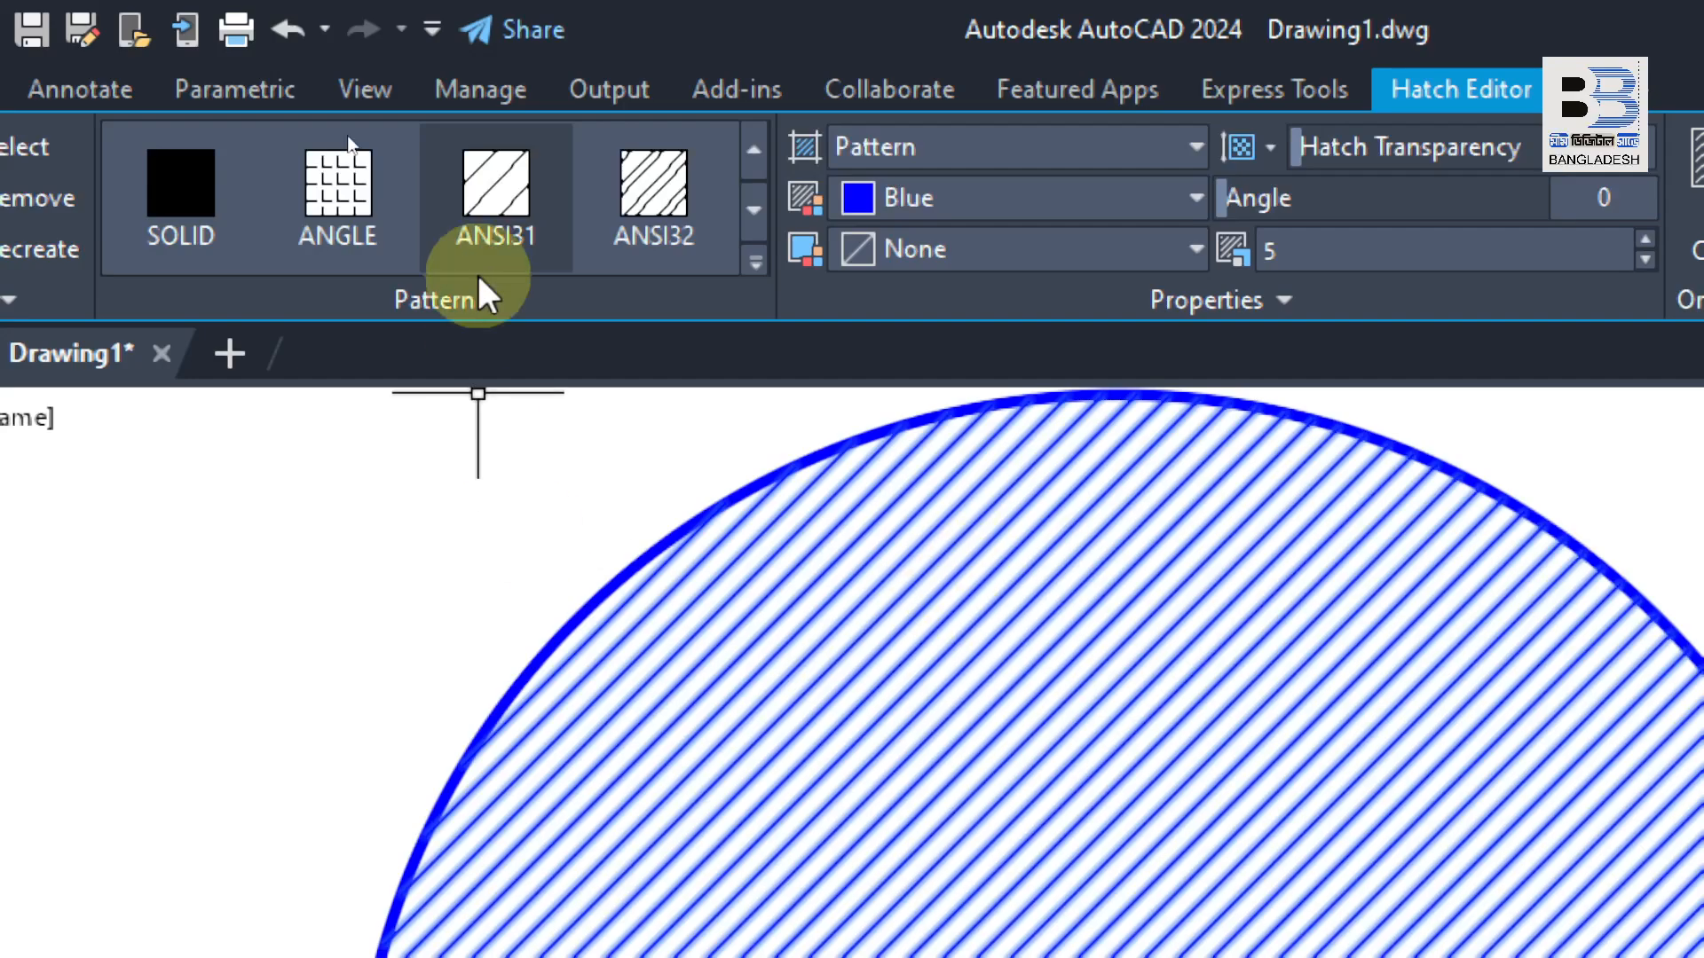
{"action": "left_click", "coordinate": [497, 182]}
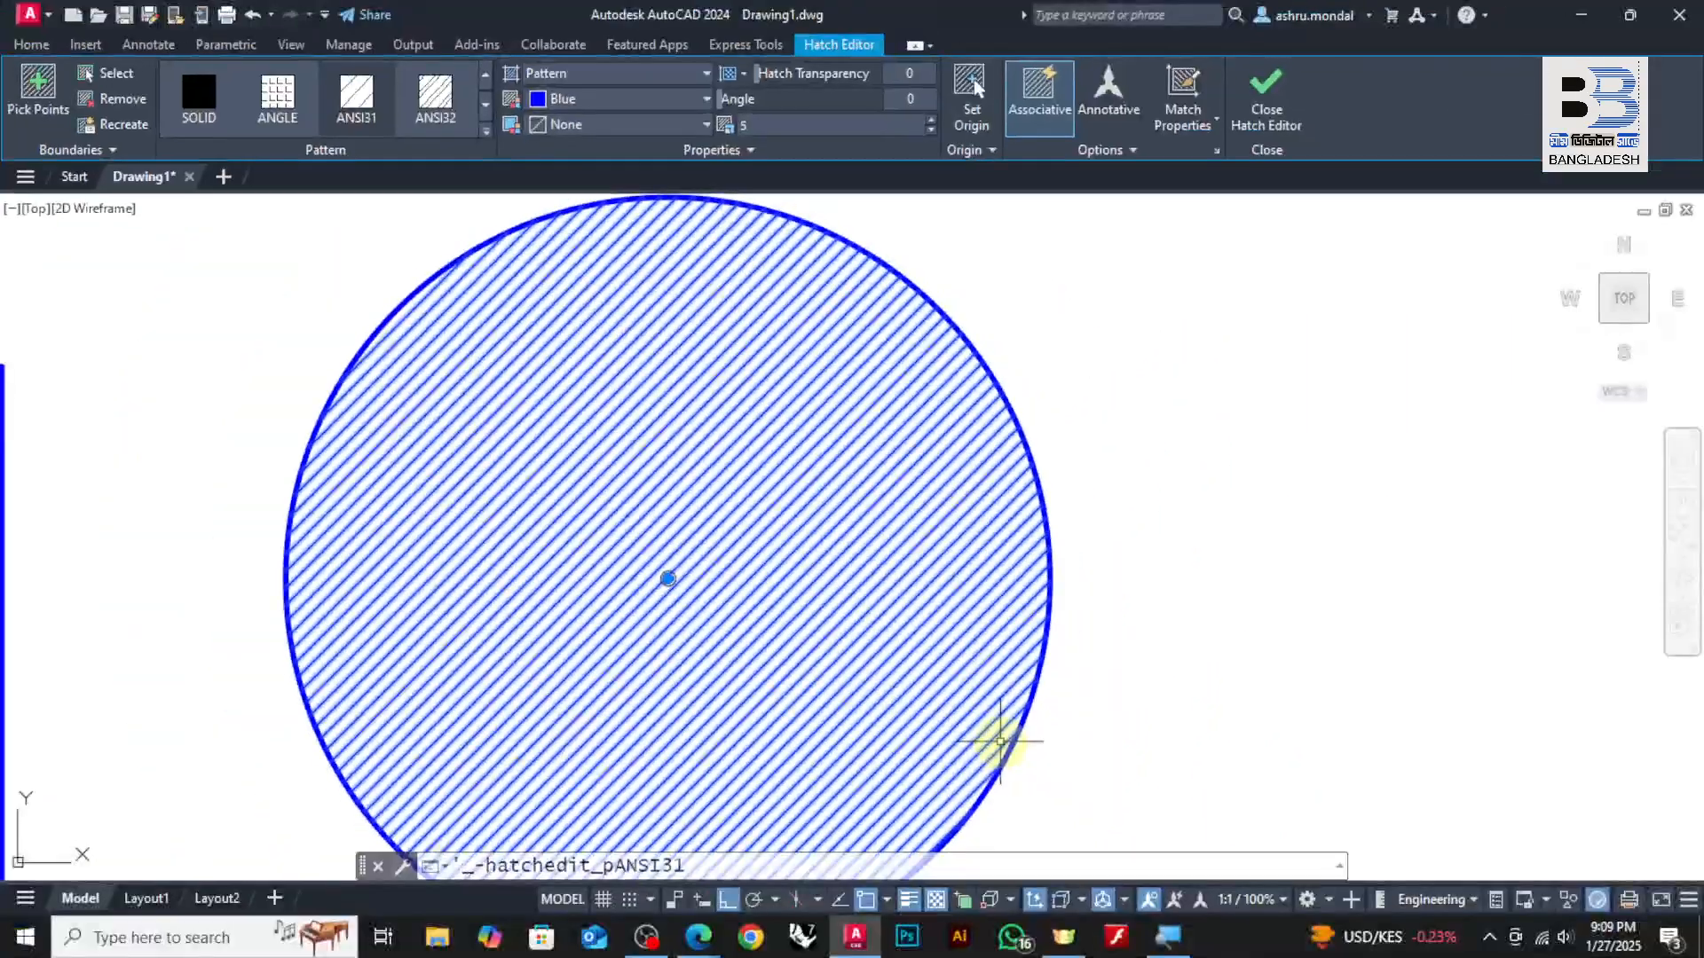
{"action": "left_click", "coordinate": [1064, 937]}
{"action": "left_click", "coordinate": [435, 91]}
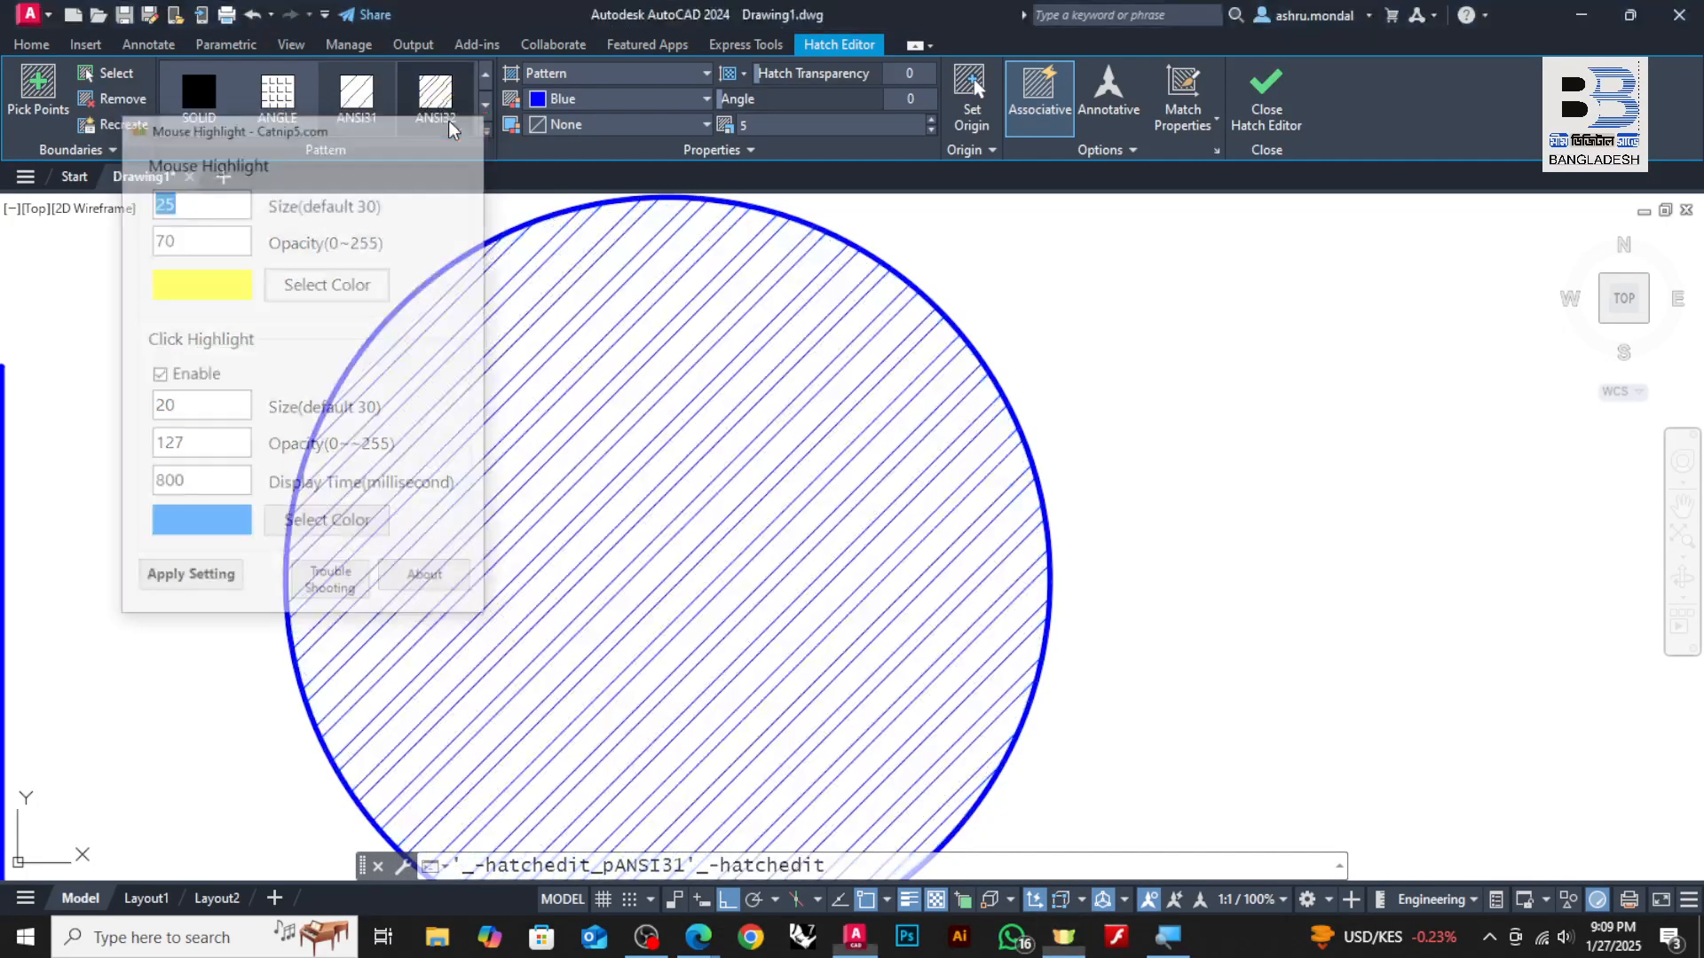
{"action": "left_click", "coordinate": [546, 371]}
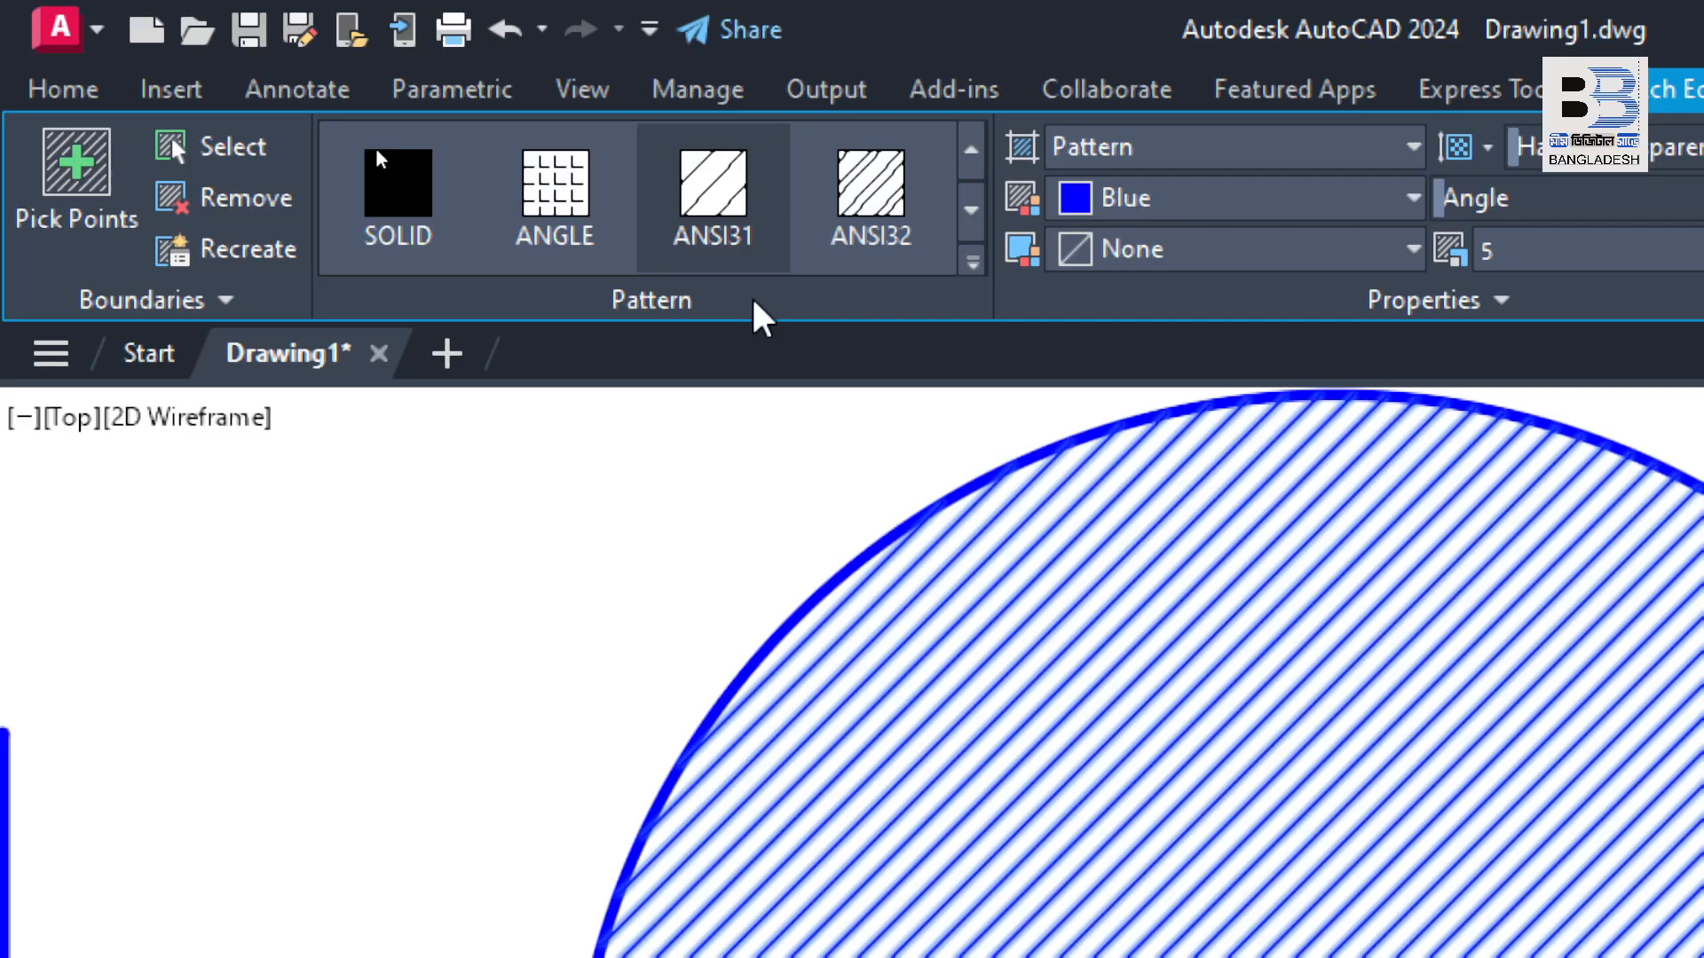
Change the circle's hatch pattern to SOLID and deselect it
{"action": "left_click", "coordinate": [410, 203]}
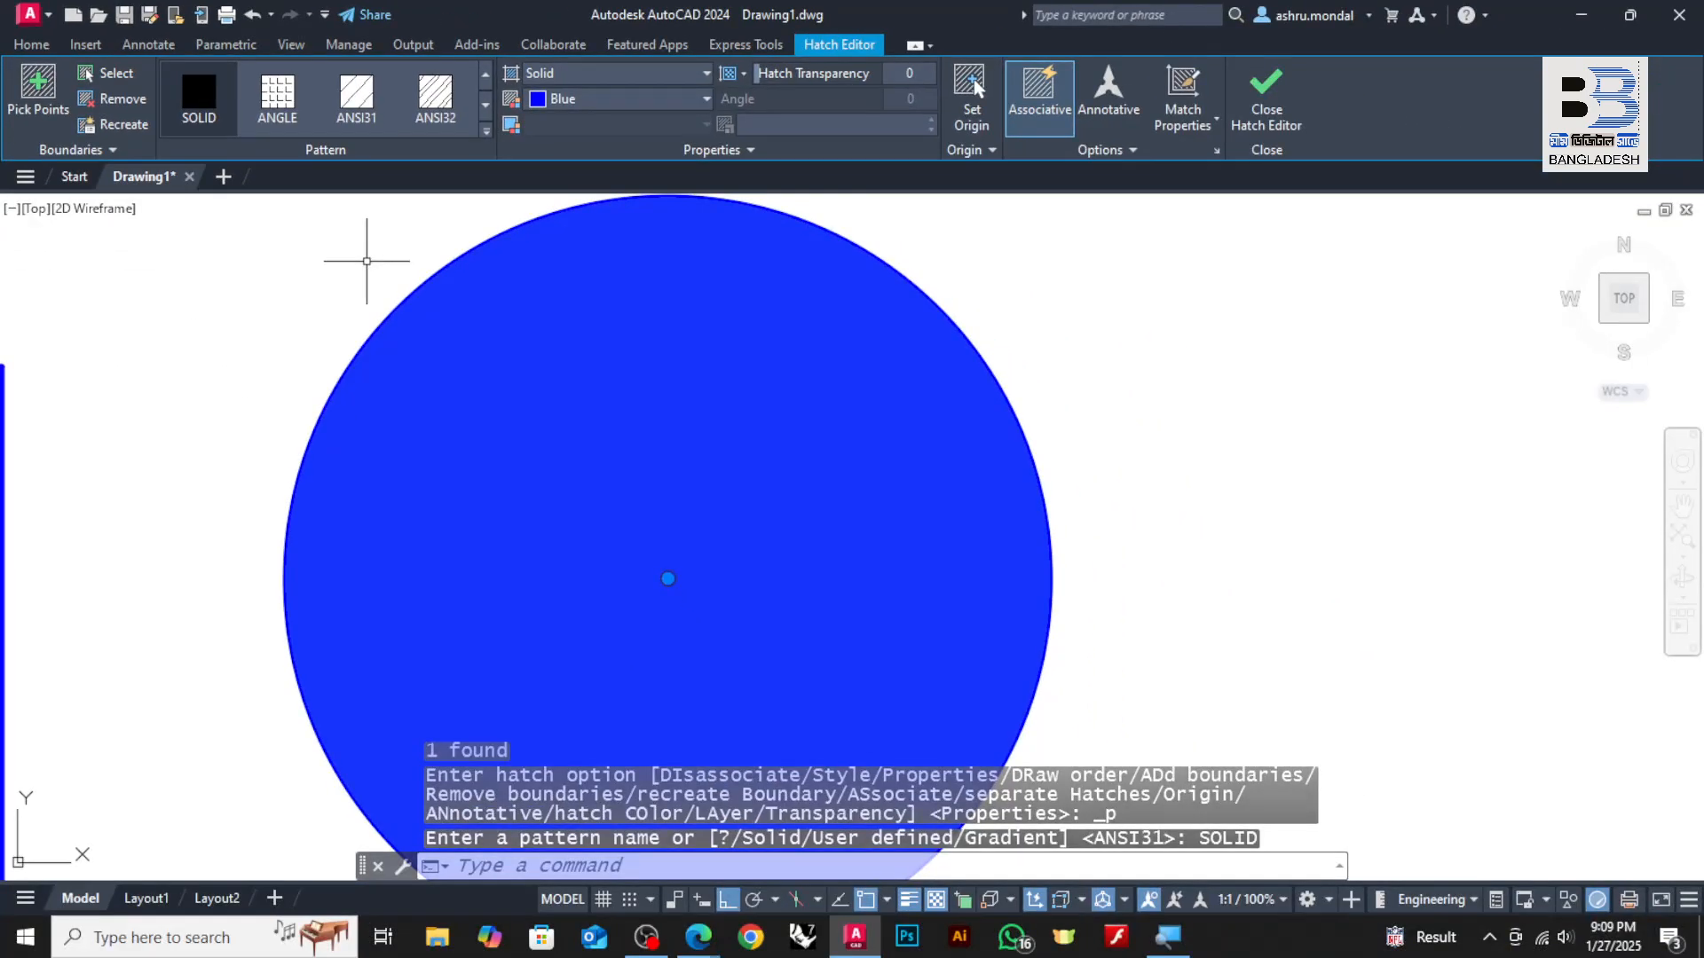
{"action": "key", "text": "Escape"}
{"action": "key", "text": "Escape"}
Reselect the circle's solid hatch and try the ANGLE and ANSI32 patterns on it
{"action": "left_click", "coordinate": [685, 445]}
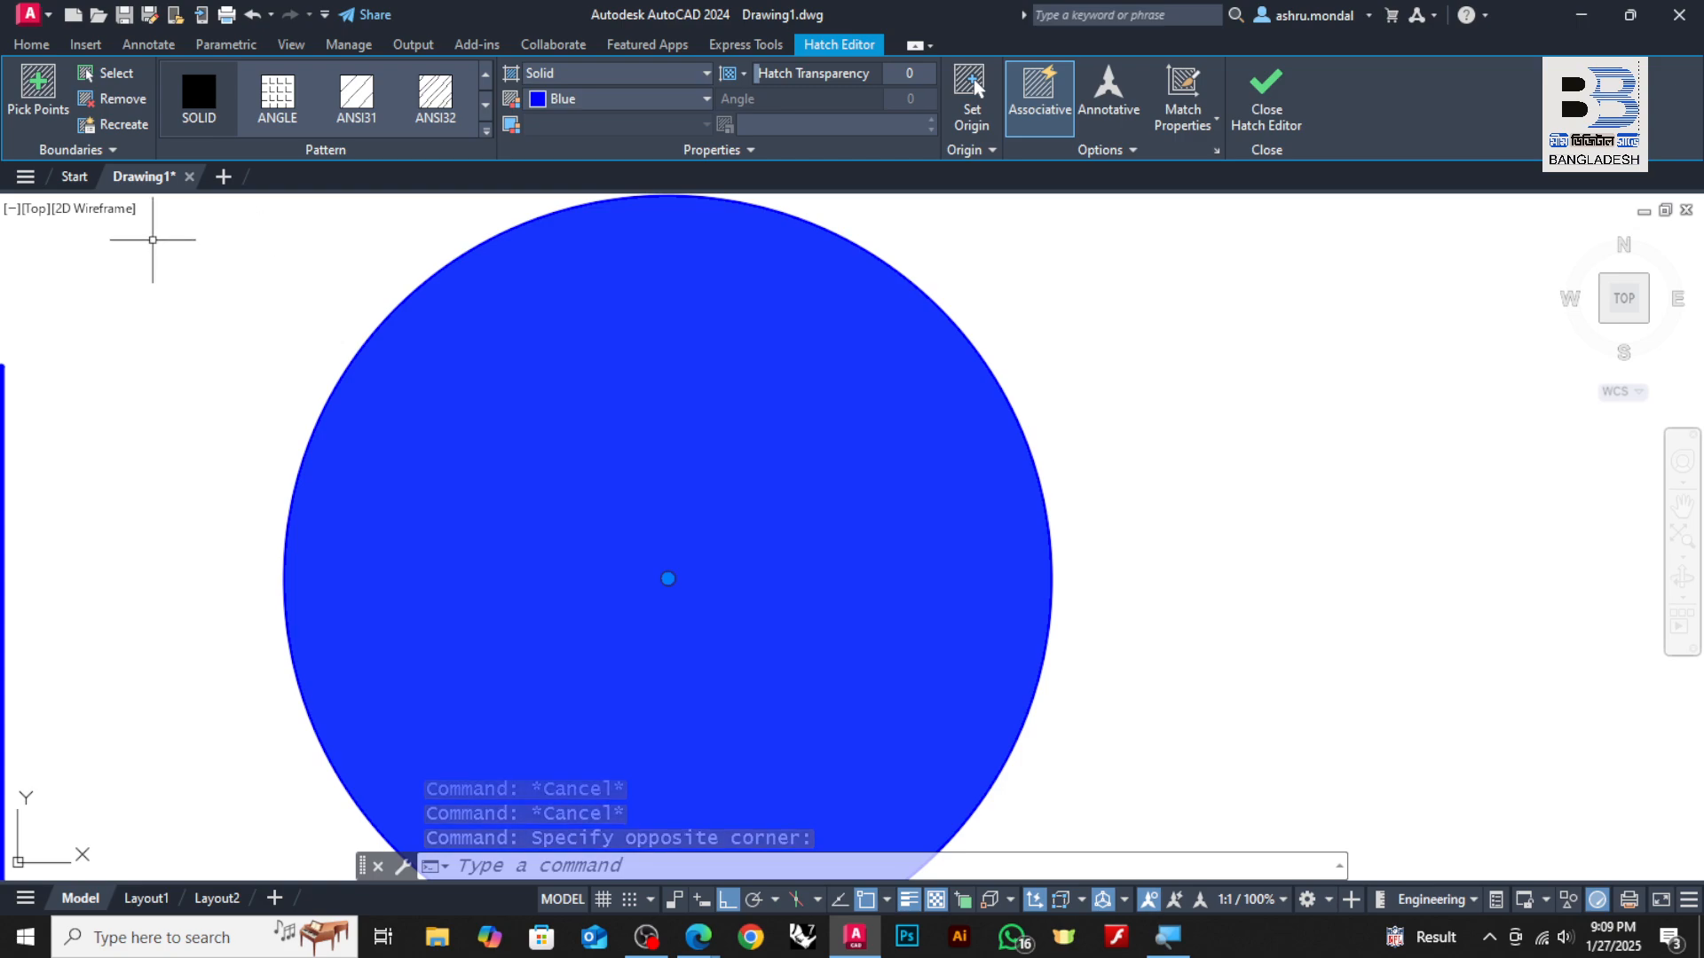
{"action": "key", "text": "super"}
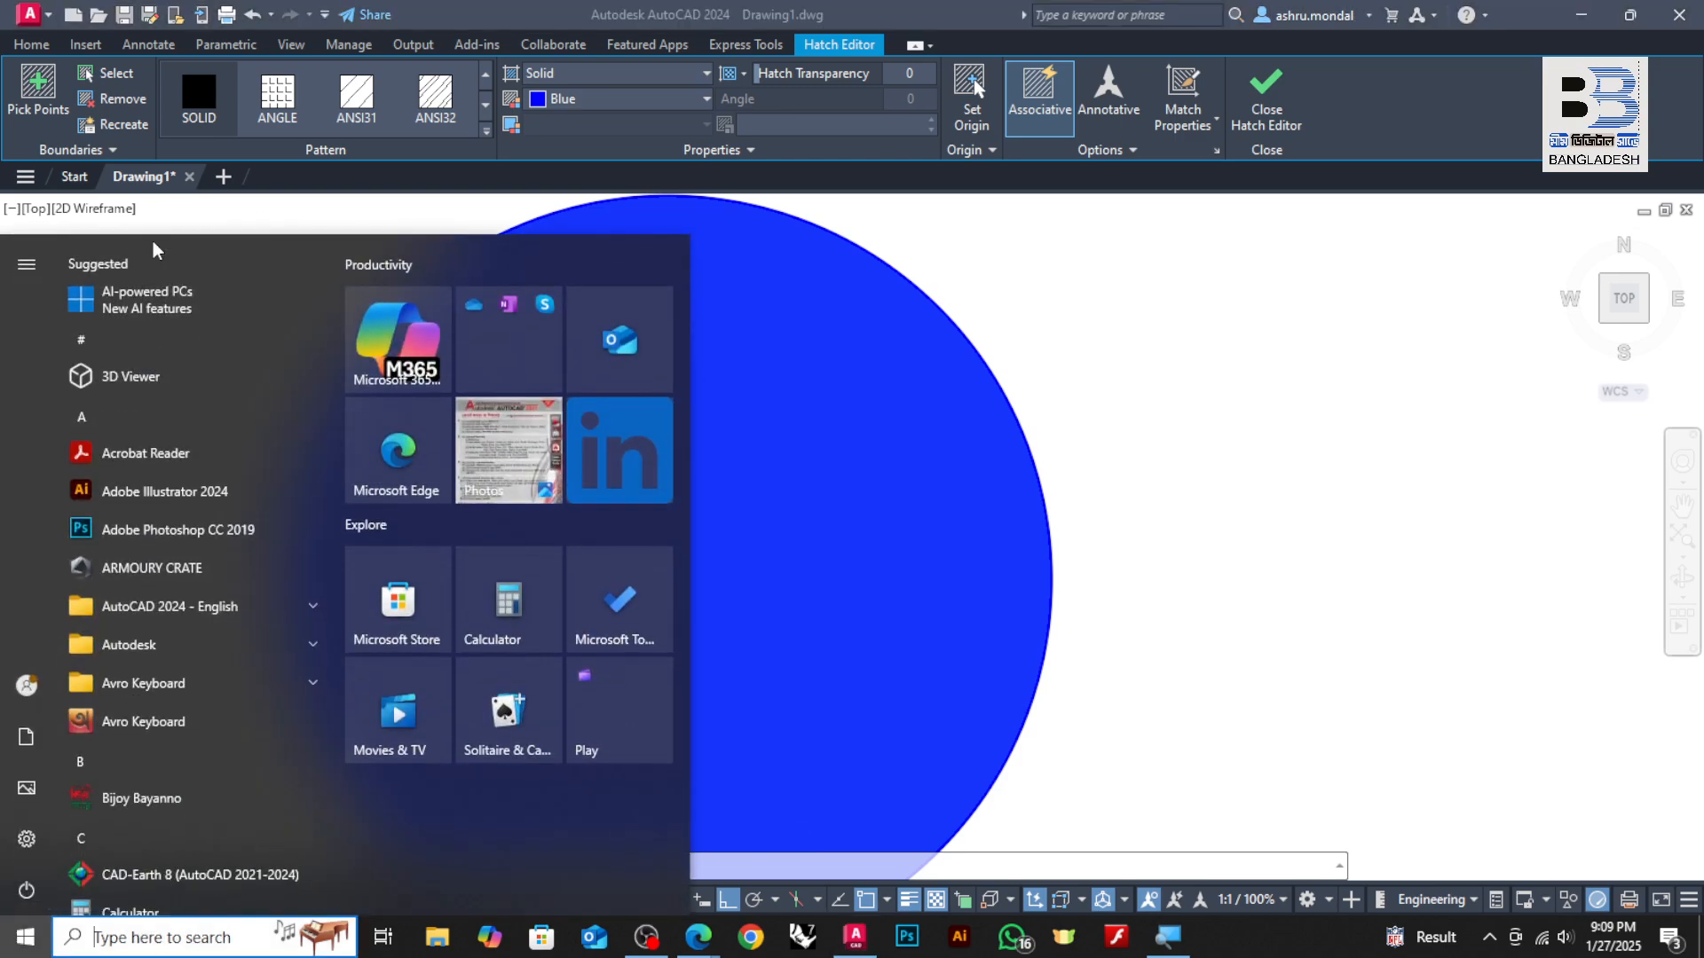
{"action": "key", "text": "Escape"}
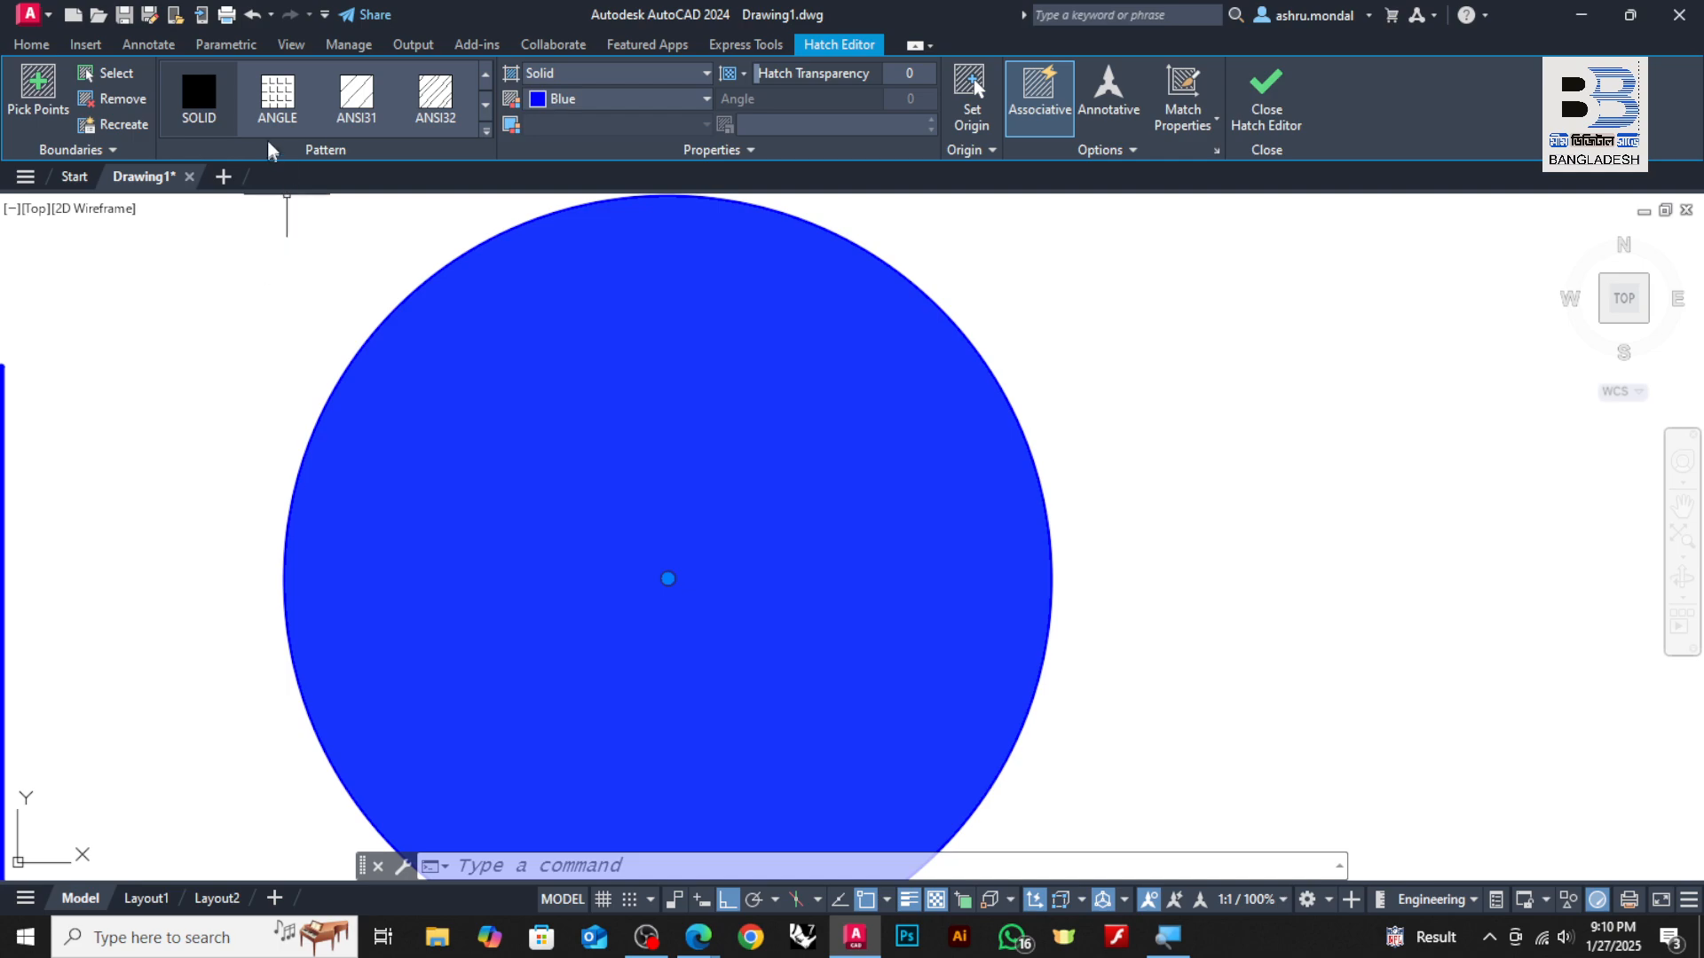
{"action": "left_click", "coordinate": [287, 105]}
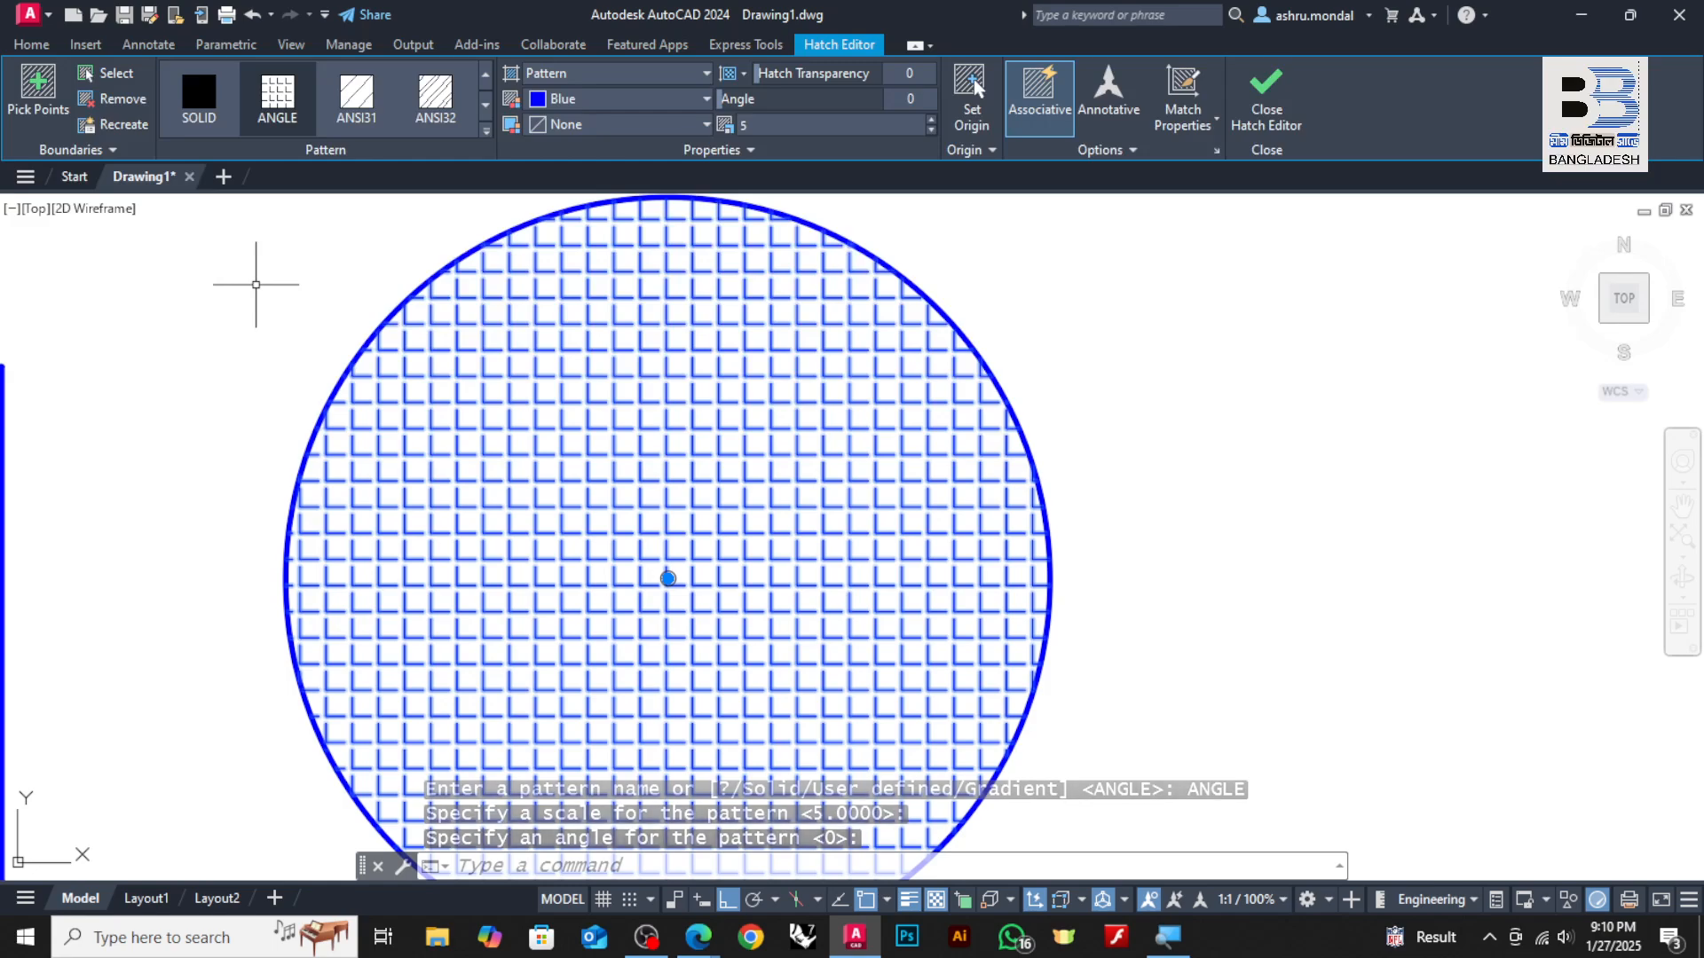
{"action": "left_click", "coordinate": [434, 99]}
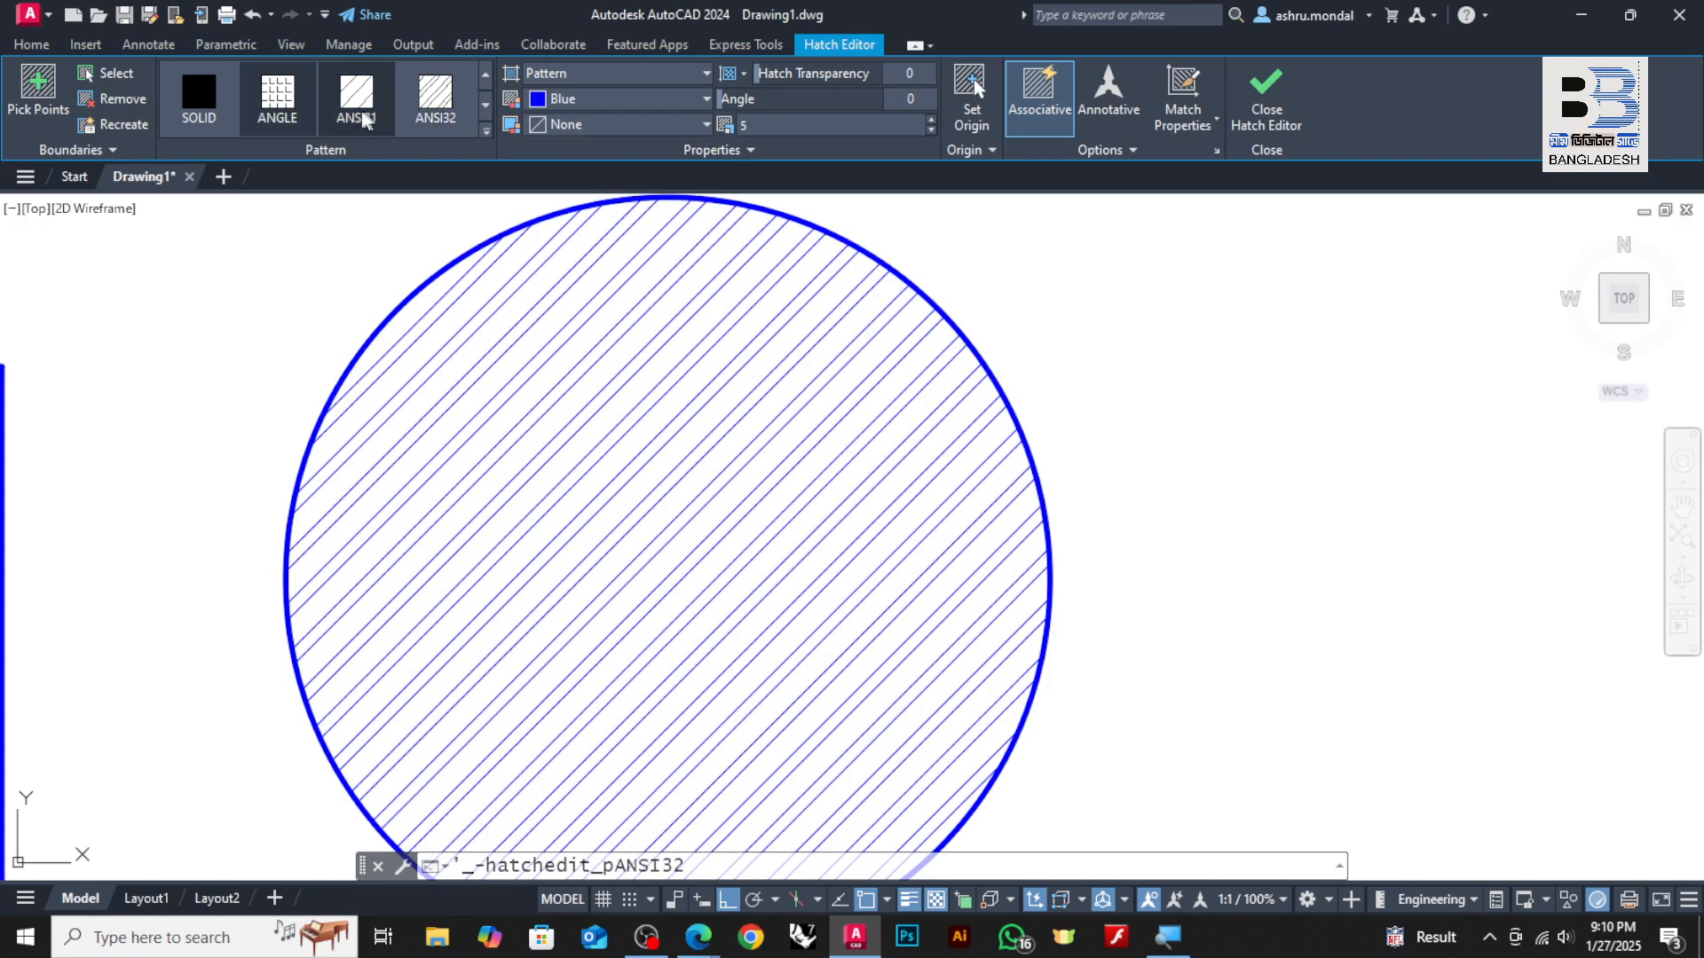
{"action": "left_click", "coordinate": [432, 99]}
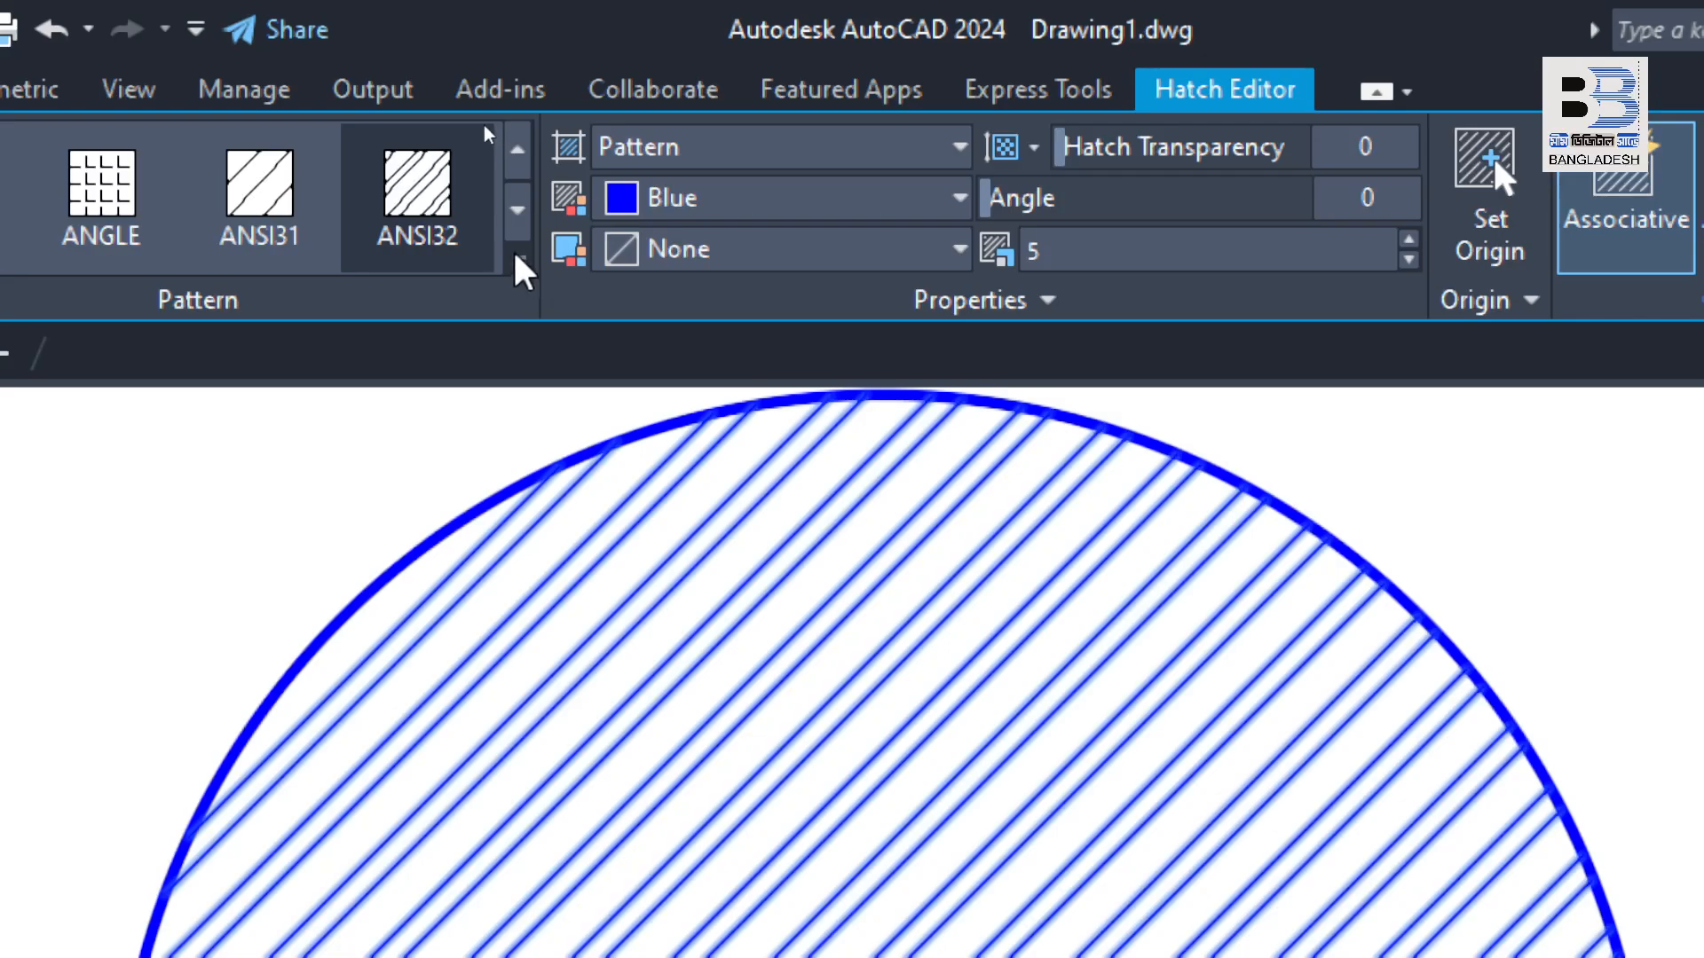
Apply the AR-B816 brick pattern to the circle's hatch, set its scale to 0.1, and deselect it
{"action": "left_click", "coordinate": [518, 264]}
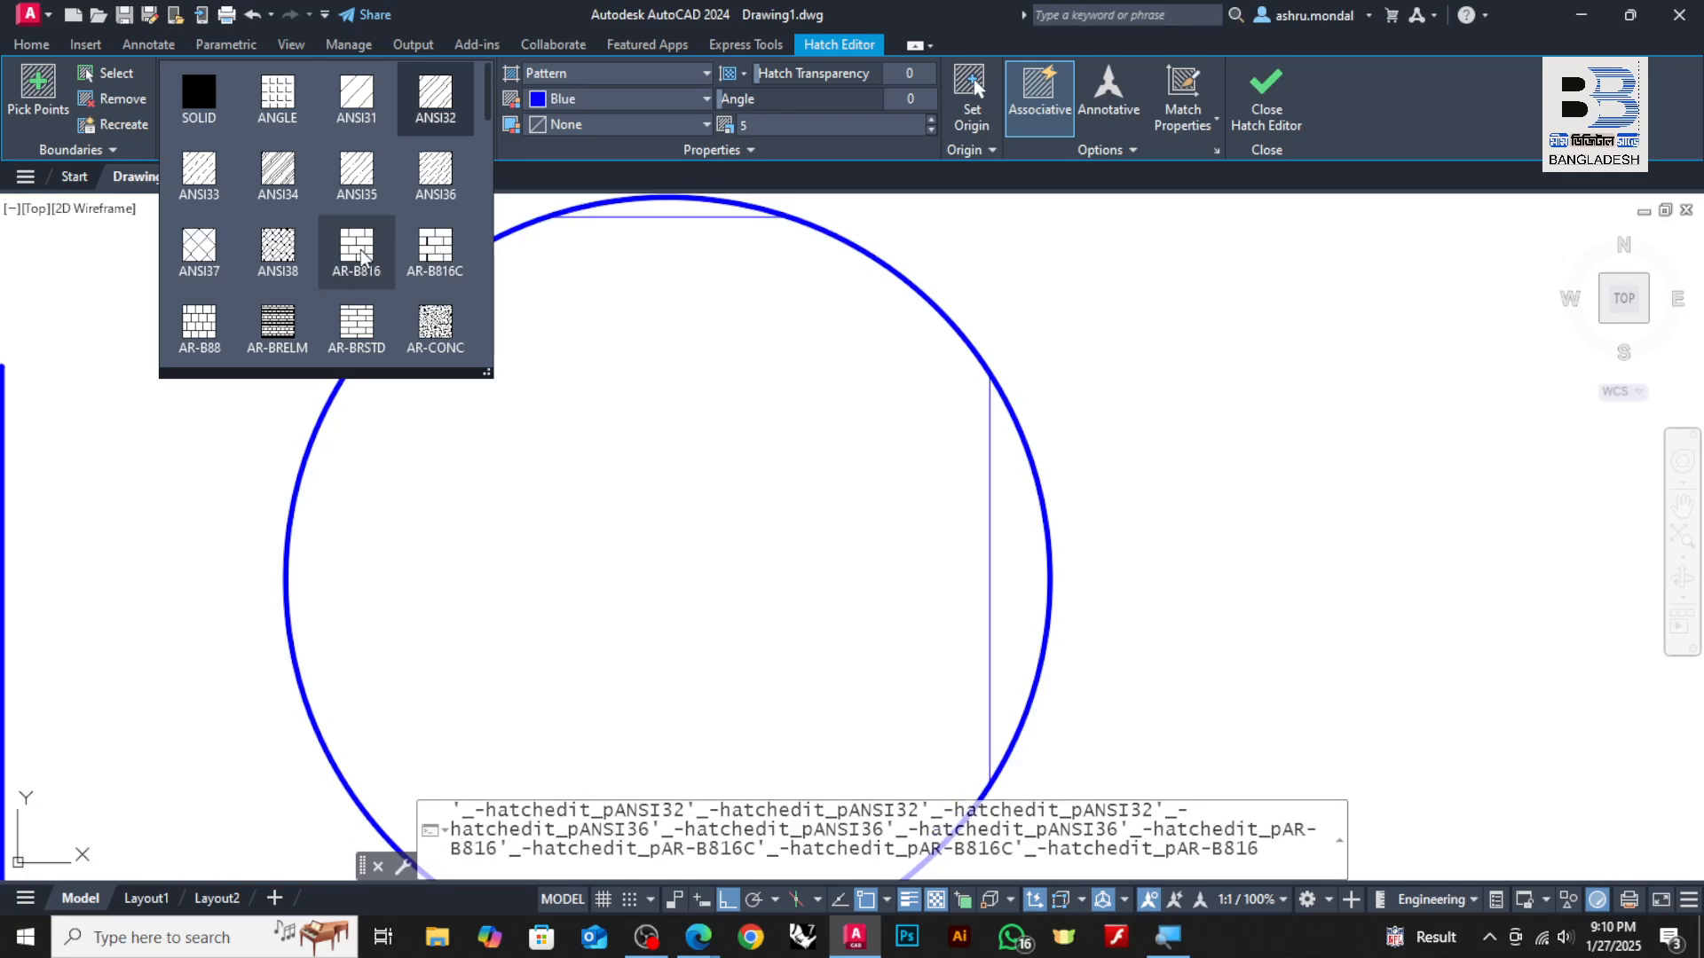
{"action": "left_click", "coordinate": [358, 256]}
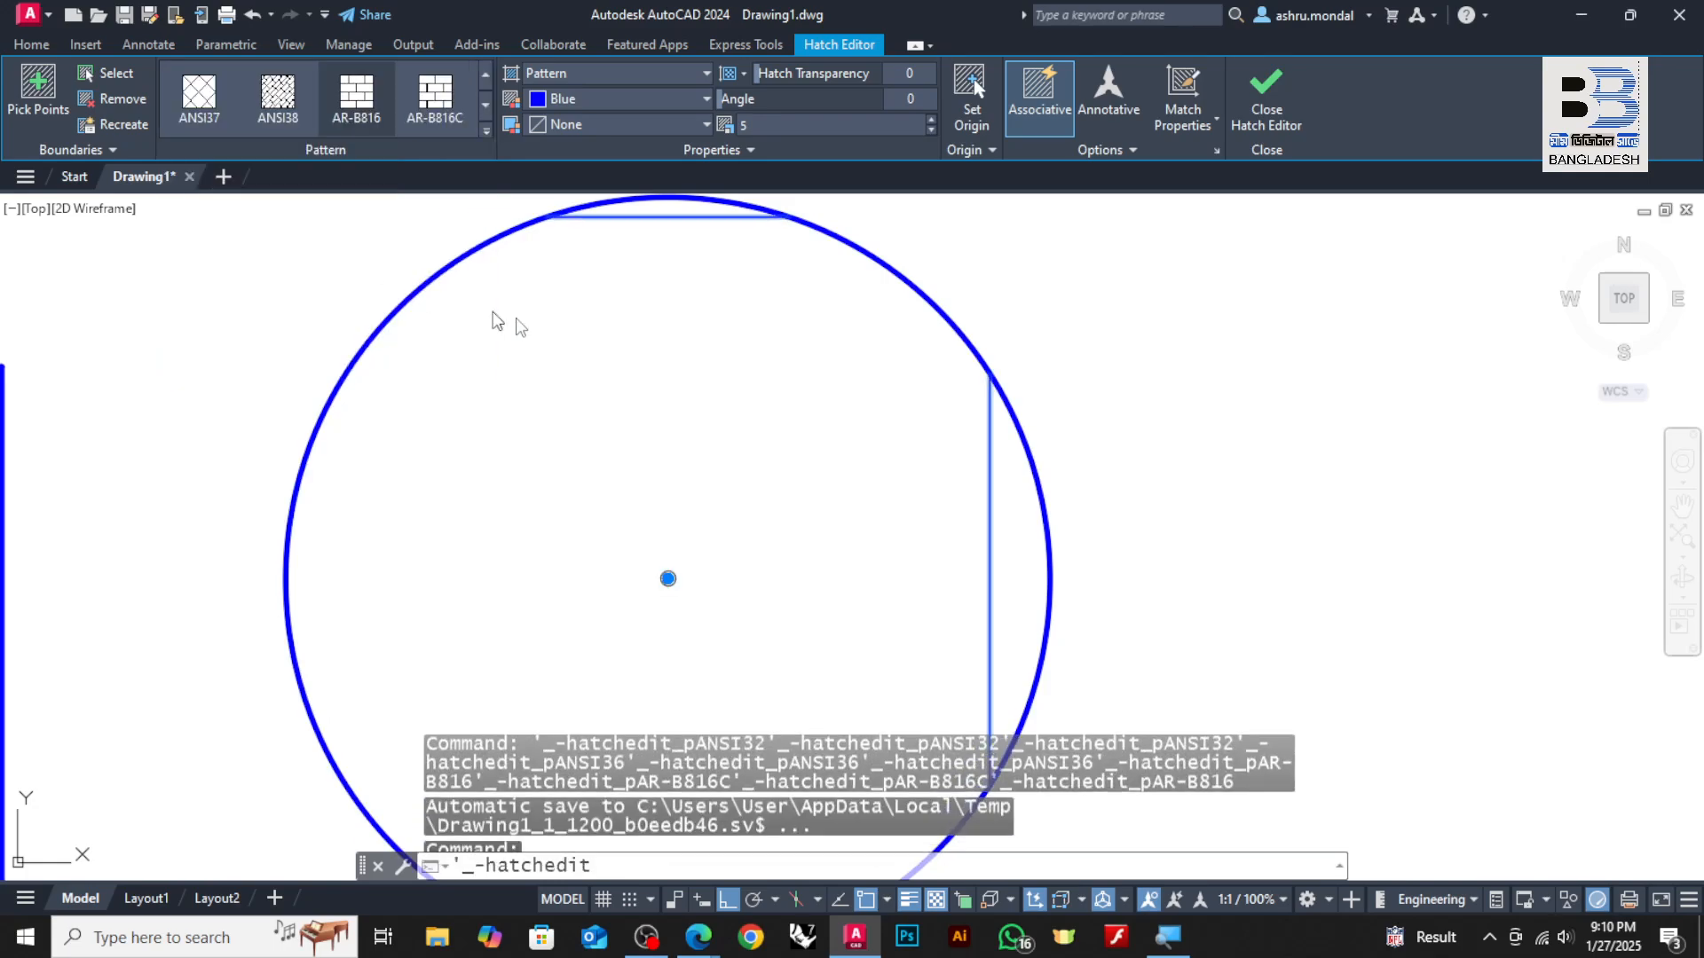
{"action": "left_click", "coordinate": [762, 125]}
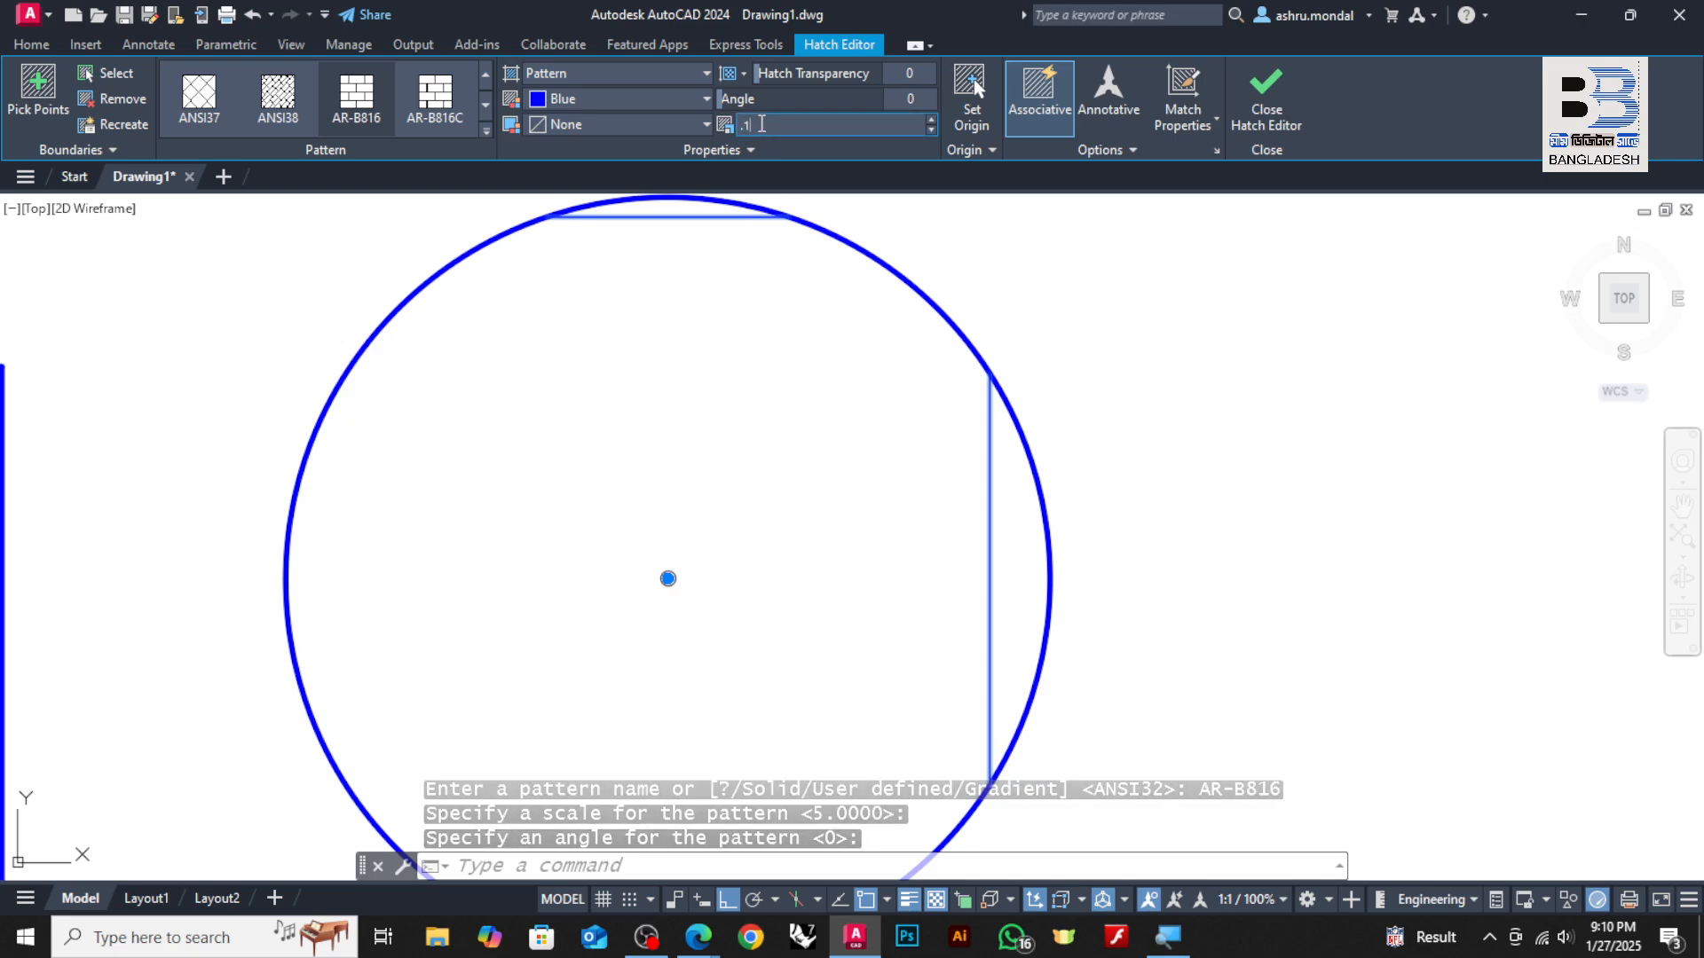
{"action": "type", "text": "0"}
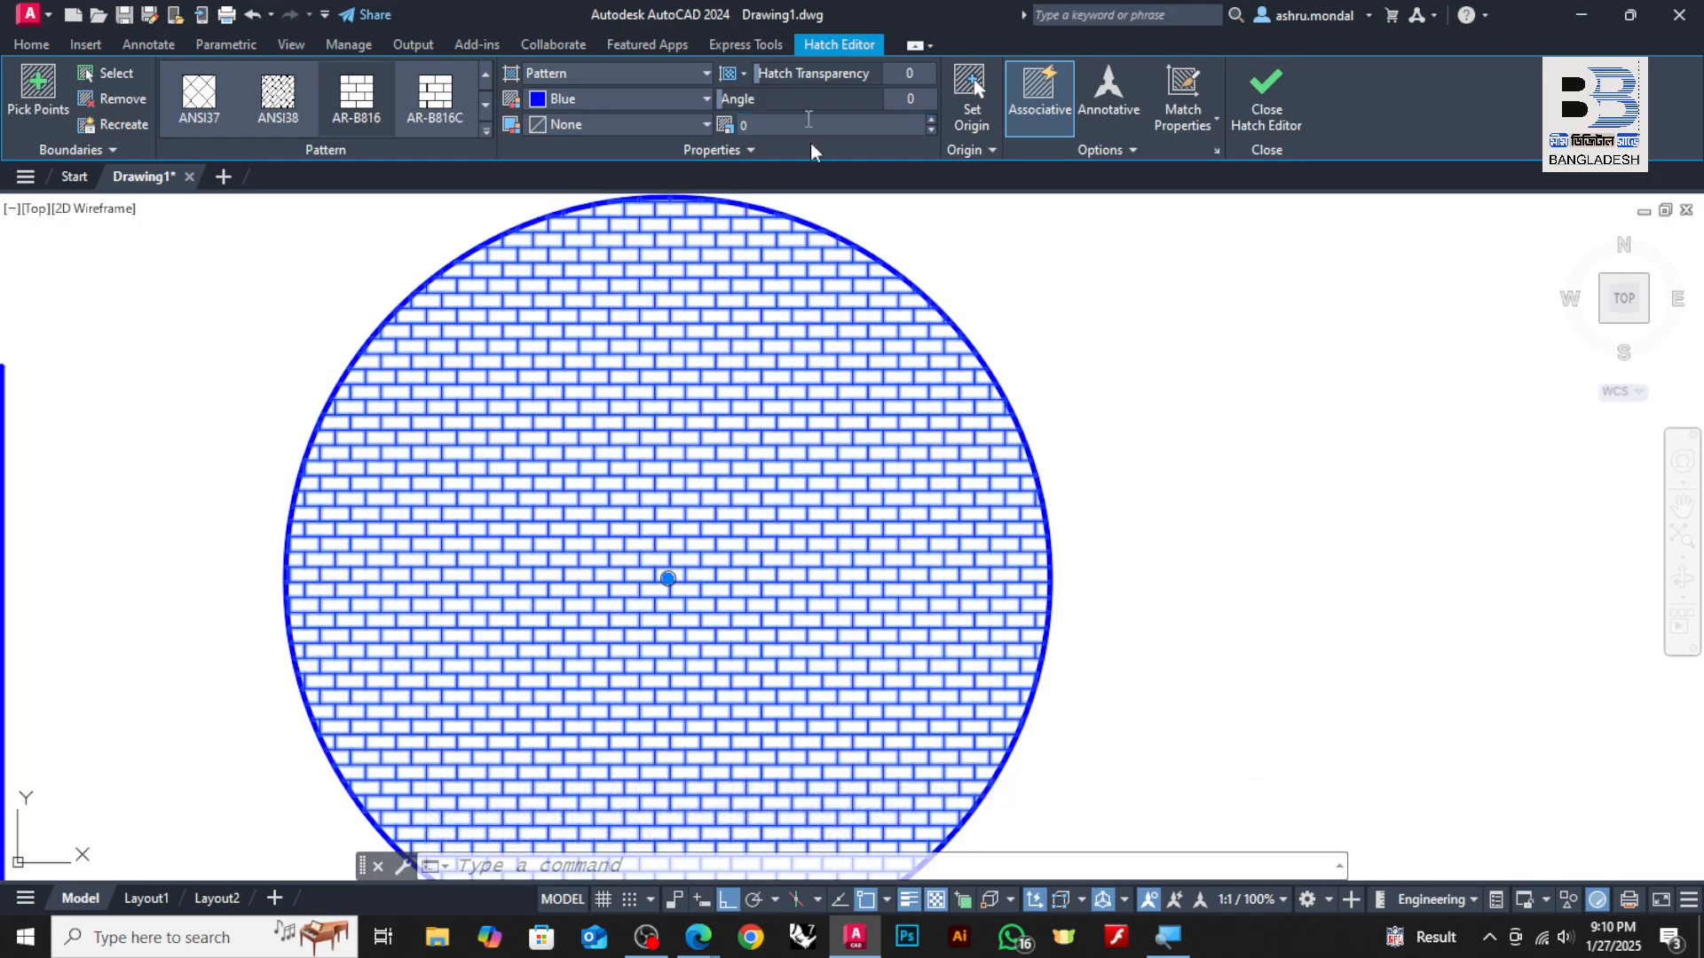
{"action": "key", "text": "Escape"}
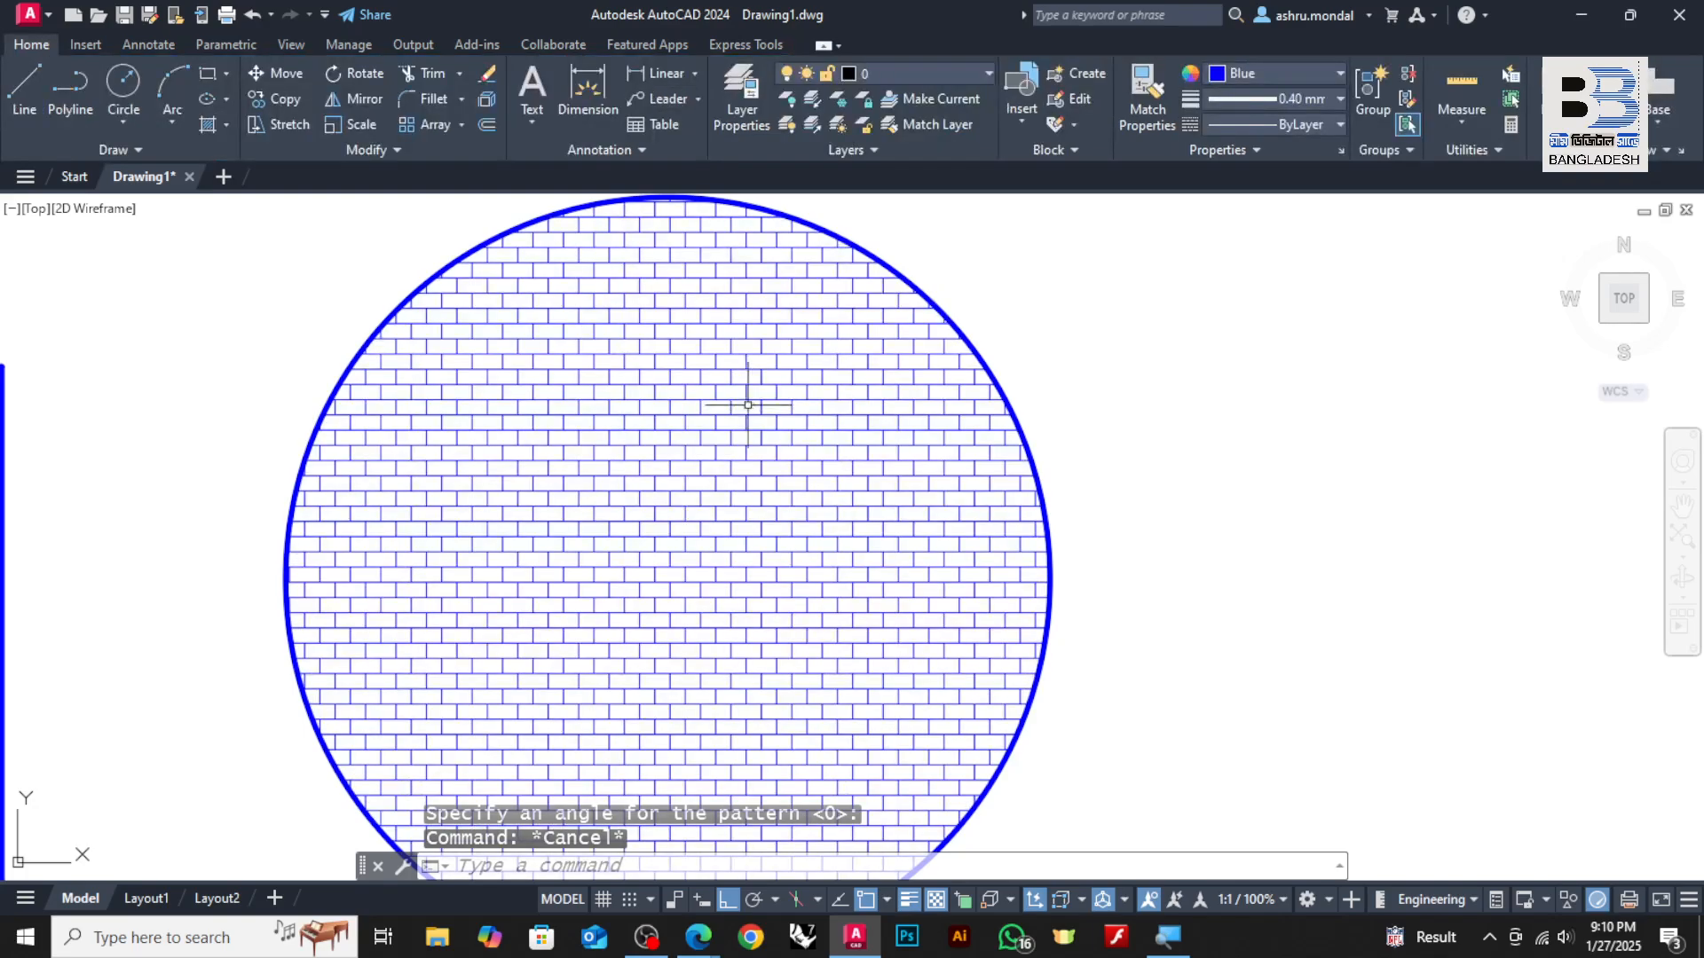
Try a scale of 1 on the circle's brick hatch, set the scale to 0.2, and deselect it
{"action": "left_click", "coordinate": [742, 403]}
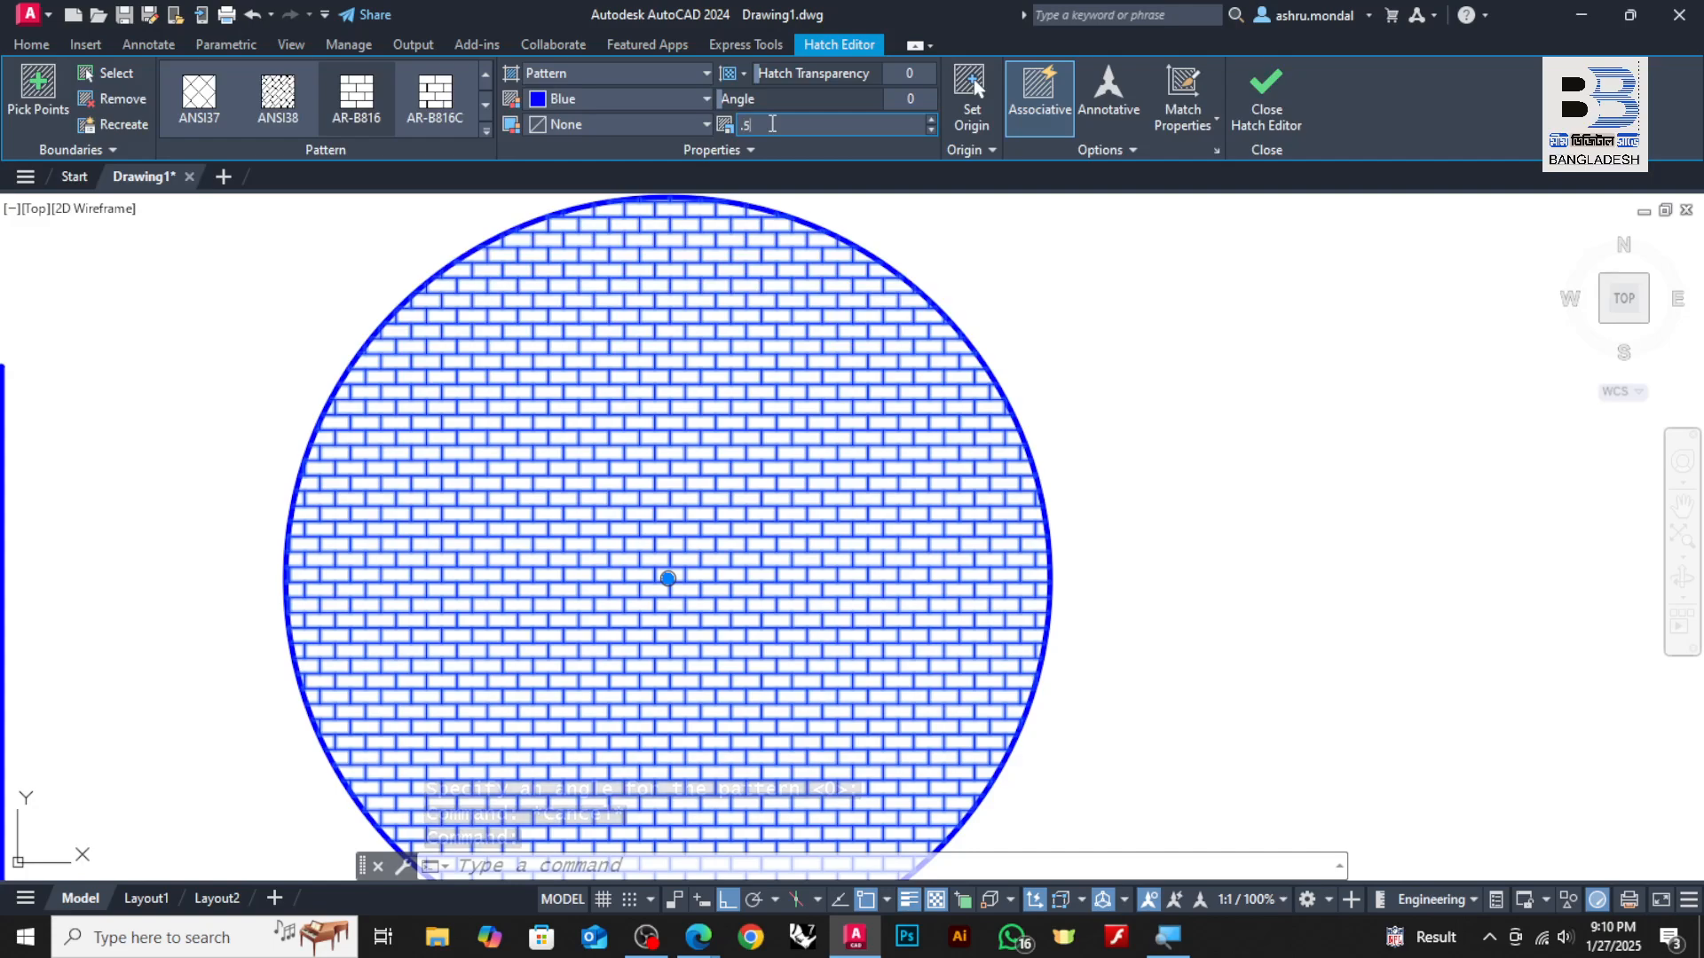
{"action": "type", "text": "1"}
{"action": "key", "text": "Return"}
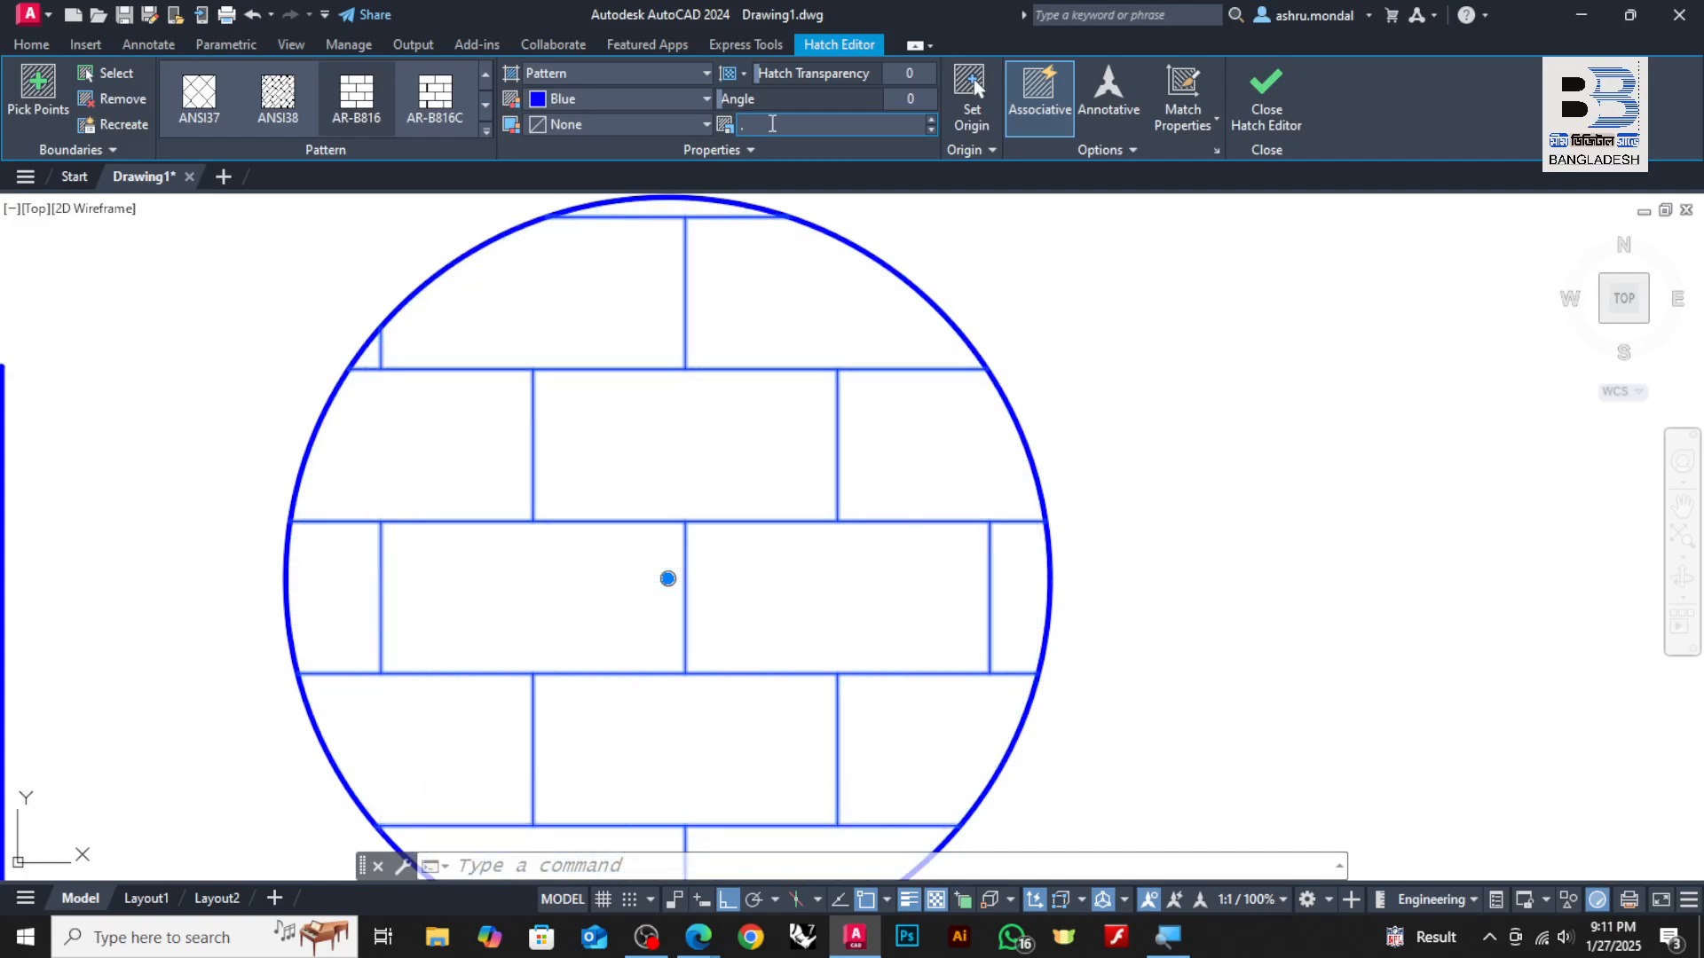
{"action": "type", "text": ".2"}
{"action": "key", "text": "Return"}
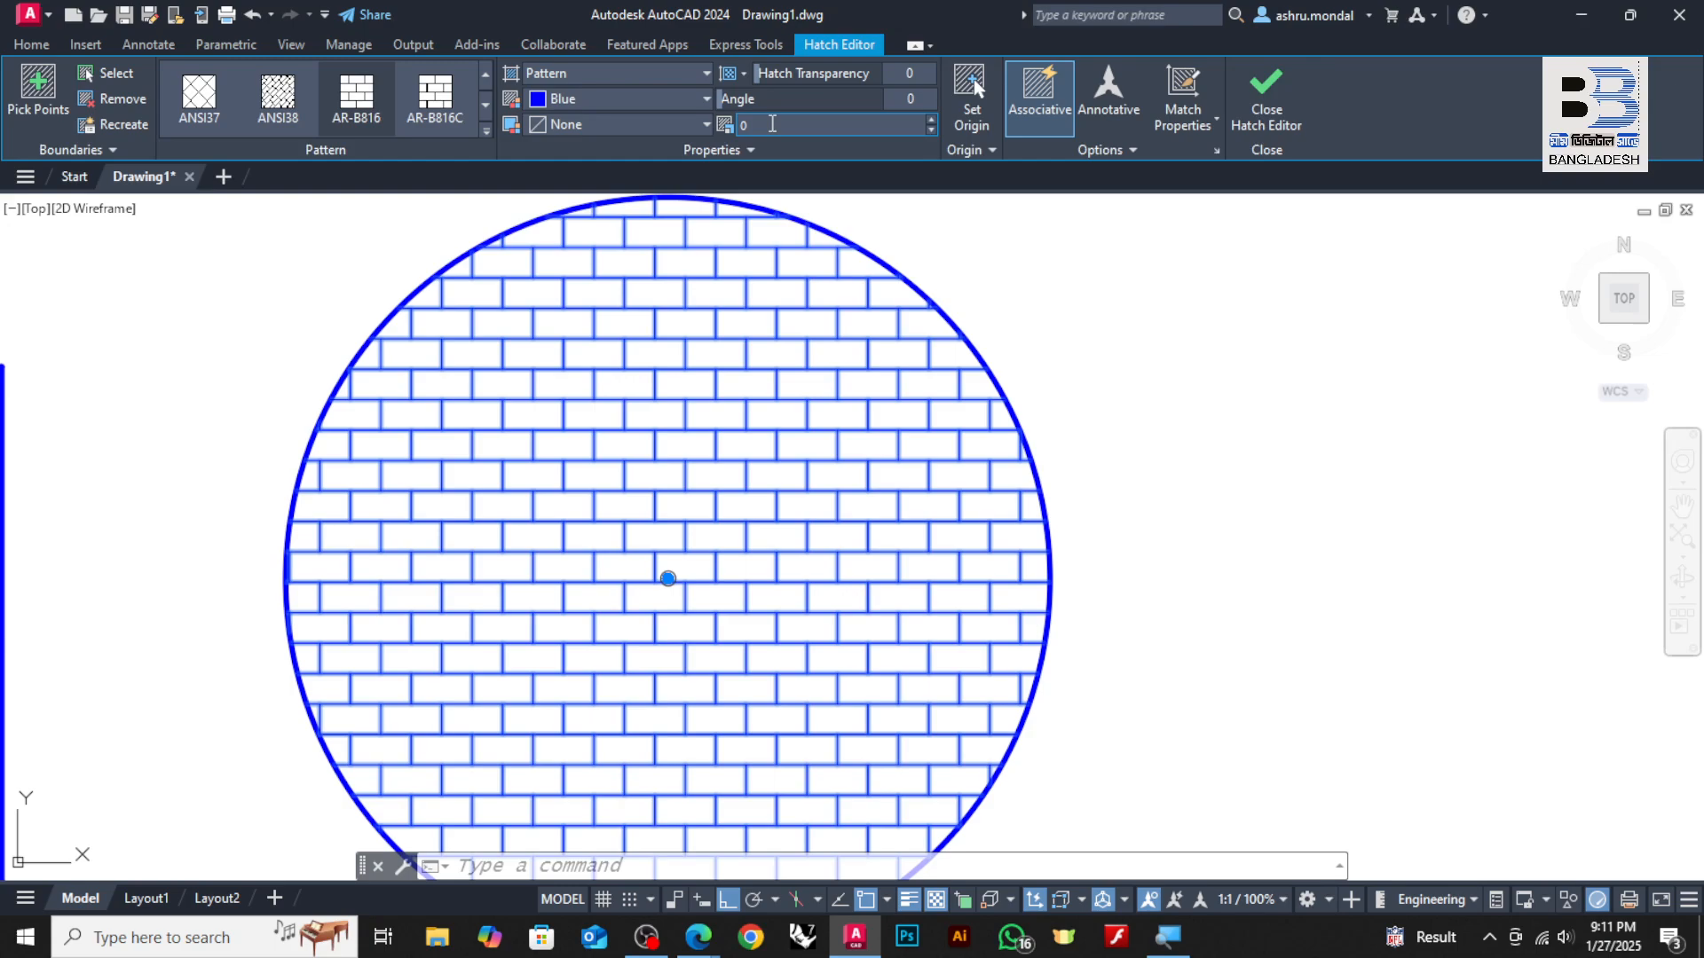
{"action": "key", "text": "Escape"}
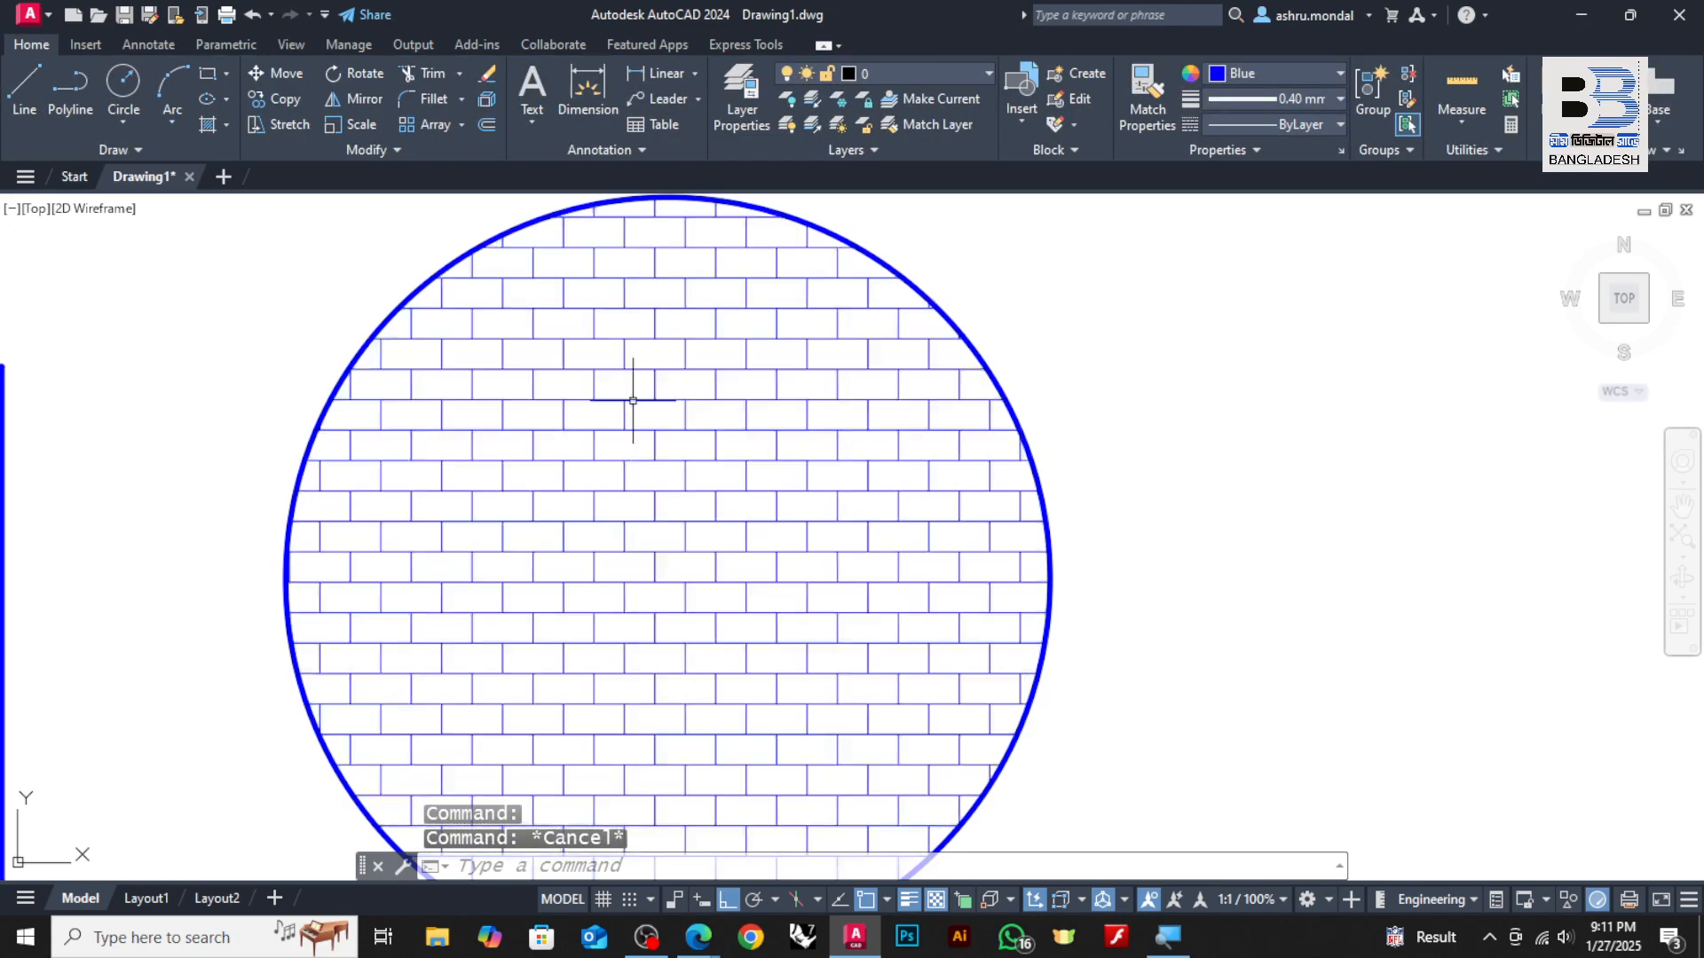
Apply the AR-CONC concrete pattern to the circle's hatch, deselect it, and examine the pattern up close
{"action": "left_click", "coordinate": [687, 429]}
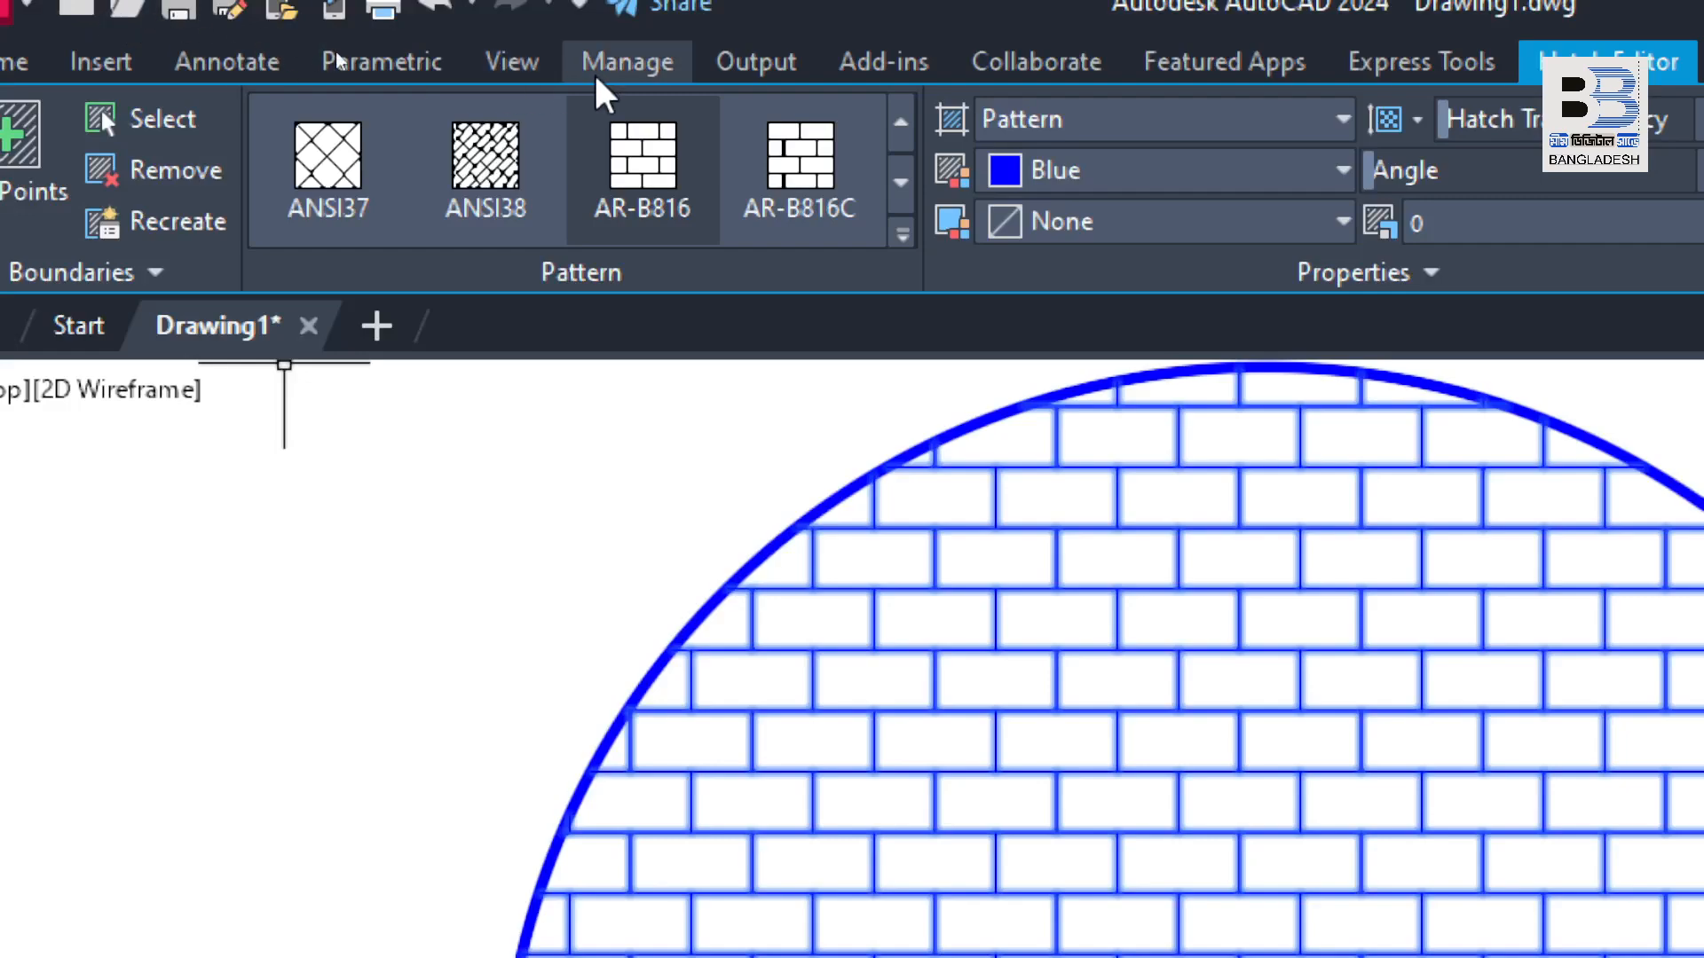
{"action": "left_click", "coordinate": [902, 232]}
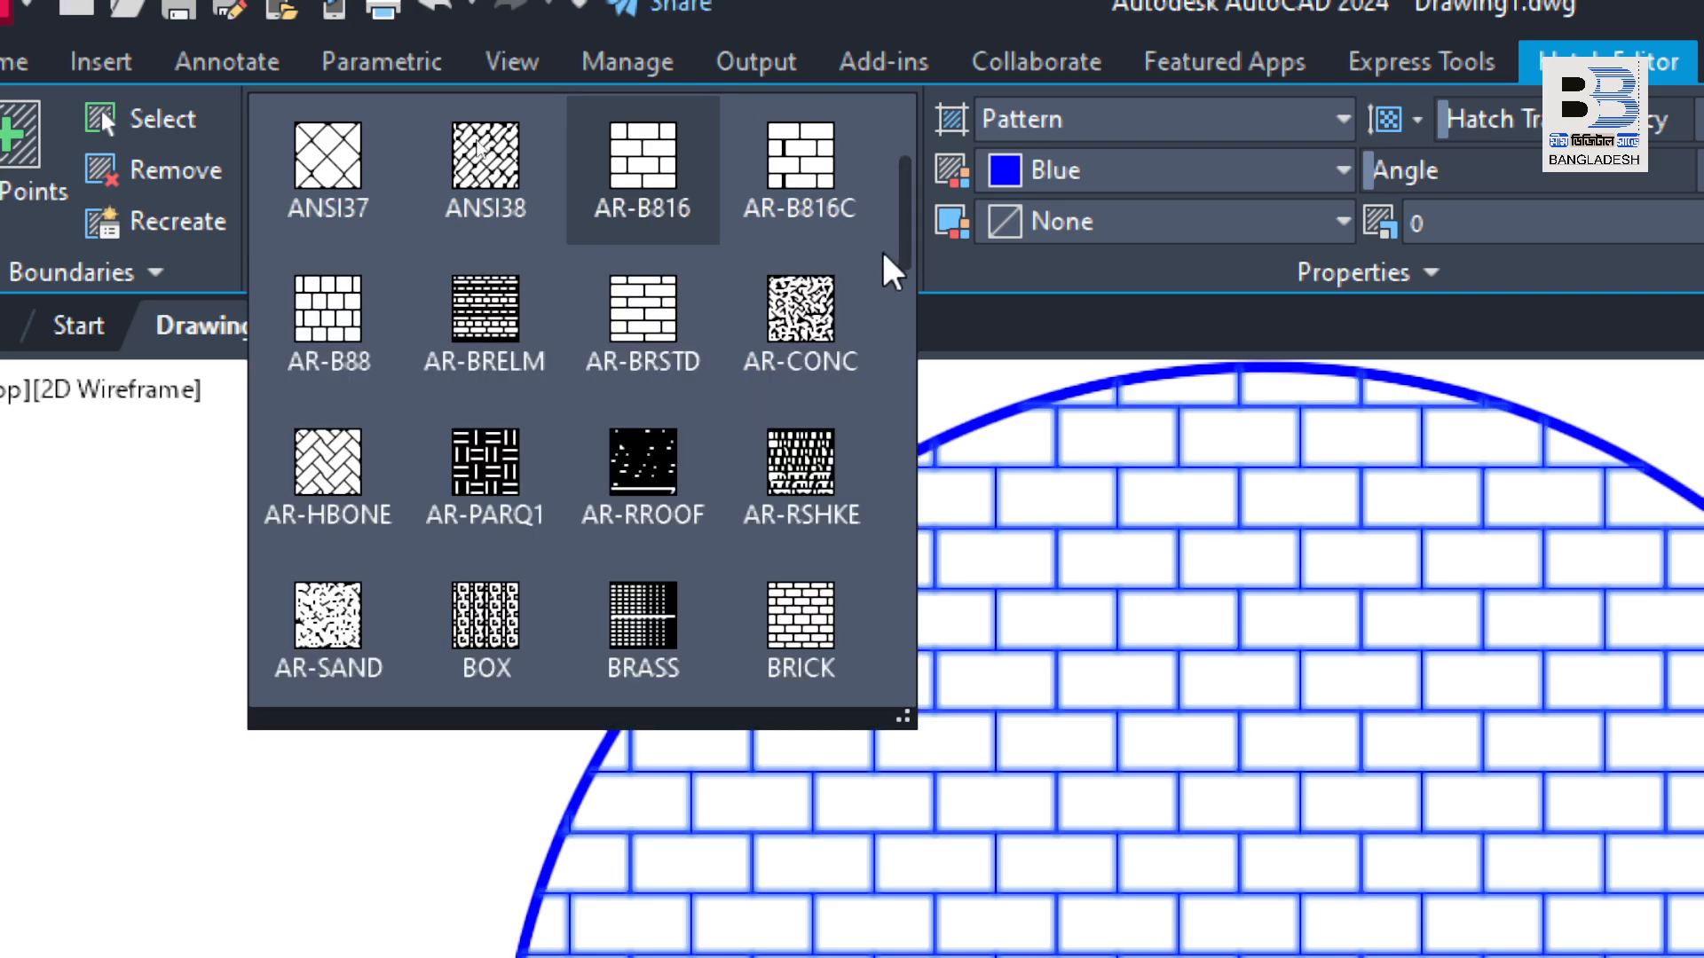
{"action": "left_click", "coordinate": [801, 310]}
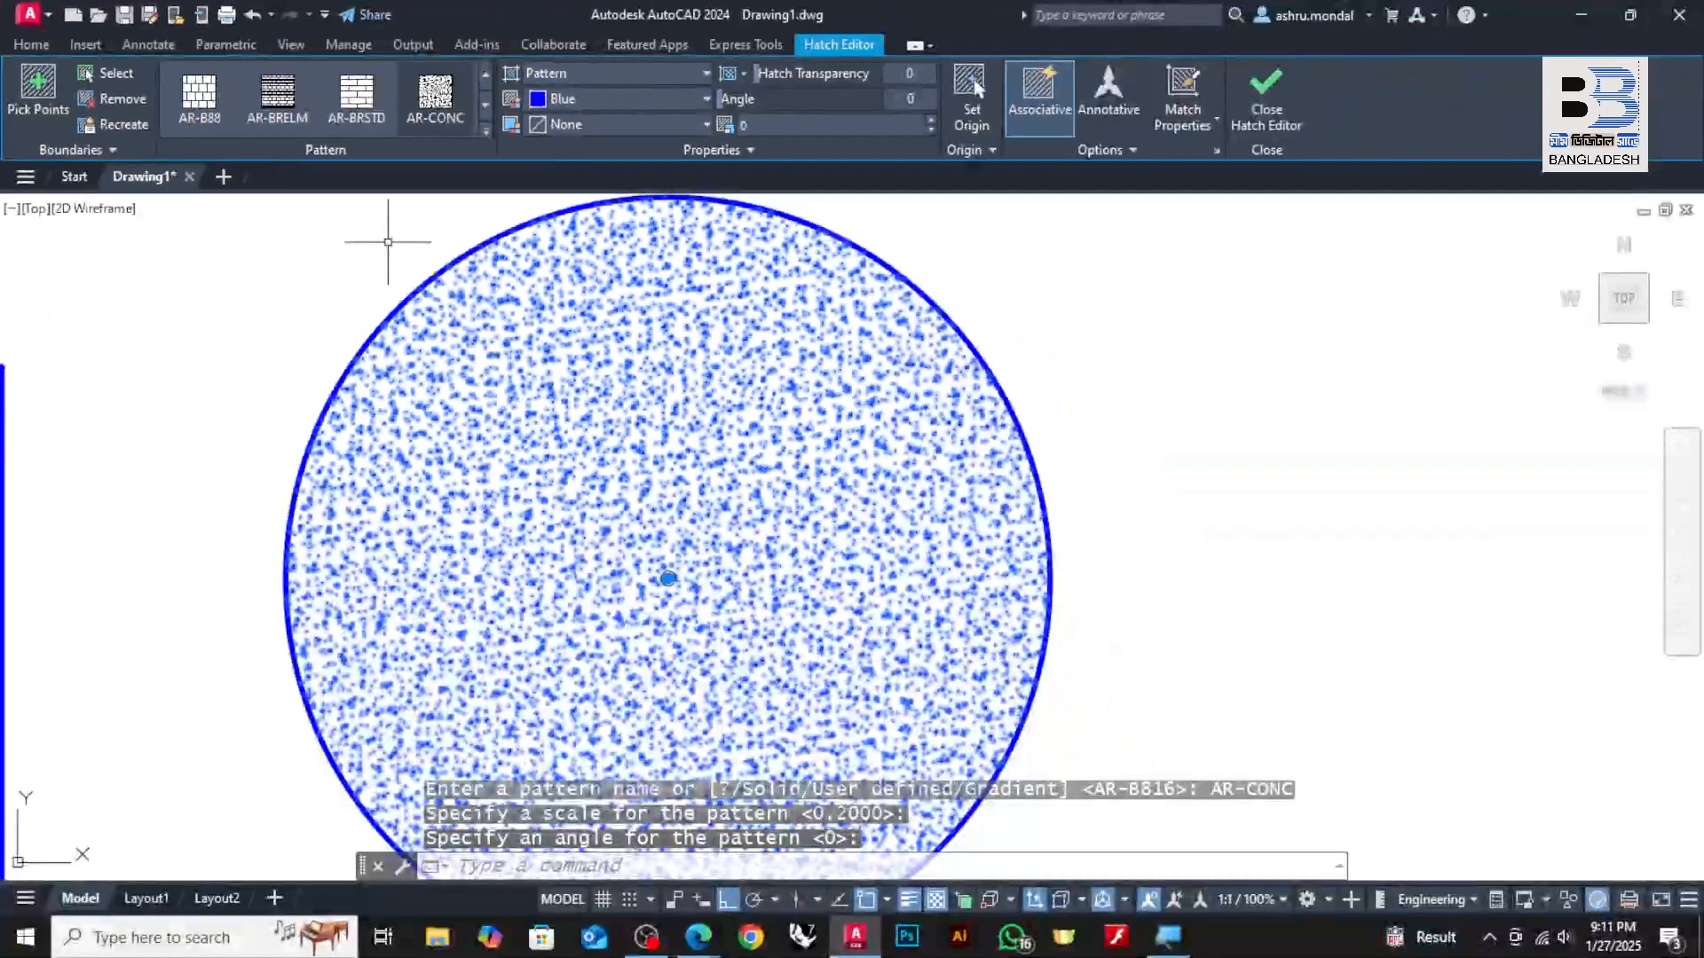
{"action": "key", "text": "Escape"}
{"action": "scroll", "coordinate": [697, 425], "scroll_direction": "up", "scroll_amount": 5}
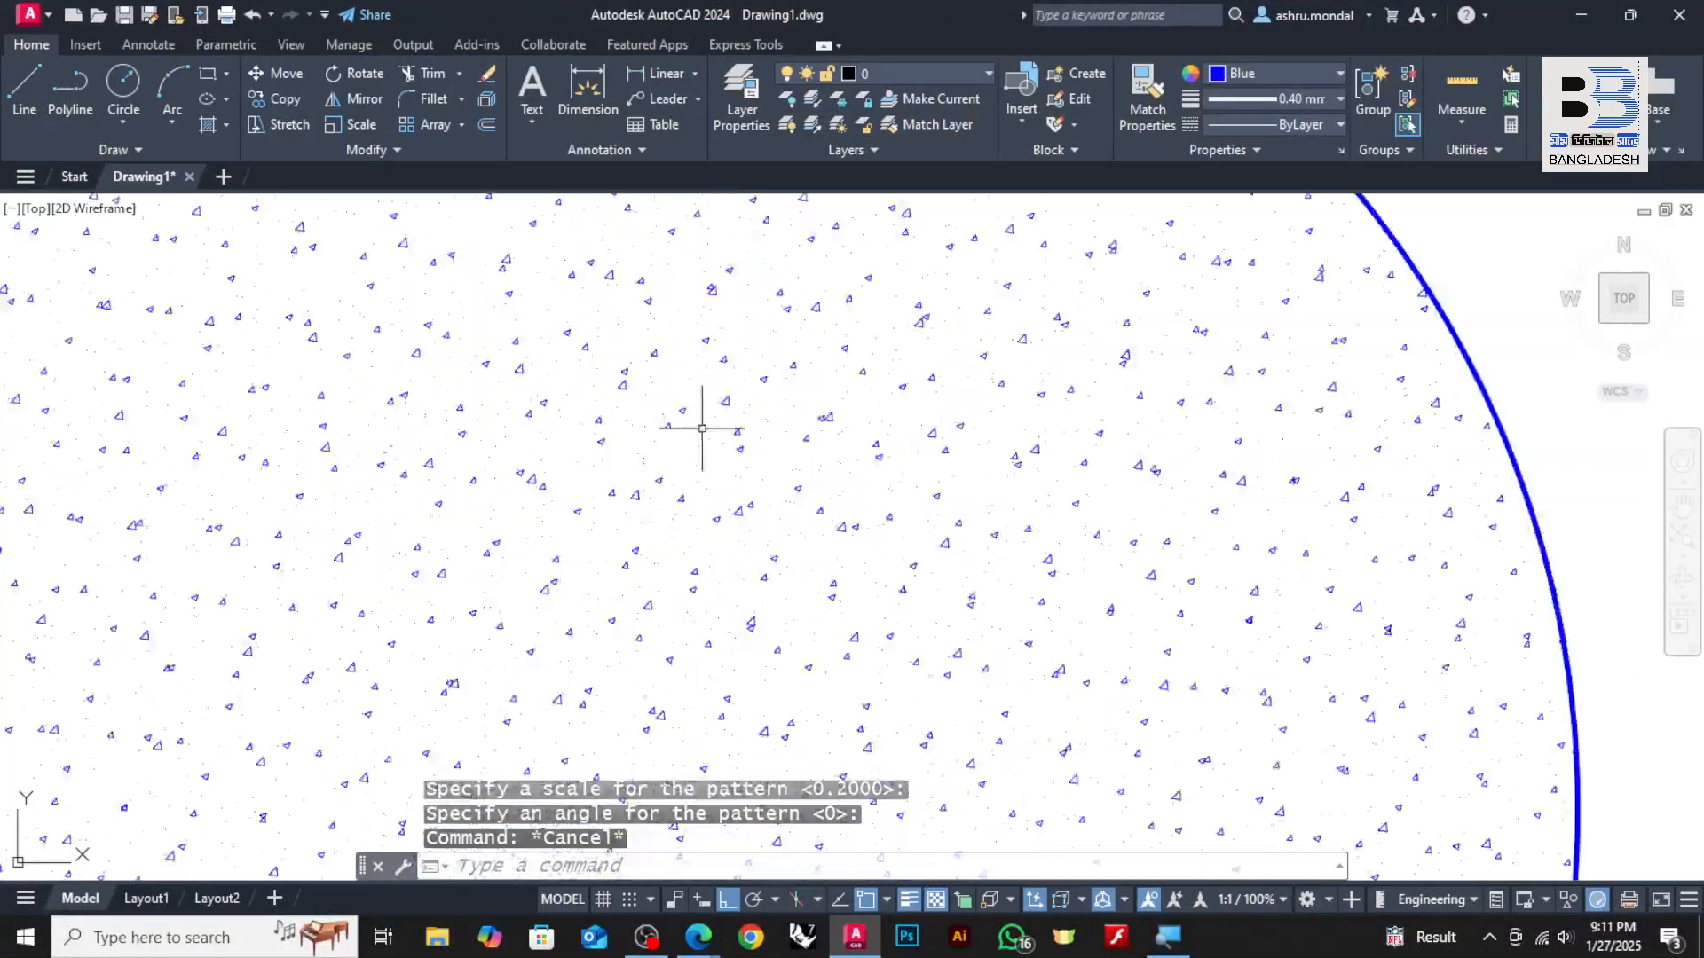
{"action": "scroll", "coordinate": [696, 426], "scroll_direction": "down", "scroll_amount": 3}
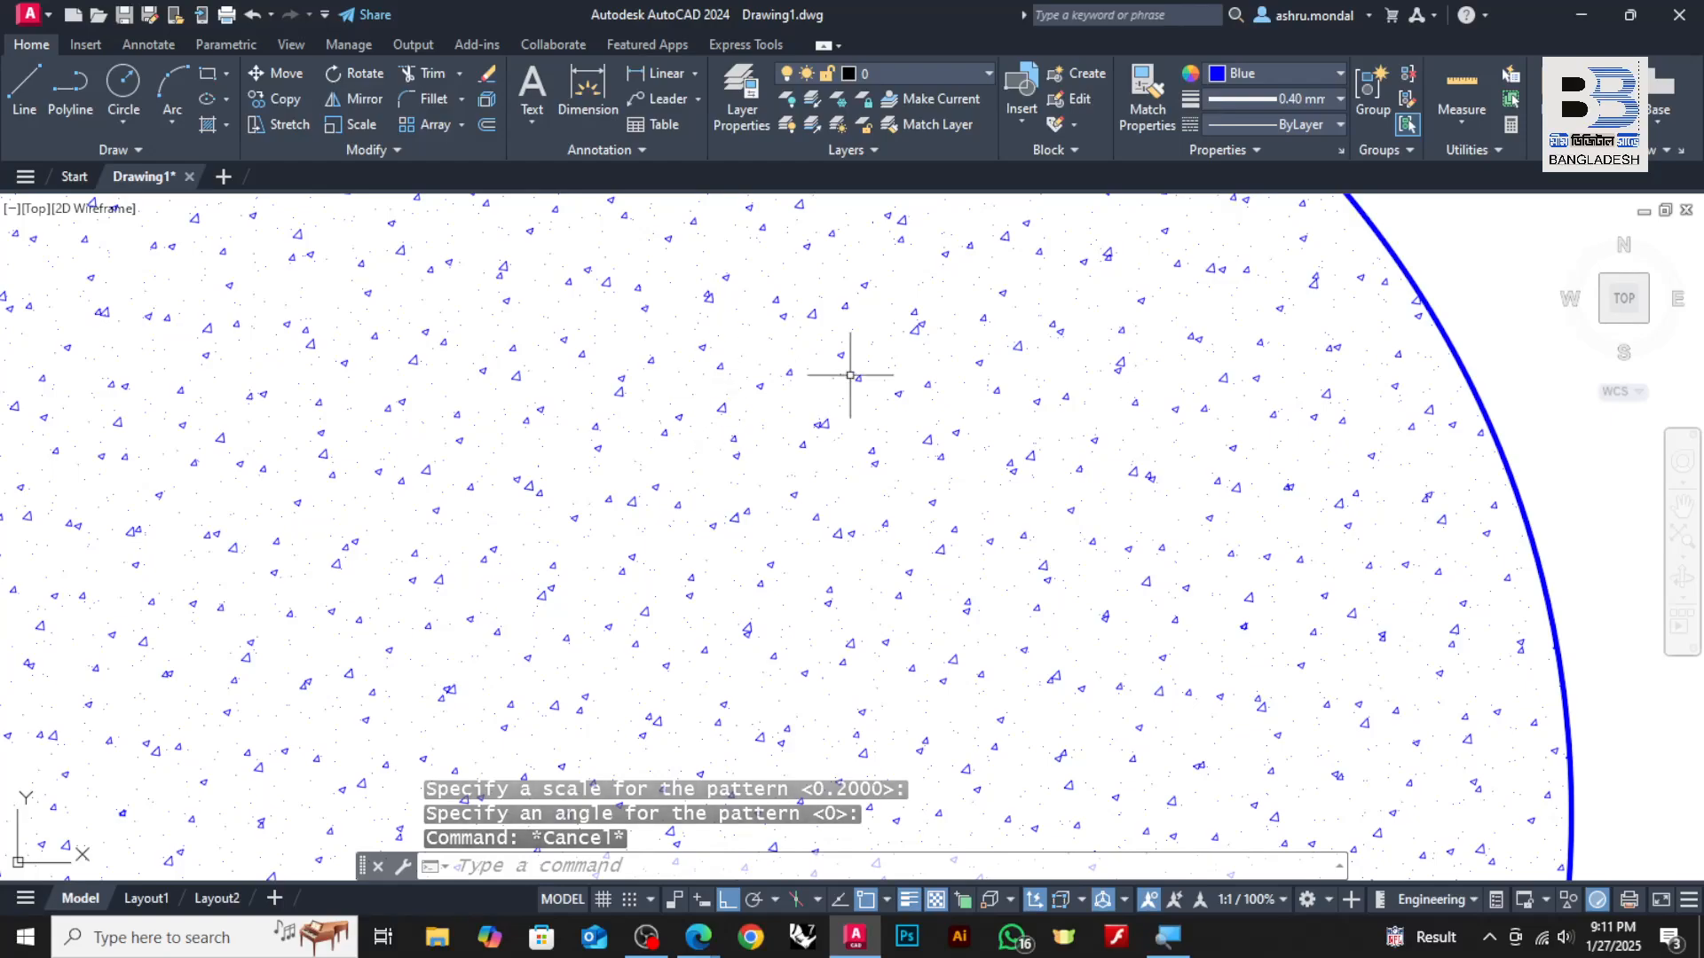
{"action": "scroll", "coordinate": [818, 483], "scroll_direction": "up", "scroll_amount": 4}
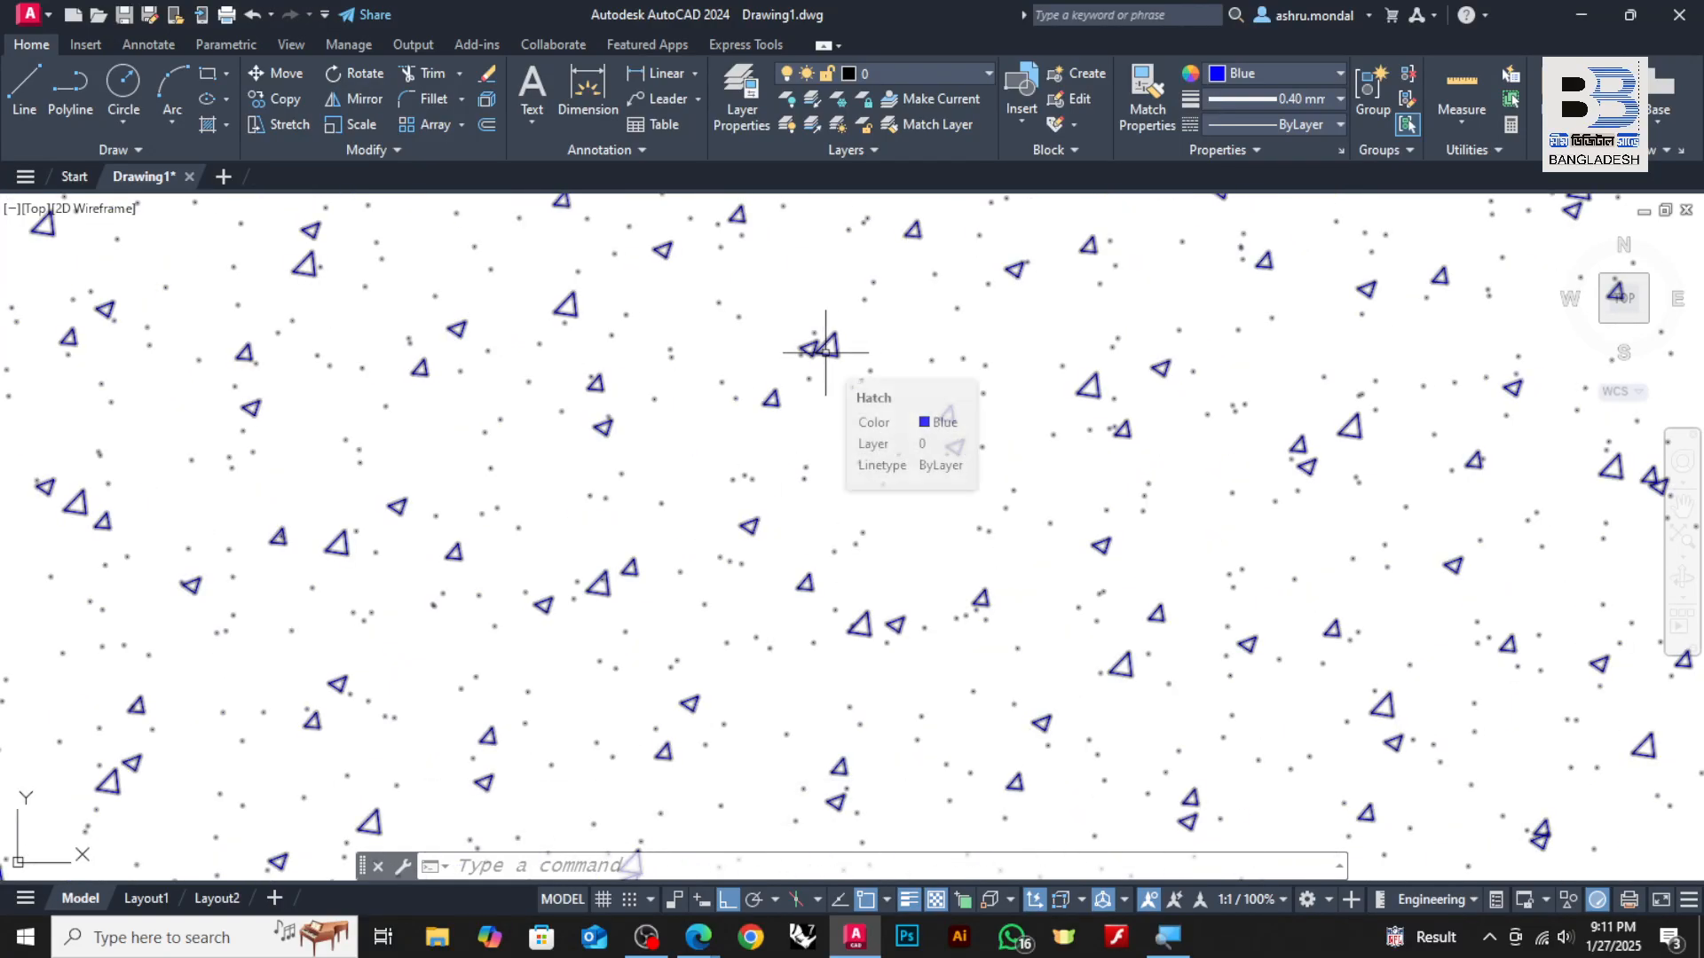
{"action": "scroll", "coordinate": [821, 386], "scroll_direction": "down", "scroll_amount": 10}
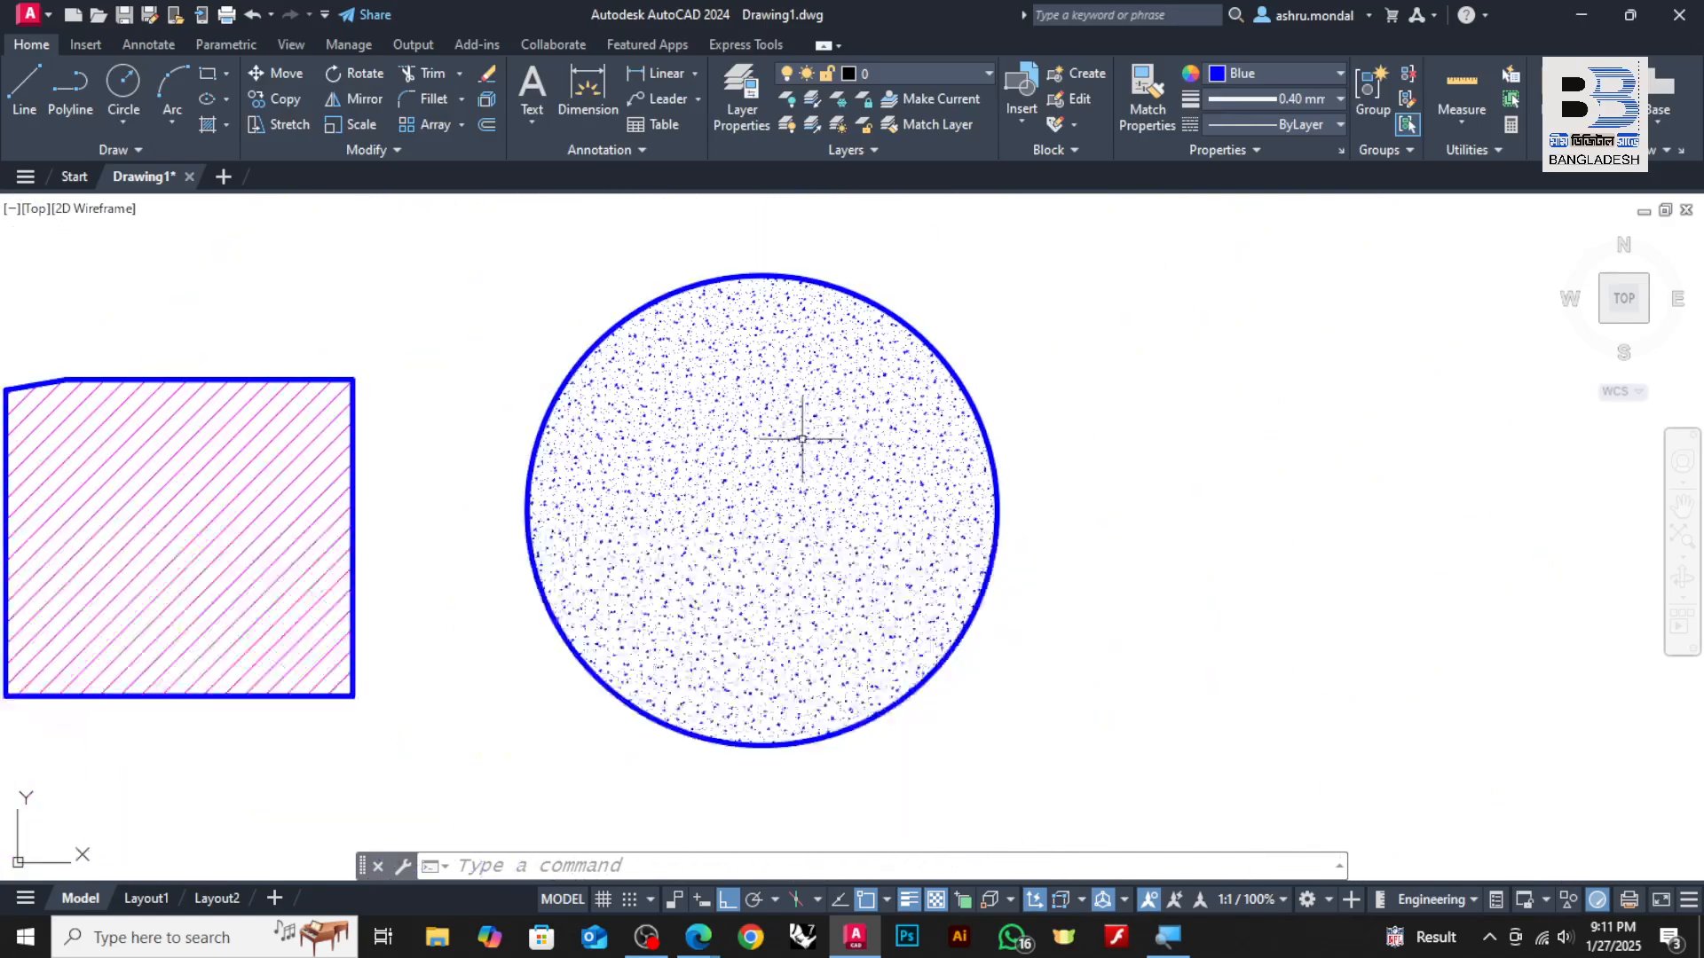
Change the circle's hatch pattern from concrete to CORK and deselect it
{"action": "scroll", "coordinate": [714, 394], "scroll_direction": "up", "scroll_amount": 7}
{"action": "left_click", "coordinate": [714, 394]}
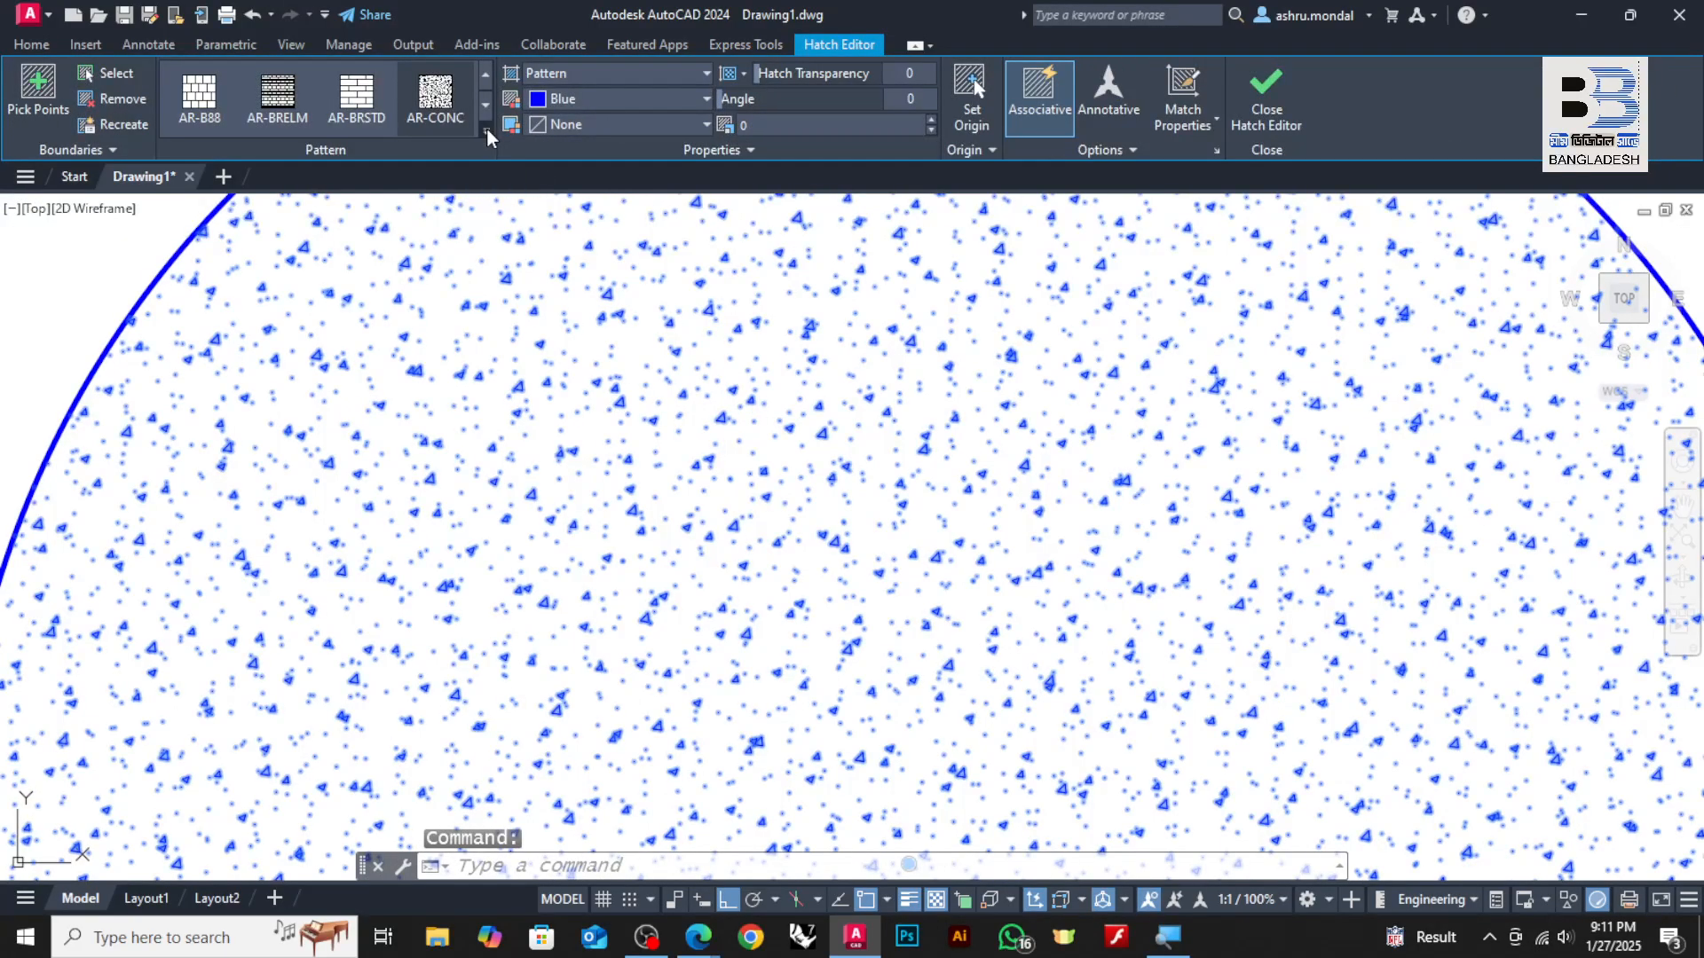
{"action": "left_click", "coordinate": [486, 132]}
{"action": "left_click", "coordinate": [356, 170]}
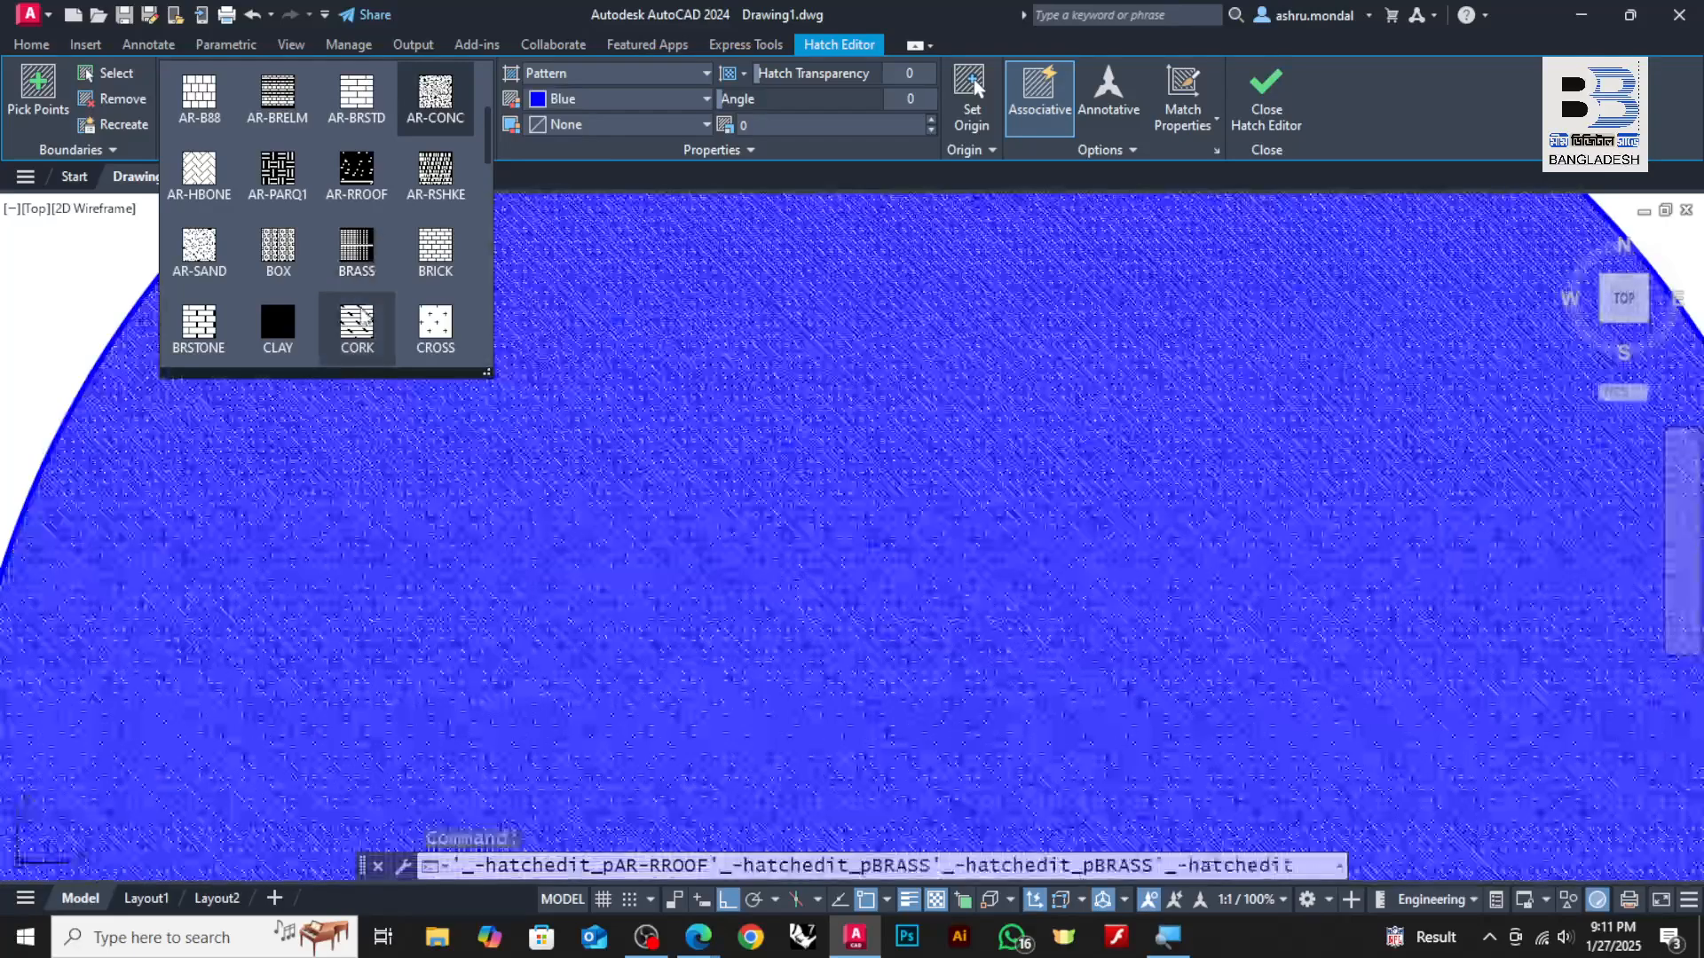
{"action": "left_click", "coordinate": [386, 323]}
{"action": "key", "text": "Escape"}
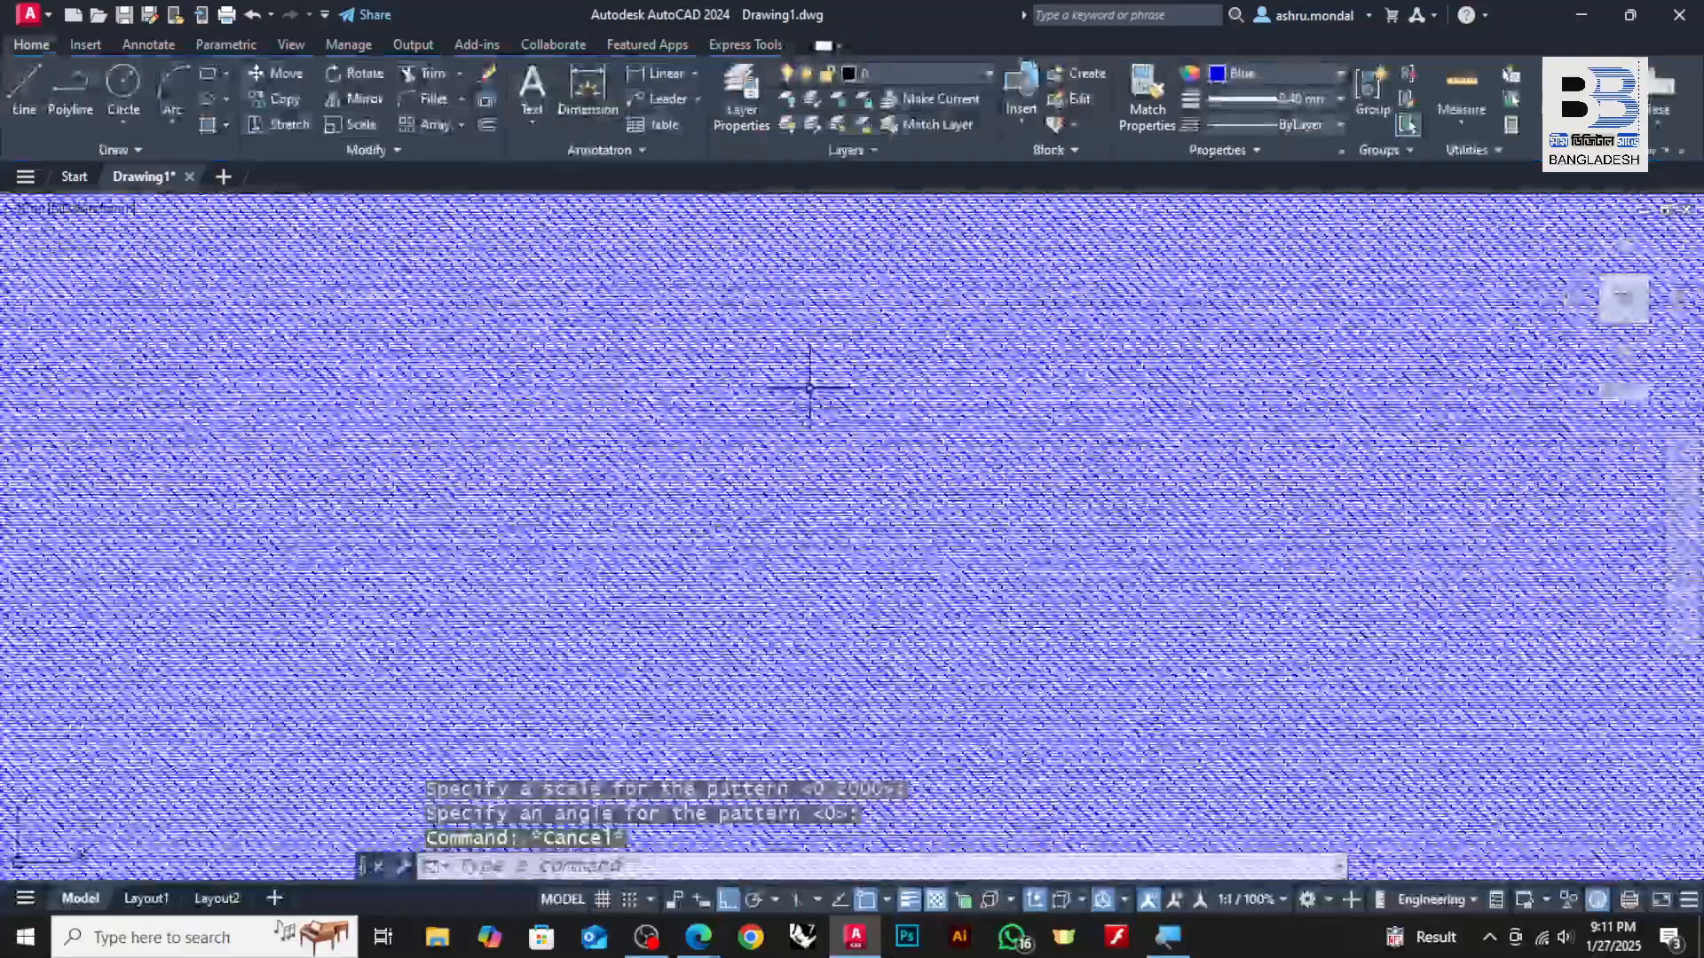
Try a scale of 1 on the circle's cork hatch, set the scale to 10, and deselect it
{"action": "scroll", "coordinate": [797, 385], "scroll_direction": "down", "scroll_amount": 5}
{"action": "left_click", "coordinate": [856, 364]}
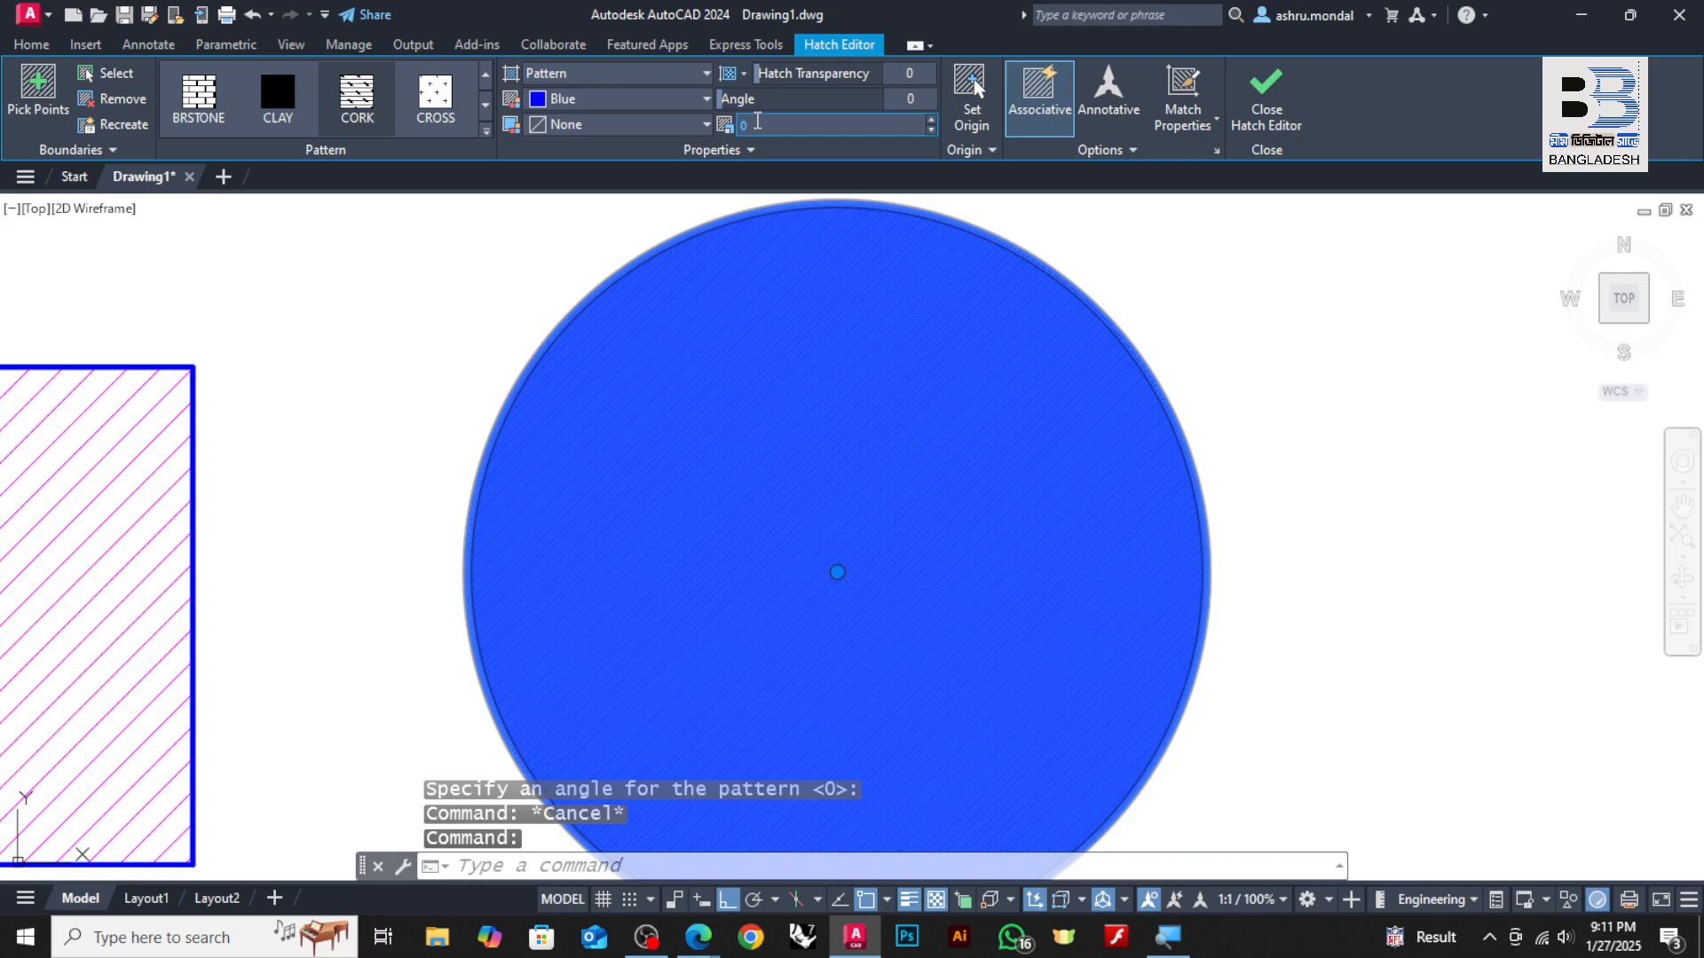
{"action": "key", "text": "Return"}
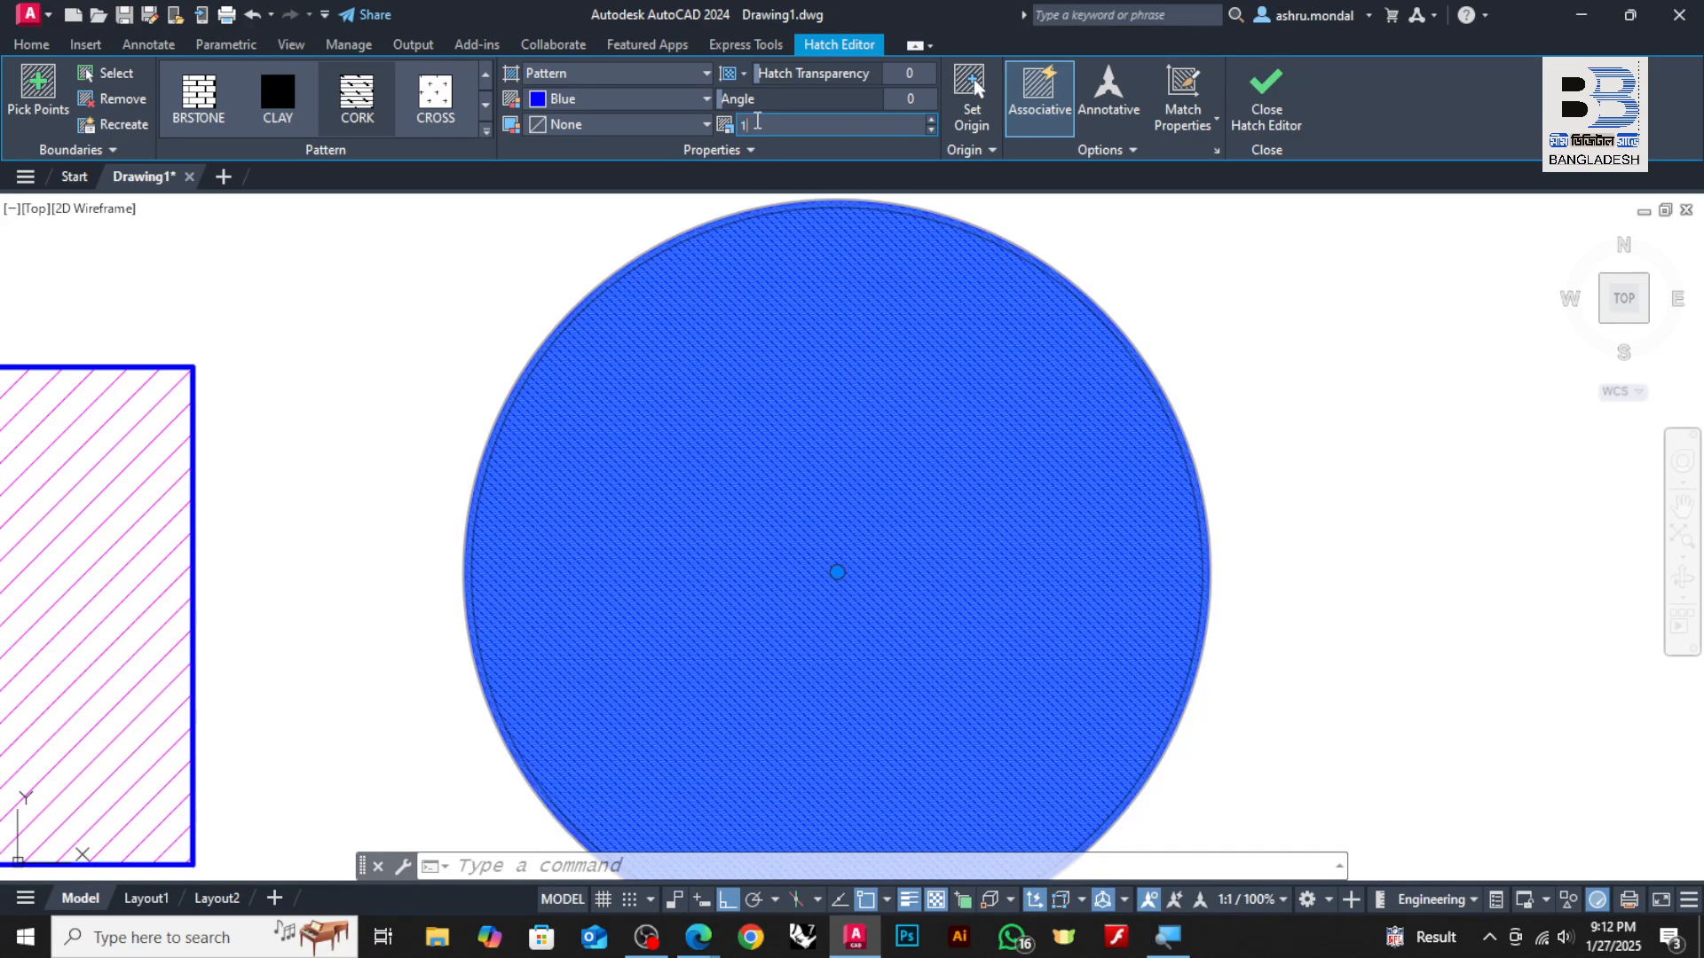
{"action": "key", "text": "Return"}
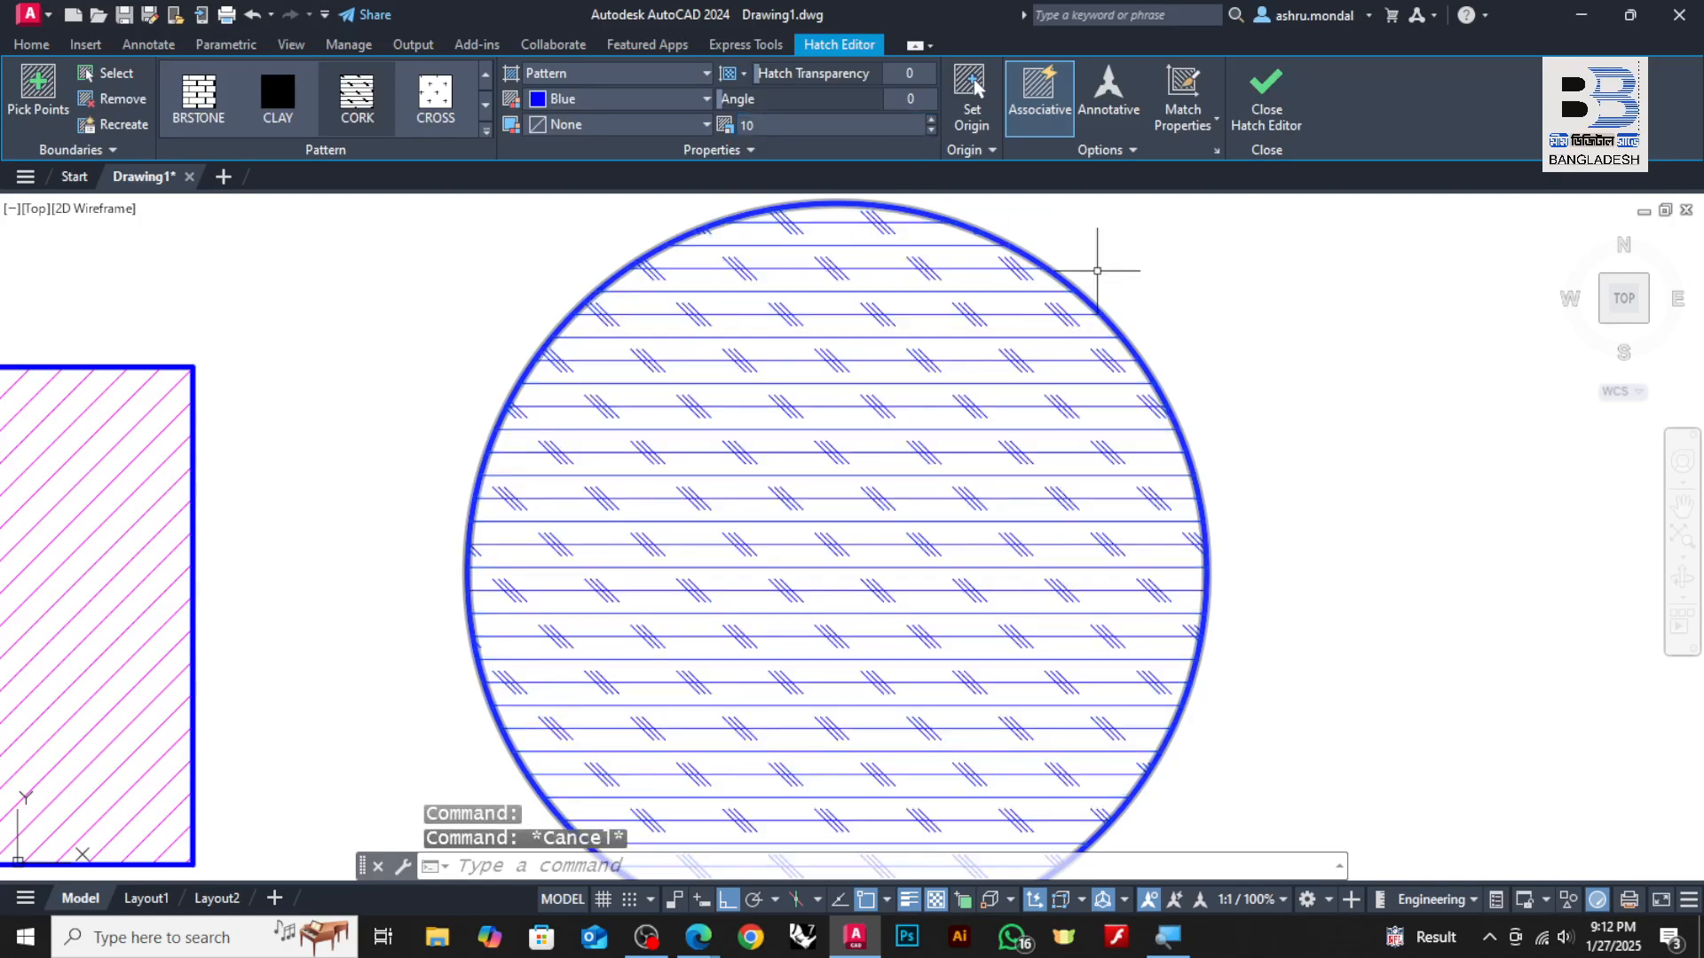
{"action": "key", "text": "Escape"}
{"action": "scroll", "coordinate": [887, 485], "scroll_direction": "up", "scroll_amount": 3}
{"action": "scroll", "coordinate": [888, 485], "scroll_direction": "down", "scroll_amount": 1}
{"action": "scroll", "coordinate": [887, 485], "scroll_direction": "down", "scroll_amount": 2}
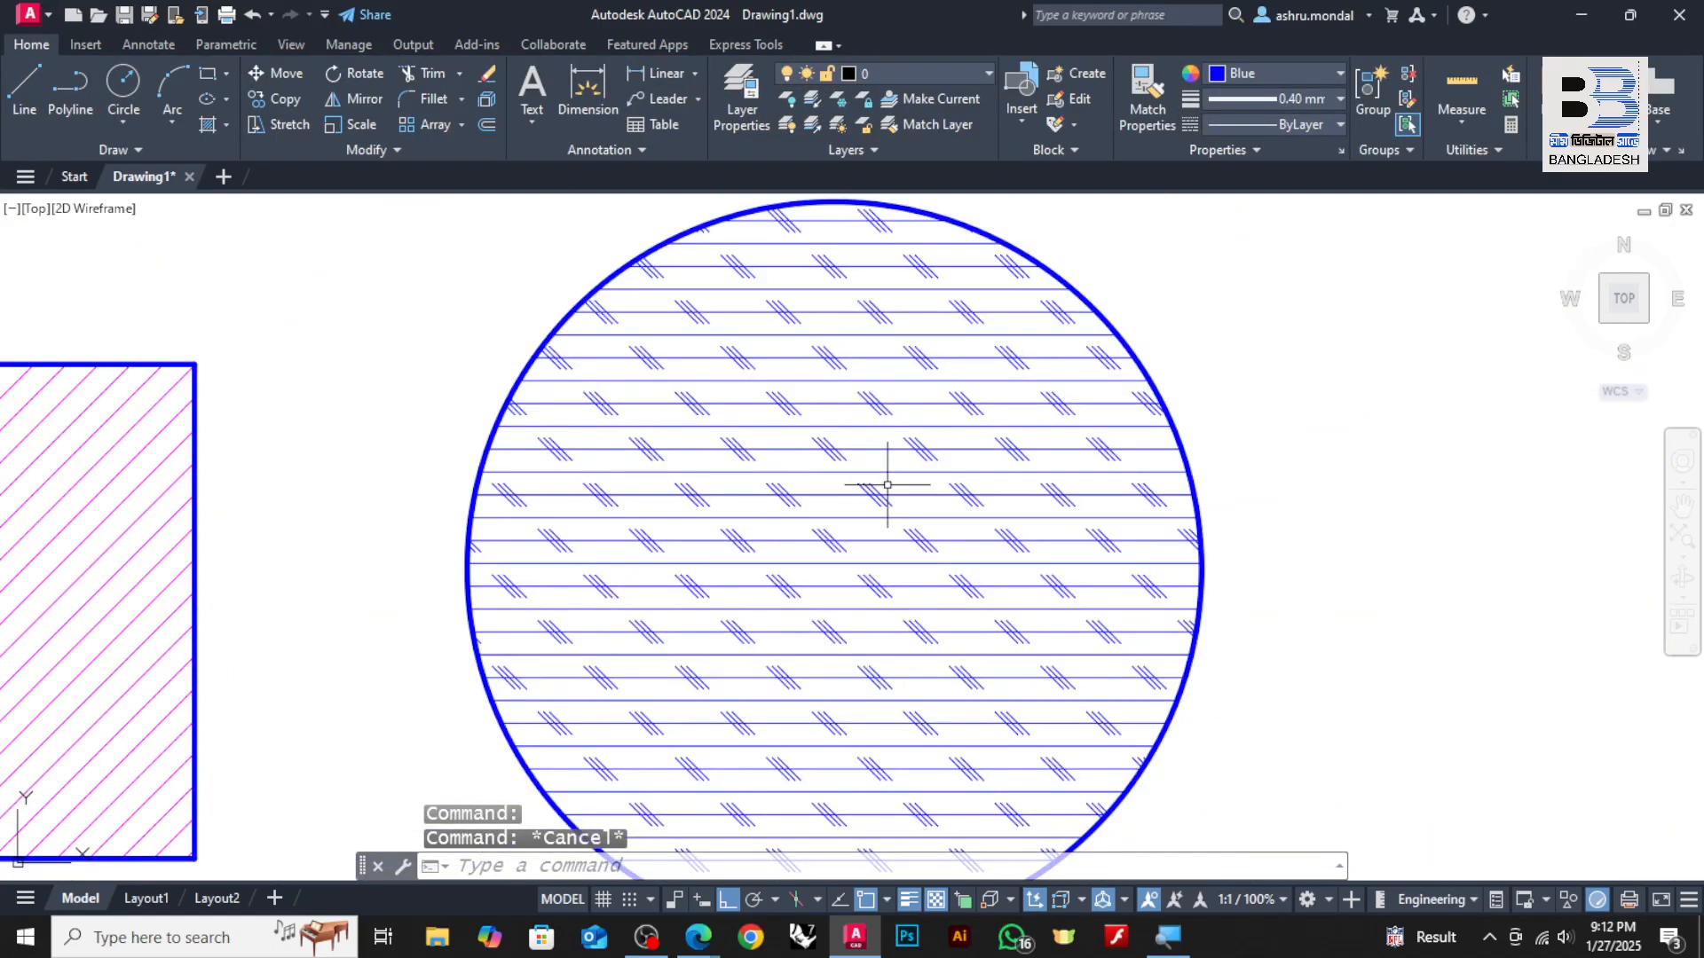
Select the circle's cork hatch and preview the CROSS, gradient, HEX, HOUND and ACAD_ISO patterns on it
{"action": "left_click", "coordinate": [781, 396]}
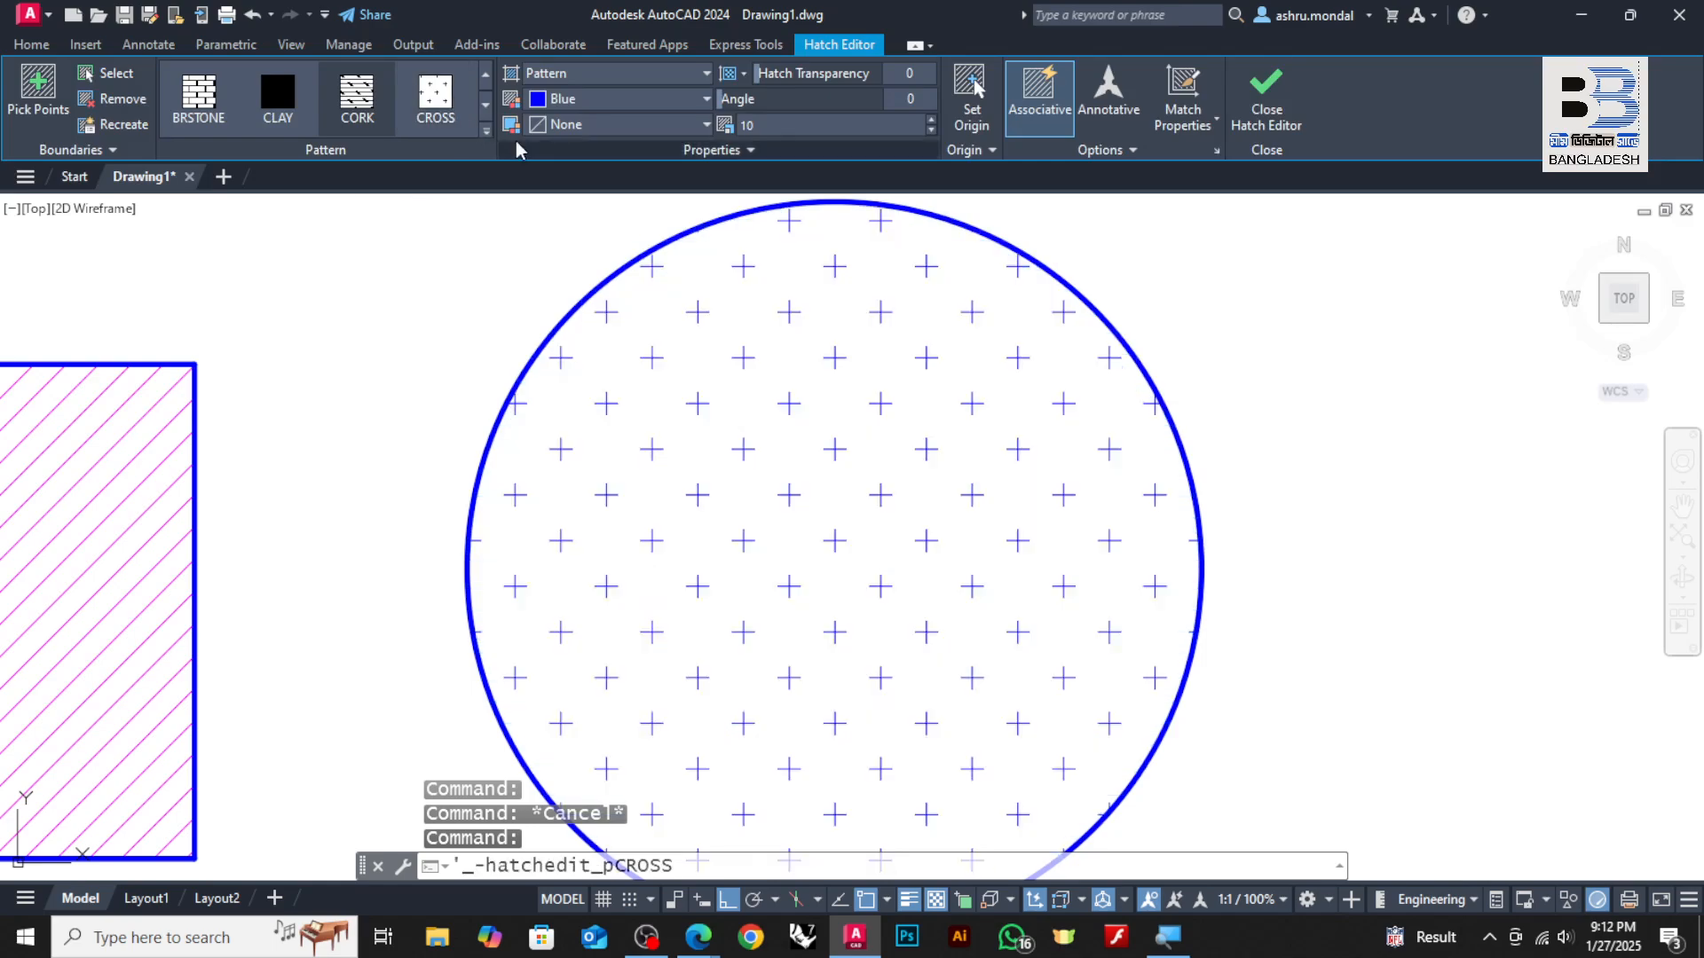
{"action": "left_click", "coordinate": [486, 132]}
{"action": "scroll", "coordinate": [427, 257], "scroll_direction": "down", "scroll_amount": 1}
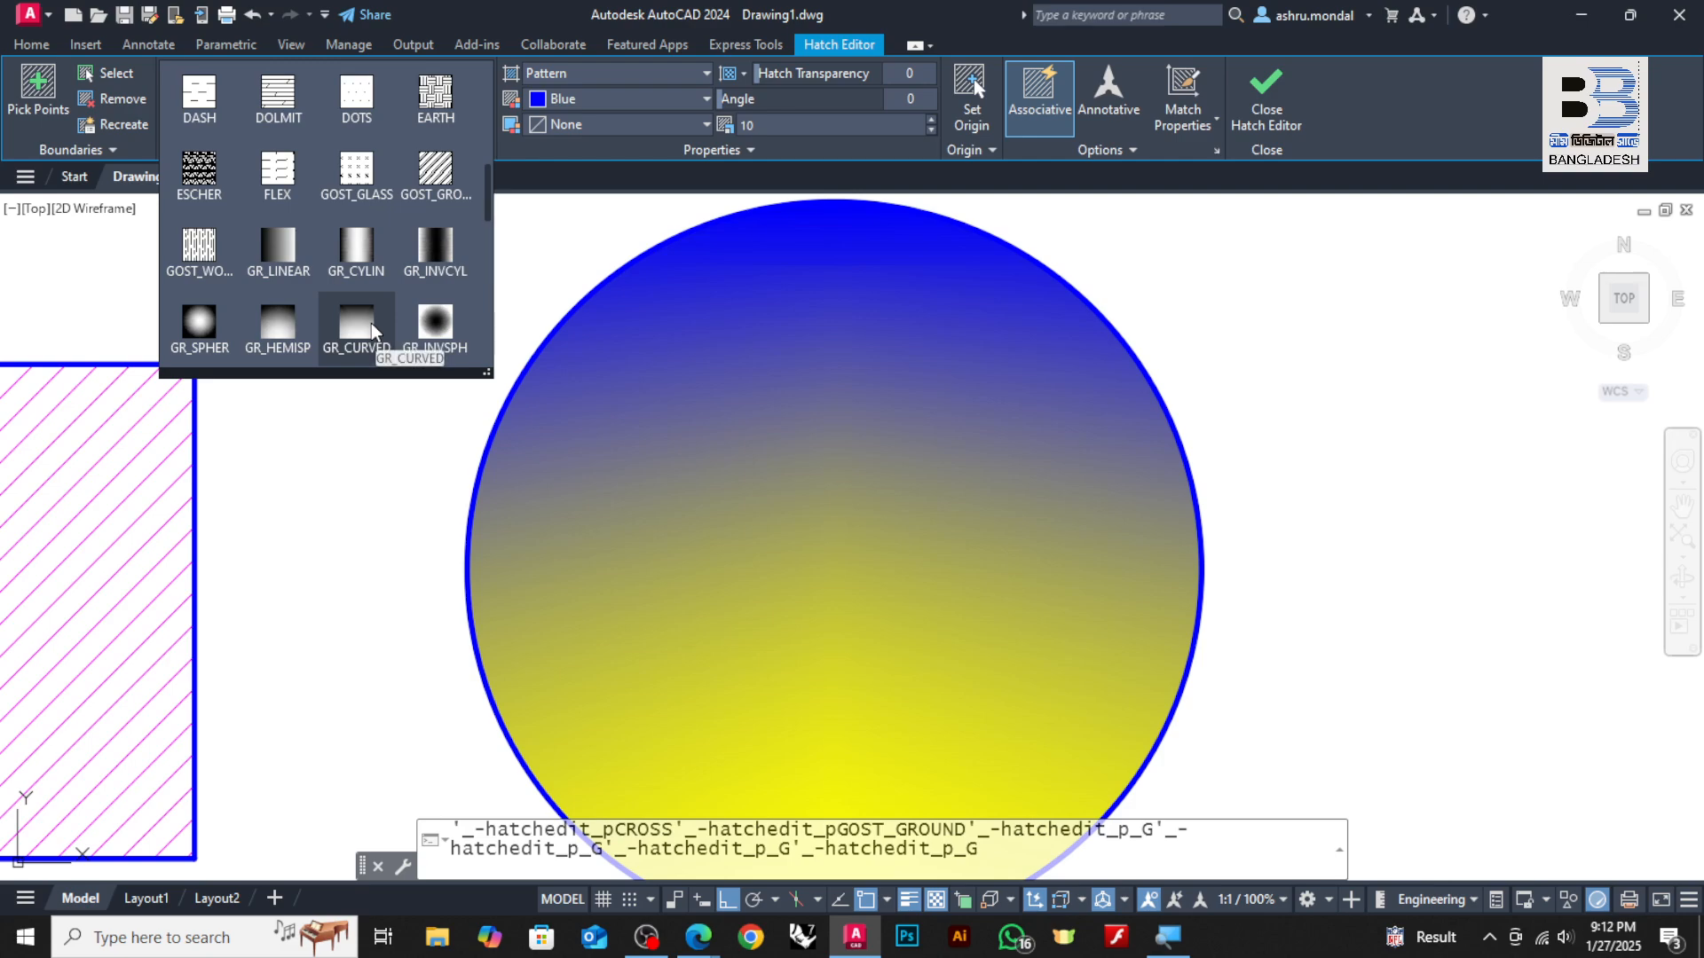
{"action": "scroll", "coordinate": [371, 323], "scroll_direction": "down", "scroll_amount": 2}
{"action": "scroll", "coordinate": [371, 323], "scroll_direction": "up", "scroll_amount": 1}
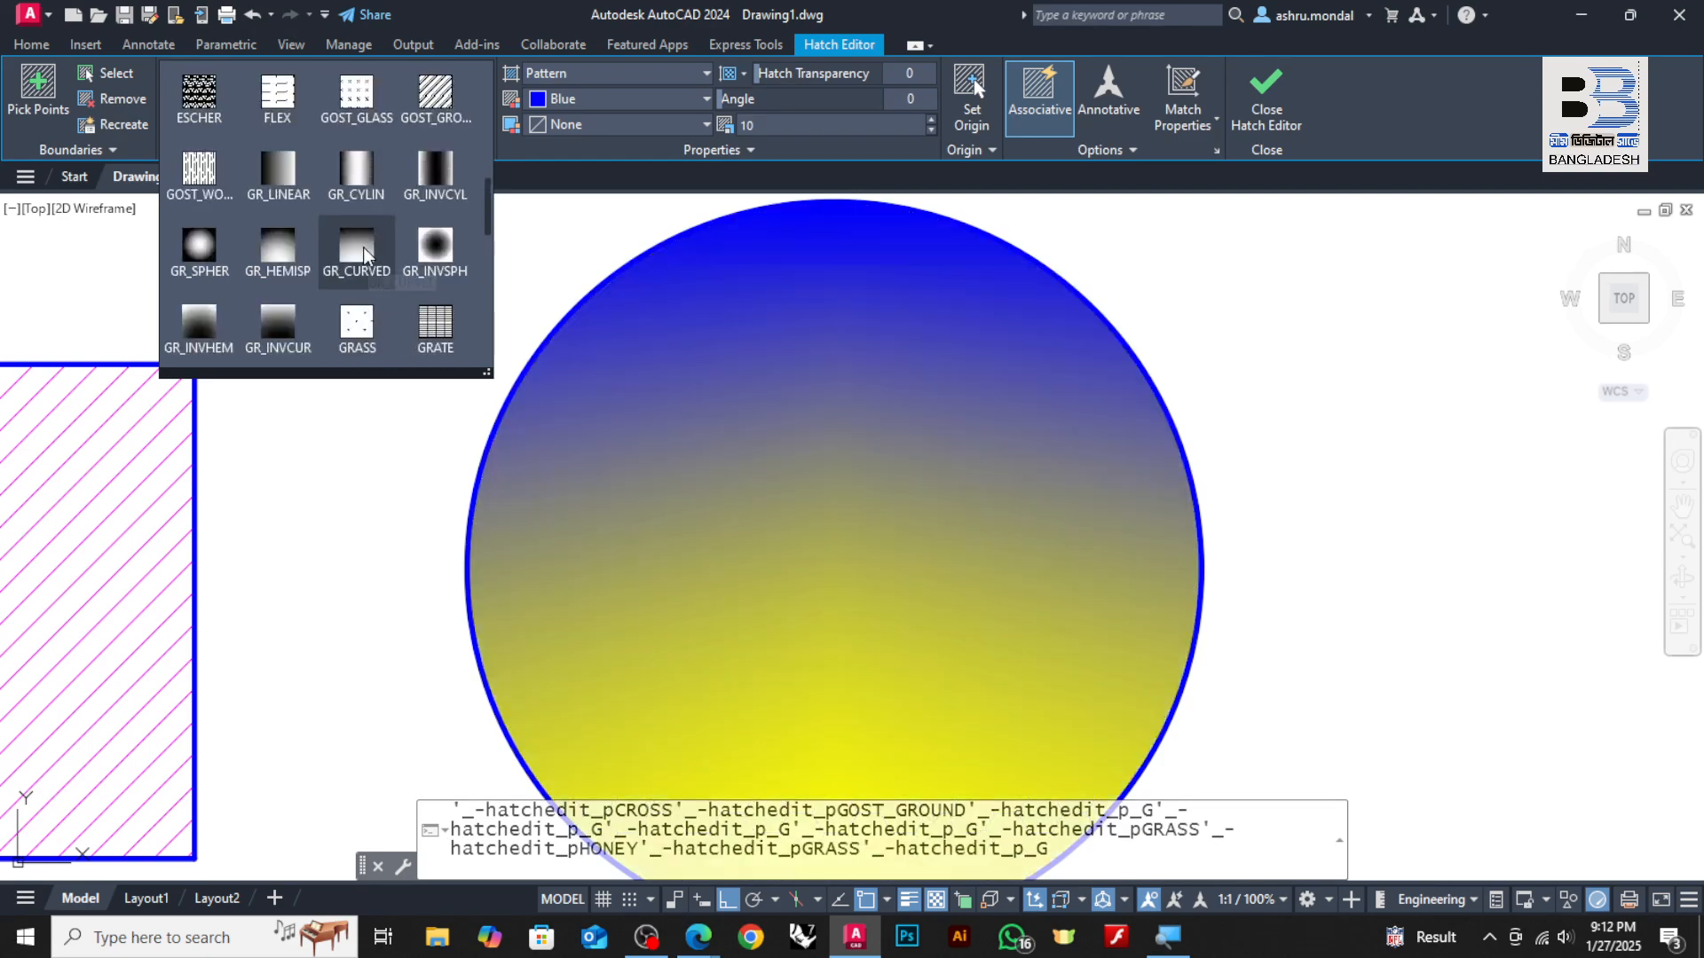
{"action": "scroll", "coordinate": [334, 259], "scroll_direction": "down", "scroll_amount": 1}
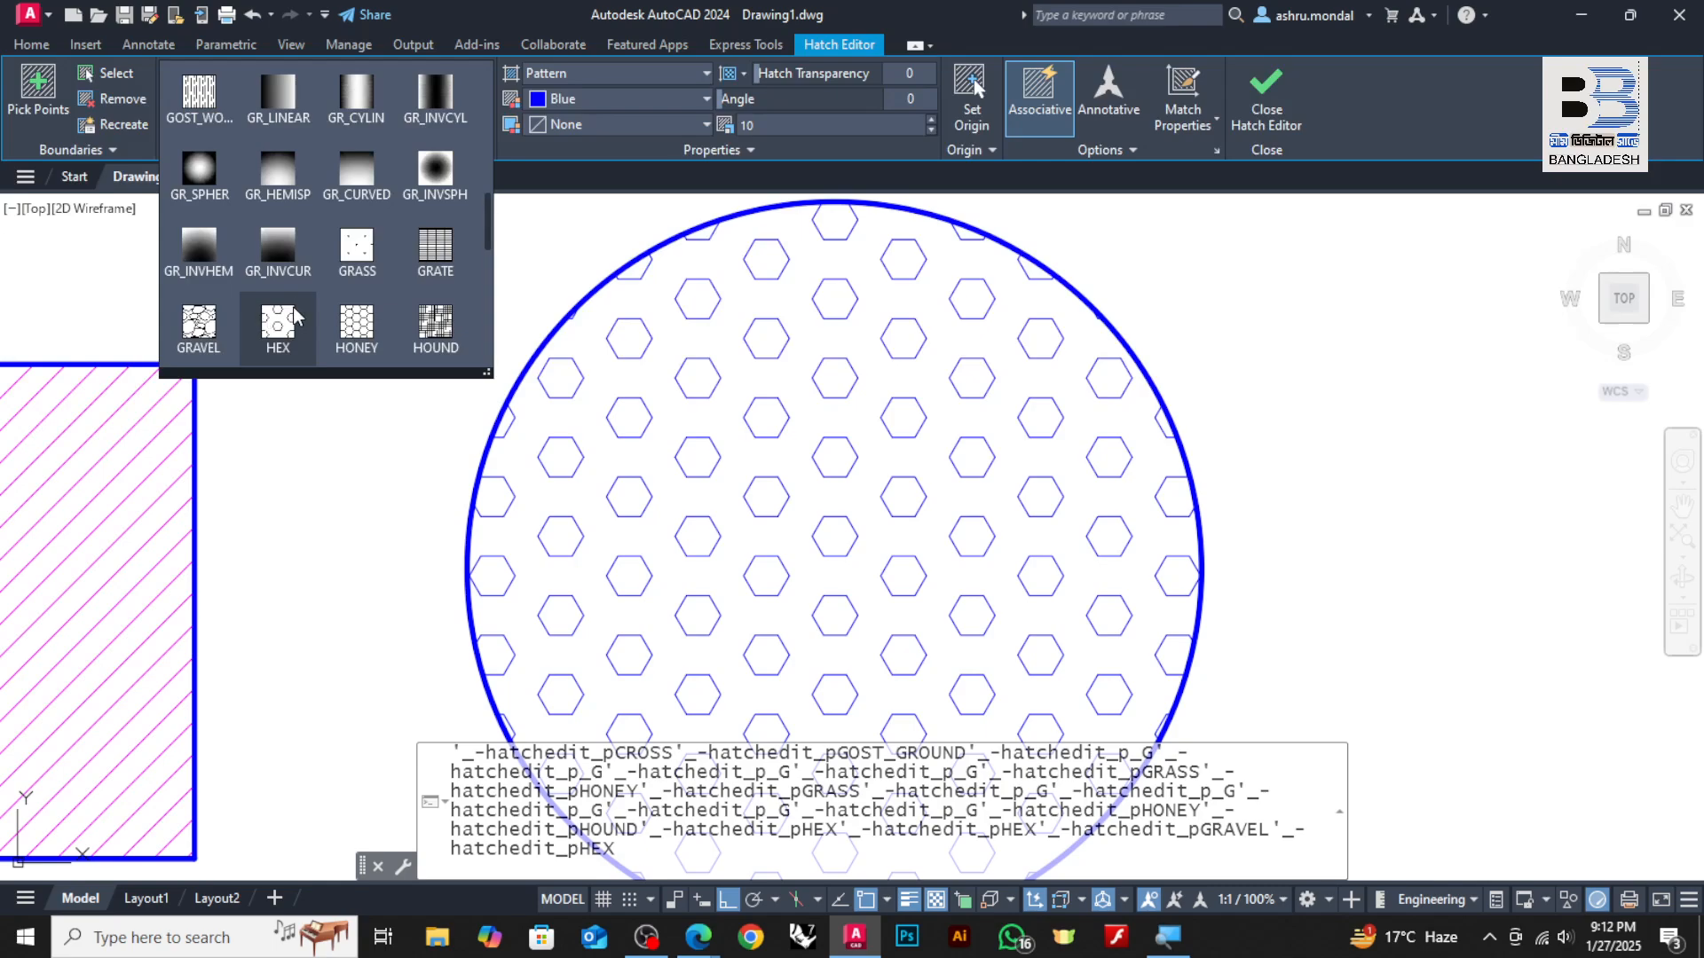
{"action": "scroll", "coordinate": [295, 316], "scroll_direction": "down", "scroll_amount": 1}
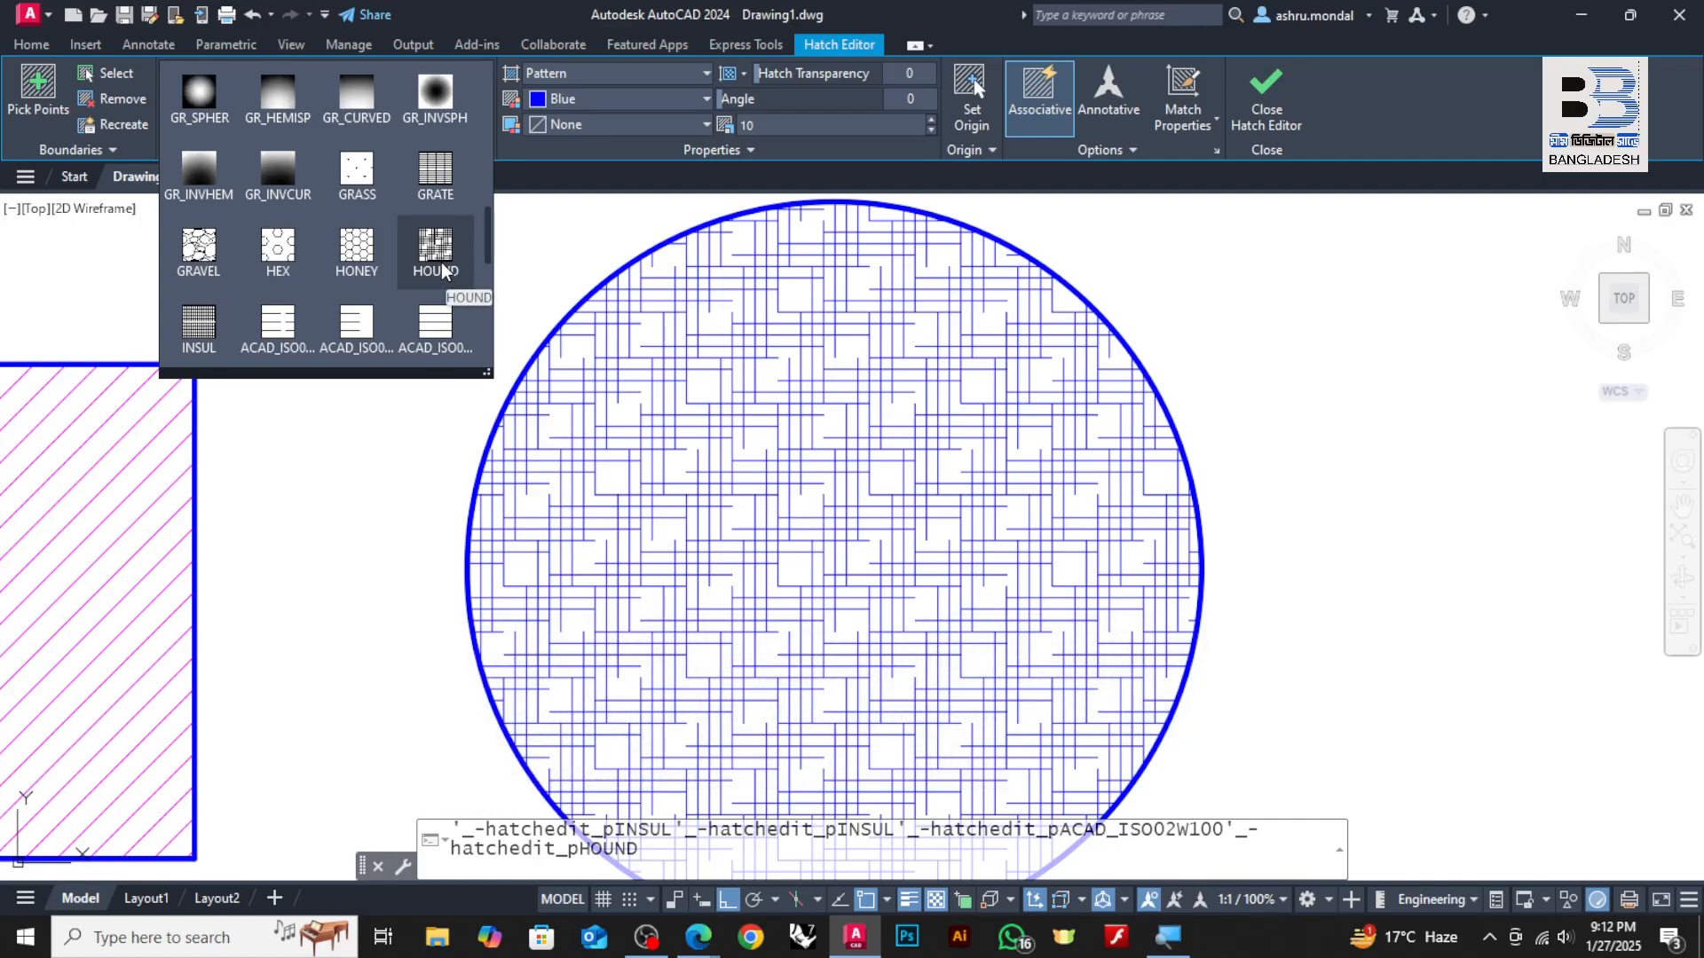
{"action": "scroll", "coordinate": [419, 286], "scroll_direction": "down", "scroll_amount": 1}
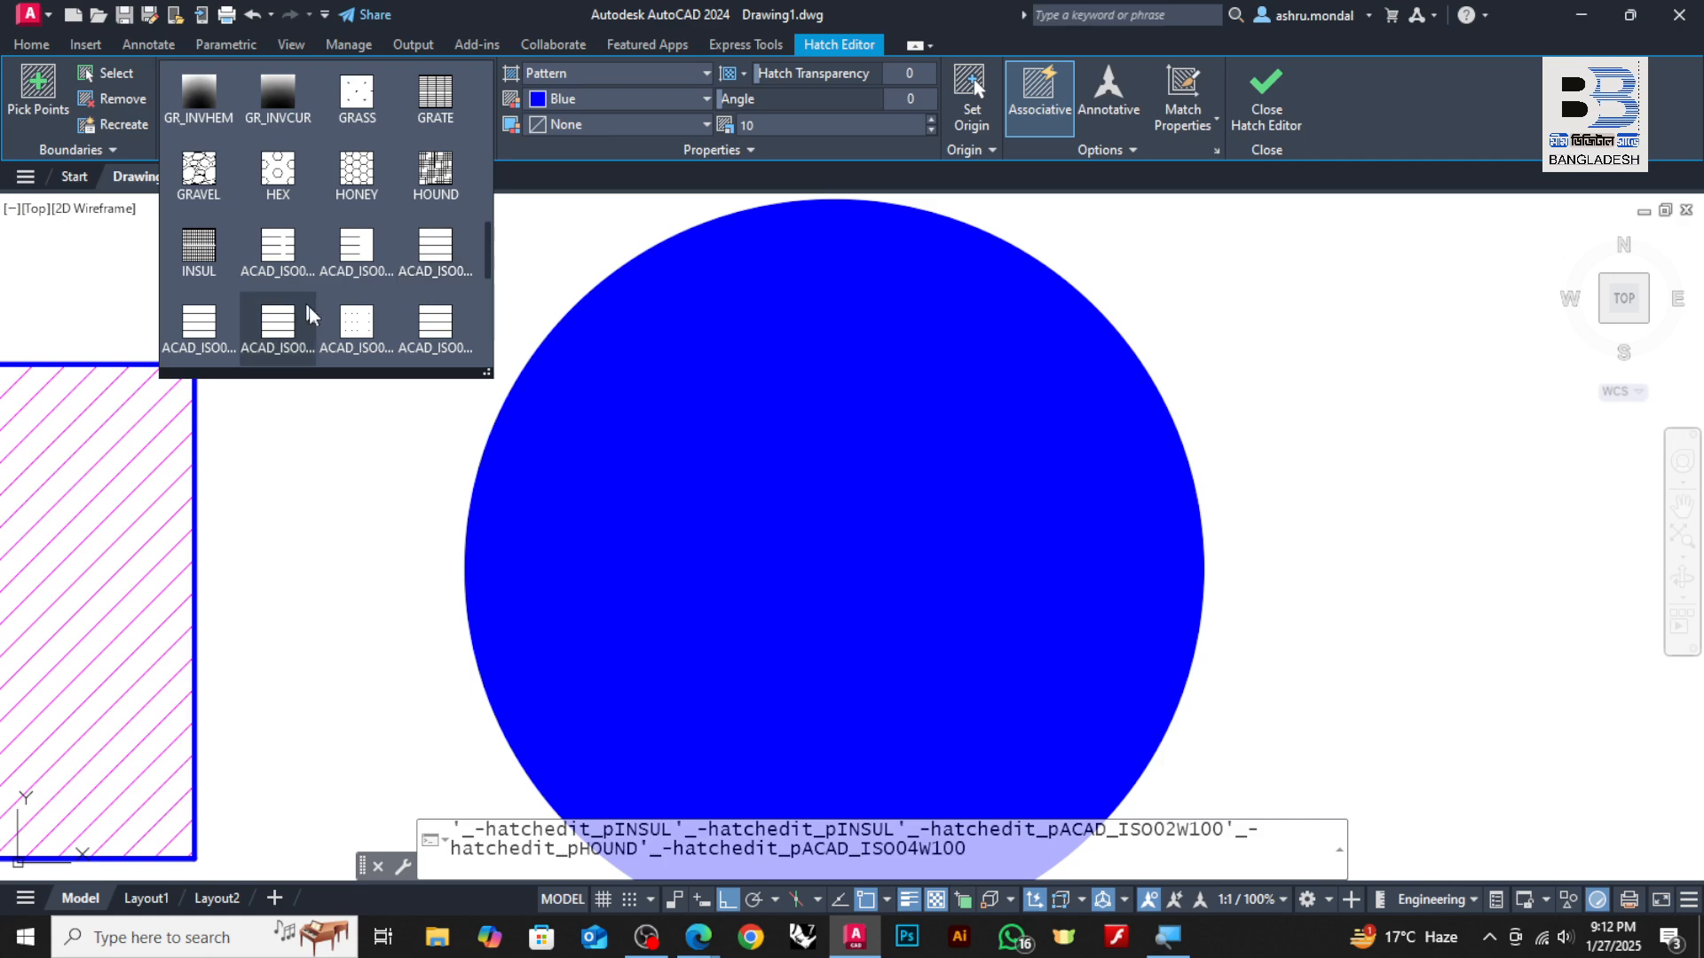
{"action": "scroll", "coordinate": [359, 329], "scroll_direction": "down", "scroll_amount": 1}
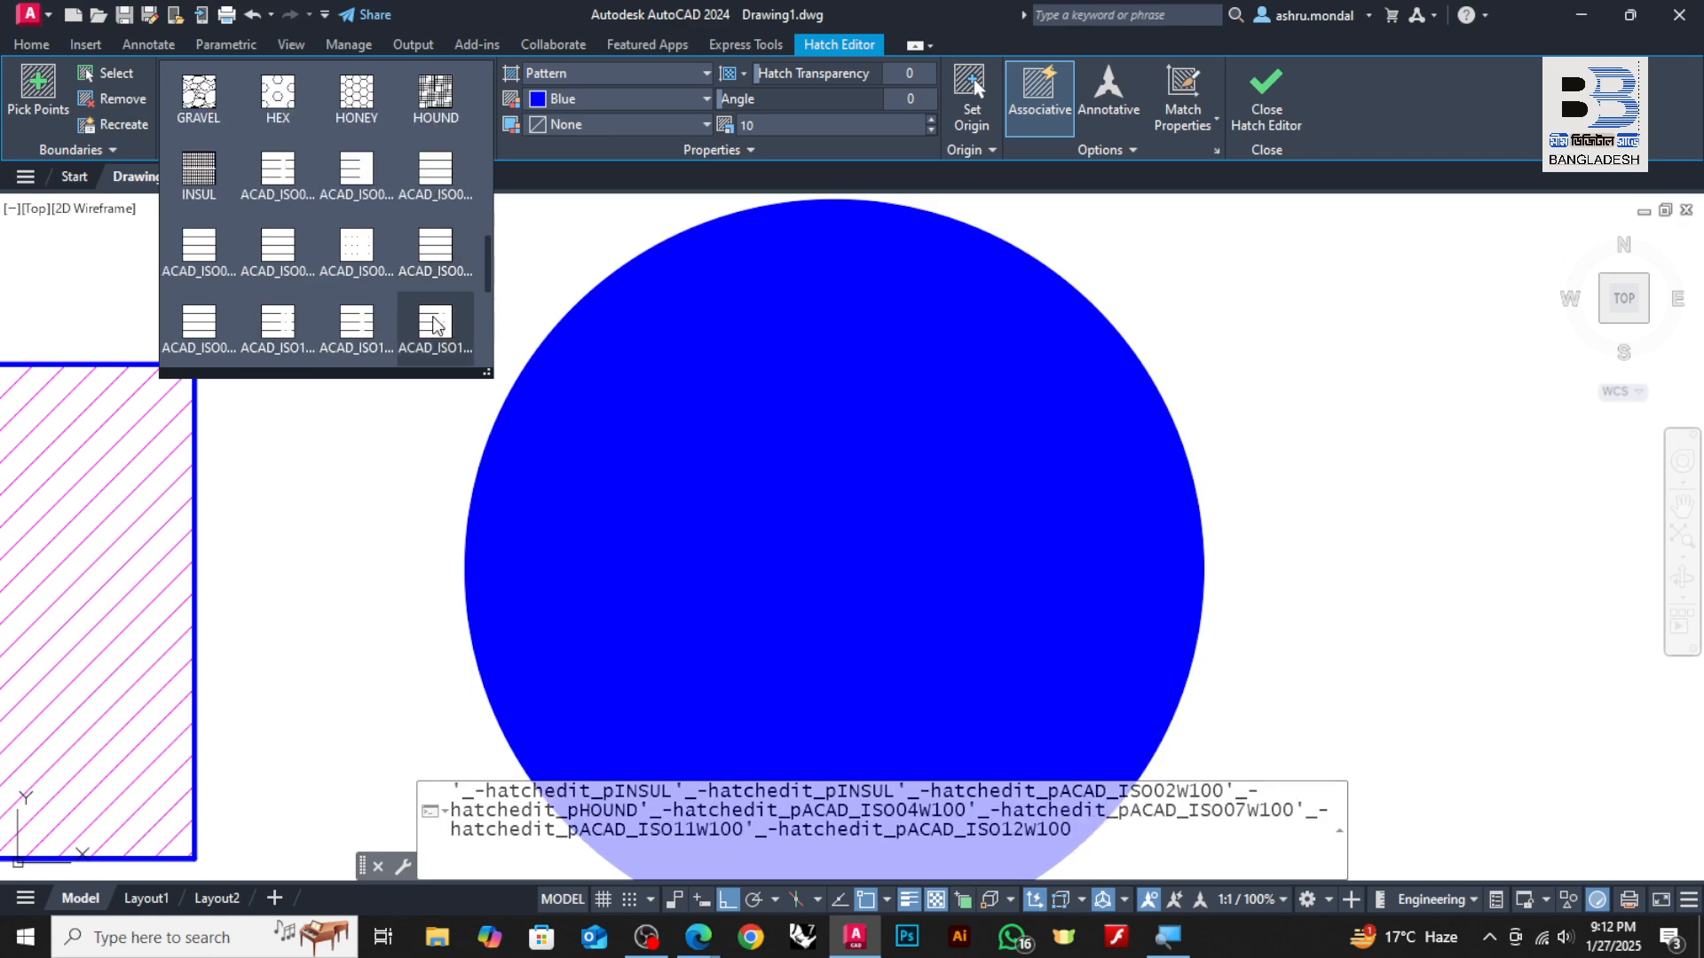
Preview further patterns such as NET3, STEEL and ZIGZAG on the circle's hatch, and return to the start of the pattern list
{"action": "scroll", "coordinate": [435, 324], "scroll_direction": "down", "scroll_amount": 3}
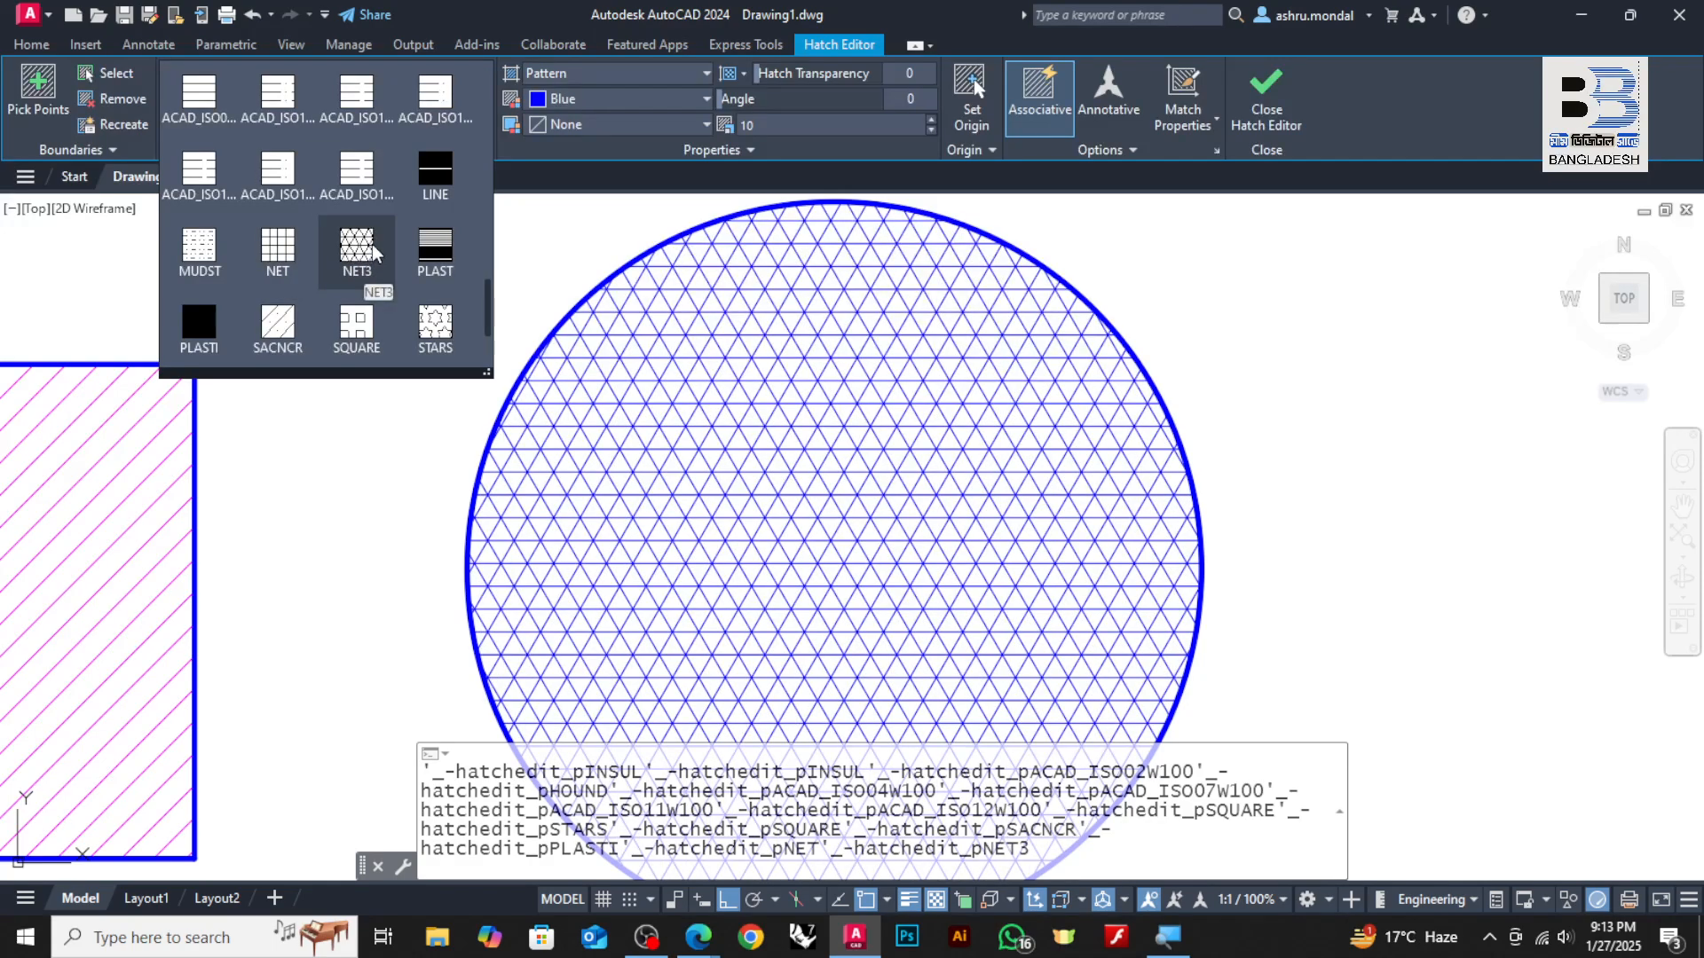
{"action": "scroll", "coordinate": [360, 327], "scroll_direction": "down", "scroll_amount": 1}
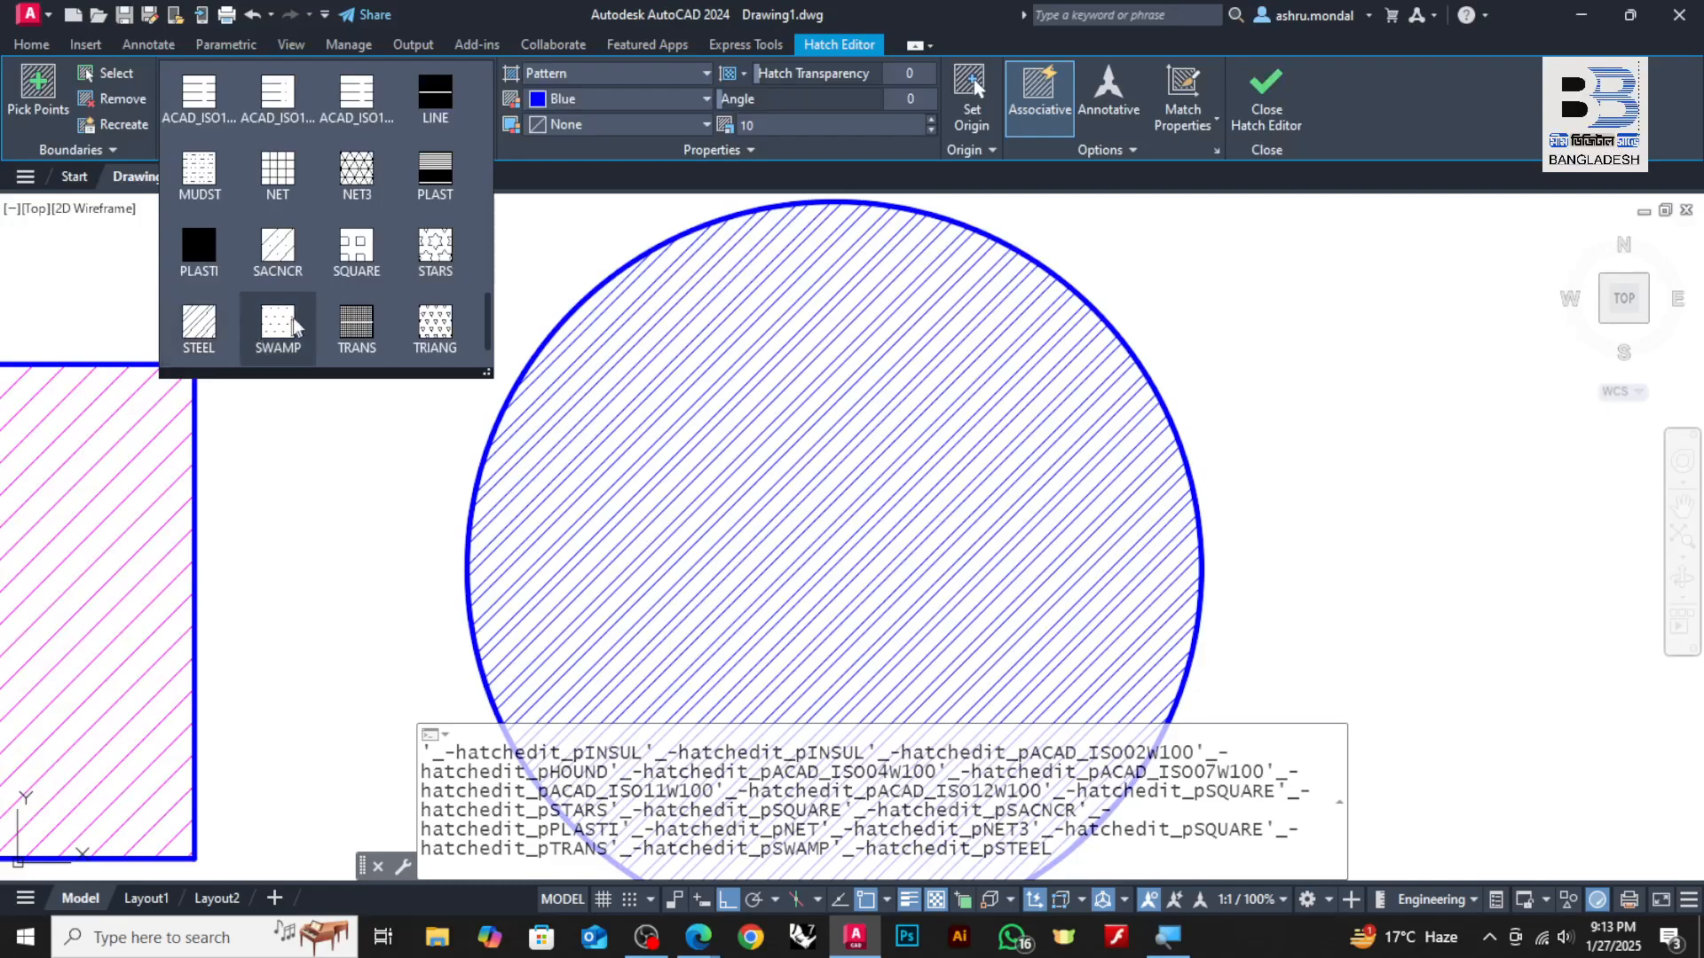
{"action": "scroll", "coordinate": [266, 329], "scroll_direction": "down", "scroll_amount": 1}
{"action": "scroll", "coordinate": [220, 224], "scroll_direction": "up", "scroll_amount": 4}
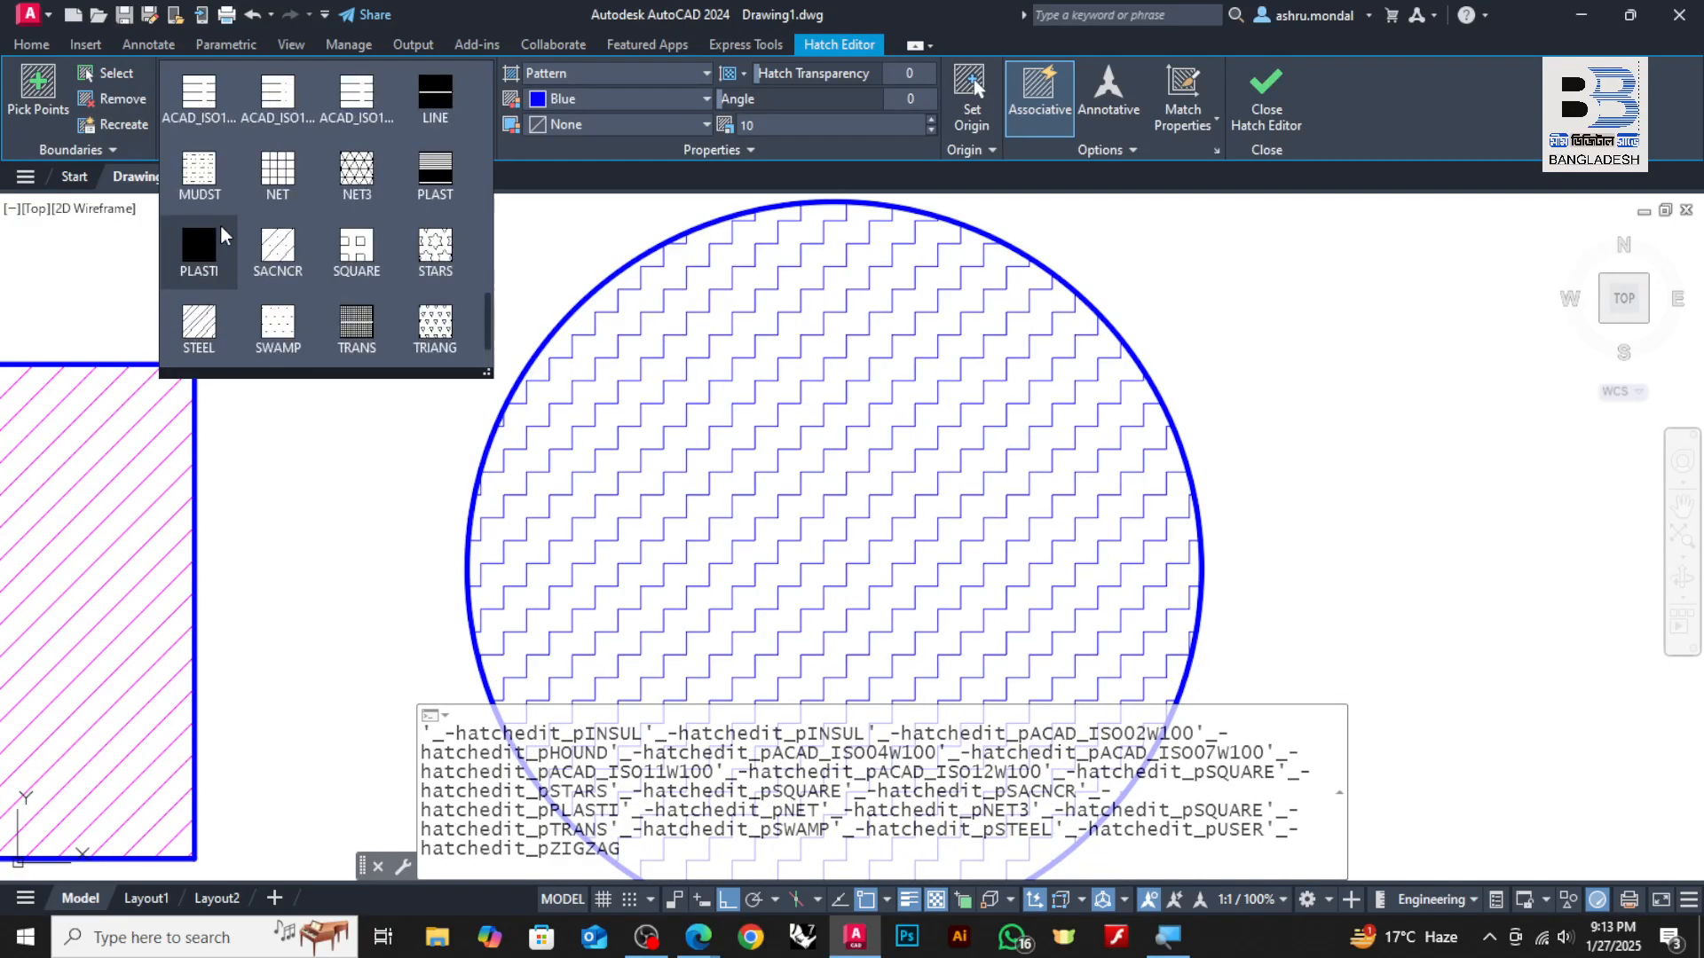
{"action": "scroll", "coordinate": [326, 200], "scroll_direction": "up", "scroll_amount": 3}
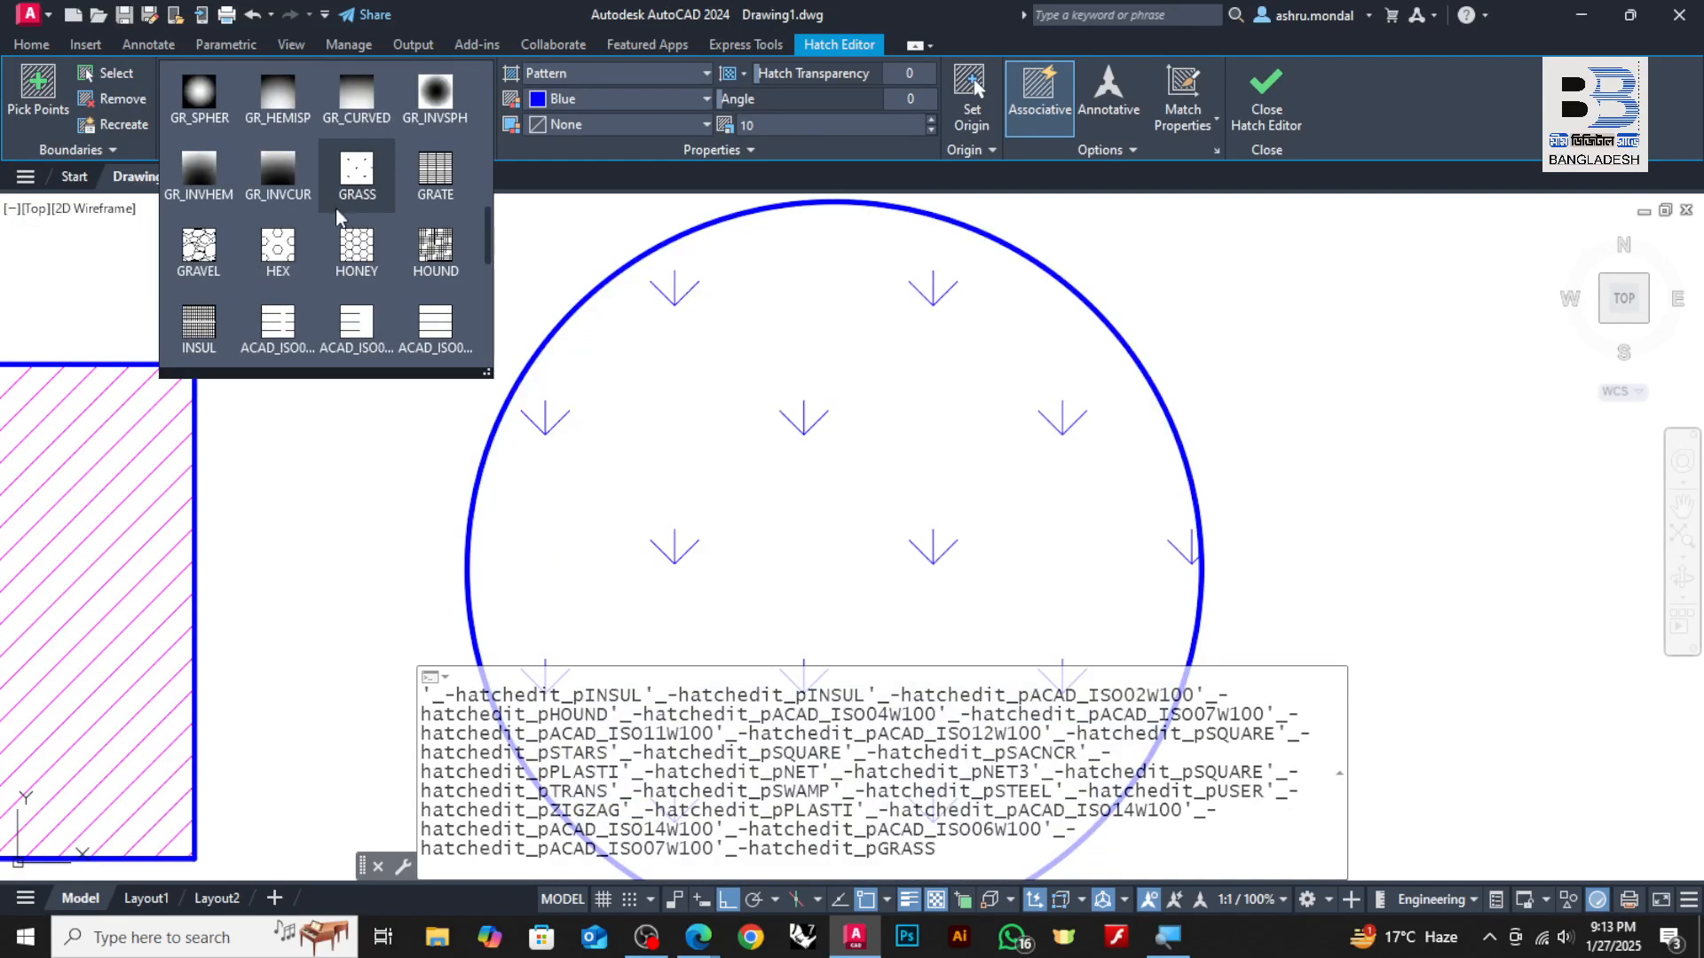
{"action": "scroll", "coordinate": [338, 210], "scroll_direction": "up", "scroll_amount": 6}
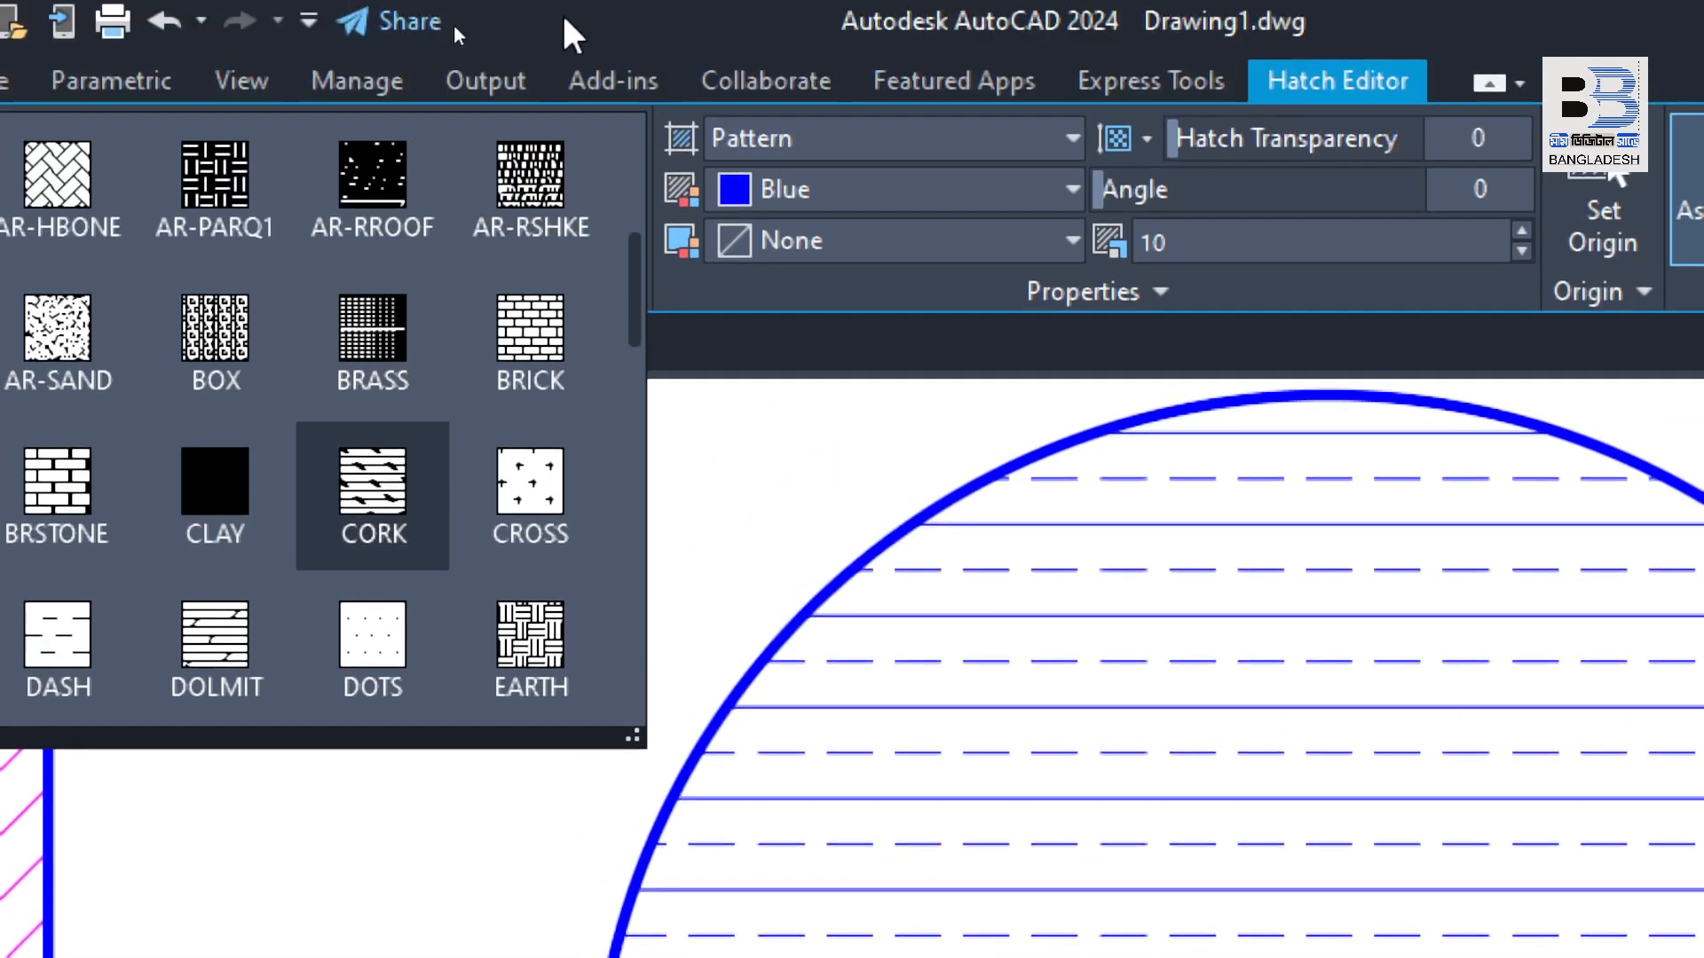
{"action": "scroll", "coordinate": [487, 133], "scroll_direction": "up", "scroll_amount": 1}
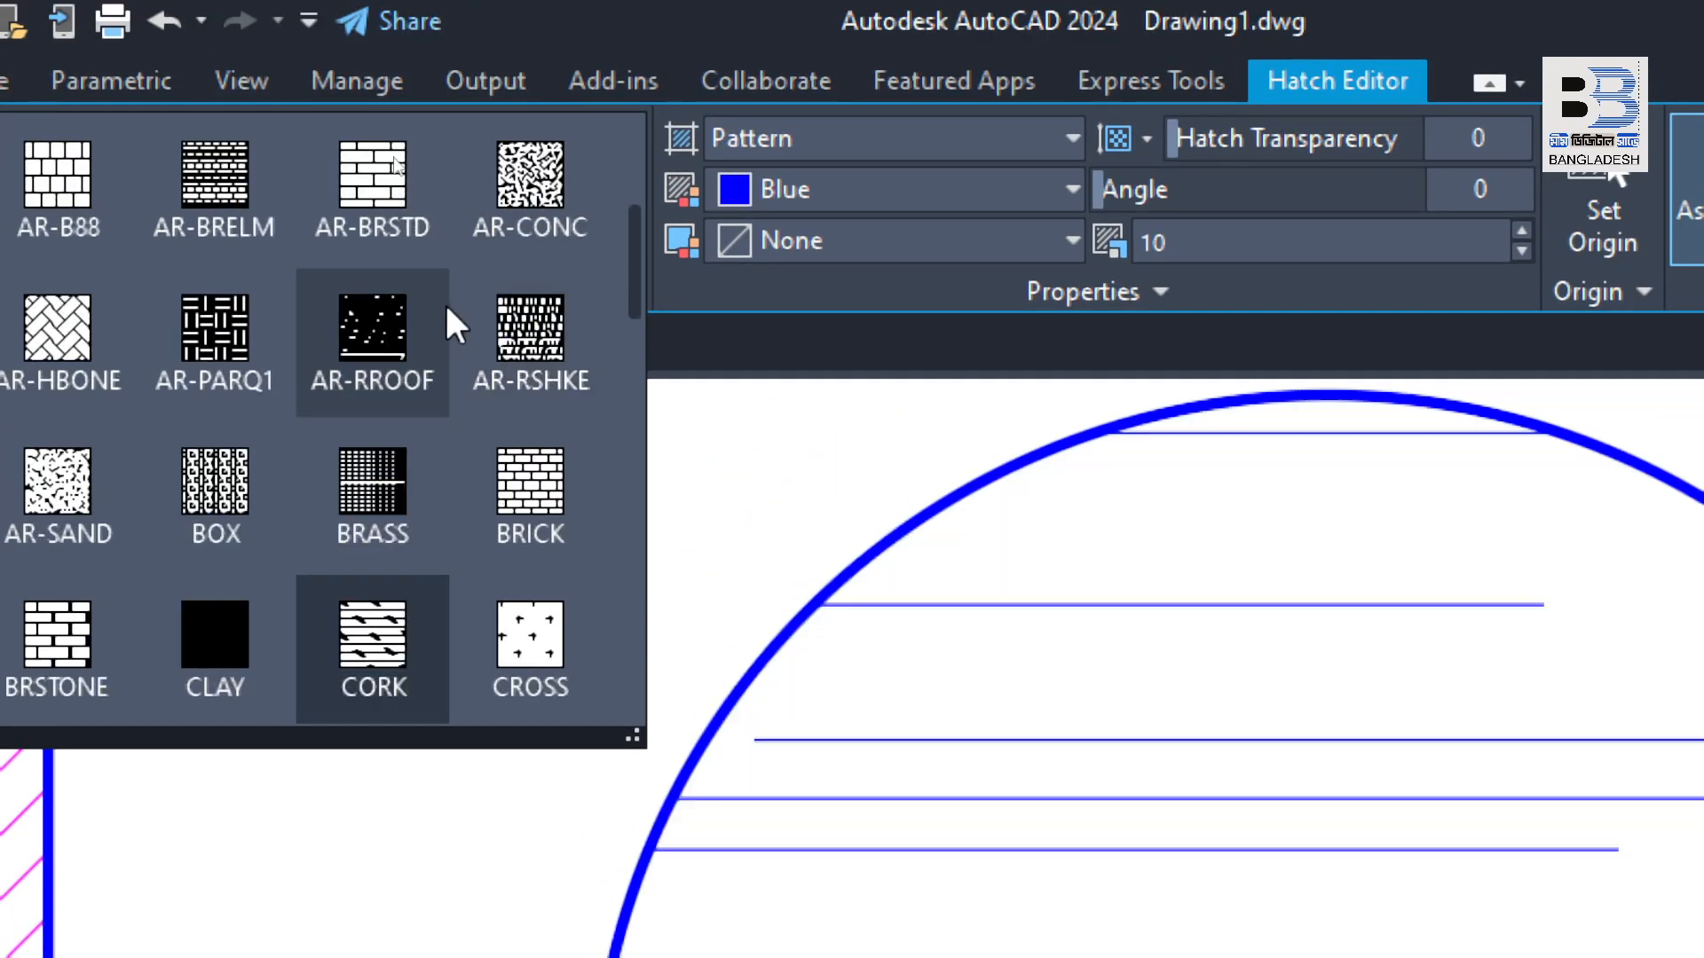
{"action": "scroll", "coordinate": [448, 315], "scroll_direction": "up", "scroll_amount": 2}
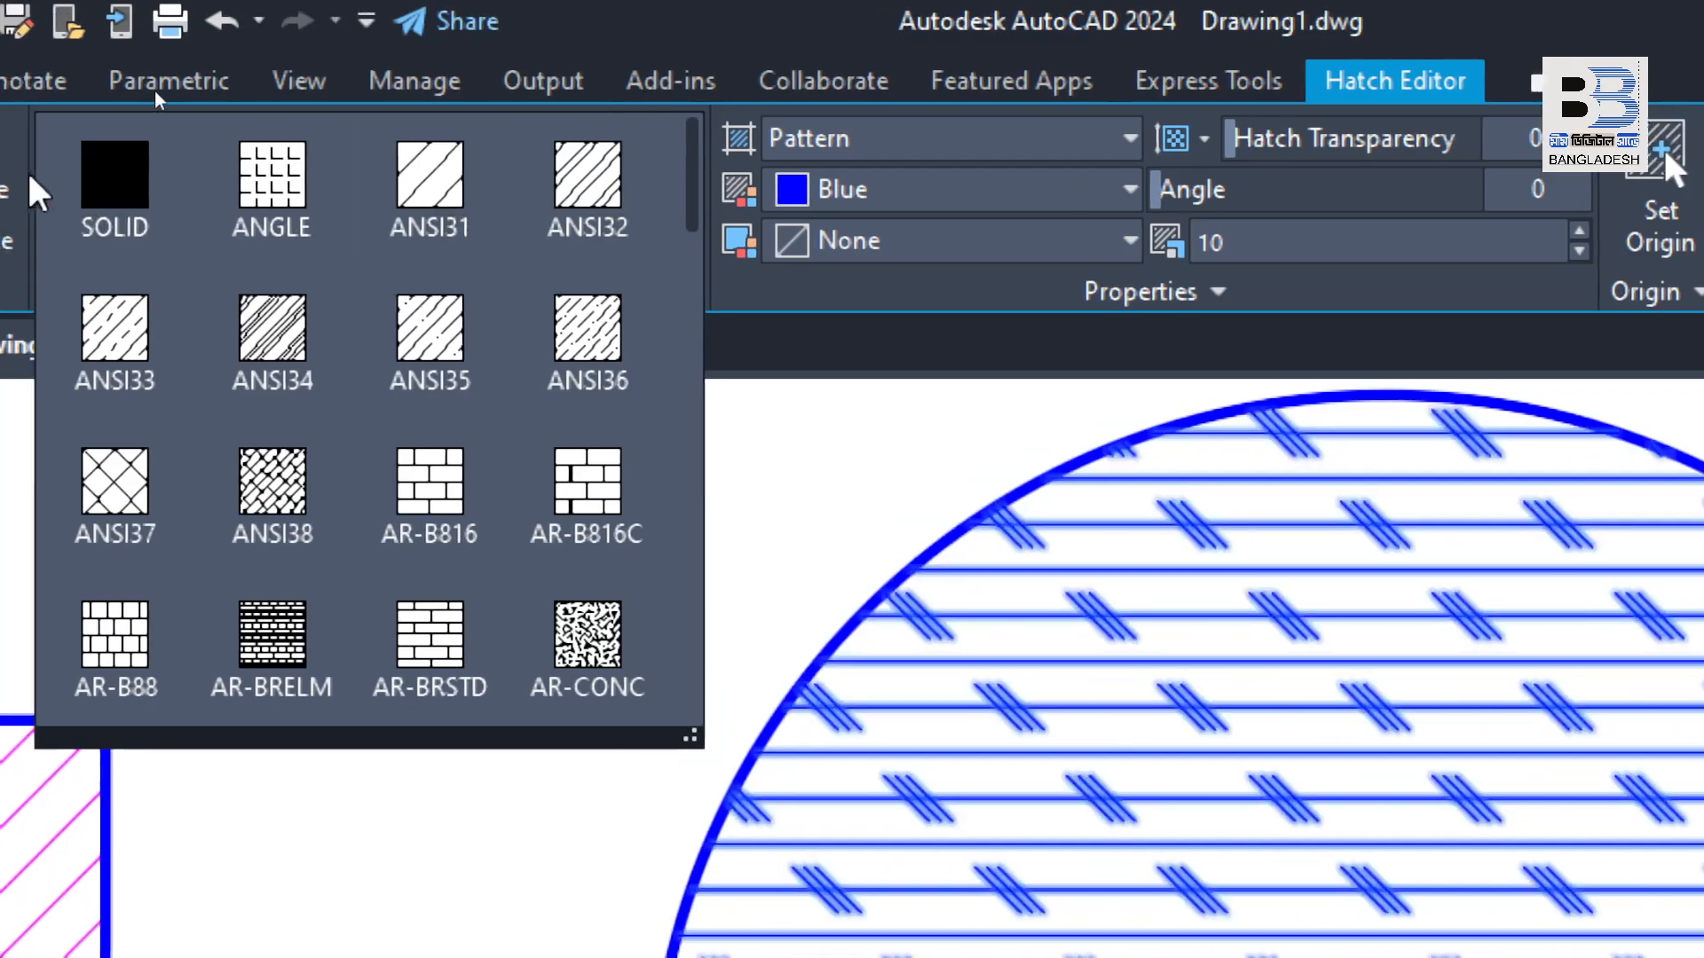
Browse the hatch pattern gallery and preview the available patterns on the circle's hatch
{"action": "scroll", "coordinate": [382, 228], "scroll_direction": "down", "scroll_amount": 3}
{"action": "scroll", "coordinate": [448, 266], "scroll_direction": "down", "scroll_amount": 6}
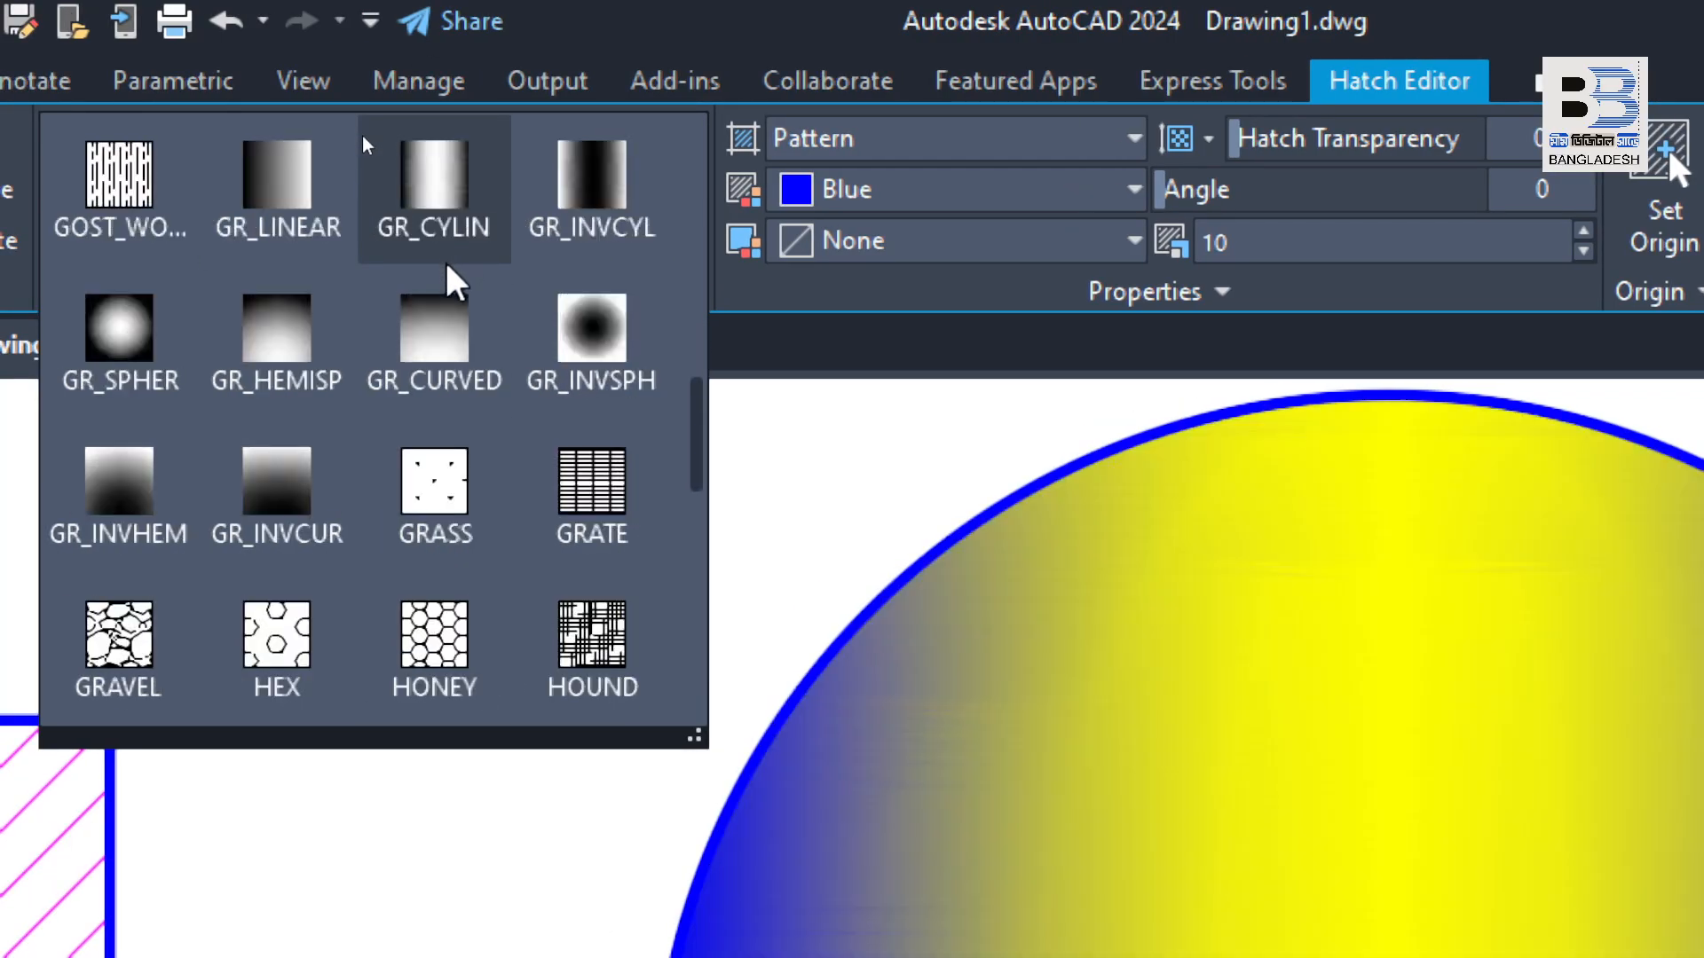
{"action": "scroll", "coordinate": [448, 271], "scroll_direction": "down", "scroll_amount": 3}
{"action": "scroll", "coordinate": [453, 286], "scroll_direction": "down", "scroll_amount": 1}
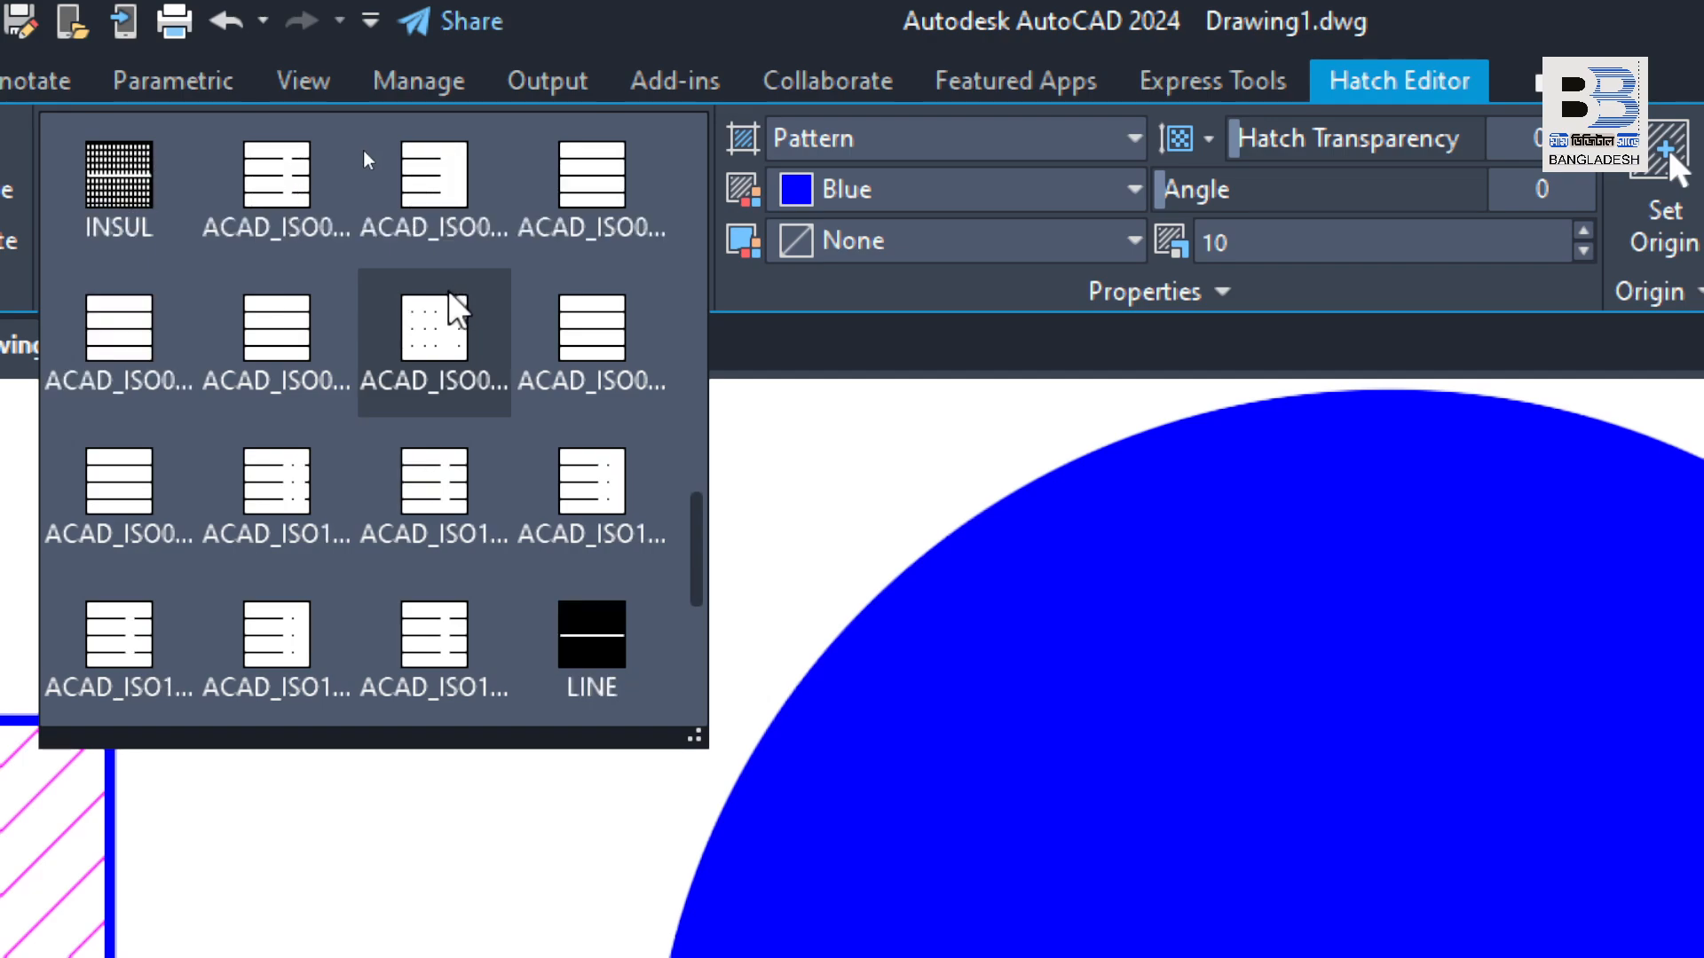
{"action": "left_click", "coordinate": [870, 480]}
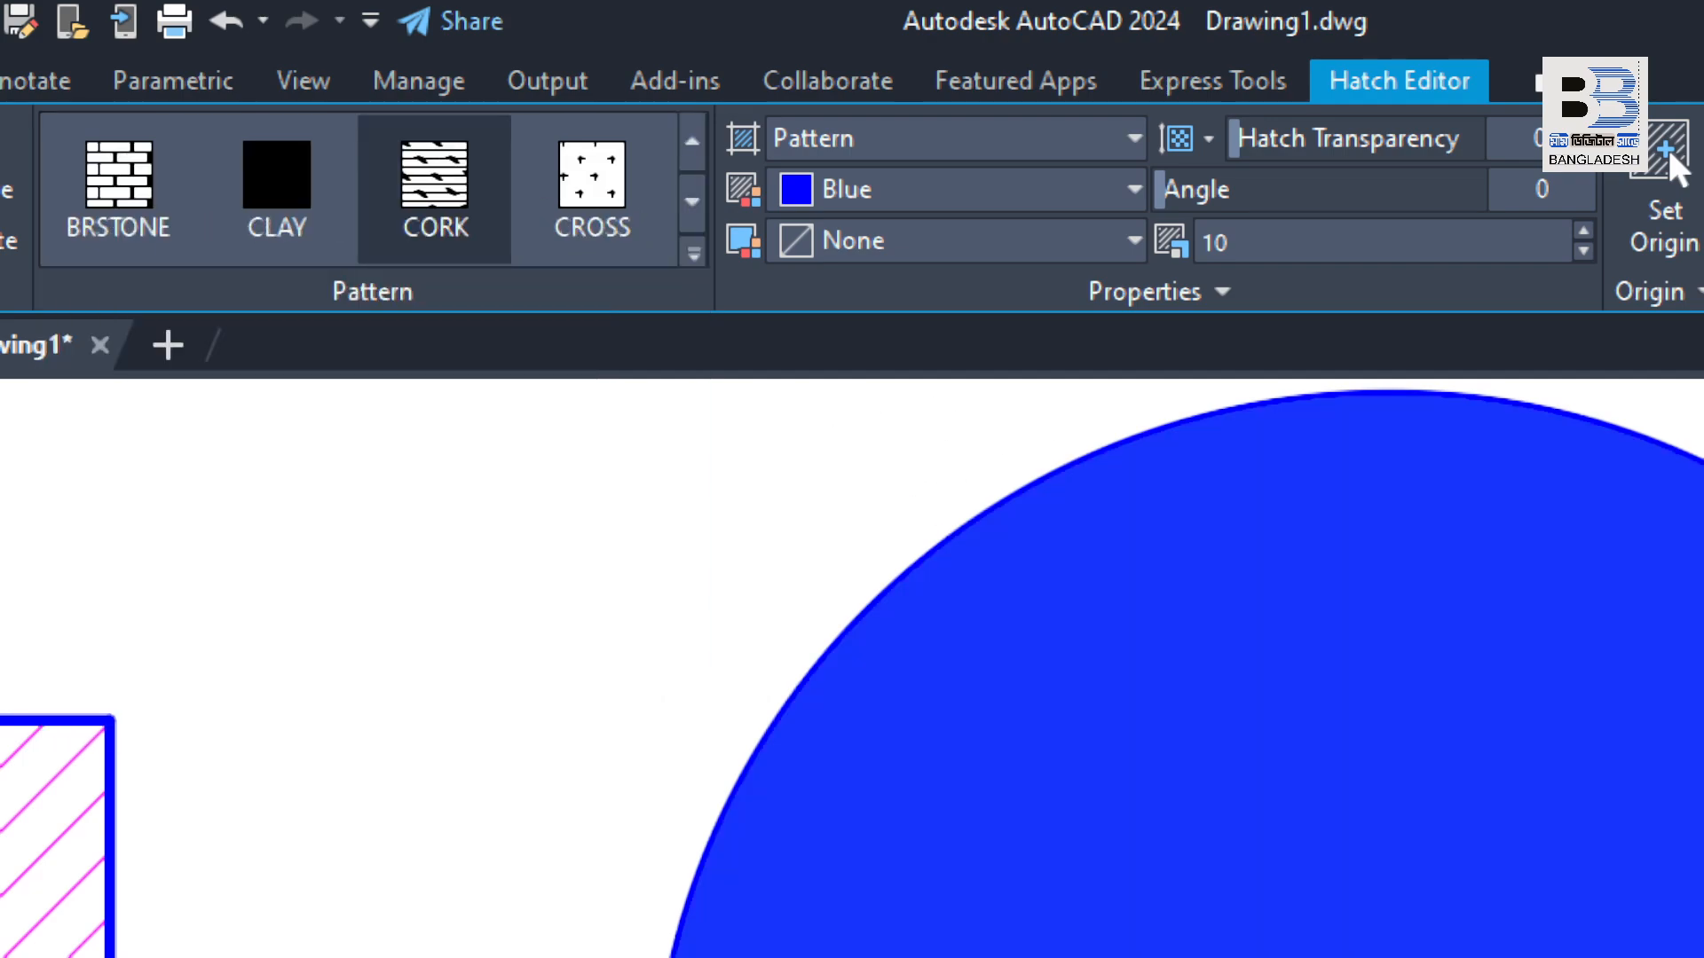
{"action": "left_click", "coordinate": [694, 254]}
{"action": "scroll", "coordinate": [456, 540], "scroll_direction": "down", "scroll_amount": 4}
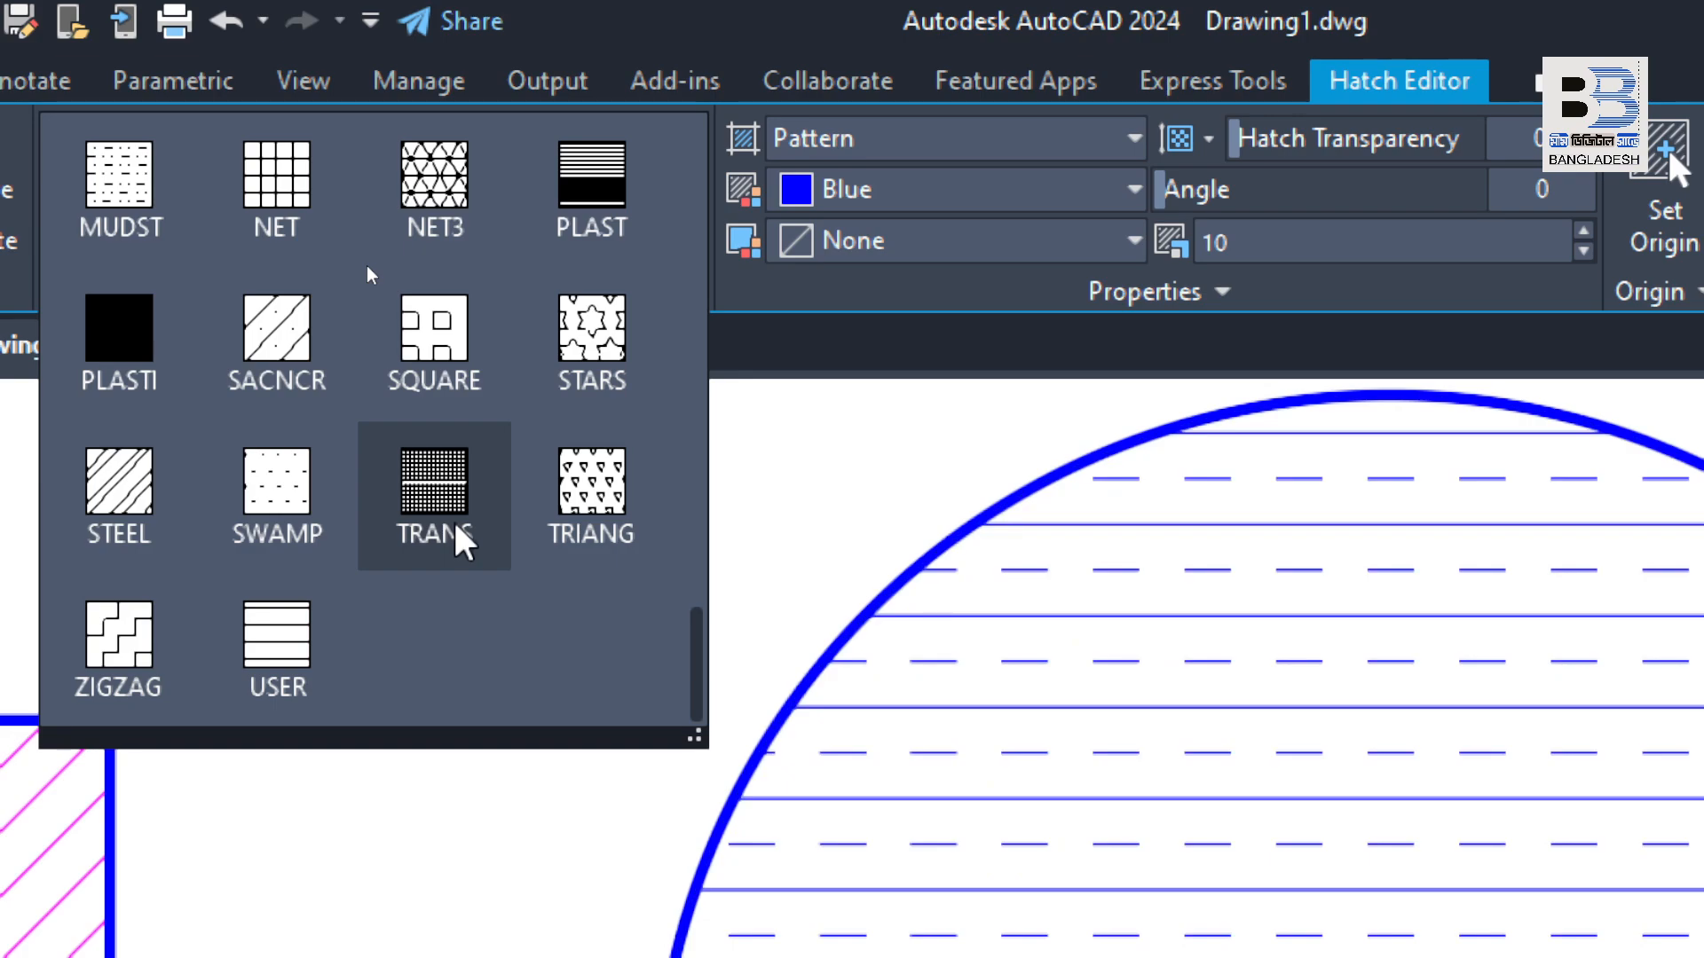
{"action": "scroll", "coordinate": [456, 540], "scroll_direction": "up", "scroll_amount": 4}
{"action": "scroll", "coordinate": [474, 508], "scroll_direction": "up", "scroll_amount": 7}
{"action": "left_click", "coordinate": [829, 399]}
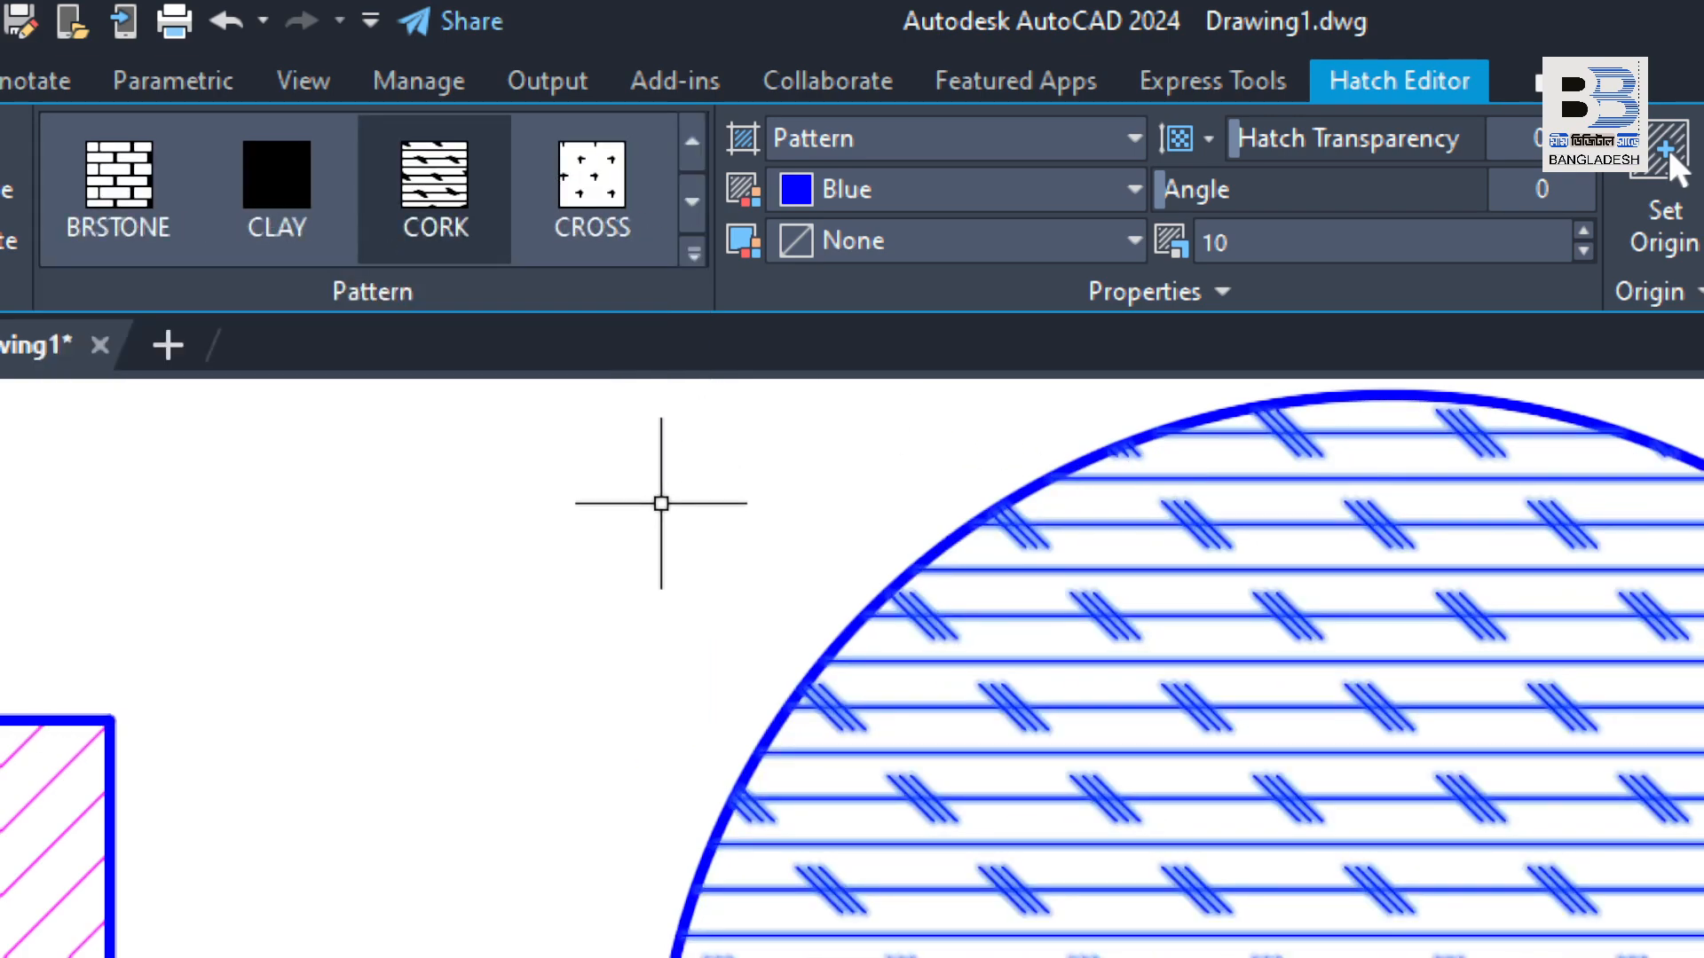
{"action": "key", "text": "super"}
{"action": "key", "text": "super"}
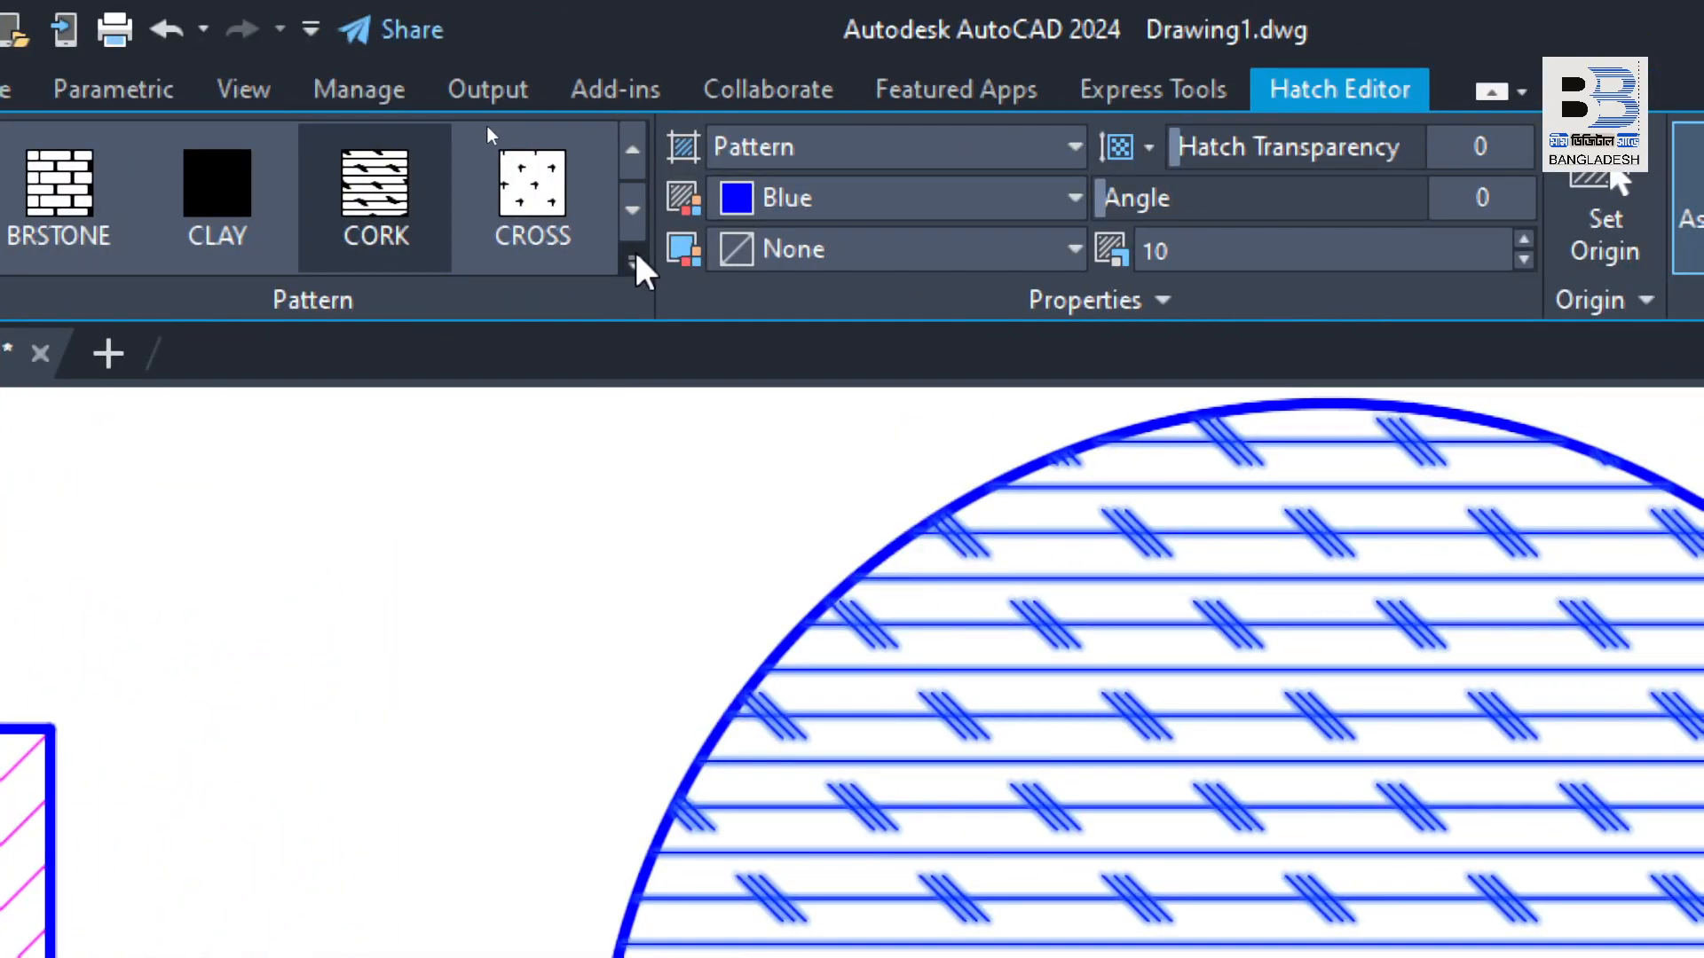
Set the circle's hatch pattern to ANSI31 and finish editing the hatch
{"action": "left_click", "coordinate": [634, 262]}
{"action": "scroll", "coordinate": [306, 458], "scroll_direction": "up", "scroll_amount": 6}
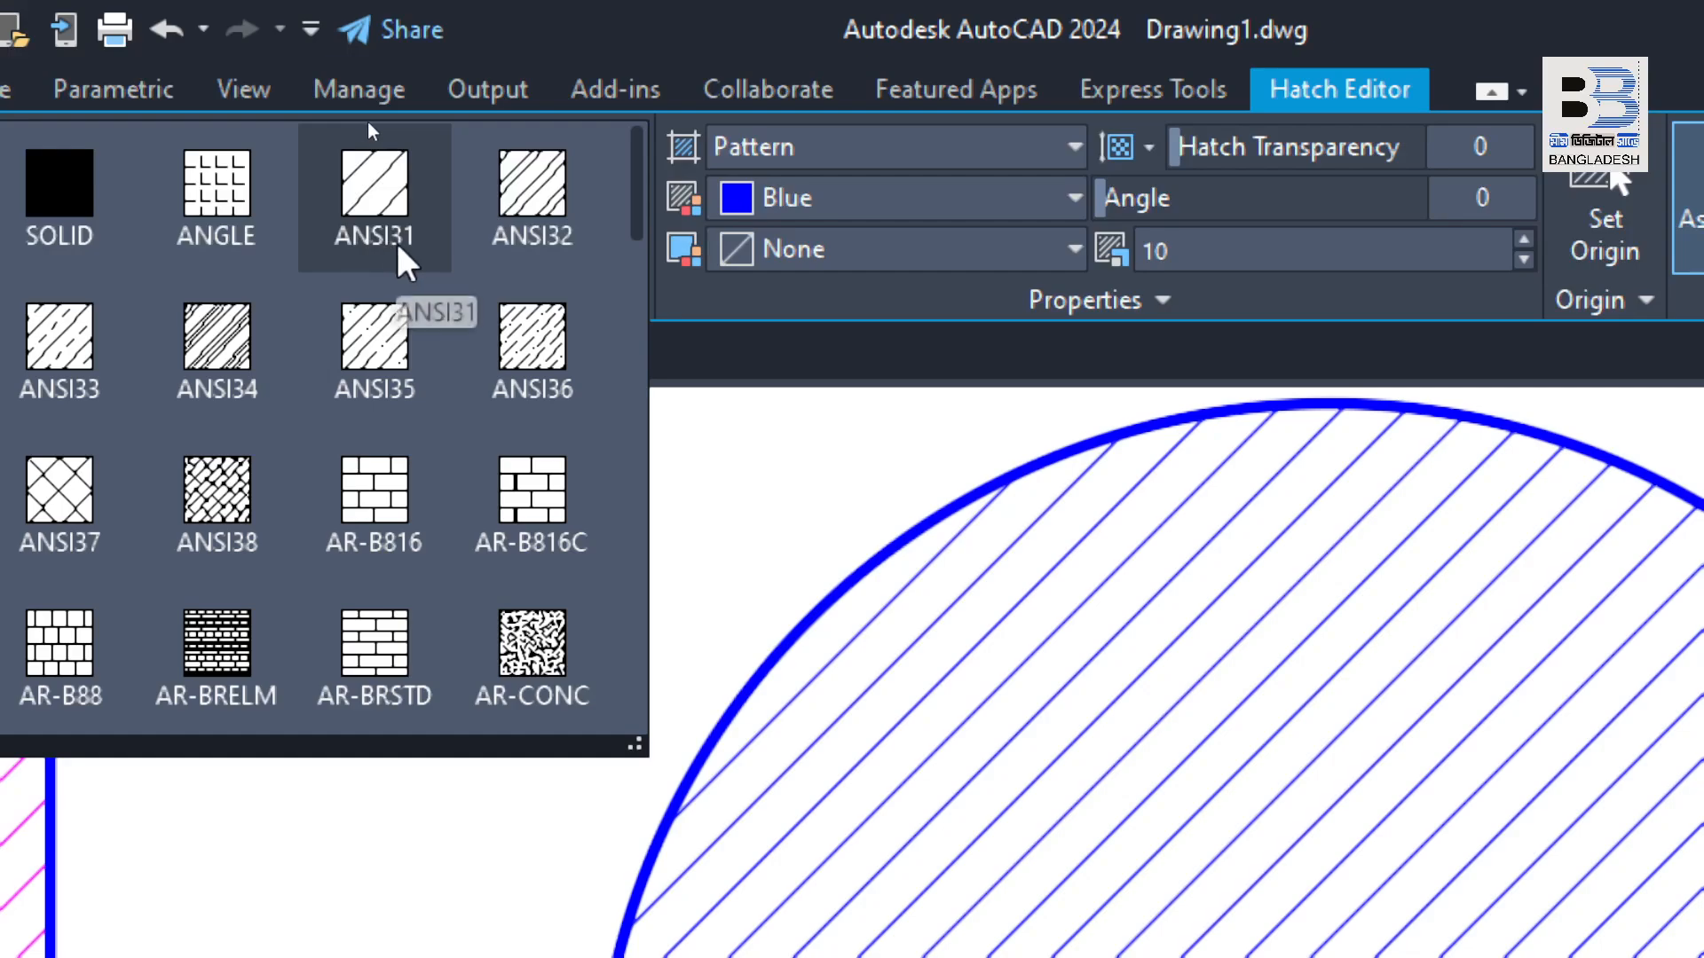
{"action": "left_click", "coordinate": [394, 188]}
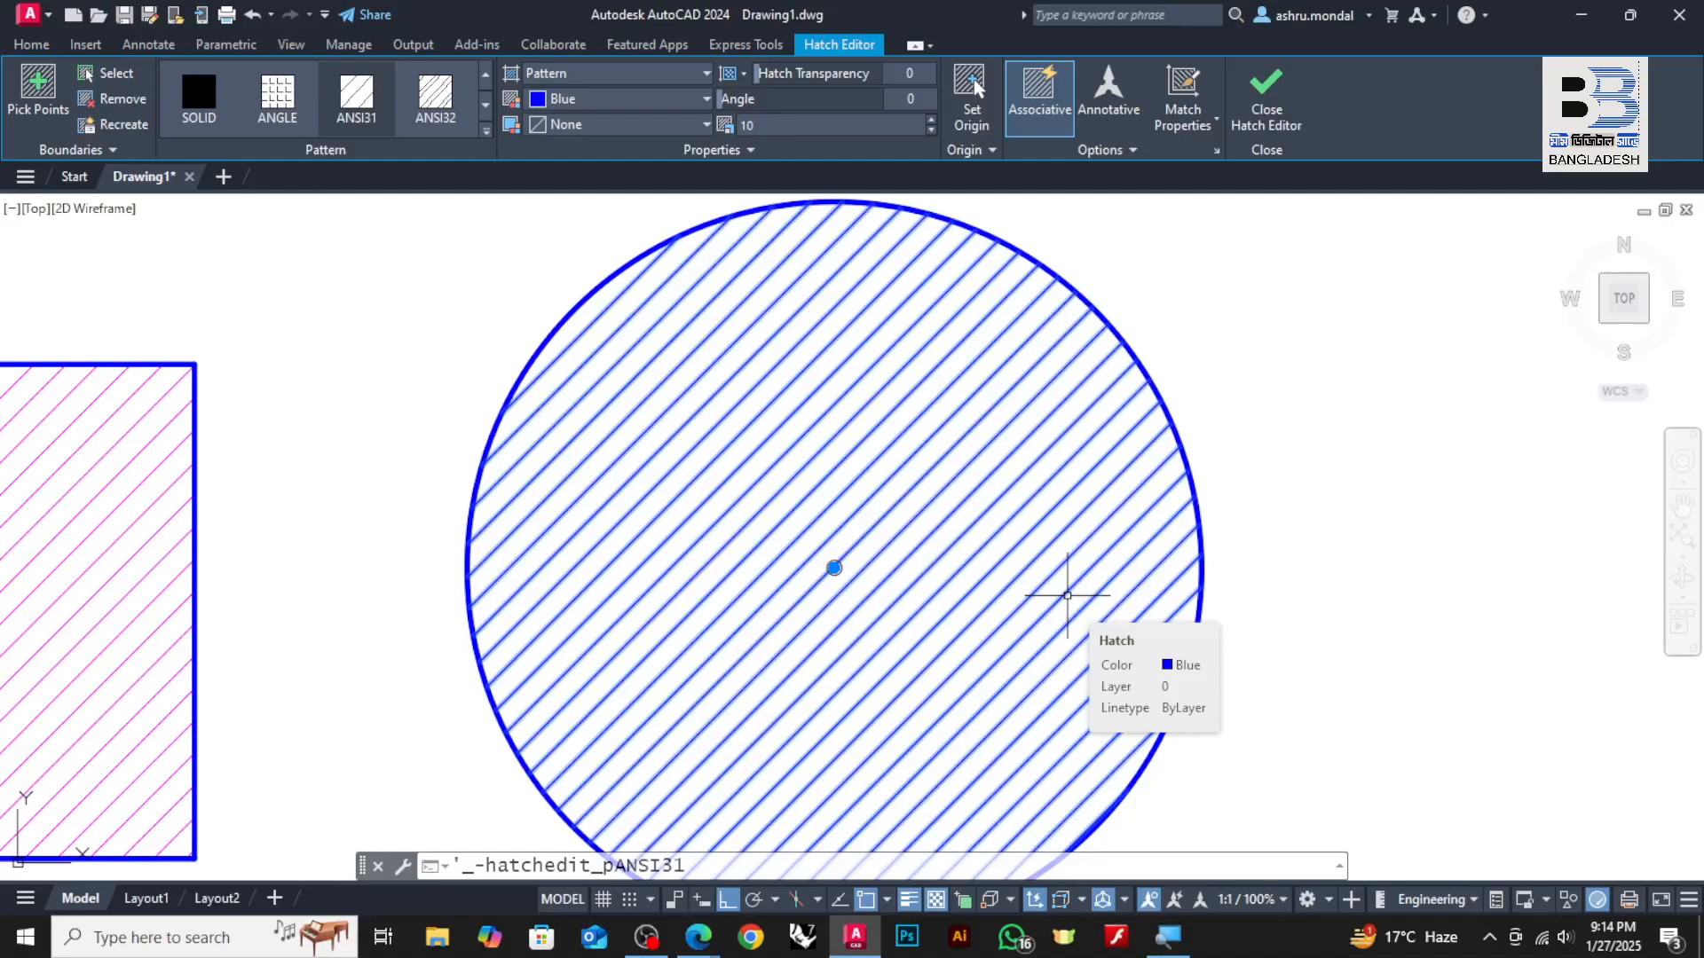
{"action": "key", "text": "Escape"}
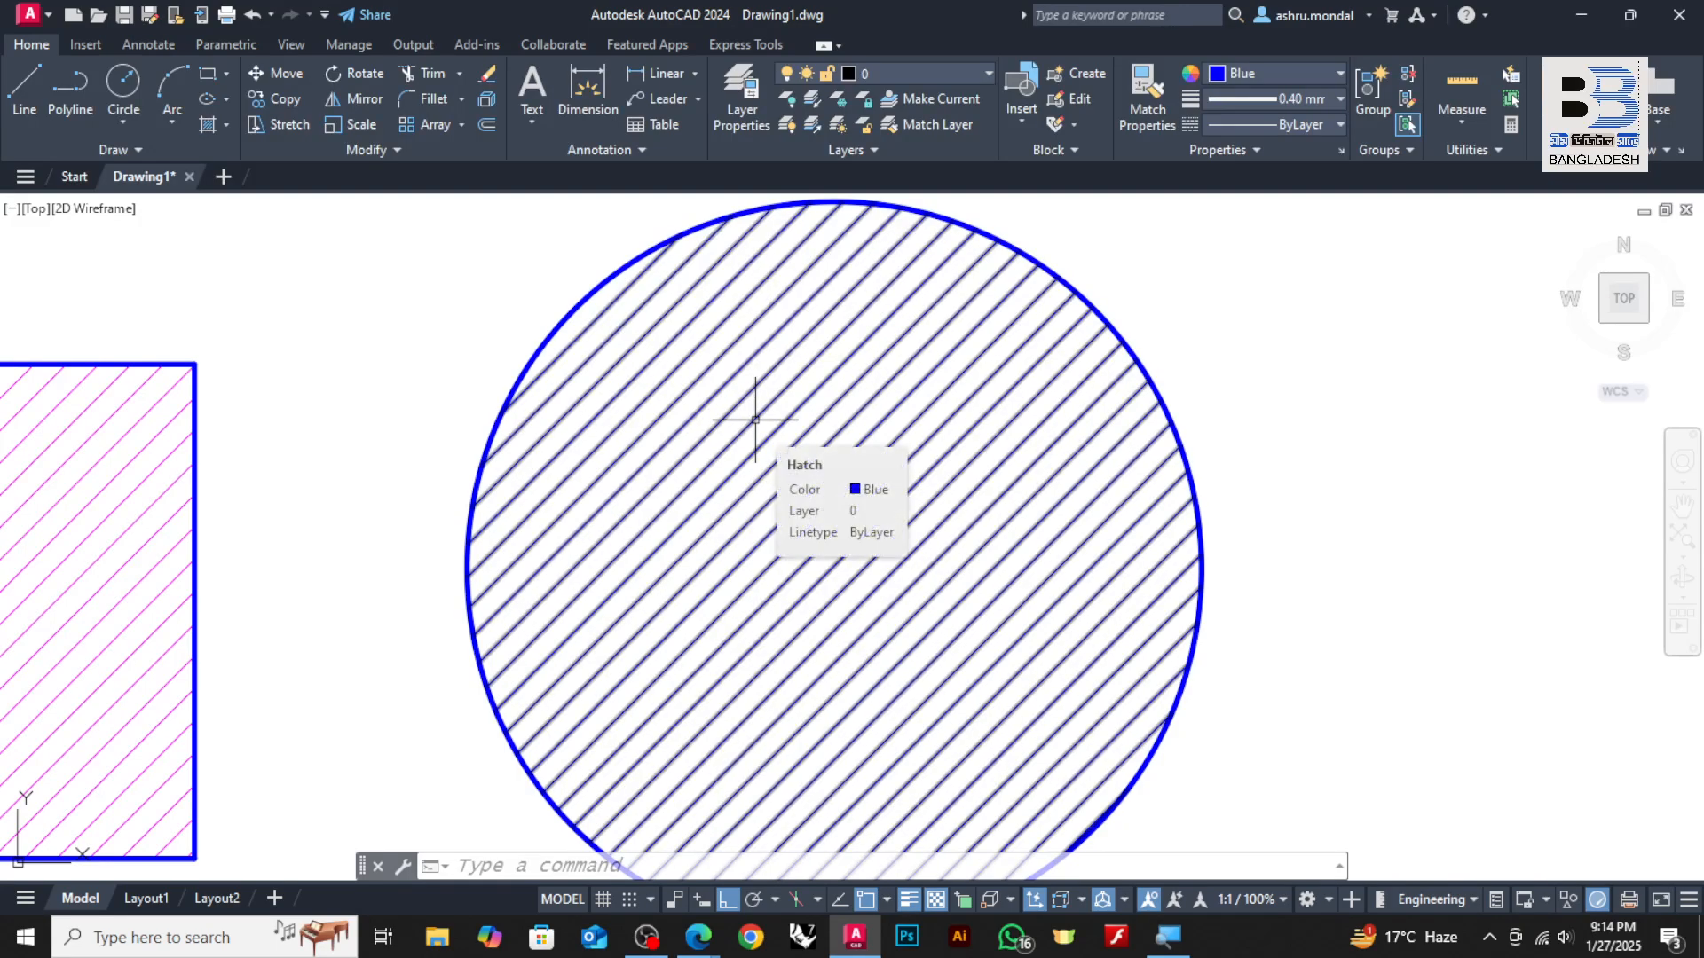
Set the scale of the circle's hatch pattern to 5
{"action": "left_click", "coordinate": [755, 420]}
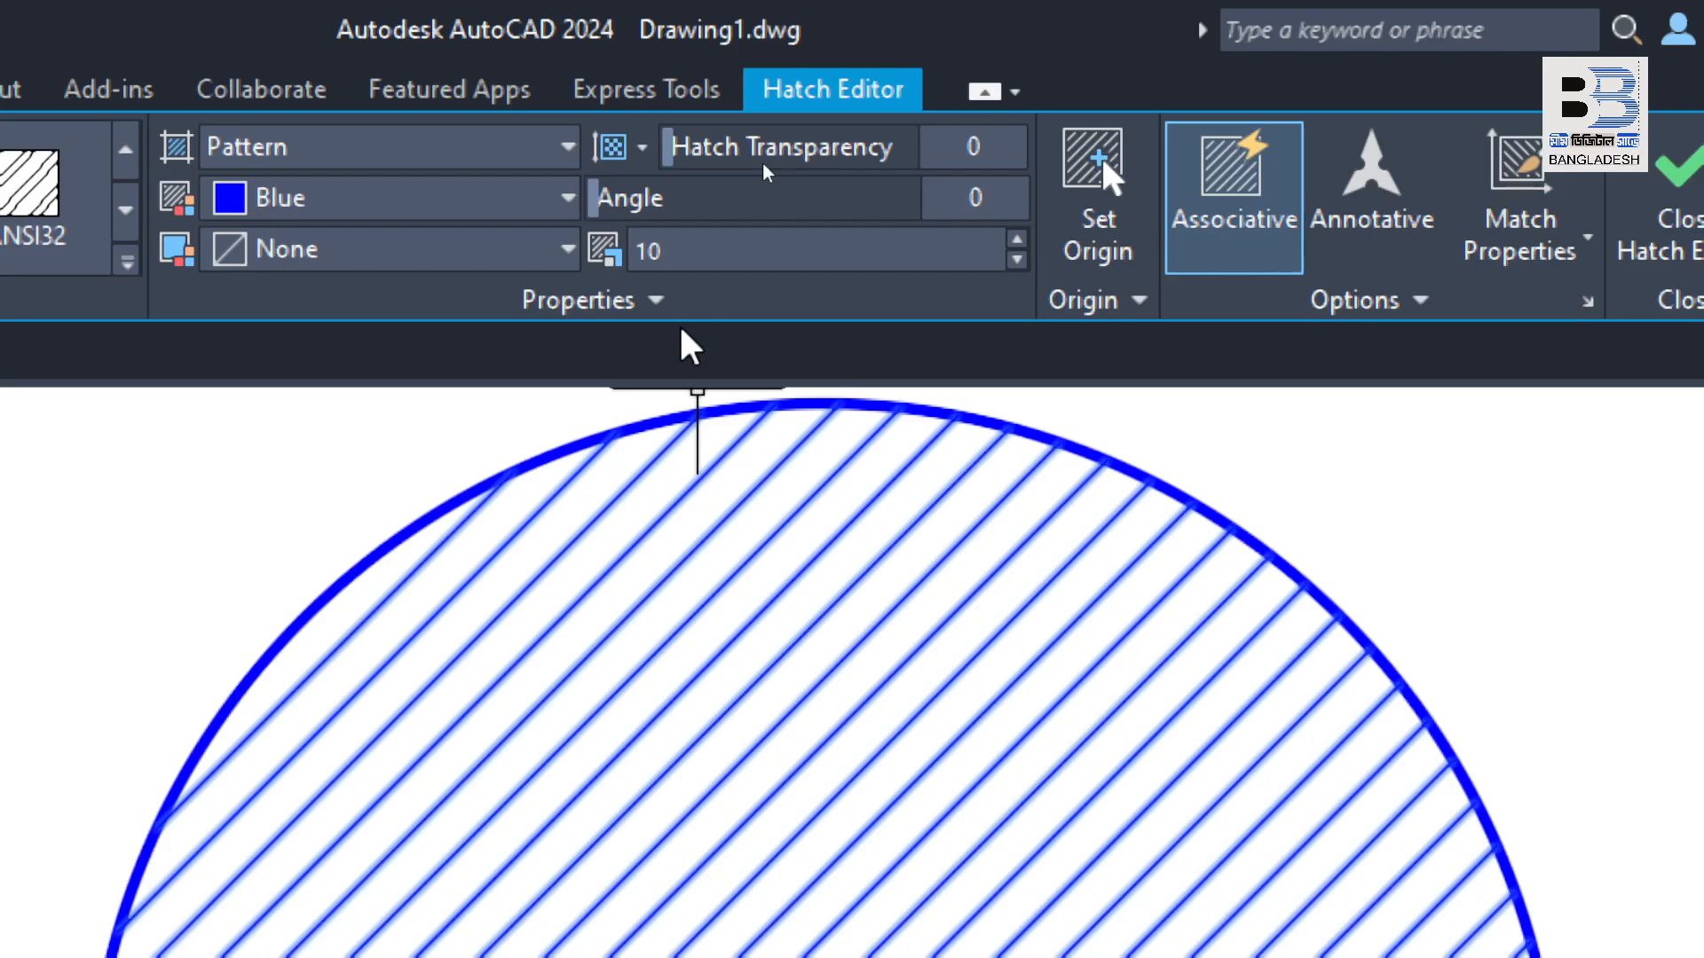
{"action": "left_click", "coordinate": [681, 253]}
{"action": "double_click", "coordinate": [689, 244]}
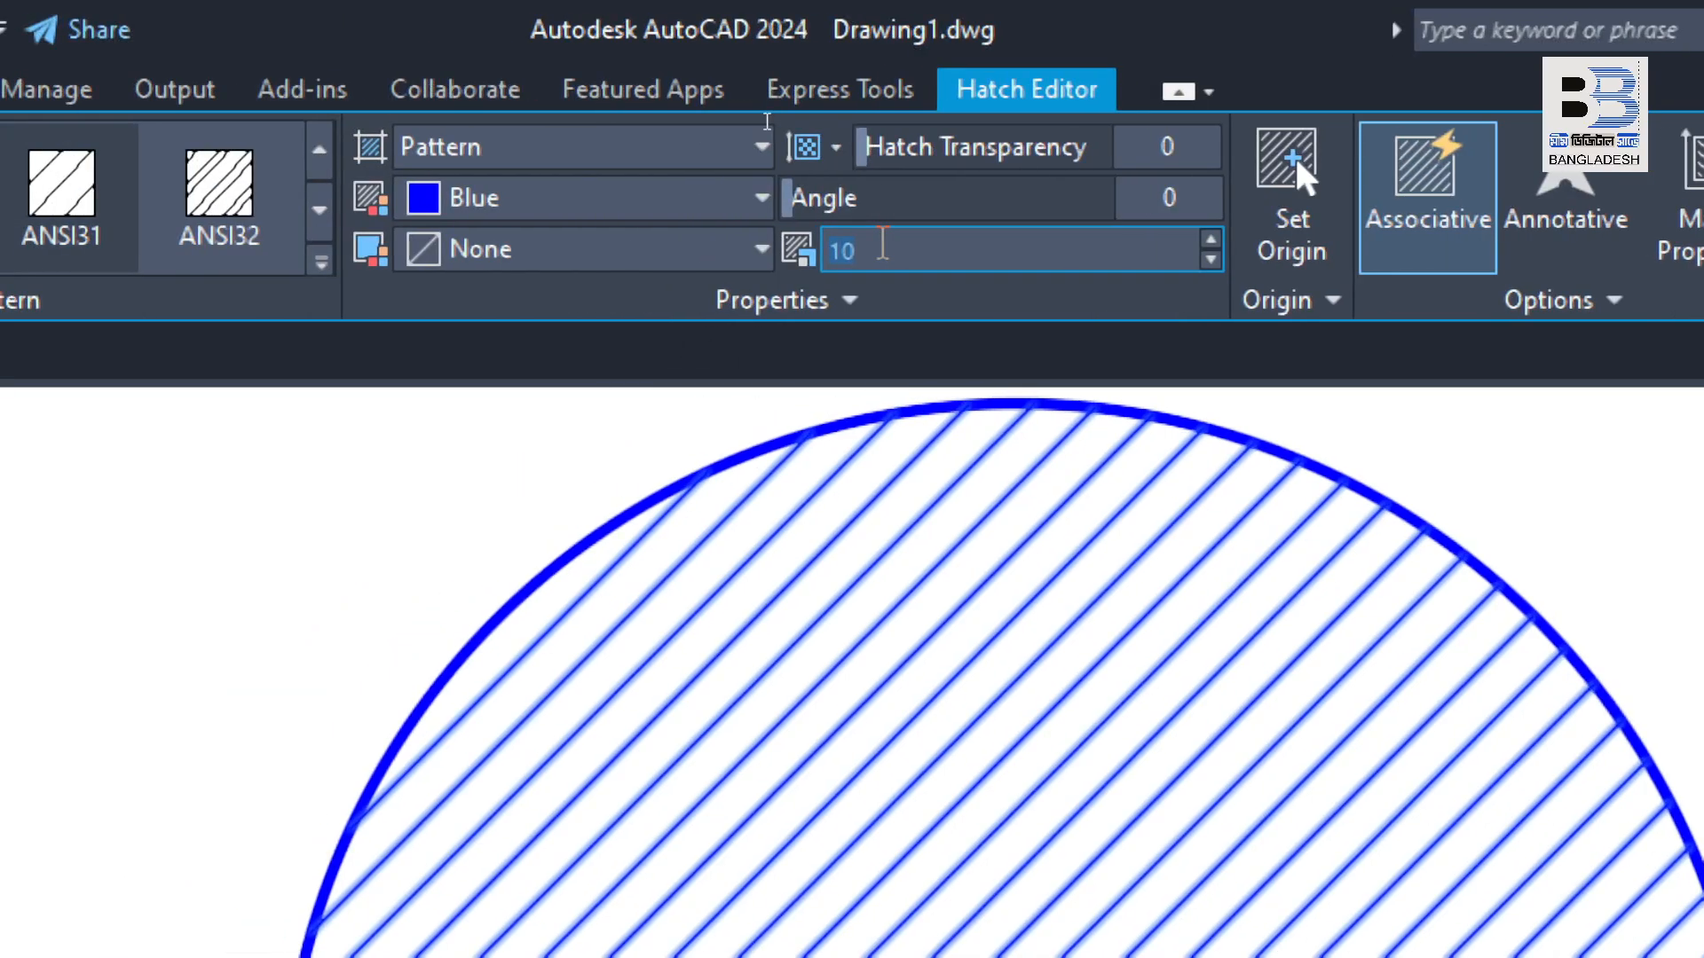
{"action": "type", "text": "5"}
{"action": "key", "text": "Return"}
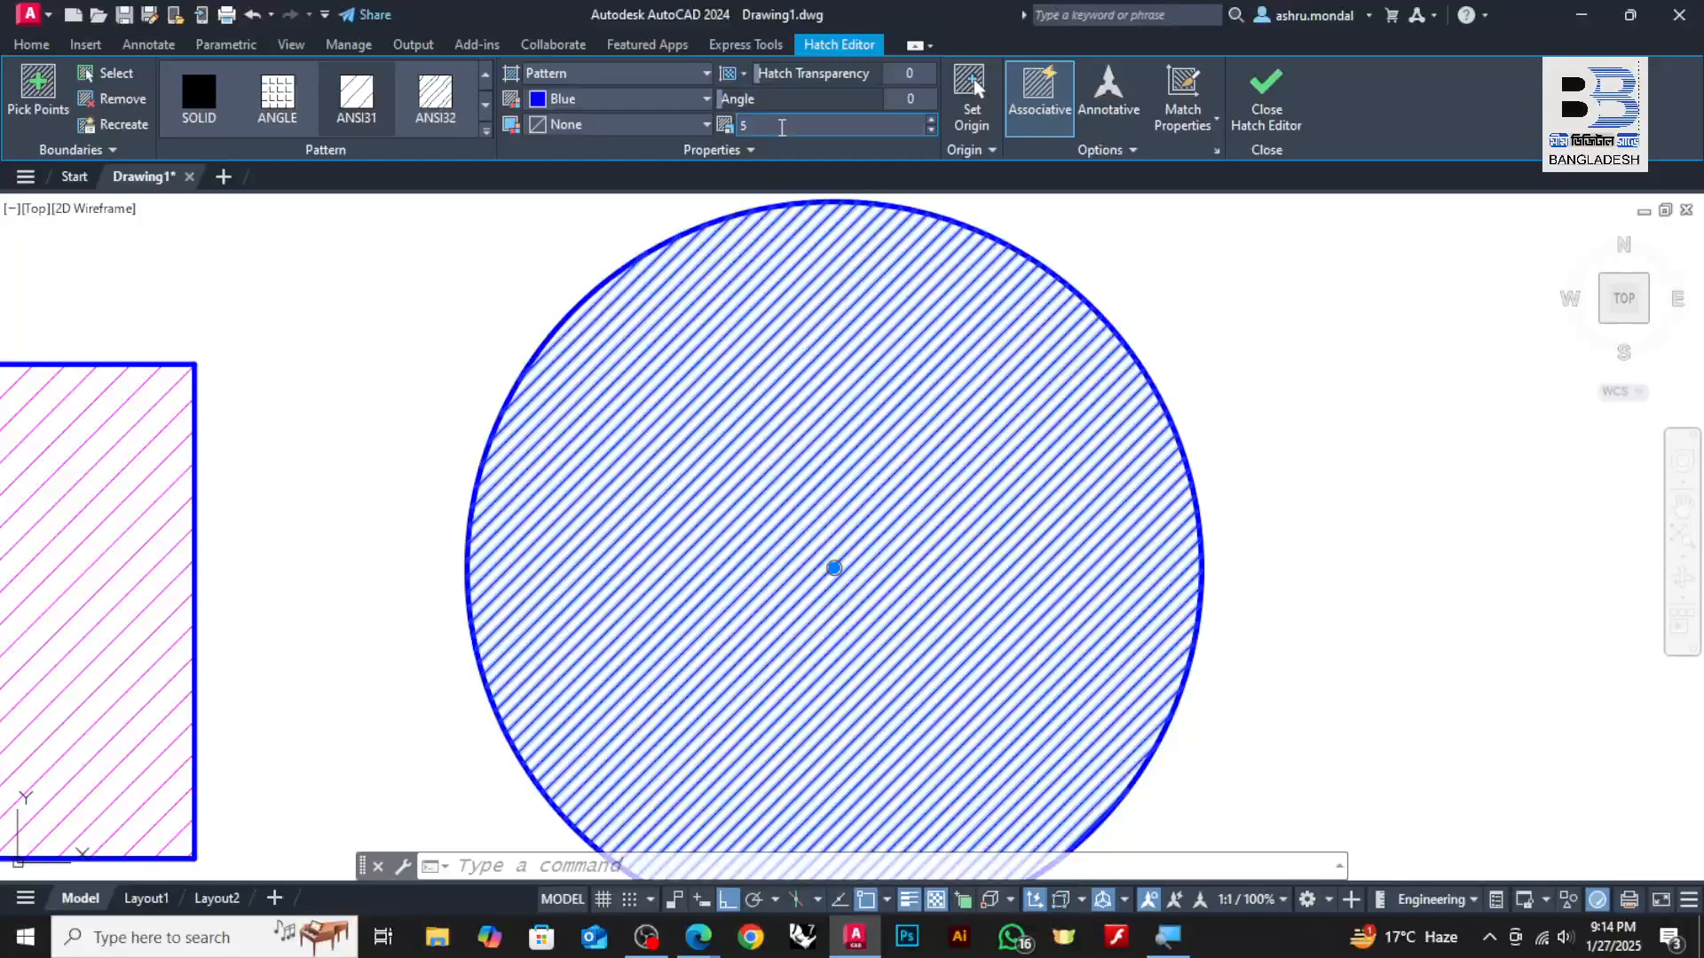
{"action": "key", "text": "Escape"}
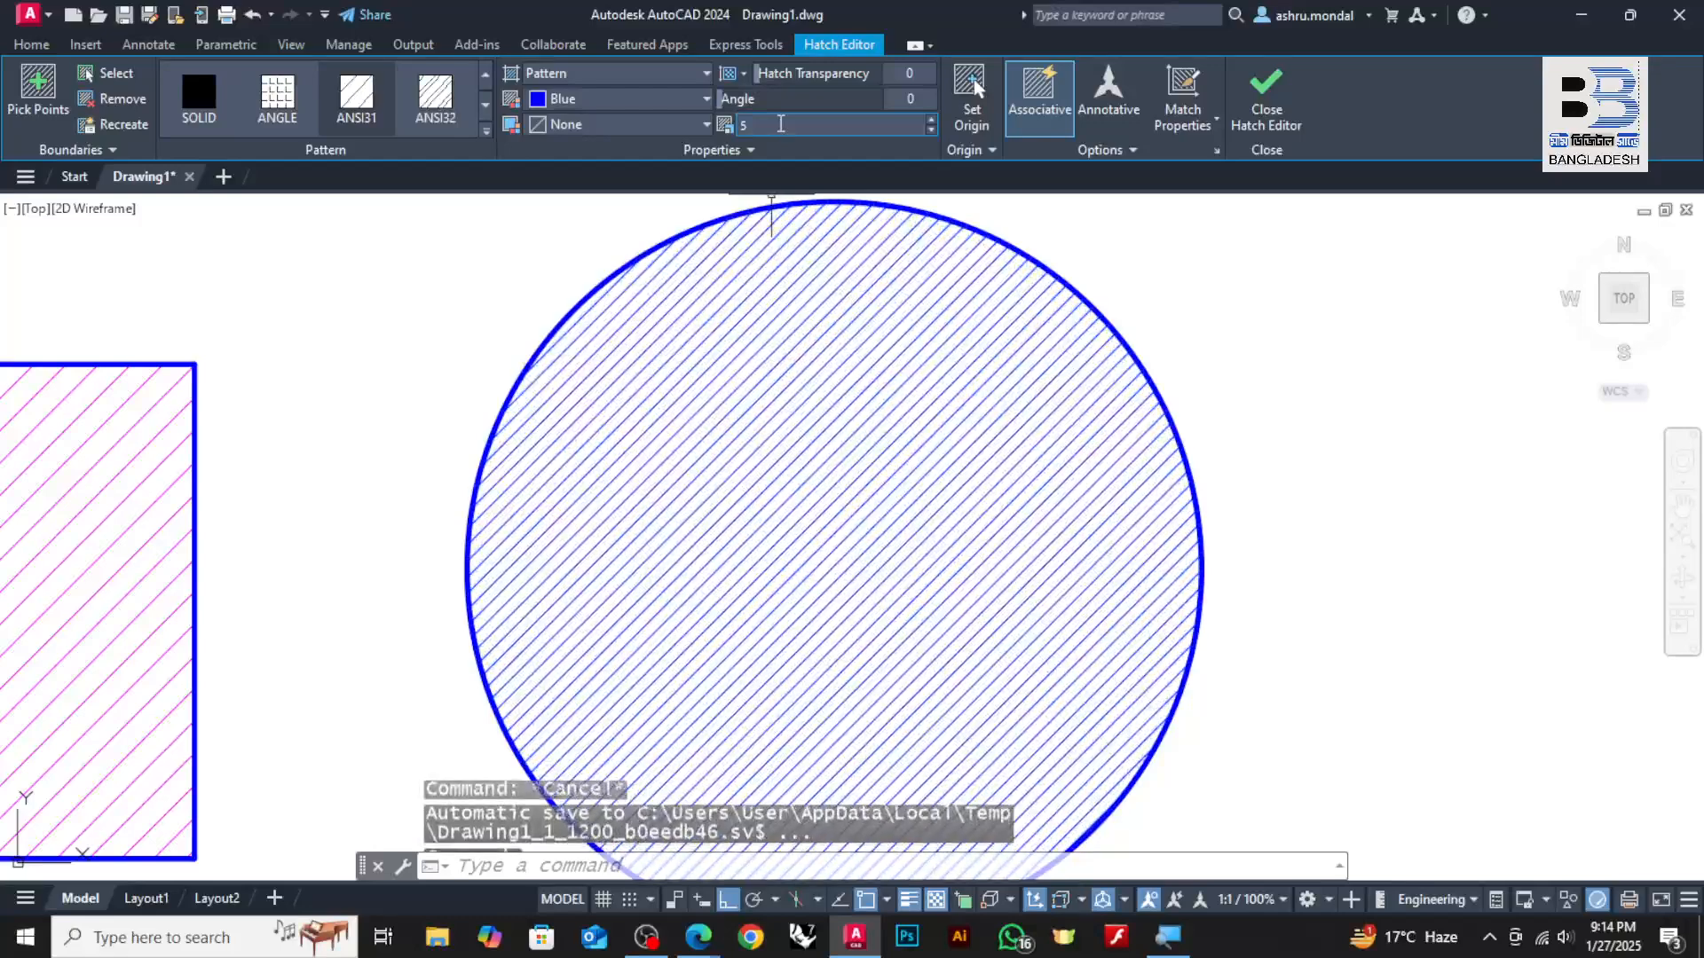
{"action": "left_click", "coordinate": [824, 341]}
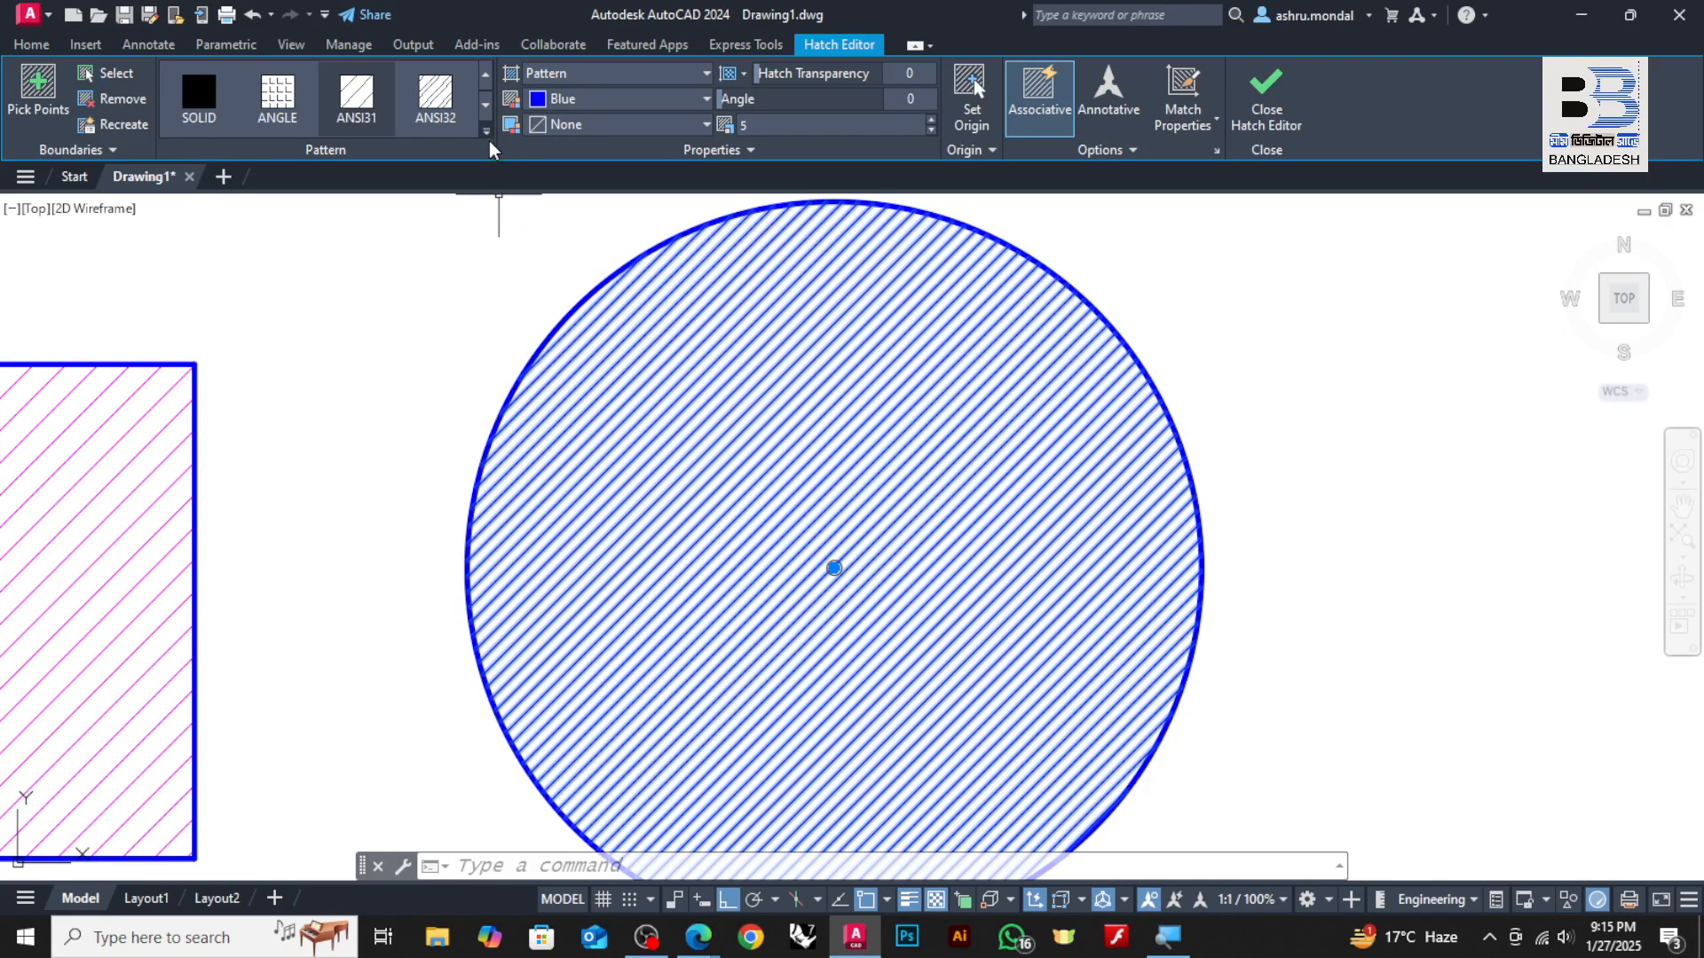
{"action": "key", "text": "Escape"}
{"action": "key", "text": "Escape"}
{"action": "key", "text": "Escape"}
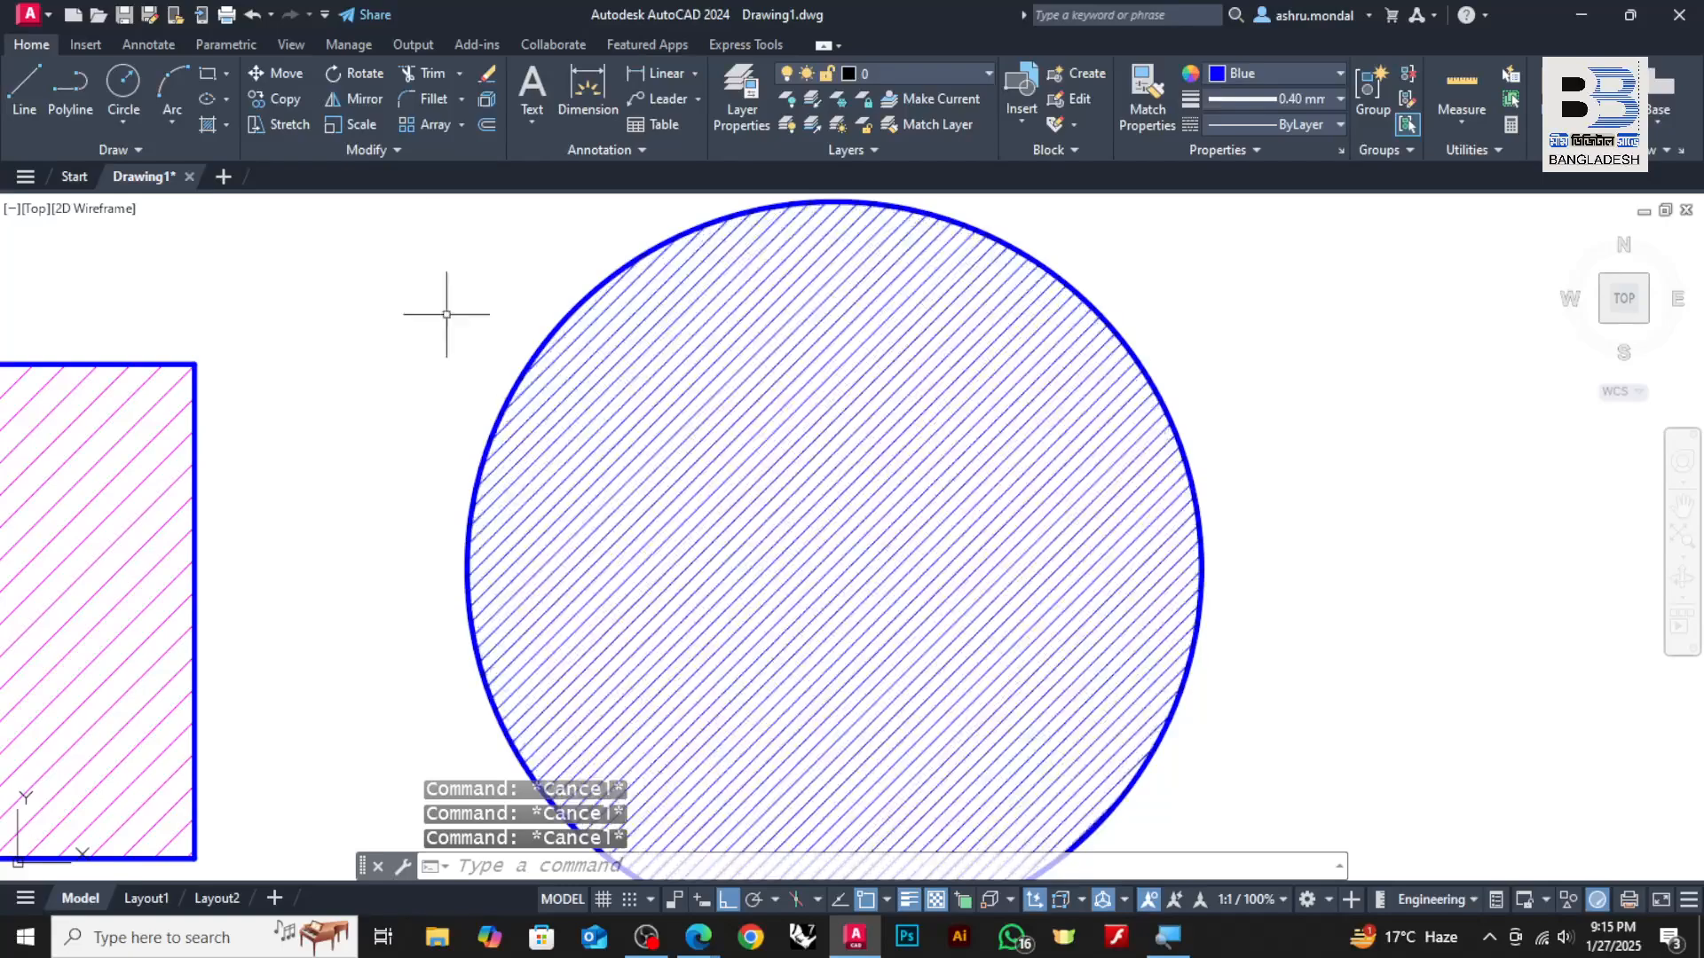
Change the circle's hatch pattern to ANGLE, preview further patterns, and finish editing the hatch
{"action": "scroll", "coordinate": [755, 439], "scroll_direction": "down", "scroll_amount": 2}
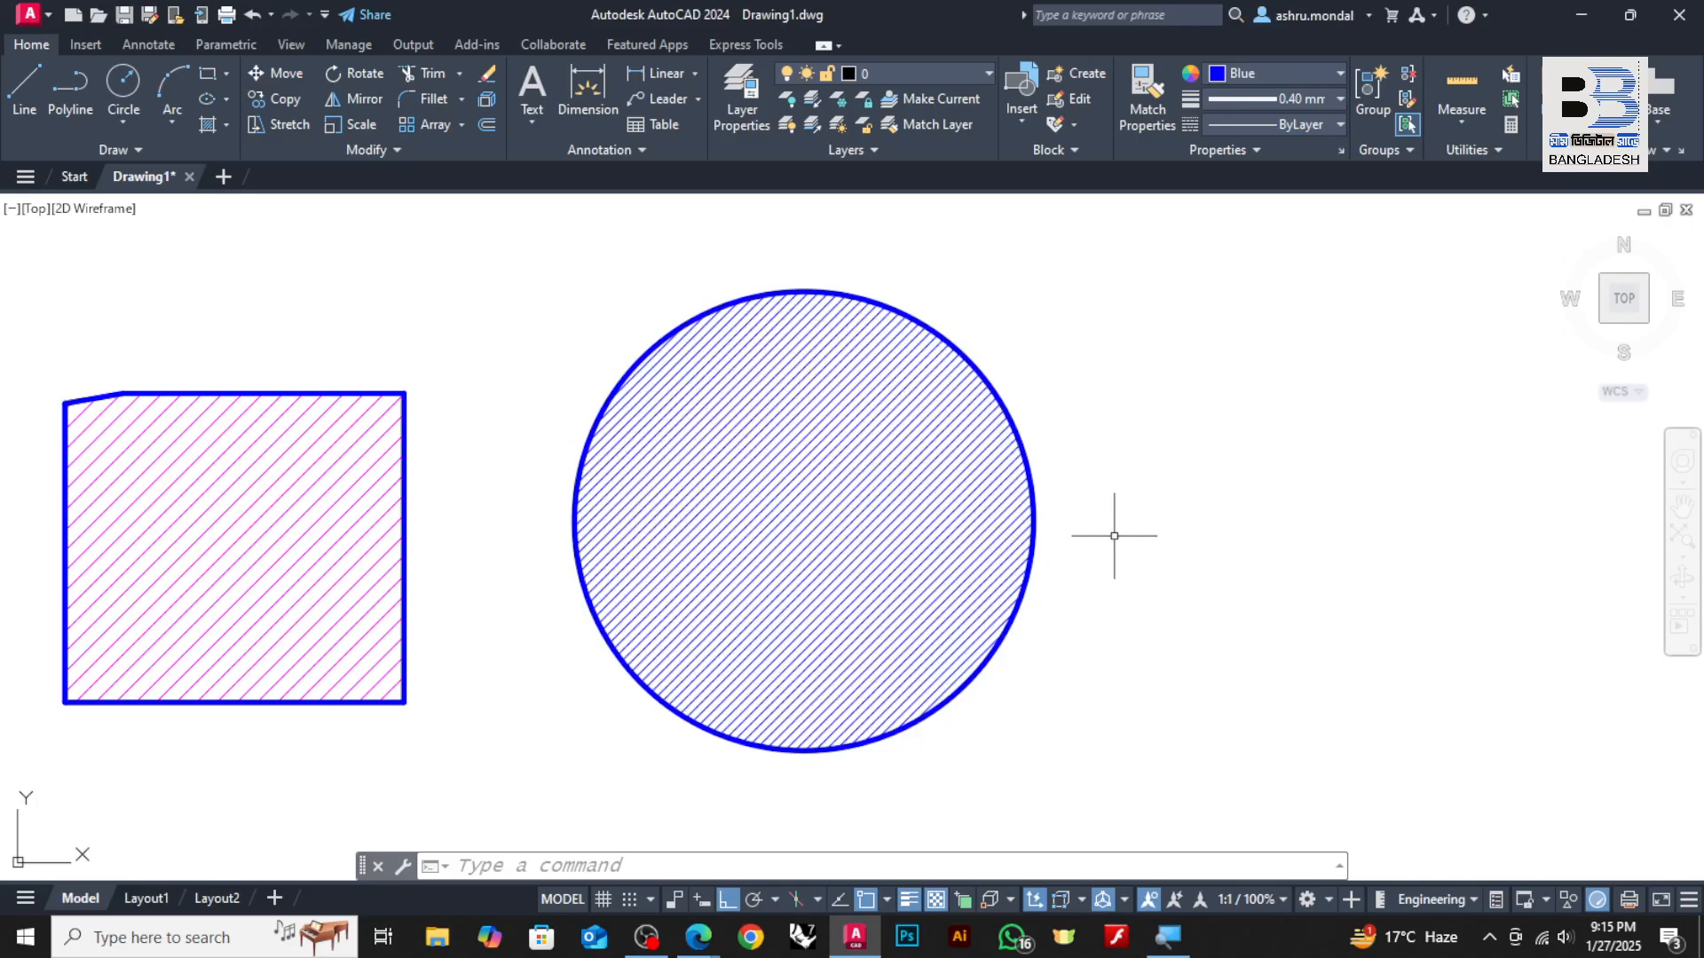
{"action": "left_click", "coordinate": [744, 485]}
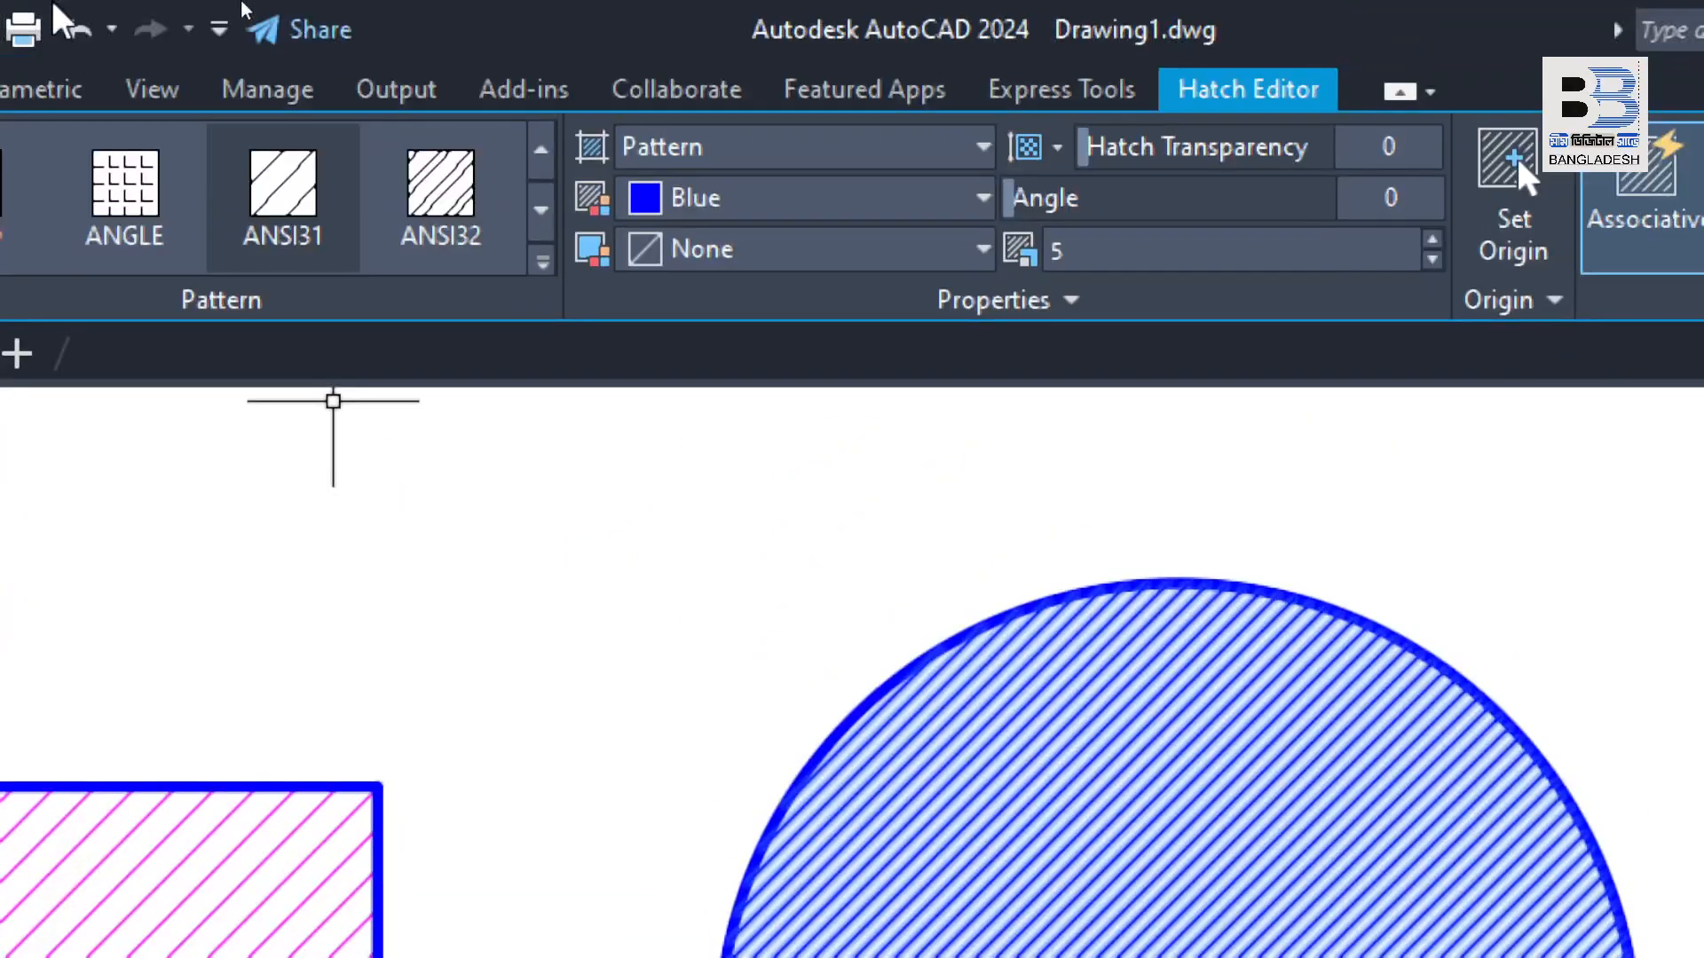
{"action": "left_click", "coordinate": [282, 94]}
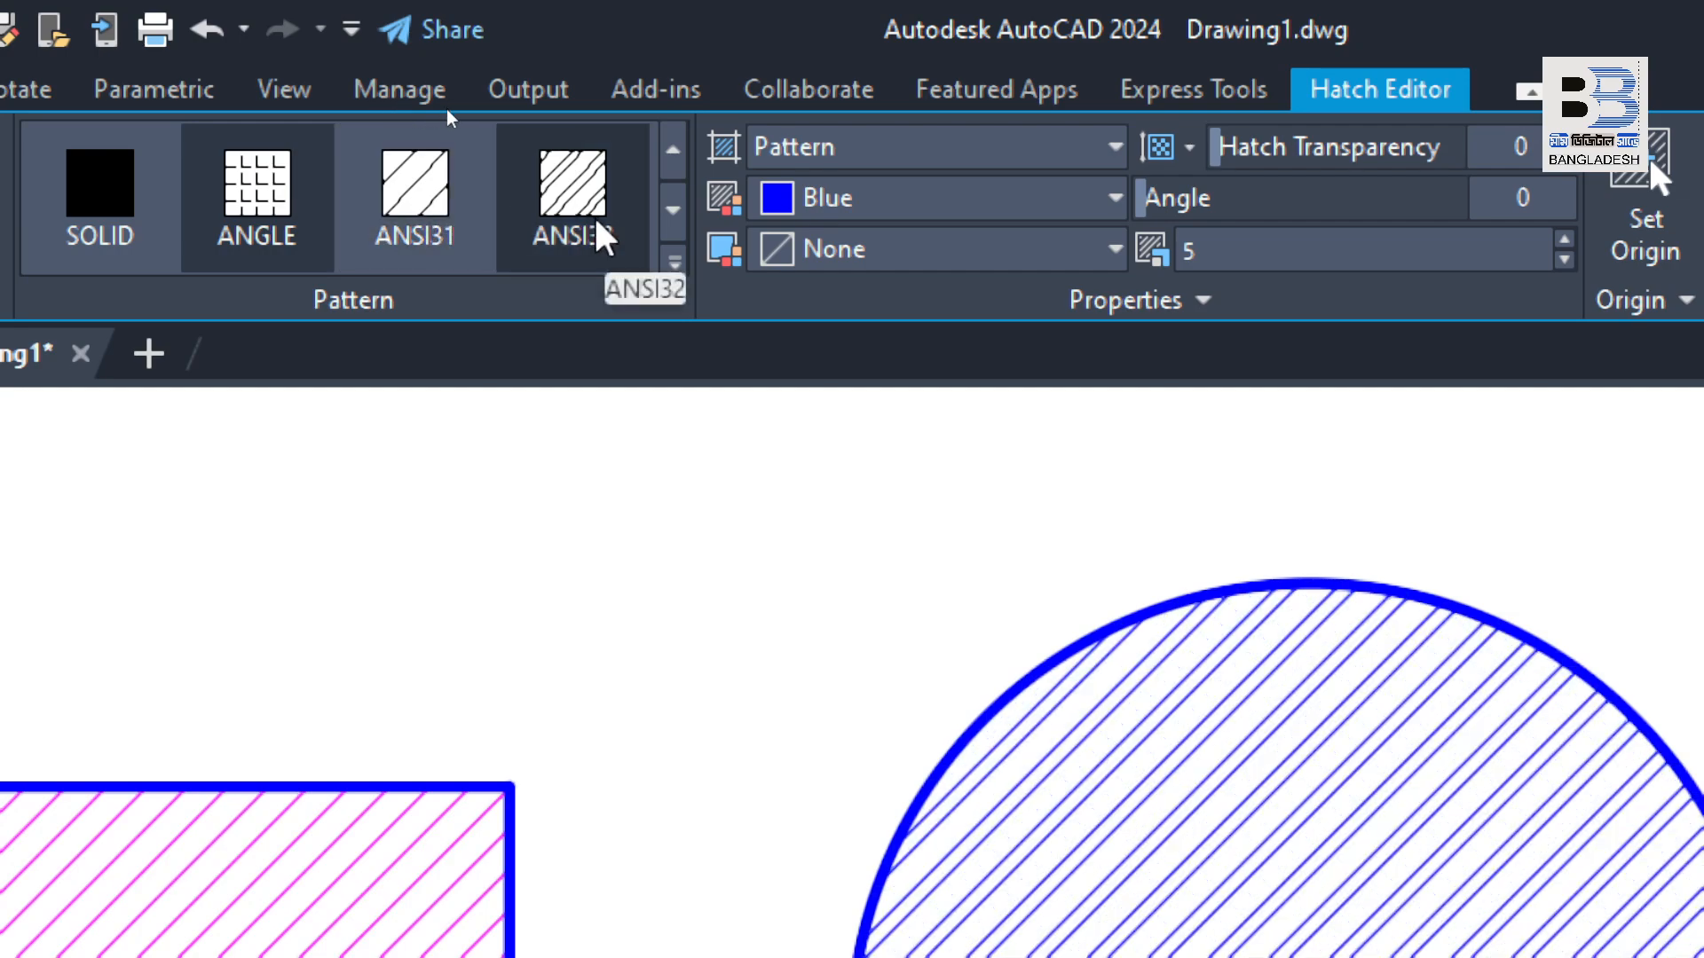
{"action": "scroll", "coordinate": [604, 248], "scroll_direction": "down", "scroll_amount": 4}
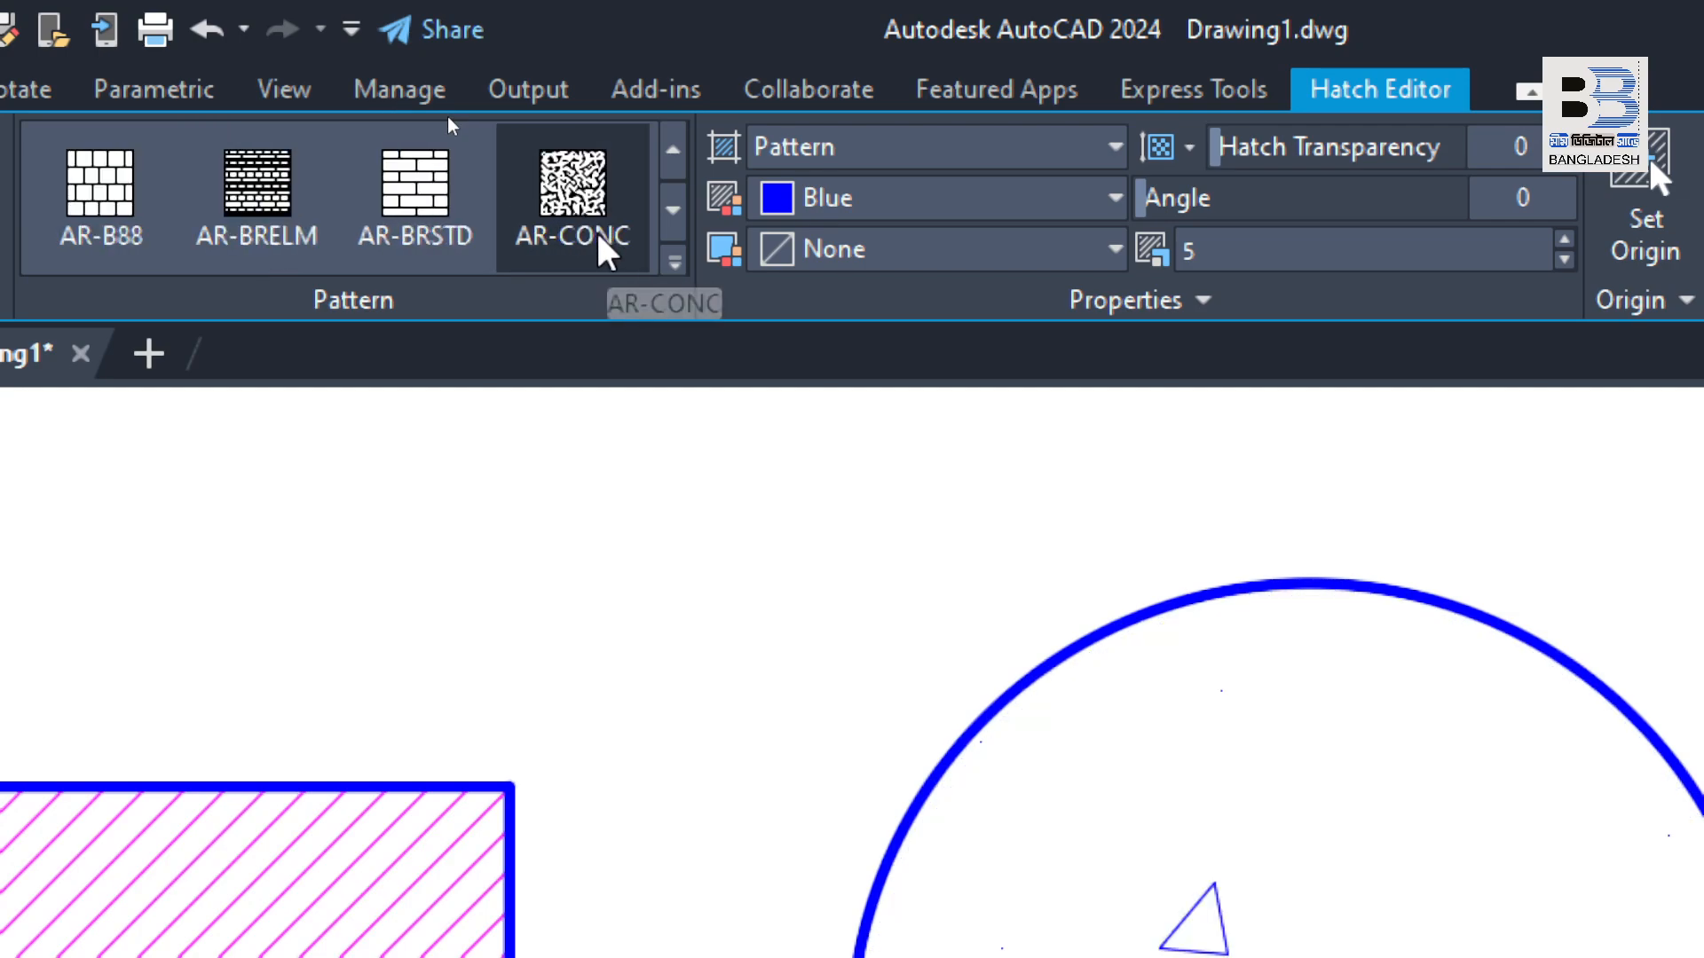
{"action": "scroll", "coordinate": [604, 253], "scroll_direction": "down", "scroll_amount": 1}
{"action": "left_click", "coordinate": [596, 249]}
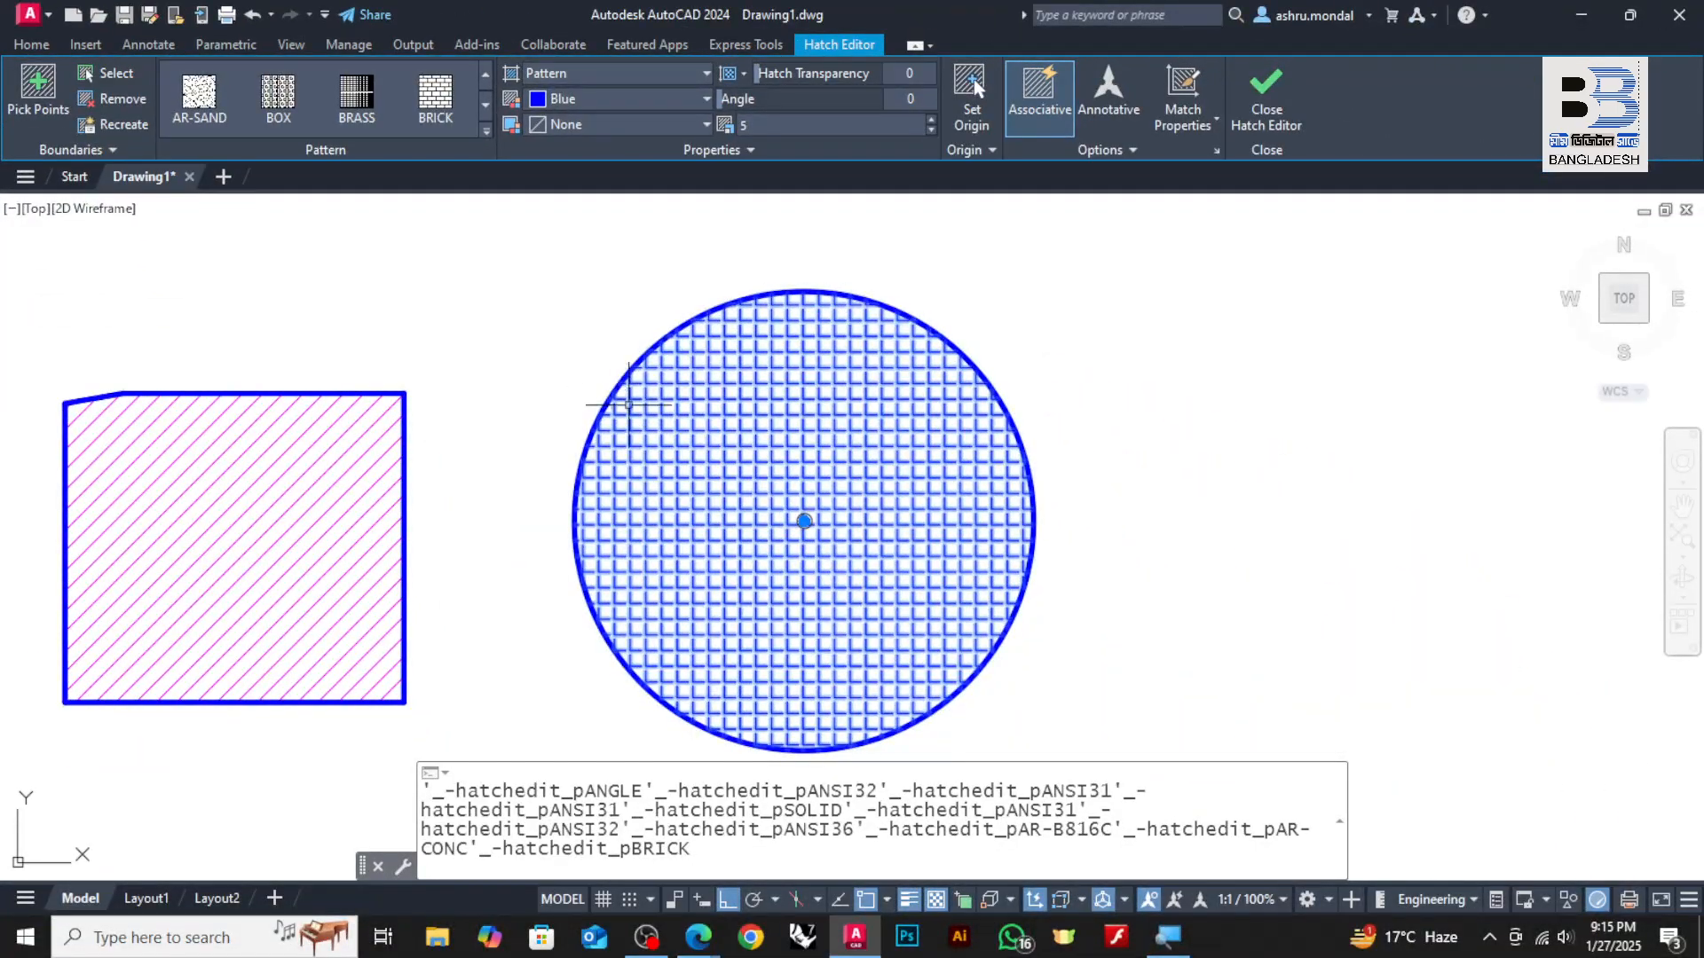
{"action": "key", "text": "Escape"}
{"action": "key", "text": "Escape"}
{"action": "key", "text": "Escape"}
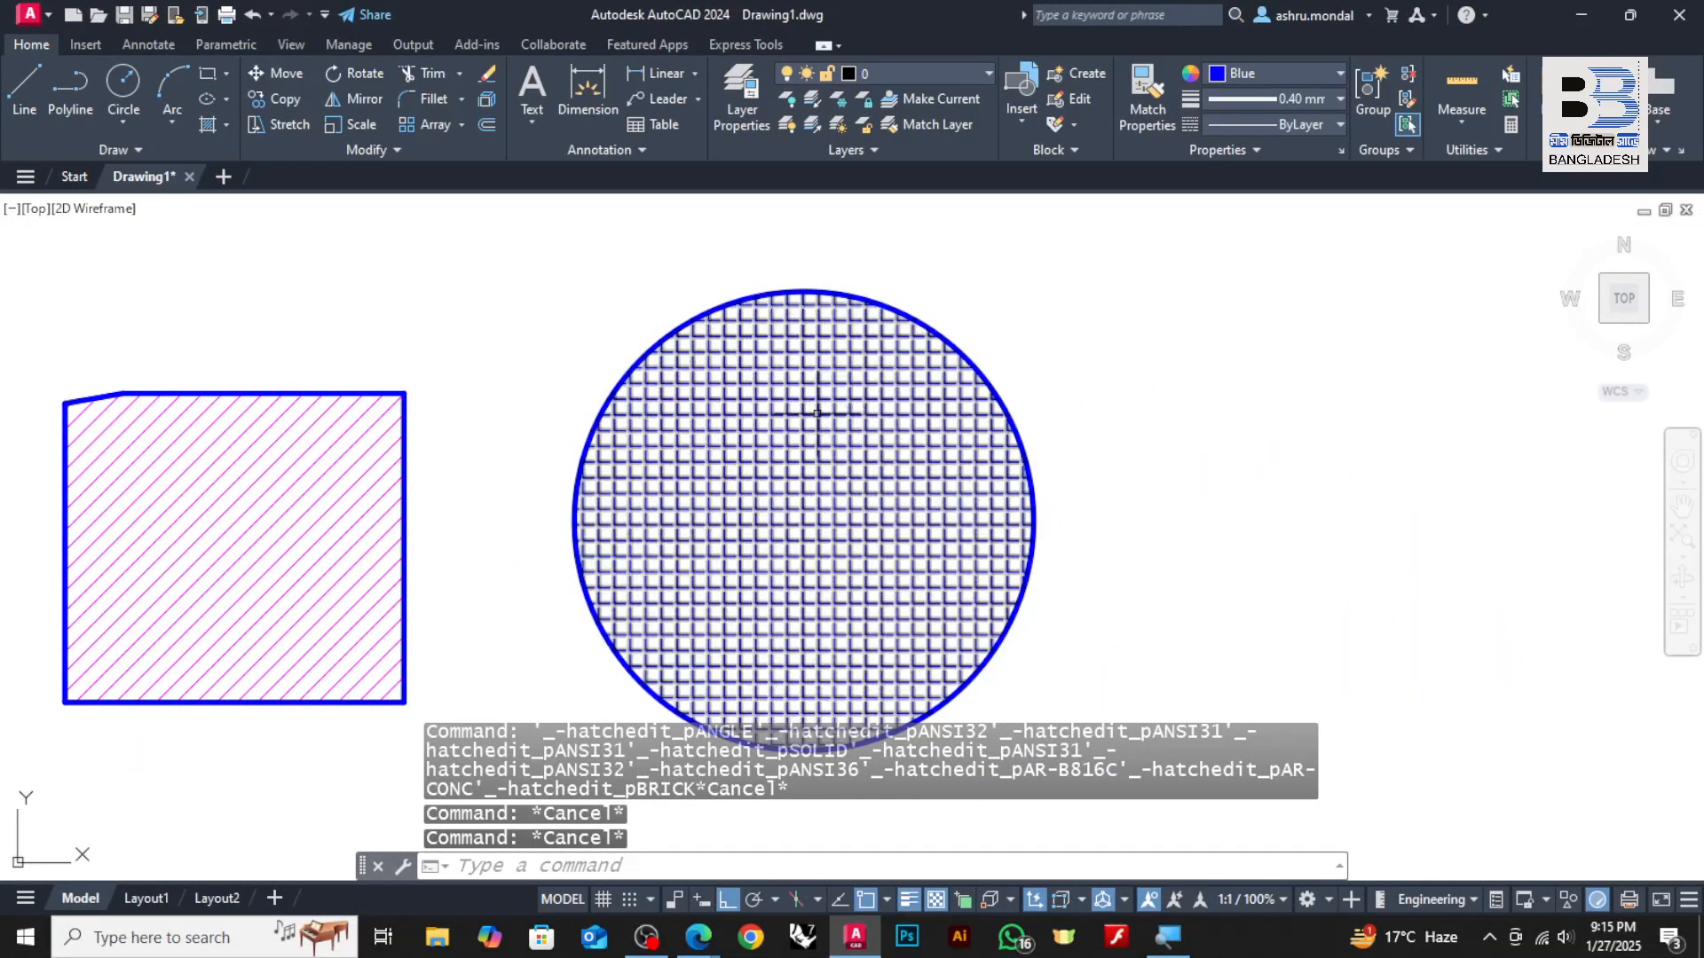
{"action": "mouse_move", "coordinate": [817, 413]}
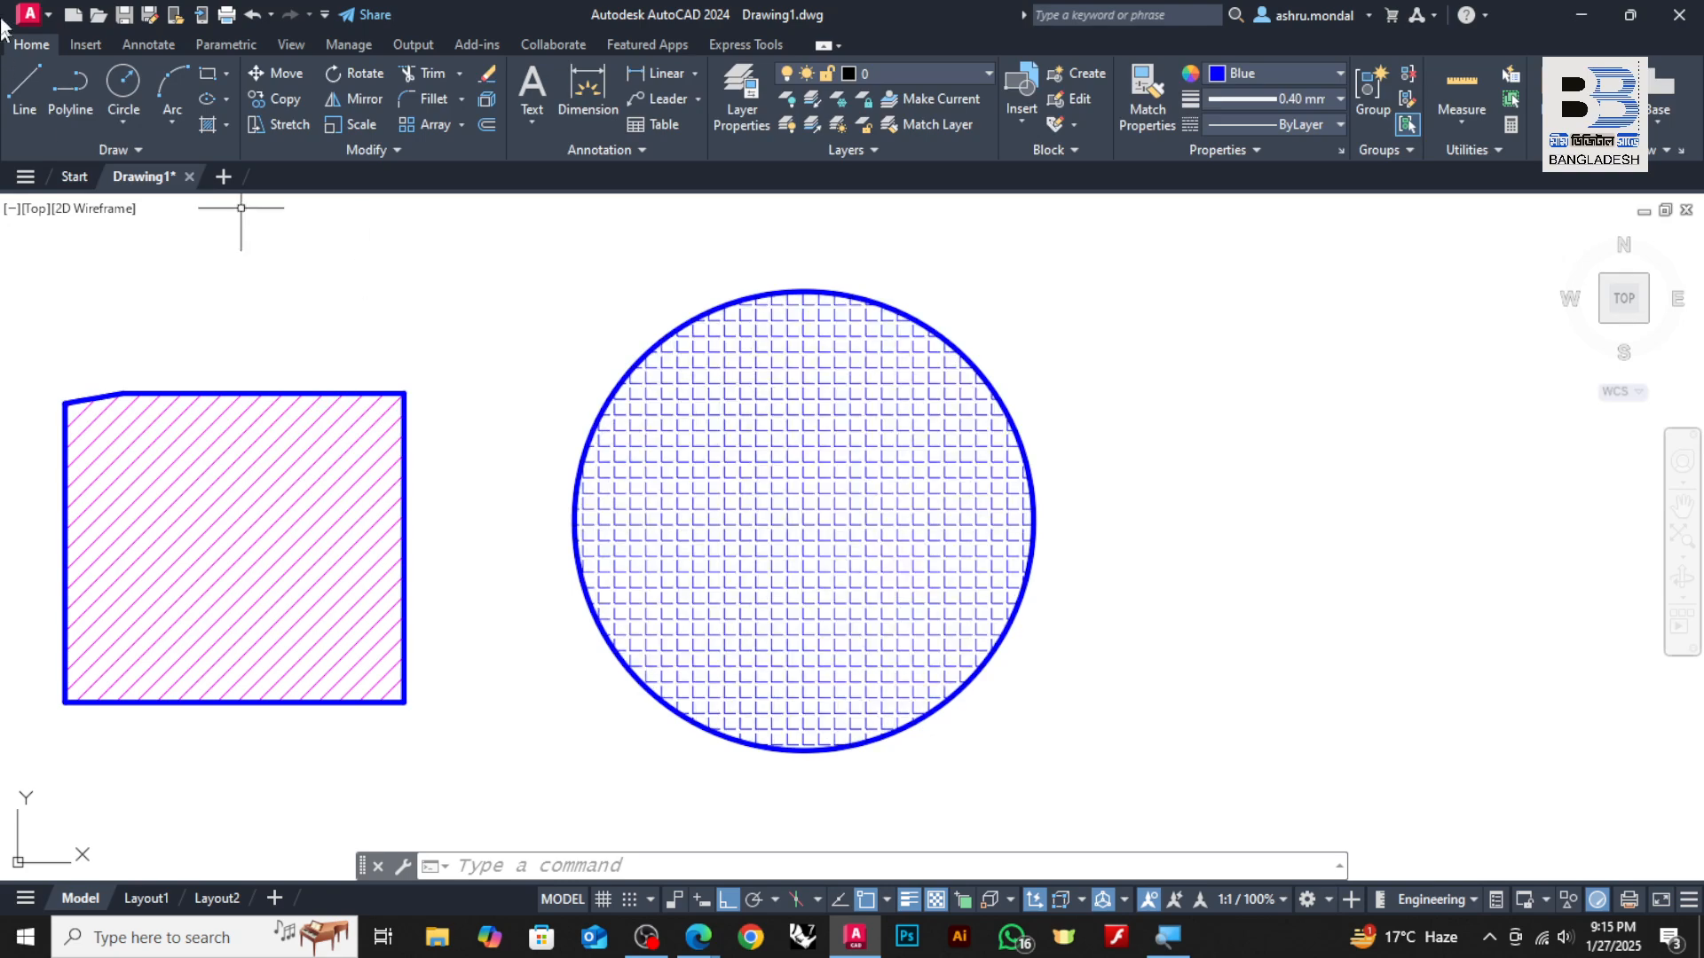
Draw a horizontal line to the right of the circle, level with the circle's upper edge
{"action": "left_click", "coordinate": [25, 89]}
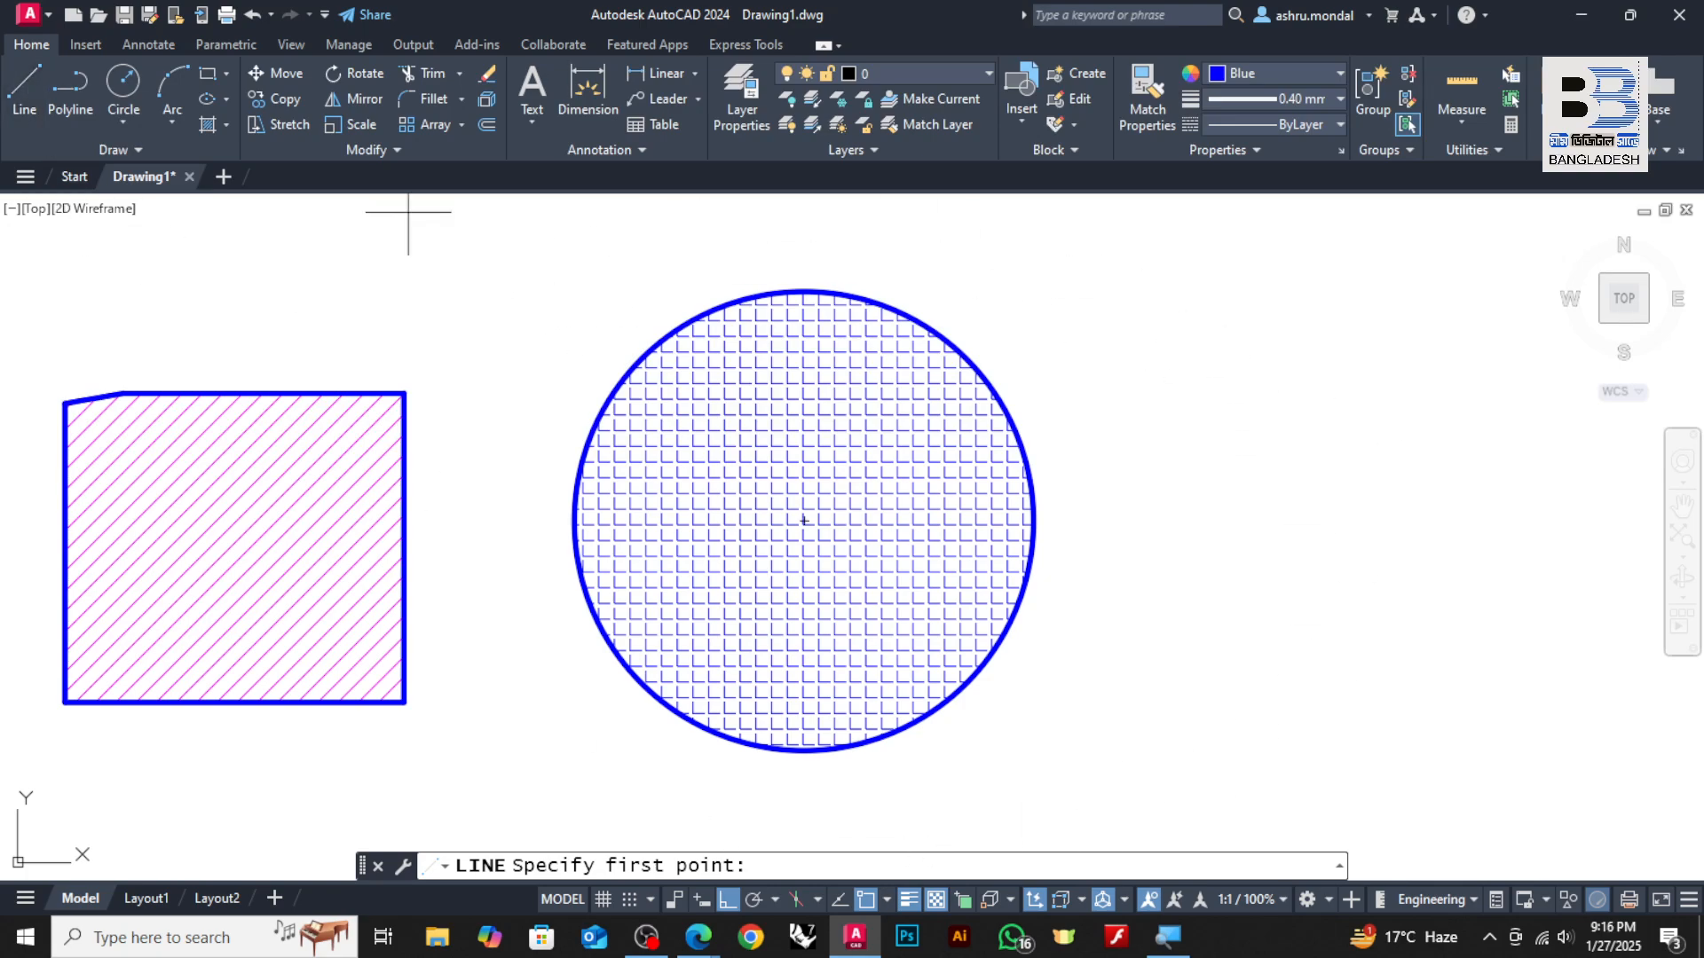
{"action": "left_click", "coordinate": [1129, 297]}
{"action": "left_click", "coordinate": [1492, 297]}
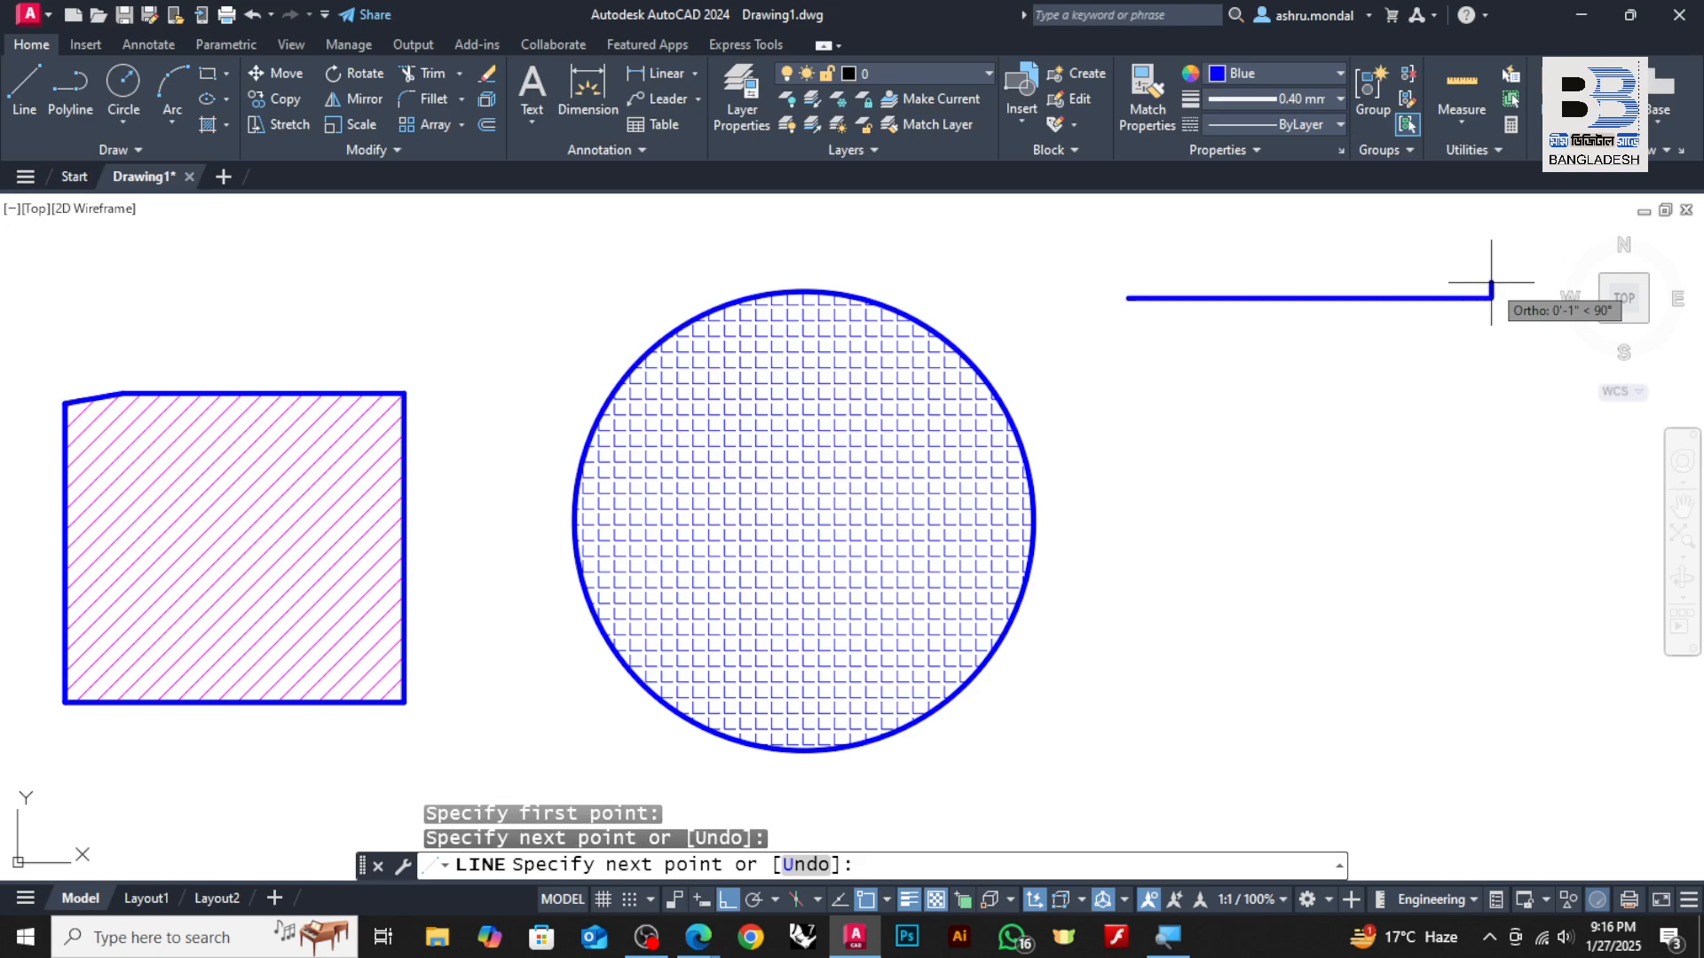
{"action": "key", "text": "Return"}
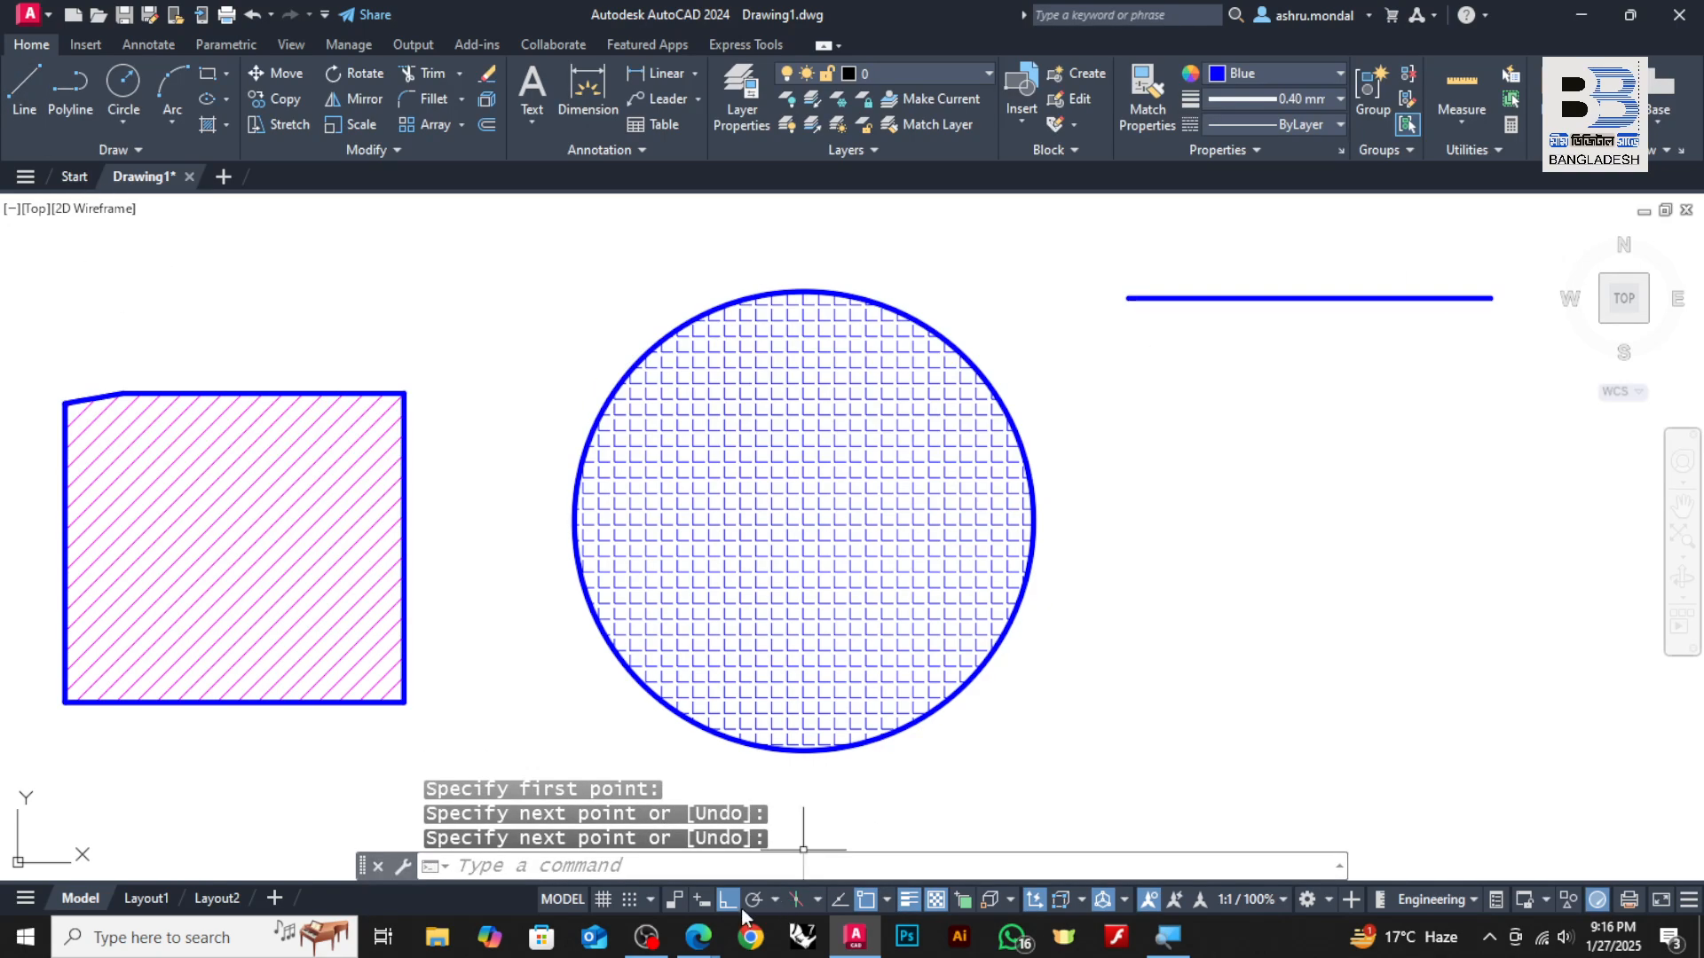
With object snap off, draw a vertical line downward from just beside the horizontal line's right end, leaving a small gap at the corner
{"action": "left_click", "coordinate": [865, 900]}
{"action": "left_click", "coordinate": [1502, 301]}
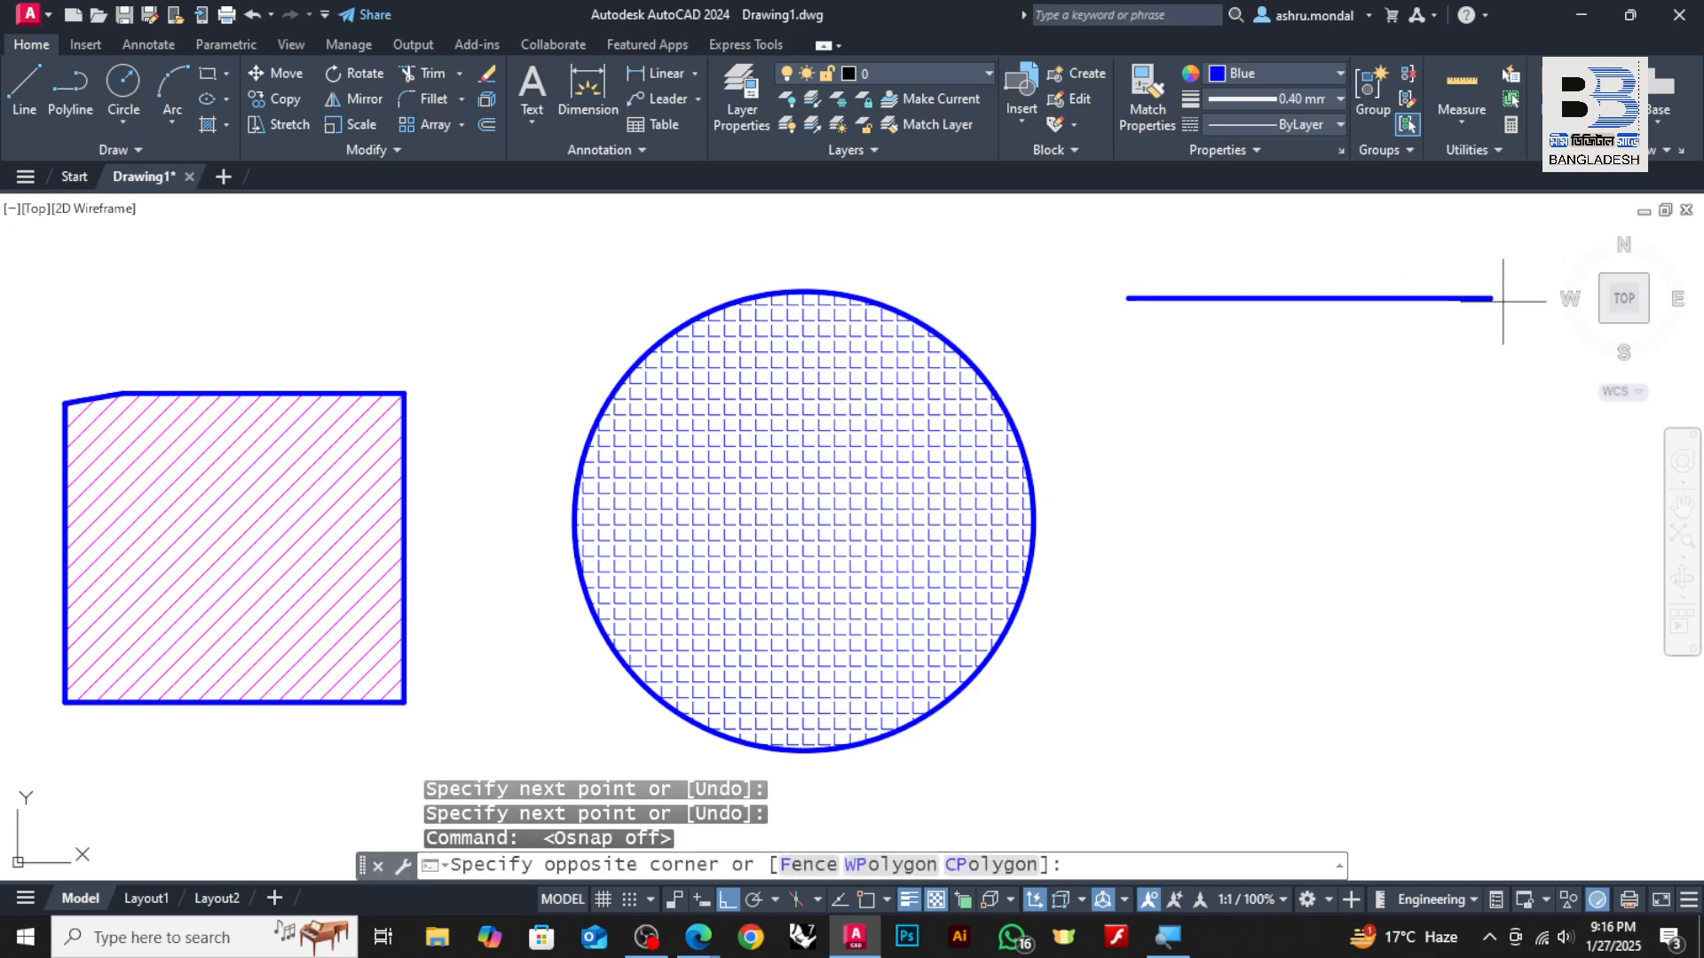
{"action": "left_click", "coordinate": [1469, 469]}
{"action": "left_click", "coordinate": [25, 91]}
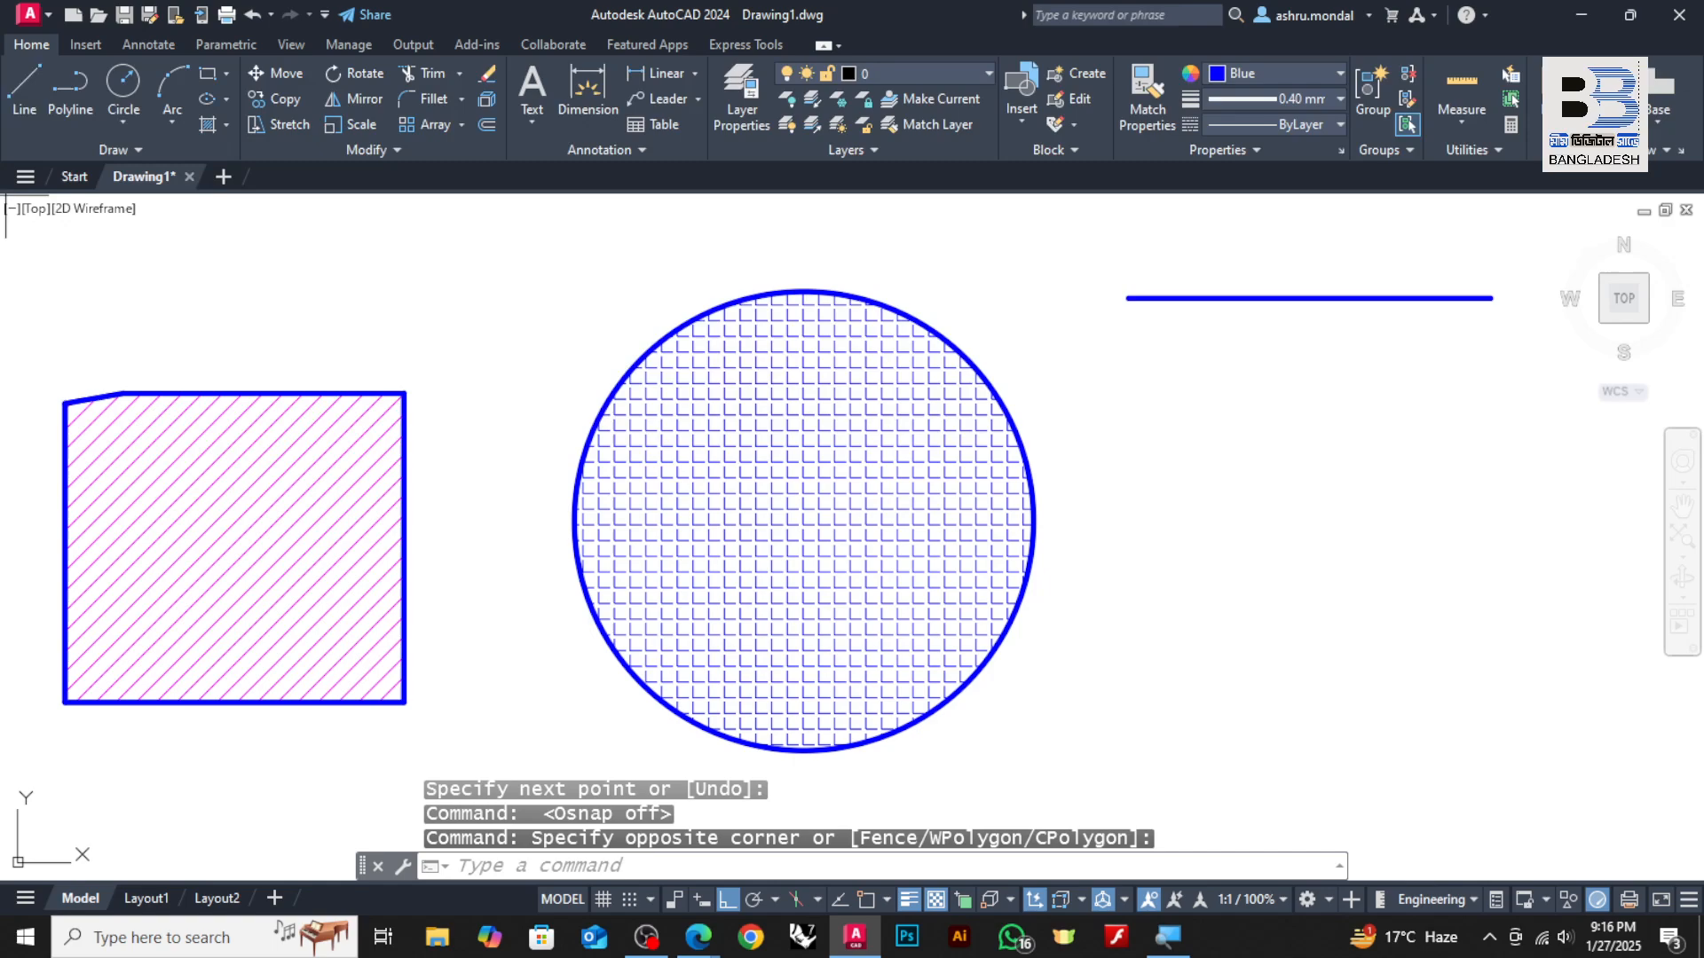
{"action": "left_click", "coordinate": [1496, 303]}
{"action": "left_click", "coordinate": [1471, 552]}
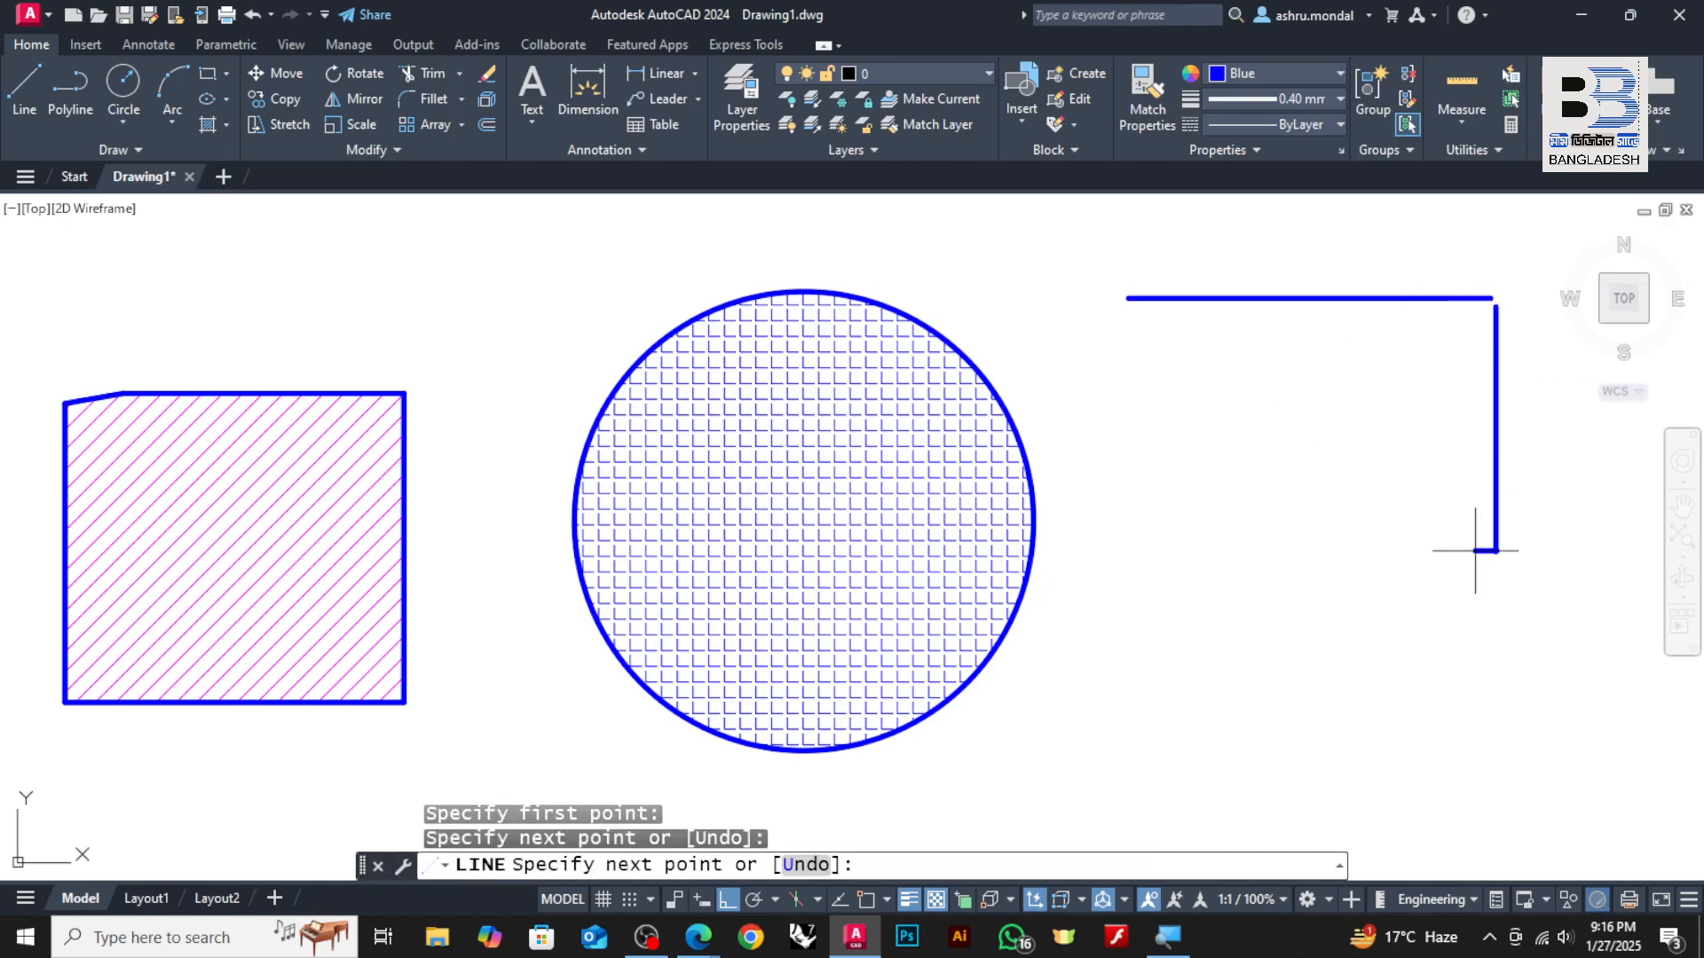
{"action": "key", "text": "Return"}
With object snap on, draw a polyline from the vertical line's lower end leftward, and up to the horizontal line's left end
{"action": "left_click", "coordinate": [70, 88]}
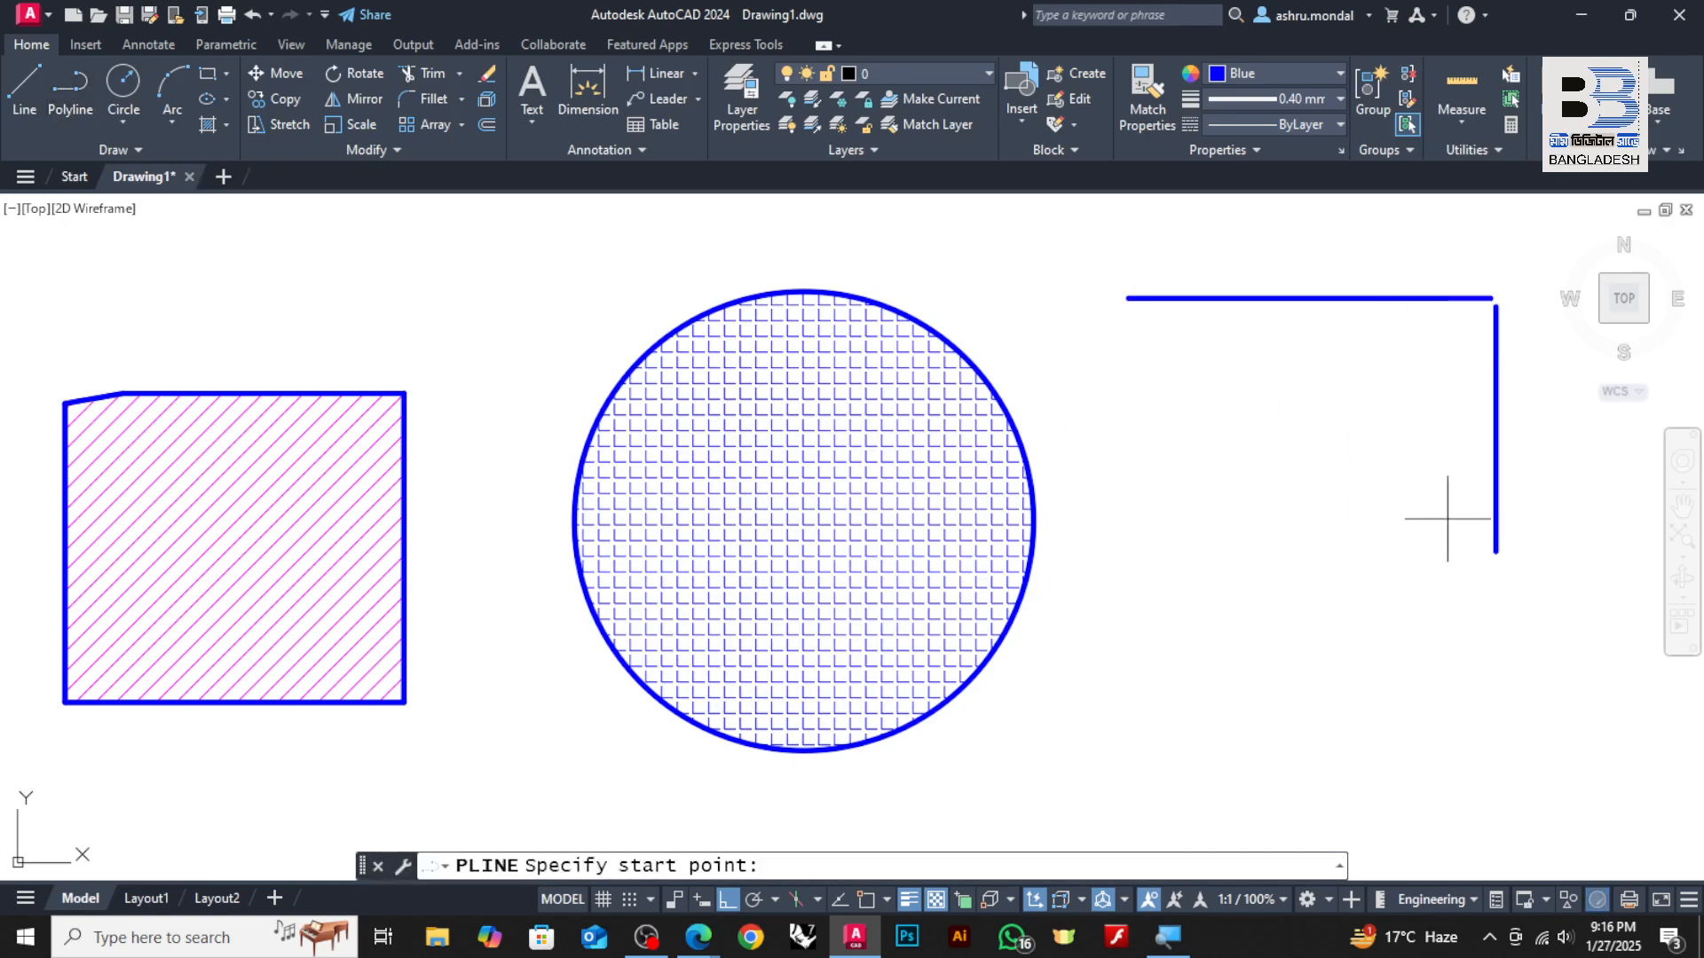
{"action": "left_click", "coordinate": [867, 899]}
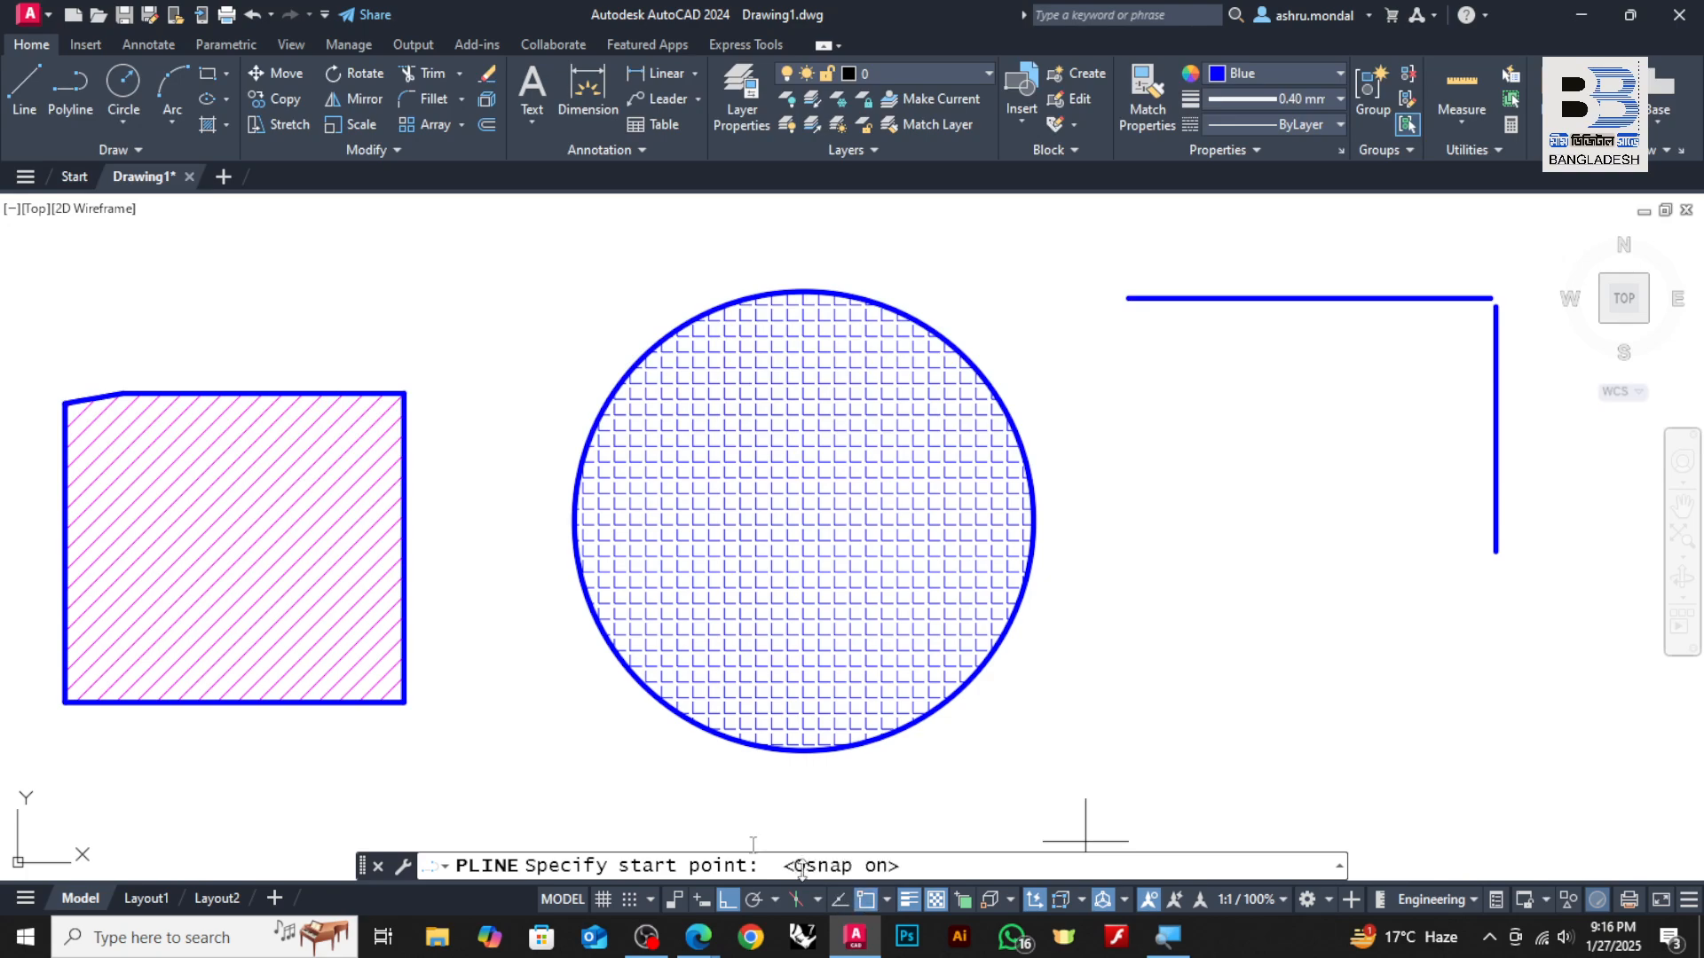
{"action": "left_click", "coordinate": [1497, 552]}
{"action": "left_click", "coordinate": [1130, 552]}
{"action": "left_click", "coordinate": [1128, 298]}
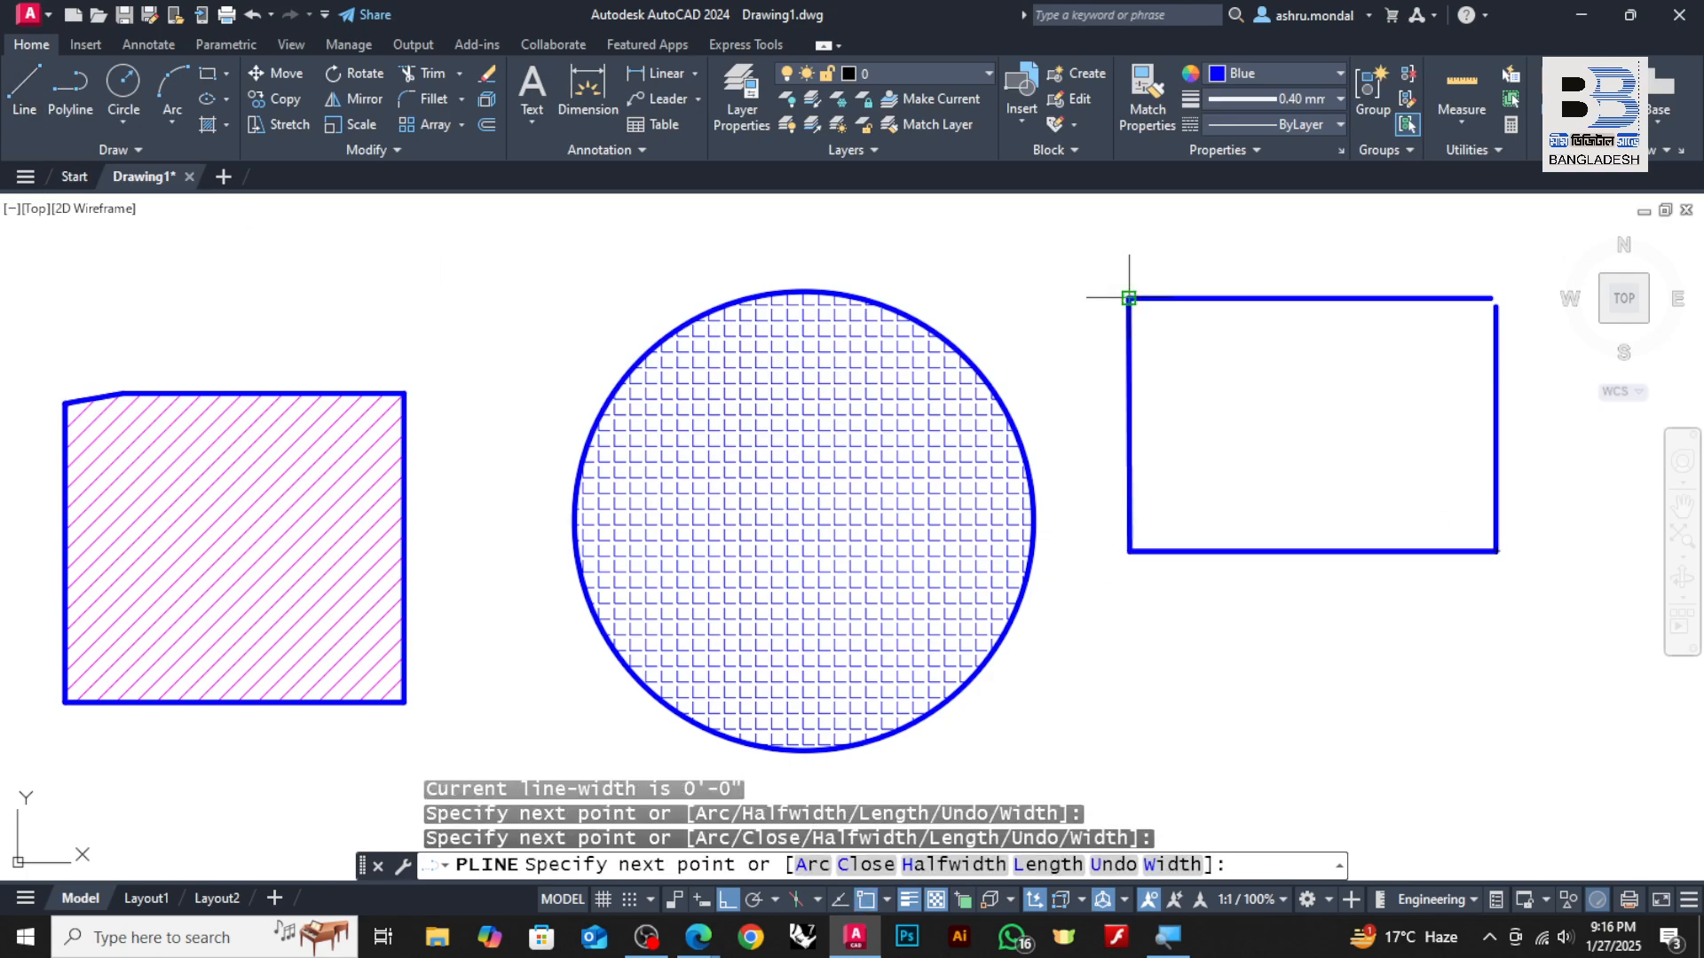
{"action": "key", "text": "Return"}
Finish the polyline and stretch the vertical line's upper end upward, almost level with the rectangle's top line
{"action": "scroll", "coordinate": [1463, 294], "scroll_direction": "up", "scroll_amount": 5}
{"action": "scroll", "coordinate": [1543, 304], "scroll_direction": "up", "scroll_amount": 1}
{"action": "scroll", "coordinate": [959, 419], "scroll_direction": "down", "scroll_amount": 3}
{"action": "scroll", "coordinate": [1171, 409], "scroll_direction": "up", "scroll_amount": 2}
{"action": "left_click", "coordinate": [1123, 365]}
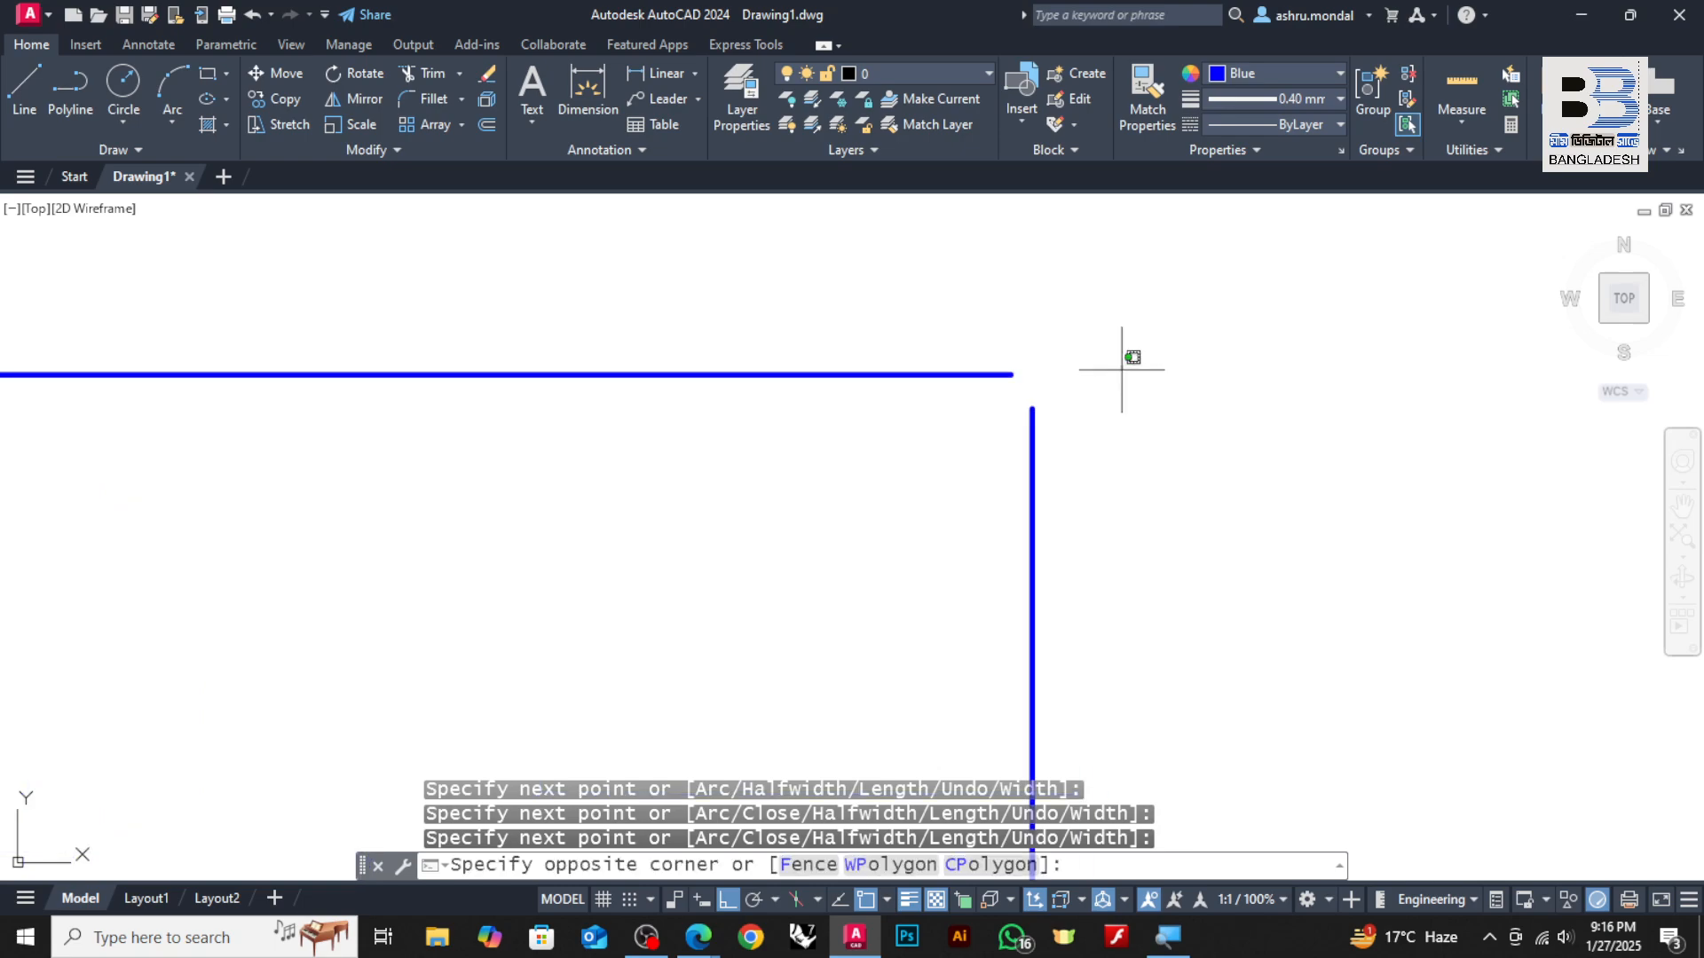
{"action": "left_click", "coordinate": [950, 491]}
{"action": "scroll", "coordinate": [1021, 408], "scroll_direction": "up", "scroll_amount": 3}
{"action": "left_click", "coordinate": [1069, 408]}
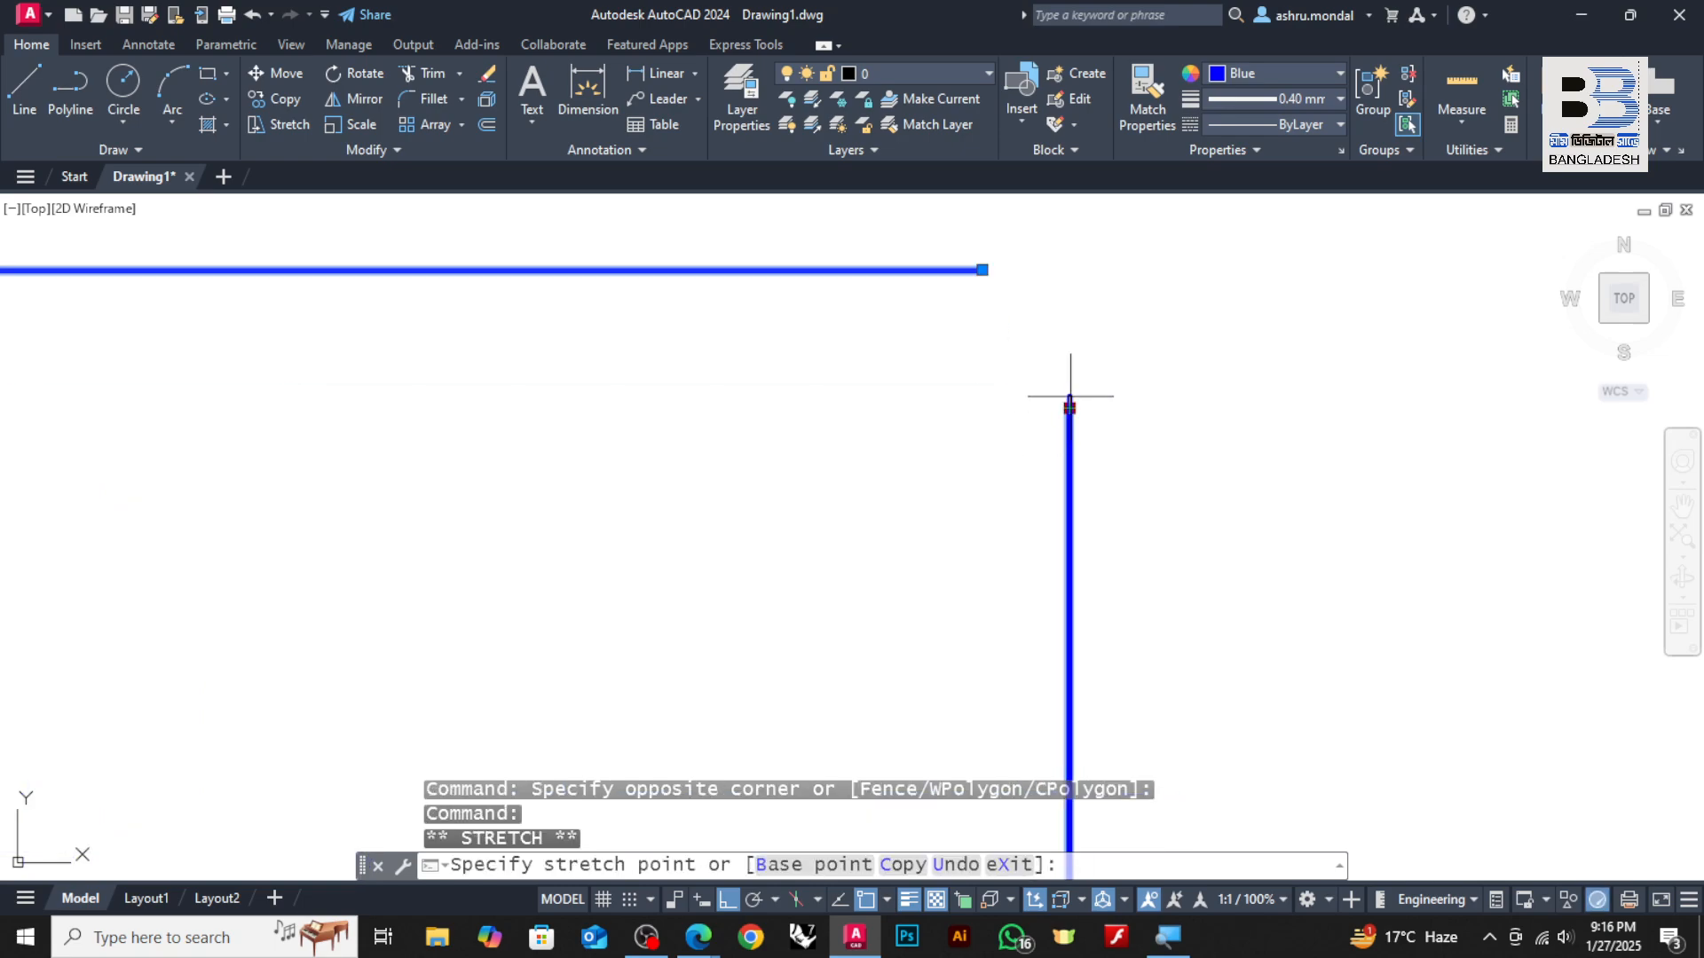
{"action": "left_click", "coordinate": [1070, 280]}
Stretch the top line's right end toward the vertical line, and the vertical line's end further up, leaving a tiny corner gap
{"action": "left_click", "coordinate": [982, 270]}
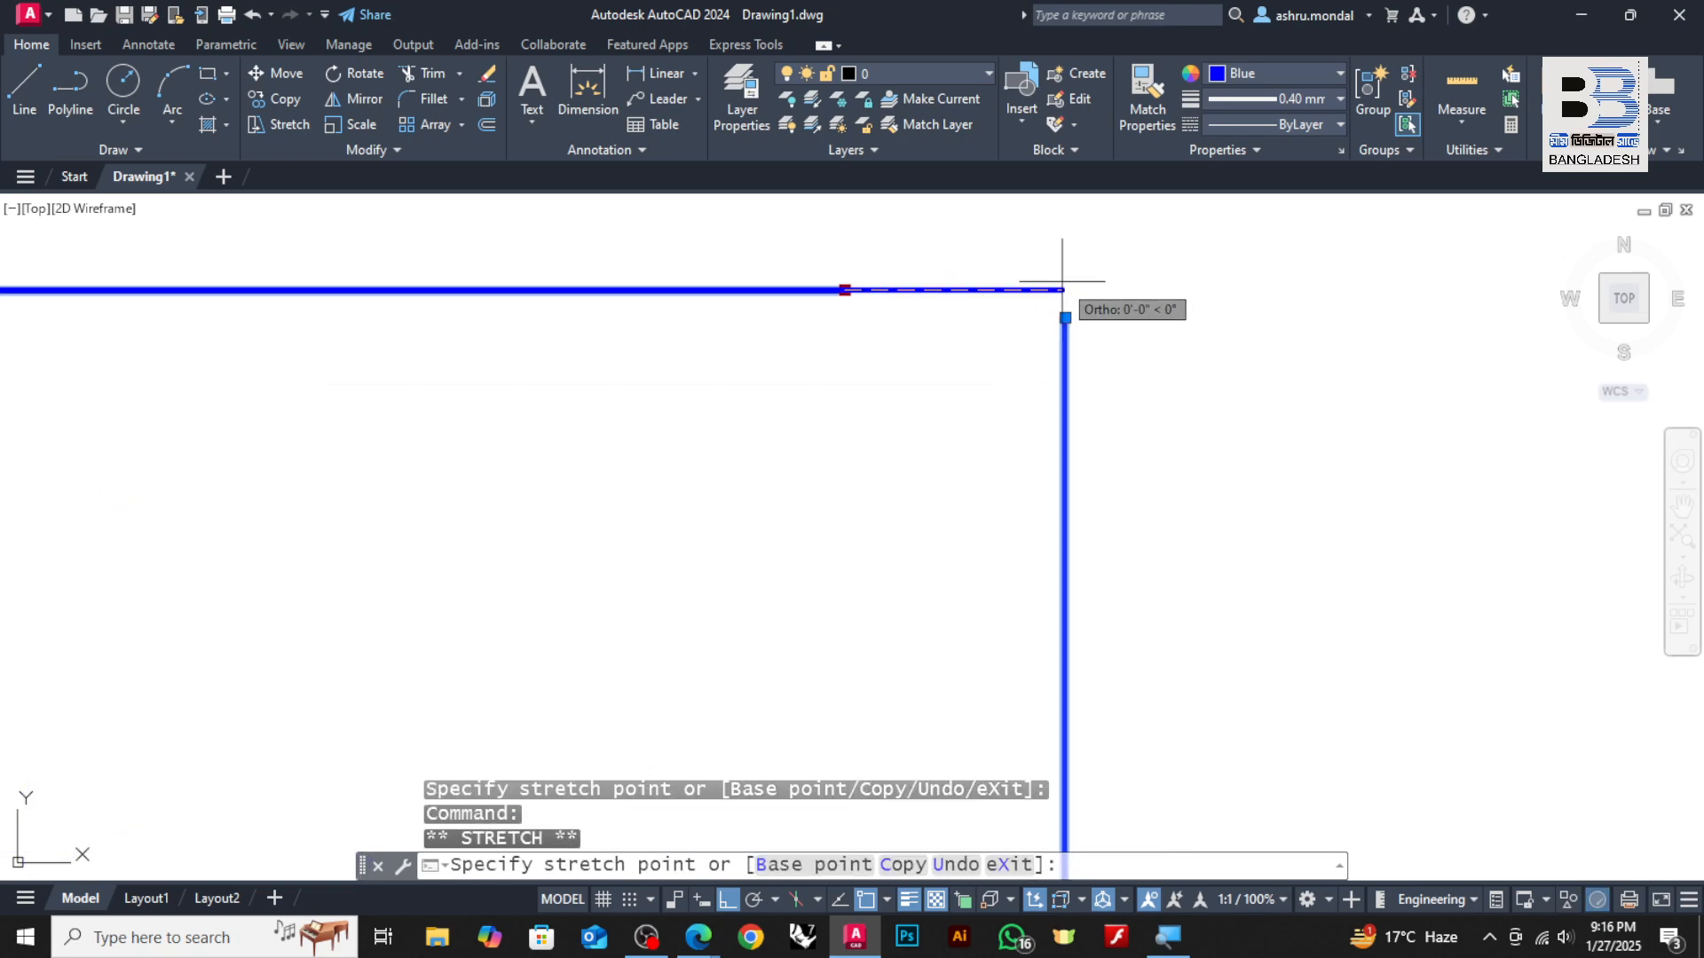
{"action": "left_click", "coordinate": [1068, 270]}
{"action": "left_click", "coordinate": [1077, 371]}
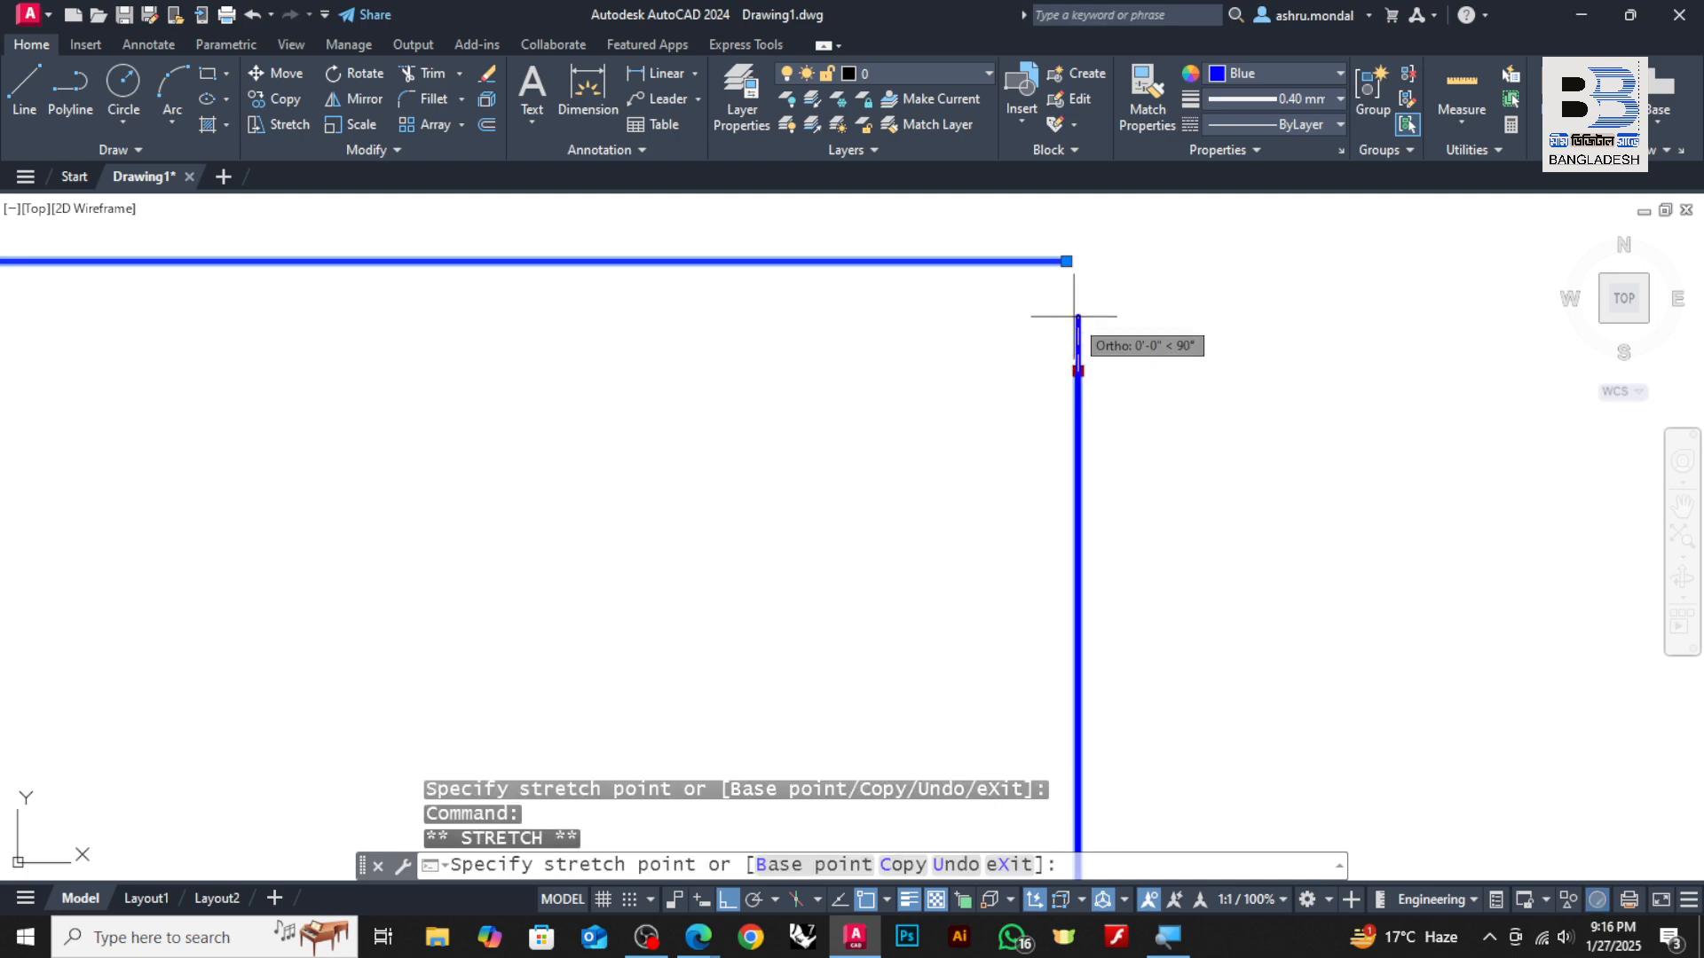
{"action": "left_click", "coordinate": [1074, 281]}
{"action": "key", "text": "Escape"}
{"action": "scroll", "coordinate": [1008, 380], "scroll_direction": "down", "scroll_amount": 12}
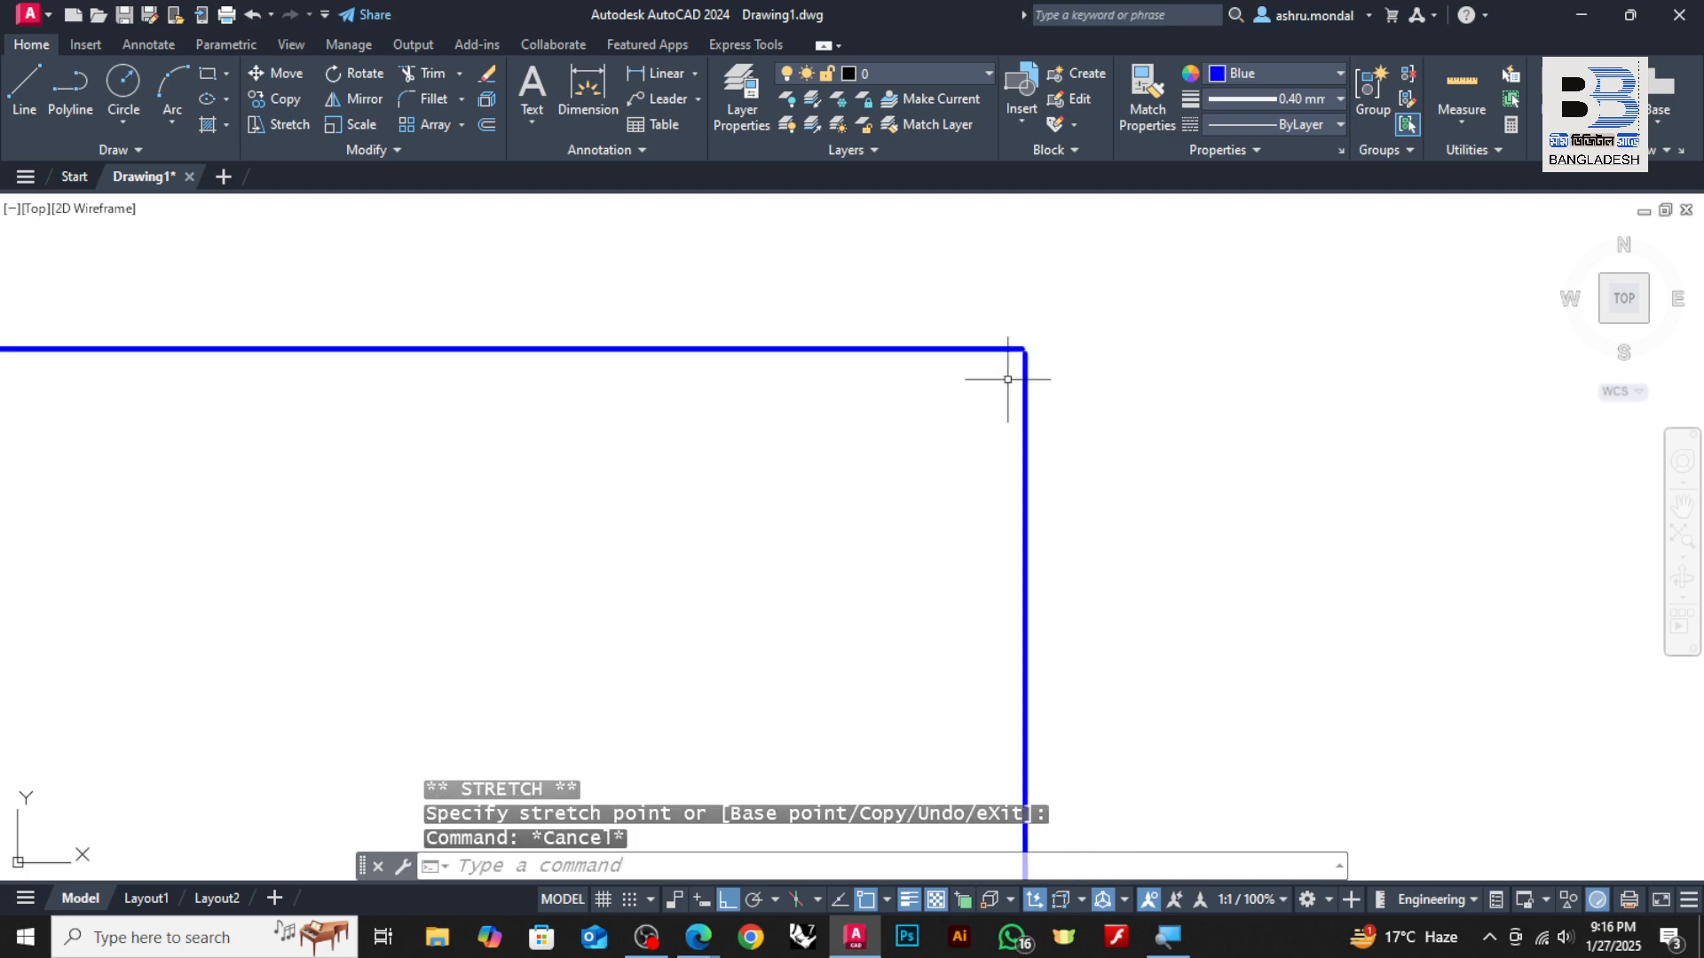
{"action": "key", "text": "Escape"}
Examine the tiny gap at the rectangle's upper-right corner both close up and from a distance
{"action": "scroll", "coordinate": [1024, 441], "scroll_direction": "up", "scroll_amount": 5}
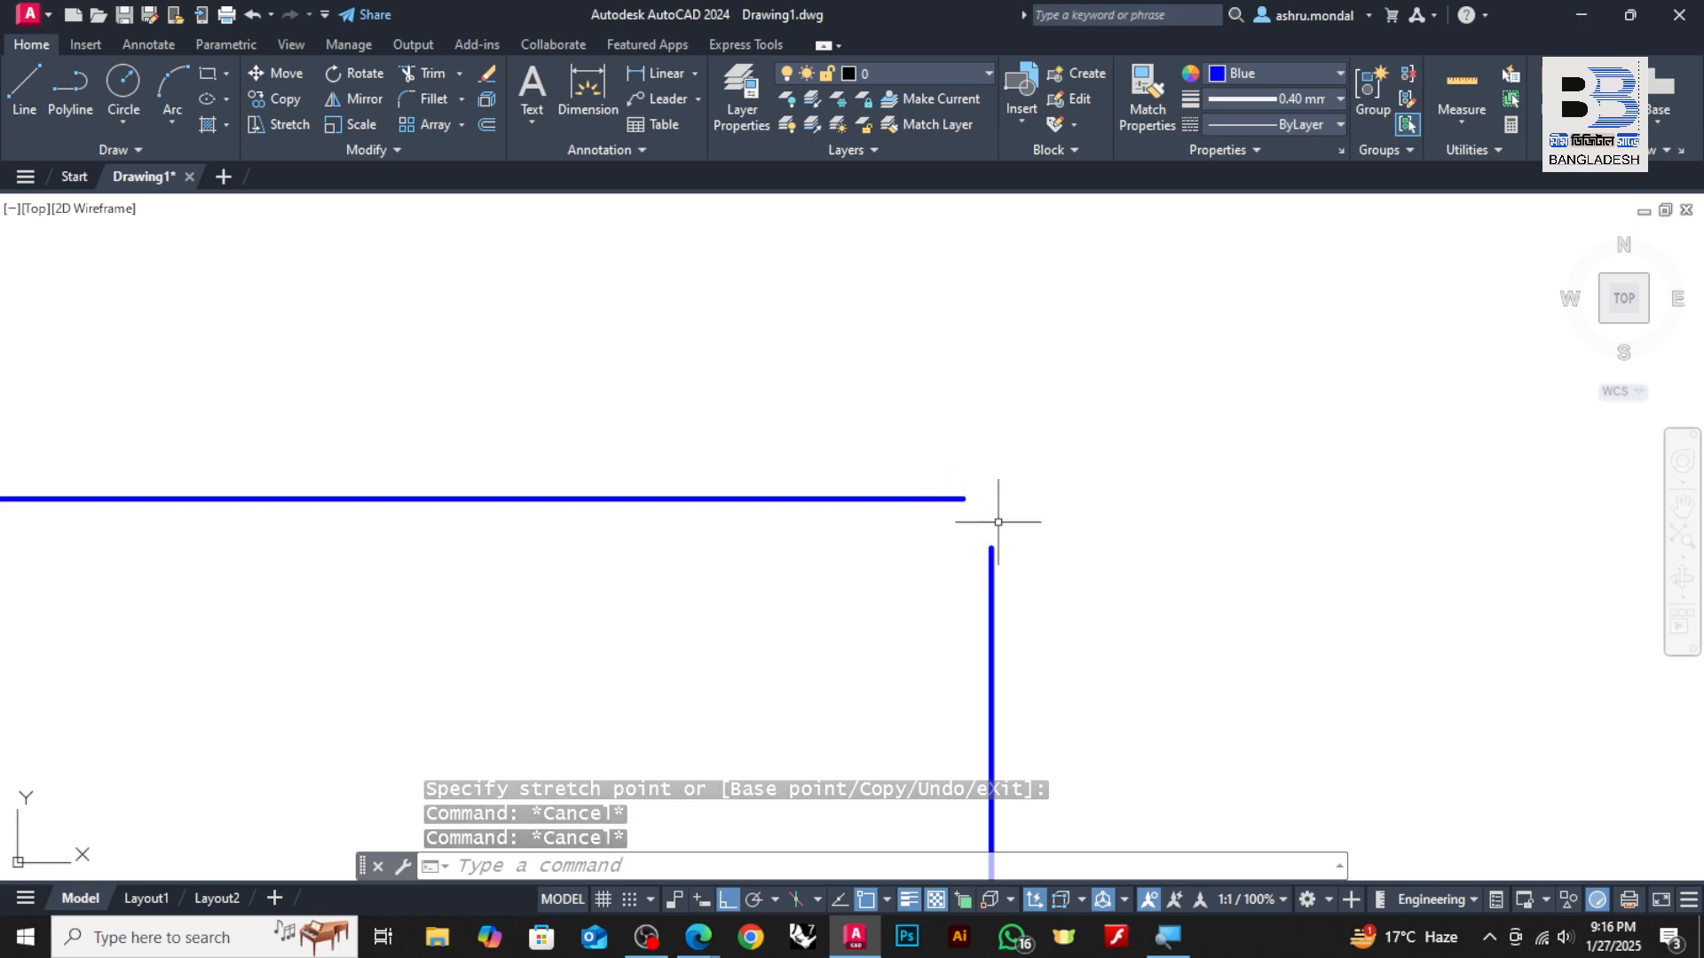
{"action": "scroll", "coordinate": [980, 513], "scroll_direction": "down", "scroll_amount": 1}
{"action": "scroll", "coordinate": [981, 513], "scroll_direction": "down", "scroll_amount": 10}
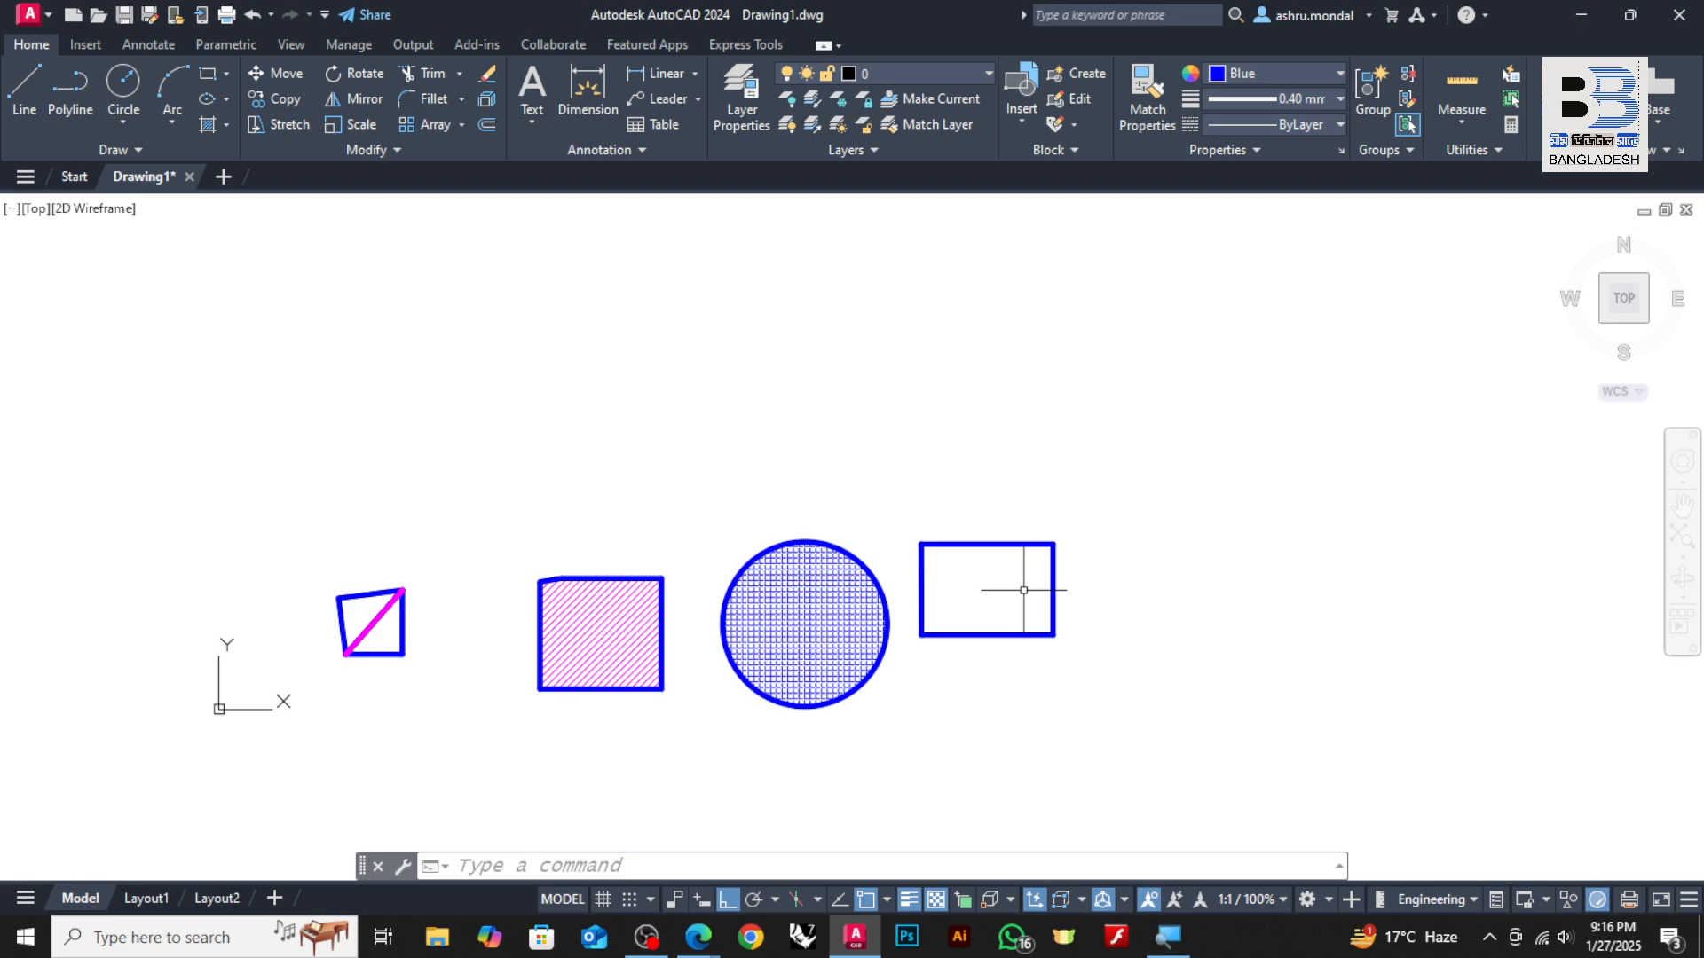
{"action": "scroll", "coordinate": [1065, 541], "scroll_direction": "up", "scroll_amount": 10}
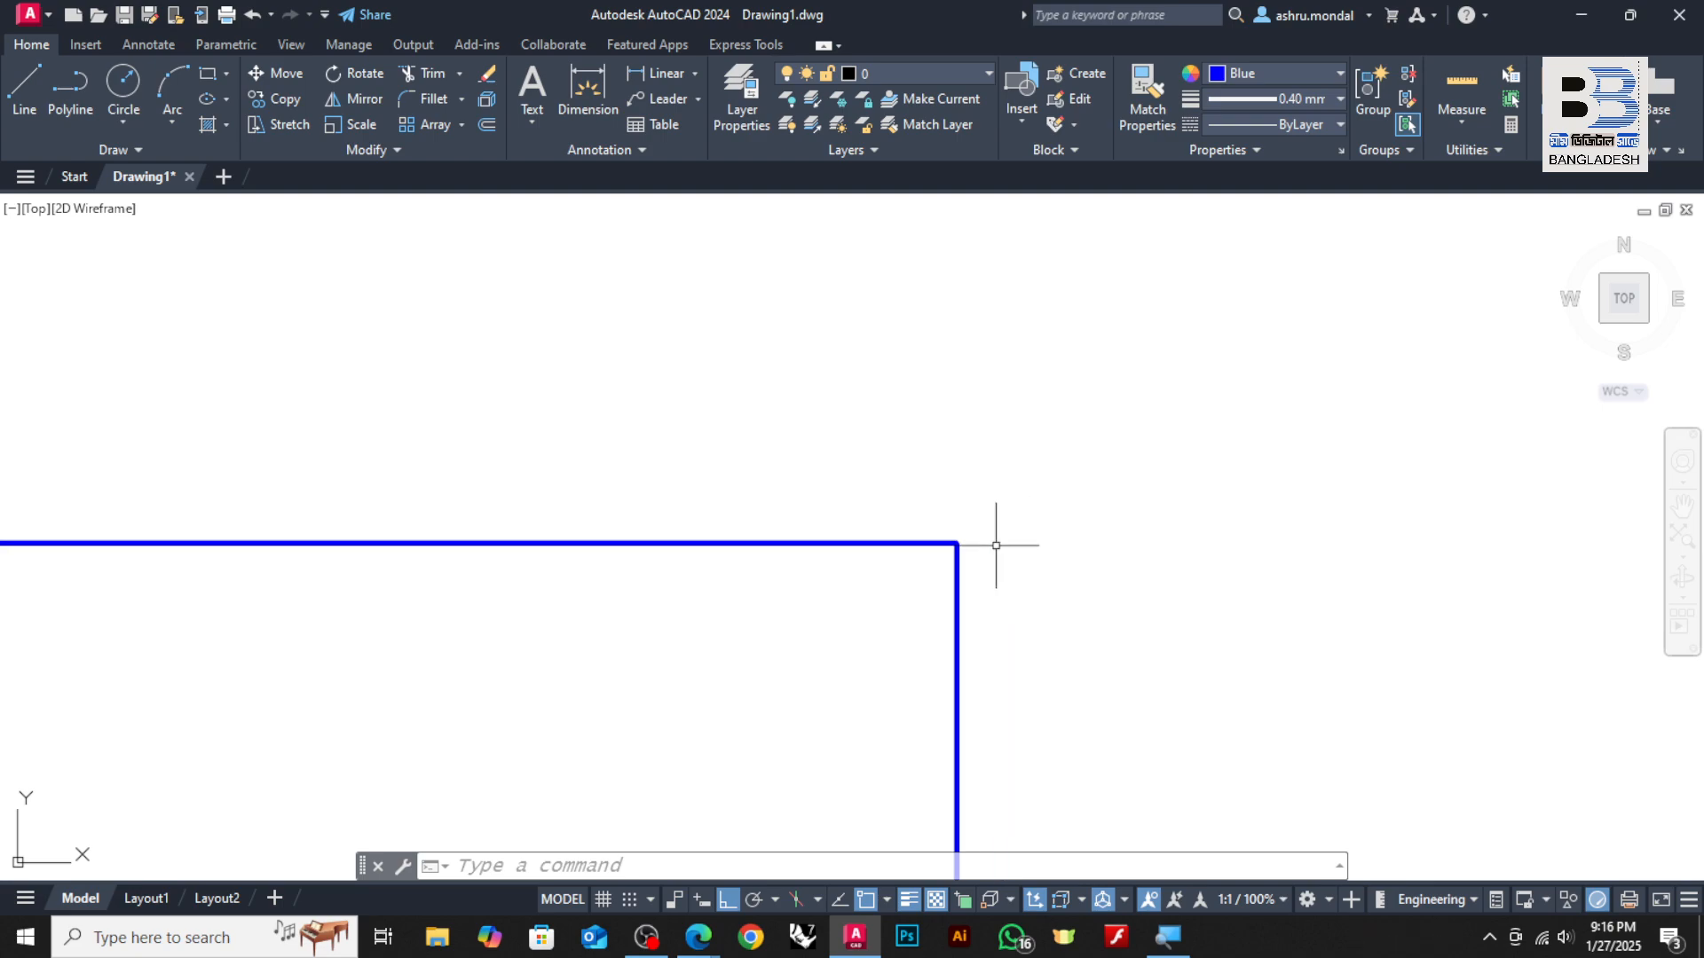
{"action": "scroll", "coordinate": [996, 545], "scroll_direction": "up", "scroll_amount": 8}
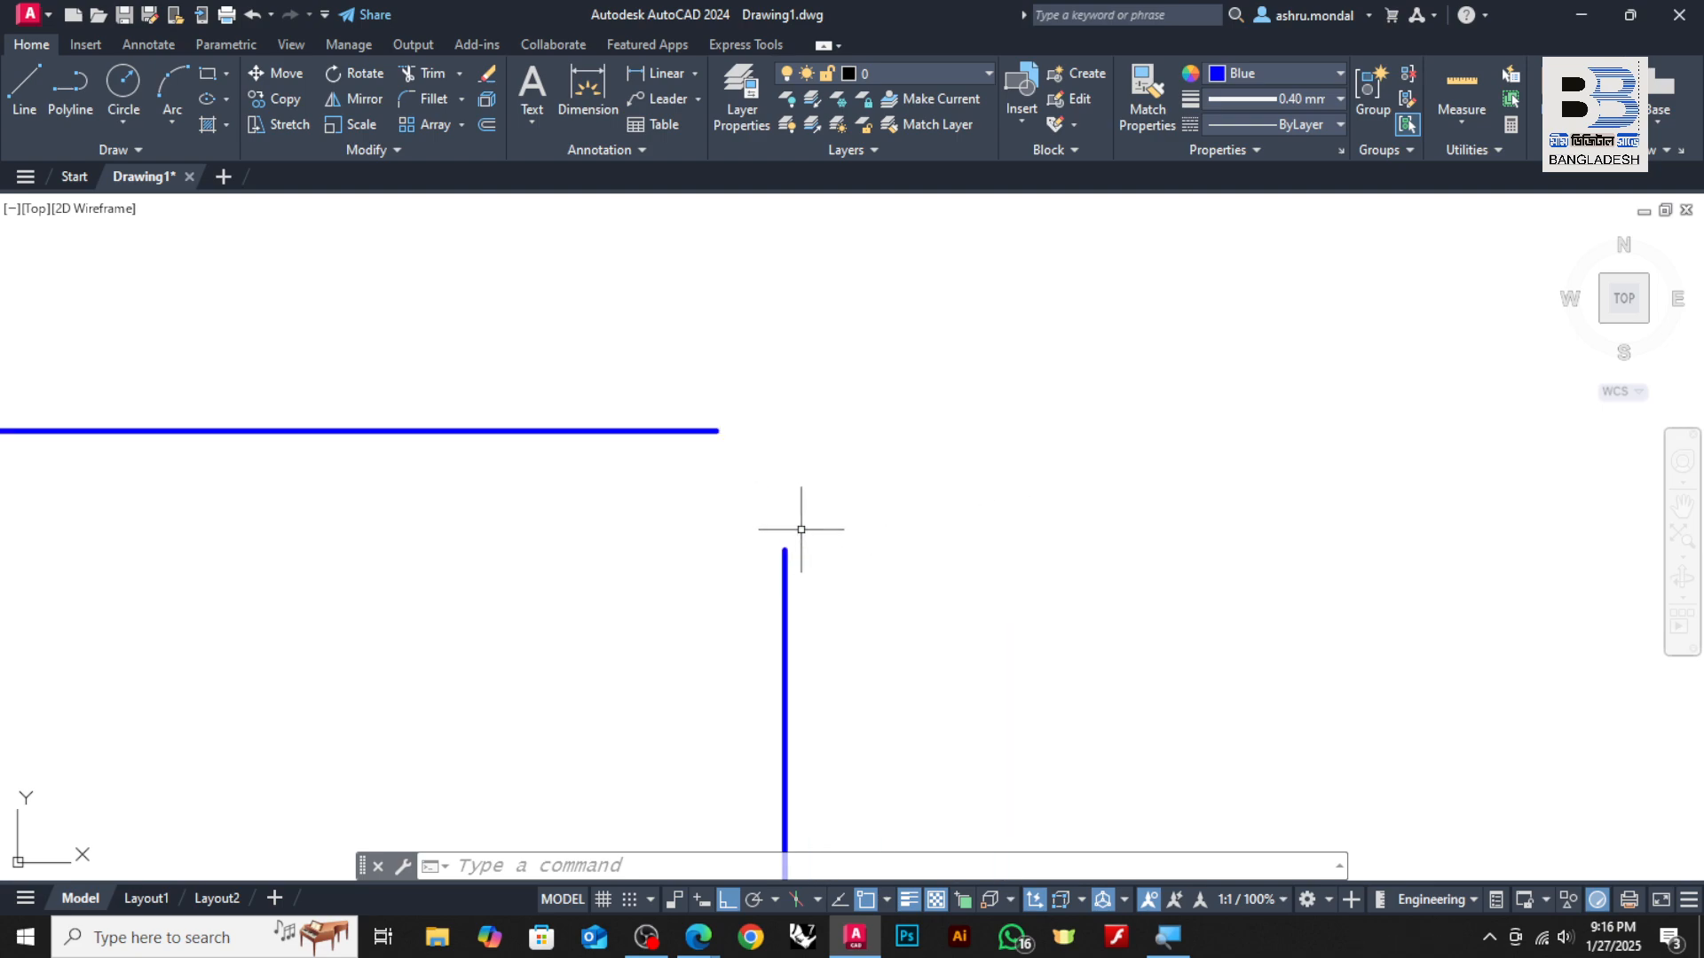
{"action": "left_click", "coordinate": [801, 530]}
{"action": "left_click", "coordinate": [761, 506]}
{"action": "scroll", "coordinate": [763, 498], "scroll_direction": "up", "scroll_amount": 2}
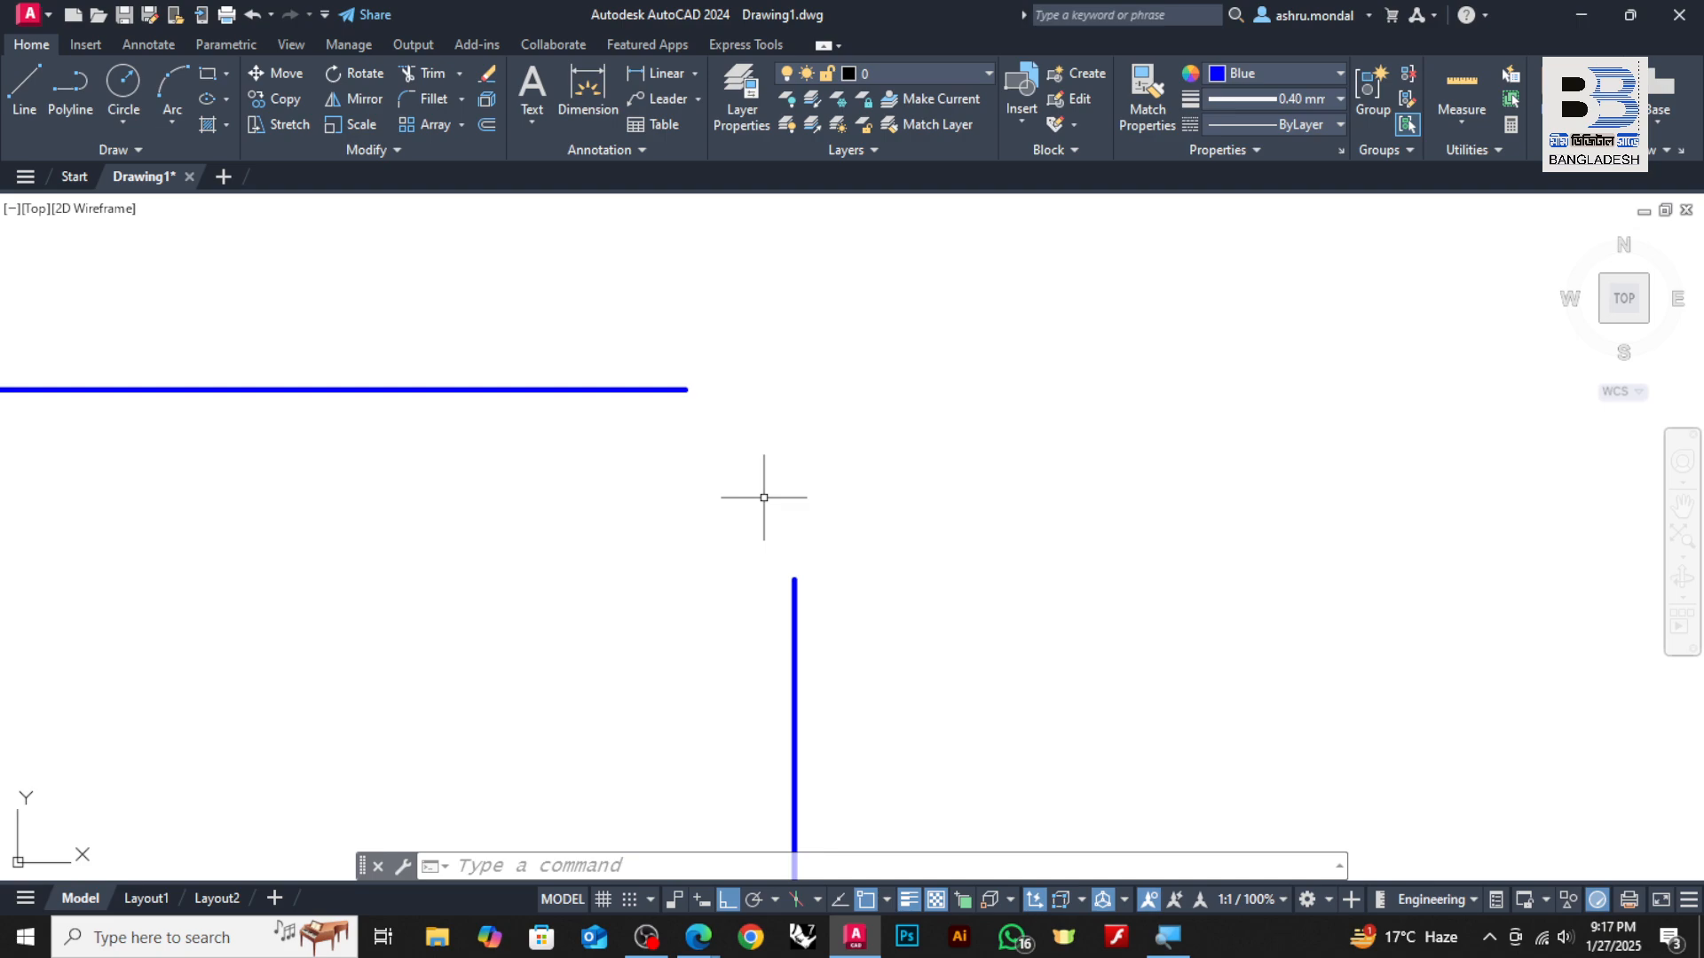
Draw the top, right and bottom sides of a small four-sided polyline just right of the rectangle's gapped corner
{"action": "left_click", "coordinate": [70, 89]}
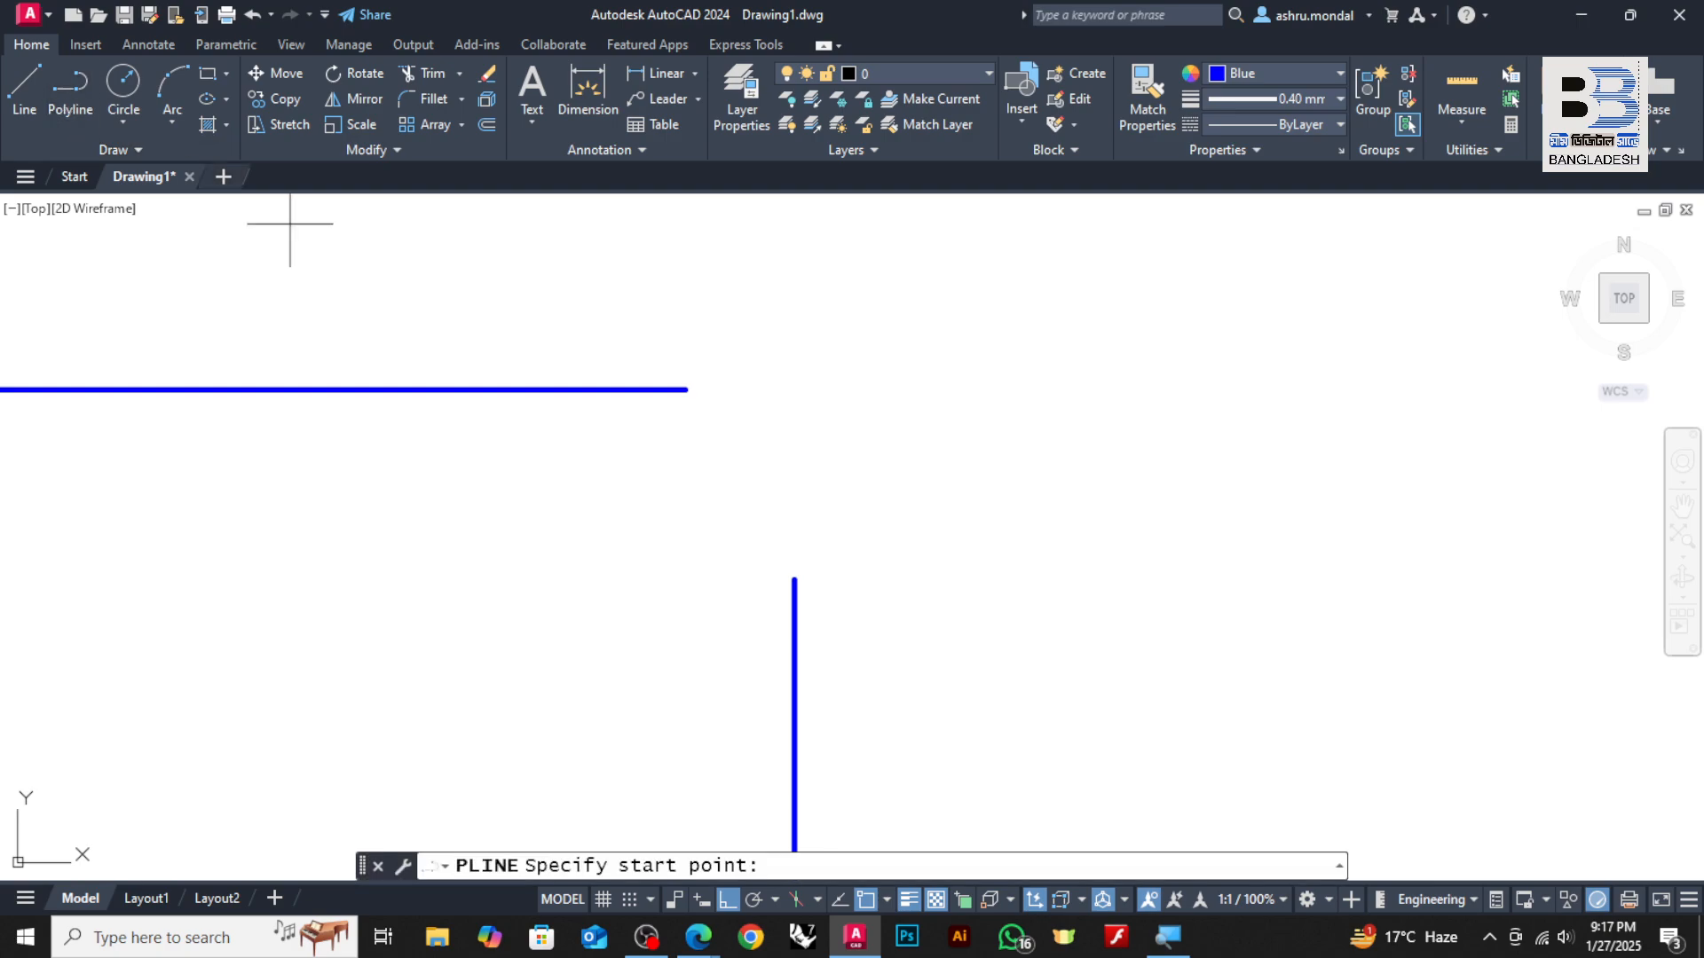
{"action": "scroll", "coordinate": [533, 426], "scroll_direction": "down", "scroll_amount": 5}
{"action": "scroll", "coordinate": [818, 658], "scroll_direction": "down", "scroll_amount": 4}
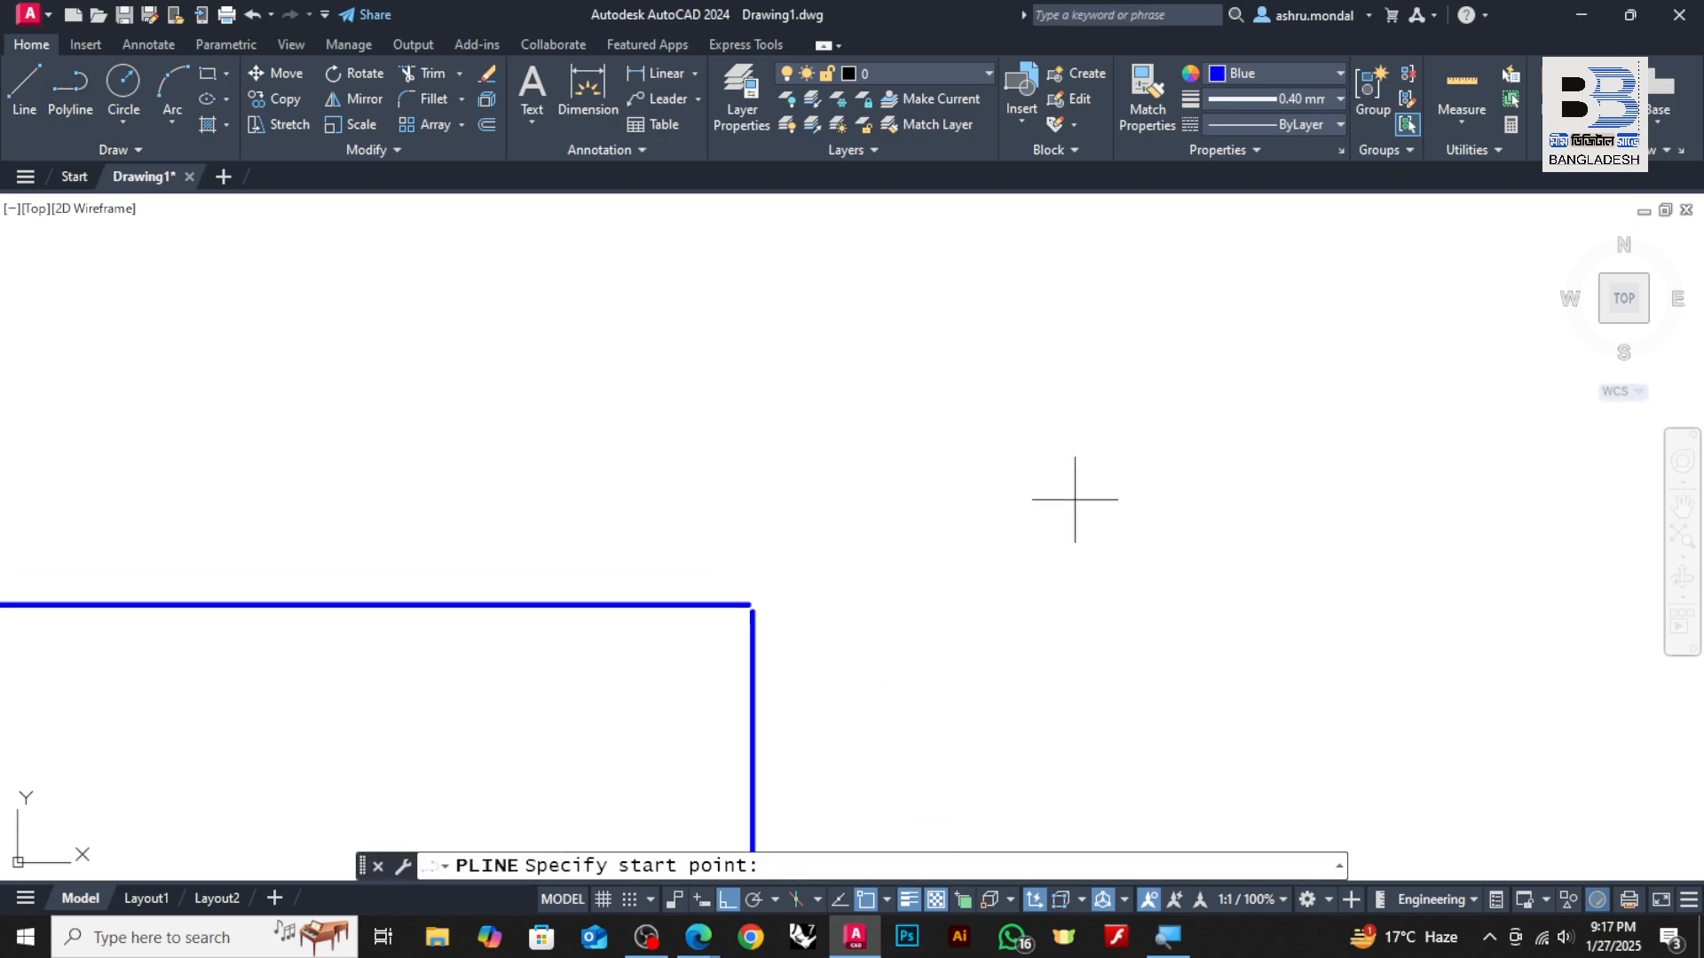
{"action": "left_click", "coordinate": [1122, 408]}
{"action": "left_click", "coordinate": [1431, 407]}
{"action": "left_click", "coordinate": [1431, 684]}
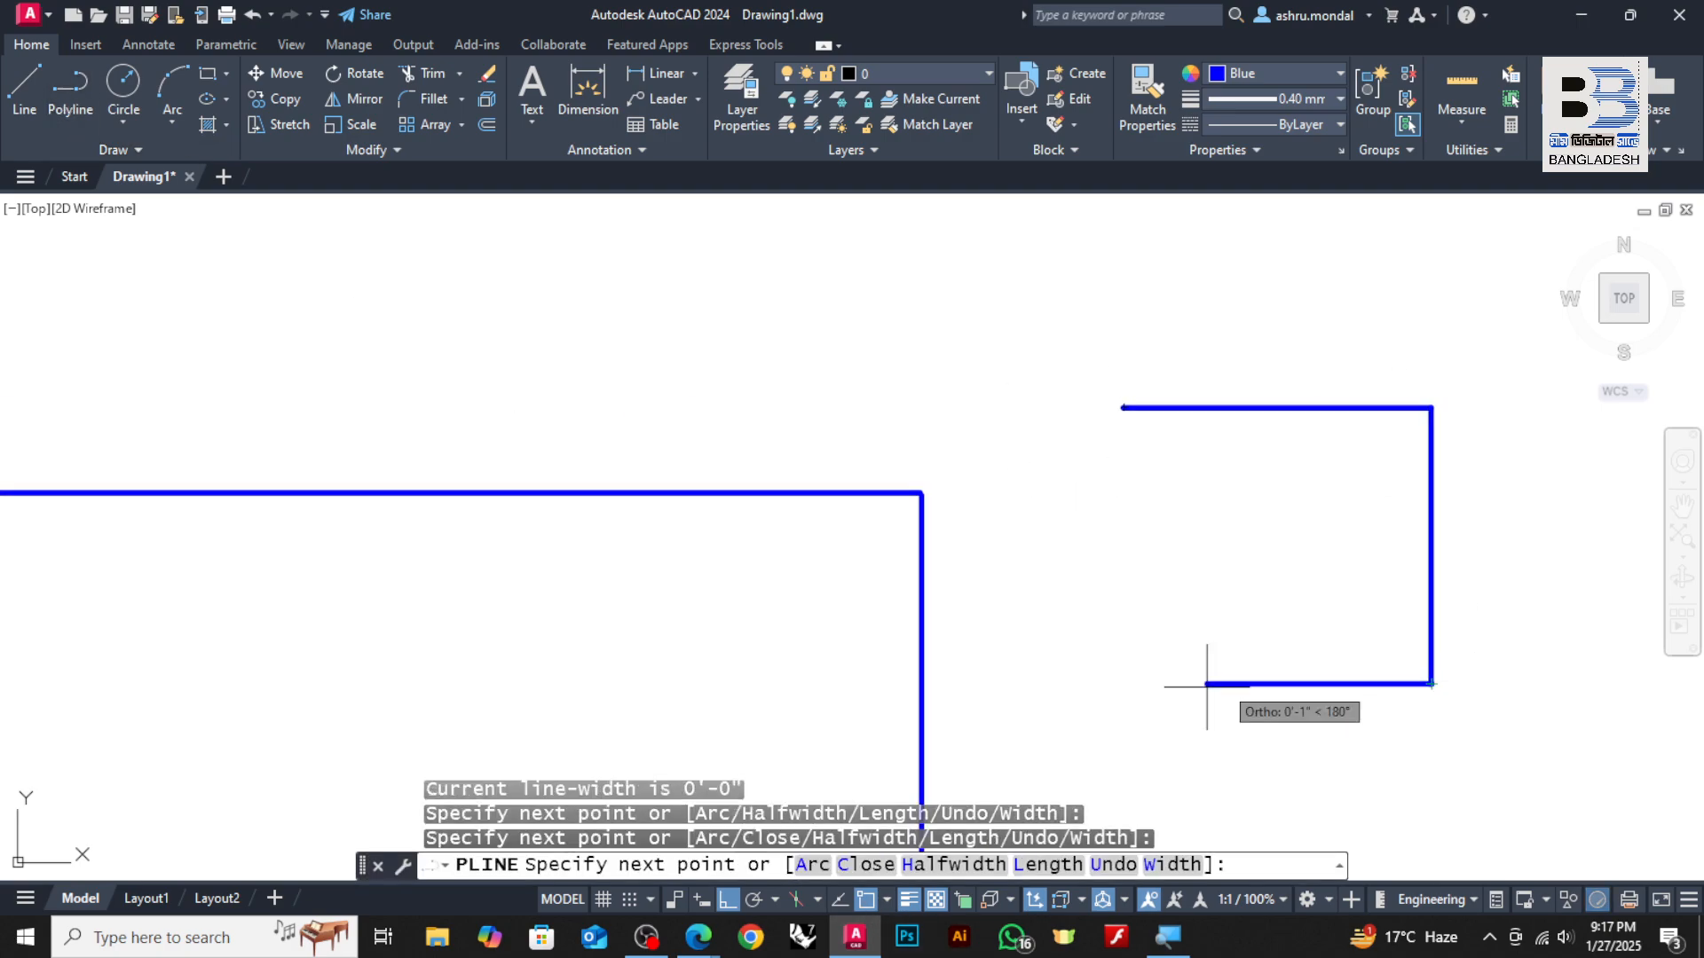
{"action": "left_click", "coordinate": [1079, 684]}
With ortho off, finish the small polyline with a slanted left side ending just short of its start point, undoing the closed attempt
{"action": "key", "text": "F8"}
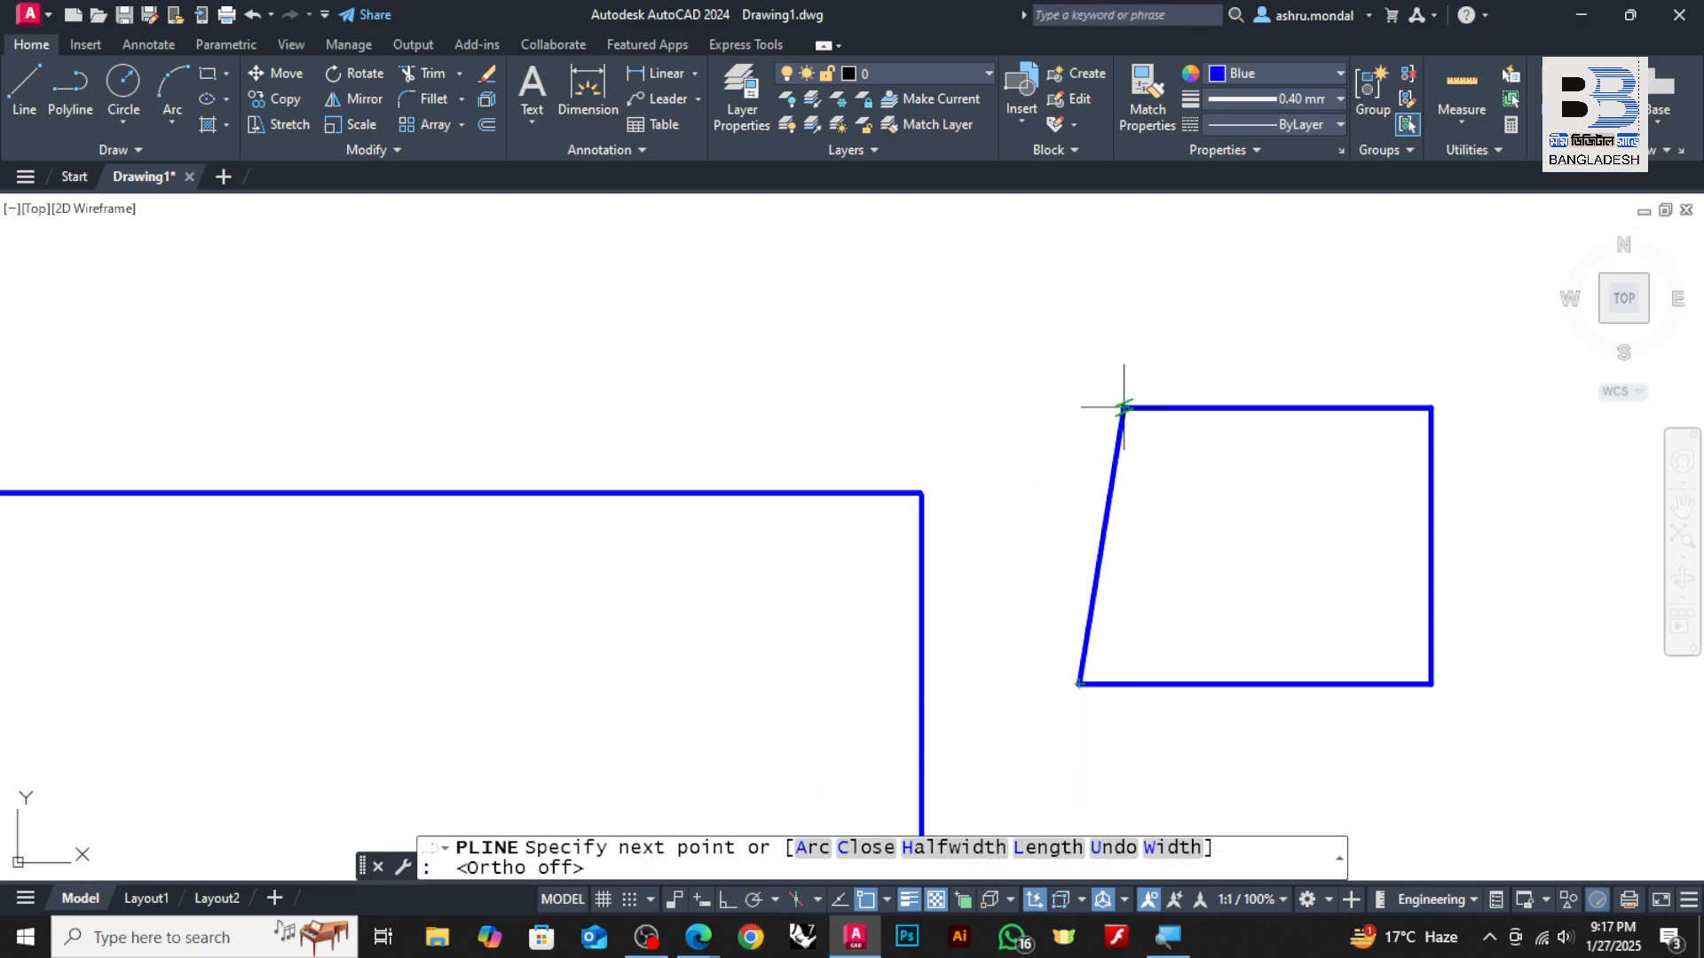
{"action": "scroll", "coordinate": [1123, 407], "scroll_direction": "up", "scroll_amount": 3}
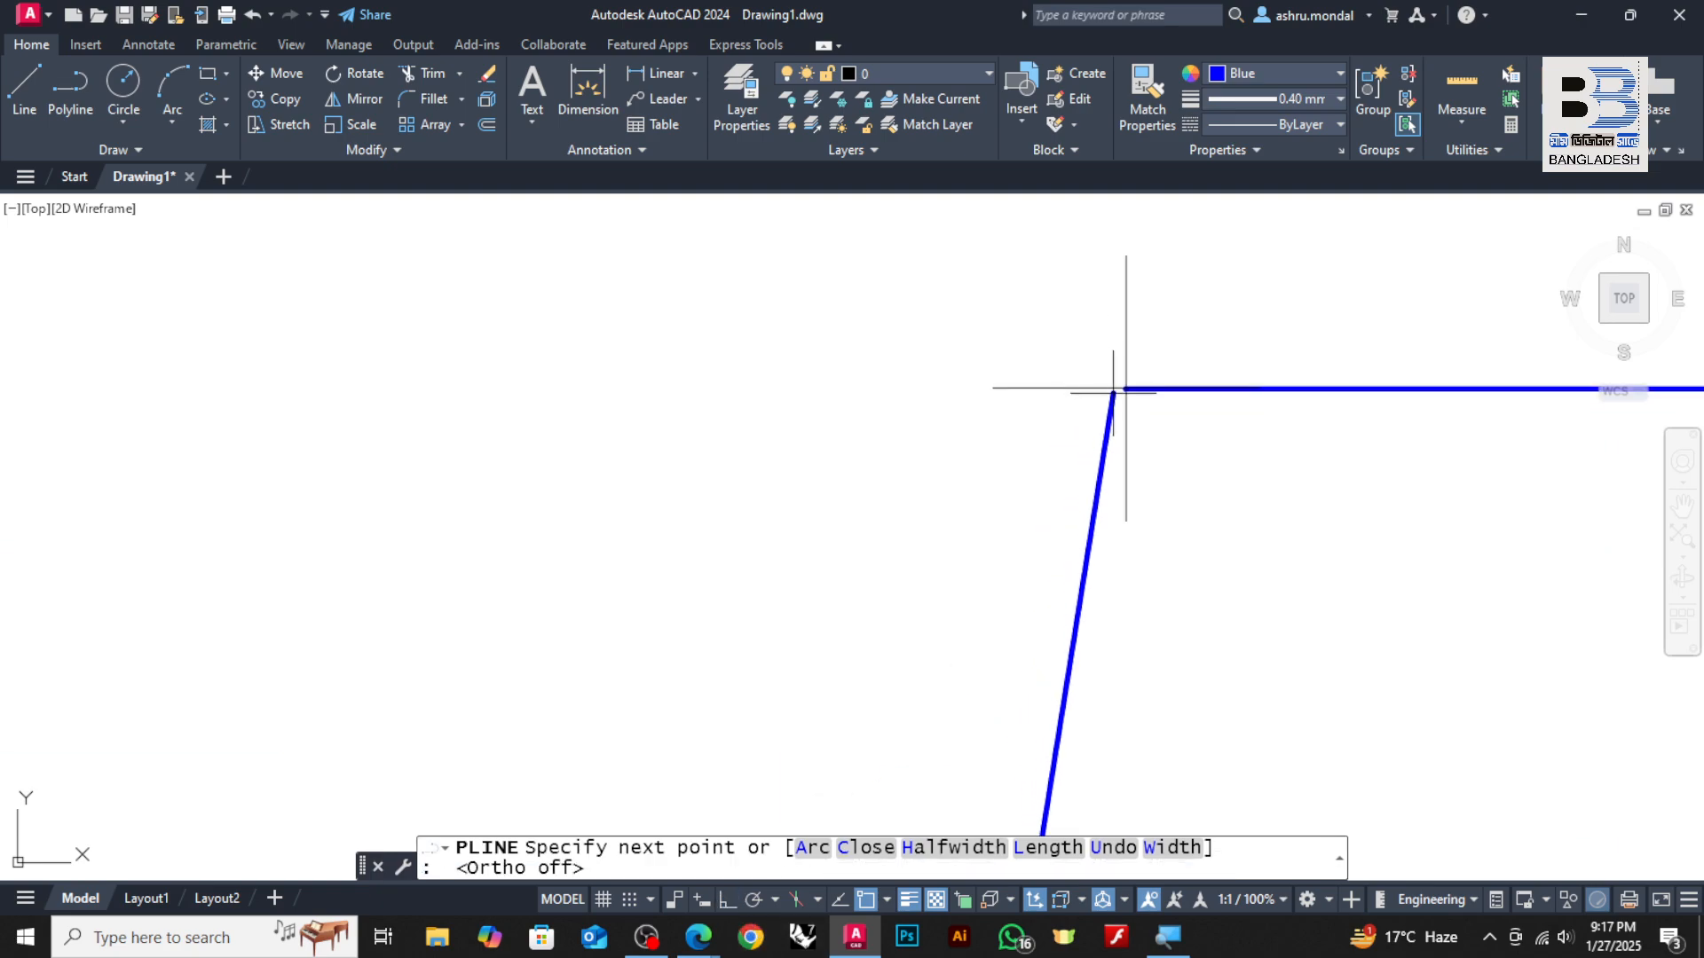
{"action": "left_click", "coordinate": [1125, 388]}
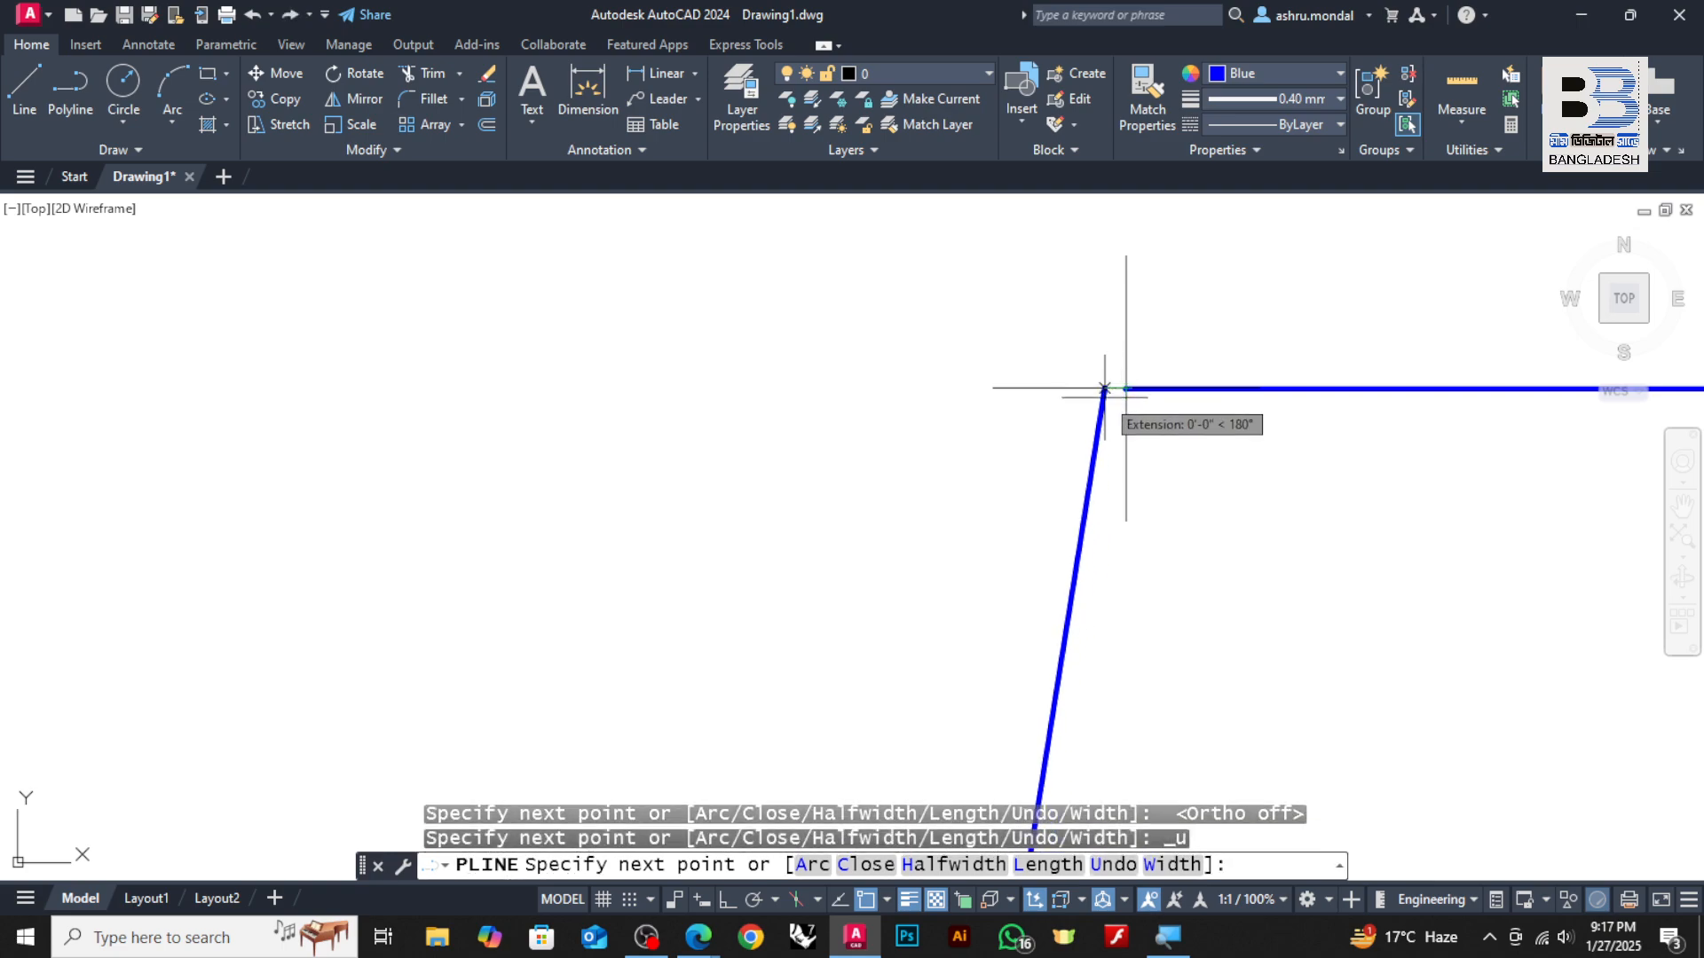
{"action": "key", "text": "ctrl+z"}
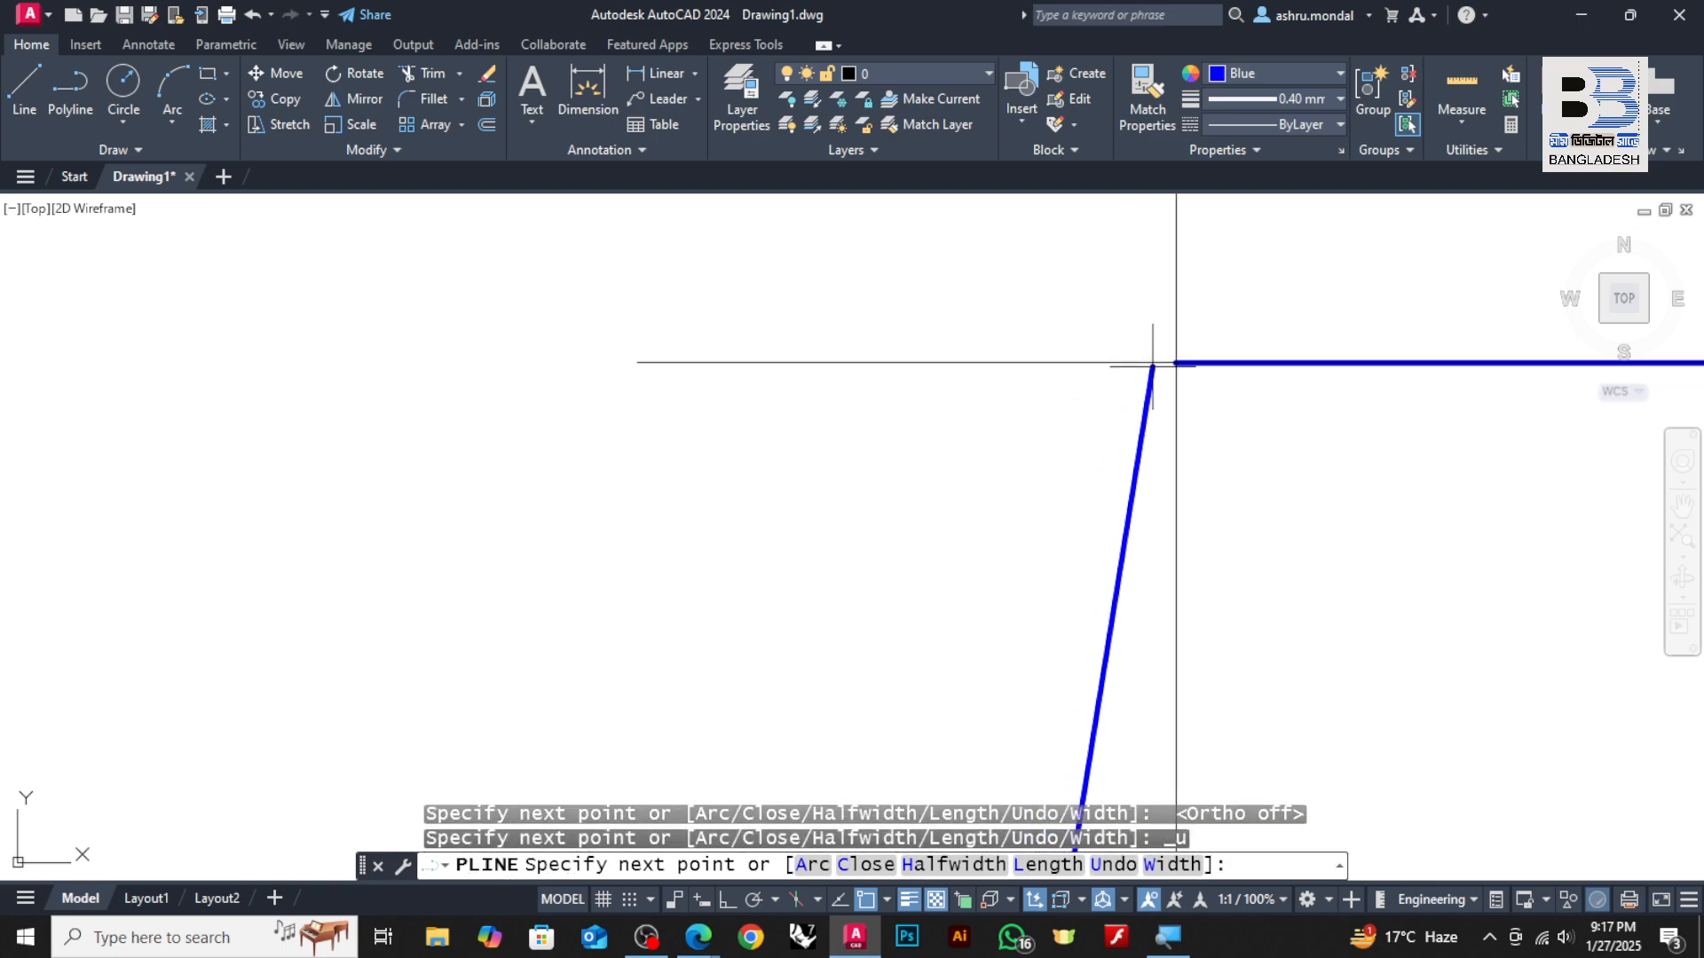
{"action": "key", "text": "Return"}
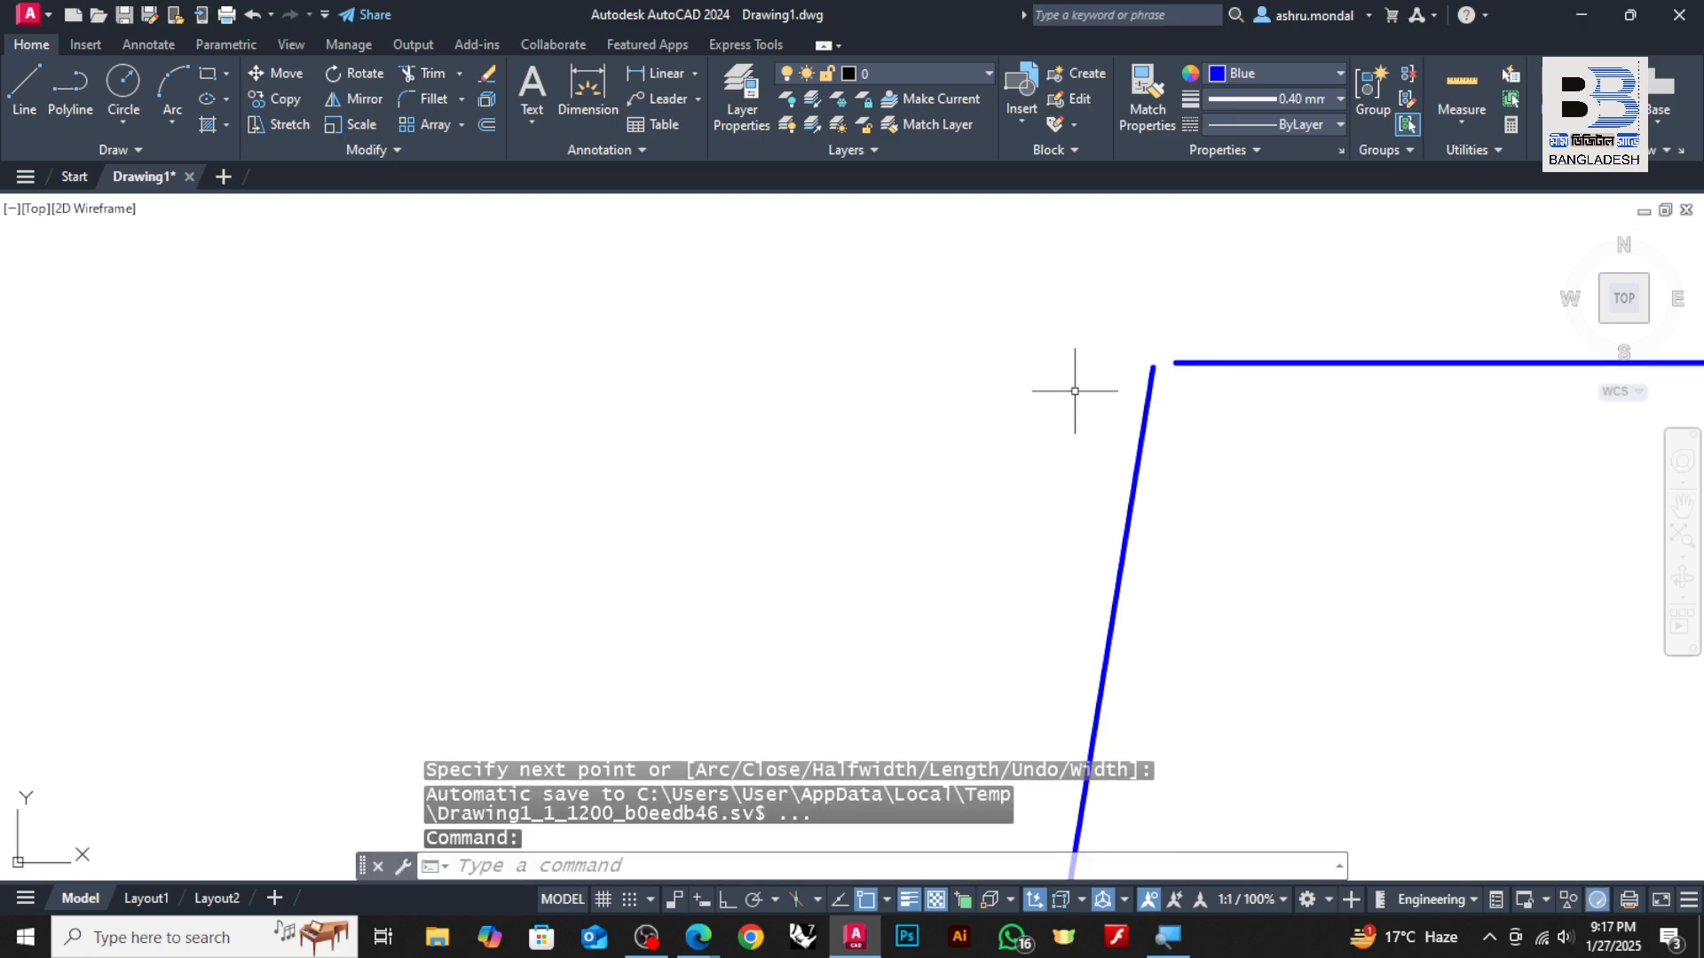
Examine the small polyline's upper-left corner gap close up and from a distance, with the polyline selected and deselected
{"action": "scroll", "coordinate": [1175, 380], "scroll_direction": "up", "scroll_amount": 4}
{"action": "scroll", "coordinate": [1089, 333], "scroll_direction": "down", "scroll_amount": 10}
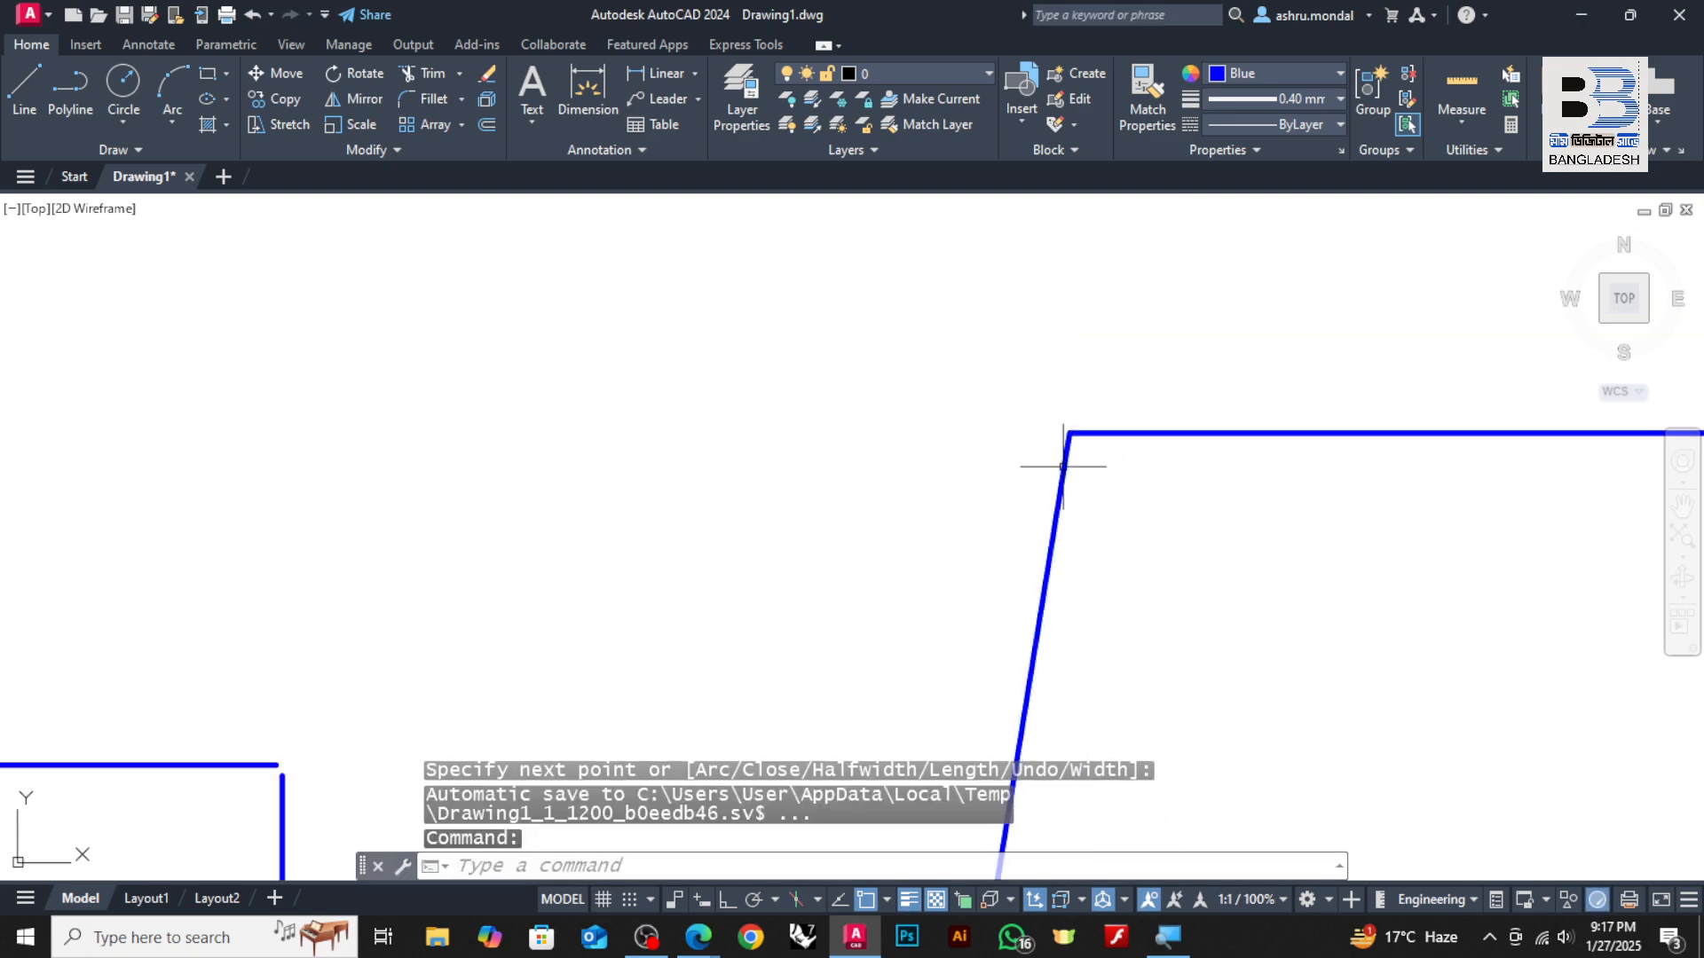
{"action": "scroll", "coordinate": [994, 391], "scroll_direction": "down", "scroll_amount": 5}
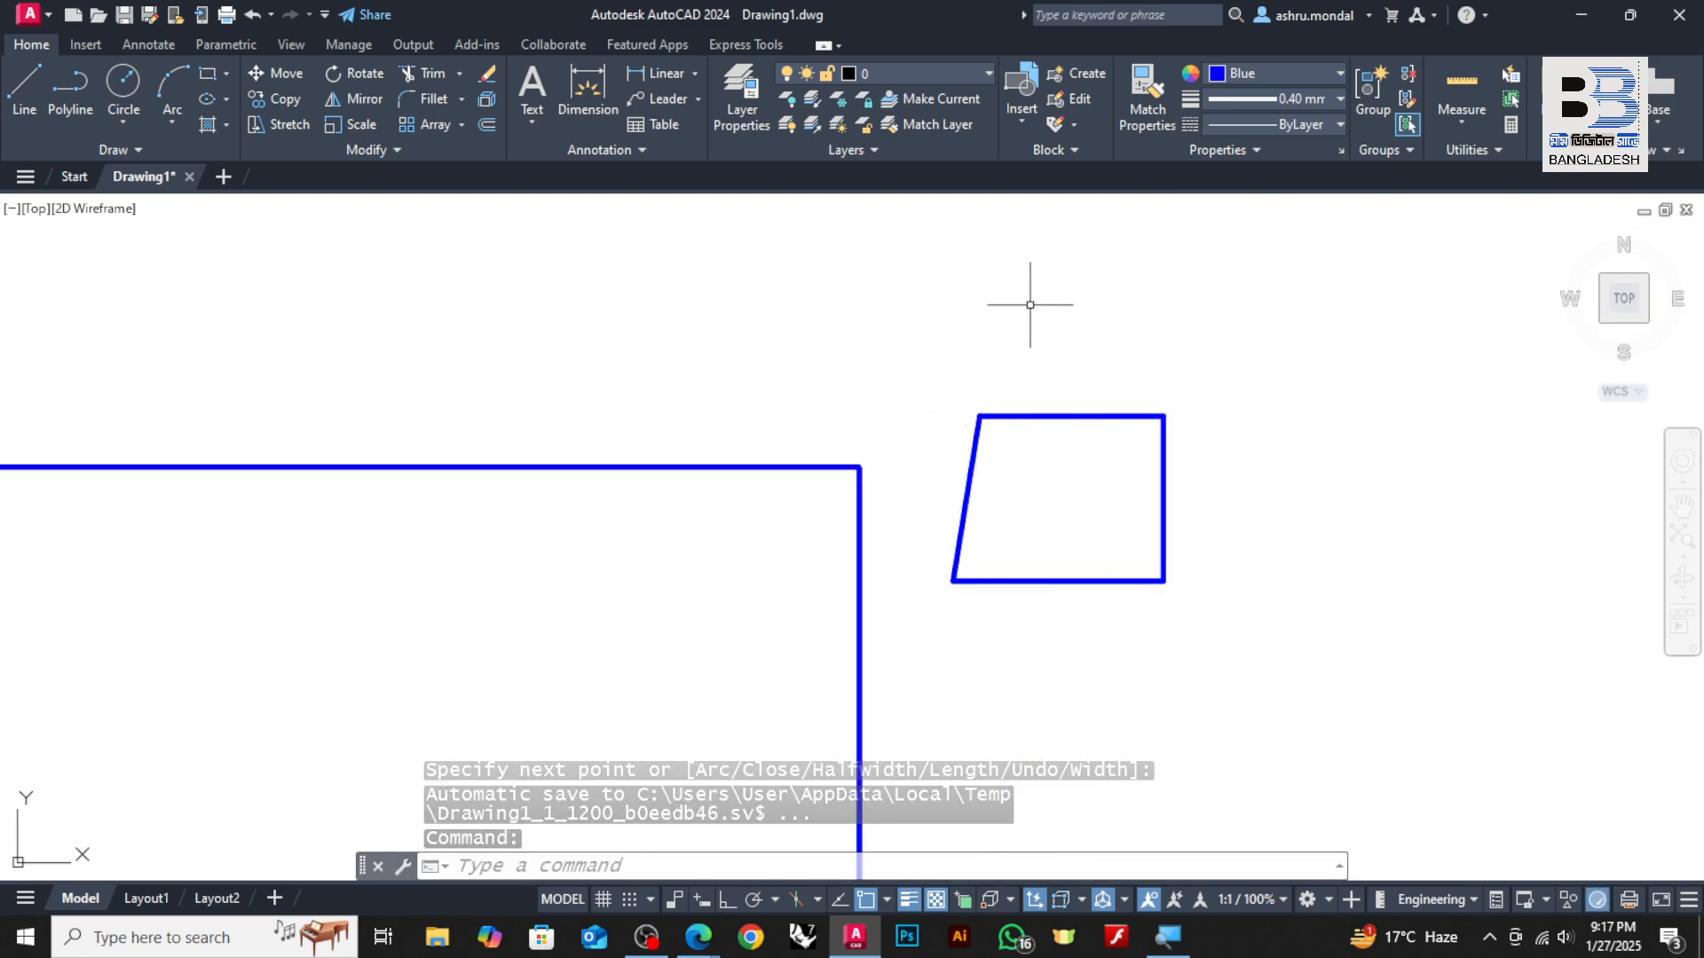
{"action": "scroll", "coordinate": [985, 414], "scroll_direction": "up", "scroll_amount": 5}
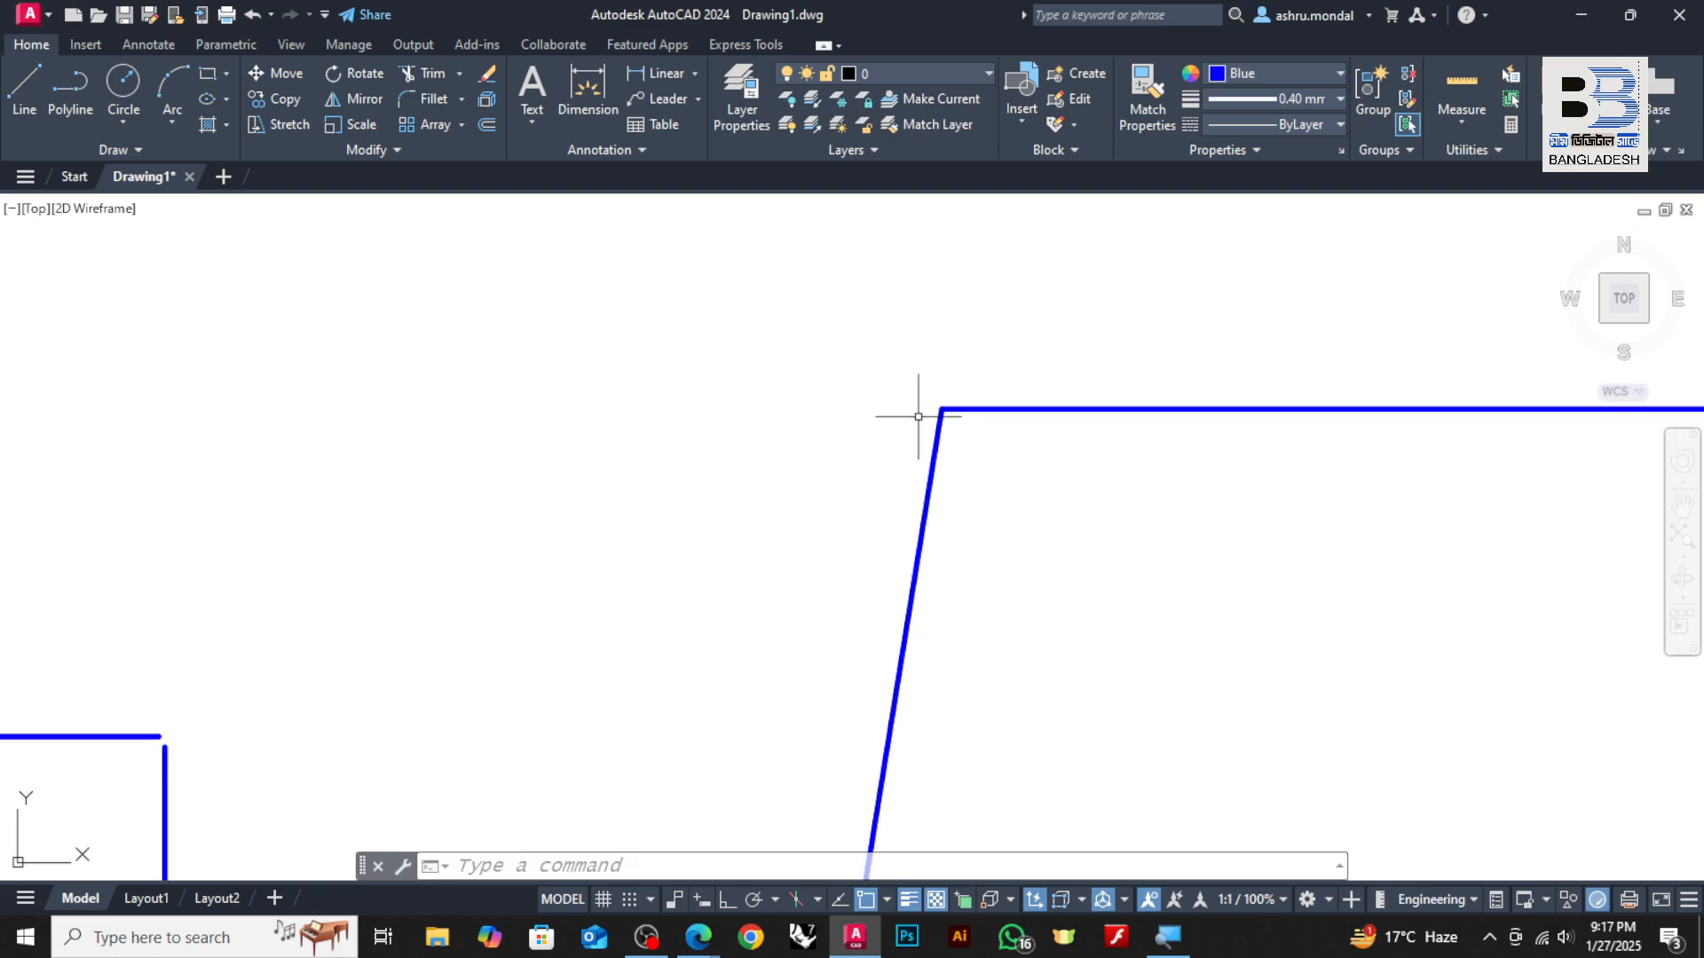
{"action": "scroll", "coordinate": [918, 416], "scroll_direction": "up", "scroll_amount": 6}
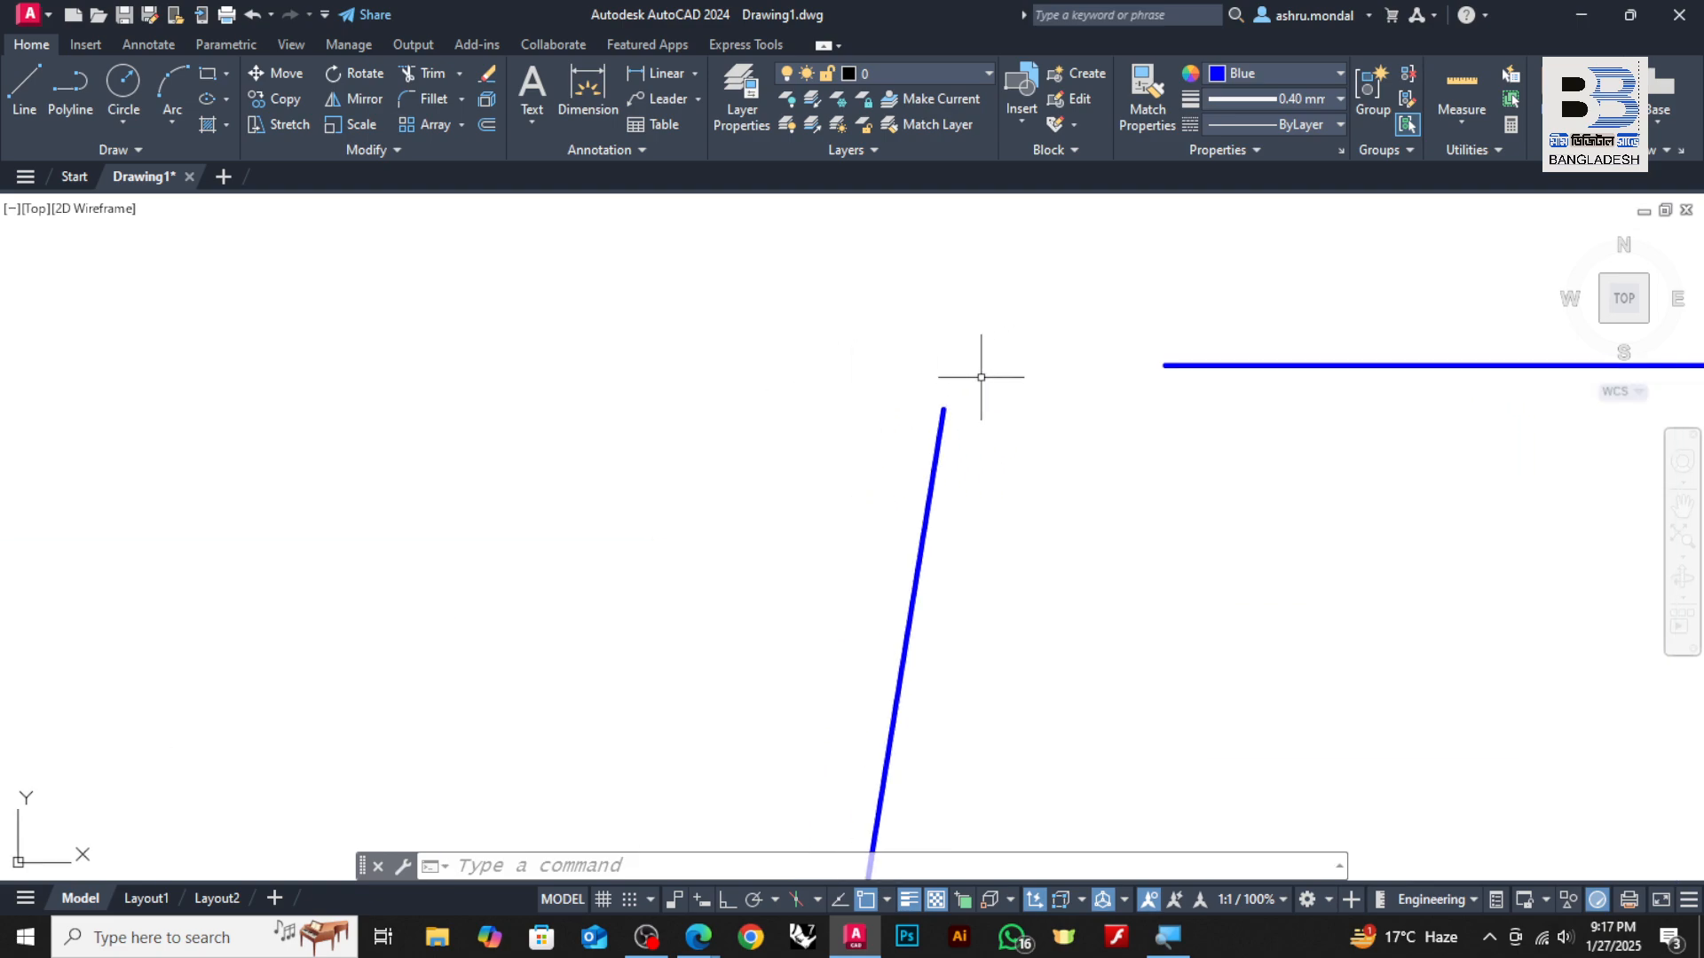
{"action": "scroll", "coordinate": [875, 384], "scroll_direction": "down", "scroll_amount": 5}
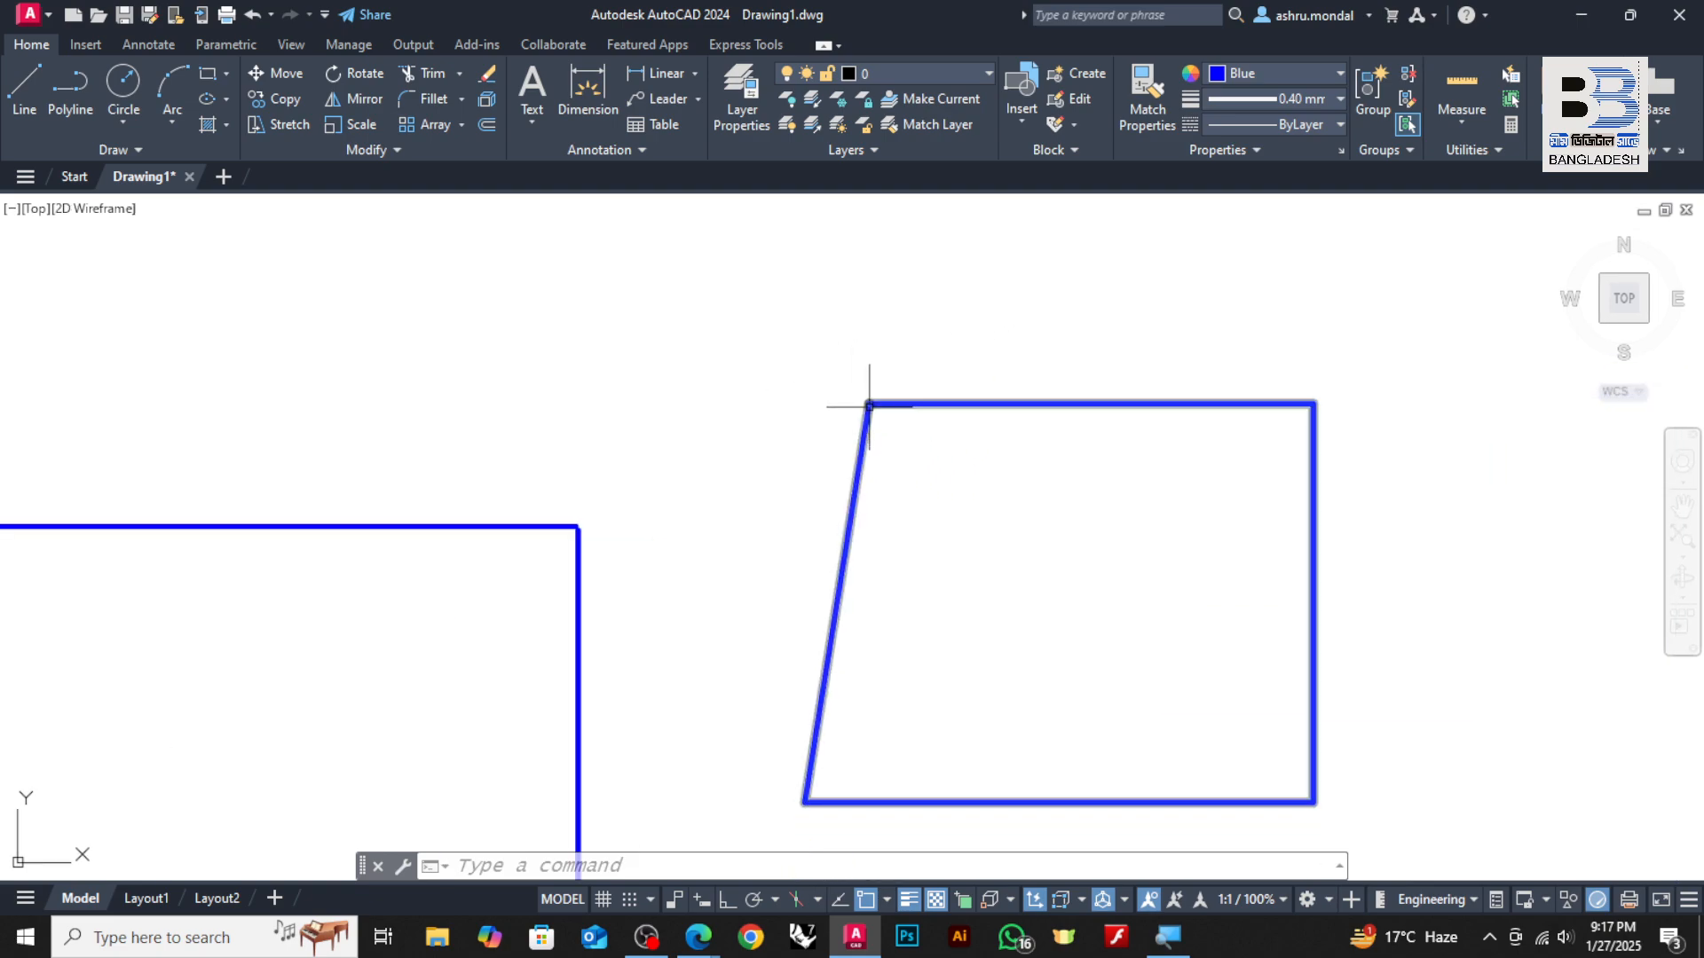
{"action": "scroll", "coordinate": [869, 407], "scroll_direction": "down", "scroll_amount": 2}
{"action": "left_click", "coordinate": [1141, 487]}
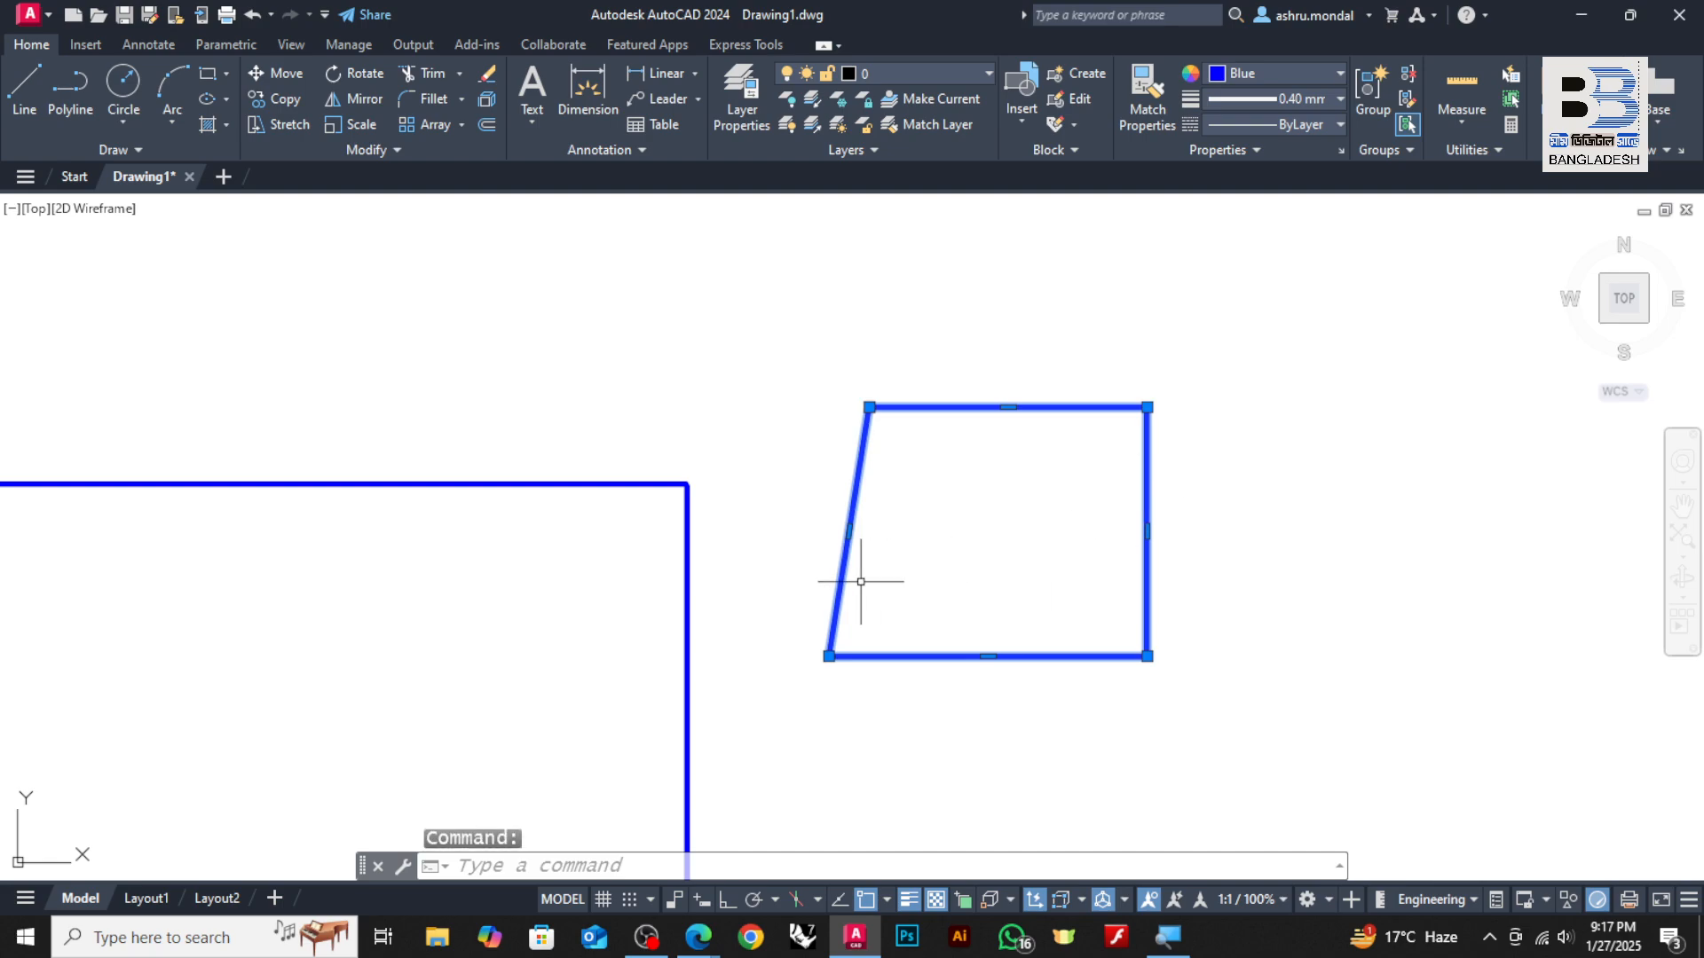
{"action": "scroll", "coordinate": [879, 411], "scroll_direction": "up", "scroll_amount": 5}
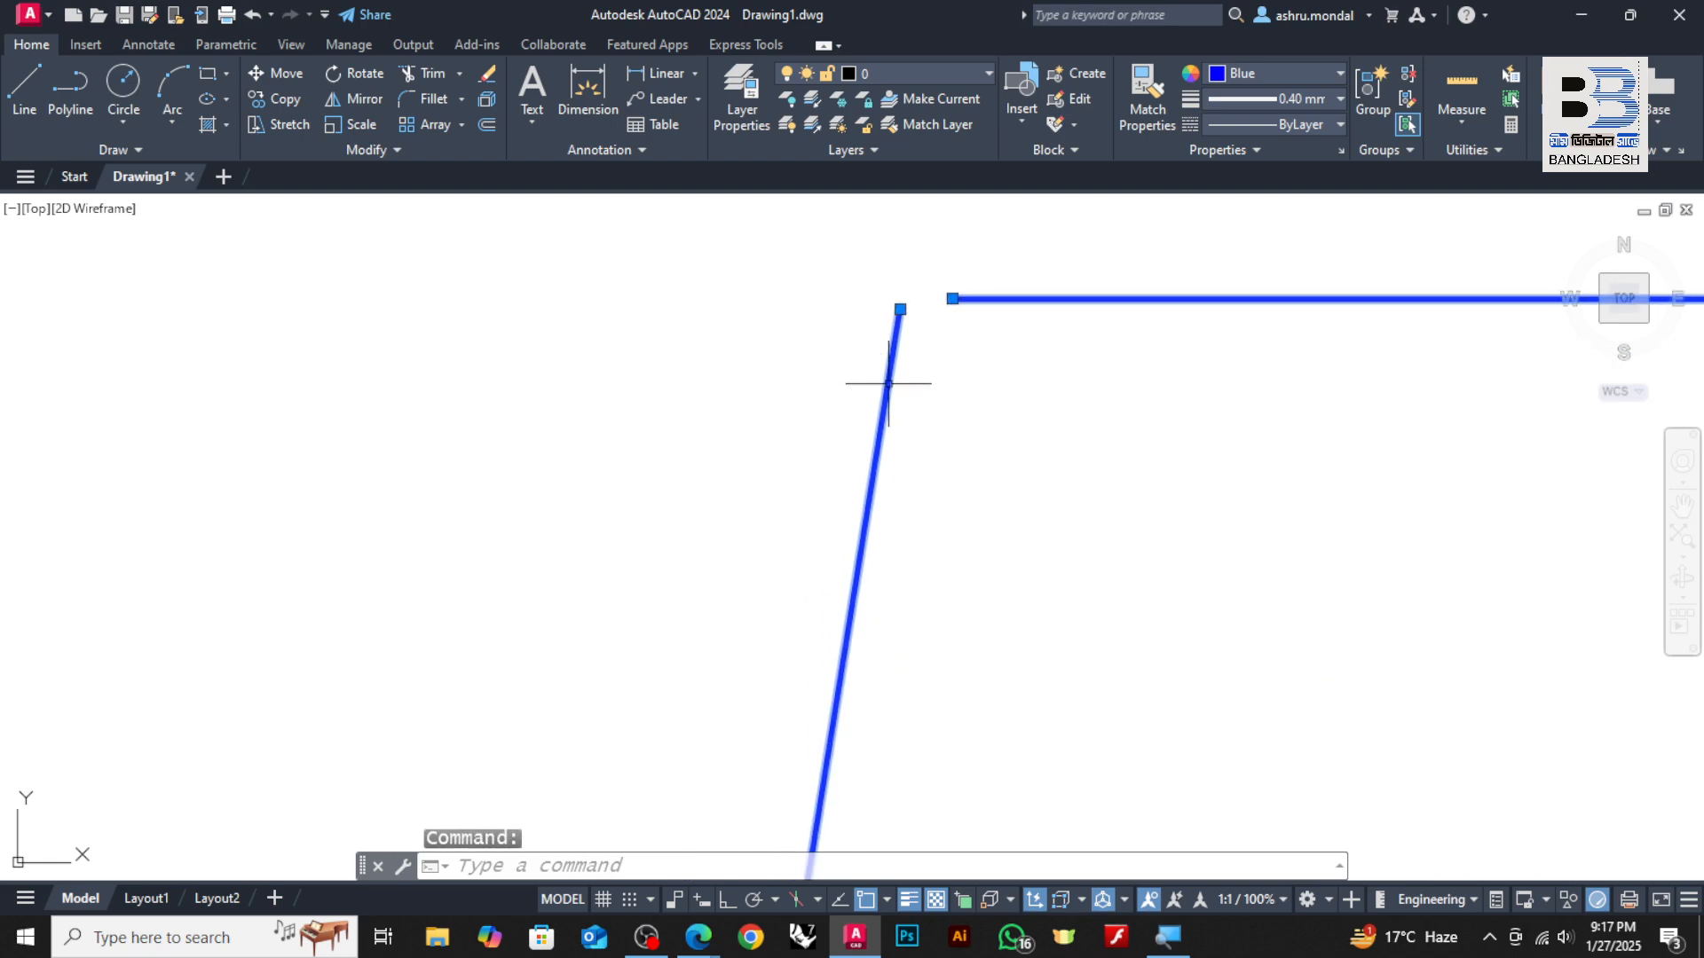
{"action": "scroll", "coordinate": [942, 406], "scroll_direction": "down", "scroll_amount": 5}
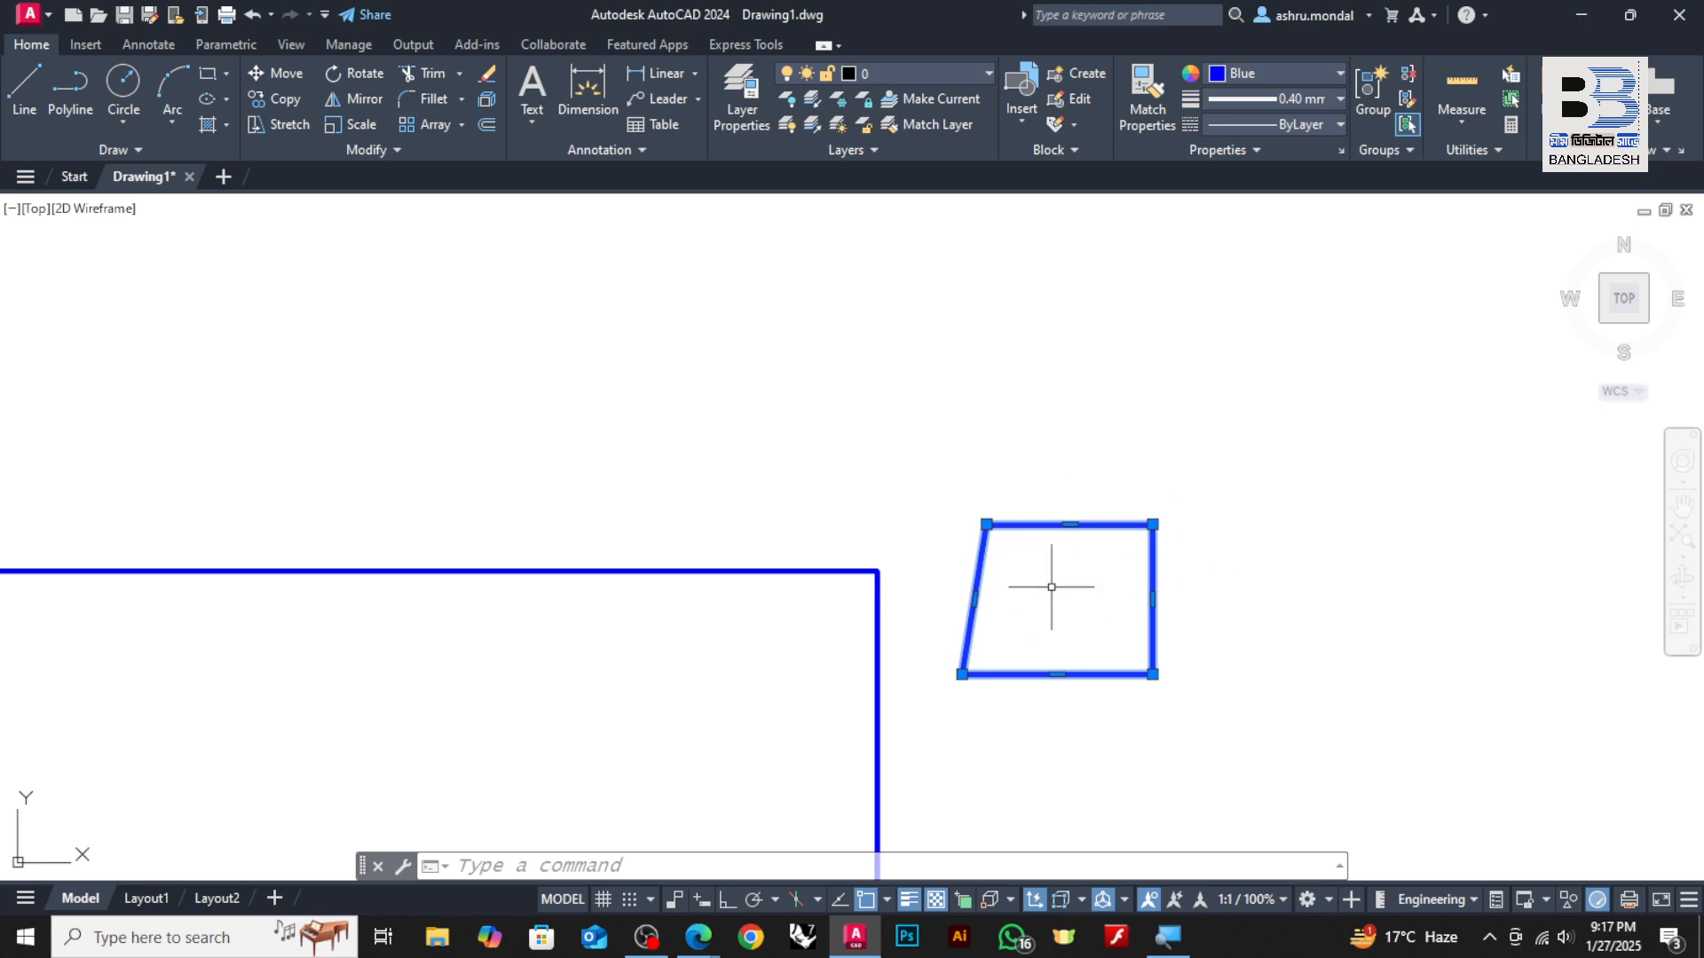
{"action": "scroll", "coordinate": [1008, 521], "scroll_direction": "up", "scroll_amount": 5}
{"action": "scroll", "coordinate": [995, 544], "scroll_direction": "up", "scroll_amount": 5}
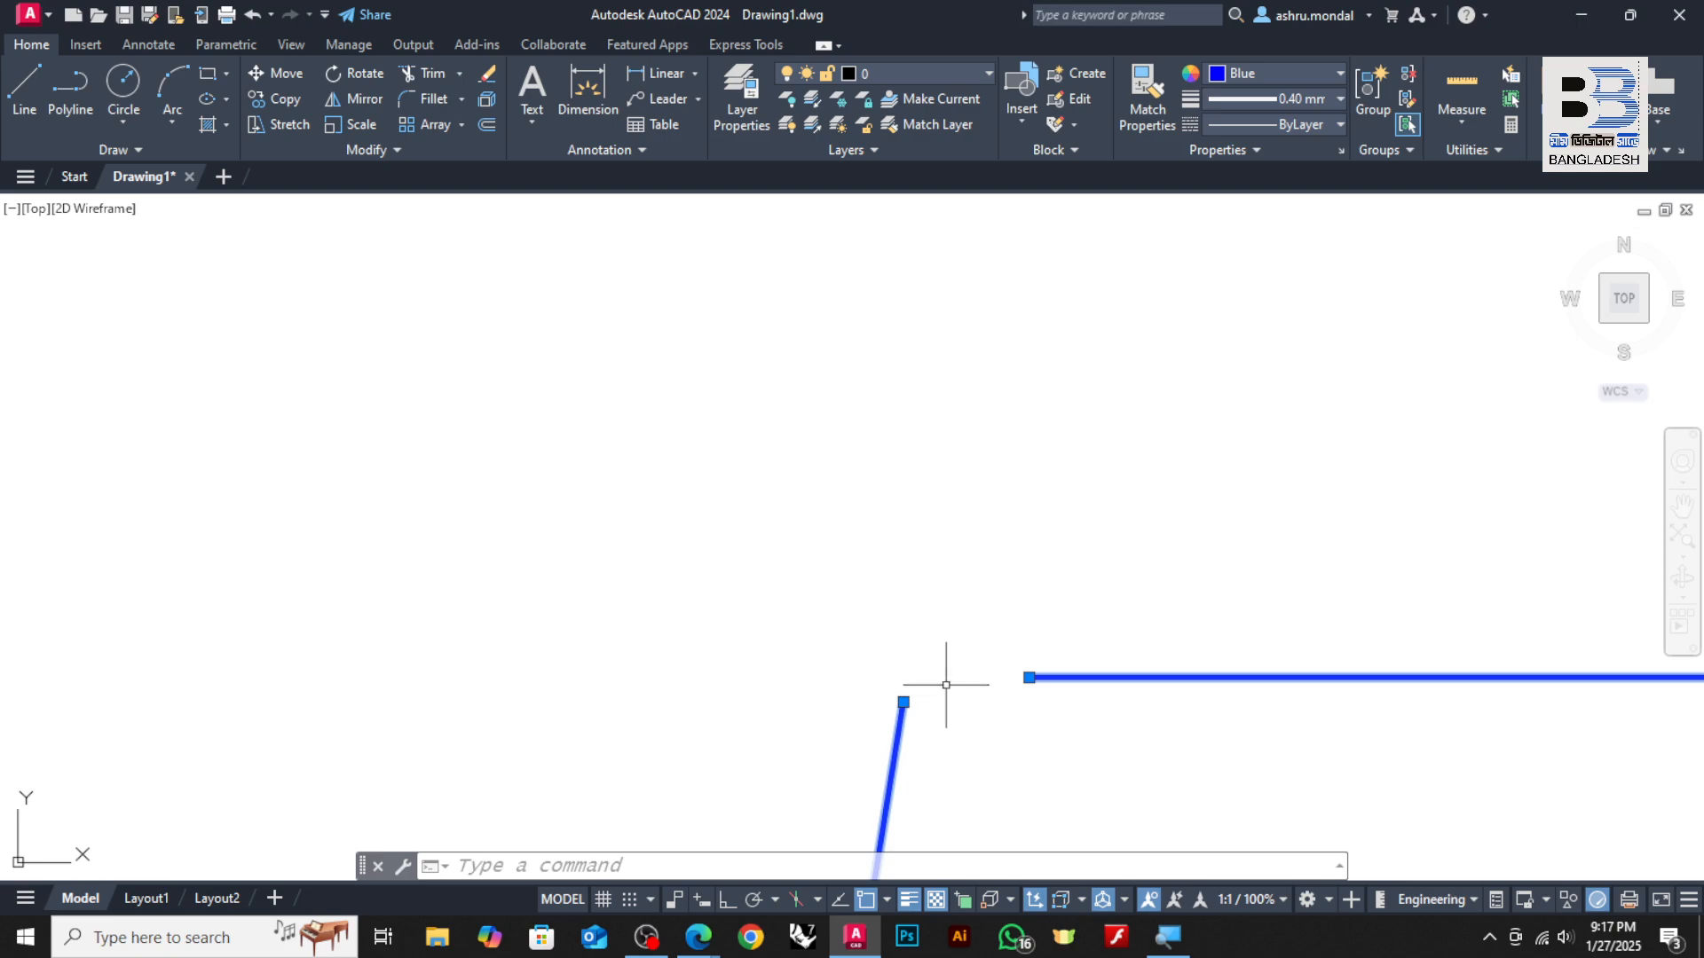
{"action": "scroll", "coordinate": [943, 687], "scroll_direction": "up", "scroll_amount": 2}
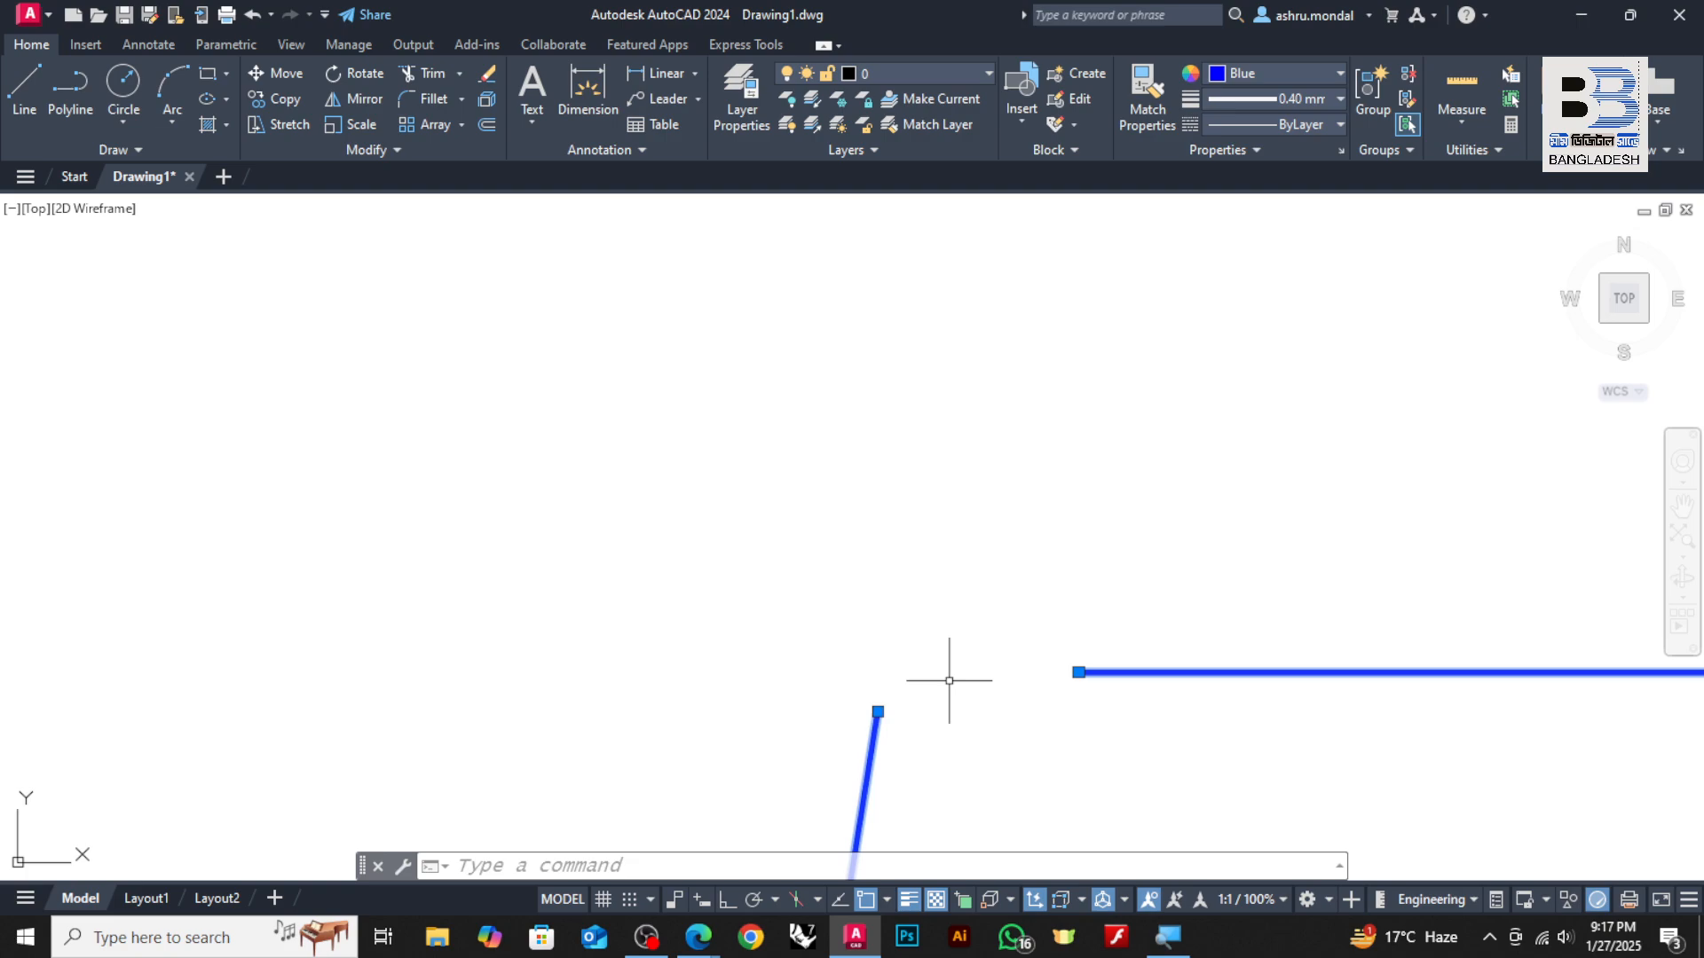
{"action": "key", "text": "Escape"}
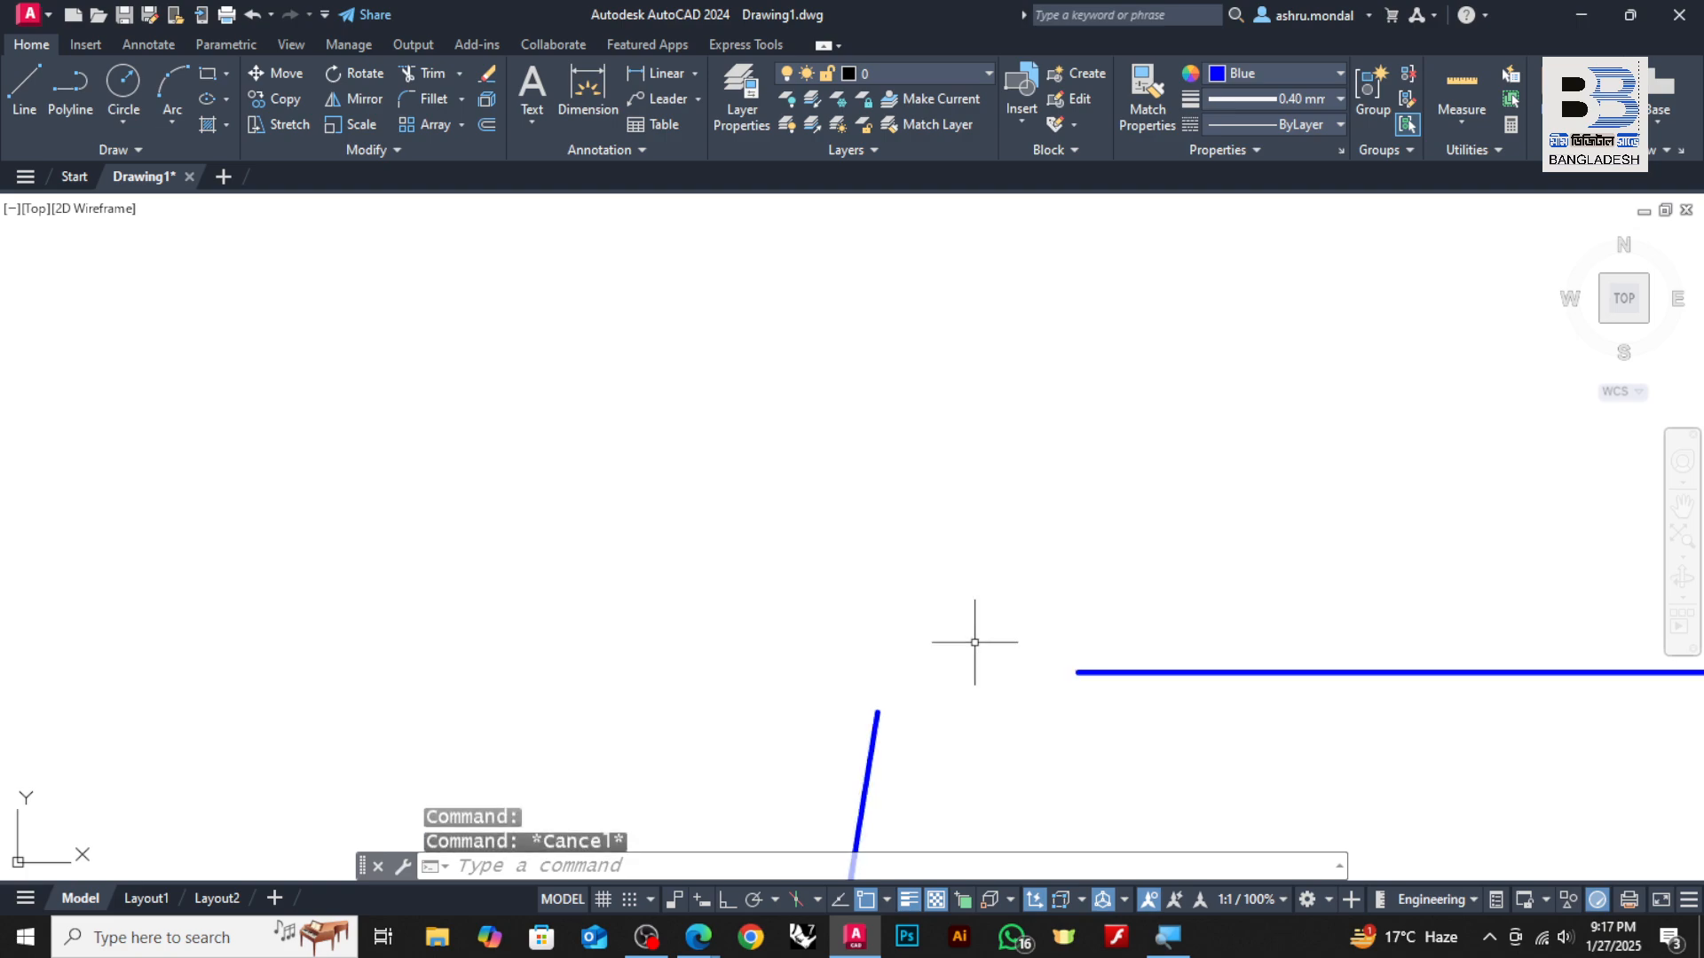
Review the drawing's length, angle and insertion scale units, and close the units settings
{"action": "scroll", "coordinate": [1056, 549], "scroll_direction": "down", "scroll_amount": 5}
{"action": "scroll", "coordinate": [1065, 551], "scroll_direction": "down", "scroll_amount": 4}
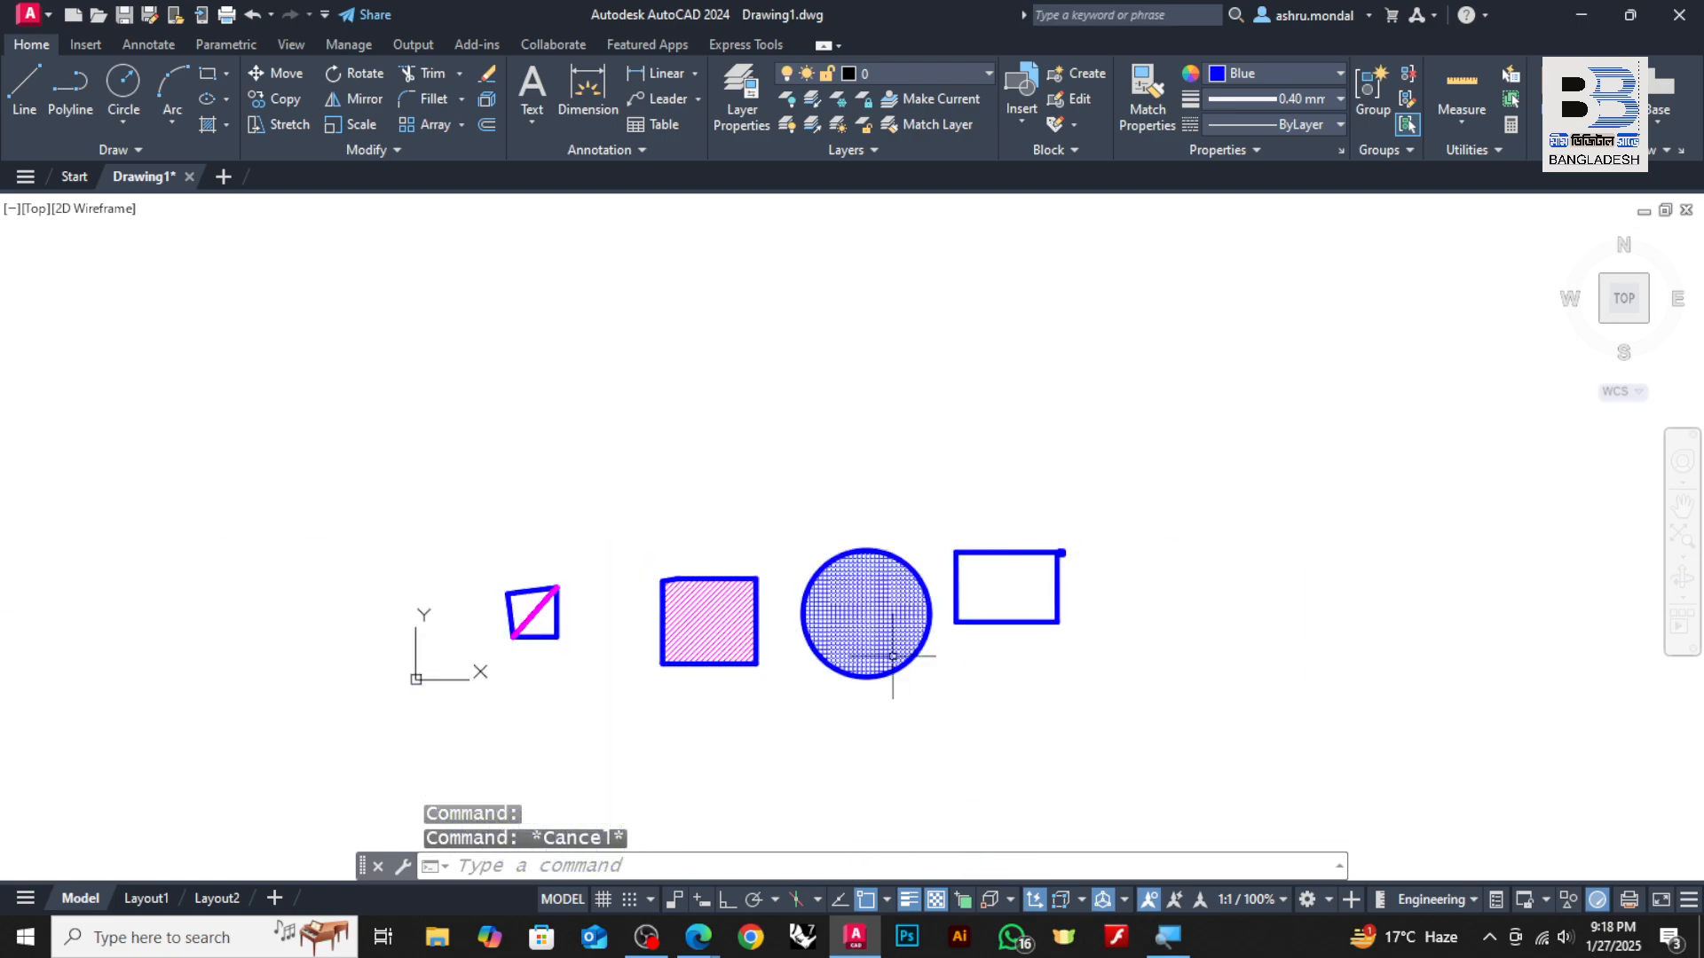
{"action": "scroll", "coordinate": [885, 657], "scroll_direction": "up", "scroll_amount": 6}
{"action": "key", "text": "Escape"}
{"action": "key", "text": "Escape"}
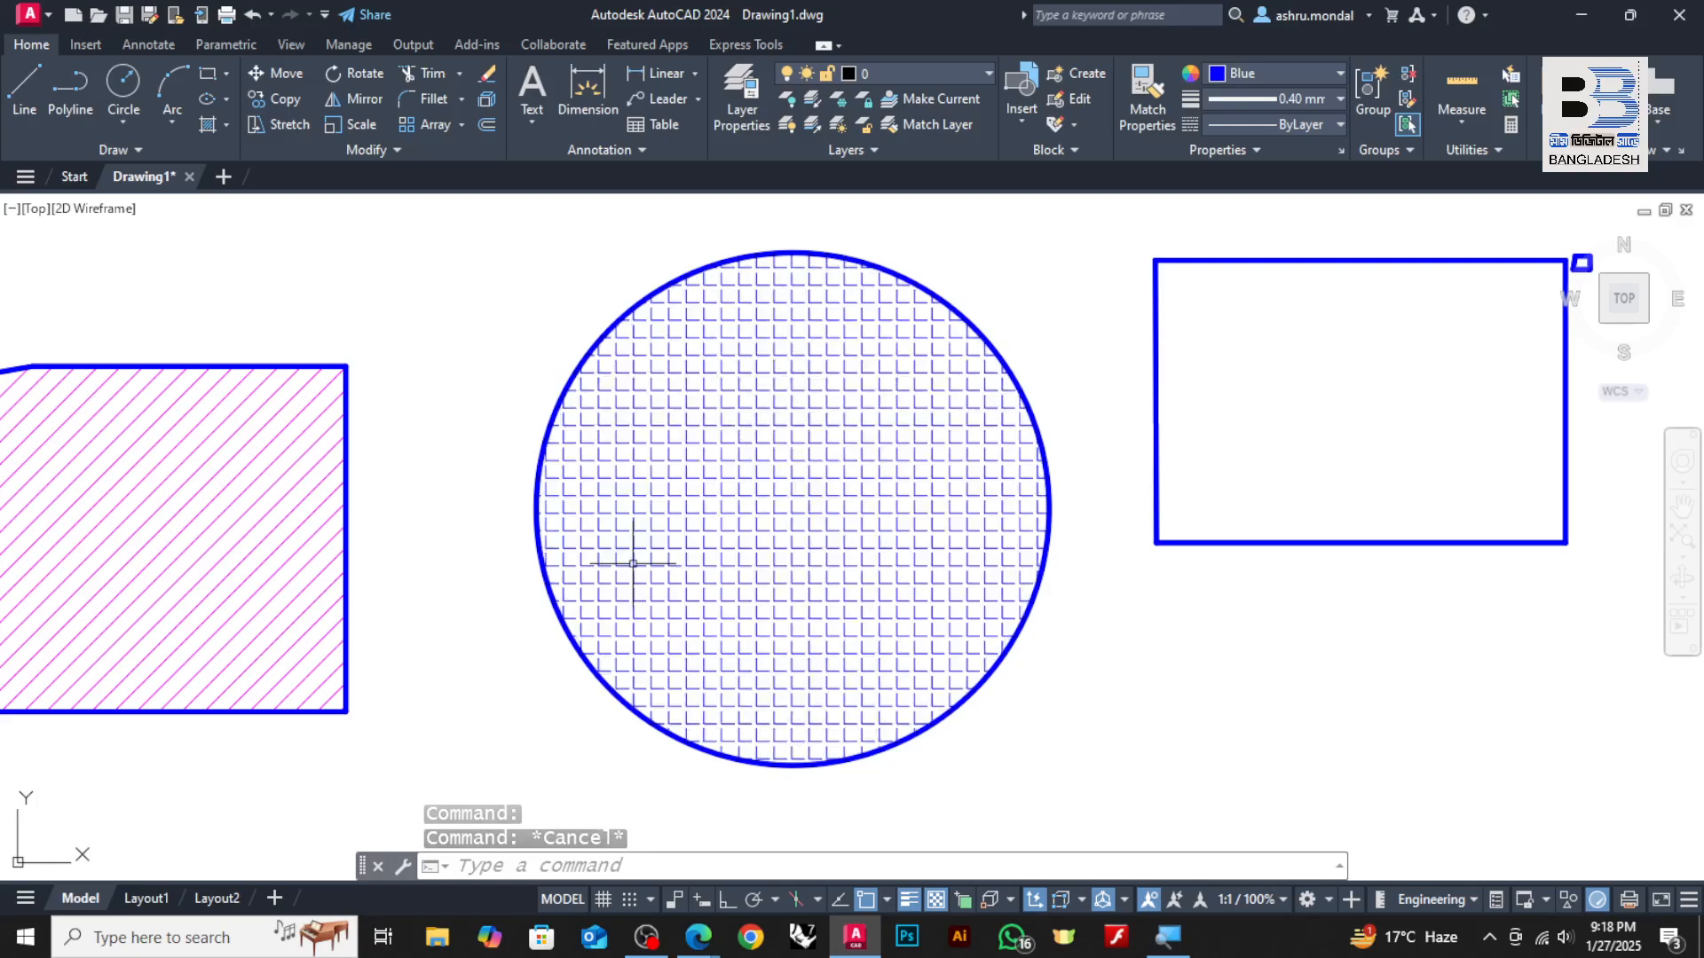
{"action": "type", "text": "UN"}
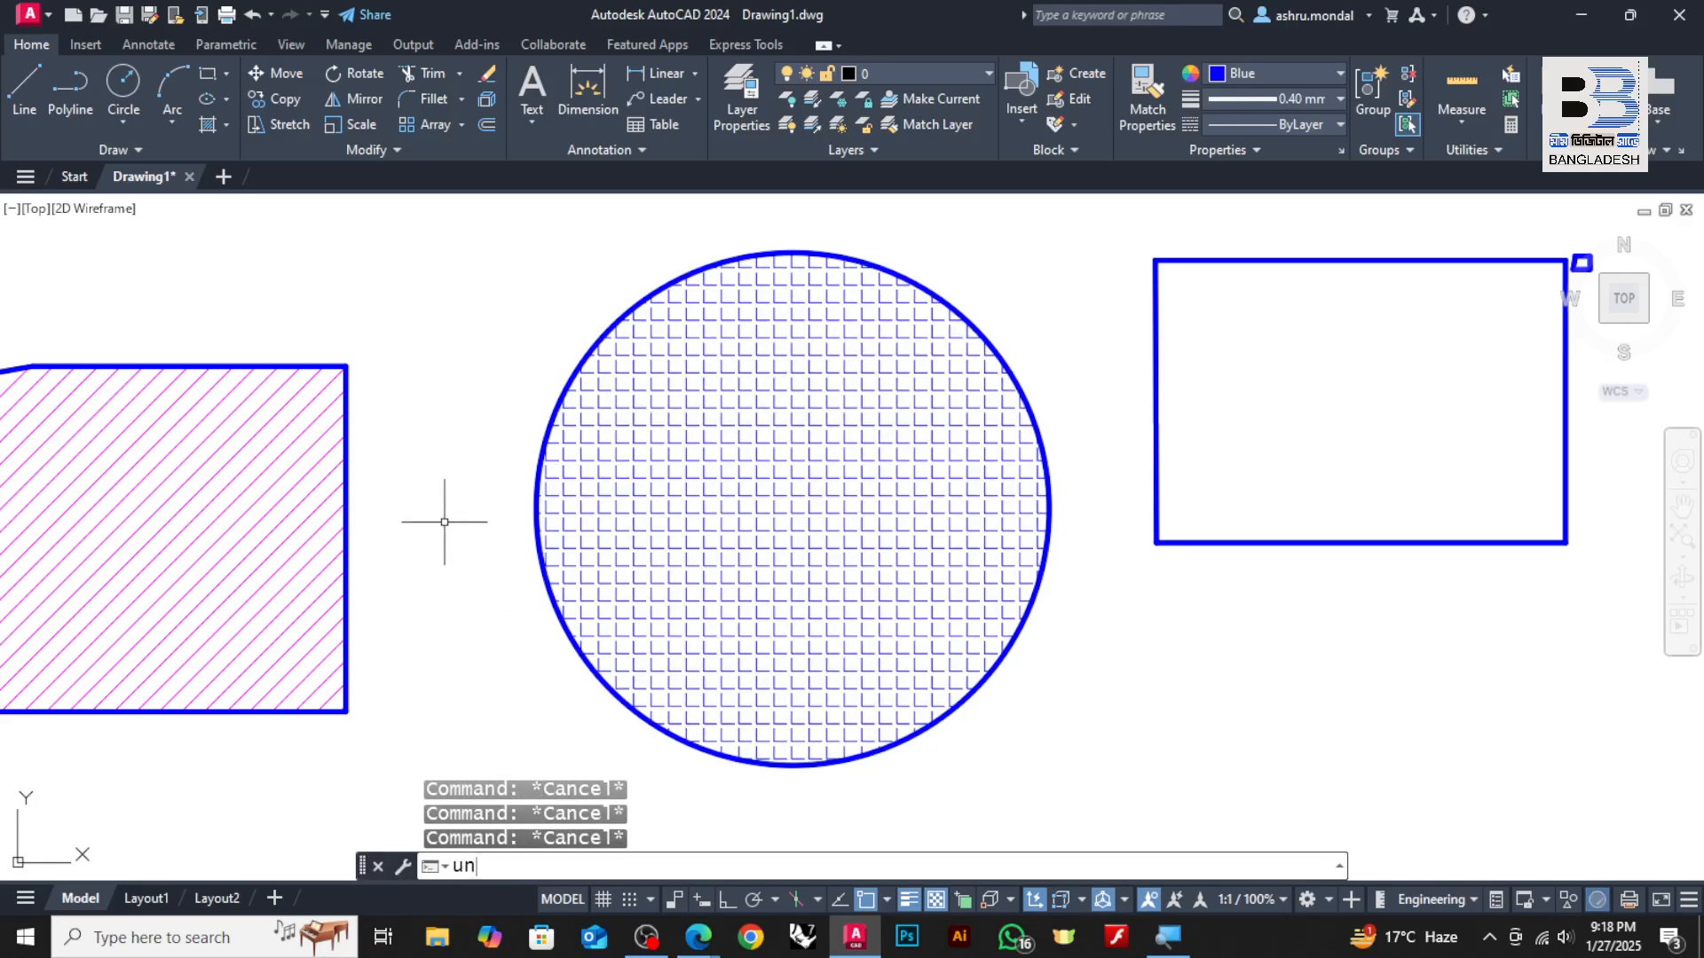
{"action": "key", "text": "Return"}
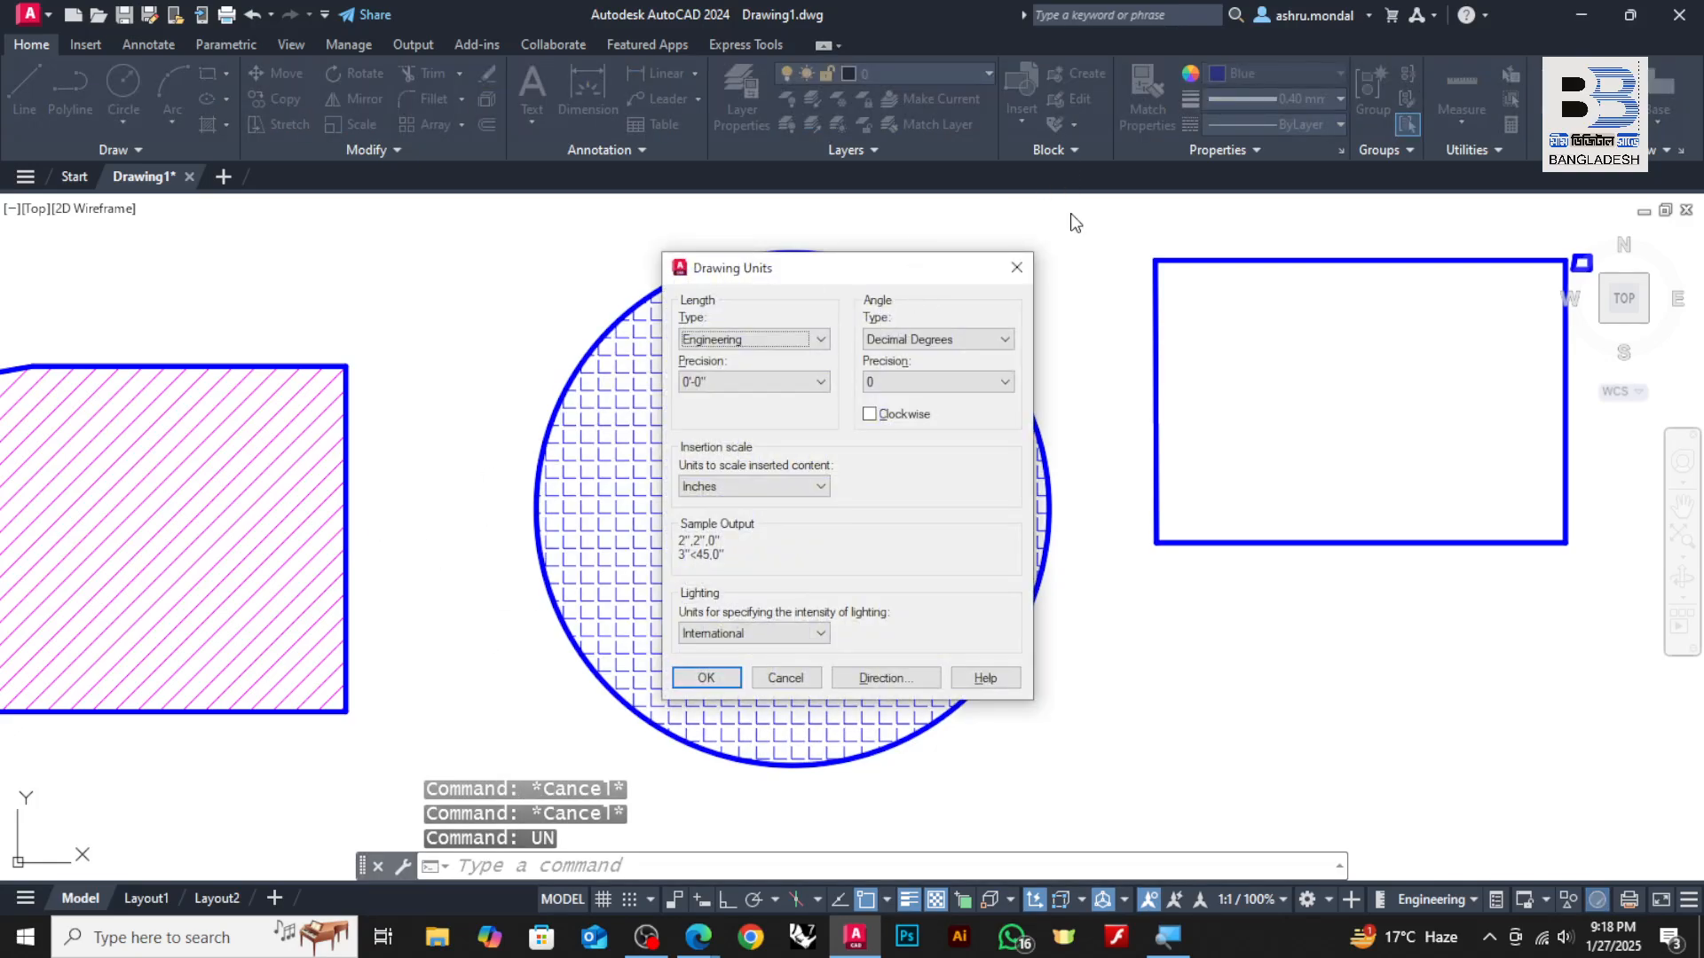
{"action": "left_click", "coordinate": [1017, 267]}
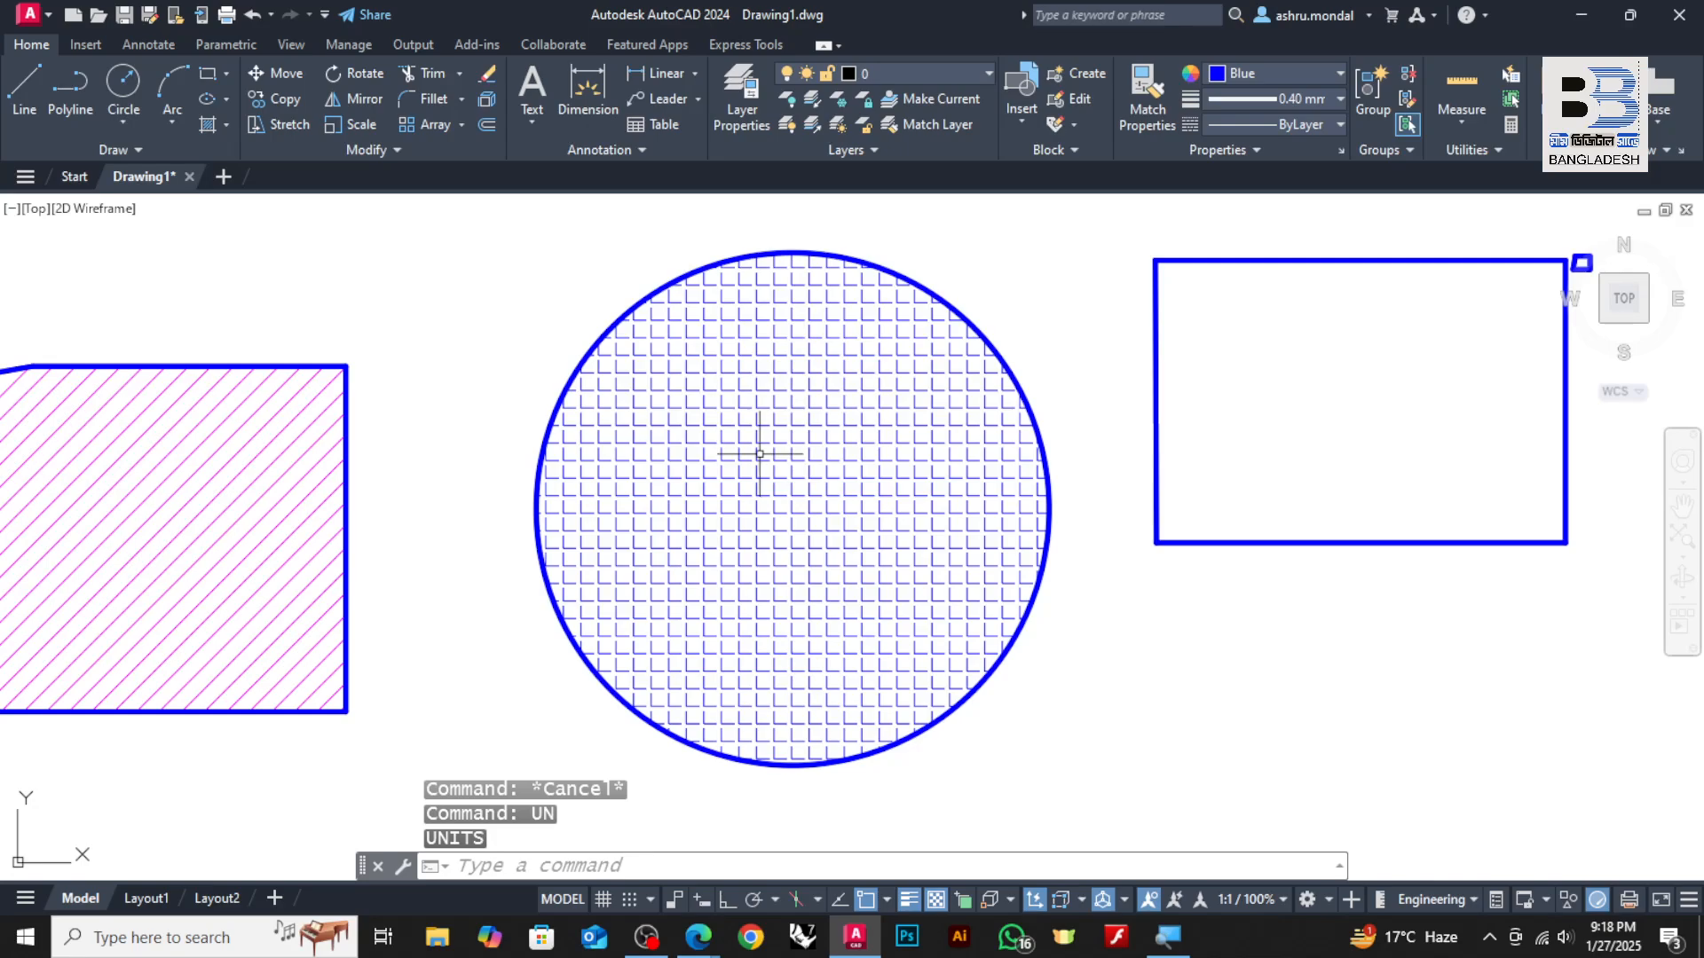
Inspect the circle hatch's area in its object properties, and deselect the hatch
{"action": "left_click", "coordinate": [761, 453]}
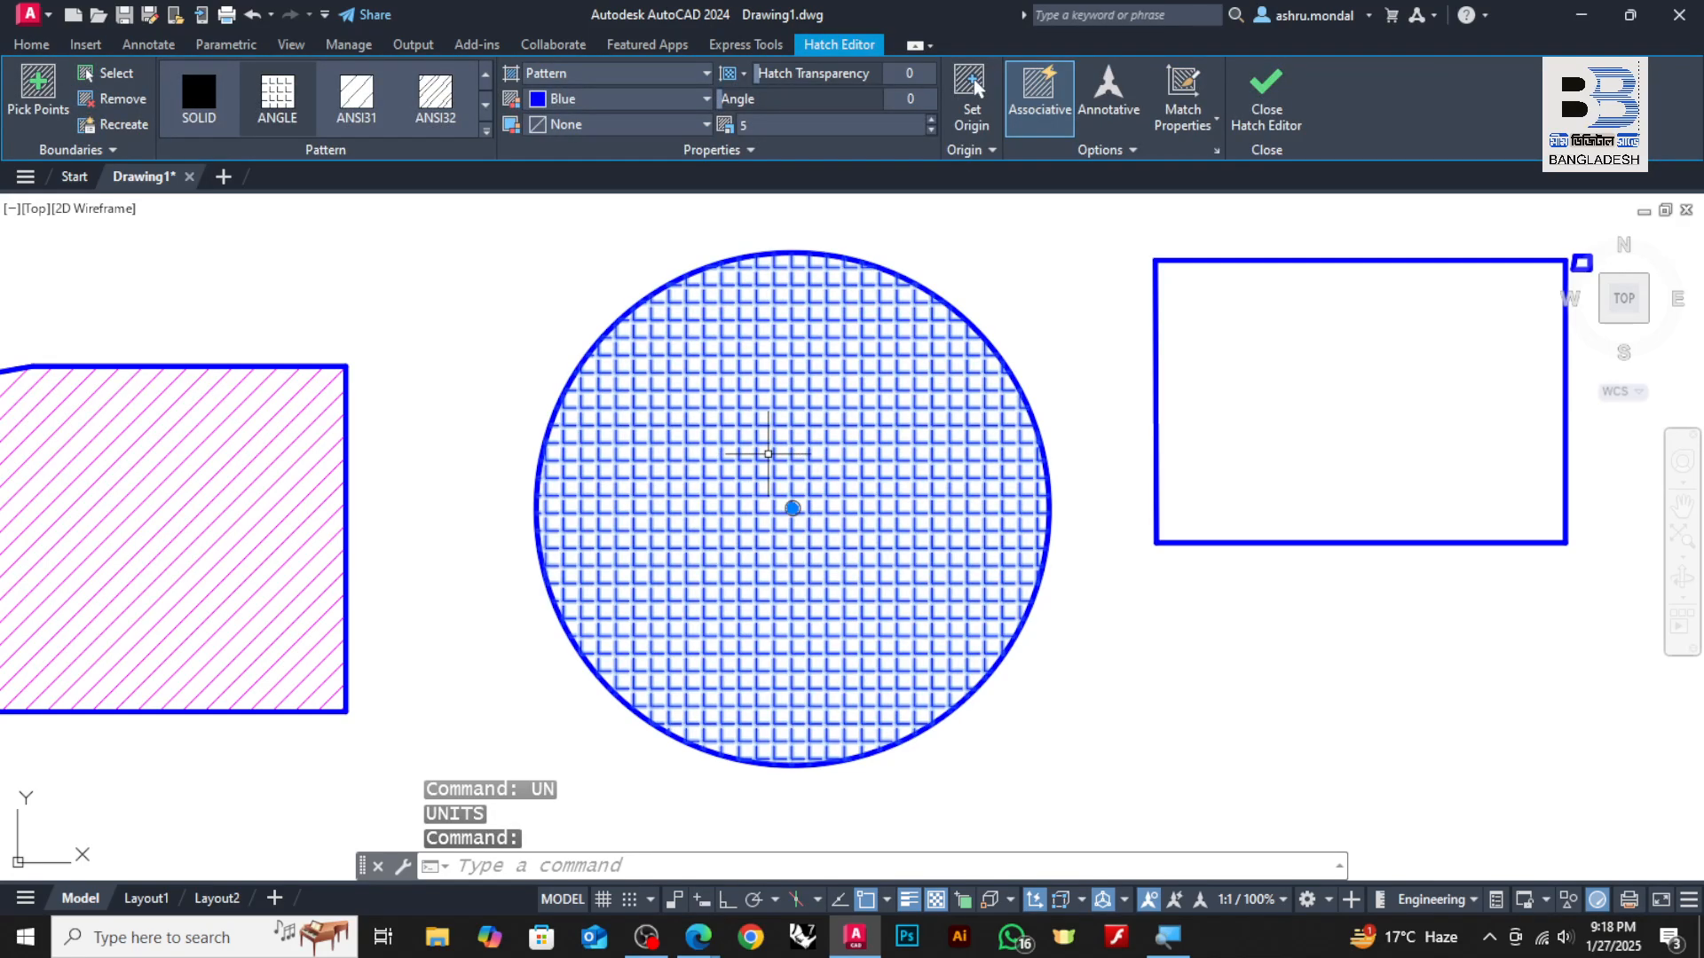
{"action": "type", "text": "MO"}
{"action": "key", "text": "Return"}
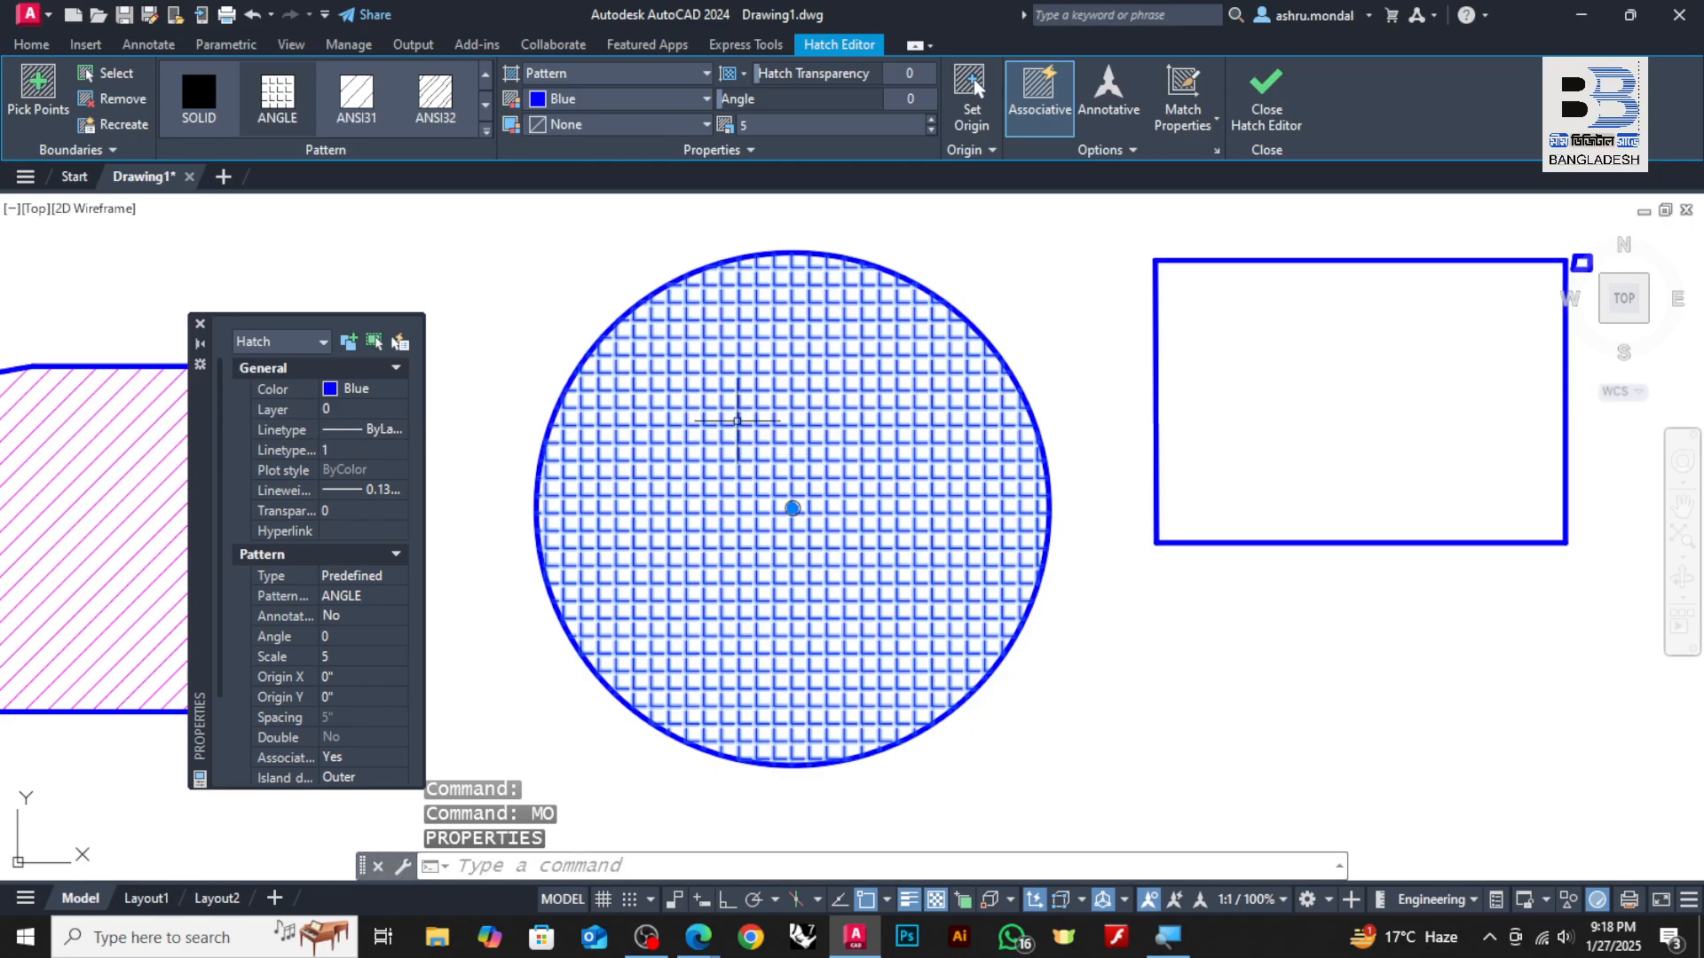
{"action": "scroll", "coordinate": [300, 611], "scroll_direction": "down", "scroll_amount": 3}
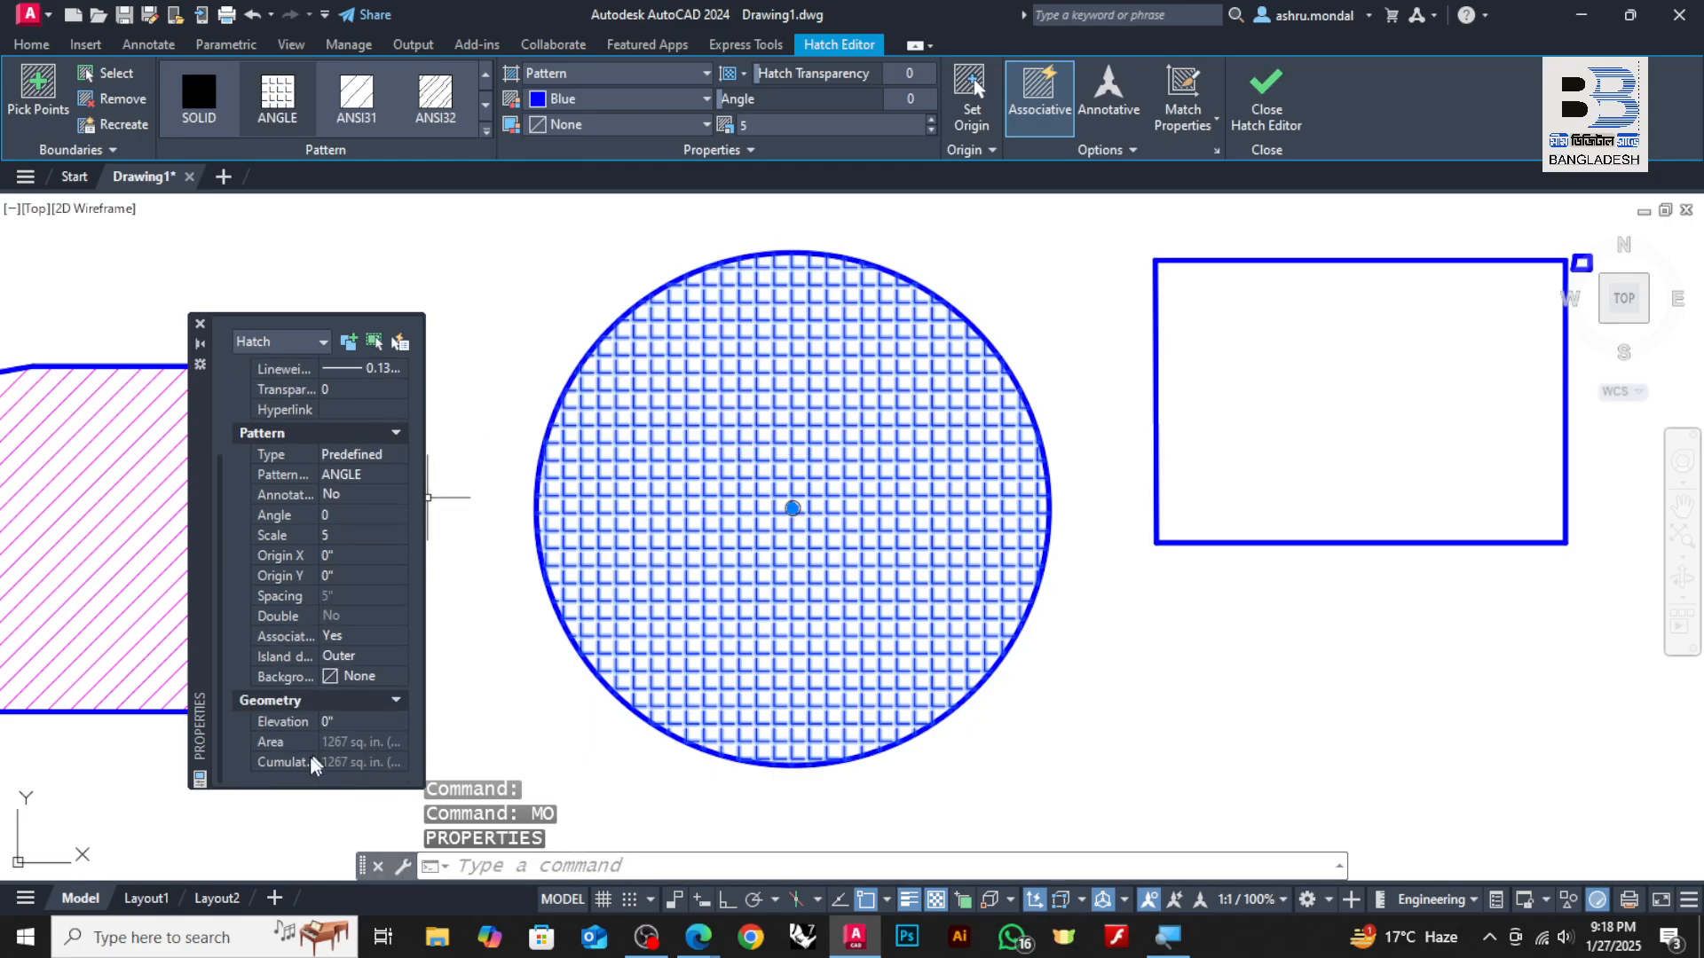
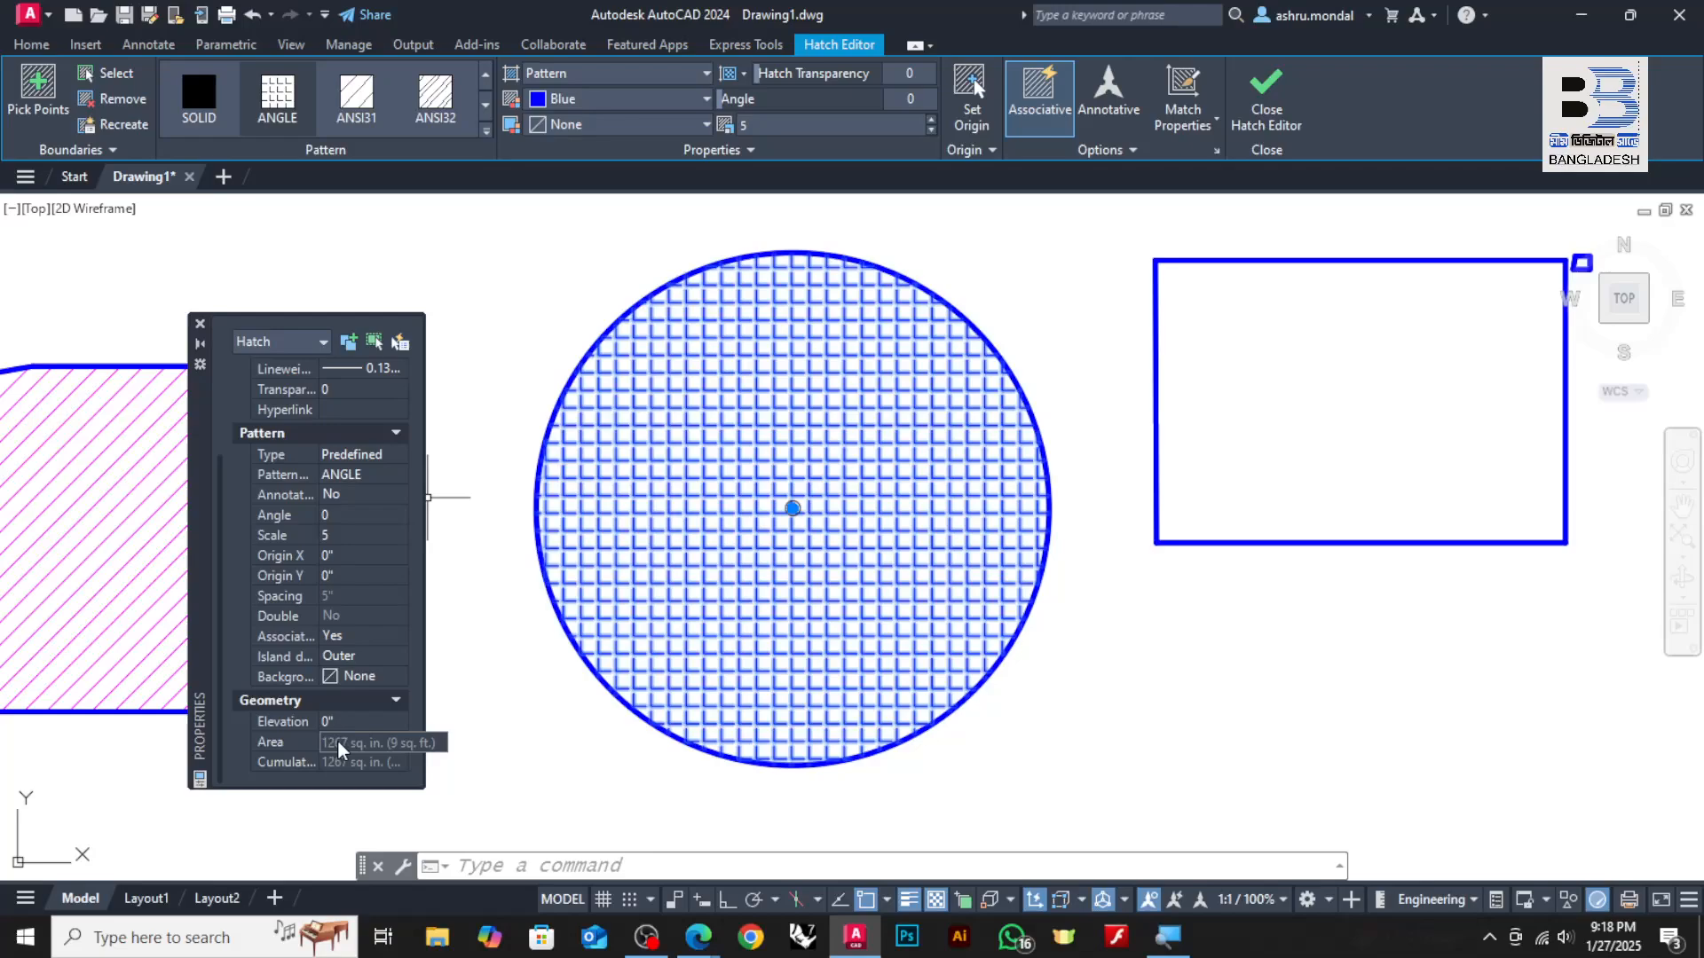
{"action": "key", "text": "Escape"}
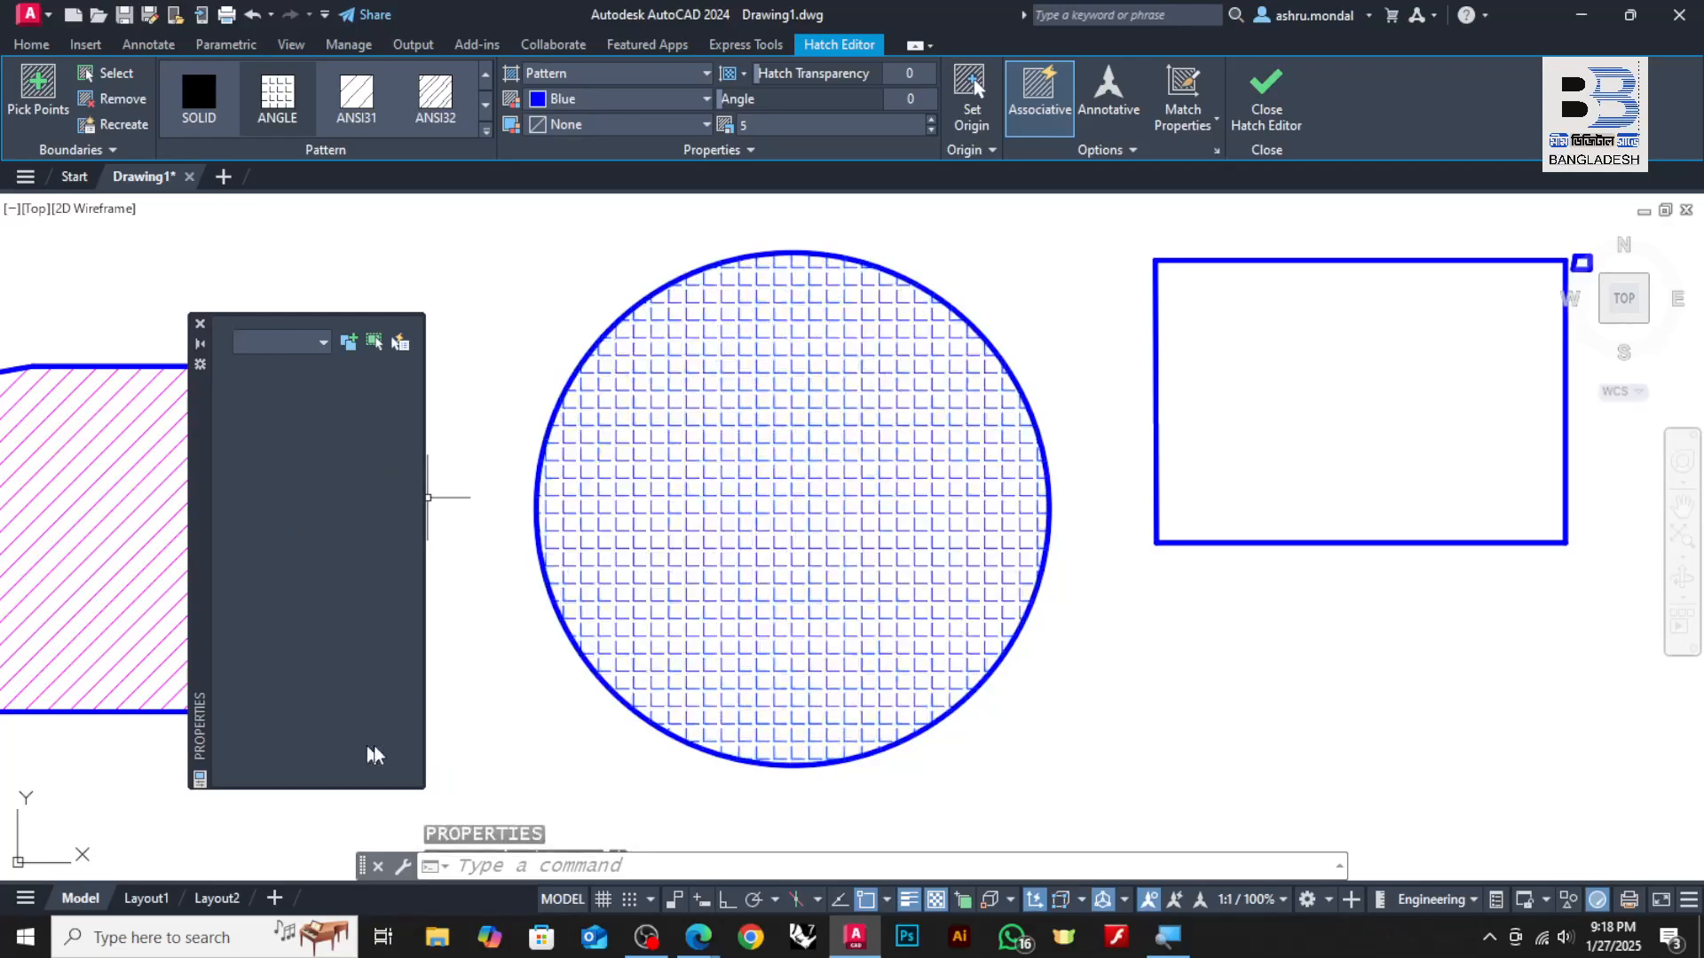
Switch to Microsoft Edge, open the Facebook photo of the three hatched land plots and save it to the Desktop as a JPEG
{"action": "mouse_move", "coordinate": [706, 941]}
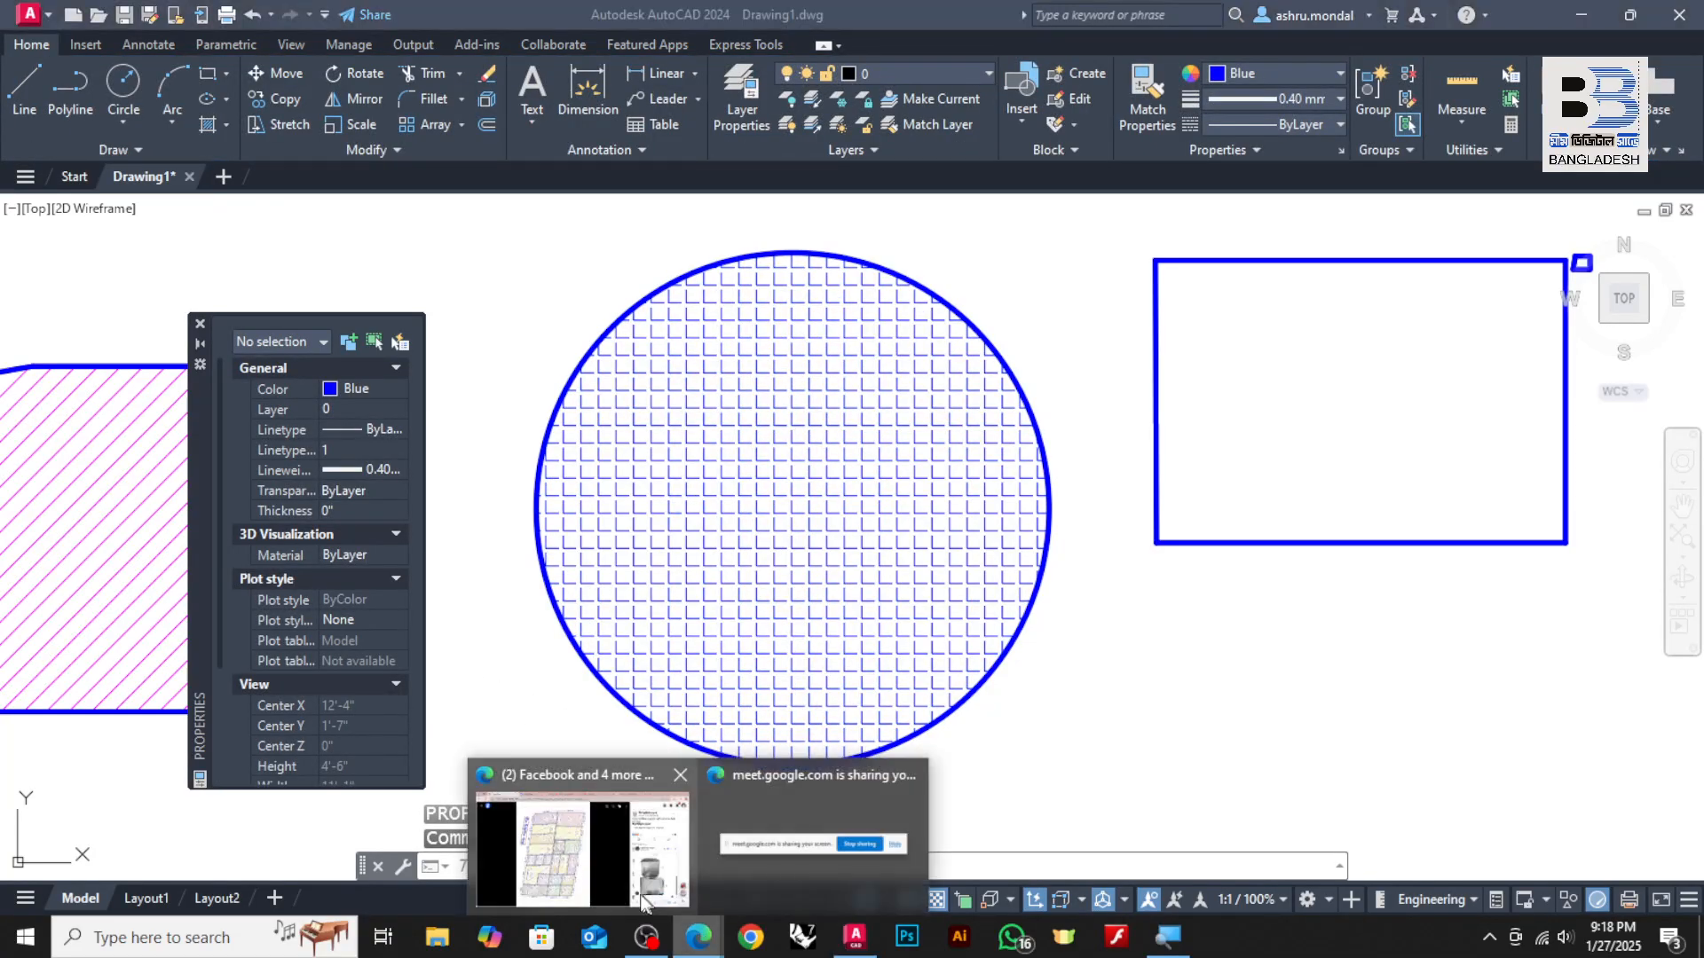
{"action": "left_click", "coordinate": [629, 883]}
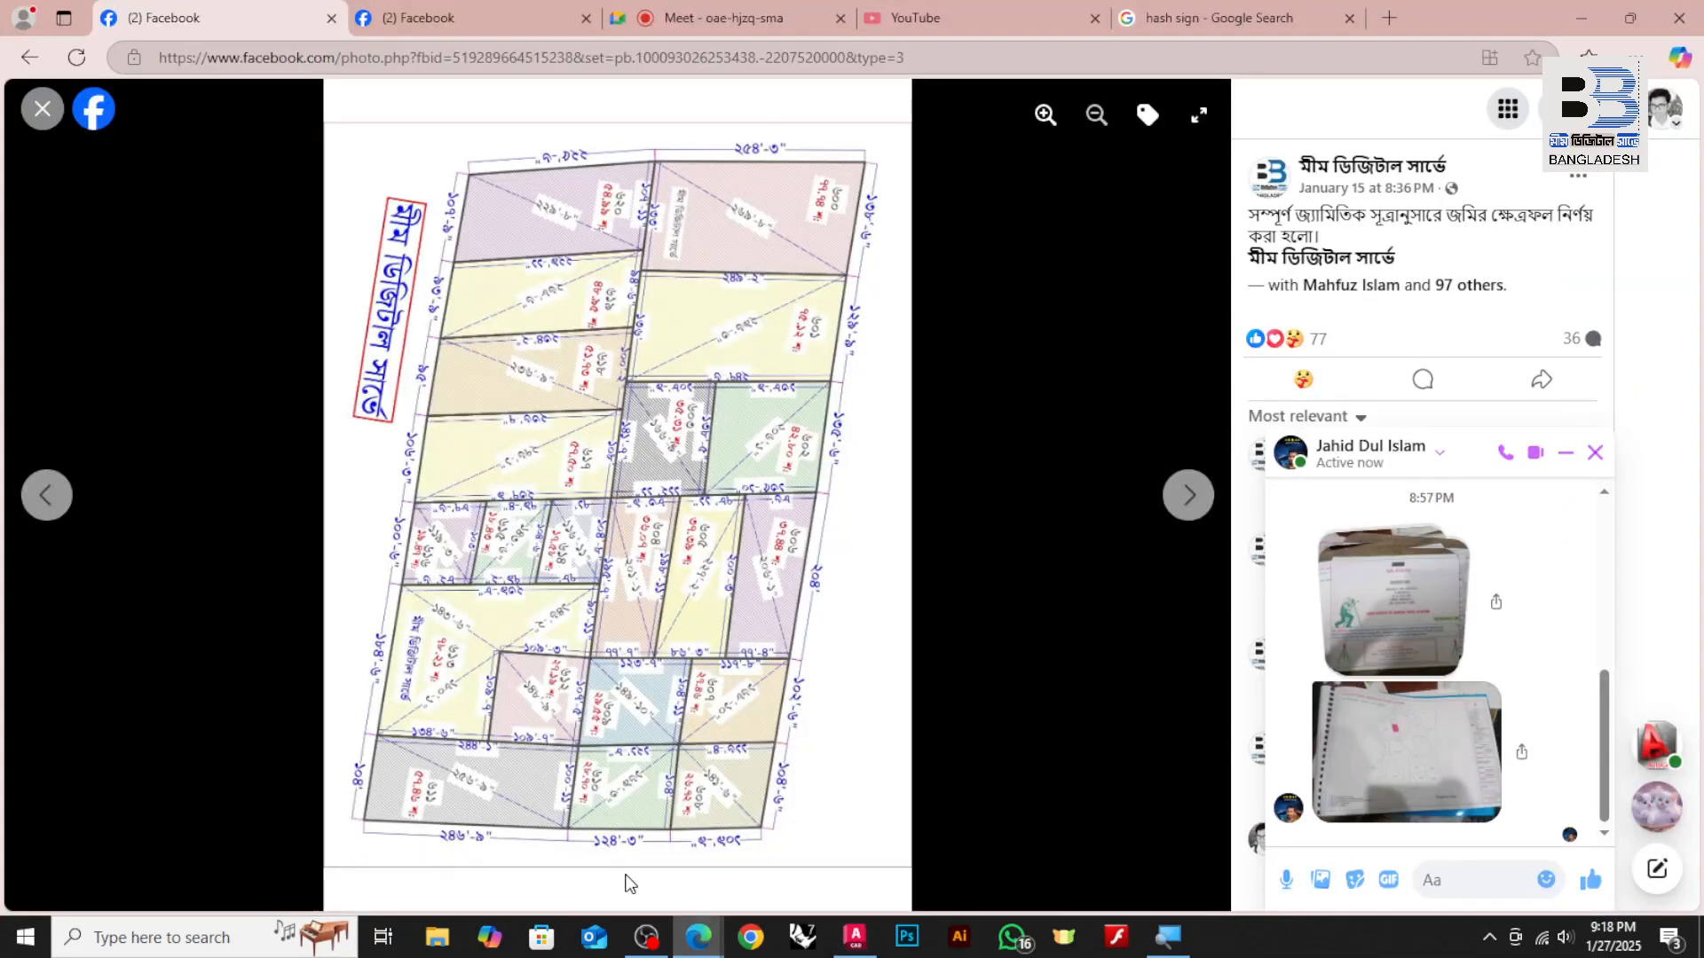
{"action": "left_click", "coordinate": [41, 108]}
{"action": "left_click", "coordinate": [1068, 527]}
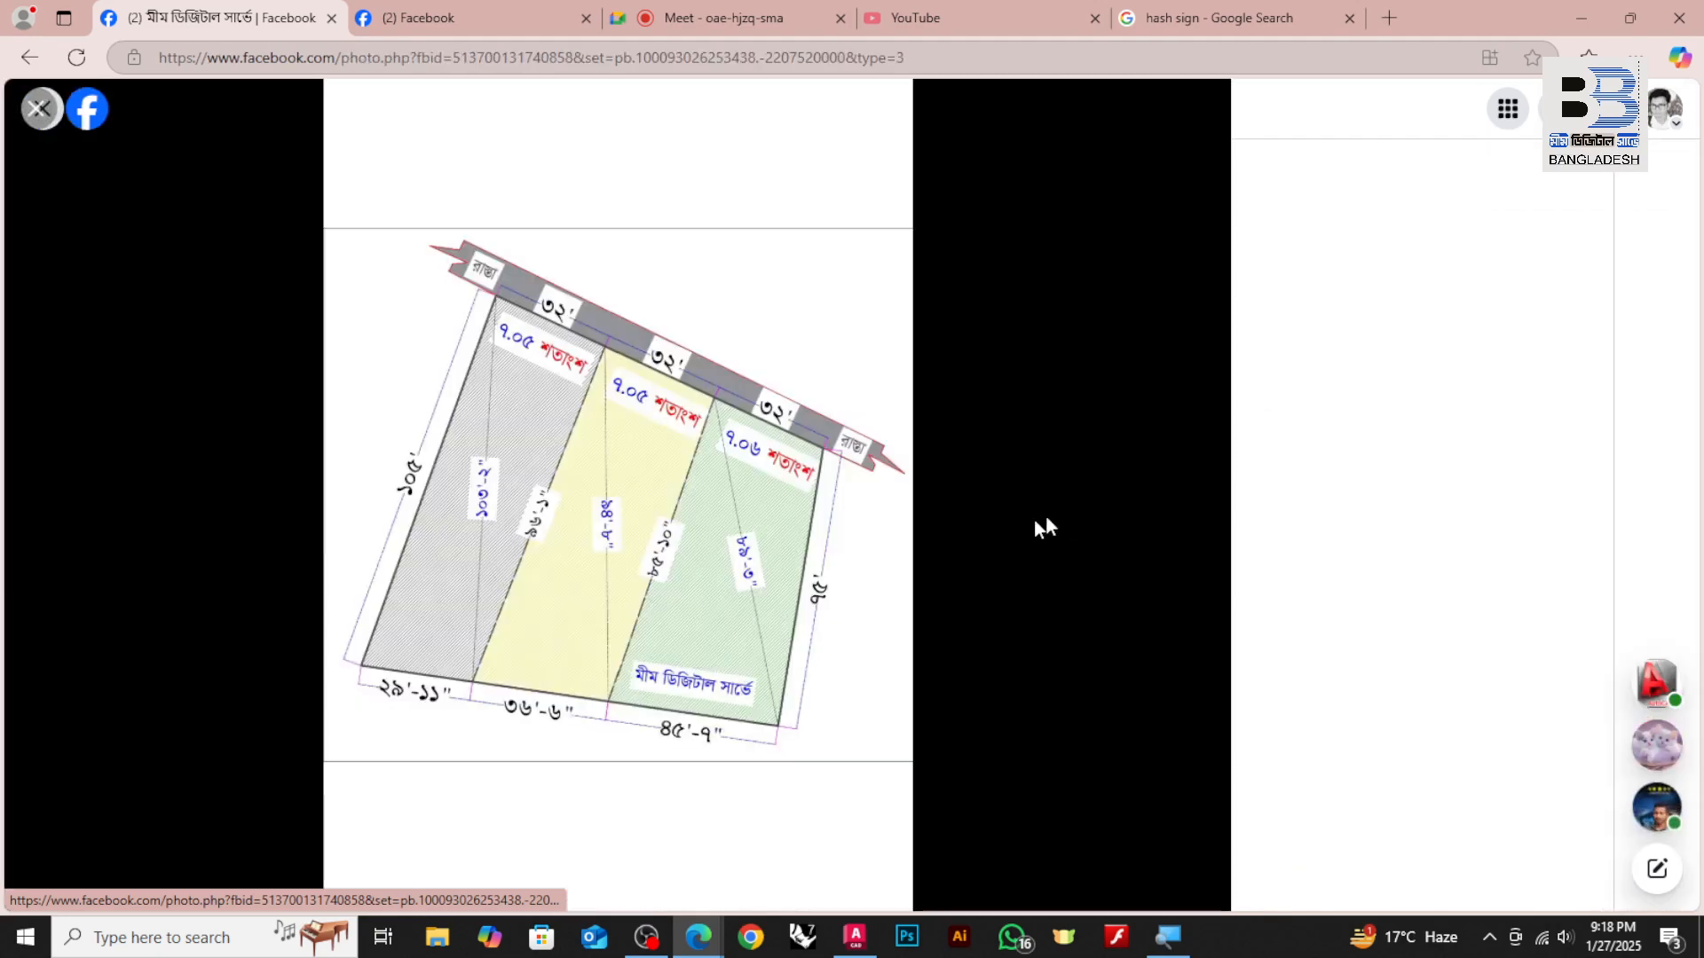
{"action": "right_click", "coordinate": [747, 407]}
{"action": "left_click", "coordinate": [855, 511]}
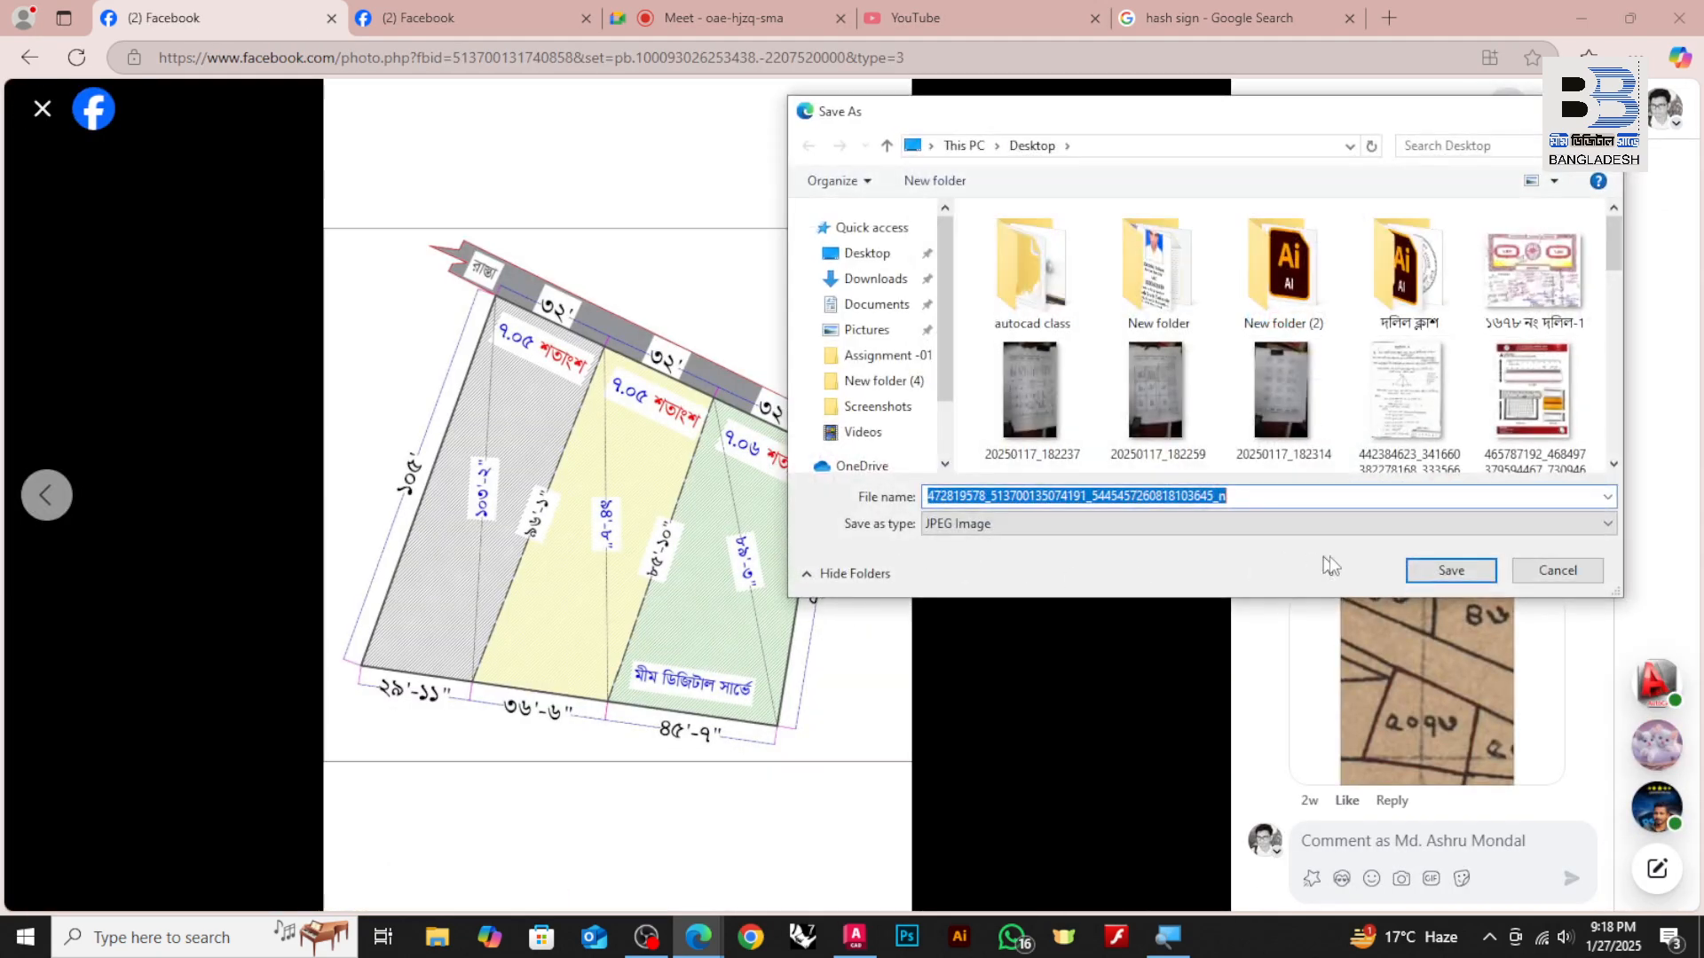
{"action": "left_click", "coordinate": [1446, 572]}
Open the saved plot photo full-screen and examine its grey, yellow and green hatches, dimensions and area labels
{"action": "left_click", "coordinate": [1292, 182]}
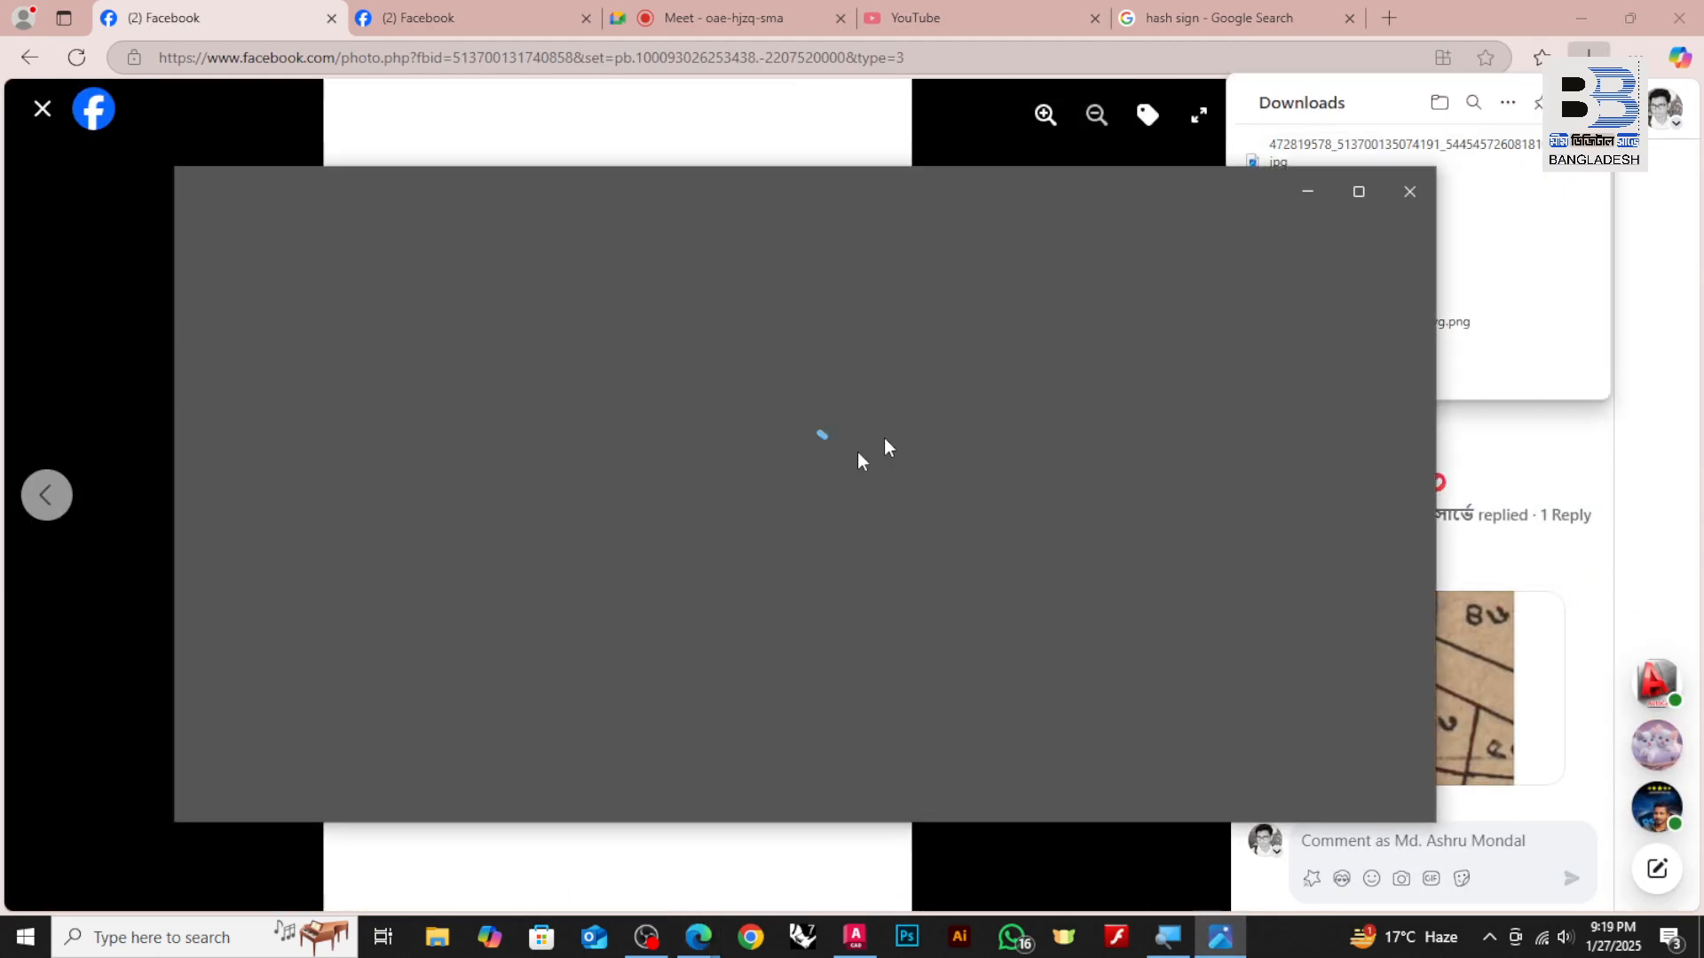
{"action": "left_click", "coordinate": [1357, 189]}
{"action": "scroll", "coordinate": [919, 525], "scroll_direction": "up", "scroll_amount": 4}
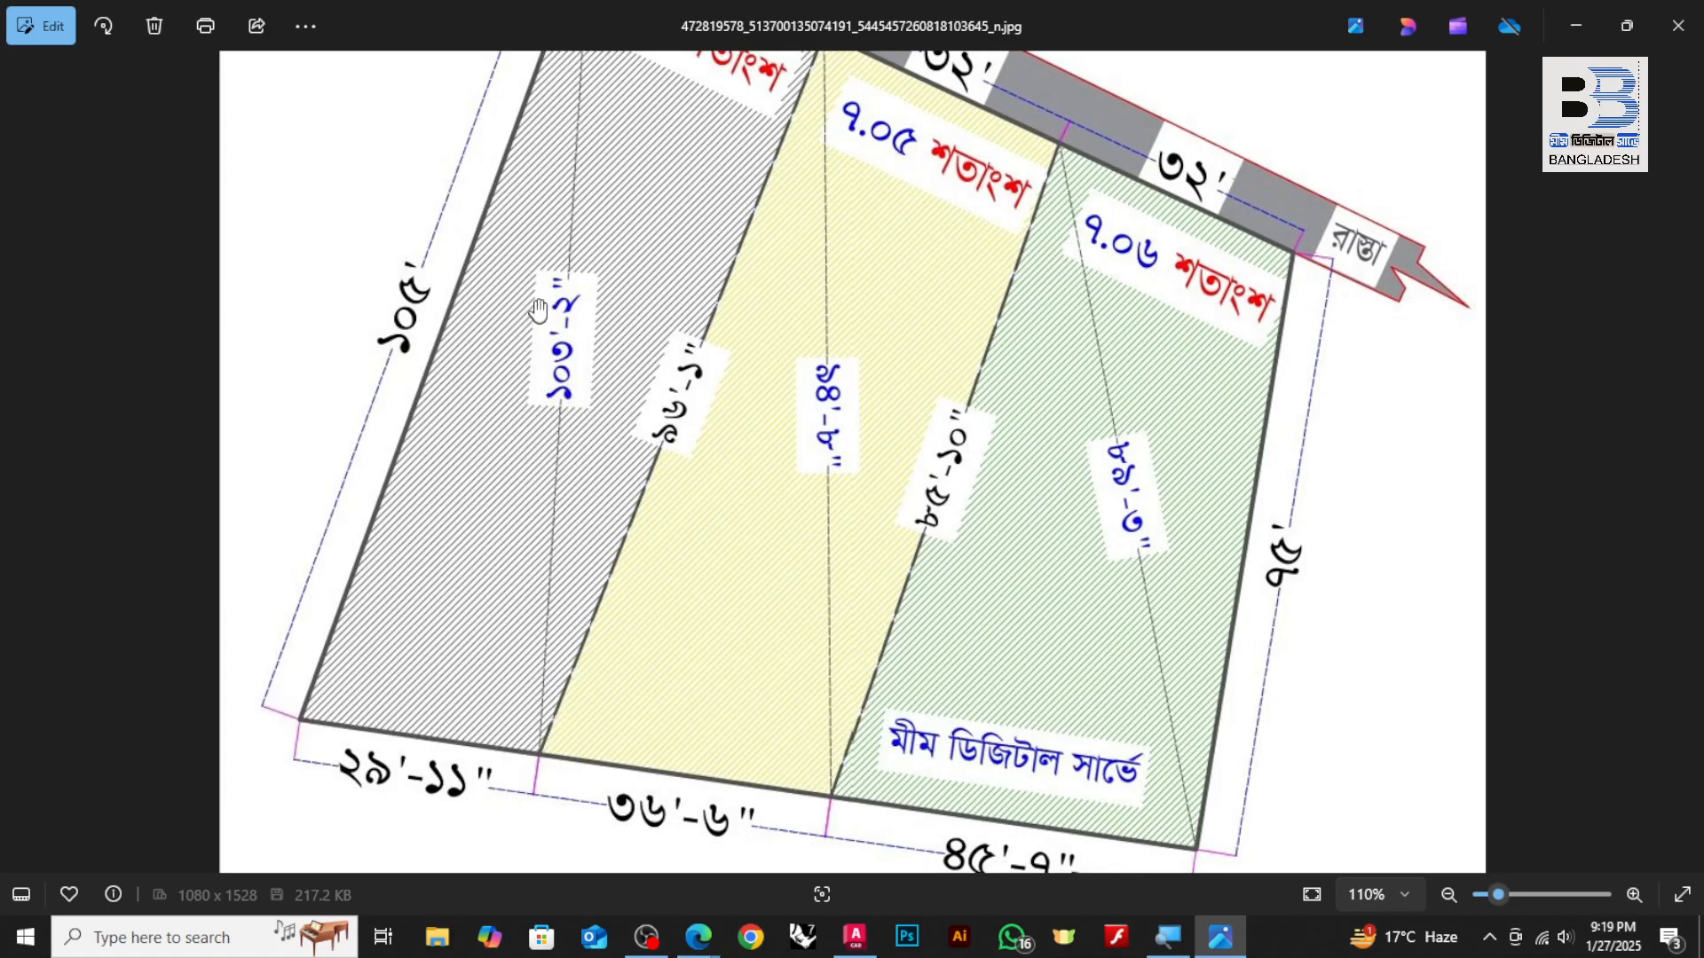
{"action": "scroll", "coordinate": [595, 361], "scroll_direction": "down", "scroll_amount": 2}
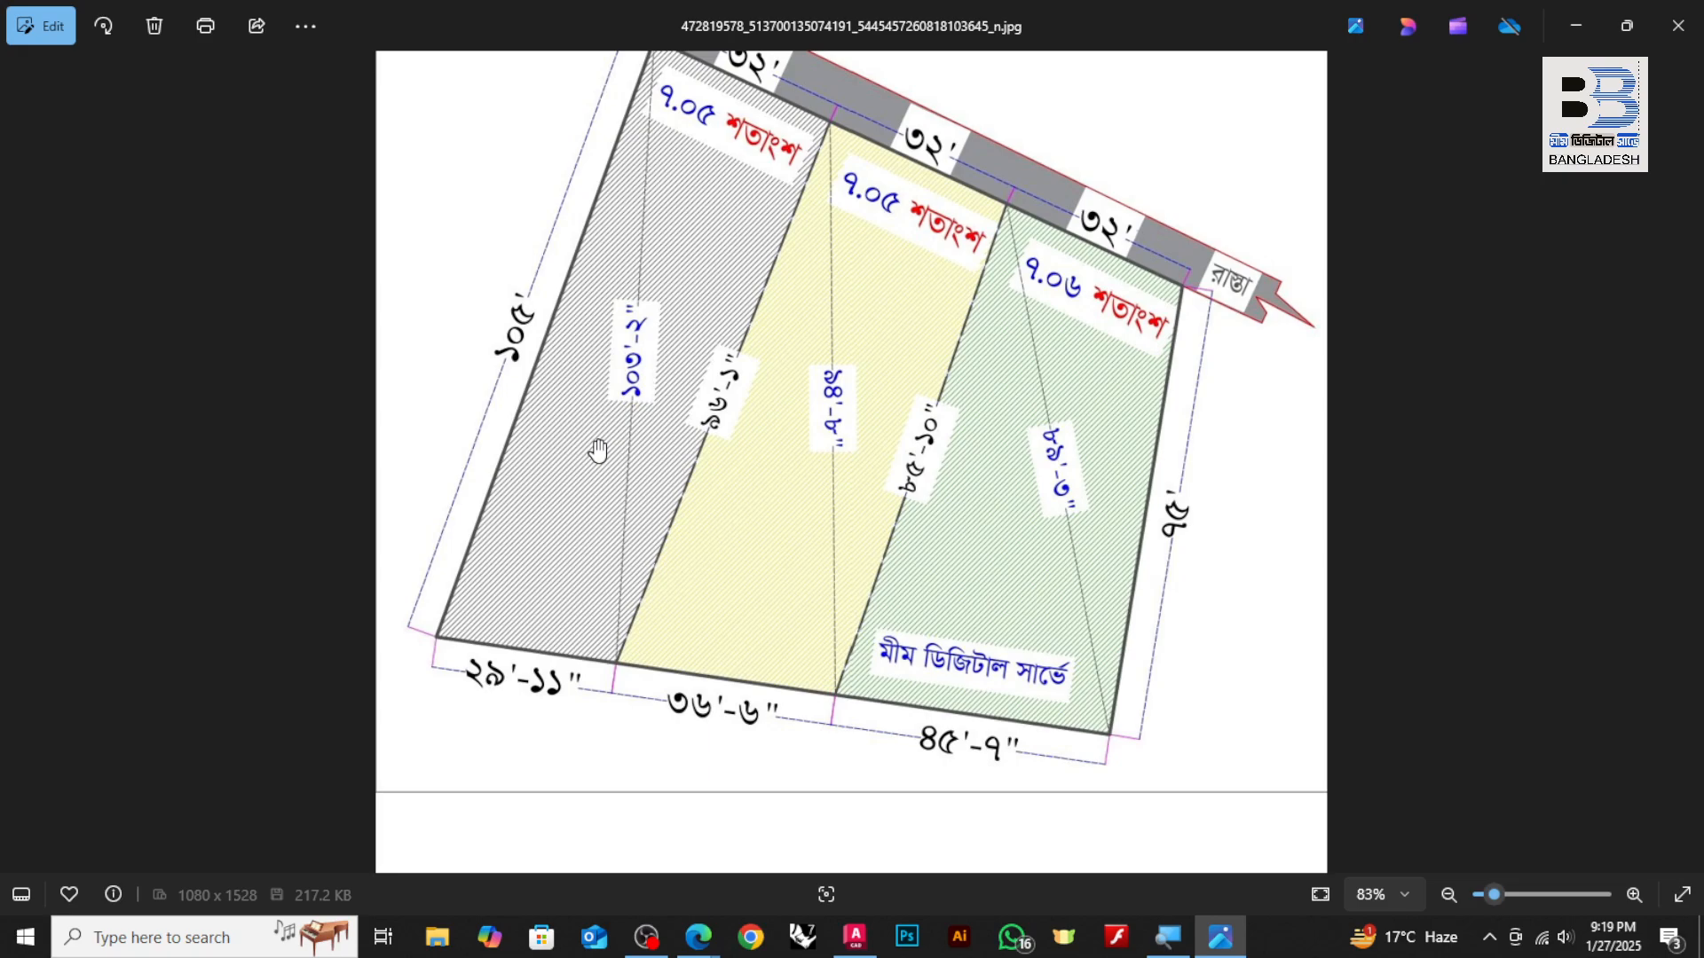
{"action": "scroll", "coordinate": [624, 323], "scroll_direction": "up", "scroll_amount": 1}
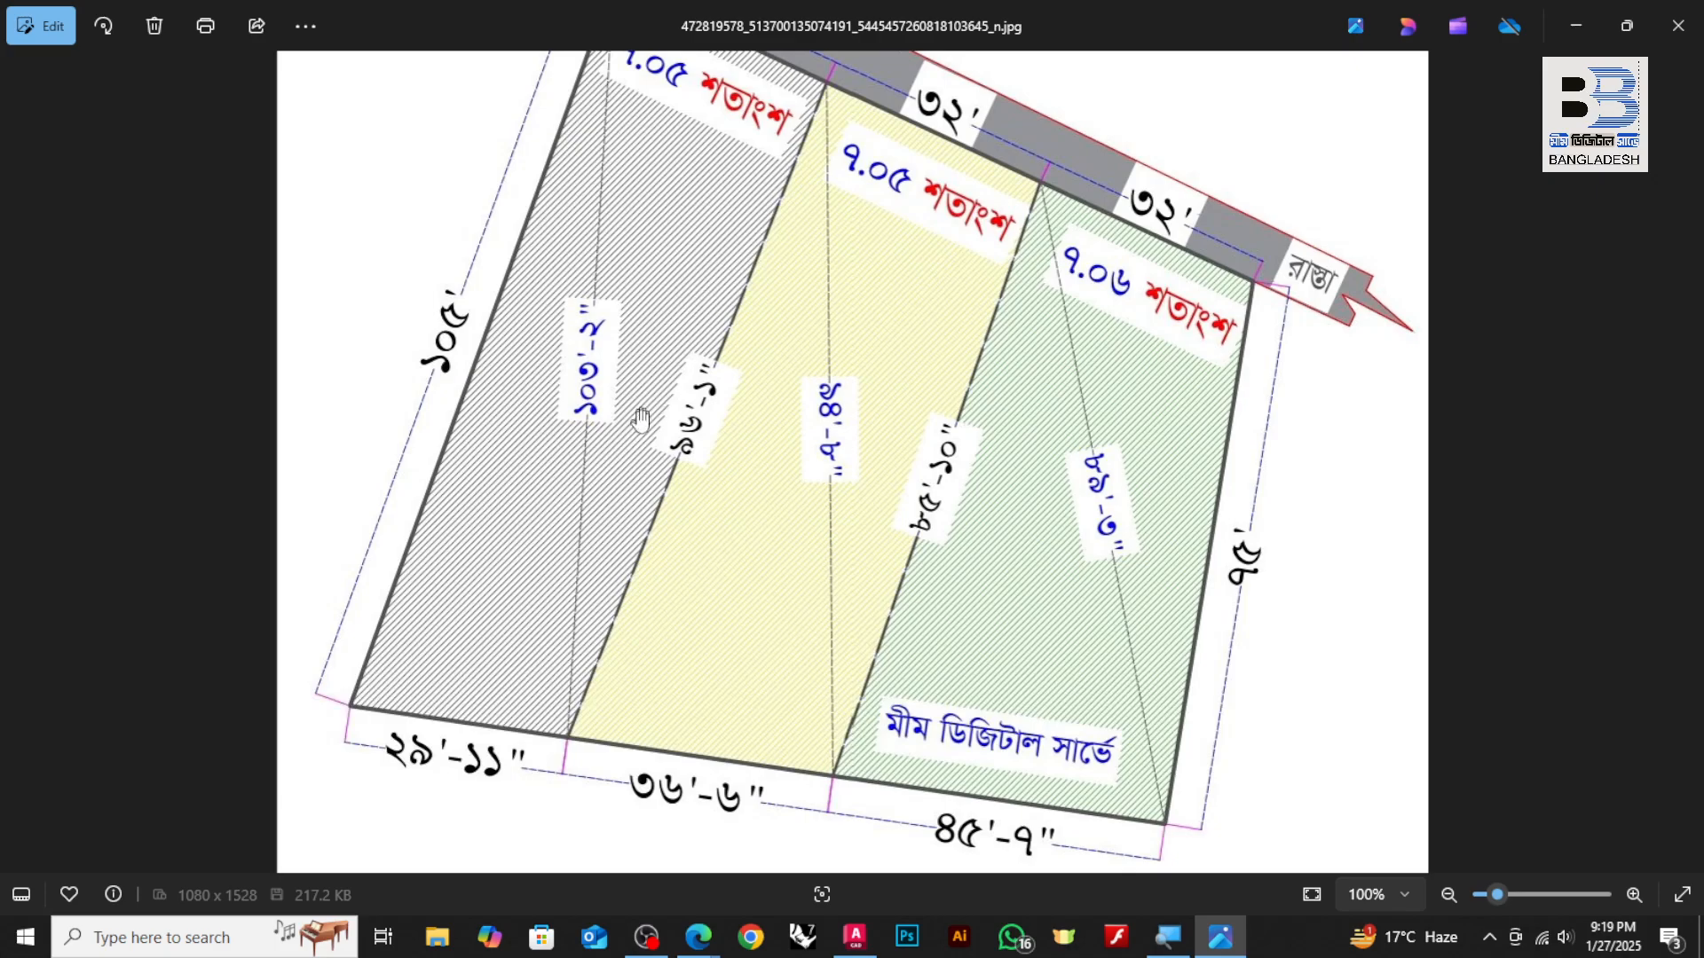
{"action": "scroll", "coordinate": [641, 419], "scroll_direction": "down", "scroll_amount": 2}
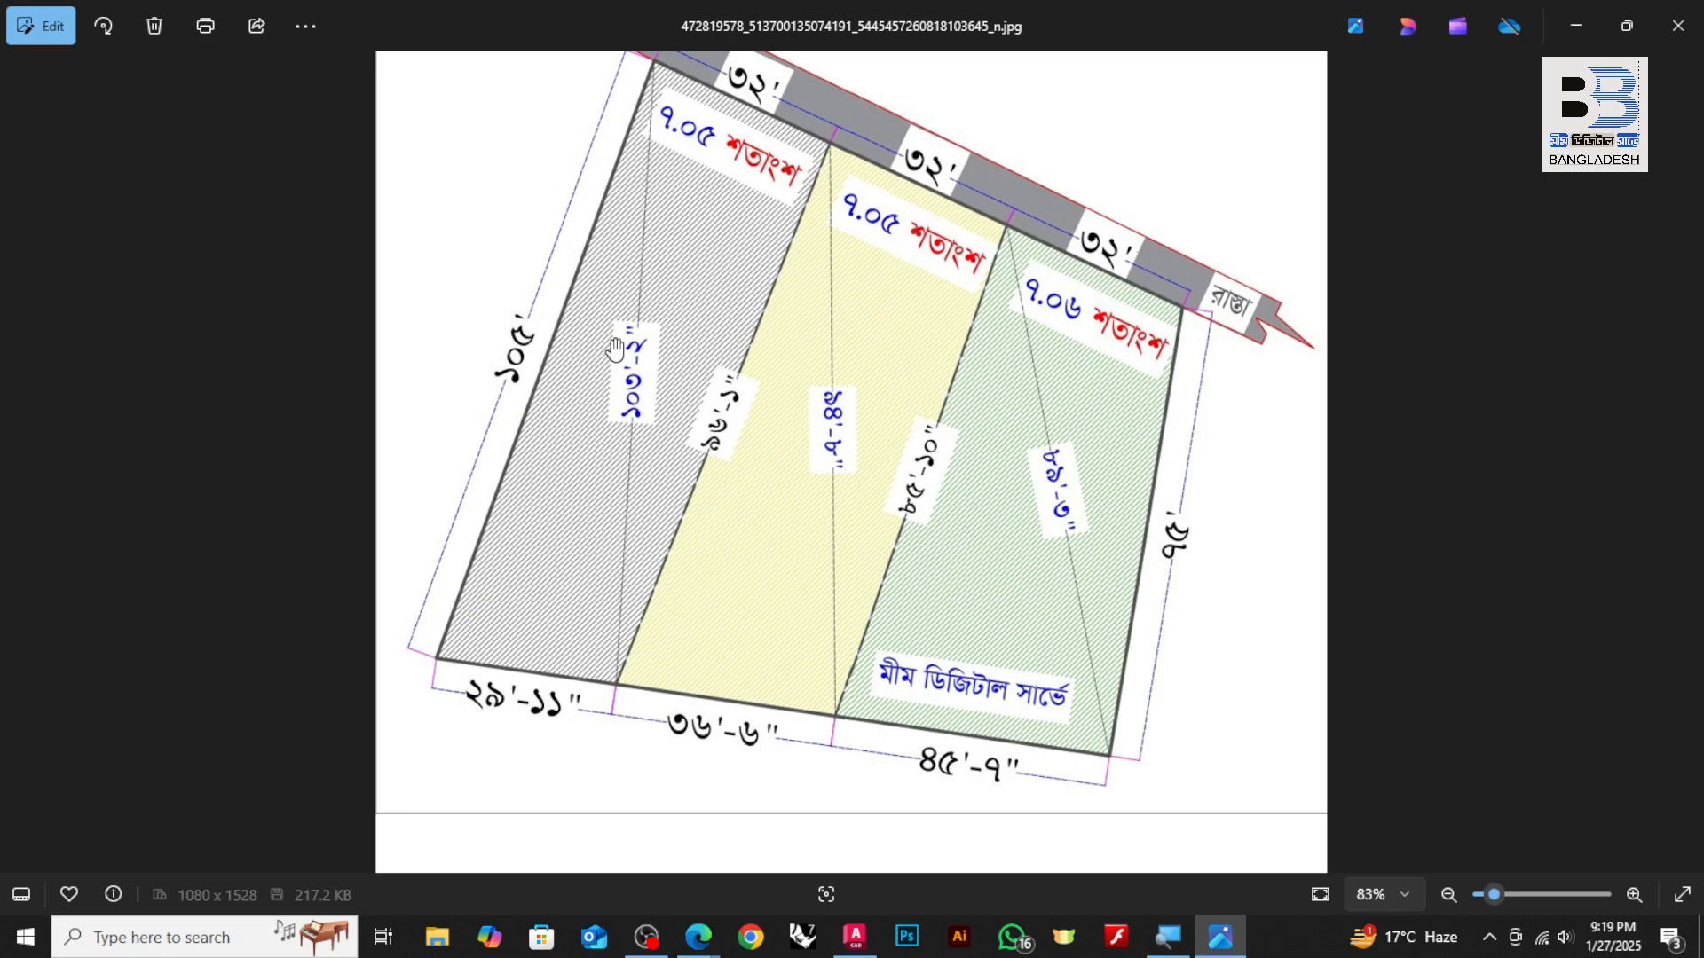
{"action": "scroll", "coordinate": [615, 355], "scroll_direction": "up", "scroll_amount": 3}
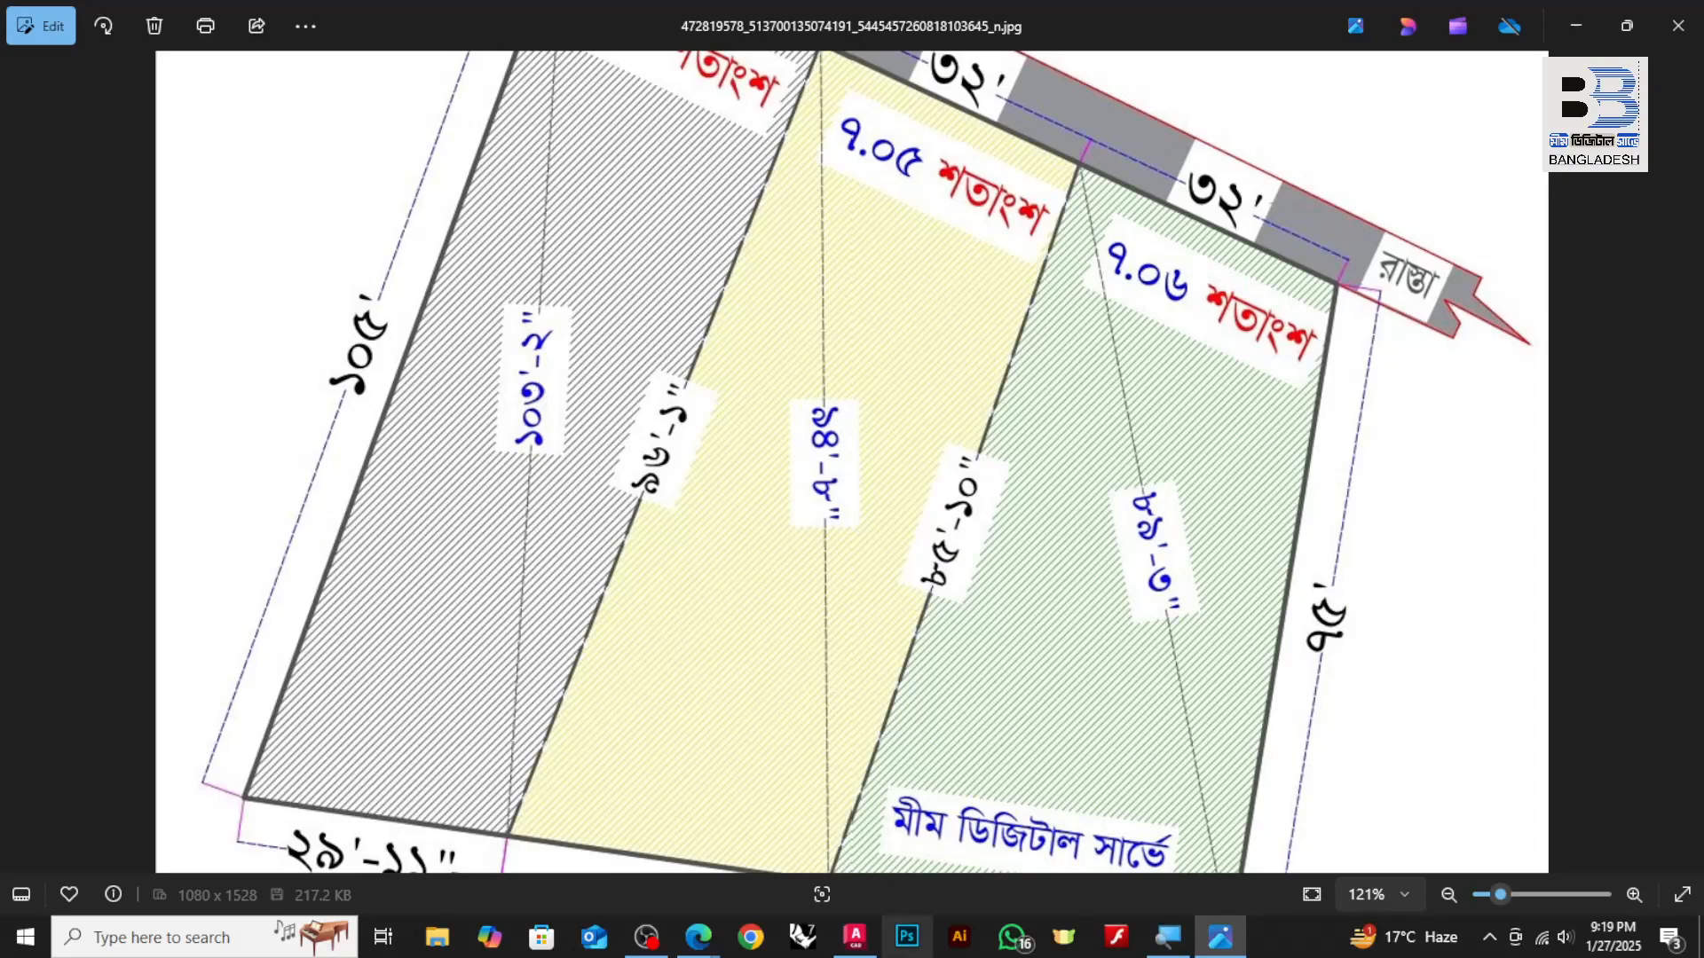
Switch back to AutoCAD and bring the unhatched rectangle into view
{"action": "left_click", "coordinate": [855, 938]}
{"action": "scroll", "coordinate": [901, 540], "scroll_direction": "down", "scroll_amount": 2}
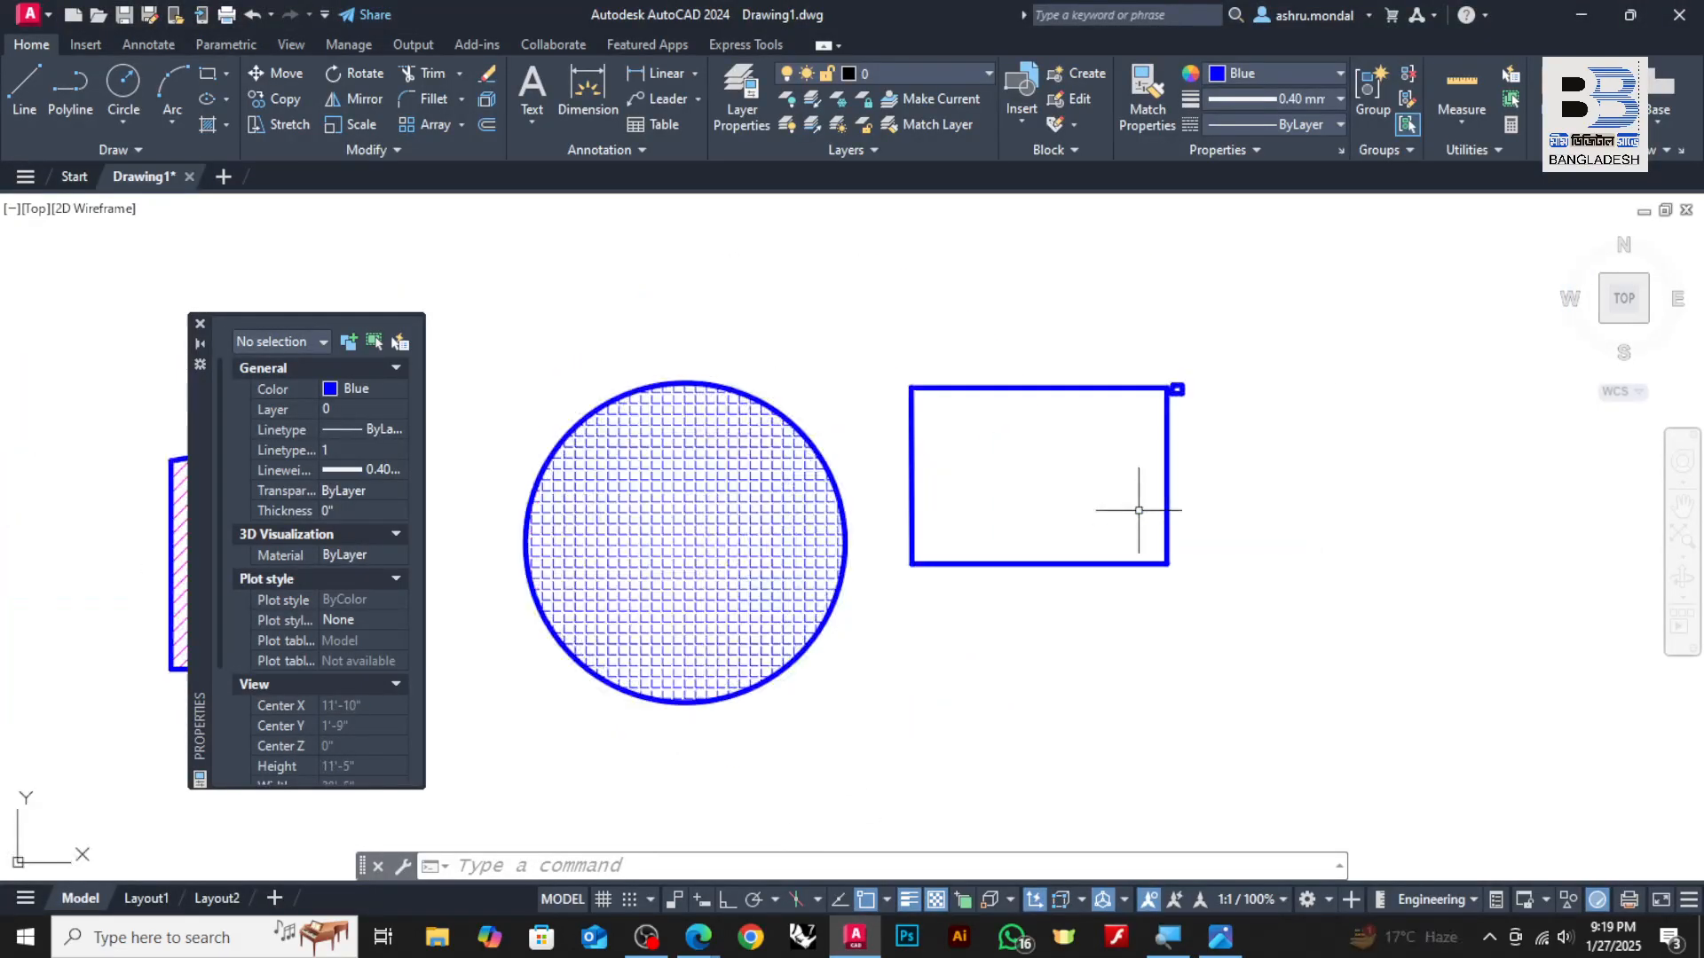
{"action": "scroll", "coordinate": [1126, 498], "scroll_direction": "up", "scroll_amount": 2}
{"action": "left_click", "coordinate": [595, 89]}
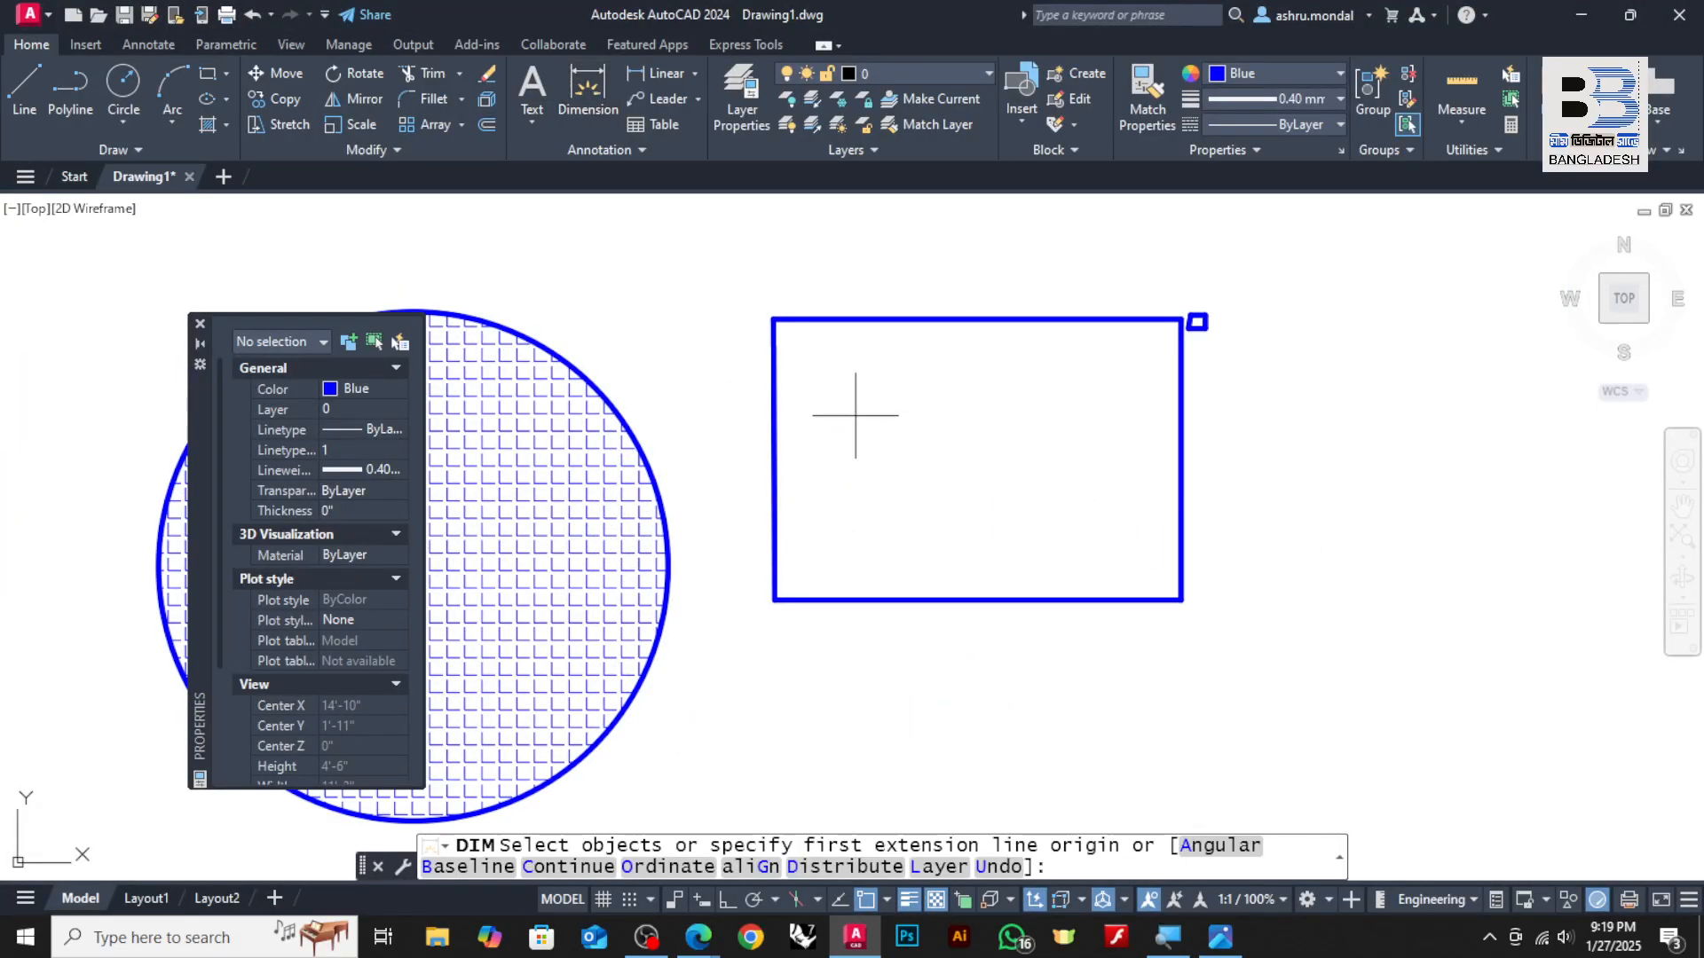
{"action": "left_click", "coordinate": [775, 317]}
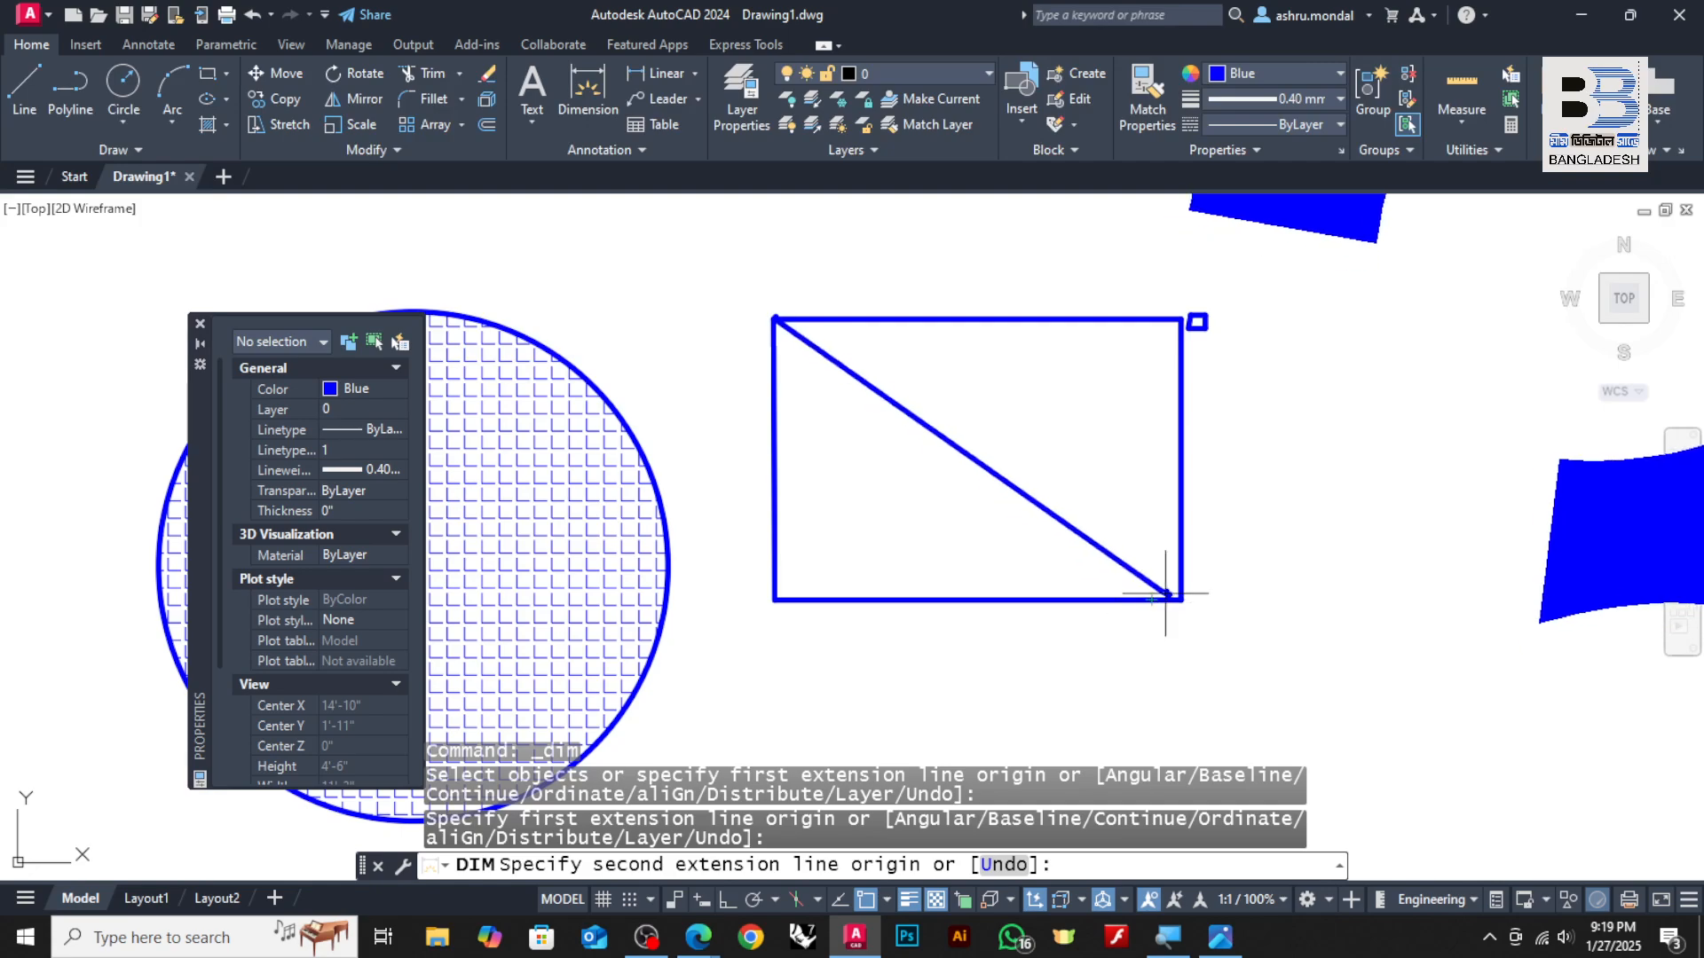
{"action": "scroll", "coordinate": [1120, 585], "scroll_direction": "down", "scroll_amount": 6}
{"action": "key", "text": "Escape"}
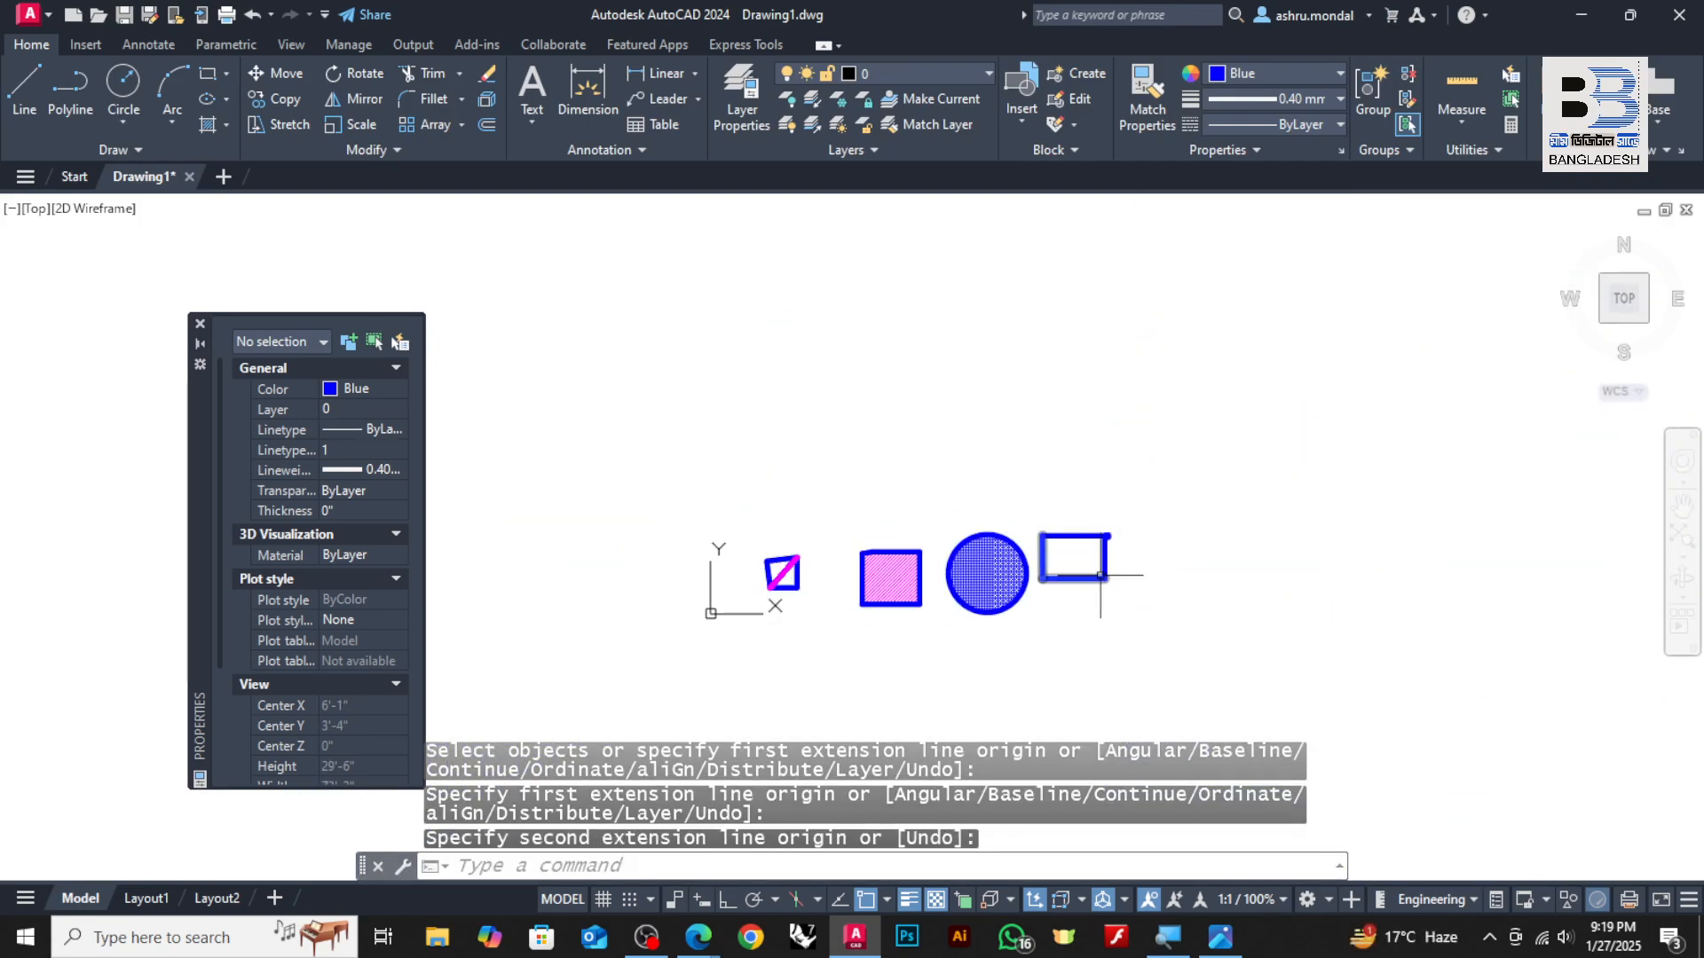
Set the Standard dimension style's text height to 1'
{"action": "type", "text": "d"}
{"action": "key", "text": "Return"}
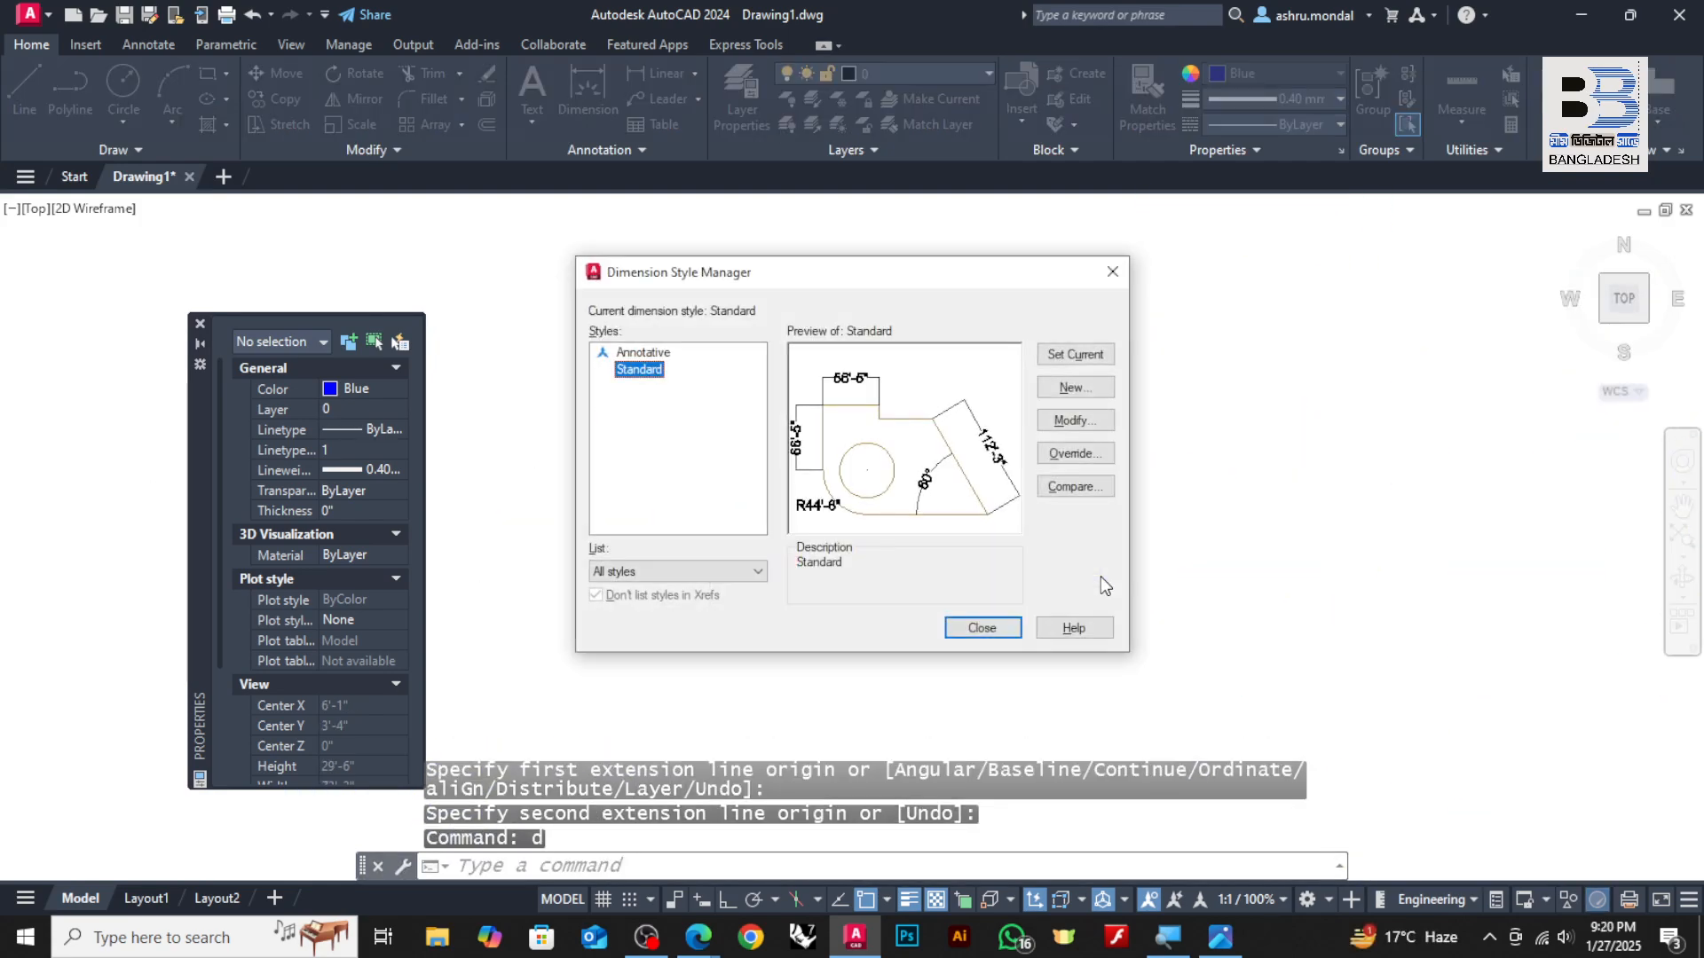
{"action": "left_click", "coordinate": [1072, 421]}
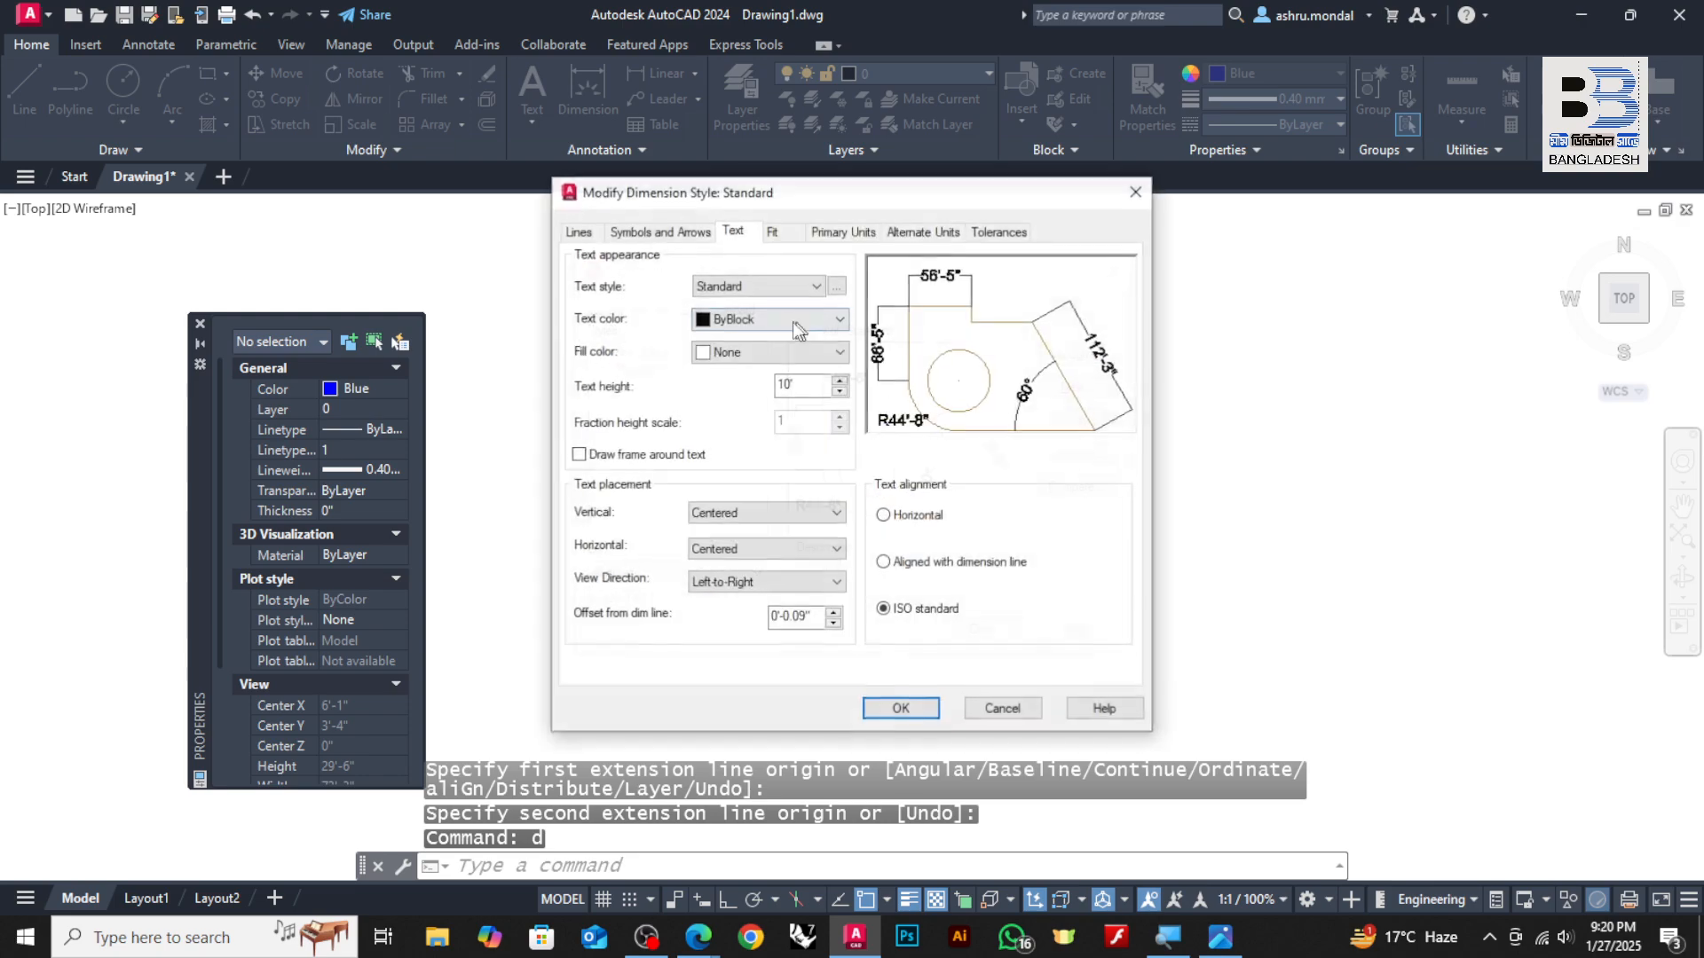
{"action": "double_click", "coordinate": [799, 385]}
{"action": "type", "text": "10"}
{"action": "left_click_drag", "start_coordinate": [815, 381], "coordinate": [713, 393]}
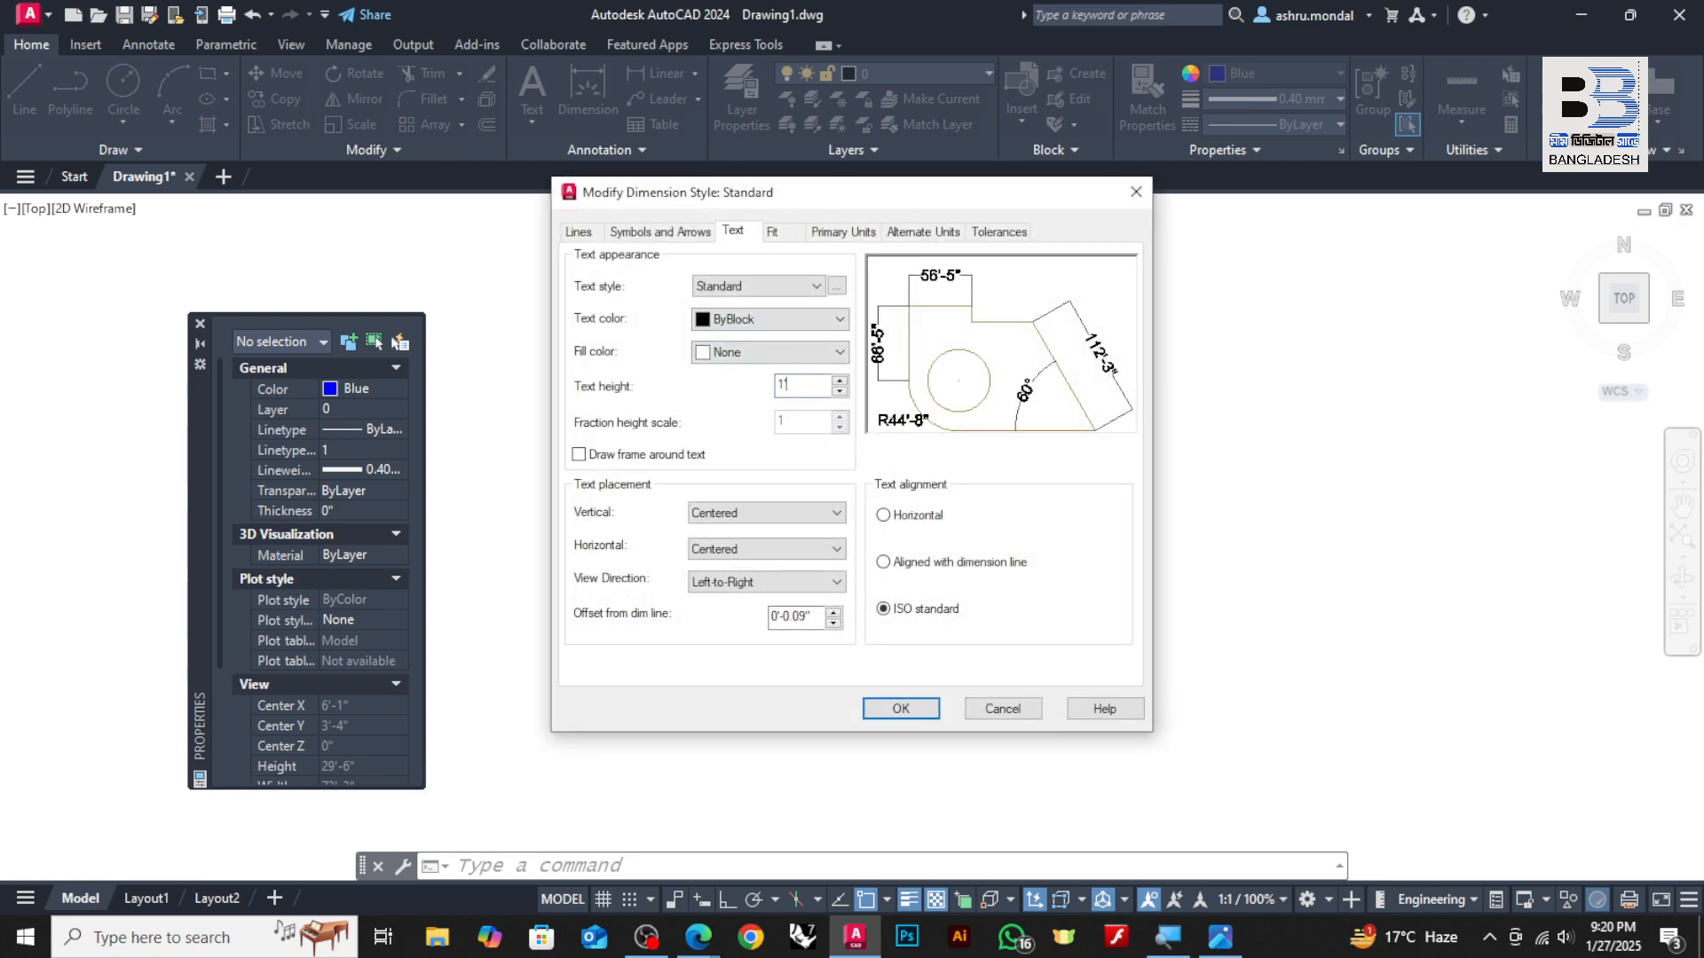
{"action": "type", "text": "11"}
{"action": "left_click", "coordinate": [901, 708]}
{"action": "left_click", "coordinate": [981, 628]}
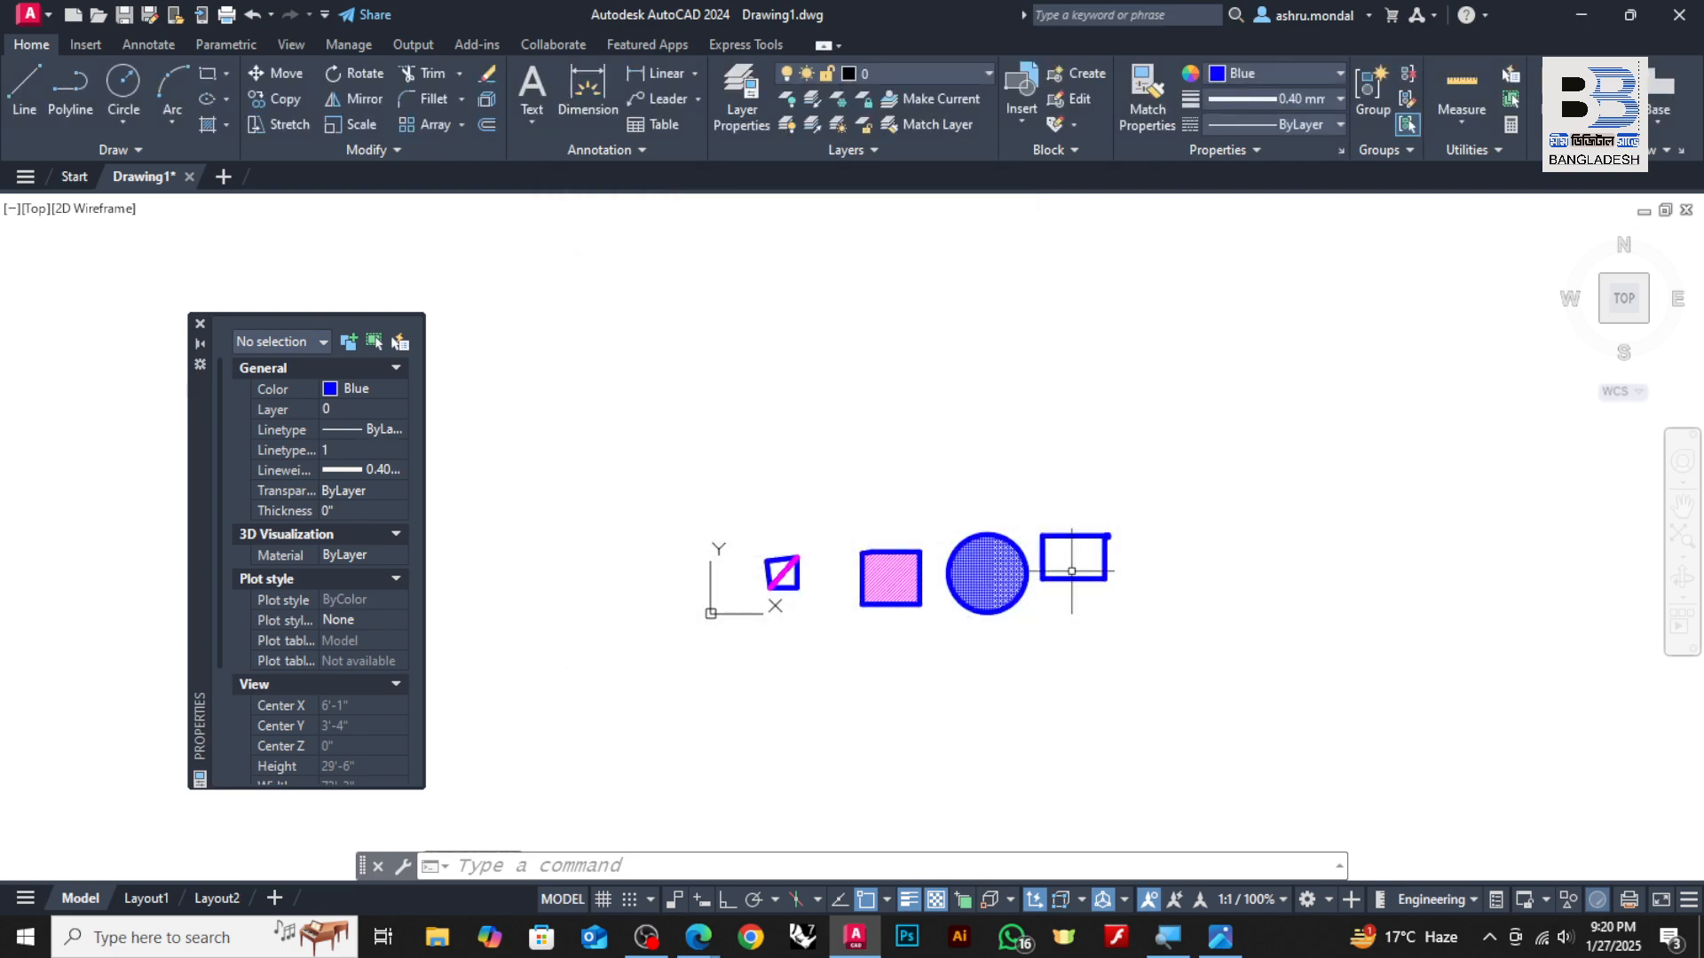
Try to dimension the unhatched rectangle's diagonal from its upper-left to its lower-right corner
{"action": "scroll", "coordinate": [802, 475], "scroll_direction": "up", "scroll_amount": 4}
{"action": "left_click", "coordinate": [561, 92]}
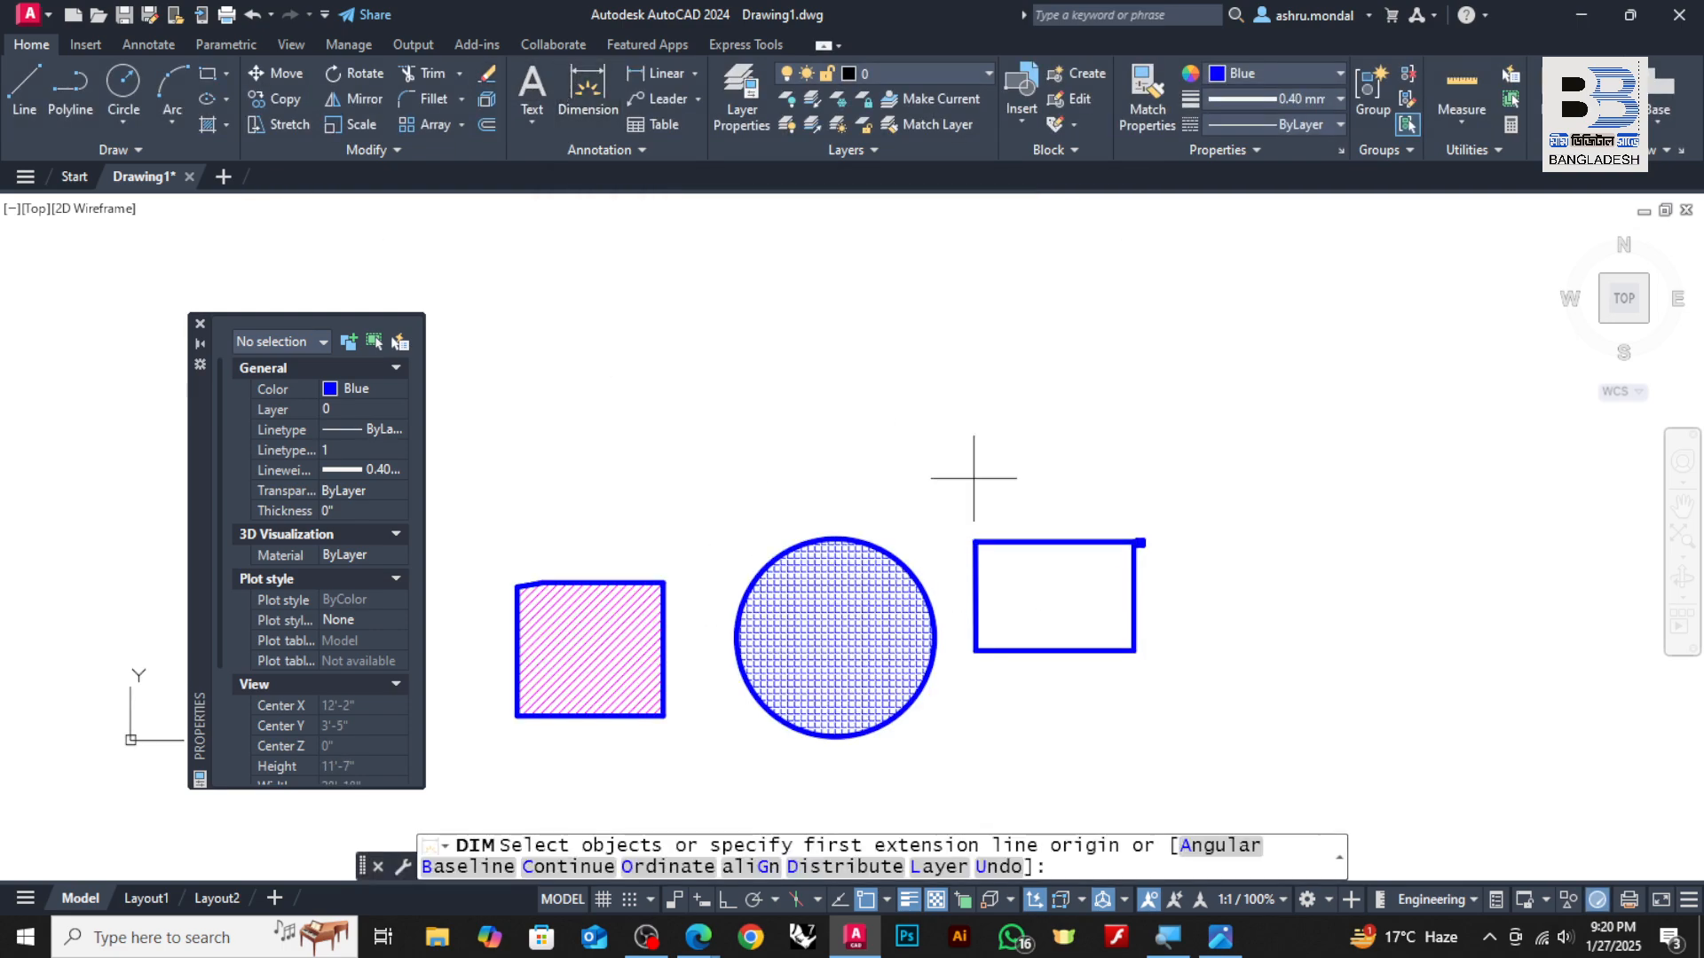
{"action": "left_click", "coordinate": [977, 543]}
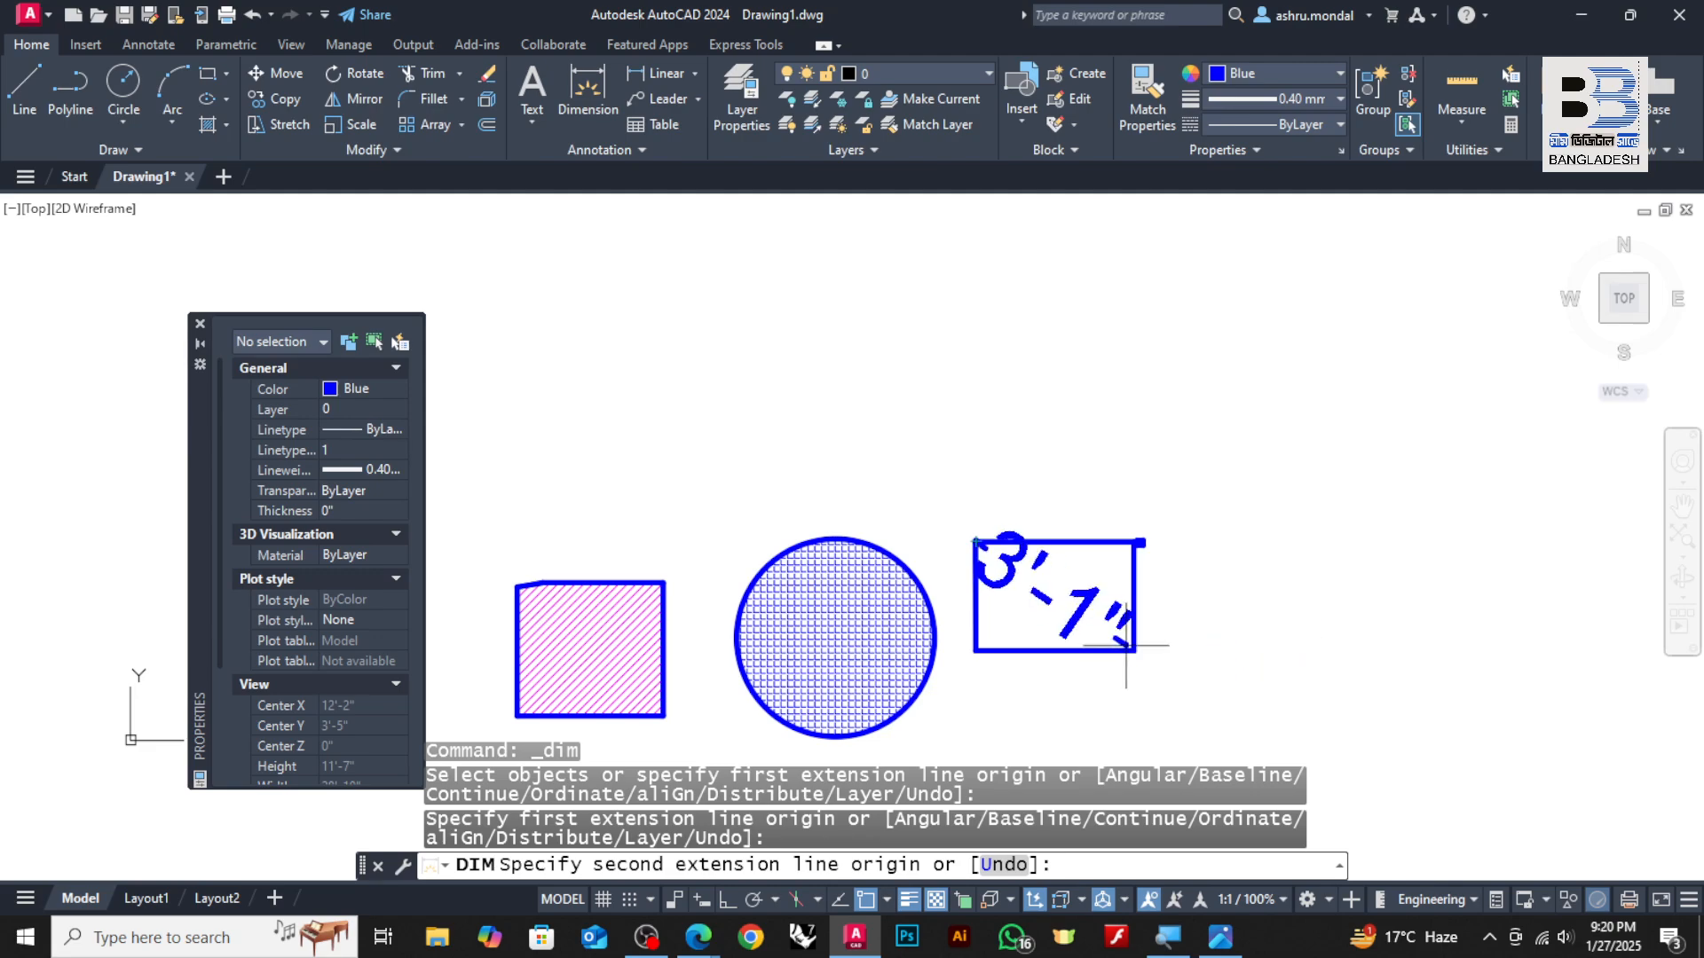
{"action": "left_click", "coordinate": [1136, 651]}
{"action": "key", "text": "Escape"}
Set the Standard dimension style's text height to half a foot (6")
{"action": "type", "text": "d"}
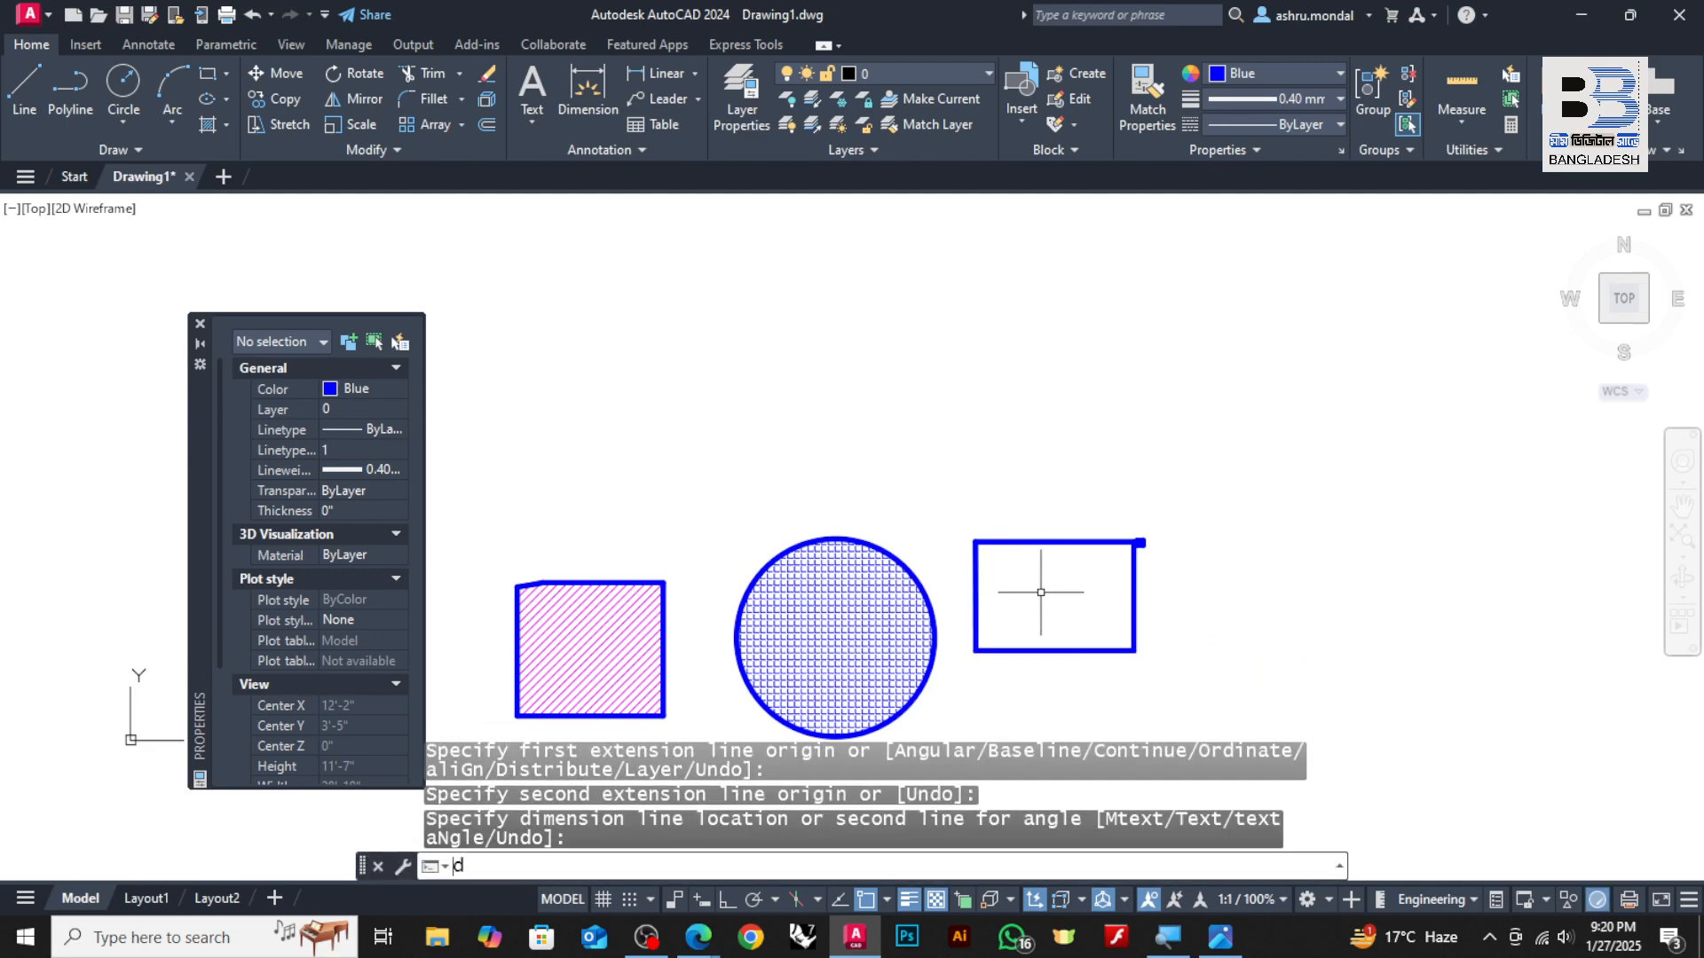
{"action": "key", "text": "Return"}
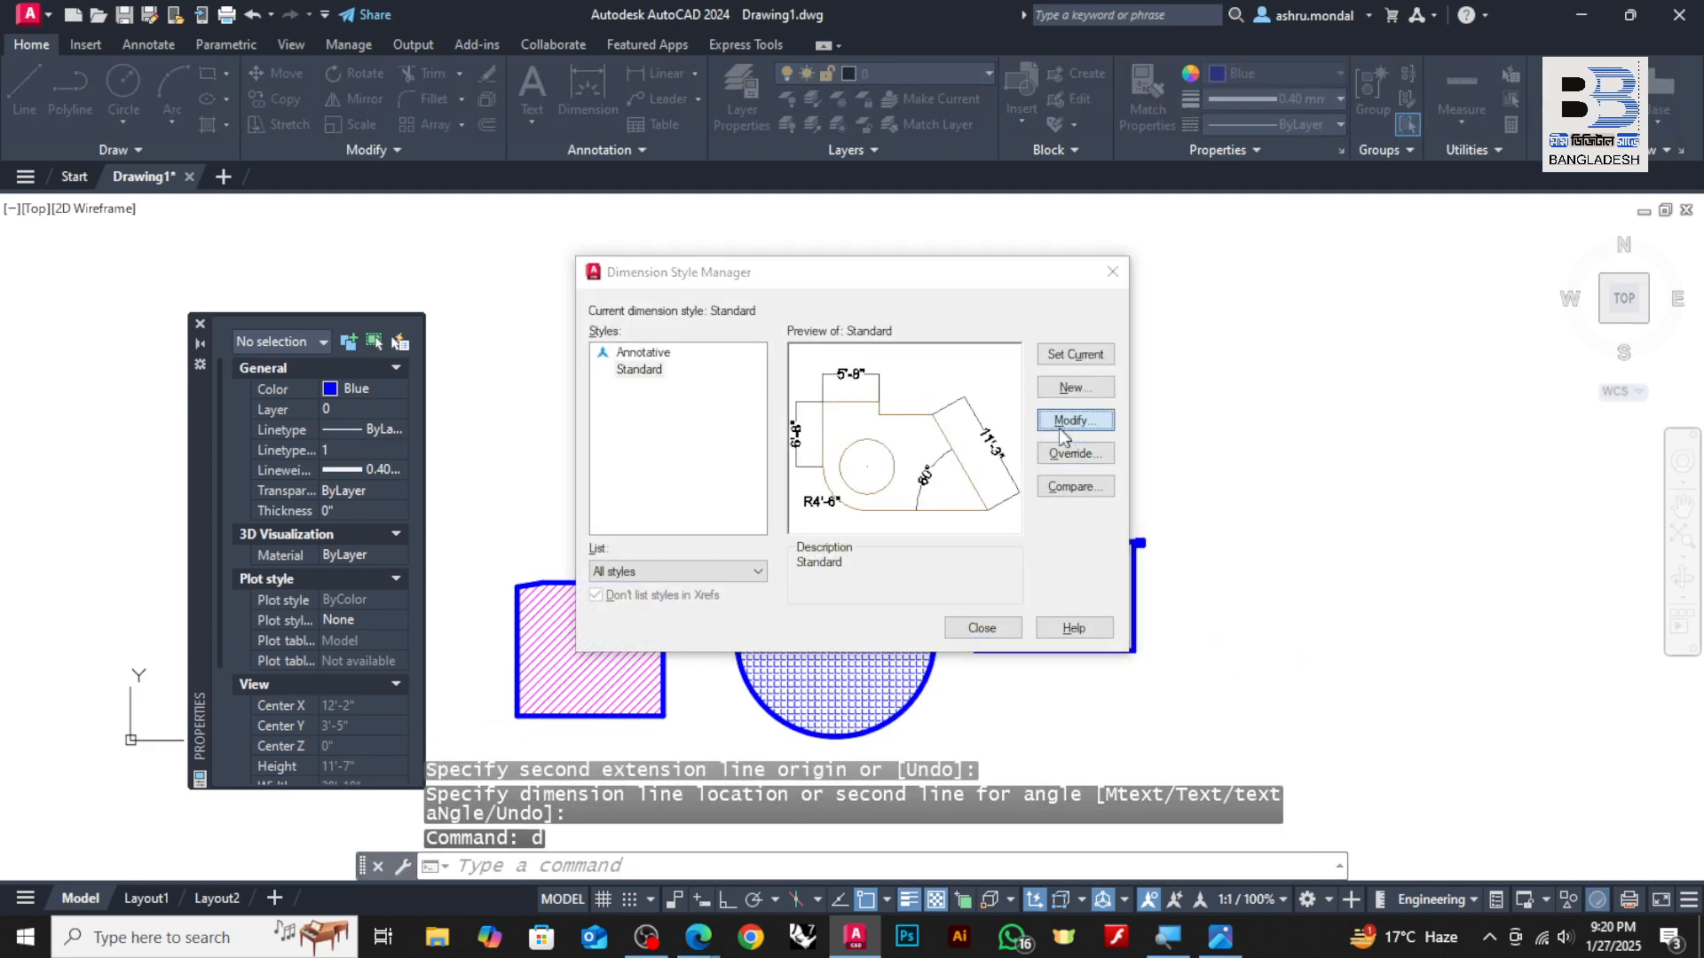
{"action": "left_click", "coordinate": [1072, 422]}
{"action": "left_click_drag", "start_coordinate": [808, 386], "coordinate": [589, 391]}
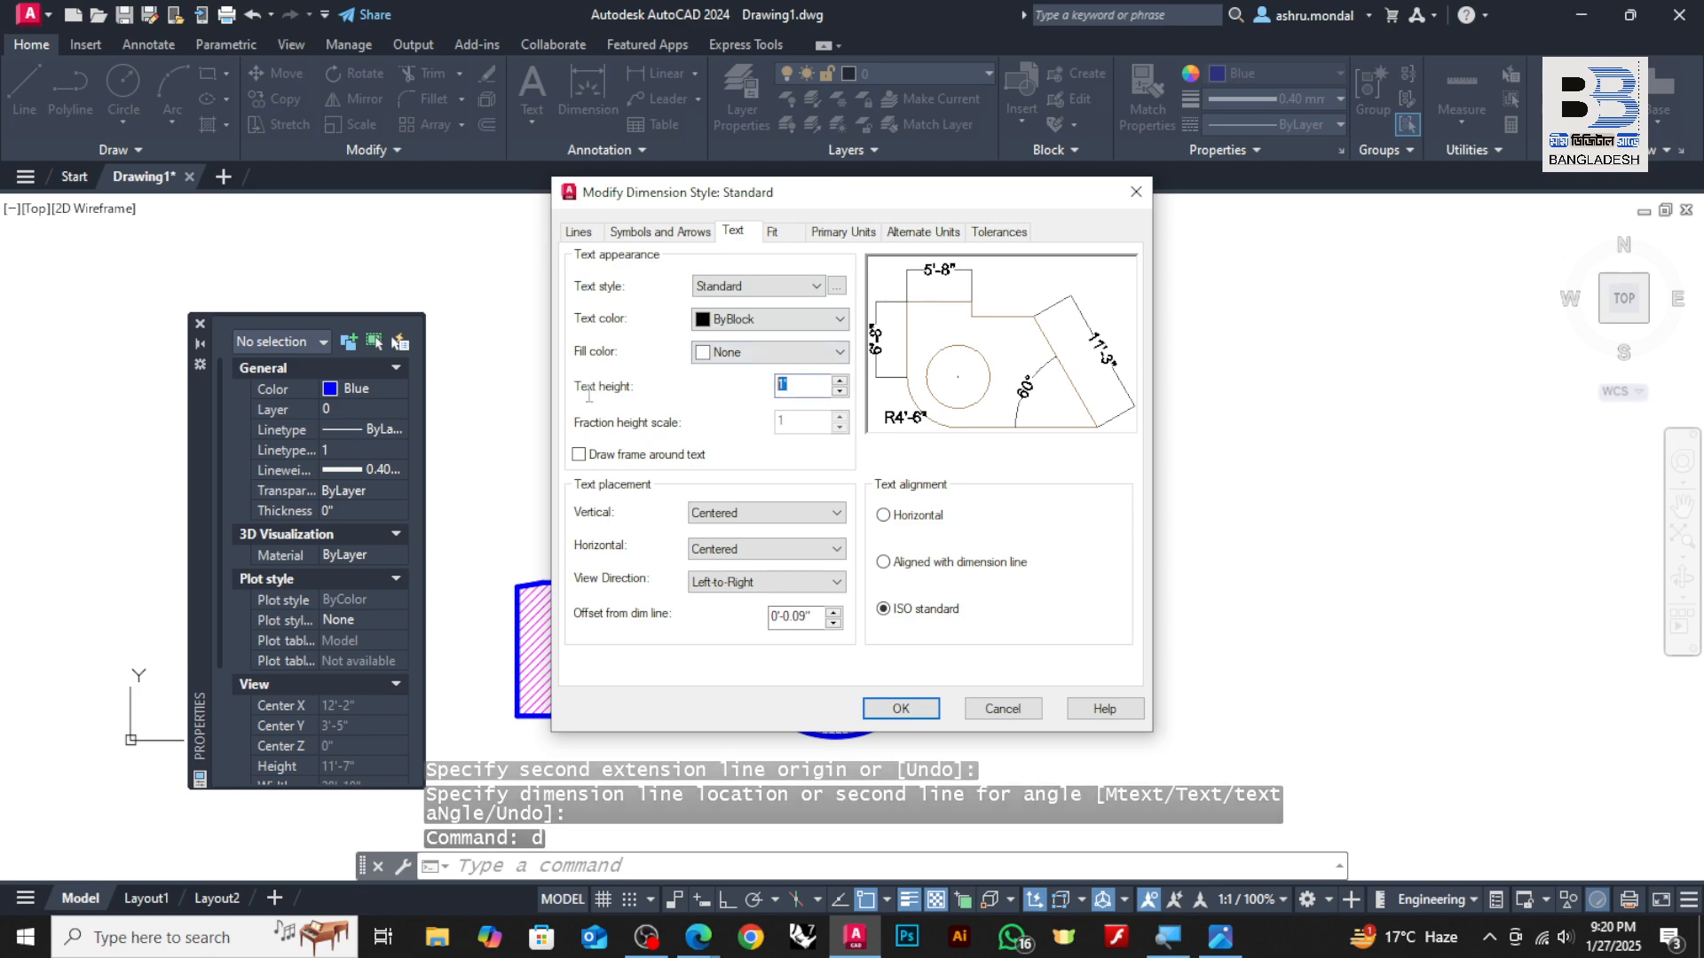
{"action": "type", "text": ".5"}
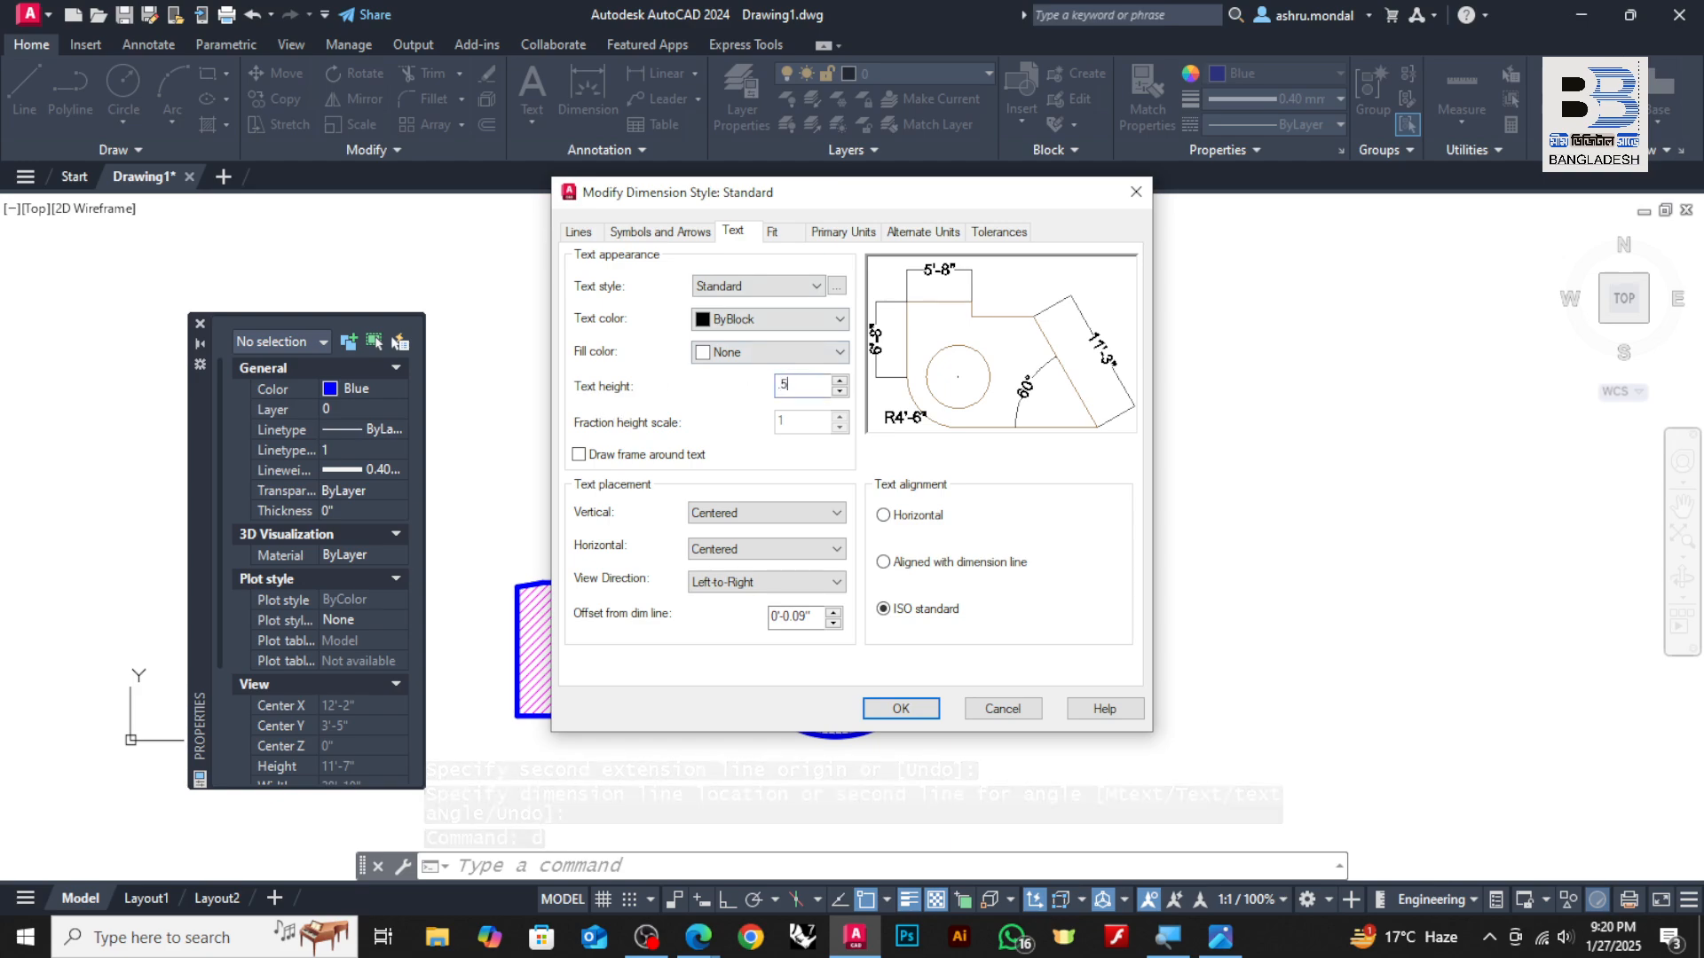
{"action": "left_click", "coordinate": [914, 709]}
{"action": "left_click", "coordinate": [981, 629]}
Dimension the unhatched rectangle's diagonal from its upper-left to its lower-right corner, placing the dimension line along the diagonal
{"action": "scroll", "coordinate": [1120, 647], "scroll_direction": "up", "scroll_amount": 5}
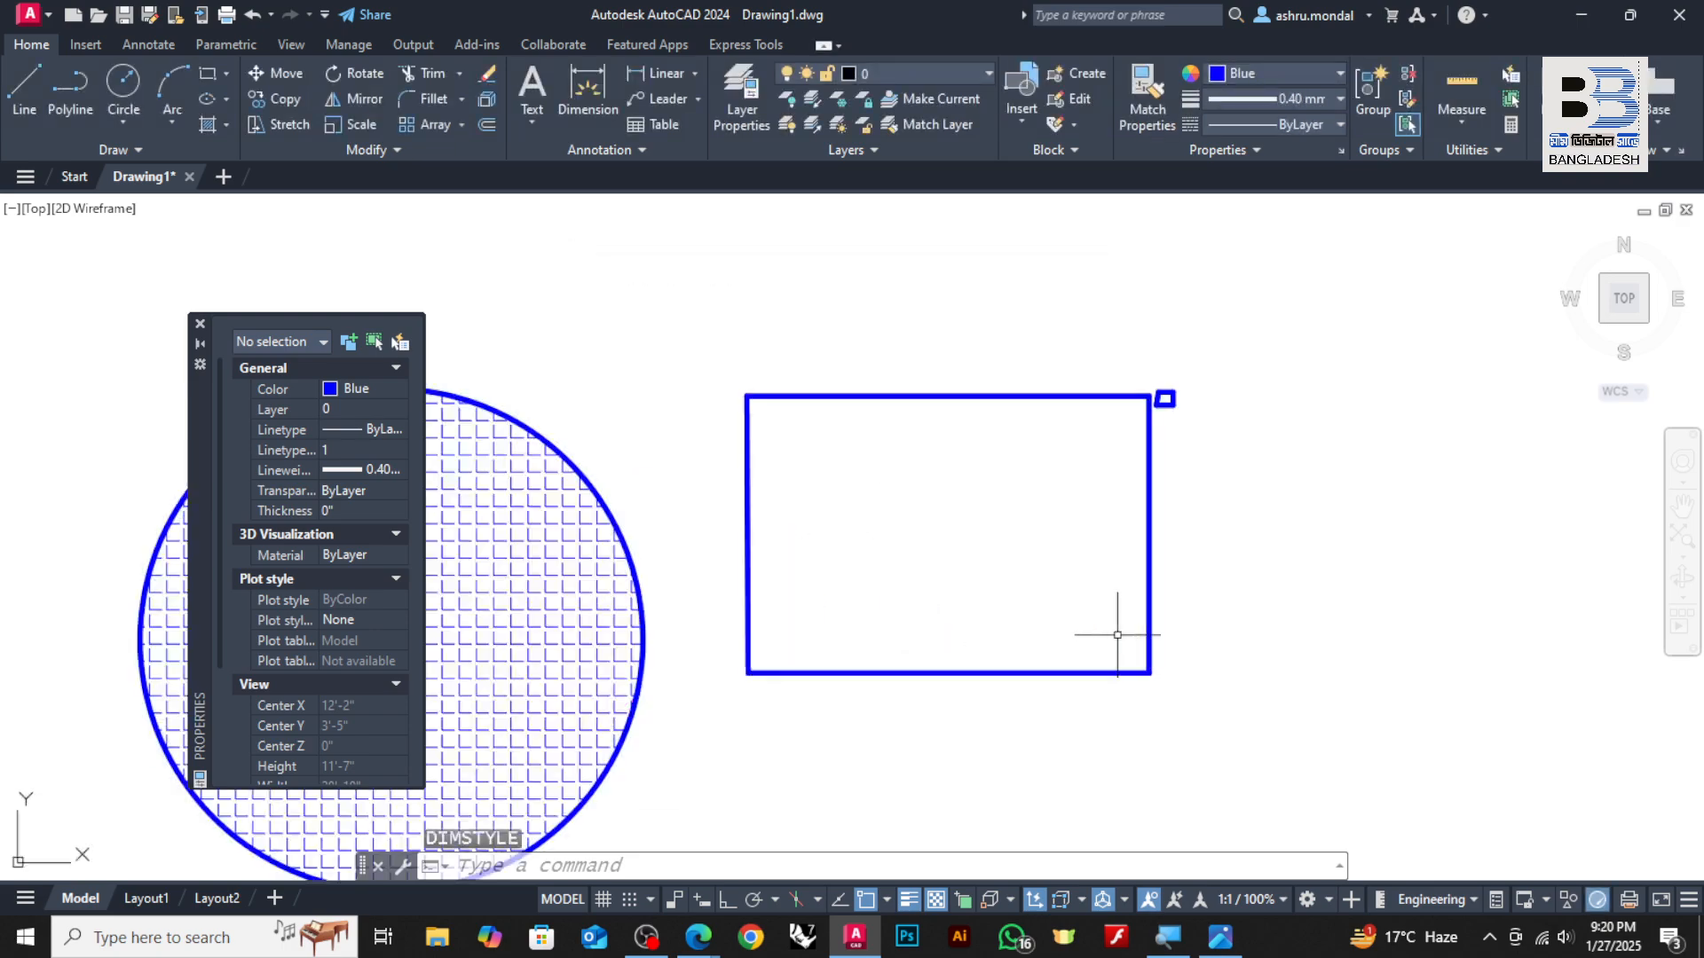
{"action": "type", "text": "dim"}
{"action": "key", "text": "Return"}
{"action": "key", "text": "Return"}
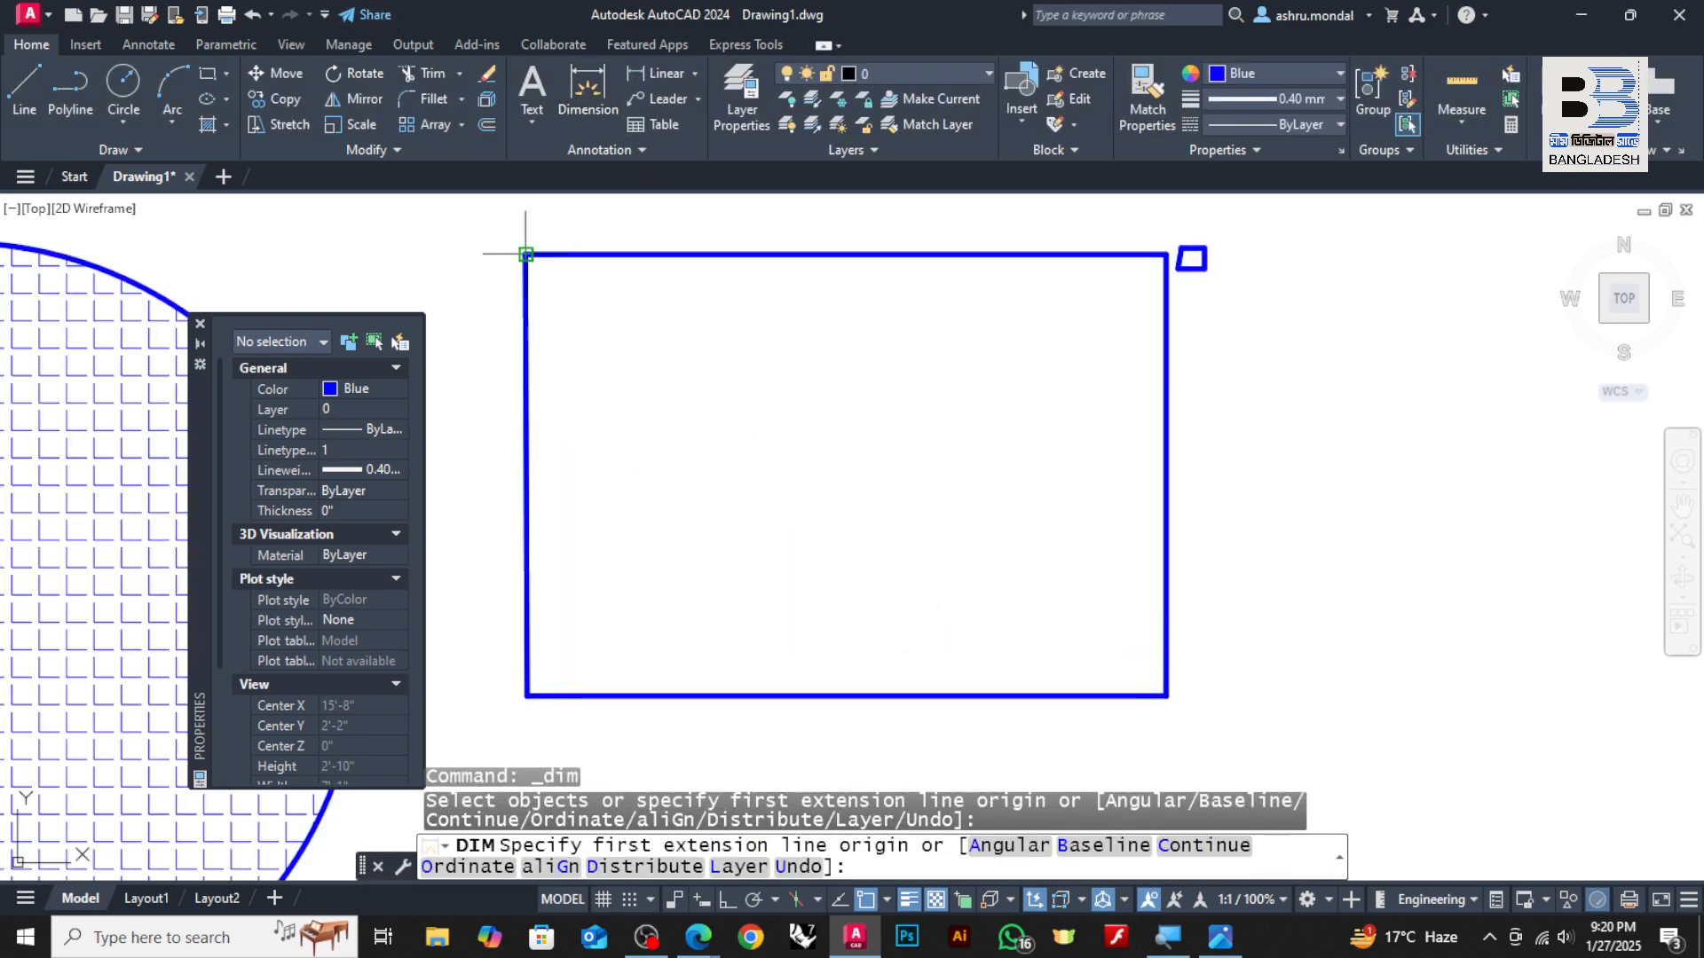
{"action": "left_click", "coordinate": [523, 256]}
{"action": "left_click", "coordinate": [1163, 695]}
{"action": "left_click", "coordinate": [1163, 695]}
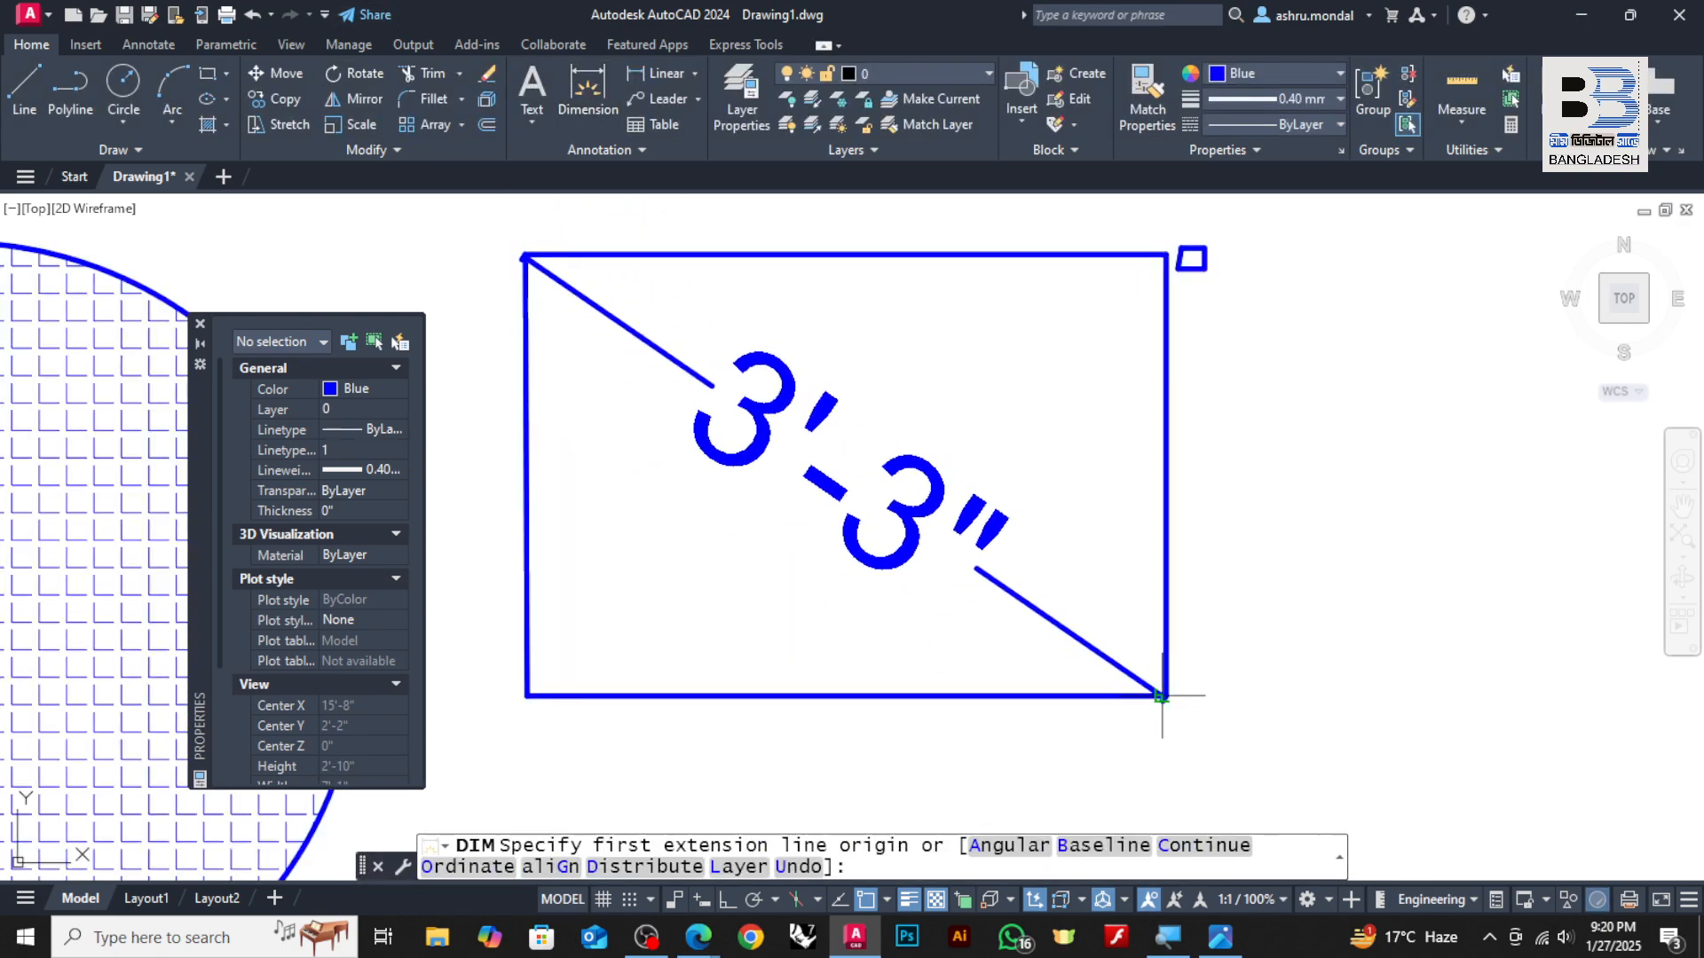
{"action": "key", "text": "Escape"}
Set the Standard dimension style's text height to 1"
{"action": "type", "text": "d"}
{"action": "key", "text": "Return"}
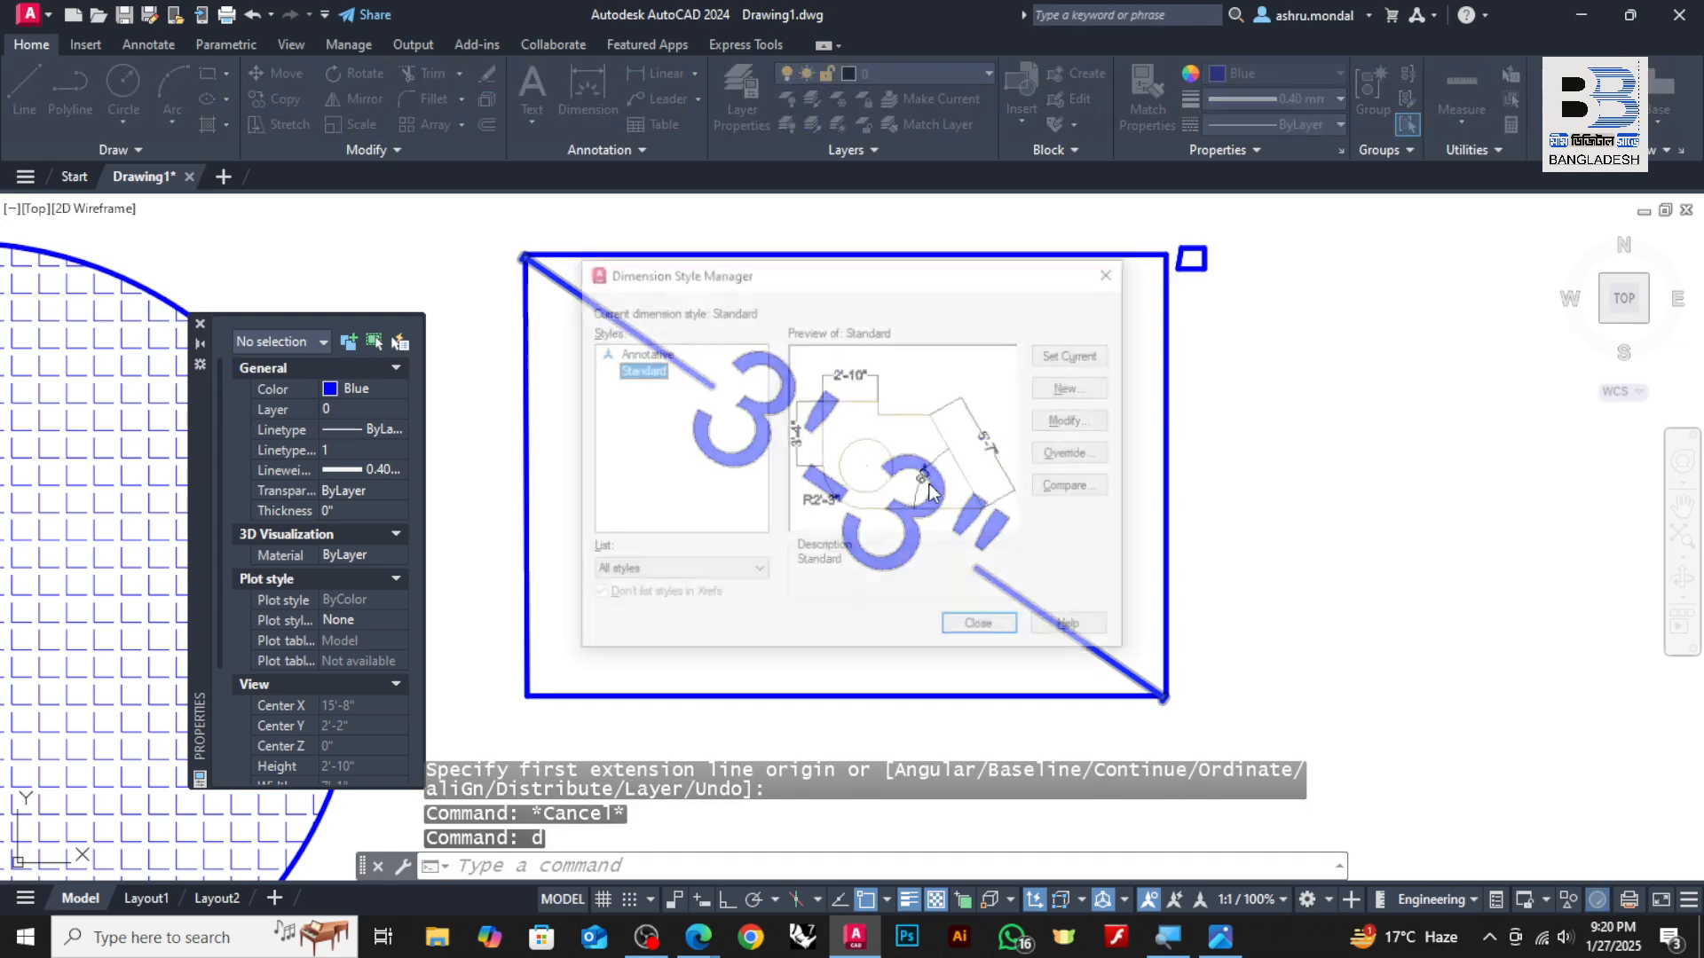
{"action": "left_click", "coordinate": [1076, 423]}
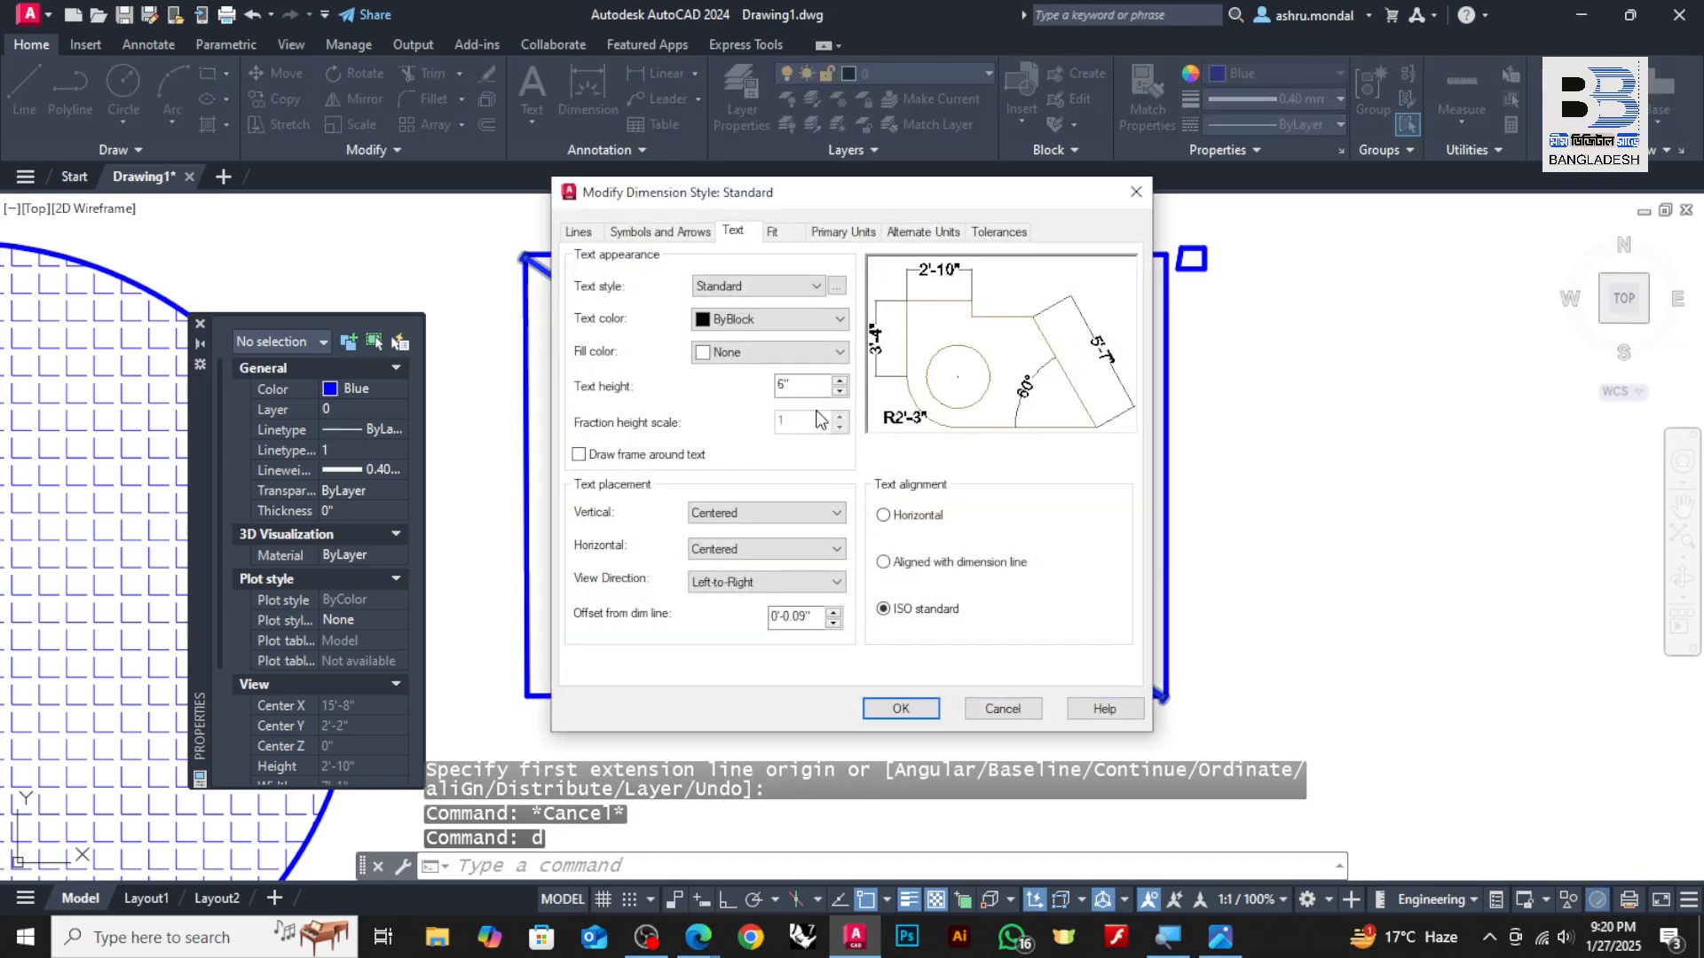
{"action": "double_click", "coordinate": [799, 387]}
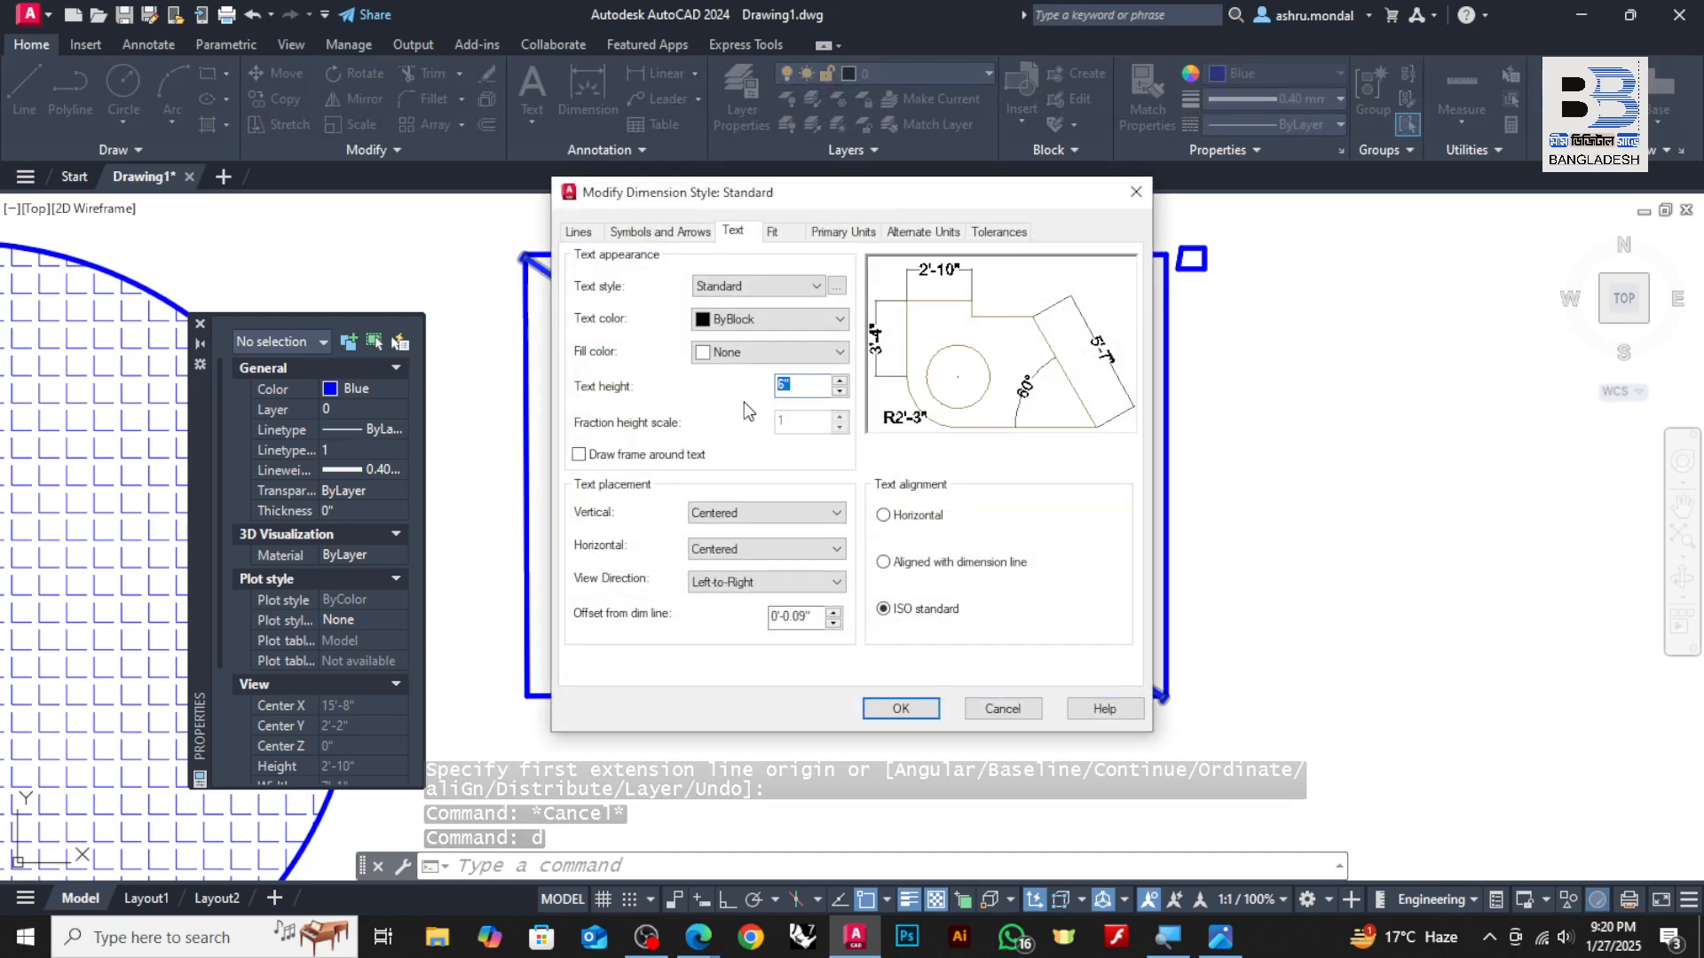
{"action": "type", "text": "1"}
{"action": "left_click", "coordinate": [896, 708]}
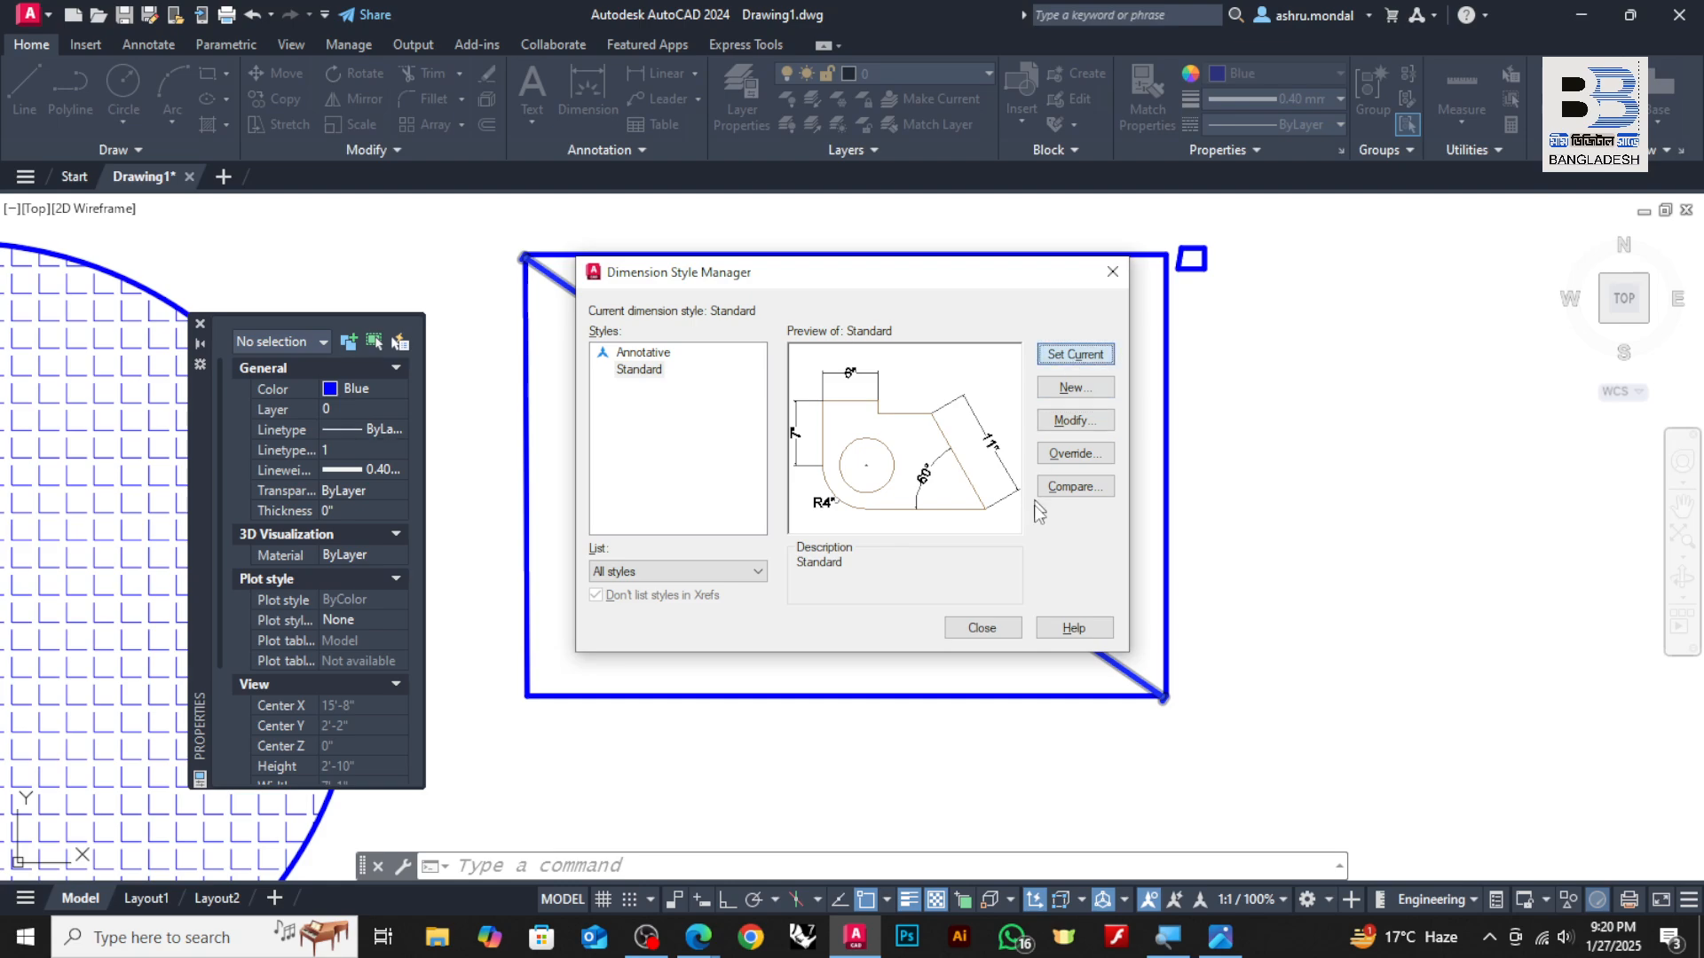
{"action": "left_click", "coordinate": [983, 627]}
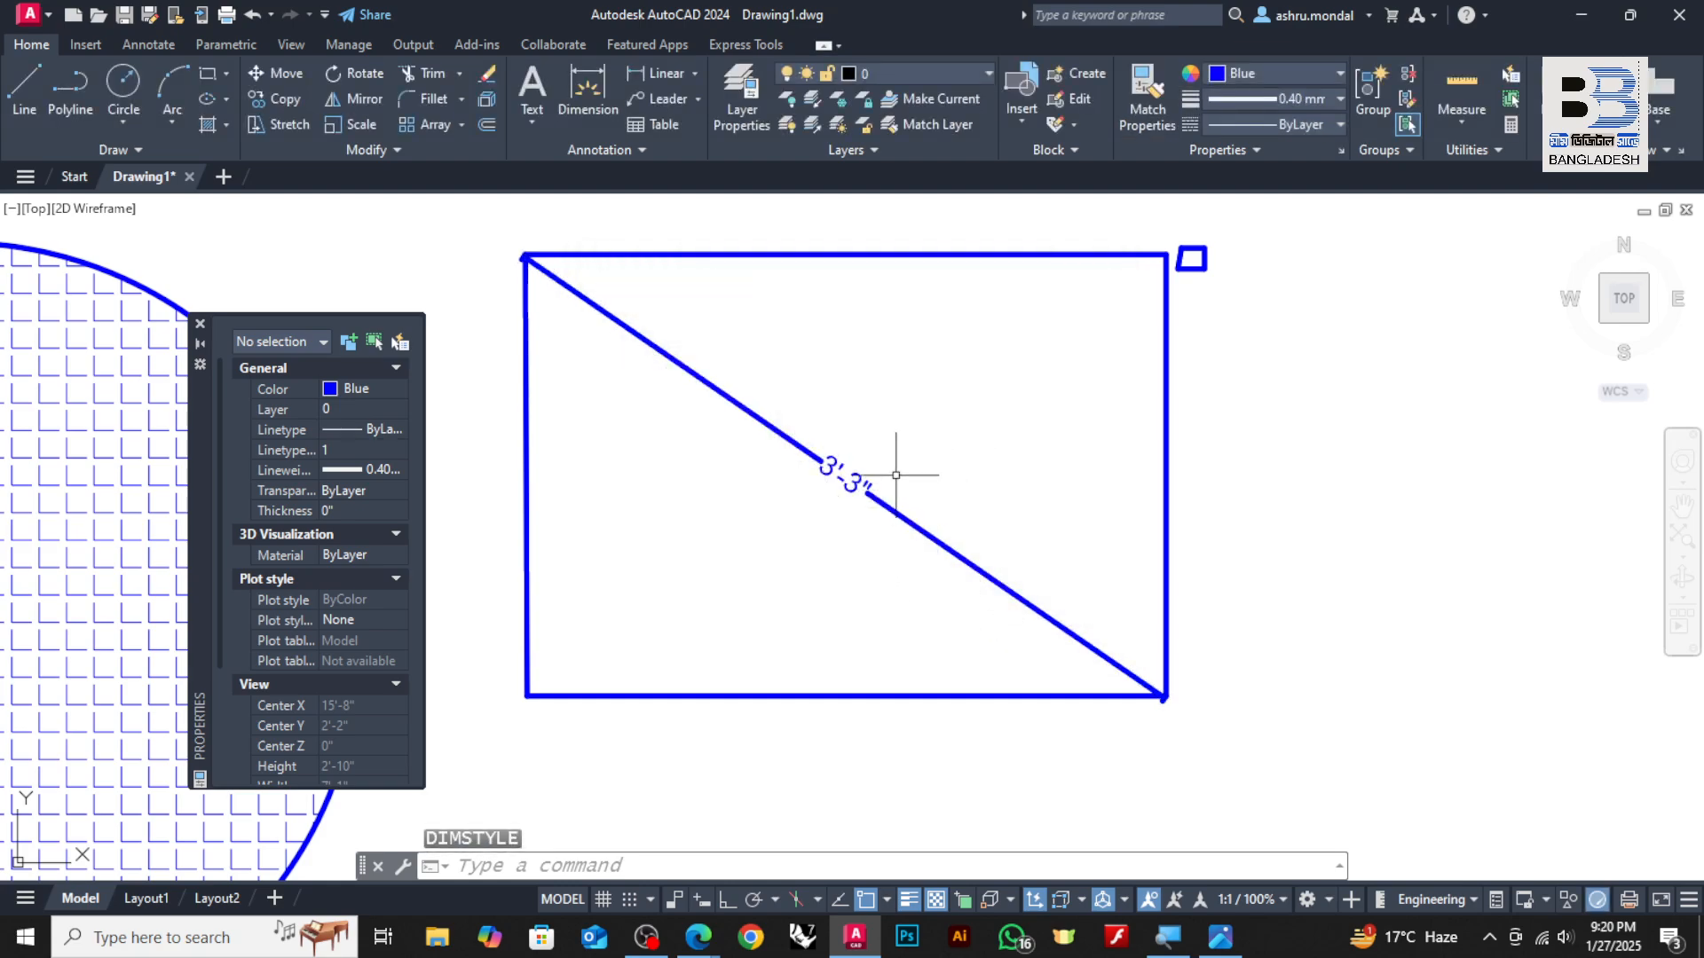
Enlarge the Standard dimension style's text height so the diagonal dimension reads clearly inside the rectangle
{"action": "type", "text": "d"}
{"action": "key", "text": "Return"}
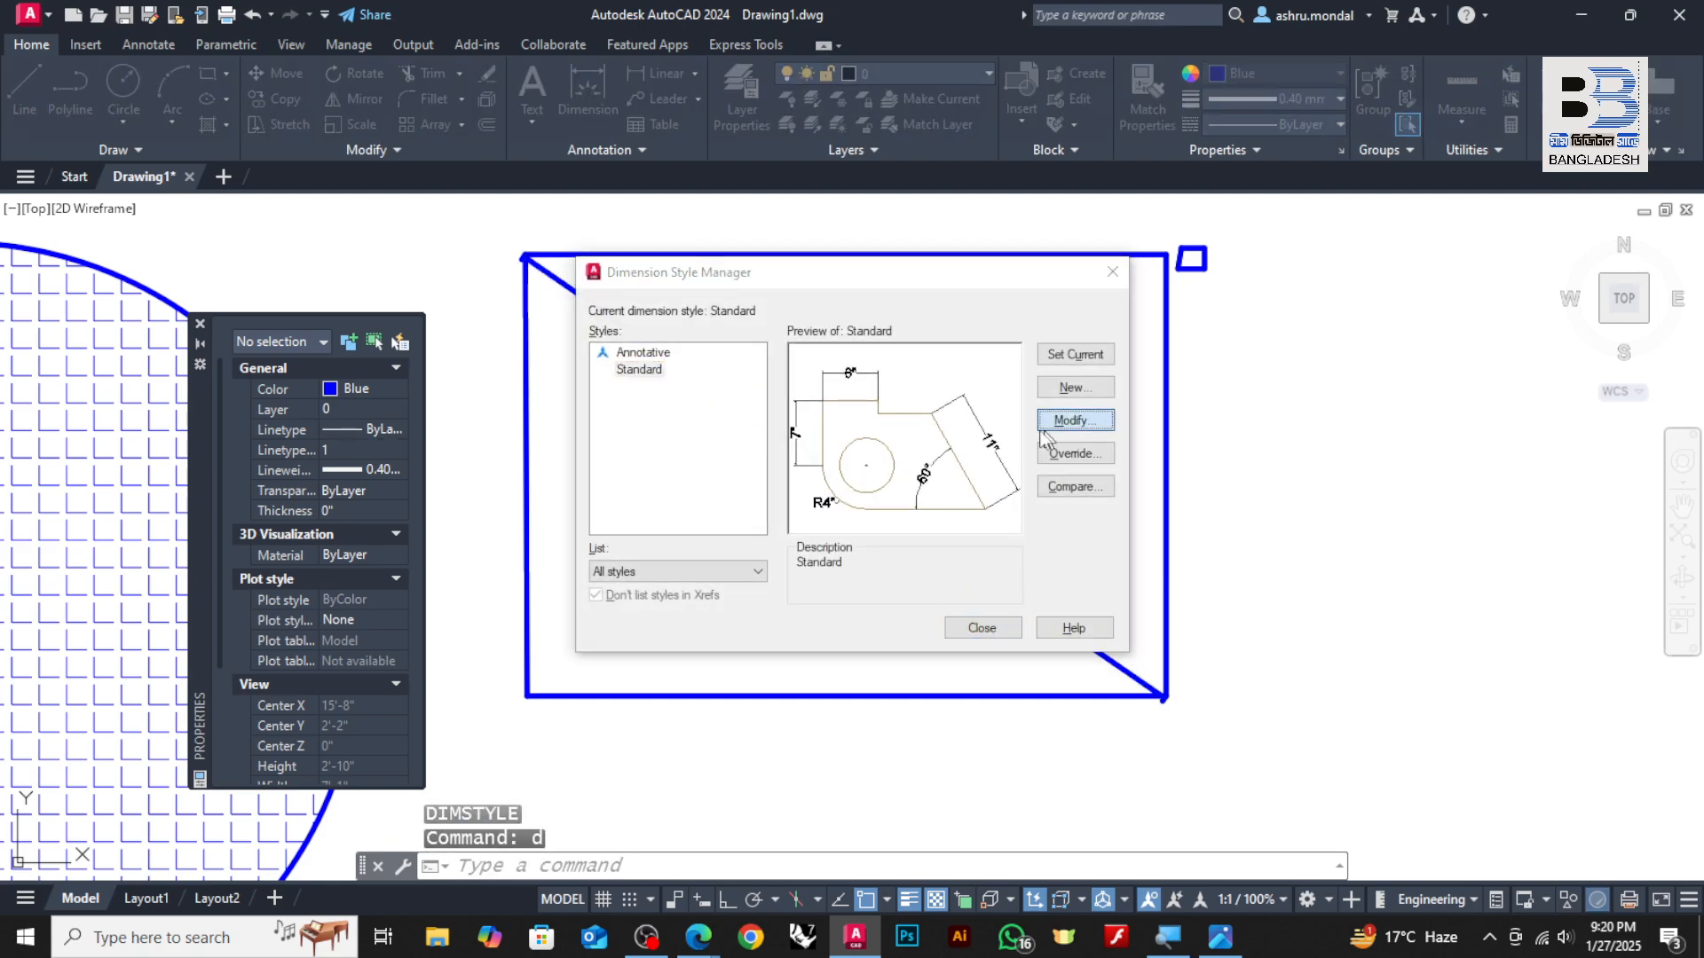
{"action": "left_click", "coordinate": [1067, 421]}
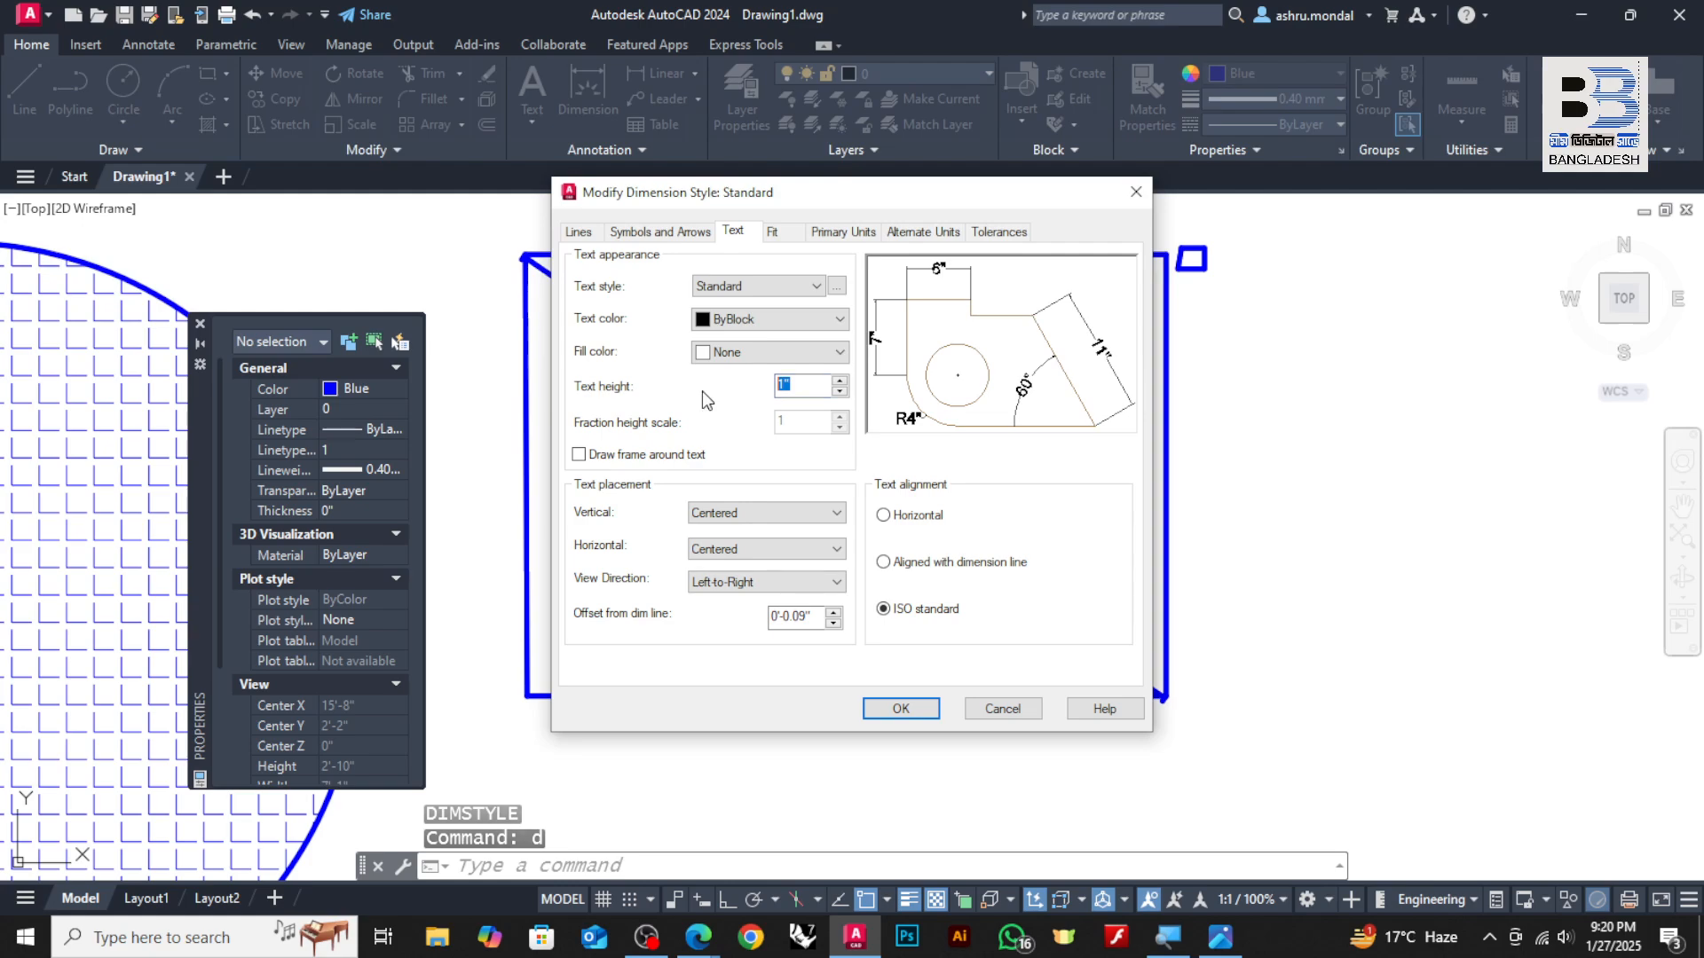
{"action": "left_click", "coordinate": [898, 708]}
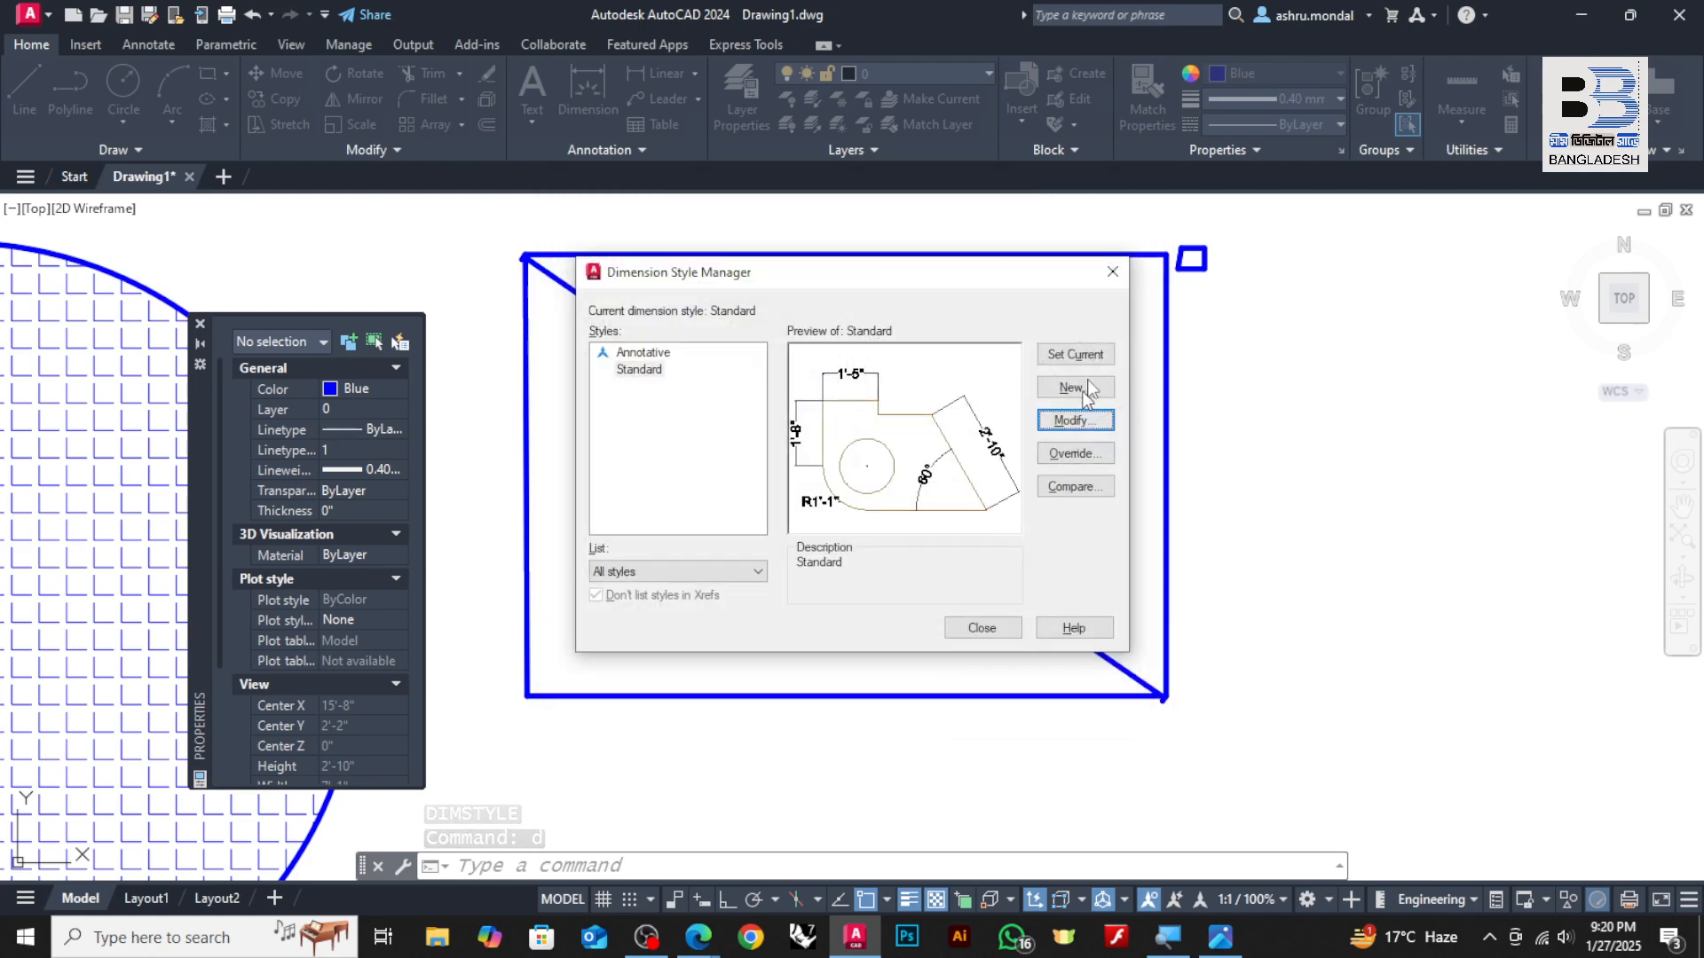
{"action": "left_click", "coordinate": [982, 627]}
{"action": "scroll", "coordinate": [887, 515], "scroll_direction": "down", "scroll_amount": 4}
{"action": "scroll", "coordinate": [820, 510], "scroll_direction": "up", "scroll_amount": 4}
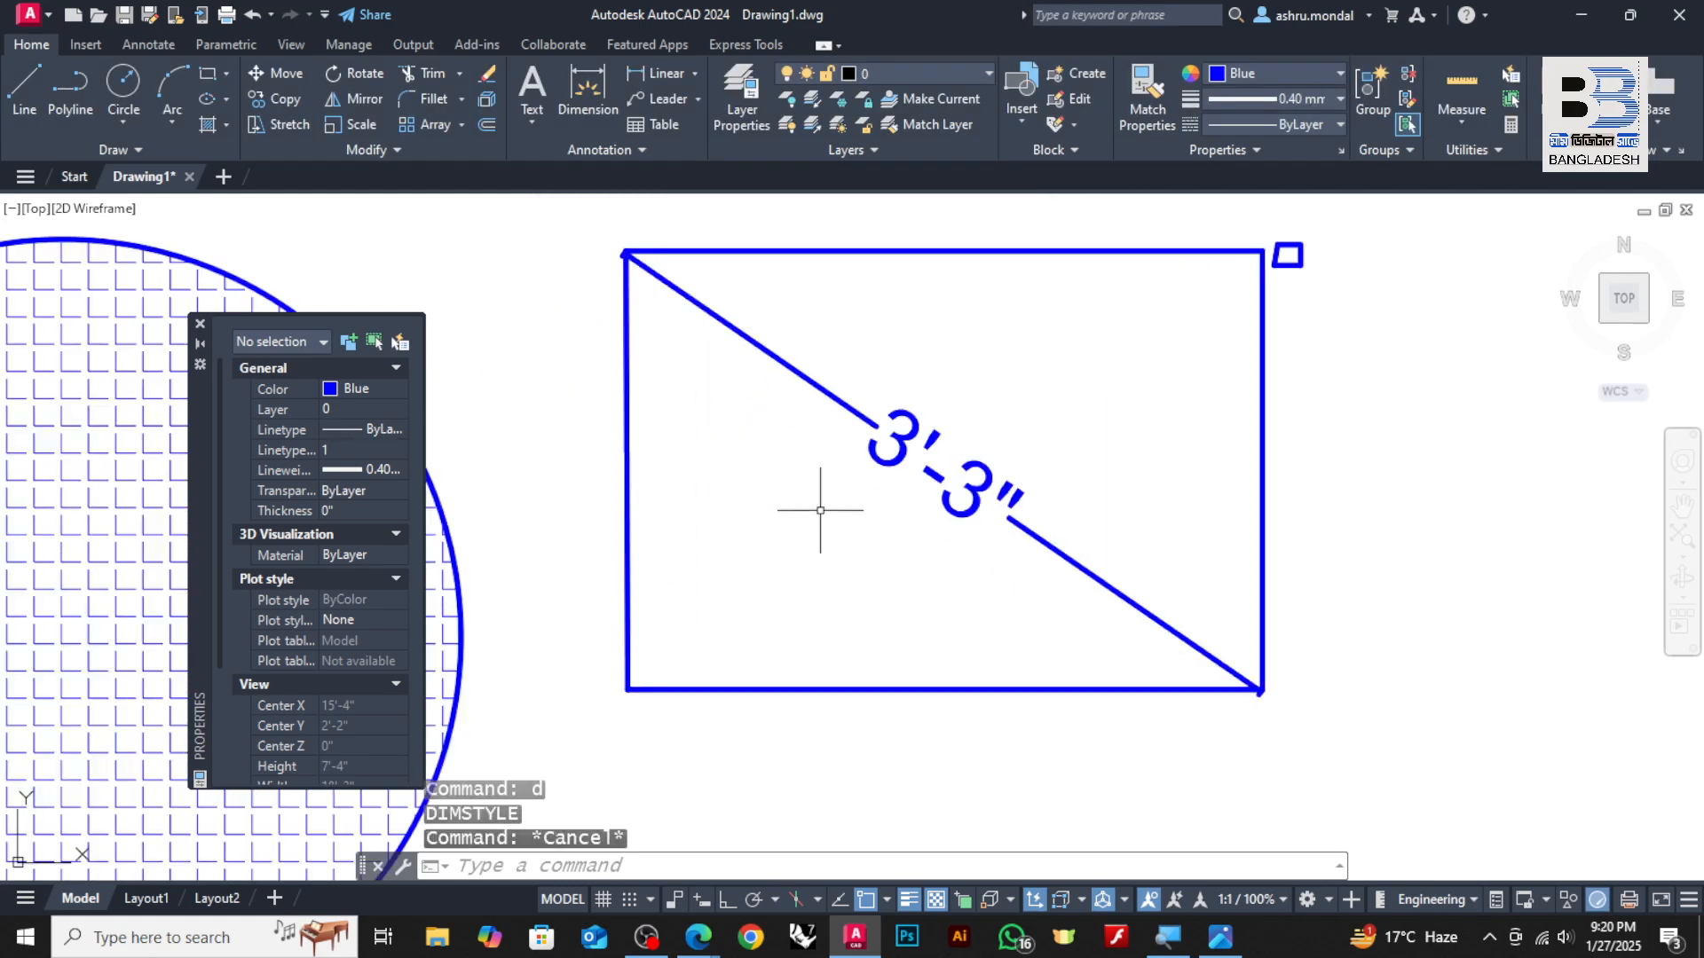
Delete the small quadrilateral beside the rectangle's upper-right corner
{"action": "left_click", "coordinate": [1333, 230]}
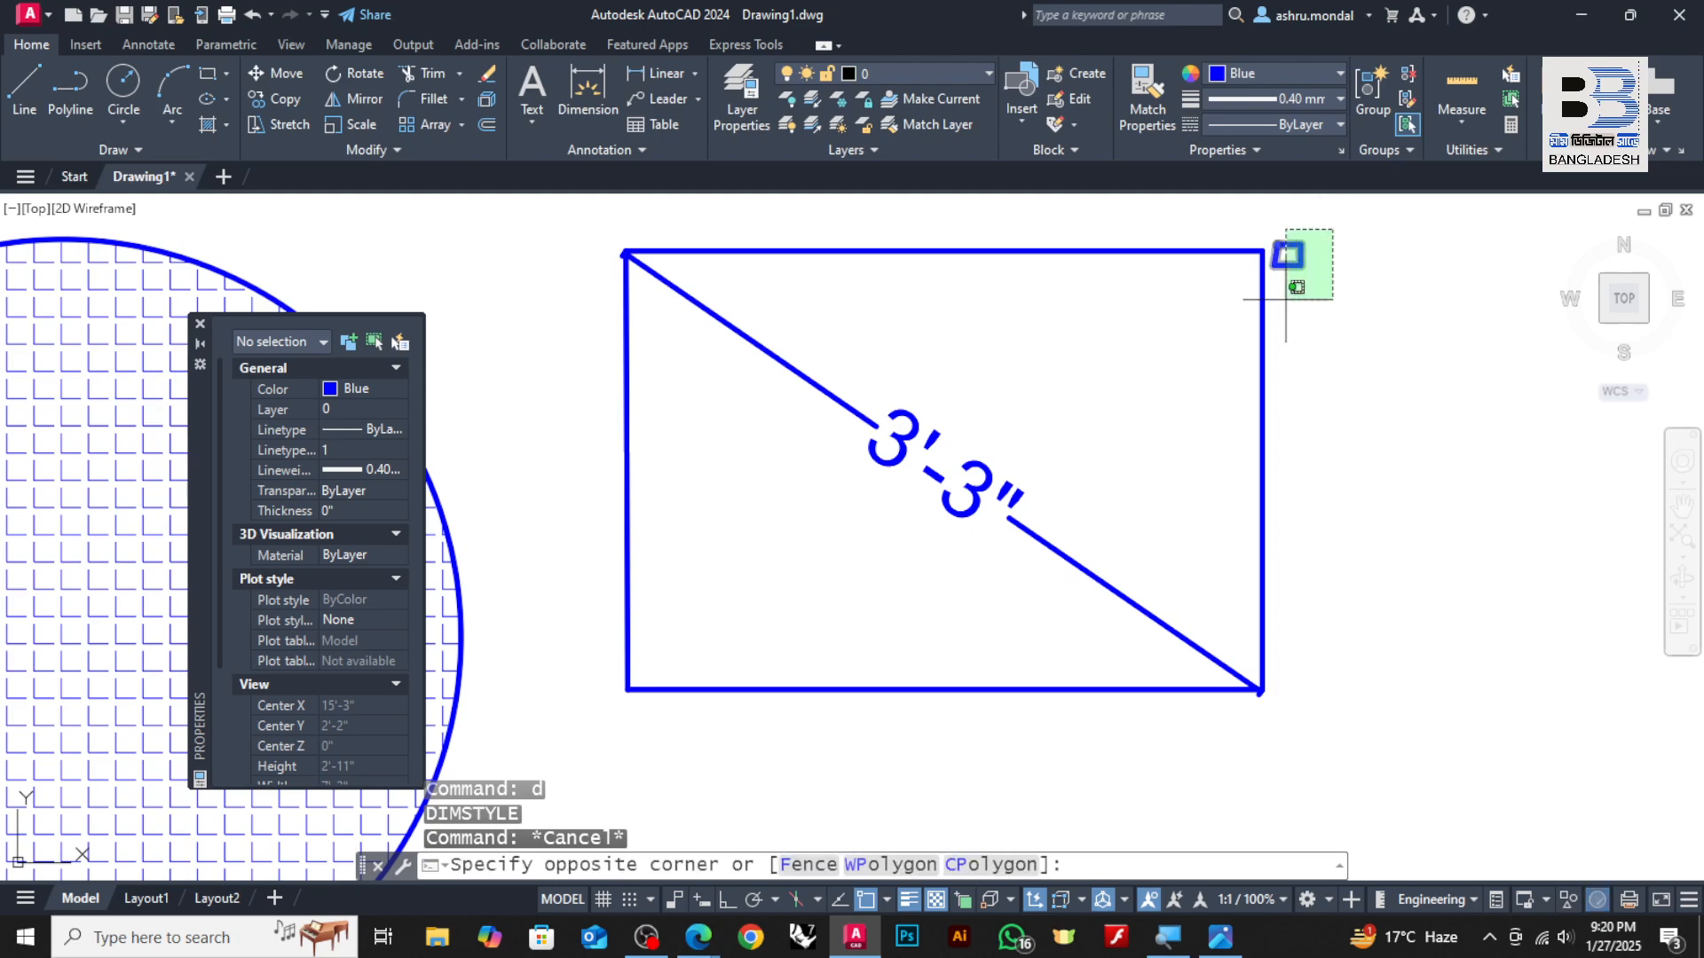
{"action": "left_click", "coordinate": [1285, 300]}
{"action": "key", "text": "Delete"}
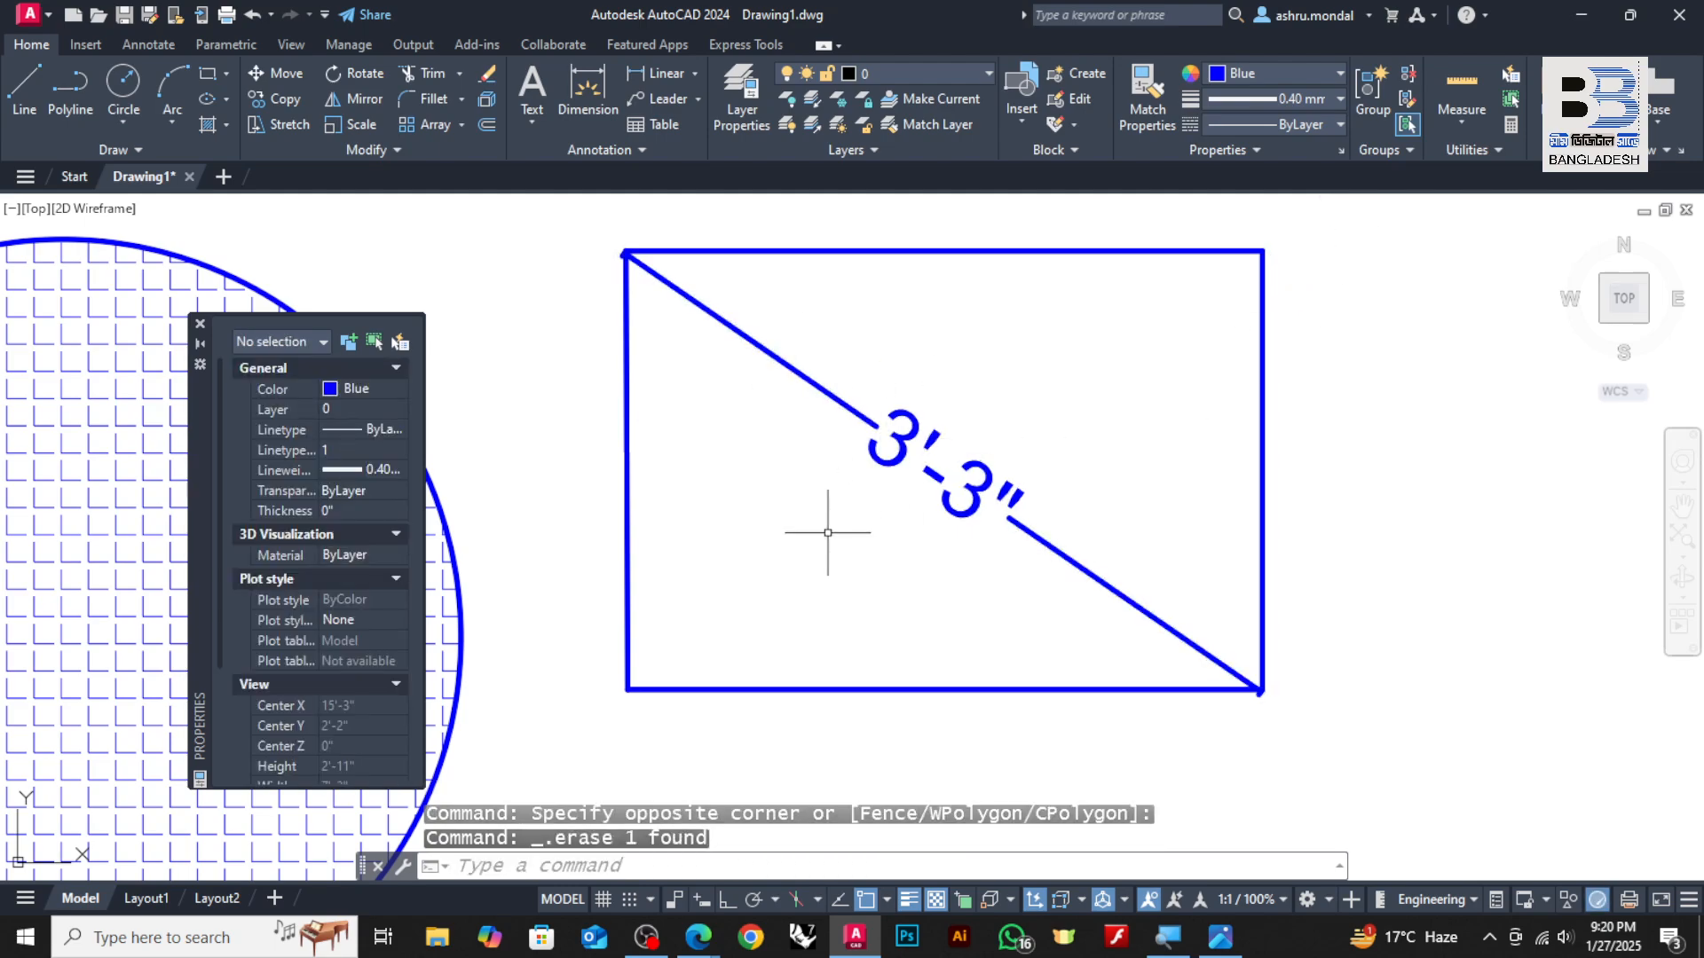
Hatch the rectangle around its diagonal dimension with the blue ANGLE pattern at scale 5
{"action": "type", "text": "h"}
{"action": "key", "text": "Return"}
{"action": "left_click", "coordinate": [784, 537]}
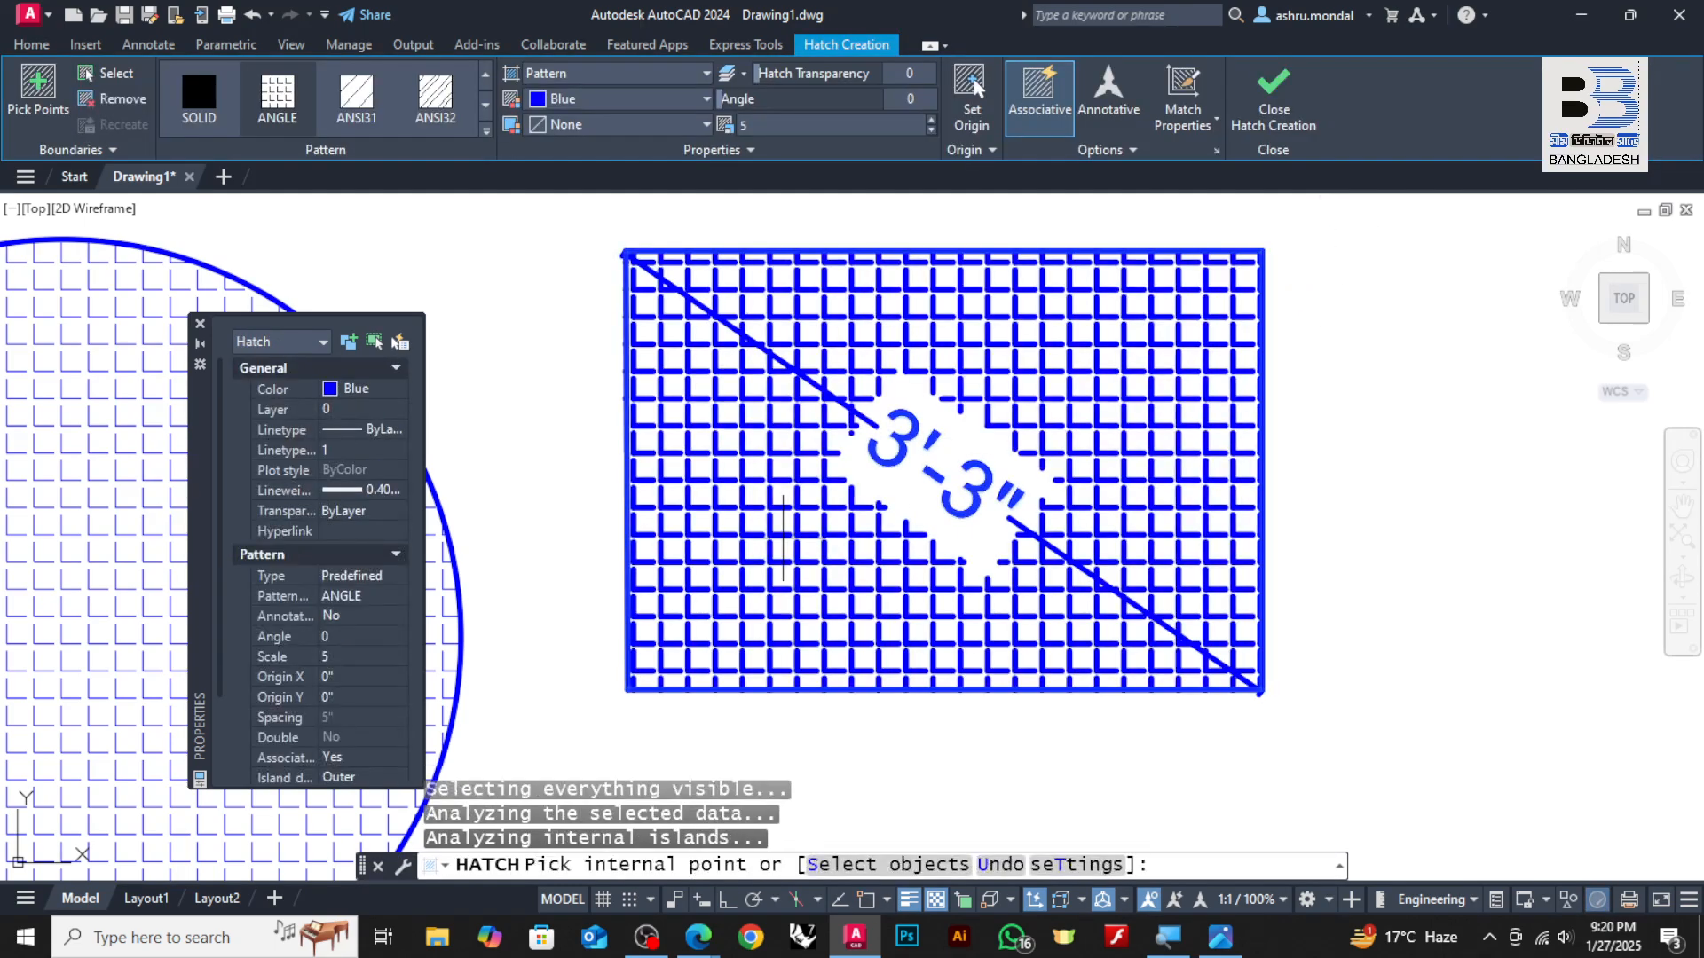
{"action": "key", "text": "Escape"}
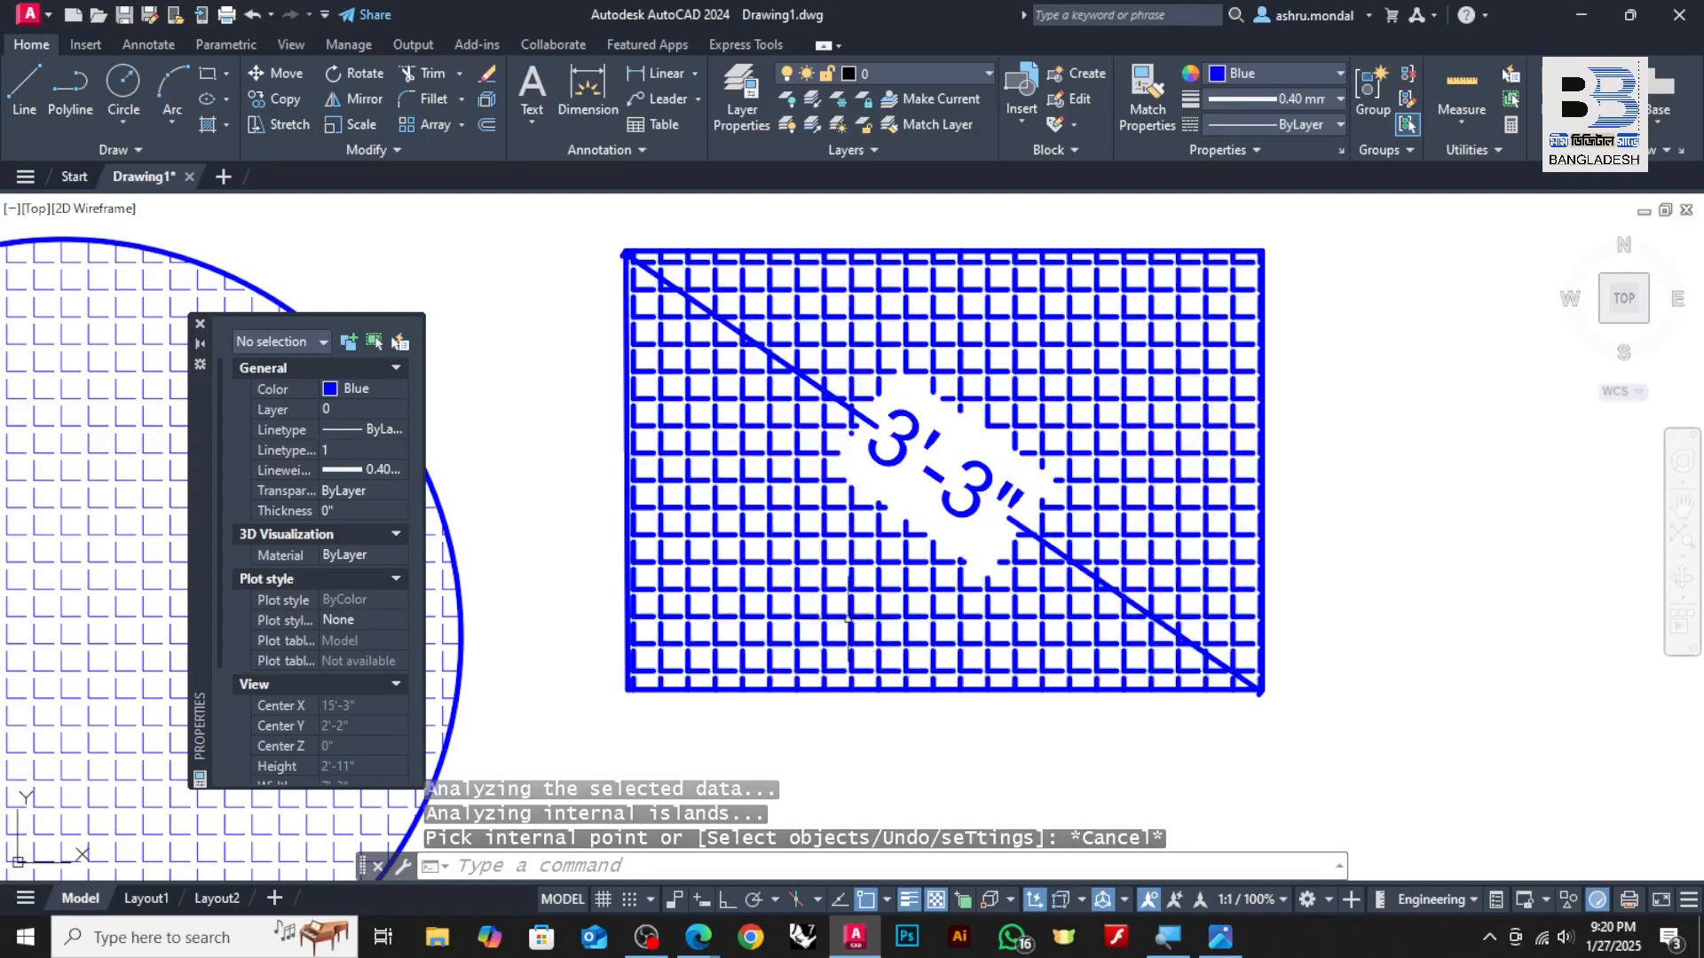
{"action": "left_click", "coordinate": [827, 587]}
{"action": "key", "text": "Escape"}
Match the rectangle's hatch to the magenta diagonal-line hatch of the chamfered square using Match Properties
{"action": "scroll", "coordinate": [826, 588], "scroll_direction": "down", "scroll_amount": 6}
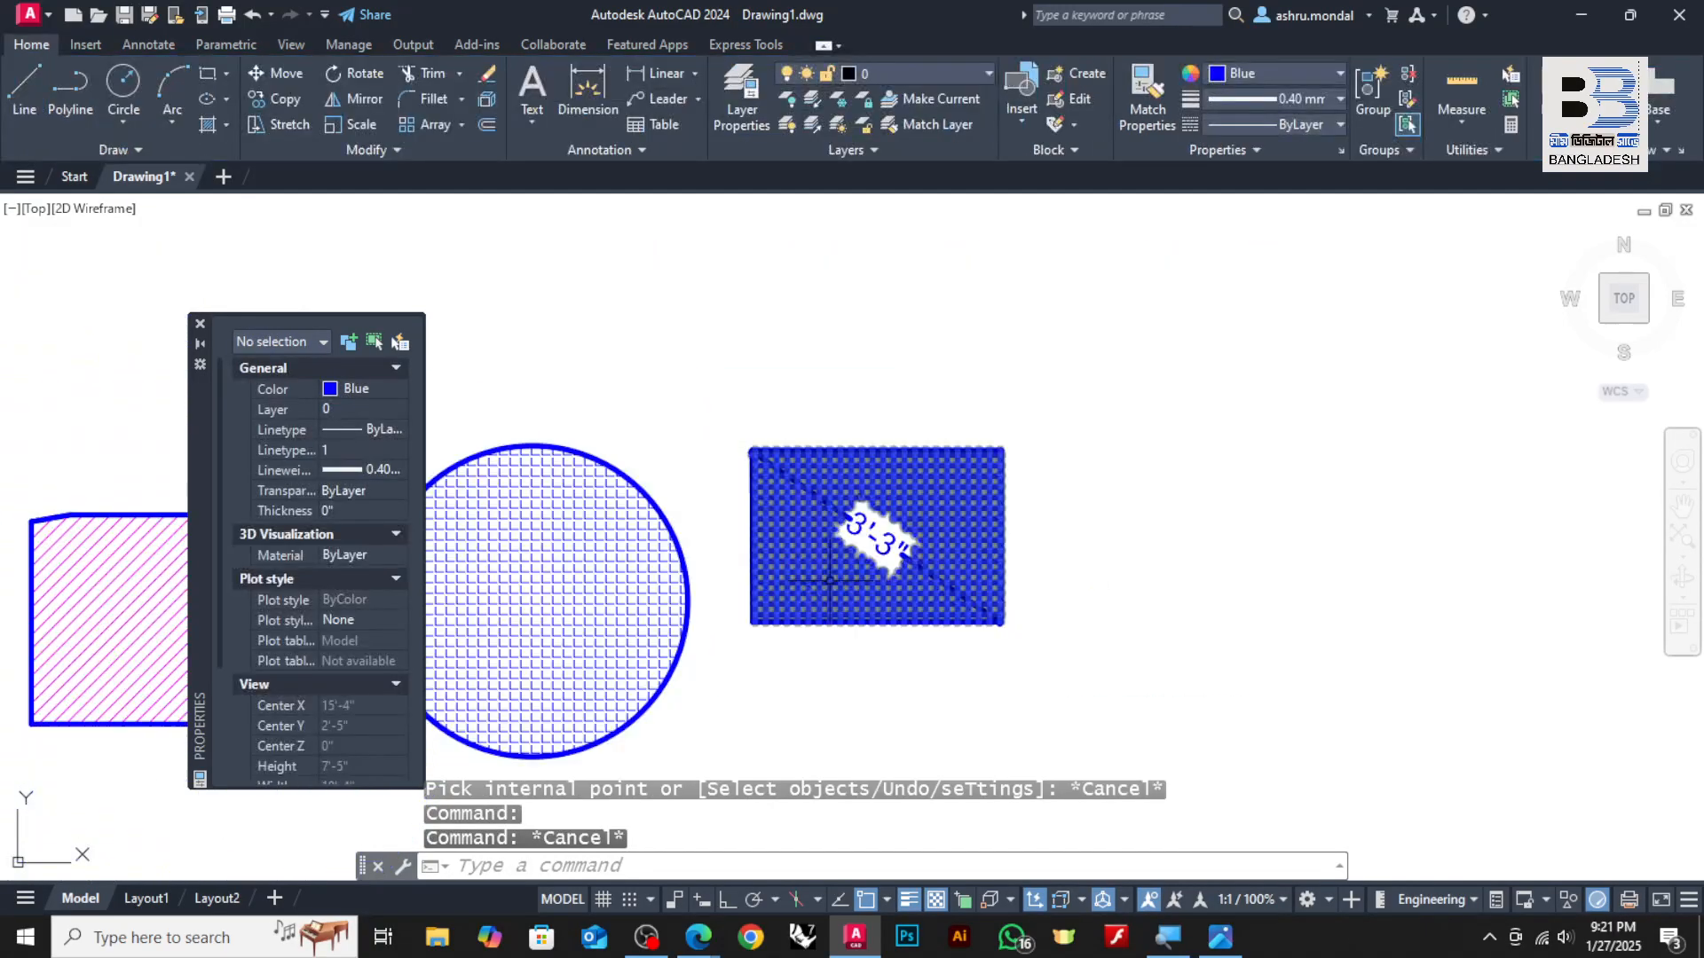
{"action": "scroll", "coordinate": [860, 552], "scroll_direction": "up", "scroll_amount": 5}
{"action": "scroll", "coordinate": [861, 553], "scroll_direction": "down", "scroll_amount": 4}
{"action": "scroll", "coordinate": [553, 596], "scroll_direction": "up", "scroll_amount": 2}
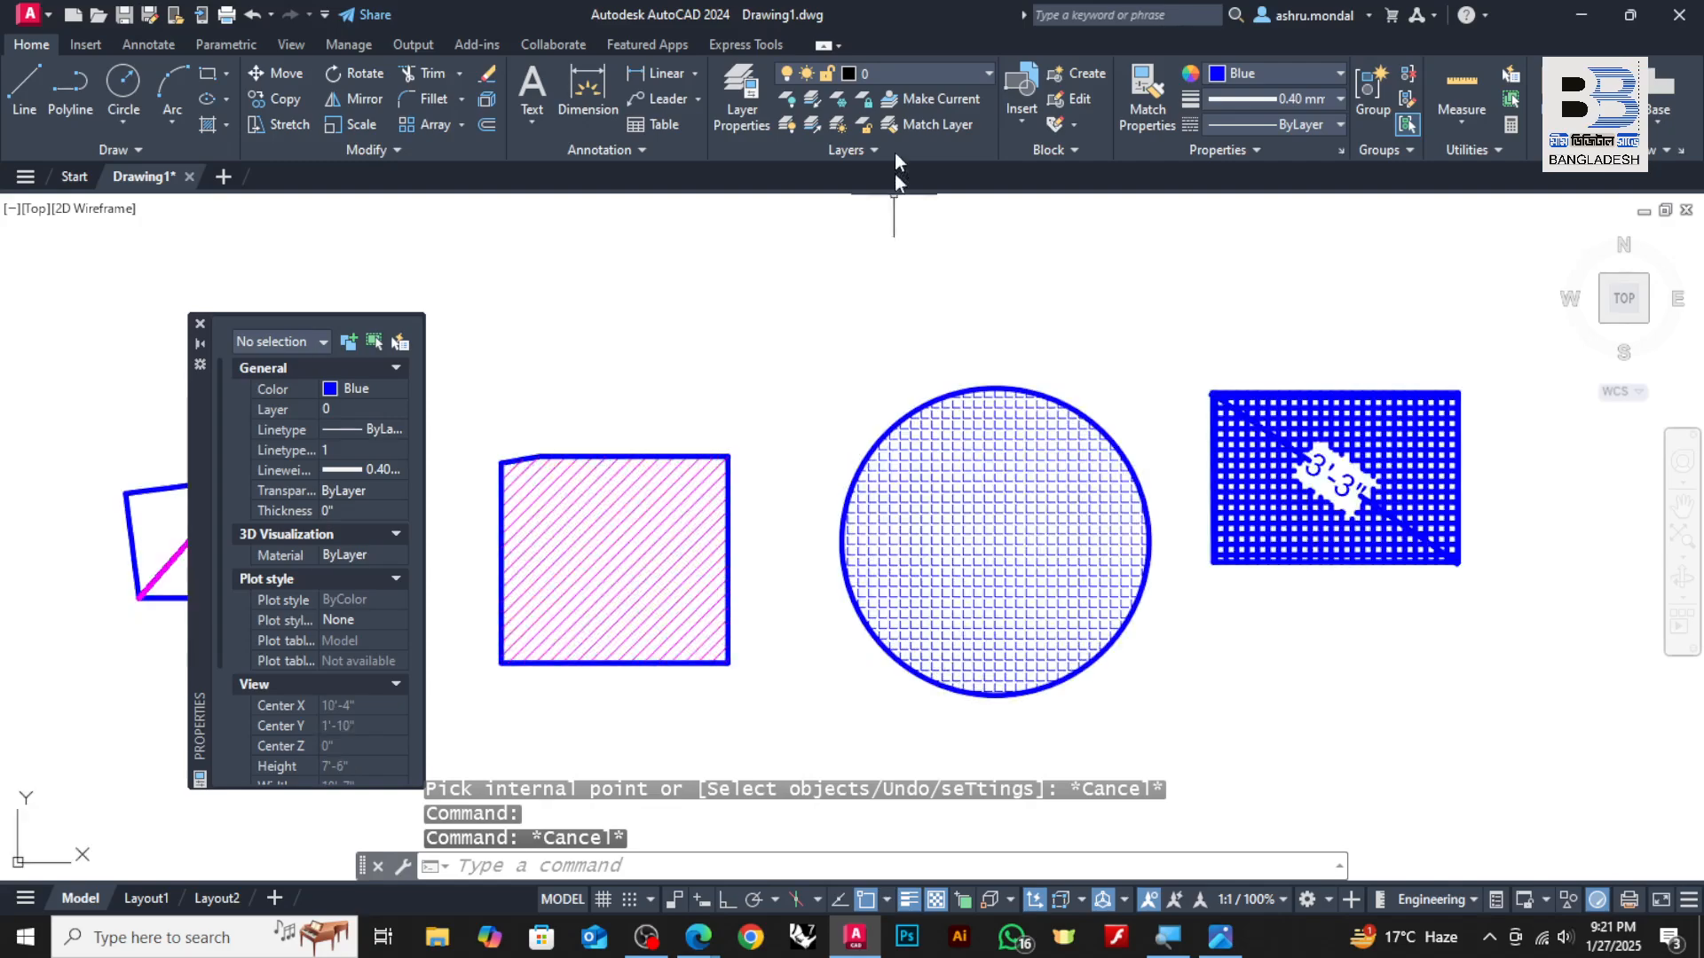
{"action": "left_click", "coordinate": [1145, 115]}
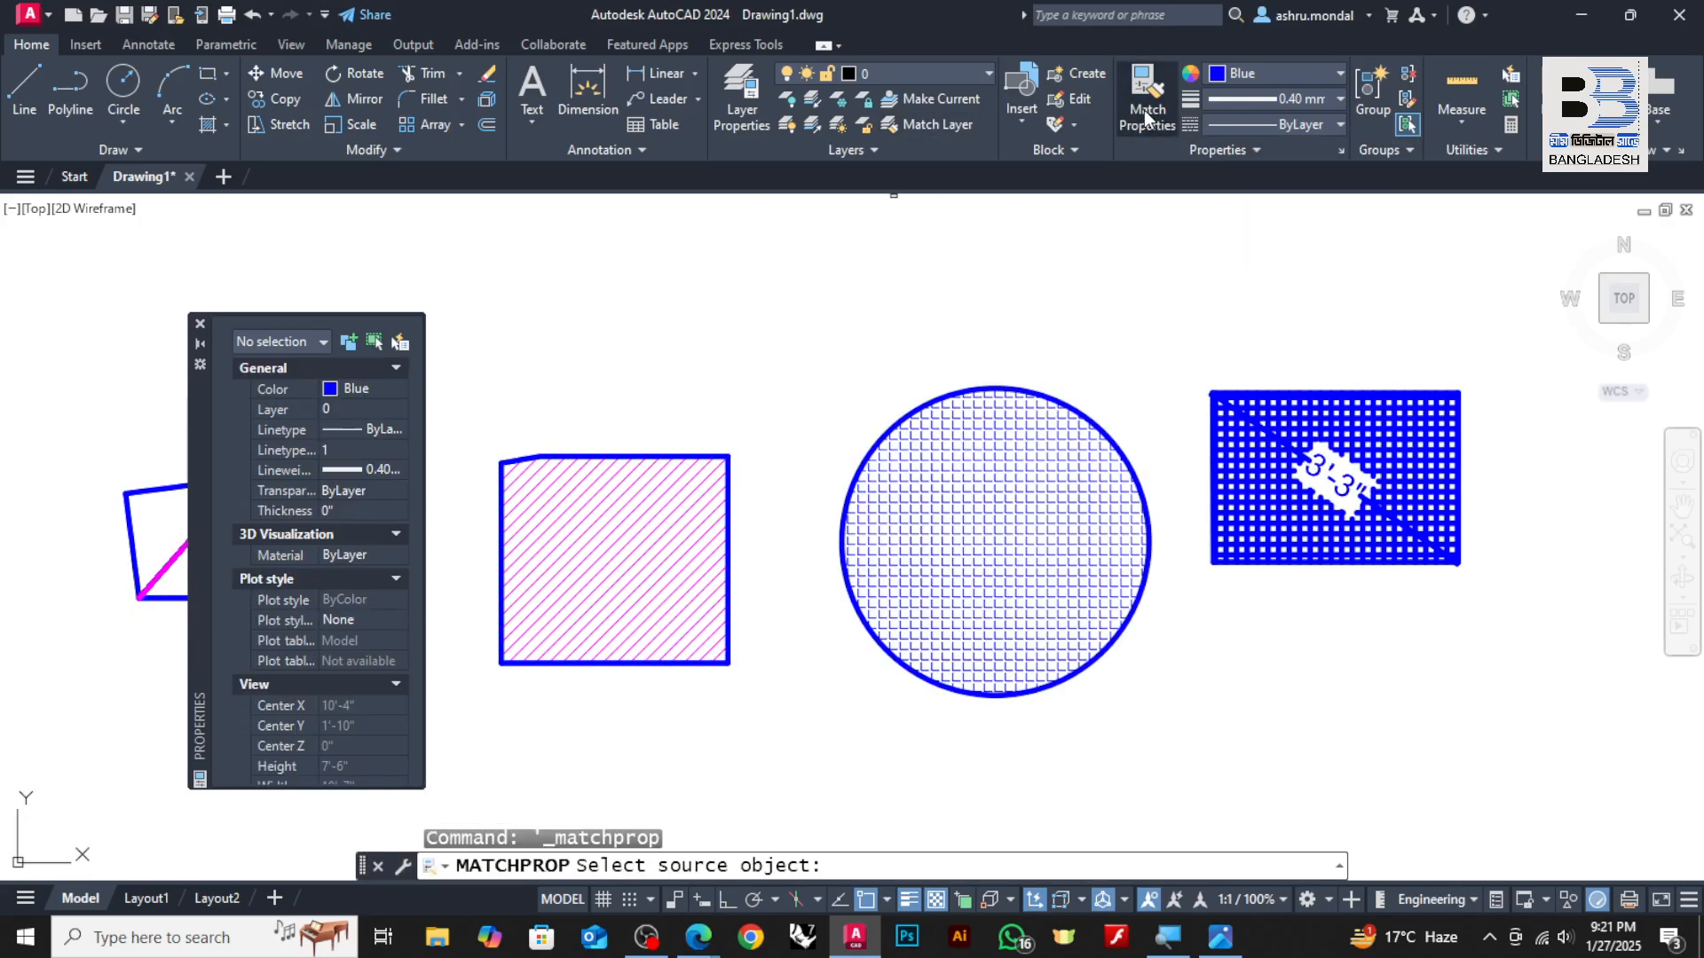
{"action": "left_click", "coordinate": [677, 507]}
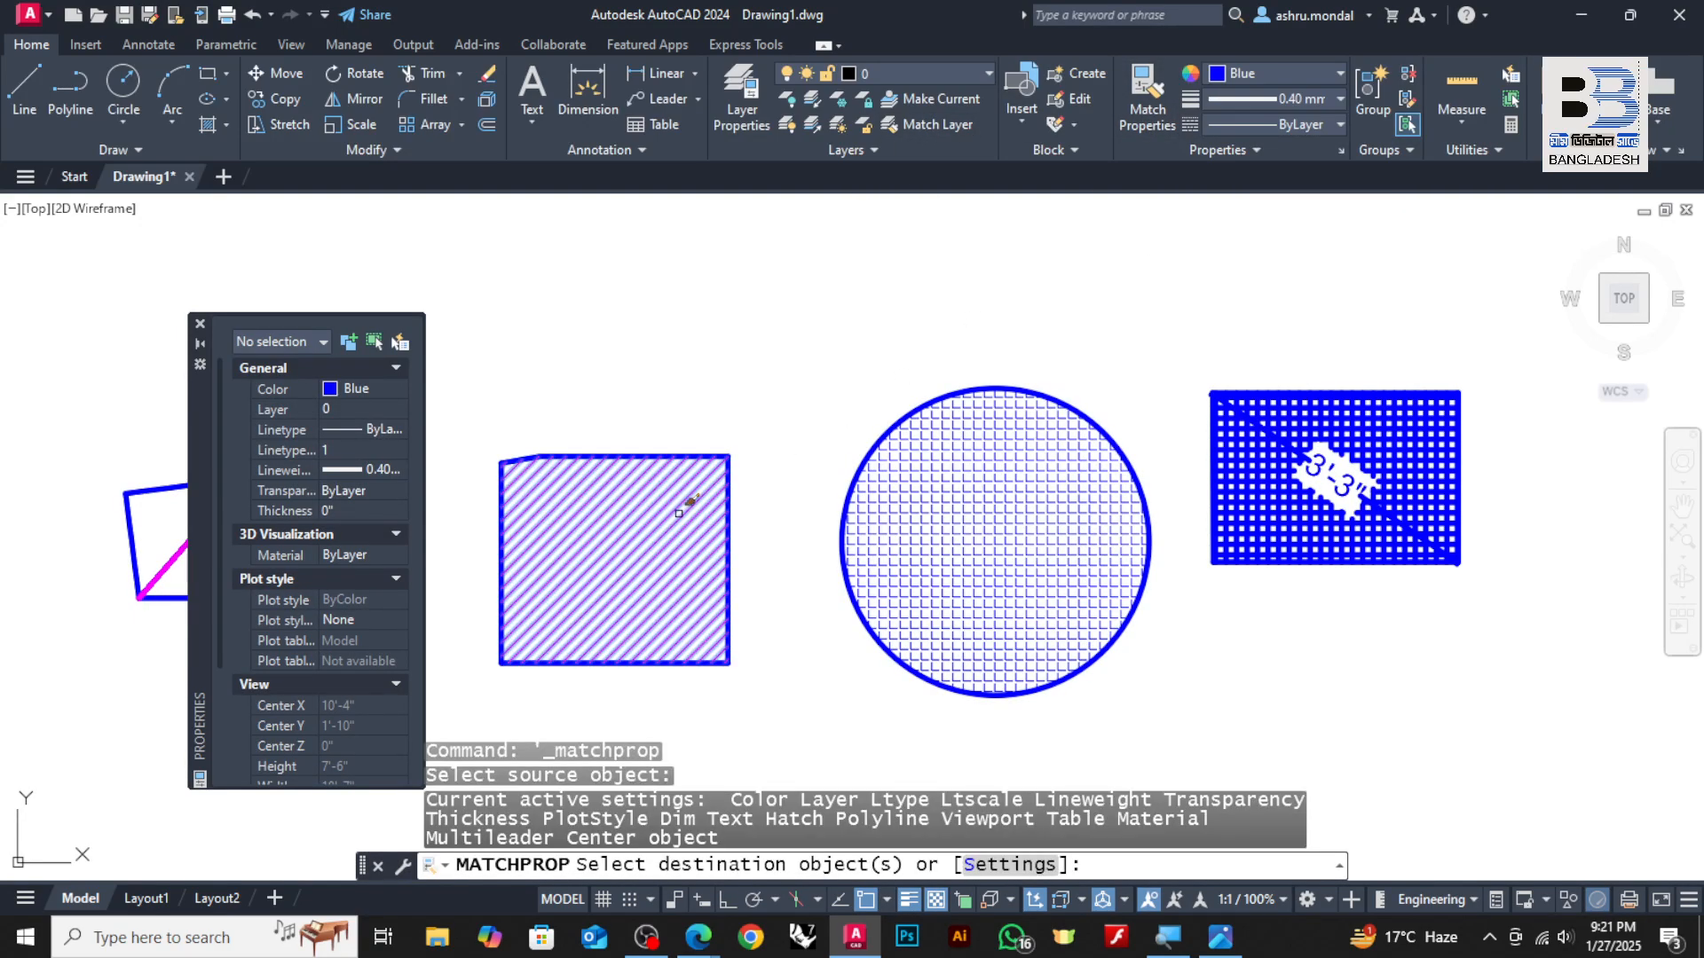
{"action": "left_click", "coordinate": [1278, 512]}
{"action": "left_click", "coordinate": [1238, 537]}
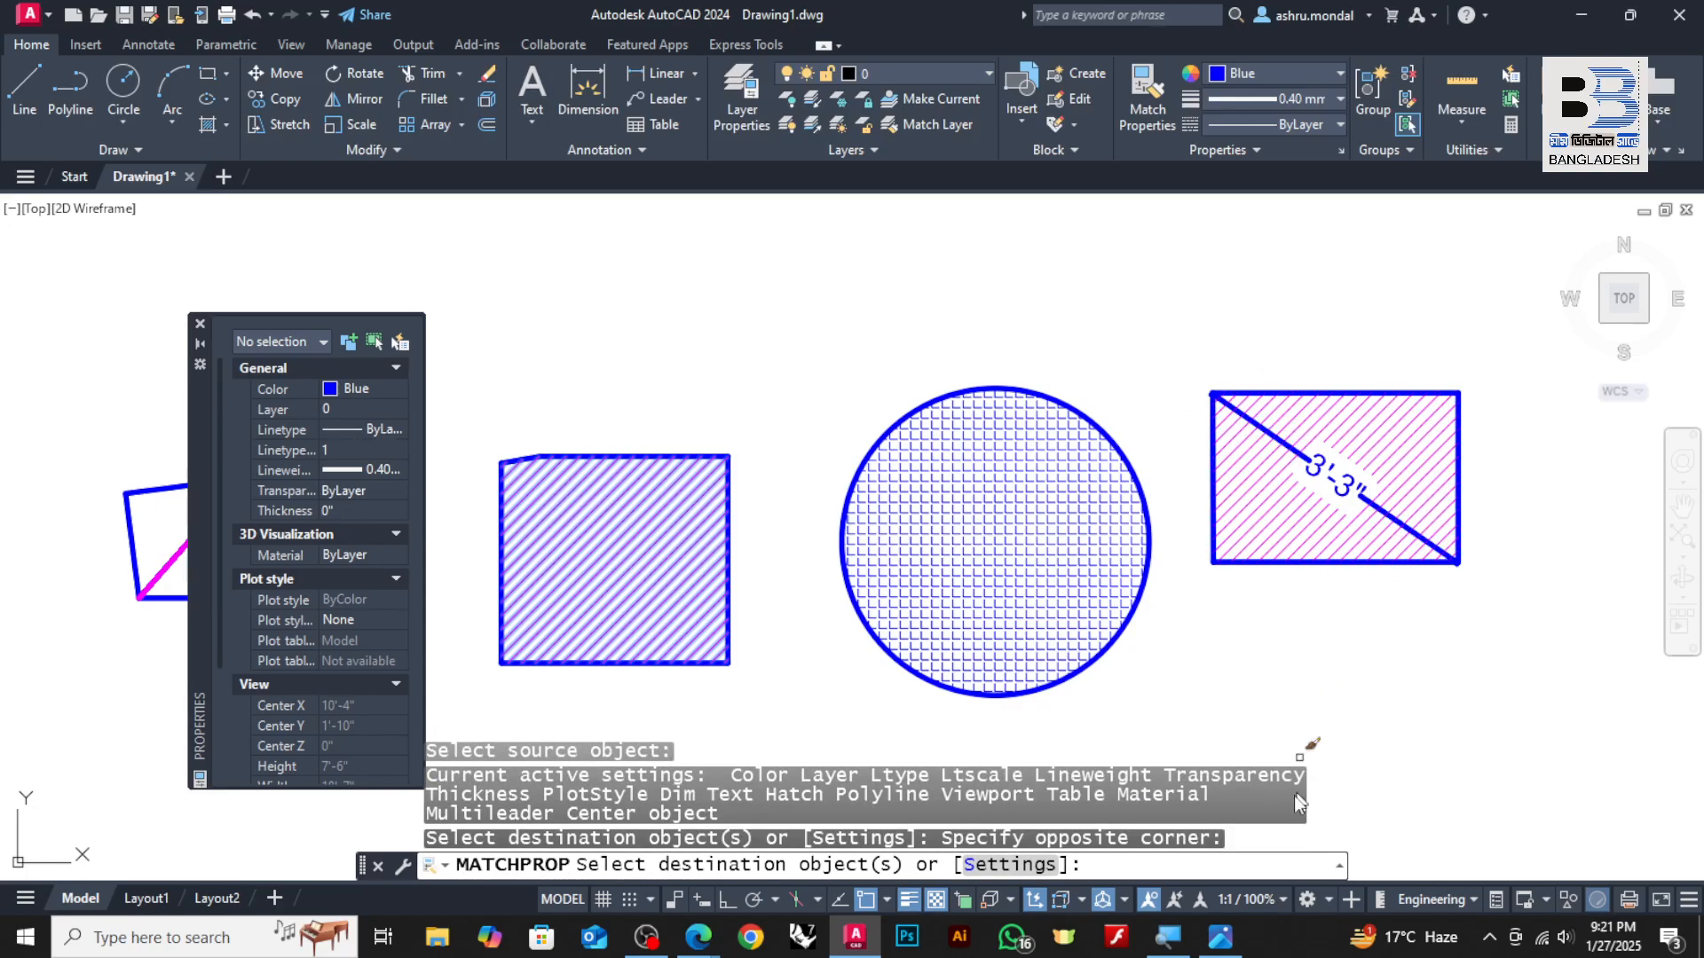
{"action": "key", "text": "Escape"}
{"action": "scroll", "coordinate": [1415, 596], "scroll_direction": "up", "scroll_amount": 2}
{"action": "middle_click_drag", "start_coordinate": [1416, 597], "coordinate": [1217, 582]}
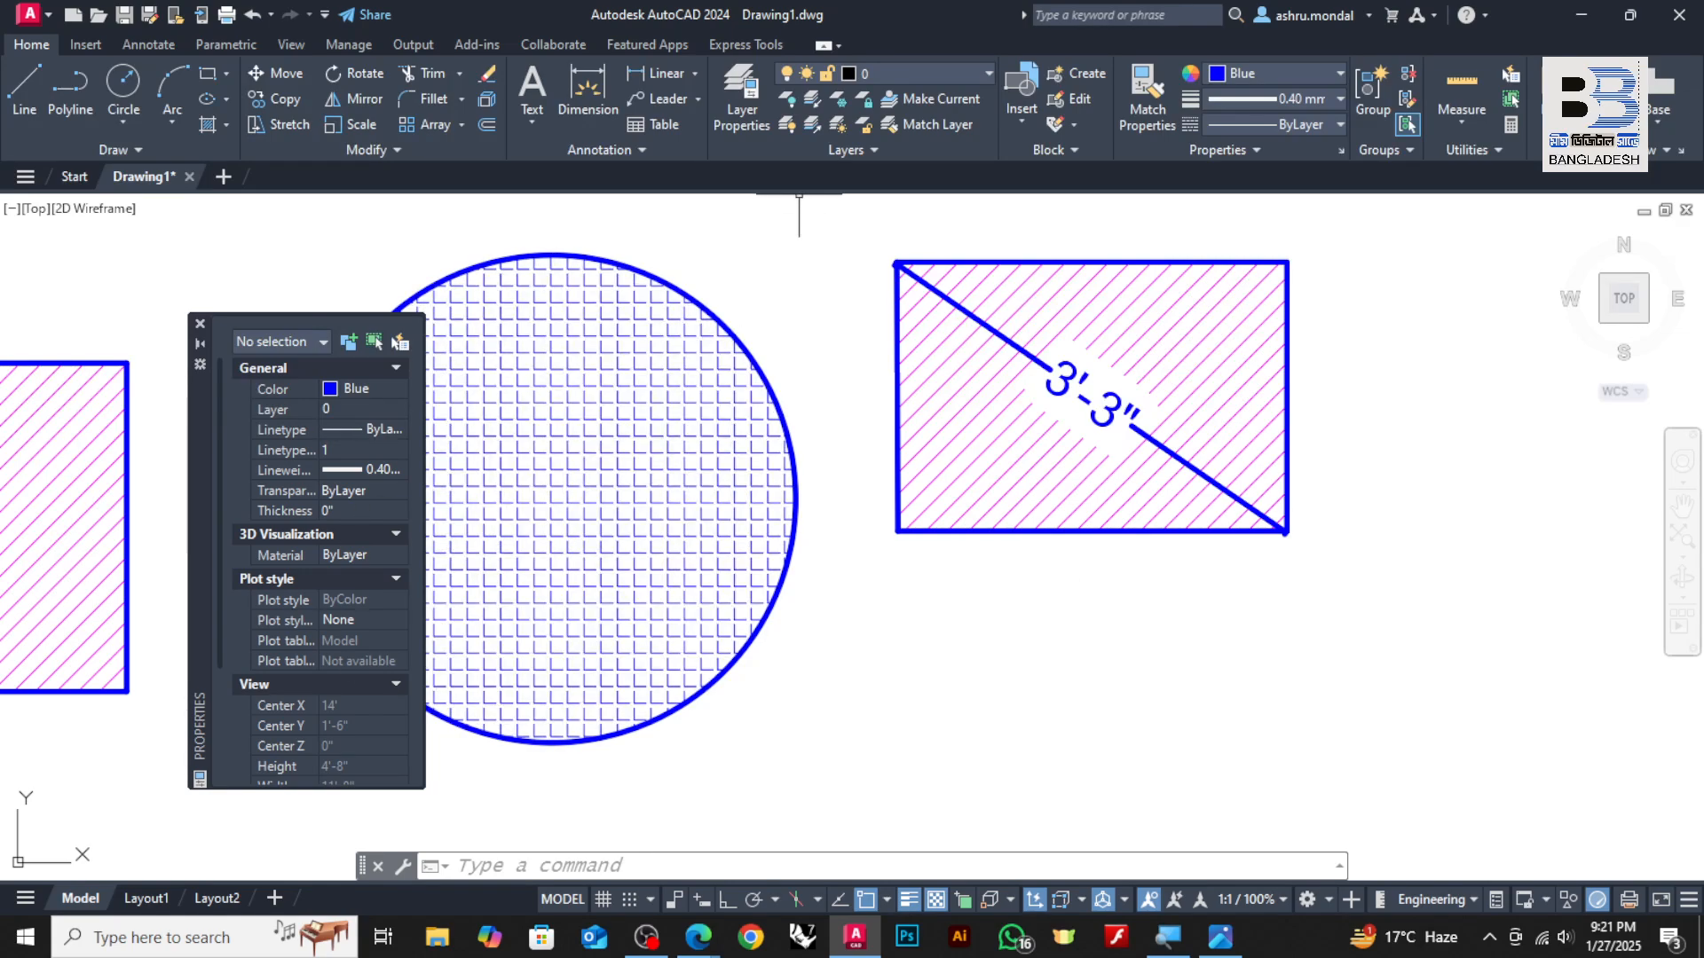
Match the rectangle's hatch to the circle's thin blue ANGLE hatch using Match Properties
{"action": "left_click", "coordinate": [1142, 94]}
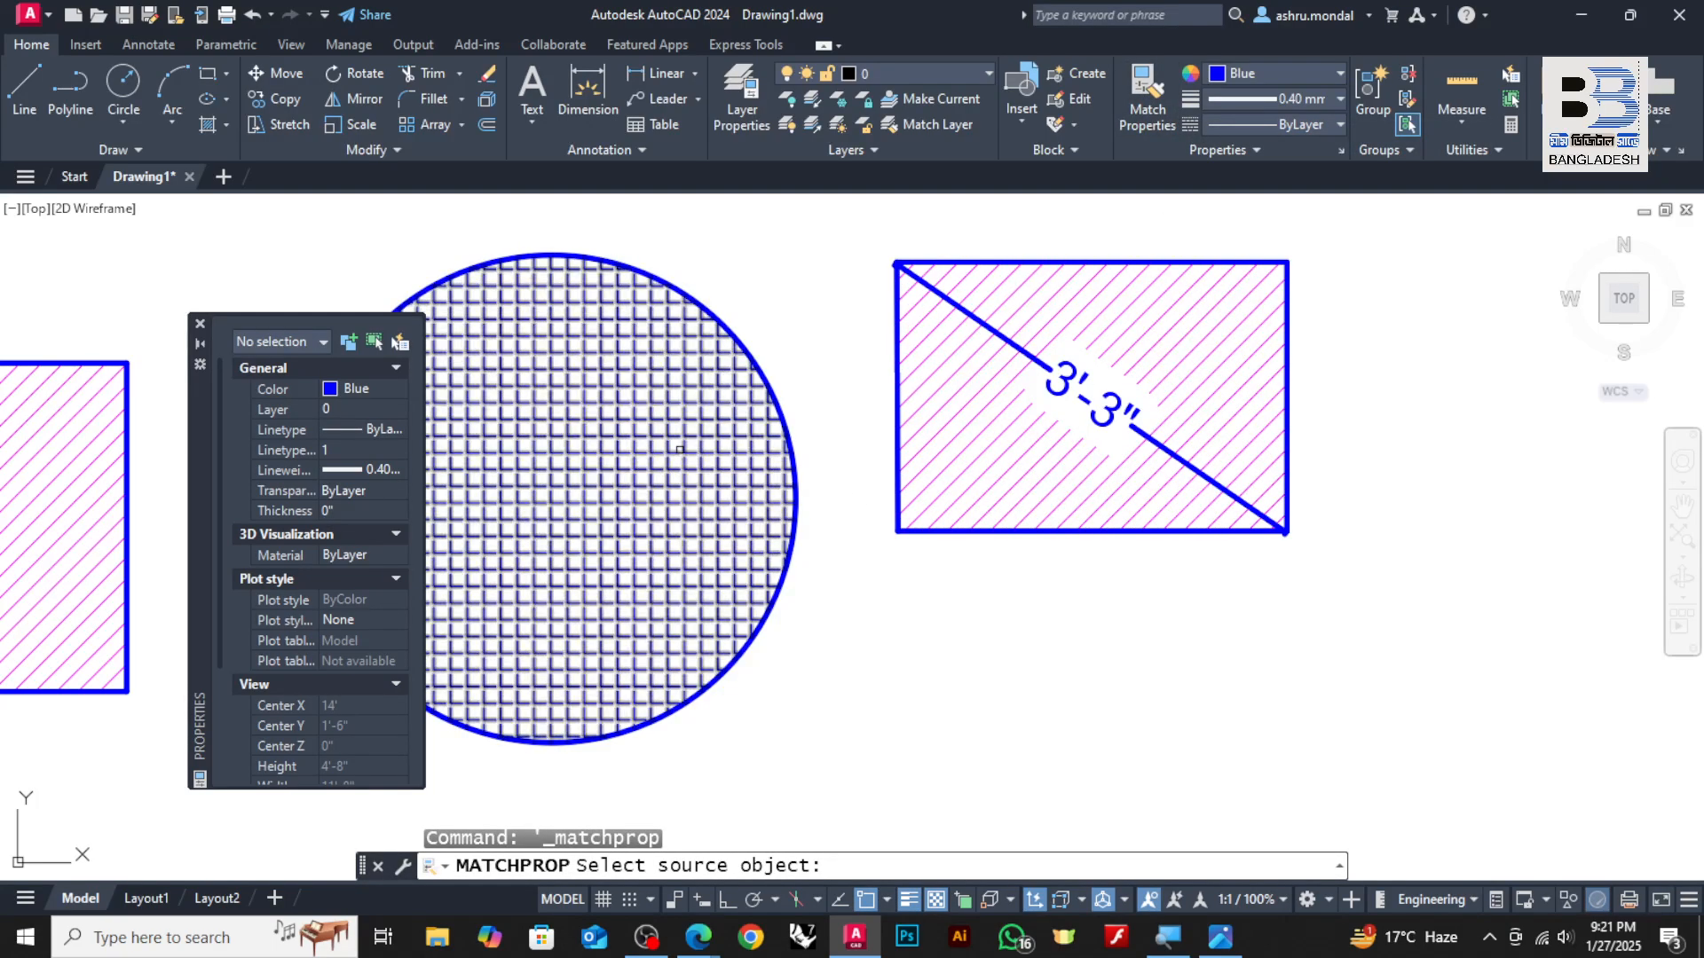
{"action": "left_click", "coordinate": [692, 458]}
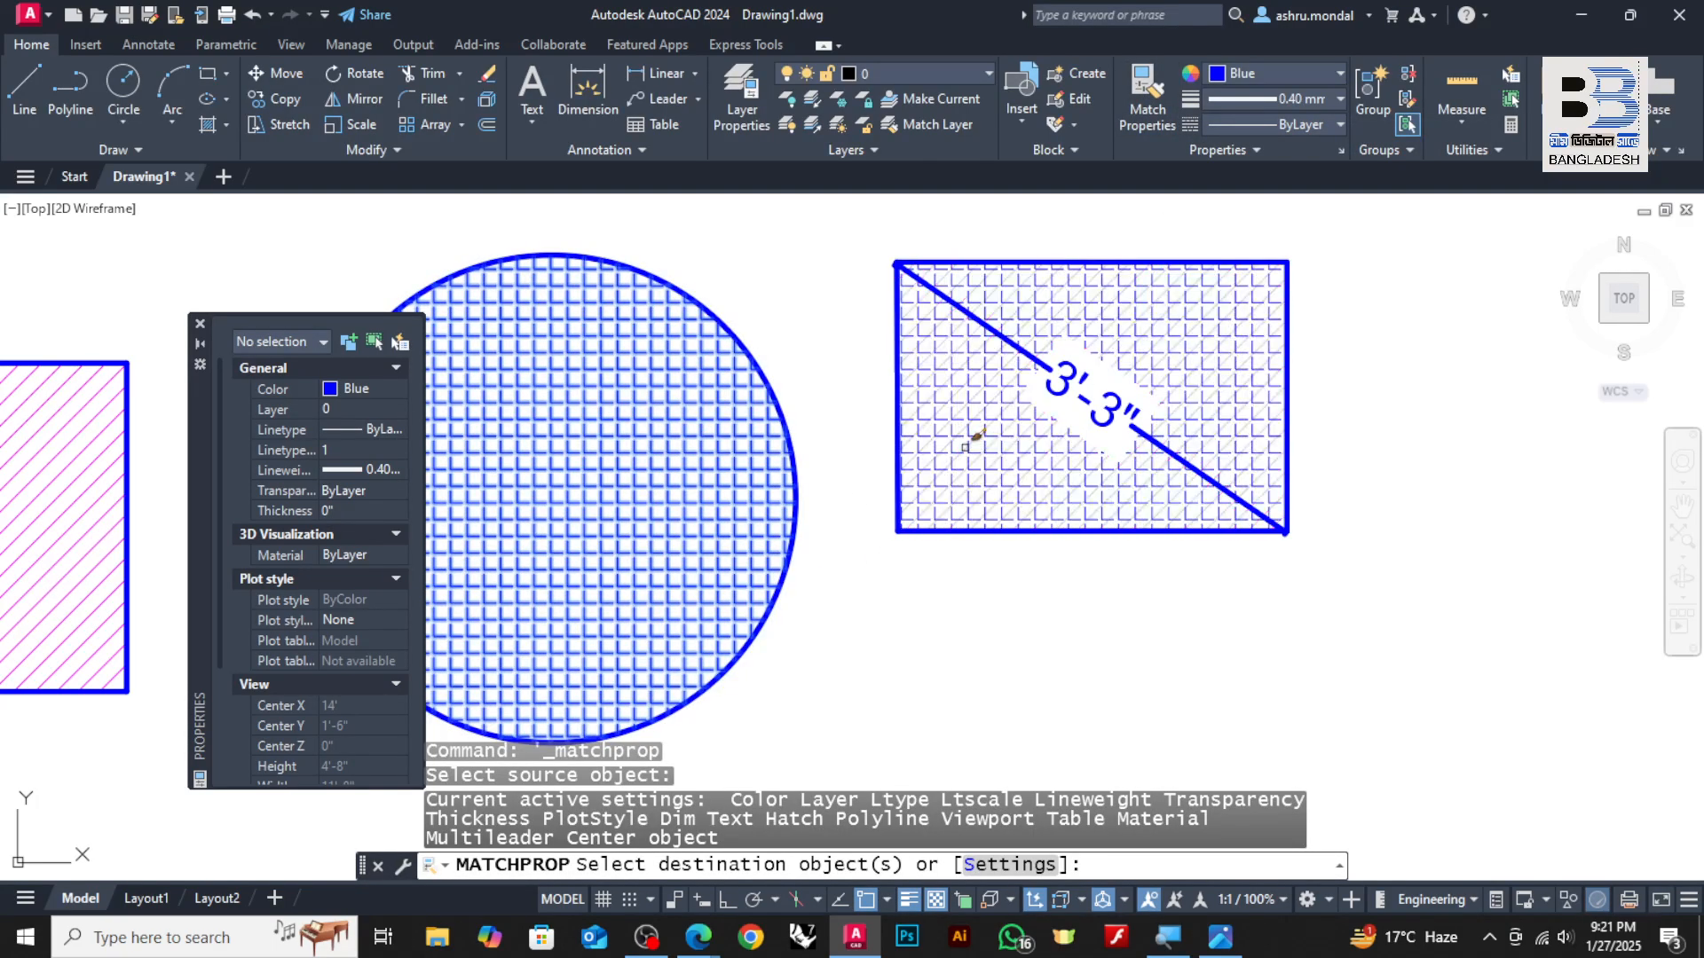
{"action": "left_click", "coordinate": [984, 468]}
{"action": "key", "text": "Escape"}
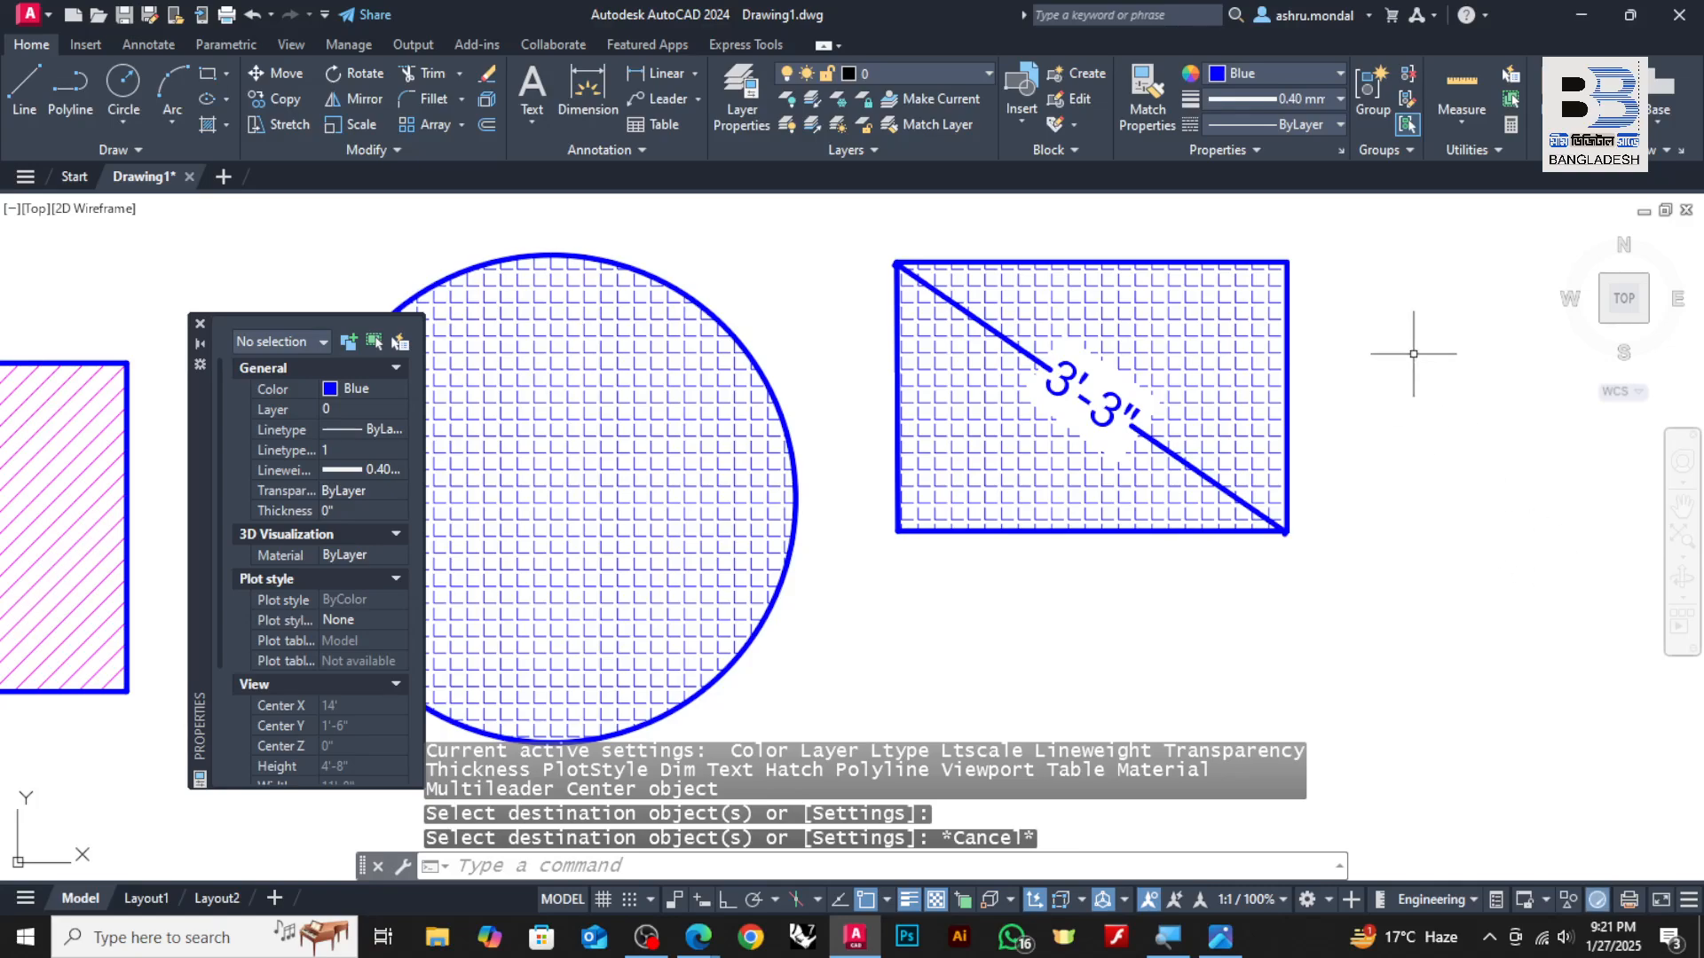
Move the diagonal dimension out of the hatched rectangle to the empty space at its upper right
{"action": "scroll", "coordinate": [1398, 356], "scroll_direction": "up", "scroll_amount": 2}
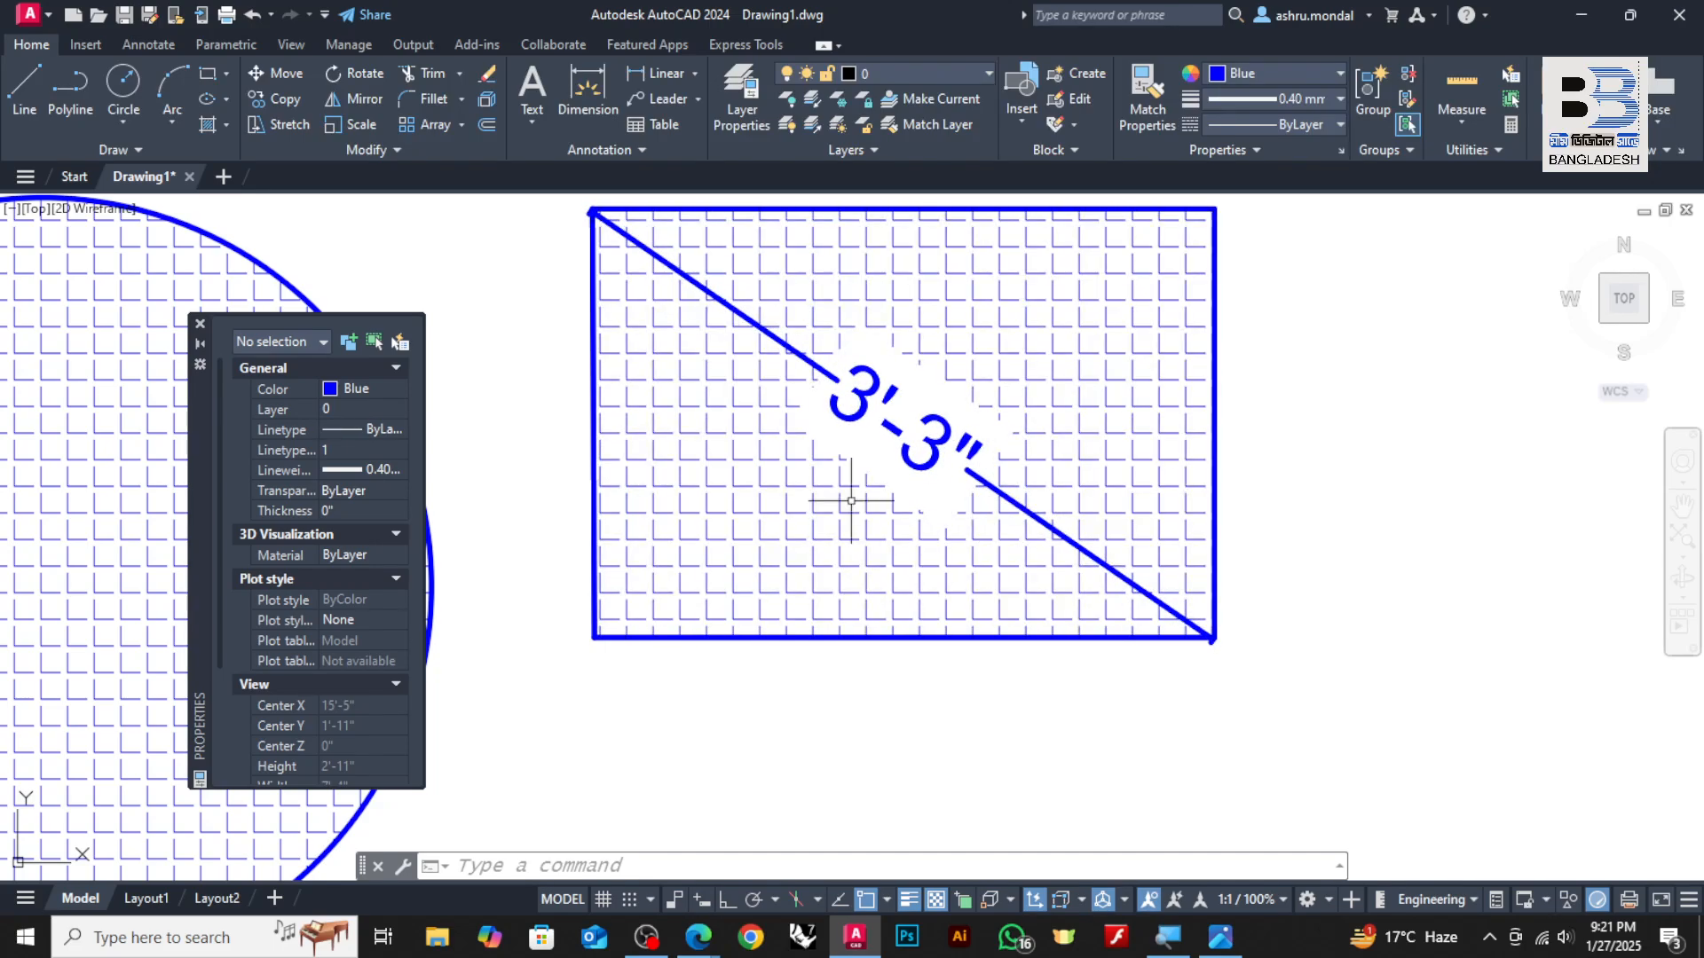
{"action": "scroll", "coordinate": [1003, 479], "scroll_direction": "down", "scroll_amount": 2}
{"action": "scroll", "coordinate": [964, 435], "scroll_direction": "up", "scroll_amount": 2}
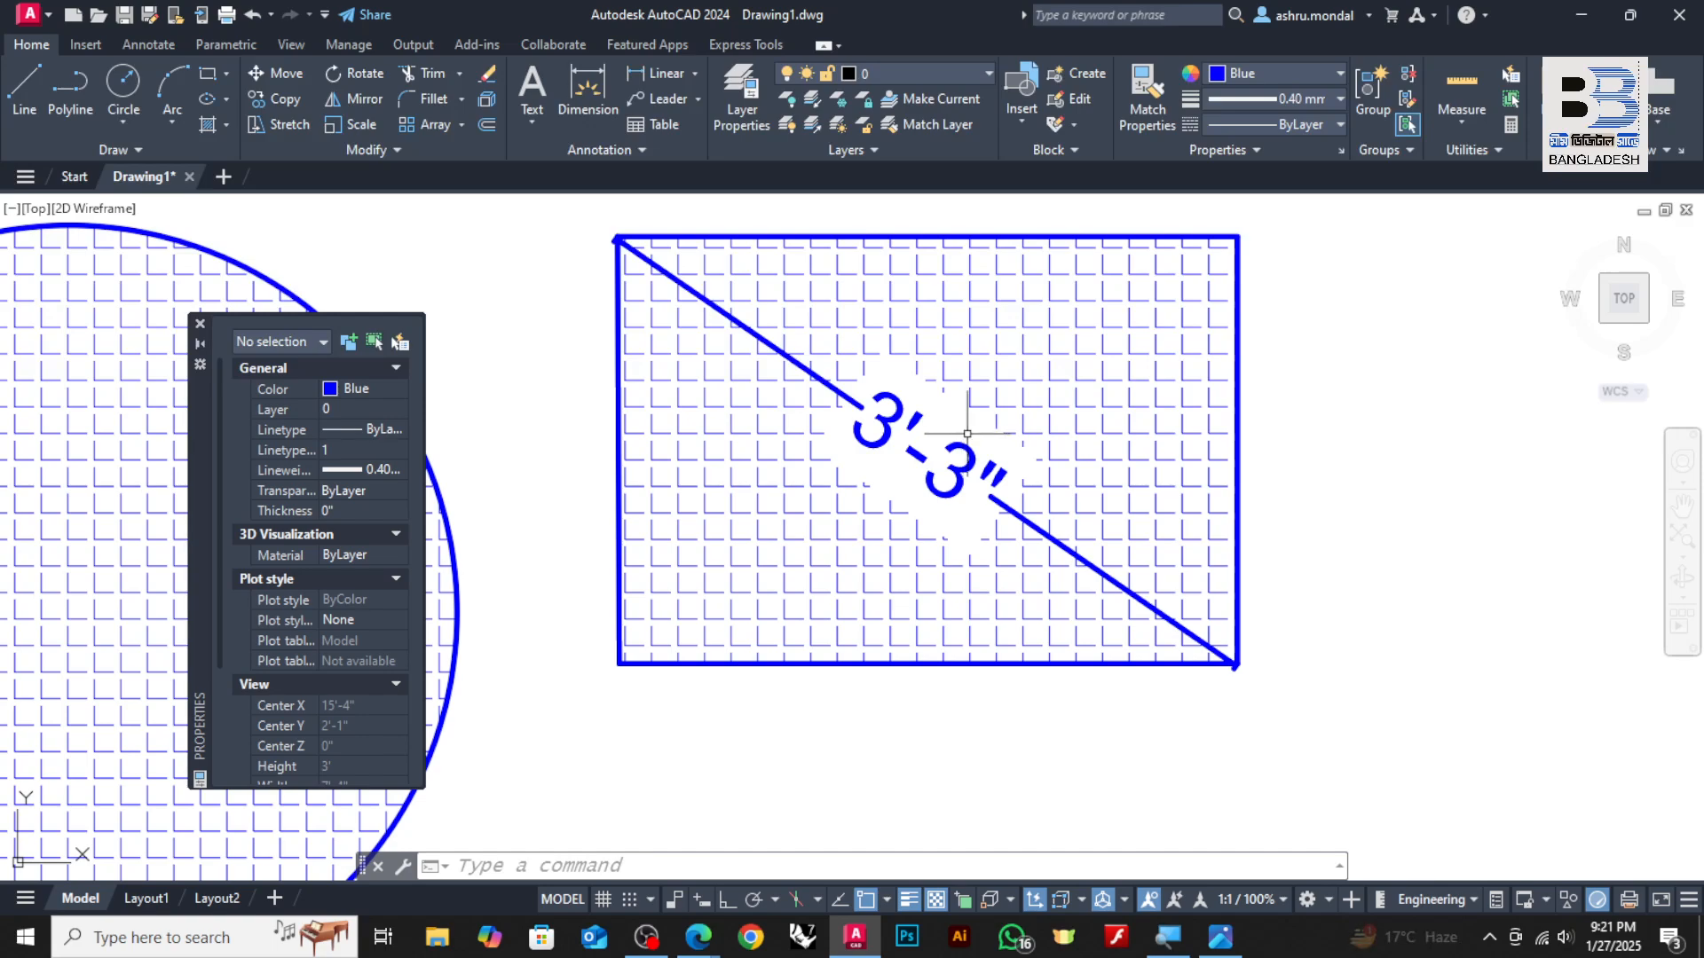
{"action": "scroll", "coordinate": [905, 407], "scroll_direction": "up", "scroll_amount": 2}
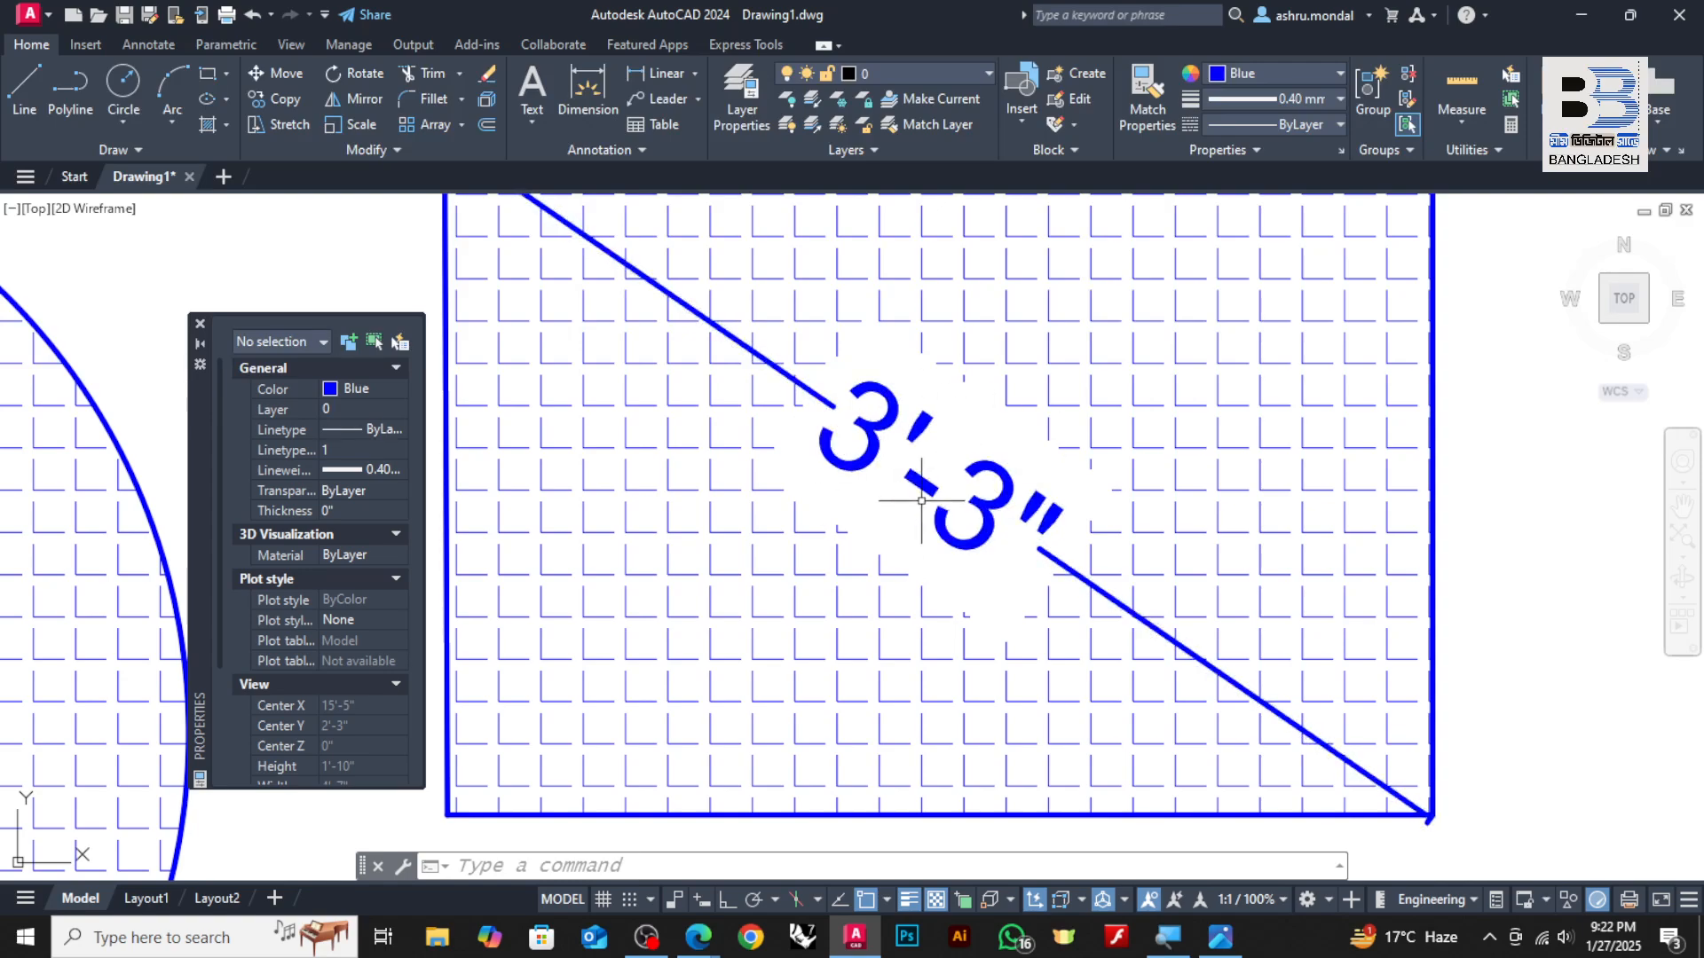
{"action": "left_click", "coordinate": [820, 405]}
{"action": "type", "text": "m"}
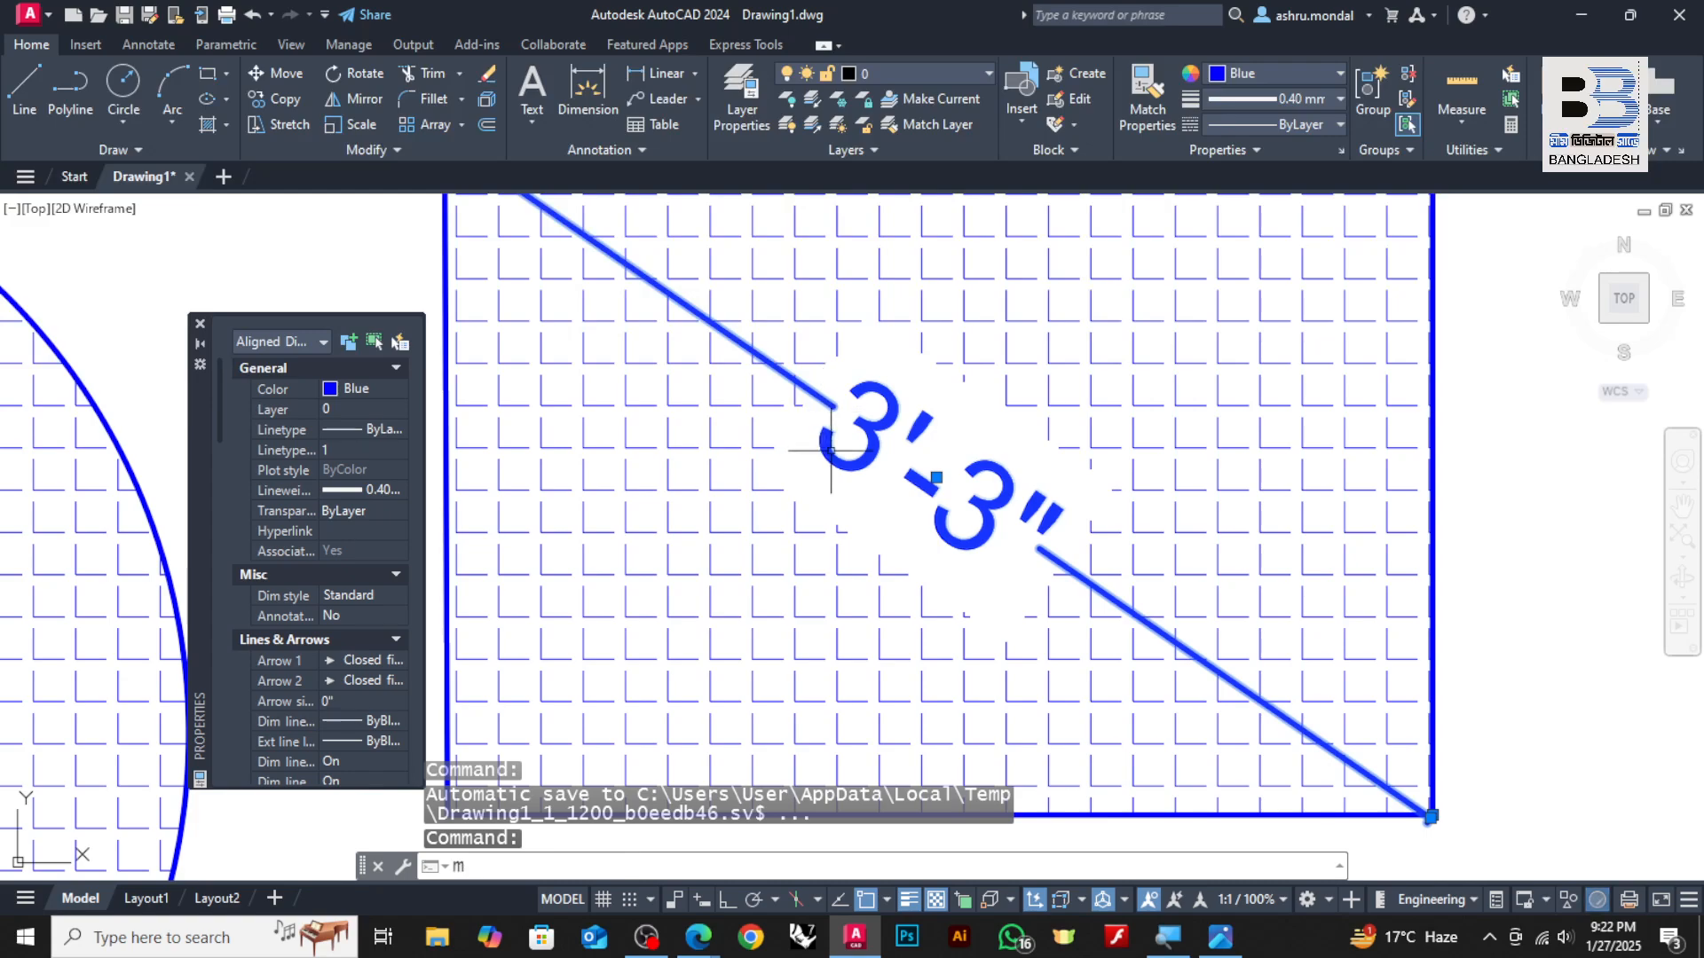
{"action": "key", "text": "Return"}
{"action": "left_click", "coordinate": [831, 450]}
{"action": "scroll", "coordinate": [1021, 364], "scroll_direction": "down", "scroll_amount": 4}
{"action": "left_click", "coordinate": [1060, 345]}
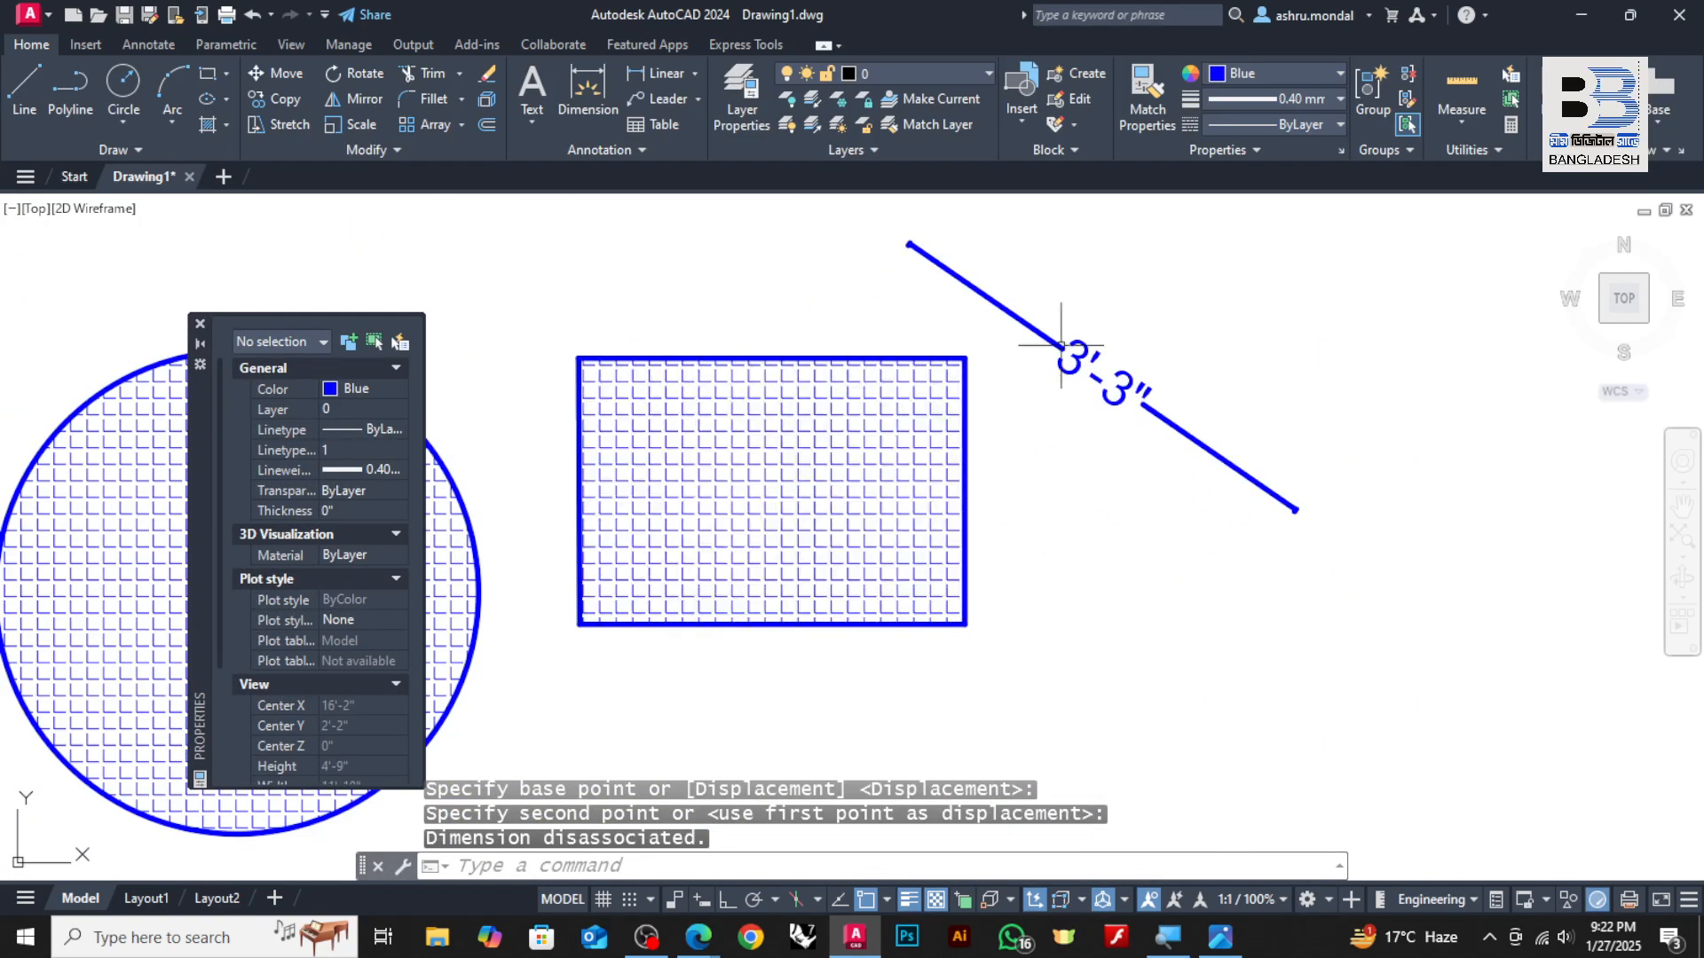
{"action": "key", "text": "Escape"}
Dimension the hatched rectangle's diagonal from its upper-left to its lower-right corner, placing the dimension line over the hatch
{"action": "left_click", "coordinate": [588, 87]}
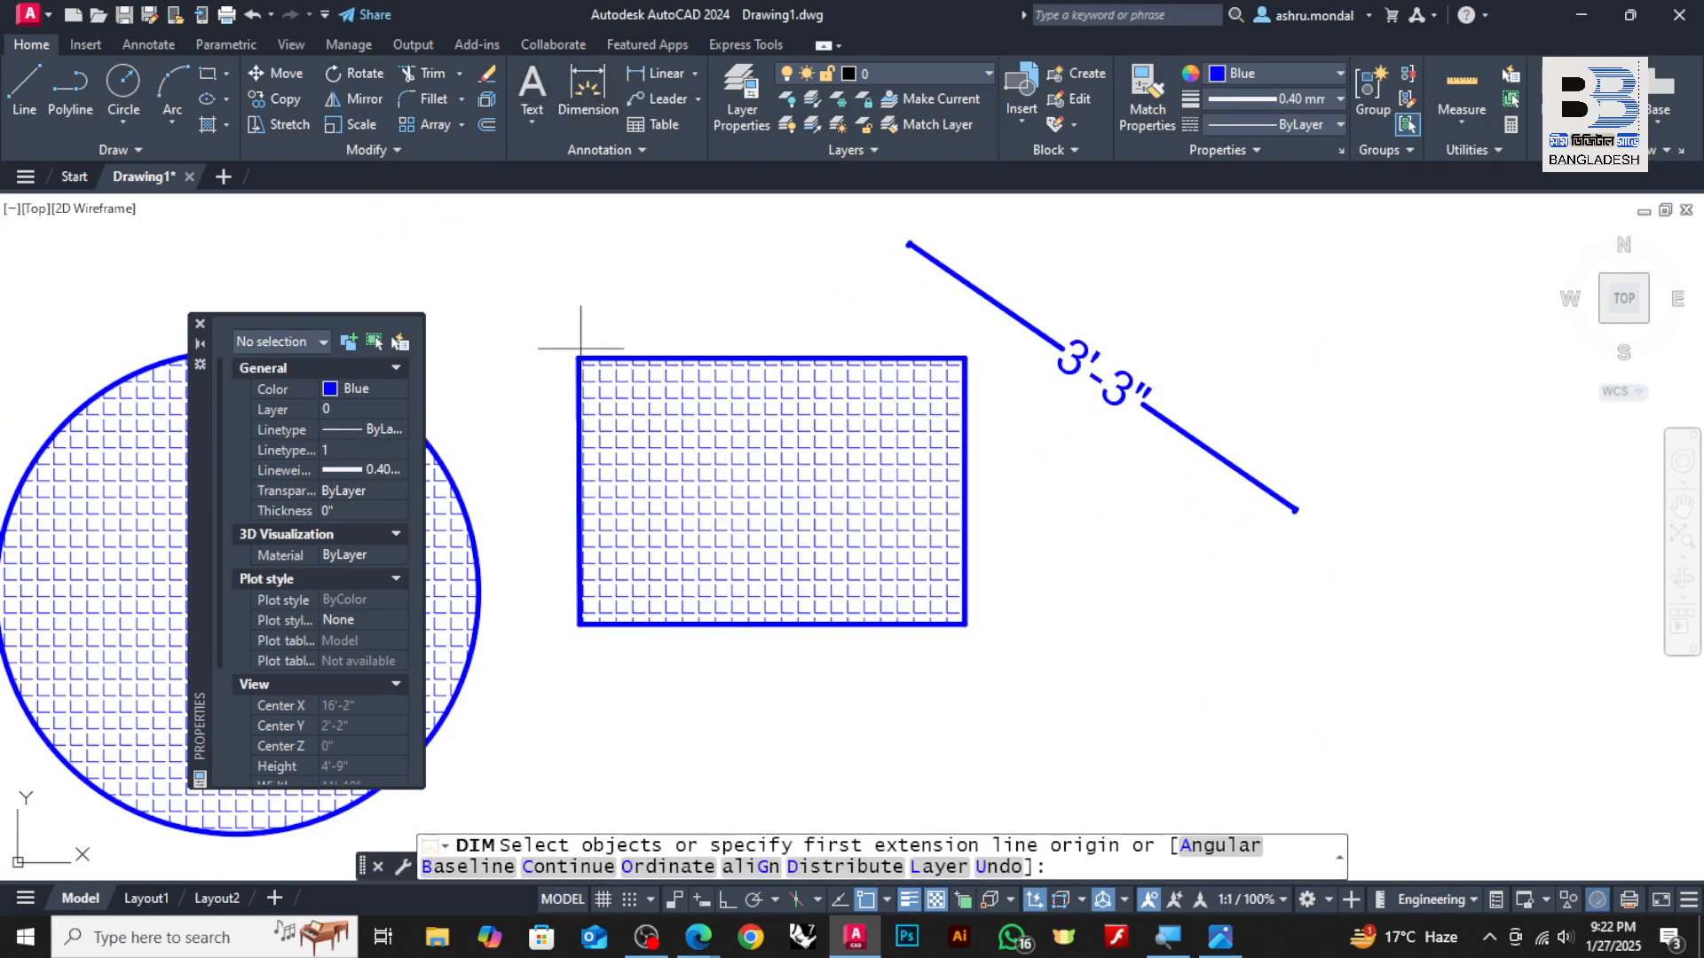
{"action": "left_click", "coordinate": [579, 358]}
{"action": "left_click", "coordinate": [965, 624]}
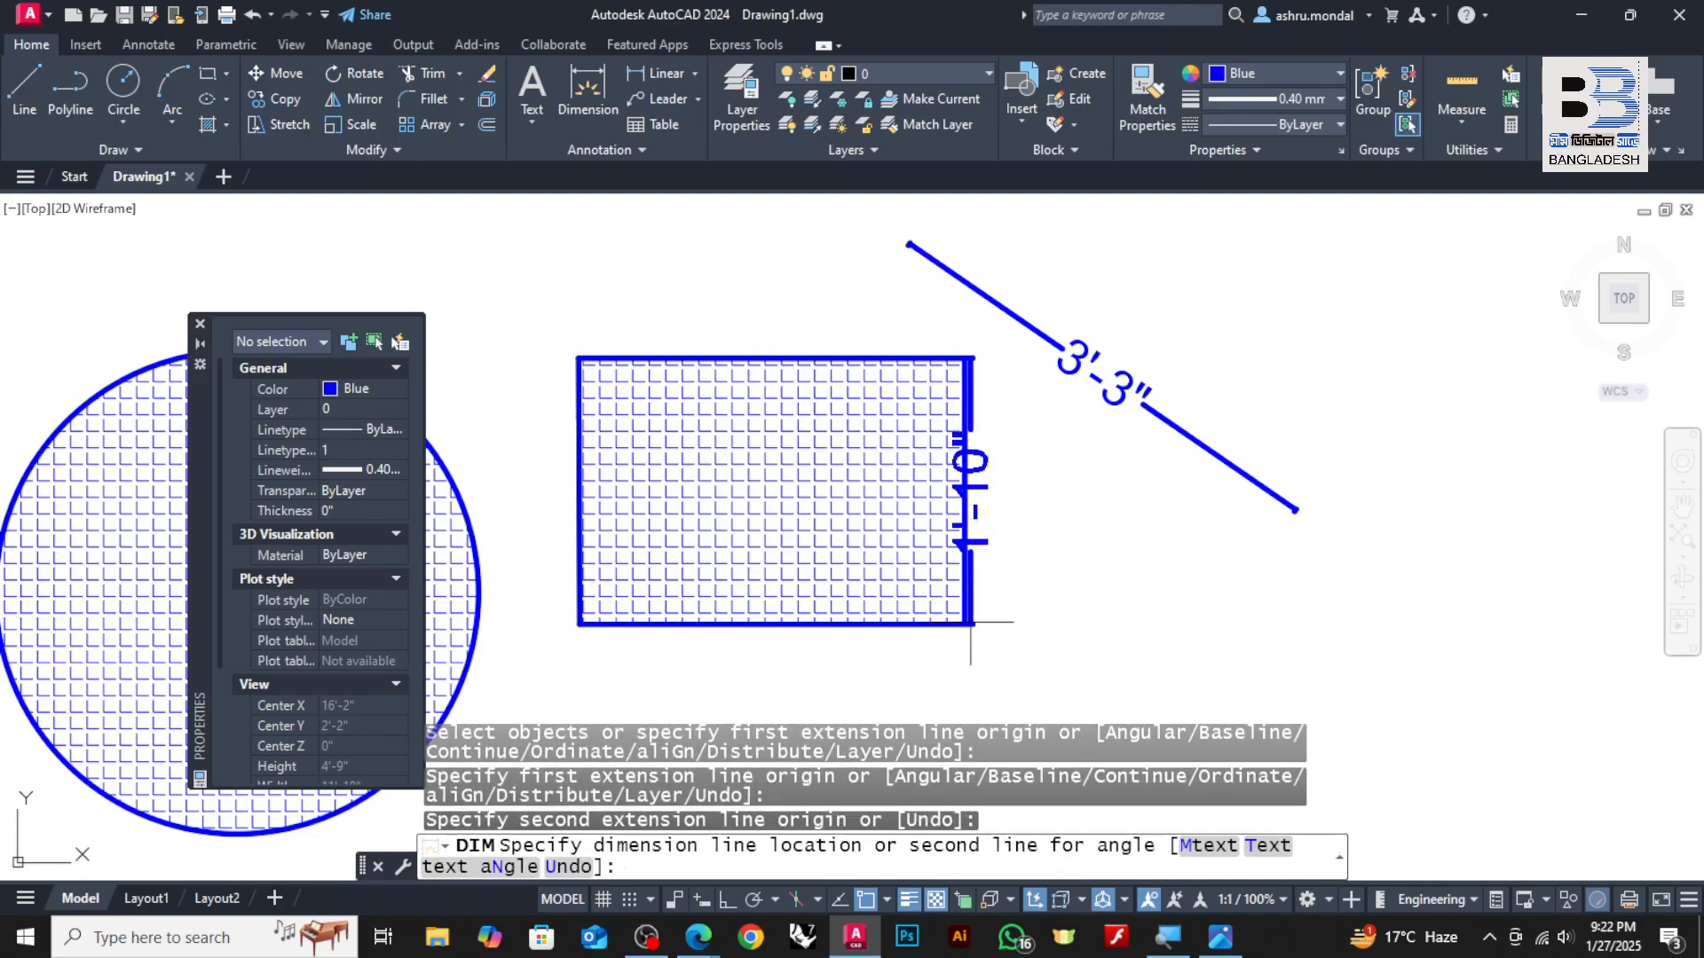
{"action": "left_click", "coordinate": [863, 541]}
{"action": "key", "text": "Return"}
{"action": "scroll", "coordinate": [729, 487], "scroll_direction": "up", "scroll_amount": 4}
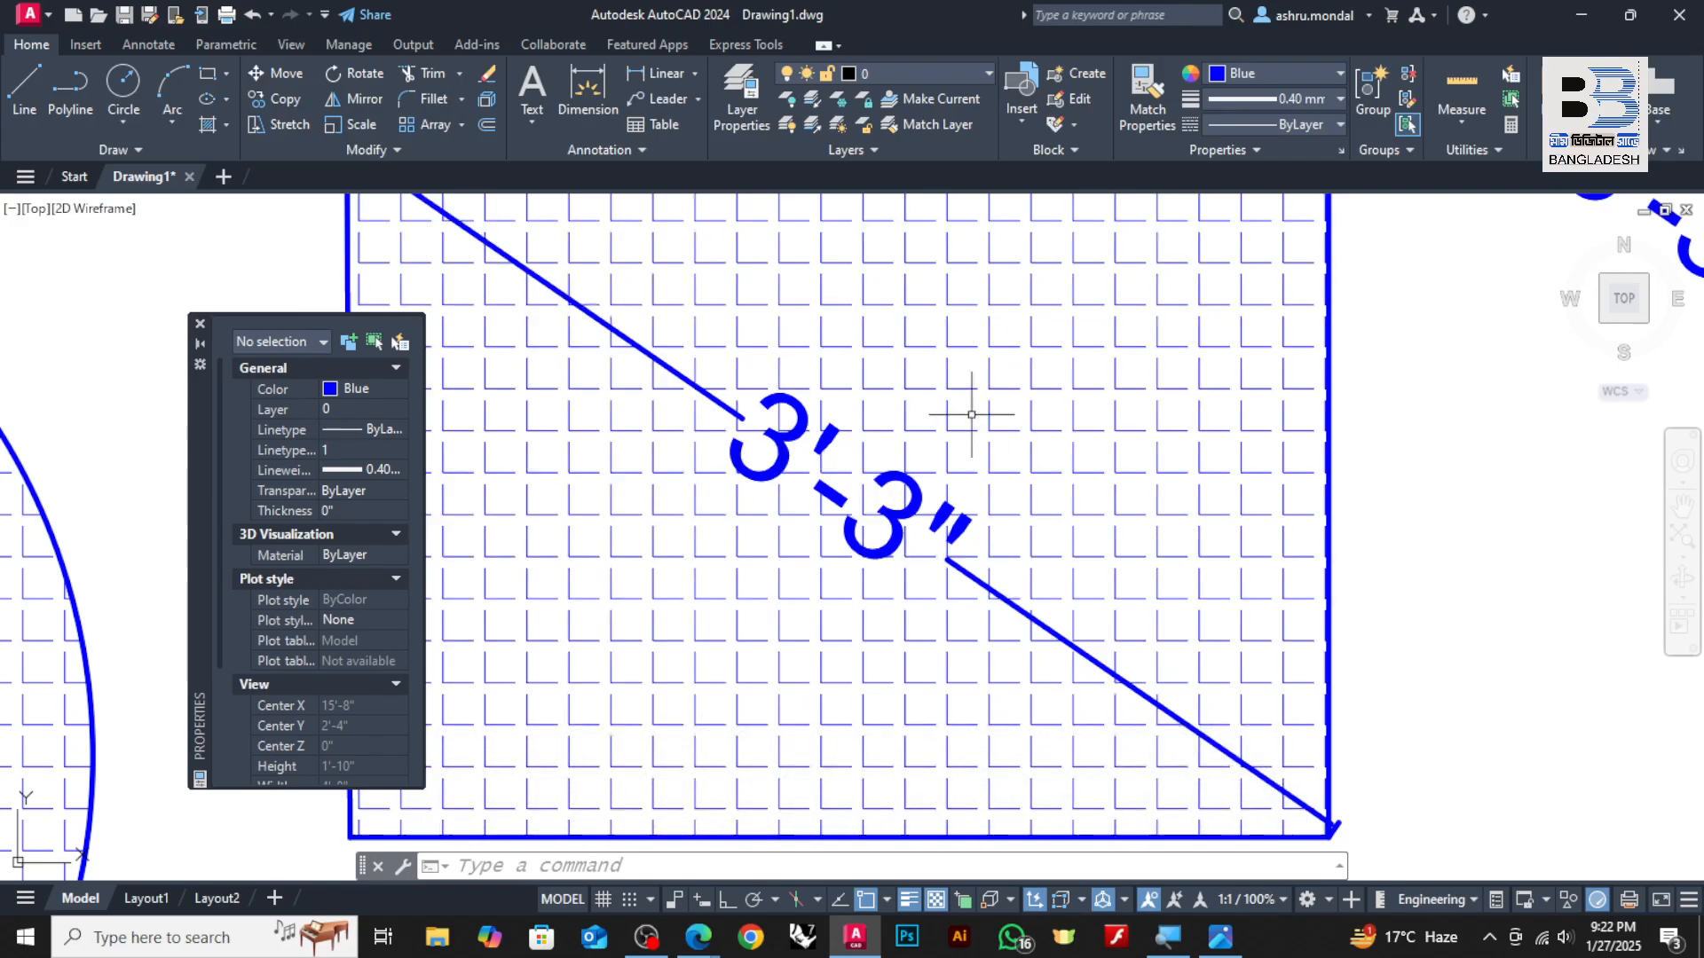
{"action": "scroll", "coordinate": [905, 363], "scroll_direction": "down", "scroll_amount": 4}
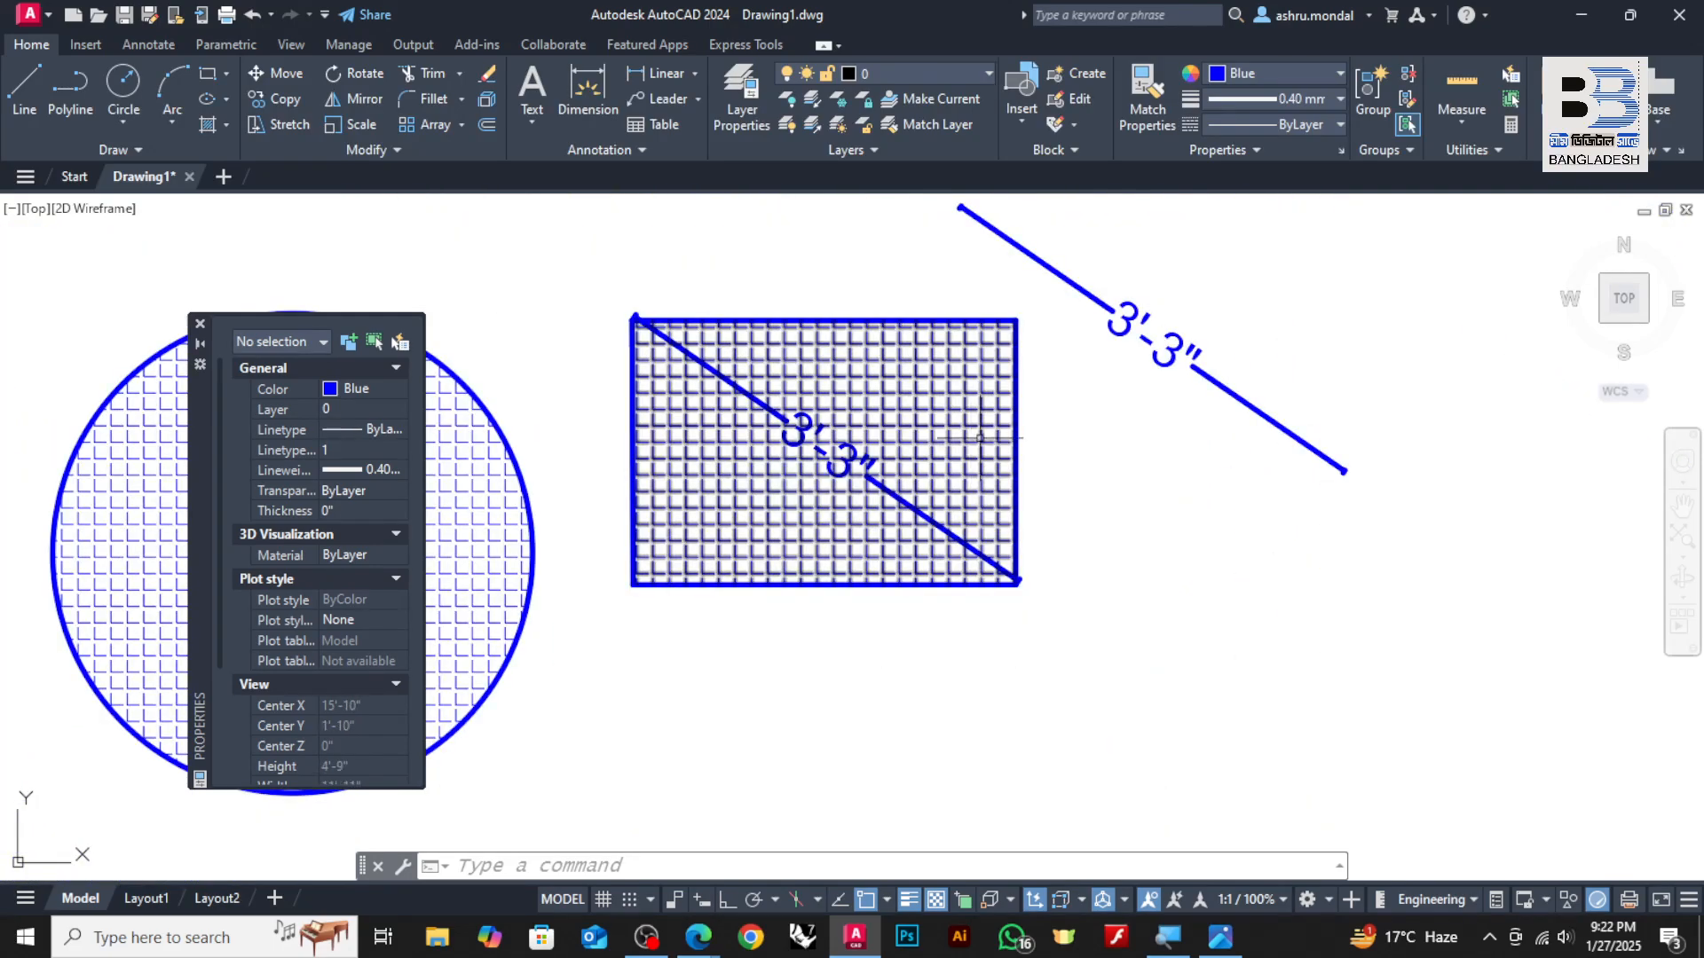
{"action": "scroll", "coordinate": [854, 397], "scroll_direction": "up", "scroll_amount": 2}
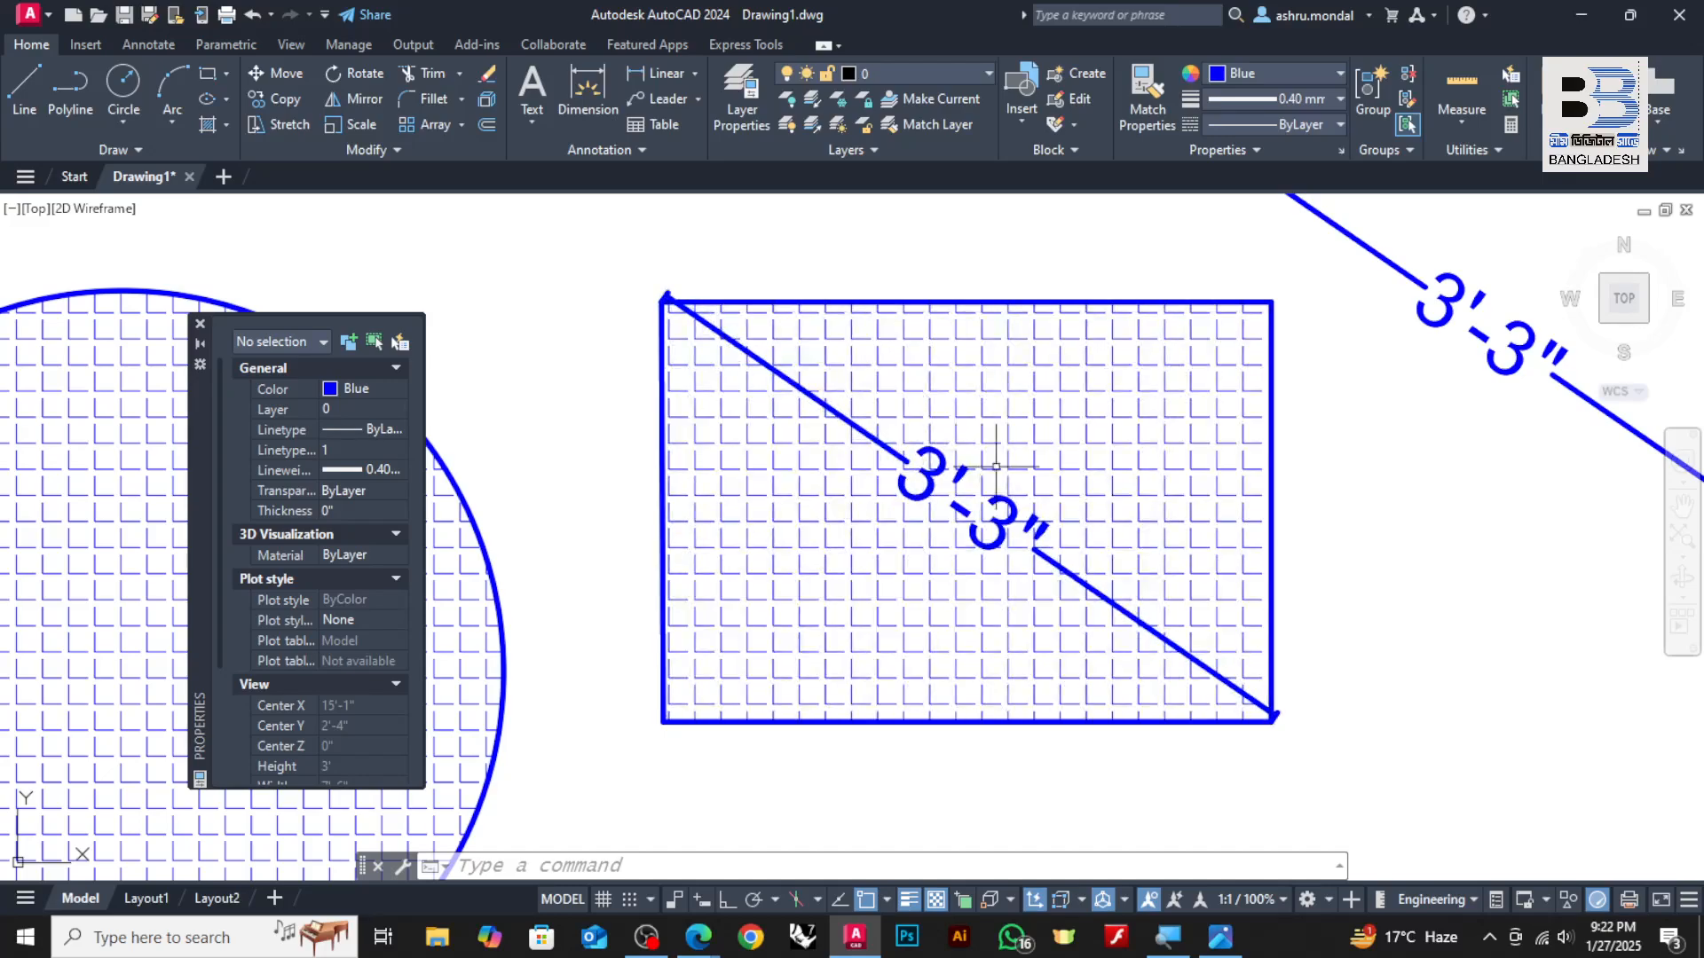
Delete the rectangle's hatch, and undo the deletion, the added diagonal dimension and the original dimension's move
{"action": "left_click", "coordinate": [924, 409]}
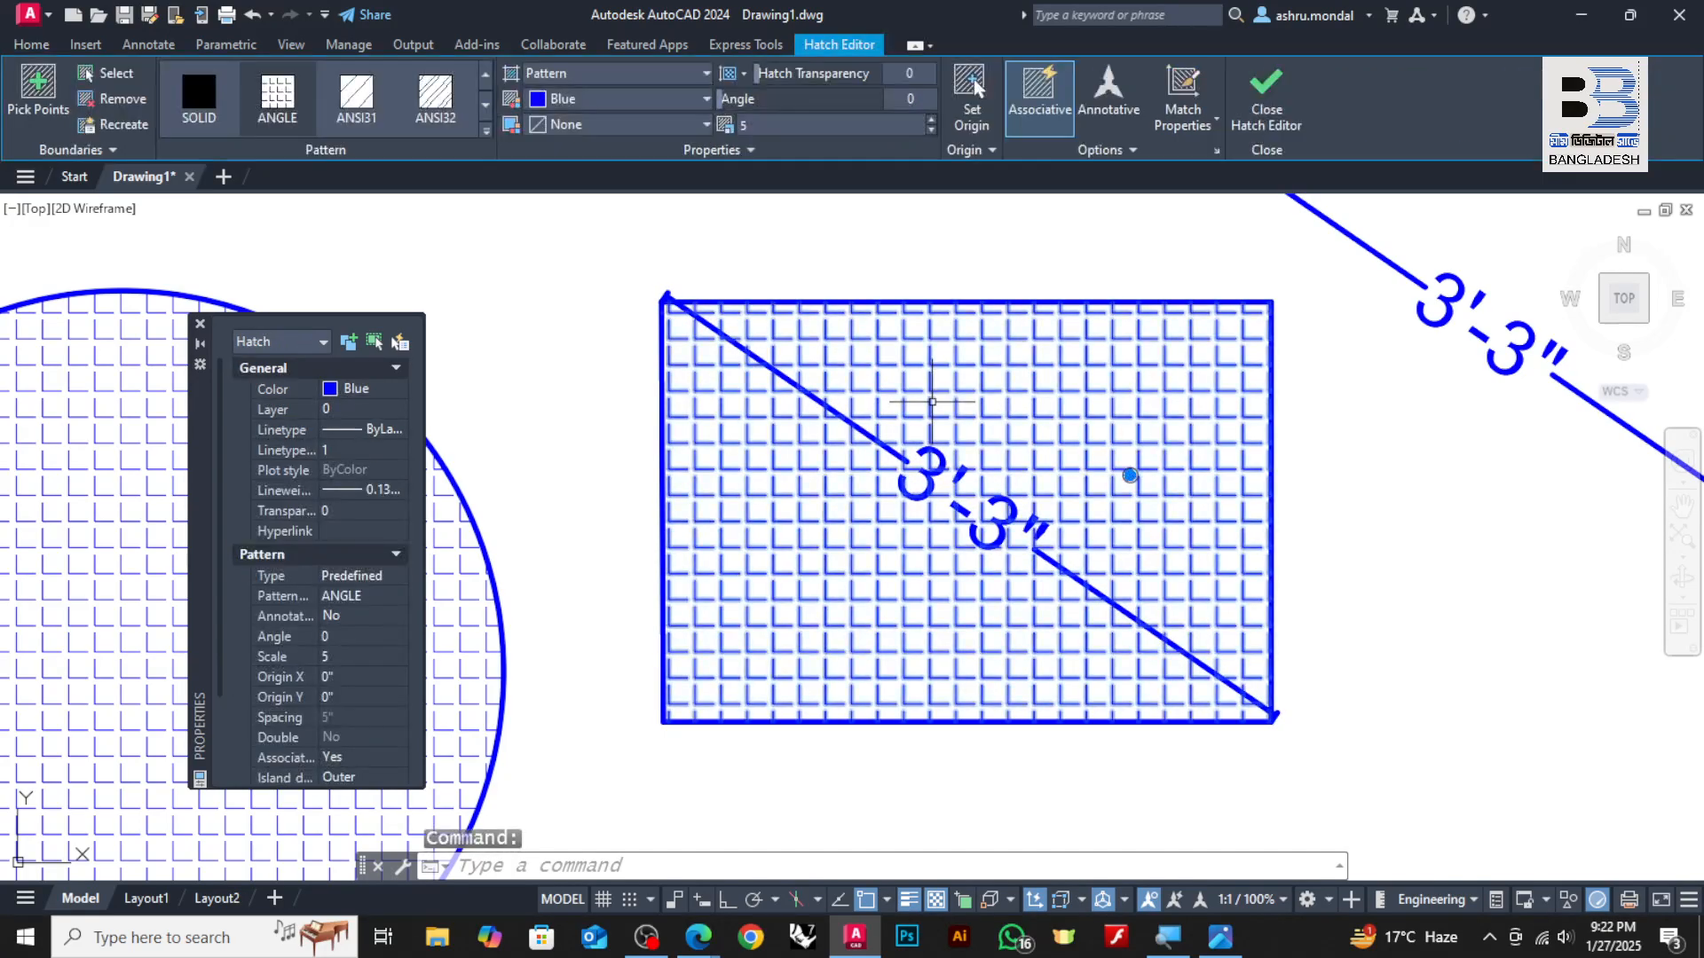
{"action": "key", "text": "Delete"}
{"action": "key", "text": "ctrl+z"}
{"action": "key", "text": "ctrl+z"}
{"action": "key", "text": "ctrl+z"}
{"action": "key", "text": "ctrl+z"}
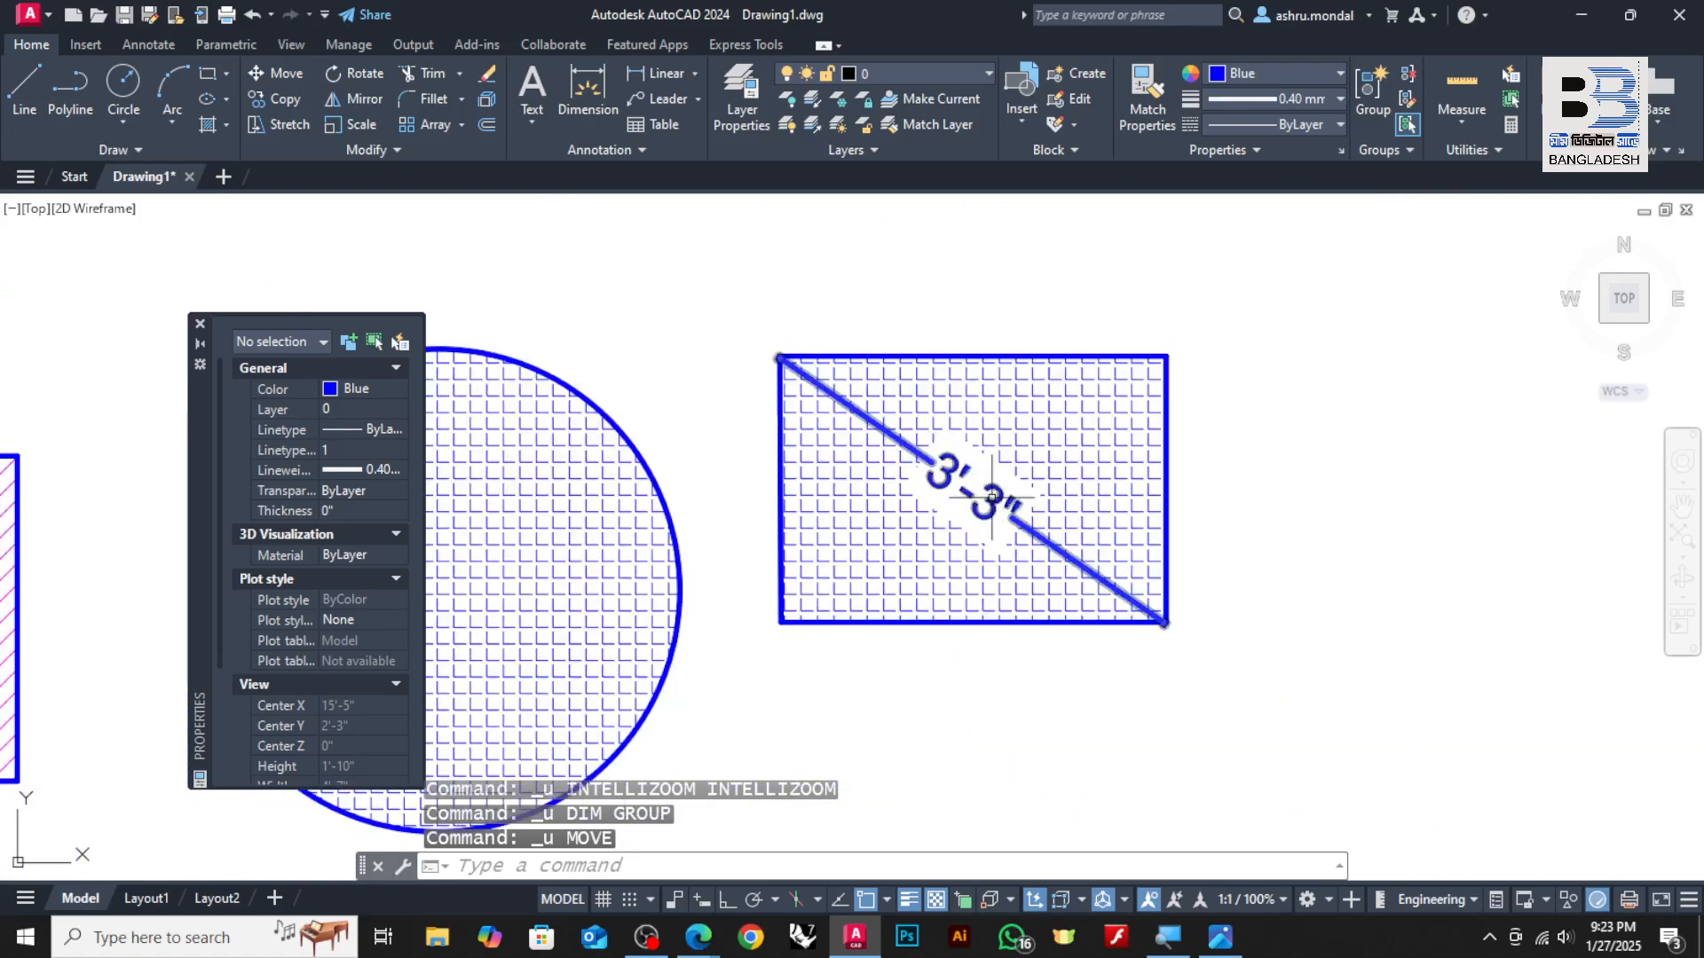
{"action": "key", "text": "Escape"}
Switch to Edge to examine the hatched land-plot drawing in the Facebook photo, and return to AutoCAD
{"action": "mouse_move", "coordinate": [696, 932]}
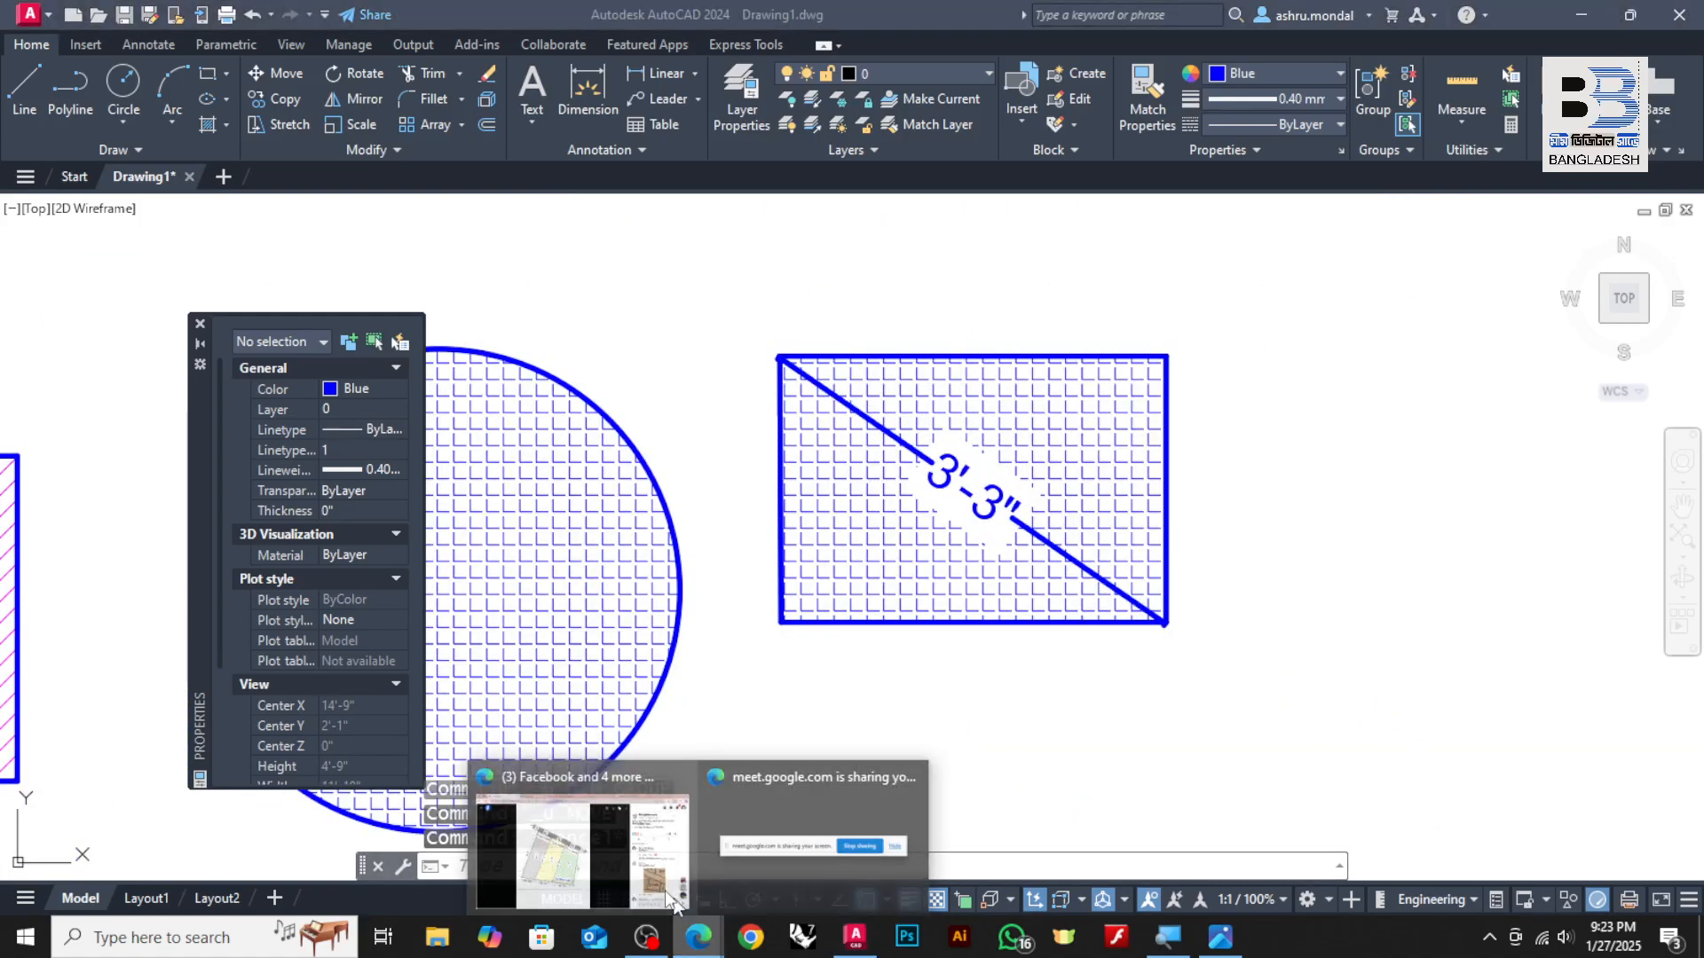
{"action": "left_click", "coordinate": [663, 888]}
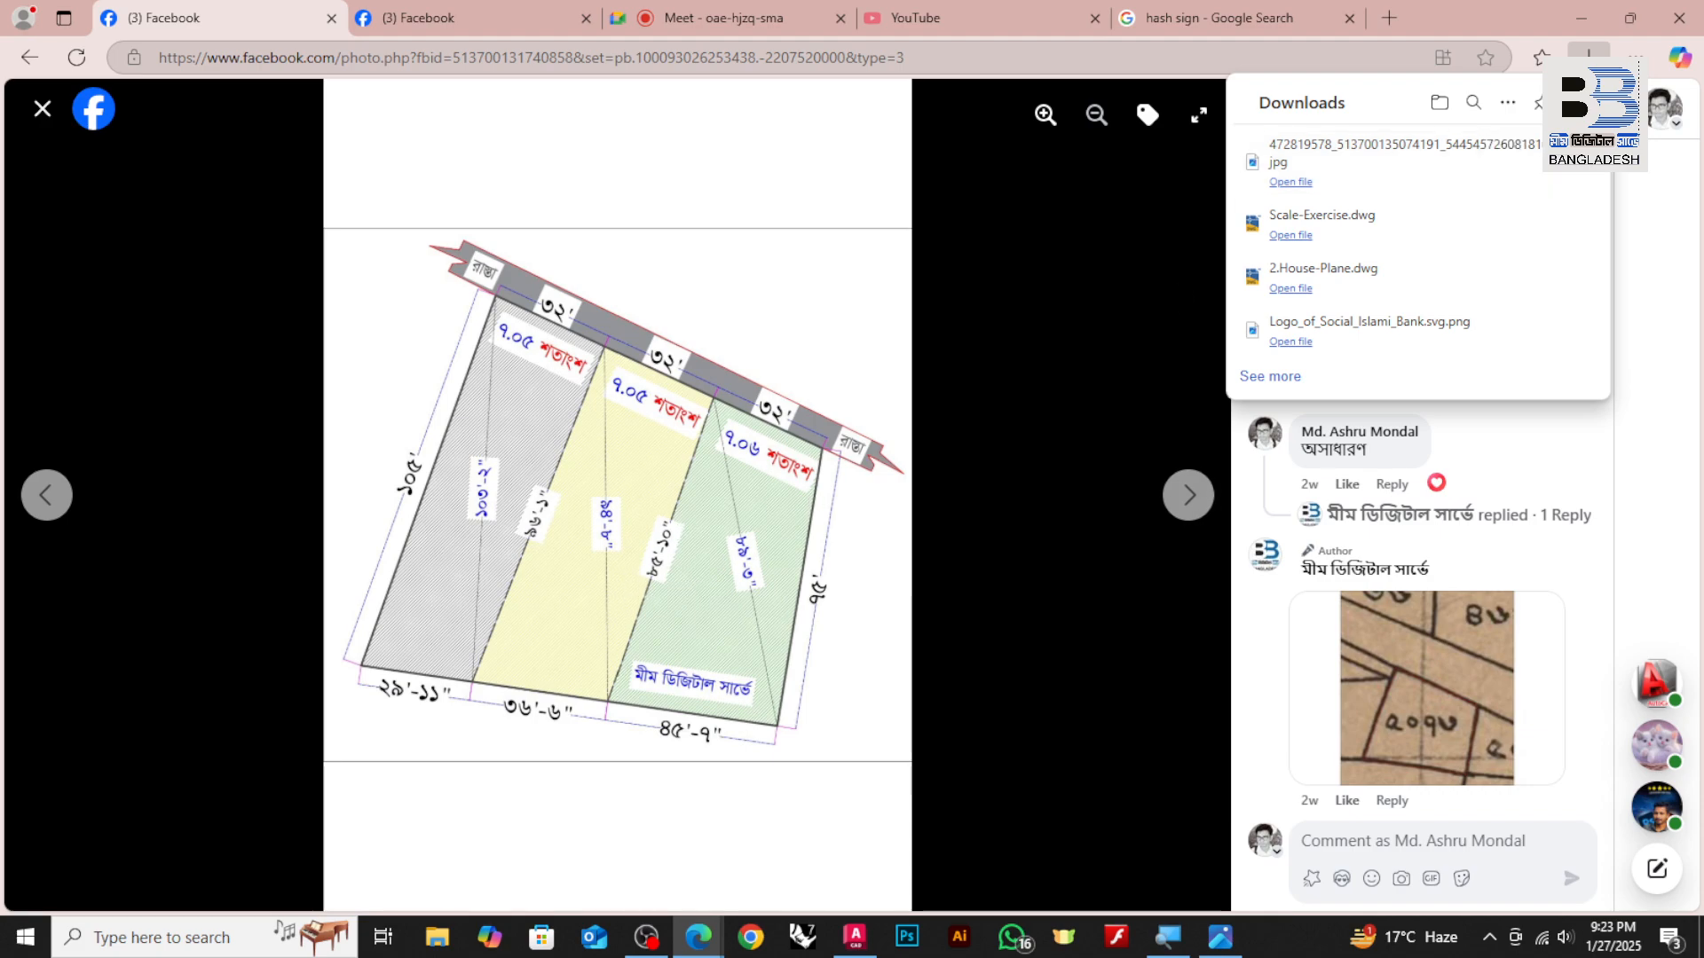
{"action": "left_click", "coordinate": [1615, 109]}
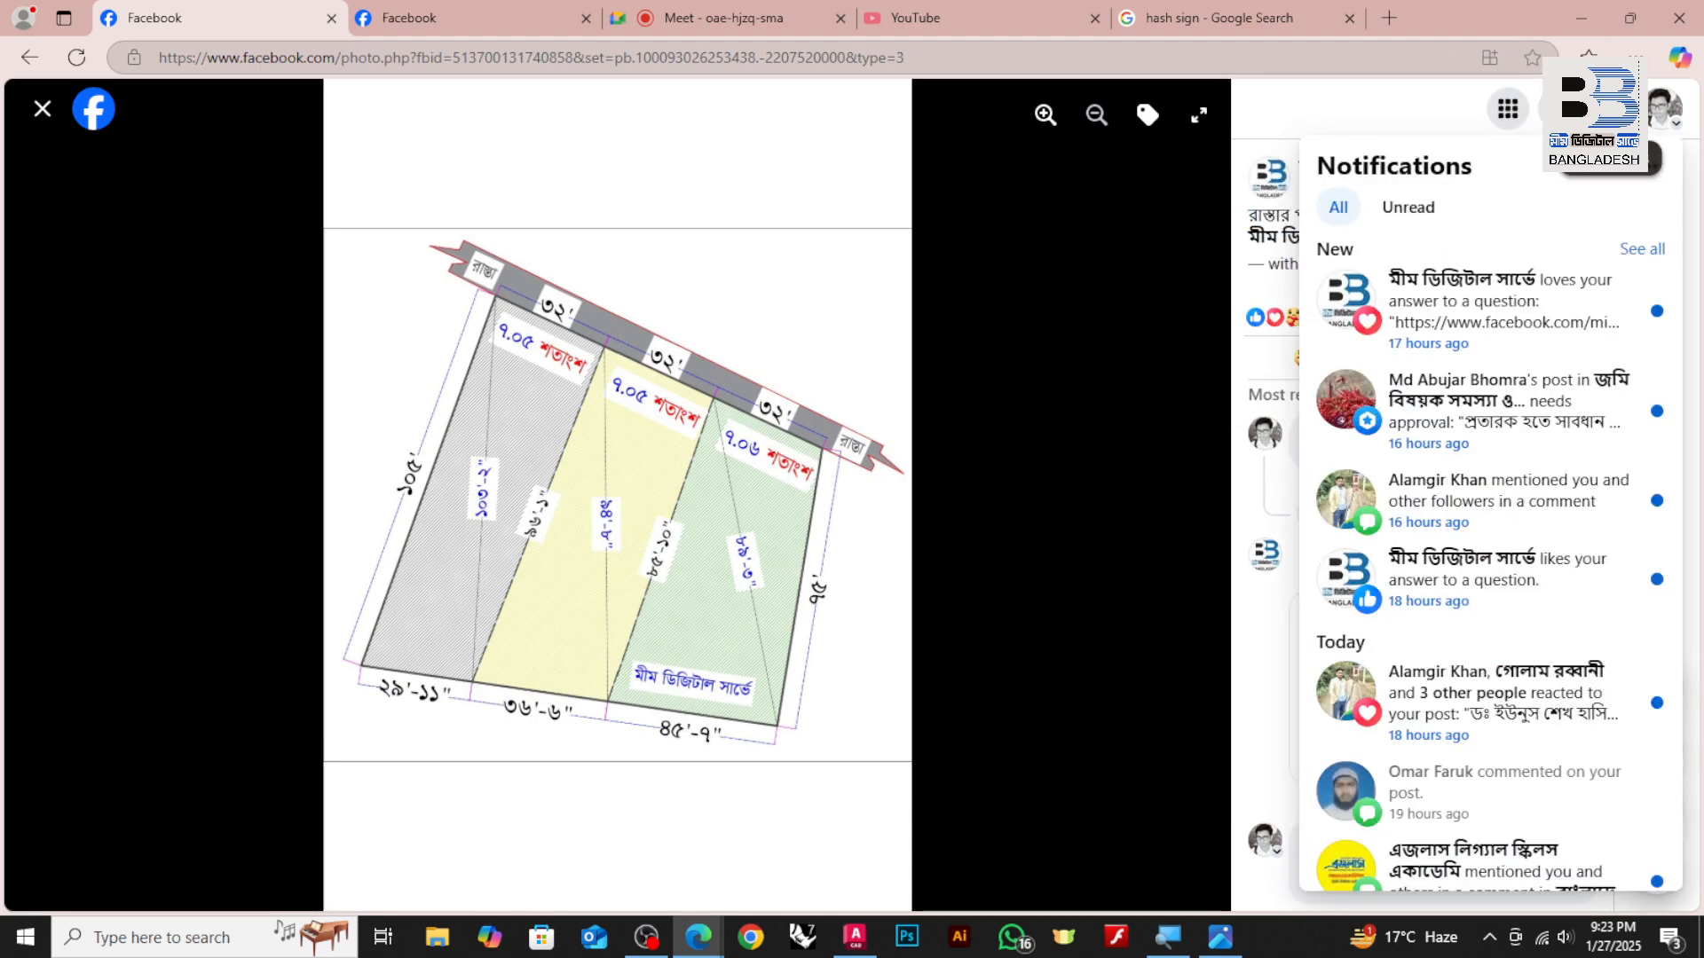
{"action": "left_click", "coordinate": [1615, 108]}
{"action": "left_click", "coordinate": [854, 937]}
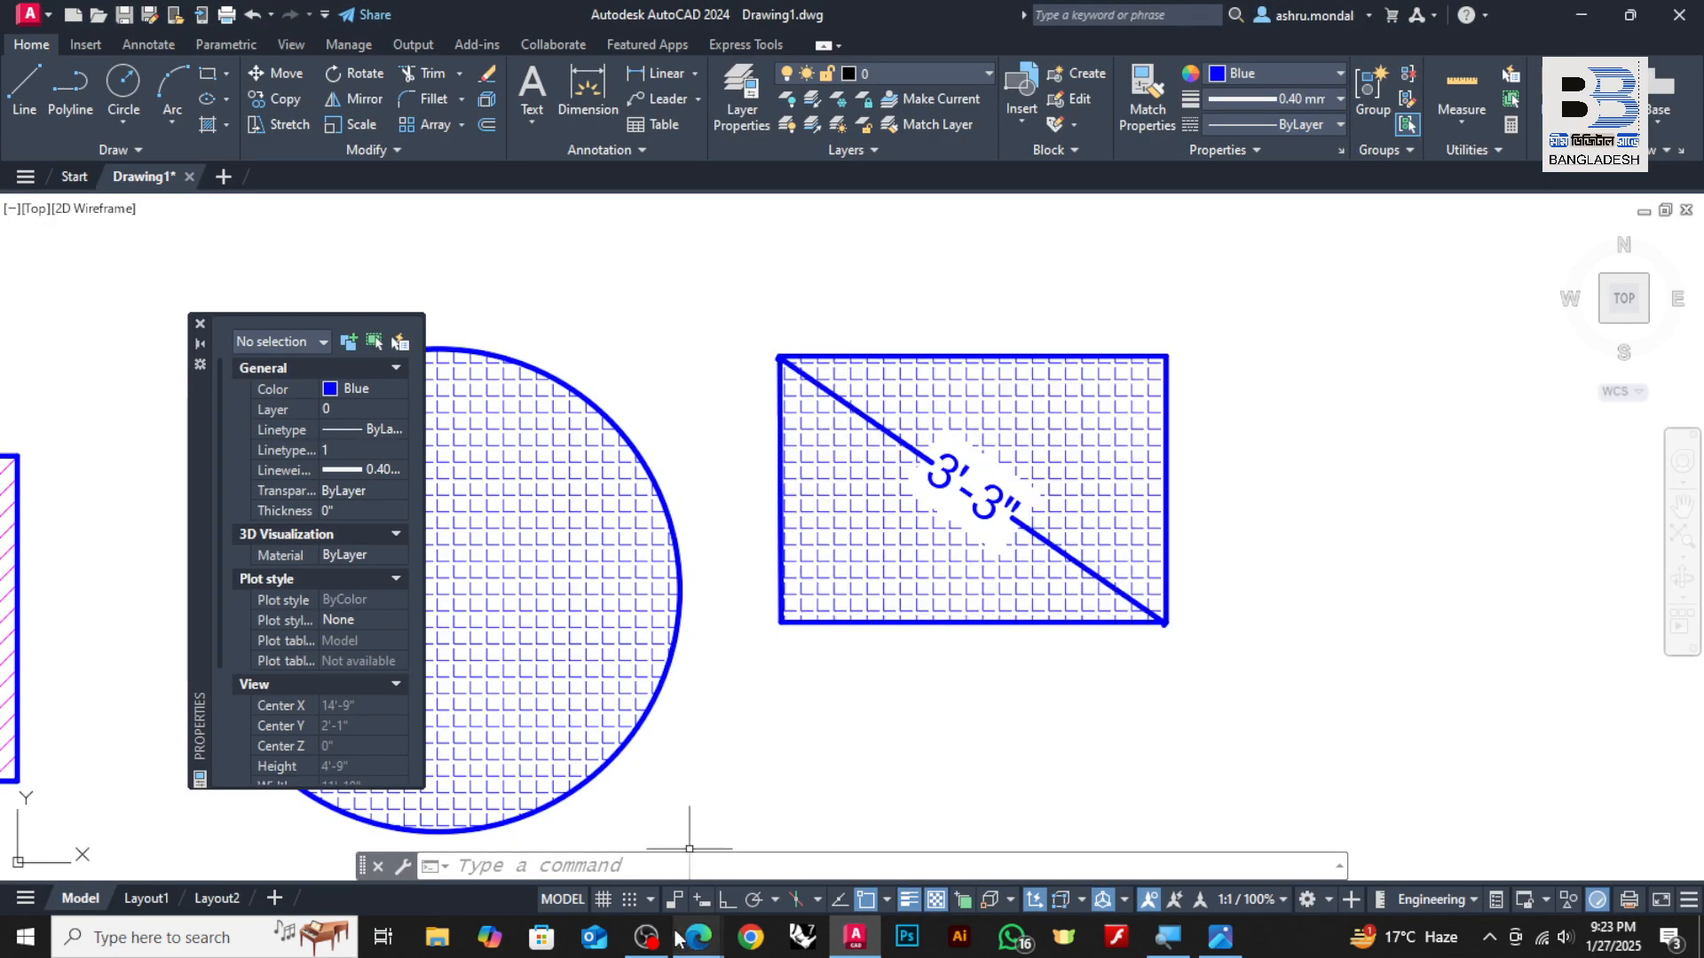
{"action": "mouse_move", "coordinate": [695, 948]}
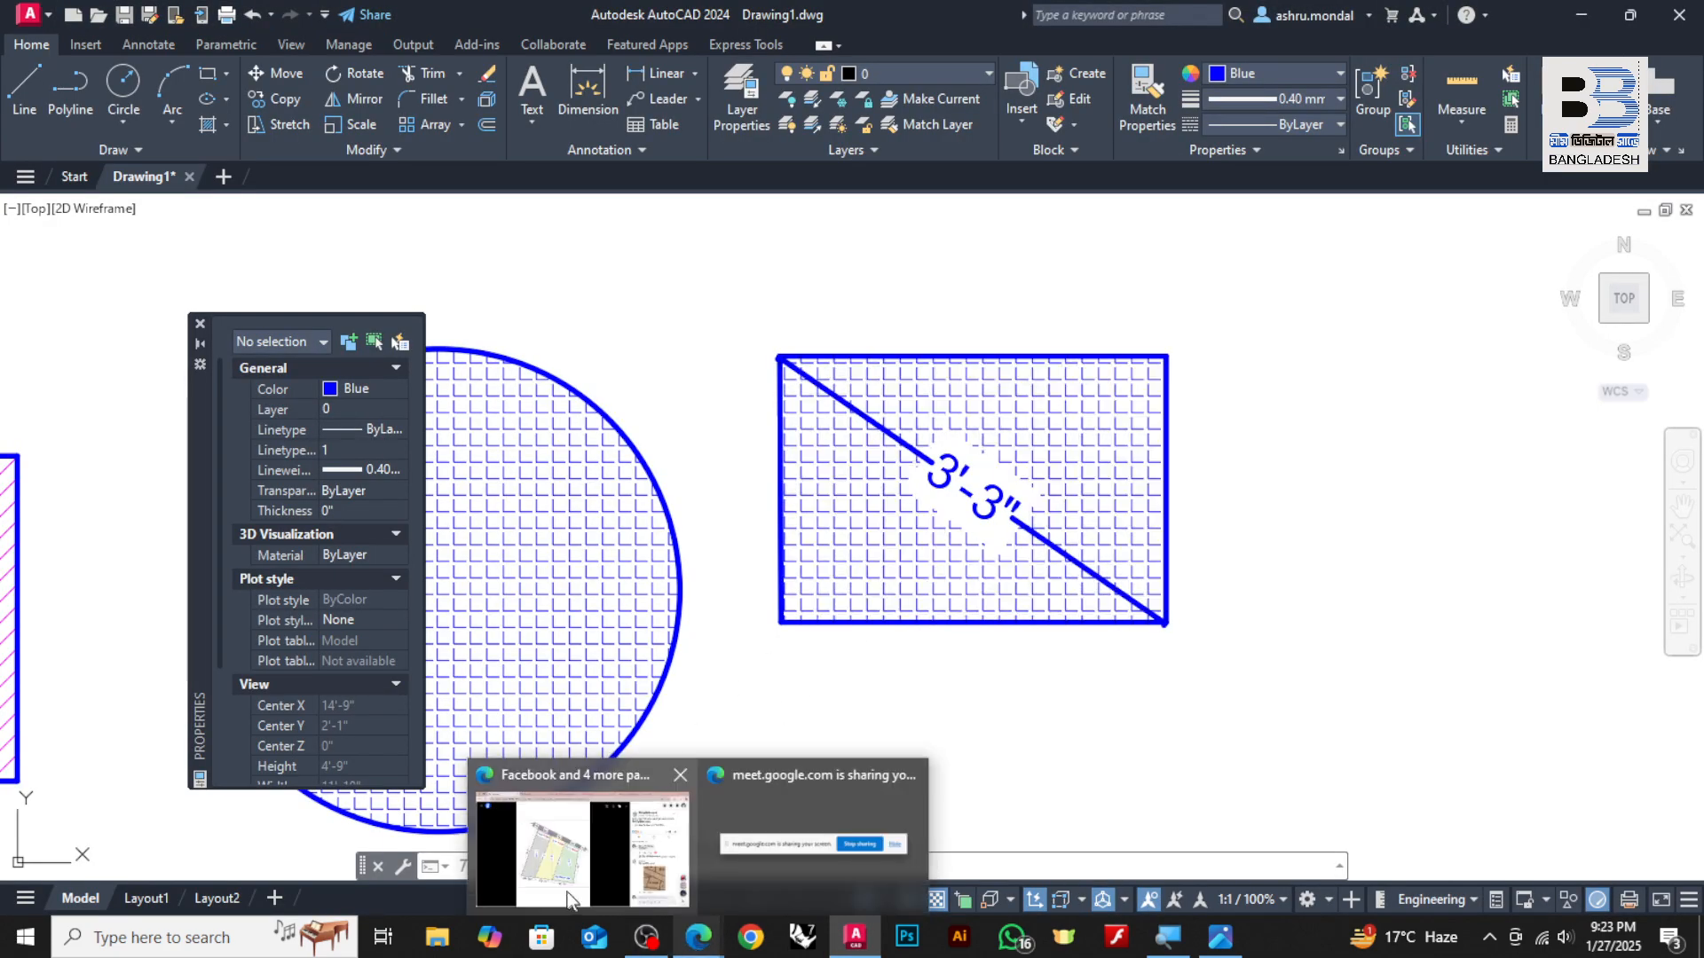
{"action": "left_click", "coordinate": [582, 847]}
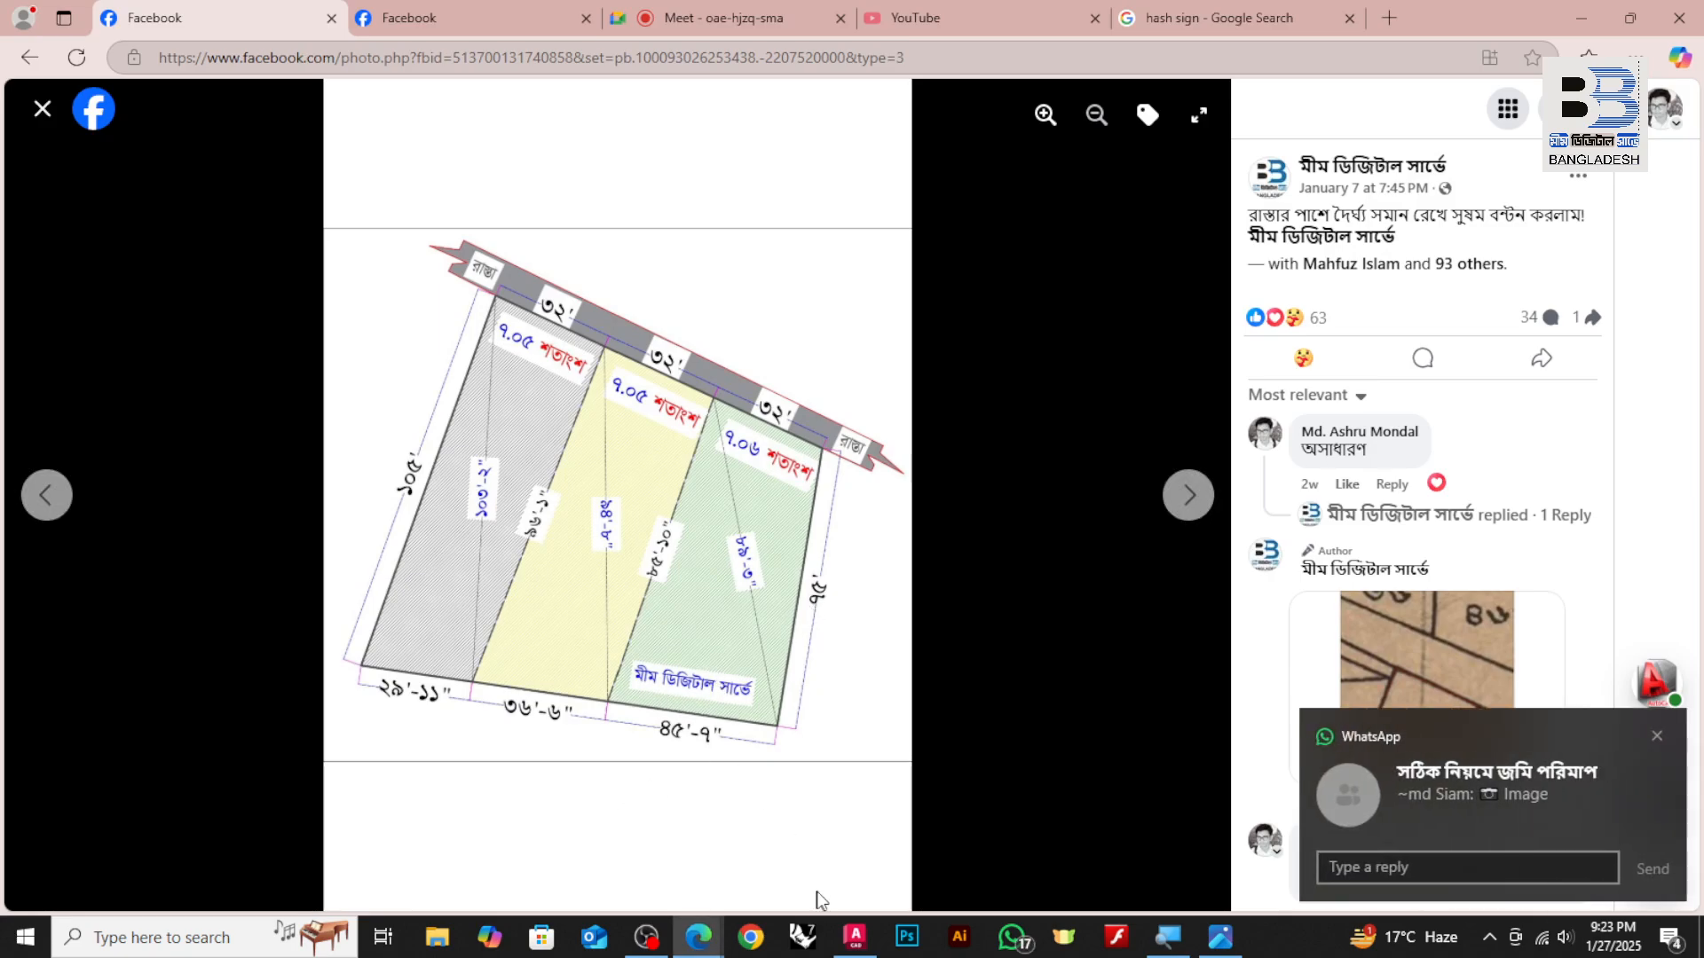
{"action": "left_click", "coordinate": [855, 937]}
{"action": "left_click", "coordinate": [992, 503]}
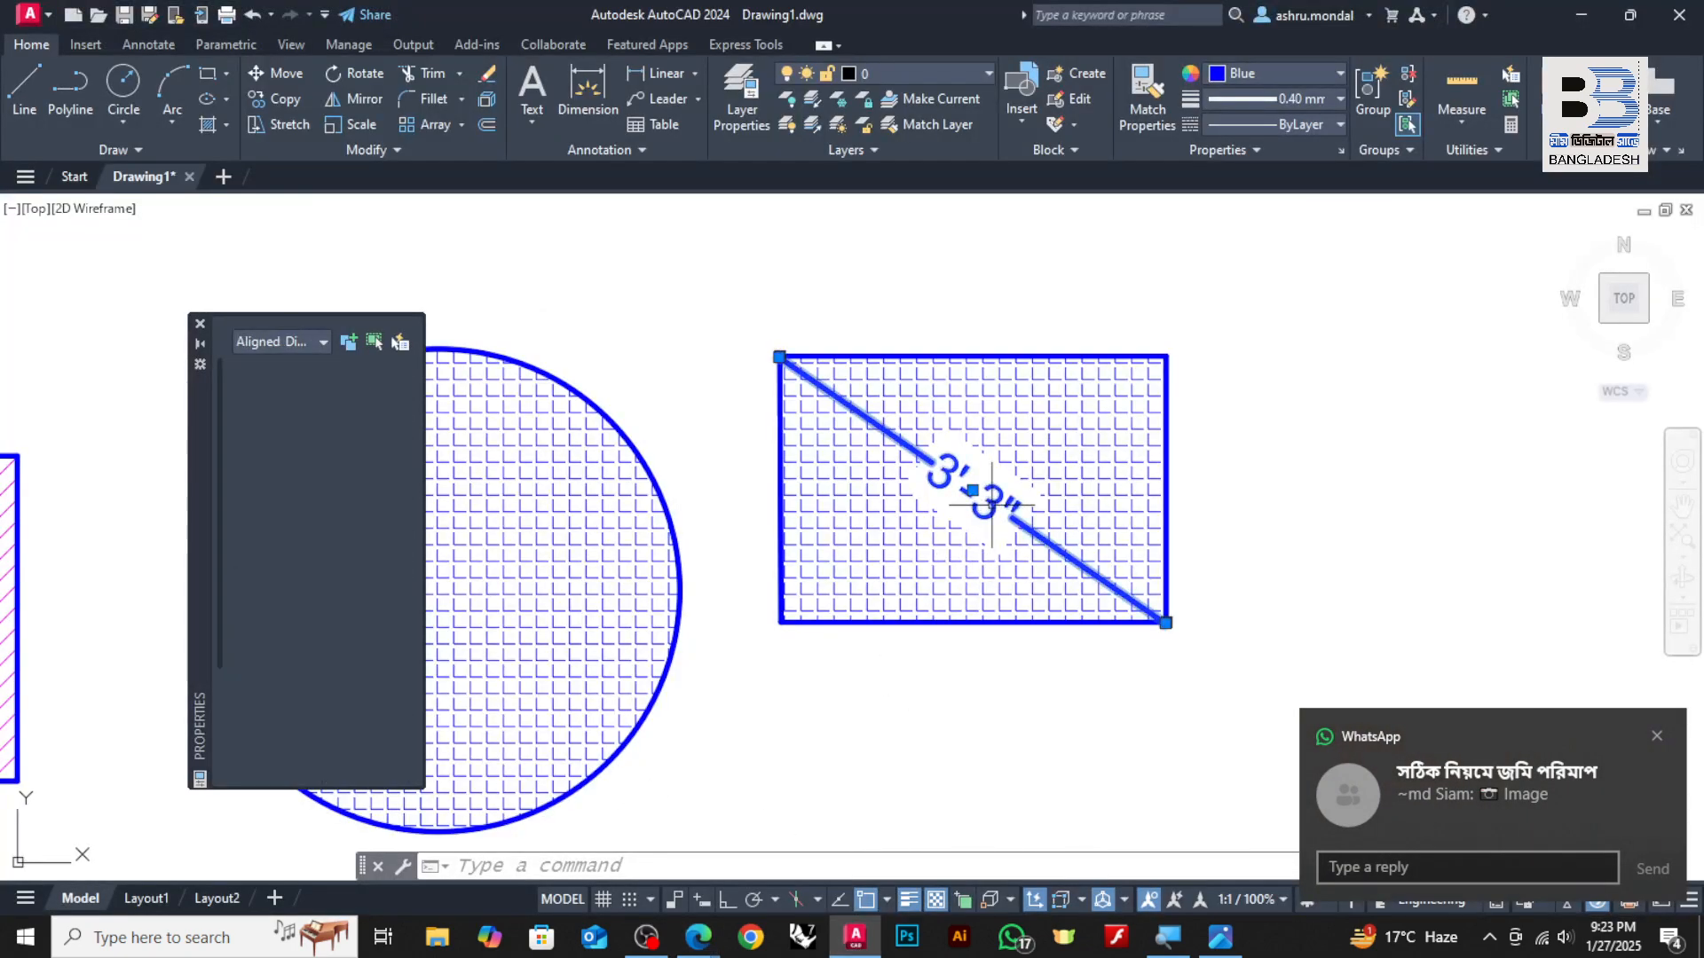
{"action": "double_click", "coordinate": [991, 503]}
{"action": "scroll", "coordinate": [998, 511], "scroll_direction": "up", "scroll_amount": 2}
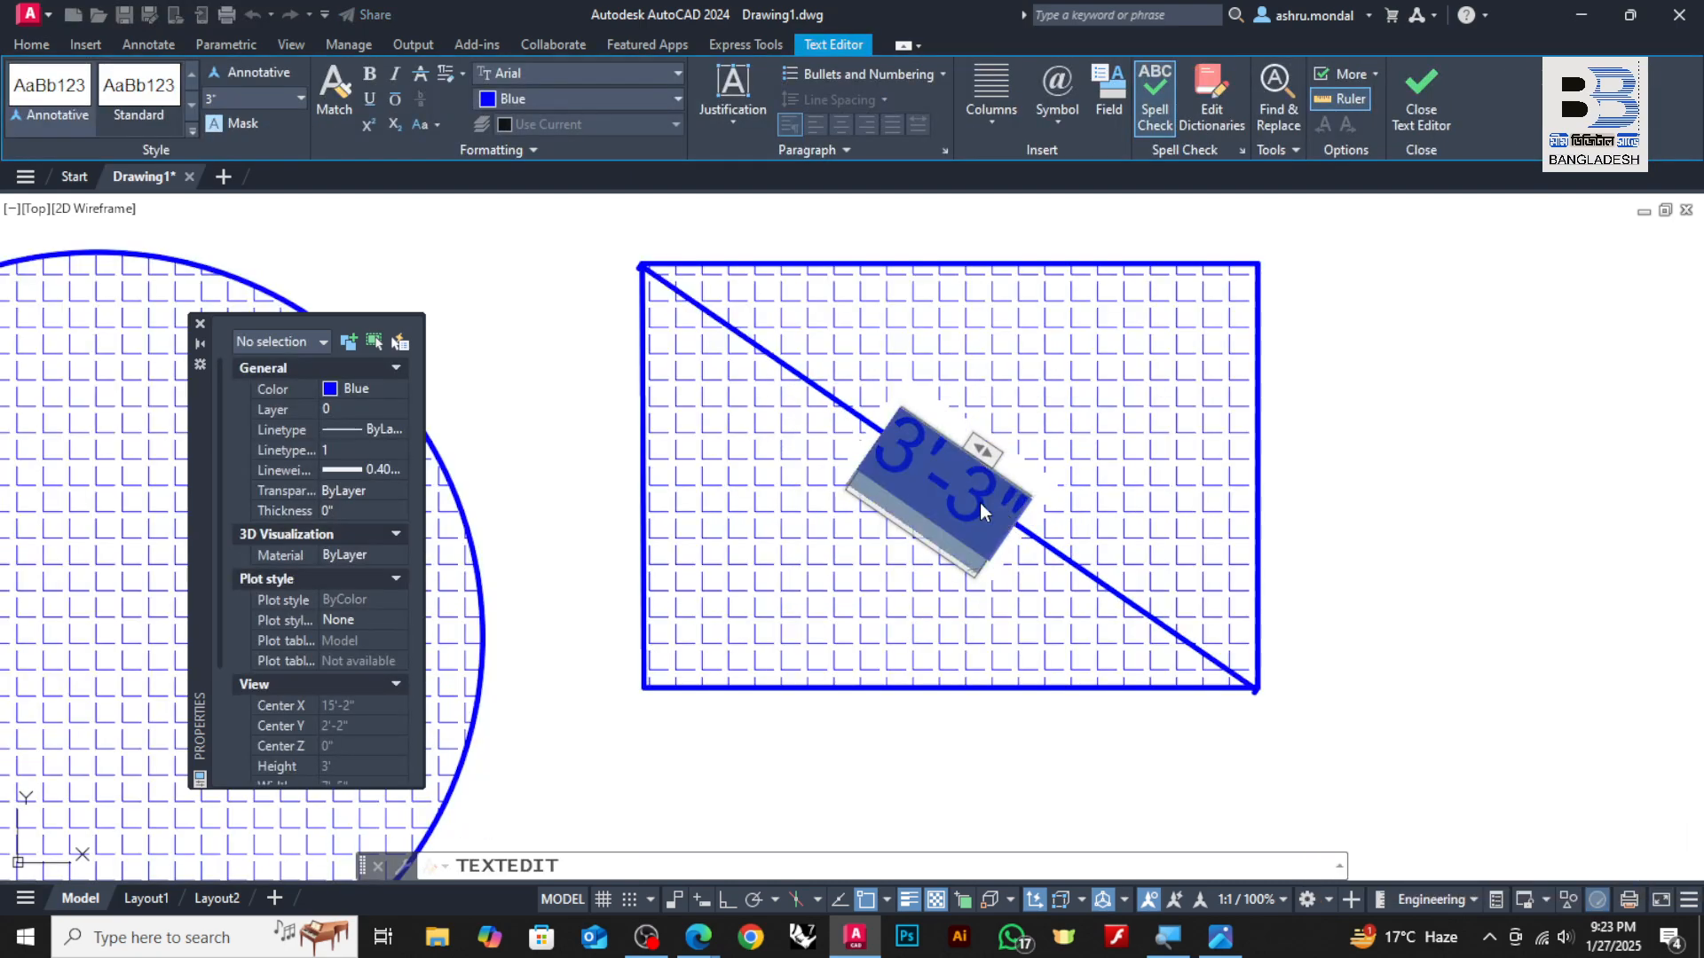
{"action": "type", "text": "5455555555555555"}
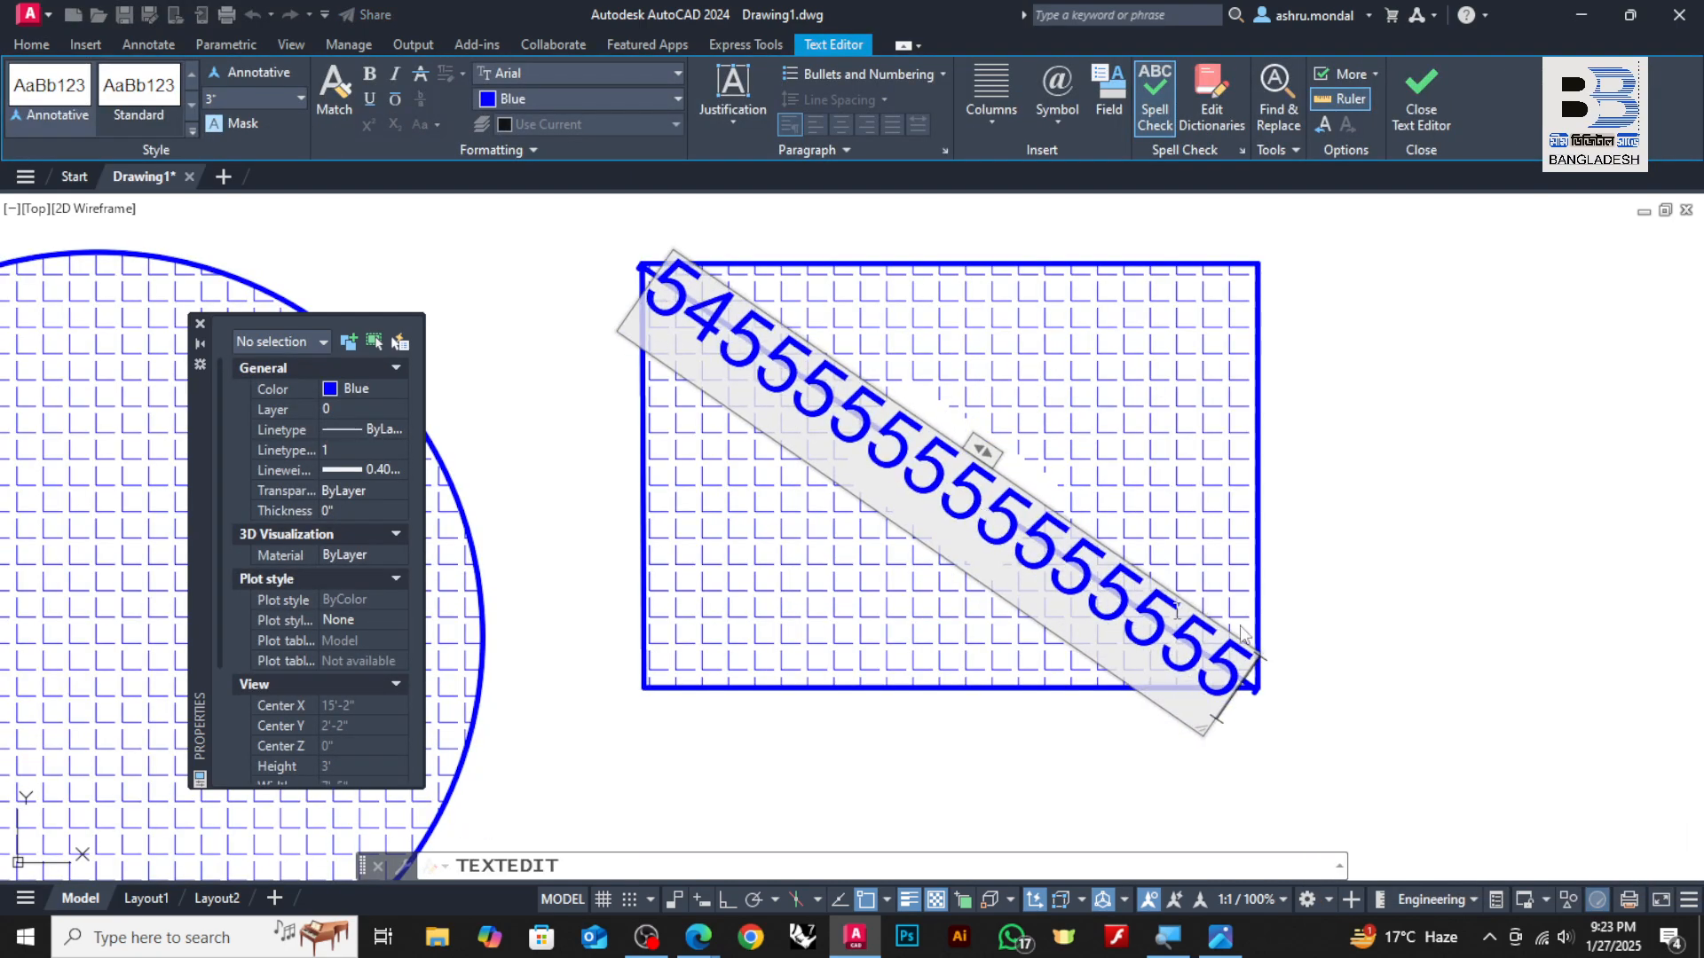
{"action": "left_click", "coordinate": [1463, 676]}
{"action": "key", "text": "Escape"}
Delete the rectangle's hatch and rehatch its interior with the blue ANGLE pattern at scale 5 around the lengthened dimension text
{"action": "left_click", "coordinate": [910, 601]}
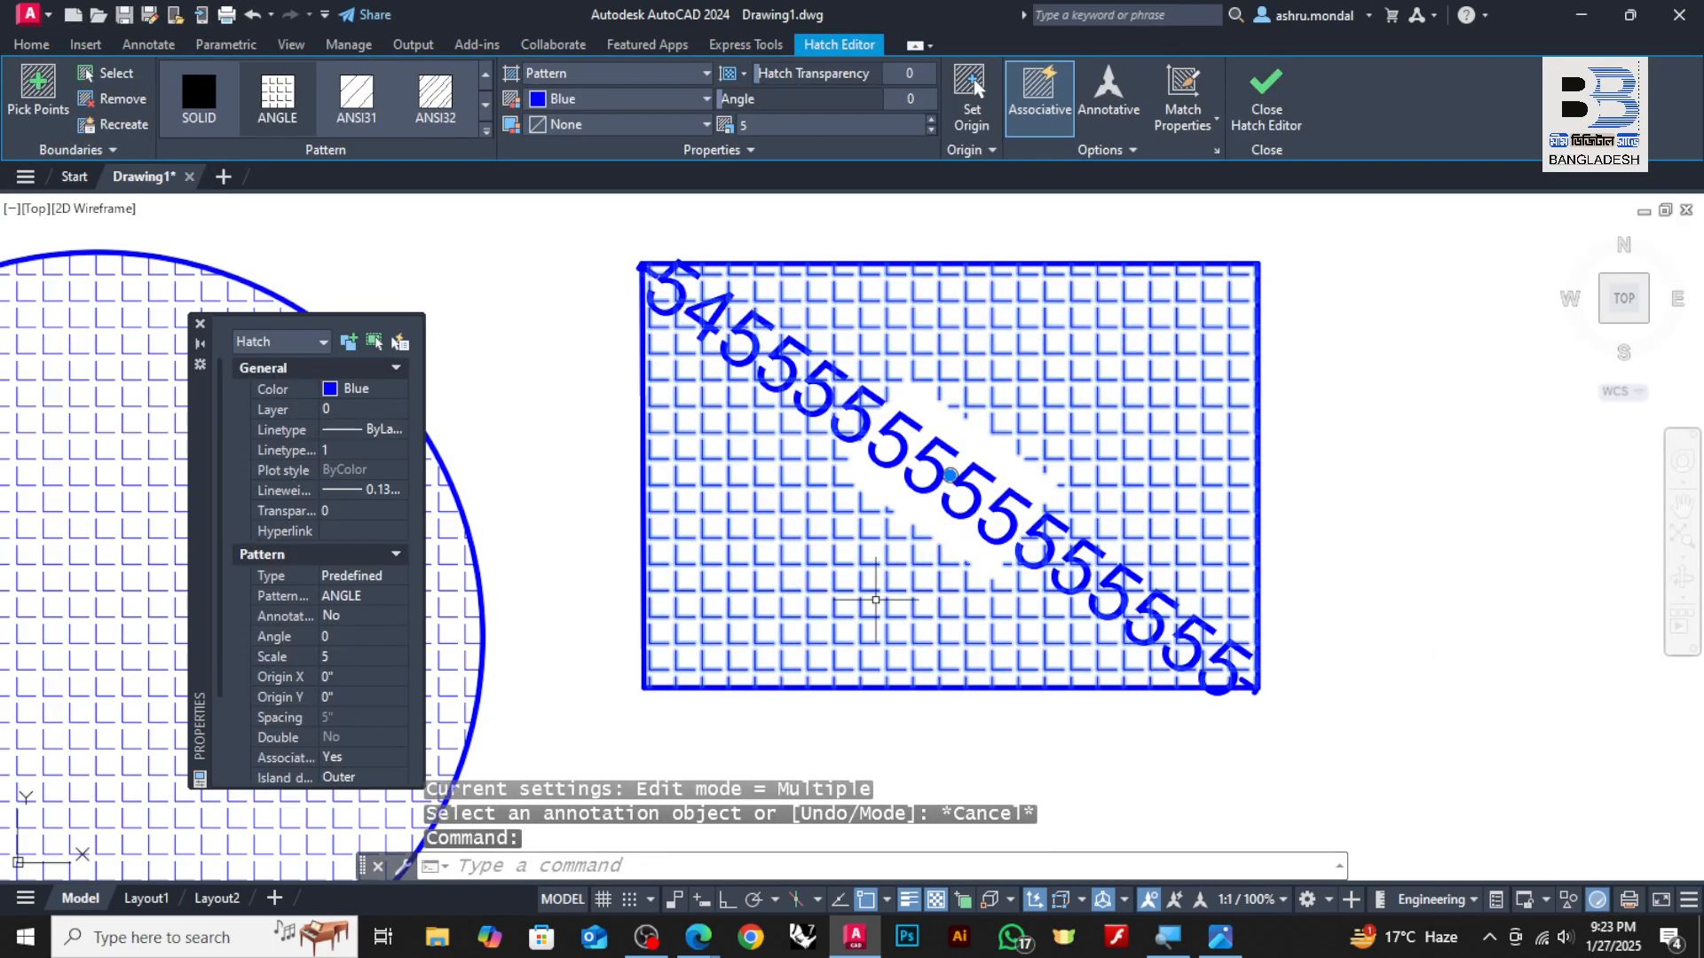
{"action": "key", "text": "Delete"}
{"action": "type", "text": "h"}
{"action": "key", "text": "Return"}
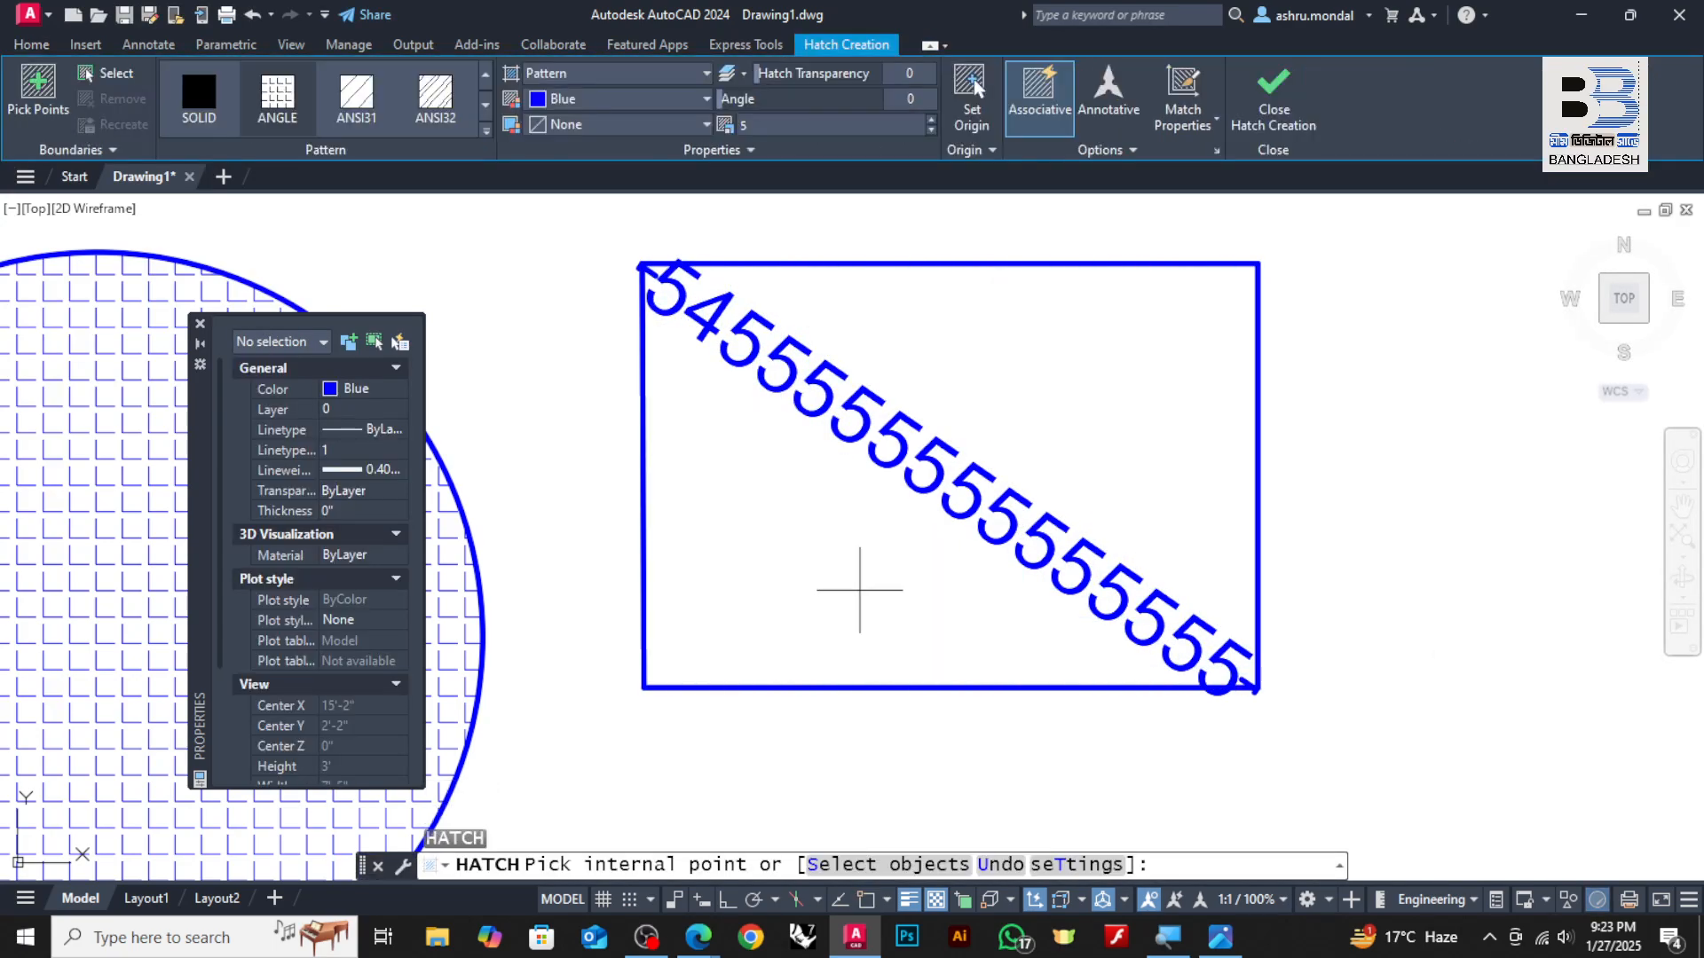
{"action": "left_click", "coordinate": [844, 586]}
{"action": "key", "text": "Escape"}
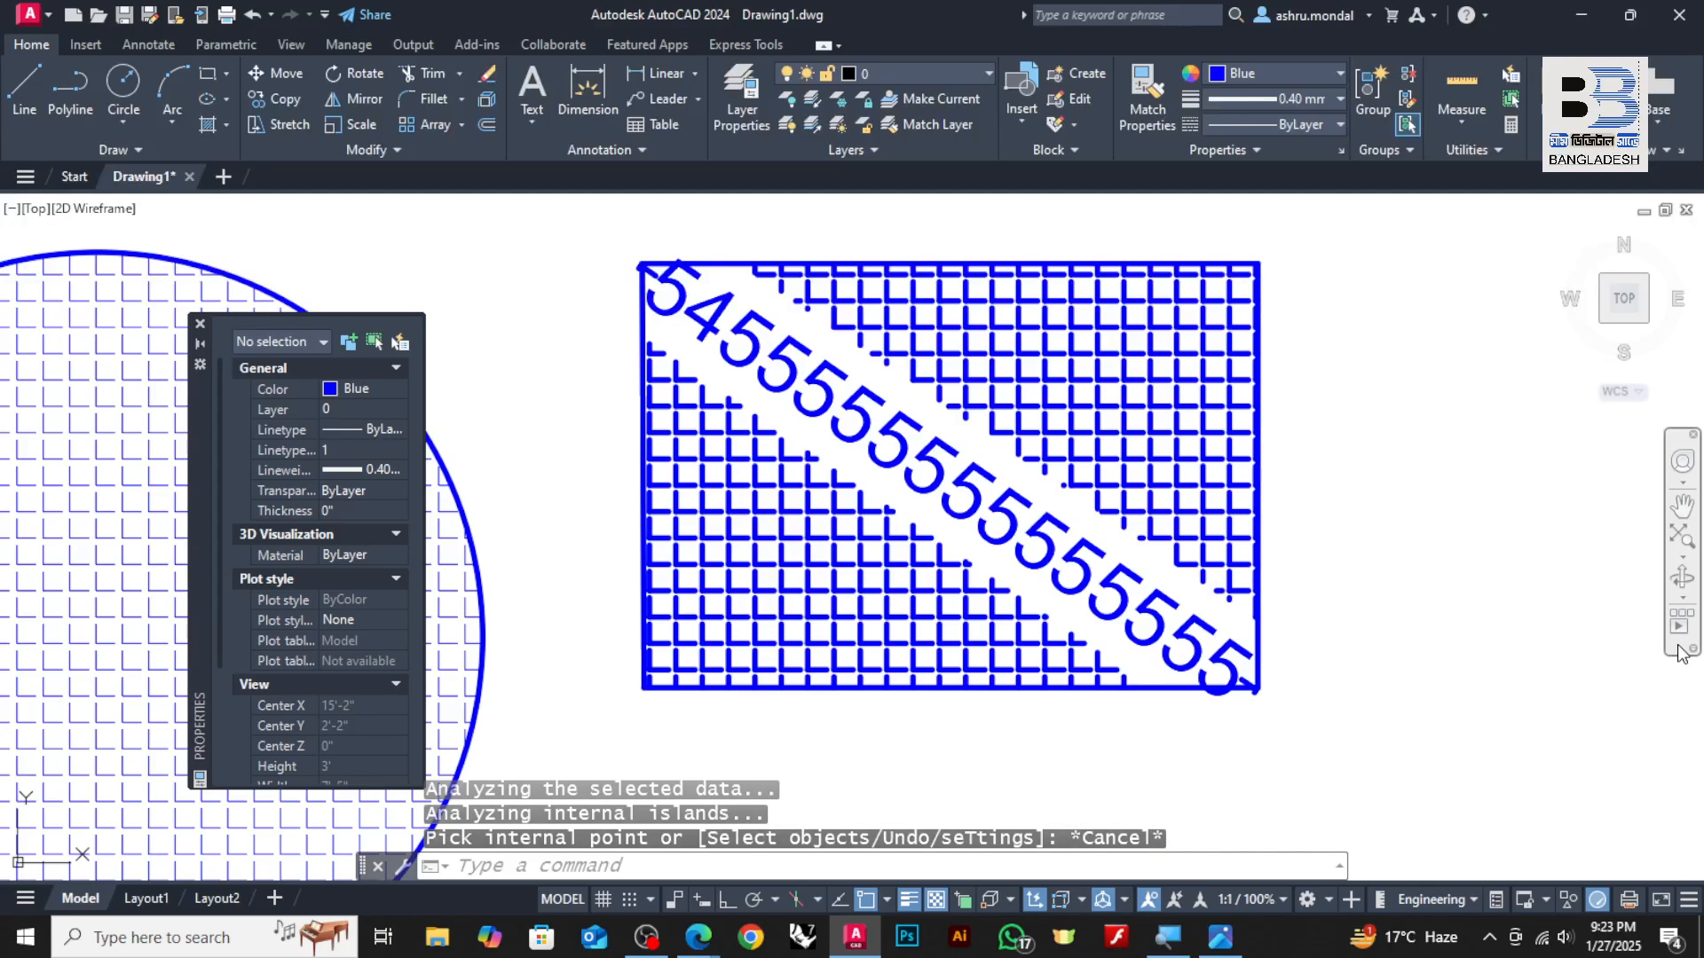
Match the rectangle's new hatch to the circle's thin blue ANGLE hatch using Match Properties
{"action": "left_click", "coordinate": [1153, 93]}
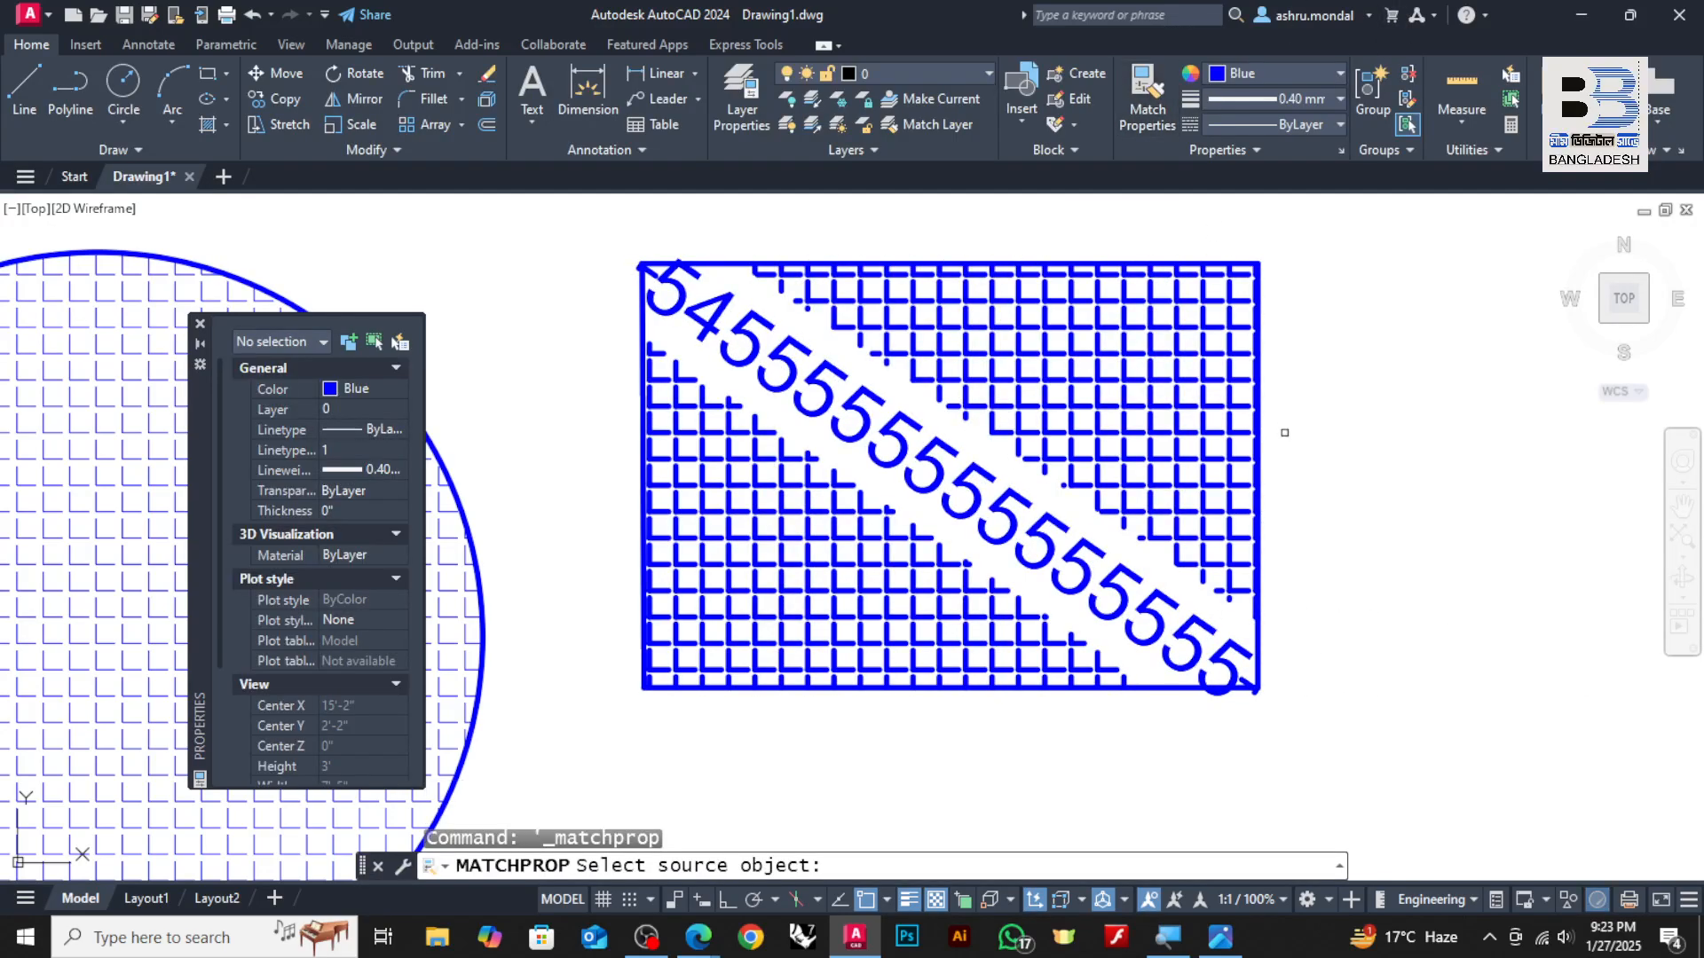
{"action": "scroll", "coordinate": [1284, 434], "scroll_direction": "down", "scroll_amount": 2}
{"action": "left_click", "coordinate": [654, 497]}
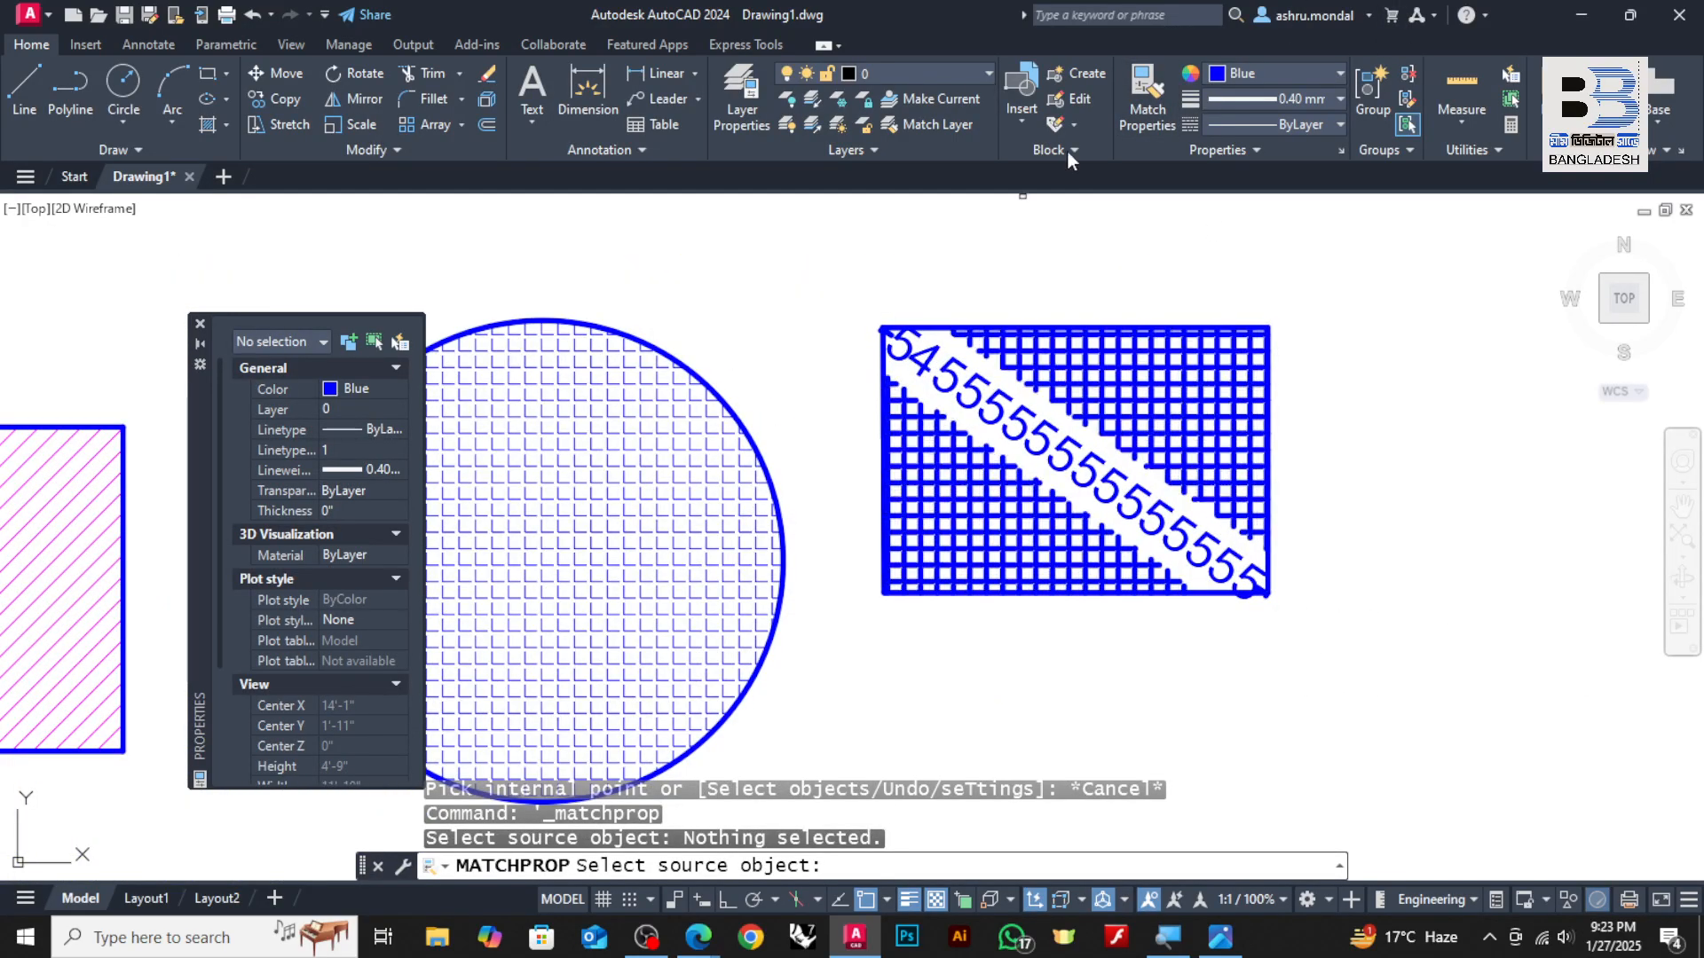
{"action": "left_click", "coordinate": [1147, 97]}
{"action": "left_click", "coordinate": [699, 433]}
{"action": "left_click", "coordinate": [921, 501]}
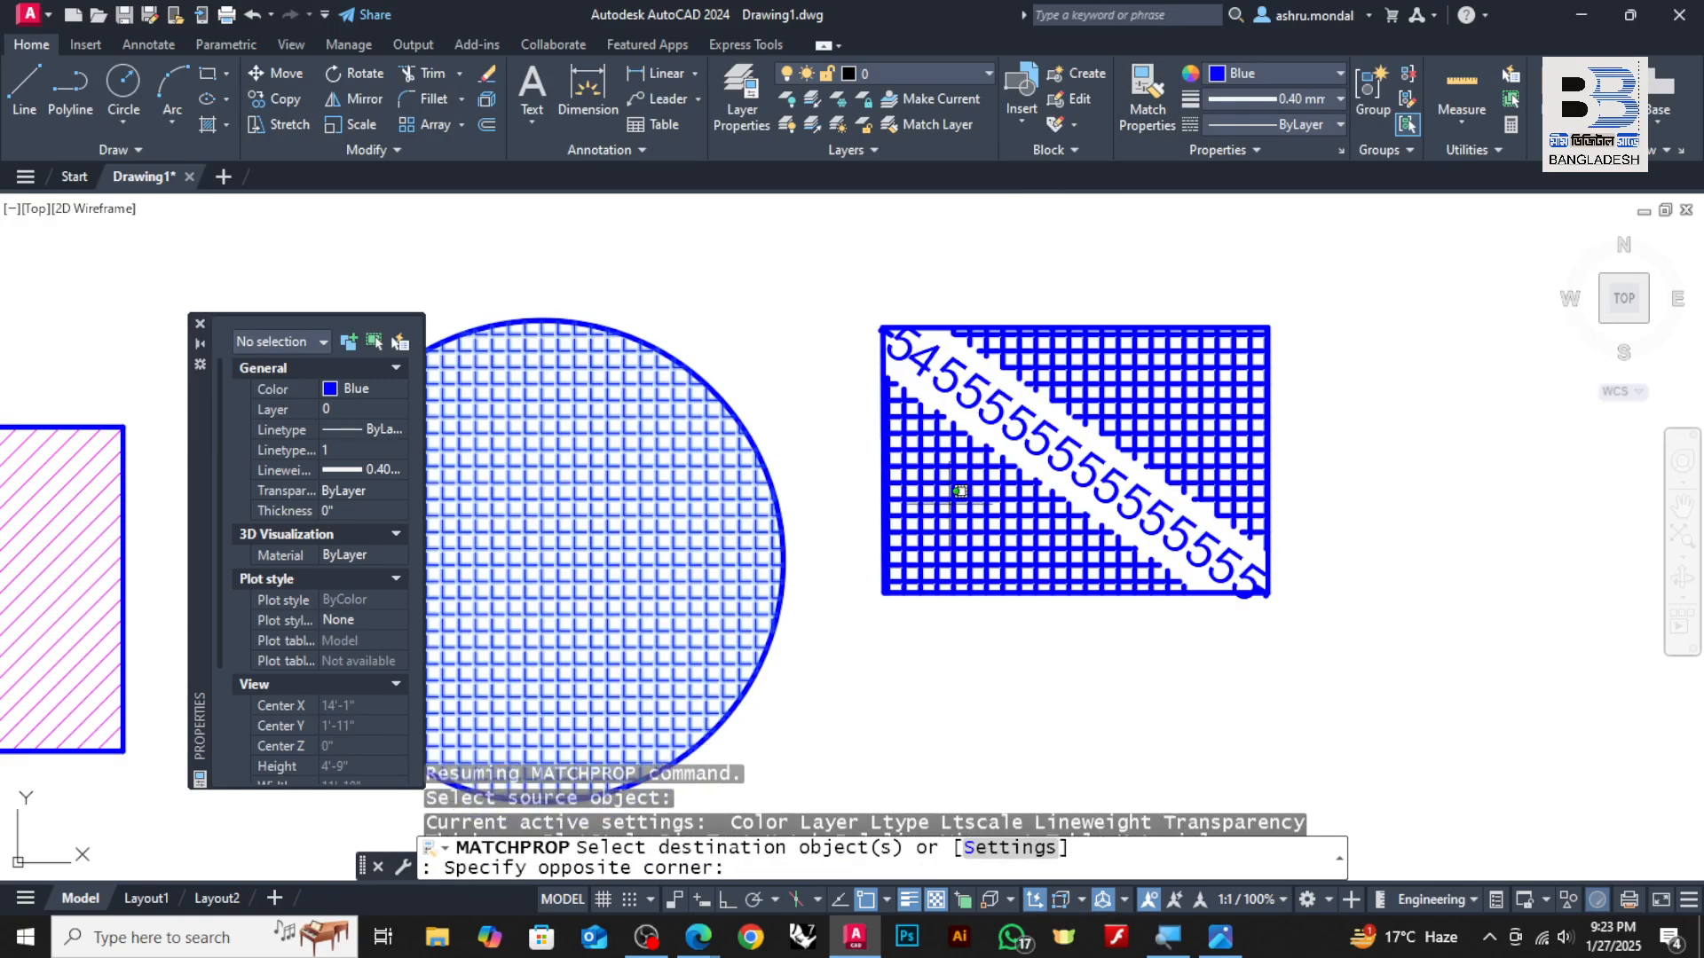
{"action": "left_click", "coordinate": [1027, 522]}
{"action": "key", "text": "Escape"}
Delete the rectangle's hatch and its diagonal dimension, leaving only the outline
{"action": "scroll", "coordinate": [1229, 418], "scroll_direction": "up", "scroll_amount": 2}
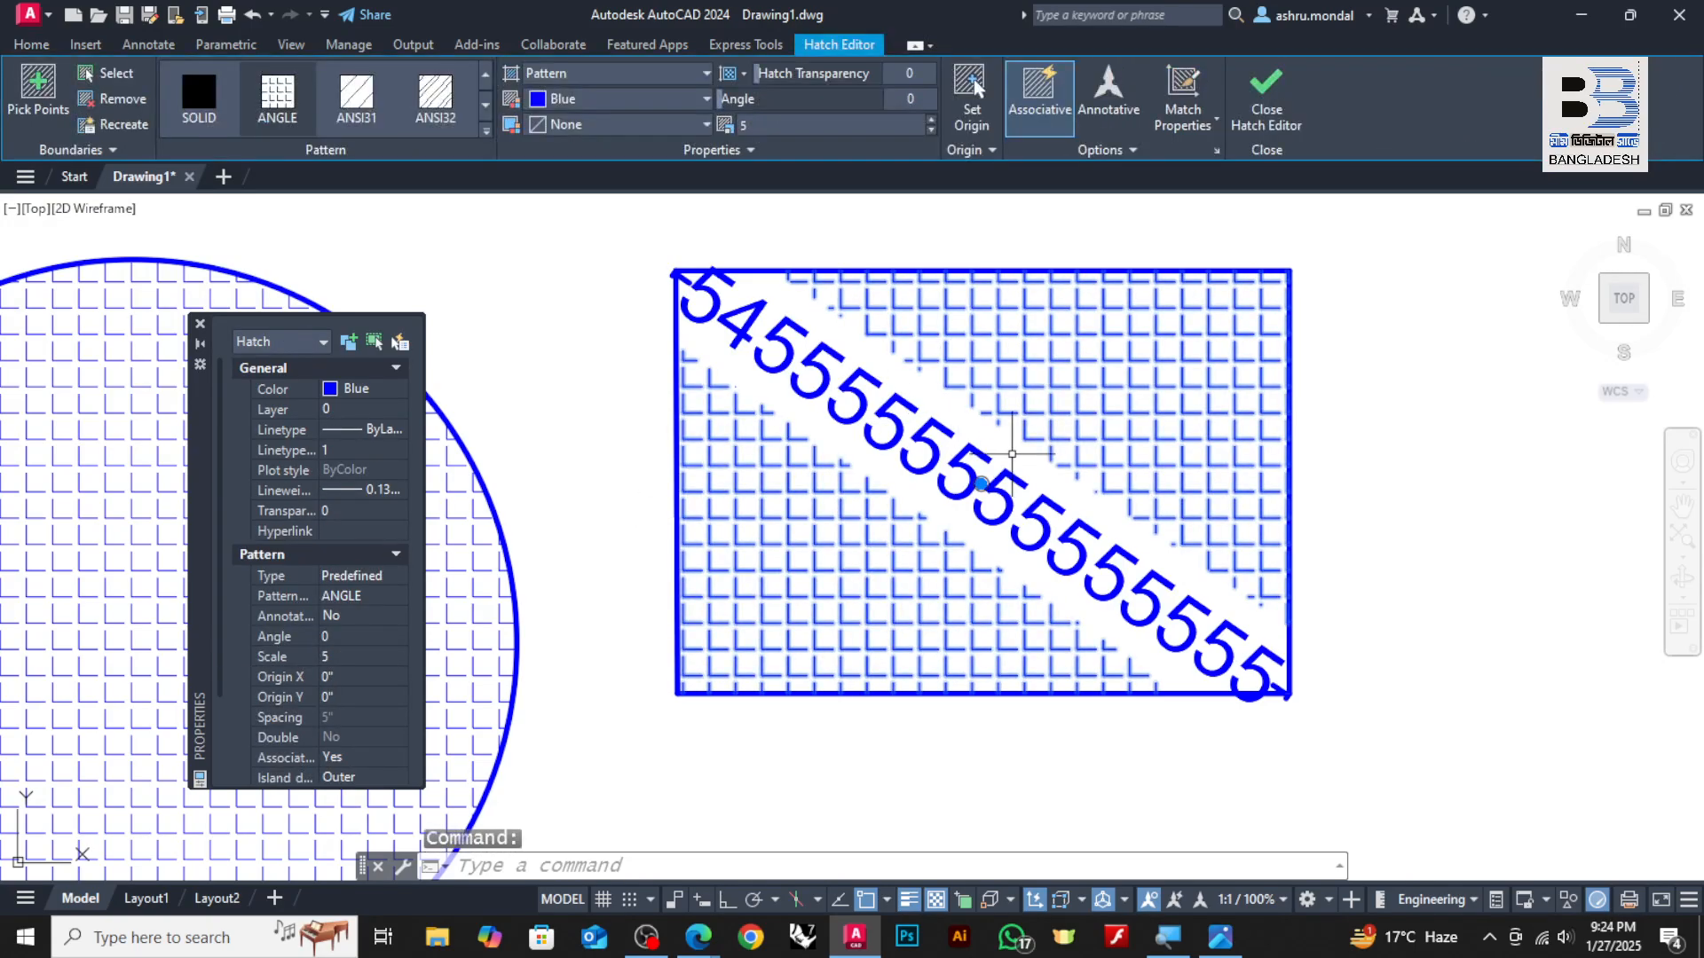
{"action": "key", "text": "Delete"}
{"action": "left_click", "coordinate": [1047, 413]}
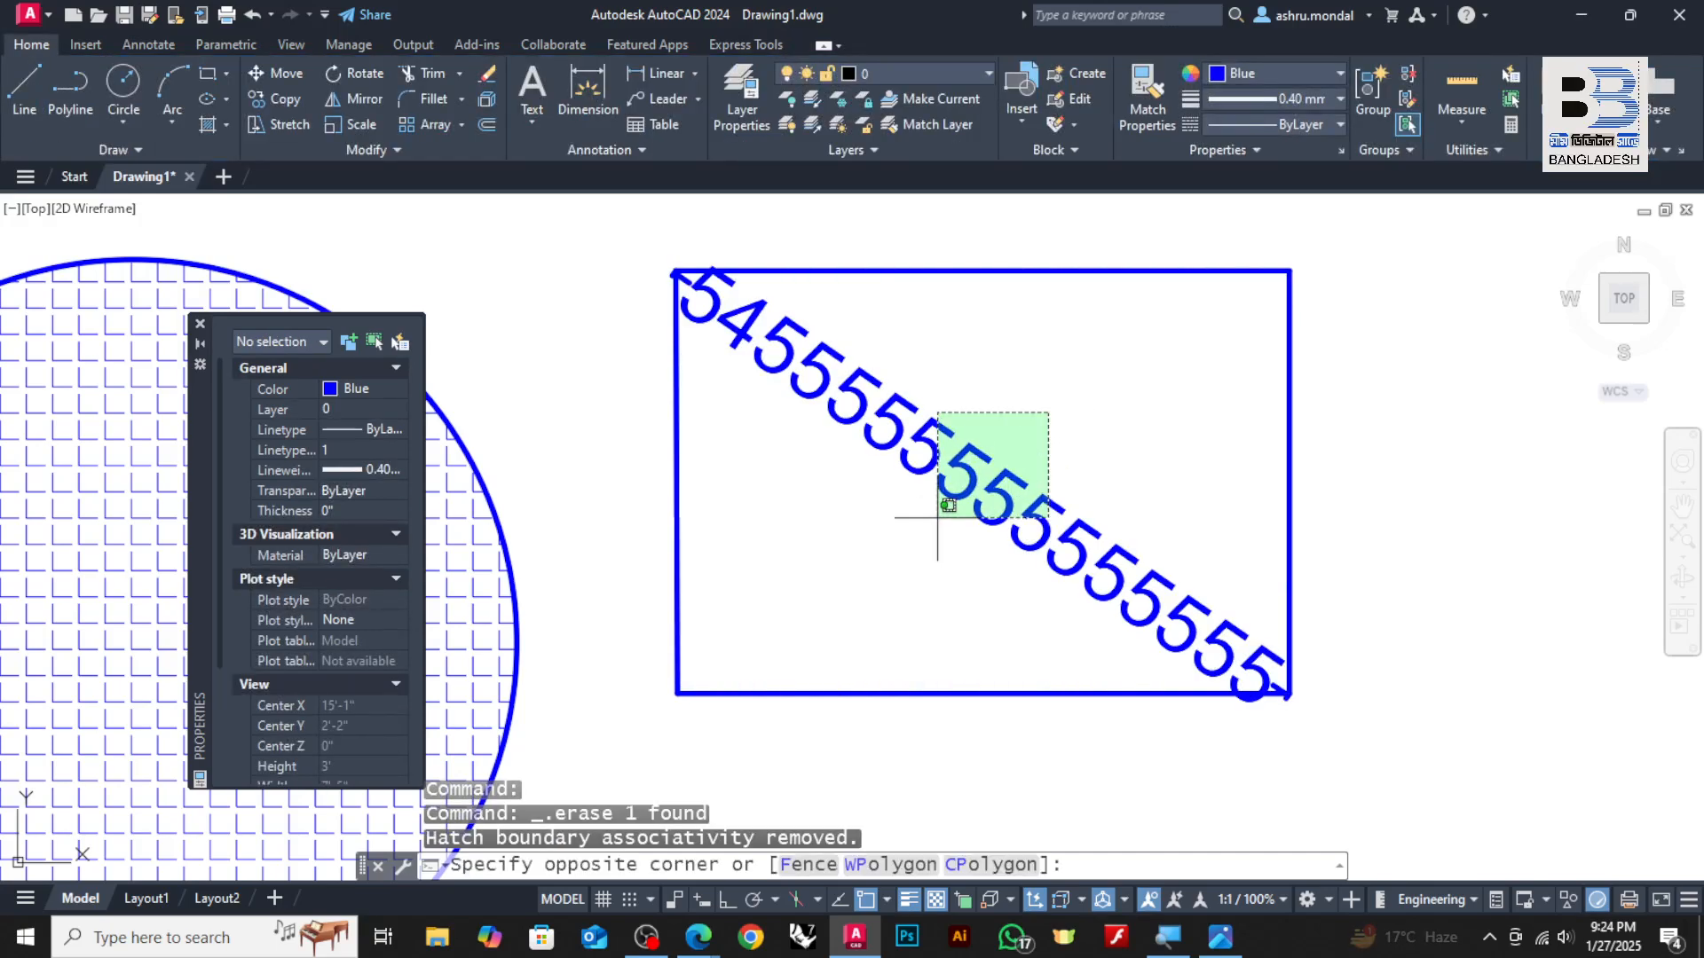
{"action": "left_click", "coordinate": [914, 519]}
{"action": "key", "text": "Delete"}
Draw a guide polyline straight up from the rectangle's upper-left corner and across above it, past its right side
{"action": "scroll", "coordinate": [748, 506], "scroll_direction": "down", "scroll_amount": 4}
{"action": "scroll", "coordinate": [736, 391], "scroll_direction": "up", "scroll_amount": 2}
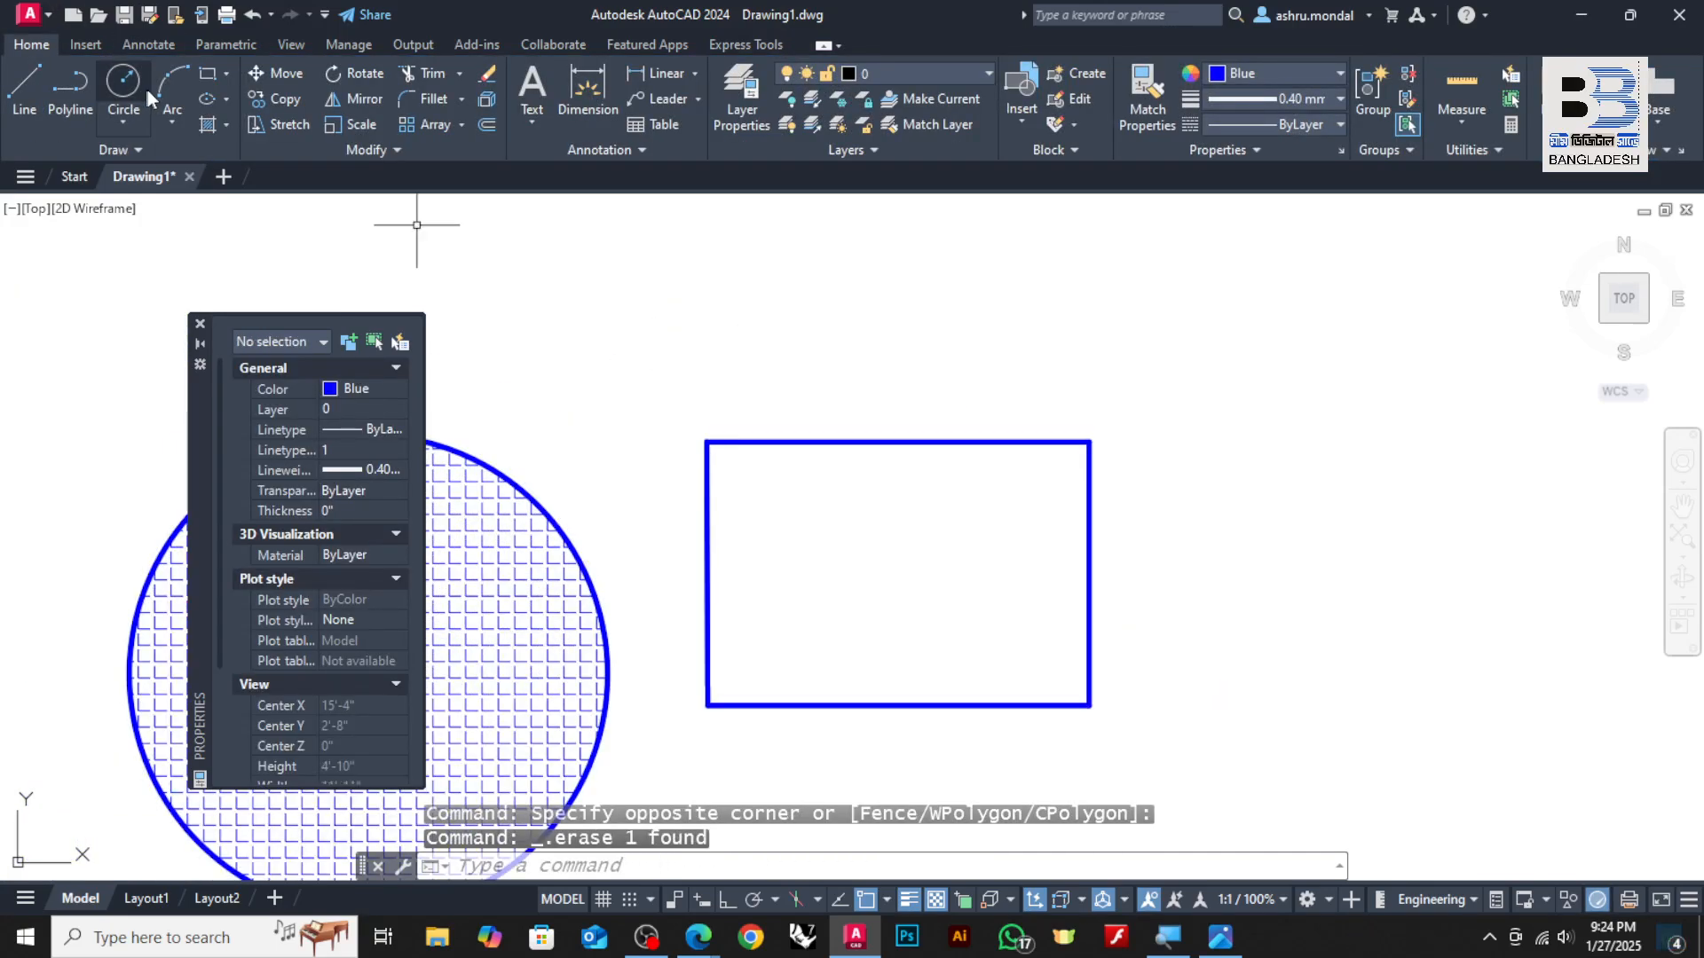
{"action": "left_click", "coordinate": [71, 88]}
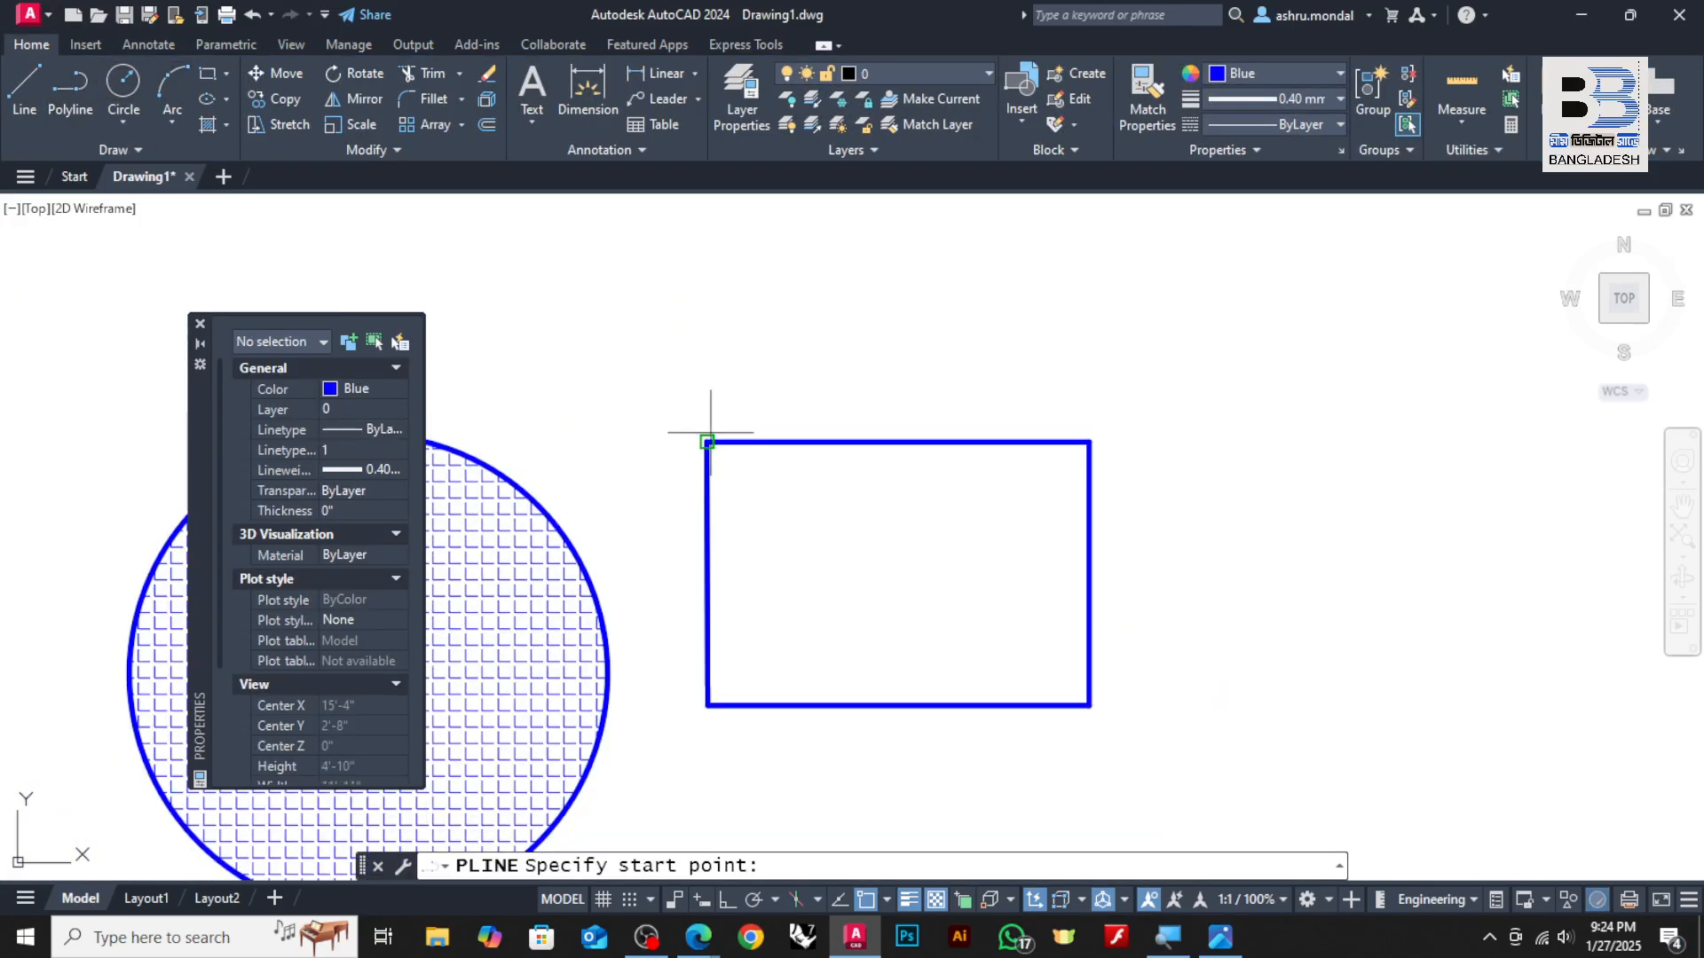
{"action": "left_click", "coordinate": [708, 441]}
{"action": "left_click", "coordinate": [707, 345]}
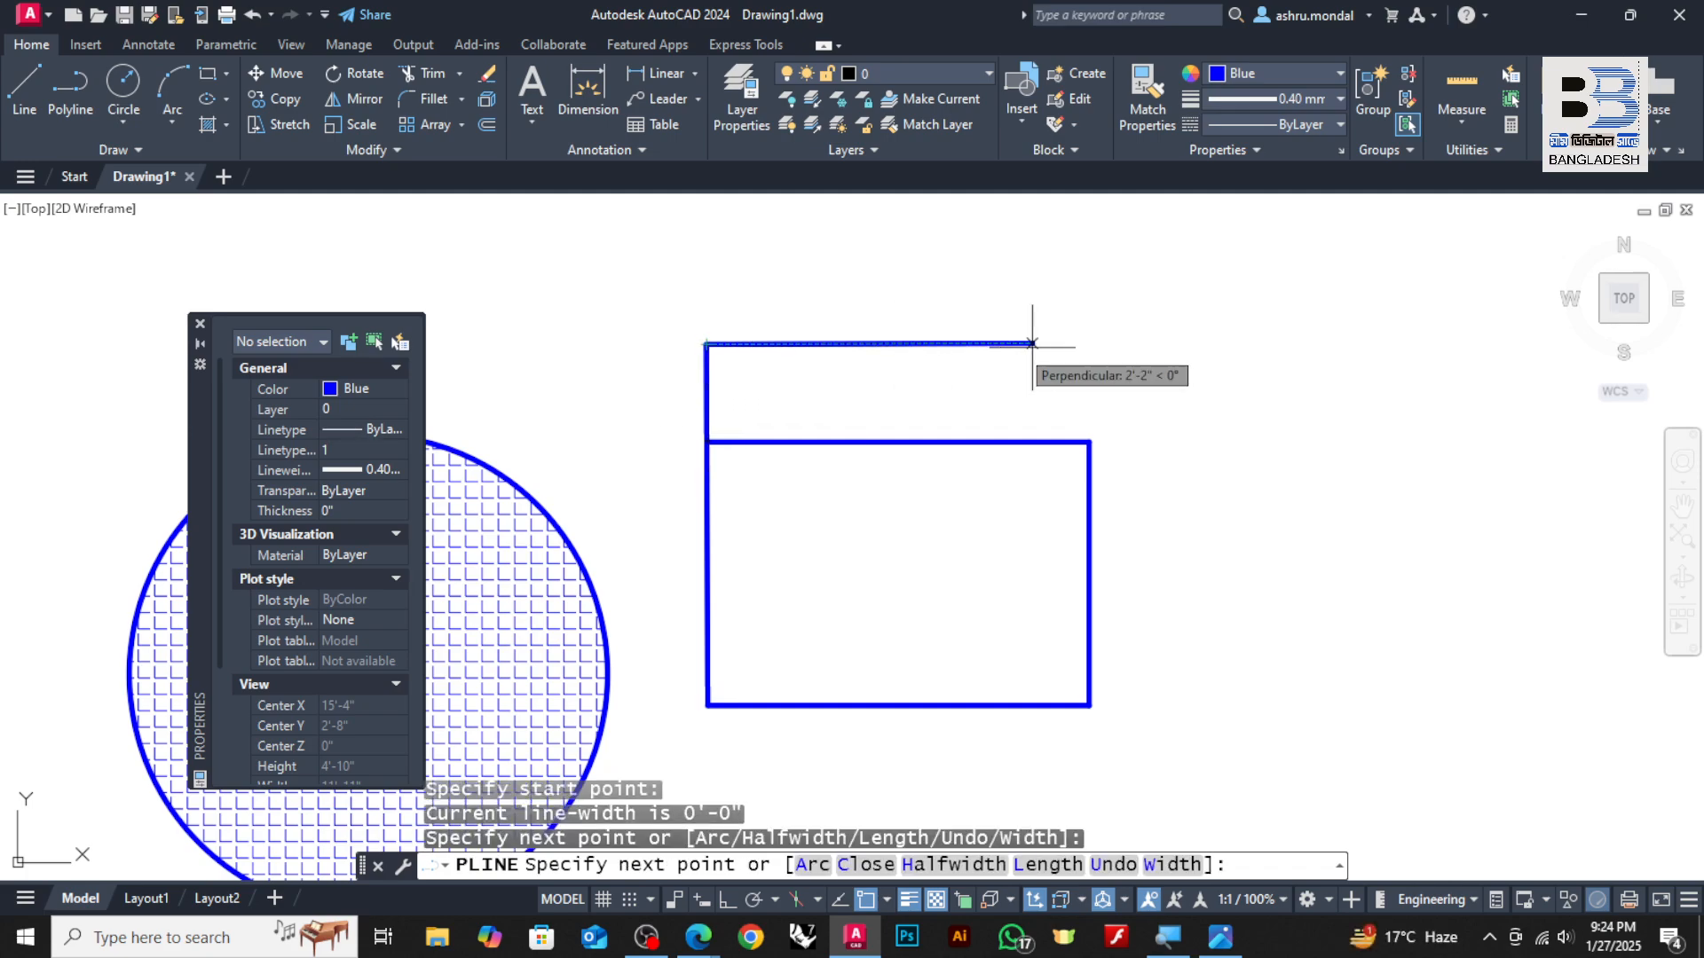
{"action": "left_click", "coordinate": [1191, 343]}
{"action": "key", "text": "Return"}
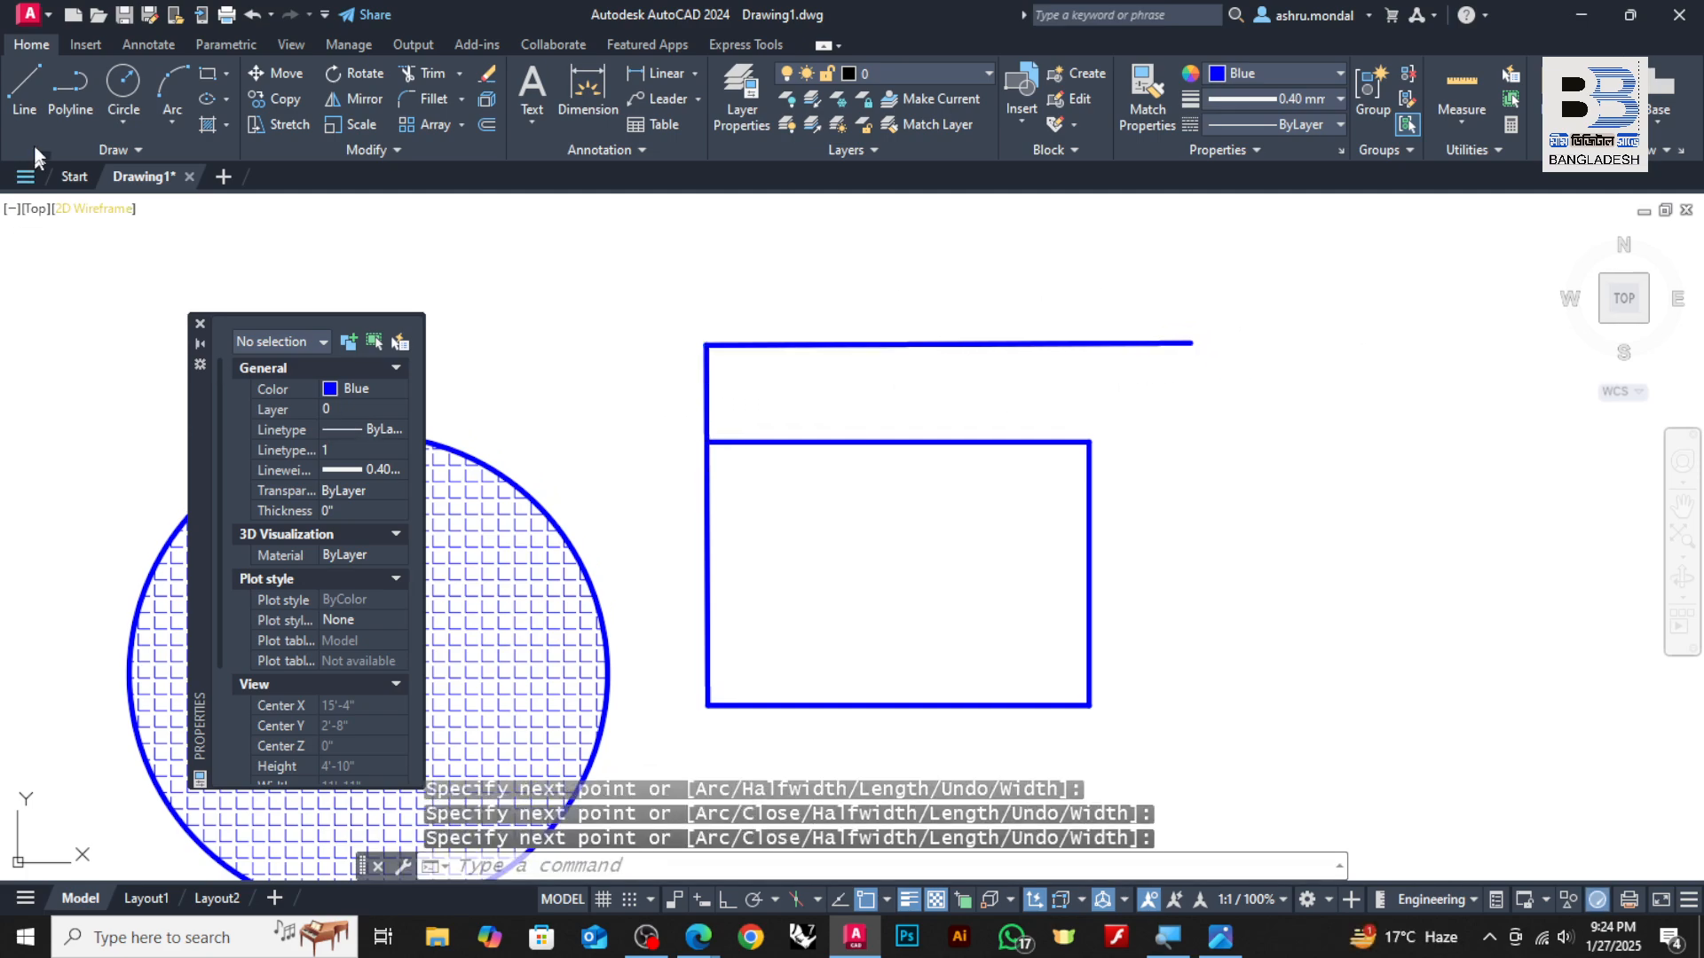
Draw a rectangular strip from the guide polyline's bend to the rectangle's upper-right corner, and delete the guide polyline
{"action": "left_click", "coordinate": [207, 74]}
{"action": "left_click", "coordinate": [707, 345]}
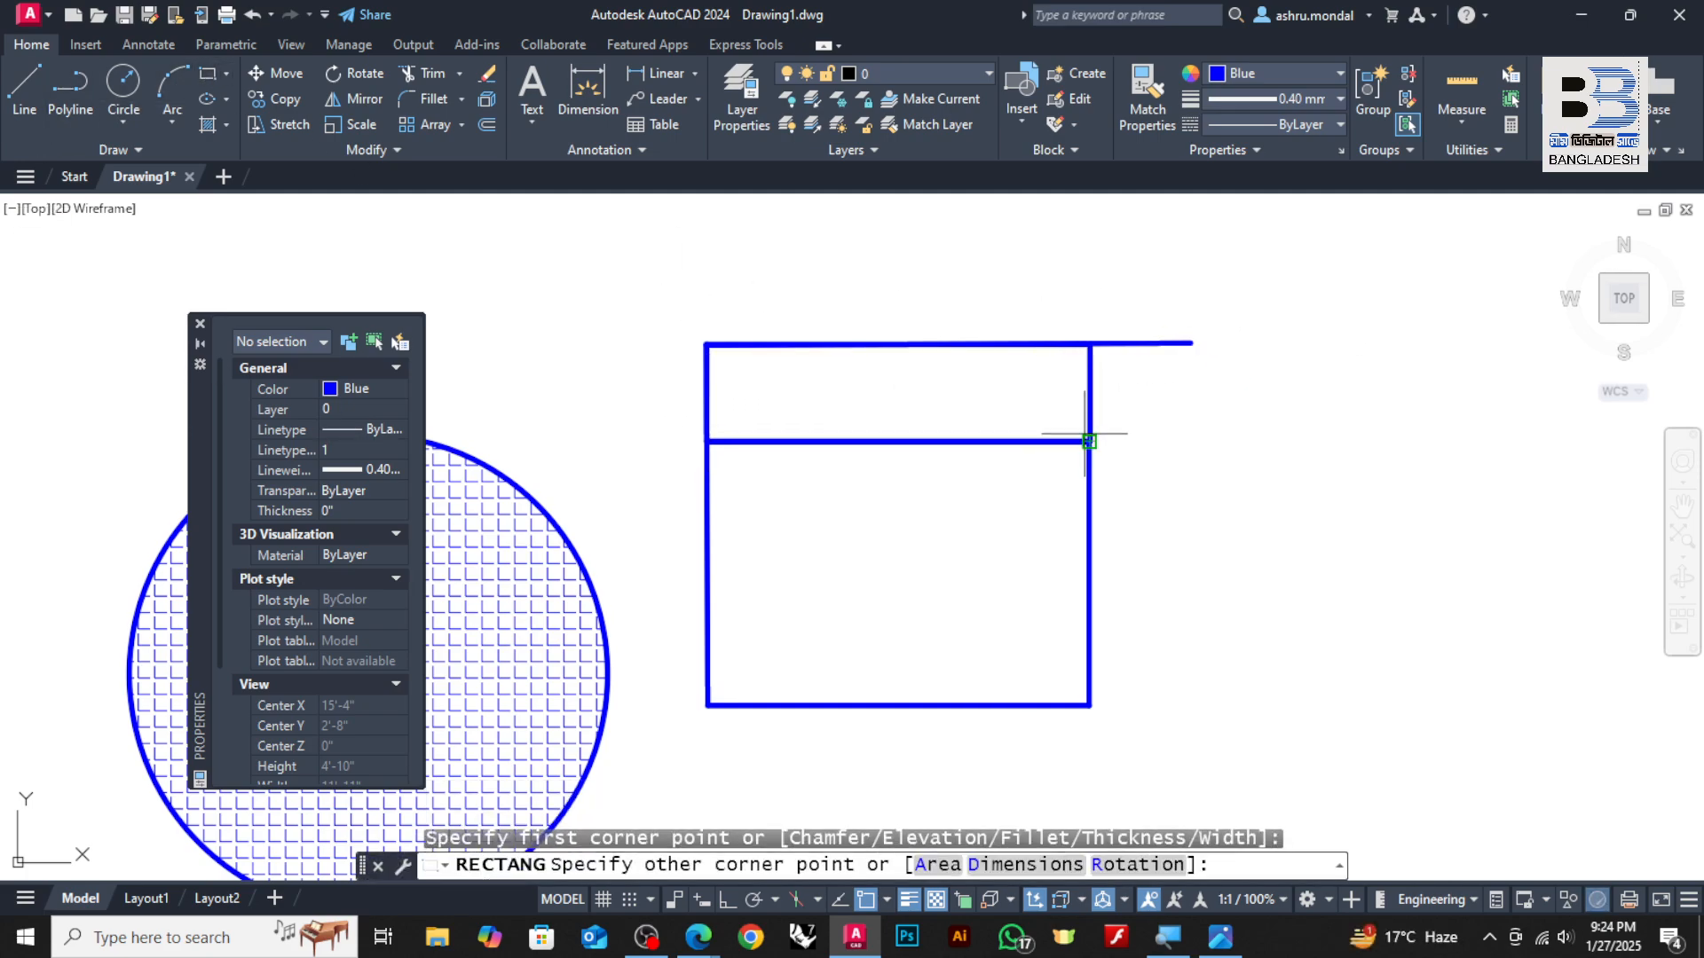
{"action": "left_click", "coordinate": [1090, 441]}
{"action": "left_click", "coordinate": [1159, 334]}
{"action": "left_click", "coordinate": [1097, 405]}
{"action": "key", "text": "Delete"}
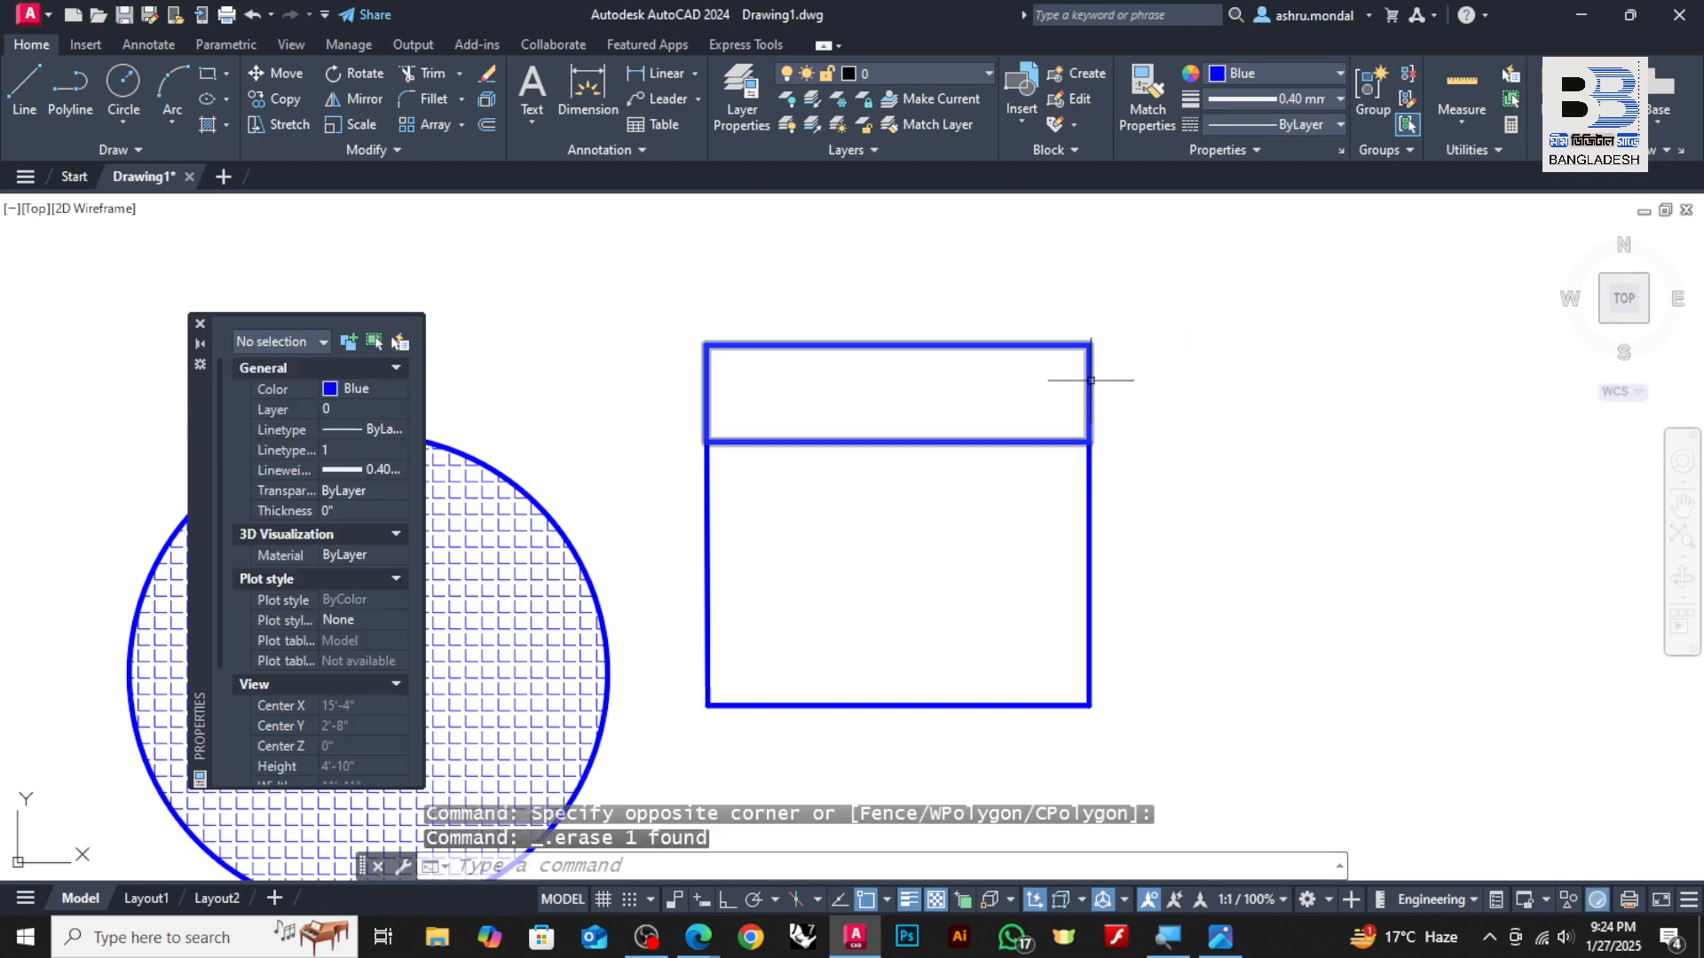
Stretch both ends of the upper strip horizontally beyond the rectangle's sides, with Ortho on
{"action": "left_click", "coordinate": [1093, 401]}
{"action": "left_click", "coordinate": [1091, 394]}
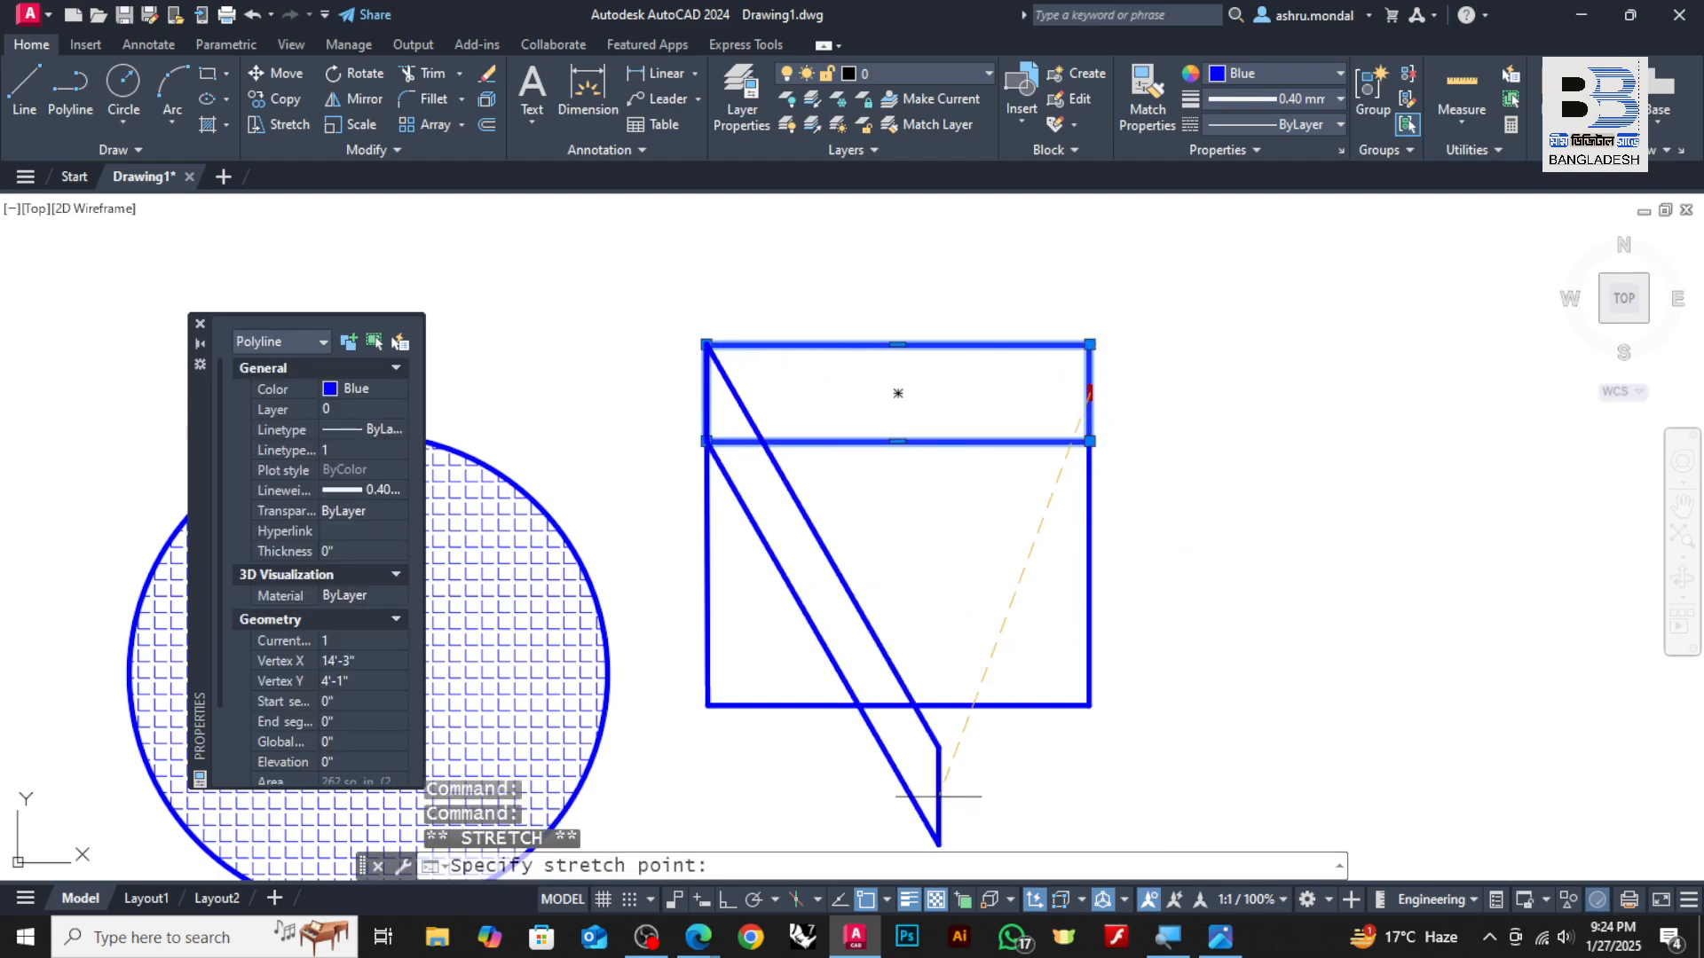
{"action": "left_click", "coordinate": [731, 899]}
{"action": "left_click", "coordinate": [1256, 394]}
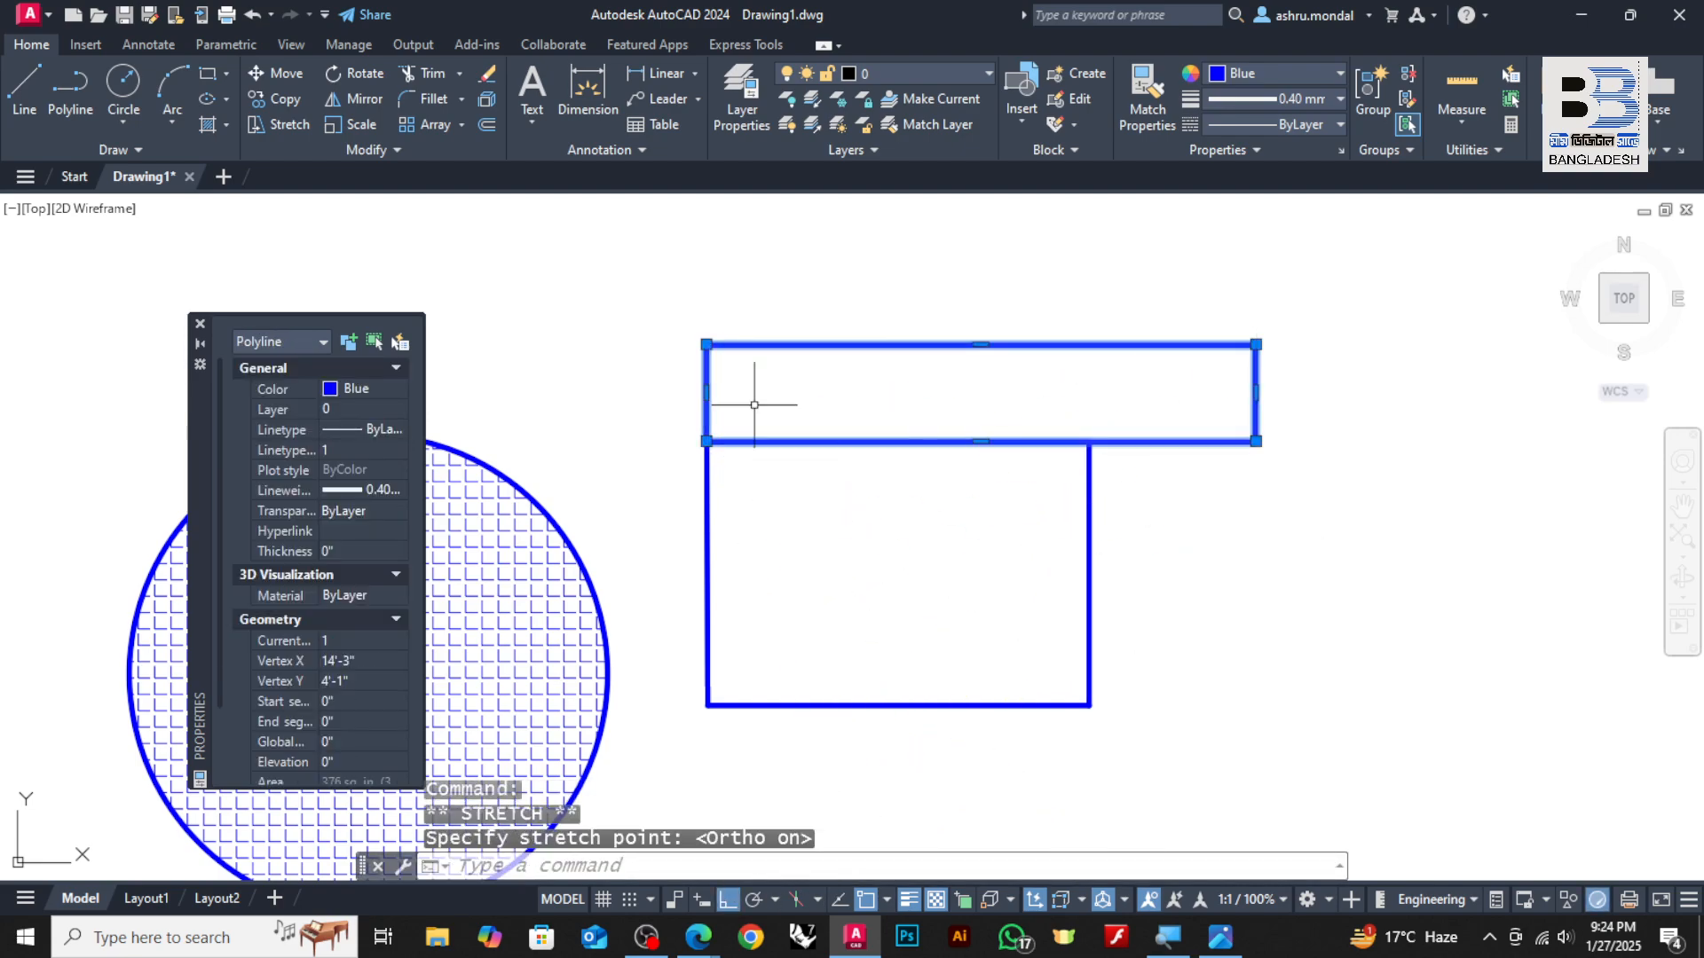
{"action": "left_click", "coordinate": [616, 391]}
{"action": "key", "text": "Escape"}
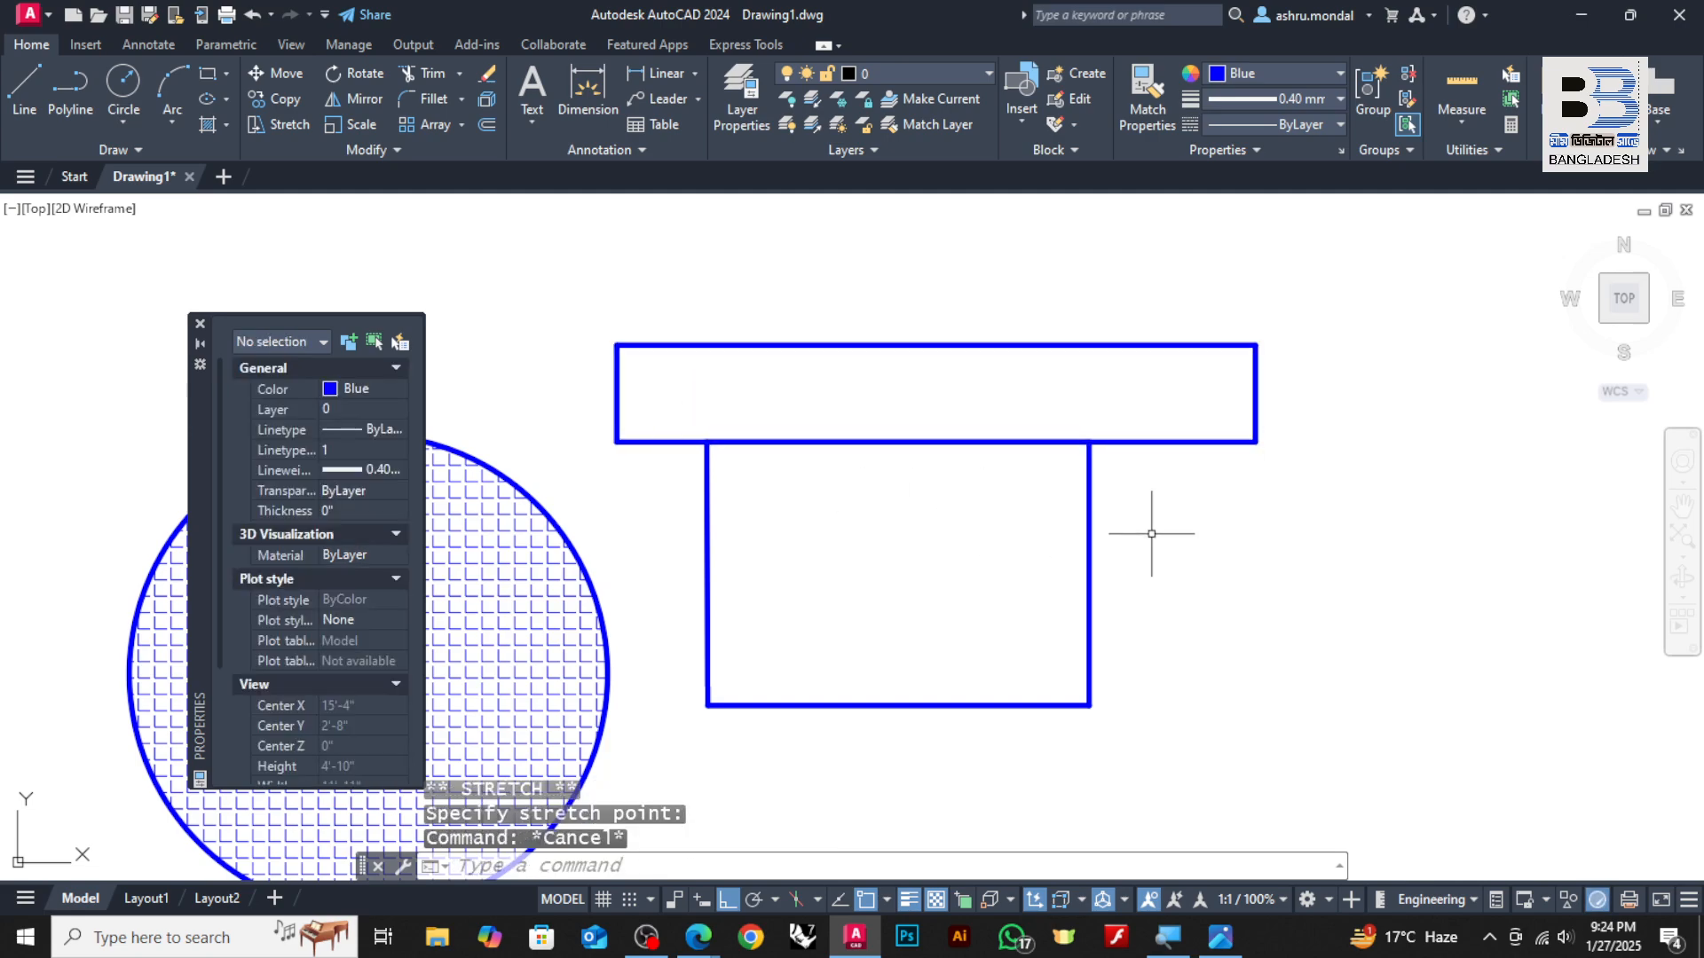
Change the colour of the lower rectangle's side and bottom lines to magenta
{"action": "left_click", "coordinate": [1162, 533]}
{"action": "left_click", "coordinate": [983, 499]}
{"action": "left_click", "coordinate": [1221, 618]}
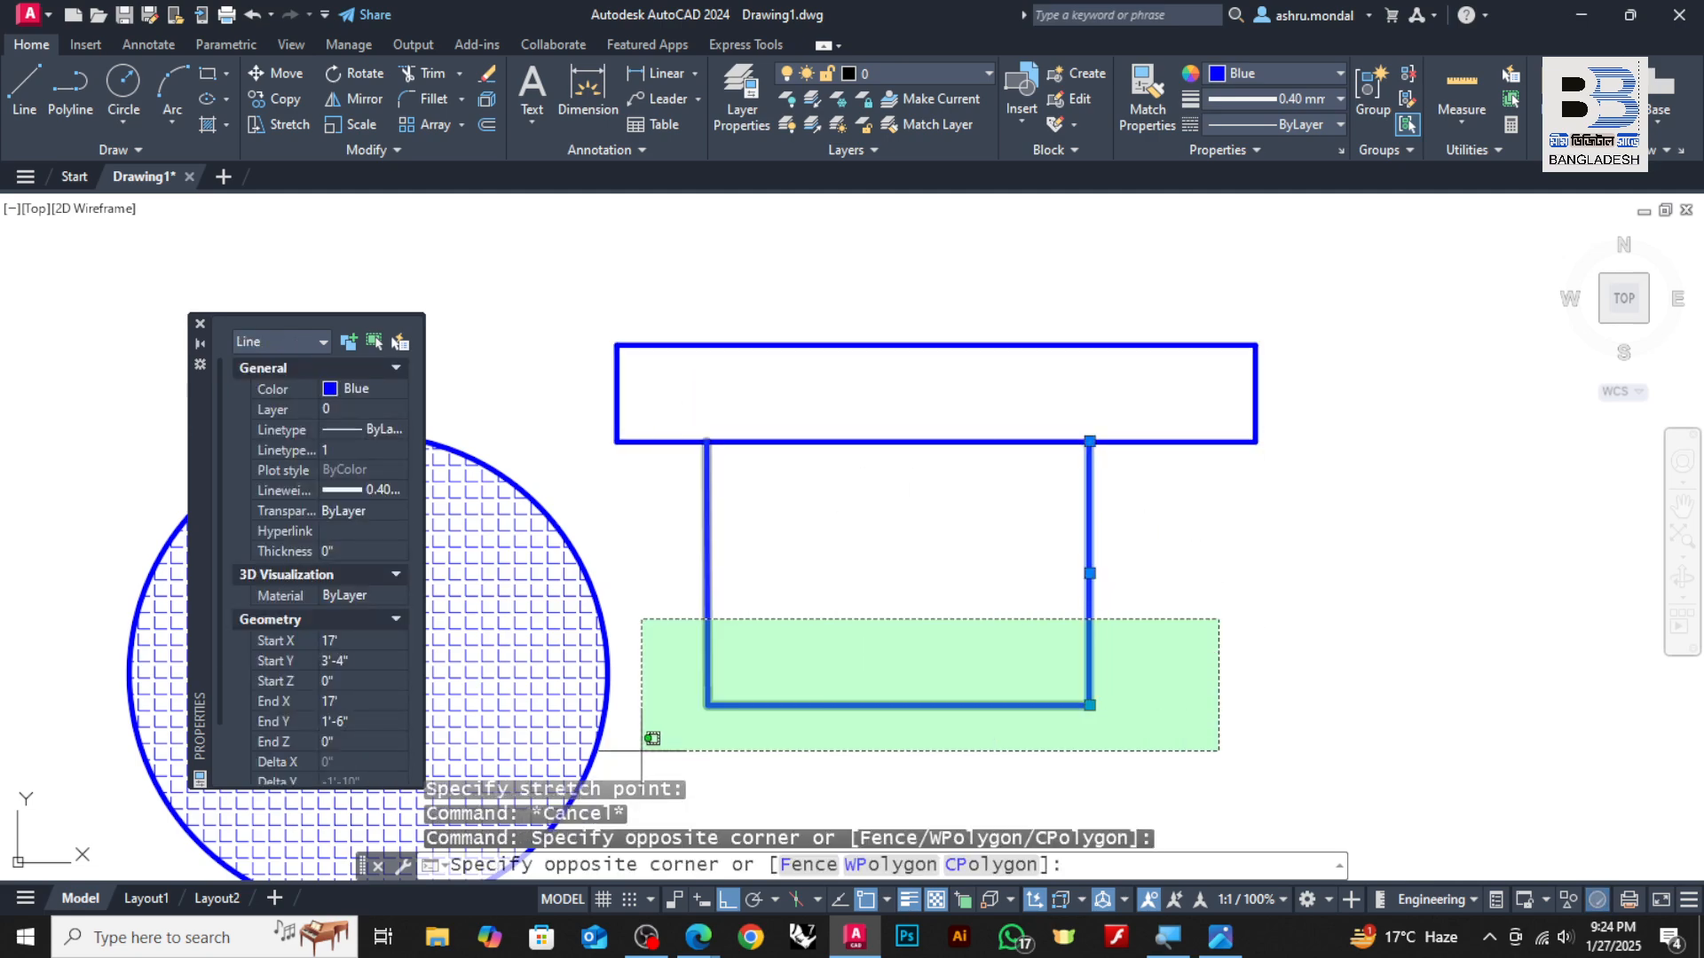
{"action": "left_click", "coordinate": [652, 795]}
{"action": "left_click", "coordinate": [1223, 84]}
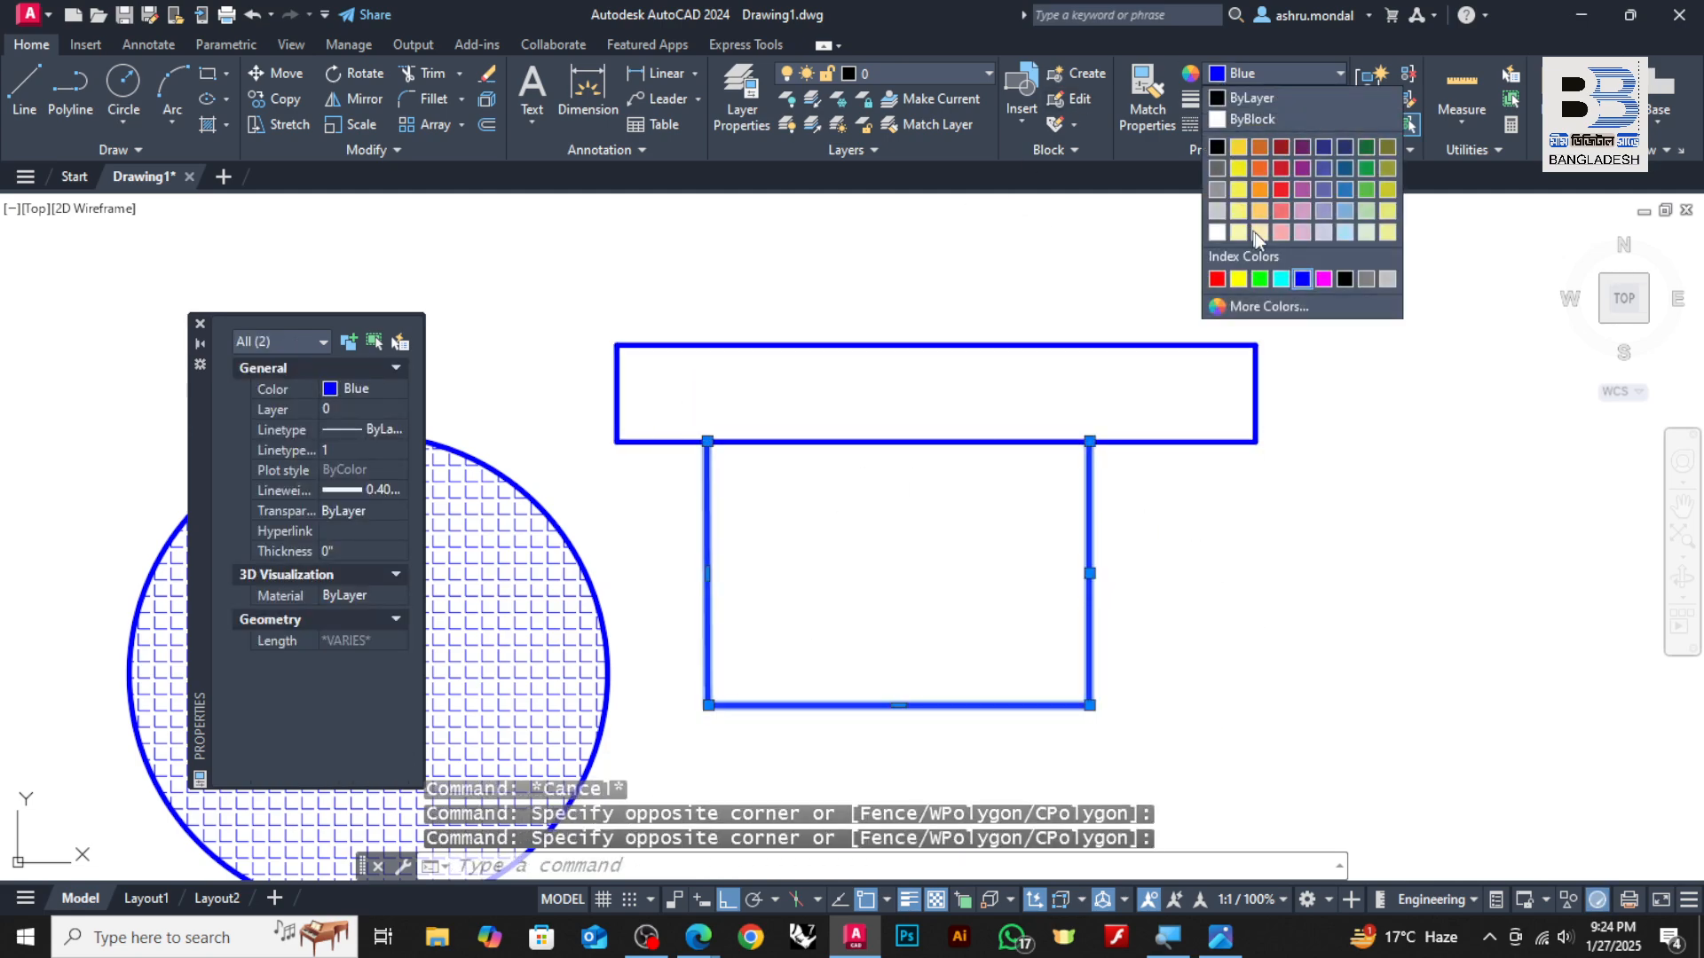
{"action": "left_click", "coordinate": [1322, 282]}
{"action": "key", "text": "Escape"}
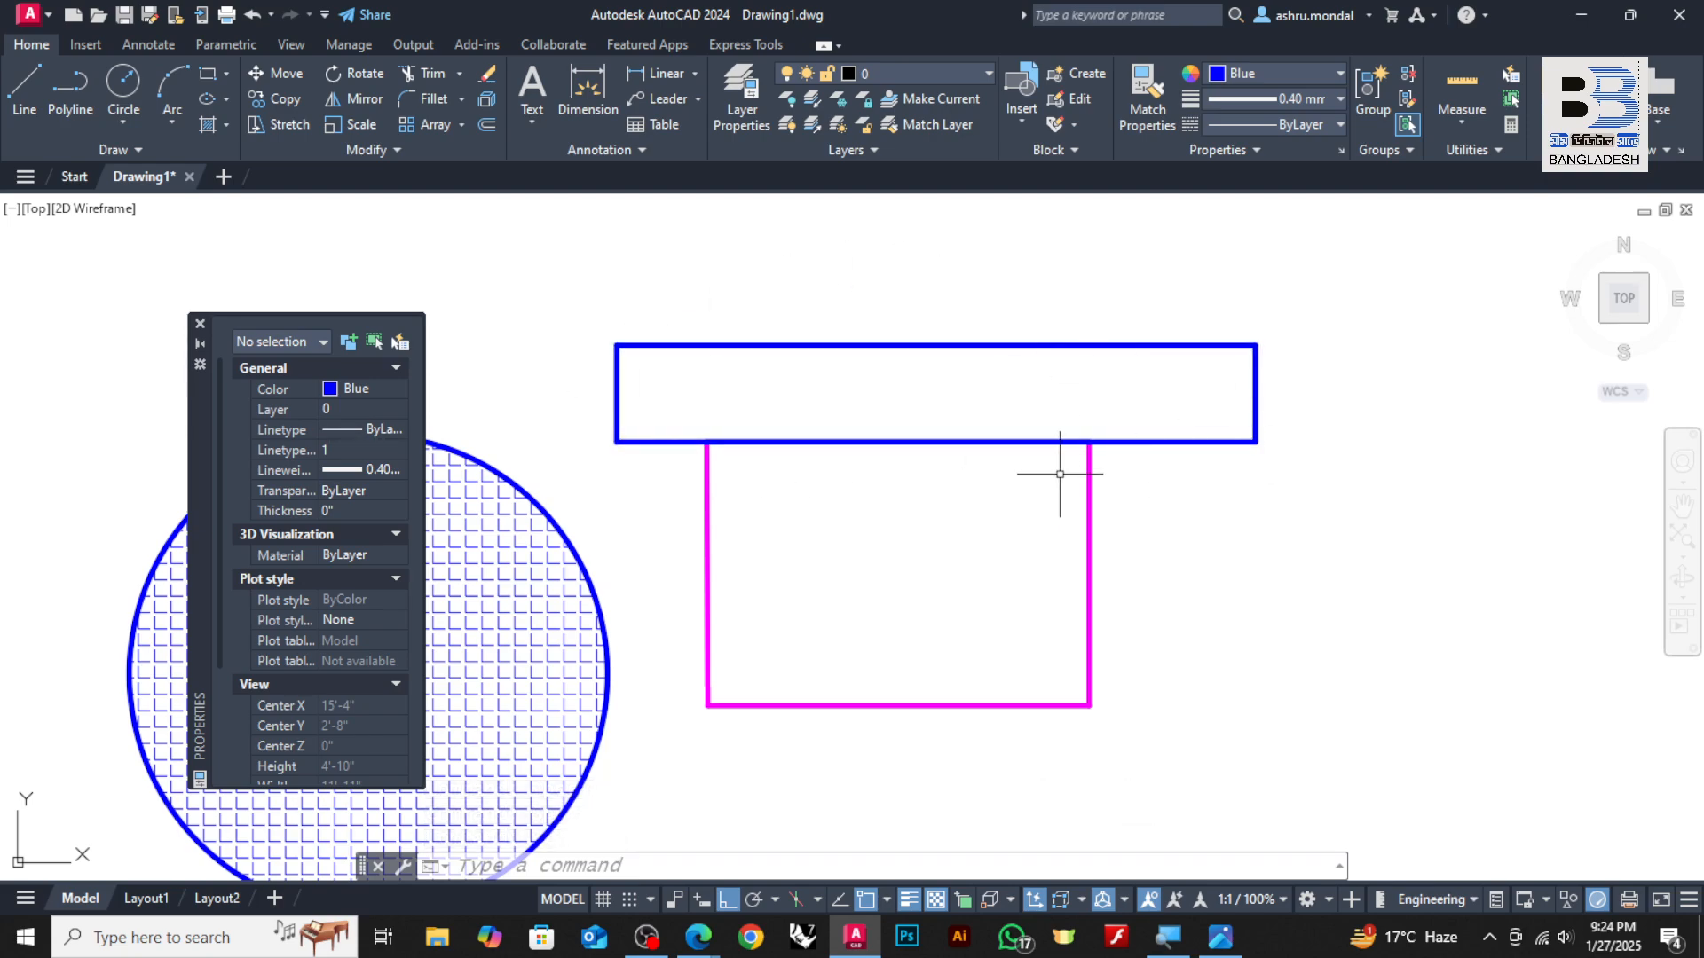
Hatch the upper strip with the SOLID pattern in grey 147,149,152
{"action": "type", "text": "h"}
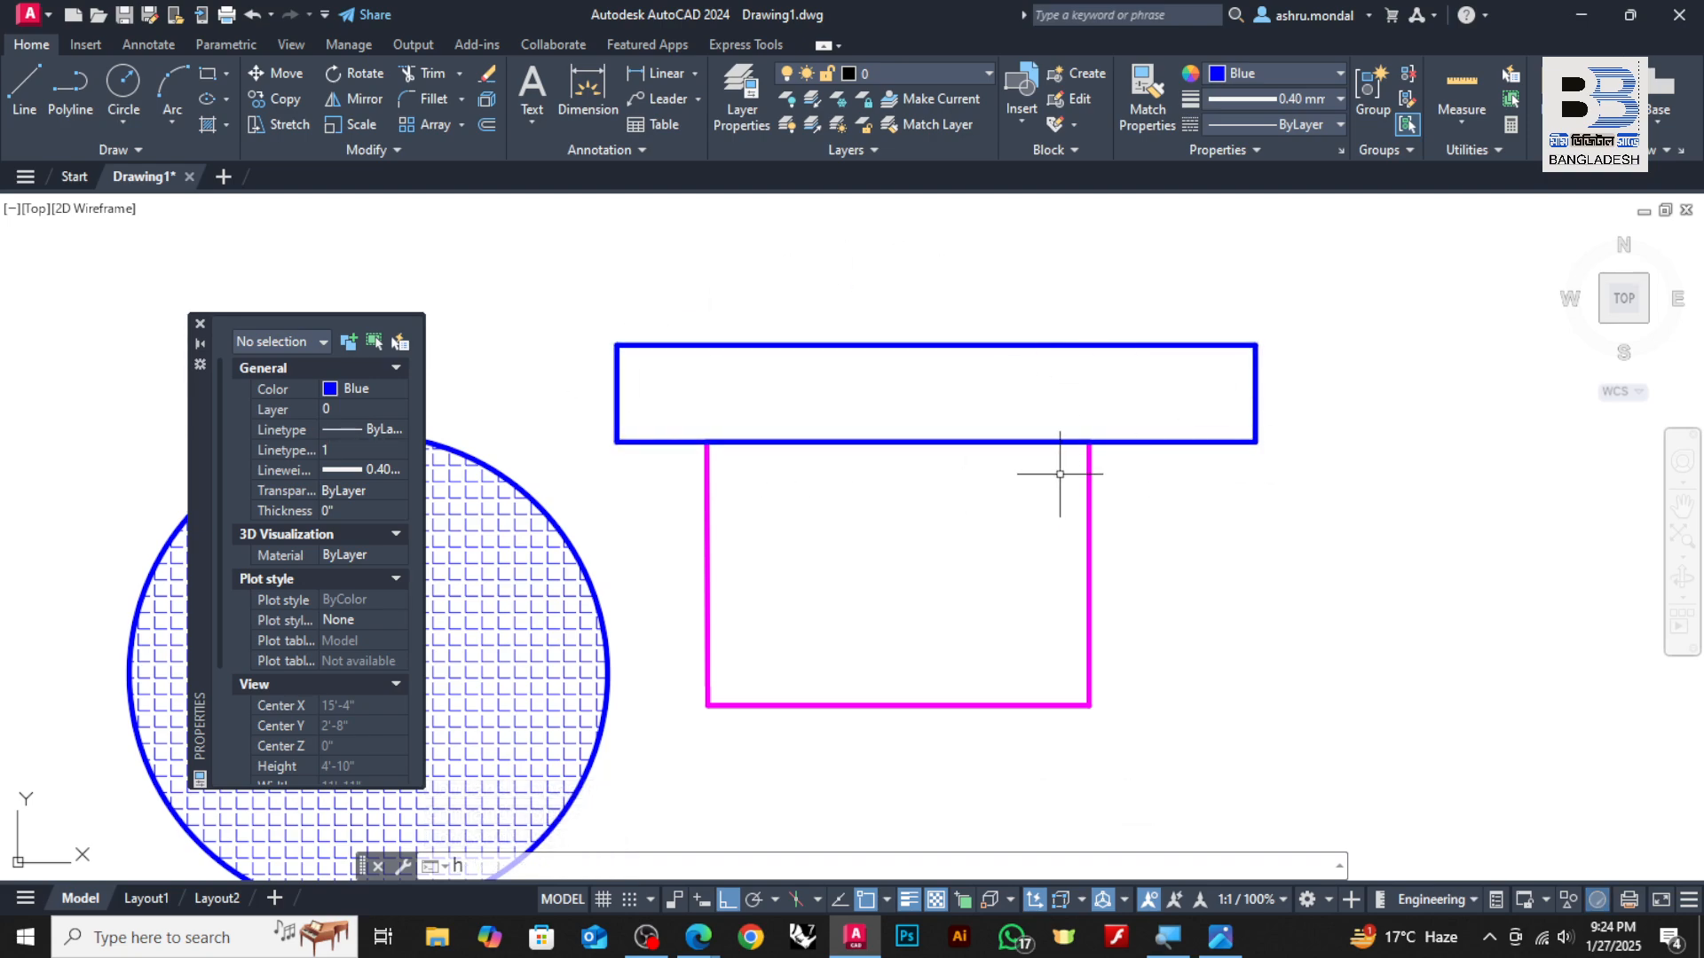
{"action": "key", "text": "Return"}
{"action": "left_click", "coordinate": [1001, 400]}
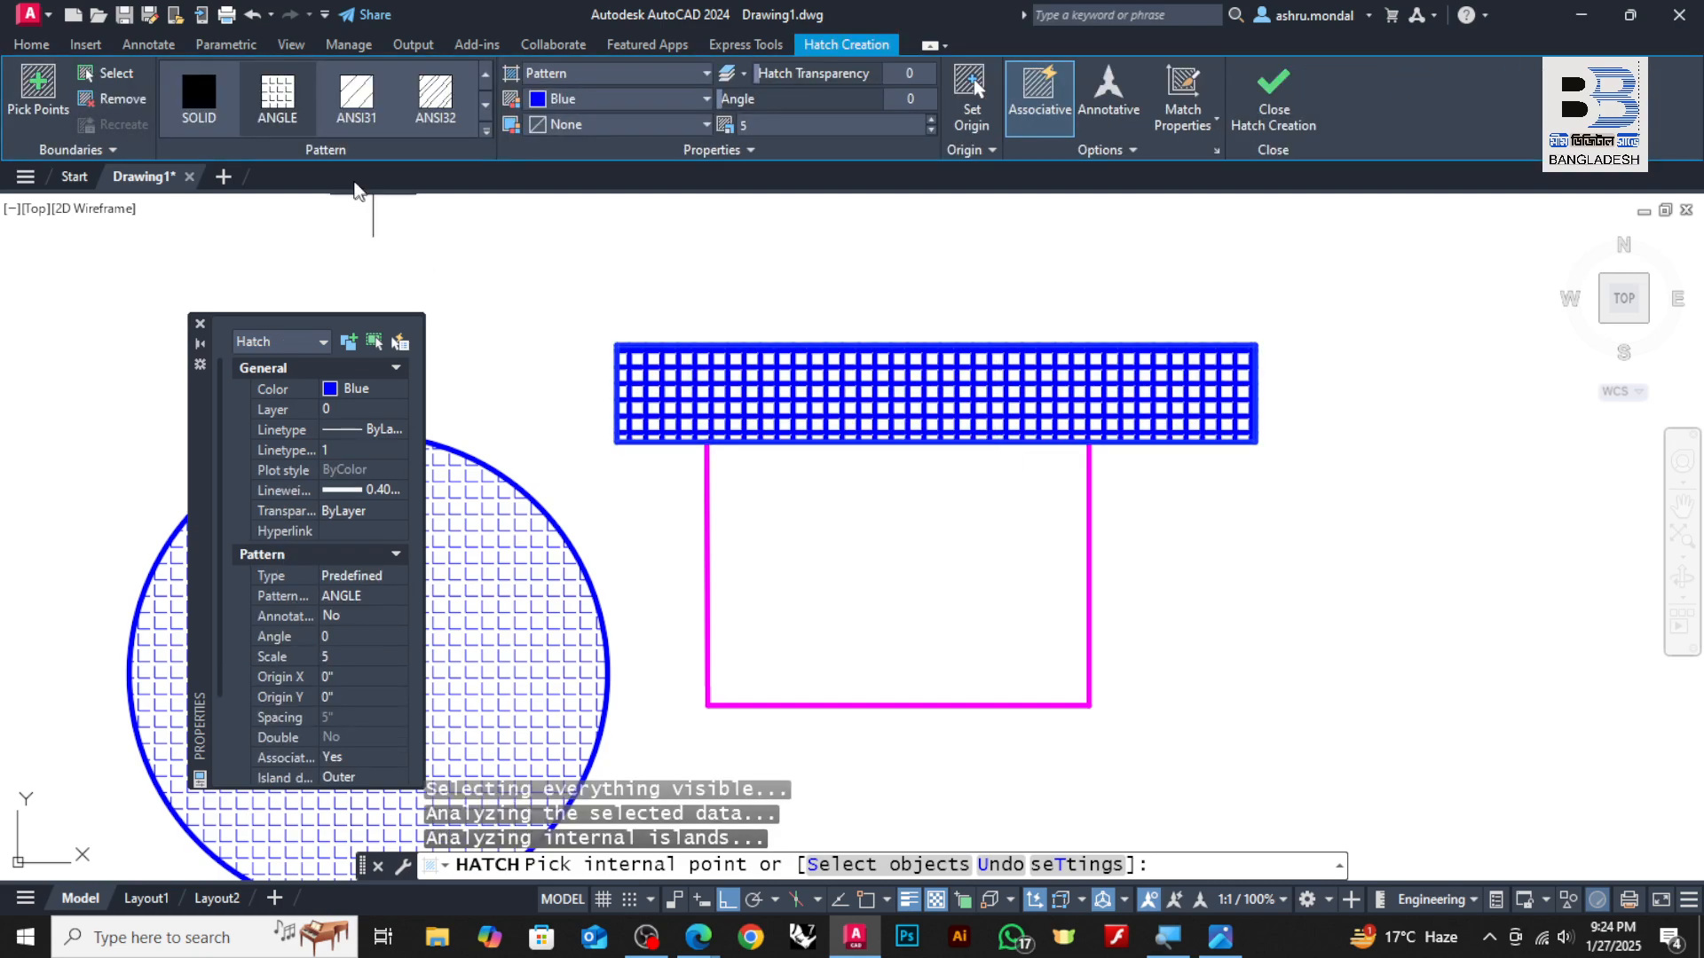
{"action": "left_click", "coordinate": [201, 96]}
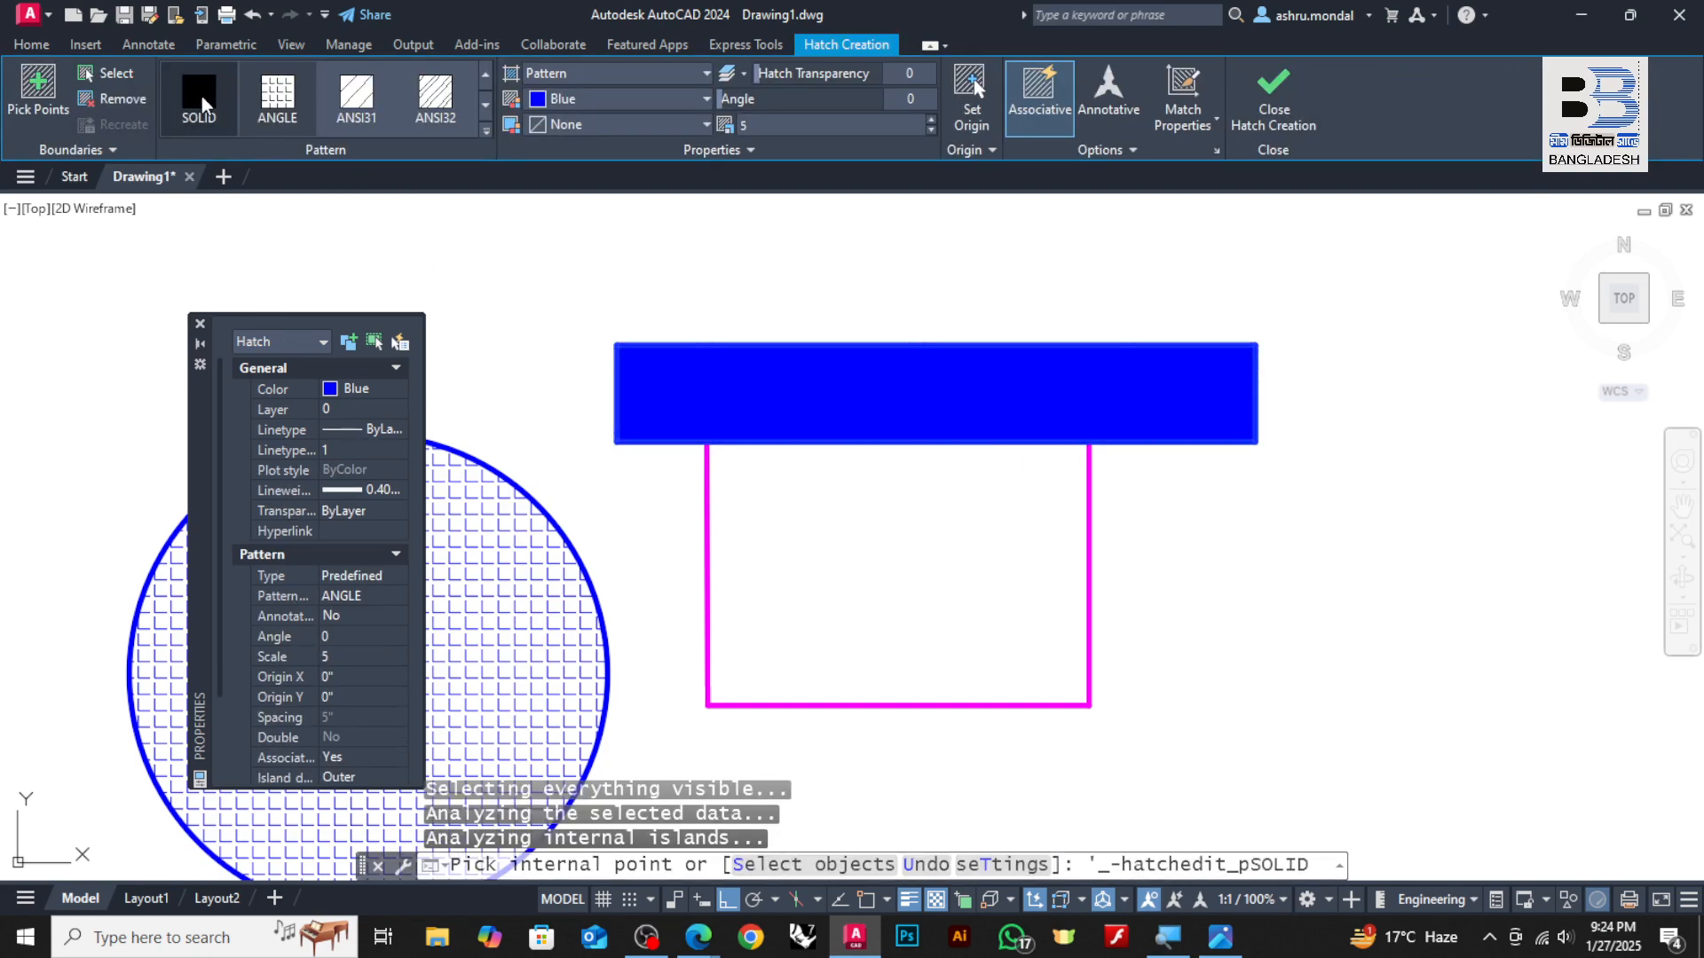
{"action": "left_click", "coordinate": [577, 100]}
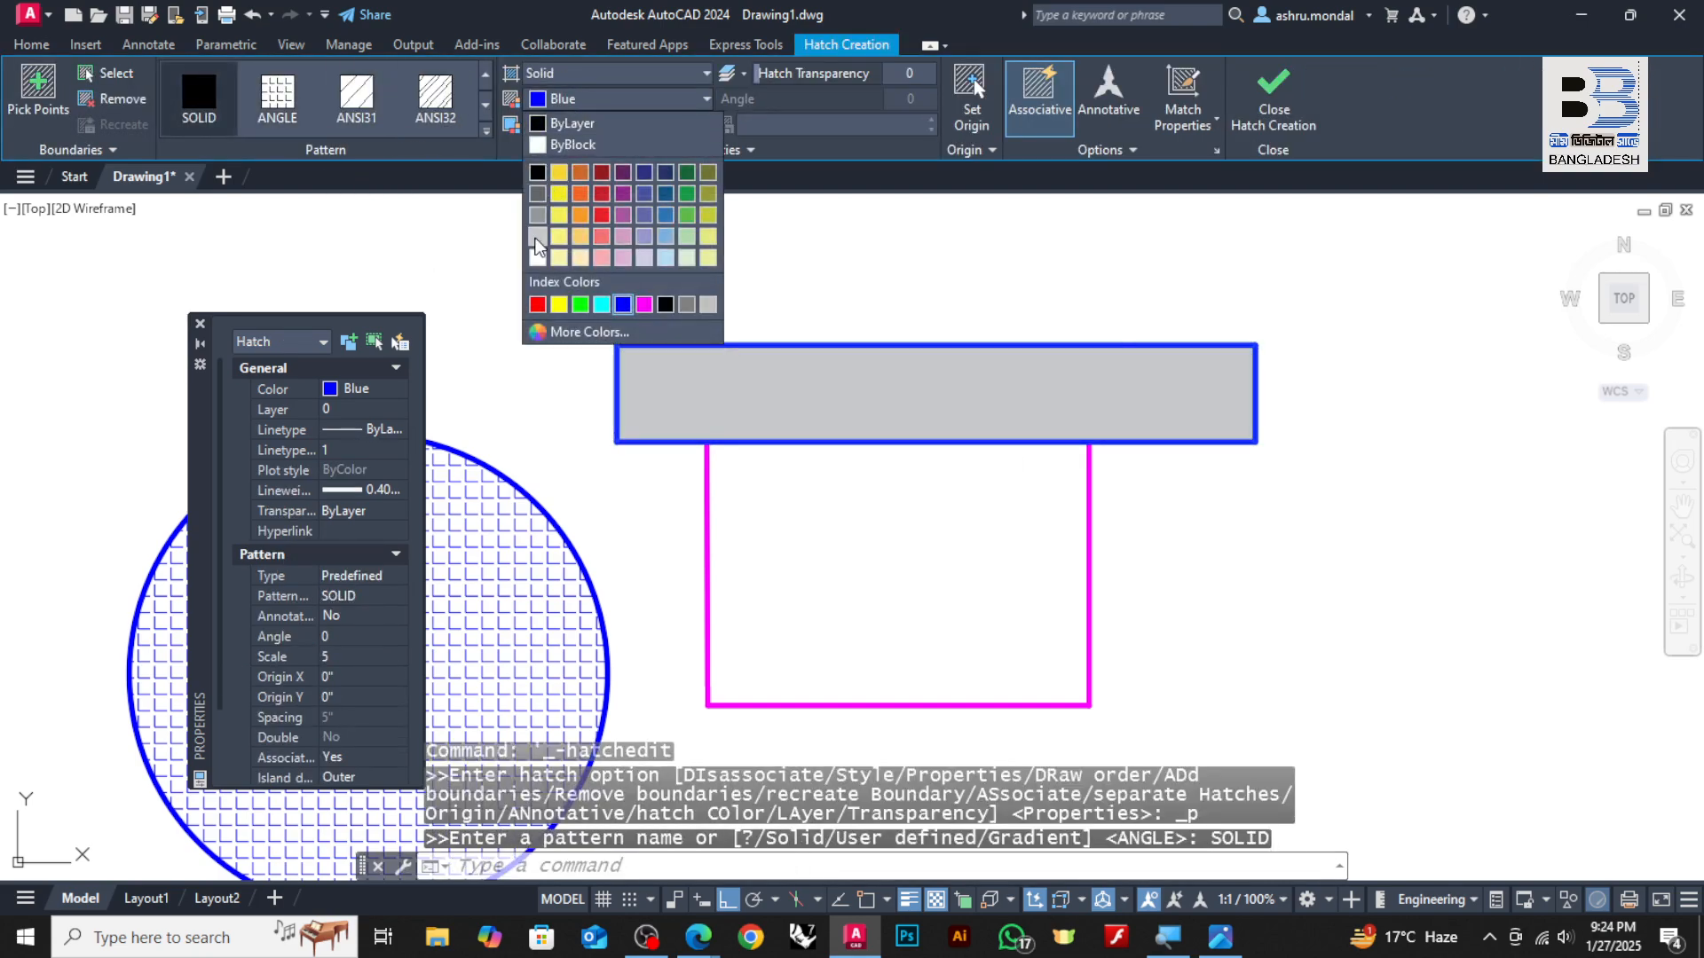
{"action": "left_click", "coordinate": [537, 215]}
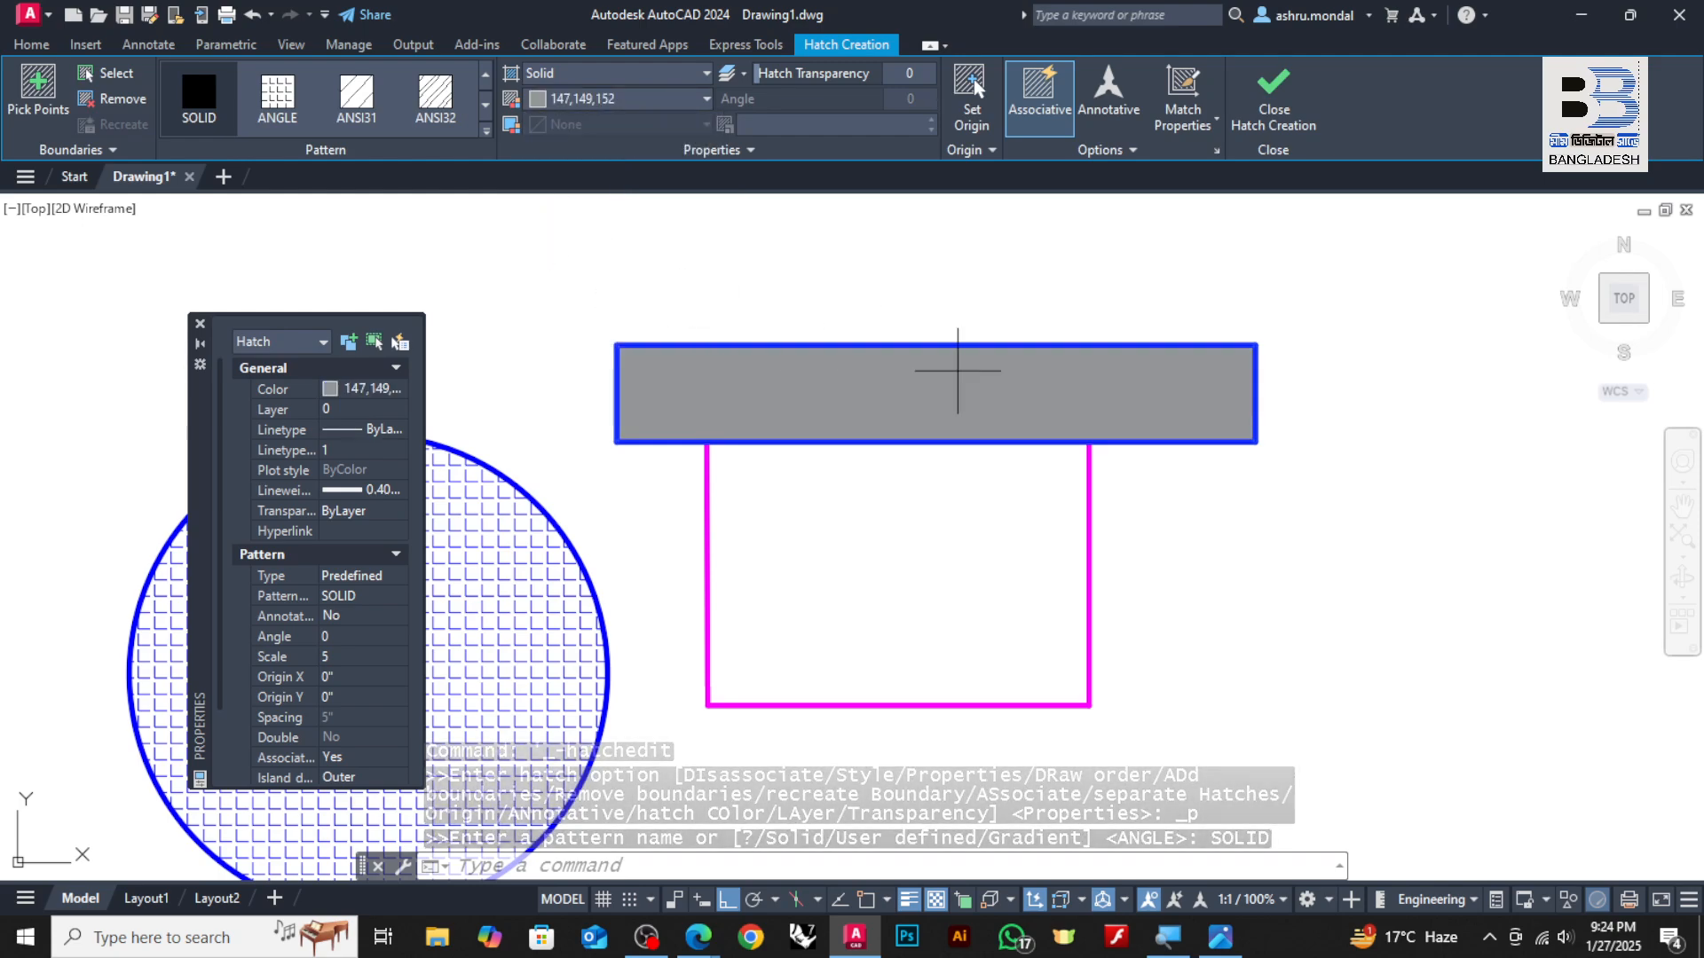
{"action": "key", "text": "Escape"}
{"action": "scroll", "coordinate": [990, 484], "scroll_direction": "down", "scroll_amount": 2}
{"action": "scroll", "coordinate": [882, 465], "scroll_direction": "up", "scroll_amount": 2}
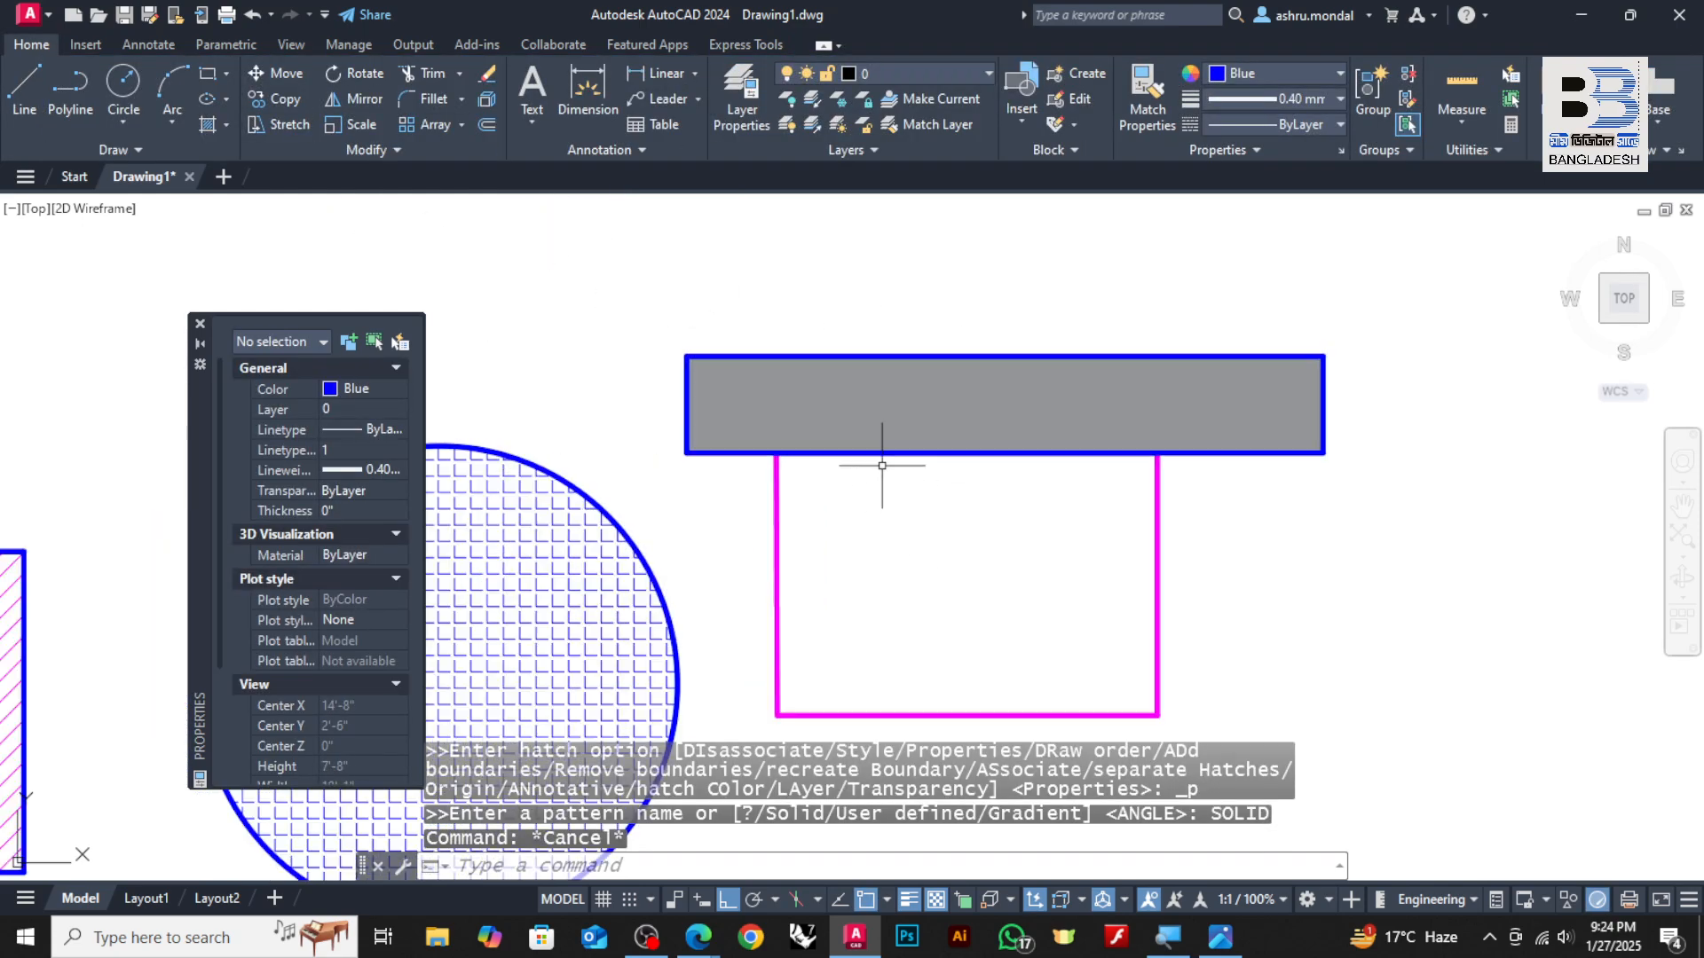
Set the current lineweight to 0.13 mm and dimension the left side of the magenta plot, placing the dimension outside it
{"action": "left_click", "coordinate": [608, 114]}
{"action": "left_click", "coordinate": [1250, 99]}
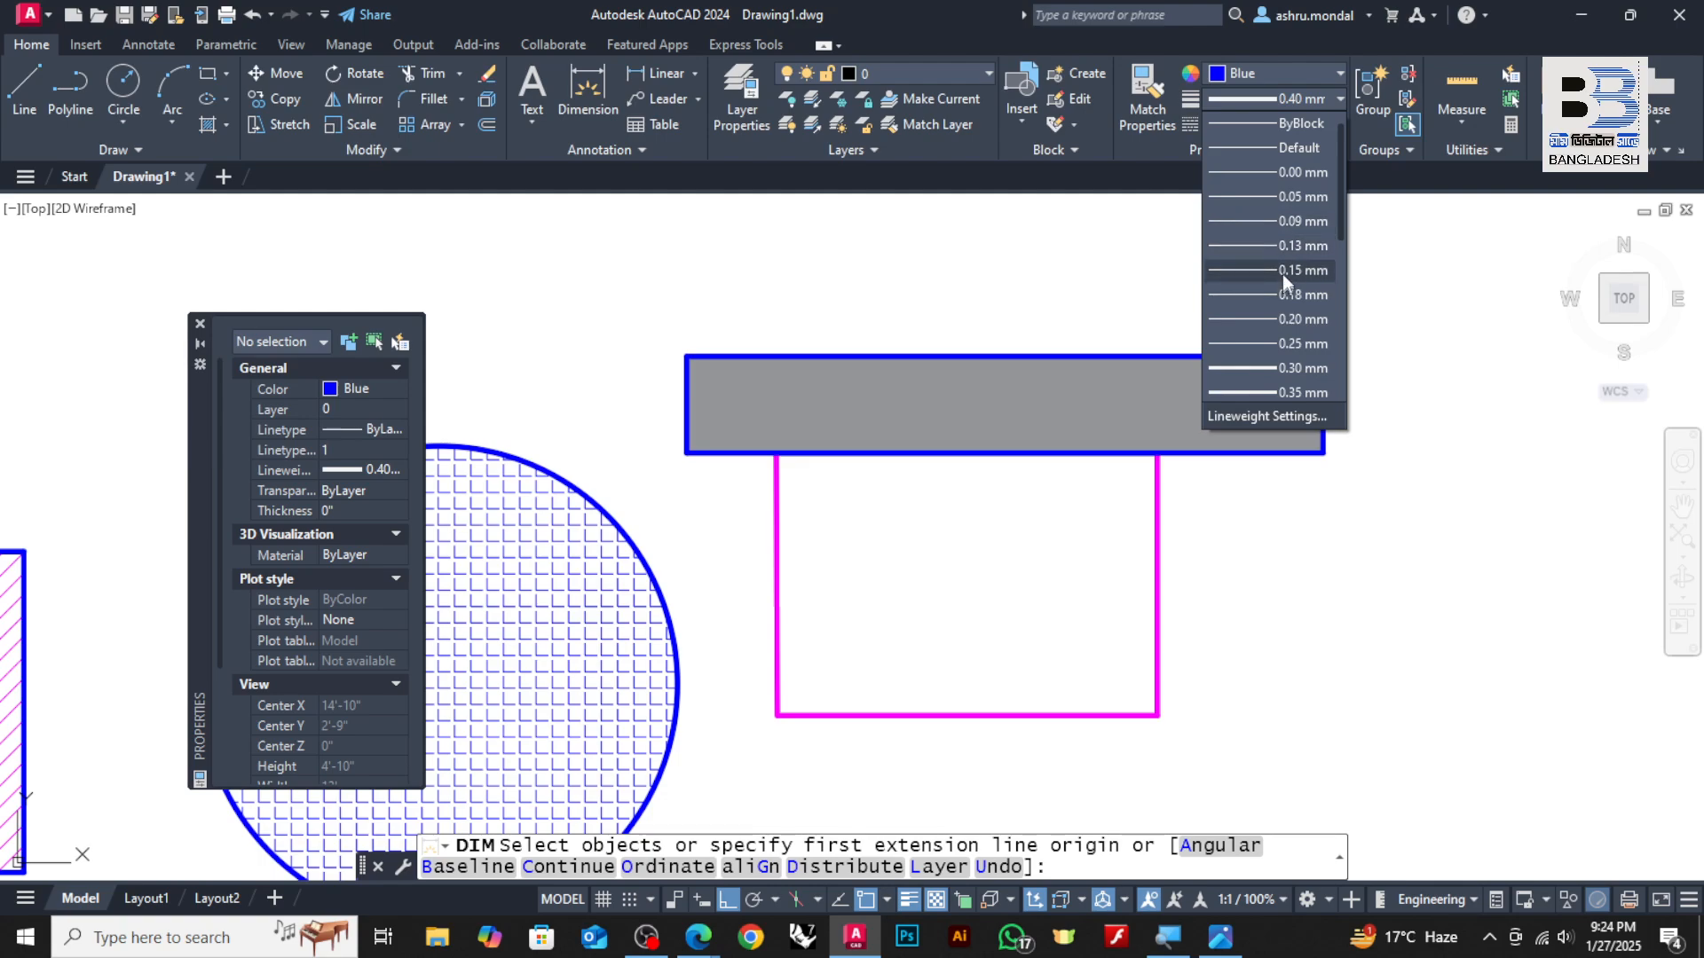
{"action": "left_click", "coordinate": [1285, 246]}
{"action": "left_click", "coordinate": [777, 454]}
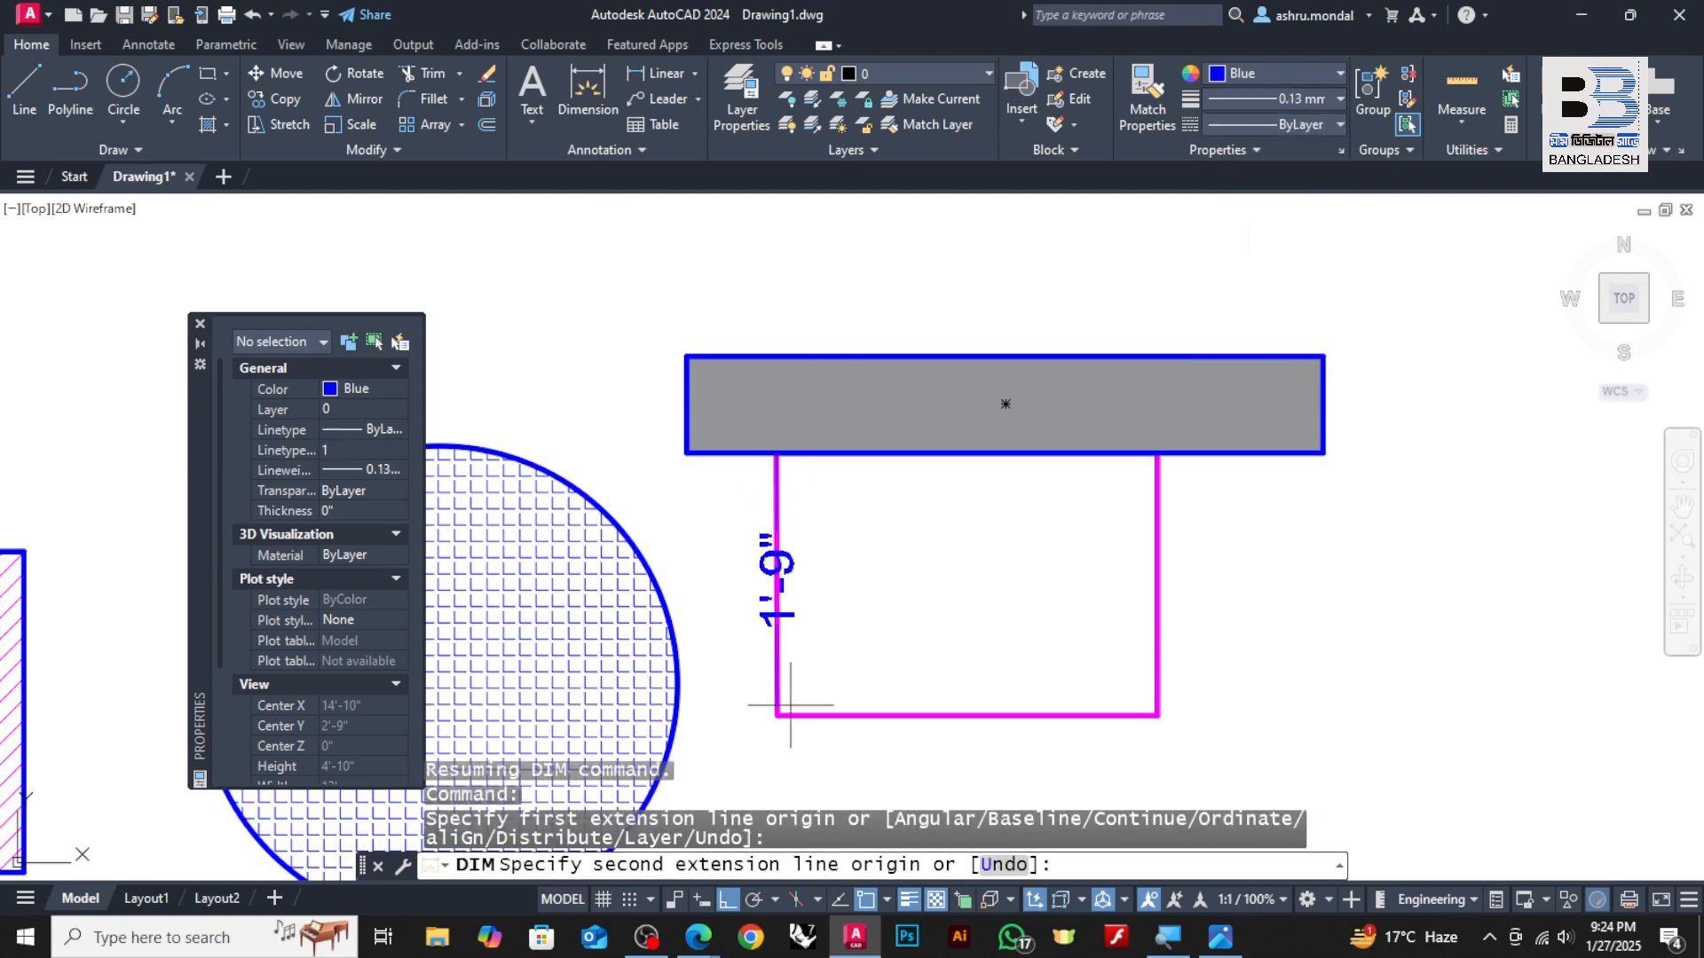
{"action": "left_click", "coordinate": [780, 717]}
{"action": "left_click", "coordinate": [749, 693]}
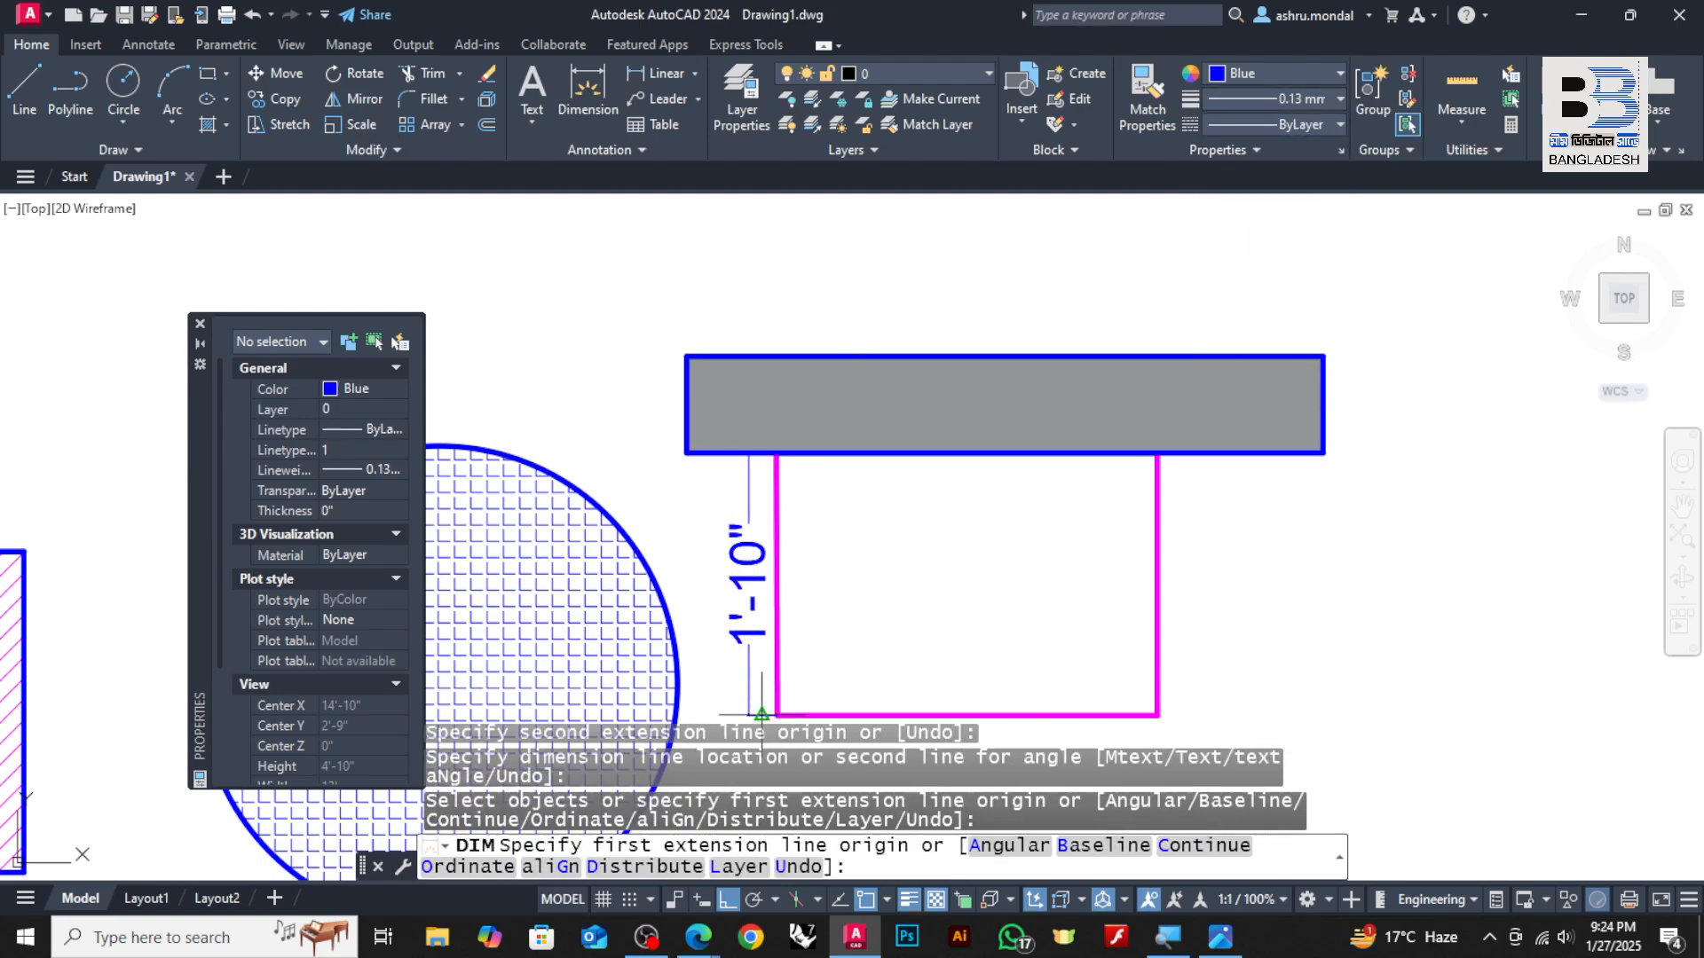
Dimension the plot's bottom edge and right side, placing both dimensions outside the plot
{"action": "middle_click_drag", "start_coordinate": [792, 736], "coordinate": [762, 626]}
{"action": "left_click", "coordinate": [750, 605]}
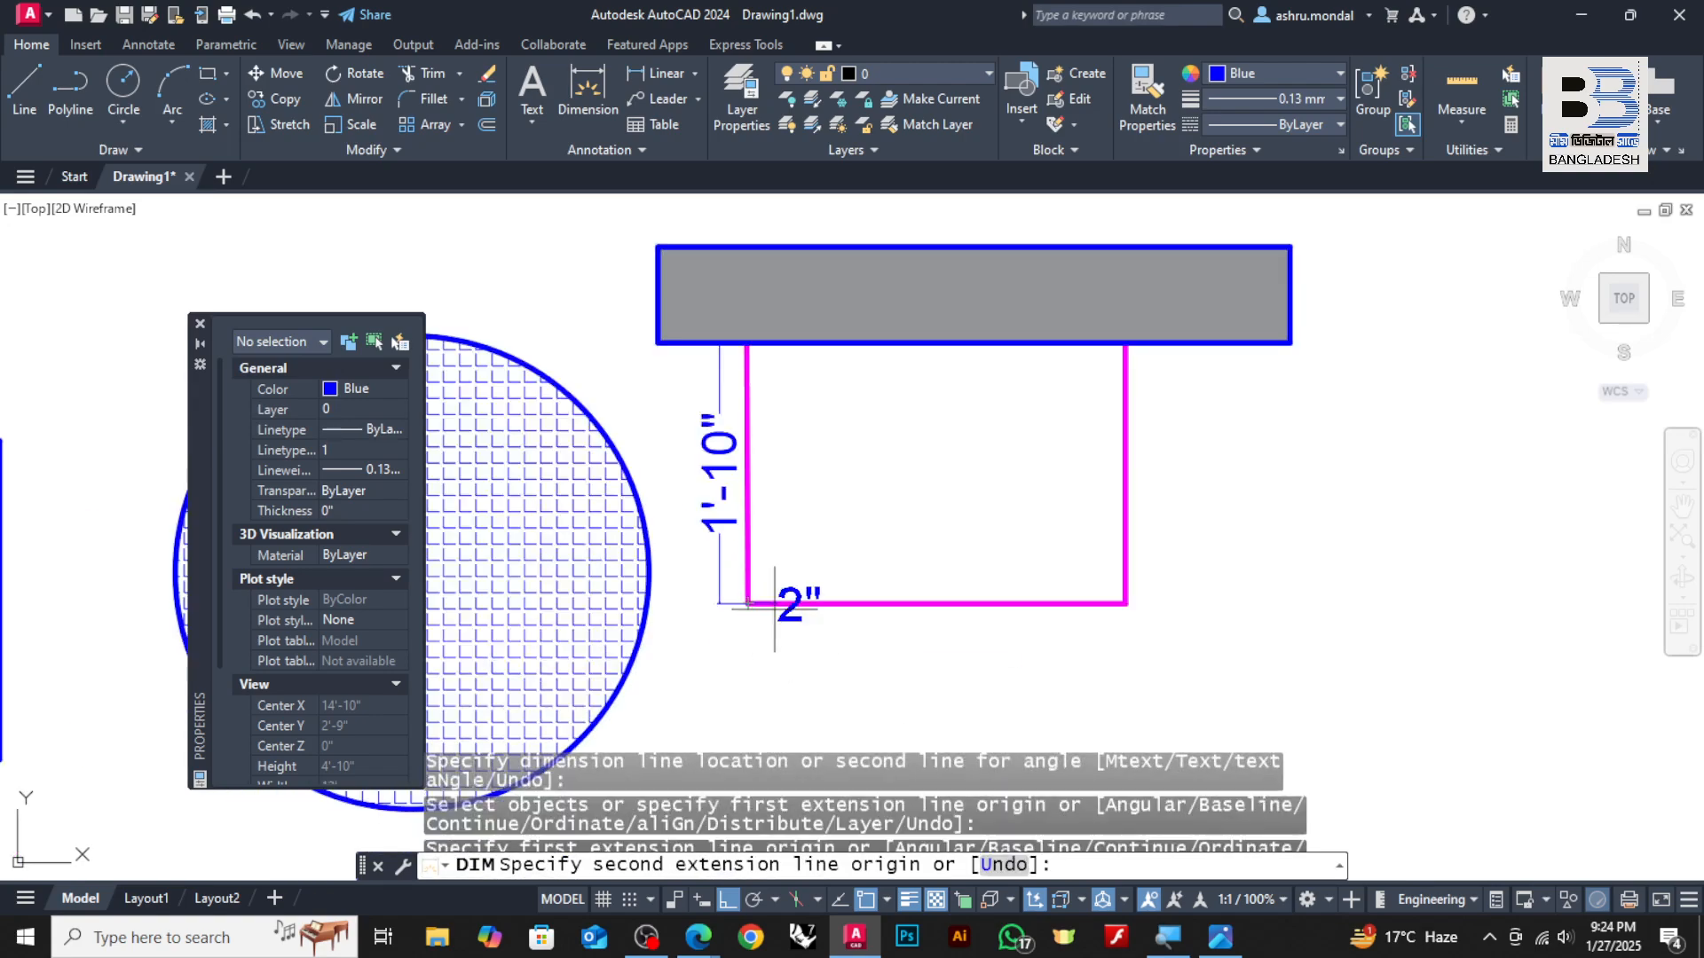
{"action": "left_click", "coordinate": [1124, 603]}
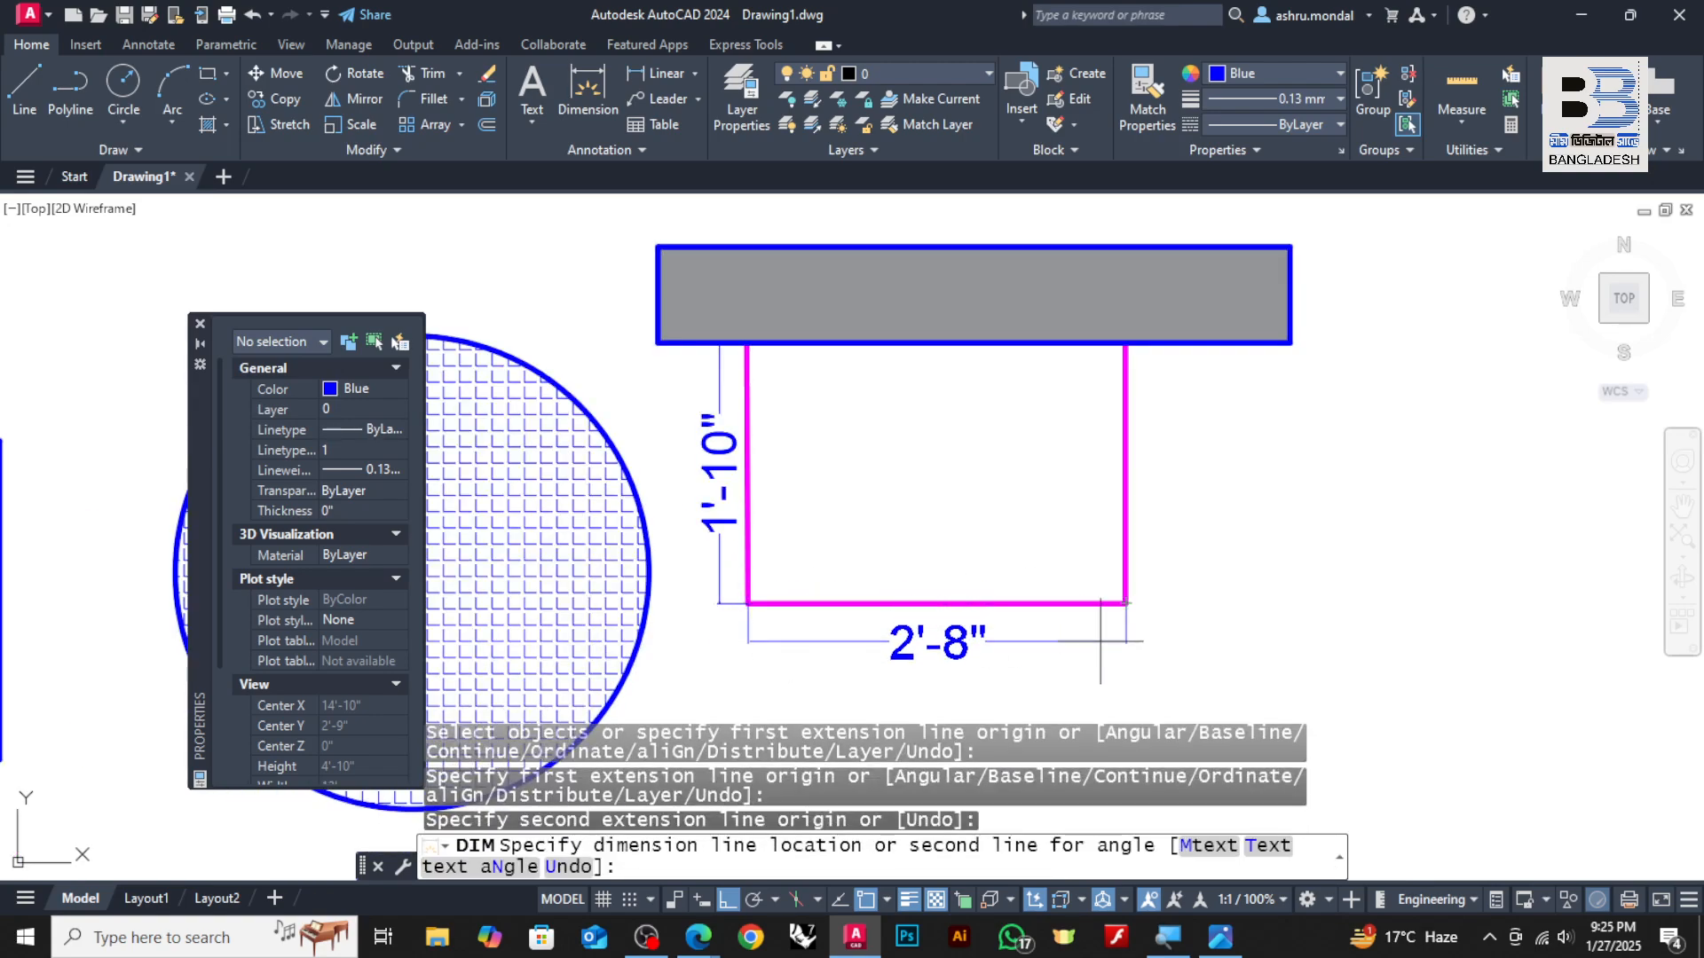
{"action": "left_click", "coordinate": [1110, 640]}
{"action": "left_click", "coordinate": [1124, 603]}
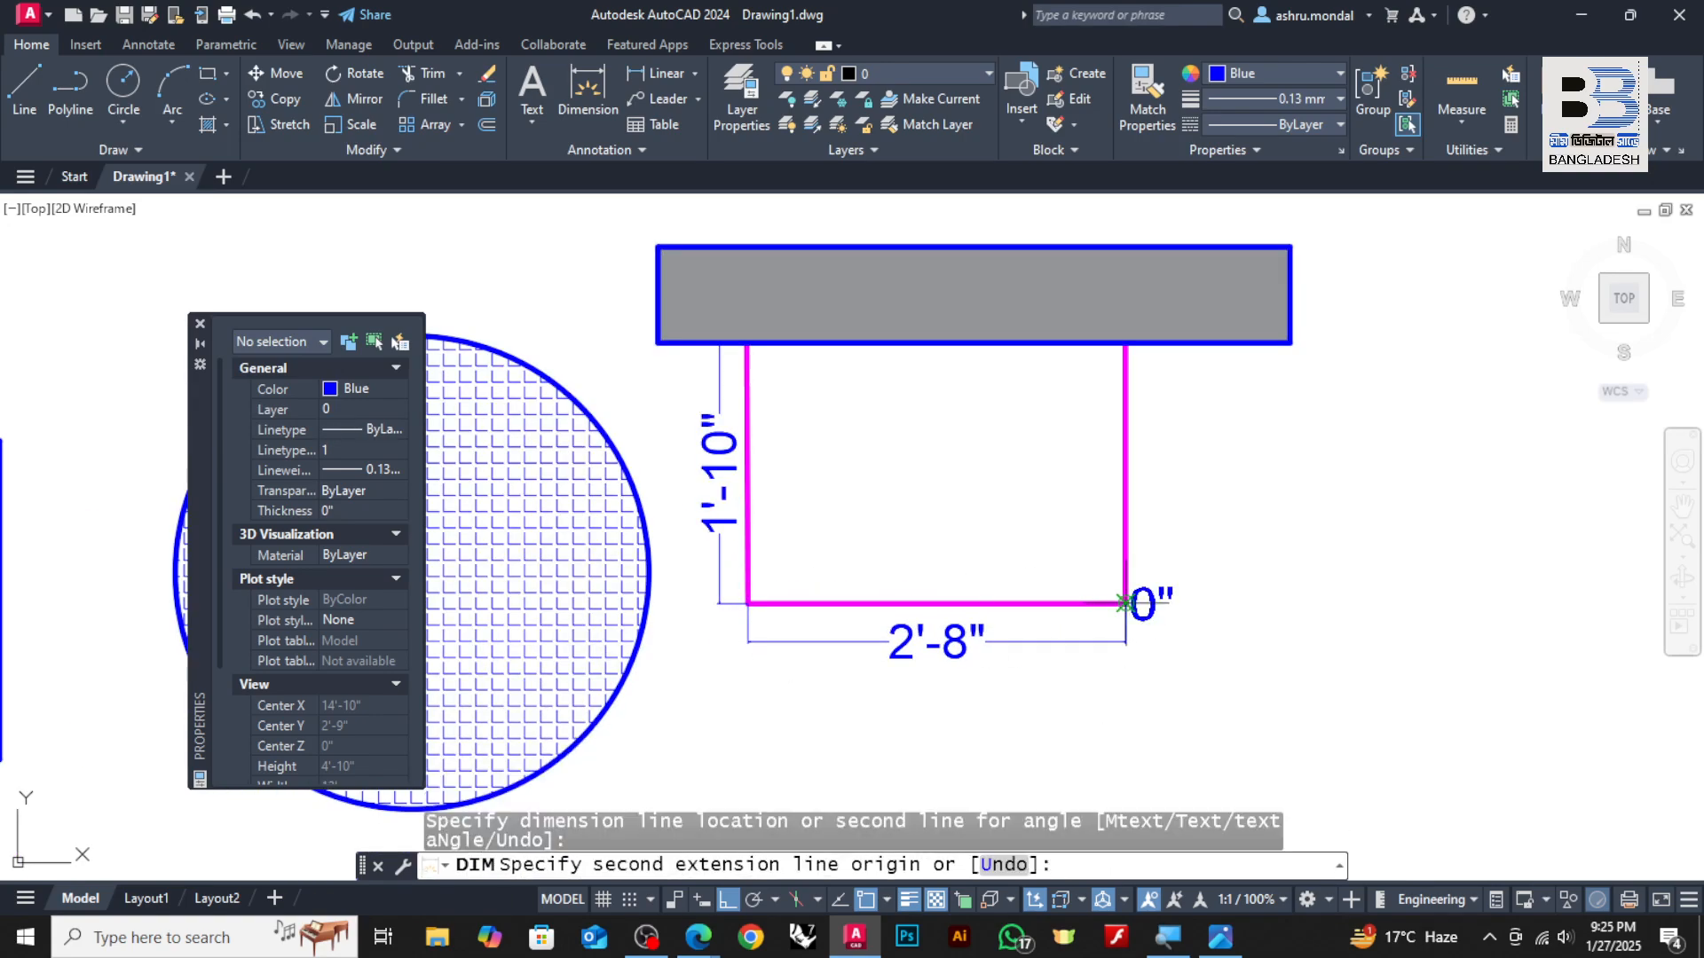
{"action": "left_click", "coordinate": [1125, 345]}
{"action": "left_click", "coordinate": [1173, 418]}
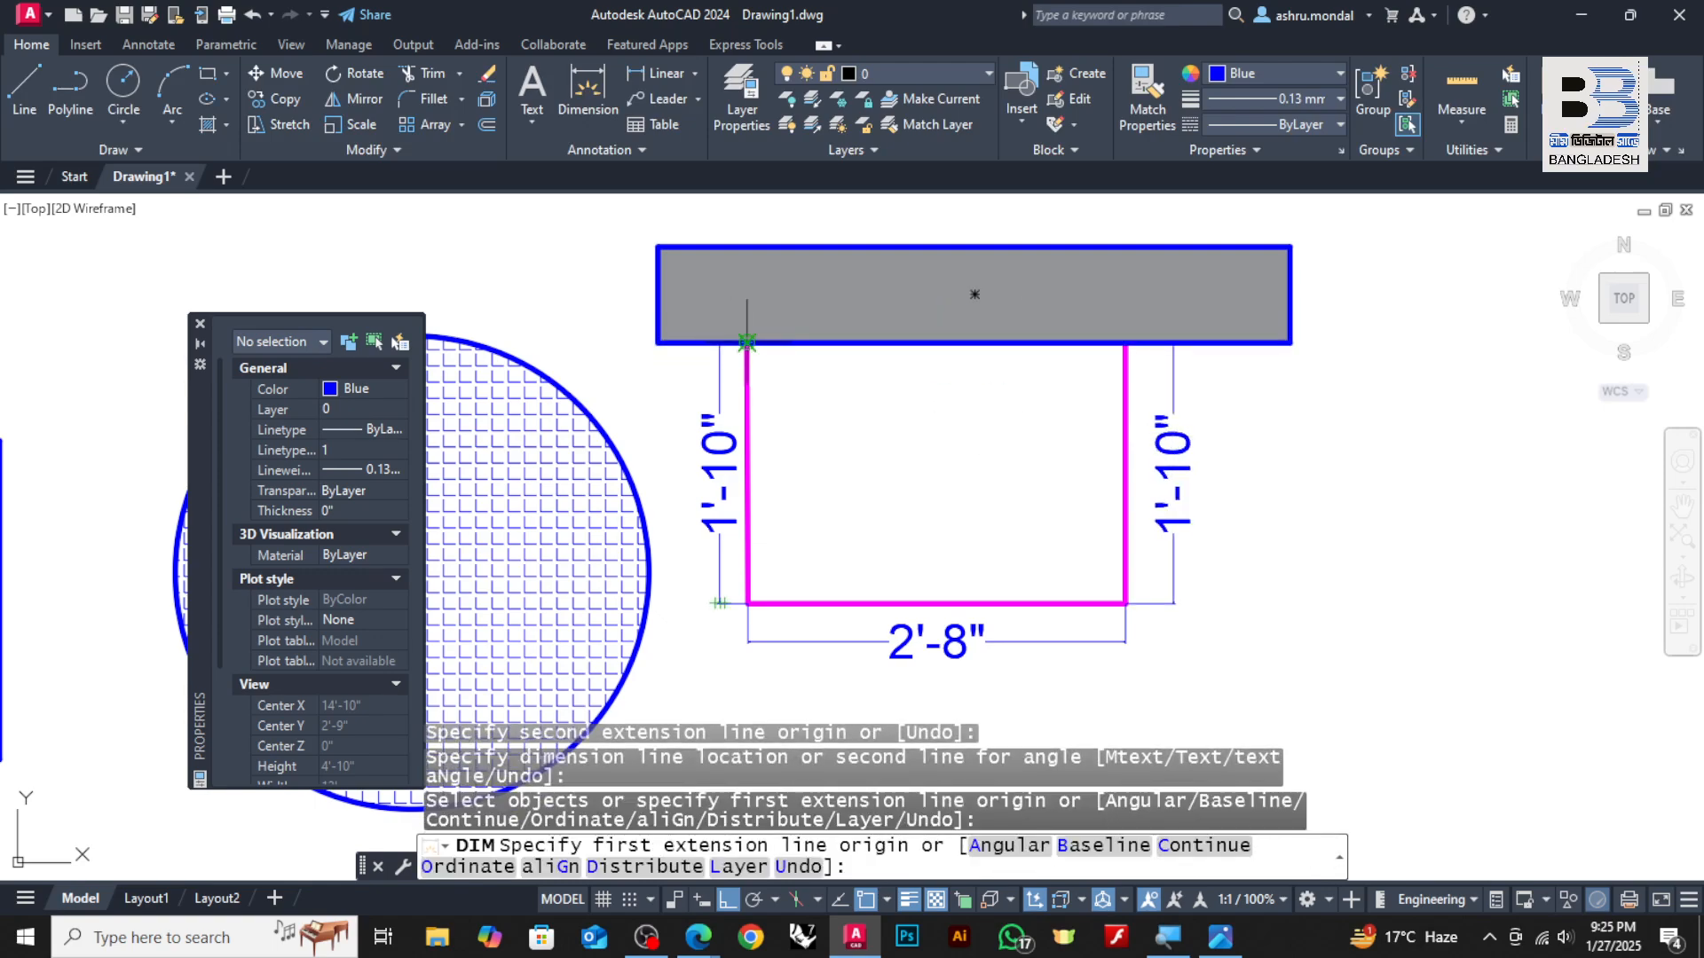
Dimension the plot's top edge, placing the dimension line inside the grey road strip
{"action": "left_click", "coordinate": [748, 345]}
{"action": "left_click", "coordinate": [1125, 344]}
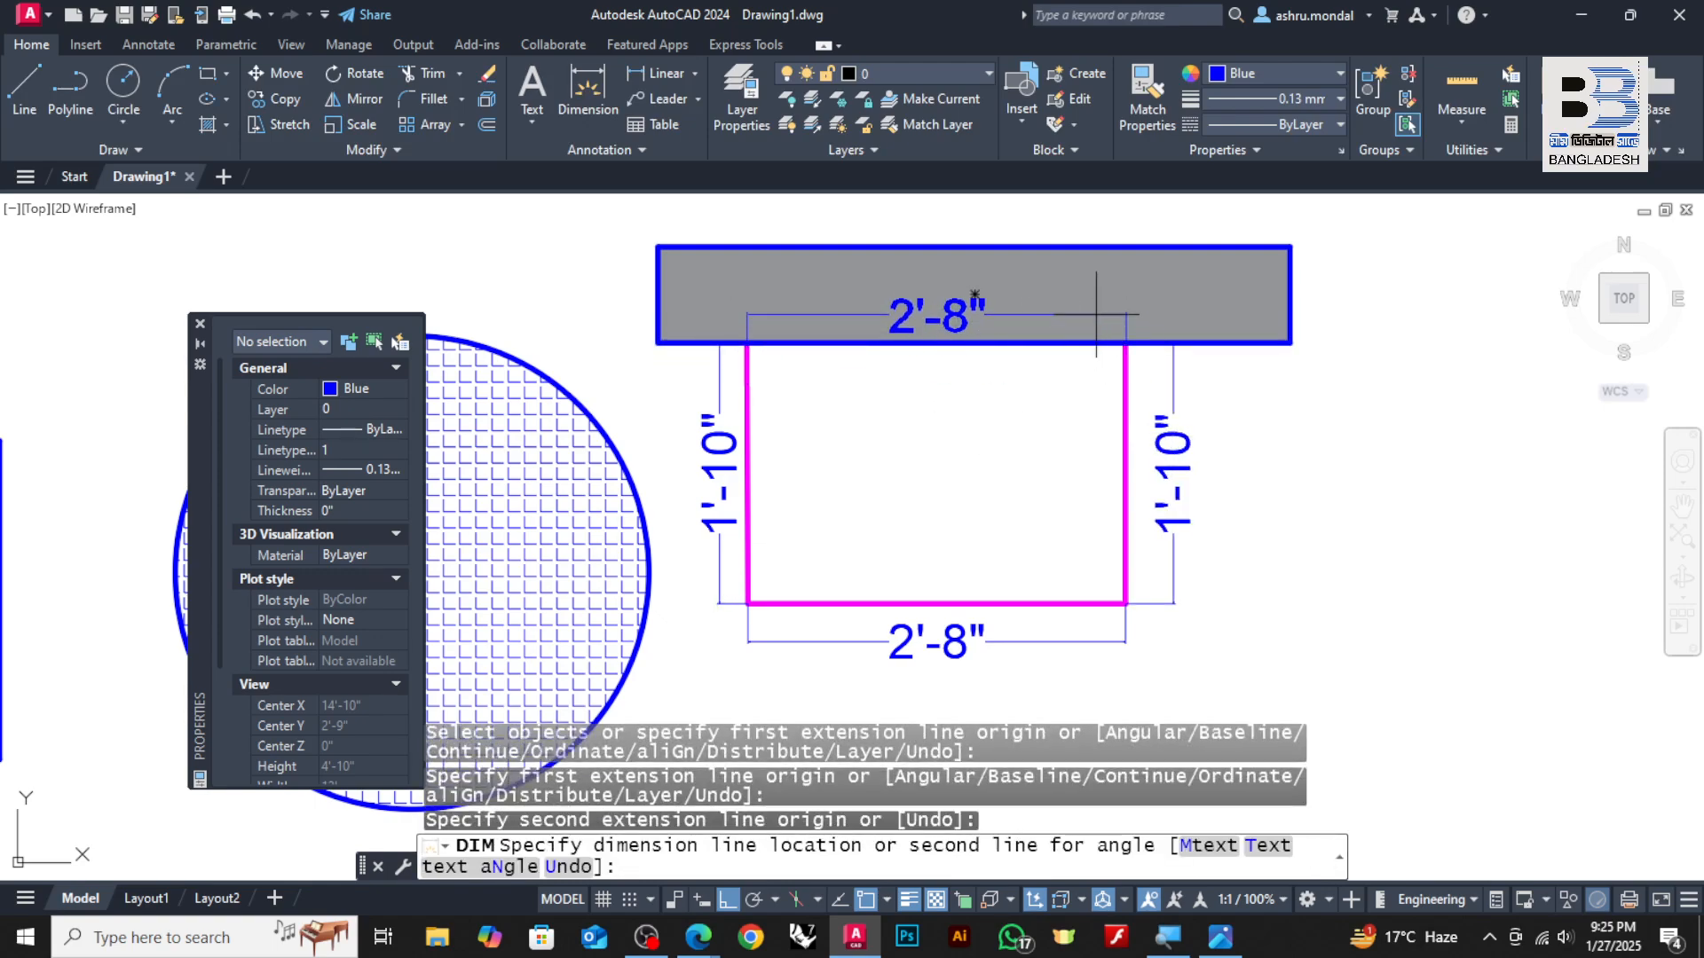
{"action": "left_click", "coordinate": [1034, 310]}
{"action": "key", "text": "Escape"}
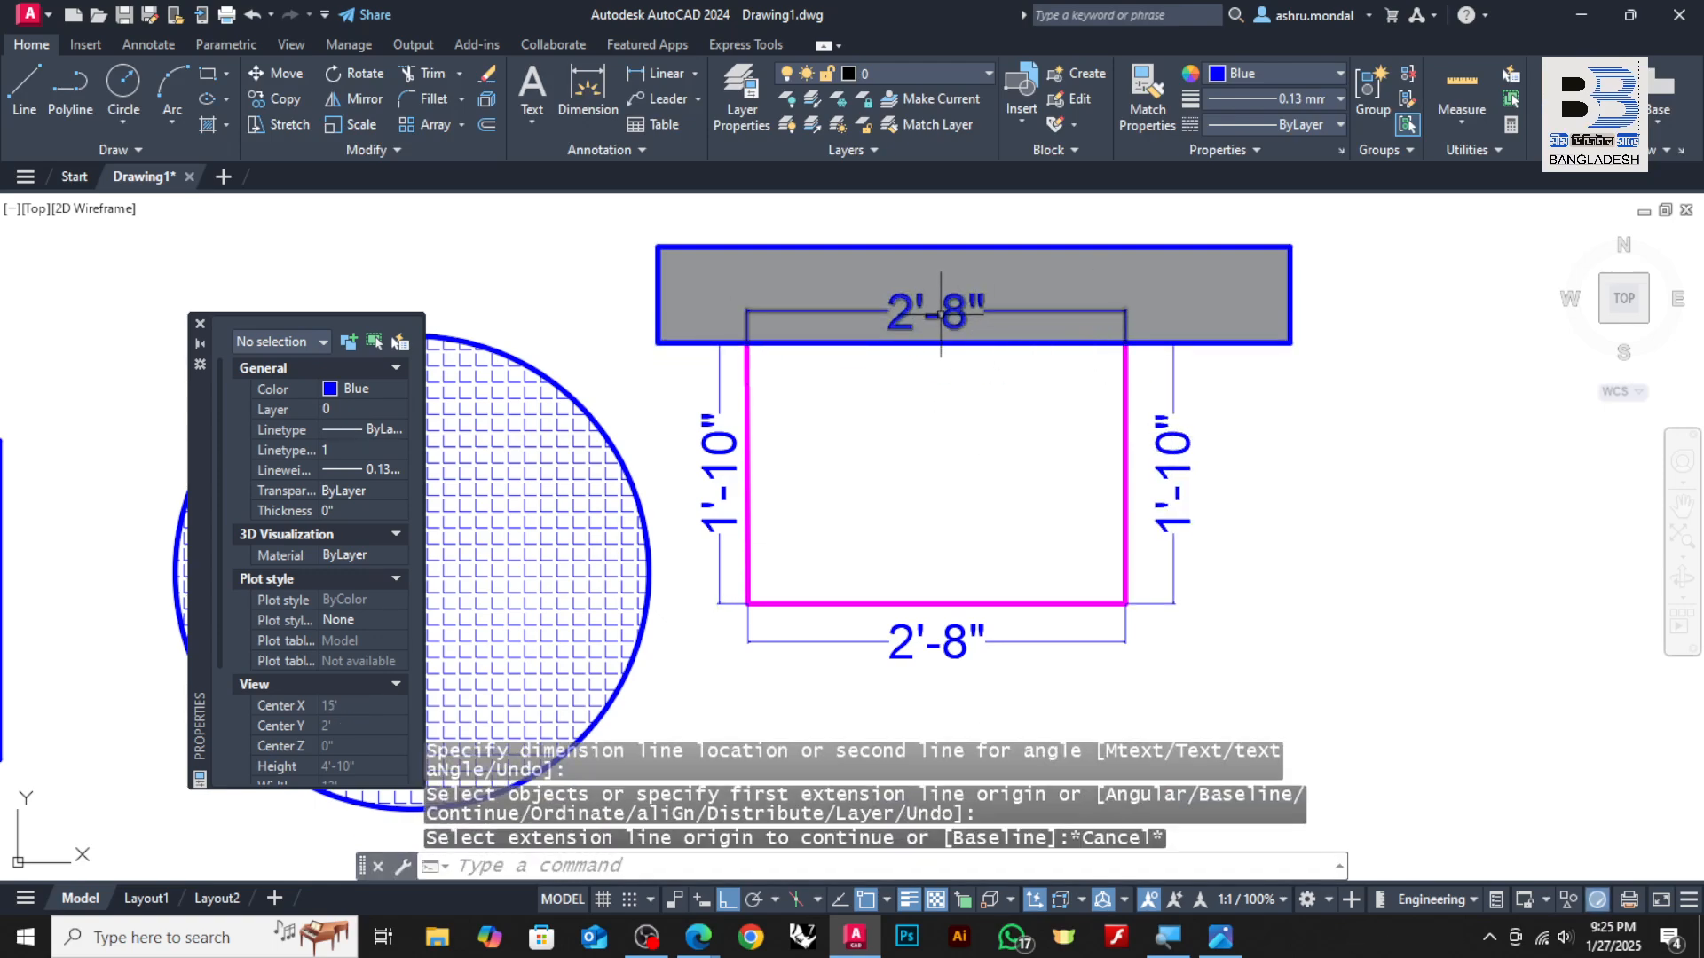
Change the colour of the dimension inside the grey strip to white 255,255,255
{"action": "left_click", "coordinate": [941, 313]}
{"action": "left_click", "coordinate": [1217, 76]}
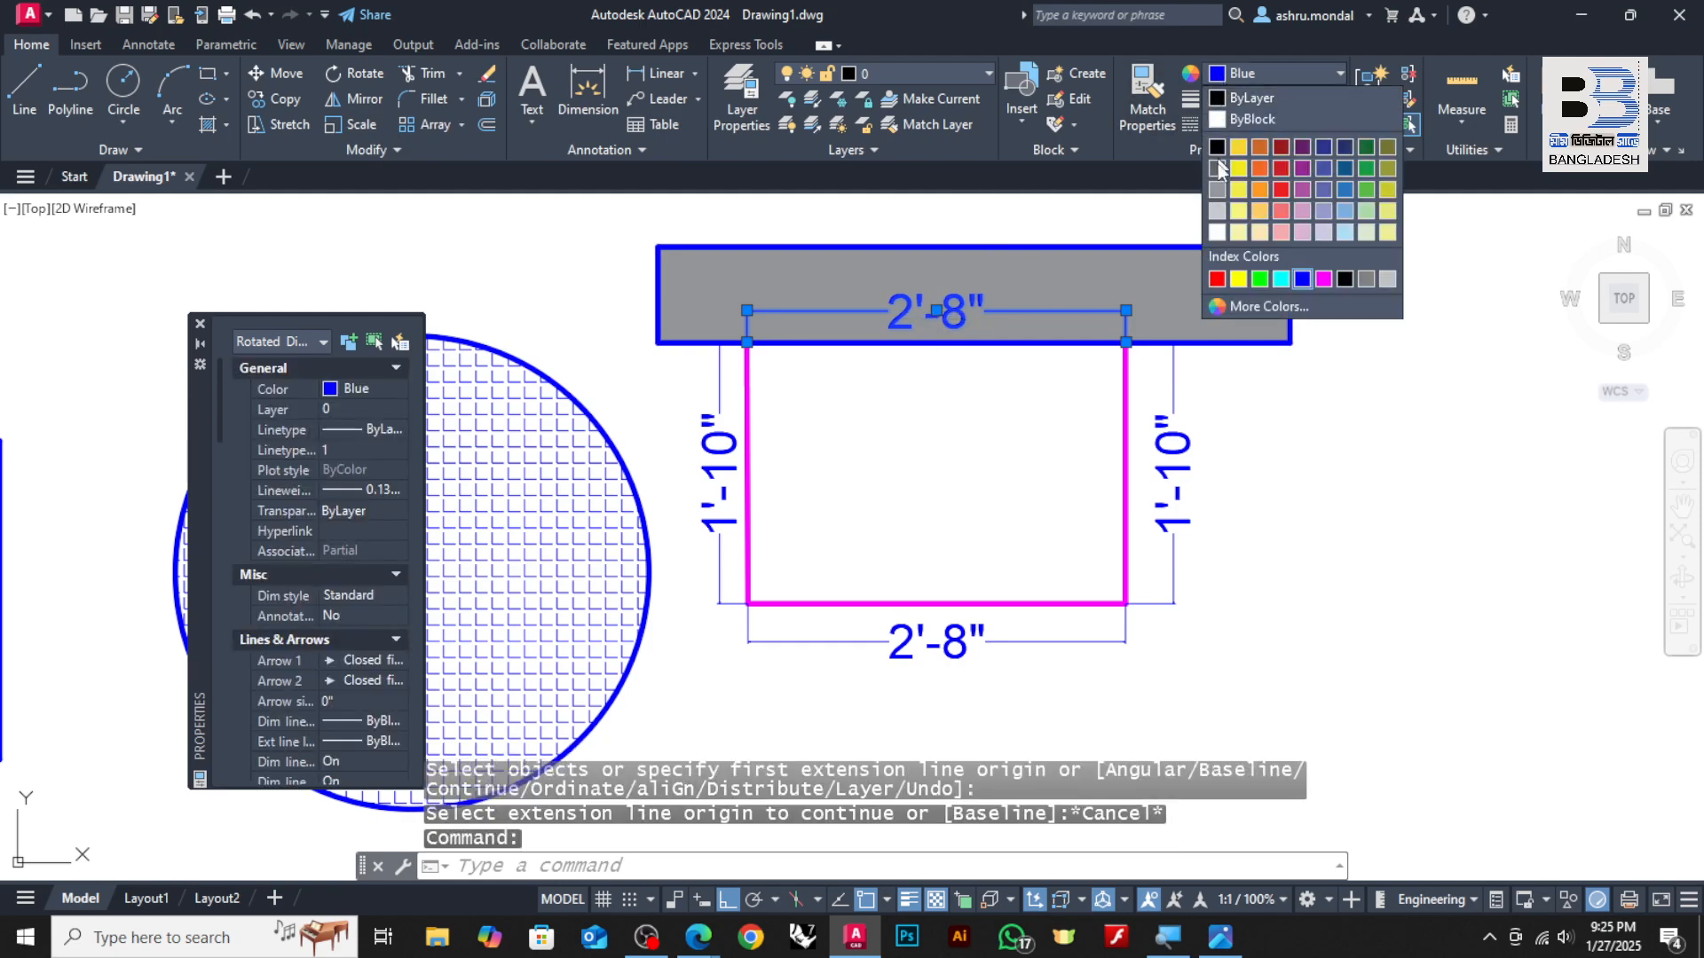
{"action": "left_click", "coordinate": [1216, 231]}
{"action": "key", "text": "Escape"}
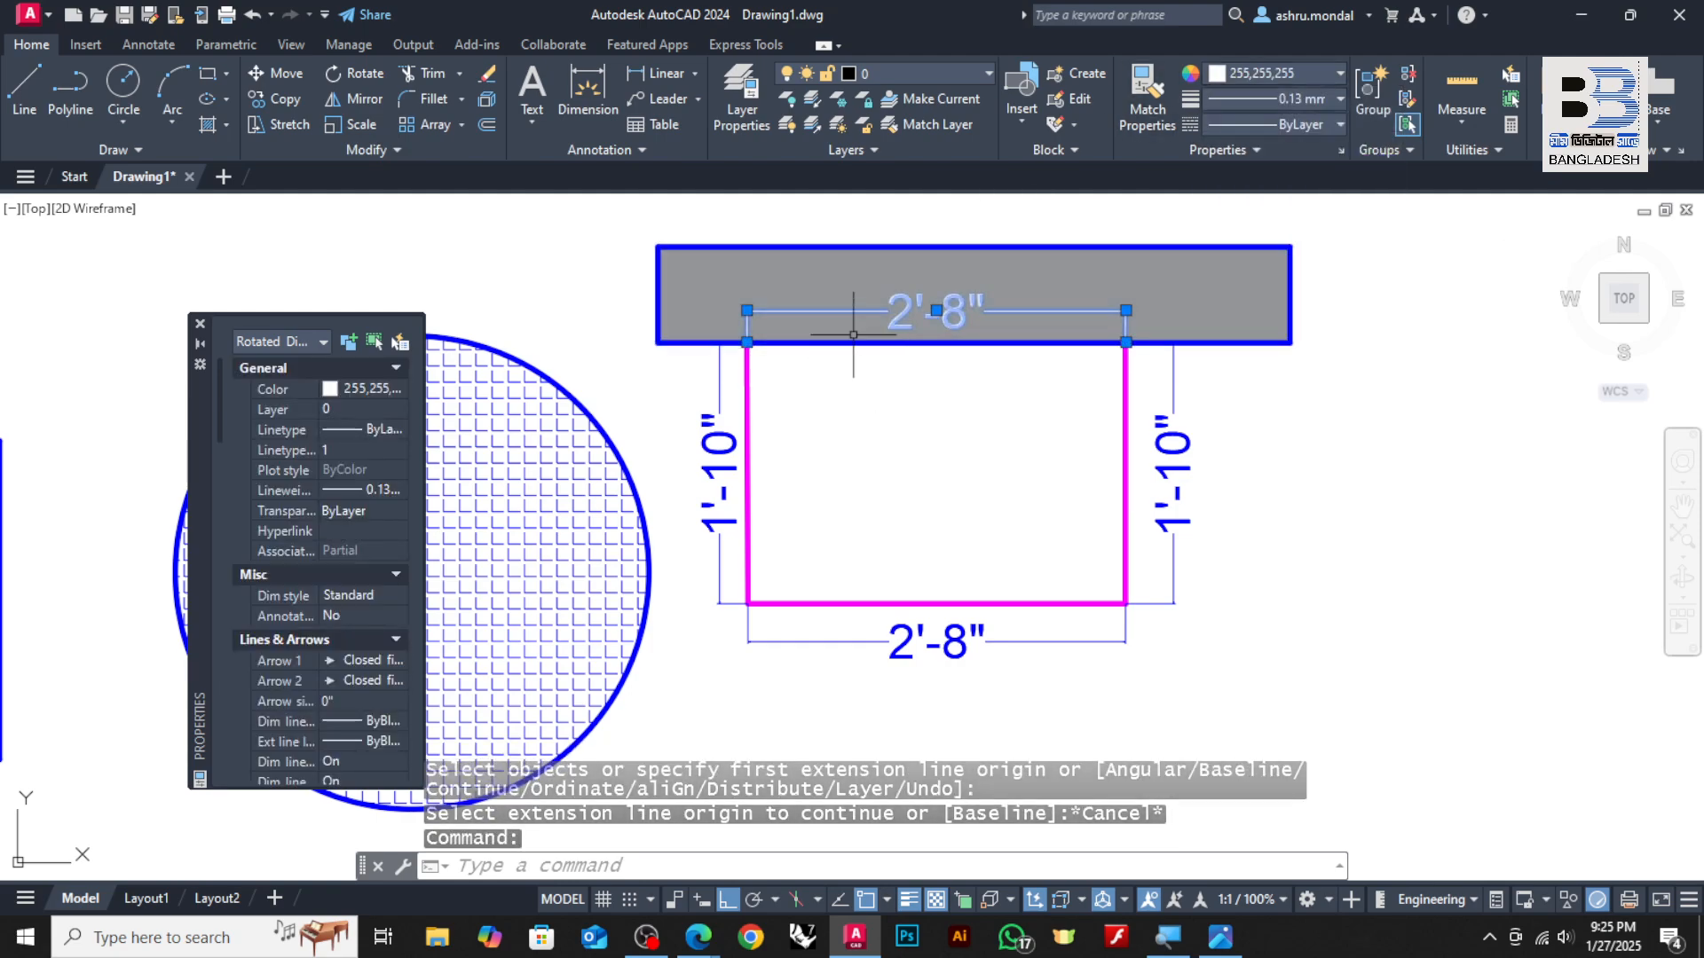
{"action": "scroll", "coordinate": [818, 232], "scroll_direction": "up", "scroll_amount": 2}
{"action": "scroll", "coordinate": [810, 258], "scroll_direction": "down", "scroll_amount": 2}
{"action": "scroll", "coordinate": [870, 261], "scroll_direction": "up", "scroll_amount": 2}
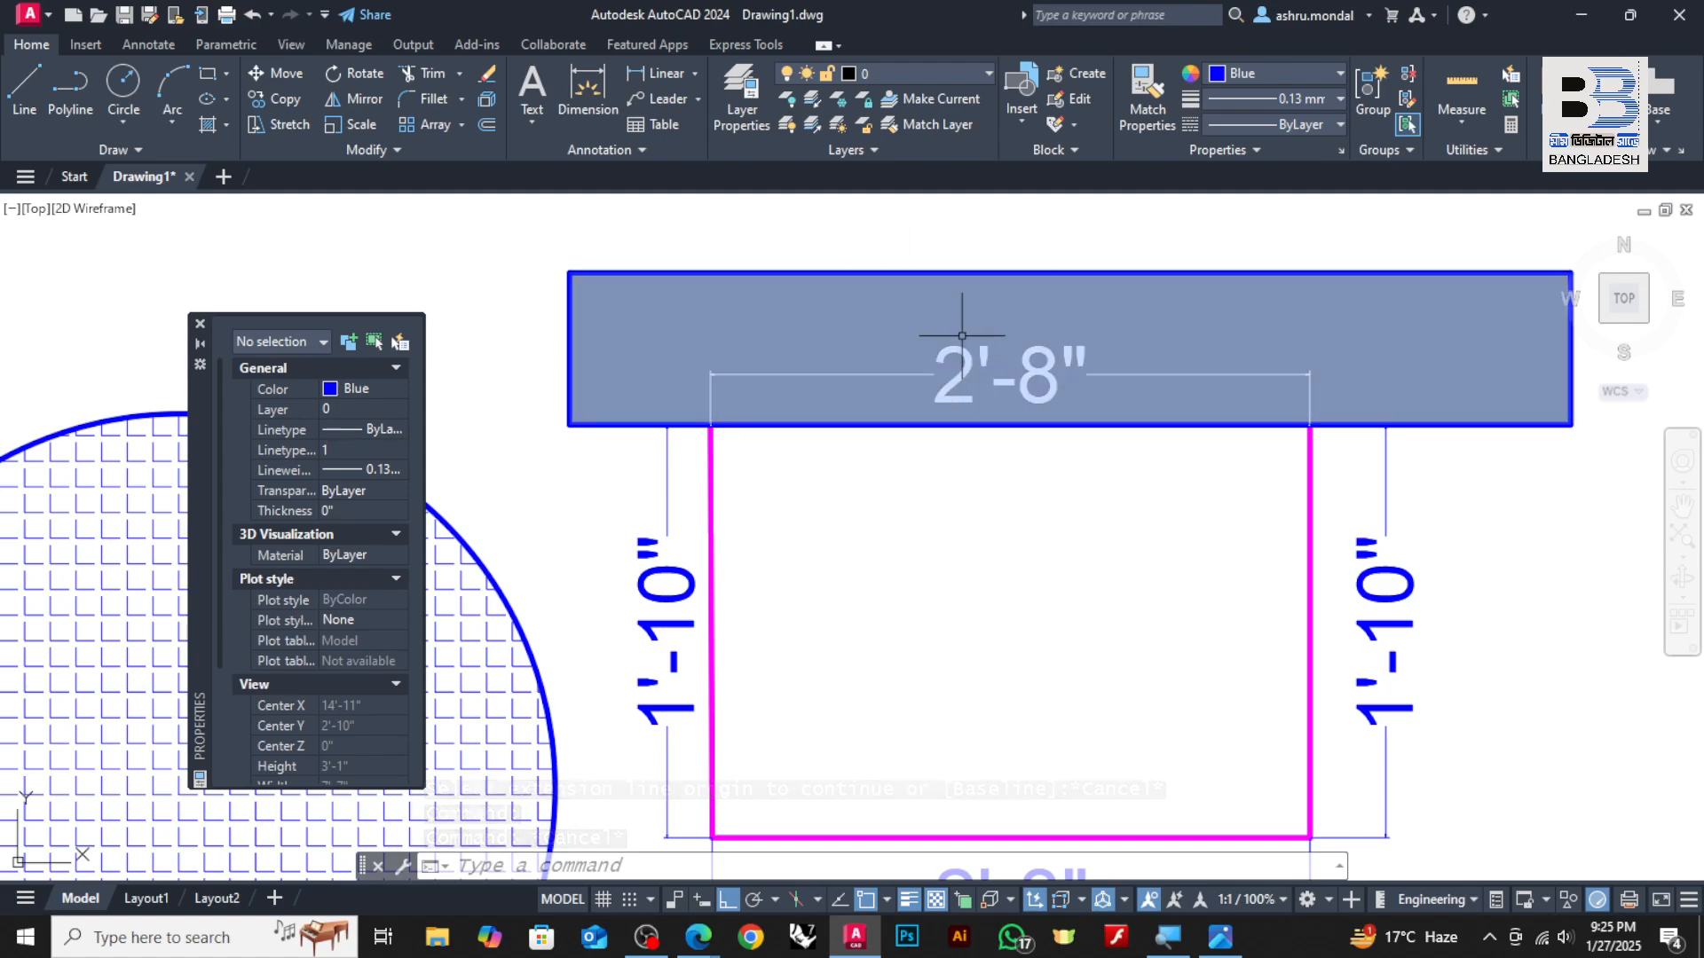
{"action": "left_click", "coordinate": [905, 320]}
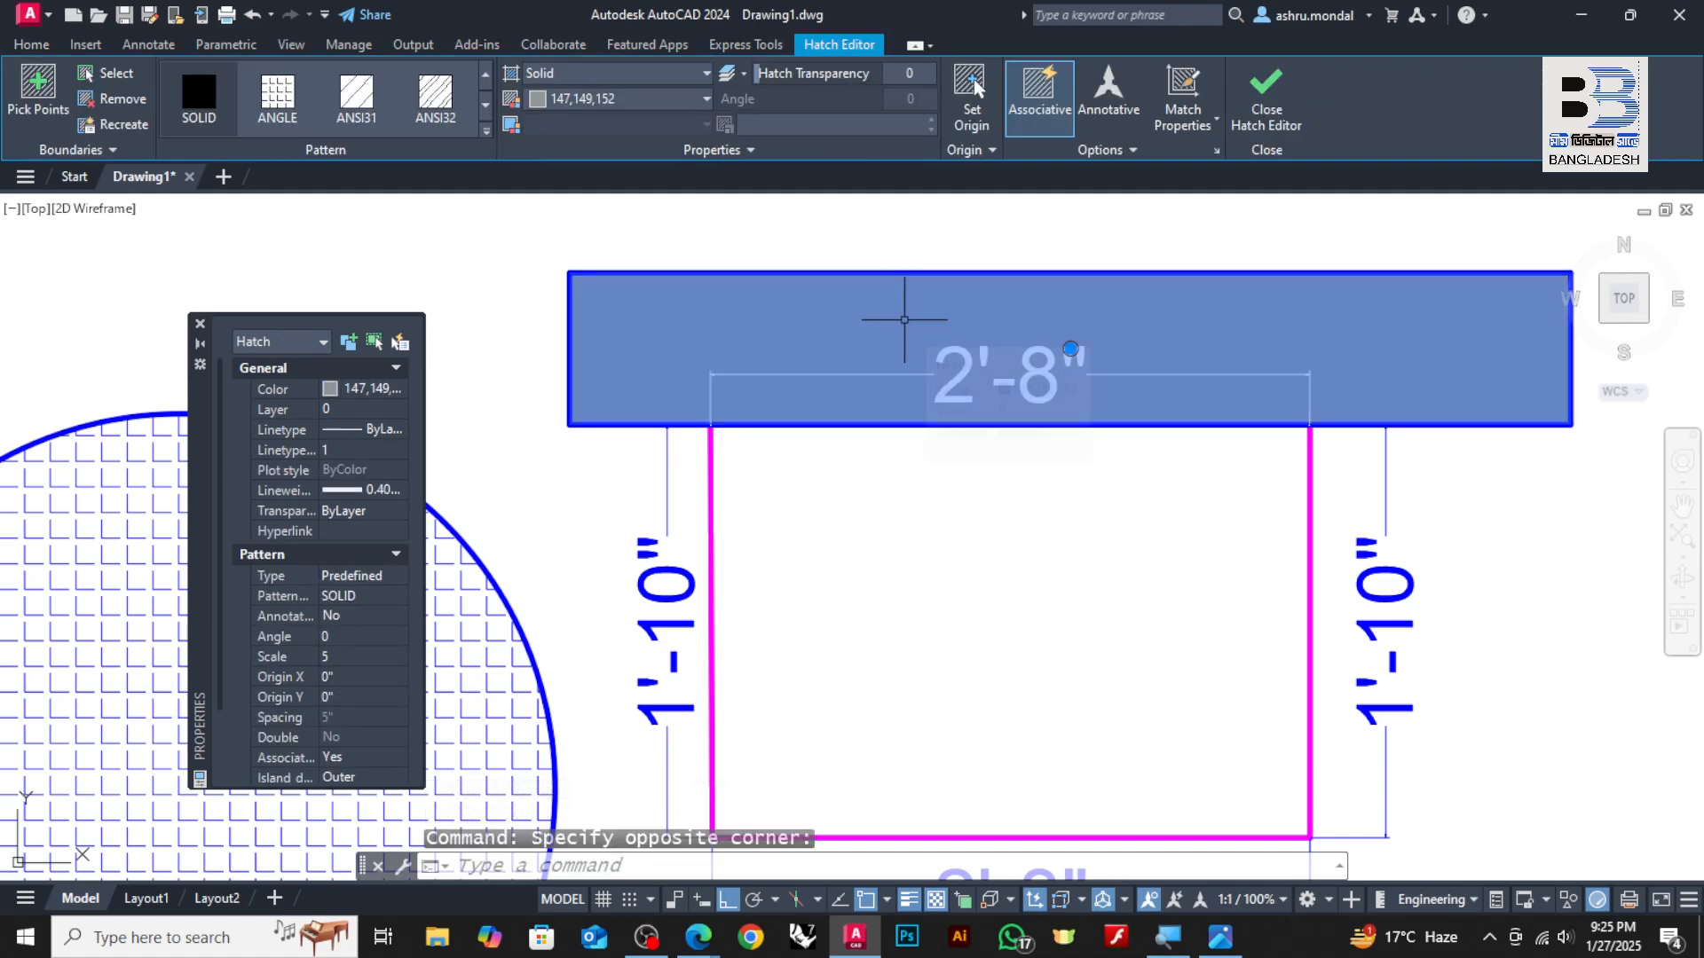
{"action": "scroll", "coordinate": [902, 305], "scroll_direction": "down", "scroll_amount": 6}
{"action": "key", "text": "Escape"}
Copy the road strip, plot and all its dimensions horizontally to the empty area on the right of the original
{"action": "left_click", "coordinate": [1058, 292]}
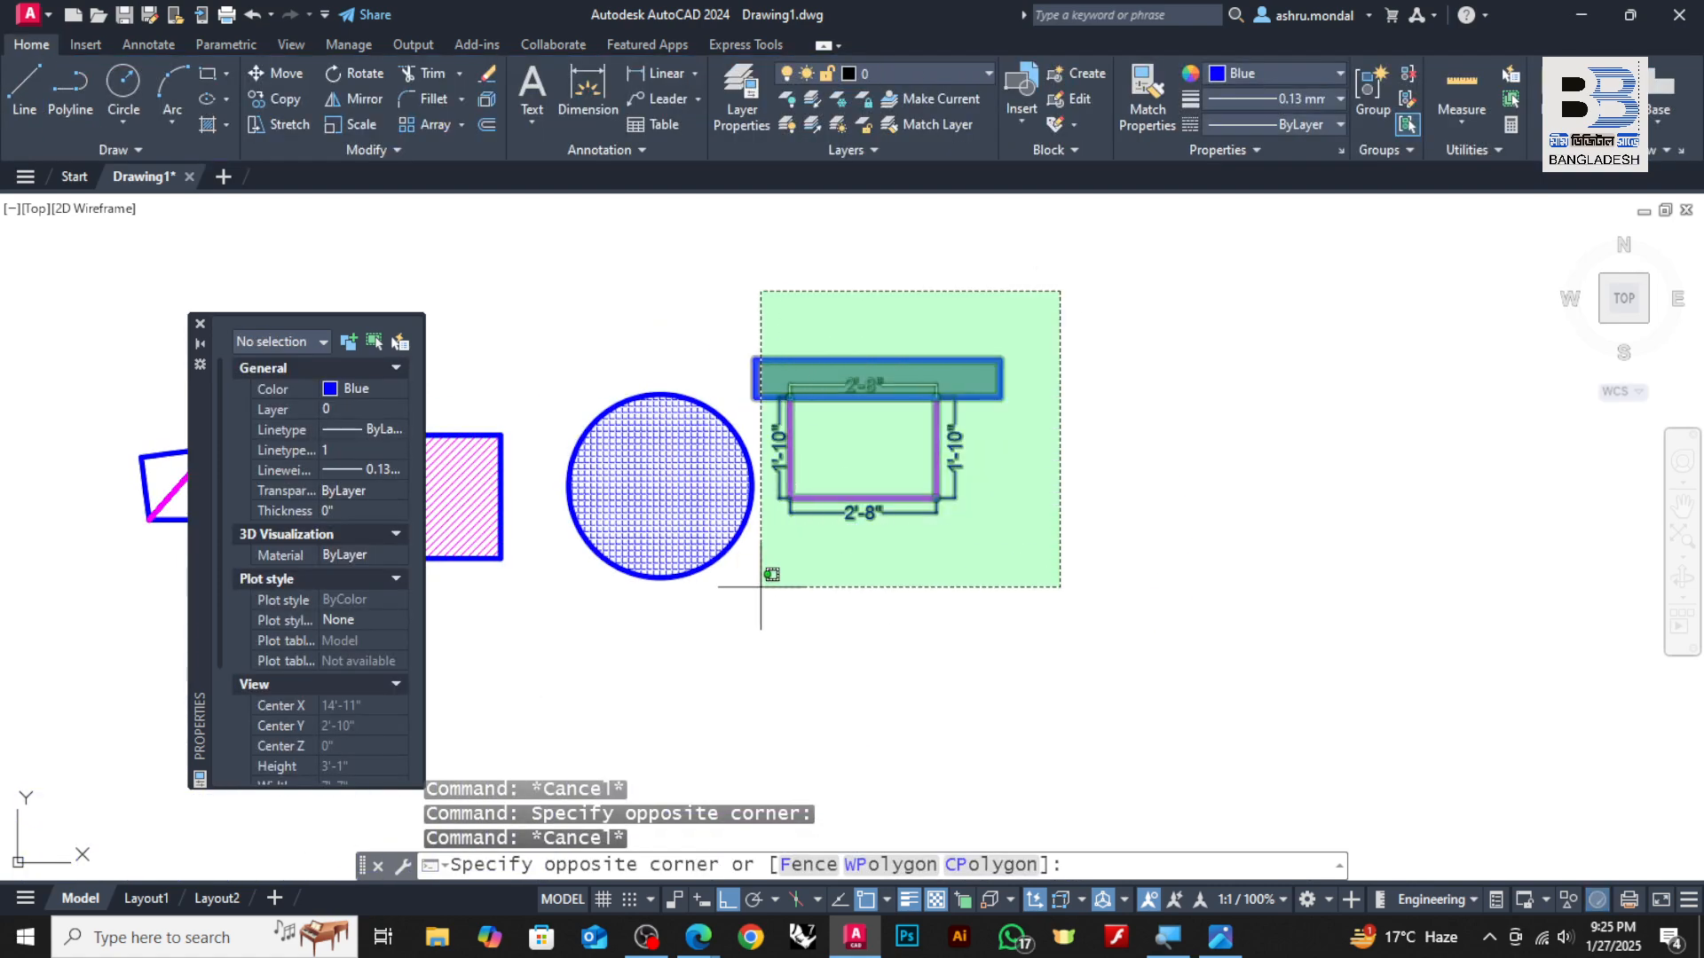
{"action": "left_click", "coordinate": [766, 587]}
{"action": "type", "text": "co"}
{"action": "key", "text": "Return"}
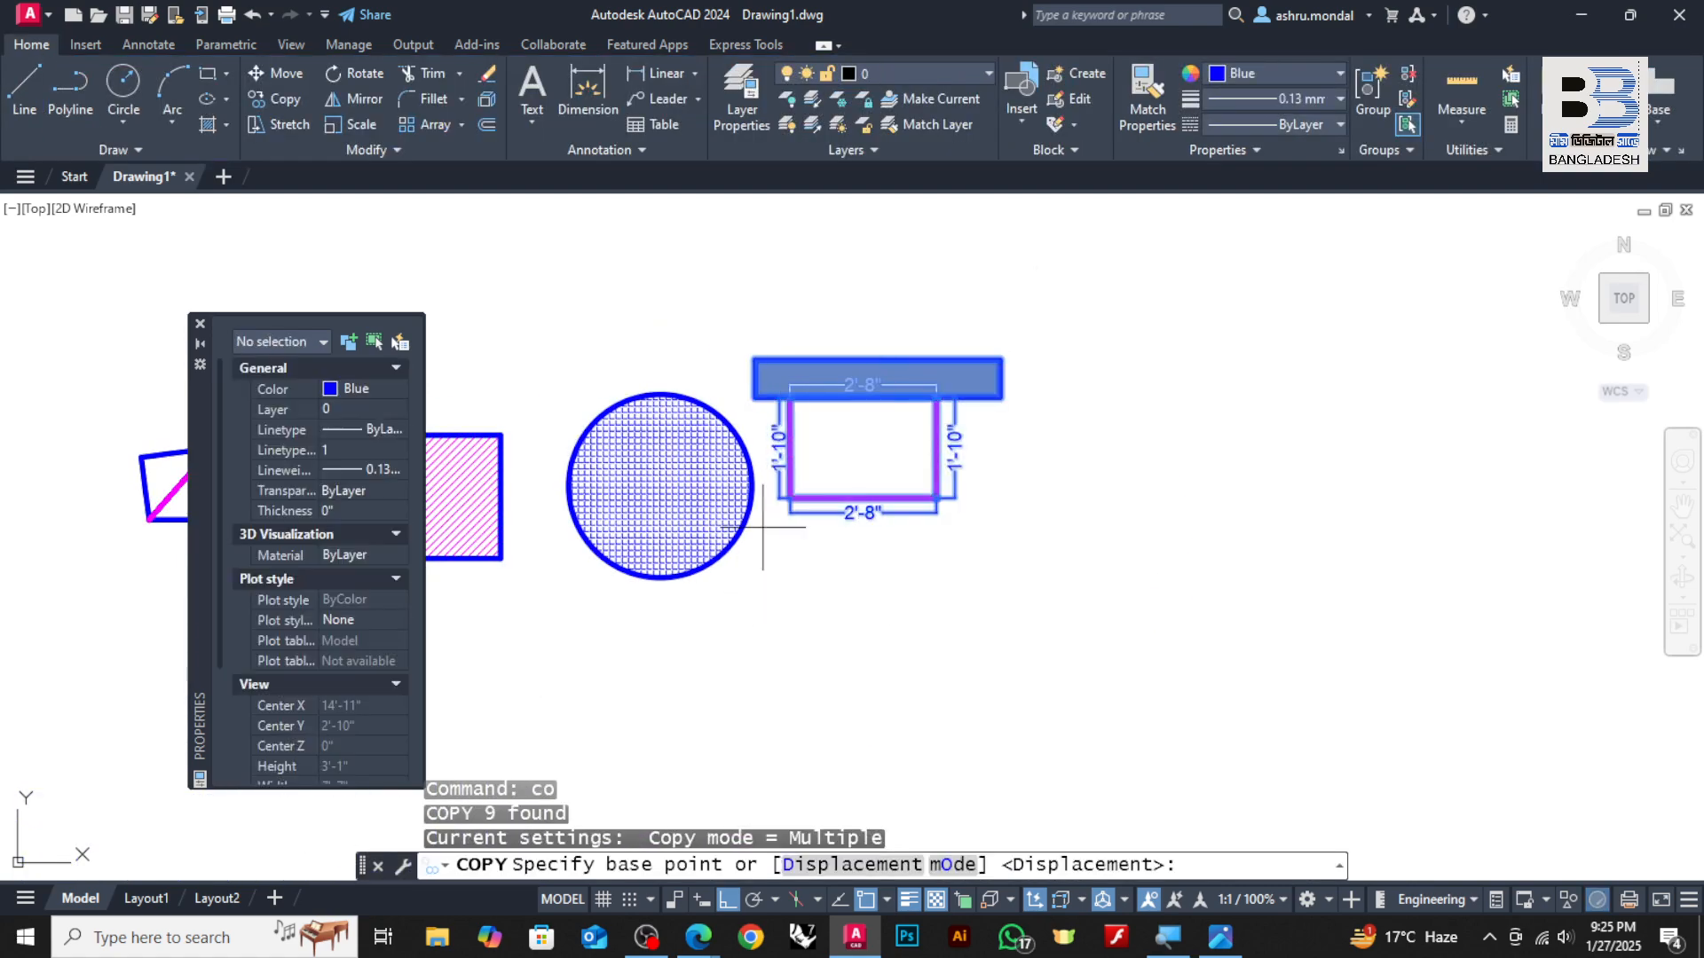
{"action": "left_click", "coordinate": [839, 433]}
{"action": "left_click", "coordinate": [1211, 429]}
{"action": "key", "text": "Escape"}
Delete the grey hatch from the copied road strip
{"action": "scroll", "coordinate": [1258, 388], "scroll_direction": "up", "scroll_amount": 4}
{"action": "left_click", "coordinate": [1266, 355]}
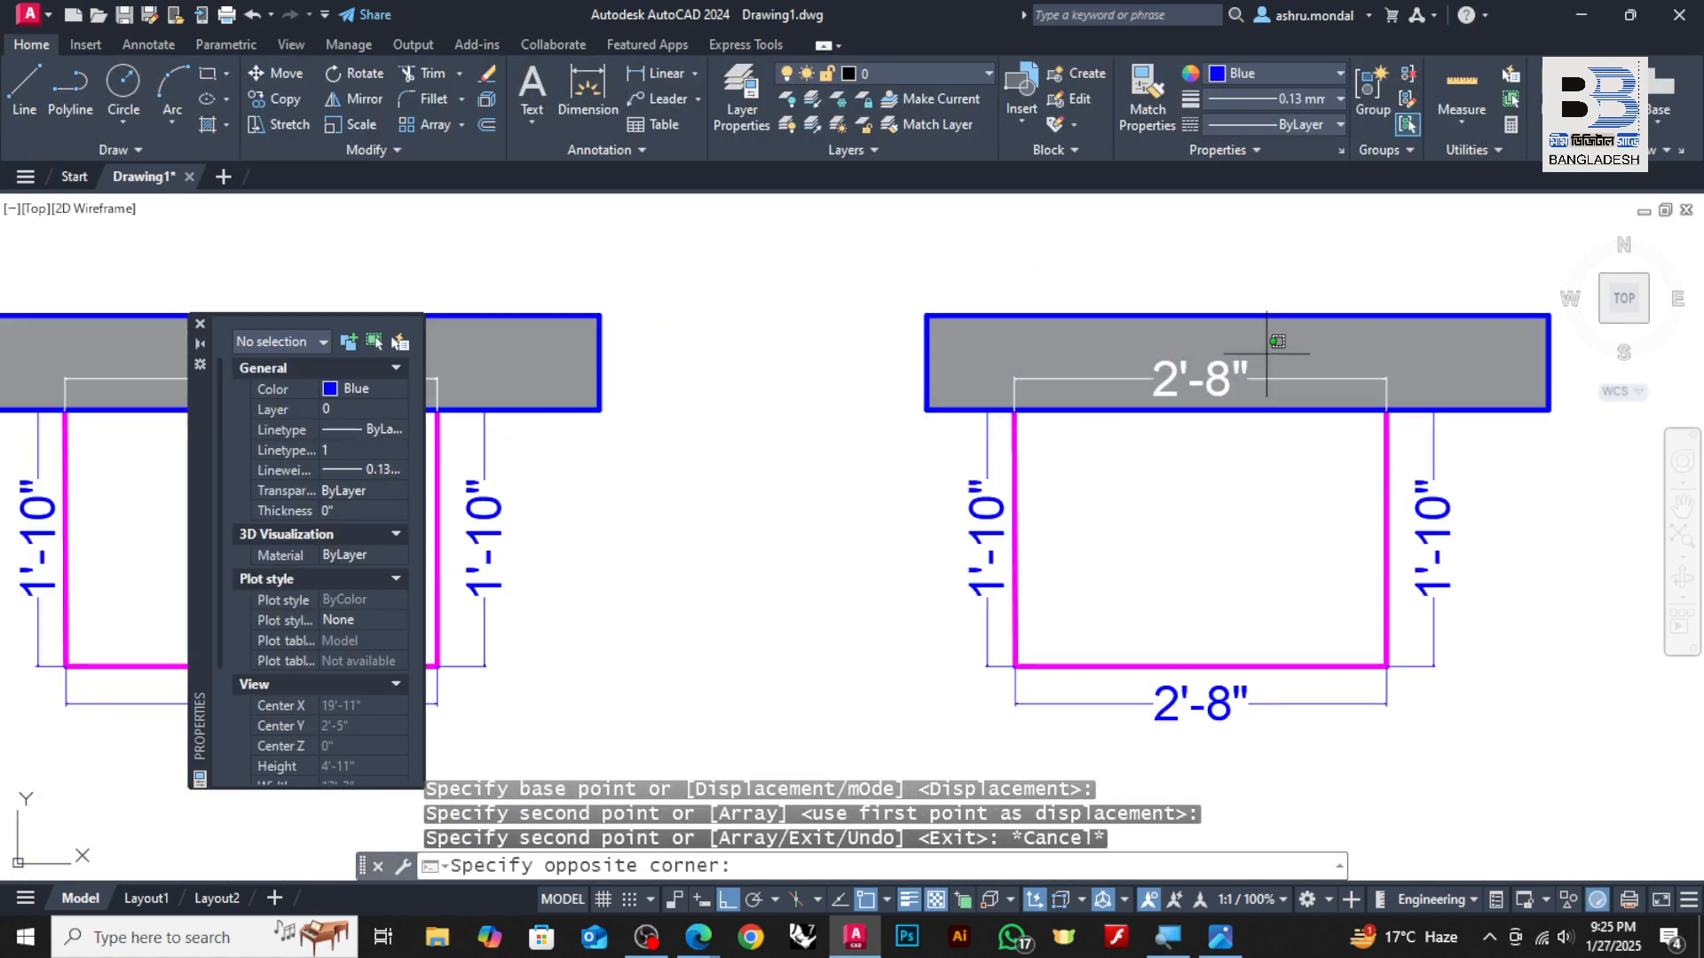
{"action": "left_click", "coordinate": [1256, 371]}
{"action": "key", "text": "Delete"}
Match the properties of the copied plot's blue right-side dimension onto the white dimension inside the copied strip
{"action": "left_click", "coordinate": [1149, 102]}
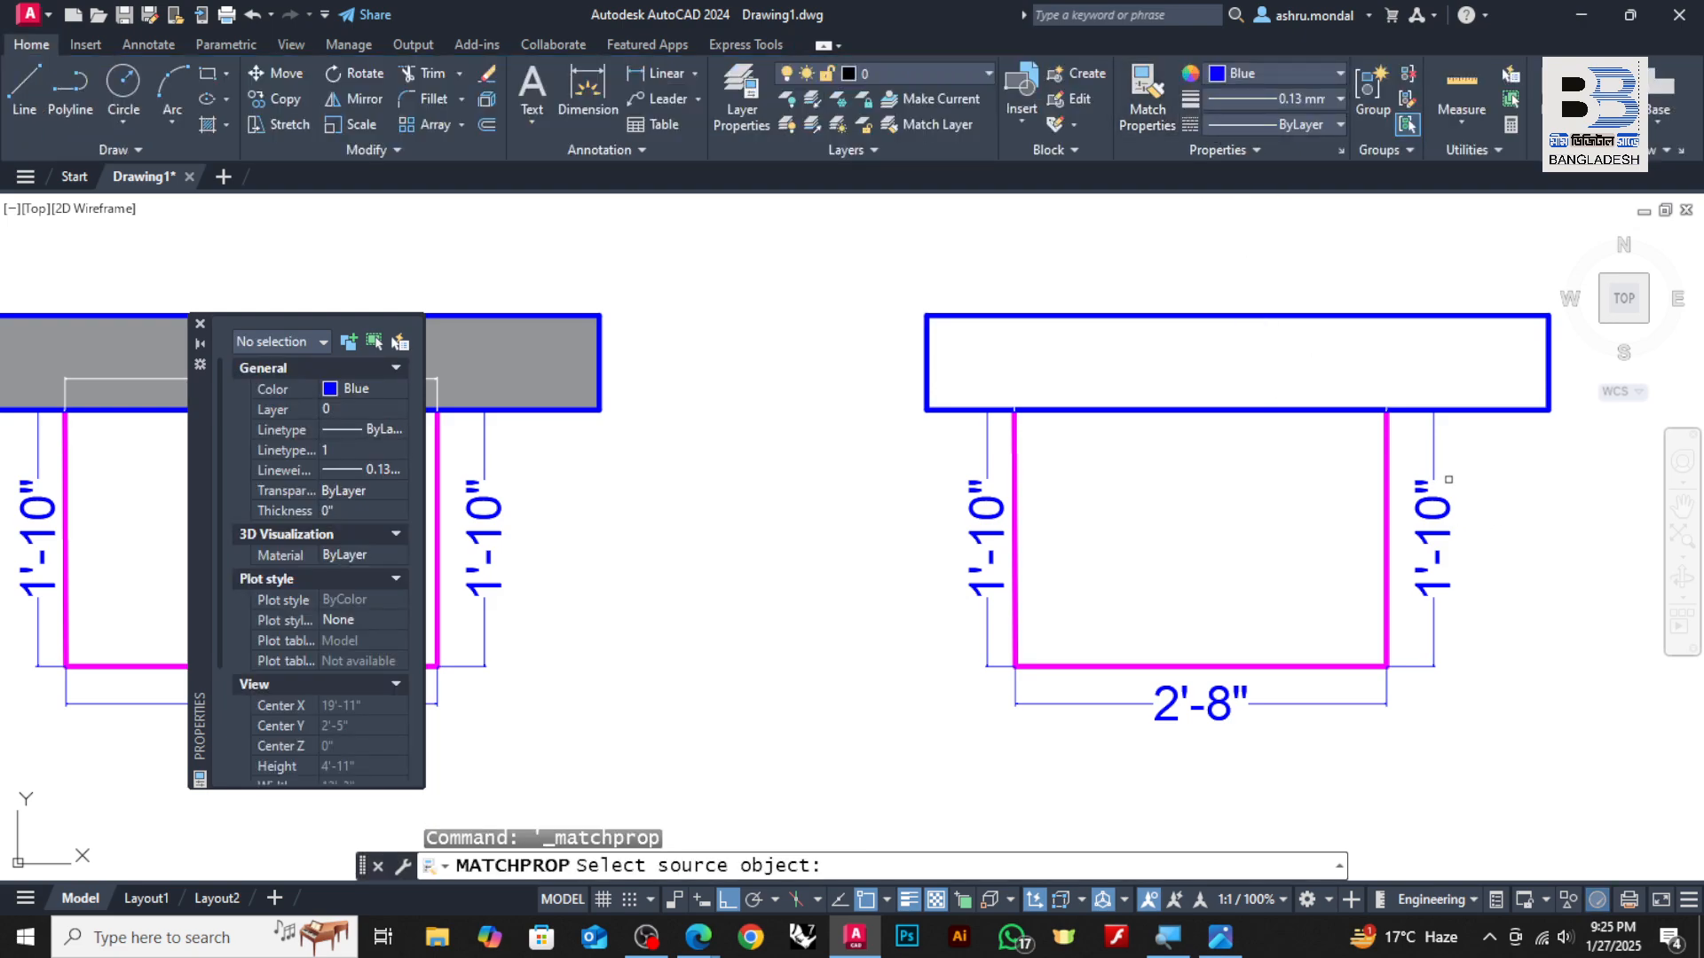
{"action": "left_click", "coordinate": [1432, 450]}
{"action": "left_click", "coordinate": [1443, 456]}
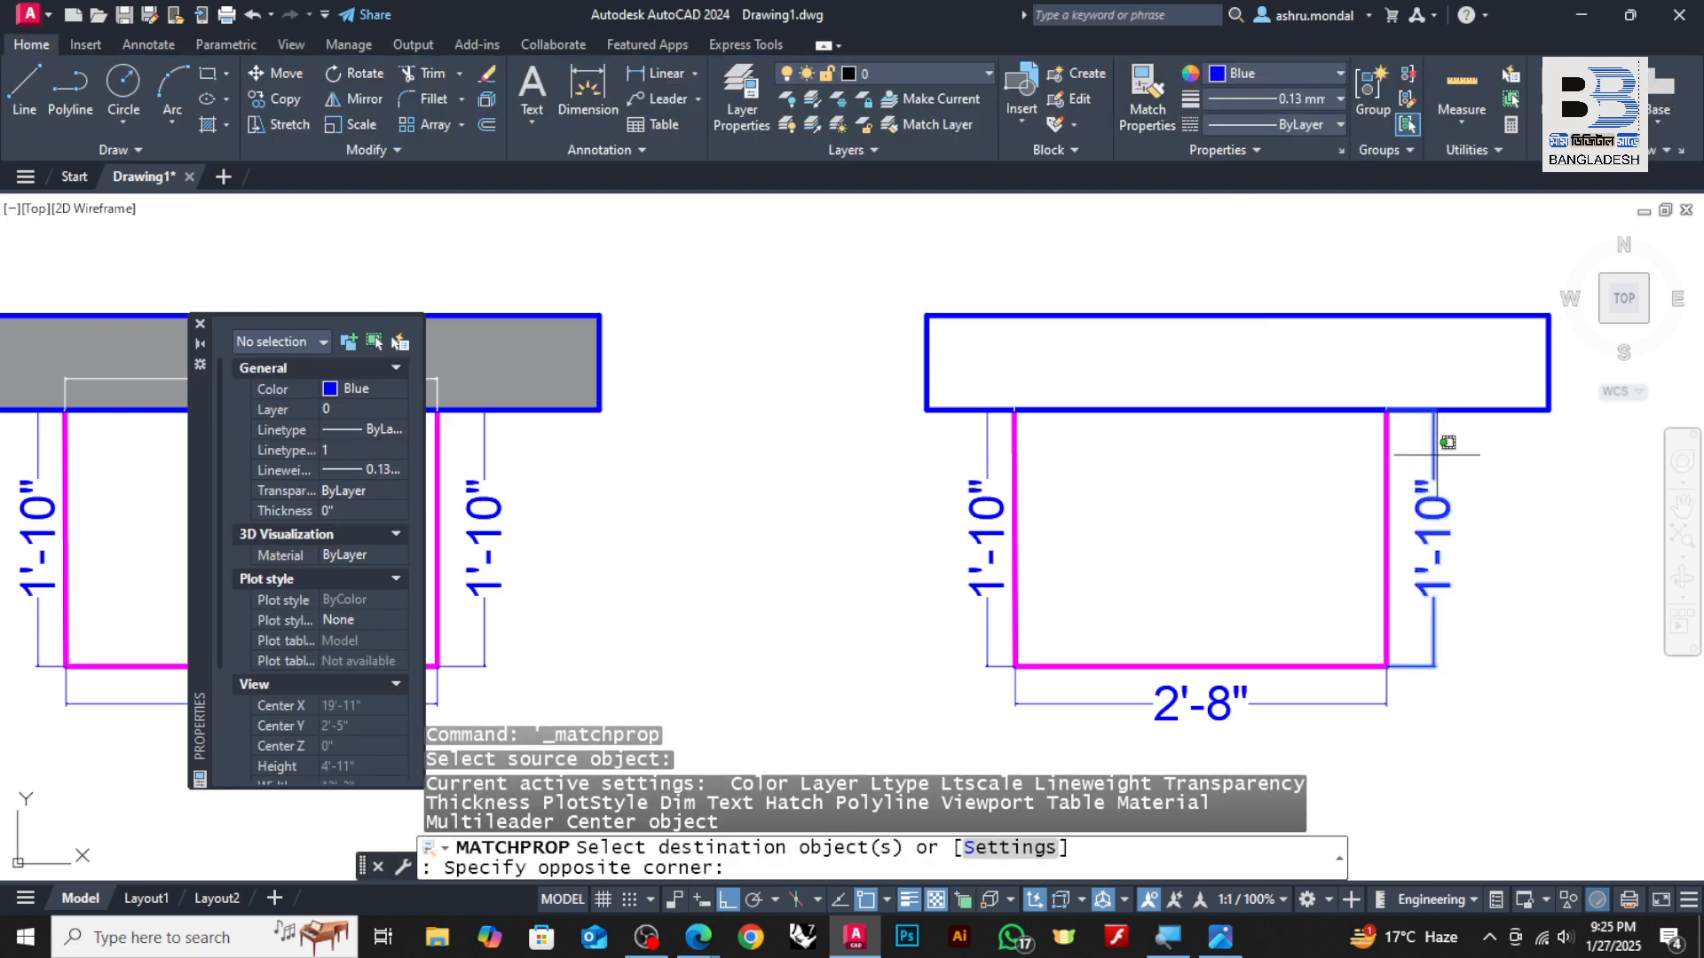
{"action": "left_click", "coordinate": [1429, 357]}
{"action": "left_click", "coordinate": [1422, 360]}
{"action": "left_click", "coordinate": [1301, 380]}
{"action": "key", "text": "Escape"}
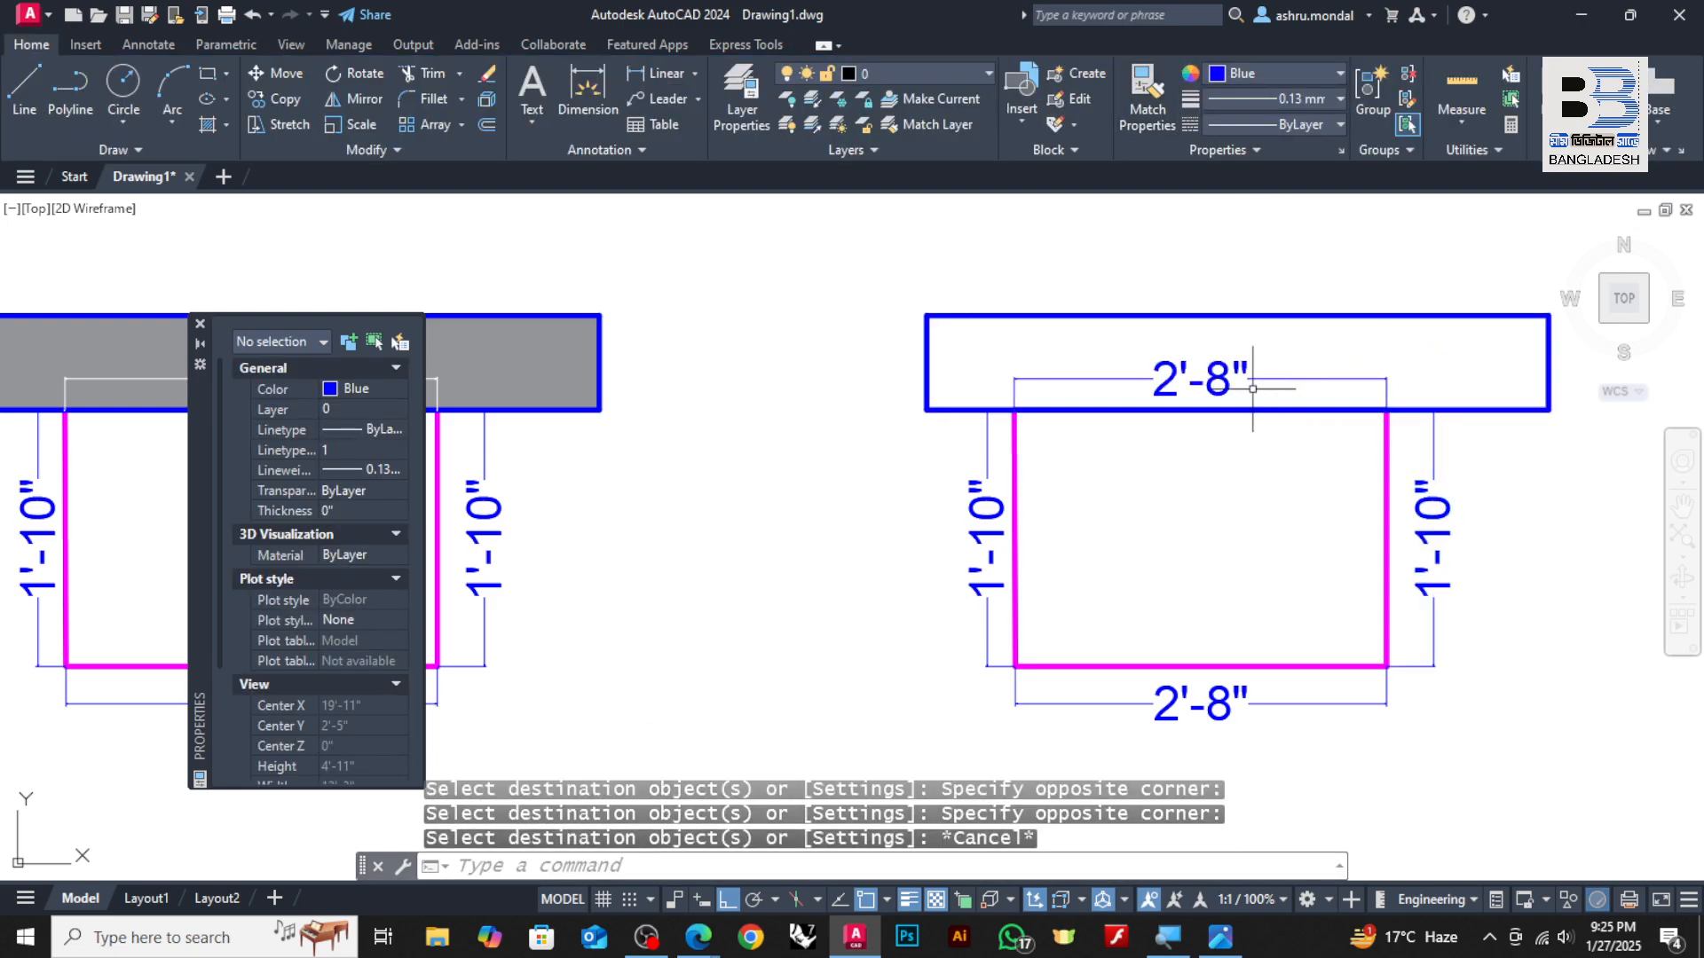
Hatch the copied road strip with solid grey, leaving the blue dimension text clear of the fill
{"action": "type", "text": "h"}
{"action": "key", "text": "Return"}
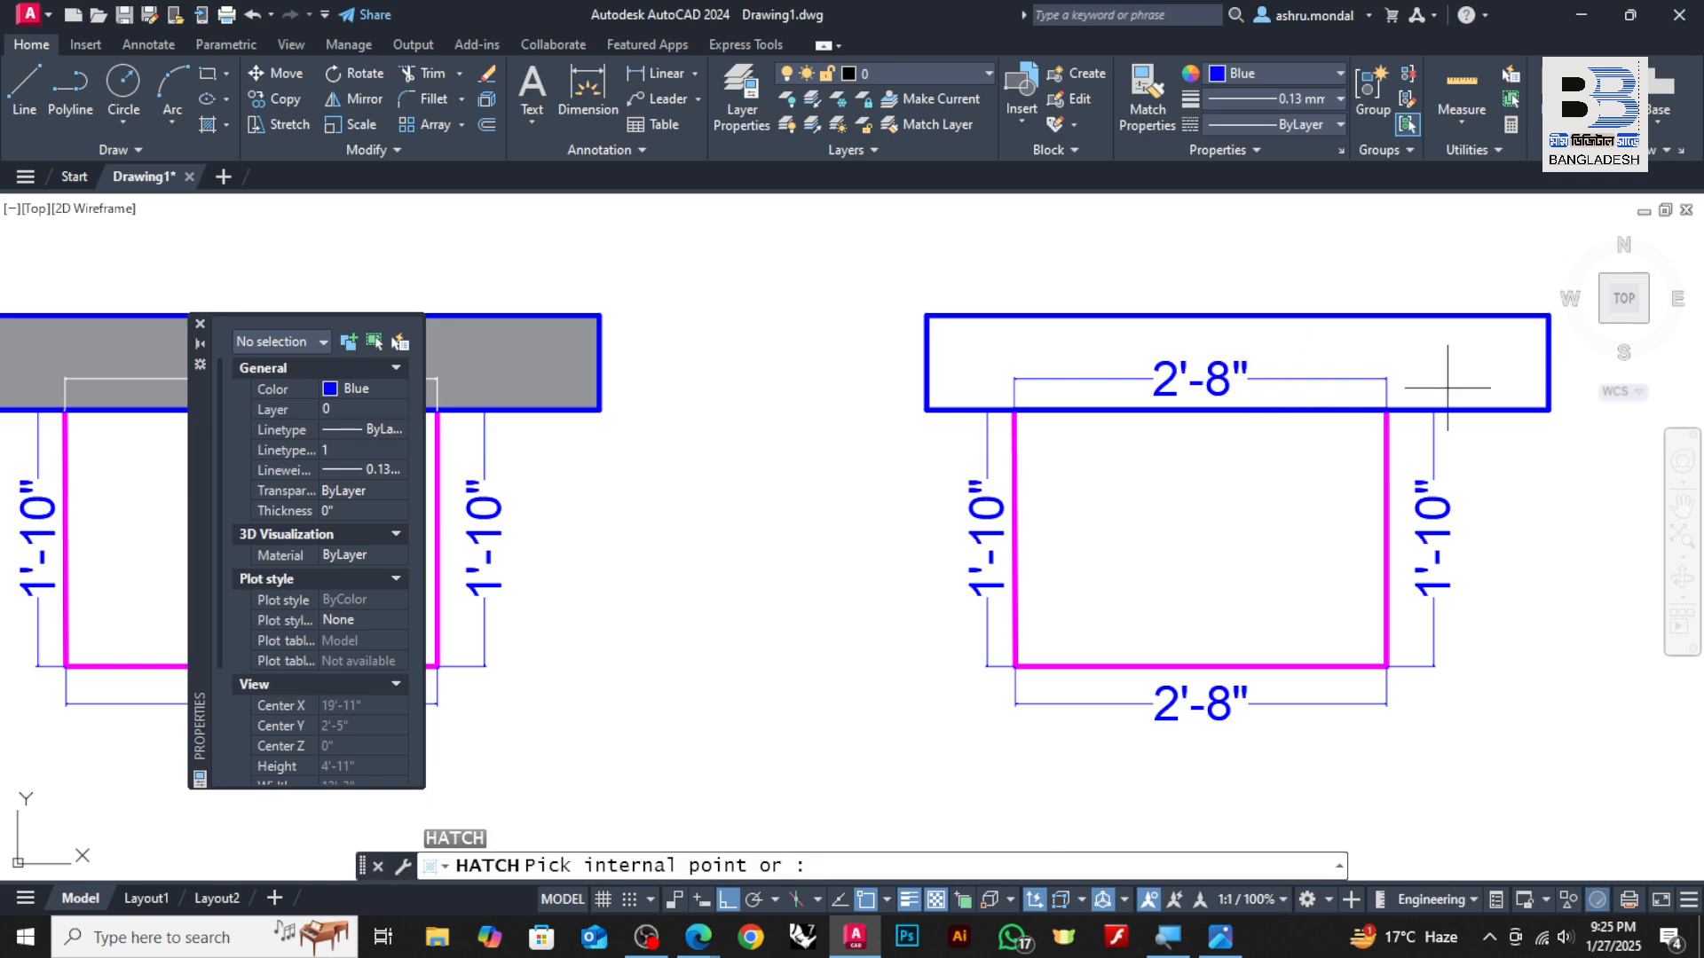
{"action": "key", "text": "Escape"}
{"action": "scroll", "coordinate": [1092, 355], "scroll_direction": "down", "scroll_amount": 3}
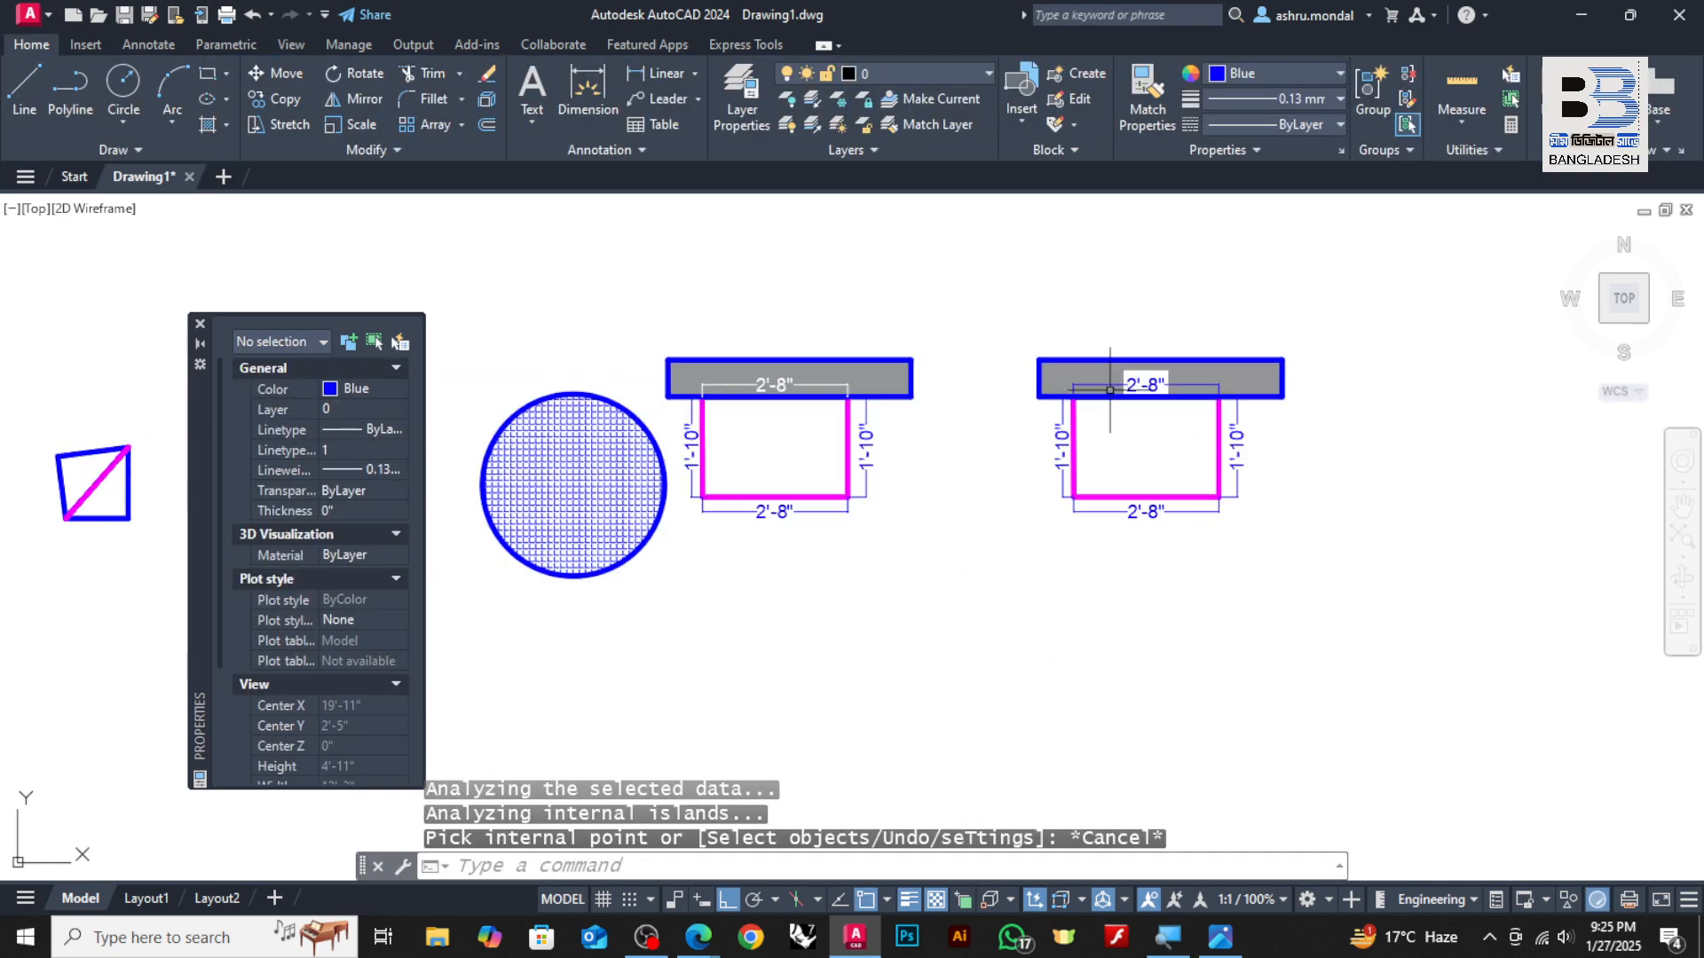
{"action": "scroll", "coordinate": [1083, 341], "scroll_direction": "up", "scroll_amount": 3}
{"action": "scroll", "coordinate": [1191, 396], "scroll_direction": "down", "scroll_amount": 5}
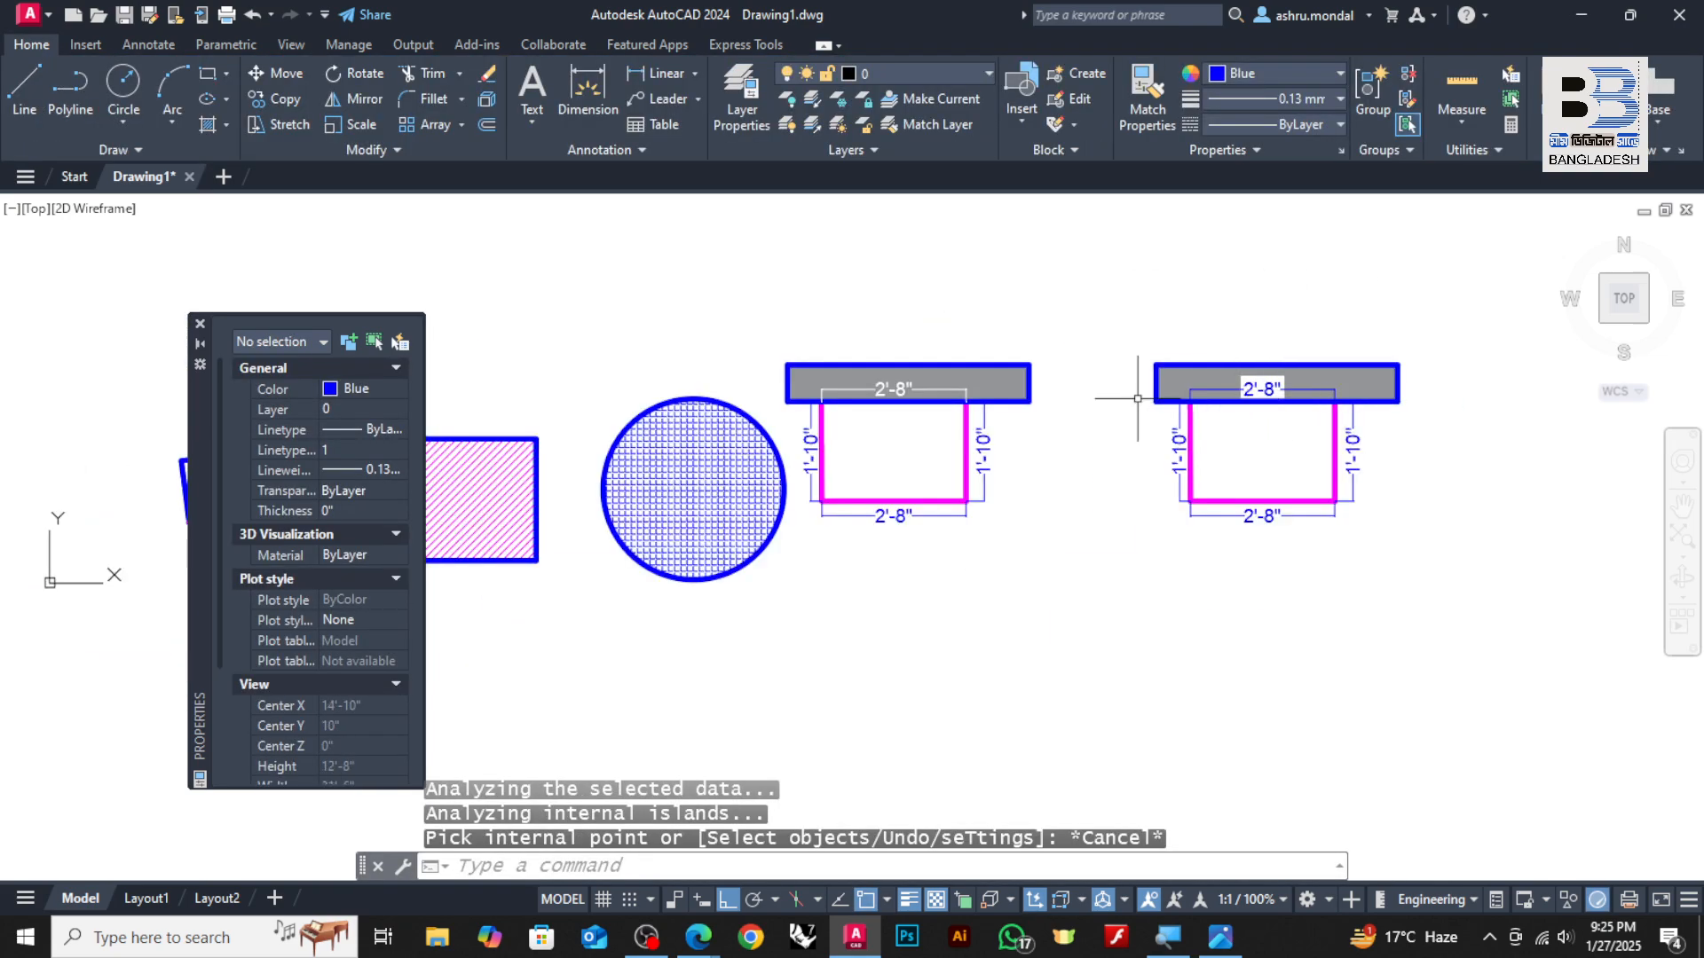
Change the solid hatch of the original road strip to the darker grey 99,100,102
{"action": "scroll", "coordinate": [1282, 360], "scroll_direction": "up", "scroll_amount": 3}
{"action": "scroll", "coordinate": [781, 386], "scroll_direction": "up", "scroll_amount": 2}
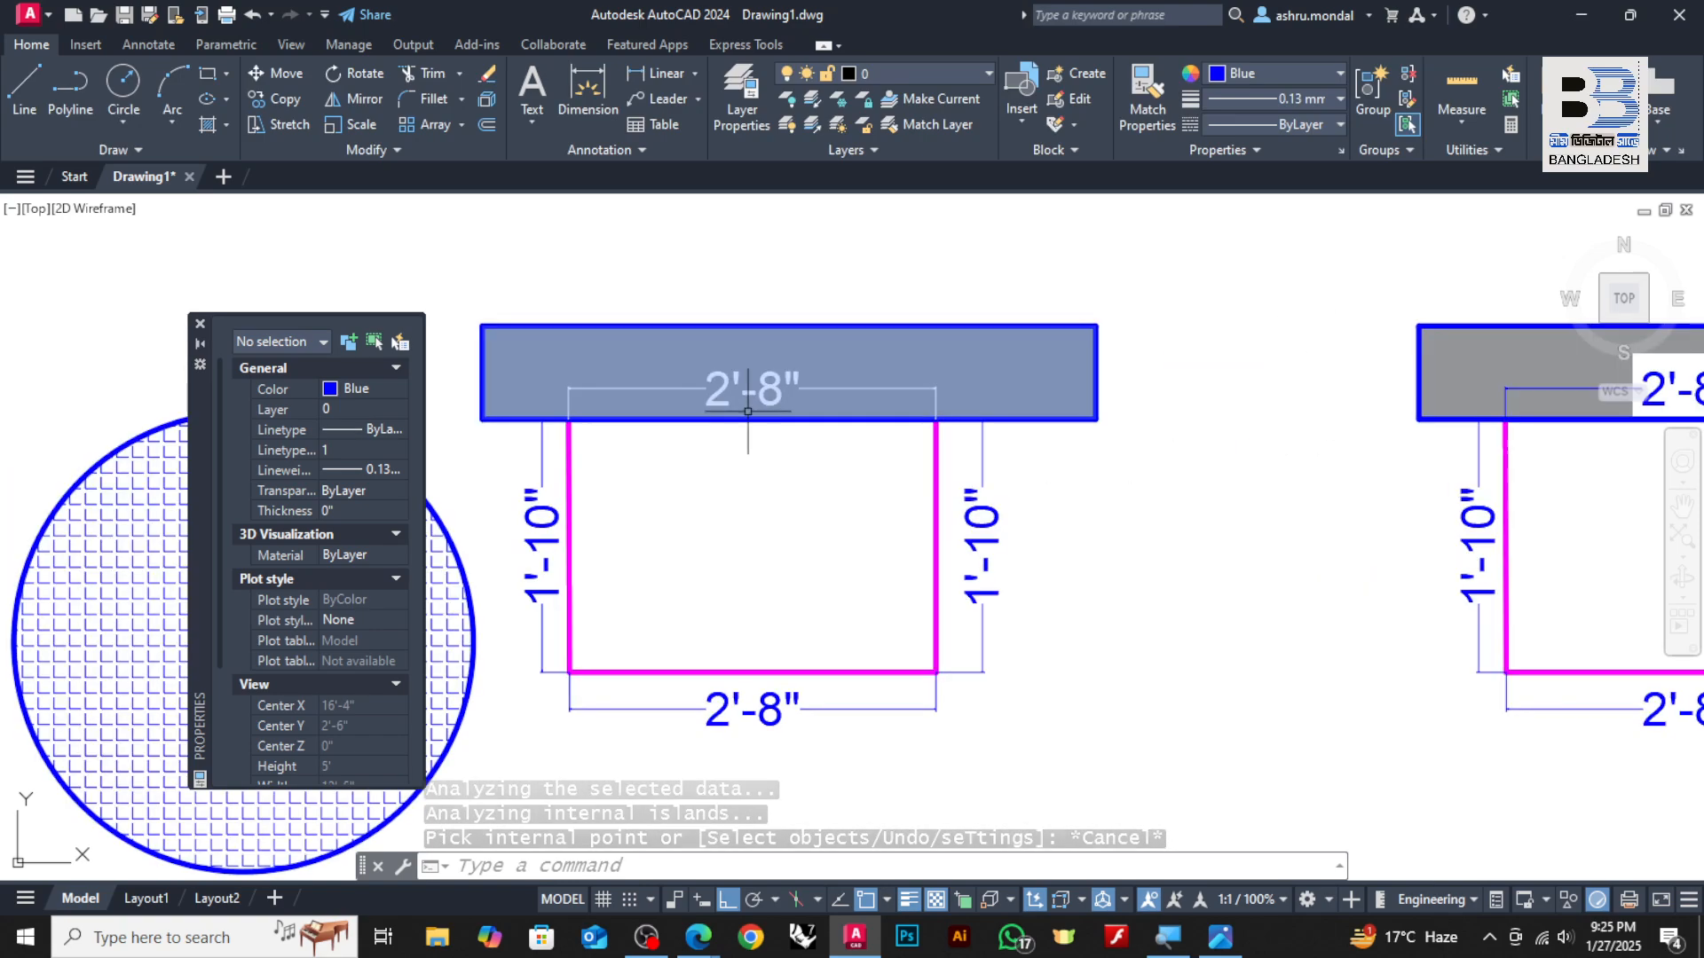
{"action": "left_click", "coordinate": [1047, 354]}
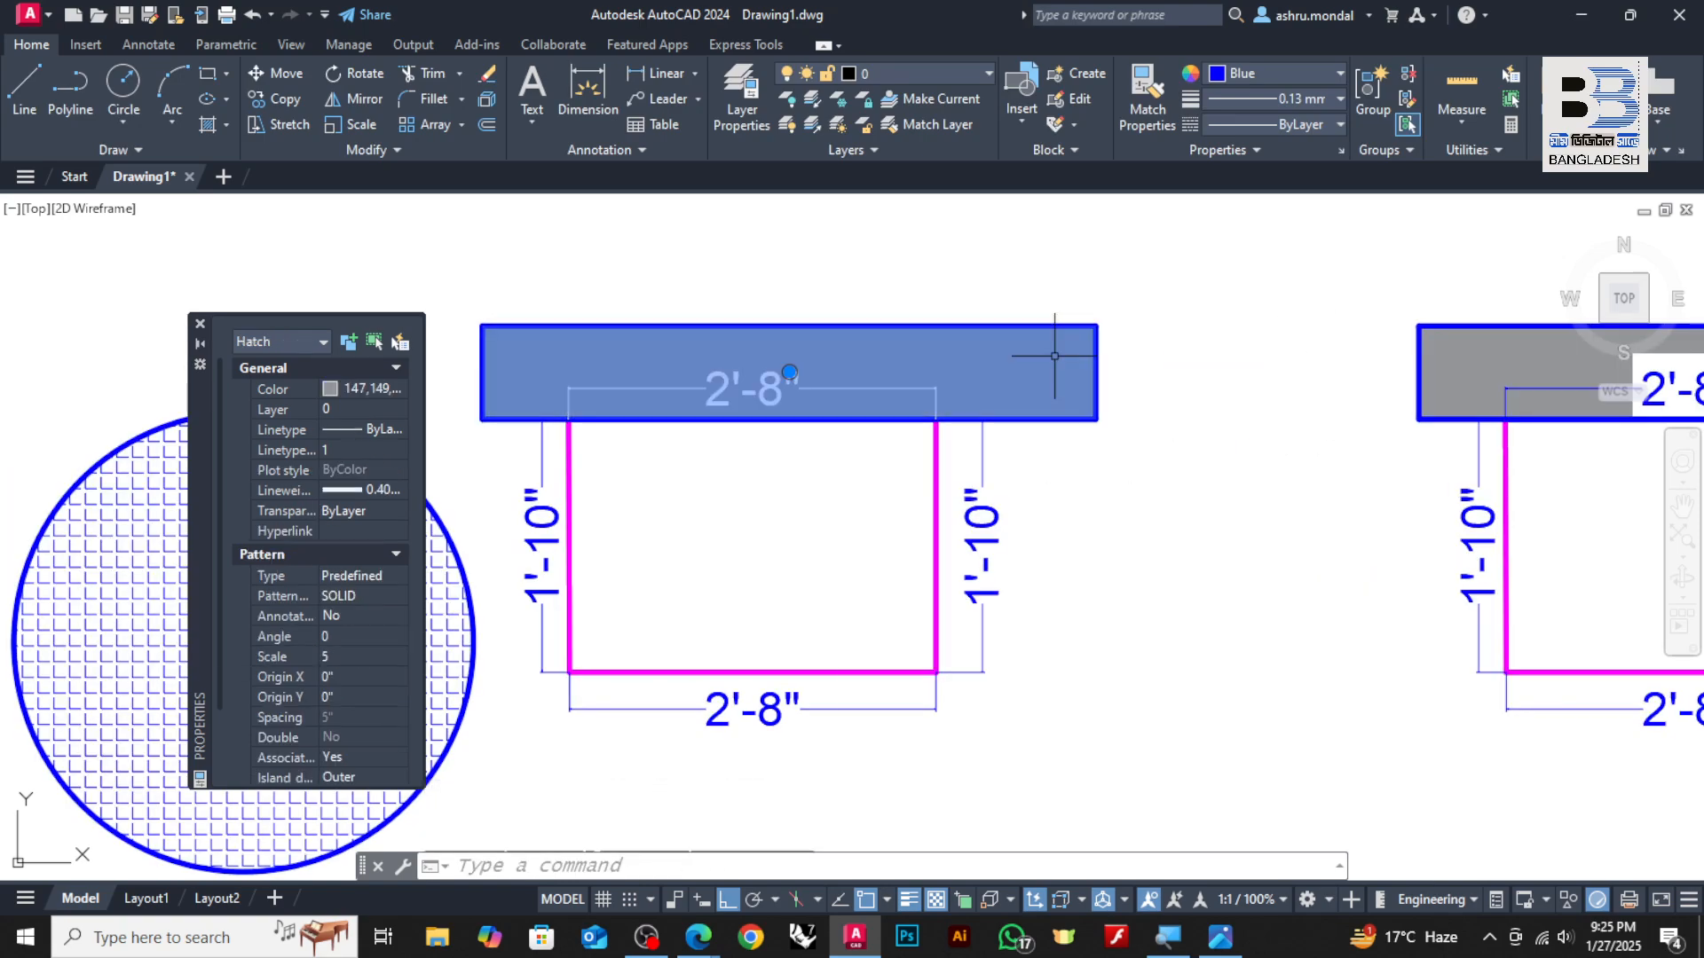
{"action": "left_click", "coordinate": [560, 101]}
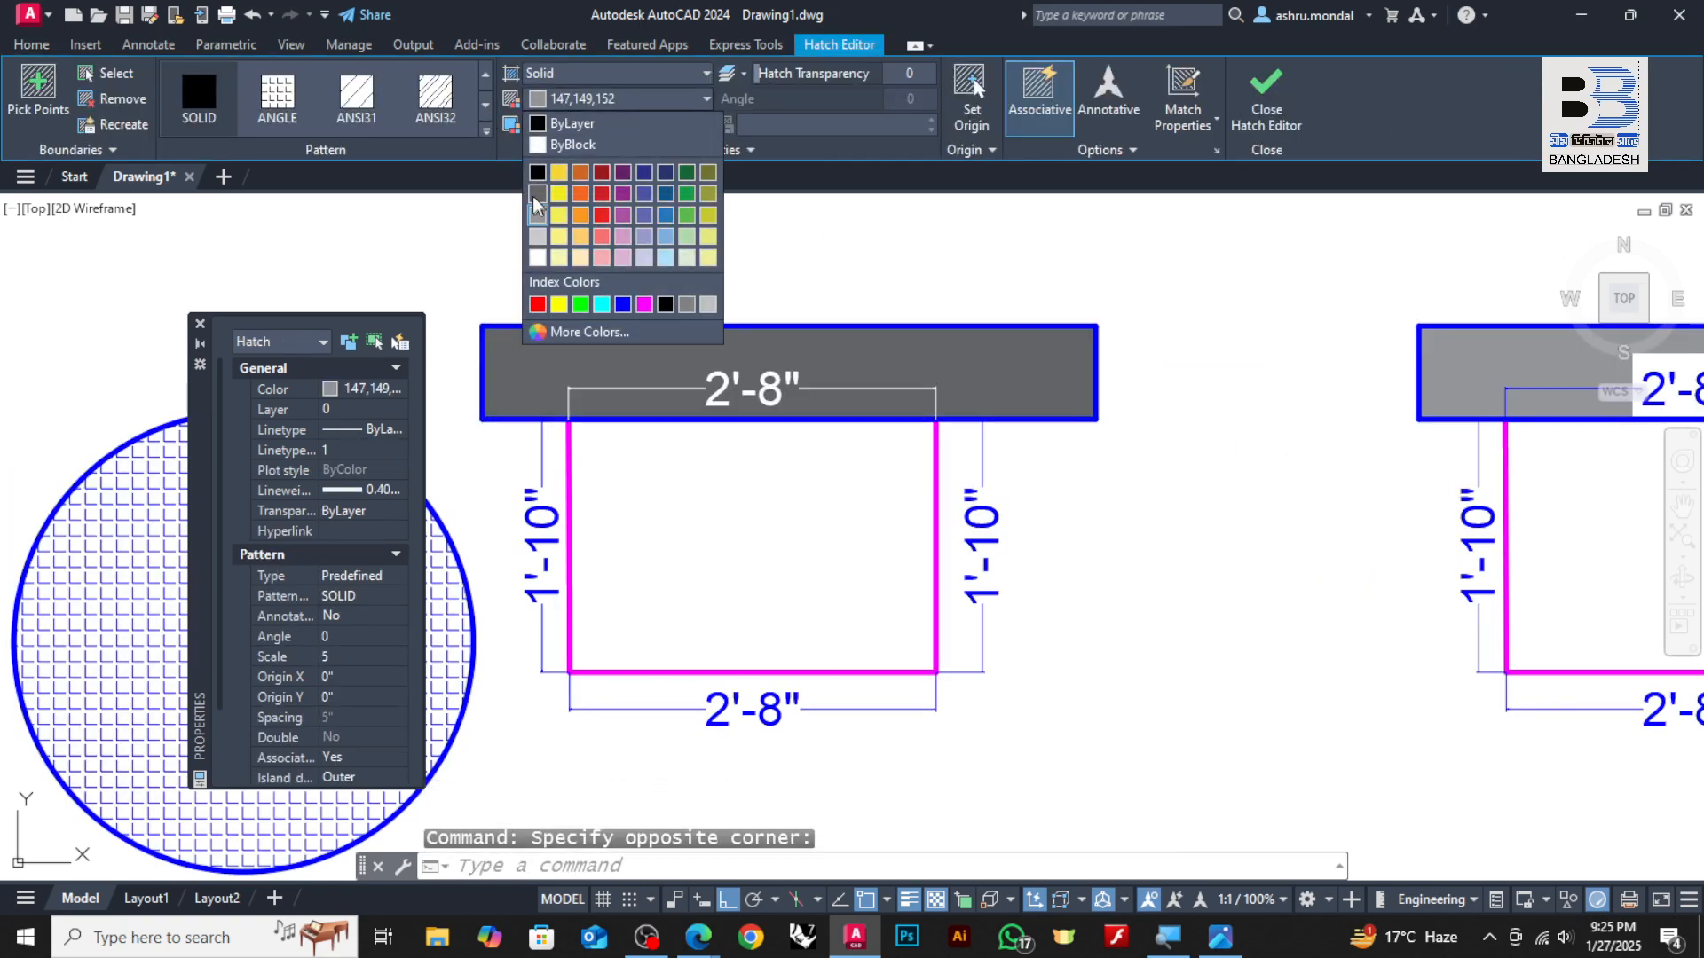
{"action": "key", "text": "Escape"}
{"action": "key", "text": "Escape"}
Compare the readability of the dimension text on the original strip and on the copied strip
{"action": "scroll", "coordinate": [834, 470], "scroll_direction": "down", "scroll_amount": 2}
{"action": "scroll", "coordinate": [726, 438], "scroll_direction": "up", "scroll_amount": 2}
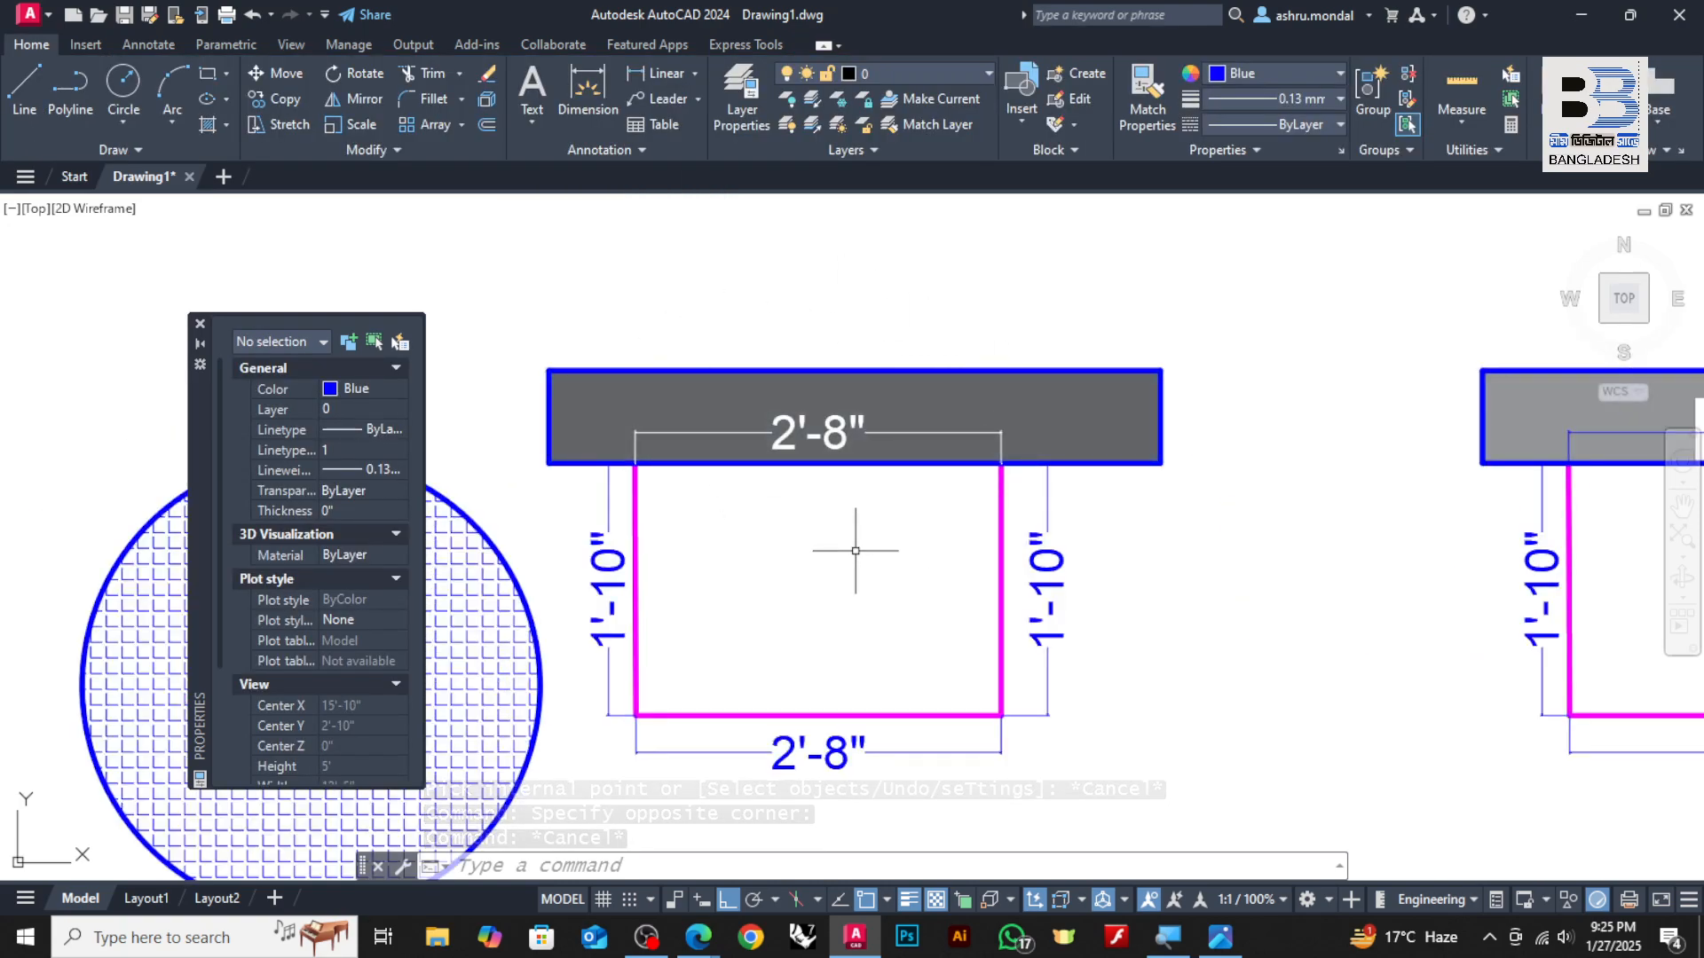
{"action": "scroll", "coordinate": [784, 331], "scroll_direction": "down", "scroll_amount": 3}
{"action": "scroll", "coordinate": [1191, 385], "scroll_direction": "up", "scroll_amount": 3}
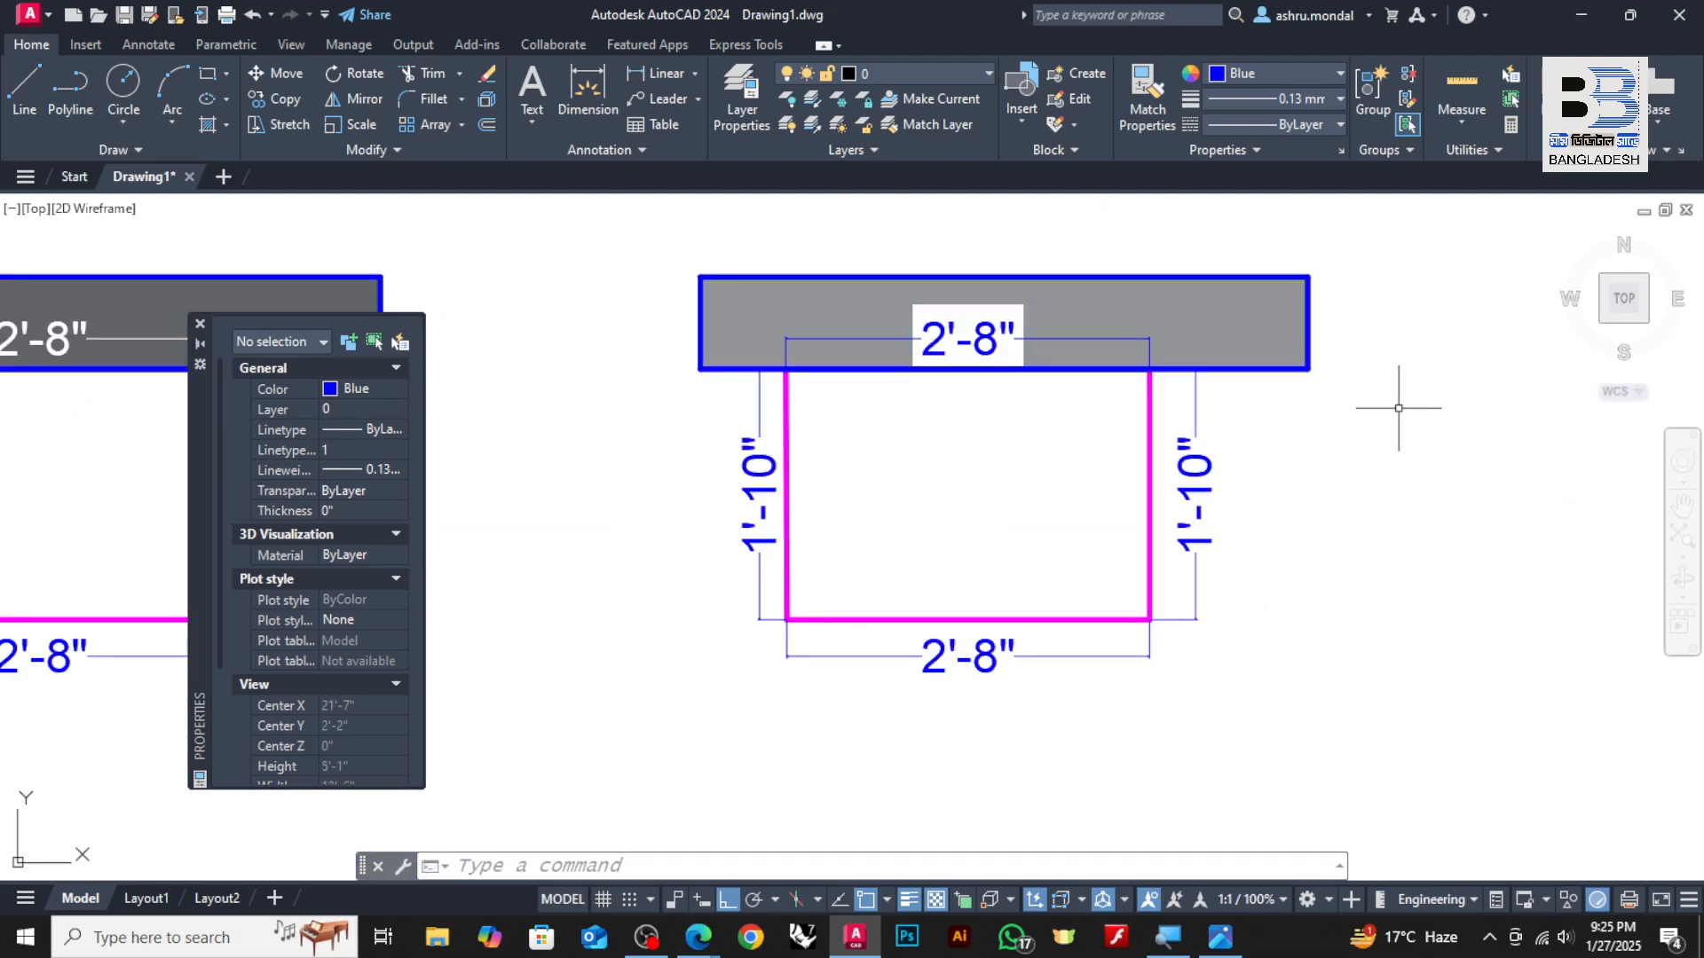
{"action": "scroll", "coordinate": [1399, 408], "scroll_direction": "down", "scroll_amount": 2}
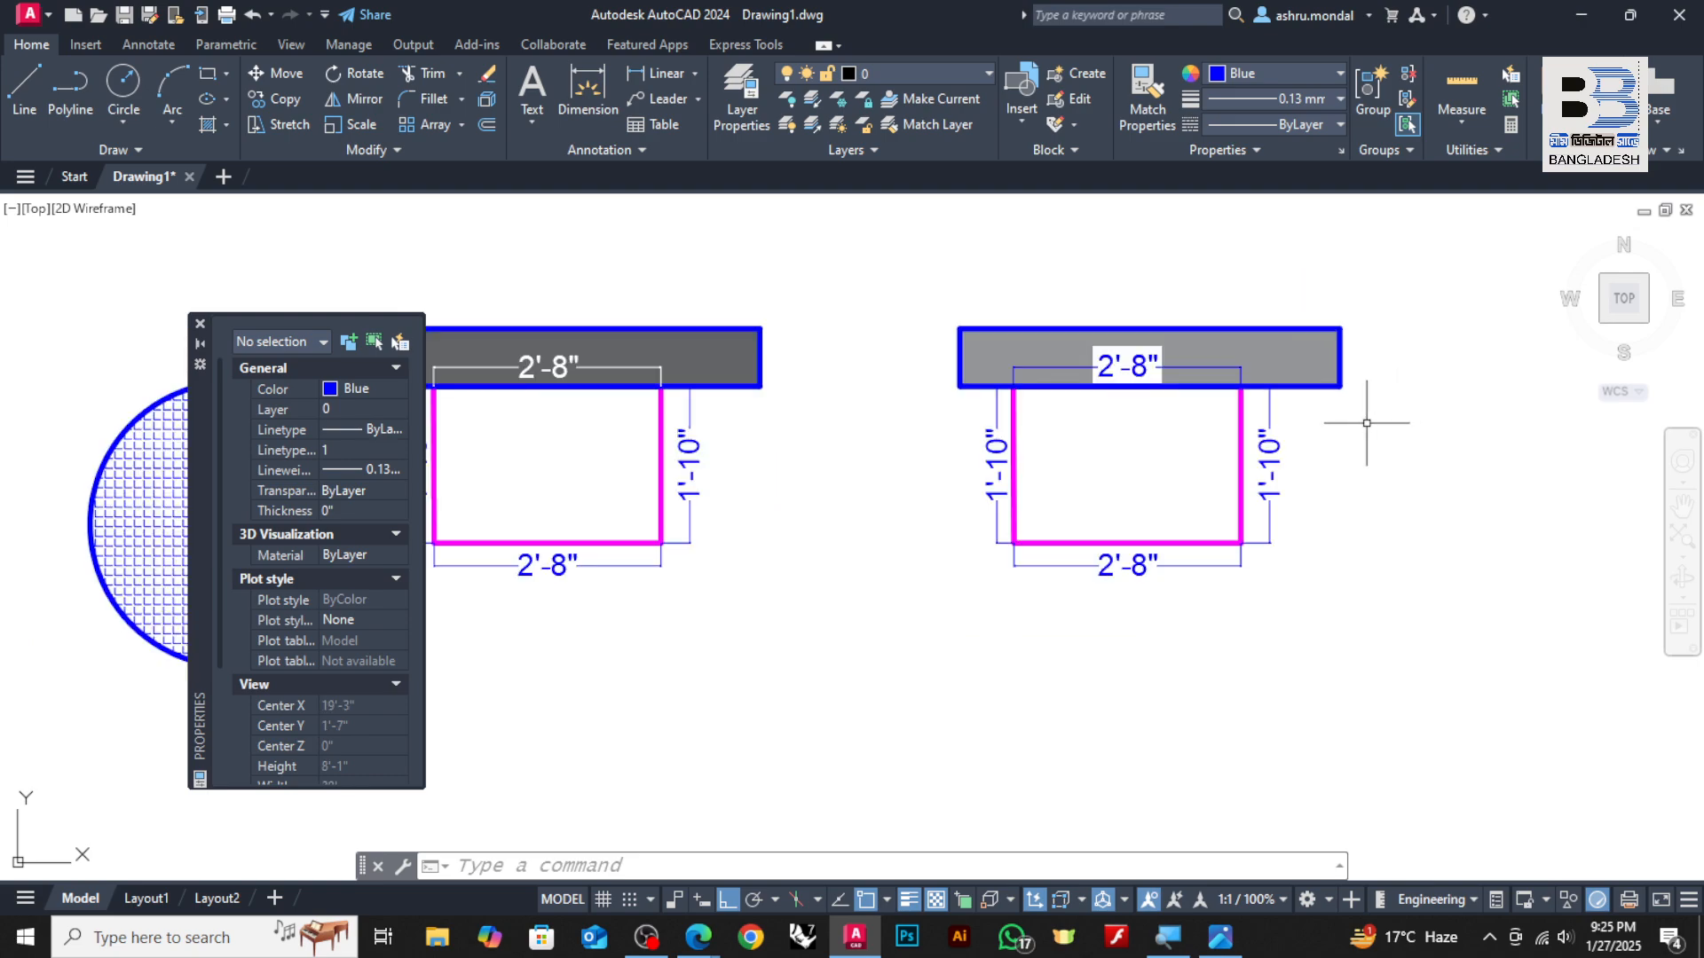
{"action": "scroll", "coordinate": [701, 441], "scroll_direction": "up", "scroll_amount": 2}
{"action": "scroll", "coordinate": [910, 474], "scroll_direction": "down", "scroll_amount": 2}
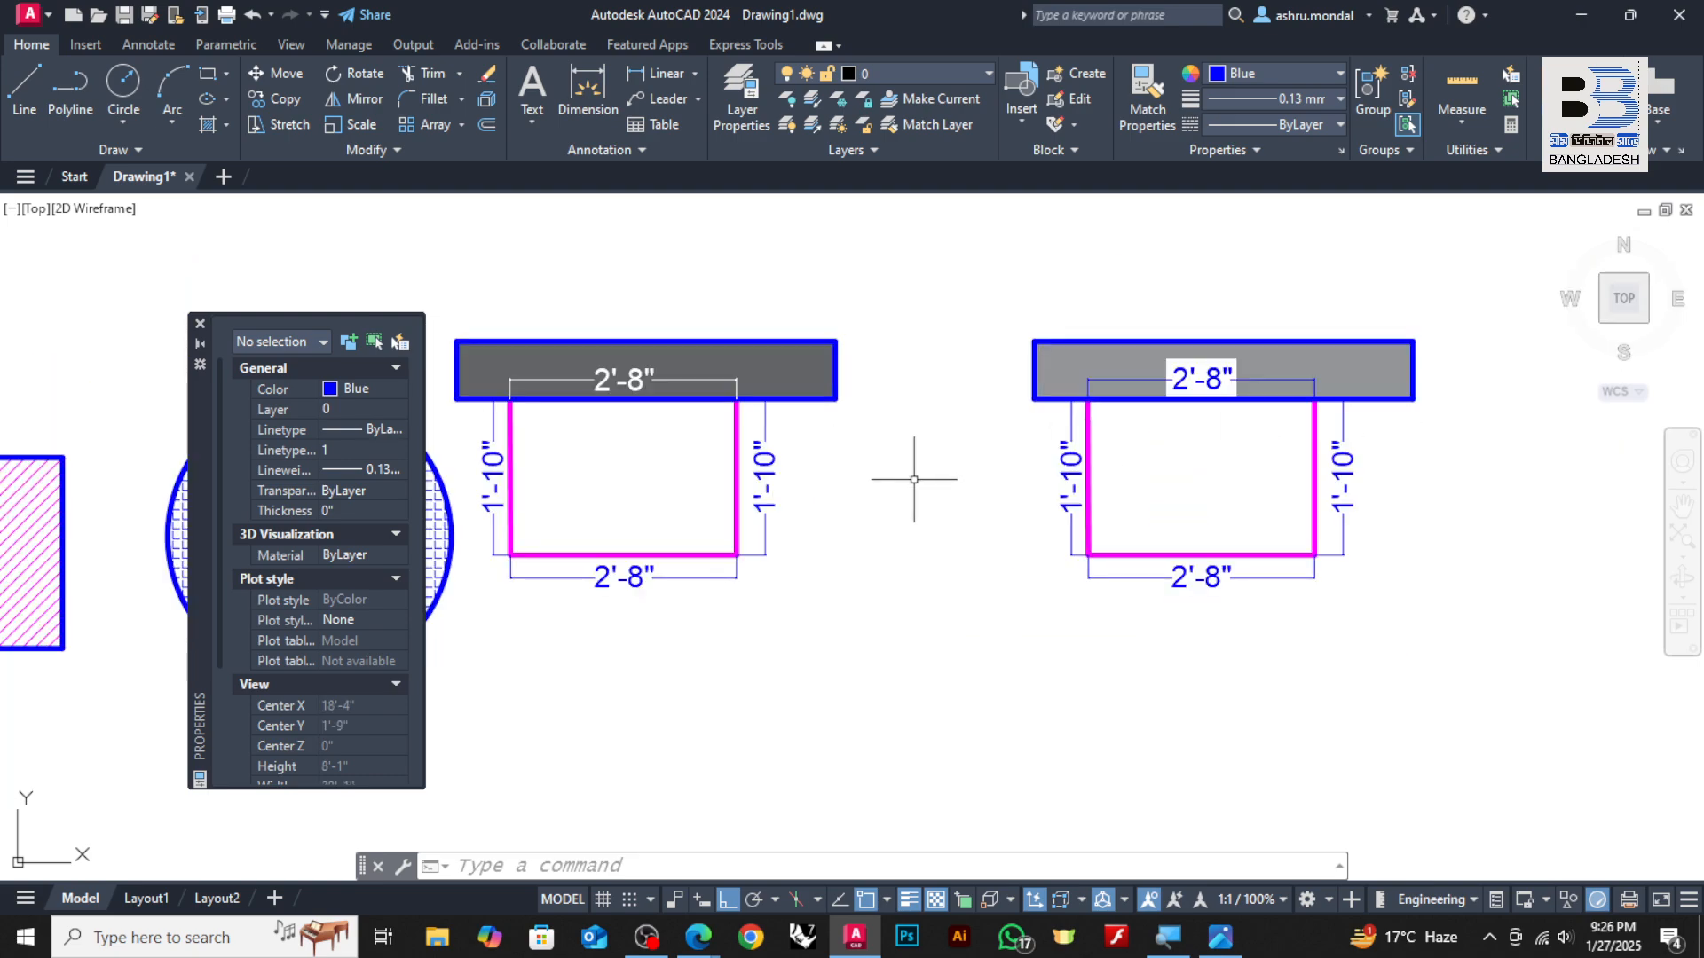
{"action": "scroll", "coordinate": [524, 472], "scroll_direction": "up", "scroll_amount": 2}
{"action": "scroll", "coordinate": [639, 470], "scroll_direction": "down", "scroll_amount": 1}
{"action": "scroll", "coordinate": [710, 468], "scroll_direction": "up", "scroll_amount": 1}
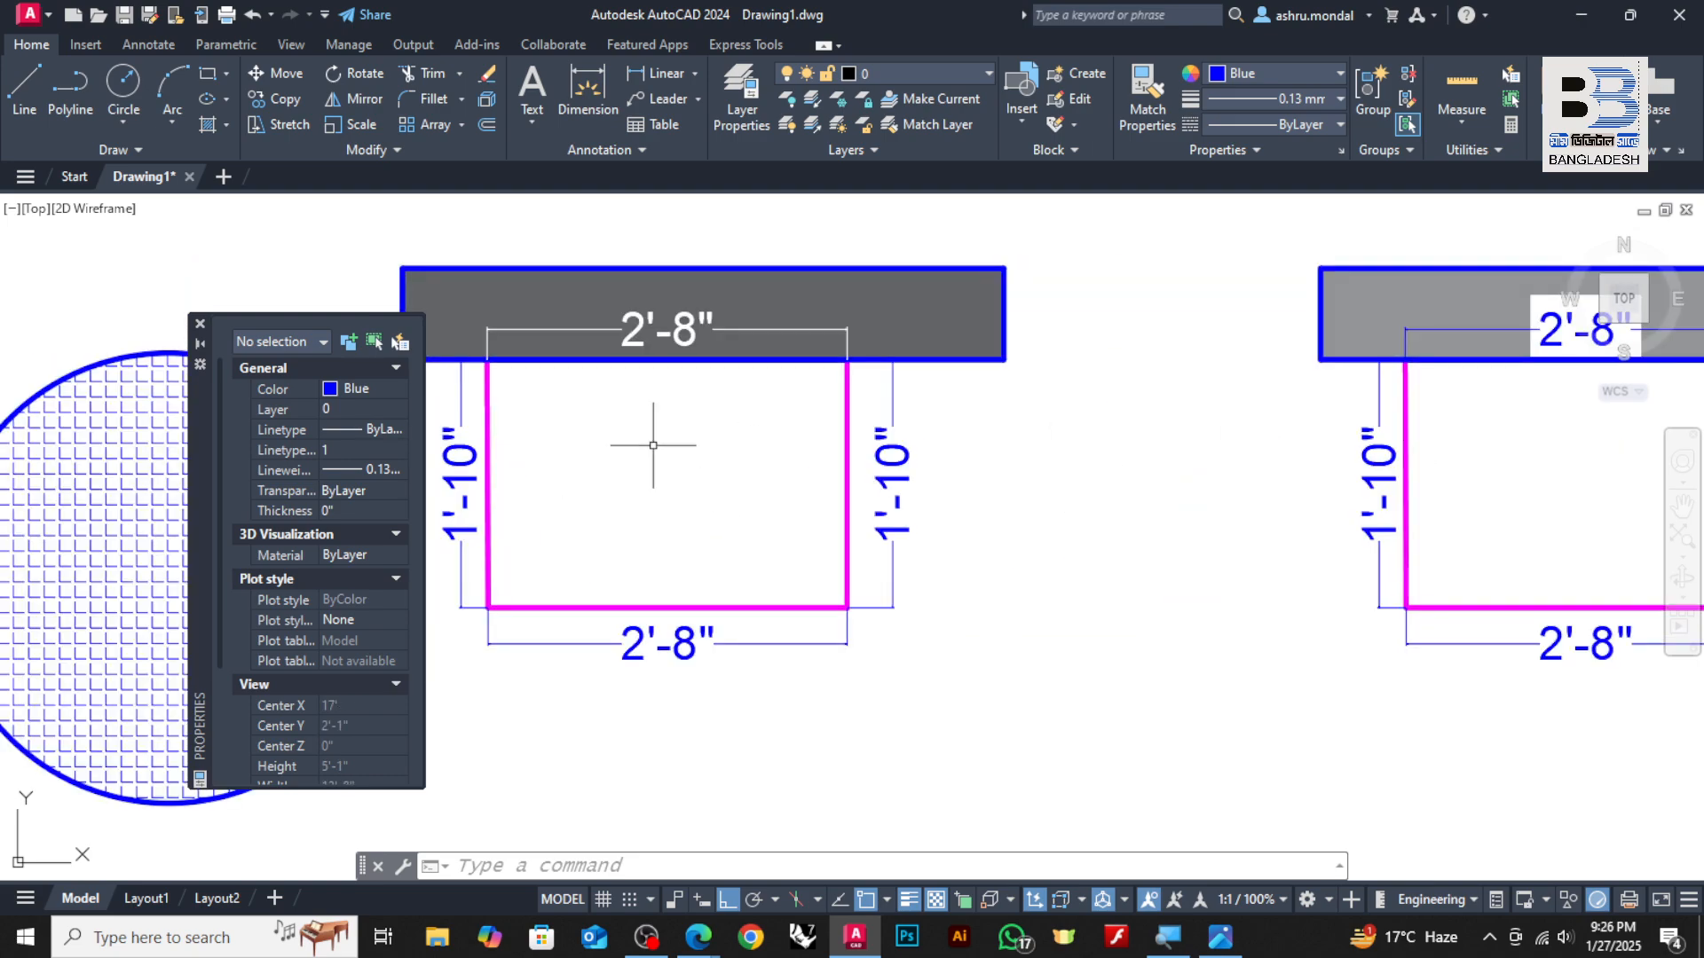
{"action": "scroll", "coordinate": [675, 307], "scroll_direction": "up", "scroll_amount": 2}
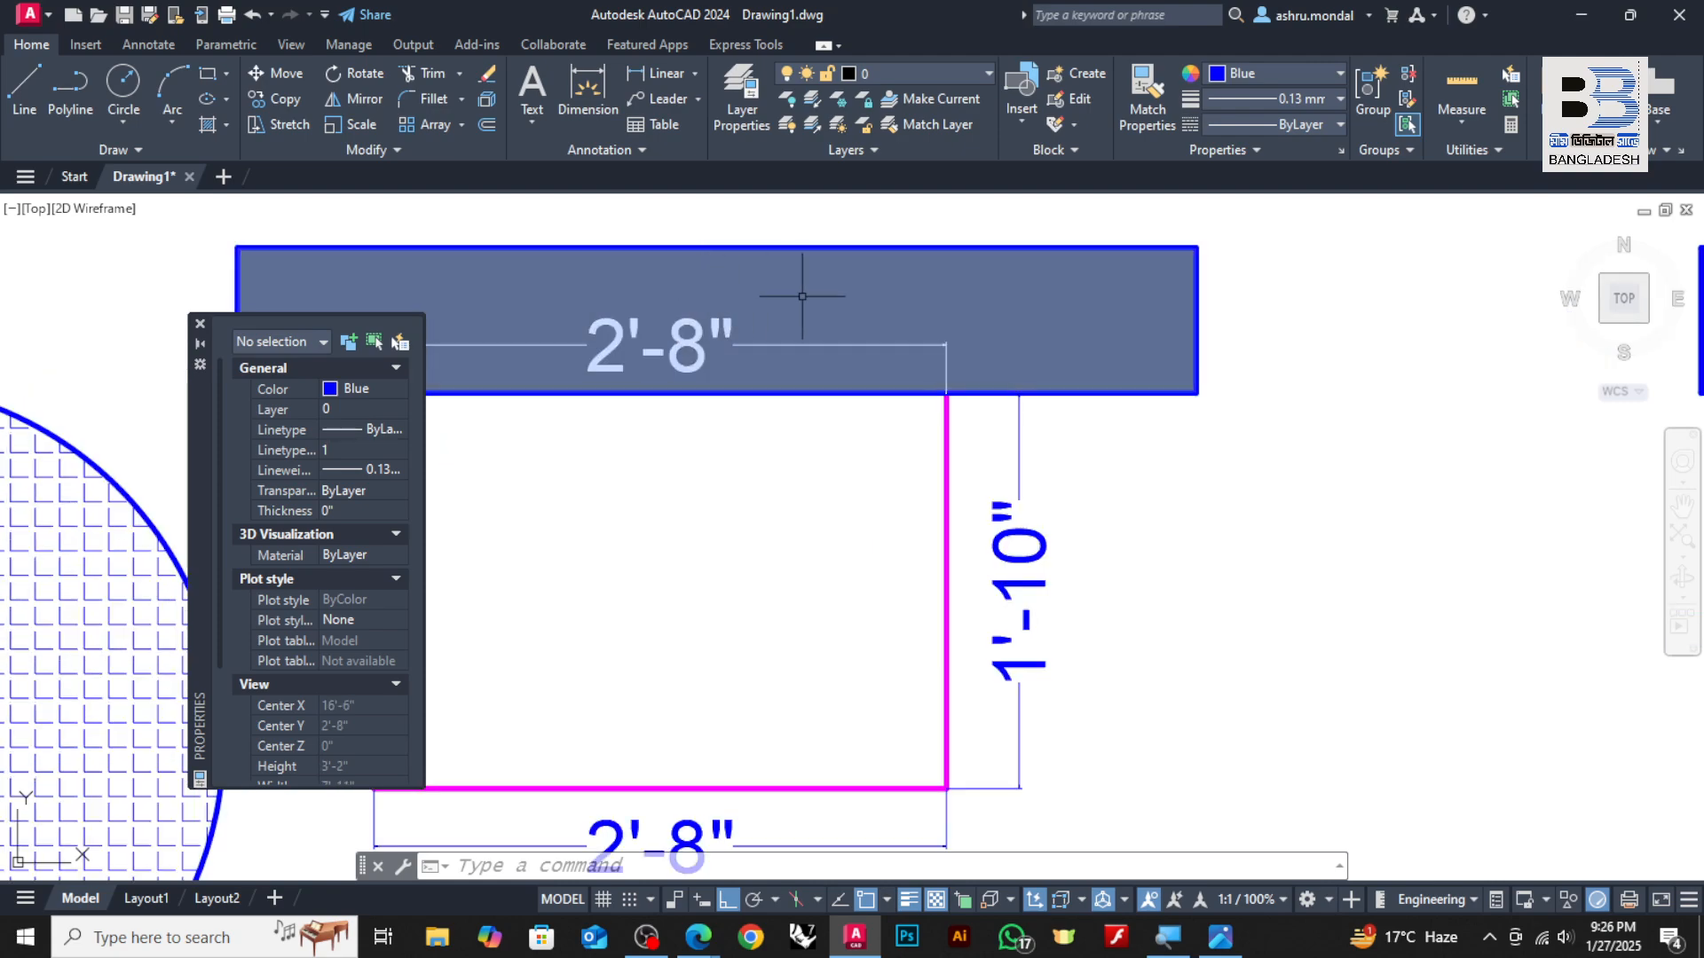
{"action": "scroll", "coordinate": [736, 372], "scroll_direction": "down", "scroll_amount": 2}
{"action": "scroll", "coordinate": [645, 422], "scroll_direction": "up", "scroll_amount": 2}
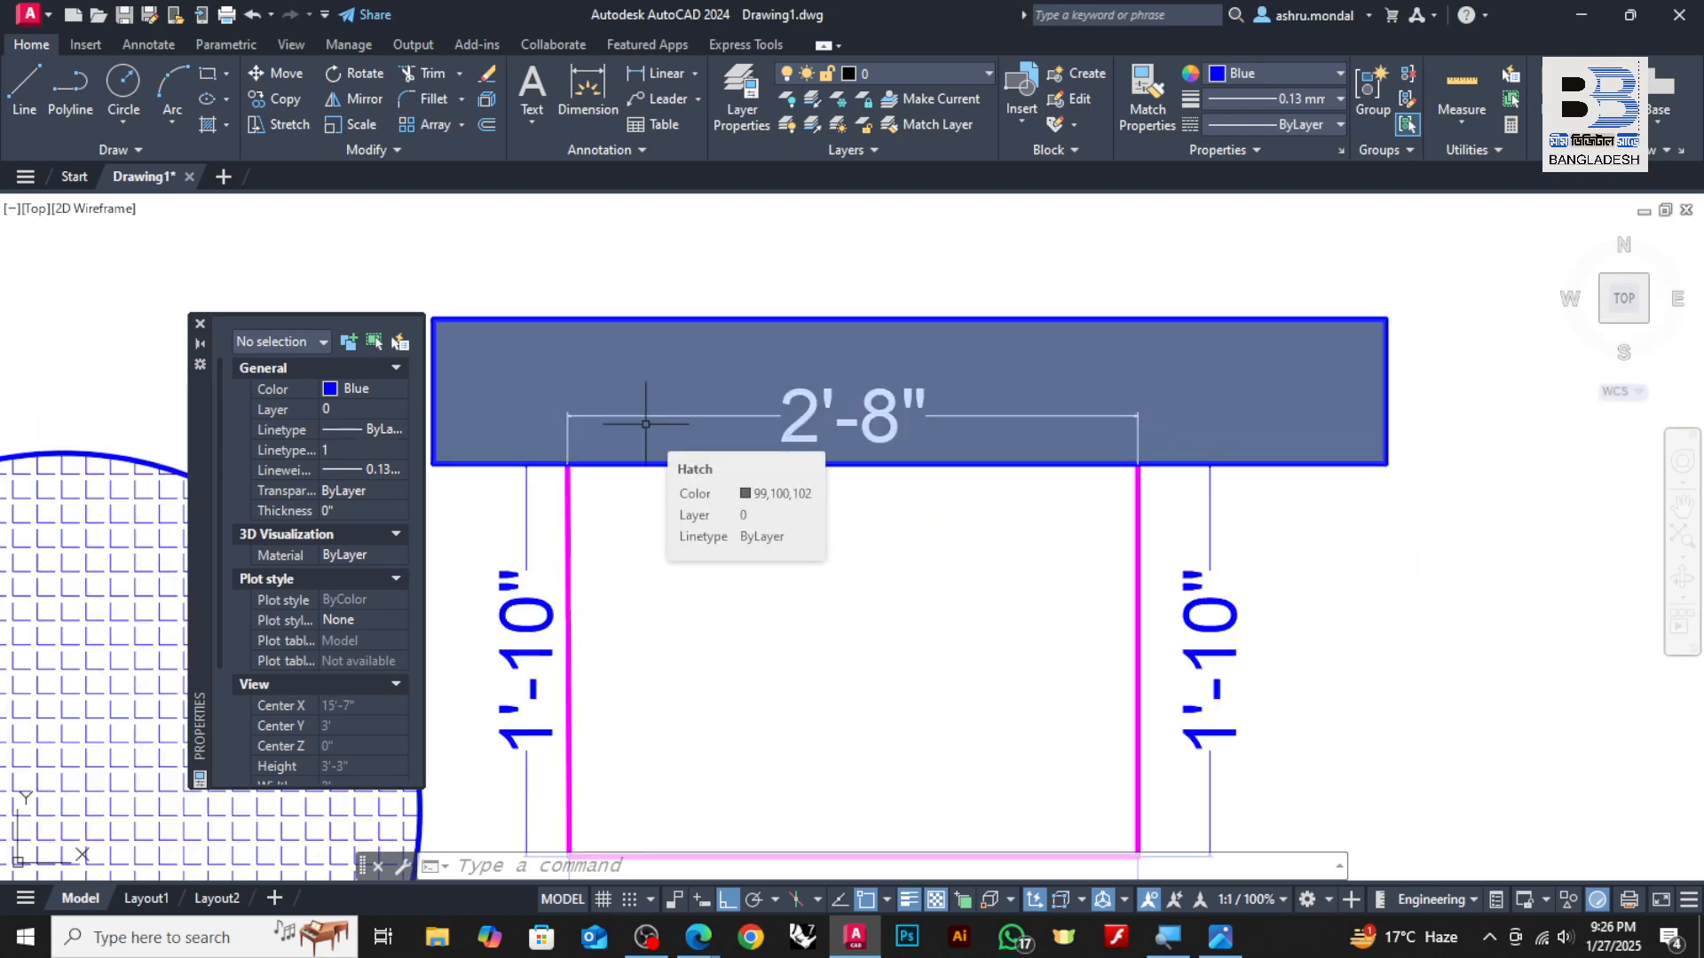
{"action": "scroll", "coordinate": [1065, 448], "scroll_direction": "down", "scroll_amount": 3}
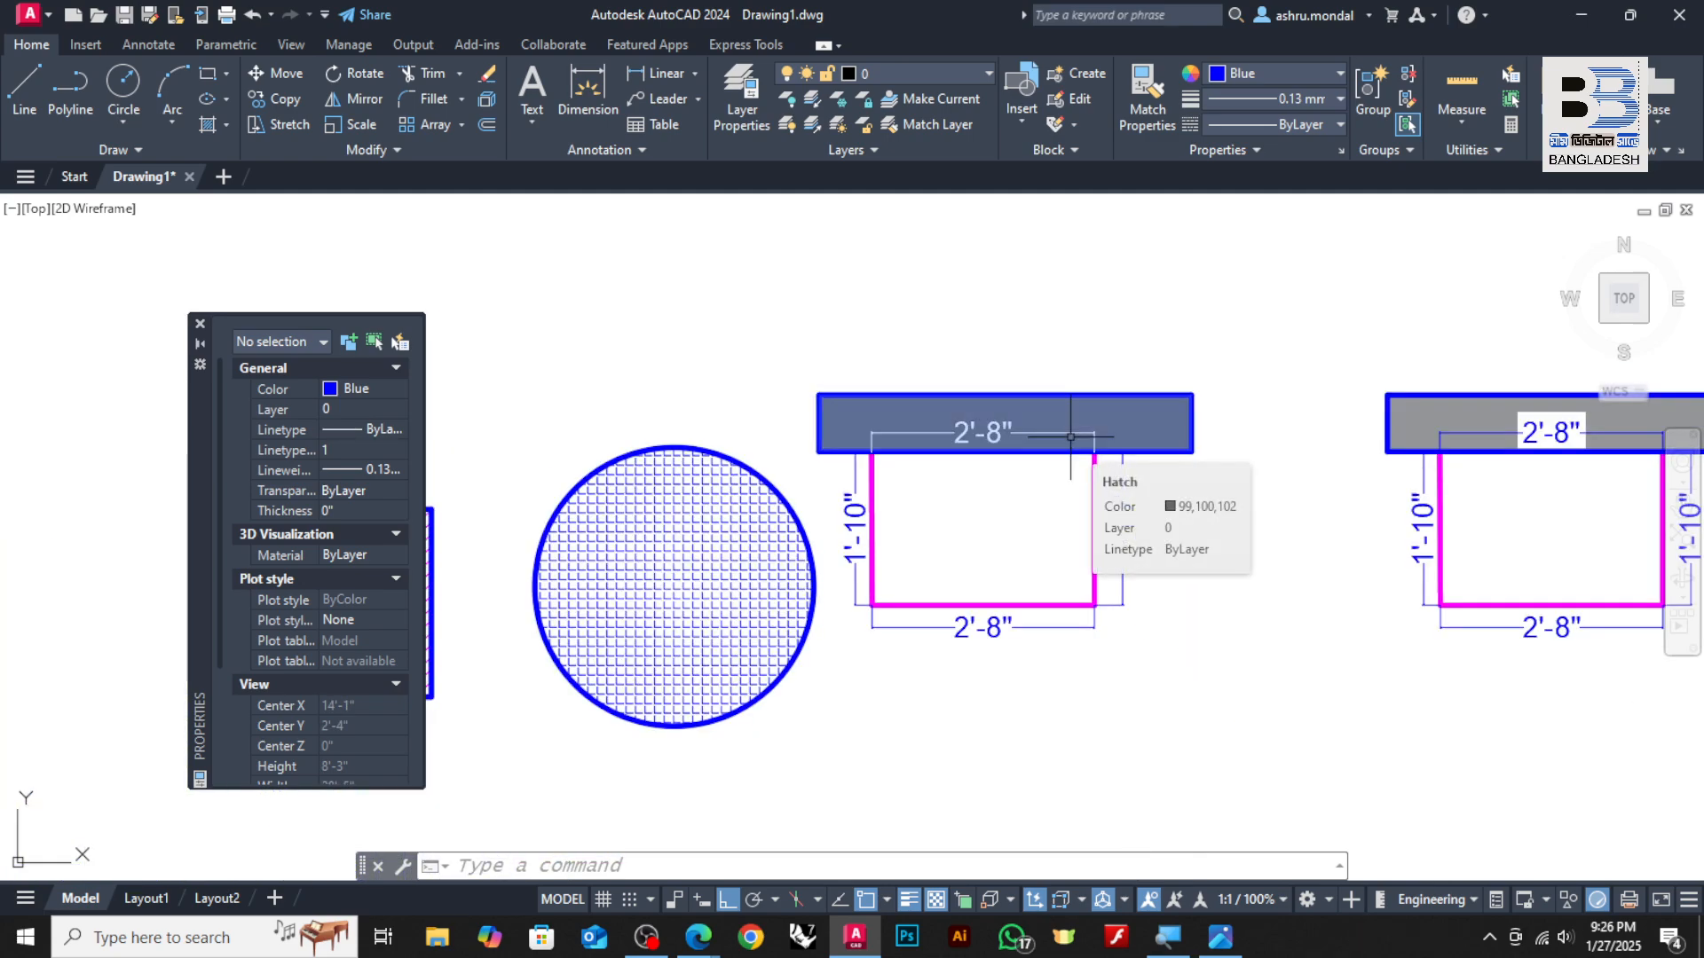
{"action": "scroll", "coordinate": [834, 417], "scroll_direction": "down", "scroll_amount": 2}
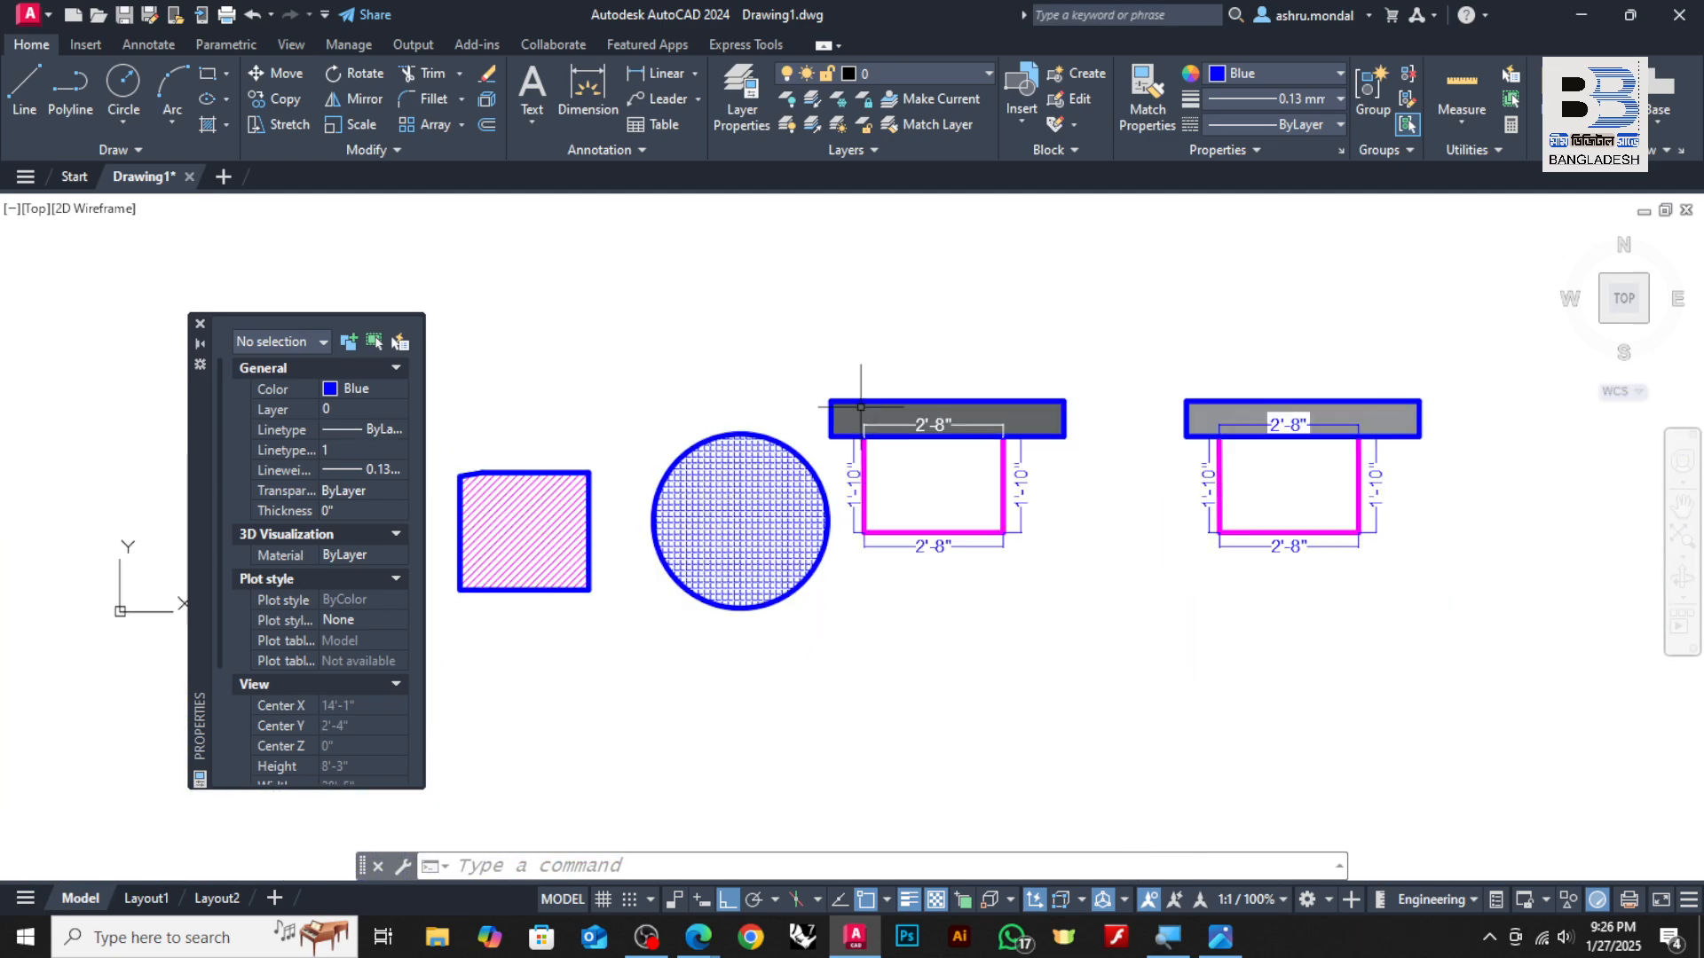
{"action": "scroll", "coordinate": [1180, 426], "scroll_direction": "up", "scroll_amount": 2}
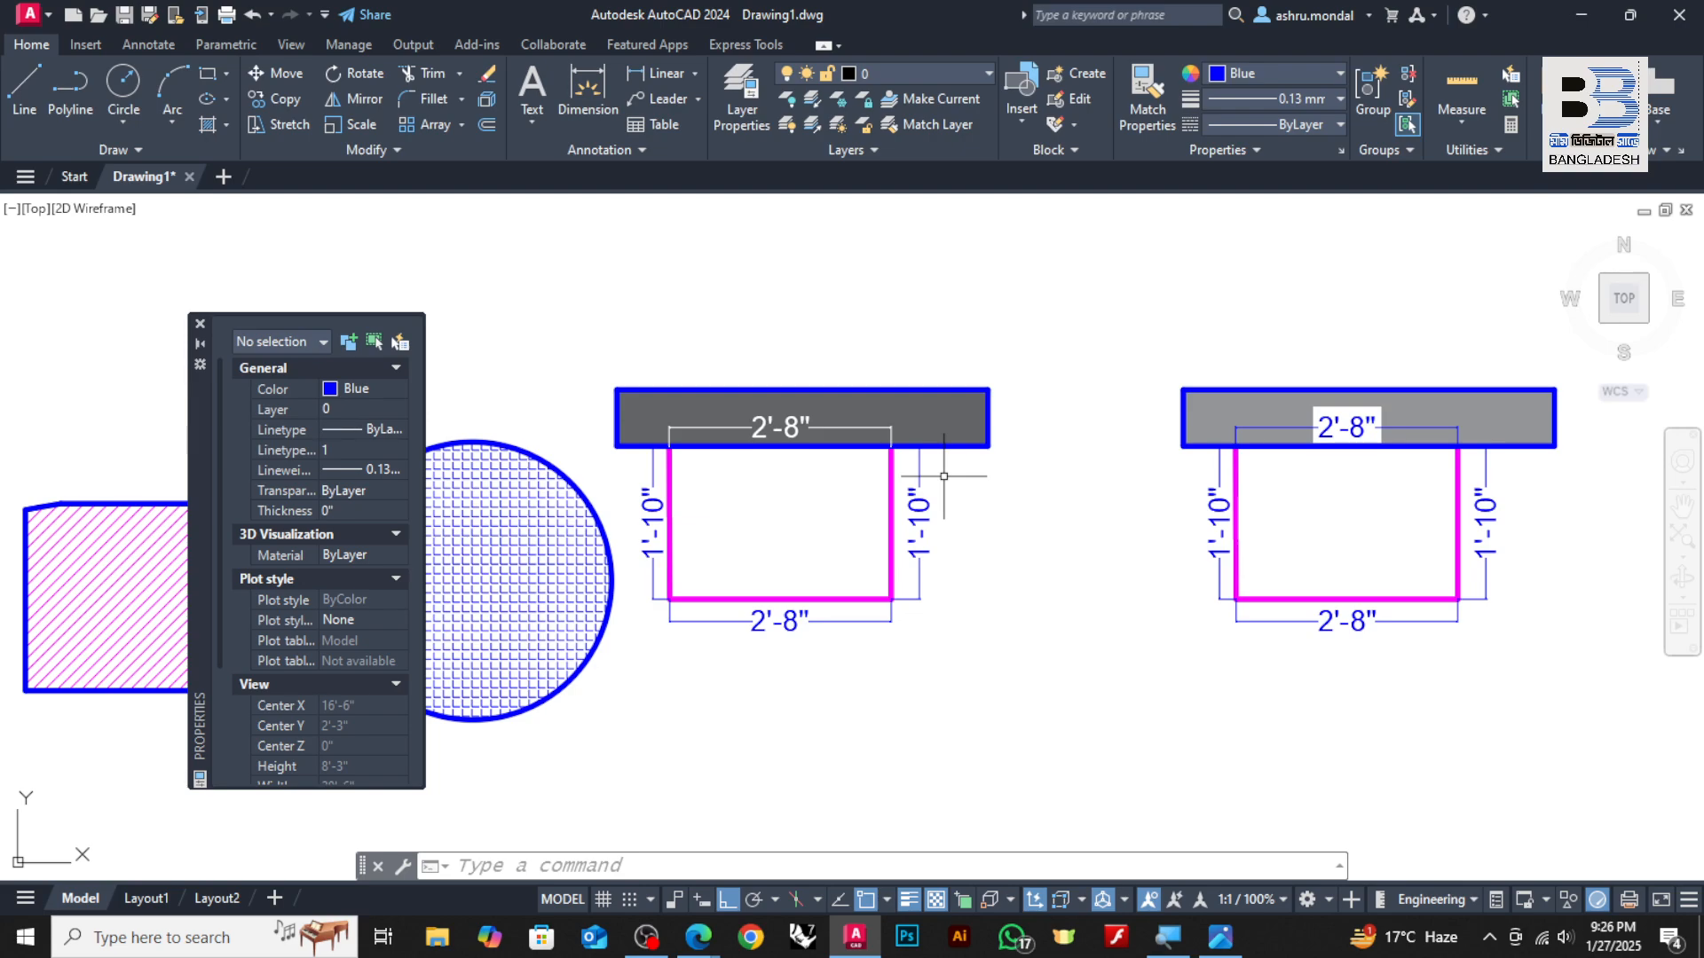
{"action": "scroll", "coordinate": [577, 362], "scroll_direction": "up", "scroll_amount": 3}
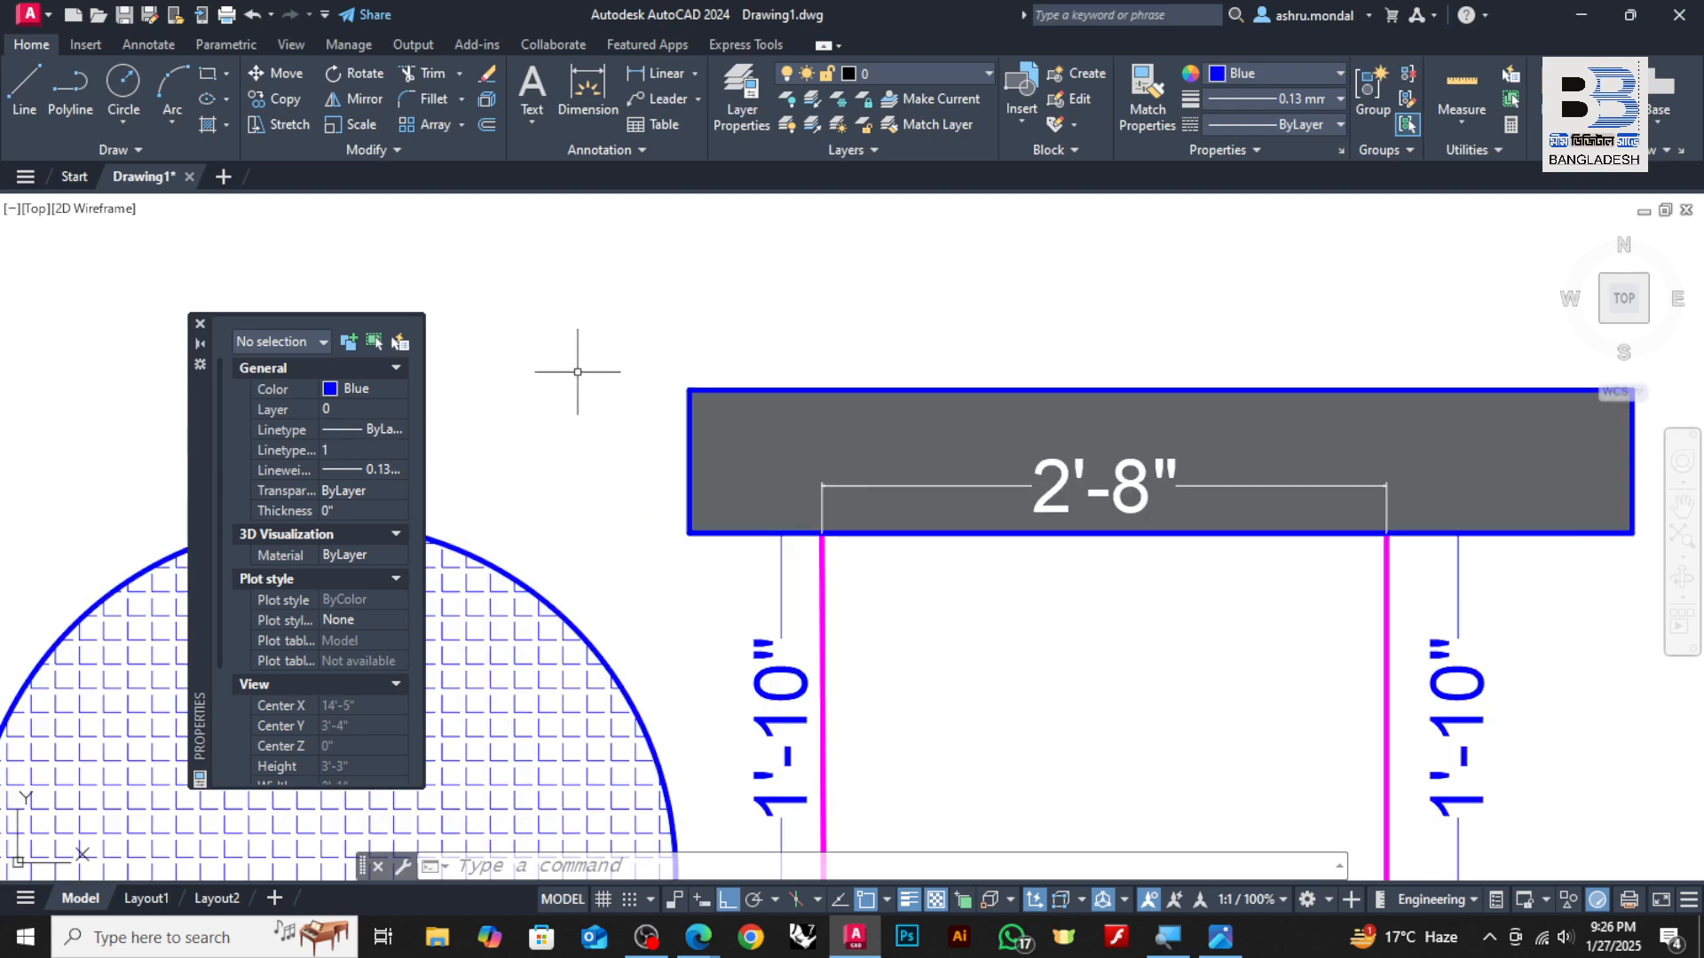
{"action": "scroll", "coordinate": [1254, 304], "scroll_direction": "down", "scroll_amount": 2}
{"action": "scroll", "coordinate": [1100, 384], "scroll_direction": "up", "scroll_amount": 1}
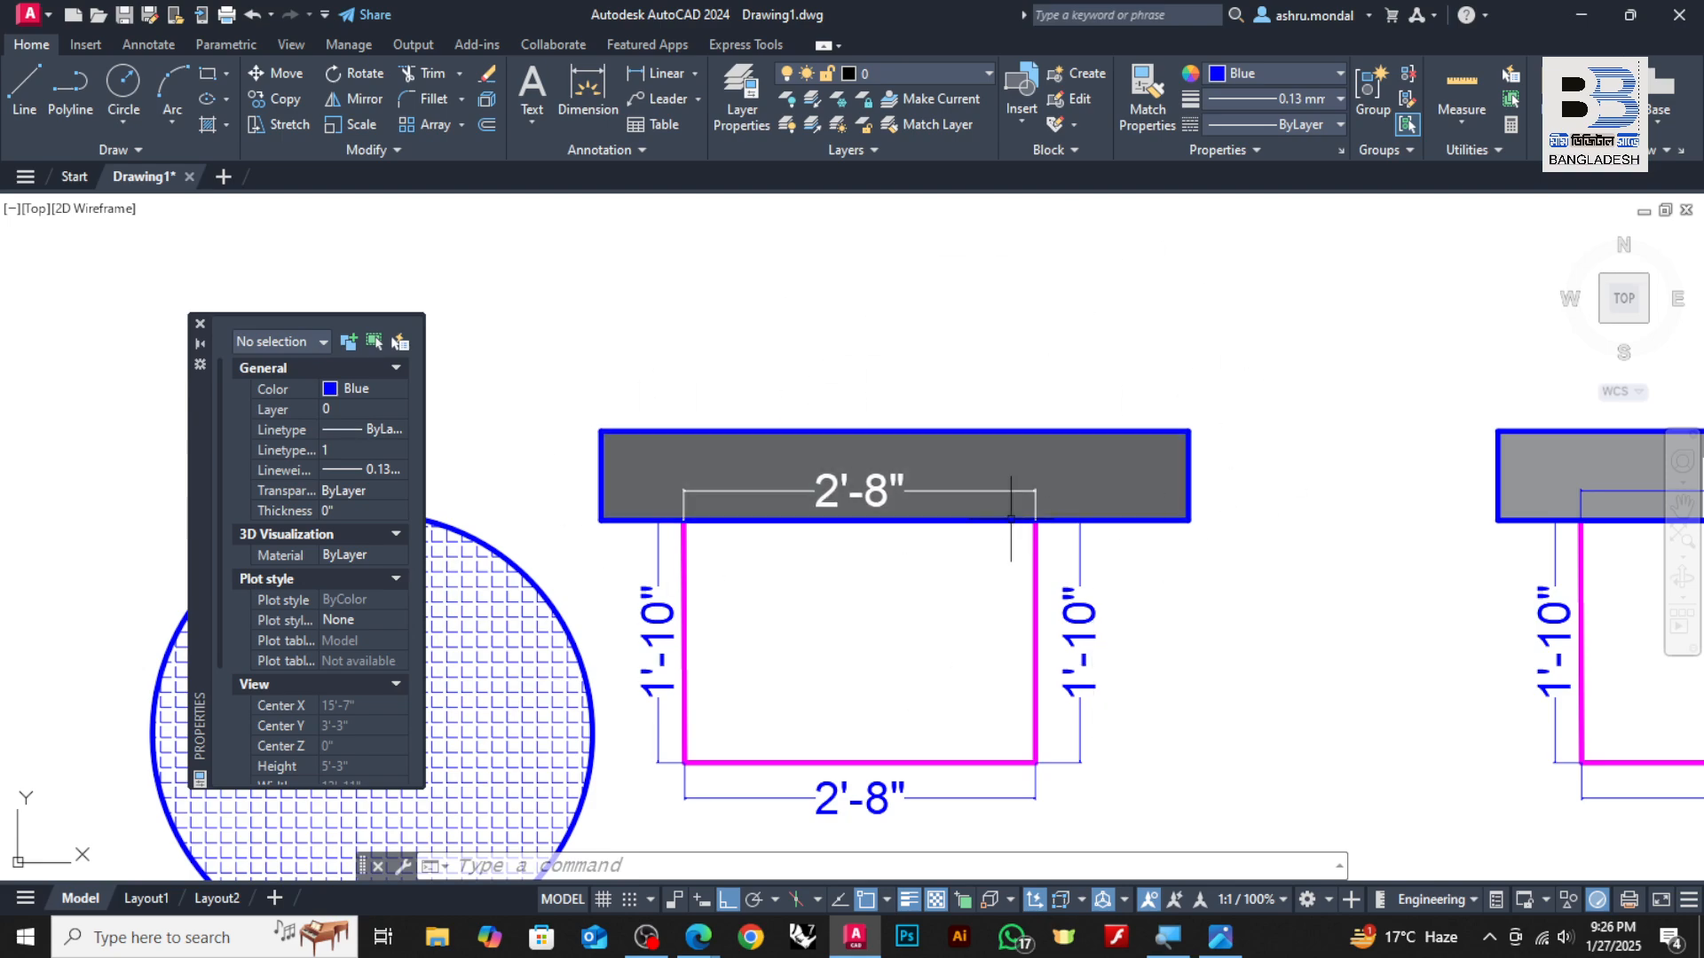
{"action": "left_click", "coordinate": [1132, 462]}
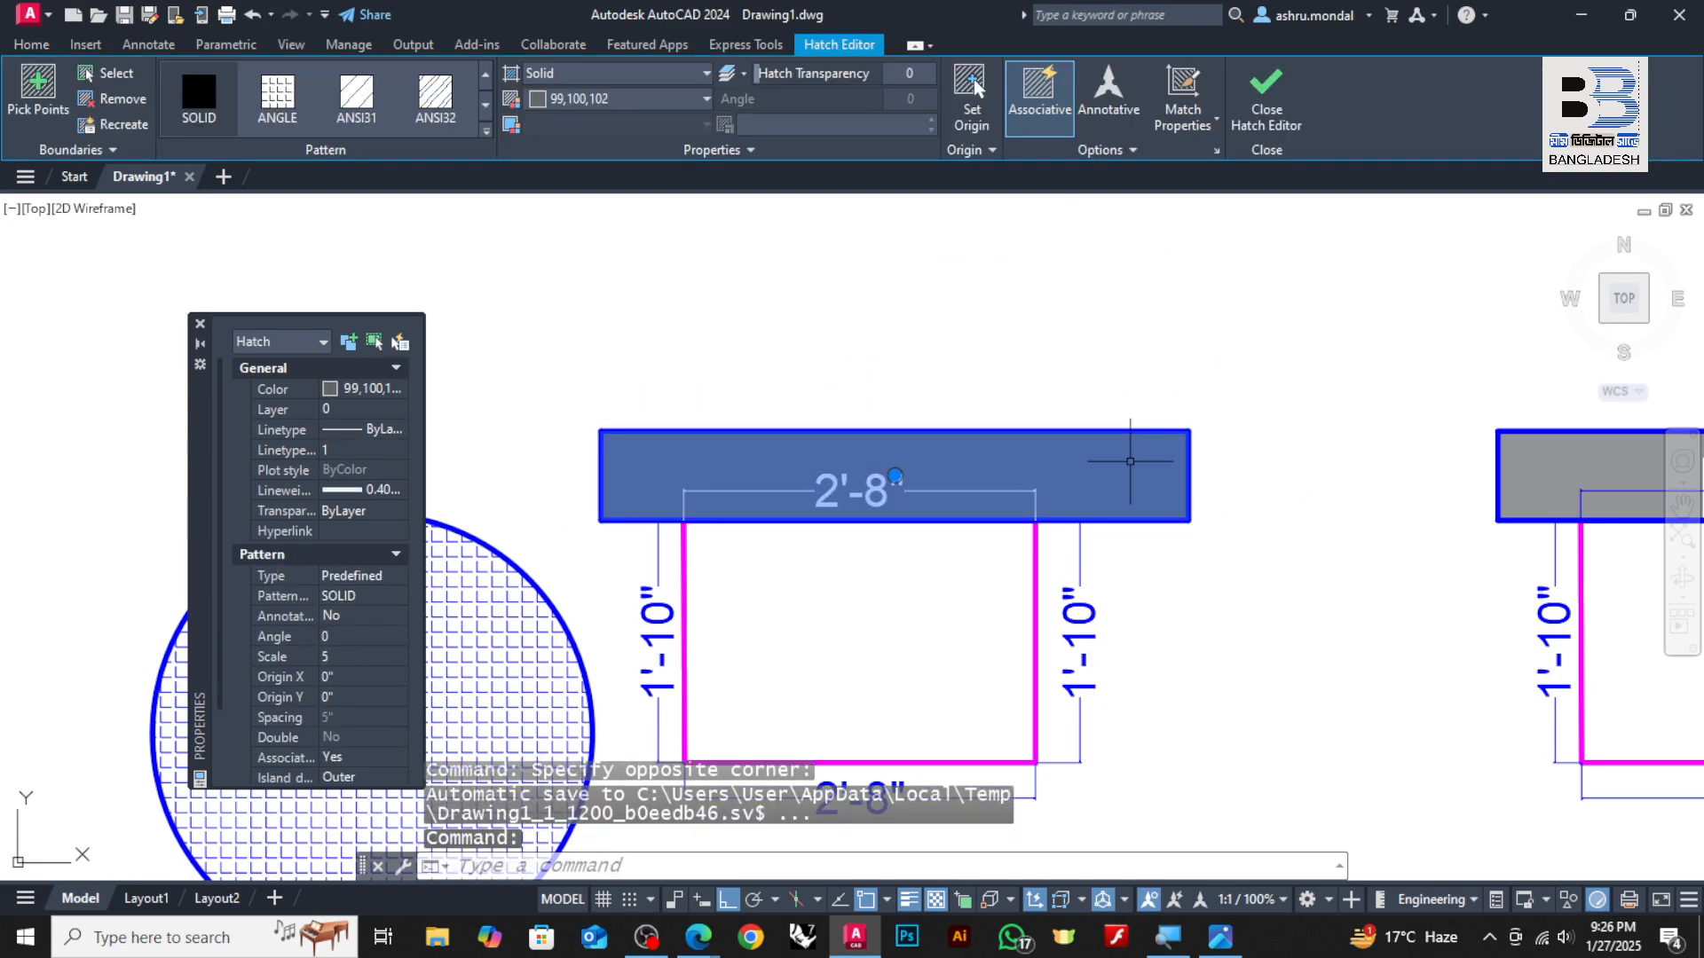
{"action": "key", "text": "Delete"}
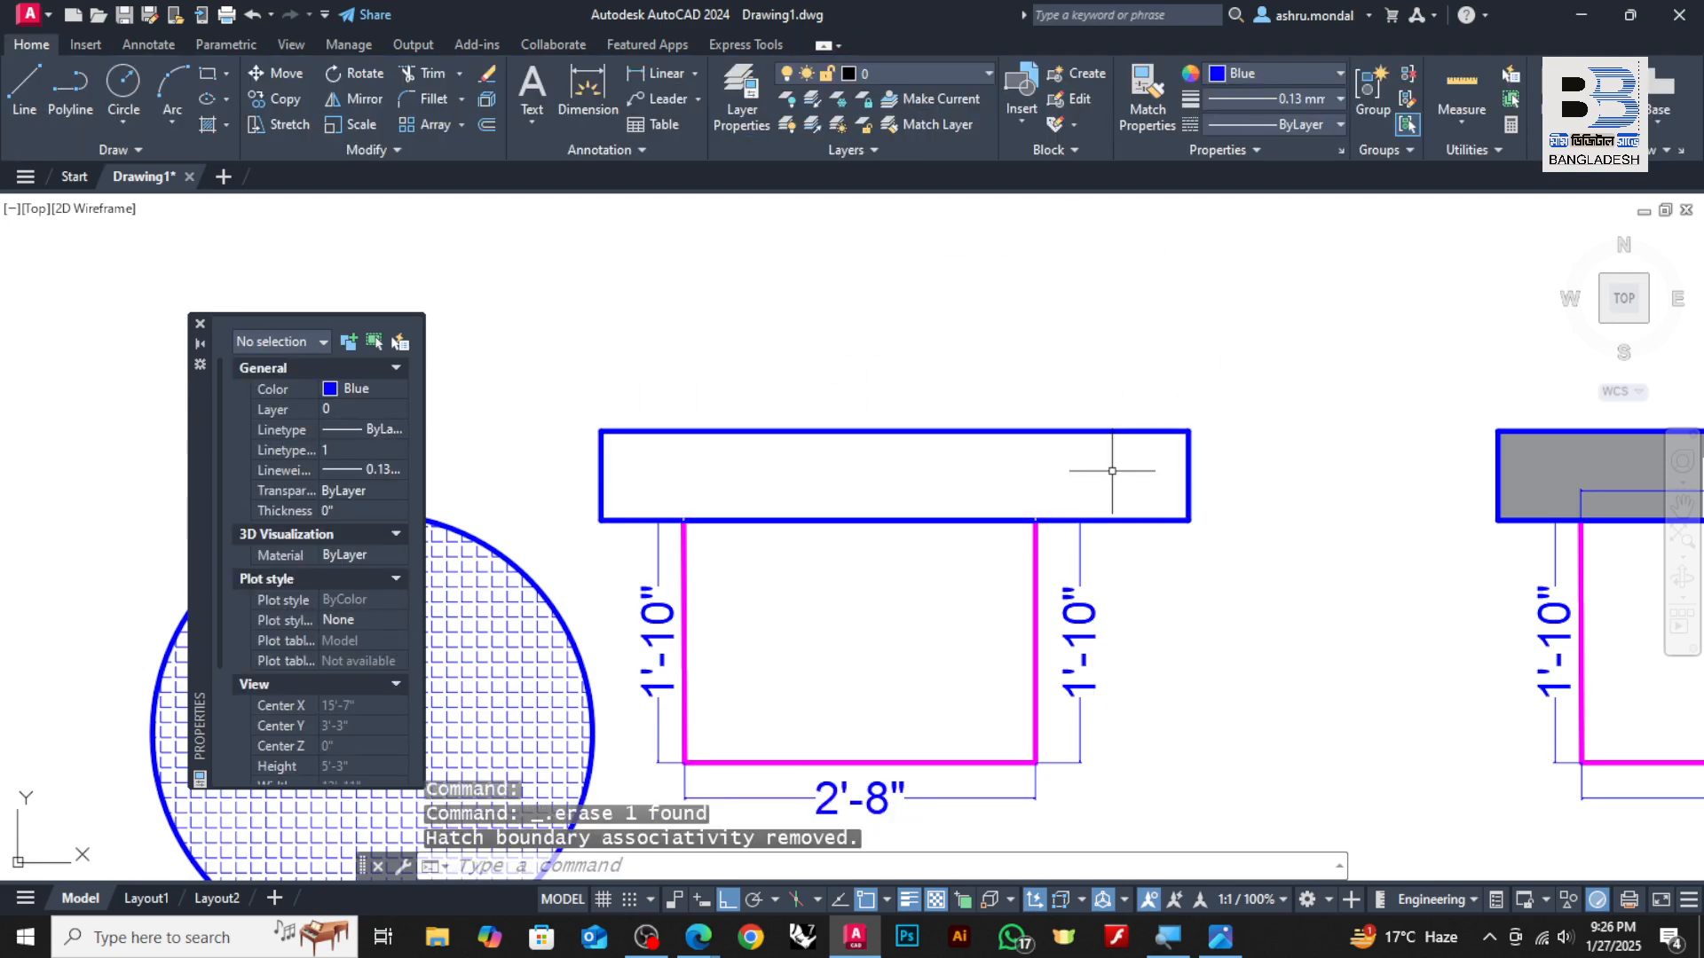
{"action": "scroll", "coordinate": [942, 468], "scroll_direction": "down", "scroll_amount": 2}
{"action": "key", "text": "ctrl+z"}
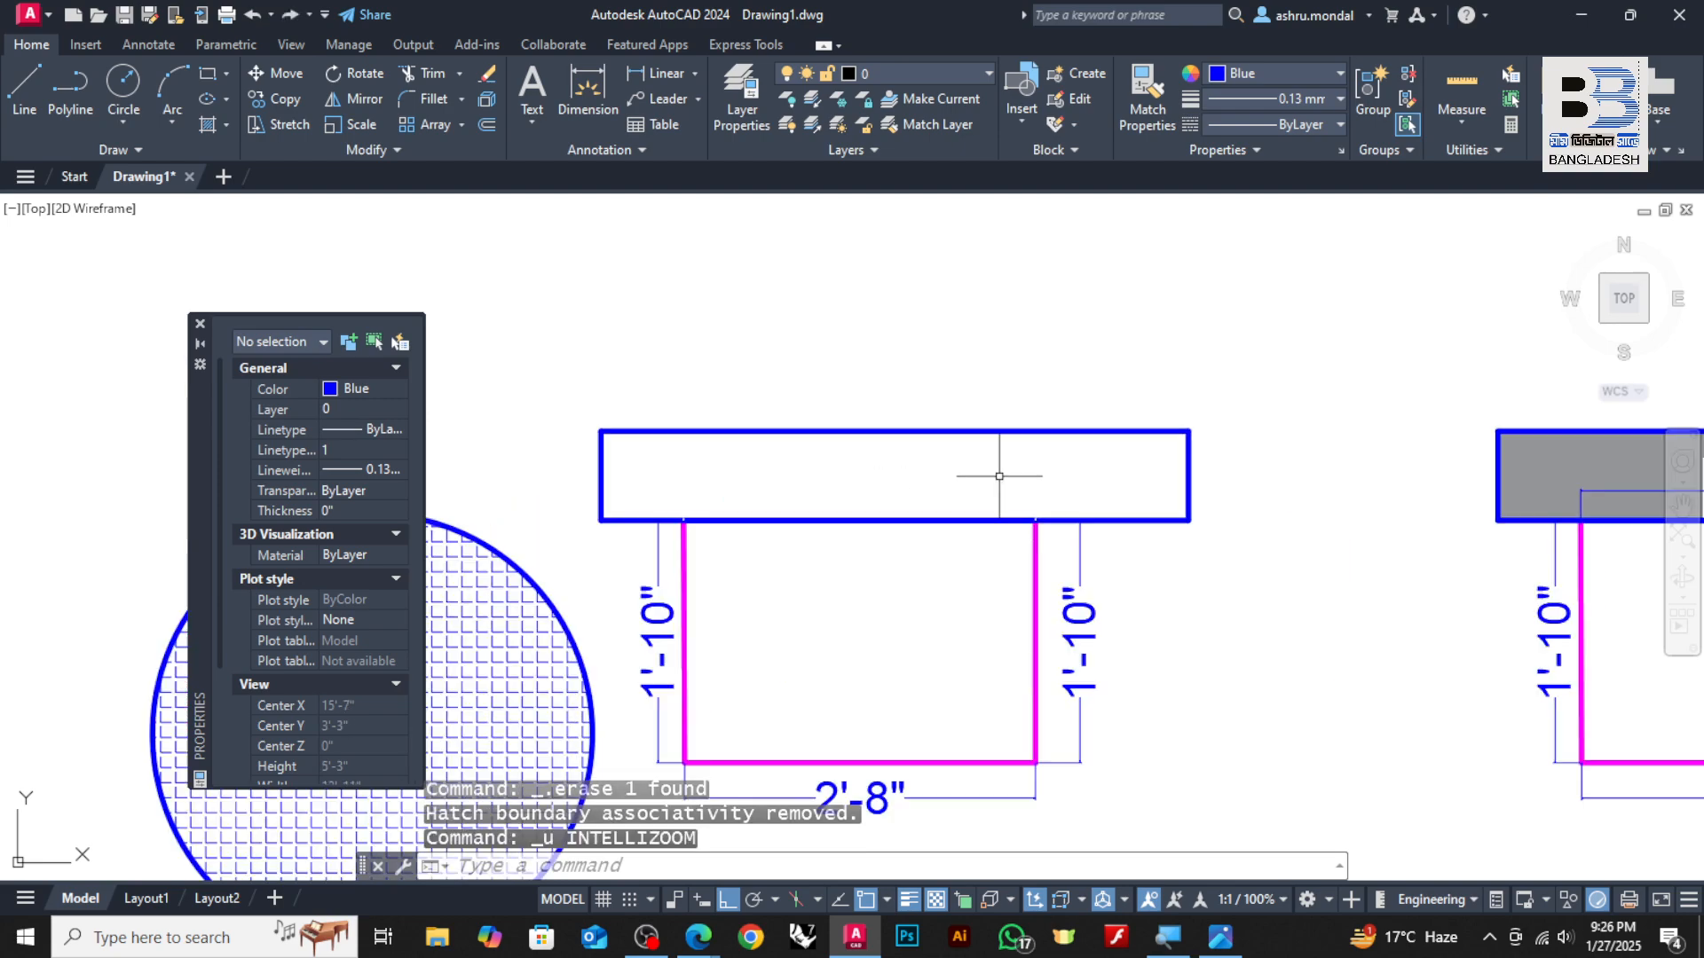
{"action": "key", "text": "ctrl+z"}
Erase the grey hatch and the blue dimension from inside the copied road strip
{"action": "scroll", "coordinate": [982, 479], "scroll_direction": "down", "scroll_amount": 4}
{"action": "scroll", "coordinate": [1331, 479], "scroll_direction": "up", "scroll_amount": 4}
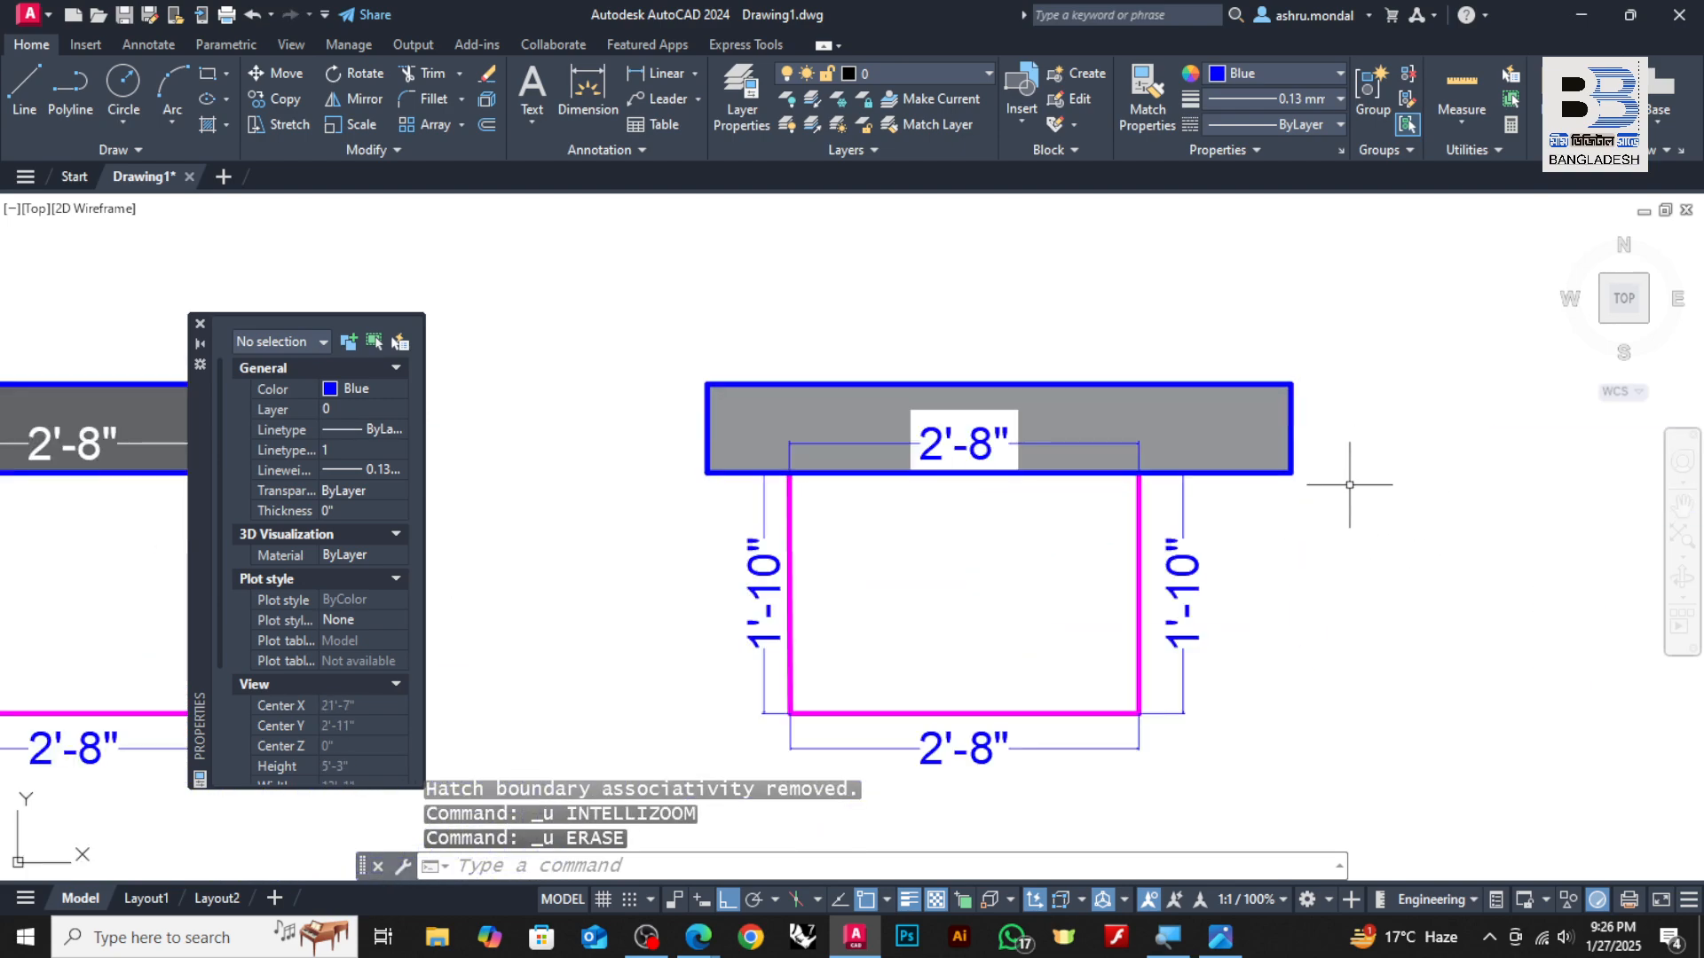
{"action": "left_click", "coordinate": [1200, 415]}
{"action": "key", "text": "Delete"}
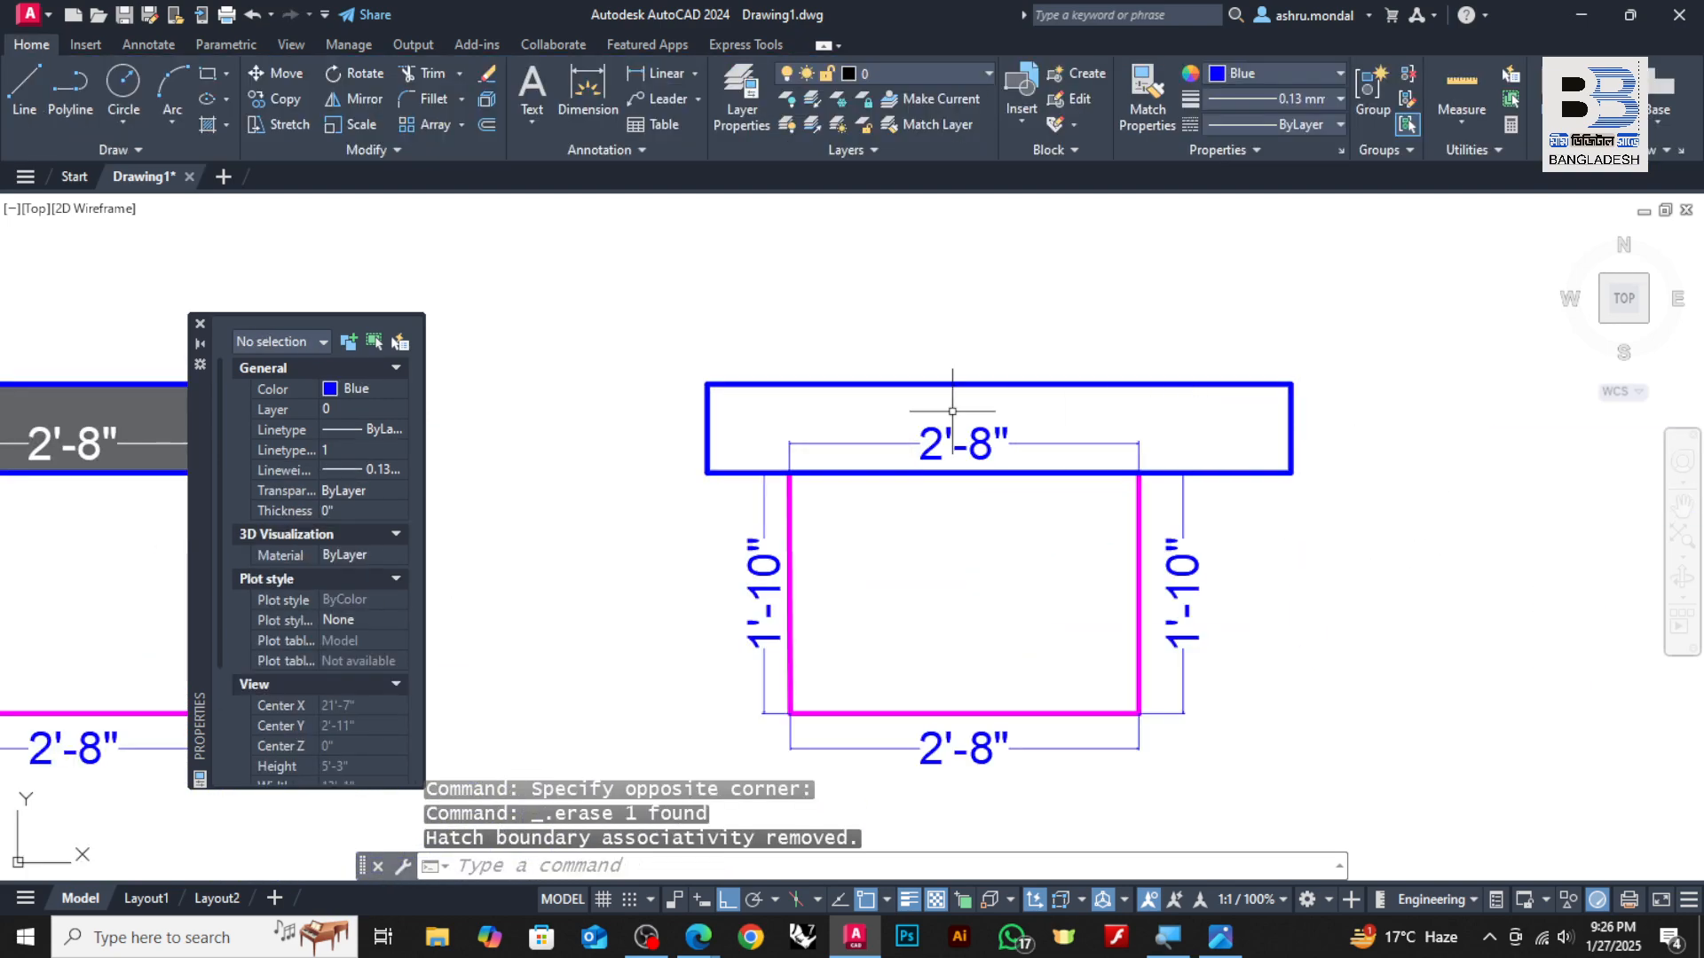
{"action": "left_click", "coordinate": [1008, 431]}
{"action": "key", "text": "Delete"}
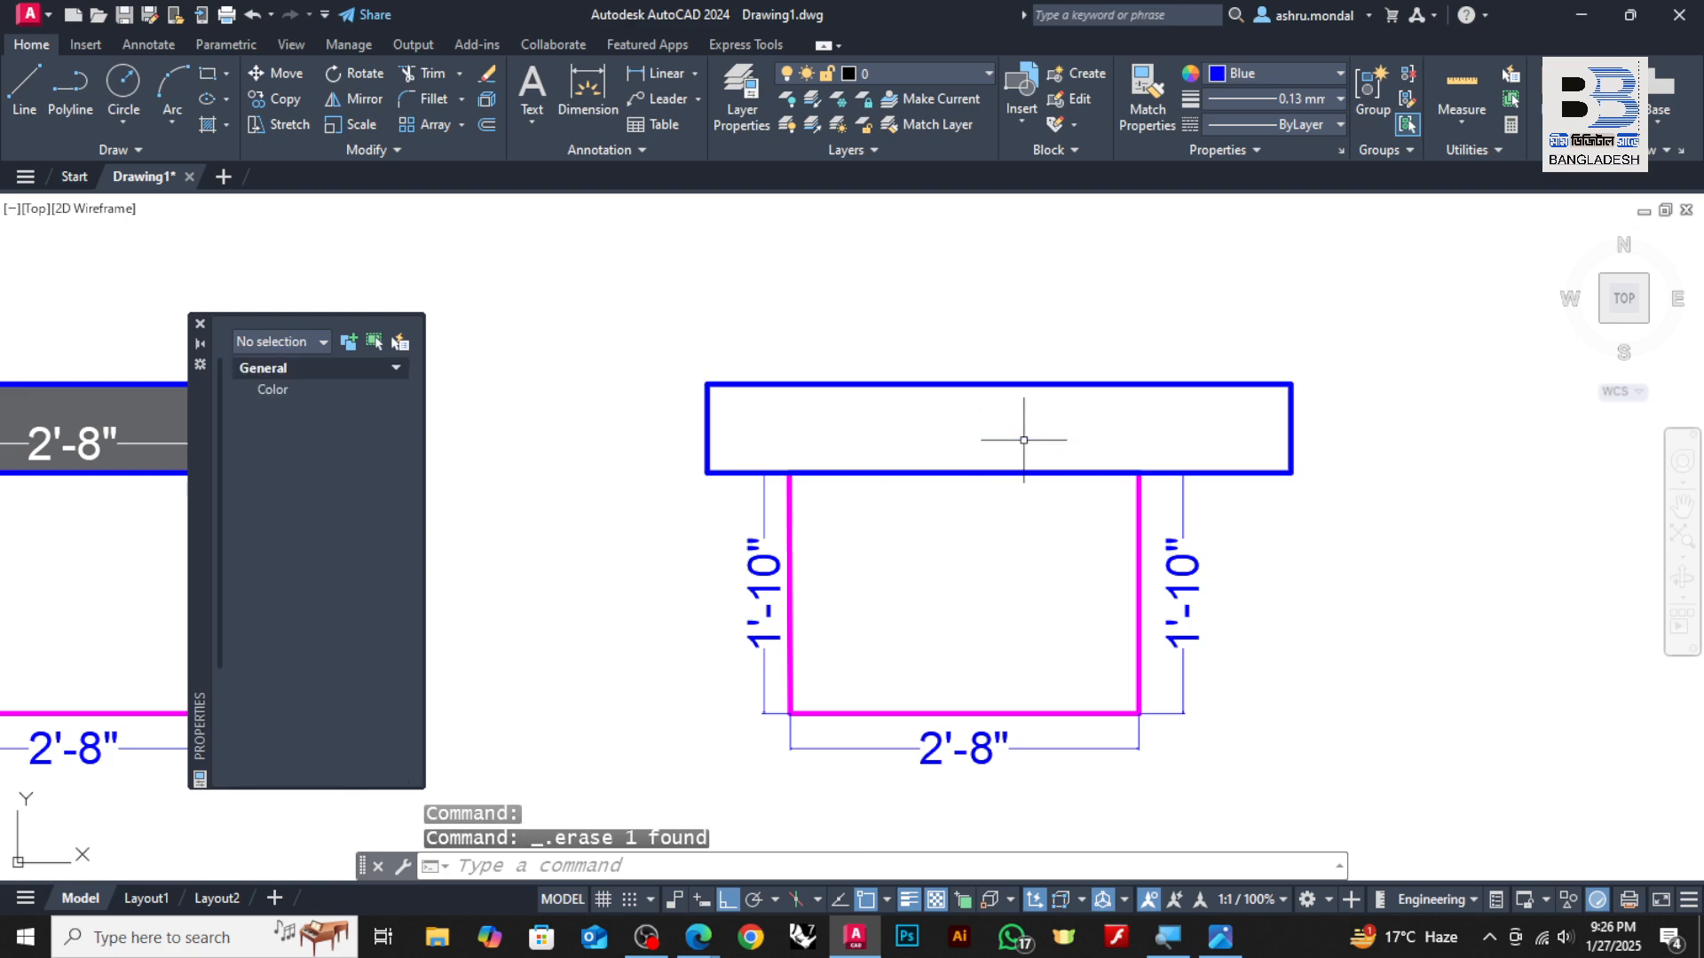
Copy the empty road strip outline about 7'-10" horizontally to the right, clear of the copied plot
{"action": "scroll", "coordinate": [1023, 439], "scroll_direction": "down", "scroll_amount": 4}
{"action": "scroll", "coordinate": [923, 477], "scroll_direction": "up", "scroll_amount": 4}
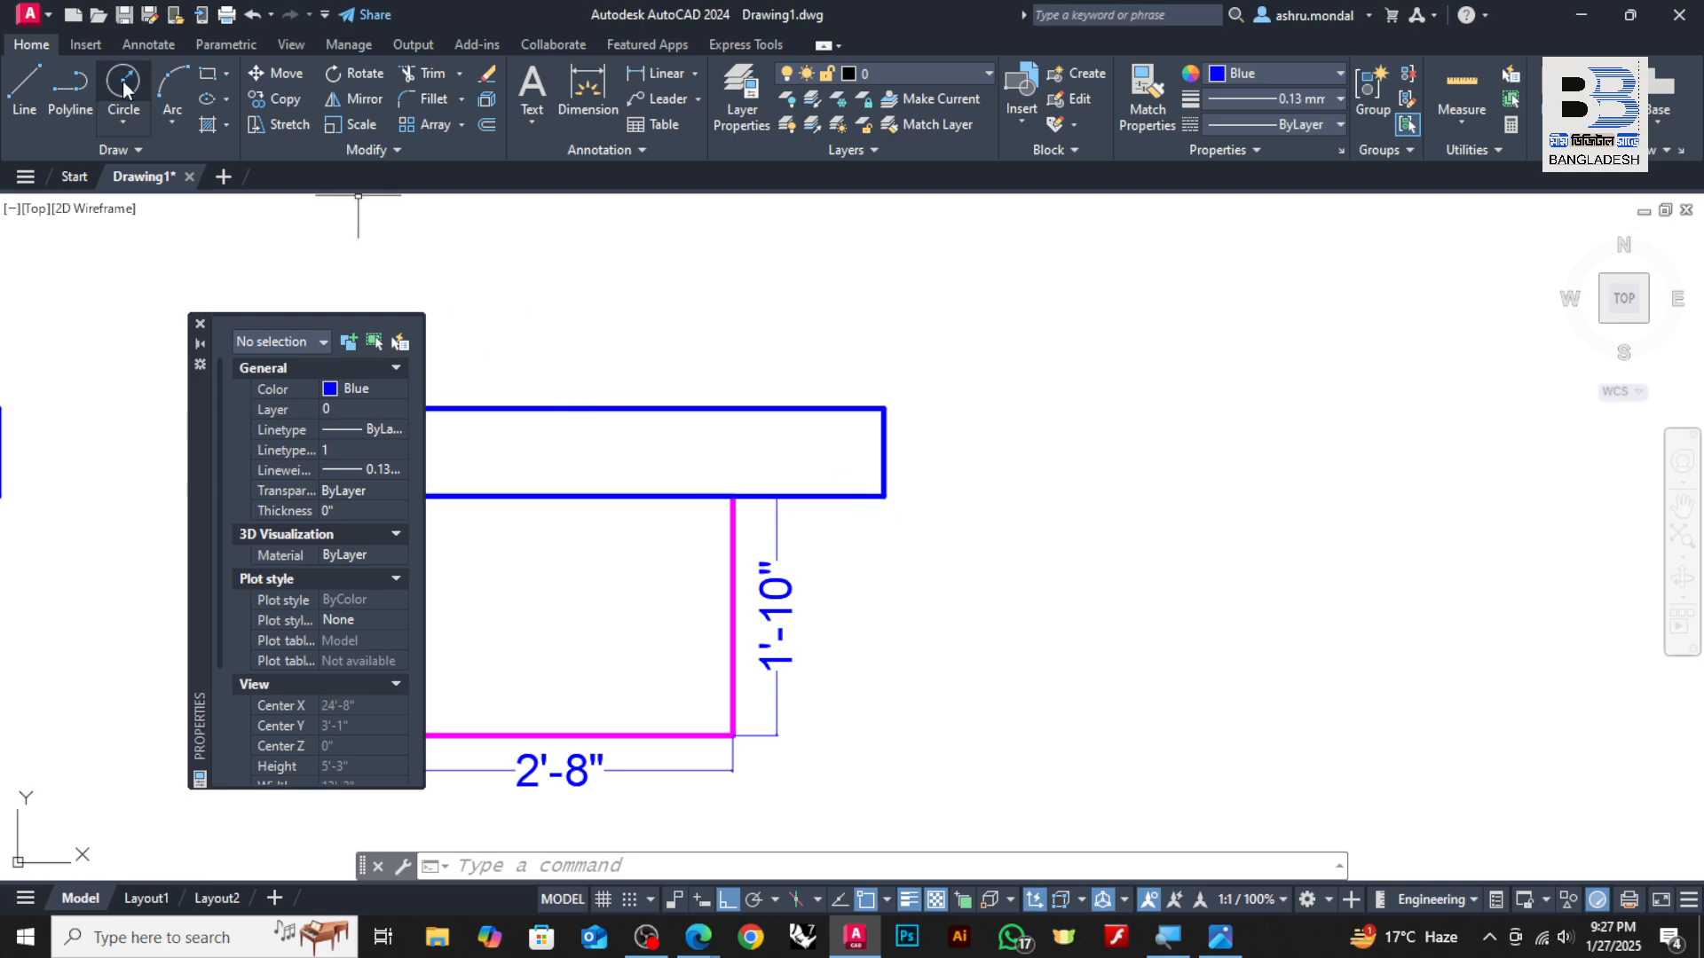
{"action": "scroll", "coordinate": [879, 353], "scroll_direction": "down", "scroll_amount": 3}
{"action": "left_click", "coordinate": [915, 353]}
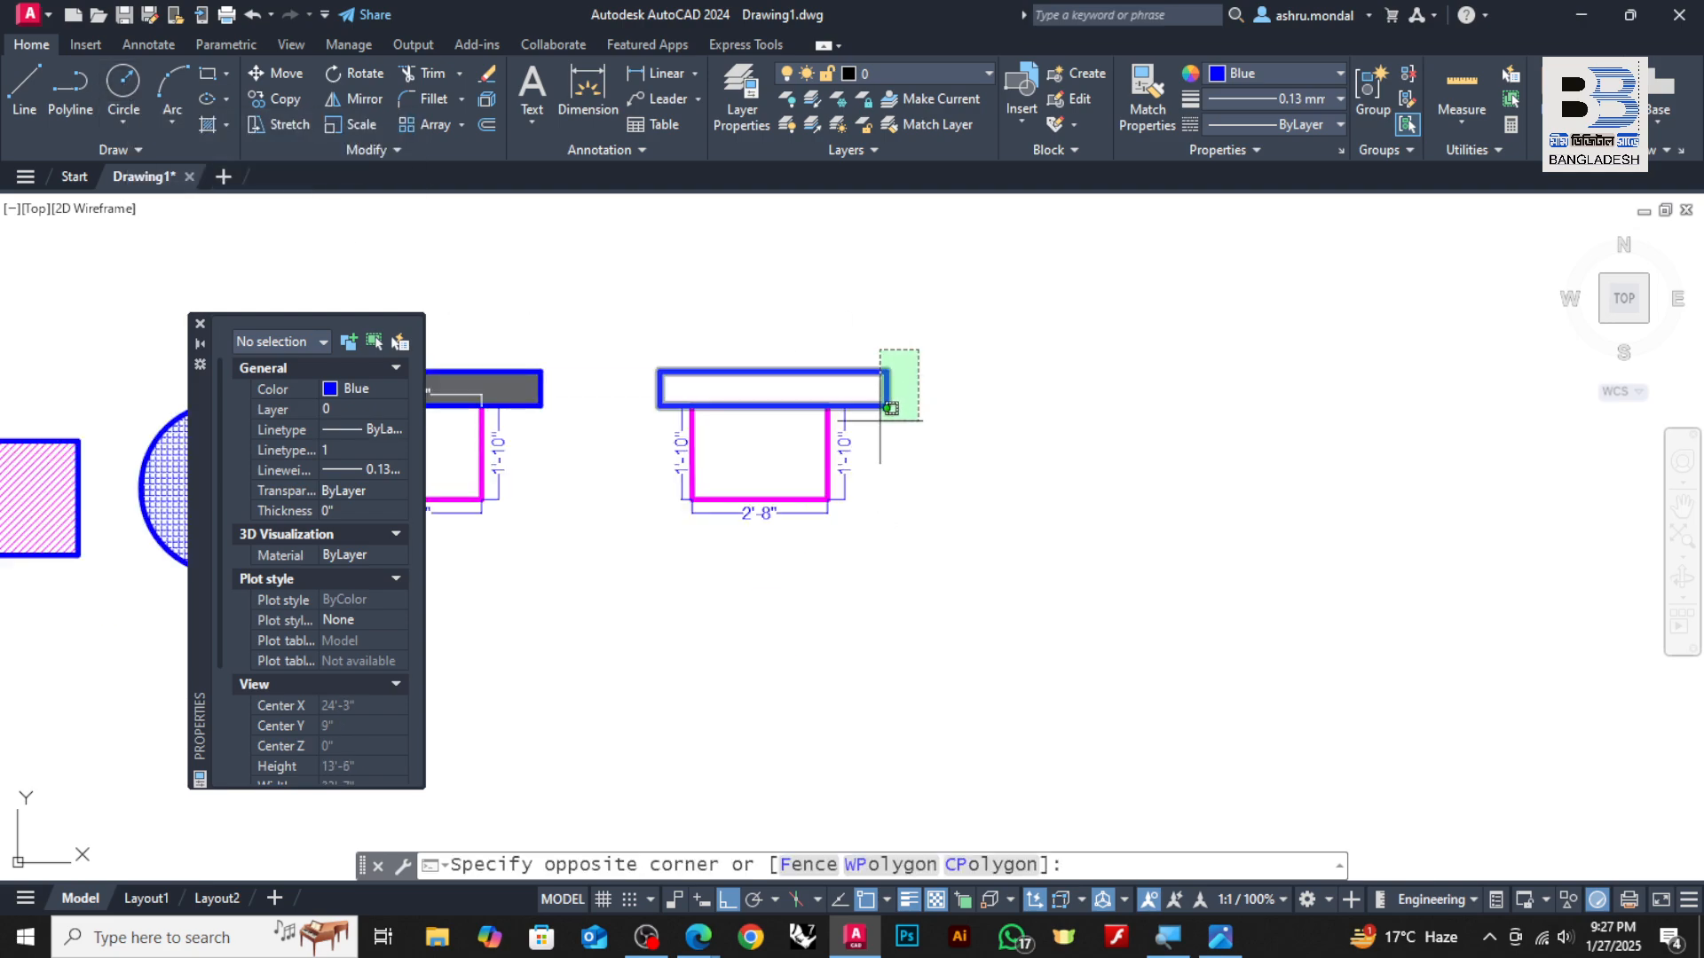
{"action": "left_click", "coordinate": [879, 421]}
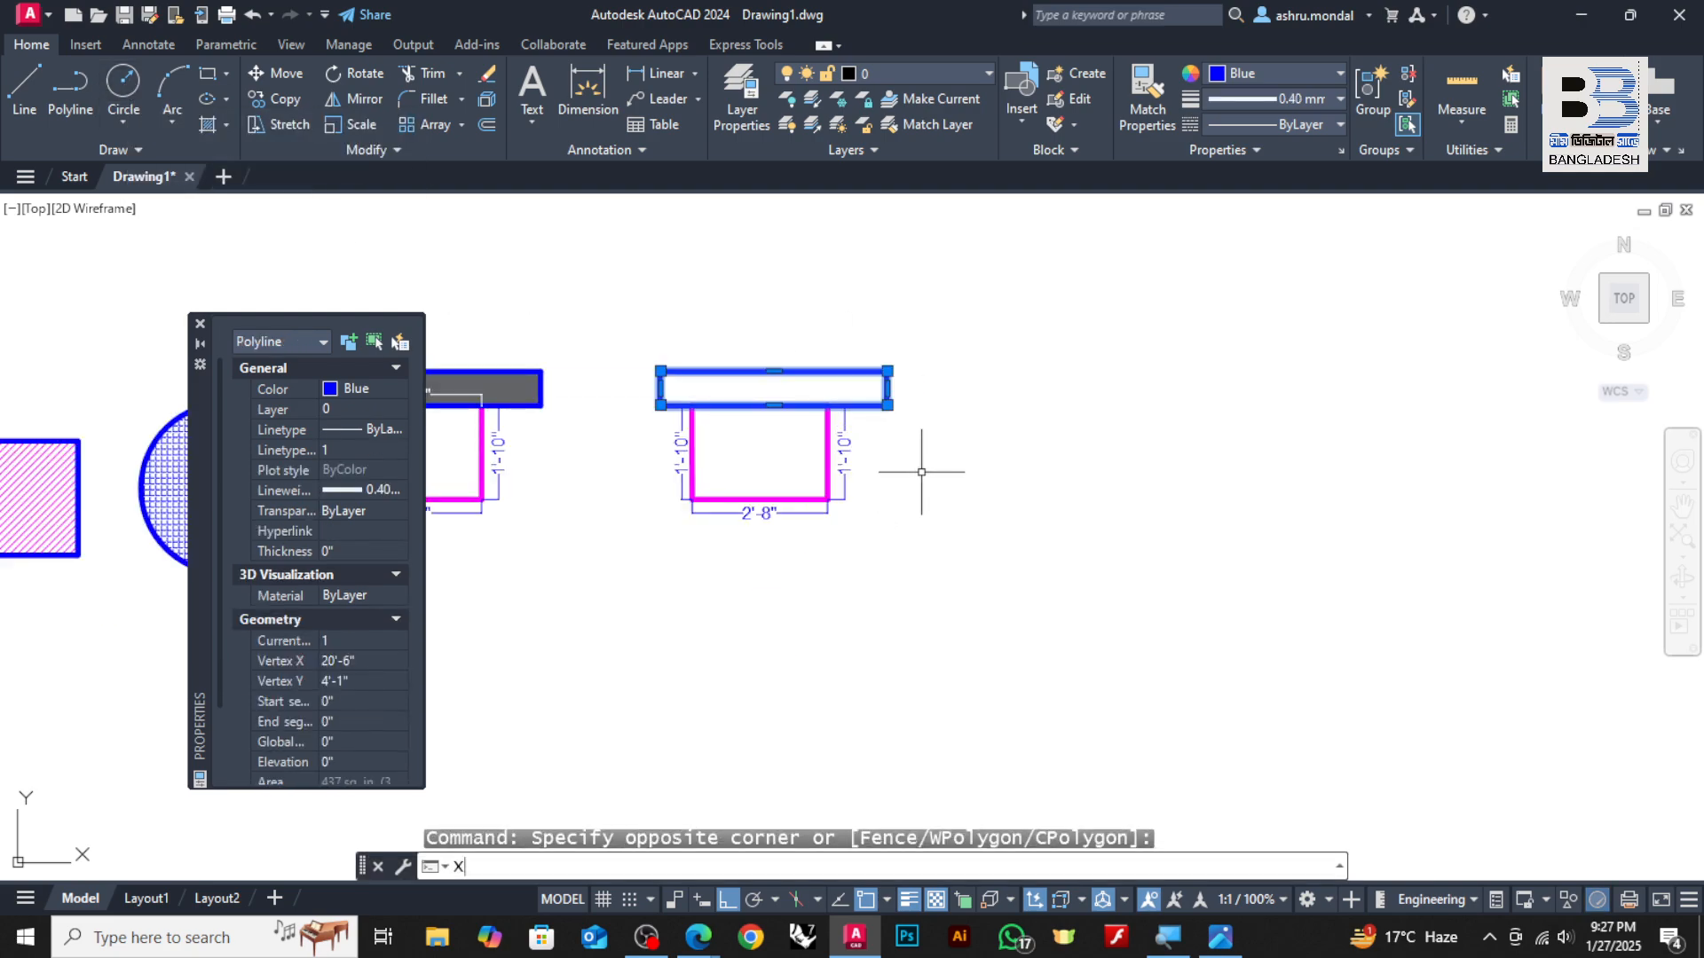
{"action": "type", "text": "co"}
{"action": "key", "text": "Return"}
{"action": "left_click", "coordinate": [811, 463]}
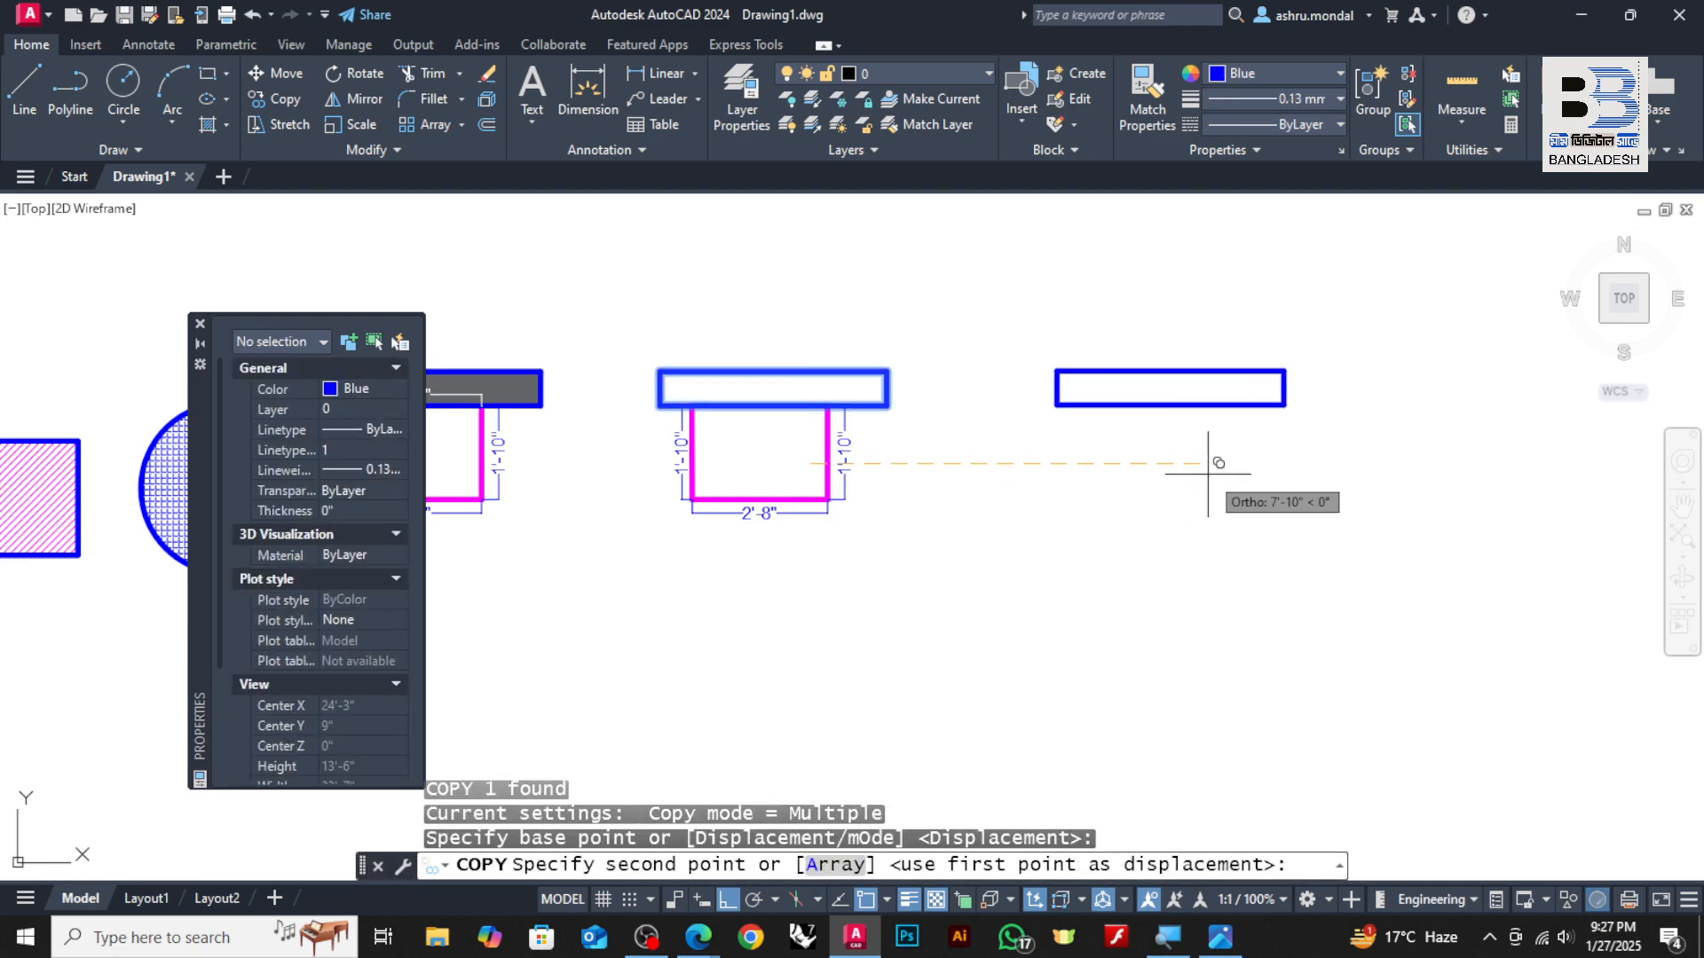
{"action": "left_click", "coordinate": [1209, 496]}
{"action": "key", "text": "Escape"}
Draw a short horizontal polyline outward from the midpoint of the new strip outline's right edge
{"action": "scroll", "coordinate": [1154, 470], "scroll_direction": "down", "scroll_amount": 5}
{"action": "scroll", "coordinate": [981, 483], "scroll_direction": "up", "scroll_amount": 8}
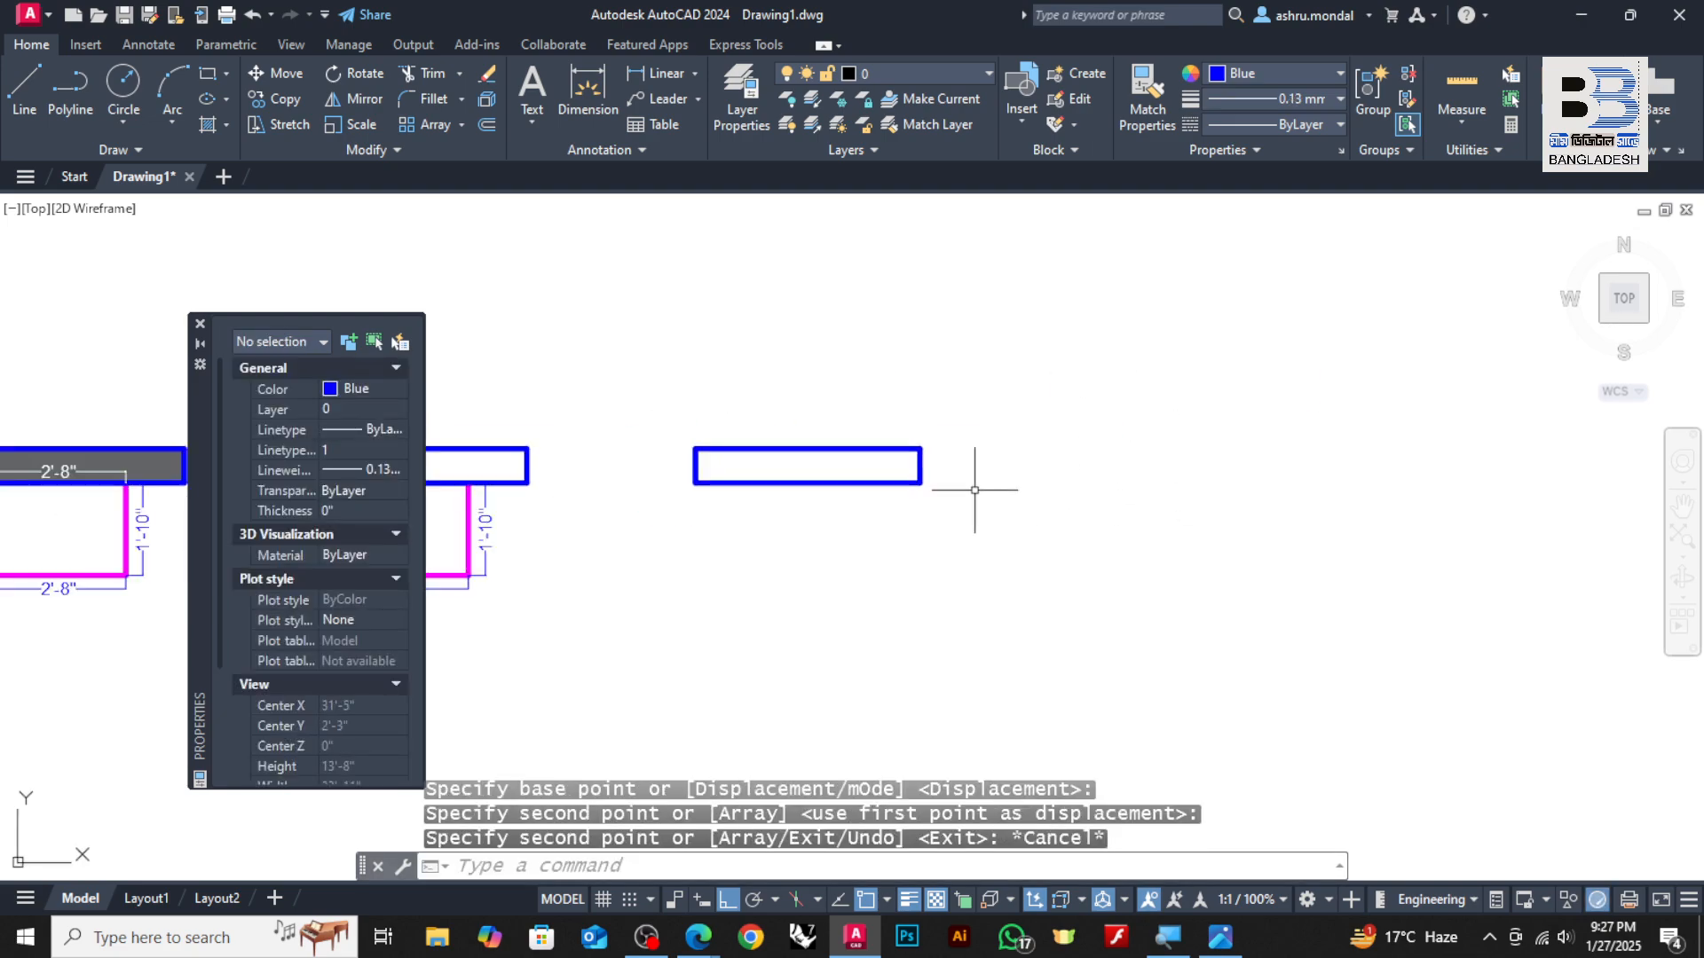
{"action": "left_click", "coordinate": [70, 89]}
{"action": "scroll", "coordinate": [887, 428], "scroll_direction": "up", "scroll_amount": 6}
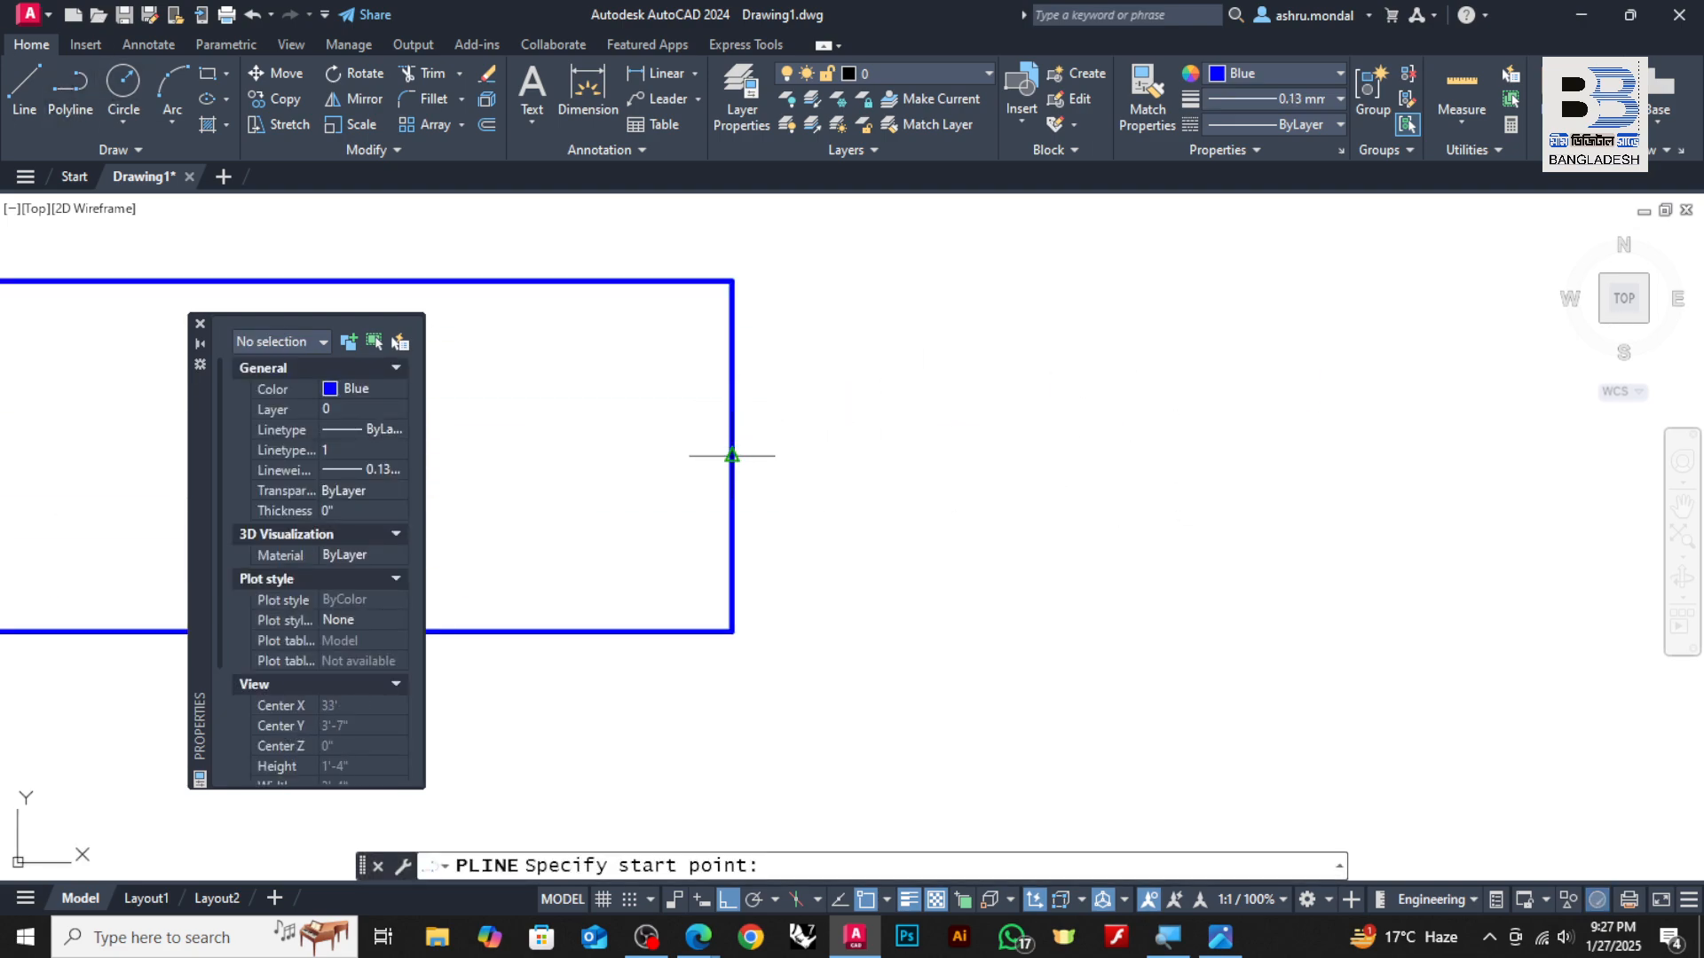
{"action": "left_click", "coordinate": [732, 455]}
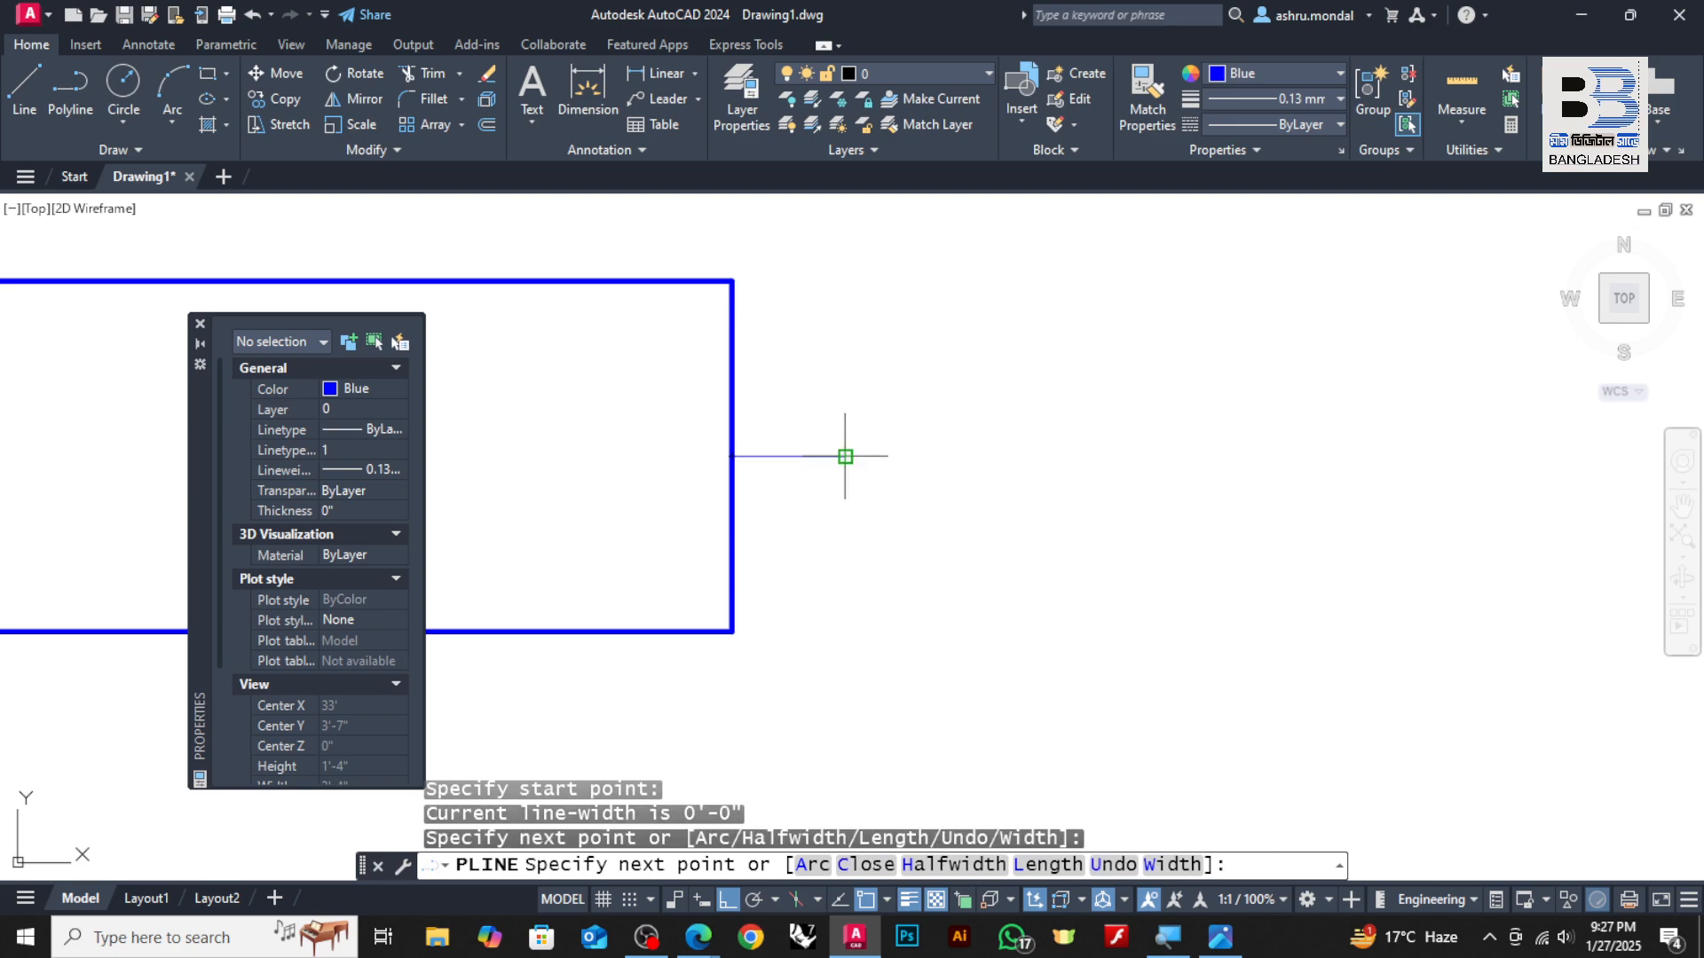
{"action": "key", "text": "Return"}
{"action": "left_click", "coordinate": [845, 421]}
{"action": "left_click", "coordinate": [810, 483]}
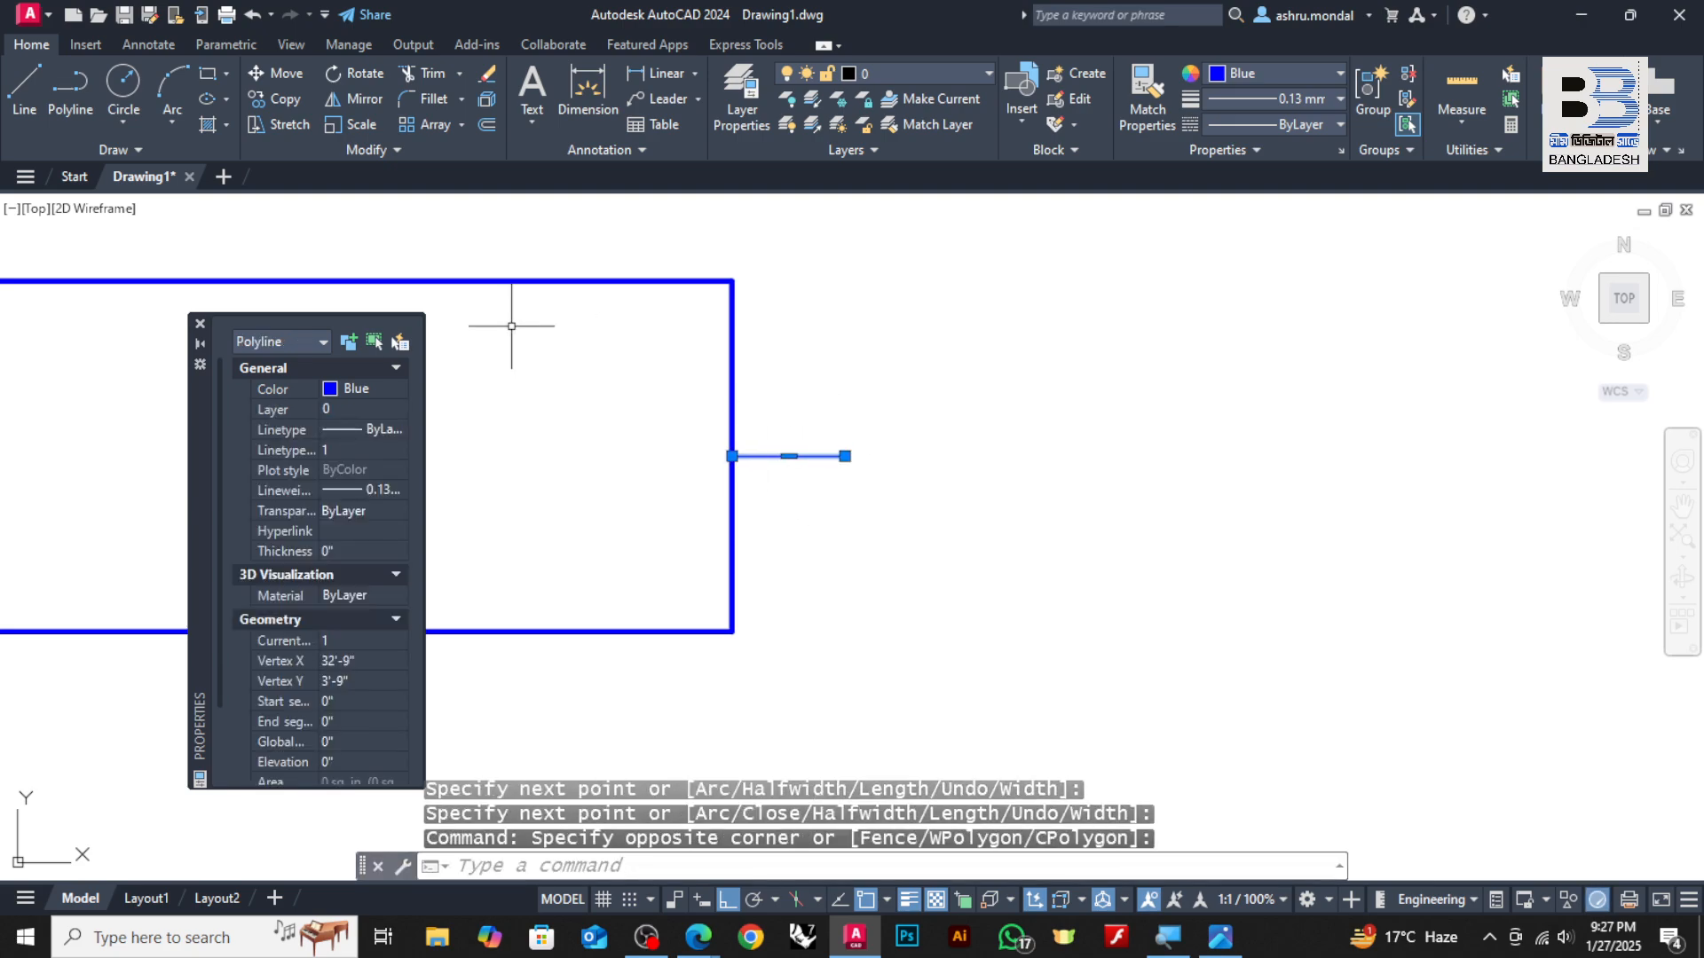
{"action": "key", "text": "Escape"}
With ortho and object snap off, draw a slanted polyline from the short line's outer end up across the strip edge
{"action": "key", "text": "Return"}
{"action": "left_click", "coordinate": [845, 456]}
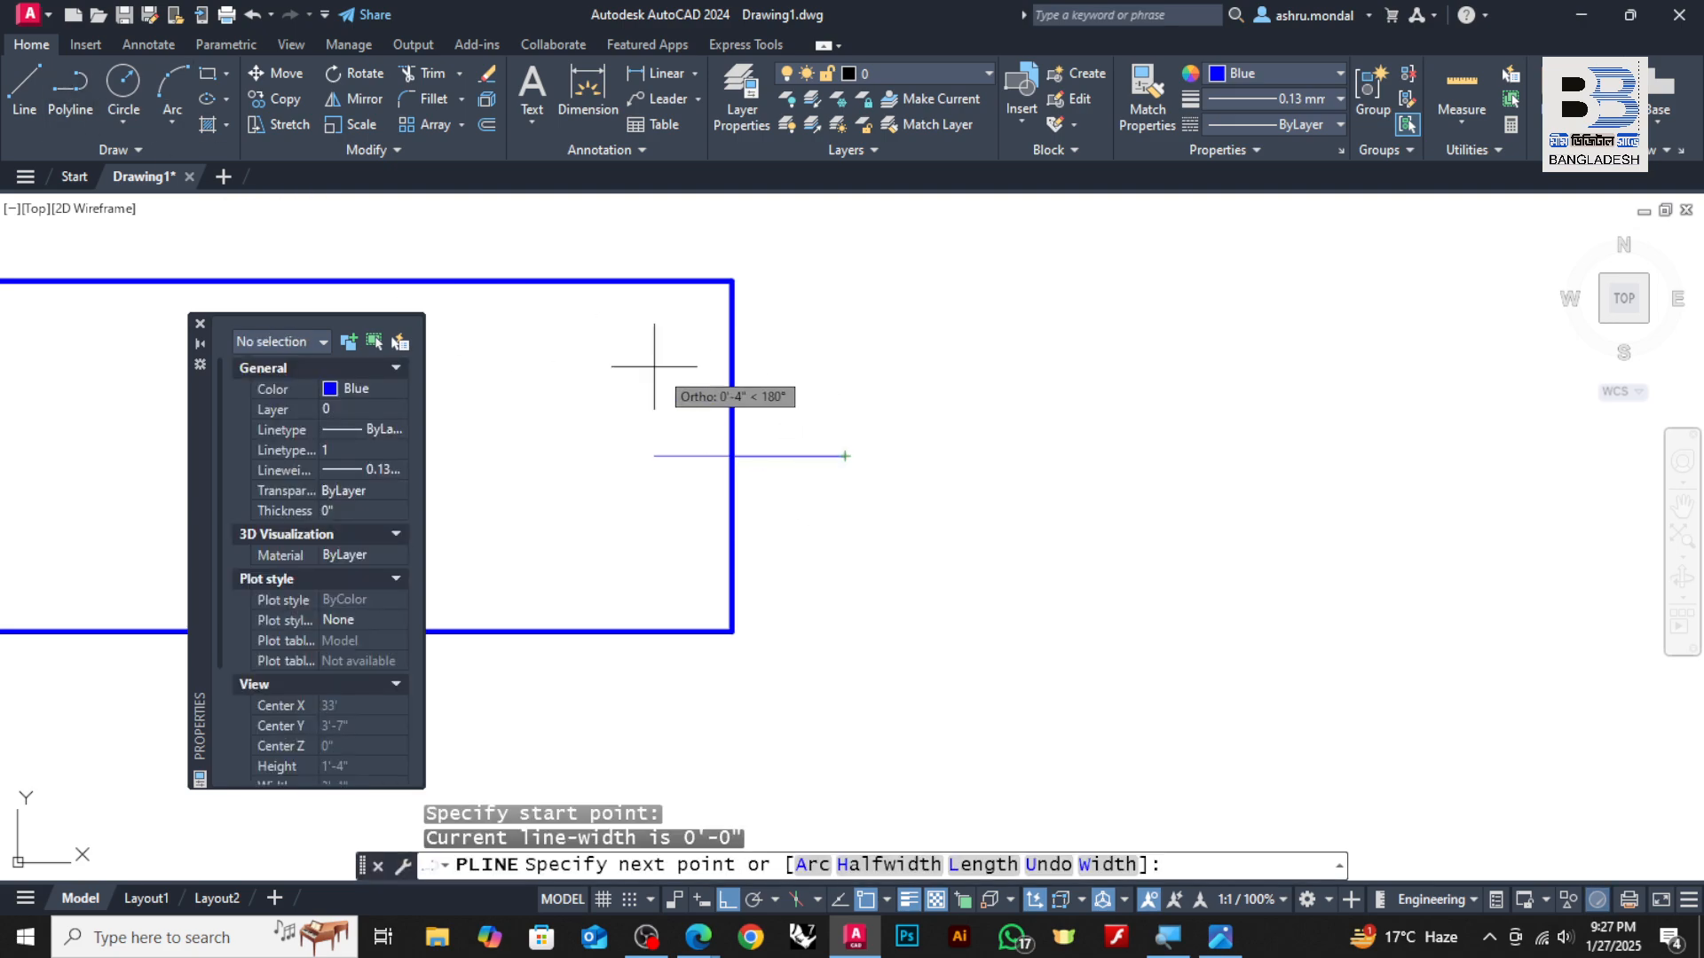
{"action": "left_click", "coordinate": [744, 899]}
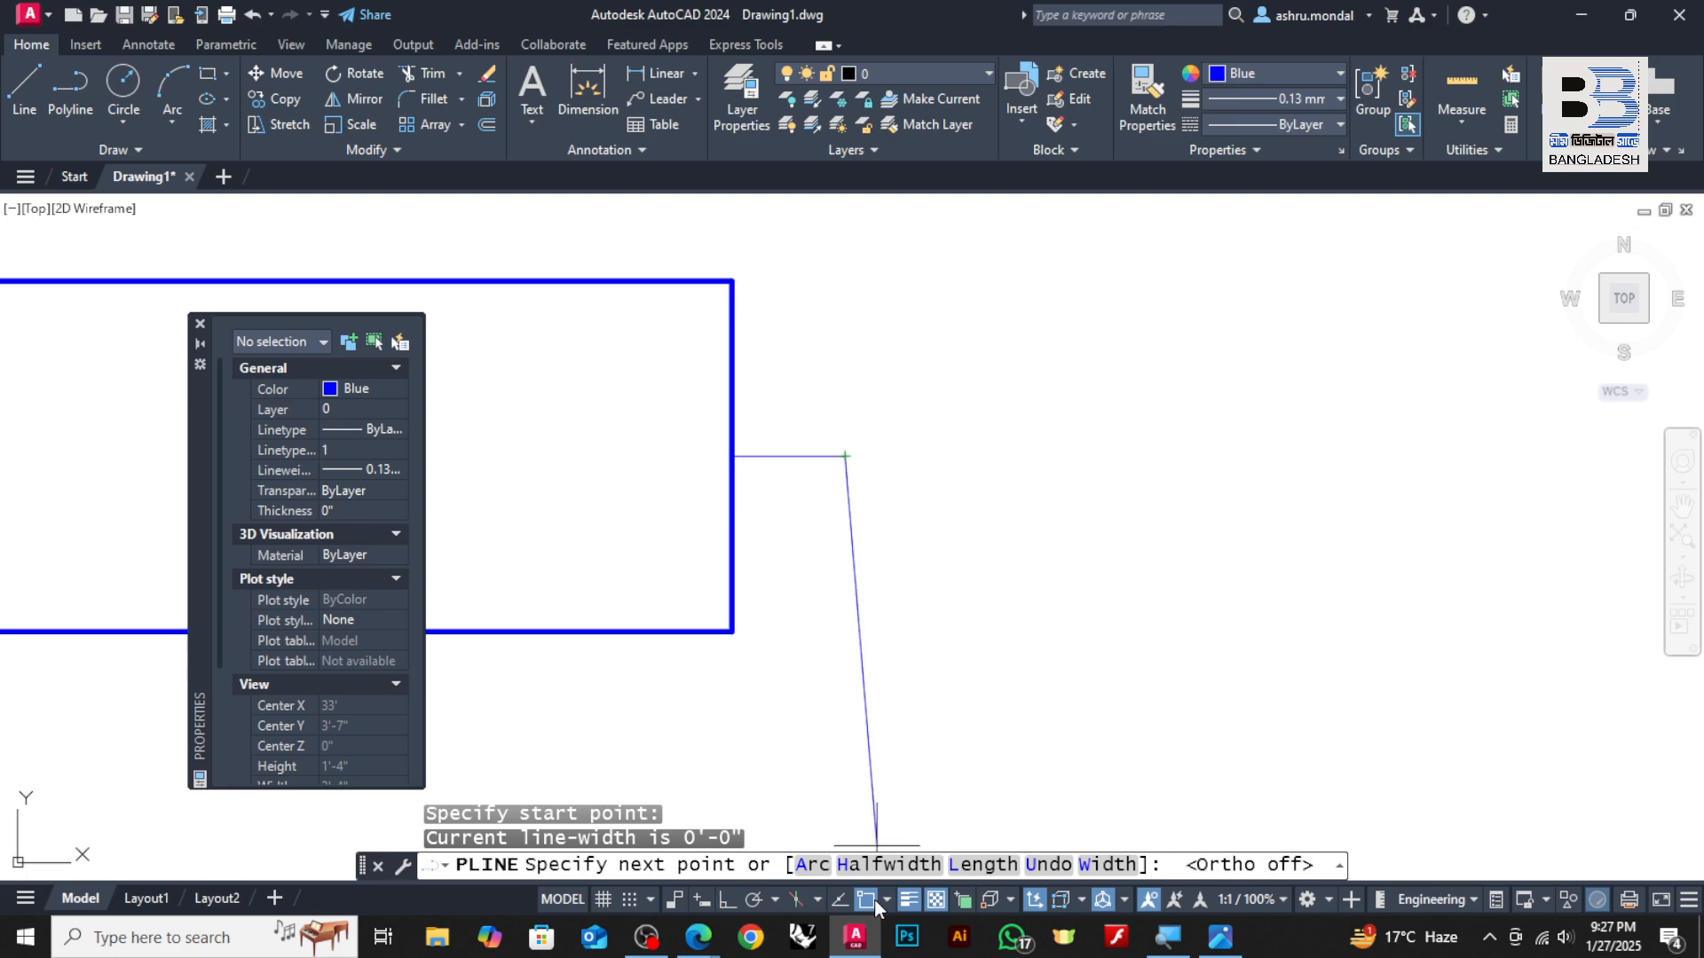
{"action": "left_click", "coordinate": [875, 900]}
{"action": "left_click", "coordinate": [621, 346]}
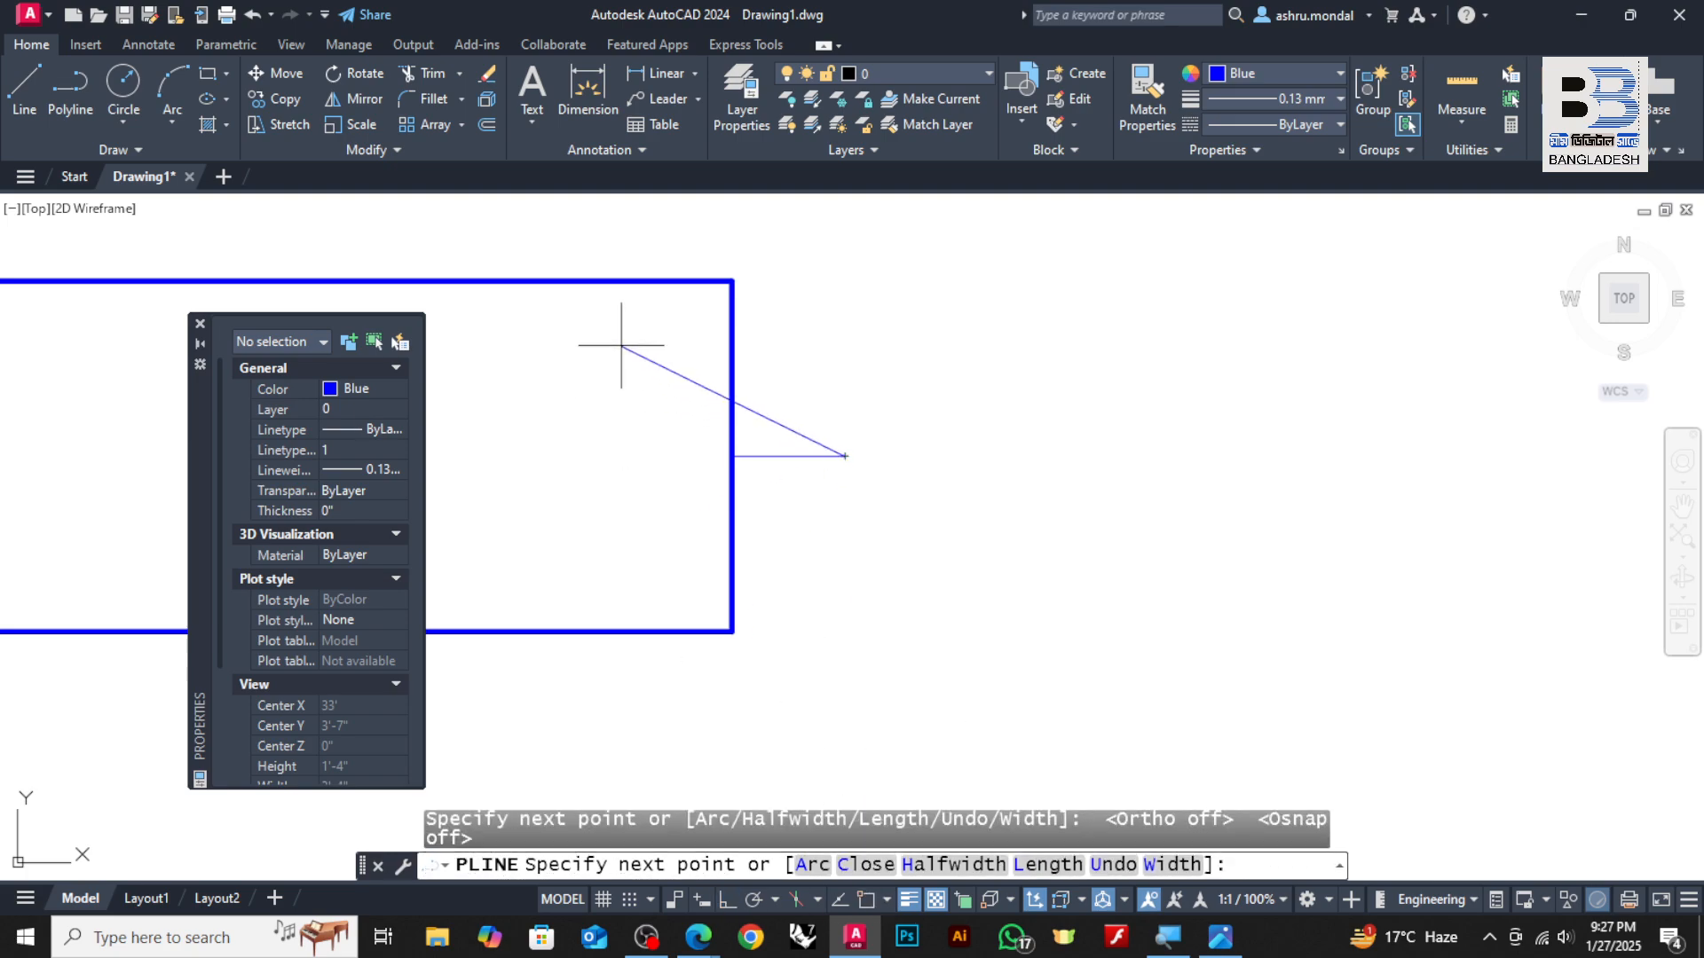
{"action": "key", "text": "Return"}
Turn object snap and ortho back on and mirror both short lines about the strip's right edge, keeping the originals
{"action": "left_click", "coordinate": [810, 407]}
{"action": "left_click", "coordinate": [787, 483]}
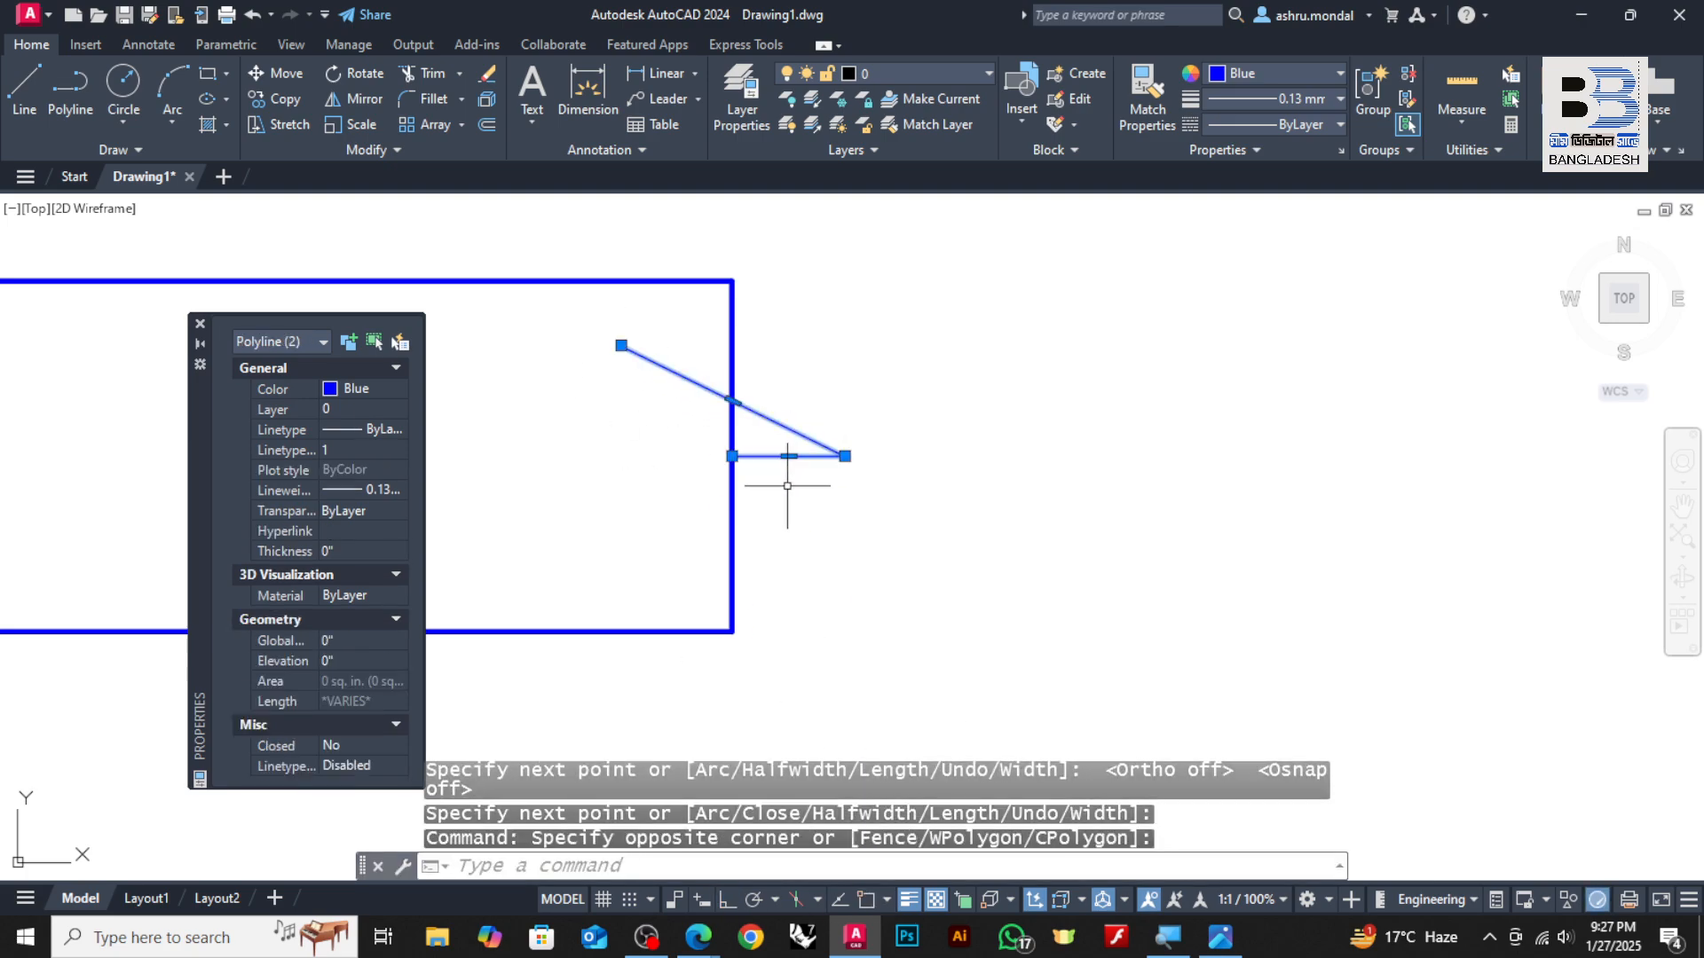
{"action": "type", "text": "mi"}
{"action": "key", "text": "Return"}
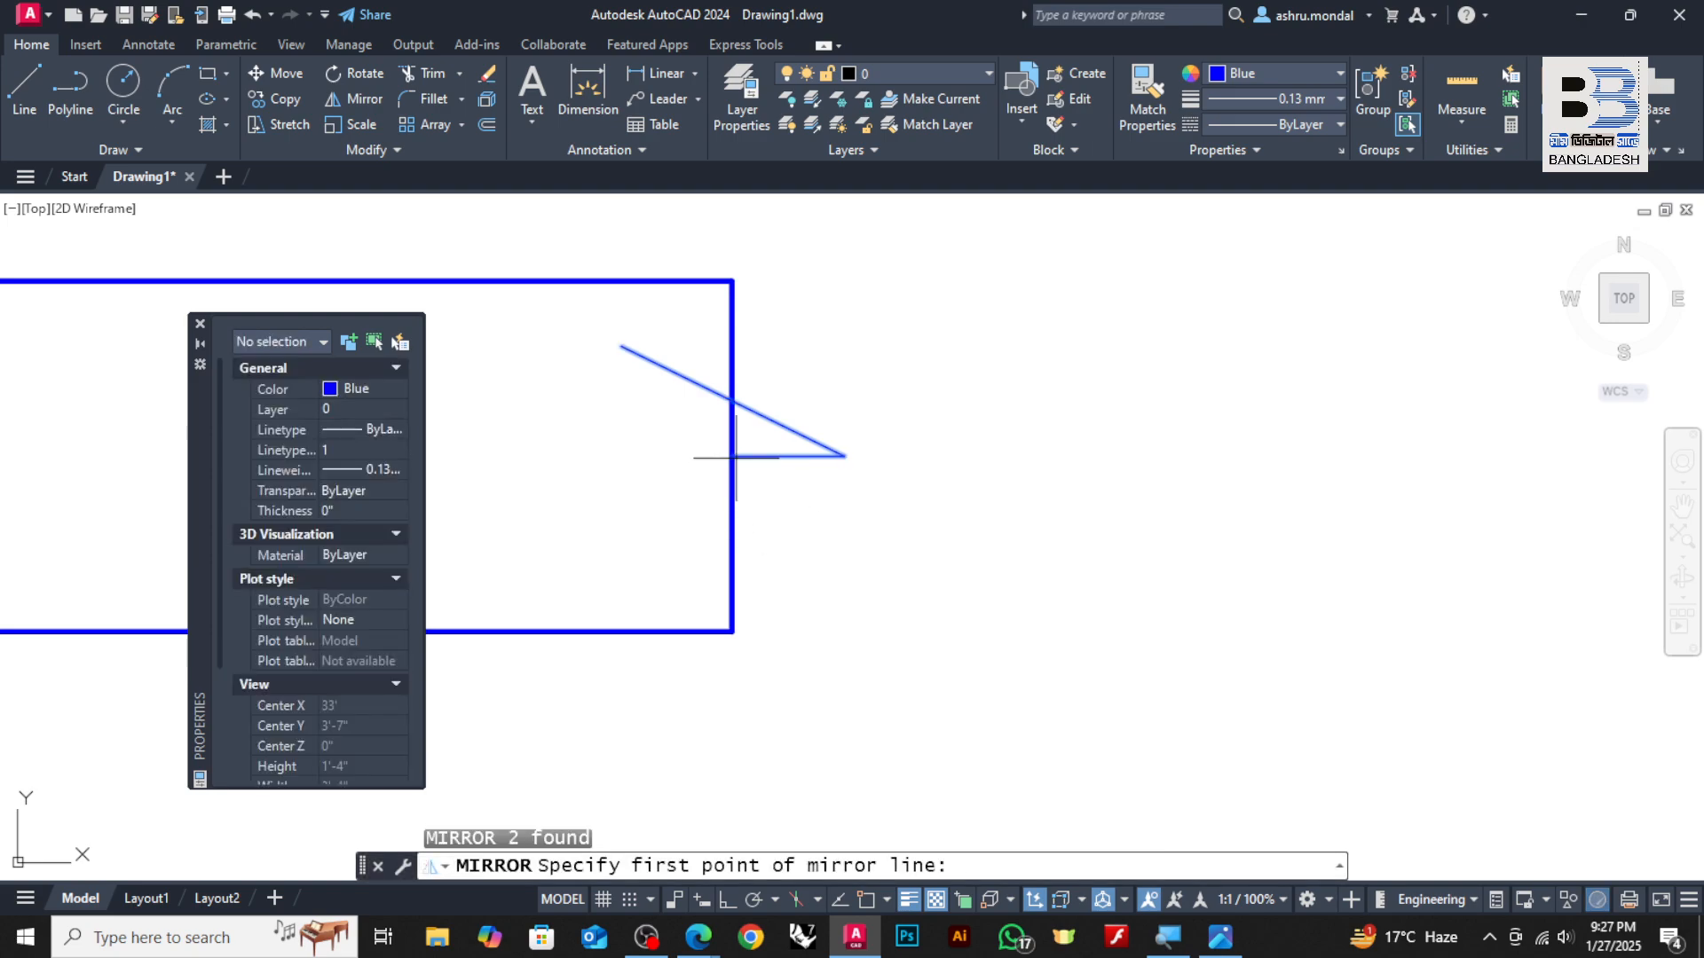
{"action": "left_click", "coordinate": [866, 899]}
{"action": "left_click", "coordinate": [728, 899]}
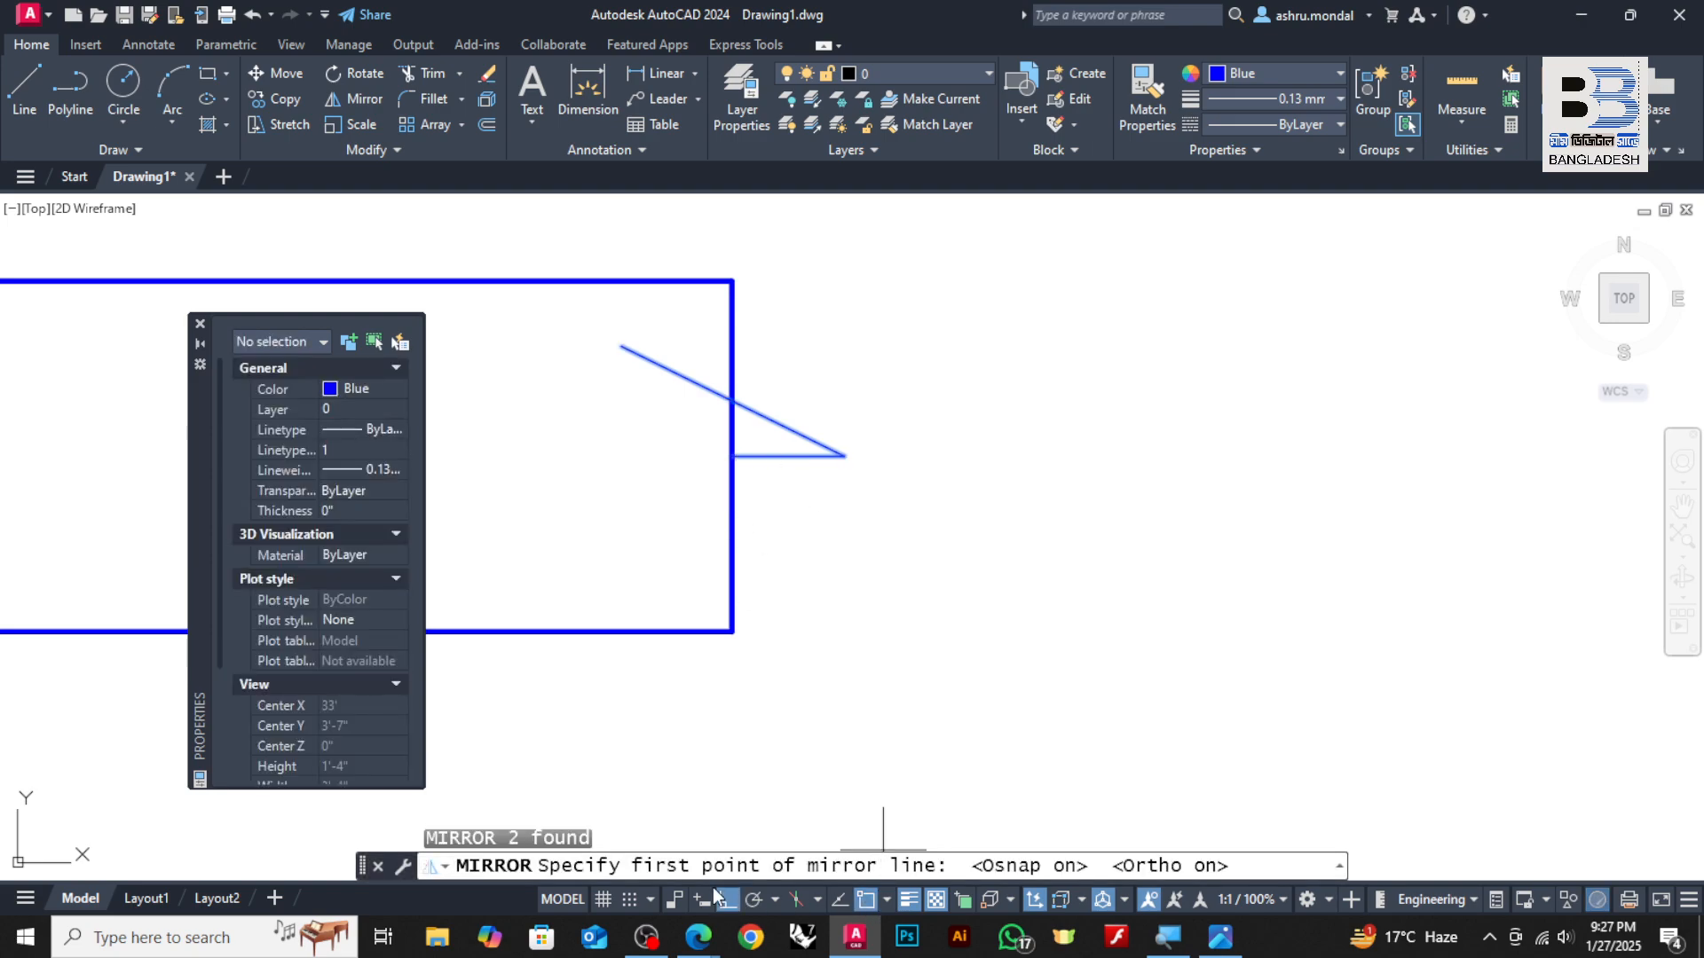
{"action": "left_click", "coordinate": [732, 456]}
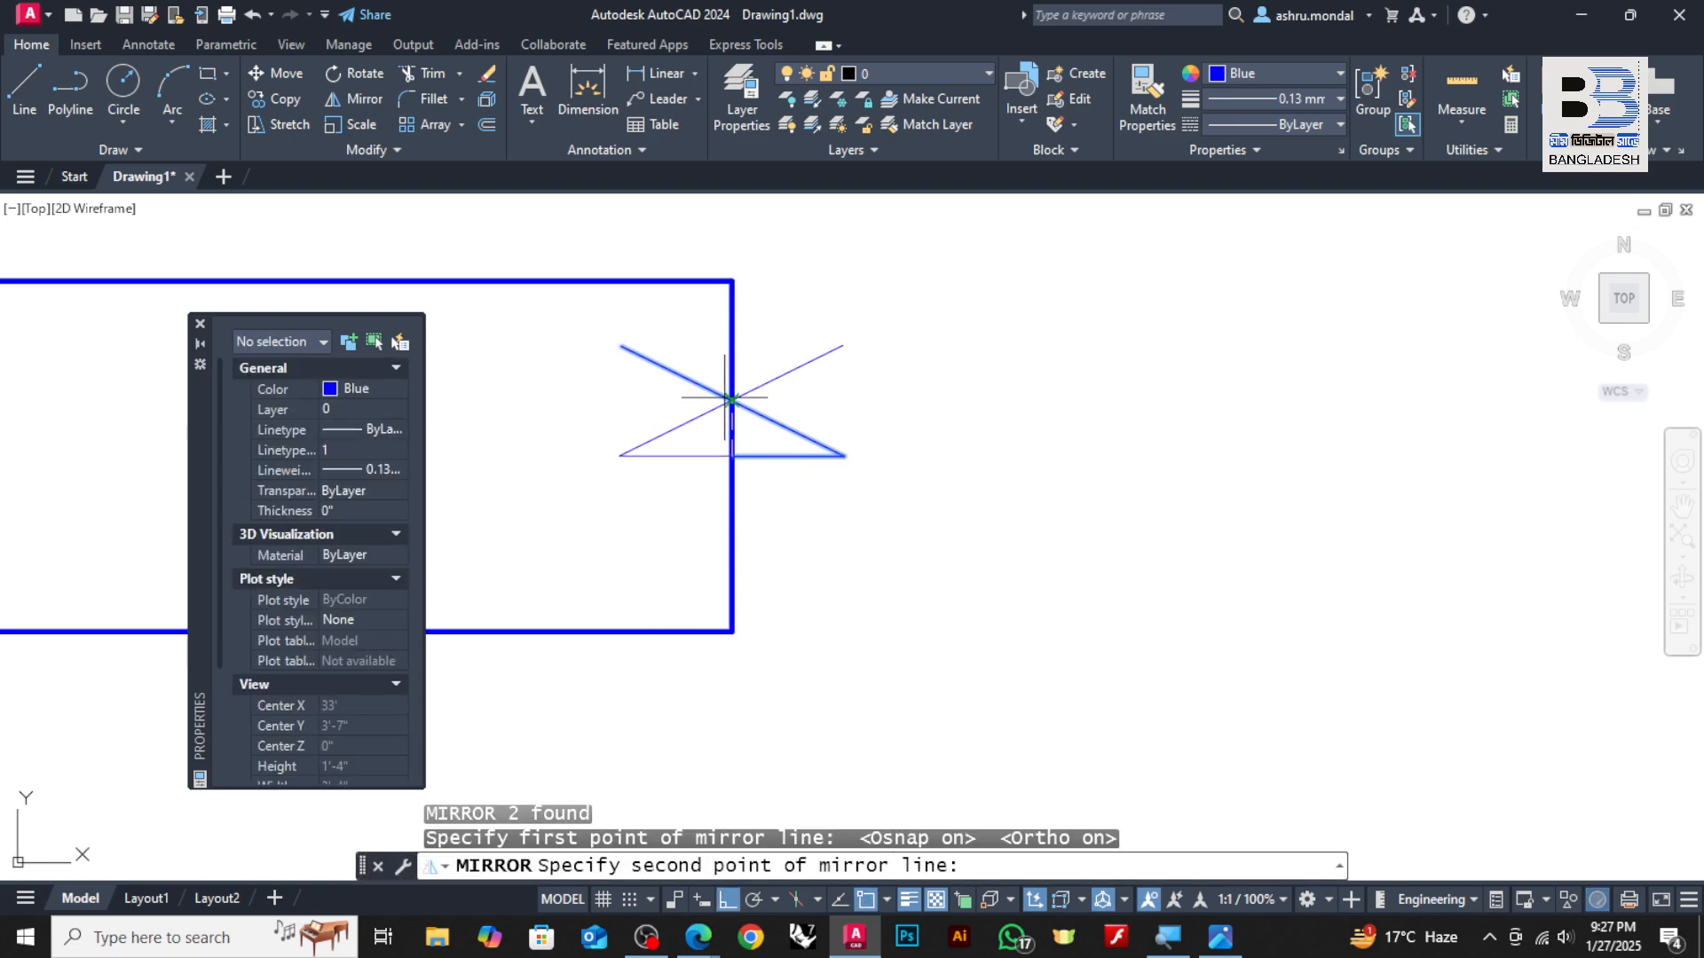
{"action": "left_click", "coordinate": [725, 397]}
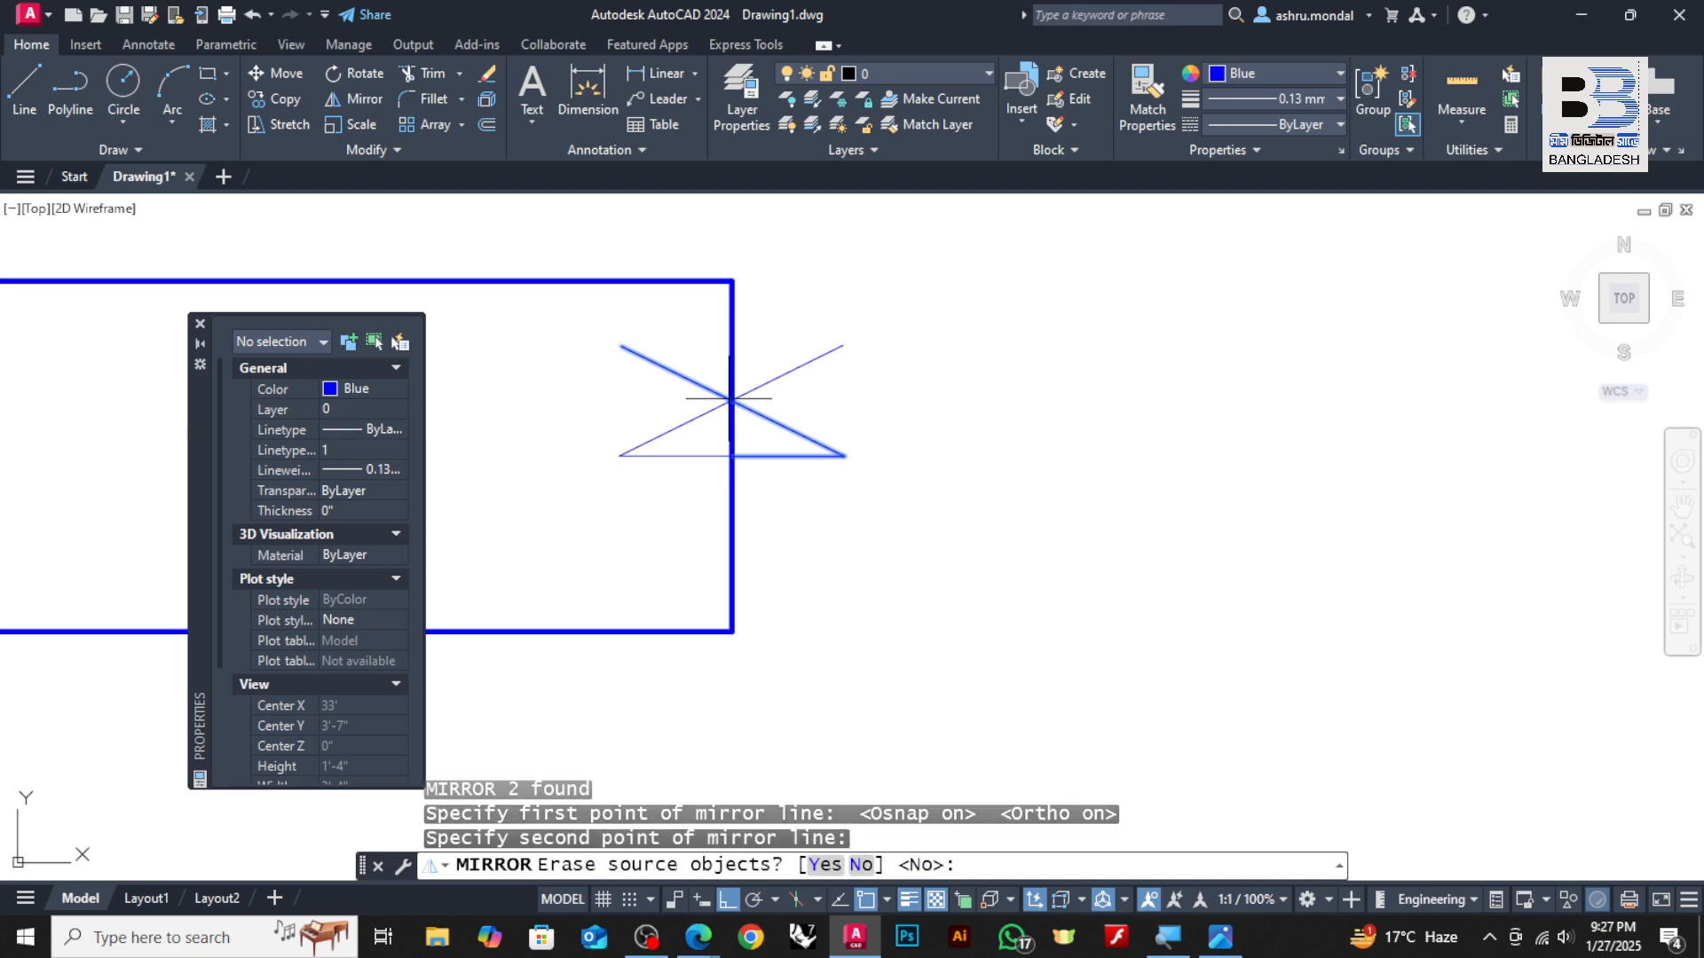
{"action": "left_click", "coordinate": [861, 865]}
{"action": "key", "text": "Escape"}
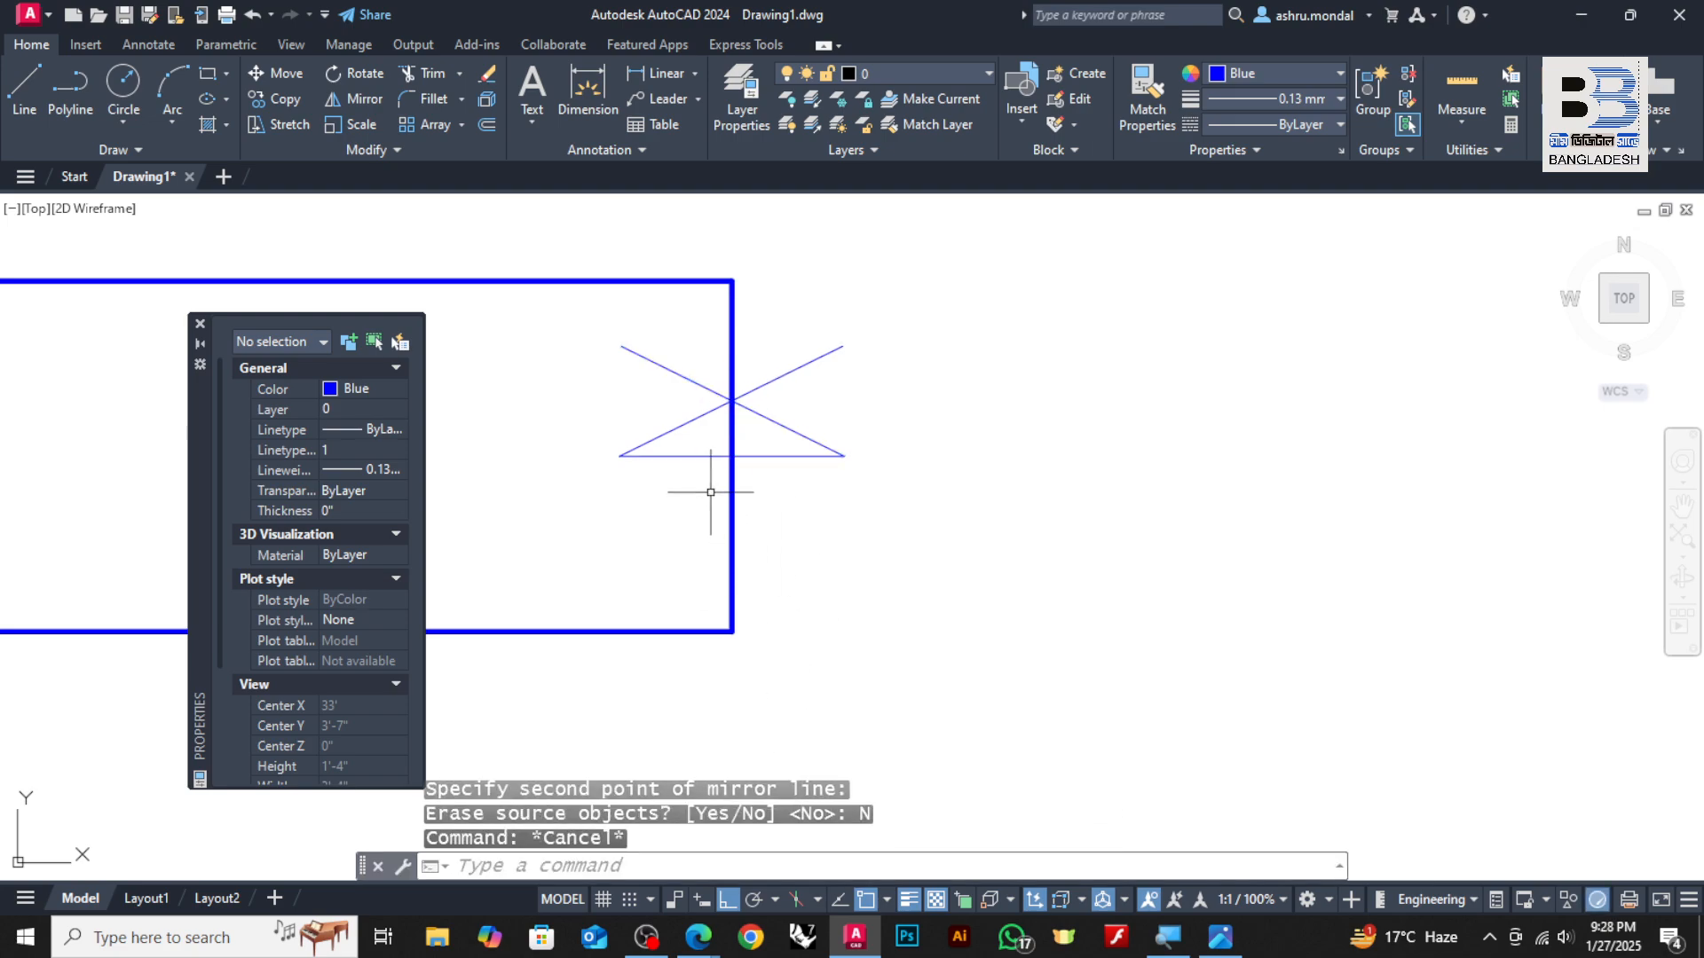
Mirror the left-pointing pair of lines about its horizontal line, erasing the source objects, to form a zigzag
{"action": "left_click", "coordinate": [676, 409]}
{"action": "left_click", "coordinate": [633, 512]}
{"action": "type", "text": "m"}
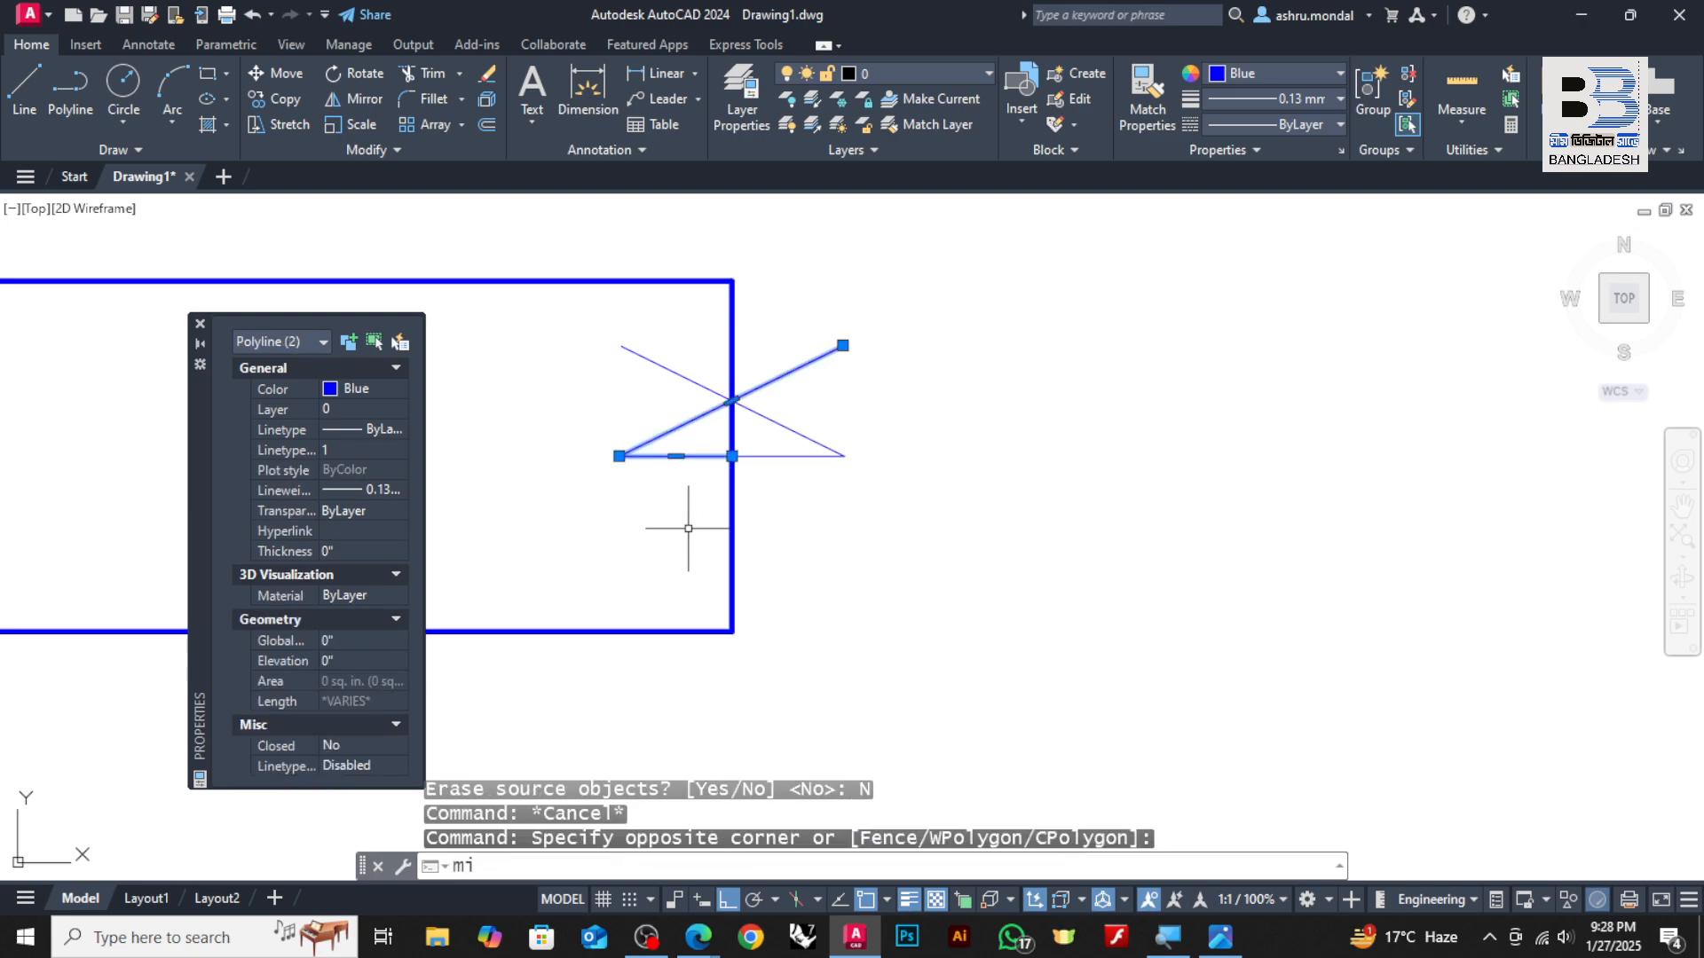
{"action": "type", "text": "i"}
{"action": "key", "text": "Return"}
{"action": "left_click", "coordinate": [732, 457]}
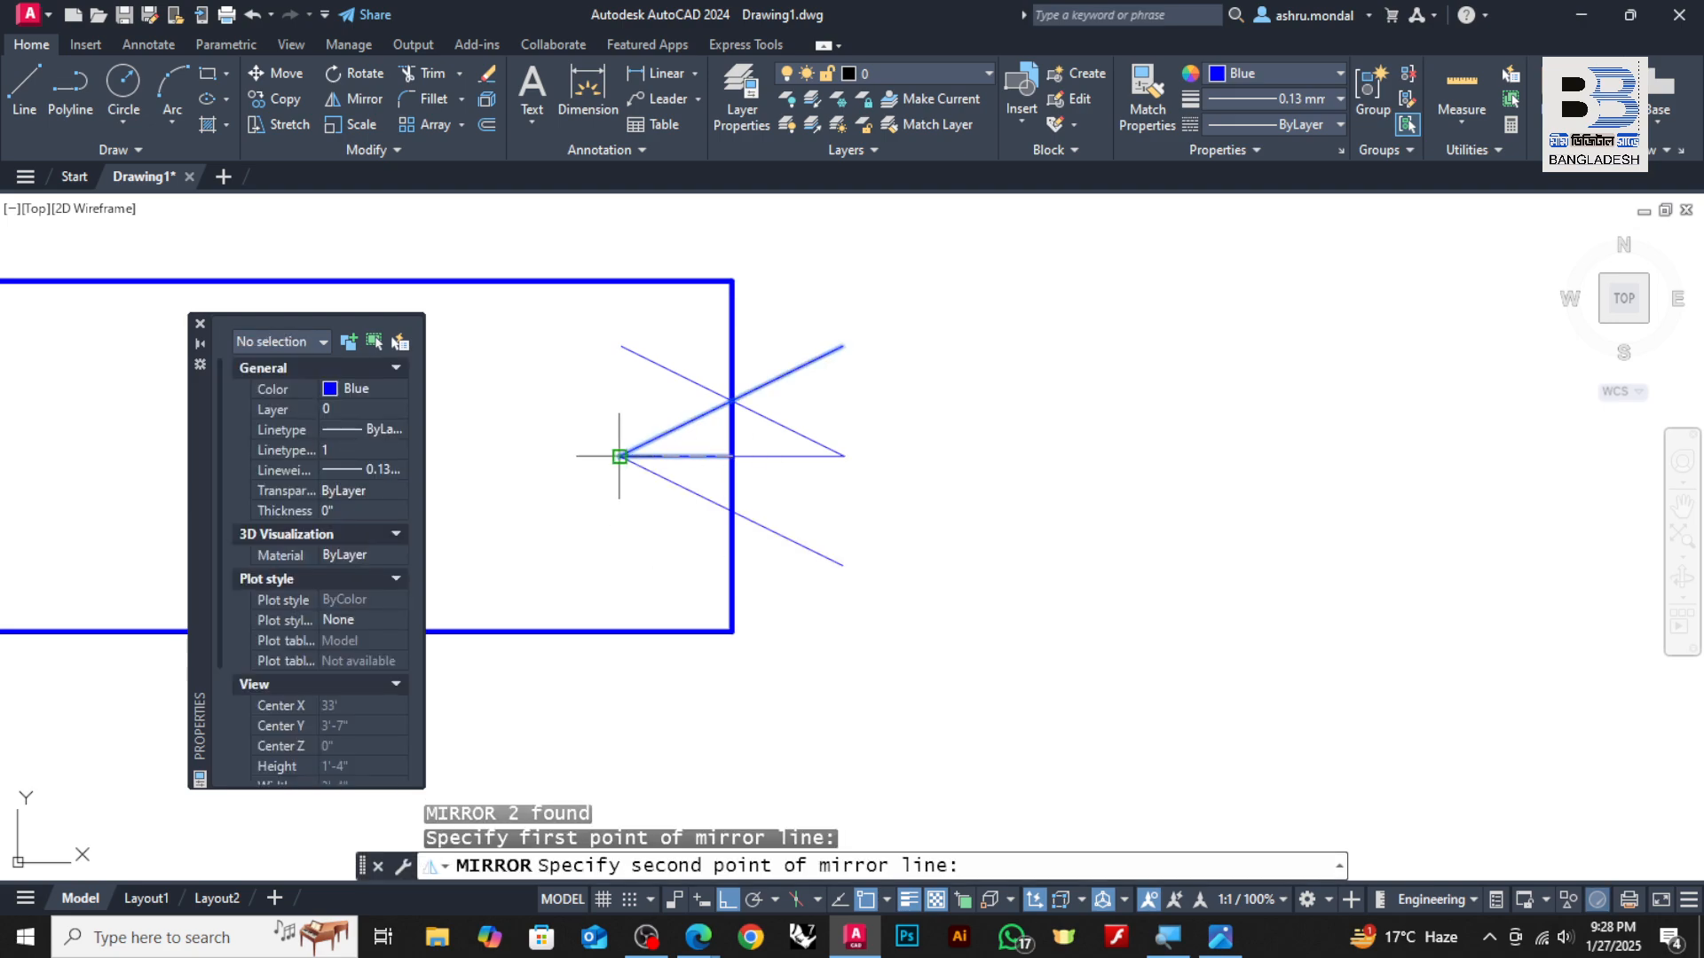
{"action": "left_click", "coordinate": [620, 456]}
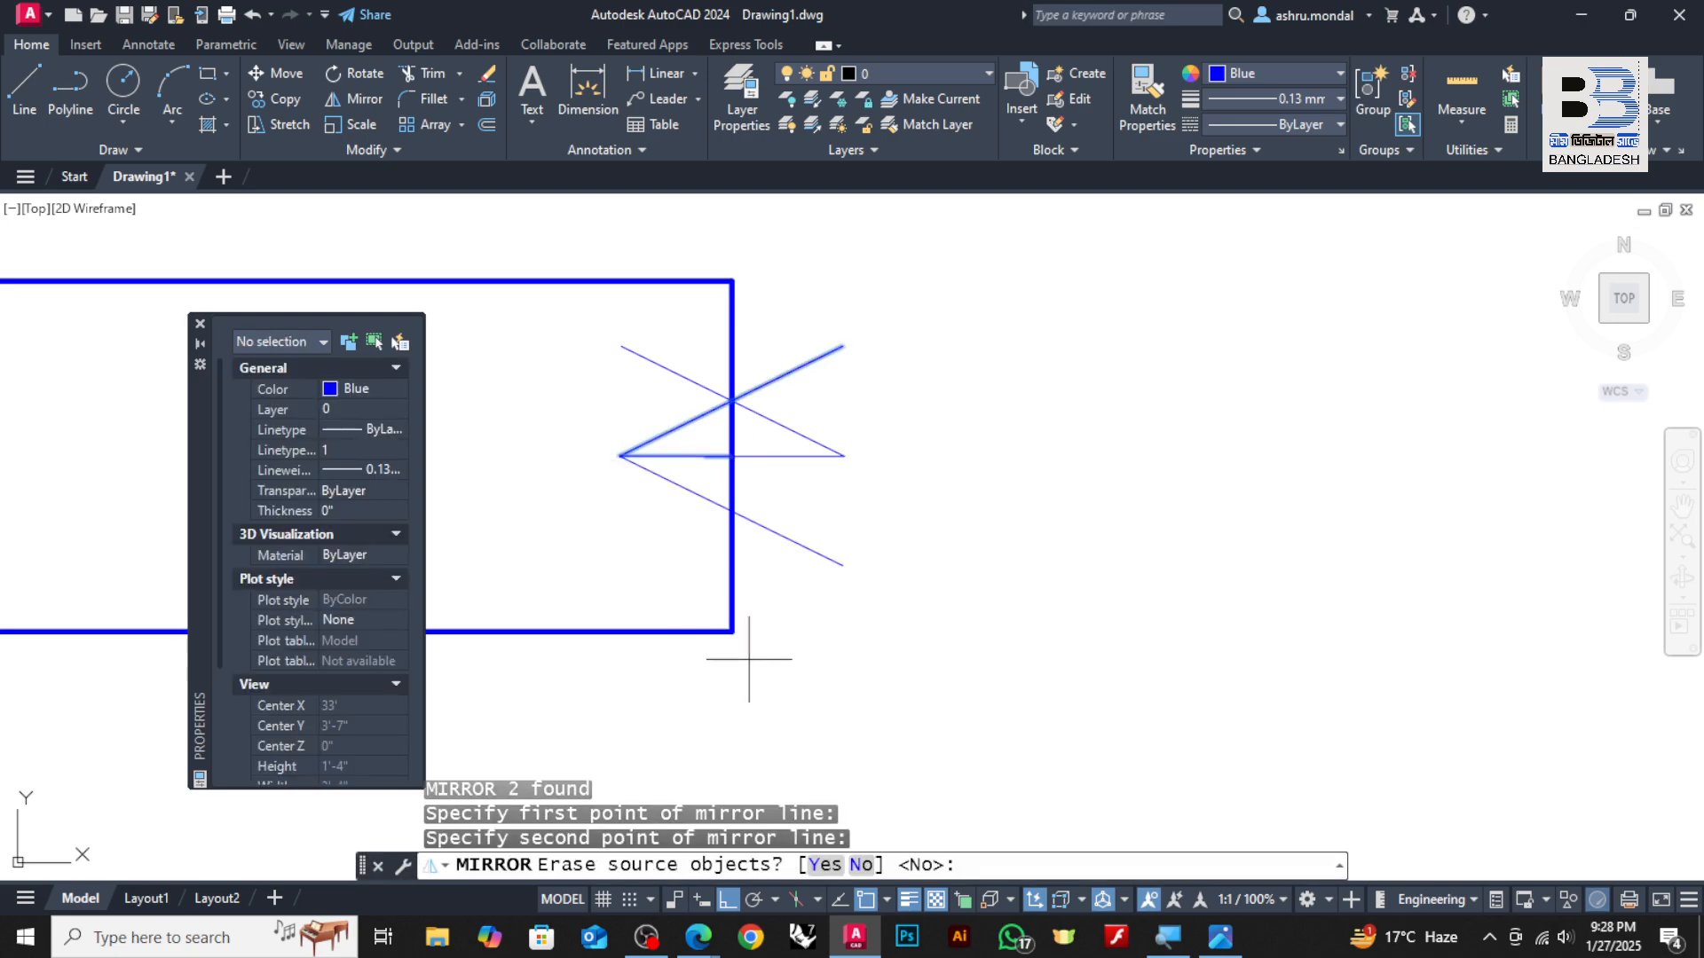
{"action": "left_click", "coordinate": [824, 866]}
Trace a break-line polyline from the strip's lower right corner along the edge, through the zigzag, to the upper right corner
{"action": "scroll", "coordinate": [775, 480], "scroll_direction": "down", "scroll_amount": 2}
{"action": "left_click", "coordinate": [63, 84]}
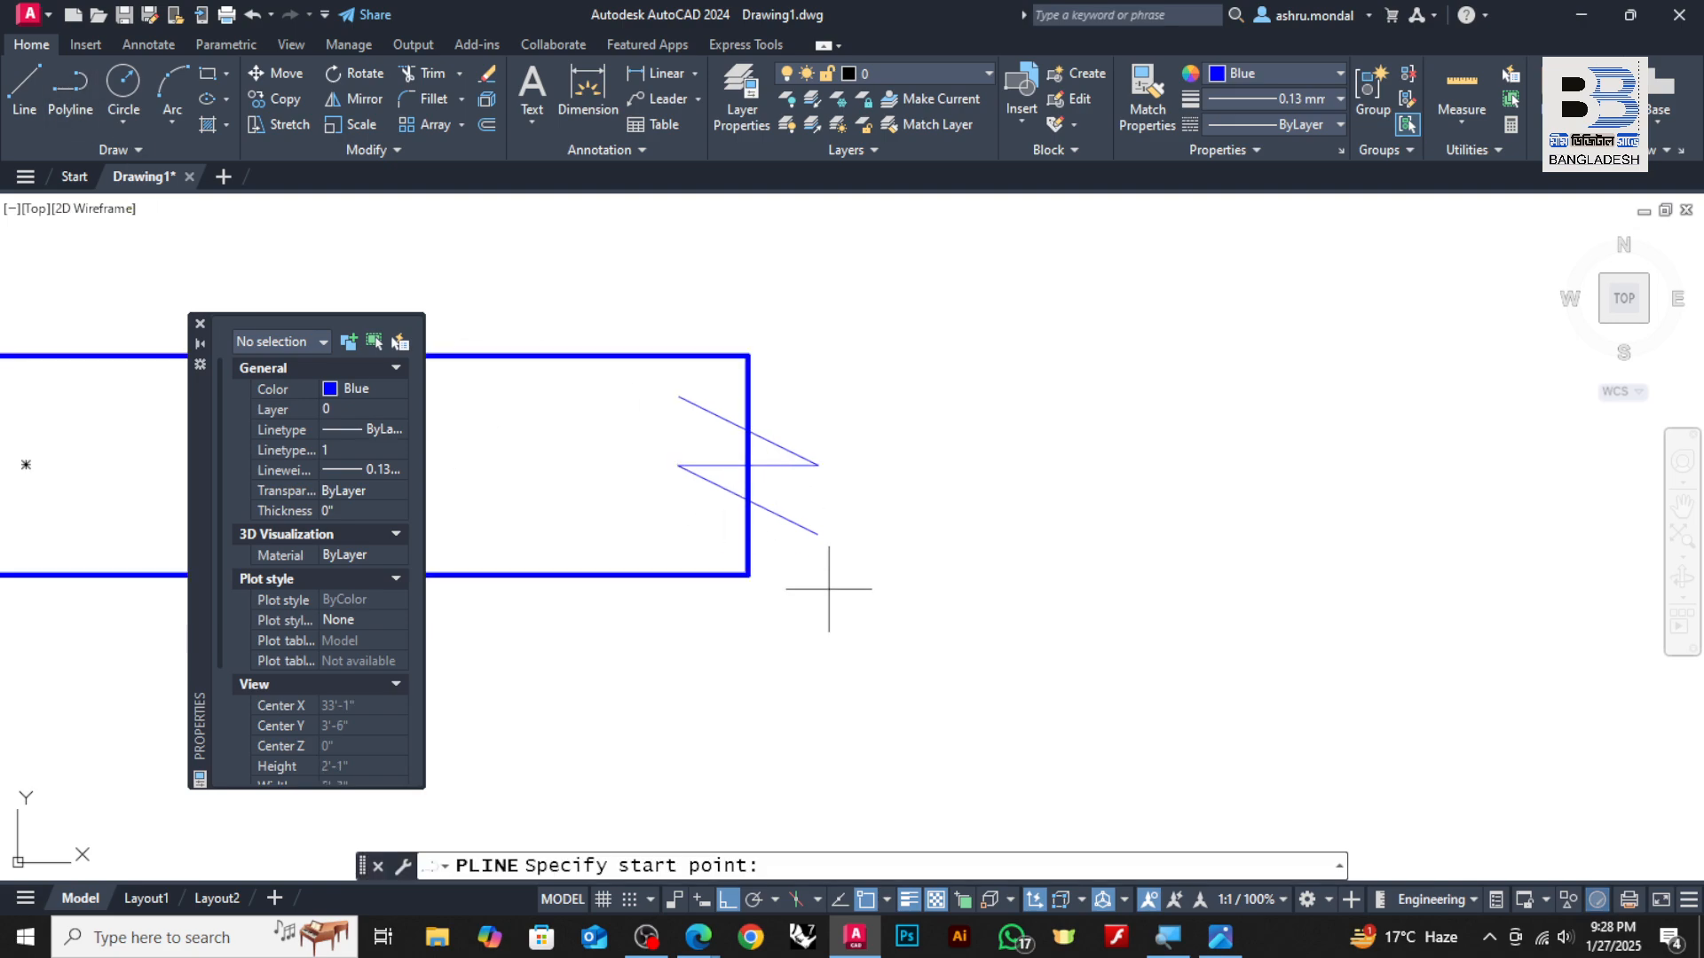
{"action": "left_click", "coordinate": [748, 573]}
{"action": "left_click", "coordinate": [748, 500]}
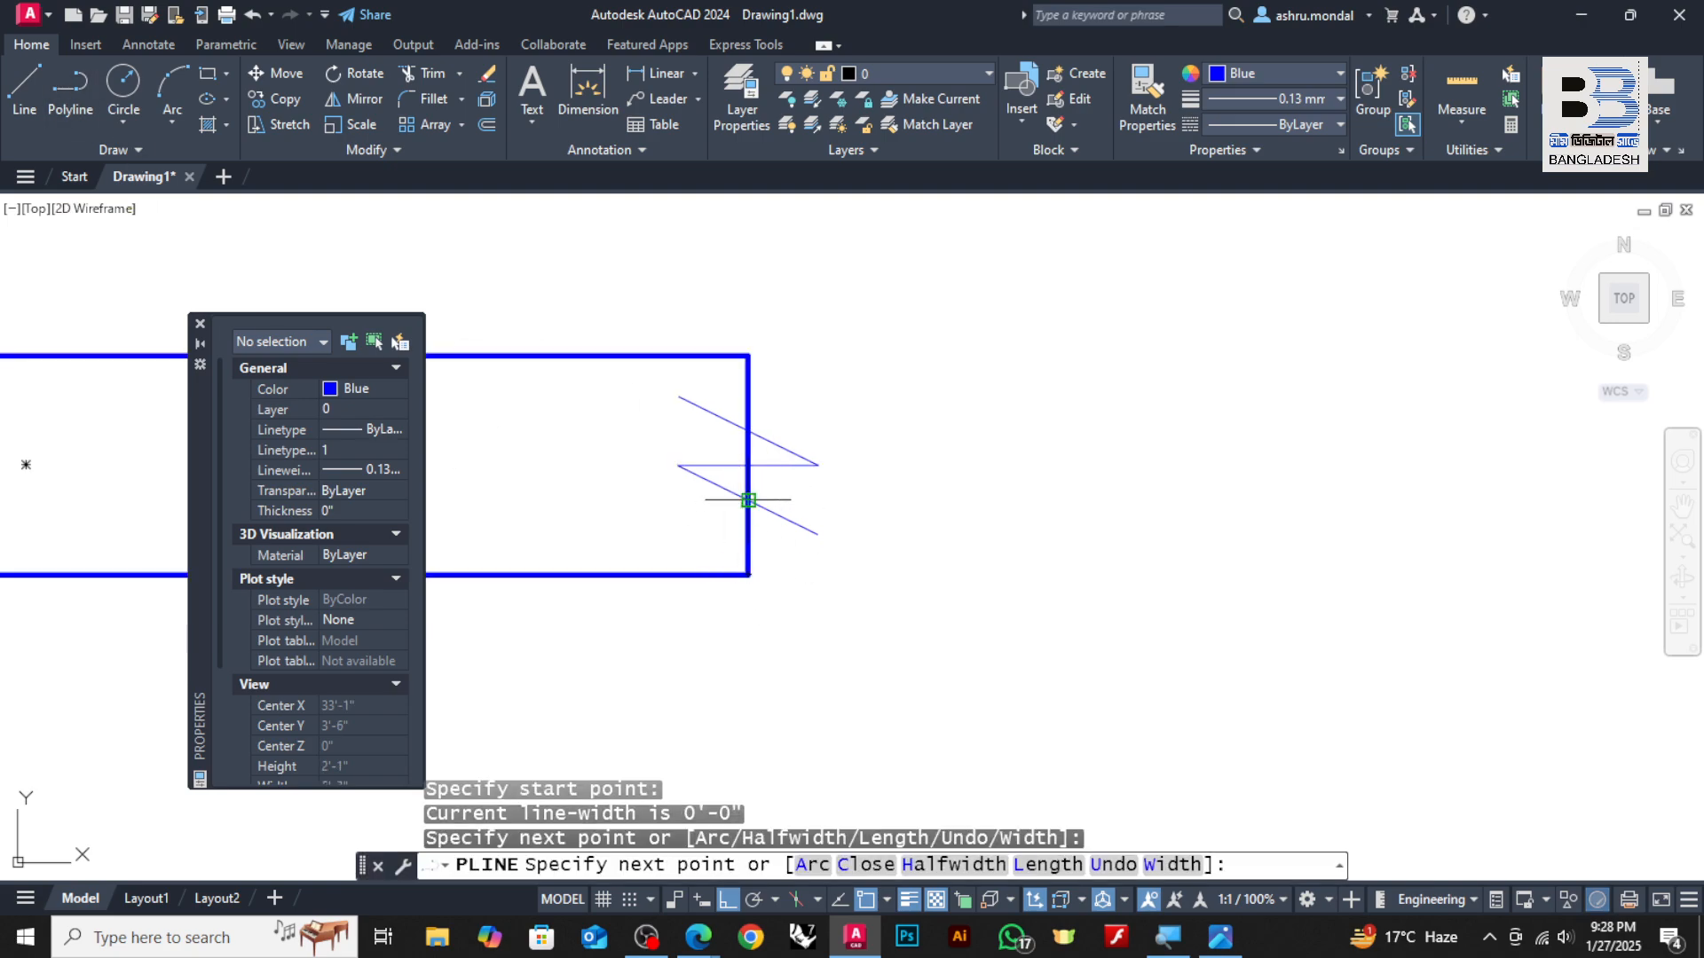
{"action": "left_click", "coordinate": [678, 465]}
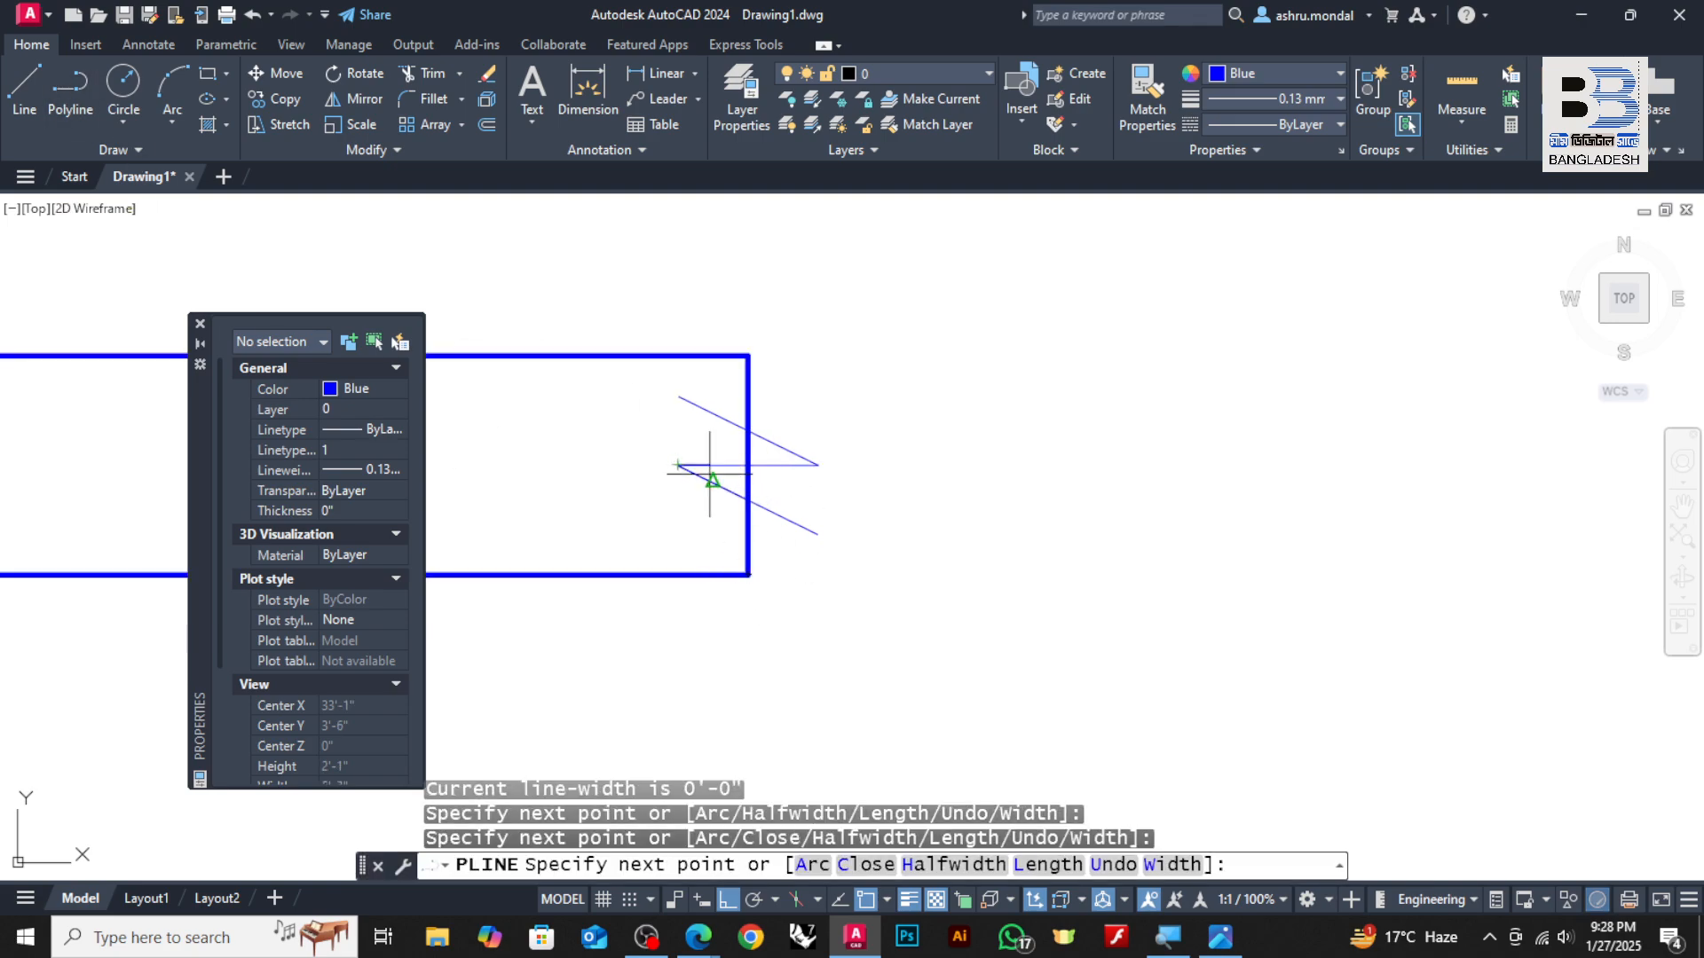
{"action": "left_click", "coordinate": [817, 465]}
{"action": "left_click", "coordinate": [748, 432]}
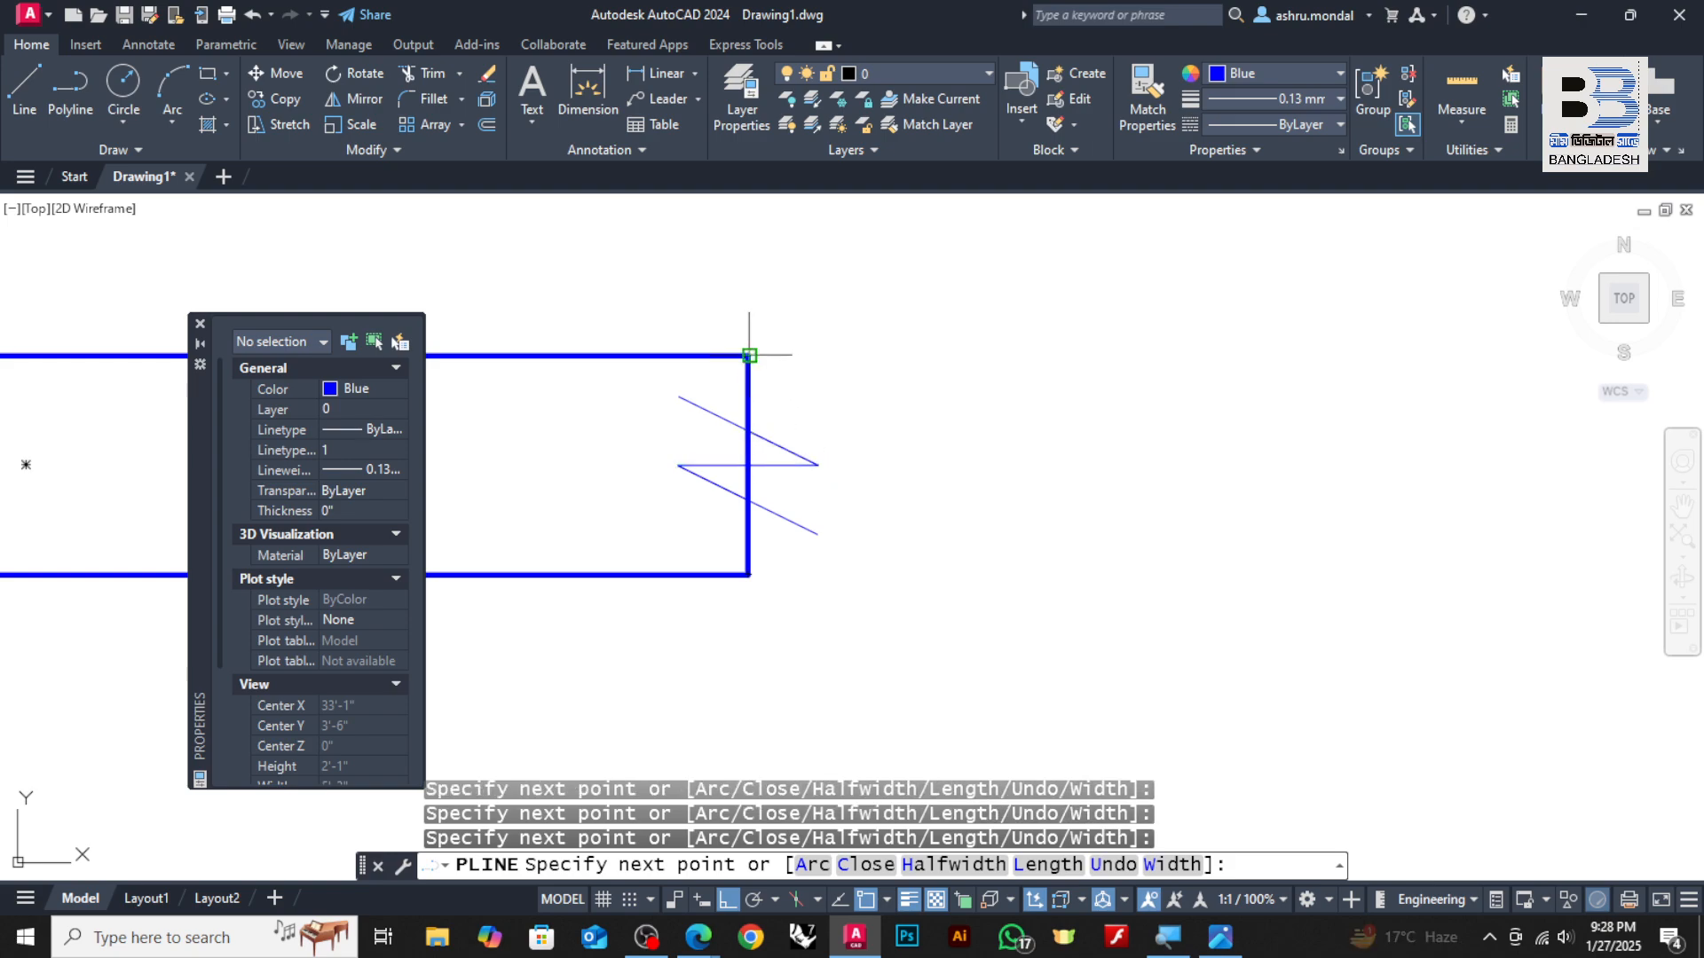
{"action": "key", "text": "Return"}
Erase the four zigzag construction lines, keeping the traced break-line polyline
{"action": "left_click", "coordinate": [603, 381]}
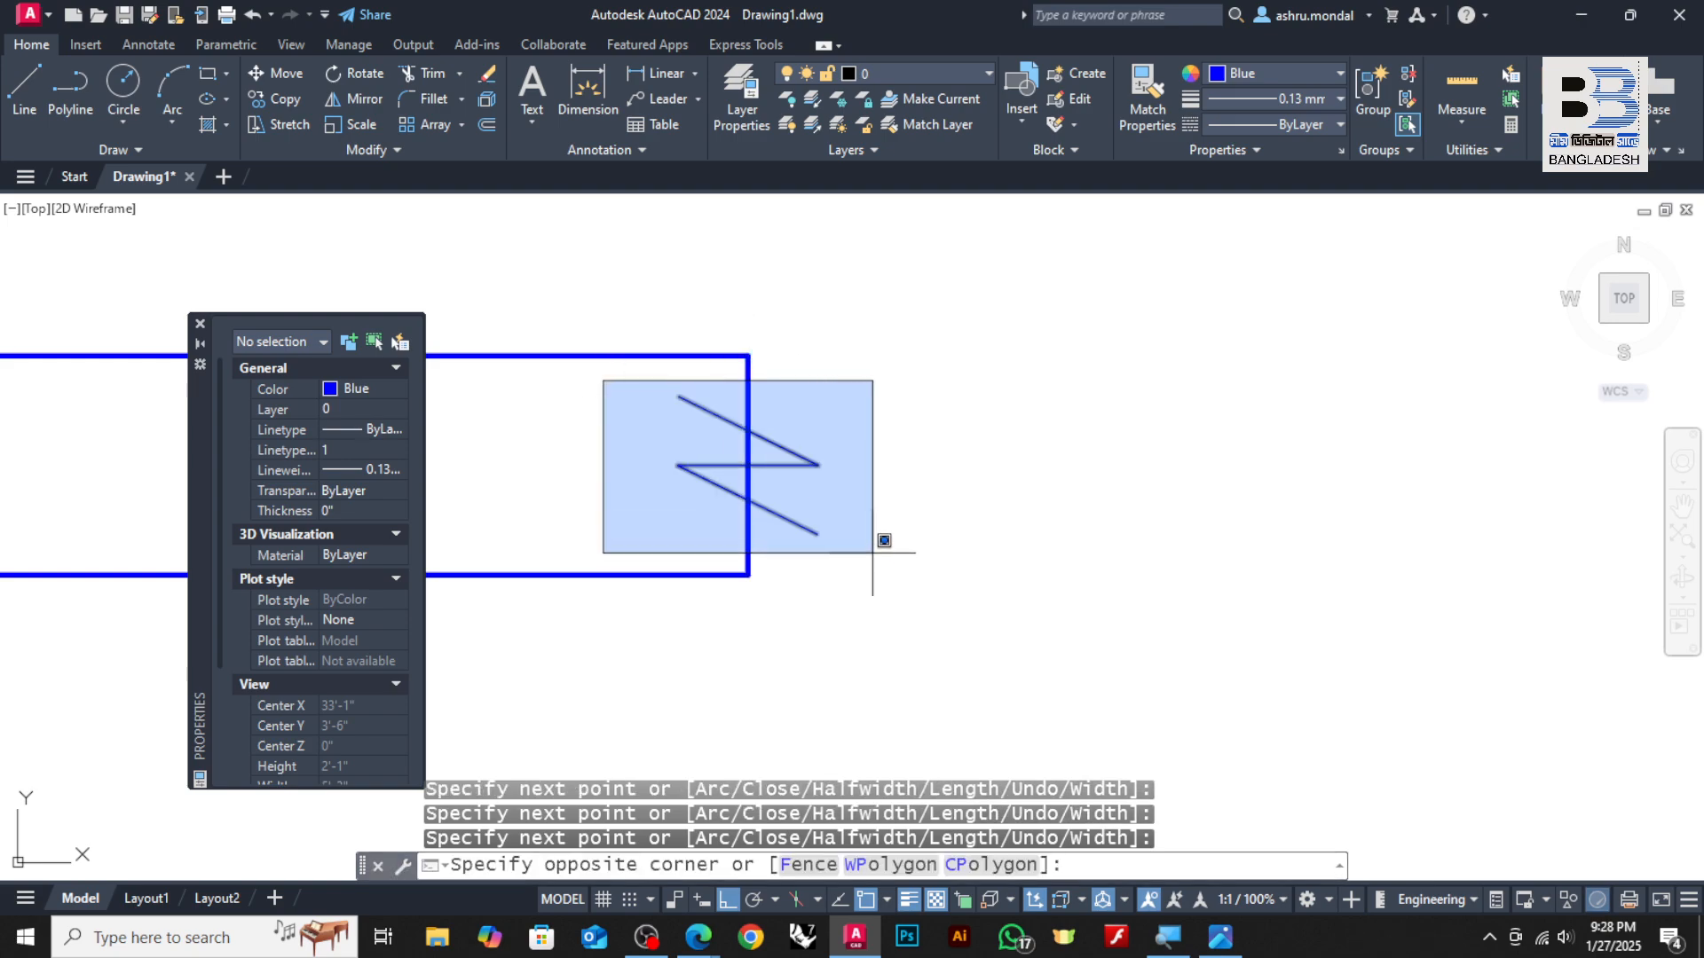
{"action": "left_click", "coordinate": [872, 553]}
{"action": "key", "text": "Delete"}
Set the traced break-line polyline's lineweight to 0.50 mm
{"action": "left_click", "coordinate": [843, 408]}
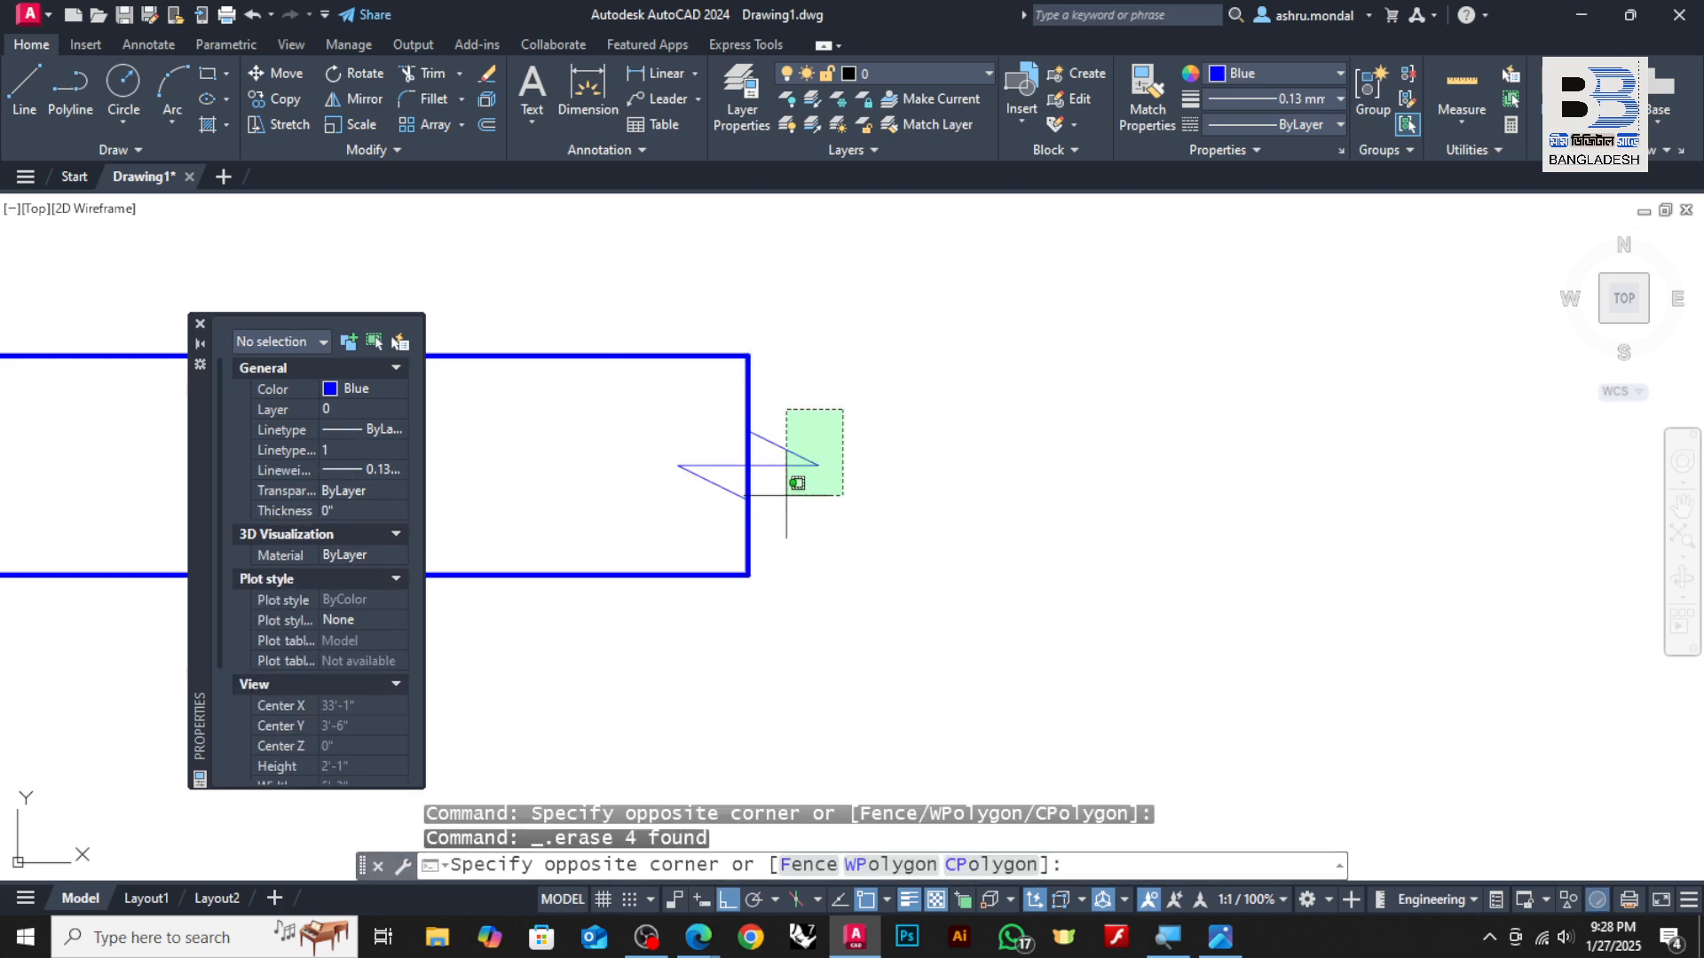
{"action": "left_click", "coordinate": [781, 494]}
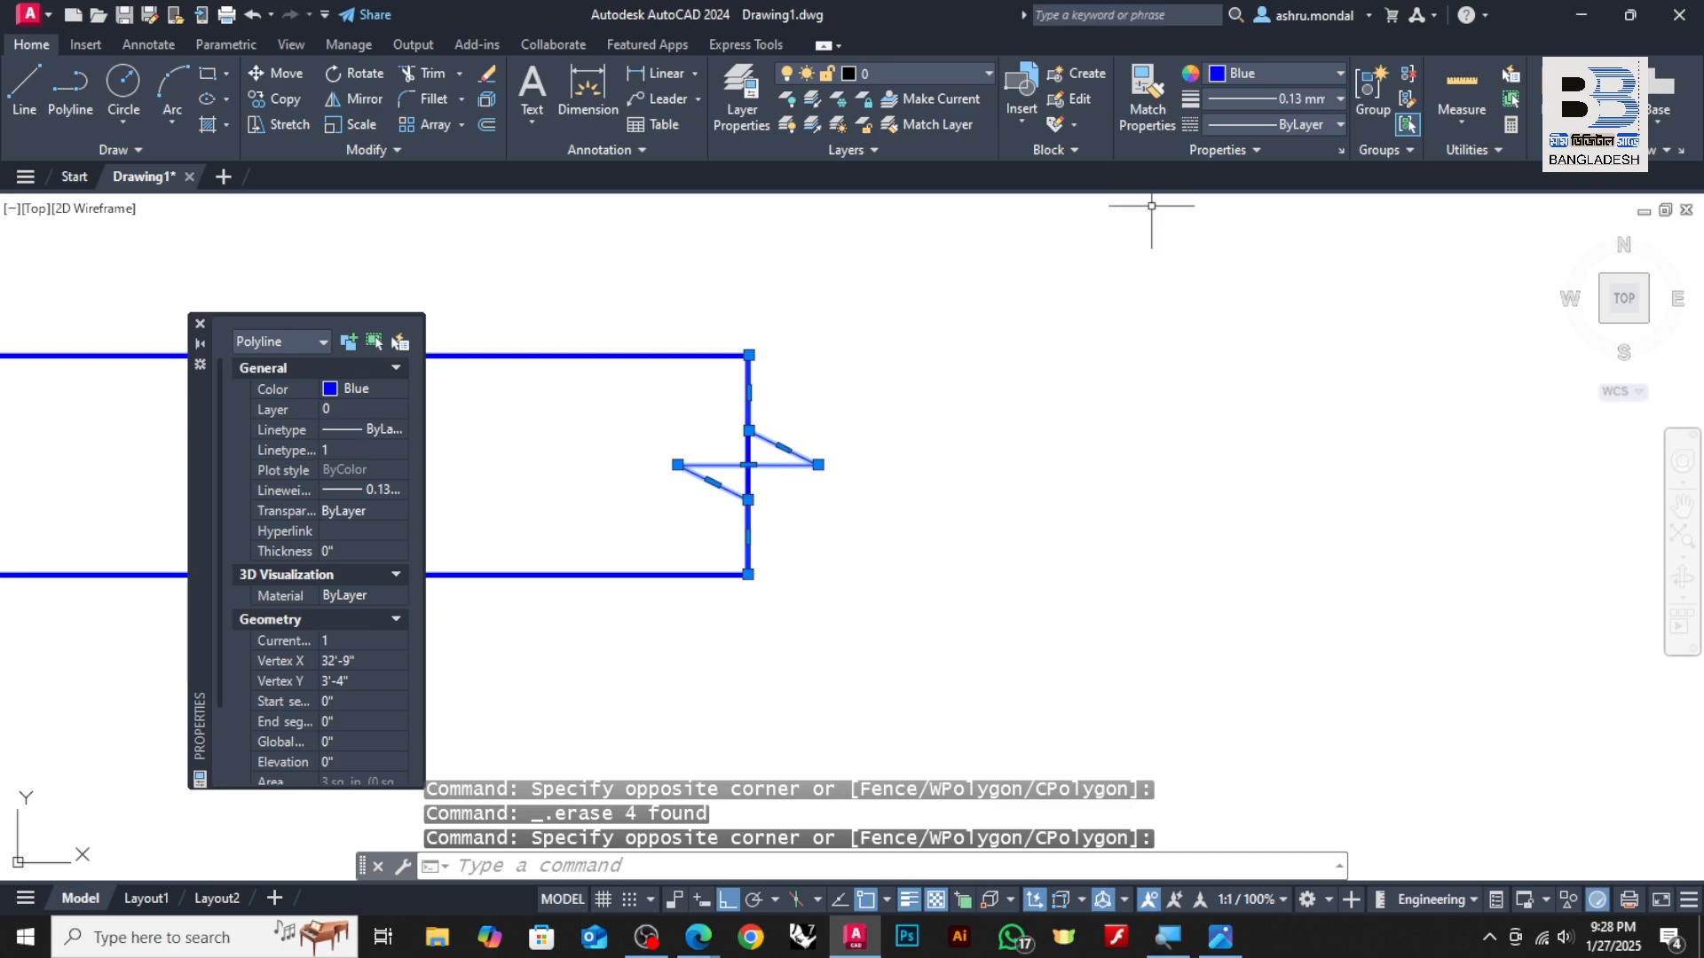
{"action": "left_click", "coordinate": [1221, 70]}
{"action": "left_click", "coordinate": [1301, 281]}
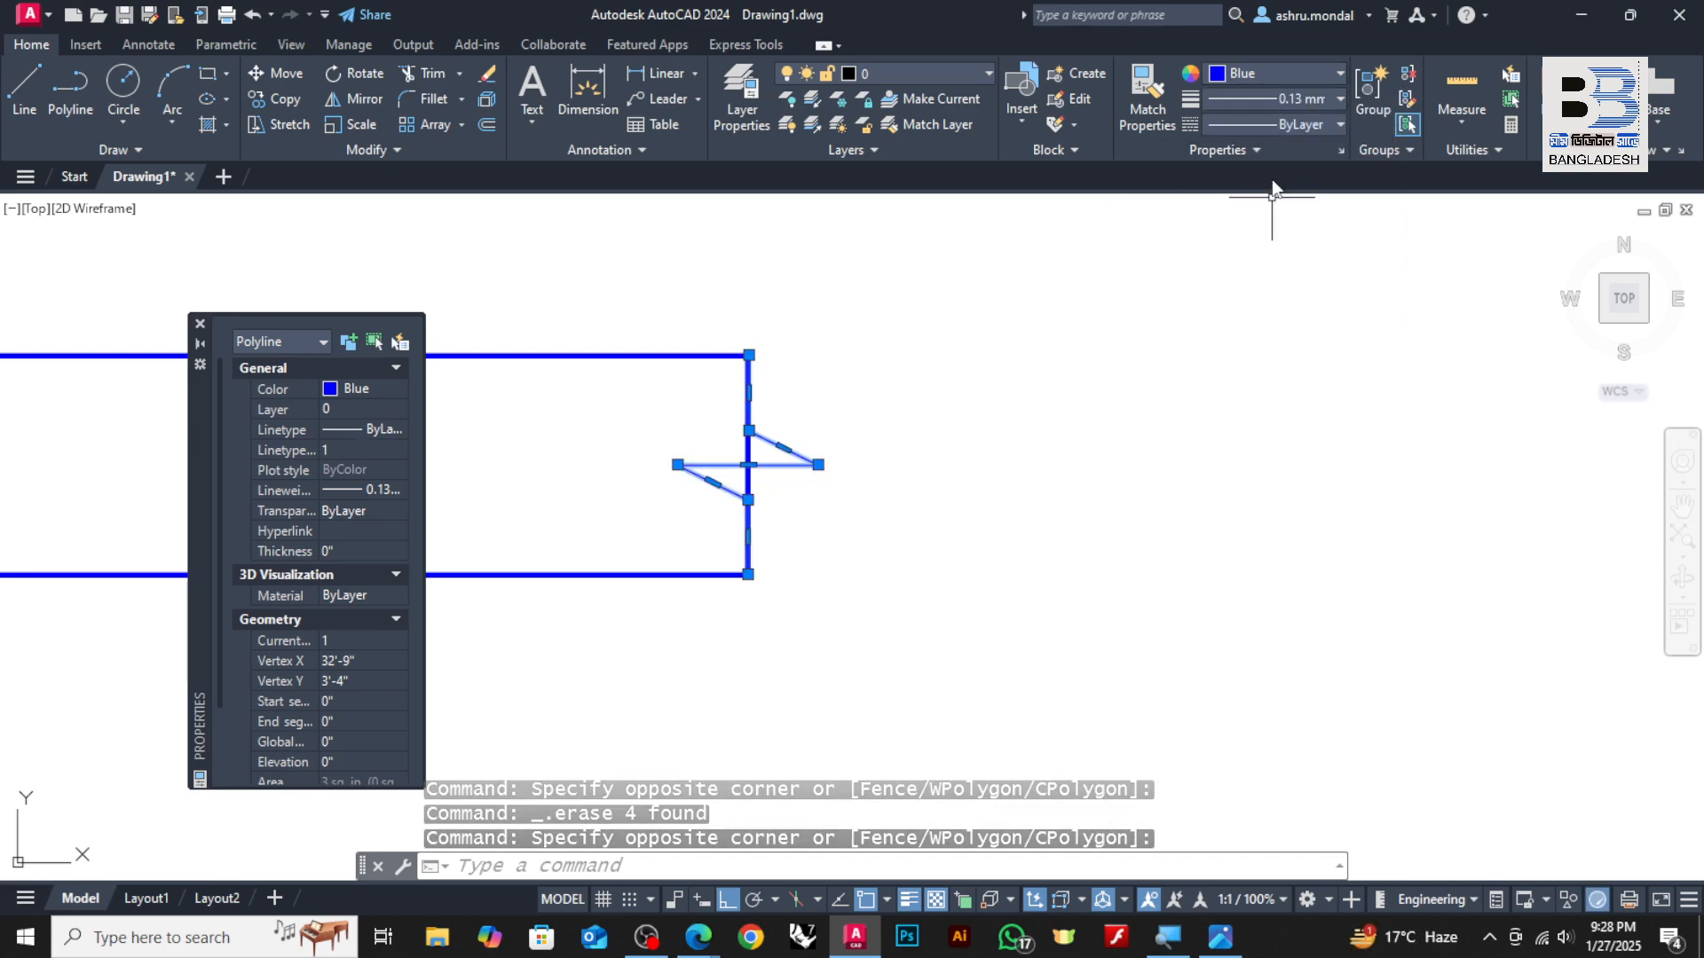
{"action": "left_click", "coordinate": [1297, 98]}
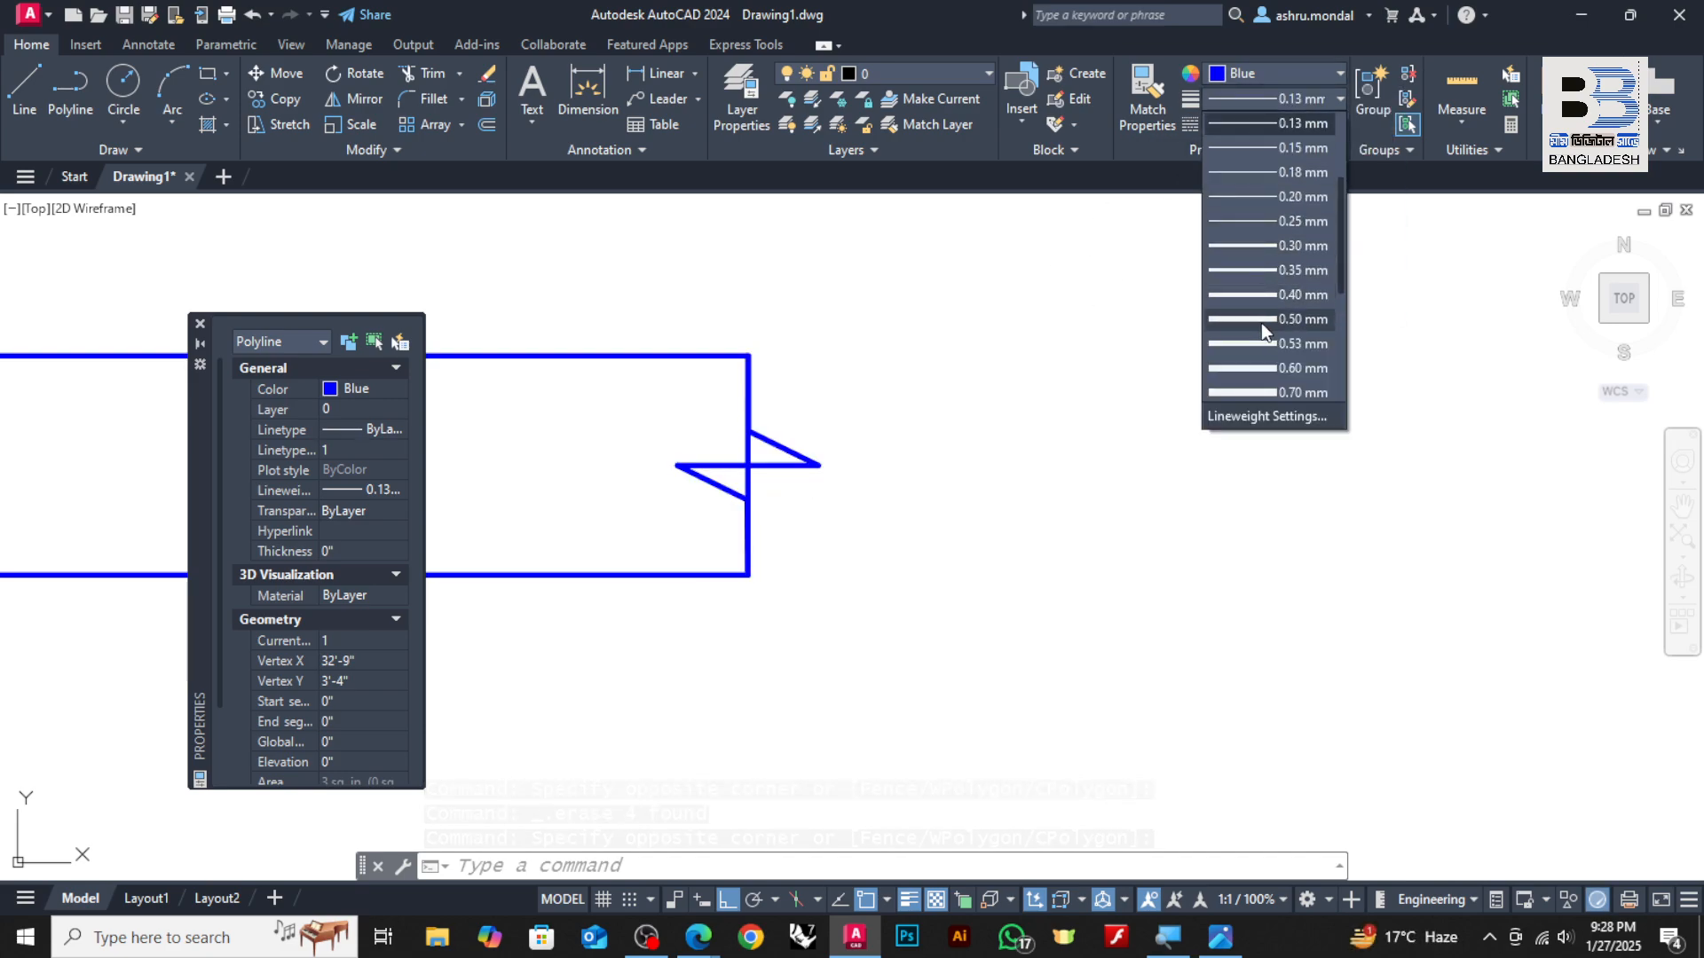
{"action": "key", "text": "Escape"}
{"action": "key", "text": "Escape"}
Trim the strip's straight right edge where it crosses the zigzag break line
{"action": "type", "text": "tr"}
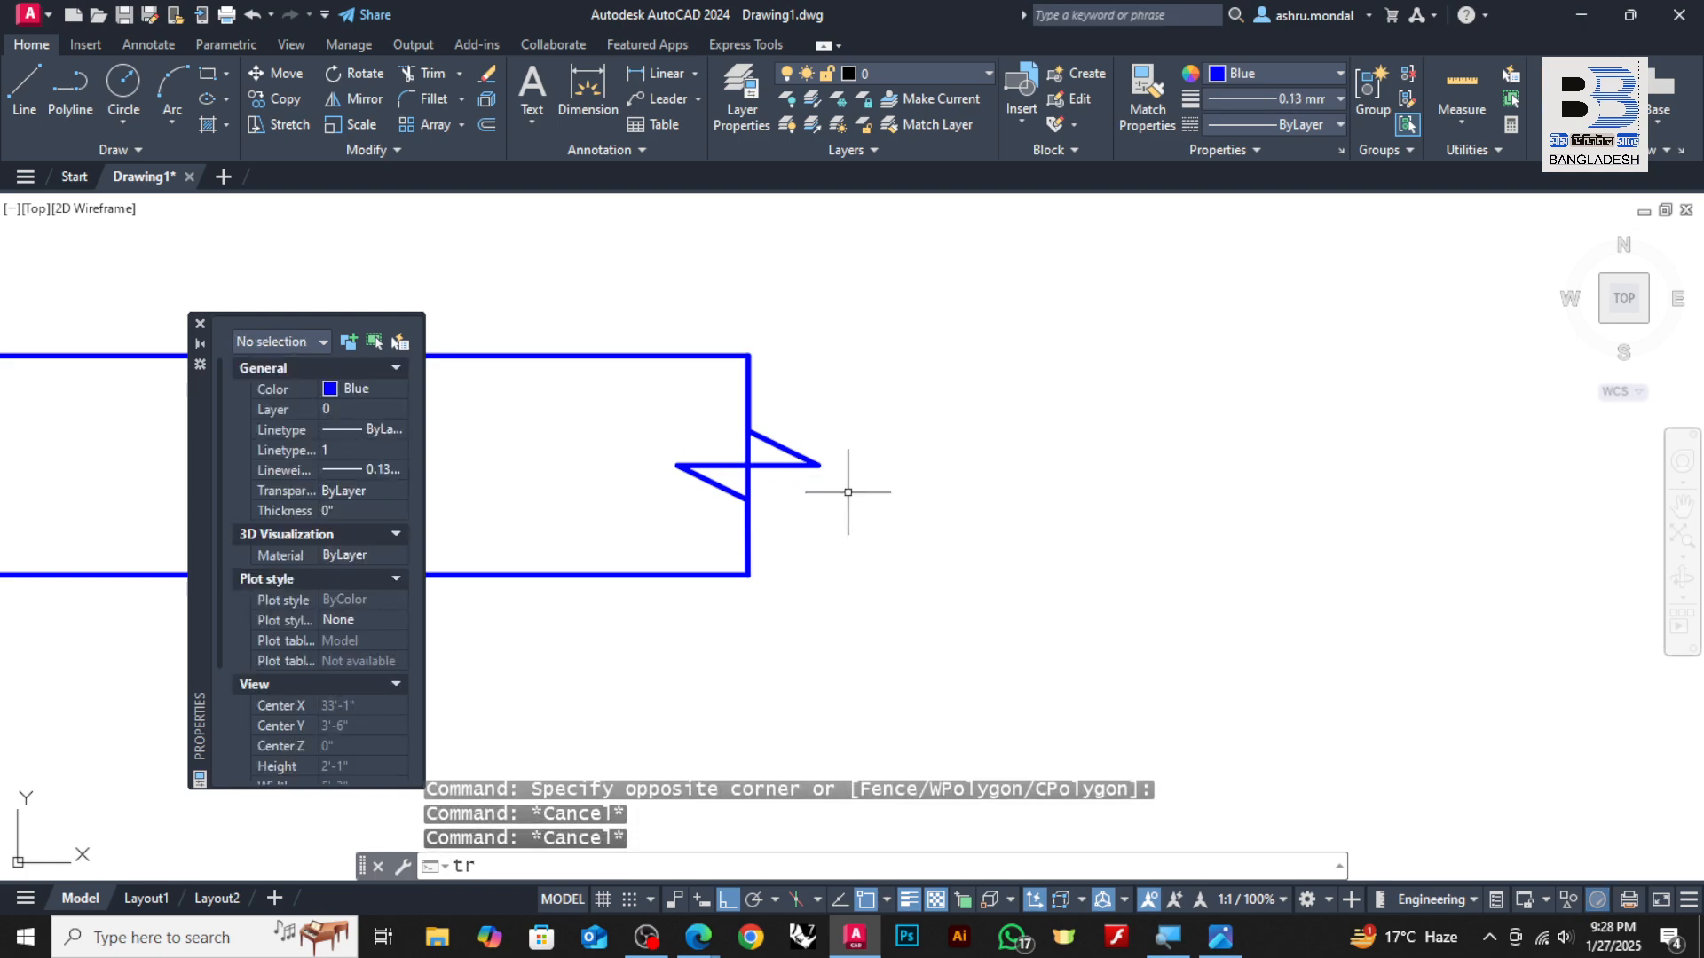
{"action": "type", "text": "im"}
{"action": "key", "text": "Return"}
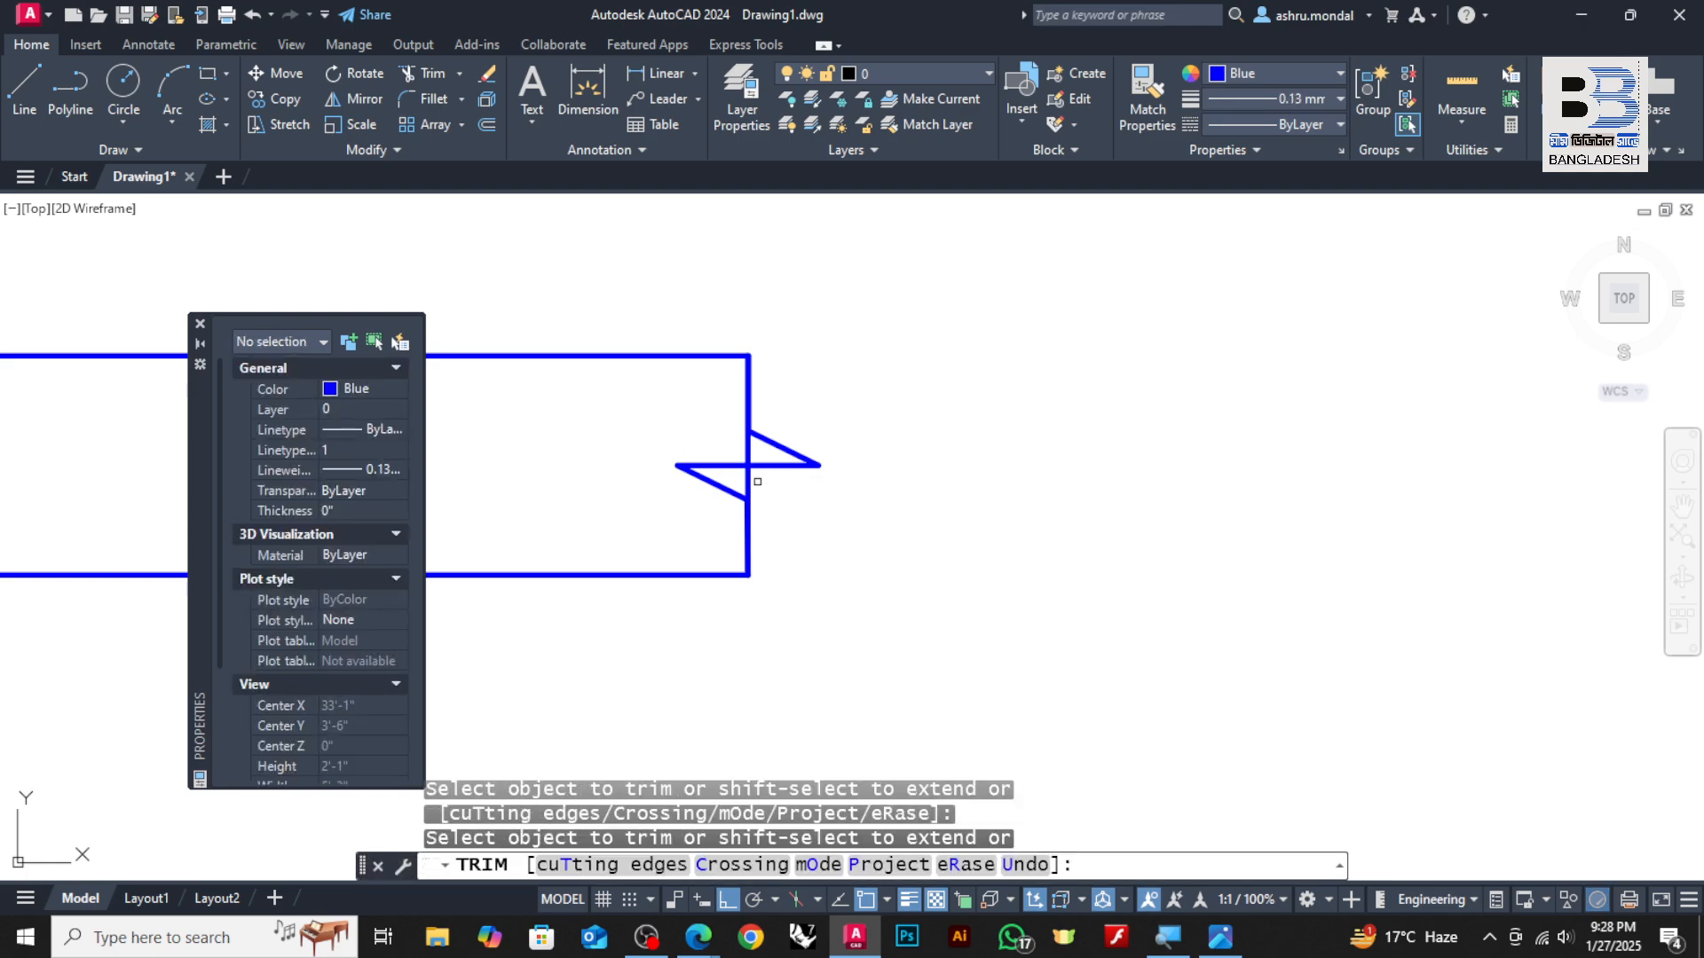
{"action": "left_click", "coordinate": [751, 480]}
{"action": "key", "text": "Escape"}
Copy the break-line polyline from the strip's upper right corner to its upper left corner
{"action": "scroll", "coordinate": [914, 443], "scroll_direction": "down", "scroll_amount": 5}
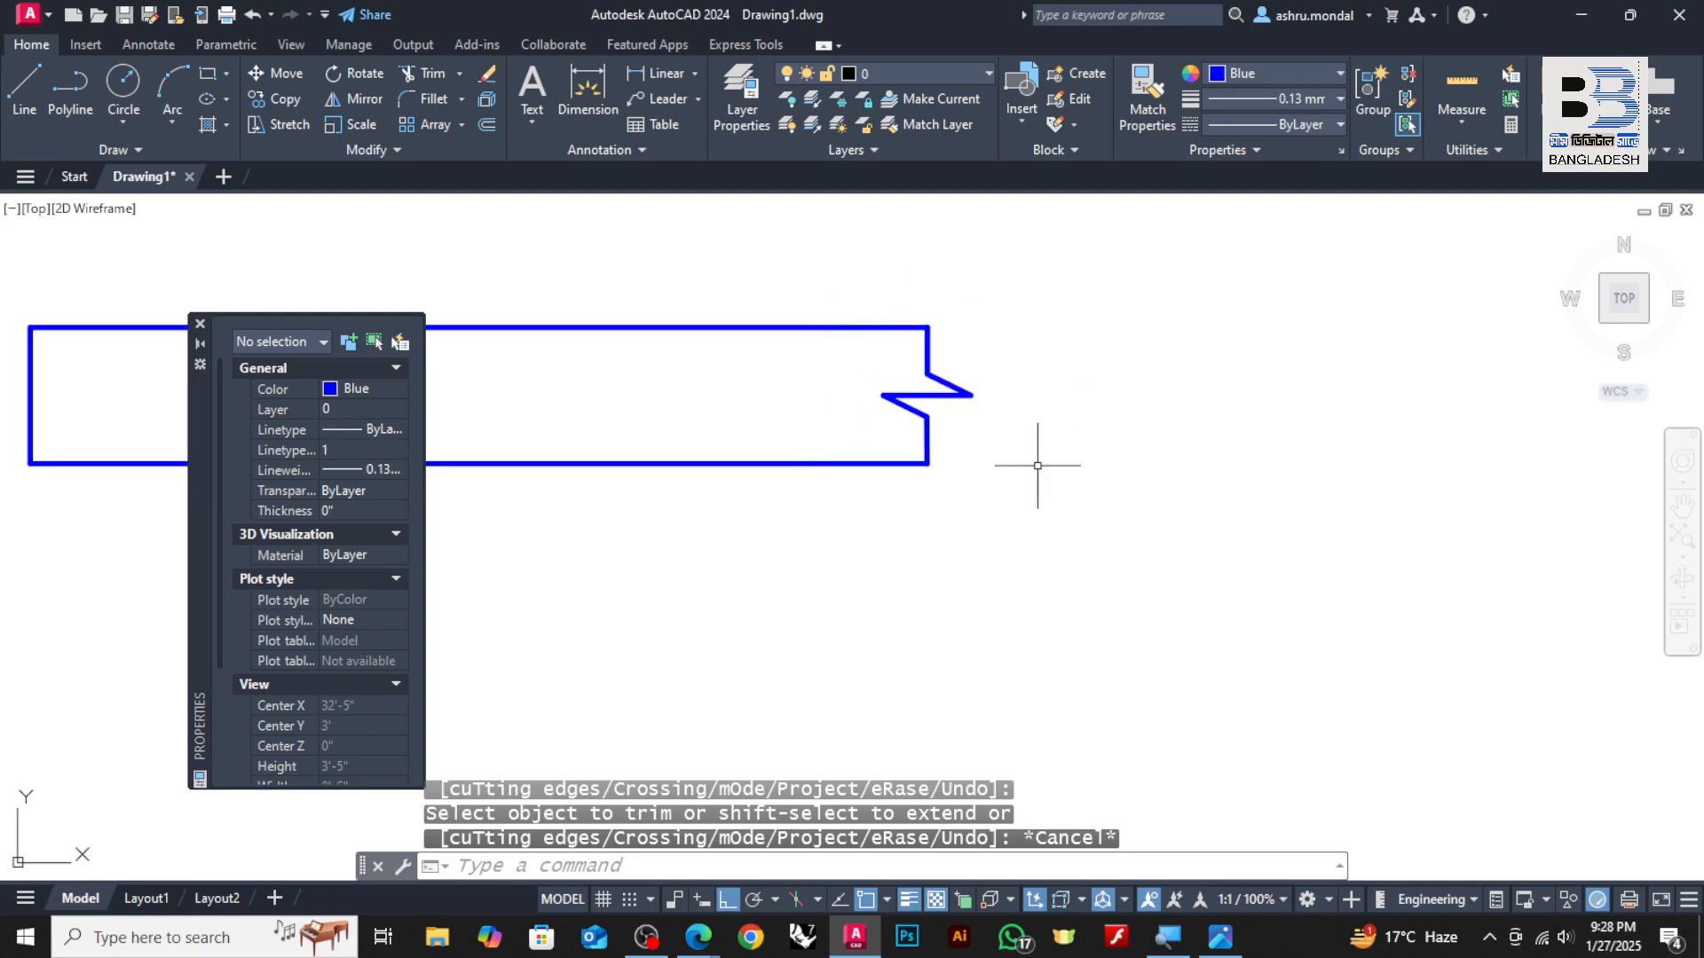
{"action": "scroll", "coordinate": [896, 395], "scroll_direction": "down", "scroll_amount": 4}
{"action": "scroll", "coordinate": [863, 400], "scroll_direction": "up", "scroll_amount": 2}
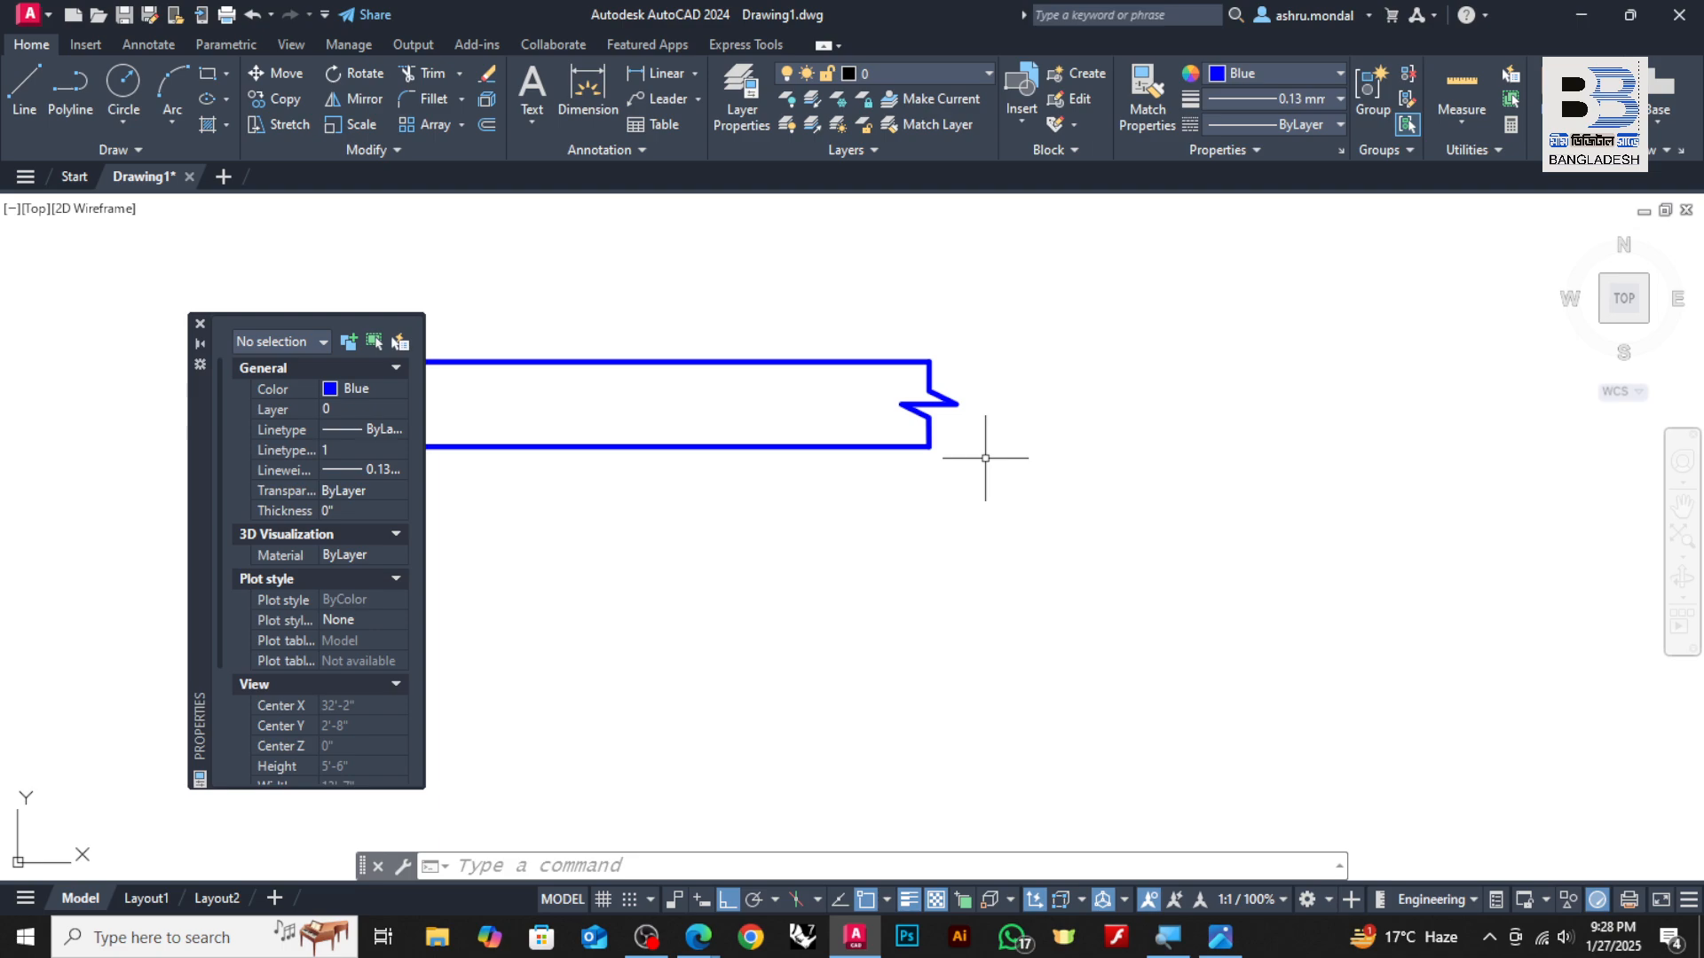
{"action": "scroll", "coordinate": [906, 371], "scroll_direction": "up", "scroll_amount": 4}
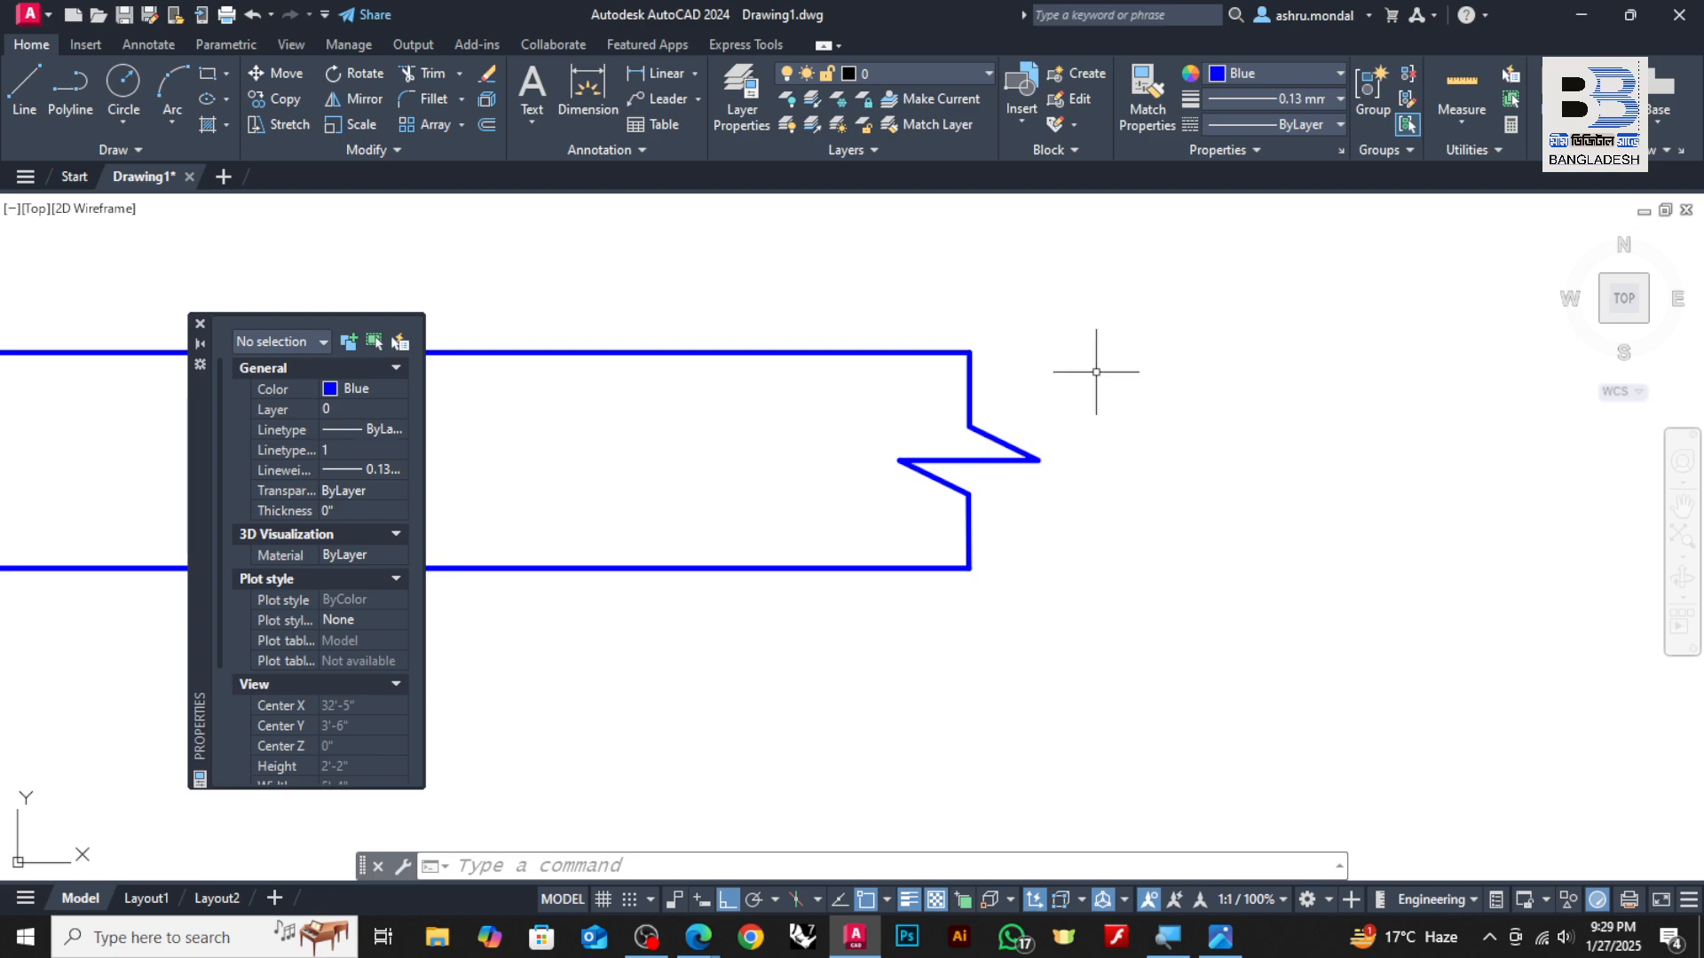
{"action": "left_click", "coordinate": [865, 259]}
{"action": "left_click", "coordinate": [1112, 700]}
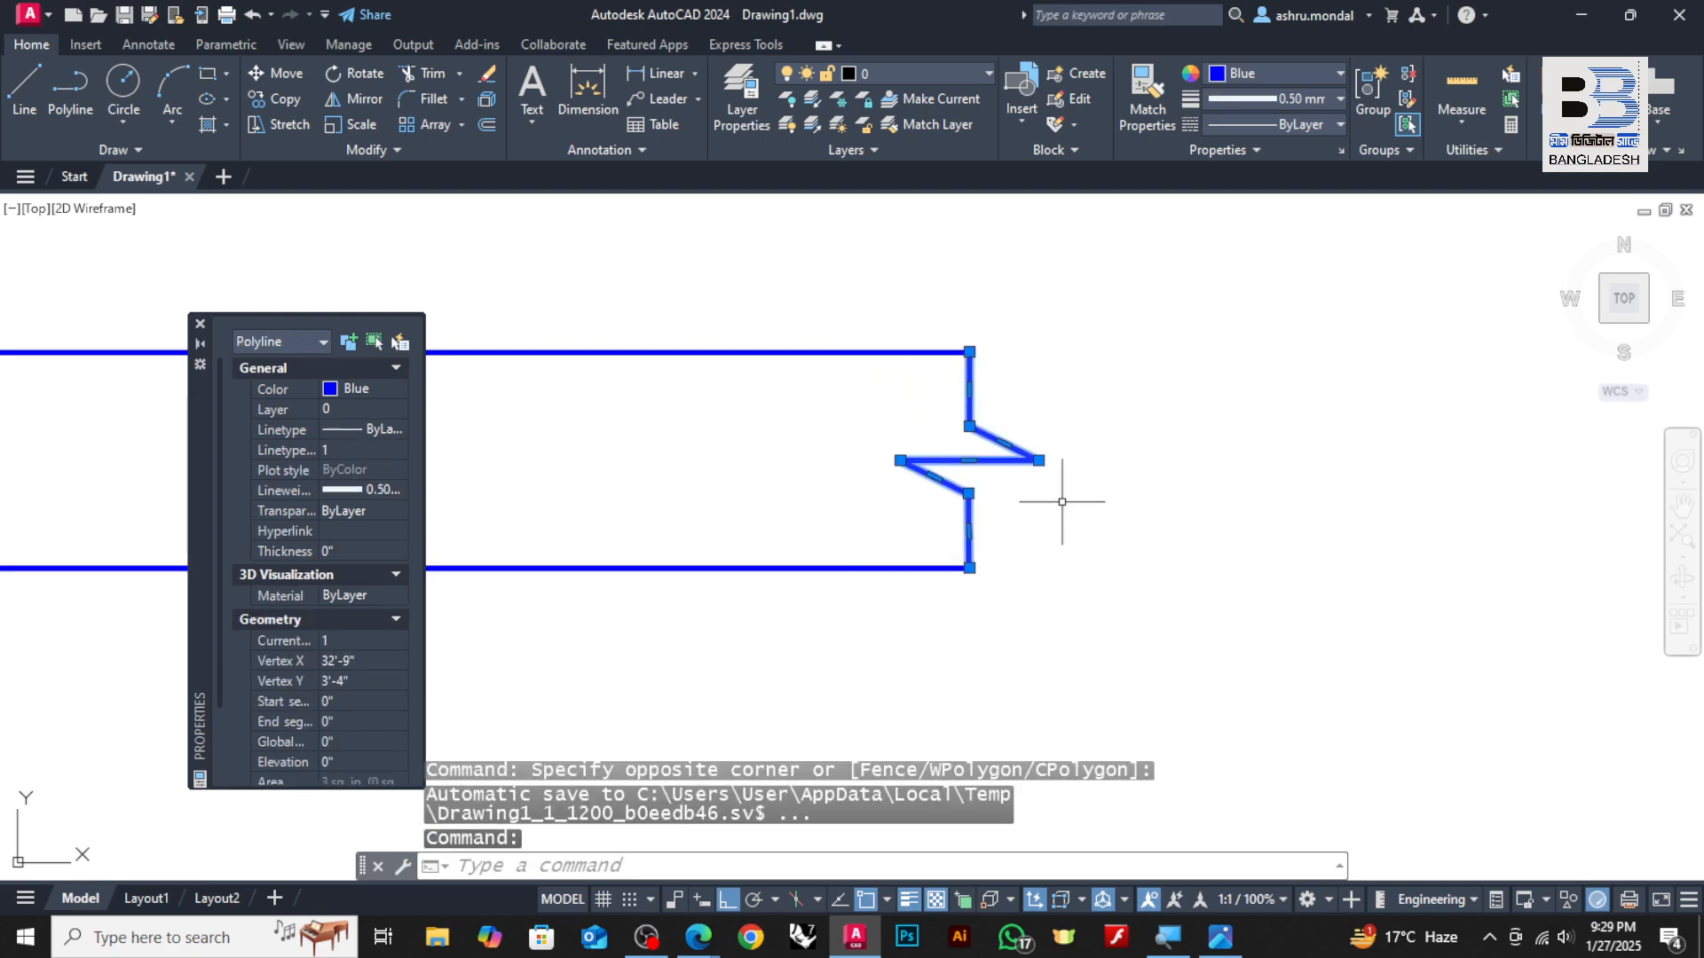
{"action": "type", "text": "co"}
{"action": "key", "text": "Return"}
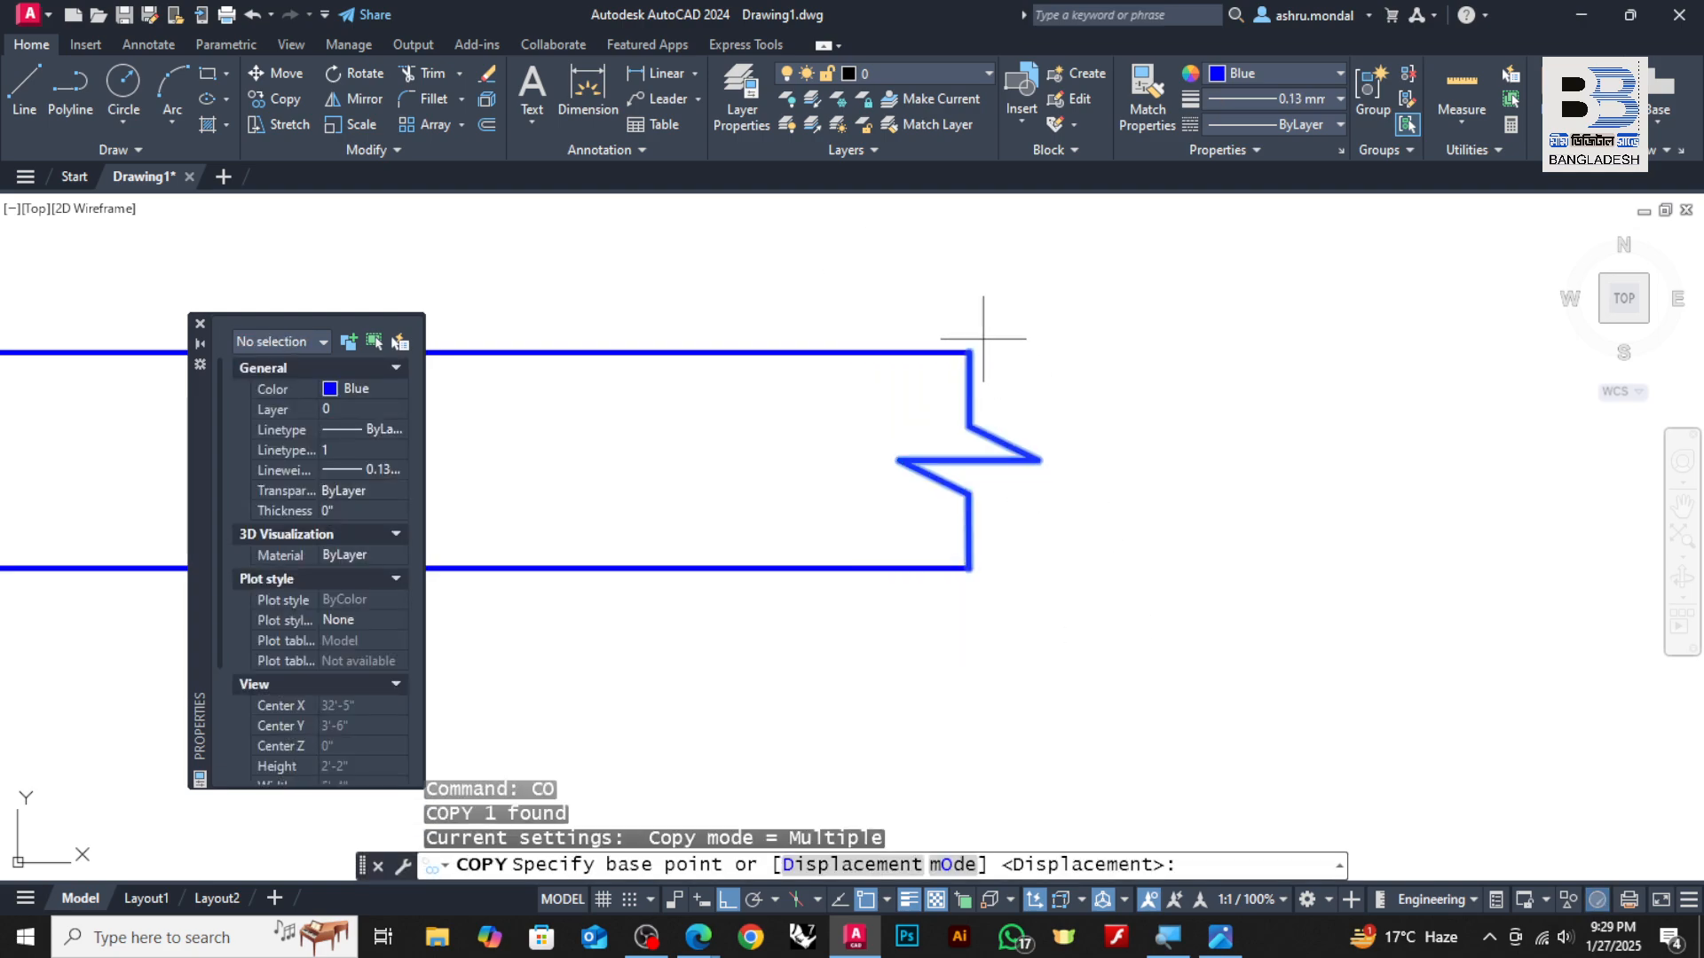
{"action": "left_click", "coordinate": [970, 351]}
{"action": "scroll", "coordinate": [1357, 449], "scroll_direction": "down", "scroll_amount": 6}
{"action": "scroll", "coordinate": [1123, 426], "scroll_direction": "up", "scroll_amount": 4}
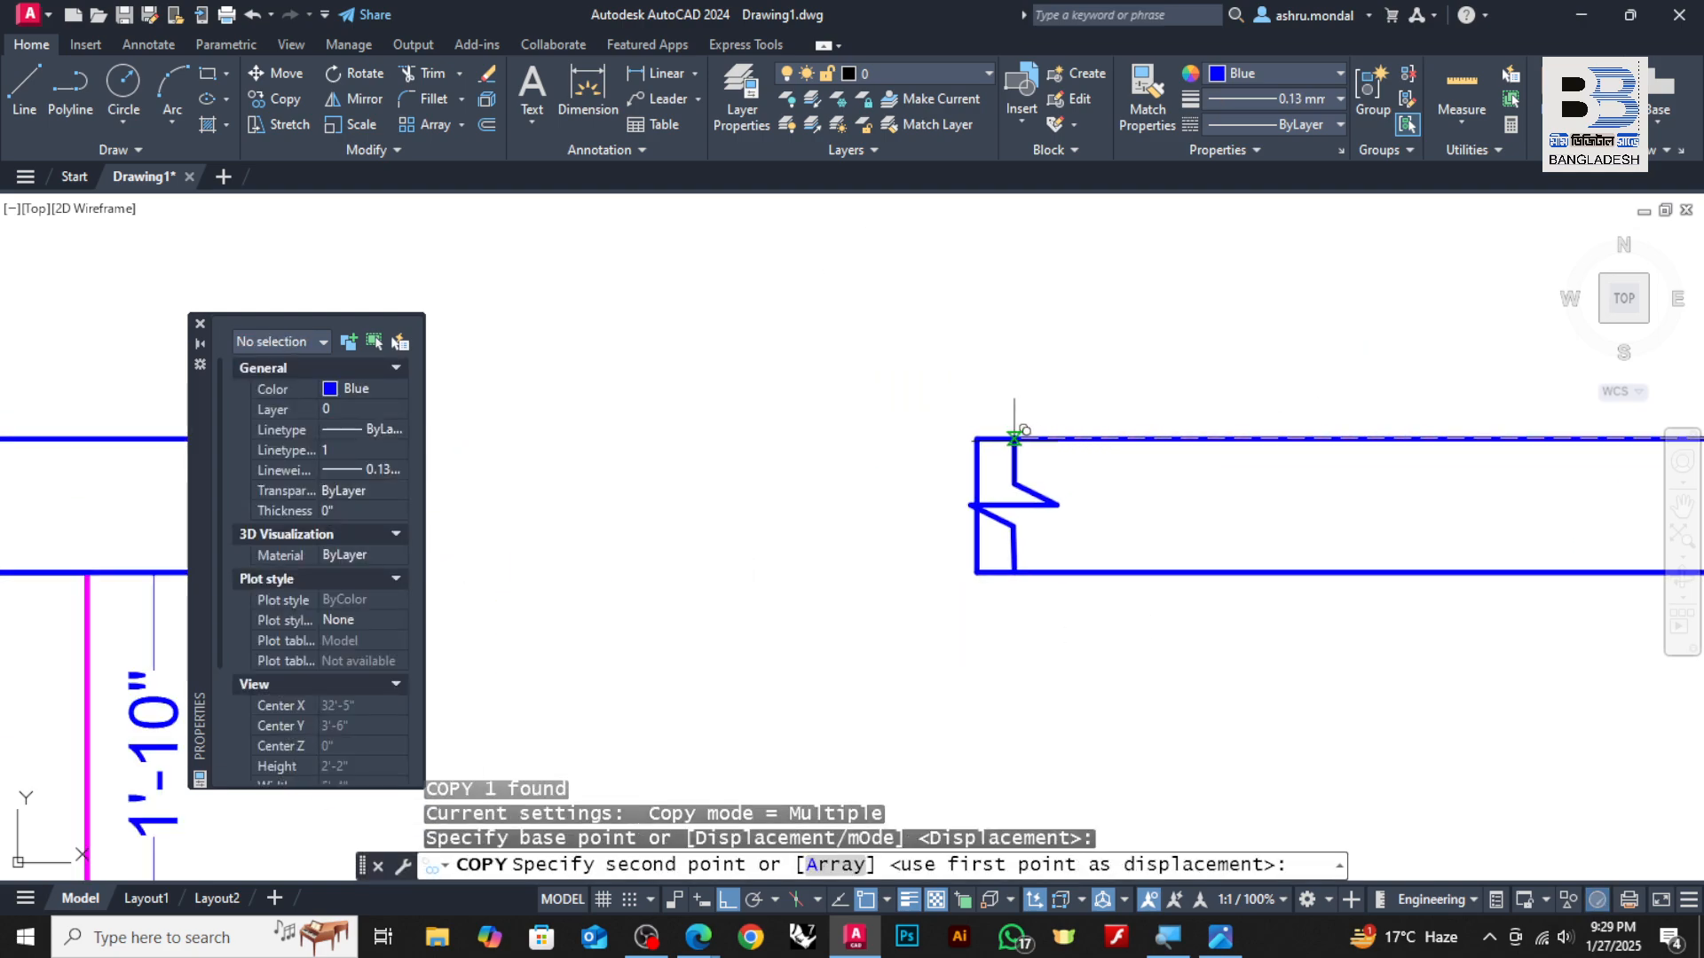
{"action": "left_click", "coordinate": [970, 439]}
{"action": "key", "text": "Escape"}
{"action": "key", "text": "Escape"}
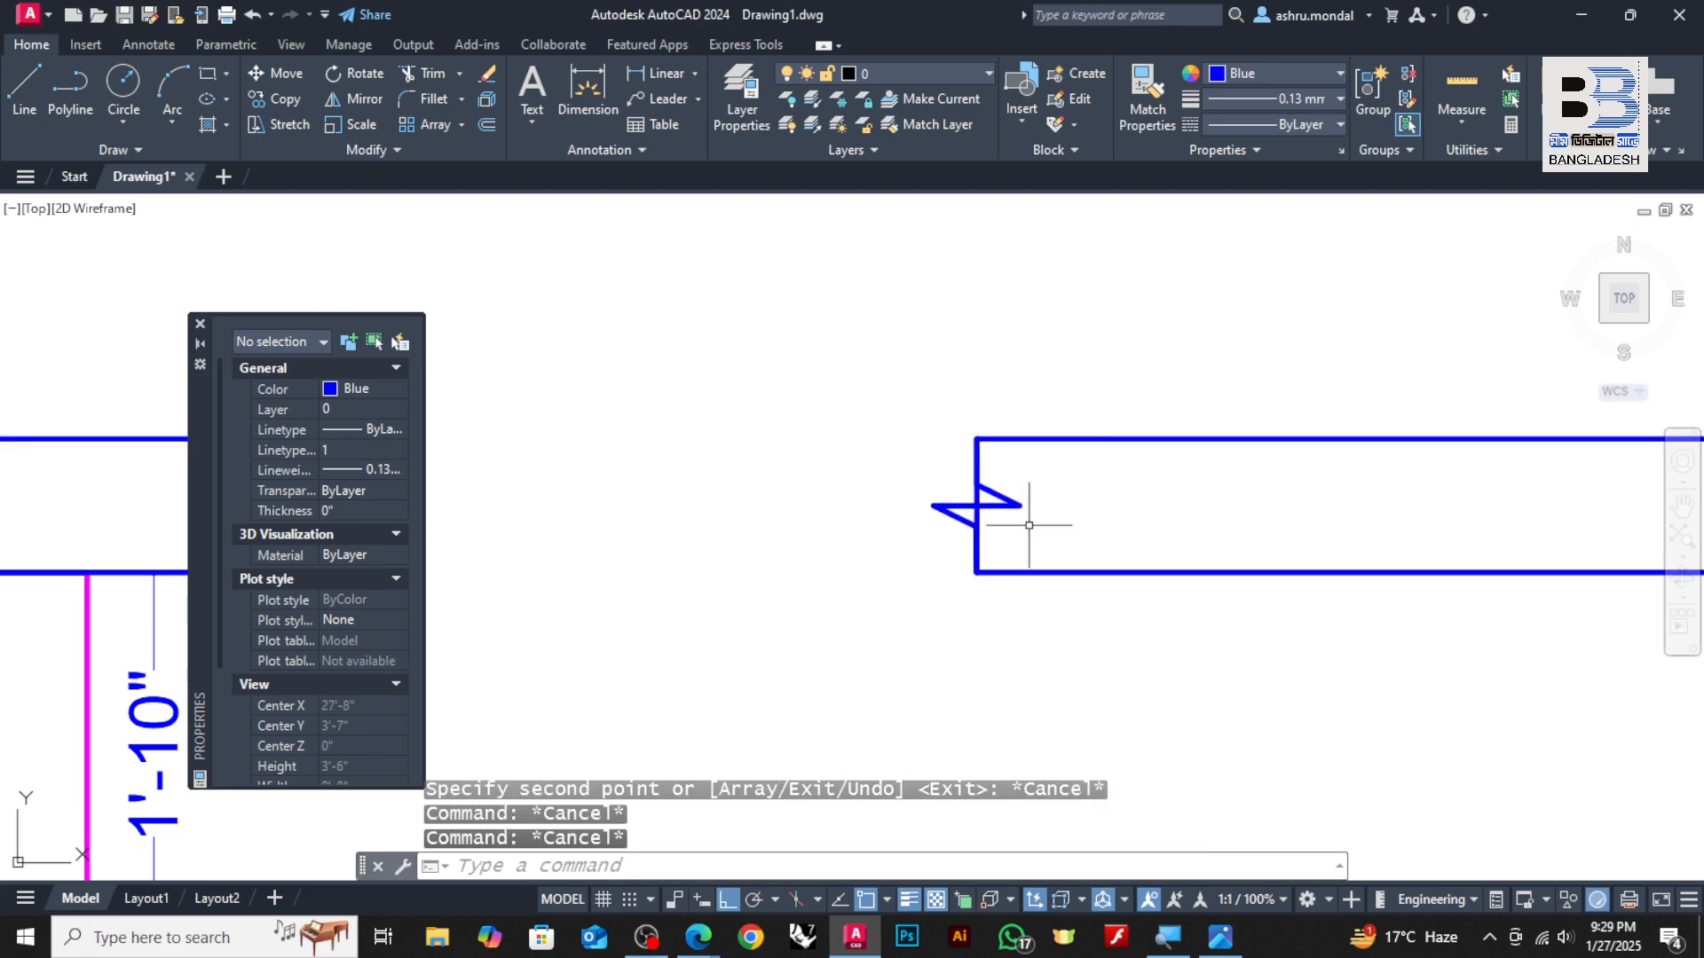
Trim the strip's straight left edge where it crosses the copied zigzag
{"action": "type", "text": "trim"}
{"action": "key", "text": "Return"}
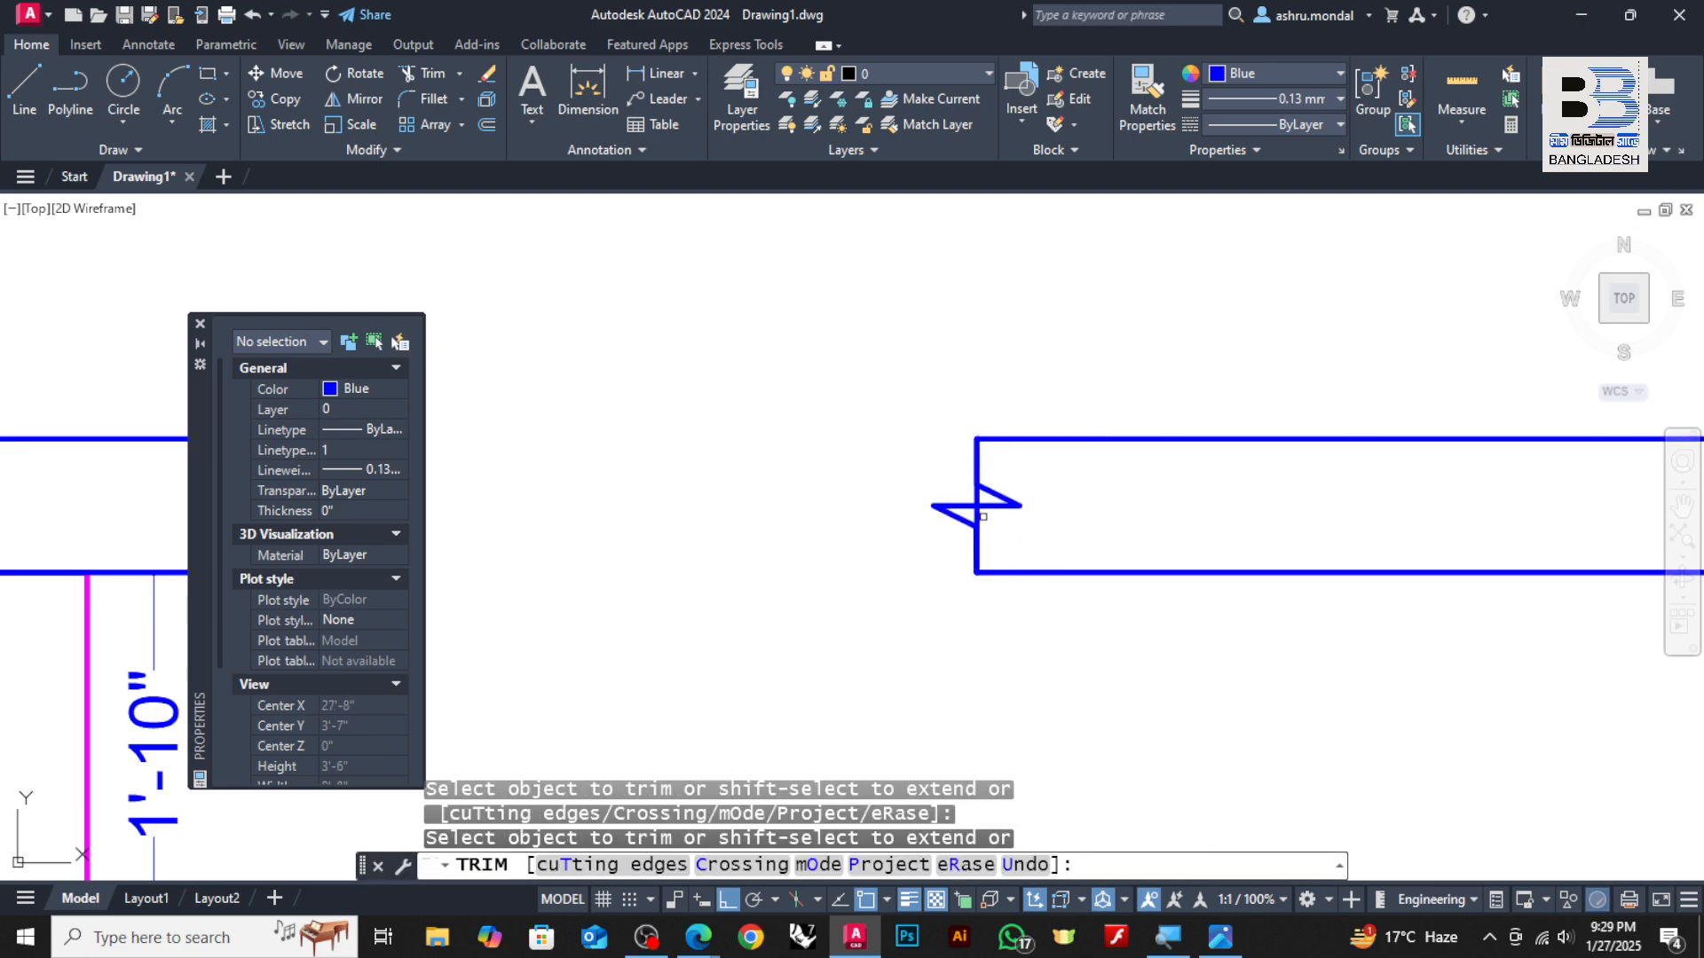
{"action": "left_click", "coordinate": [976, 513]}
{"action": "key", "text": "Escape"}
Copy the finished break-line strip onto the plain blue strip above the dimensioned magenta box, and erase the plain outline underneath
{"action": "scroll", "coordinate": [844, 483], "scroll_direction": "down", "scroll_amount": 5}
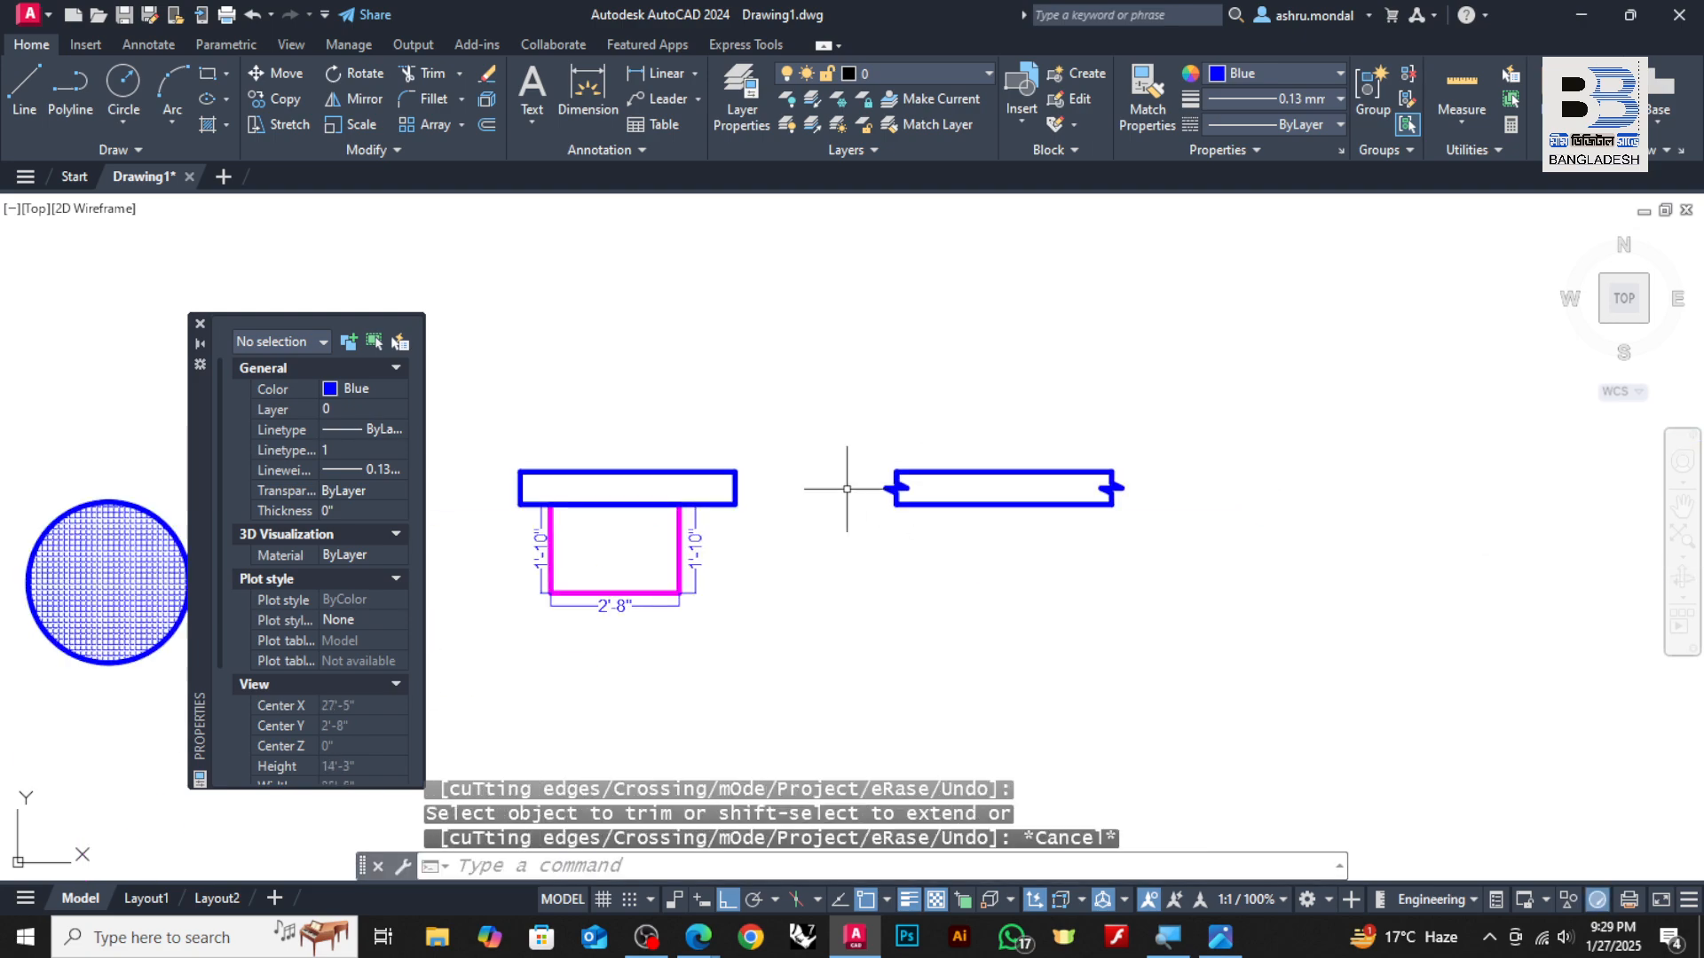
{"action": "scroll", "coordinate": [844, 483], "scroll_direction": "up", "scroll_amount": 4}
{"action": "scroll", "coordinate": [1140, 485], "scroll_direction": "down", "scroll_amount": 2}
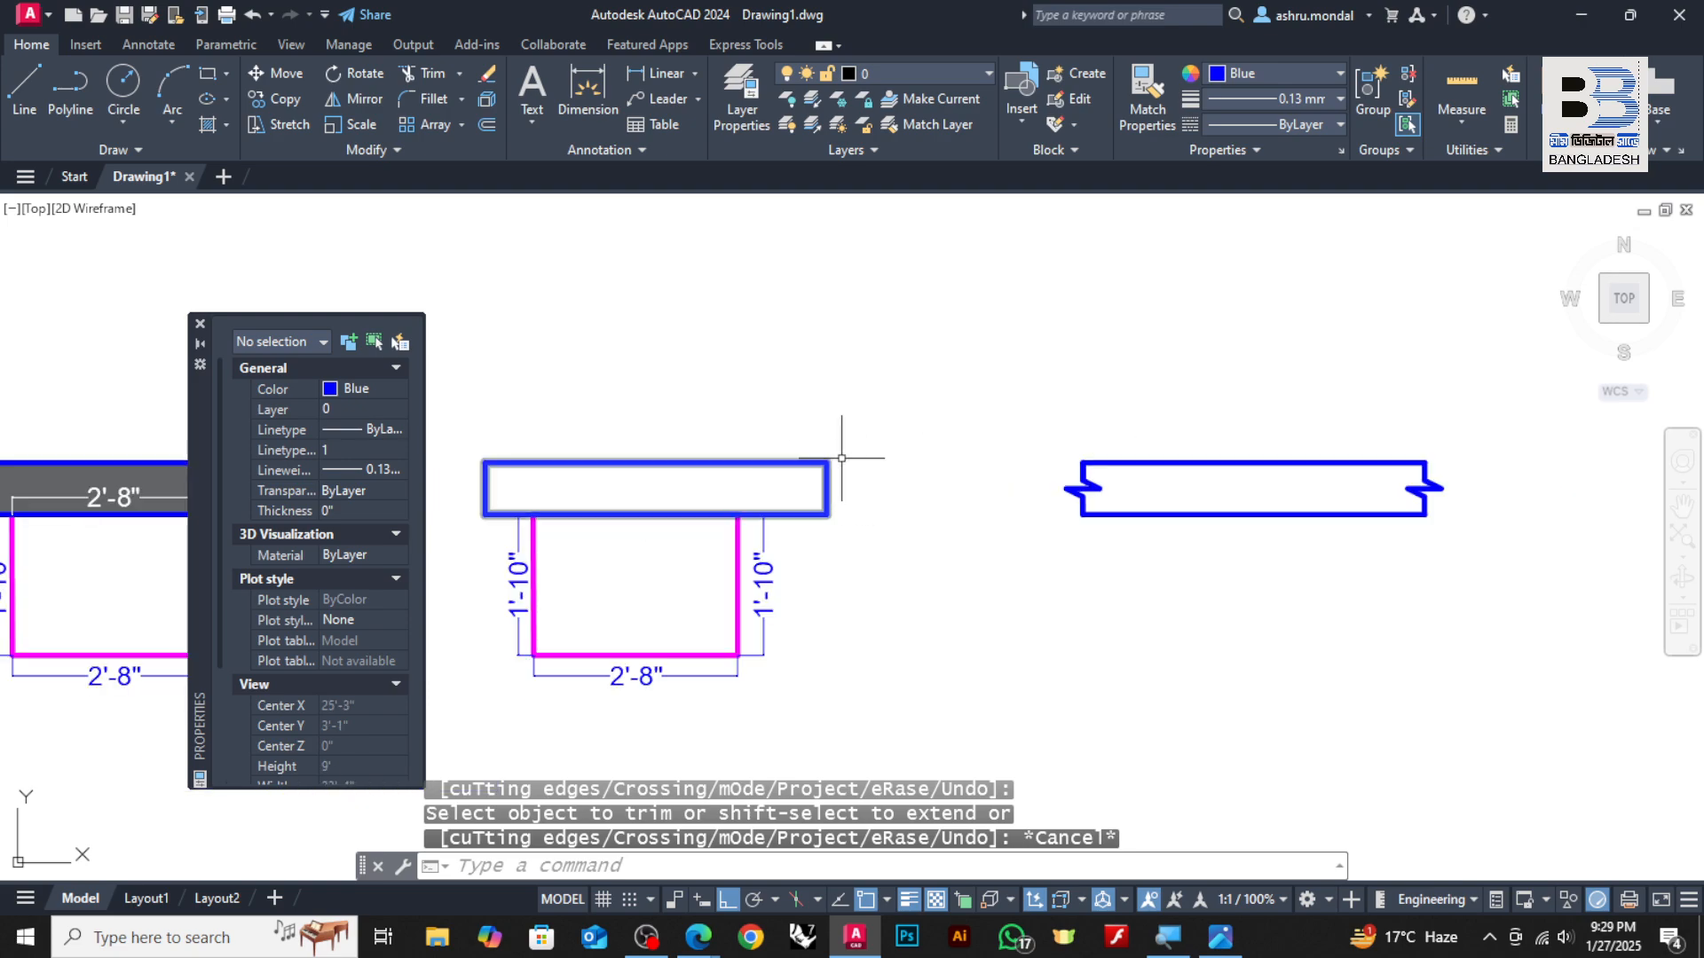
{"action": "left_click", "coordinate": [985, 400]}
{"action": "left_click", "coordinate": [1497, 605]}
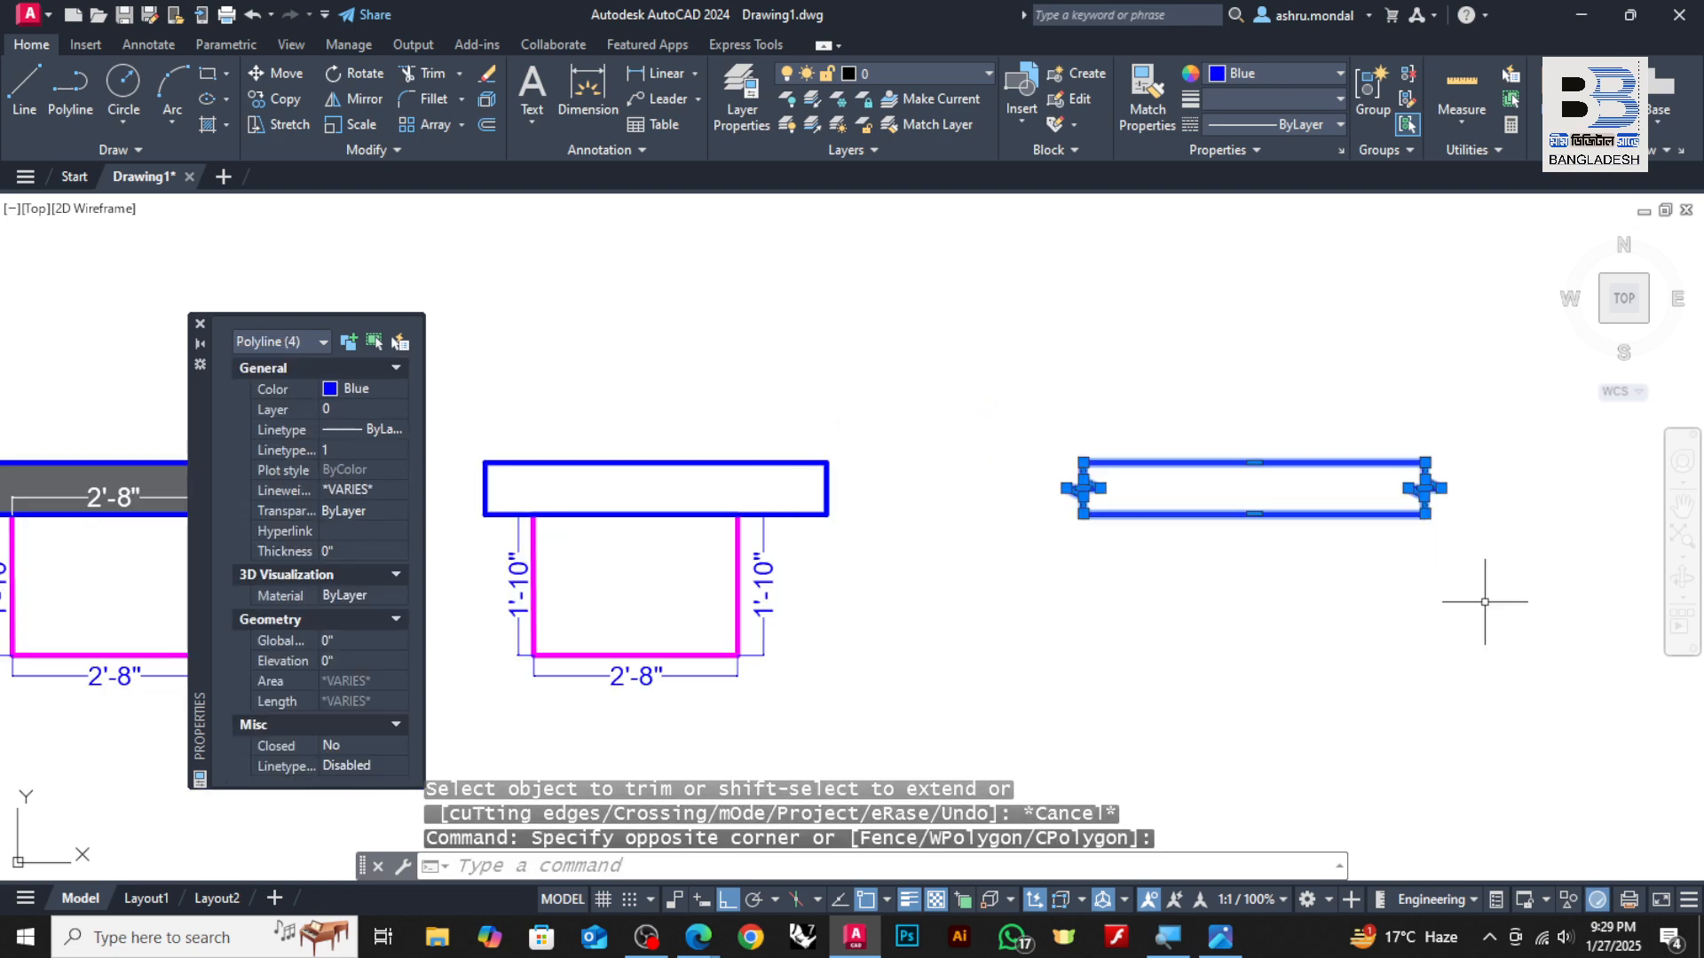
{"action": "type", "text": "co"}
{"action": "key", "text": "Return"}
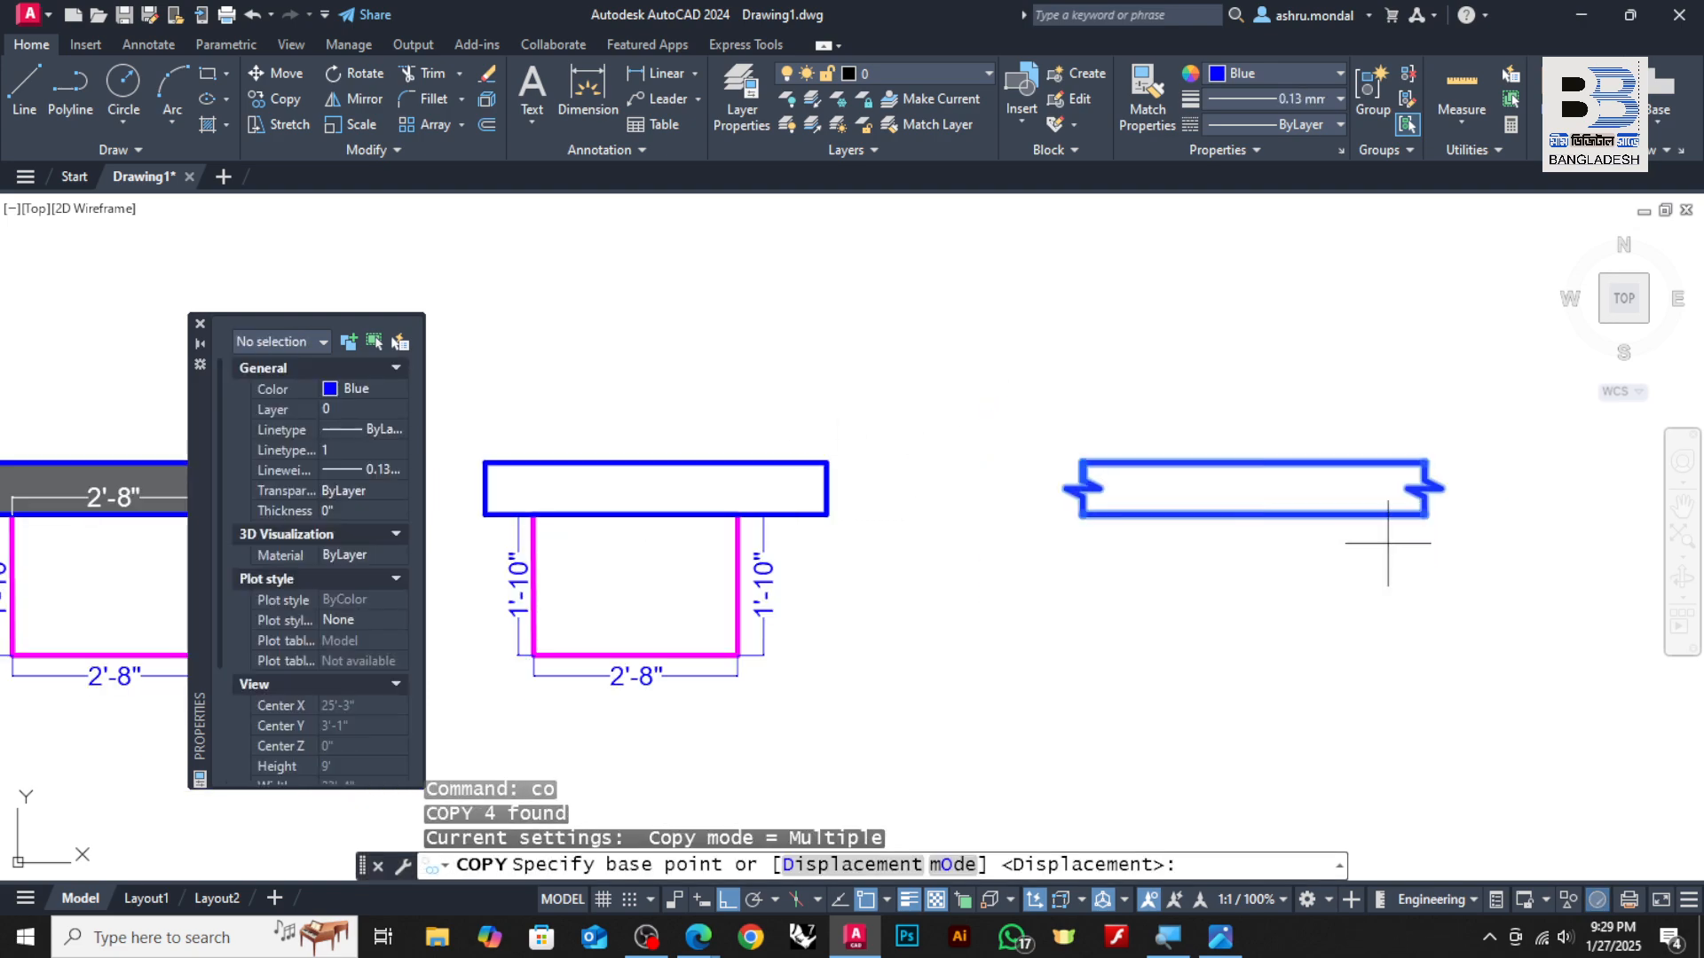
{"action": "left_click", "coordinate": [1424, 514]}
{"action": "scroll", "coordinate": [861, 515], "scroll_direction": "up", "scroll_amount": 4}
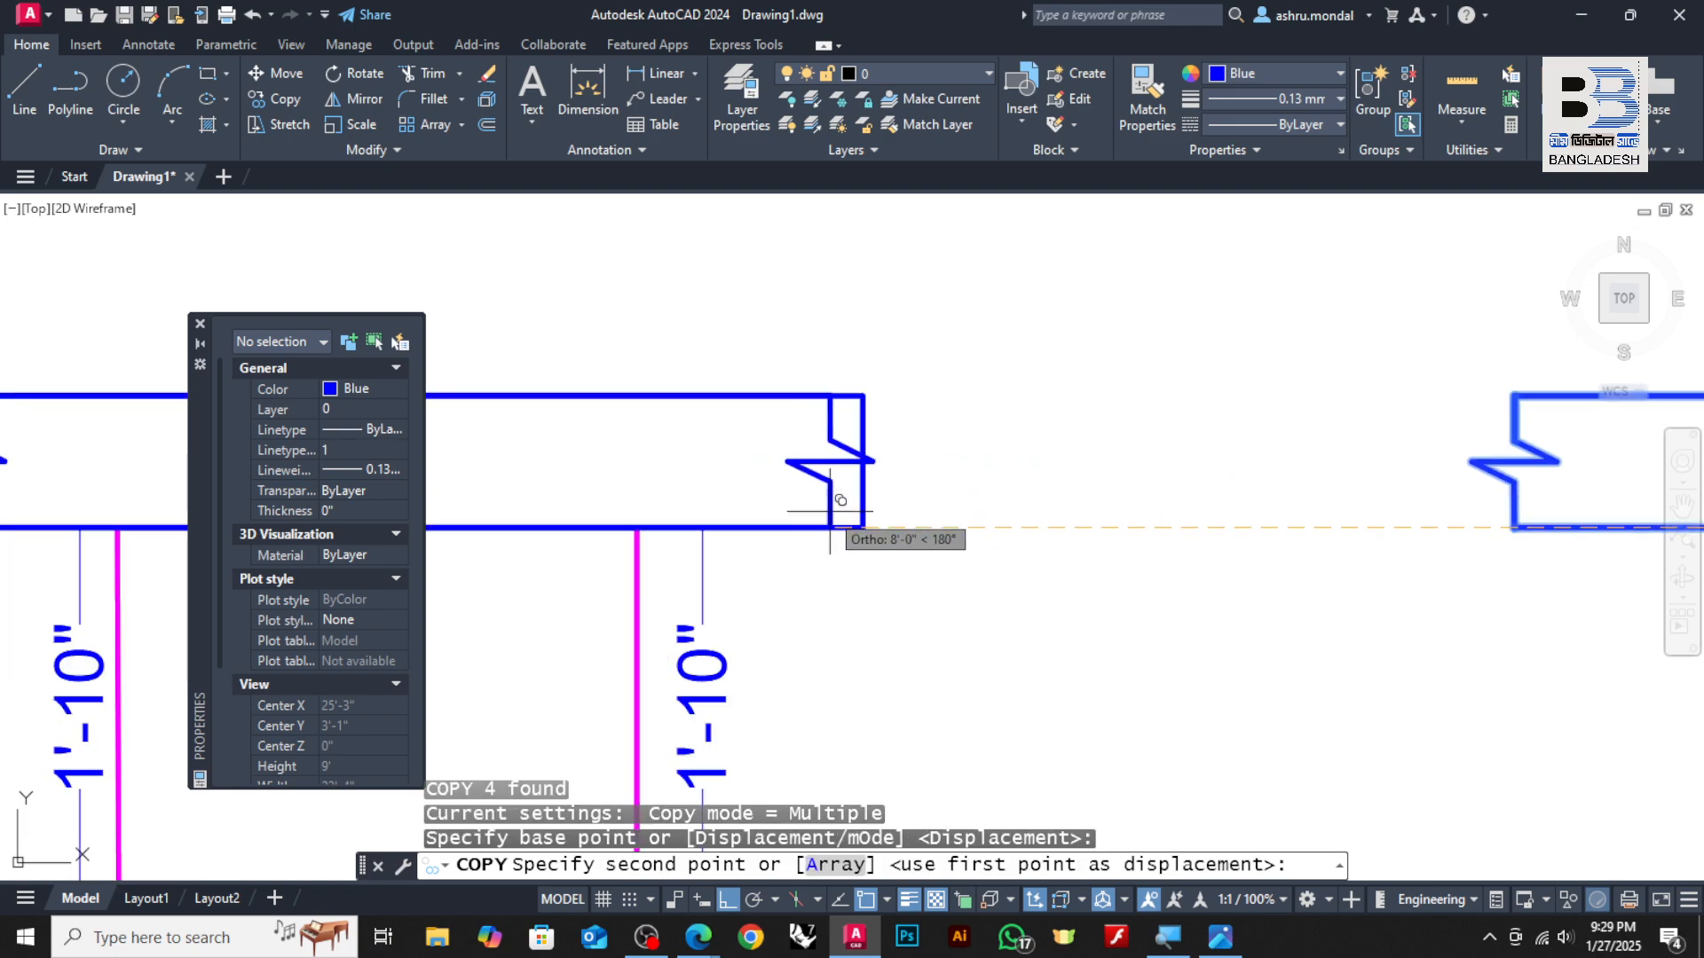
{"action": "left_click", "coordinate": [863, 528]}
{"action": "scroll", "coordinate": [890, 474], "scroll_direction": "up", "scroll_amount": 2}
{"action": "key", "text": "Escape"}
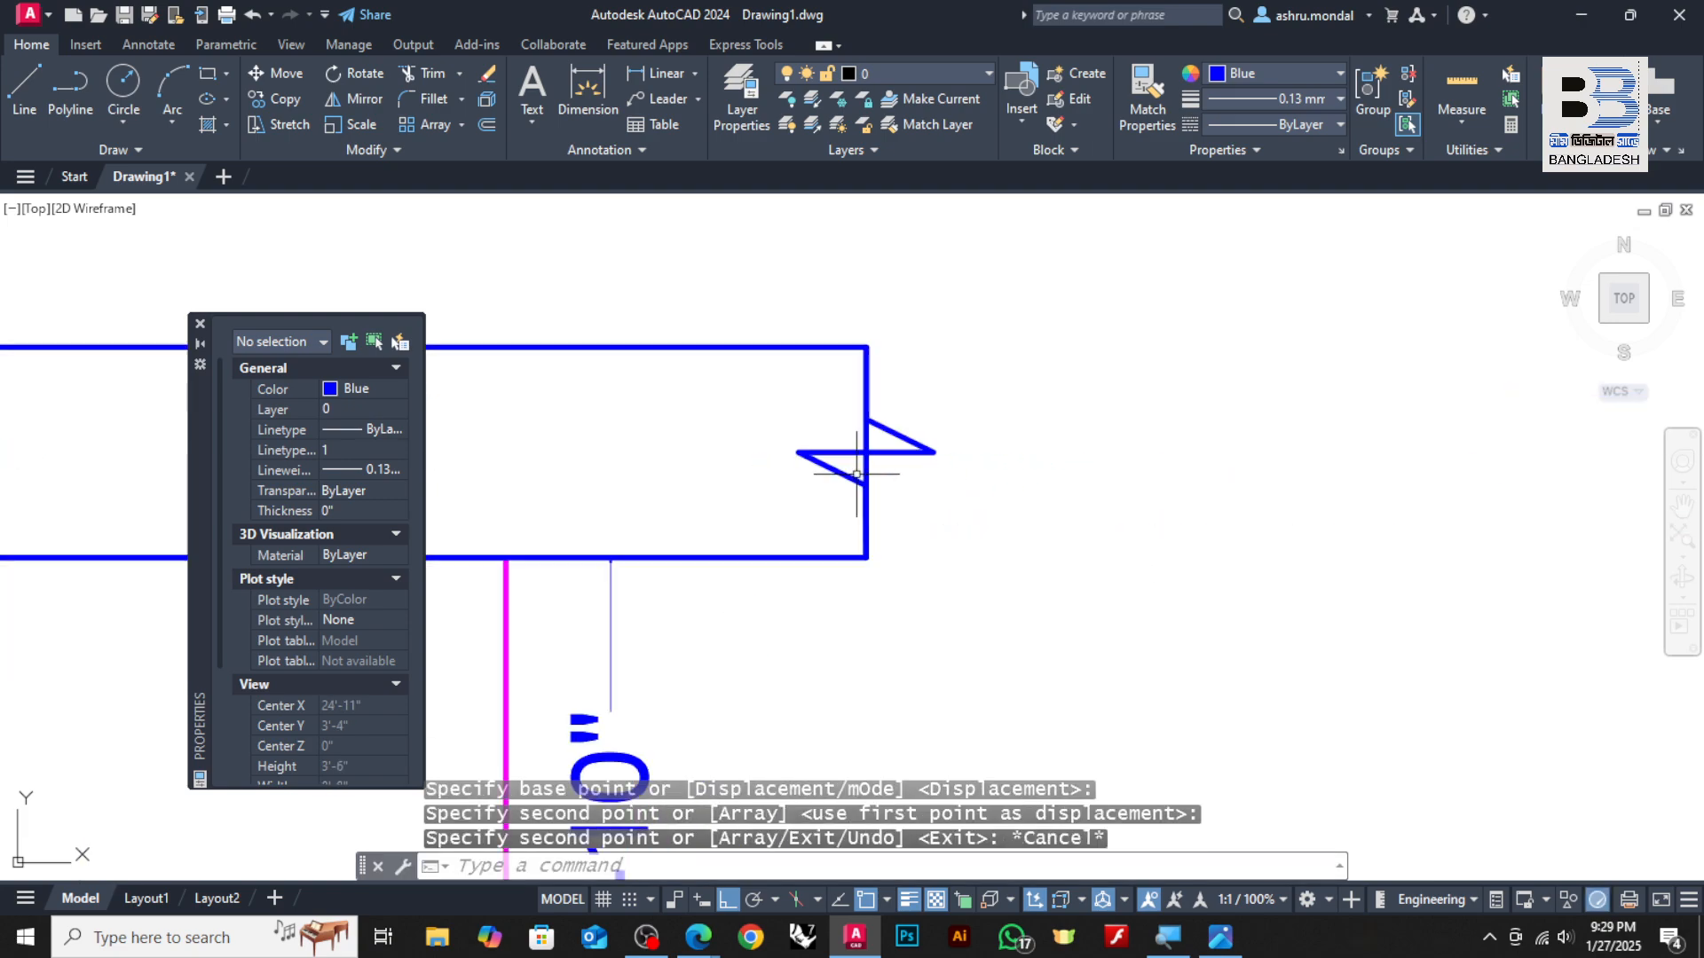
{"action": "key", "text": "Delete"}
{"action": "scroll", "coordinate": [889, 474], "scroll_direction": "down", "scroll_amount": 4}
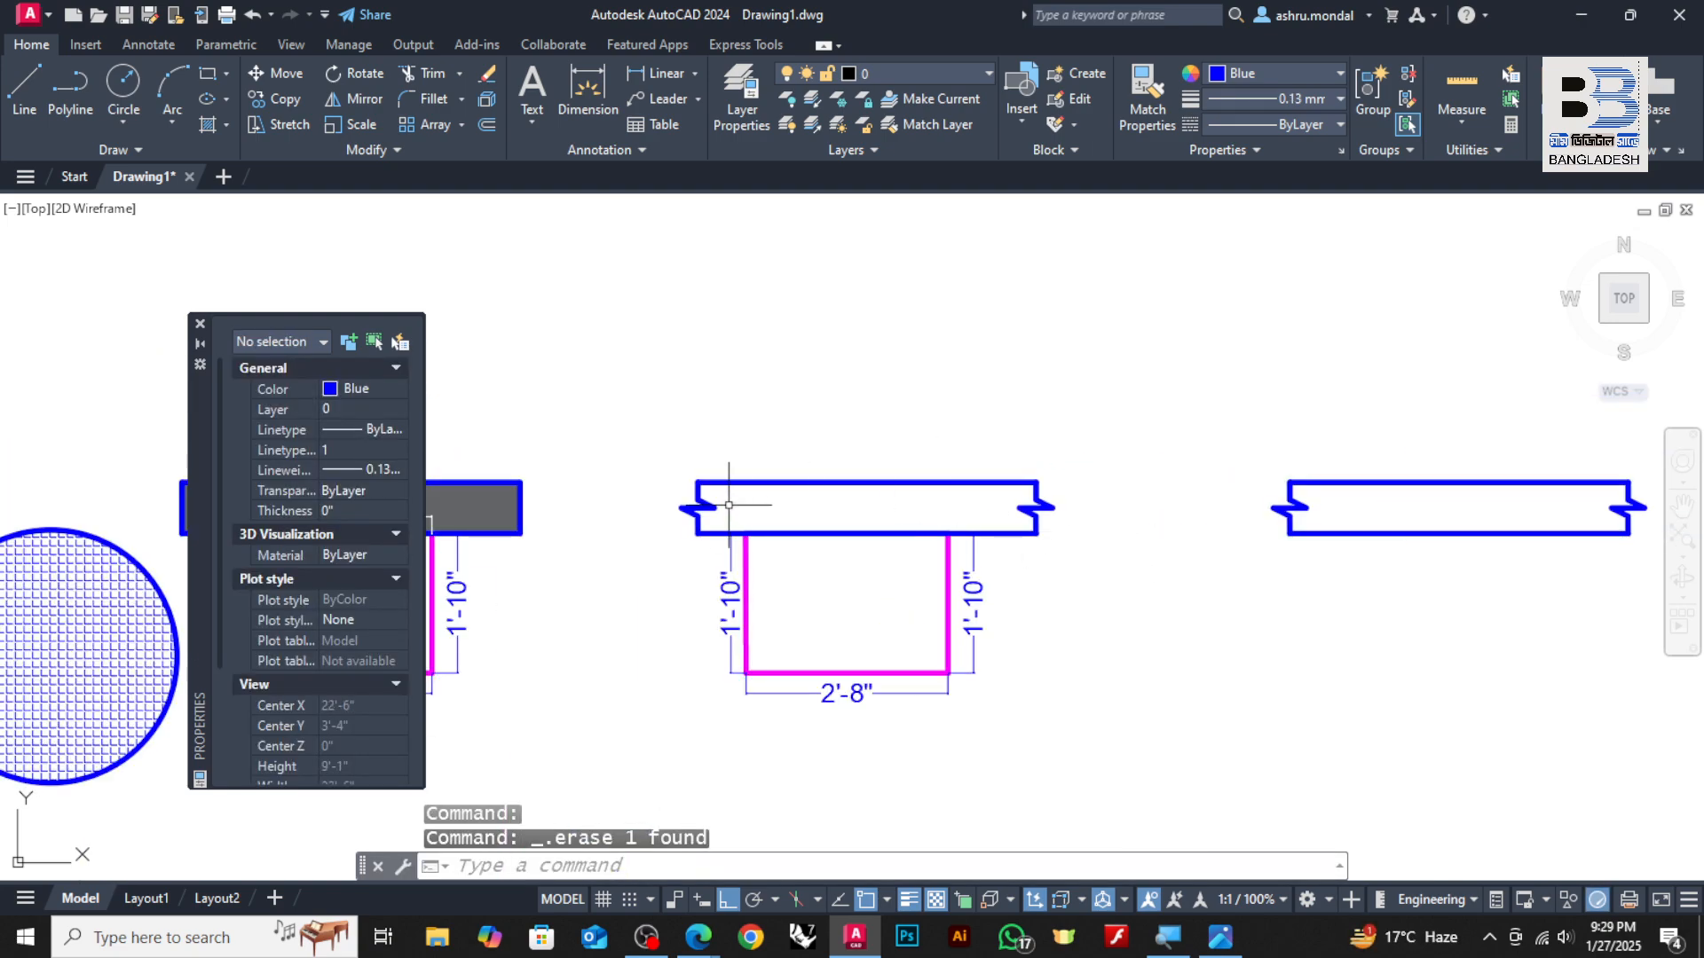
{"action": "scroll", "coordinate": [712, 501], "scroll_direction": "up", "scroll_amount": 1}
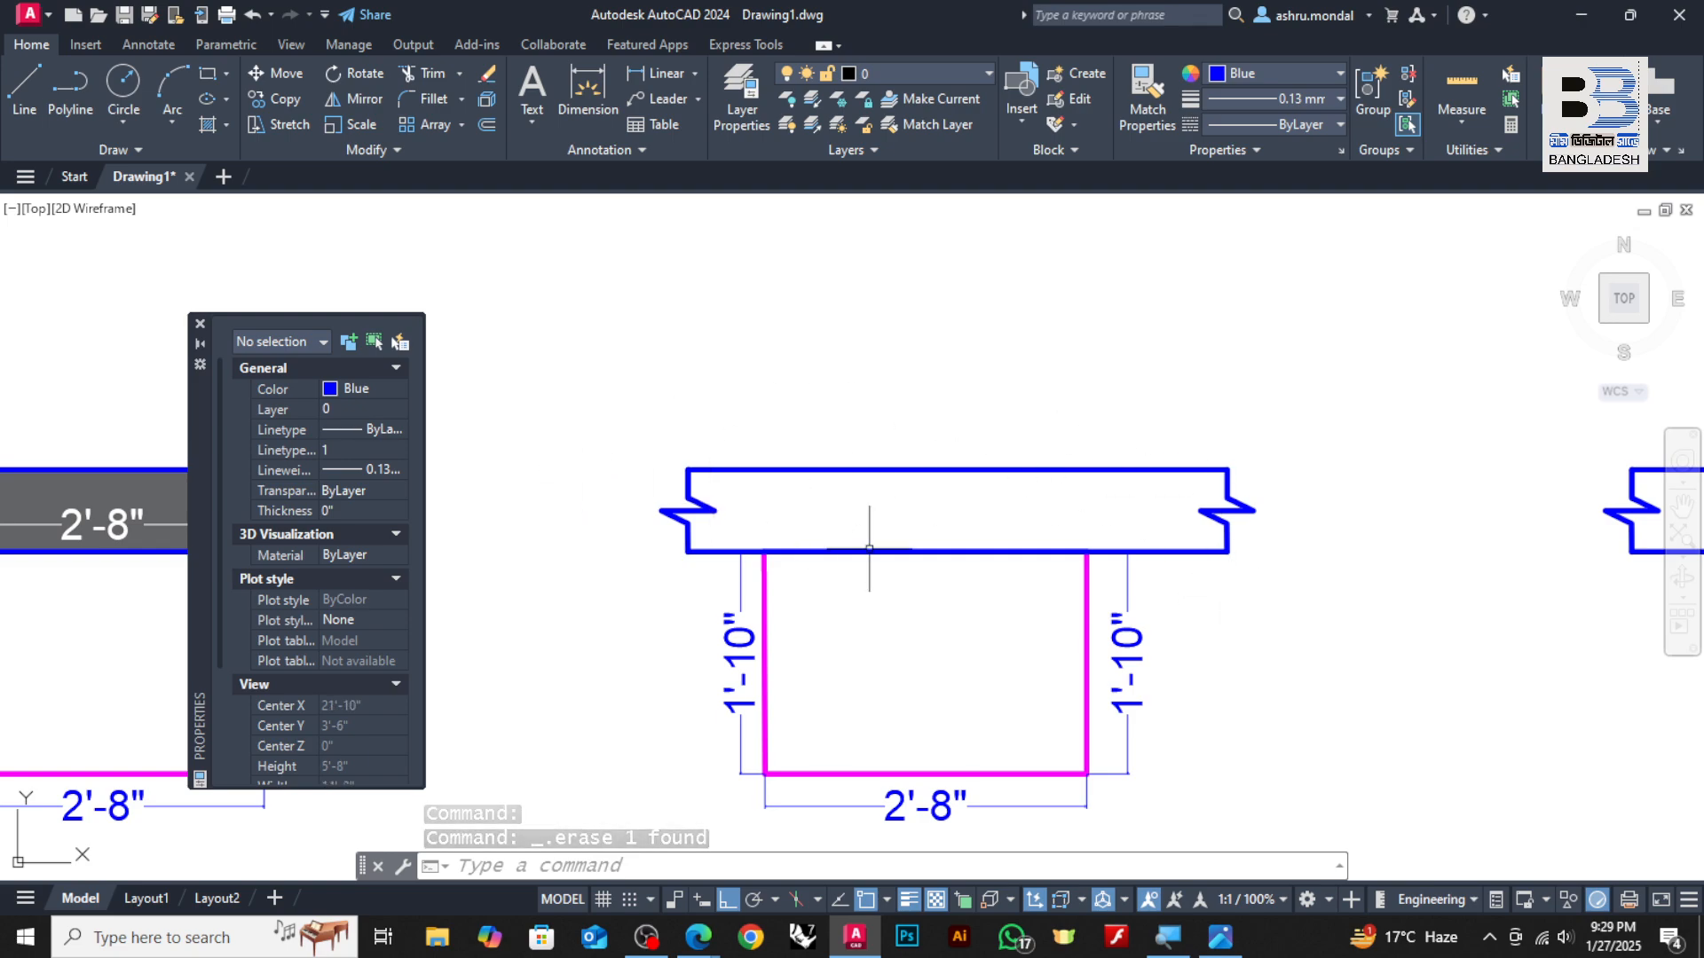
With ortho off, draw an open, wavy polyline above the strips, rising at its left end and dipping toward the right
{"action": "left_click", "coordinate": [70, 89]}
{"action": "scroll", "coordinate": [590, 448], "scroll_direction": "down", "scroll_amount": 6}
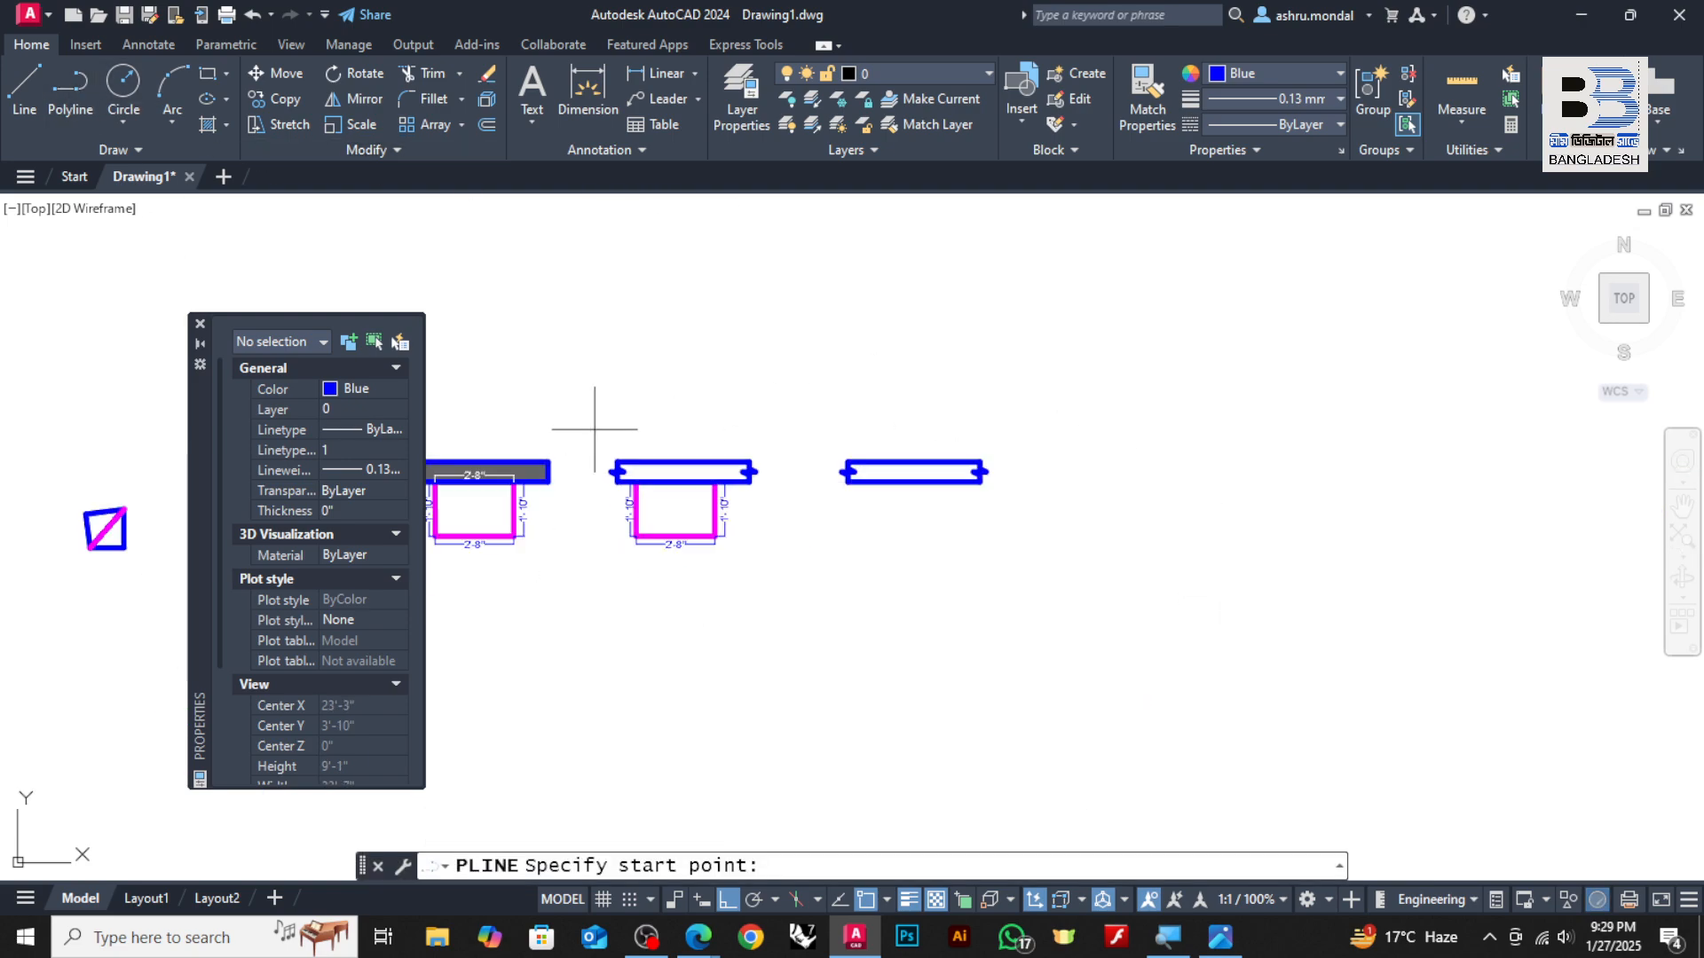
{"action": "scroll", "coordinate": [594, 429], "scroll_direction": "up", "scroll_amount": 3}
{"action": "left_click", "coordinate": [575, 391]}
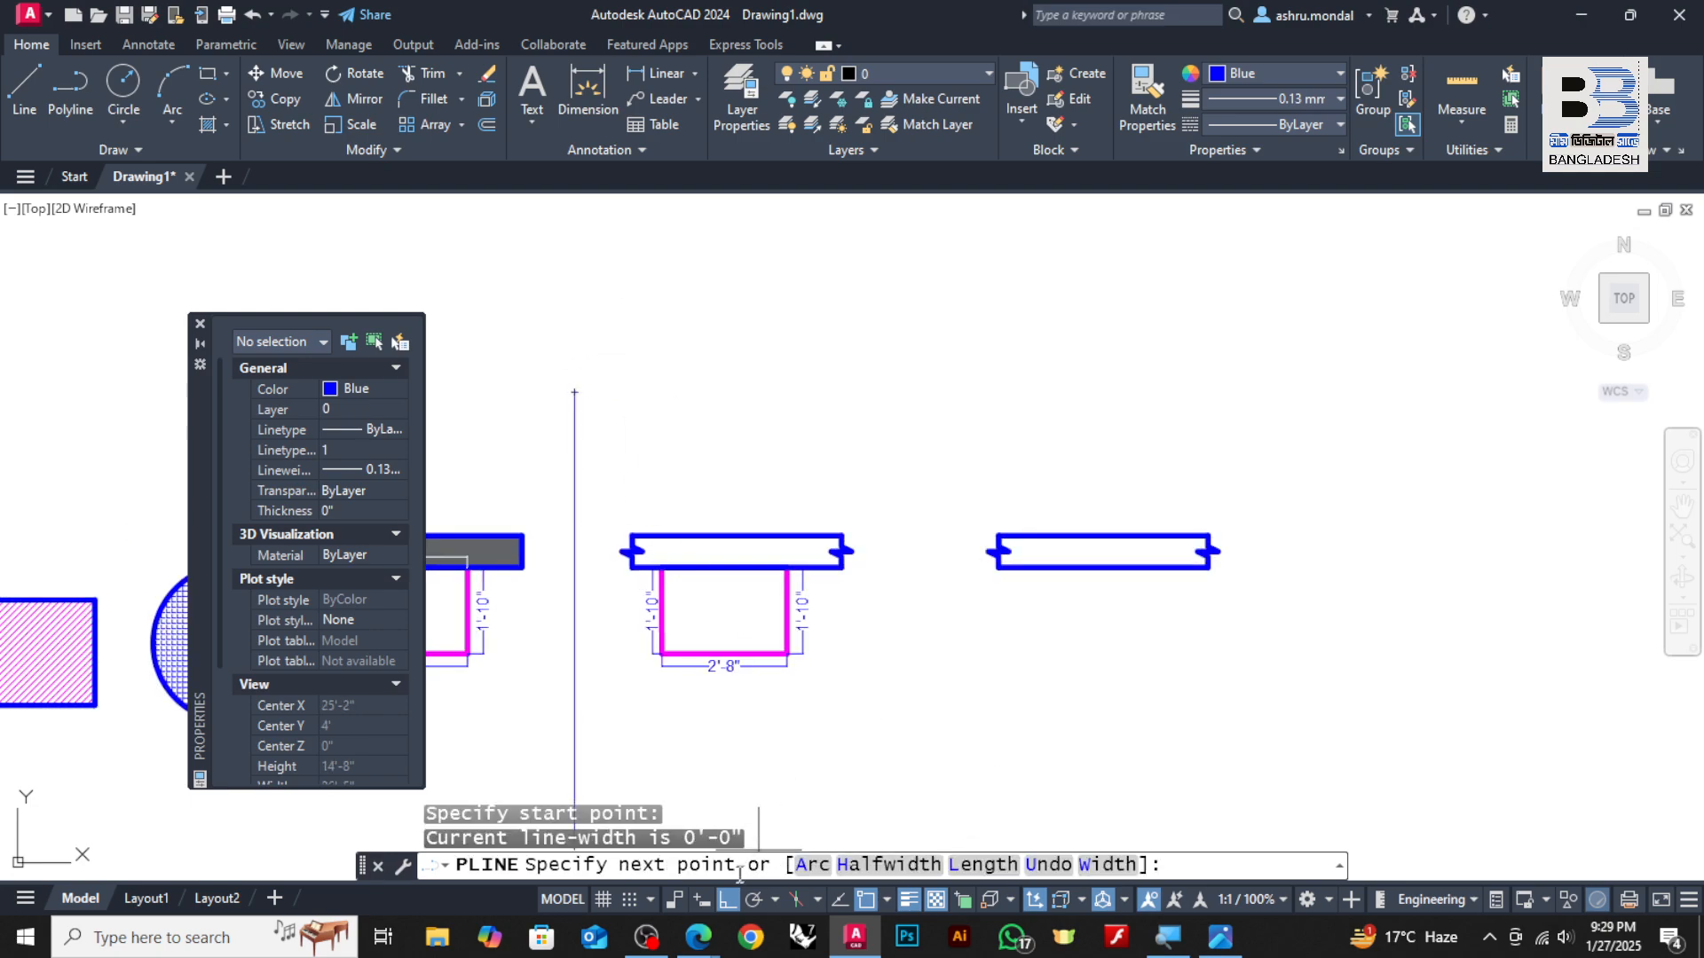
{"action": "key", "text": "F8"}
{"action": "left_click", "coordinate": [627, 360]}
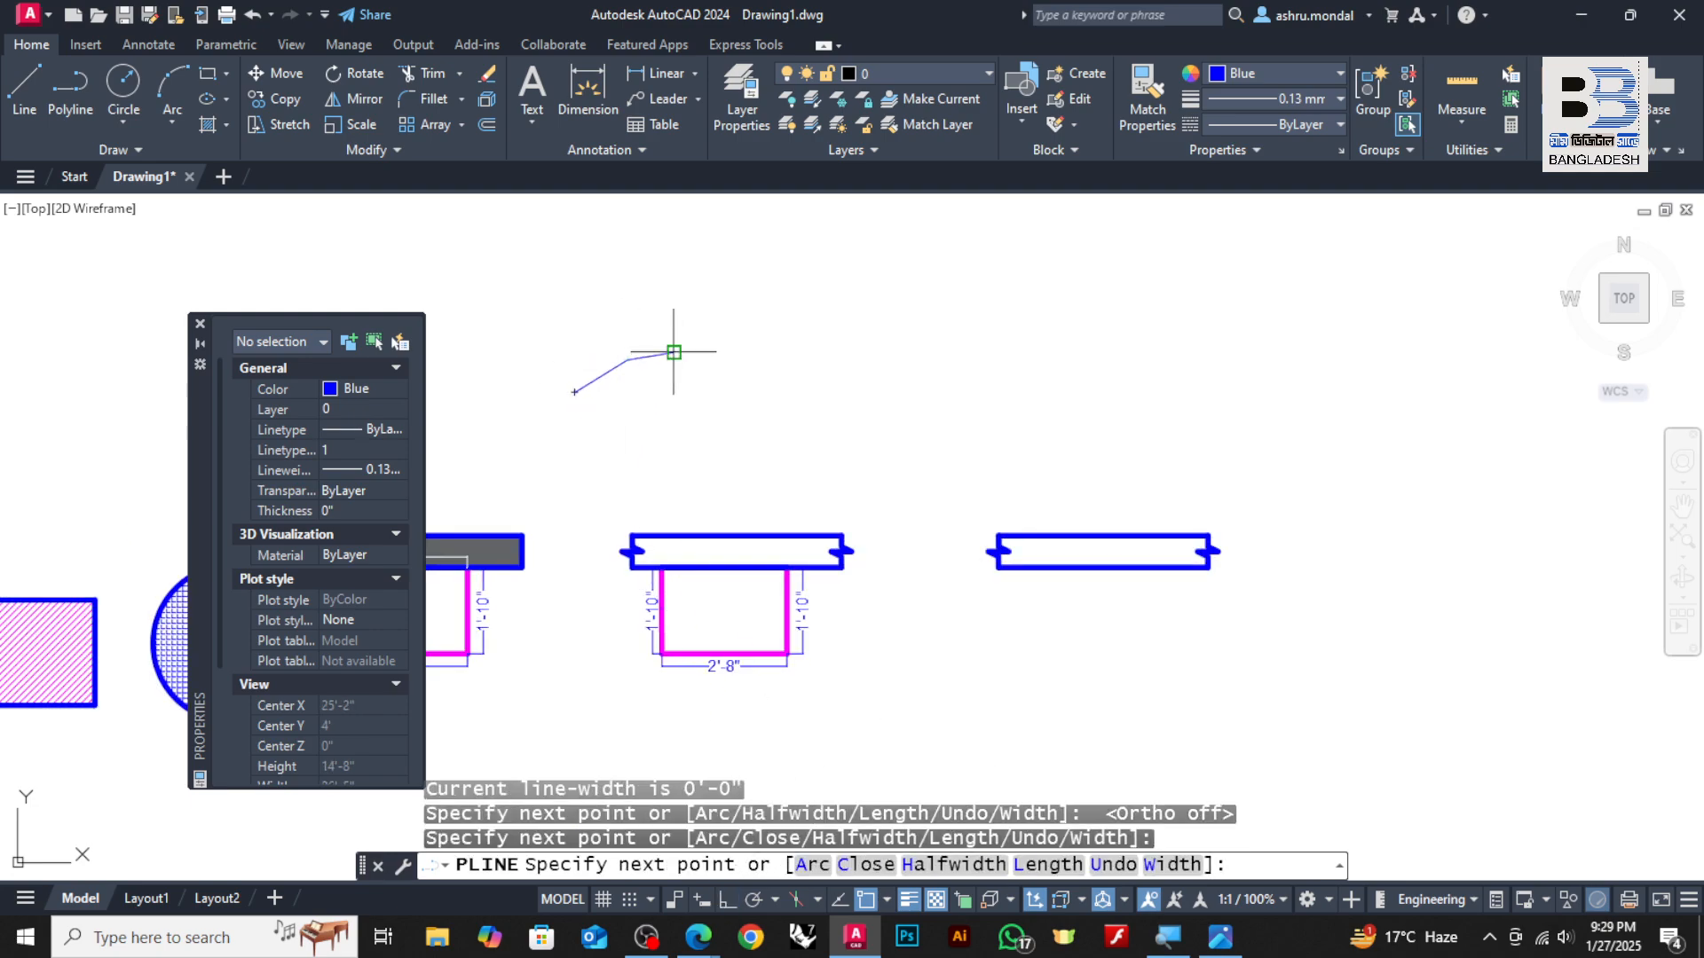
{"action": "left_click", "coordinate": [674, 352]}
{"action": "left_click", "coordinate": [833, 352]}
{"action": "left_click", "coordinate": [941, 405]}
{"action": "left_click", "coordinate": [1030, 419]}
{"action": "left_click", "coordinate": [1209, 411]}
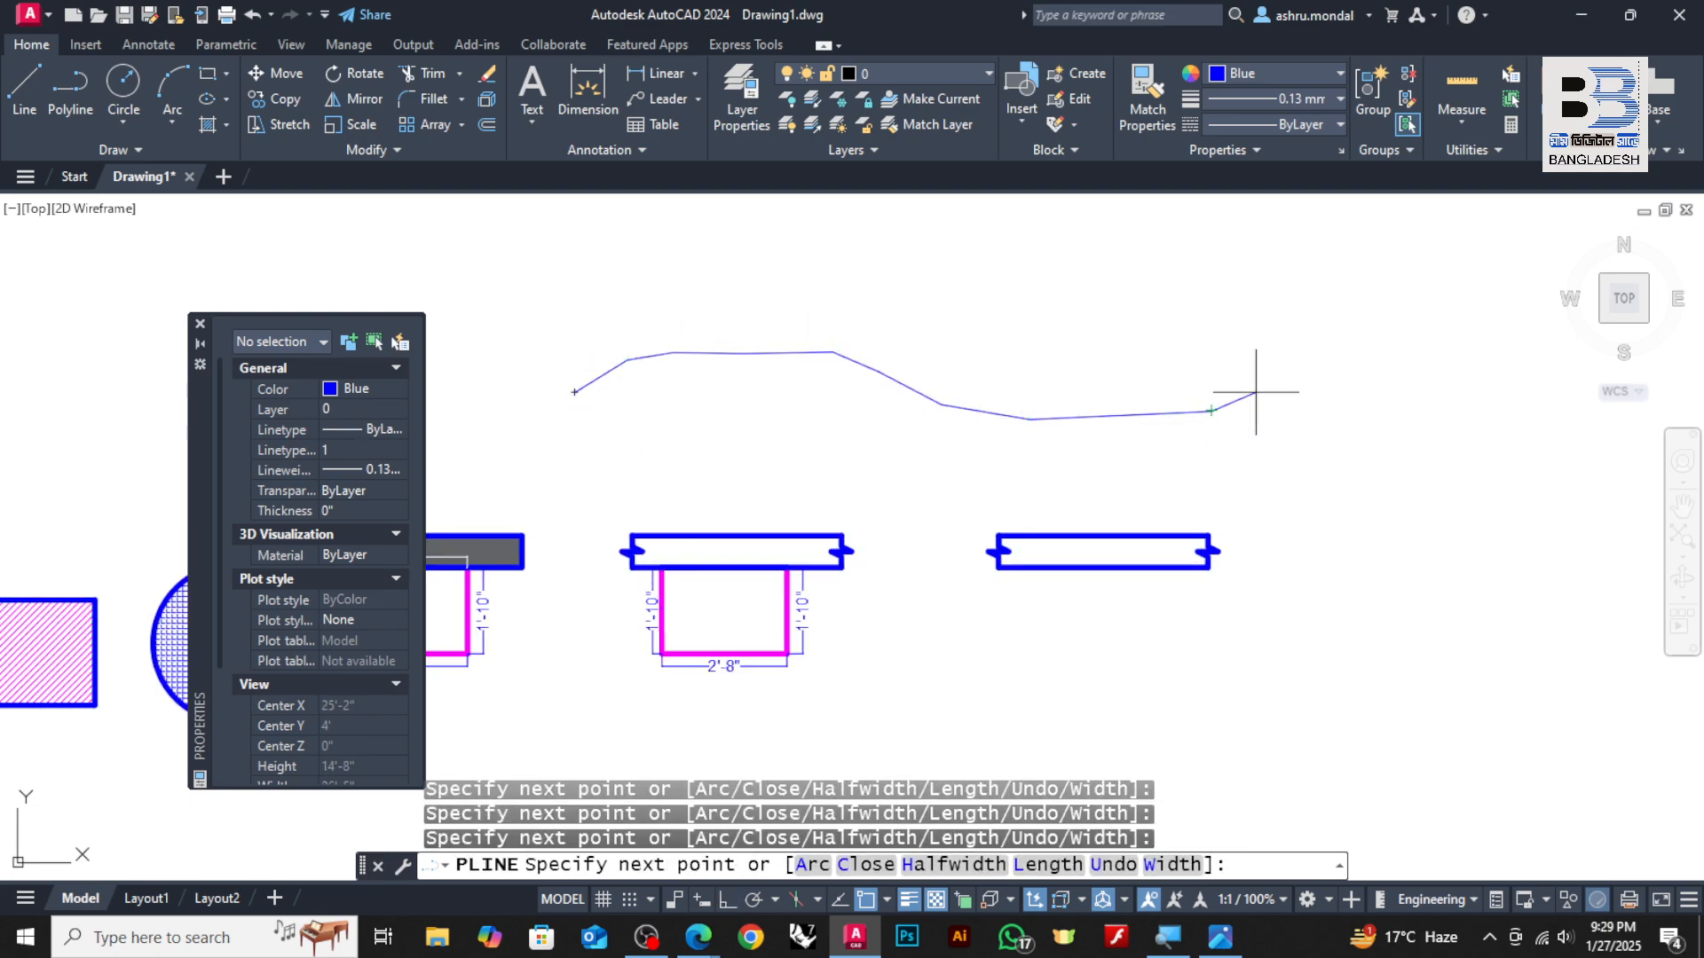
{"action": "left_click", "coordinate": [1266, 390]}
{"action": "key", "text": "Return"}
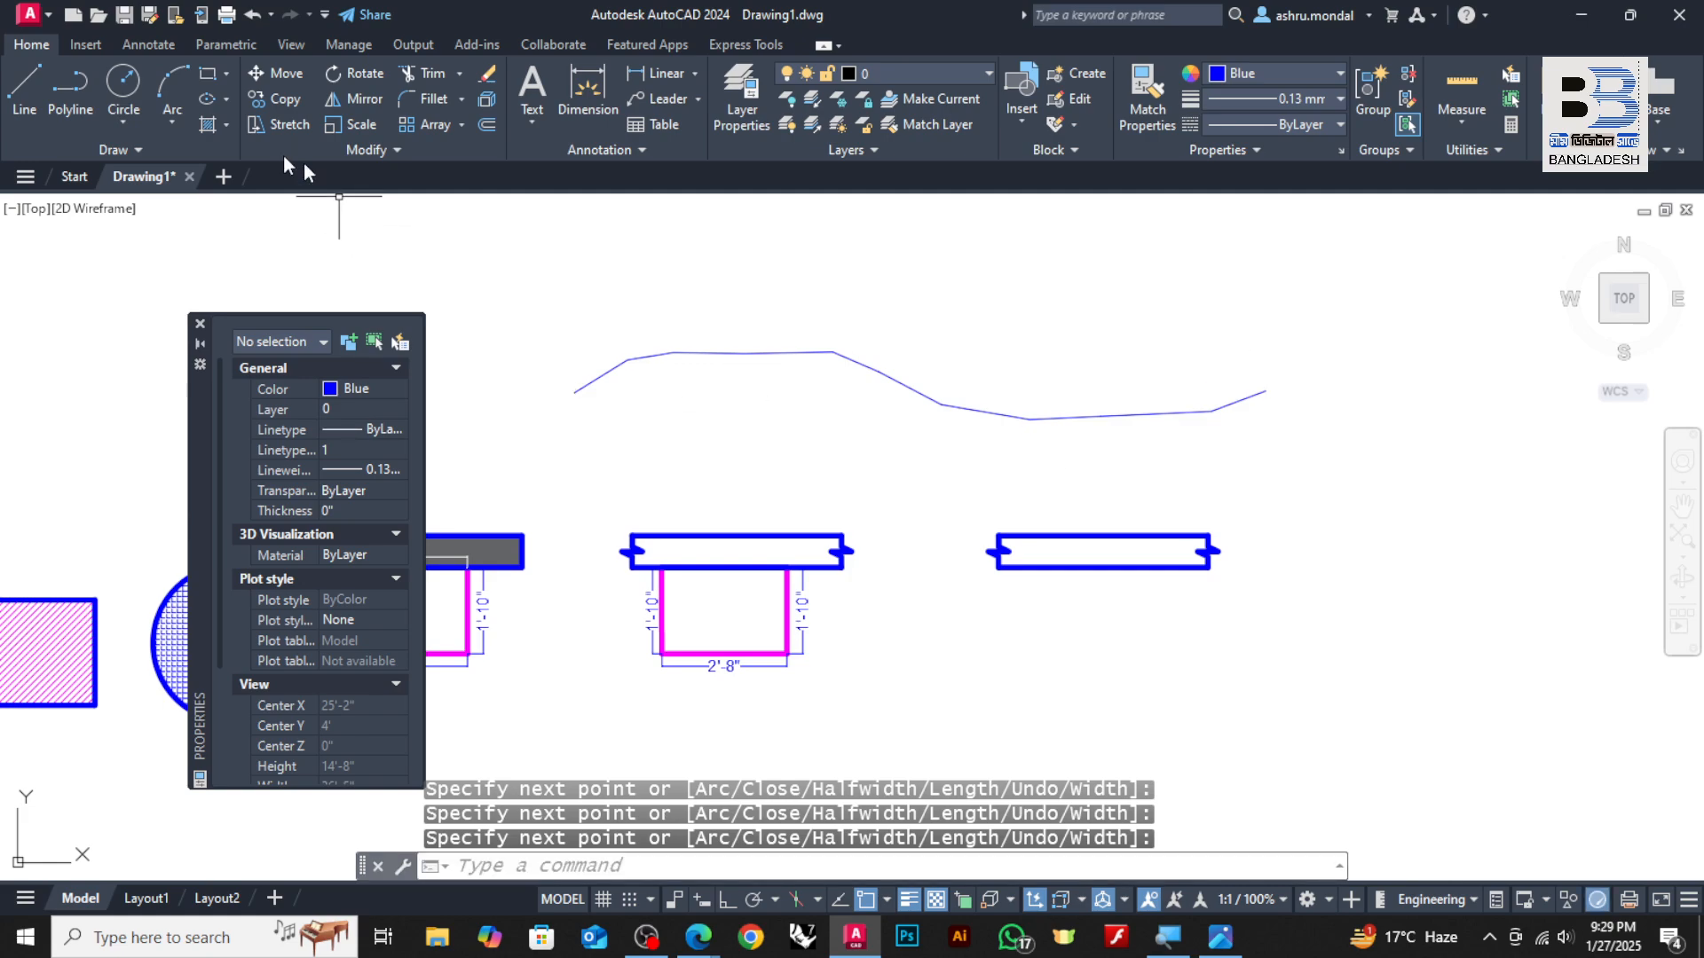
Draw a second wavy polyline just below the first, roughly following its course as the other road edge
{"action": "left_click", "coordinate": [70, 89]}
{"action": "scroll", "coordinate": [511, 393], "scroll_direction": "up", "scroll_amount": 4}
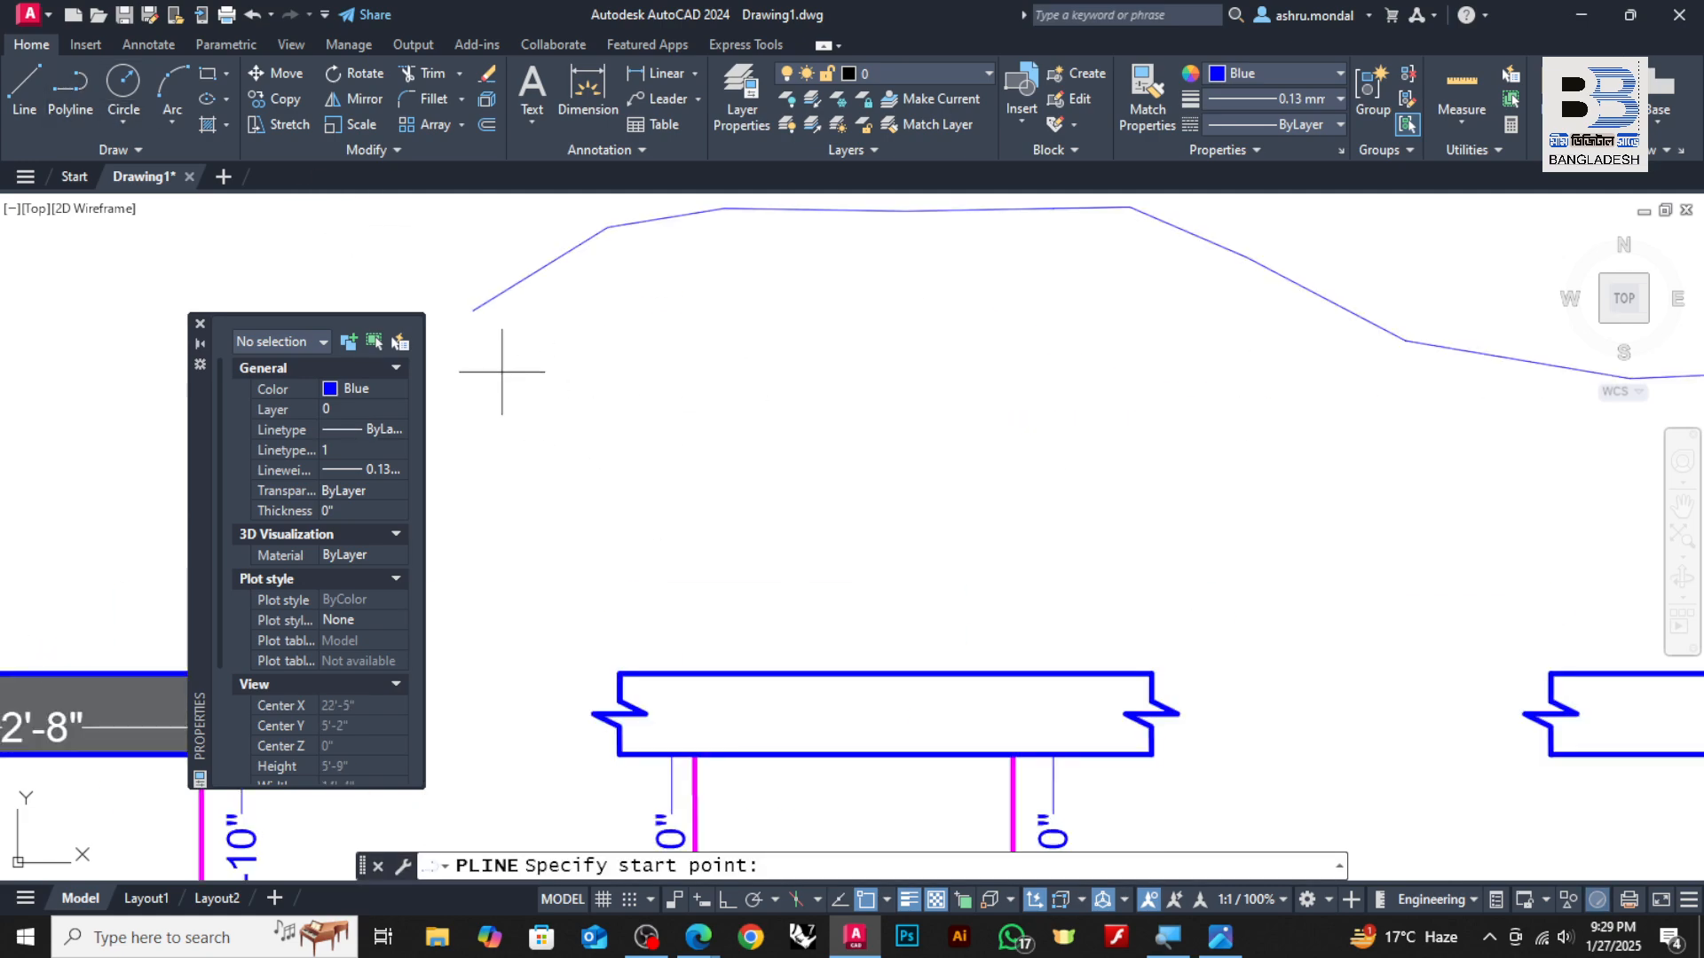
{"action": "left_click", "coordinate": [502, 372]}
{"action": "left_click", "coordinate": [689, 300]}
{"action": "left_click", "coordinate": [995, 293]}
{"action": "left_click", "coordinate": [1107, 310]}
{"action": "left_click", "coordinate": [1215, 341]}
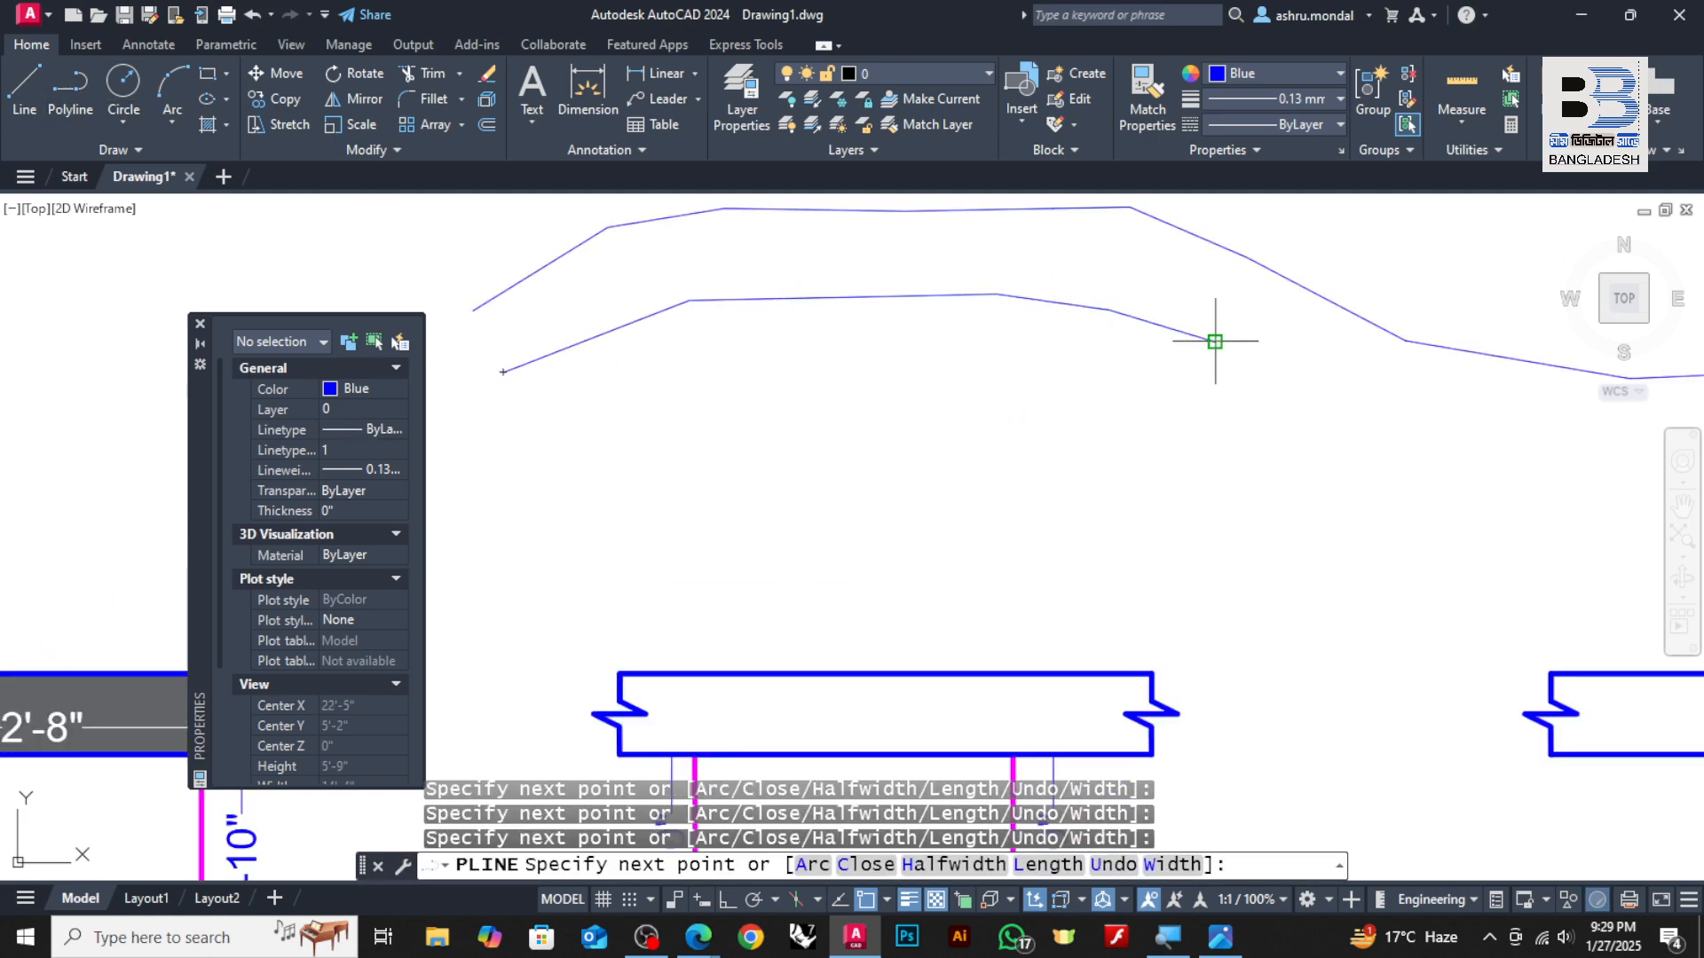
{"action": "left_click", "coordinate": [1332, 377]}
{"action": "left_click", "coordinate": [1515, 409]}
{"action": "scroll", "coordinate": [607, 383], "scroll_direction": "down", "scroll_amount": 2}
{"action": "scroll", "coordinate": [1018, 427], "scroll_direction": "up", "scroll_amount": 1}
{"action": "left_click", "coordinate": [1108, 403]}
{"action": "left_click", "coordinate": [1231, 397]}
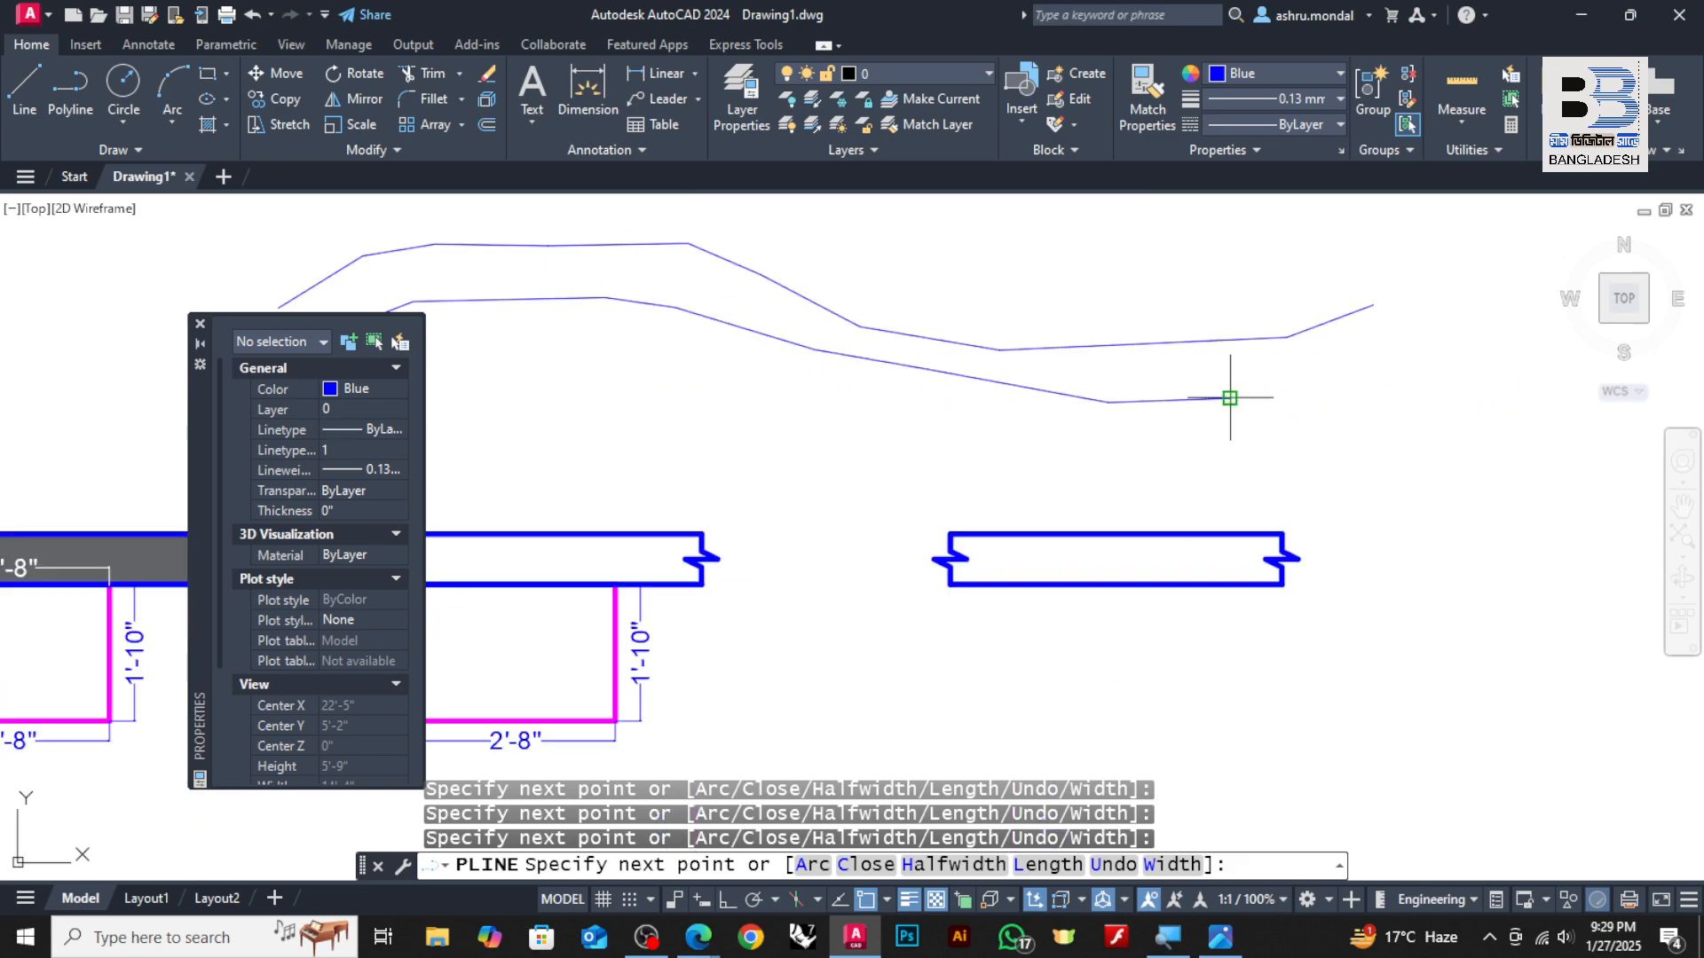
{"action": "left_click", "coordinate": [1331, 394]}
{"action": "key", "text": "Return"}
Copy the rightmost strip's left break line by its upper end to the left endpoint of the upper wavy polyline
{"action": "scroll", "coordinate": [1385, 390], "scroll_direction": "down", "scroll_amount": 2}
{"action": "scroll", "coordinate": [1109, 480], "scroll_direction": "up", "scroll_amount": 2}
{"action": "scroll", "coordinate": [1274, 446], "scroll_direction": "up", "scroll_amount": 2}
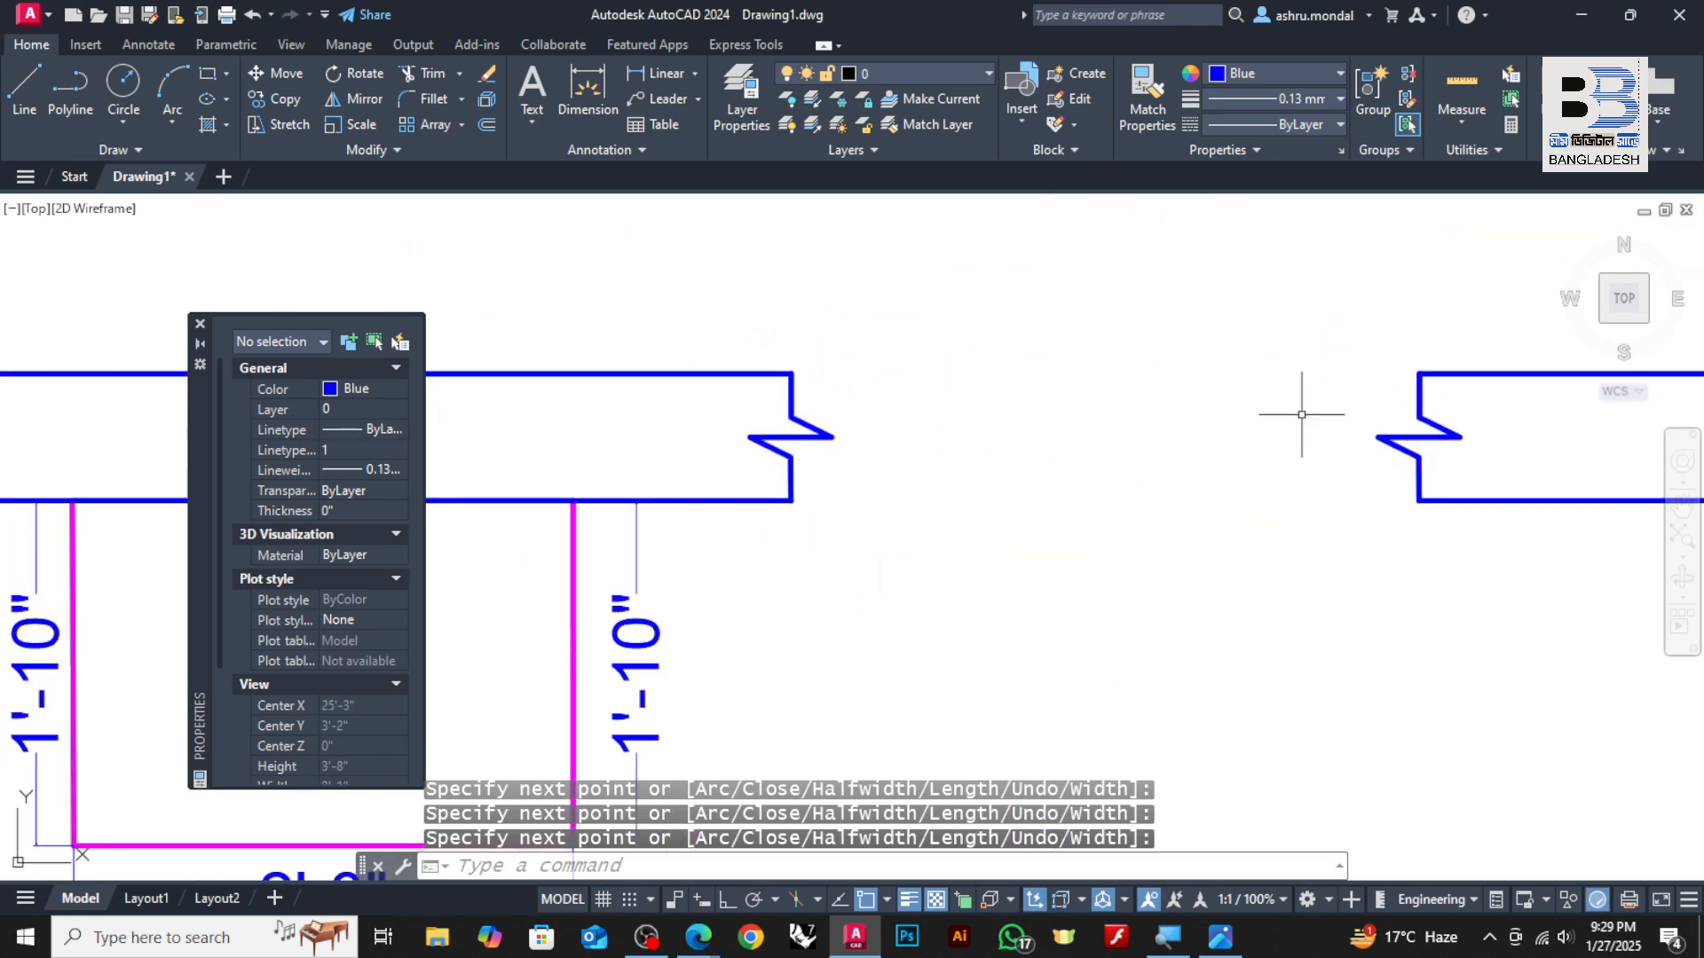
{"action": "left_click", "coordinate": [1303, 344]}
{"action": "left_click", "coordinate": [1466, 551]}
{"action": "type", "text": "co"}
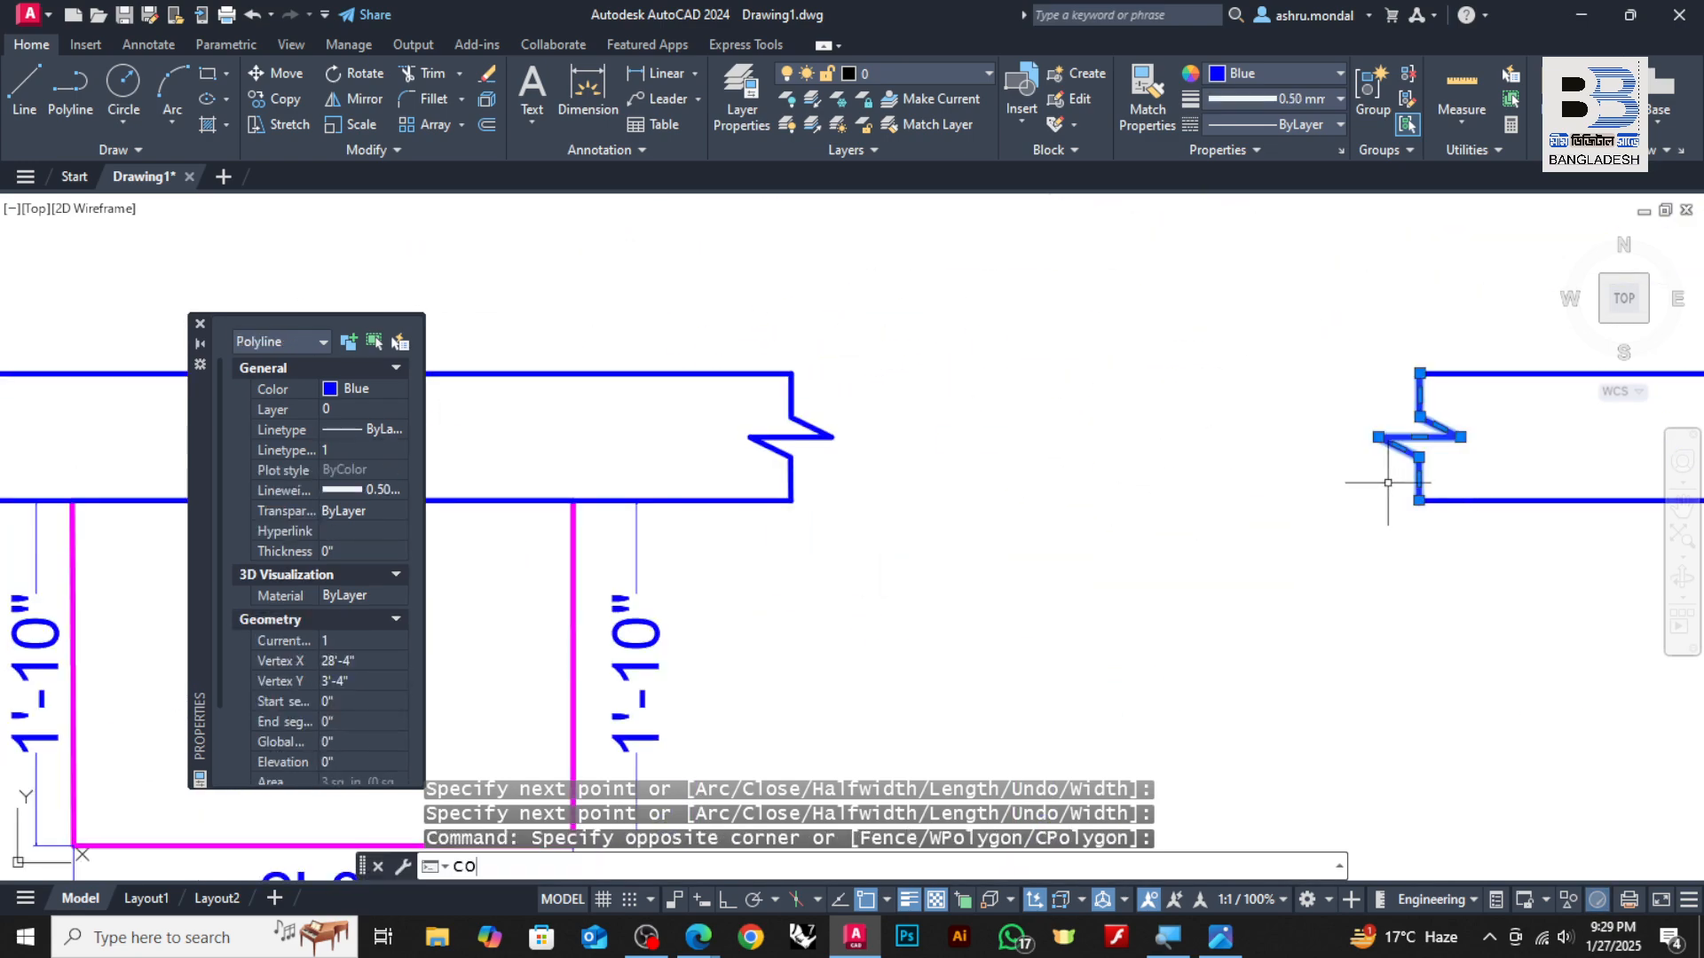
{"action": "key", "text": "Return"}
{"action": "left_click", "coordinate": [1420, 373]}
{"action": "scroll", "coordinate": [1287, 444], "scroll_direction": "down", "scroll_amount": 4}
{"action": "scroll", "coordinate": [989, 418], "scroll_direction": "up", "scroll_amount": 5}
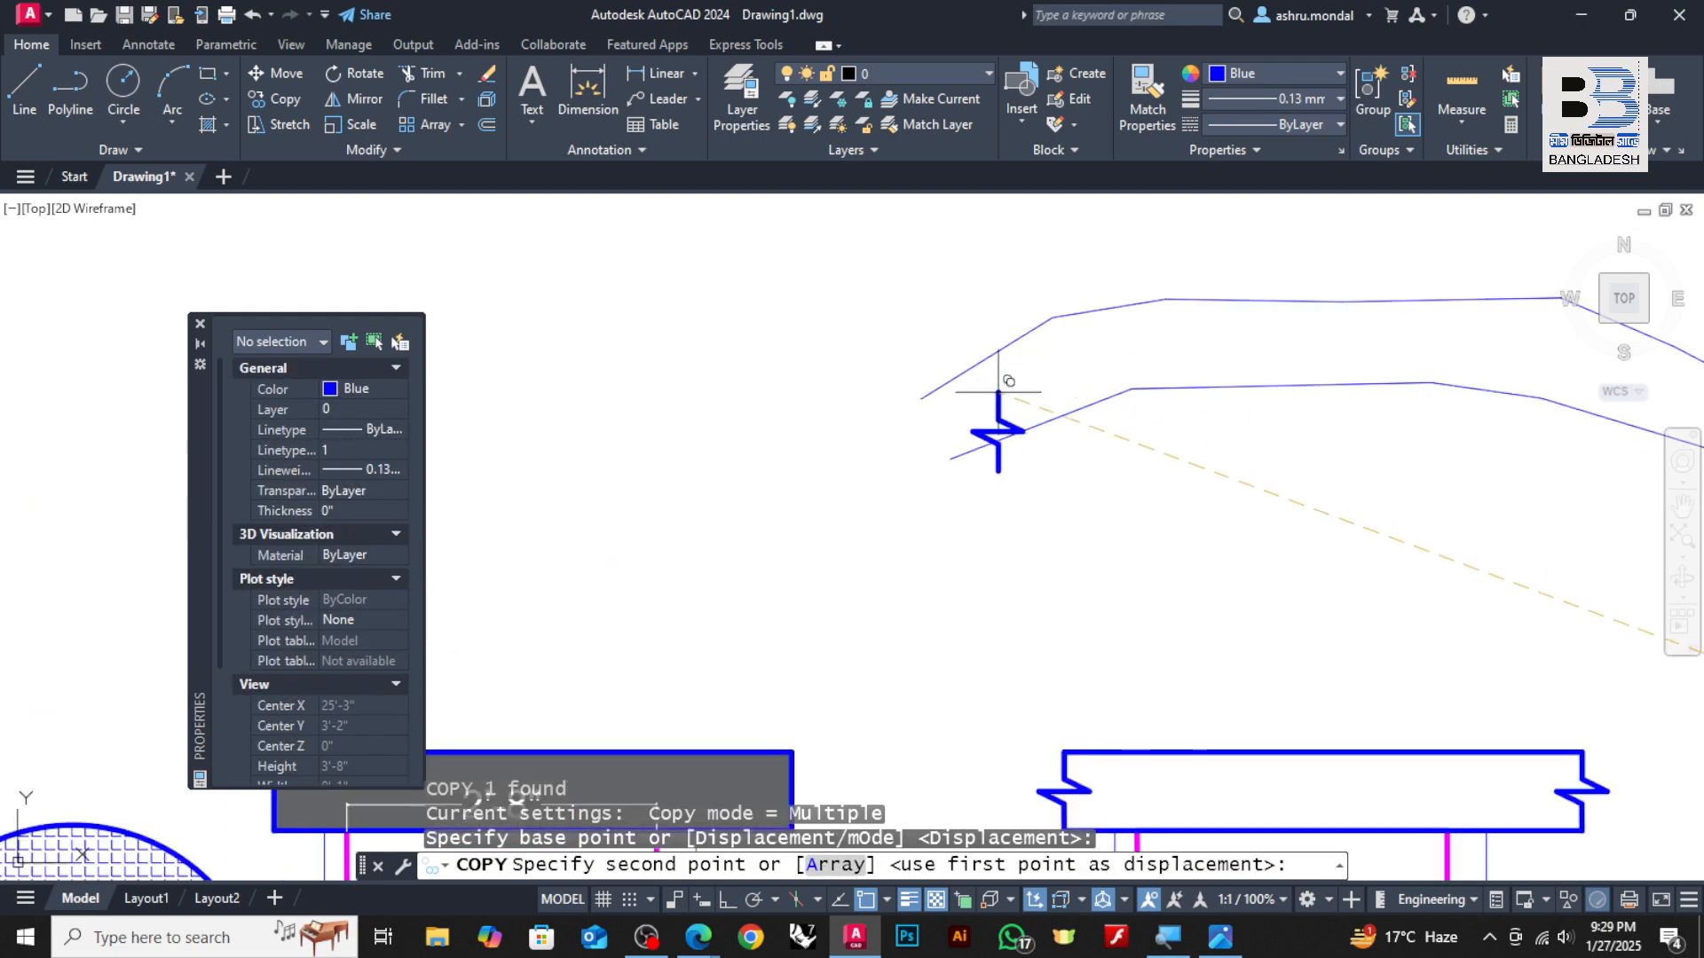
{"action": "left_click", "coordinate": [863, 398]}
{"action": "key", "text": "Escape"}
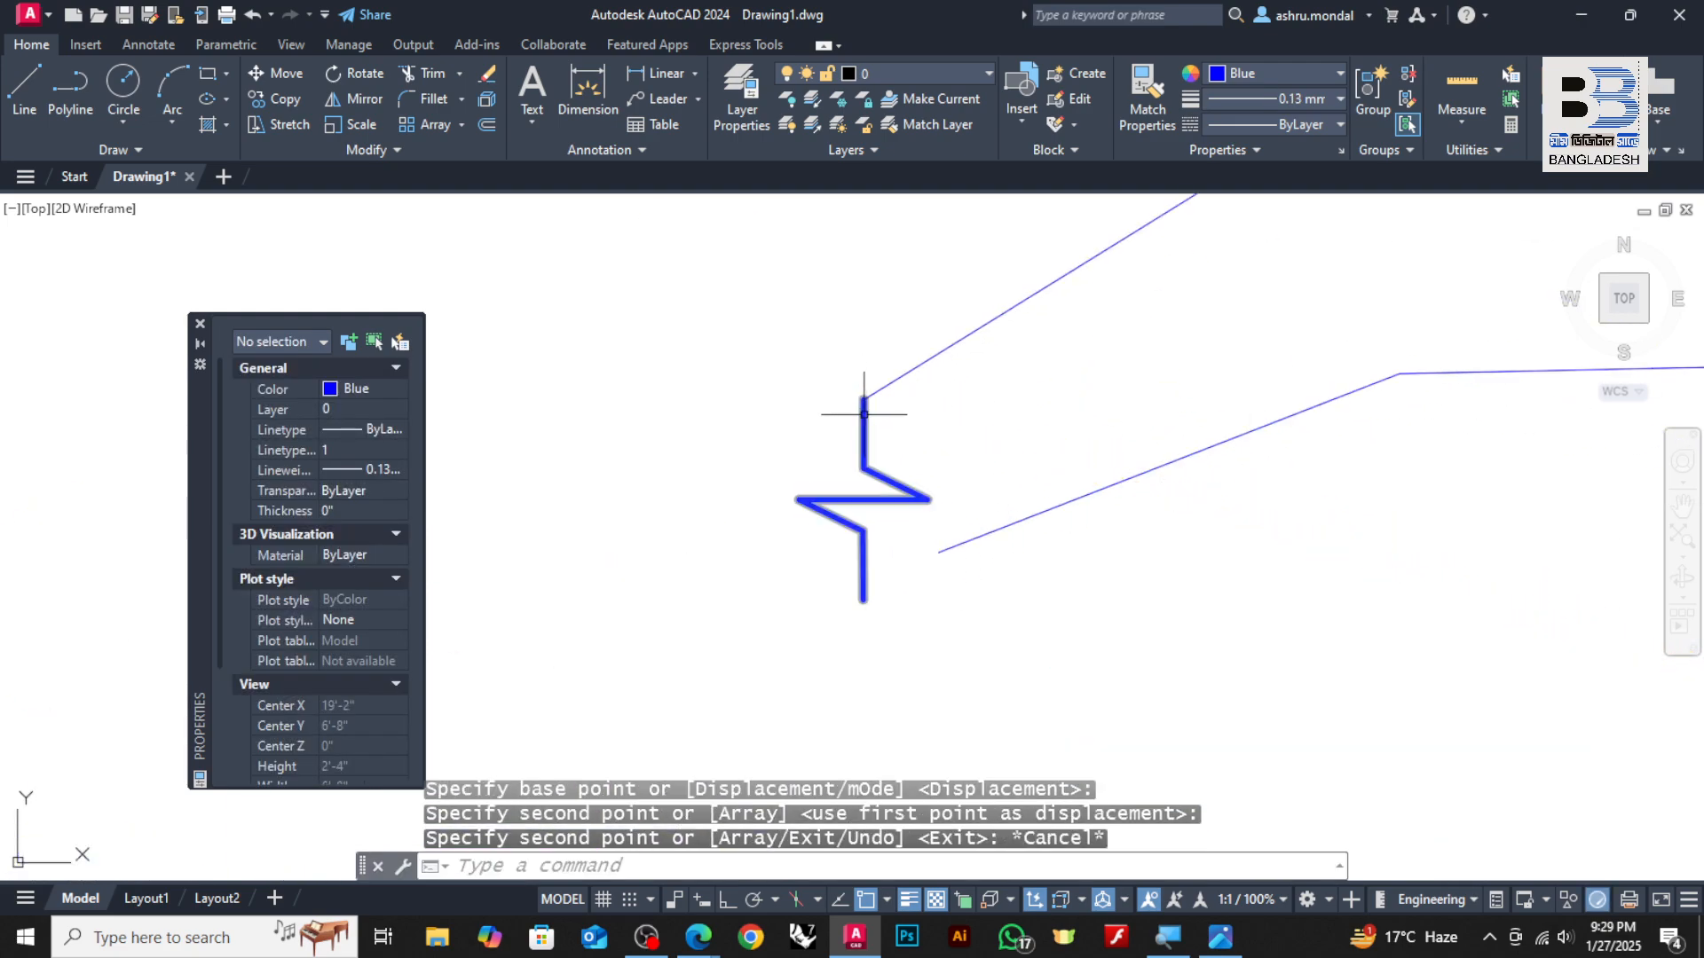
Rotate the copied break line about its upper end, using its two endpoints as reference, to point toward the lower wavy polyline's left end
{"action": "left_click", "coordinate": [863, 416]}
{"action": "type", "text": "ro"}
{"action": "key", "text": "Return"}
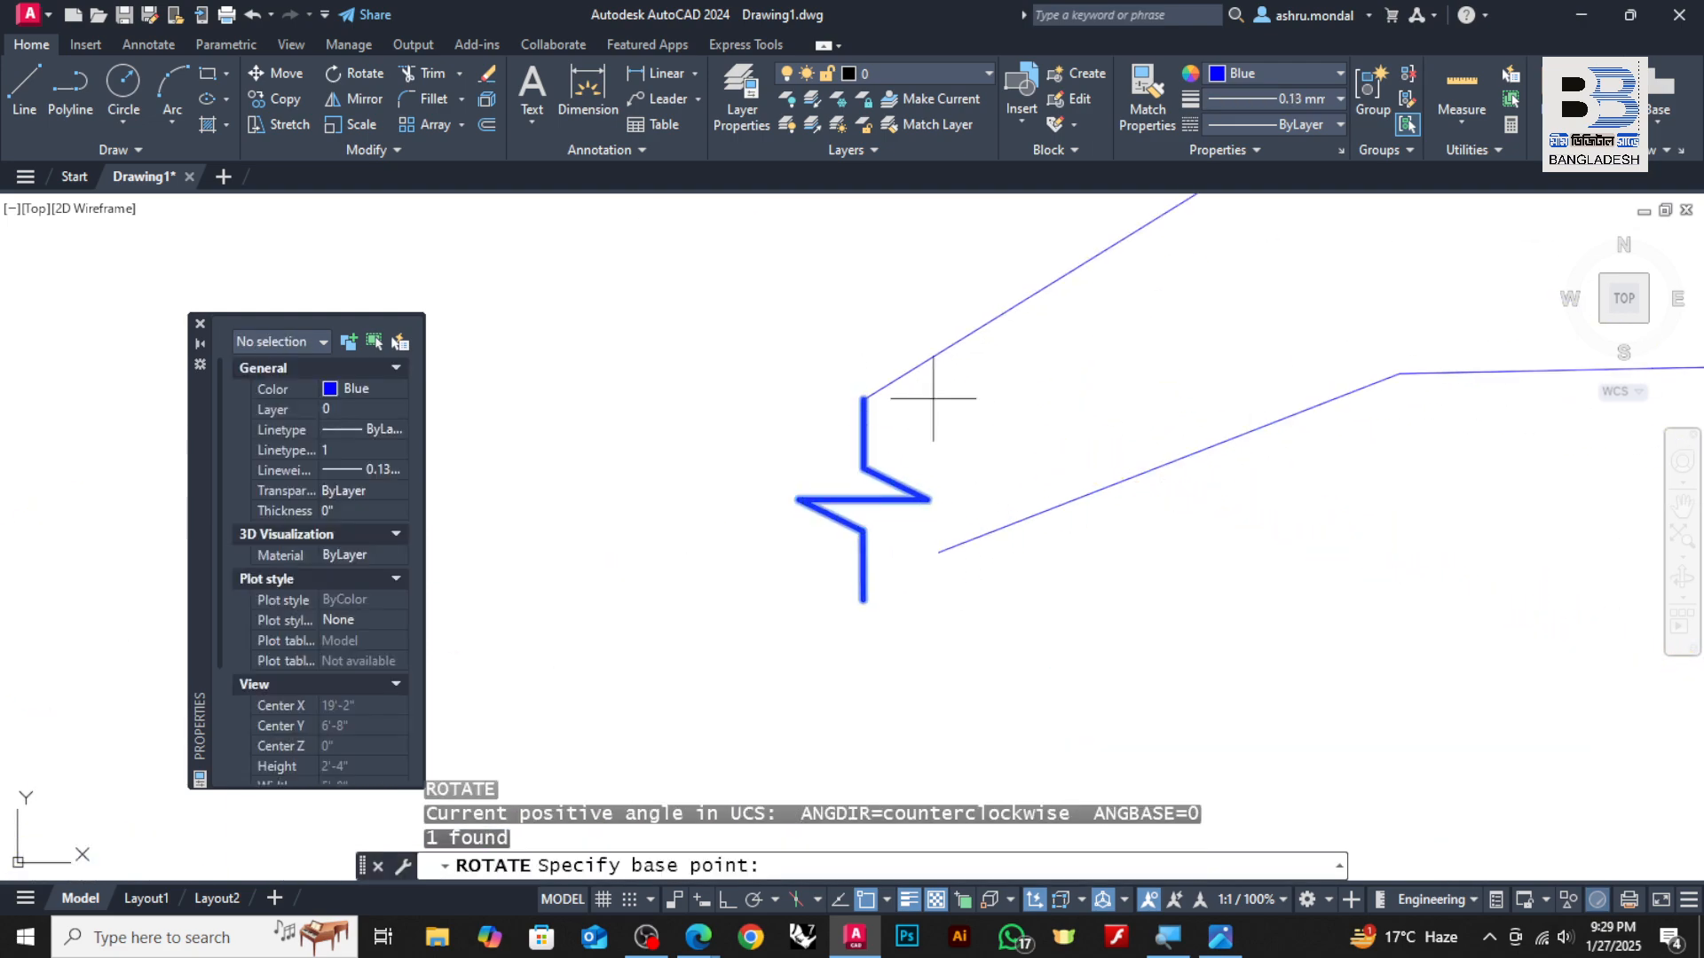
{"action": "left_click", "coordinate": [863, 400]}
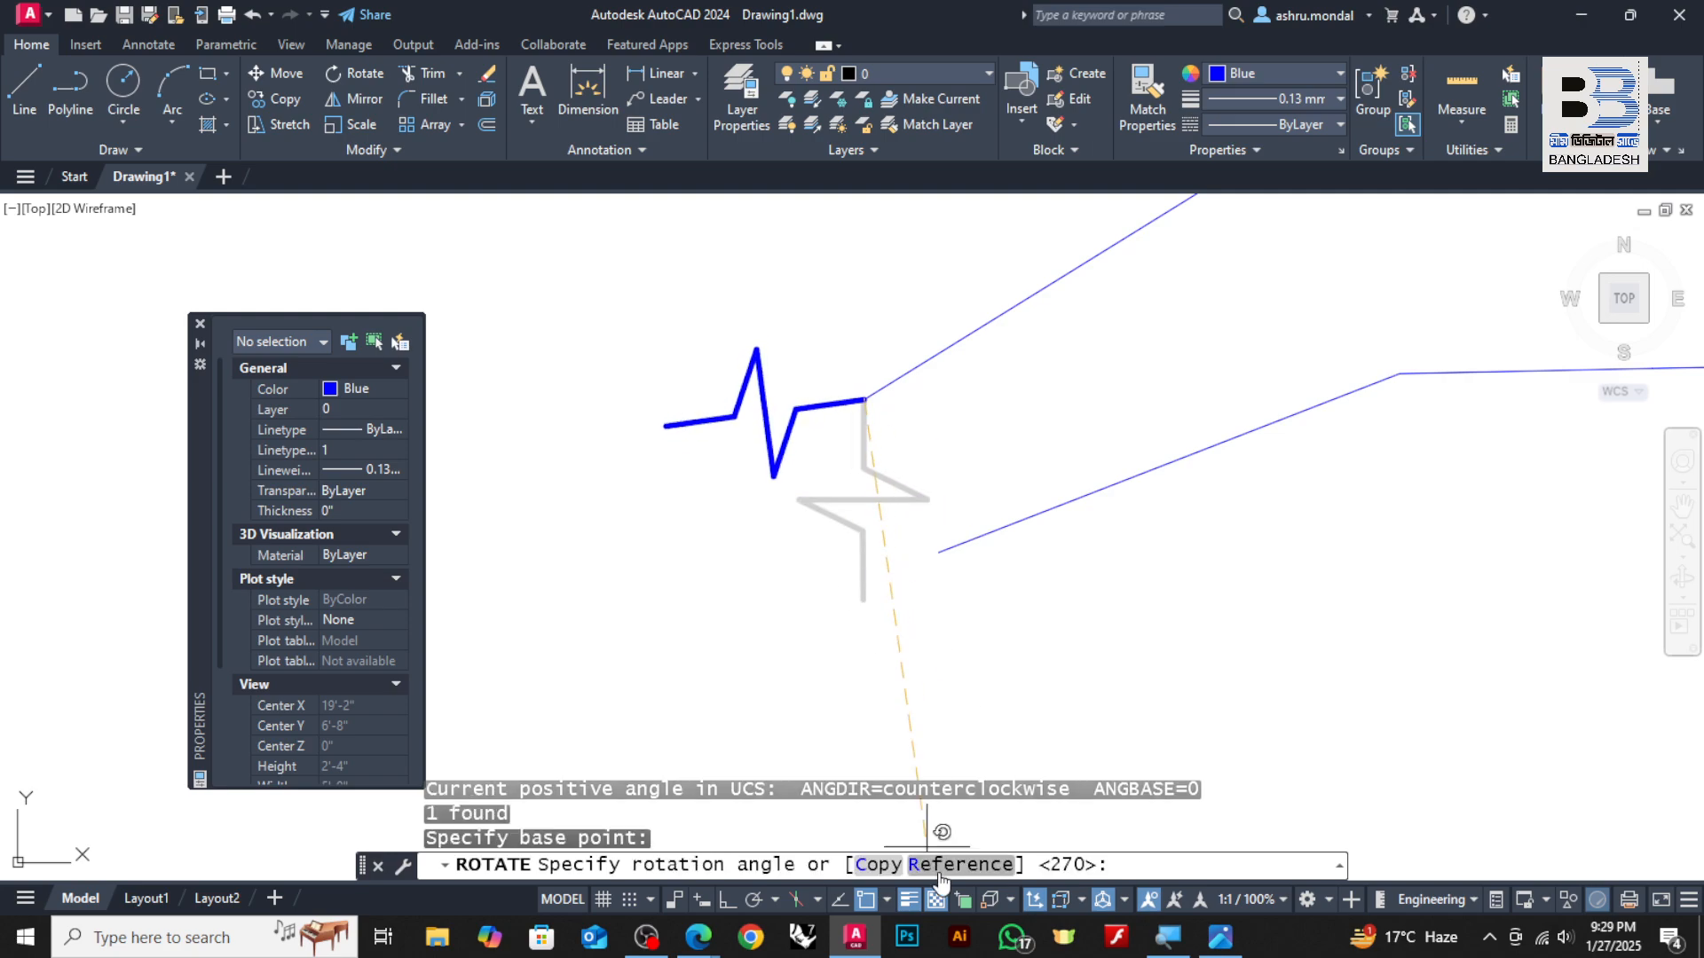
{"action": "type", "text": "R"}
{"action": "key", "text": "Return"}
{"action": "left_click", "coordinate": [863, 400]}
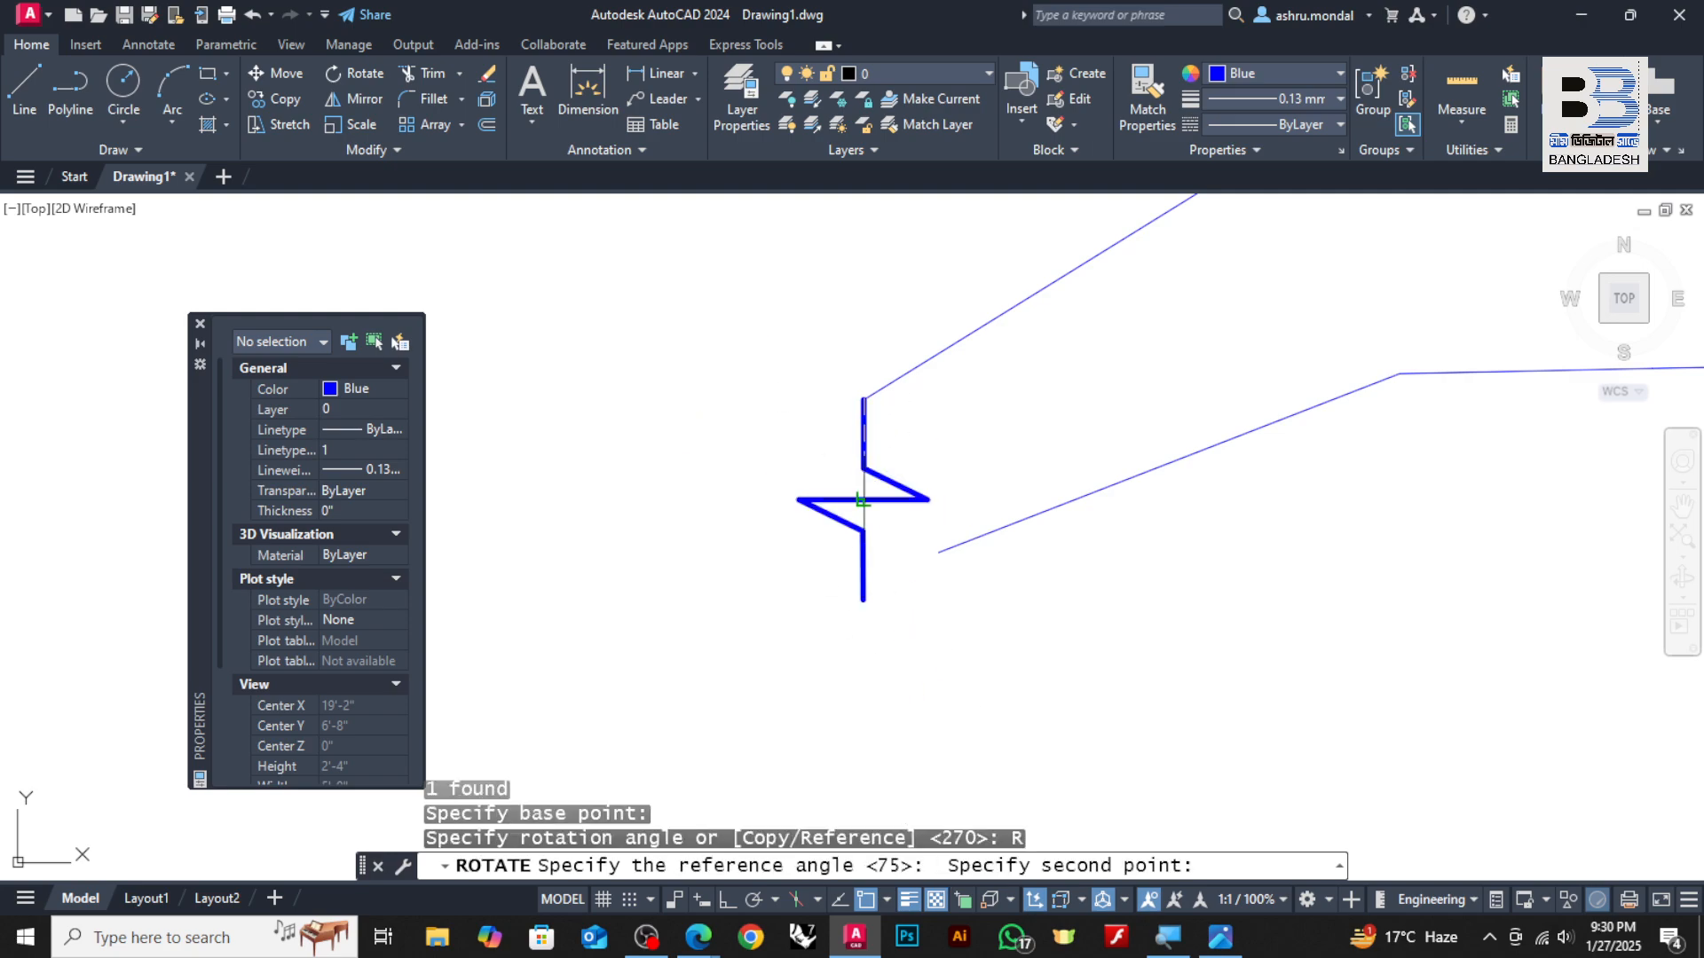
{"action": "left_click", "coordinate": [863, 600]}
{"action": "key", "text": "Escape"}
{"action": "scroll", "coordinate": [913, 483], "scroll_direction": "down", "scroll_amount": 3}
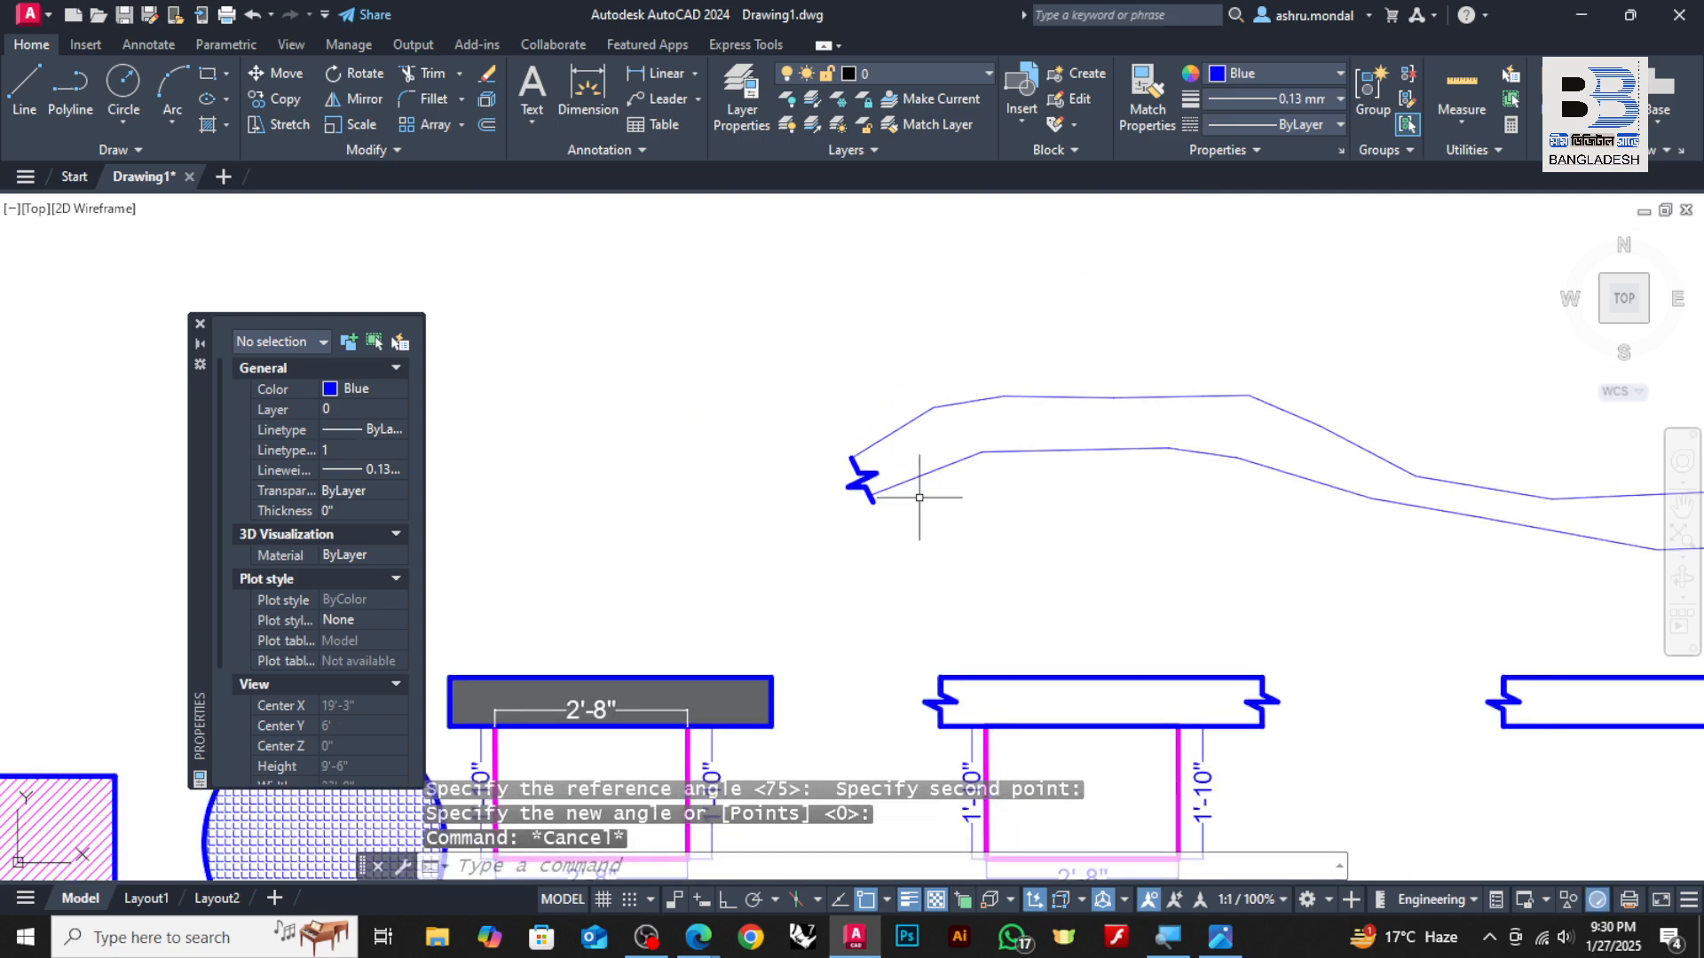
Match the thin line properties of the upper wavy polyline onto the rotated break line
{"action": "scroll", "coordinate": [828, 465], "scroll_direction": "up", "scroll_amount": 3}
{"action": "left_click", "coordinate": [1136, 98]}
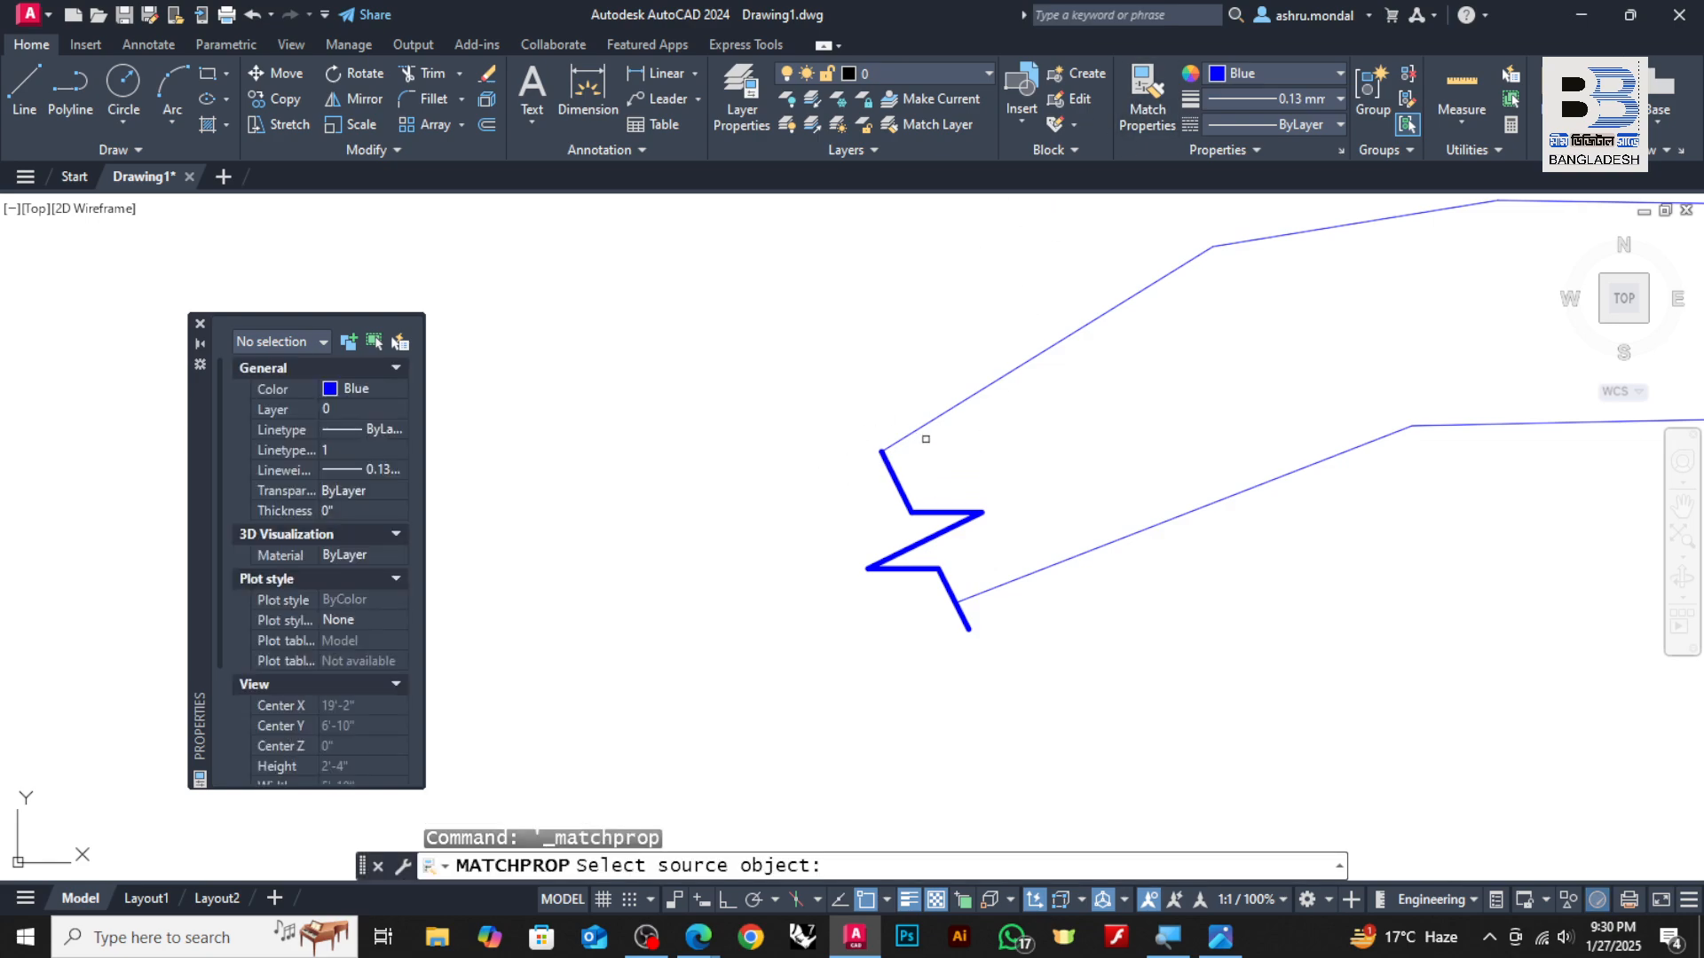
{"action": "left_click", "coordinate": [895, 472]}
{"action": "left_click", "coordinate": [895, 474]}
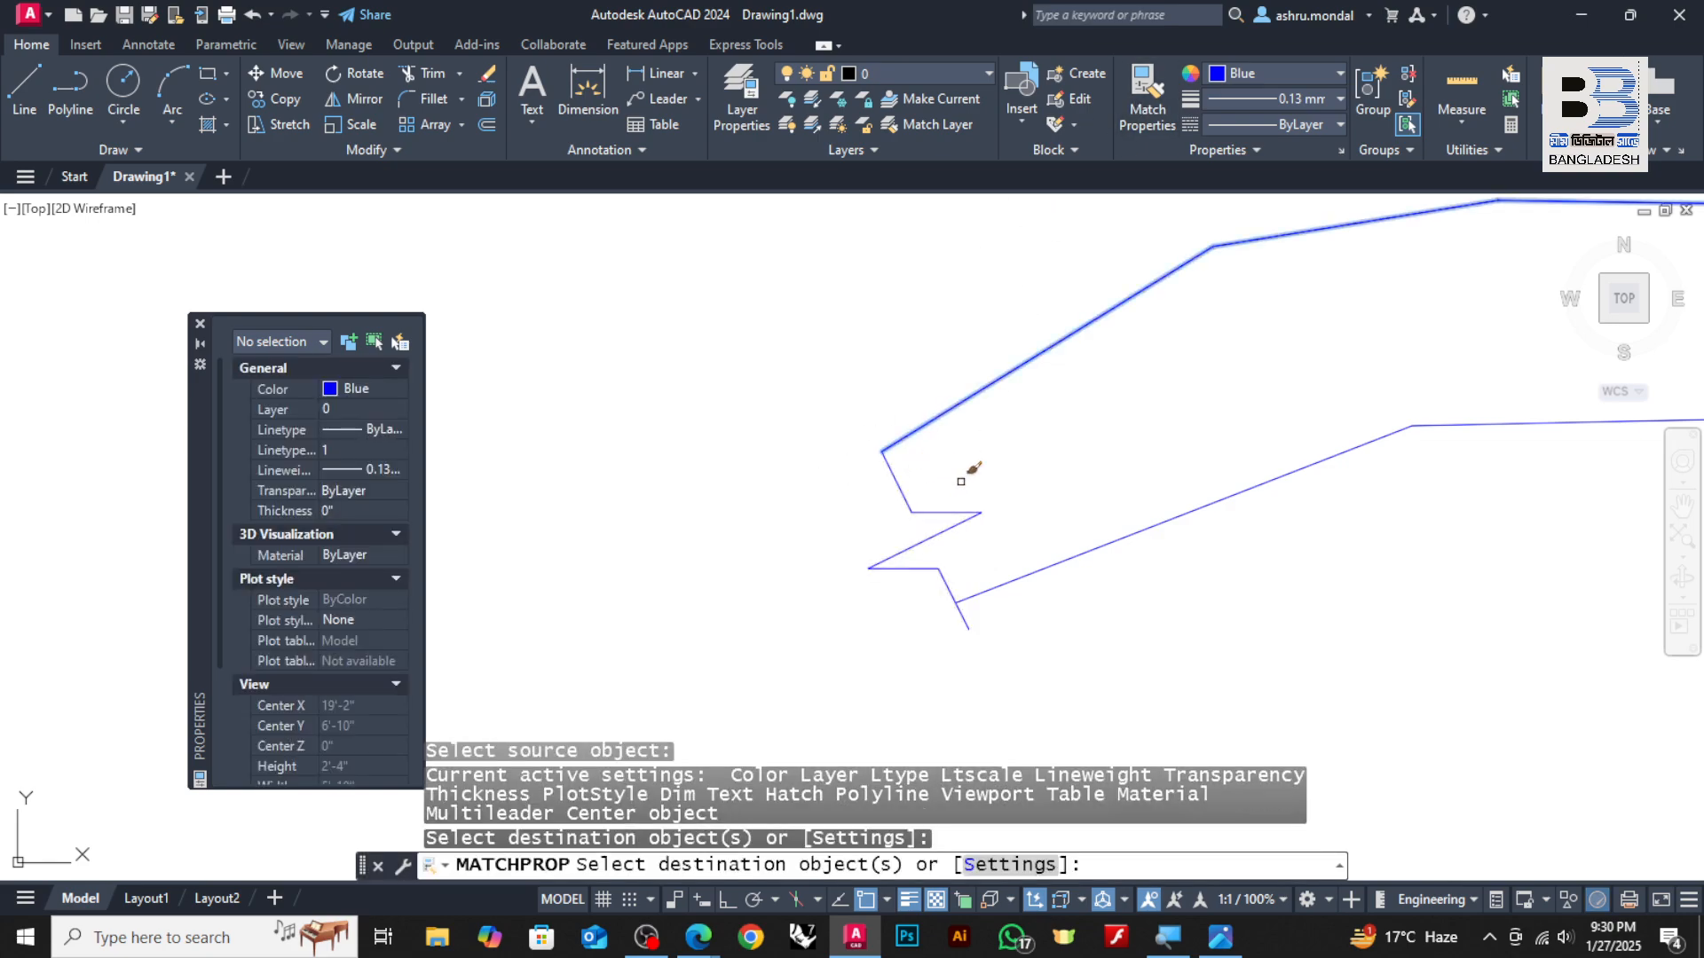
{"action": "scroll", "coordinate": [973, 484], "scroll_direction": "down", "scroll_amount": 1}
{"action": "key", "text": "Escape"}
Examine the curved road outline and the grey-filled strip above the dimensioned magenta box
{"action": "scroll", "coordinate": [955, 518], "scroll_direction": "down", "scroll_amount": 1}
{"action": "scroll", "coordinate": [827, 509], "scroll_direction": "down", "scroll_amount": 2}
{"action": "scroll", "coordinate": [962, 507], "scroll_direction": "up", "scroll_amount": 2}
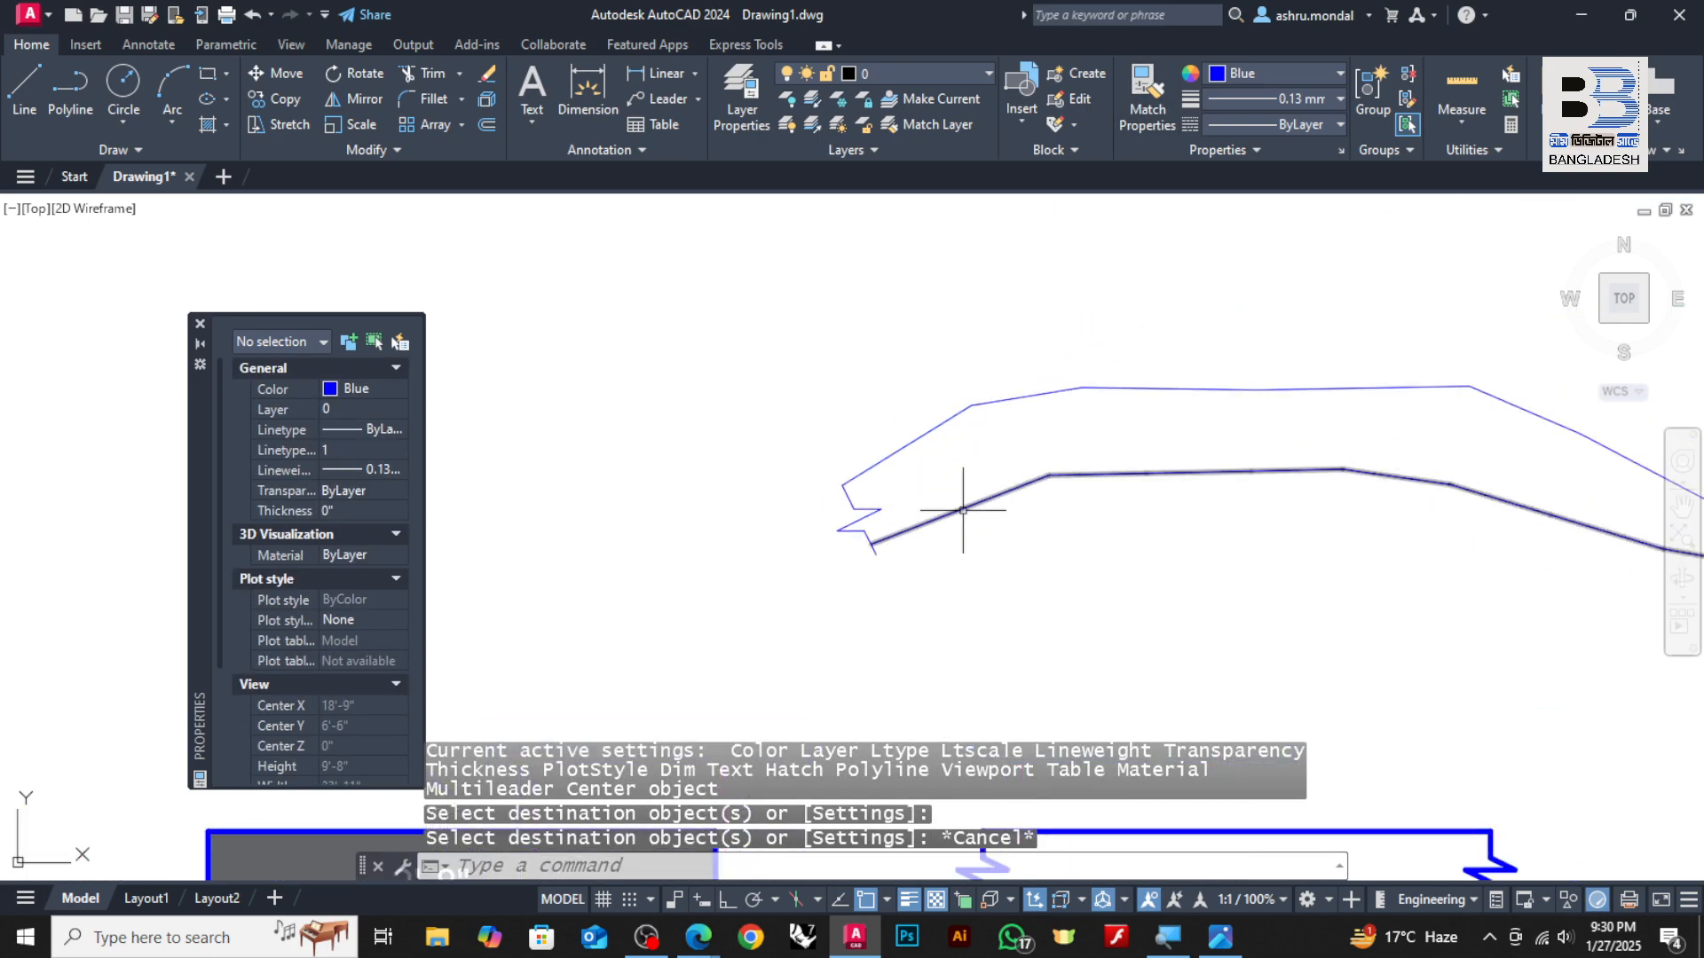
{"action": "scroll", "coordinate": [780, 487], "scroll_direction": "down", "scroll_amount": 4}
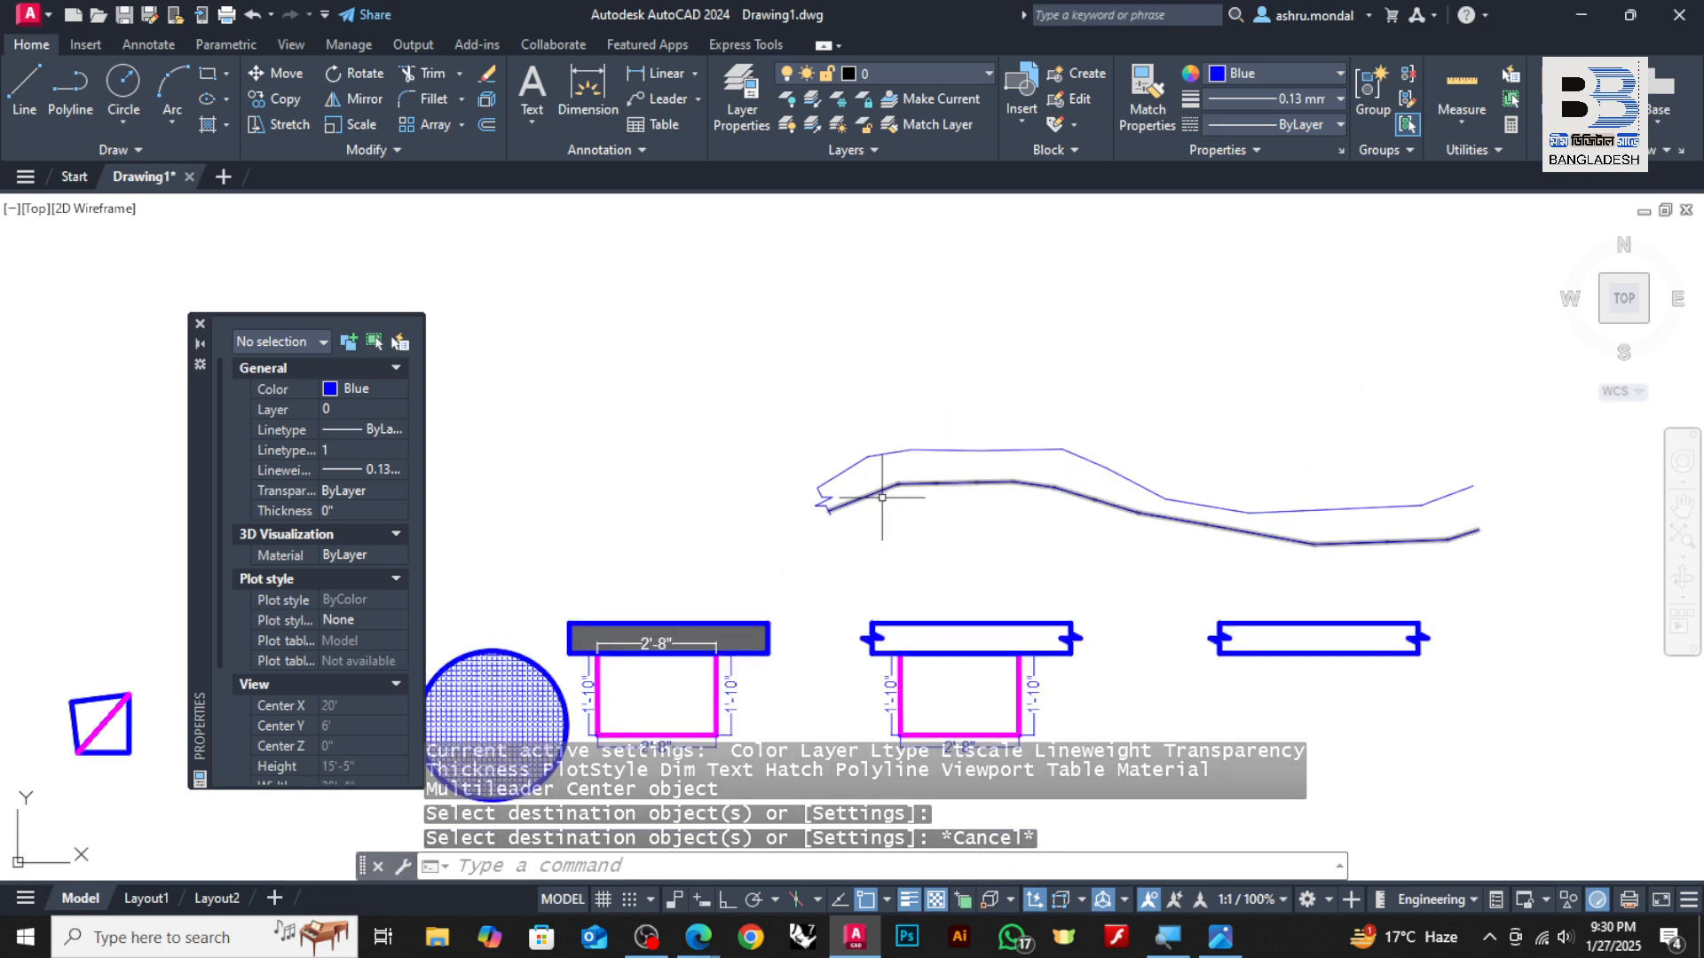
{"action": "scroll", "coordinate": [680, 661], "scroll_direction": "up", "scroll_amount": 2}
{"action": "scroll", "coordinate": [1103, 495], "scroll_direction": "down", "scroll_amount": 2}
{"action": "scroll", "coordinate": [882, 449], "scroll_direction": "up", "scroll_amount": 5}
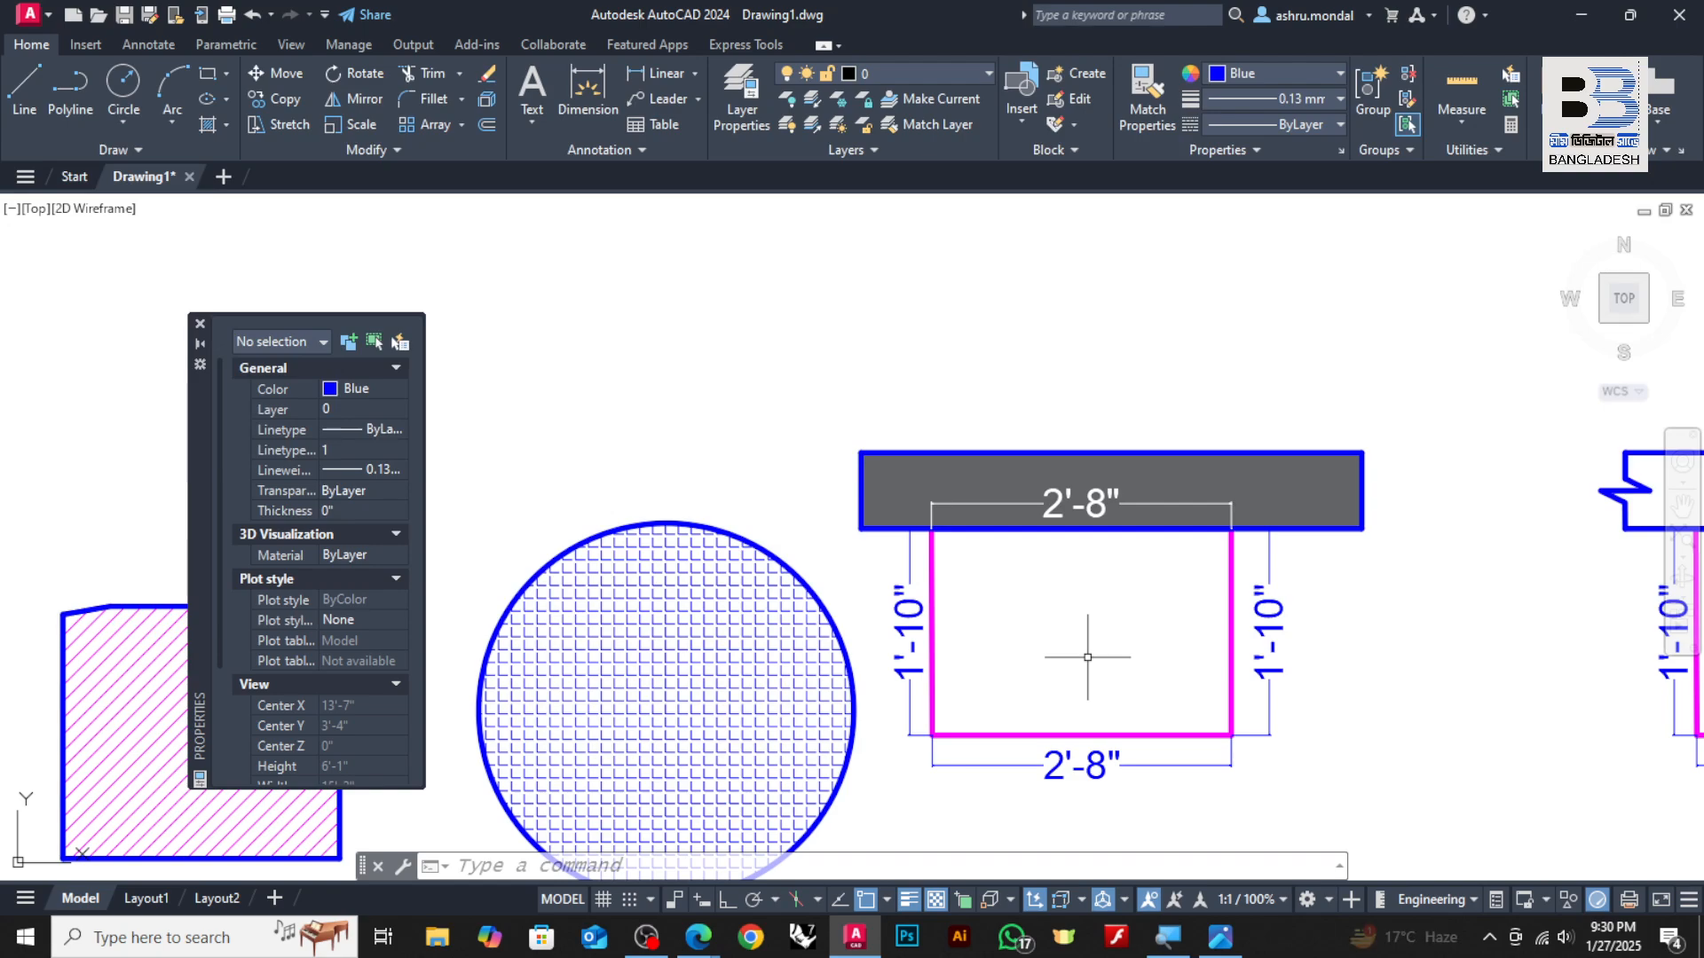
{"action": "scroll", "coordinate": [1128, 649], "scroll_direction": "down", "scroll_amount": 4}
Move the break line slightly up and inward so it crosses both road edges near their left ends
{"action": "scroll", "coordinate": [1108, 384], "scroll_direction": "up", "scroll_amount": 8}
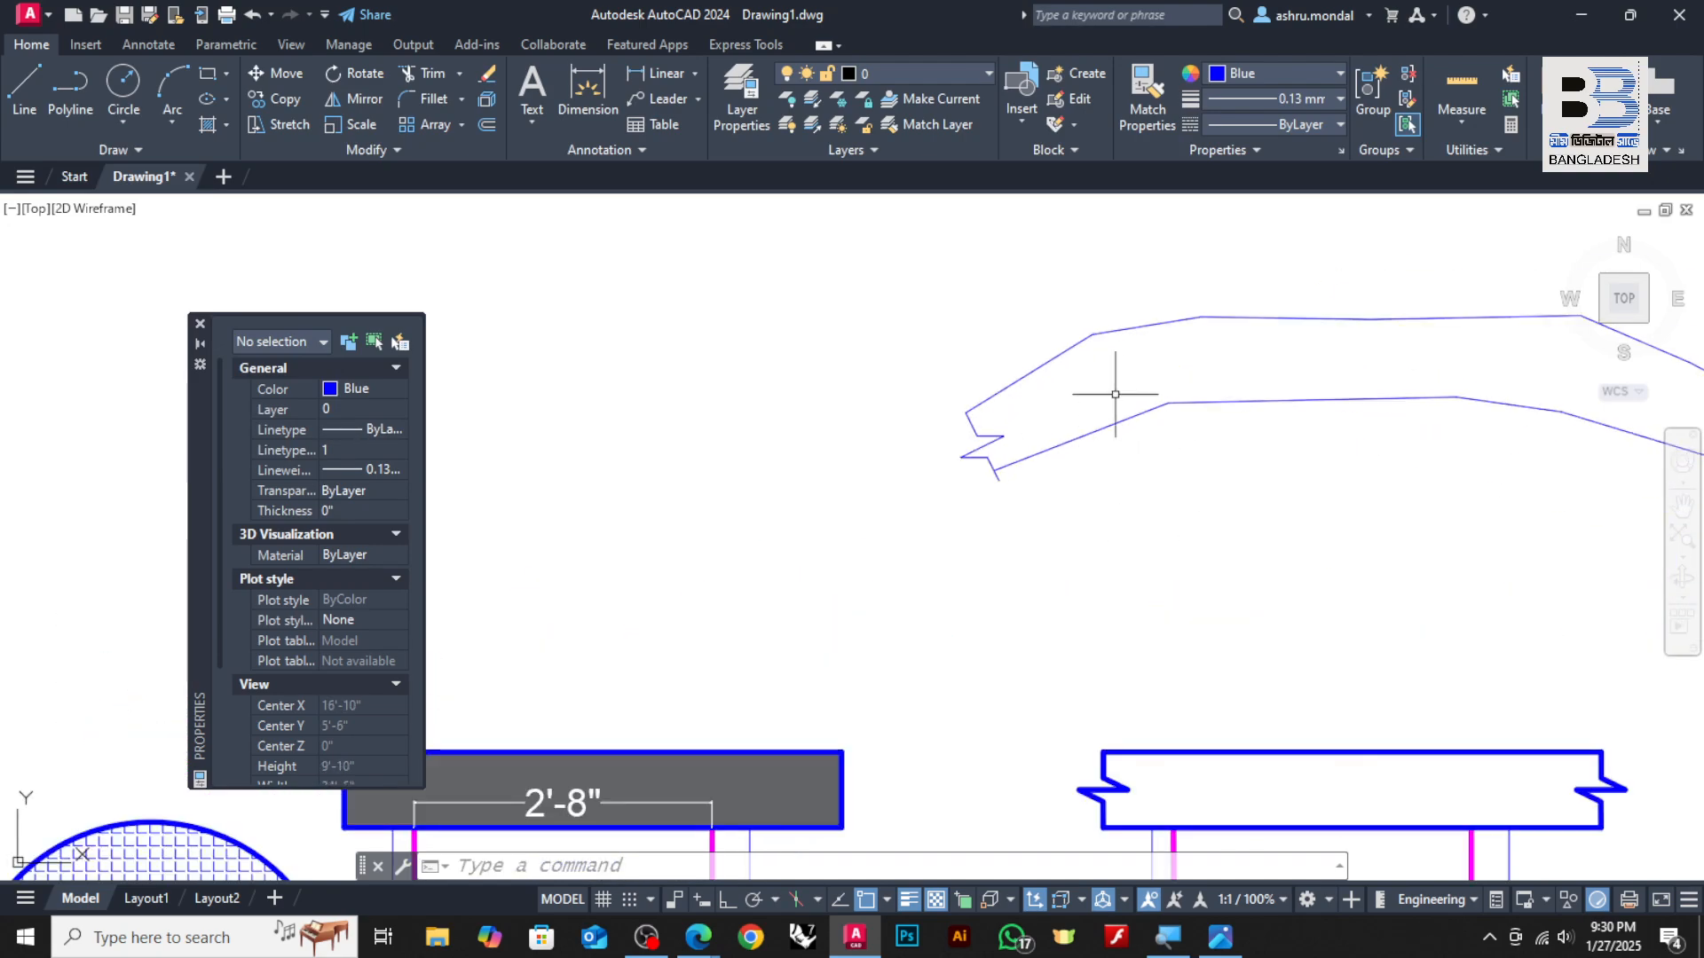
{"action": "scroll", "coordinate": [981, 465], "scroll_direction": "down", "scroll_amount": 1}
{"action": "left_click", "coordinate": [1065, 473]}
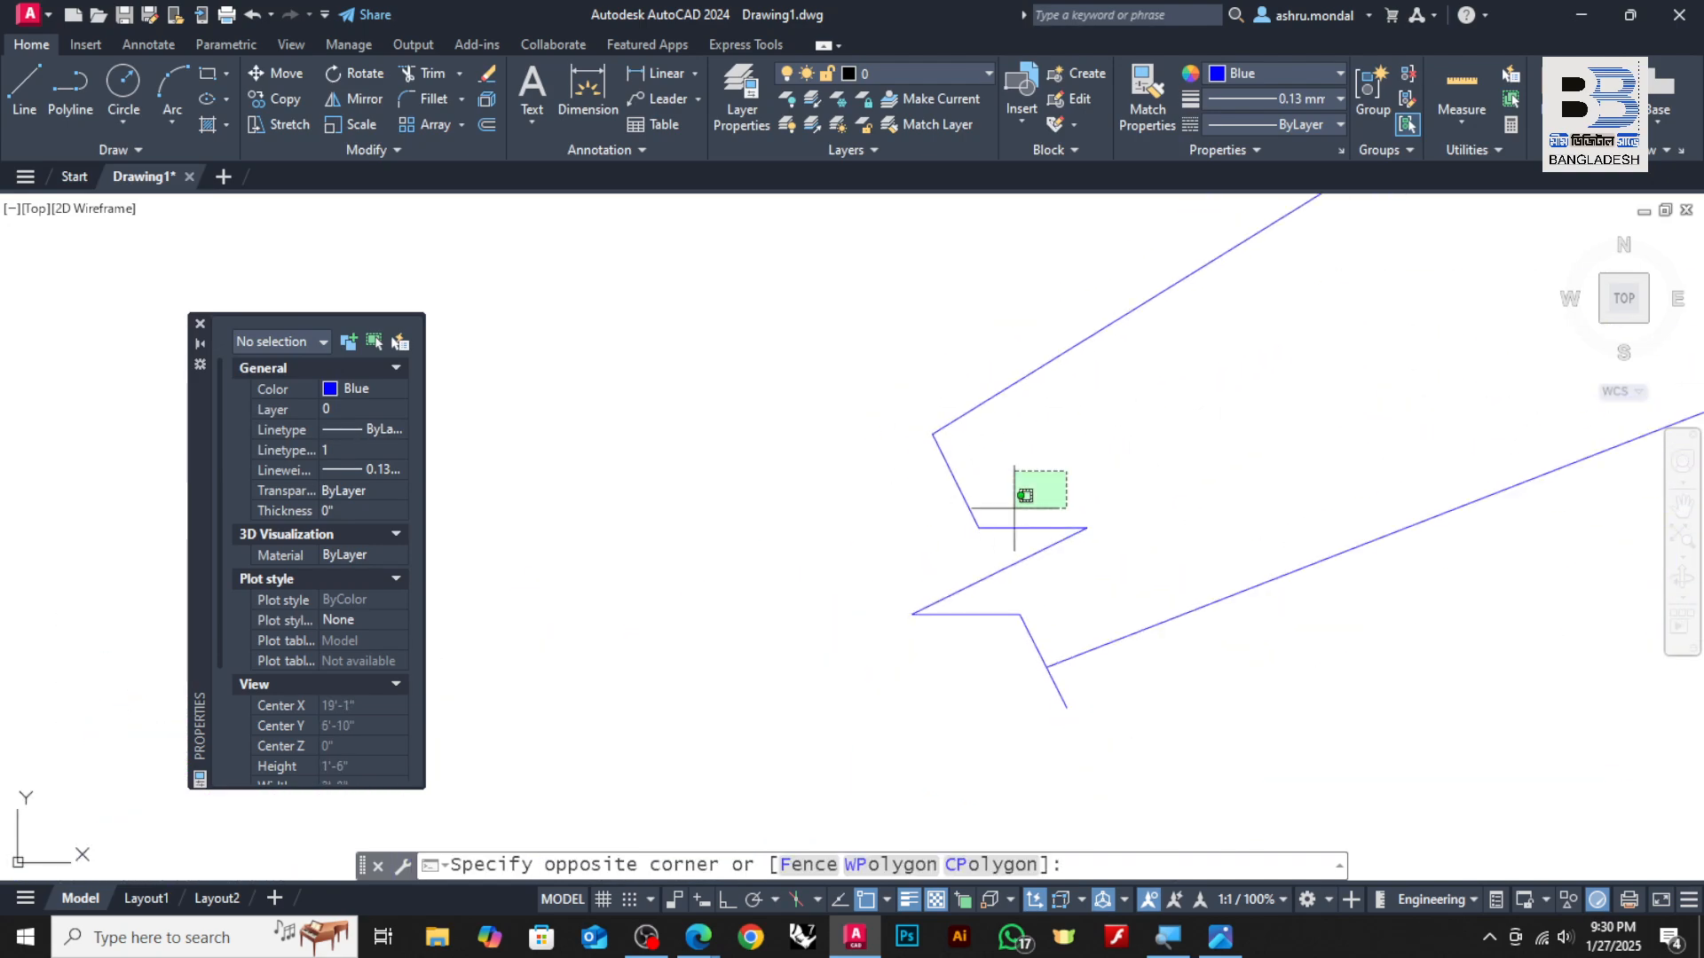
{"action": "left_click", "coordinate": [923, 578]}
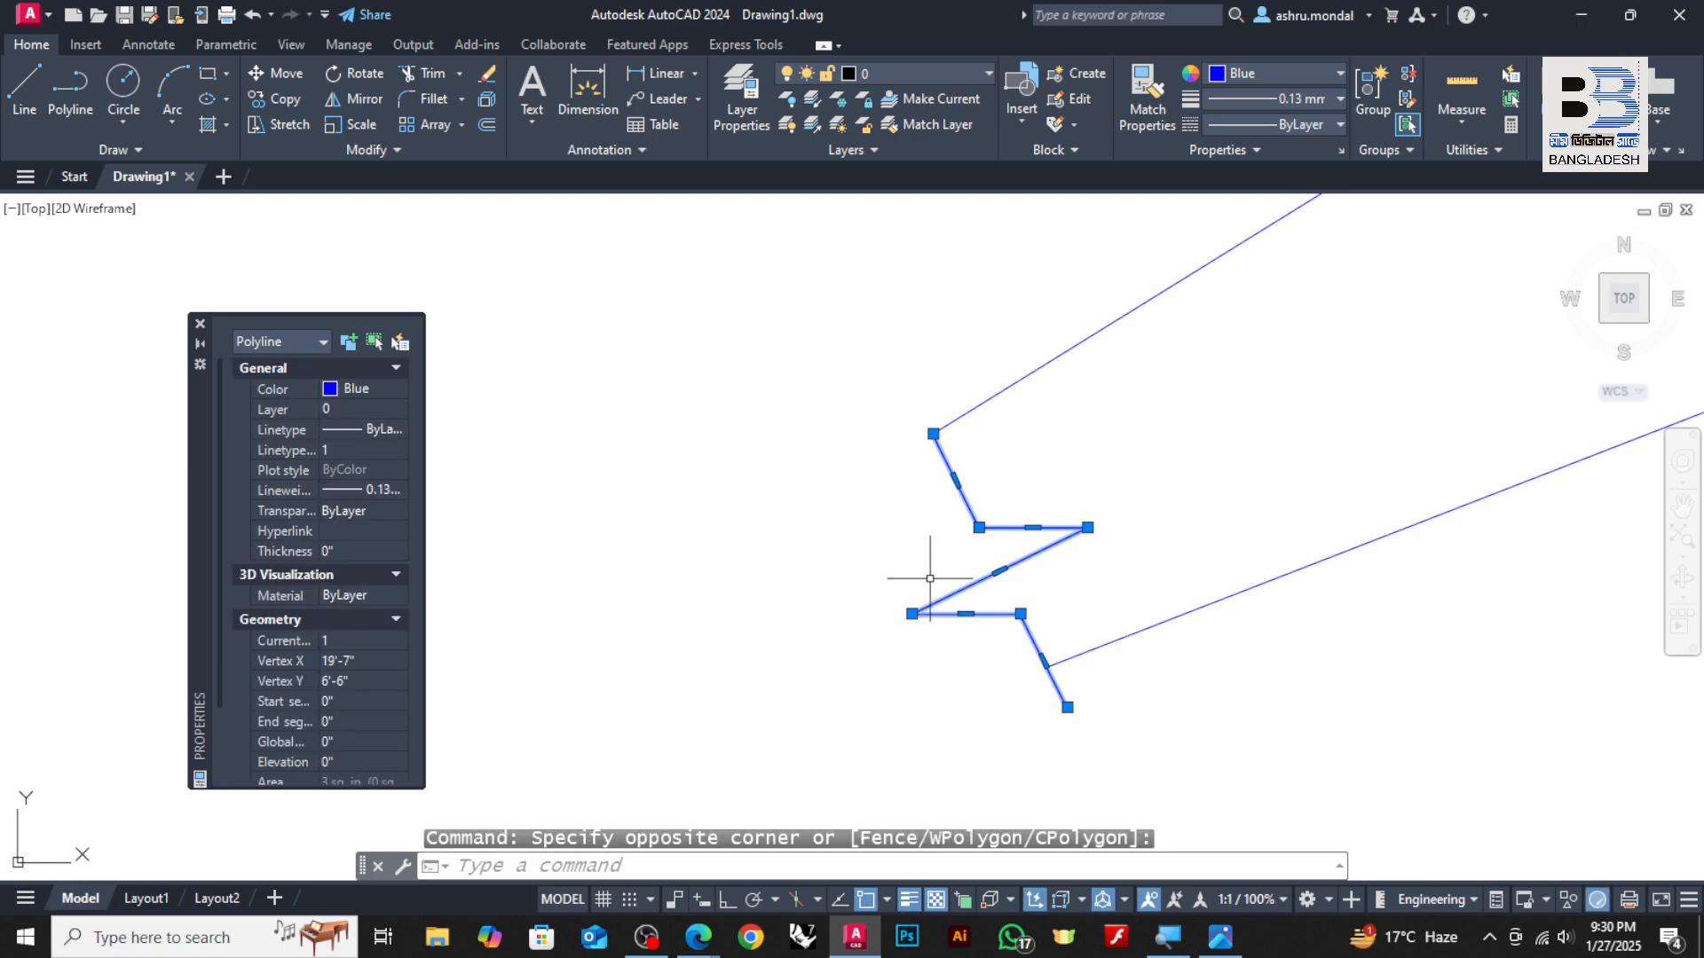
{"action": "type", "text": "m"}
{"action": "key", "text": "Return"}
{"action": "left_click", "coordinate": [912, 695]}
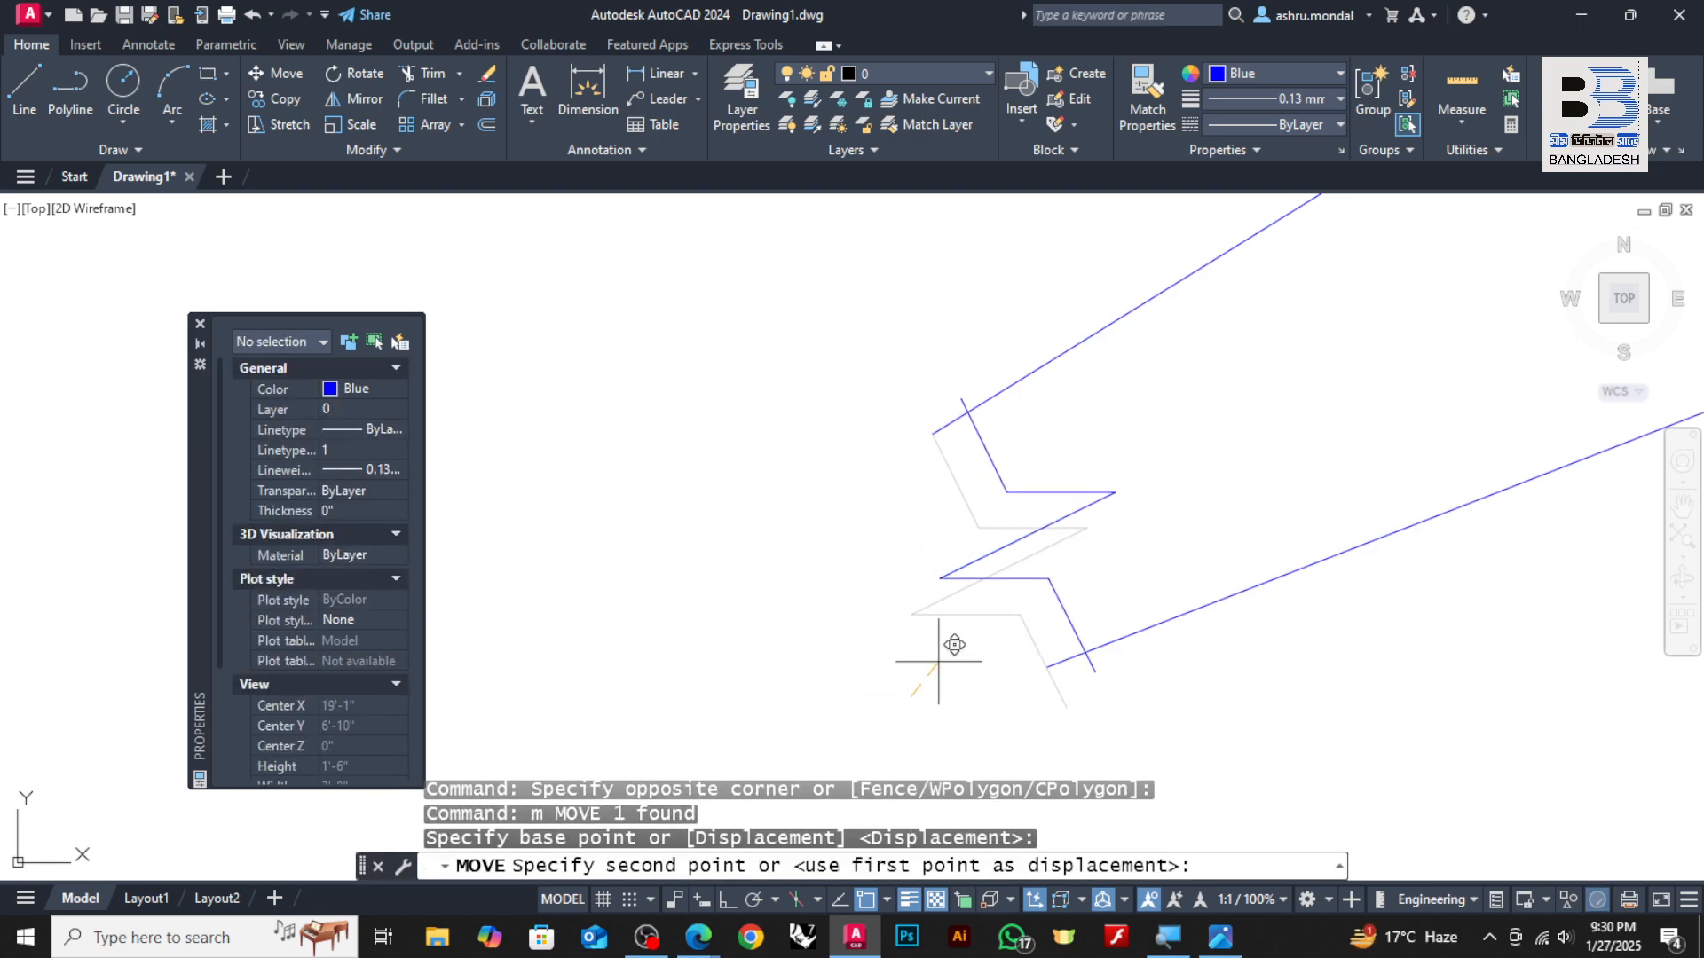
{"action": "key", "text": "Escape"}
Examine the grey-filled strip, the curved road's left break line and the straight strips with zigzag ends
{"action": "scroll", "coordinate": [931, 589], "scroll_direction": "down", "scroll_amount": 6}
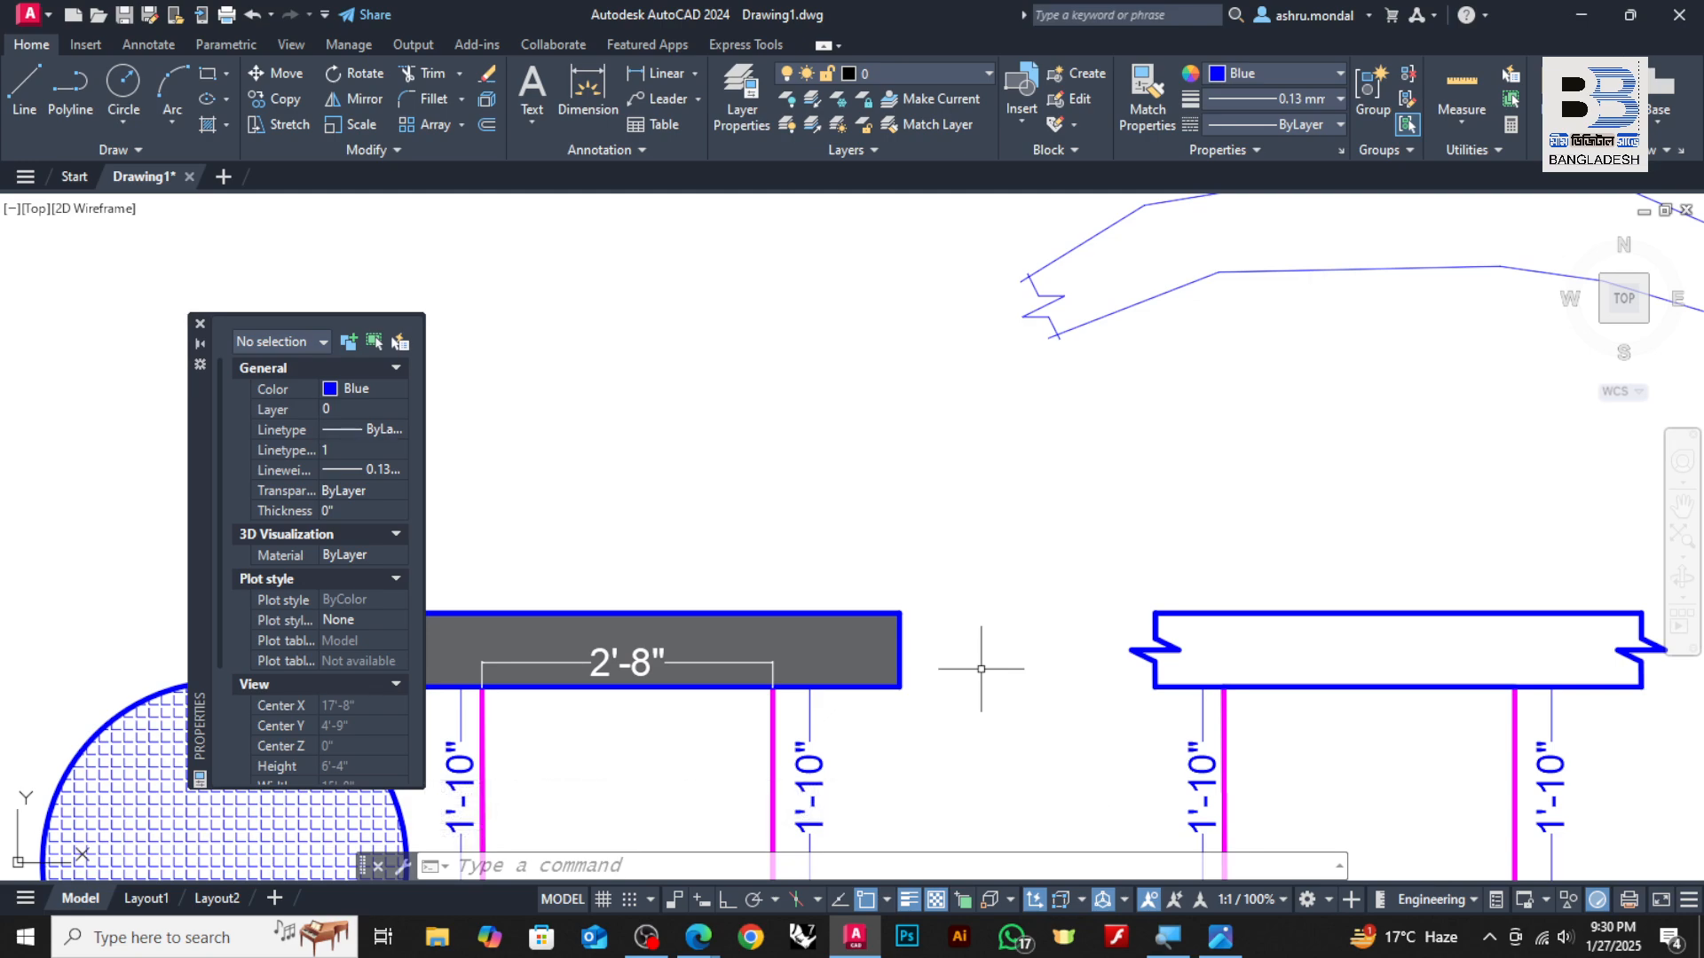
{"action": "scroll", "coordinate": [785, 524], "scroll_direction": "down", "scroll_amount": 2}
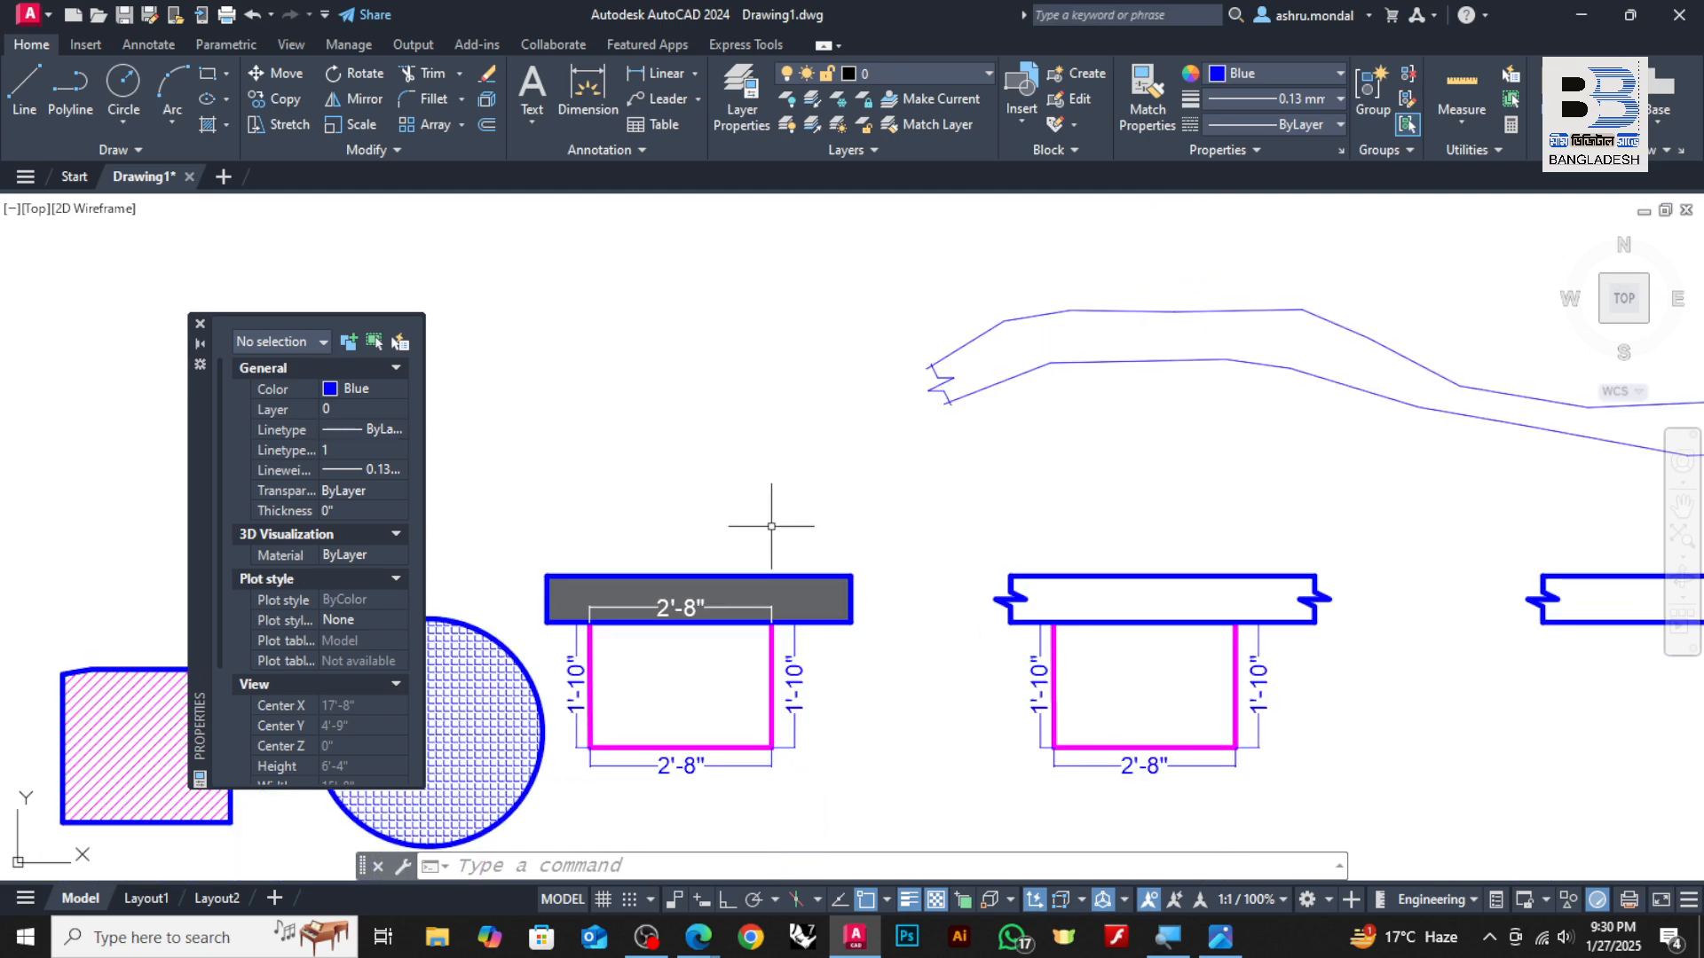
{"action": "scroll", "coordinate": [664, 550], "scroll_direction": "up", "scroll_amount": 2}
{"action": "scroll", "coordinate": [688, 643], "scroll_direction": "up", "scroll_amount": 3}
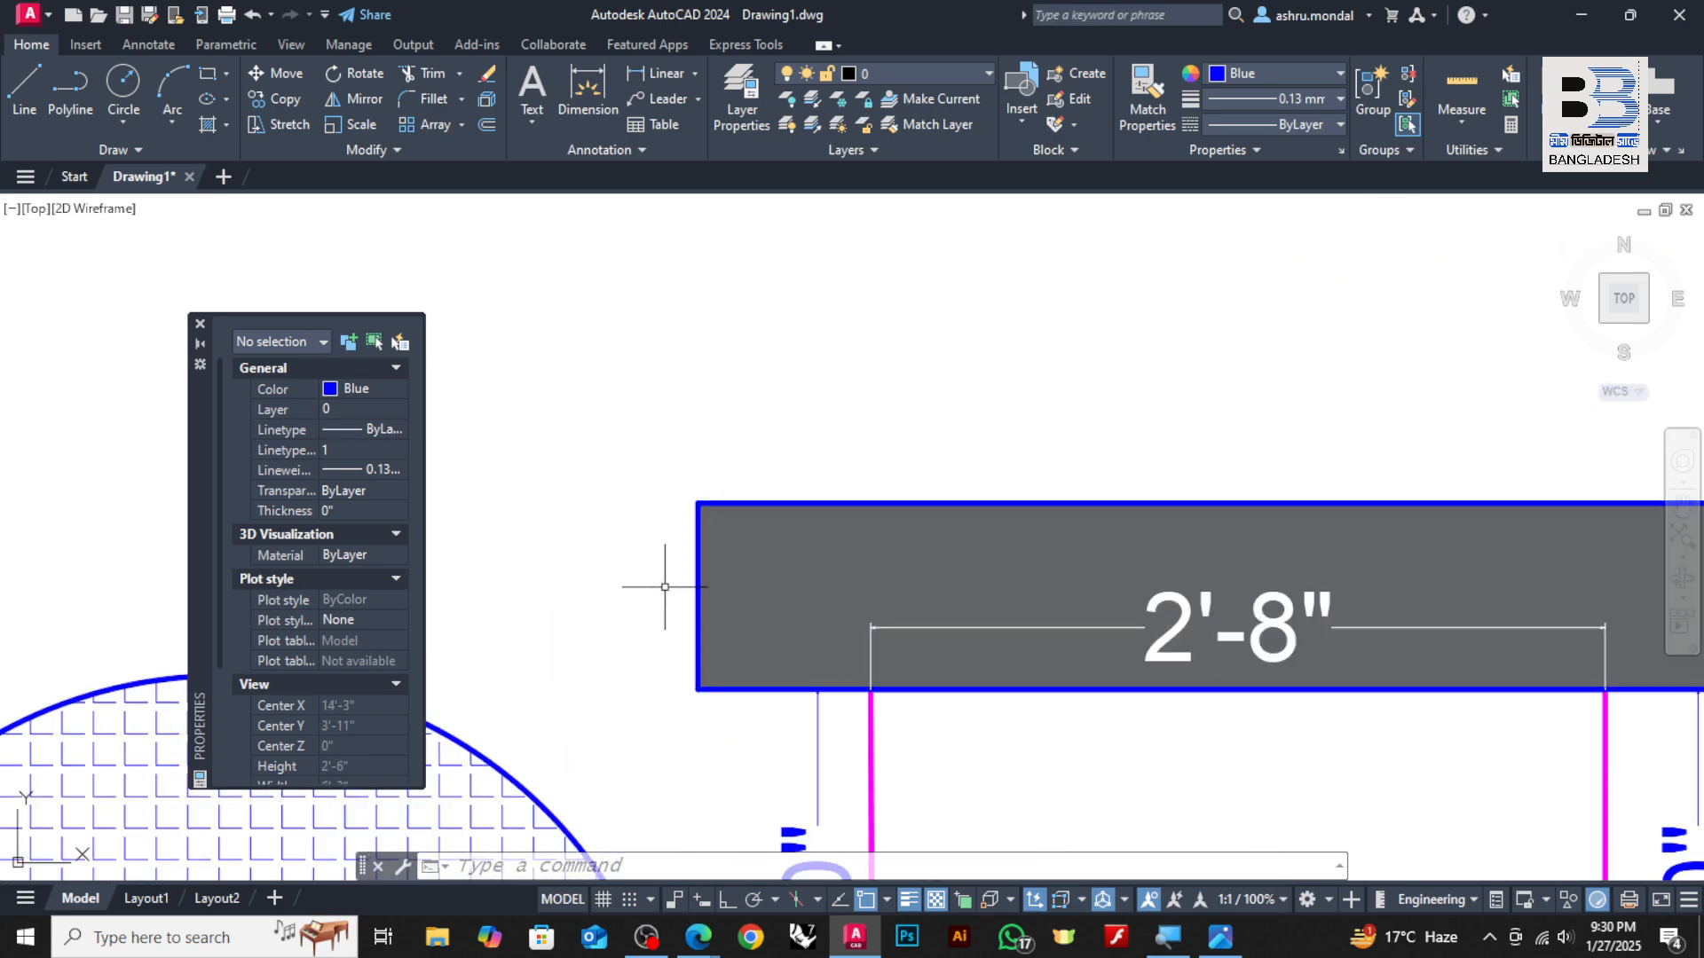
{"action": "scroll", "coordinate": [666, 578], "scroll_direction": "down", "scroll_amount": 2}
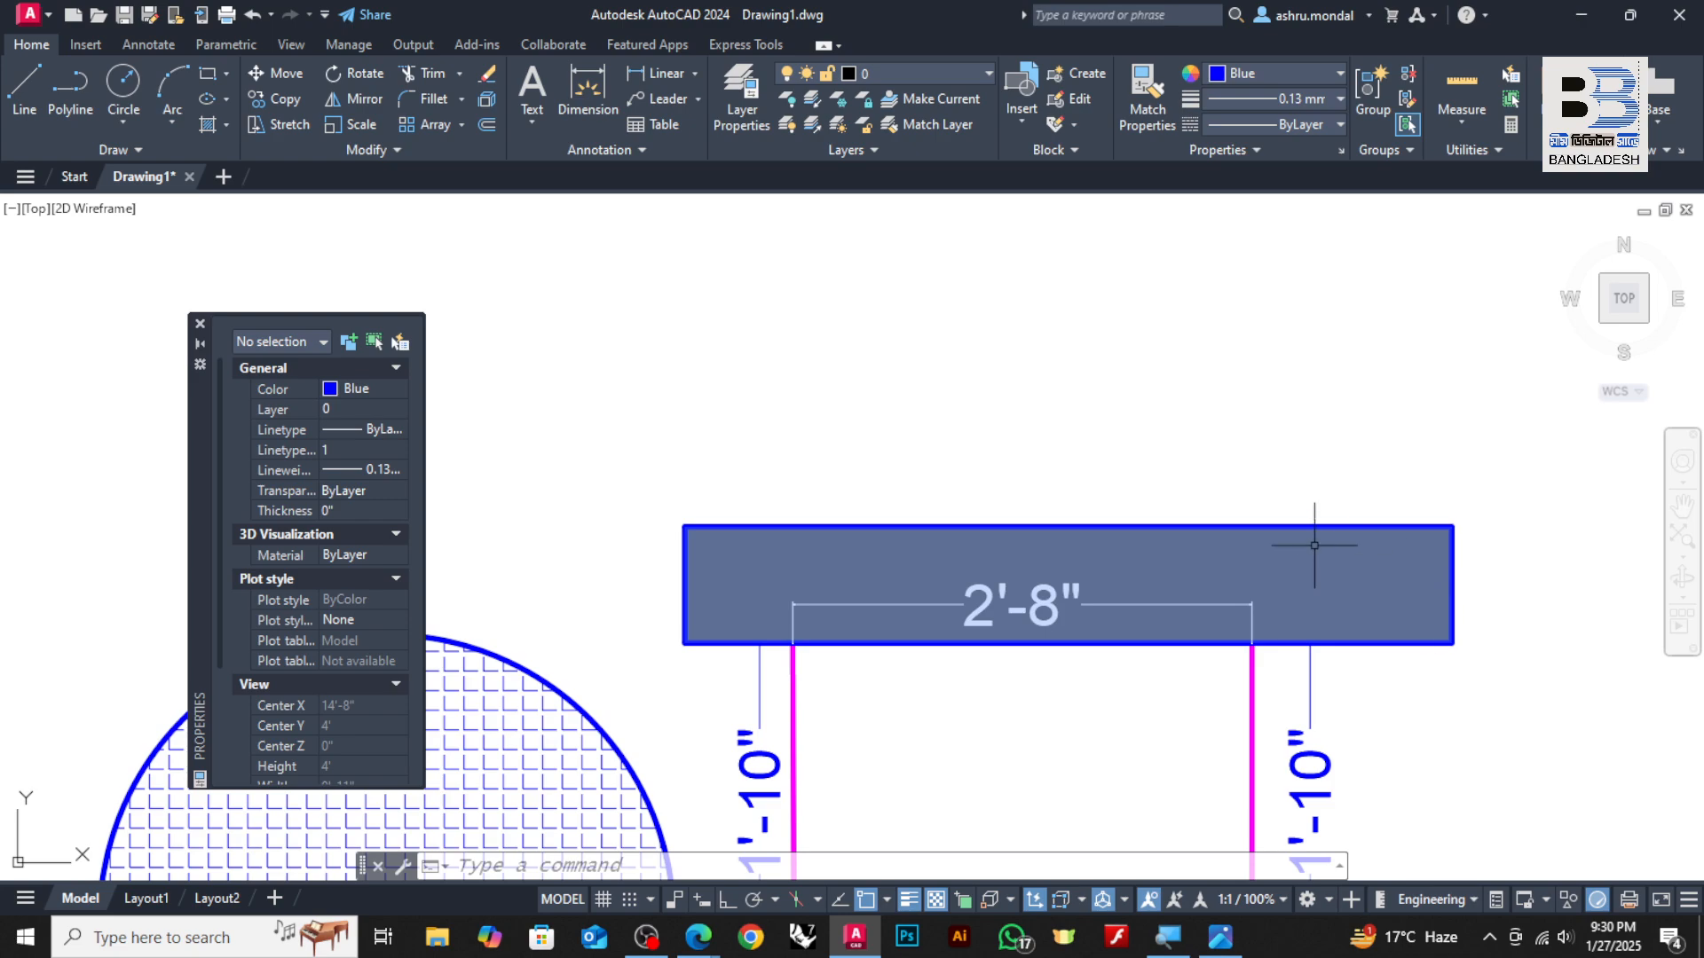
{"action": "scroll", "coordinate": [681, 504], "scroll_direction": "down", "scroll_amount": 2}
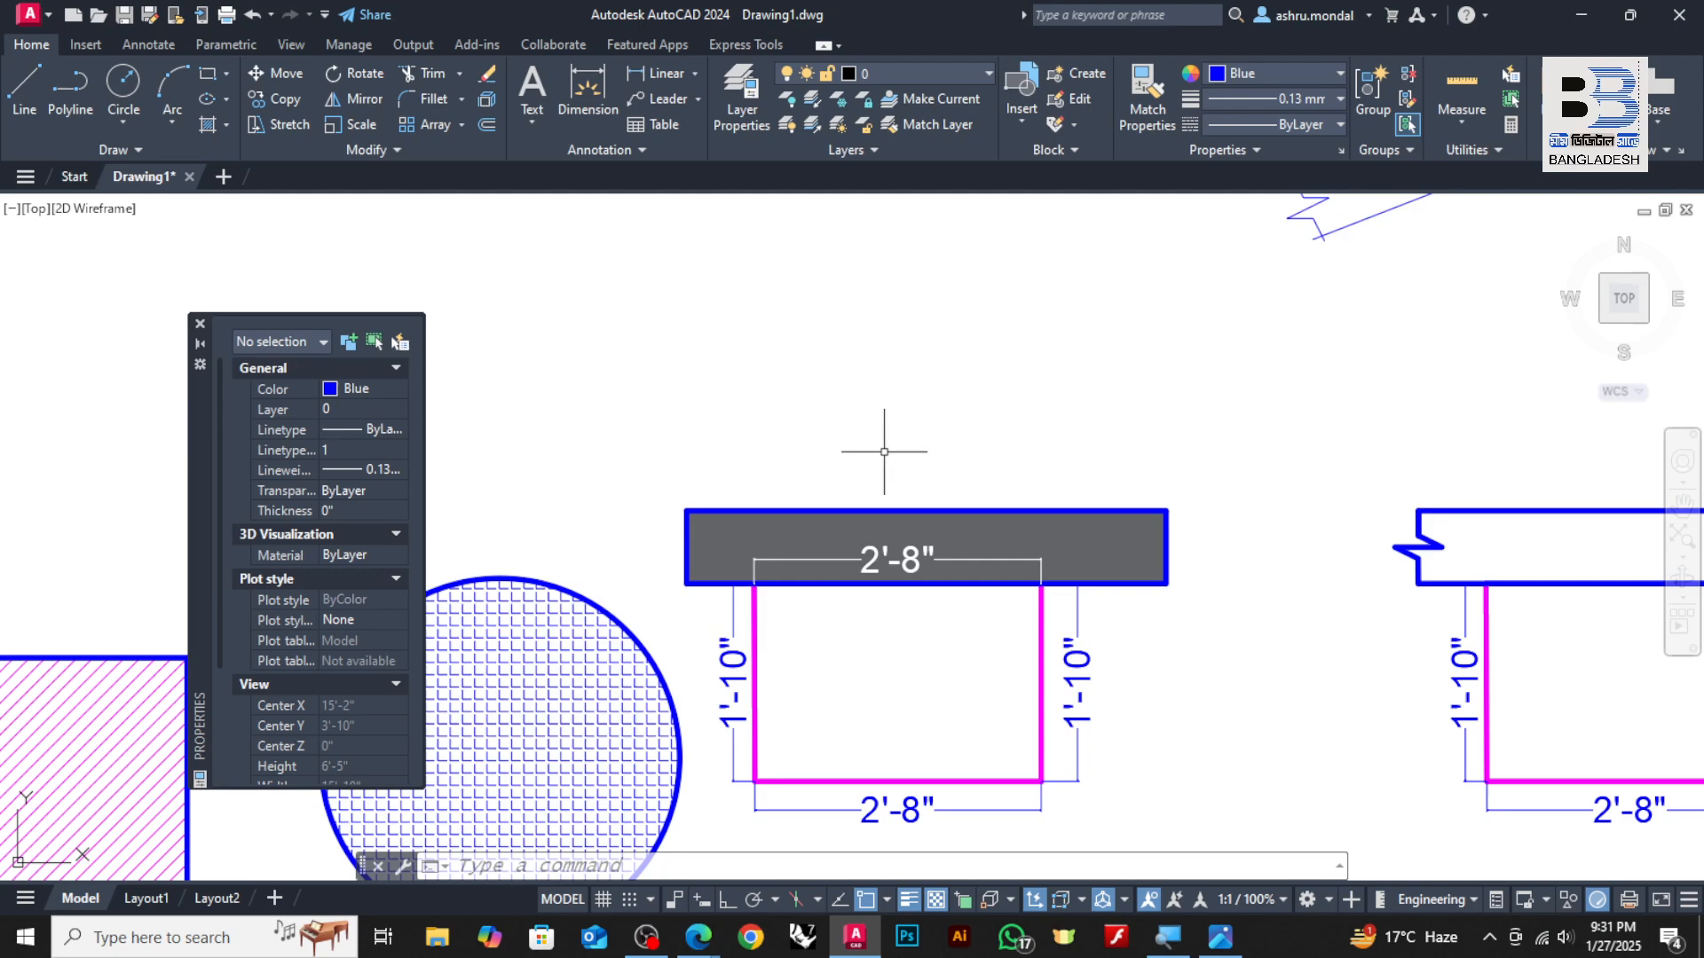
{"action": "scroll", "coordinate": [657, 610], "scroll_direction": "down", "scroll_amount": 4}
{"action": "scroll", "coordinate": [866, 488], "scroll_direction": "up", "scroll_amount": 2}
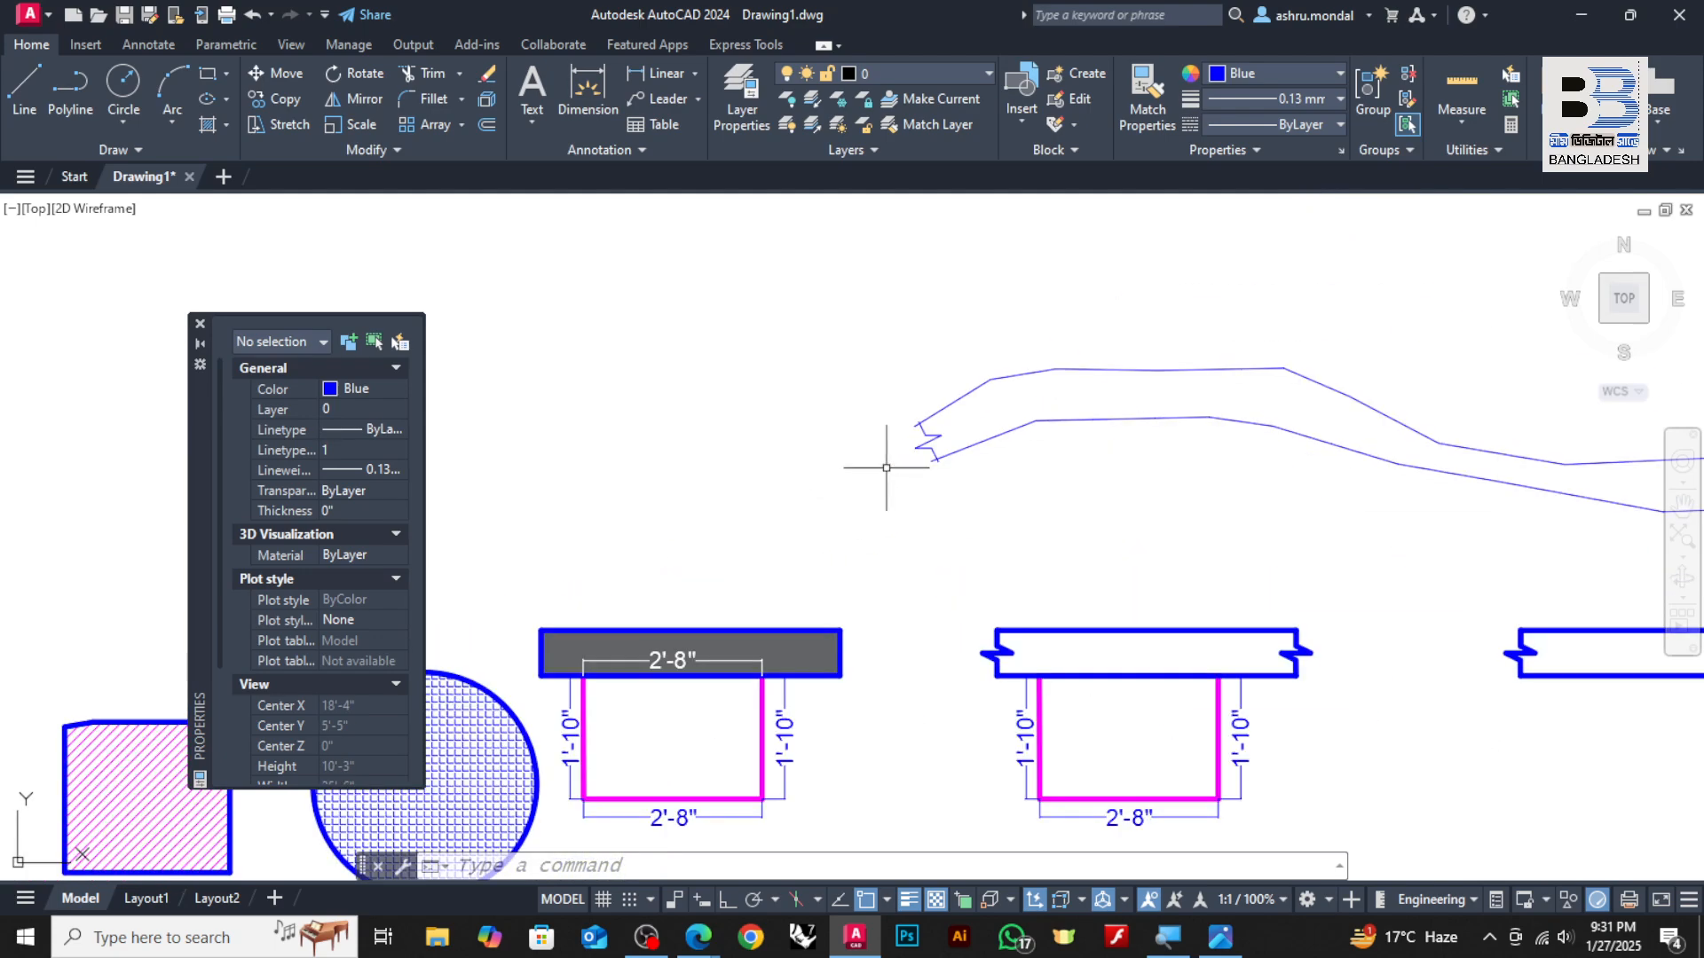
{"action": "scroll", "coordinate": [886, 468], "scroll_direction": "up", "scroll_amount": 5}
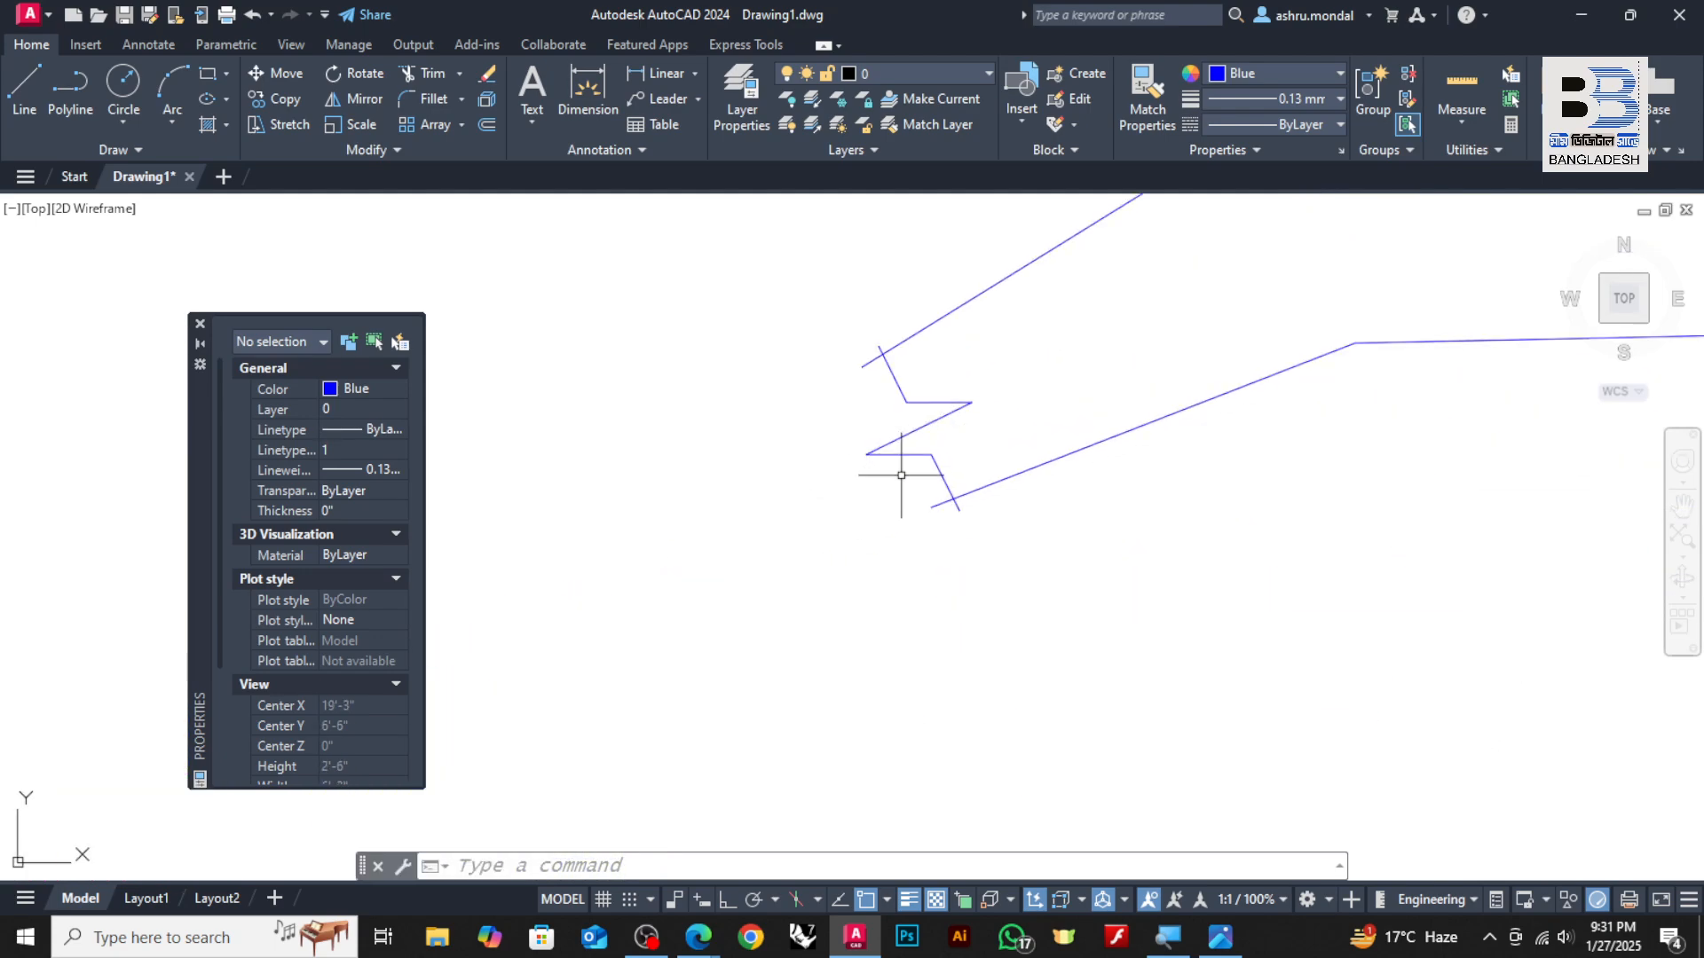
{"action": "scroll", "coordinate": [901, 475], "scroll_direction": "down", "scroll_amount": 3}
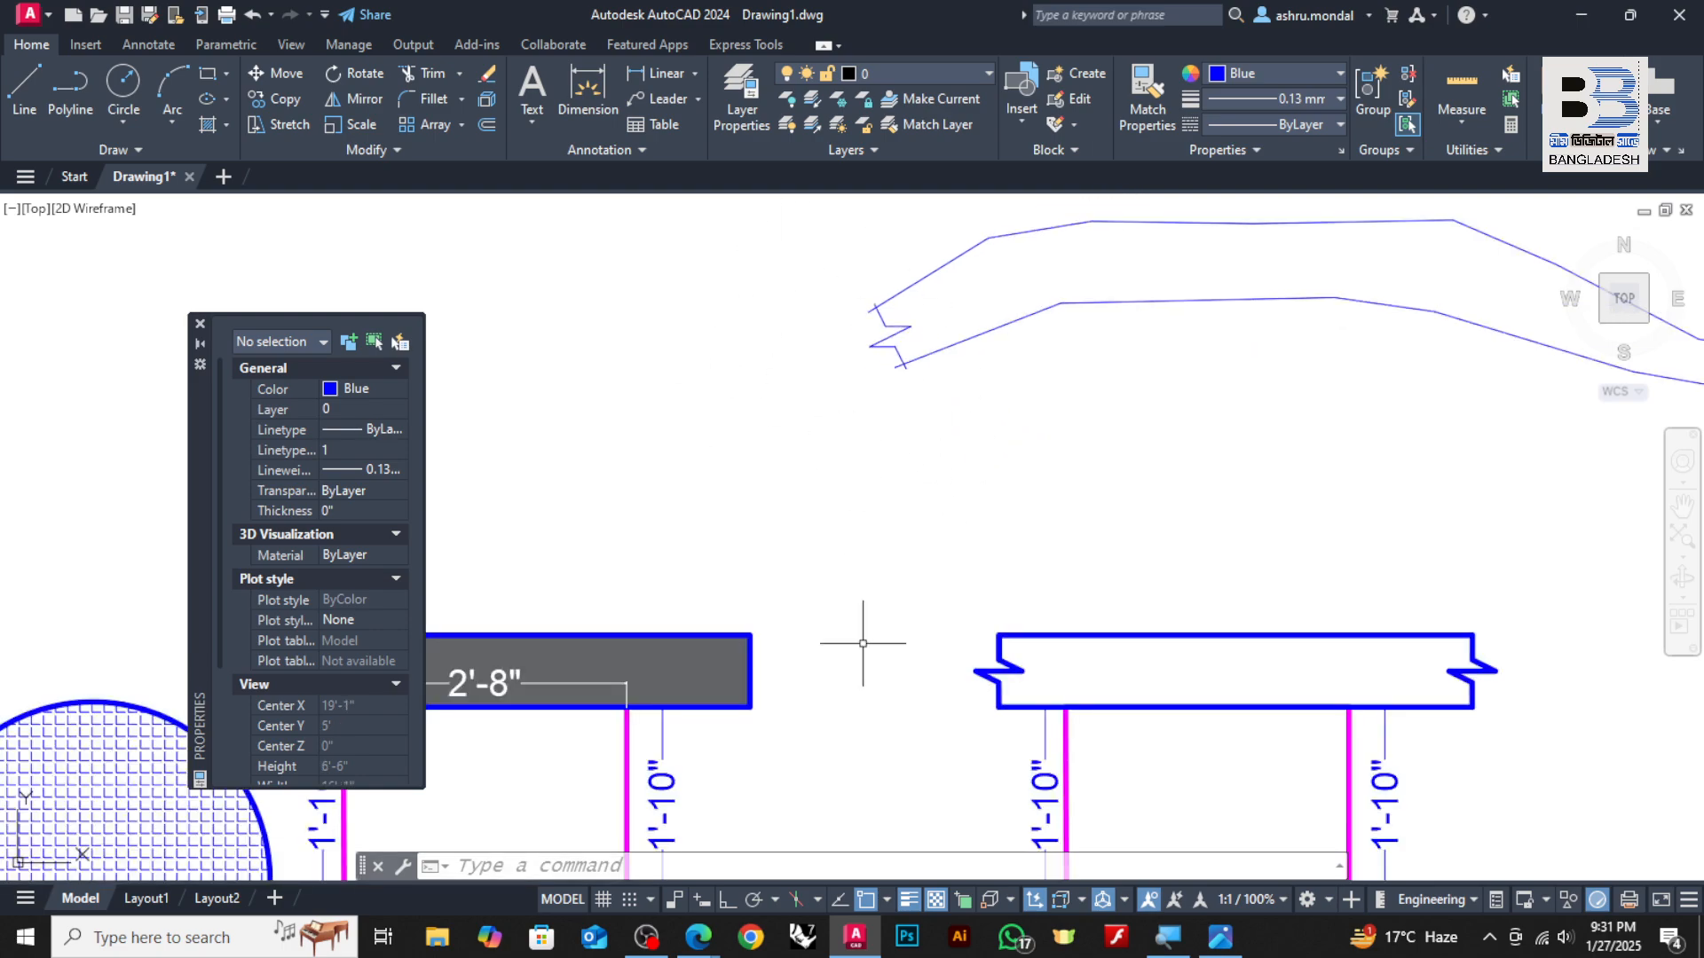
{"action": "scroll", "coordinate": [959, 621], "scroll_direction": "down", "scroll_amount": 4}
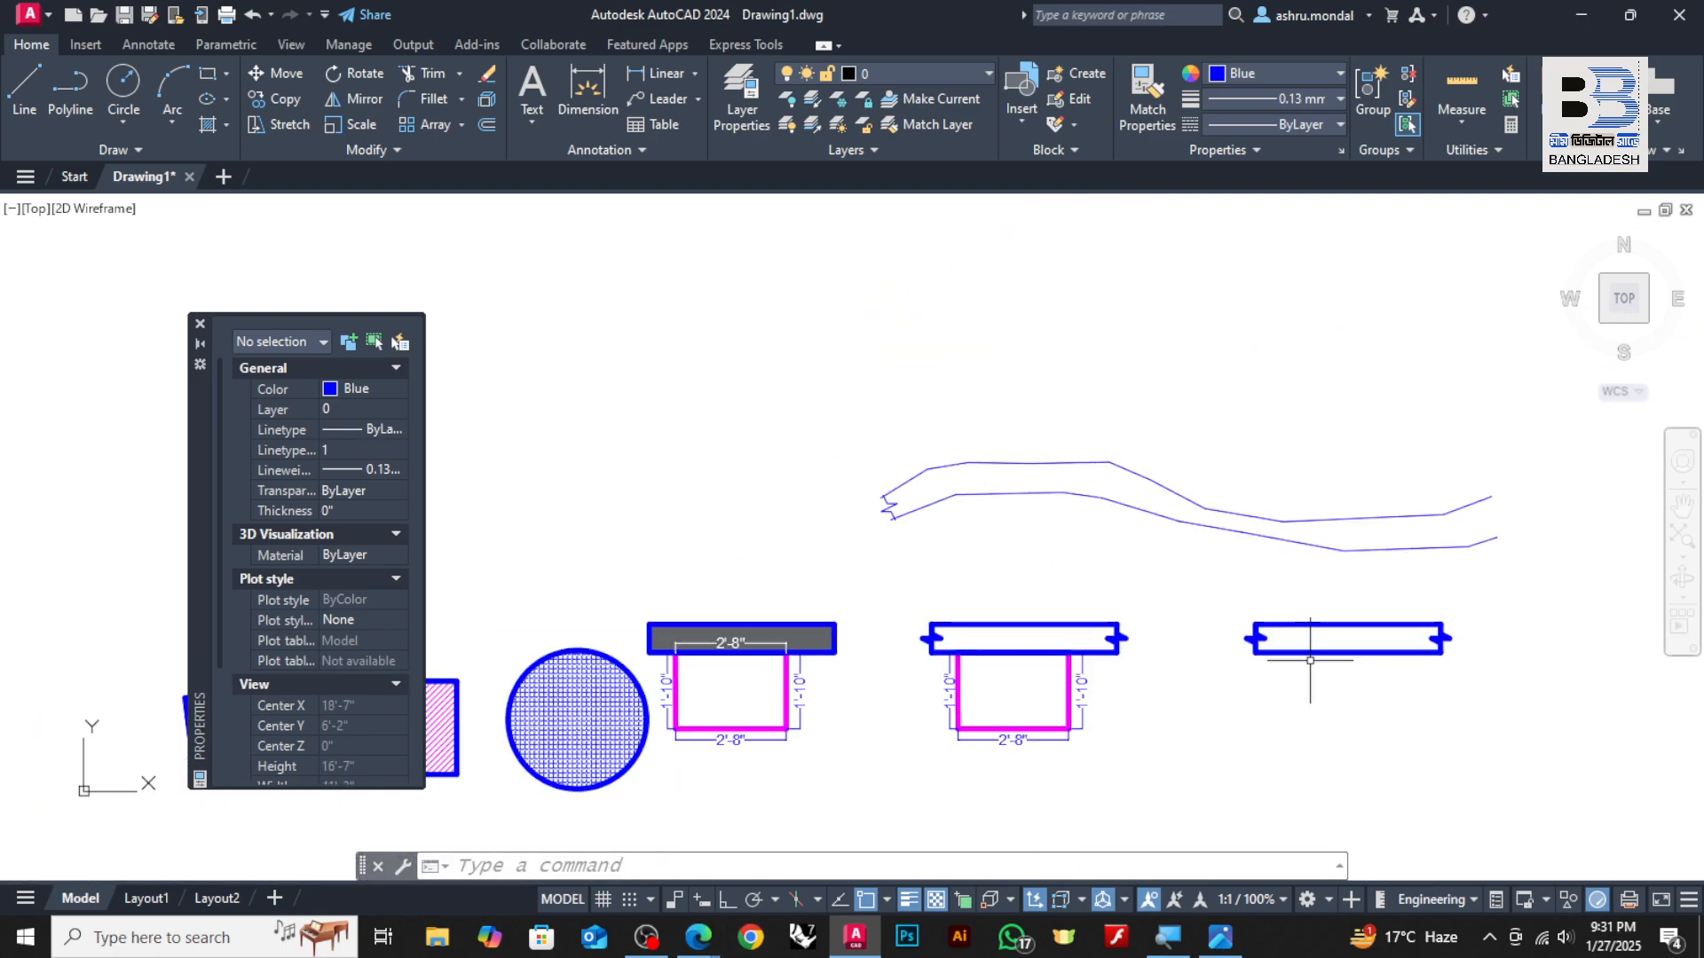
{"action": "scroll", "coordinate": [1101, 590], "scroll_direction": "up", "scroll_amount": 2}
{"action": "scroll", "coordinate": [1182, 611], "scroll_direction": "up", "scroll_amount": 5}
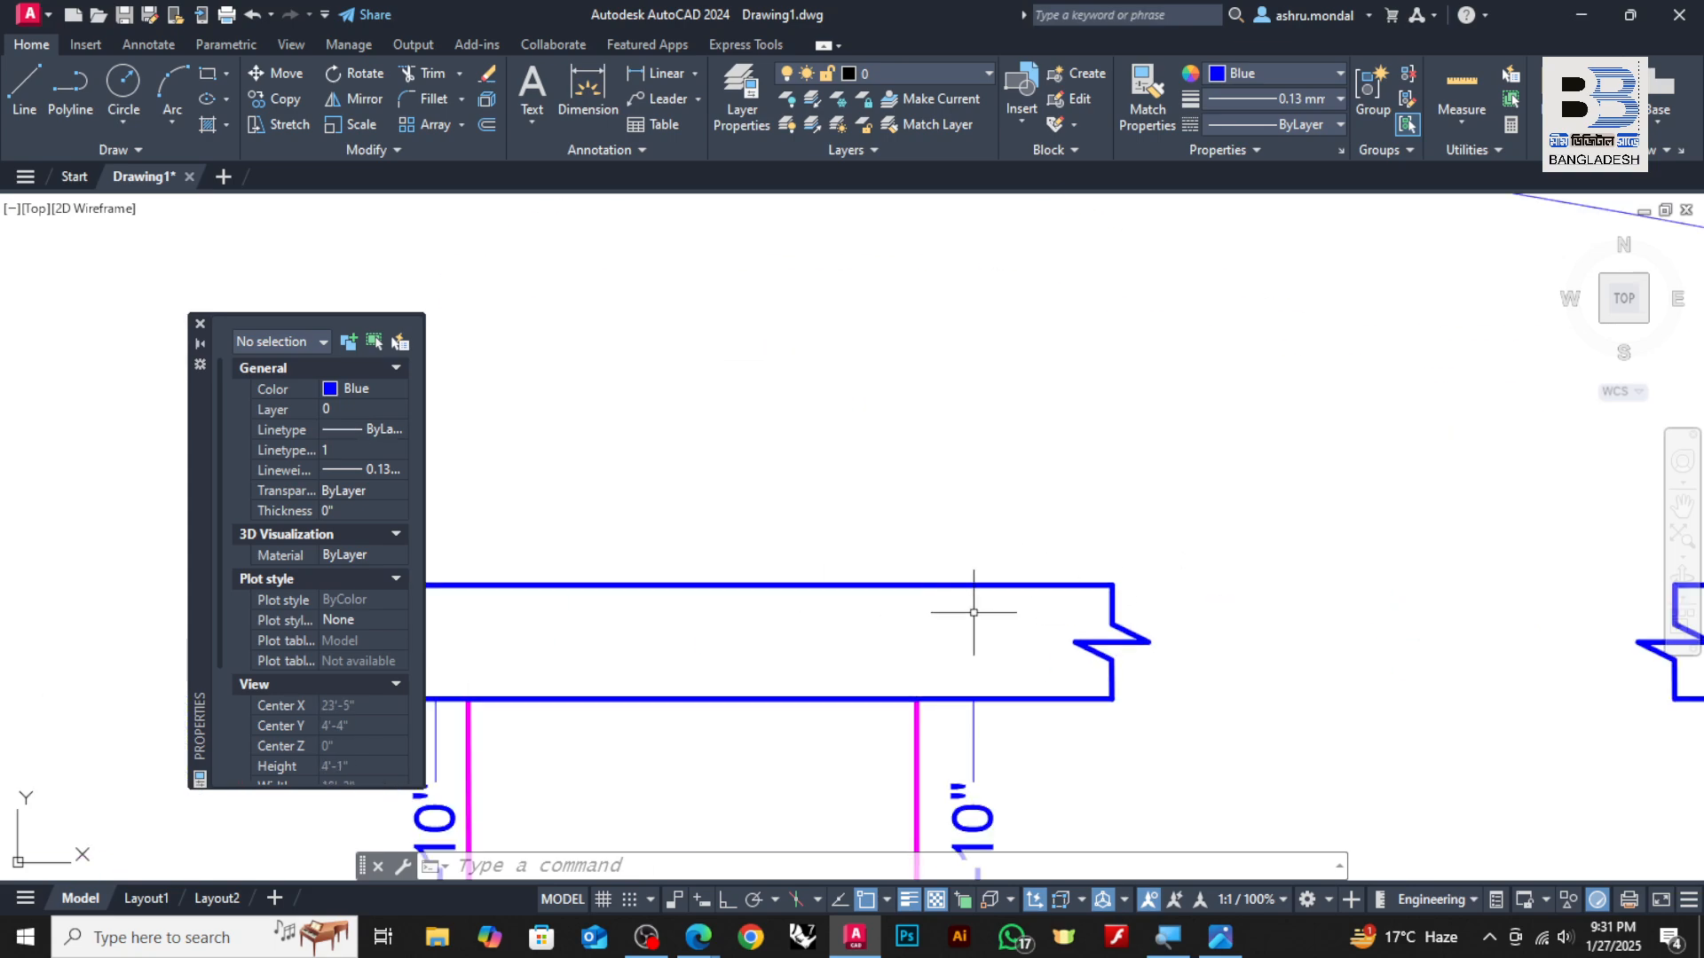
{"action": "scroll", "coordinate": [622, 537], "scroll_direction": "down", "scroll_amount": 6}
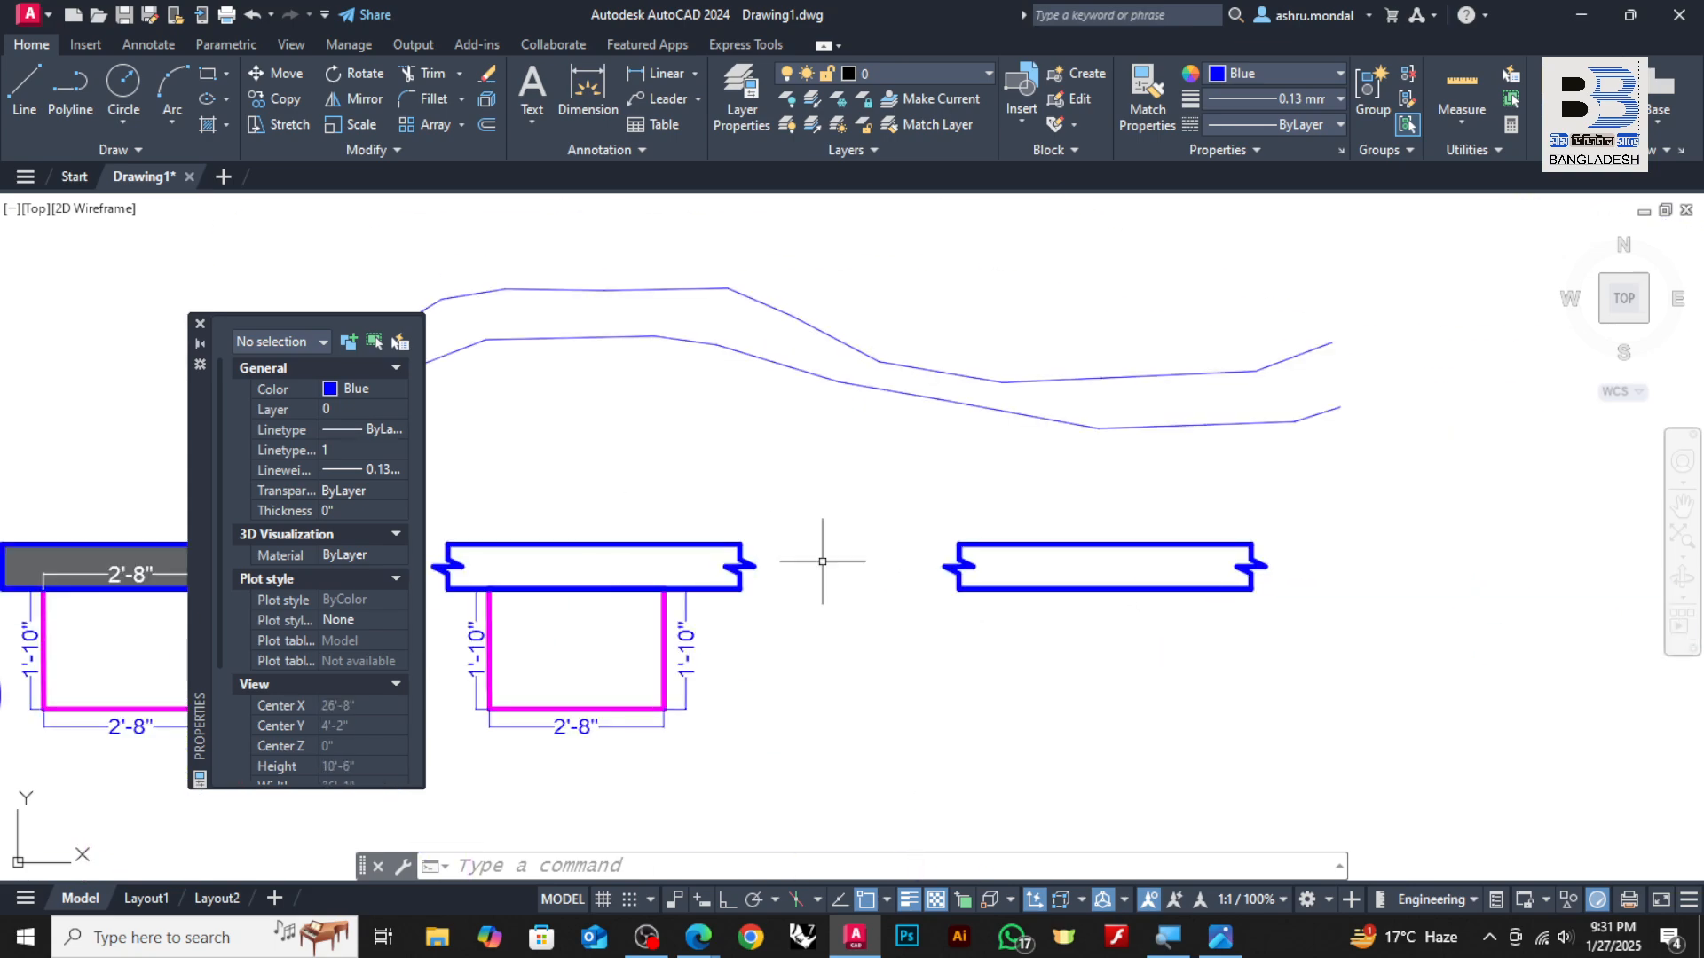
Draw a long, narrow horizontal rectangle just below the rightmost break-line strip
{"action": "left_click", "coordinate": [207, 74]}
{"action": "middle_click_drag", "start_coordinate": [1104, 761], "coordinate": [913, 620]}
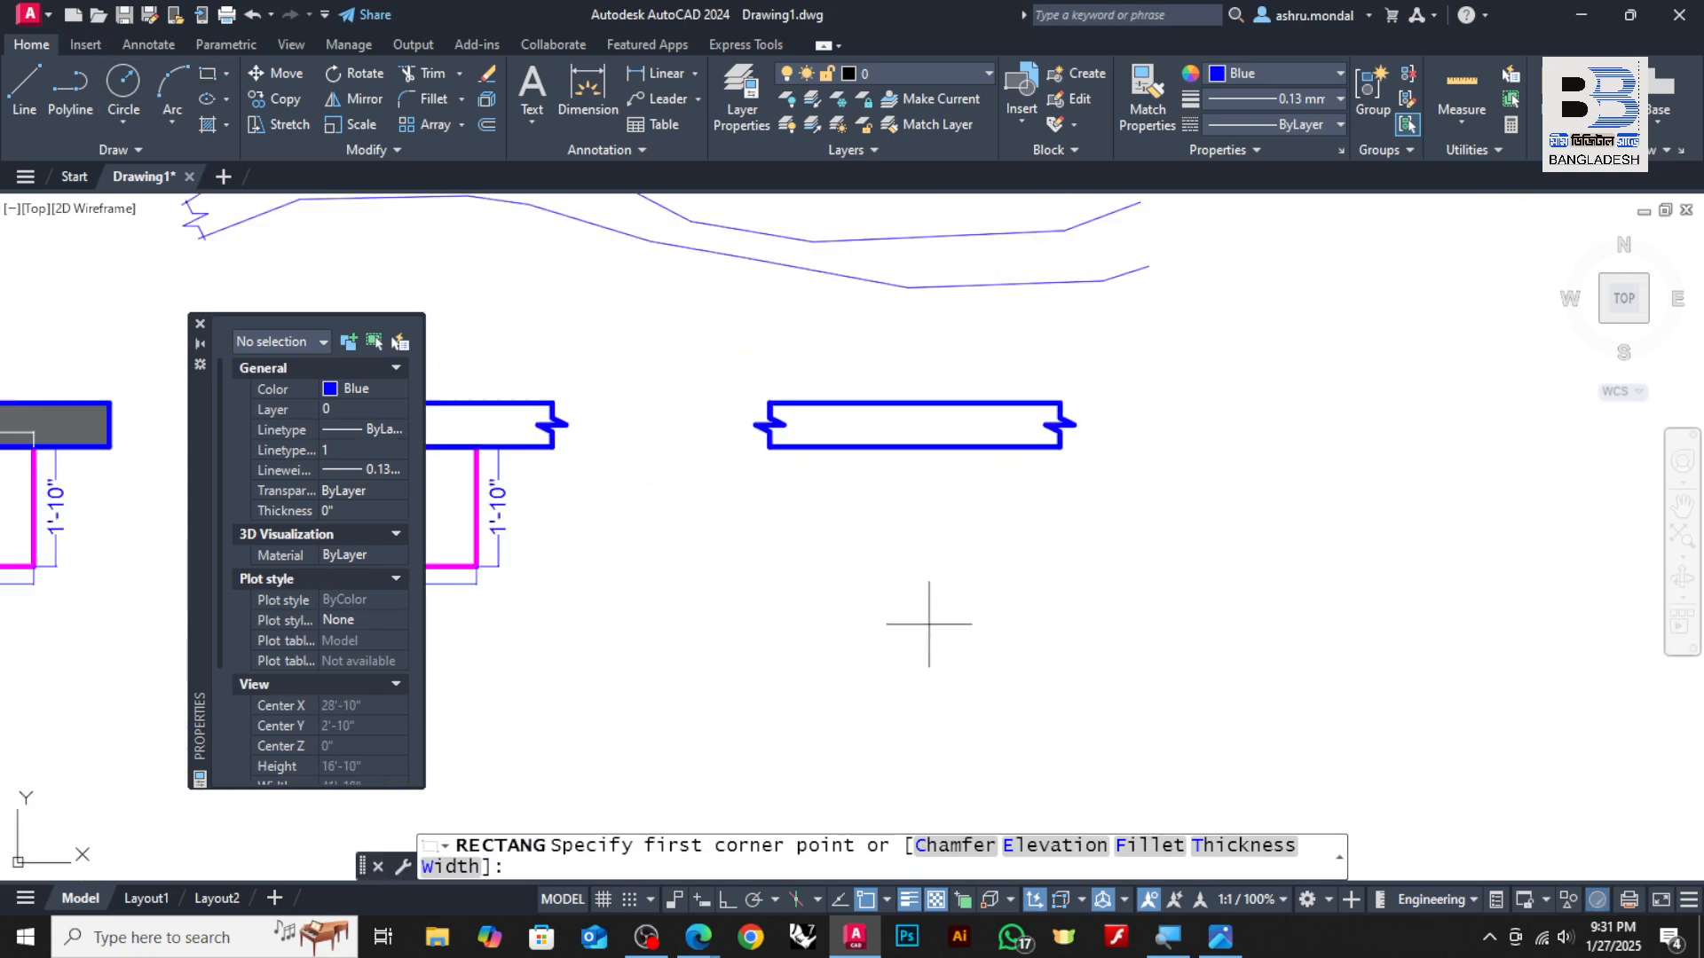
{"action": "left_click", "coordinate": [724, 524]}
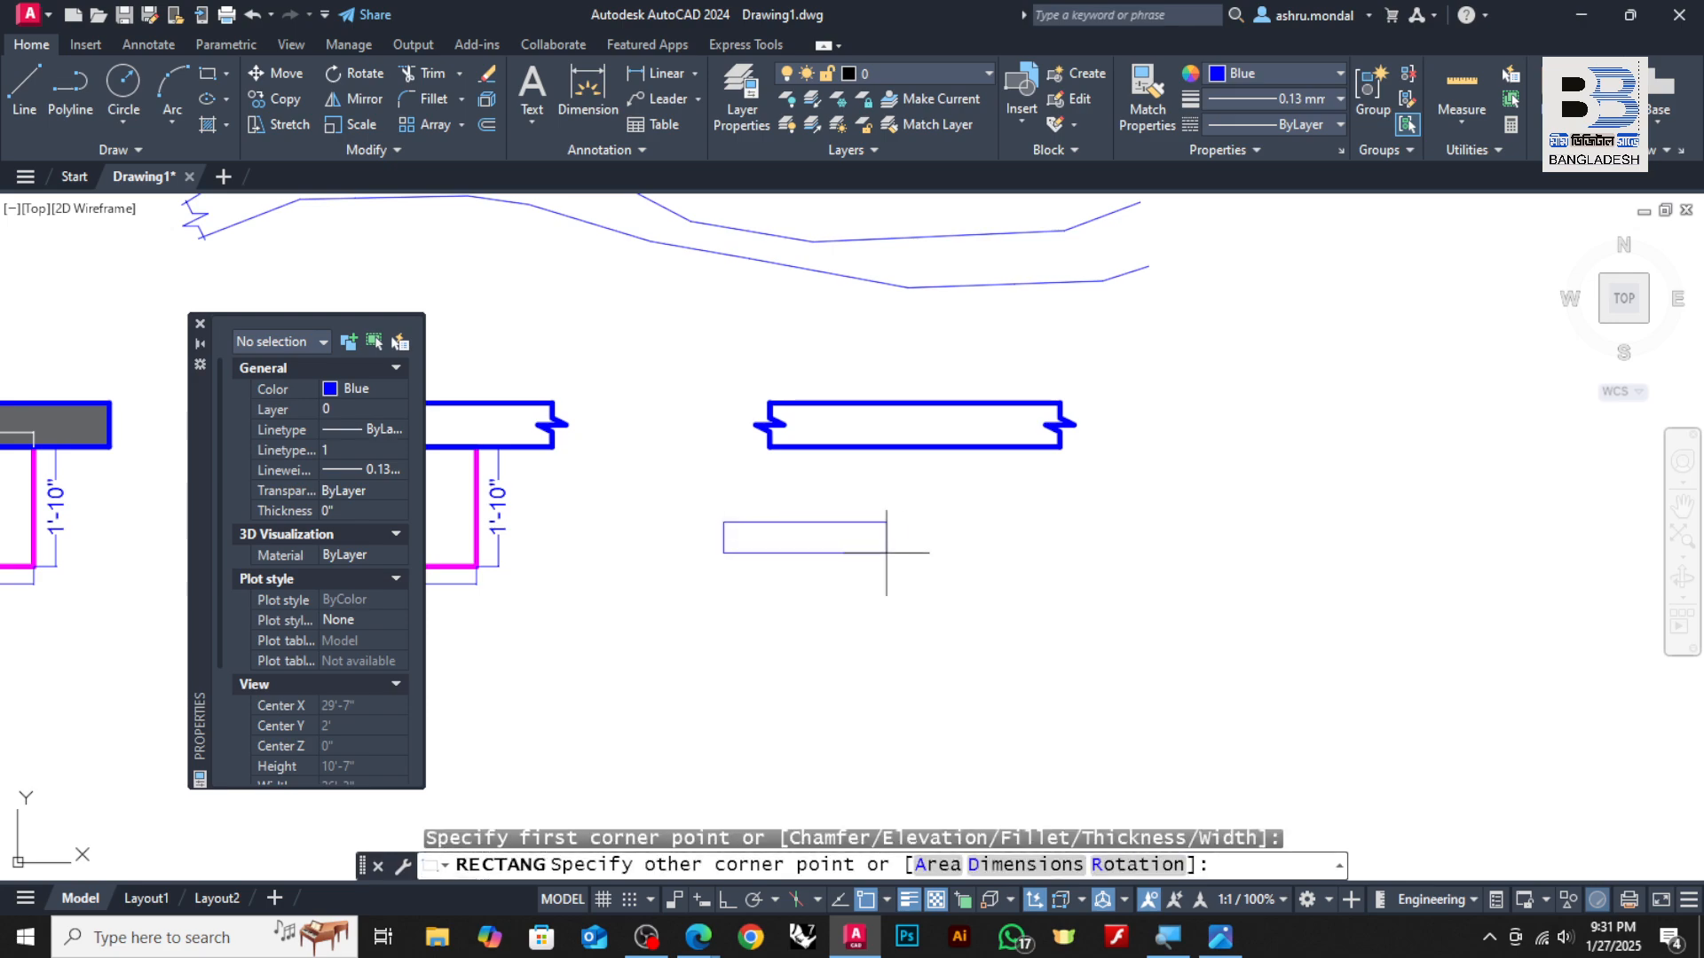
{"action": "left_click", "coordinate": [1023, 575]}
{"action": "scroll", "coordinate": [1030, 560], "scroll_direction": "up", "scroll_amount": 4}
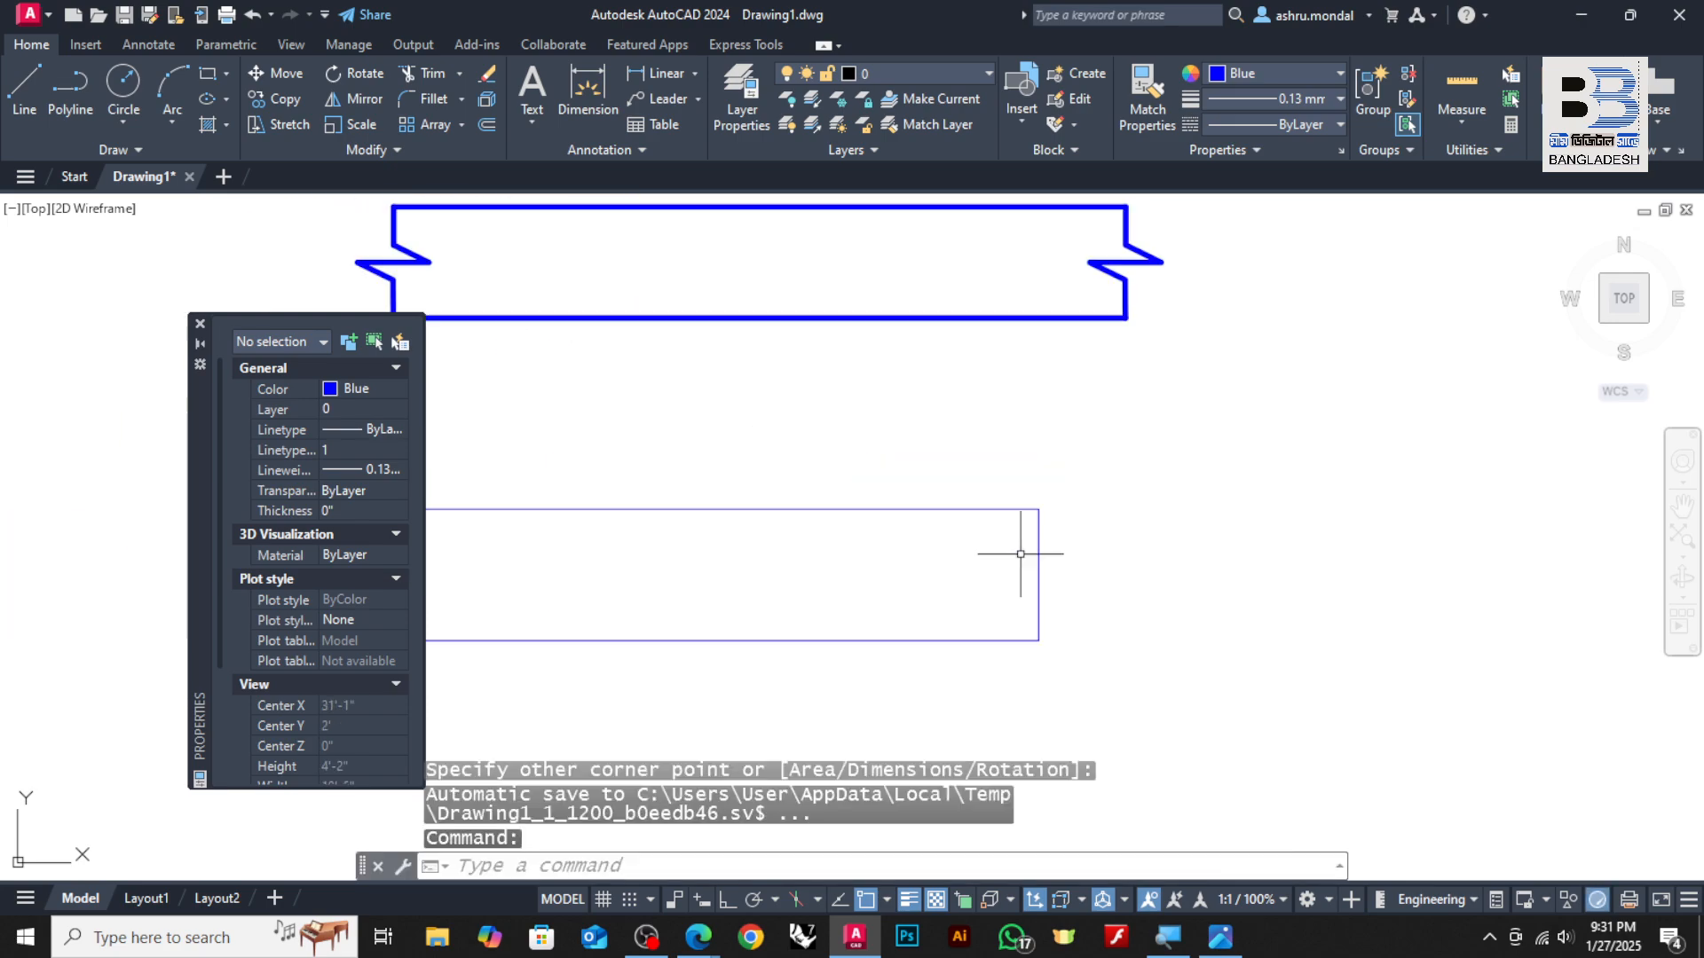
Draw a polyline closing the curved road's right end, from the lower edge's endpoint perpendicular to the upper edge
{"action": "scroll", "coordinate": [1027, 625], "scroll_direction": "down", "scroll_amount": 6}
{"action": "scroll", "coordinate": [1092, 302], "scroll_direction": "up", "scroll_amount": 4}
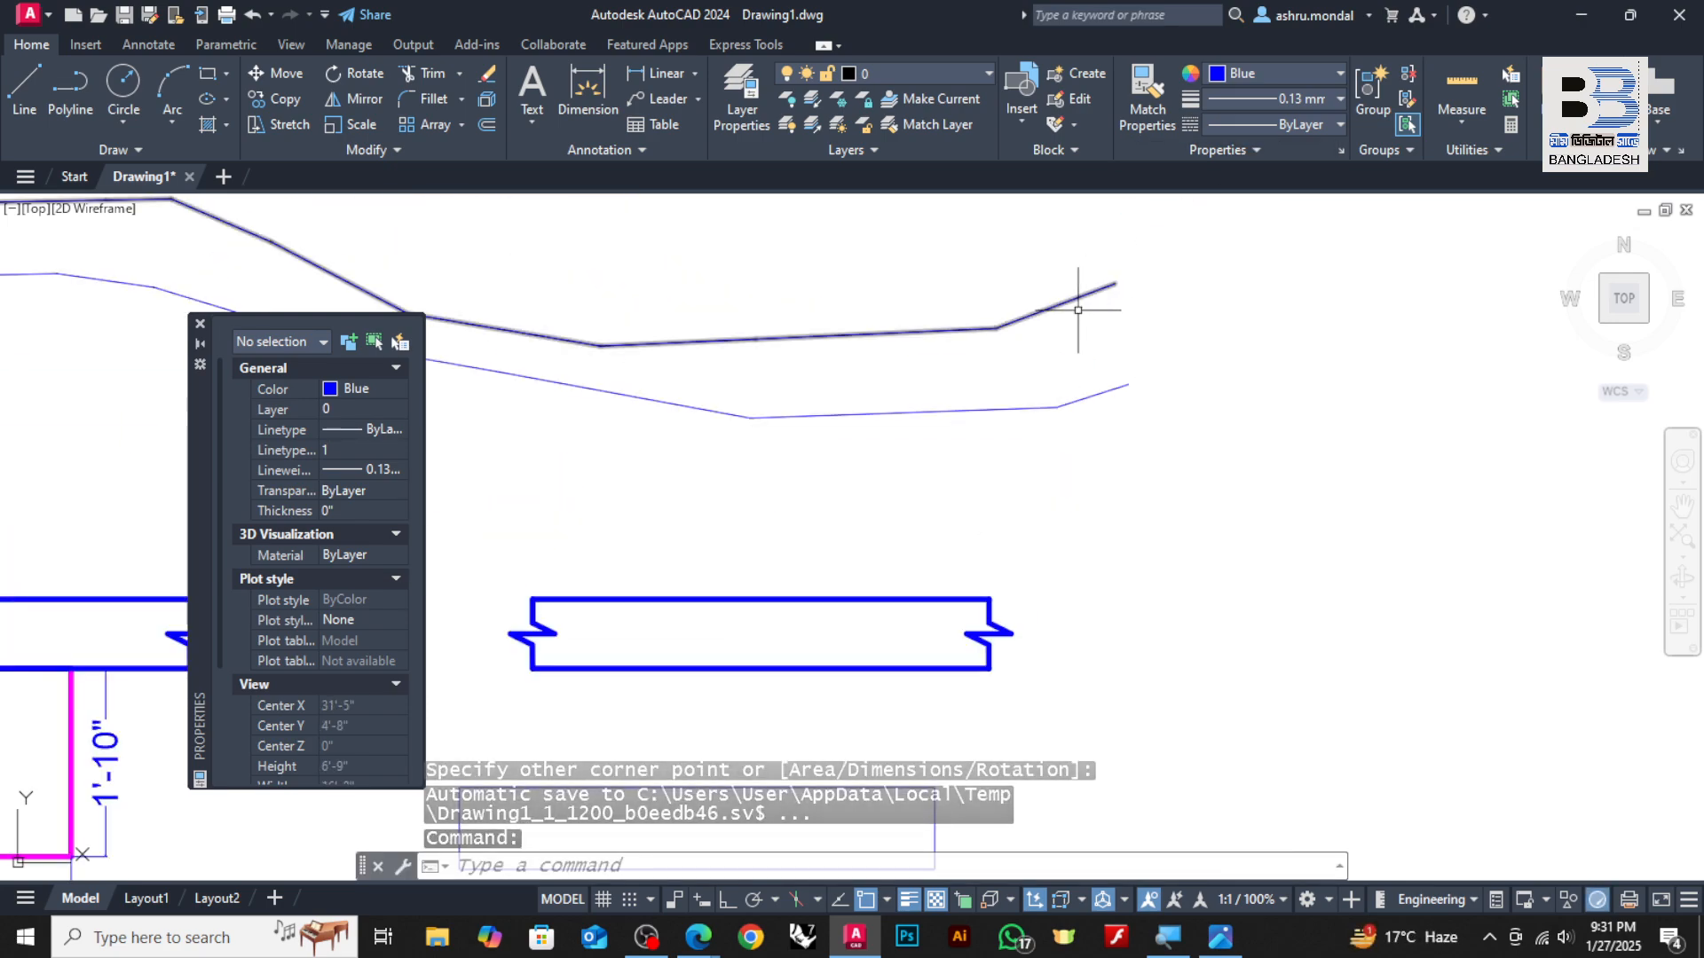
{"action": "scroll", "coordinate": [1266, 344], "scroll_direction": "down", "scroll_amount": 2}
{"action": "scroll", "coordinate": [1154, 284], "scroll_direction": "up", "scroll_amount": 2}
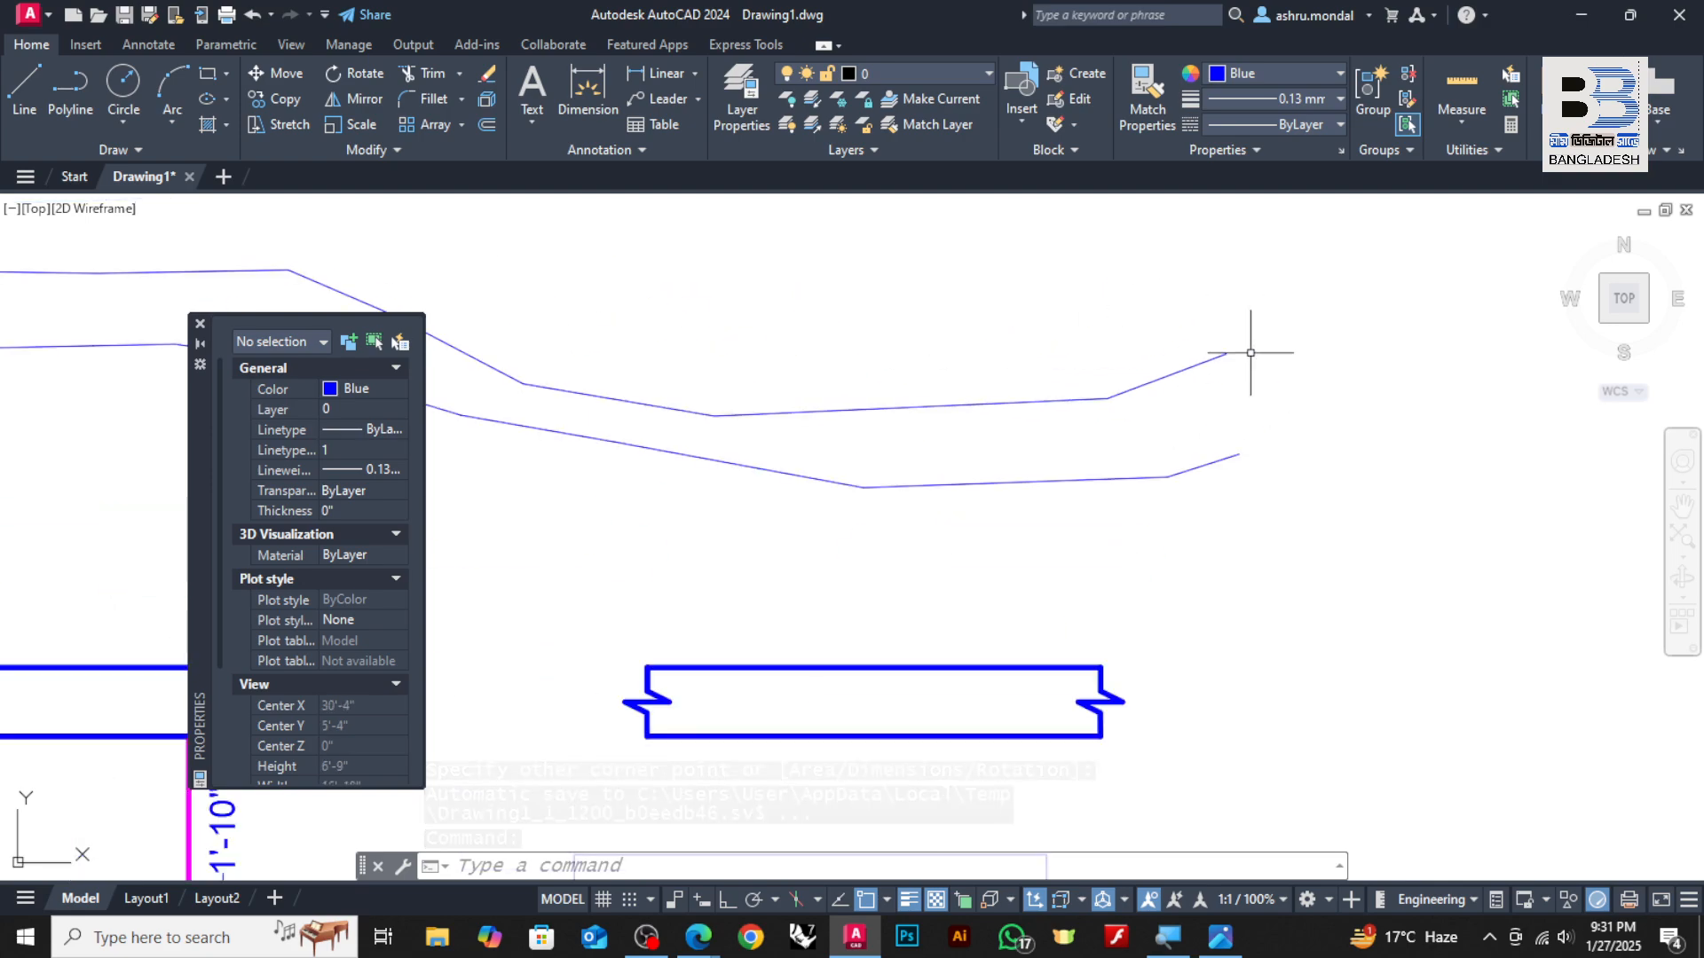
{"action": "scroll", "coordinate": [1237, 388], "scroll_direction": "up", "scroll_amount": 2}
{"action": "left_click", "coordinate": [69, 84]}
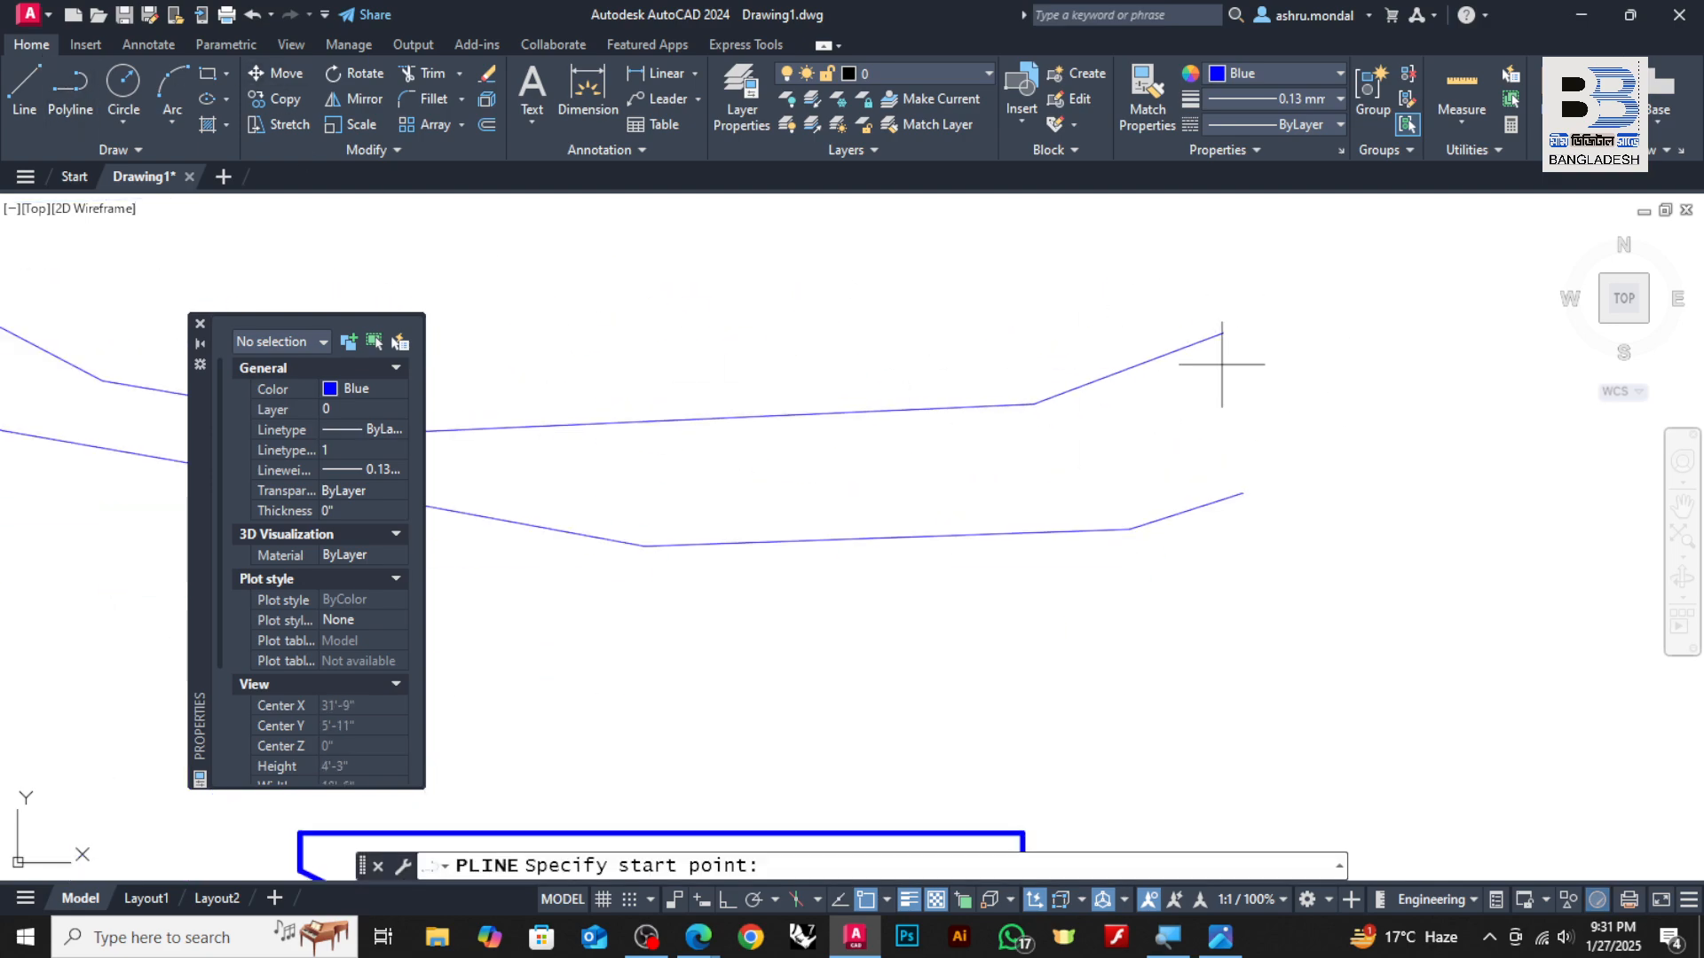
{"action": "left_click", "coordinate": [1243, 493]}
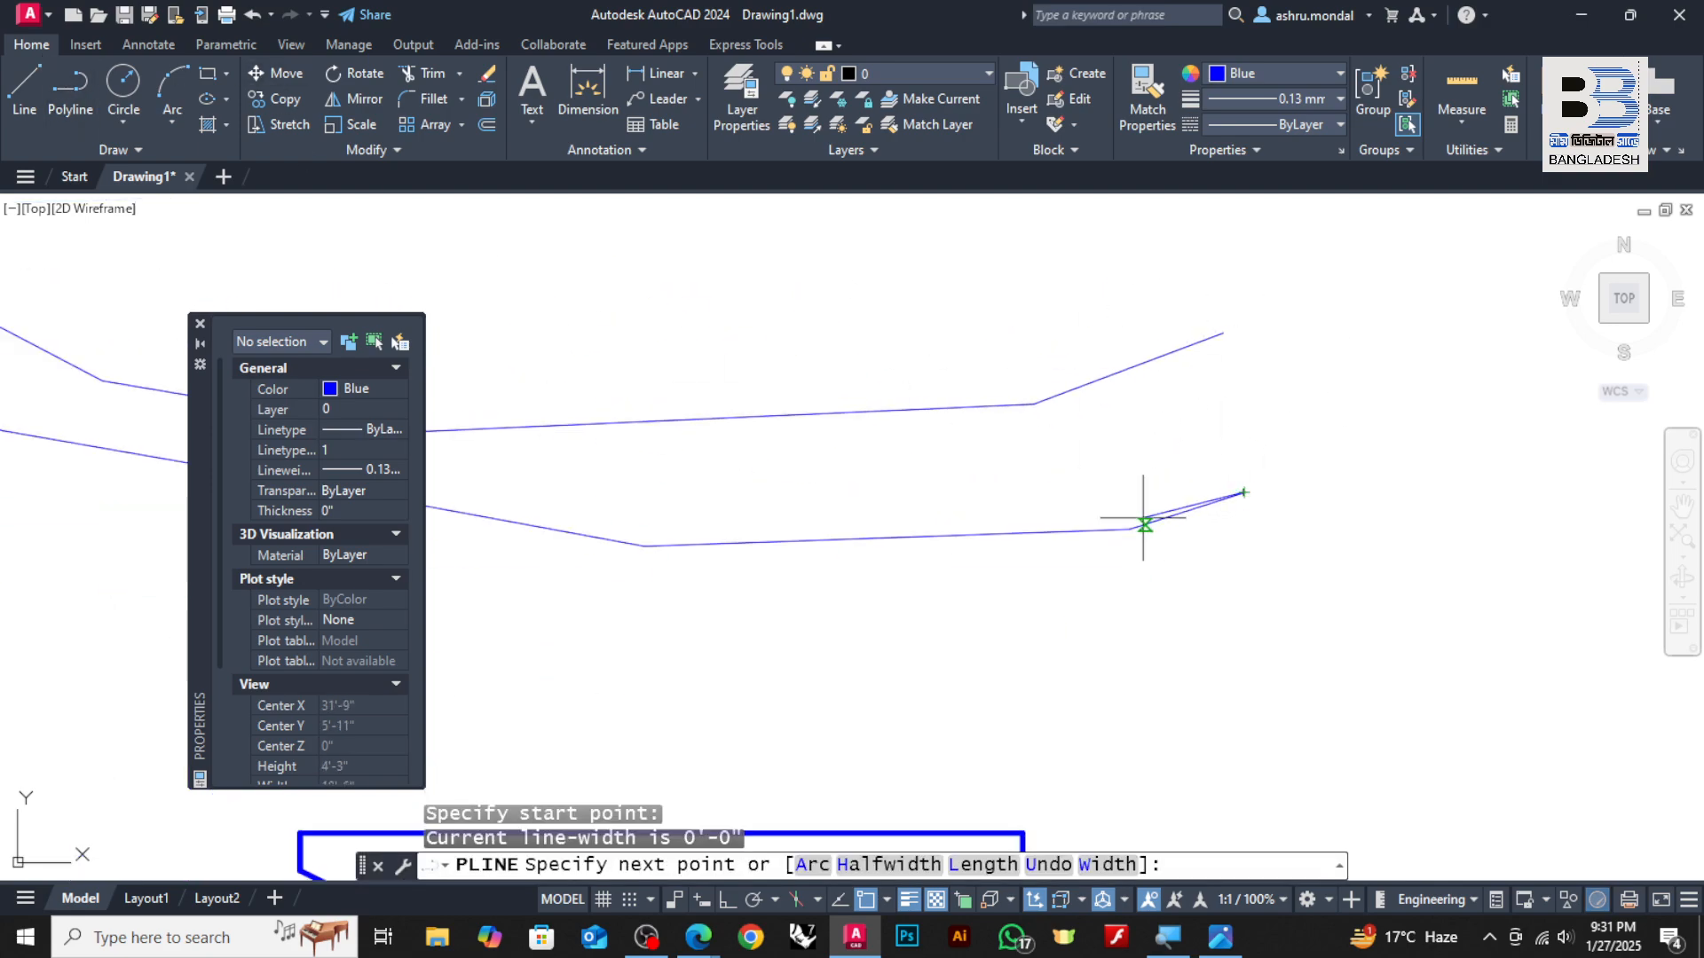
{"action": "left_click", "coordinate": [1188, 346]}
{"action": "key", "text": "Return"}
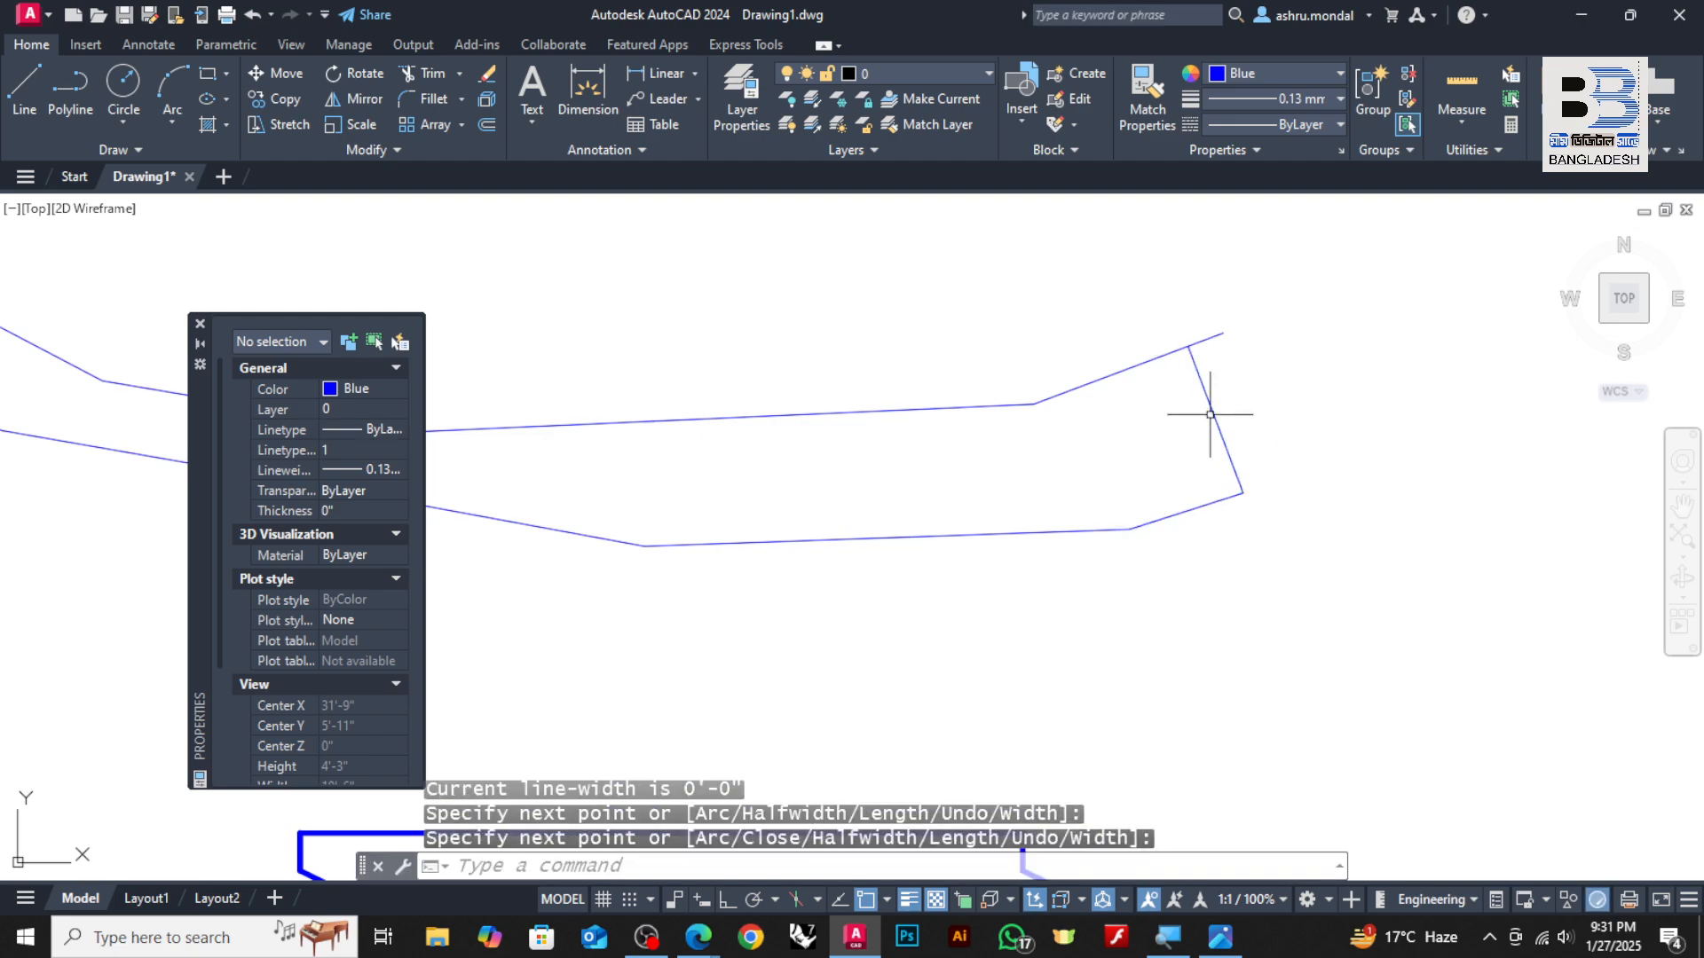
Draw a short polyline outward from the midpoint of the curved road's right end line, roughly perpendicular to it
{"action": "left_click", "coordinate": [71, 89]}
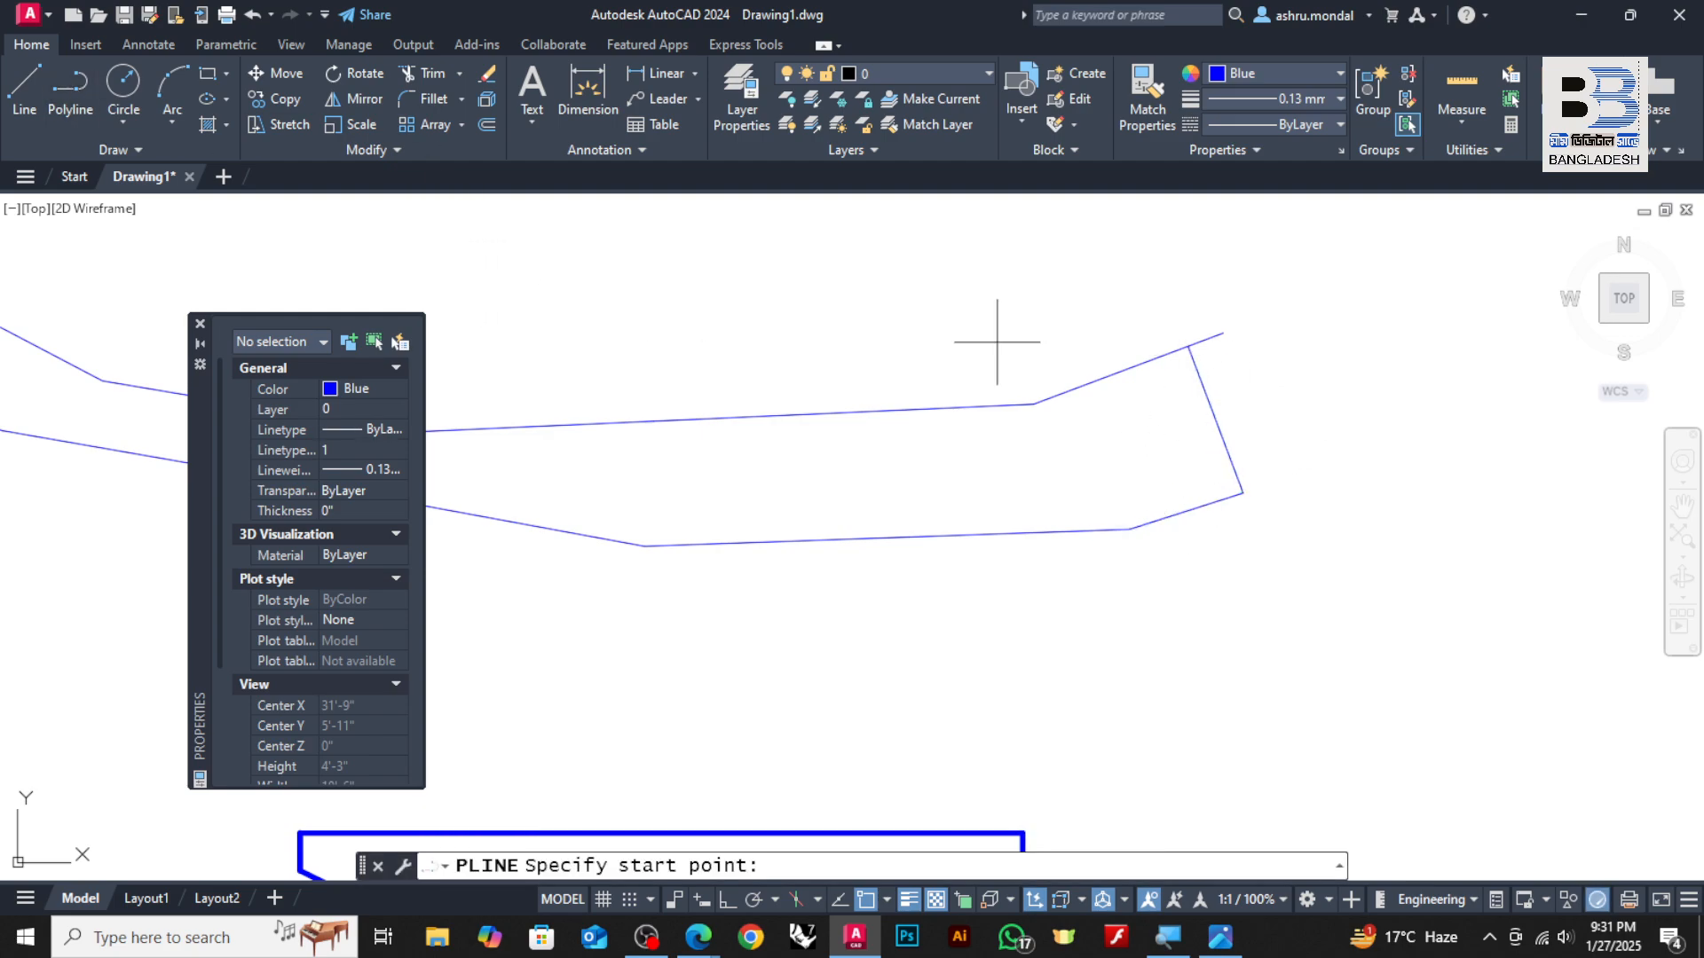
{"action": "left_click", "coordinate": [1216, 418]}
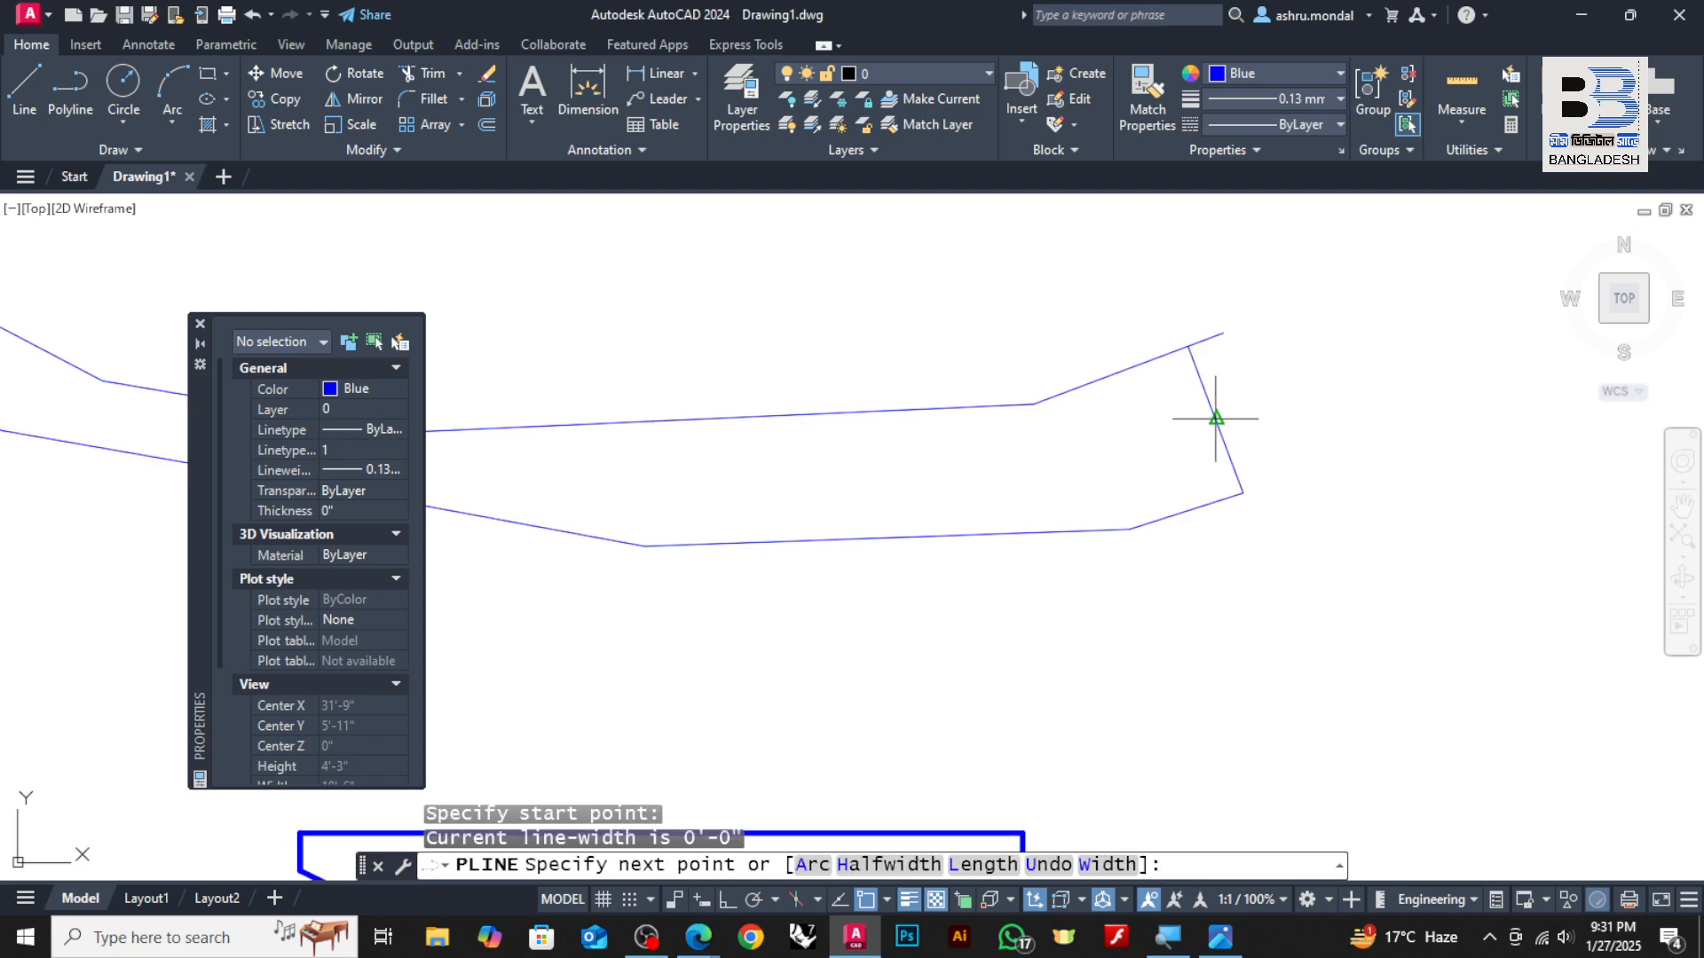
{"action": "scroll", "coordinate": [1235, 395], "scroll_direction": "up", "scroll_amount": 2}
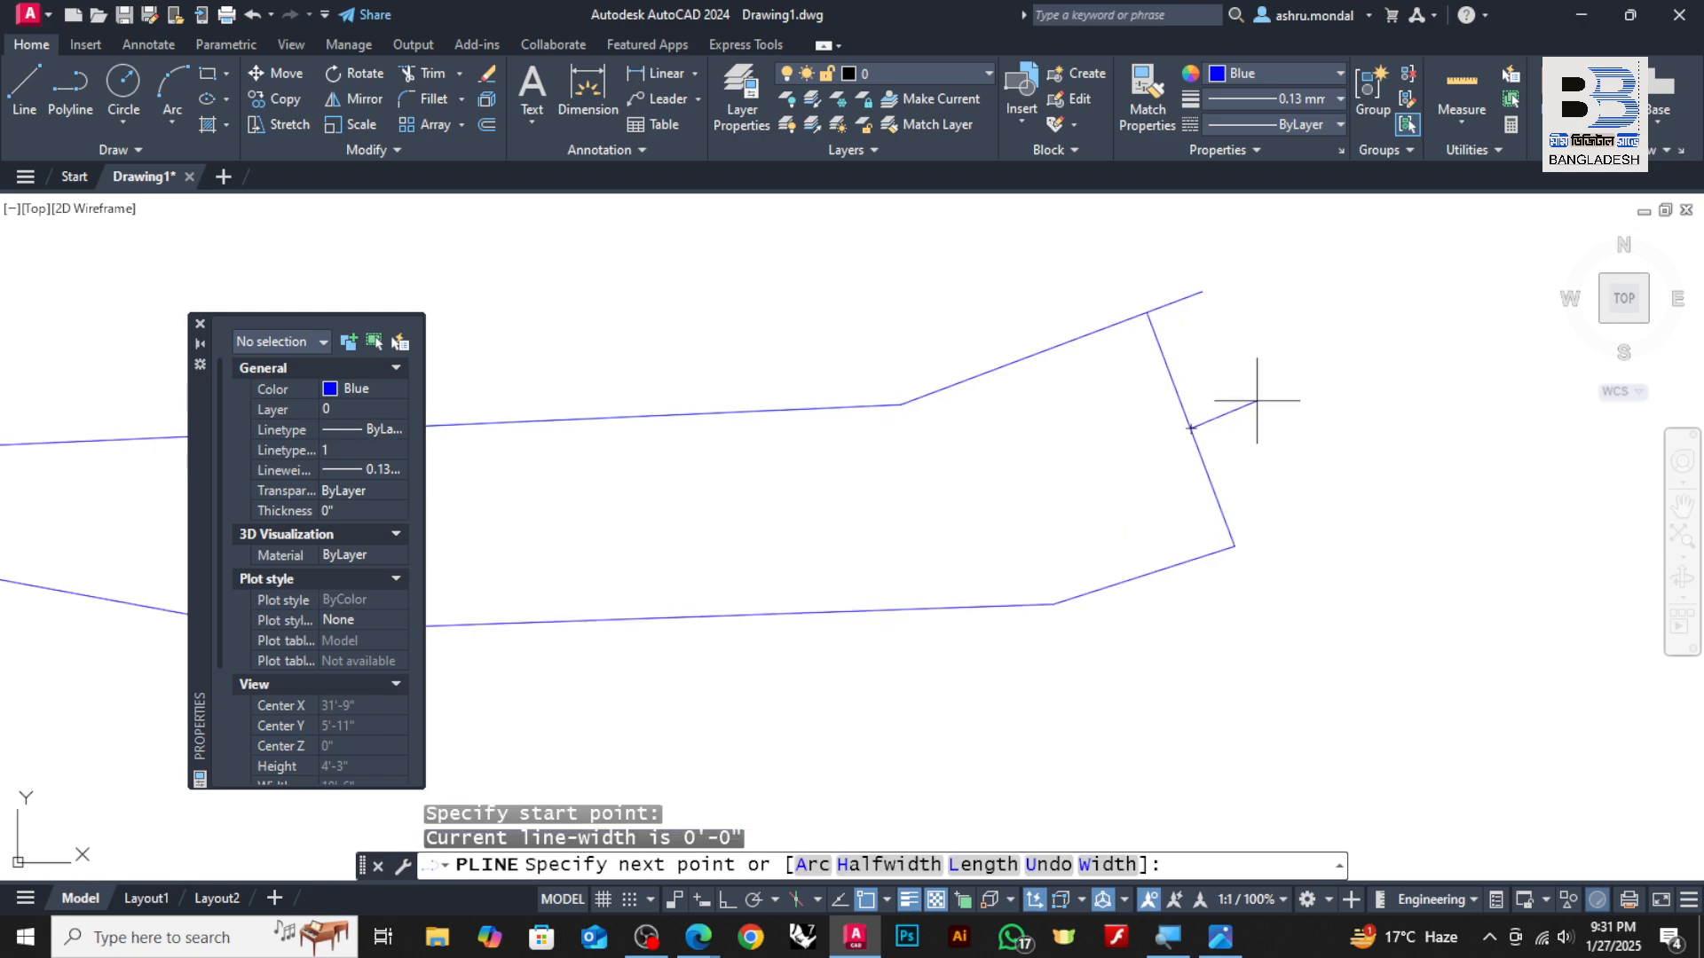
{"action": "left_click", "coordinate": [1259, 402]}
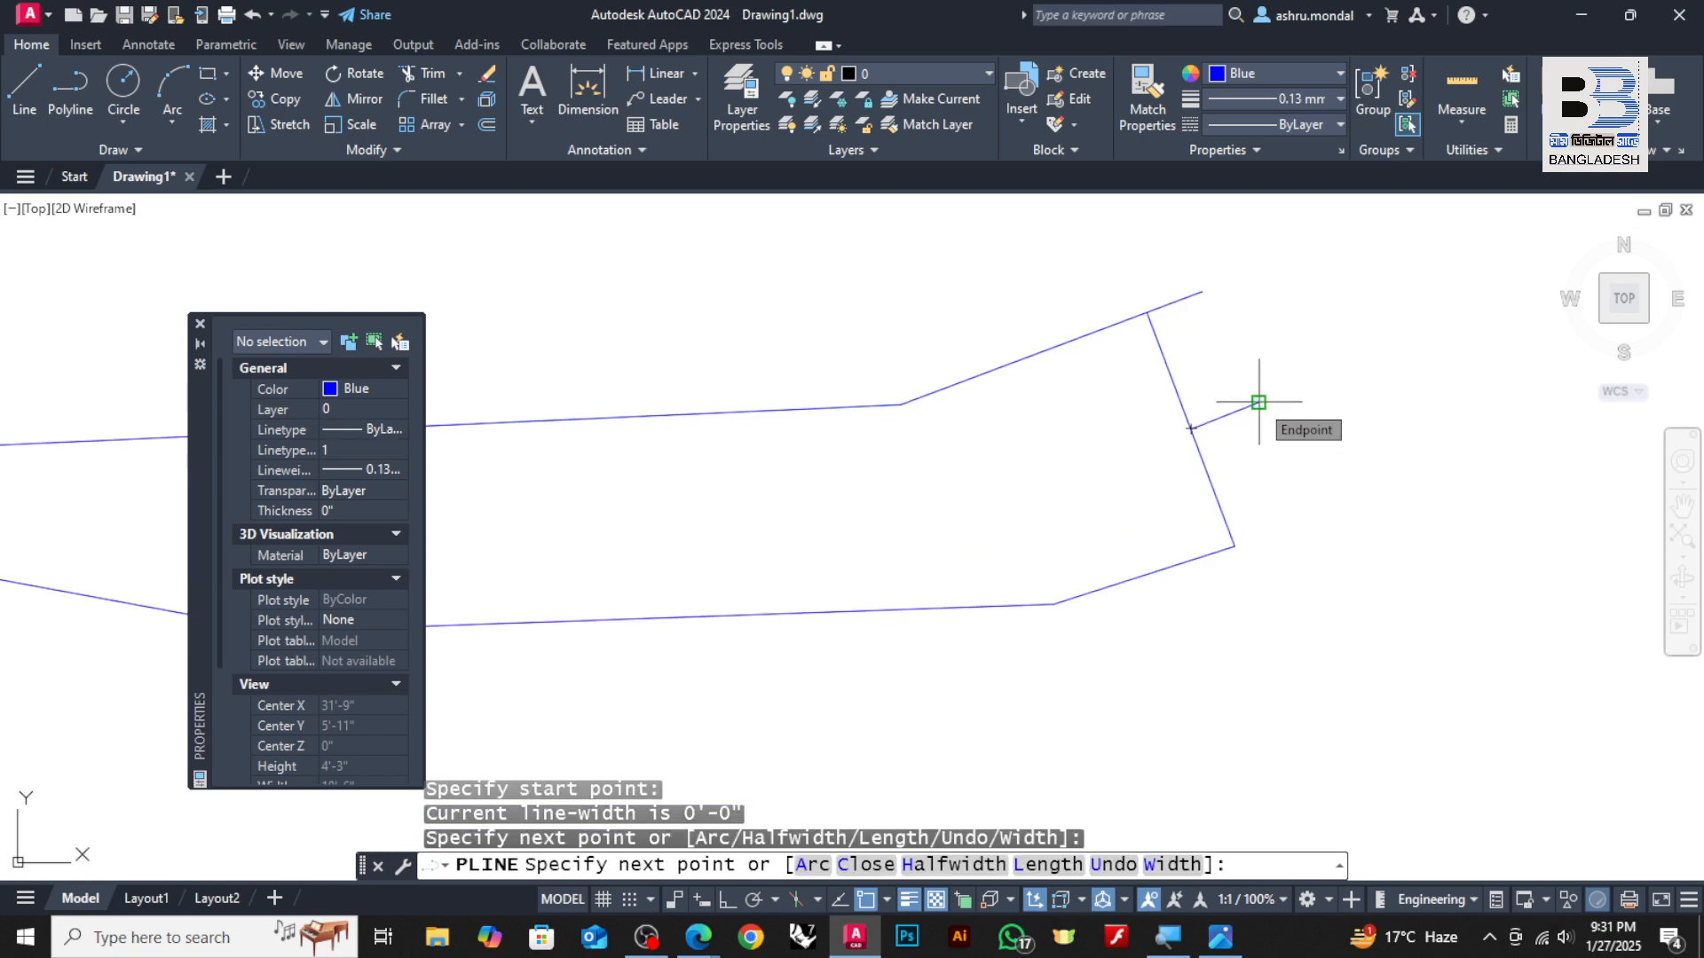
{"action": "key", "text": "Return"}
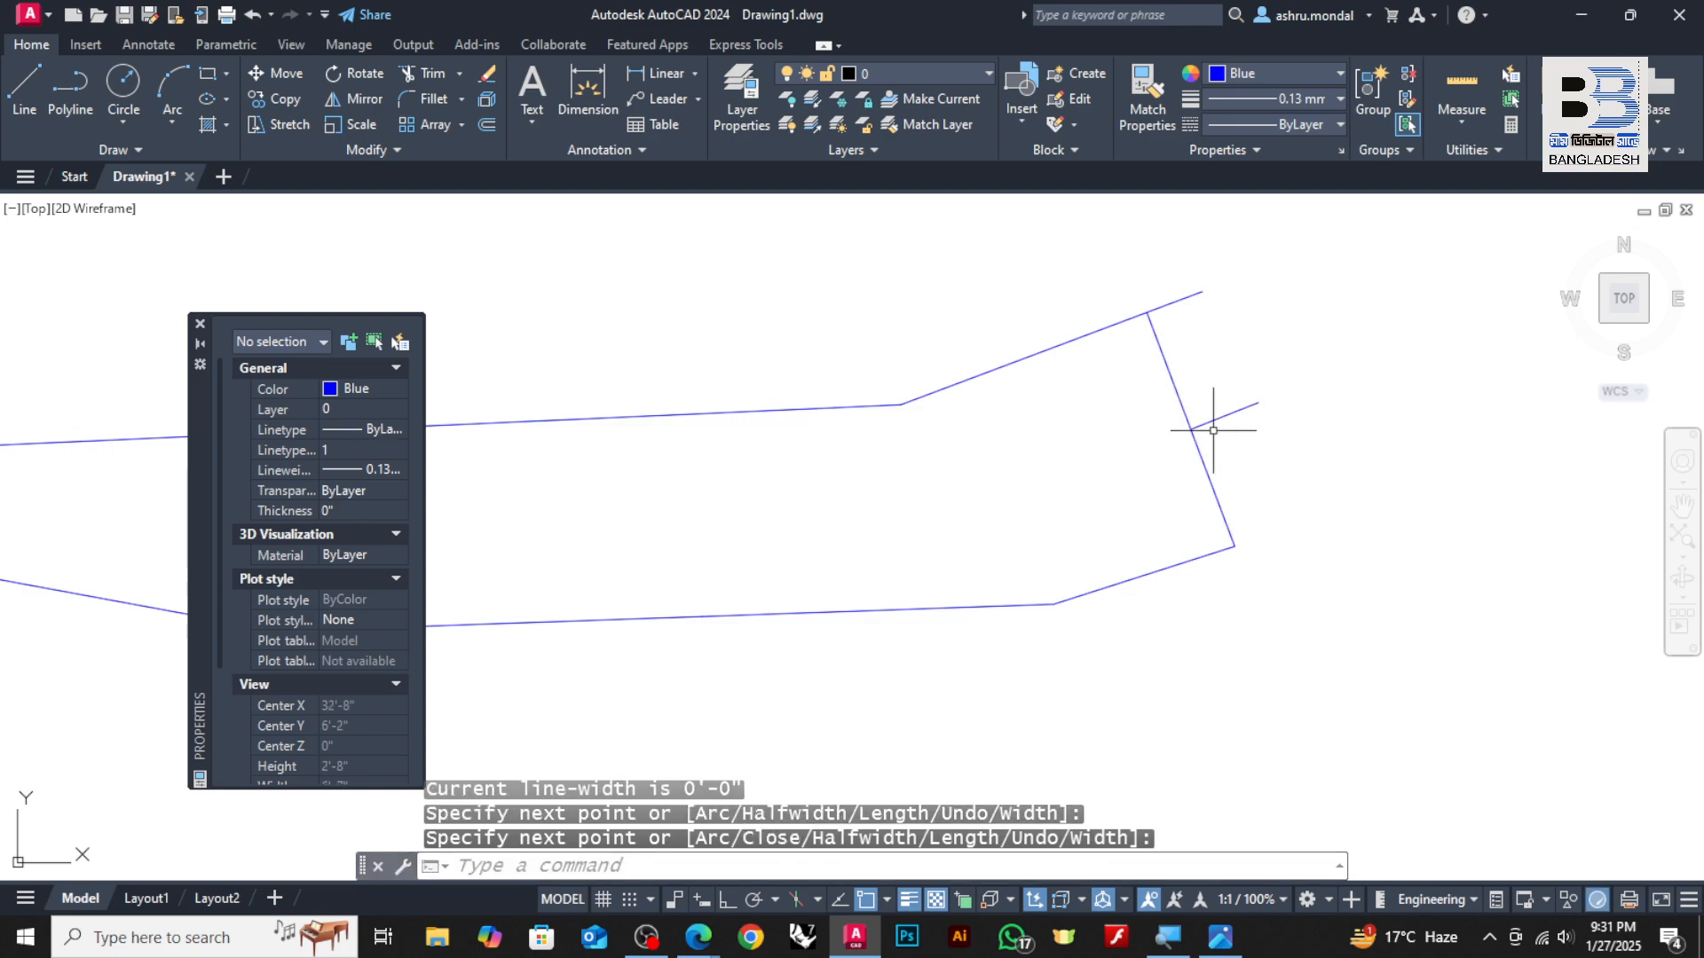
Copy the short polyline from its outer endpoint to the right end line's midpoint, extending it into the road
{"action": "left_click", "coordinate": [1251, 404]}
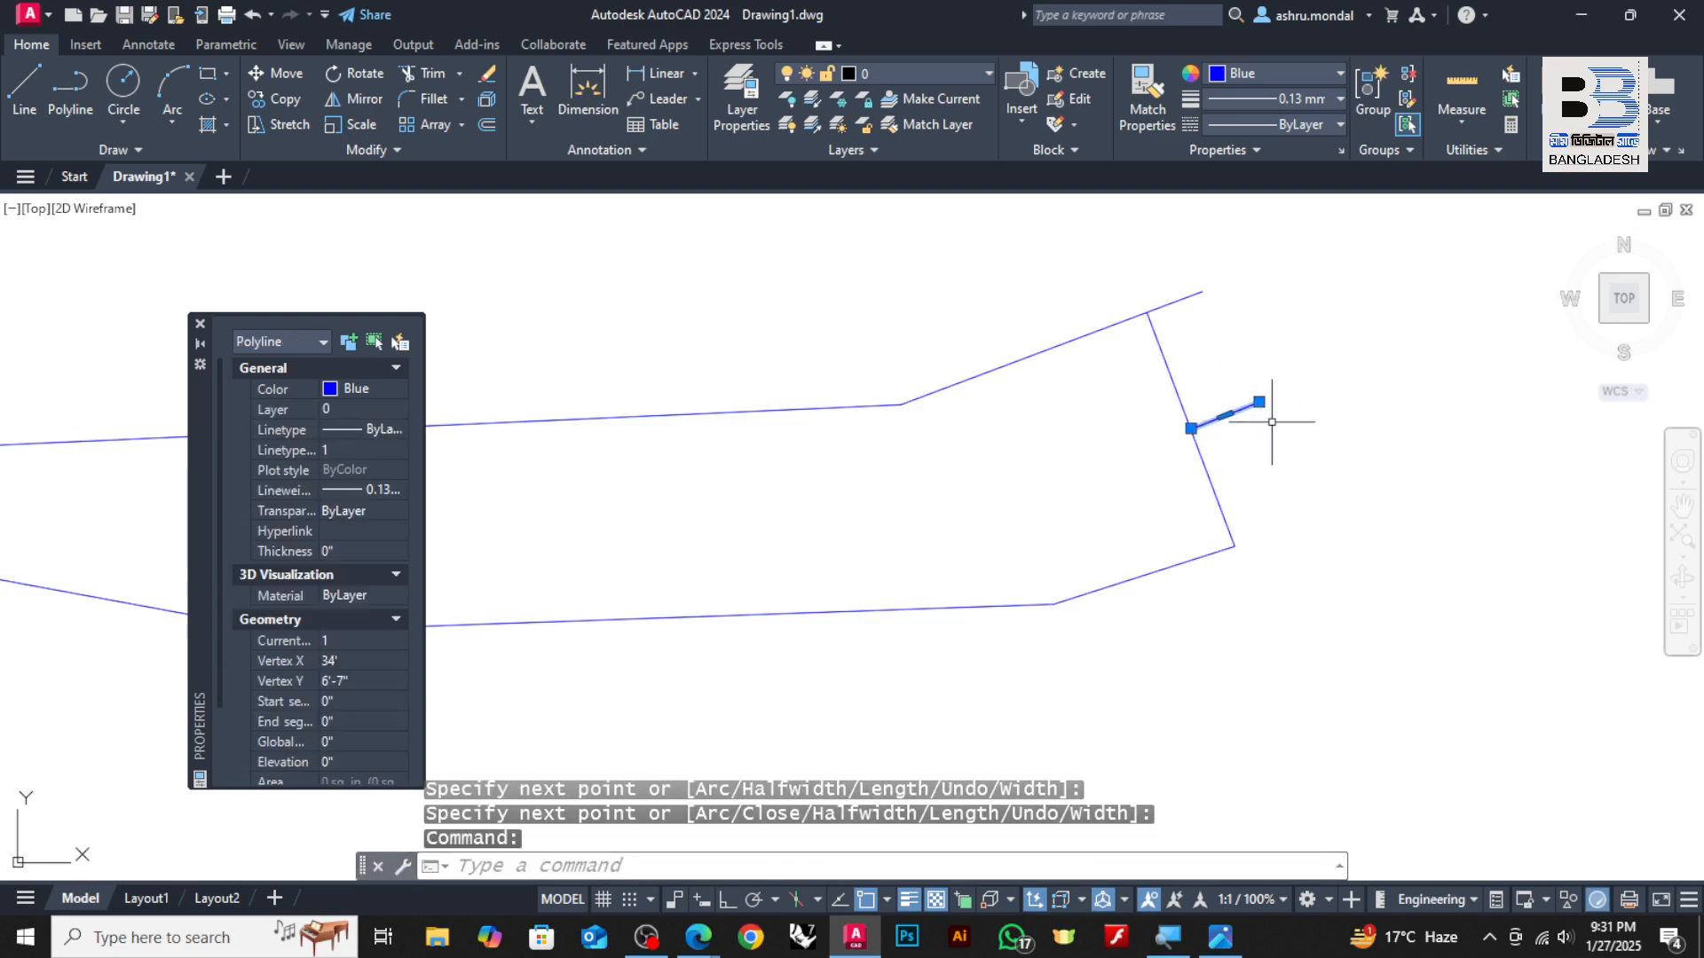
{"action": "type", "text": "co"}
{"action": "key", "text": "Return"}
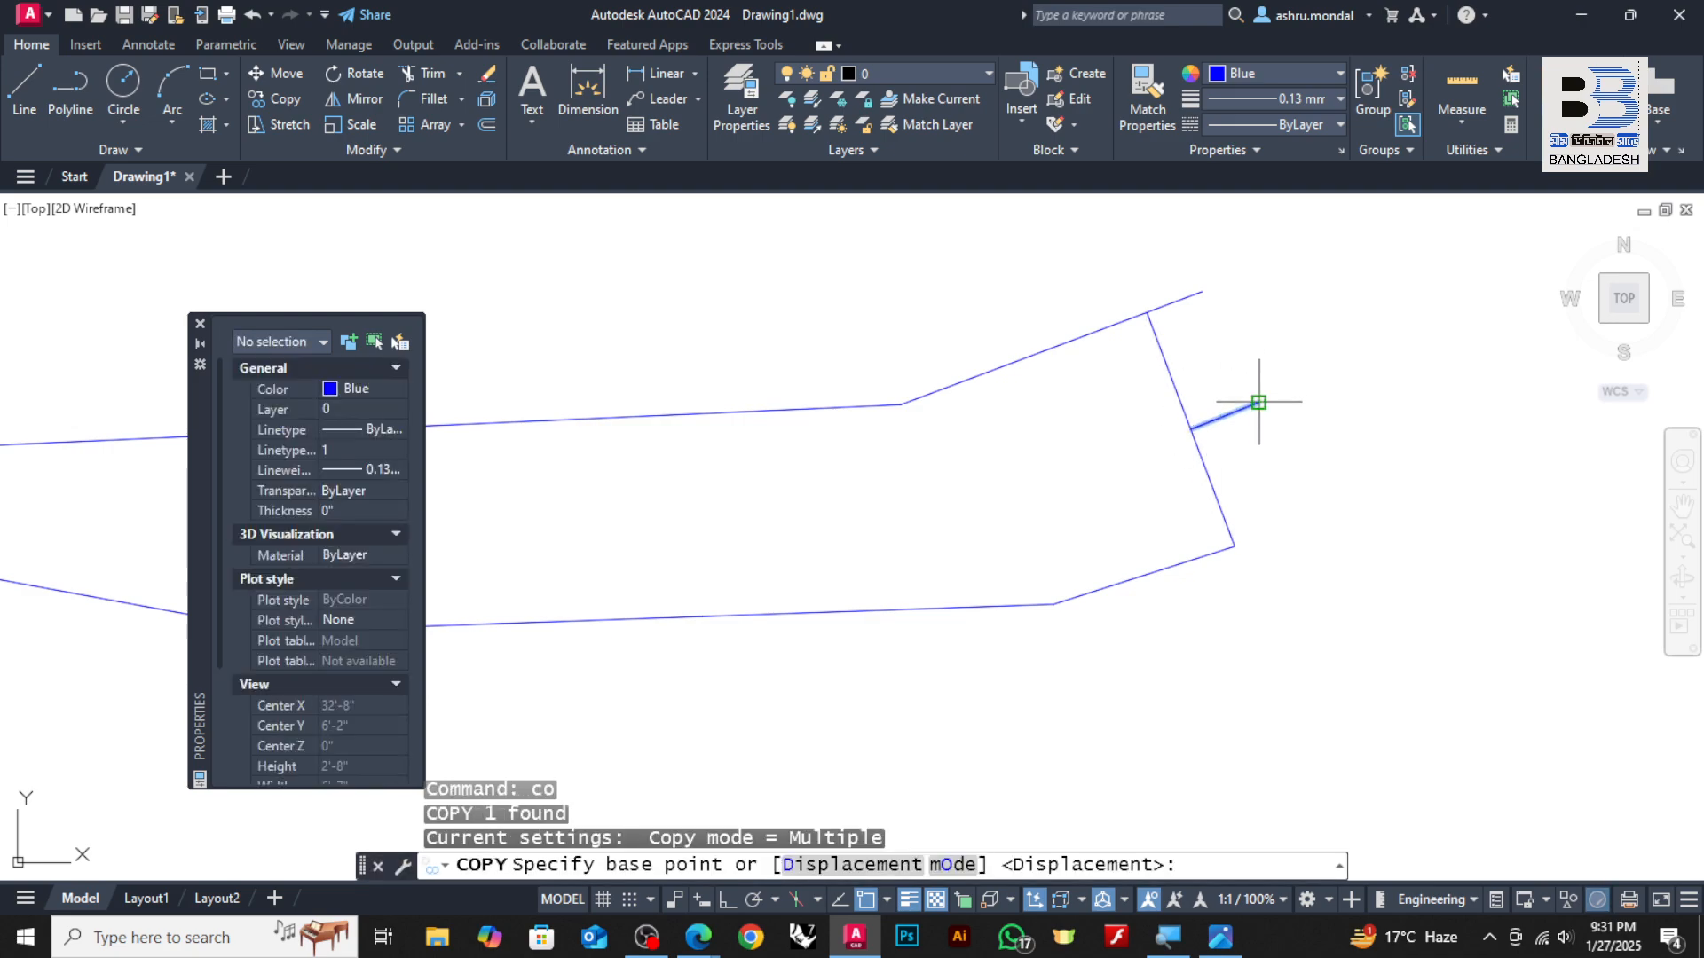
{"action": "left_click", "coordinate": [1258, 402]}
{"action": "left_click", "coordinate": [1191, 429]}
{"action": "key", "text": "Escape"}
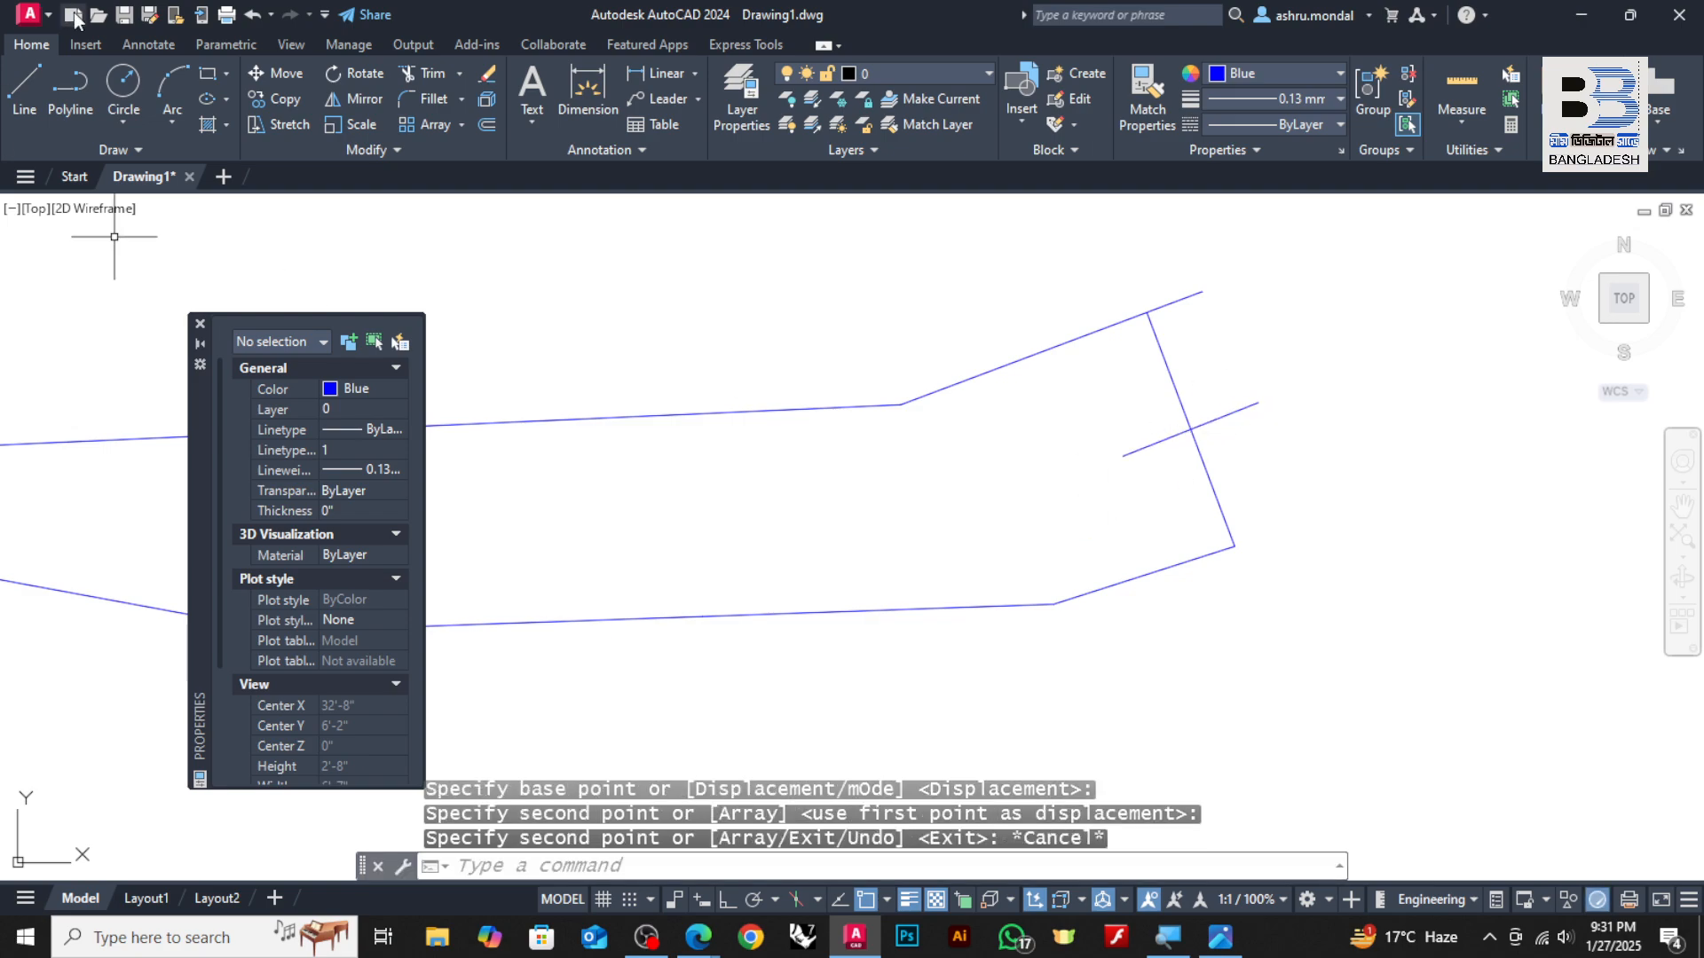
Draw two slanted polylines across the right end line, one from each end of the short crossing line
{"action": "left_click", "coordinate": [70, 88]}
{"action": "left_click", "coordinate": [1123, 455]}
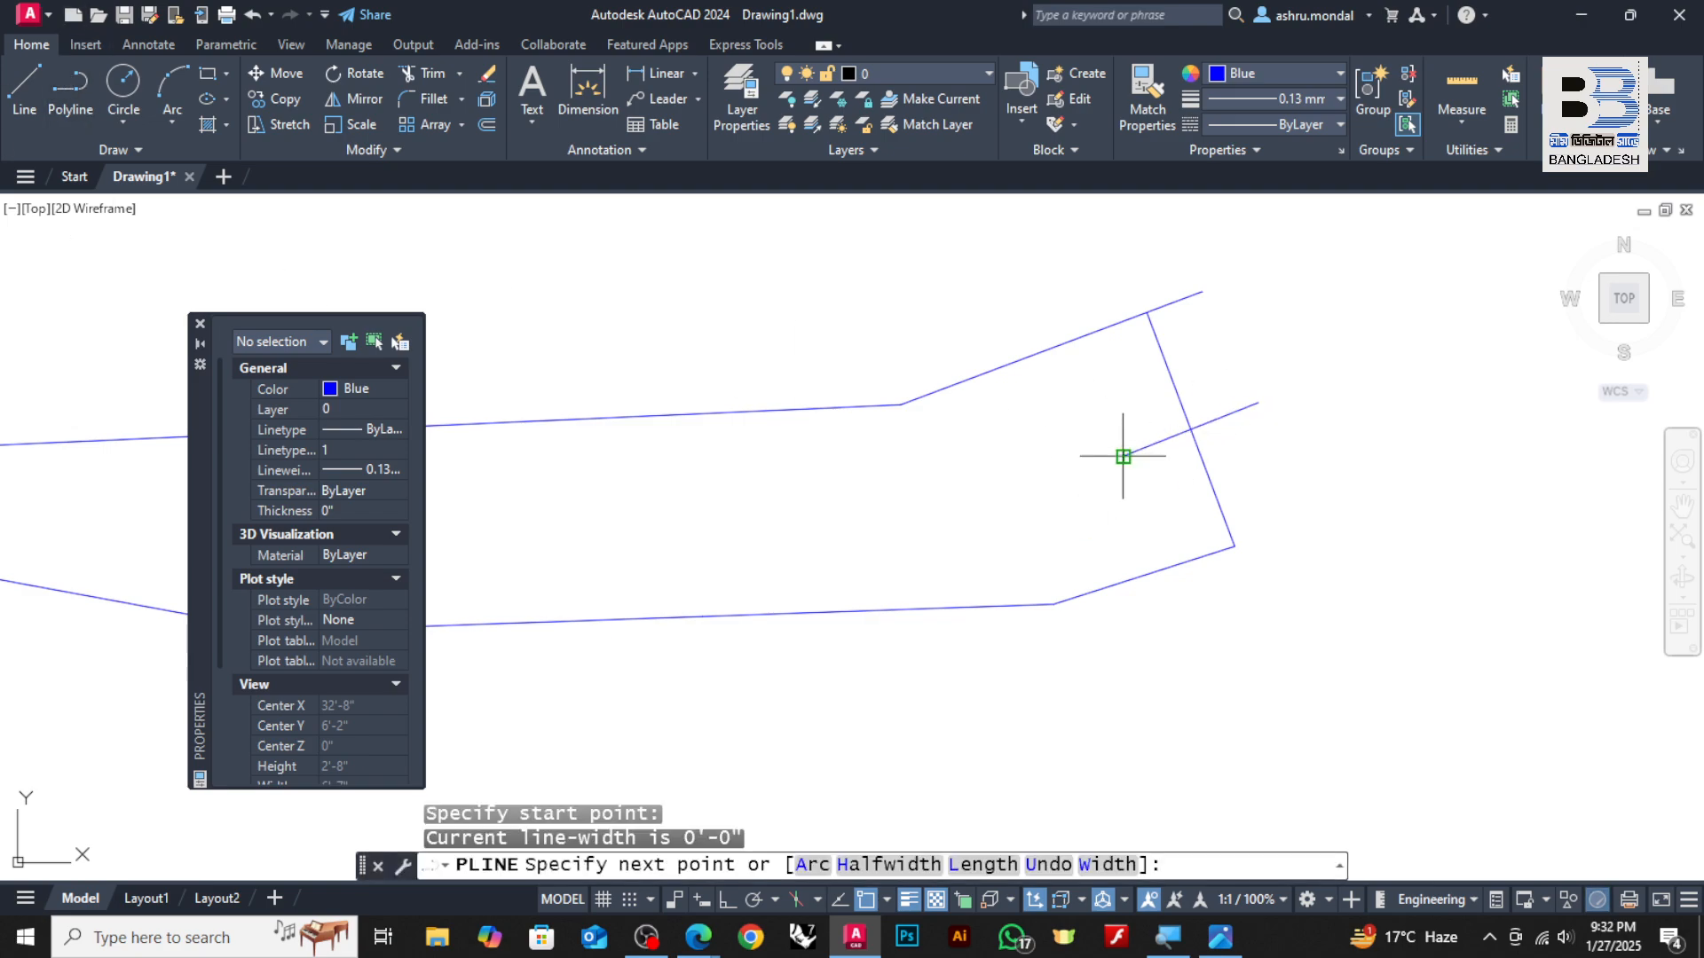
{"action": "left_click", "coordinate": [1228, 330]}
{"action": "key", "text": "Return"}
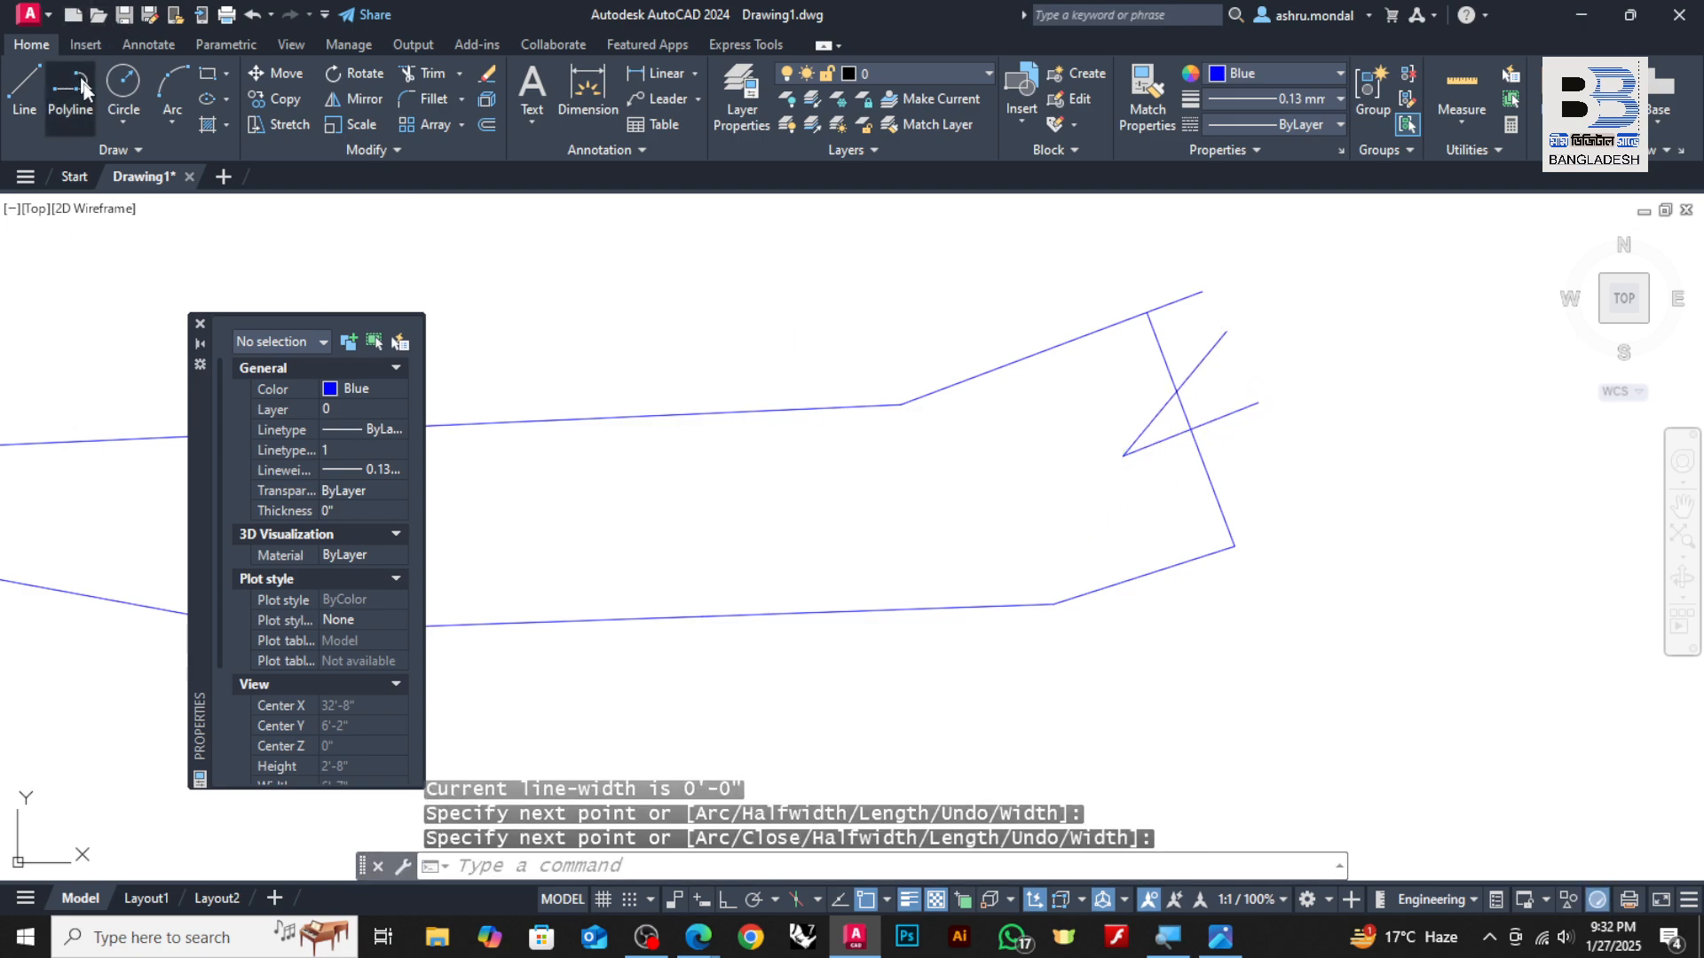
{"action": "key", "text": "Return"}
{"action": "left_click", "coordinate": [1254, 405]}
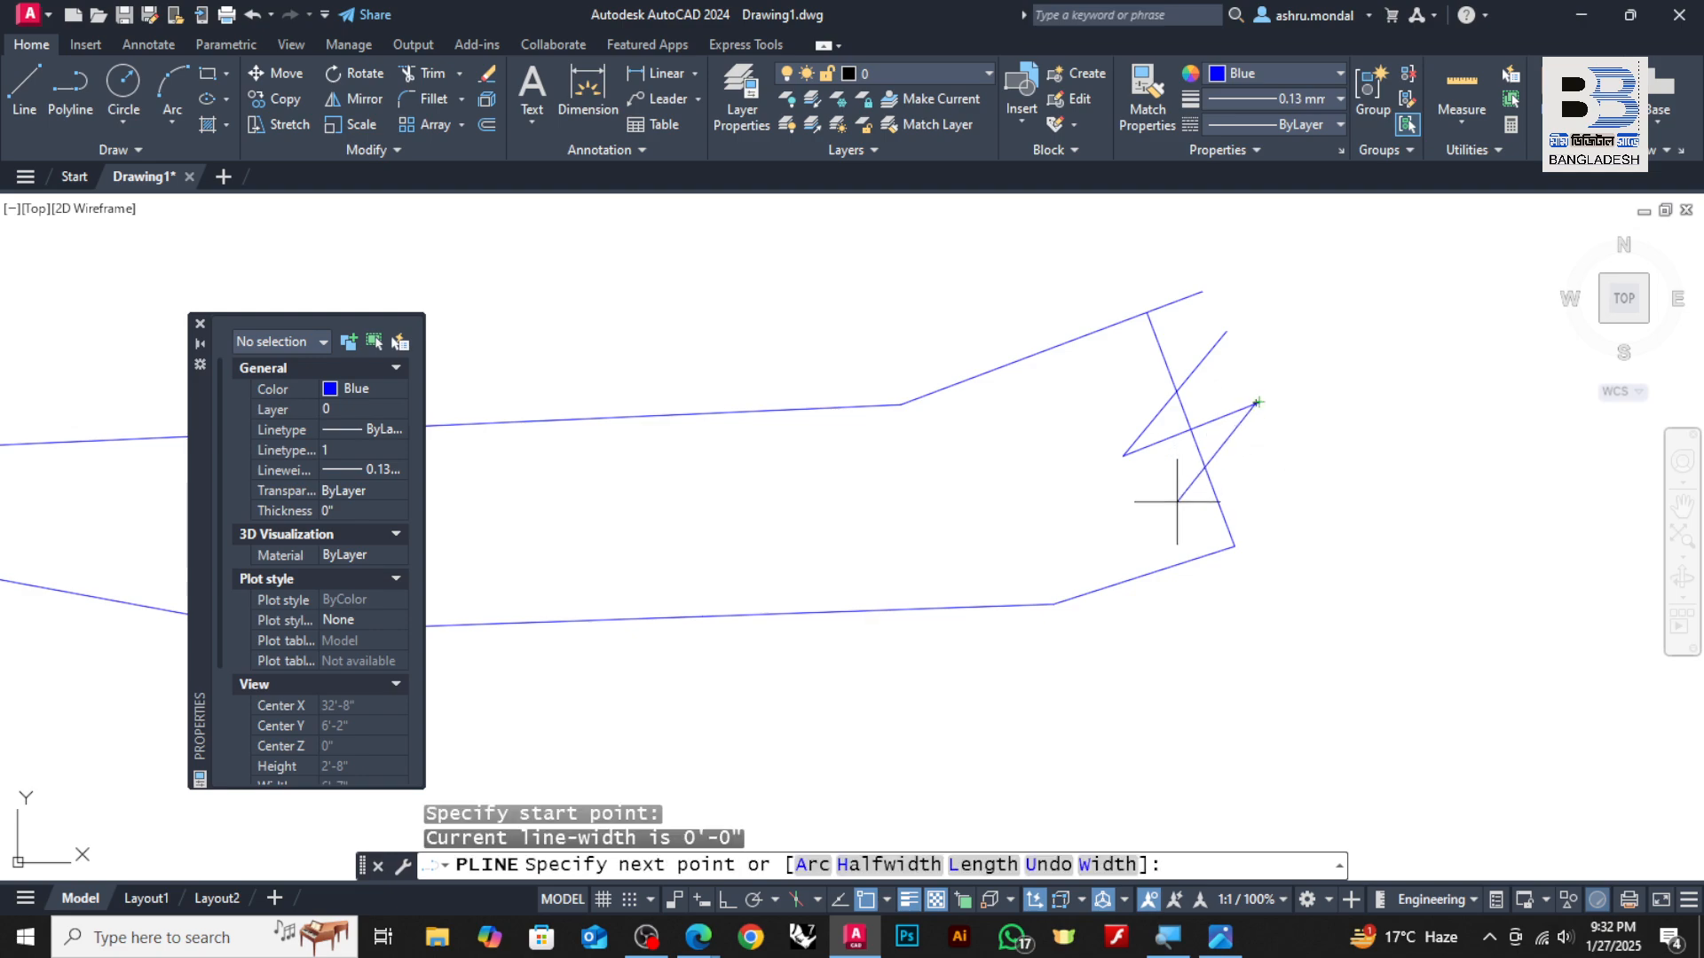
{"action": "left_click", "coordinate": [1178, 502]}
{"action": "key", "text": "Escape"}
{"action": "key", "text": "Escape"}
Trim the excess segments at the curved road's right end to leave a clean zigzag without edge overhang
{"action": "type", "text": "tr"}
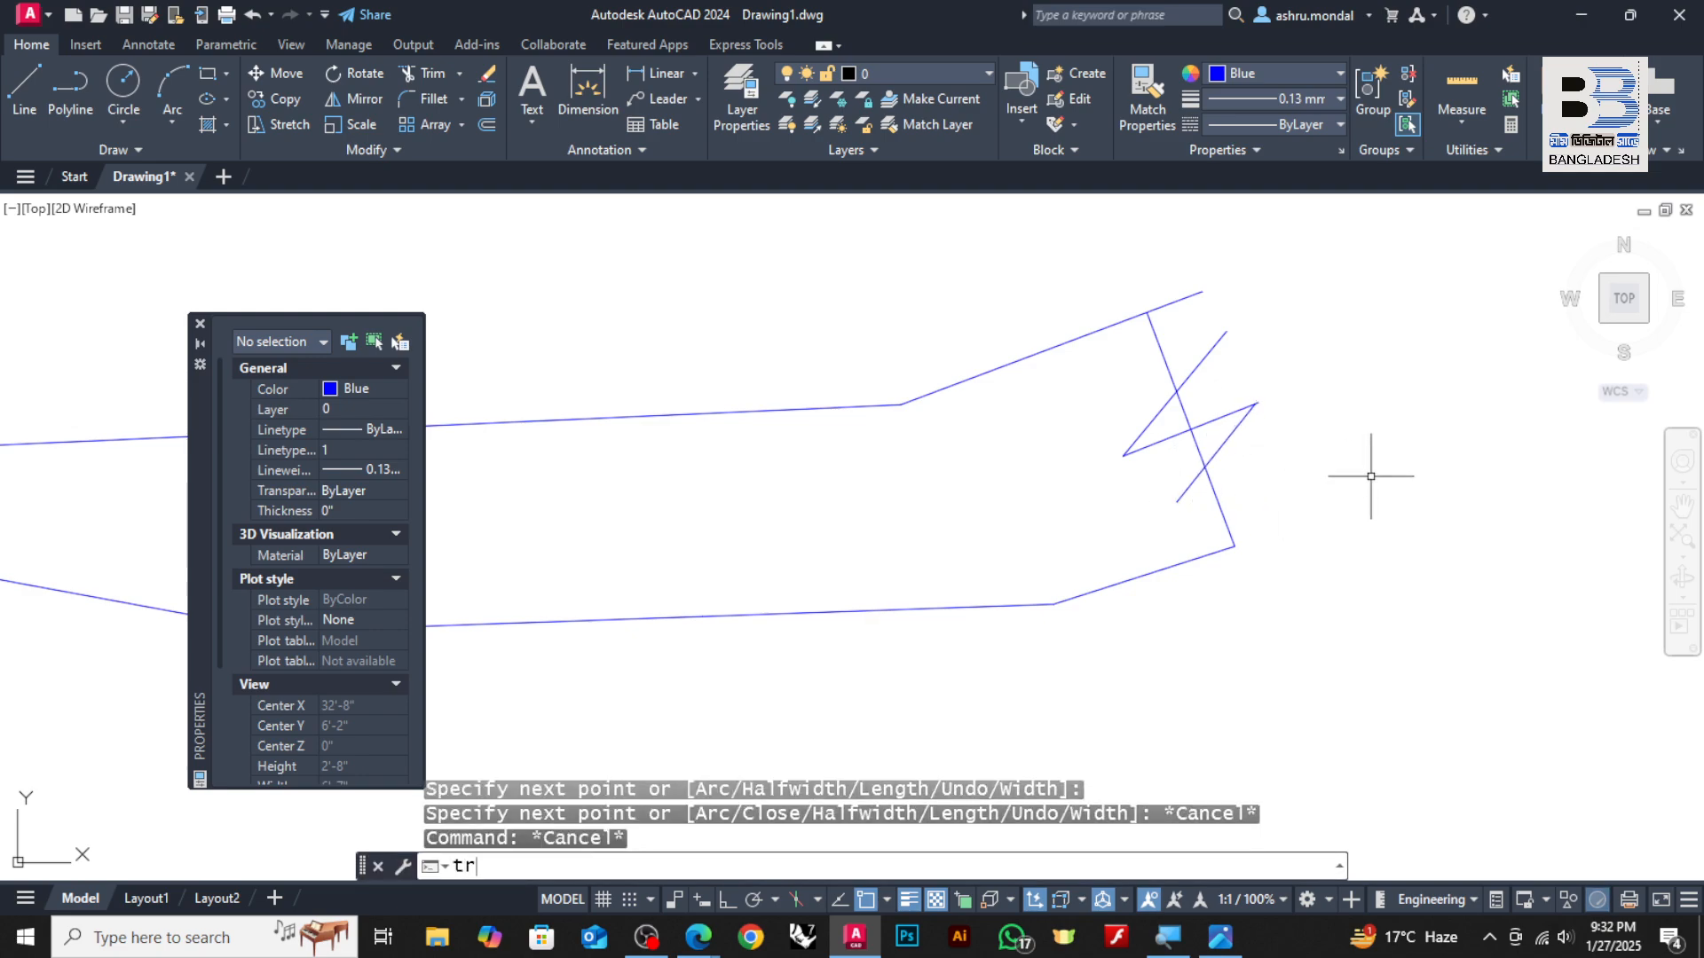
{"action": "key", "text": "Return"}
{"action": "left_click", "coordinate": [1189, 486]}
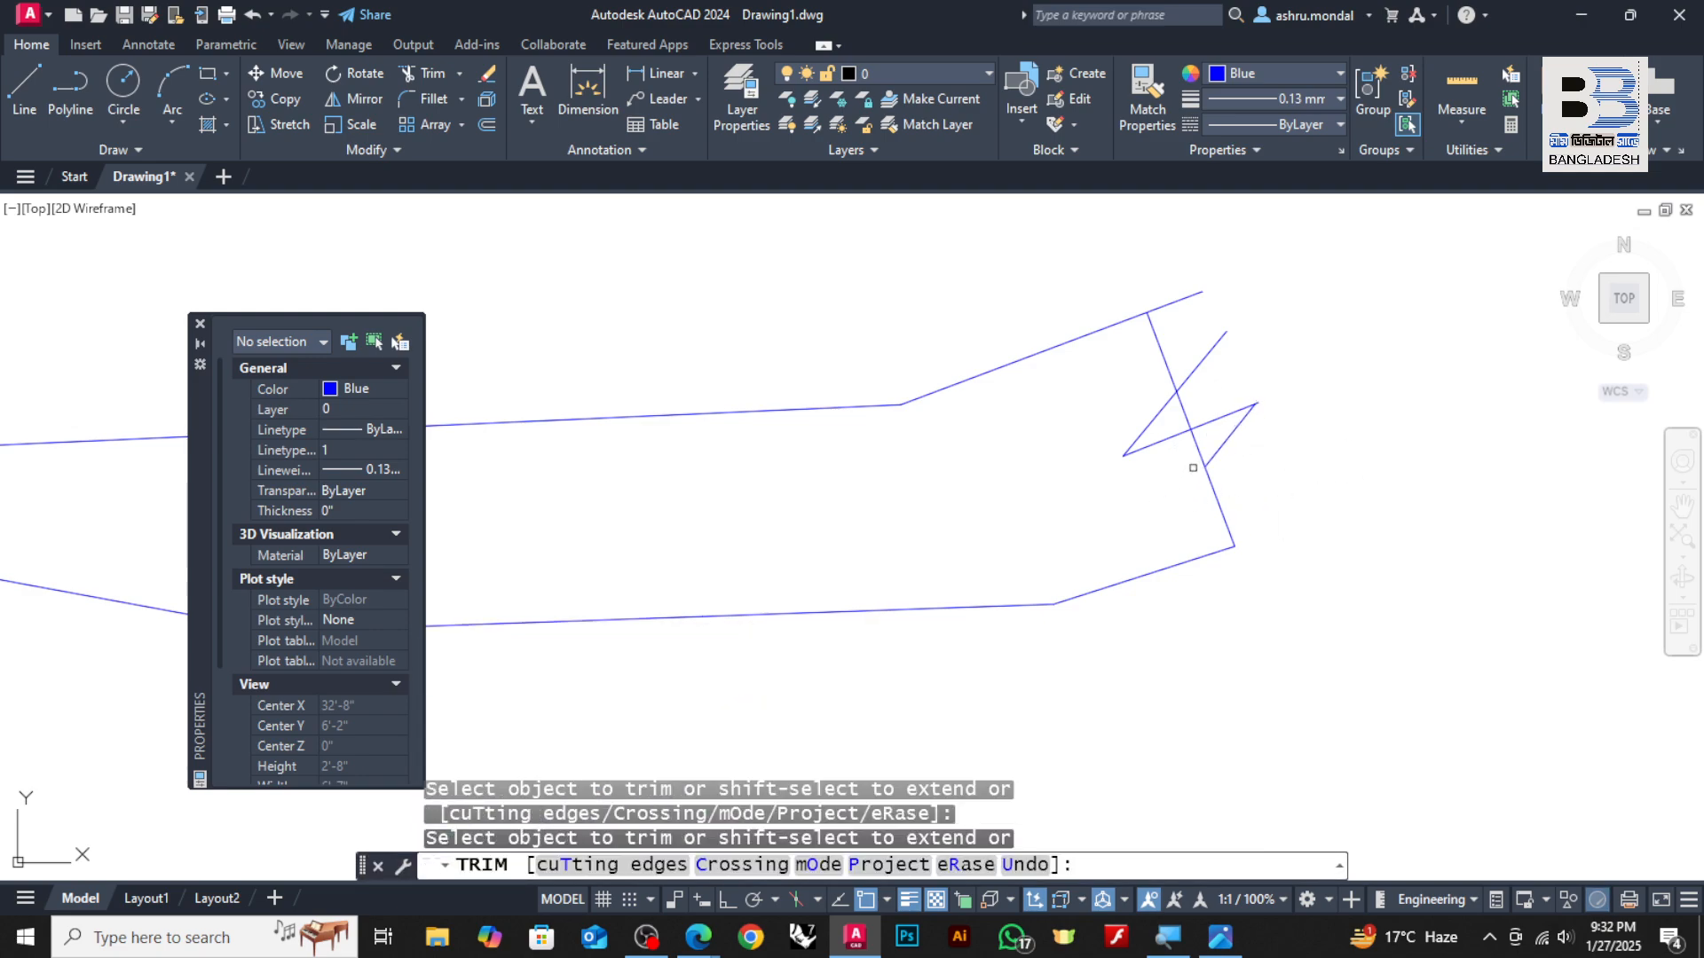
{"action": "left_click", "coordinate": [1201, 450]}
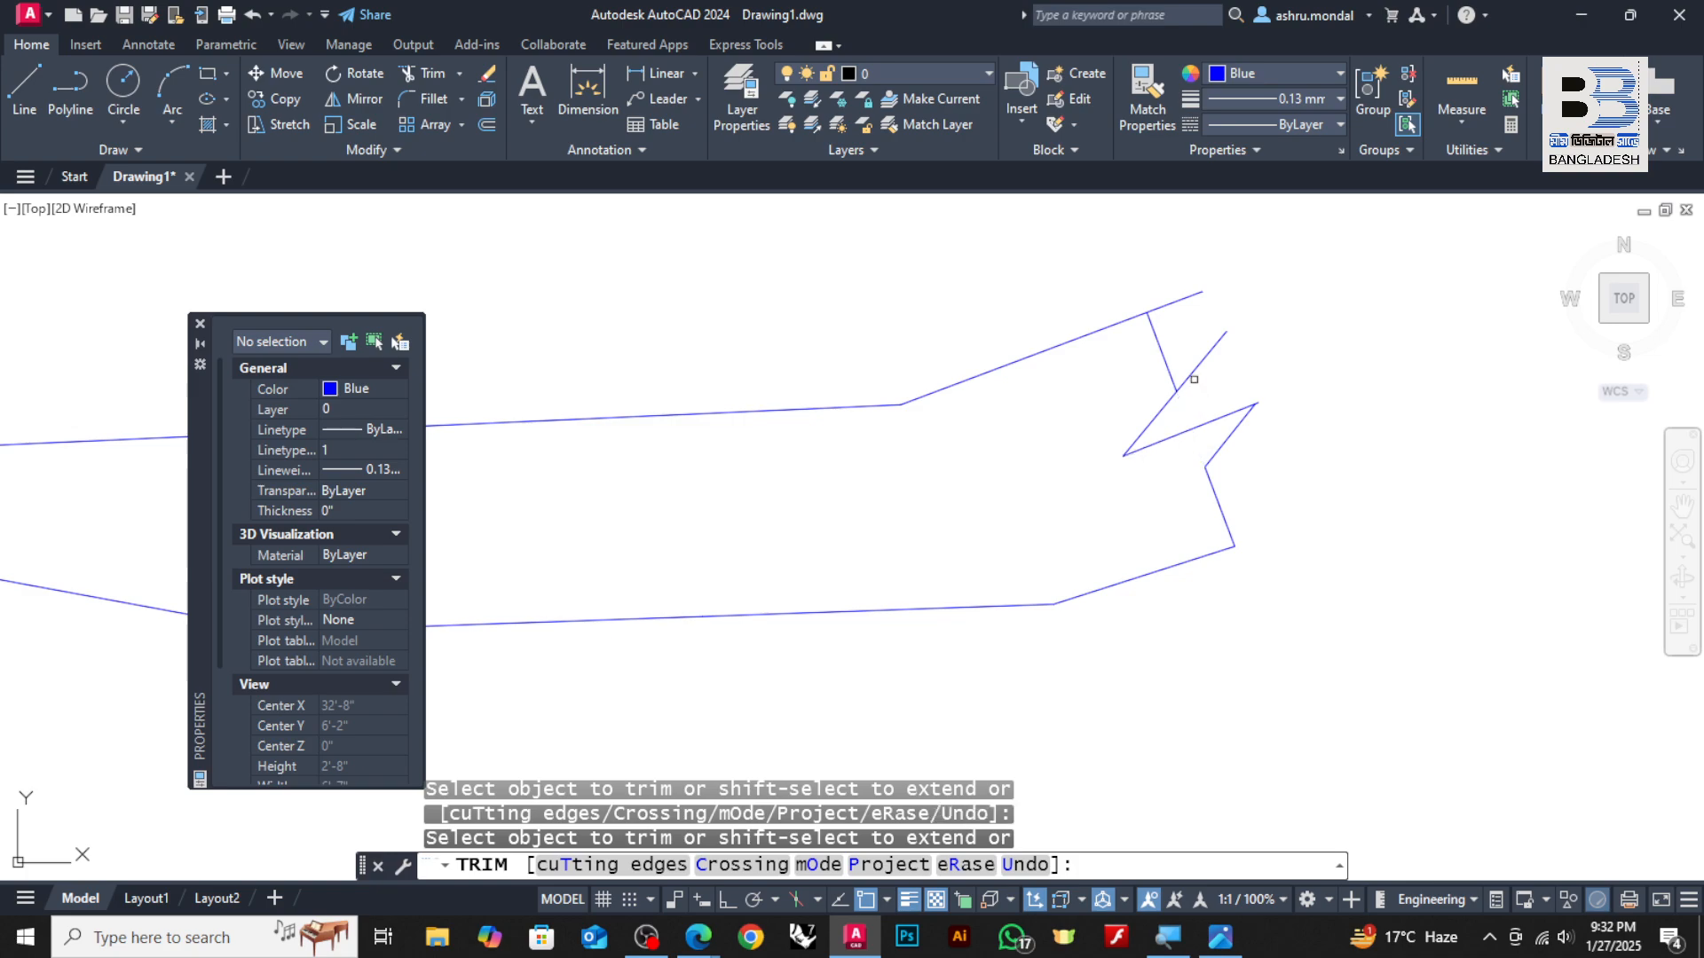
{"action": "scroll", "coordinate": [1277, 383], "scroll_direction": "up", "scroll_amount": 3}
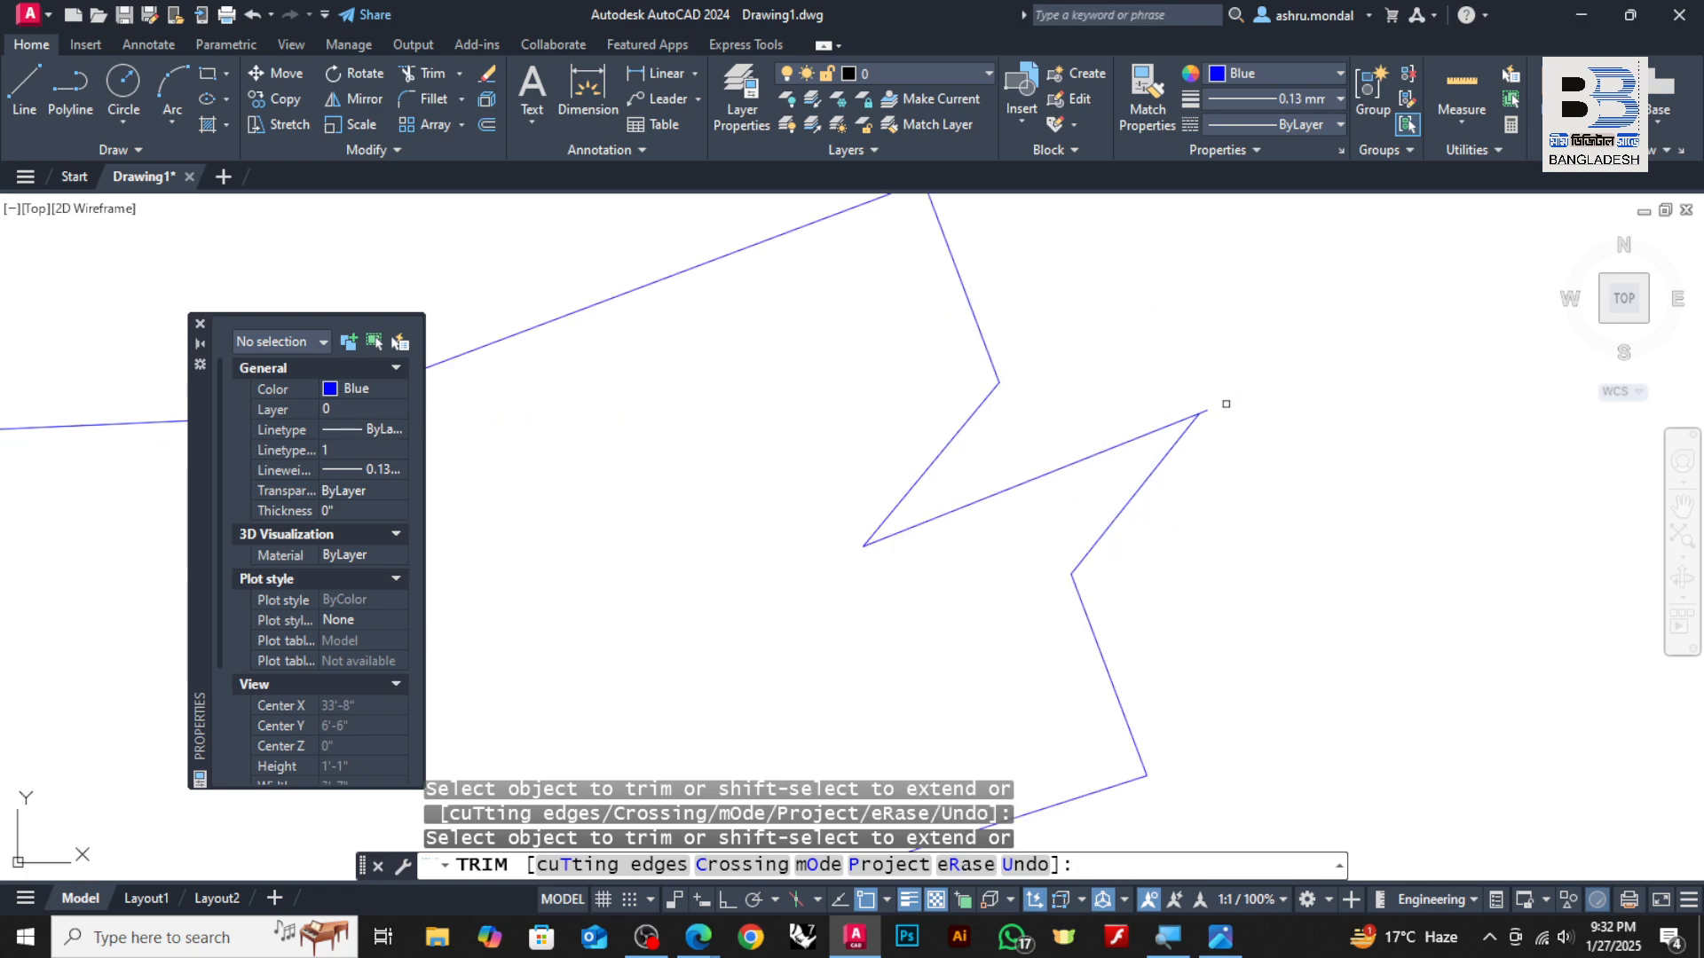
{"action": "scroll", "coordinate": [1207, 410], "scroll_direction": "down", "scroll_amount": 5}
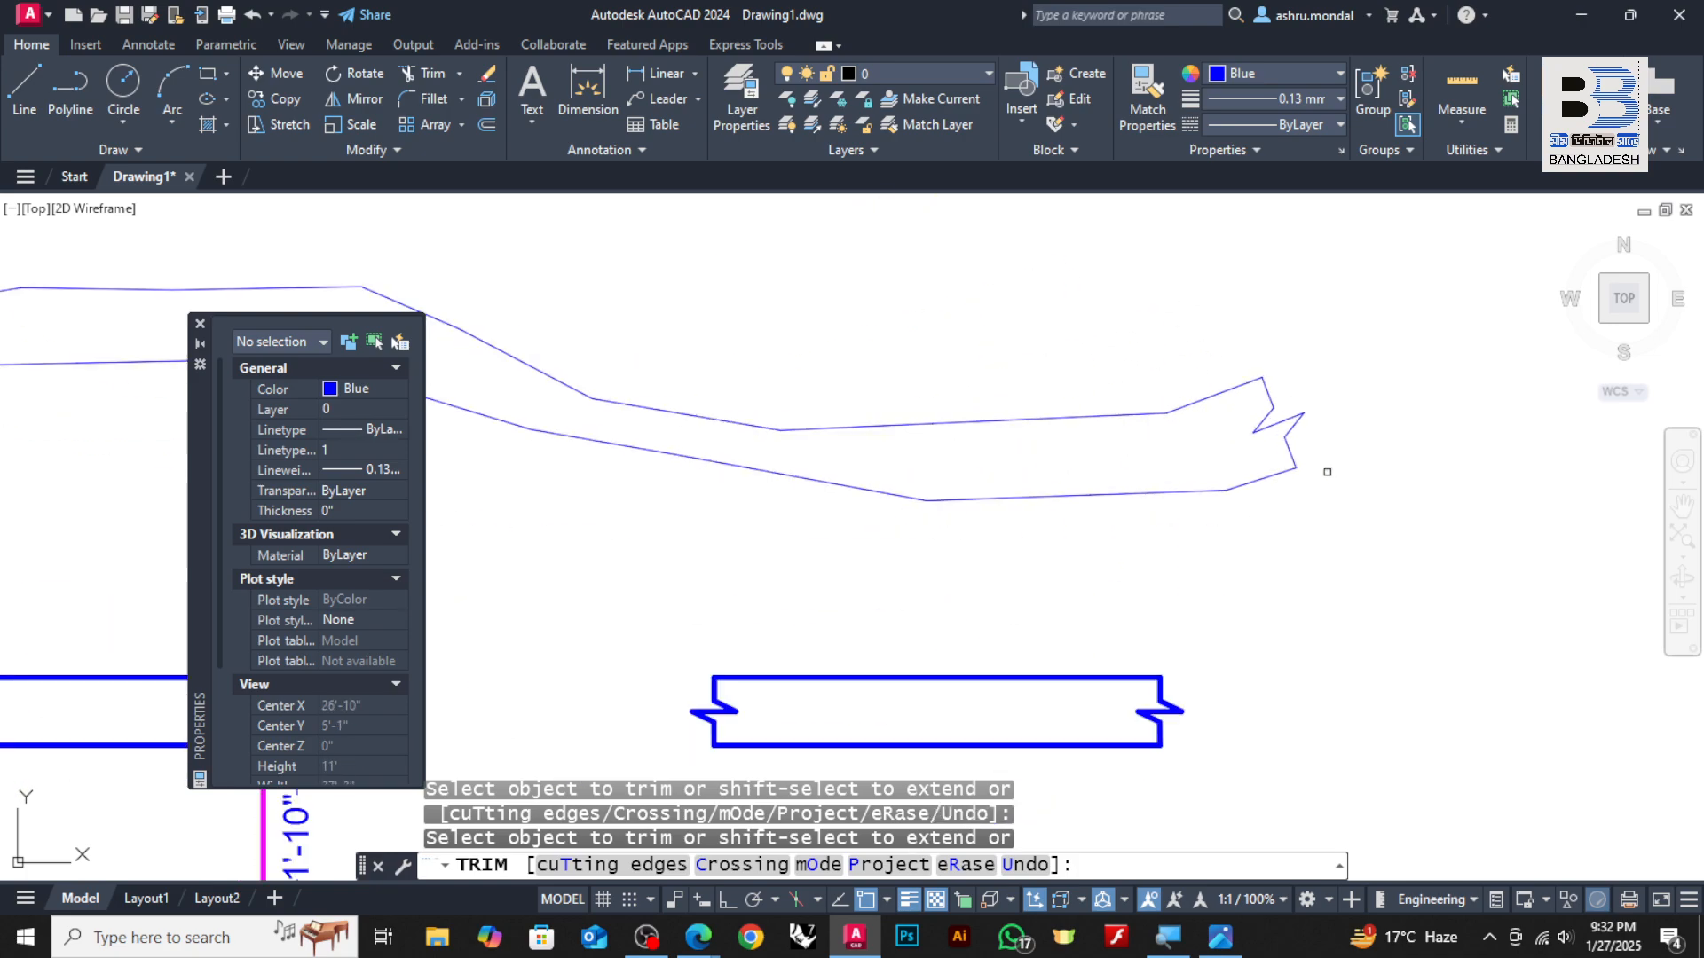
{"action": "scroll", "coordinate": [1358, 299], "scroll_direction": "down", "scroll_amount": 3}
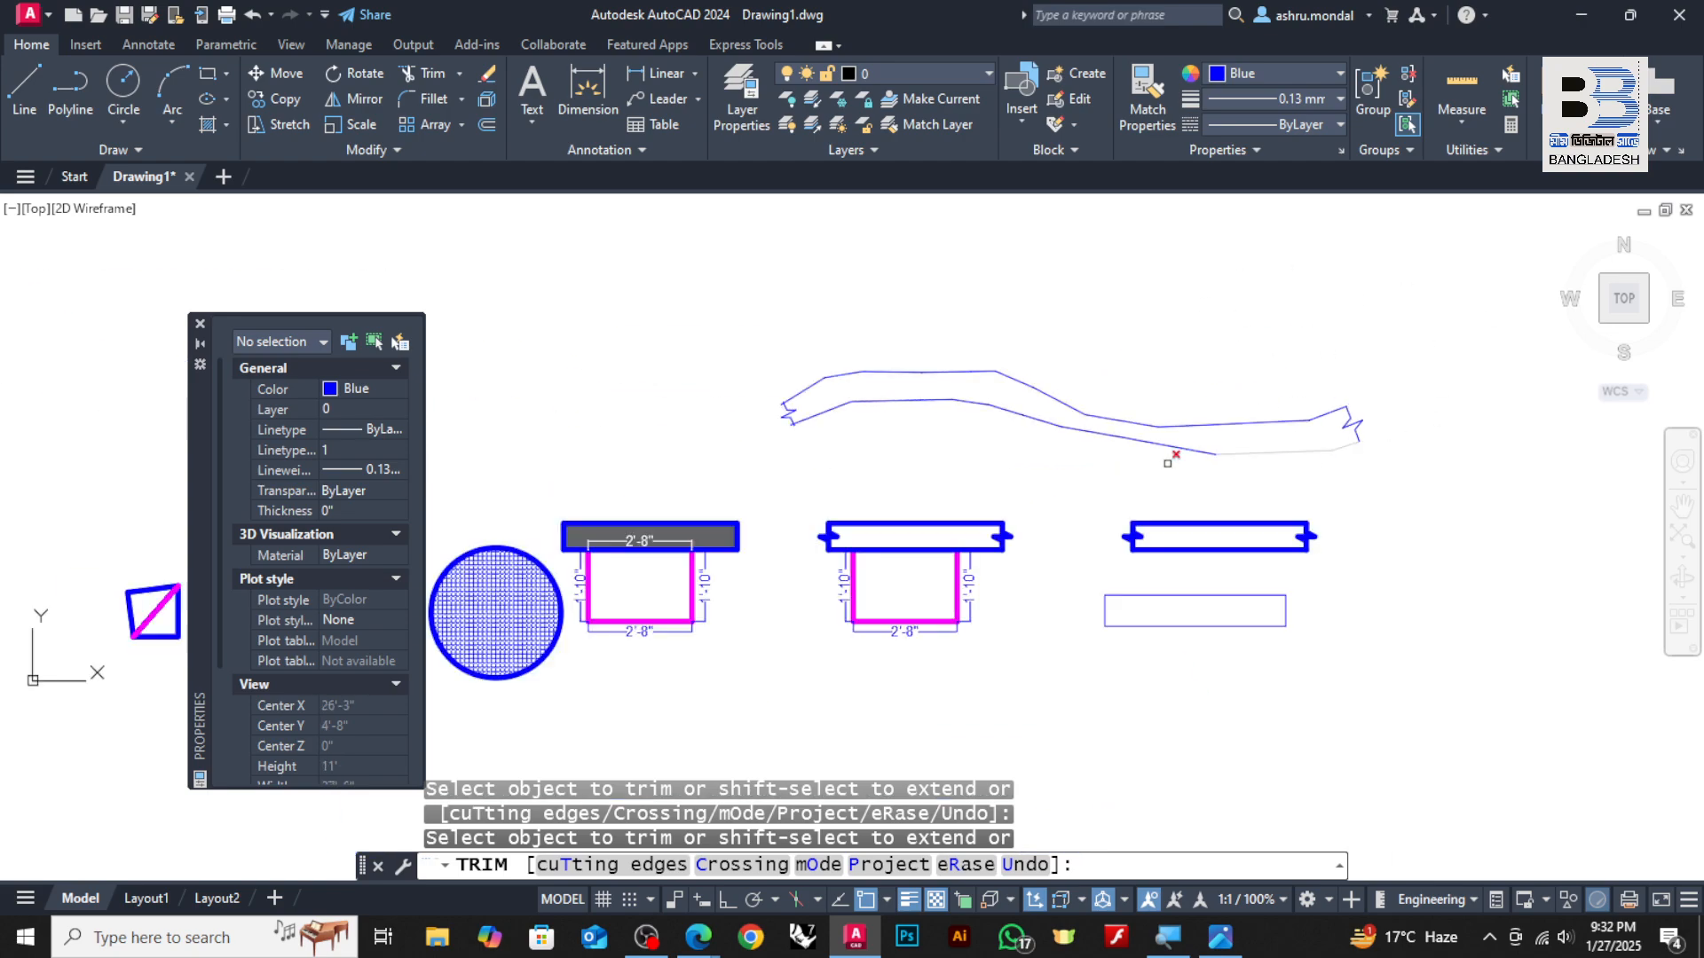
{"action": "scroll", "coordinate": [811, 400], "scroll_direction": "up", "scroll_amount": 6}
{"action": "key", "text": "Escape"}
Delete the existing zigzag break line at the curved road's left end
{"action": "left_click", "coordinate": [943, 304]}
{"action": "left_click", "coordinate": [811, 395]}
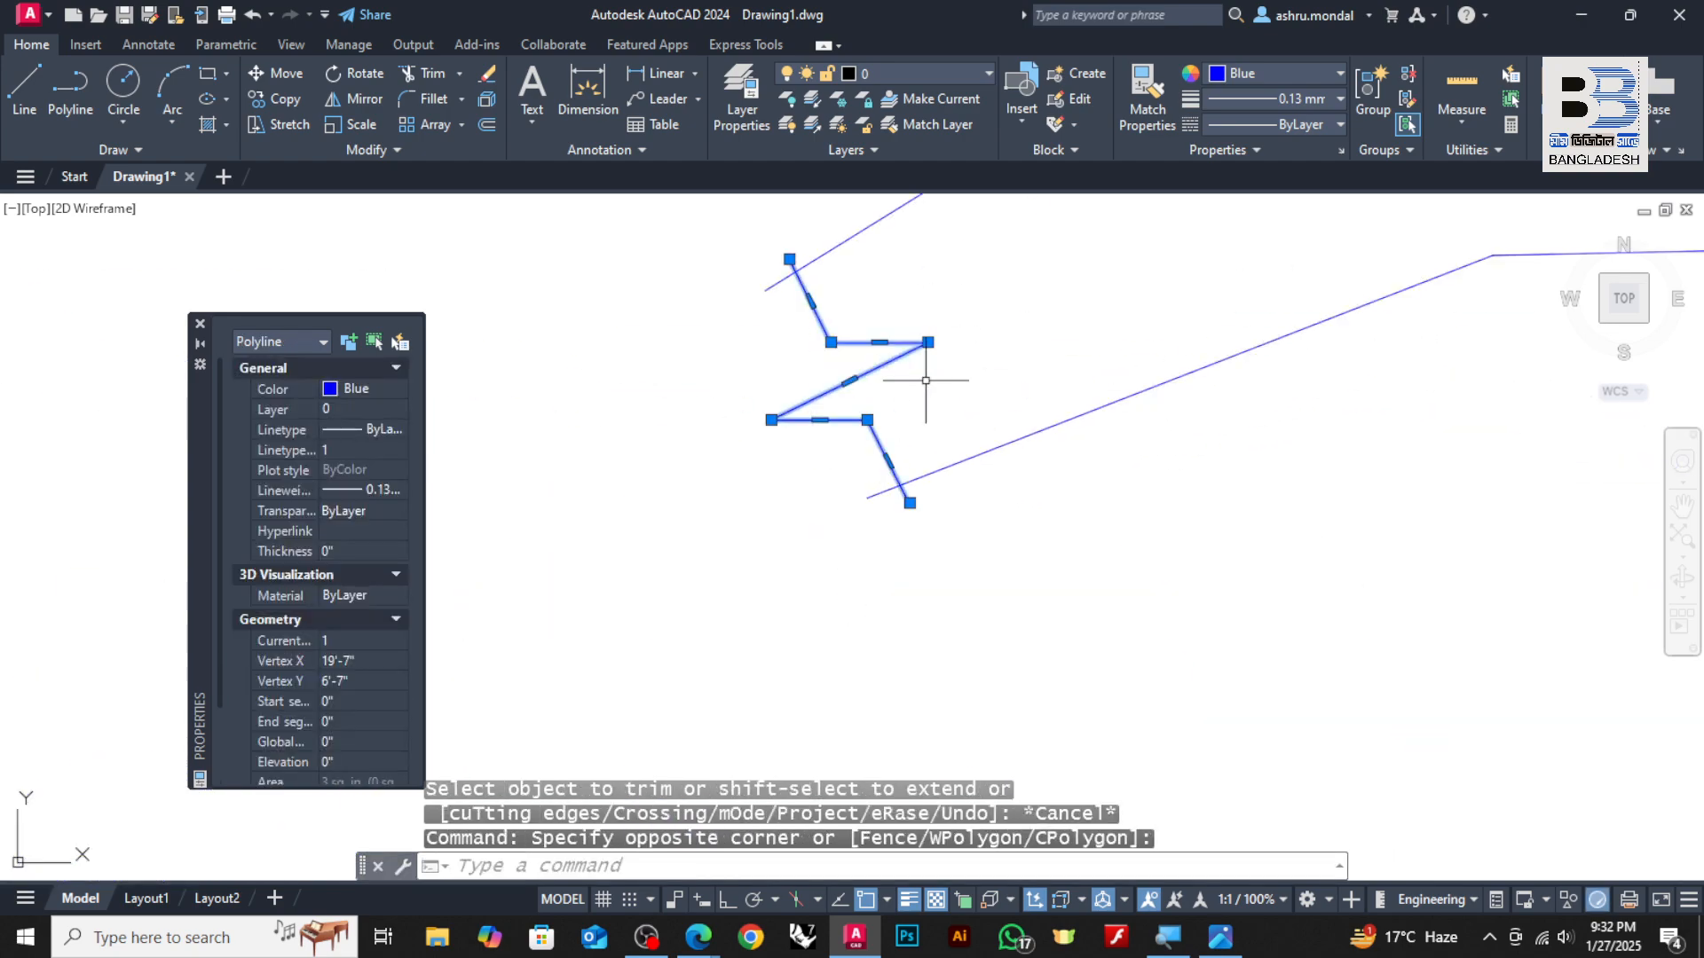
{"action": "key", "text": "Delete"}
Draw a straight polyline across both road edges near their left ends, extending slightly beyond each edge
{"action": "left_click", "coordinate": [71, 88]}
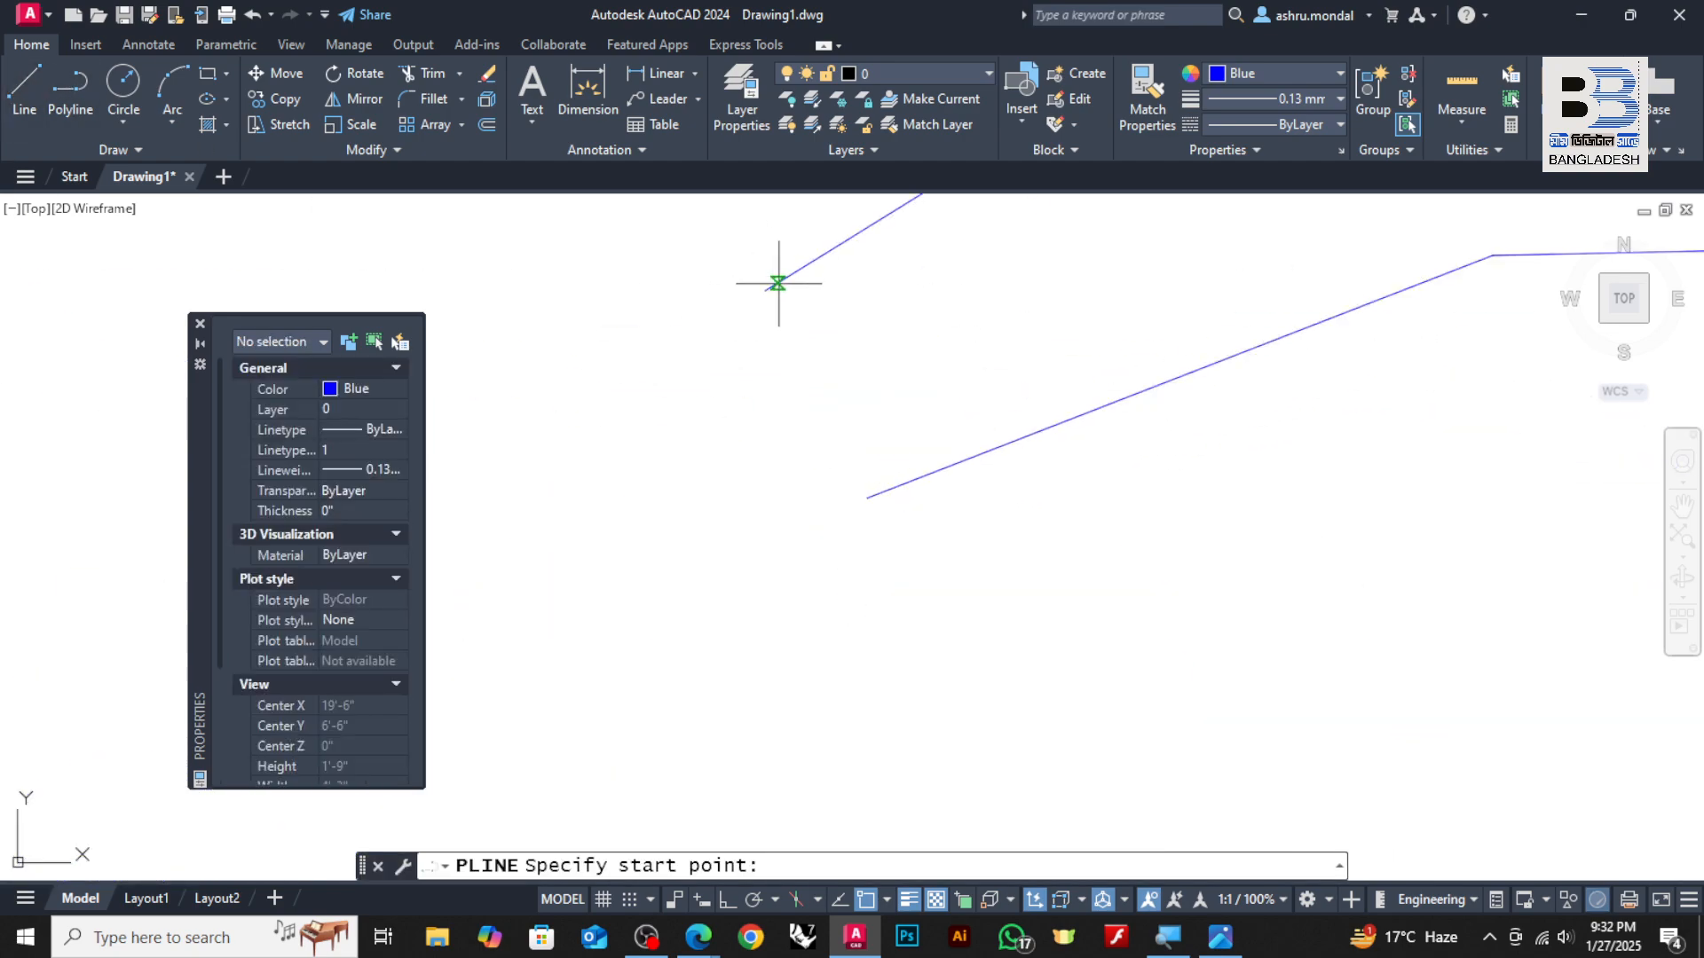
{"action": "left_click", "coordinate": [788, 245]}
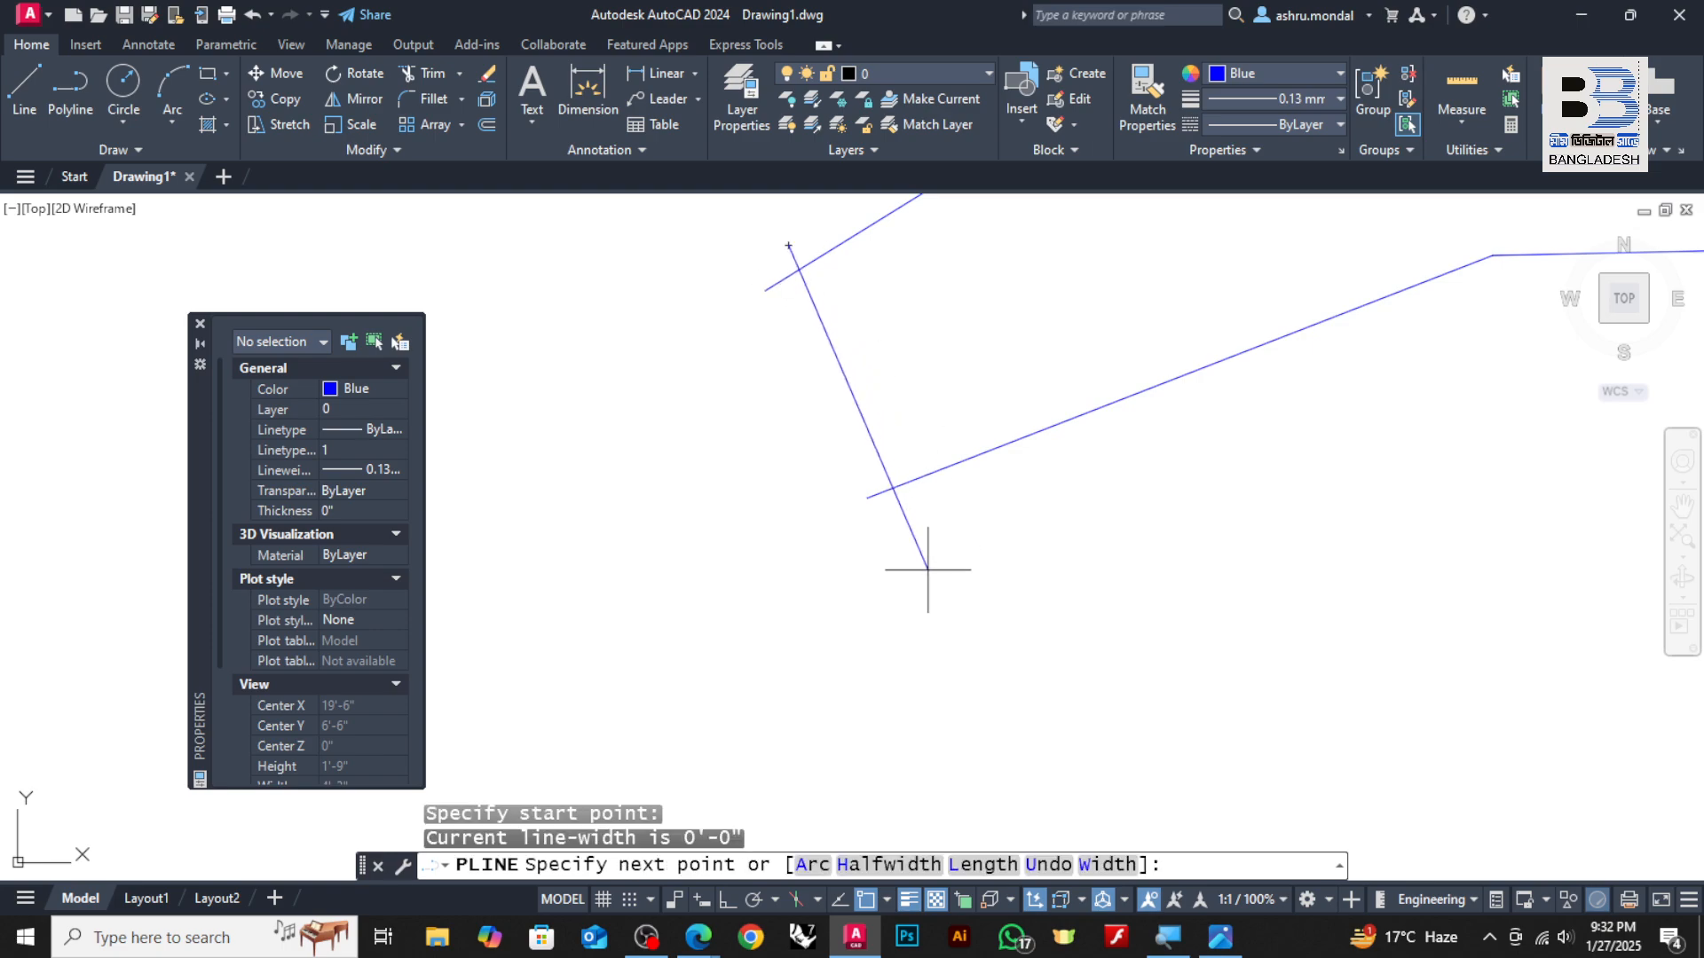
{"action": "left_click", "coordinate": [929, 573]}
{"action": "key", "text": "Escape"}
{"action": "left_click", "coordinate": [70, 89]}
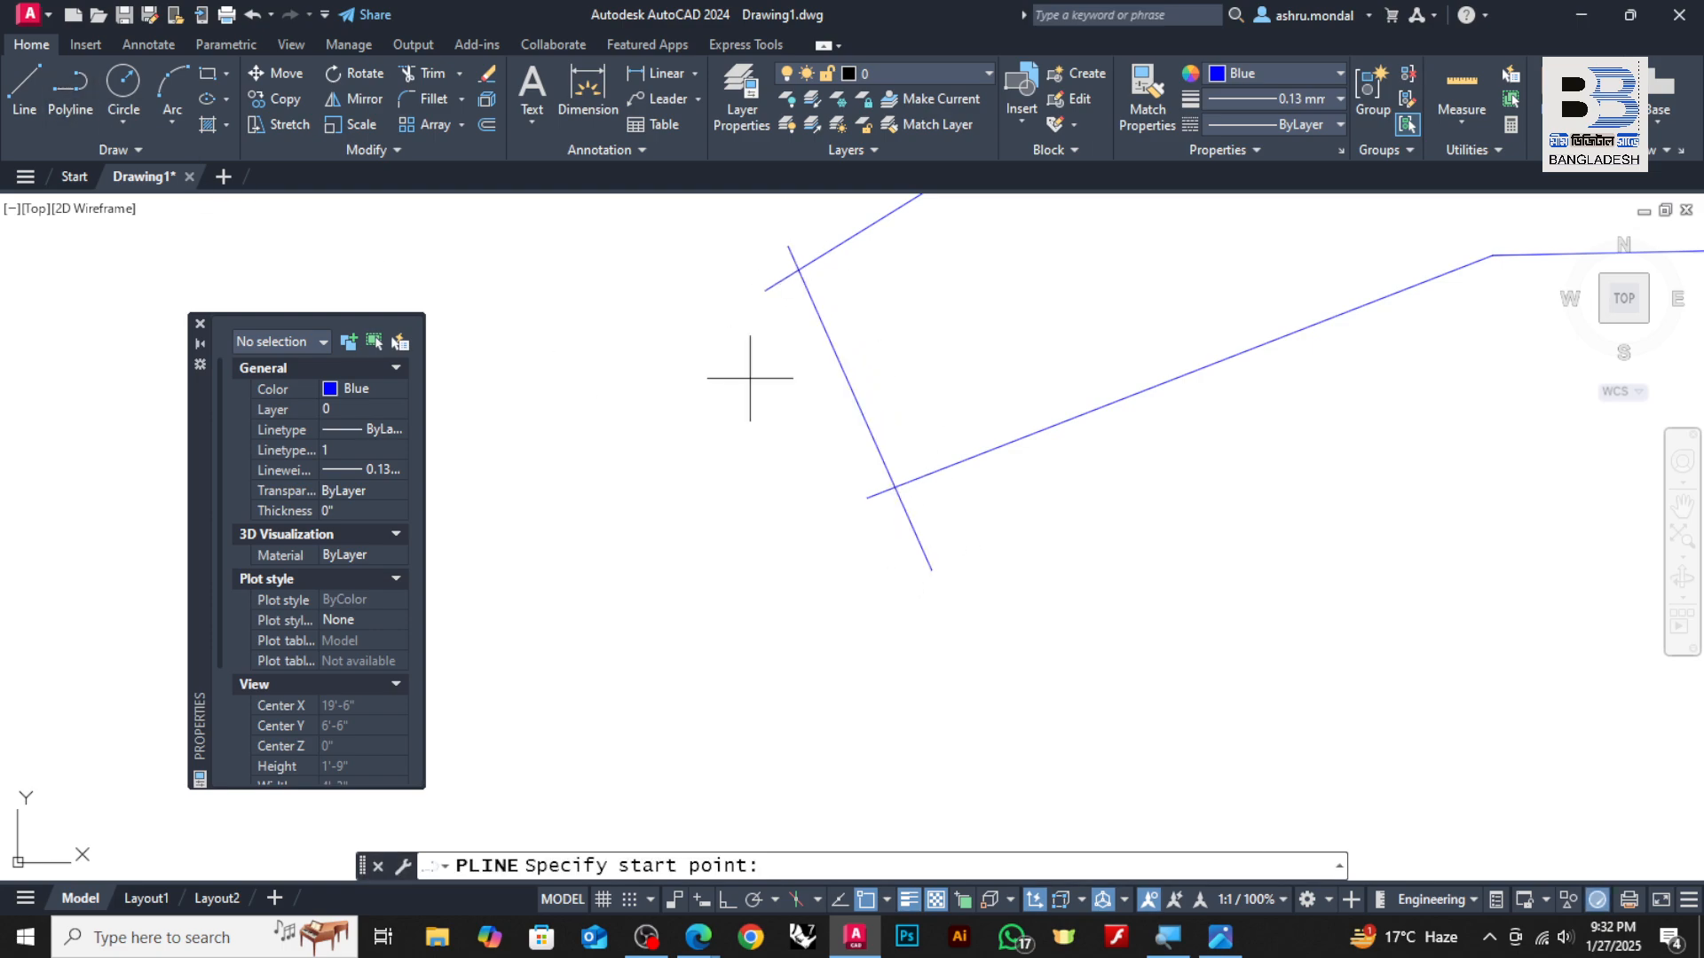
{"action": "key", "text": "Escape"}
{"action": "key", "text": "Escape"}
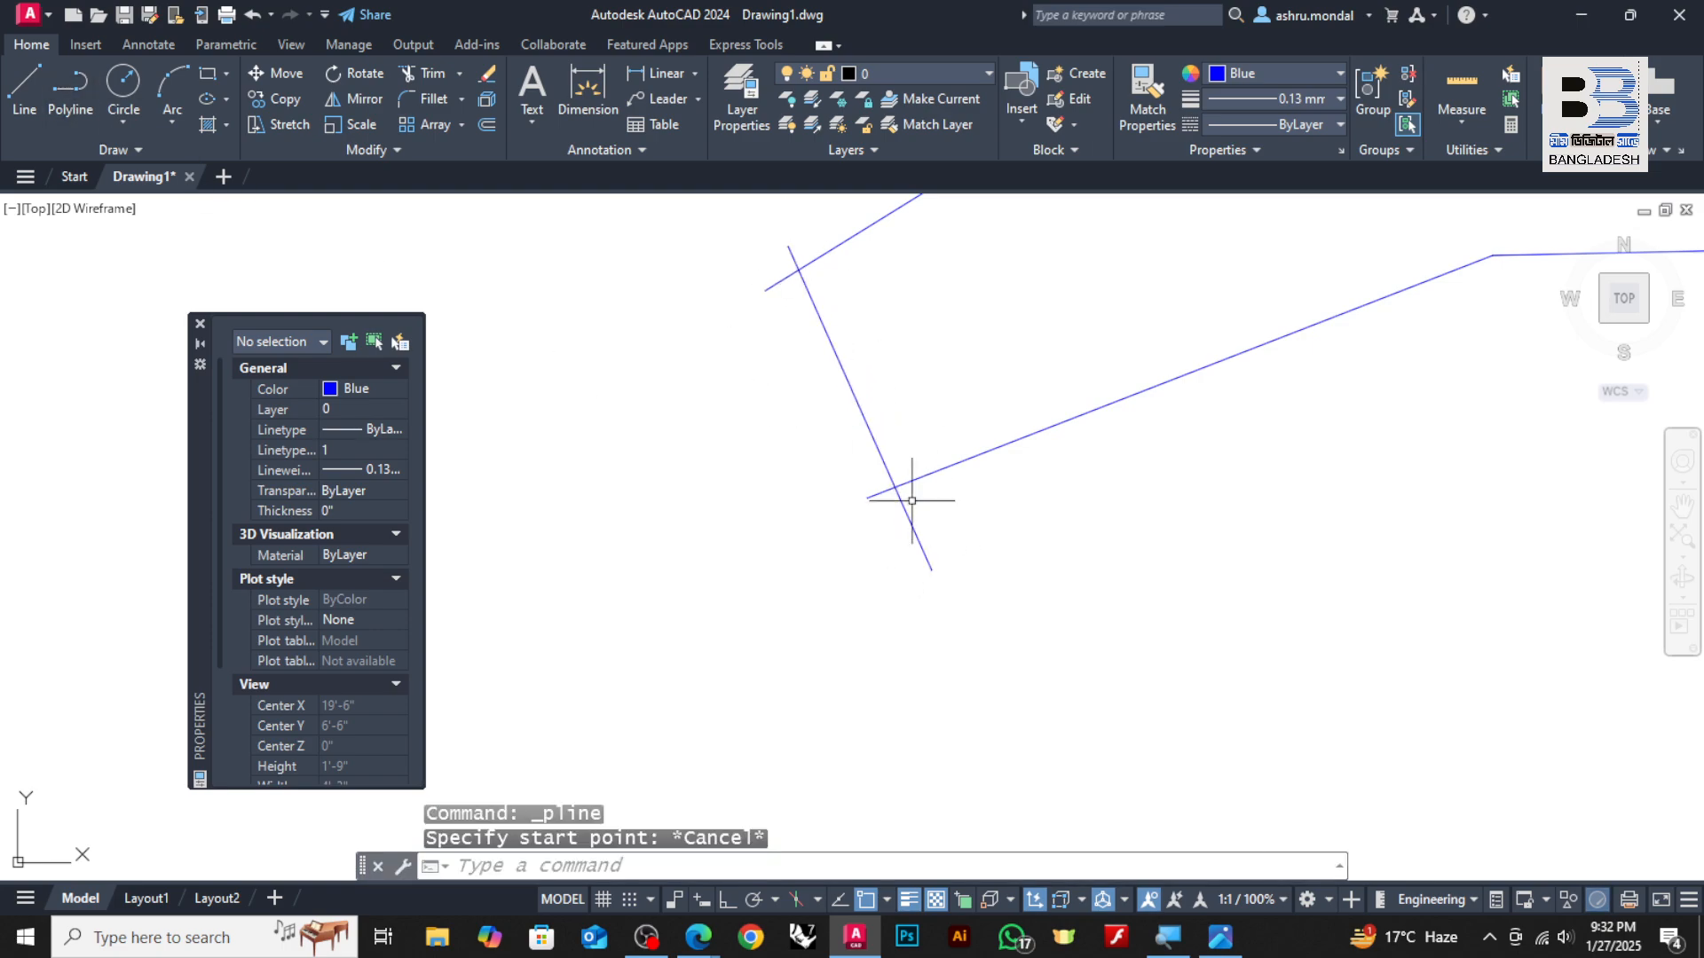
Trim the parts of the left end line that extend beyond the upper and lower road edges
{"action": "type", "text": "t"}
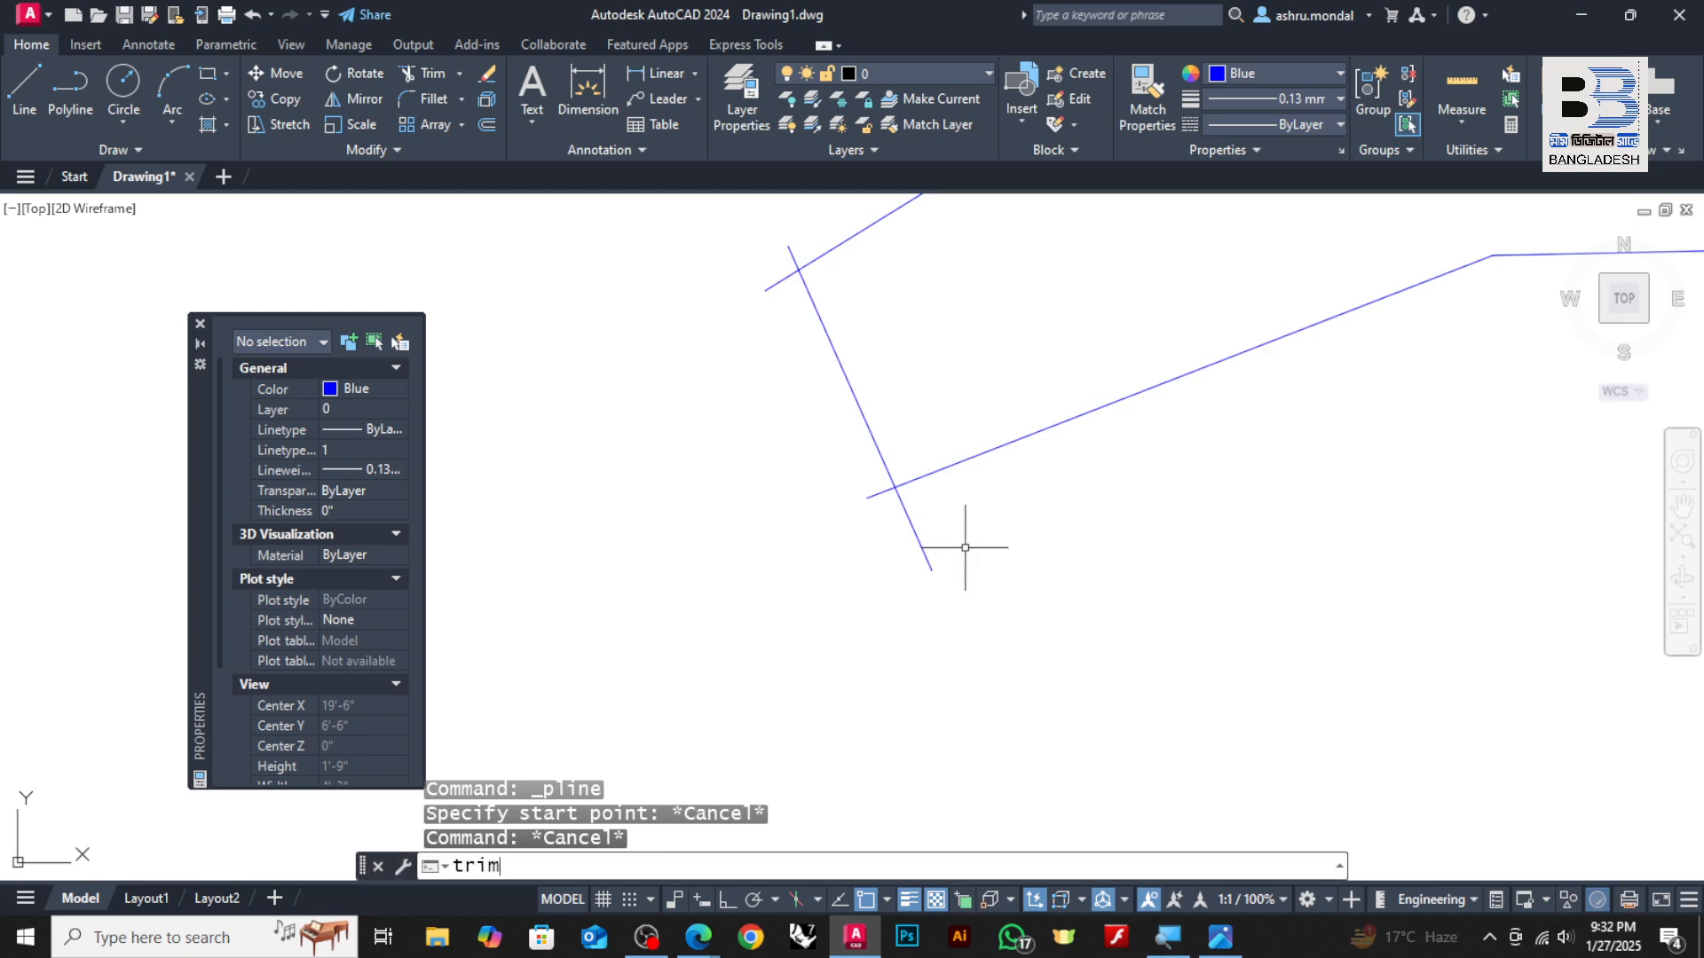
{"action": "type", "text": "rim"}
{"action": "key", "text": "Return"}
{"action": "left_click", "coordinate": [913, 533]}
{"action": "left_click", "coordinate": [789, 252]}
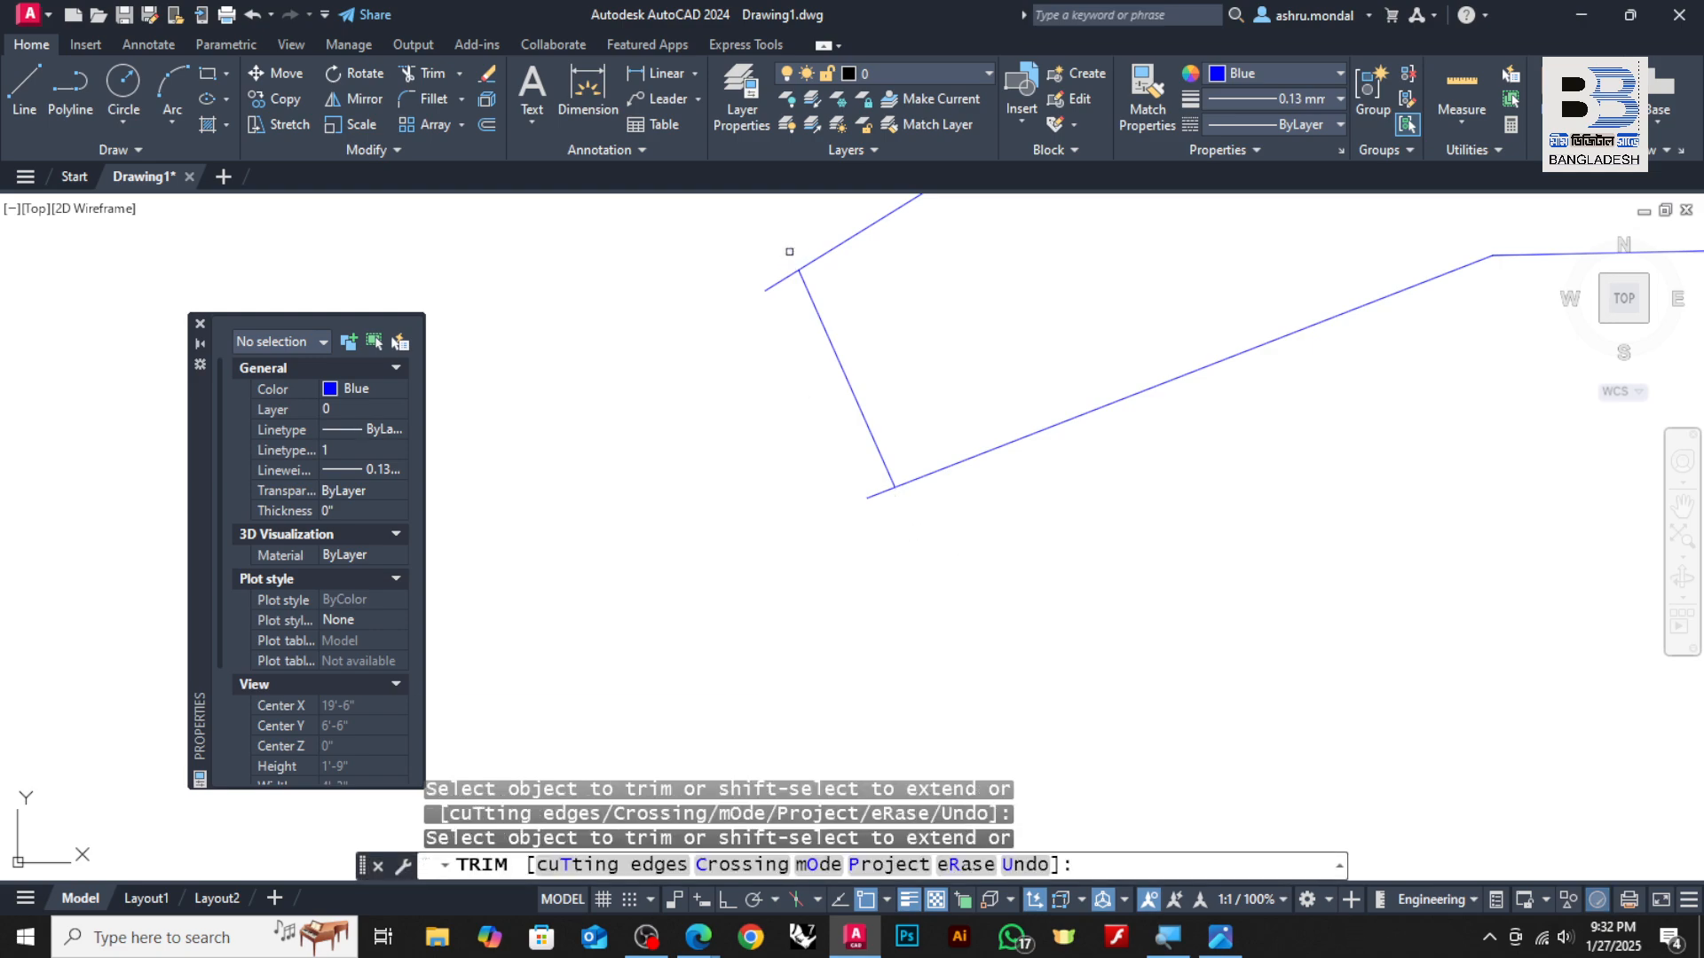
Draw a short polyline outward from the midpoint of the curved road's left end line, roughly perpendicular to it
{"action": "left_click", "coordinate": [70, 84]}
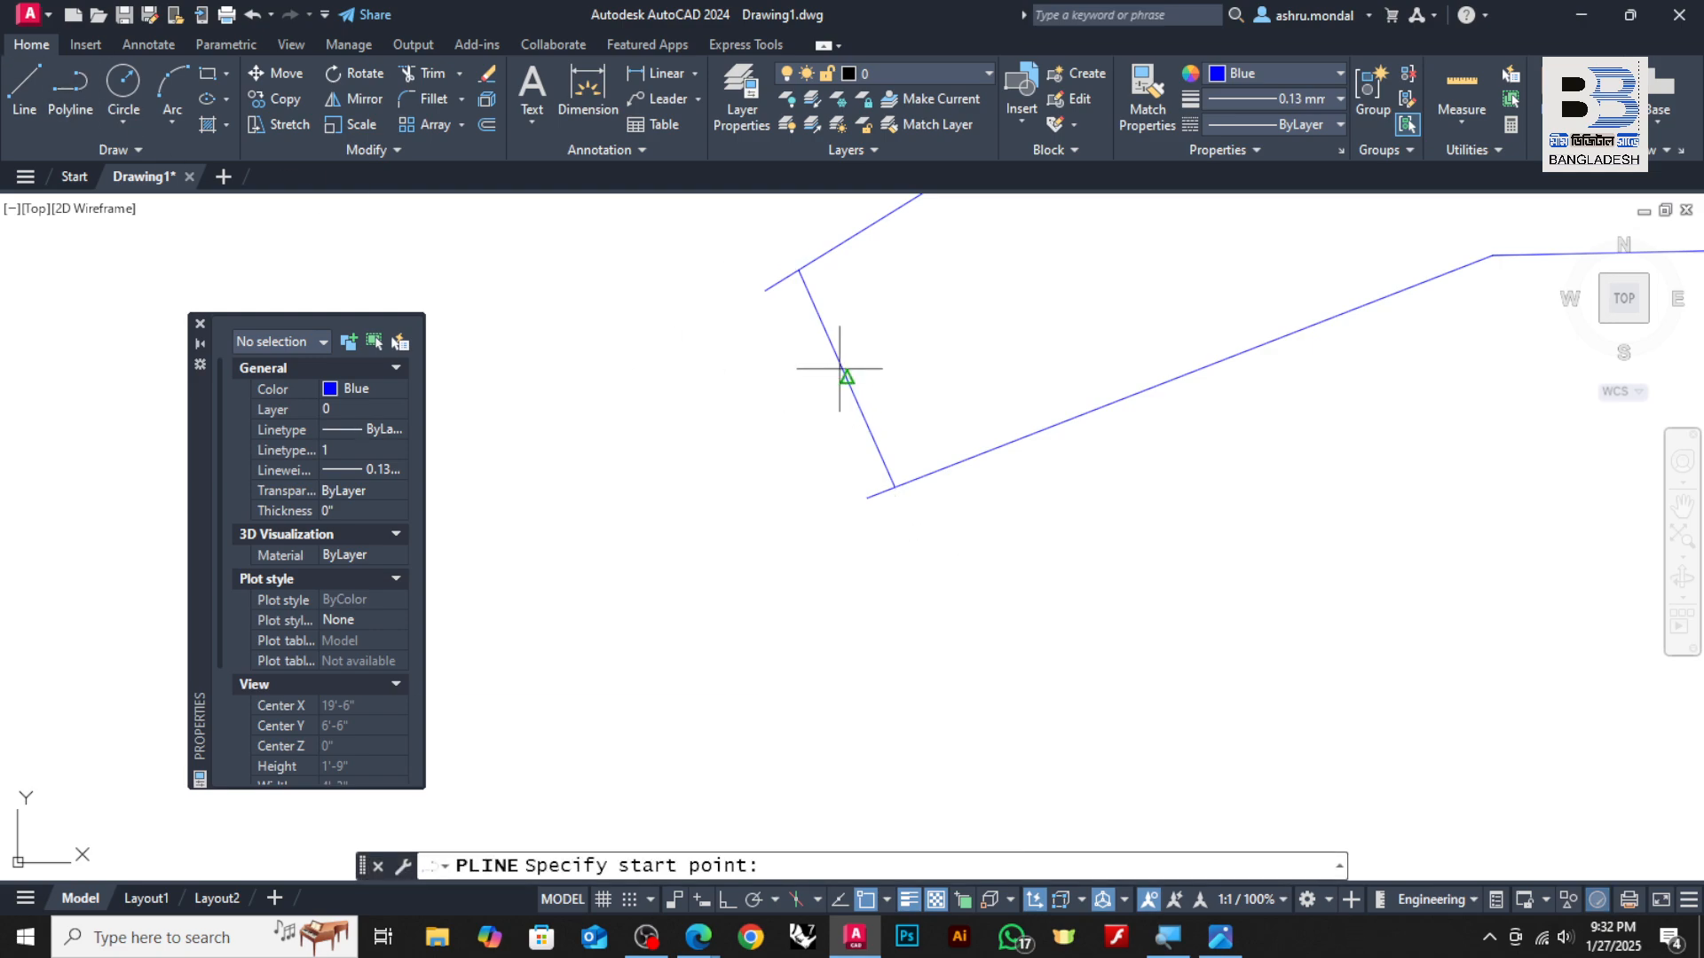
{"action": "left_click", "coordinate": [847, 378]}
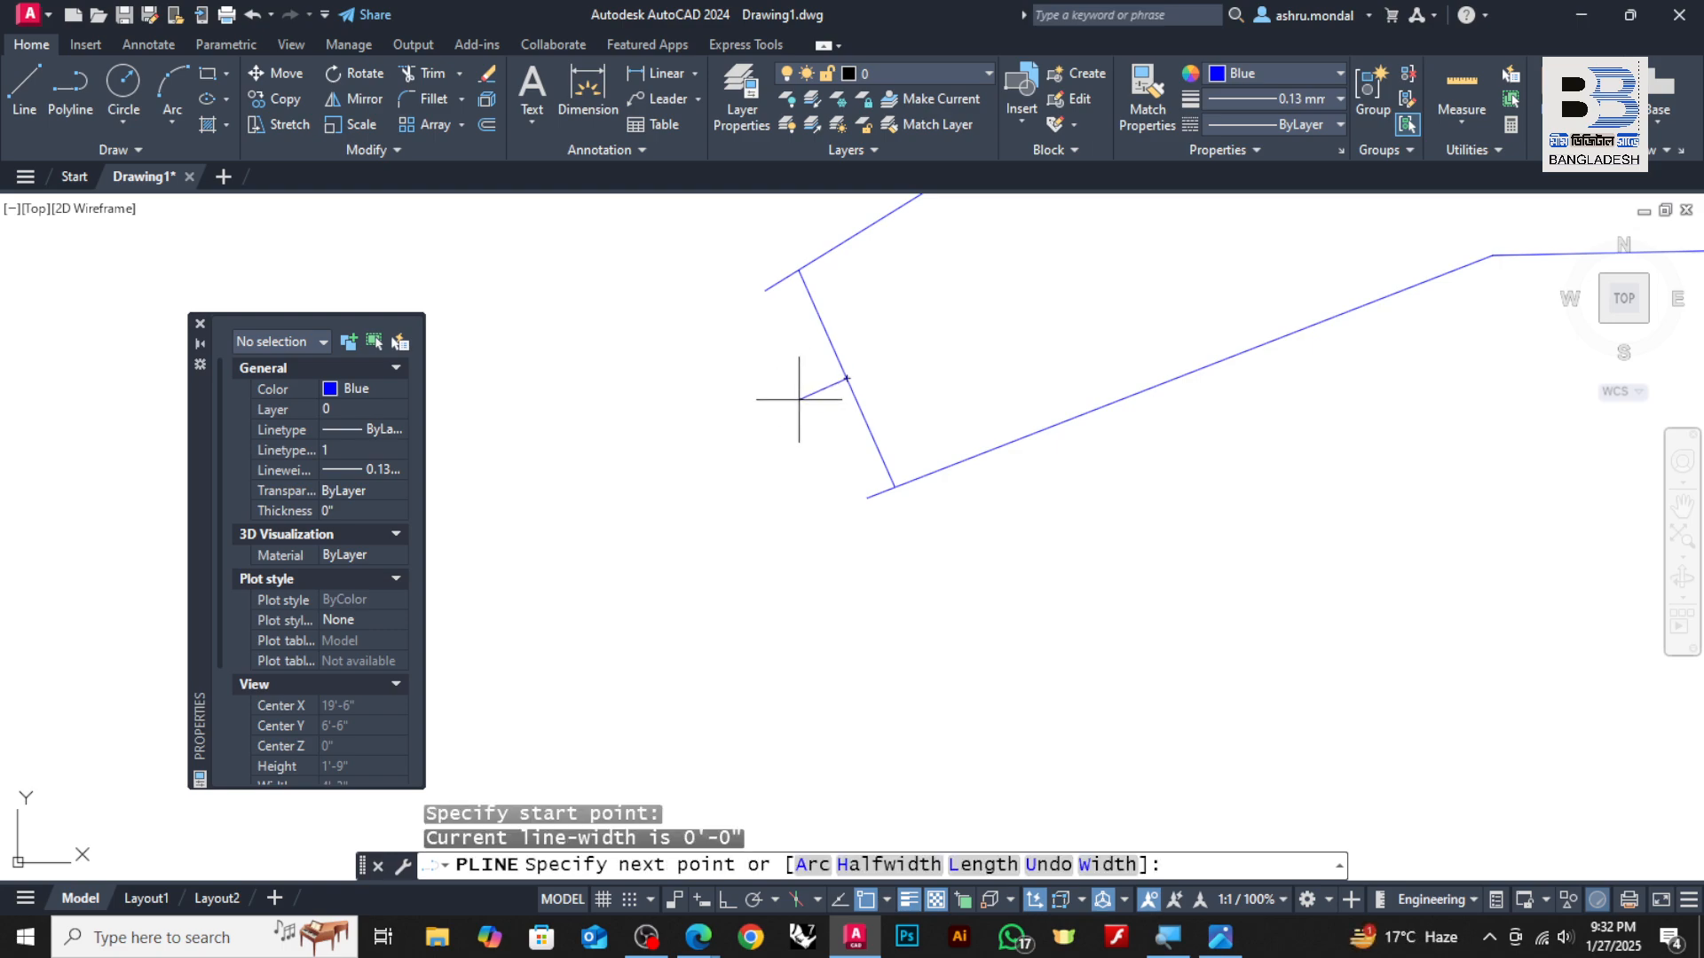
{"action": "left_click", "coordinate": [794, 399]}
{"action": "key", "text": "Return"}
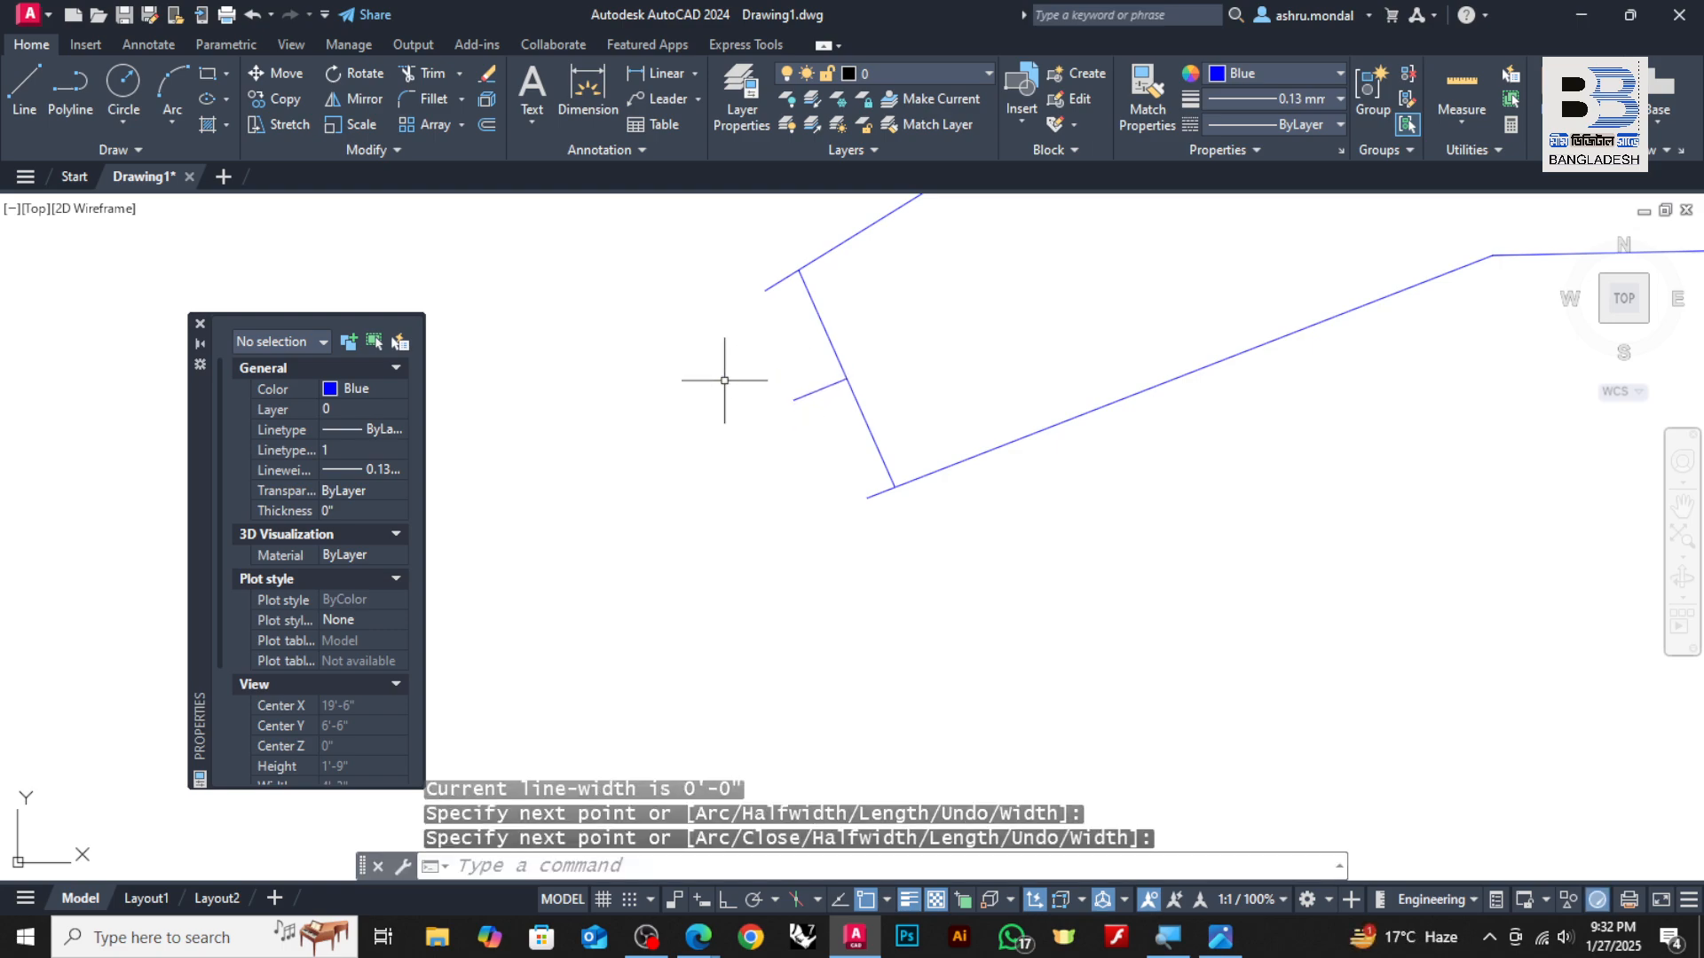
Copy the short polyline from its outer endpoint to the left end line's midpoint, extending it into the road
{"action": "left_click", "coordinate": [813, 392]}
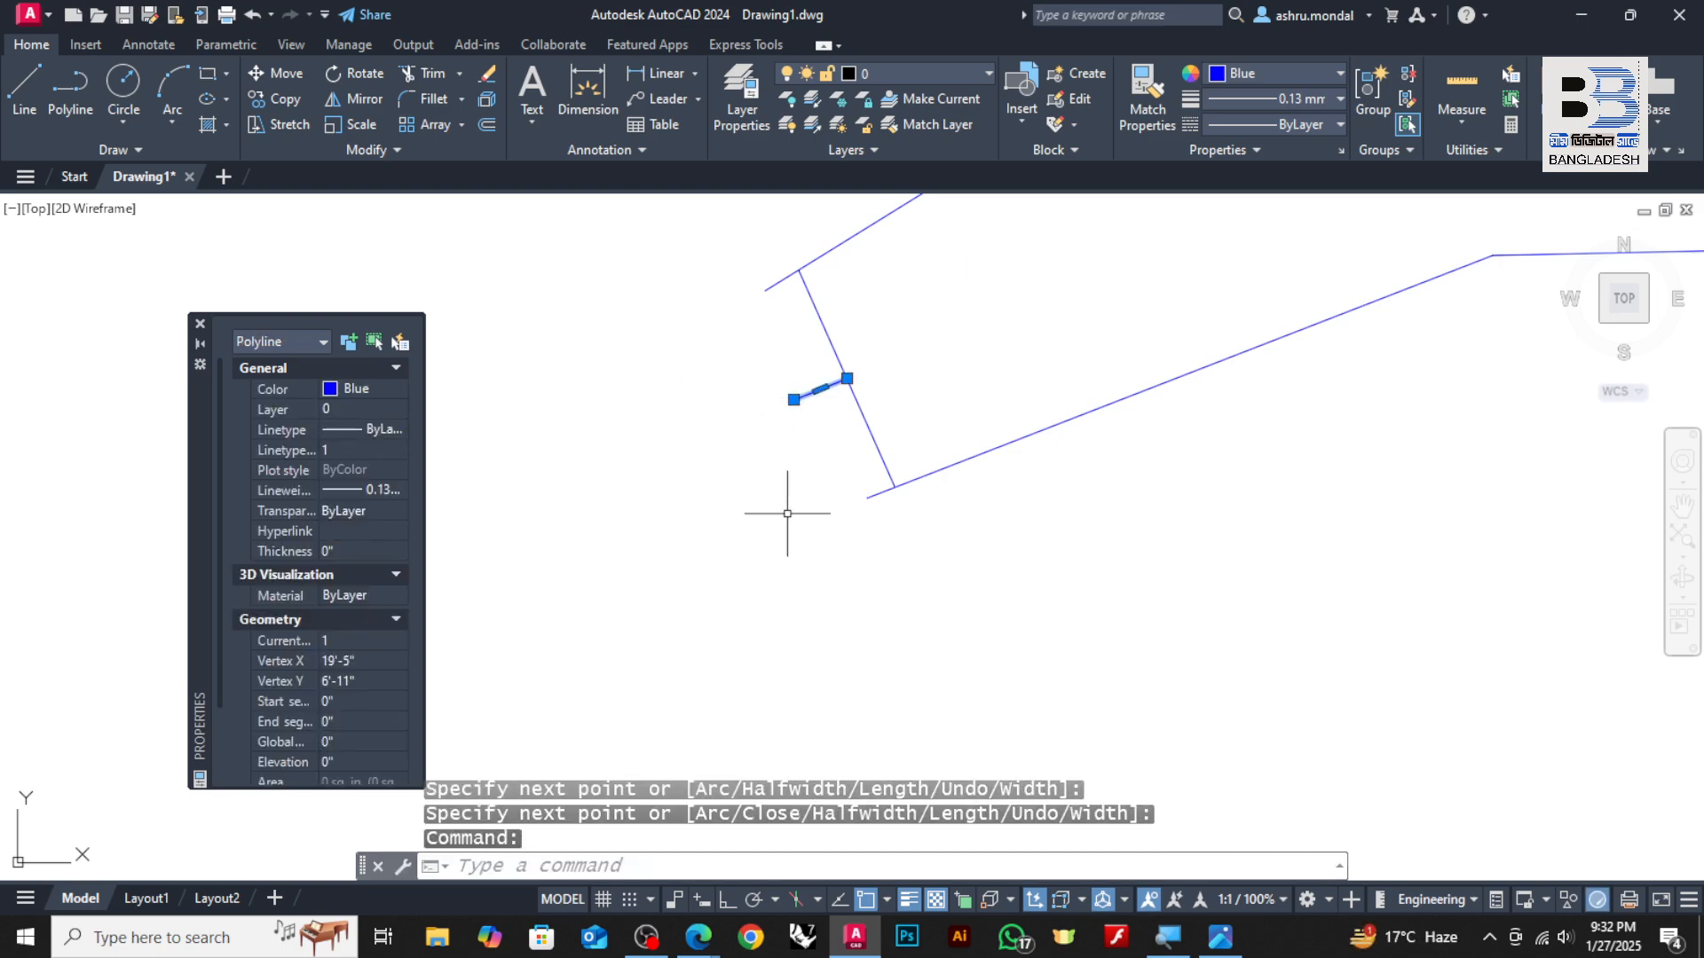
{"action": "type", "text": "co"}
{"action": "key", "text": "Return"}
{"action": "left_click", "coordinate": [794, 399]}
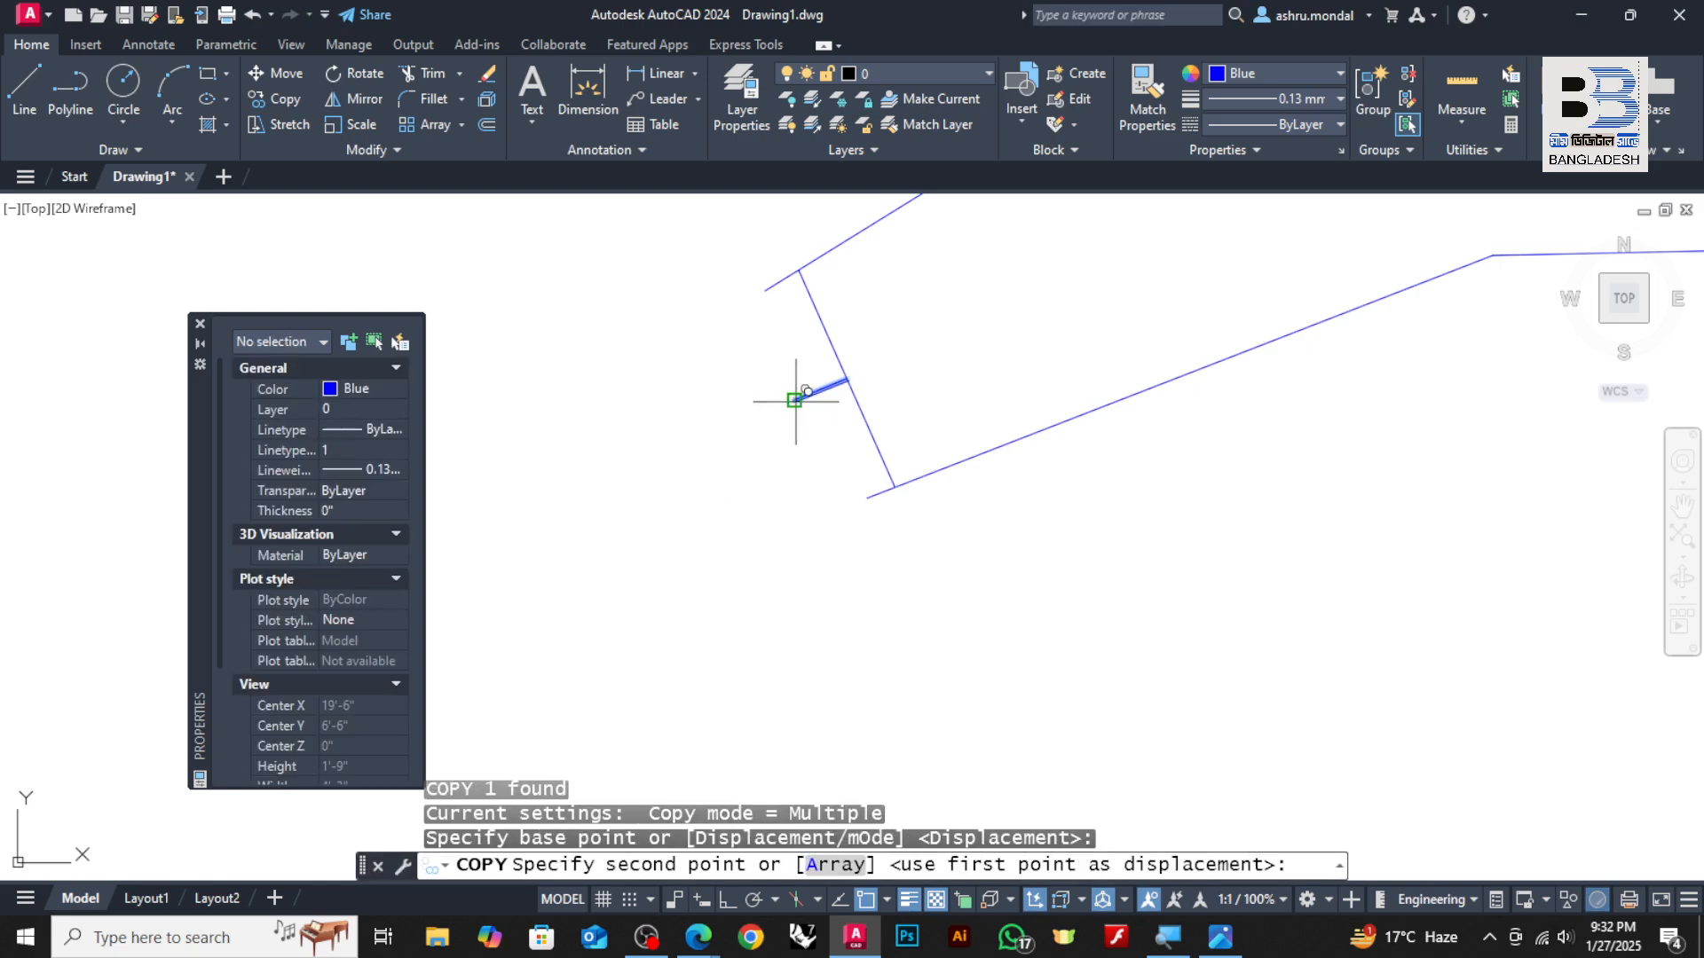
{"action": "left_click", "coordinate": [847, 380]}
{"action": "key", "text": "Escape"}
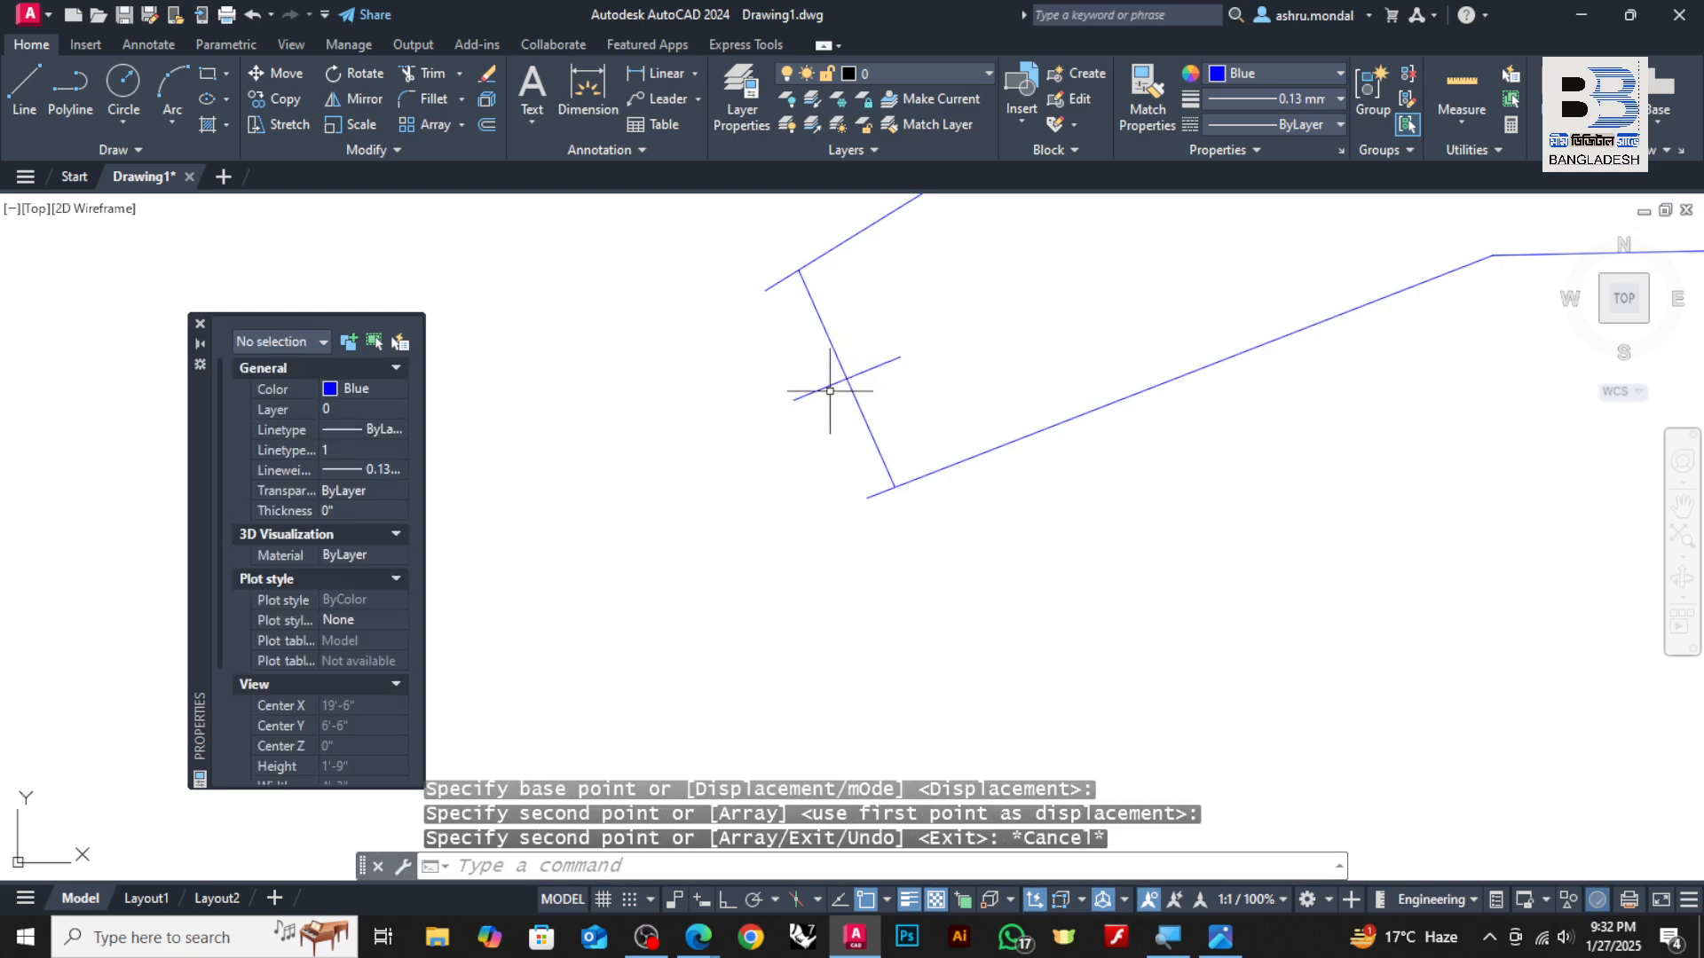
Draw two slanted polylines across the left end line, one from each end of the short crossing line
{"action": "left_click", "coordinate": [92, 84]}
{"action": "left_click", "coordinate": [794, 399]}
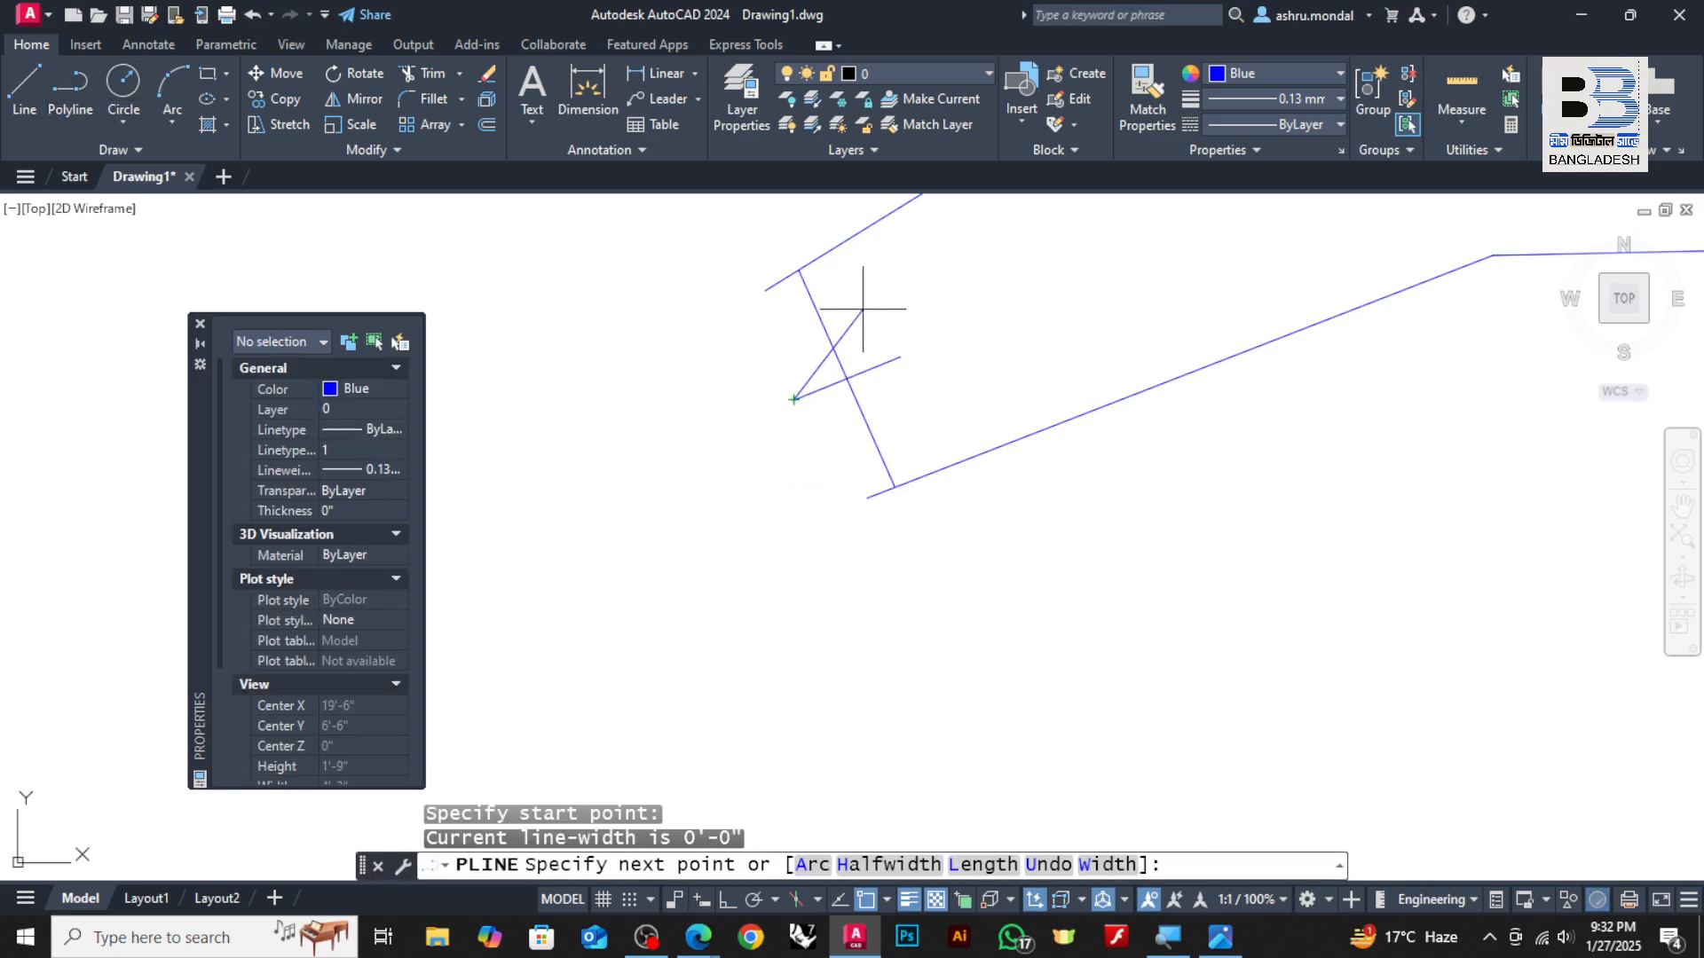
{"action": "left_click", "coordinate": [863, 310]}
{"action": "key", "text": "Return"}
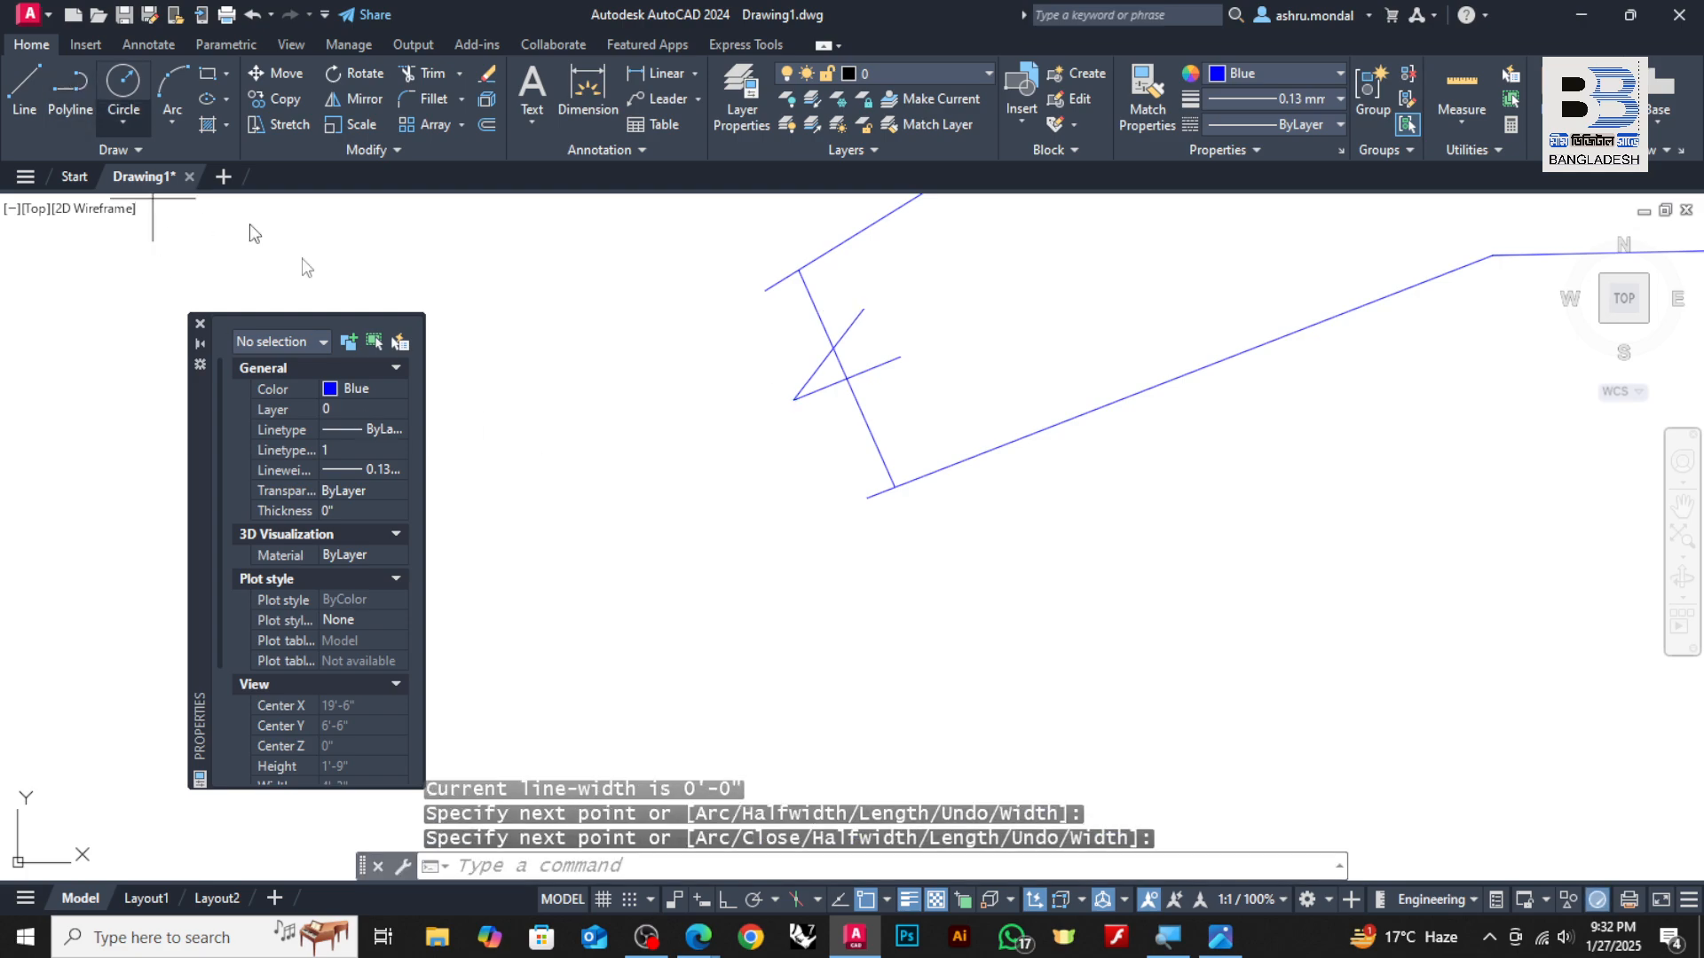
{"action": "key", "text": "Return"}
{"action": "left_click", "coordinate": [899, 357]}
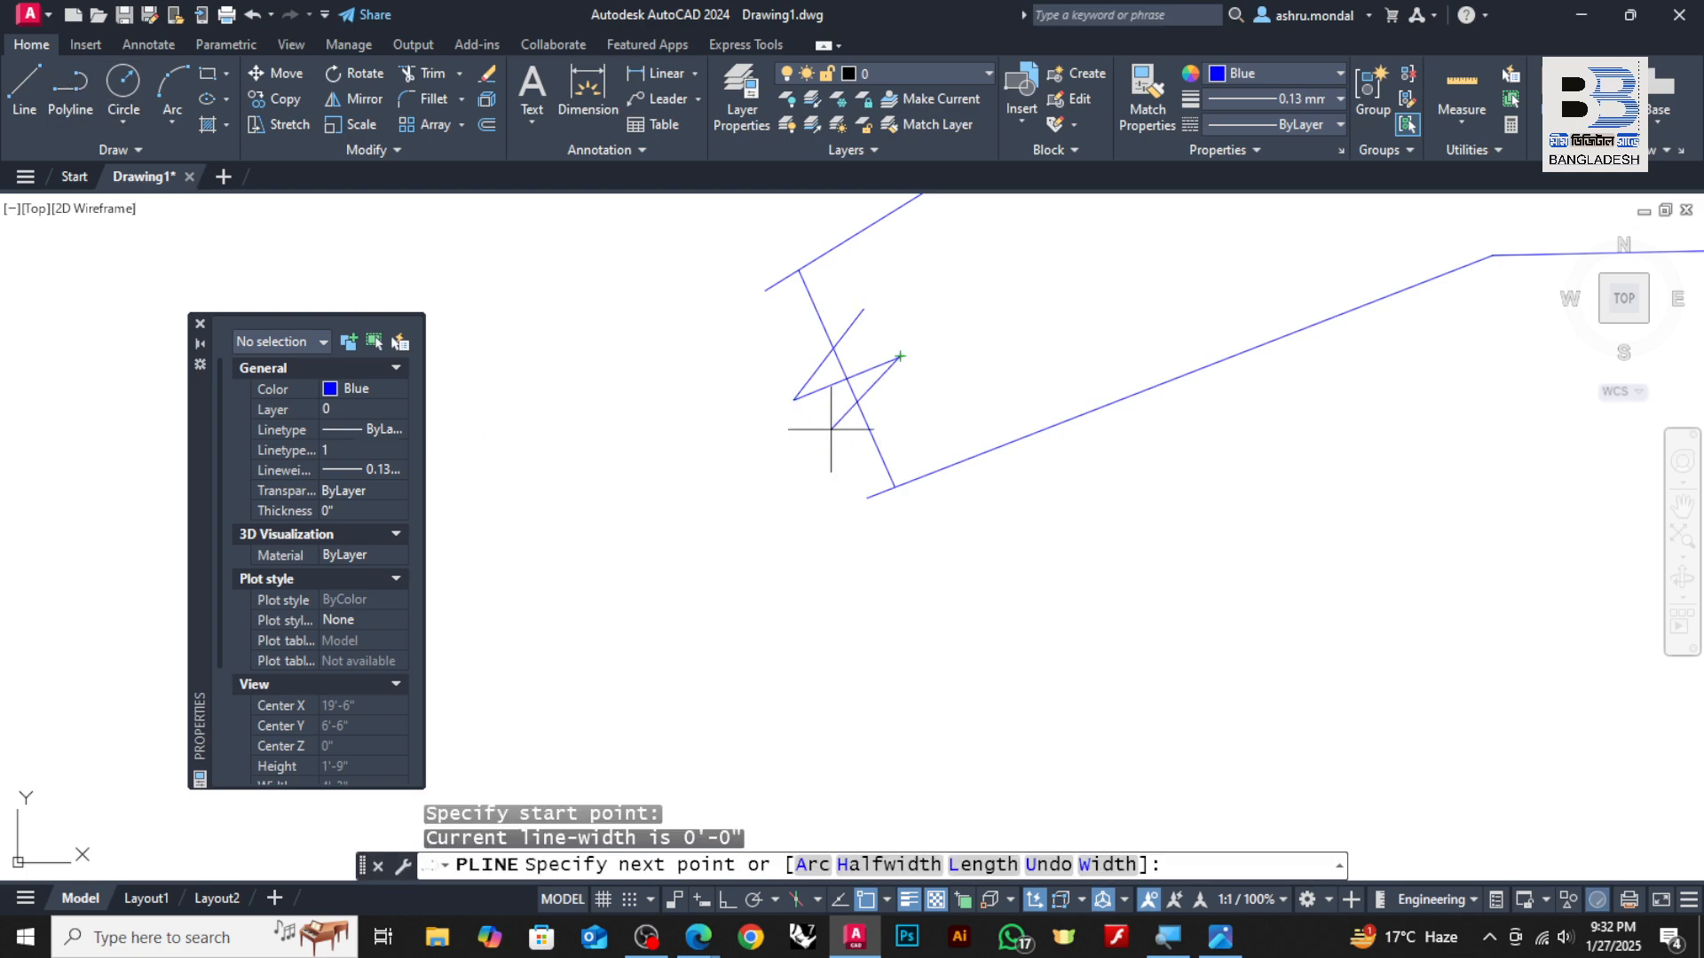
{"action": "left_click", "coordinate": [800, 482]}
{"action": "key", "text": "Escape"}
{"action": "key", "text": "Escape"}
{"action": "key", "text": "Escape"}
Trim the left zigzag's slanted tails, the end line between the zigzag corners, and the road edge stubs beyond the end line
{"action": "type", "text": "tr"}
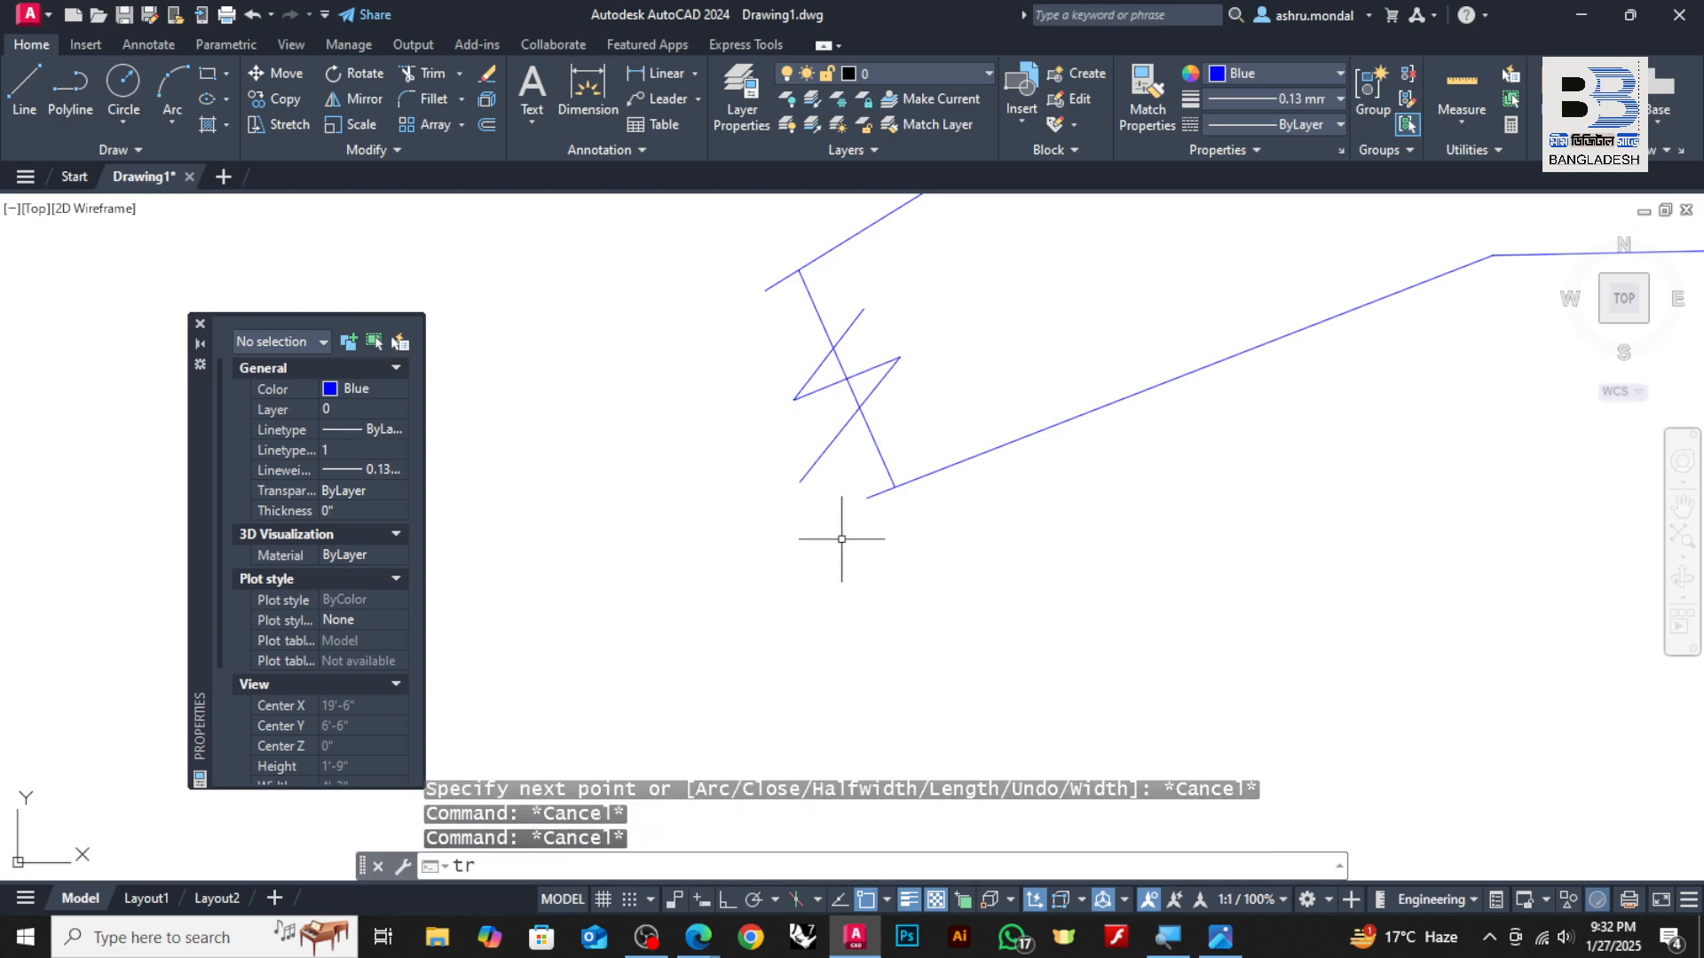
{"action": "type", "text": "im"}
{"action": "key", "text": "Return"}
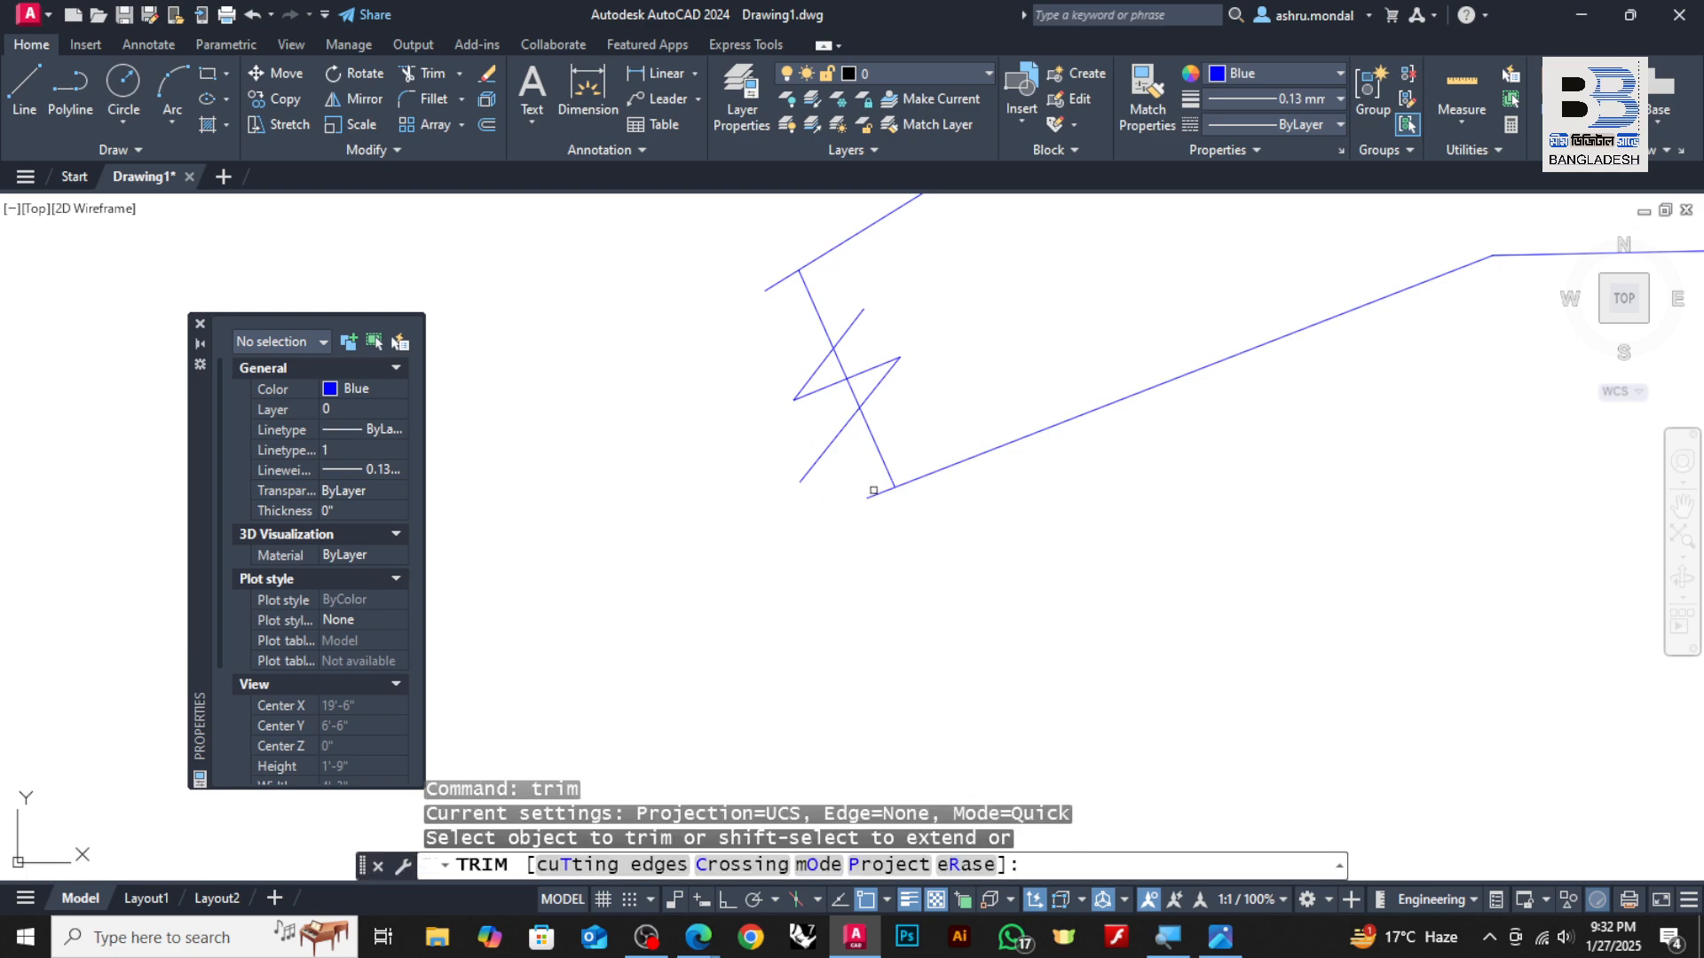
{"action": "left_click", "coordinate": [873, 490]}
{"action": "left_click", "coordinate": [838, 442]}
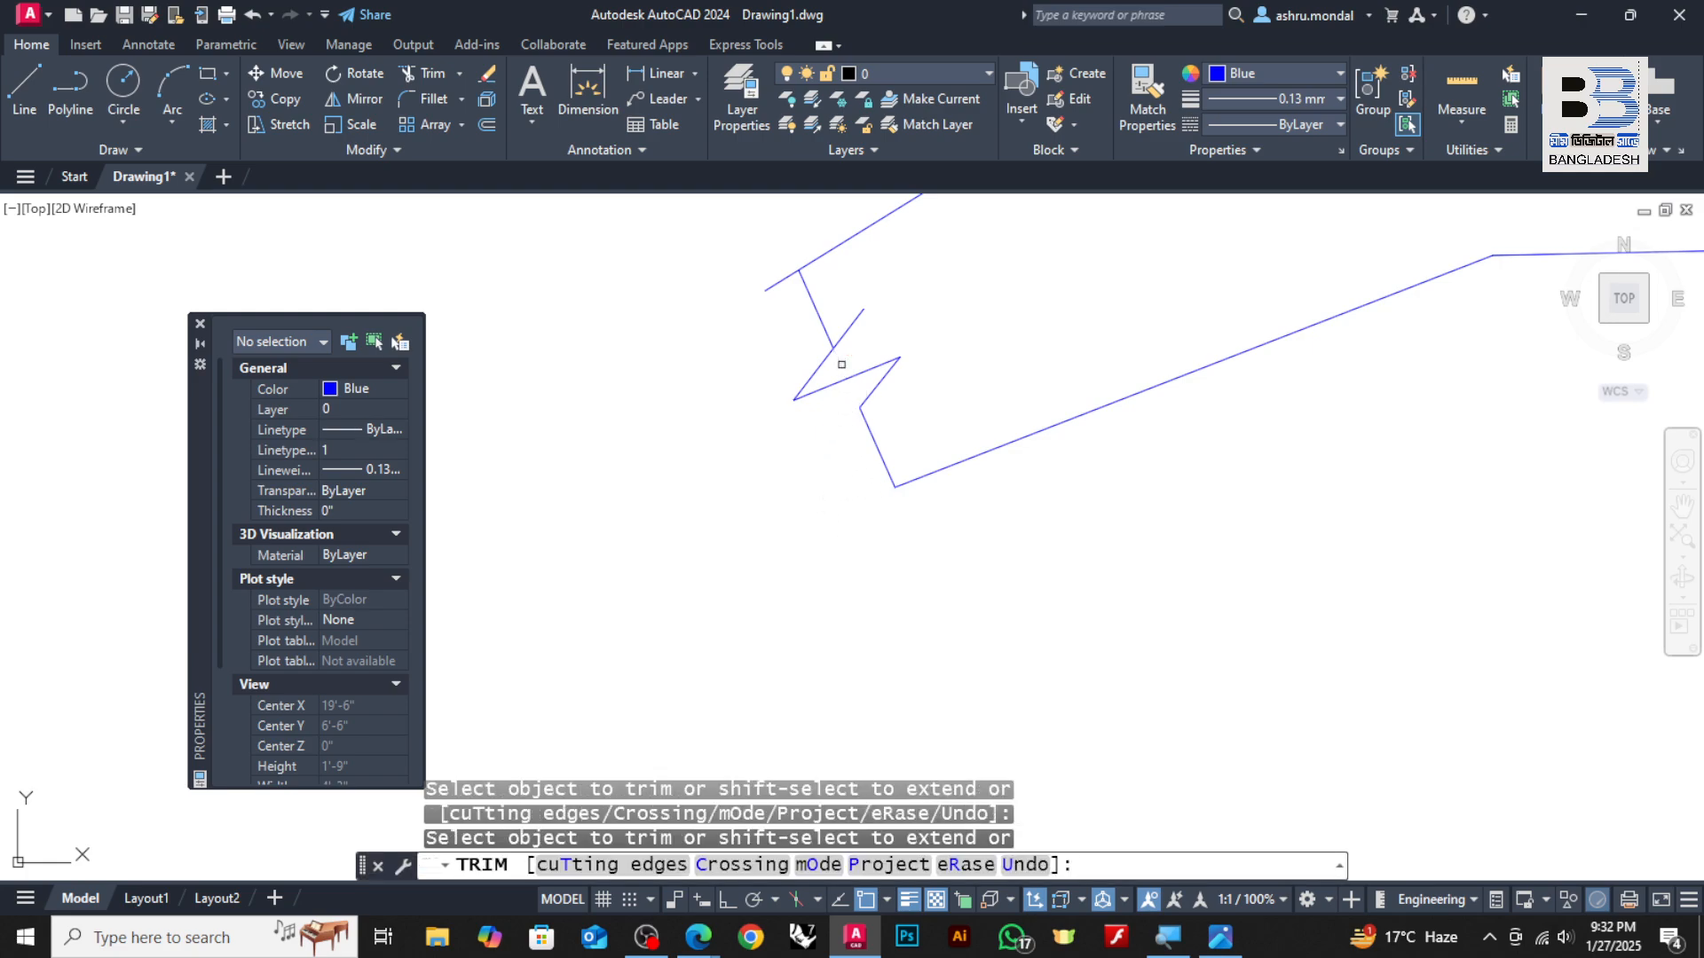
{"action": "scroll", "coordinate": [910, 564], "scroll_direction": "down", "scroll_amount": 2}
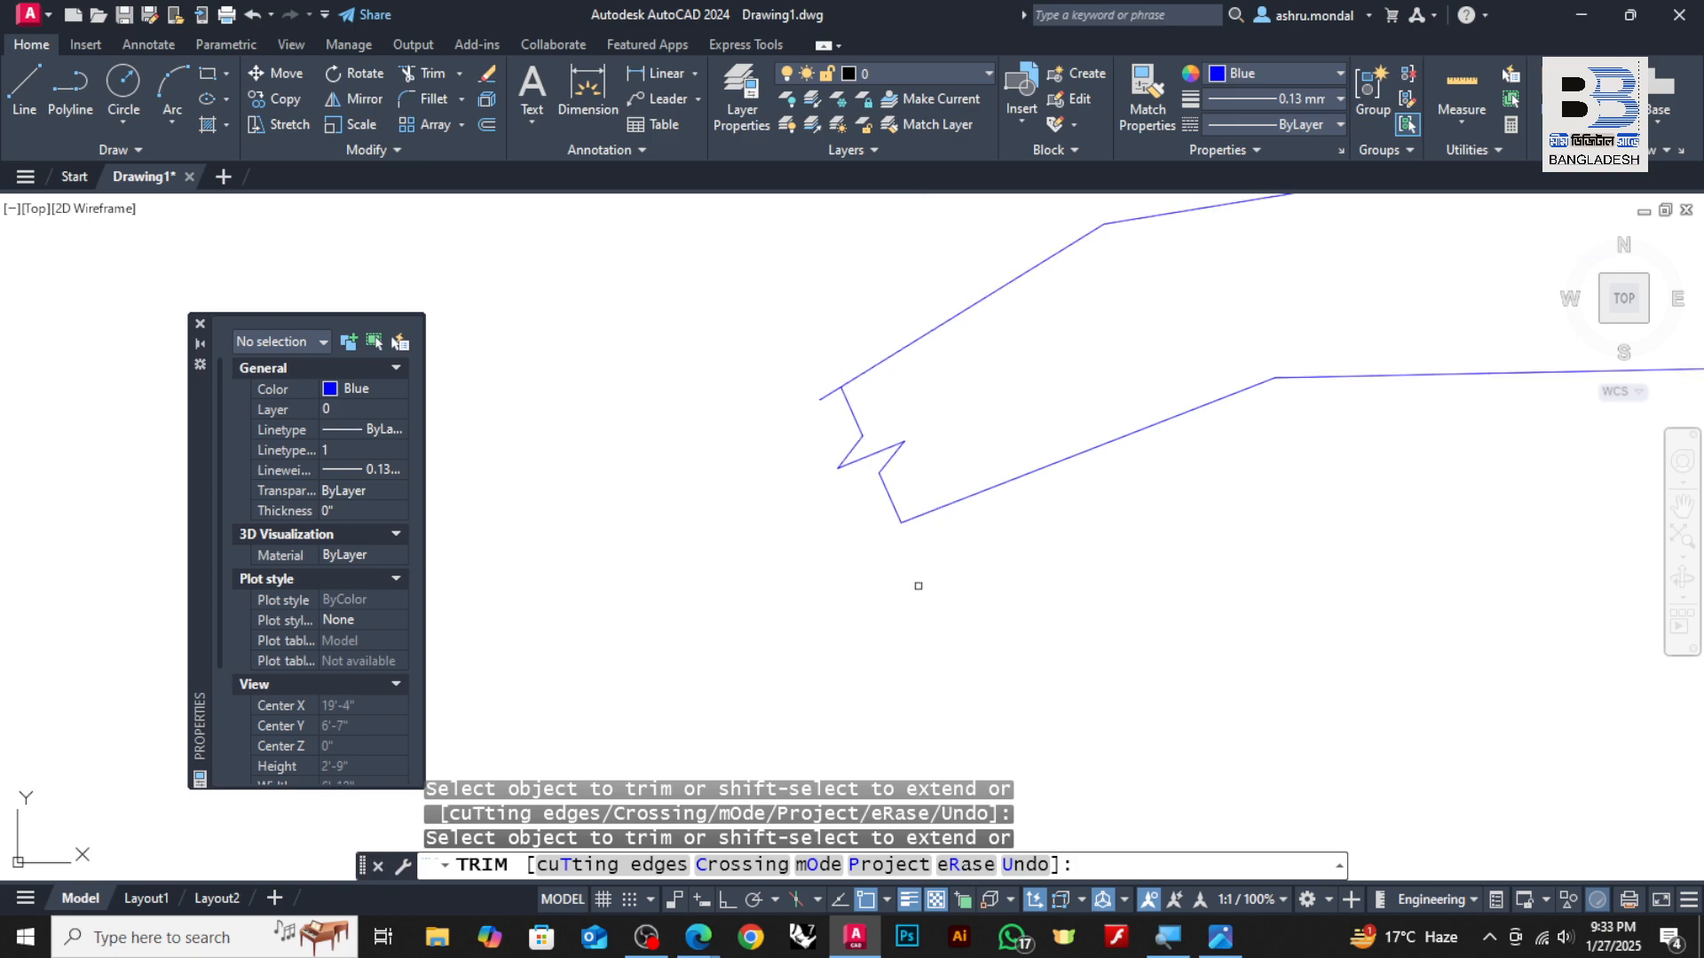
{"action": "scroll", "coordinate": [684, 453], "scroll_direction": "down", "scroll_amount": 2}
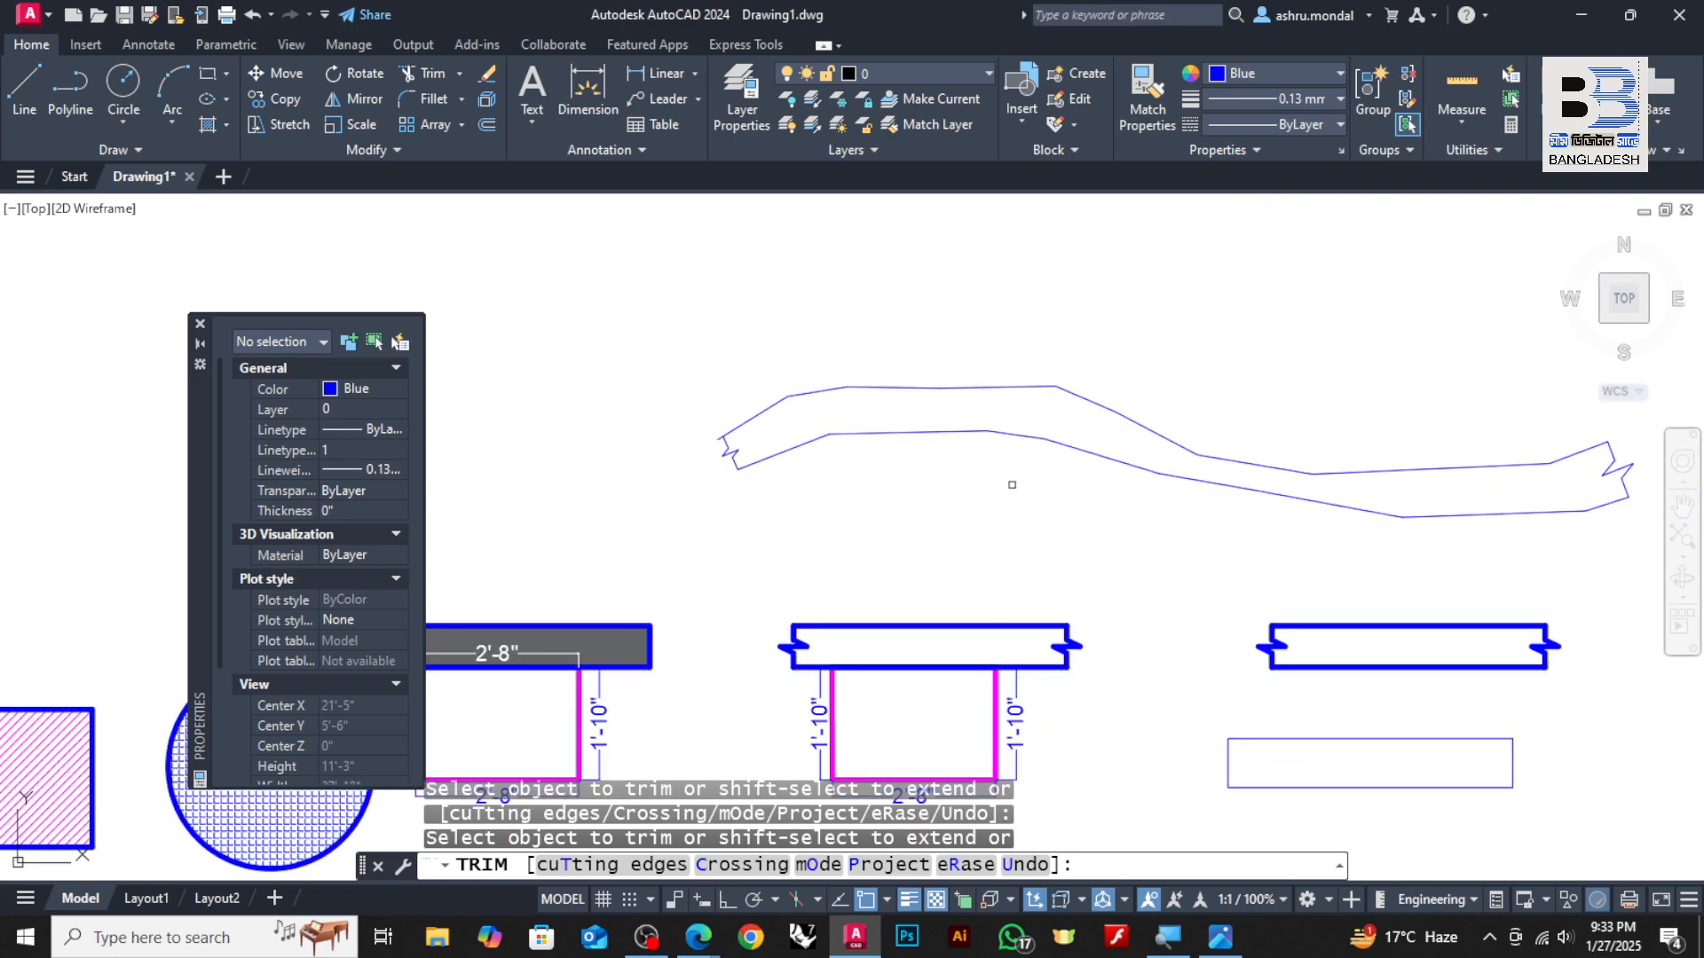
{"action": "scroll", "coordinate": [723, 448], "scroll_direction": "up", "scroll_amount": 6}
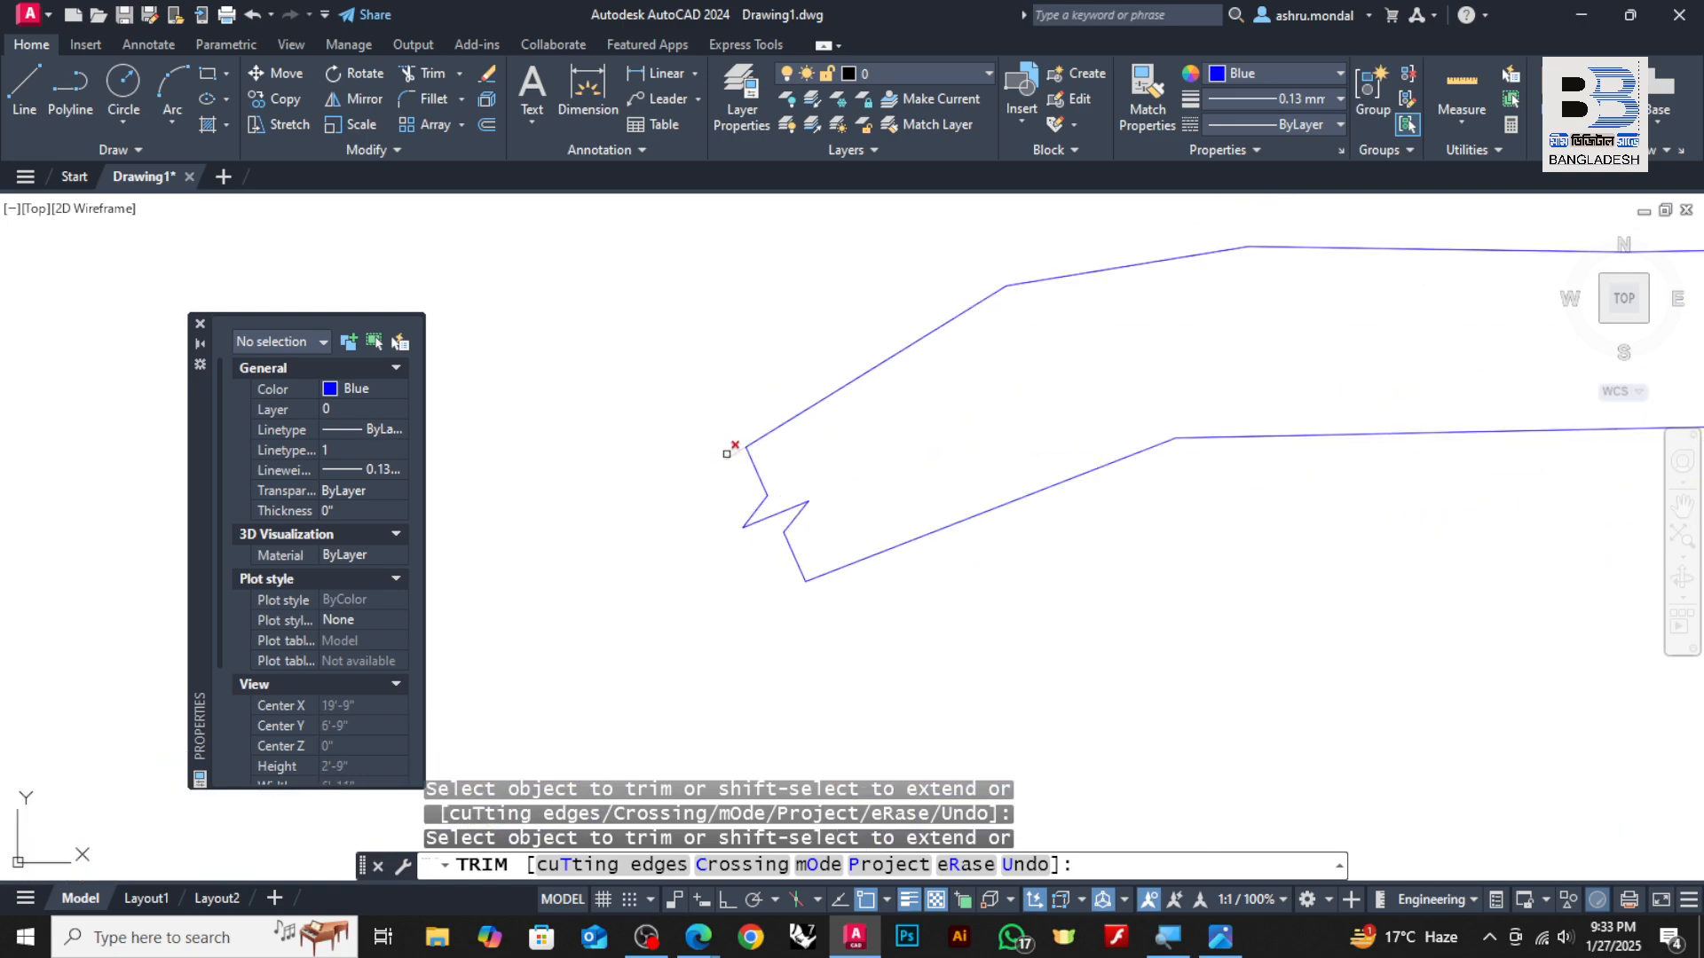
{"action": "scroll", "coordinate": [669, 398], "scroll_direction": "down", "scroll_amount": 6}
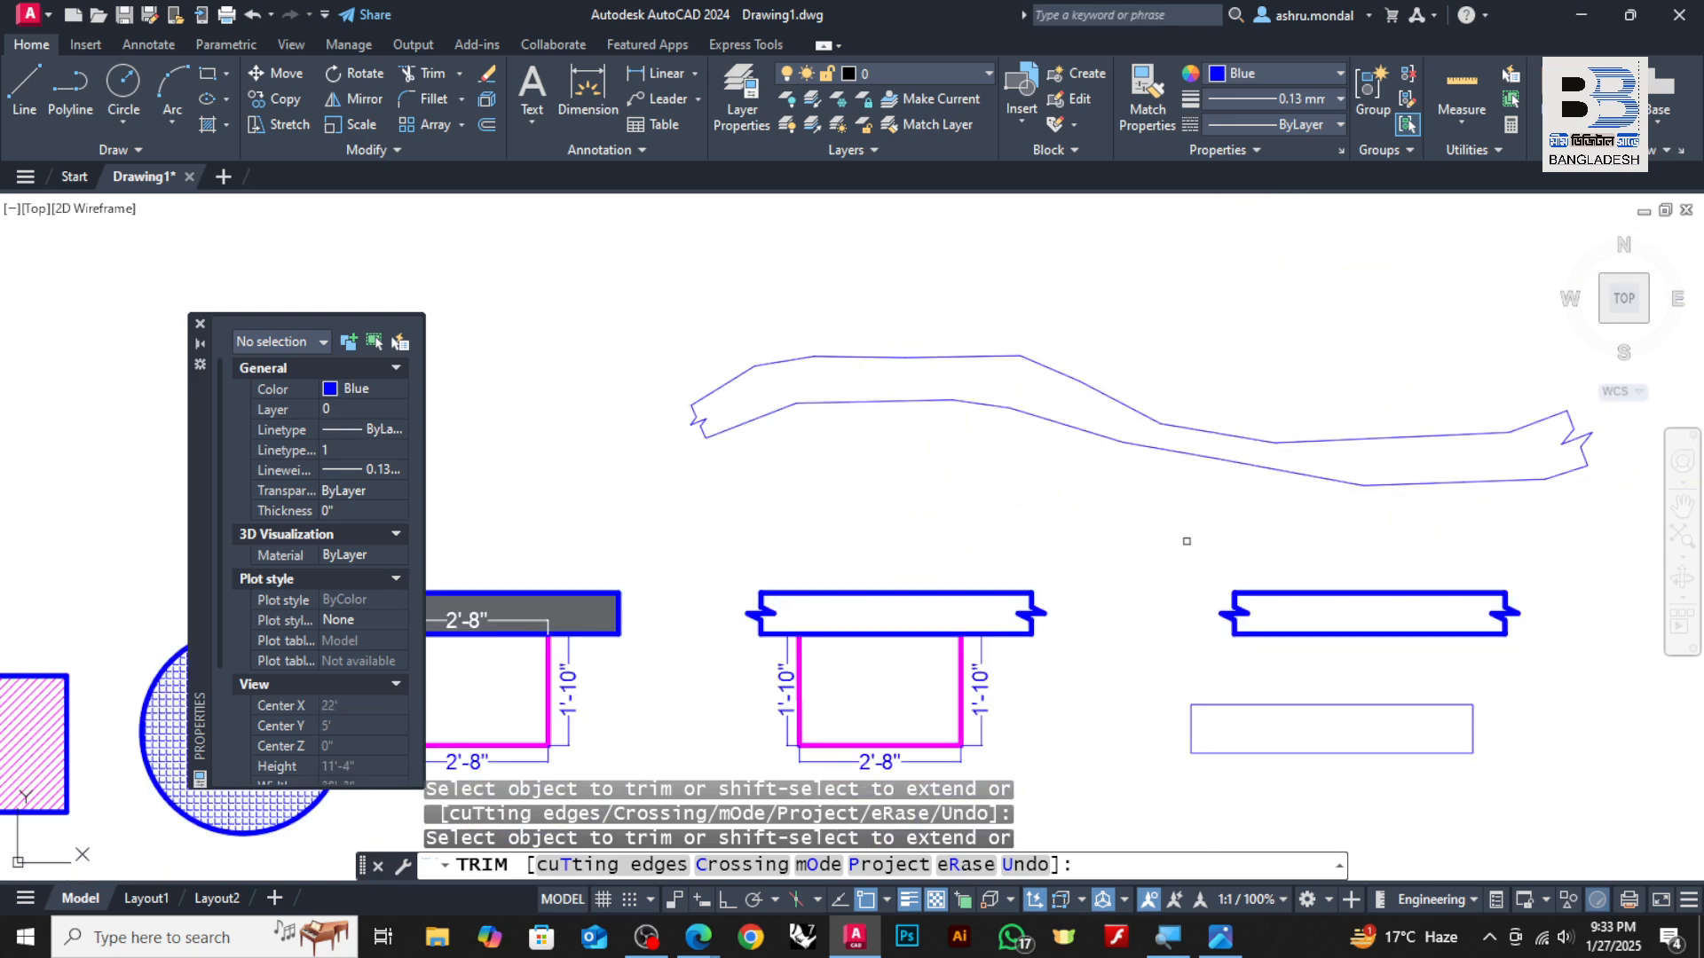
Switch to Edge to view the reference photo of the divided plot's road strip, close the photo and return to AutoCAD
{"action": "scroll", "coordinate": [631, 430], "scroll_direction": "up", "scroll_amount": 3}
{"action": "scroll", "coordinate": [874, 402], "scroll_direction": "up", "scroll_amount": 3}
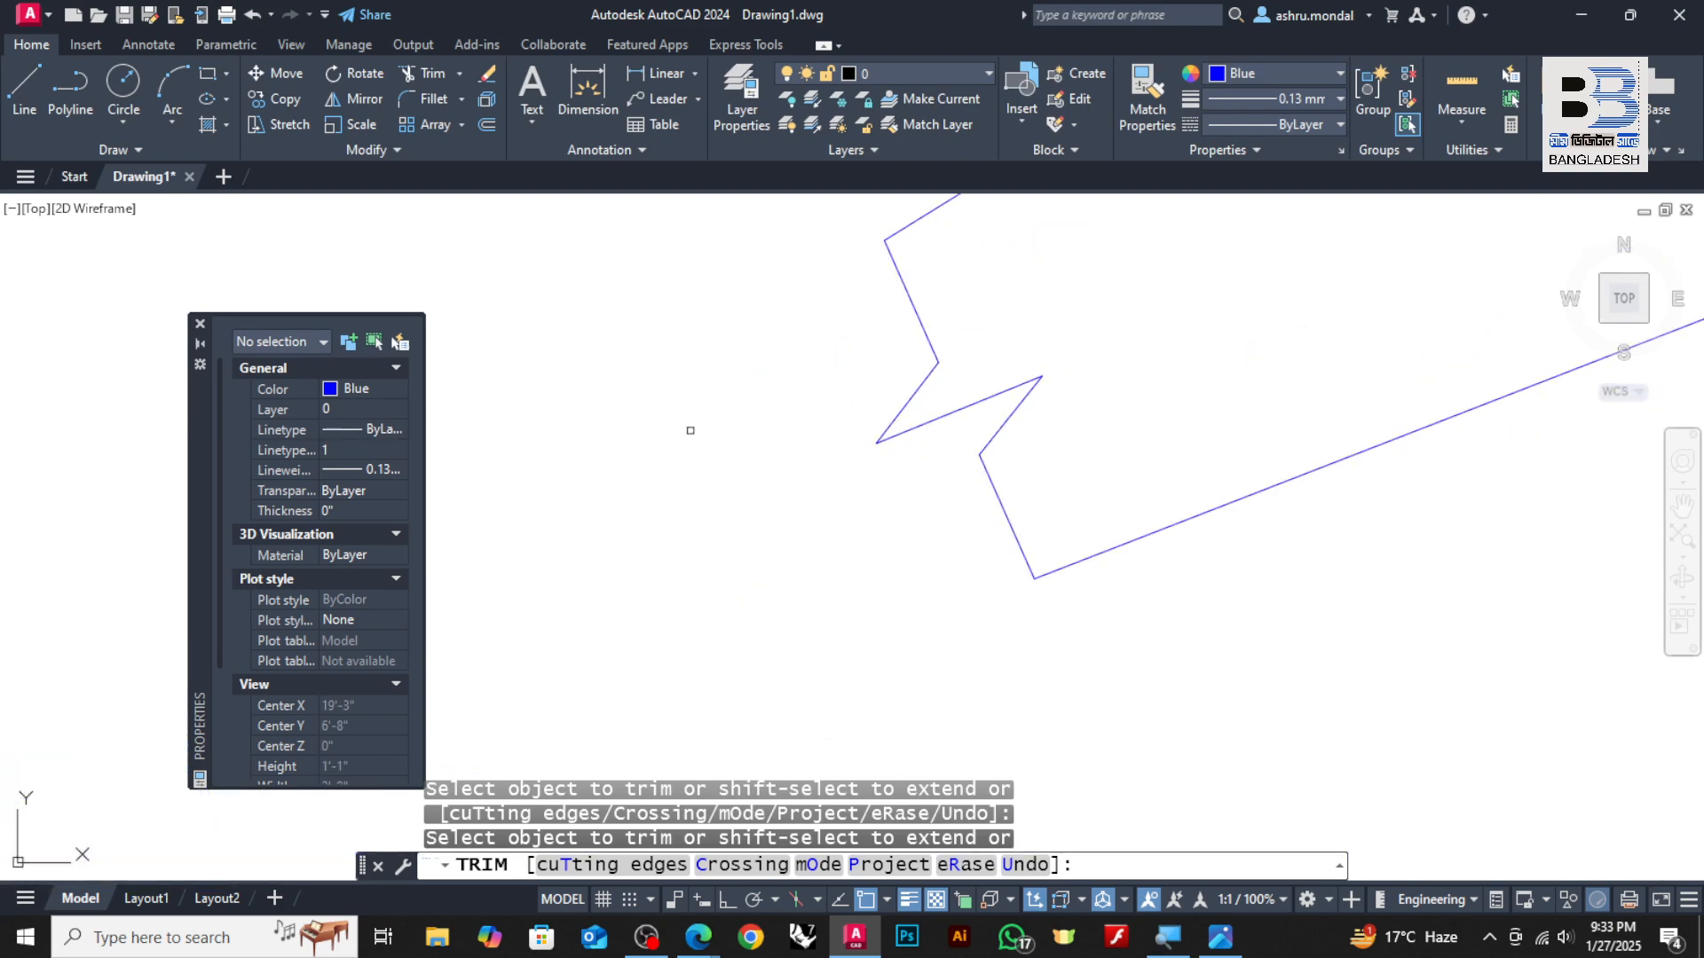
{"action": "scroll", "coordinate": [692, 436], "scroll_direction": "down", "scroll_amount": 2}
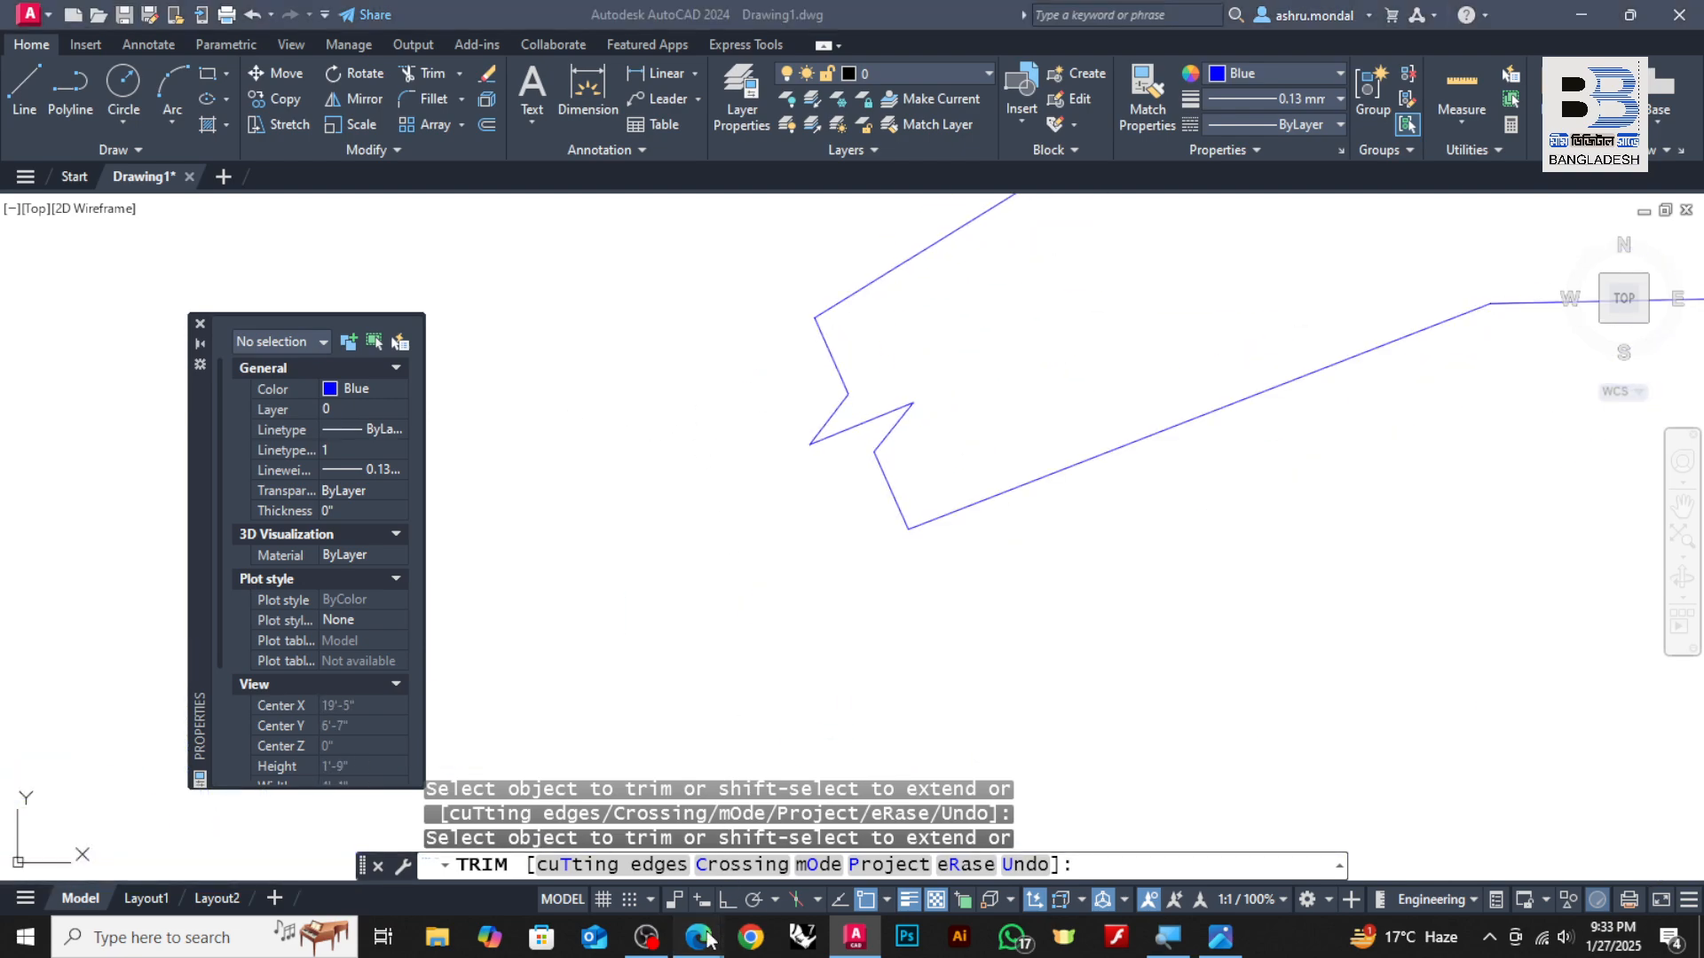
{"action": "mouse_move", "coordinate": [698, 934]}
{"action": "left_click", "coordinate": [607, 874]}
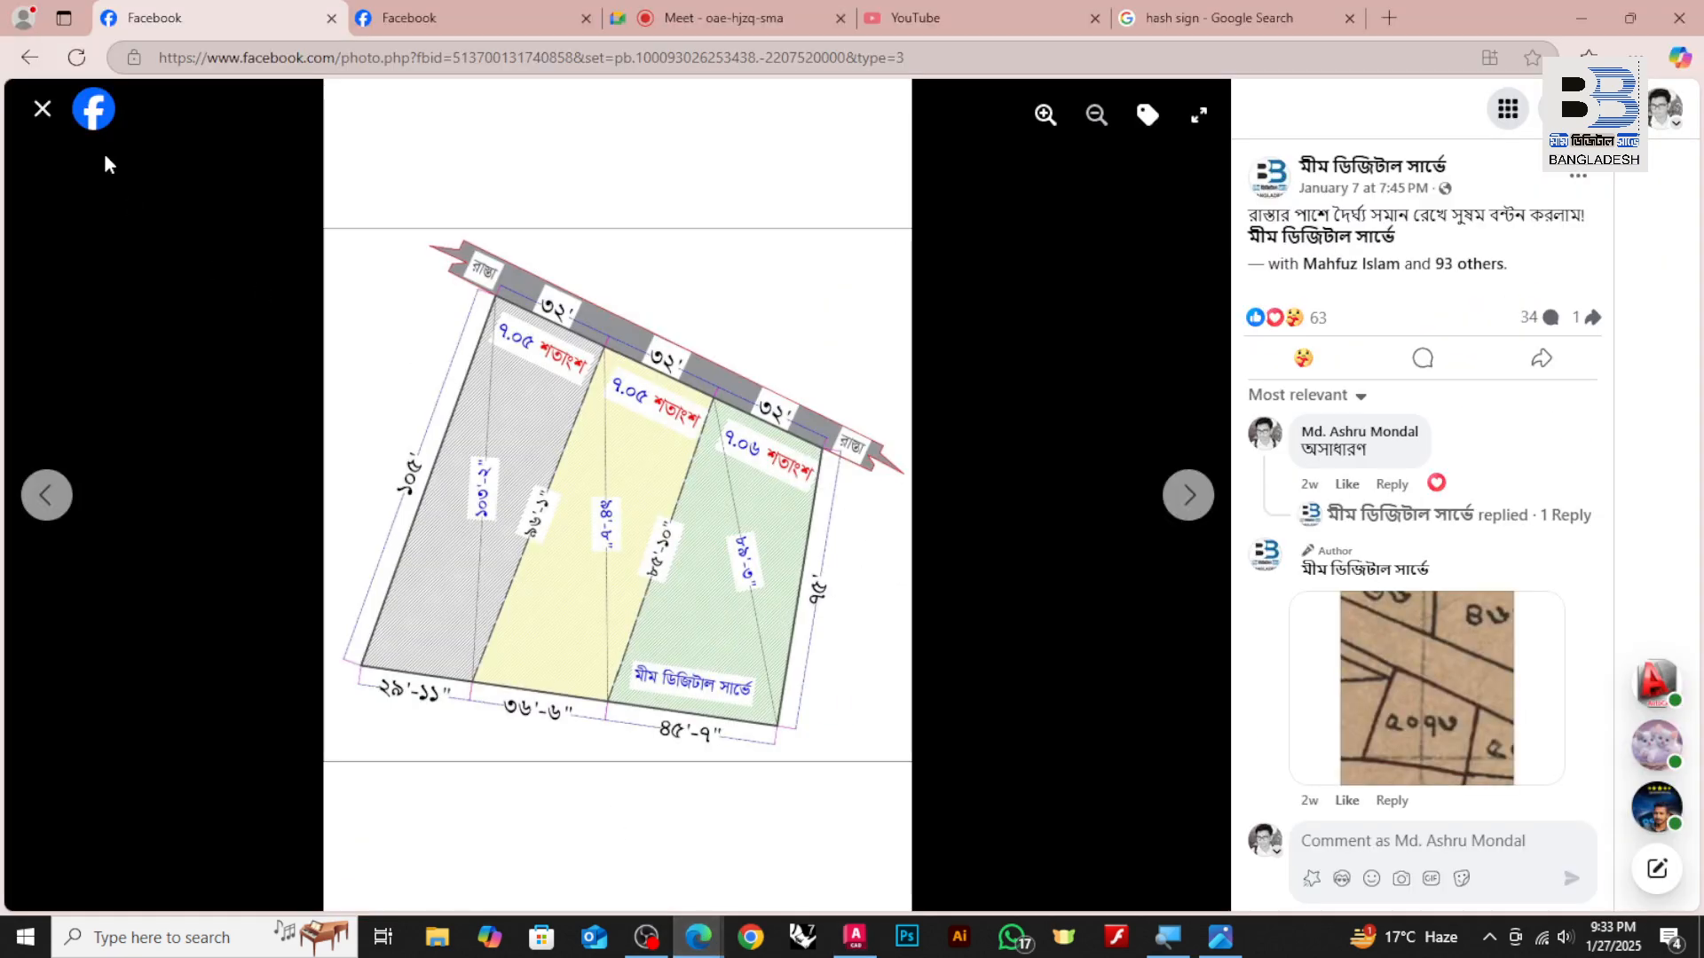
{"action": "left_click", "coordinate": [45, 108]}
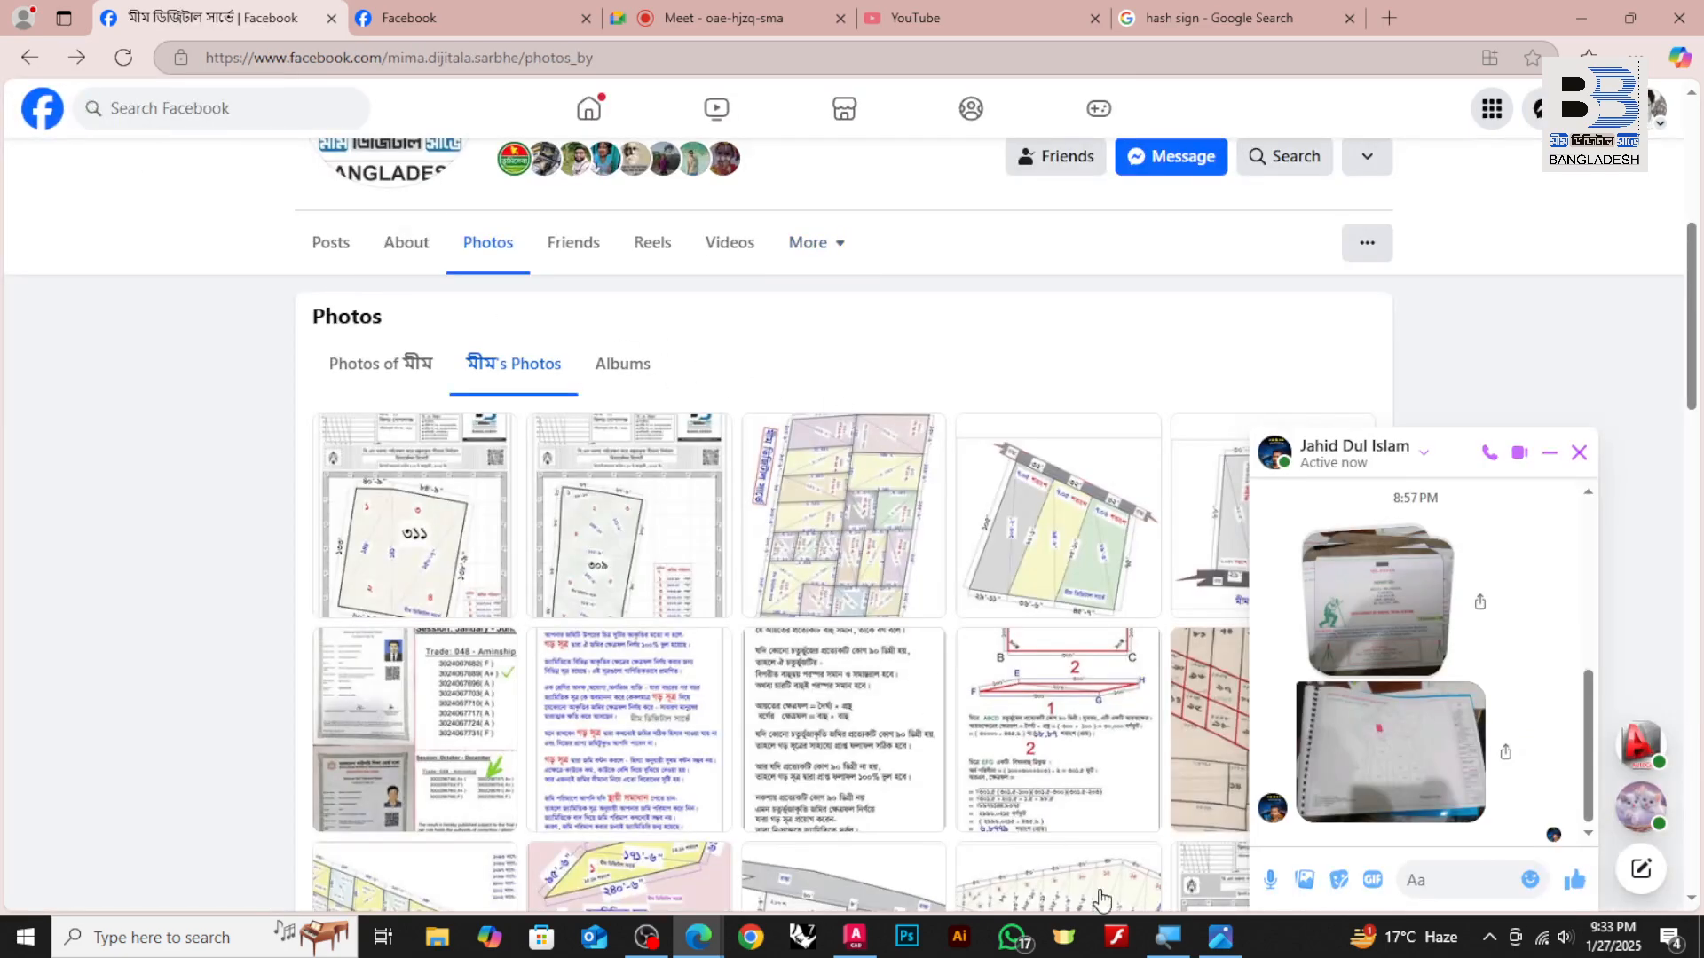
{"action": "left_click", "coordinate": [855, 938]}
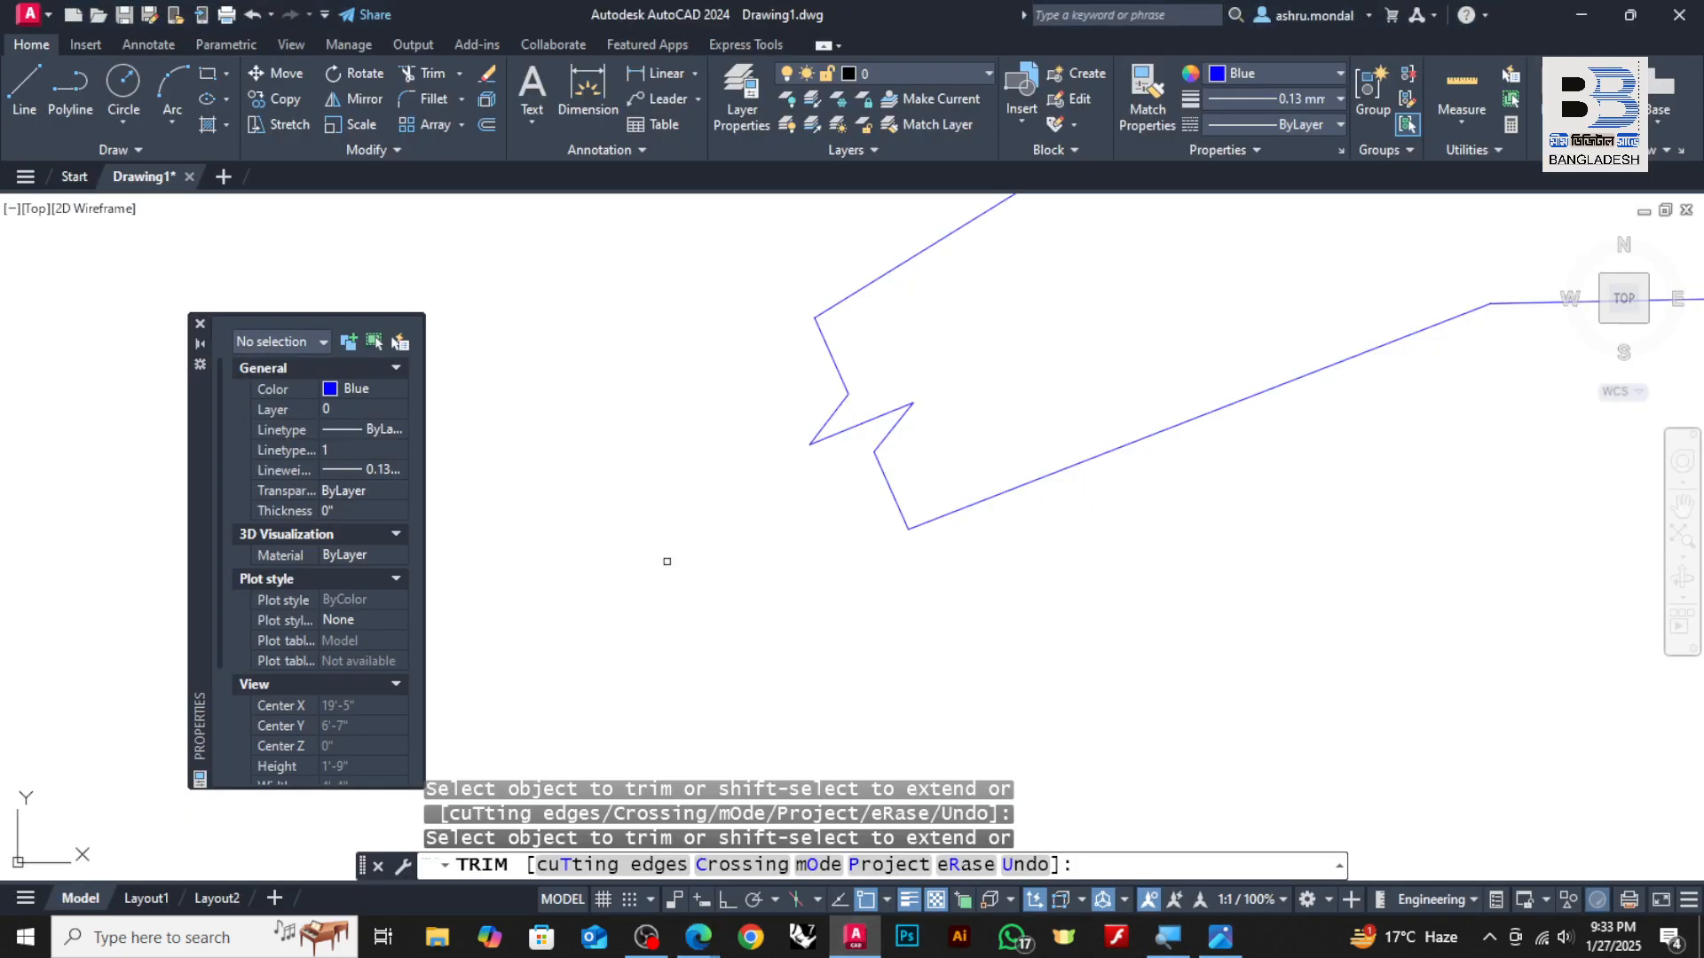
Draw a polyline between the left zigzag's two inner corners to bridge the gap in the end line
{"action": "scroll", "coordinate": [911, 380], "scroll_direction": "up", "scroll_amount": 2}
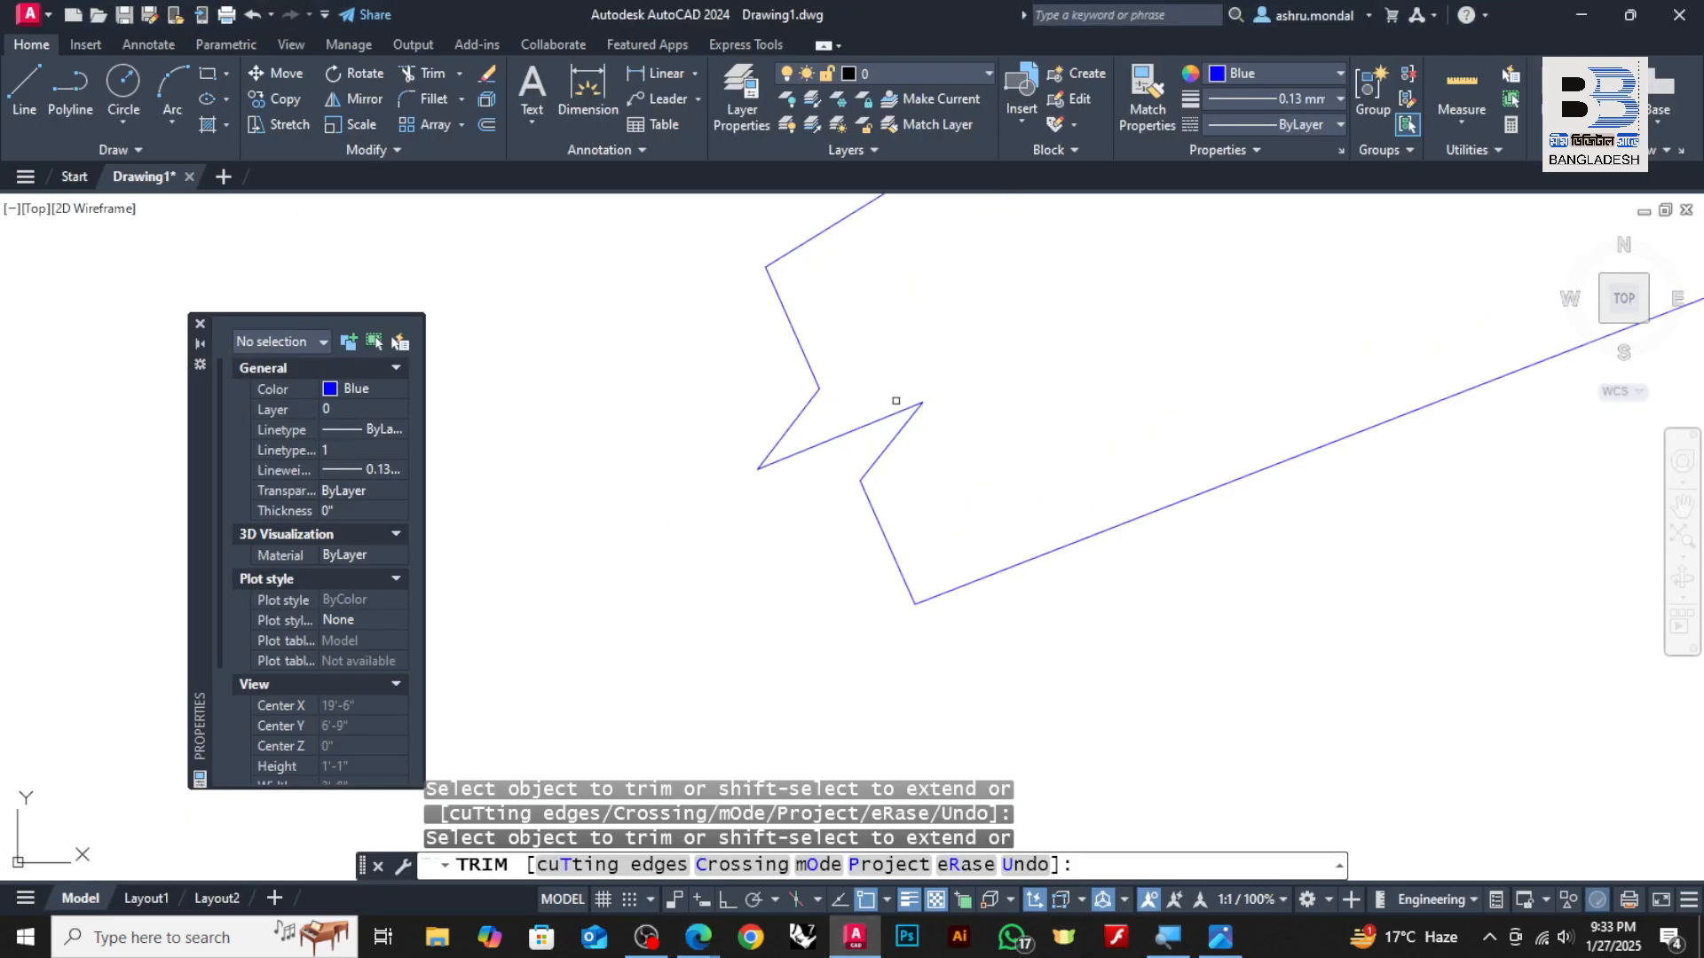
{"action": "left_click", "coordinate": [70, 88]}
{"action": "left_click", "coordinate": [818, 388]}
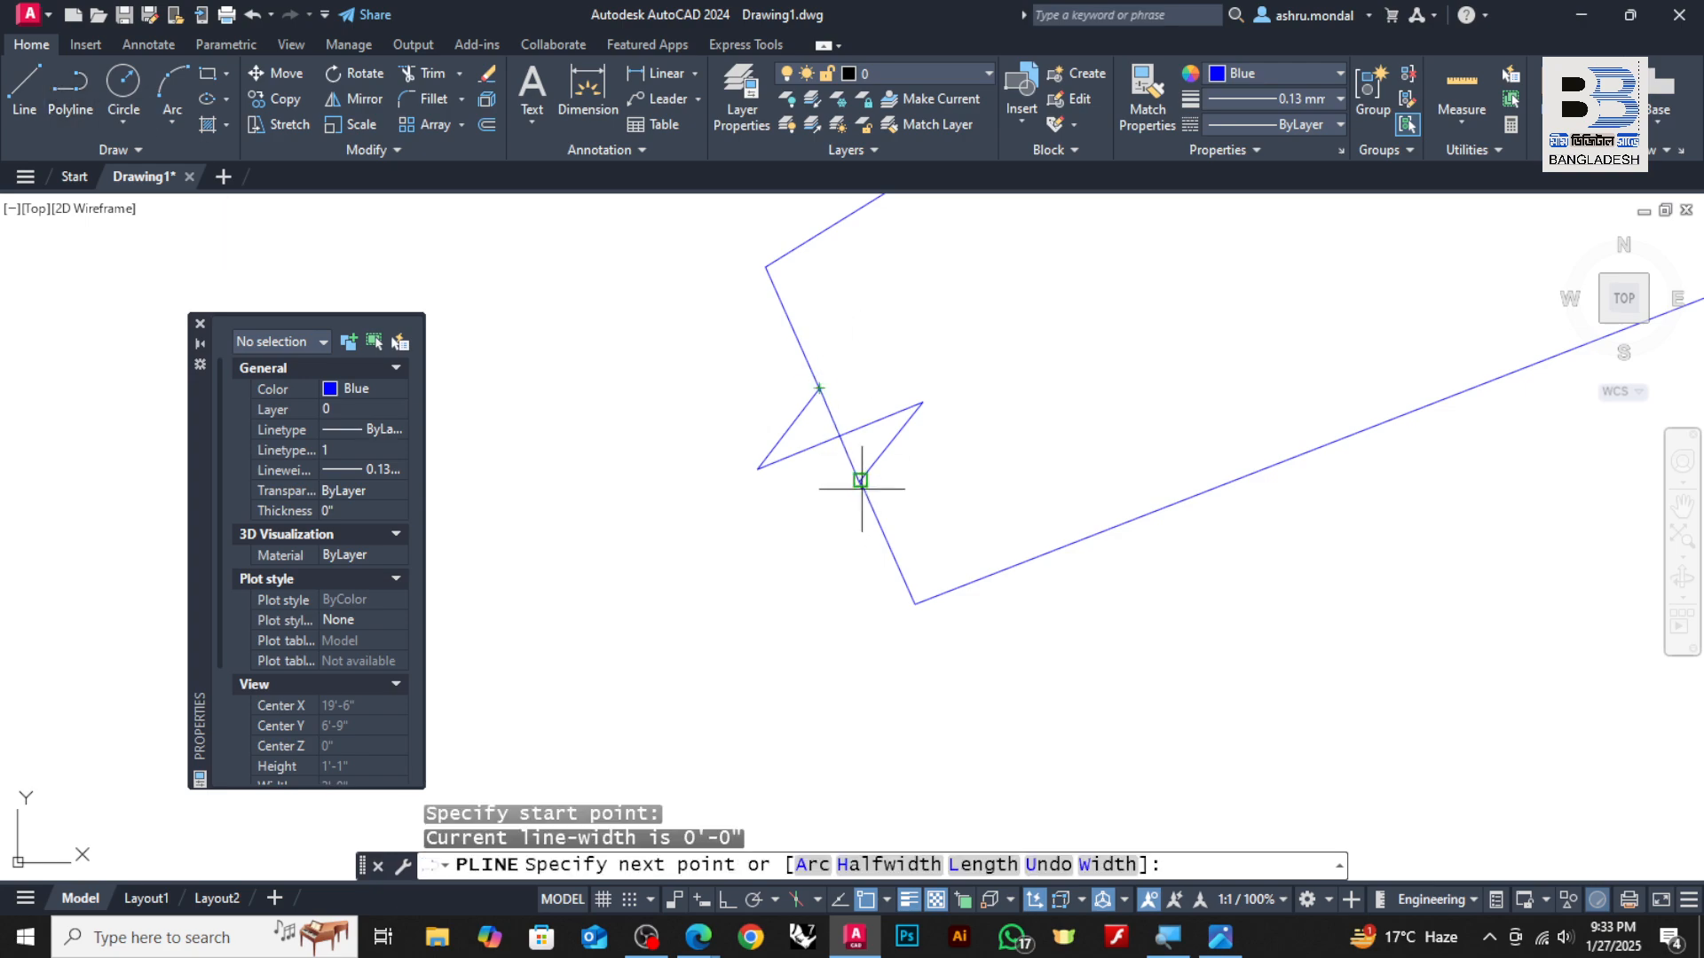
{"action": "key", "text": "Return"}
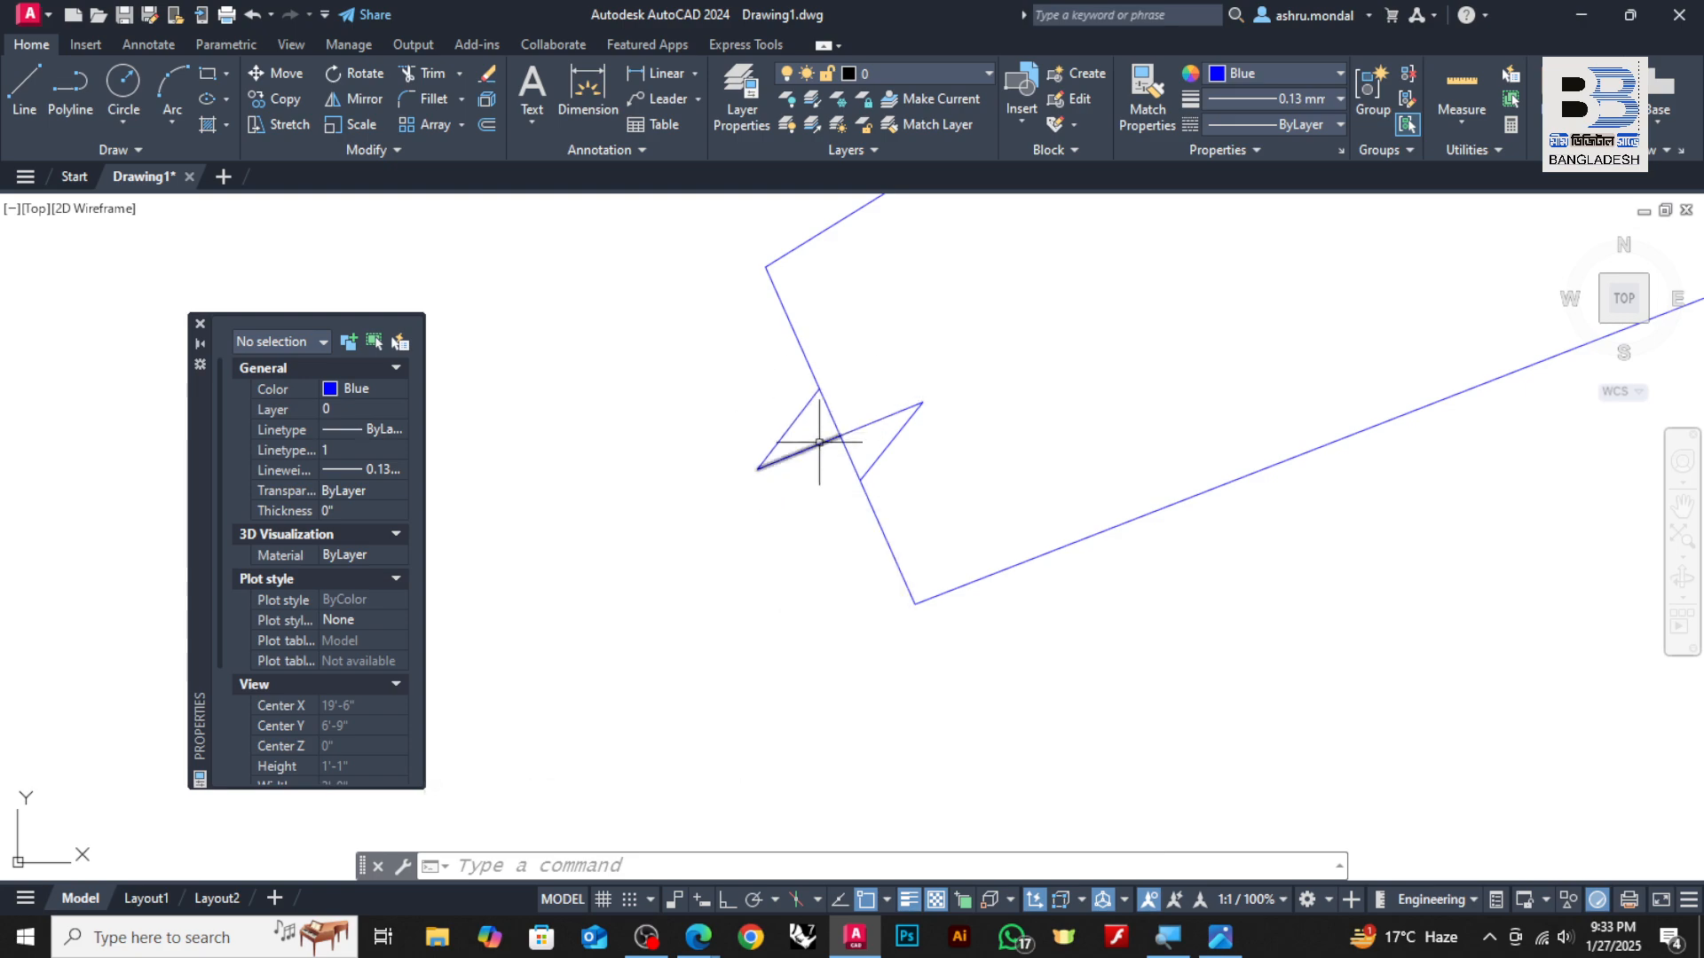
Draw a longer pointed polyline from the left end line's midpoint outward and back across the line, and delete the shorter outer slanted line
{"action": "left_click", "coordinate": [70, 93]}
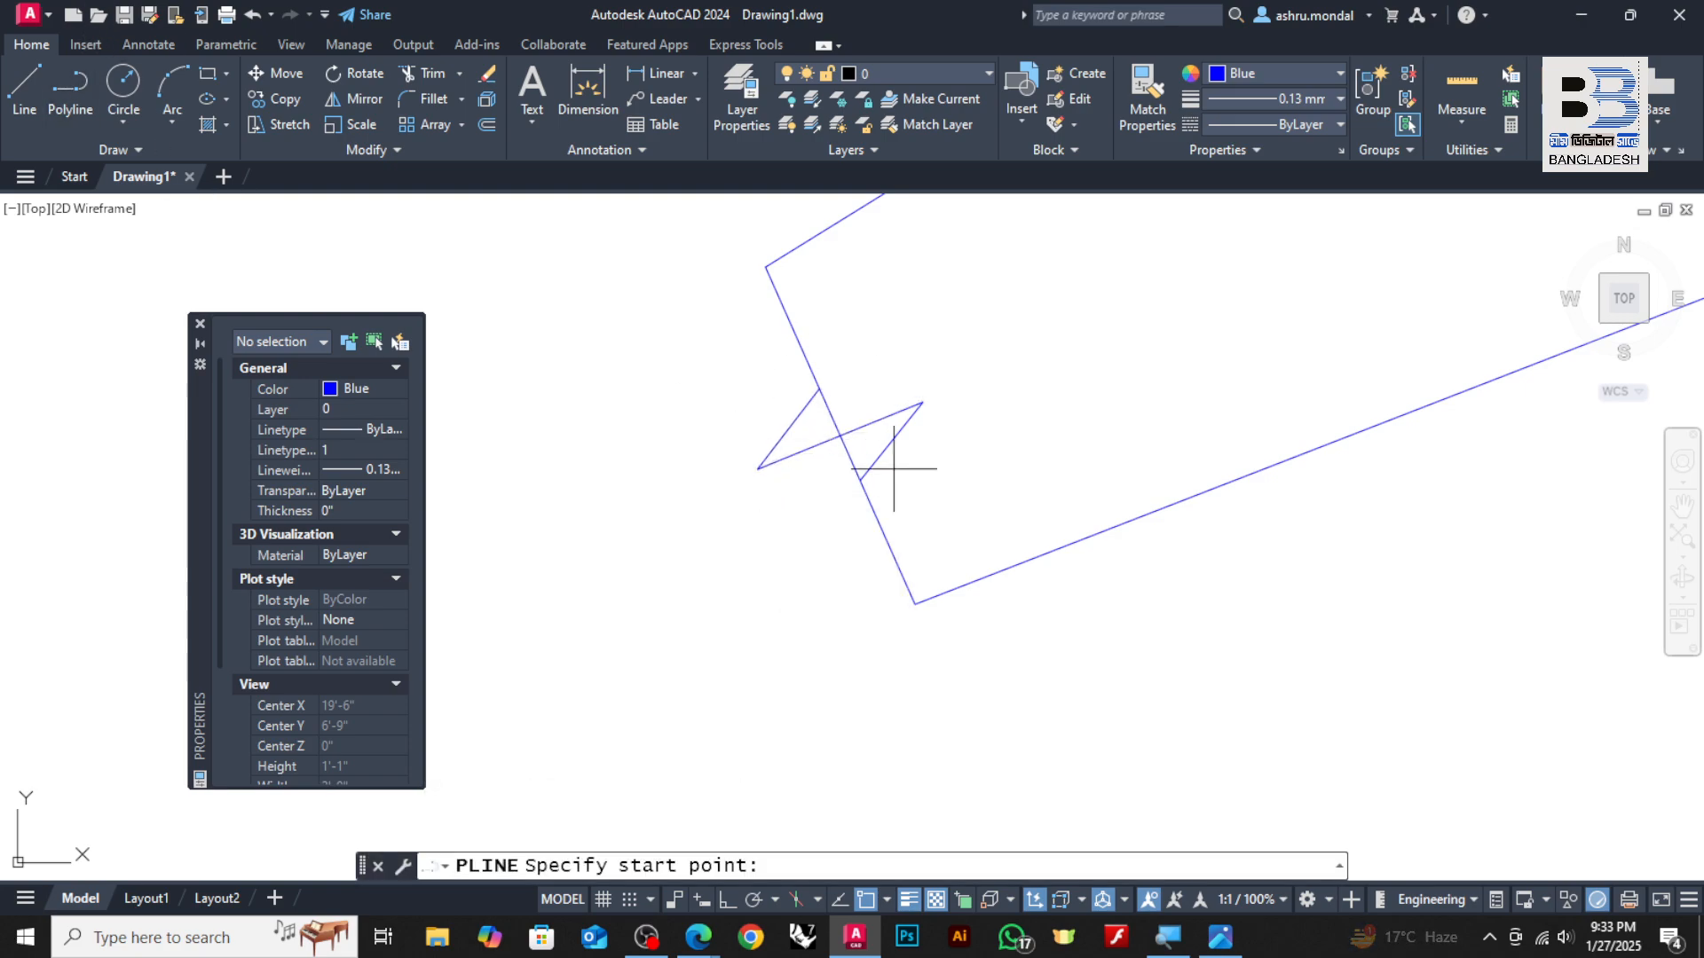
{"action": "left_click", "coordinate": [841, 434]}
{"action": "left_click", "coordinate": [630, 524]}
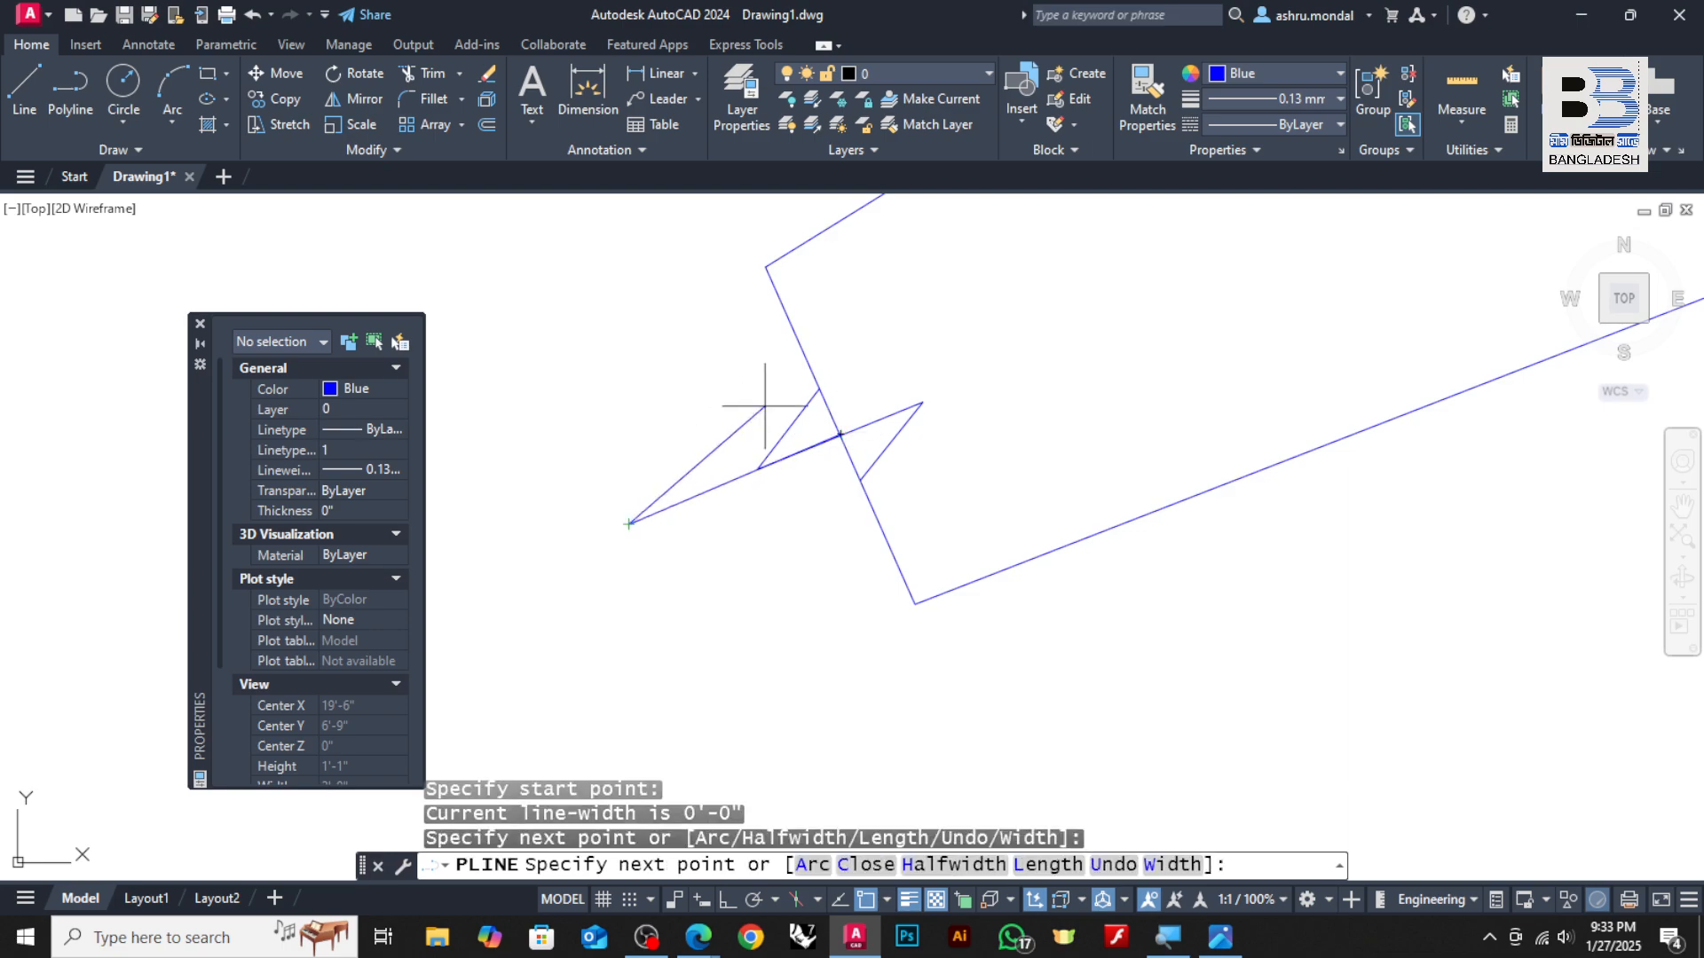
{"action": "left_click", "coordinate": [869, 340]}
{"action": "key", "text": "Return"}
{"action": "left_click", "coordinate": [806, 404]}
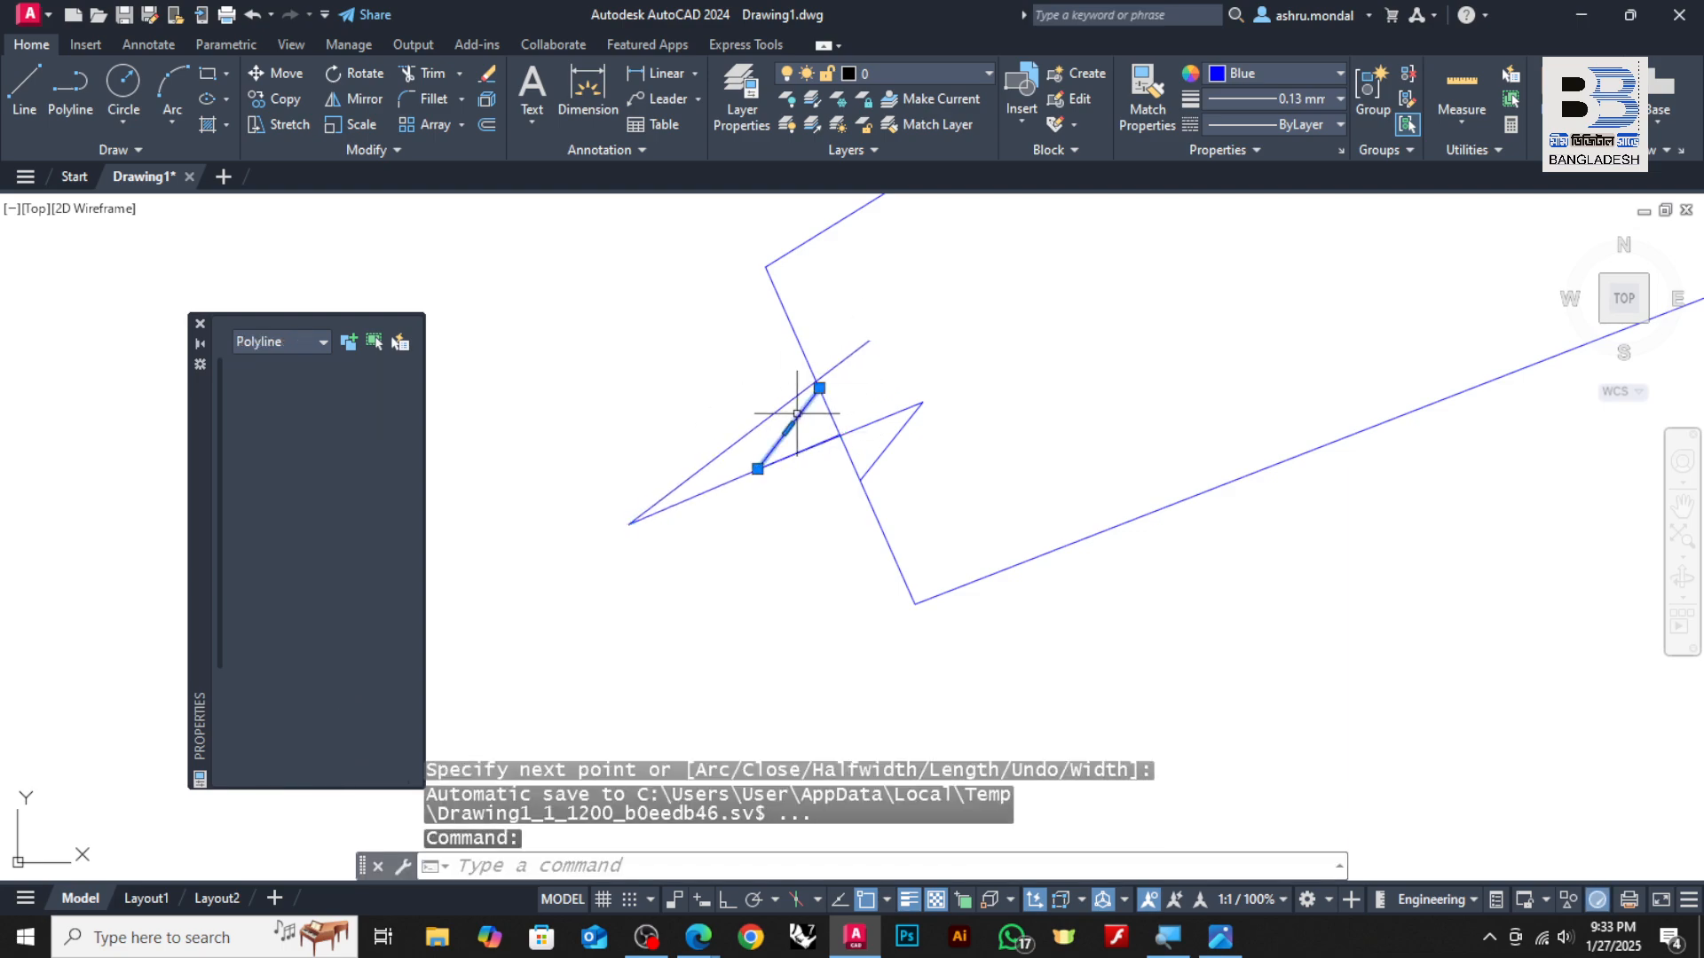
{"action": "key", "text": "Delete"}
Trim the bridging line inside the left zigzag and the excess where the long spike and end line cross
{"action": "type", "text": "trim"}
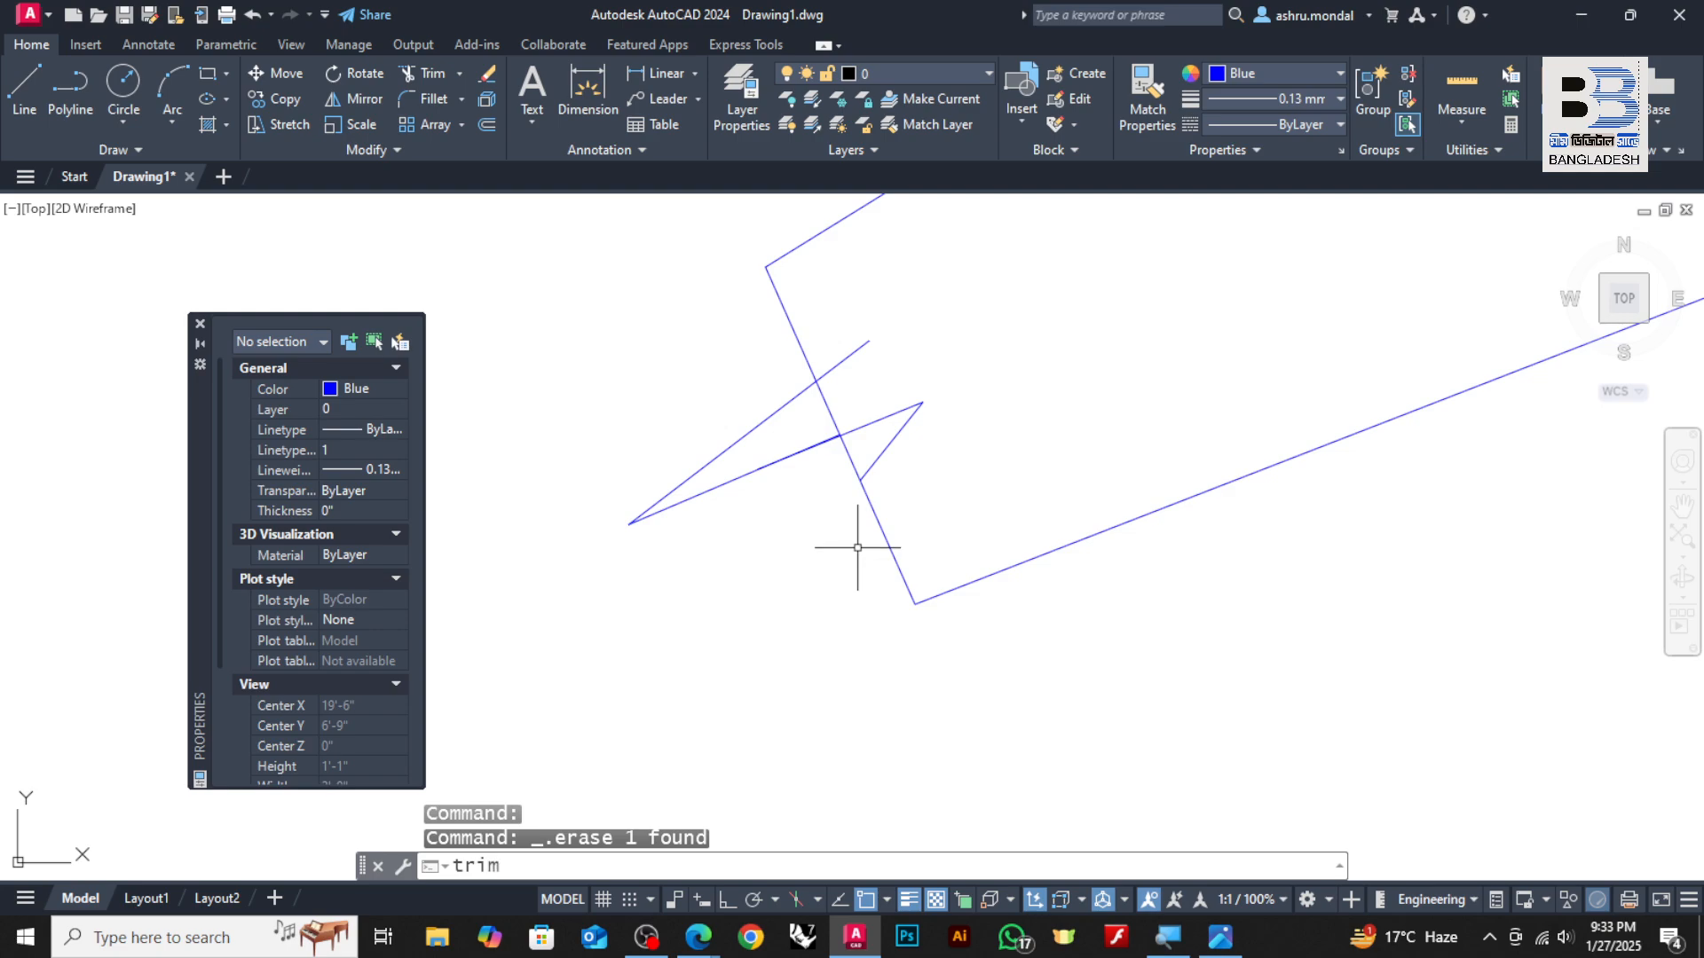
{"action": "key", "text": "Return"}
{"action": "left_click", "coordinate": [835, 412]}
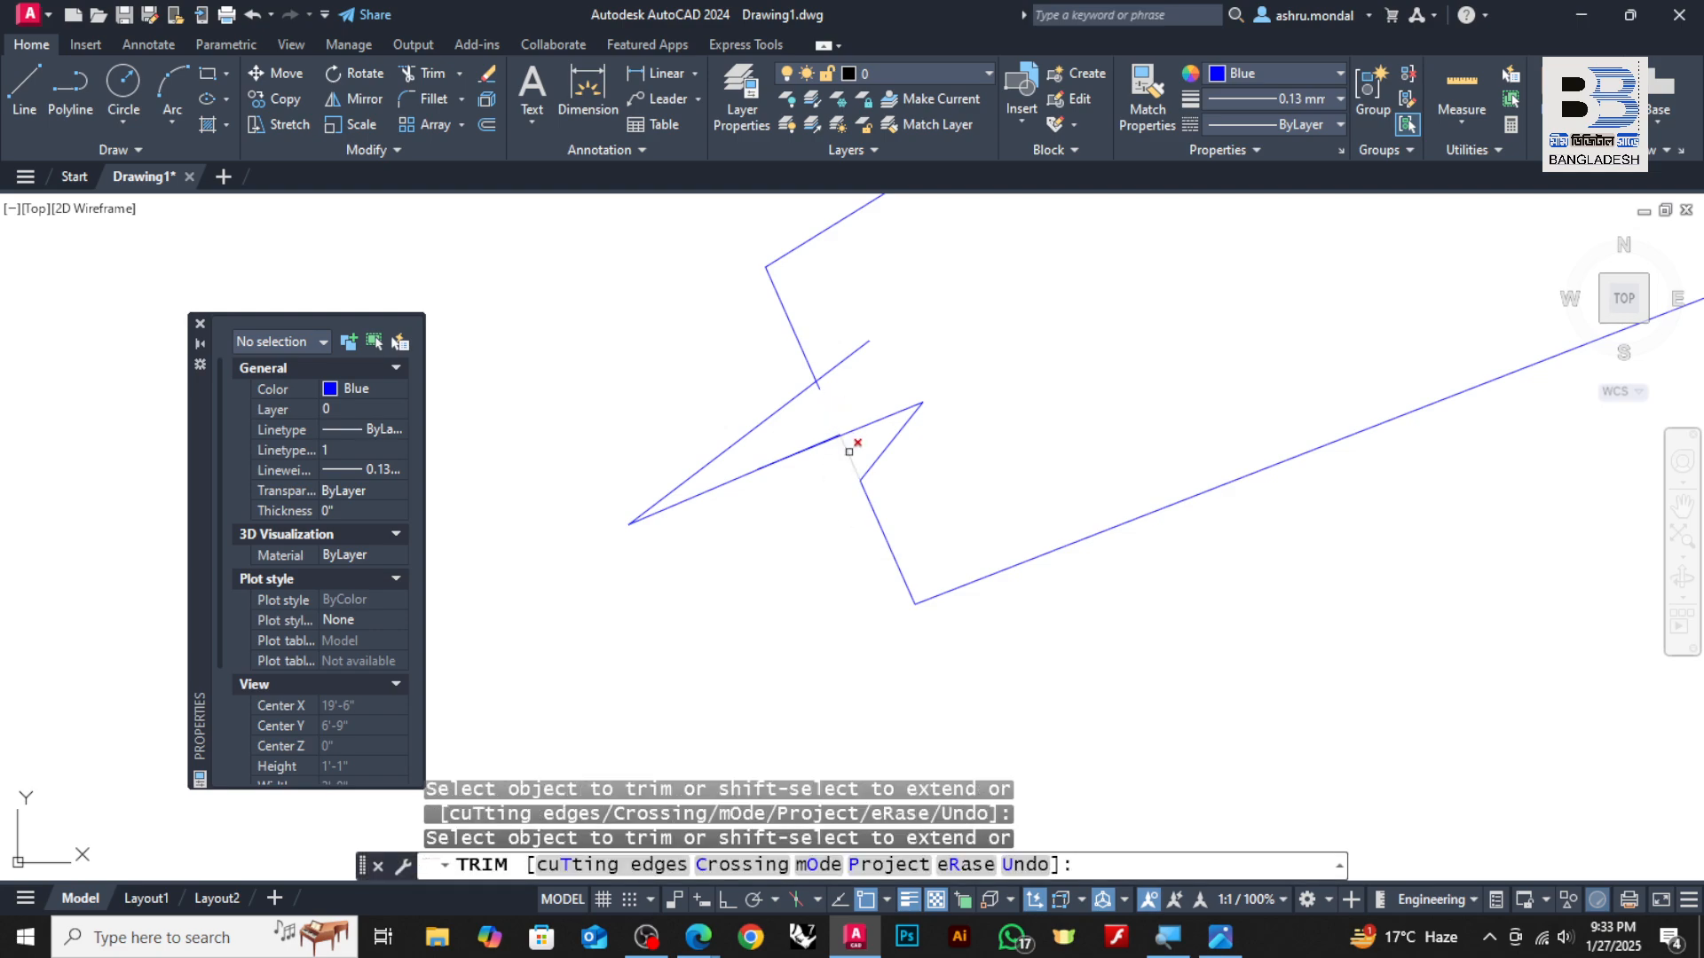
{"action": "scroll", "coordinate": [887, 399], "scroll_direction": "down", "scroll_amount": 4}
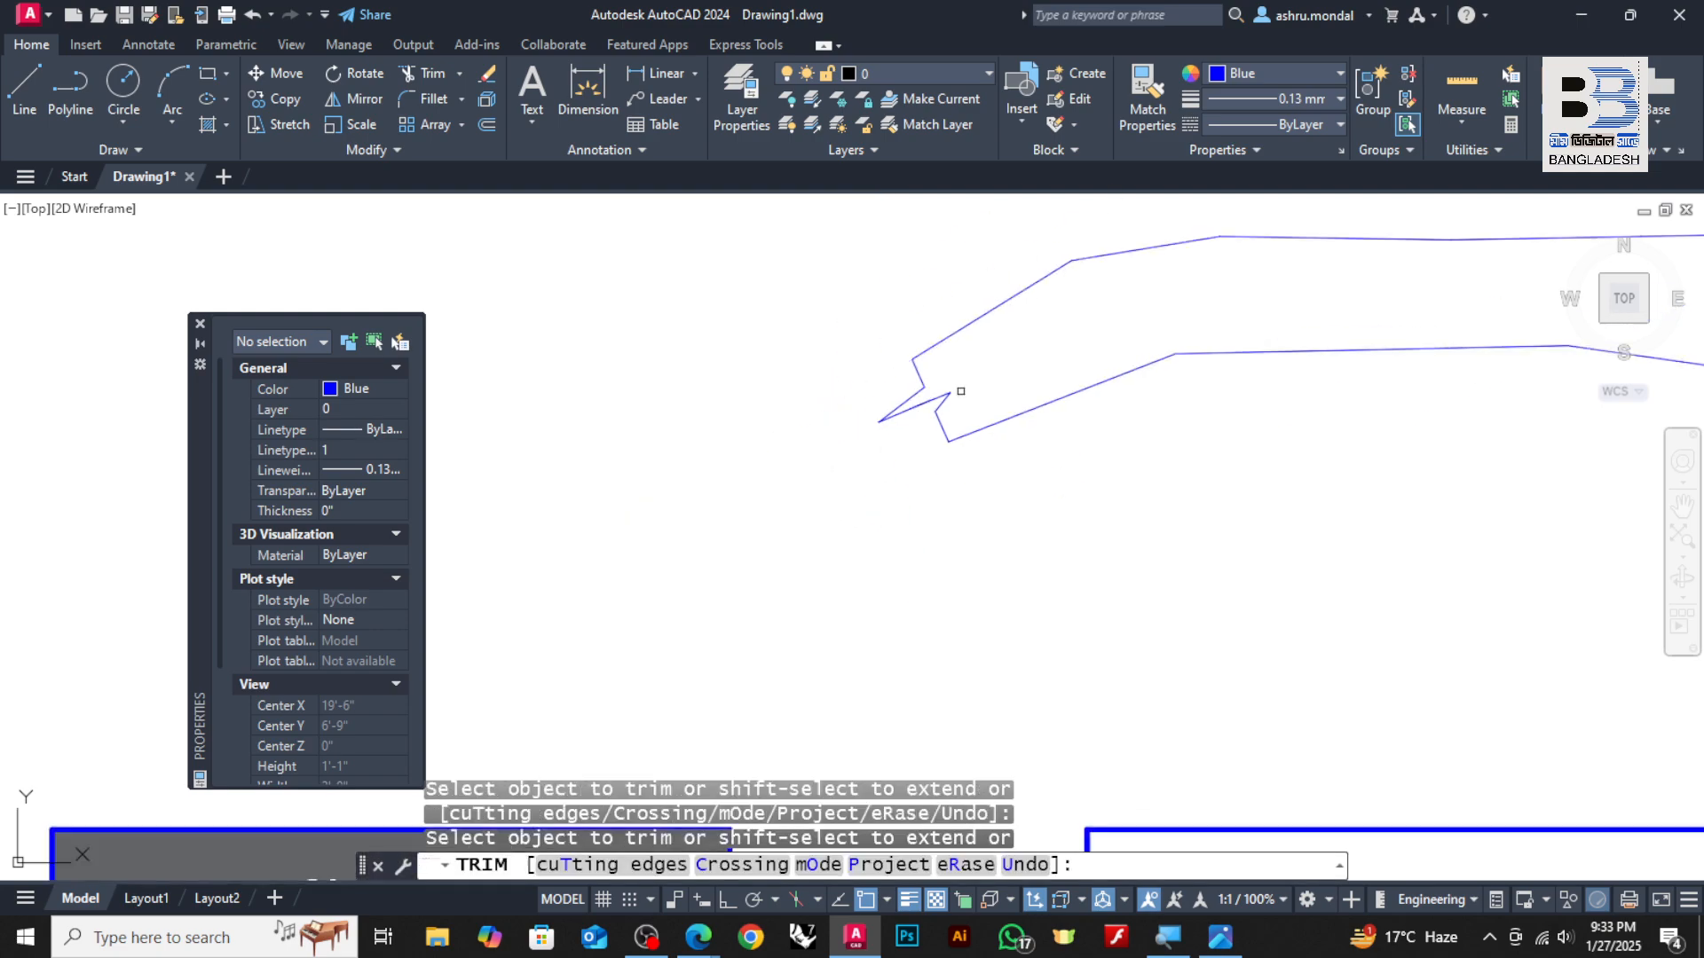
{"action": "key", "text": "Escape"}
Compare the zigzag breaks at both road ends with the divided-plot photo in Edge, and close the photo
{"action": "scroll", "coordinate": [1003, 393], "scroll_direction": "down", "scroll_amount": 1}
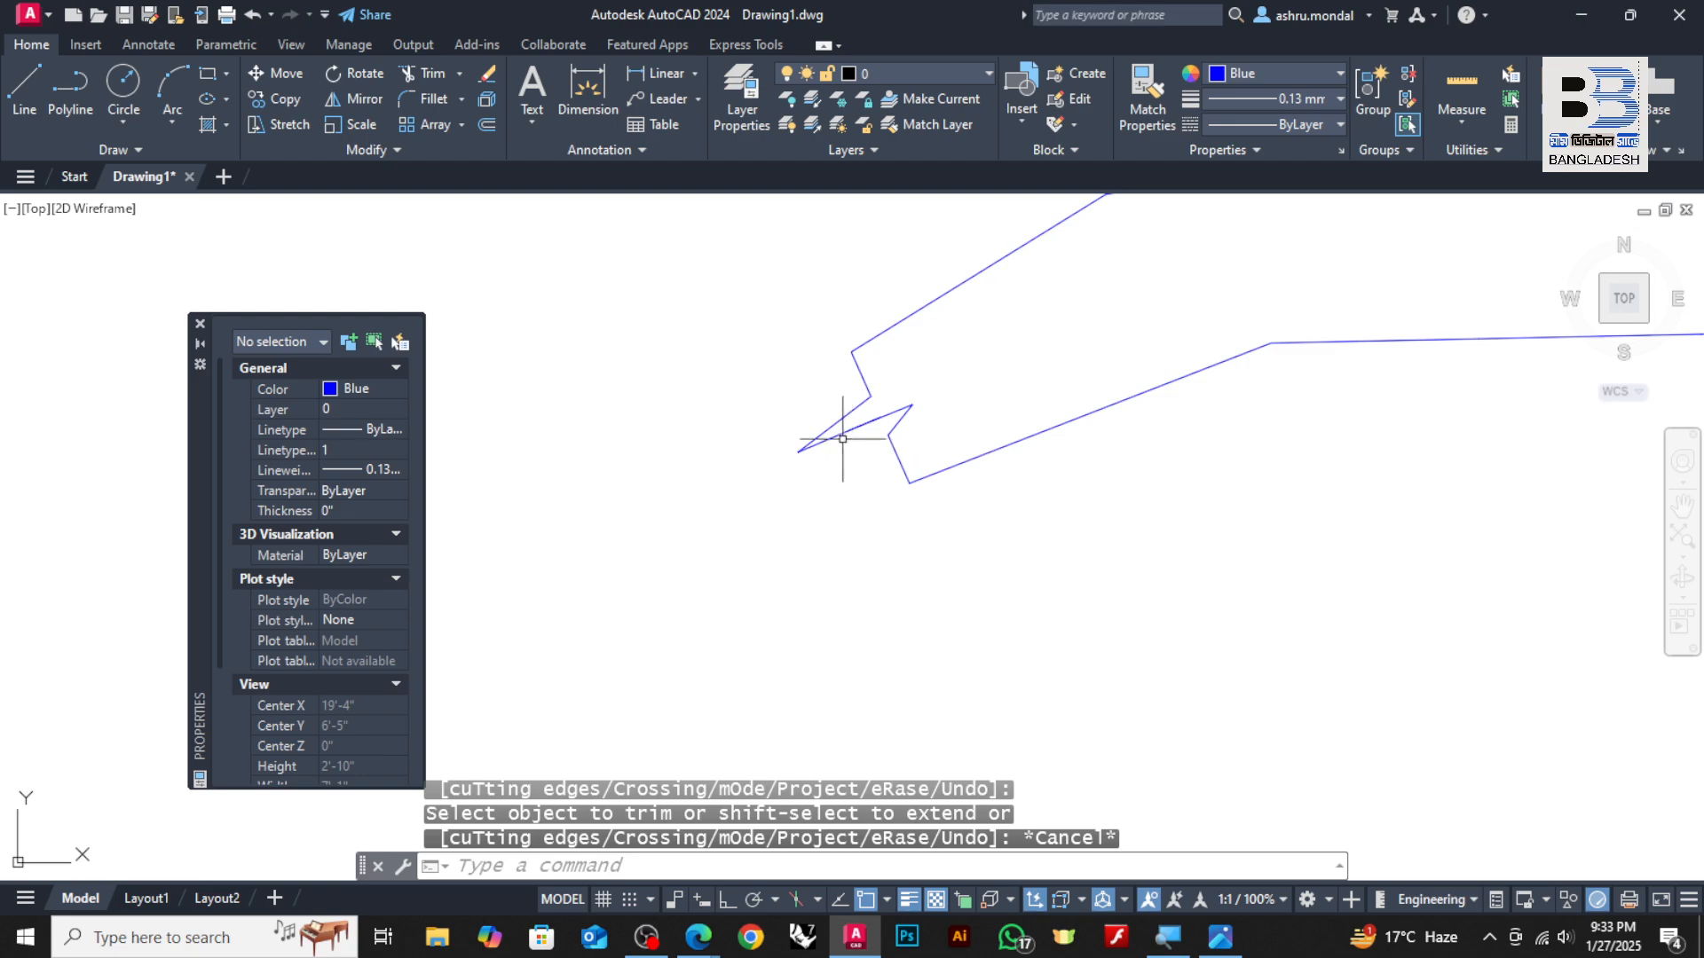
{"action": "scroll", "coordinate": [844, 425], "scroll_direction": "down", "scroll_amount": 4}
{"action": "scroll", "coordinate": [1350, 466], "scroll_direction": "up", "scroll_amount": 2}
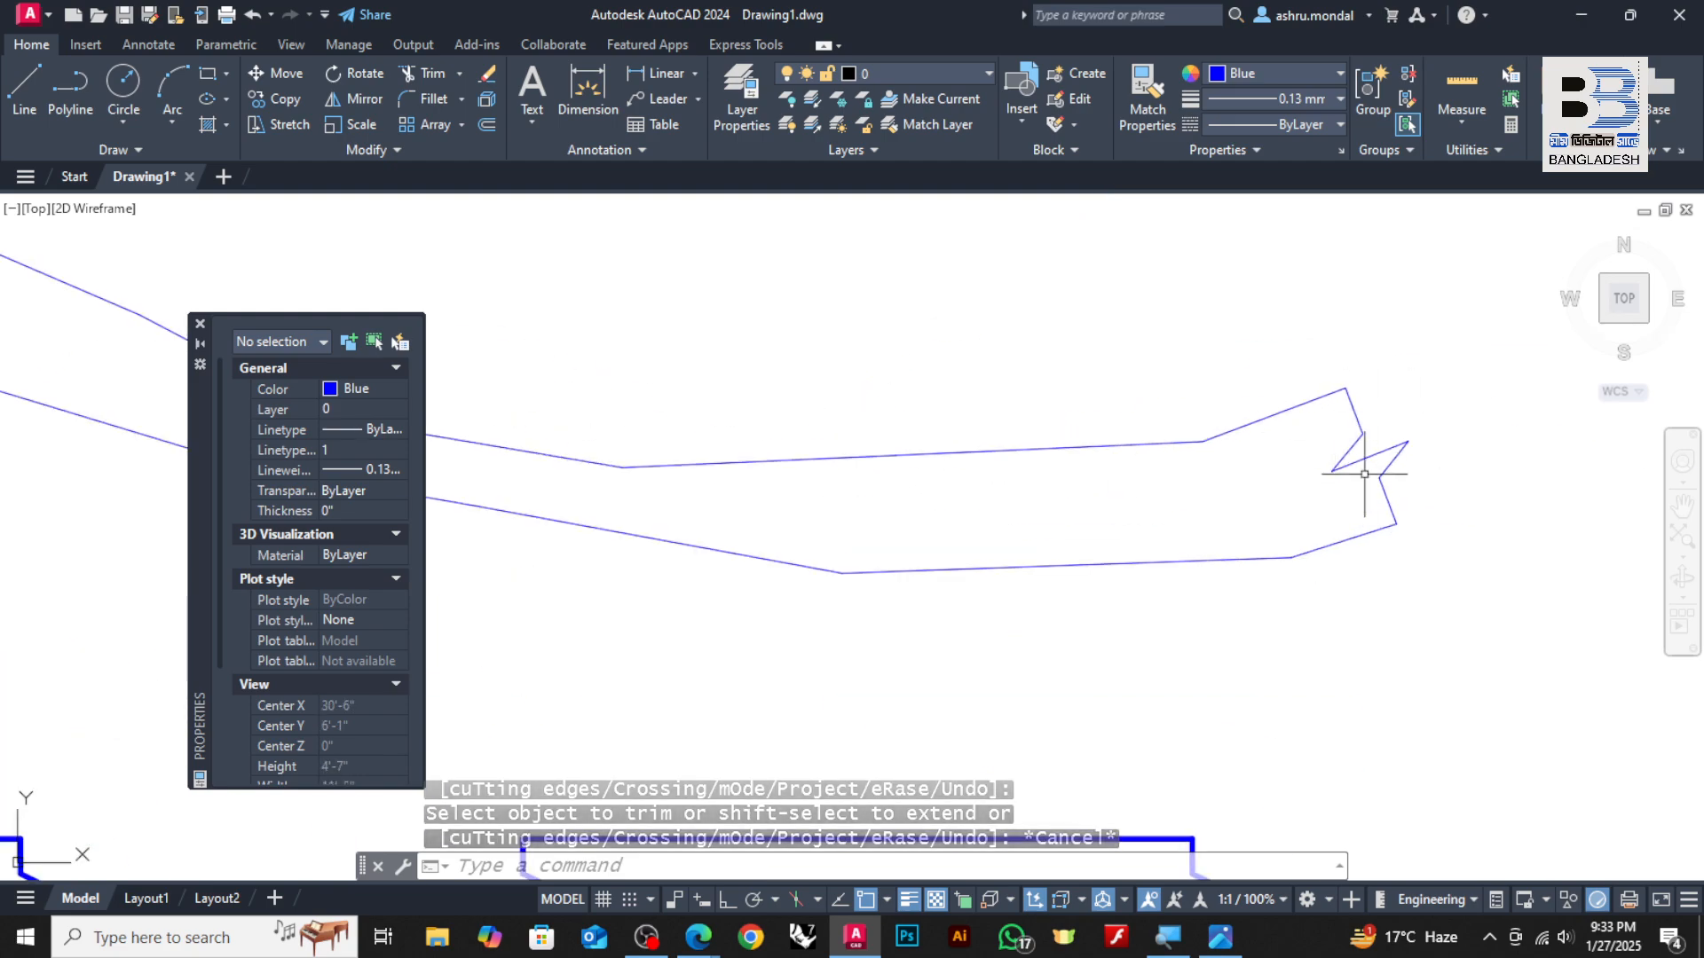
{"action": "scroll", "coordinate": [970, 476], "scroll_direction": "down", "scroll_amount": 2}
{"action": "scroll", "coordinate": [914, 381], "scroll_direction": "up", "scroll_amount": 2}
{"action": "scroll", "coordinate": [924, 433], "scroll_direction": "up", "scroll_amount": 5}
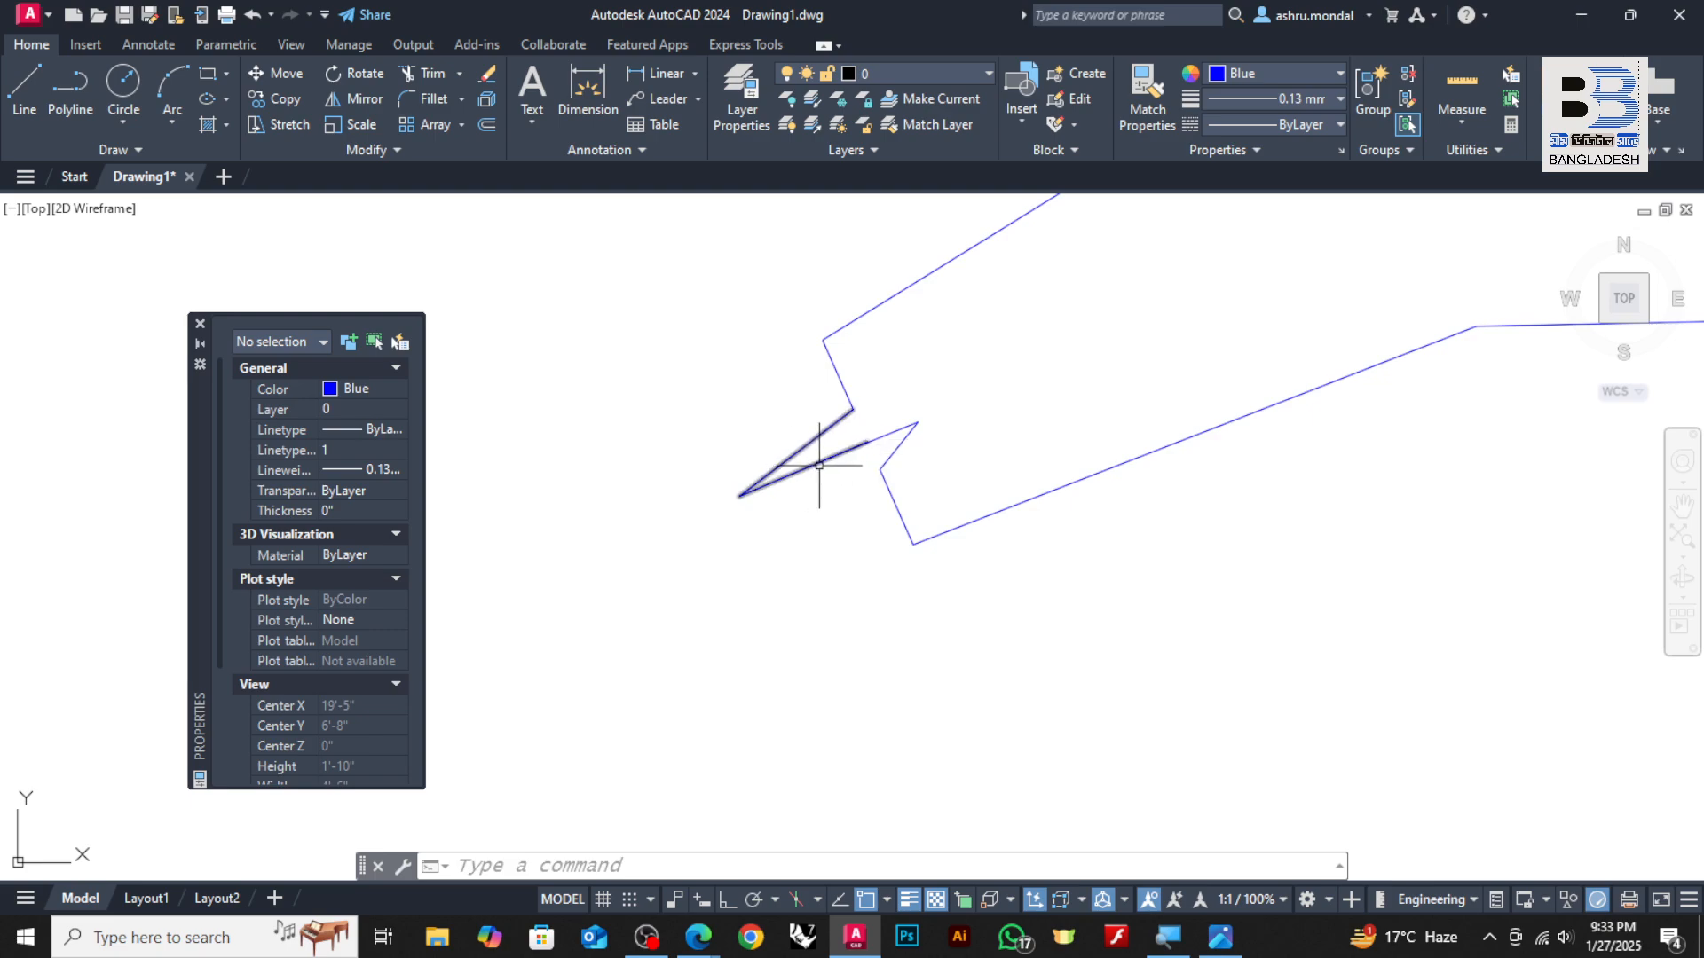
{"action": "mouse_move", "coordinate": [698, 937]}
{"action": "left_click", "coordinate": [595, 826]}
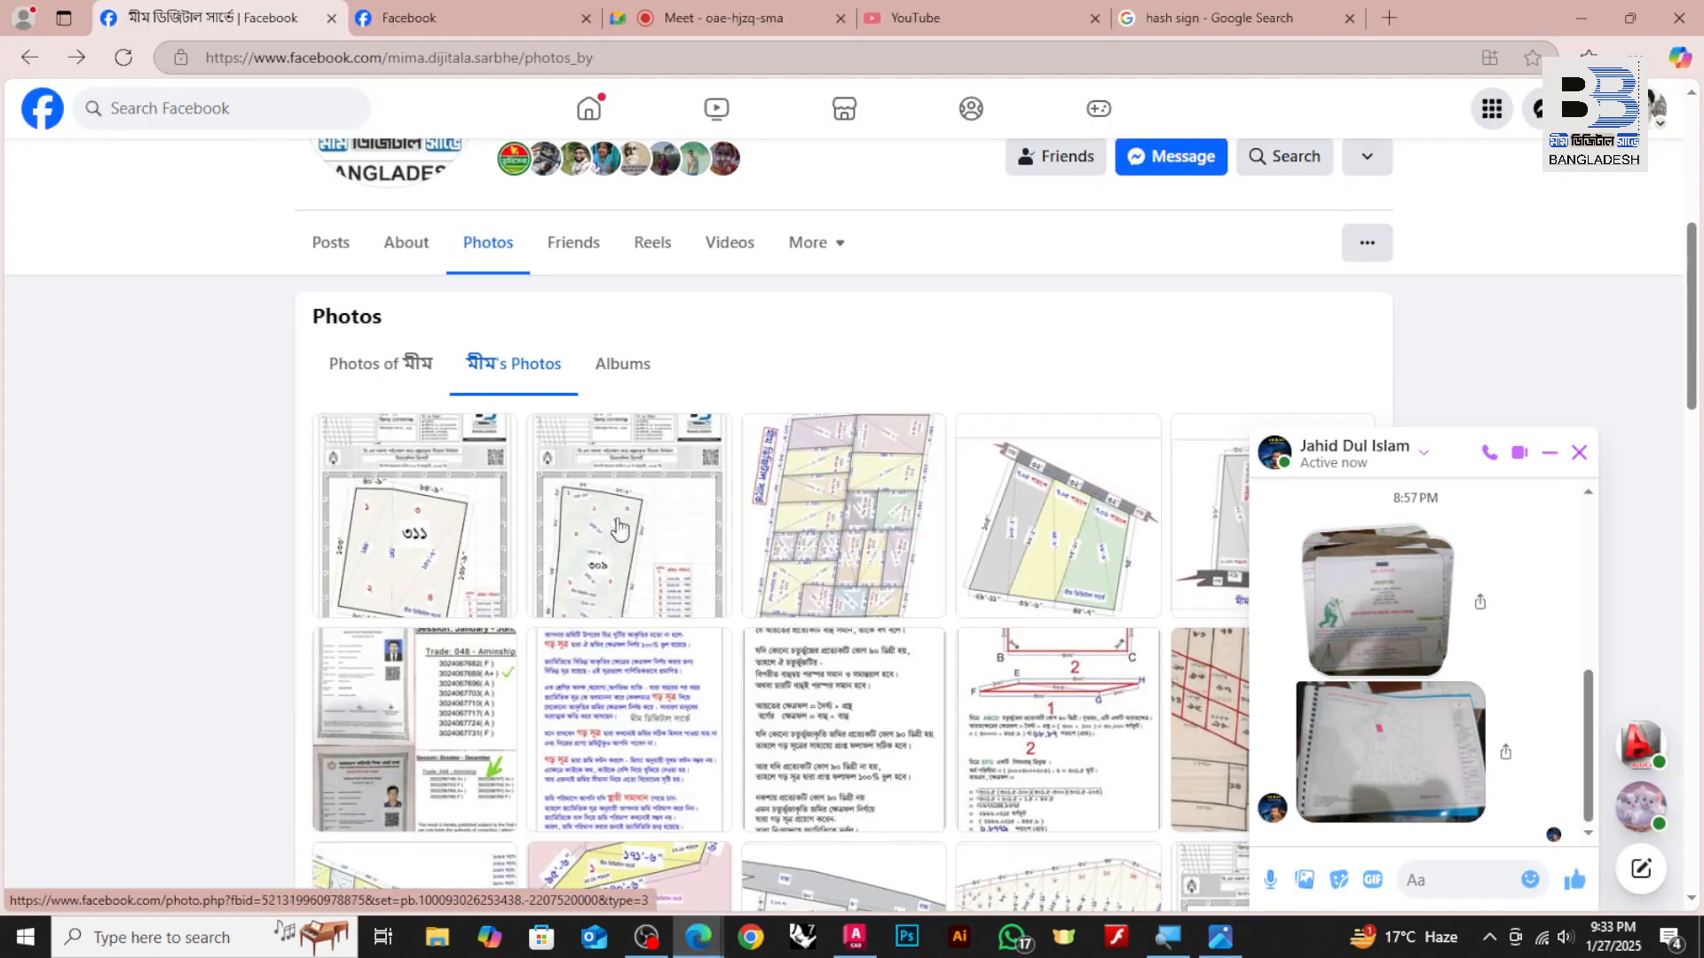
{"action": "left_click", "coordinate": [1101, 512]}
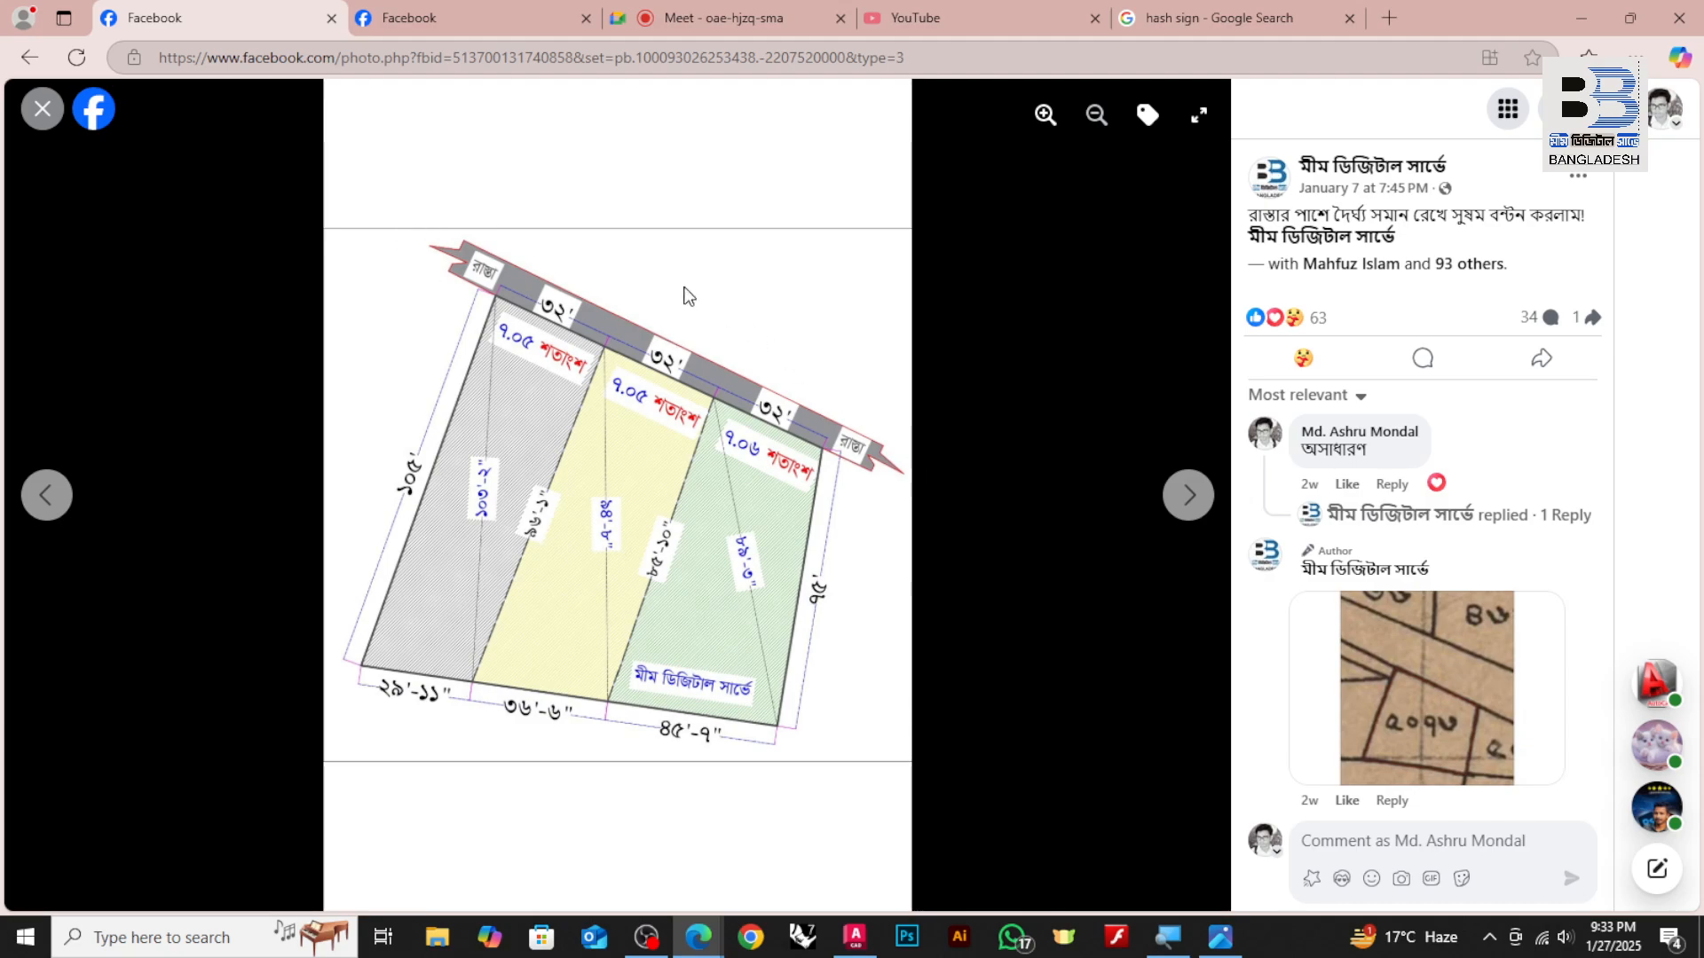
{"action": "left_click", "coordinate": [45, 104]}
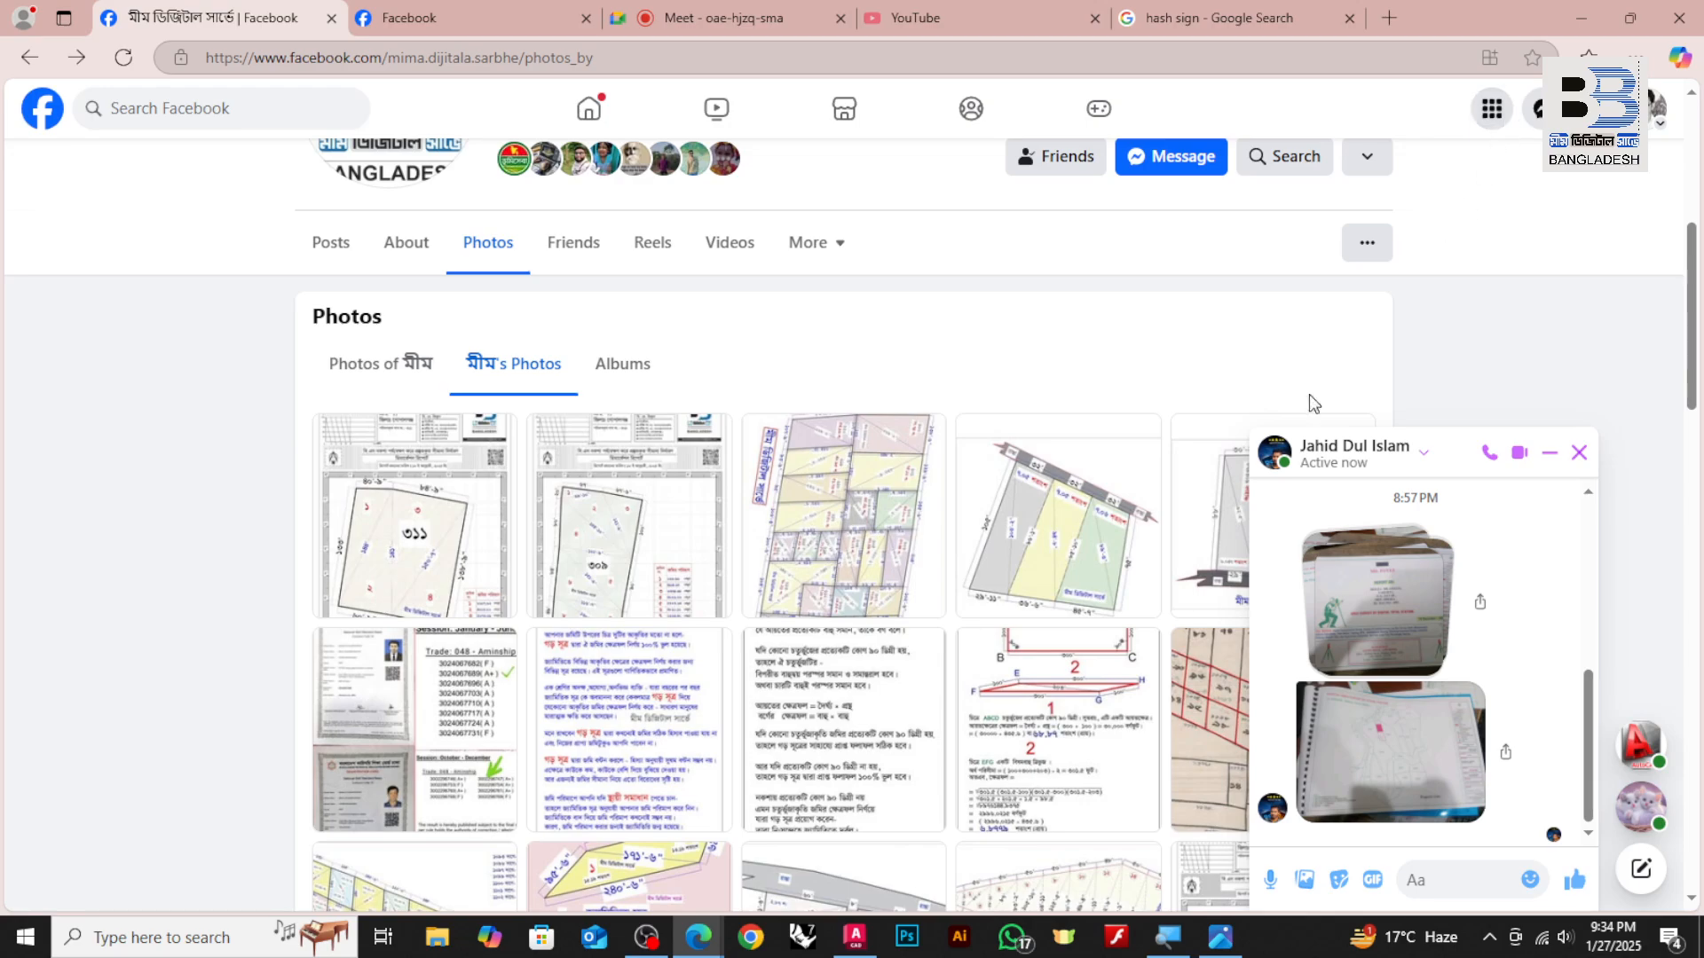
Look through the survey page's photos and open the Autodesk Autocad group chat from the Facebook home page
{"action": "scroll", "coordinate": [1312, 400], "scroll_direction": "down", "scroll_amount": 5}
{"action": "scroll", "coordinate": [1312, 399], "scroll_direction": "up", "scroll_amount": 4}
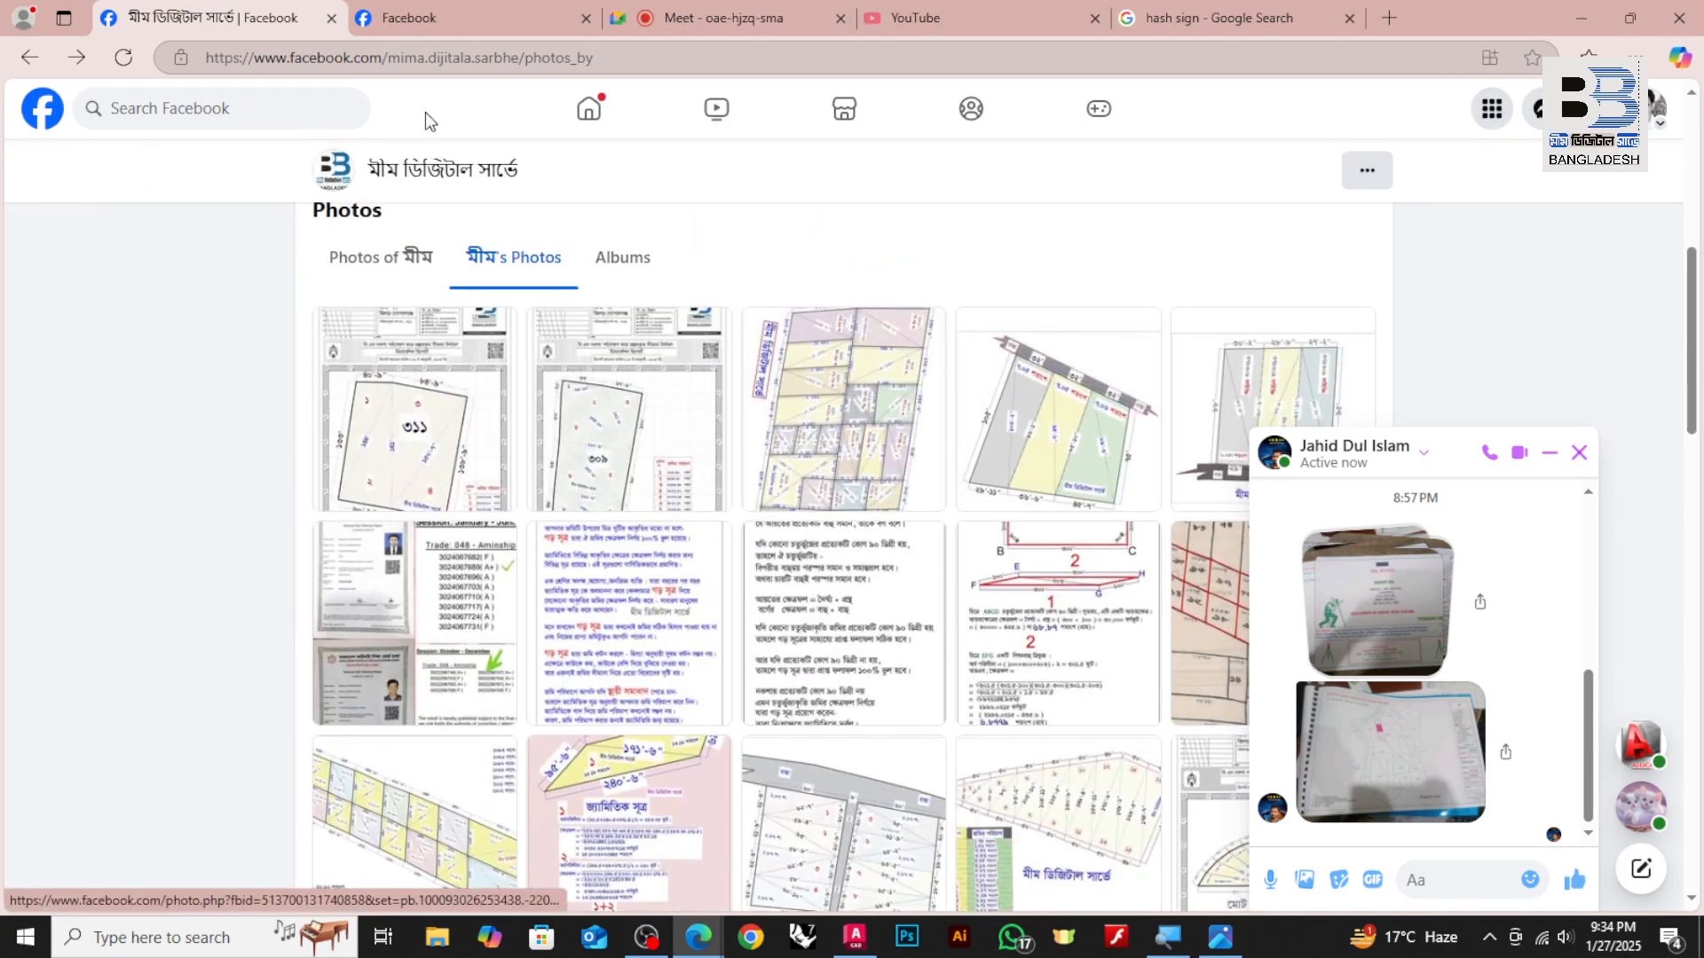
{"action": "left_click", "coordinate": [589, 109]}
{"action": "left_click", "coordinate": [1538, 108]}
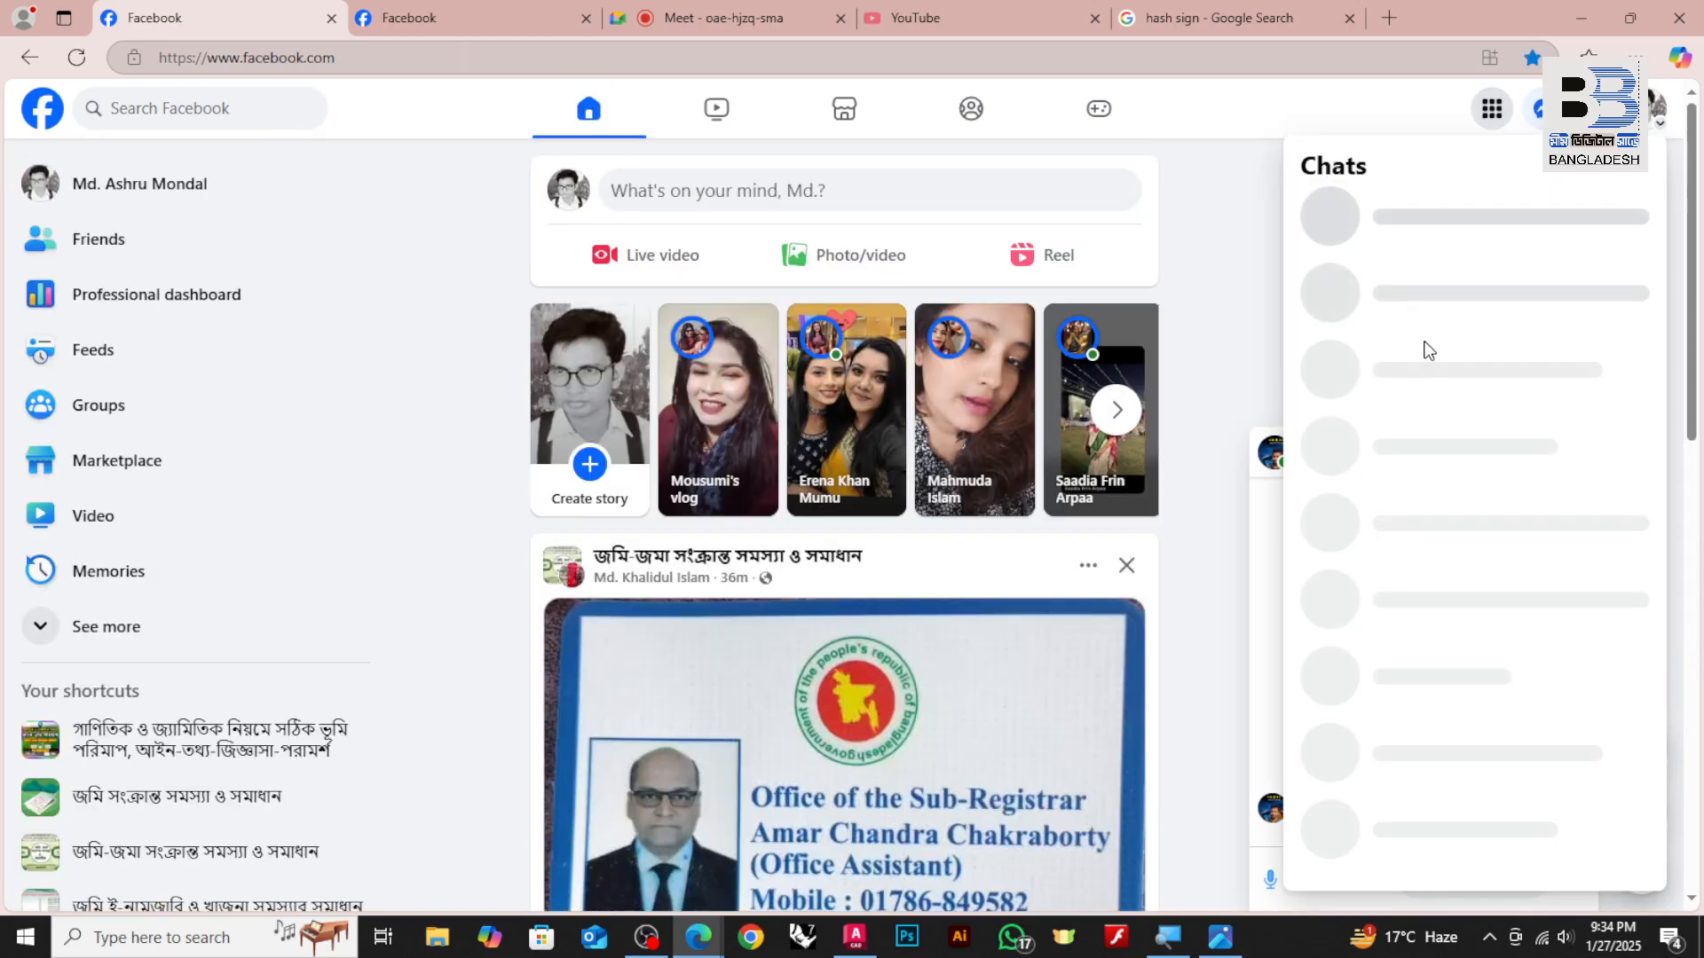
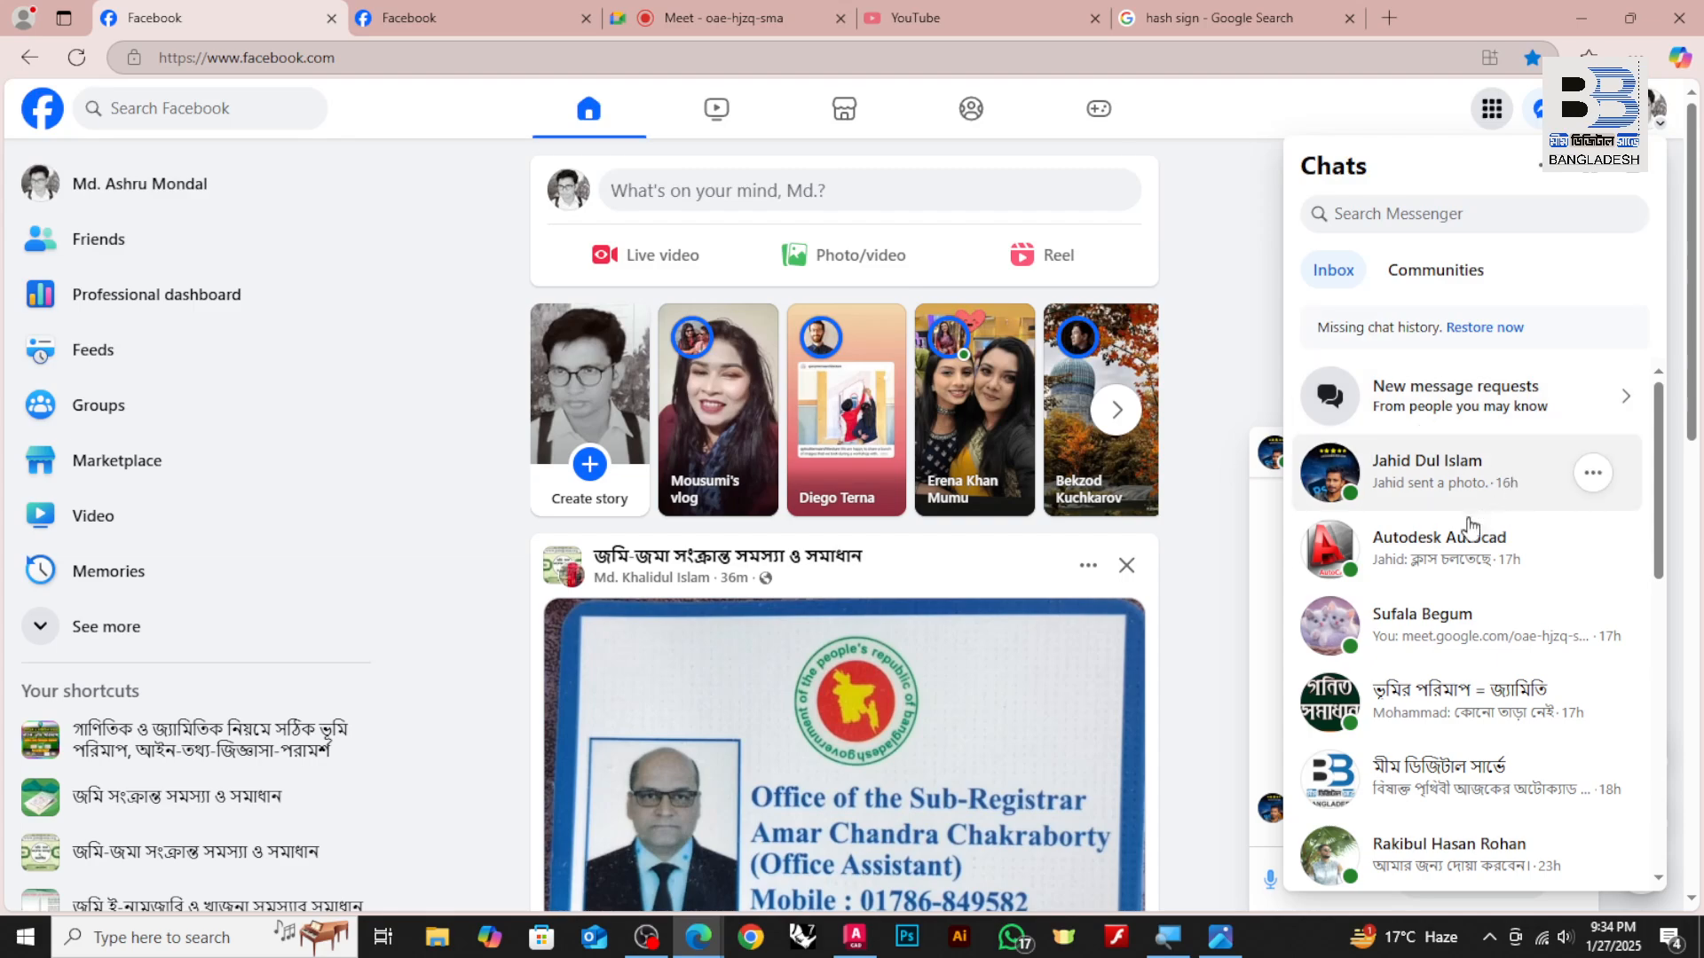
{"action": "left_click", "coordinate": [1455, 537]}
Search the Autodesk Autocad group chat history for shared survey sketch maps
{"action": "scroll", "coordinate": [1072, 654], "scroll_direction": "up", "scroll_amount": 15}
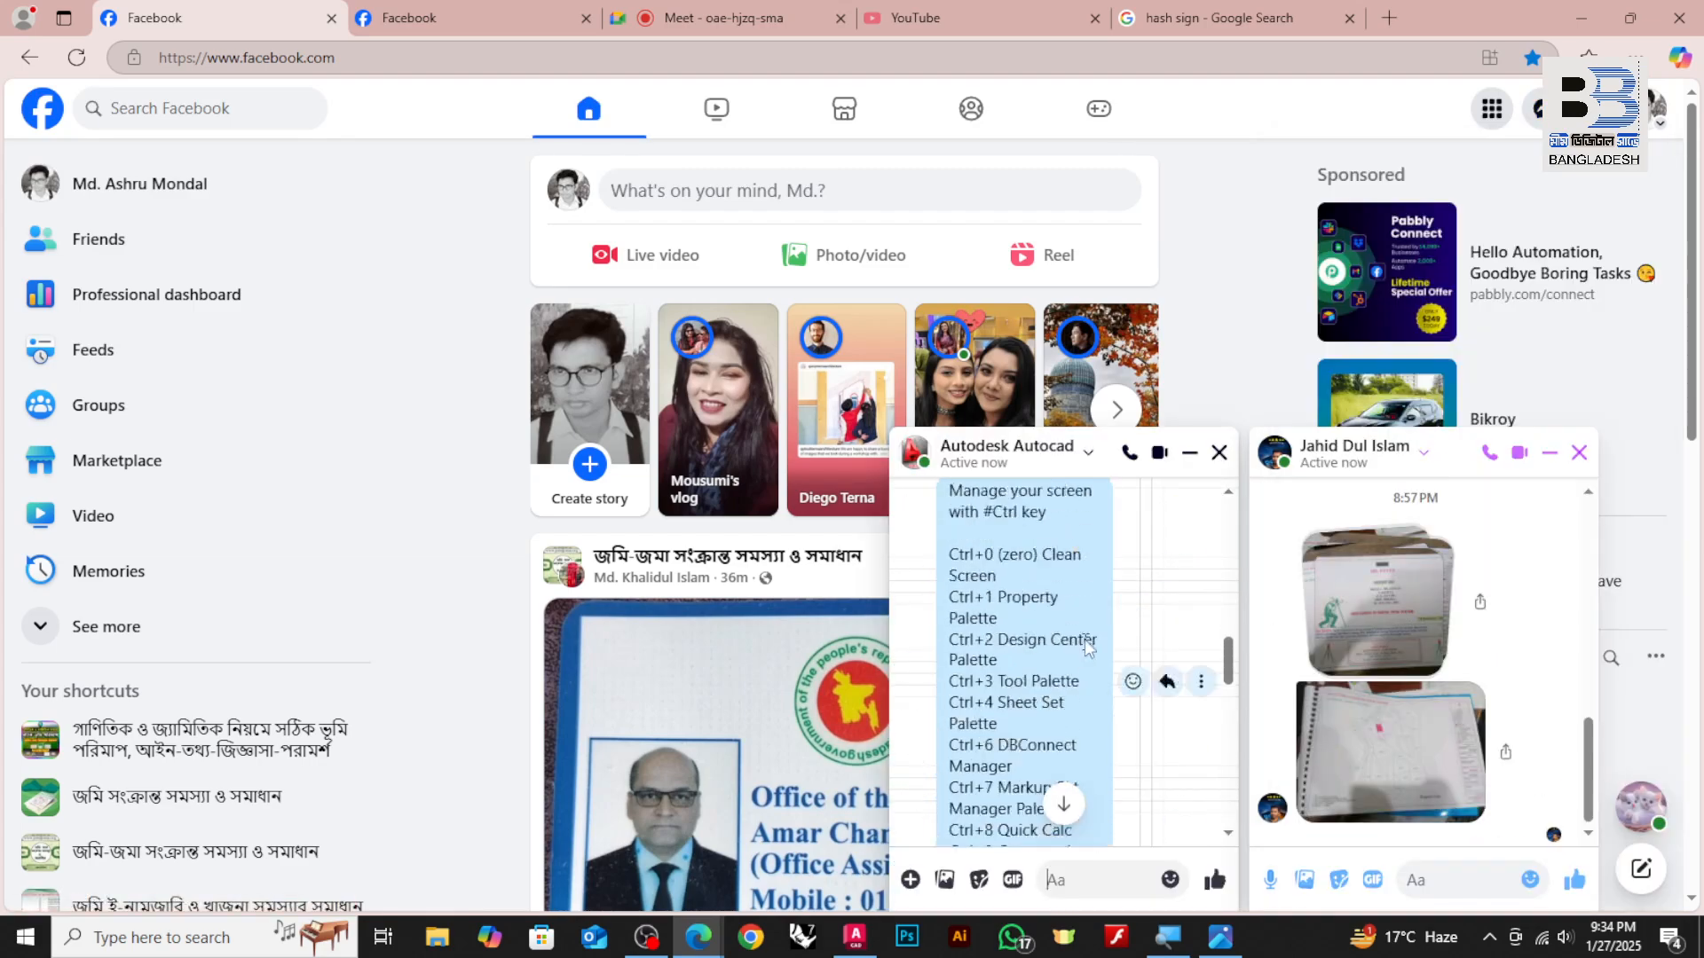
{"action": "scroll", "coordinate": [1089, 639], "scroll_direction": "down", "scroll_amount": 5}
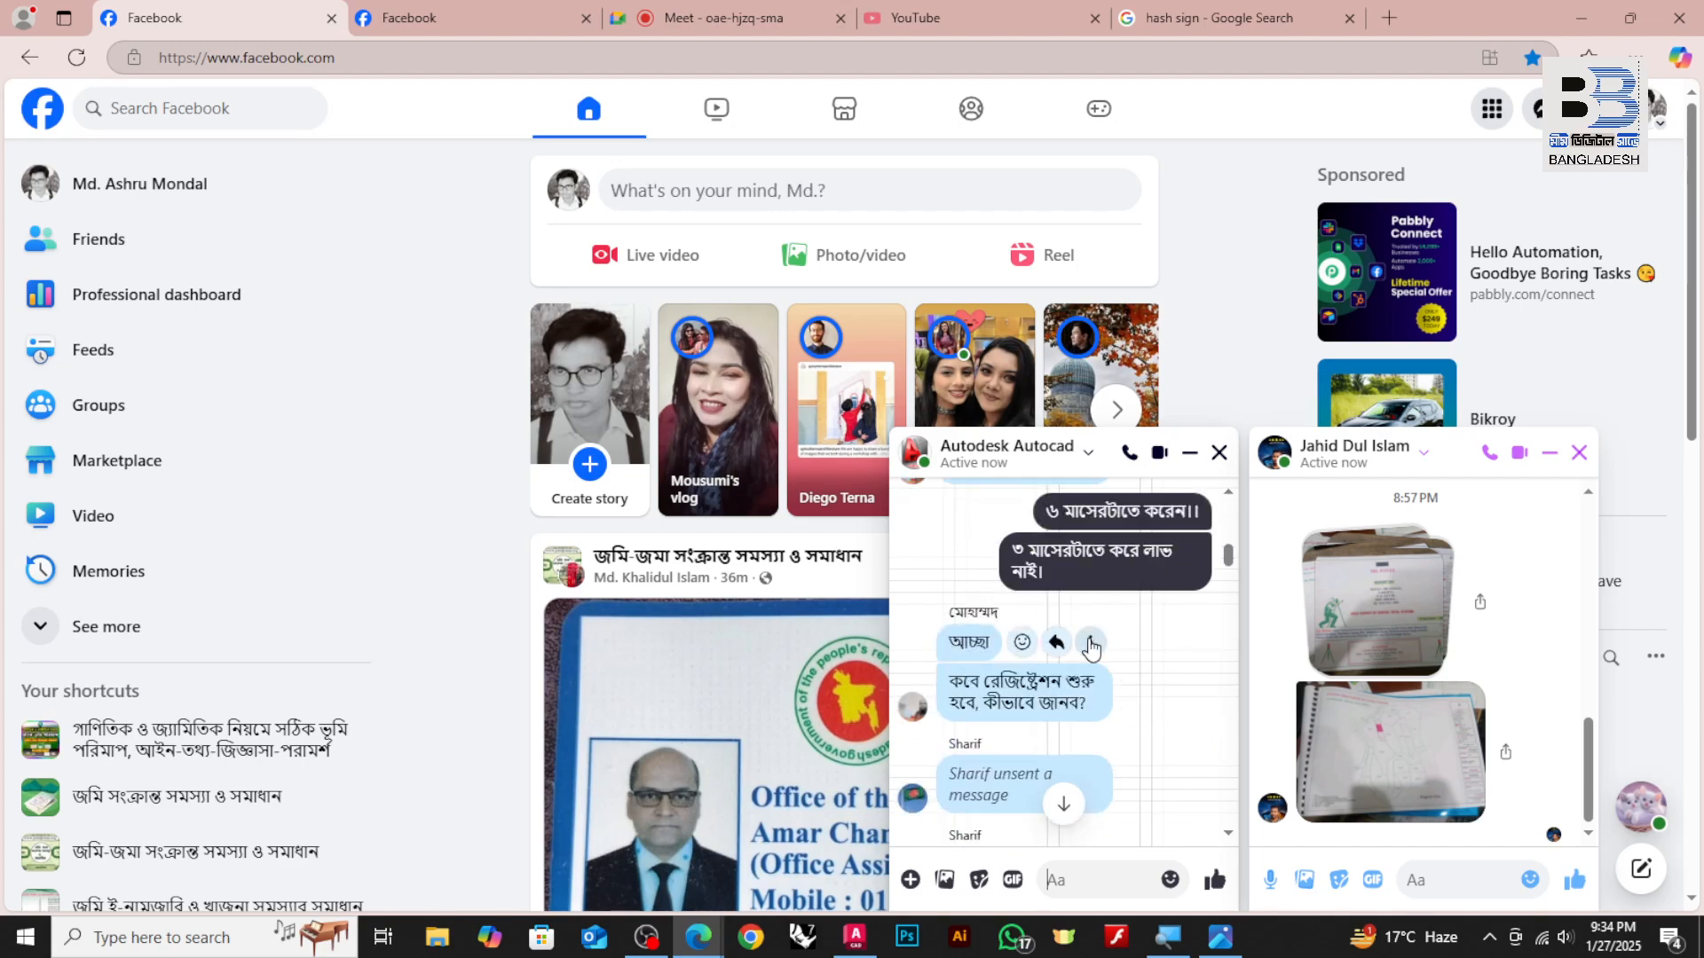
{"action": "scroll", "coordinate": [1093, 646], "scroll_direction": "up", "scroll_amount": 10}
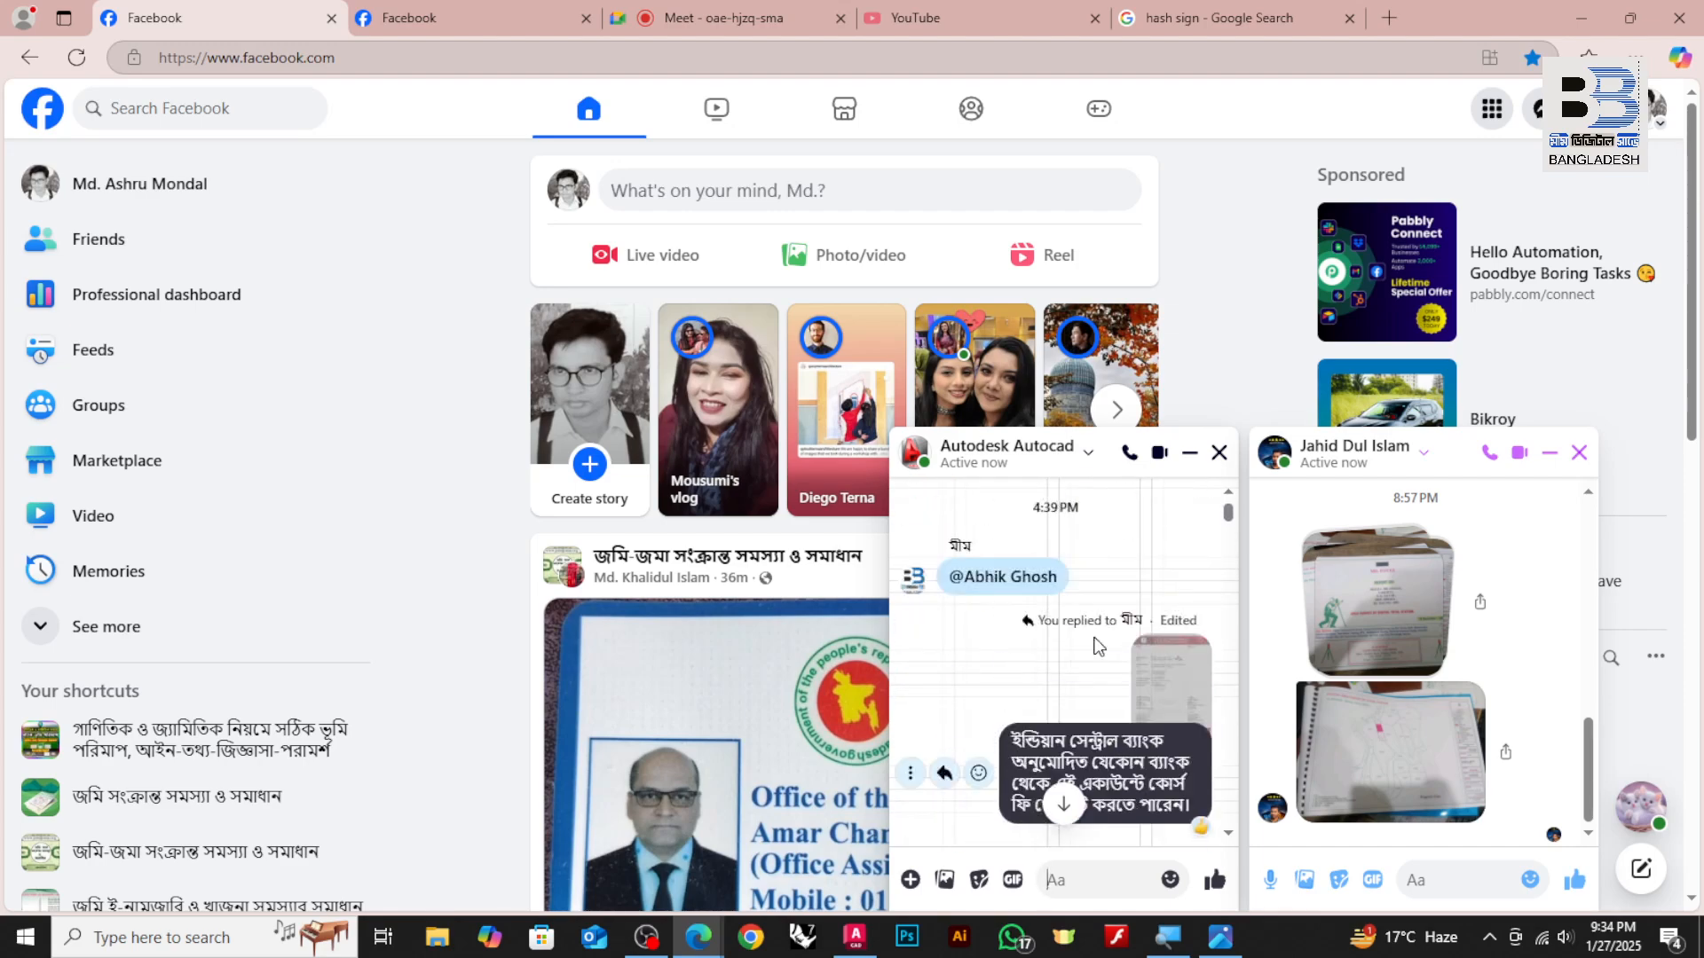
{"action": "scroll", "coordinate": [1100, 645], "scroll_direction": "down", "scroll_amount": 5}
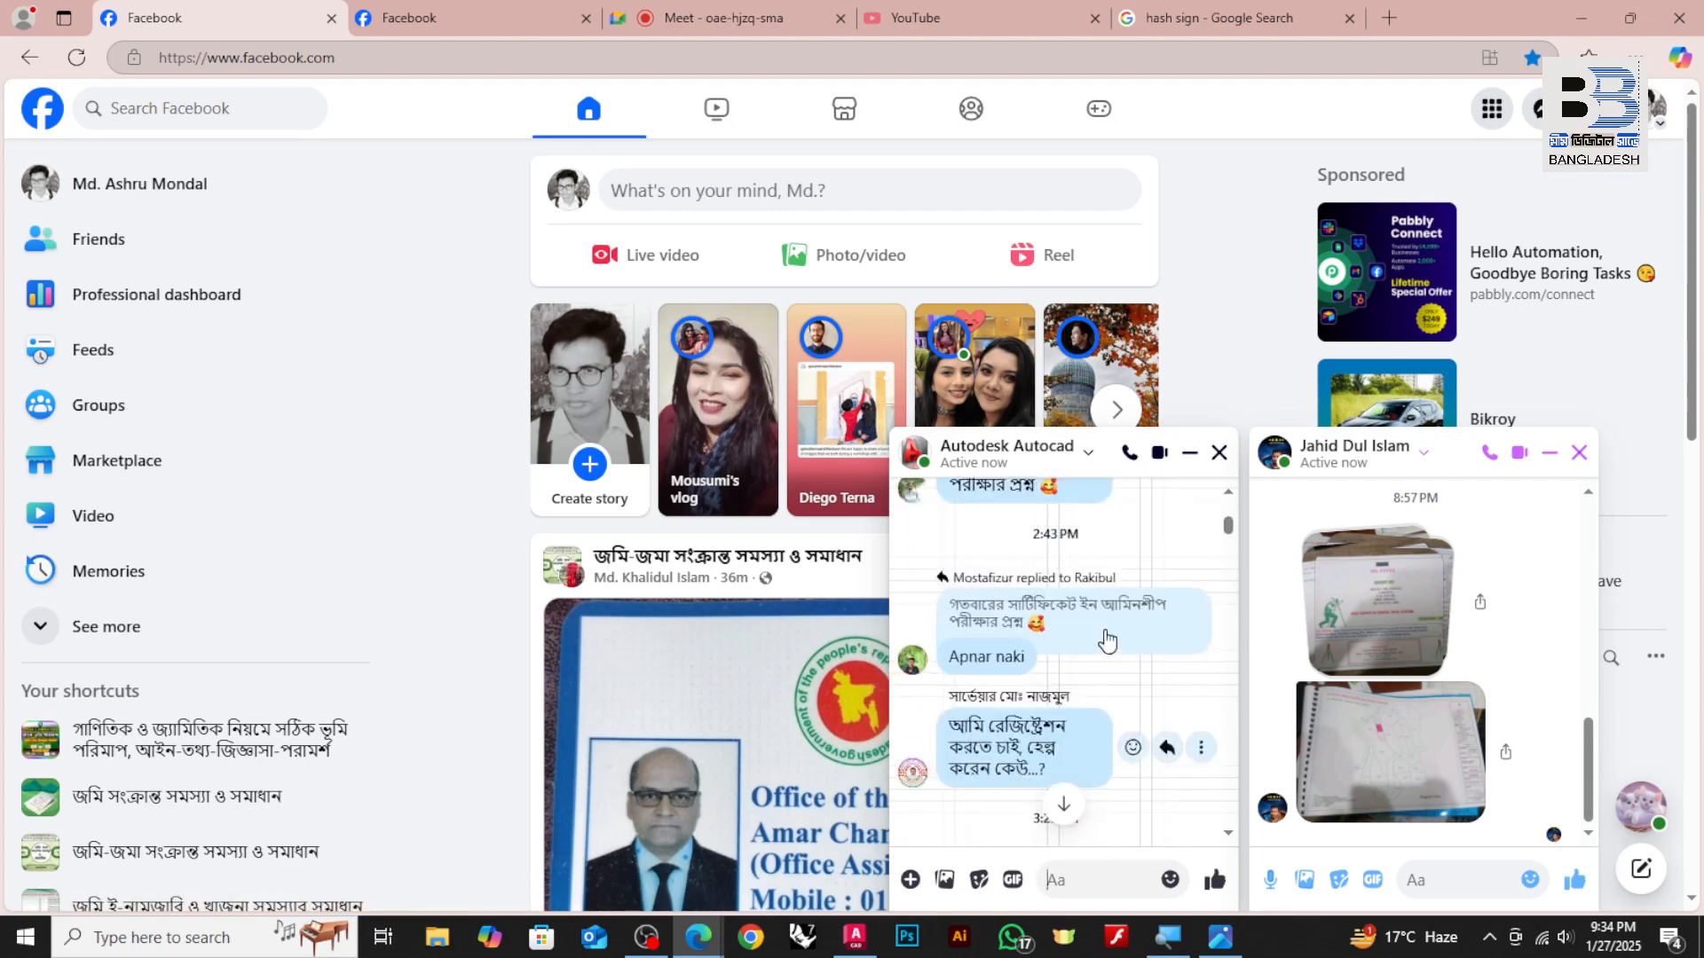
{"action": "scroll", "coordinate": [1105, 637], "scroll_direction": "down", "scroll_amount": 3}
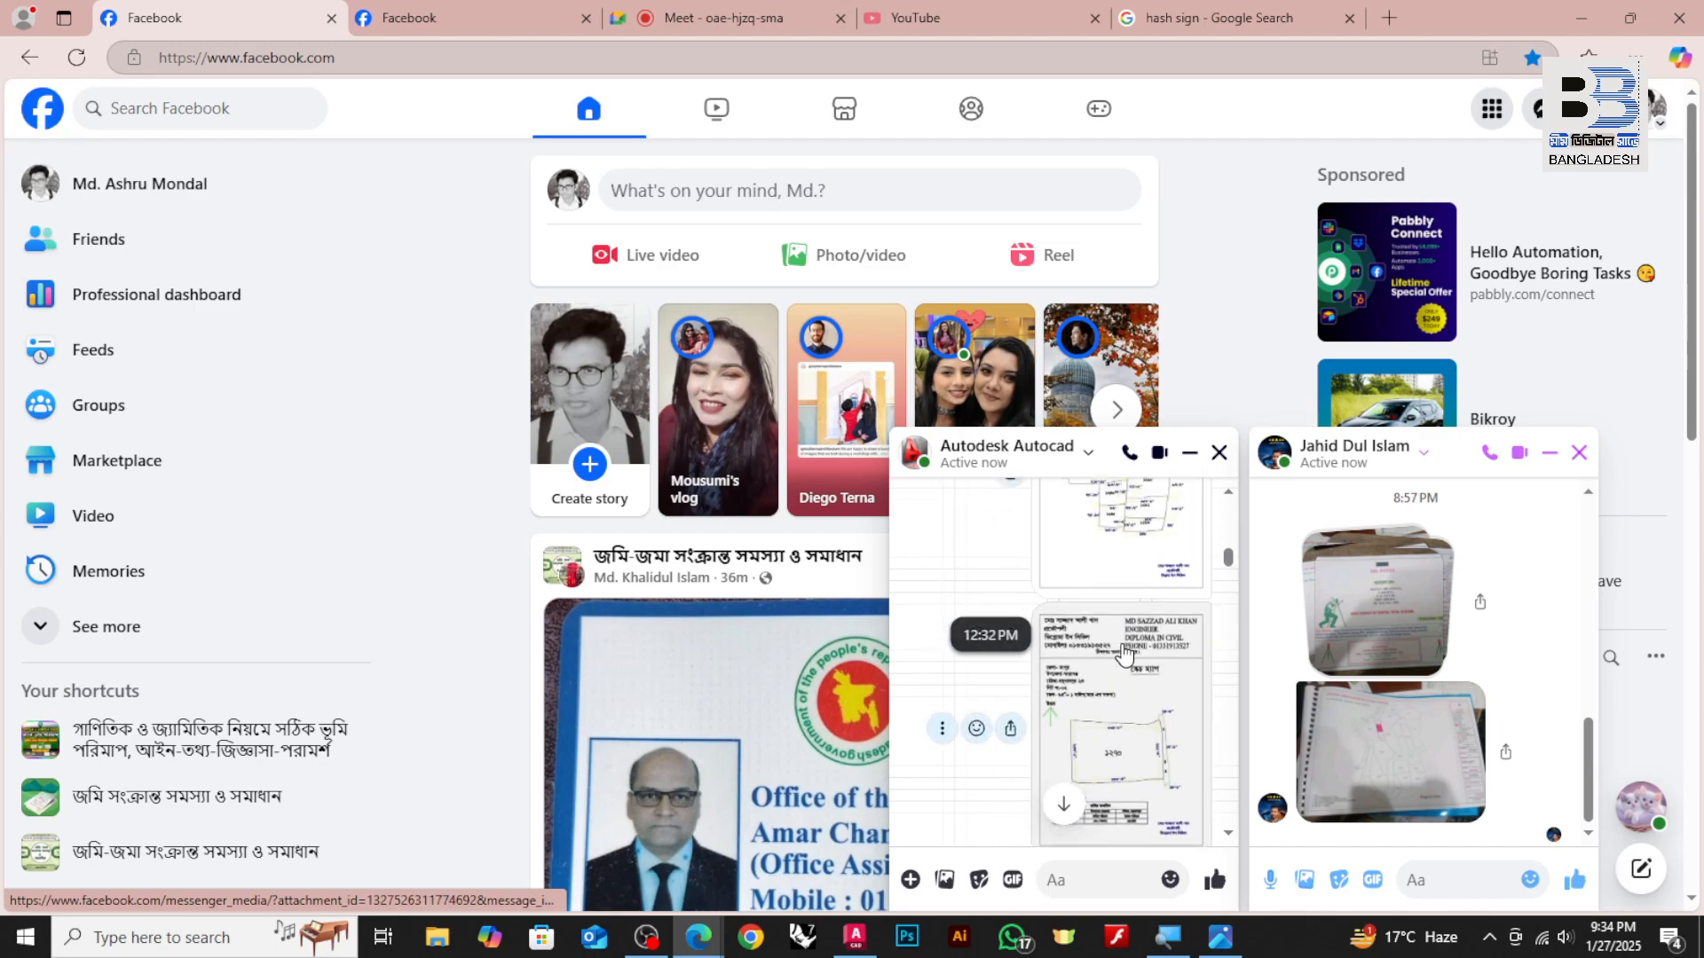
Save the chat's single-plot sketch map of plot ১২৭০ to the Desktop and open the downloaded image
{"action": "left_click", "coordinate": [1129, 683]}
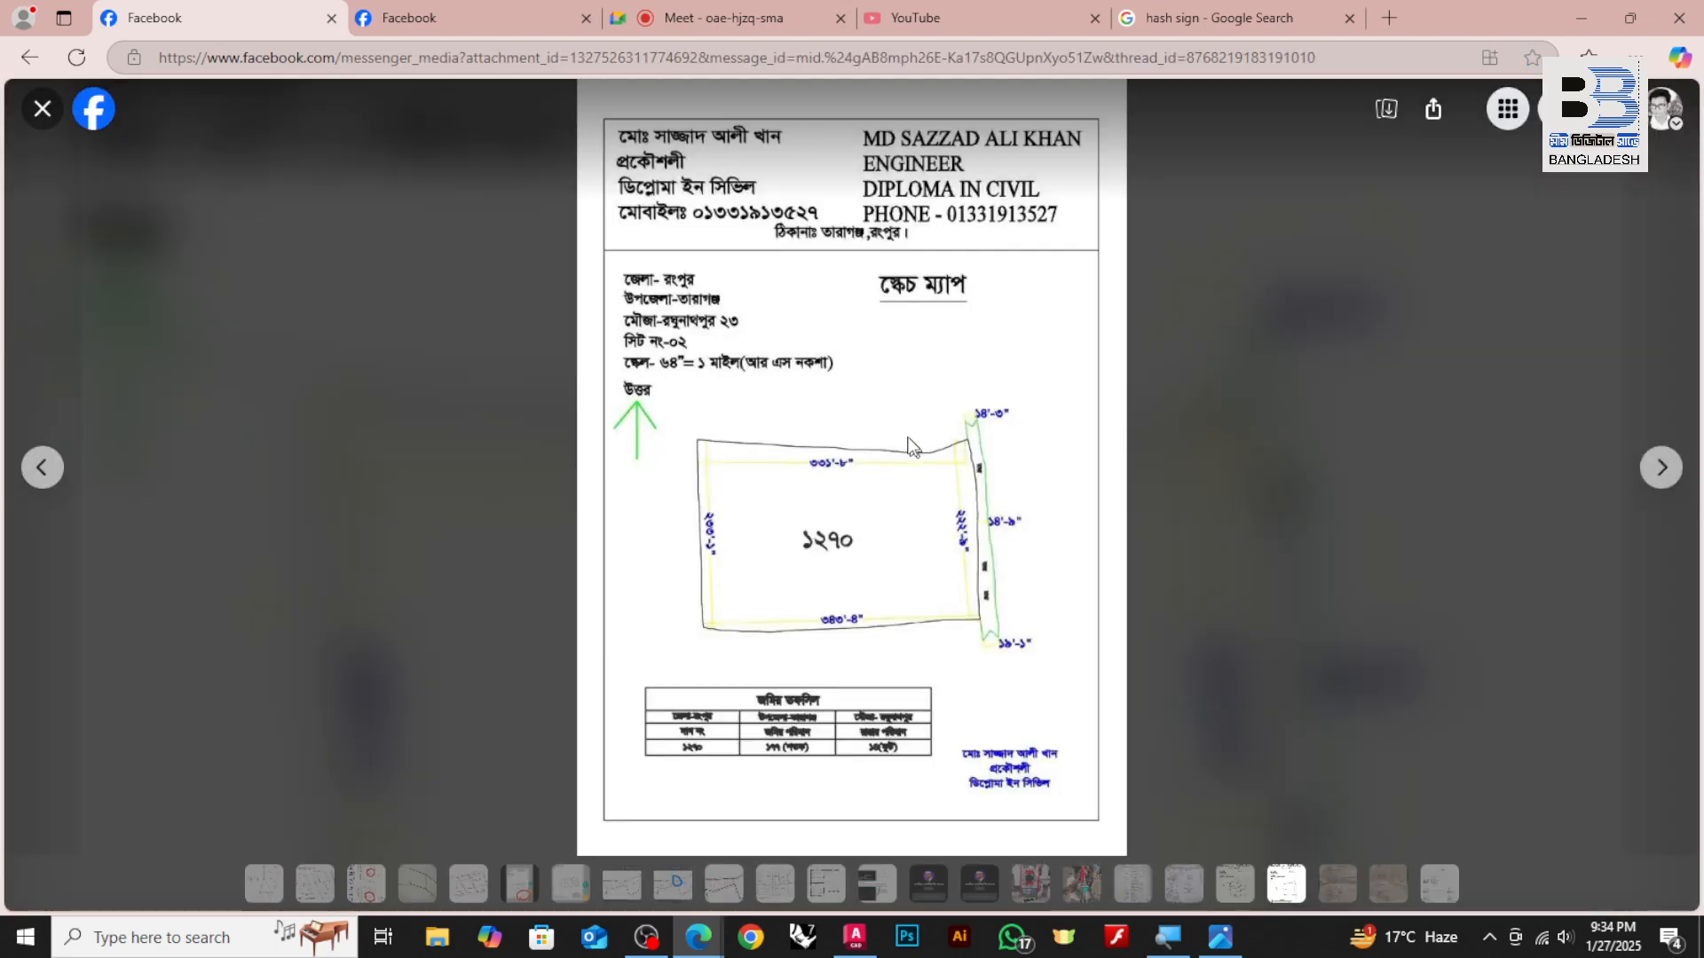
{"action": "right_click", "coordinate": [907, 410]}
{"action": "left_click", "coordinate": [988, 469]}
{"action": "left_click", "coordinate": [1450, 570]}
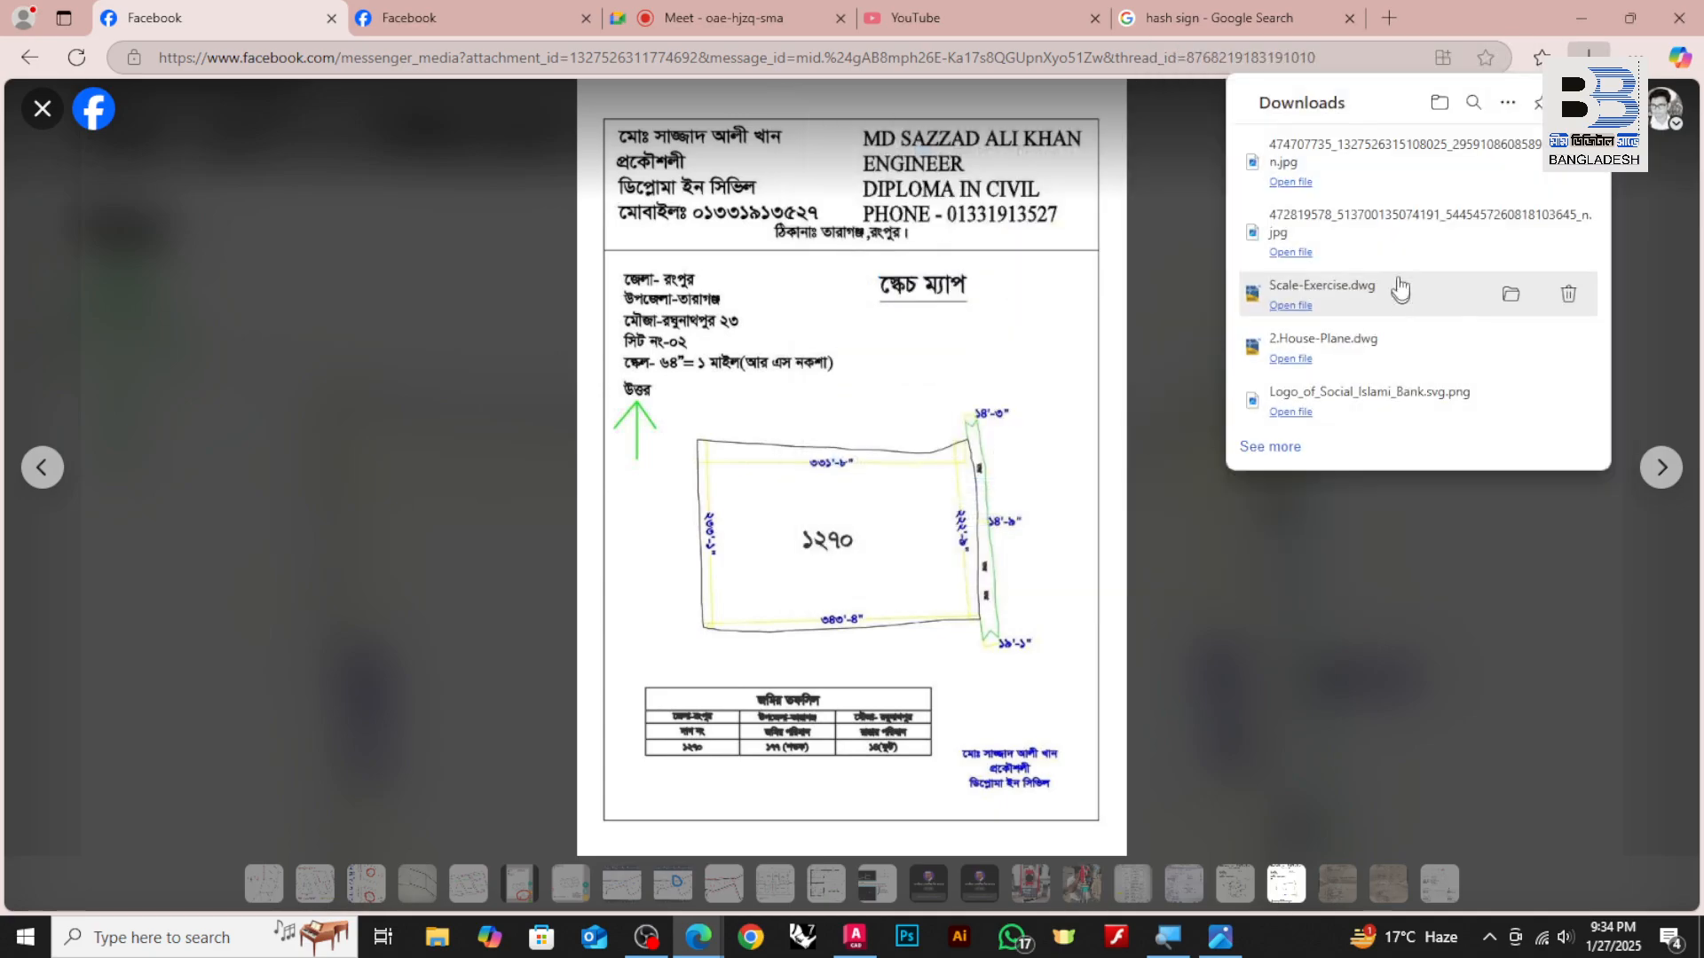
{"action": "left_click", "coordinate": [1385, 160]}
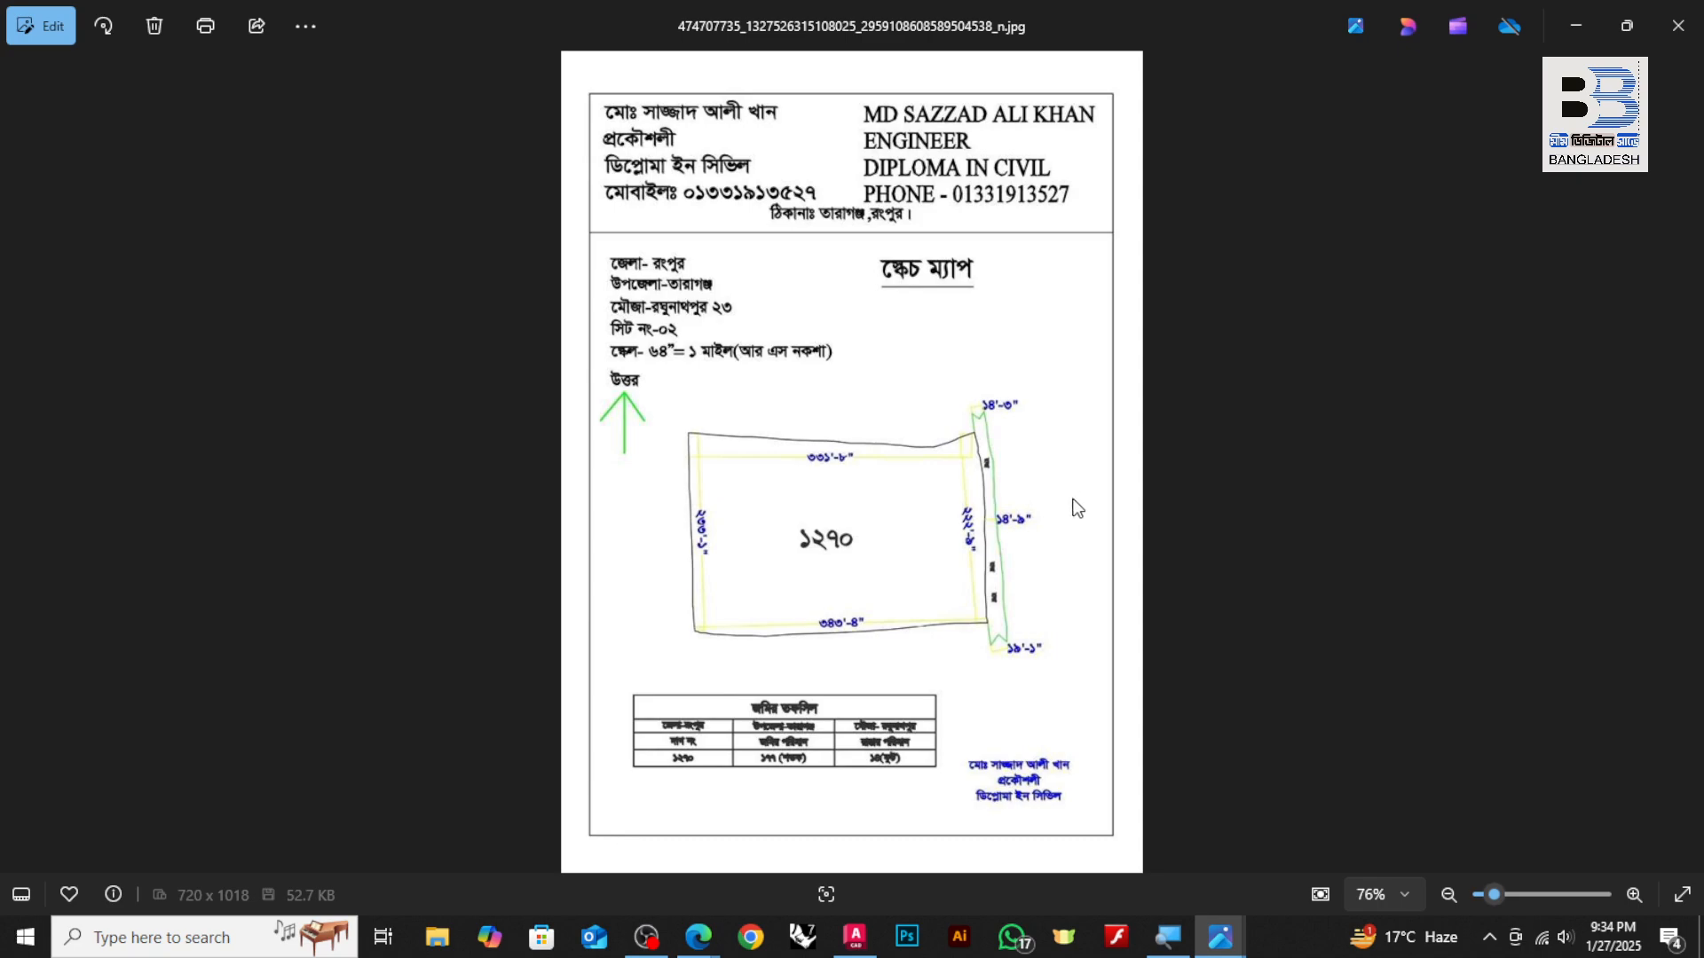
Examine the zigzag breaks at both ends of the green road strip beside plot ১২৭০, and close the image
{"action": "scroll", "coordinate": [992, 416], "scroll_direction": "up", "scroll_amount": 5}
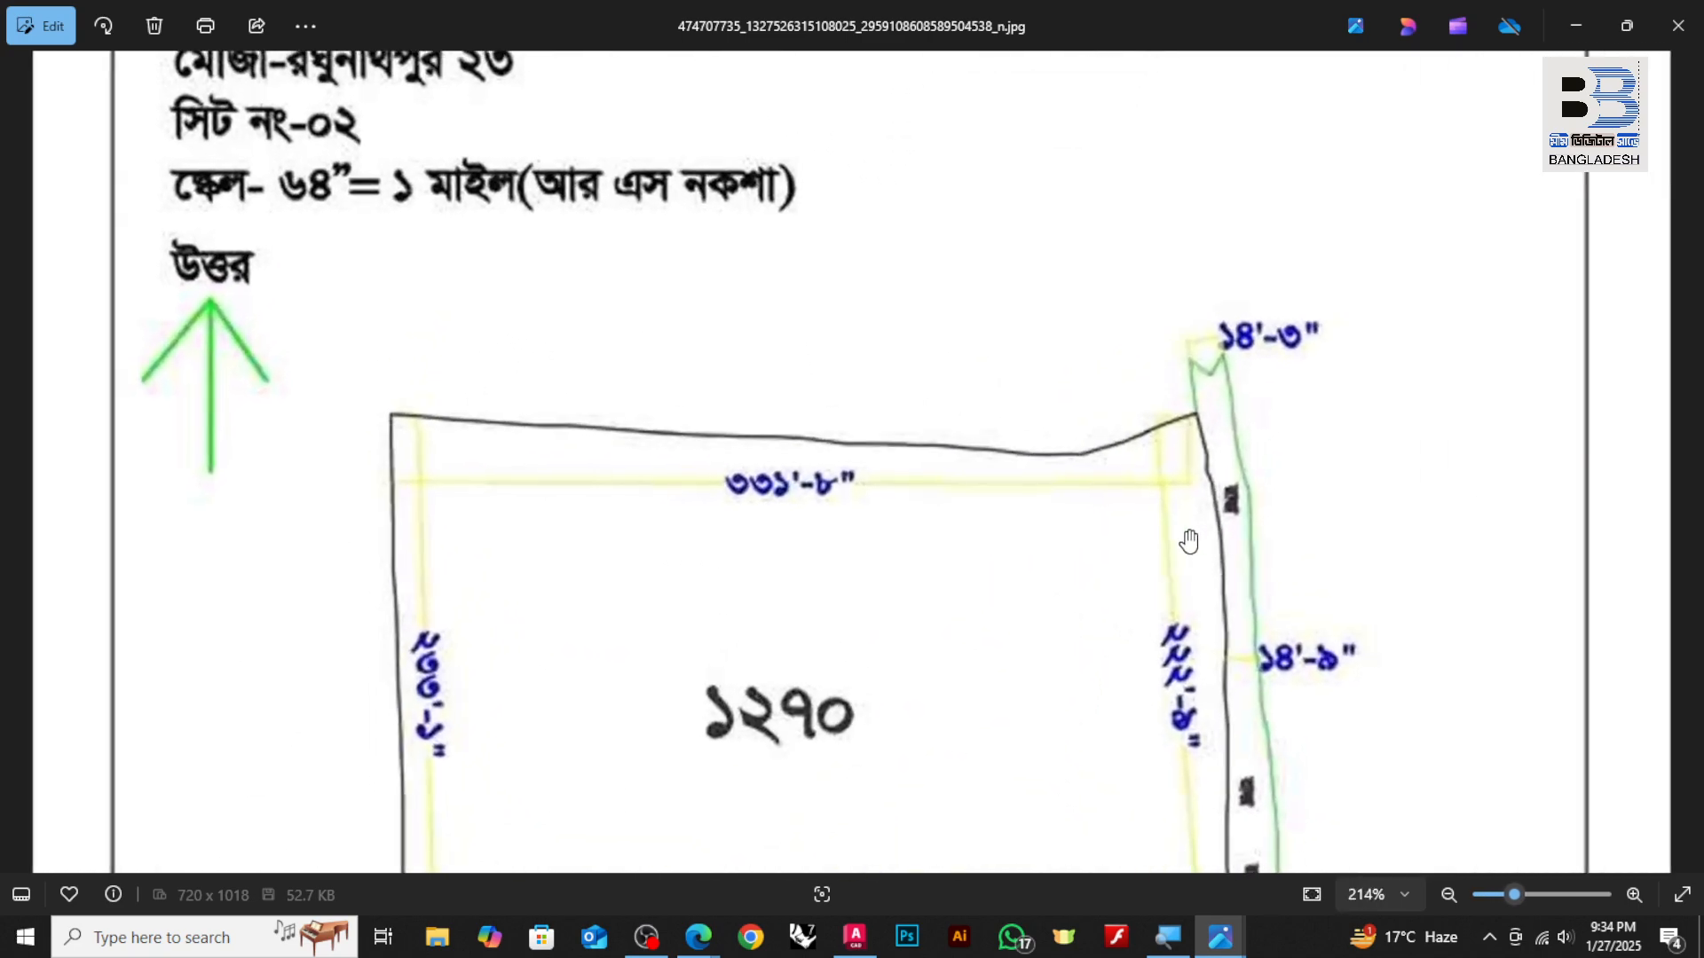
{"action": "scroll", "coordinate": [1259, 369], "scroll_direction": "up", "scroll_amount": 1}
{"action": "left_click_drag", "start_coordinate": [1199, 349], "coordinate": [1096, 240]}
{"action": "scroll", "coordinate": [1154, 326], "scroll_direction": "down", "scroll_amount": 1}
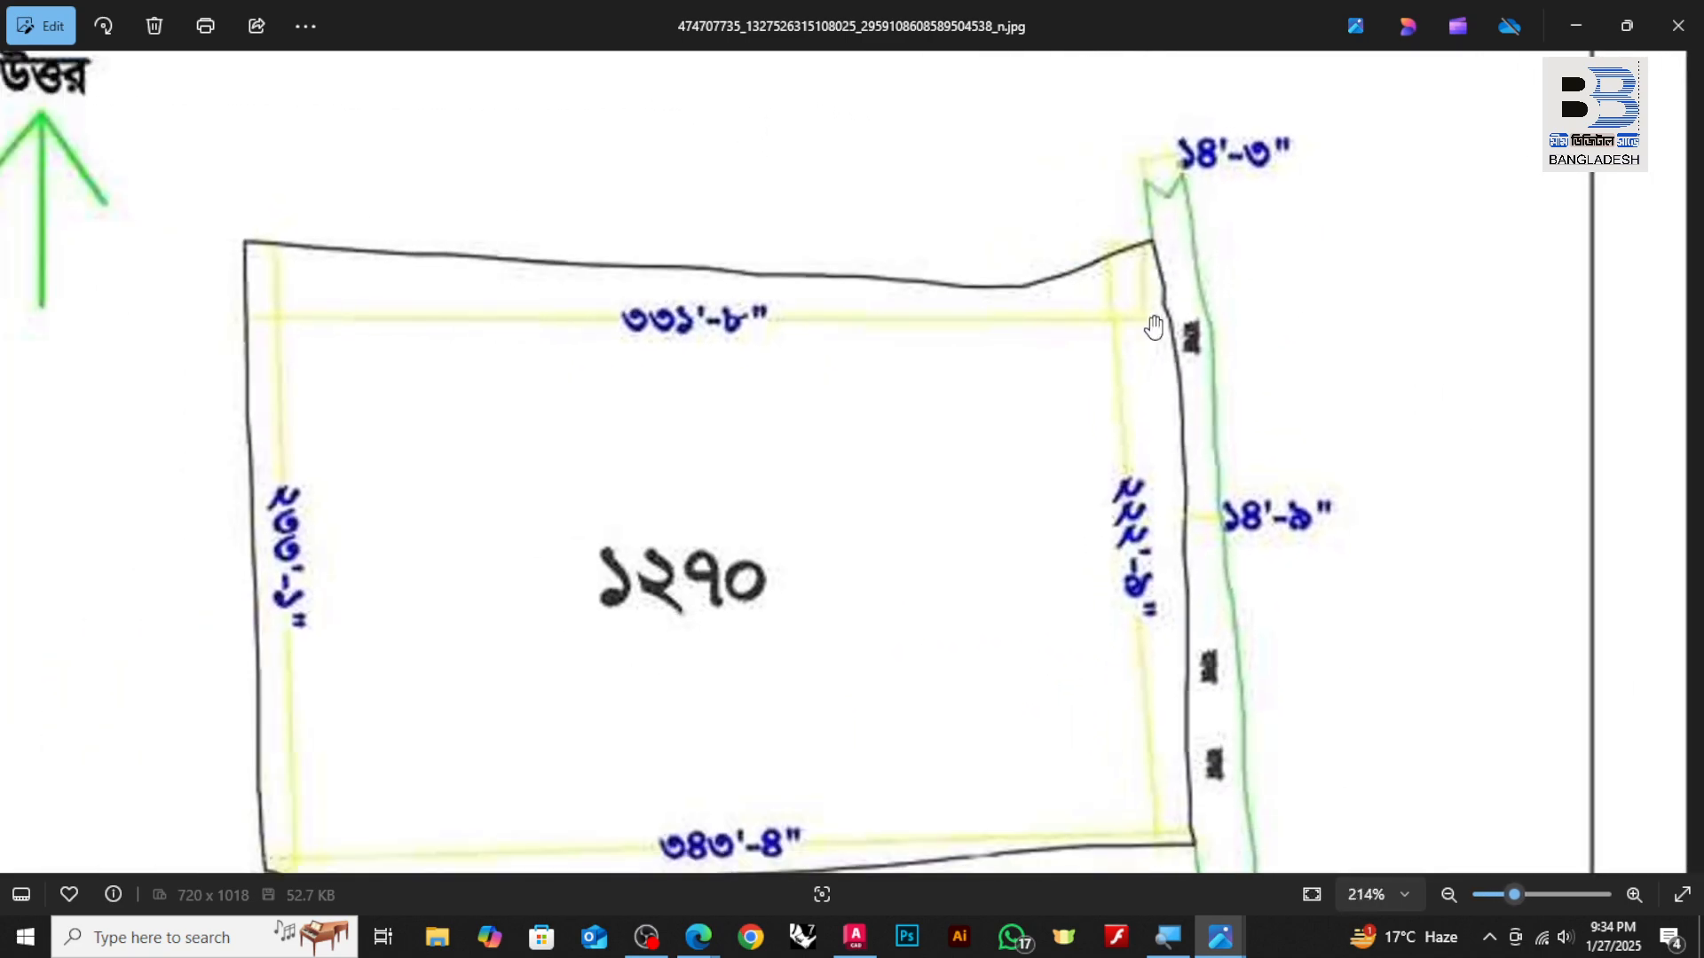
{"action": "left_click_drag", "start_coordinate": [1203, 661], "coordinate": [1203, 436]}
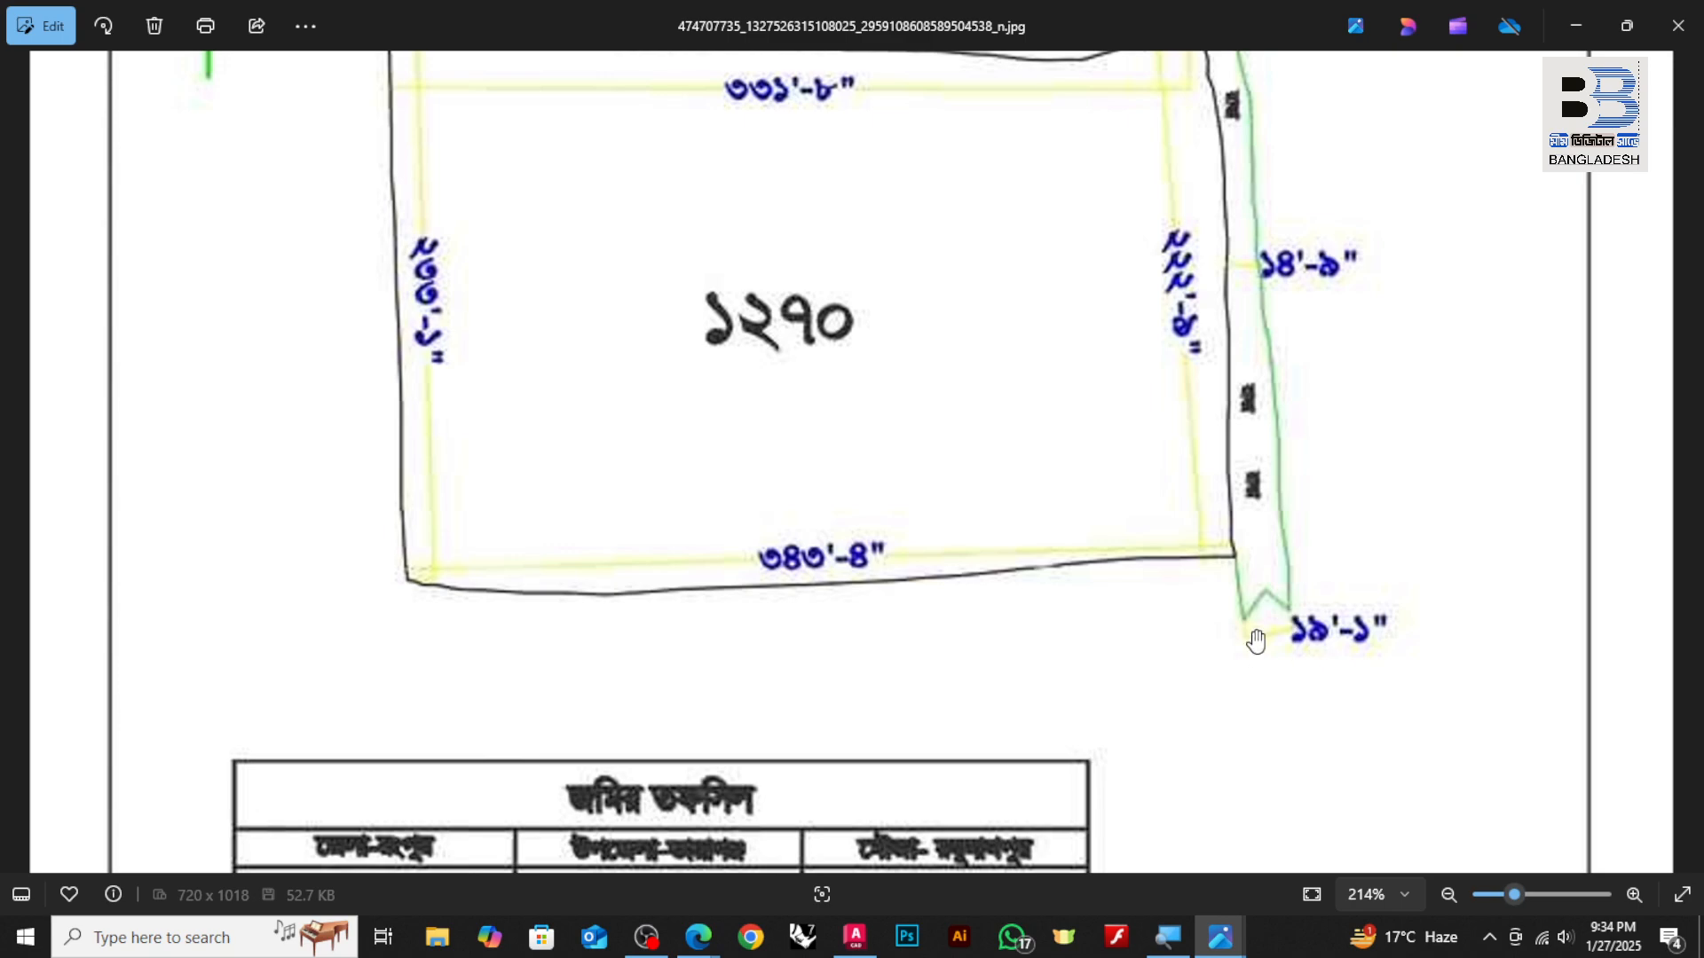
{"action": "left_click_drag", "start_coordinate": [1280, 543], "coordinate": [1263, 717]}
{"action": "left_click_drag", "start_coordinate": [1221, 518], "coordinate": [1219, 570]}
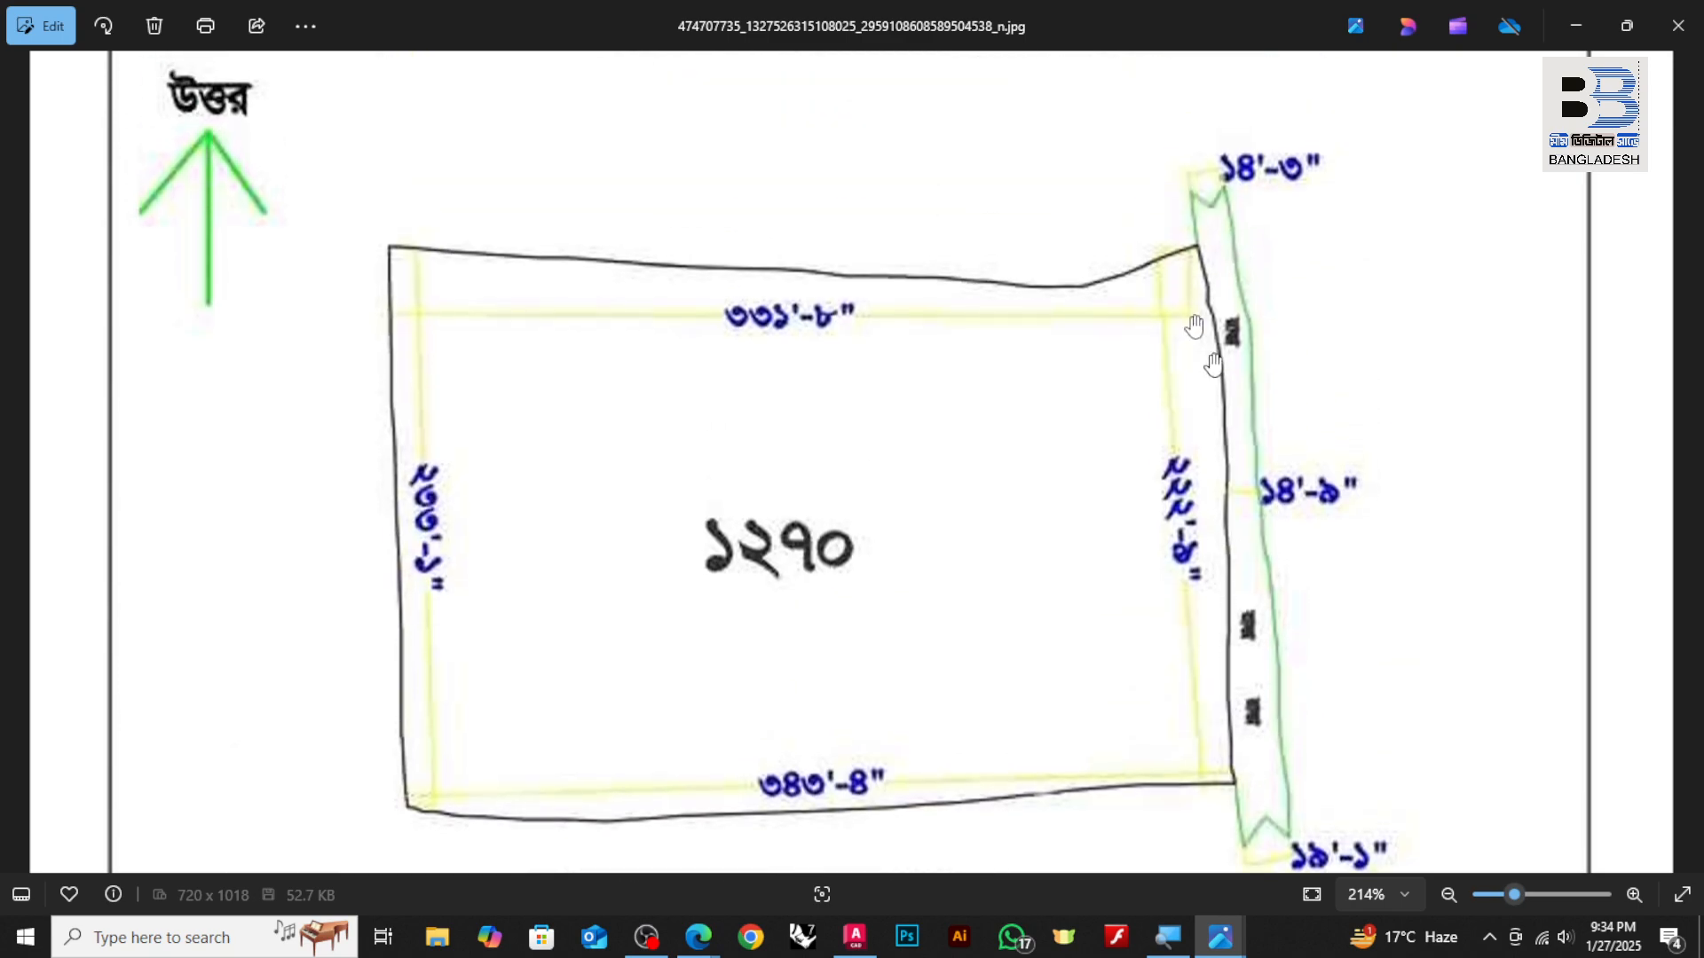
{"action": "left_click_drag", "start_coordinate": [1186, 249], "coordinate": [1194, 313]}
{"action": "scroll", "coordinate": [1200, 328], "scroll_direction": "down", "scroll_amount": 4}
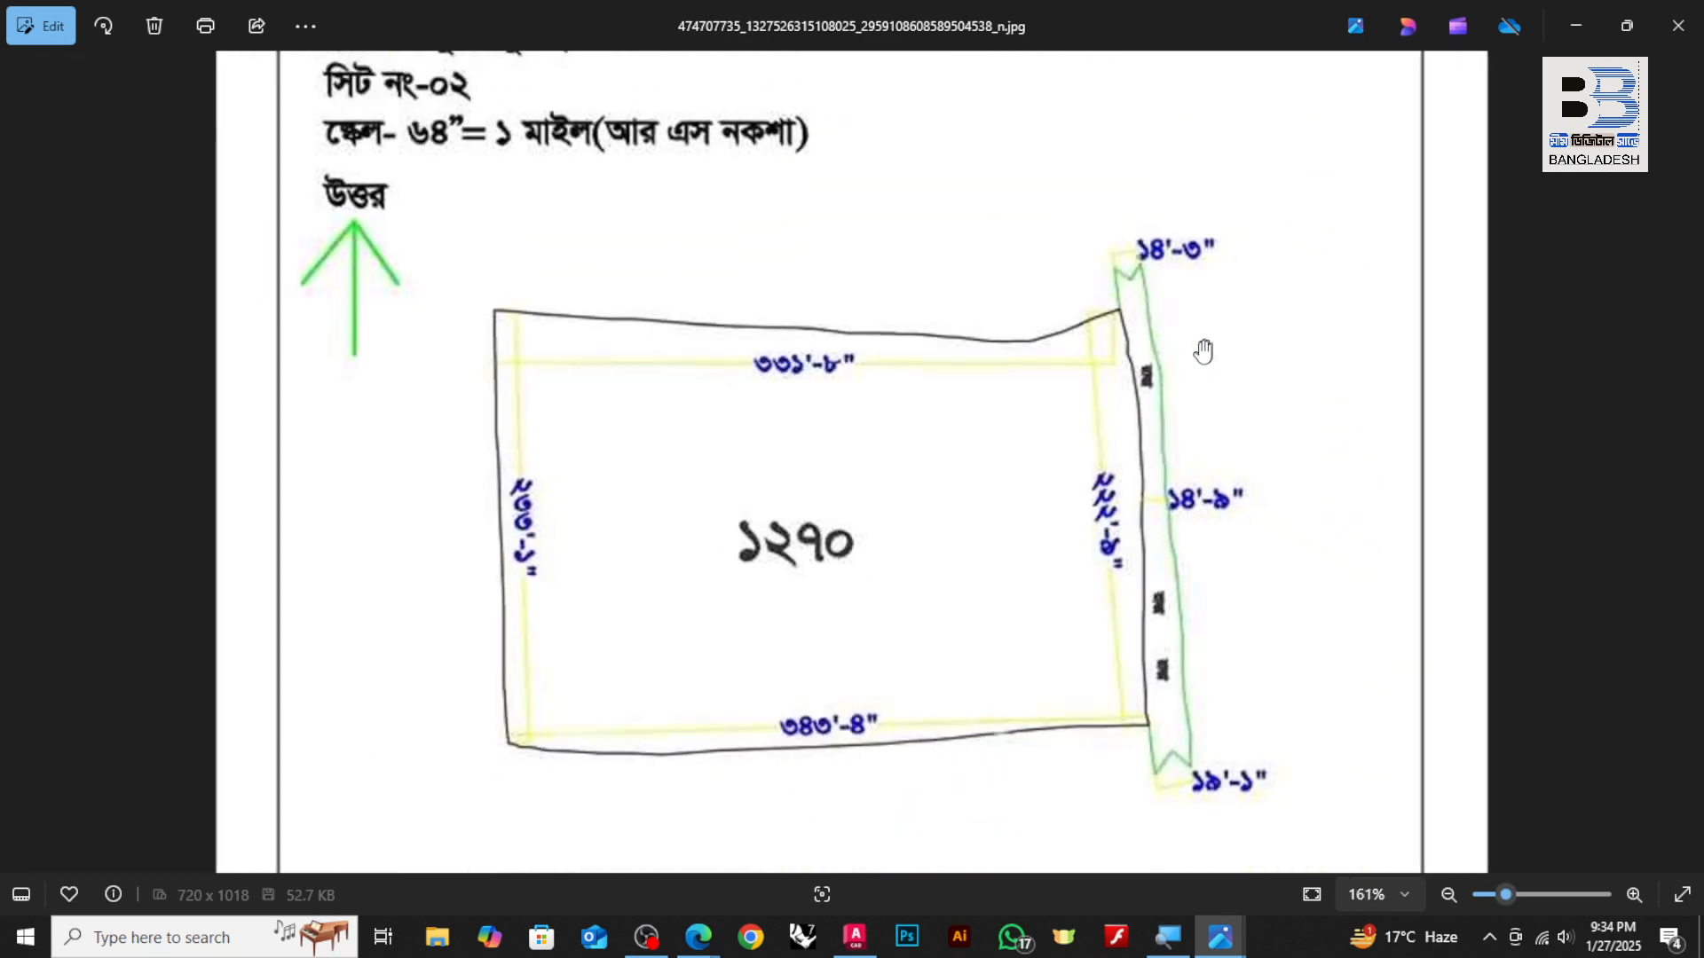
{"action": "left_click", "coordinate": [1678, 24]}
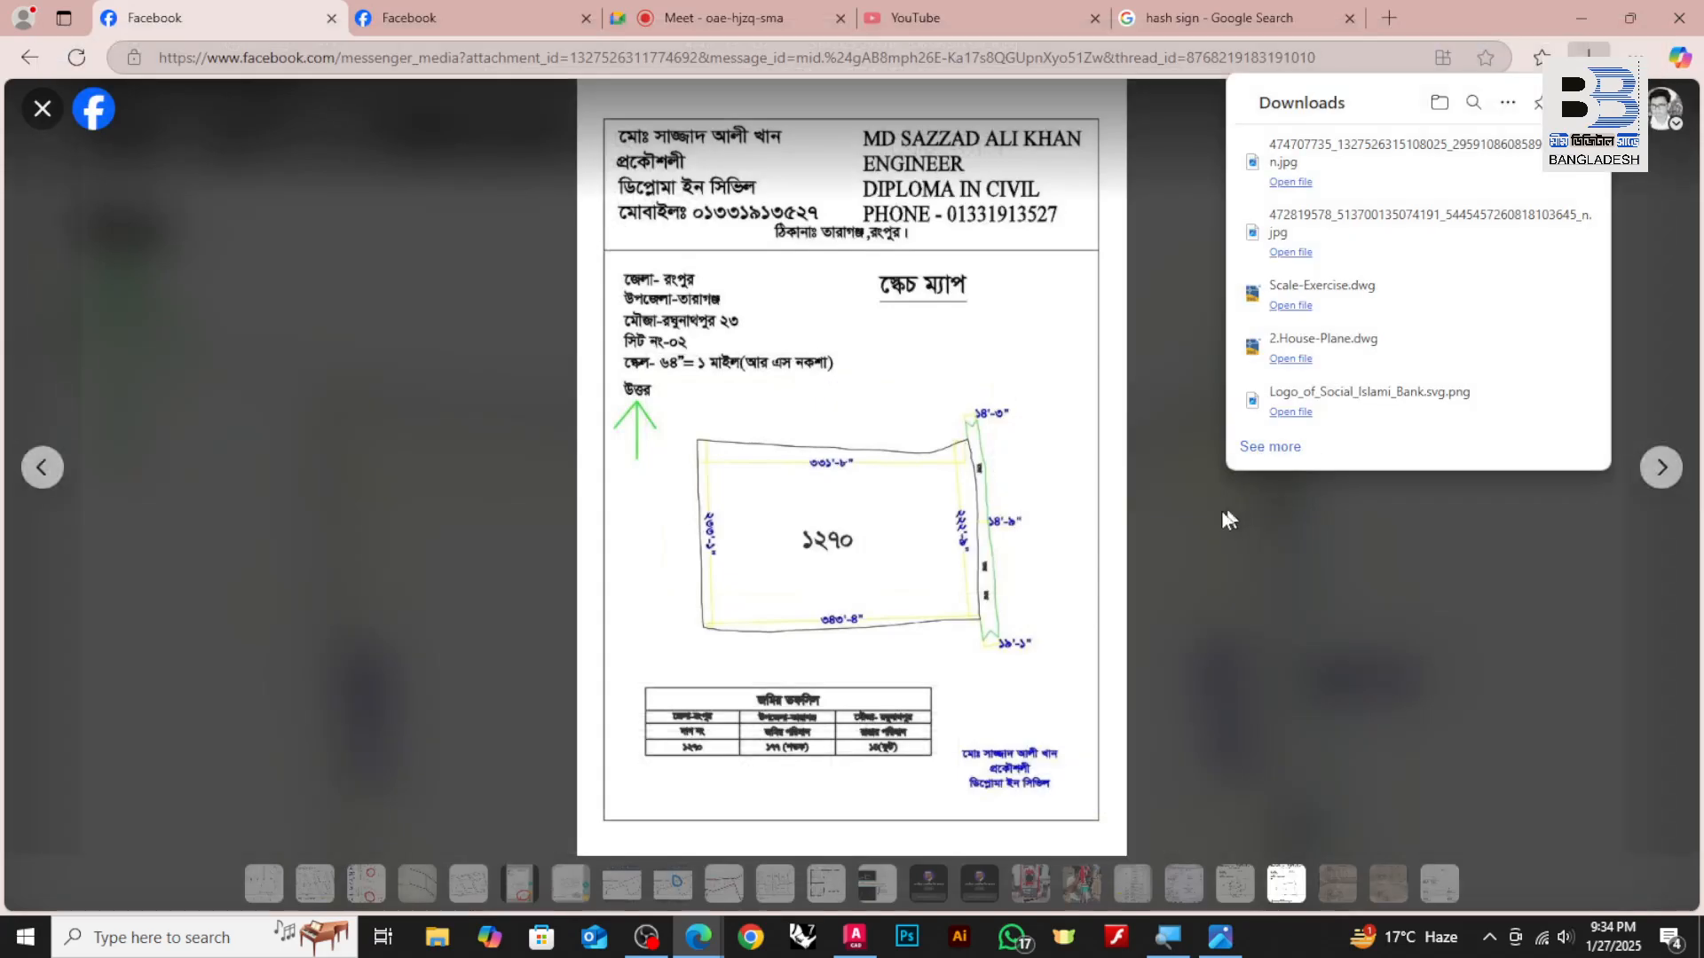
Save the chat's multi-plot sketch map with the branching road to the Desktop and open the downloaded image
{"action": "left_click", "coordinate": [43, 116]}
{"action": "left_click", "coordinate": [42, 111]}
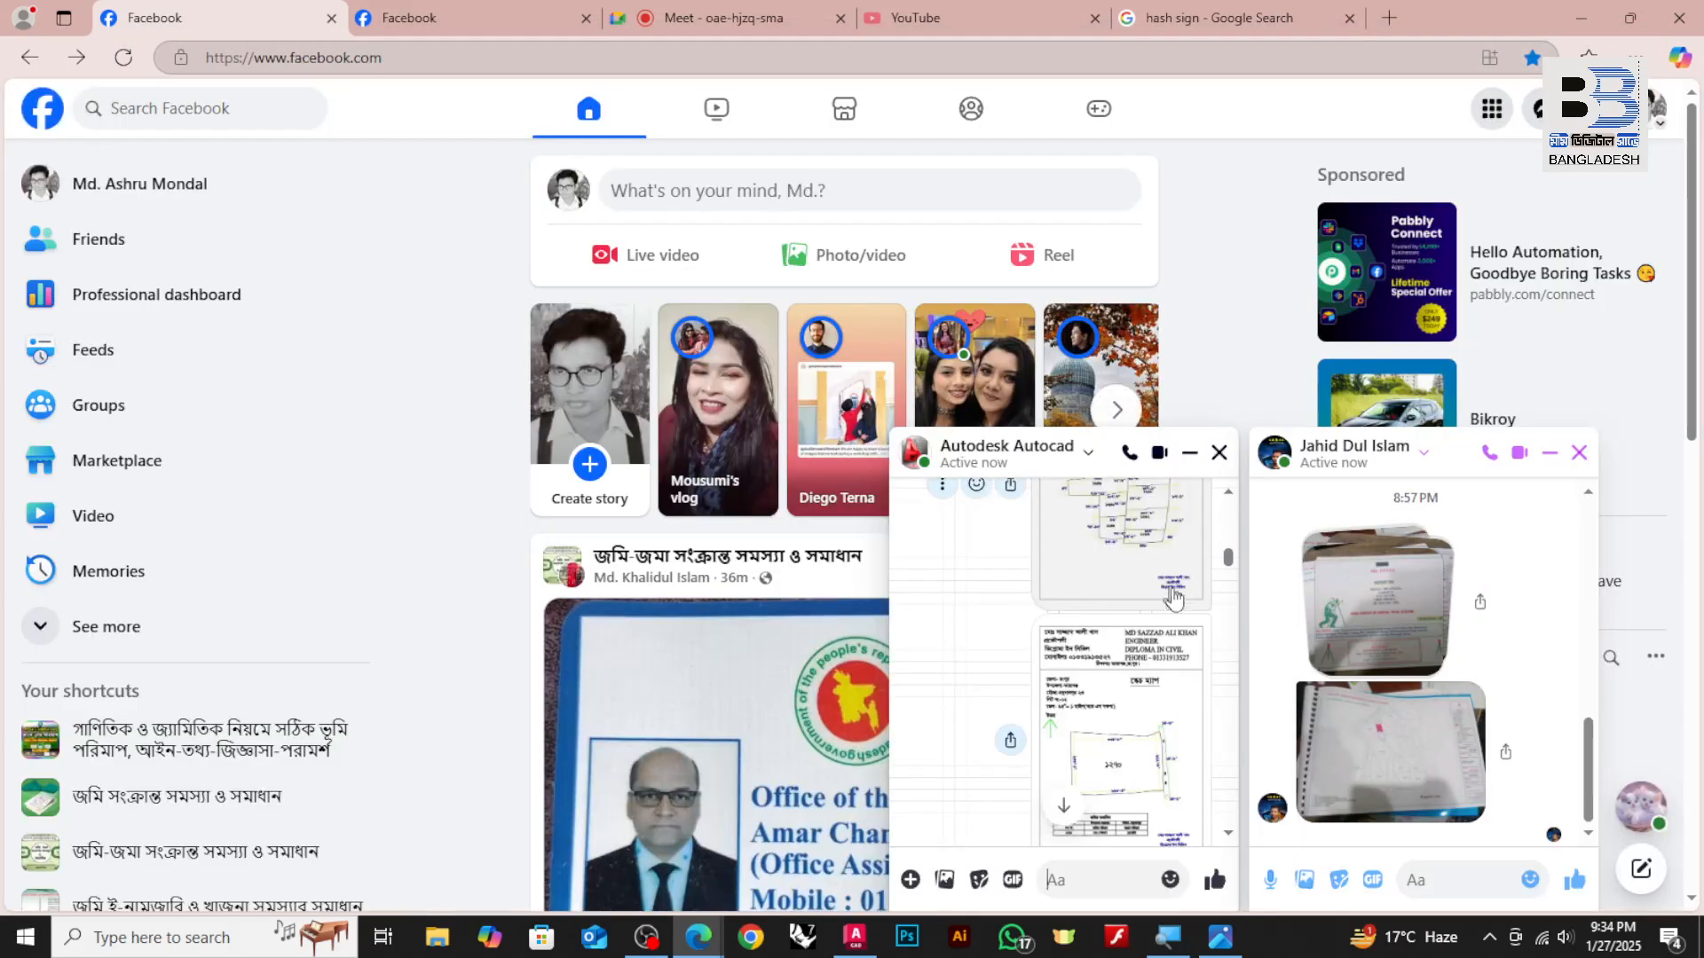
{"action": "left_click", "coordinate": [1151, 624]}
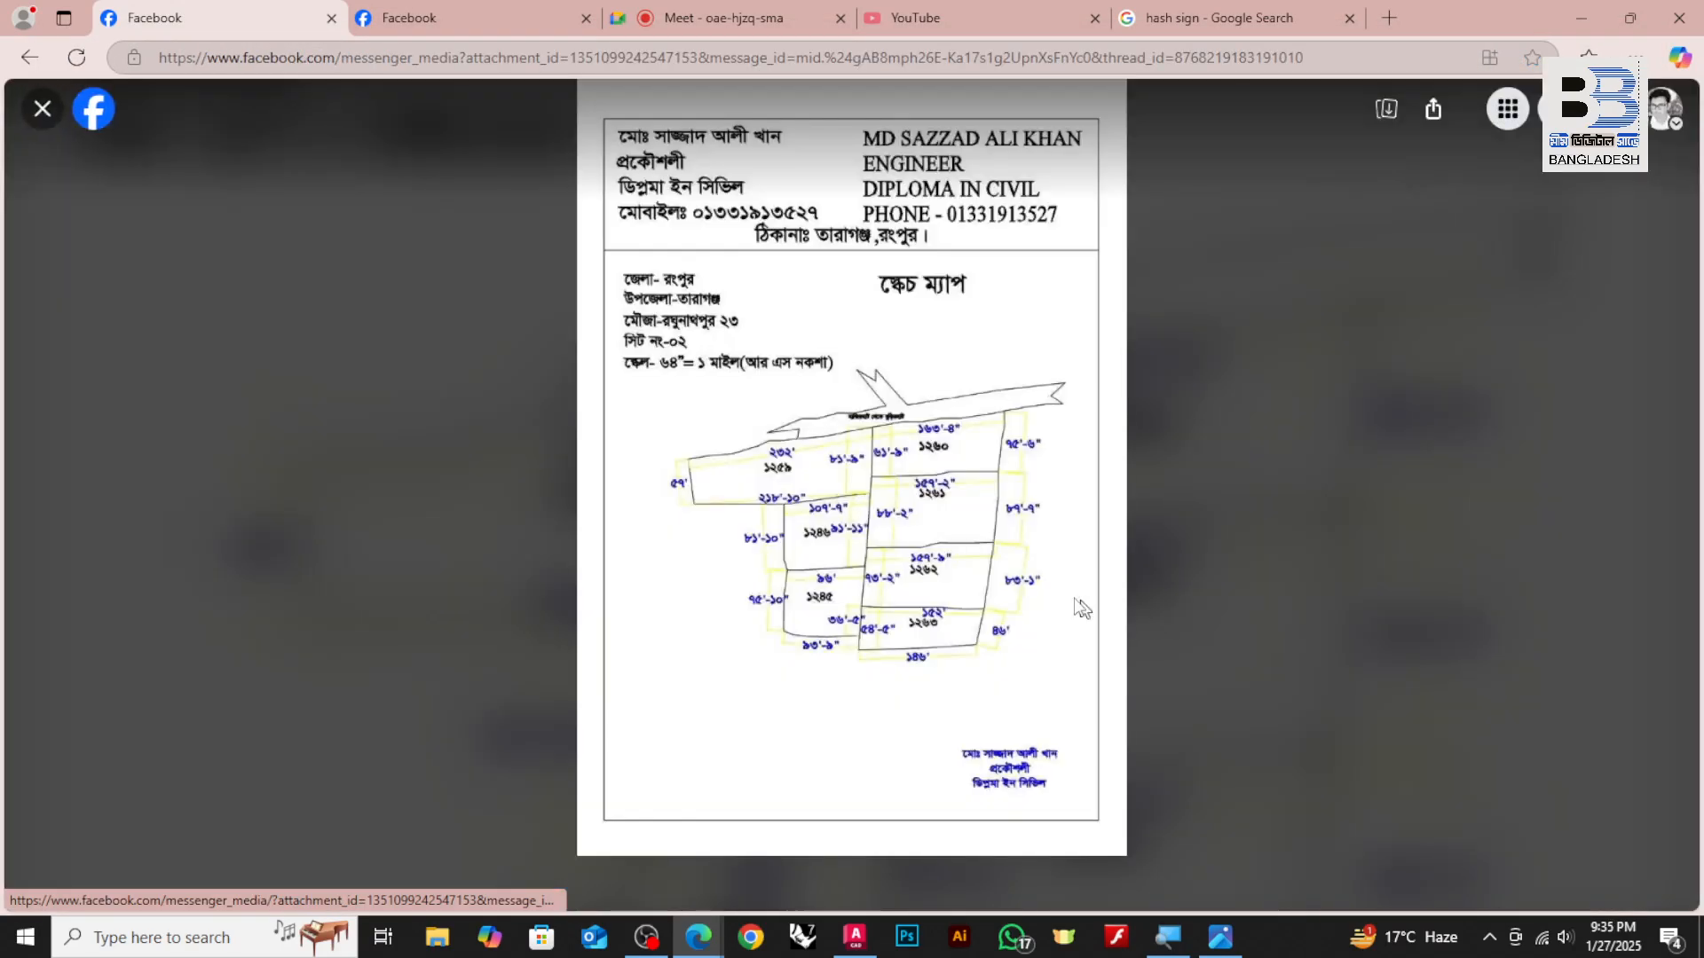
{"action": "right_click", "coordinate": [869, 461]}
{"action": "left_click", "coordinate": [979, 458]}
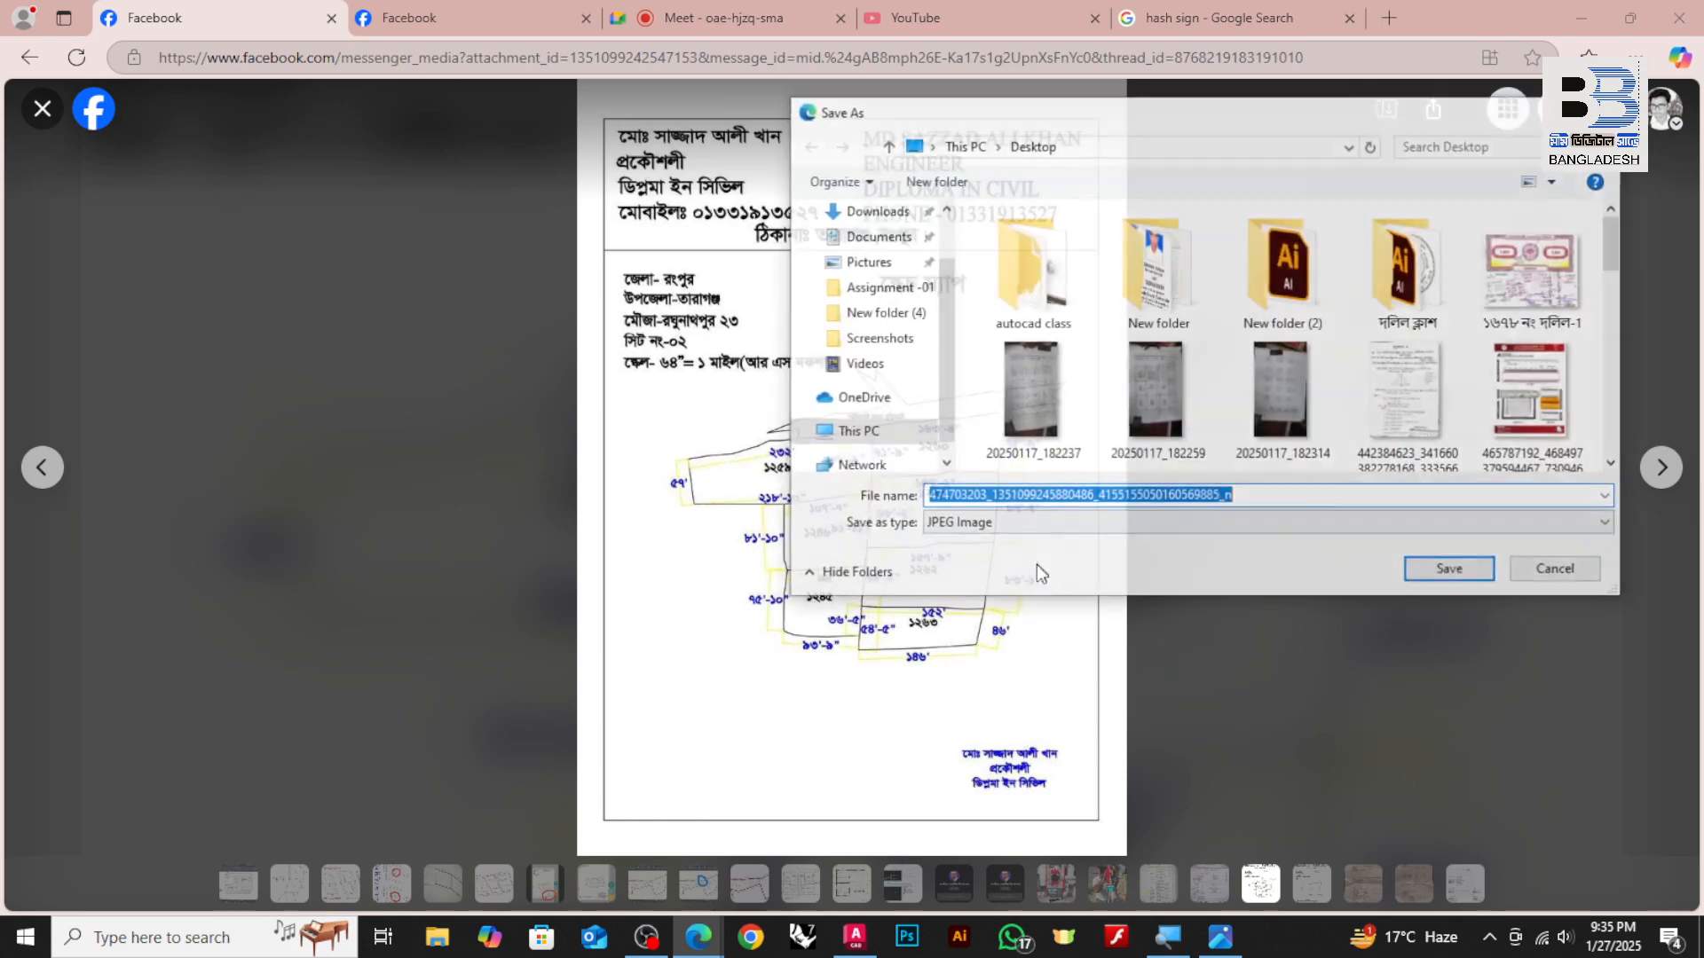
{"action": "left_click", "coordinate": [1466, 568]}
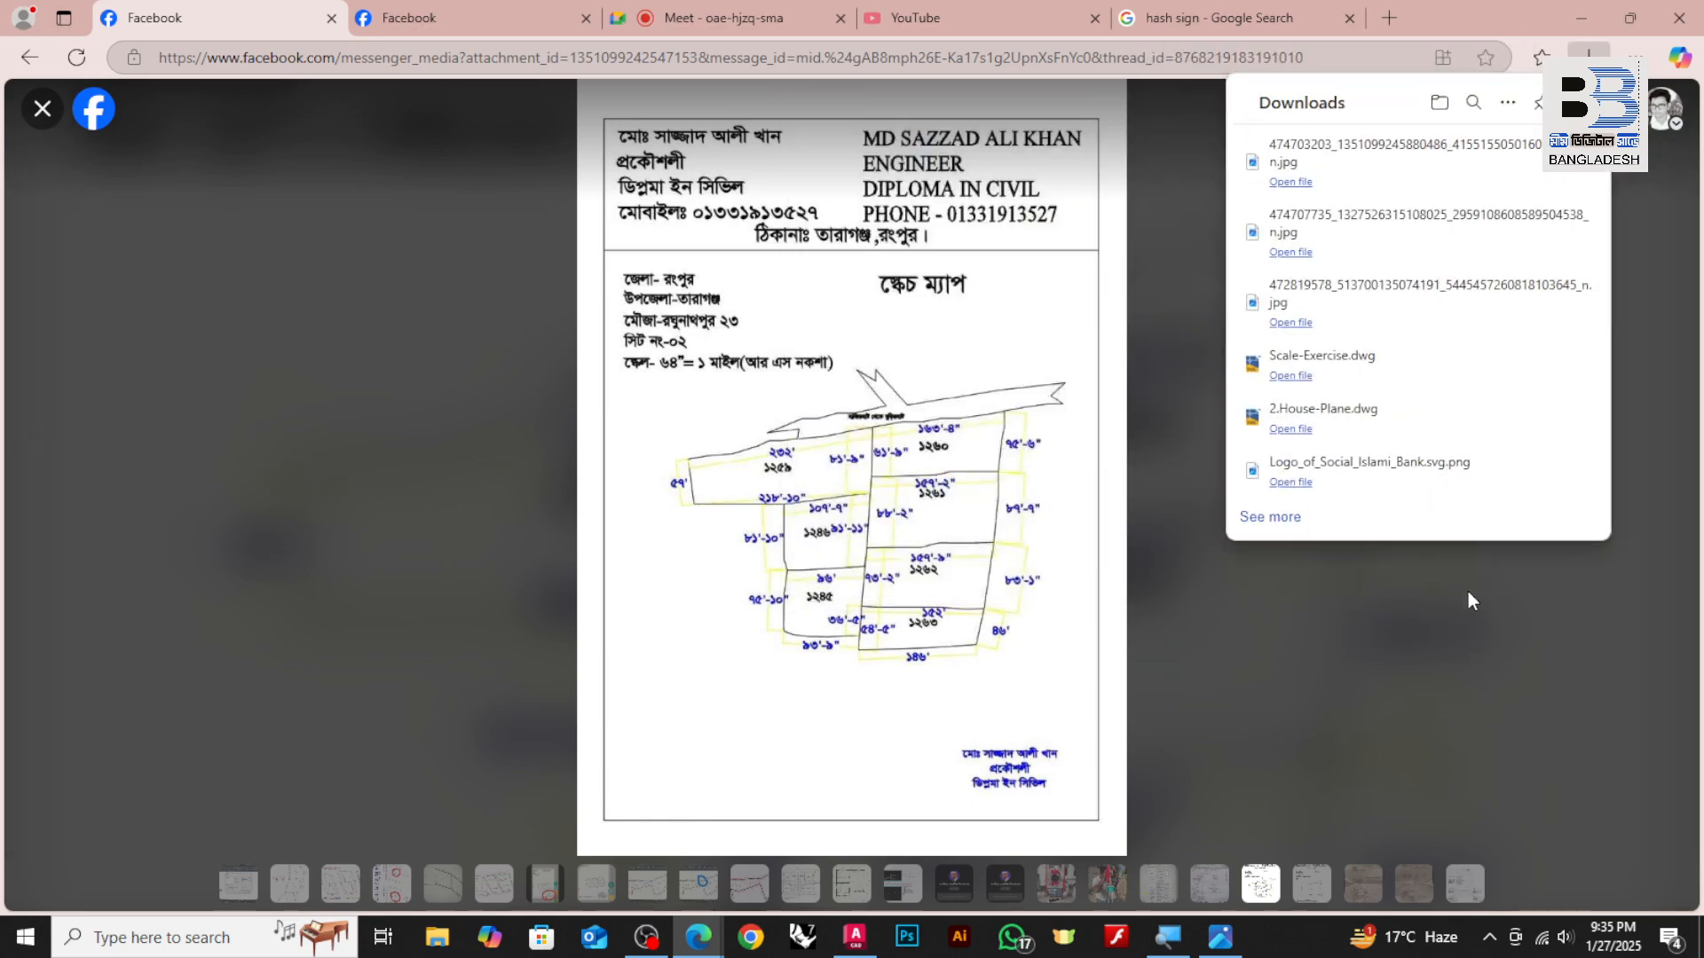
{"action": "mouse_move", "coordinate": [1534, 158]}
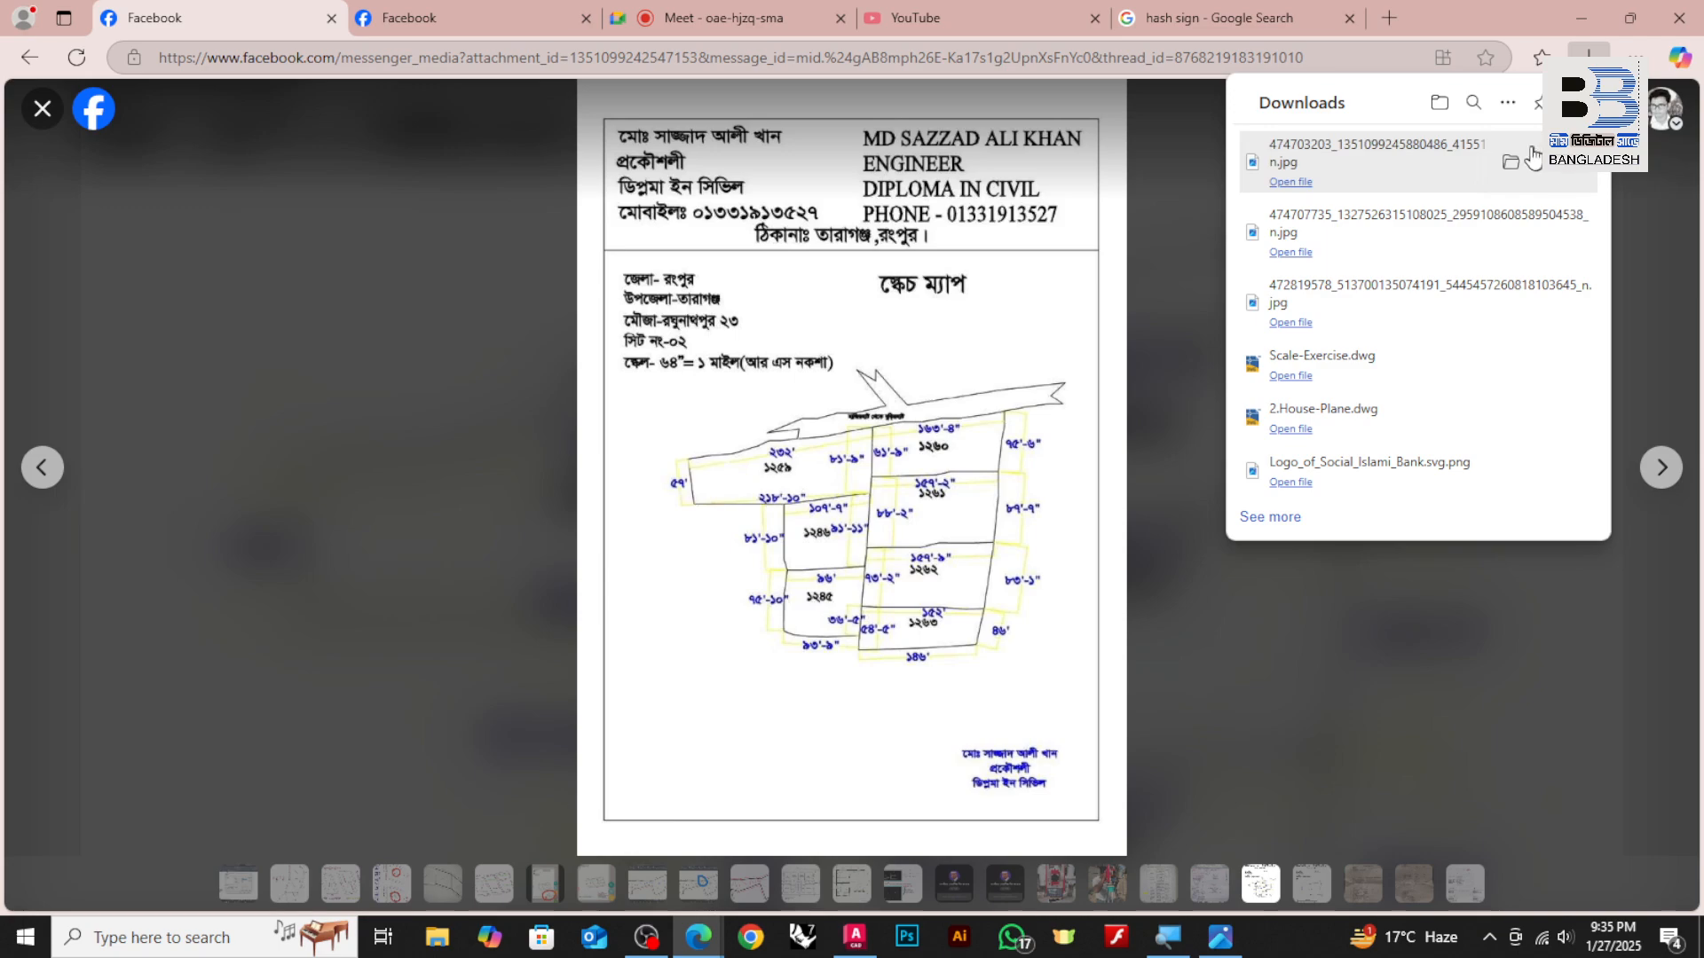
{"action": "left_click", "coordinate": [1459, 164]}
Examine the branching road's end breaks and the heading of the multi-plot sketch map, and return to the chat in Edge
{"action": "scroll", "coordinate": [1243, 346], "scroll_direction": "up", "scroll_amount": 5}
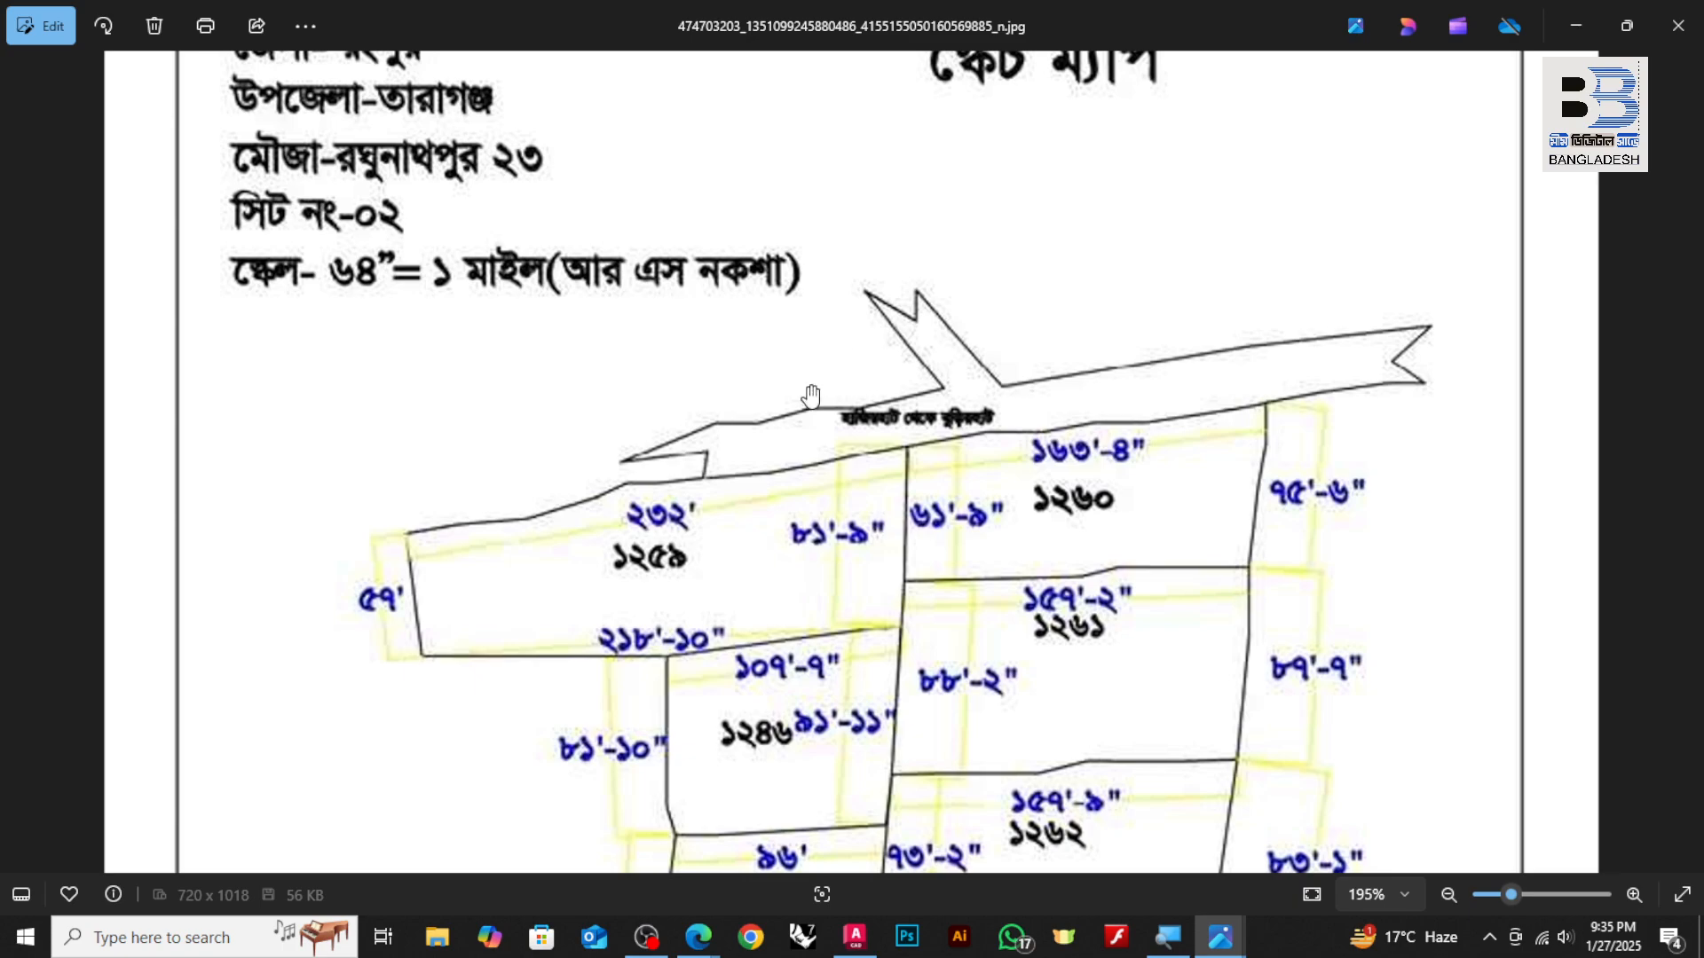
{"action": "left_click_drag", "start_coordinate": [811, 396], "coordinate": [812, 297]}
{"action": "scroll", "coordinate": [811, 298], "scroll_direction": "down", "scroll_amount": 5}
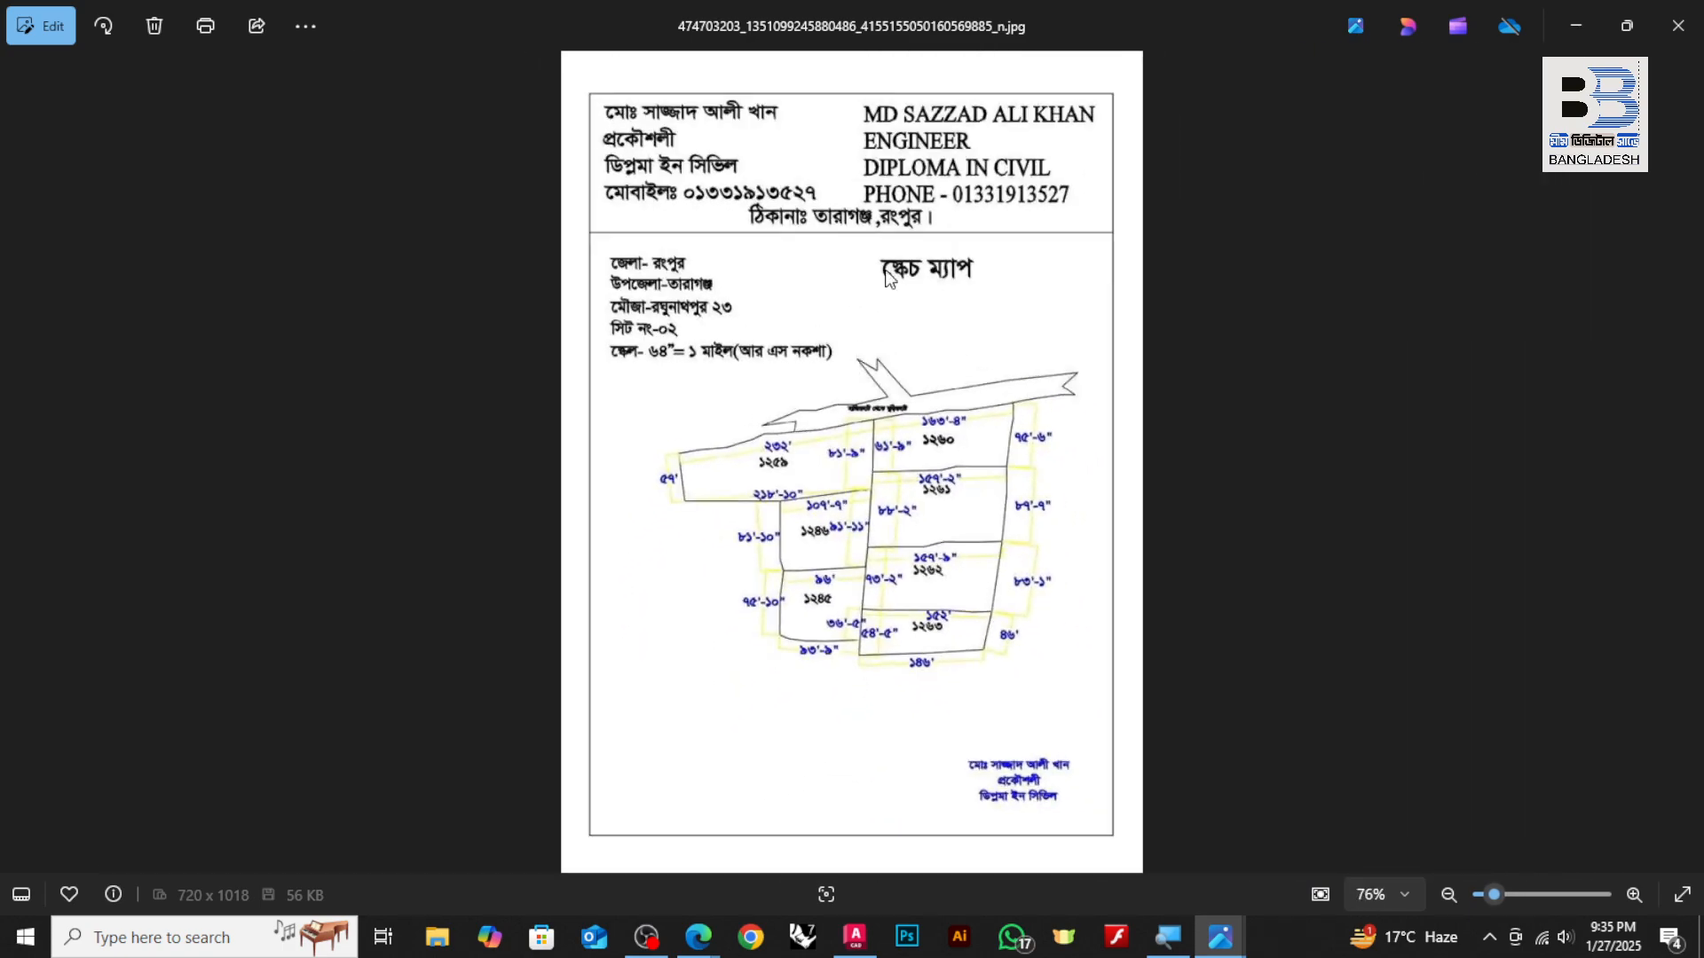
{"action": "scroll", "coordinate": [888, 277], "scroll_direction": "up", "scroll_amount": 5}
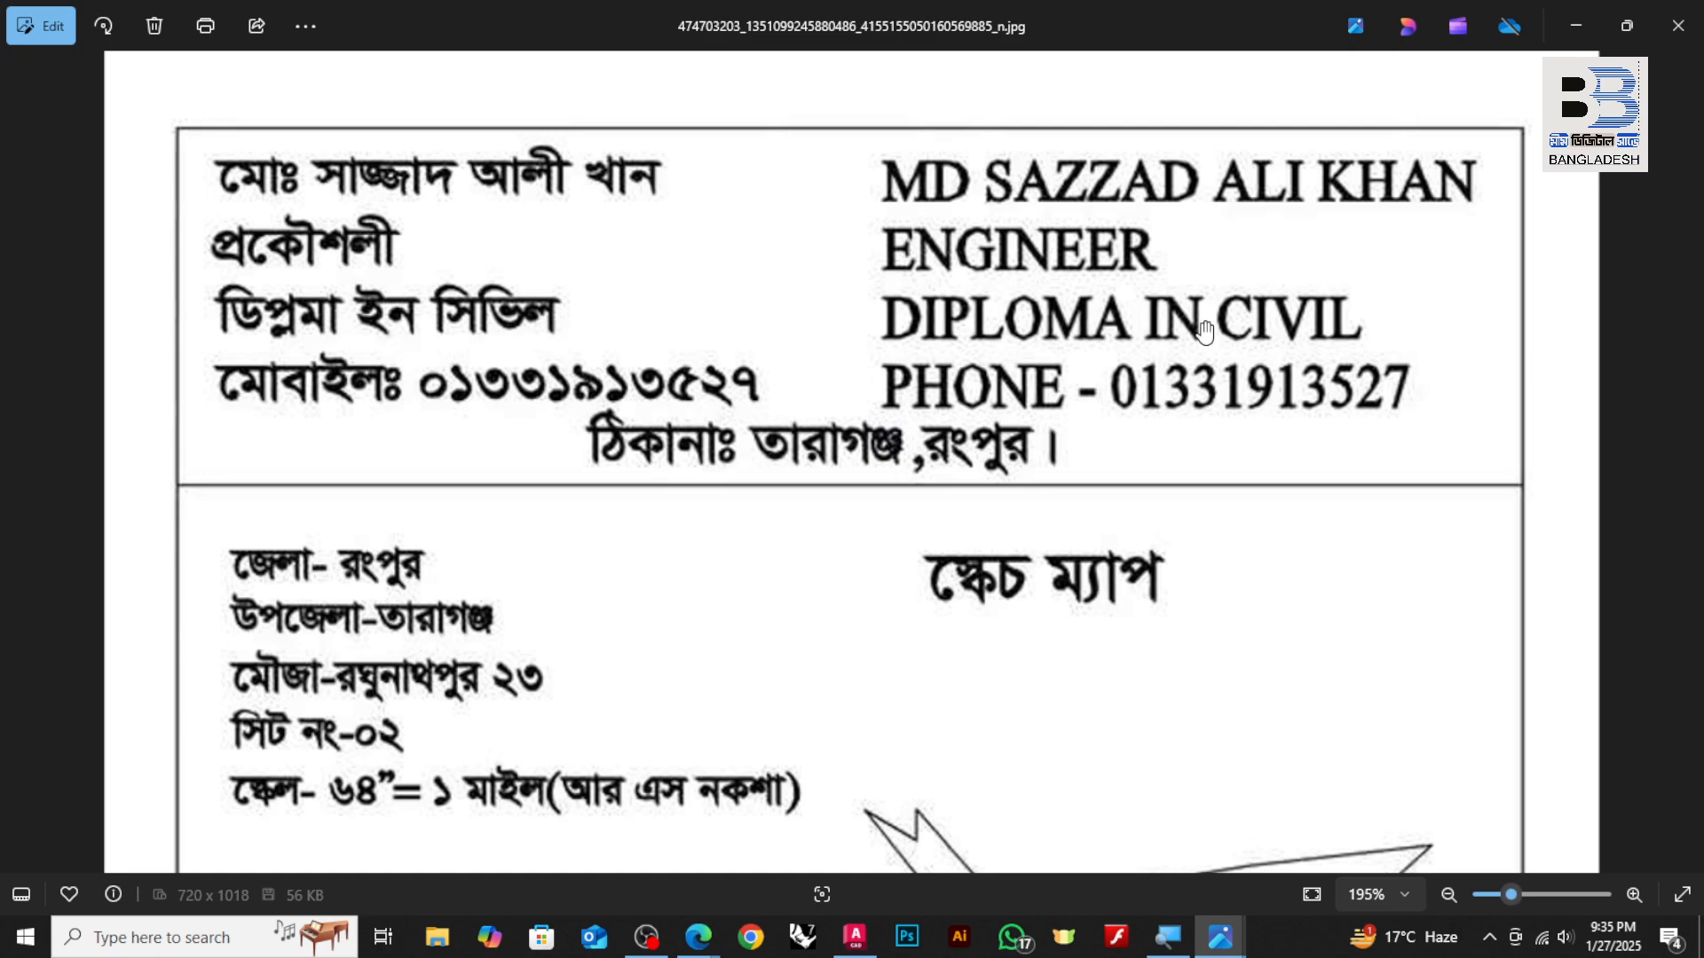
{"action": "scroll", "coordinate": [799, 645], "scroll_direction": "down", "scroll_amount": 5}
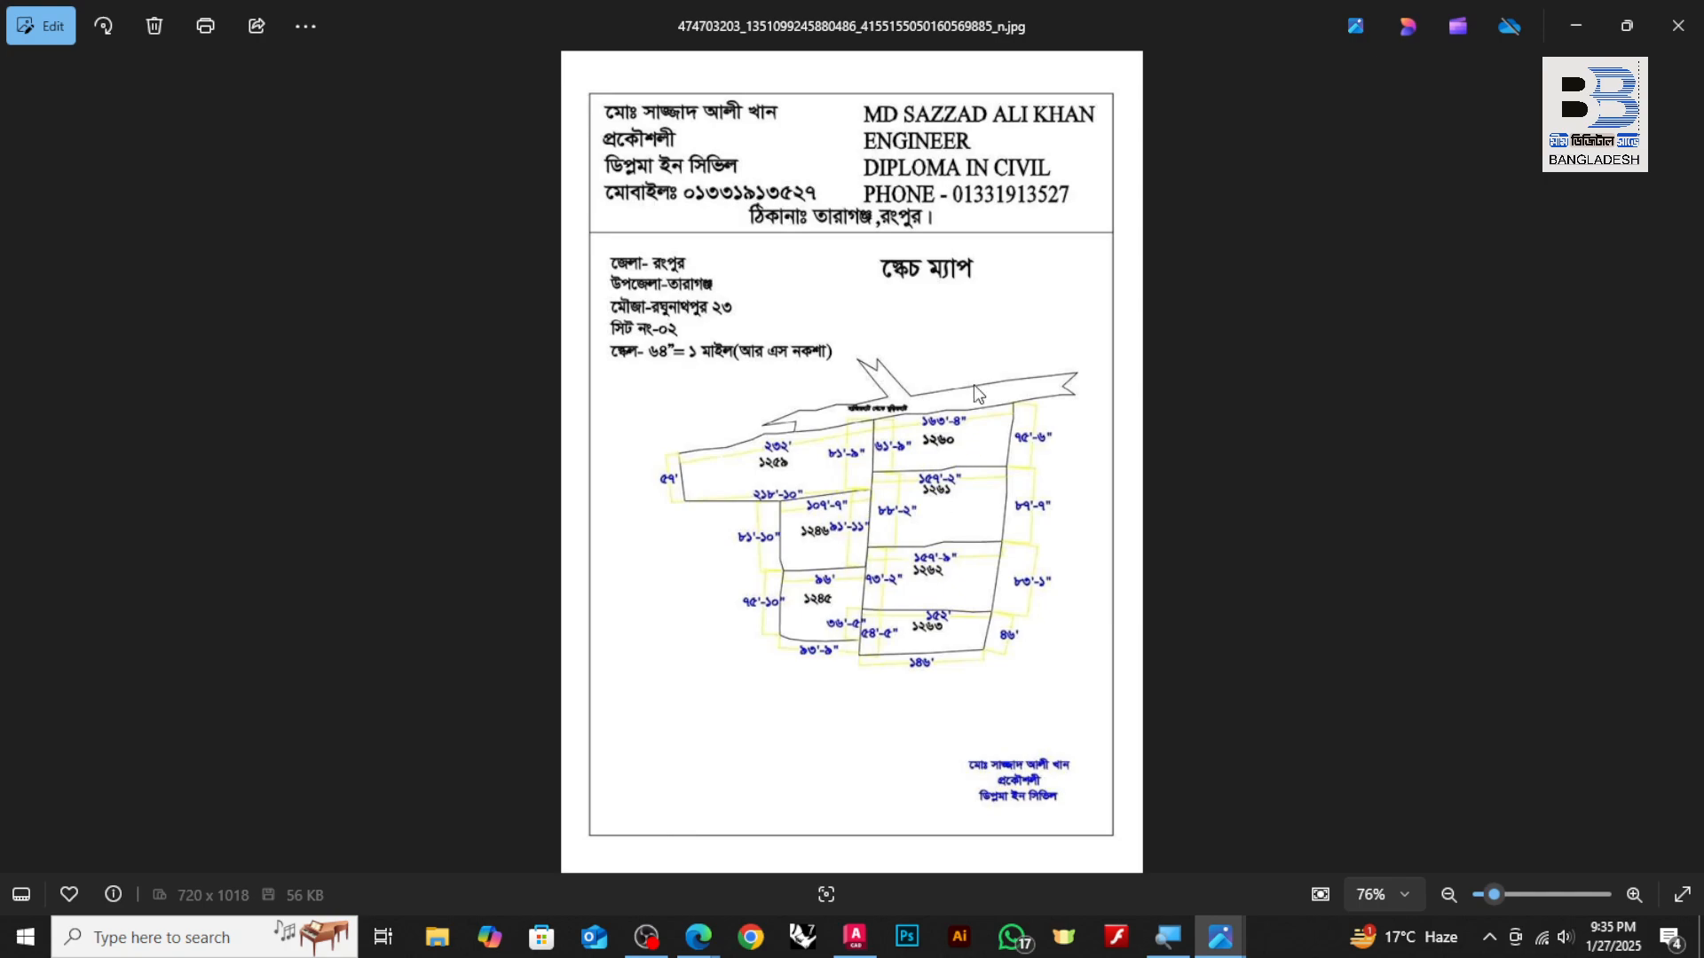
{"action": "scroll", "coordinate": [977, 393], "scroll_direction": "up", "scroll_amount": 3}
{"action": "key", "text": "alt+Tab"}
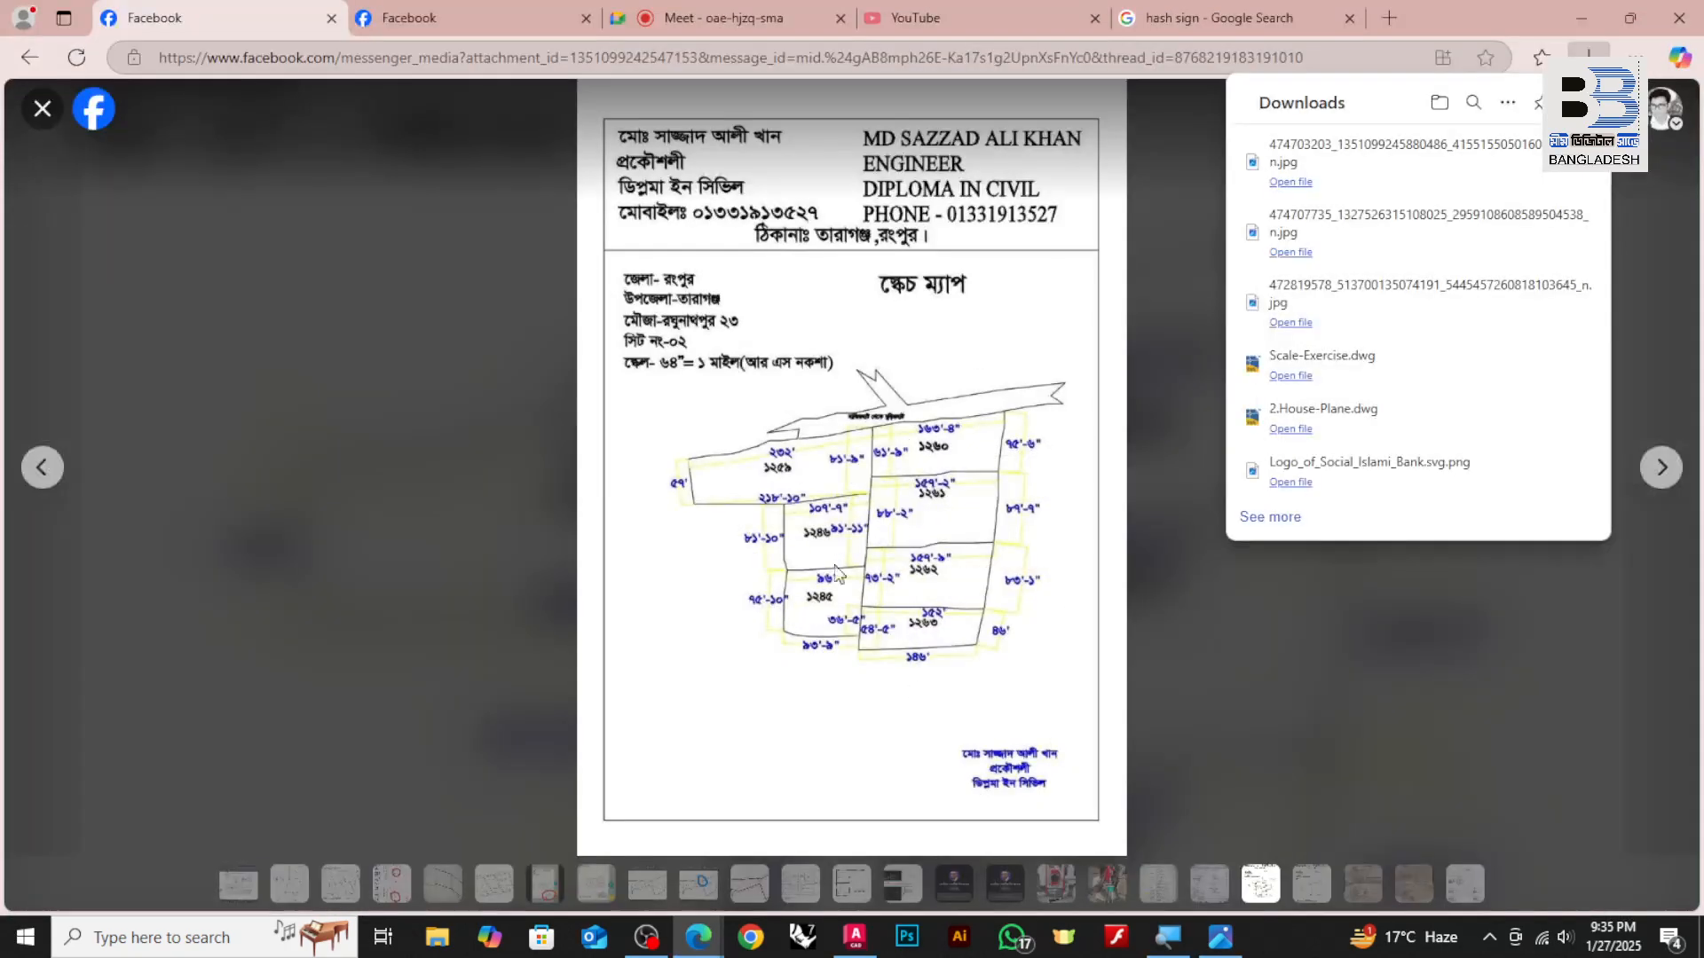
{"action": "left_click", "coordinate": [41, 110]}
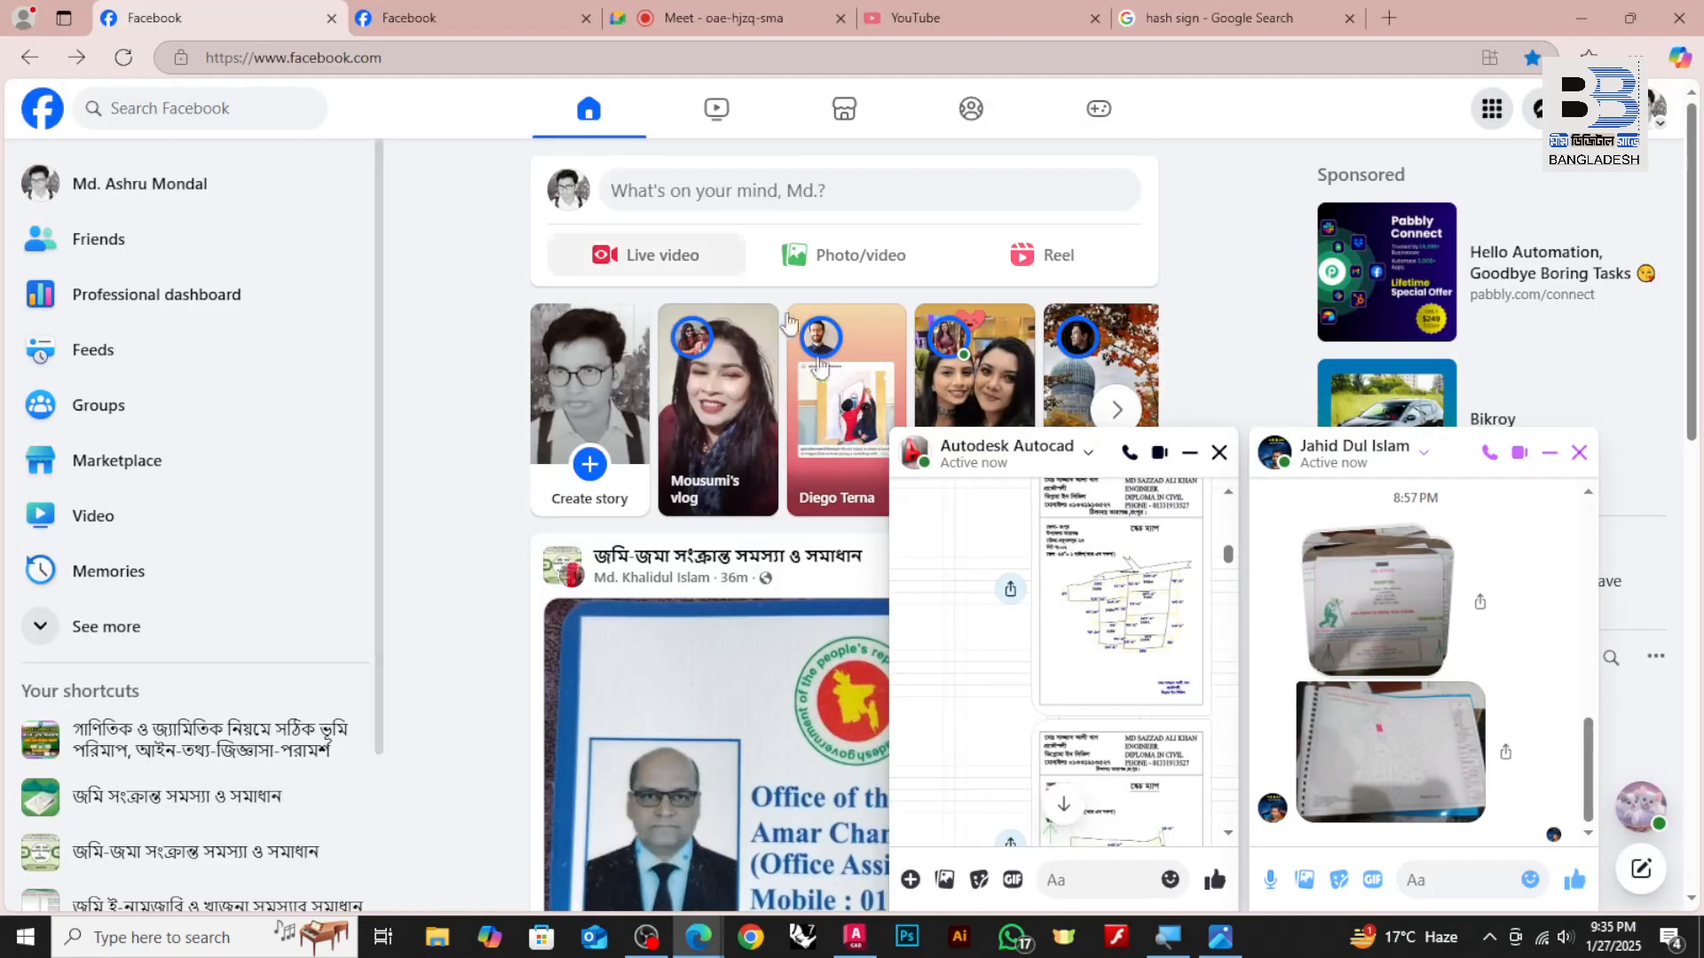
{"action": "scroll", "coordinate": [1151, 702], "scroll_direction": "down", "scroll_amount": 5}
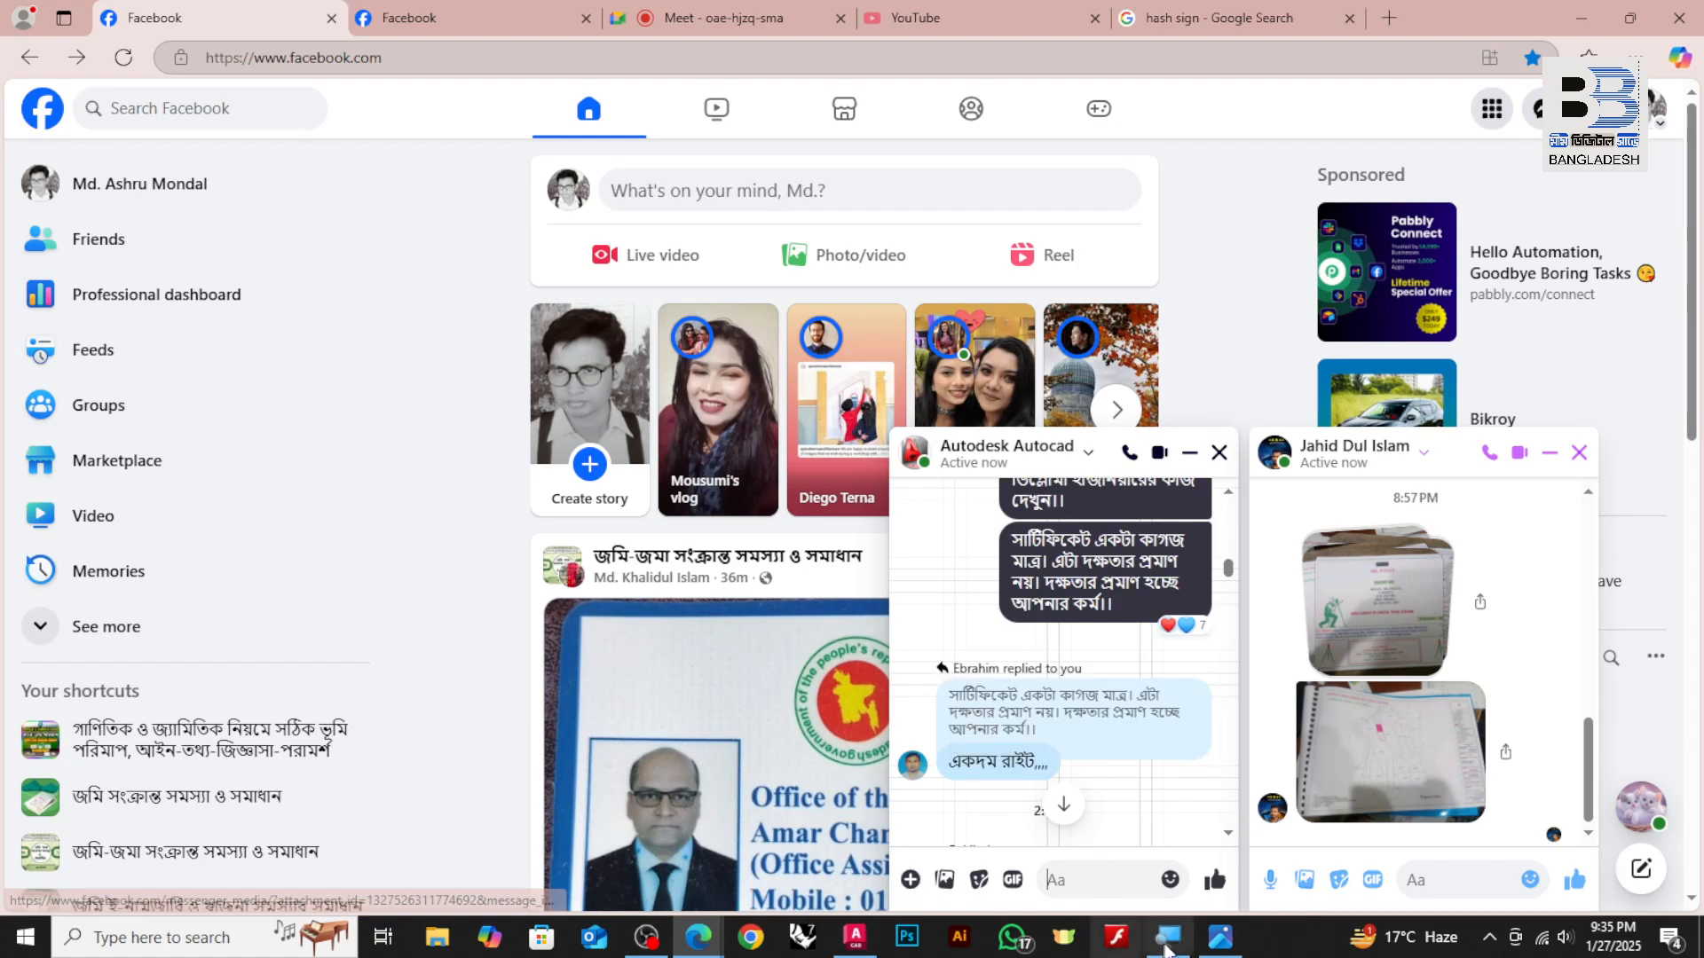
Switch to AutoCAD and examine the zigzag break at the left end of the curved road outline up close
{"action": "left_click", "coordinate": [856, 939]}
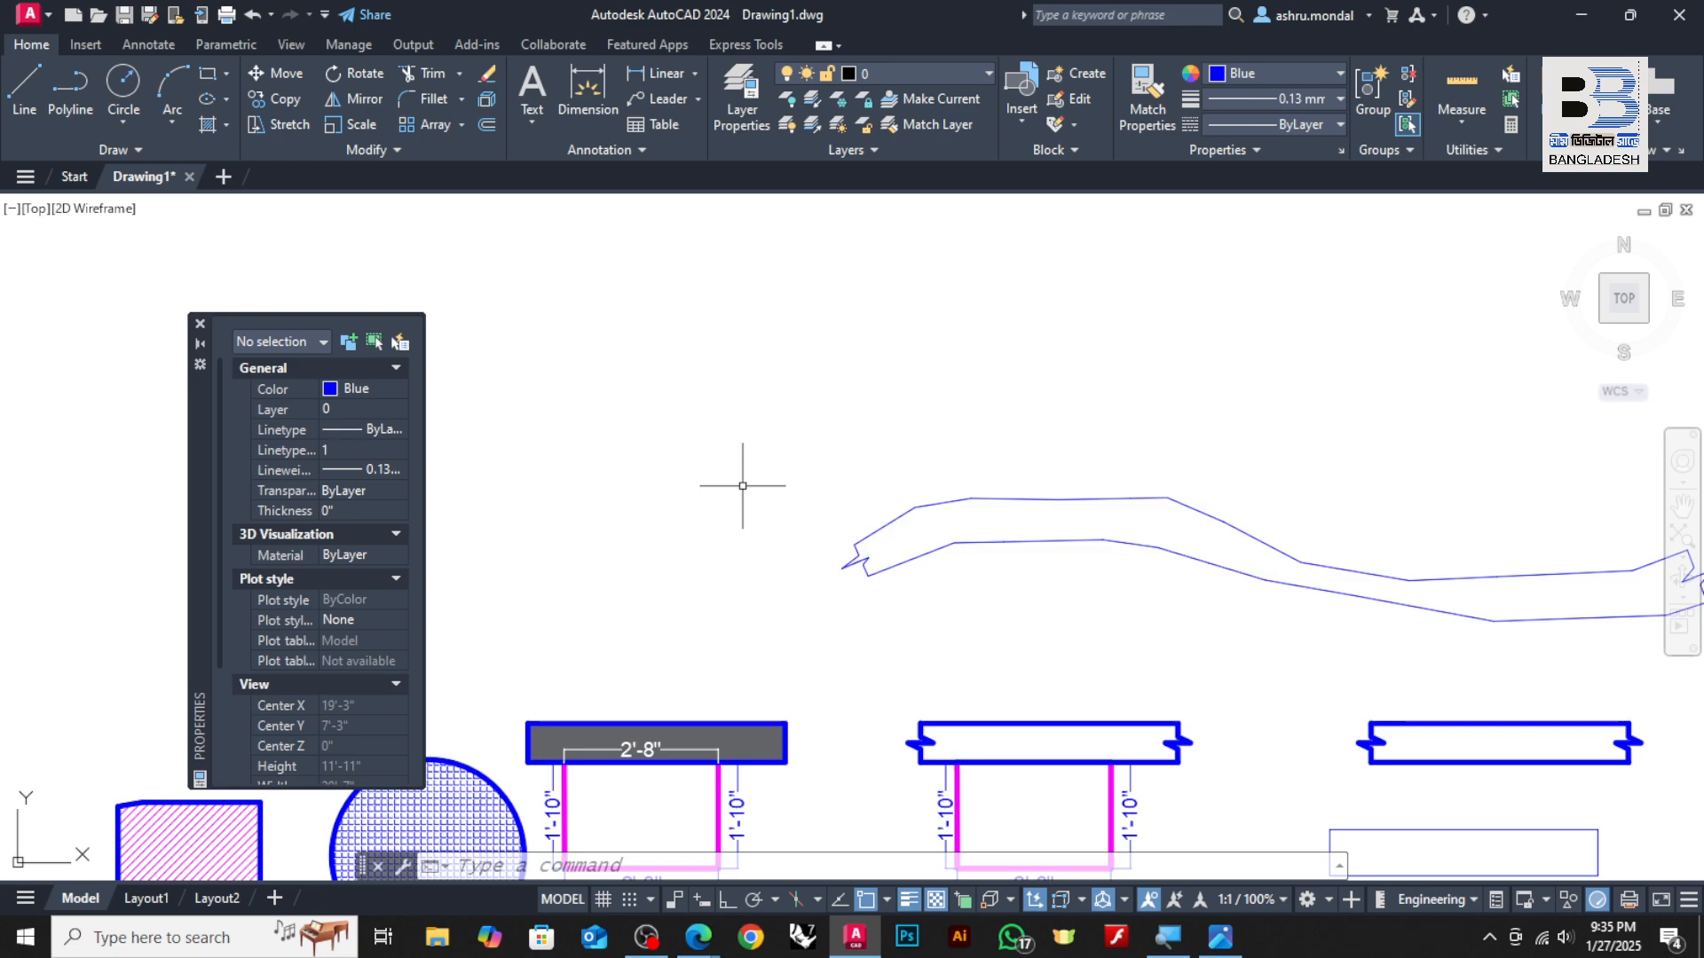
{"action": "scroll", "coordinate": [921, 598], "scroll_direction": "up", "scroll_amount": 2}
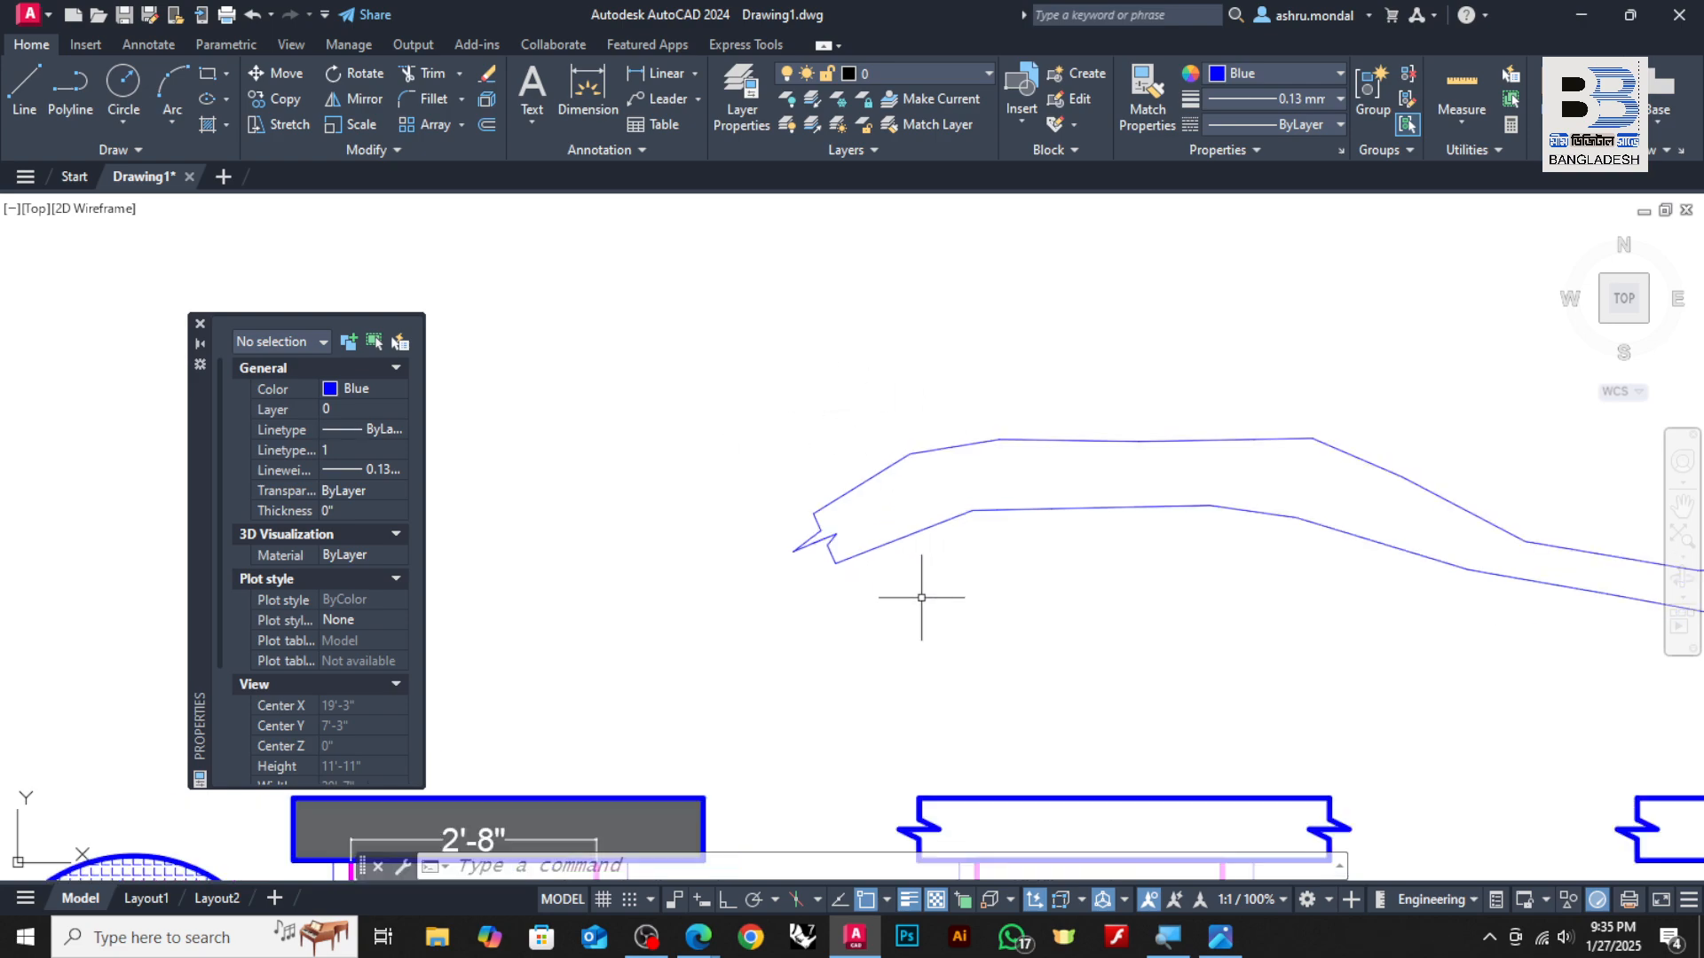
{"action": "scroll", "coordinate": [837, 532], "scroll_direction": "up", "scroll_amount": 12}
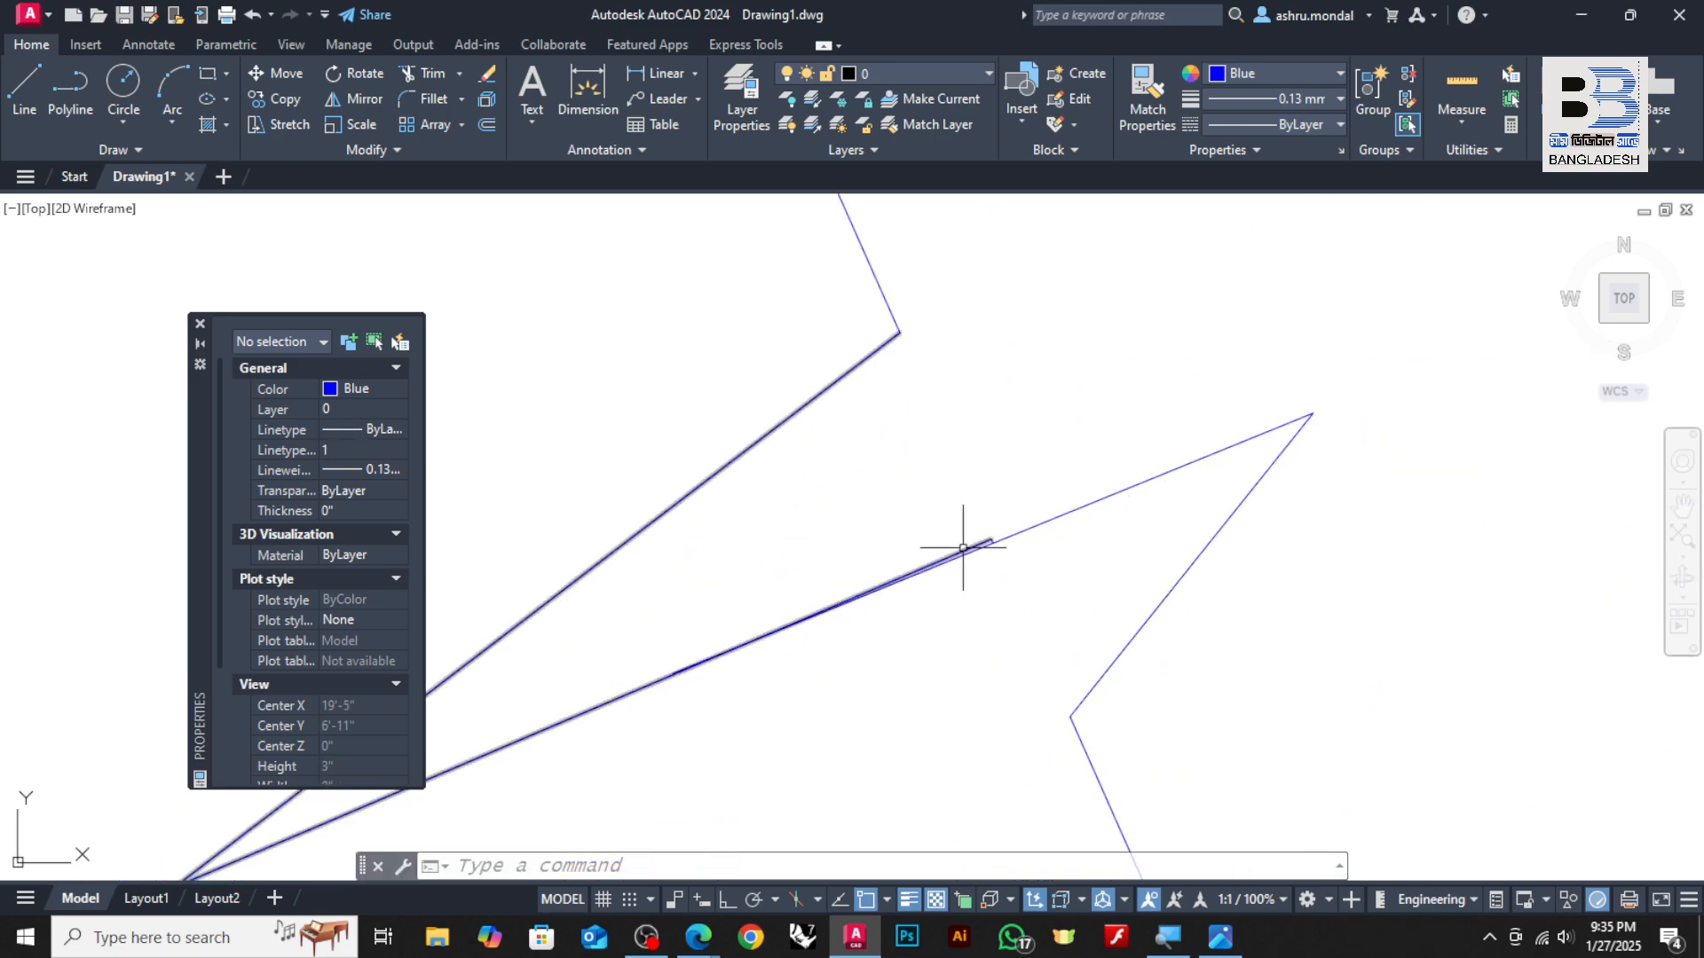
Close the sketch map image and minimise AutoCAD and Edge to reveal the desktop
{"action": "left_click", "coordinate": [1232, 955]}
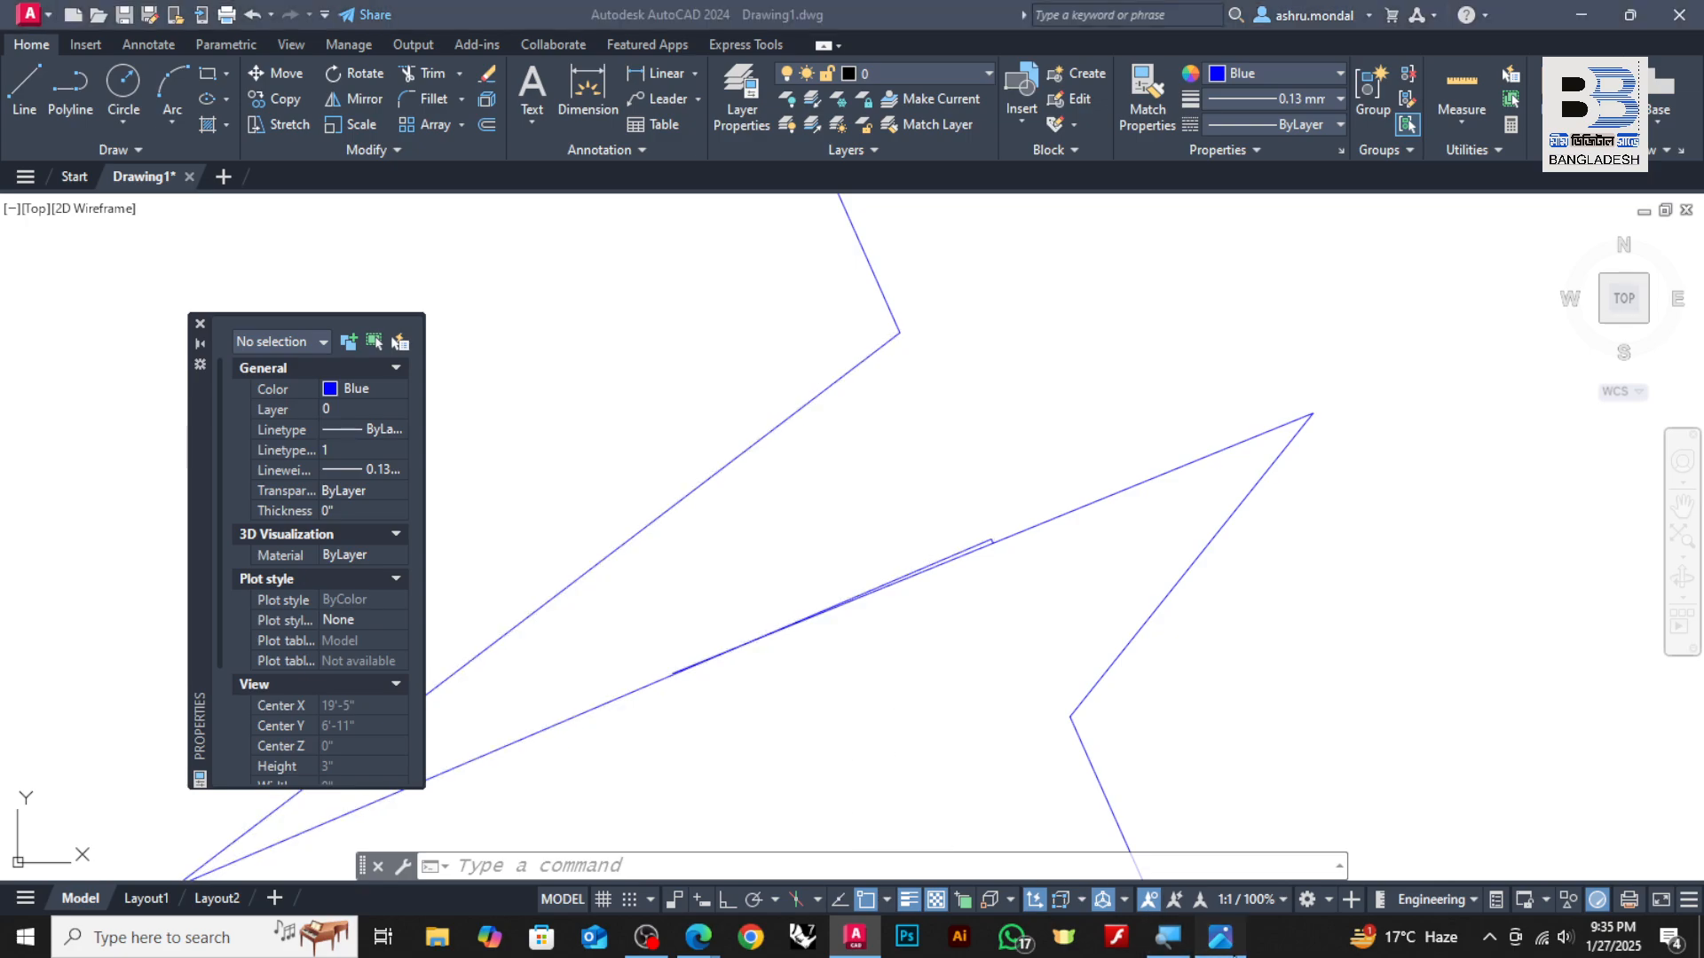
{"action": "left_click", "coordinate": [1679, 16]}
{"action": "left_click", "coordinate": [1573, 25]}
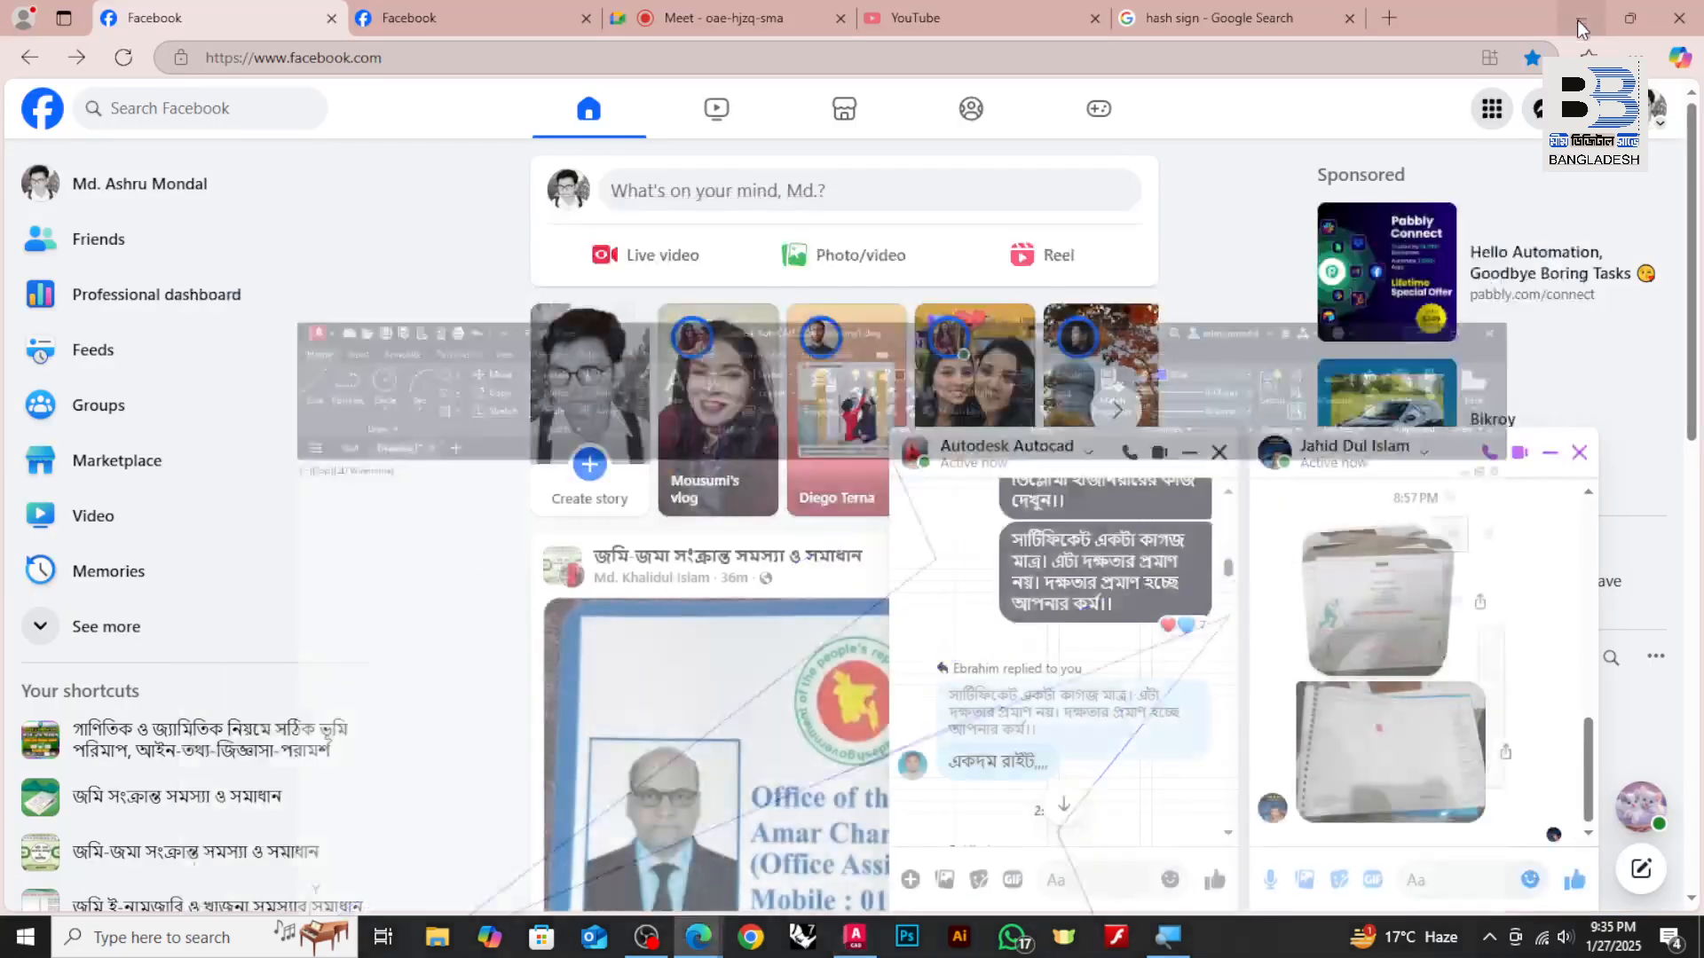
{"action": "left_click", "coordinate": [1578, 27]}
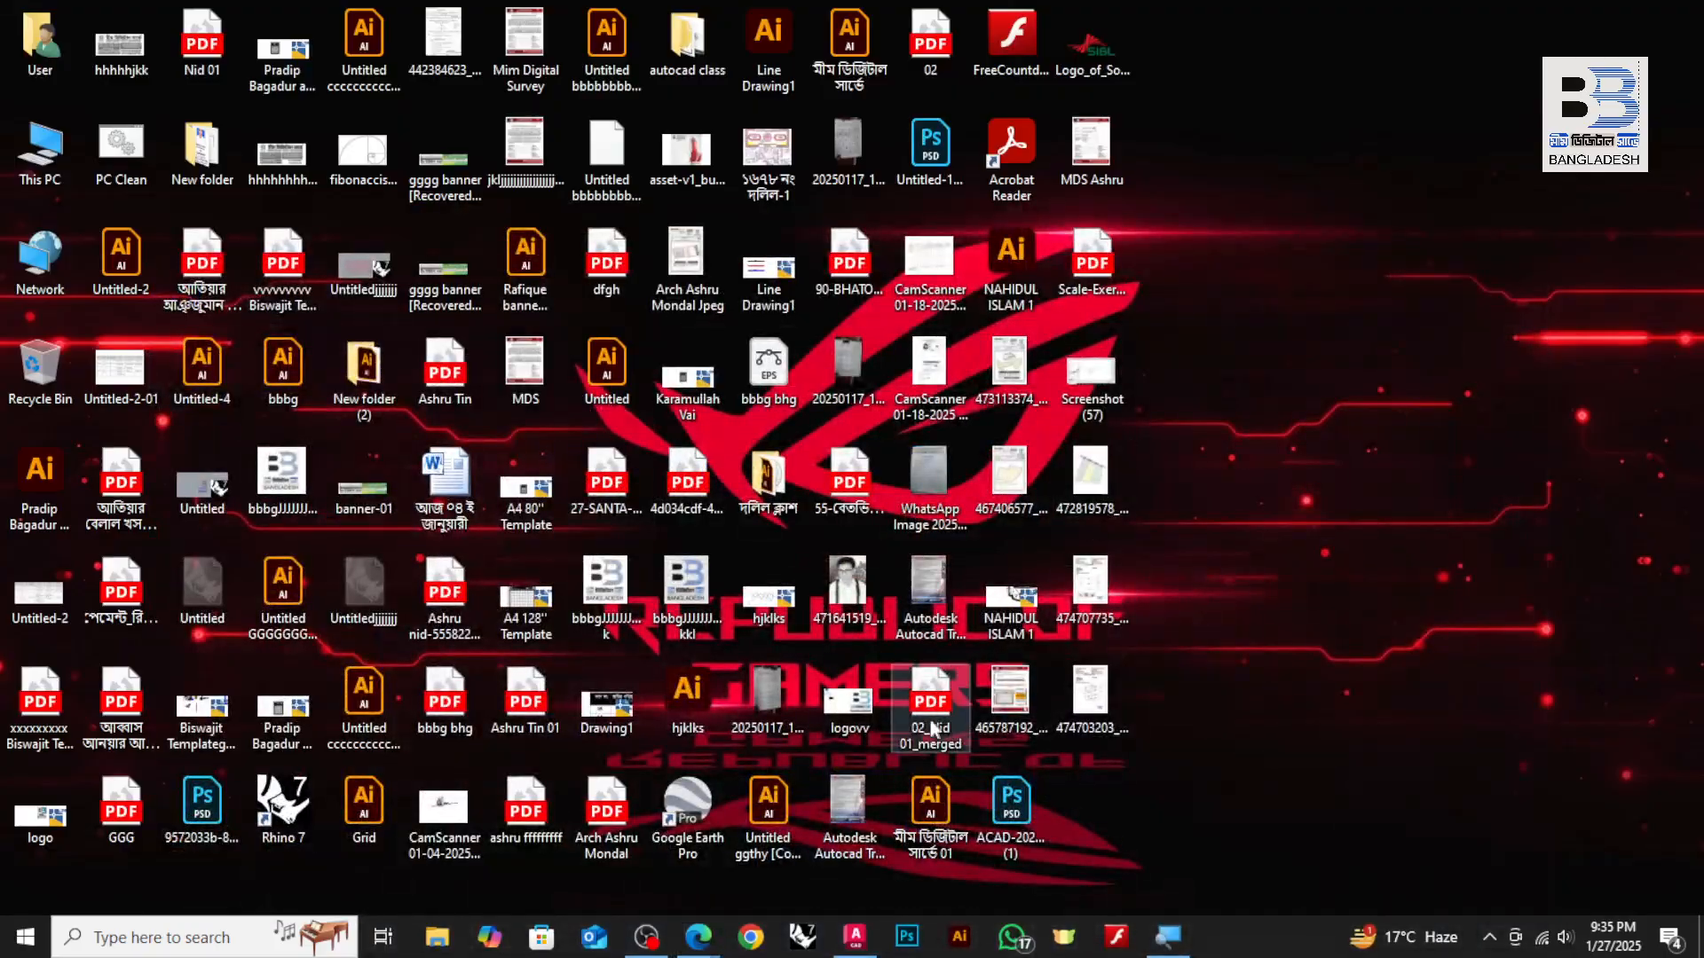
Open the Autodesk Autocad Training Course-2025 image from the desktop and read the course topics in sections 1 to 3
{"action": "double_click", "coordinate": [829, 817]}
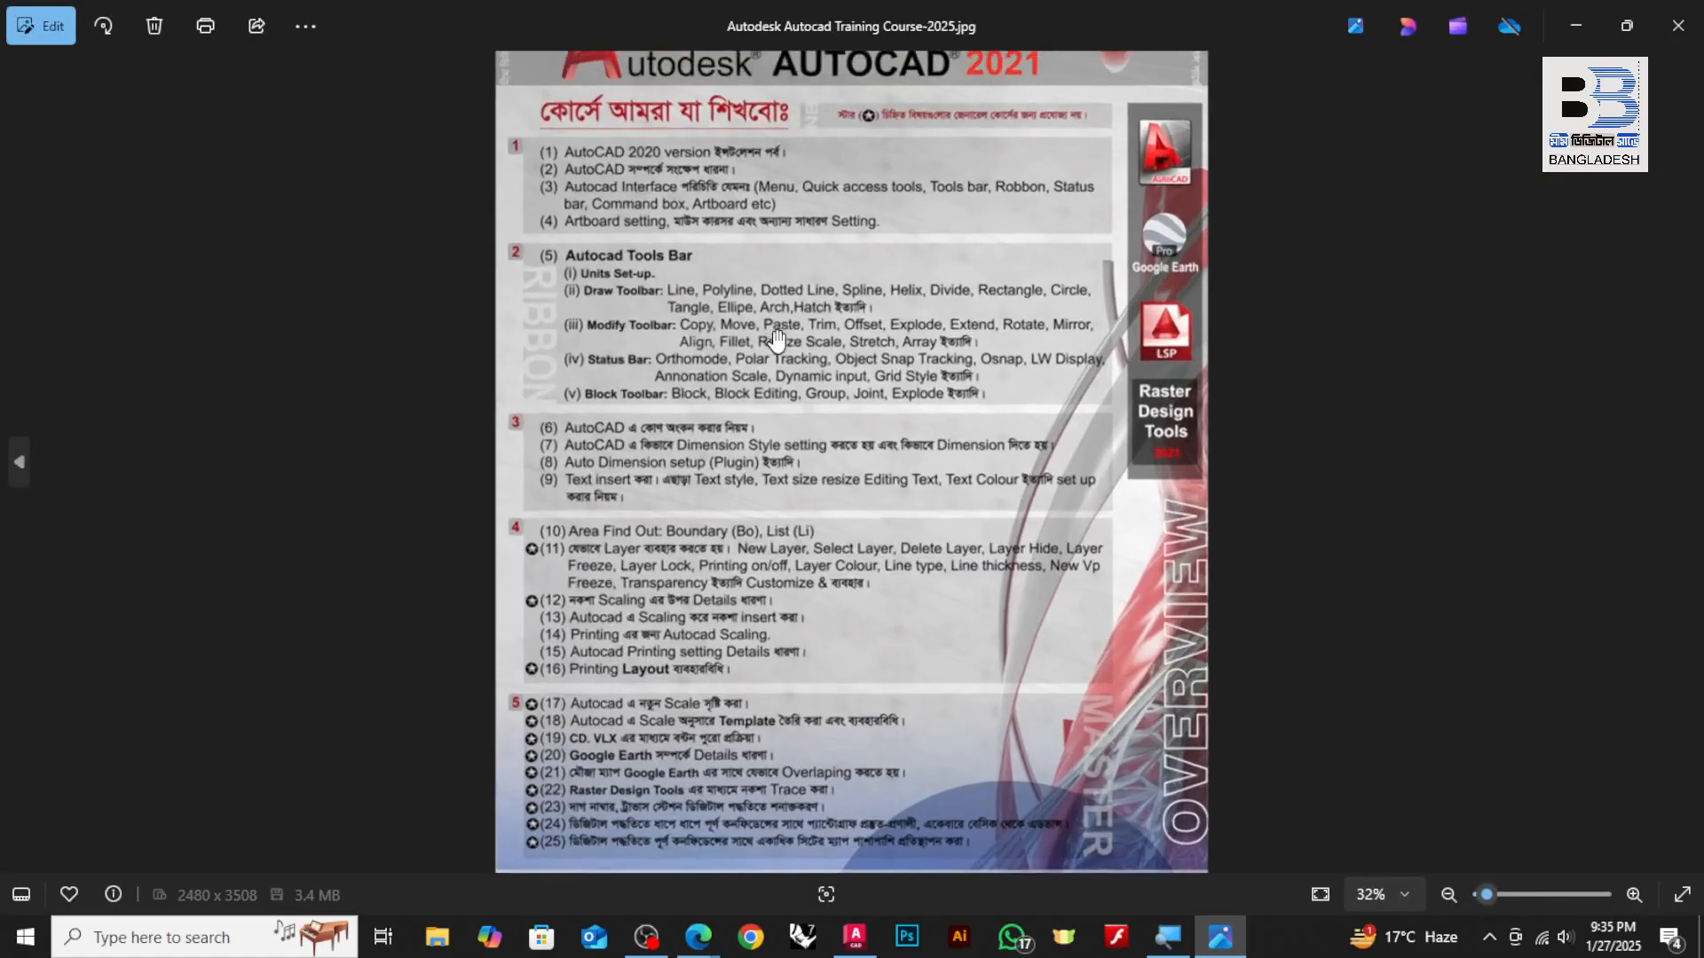
{"action": "scroll", "coordinate": [777, 337], "scroll_direction": "up", "scroll_amount": 5}
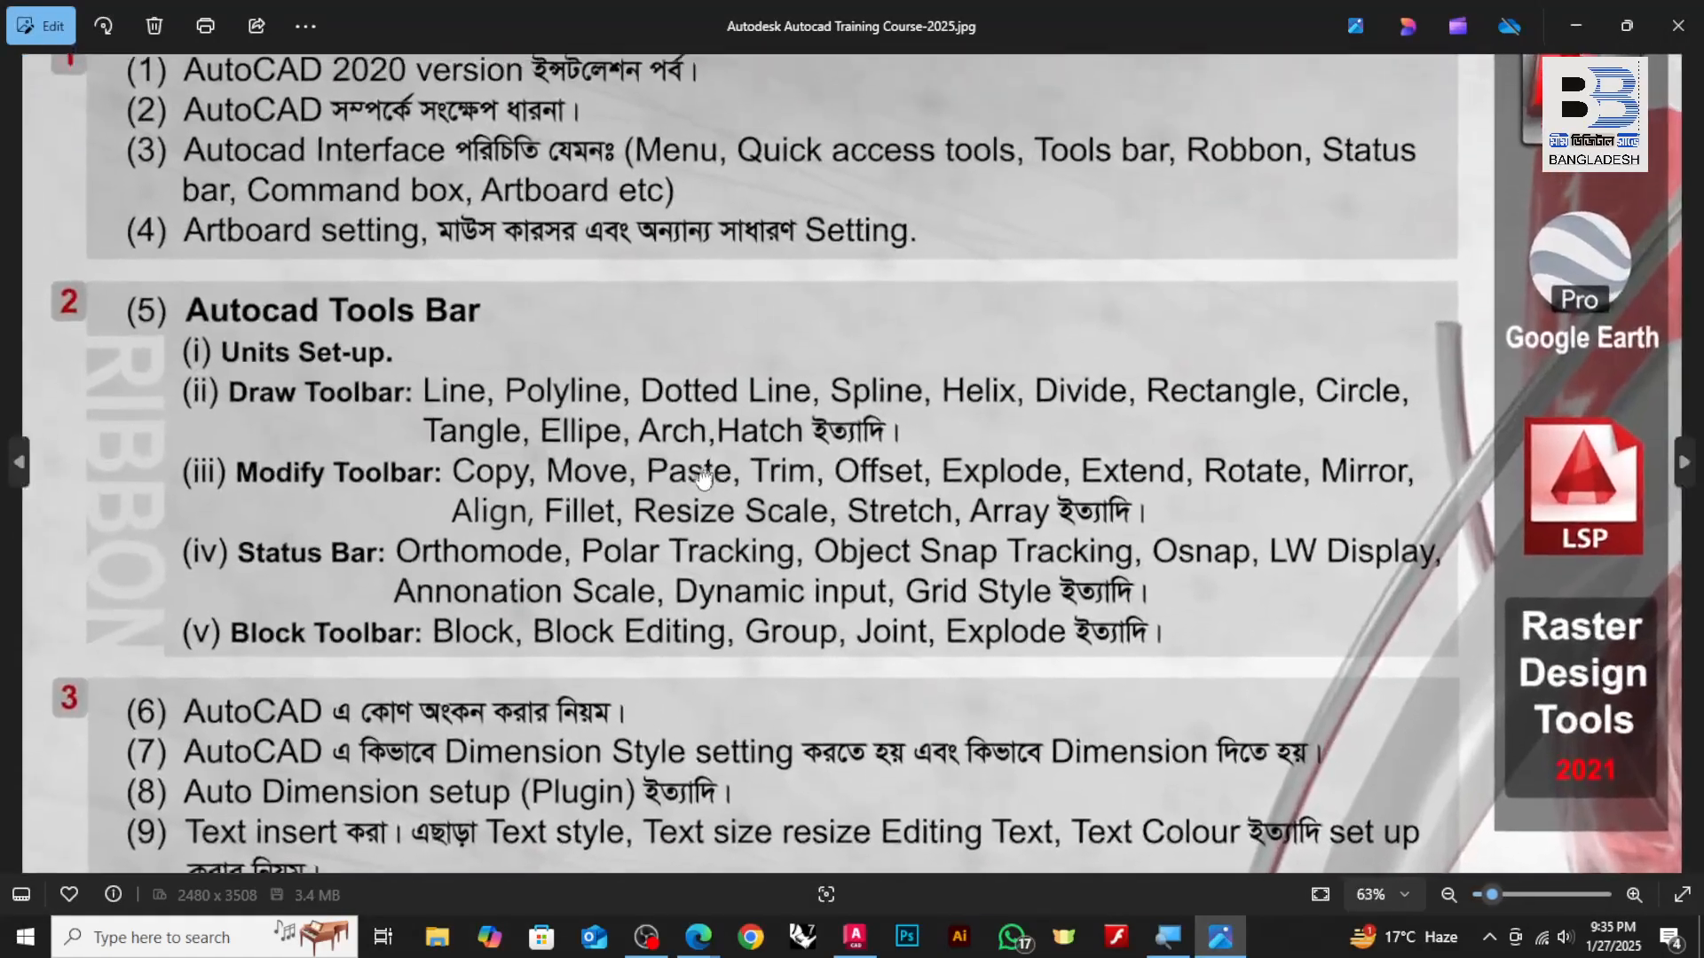
{"action": "left_click_drag", "start_coordinate": [704, 479], "coordinate": [604, 515]}
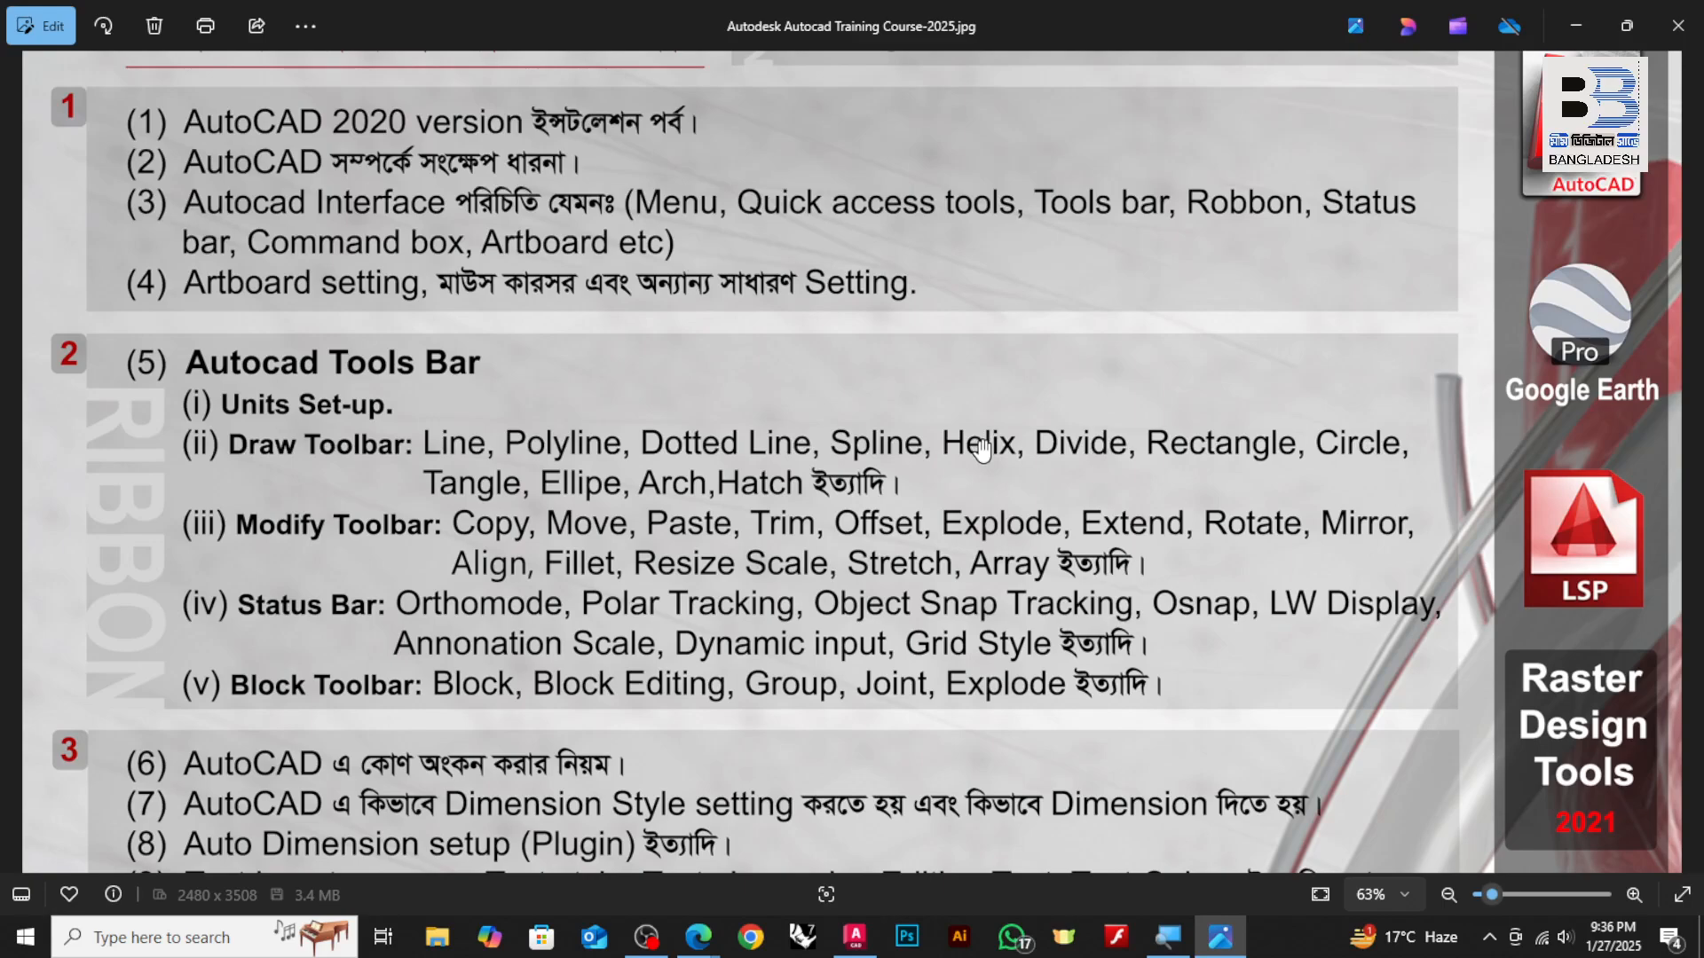
{"action": "scroll", "coordinate": [898, 455], "scroll_direction": "down", "scroll_amount": 3}
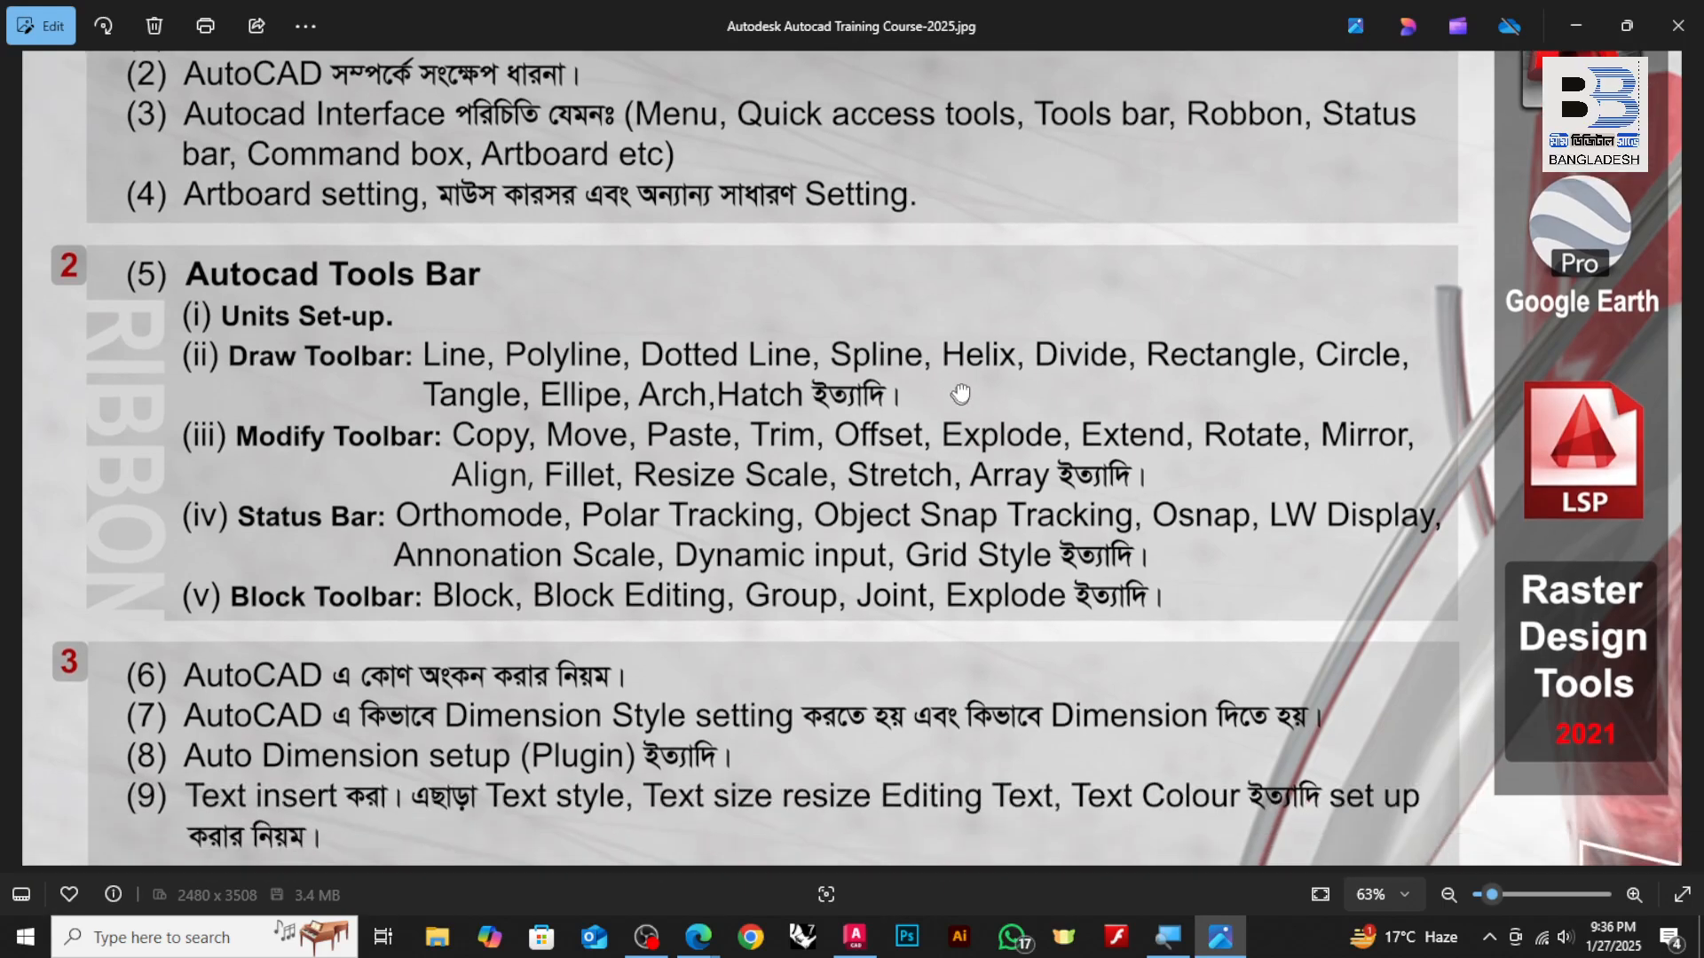